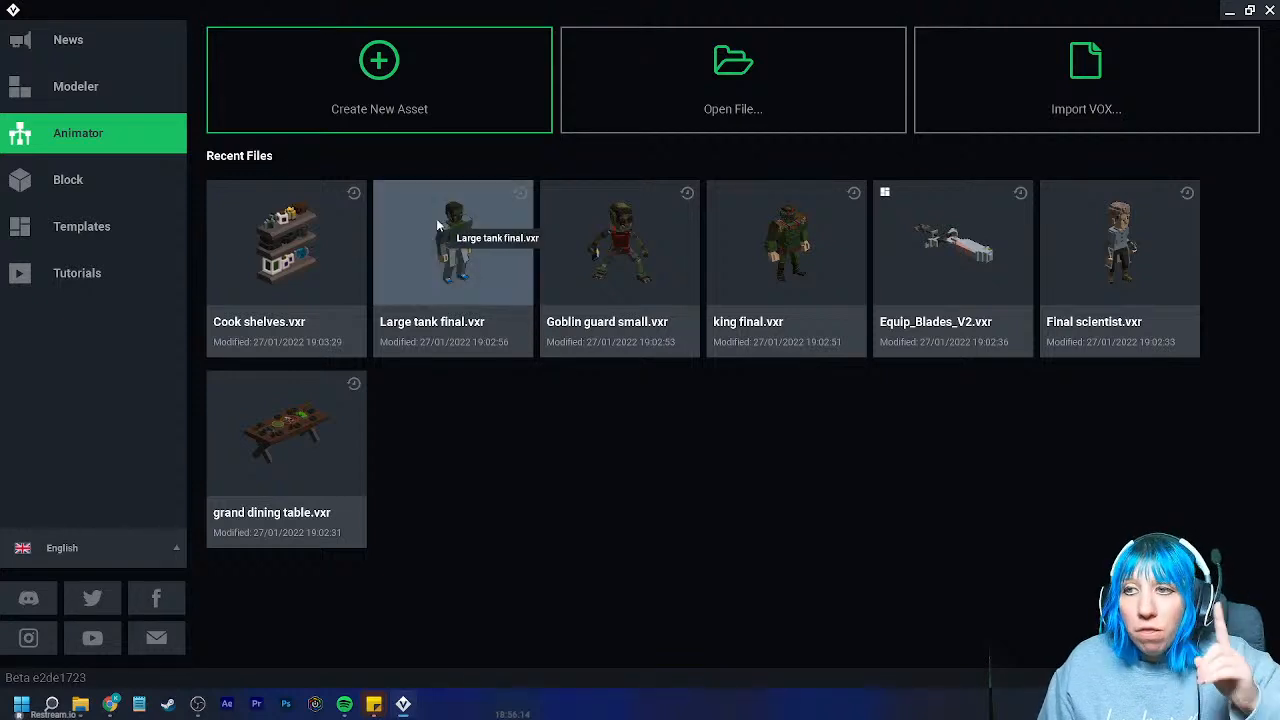
# - Open the recent file Large tank final.vxr and examine the character from the front
pyautogui.click(457, 248)
pyautogui.moveTo(458, 254); pyautogui.dragTo(491, 238, button='right')
pyautogui.scroll(5, 491, 238)
pyautogui.moveTo(491, 238); pyautogui.dragTo(514, 268, button='middle')
pyautogui.moveTo(514, 268); pyautogui.dragTo(509, 270, button='right')
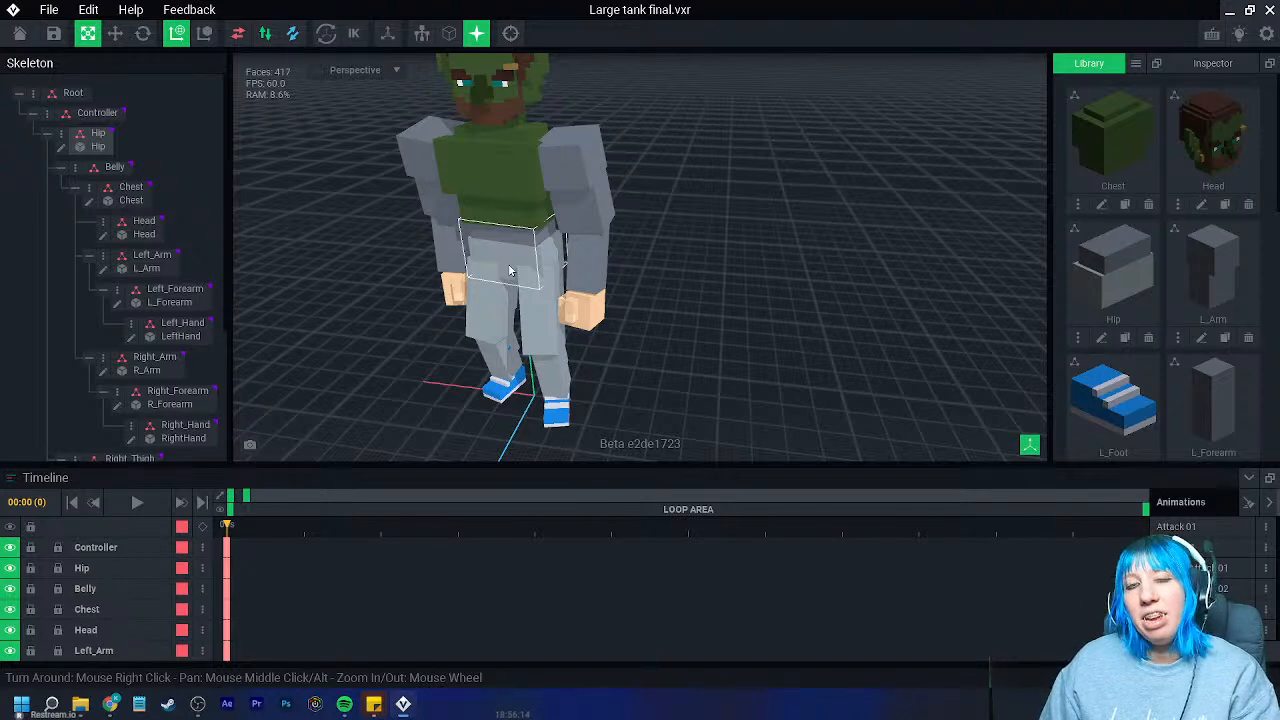
pyautogui.moveTo(509, 270); pyautogui.dragTo(503, 268, button='right')
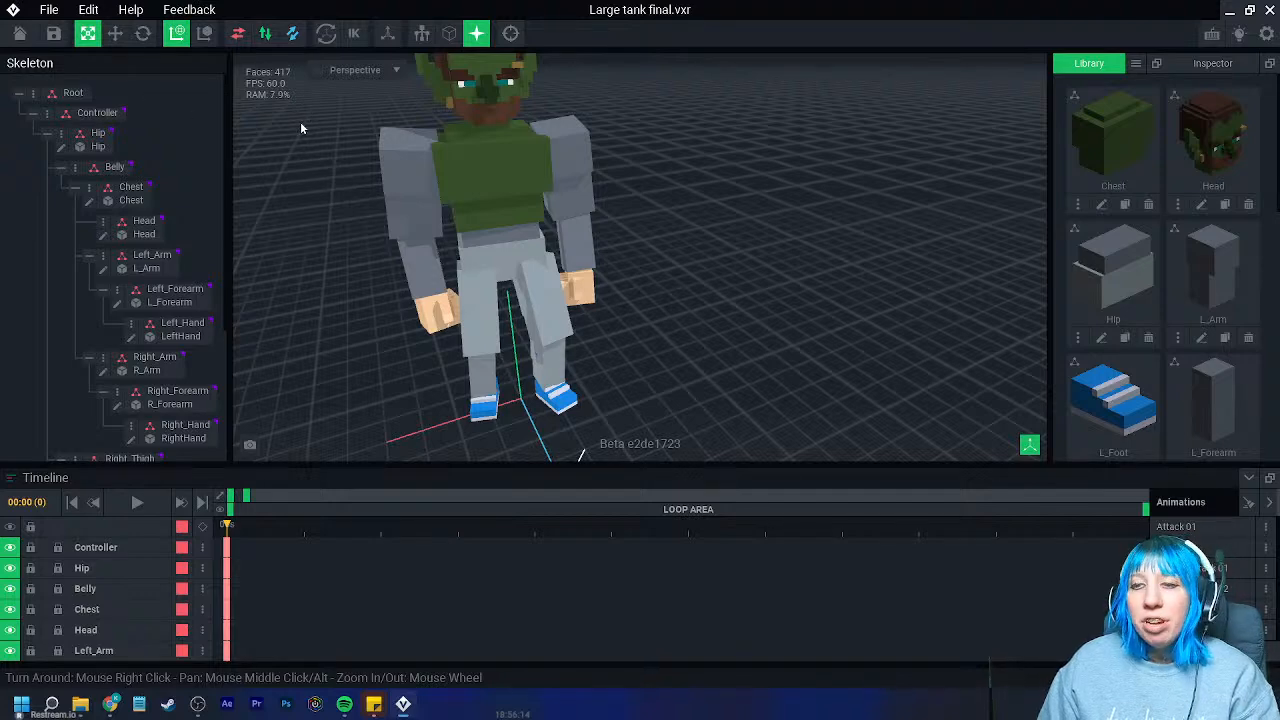
# - Save and close the tank model, and open Mammals_Biped_Large_Human_V2.vxr from the female goblin folder in tavern peeps
pyautogui.click(19, 33)
pyautogui.click(501, 257)
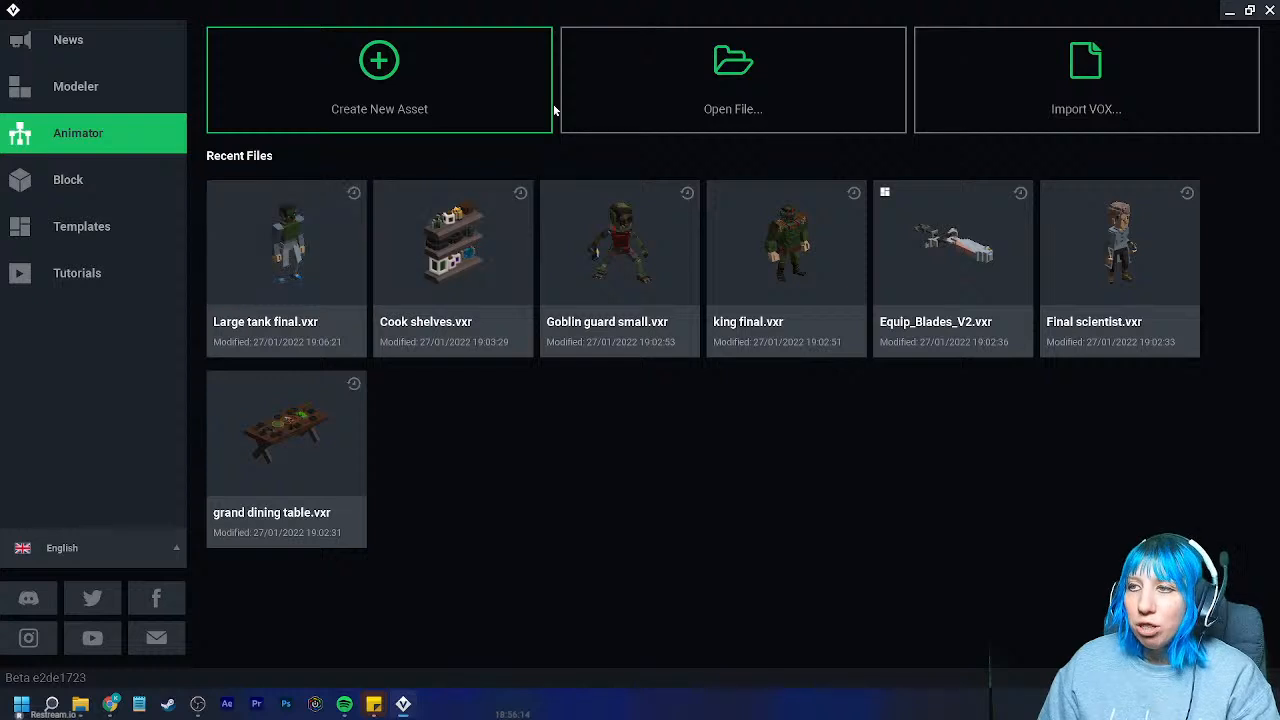
pyautogui.click(634, 90)
pyautogui.click(713, 154)
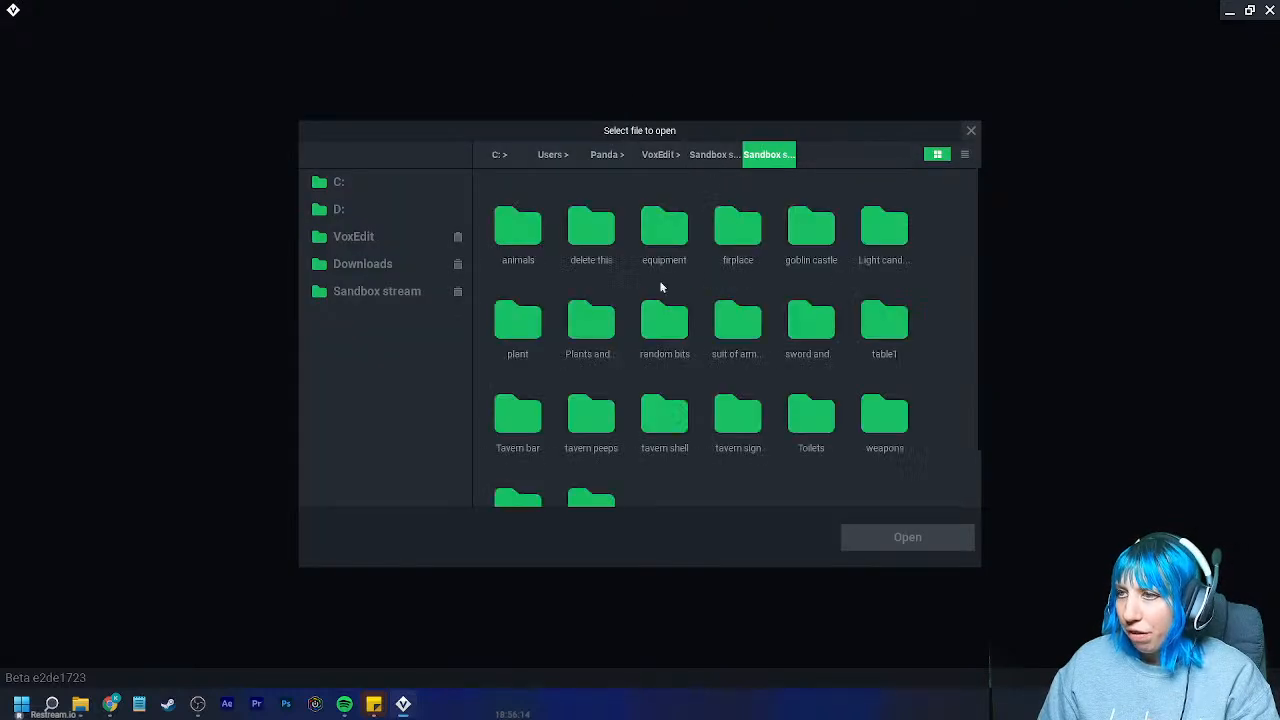
pyautogui.scroll(-1, 720, 390)
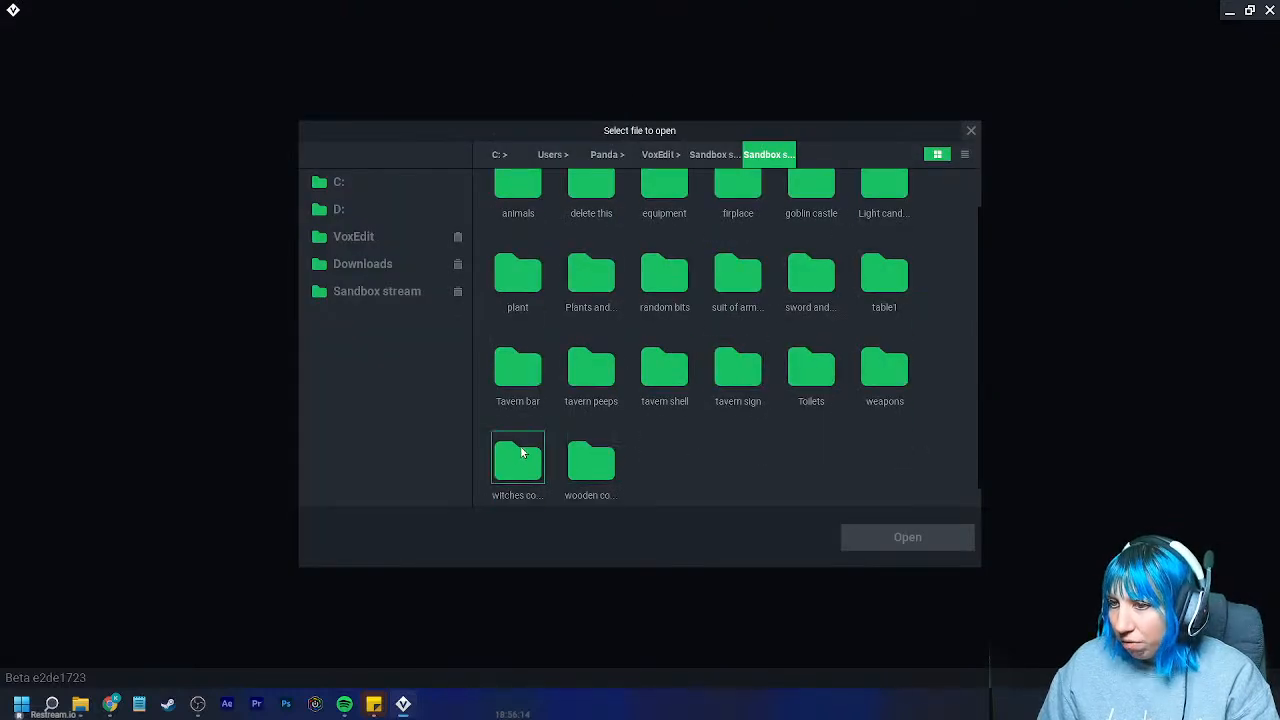
pyautogui.doubleClick(608, 380)
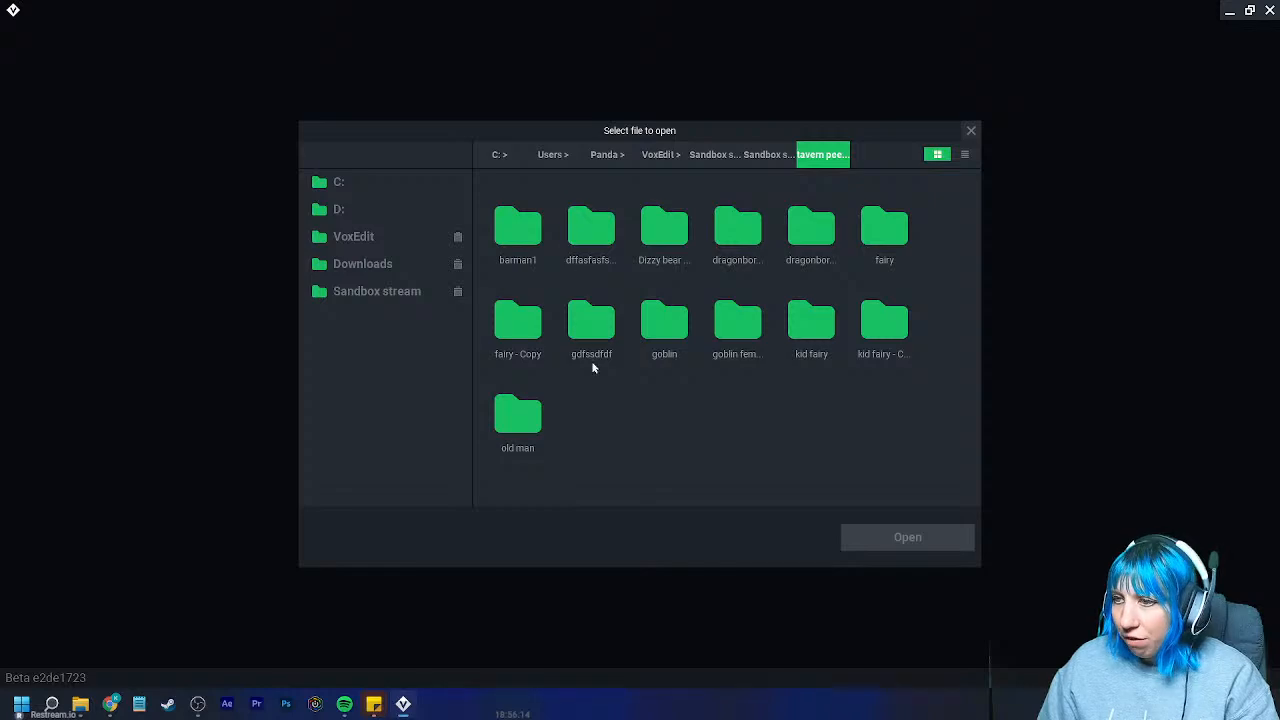
pyautogui.doubleClick(737, 322)
pyautogui.click(518, 222)
pyautogui.click(907, 537)
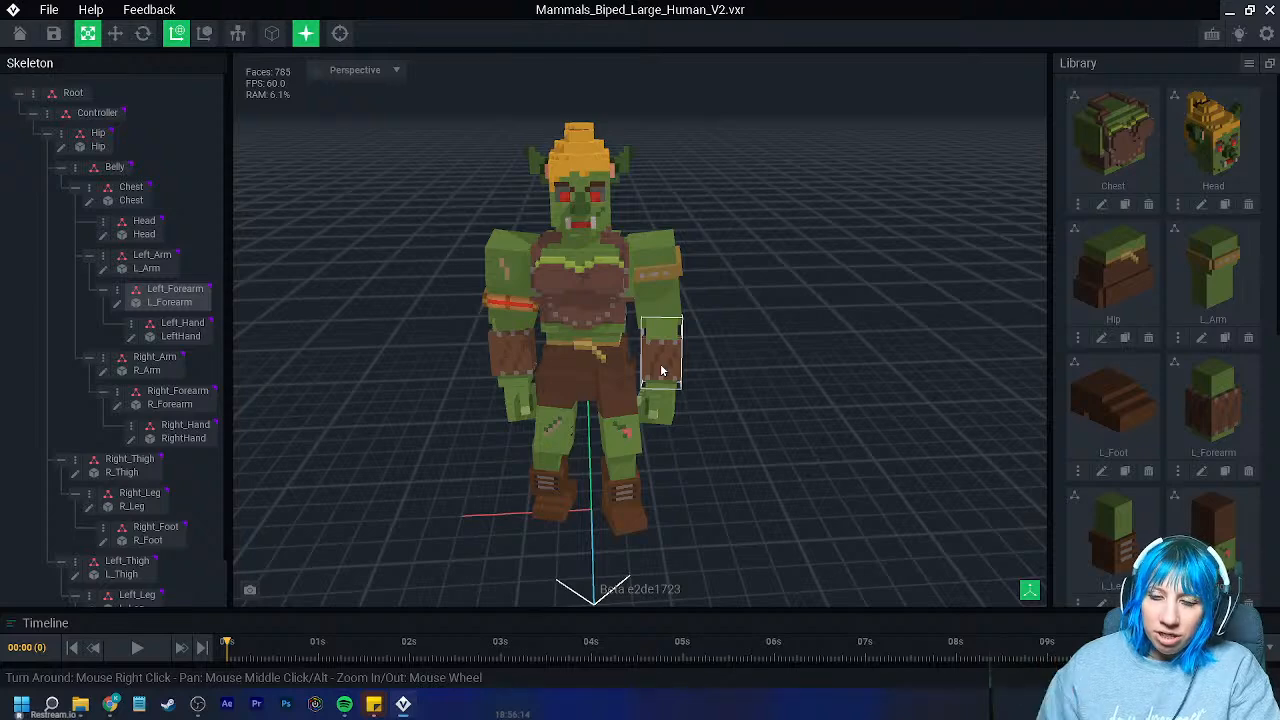
# - Save and close the large human model, and open Goblin guard small.vxr to examine the goblin up close
pyautogui.click(19, 33)
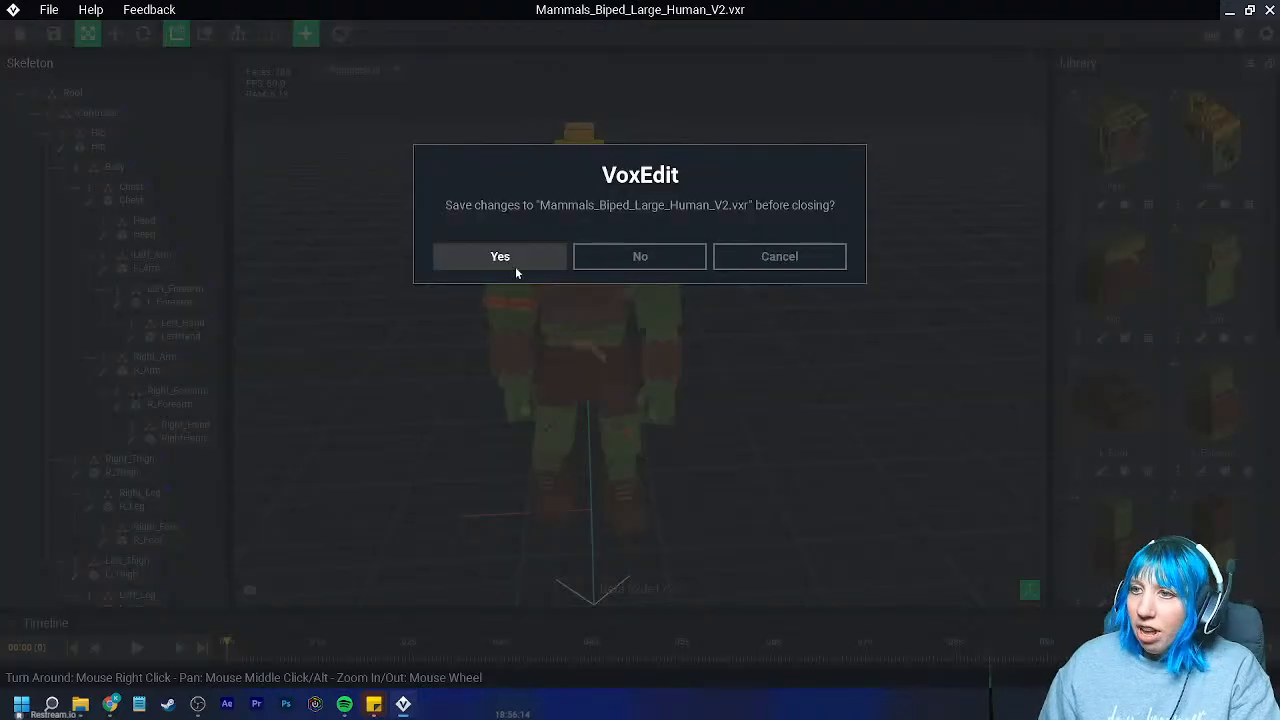
pyautogui.click(515, 265)
pyautogui.click(783, 258)
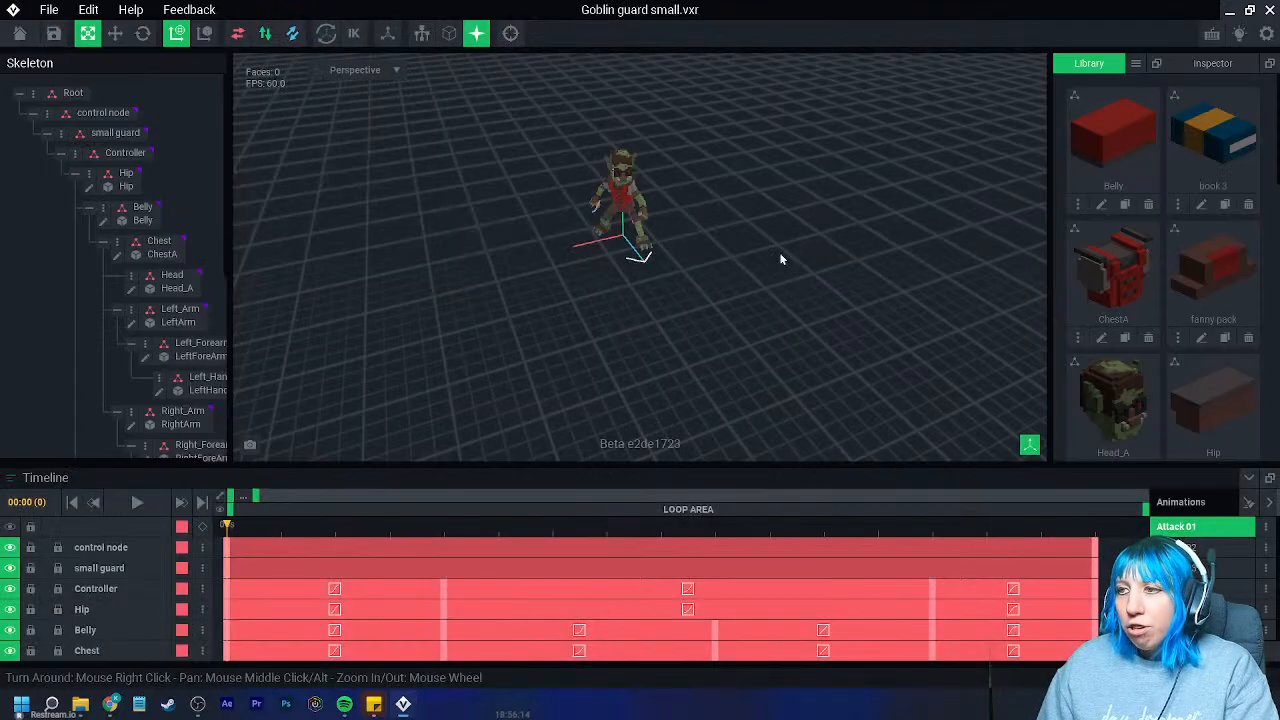
pyautogui.scroll(5, 655, 228)
pyautogui.moveTo(620, 237); pyautogui.dragTo(671, 230, button='right')
pyautogui.moveTo(682, 231); pyautogui.dragTo(650, 231, button='middle')
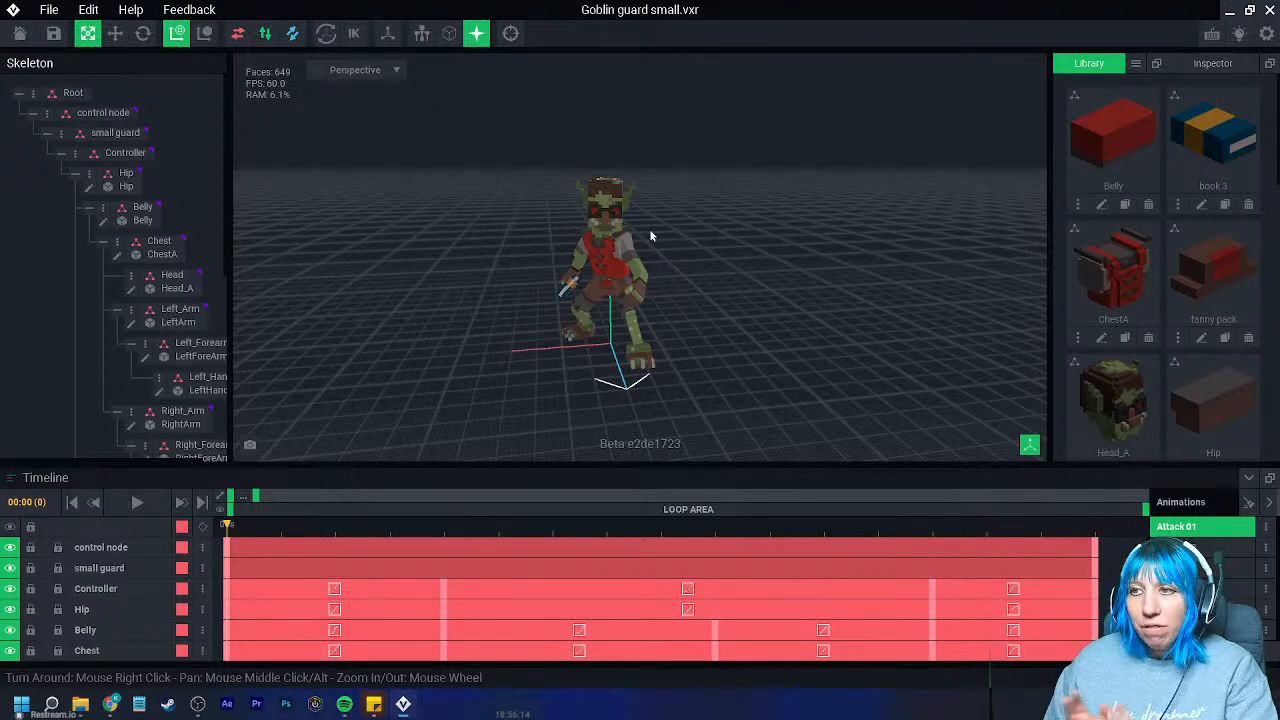
pyautogui.moveTo(650, 236); pyautogui.dragTo(670, 261, button='right')
pyautogui.scroll(2, 677, 275)
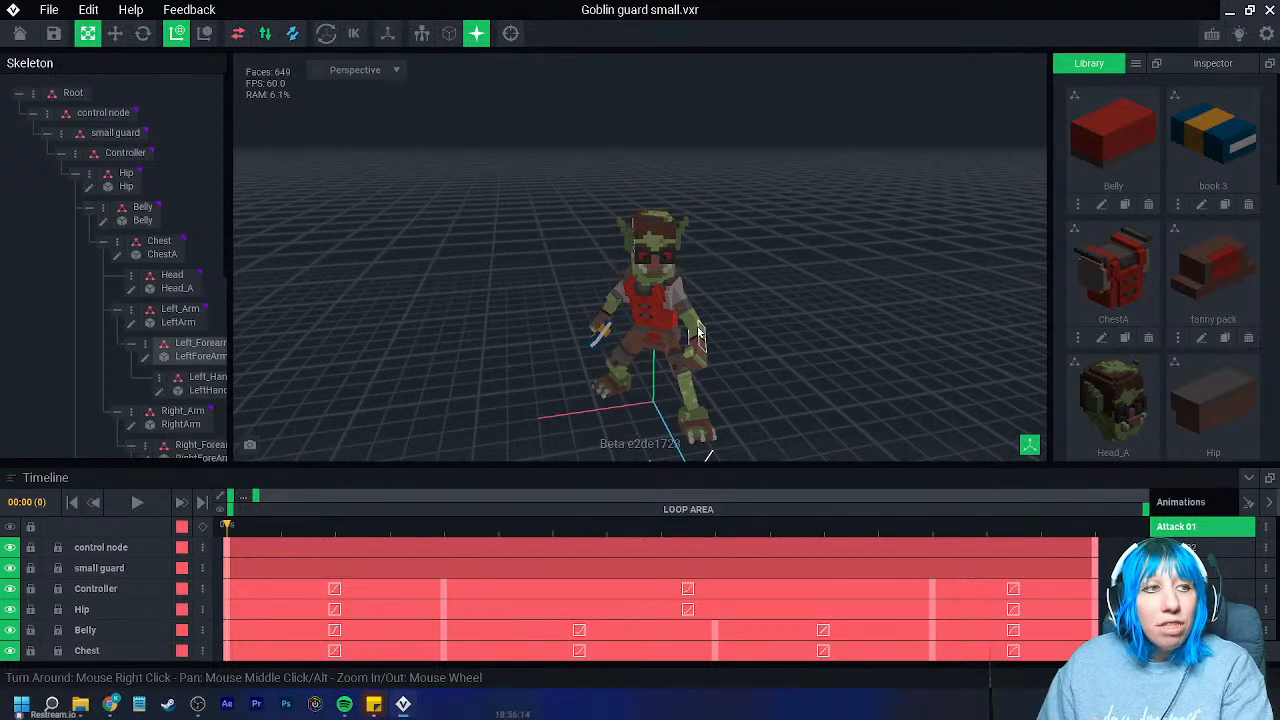
# - Save and close the goblin guard, and open Large tank final.vxr for comparison
pyautogui.click(18, 33)
pyautogui.click(475, 256)
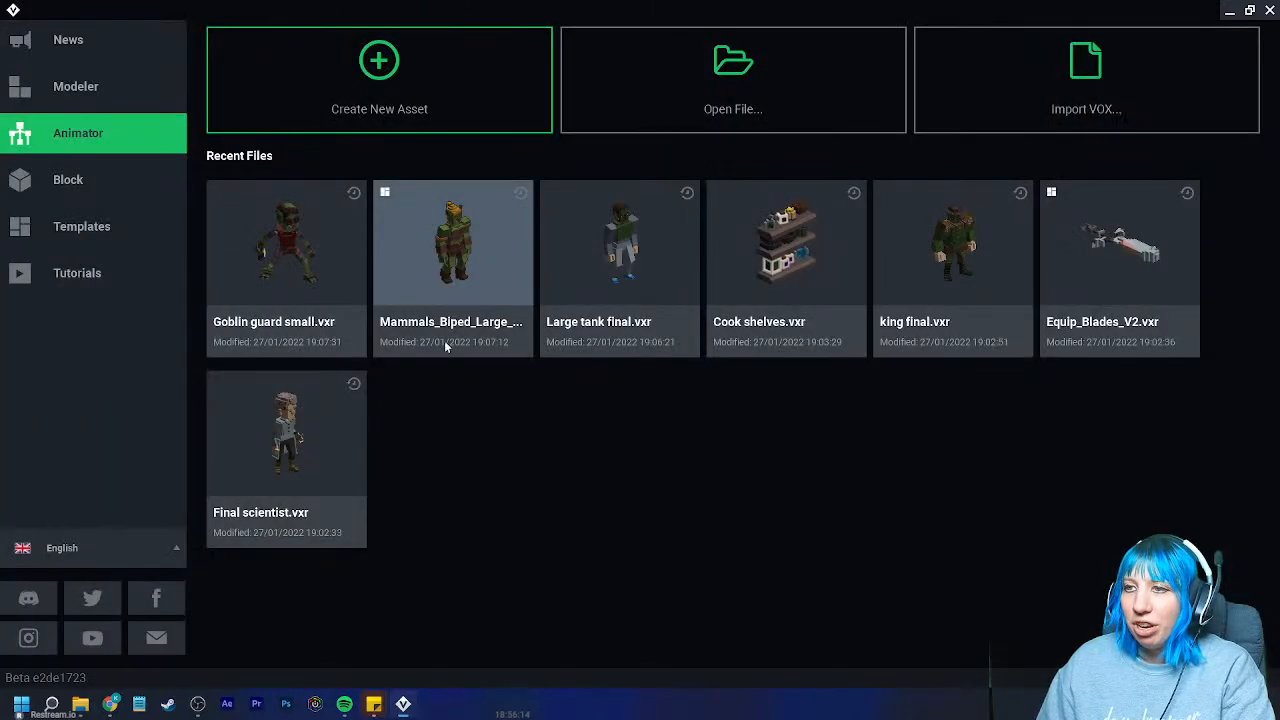
pyautogui.click(624, 278)
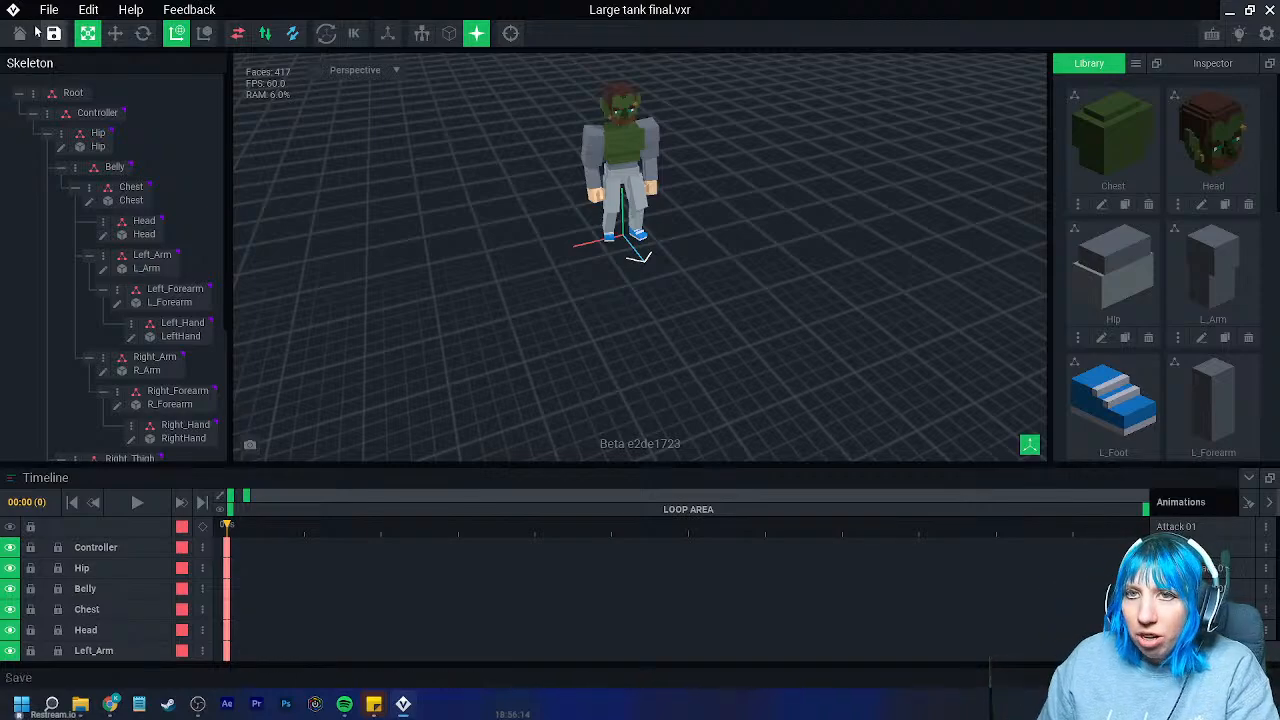
# - Save and close the tank, reopen Mammals_Biped_Large_Human_V2.vxr, and capture a screen snip of the character as reference
pyautogui.click(20, 34)
pyautogui.click(488, 258)
pyautogui.click(655, 262)
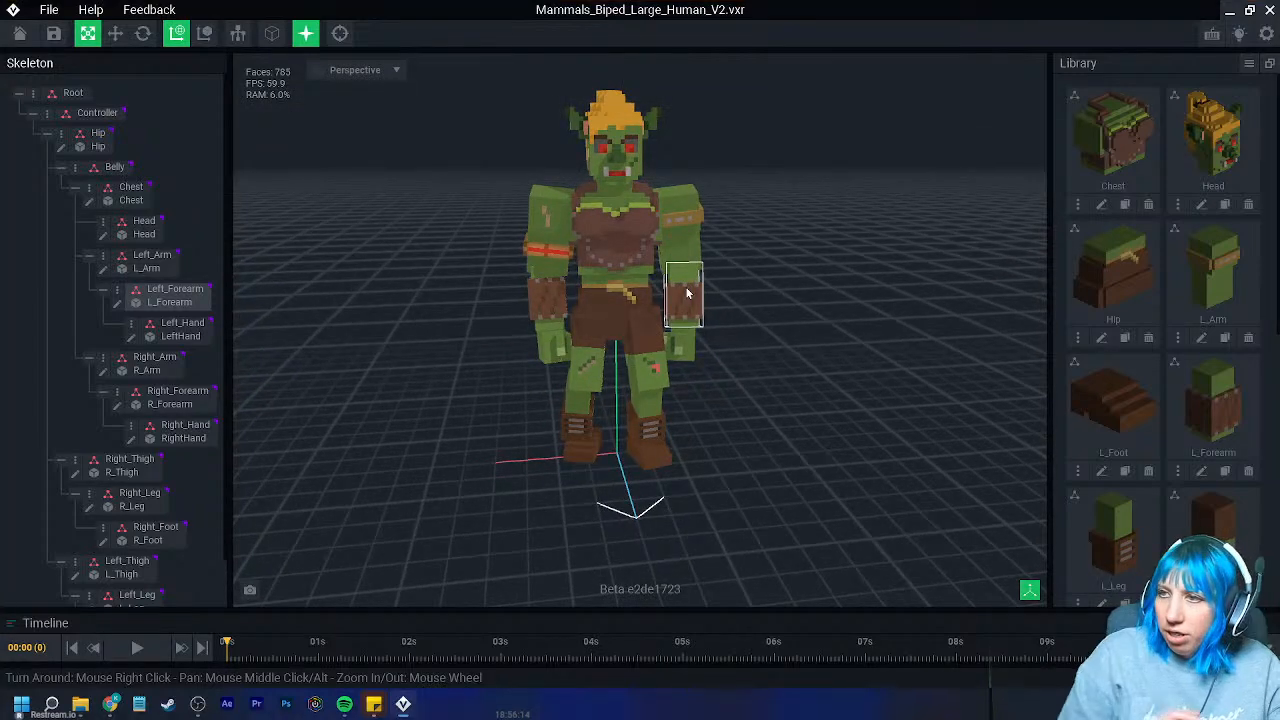
pyautogui.press('super+shift+s')
pyautogui.moveTo(414, 136); pyautogui.dragTo(962, 540)
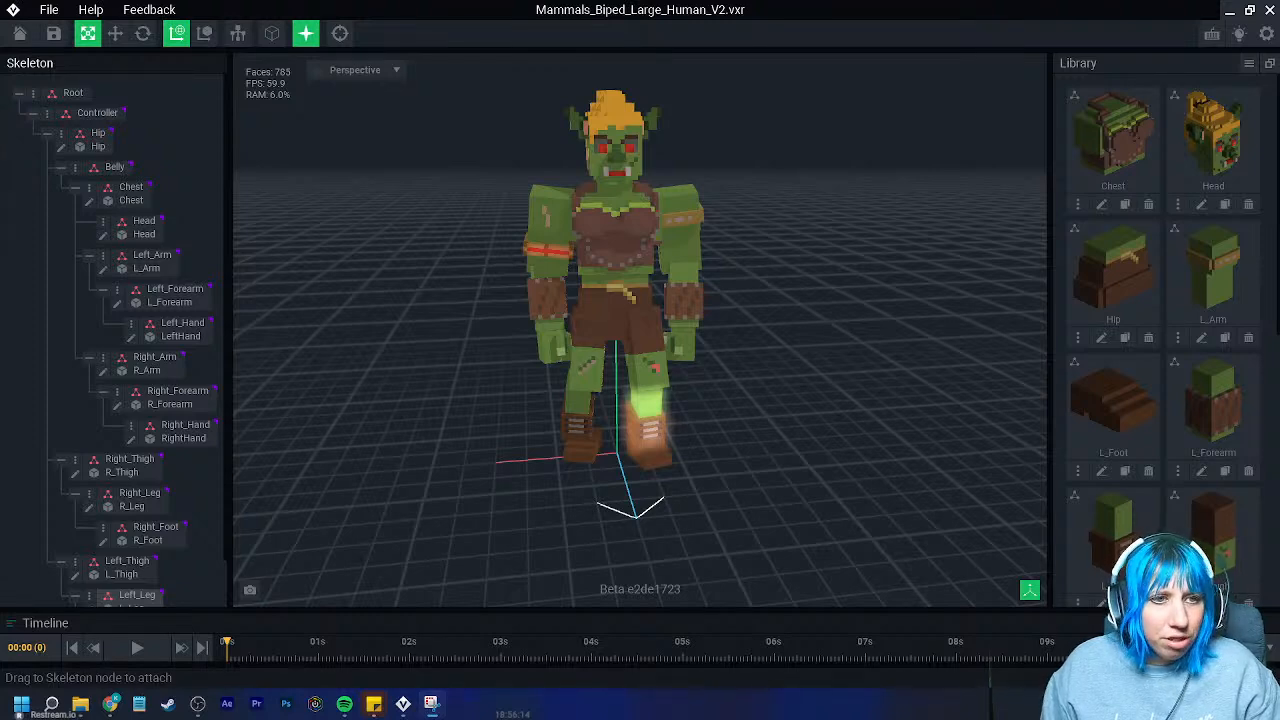
# - Save and close the reference model, and reopen Large tank final.vxr
pyautogui.click(20, 33)
pyautogui.click(526, 262)
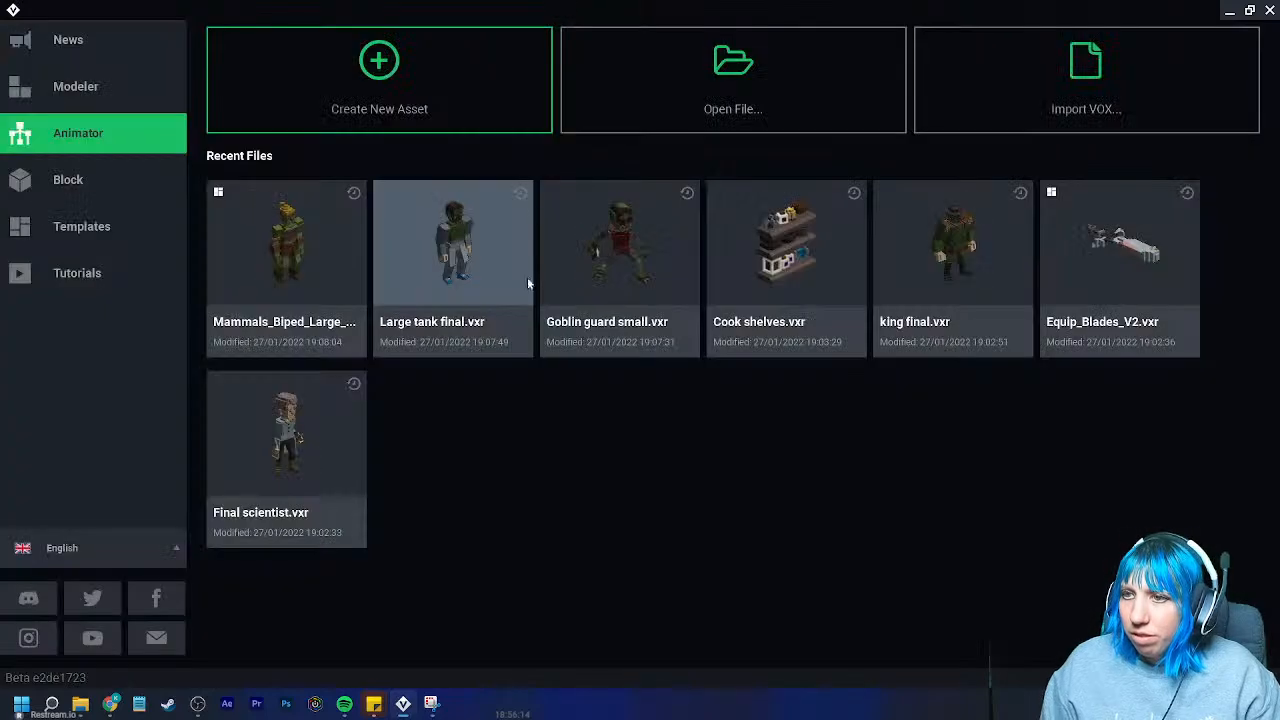
pyautogui.click(513, 262)
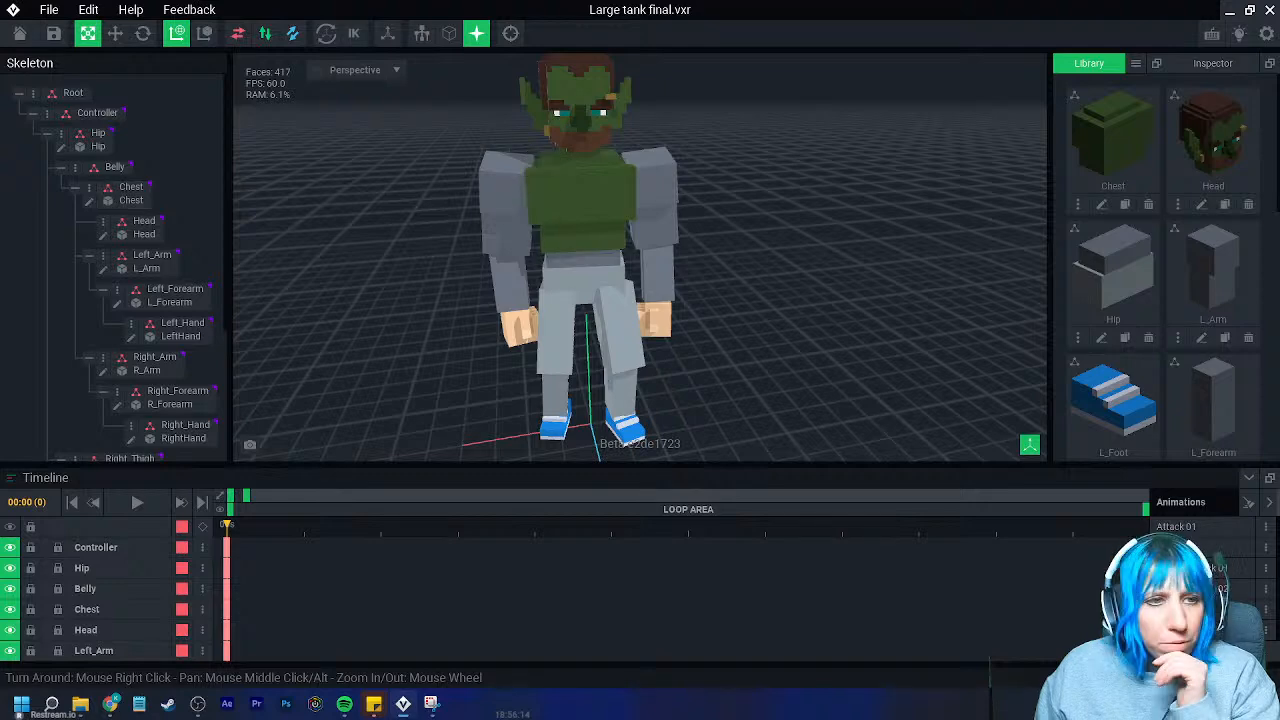
# - Open the Chest part for voxel editing, sample its green #3C562D, and save and return to the skeleton
pyautogui.click(510, 190)
pyautogui.click(583, 212)
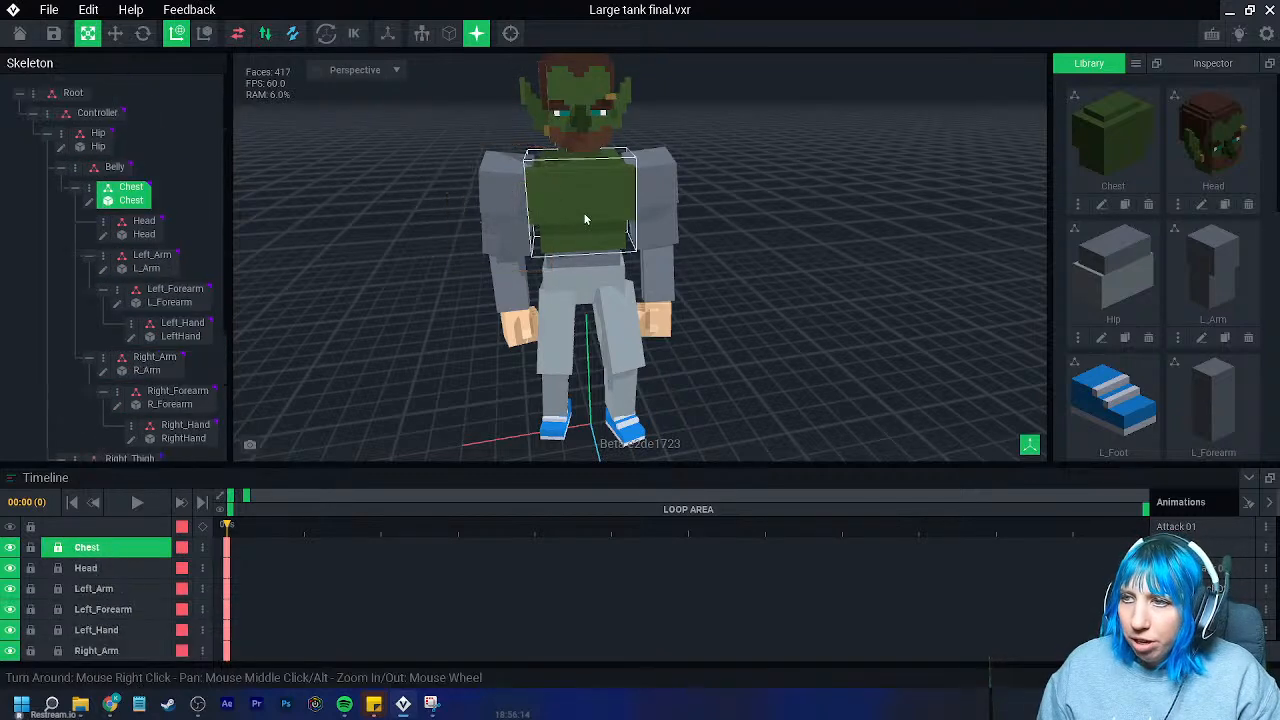
pyautogui.click(89, 202)
pyautogui.click(13, 401)
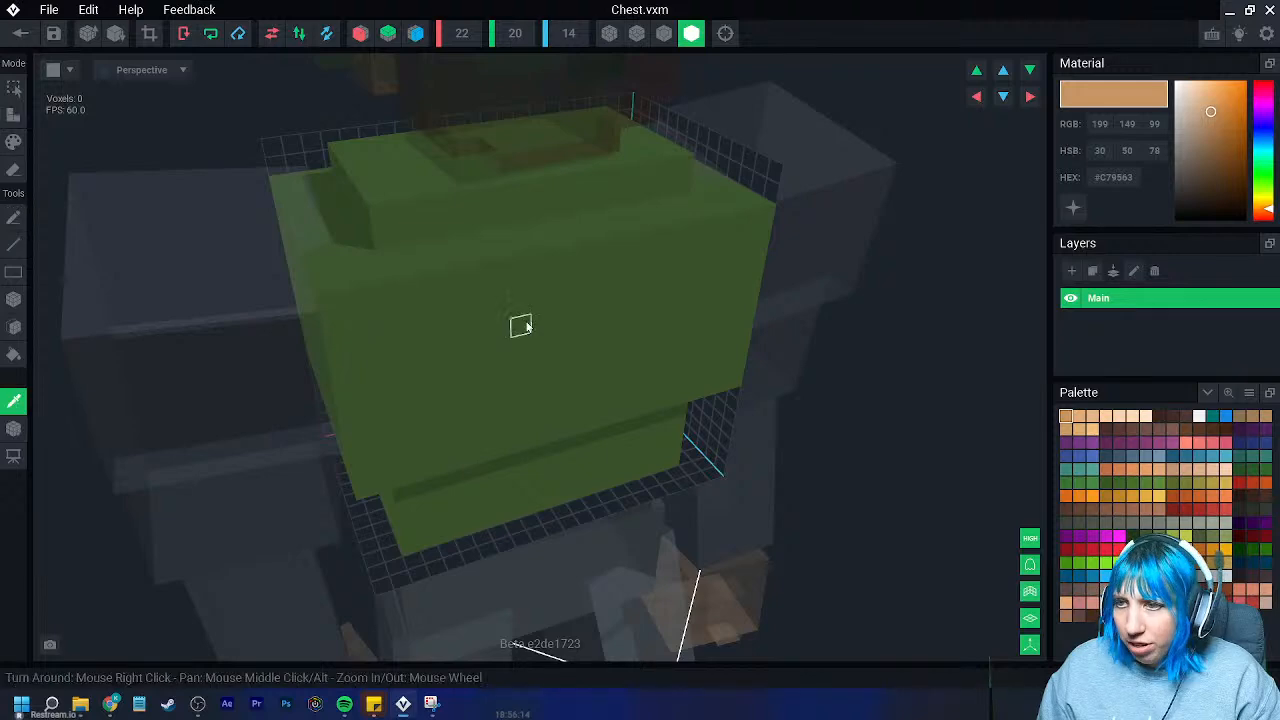
pyautogui.click(534, 326)
pyautogui.moveTo(343, 220); pyautogui.dragTo(309, 194, button='right')
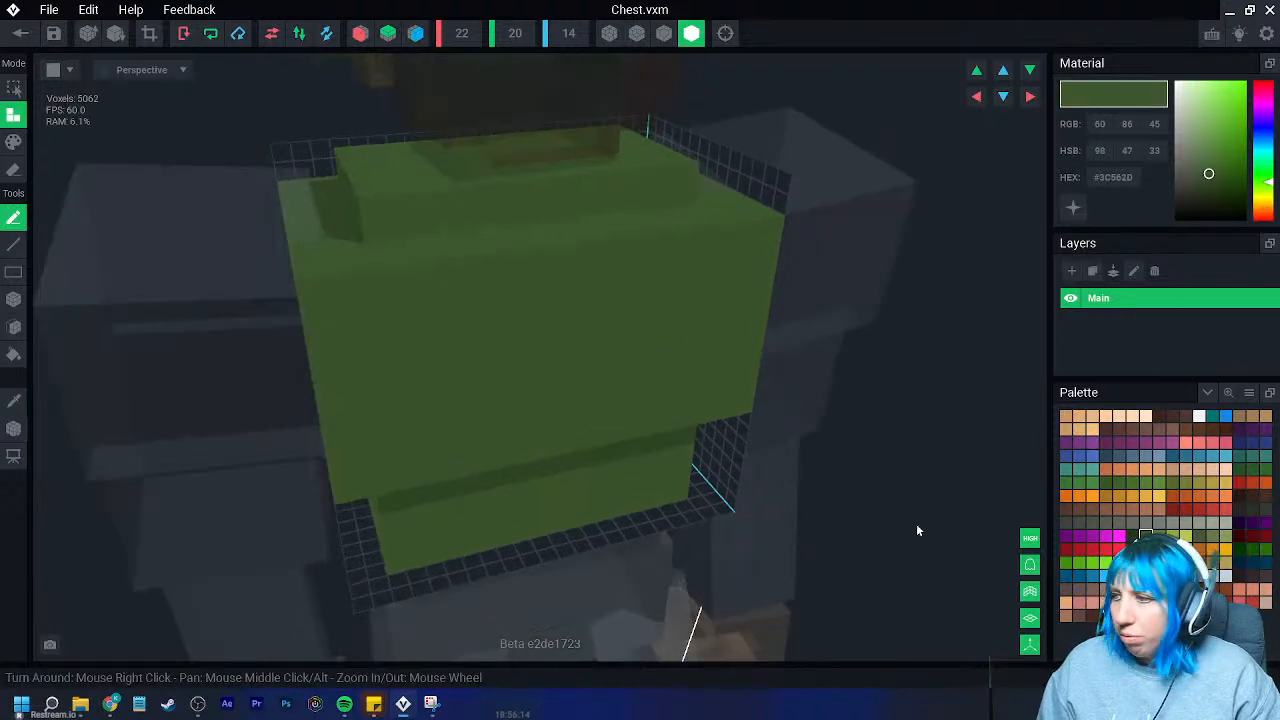
pyautogui.click(20, 33)
pyautogui.click(498, 256)
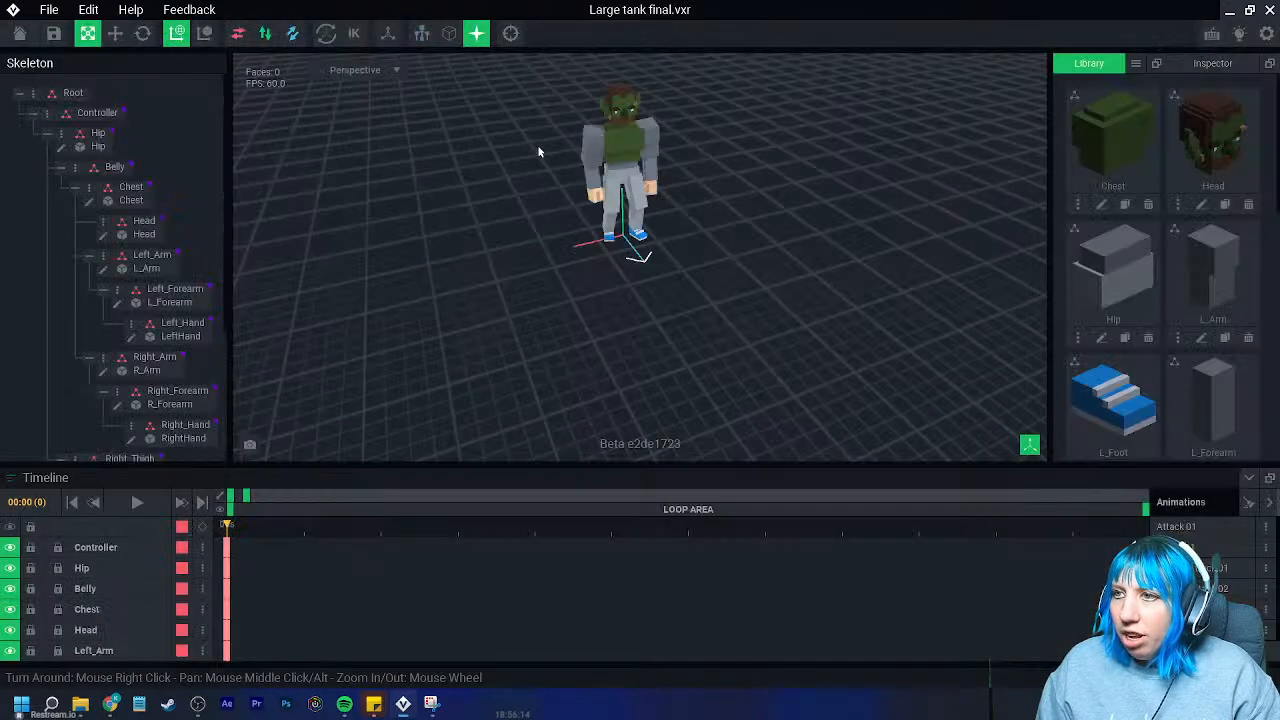
# - Fill the entire R_Arm part with green #3C562D, and save and return to the skeleton
pyautogui.click(586, 148)
pyautogui.click(107, 290)
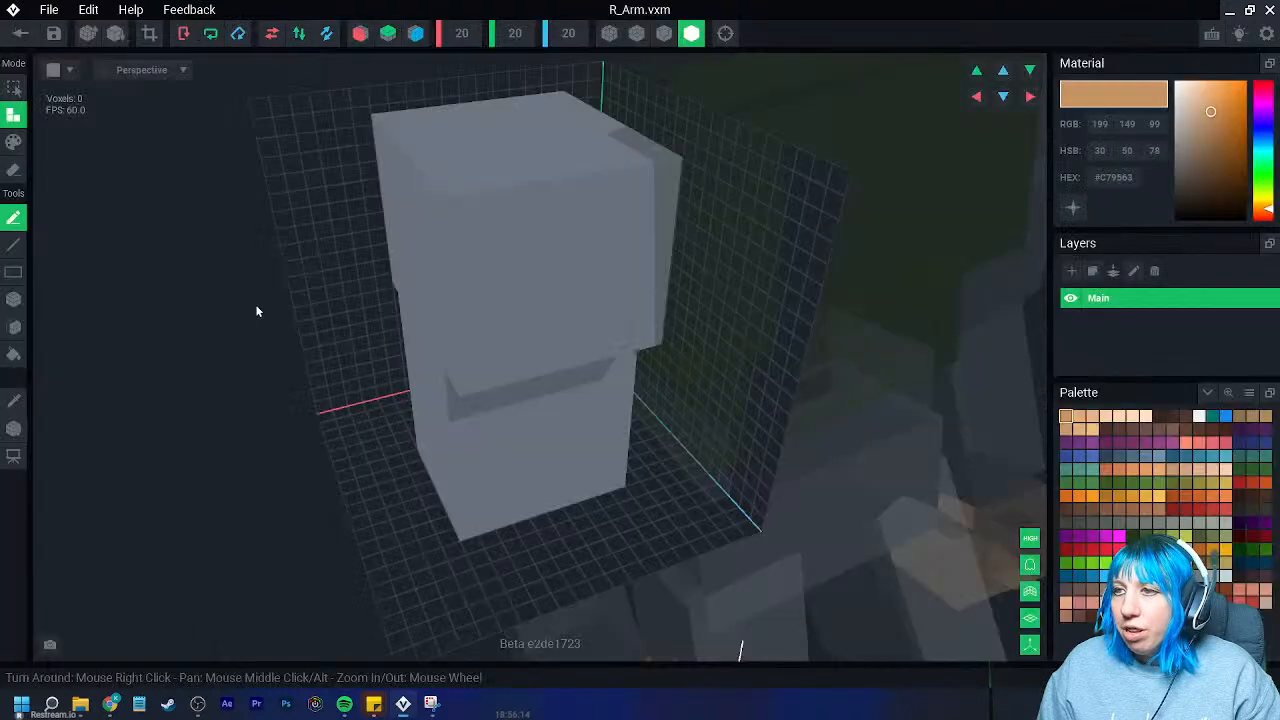
pyautogui.click(1145, 534)
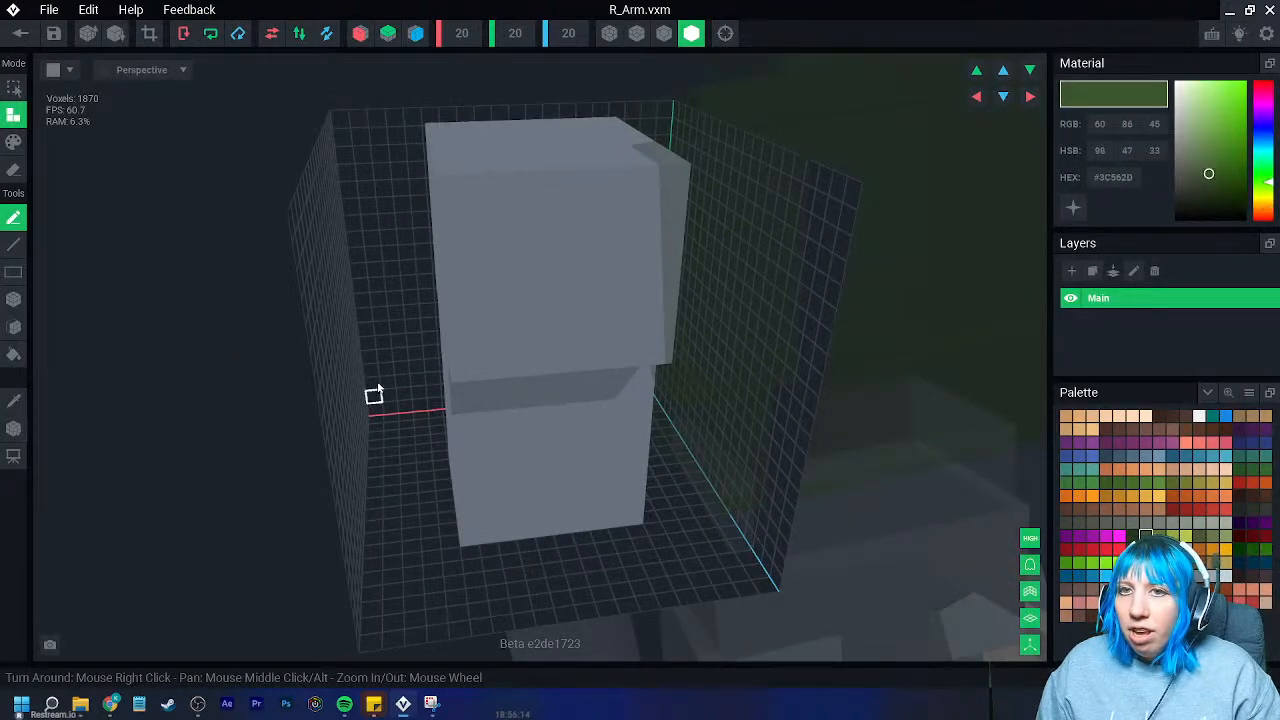
pyautogui.click(14, 142)
pyautogui.click(14, 353)
pyautogui.click(477, 259)
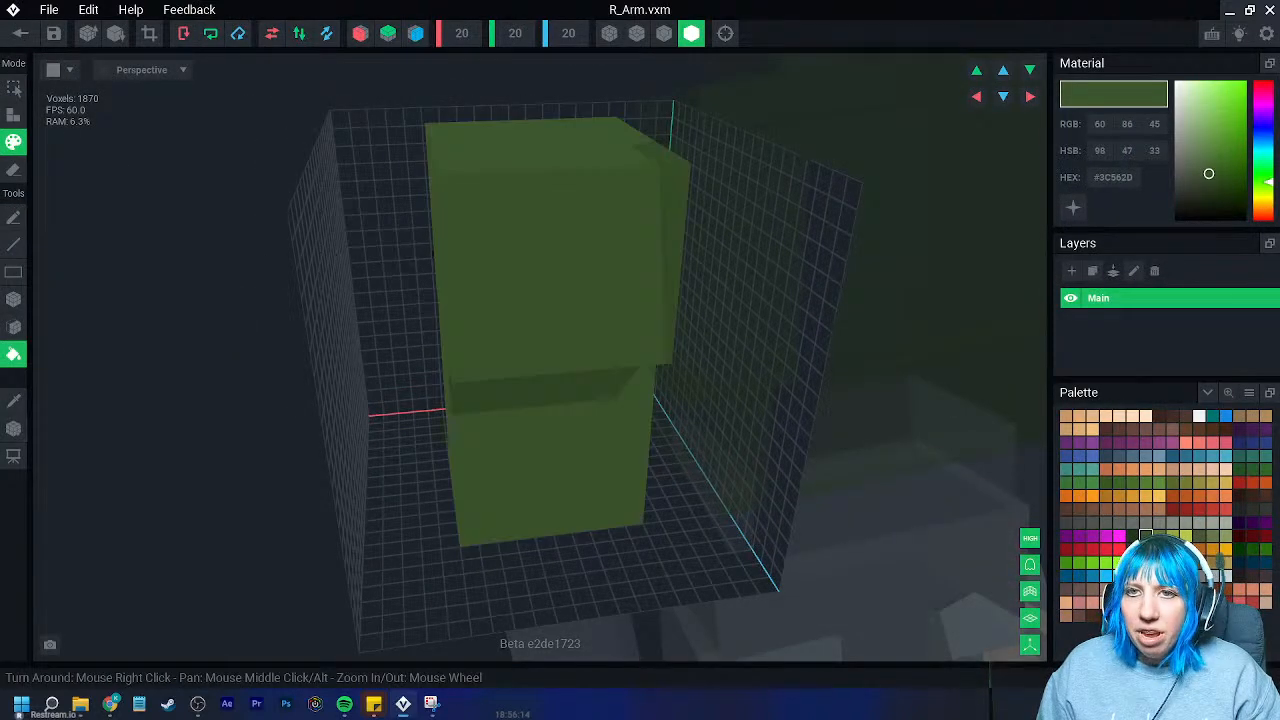
pyautogui.click(20, 33)
pyautogui.click(486, 256)
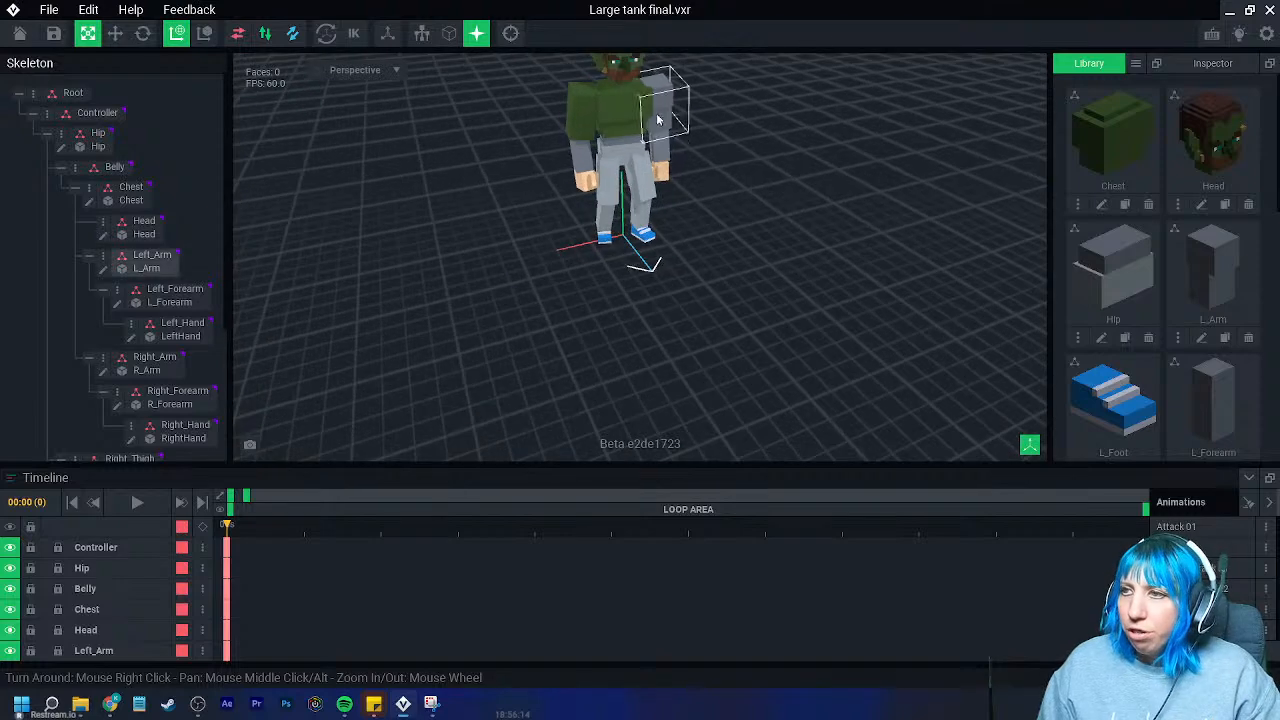
# - Fill the entire L_Arm part with the same dark green as the chest, and save and return to the skeleton
pyautogui.click(150, 258)
pyautogui.click(102, 270)
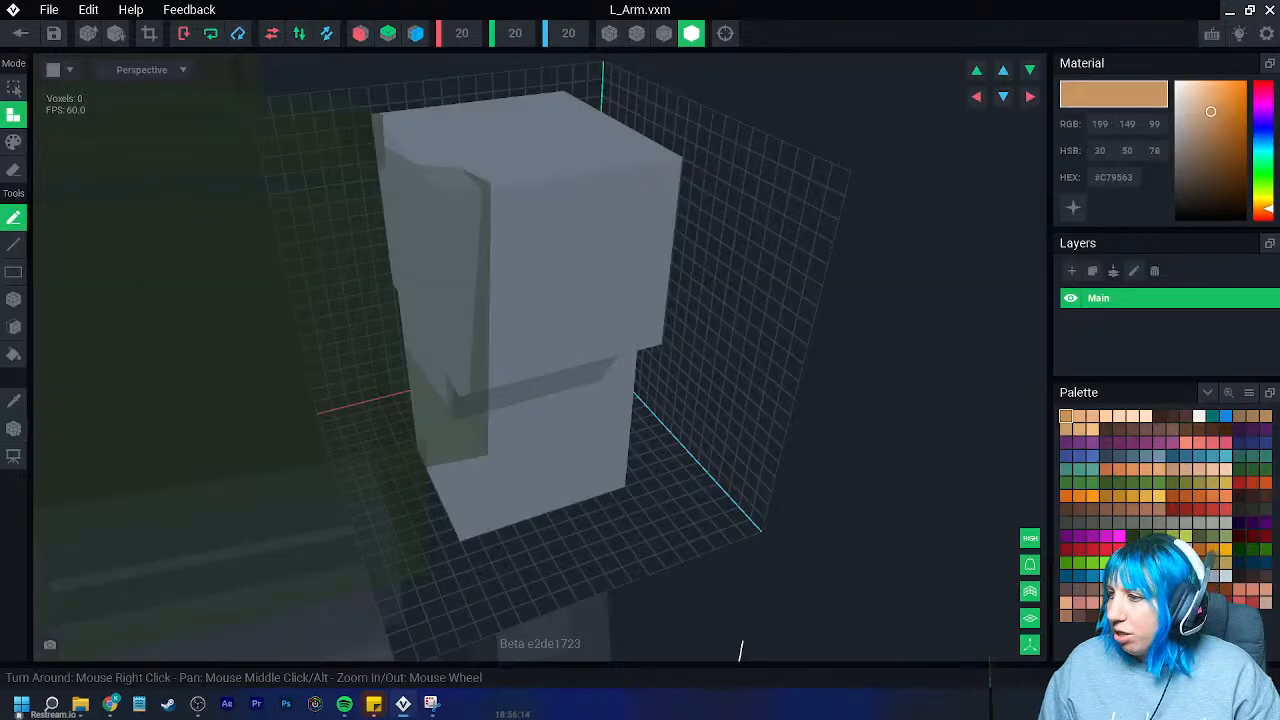
pyautogui.click(14, 142)
pyautogui.click(14, 354)
pyautogui.click(430, 270)
pyautogui.click(53, 35)
pyautogui.click(670, 265)
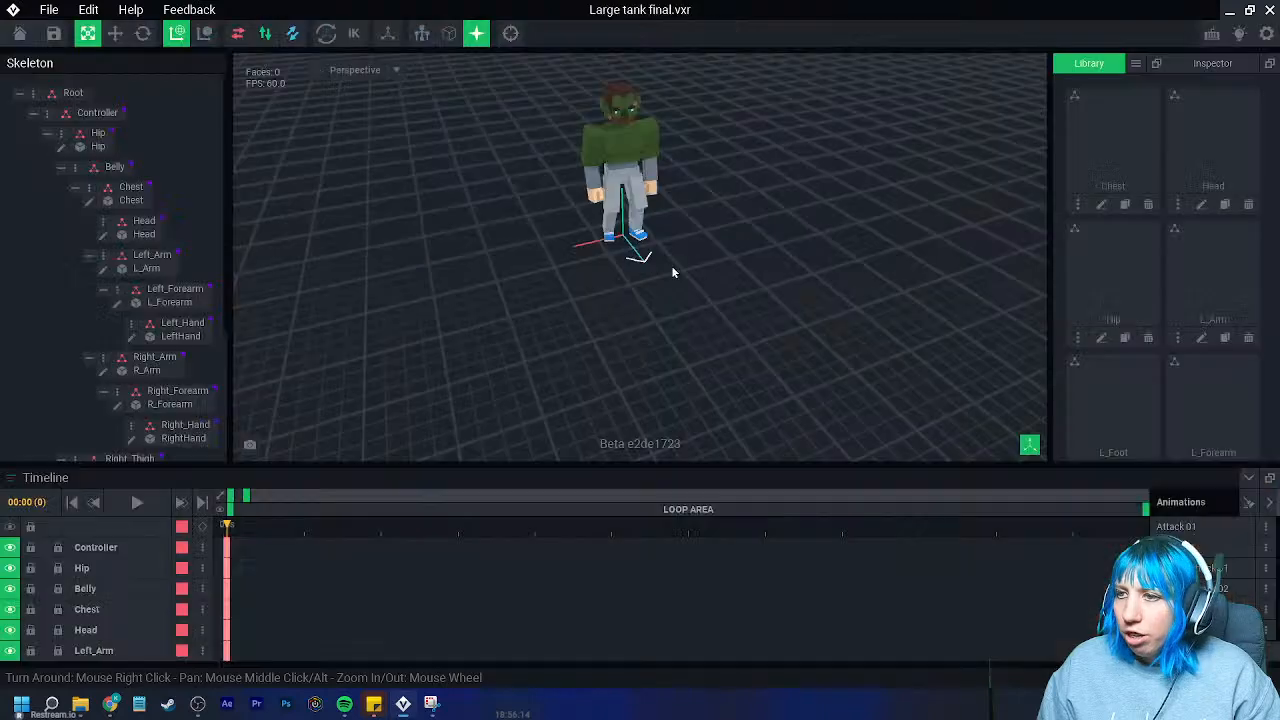
# - Fill the entire R_Forearm part with green #3C562D and return to the skeleton
pyautogui.click(575, 190)
pyautogui.click(117, 286)
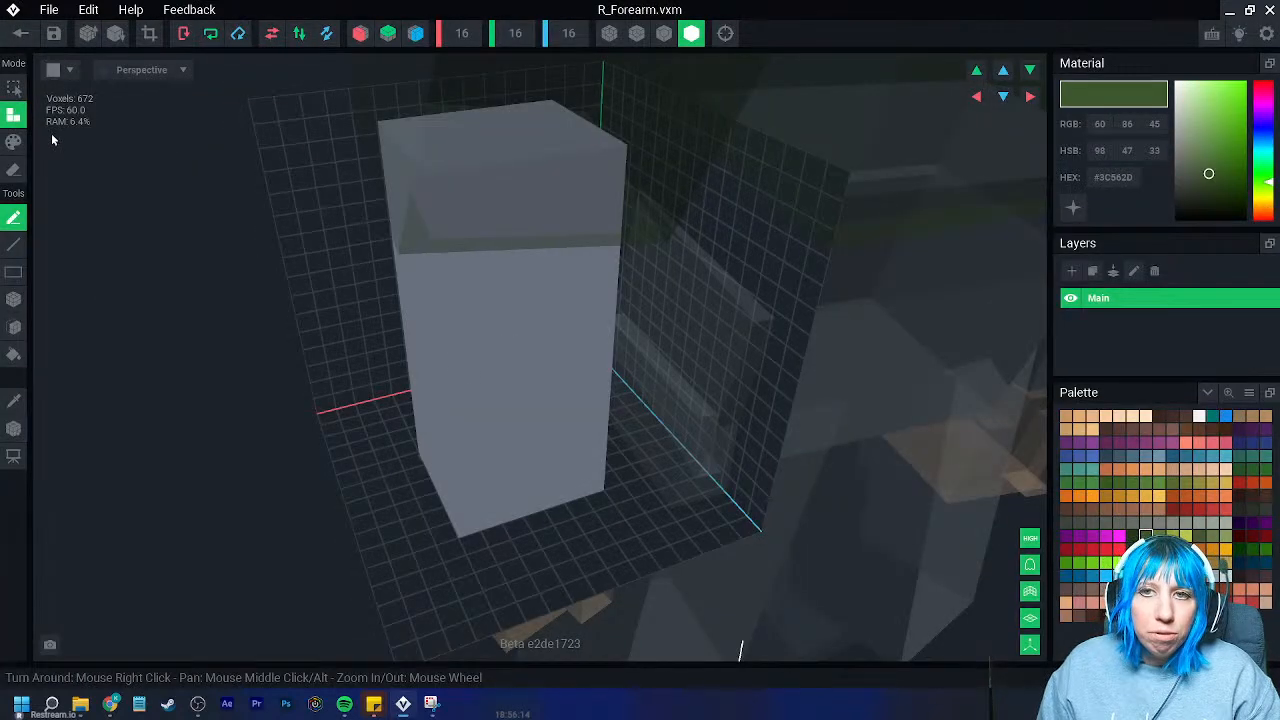
pyautogui.click(14, 142)
pyautogui.click(14, 348)
pyautogui.click(519, 290)
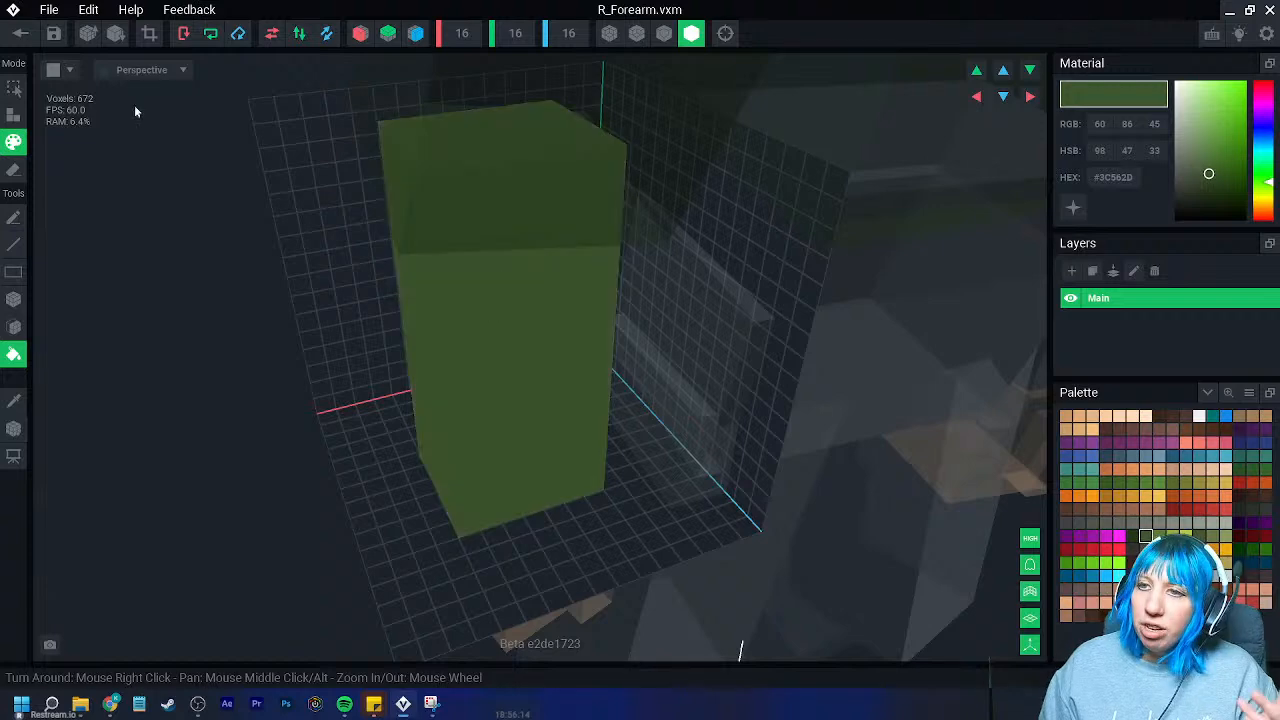
pyautogui.click(20, 33)
# - Fill the entire L_Forearm part with green #3C562D, and save and return to the skeleton
pyautogui.scroll(3, 552, 210)
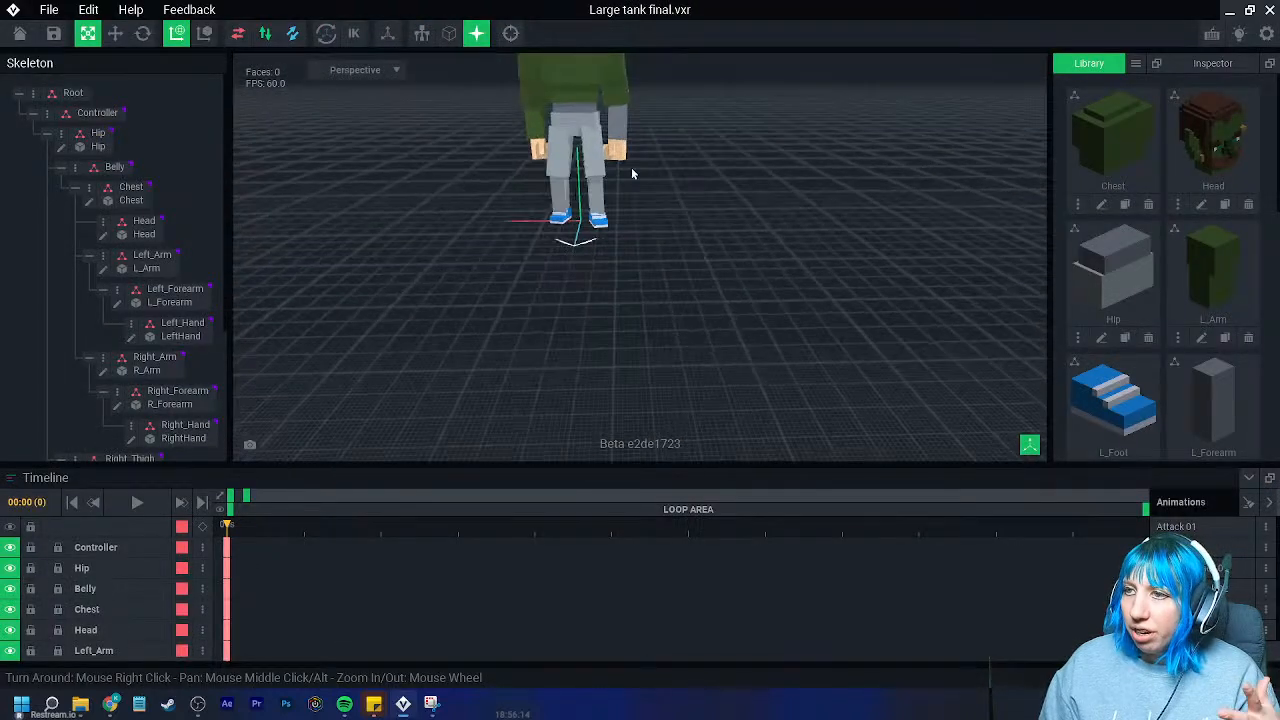
pyautogui.click(617, 120)
pyautogui.click(118, 288)
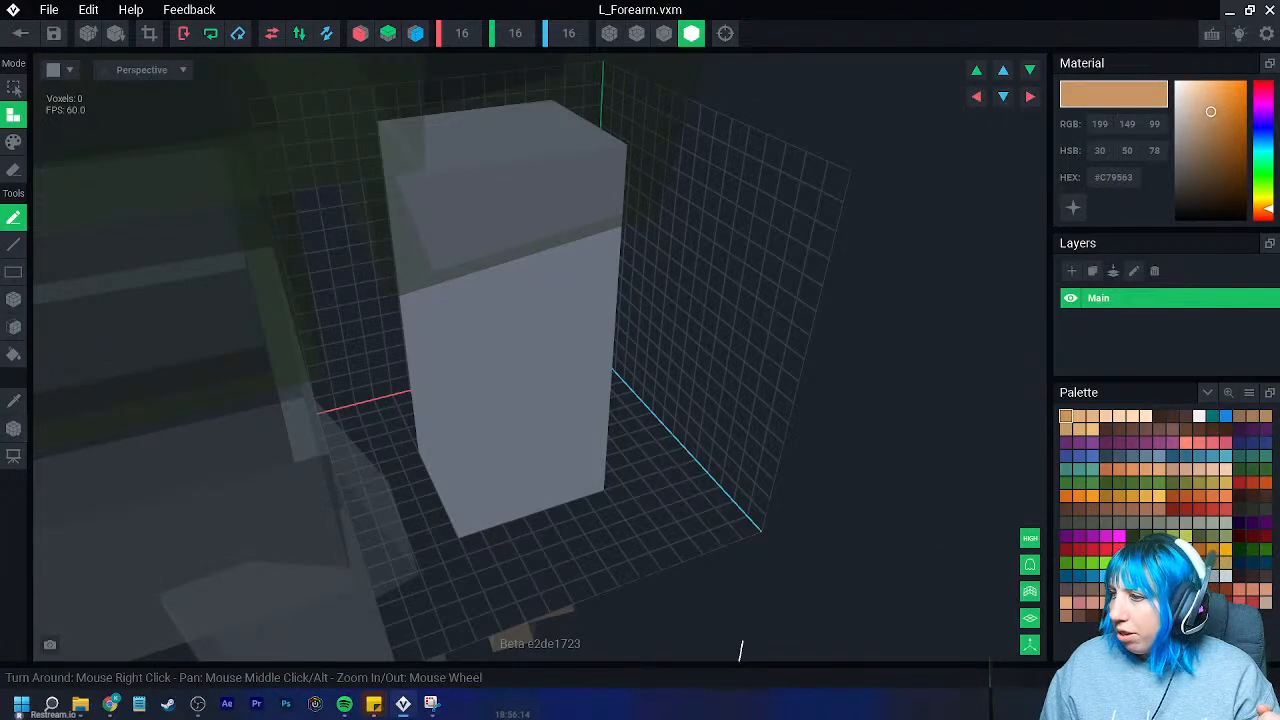
pyautogui.click(1145, 536)
pyautogui.click(13, 141)
pyautogui.click(13, 354)
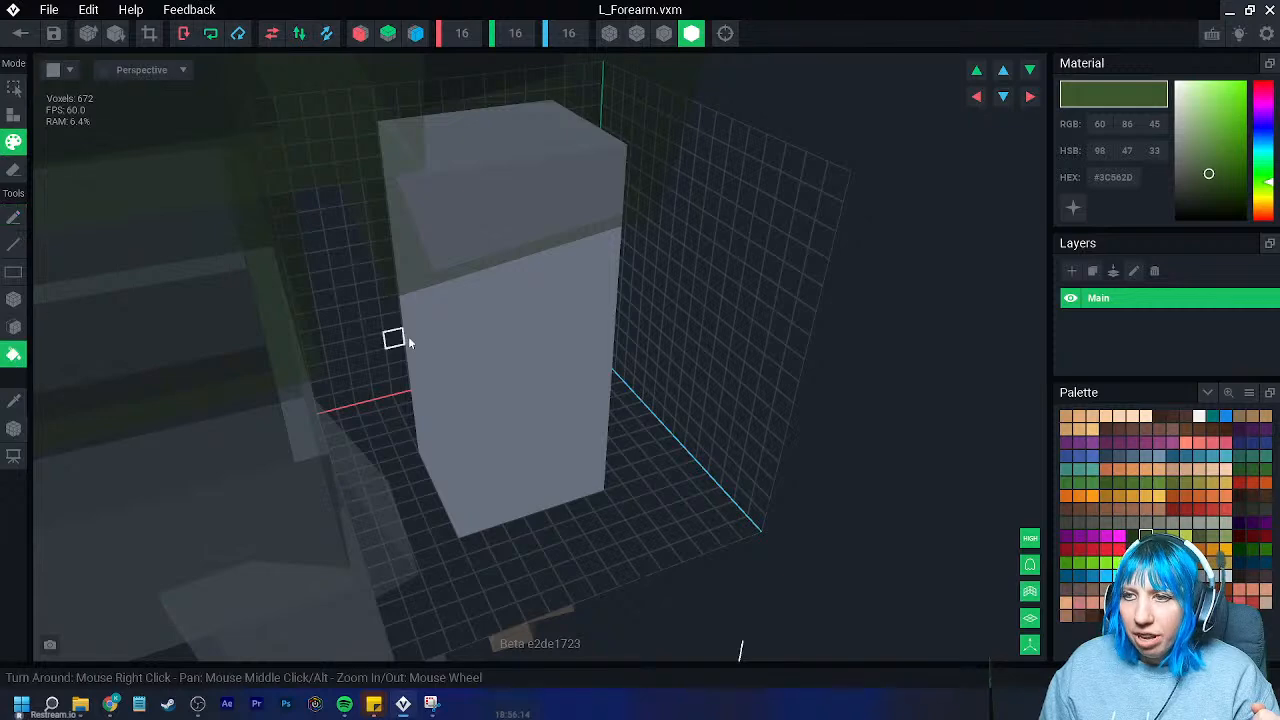
pyautogui.click(425, 340)
pyautogui.click(66, 69)
pyautogui.click(500, 255)
# - Open the Hip part for voxel editing and fill both its waist and lower sections with green #3C562D
pyautogui.scroll(3, 616, 137)
pyautogui.click(616, 137)
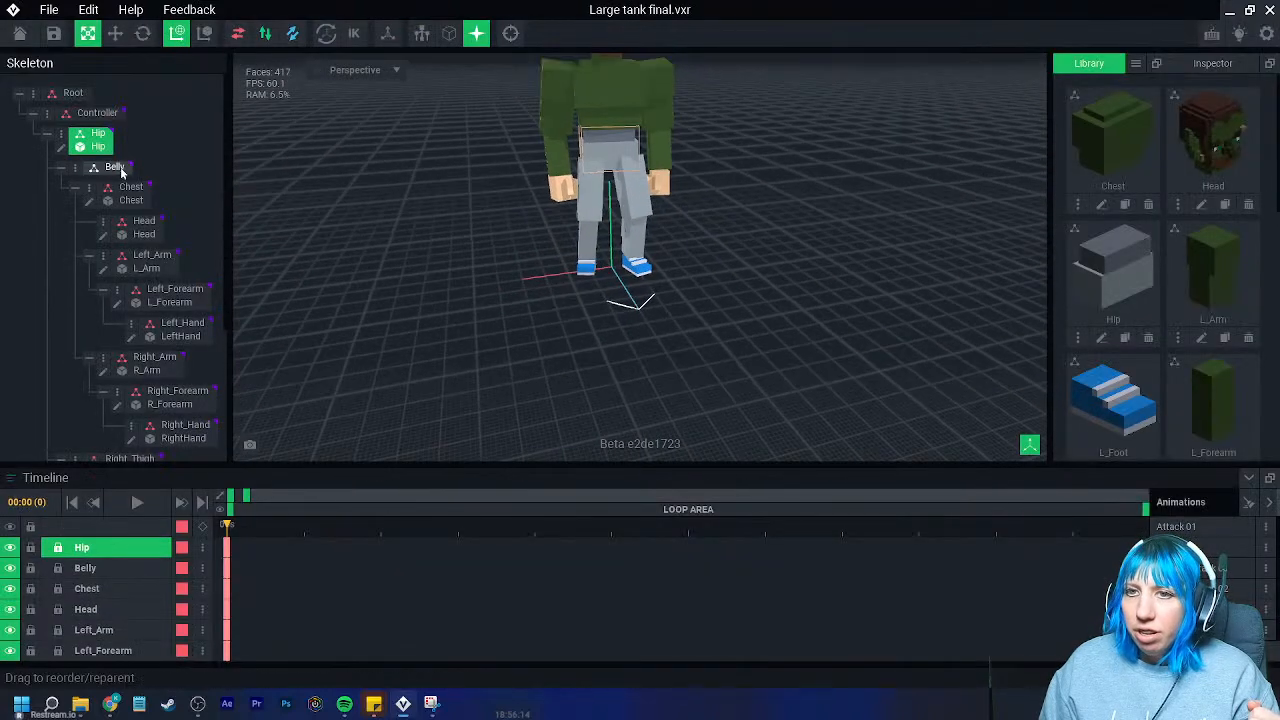
pyautogui.click(61, 149)
pyautogui.click(1093, 515)
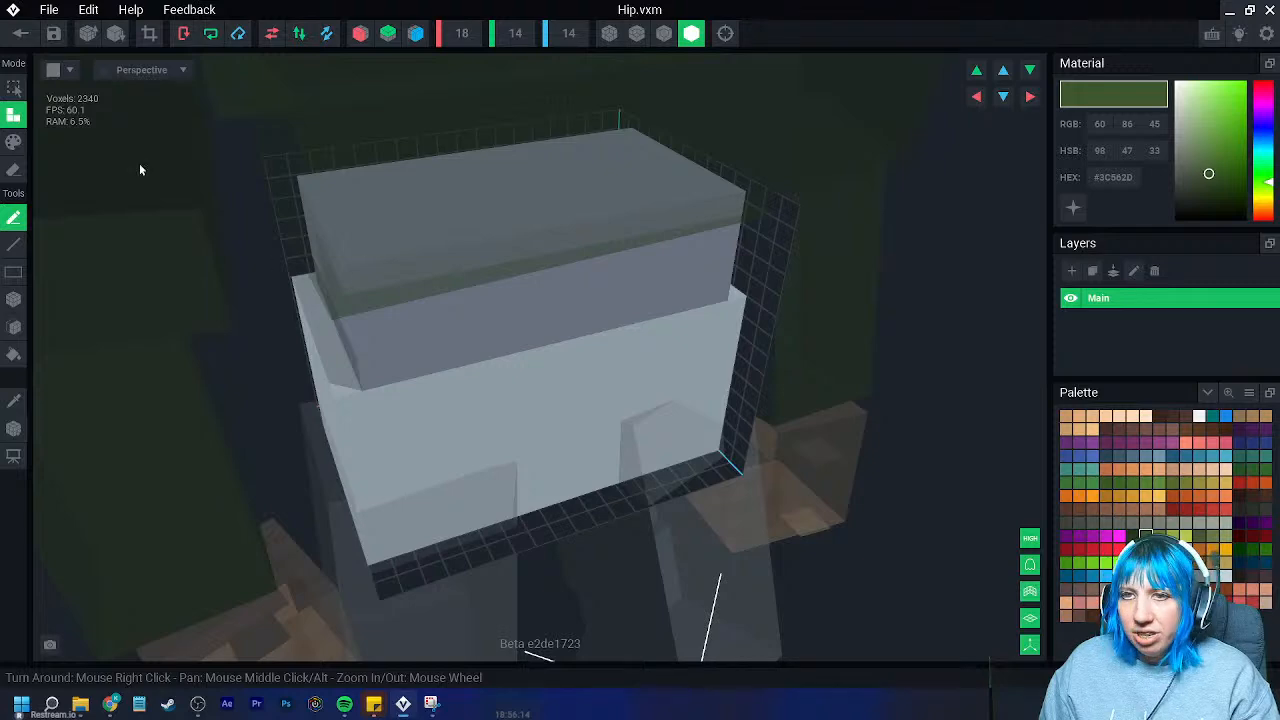
pyautogui.click(14, 355)
pyautogui.click(317, 335)
pyautogui.click(400, 423)
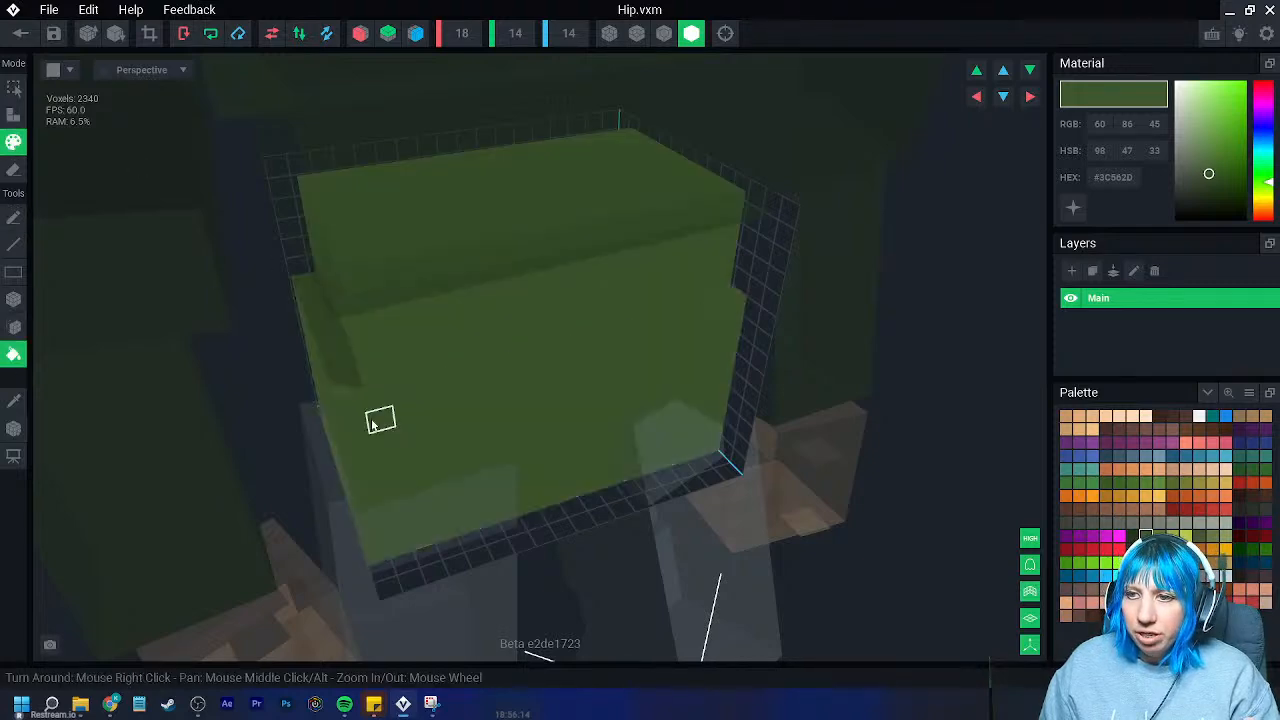
# - Save the Hip part, return to the skeleton and open the R_Thigh part for voxel editing
pyautogui.click(20, 33)
pyautogui.click(515, 262)
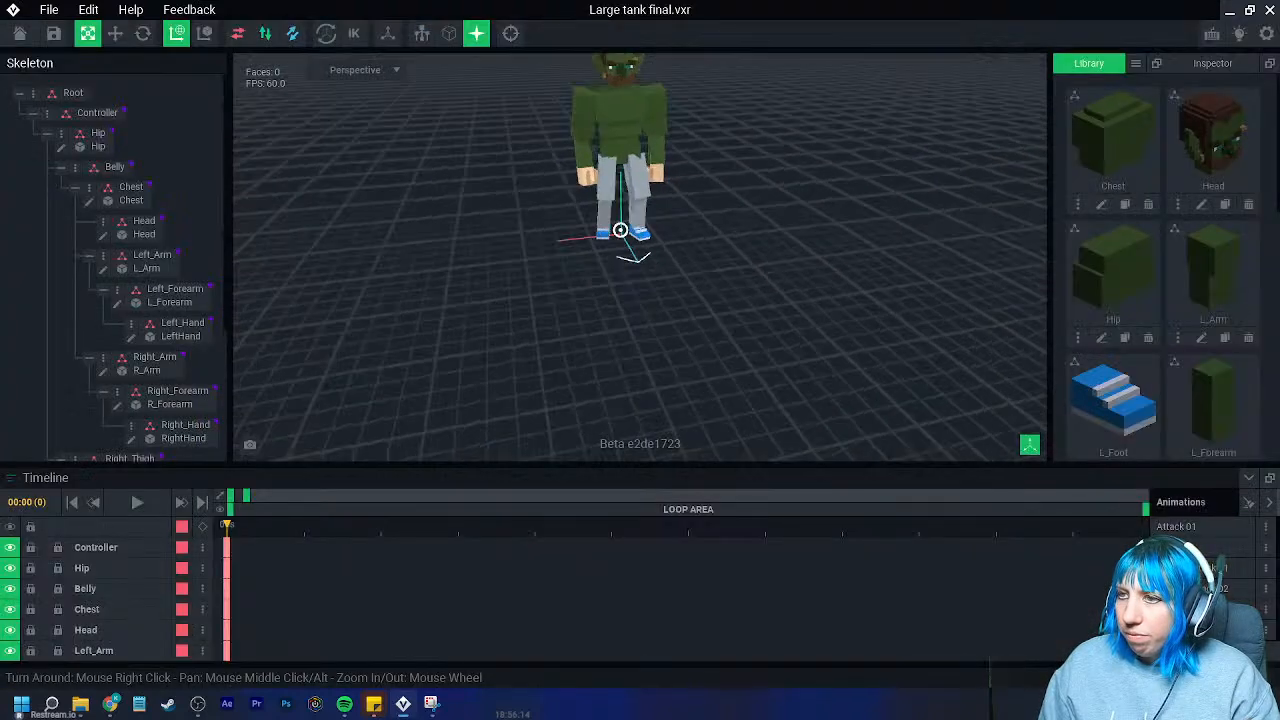
pyautogui.scroll(-2, 110, 300)
pyautogui.click(105, 285)
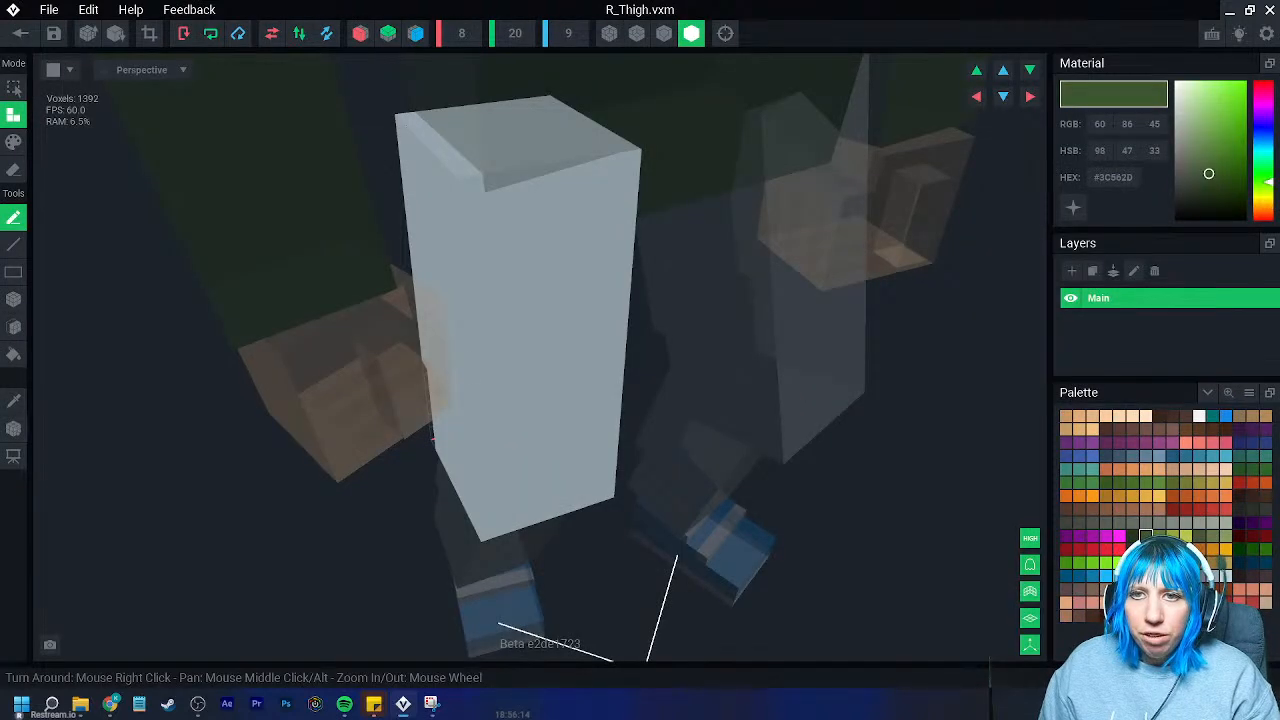
# - Fill the entire R_Thigh part with green #3C562D, and save and return to the skeleton
pyautogui.click(13, 142)
pyautogui.click(13, 354)
pyautogui.moveTo(270, 340); pyautogui.dragTo(488, 305, button='right')
pyautogui.click(492, 304)
pyautogui.moveTo(681, 302); pyautogui.dragTo(541, 142, button='right')
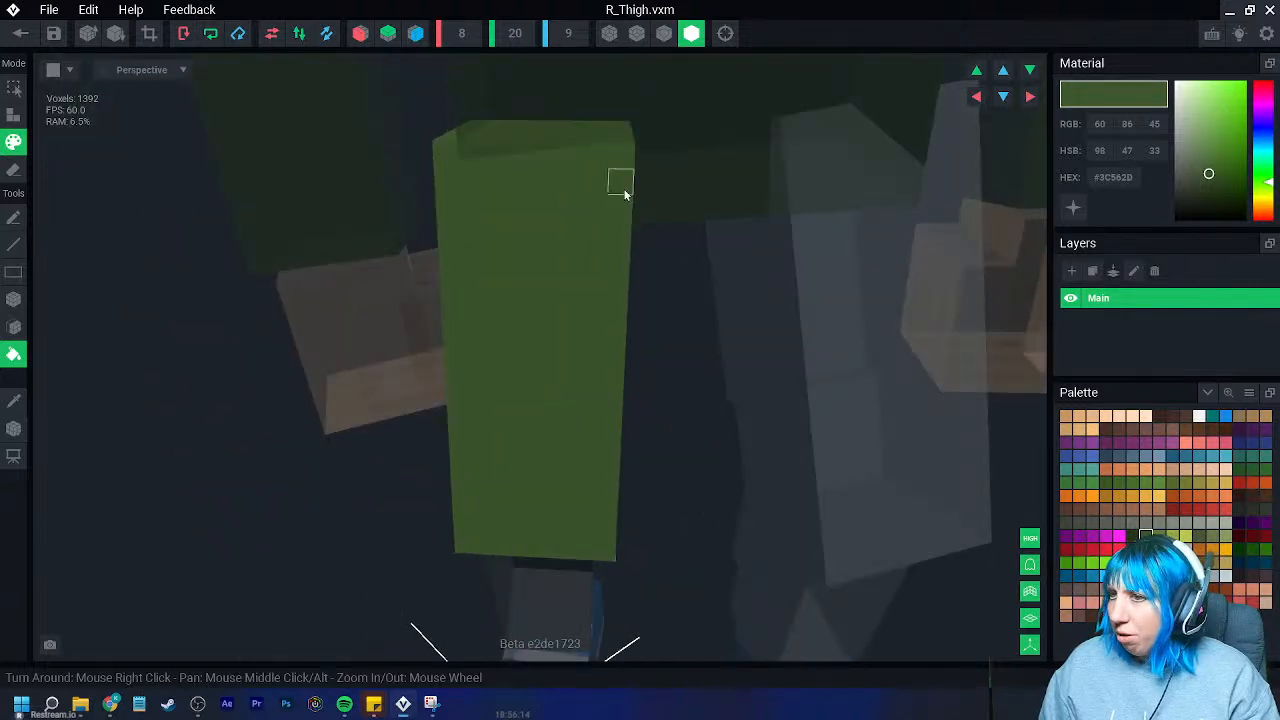
pyautogui.click(29, 37)
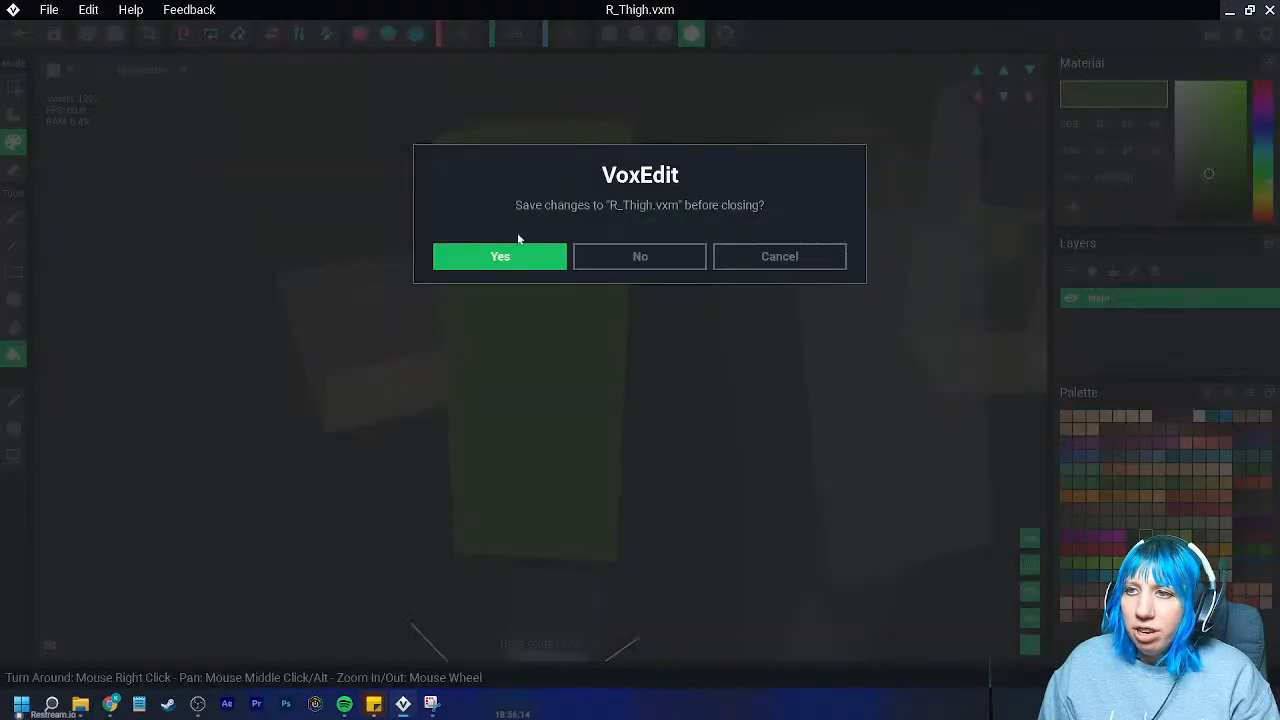
pyautogui.click(484, 257)
pyautogui.click(637, 202)
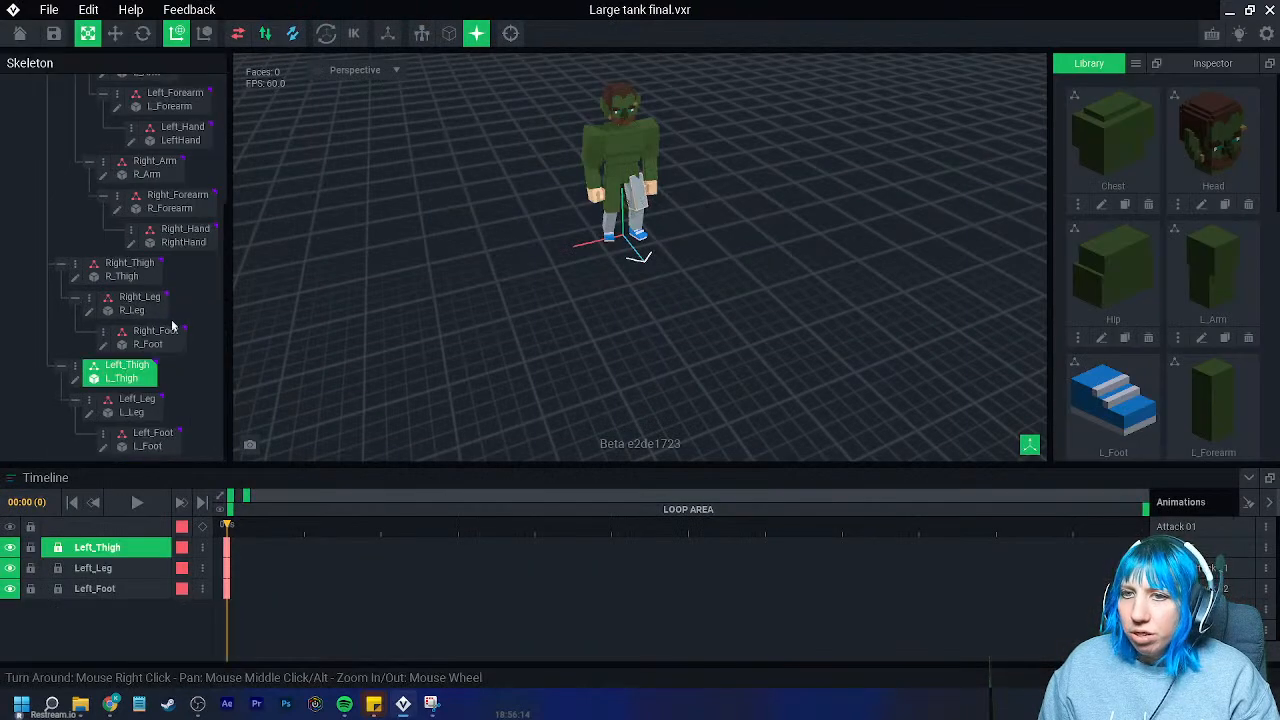
# - Open the L_Thigh part, fill it entirely with green #3C562D, and save and return to the skeleton
pyautogui.click(74, 378)
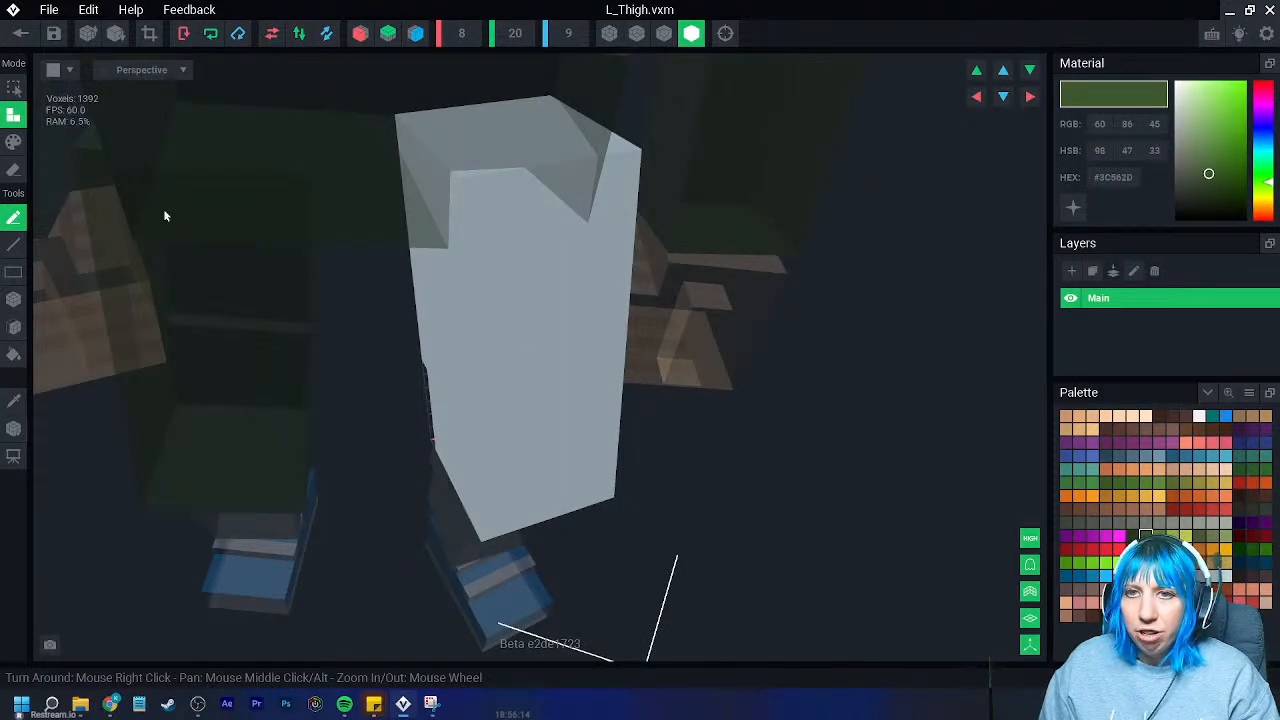
pyautogui.click(14, 142)
pyautogui.click(14, 354)
pyautogui.click(481, 310)
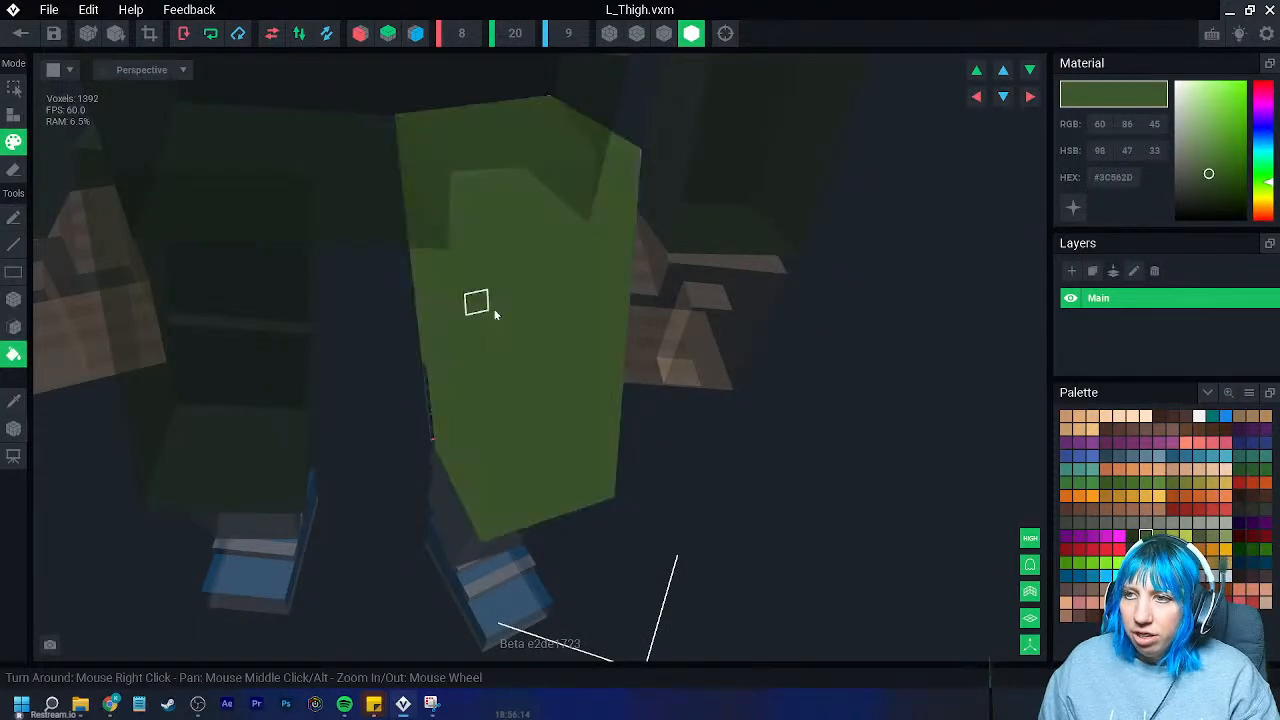
pyautogui.click(20, 33)
pyautogui.click(443, 260)
# - Open the R_Leg part for voxel editing and box-paint its upper third with green #3C562D
pyautogui.scroll(4, 652, 210)
pyautogui.moveTo(652, 210); pyautogui.dragTo(552, 193, button='right')
pyautogui.click(540, 192)
pyautogui.click(88, 312)
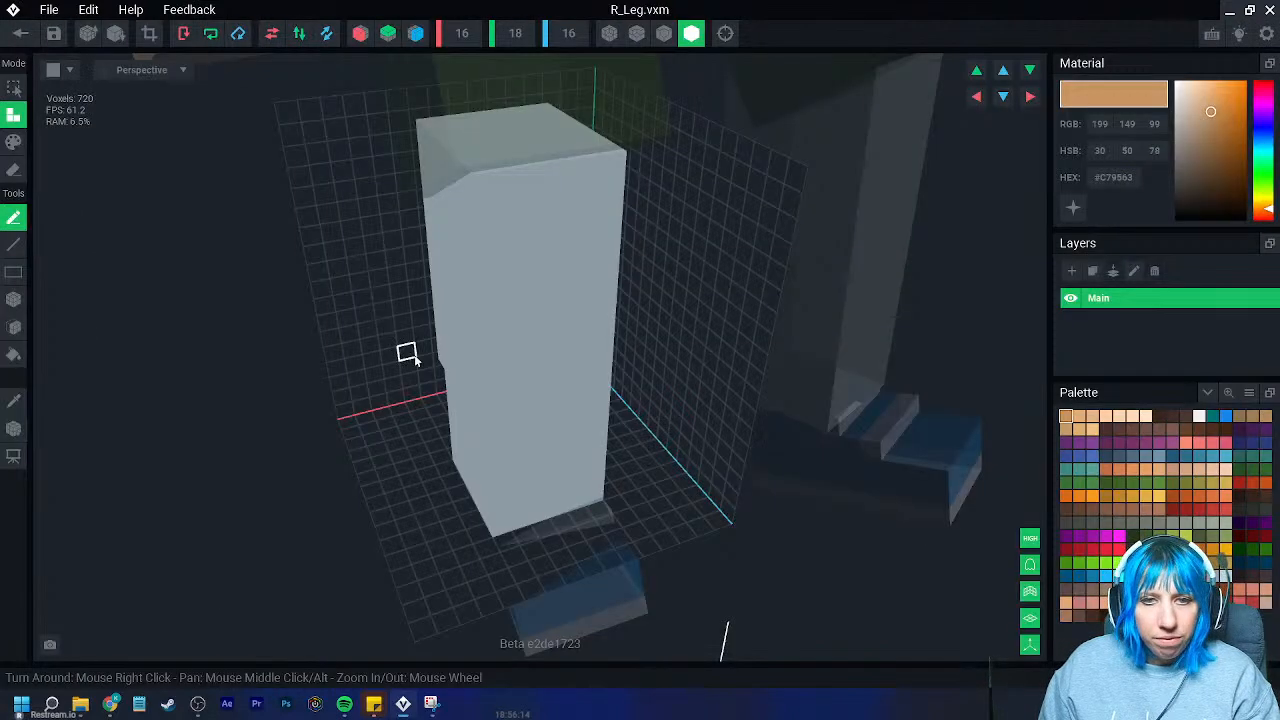
pyautogui.click(1145, 535)
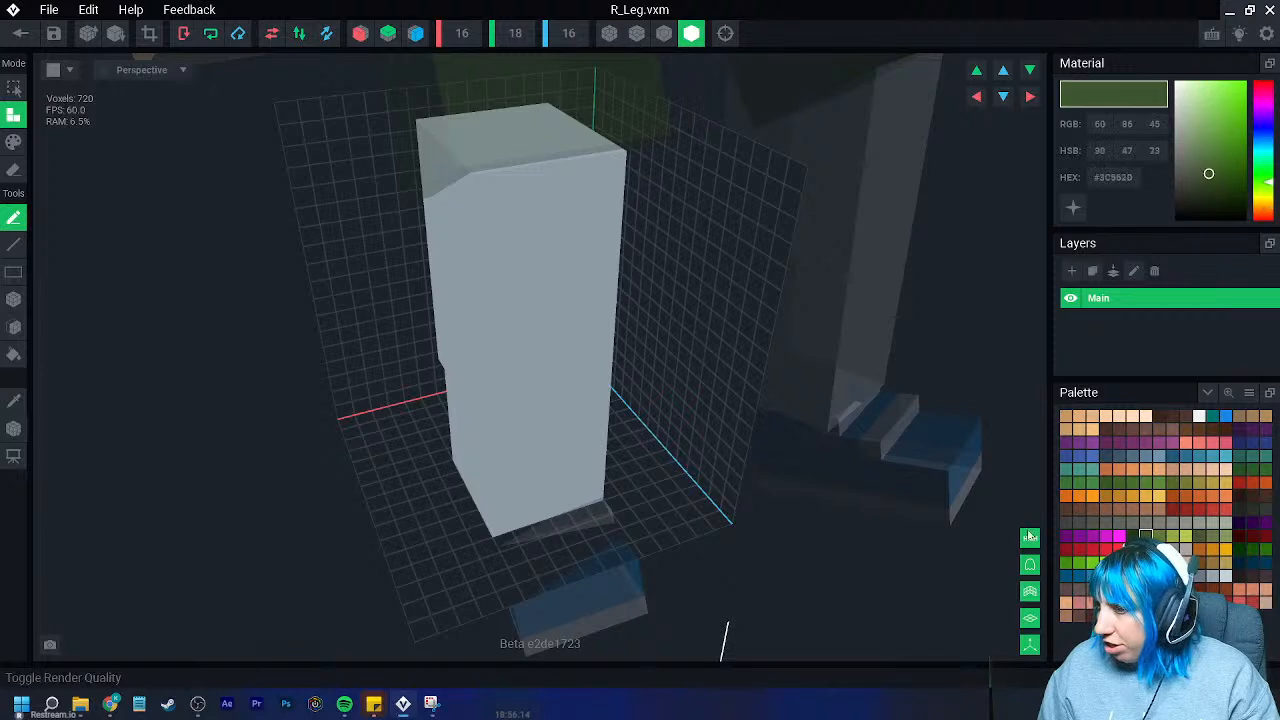
pyautogui.click(14, 299)
pyautogui.moveTo(330, 180); pyautogui.dragTo(430, 103, button='right')
pyautogui.moveTo(420, 94)
pyautogui.mouseDown()
pyautogui.moveTo(520, 343)
pyautogui.moveTo(521, 284)
pyautogui.mouseUp()
pyautogui.moveTo(521, 284)
pyautogui.mouseDown(button='right')
pyautogui.moveTo(534, 306)
pyautogui.moveTo(759, 369)
pyautogui.mouseUp(button='right')
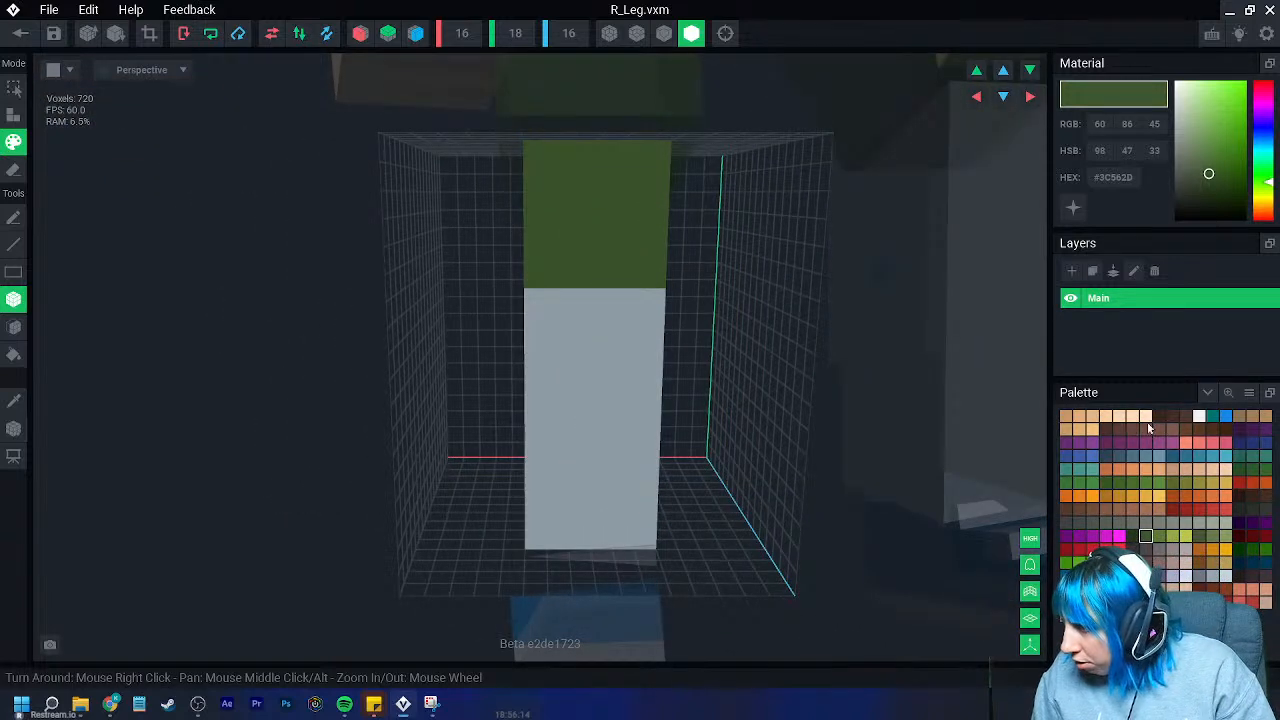
# - Box-paint the rest of R_Leg below the green section with brown #4B2E1B as a boot
pyautogui.click(1212, 430)
pyautogui.moveTo(574, 392); pyautogui.dragTo(394, 366, button='right')
pyautogui.moveTo(392, 296)
pyautogui.mouseDown()
pyautogui.moveTo(548, 514)
pyautogui.moveTo(553, 555)
pyautogui.mouseUp()
pyautogui.moveTo(715, 568); pyautogui.dragTo(543, 553, button='right')
pyautogui.moveTo(601, 305)
pyautogui.mouseDown()
pyautogui.moveTo(737, 569)
pyautogui.moveTo(743, 546)
pyautogui.mouseUp()
pyautogui.moveTo(743, 546); pyautogui.dragTo(853, 542, button='right')
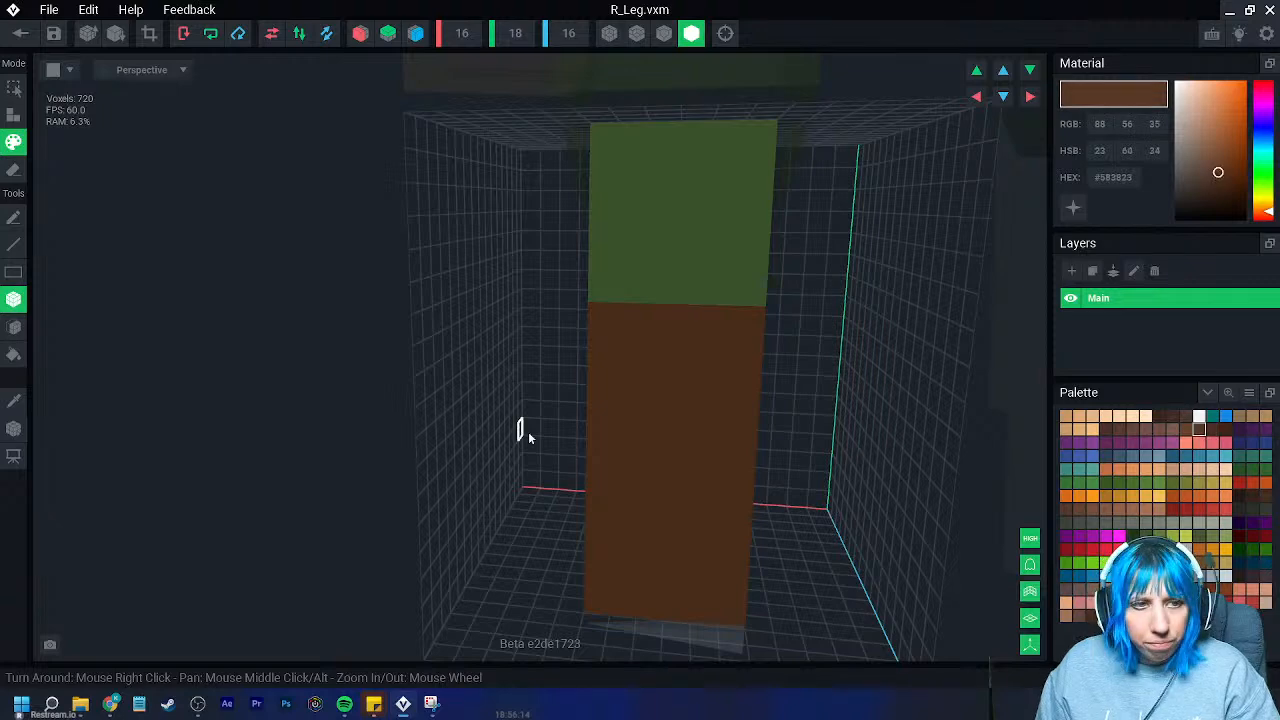
# - Paint a one-voxel-high dark brown #3F2413 band around all sides of the boot's top edge, directly below the green
pyautogui.moveTo(716, 325); pyautogui.dragTo(716, 325)
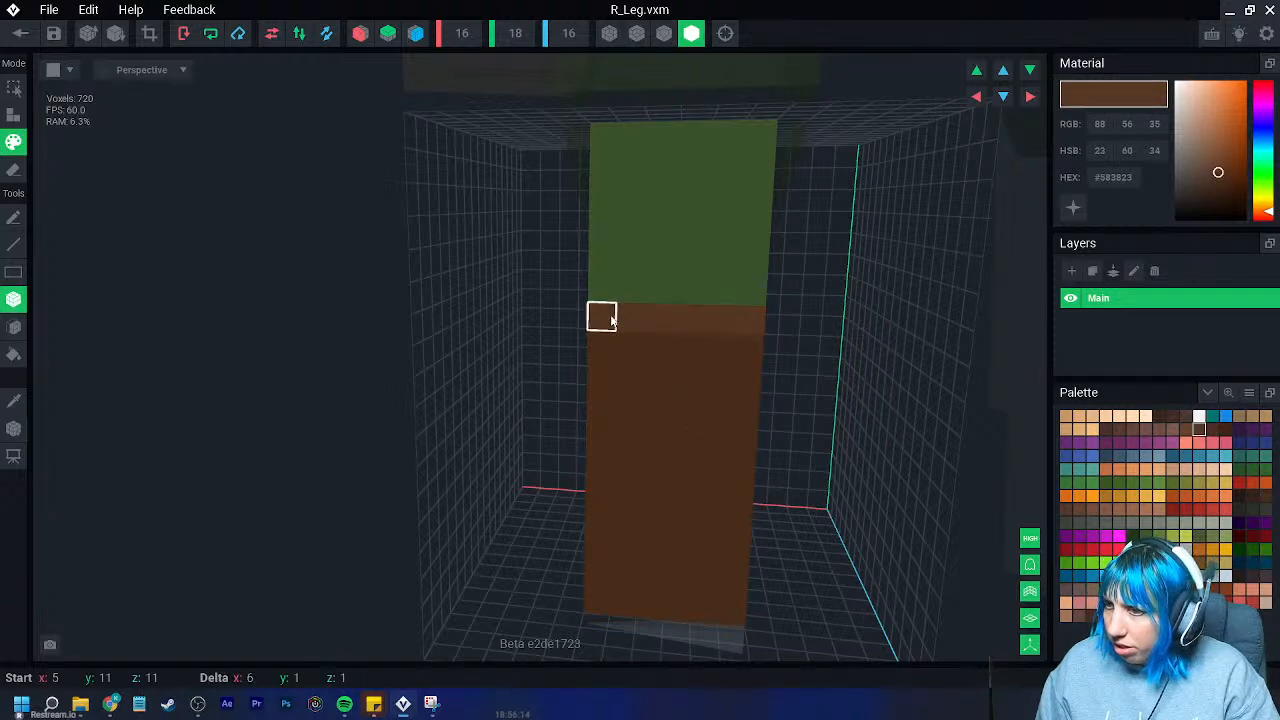
pyautogui.moveTo(612, 320); pyautogui.dragTo(612, 320)
pyautogui.moveTo(750, 322); pyautogui.dragTo(602, 325)
pyautogui.moveTo(602, 328); pyautogui.dragTo(715, 333, button='right')
pyautogui.moveTo(634, 331); pyautogui.dragTo(430, 342)
pyautogui.moveTo(428, 342); pyautogui.dragTo(490, 346, button='right')
pyautogui.moveTo(440, 348); pyautogui.dragTo(268, 351)
pyautogui.moveTo(240, 351); pyautogui.dragTo(287, 349, button='right')
pyautogui.moveTo(290, 362); pyautogui.dragTo(104, 417)
pyautogui.moveTo(108, 417)
pyautogui.mouseDown(button='right')
pyautogui.moveTo(328, 416)
pyautogui.moveTo(498, 371)
pyautogui.moveTo(486, 371)
pyautogui.moveTo(566, 414)
pyautogui.moveTo(520, 506)
pyautogui.moveTo(406, 369)
pyautogui.mouseUp(button='right')
# - Try placing single dark brown #3F2413 voxels as studs on the boot's faces, in two rows at the front edges
pyautogui.click(375, 338)
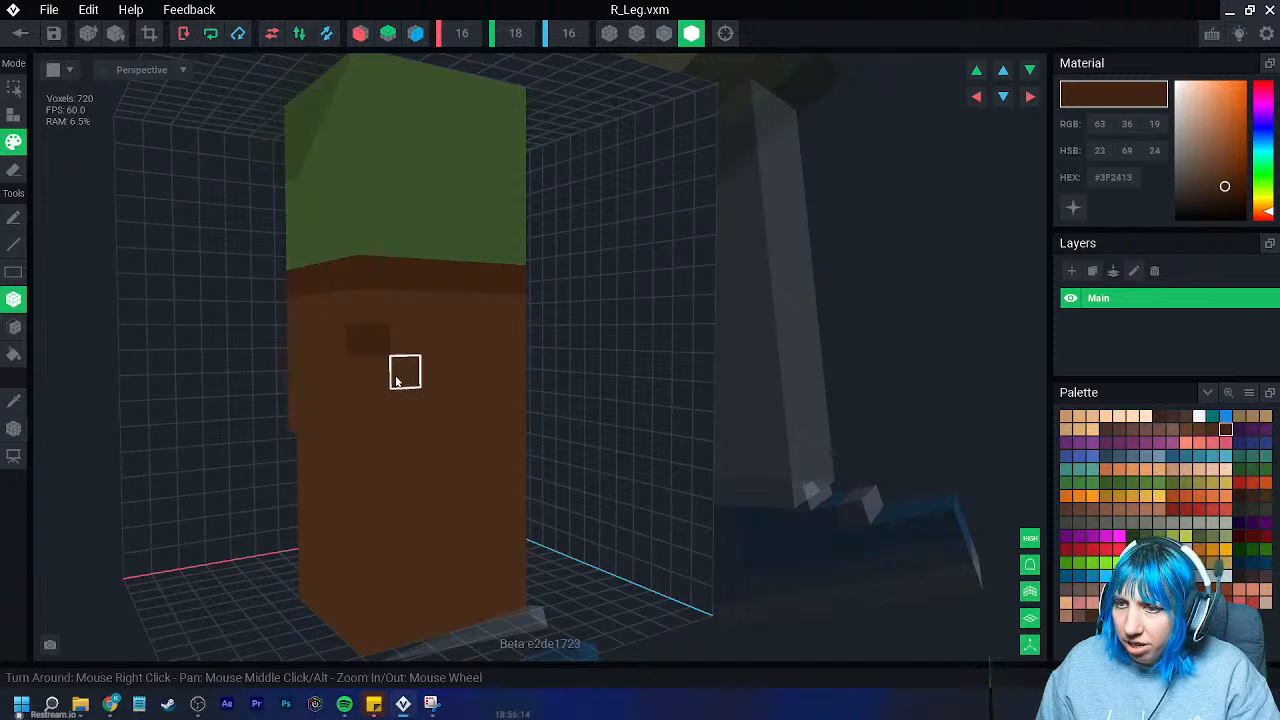
pyautogui.moveTo(364, 438); pyautogui.dragTo(372, 436, button='right')
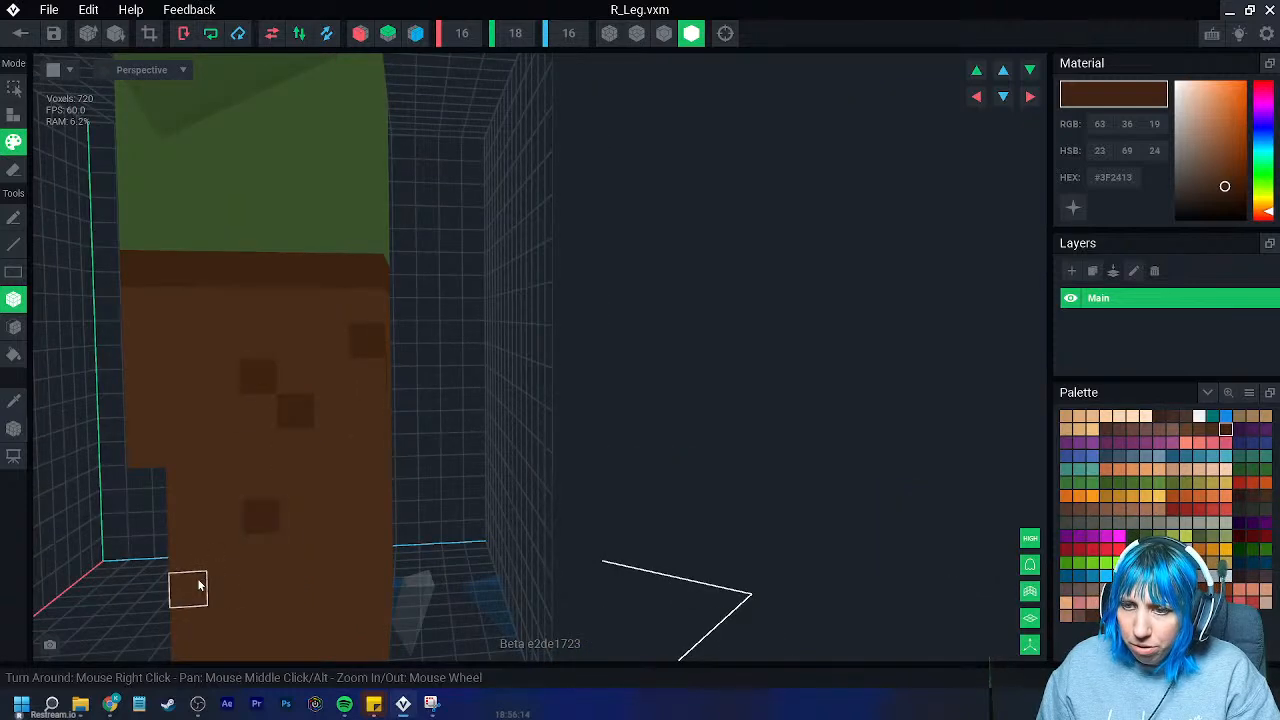
pyautogui.moveTo(223, 586); pyautogui.dragTo(414, 557, button='right')
pyautogui.moveTo(451, 451)
pyautogui.mouseDown(button='right')
pyautogui.moveTo(407, 557)
pyautogui.moveTo(380, 563)
pyautogui.moveTo(295, 481)
pyautogui.mouseUp(button='right')
pyautogui.moveTo(371, 491); pyautogui.dragTo(383, 387, button='right')
pyautogui.moveTo(520, 465)
pyautogui.mouseDown(button='right')
pyautogui.moveTo(514, 486)
pyautogui.moveTo(599, 462)
pyautogui.mouseUp(button='right')
pyautogui.click(664, 34)
pyautogui.moveTo(509, 488)
pyautogui.mouseDown(button='right')
pyautogui.moveTo(533, 474)
pyautogui.moveTo(573, 512)
pyautogui.mouseUp(button='right')
pyautogui.click(779, 497)
# - Try recolouring the four stud voxels on the boot's front with grey #746C6A
pyautogui.click(1252, 576)
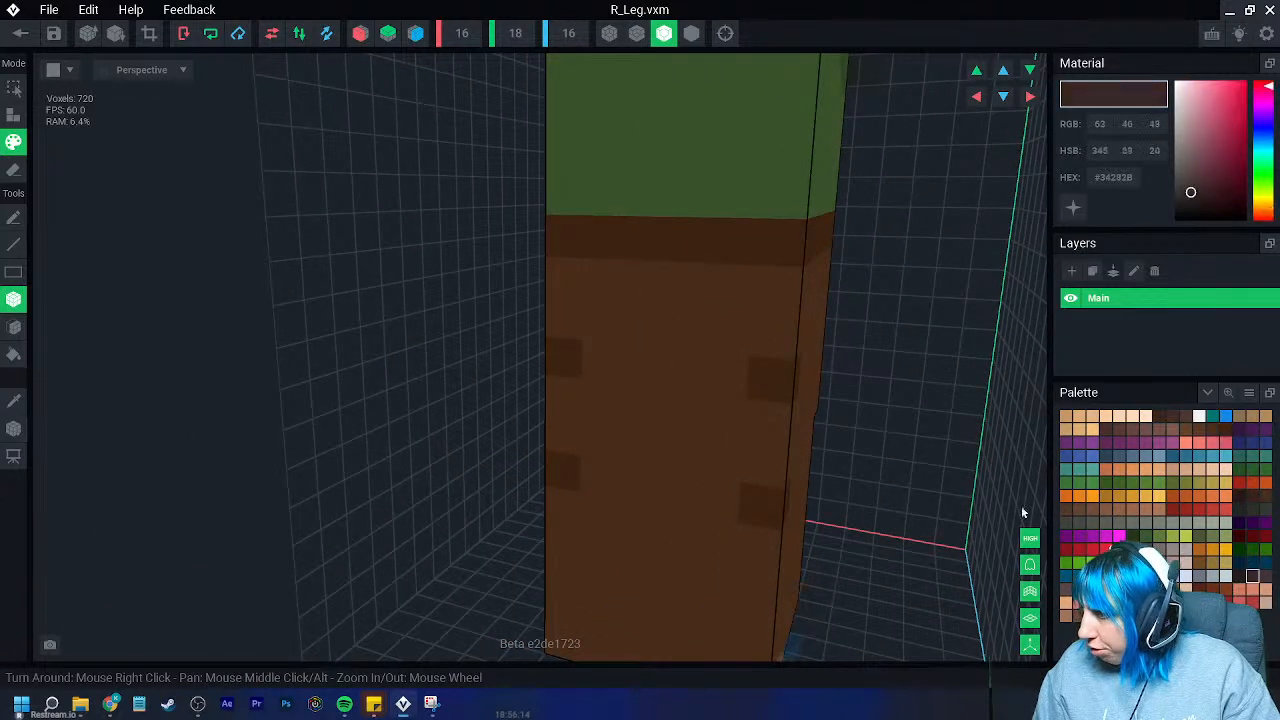
pyautogui.click(1159, 549)
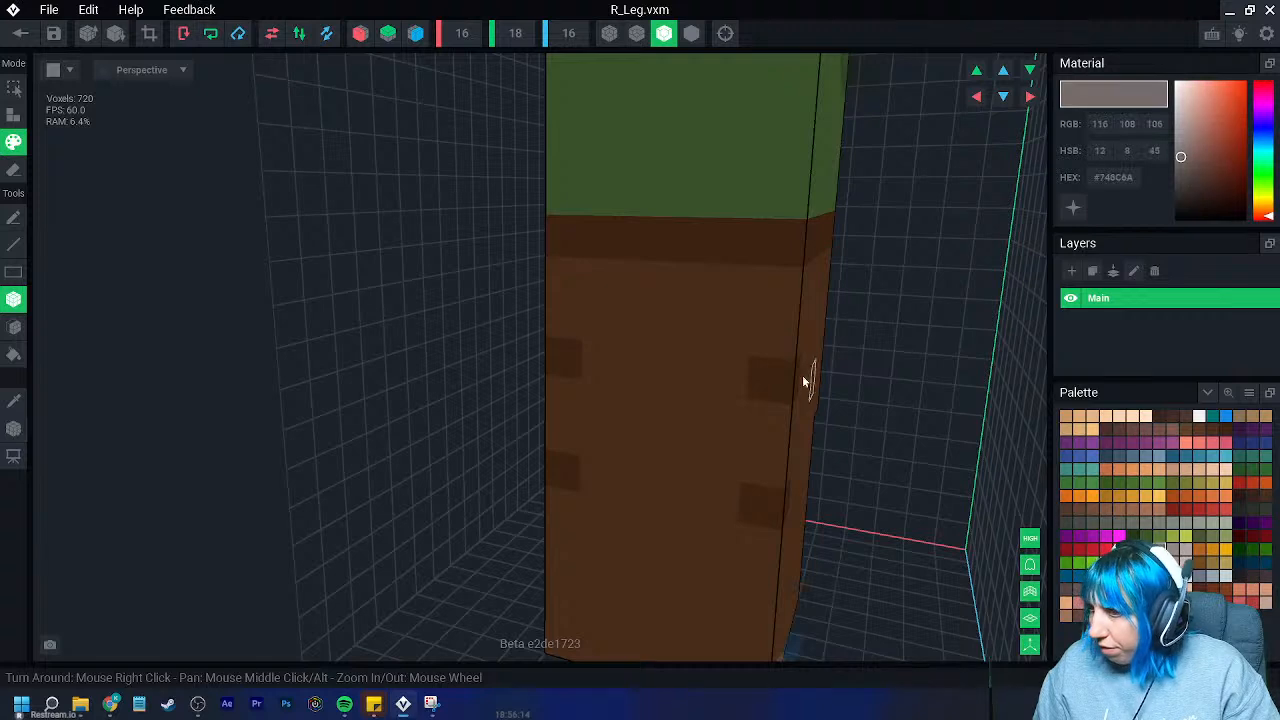
pyautogui.click(766, 515)
pyautogui.click(563, 358)
pyautogui.click(563, 471)
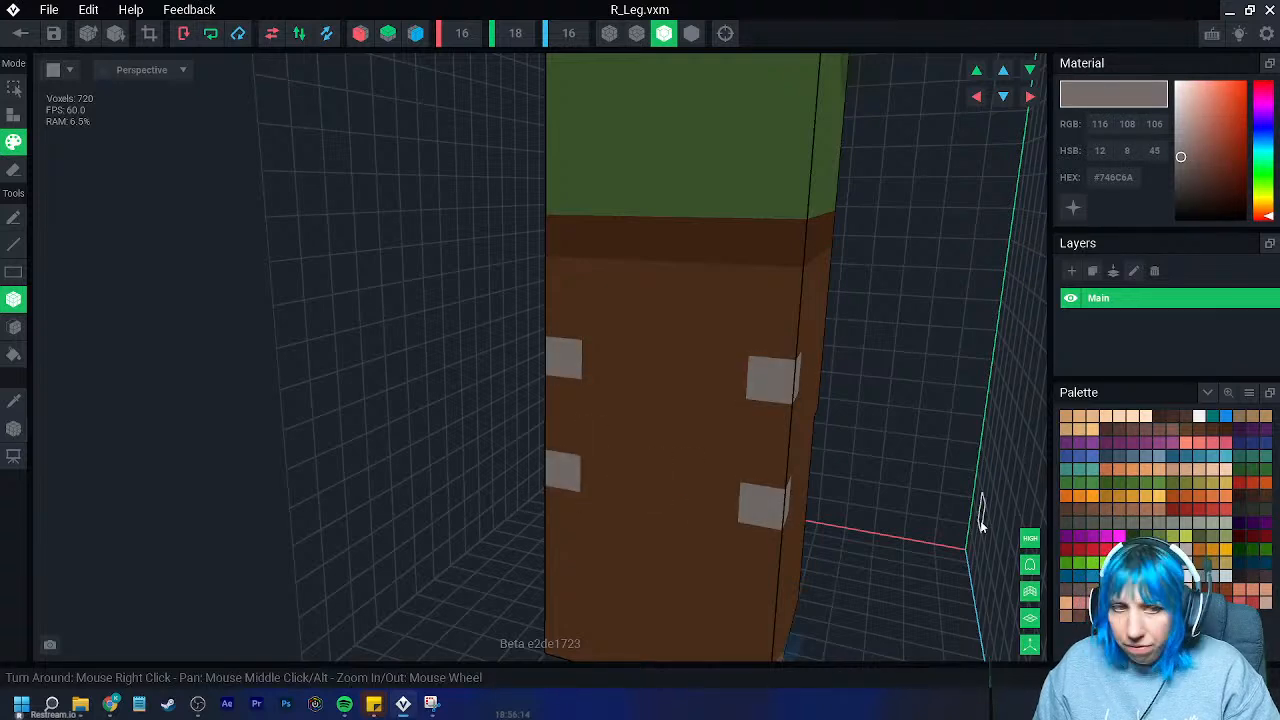
# - Repaint the four stud voxels on the boot's front with gold #91743C
pyautogui.click(1210, 563)
pyautogui.click(772, 380)
pyautogui.click(559, 374)
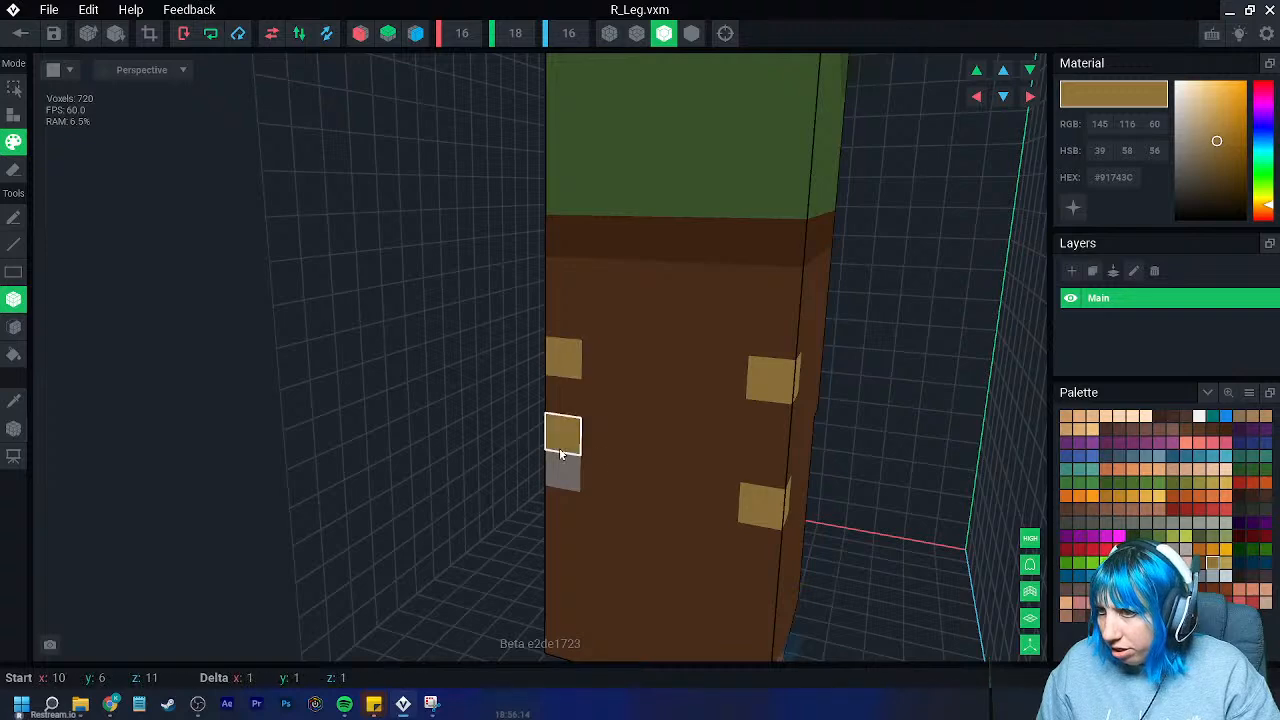
pyautogui.click(562, 462)
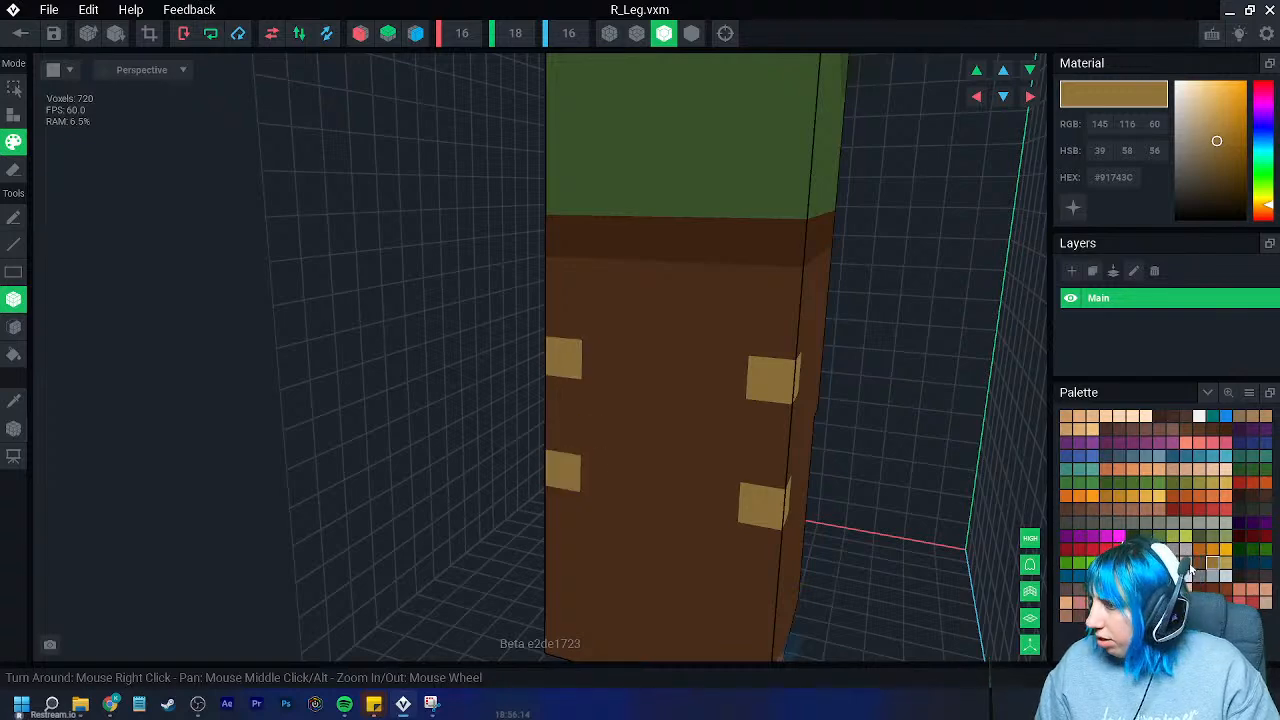
# - Paint four-voxel grey #746C6A straps between the gold studs in both rows, and undo a stray voxel above them
pyautogui.click(1180, 157)
pyautogui.moveTo(627, 377); pyautogui.dragTo(743, 377)
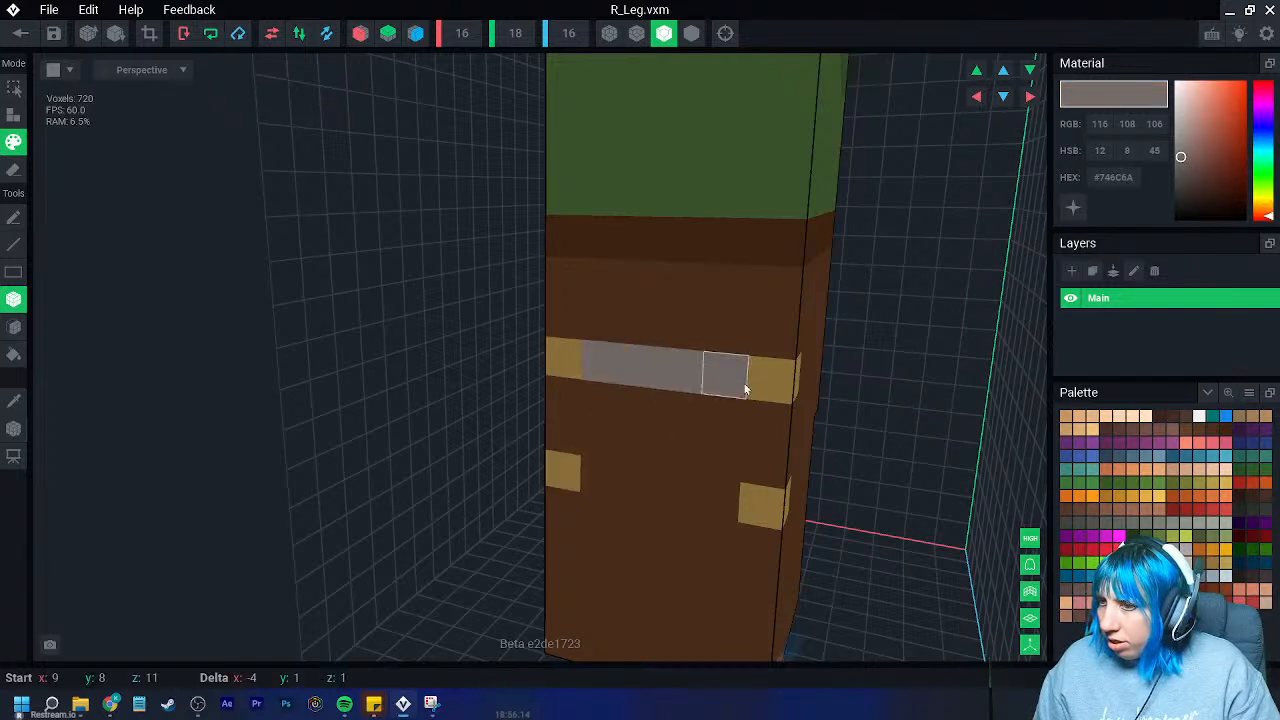
pyautogui.moveTo(603, 491); pyautogui.dragTo(737, 500)
pyautogui.moveTo(737, 500)
pyautogui.mouseDown(button='right')
pyautogui.moveTo(626, 514)
pyautogui.moveTo(666, 514)
pyautogui.moveTo(637, 453)
pyautogui.moveTo(654, 423)
pyautogui.mouseUp(button='right')
pyautogui.scroll(-3, 657, 513)
pyautogui.scroll(3, 650, 503)
pyautogui.scroll(-3, 670, 522)
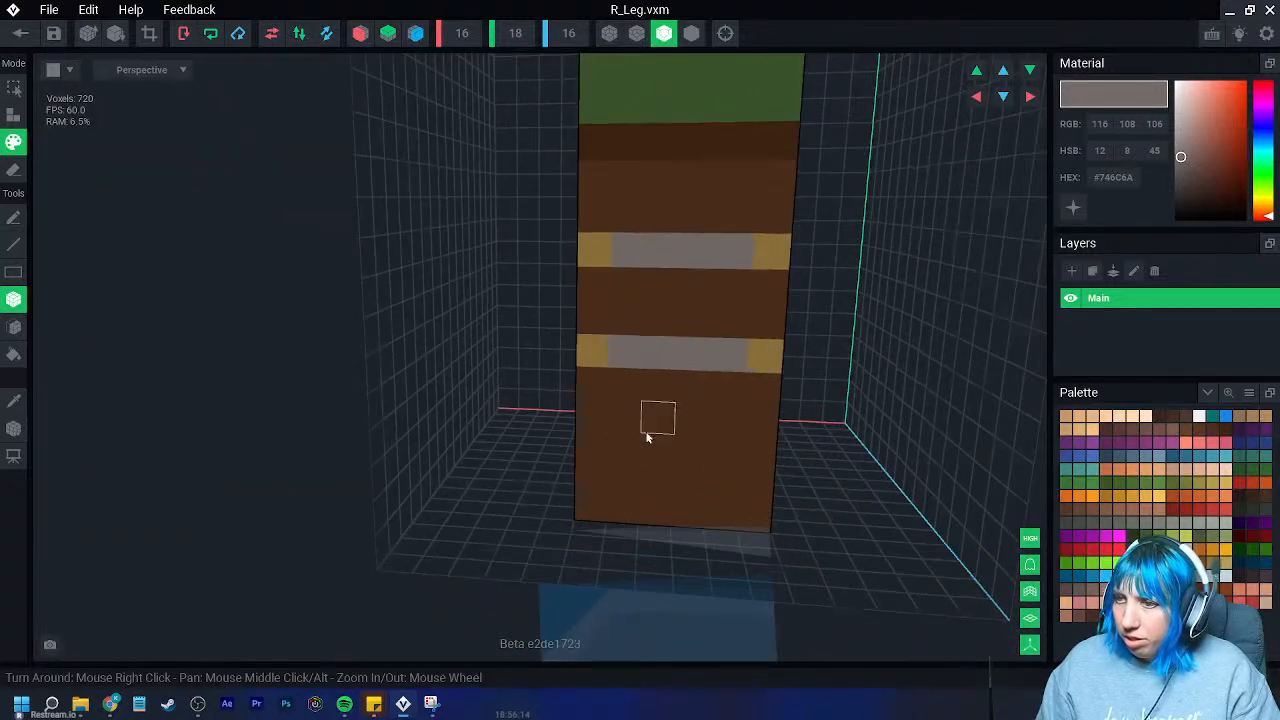
pyautogui.scroll(5, 631, 434)
pyautogui.click(545, 270)
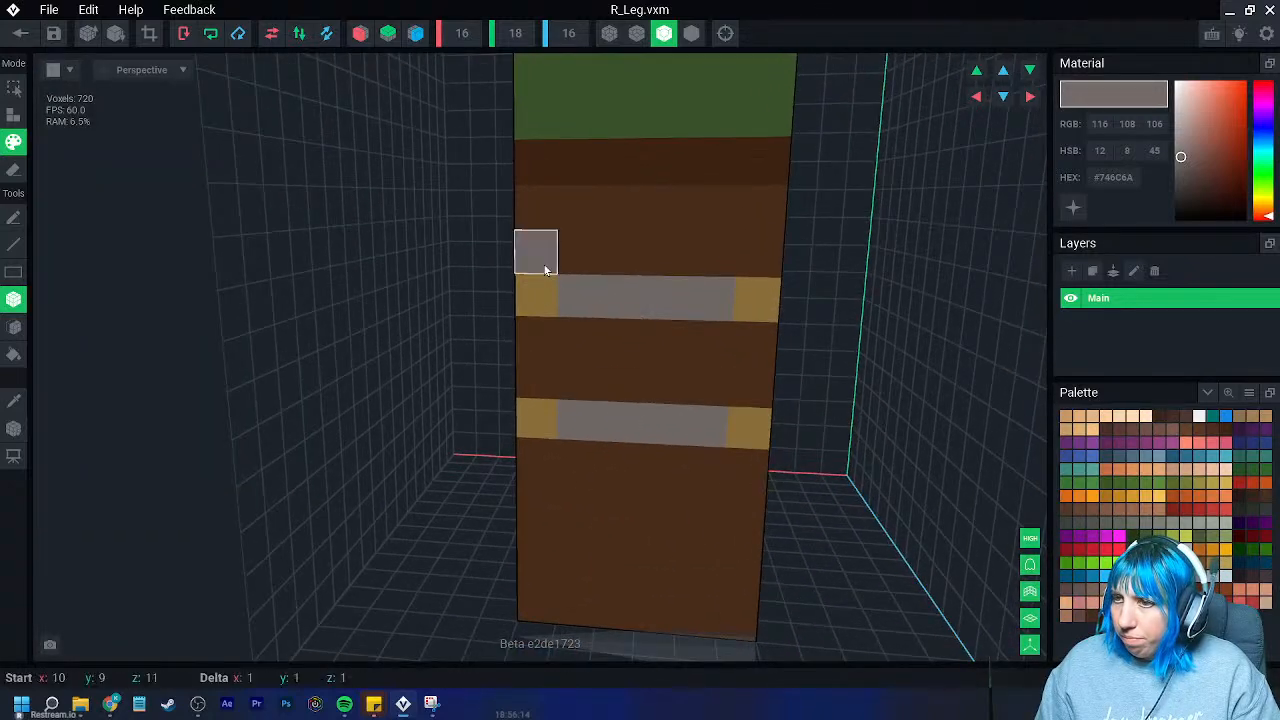
pyautogui.hotkey('ctrl', 'z')
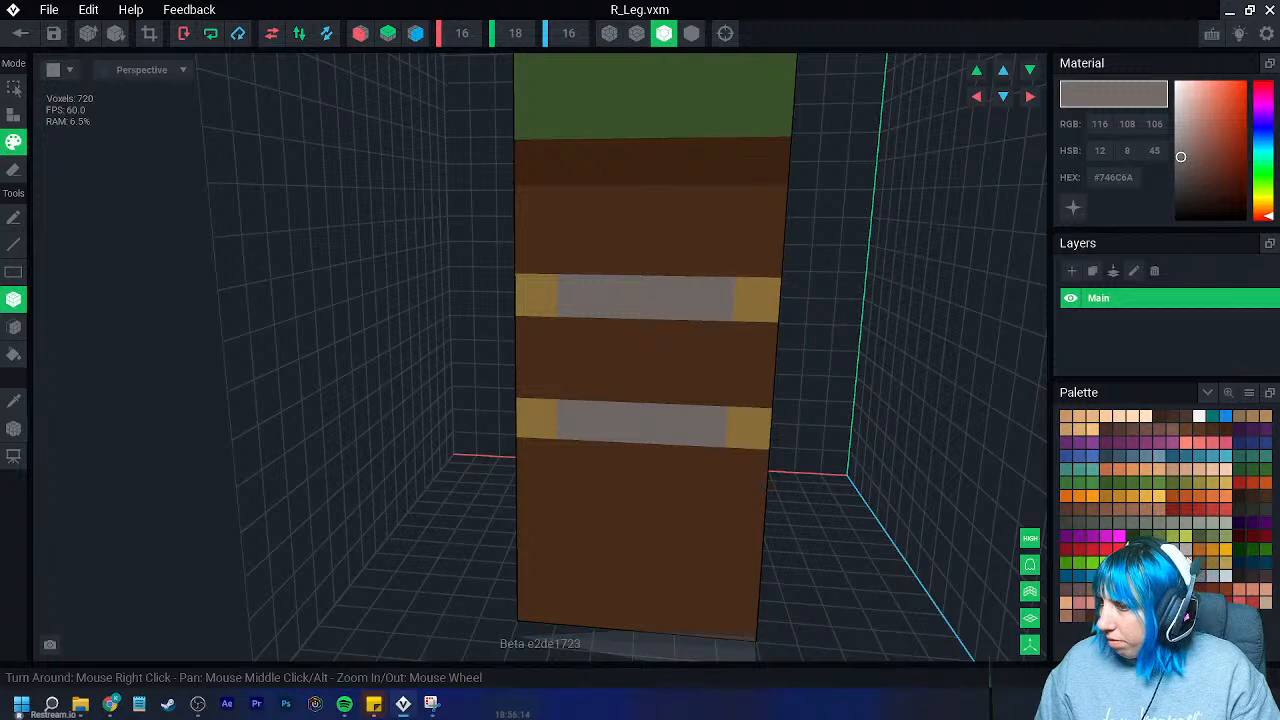
# - Try widening the gold #91743C ends of the two straps inward
pyautogui.click(1213, 568)
pyautogui.click(578, 298)
pyautogui.click(715, 304)
pyautogui.scroll(-3, 682, 484)
pyautogui.moveTo(680, 486); pyautogui.dragTo(662, 468, button='right')
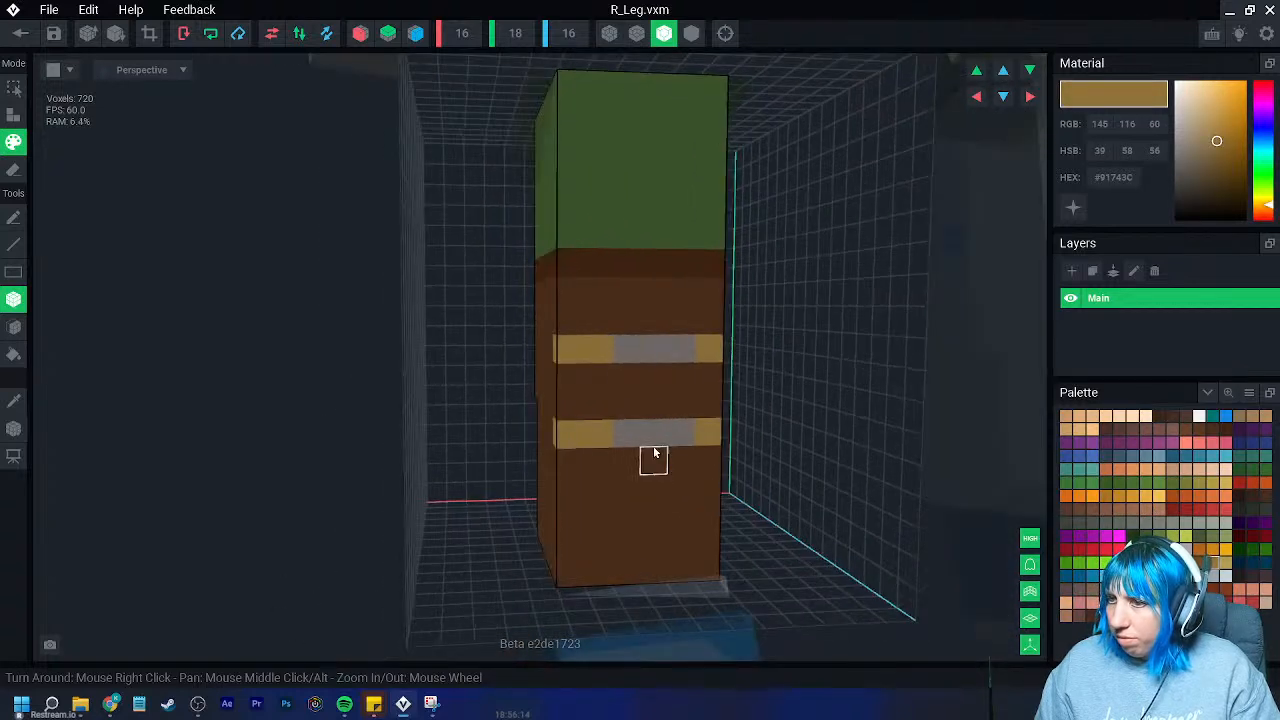
# - Place gold #91743C corner voxels for three evenly spaced straps on the boot's front, with one at the lowest strap's other end
pyautogui.moveTo(626, 374)
pyautogui.mouseDown(button='right')
pyautogui.moveTo(591, 323)
pyautogui.moveTo(600, 393)
pyautogui.mouseUp(button='right')
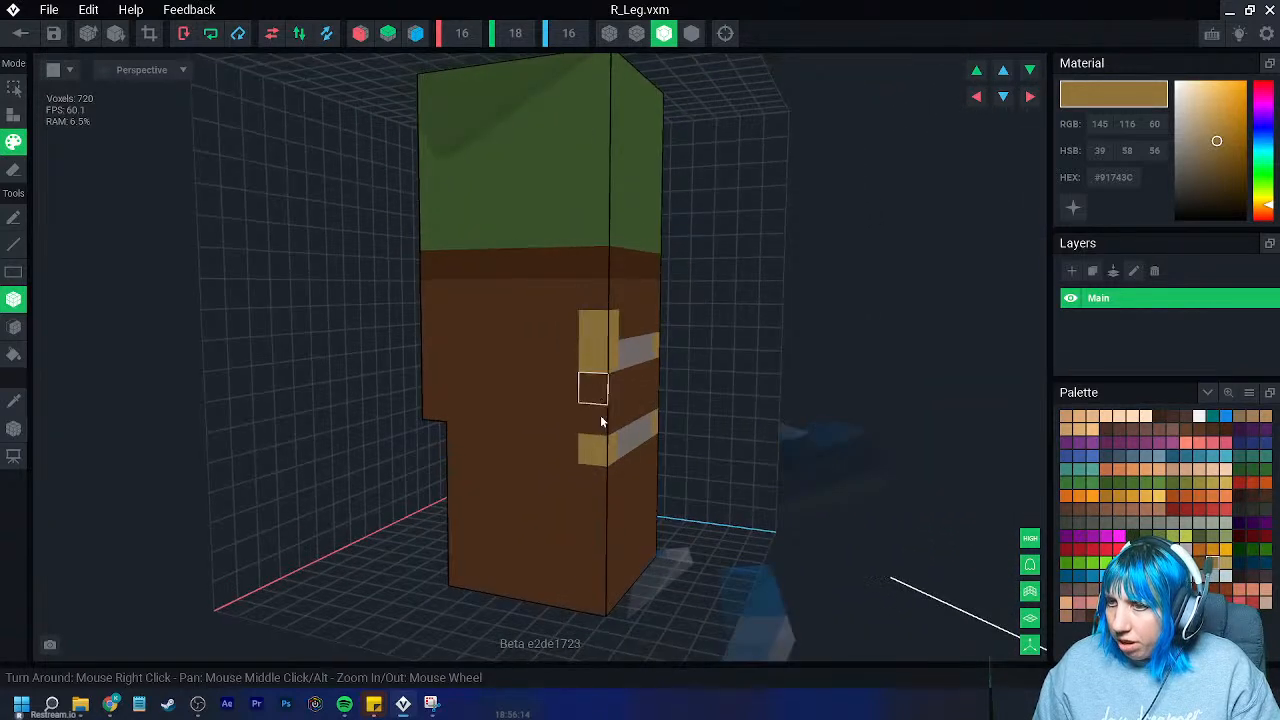
pyautogui.click(604, 458)
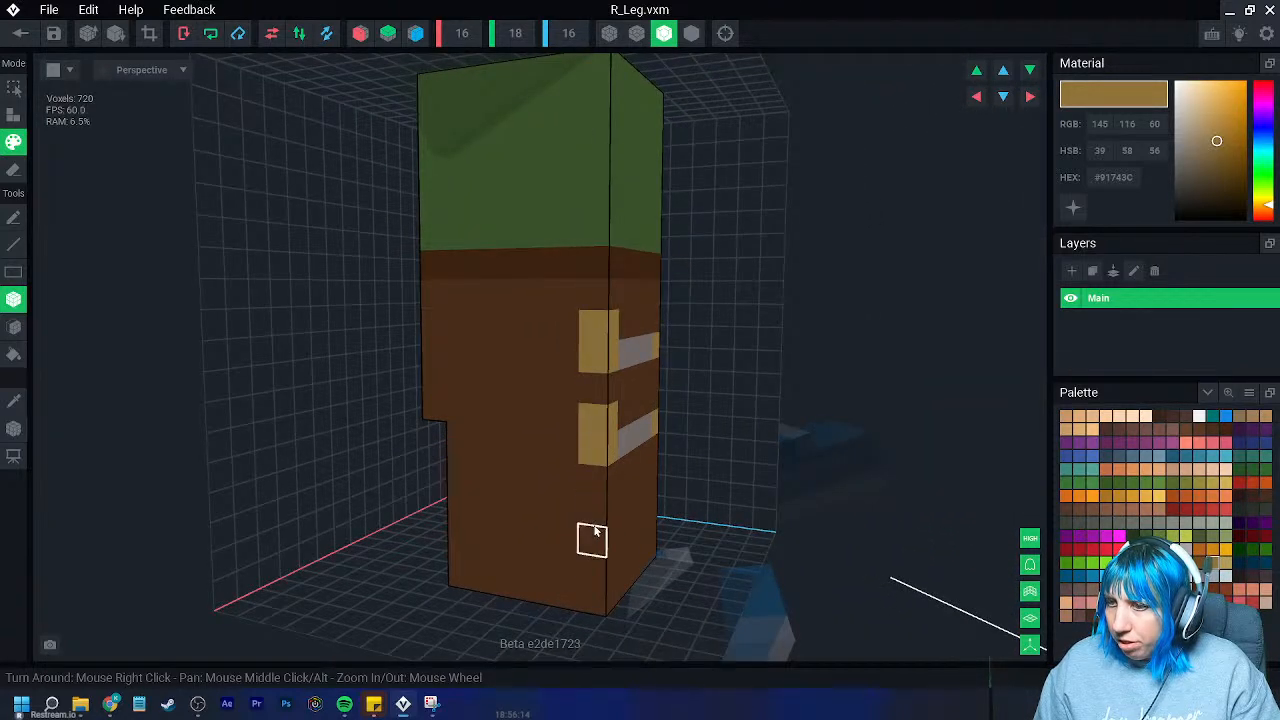
pyautogui.click(595, 515)
pyautogui.moveTo(595, 515)
pyautogui.mouseDown(button='right')
pyautogui.moveTo(546, 509)
pyautogui.moveTo(606, 534)
pyautogui.mouseUp(button='right')
pyautogui.click(708, 540)
# - Sample the boot's brown #4B2E1B and paint over the two old strap rows on the front
pyautogui.click(14, 401)
pyautogui.click(589, 496)
pyautogui.moveTo(543, 460); pyautogui.dragTo(714, 487)
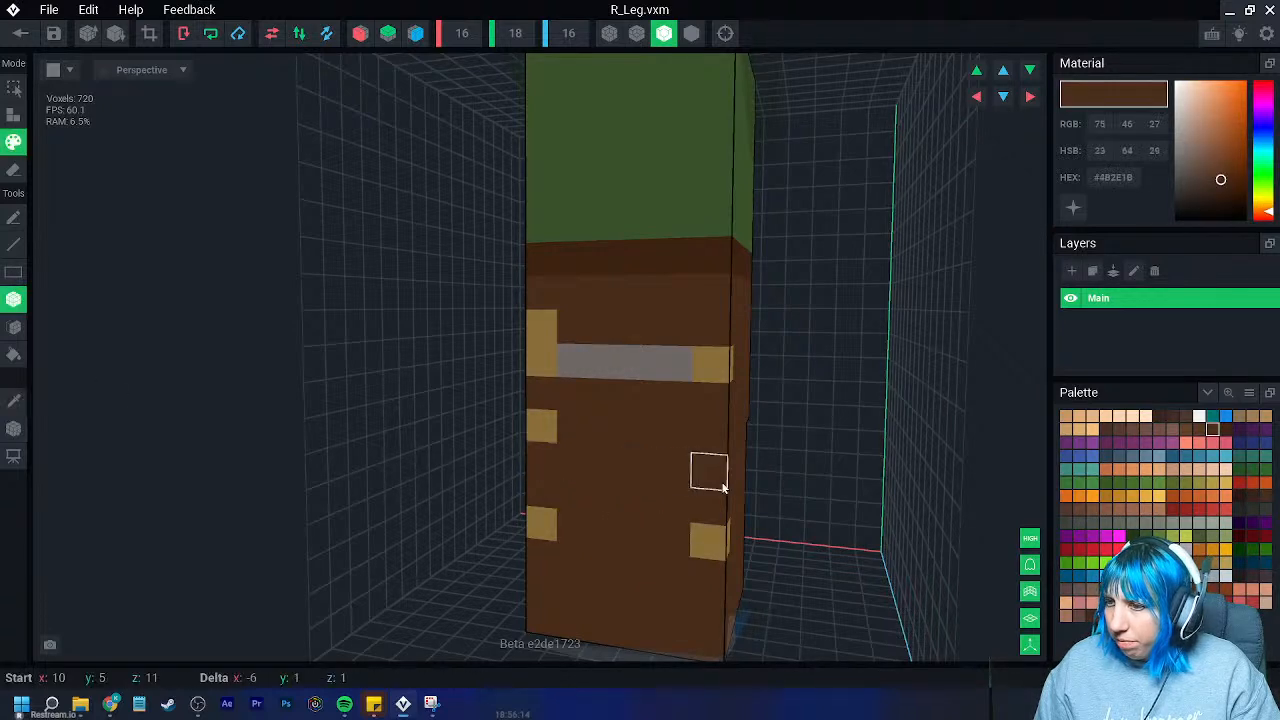
pyautogui.moveTo(540, 368); pyautogui.dragTo(712, 381)
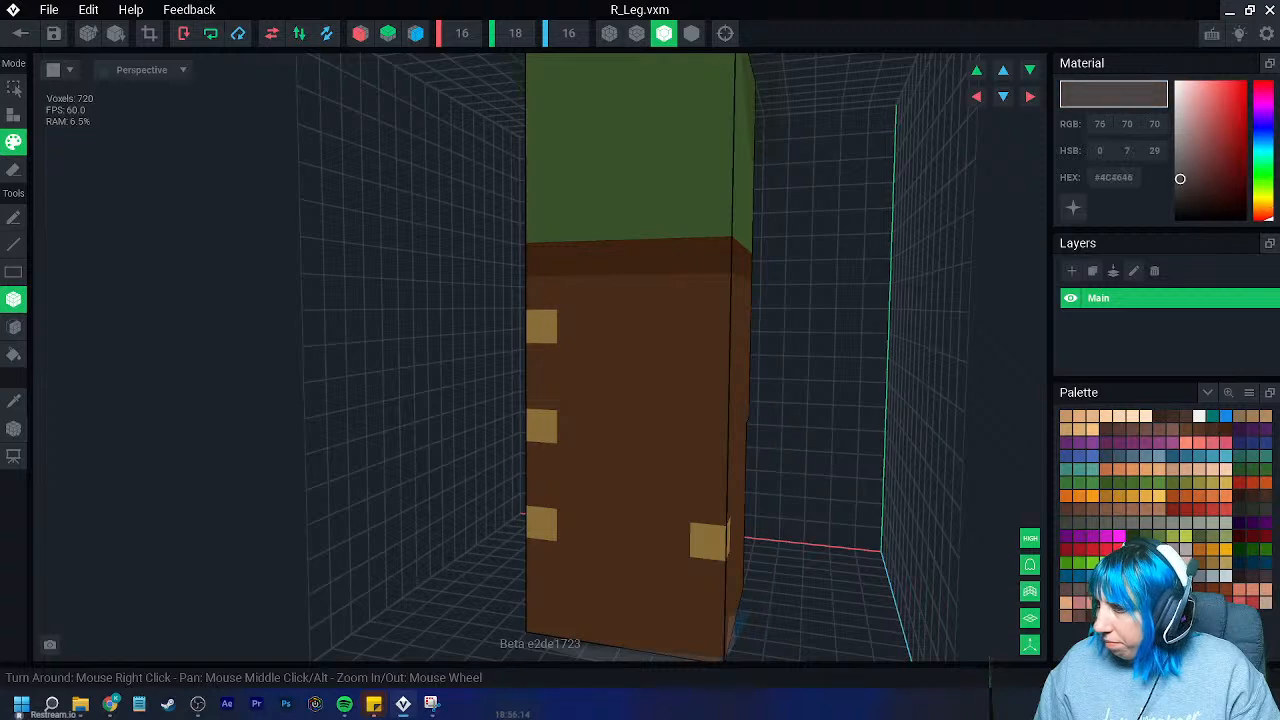
# - Paint three grey #746C6A straps across the boot's front, starting beside the three gold corner voxels
pyautogui.moveTo(571, 350); pyautogui.dragTo(674, 341)
pyautogui.moveTo(571, 428); pyautogui.dragTo(680, 440)
pyautogui.moveTo(571, 527); pyautogui.dragTo(660, 525)
pyautogui.moveTo(660, 525); pyautogui.dragTo(565, 415, button='right')
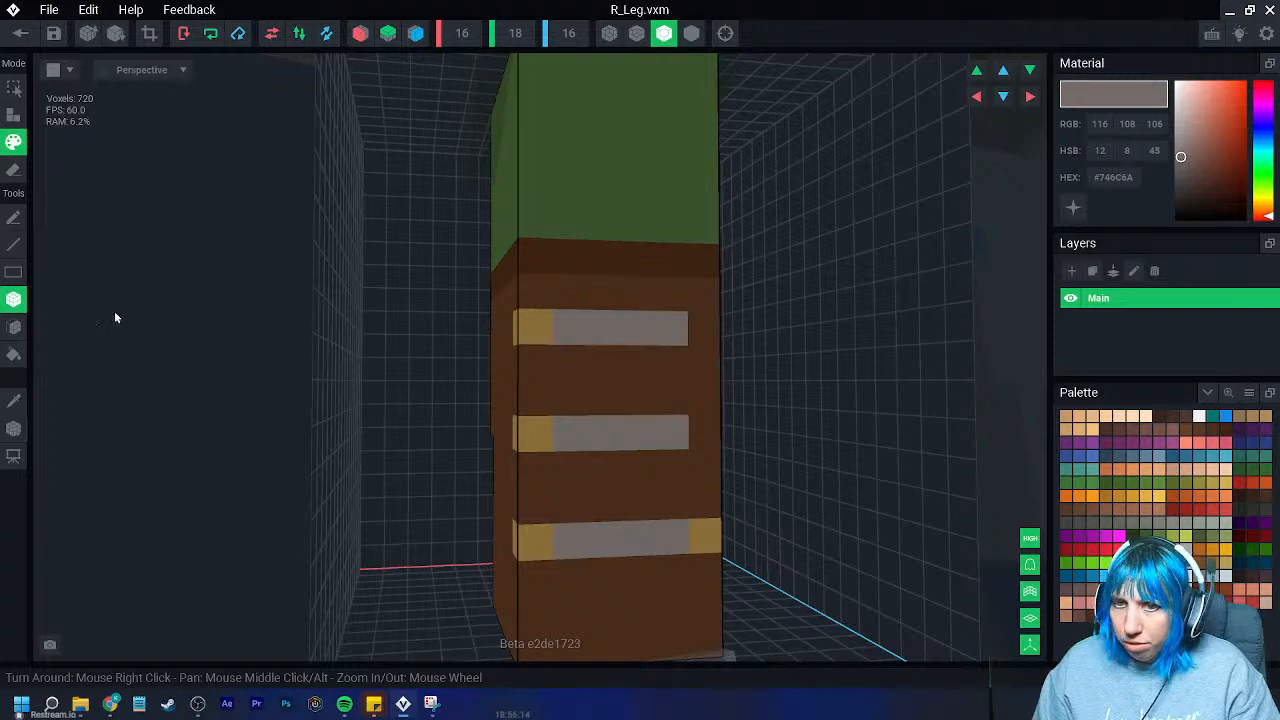
# - Sample the gold #91743C and add the missing end voxels to the middle and upper straps
pyautogui.click(14, 400)
pyautogui.click(532, 437)
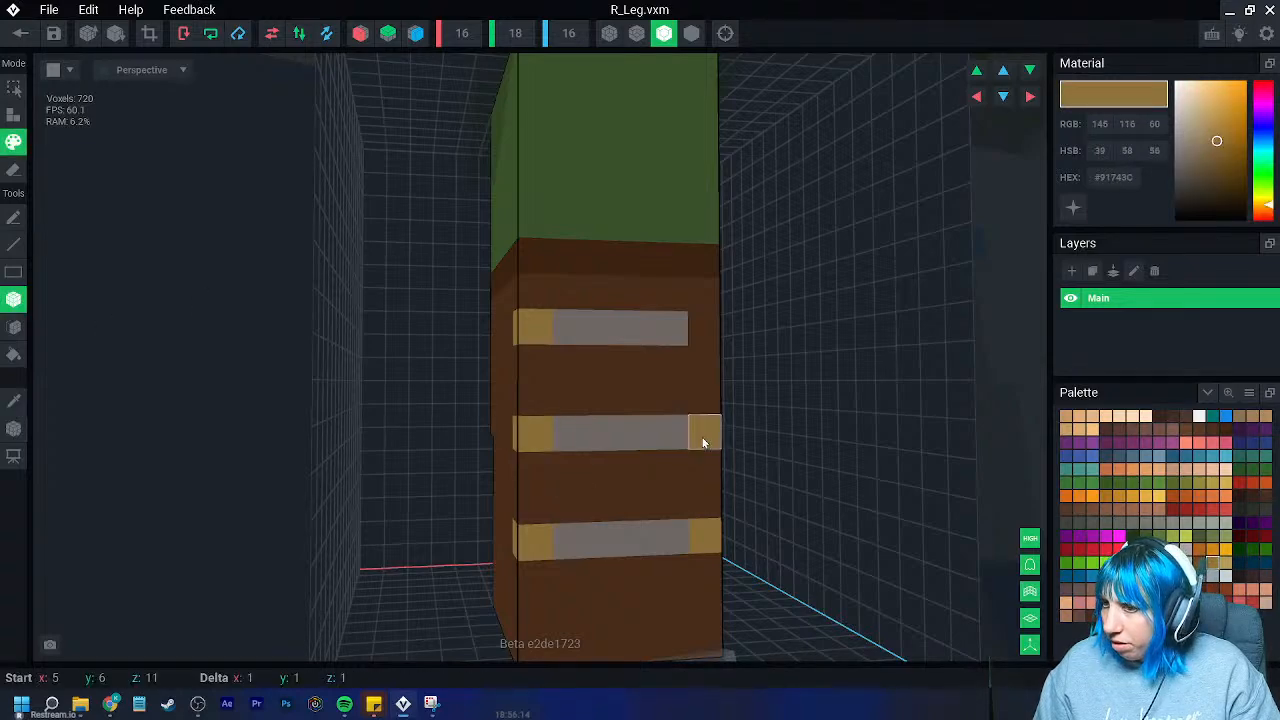
pyautogui.moveTo(700, 330); pyautogui.dragTo(591, 473, button='right')
# - Crop the R_Leg volume to the model's extents, 6 × 18 × 7 voxels
pyautogui.click(150, 34)
pyautogui.scroll(-3, 320, 220)
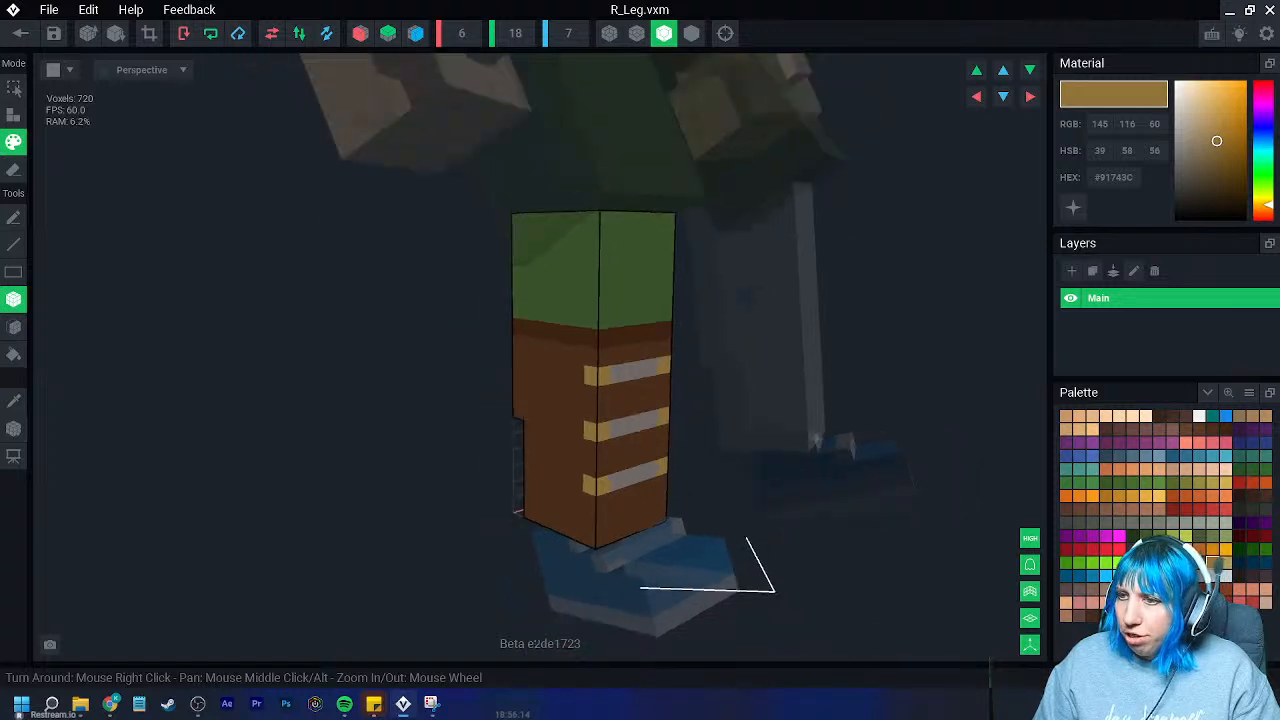
pyautogui.moveTo(590, 410); pyautogui.dragTo(653, 442, button='right')
pyautogui.scroll(3, 653, 442)
# - Sample the strap's grey #746C6A and the boot cuff's dark brown #3F2413 from R_Leg
pyautogui.click(14, 400)
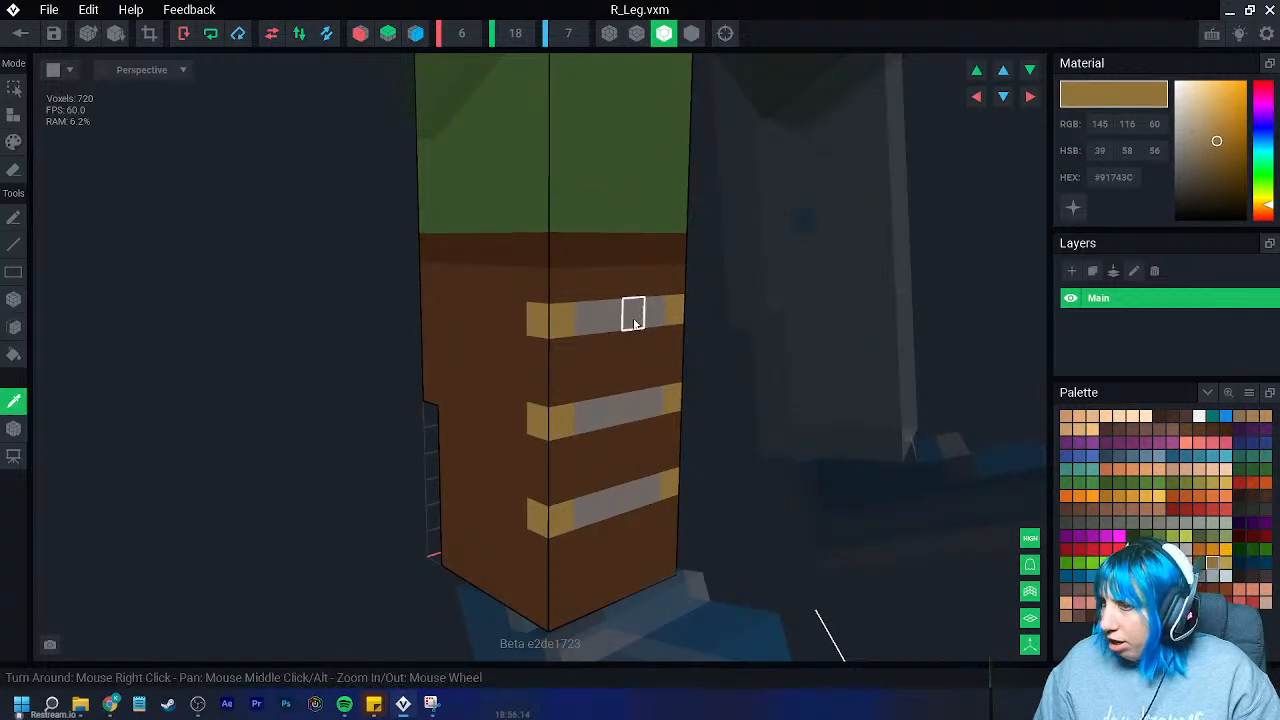
pyautogui.click(634, 310)
pyautogui.click(14, 400)
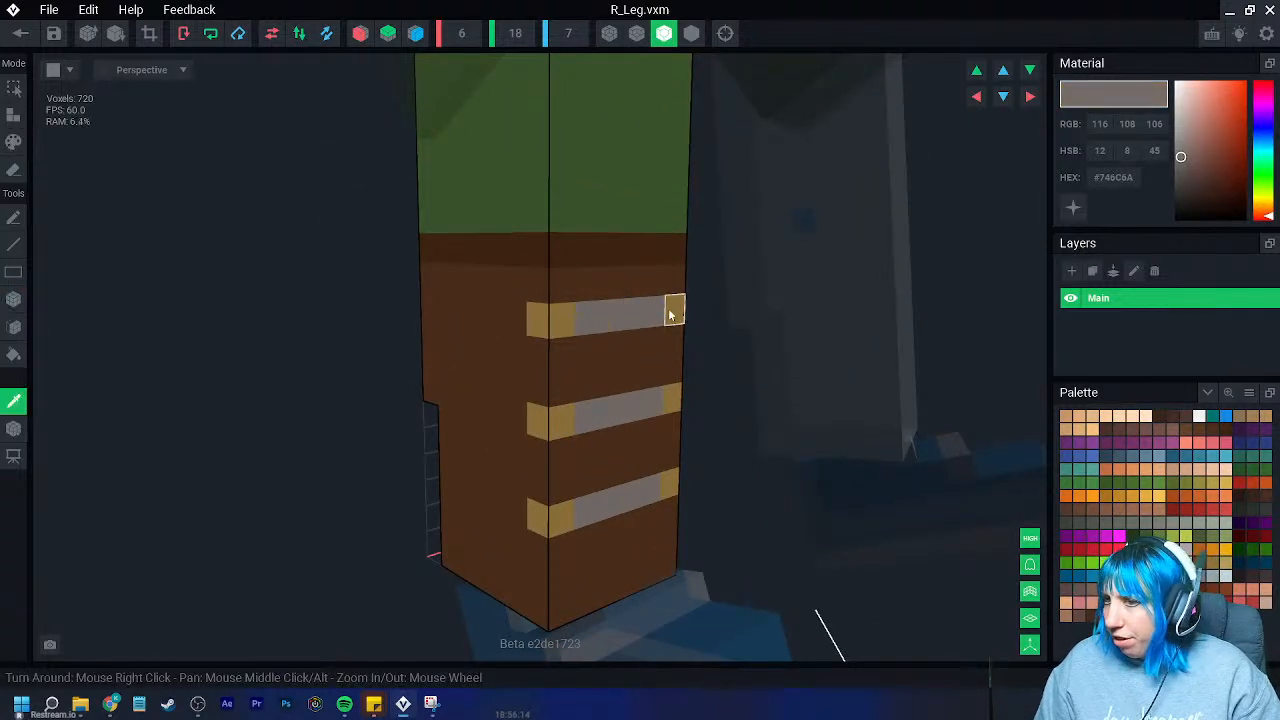
pyautogui.click(550, 268)
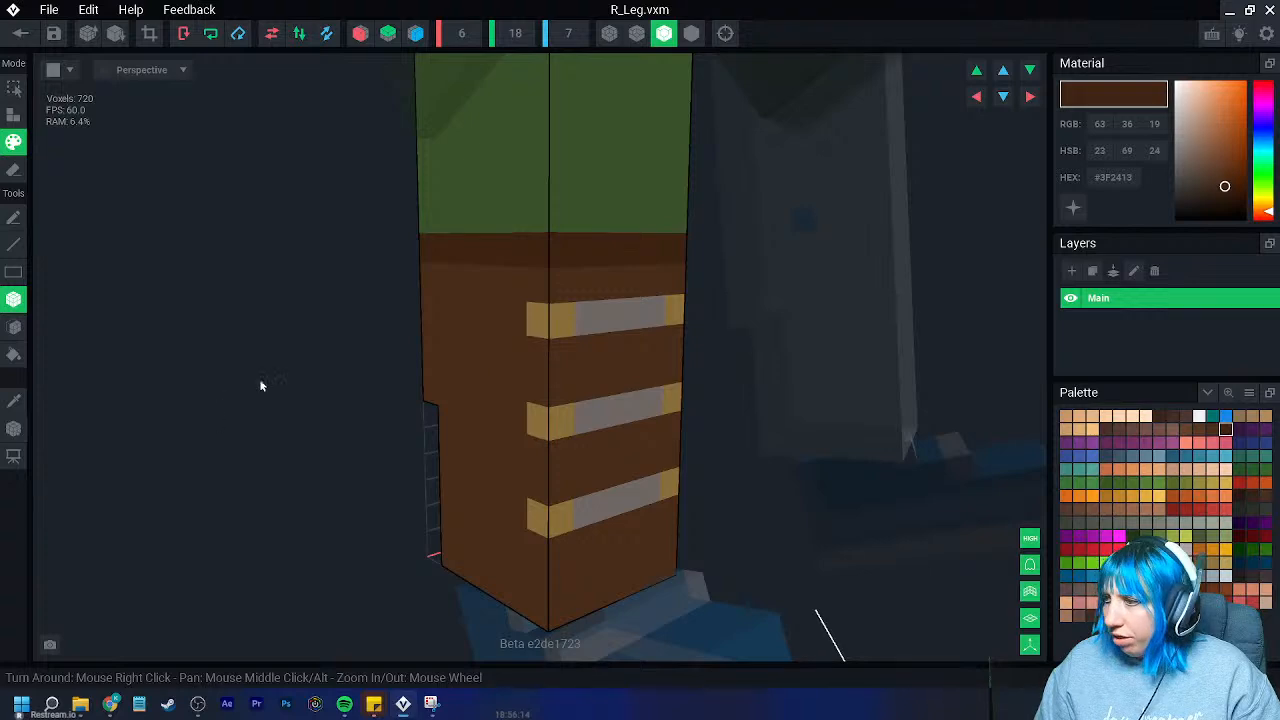
# - Save the R_Leg changes and open L_Leg for editing from the rig
pyautogui.click(20, 33)
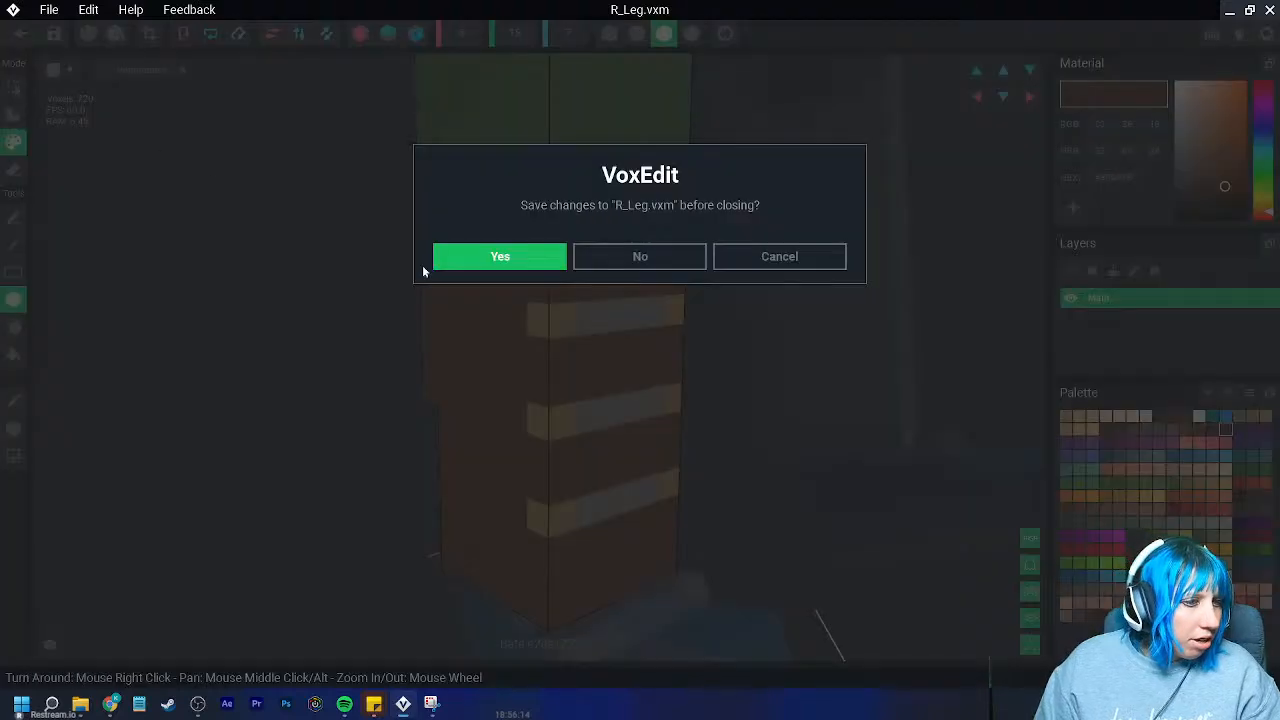
pyautogui.click(517, 256)
pyautogui.scroll(5, 620, 240)
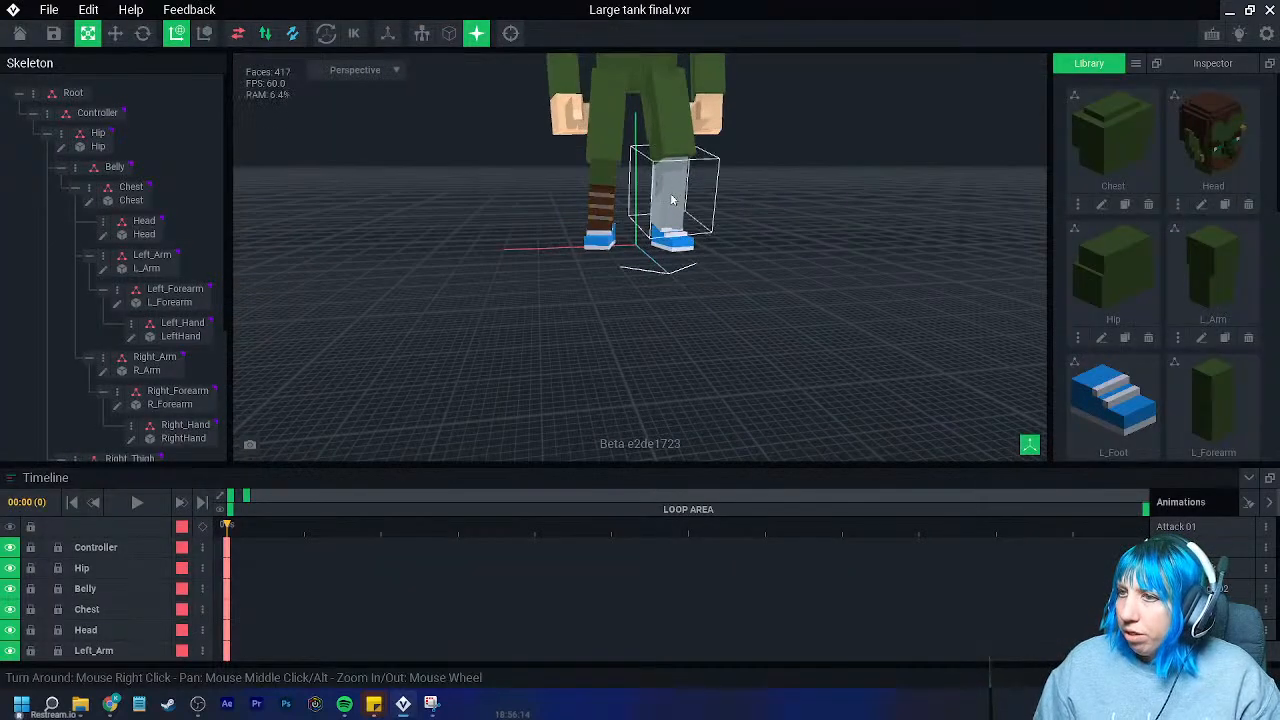
pyautogui.click(652, 220)
pyautogui.click(90, 414)
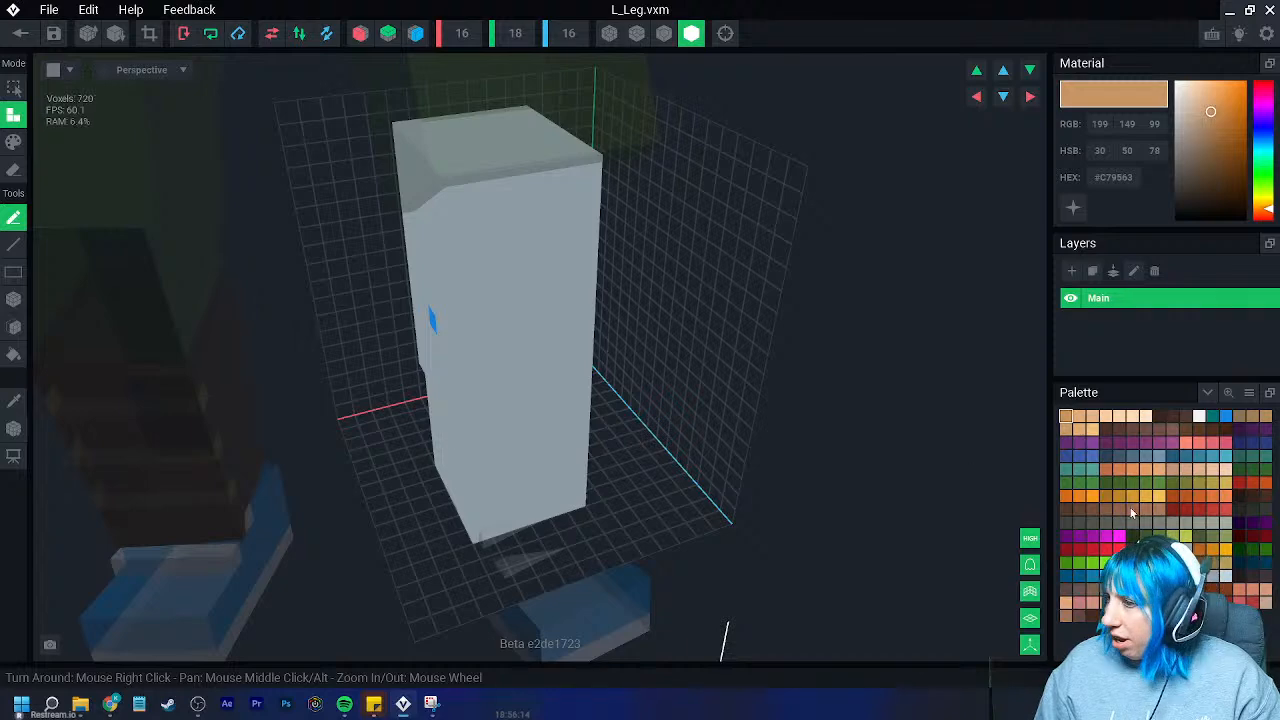
# - Paint the upper half of L_Leg goblin green #3C562D with the box brush
pyautogui.click(1145, 535)
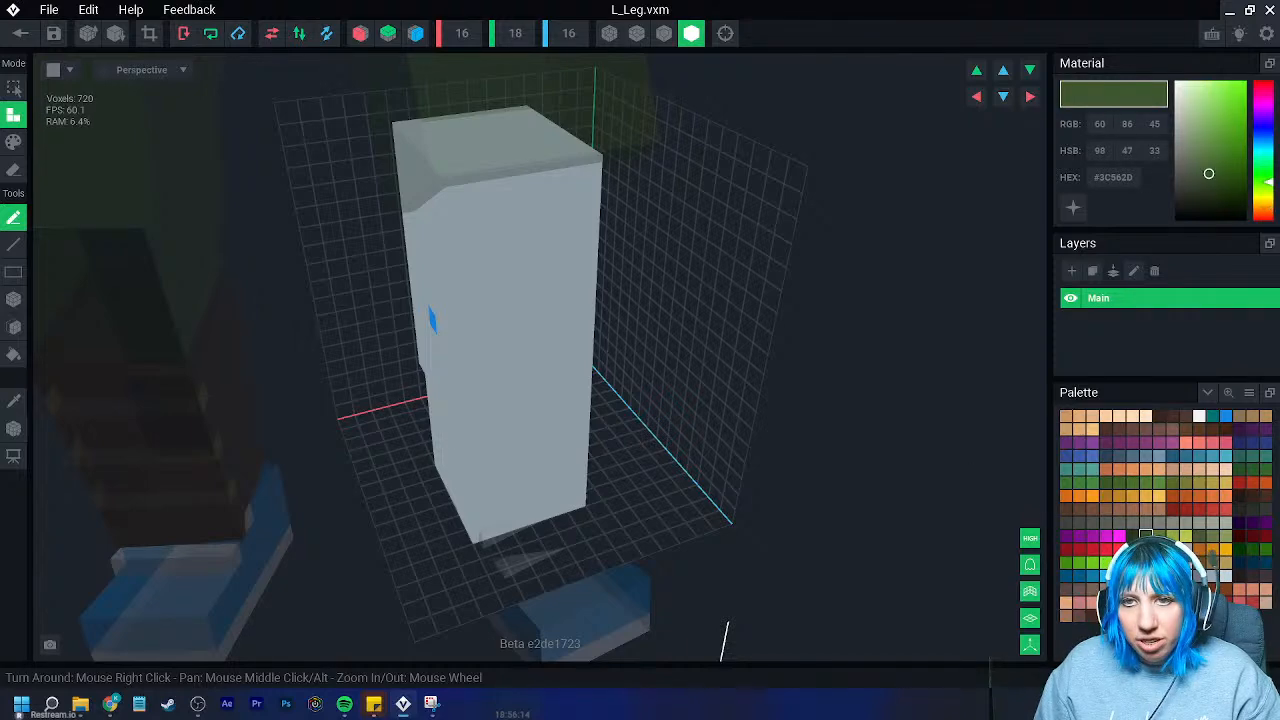
pyautogui.click(13, 141)
pyautogui.click(13, 298)
pyautogui.moveTo(330, 337); pyautogui.dragTo(490, 82, button='right')
pyautogui.moveTo(498, 78)
pyautogui.mouseDown()
pyautogui.moveTo(571, 306)
pyautogui.moveTo(586, 309)
pyautogui.moveTo(586, 293)
pyautogui.mouseUp()
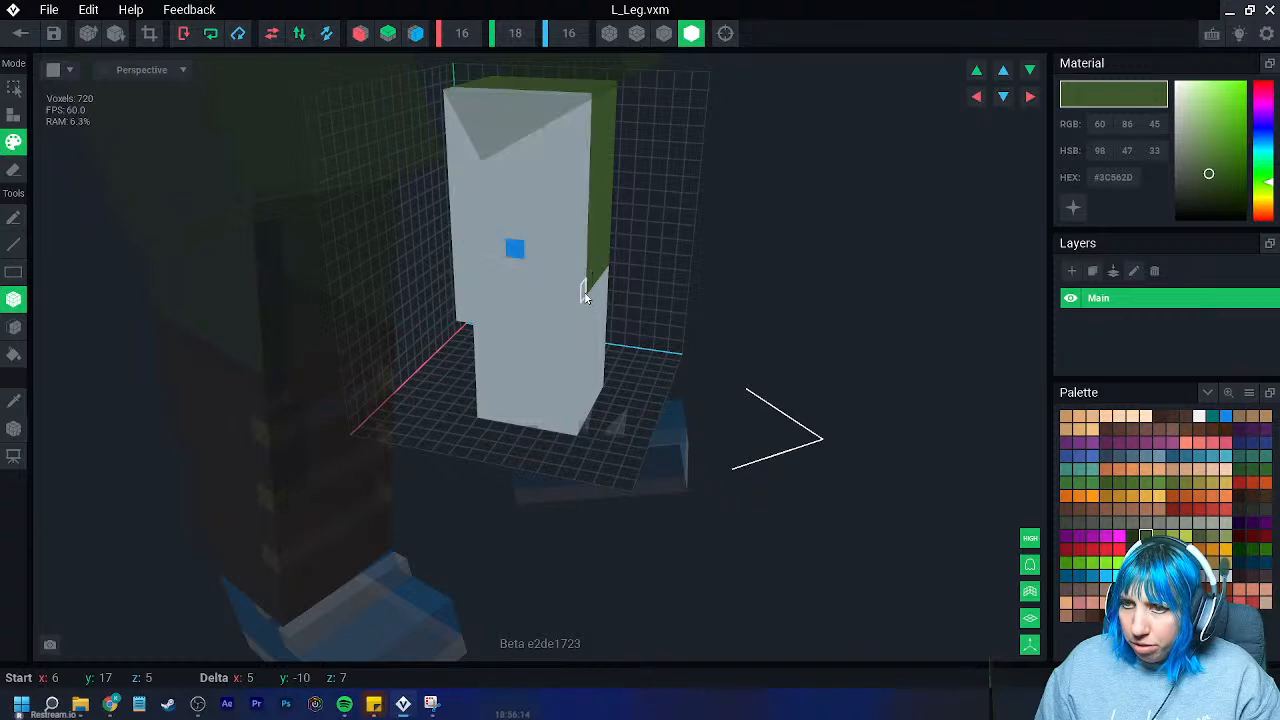
pyautogui.moveTo(571, 289); pyautogui.dragTo(569, 307, button='right')
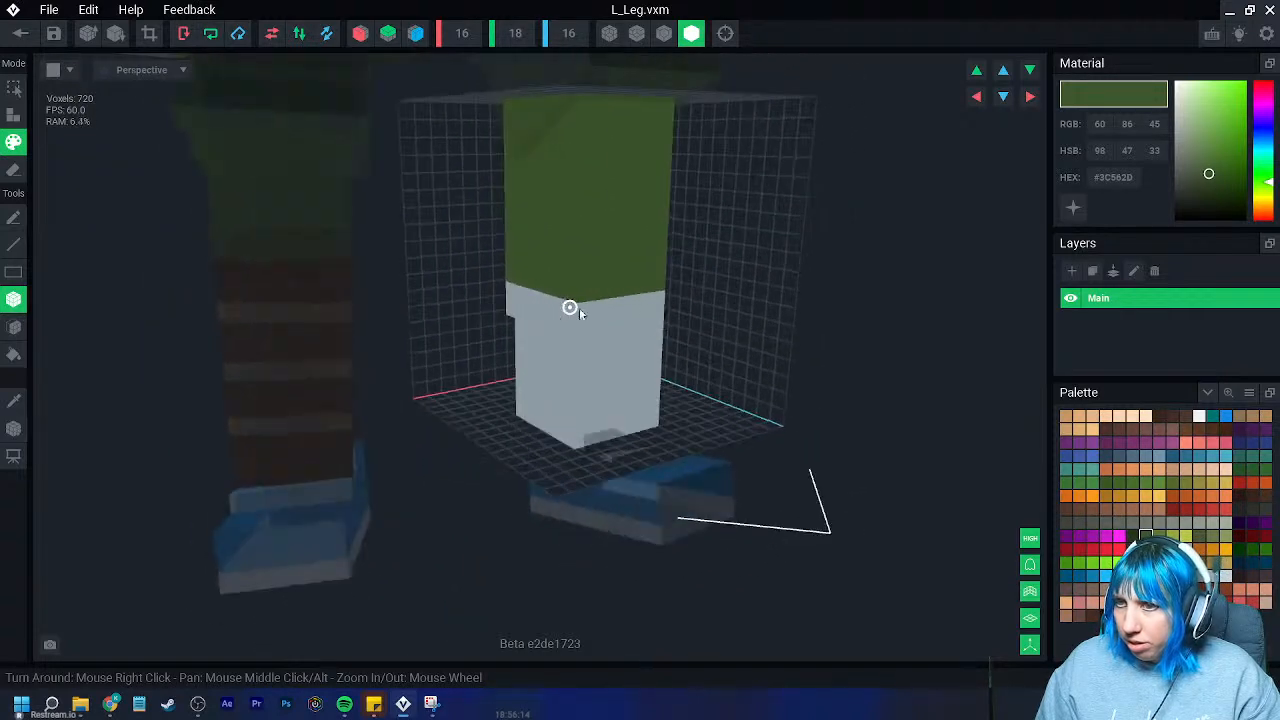
# - Paint the lower half of L_Leg brown #4B2E1B on all sides to form the boot
pyautogui.click(1213, 431)
pyautogui.moveTo(569, 246); pyautogui.dragTo(569, 246, button='right')
pyautogui.moveTo(474, 263)
pyautogui.mouseDown()
pyautogui.moveTo(622, 418)
pyautogui.moveTo(640, 415)
pyautogui.mouseUp()
pyautogui.moveTo(550, 384); pyautogui.dragTo(550, 384, button='right')
pyautogui.scroll(4, 534, 372)
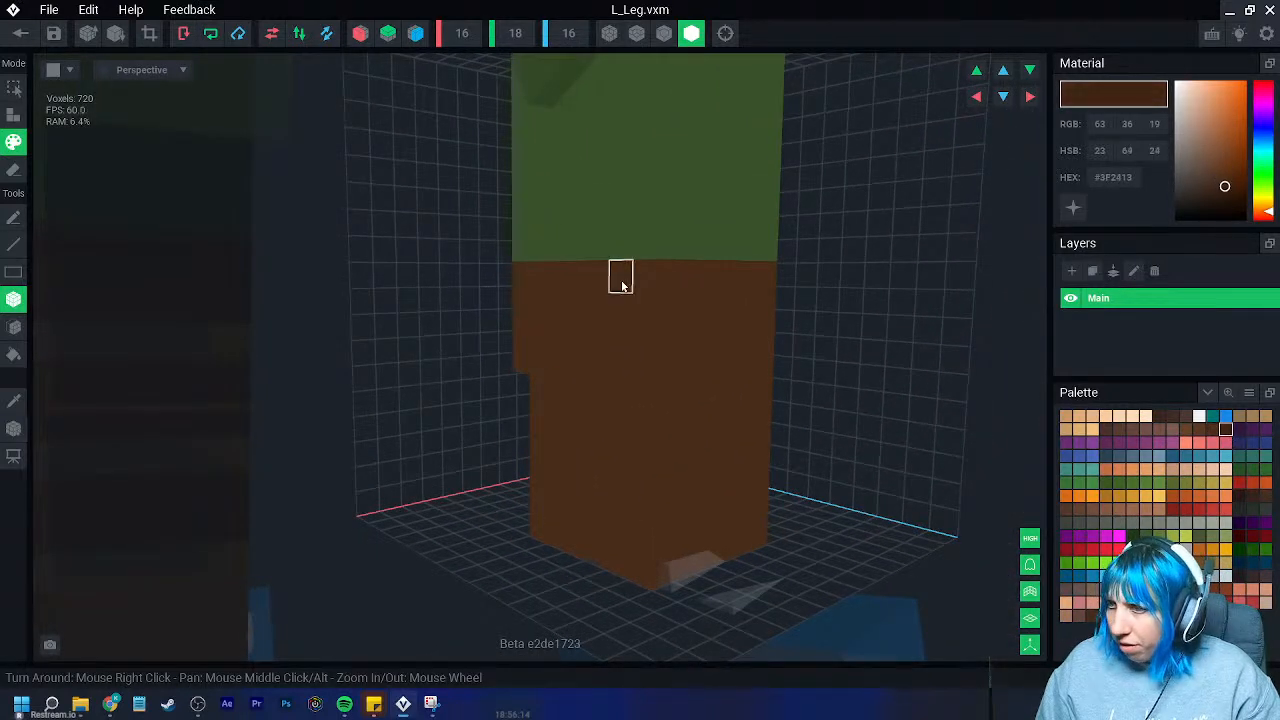
# - Display the model's outline edges and paint the boot's top row dark brown #3F2413 as a cuff
pyautogui.moveTo(706, 174); pyautogui.dragTo(706, 174, button='right')
pyautogui.click(665, 33)
pyautogui.moveTo(689, 257); pyautogui.dragTo(689, 257, button='right')
# - Paint three gold #91743C strap ends down the boot's front corner and save L_Leg
pyautogui.click(1213, 567)
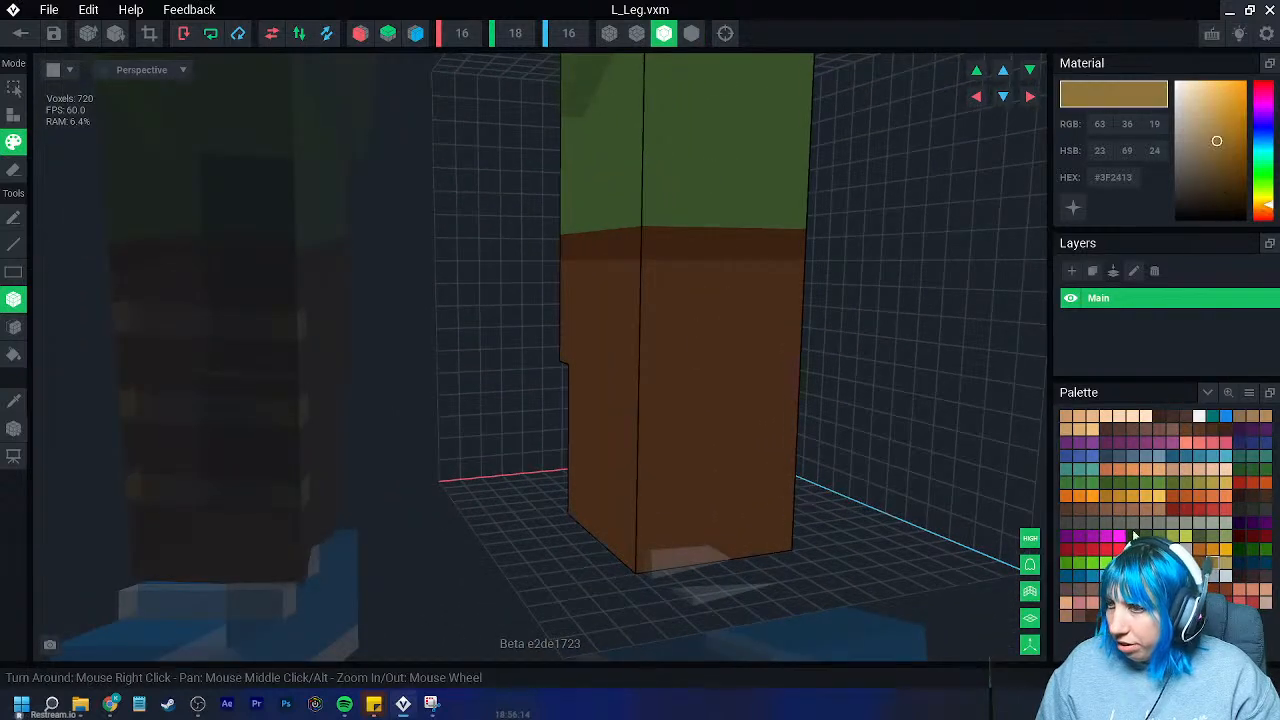
pyautogui.moveTo(652, 337); pyautogui.dragTo(634, 306, button='right')
pyautogui.click(645, 308)
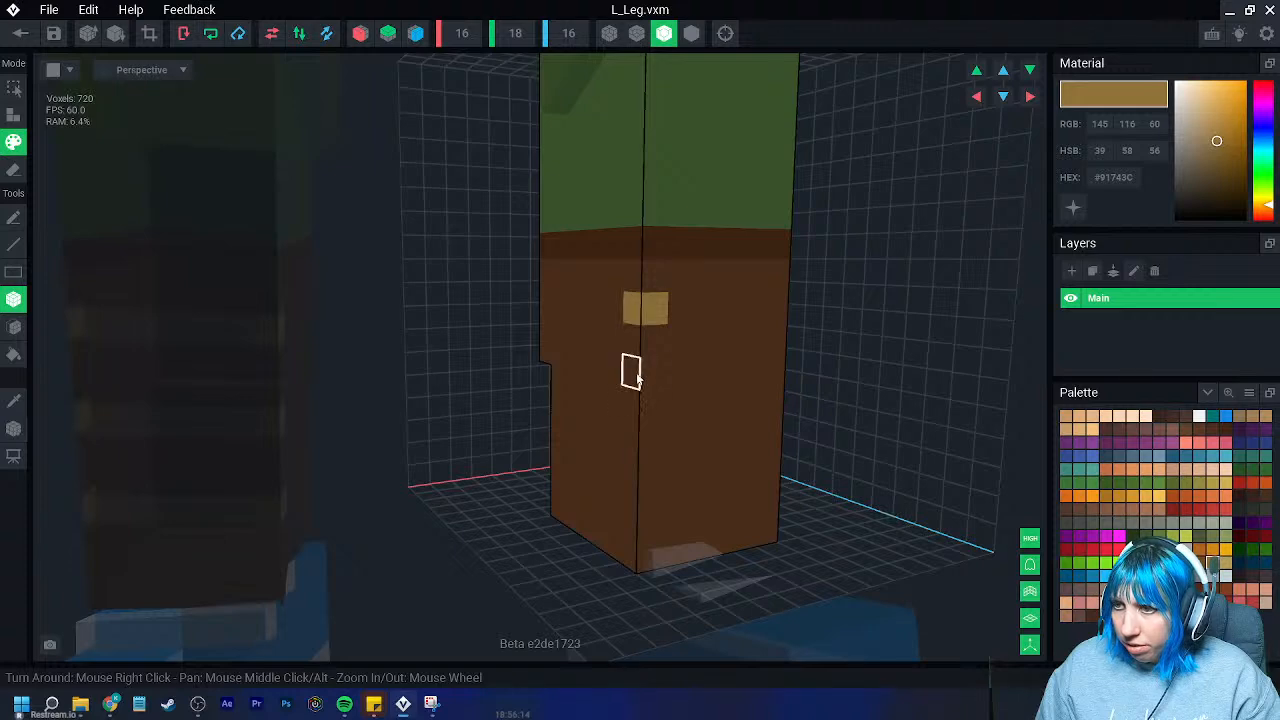
pyautogui.moveTo(632, 503); pyautogui.dragTo(503, 371, button='right')
pyautogui.click(20, 33)
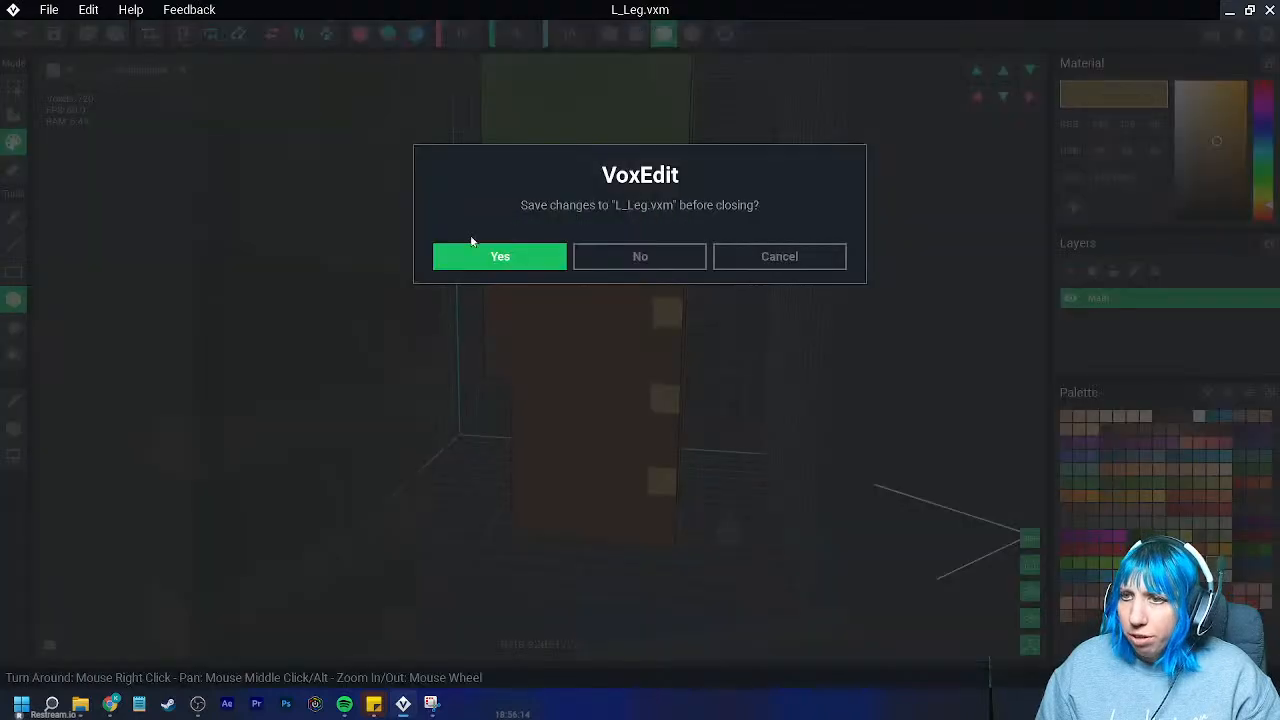
pyautogui.click(488, 258)
# - Compare the two boots on the rig and examine the cuff and strap rows of R_Leg
pyautogui.scroll(5, 631, 243)
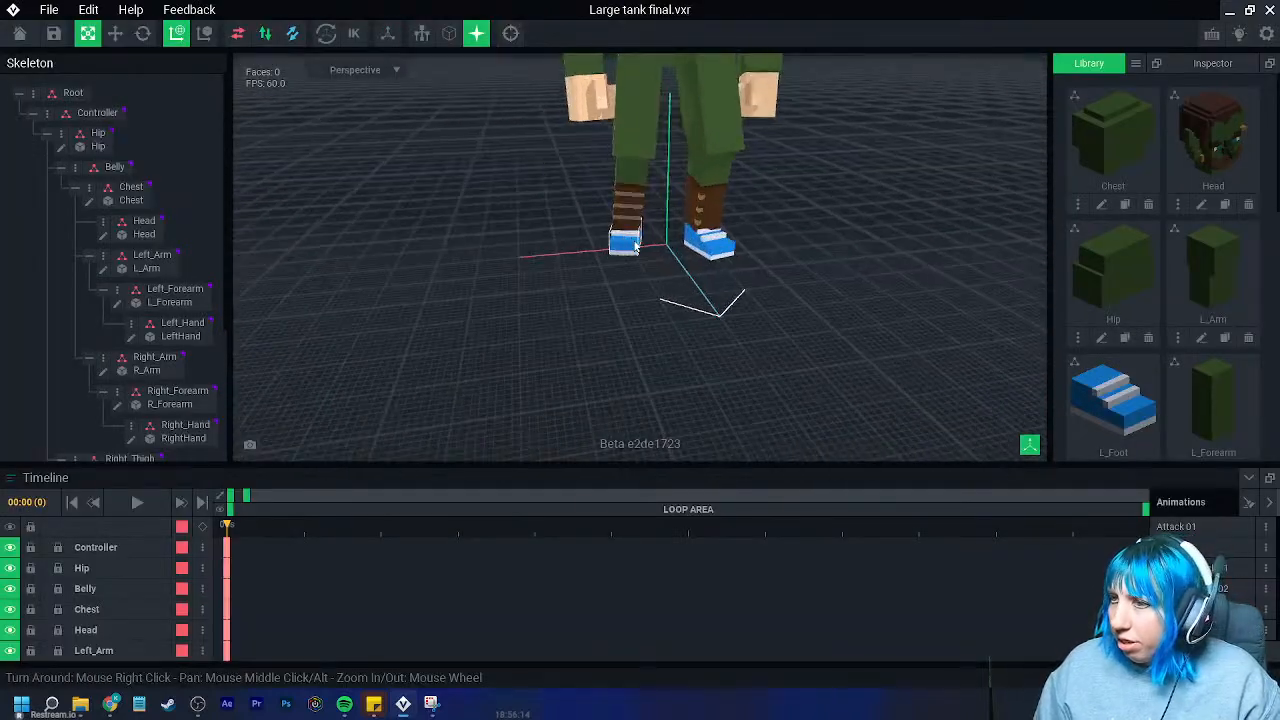
pyautogui.scroll(4, 631, 243)
pyautogui.moveTo(623, 254); pyautogui.dragTo(728, 250, button='right')
pyautogui.scroll(3, 648, 248)
pyautogui.click(613, 250)
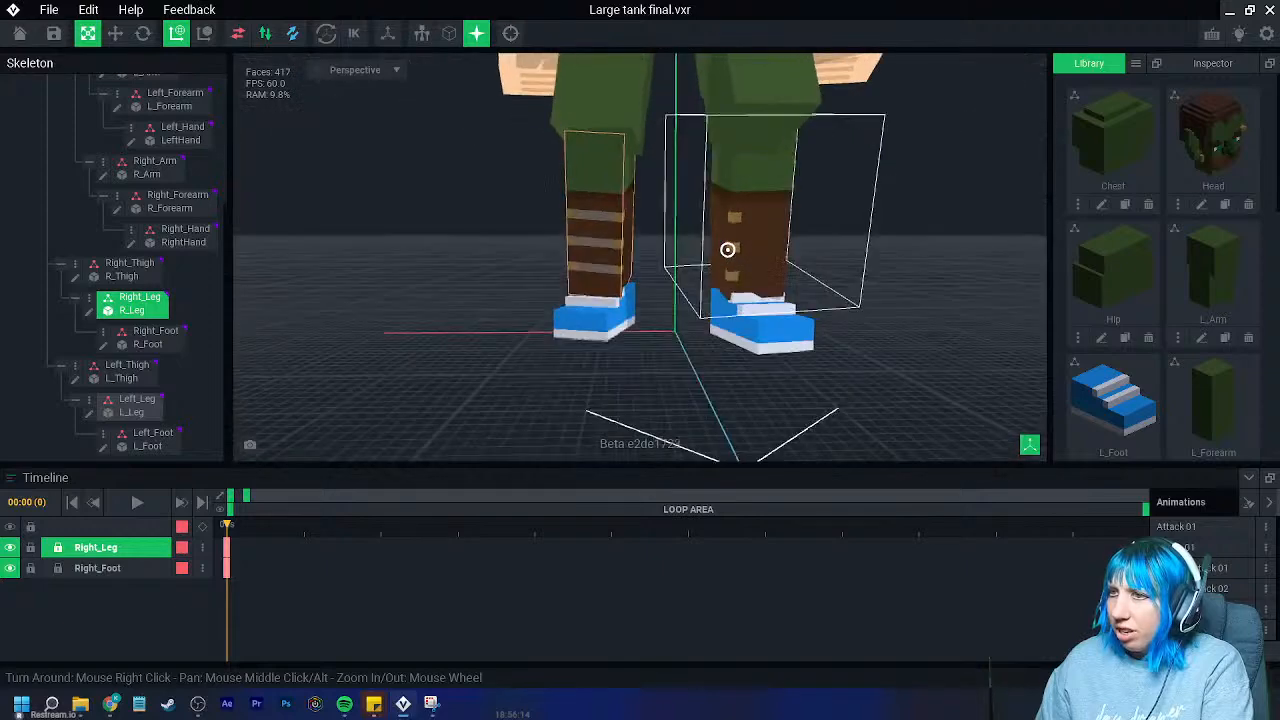
pyautogui.scroll(-2, 1215, 345)
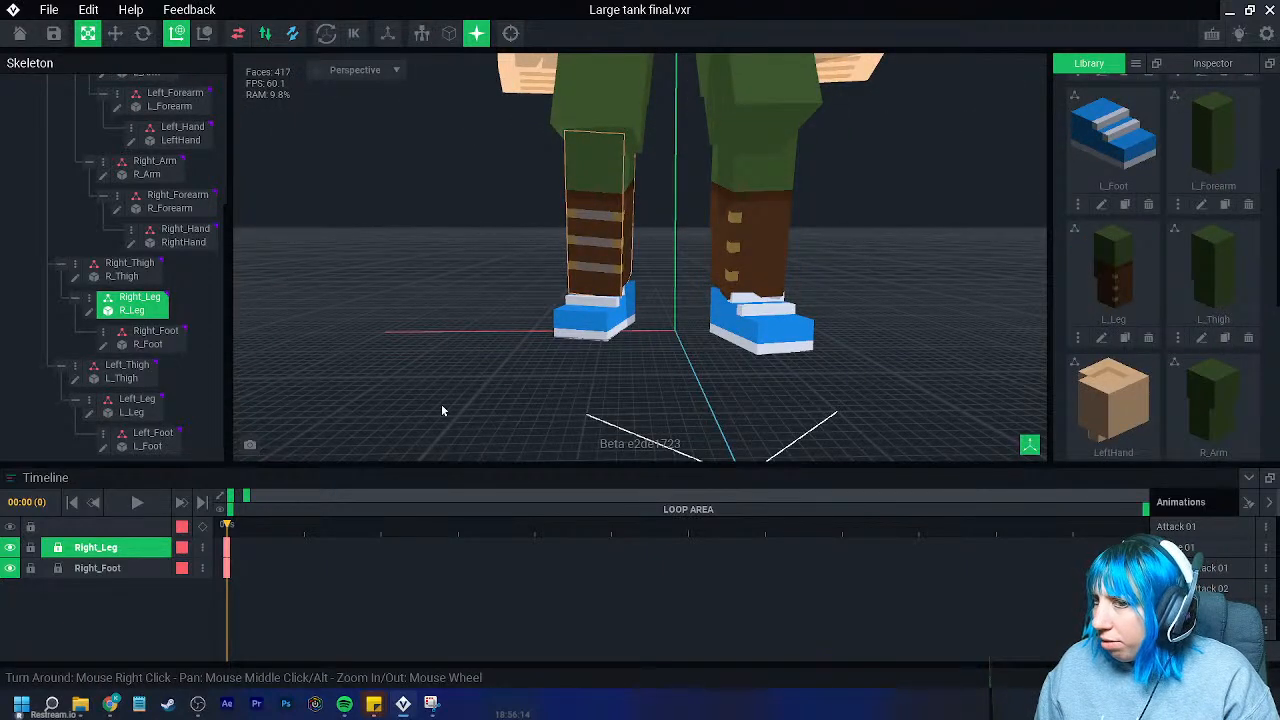
pyautogui.scroll(2, 630, 336)
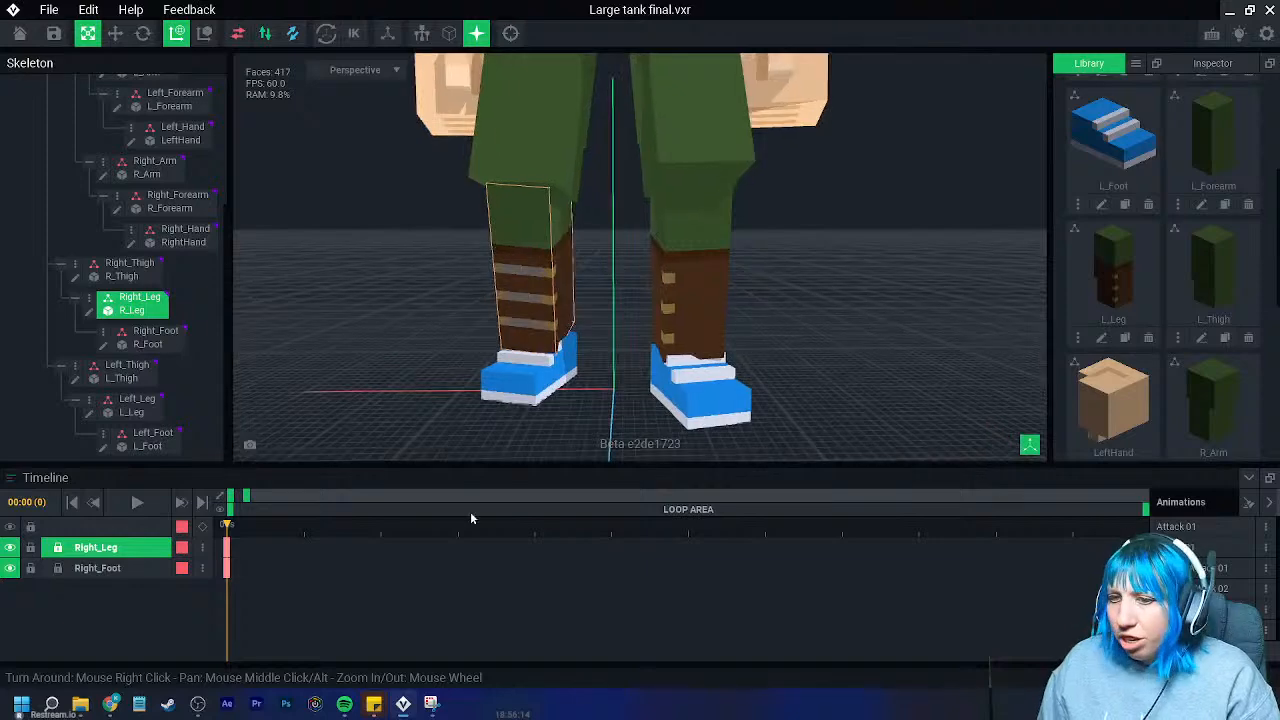
pyautogui.moveTo(692, 262); pyautogui.dragTo(688, 289, button='middle')
pyautogui.scroll(-2, 634, 369)
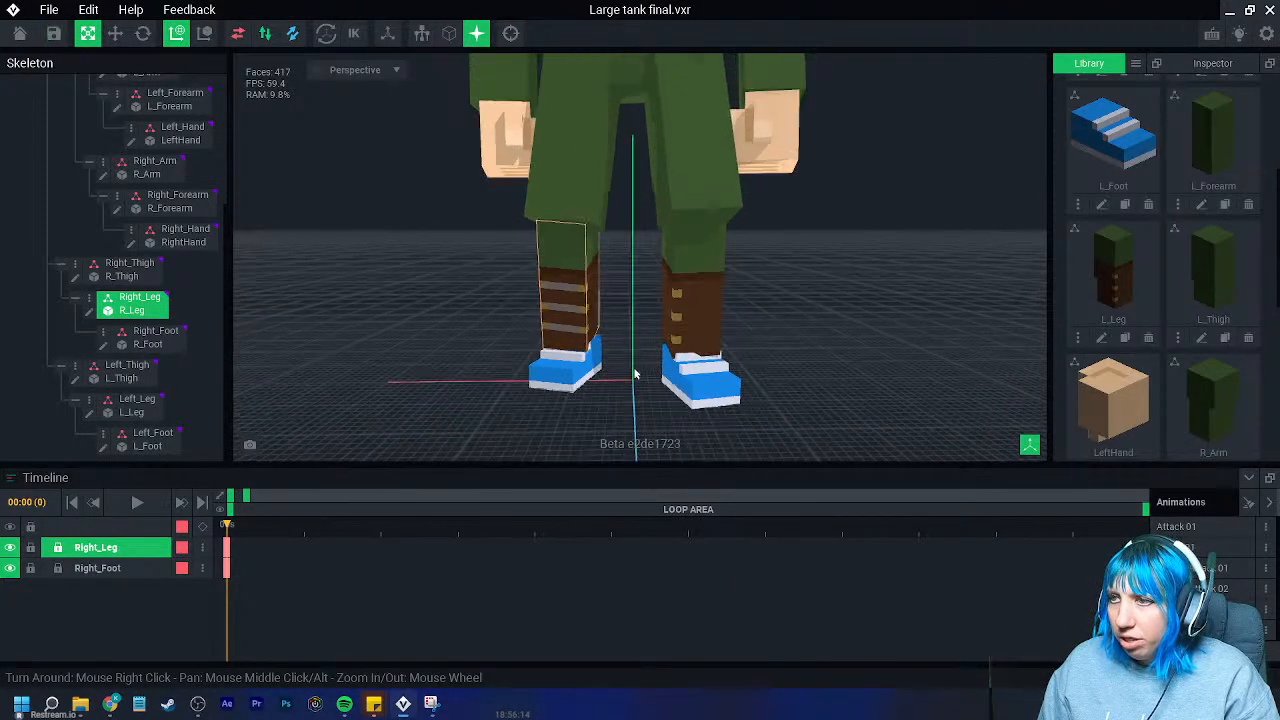
pyautogui.scroll(-2, 682, 314)
pyautogui.scroll(2, 676, 312)
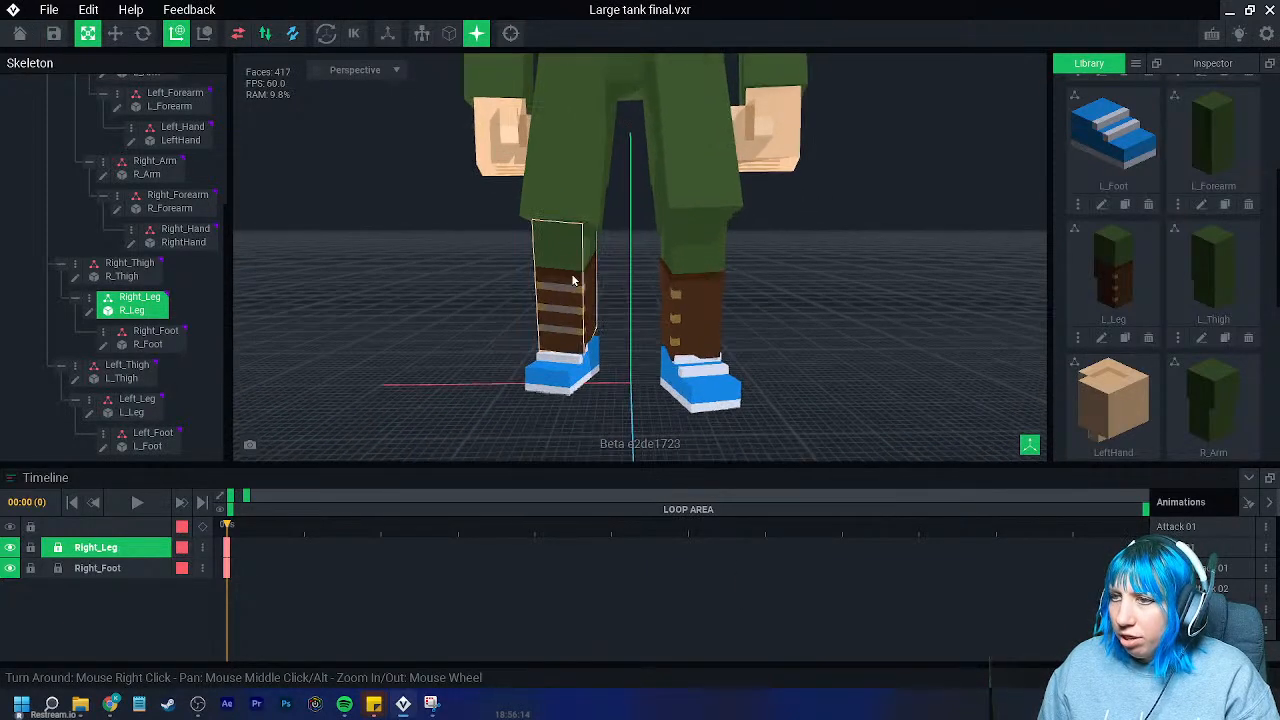
pyautogui.click(88, 310)
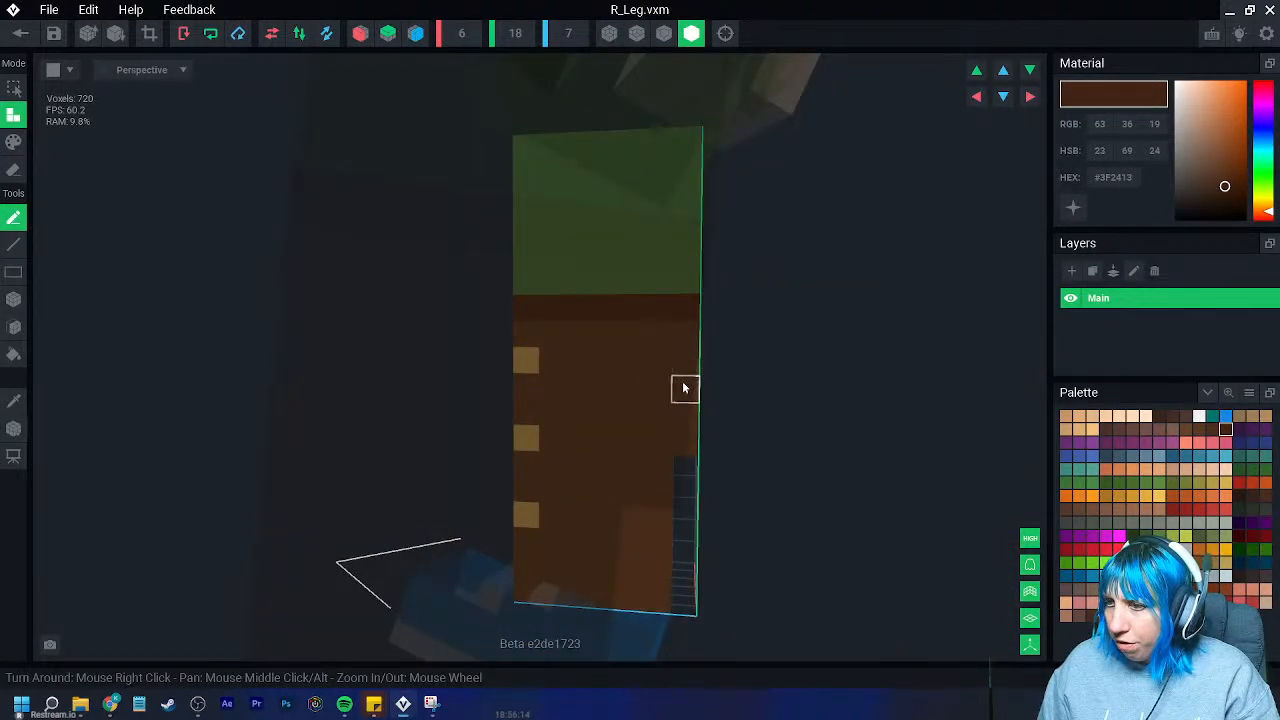
pyautogui.click(20, 33)
pyautogui.click(500, 257)
# - Reopen L_Leg, sample the boot's brown #4B2E1B and paint over the dark cuff row
pyautogui.click(635, 228)
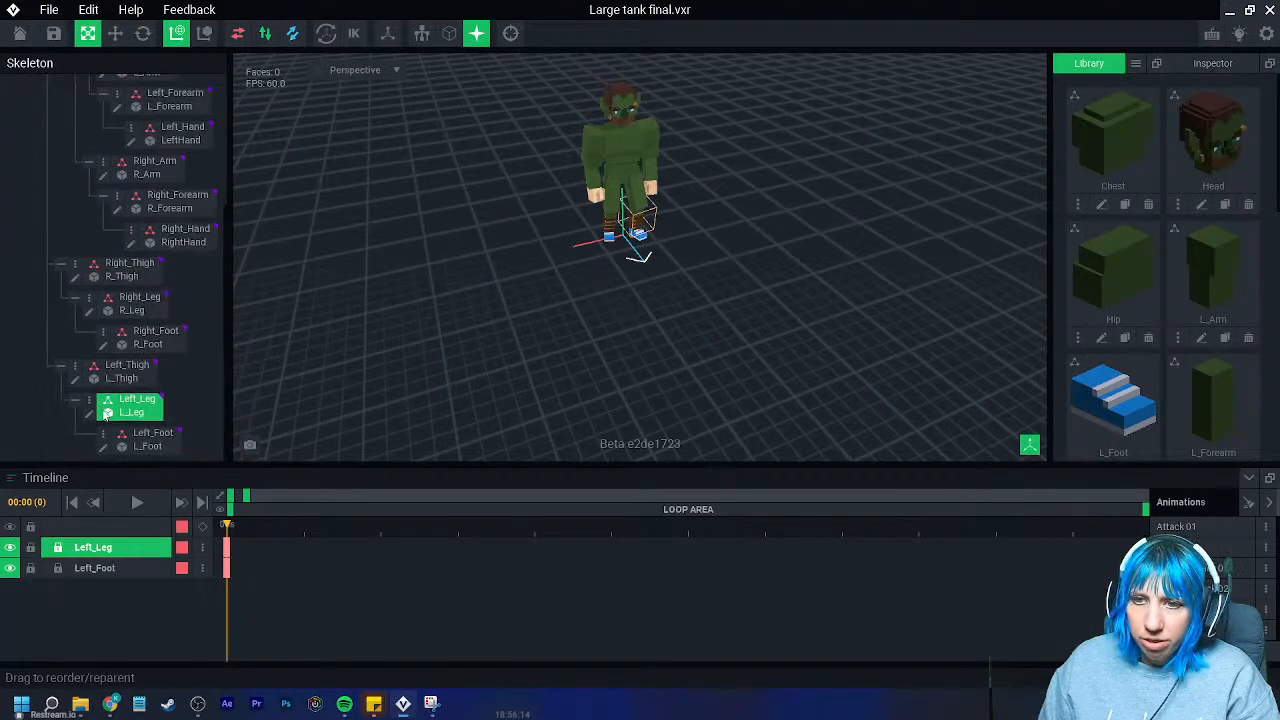
pyautogui.click(86, 413)
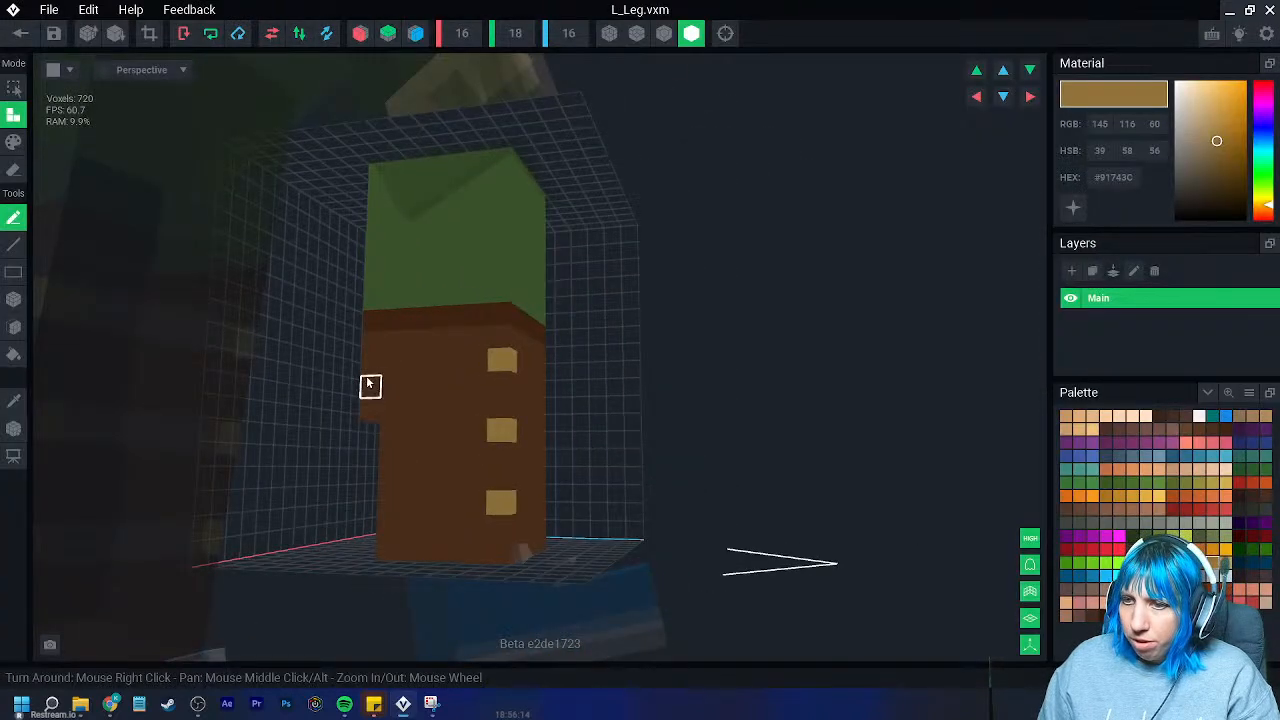
pyautogui.click(13, 401)
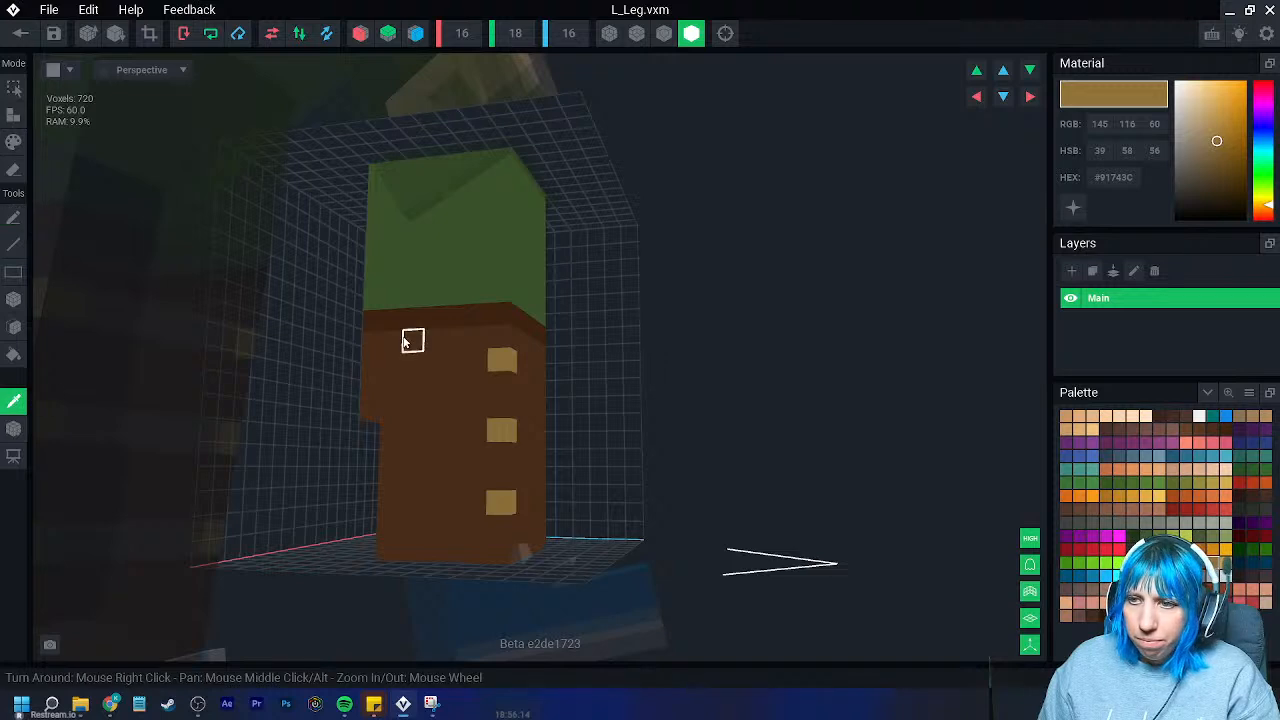
pyautogui.click(407, 339)
pyautogui.moveTo(371, 323); pyautogui.dragTo(506, 332)
pyautogui.click(664, 33)
pyautogui.click(14, 143)
pyautogui.moveTo(369, 323)
pyautogui.mouseDown()
pyautogui.moveTo(546, 323)
pyautogui.moveTo(540, 335)
pyautogui.mouseUp()
pyautogui.hotkey('ctrl', 'z')
pyautogui.moveTo(391, 317); pyautogui.dragTo(530, 330)
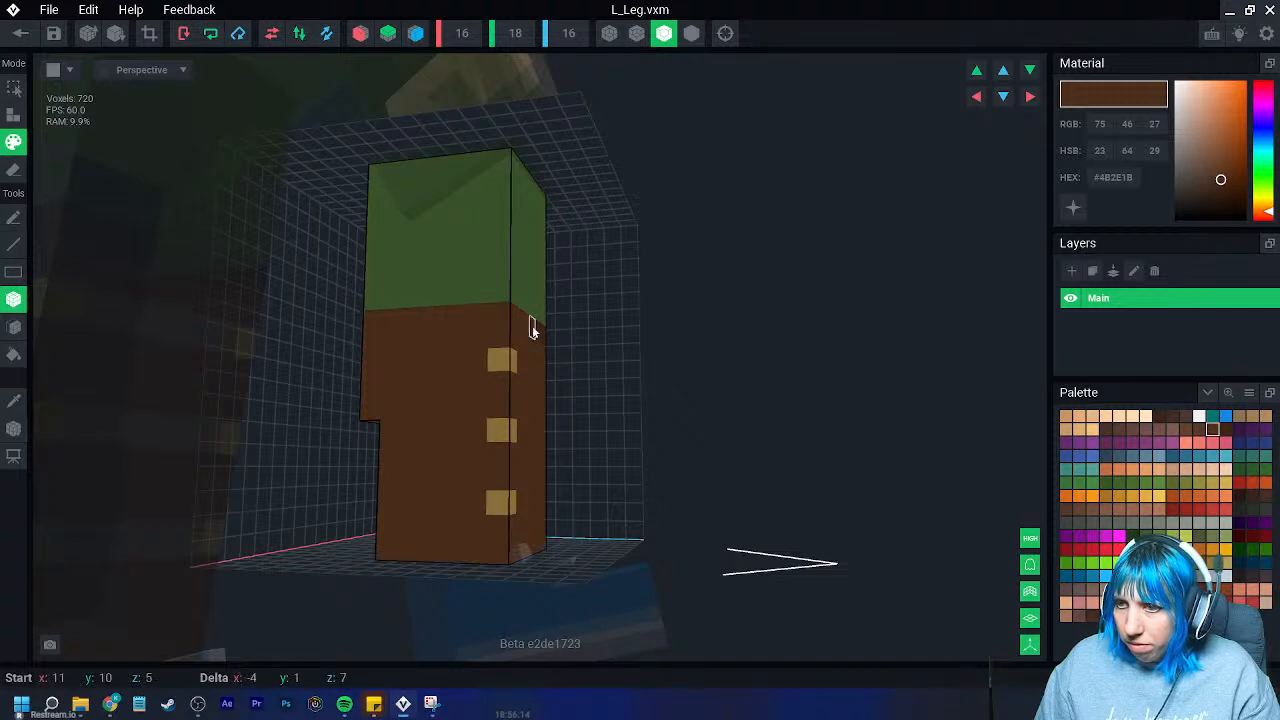
# - Paint a dark brown #3F2413 cuff around all sides of L_Leg, one row above the brown boot
pyautogui.moveTo(540, 335); pyautogui.dragTo(823, 377, button='right')
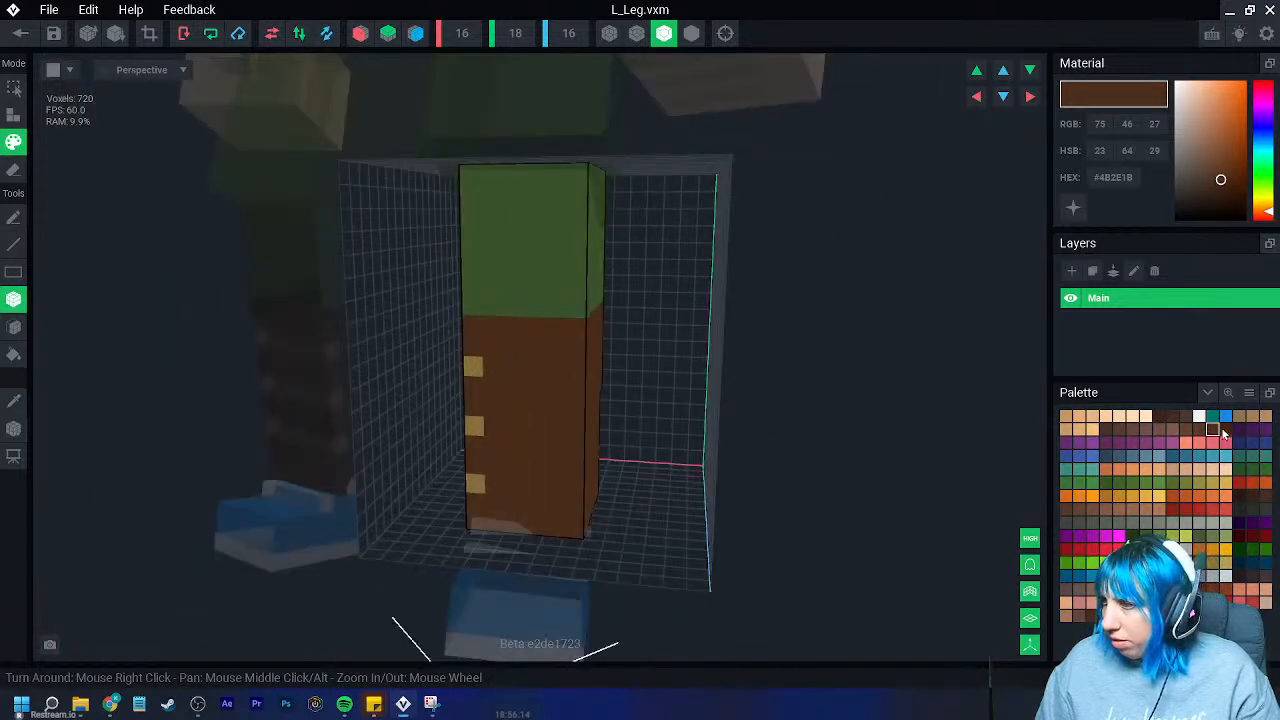
pyautogui.moveTo(466, 308); pyautogui.dragTo(603, 311)
pyautogui.moveTo(624, 311); pyautogui.dragTo(500, 307, button='right')
pyautogui.moveTo(590, 305); pyautogui.dragTo(728, 318)
pyautogui.moveTo(775, 314); pyautogui.dragTo(676, 312, button='right')
pyautogui.moveTo(743, 311); pyautogui.dragTo(848, 311)
pyautogui.moveTo(905, 310); pyautogui.dragTo(768, 310, button='right')
pyautogui.hotkey('ctrl', 'z')
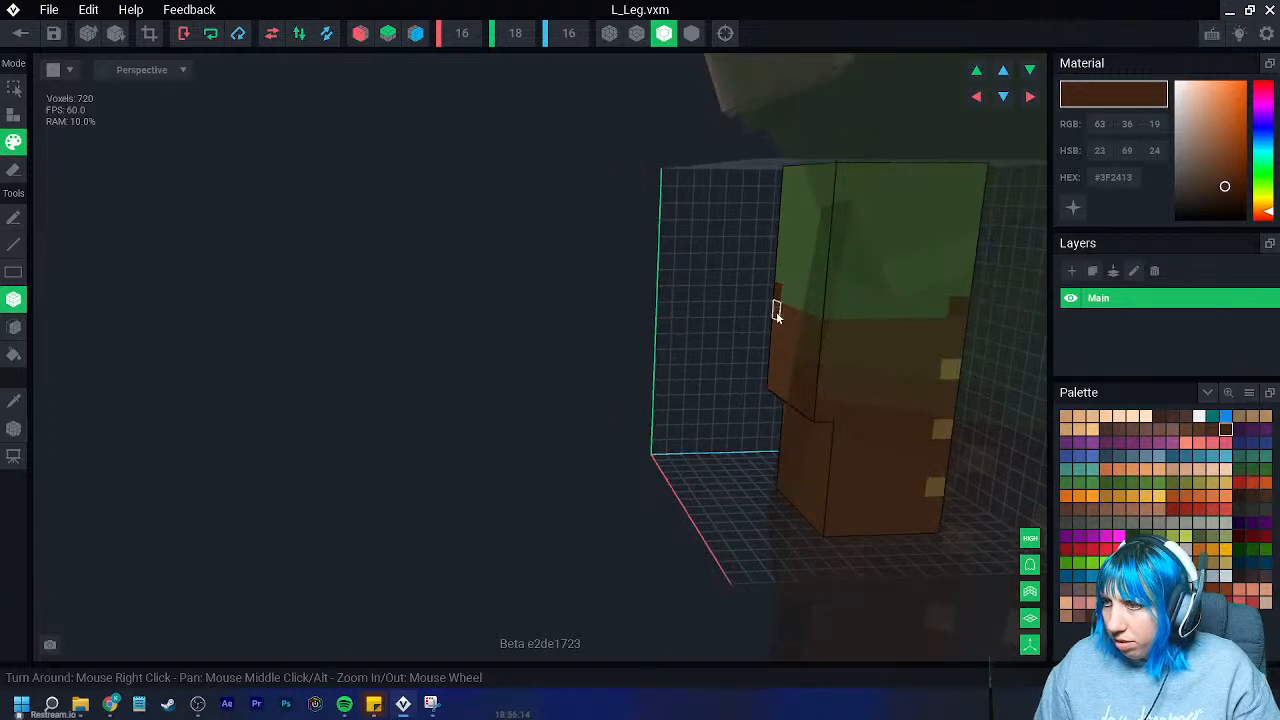
pyautogui.moveTo(784, 309); pyautogui.dragTo(829, 311)
# - Paint over the gold voxels on the boot's front corner with brown #4B2E1B
pyautogui.moveTo(940, 315); pyautogui.dragTo(835, 400, button='right')
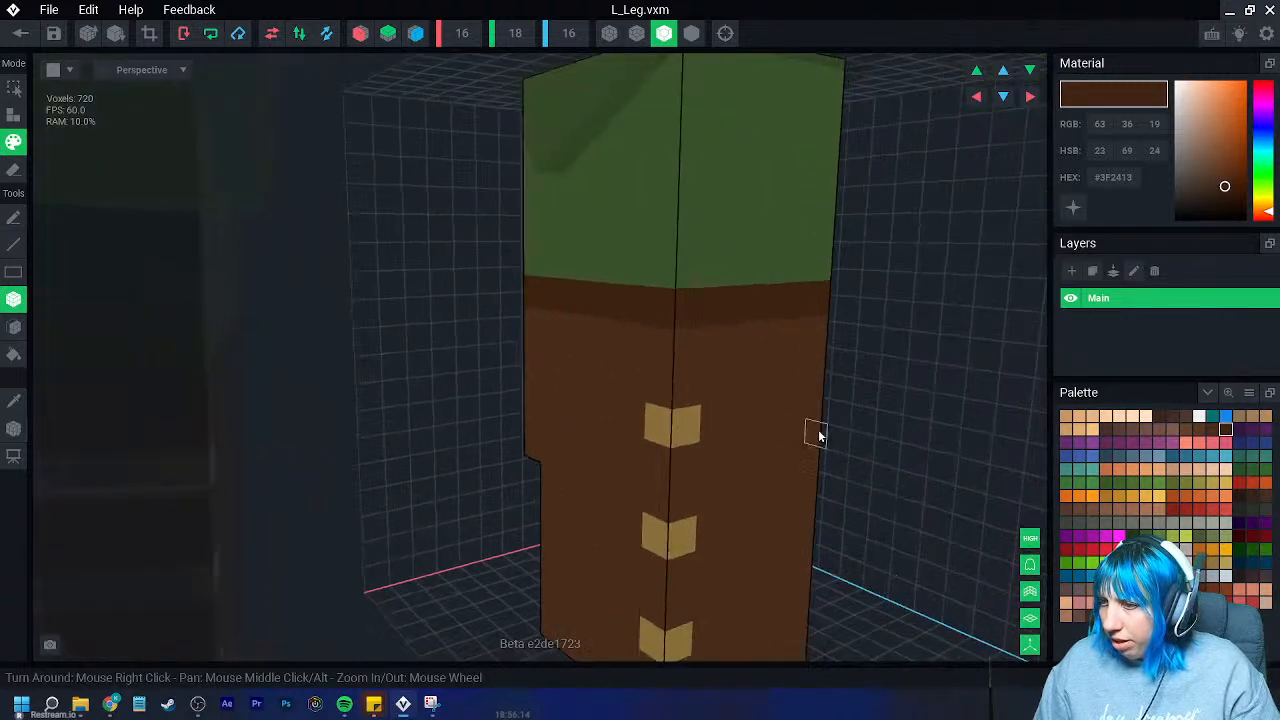
pyautogui.click(1212, 429)
pyautogui.moveTo(737, 449); pyautogui.dragTo(640, 331, button='right')
pyautogui.moveTo(640, 331); pyautogui.dragTo(634, 549)
# - Paint three gold #91743C strap ends down each front corner of the boot, starting two rows below the cuff
pyautogui.click(1212, 549)
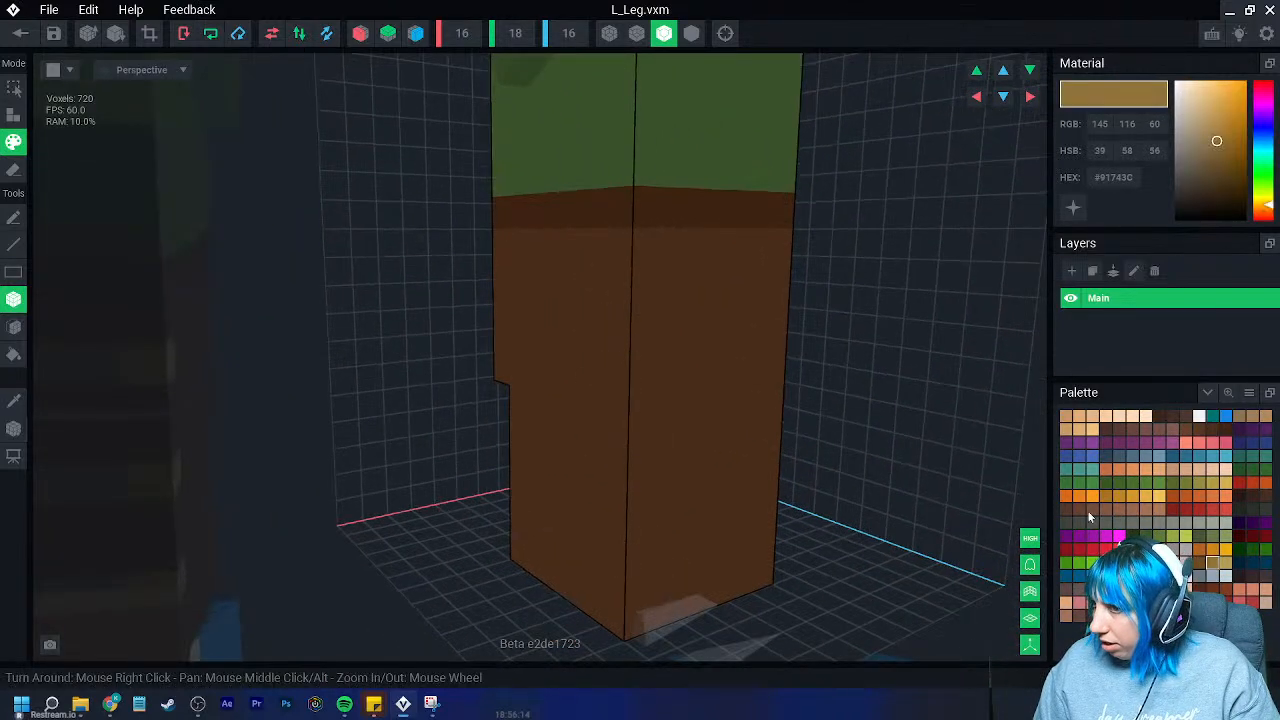
pyautogui.click(632, 288)
pyautogui.click(618, 512)
pyautogui.moveTo(968, 551)
pyautogui.mouseDown(button='right')
pyautogui.moveTo(606, 423)
pyautogui.moveTo(823, 297)
pyautogui.mouseUp(button='right')
pyautogui.click(835, 292)
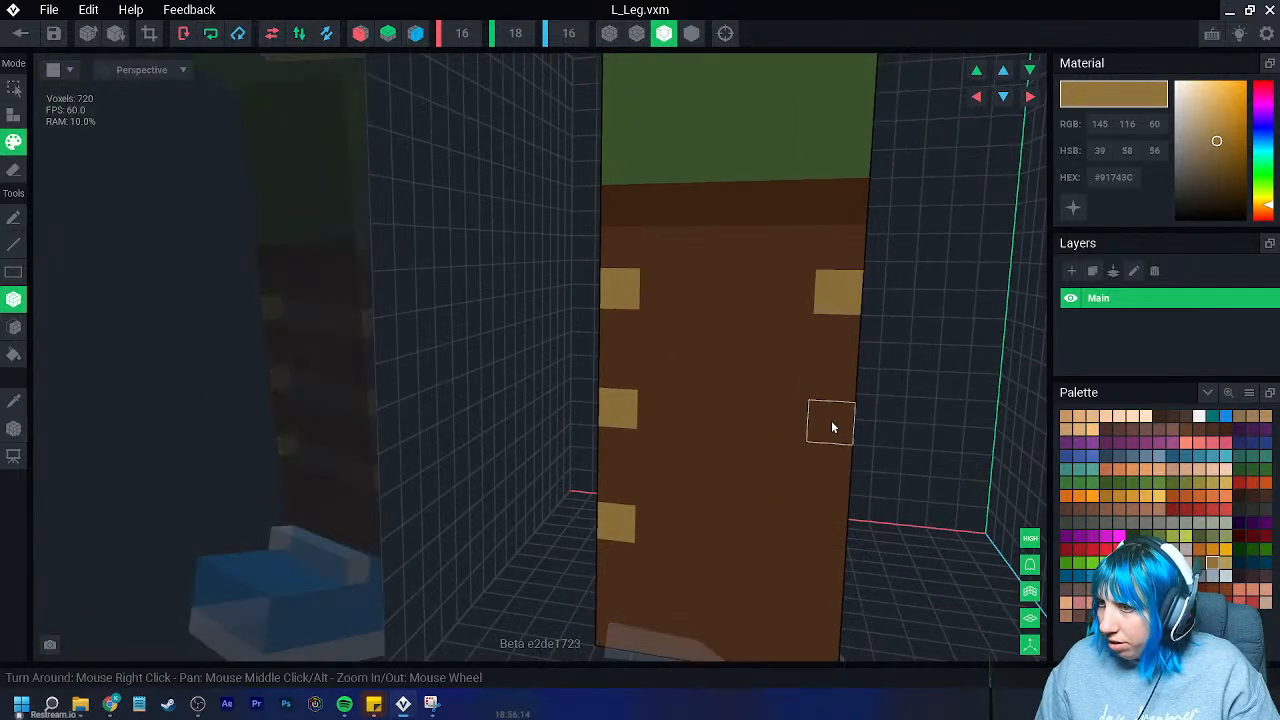
pyautogui.click(823, 545)
# - Paint three grey #746C6A straps across the boot's front between the gold corner voxels
pyautogui.click(1185, 576)
pyautogui.moveTo(662, 290)
pyautogui.mouseDown()
pyautogui.moveTo(804, 316)
pyautogui.moveTo(800, 326)
pyautogui.moveTo(681, 298)
pyautogui.mouseUp()
pyautogui.moveTo(692, 306)
pyautogui.mouseDown(button='right')
pyautogui.moveTo(706, 346)
pyautogui.moveTo(666, 338)
pyautogui.mouseUp(button='right')
pyautogui.hotkey('ctrl', 'z')
pyautogui.moveTo(668, 303); pyautogui.dragTo(786, 316)
pyautogui.moveTo(657, 410); pyautogui.dragTo(785, 417)
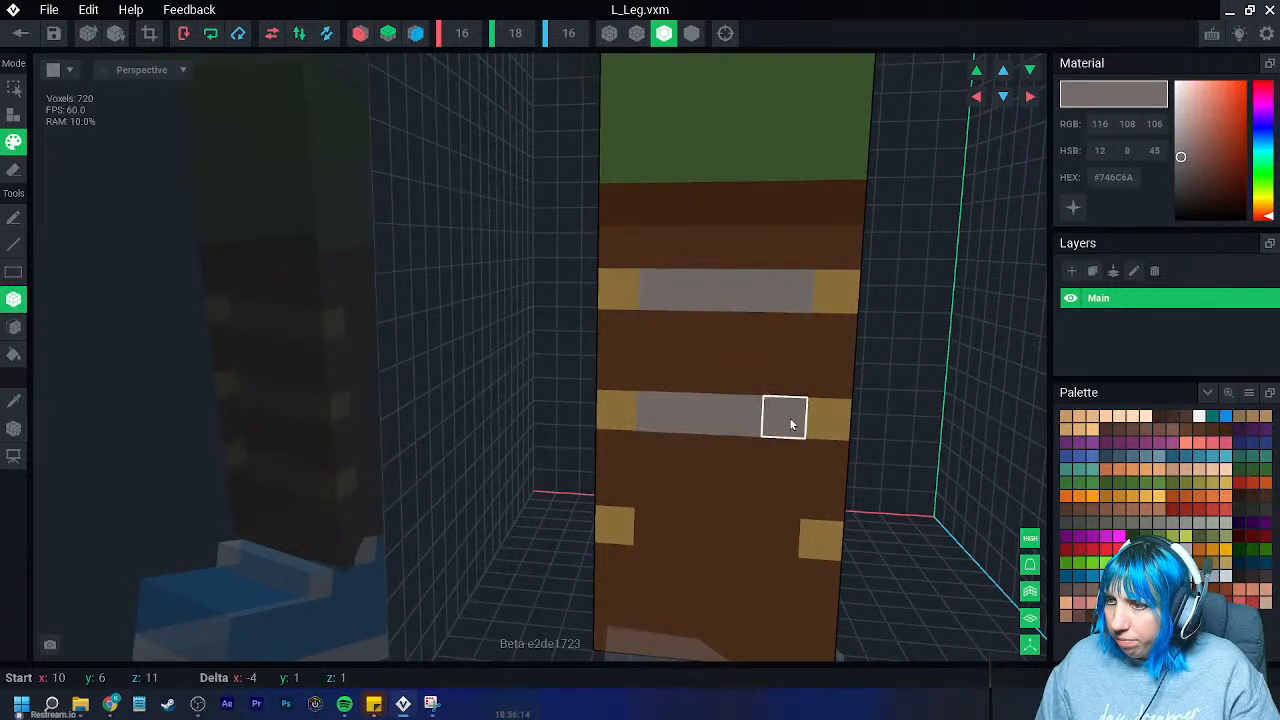
pyautogui.moveTo(654, 526); pyautogui.dragTo(773, 538)
pyautogui.scroll(-5, 700, 470)
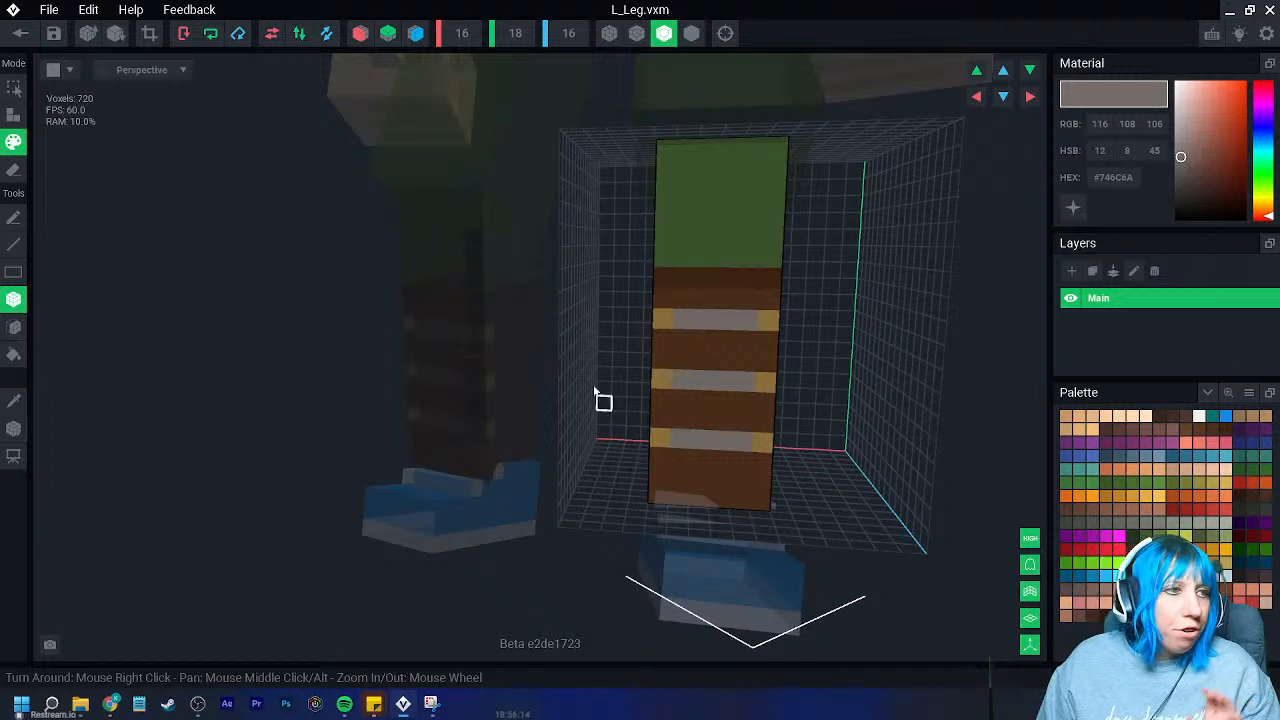
# - Crop the L_Leg volume to the model's extents, 6 × 18 × 7 voxels, and save it
pyautogui.click(148, 33)
pyautogui.moveTo(666, 357)
pyautogui.mouseDown(button='right')
pyautogui.moveTo(706, 346)
pyautogui.moveTo(683, 360)
pyautogui.mouseUp(button='right')
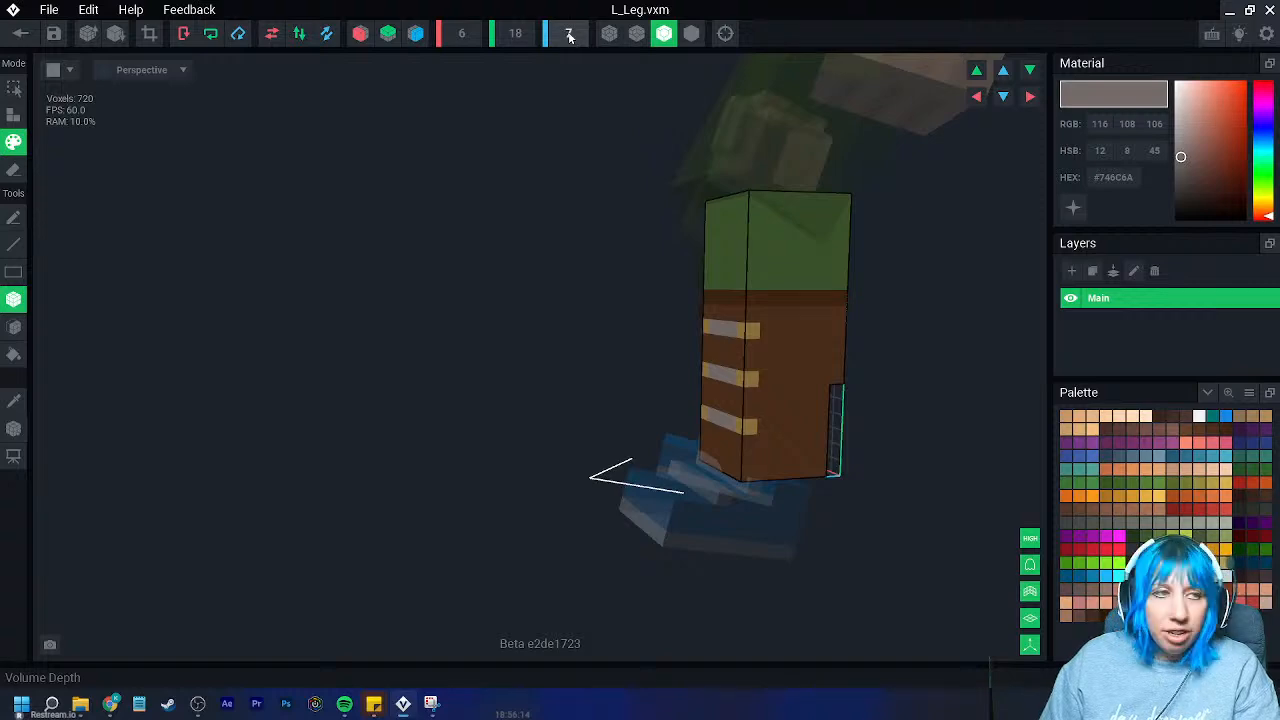
pyautogui.moveTo(683, 137); pyautogui.dragTo(760, 290, button='right')
pyautogui.click(21, 33)
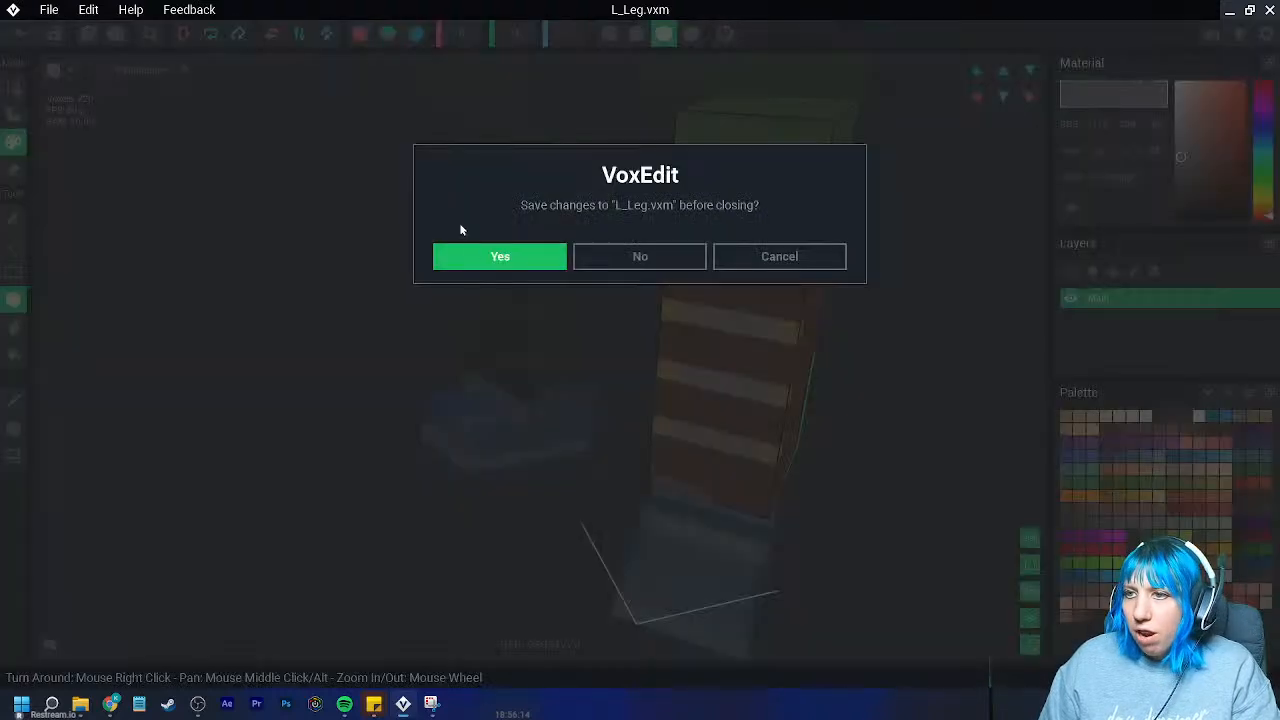
pyautogui.click(500, 256)
# - Select the right foot on the rig and open R_Foot for editing
pyautogui.scroll(5, 594, 145)
pyautogui.moveTo(596, 163); pyautogui.dragTo(589, 153, button='right')
pyautogui.moveTo(589, 153); pyautogui.dragTo(654, 163, button='middle')
pyautogui.moveTo(654, 163); pyautogui.dragTo(650, 155, button='right')
pyautogui.moveTo(650, 155); pyautogui.dragTo(574, 172, button='middle')
pyautogui.moveTo(574, 172); pyautogui.dragTo(570, 182, button='right')
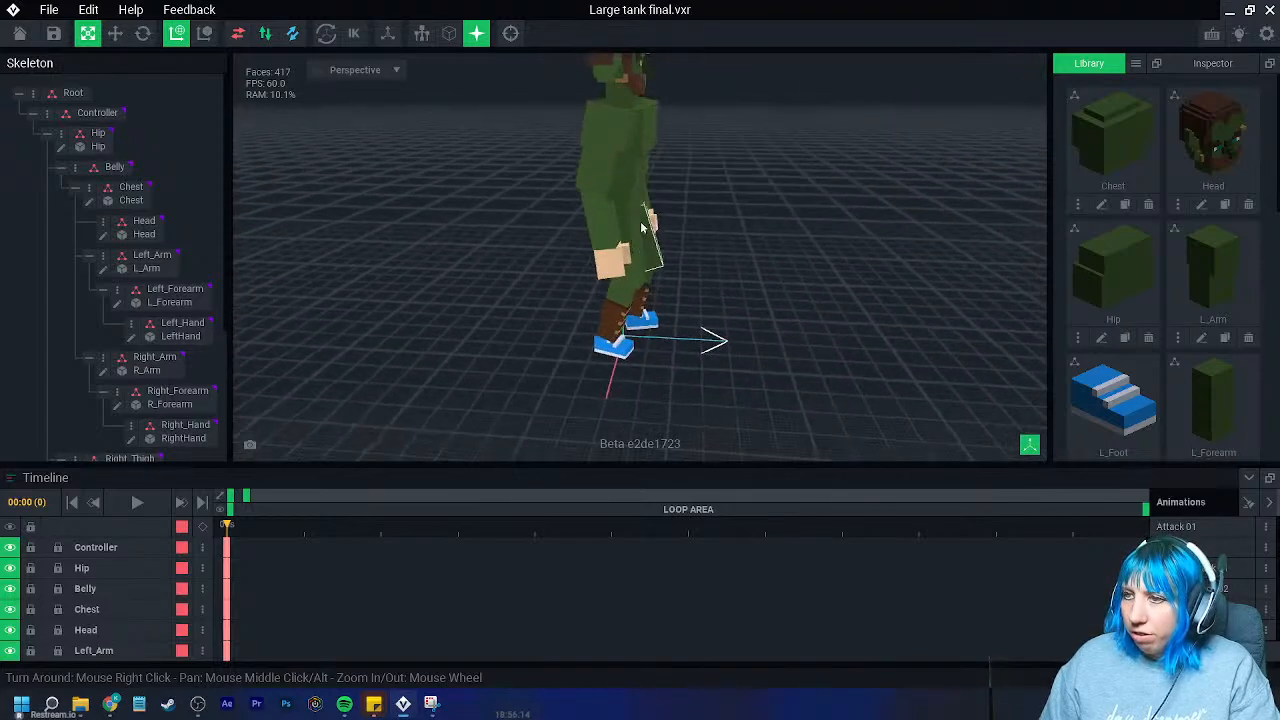
pyautogui.click(614, 347)
pyautogui.click(103, 346)
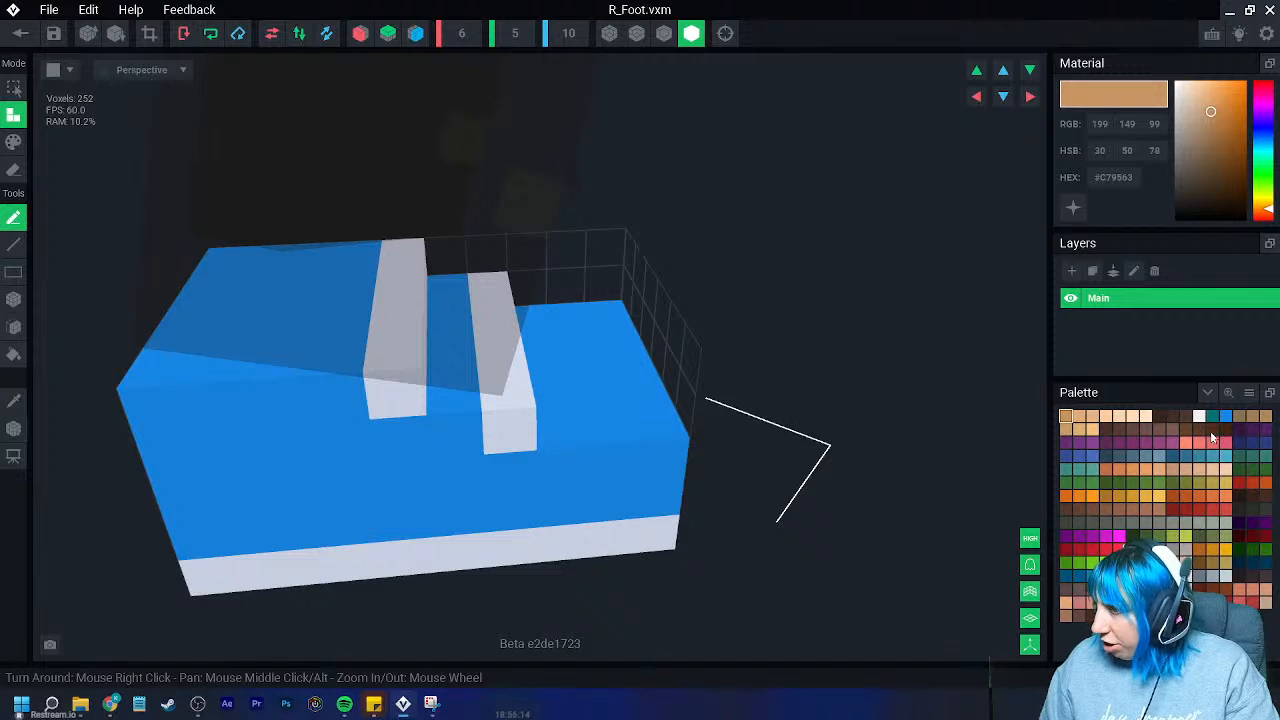
# - Paint R_Foot brown #4B2E1B everywhere above the white sole, save the model and return to the rig
pyautogui.click(1212, 431)
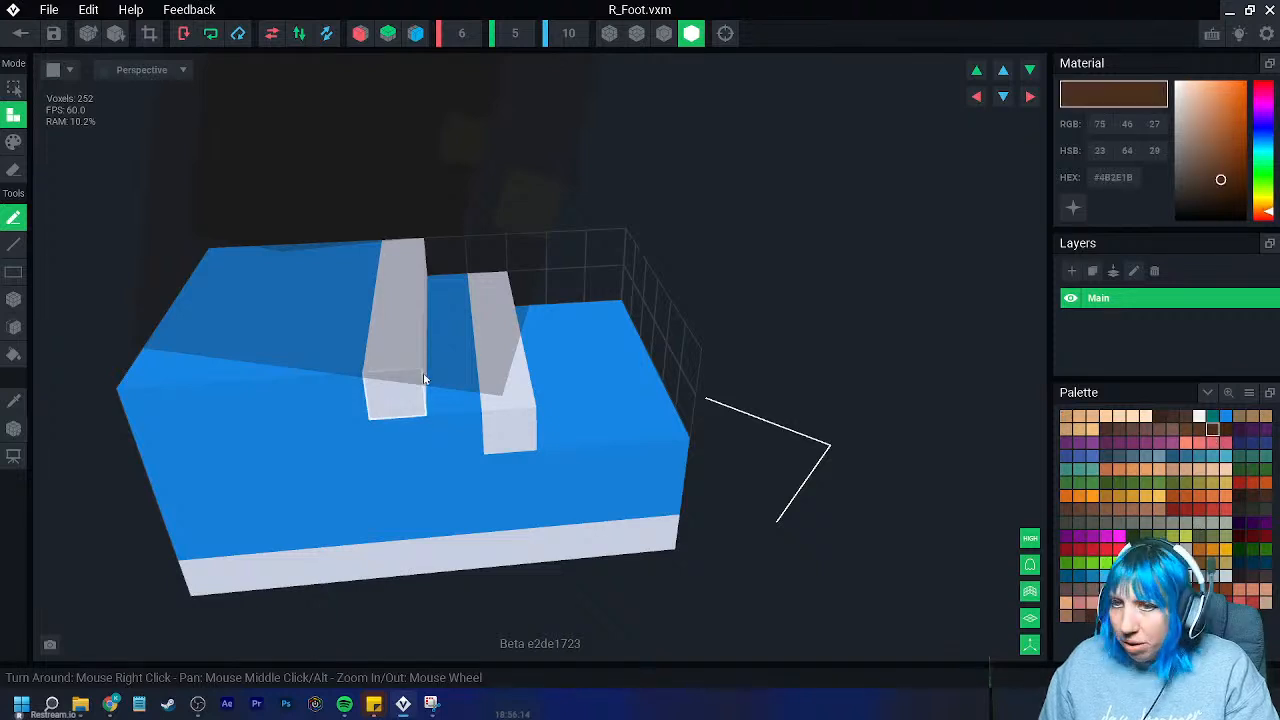
pyautogui.click(14, 142)
pyautogui.moveTo(193, 262)
pyautogui.mouseDown()
pyautogui.moveTo(329, 324)
pyautogui.moveTo(556, 463)
pyautogui.mouseUp()
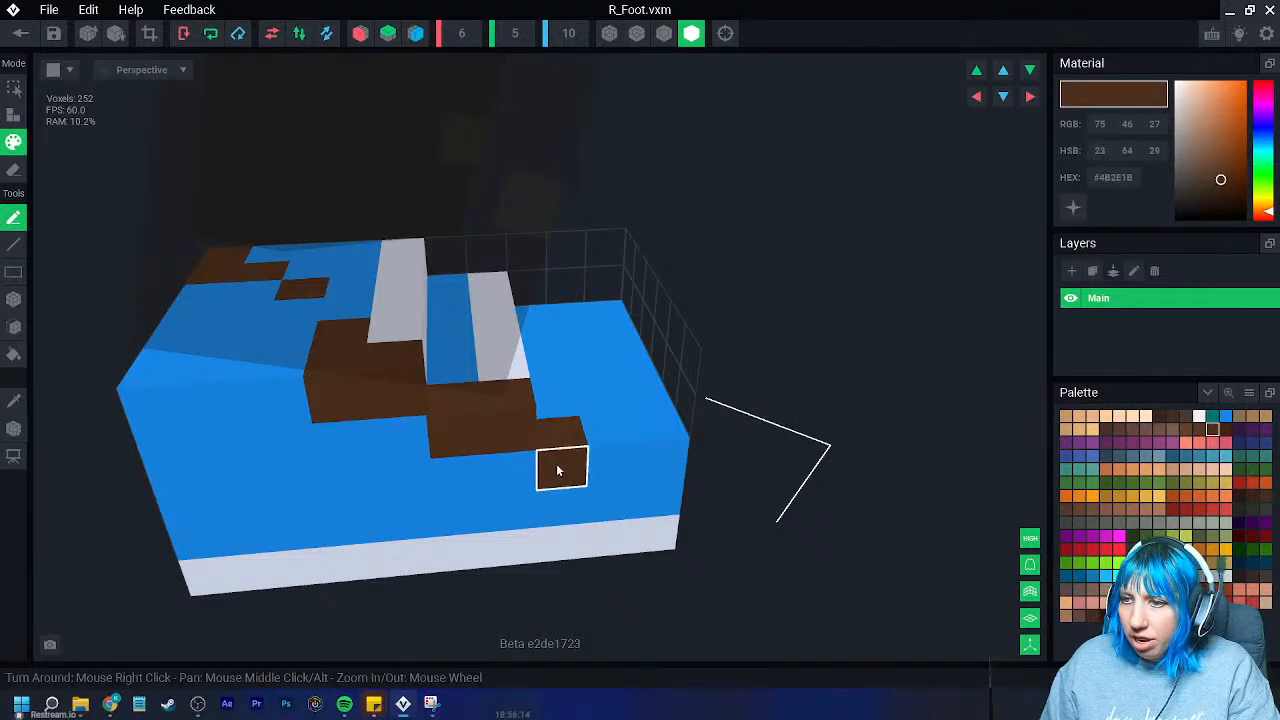
pyautogui.click(14, 299)
pyautogui.click(275, 258)
pyautogui.click(670, 500)
pyautogui.moveTo(680, 508); pyautogui.dragTo(597, 431, button='right')
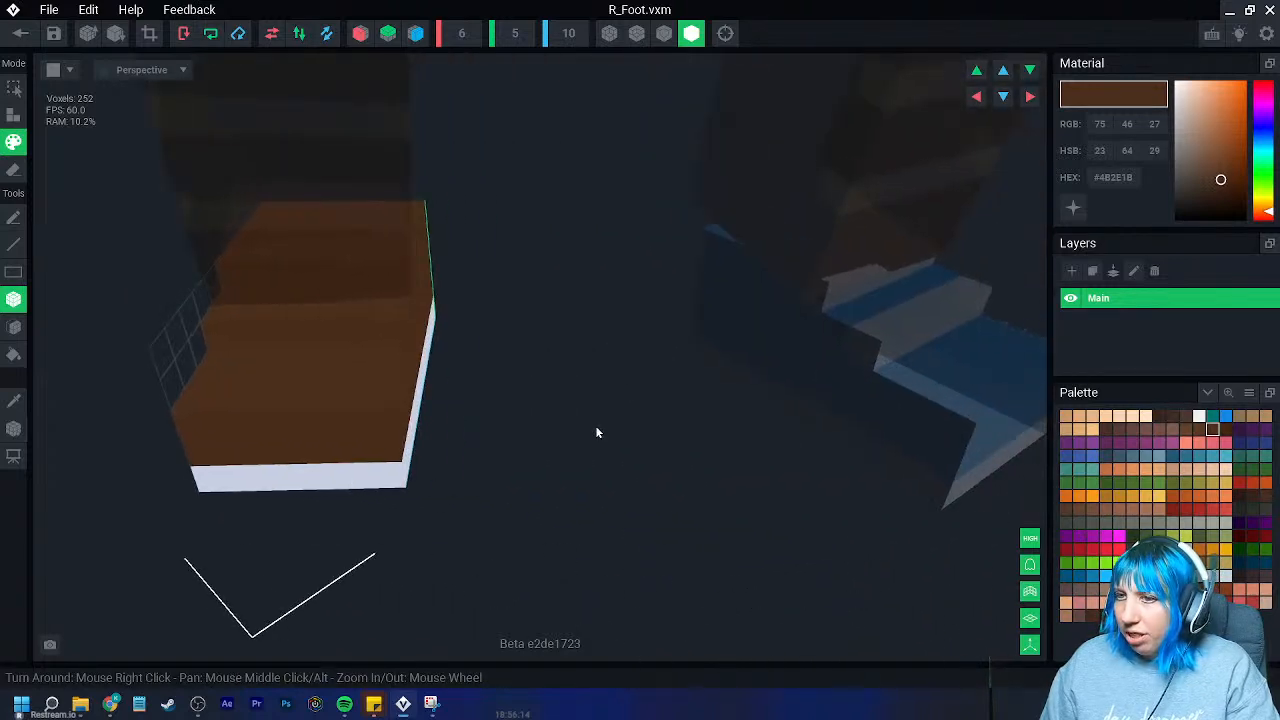
pyautogui.click(9, 37)
pyautogui.click(553, 254)
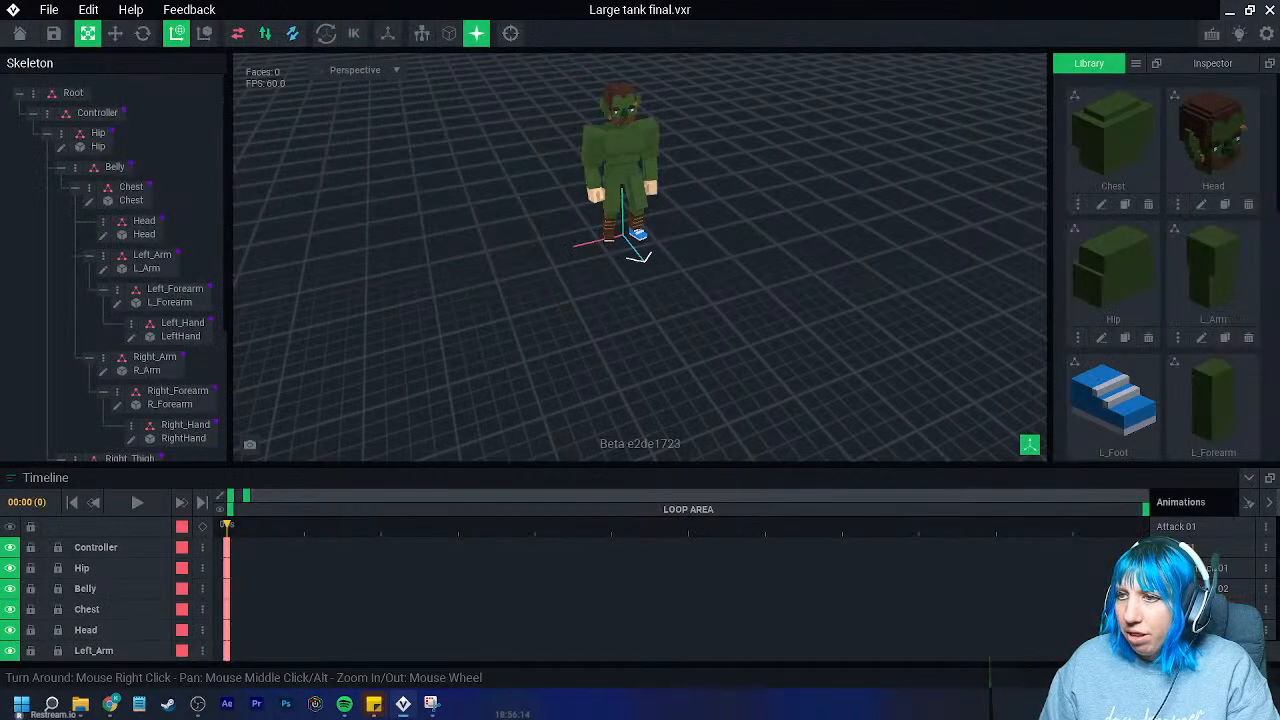
# - Select the left foot on the rig and open L_Foot for editing
pyautogui.scroll(4, 656, 248)
pyautogui.click(676, 224)
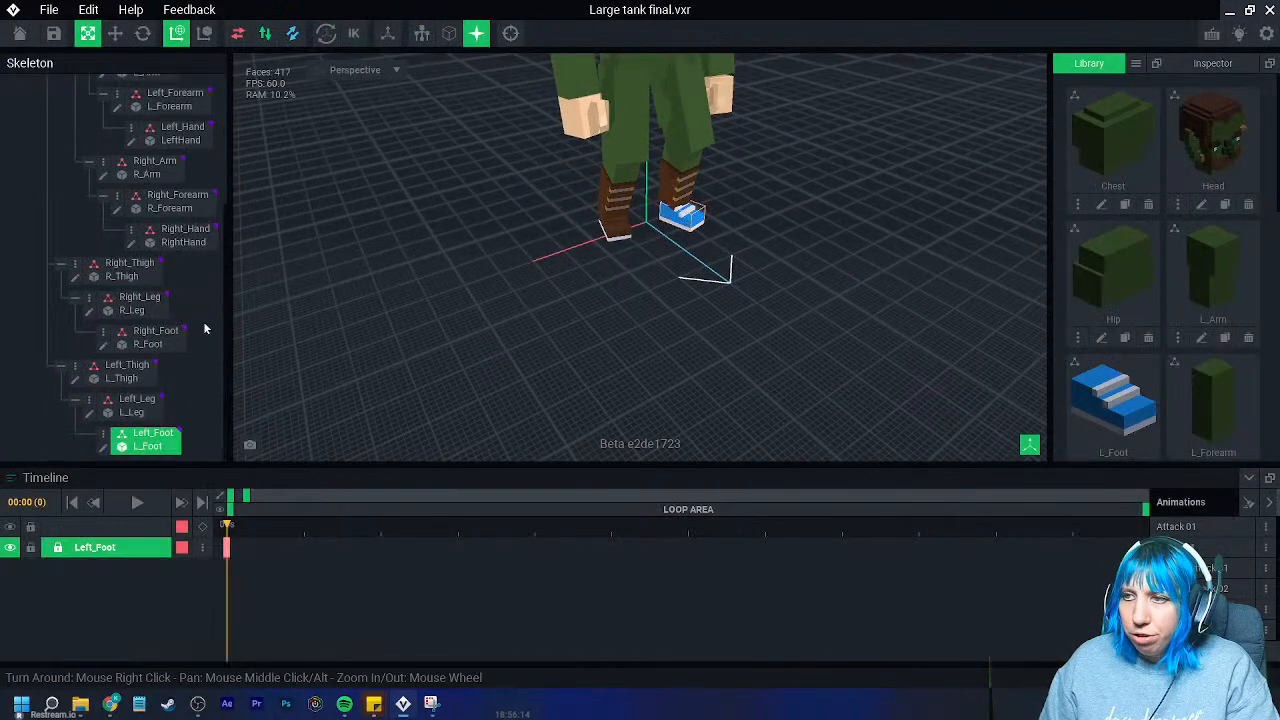
pyautogui.click(104, 447)
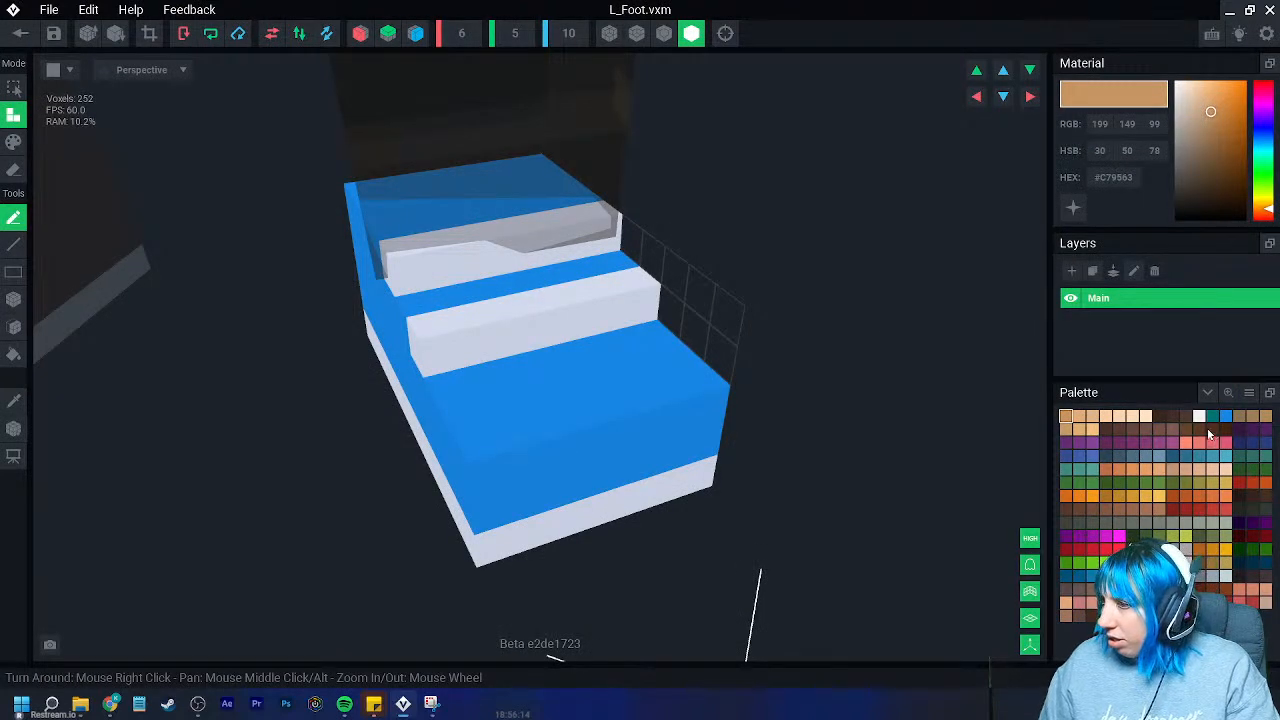
# - Paint L_Foot brown #4B2E1B everywhere above the white sole, save the model and return to the rig
pyautogui.click(1213, 430)
pyautogui.moveTo(350, 325); pyautogui.dragTo(489, 354, button='right')
pyautogui.click(14, 142)
pyautogui.click(14, 298)
pyautogui.moveTo(269, 256)
pyautogui.mouseDown()
pyautogui.moveTo(660, 526)
pyautogui.moveTo(676, 573)
pyautogui.mouseUp()
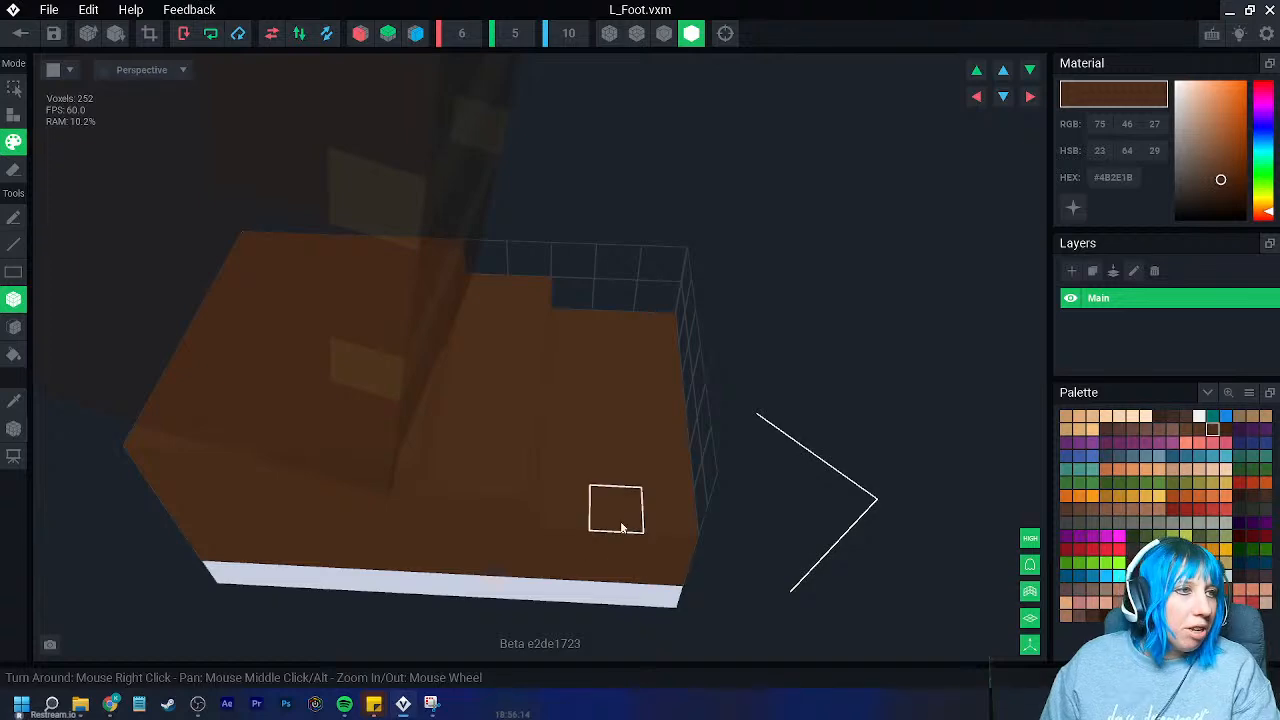
pyautogui.click(21, 33)
pyautogui.click(440, 257)
# - Examine the recoloured character's boots, legs and torso on the rig
pyautogui.moveTo(585, 249); pyautogui.dragTo(587, 250, button='right')
pyautogui.scroll(5, 594, 278)
pyautogui.moveTo(594, 302); pyautogui.dragTo(535, 337, button='right')
pyautogui.scroll(-3, 543, 312)
pyautogui.scroll(-4, 543, 340)
pyautogui.click(545, 340)
pyautogui.scroll(2, 535, 337)
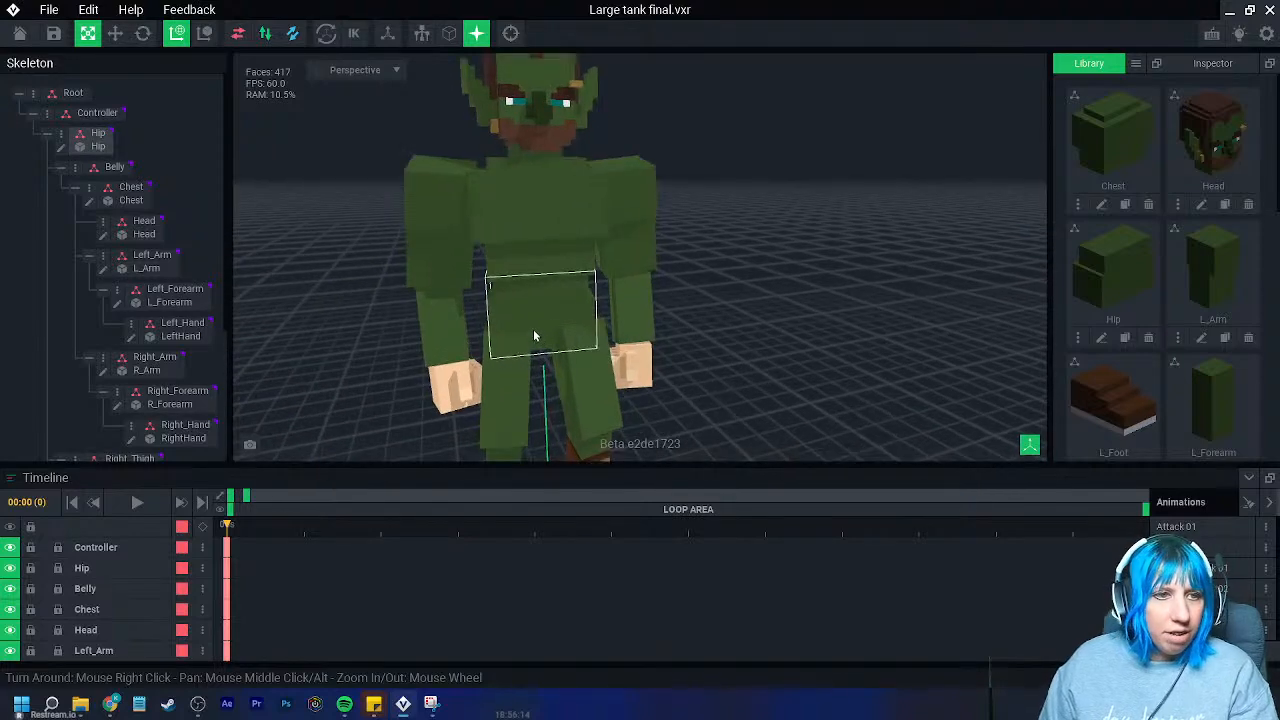
pyautogui.click(515, 210)
pyautogui.moveTo(500, 266); pyautogui.dragTo(474, 260, button='right')
pyautogui.click(90, 201)
pyautogui.click(21, 34)
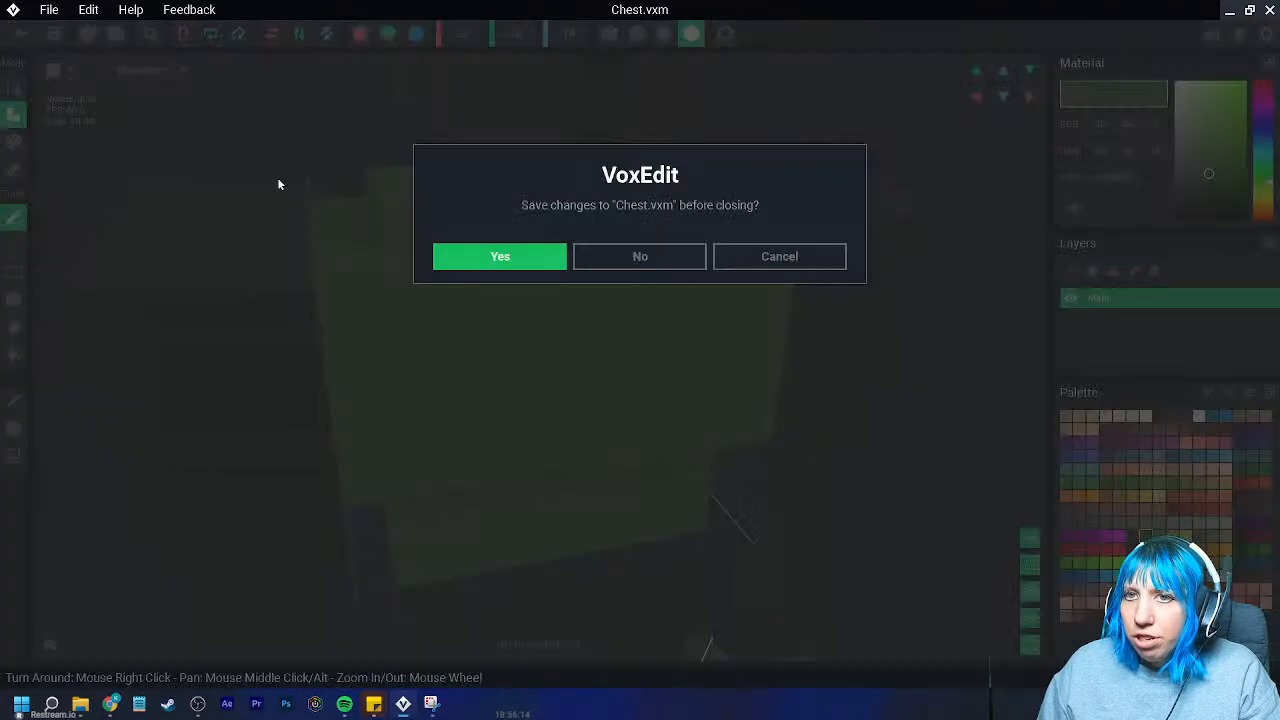
pyautogui.click(453, 255)
pyautogui.scroll(6, 559, 200)
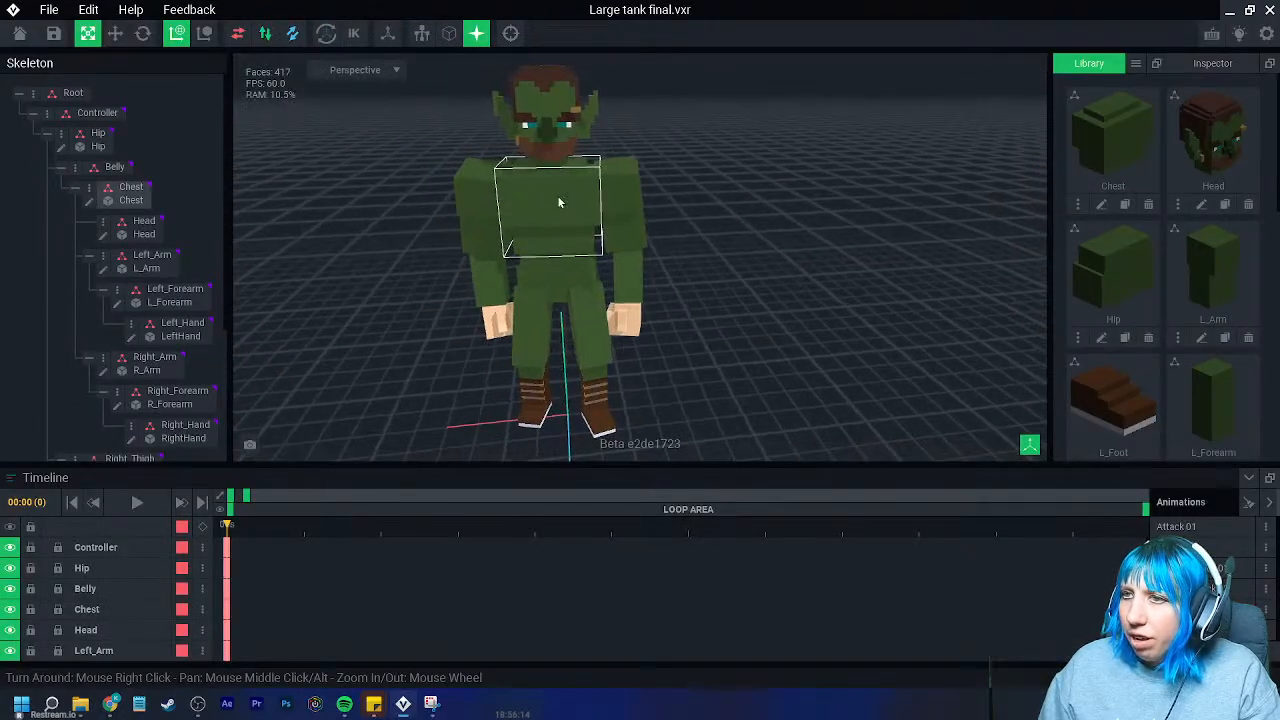
pyautogui.moveTo(547, 194); pyautogui.dragTo(564, 195, button='right')
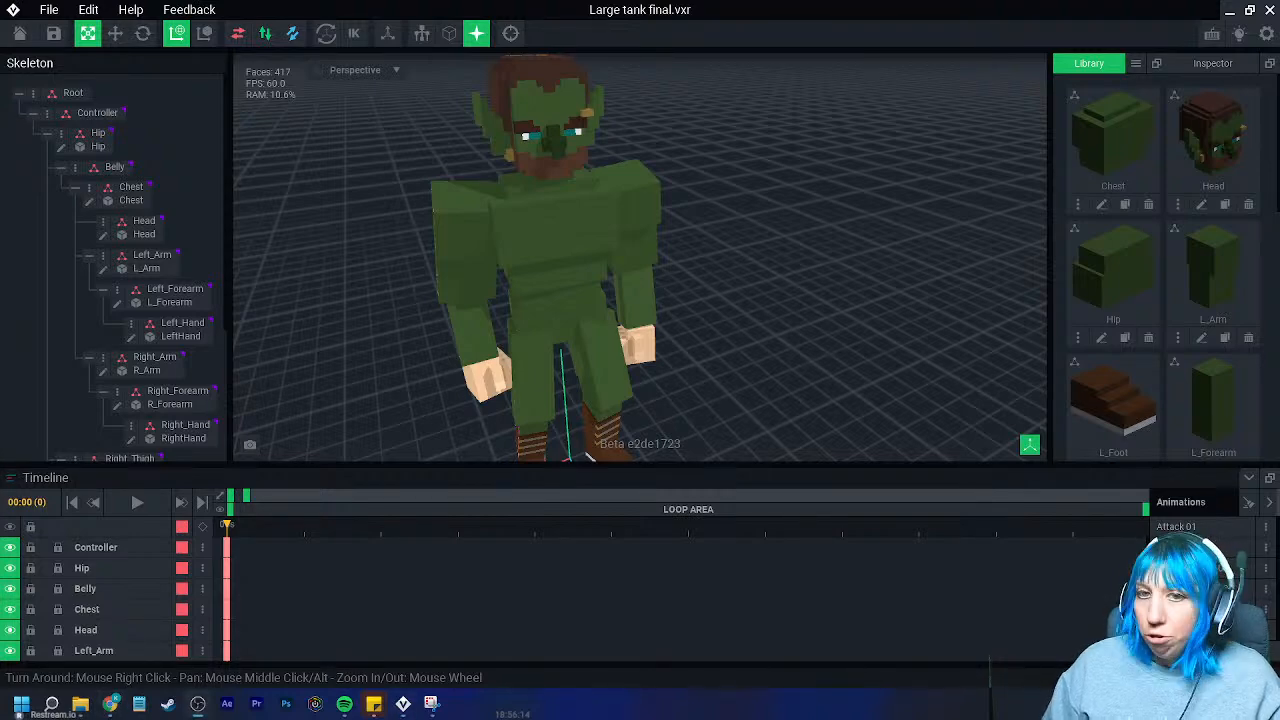
pyautogui.moveTo(588, 455); pyautogui.dragTo(503, 456, button='right')
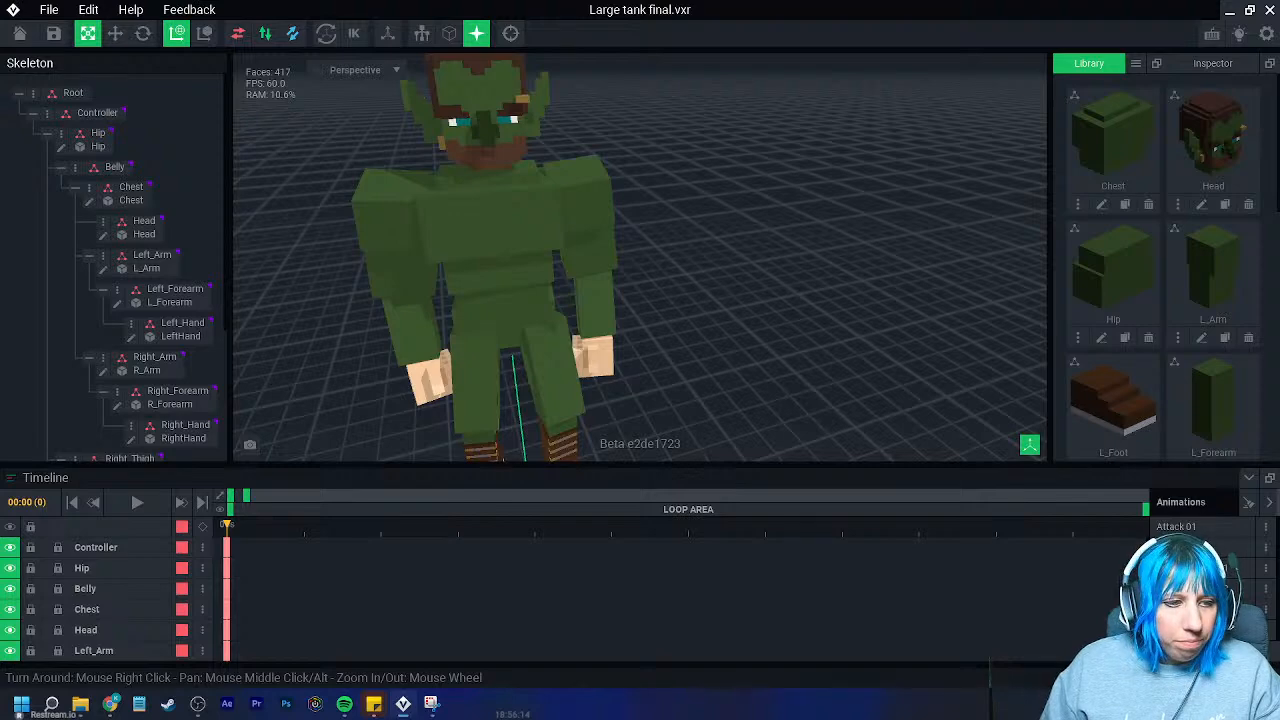
# - Open the Chest model for editing and display only its outline edges
pyautogui.click(567, 270)
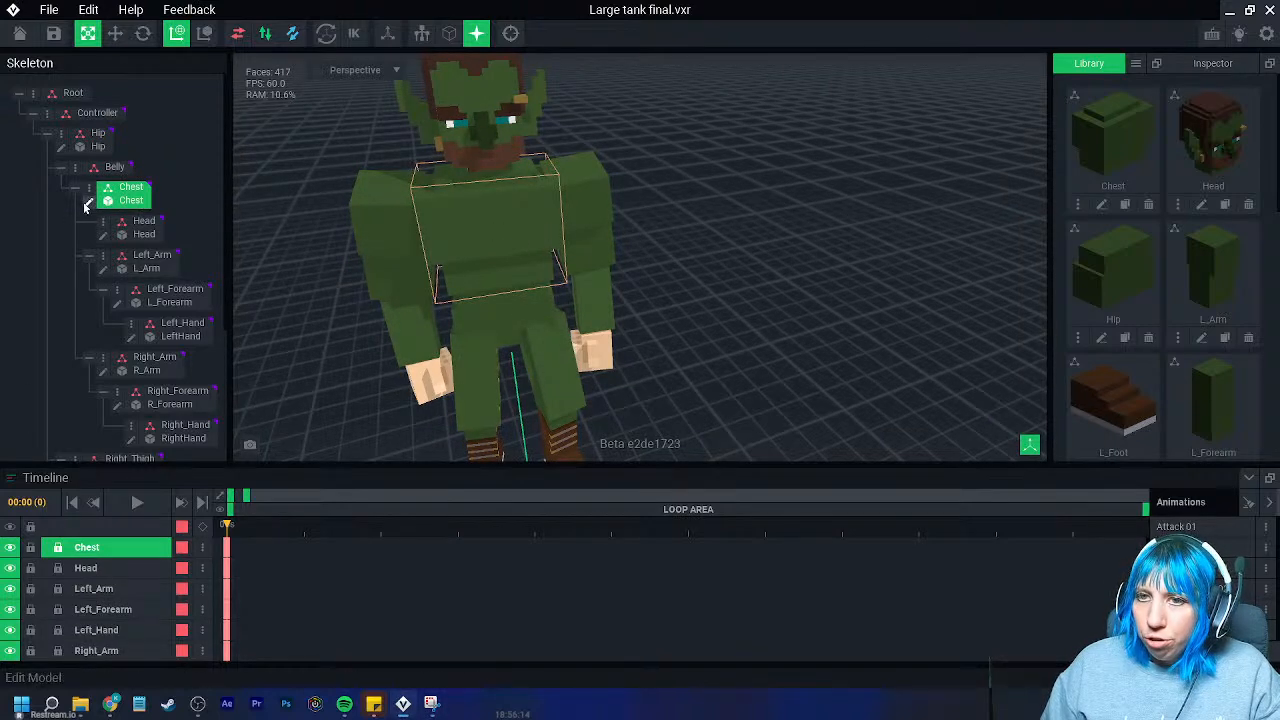
pyautogui.click(88, 200)
pyautogui.moveTo(555, 295); pyautogui.dragTo(583, 293, button='right')
pyautogui.click(669, 36)
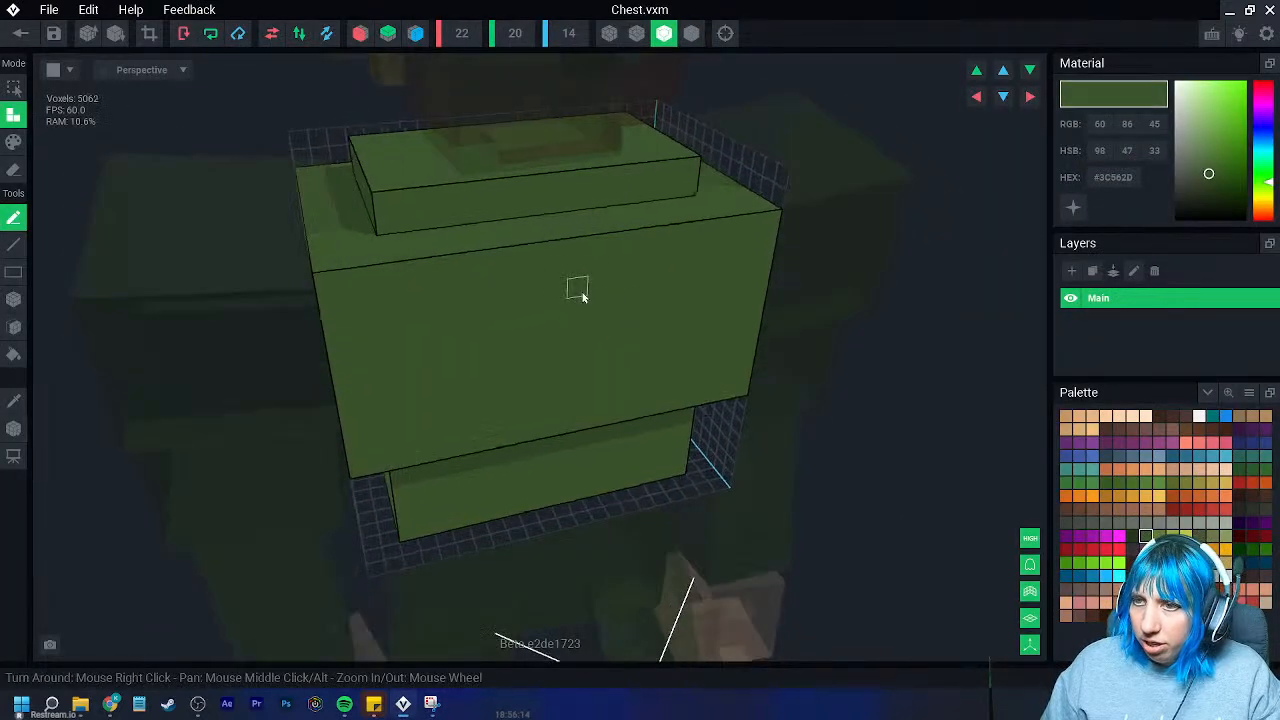
pyautogui.scroll(2, 575, 298)
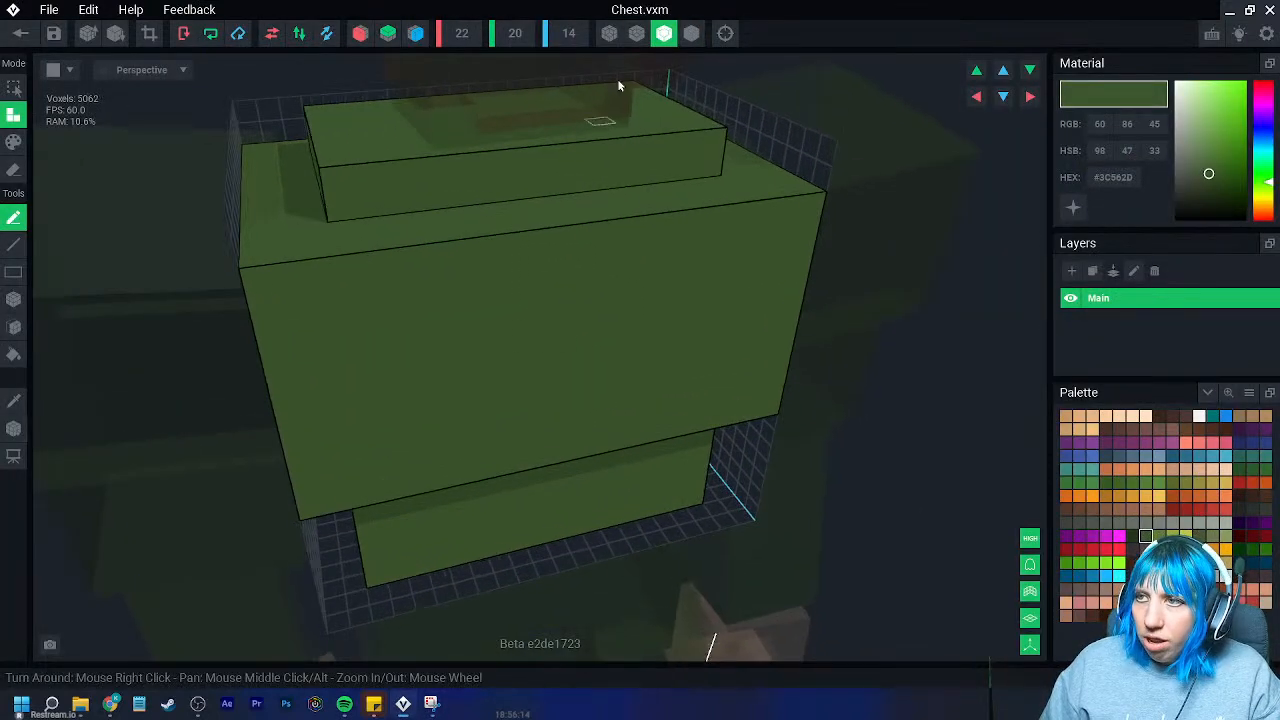
# - Compare the chest's edge displays, from hidden edges to the full voxel grid, ending on outline edges
pyautogui.click(692, 36)
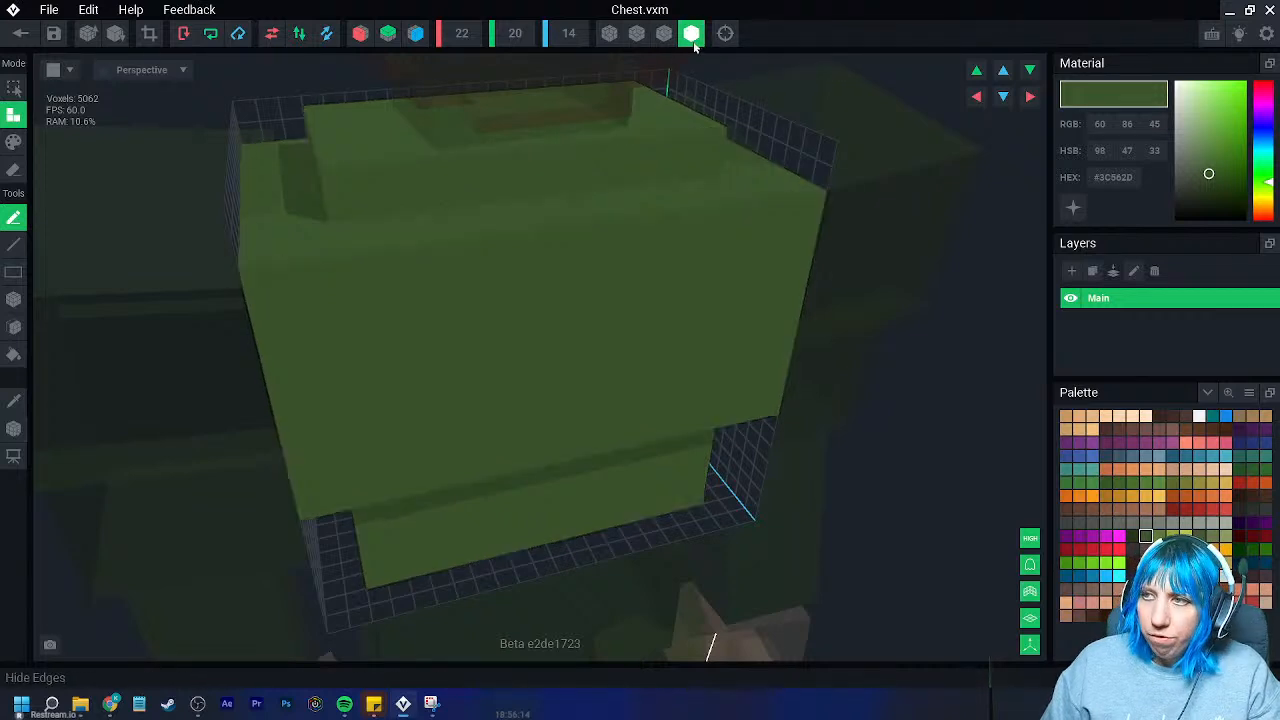
pyautogui.click(671, 38)
pyautogui.moveTo(485, 207); pyautogui.dragTo(493, 137, button='right')
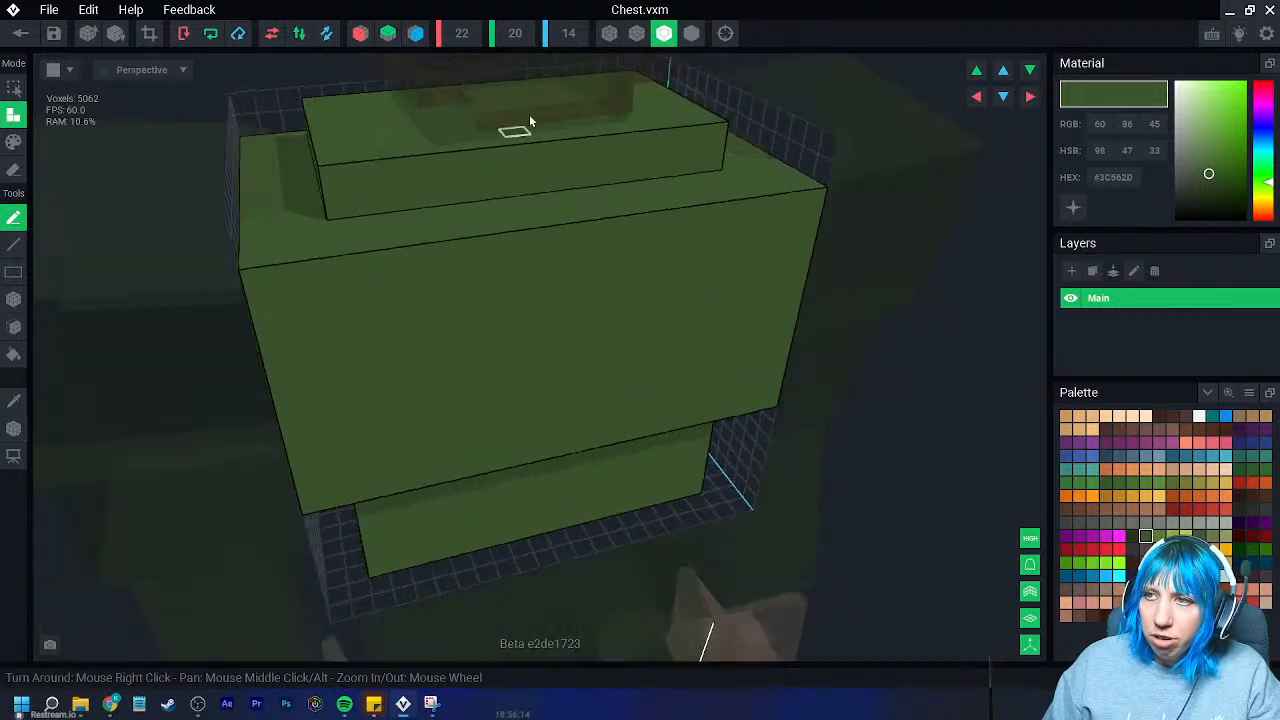
pyautogui.click(637, 34)
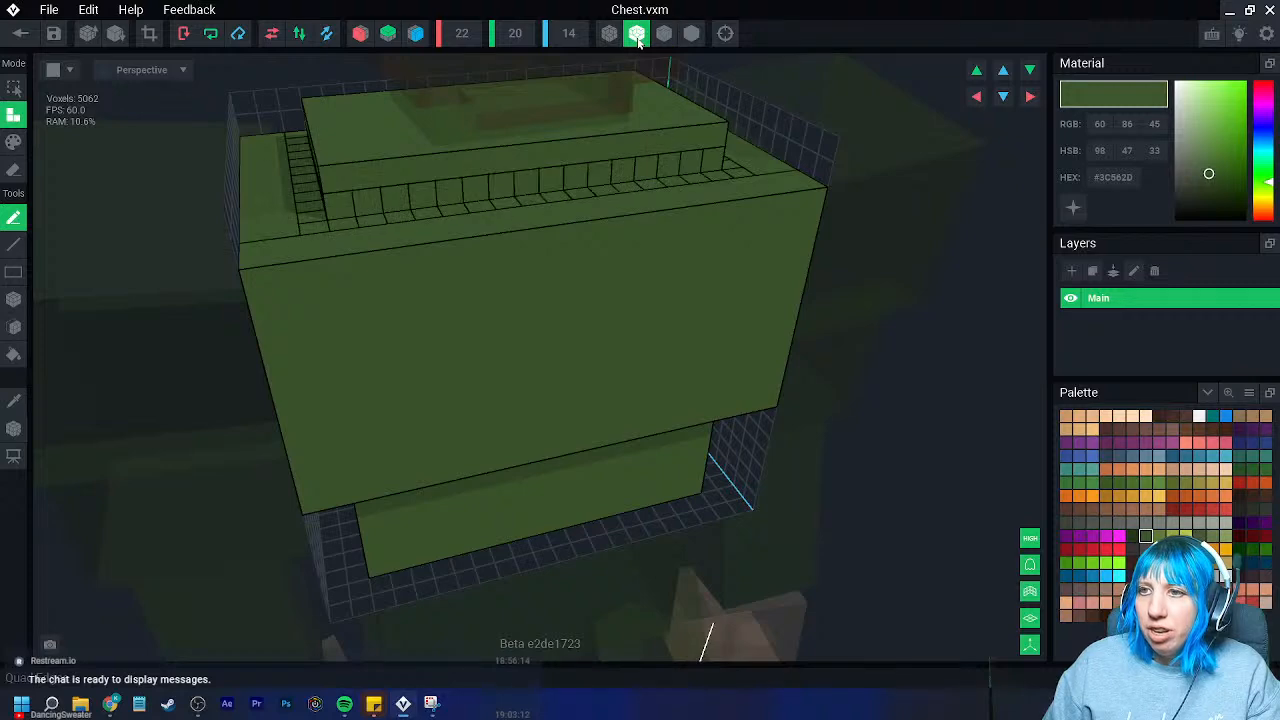
pyautogui.click(612, 37)
pyautogui.moveTo(475, 375)
pyautogui.mouseDown(button='right')
pyautogui.moveTo(511, 358)
pyautogui.moveTo(546, 388)
pyautogui.mouseUp(button='right')
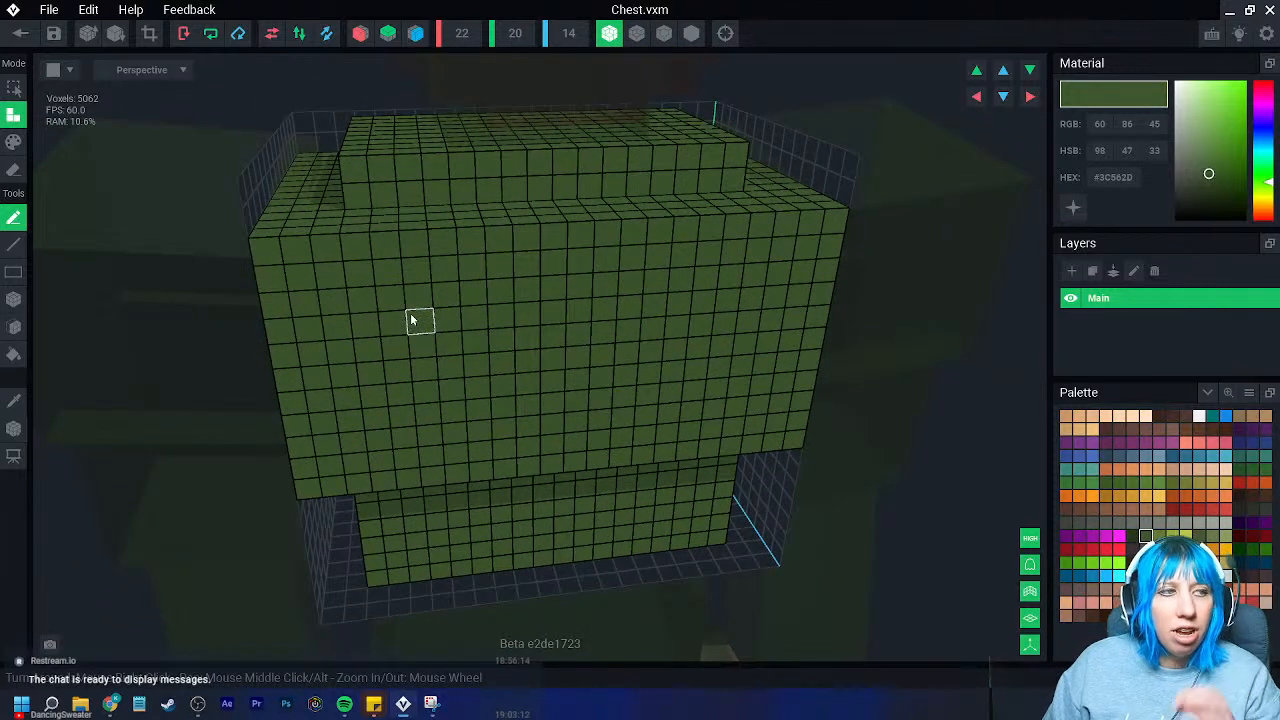
pyautogui.click(665, 42)
pyautogui.moveTo(442, 272); pyautogui.dragTo(484, 328, button='right')
pyautogui.scroll(3, 484, 328)
pyautogui.click(13, 142)
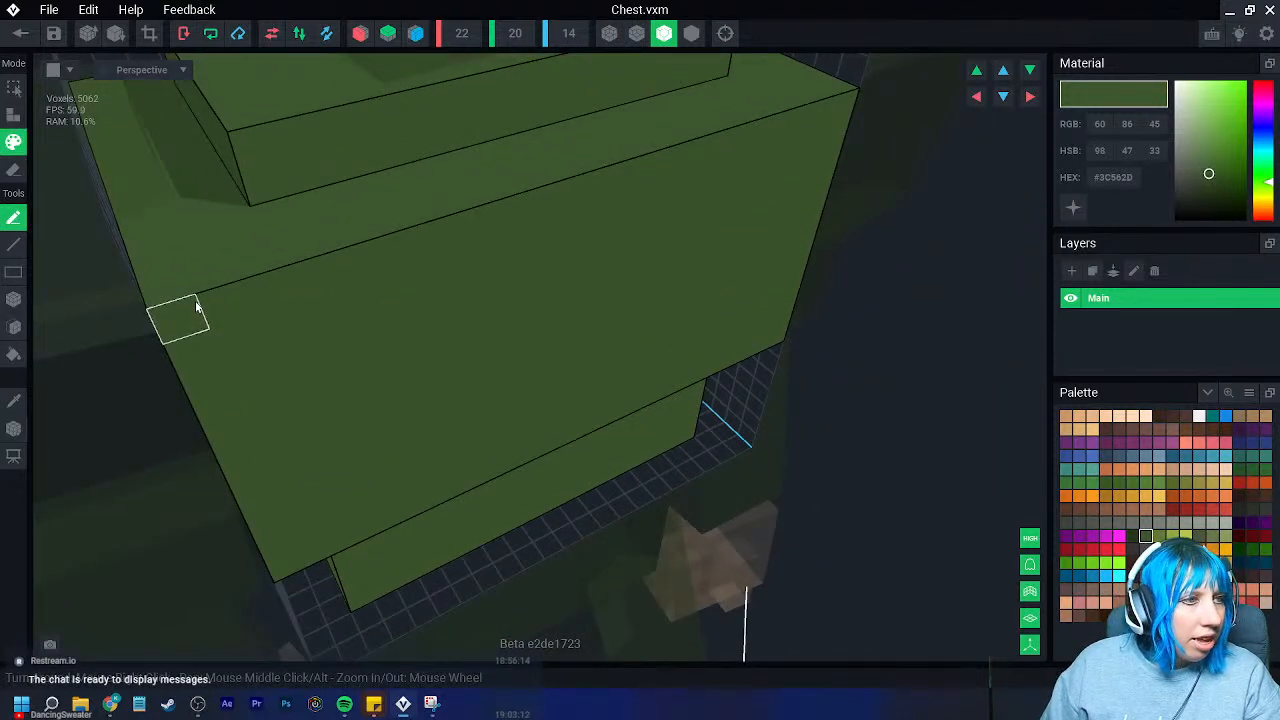
pyautogui.moveTo(506, 282); pyautogui.dragTo(331, 286, button='right')
pyautogui.scroll(-1, 331, 286)
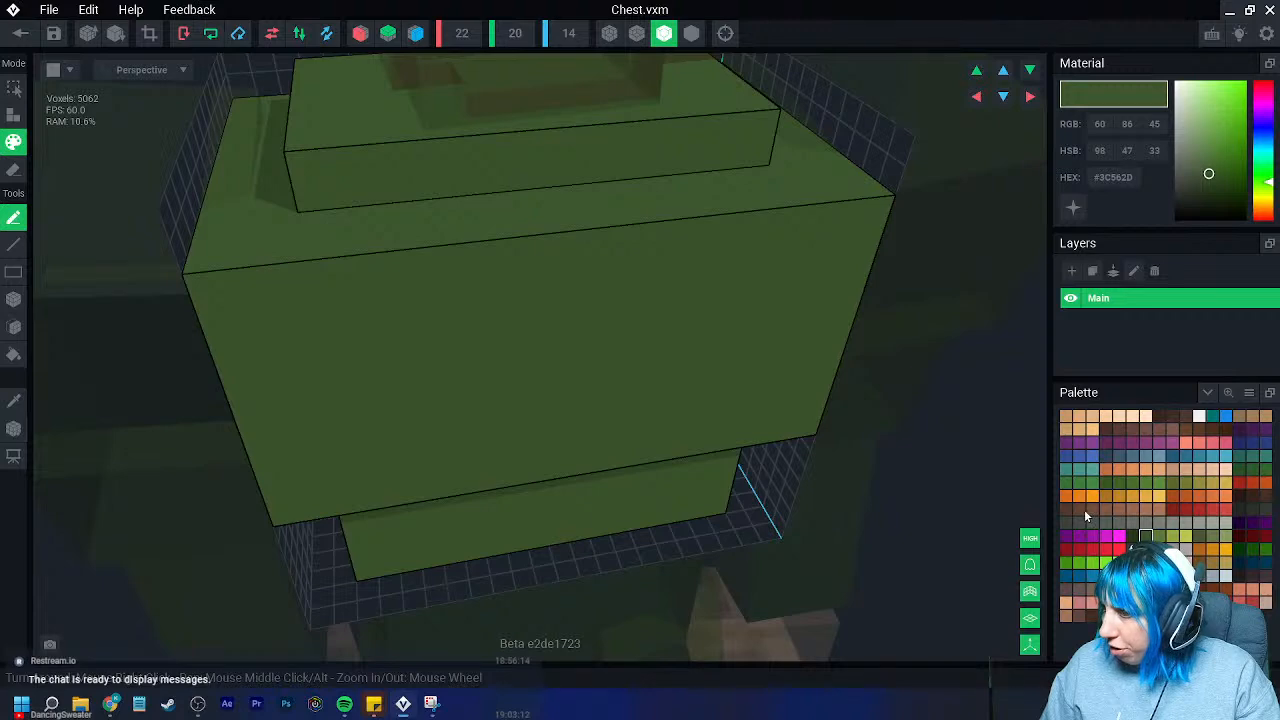
pyautogui.click(1121, 428)
pyautogui.moveTo(909, 372); pyautogui.dragTo(940, 340, button='right')
pyautogui.moveTo(621, 328); pyautogui.dragTo(612, 304, button='right')
pyautogui.moveTo(628, 370); pyautogui.dragTo(600, 371, button='right')
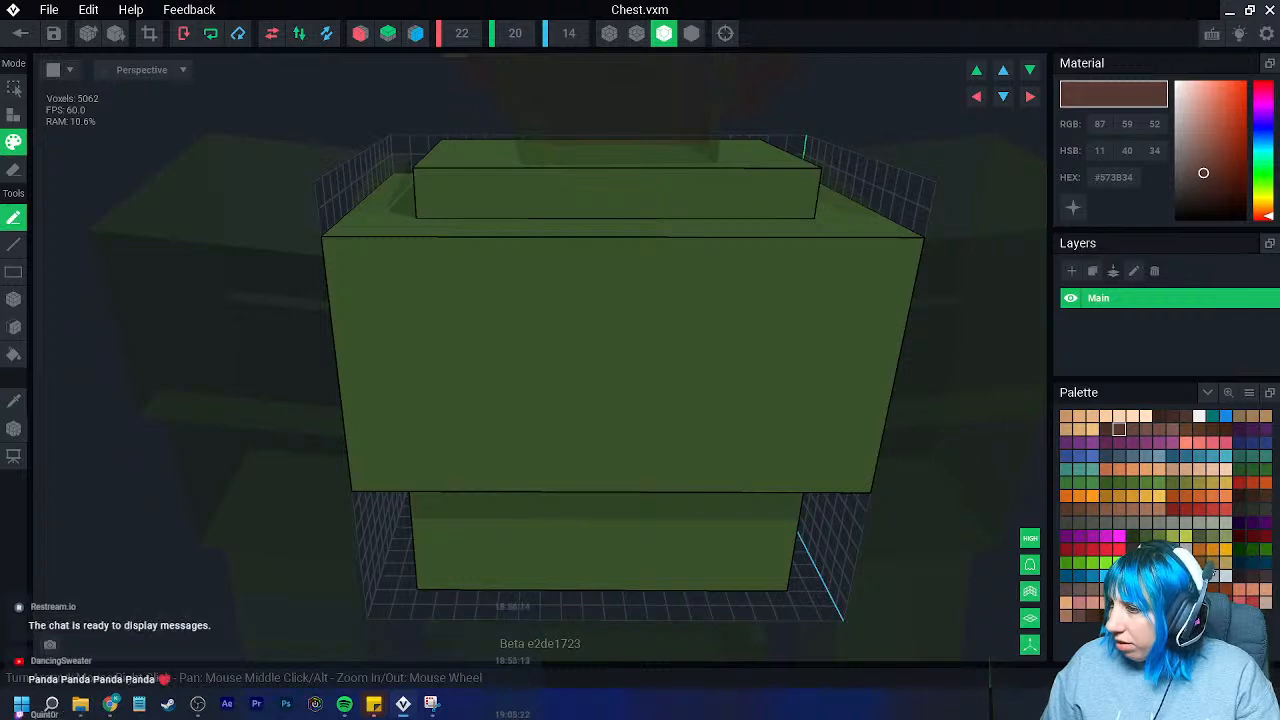
# - Save and close the Chest model and the Large tank final rig, returning to the asset start page
pyautogui.click(18, 35)
pyautogui.click(464, 254)
pyautogui.click(50, 40)
pyautogui.click(457, 265)
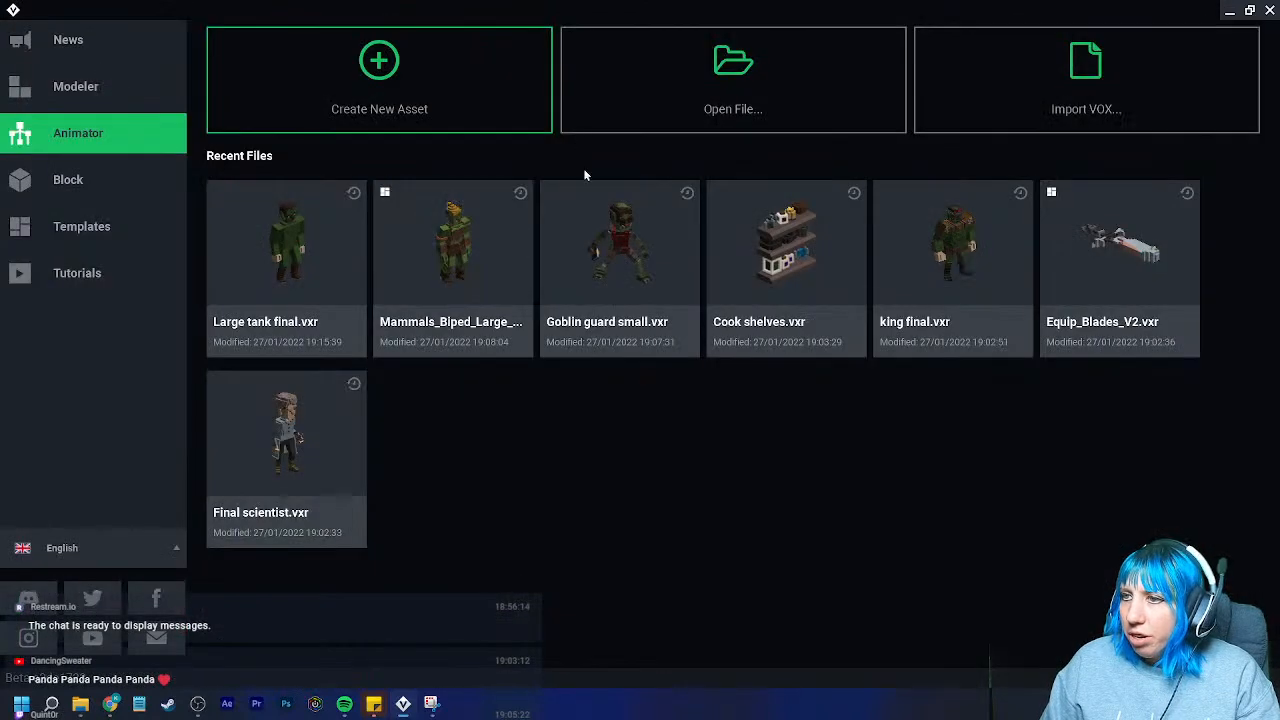
# - Open the recent Goblin guard small.vxr, examine the guard's outfit, and close the file with its changes saved
pyautogui.click(650, 245)
pyautogui.scroll(5, 640, 230)
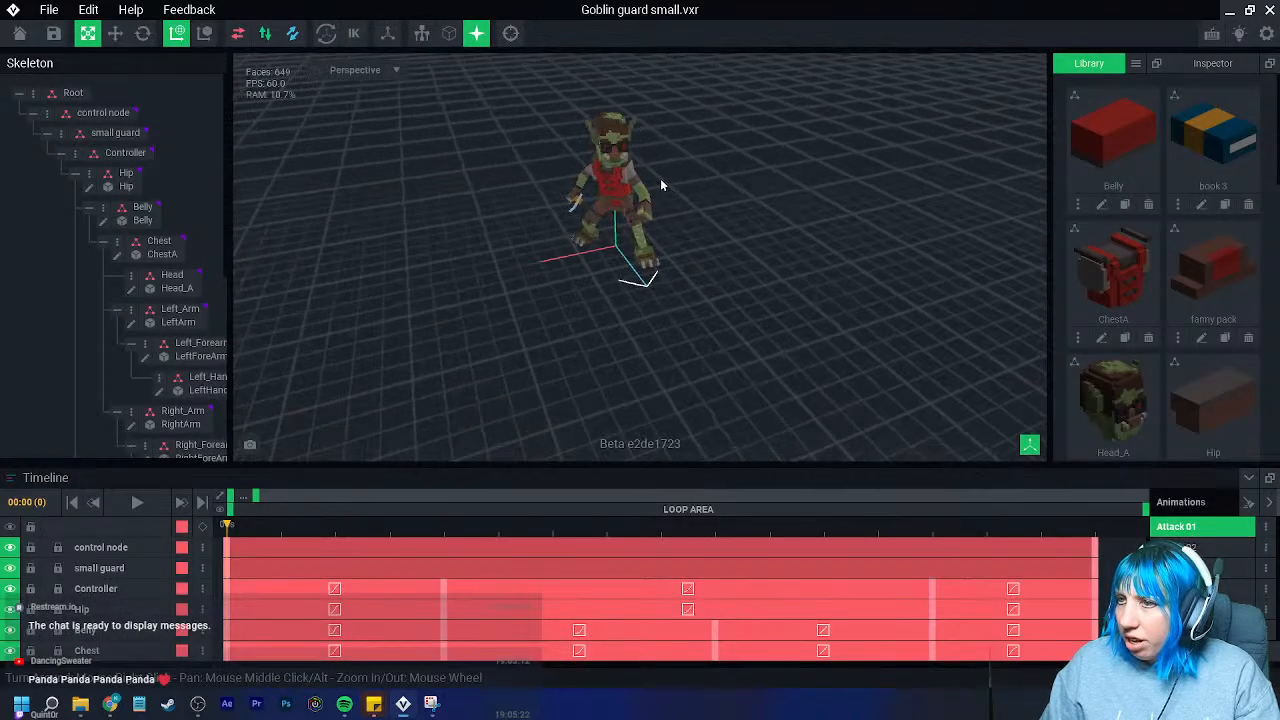
pyautogui.scroll(2, 583, 197)
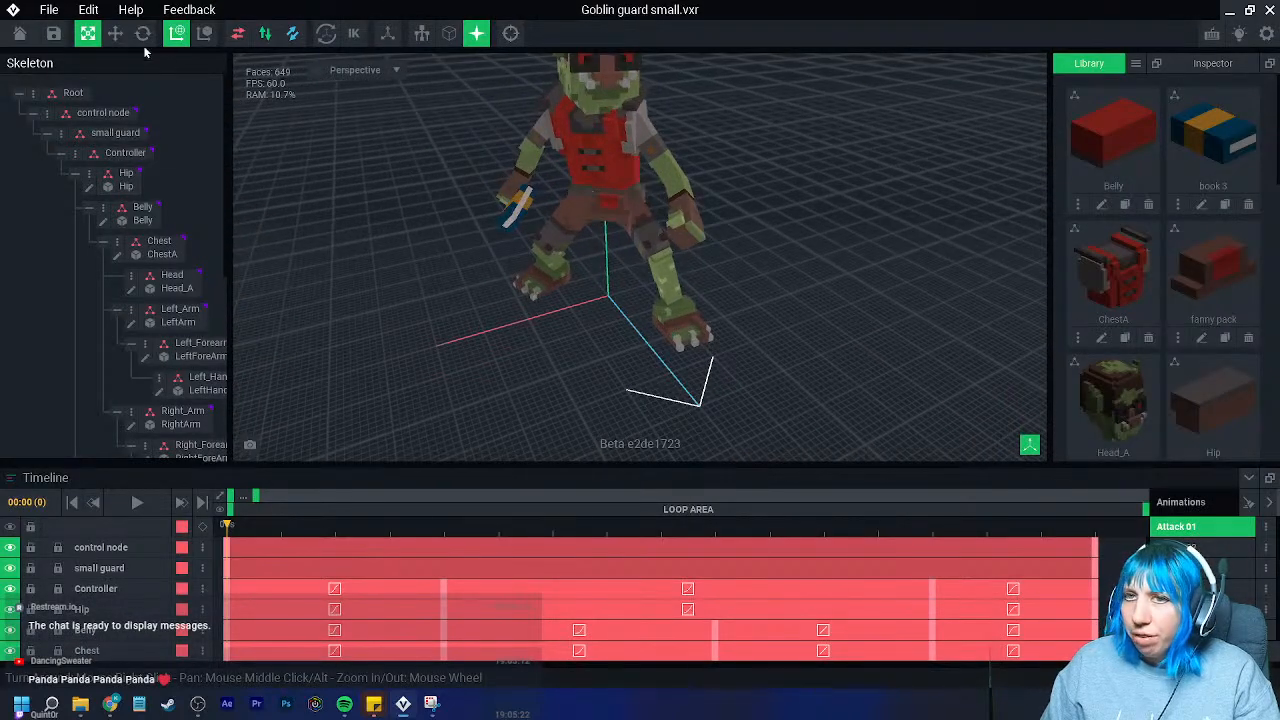
pyautogui.click(19, 36)
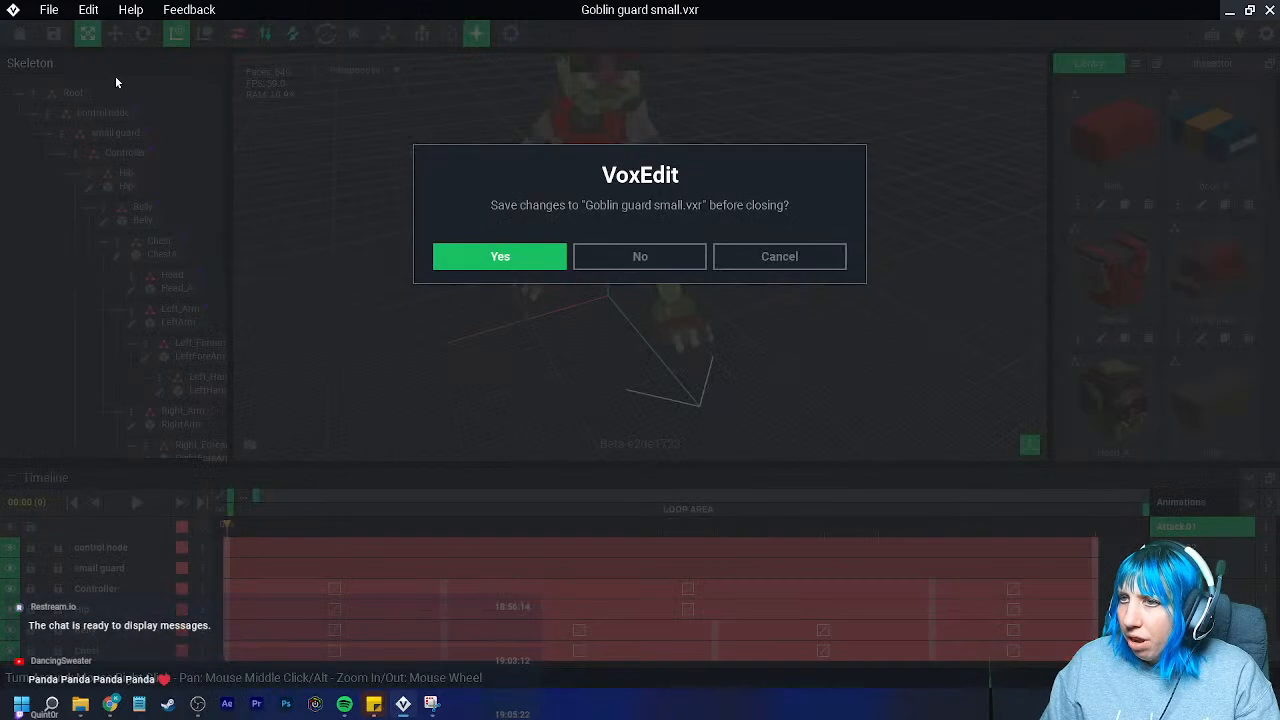
pyautogui.click(517, 257)
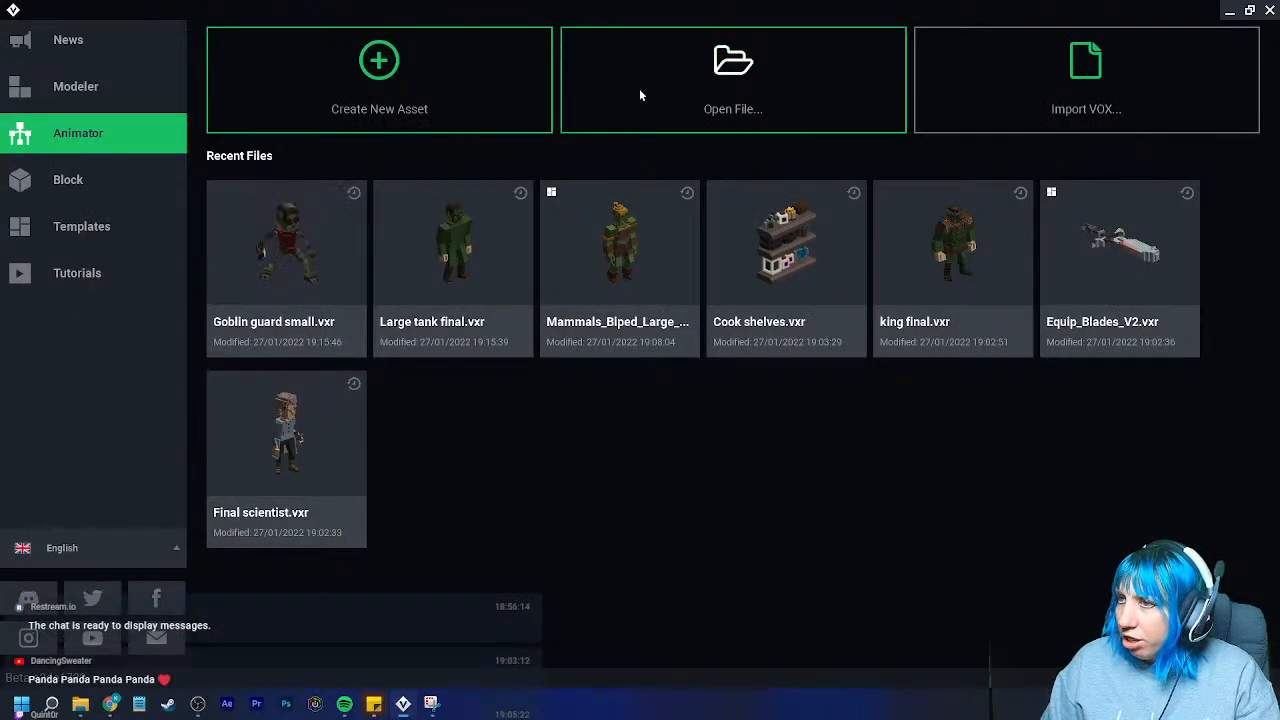
# - Browse to the goblin castle folder and open Goblin guard small.vxr from the goblin guard subfolder
pyautogui.click(639, 88)
pyautogui.click(968, 130)
pyautogui.click(660, 86)
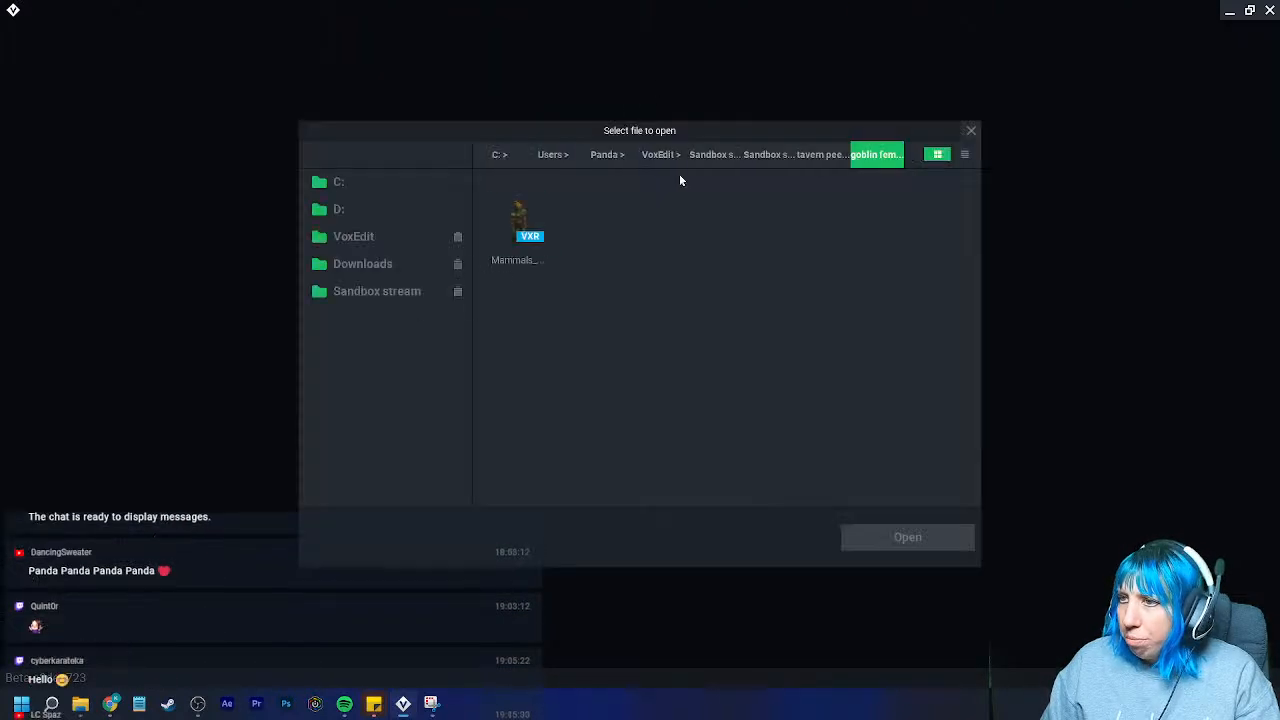
pyautogui.click(716, 157)
pyautogui.doubleClick(517, 228)
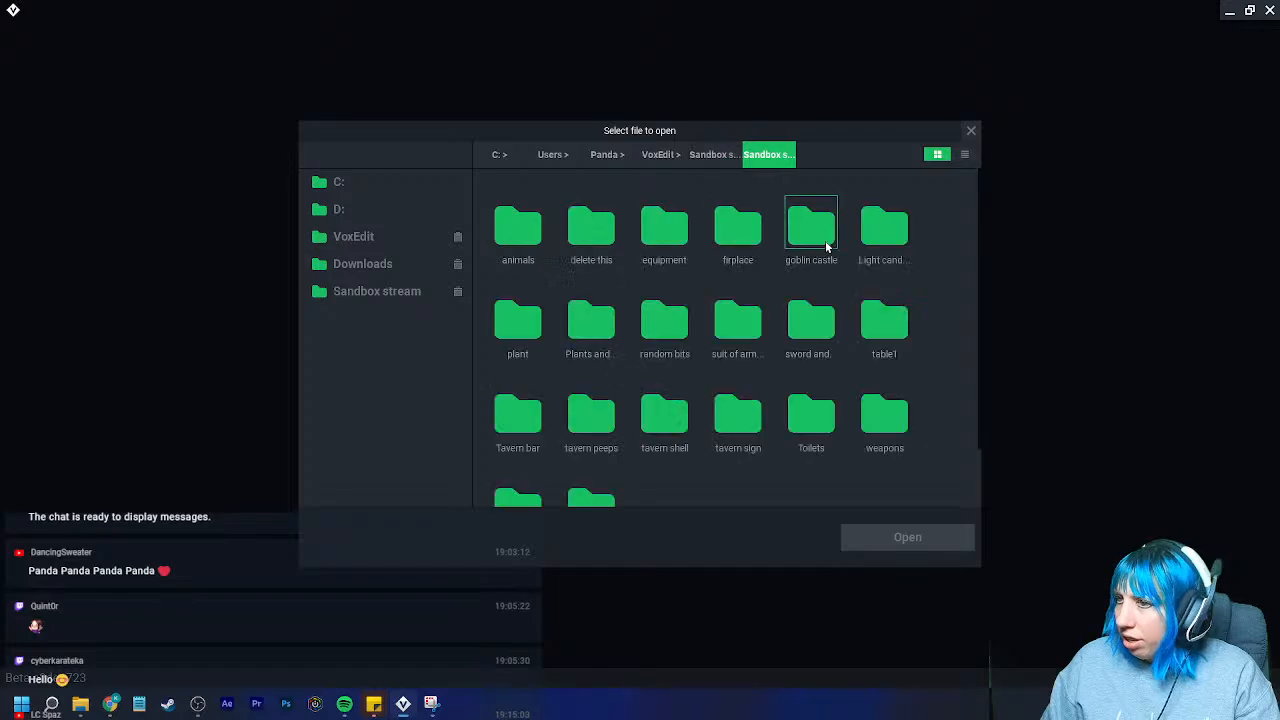
pyautogui.doubleClick(814, 228)
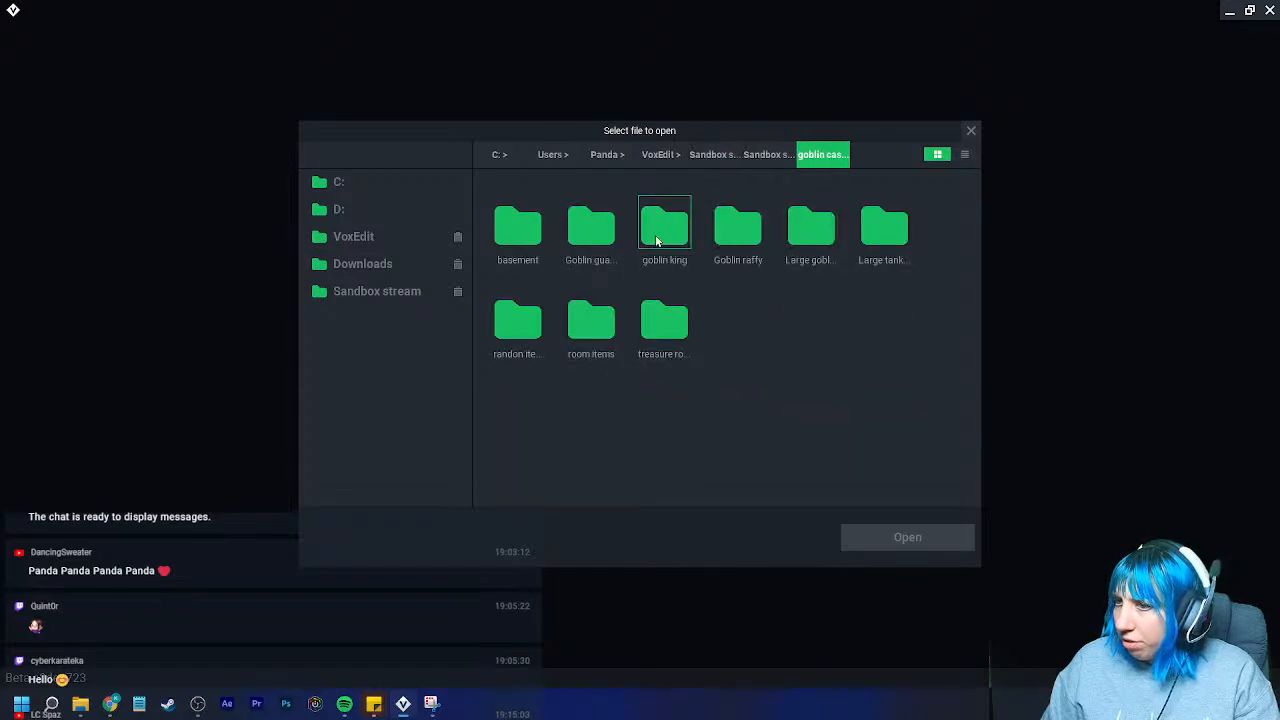
pyautogui.doubleClick(591, 228)
pyautogui.click(890, 534)
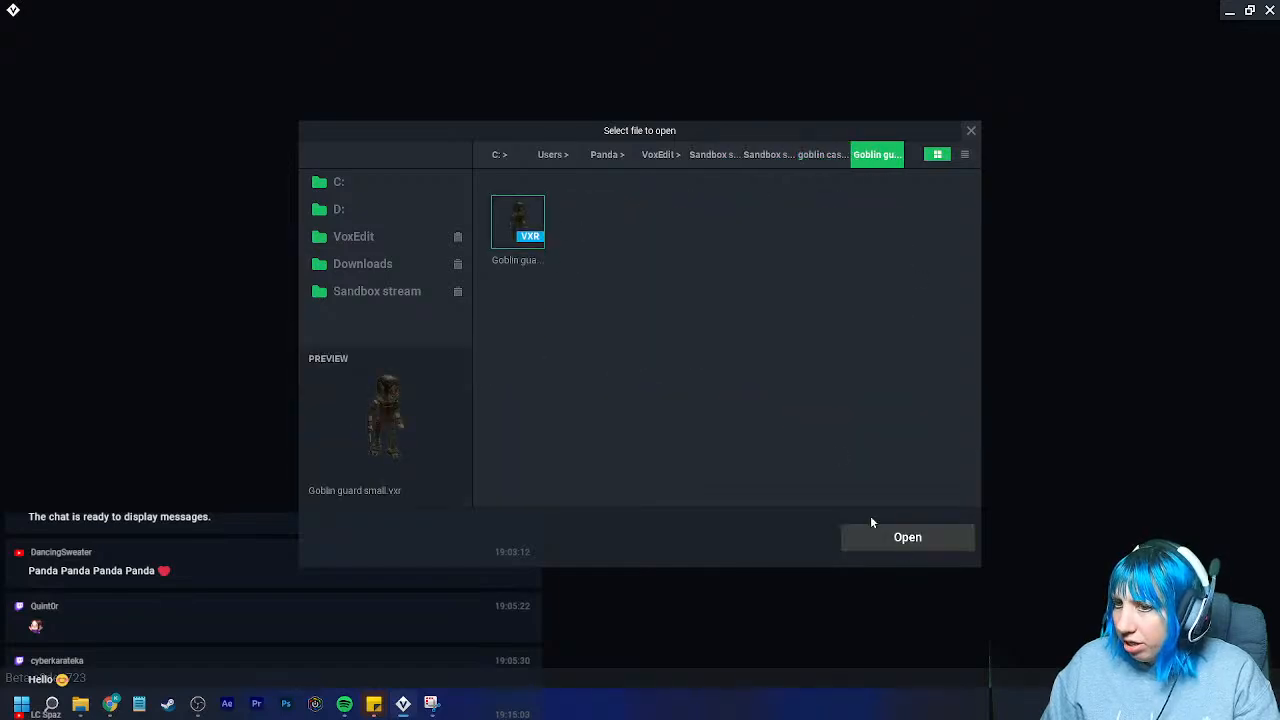
# - Examine the goblin guard's vest, sleeves and trousers as reference, then save and close the file
pyautogui.moveTo(640, 262); pyautogui.dragTo(708, 280, button='right')
pyautogui.scroll(5, 699, 275)
pyautogui.moveTo(631, 209); pyautogui.dragTo(643, 342, button='right')
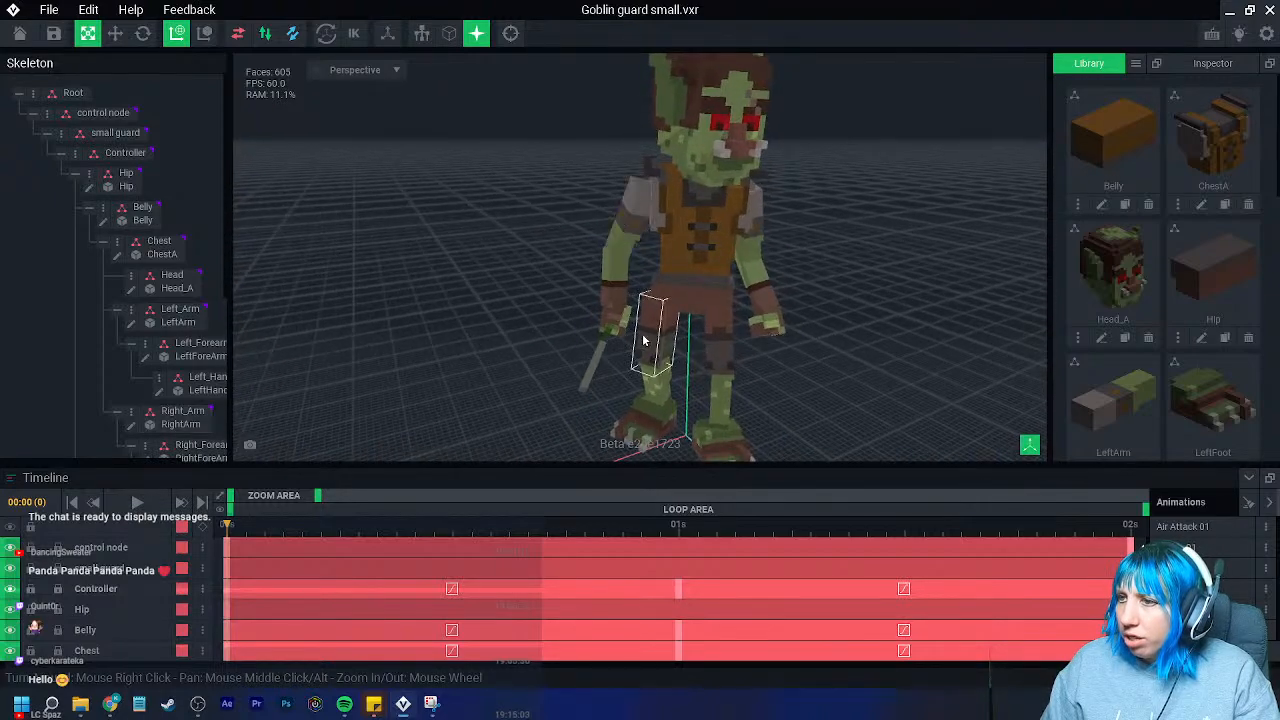
pyautogui.moveTo(664, 292); pyautogui.dragTo(645, 214, button='right')
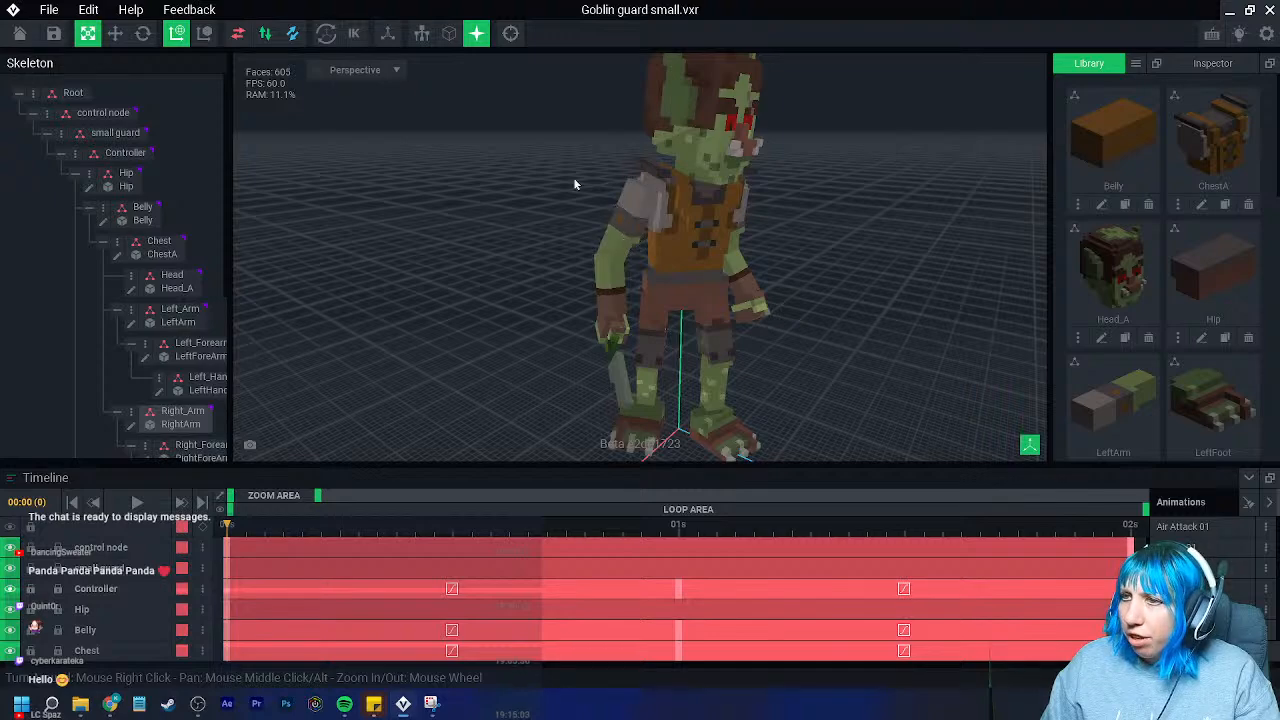
pyautogui.click(20, 35)
pyautogui.click(533, 256)
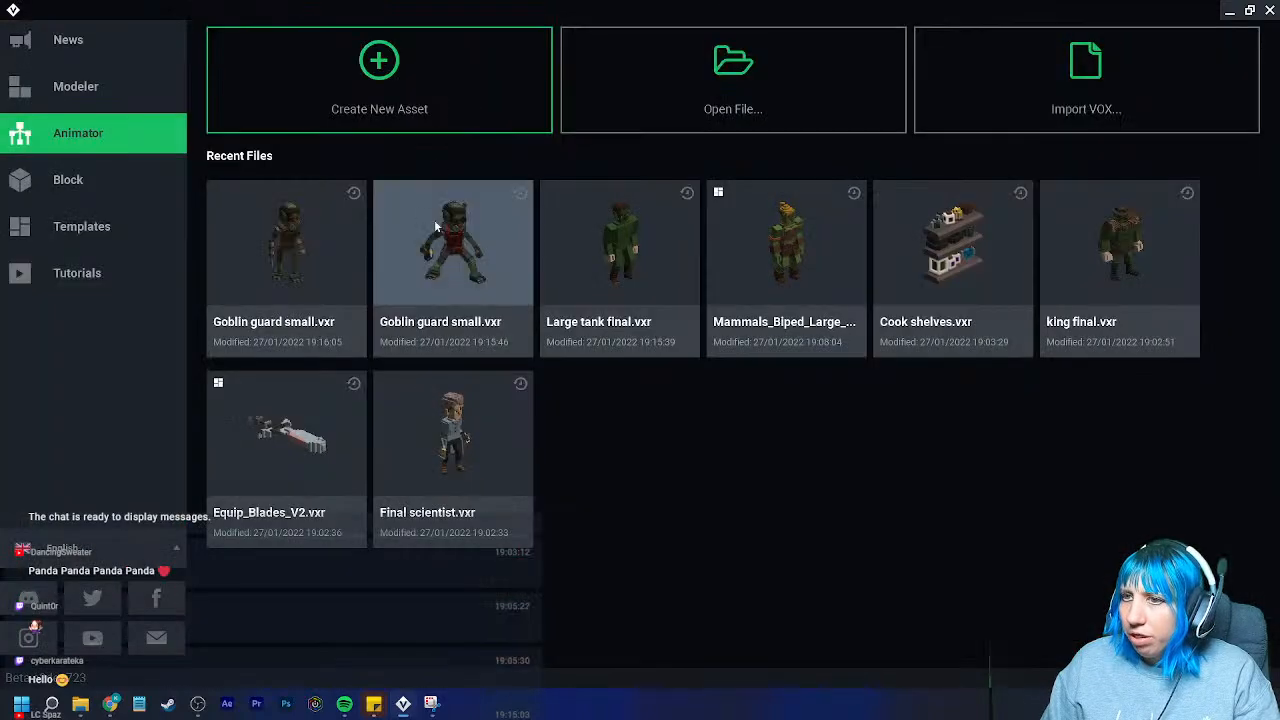
# - Reopen Large tank final.vxr from the recent files and frame the character's body
pyautogui.click(560, 200)
pyautogui.moveTo(575, 188); pyautogui.dragTo(566, 165, button='right')
pyautogui.moveTo(572, 148); pyautogui.dragTo(558, 198, button='middle')
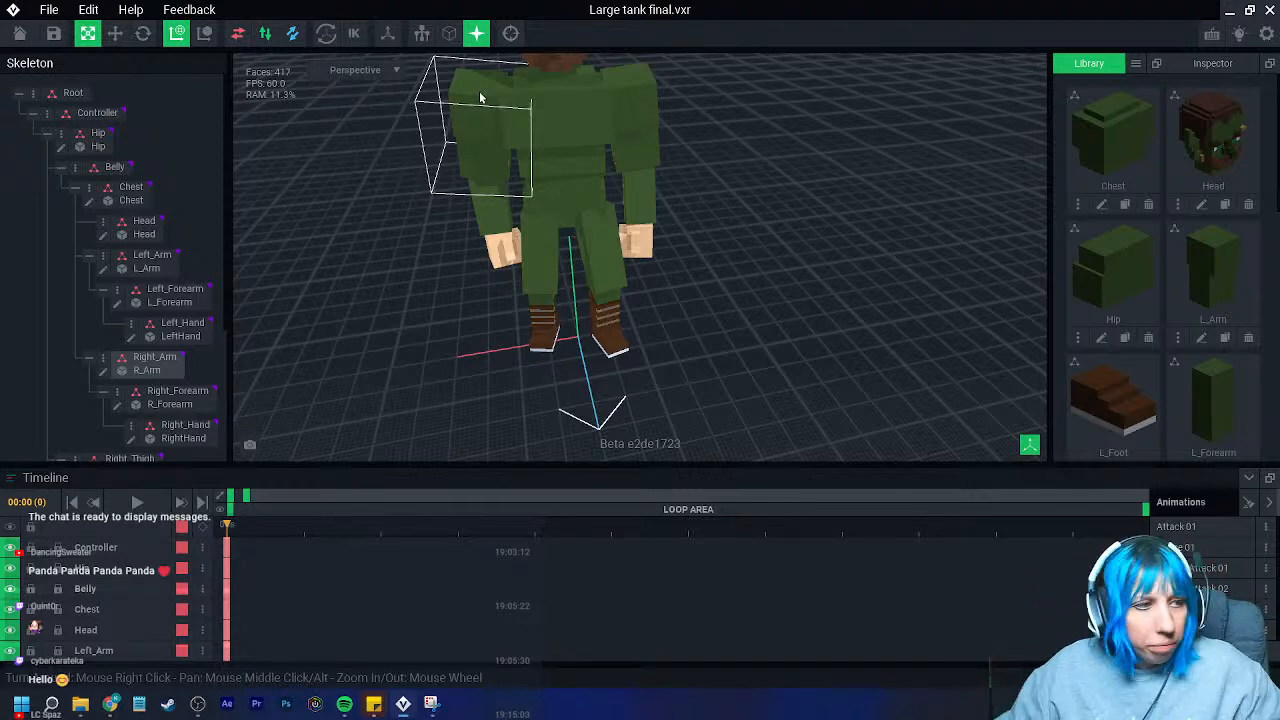
# - Open the goblin's Chest part for voxel editing
pyautogui.moveTo(440, 252); pyautogui.dragTo(610, 256, button='right')
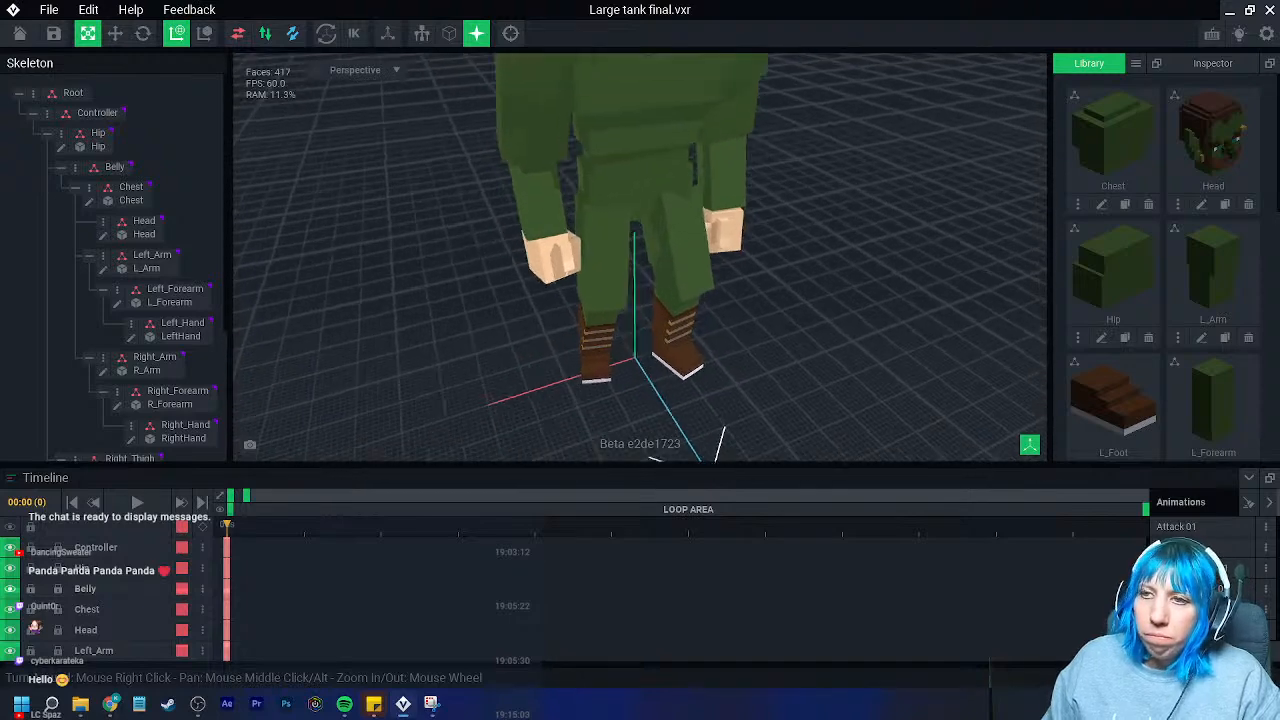
pyautogui.moveTo(625, 105); pyautogui.dragTo(485, 245, button='middle')
pyautogui.moveTo(485, 245); pyautogui.dragTo(492, 229, button='right')
pyautogui.click(492, 229)
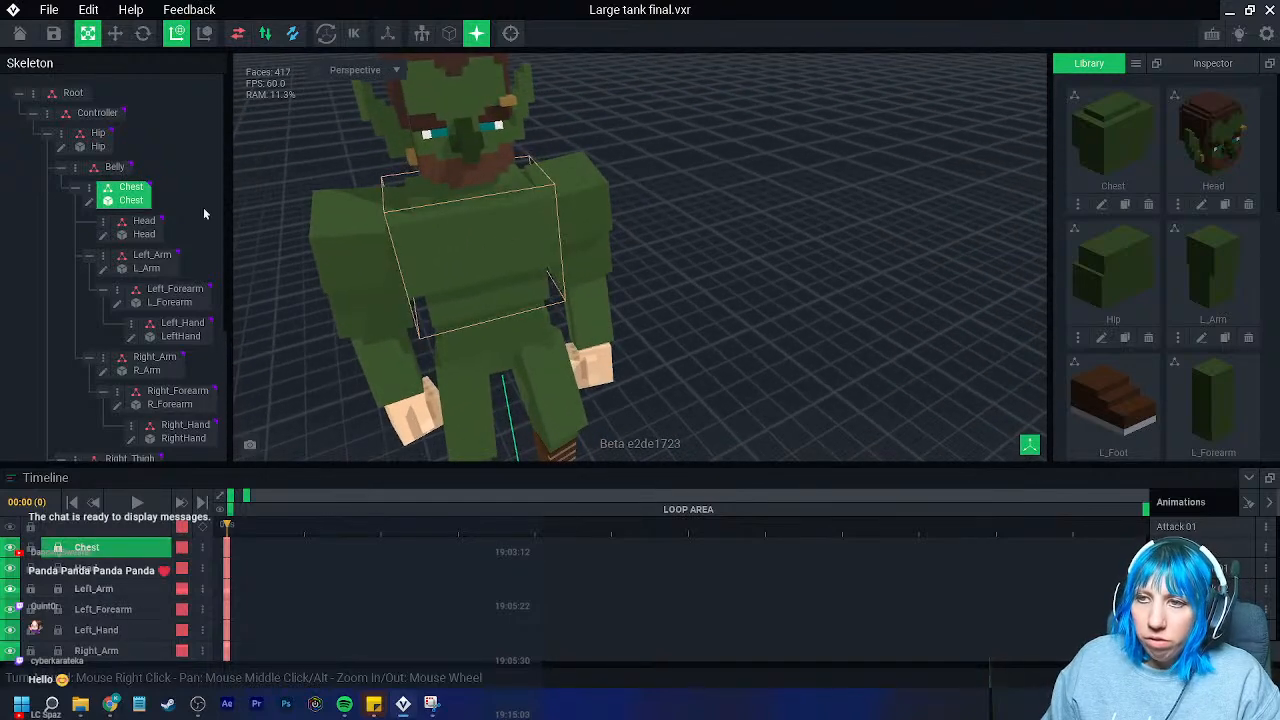
pyautogui.click(95, 208)
pyautogui.moveTo(294, 257)
pyautogui.mouseDown(button='right')
pyautogui.moveTo(386, 220)
pyautogui.moveTo(403, 229)
pyautogui.mouseUp(button='right')
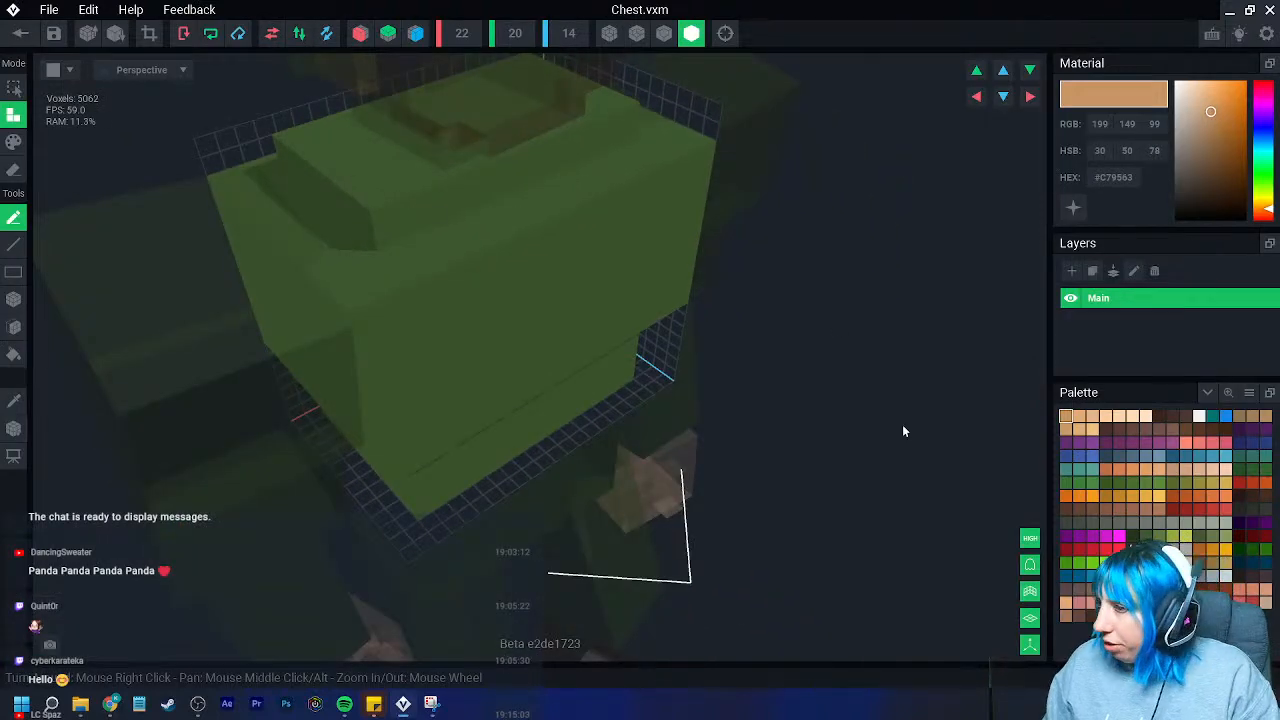
# - Paint a brown #6F4A20 box across the middle of the chest's front and its upper ledge as a vest panel
pyautogui.click(1206, 566)
pyautogui.click(1203, 566)
pyautogui.moveTo(547, 297); pyautogui.dragTo(379, 301, button='right')
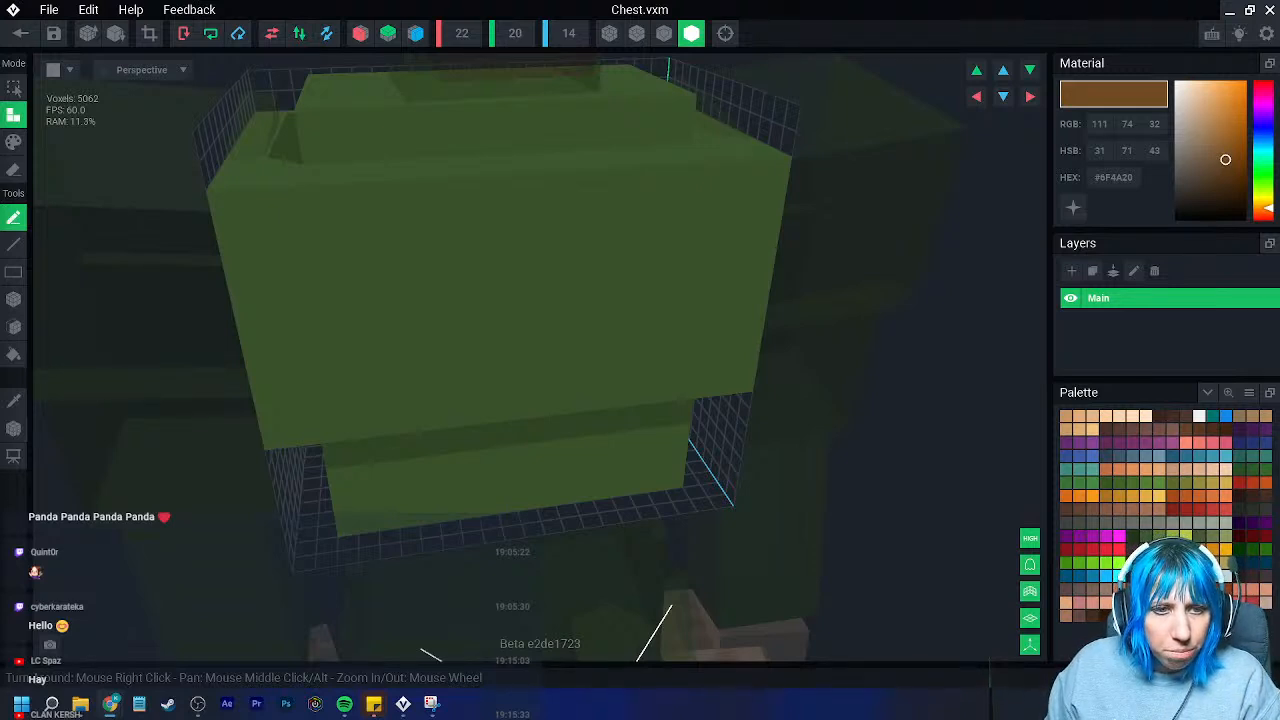
pyautogui.moveTo(214, 367); pyautogui.dragTo(334, 303, button='right')
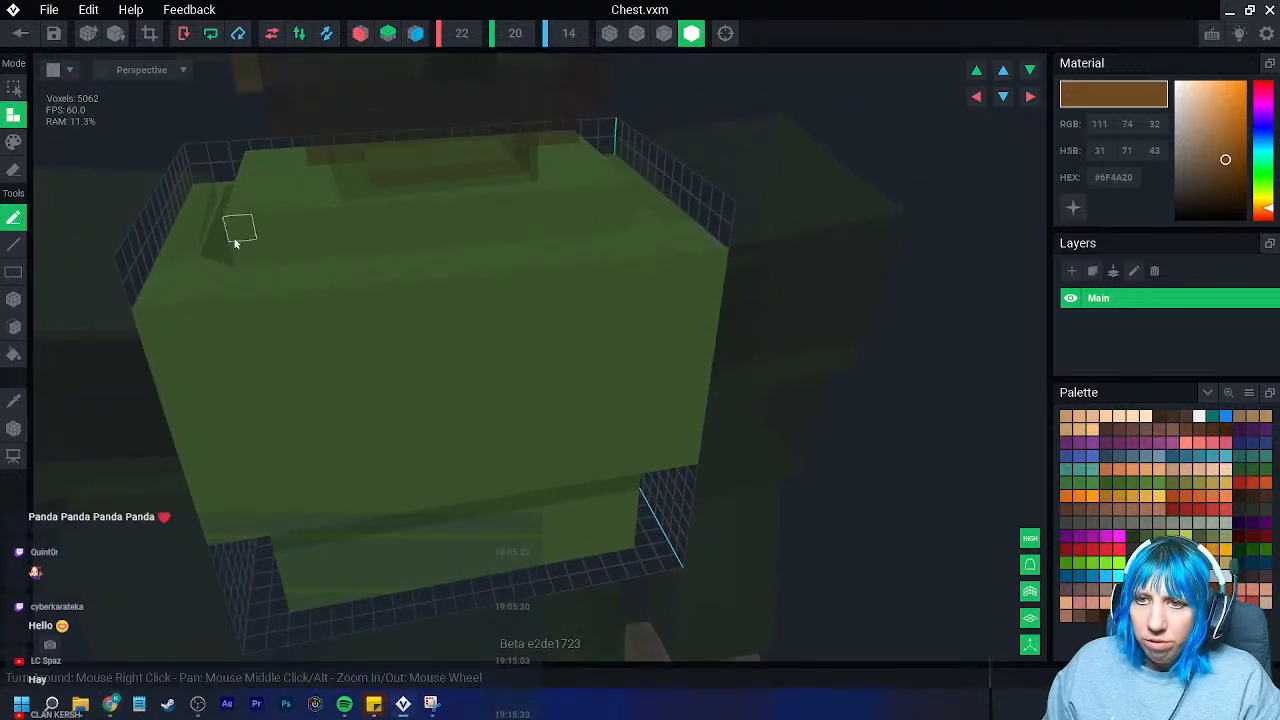
pyautogui.click(14, 143)
pyautogui.scroll(2, 300, 311)
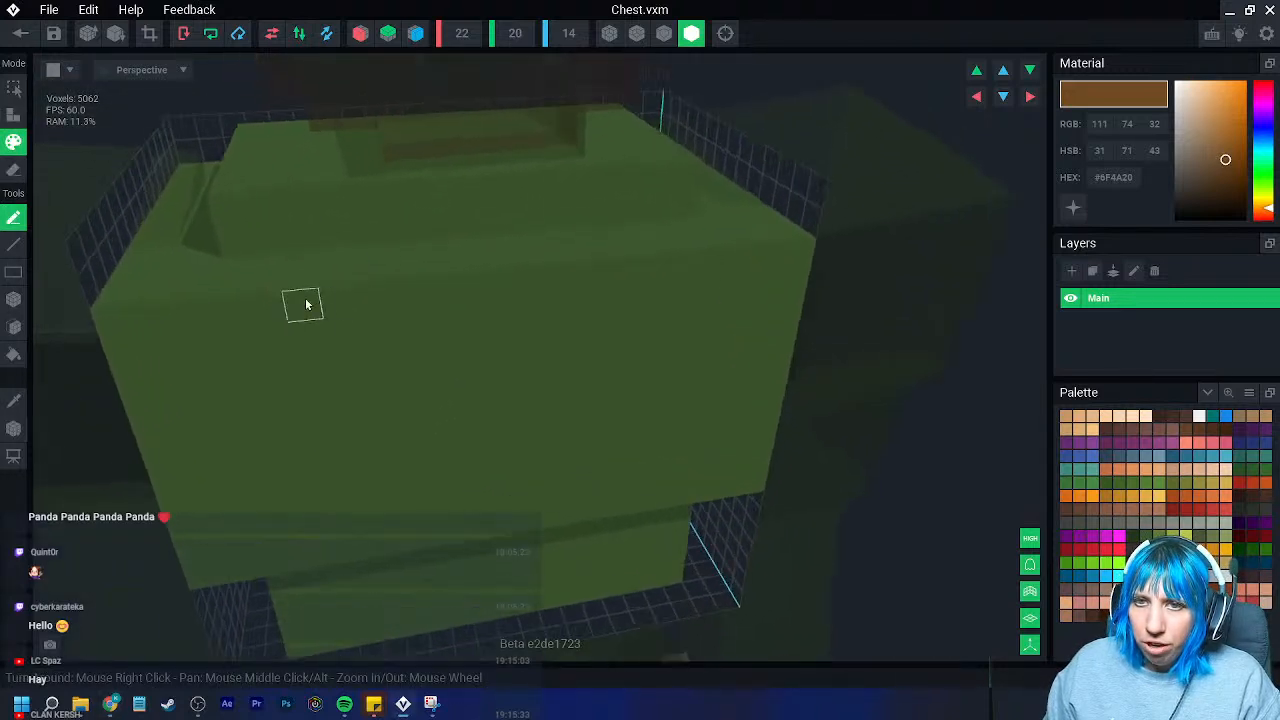
pyautogui.click(14, 299)
pyautogui.moveTo(143, 329); pyautogui.dragTo(443, 249, button='right')
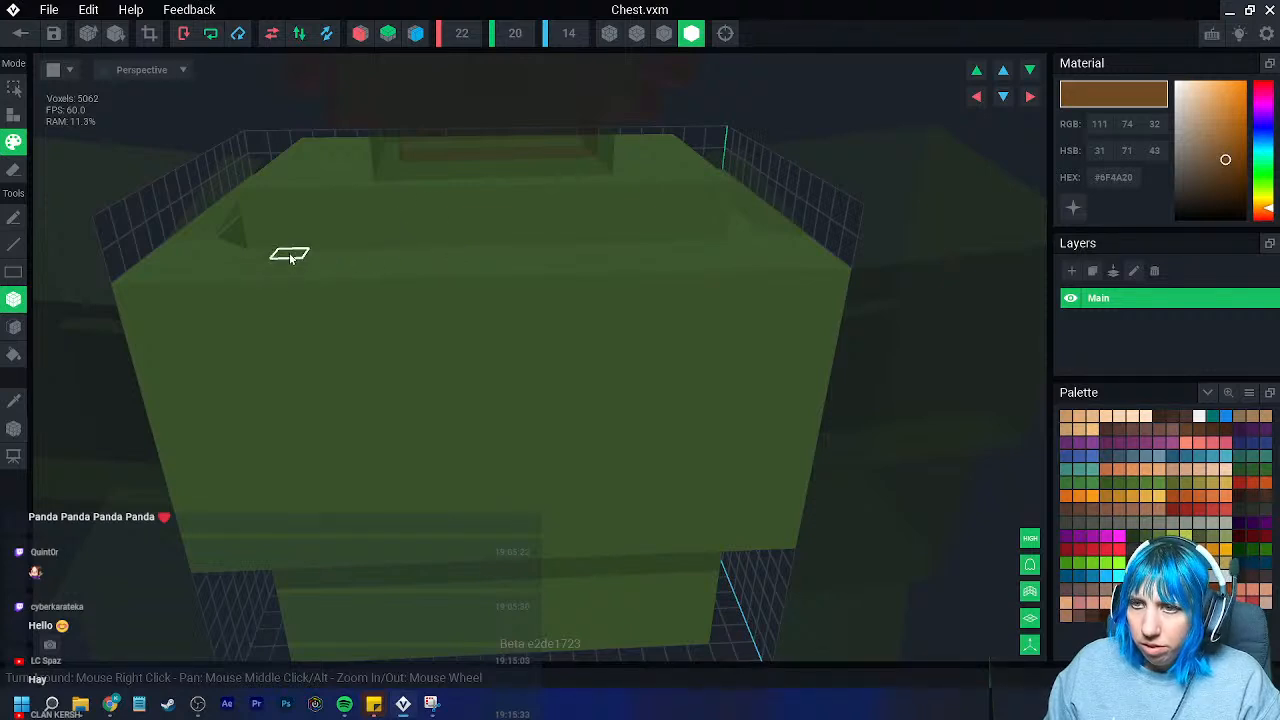
pyautogui.moveTo(236, 245)
pyautogui.mouseDown()
pyautogui.moveTo(474, 334)
pyautogui.moveTo(700, 535)
pyautogui.mouseUp()
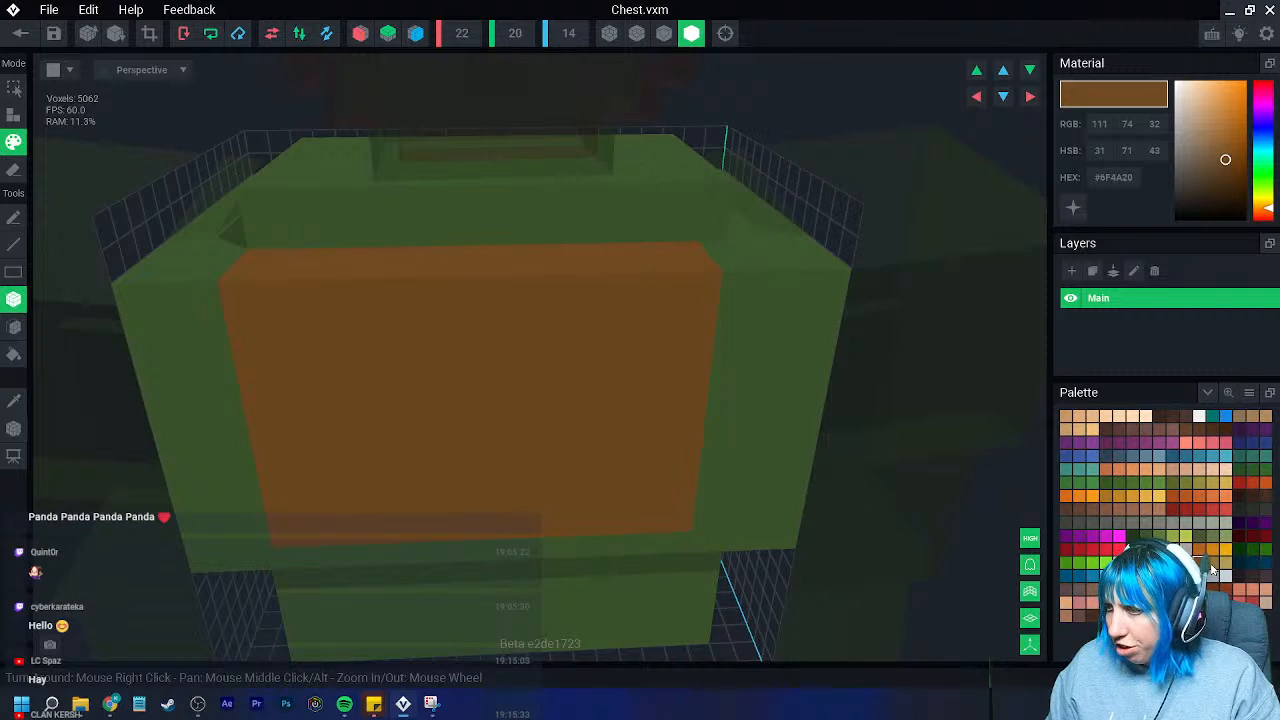
# - Repaint the vest panel in darker brown #533818, covering the chest's front down to its lower edge
pyautogui.moveTo(1225, 163)
pyautogui.mouseDown()
pyautogui.moveTo(1222, 176)
pyautogui.moveTo(1240, 172)
pyautogui.moveTo(1232, 190)
pyautogui.moveTo(1226, 178)
pyautogui.mouseUp()
pyautogui.moveTo(927, 468); pyautogui.dragTo(574, 374, button='right')
pyautogui.moveTo(426, 476); pyautogui.dragTo(424, 427, button='middle')
pyautogui.moveTo(326, 498); pyautogui.dragTo(671, 497)
pyautogui.moveTo(586, 520); pyautogui.dragTo(574, 403, button='middle')
pyautogui.moveTo(574, 403); pyautogui.dragTo(527, 345, button='right')
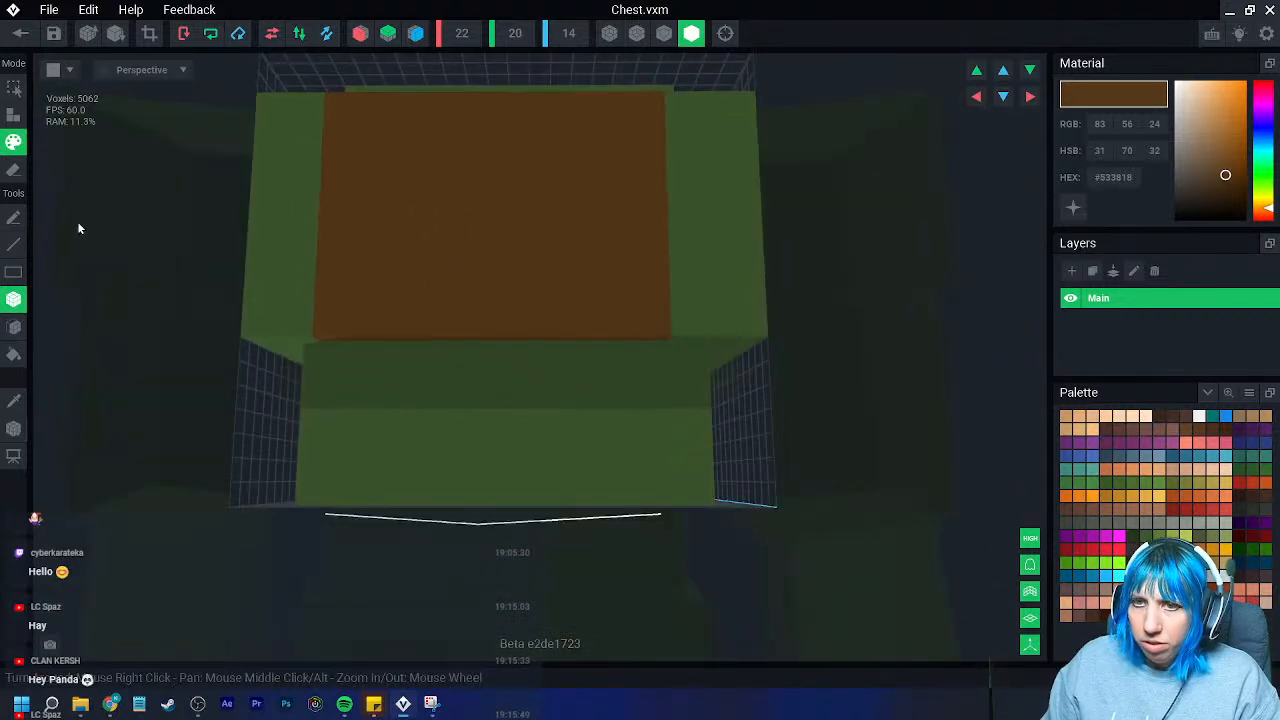
# - Add a brown voxel block over the front of the narrow waist below the vest panel, and display the model with outlined edges
pyautogui.click(12, 117)
pyautogui.moveTo(342, 420); pyautogui.dragTo(346, 357, button='right')
pyautogui.moveTo(340, 357)
pyautogui.mouseDown()
pyautogui.moveTo(375, 360)
pyautogui.moveTo(650, 506)
pyautogui.mouseUp()
pyautogui.moveTo(587, 495); pyautogui.dragTo(501, 487, button='right')
pyautogui.click(664, 35)
pyautogui.moveTo(593, 402); pyautogui.dragTo(289, 457, button='right')
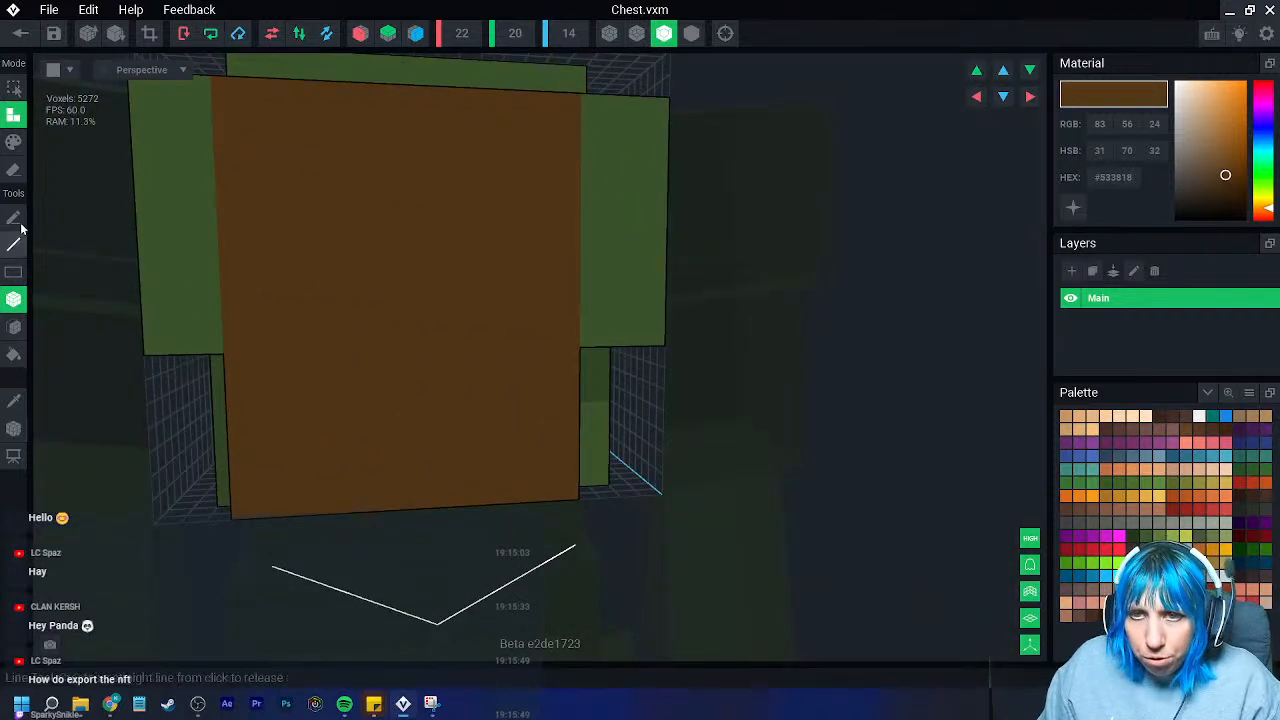
# - Erase the lowest row of the brown block added at the front of the waist
pyautogui.click(13, 170)
pyautogui.moveTo(238, 488); pyautogui.dragTo(558, 493)
pyautogui.moveTo(492, 495); pyautogui.dragTo(493, 494, button='right')
pyautogui.moveTo(406, 432); pyautogui.dragTo(397, 456, button='right')
pyautogui.scroll(2, 418, 444)
pyautogui.moveTo(420, 443); pyautogui.dragTo(429, 463, button='middle')
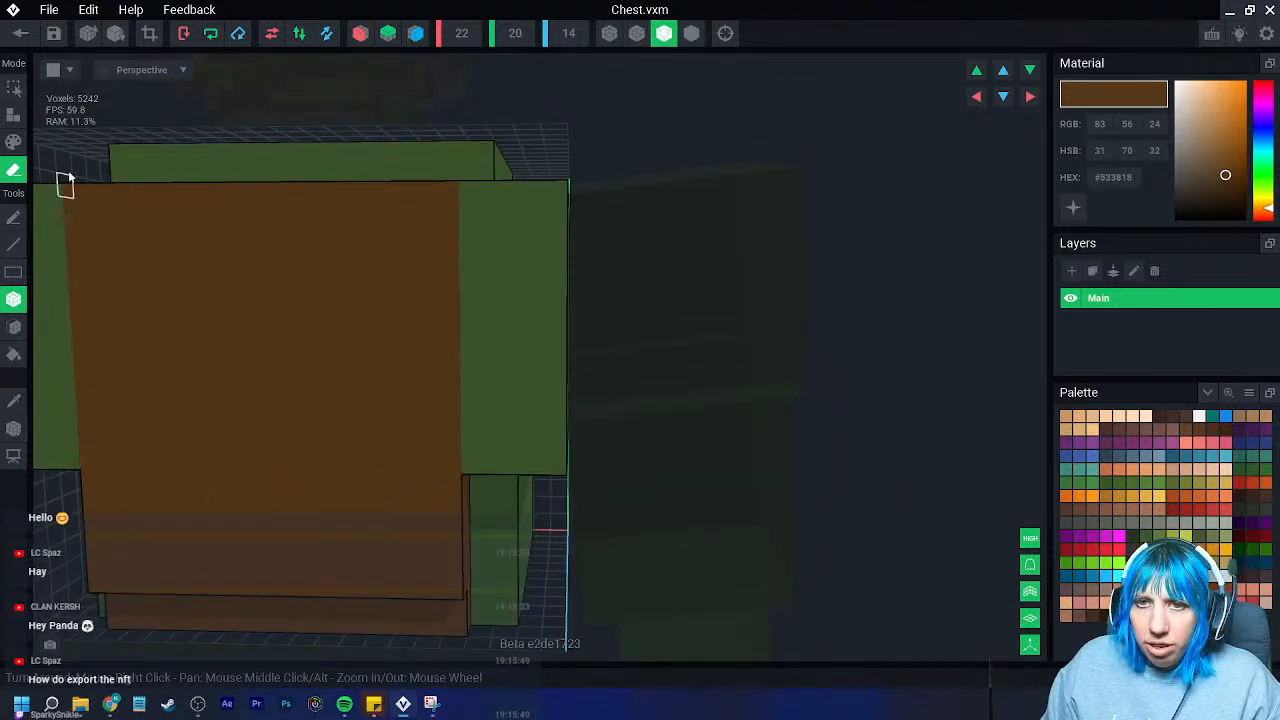
# - With X symmetry on, paint the vest wider in steps down the chest's front and colour the exposed waist front brown
pyautogui.click(13, 141)
pyautogui.moveTo(474, 330); pyautogui.dragTo(500, 457)
pyautogui.moveTo(474, 330); pyautogui.dragTo(503, 463)
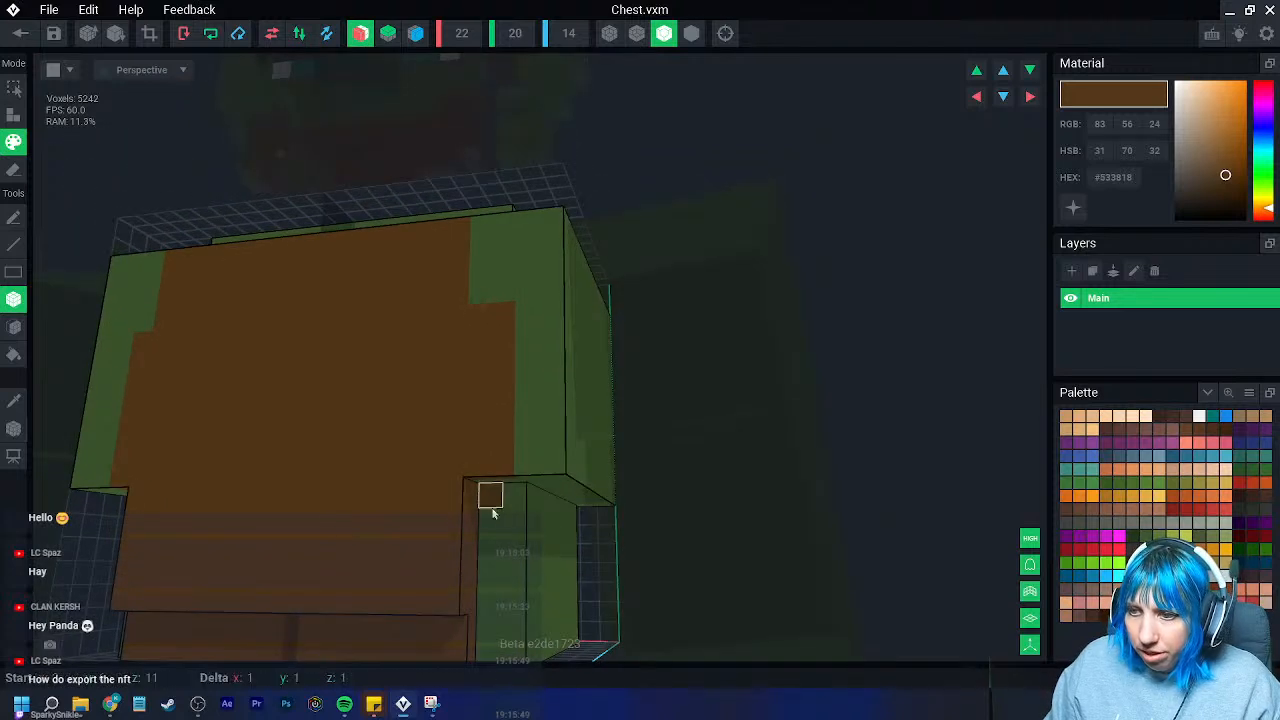
pyautogui.moveTo(527, 624); pyautogui.dragTo(480, 495, button='middle')
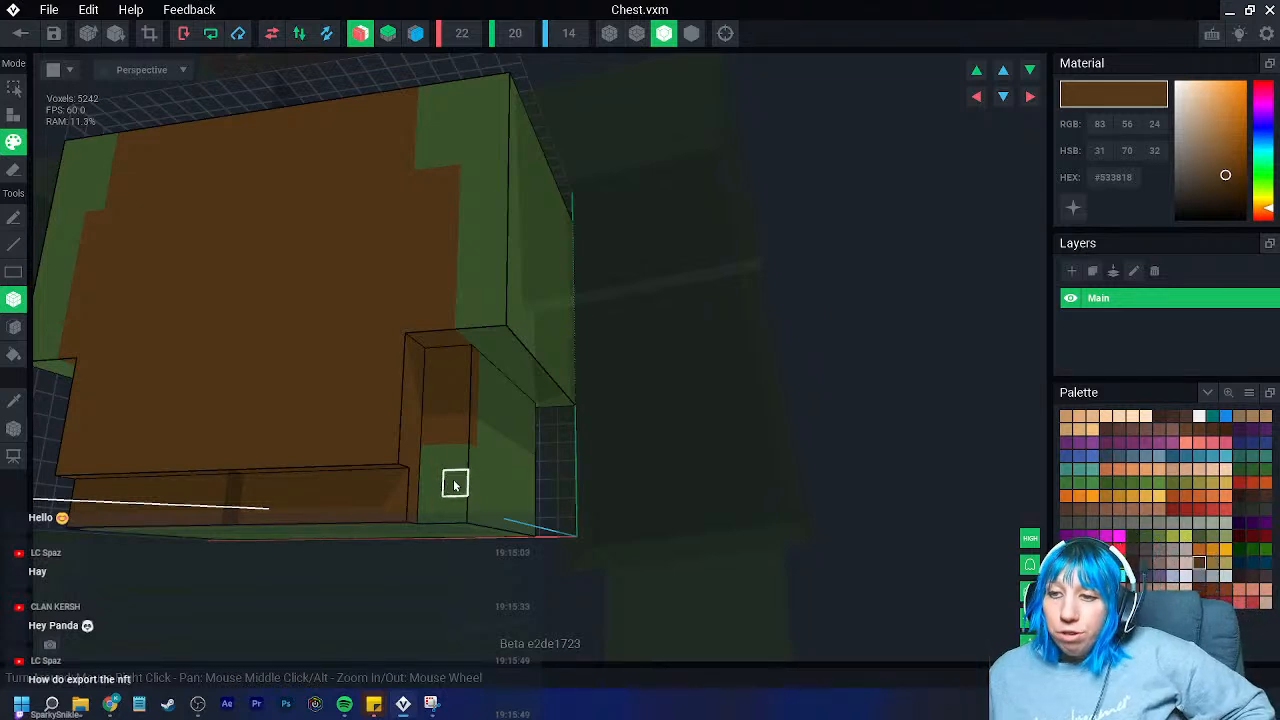
pyautogui.moveTo(442, 461); pyautogui.dragTo(469, 508)
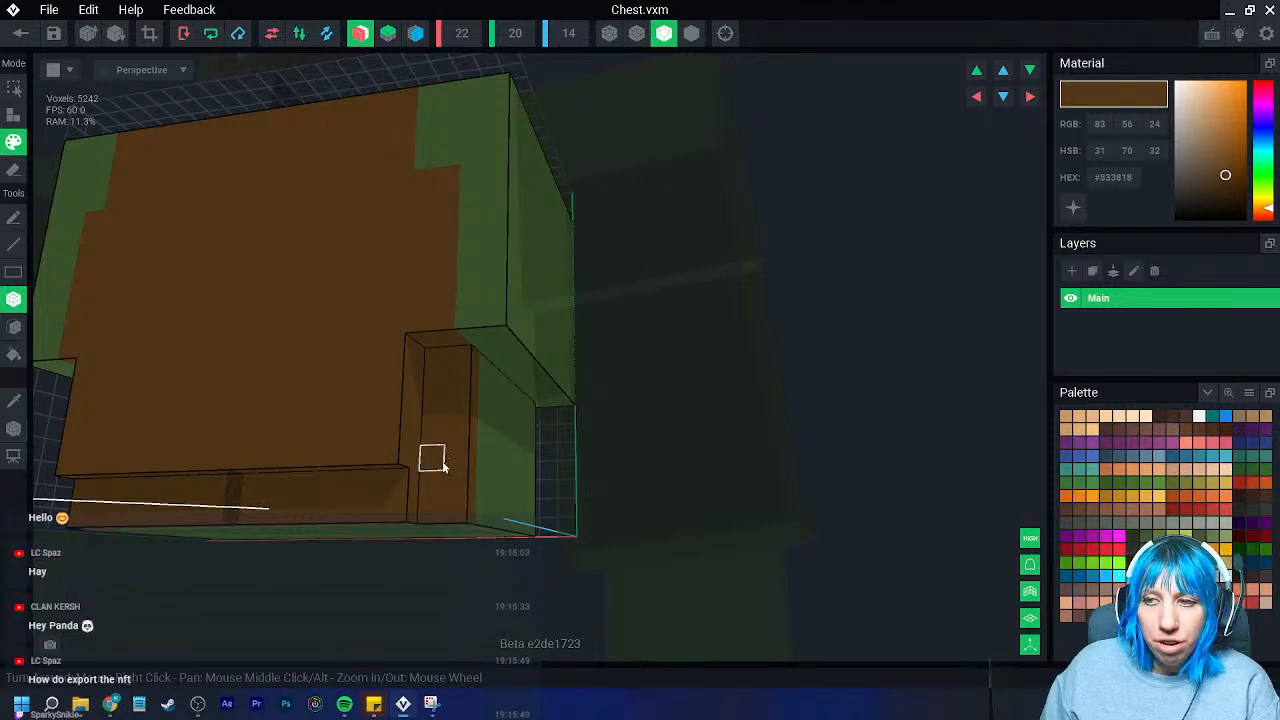
pyautogui.moveTo(429, 457); pyautogui.dragTo(434, 314, button='right')
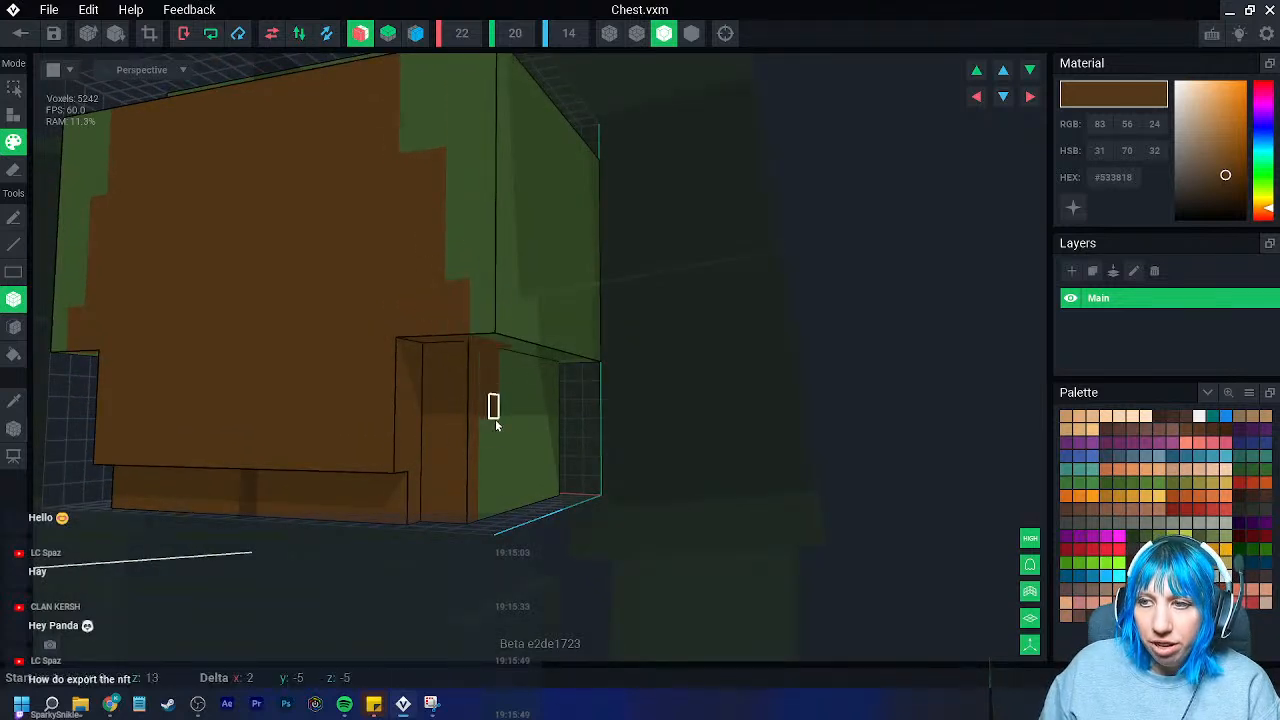
# - Paint the sides and back of the waist brown #533818
pyautogui.moveTo(509, 500); pyautogui.dragTo(475, 383, button='right')
pyautogui.moveTo(449, 309); pyautogui.dragTo(580, 497)
pyautogui.moveTo(578, 496); pyautogui.dragTo(566, 486, button='right')
pyautogui.moveTo(554, 352)
pyautogui.mouseDown()
pyautogui.moveTo(620, 408)
pyautogui.moveTo(789, 484)
pyautogui.mouseUp()
pyautogui.moveTo(776, 462); pyautogui.dragTo(769, 463, button='right')
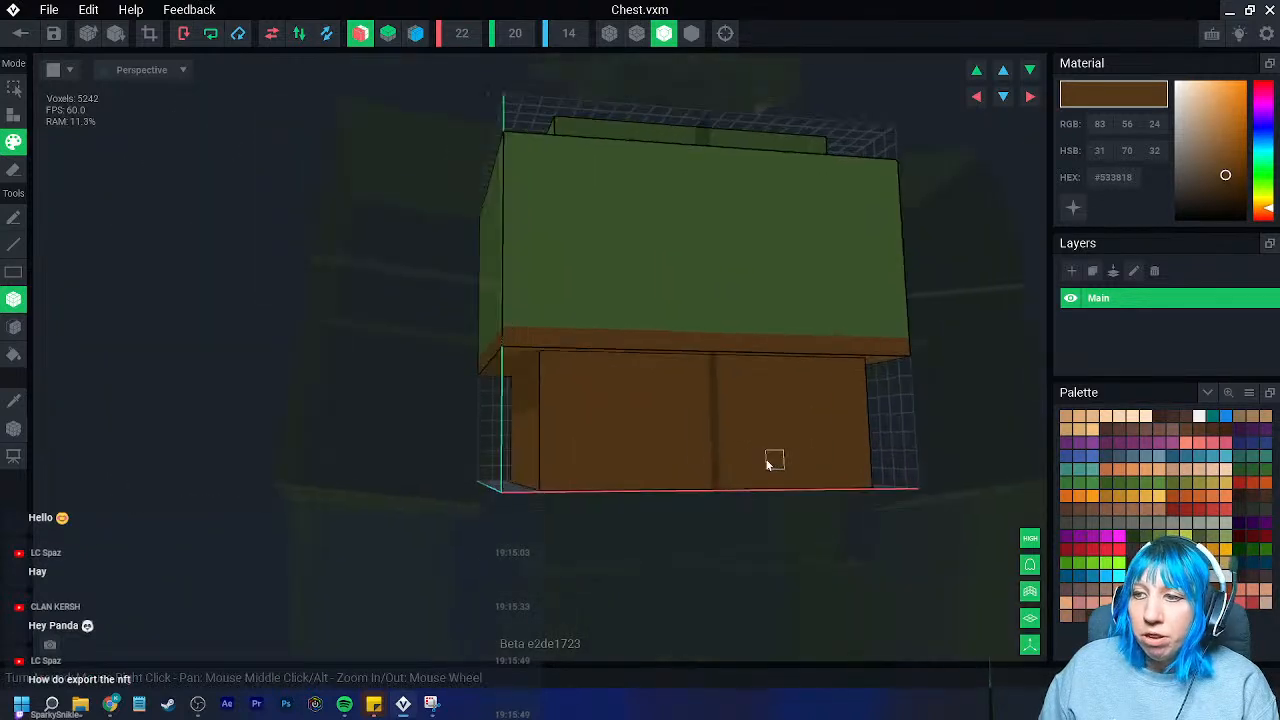
# - Paint the lower sides of the chest brown so the vest wraps around to the back
pyautogui.moveTo(769, 463); pyautogui.dragTo(598, 461, button='middle')
pyautogui.scroll(2, 598, 461)
pyautogui.moveTo(590, 458)
pyautogui.mouseDown(button='right')
pyautogui.moveTo(570, 452)
pyautogui.moveTo(606, 474)
pyautogui.mouseUp(button='right')
pyautogui.moveTo(460, 474); pyautogui.dragTo(526, 498, button='right')
pyautogui.moveTo(500, 446)
pyautogui.mouseDown()
pyautogui.moveTo(892, 464)
pyautogui.moveTo(895, 424)
pyautogui.mouseUp()
pyautogui.moveTo(879, 437); pyautogui.dragTo(775, 440, button='right')
pyautogui.moveTo(694, 443); pyautogui.dragTo(886, 423)
pyautogui.moveTo(886, 423)
pyautogui.mouseDown(button='right')
pyautogui.moveTo(729, 380)
pyautogui.moveTo(677, 389)
pyautogui.moveTo(754, 457)
pyautogui.moveTo(620, 458)
pyautogui.mouseUp(button='right')
# - Paint mirrored brown vest straps over both ends of the raised shoulder block
pyautogui.scroll(-5, 740, 446)
pyautogui.moveTo(619, 411); pyautogui.dragTo(457, 390, button='right')
pyautogui.scroll(2, 545, 387)
pyautogui.moveTo(400, 322)
pyautogui.mouseDown()
pyautogui.moveTo(507, 428)
pyautogui.moveTo(523, 420)
pyautogui.mouseUp()
pyautogui.moveTo(517, 417); pyautogui.dragTo(516, 416, button='right')
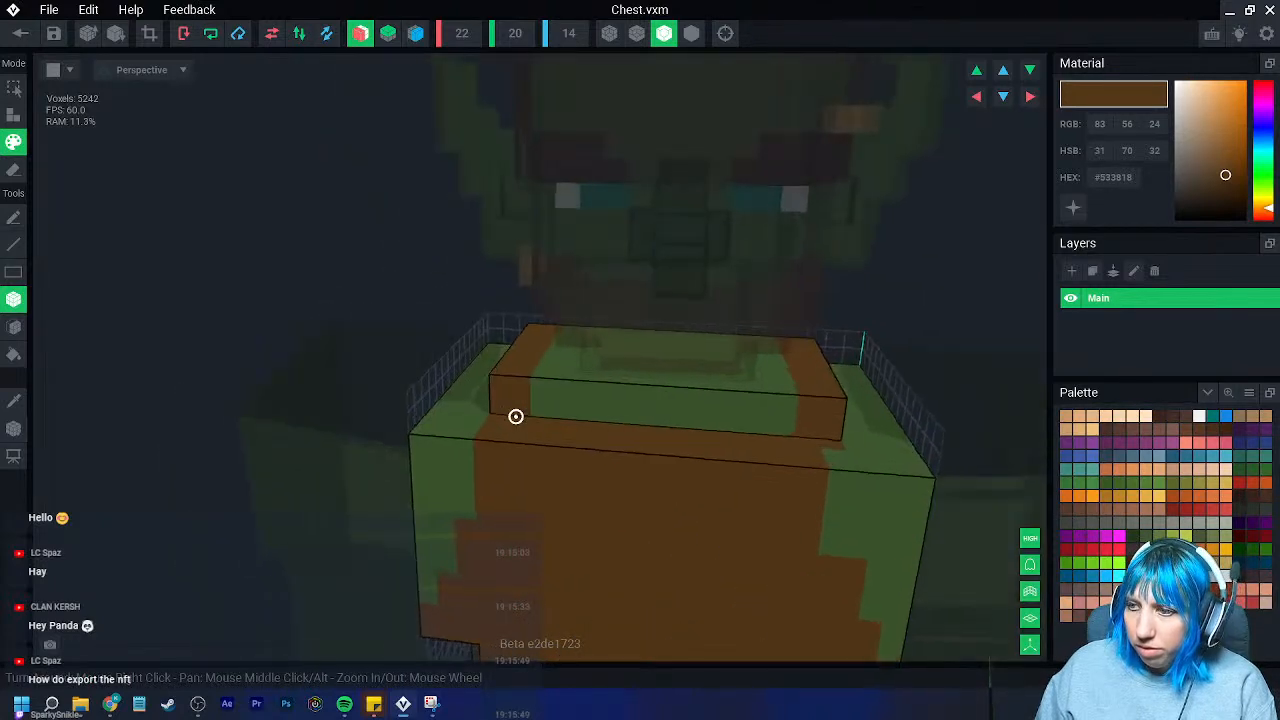
# - Paint the chest's back brown with a stepped outline that leaves green at the upper outer edges
pyautogui.scroll(-4, 515, 445)
pyautogui.moveTo(521, 484); pyautogui.dragTo(394, 439, button='right')
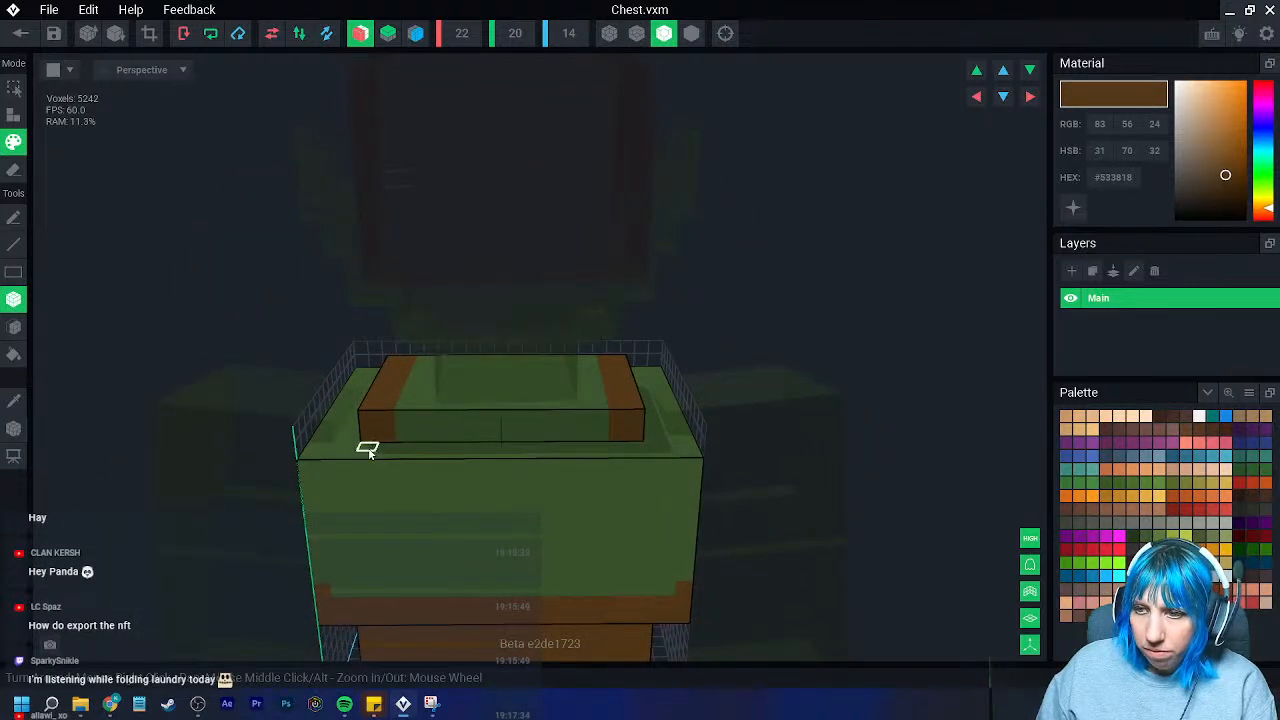
pyautogui.moveTo(546, 466); pyautogui.dragTo(439, 471, button='right')
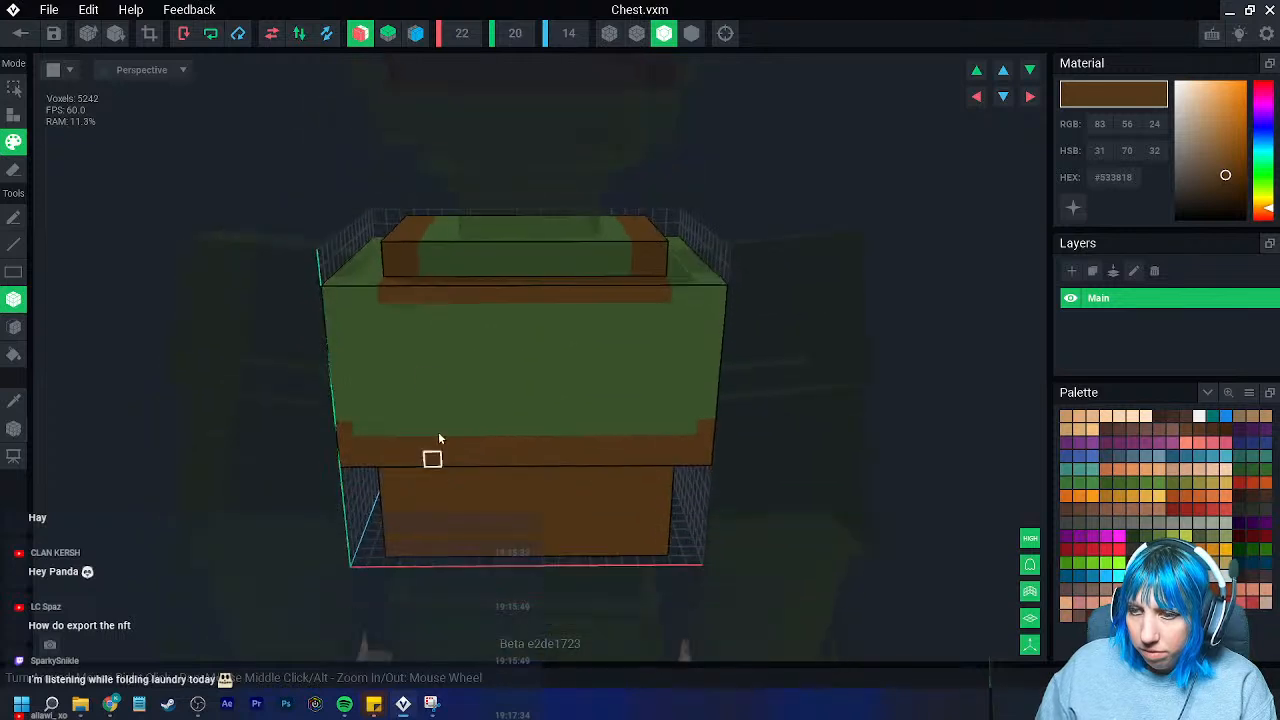
pyautogui.moveTo(395, 336)
pyautogui.mouseDown()
pyautogui.moveTo(486, 434)
pyautogui.moveTo(517, 443)
pyautogui.moveTo(360, 429)
pyautogui.moveTo(389, 349)
pyautogui.moveTo(360, 429)
pyautogui.moveTo(362, 395)
pyautogui.moveTo(415, 460)
pyautogui.mouseUp()
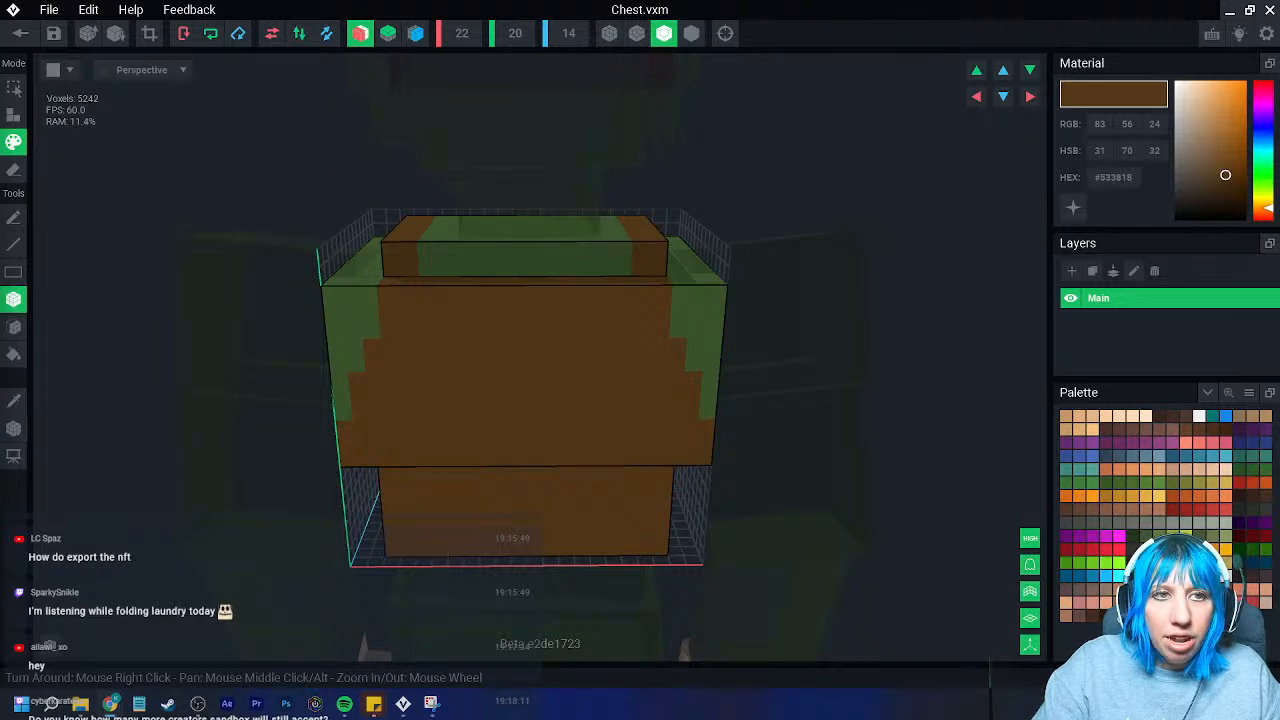
# - Switch to The Sandbox website in the browser and open its Avatar Creator from the Avatar section
pyautogui.moveTo(0, 138); pyautogui.dragTo(586, 1)
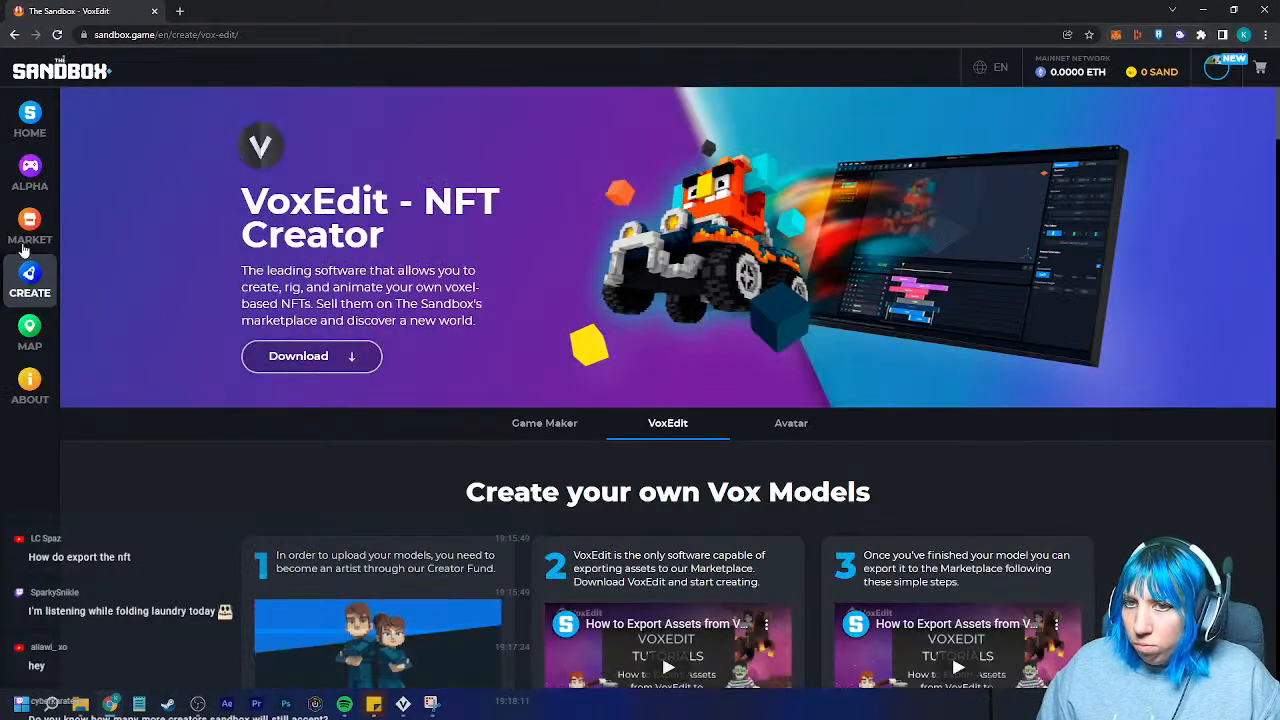
pyautogui.click(791, 423)
pyautogui.scroll(-1, 527, 384)
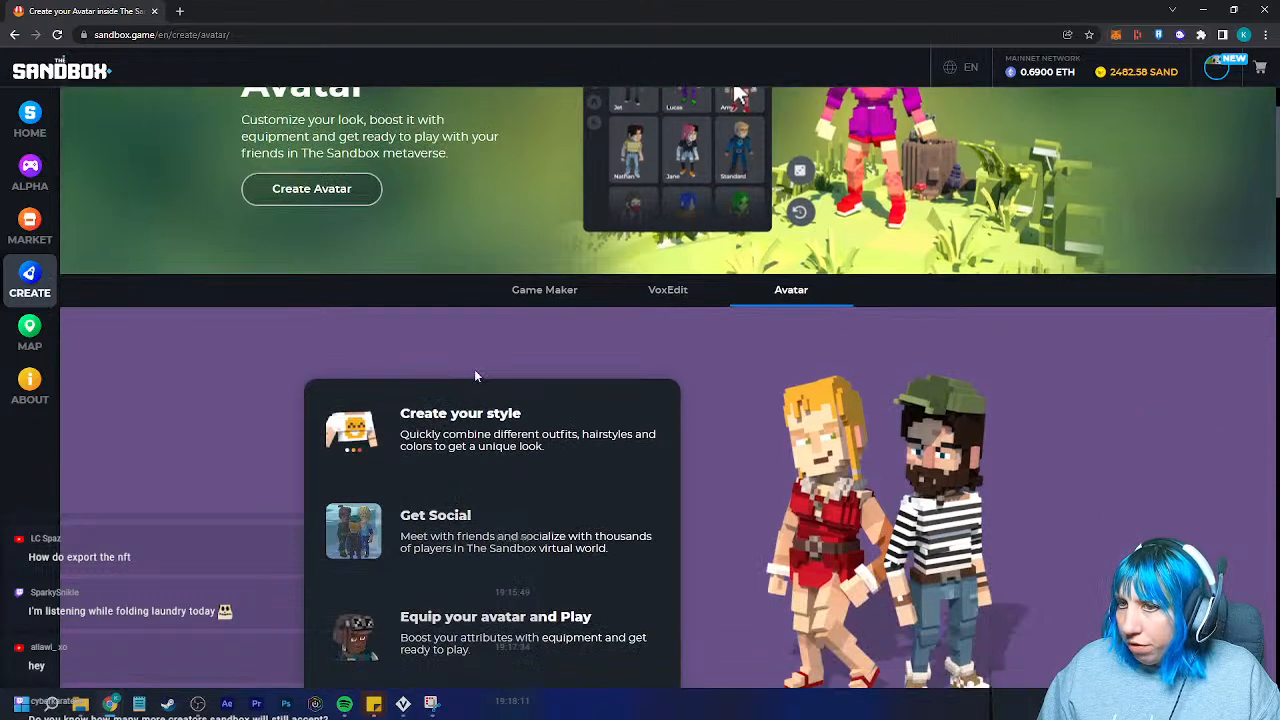
pyautogui.click(322, 190)
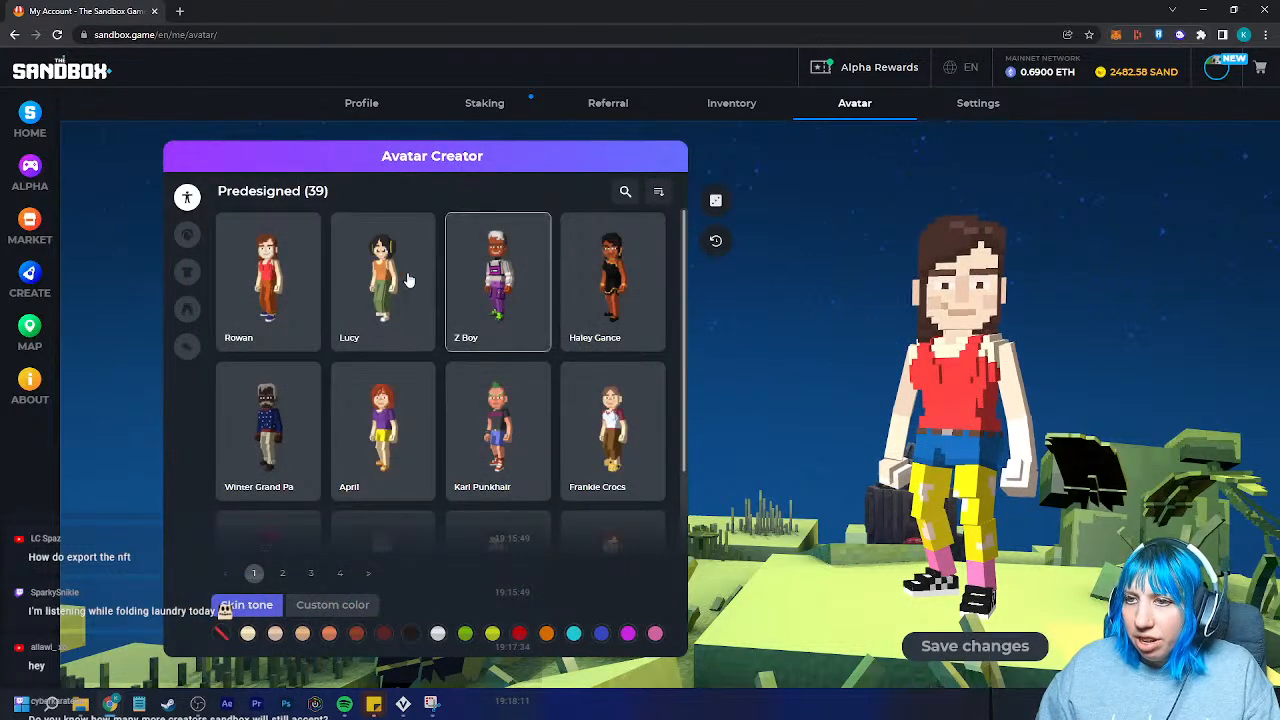
# - Look through the Avatar Creator's heads, shirts, pants, shoes and predesigned characters, then close the browser window
pyautogui.click(186, 236)
pyautogui.scroll(-3, 490, 340)
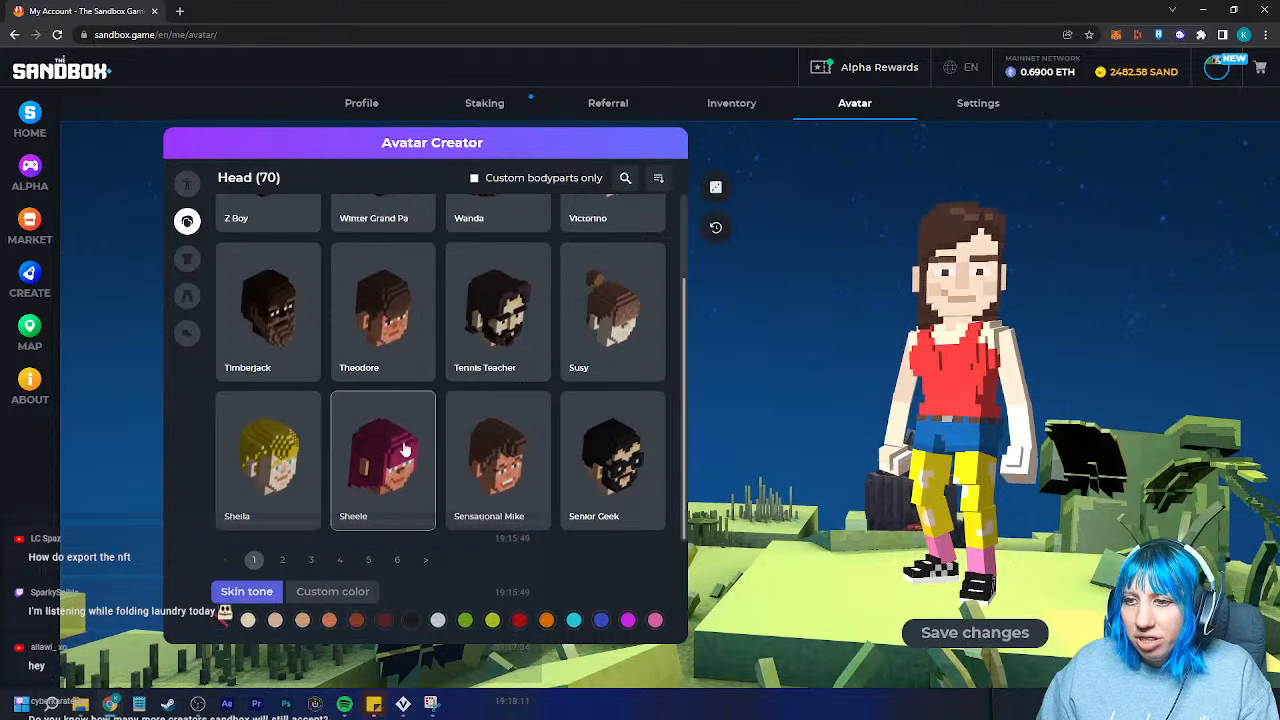
pyautogui.click(282, 560)
pyautogui.click(311, 560)
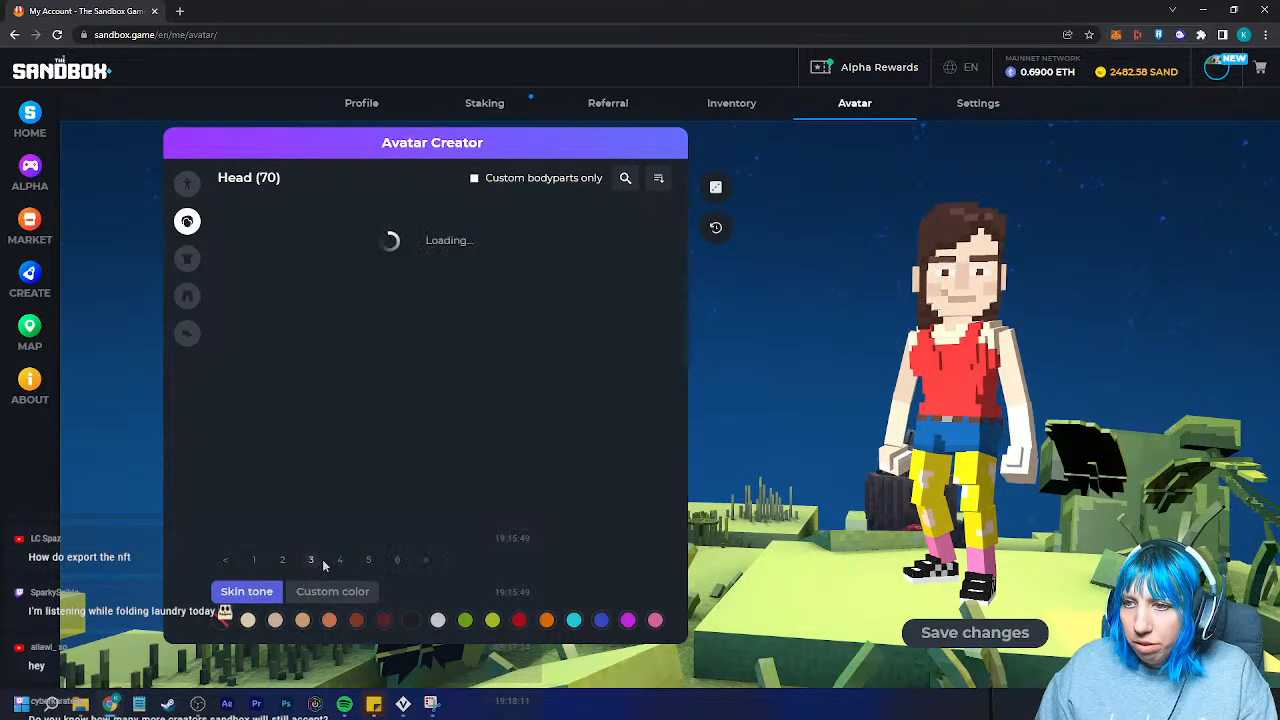
pyautogui.click(340, 560)
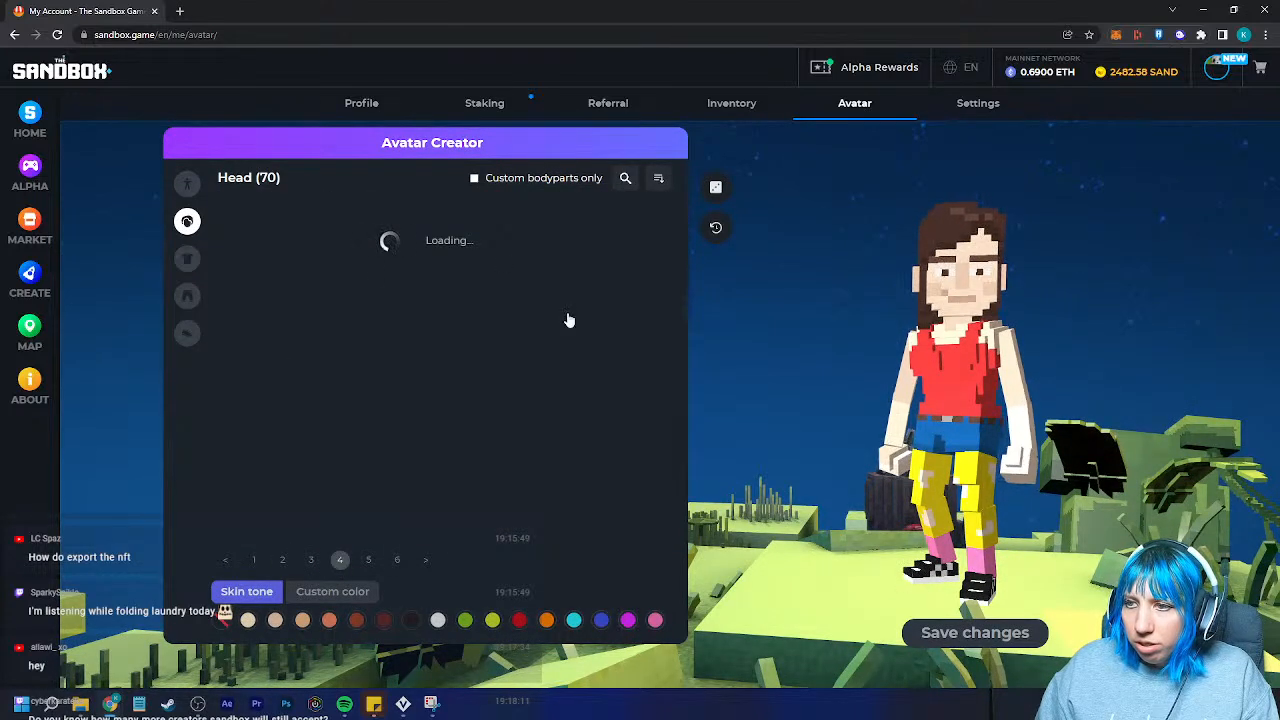
pyautogui.click(187, 258)
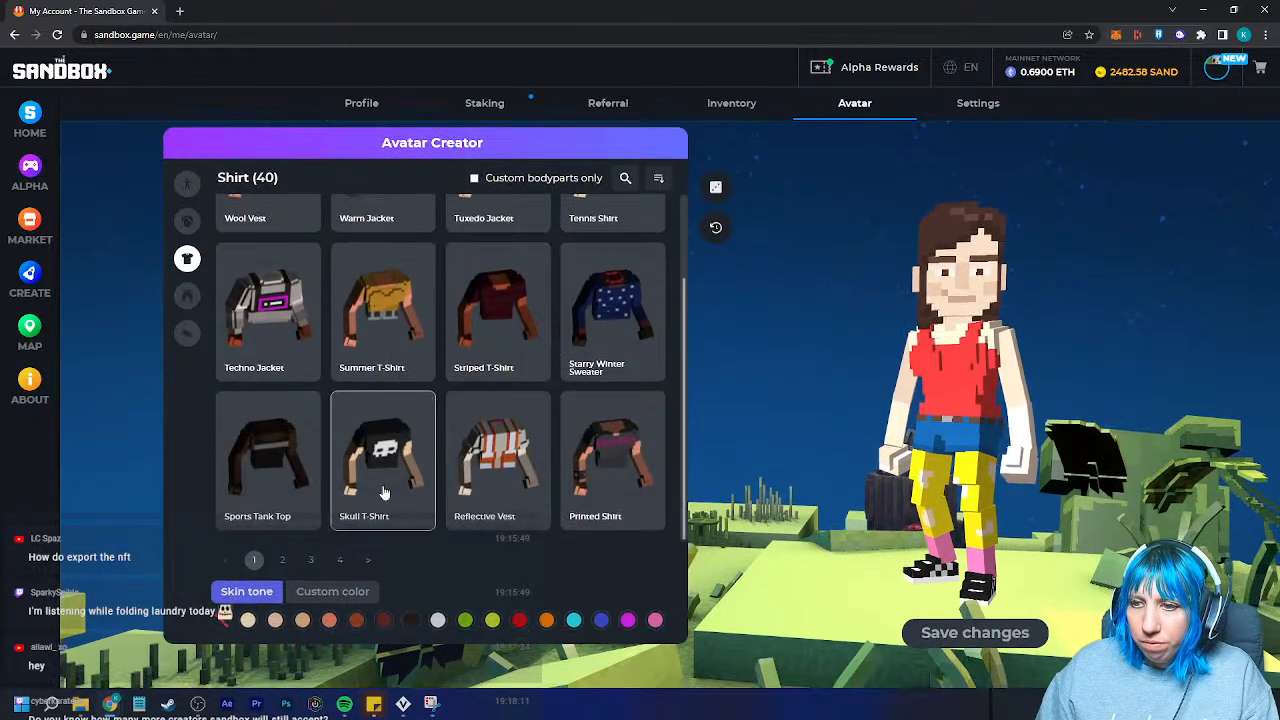
pyautogui.click(187, 296)
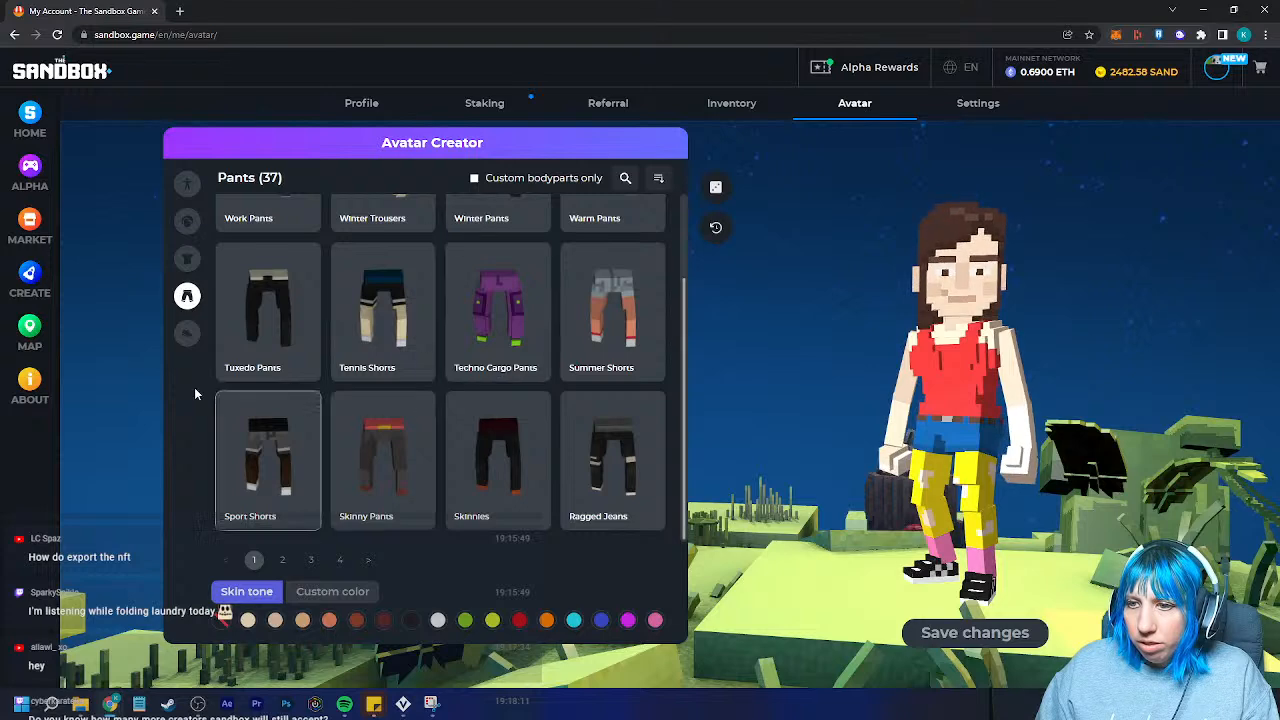
pyautogui.click(187, 334)
pyautogui.scroll(-3, 456, 423)
pyautogui.click(187, 183)
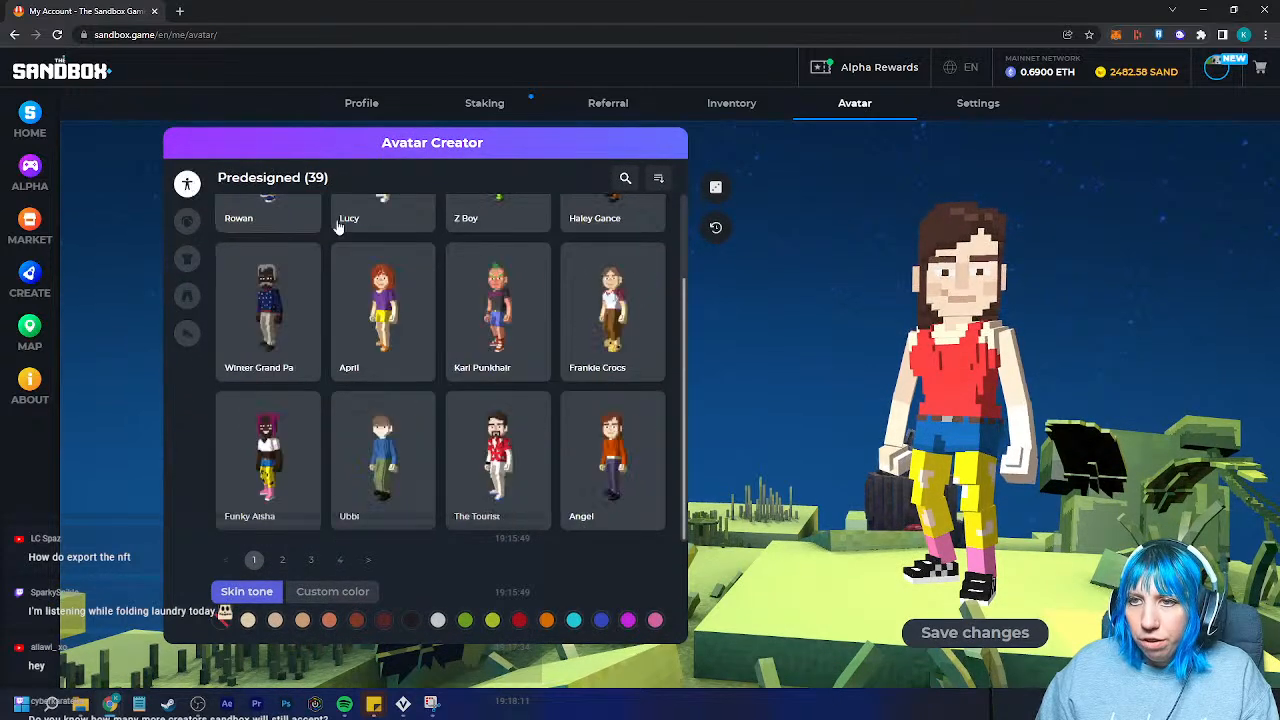
pyautogui.scroll(3, 600, 440)
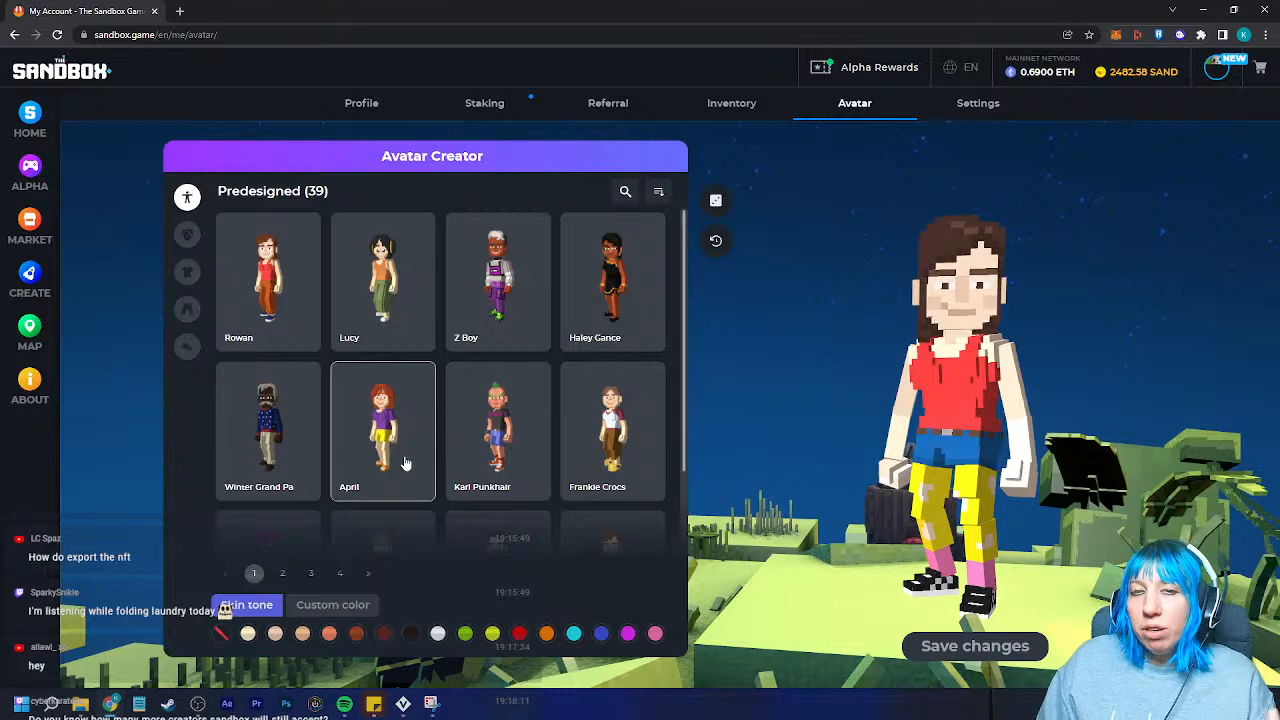
pyautogui.click(1267, 8)
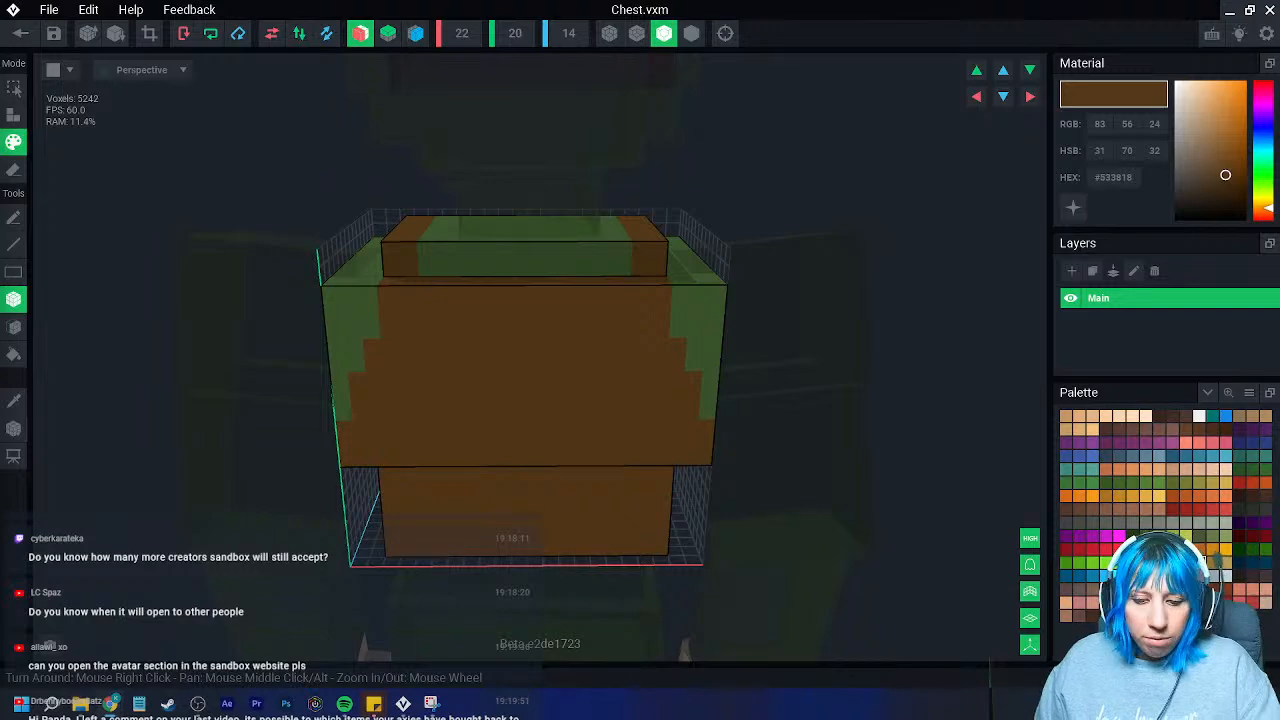
# - Return to The Sandbox website, browse the account's inventory and open the Festive Fireplace asset page
pyautogui.moveTo(2, 200); pyautogui.dragTo(634, 1)
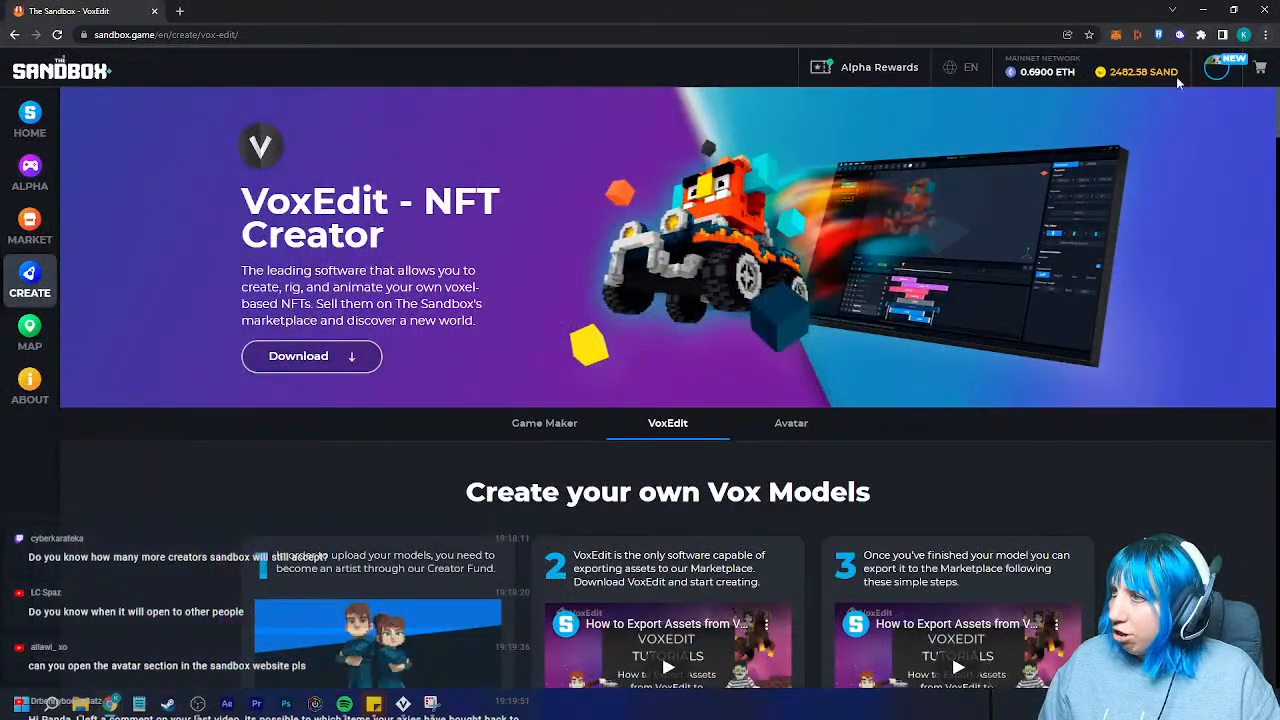
pyautogui.click(1216, 68)
pyautogui.click(1186, 195)
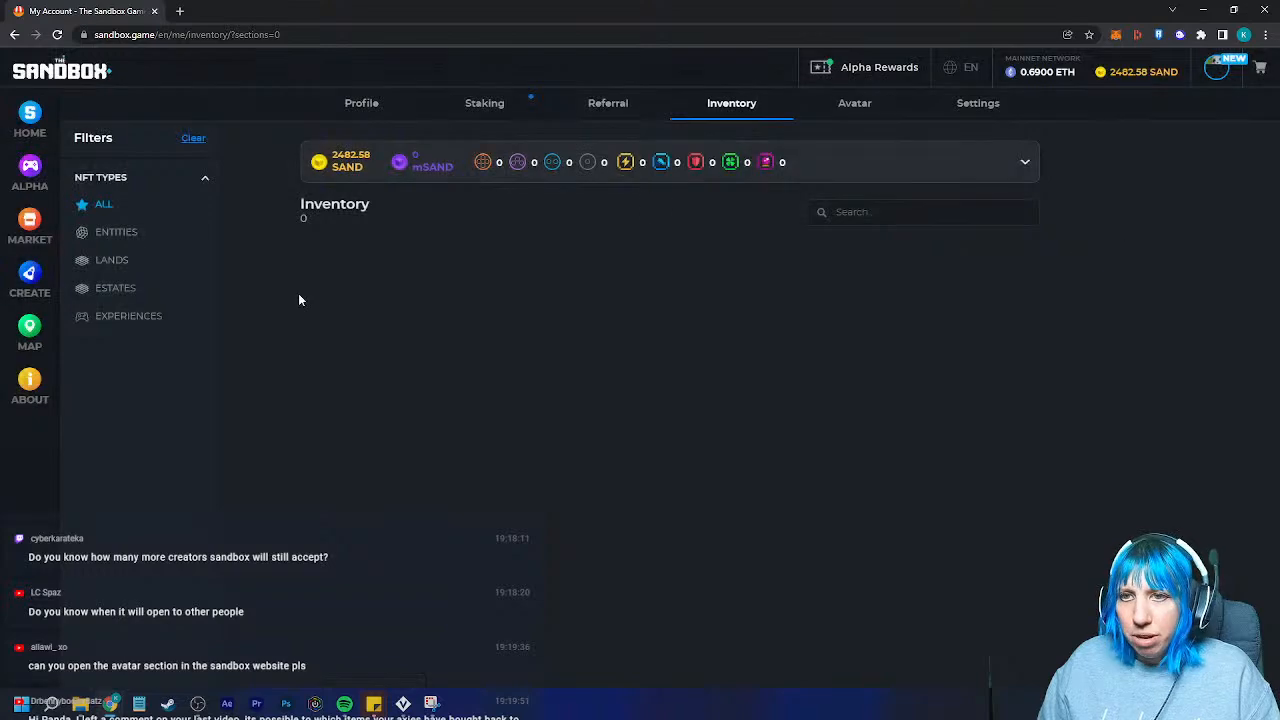
pyautogui.scroll(-2, 880, 460)
pyautogui.scroll(-2, 880, 460)
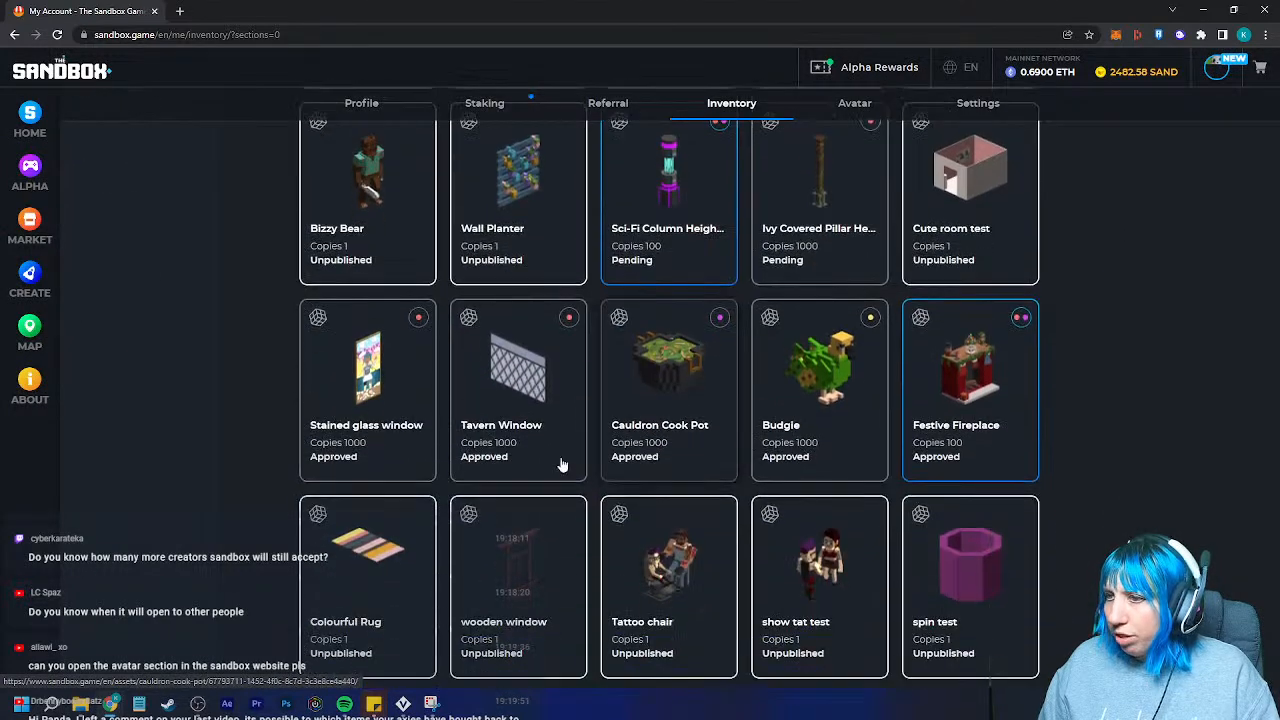
pyautogui.click(960, 402)
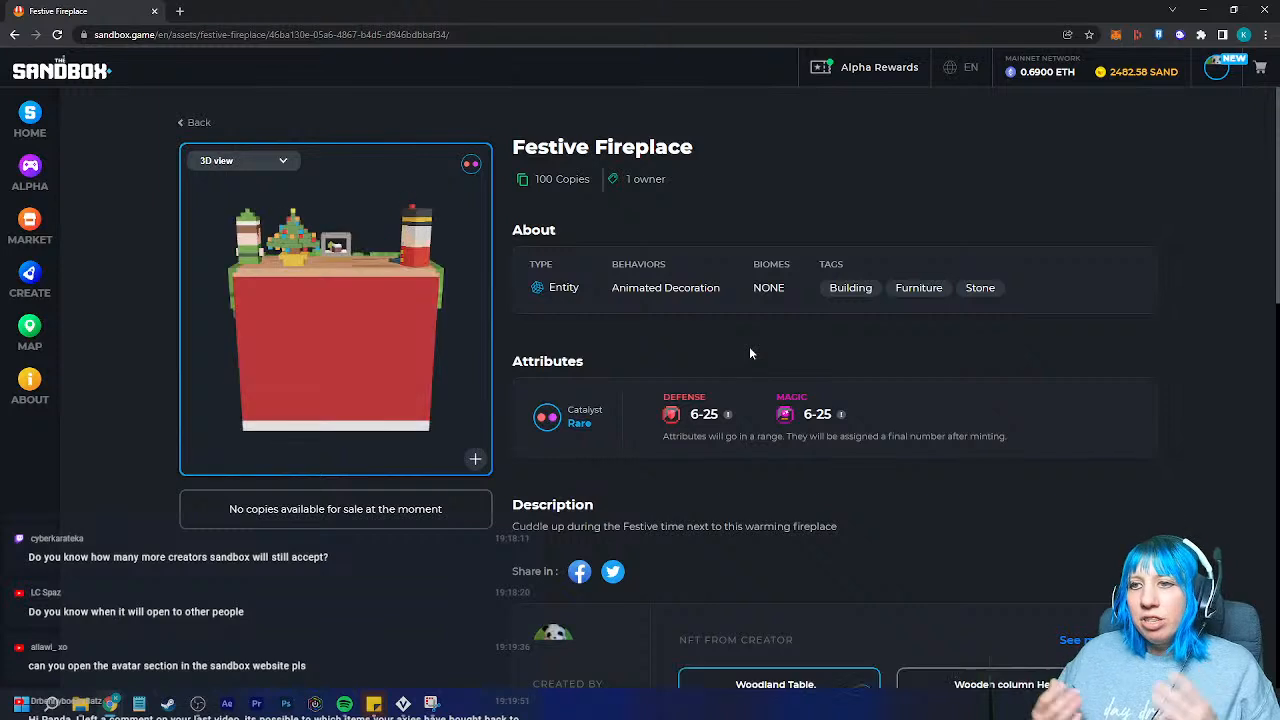
# - Rotate the Festive Fireplace preview to show its front, then minimise the browser to return to VoxEdit
pyautogui.moveTo(364, 335); pyautogui.dragTo(358, 422)
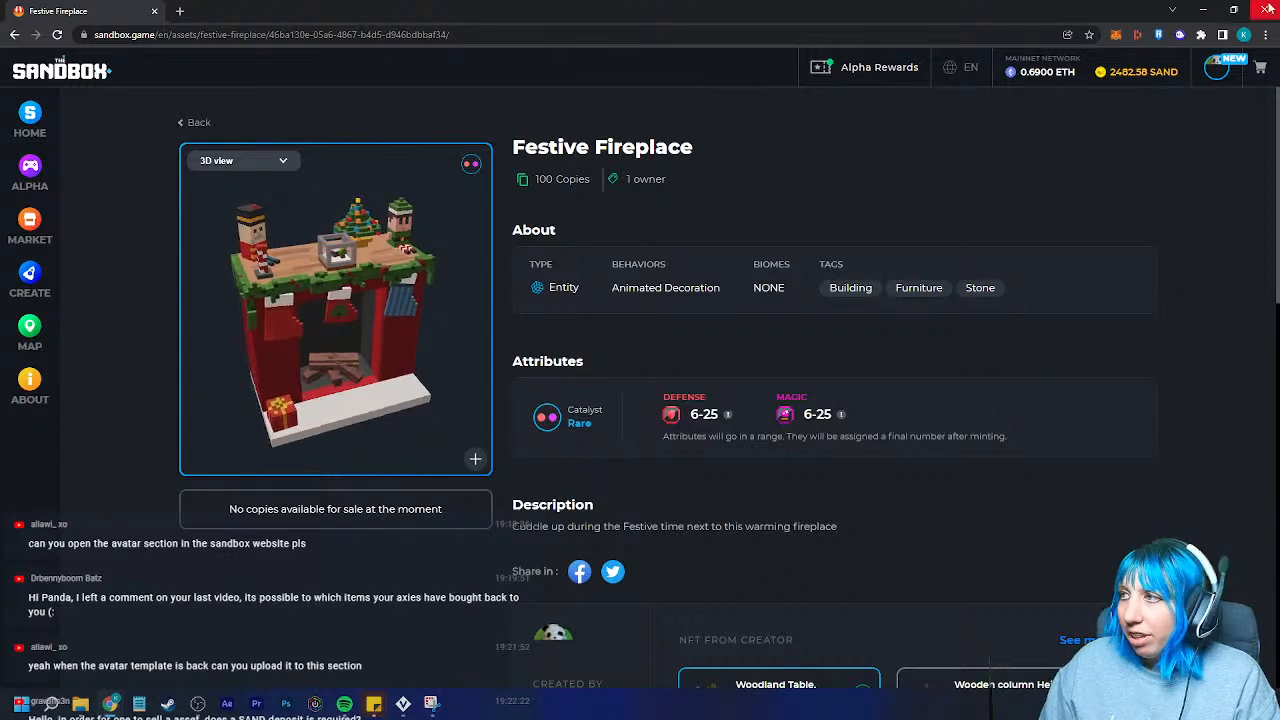
pyautogui.click(1203, 10)
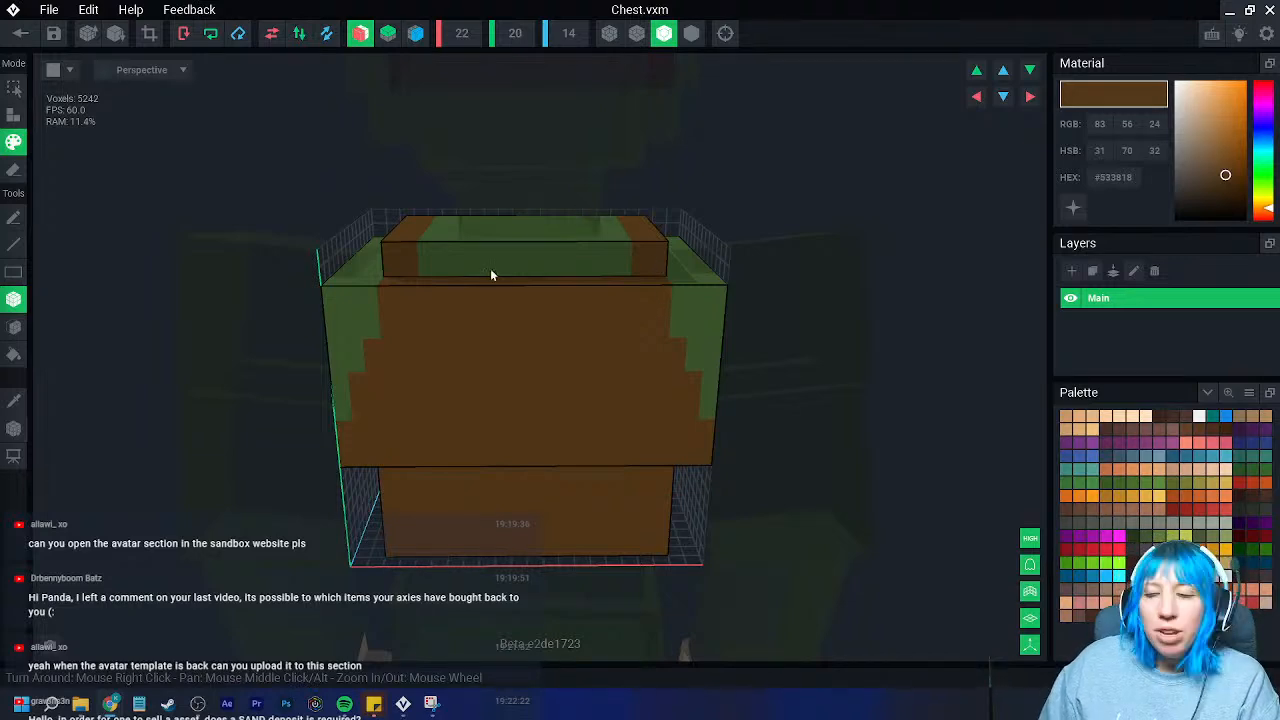
# - Build raised brown (#533818) straps on both sides of the chest's collar, reaching forward over the front ledge
pyautogui.moveTo(551, 363); pyautogui.dragTo(551, 357, button='right')
pyautogui.scroll(5, 546, 384)
pyautogui.scroll(-5, 546, 384)
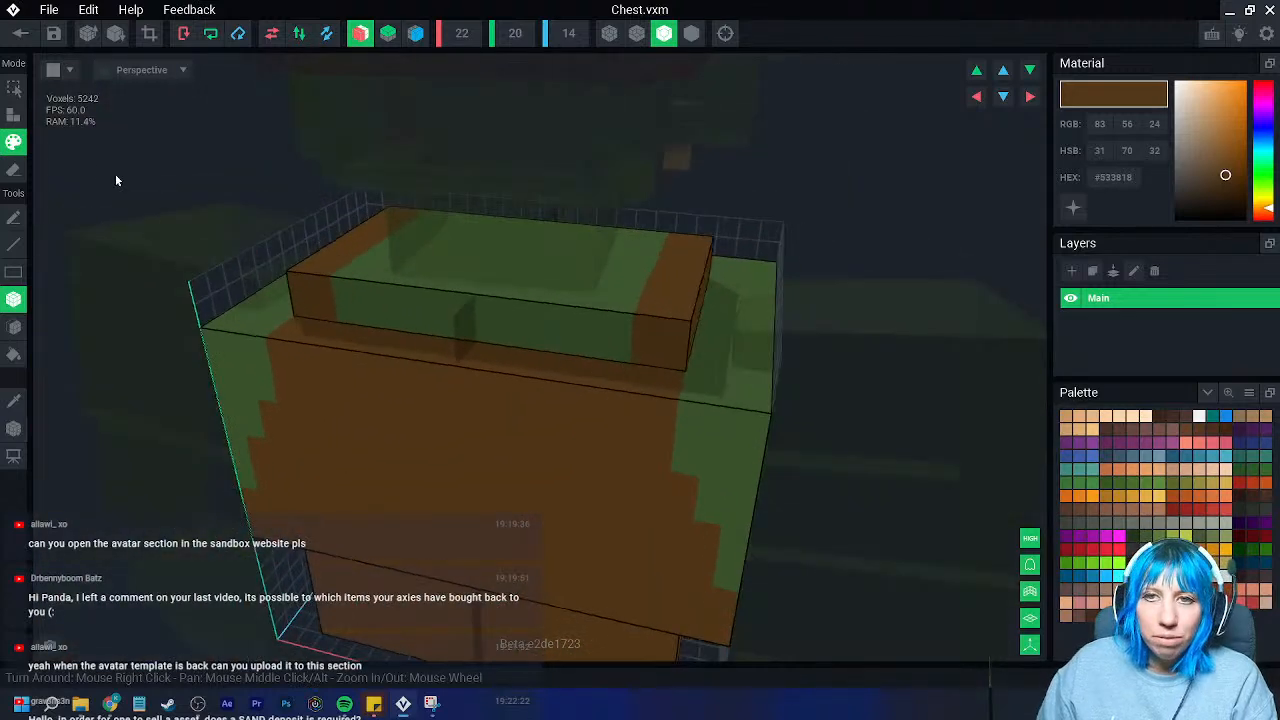
pyautogui.click(14, 114)
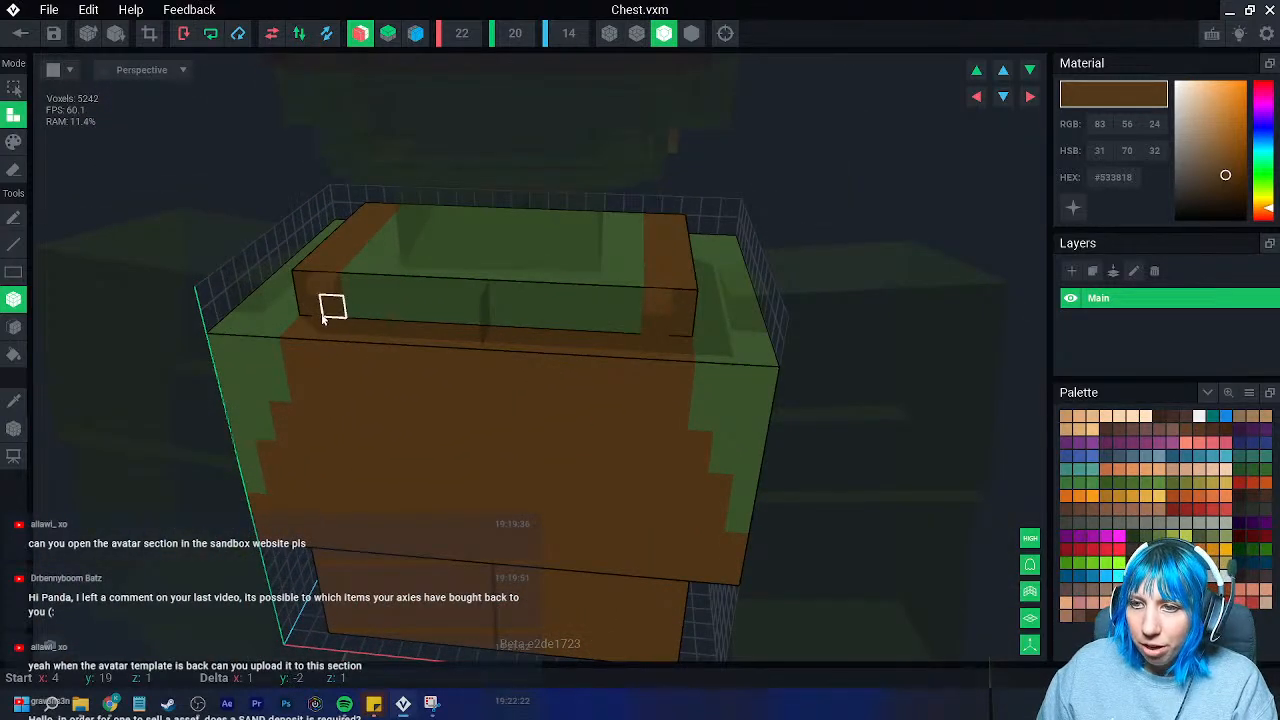
pyautogui.click(322, 308)
pyautogui.moveTo(350, 304); pyautogui.dragTo(588, 323)
pyautogui.moveTo(417, 330); pyautogui.dragTo(415, 329, button='right')
pyautogui.moveTo(346, 303); pyautogui.dragTo(564, 273)
pyautogui.moveTo(600, 290); pyautogui.dragTo(457, 380, button='right')
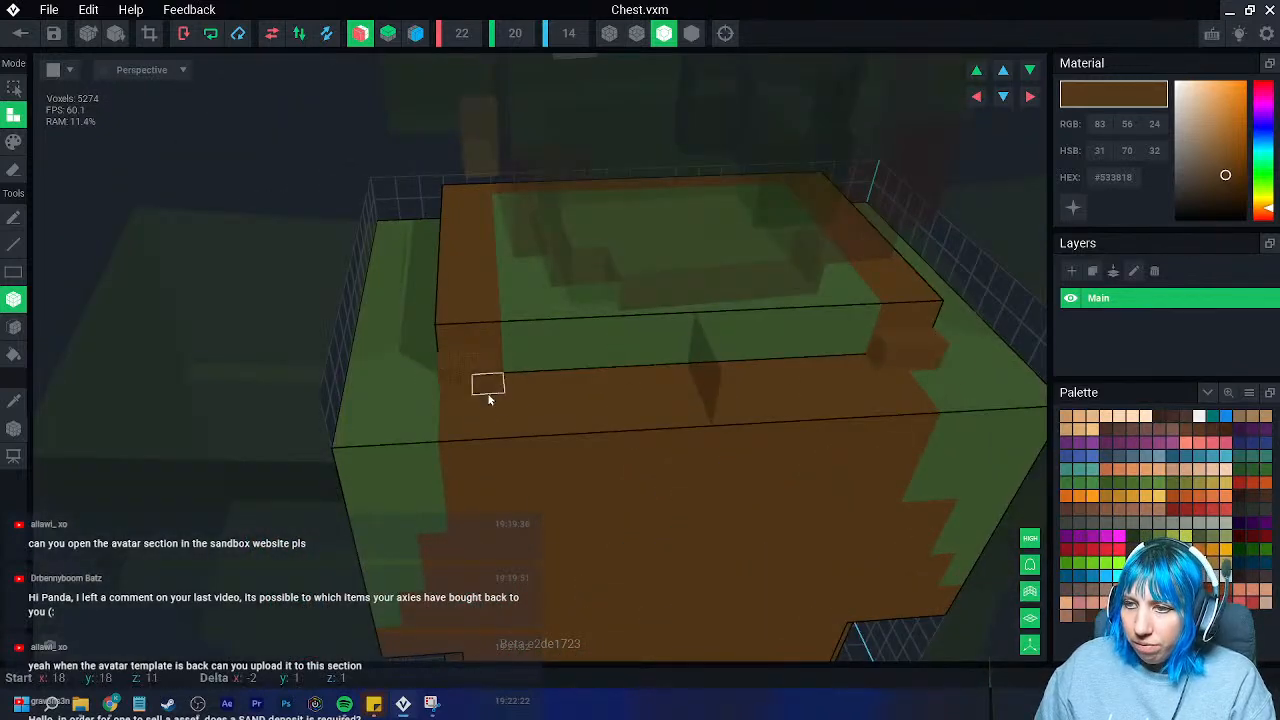
pyautogui.moveTo(491, 419); pyautogui.dragTo(495, 436)
pyautogui.moveTo(512, 480); pyautogui.dragTo(469, 430, button='right')
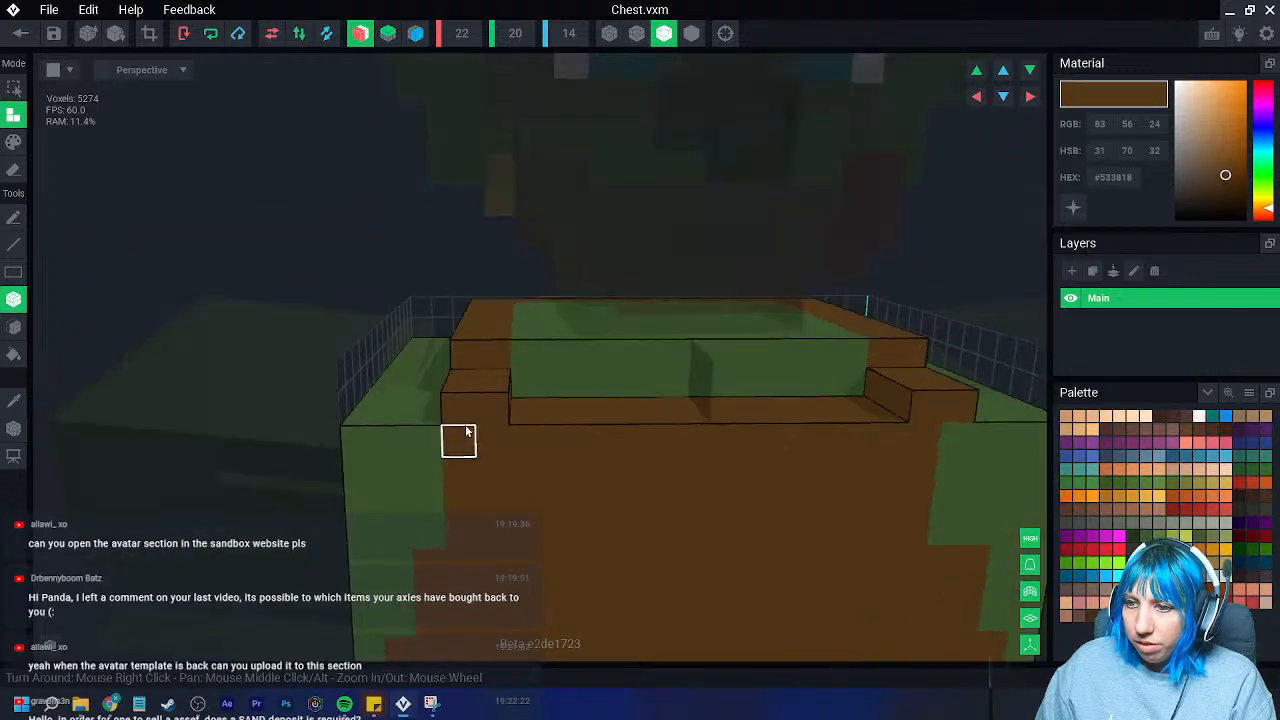
# - Increase the chest's Z depth to 15 voxels and extend both brown shoulder straps down over the front face
pyautogui.moveTo(505, 531); pyautogui.dragTo(514, 490, button='right')
pyautogui.moveTo(768, 499); pyautogui.dragTo(643, 457, button='right')
pyautogui.moveTo(640, 406); pyautogui.dragTo(744, 258, button='right')
pyautogui.scroll(-5, 601, 473)
pyautogui.moveTo(669, 340); pyautogui.dragTo(696, 350, button='right')
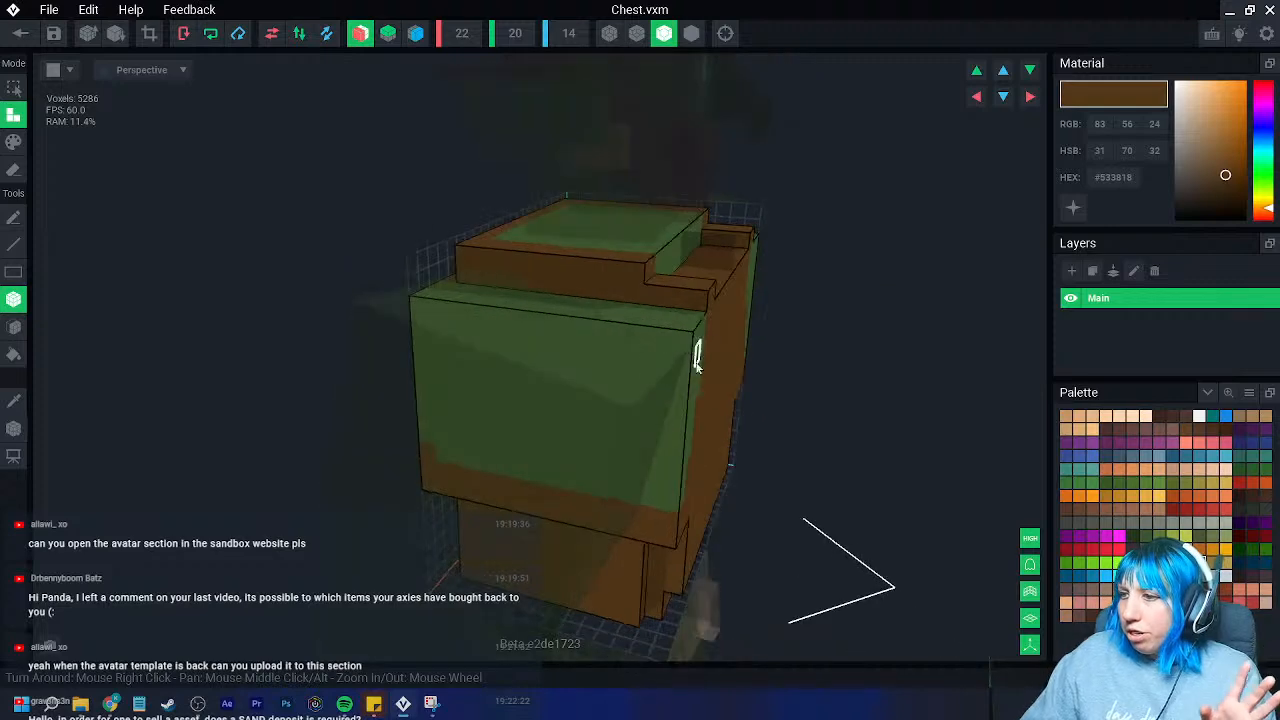
pyautogui.click(566, 38)
pyautogui.write('15')
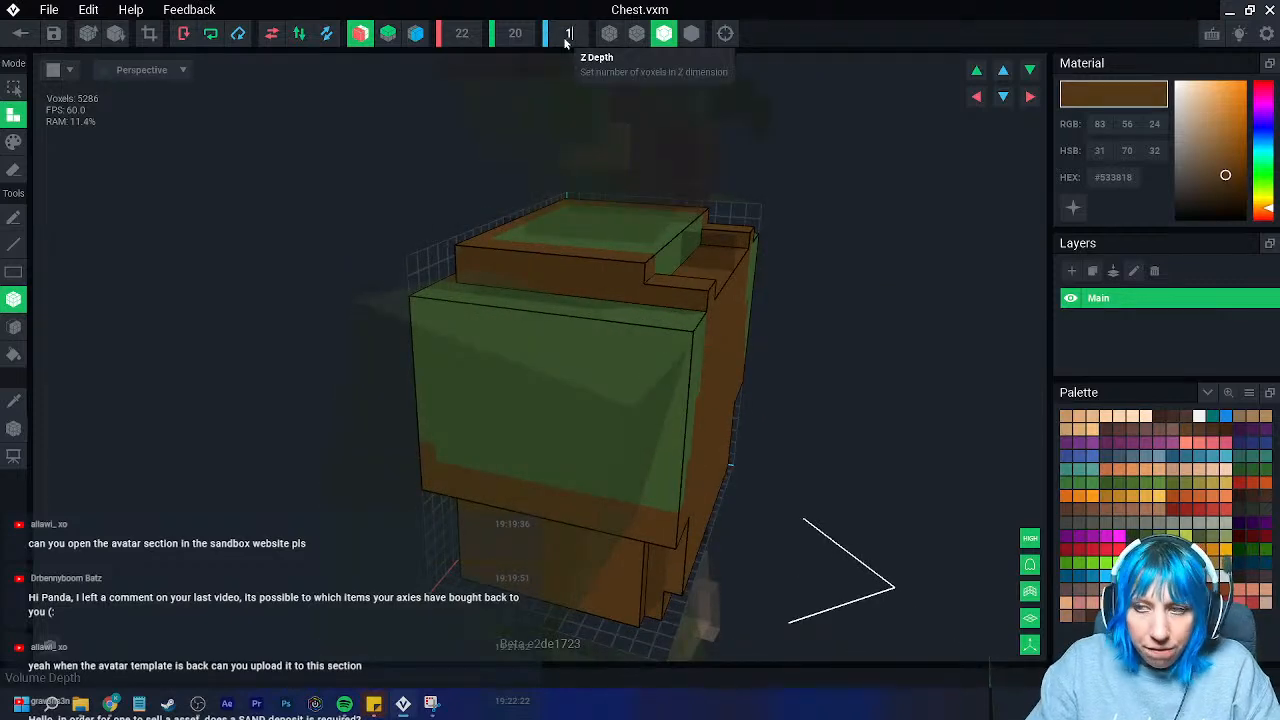
pyautogui.scroll(5, 656, 462)
pyautogui.moveTo(656, 458); pyautogui.dragTo(698, 437, button='right')
pyautogui.moveTo(779, 276); pyautogui.dragTo(808, 327)
pyautogui.scroll(-5, 869, 378)
pyautogui.moveTo(770, 493); pyautogui.dragTo(764, 500, button='right')
pyautogui.scroll(-3, 763, 500)
pyautogui.moveTo(650, 416); pyautogui.dragTo(655, 418, button='right')
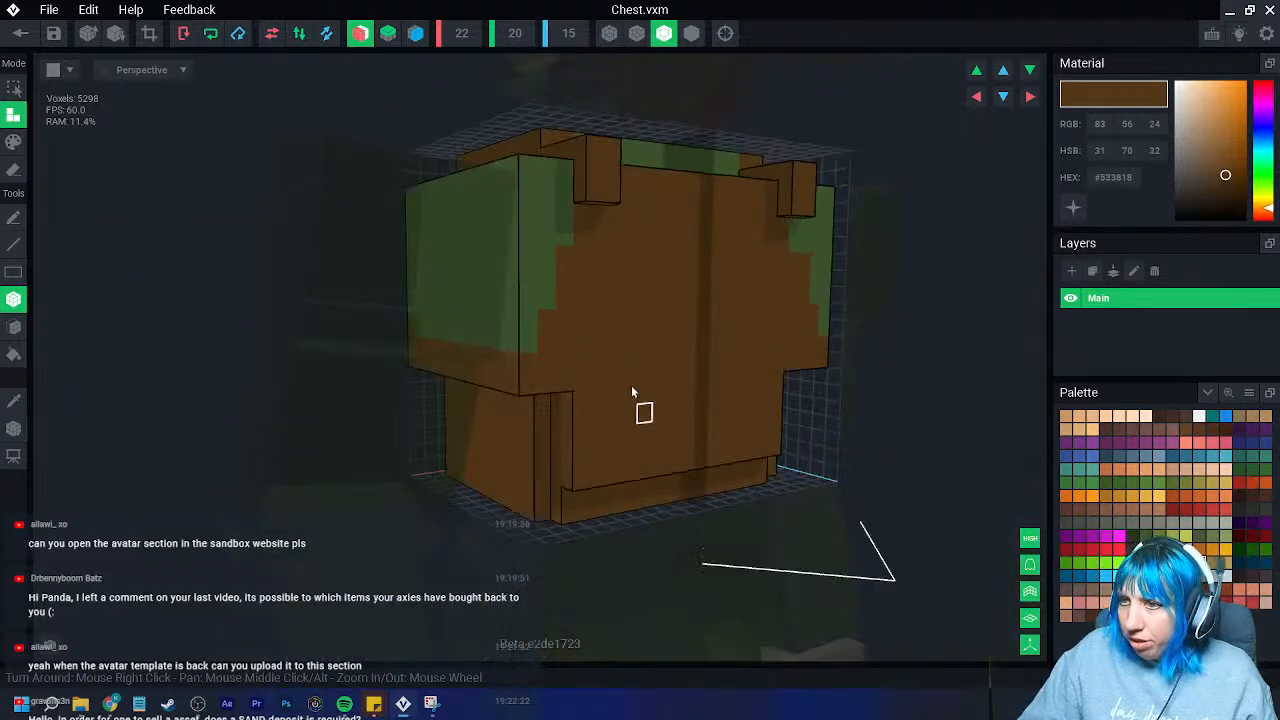
# - Refine the vest's stepped edge by painting bordering green voxels brown on the chest's front and lower side
pyautogui.click(14, 142)
pyautogui.click(568, 238)
pyautogui.moveTo(600, 285); pyautogui.dragTo(546, 307, button='right')
pyautogui.moveTo(551, 302); pyautogui.dragTo(552, 260)
pyautogui.moveTo(553, 281); pyautogui.dragTo(528, 344, button='right')
pyautogui.click(527, 345)
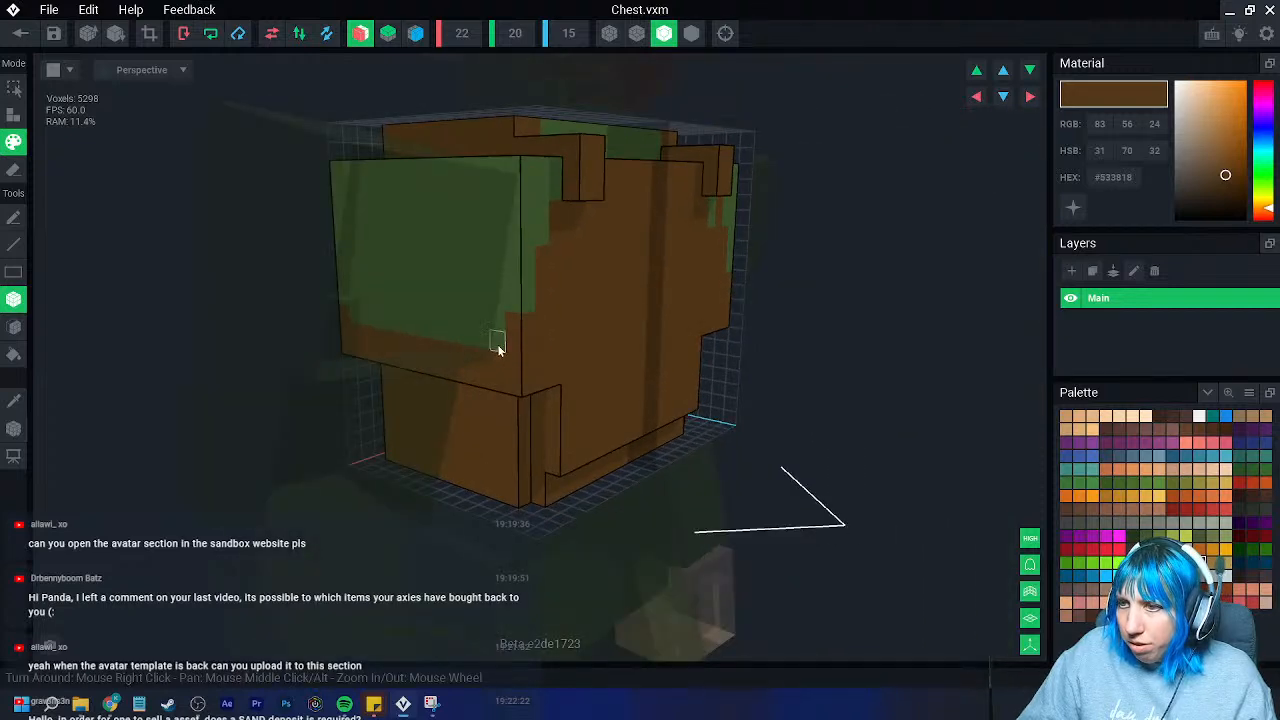
pyautogui.moveTo(497, 343); pyautogui.dragTo(284, 317)
pyautogui.moveTo(316, 315); pyautogui.dragTo(306, 297, button='right')
pyautogui.moveTo(306, 297); pyautogui.dragTo(436, 335, button='middle')
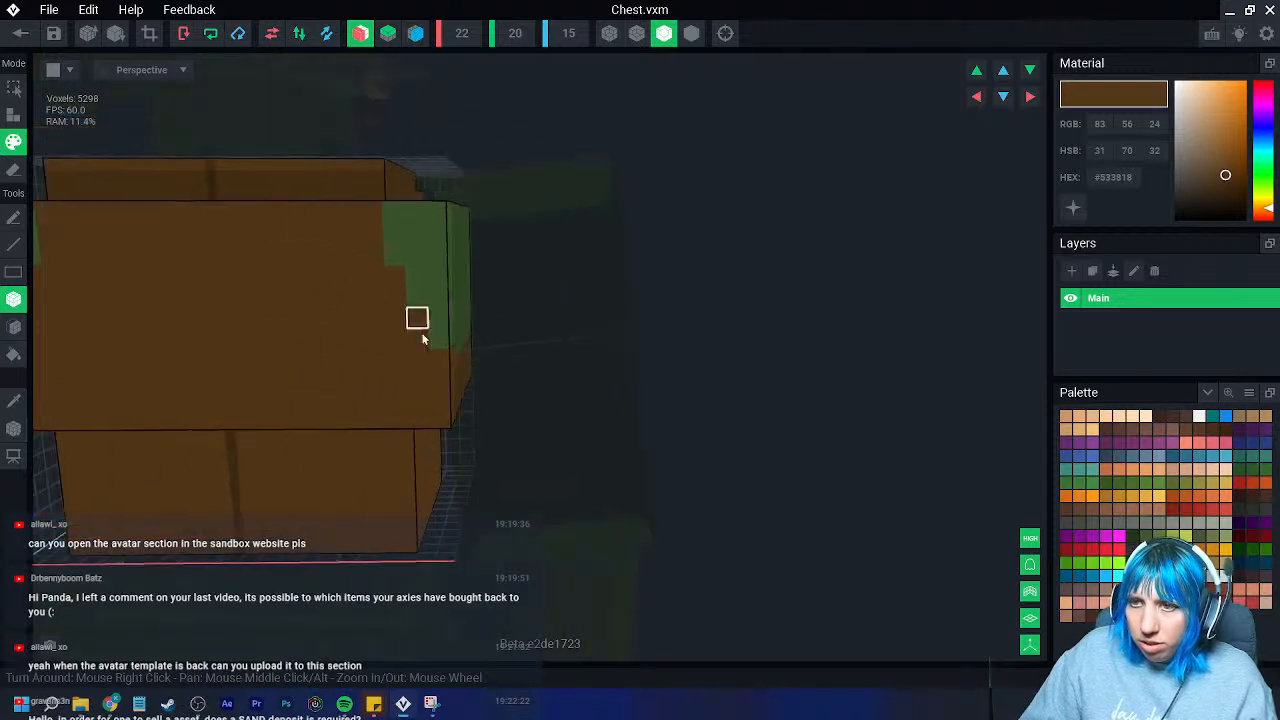
# - Try painting brown strips along the tops of the shoulders beside the collar
pyautogui.moveTo(445, 347); pyautogui.dragTo(420, 394, button='right')
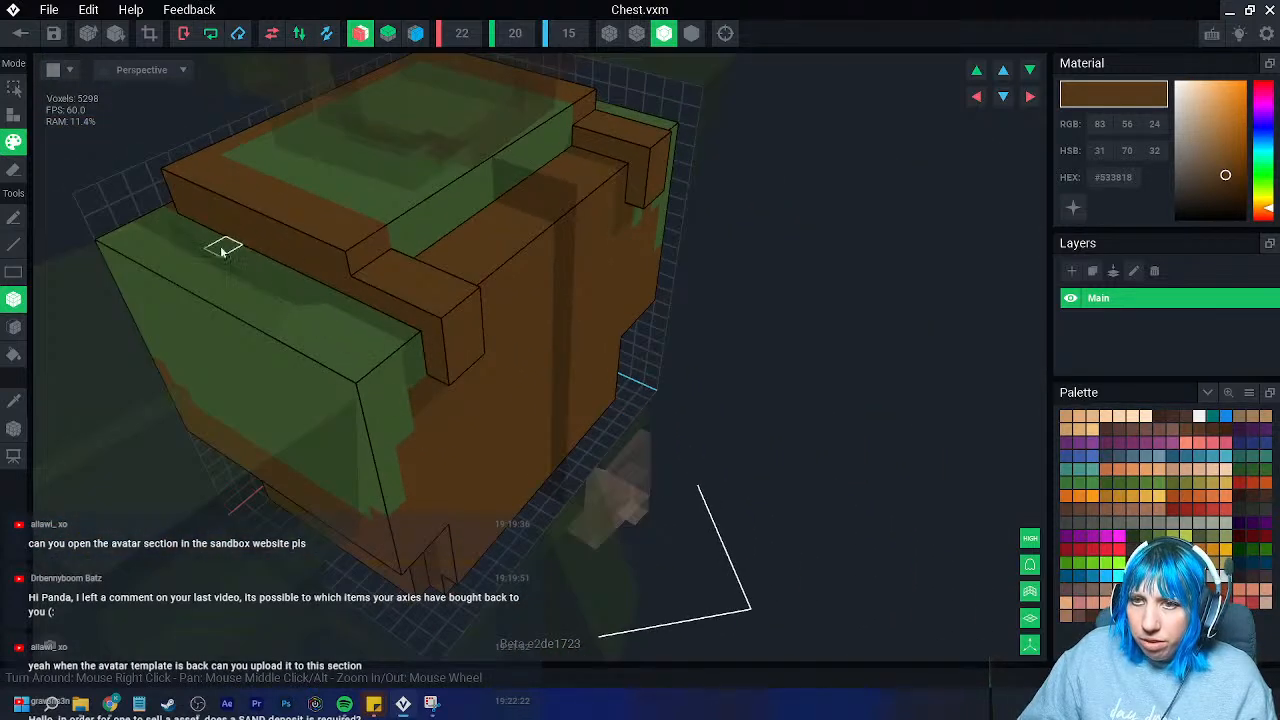
pyautogui.moveTo(181, 227); pyautogui.dragTo(391, 329)
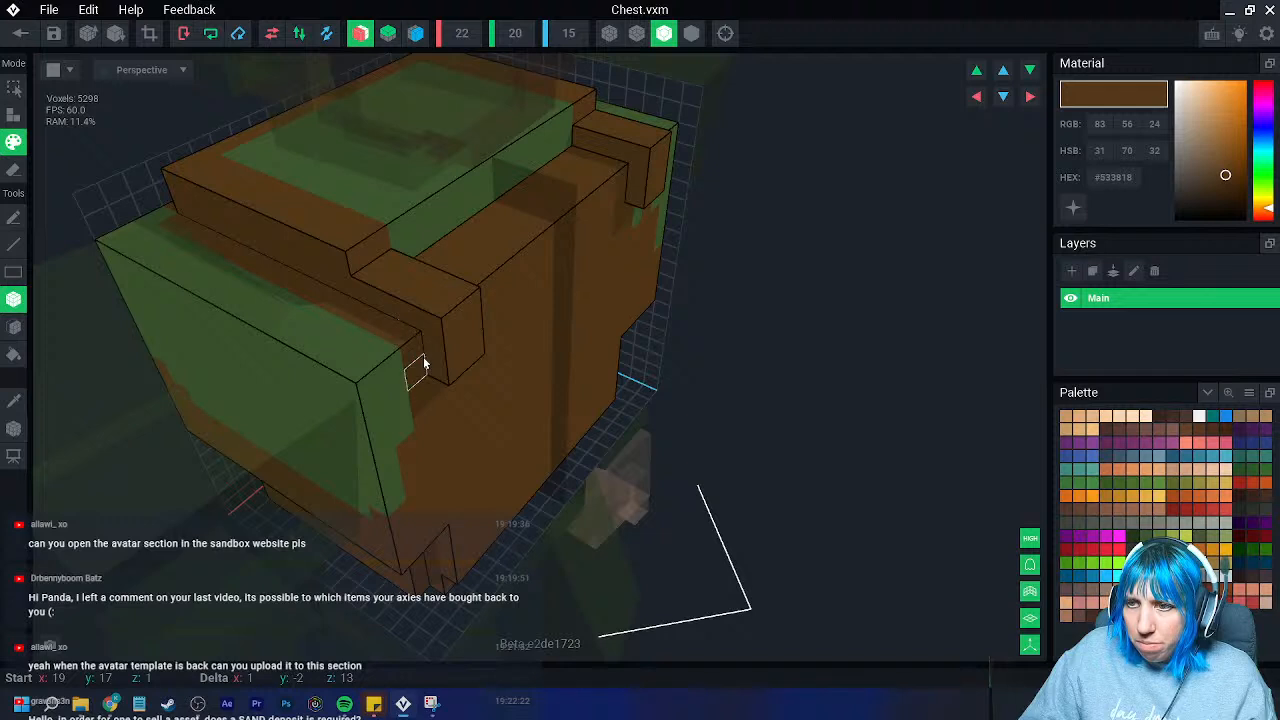
pyautogui.moveTo(435, 364); pyautogui.dragTo(402, 396, button='right')
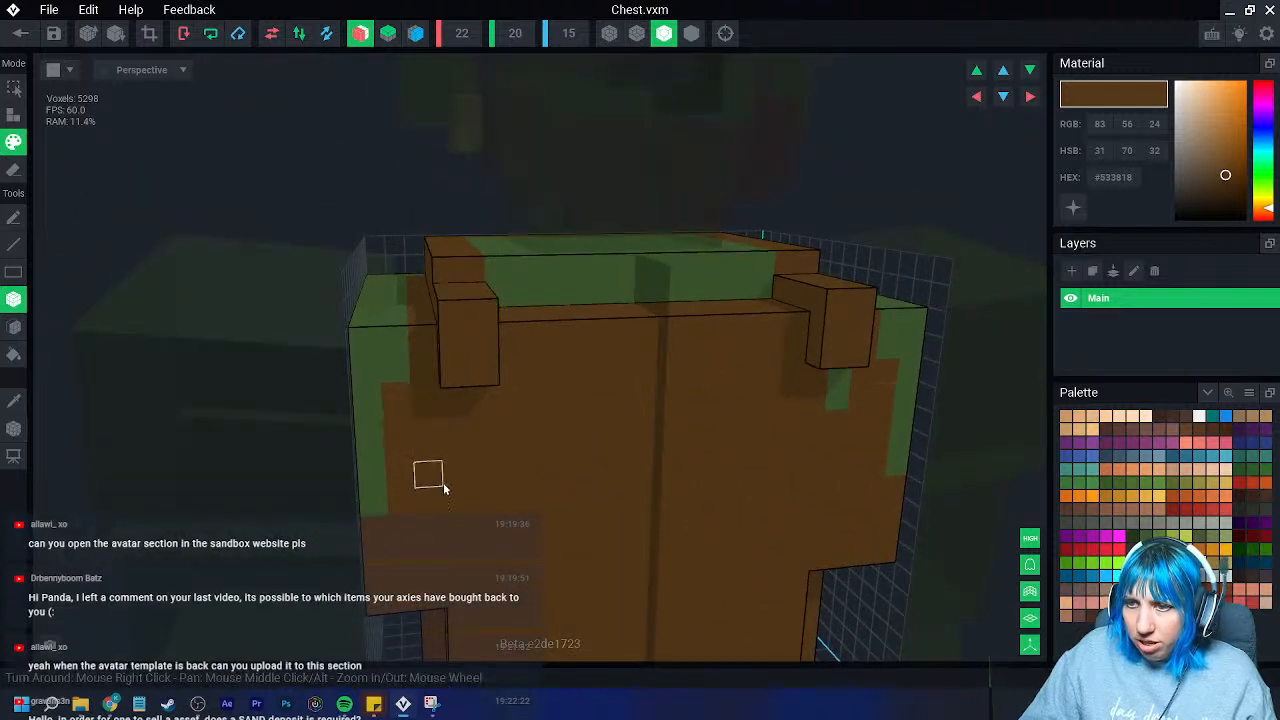
pyautogui.hotkey('ctrl', 'z')
pyautogui.hotkey('ctrl', 'z')
pyautogui.moveTo(453, 474); pyautogui.dragTo(459, 477, button='right')
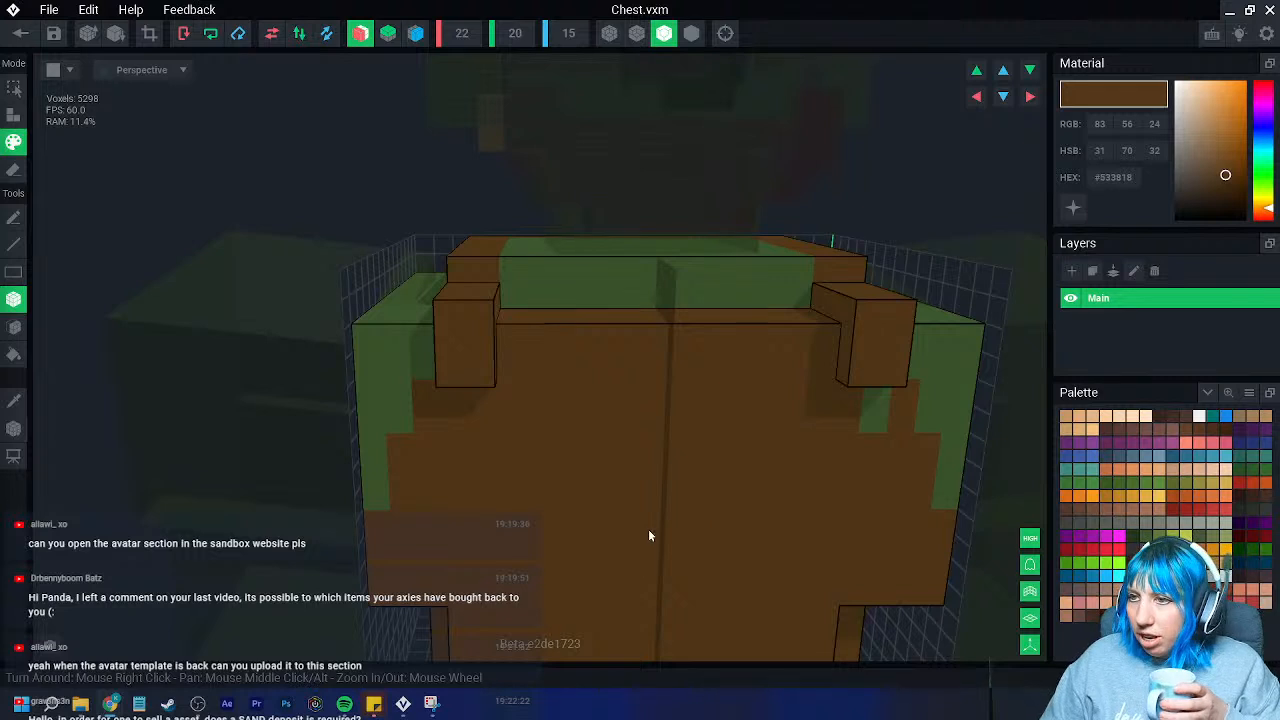
# - Paint mirrored dark grey (#4C4646) bands stepping inward and down from below both straps on the chest's front
pyautogui.moveTo(645, 532); pyautogui.dragTo(643, 522, button='right')
pyautogui.moveTo(616, 498); pyautogui.dragTo(486, 418, button='middle')
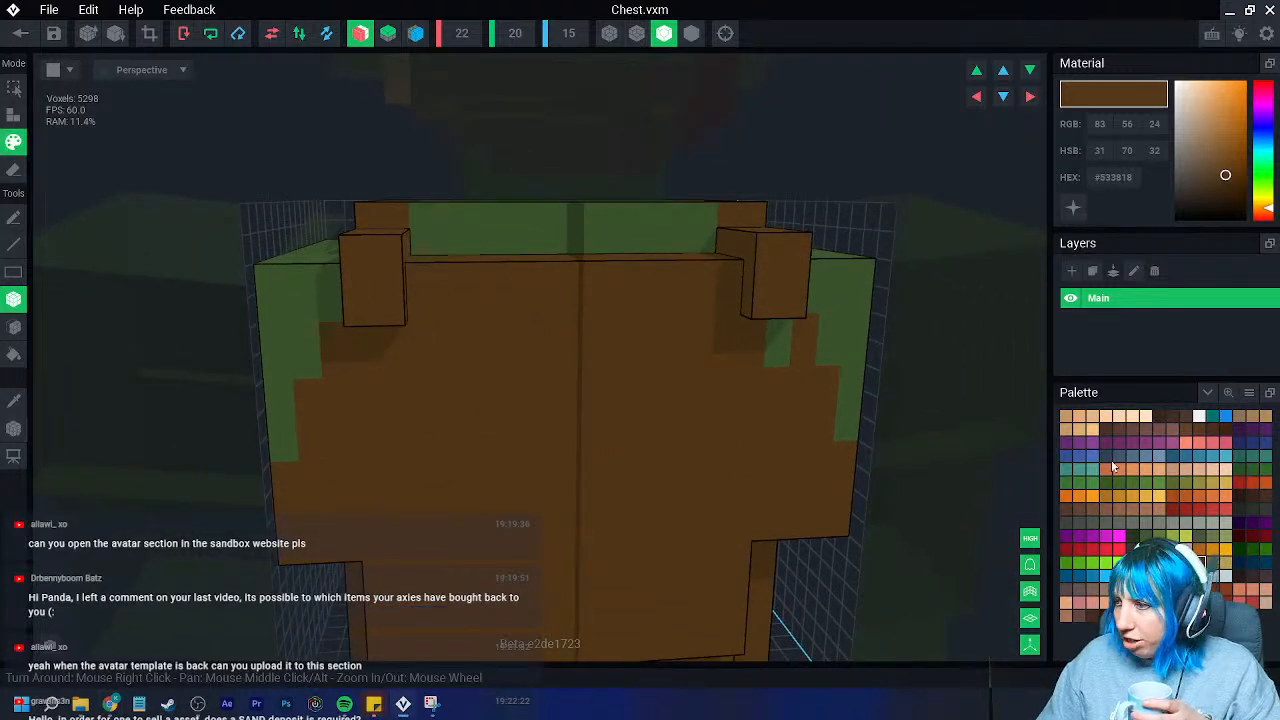
pyautogui.click(1172, 564)
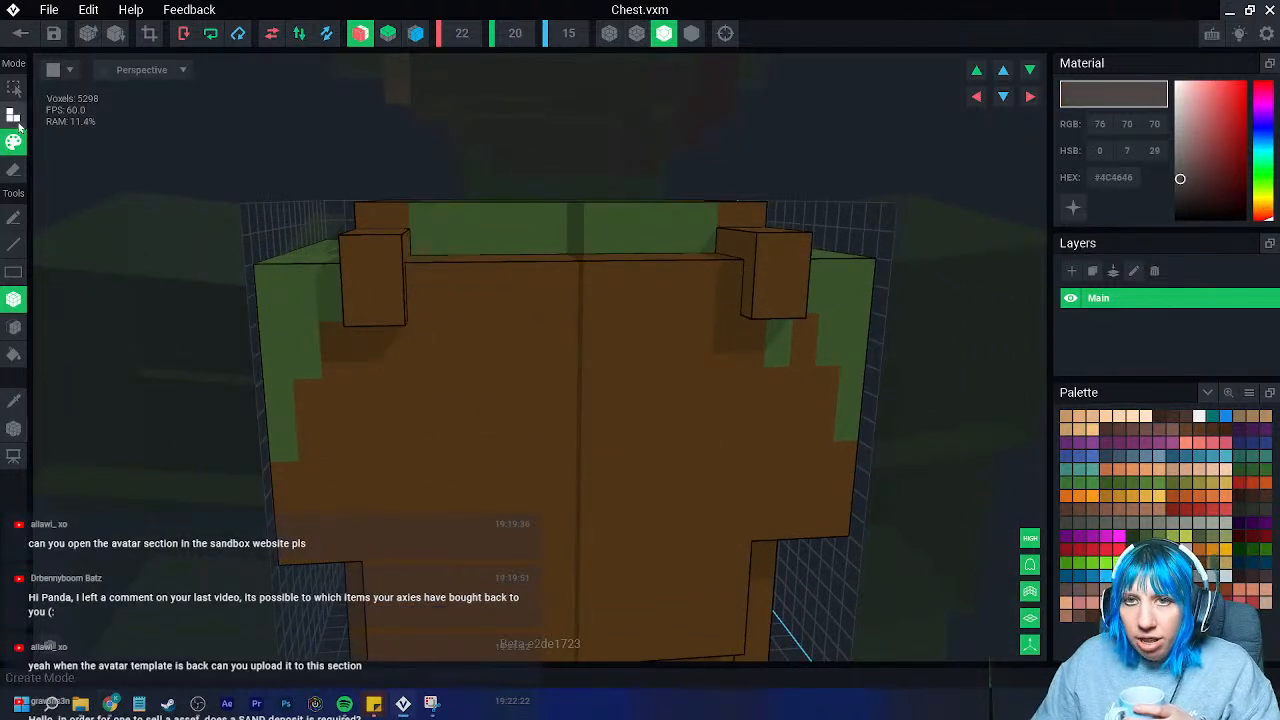
pyautogui.moveTo(519, 377); pyautogui.dragTo(514, 391, button='right')
pyautogui.click(377, 345)
pyautogui.click(428, 396)
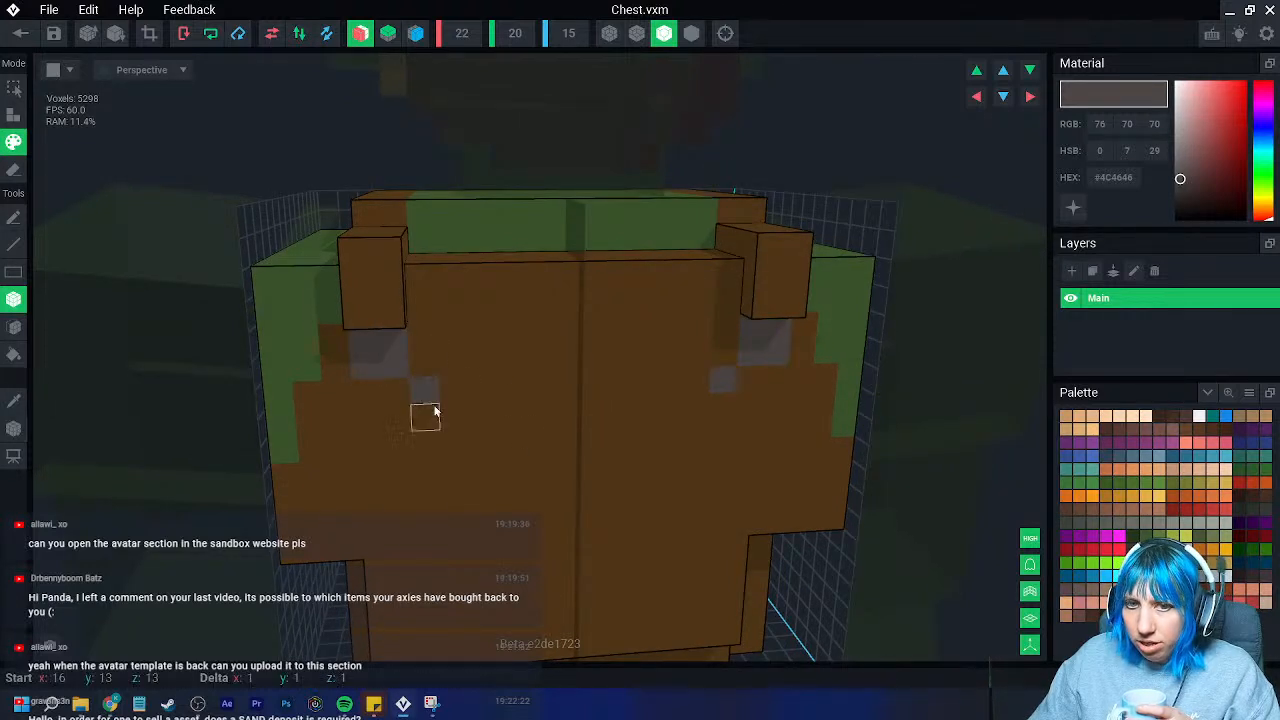
pyautogui.moveTo(436, 409); pyautogui.dragTo(435, 411)
pyautogui.click(407, 424)
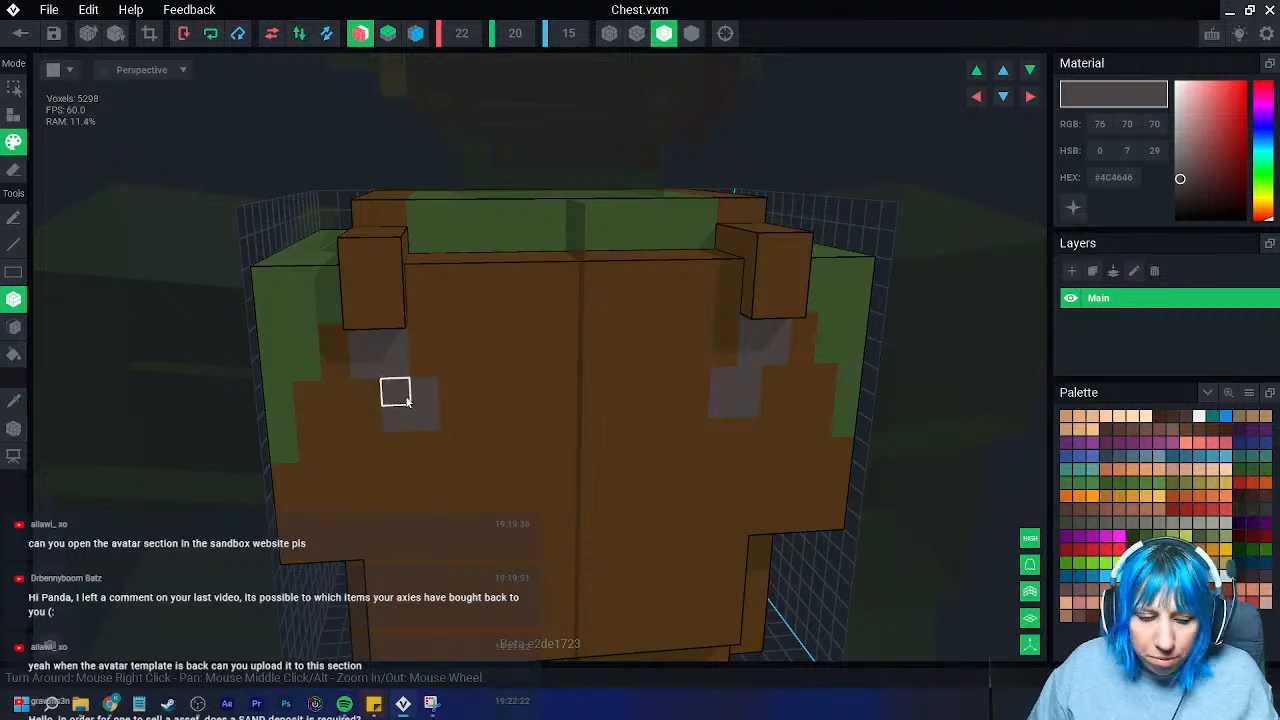
pyautogui.hotkey('ctrl', 'z')
pyautogui.hotkey('ctrl', 'z')
pyautogui.moveTo(391, 372); pyautogui.dragTo(444, 418)
pyautogui.moveTo(449, 468); pyautogui.dragTo(444, 396, button='middle')
pyautogui.moveTo(441, 372); pyautogui.dragTo(444, 400)
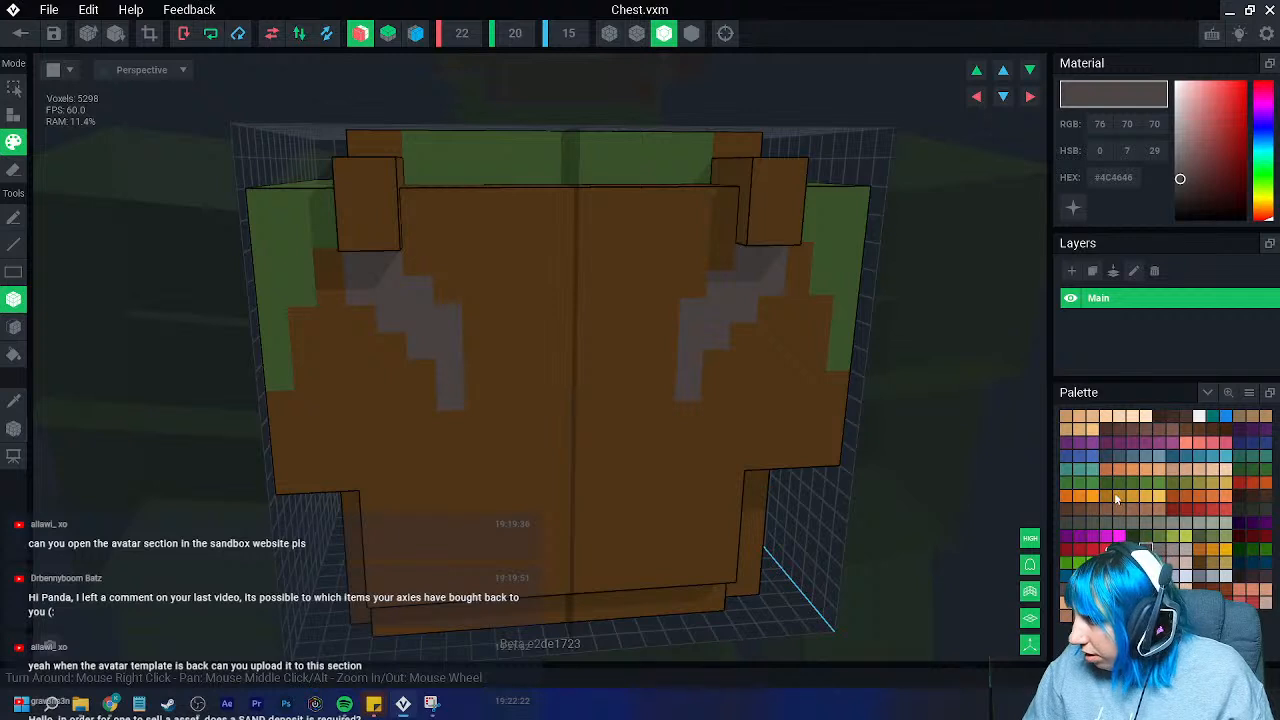
# - Paint a golden-brown vertical stripe down the centre of the chest's front
pyautogui.click(1107, 496)
pyautogui.moveTo(562, 209); pyautogui.dragTo(569, 593)
pyautogui.click(1230, 149)
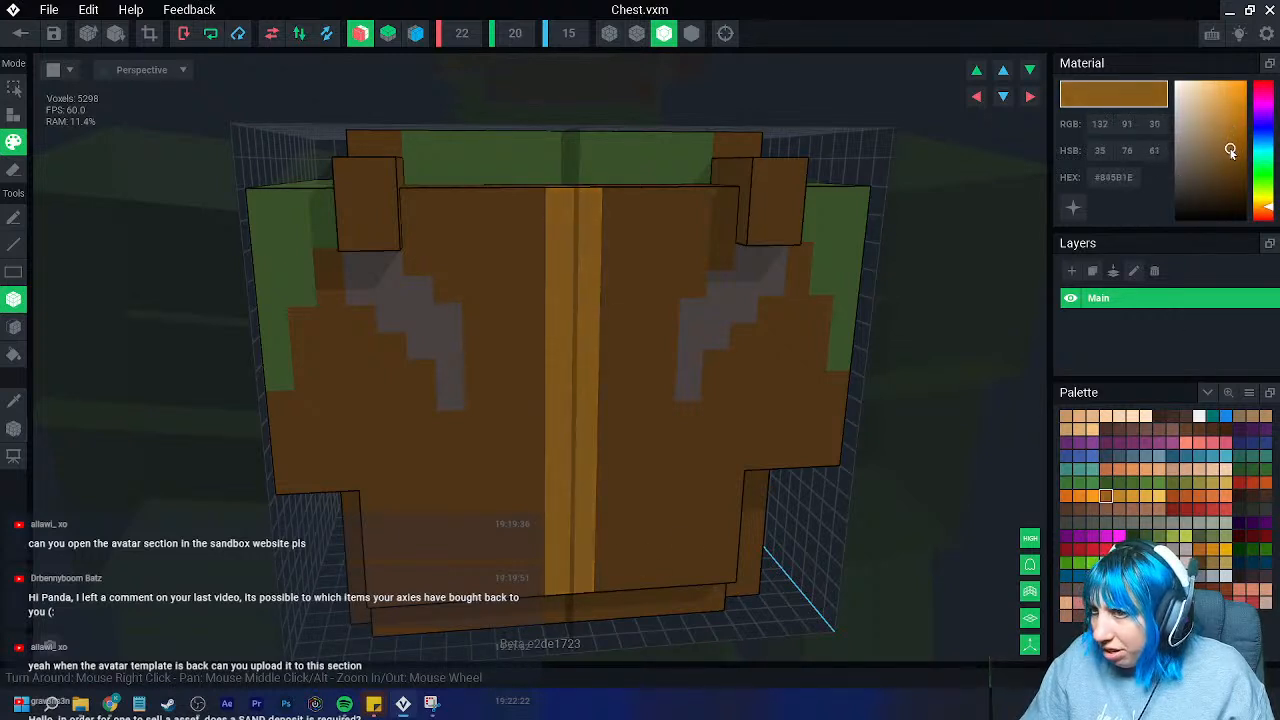
# - Trim the front's upper edge and the collar's neckline in golden brown (#835B1F), touching up the neighbouring voxels
pyautogui.moveTo(645, 325); pyautogui.dragTo(640, 440, button='right')
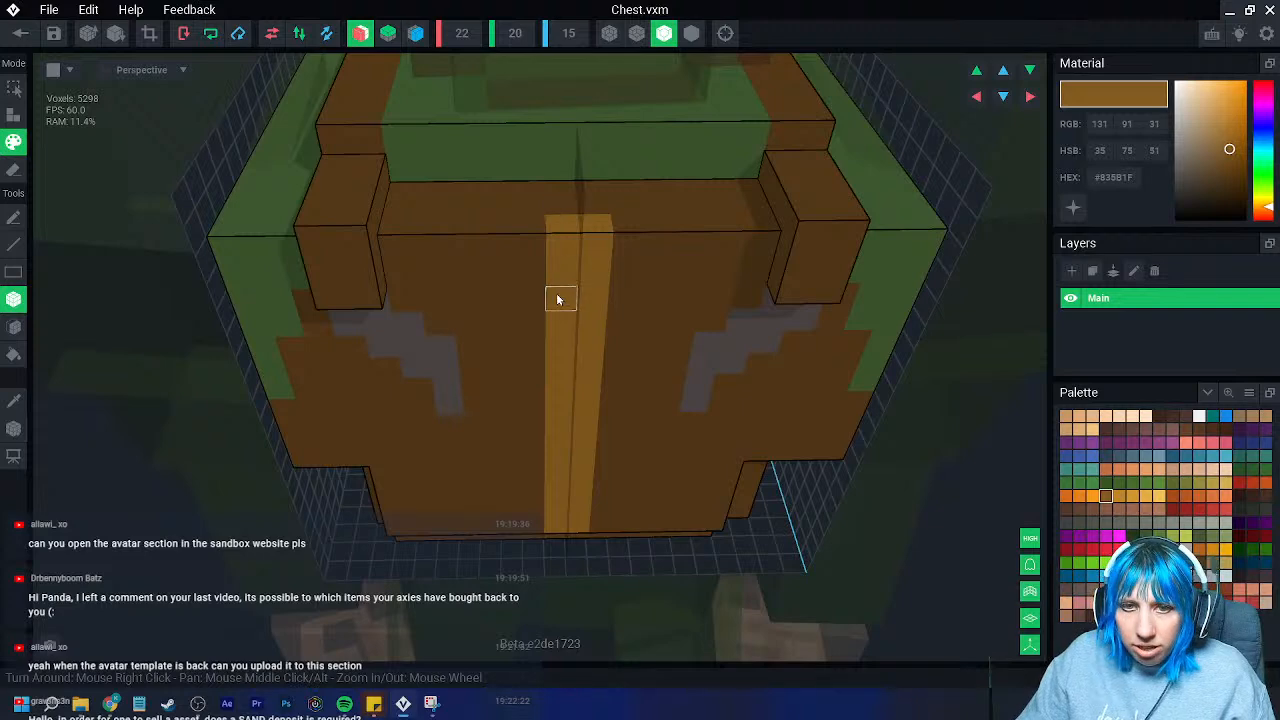
pyautogui.moveTo(403, 222); pyautogui.dragTo(528, 243)
pyautogui.moveTo(405, 192); pyautogui.dragTo(400, 212)
pyautogui.moveTo(400, 136)
pyautogui.mouseDown(button='right')
pyautogui.moveTo(449, 220)
pyautogui.moveTo(431, 183)
pyautogui.mouseUp(button='right')
pyautogui.moveTo(431, 183); pyautogui.dragTo(472, 262)
pyautogui.moveTo(452, 172)
pyautogui.mouseDown()
pyautogui.moveTo(520, 152)
pyautogui.moveTo(514, 134)
pyautogui.mouseUp()
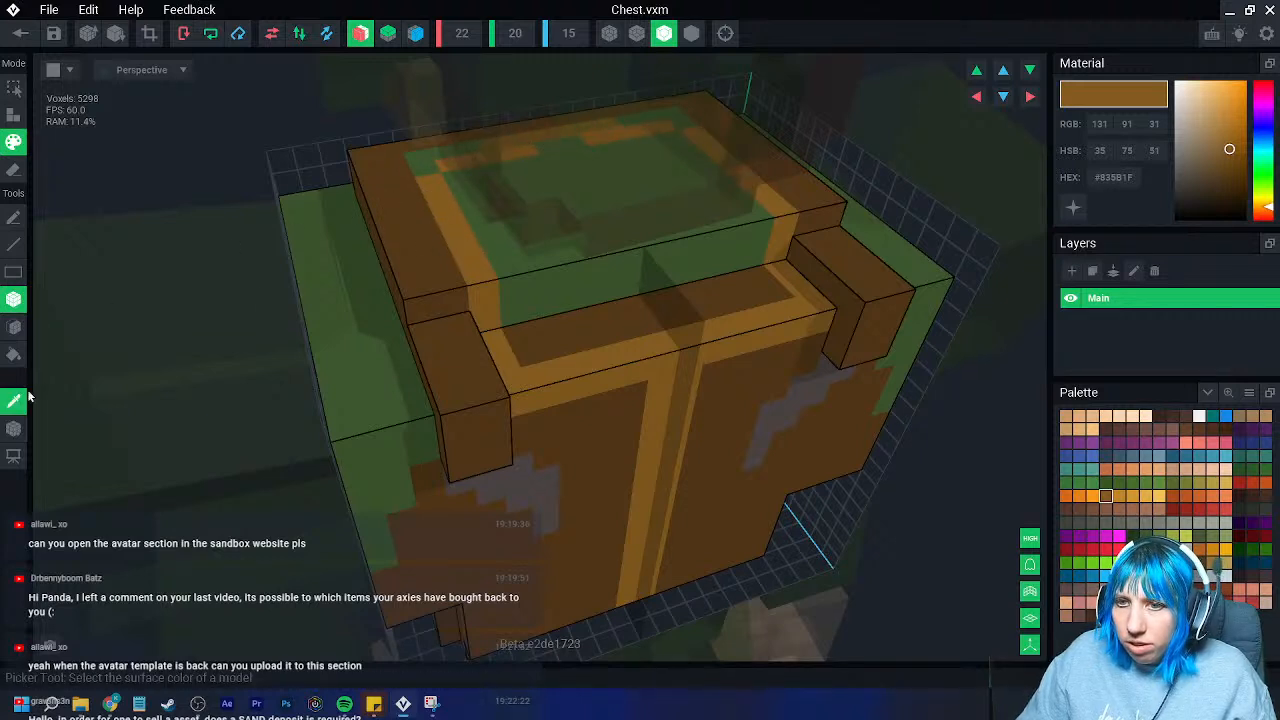
pyautogui.keyDown('alt'); pyautogui.click(586, 171); pyautogui.keyUp('alt')
pyautogui.moveTo(507, 228); pyautogui.dragTo(31, 394, button='right')
pyautogui.keyDown('alt'); pyautogui.click(383, 180); pyautogui.keyUp('alt')
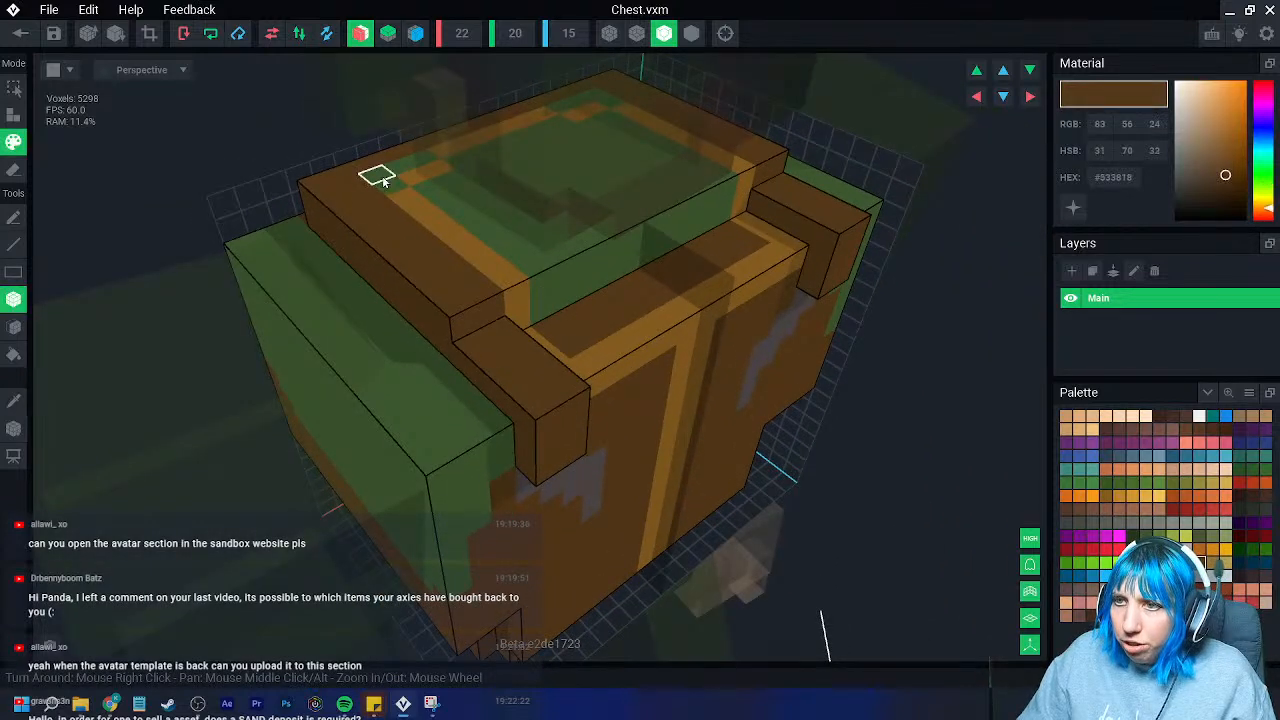
pyautogui.moveTo(417, 163); pyautogui.dragTo(566, 355, button='right')
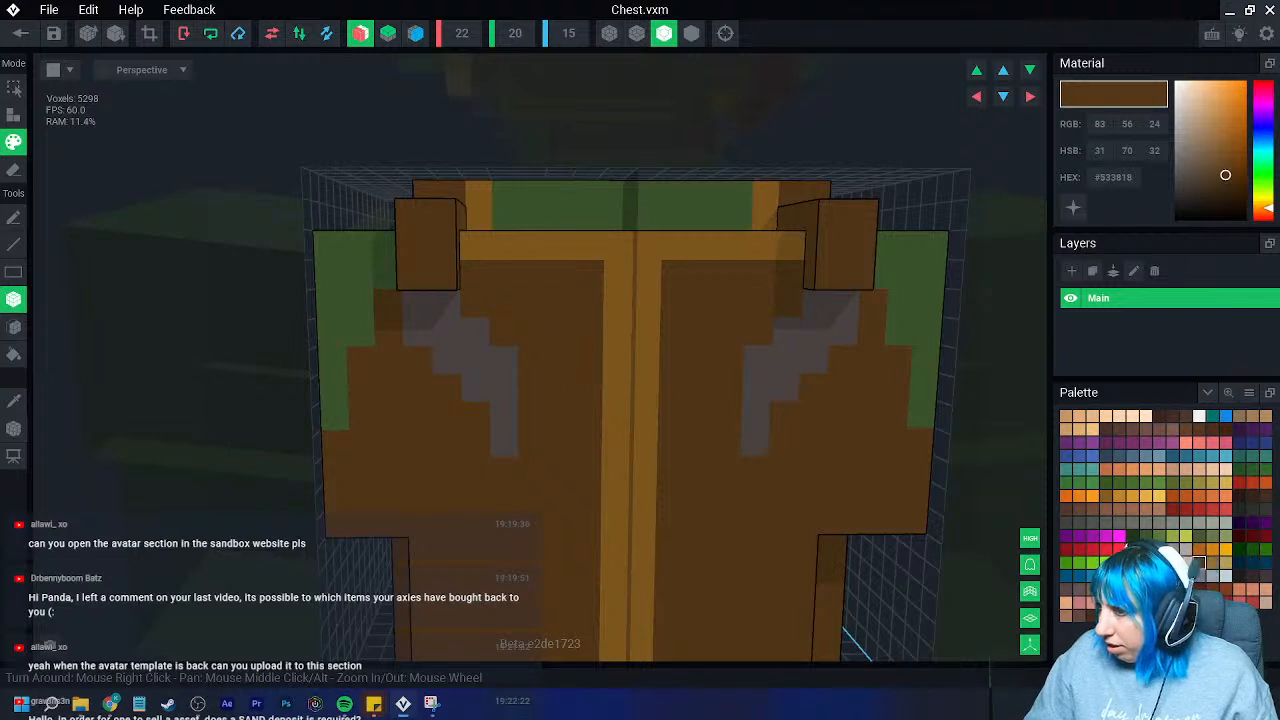
# - Paint golden-brown (#835B1F) accent voxels inside both grey bands on the chest's front
pyautogui.keyDown('alt'); pyautogui.click(456, 347); pyautogui.keyUp('alt')
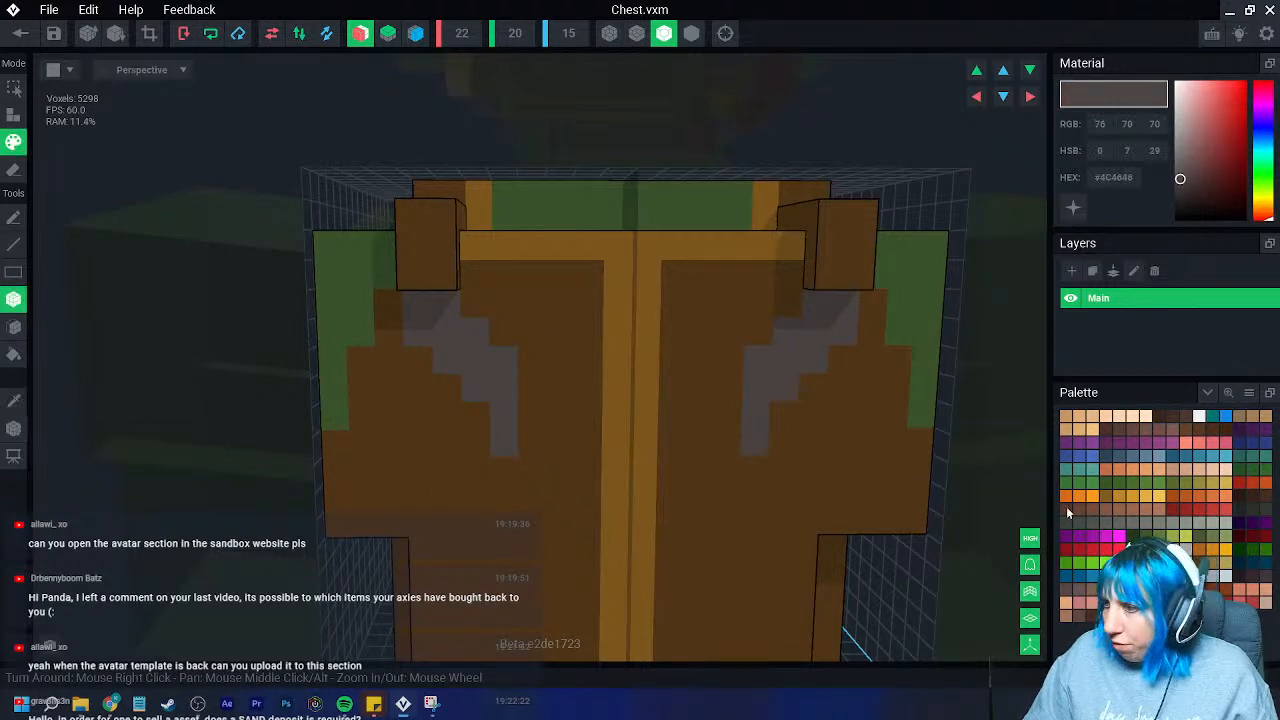
pyautogui.click(1105, 494)
pyautogui.click(446, 333)
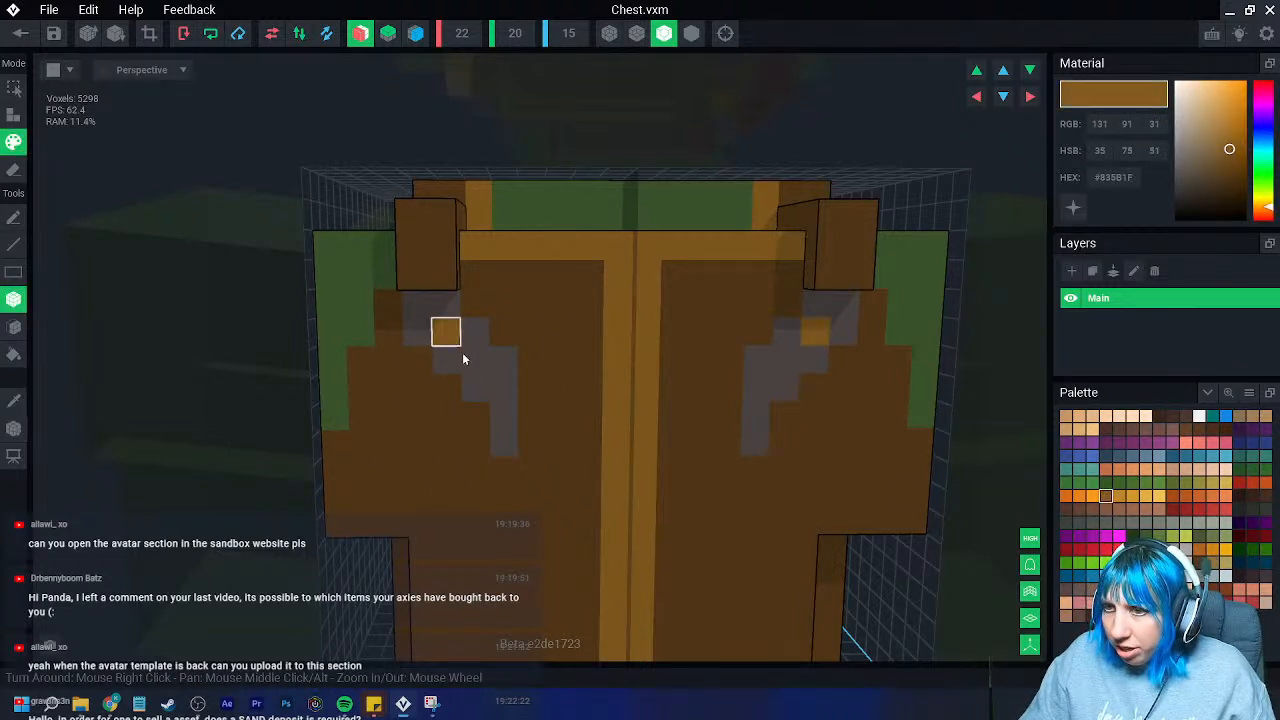
pyautogui.click(476, 362)
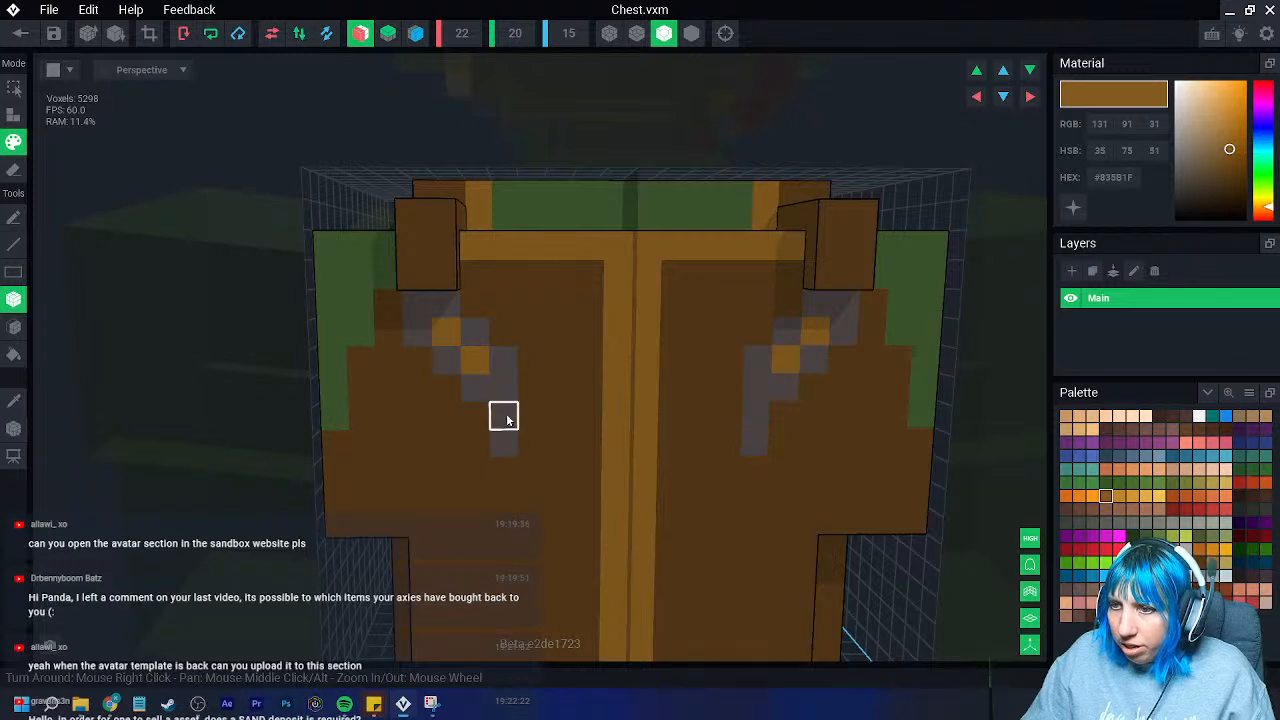
pyautogui.click(507, 420)
# - Sample the vest's brown (#533818) and fill the chest's green underside with it using the face tool
pyautogui.scroll(-4, 540, 580)
pyautogui.moveTo(571, 548); pyautogui.dragTo(600, 471, button='right')
pyautogui.scroll(2, 597, 513)
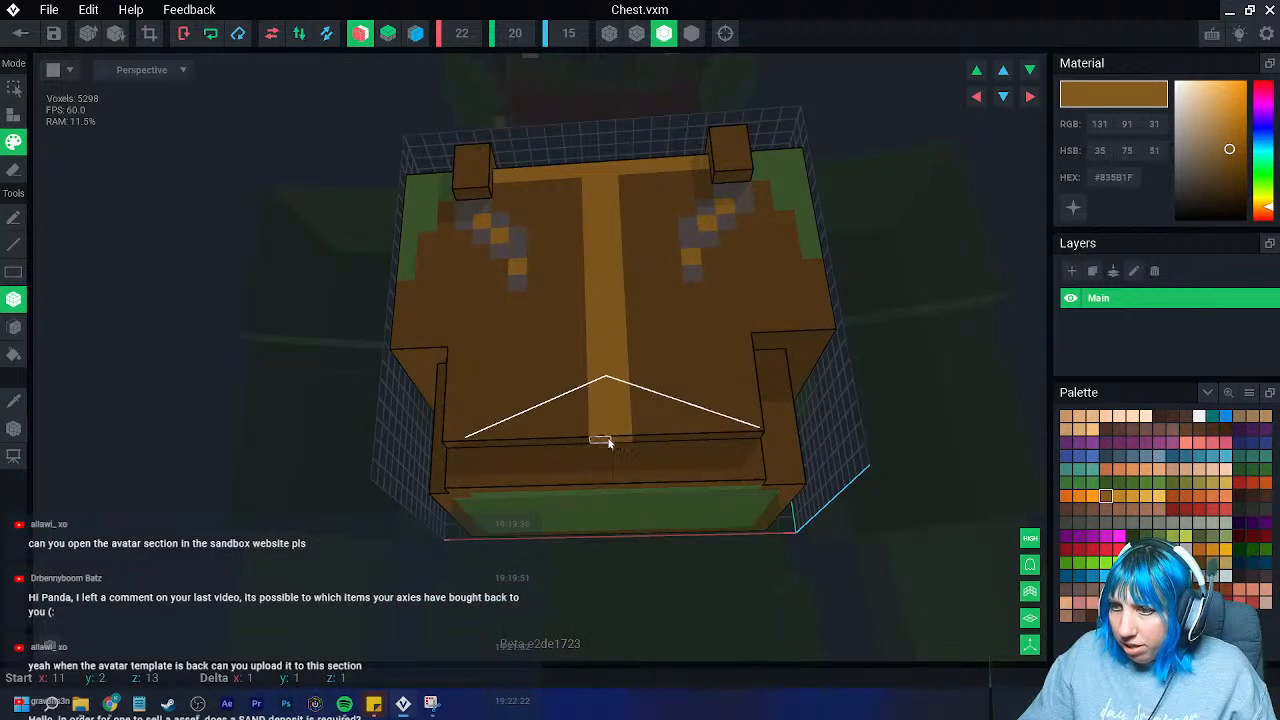
pyautogui.moveTo(604, 447); pyautogui.dragTo(560, 482, button='right')
pyautogui.click(15, 404)
pyautogui.moveTo(458, 530); pyautogui.dragTo(444, 412, button='middle')
pyautogui.click(442, 392)
pyautogui.click(14, 327)
pyautogui.click(604, 486)
pyautogui.moveTo(534, 488); pyautogui.dragTo(607, 453, button='right')
pyautogui.scroll(-4, 597, 488)
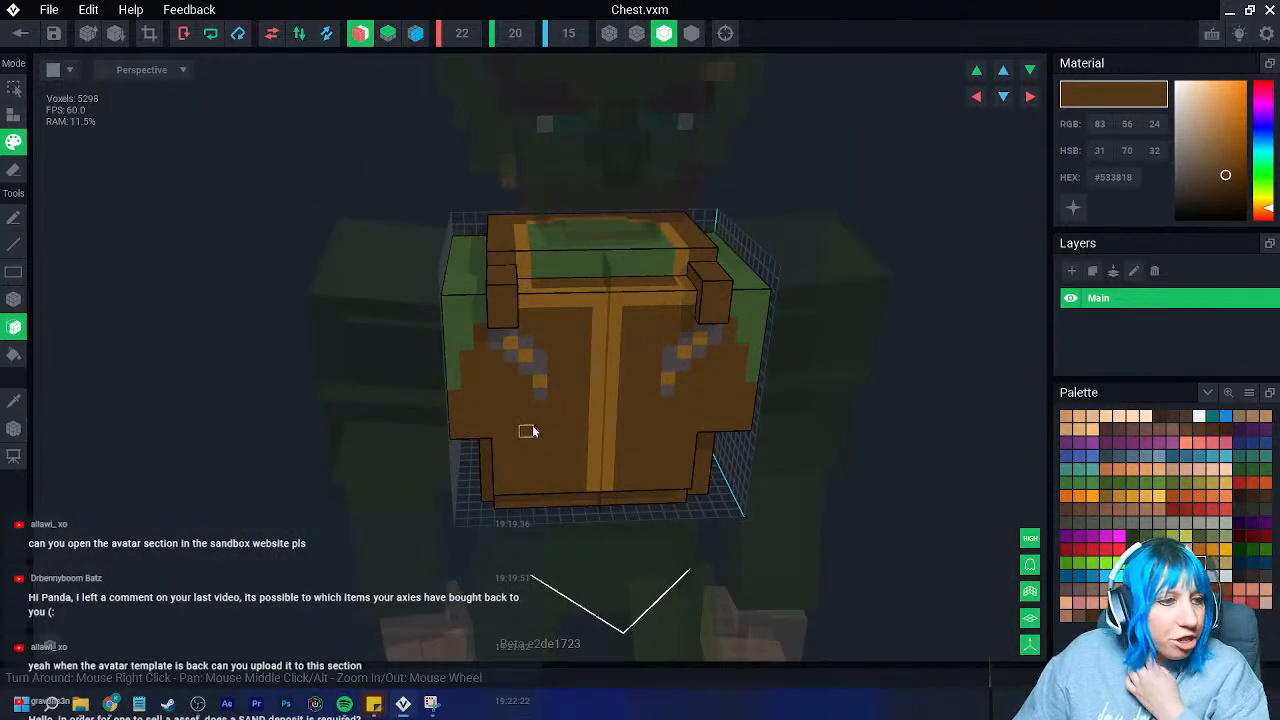
# - Close the chest model with its changes saved and inspect the vest on the full goblin rig
pyautogui.moveTo(610, 430); pyautogui.dragTo(672, 375, button='right')
pyautogui.click(20, 33)
pyautogui.click(552, 261)
pyautogui.moveTo(578, 262); pyautogui.dragTo(586, 280, button='right')
pyautogui.scroll(2, 588, 270)
pyautogui.moveTo(594, 190); pyautogui.dragTo(597, 286, button='middle')
pyautogui.scroll(3, 600, 290)
pyautogui.moveTo(604, 325); pyautogui.dragTo(613, 262, button='right')
pyautogui.click(613, 262)
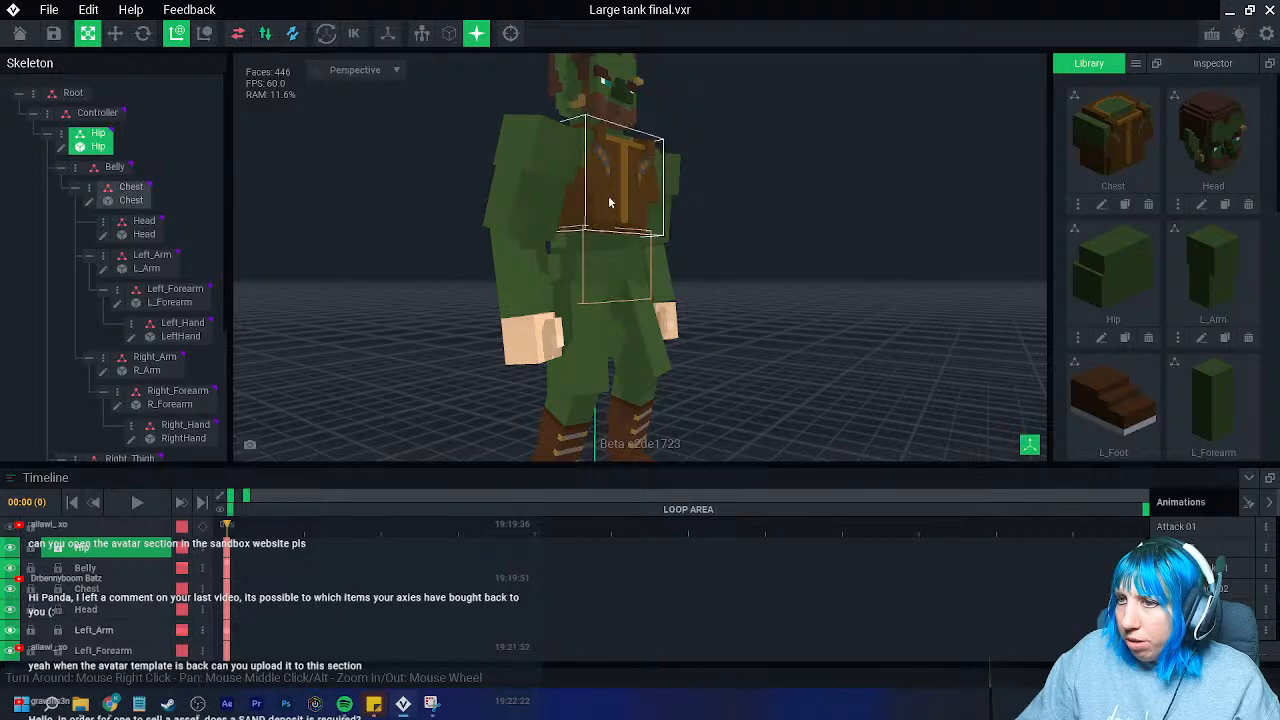
# - Reopen the chest model, copy its brown colour's hex code #533818, and return to the rig with changes saved
pyautogui.click(607, 209)
pyautogui.click(89, 201)
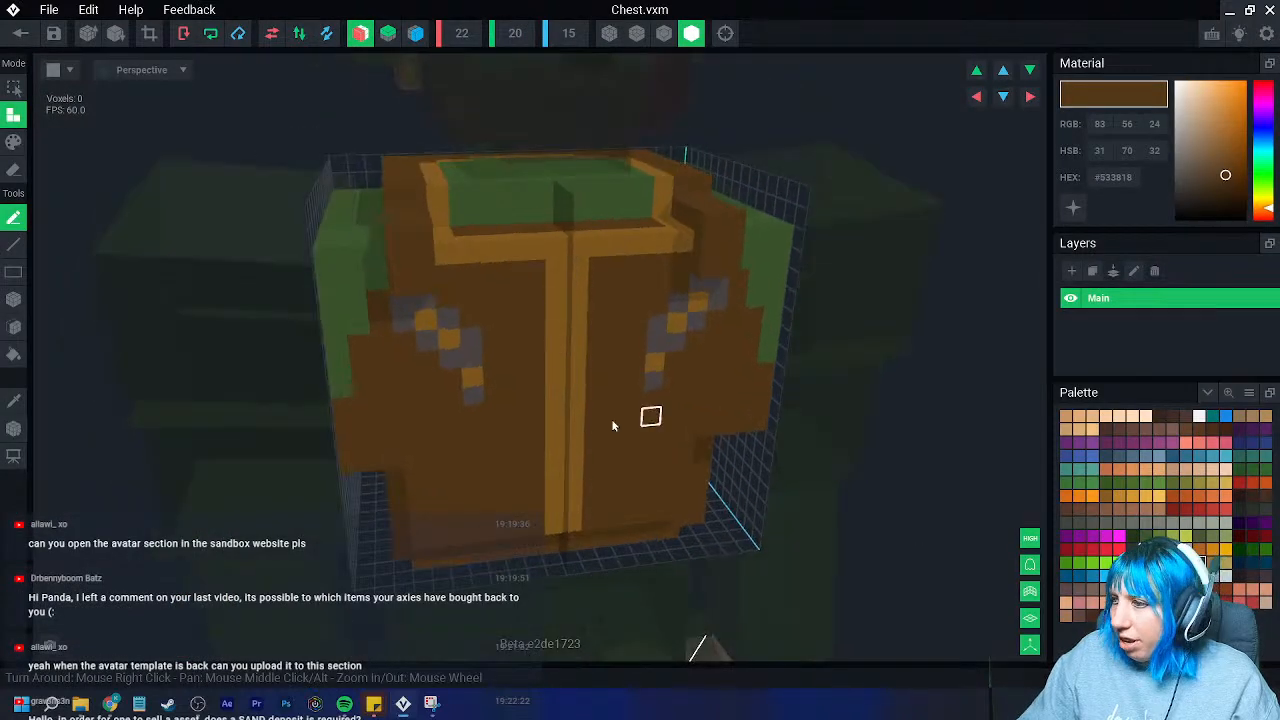
pyautogui.rightClick(1106, 184)
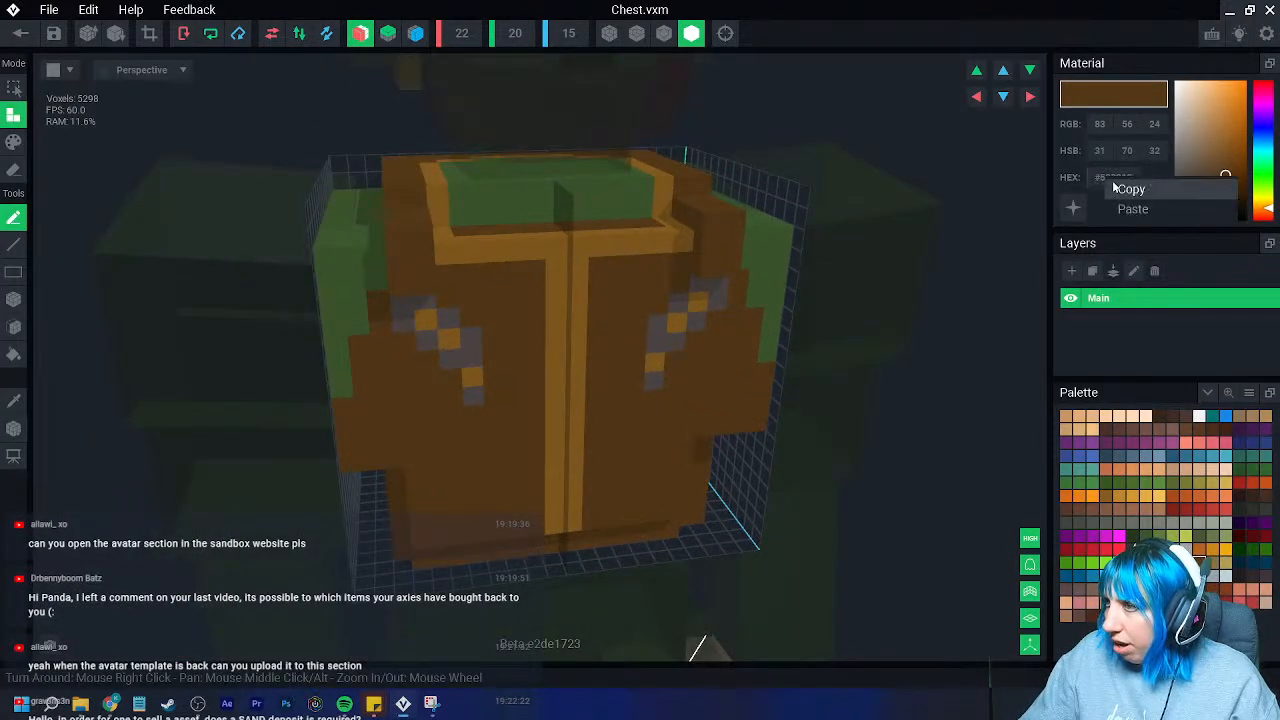
pyautogui.click(1131, 193)
pyautogui.click(21, 34)
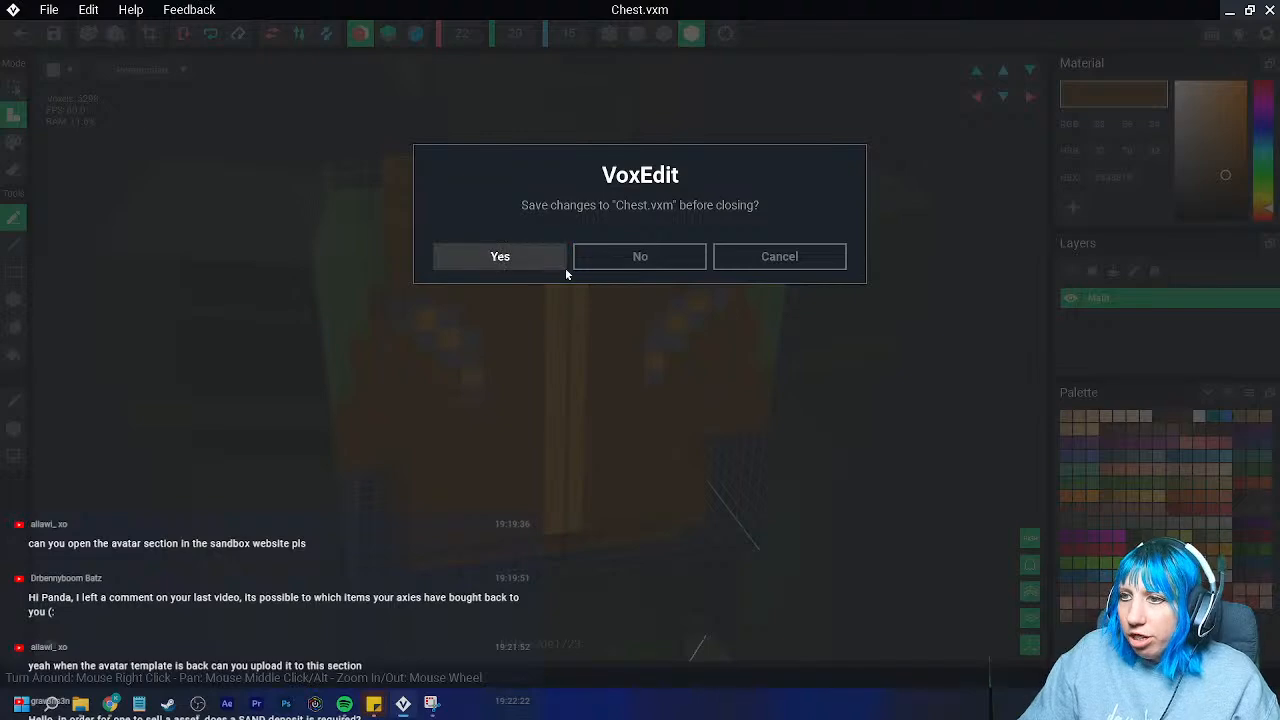
pyautogui.click(513, 256)
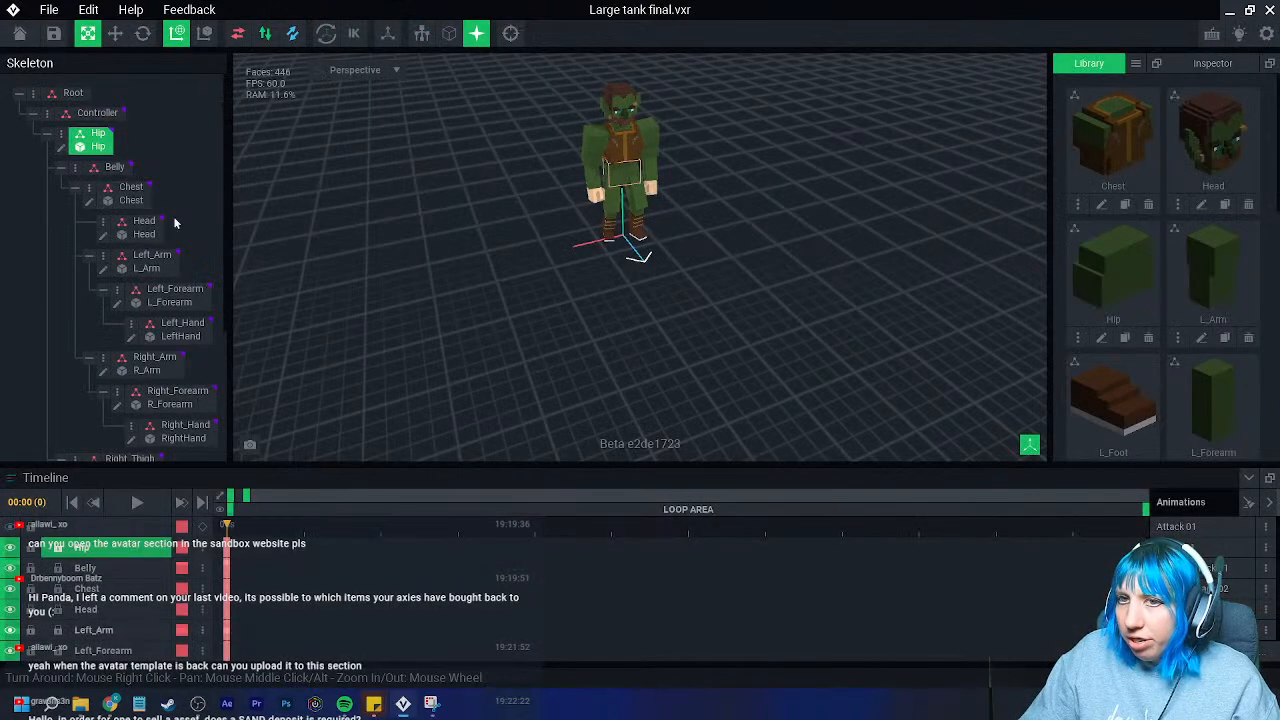
# - Open the Hip model, set the colour to #533818 and box-paint its narrower upper block with it
pyautogui.click(60, 147)
pyautogui.click(1199, 563)
pyautogui.rightClick(1112, 179)
pyautogui.click(1142, 210)
pyautogui.moveTo(739, 380); pyautogui.dragTo(350, 370, button='right')
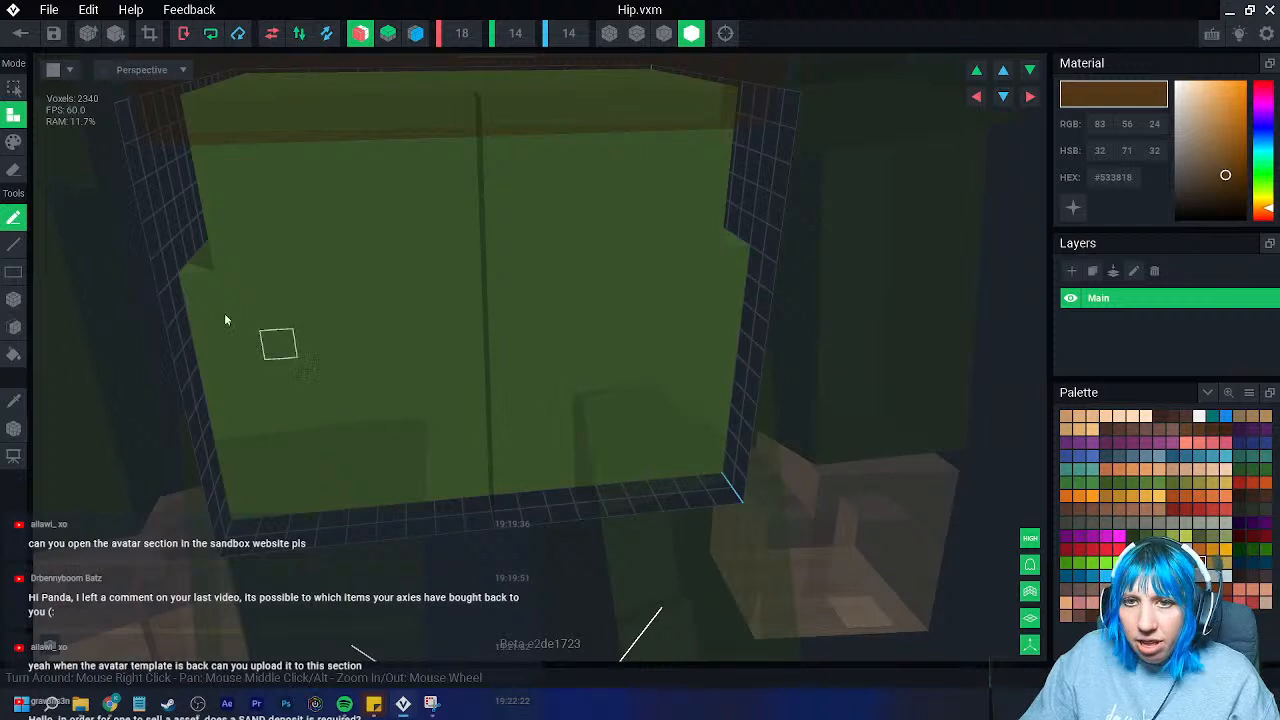
pyautogui.click(15, 143)
pyautogui.click(16, 299)
pyautogui.moveTo(345, 225); pyautogui.dragTo(396, 308, button='right')
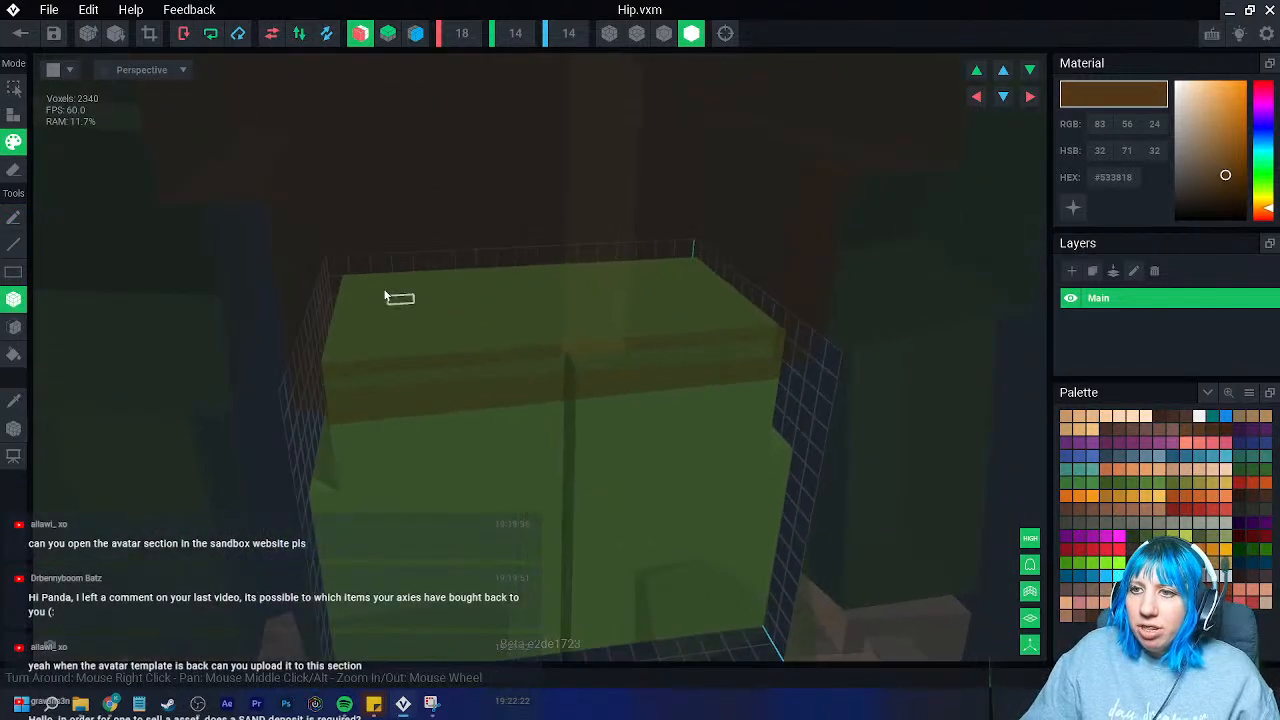
pyautogui.moveTo(355, 283)
pyautogui.mouseDown()
pyautogui.moveTo(660, 403)
pyautogui.moveTo(683, 426)
pyautogui.moveTo(680, 447)
pyautogui.mouseUp()
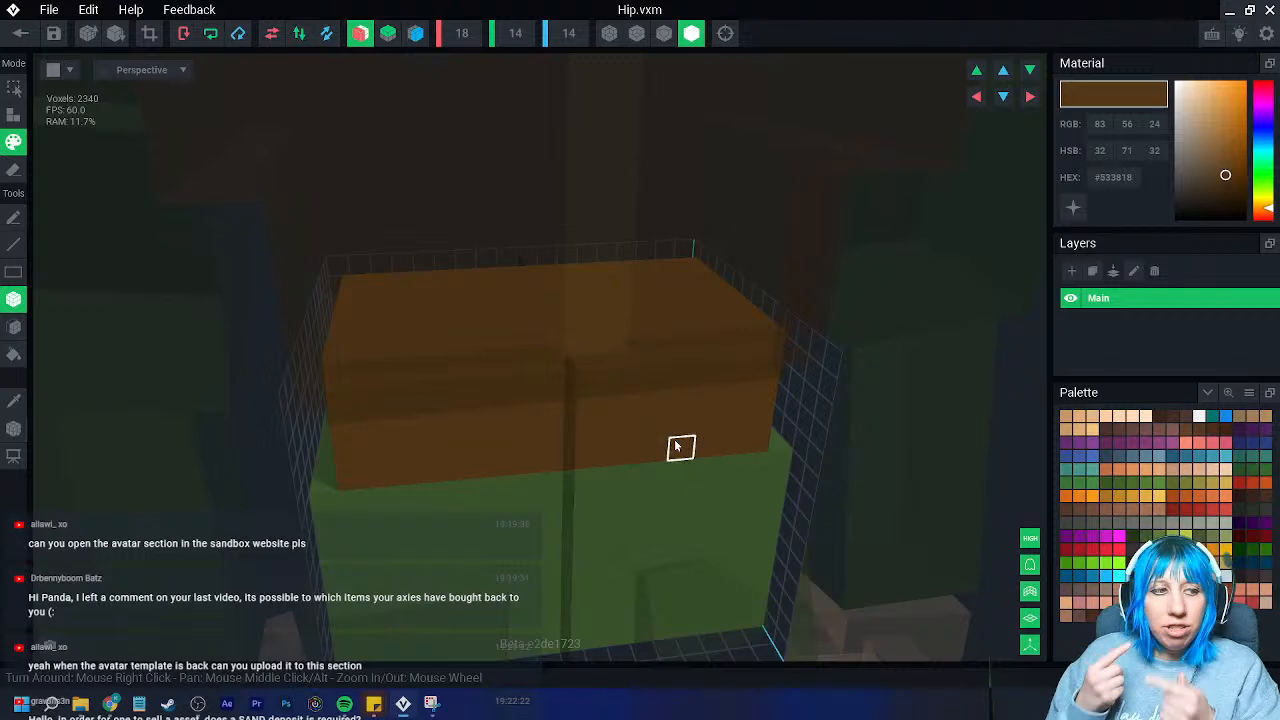
# - Check the painted hip with its edges outlined, and return to the rig with the changes saved
pyautogui.moveTo(676, 446); pyautogui.dragTo(665, 7, button='right')
pyautogui.click(664, 34)
pyautogui.moveTo(606, 380)
pyautogui.mouseDown(button='right')
pyautogui.moveTo(551, 374)
pyautogui.moveTo(540, 358)
pyautogui.mouseUp(button='right')
pyautogui.moveTo(422, 346); pyautogui.dragTo(545, 364, button='right')
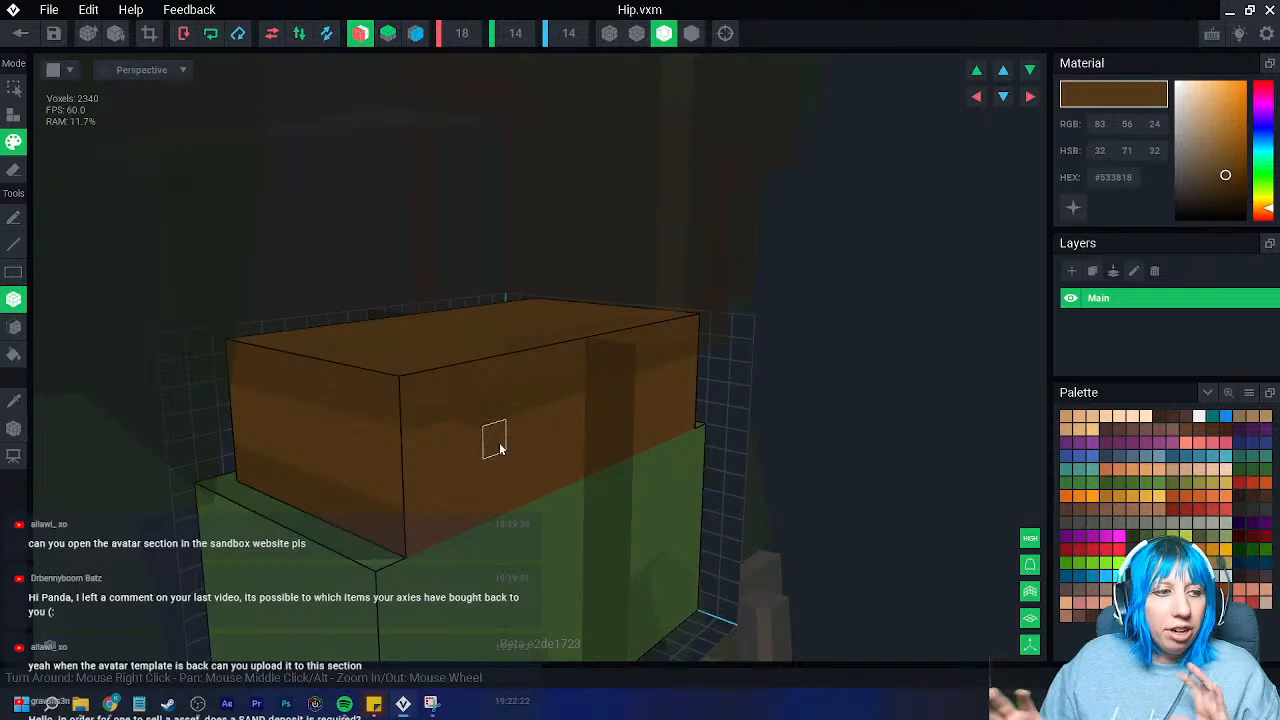
pyautogui.moveTo(418, 500); pyautogui.dragTo(403, 494, button='right')
pyautogui.click(20, 33)
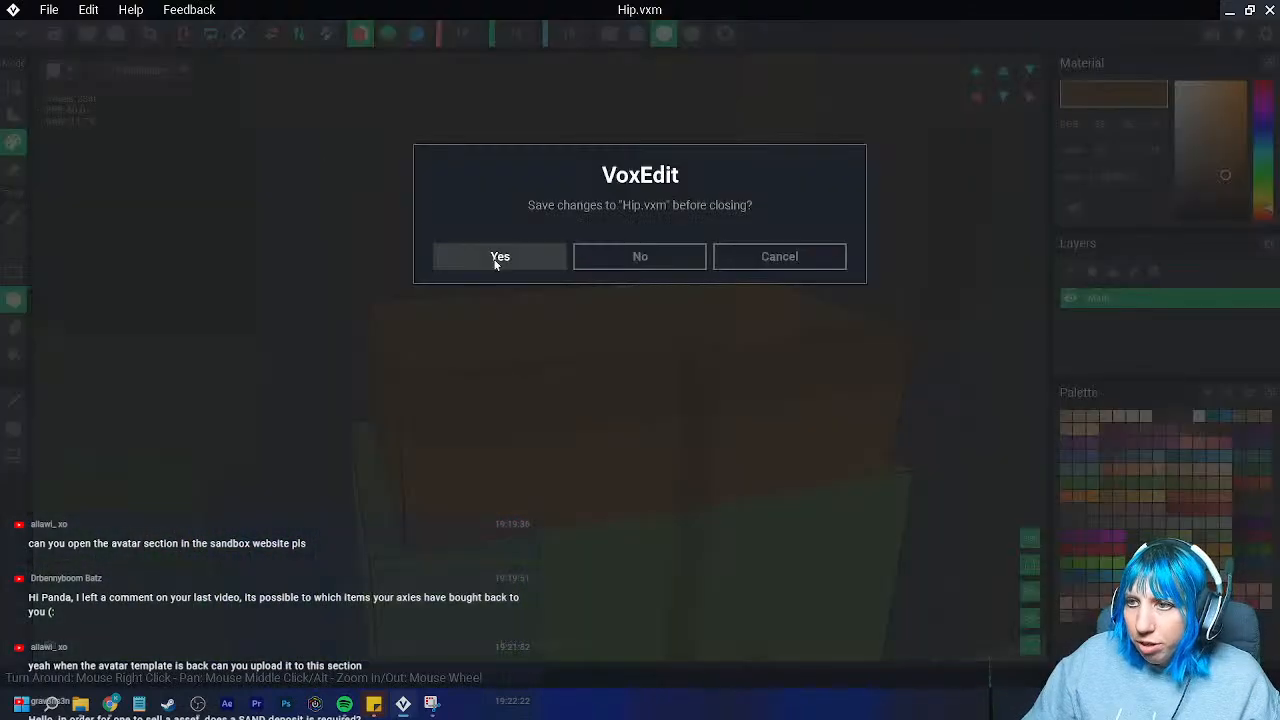
pyautogui.click(500, 256)
# - Inspect how the brown upper hip joins the vest on the full goblin rig
pyautogui.scroll(5, 641, 218)
pyautogui.moveTo(642, 226); pyautogui.dragTo(642, 227, button='right')
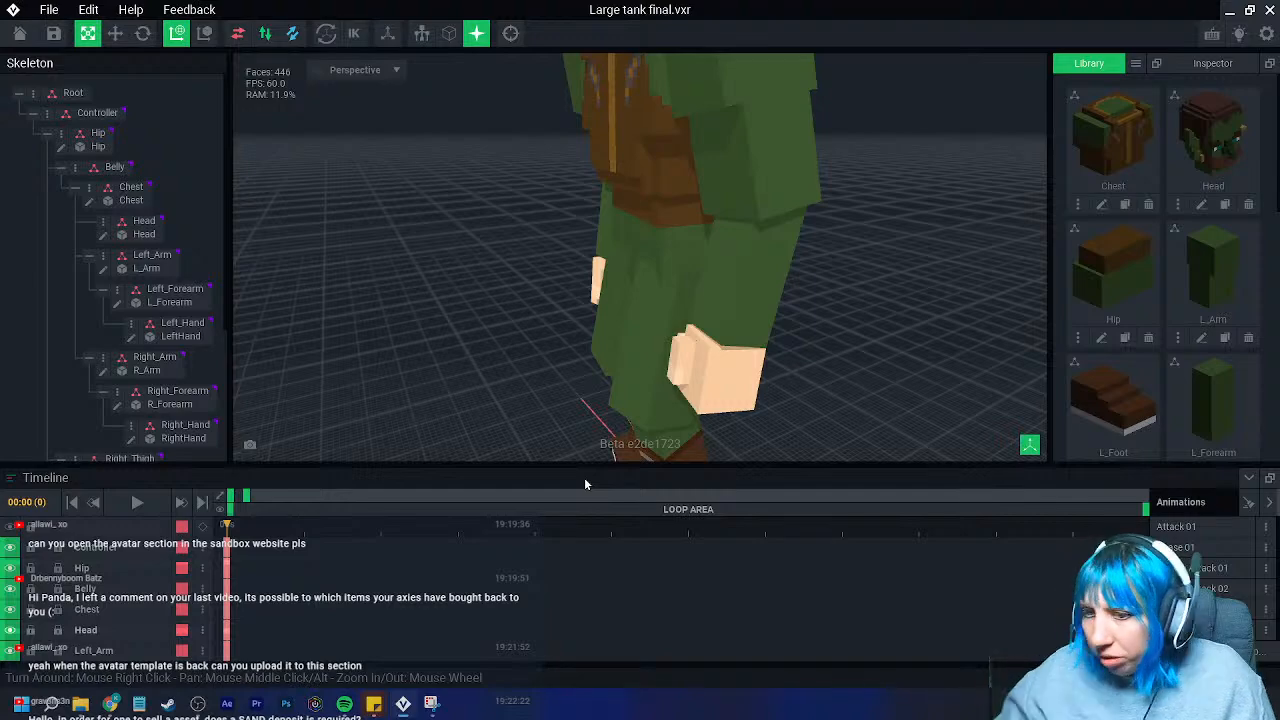
pyautogui.scroll(-4, 518, 303)
pyautogui.moveTo(518, 303); pyautogui.dragTo(557, 311, button='right')
pyautogui.moveTo(557, 311); pyautogui.dragTo(475, 388, button='middle')
pyautogui.scroll(5, 660, 306)
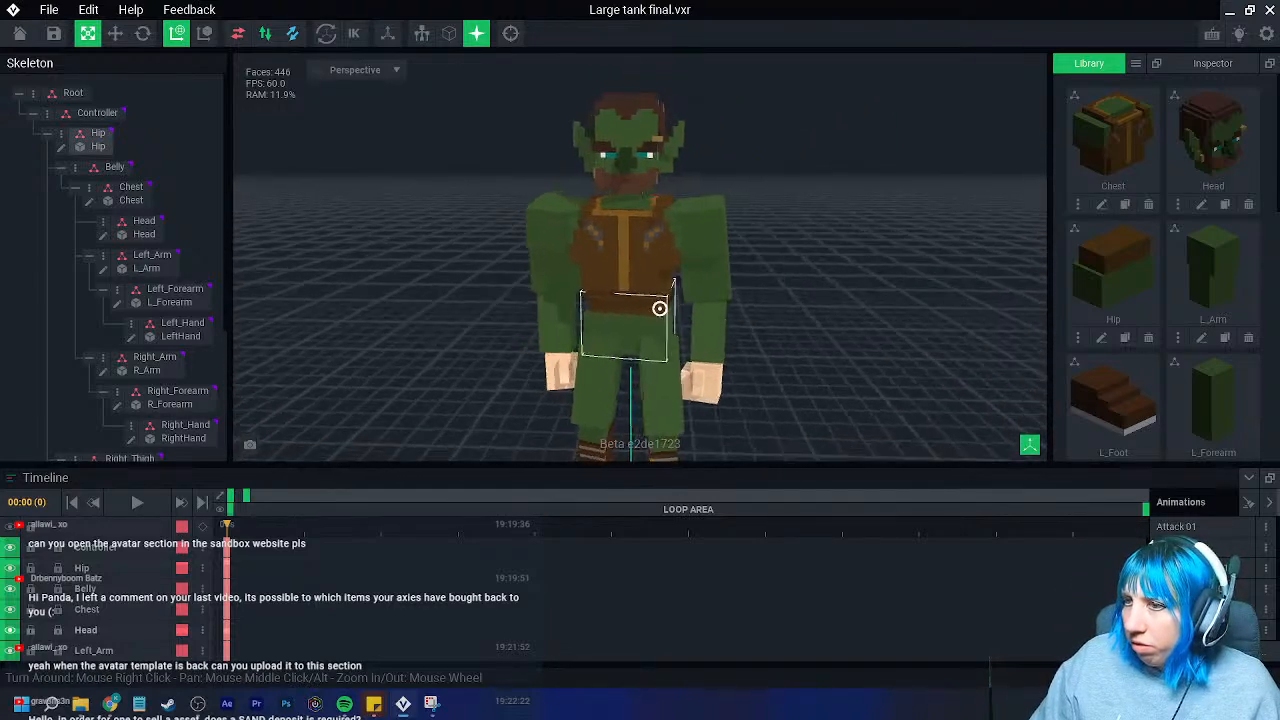
pyautogui.moveTo(681, 288); pyautogui.dragTo(669, 253, button='right')
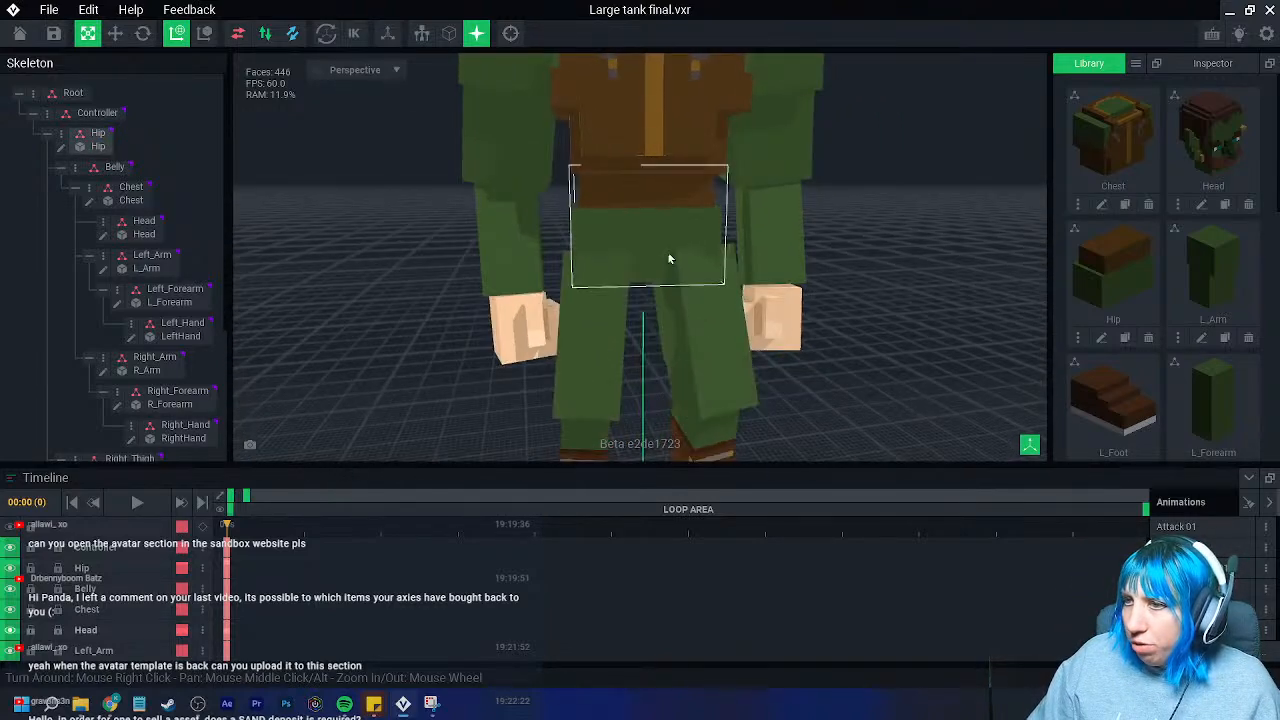
# - Reopen the Hip model and get the box tool ready to paint with reddish brown #573B34
pyautogui.click(669, 253)
pyautogui.click(61, 148)
pyautogui.moveTo(656, 373); pyautogui.dragTo(654, 413, button='right')
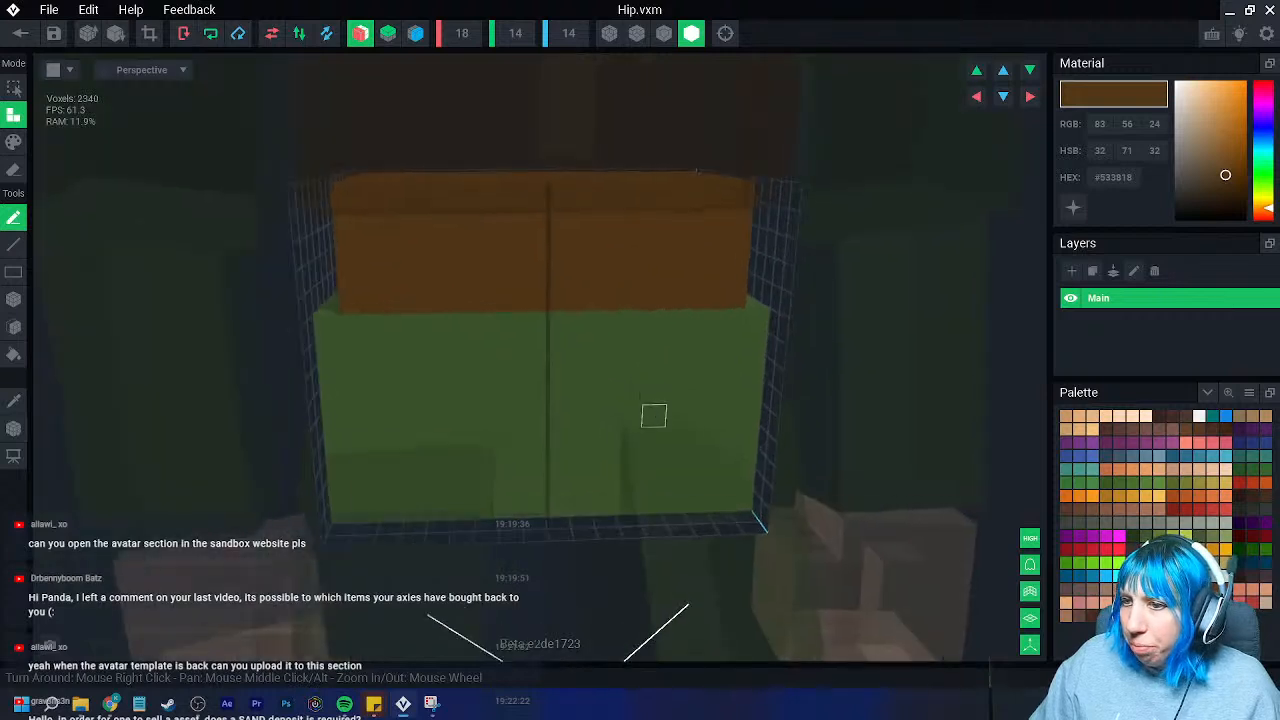
pyautogui.moveTo(654, 413); pyautogui.dragTo(652, 366, button='middle')
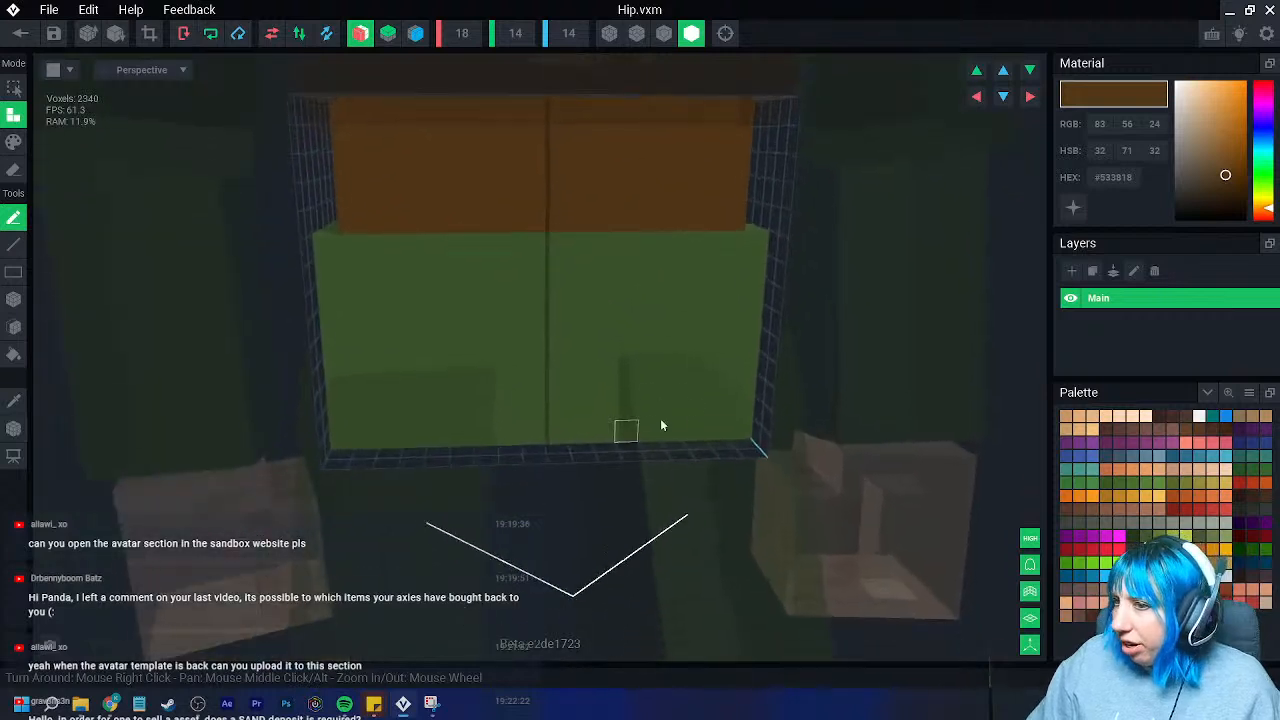
pyautogui.click(1120, 429)
pyautogui.click(13, 142)
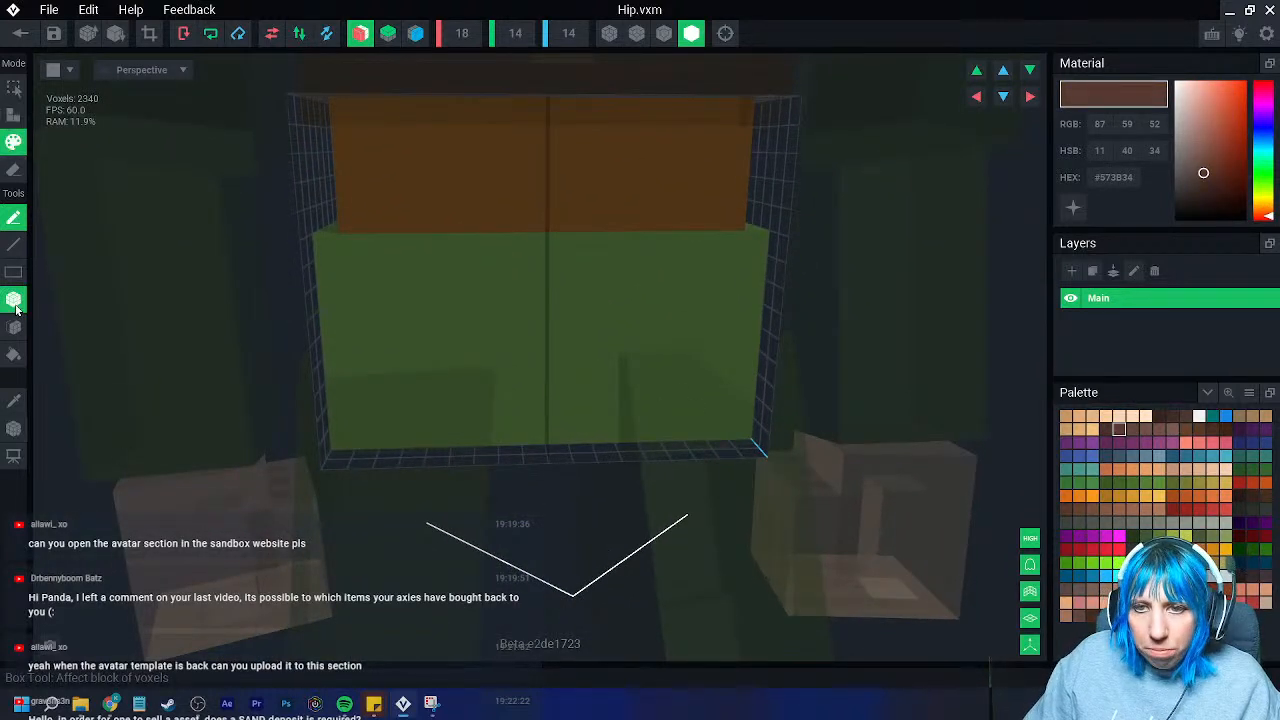
pyautogui.click(13, 299)
# - Try reddish brown #573B34 and lighter brown #724D3A on the hip's lower block, below the green band
pyautogui.moveTo(329, 275); pyautogui.dragTo(717, 432)
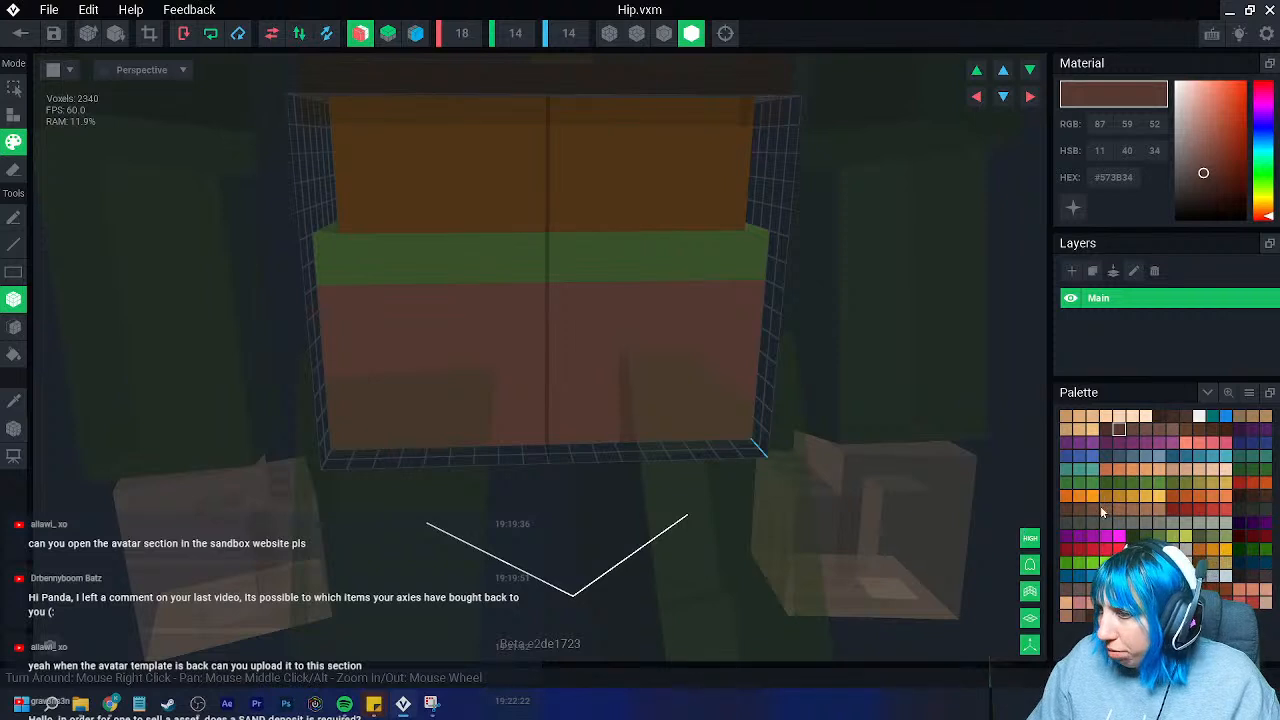
pyautogui.click(1092, 509)
pyautogui.moveTo(331, 297); pyautogui.dragTo(752, 452)
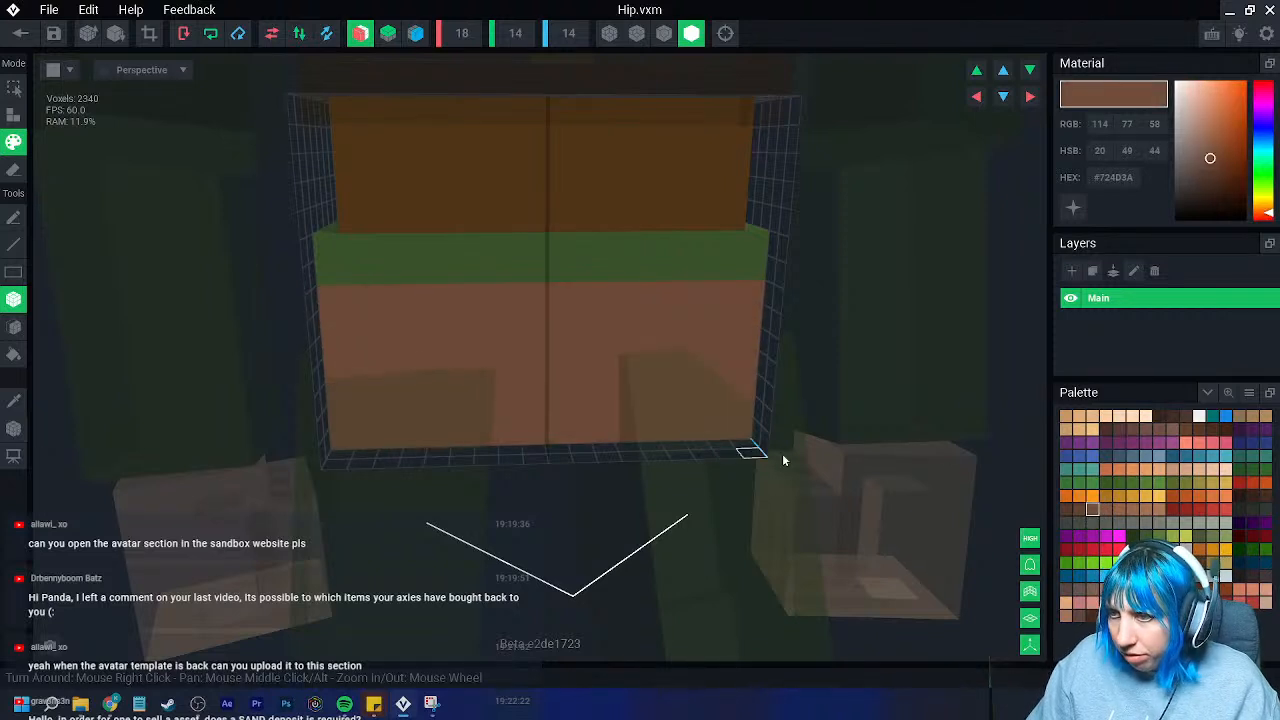
# - Paint the hip's lower block dark brown (#54382A) on all sides, leaving the green band above it
pyautogui.click(1066, 509)
pyautogui.moveTo(354, 294); pyautogui.dragTo(671, 429)
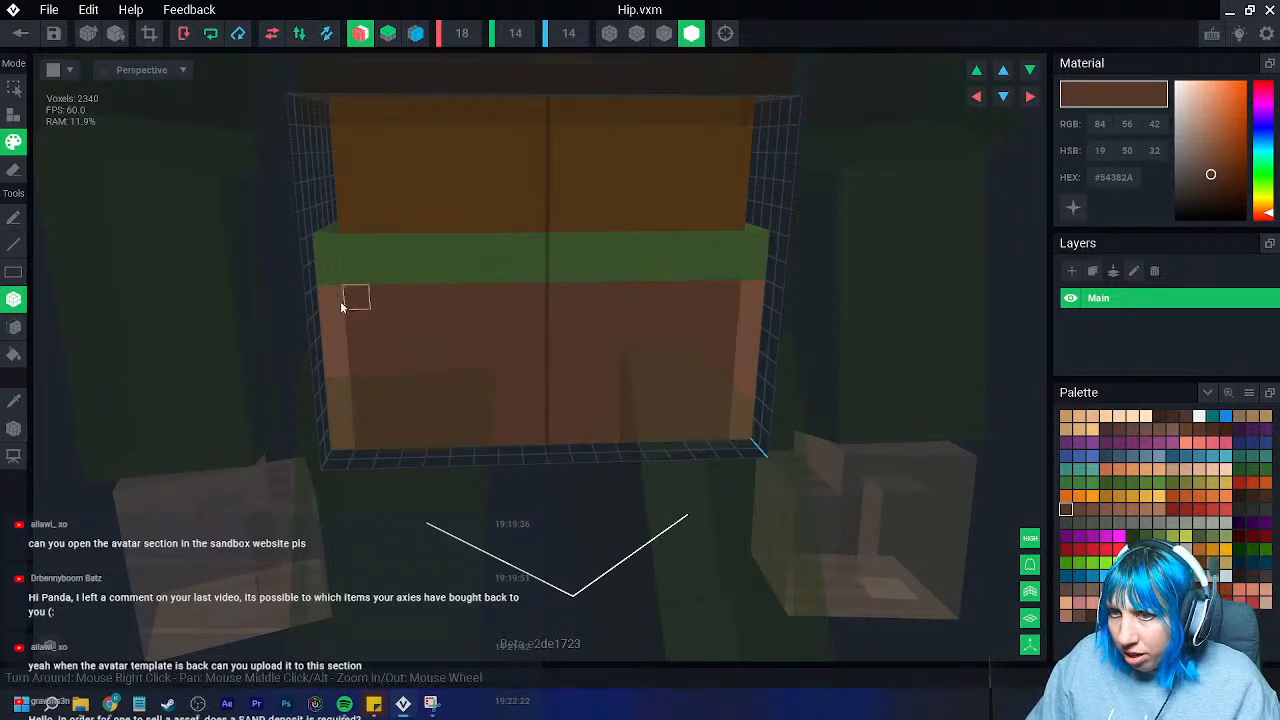
pyautogui.moveTo(337, 451); pyautogui.dragTo(336, 400, button='right')
pyautogui.moveTo(121, 300); pyautogui.dragTo(343, 460)
pyautogui.moveTo(347, 291); pyautogui.dragTo(112, 298)
pyautogui.moveTo(112, 298)
pyautogui.mouseDown(button='right')
pyautogui.moveTo(132, 330)
pyautogui.moveTo(275, 328)
pyautogui.mouseUp(button='right')
pyautogui.moveTo(262, 292); pyautogui.dragTo(628, 424)
pyautogui.moveTo(628, 424)
pyautogui.mouseDown(button='right')
pyautogui.moveTo(614, 418)
pyautogui.moveTo(680, 449)
pyautogui.mouseUp(button='right')
pyautogui.moveTo(613, 625)
pyautogui.mouseDown(button='right')
pyautogui.moveTo(597, 617)
pyautogui.moveTo(632, 531)
pyautogui.mouseUp(button='right')
pyautogui.moveTo(633, 526); pyautogui.dragTo(645, 528, button='right')
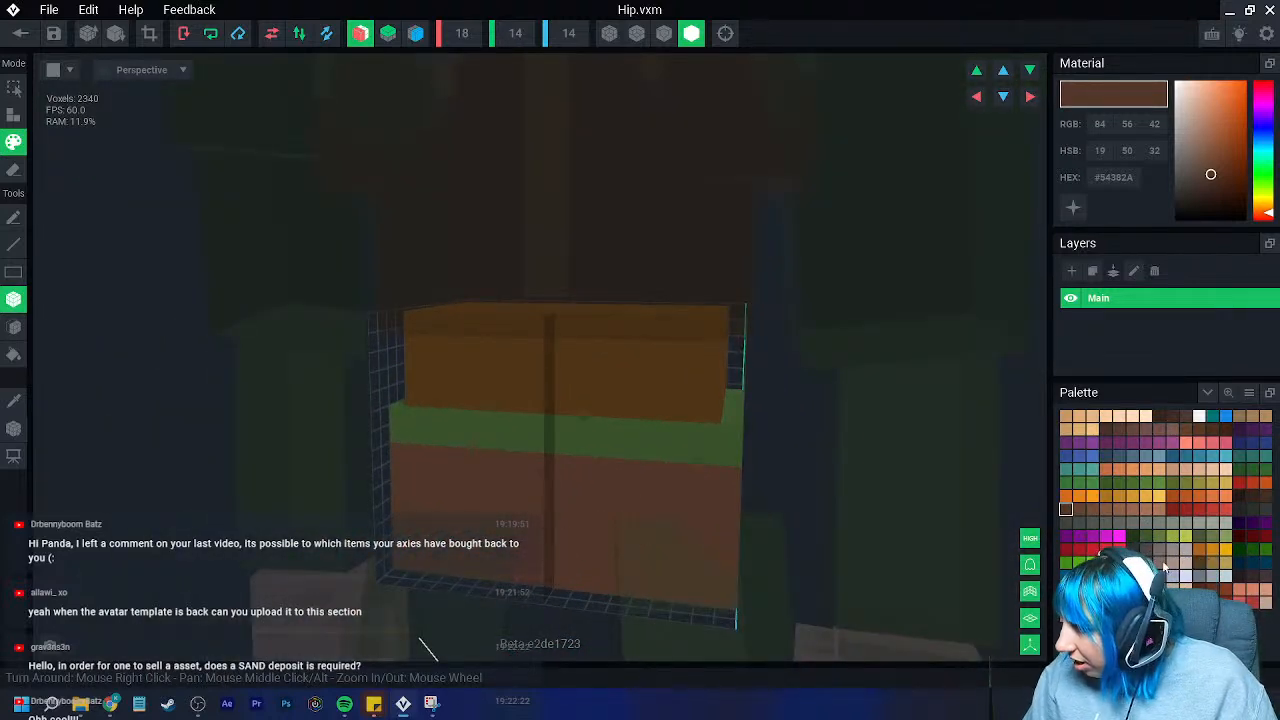
# - Paint a one-voxel-high golden tan (#91743C) belt stripe around the hip, directly above the dark brown trousers
pyautogui.click(1213, 564)
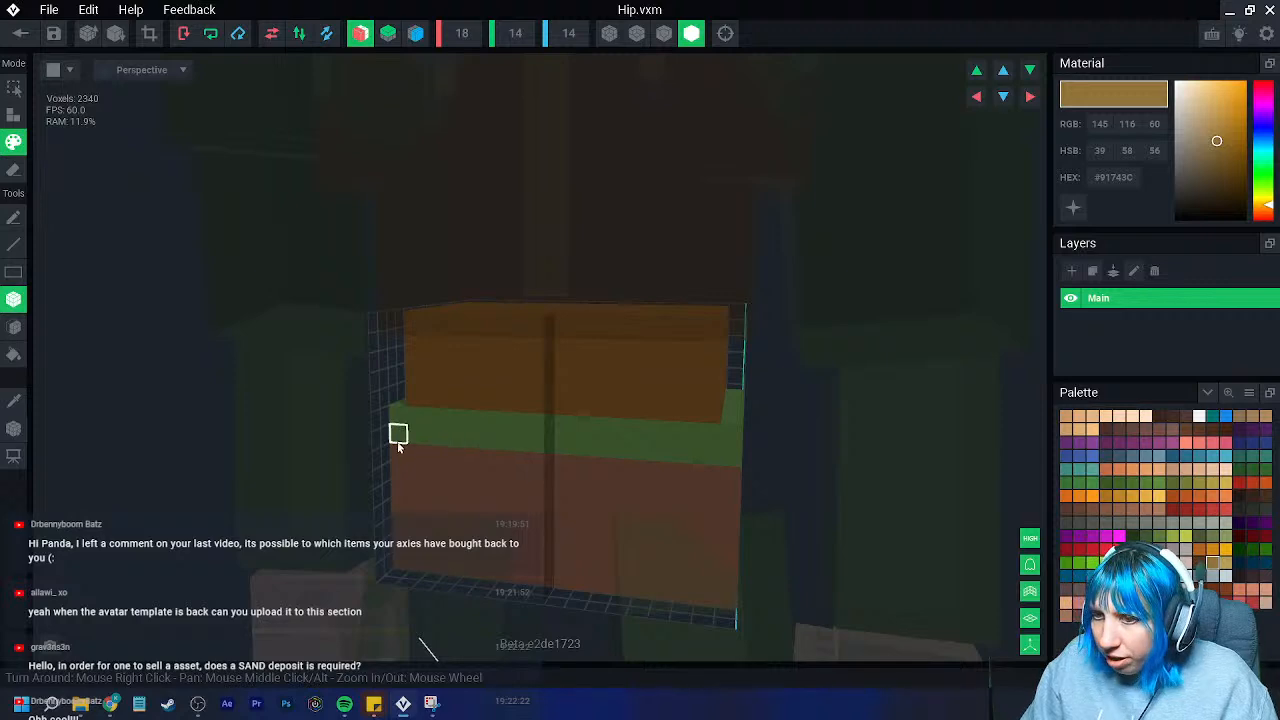
pyautogui.moveTo(666, 451); pyautogui.dragTo(671, 460, button='right')
pyautogui.moveTo(671, 460); pyautogui.dragTo(882, 480)
pyautogui.moveTo(880, 479); pyautogui.dragTo(532, 458, button='right')
pyautogui.moveTo(480, 429); pyautogui.dragTo(836, 432)
pyautogui.moveTo(370, 450); pyautogui.dragTo(646, 423, button='right')
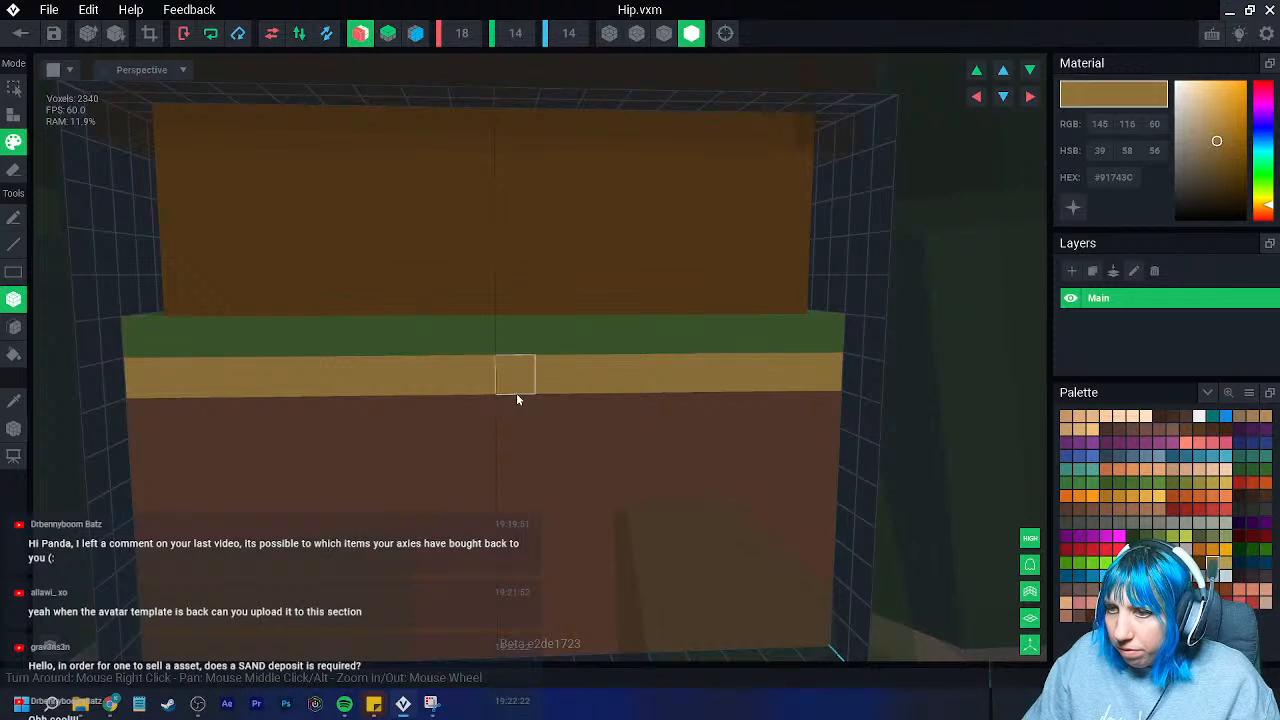
# - Paint a mirrored pair of tan buckle voxels below the belt's front centre and fill between them with dark grey #2D2F2B
pyautogui.click(448, 412)
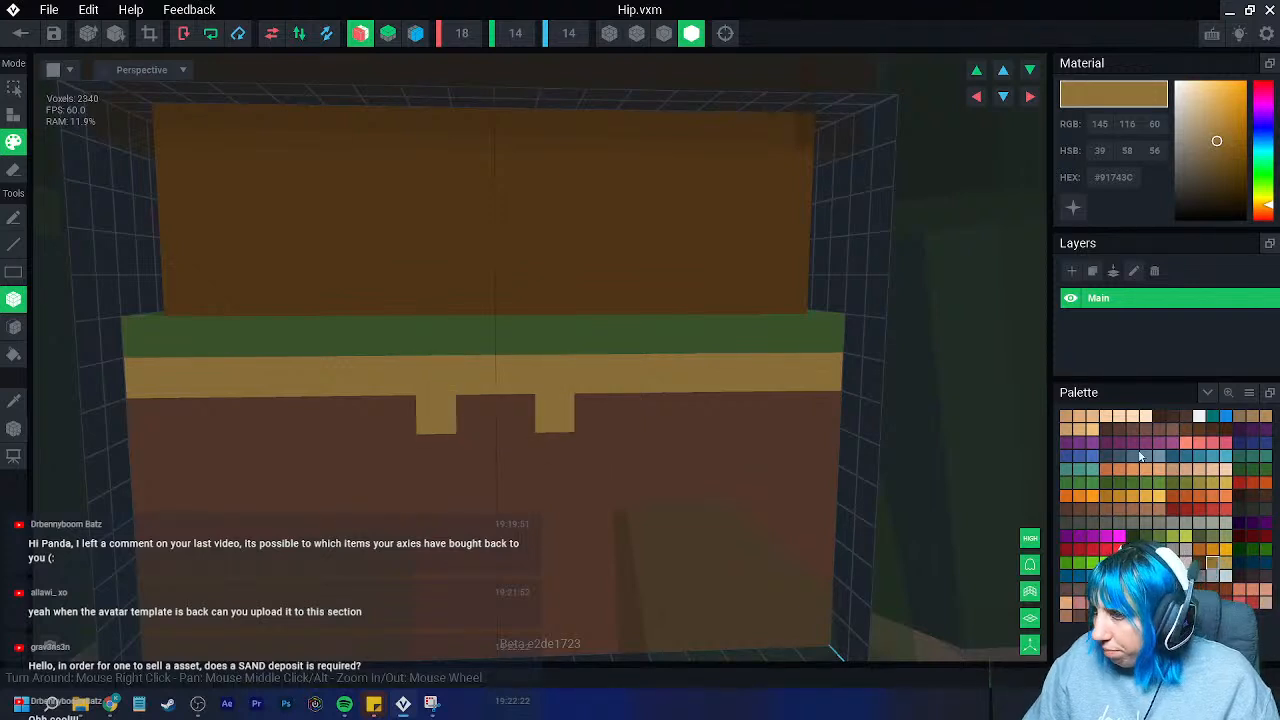
pyautogui.click(1252, 510)
pyautogui.click(514, 414)
pyautogui.scroll(-5, 503, 497)
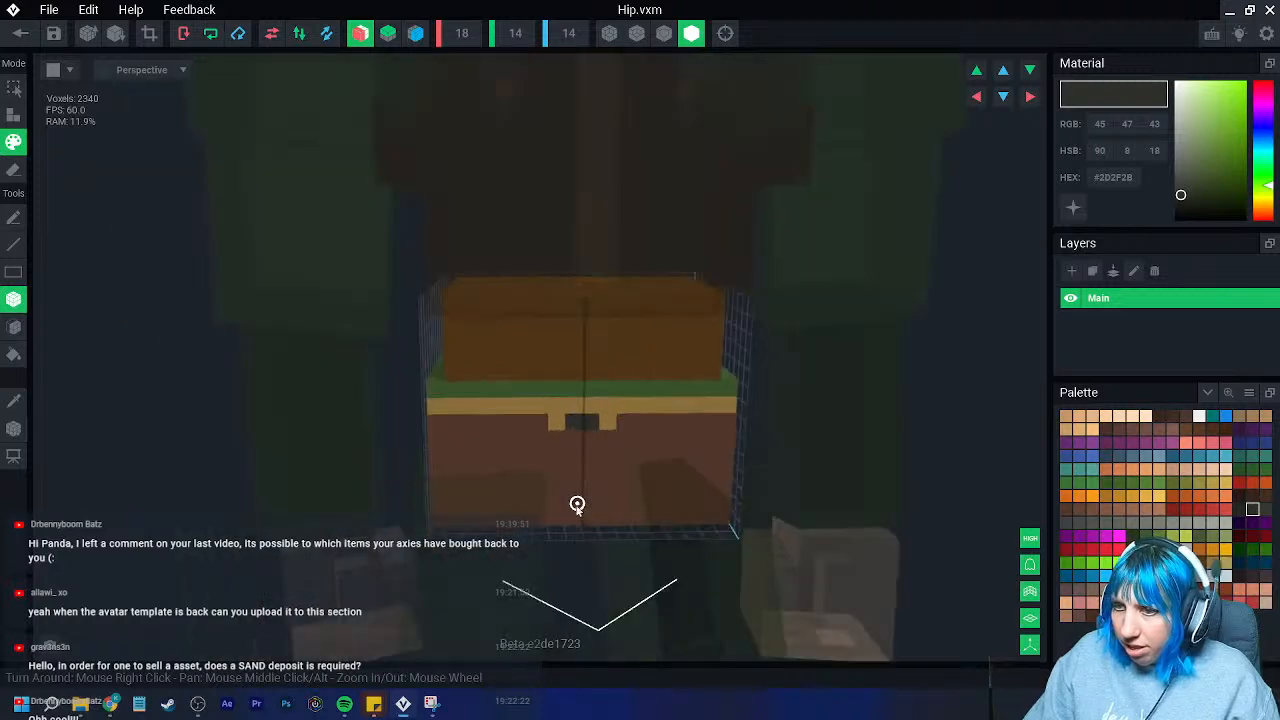
pyautogui.scroll(4, 574, 500)
# - Sample the vest brown #533818 and attach a row of voxels on the green ledge at both sides of the upper block
pyautogui.click(14, 402)
pyautogui.click(418, 245)
pyautogui.moveTo(424, 249); pyautogui.dragTo(510, 285, button='right')
pyautogui.moveTo(335, 282); pyautogui.dragTo(430, 325, button='right')
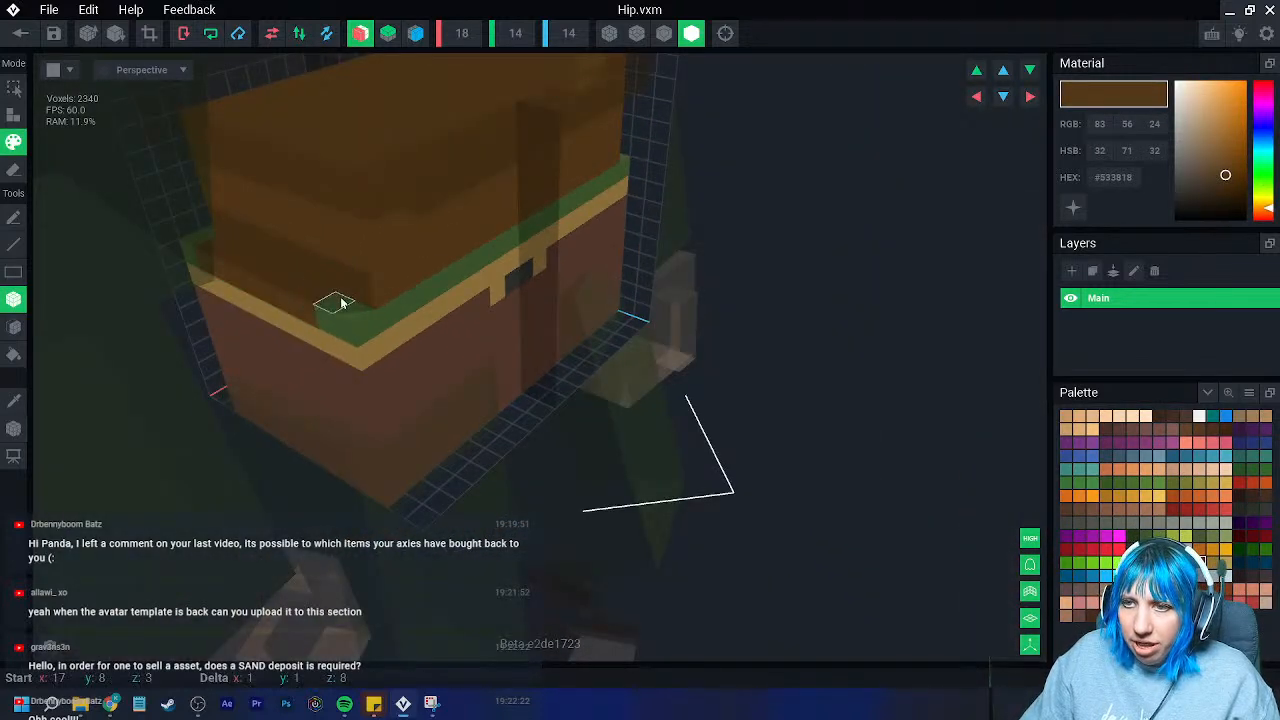
pyautogui.hotkey('ctrl', 'z')
pyautogui.click(15, 118)
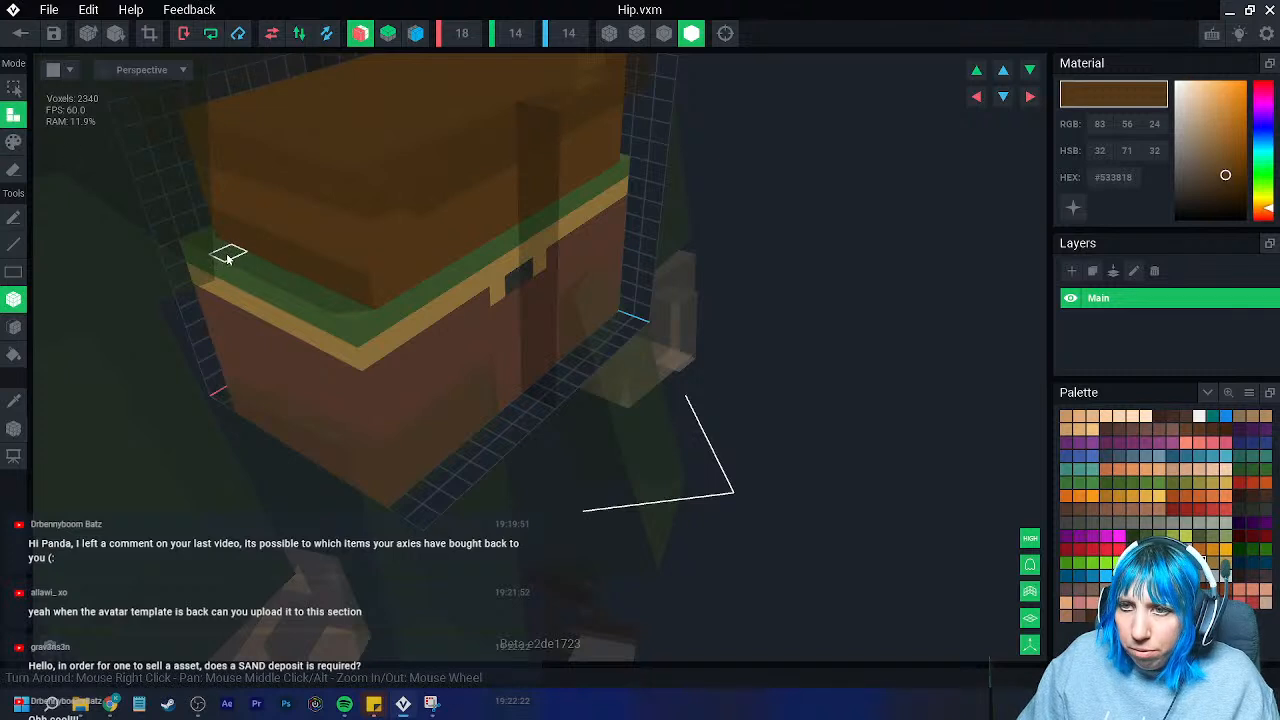
pyautogui.moveTo(222, 253); pyautogui.dragTo(352, 304)
pyautogui.click(352, 309)
pyautogui.moveTo(308, 318); pyautogui.dragTo(440, 358, button='right')
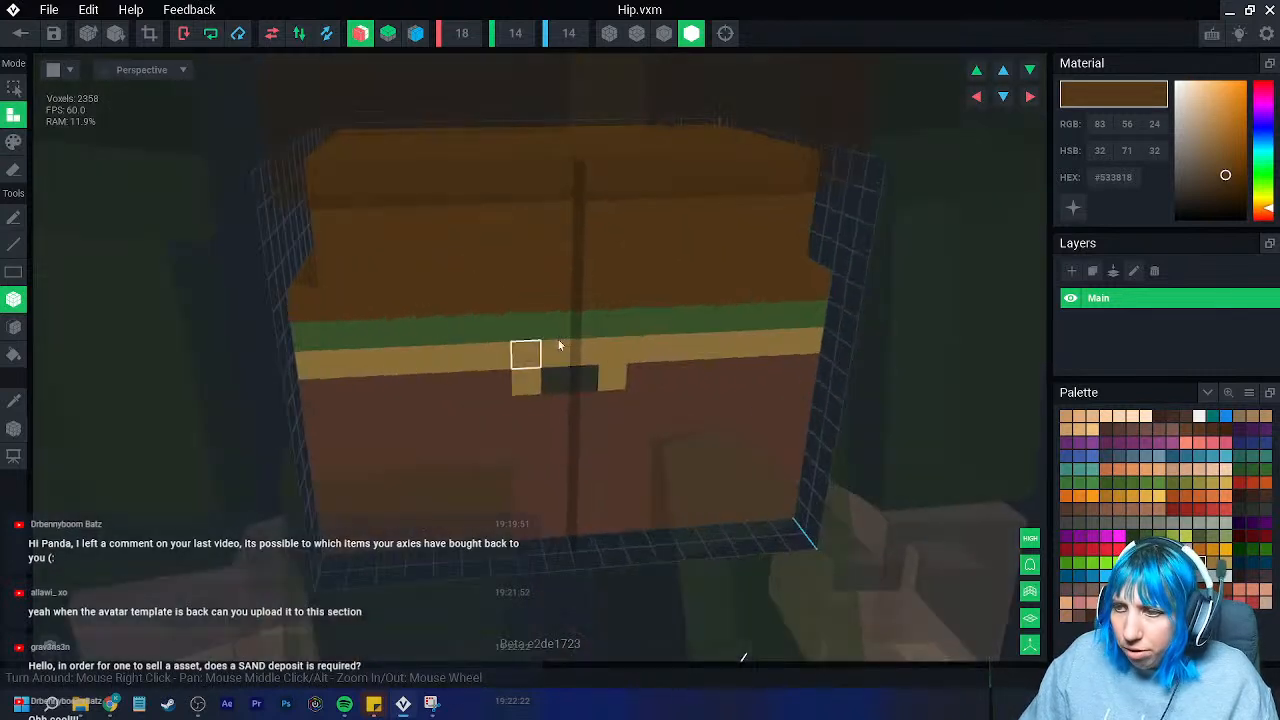
# - Widen the Hip volume to 20 voxels in X, shift the model one voxel sideways and move its pivot to match
pyautogui.click(660, 38)
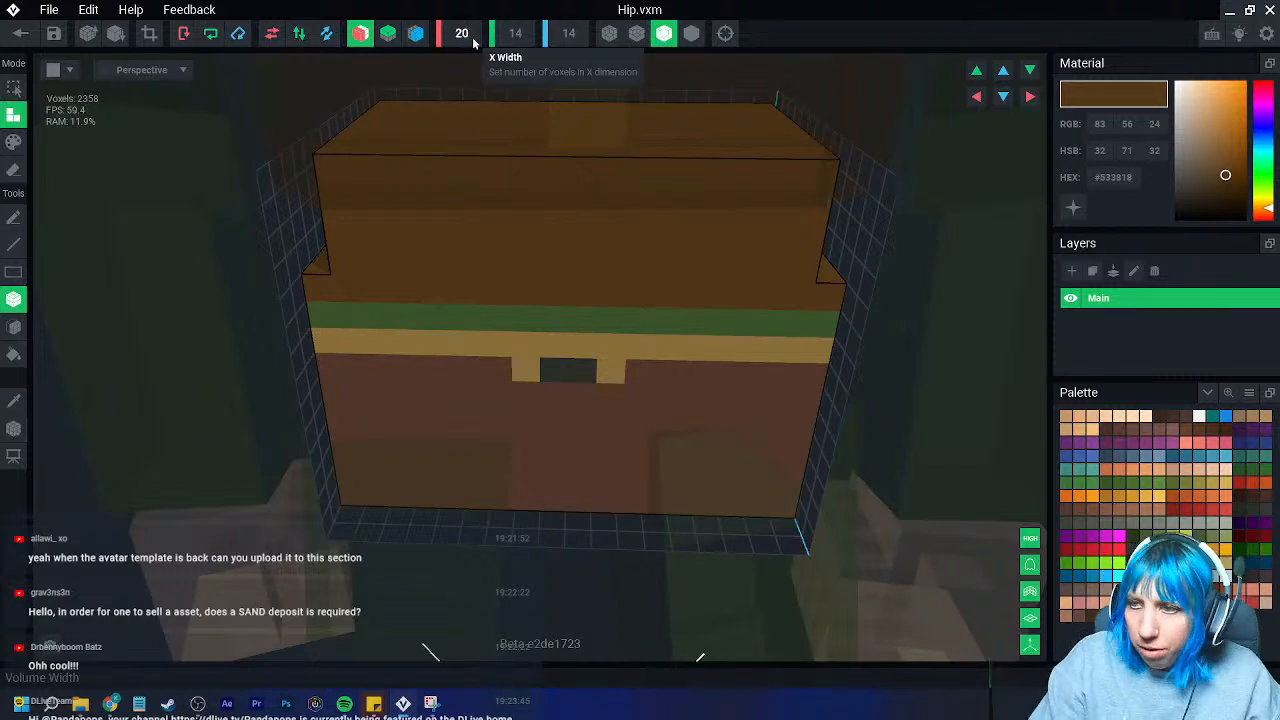
pyautogui.press('Return')
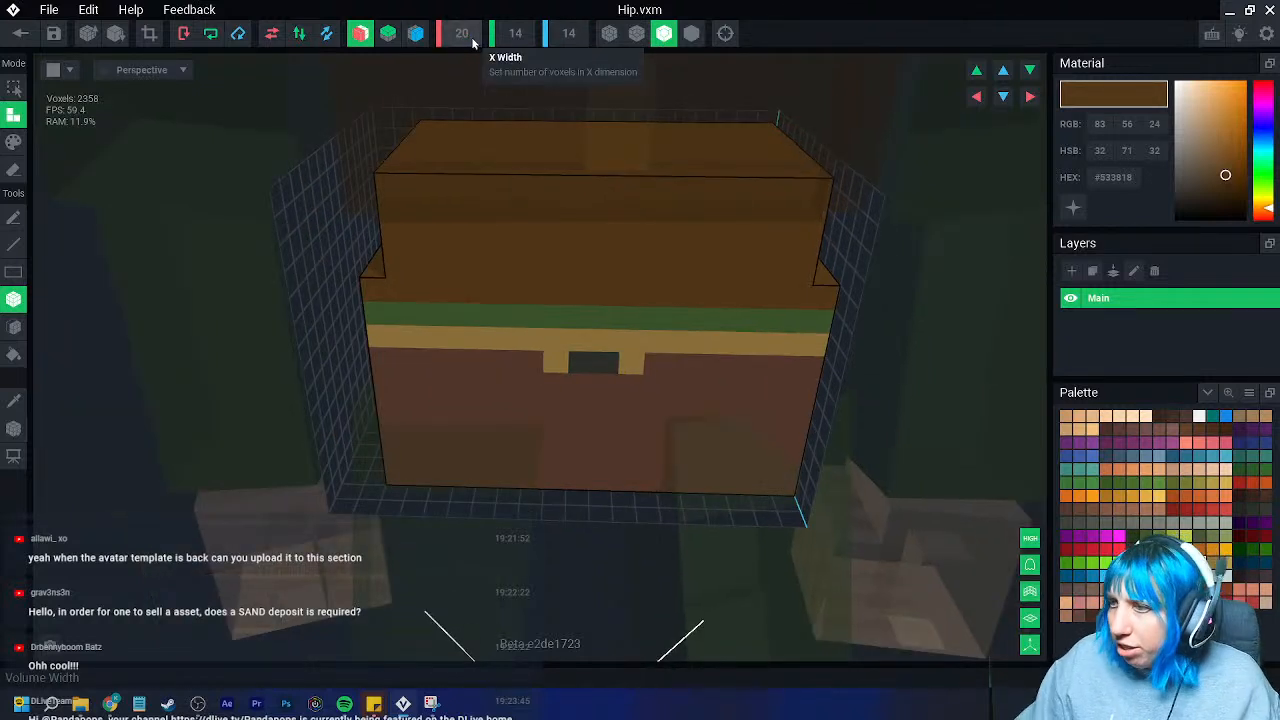
pyautogui.click(1030, 96)
pyautogui.click(14, 428)
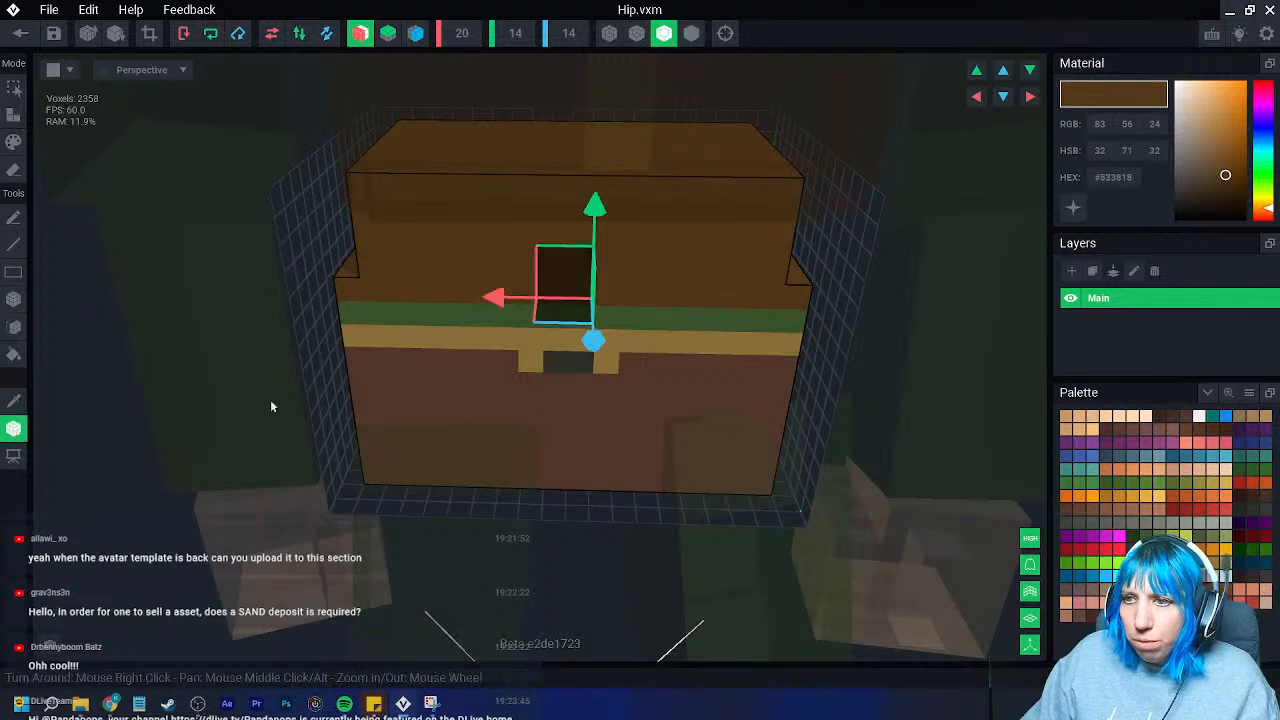
pyautogui.moveTo(489, 347); pyautogui.dragTo(466, 347)
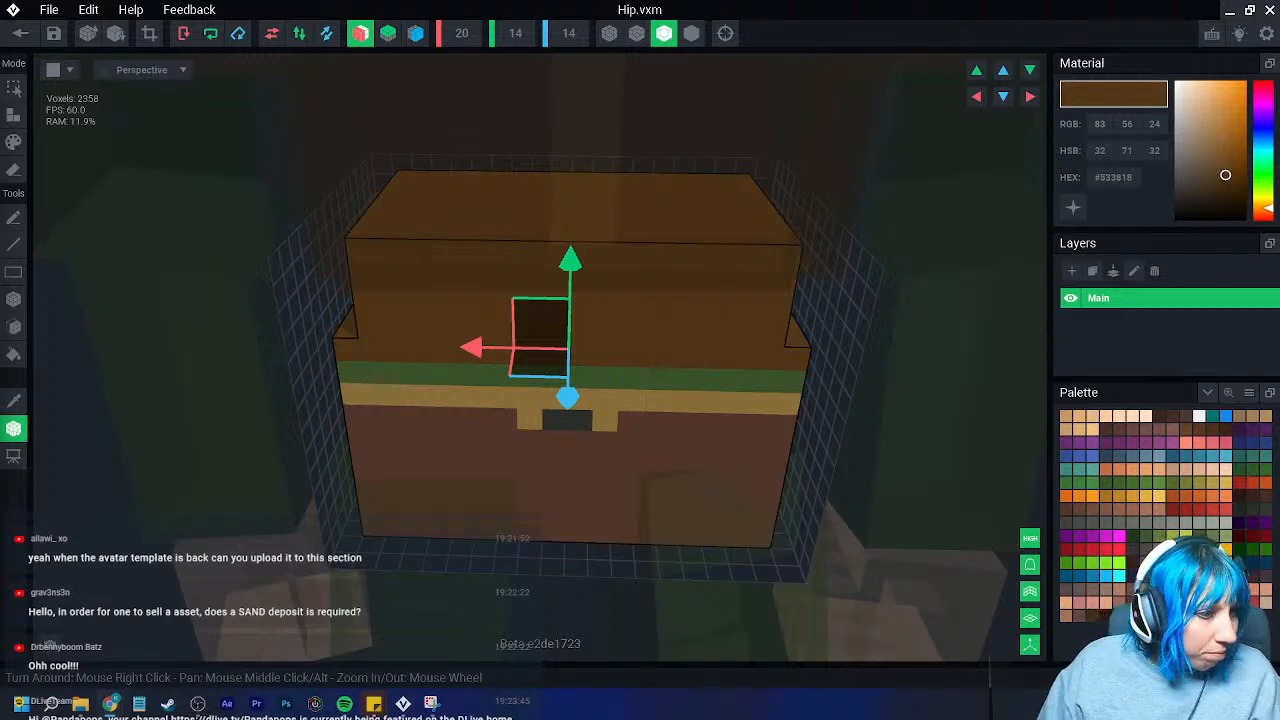
pyautogui.moveTo(391, 322); pyautogui.dragTo(471, 386, button='right')
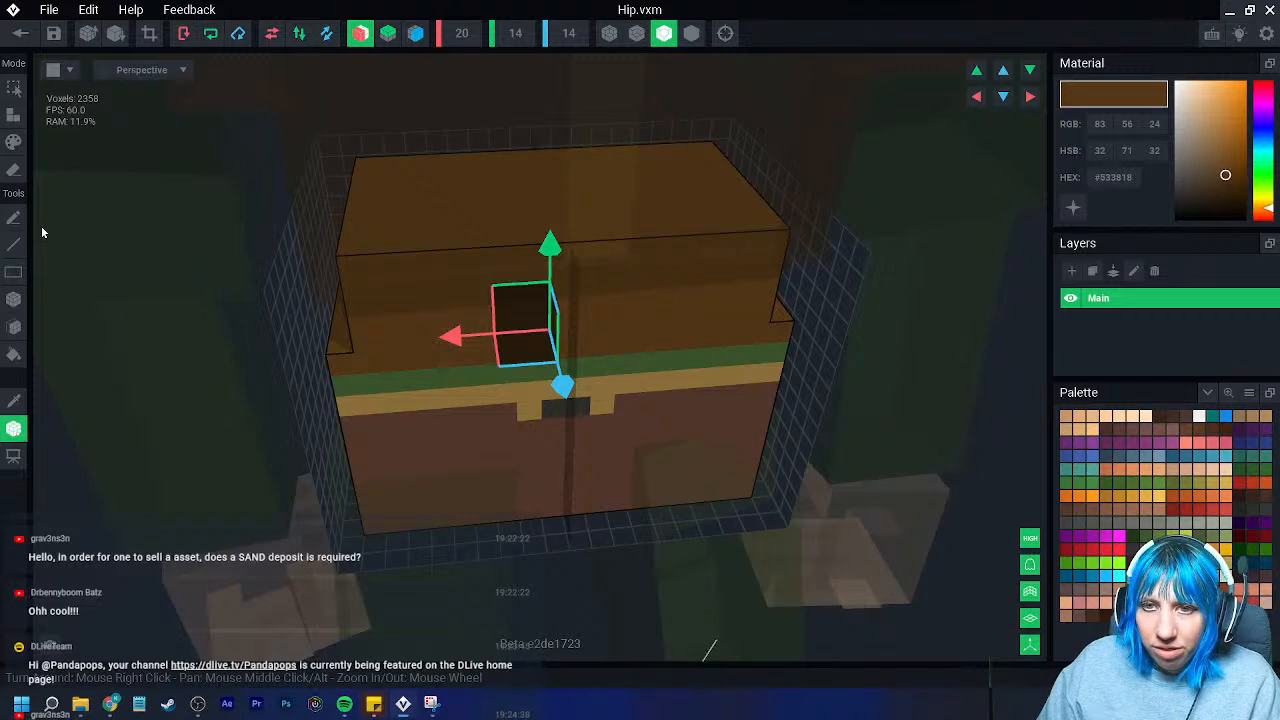
# - Extend the brown side ledges outward by one voxel with the face tool and box-add a voxel row along the front
pyautogui.click(26, 323)
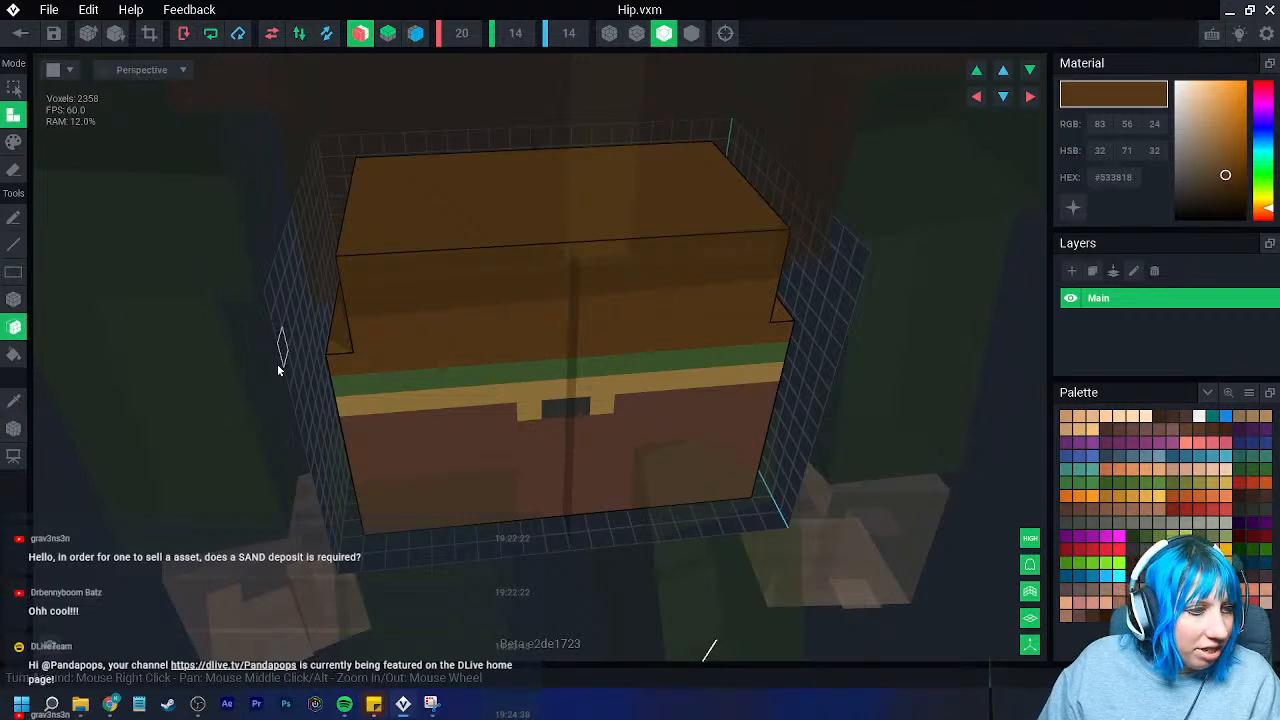
pyautogui.moveTo(279, 370); pyautogui.dragTo(291, 339, button='right')
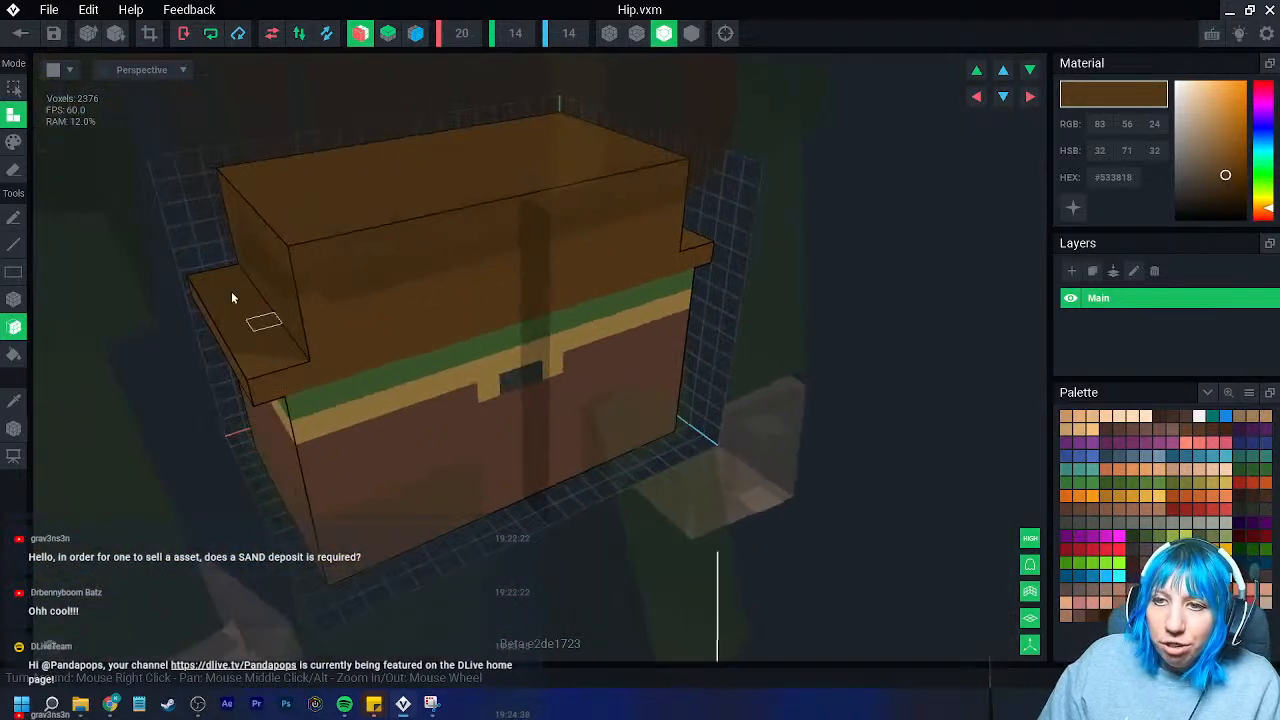
pyautogui.click(14, 298)
pyautogui.moveTo(307, 379); pyautogui.dragTo(506, 318)
pyautogui.moveTo(437, 383); pyautogui.dragTo(352, 420, button='right')
# - Build out the brown vest hem around the hip with further rows of attached voxels
pyautogui.moveTo(294, 440); pyautogui.dragTo(481, 410)
pyautogui.moveTo(481, 410); pyautogui.dragTo(321, 434, button='right')
pyautogui.moveTo(320, 430); pyautogui.dragTo(486, 409)
pyautogui.moveTo(486, 409)
pyautogui.mouseDown(button='right')
pyautogui.moveTo(449, 449)
pyautogui.moveTo(386, 424)
pyautogui.mouseUp(button='right')
pyautogui.moveTo(386, 422); pyautogui.dragTo(387, 427)
pyautogui.moveTo(378, 482); pyautogui.dragTo(433, 491, button='right')
pyautogui.moveTo(483, 453); pyautogui.dragTo(463, 401)
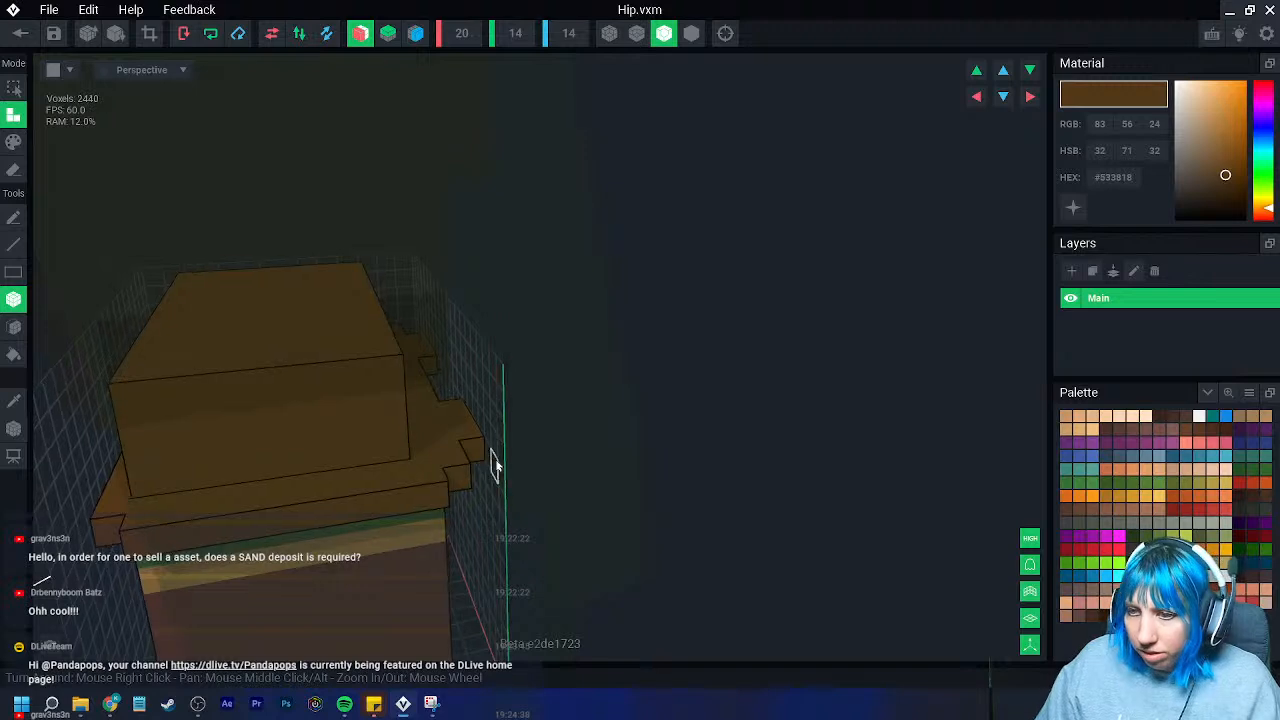
# - Fill the stepped gaps at the vest hem's side corners with attached brown voxels
pyautogui.moveTo(491, 463); pyautogui.dragTo(500, 453, button='right')
pyautogui.moveTo(480, 439); pyautogui.dragTo(459, 412)
pyautogui.moveTo(467, 430); pyautogui.dragTo(478, 431, button='right')
pyautogui.moveTo(490, 476); pyautogui.dragTo(478, 518)
pyautogui.moveTo(468, 576); pyautogui.dragTo(466, 598)
pyautogui.moveTo(468, 596); pyautogui.dragTo(560, 603, button='right')
pyautogui.moveTo(560, 603); pyautogui.dragTo(563, 560, button='middle')
pyautogui.moveTo(563, 560); pyautogui.dragTo(564, 558, button='right')
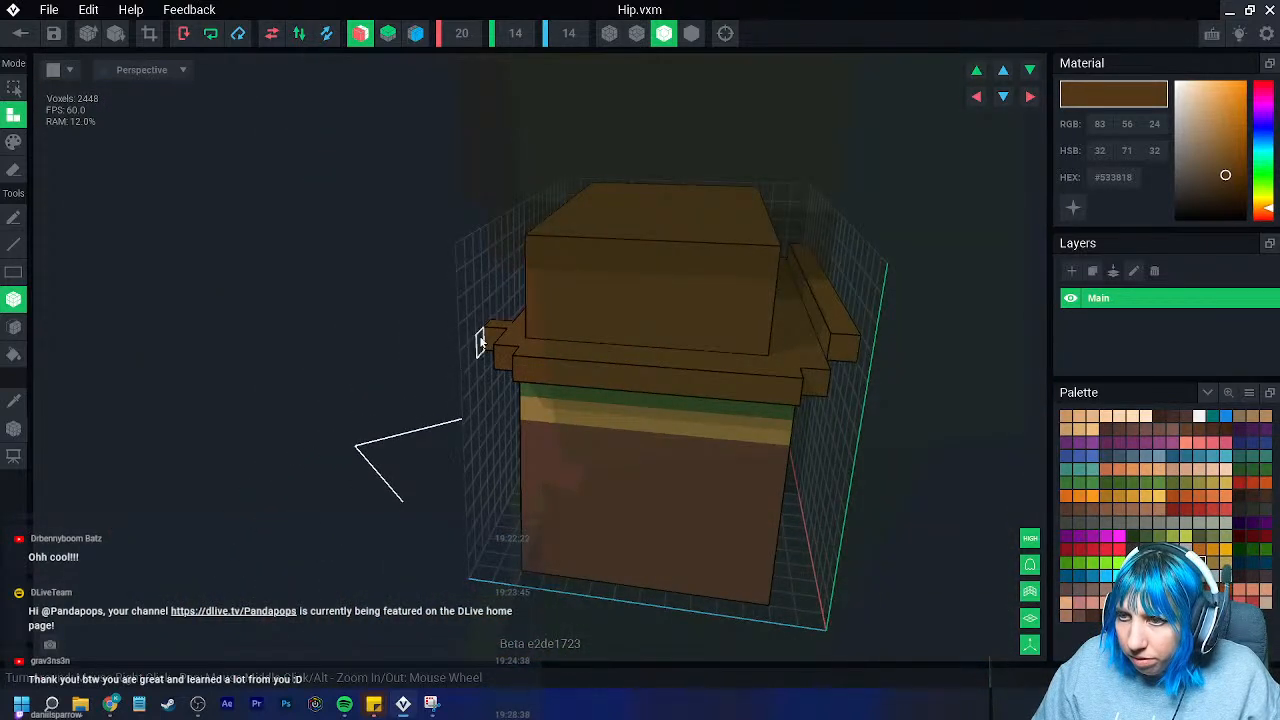
# - Complete the remaining outer row of the protruding brown vest hem with attached voxels
pyautogui.click(481, 322)
pyautogui.moveTo(470, 371); pyautogui.dragTo(423, 354, button='right')
pyautogui.moveTo(423, 354); pyautogui.dragTo(317, 443)
pyautogui.moveTo(317, 443); pyautogui.dragTo(272, 378, button='right')
pyautogui.scroll(3, 272, 378)
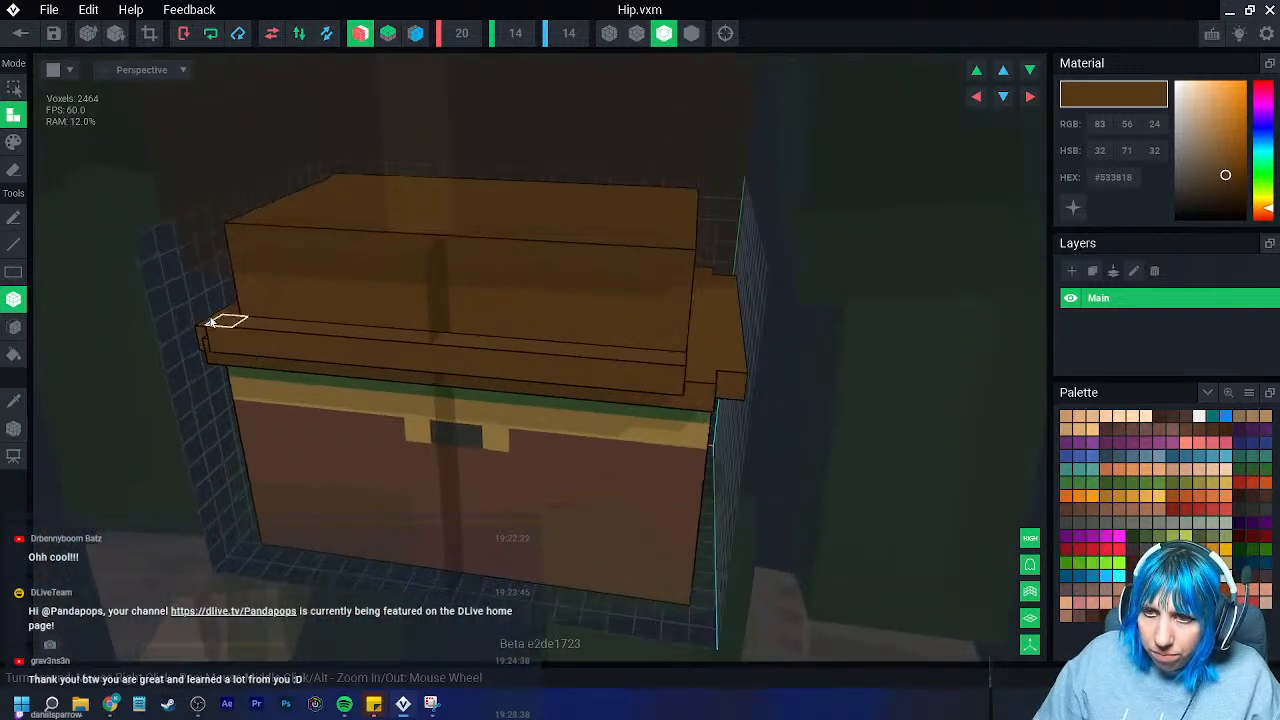
# - Try extra brown voxels at the vest hem's front corners and undo them
pyautogui.click(199, 312)
pyautogui.moveTo(200, 312); pyautogui.dragTo(220, 375, button='right')
pyautogui.hotkey('ctrl', 'z')
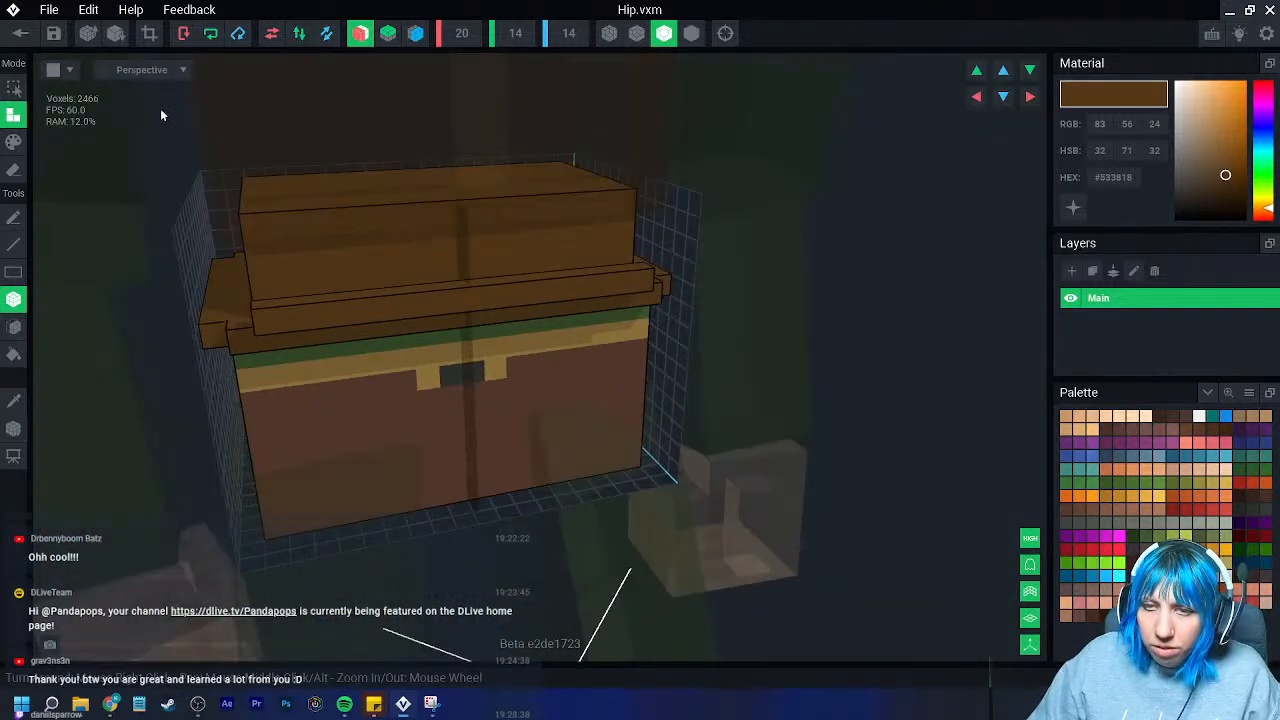
# - Close the Hip model with its changes saved to check the belt and vest hem on the rig, and reopen it
pyautogui.click(18, 37)
pyautogui.click(508, 258)
pyautogui.scroll(5, 531, 263)
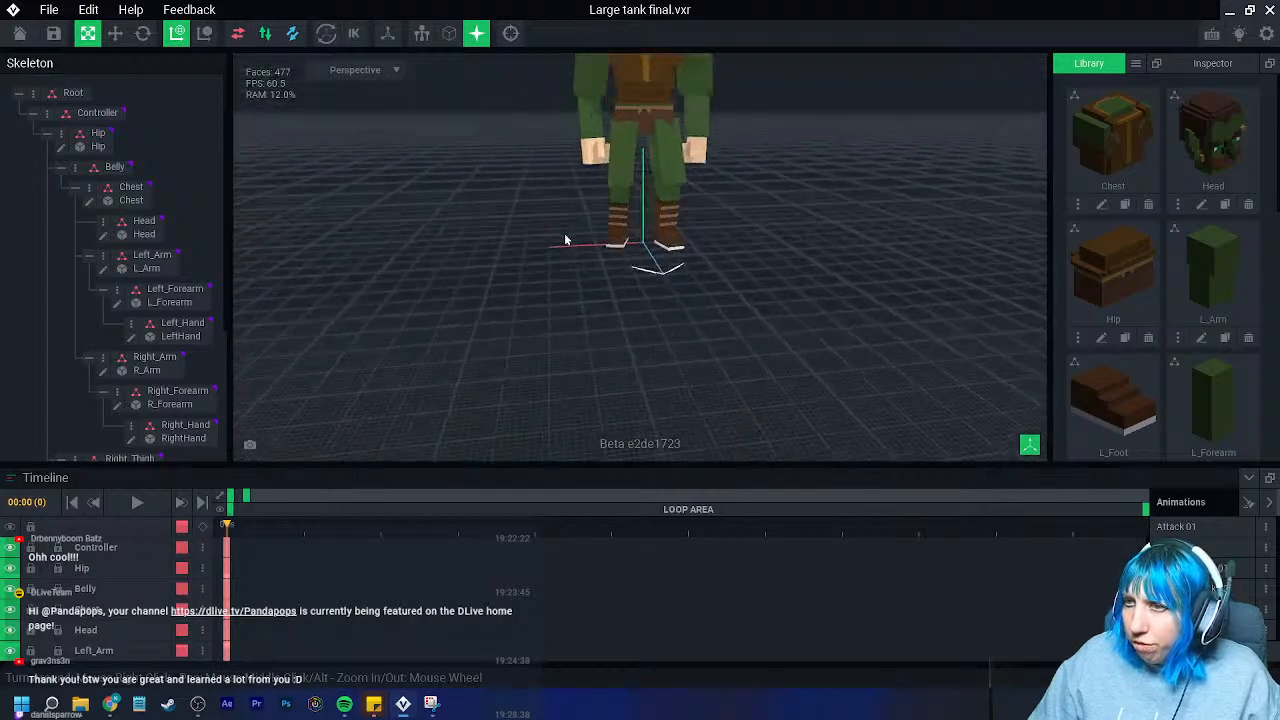
pyautogui.moveTo(528, 168); pyautogui.dragTo(511, 251, button='middle')
pyautogui.moveTo(511, 251); pyautogui.dragTo(593, 260, button='right')
pyautogui.scroll(2, 597, 246)
pyautogui.doubleClick(593, 260)
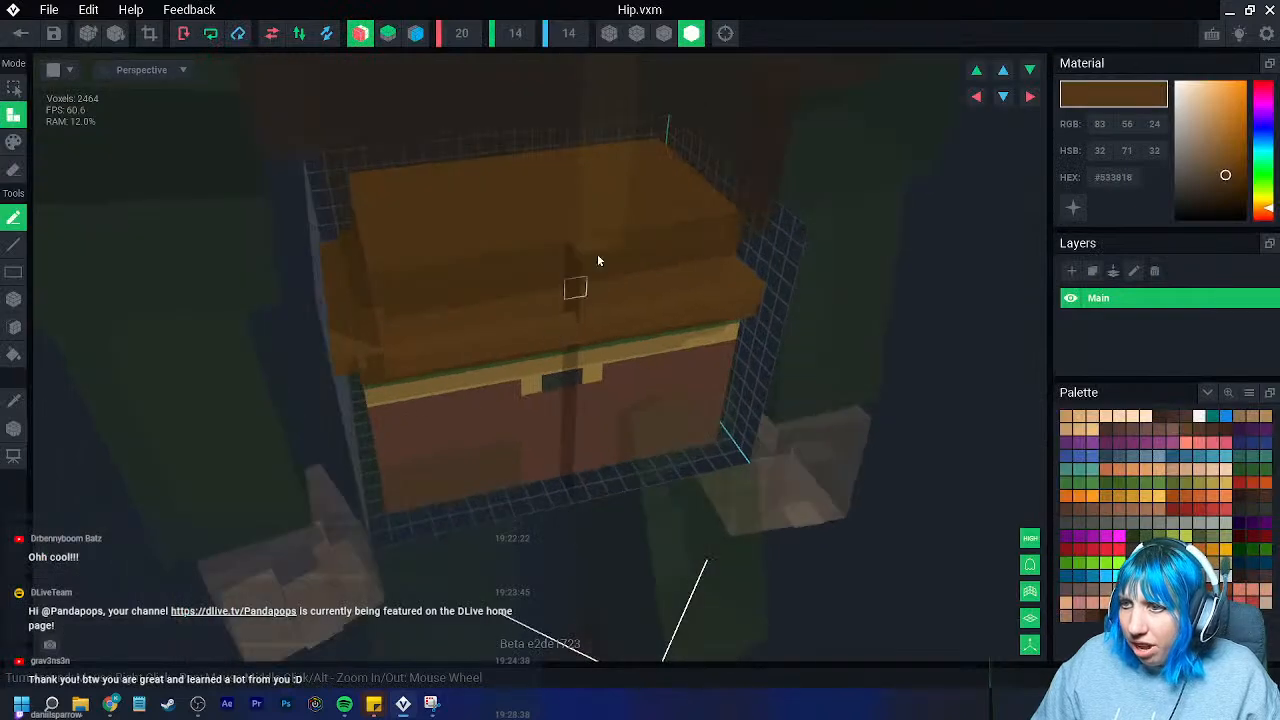
# - Turn on the model's edge outlines and box-erase the uneven outer voxels along the front of the protruding vest hem
pyautogui.click(663, 36)
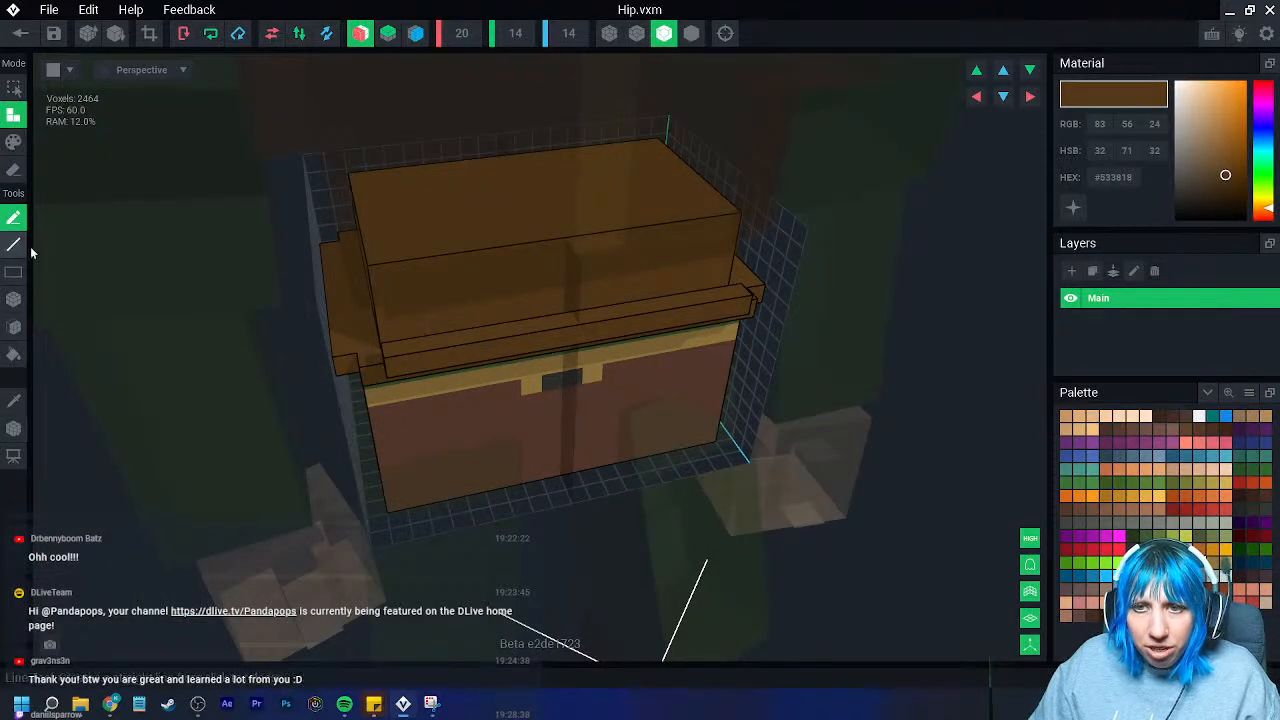
pyautogui.click(12, 176)
pyautogui.click(13, 299)
pyautogui.moveTo(398, 365); pyautogui.dragTo(666, 329)
pyautogui.moveTo(478, 348); pyautogui.dragTo(632, 326, button='right')
pyautogui.moveTo(529, 404); pyautogui.dragTo(307, 314)
pyautogui.moveTo(307, 314)
pyautogui.mouseDown(button='right')
pyautogui.moveTo(463, 380)
pyautogui.moveTo(477, 409)
pyautogui.moveTo(240, 343)
pyautogui.mouseUp(button='right')
pyautogui.click(13, 326)
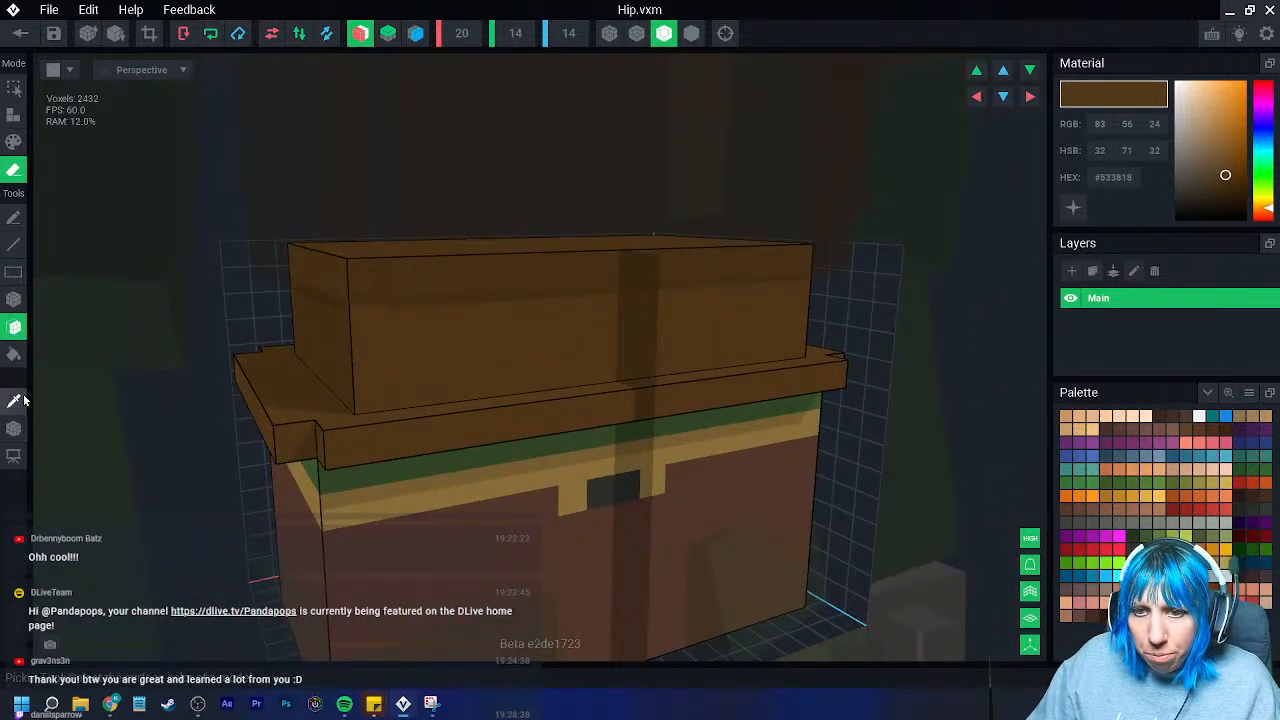
# - Attach a brown voxel layer to the vest's front face and box-add a new protruding hem row across it
pyautogui.click(13, 115)
pyautogui.click(500, 352)
pyautogui.moveTo(510, 408); pyautogui.dragTo(511, 399, button='right')
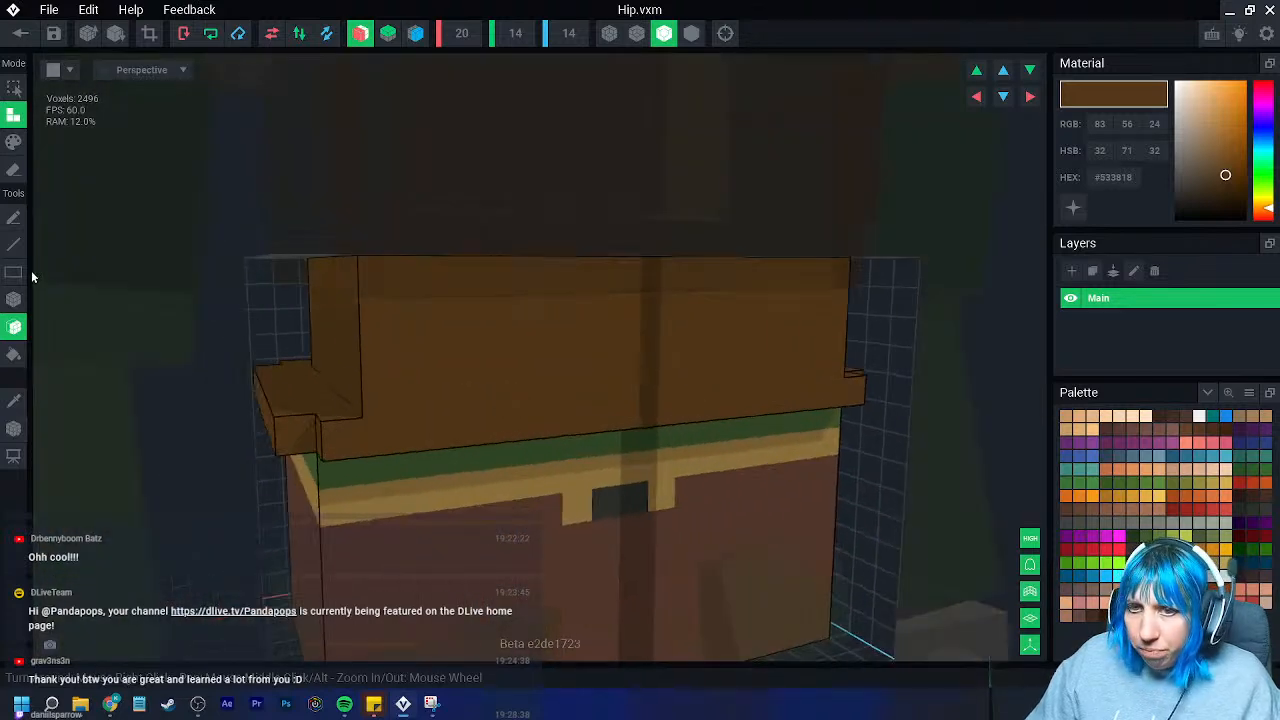
pyautogui.click(14, 299)
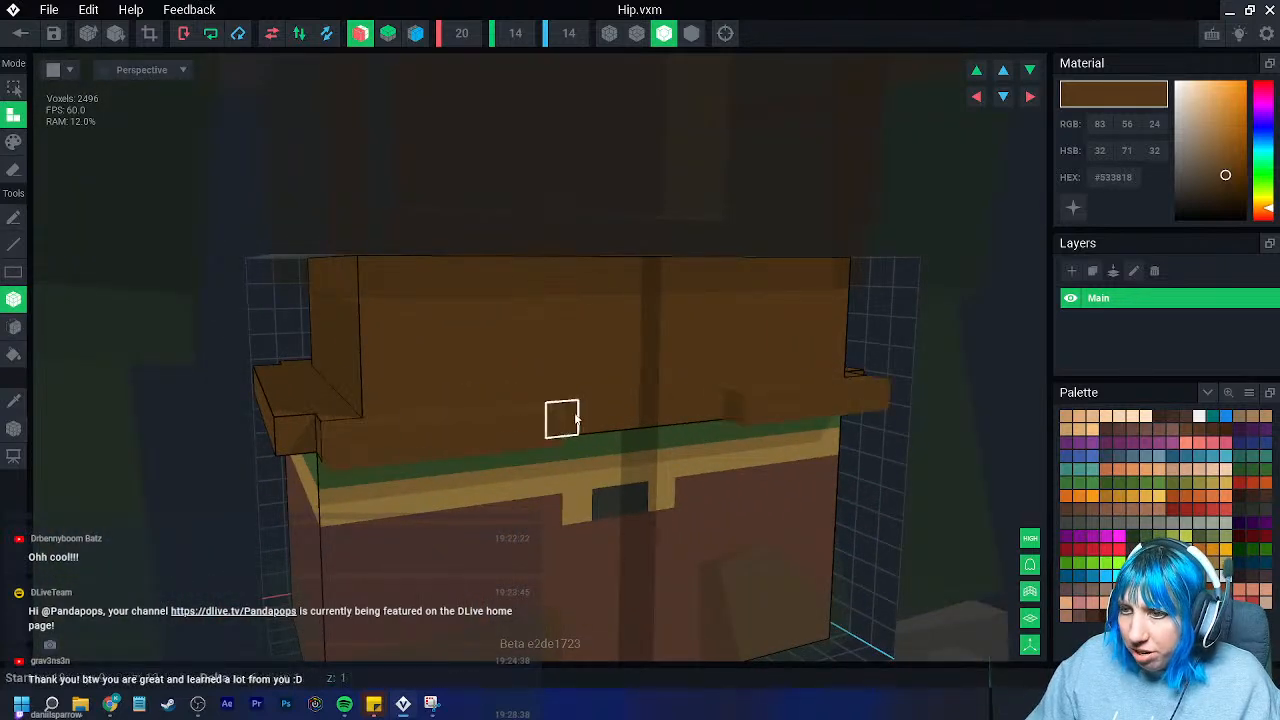
pyautogui.moveTo(623, 411); pyautogui.dragTo(323, 469, button='right')
pyautogui.click(283, 461)
pyautogui.hotkey('ctrl', 'z')
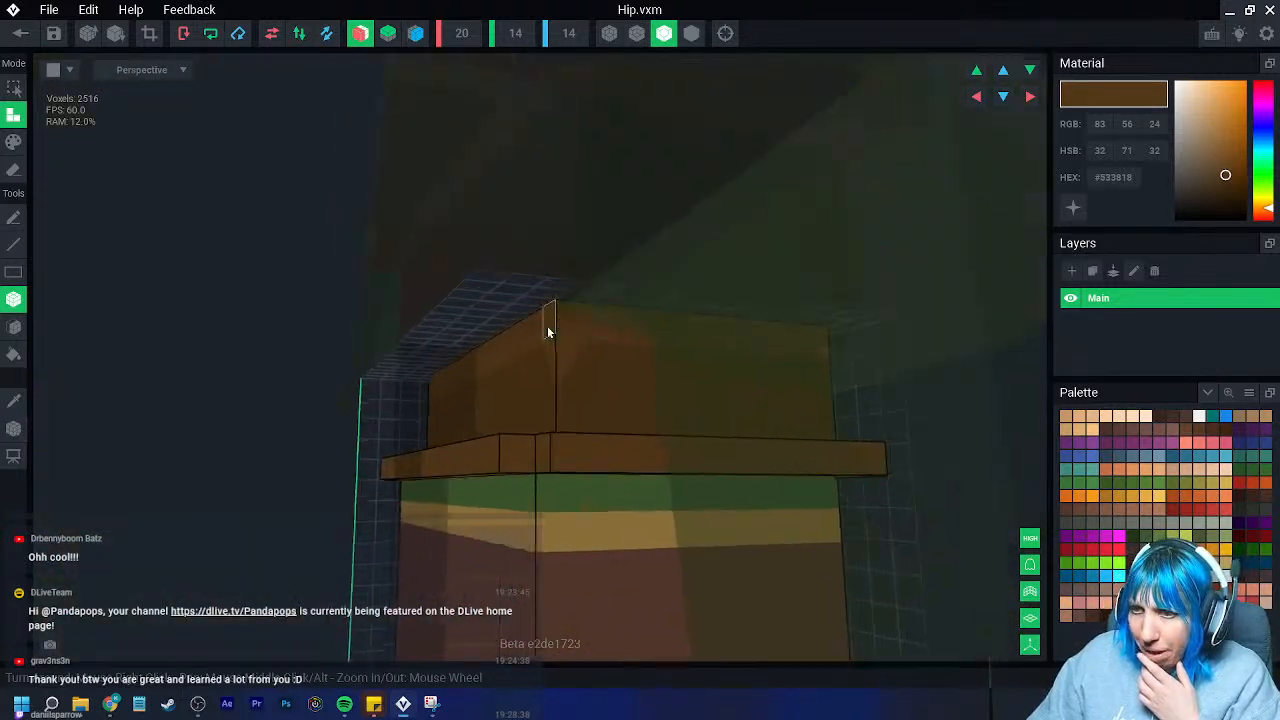
# - Examine the reshaped vest hem from several sides, with the surrounding body parts hidden and shown
pyautogui.scroll(3, 540, 330)
pyautogui.moveTo(502, 309); pyautogui.dragTo(502, 309, button='right')
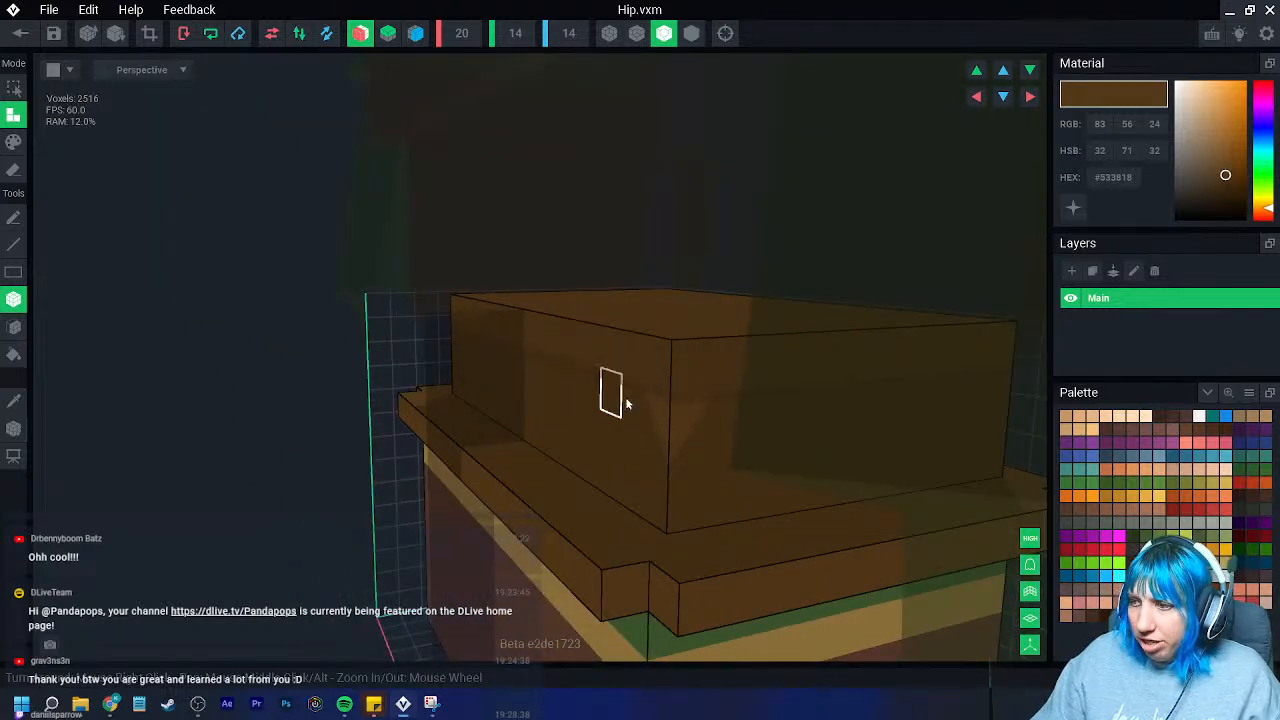
pyautogui.click(1030, 566)
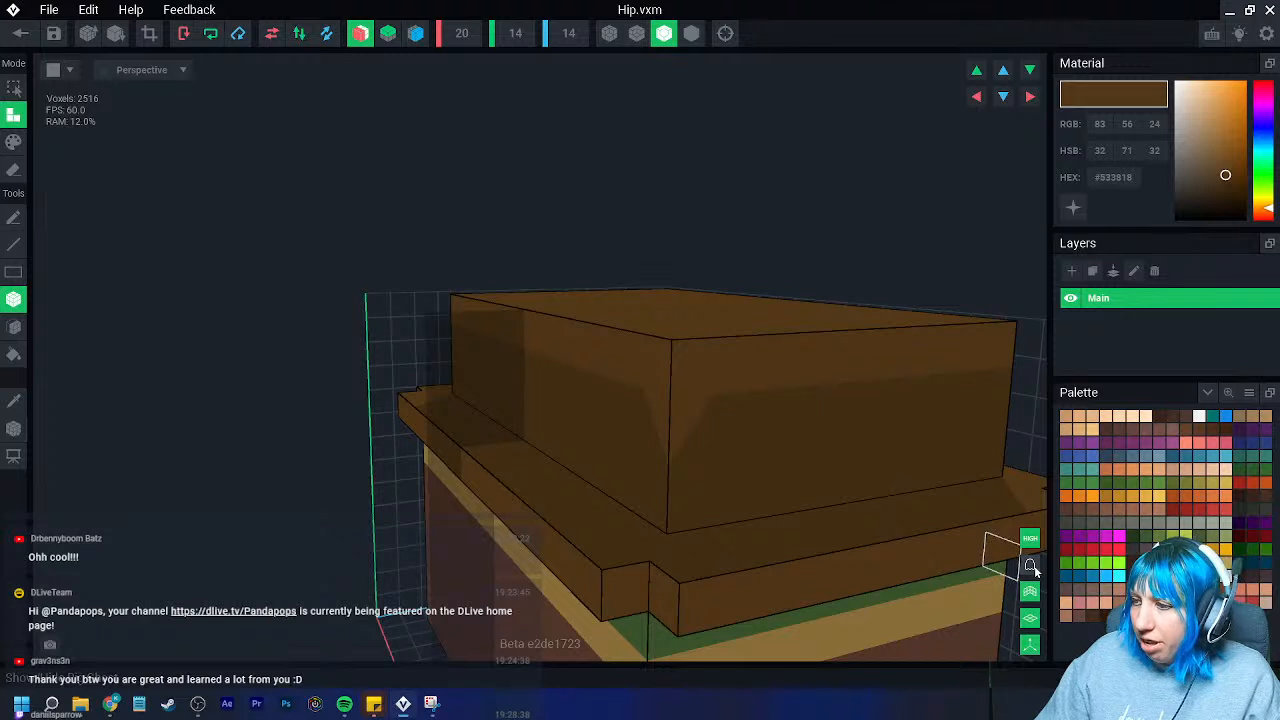
pyautogui.click(1034, 569)
pyautogui.moveTo(985, 548); pyautogui.dragTo(25, 95, button='right')
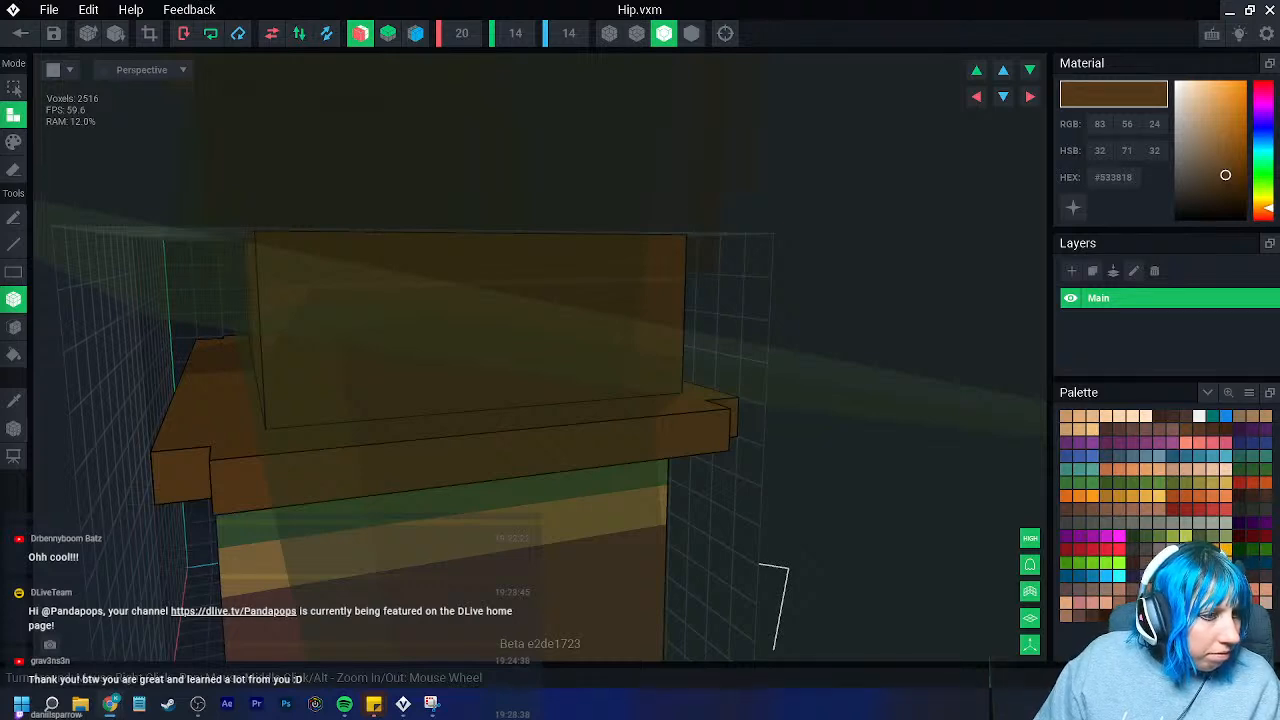
pyautogui.moveTo(790, 310); pyautogui.dragTo(617, 337, button='right')
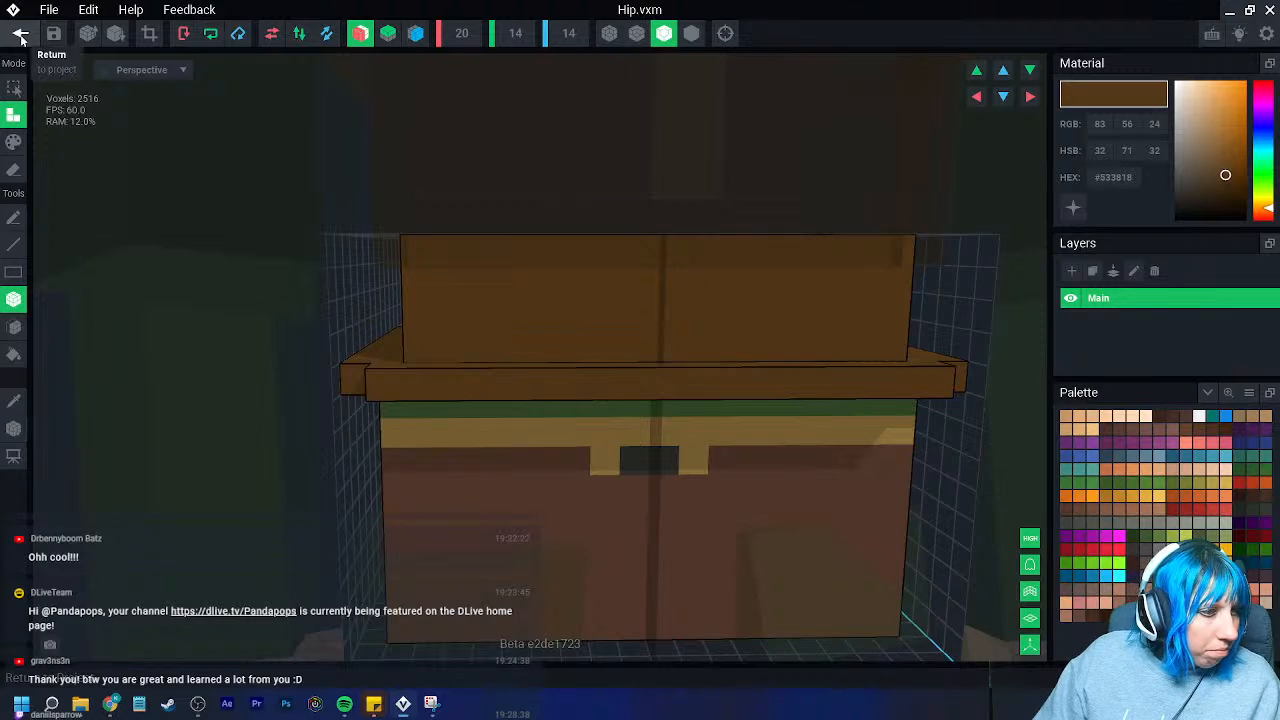
# - Close the Hip model with its changes saved and check the reshaped vest hem from several sides on the full rig
pyautogui.click(21, 37)
pyautogui.click(459, 256)
pyautogui.moveTo(548, 290); pyautogui.dragTo(700, 234, button='right')
pyautogui.scroll(5, 654, 223)
pyautogui.moveTo(578, 234); pyautogui.dragTo(622, 282, button='right')
pyautogui.scroll(5, 591, 209)
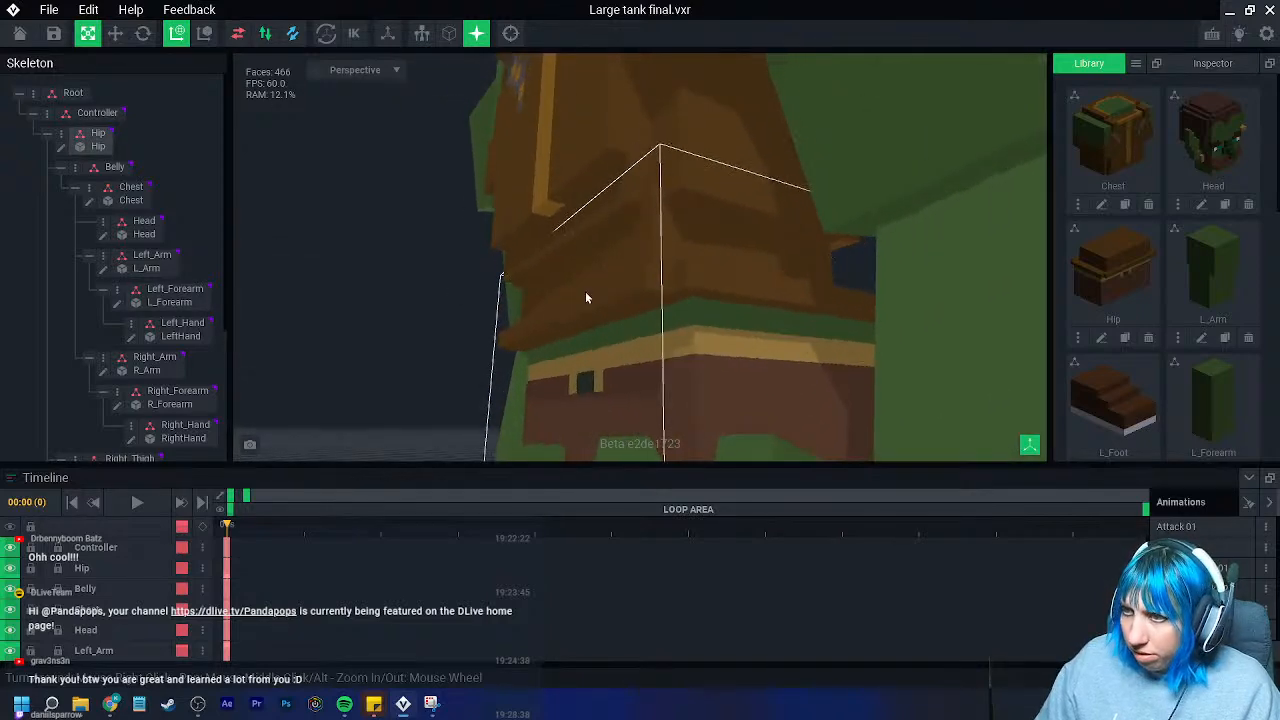
pyautogui.moveTo(440, 386); pyautogui.dragTo(479, 164, button='right')
pyautogui.click(512, 36)
pyautogui.scroll(8, 609, 124)
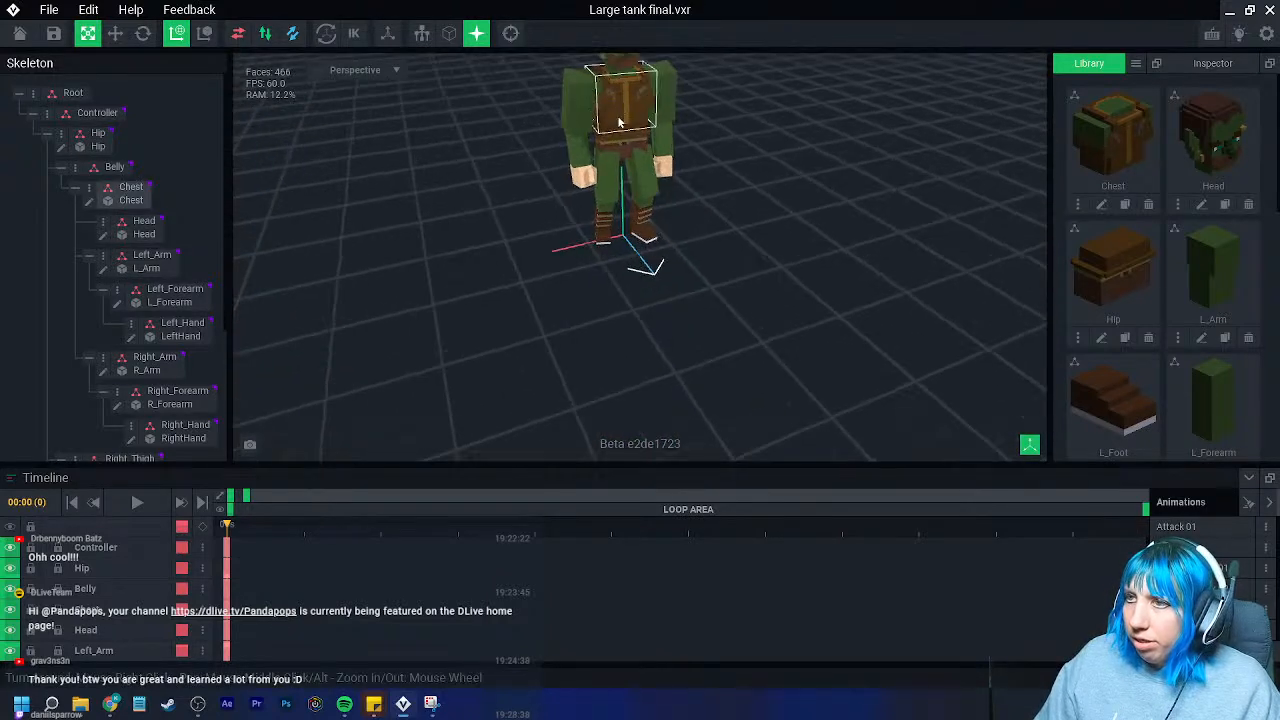
pyautogui.moveTo(607, 131); pyautogui.dragTo(609, 131, button='right')
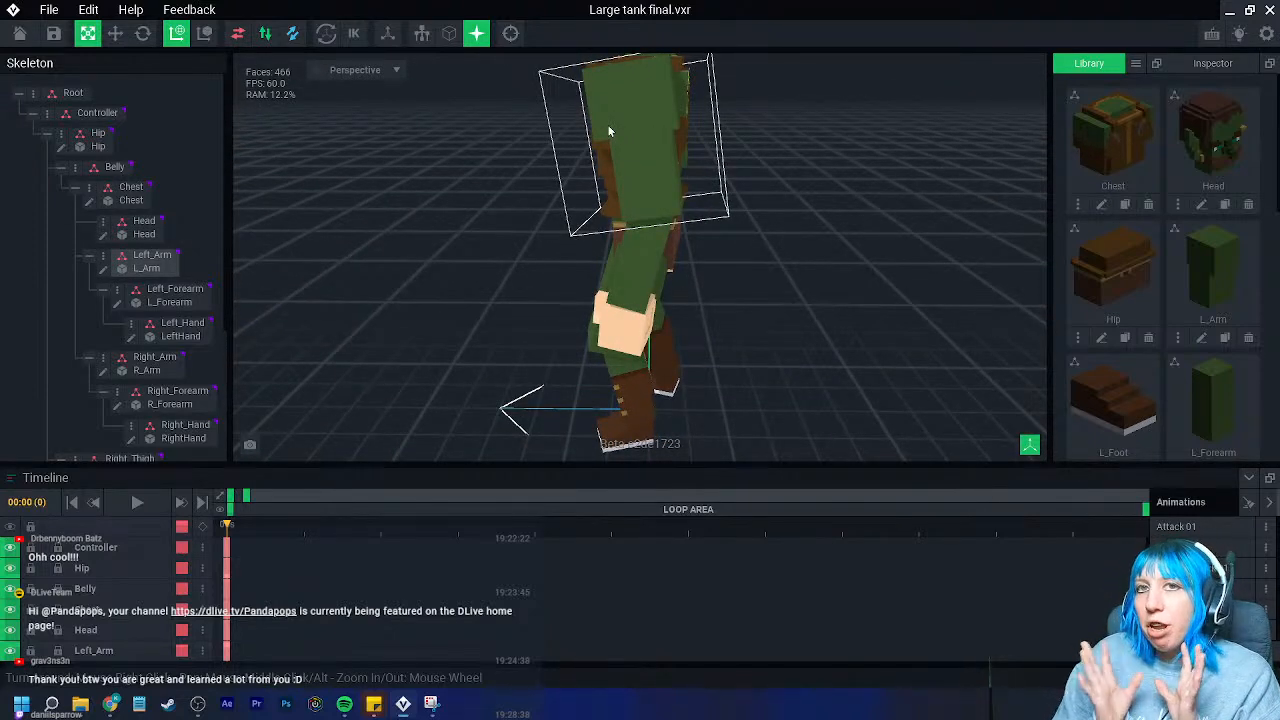
pyautogui.moveTo(516, 197); pyautogui.dragTo(519, 199, button='right')
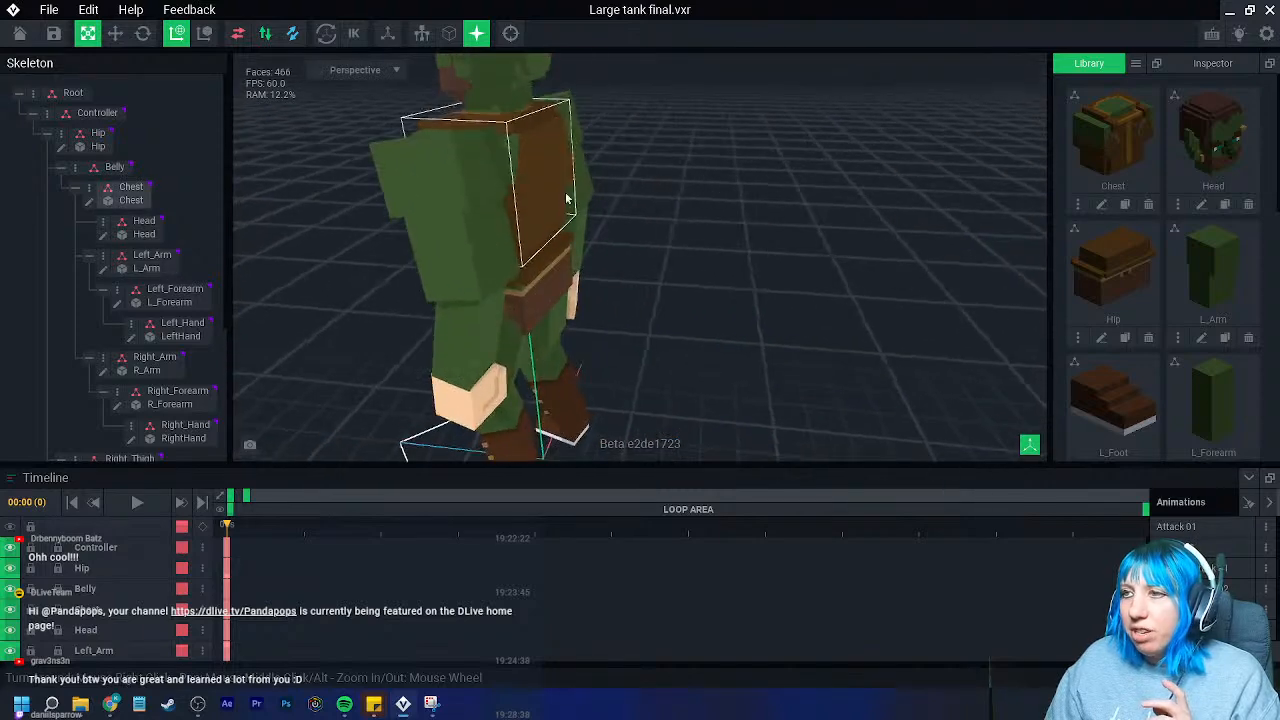
# - Try a much higher and a much lower camera sensitivity, testing each by moving the view around the goblin
pyautogui.click(1266, 36)
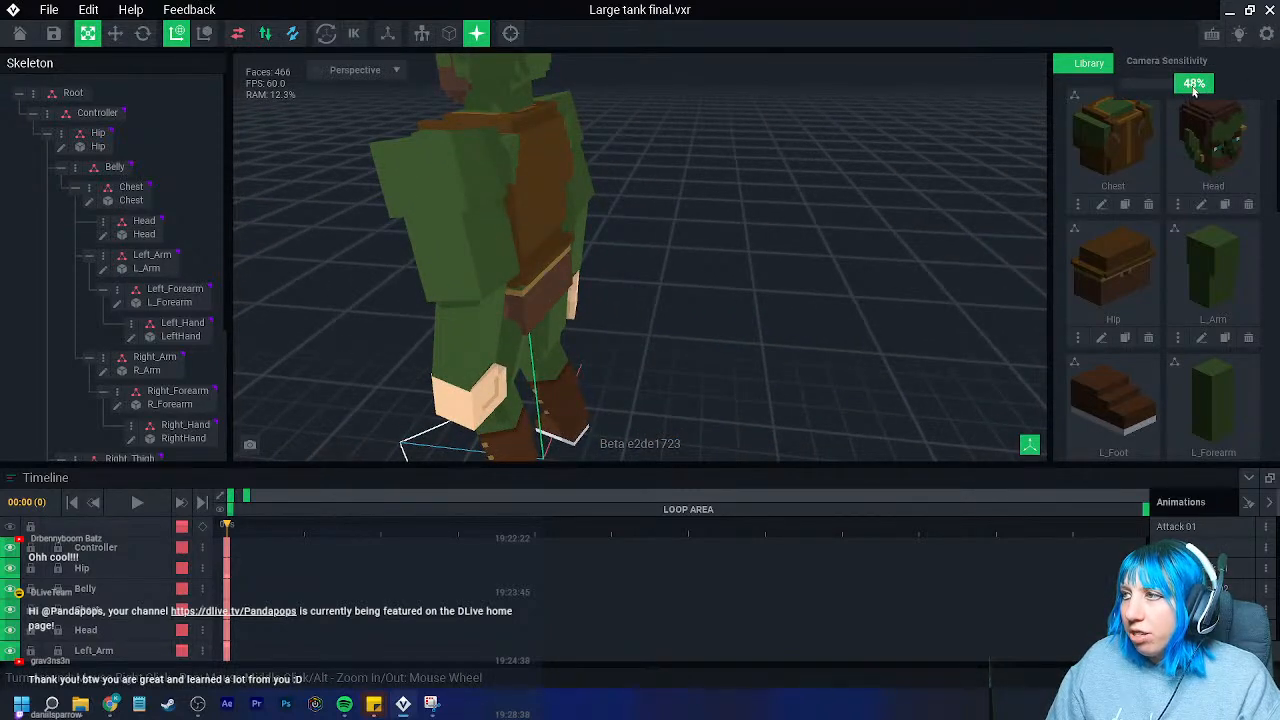
pyautogui.moveTo(1193, 88); pyautogui.dragTo(1257, 88)
pyautogui.moveTo(774, 251); pyautogui.dragTo(757, 279, button='right')
pyautogui.scroll(-3, 765, 268)
pyautogui.scroll(4, 758, 279)
pyautogui.moveTo(758, 279); pyautogui.dragTo(700, 284, button='middle')
pyautogui.click(1266, 34)
pyautogui.moveTo(1249, 86); pyautogui.dragTo(1132, 96)
pyautogui.moveTo(741, 248); pyautogui.dragTo(737, 250, button='right')
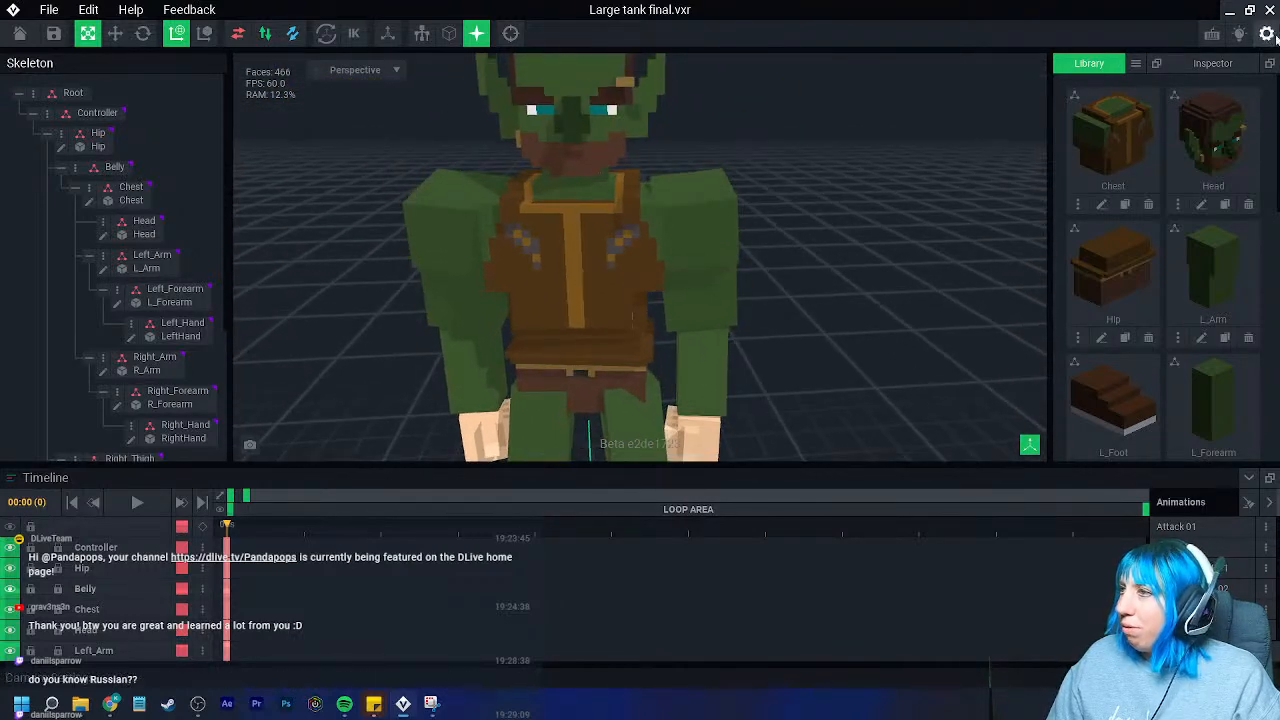
# - Set the camera sensitivity to 47% and test it on the goblin
pyautogui.click(1262, 38)
pyautogui.click(1190, 86)
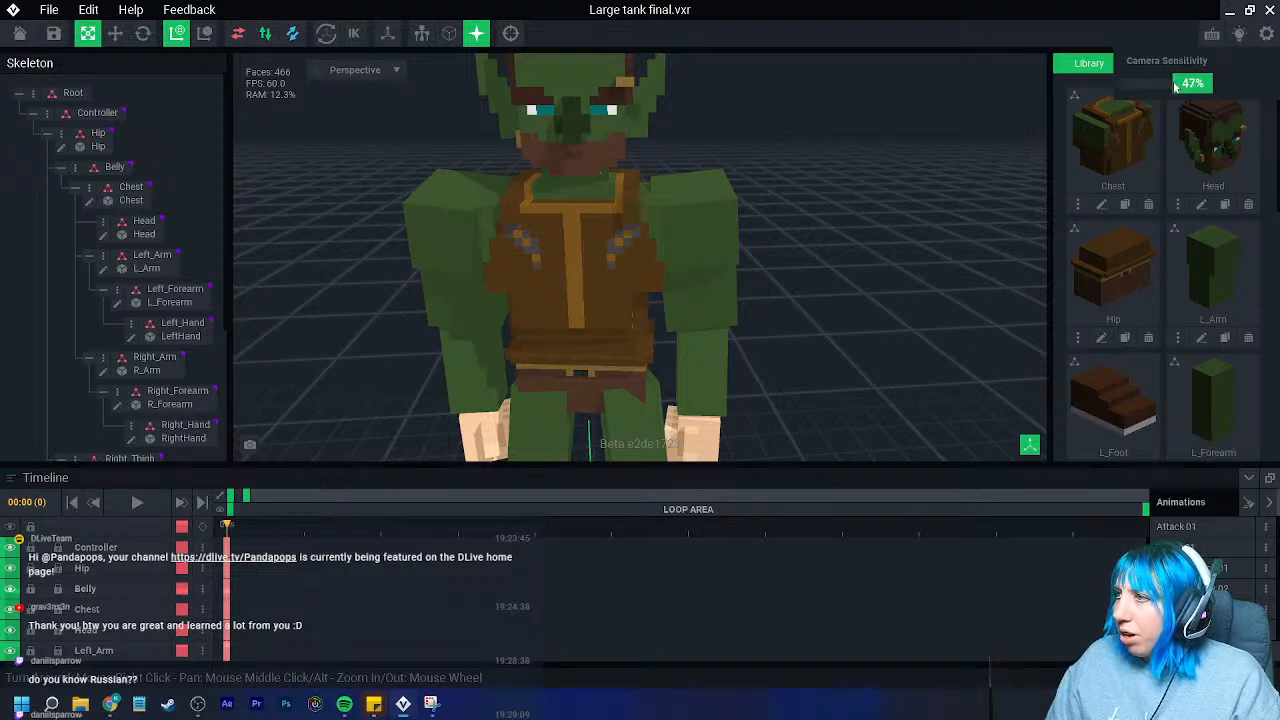
pyautogui.scroll(-5, 840, 278)
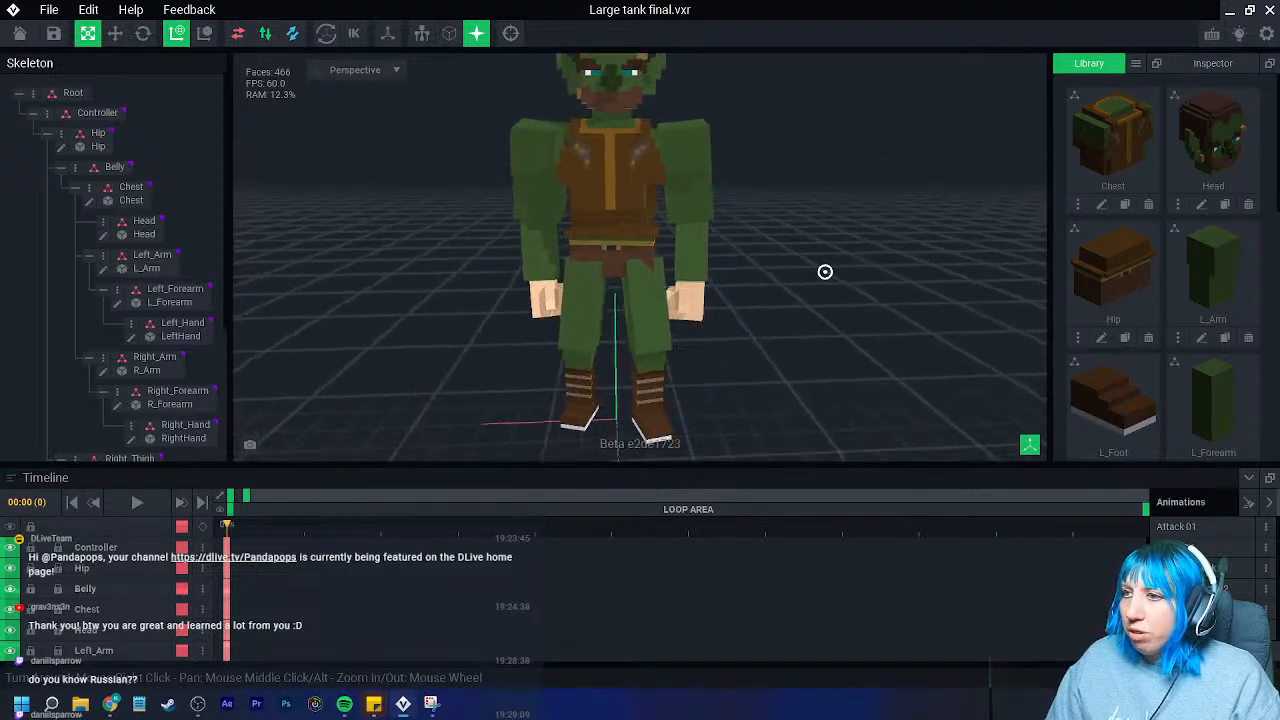
pyautogui.scroll(2, 825, 271)
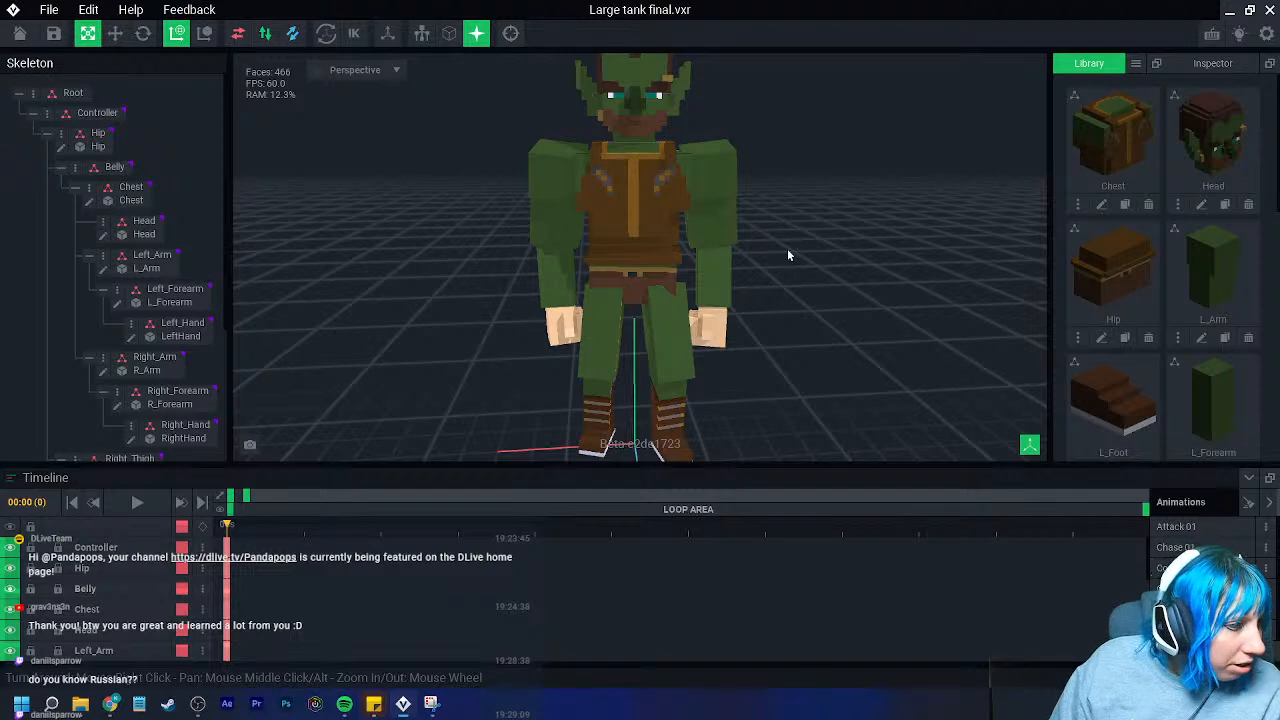
# - Close the Large tank final project with its changes saved
pyautogui.click(536, 228)
pyautogui.moveTo(536, 228); pyautogui.dragTo(536, 228, button='right')
pyautogui.moveTo(536, 228); pyautogui.dragTo(545, 234, button='right')
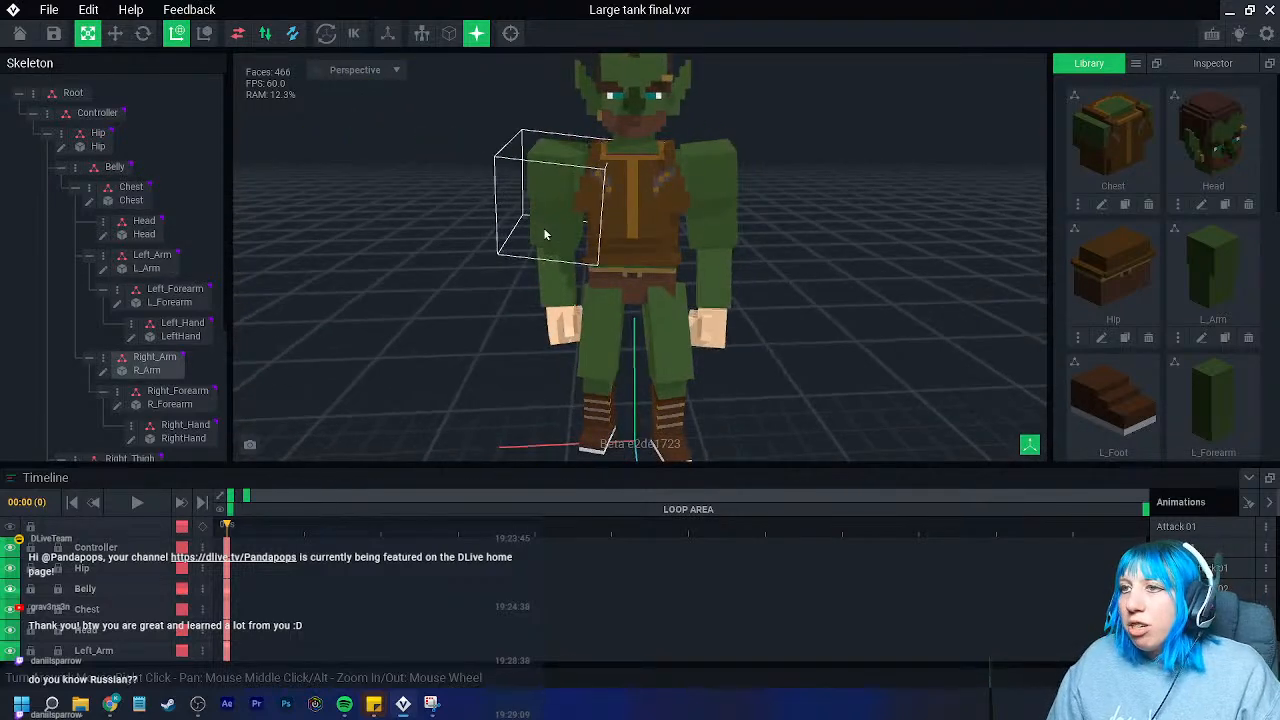
pyautogui.click(494, 234)
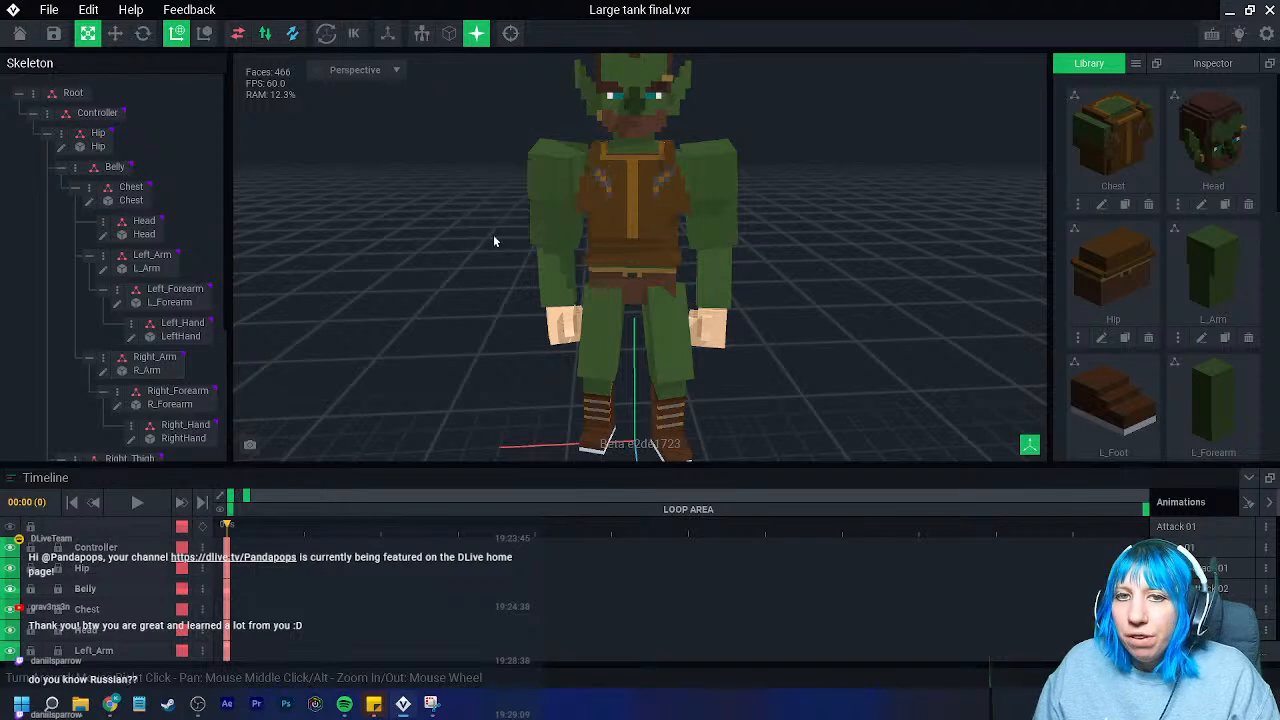
pyautogui.click(19, 35)
pyautogui.click(472, 256)
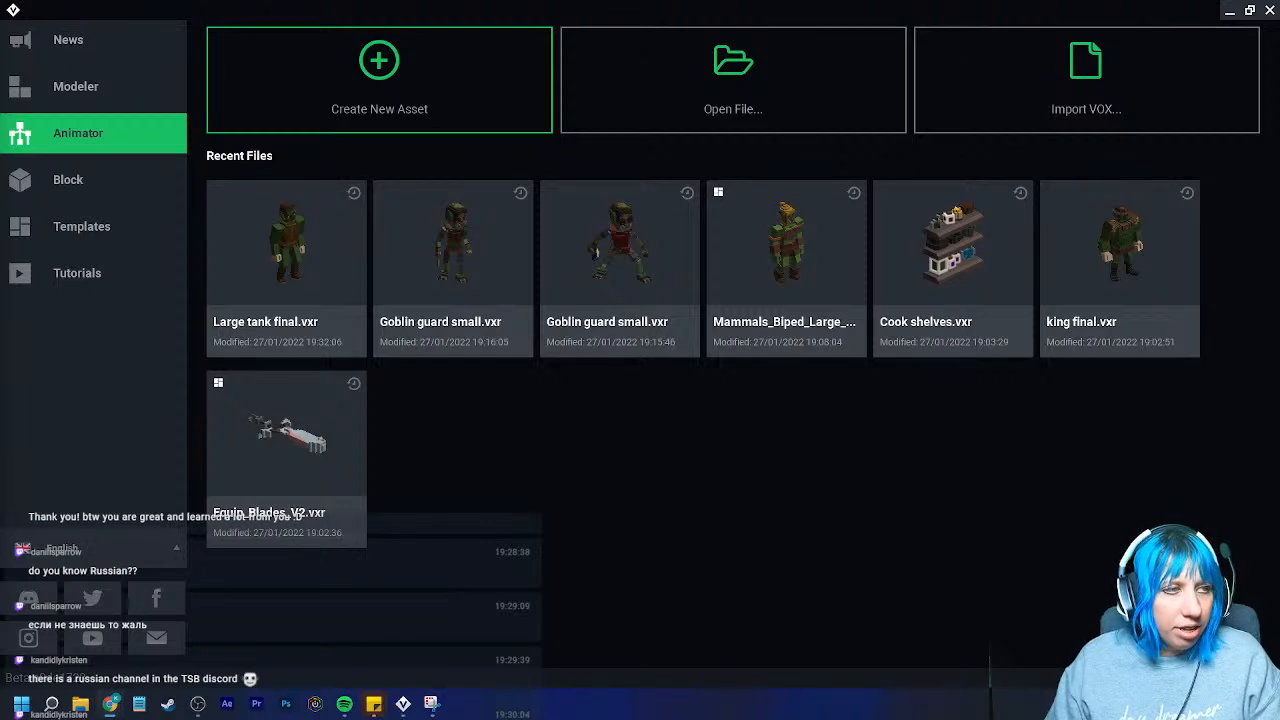
# - Switch to the browser, view the Santas Toy Table asset in 3D with its Moving 01 animation, and close the browser
pyautogui.moveTo(0, 210); pyautogui.dragTo(289, 6)
pyautogui.moveTo(385, 342); pyautogui.dragTo(394, 317)
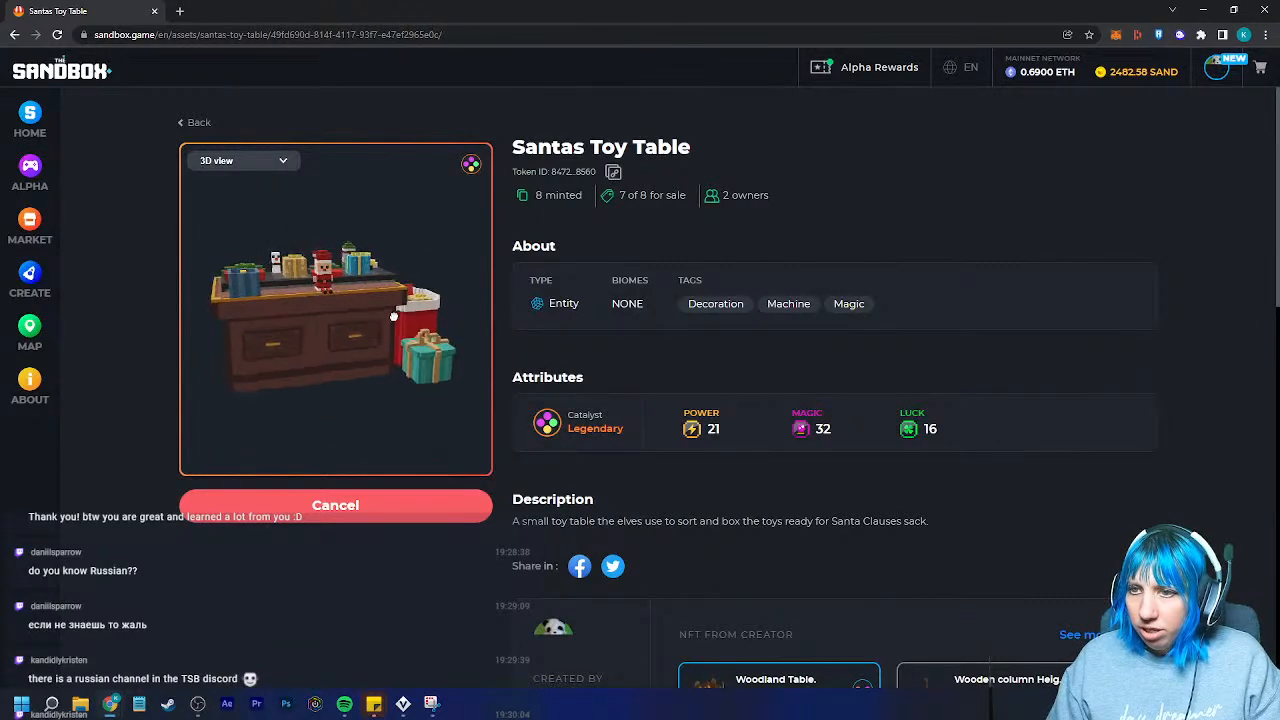
pyautogui.click(250, 164)
pyautogui.click(243, 216)
pyautogui.click(245, 165)
pyautogui.click(250, 242)
pyautogui.moveTo(346, 377)
pyautogui.mouseDown()
pyautogui.moveTo(317, 398)
pyautogui.moveTo(334, 371)
pyautogui.mouseUp()
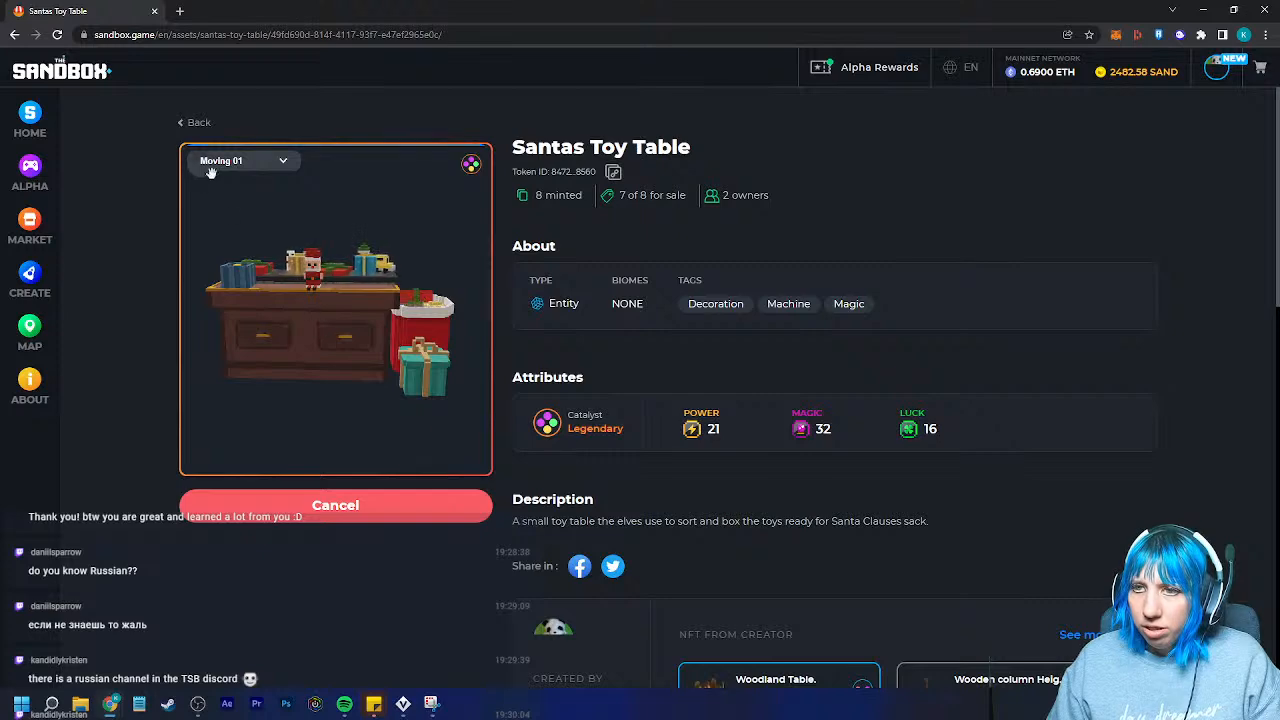
pyautogui.click(198, 122)
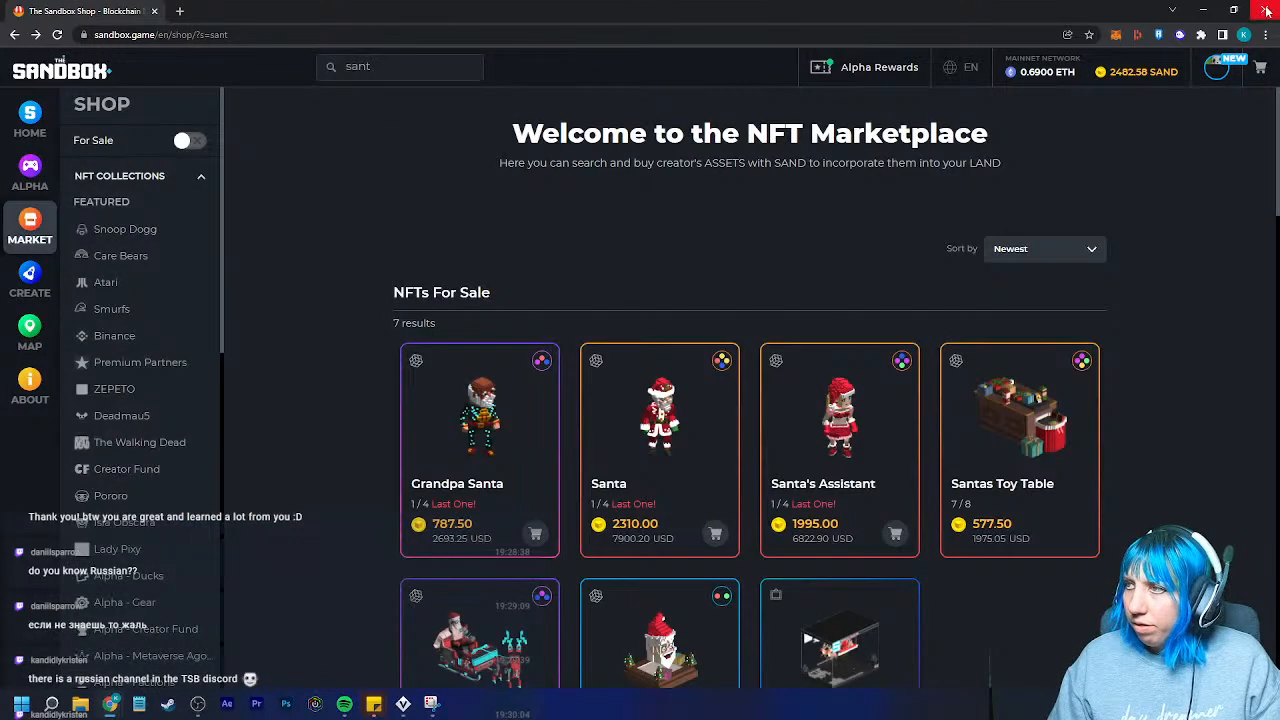
pyautogui.click(1266, 10)
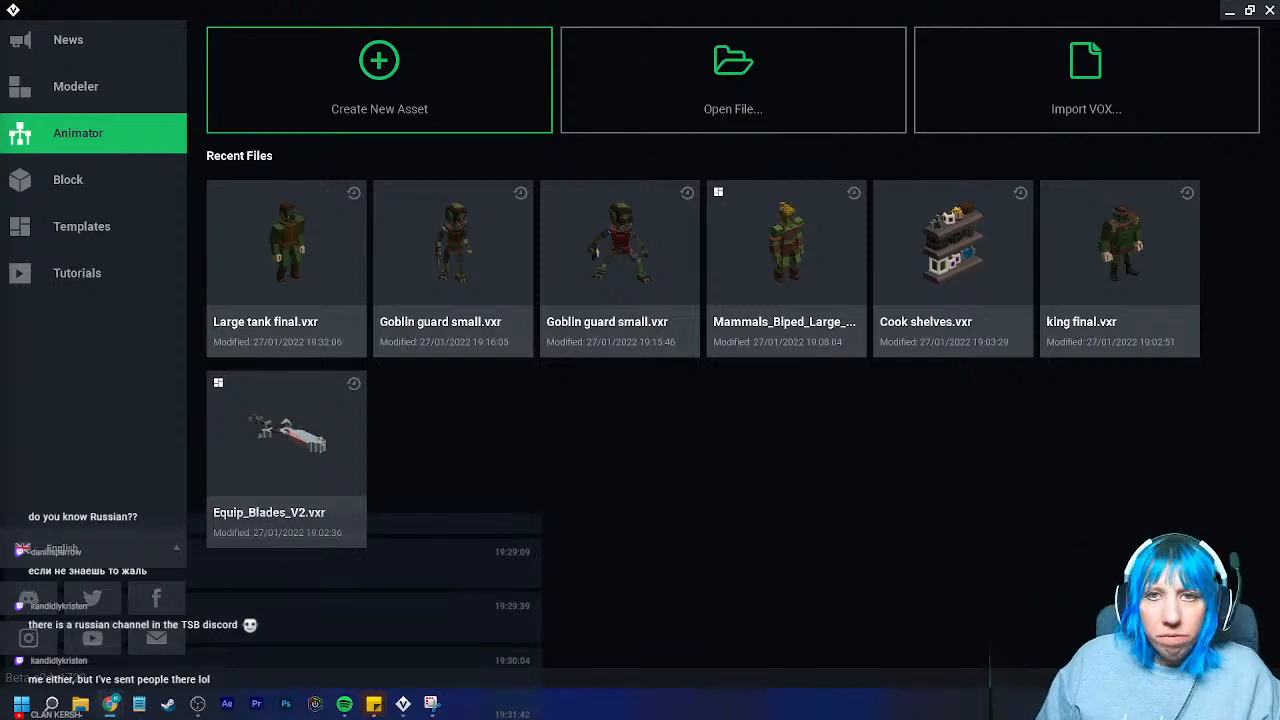
# - Reopen Large tank final.vxr to look over the goblin's outfit, and close it with its changes saved
pyautogui.click(238, 300)
pyautogui.scroll(5, 553, 154)
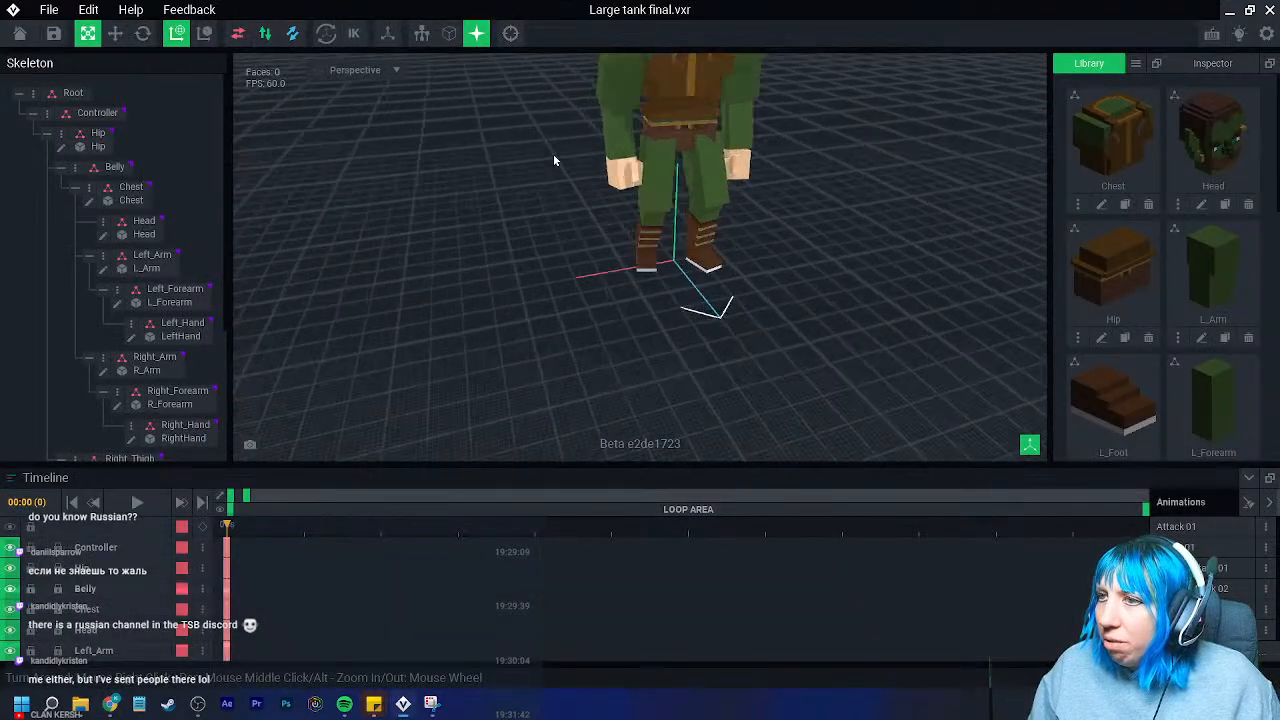
pyautogui.scroll(2, 556, 160)
pyautogui.moveTo(556, 160); pyautogui.dragTo(525, 190, button='middle')
pyautogui.moveTo(525, 190); pyautogui.dragTo(418, 255, button='right')
pyautogui.scroll(4, 524, 200)
pyautogui.click(482, 222)
pyautogui.moveTo(480, 290); pyautogui.dragTo(485, 288, button='right')
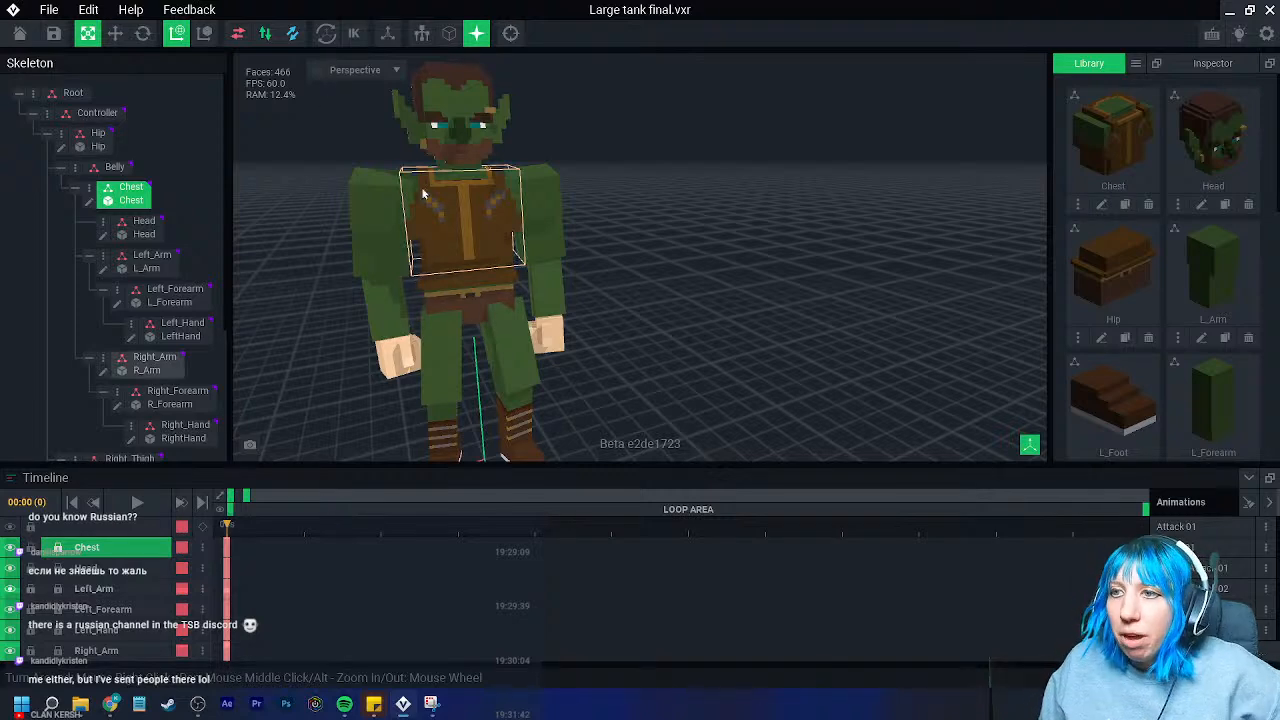
pyautogui.click(19, 33)
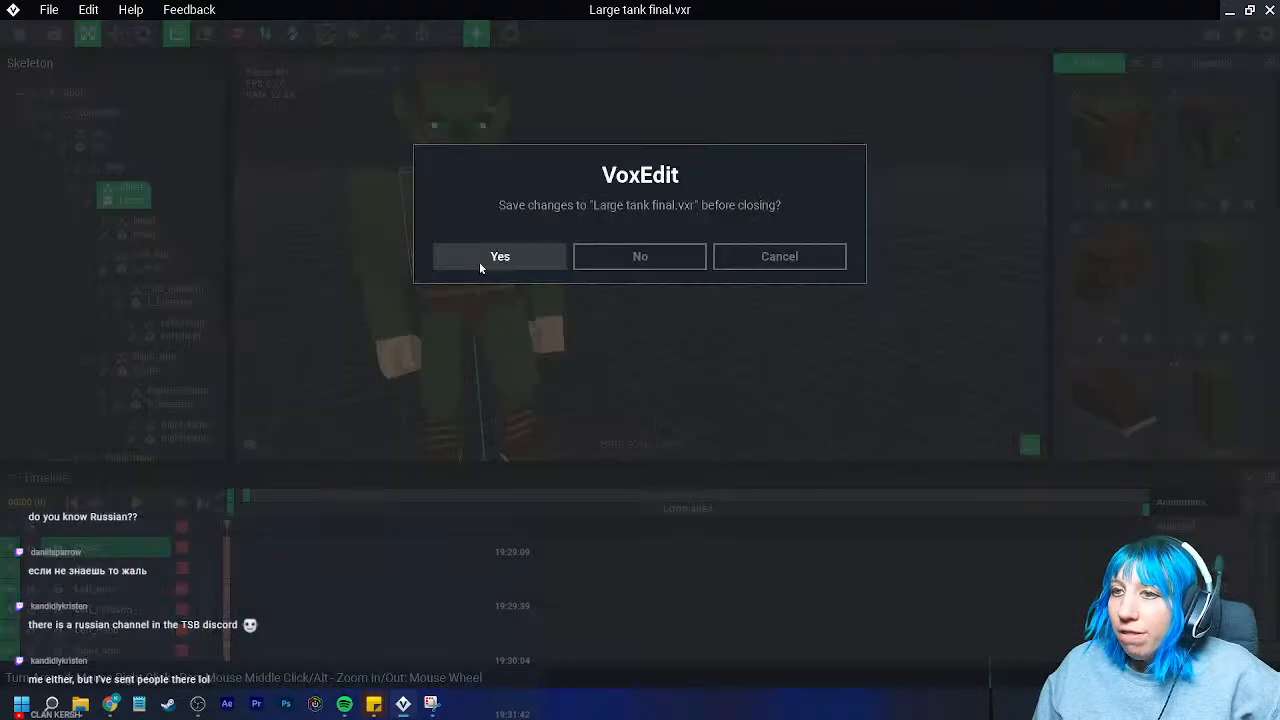
pyautogui.click(479, 262)
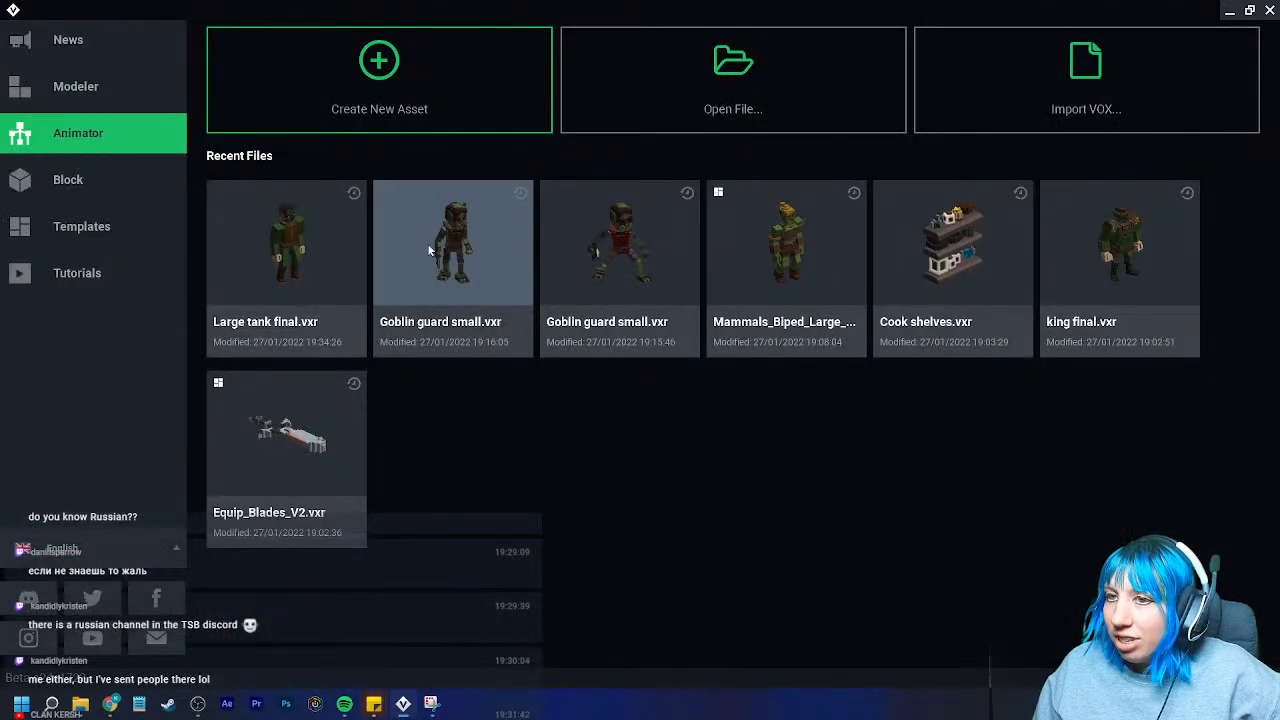
# - Open Mammals_Biped_Large_Human_V2.vxr from the barman1 folder in tavern peeps and examine the barman's body and outfit
pyautogui.click(649, 96)
pyautogui.click(751, 157)
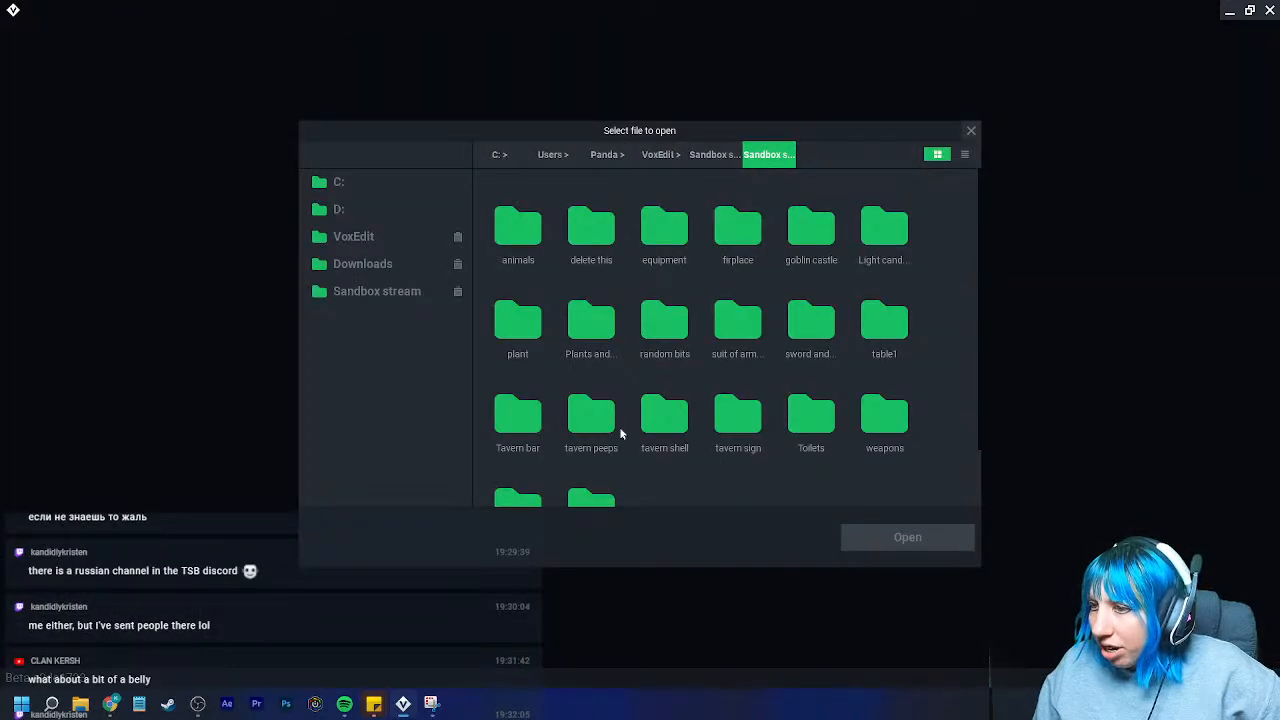
pyautogui.doubleClick(591, 415)
pyautogui.doubleClick(518, 232)
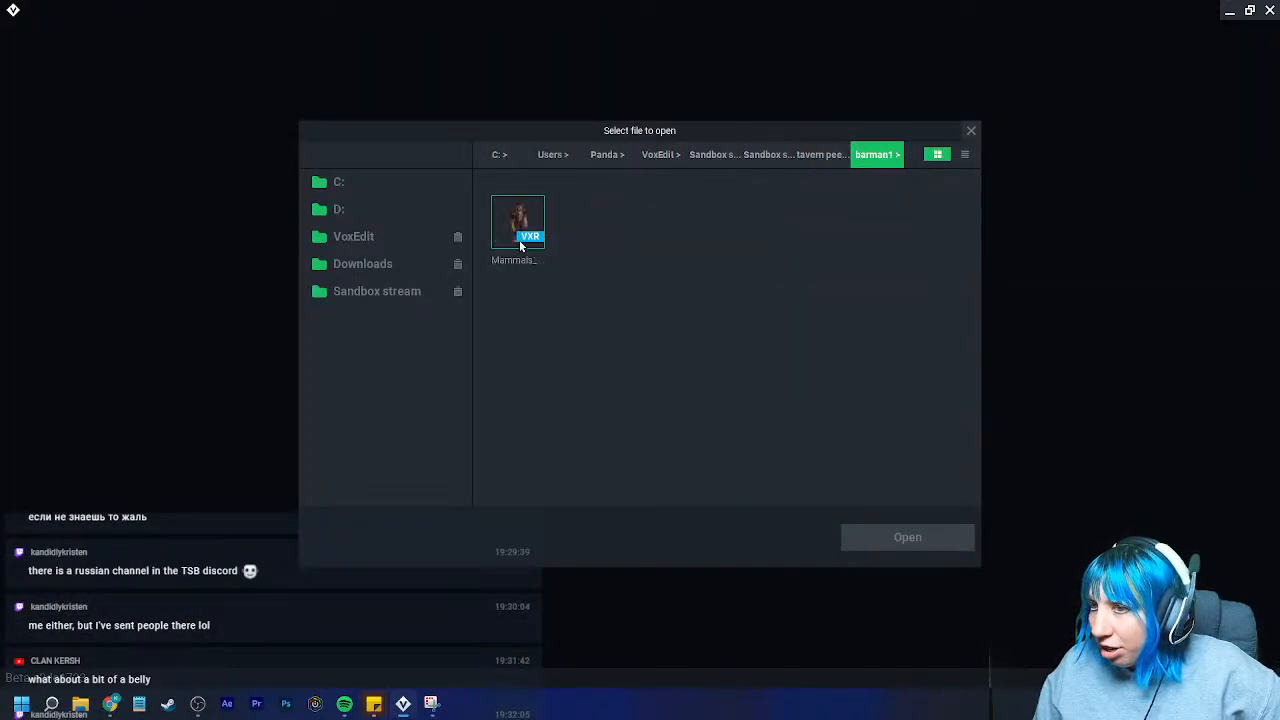
pyautogui.click(520, 244)
pyautogui.click(880, 537)
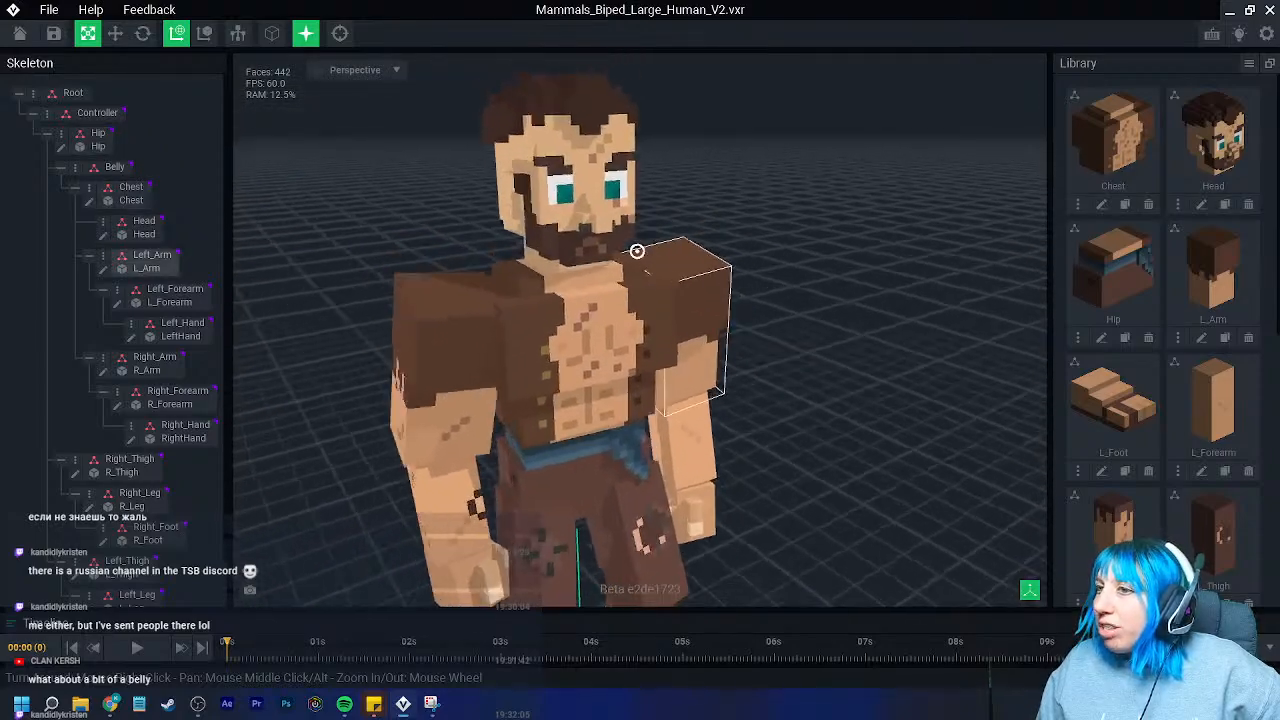
pyautogui.moveTo(637, 251); pyautogui.dragTo(620, 345, button='right')
pyautogui.scroll(-5, 643, 252)
pyautogui.scroll(3, 618, 240)
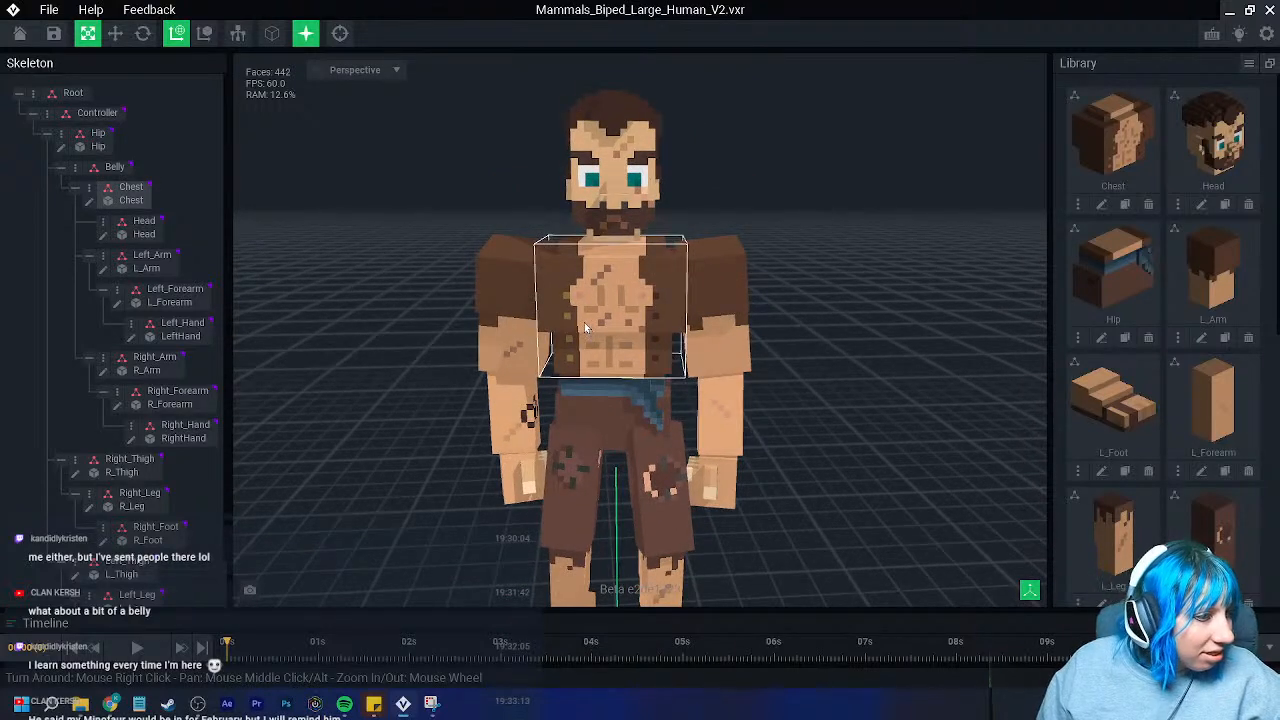
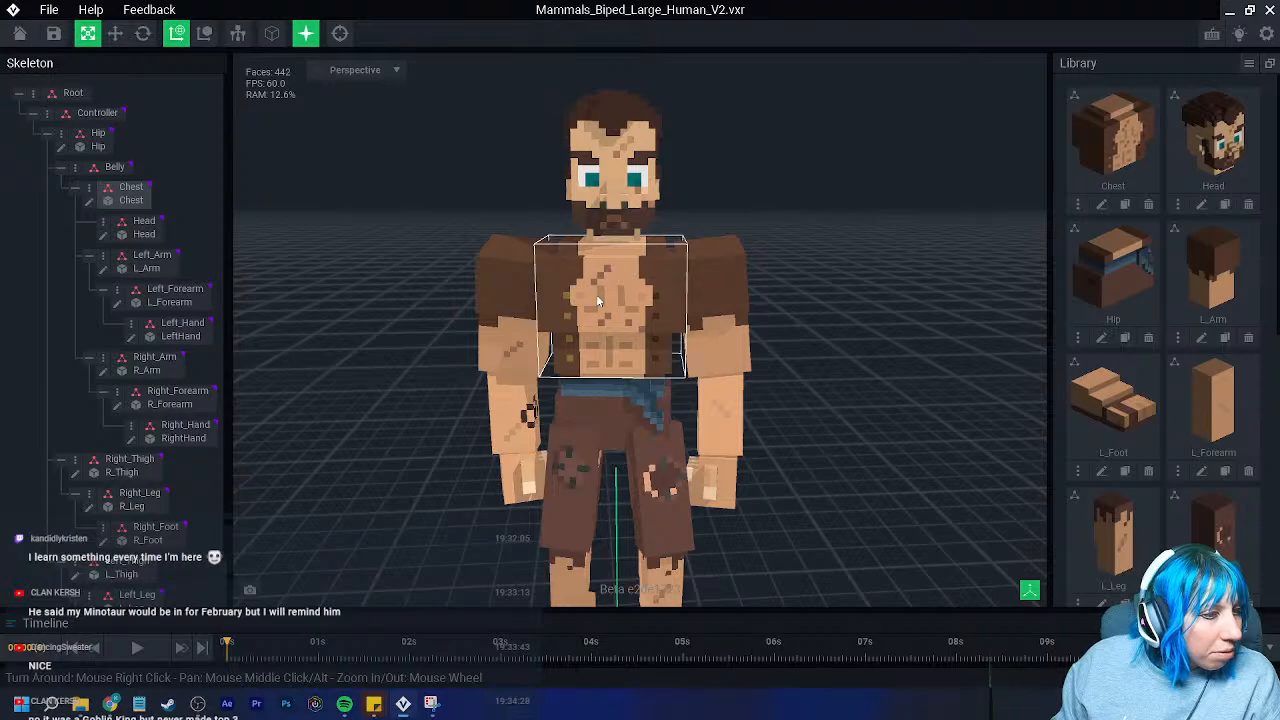
pyautogui.moveTo(603, 367); pyautogui.dragTo(600, 369, button='right')
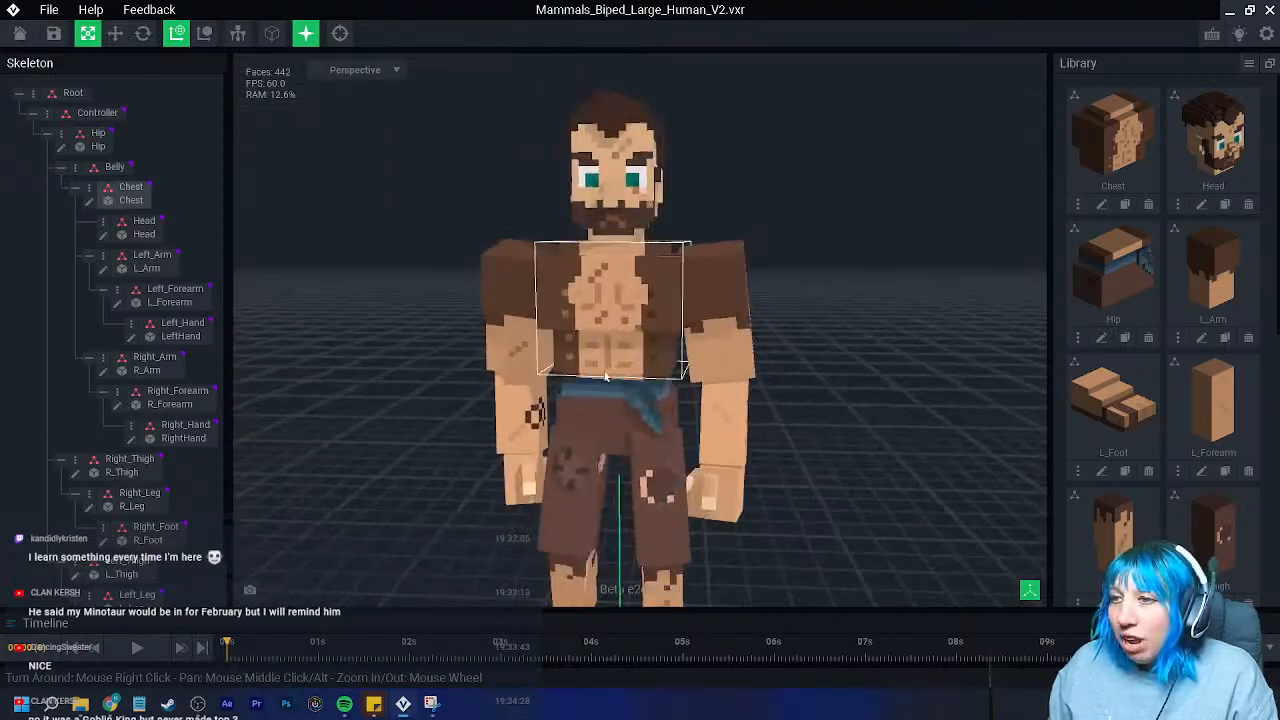
# - Leave the barman character and reopen Large tank final.vxr from the recent files
pyautogui.click(615, 416)
pyautogui.moveTo(615, 416); pyautogui.dragTo(608, 409, button='right')
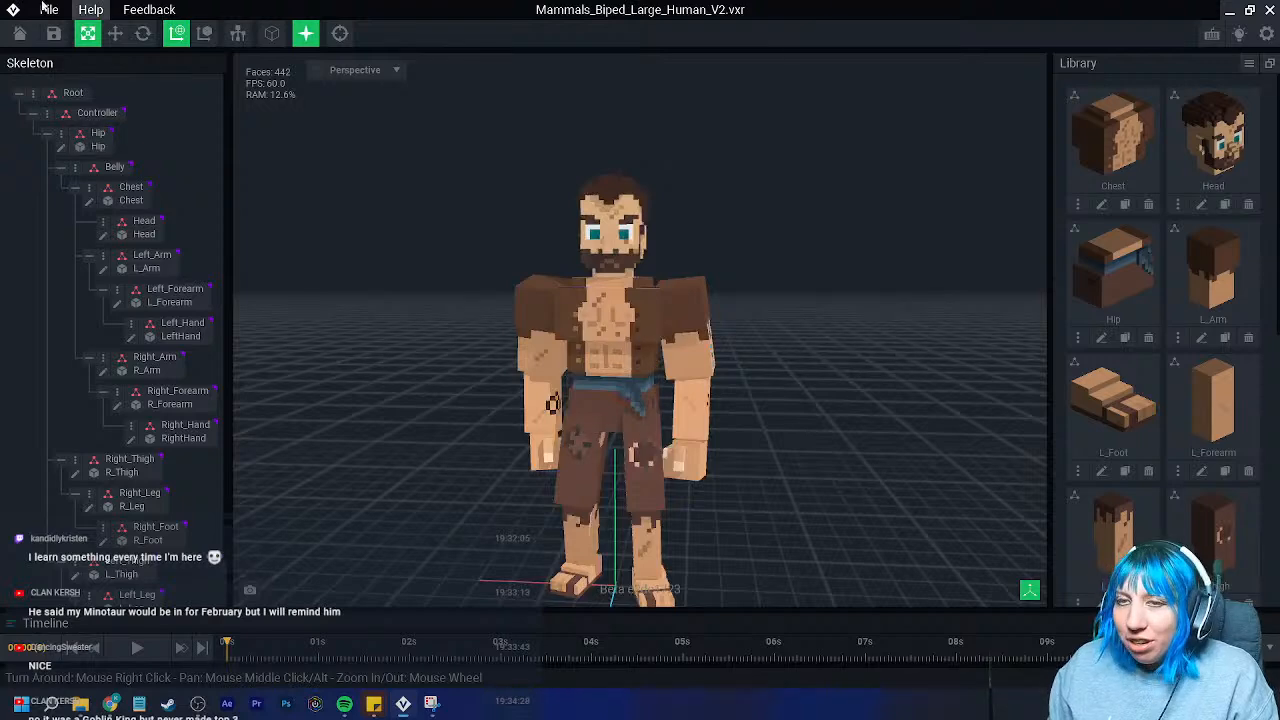
pyautogui.click(18, 35)
pyautogui.click(500, 257)
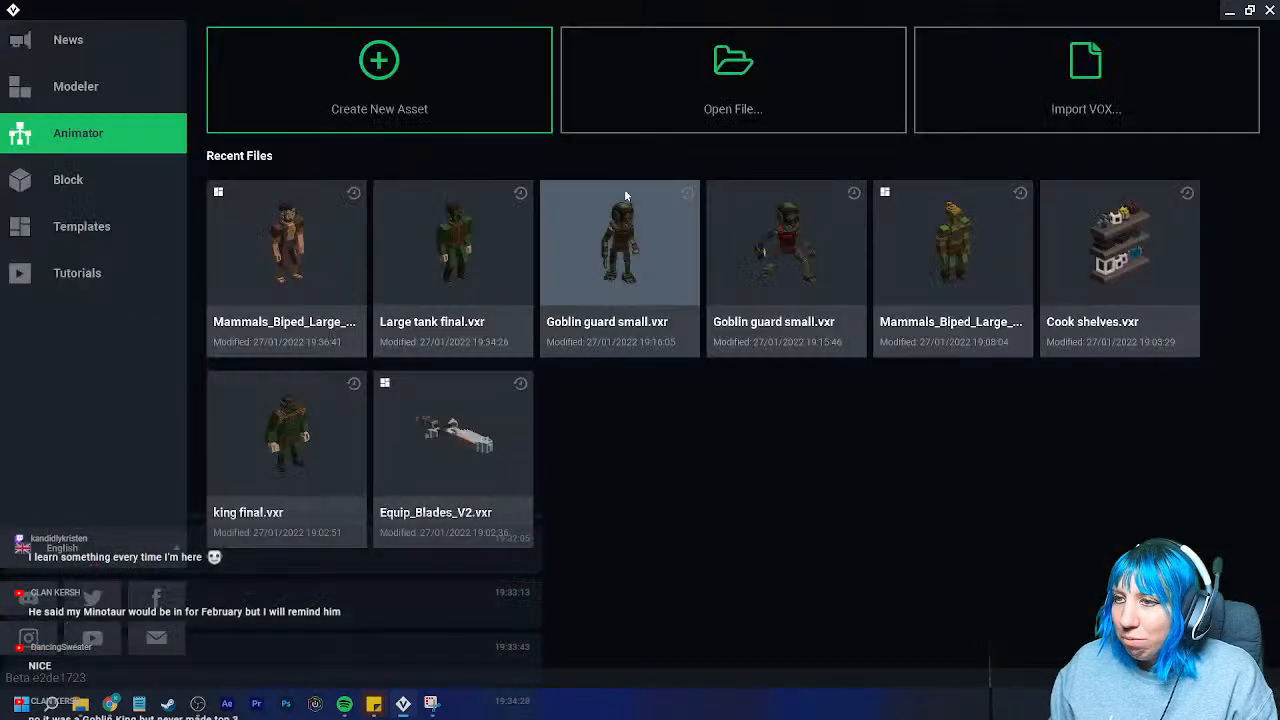
pyautogui.click(455, 258)
# - Open the goblin's Head part for voxel editing
pyautogui.scroll(5, 486, 174)
pyautogui.click(497, 180)
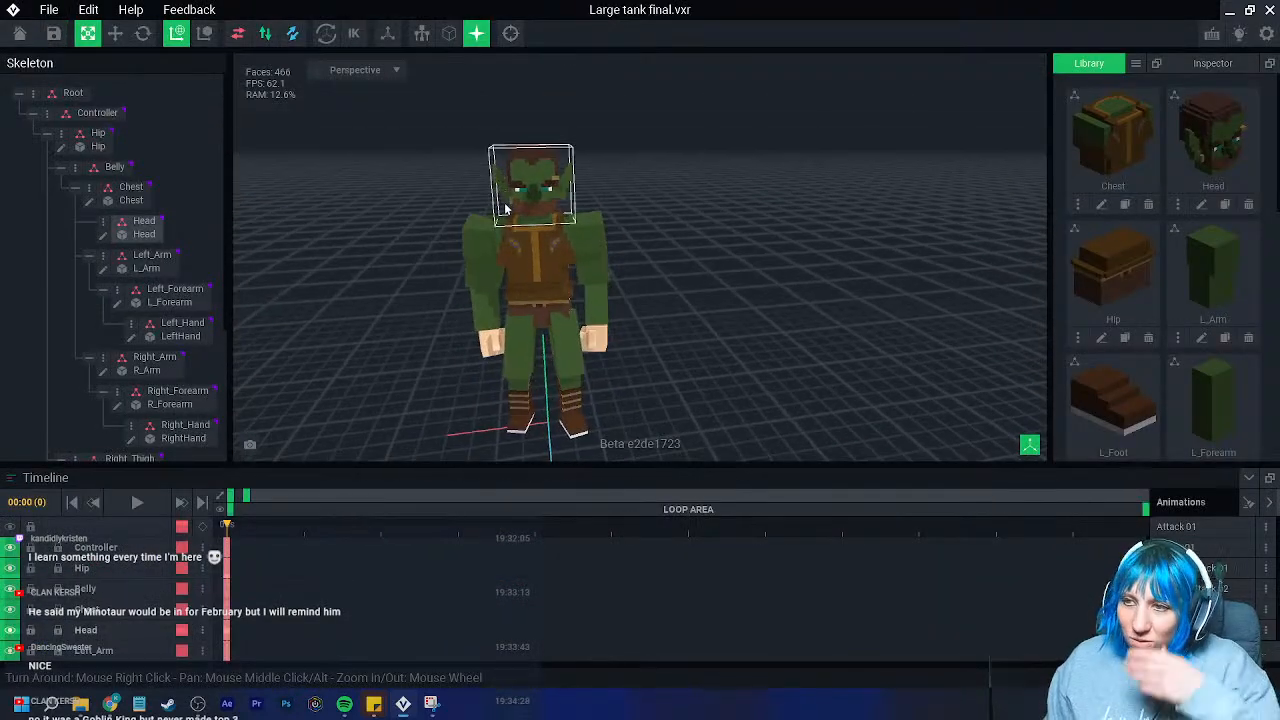
pyautogui.scroll(3, 505, 210)
pyautogui.click(115, 234)
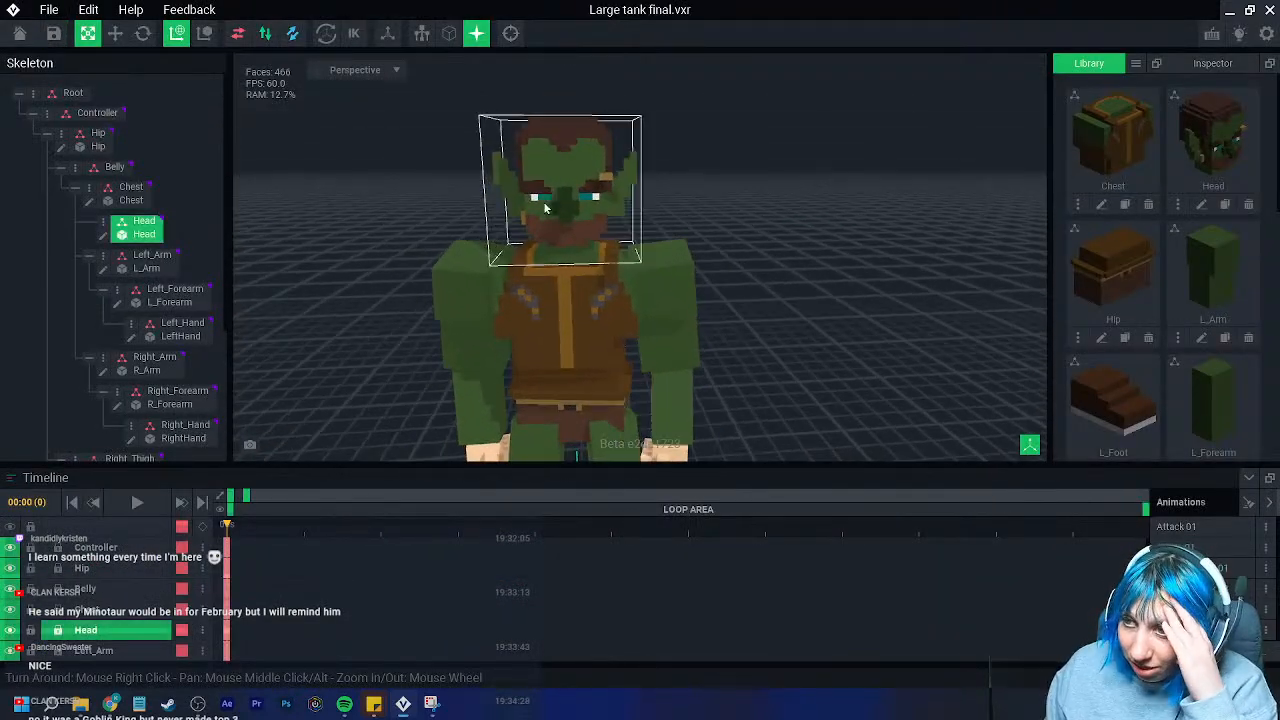
pyautogui.click(104, 236)
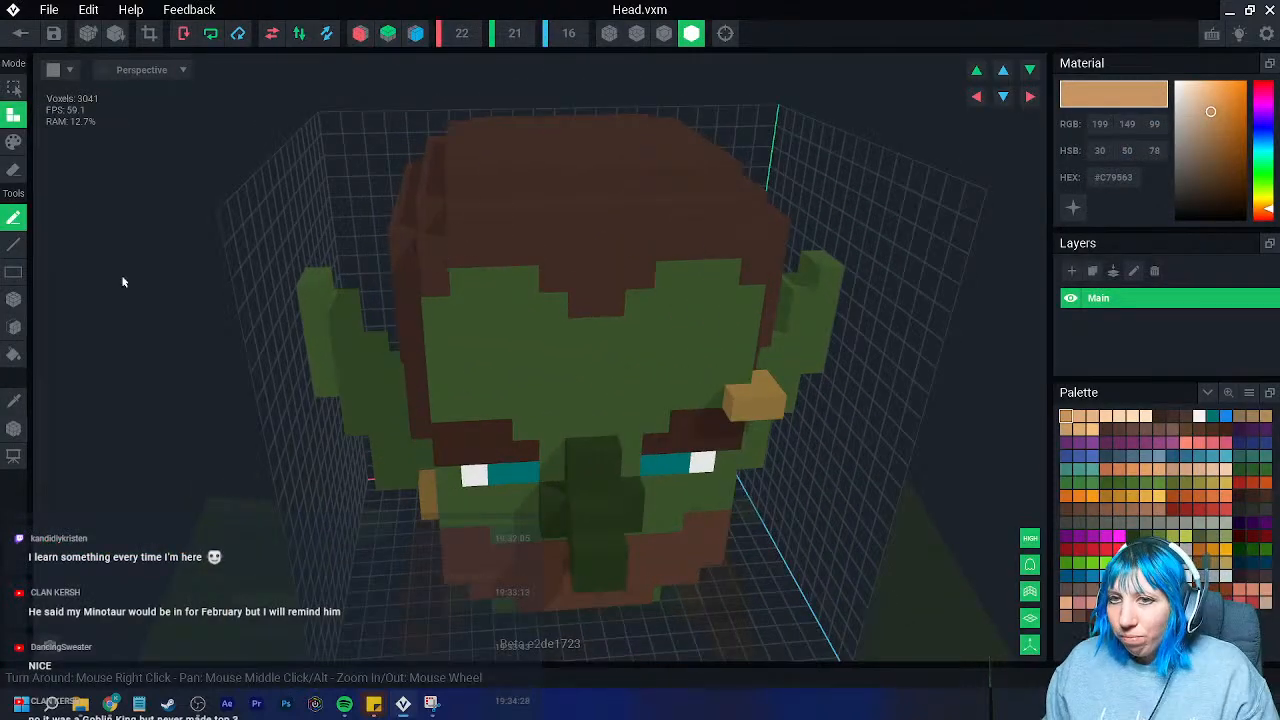
# - Pick the skin green #3C562D, outline the voxel shapes, and paint a bald patch over the goblin's crown and forehead
pyautogui.click(13, 400)
pyautogui.click(523, 334)
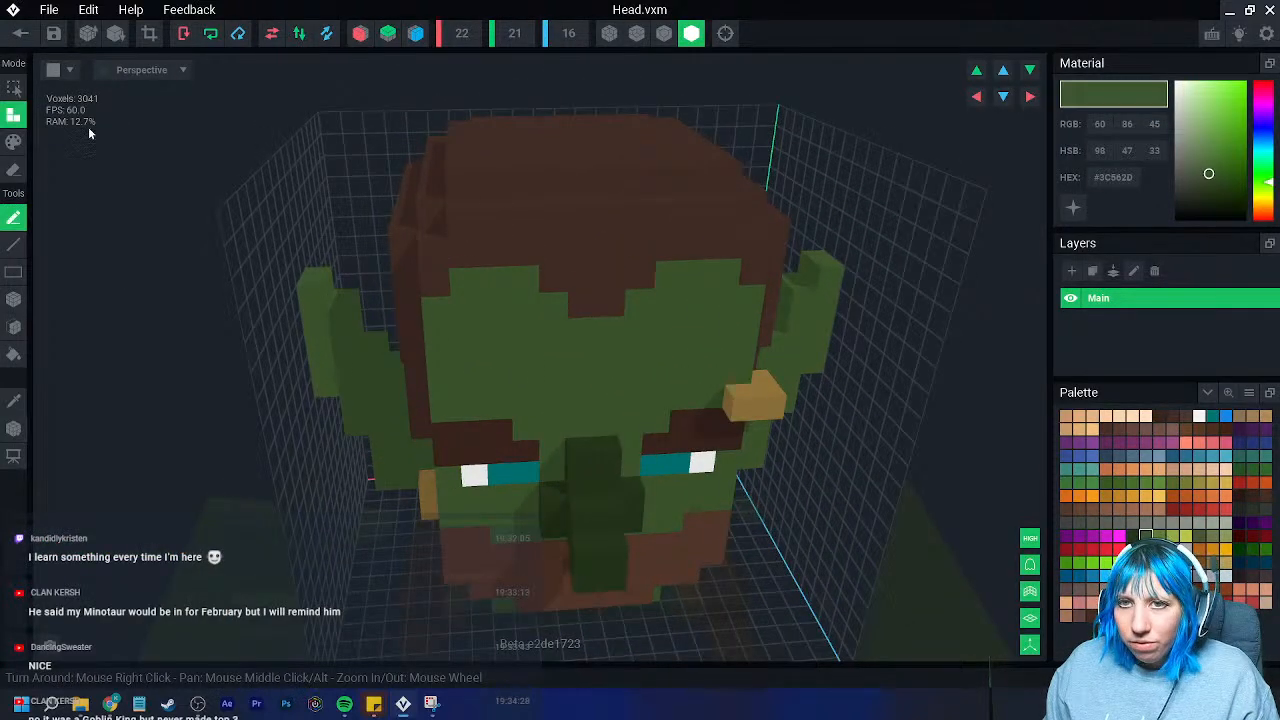
pyautogui.moveTo(526, 158); pyautogui.dragTo(527, 161, button='right')
pyautogui.click(664, 34)
pyautogui.moveTo(641, 178); pyautogui.dragTo(640, 174, button='right')
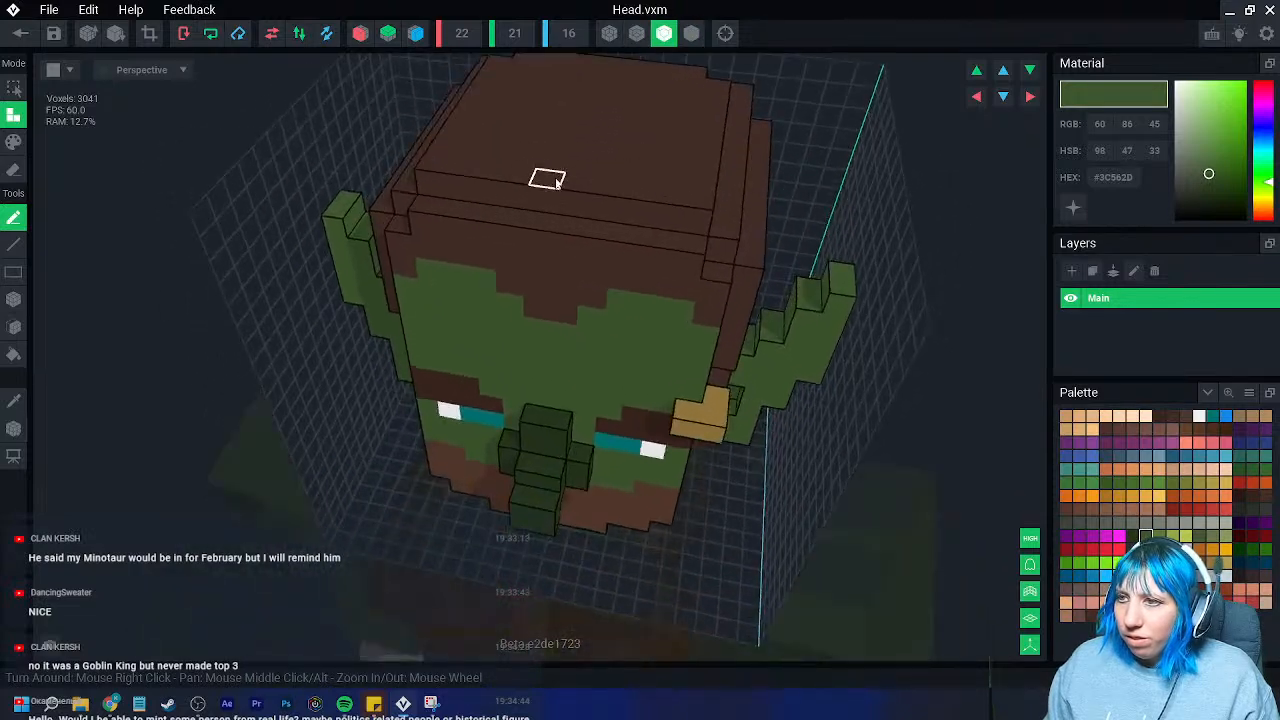
pyautogui.click(13, 141)
pyautogui.moveTo(505, 145)
pyautogui.mouseDown()
pyautogui.moveTo(631, 206)
pyautogui.moveTo(553, 200)
pyautogui.moveTo(649, 131)
pyautogui.moveTo(654, 180)
pyautogui.moveTo(609, 147)
pyautogui.moveTo(557, 143)
pyautogui.moveTo(663, 106)
pyautogui.moveTo(520, 177)
pyautogui.moveTo(573, 110)
pyautogui.moveTo(520, 114)
pyautogui.moveTo(526, 103)
pyautogui.moveTo(454, 189)
pyautogui.moveTo(535, 222)
pyautogui.moveTo(514, 237)
pyautogui.moveTo(509, 280)
pyautogui.moveTo(537, 288)
pyautogui.moveTo(612, 266)
pyautogui.mouseUp()
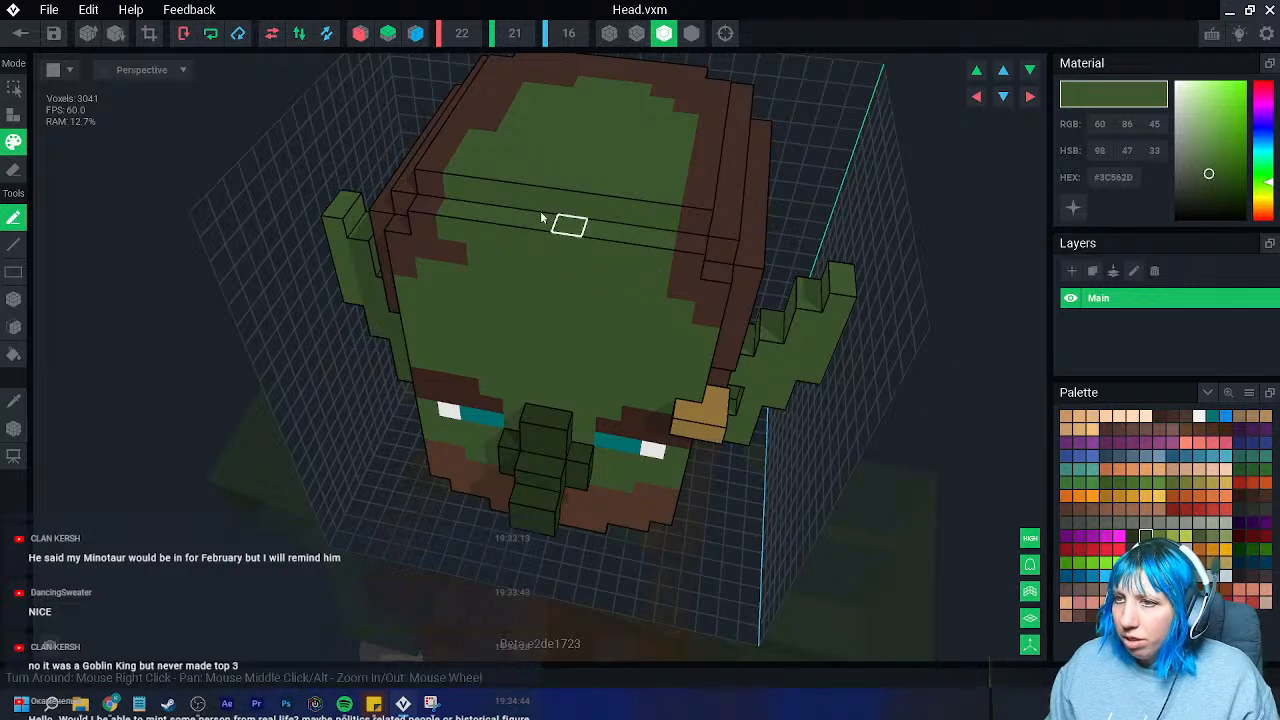
# - Paint a green bald patch into the brown hair on the side of the head behind the ear
pyautogui.moveTo(663, 106); pyautogui.dragTo(720, 360, button='right')
pyautogui.moveTo(720, 360)
pyautogui.mouseDown()
pyautogui.moveTo(757, 328)
pyautogui.moveTo(818, 436)
pyautogui.moveTo(724, 400)
pyautogui.moveTo(790, 405)
pyautogui.mouseUp()
pyautogui.moveTo(790, 405); pyautogui.dragTo(609, 354, button='right')
# - Erase three voxels from the hair's lower rear corner
pyautogui.click(14, 171)
pyautogui.moveTo(474, 368)
pyautogui.mouseDown(button='right')
pyautogui.moveTo(432, 322)
pyautogui.moveTo(451, 346)
pyautogui.mouseUp(button='right')
pyautogui.click(14, 299)
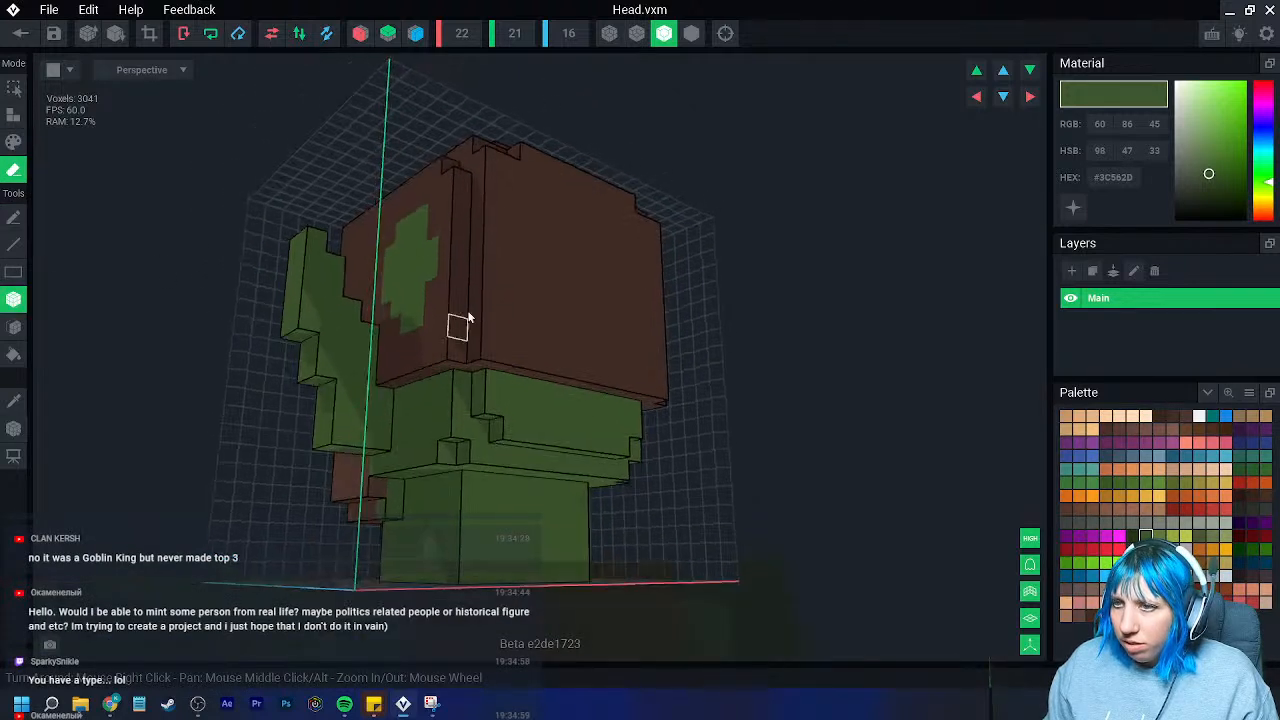
pyautogui.click(457, 359)
pyautogui.click(481, 336)
pyautogui.click(456, 334)
# - Turn on X mirroring and cut back the lower hair corners on both sides of the back of the head
pyautogui.click(361, 34)
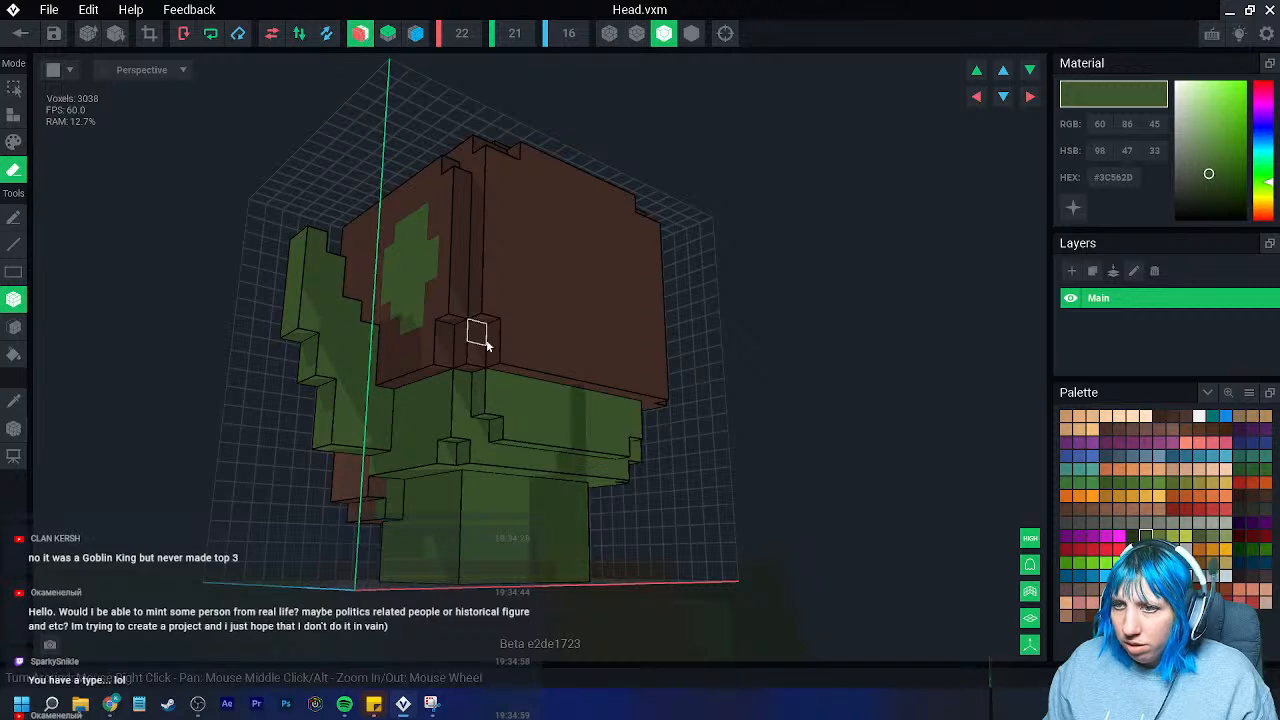
pyautogui.click(478, 349)
pyautogui.moveTo(482, 335); pyautogui.dragTo(484, 310)
pyautogui.click(466, 330)
pyautogui.click(474, 359)
pyautogui.click(473, 339)
pyautogui.moveTo(487, 358); pyautogui.dragTo(499, 357, button='right')
pyautogui.moveTo(499, 358); pyautogui.dragTo(519, 317)
pyautogui.moveTo(584, 341); pyautogui.dragTo(560, 338, button='right')
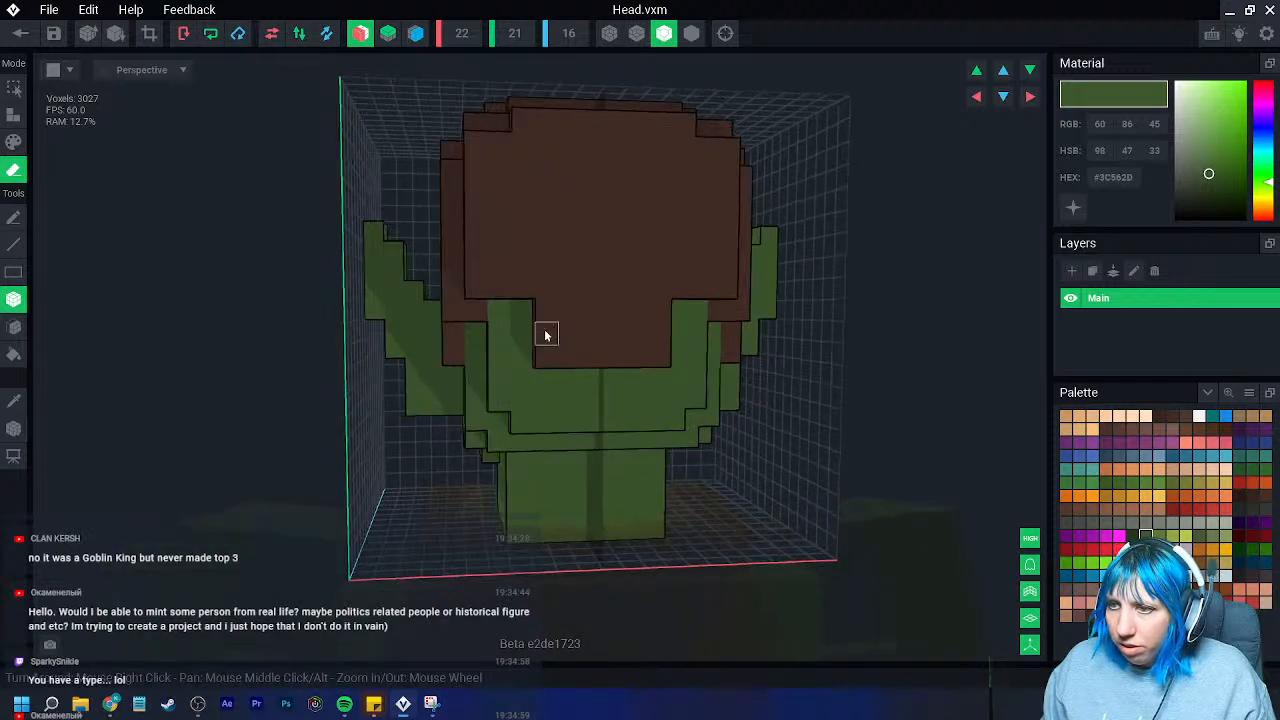
# - Erase stepped voxels along the back hairline on both sides so the hair narrows to a point at the nape
pyautogui.click(480, 291)
pyautogui.click(478, 267)
pyautogui.click(497, 288)
pyautogui.click(482, 248)
pyautogui.moveTo(540, 294); pyautogui.dragTo(542, 320, button='right')
pyautogui.click(538, 350)
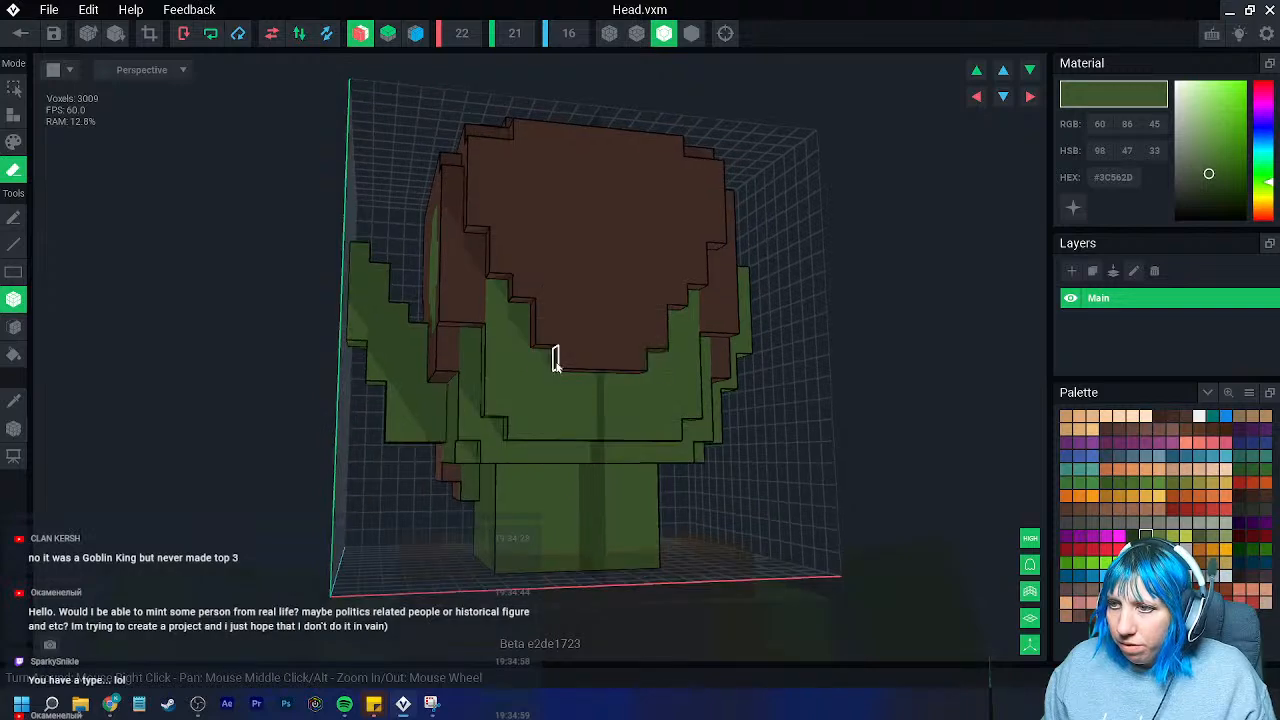
pyautogui.click(566, 362)
pyautogui.click(540, 338)
pyautogui.click(541, 338)
pyautogui.click(540, 314)
pyautogui.click(557, 314)
# - Erase voxels from the upper rear corners of the hair to give them a stepped shape
pyautogui.moveTo(557, 314)
pyautogui.mouseDown(button='right')
pyautogui.moveTo(476, 259)
pyautogui.moveTo(460, 231)
pyautogui.moveTo(503, 195)
pyautogui.mouseUp(button='right')
pyautogui.click(490, 198)
pyautogui.click(414, 207)
pyautogui.click(389, 220)
pyautogui.moveTo(389, 223)
pyautogui.mouseDown(button='right')
pyautogui.moveTo(409, 249)
pyautogui.moveTo(398, 272)
pyautogui.moveTo(481, 290)
pyautogui.mouseUp(button='right')
pyautogui.click(420, 256)
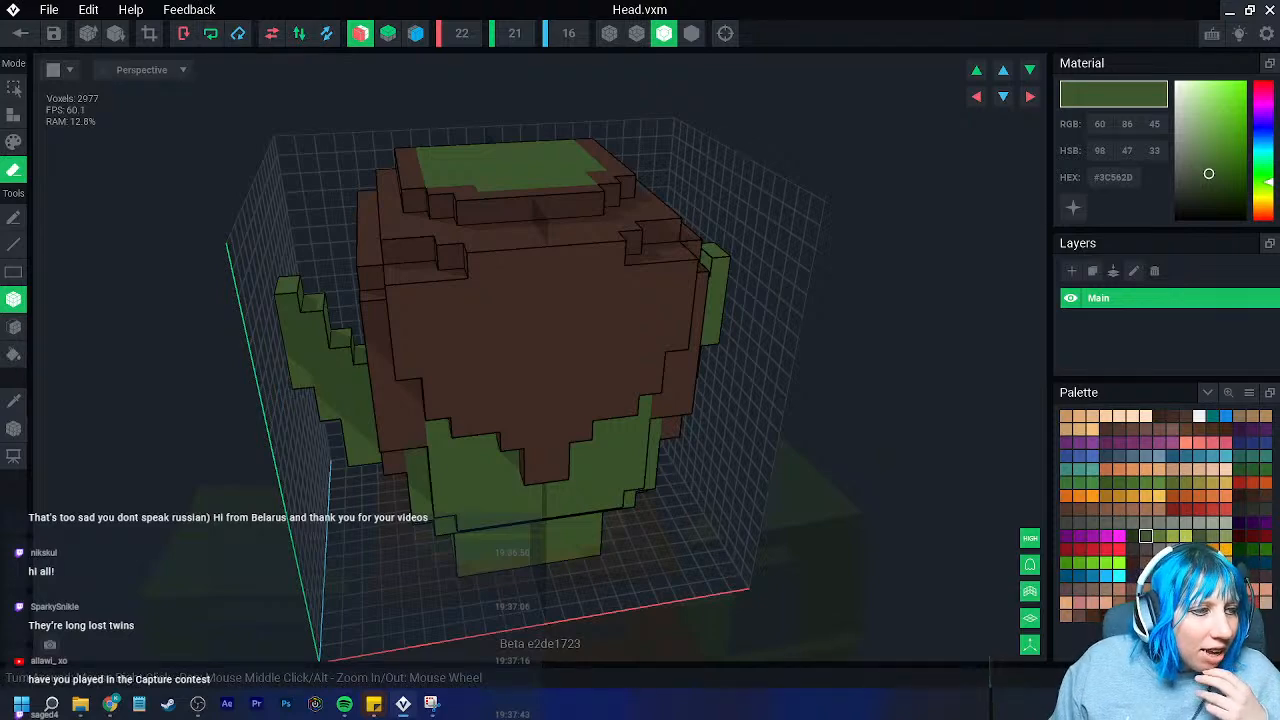
# - Turn off X mirroring and pick the dark brown hair colour #422D26
pyautogui.scroll(3, 409, 391)
pyautogui.moveTo(383, 401)
pyautogui.mouseDown(button='right')
pyautogui.moveTo(409, 391)
pyautogui.moveTo(412, 366)
pyautogui.moveTo(488, 364)
pyautogui.mouseUp(button='right')
pyautogui.click(14, 402)
pyautogui.click(316, 394)
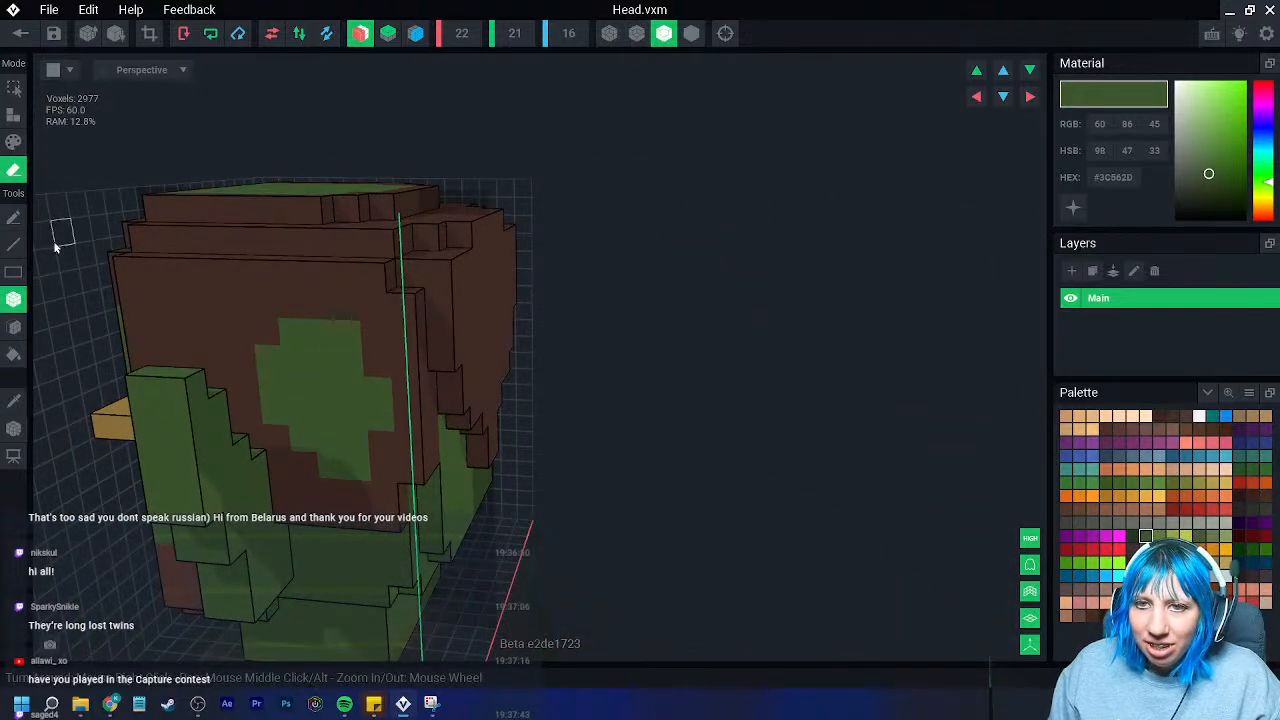
pyautogui.click(15, 142)
pyautogui.click(14, 328)
pyautogui.moveTo(345, 396); pyautogui.dragTo(441, 232, button='right')
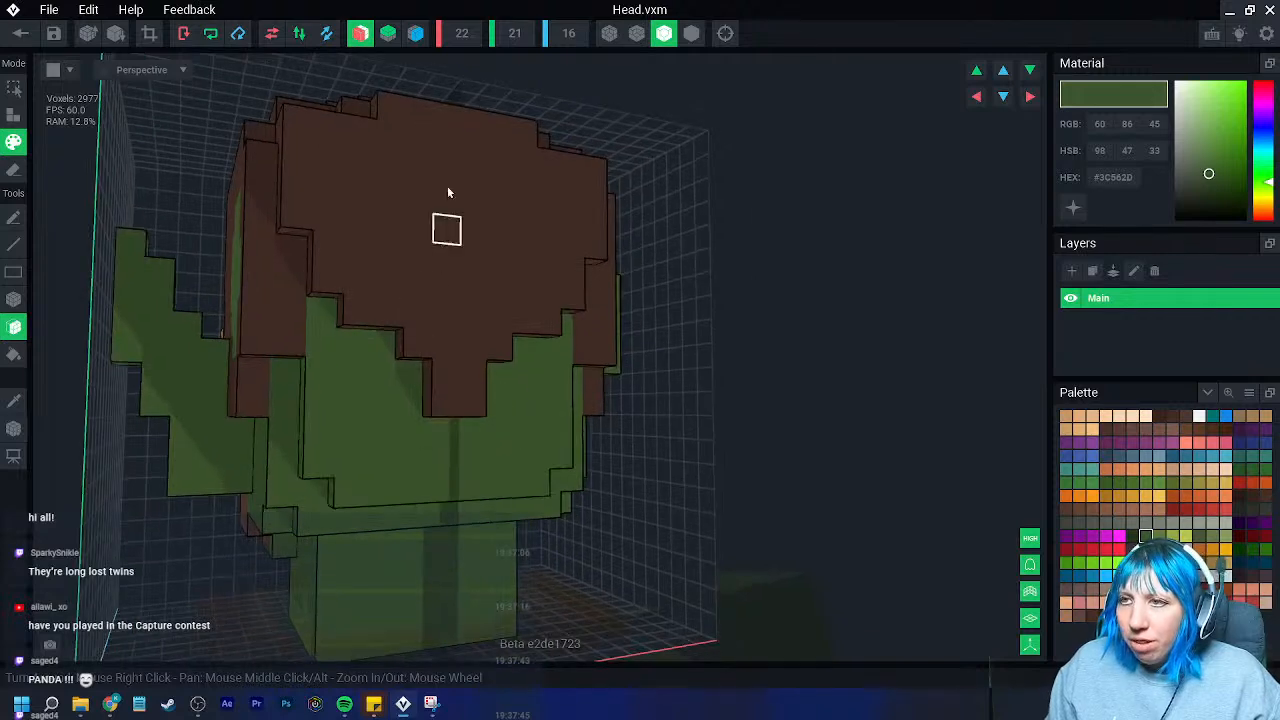
pyautogui.click(360, 33)
pyautogui.click(31, 410)
pyautogui.click(446, 345)
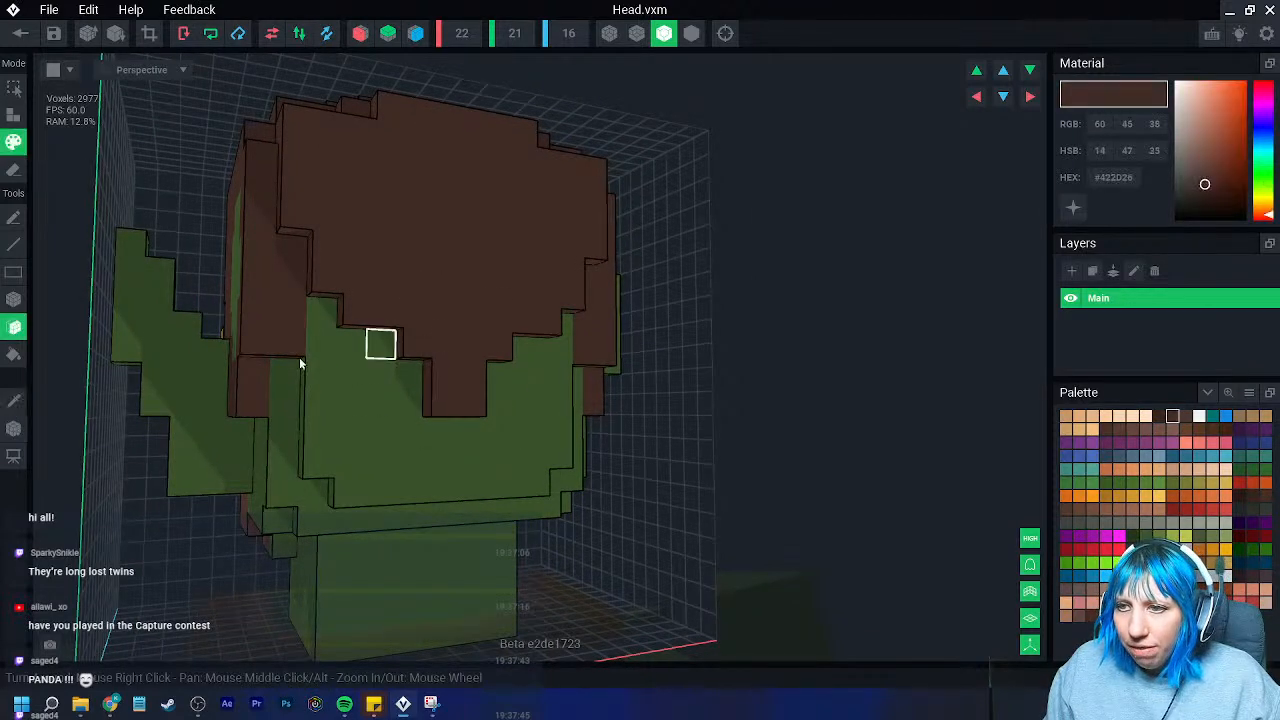
# - Increase the head model's Z depth to 18 and shift its voxels one step forward
pyautogui.moveTo(471, 402); pyautogui.dragTo(440, 412, button='right')
pyautogui.moveTo(350, 382); pyautogui.dragTo(425, 352, button='right')
pyautogui.scroll(-5, 540, 364)
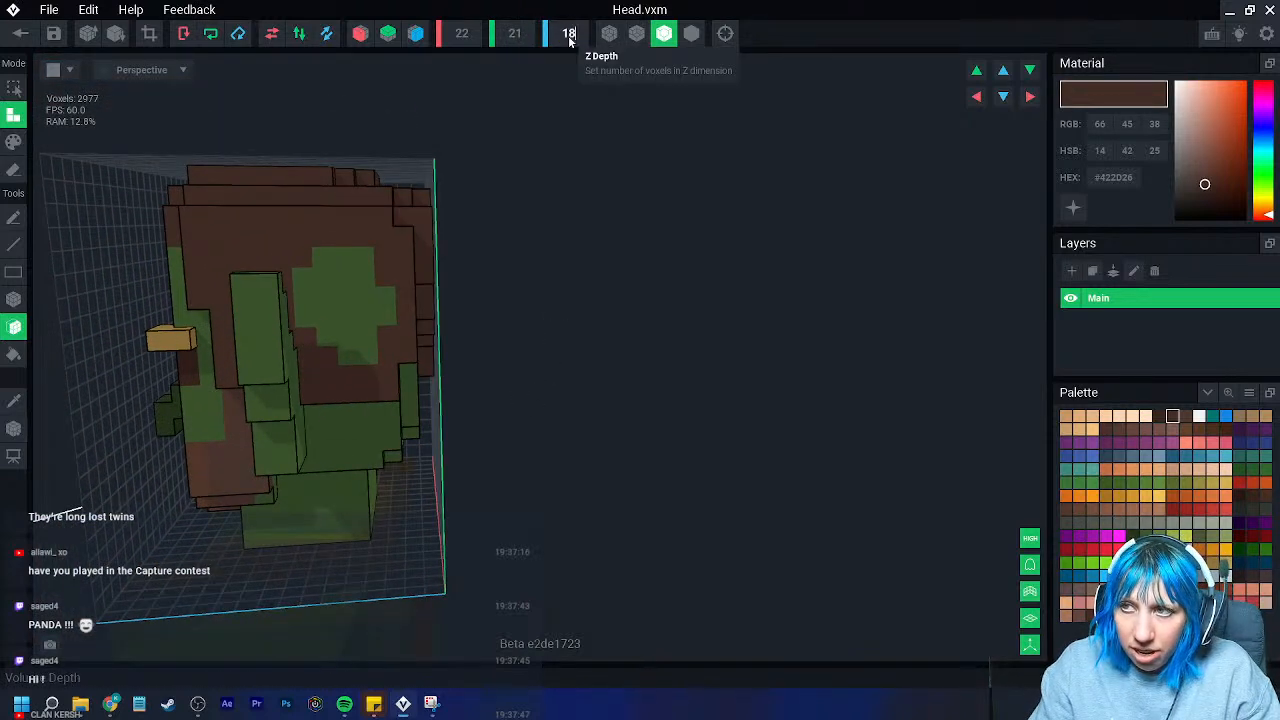
pyautogui.click(1004, 97)
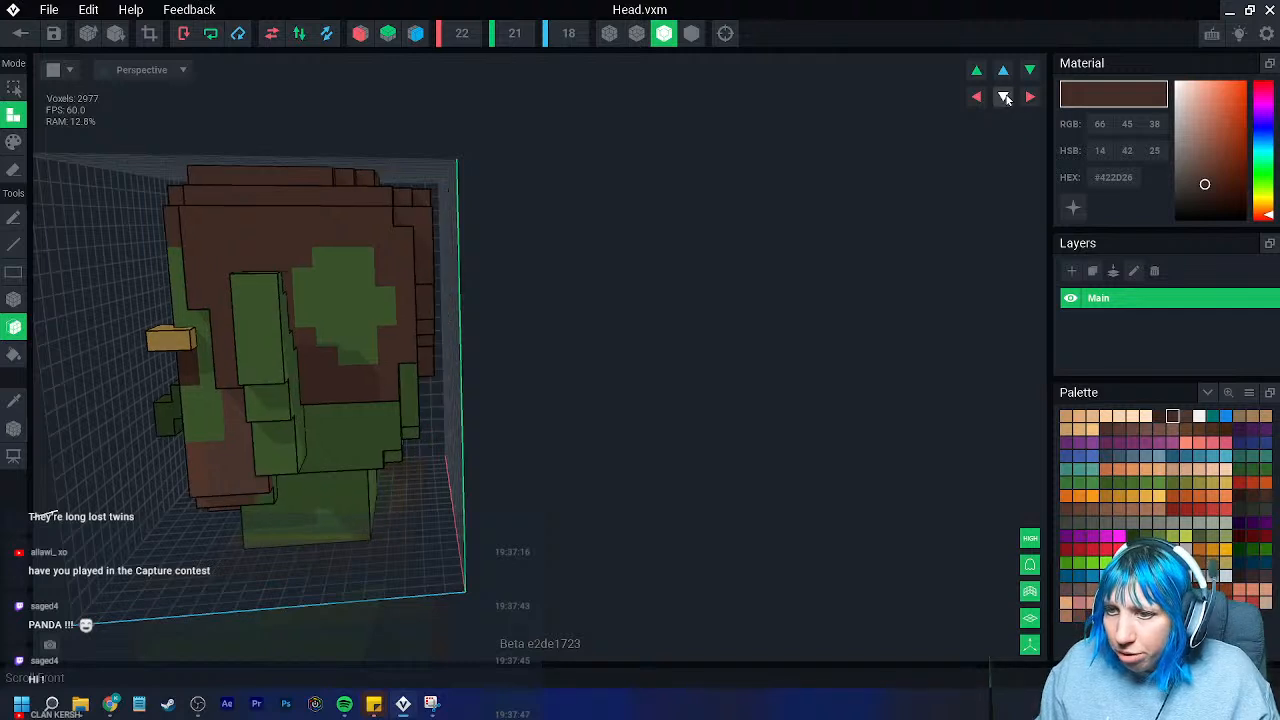
# - Move the head's pivot forward along Z to match the shifted voxels
pyautogui.click(14, 428)
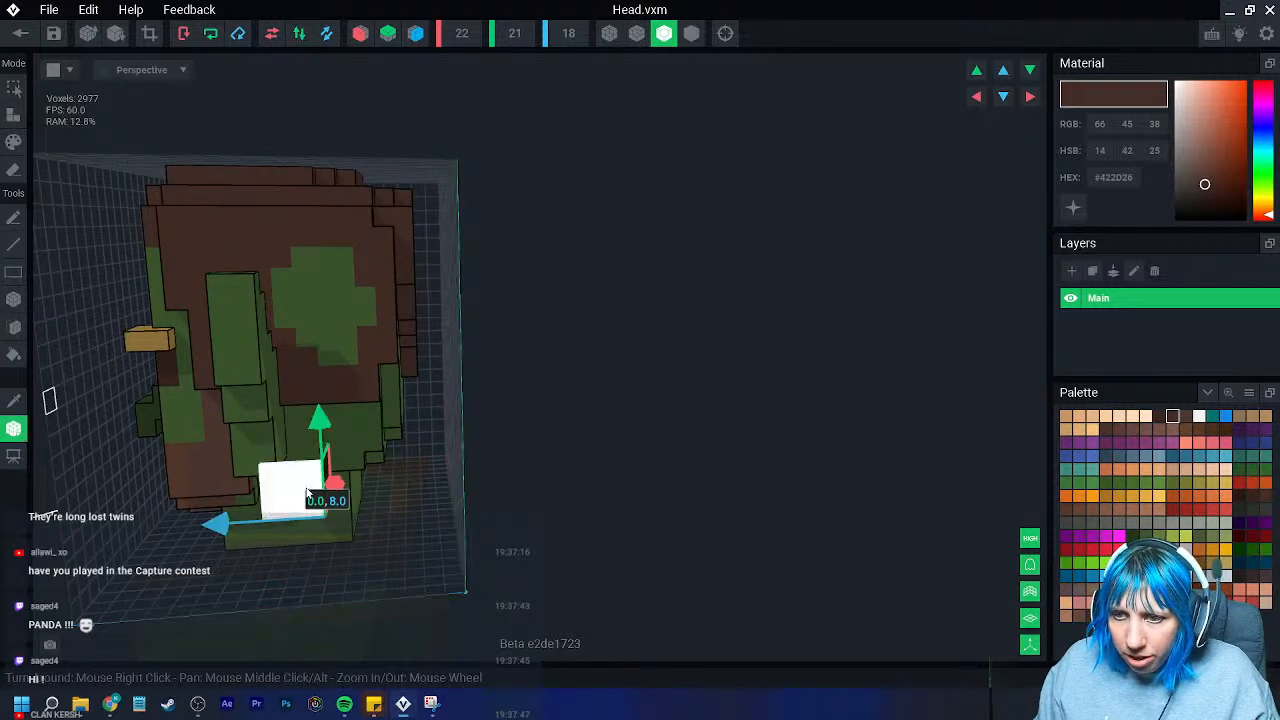
pyautogui.moveTo(290, 488); pyautogui.dragTo(331, 500, button='right')
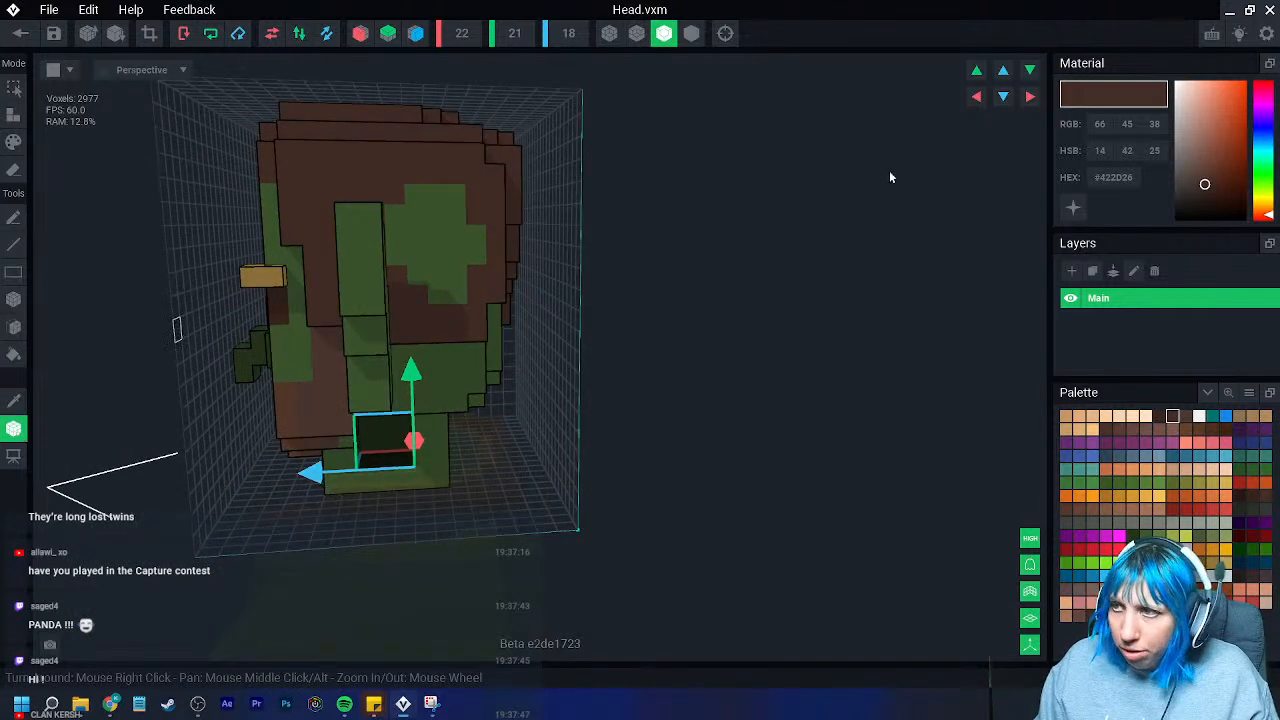
pyautogui.click(1005, 70)
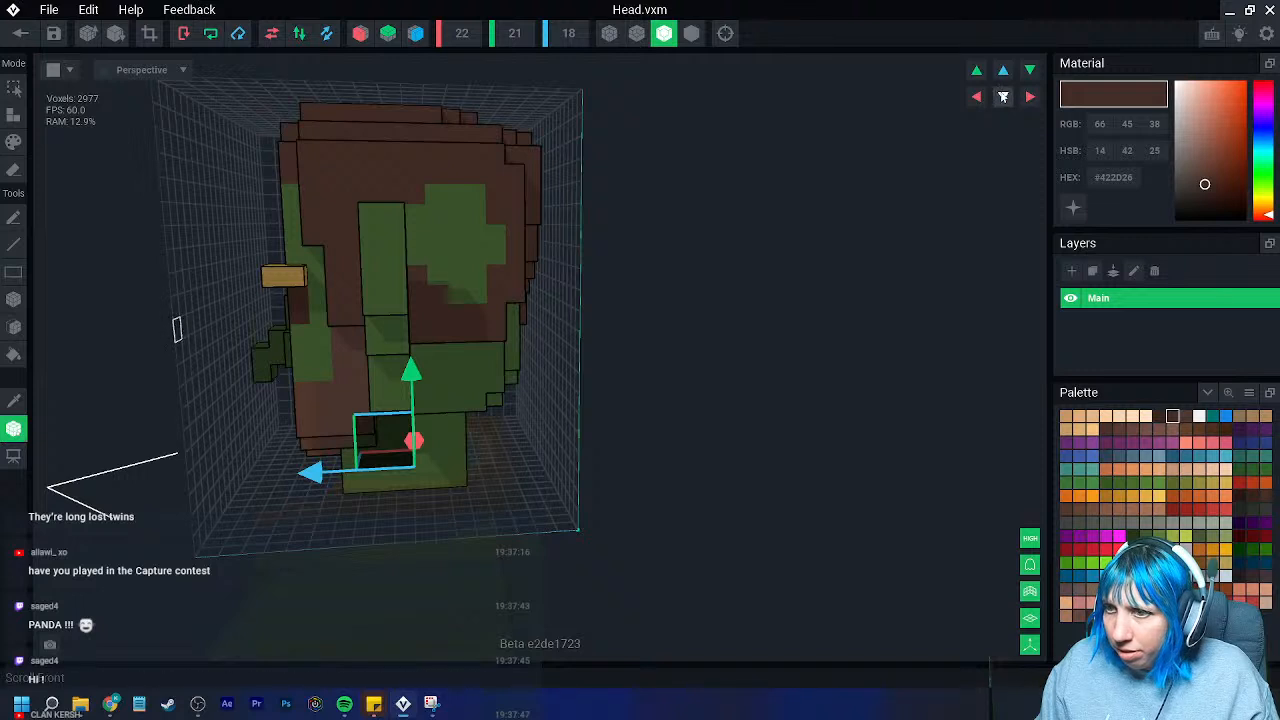
pyautogui.click(1003, 97)
pyautogui.moveTo(310, 477); pyautogui.dragTo(272, 477)
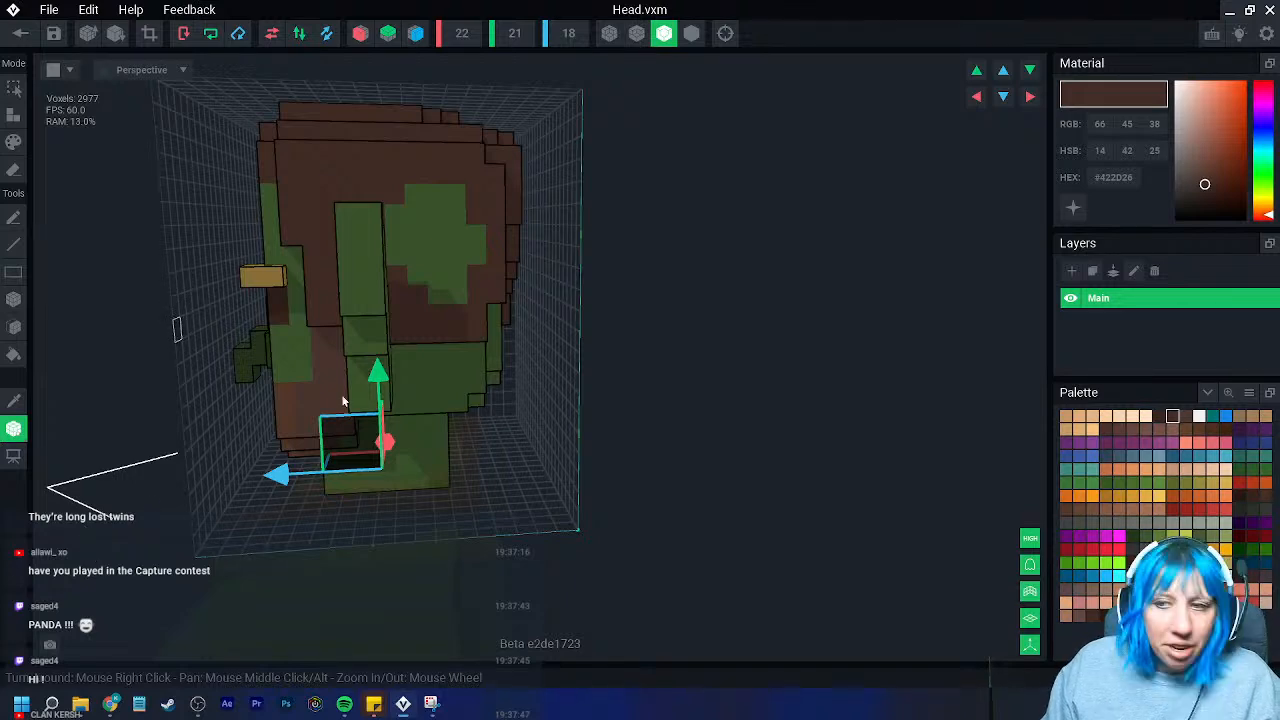
pyautogui.click(20, 434)
pyautogui.moveTo(386, 466); pyautogui.dragTo(371, 420, button='right')
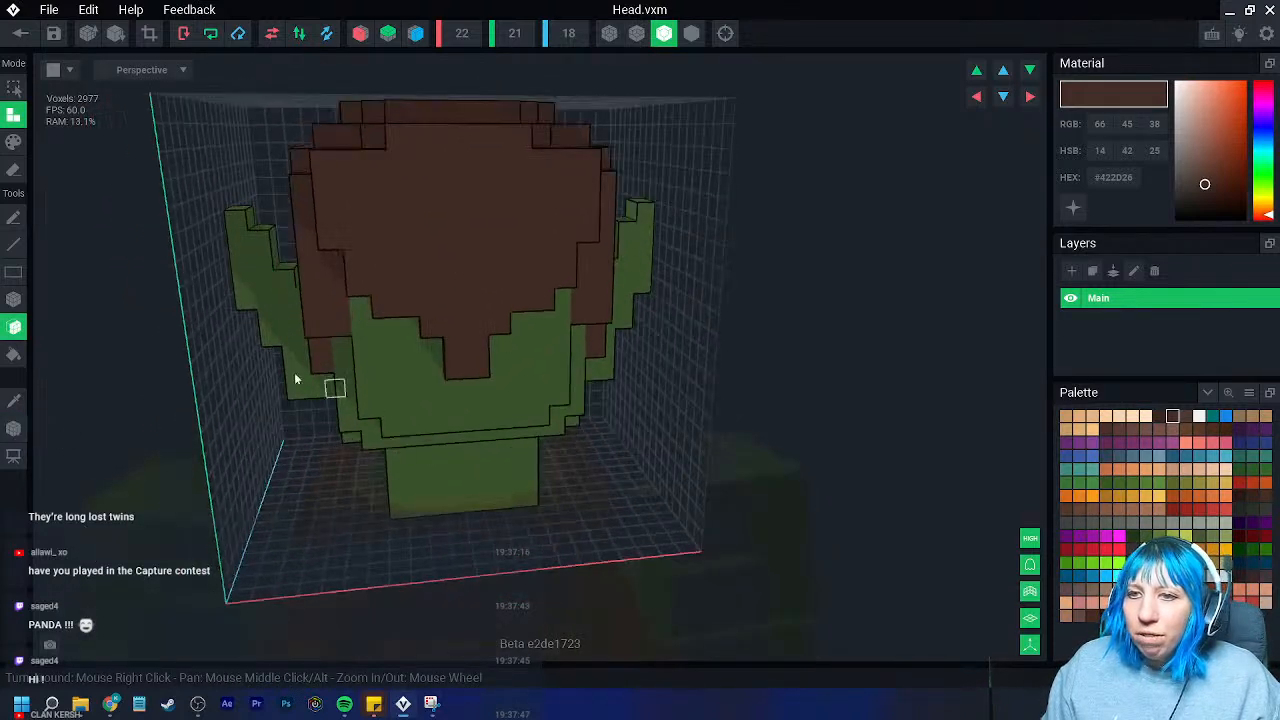
# - Attach a two-voxel-wide brown ponytail at the nape, stepping down and outward from the hair's point
pyautogui.scroll(1, 338, 410)
pyautogui.click(19, 303)
pyautogui.moveTo(452, 352); pyautogui.dragTo(478, 346, button='right')
pyautogui.moveTo(472, 350); pyautogui.dragTo(496, 355)
pyautogui.moveTo(496, 355); pyautogui.dragTo(493, 345, button='right')
pyautogui.moveTo(480, 367); pyautogui.dragTo(494, 376)
pyautogui.moveTo(494, 377); pyautogui.dragTo(487, 391, button='right')
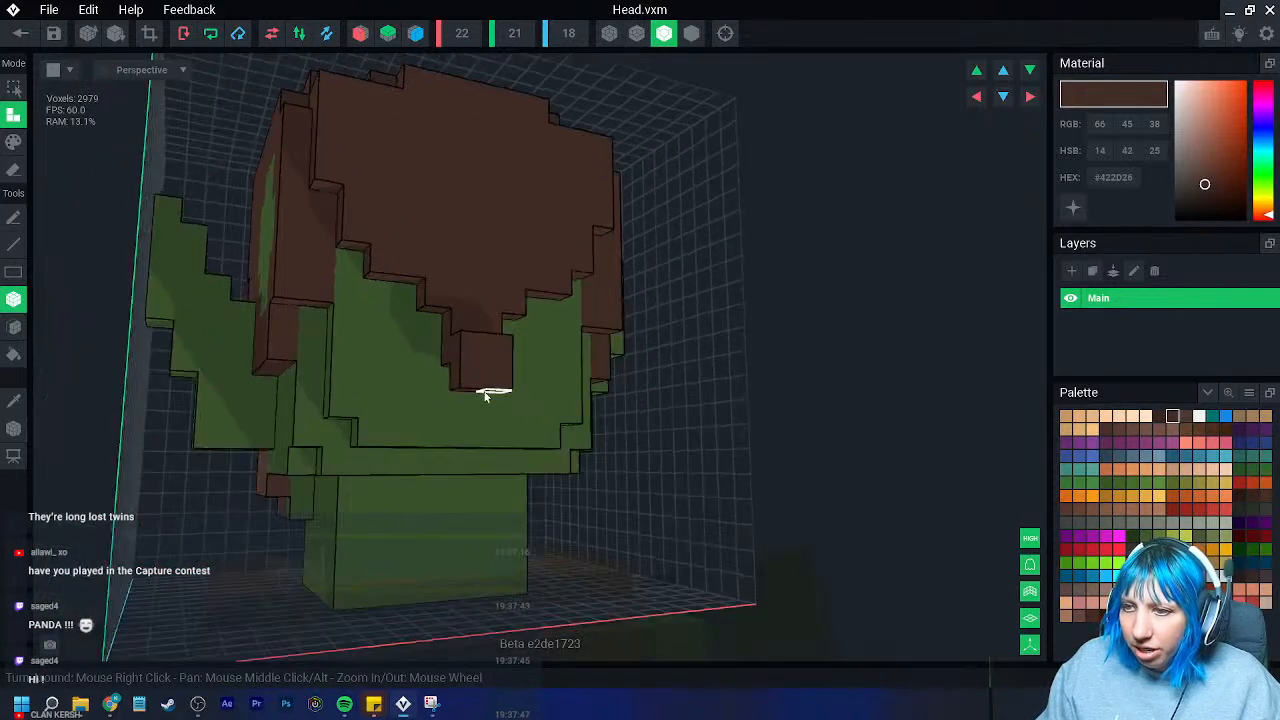
pyautogui.moveTo(493, 391); pyautogui.dragTo(496, 391)
pyautogui.moveTo(496, 391); pyautogui.dragTo(503, 392, button='right')
pyautogui.moveTo(503, 392); pyautogui.dragTo(483, 389)
pyautogui.moveTo(483, 389); pyautogui.dragTo(495, 402, button='right')
# - Trim surplus voxels from the ponytail at the nape
pyautogui.click(25, 171)
pyautogui.moveTo(451, 294); pyautogui.dragTo(488, 350)
pyautogui.moveTo(501, 438); pyautogui.dragTo(531, 474, button='right')
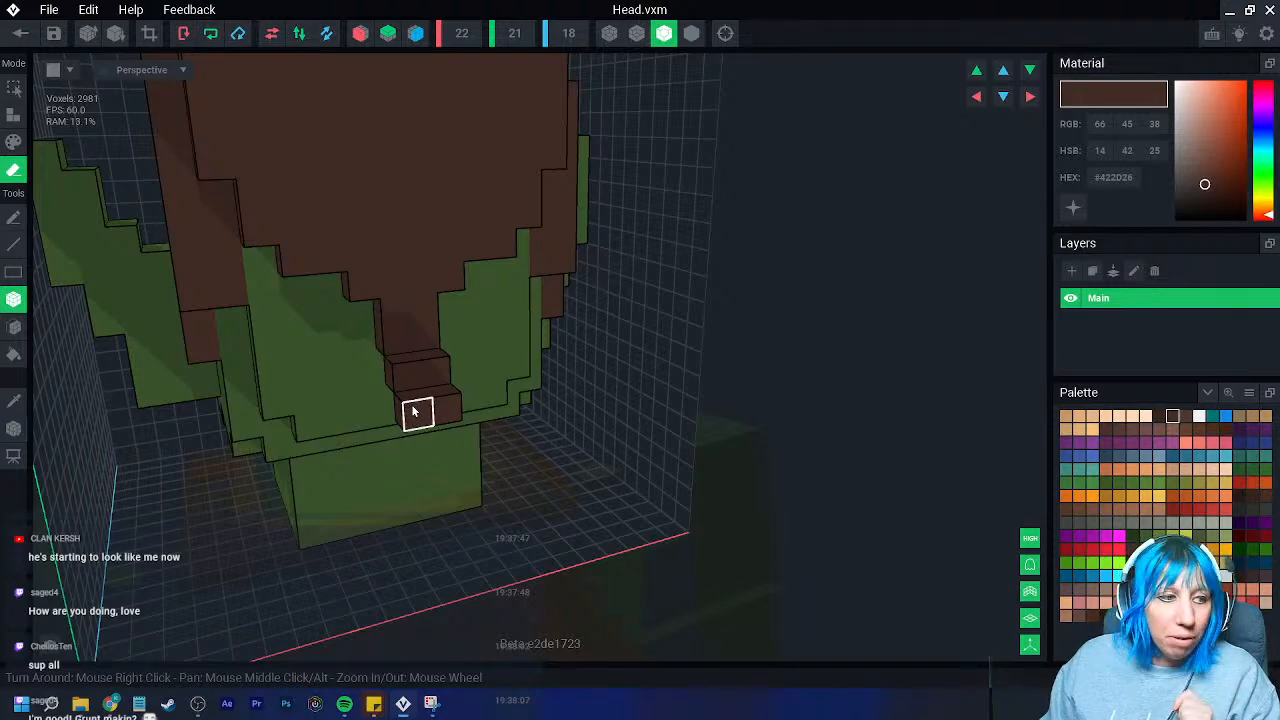
pyautogui.moveTo(394, 406); pyautogui.dragTo(404, 442, button='right')
pyautogui.scroll(2, 404, 442)
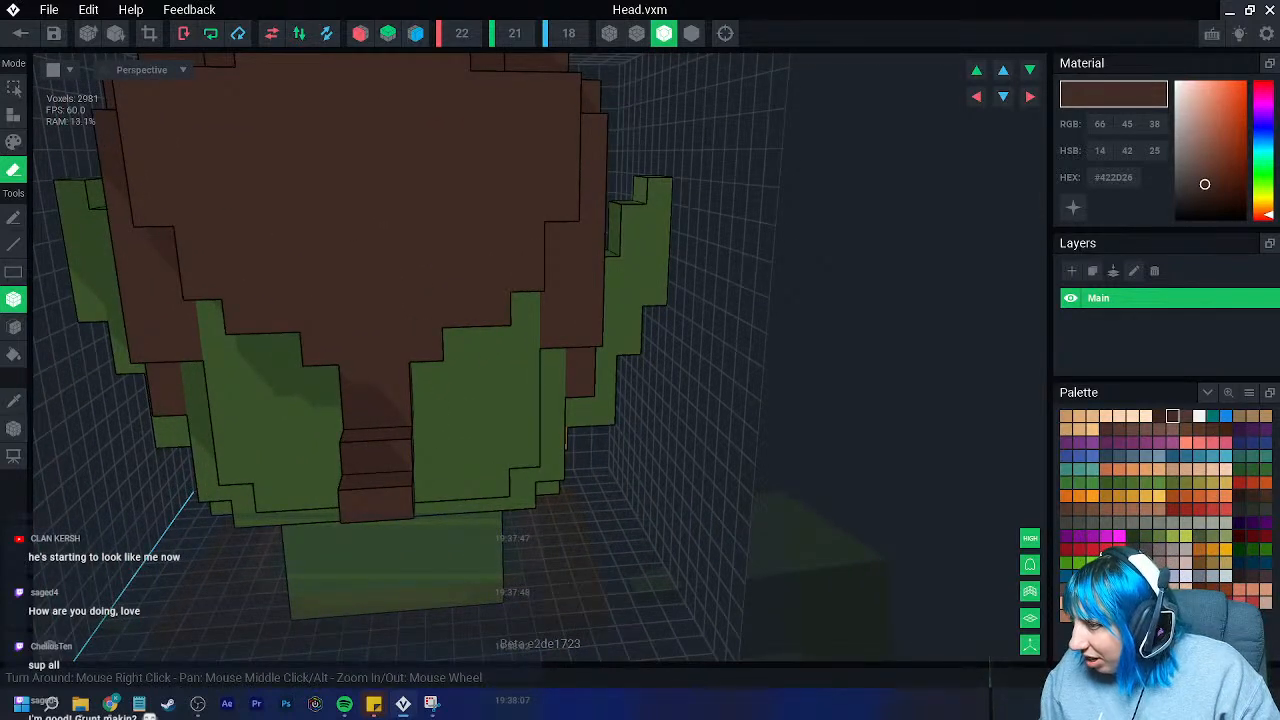
# - Paint a hair-tie band at the base of the ponytail in the pale brown #826B63
pyautogui.click(1120, 589)
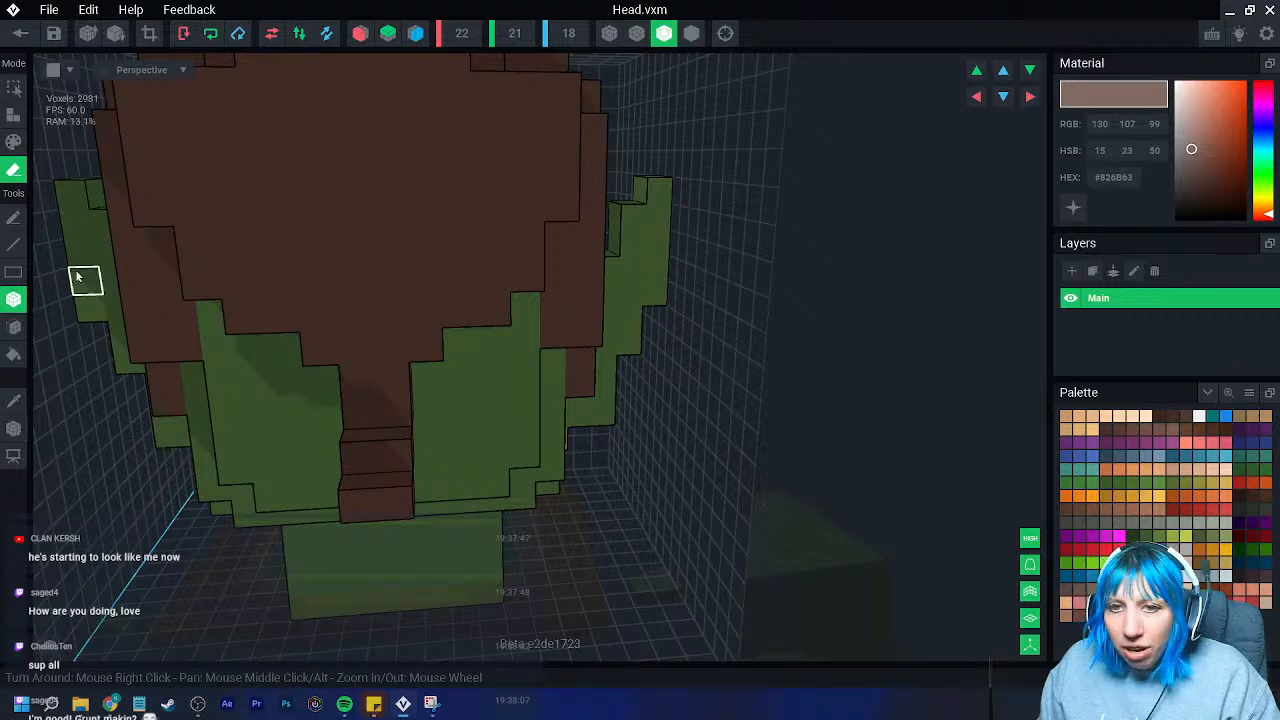
pyautogui.click(14, 142)
pyautogui.click(357, 413)
pyautogui.scroll(-5, 380, 414)
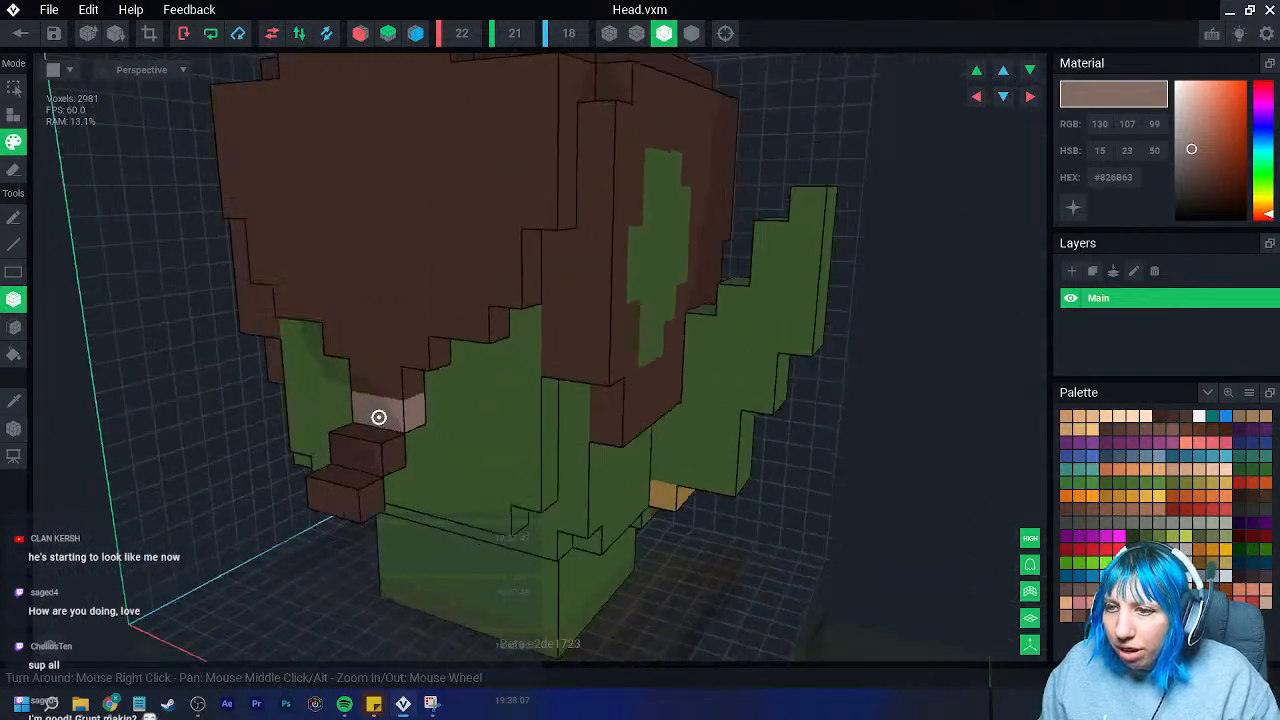
pyautogui.moveTo(366, 415); pyautogui.dragTo(397, 403)
pyautogui.moveTo(397, 403)
pyautogui.mouseDown(button='right')
pyautogui.moveTo(340, 414)
pyautogui.moveTo(403, 457)
pyautogui.moveTo(363, 471)
pyautogui.mouseUp(button='right')
pyautogui.scroll(-4, 403, 457)
pyautogui.scroll(4, 397, 456)
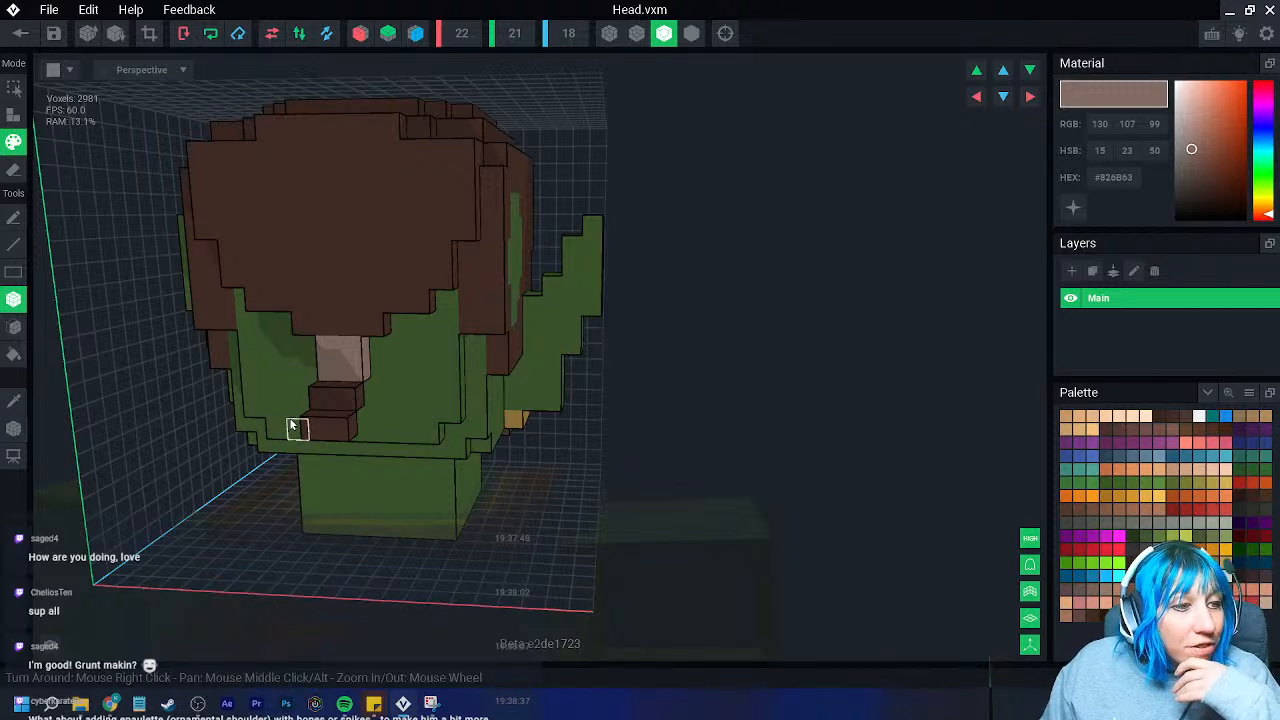
# - Sample the skin green and darken it slightly to RGB 48, 69, 35
pyautogui.moveTo(381, 366); pyautogui.dragTo(366, 399, button='right')
pyautogui.scroll(3, 386, 390)
pyautogui.click(14, 400)
pyautogui.click(443, 293)
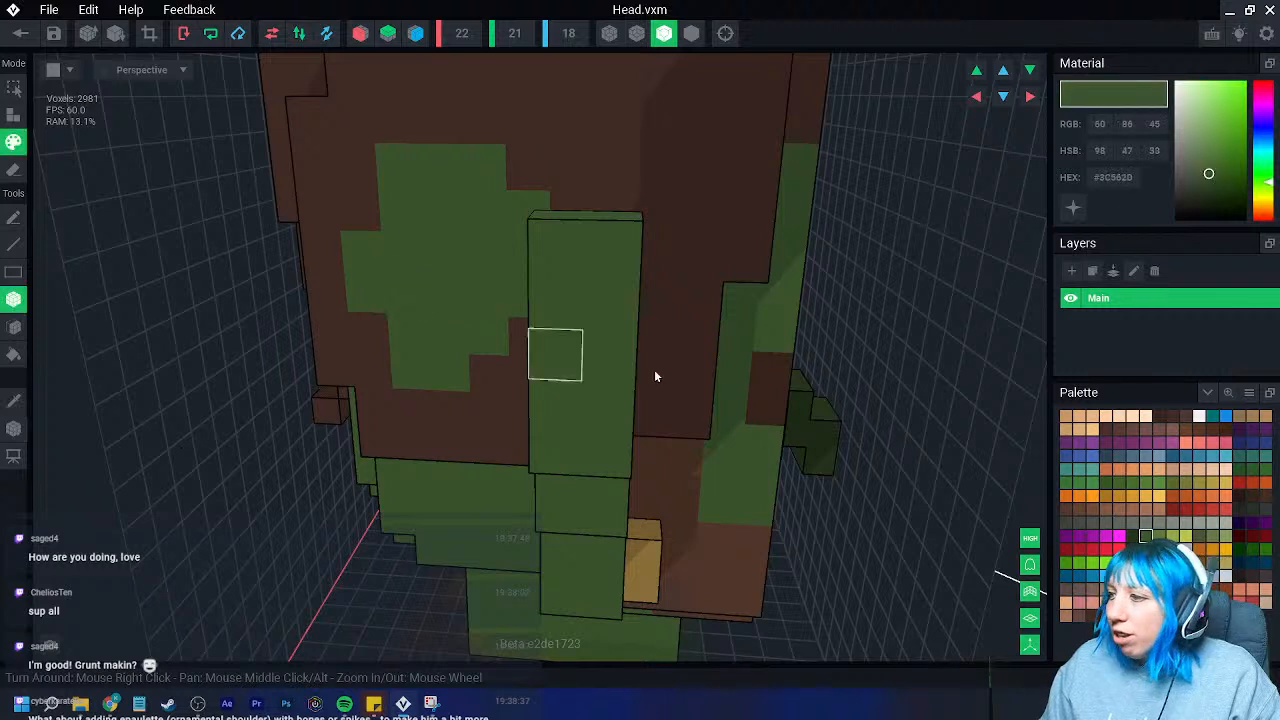
pyautogui.click(1131, 537)
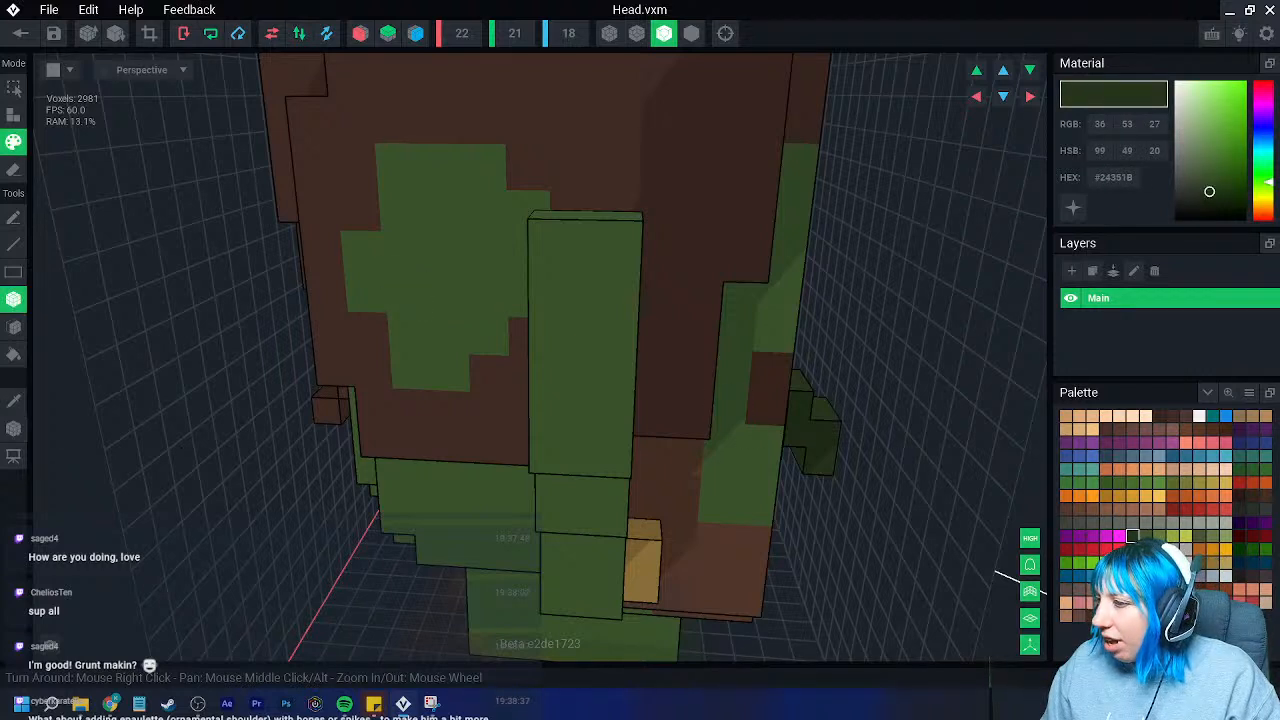
pyautogui.click(1145, 537)
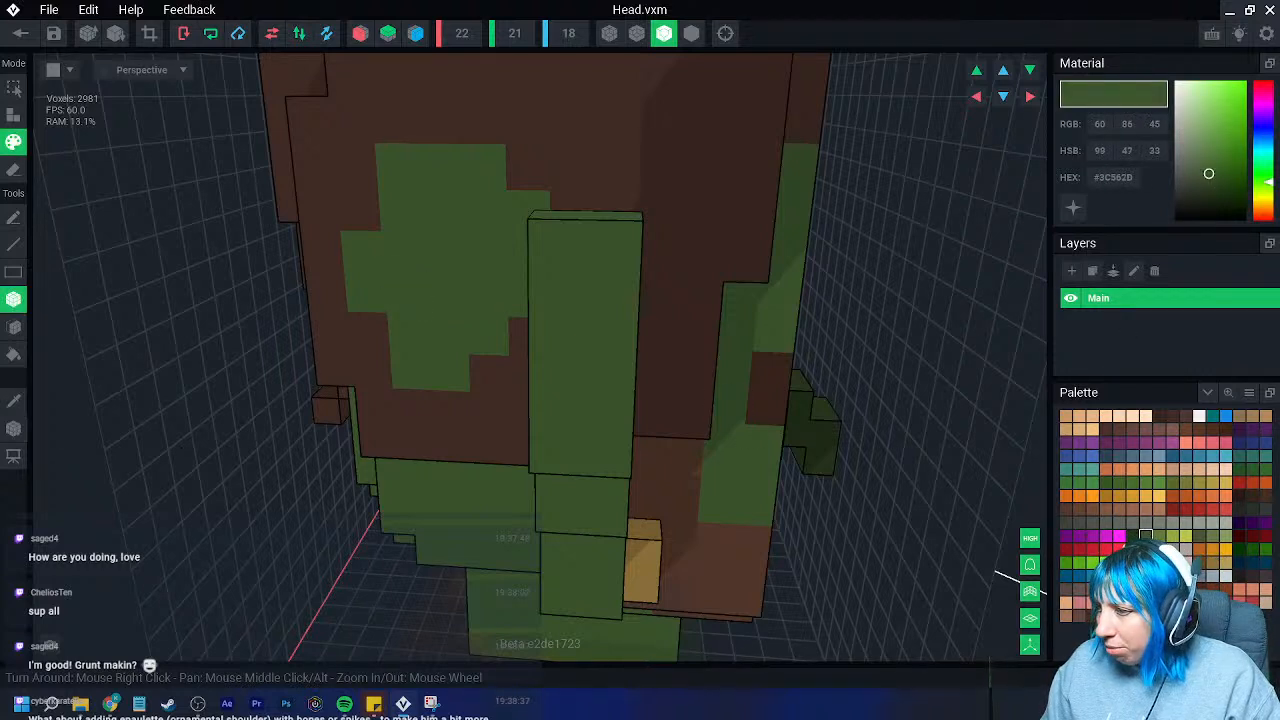
pyautogui.moveTo(1207, 174); pyautogui.dragTo(1209, 183)
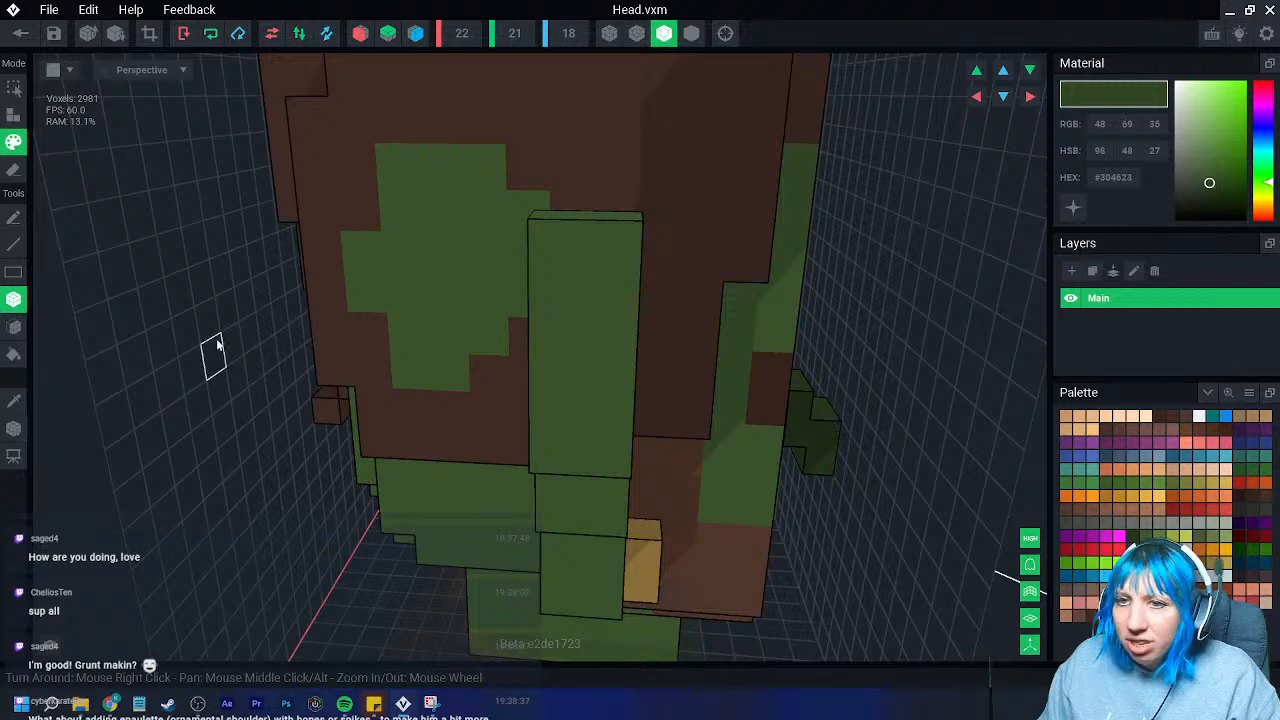
# - Shade the outer edge of the bald patch on one side of the head with the darker green
pyautogui.click(363, 258)
pyautogui.click(366, 290)
pyautogui.click(398, 206)
pyautogui.click(398, 172)
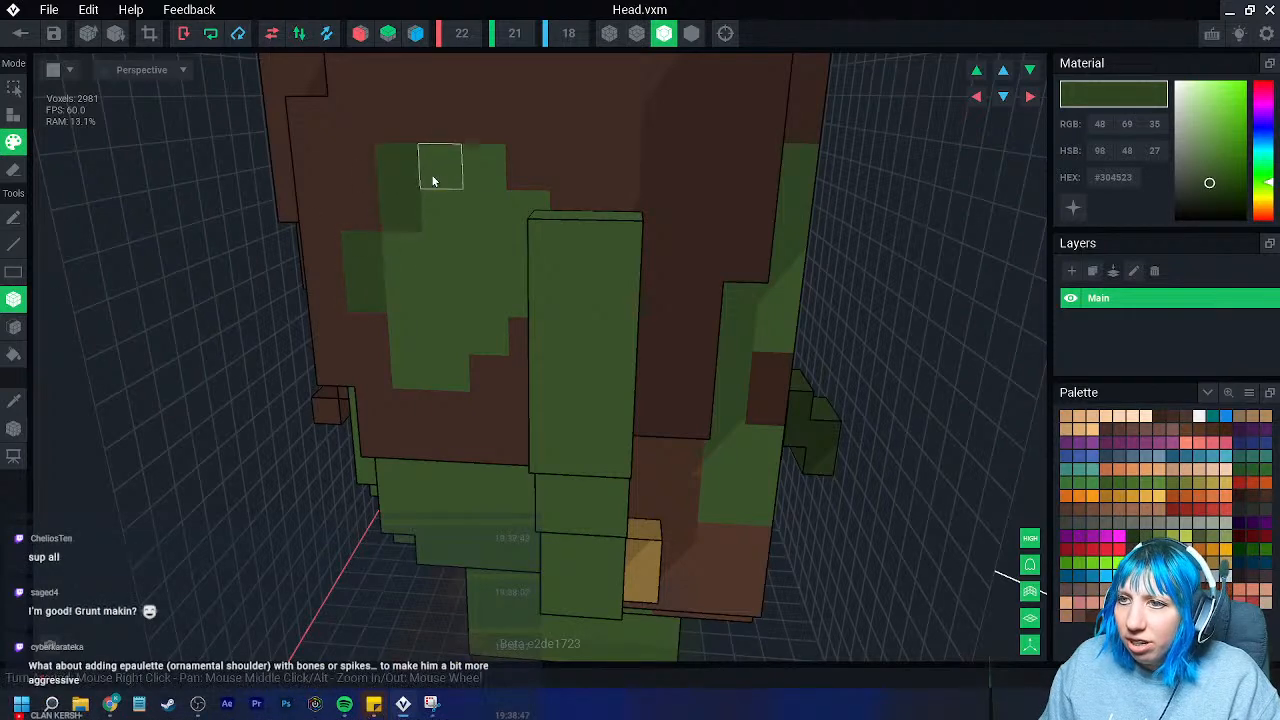
pyautogui.click(436, 173)
pyautogui.moveTo(487, 207); pyautogui.dragTo(512, 200, button='right')
pyautogui.click(481, 183)
pyautogui.moveTo(525, 213); pyautogui.dragTo(526, 305)
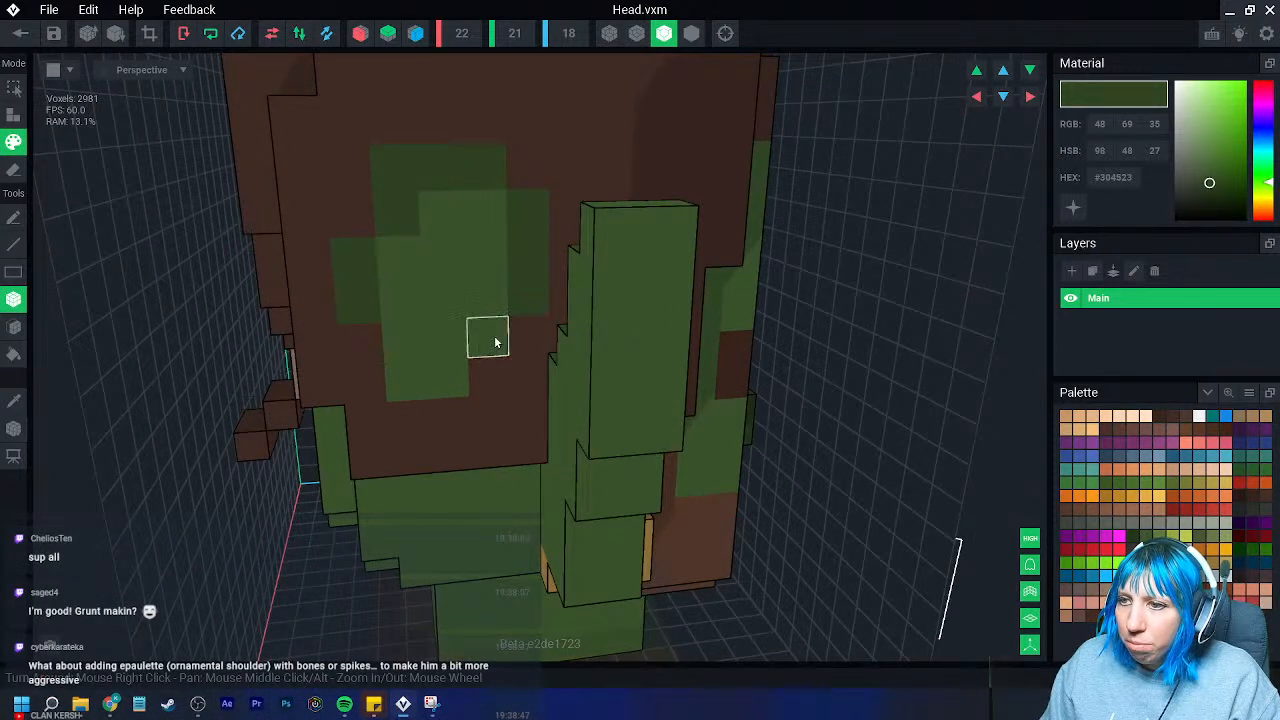
pyautogui.click(495, 340)
pyautogui.moveTo(455, 374); pyautogui.dragTo(418, 380)
# - Shade the rim of the matching bald patch on the opposite side of the head with the darker green
pyautogui.scroll(-1, 446, 380)
pyautogui.scroll(-4, 445, 381)
pyautogui.moveTo(443, 382); pyautogui.dragTo(441, 384, button='right')
pyautogui.click(329, 256)
pyautogui.moveTo(337, 282); pyautogui.dragTo(337, 304)
pyautogui.click(331, 231)
pyautogui.moveTo(350, 208); pyautogui.dragTo(376, 204)
pyautogui.click(401, 203)
pyautogui.click(403, 226)
pyautogui.click(432, 257)
pyautogui.click(437, 301)
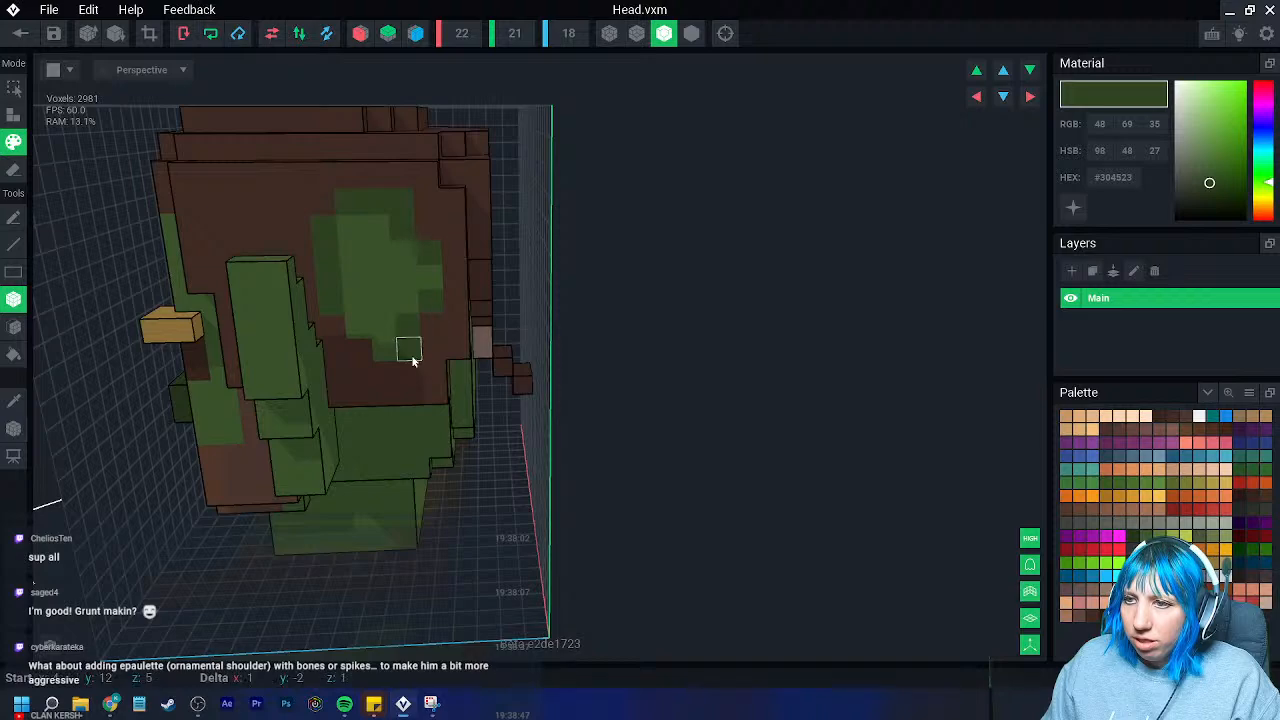
pyautogui.moveTo(449, 277); pyautogui.dragTo(388, 350, button='right')
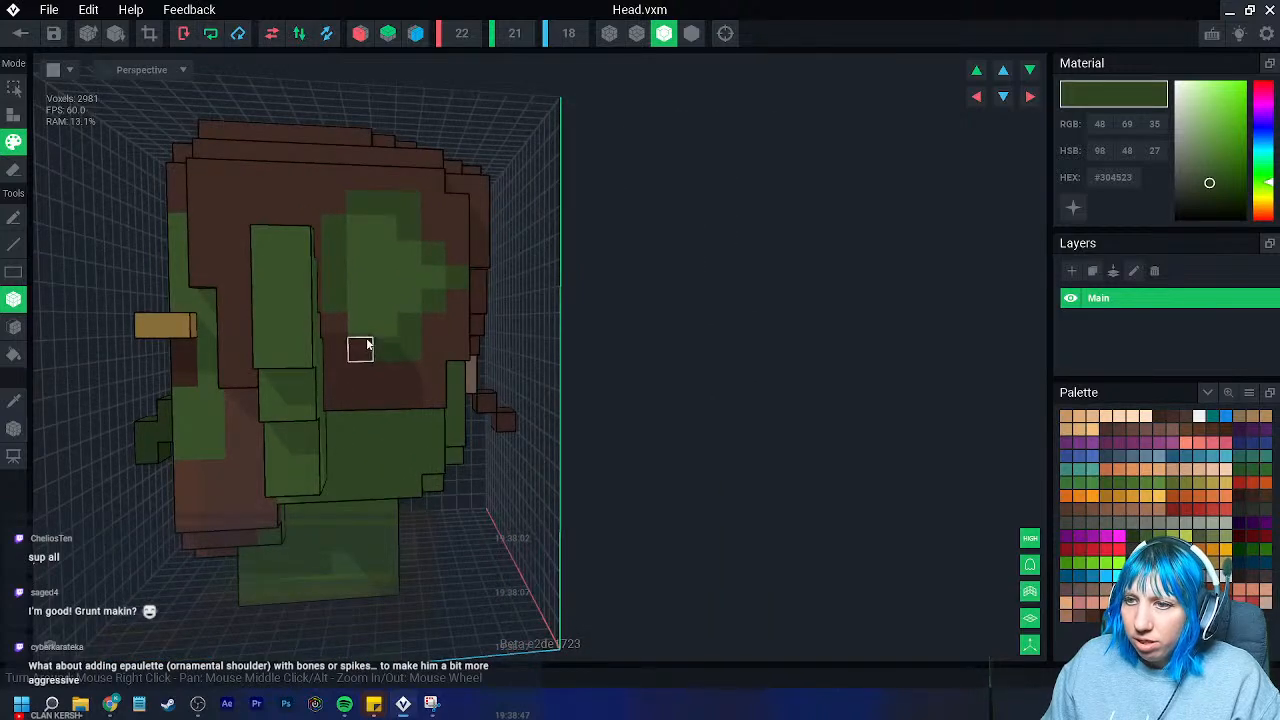
# - Add darker green shading at the forehead hairline corner and a few scattered spots on top of the scalp
pyautogui.scroll(-2, 348, 388)
pyautogui.moveTo(348, 388); pyautogui.dragTo(272, 390, button='right')
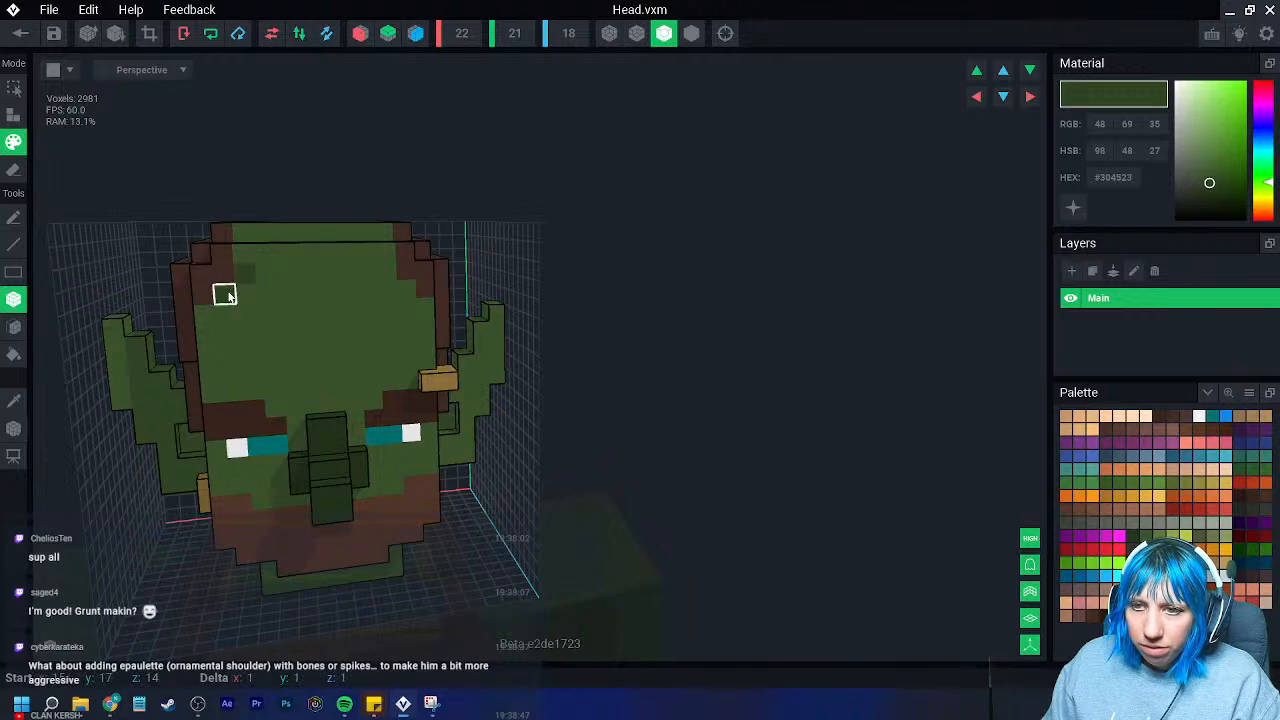
pyautogui.moveTo(203, 314); pyautogui.dragTo(261, 325, button='right')
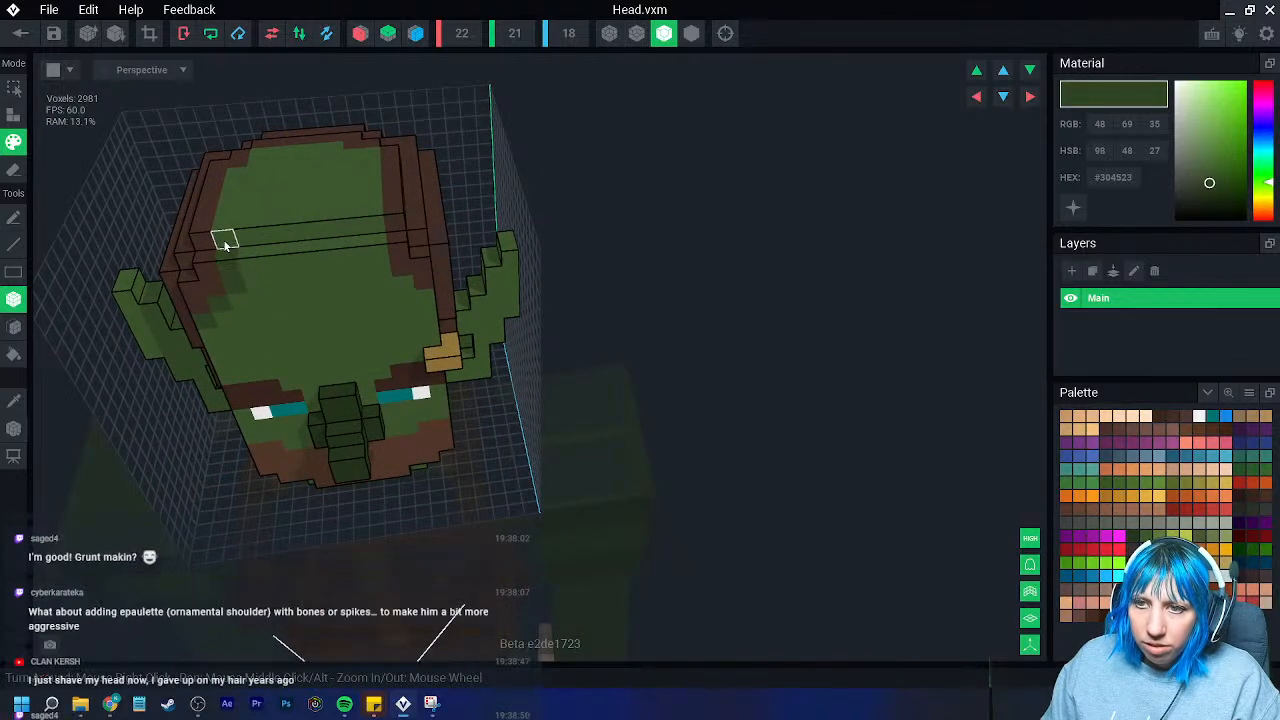
pyautogui.moveTo(275, 171)
pyautogui.mouseDown()
pyautogui.moveTo(278, 189)
pyautogui.moveTo(294, 174)
pyautogui.mouseUp()
pyautogui.click(311, 195)
pyautogui.click(353, 173)
# - Choose the dark brown #35231B and repaint the sideburn and jaw side of the beard with it
pyautogui.moveTo(386, 297); pyautogui.dragTo(403, 431, button='right')
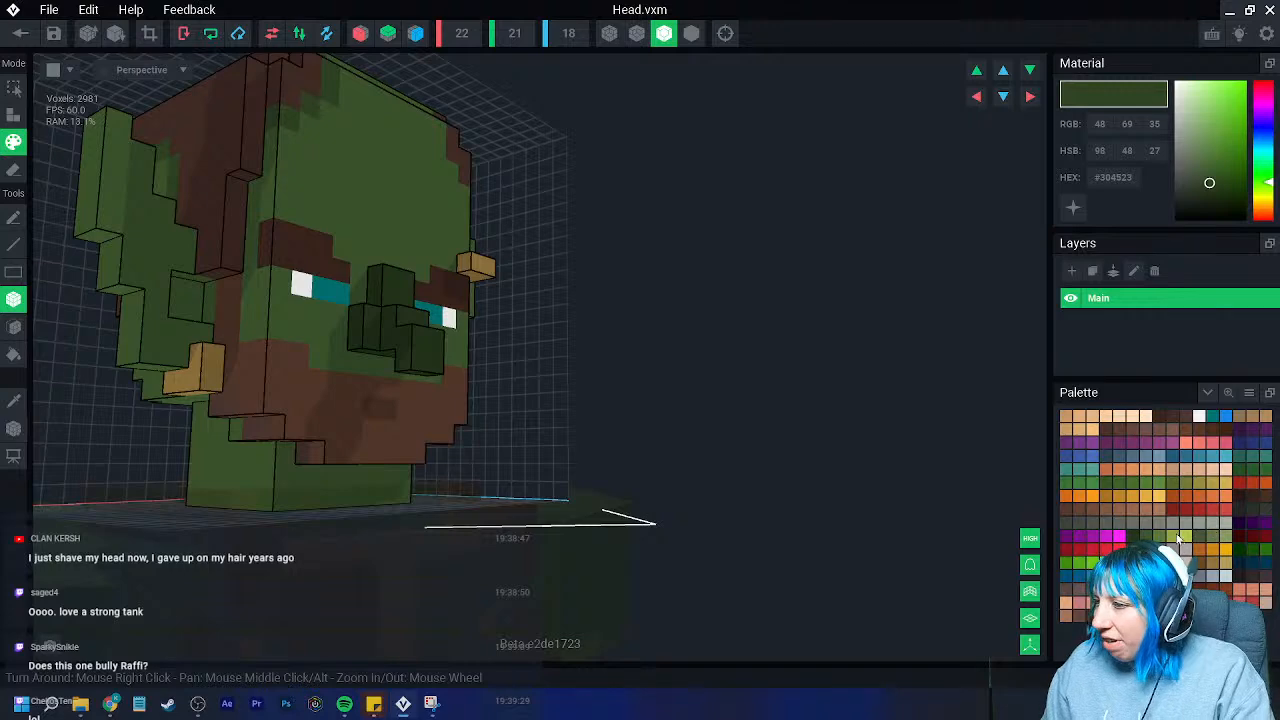
pyautogui.moveTo(231, 423); pyautogui.dragTo(114, 383, button='right')
pyautogui.click(1159, 416)
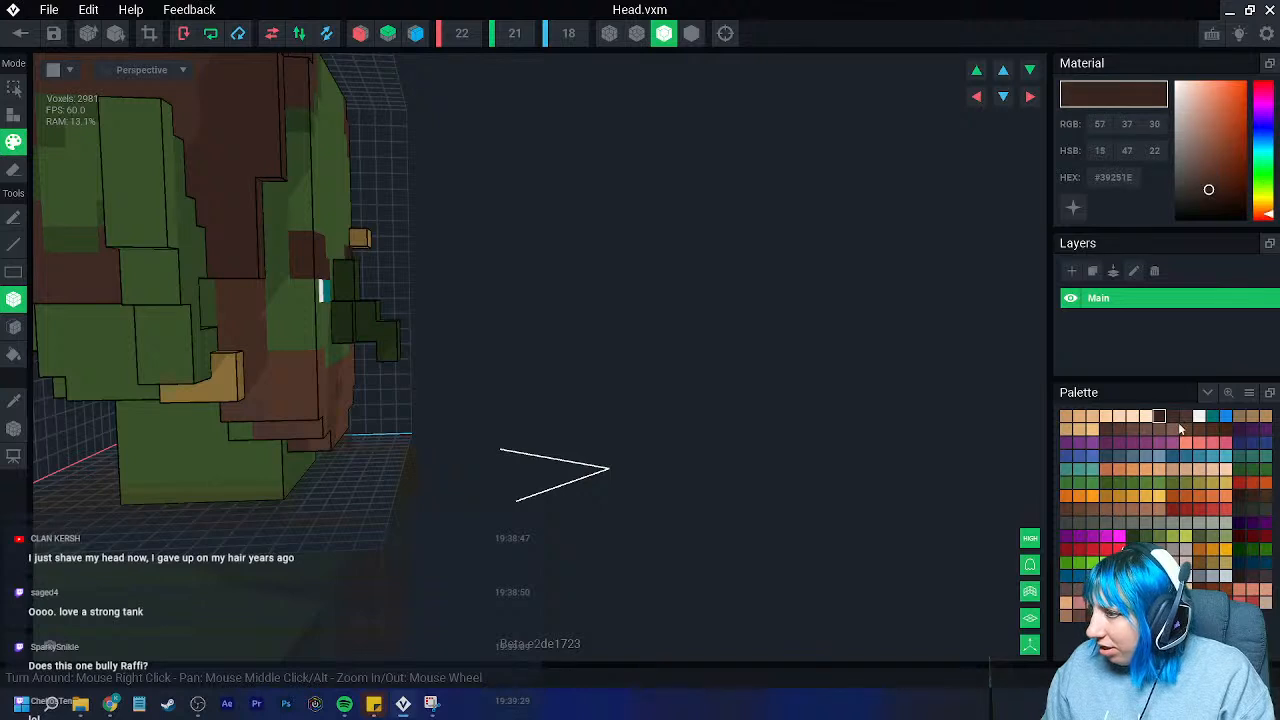
pyautogui.click(1252, 496)
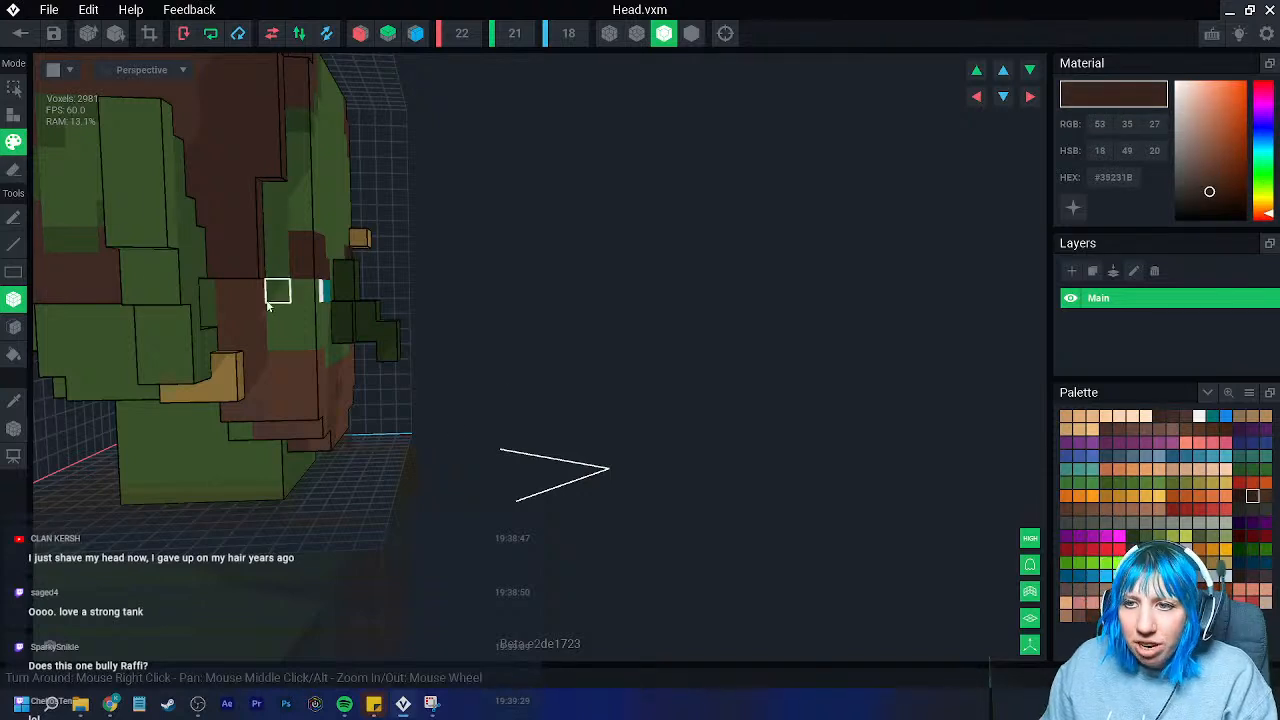
pyautogui.moveTo(277, 311); pyautogui.dragTo(226, 314, button='right')
pyautogui.moveTo(229, 294); pyautogui.dragTo(274, 400)
pyautogui.moveTo(274, 400)
pyautogui.mouseDown(button='right')
pyautogui.moveTo(265, 408)
pyautogui.moveTo(291, 449)
pyautogui.moveTo(305, 376)
pyautogui.mouseUp(button='right')
pyautogui.moveTo(334, 449)
pyautogui.mouseDown(button='right')
pyautogui.moveTo(320, 476)
pyautogui.moveTo(329, 486)
pyautogui.mouseUp(button='right')
pyautogui.moveTo(440, 471)
pyautogui.mouseDown(button='right')
pyautogui.moveTo(311, 418)
pyautogui.moveTo(322, 384)
pyautogui.mouseUp(button='right')
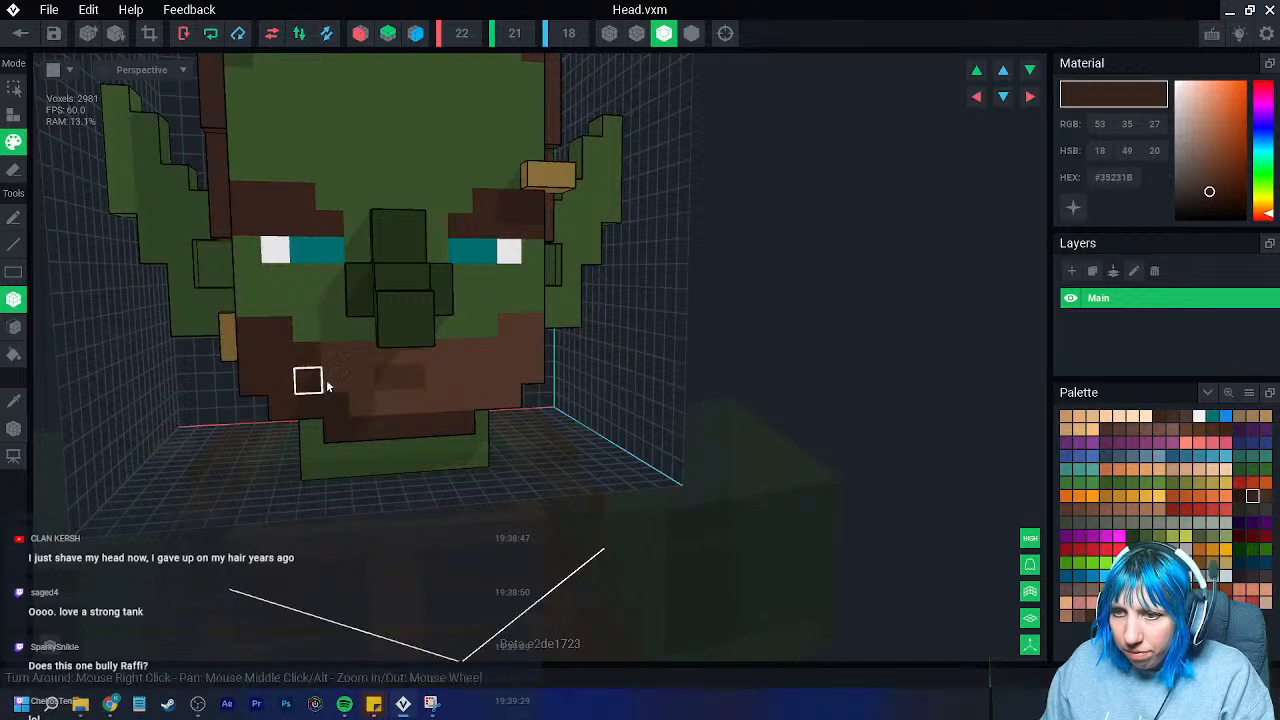
# - Extend the dark brown across the front of the beard on both sides of the mouth, up to the far cheek
pyautogui.moveTo(335, 355); pyautogui.dragTo(342, 387)
pyautogui.moveTo(462, 352); pyautogui.dragTo(461, 402)
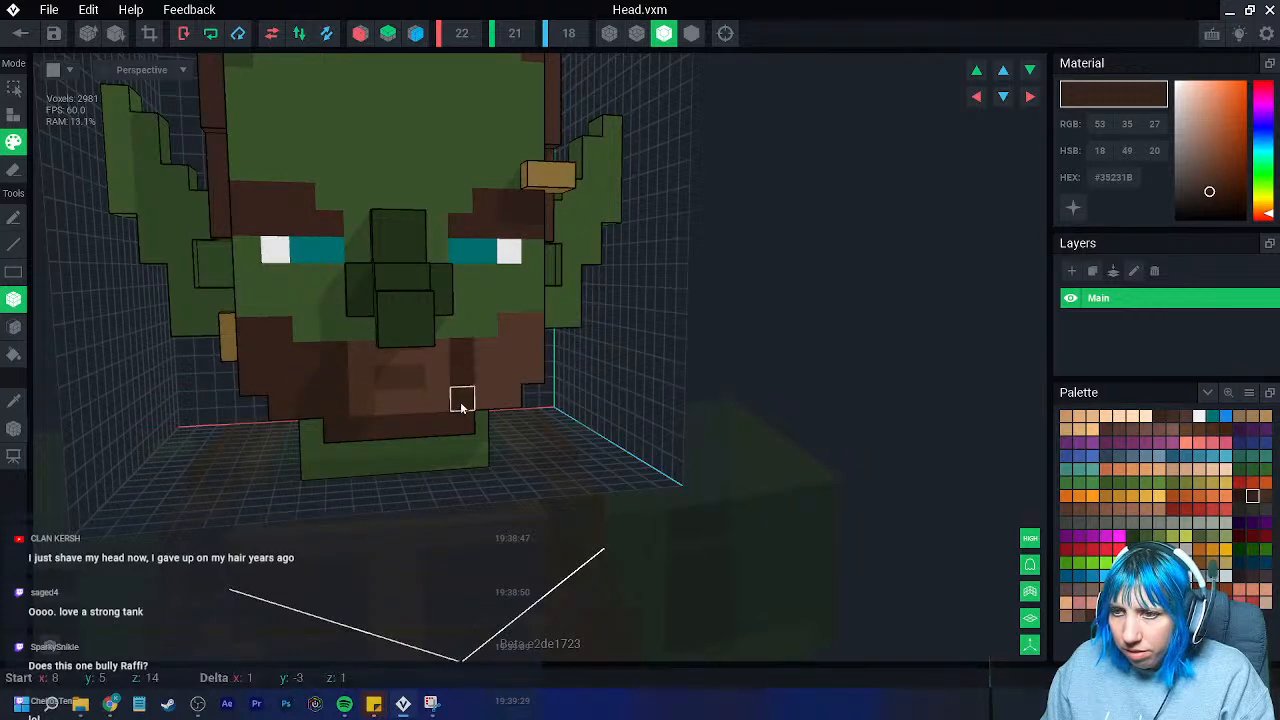
pyautogui.moveTo(474, 402); pyautogui.dragTo(460, 397, button='right')
pyautogui.moveTo(487, 352); pyautogui.dragTo(489, 397)
pyautogui.moveTo(511, 326)
pyautogui.mouseDown()
pyautogui.moveTo(517, 400)
pyautogui.moveTo(531, 371)
pyautogui.mouseUp()
pyautogui.moveTo(531, 371); pyautogui.dragTo(517, 351, button='right')
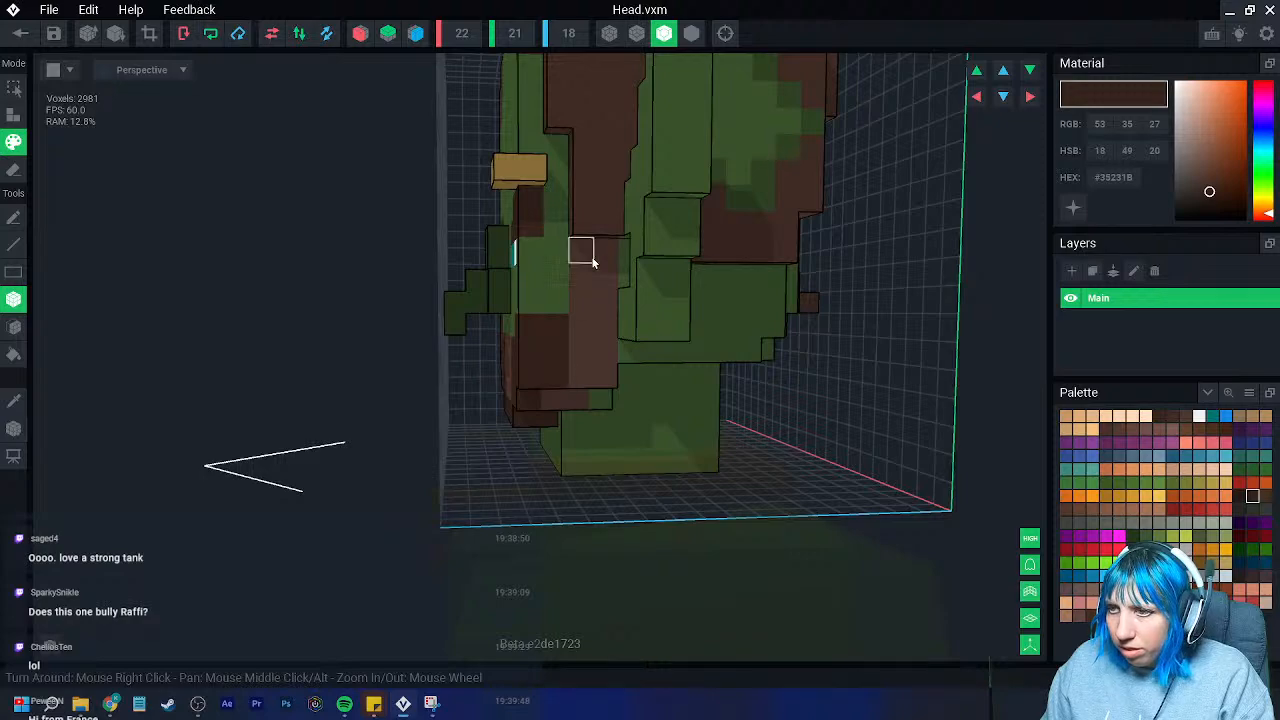
# - Darken the moustache and the corners around the mouth, undoing the misplaced voxel and keeping a small lighter brown patch as the mouth
pyautogui.moveTo(603, 374); pyautogui.dragTo(436, 430, button='right')
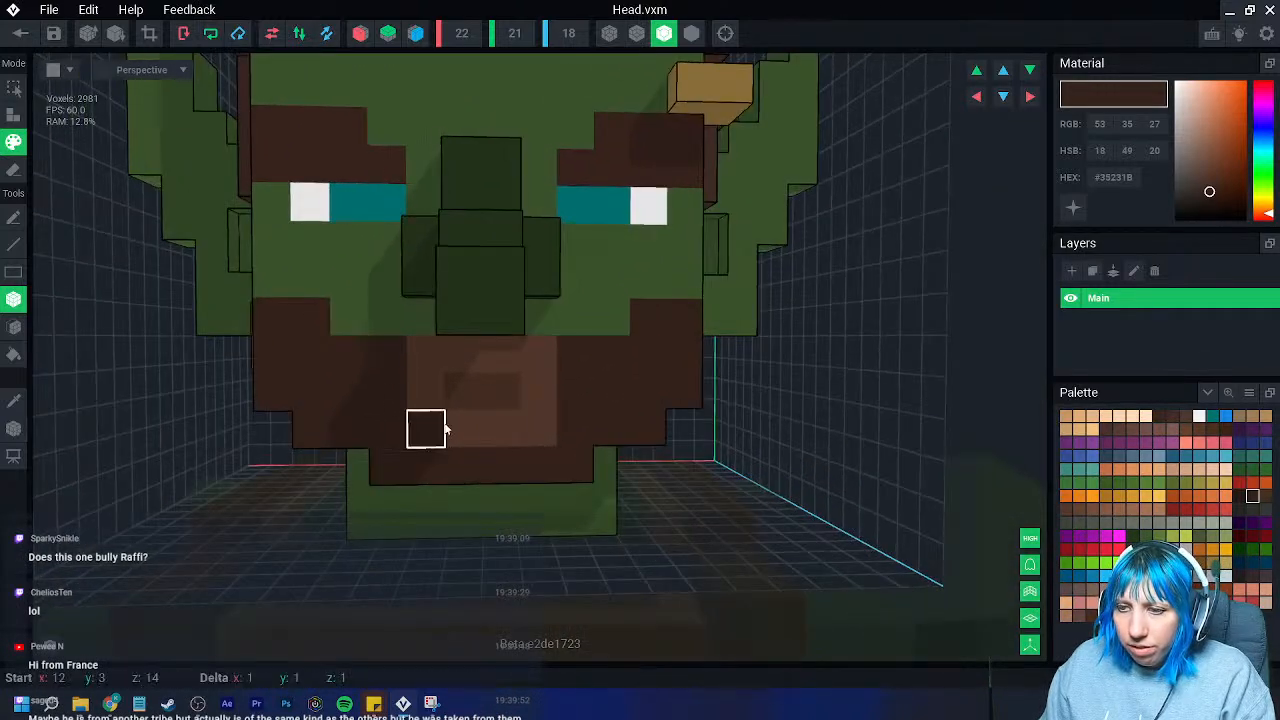
pyautogui.click(532, 429)
pyautogui.click(430, 360)
pyautogui.click(508, 363)
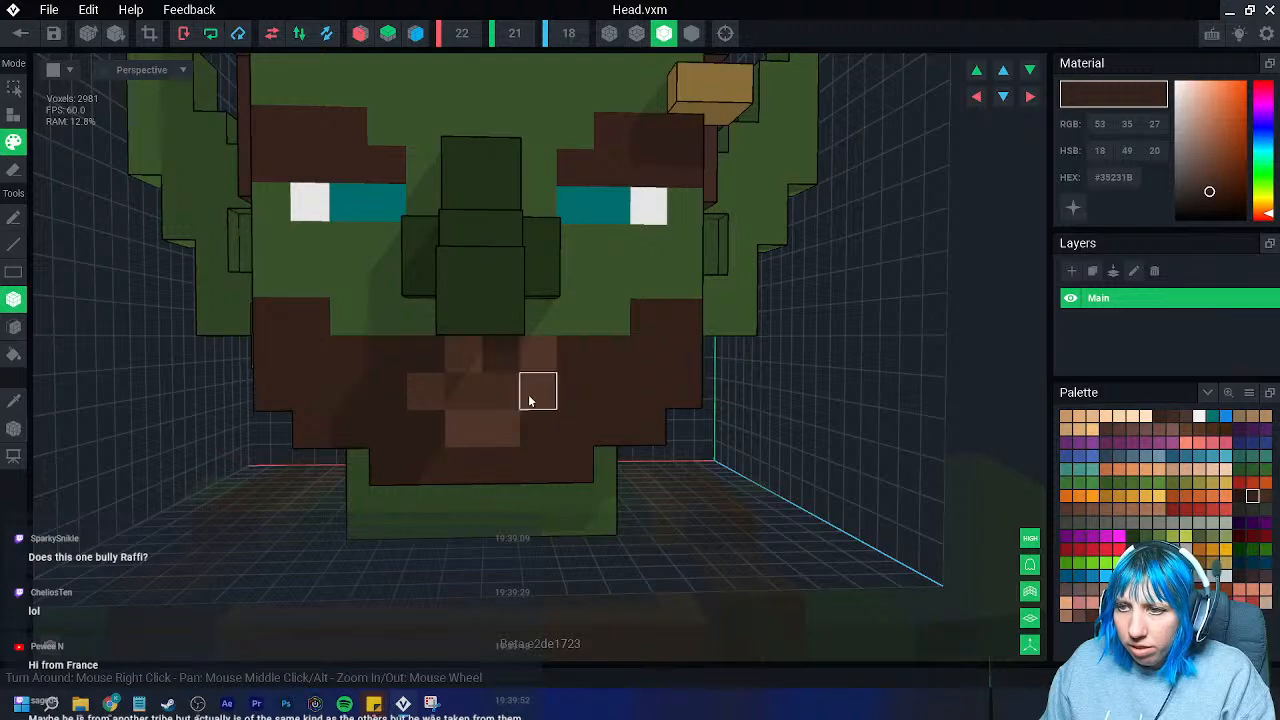
pyautogui.hotkey('ctrl', 'z')
pyautogui.click(542, 361)
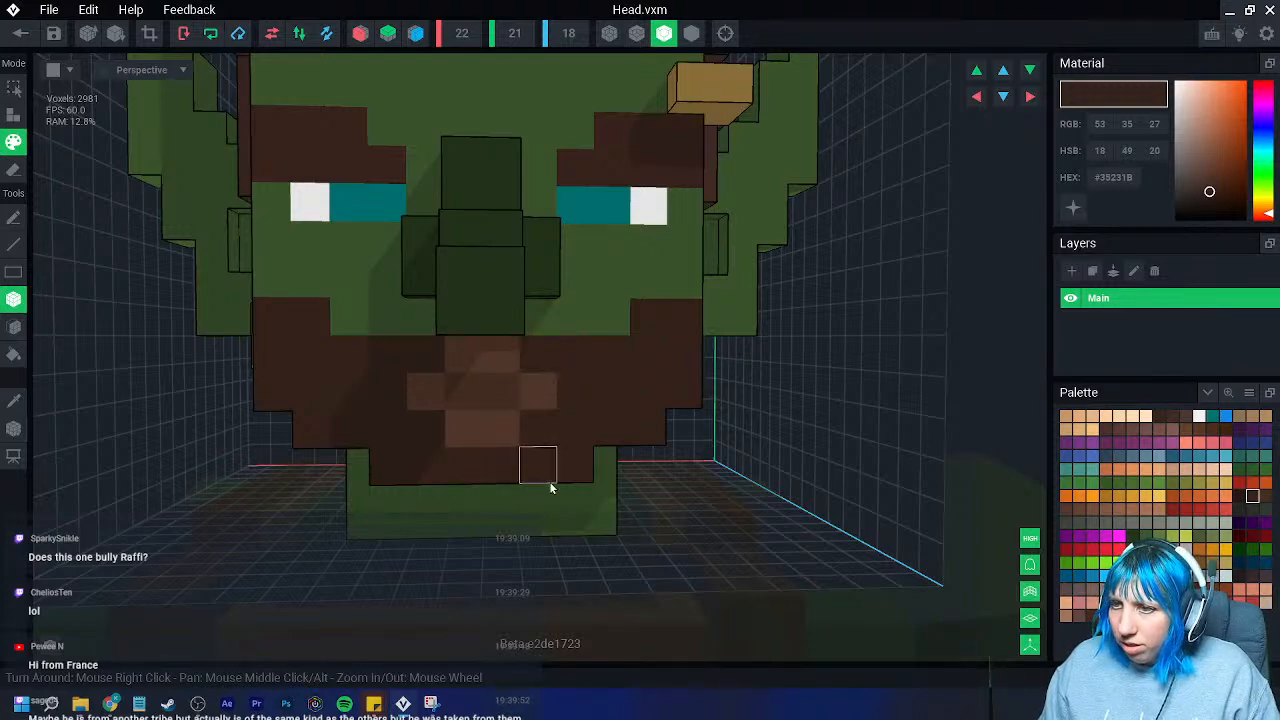
pyautogui.scroll(-3, 546, 478)
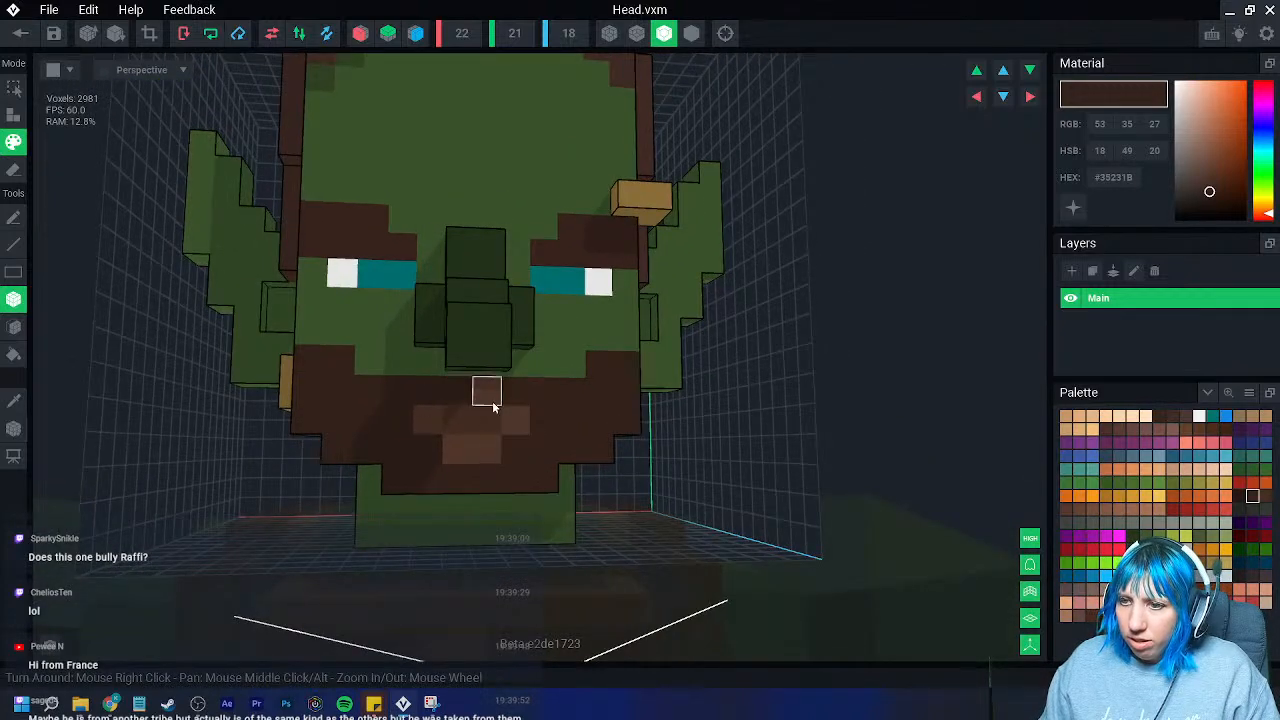
pyautogui.click(489, 392)
pyautogui.moveTo(499, 477); pyautogui.dragTo(504, 503, button='right')
pyautogui.scroll(-3, 504, 503)
pyautogui.scroll(4, 503, 500)
# - Attach a two-voxel-wide dark brown goatee of four voxels to the chin, stepping downward
pyautogui.click(14, 116)
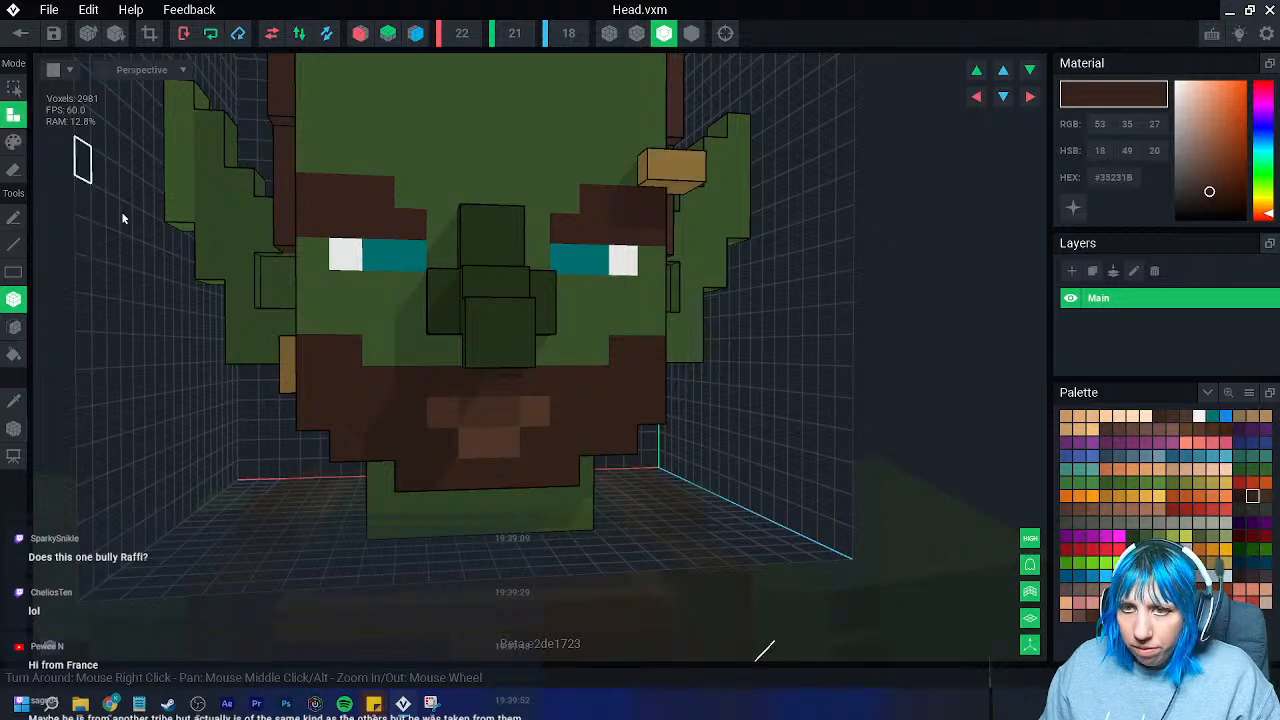
pyautogui.moveTo(480, 483); pyautogui.dragTo(508, 484)
pyautogui.moveTo(531, 503); pyautogui.dragTo(522, 490, button='right')
pyautogui.moveTo(478, 487); pyautogui.dragTo(503, 506)
pyautogui.moveTo(503, 506); pyautogui.dragTo(410, 455, button='right')
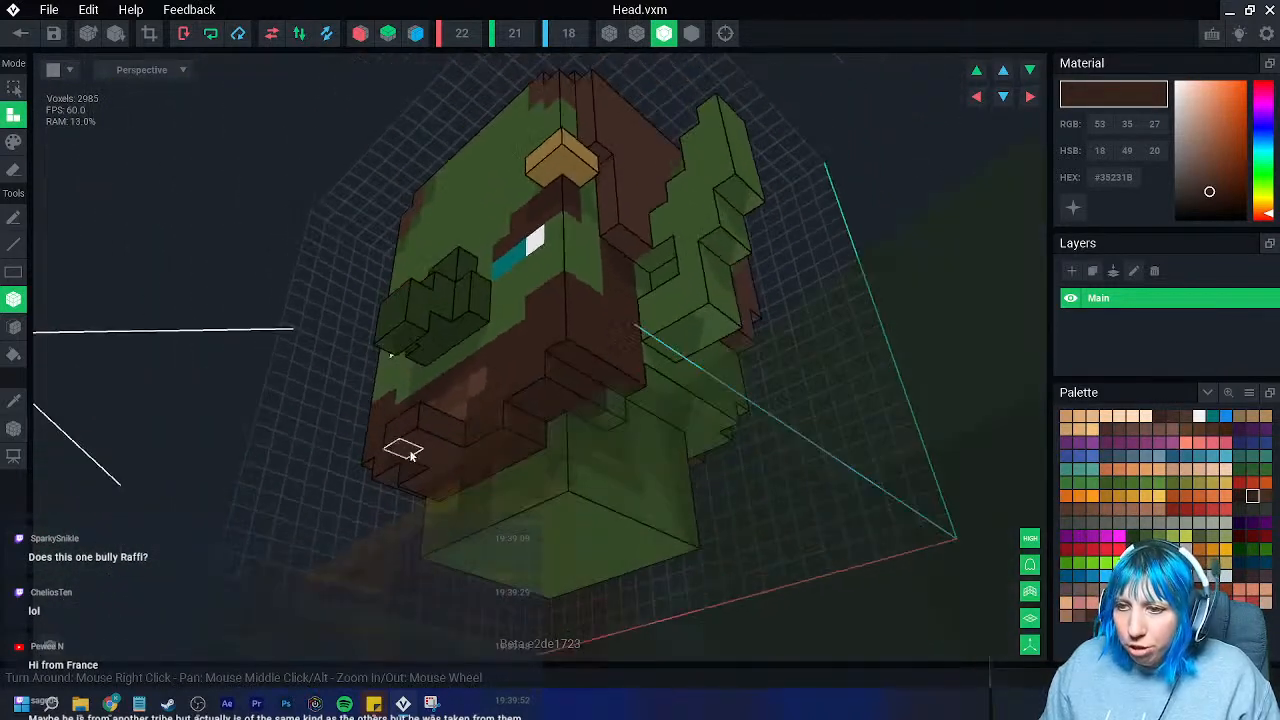
pyautogui.moveTo(401, 449); pyautogui.dragTo(423, 466)
pyautogui.moveTo(423, 466); pyautogui.dragTo(436, 484, button='right')
# - Examine the face, goatee, ears and earrings from the front and both sides
pyautogui.click(13, 170)
pyautogui.moveTo(486, 529); pyautogui.dragTo(516, 537, button='right')
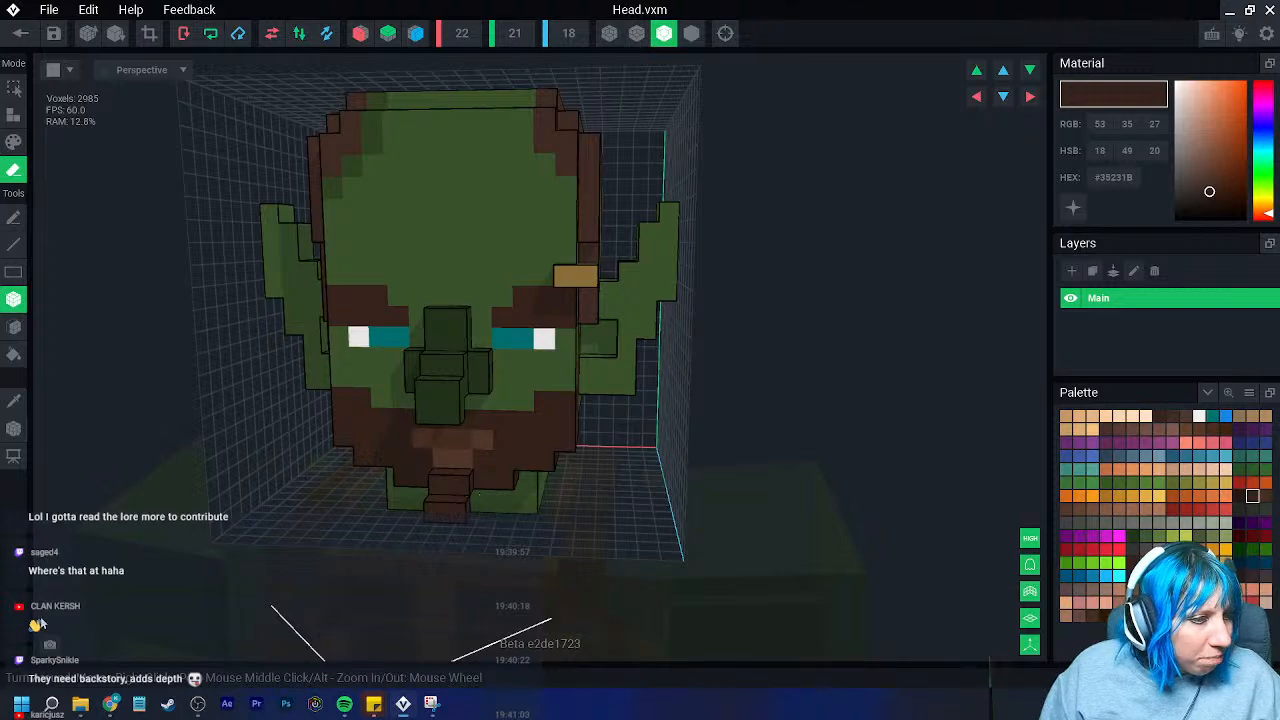
pyautogui.moveTo(550, 455); pyautogui.dragTo(523, 457, button='right')
pyautogui.scroll(4, 550, 448)
pyautogui.moveTo(630, 385); pyautogui.dragTo(529, 423, button='middle')
pyautogui.scroll(2, 525, 421)
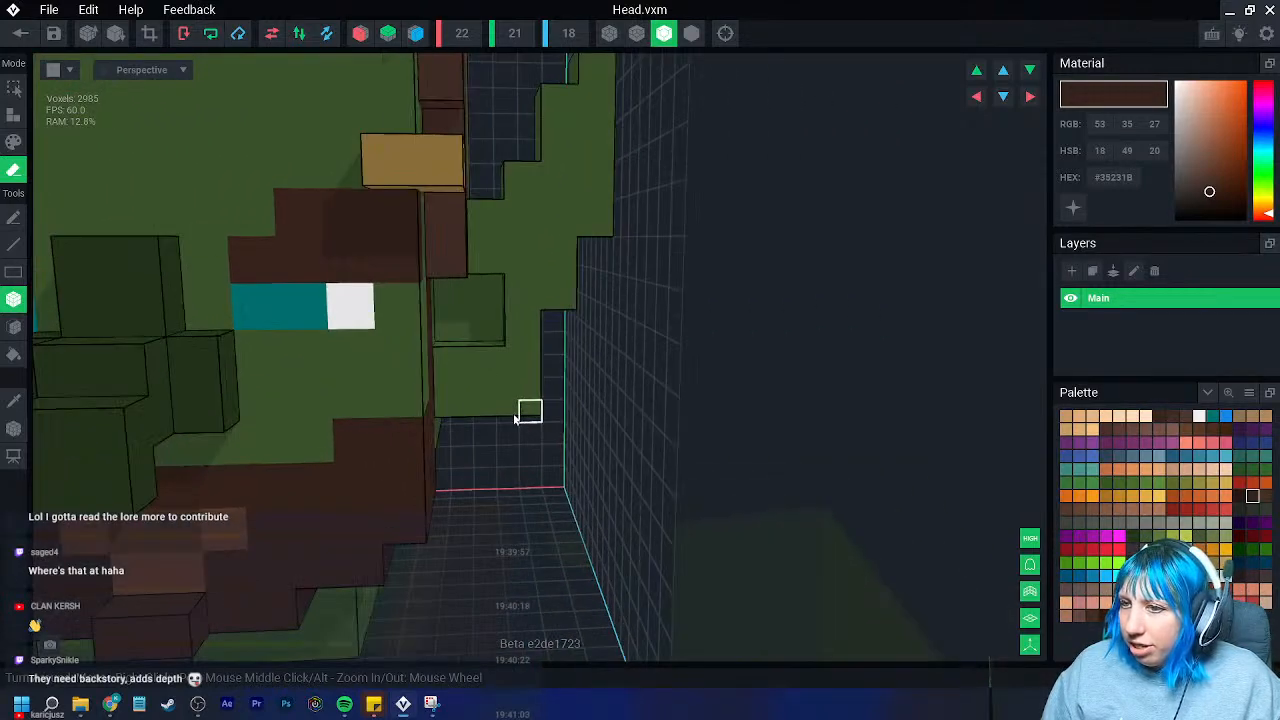
pyautogui.moveTo(463, 386); pyautogui.dragTo(520, 431, button='right')
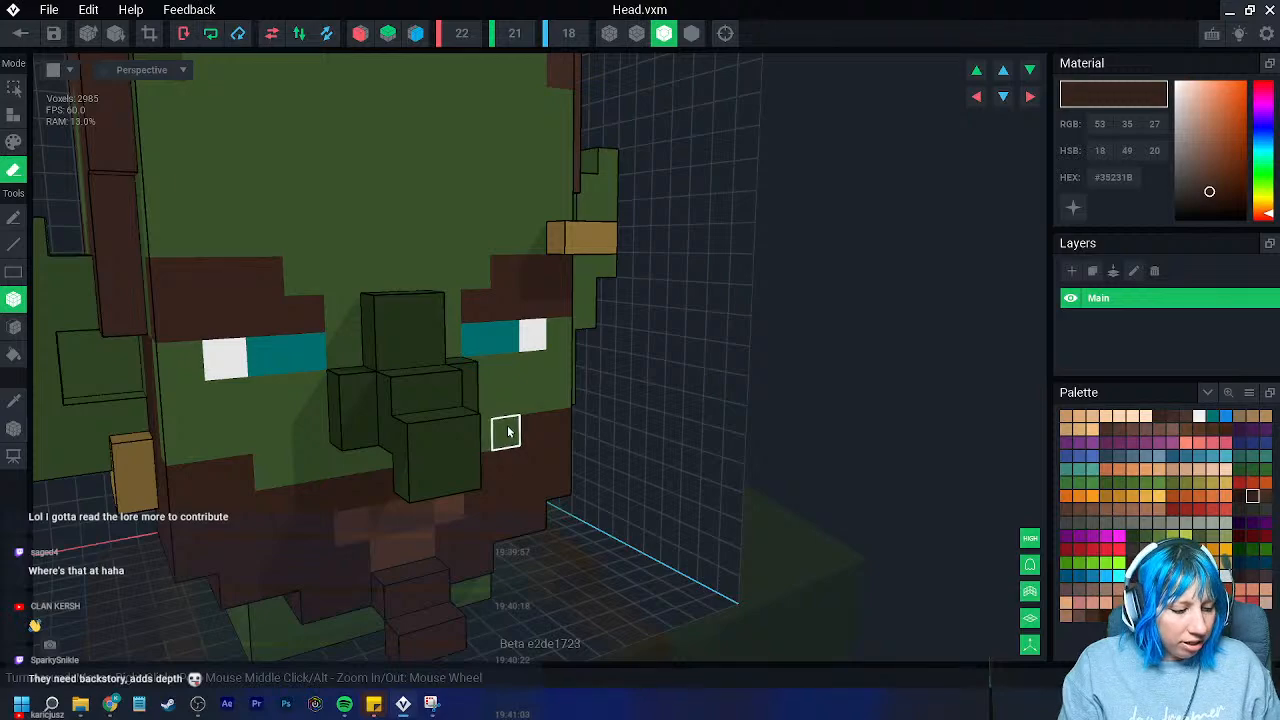
pyautogui.scroll(-3, 502, 400)
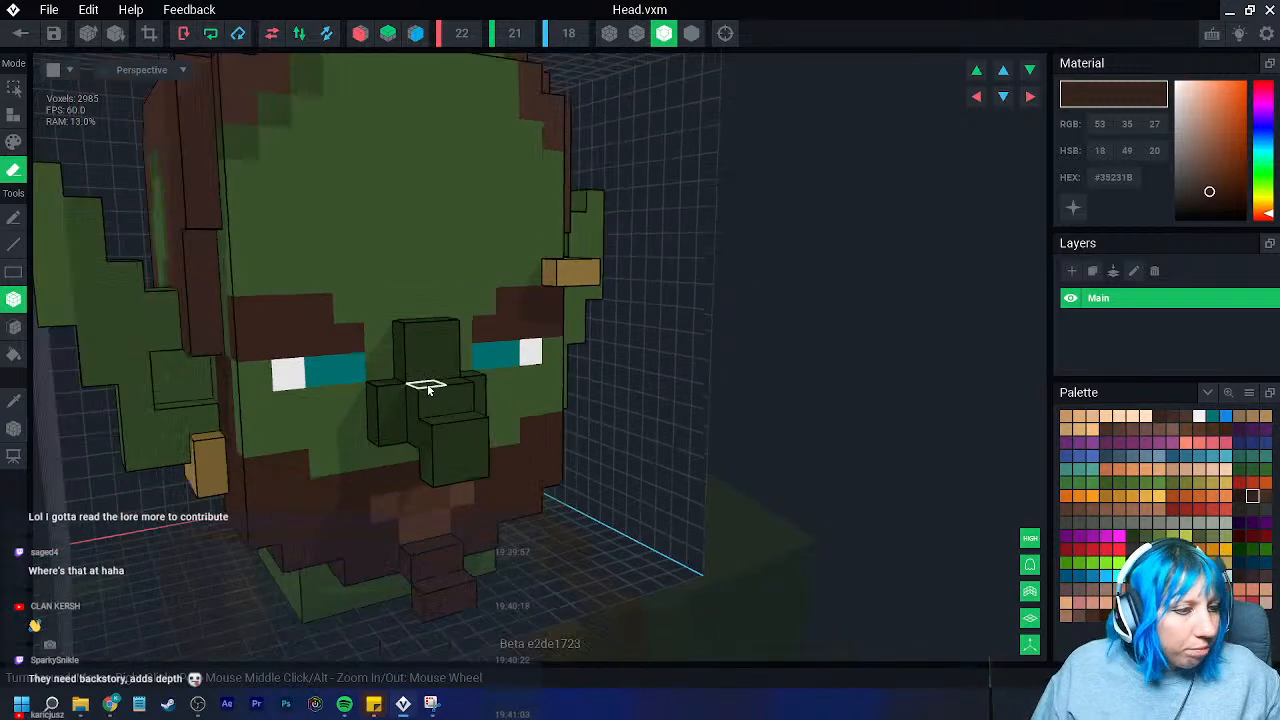
pyautogui.moveTo(502, 400); pyautogui.dragTo(461, 437, button='right')
pyautogui.scroll(2, 312, 418)
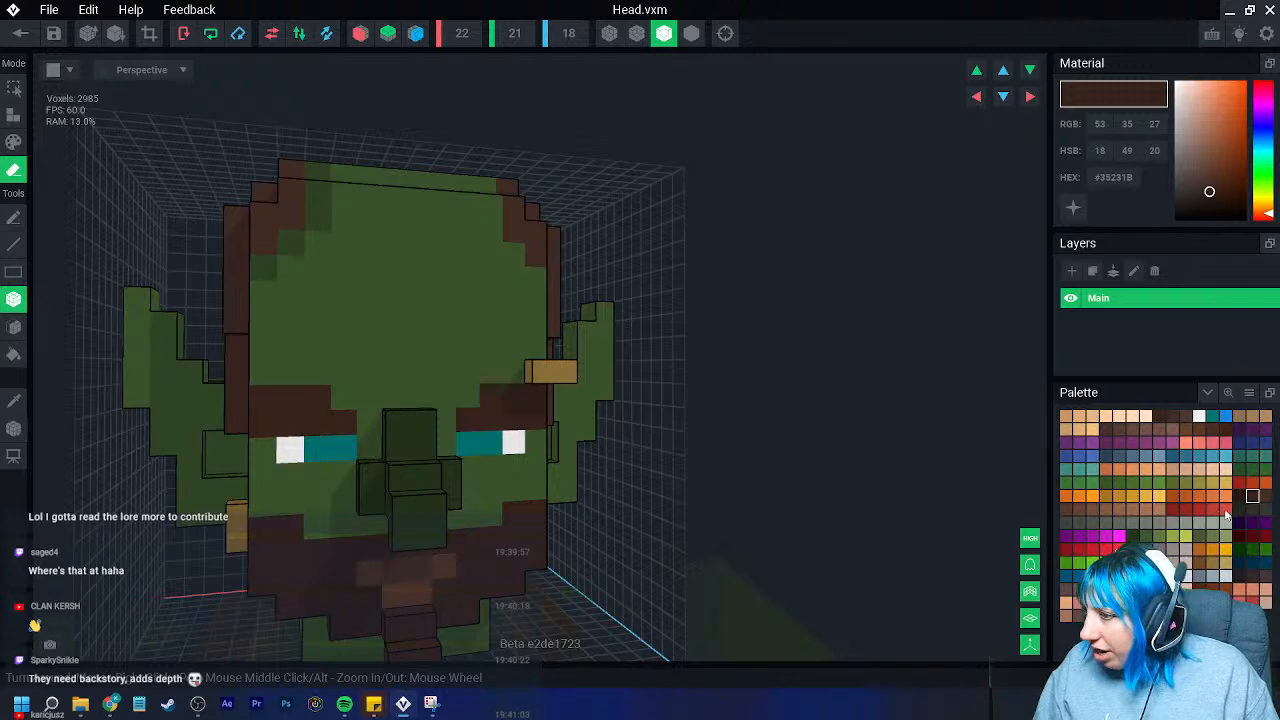
# - Recolour the teal irises of both eyes with the red #95271F, painting whole same-coloured faces
pyautogui.click(1185, 509)
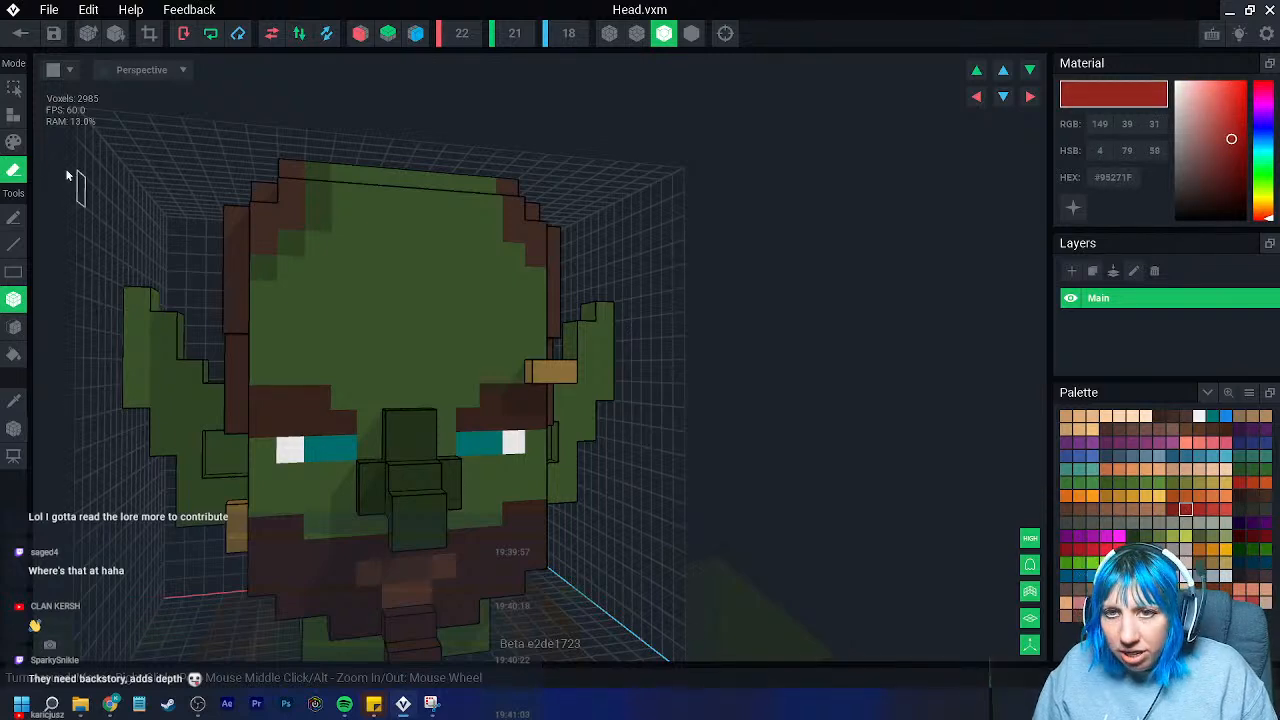
pyautogui.click(14, 142)
pyautogui.click(14, 327)
pyautogui.click(341, 450)
pyautogui.click(493, 444)
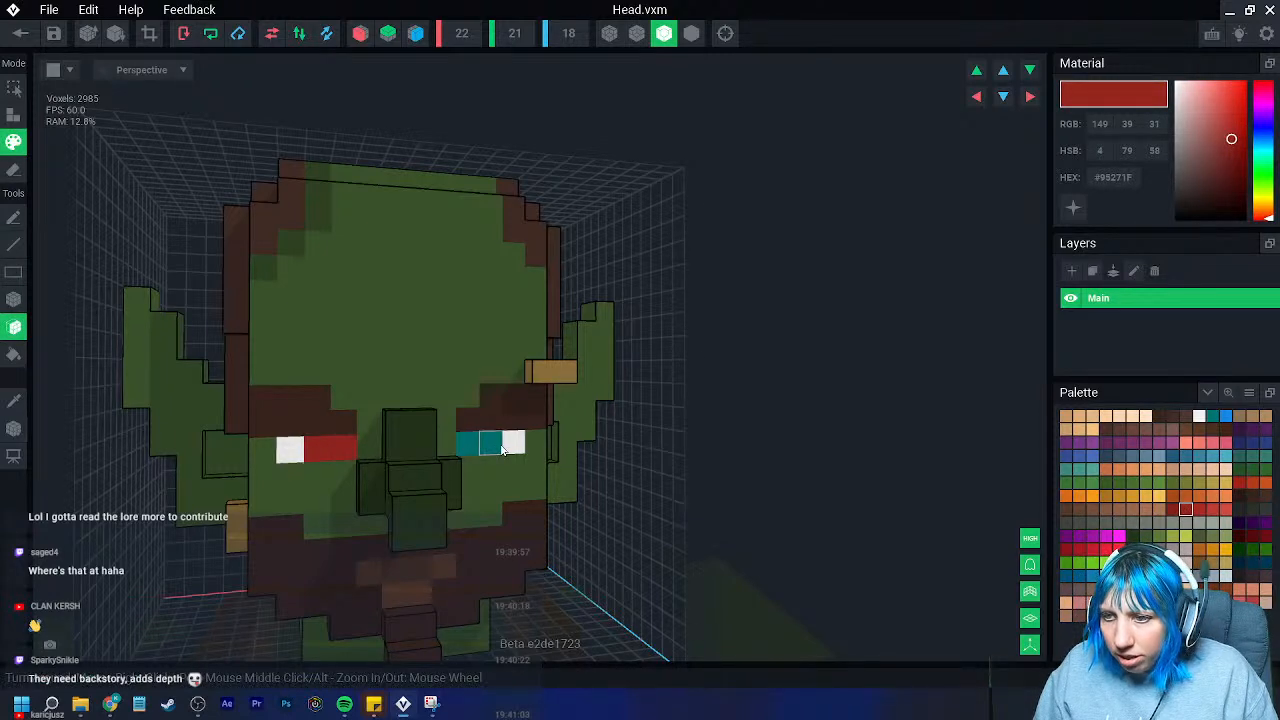
pyautogui.click(470, 442)
pyautogui.scroll(-5, 460, 520)
pyautogui.scroll(2, 472, 528)
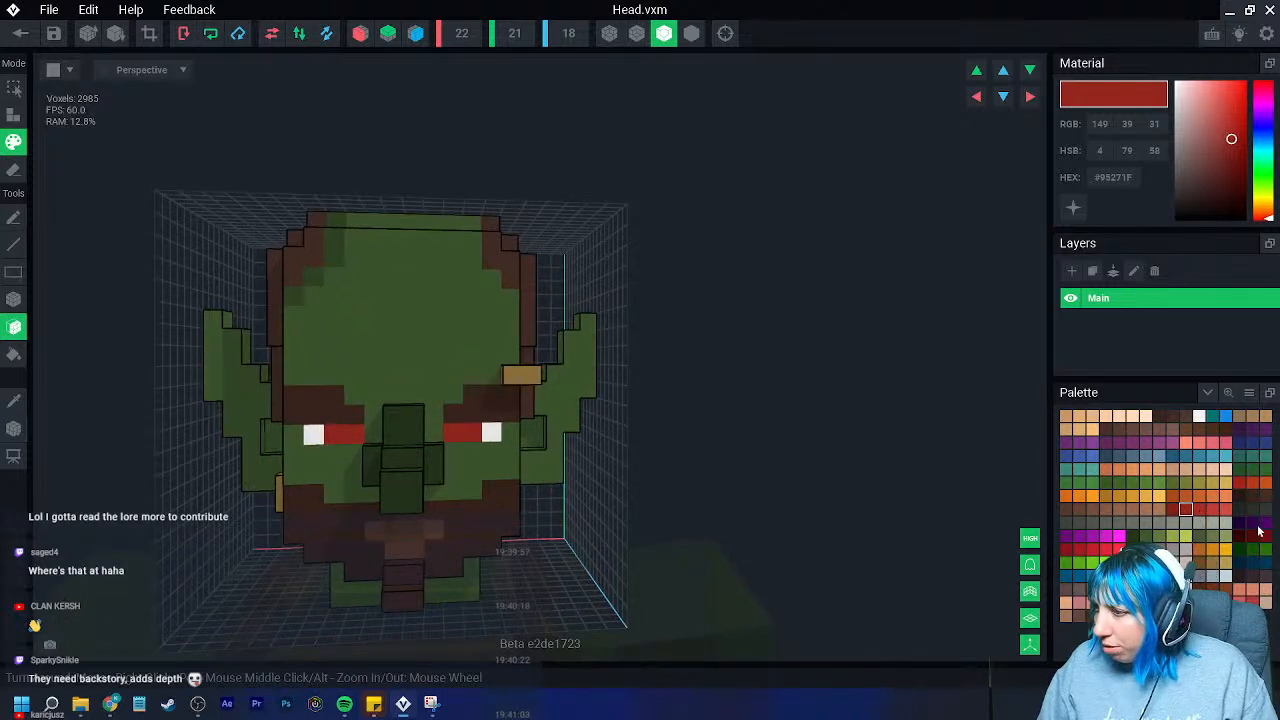
# - Try the very dark red #530809 on the irises of both eyes
pyautogui.click(1254, 535)
pyautogui.click(473, 433)
pyautogui.click(347, 436)
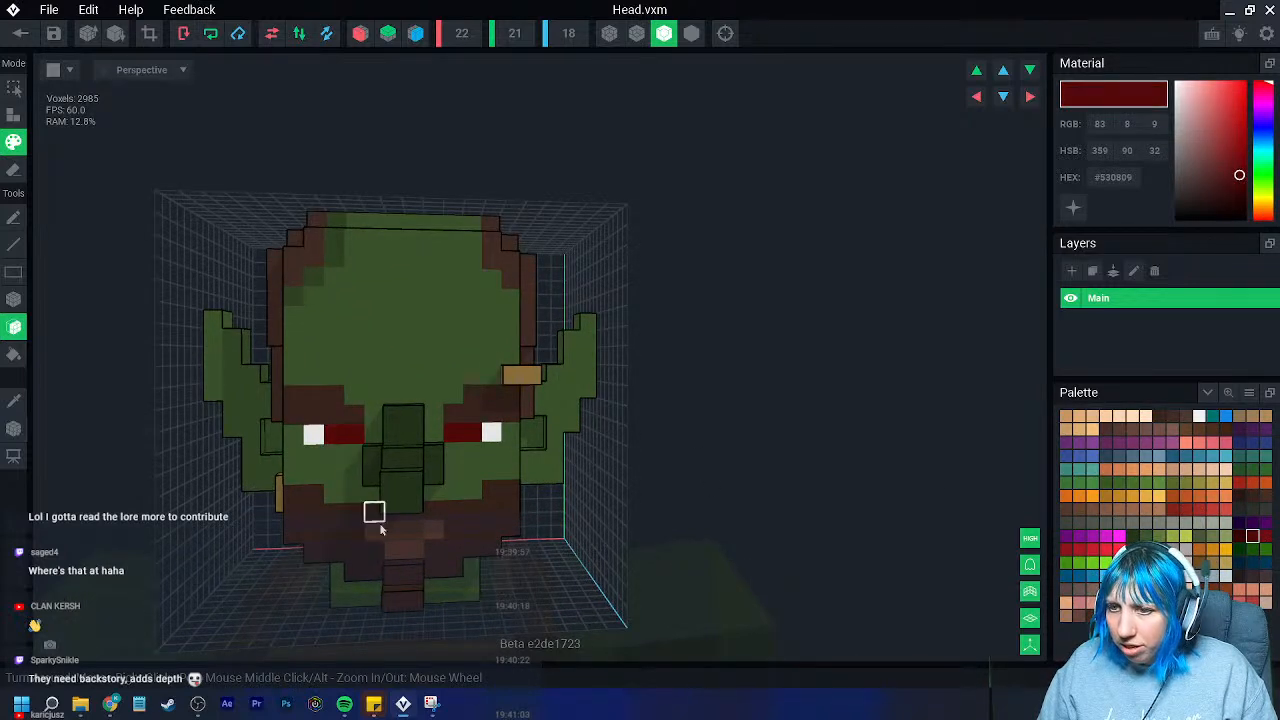
pyautogui.scroll(-4, 395, 541)
pyautogui.scroll(3, 399, 547)
# - Recolour both irises with the slightly brighter dark red #6F0E12
pyautogui.click(1265, 537)
pyautogui.click(345, 444)
pyautogui.scroll(-4, 396, 516)
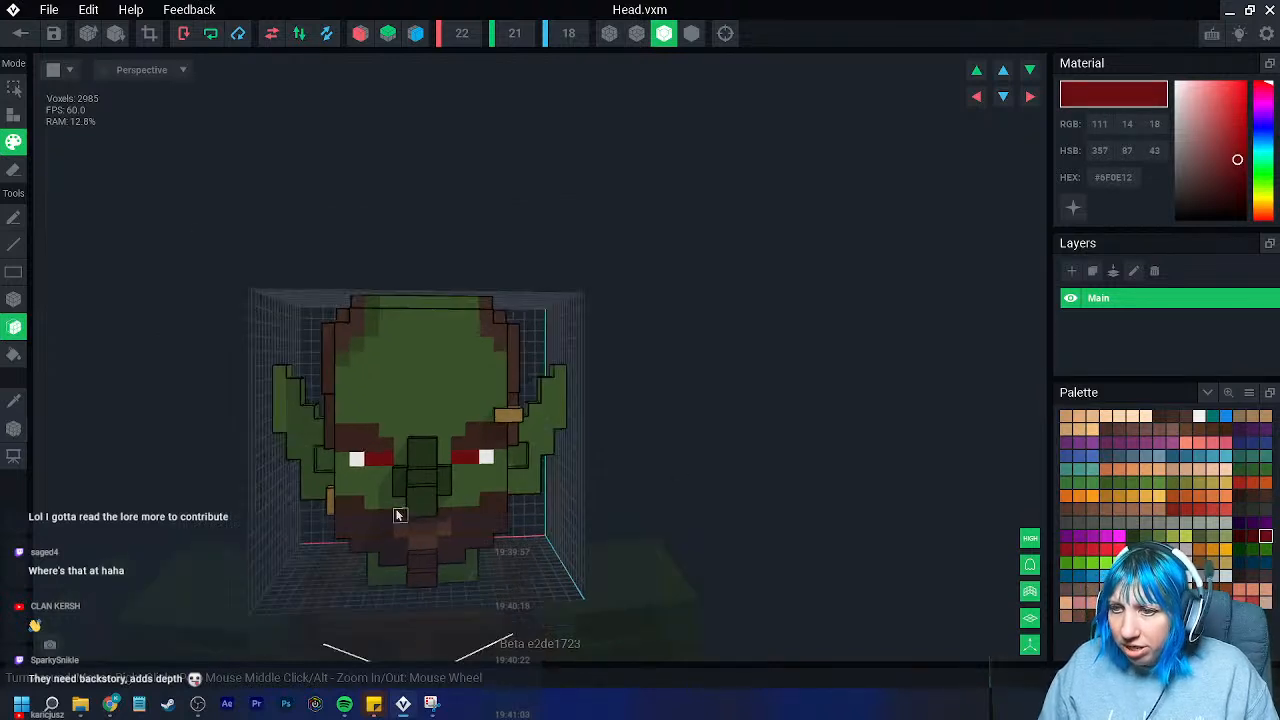
pyautogui.scroll(3, 397, 517)
# - Darken the inner voxel of each iris beside the nose with the dark red #530809, painting single voxels
pyautogui.click(1254, 538)
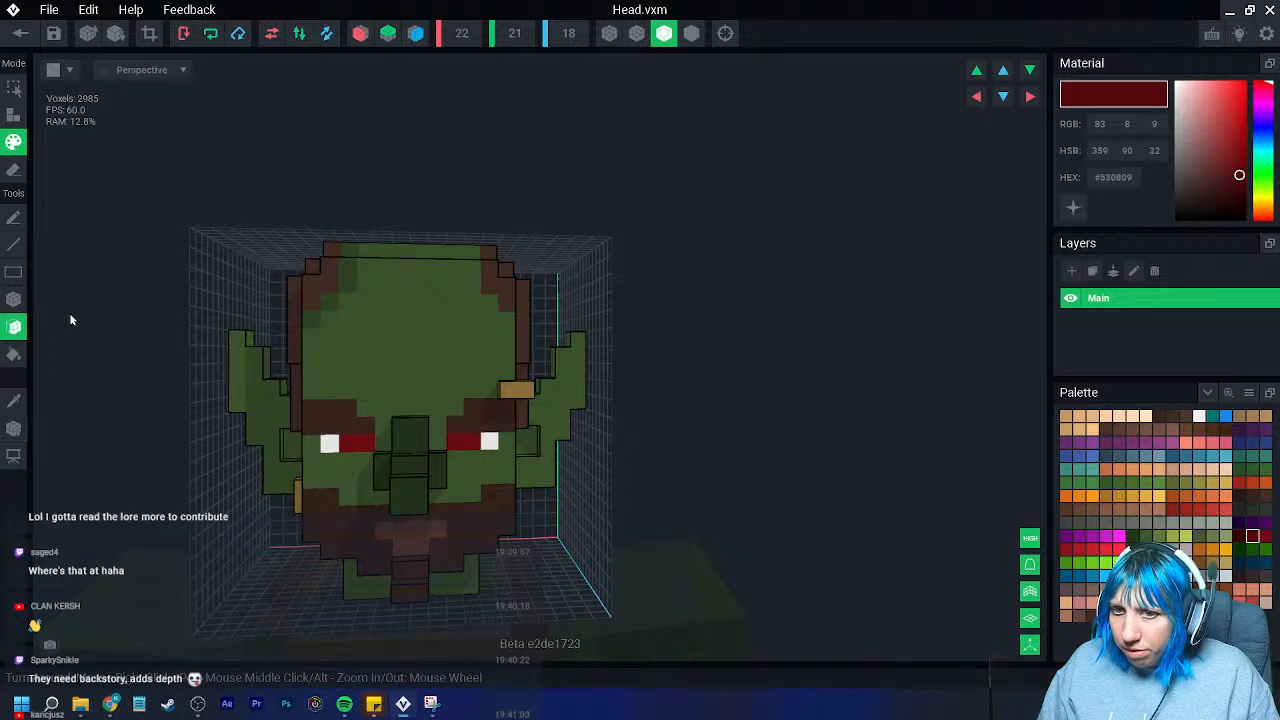
pyautogui.click(14, 300)
pyautogui.scroll(3, 508, 441)
pyautogui.click(459, 406)
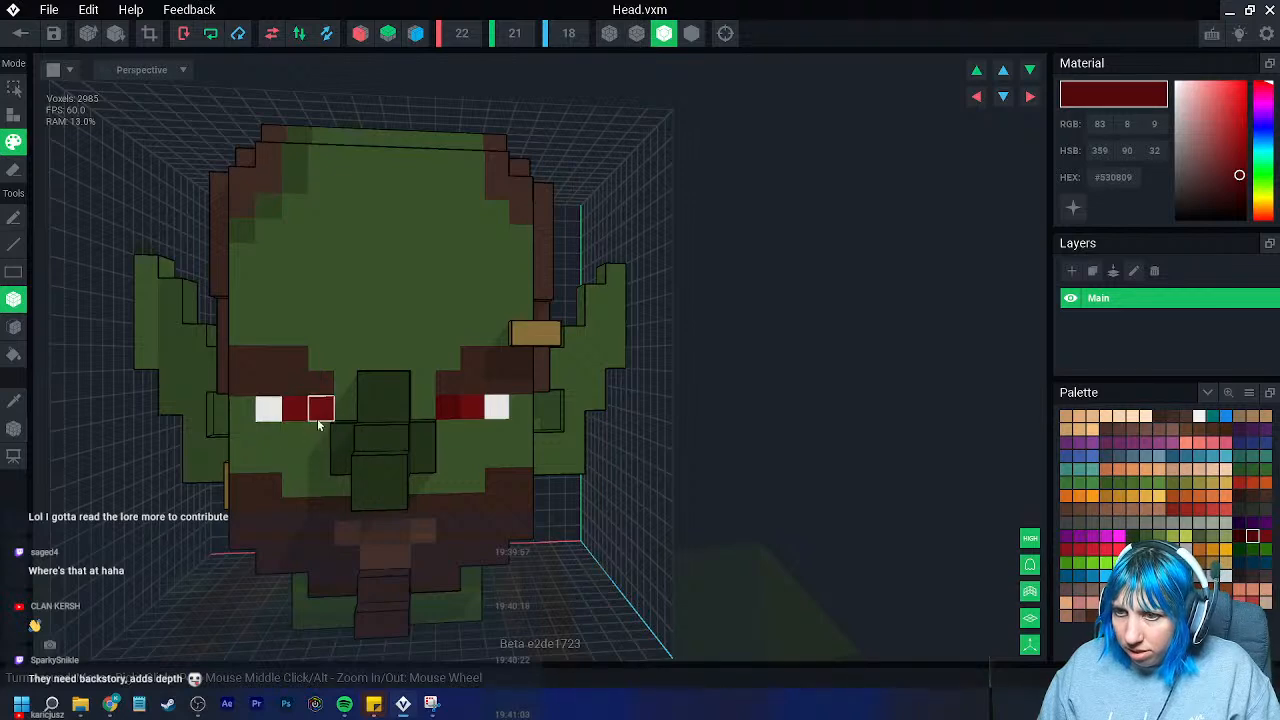
pyautogui.scroll(-5, 410, 540)
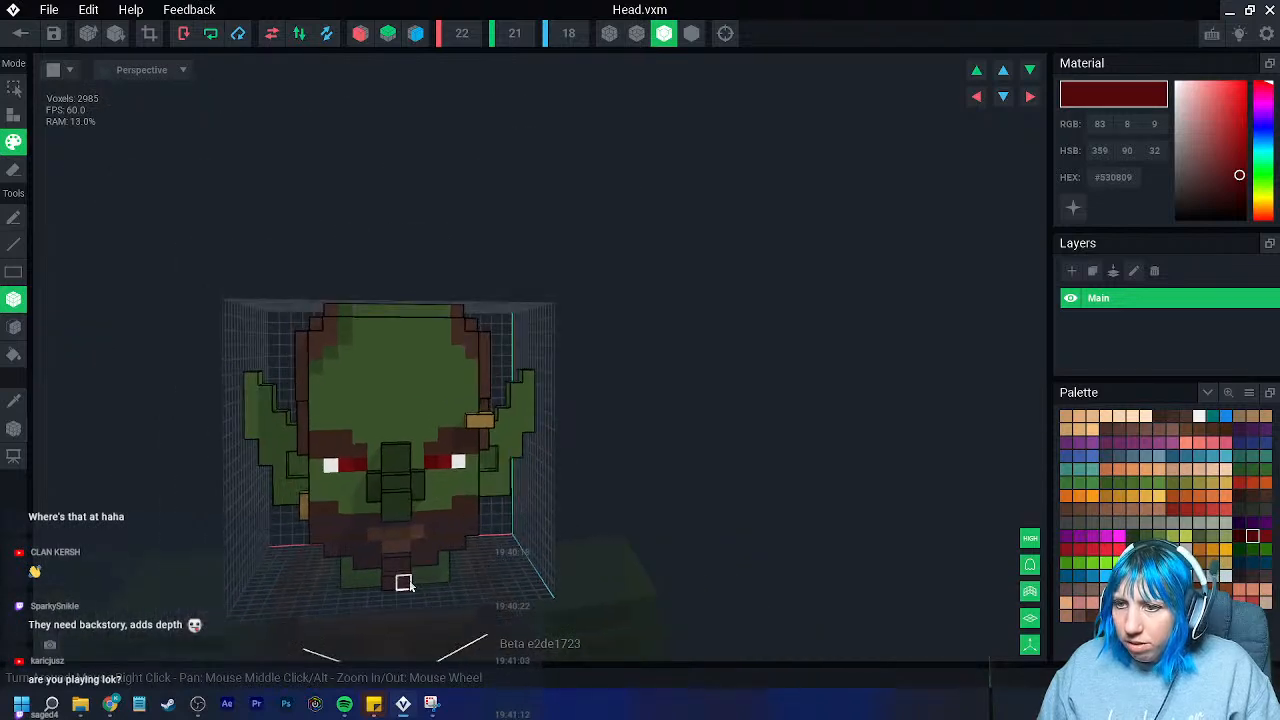
pyautogui.scroll(-3, 402, 575)
pyautogui.scroll(6, 398, 570)
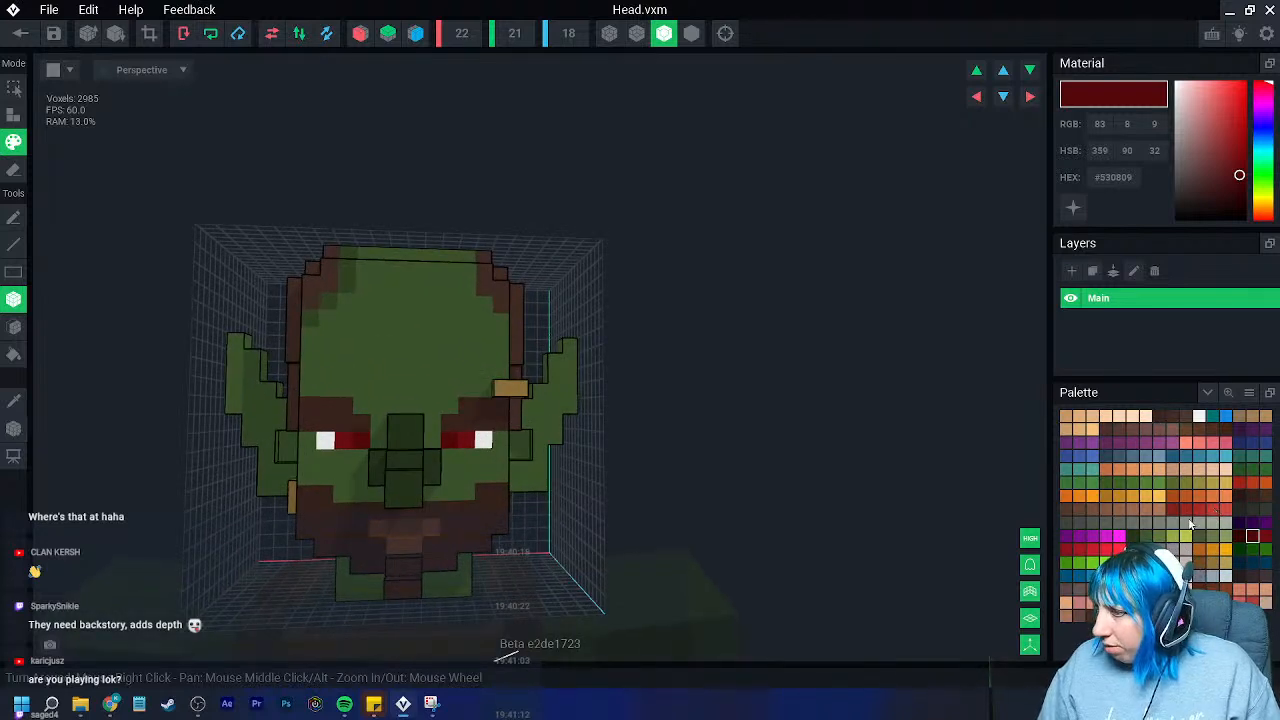
# - Set the paint colour to the grey #71766D and check the whole head from the front and above
pyautogui.click(1146, 524)
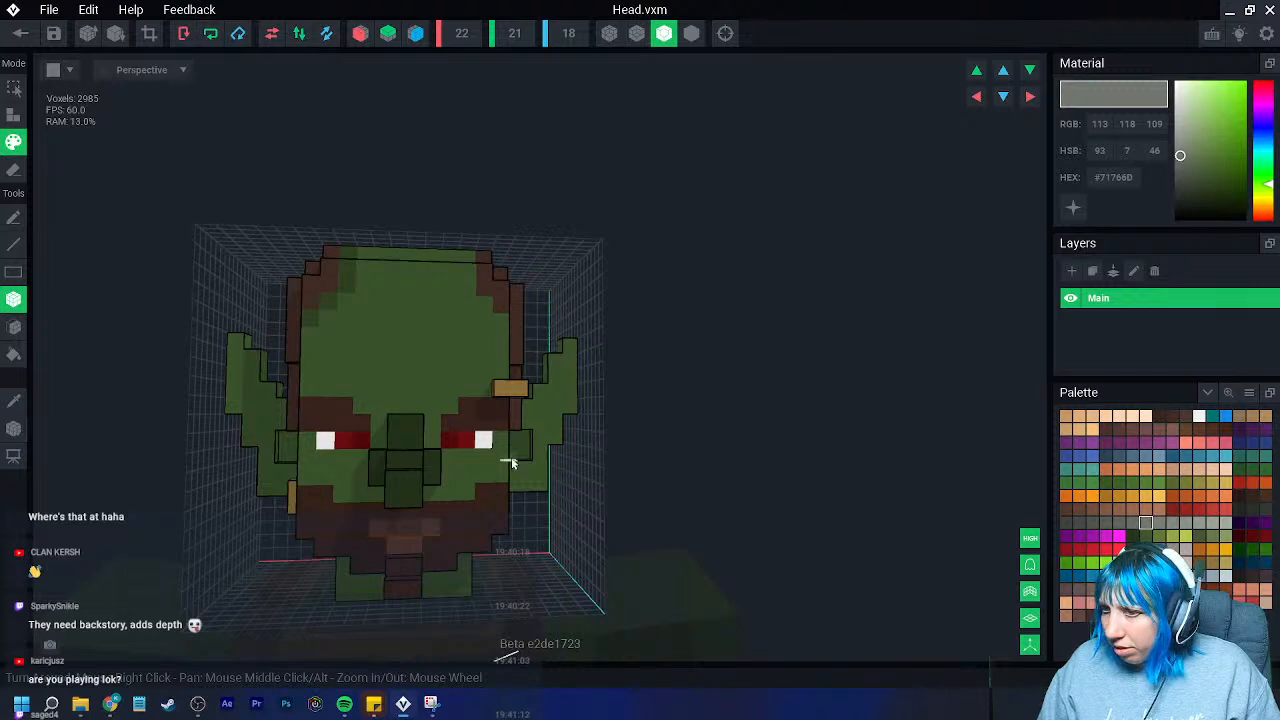
pyautogui.scroll(-3, 394, 536)
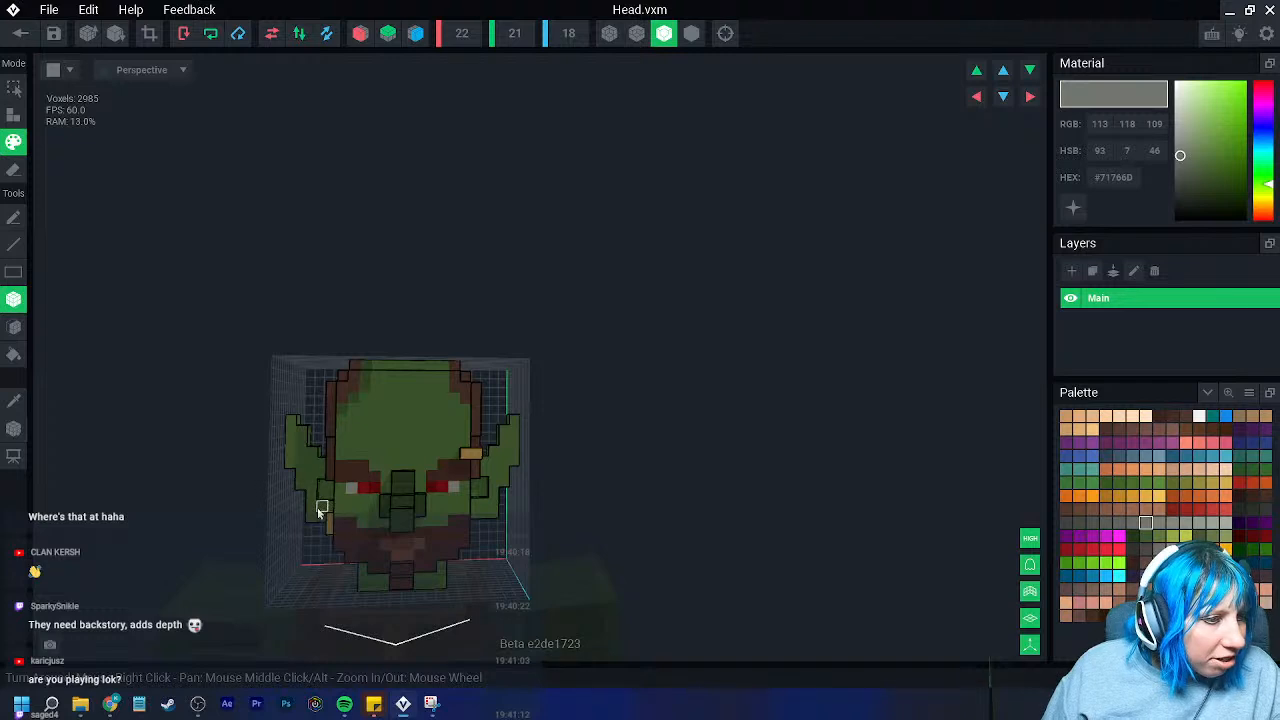
pyautogui.moveTo(369, 363); pyautogui.dragTo(369, 361, button='right')
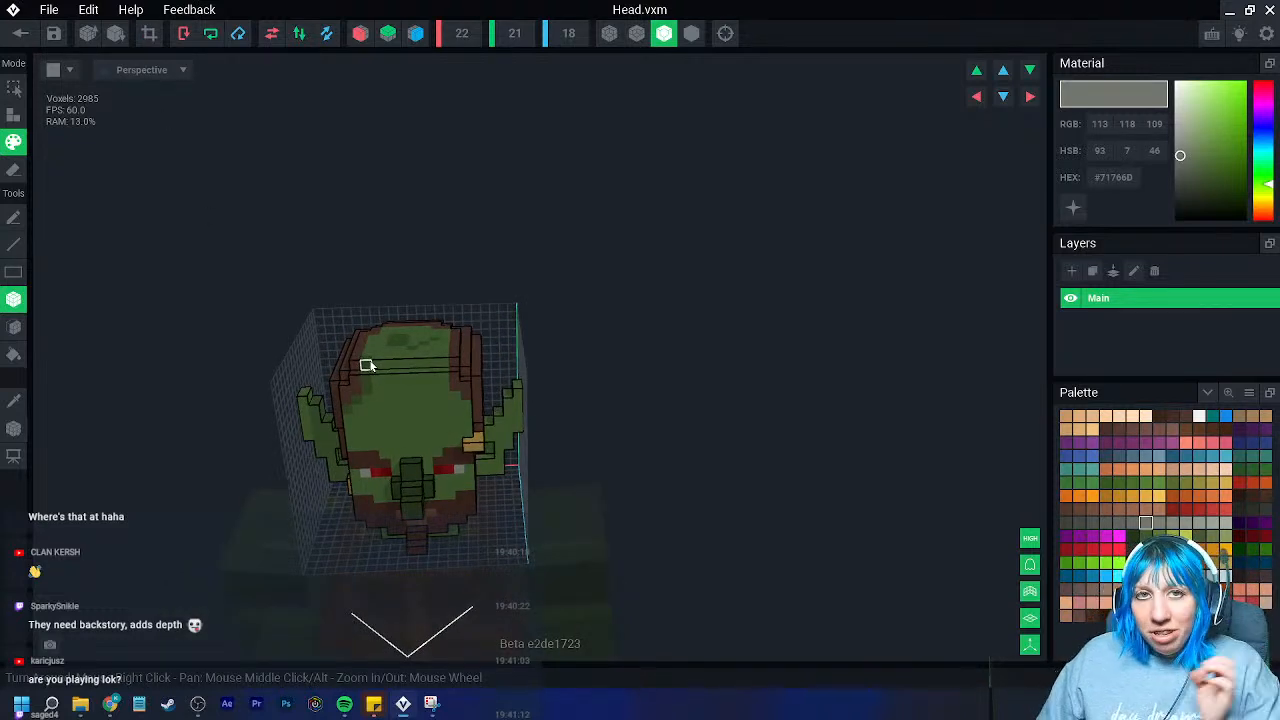
# - Save the head model, return to the rig and check the whole goblin from the front
pyautogui.click(20, 33)
pyautogui.click(502, 258)
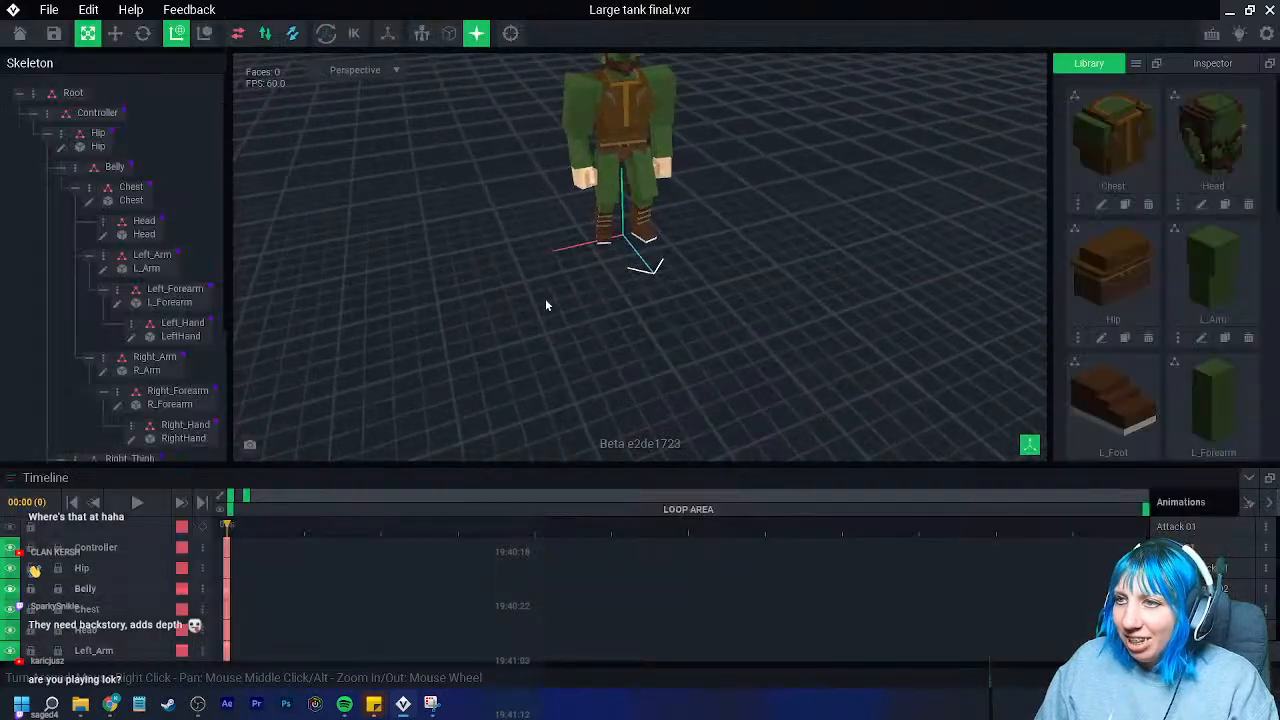
pyautogui.moveTo(536, 291); pyautogui.dragTo(535, 290, button='right')
pyautogui.scroll(5, 641, 319)
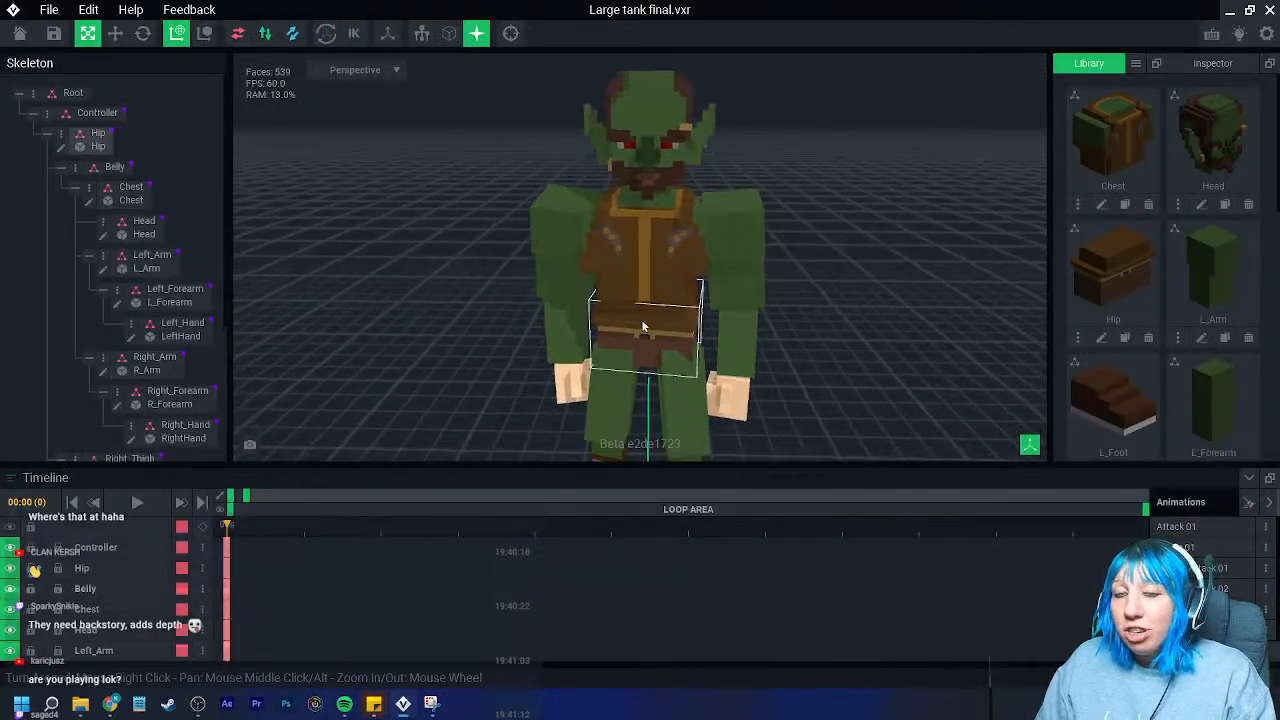
pyautogui.moveTo(641, 326); pyautogui.dragTo(655, 320, button='right')
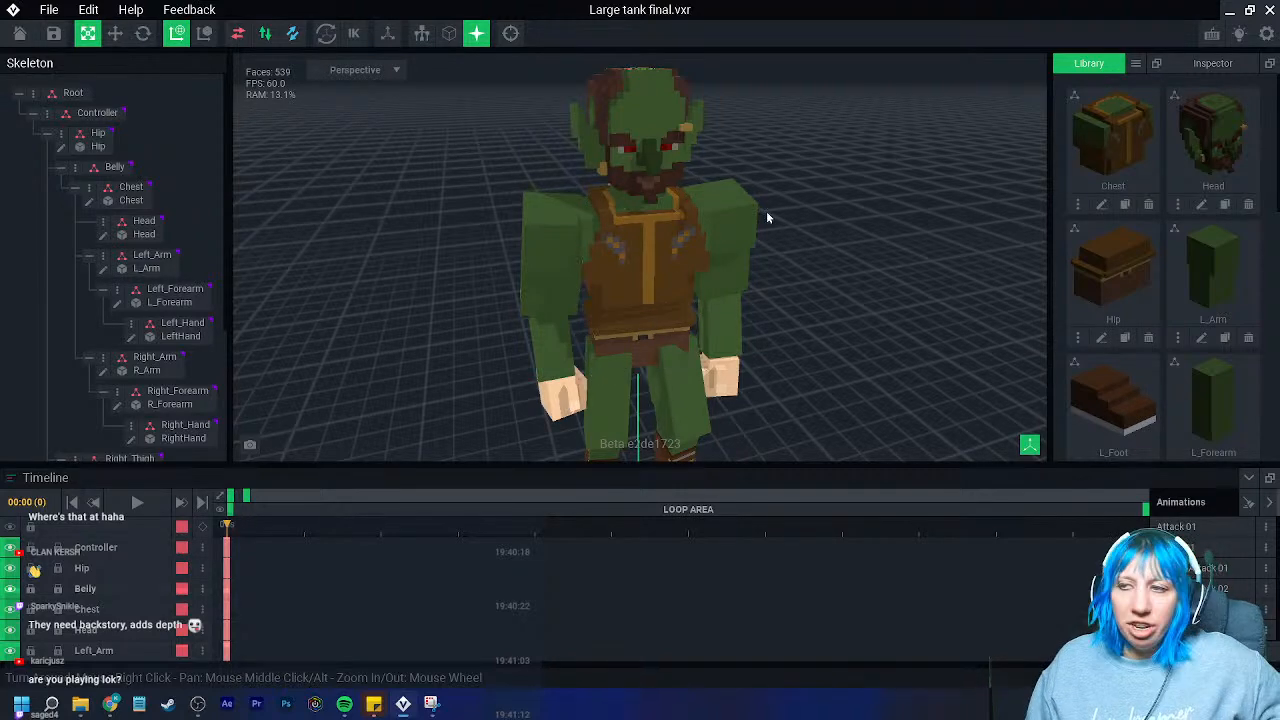
pyautogui.moveTo(766, 220); pyautogui.dragTo(758, 198, button='right')
pyautogui.moveTo(680, 230); pyautogui.dragTo(521, 213, button='right')
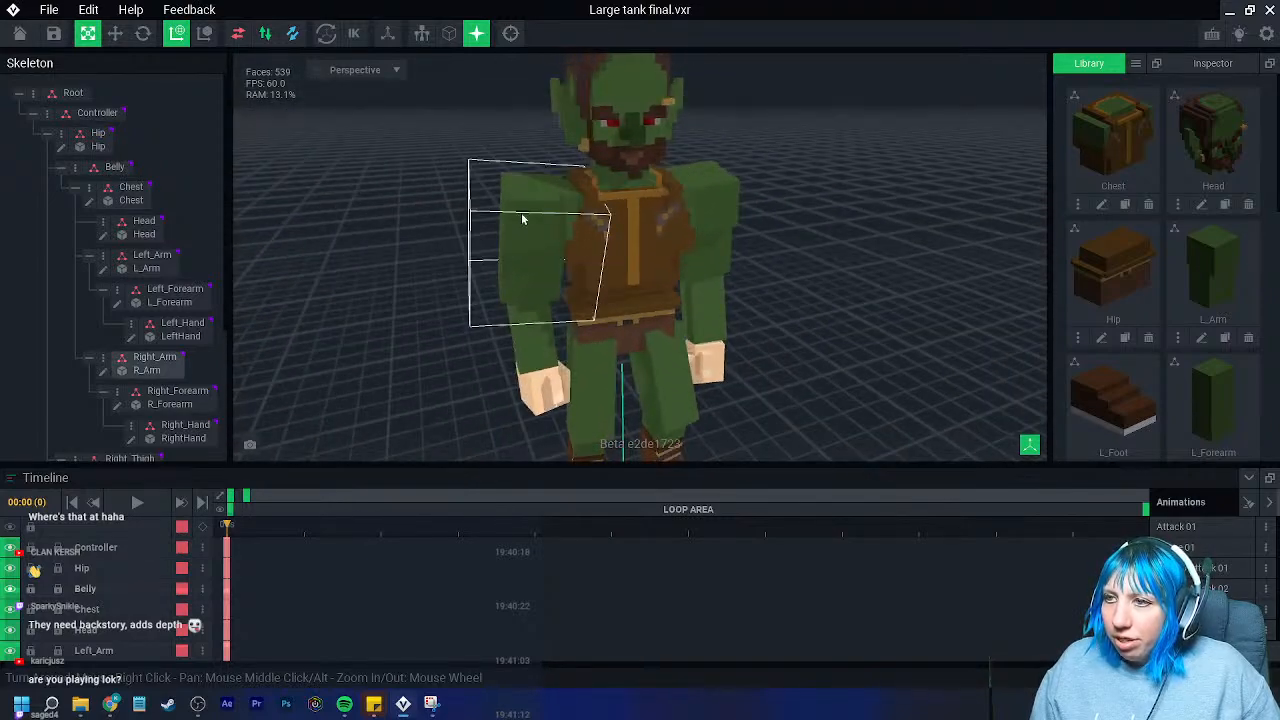
pyautogui.click(515, 220)
pyautogui.click(103, 287)
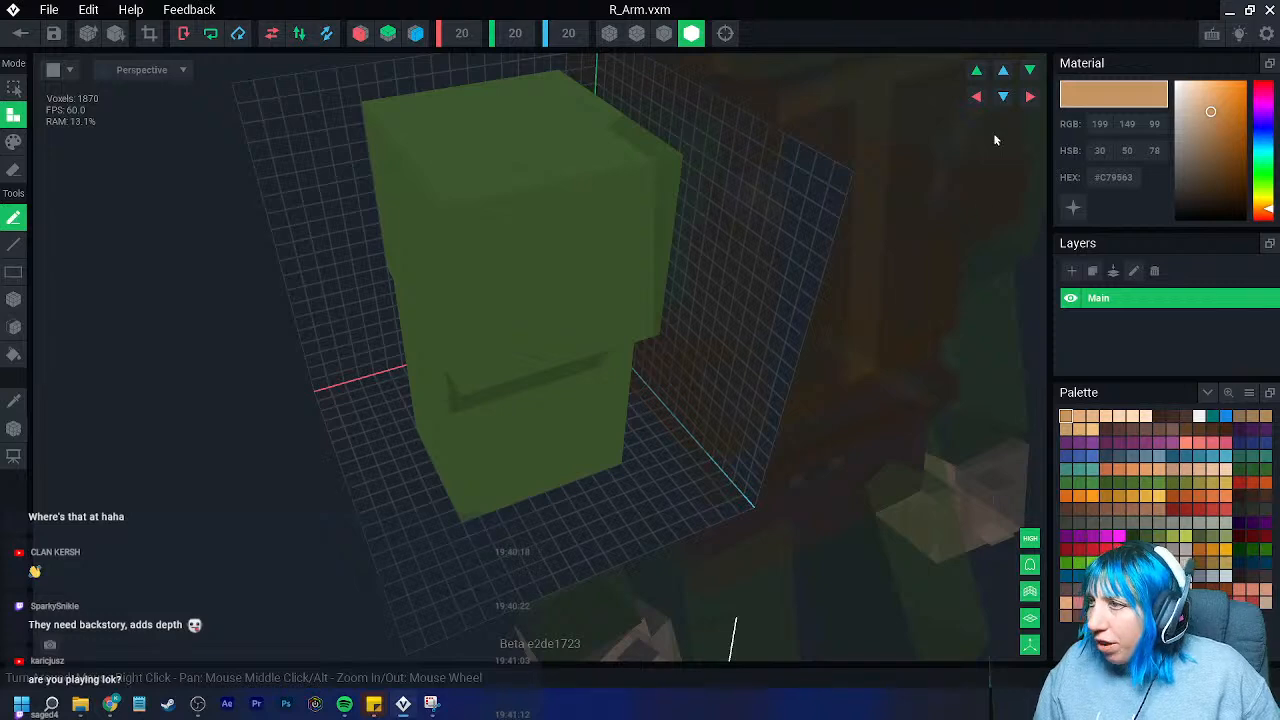
pyautogui.click(20, 33)
pyautogui.click(487, 257)
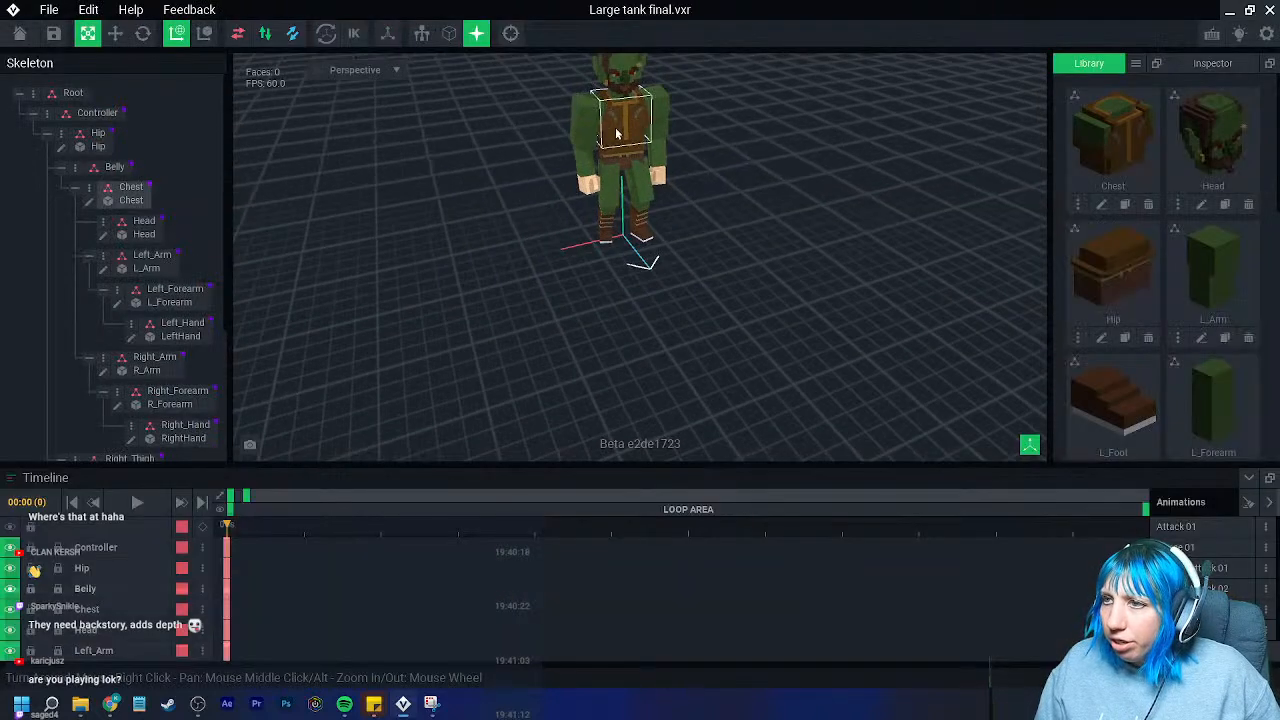
# - Open the Chest model, copy the hex code of the dark brown #533818, and save it back to the rig
pyautogui.click(88, 200)
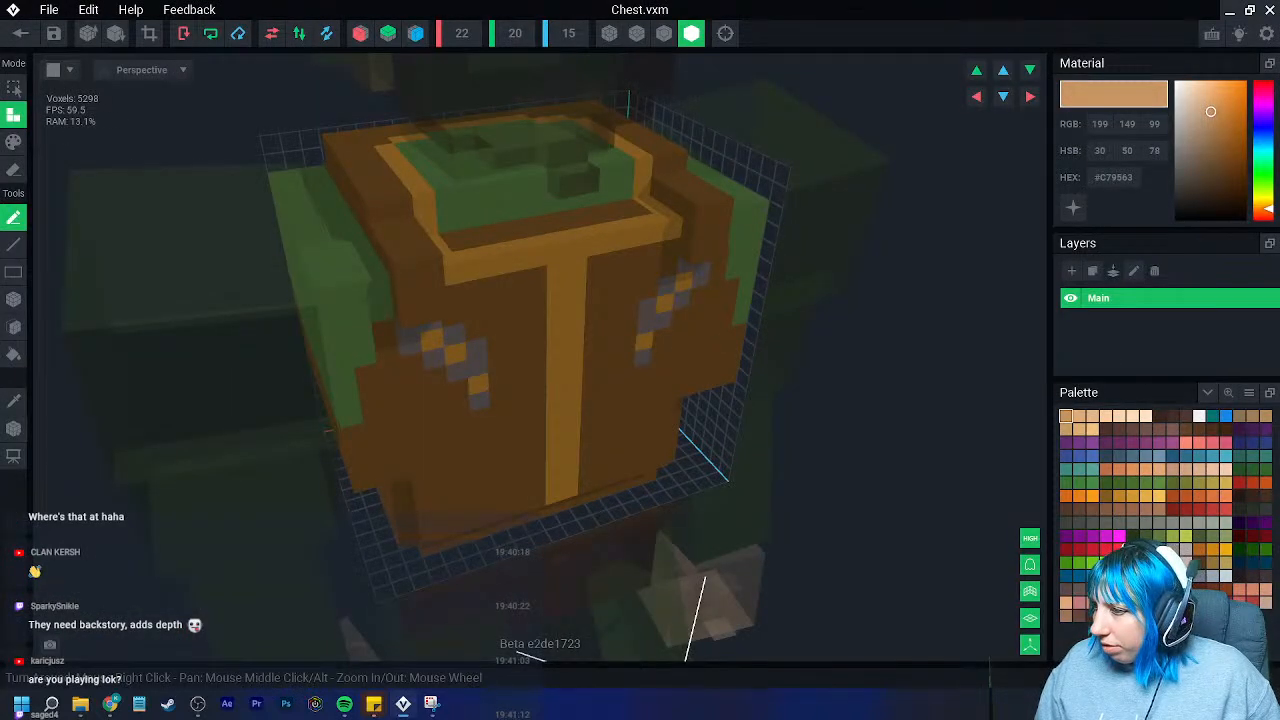
pyautogui.click(1200, 563)
pyautogui.rightClick(1130, 184)
pyautogui.click(1156, 202)
pyautogui.click(20, 33)
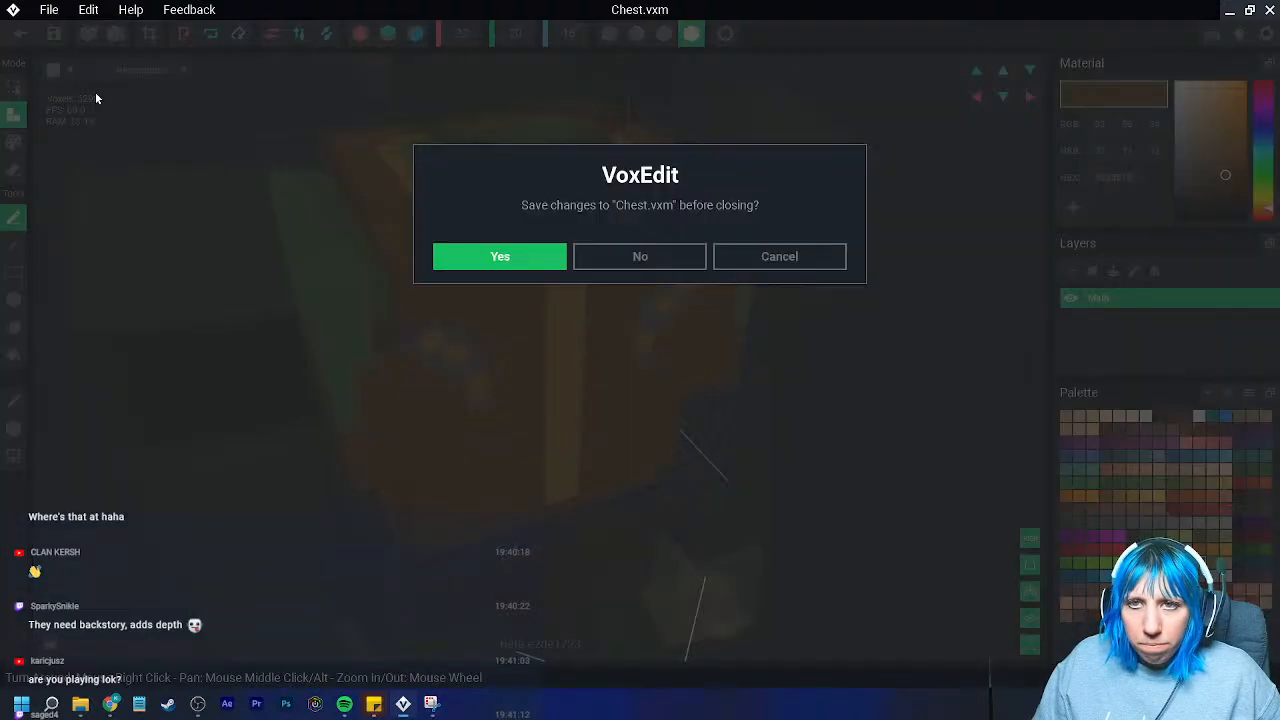
pyautogui.click(480, 250)
# - Open the right arm model for editing and set the material colour to the copied brown #533818
pyautogui.click(595, 150)
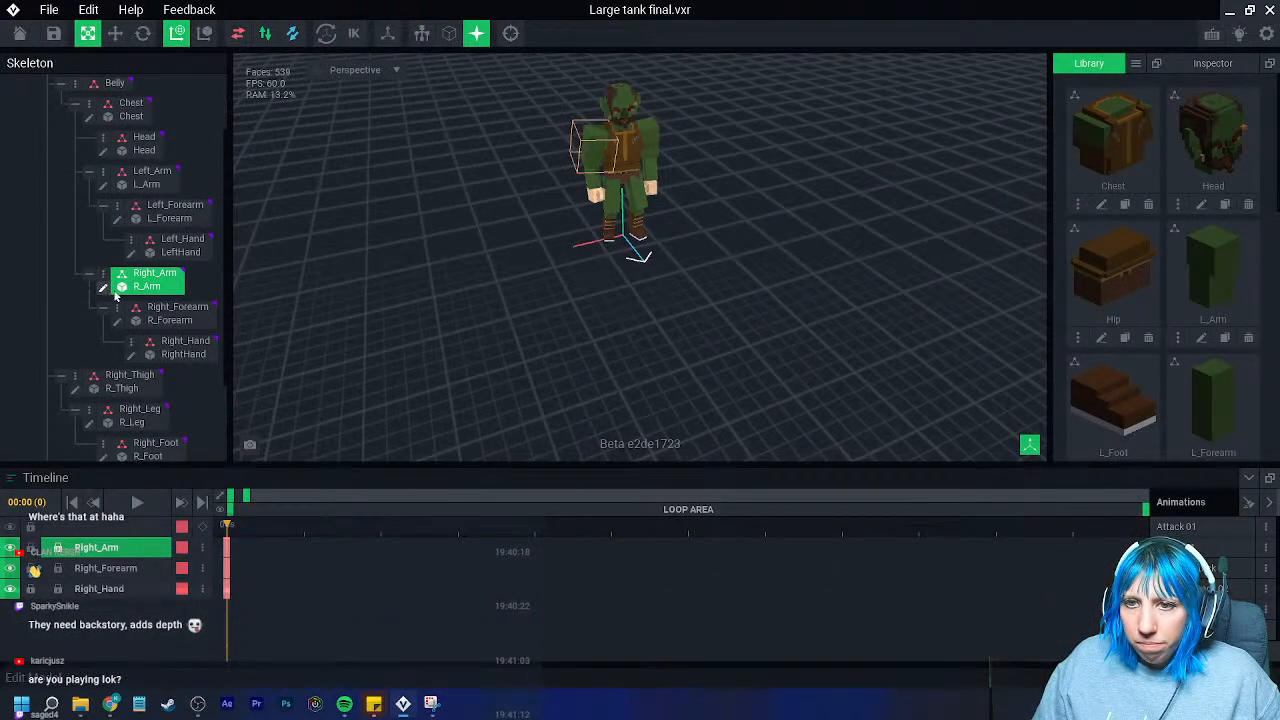
pyautogui.click(112, 288)
pyautogui.click(1204, 567)
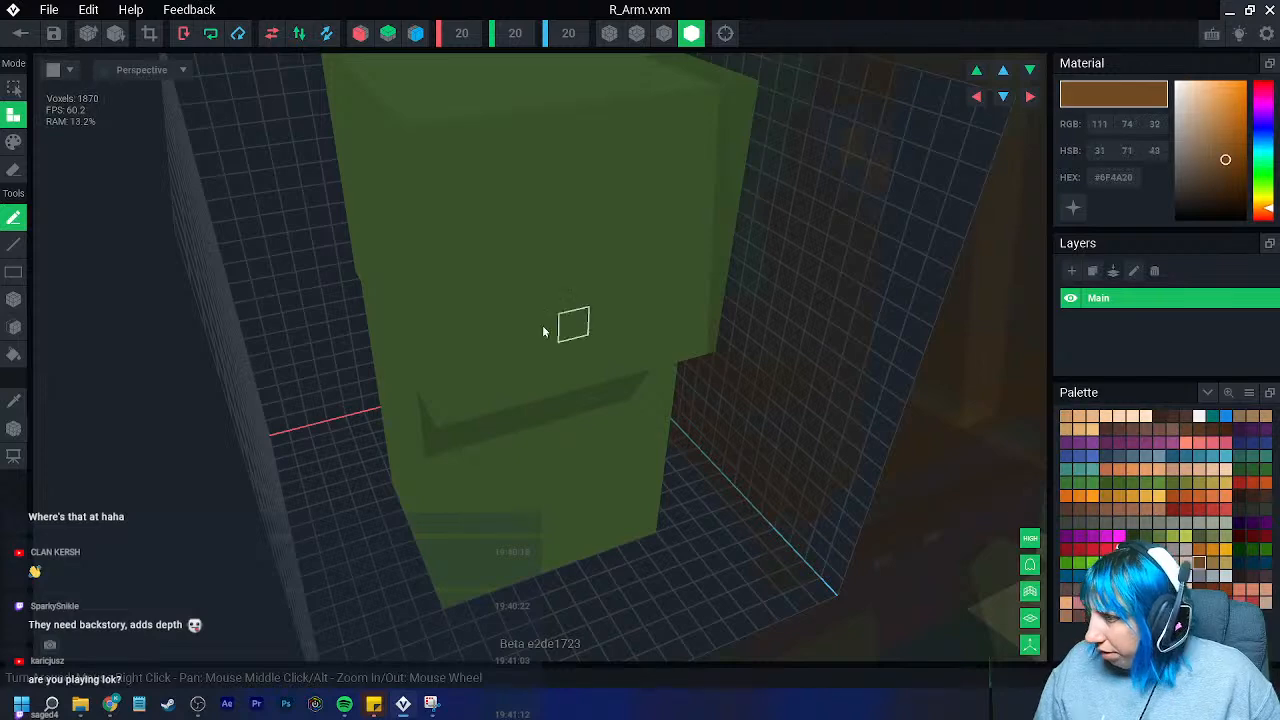
pyautogui.moveTo(510, 340); pyautogui.dragTo(571, 317, button='right')
pyautogui.click(1186, 575)
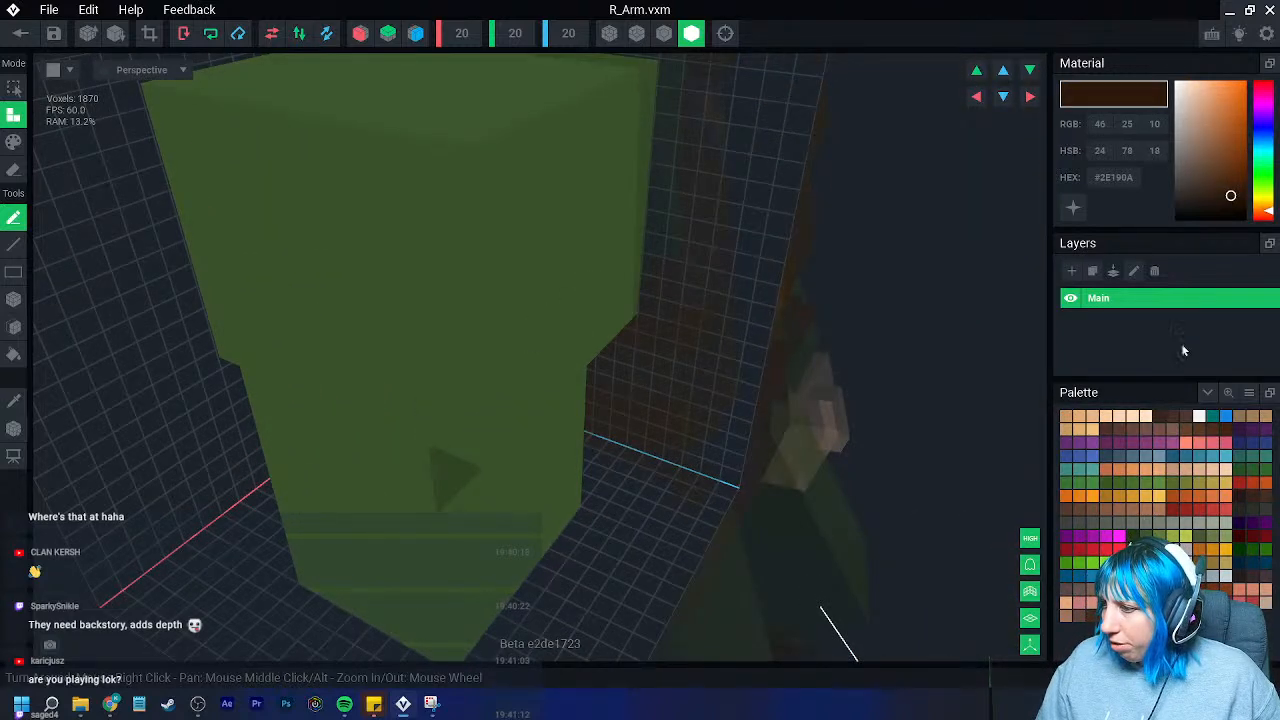
pyautogui.rightClick(1134, 183)
pyautogui.click(1138, 209)
# - Show the model's edge outlines, choose the Box tool and increase the volume's Y height to 21 voxels
pyautogui.scroll(-2, 600, 340)
pyautogui.moveTo(556, 370); pyautogui.dragTo(265, 106, button='right')
pyautogui.click(663, 33)
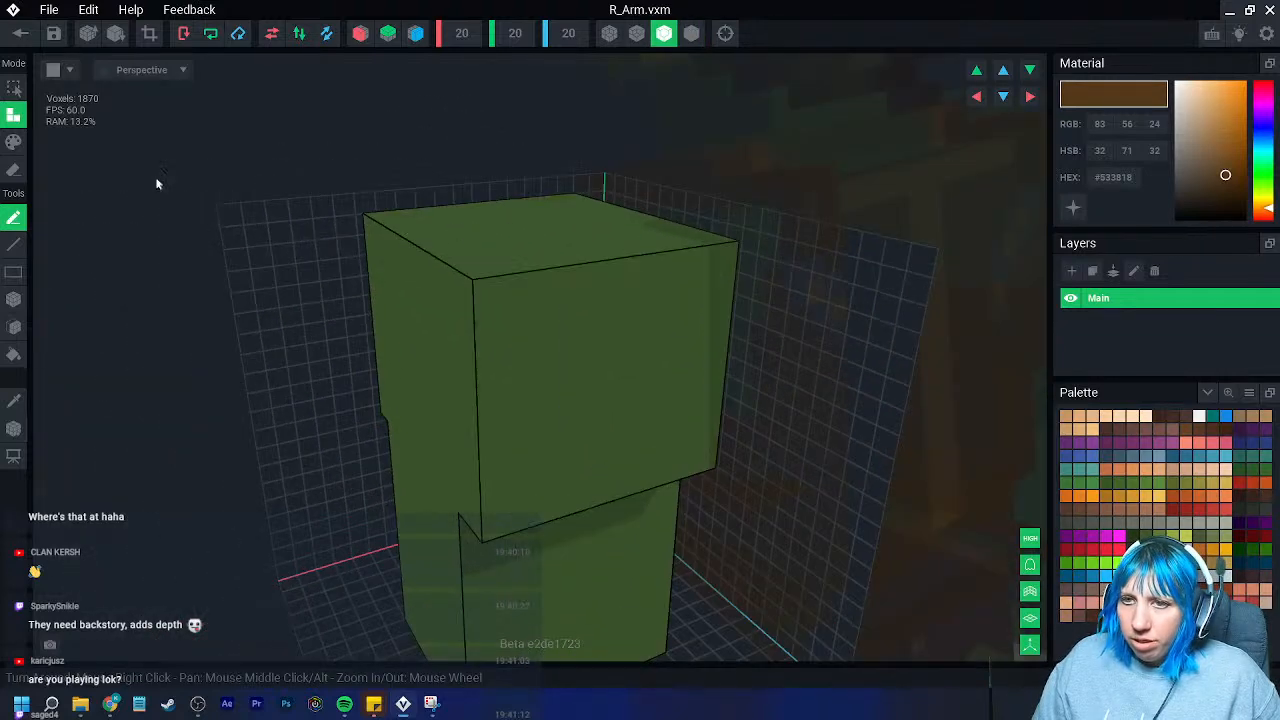
pyautogui.click(13, 299)
pyautogui.moveTo(329, 306)
pyautogui.mouseDown(button='right')
pyautogui.moveTo(660, 177)
pyautogui.moveTo(694, 177)
pyautogui.moveTo(691, 289)
pyautogui.mouseUp(button='right')
pyautogui.scroll(-5, 694, 177)
pyautogui.moveTo(691, 289); pyautogui.dragTo(662, 403, button='middle')
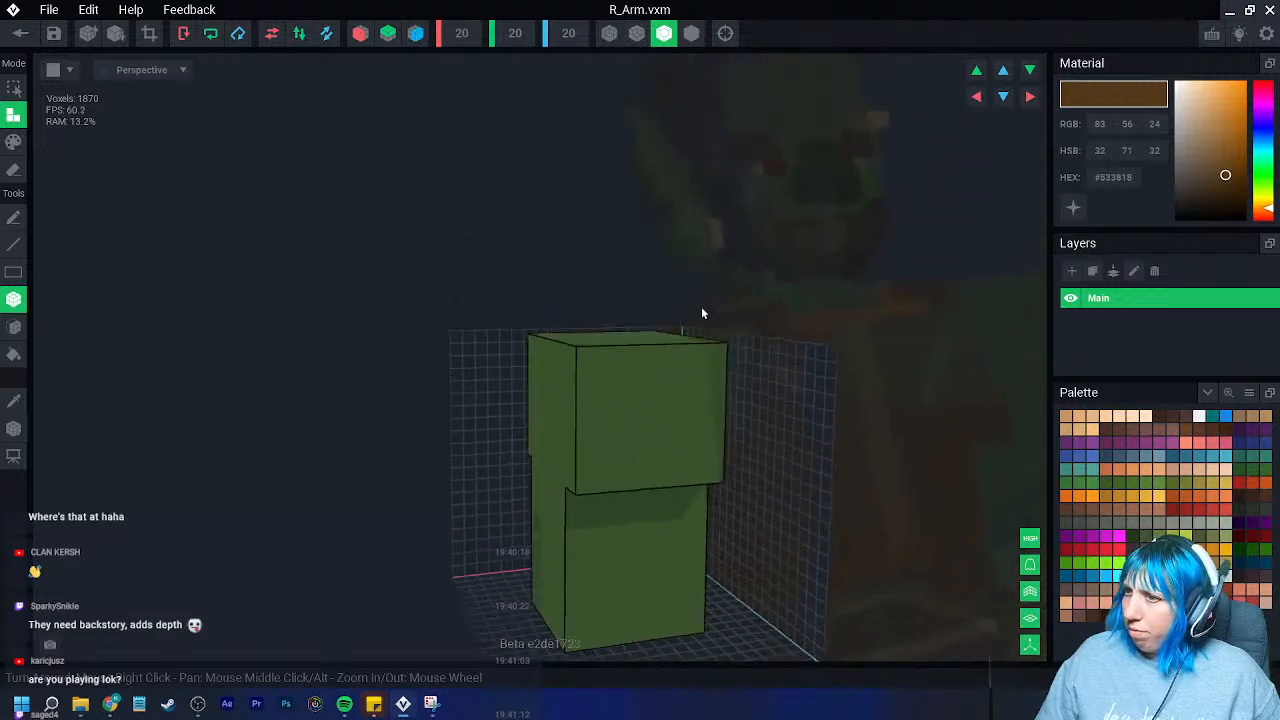
pyautogui.moveTo(662, 403); pyautogui.dragTo(668, 364, button='right')
pyautogui.scroll(4, 668, 364)
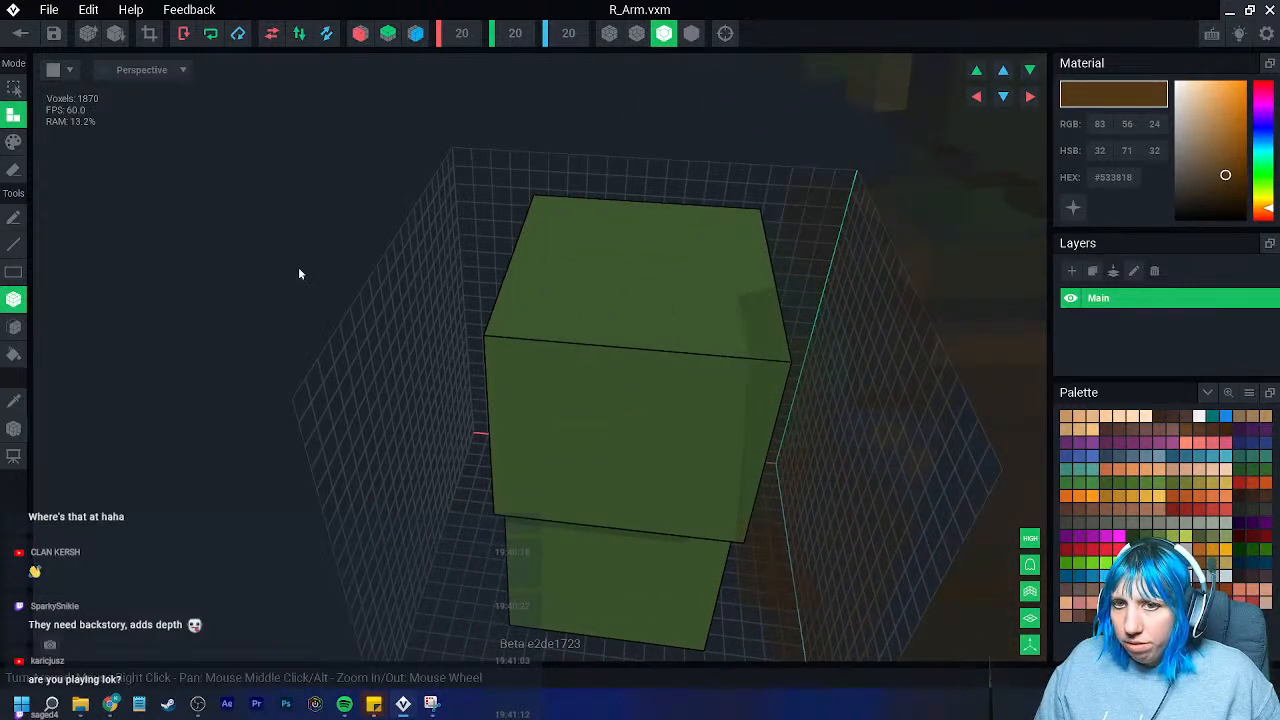
pyautogui.moveTo(749, 219); pyautogui.dragTo(651, 224, button='right')
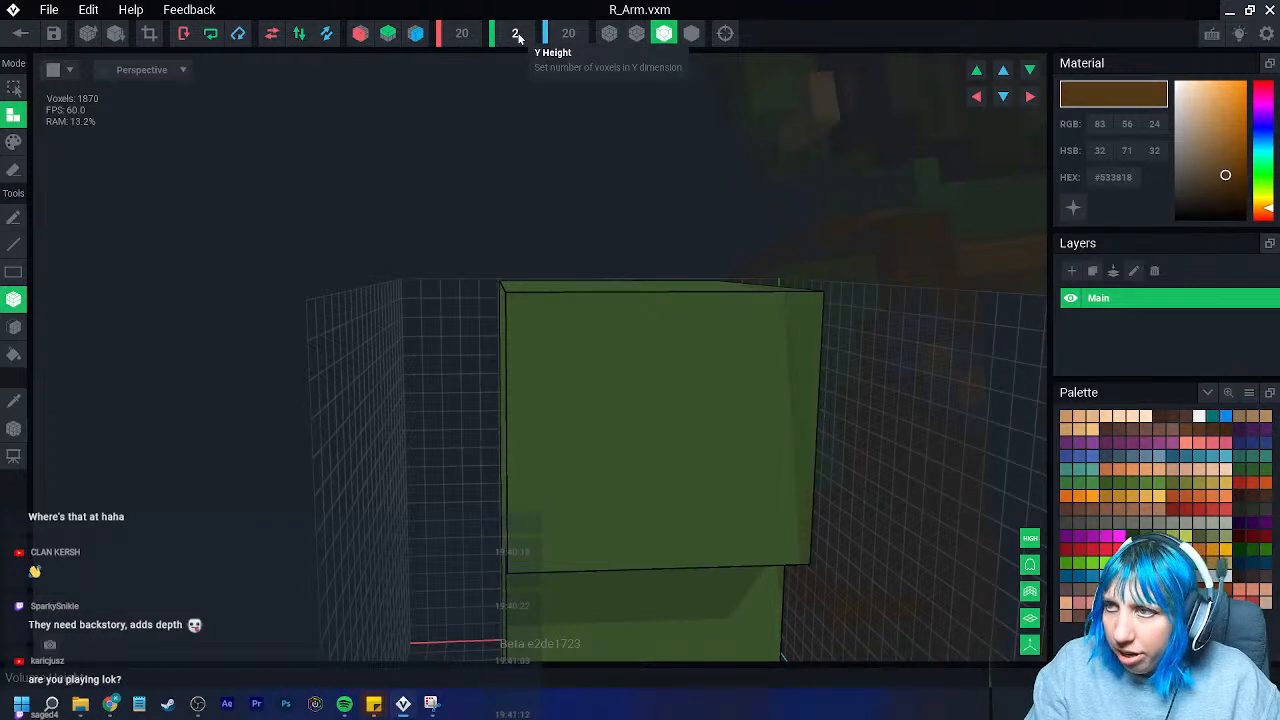
pyautogui.scroll(1, 519, 37)
# - Add a one-voxel-thick dark brown slab over the whole top of the right shoulder with the Box tool
pyautogui.moveTo(677, 337); pyautogui.dragTo(757, 193, button='right')
pyautogui.moveTo(755, 246)
pyautogui.mouseDown()
pyautogui.moveTo(564, 314)
pyautogui.moveTo(542, 303)
pyautogui.mouseUp()
pyautogui.moveTo(541, 304); pyautogui.dragTo(541, 313, button='right')
pyautogui.moveTo(541, 313)
pyautogui.mouseDown()
pyautogui.moveTo(212, 319)
pyautogui.moveTo(532, 325)
pyautogui.mouseUp()
pyautogui.moveTo(540, 326)
pyautogui.mouseDown(button='right')
pyautogui.moveTo(490, 330)
pyautogui.moveTo(494, 320)
pyautogui.mouseUp(button='right')
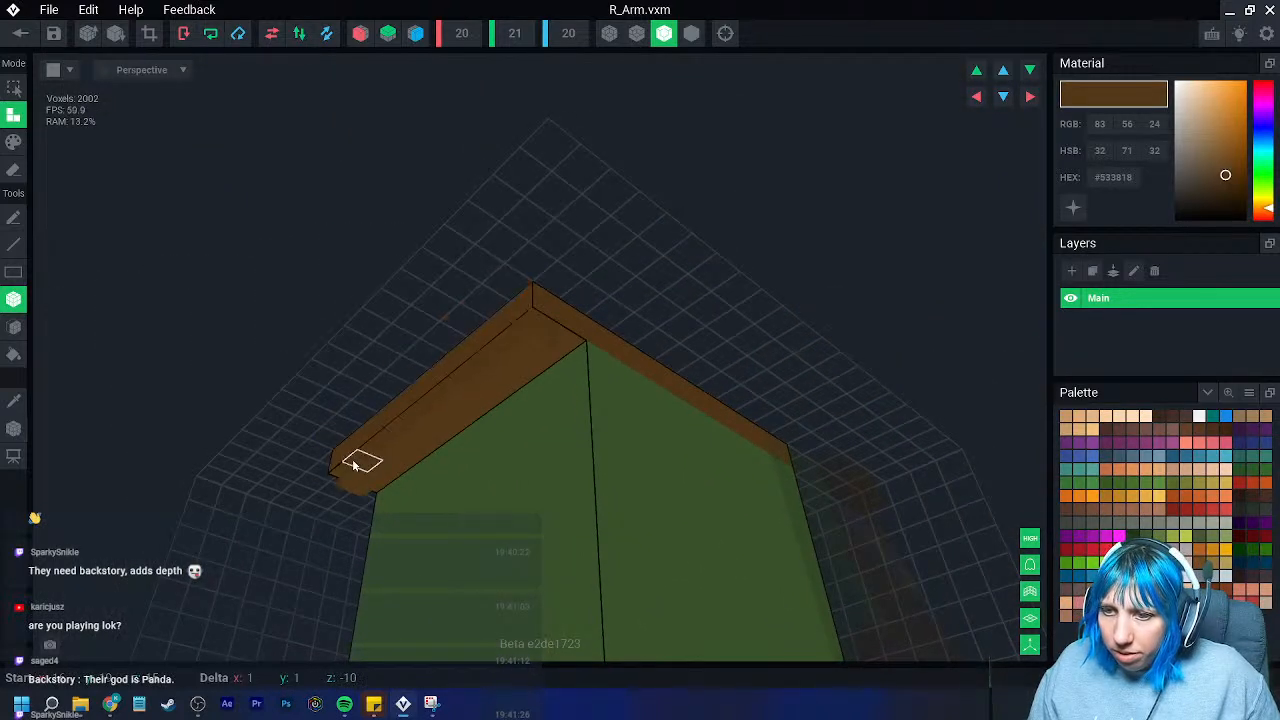
# - Extend the brown slab past the shoulder's outer side and build a panel hanging down from it, row by row
pyautogui.moveTo(345, 467); pyautogui.dragTo(343, 466)
pyautogui.moveTo(343, 466); pyautogui.dragTo(350, 469, button='right')
pyautogui.moveTo(619, 492)
pyautogui.mouseDown()
pyautogui.moveTo(322, 484)
pyautogui.moveTo(348, 490)
pyautogui.mouseUp()
pyautogui.moveTo(348, 490); pyautogui.dragTo(414, 503, button='right')
pyautogui.moveTo(434, 457); pyautogui.dragTo(563, 271, button='right')
pyautogui.moveTo(554, 229)
pyautogui.mouseDown()
pyautogui.moveTo(314, 351)
pyautogui.moveTo(300, 386)
pyautogui.mouseUp()
pyautogui.moveTo(550, 273); pyautogui.dragTo(299, 416)
pyautogui.moveTo(531, 320); pyautogui.dragTo(297, 446)
pyautogui.moveTo(537, 343); pyautogui.dragTo(282, 485)
pyautogui.moveTo(556, 375); pyautogui.dragTo(330, 515)
# - Add a one-voxel brown ledge along the hanging panel's lower outer edge and save the right arm to the rig
pyautogui.moveTo(330, 515); pyautogui.dragTo(286, 580, button='right')
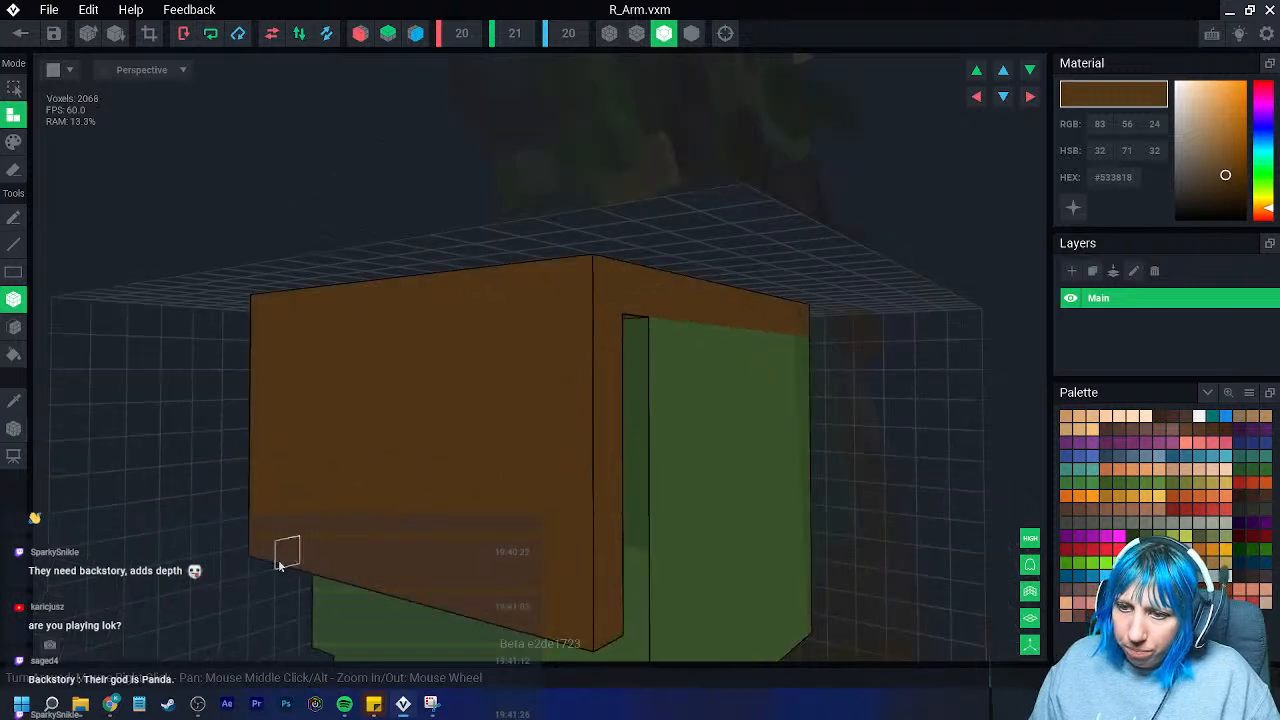
pyautogui.moveTo(268, 557); pyautogui.dragTo(596, 618)
pyautogui.scroll(-3, 562, 565)
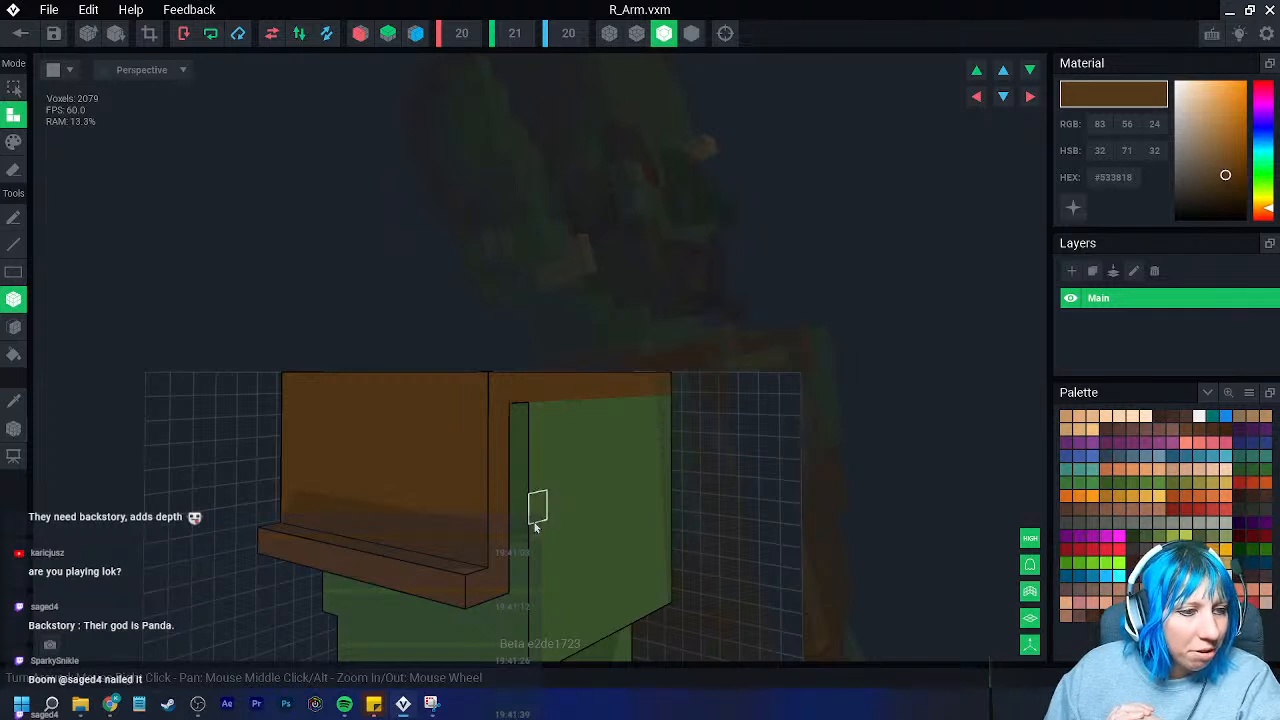
pyautogui.moveTo(570, 410); pyautogui.dragTo(508, 451, button='right')
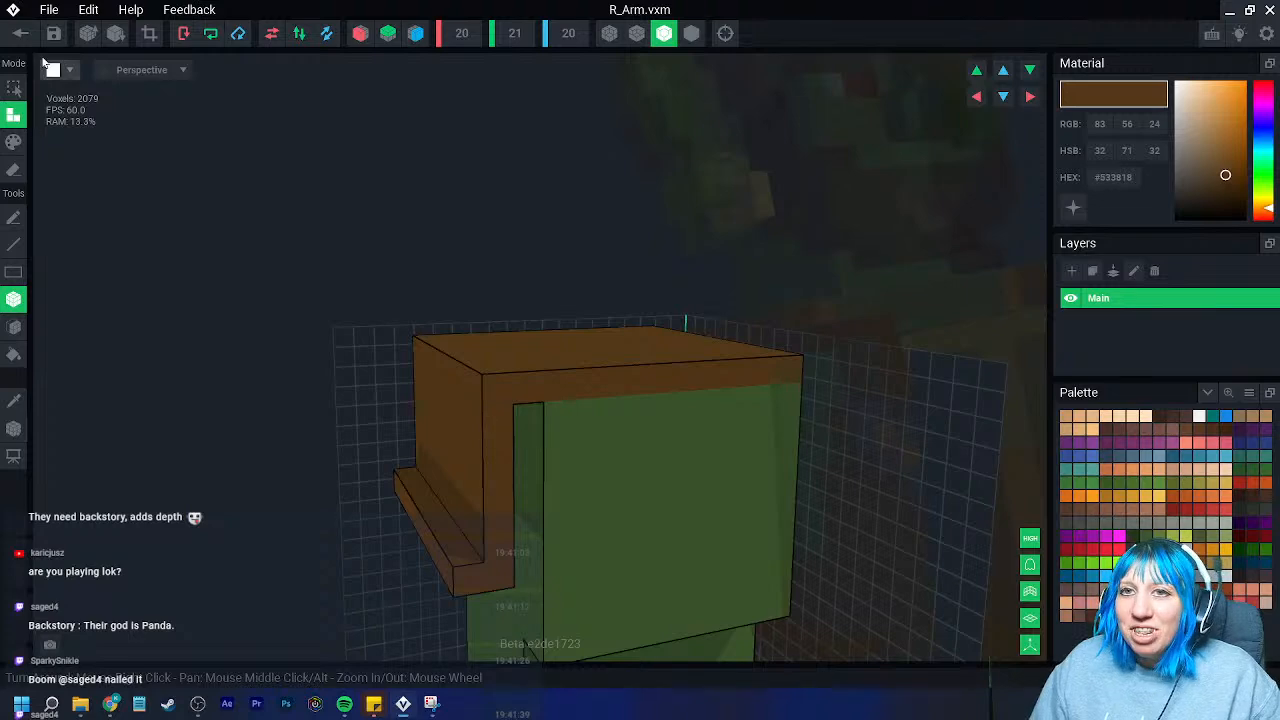
pyautogui.click(20, 34)
pyautogui.click(499, 256)
# - Examine the brown shoulder pad on the assembled goblin, from the full figure to a close view of the right shoulder
pyautogui.scroll(5, 607, 400)
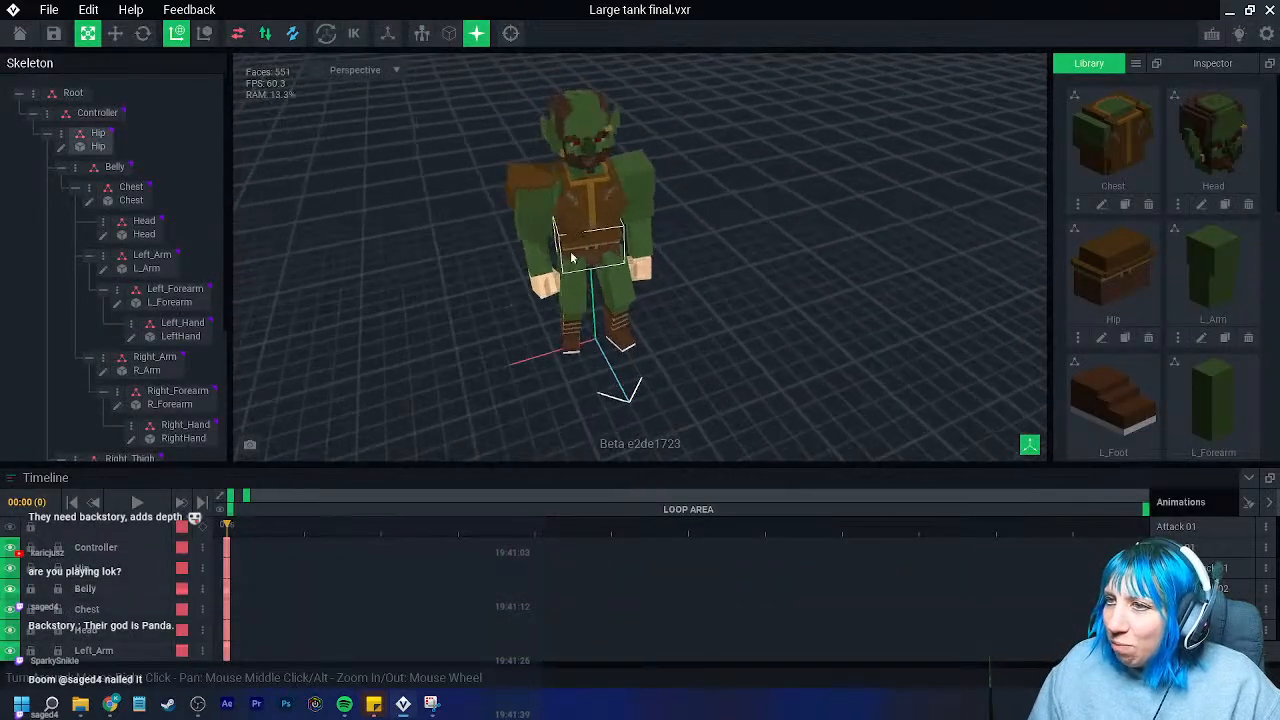
pyautogui.moveTo(580, 200); pyautogui.dragTo(577, 259, button='middle')
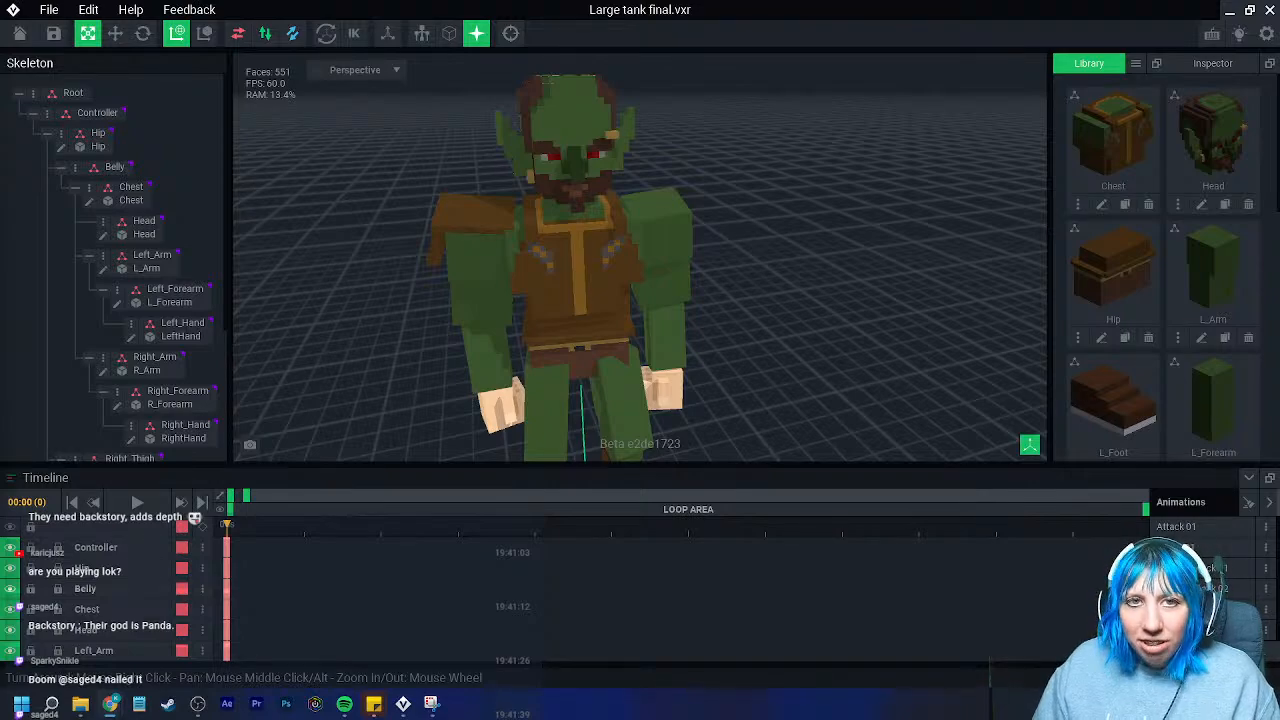
pyautogui.moveTo(2, 150); pyautogui.dragTo(0, 82)
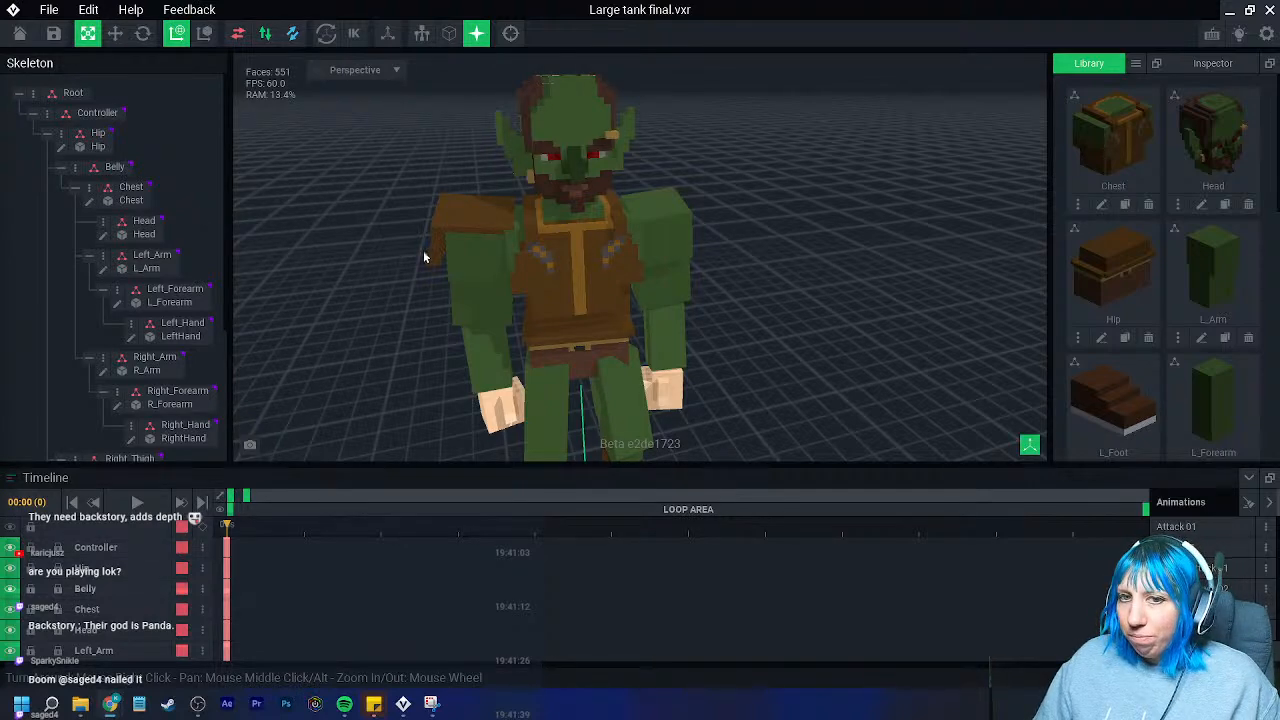
pyautogui.scroll(4, 526, 231)
pyautogui.moveTo(509, 260); pyautogui.dragTo(509, 259, button='right')
pyautogui.scroll(4, 509, 260)
pyautogui.moveTo(454, 317); pyautogui.dragTo(506, 277, button='right')
pyautogui.moveTo(540, 236); pyautogui.dragTo(610, 183, button='right')
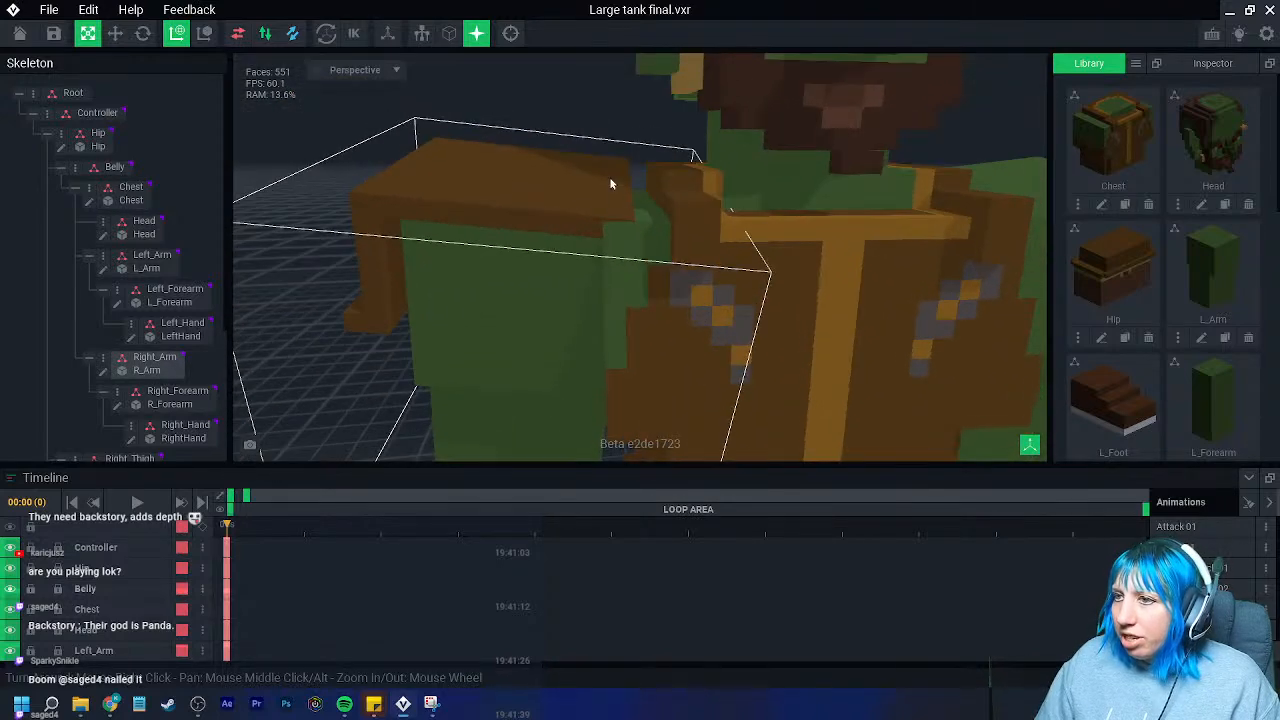
# - Erase a strip about three voxels wide from the shoulder pad's top beside the neck, and save the right arm
pyautogui.click(510, 271)
pyautogui.click(103, 287)
pyautogui.moveTo(486, 246); pyautogui.dragTo(598, 248, button='right')
pyautogui.moveTo(530, 180); pyautogui.dragTo(475, 237, button='middle')
pyautogui.click(13, 301)
pyautogui.click(13, 170)
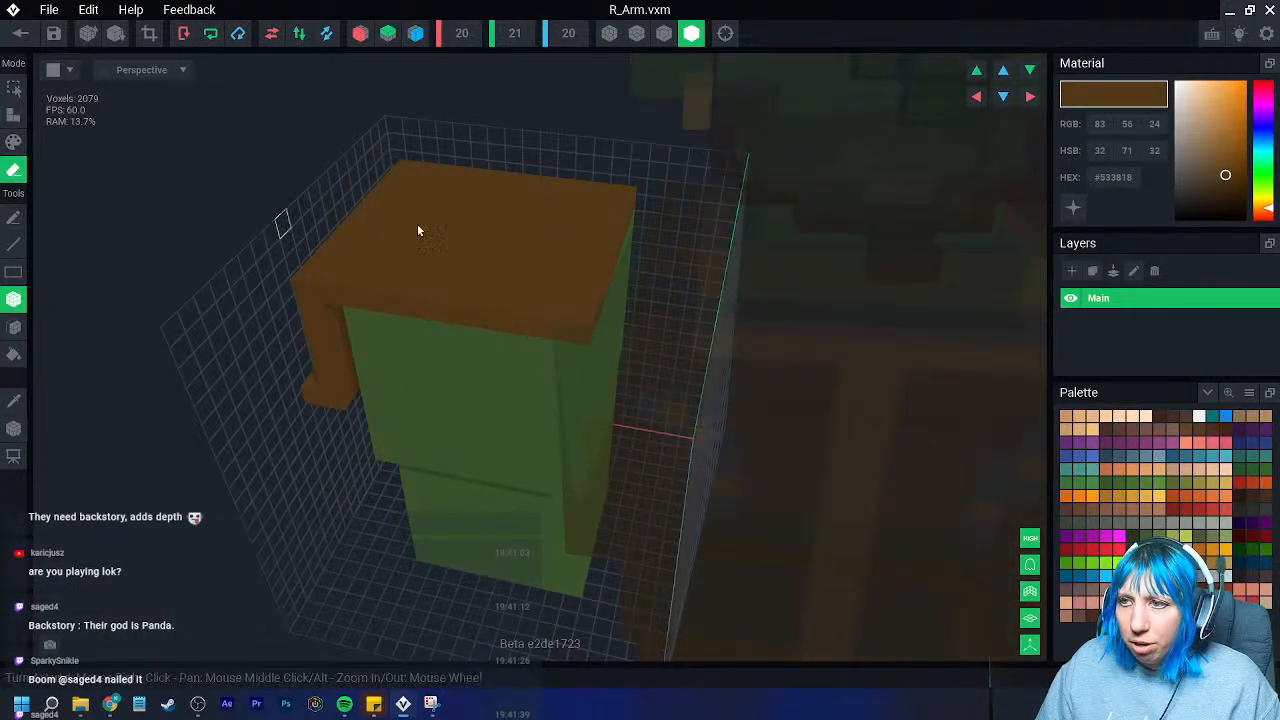
pyautogui.moveTo(625, 190)
pyautogui.mouseDown()
pyautogui.moveTo(560, 286)
pyautogui.moveTo(514, 322)
pyautogui.mouseUp()
pyautogui.moveTo(520, 322); pyautogui.dragTo(555, 346, button='right')
pyautogui.click(21, 34)
pyautogui.click(509, 256)
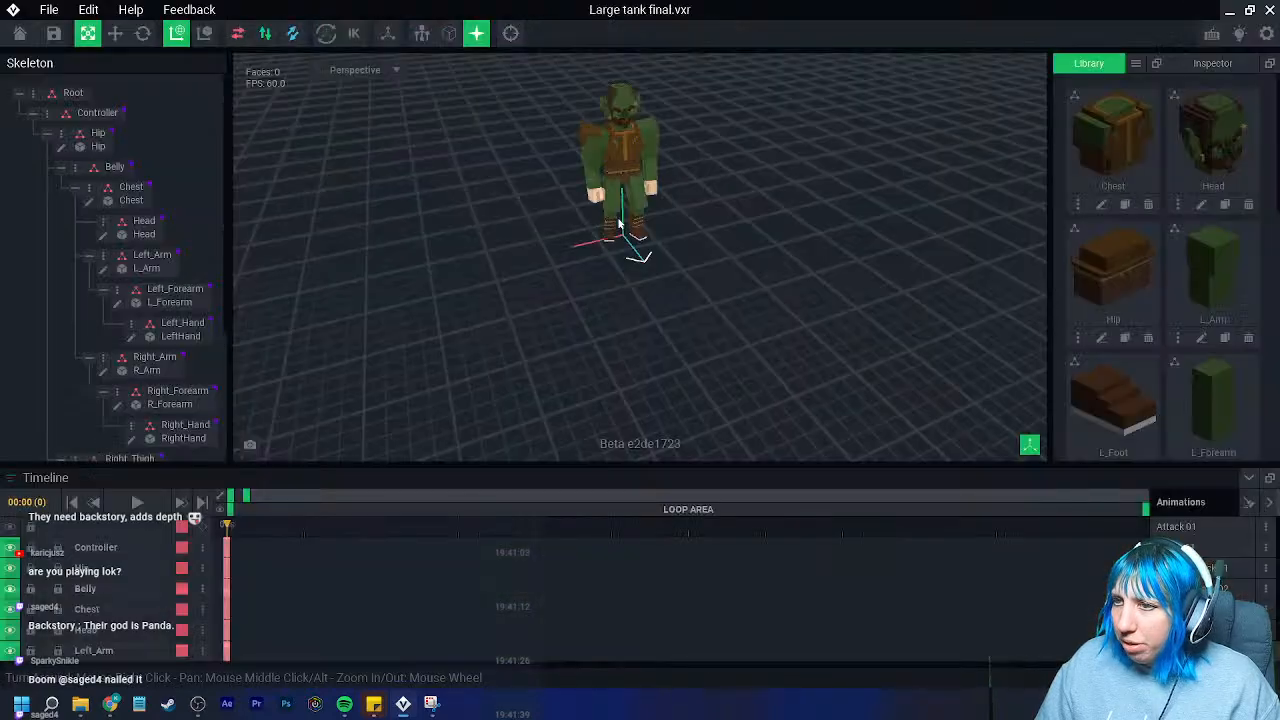
# - Check the trimmed shoulder pad against the vest and head on the assembled goblin
pyautogui.scroll(3, 618, 222)
pyautogui.moveTo(618, 222); pyautogui.dragTo(616, 260, button='middle')
pyautogui.moveTo(616, 260); pyautogui.dragTo(589, 206, button='right')
pyautogui.scroll(3, 589, 206)
pyautogui.scroll(3, 580, 245)
pyautogui.moveTo(580, 245); pyautogui.dragTo(582, 290, button='middle')
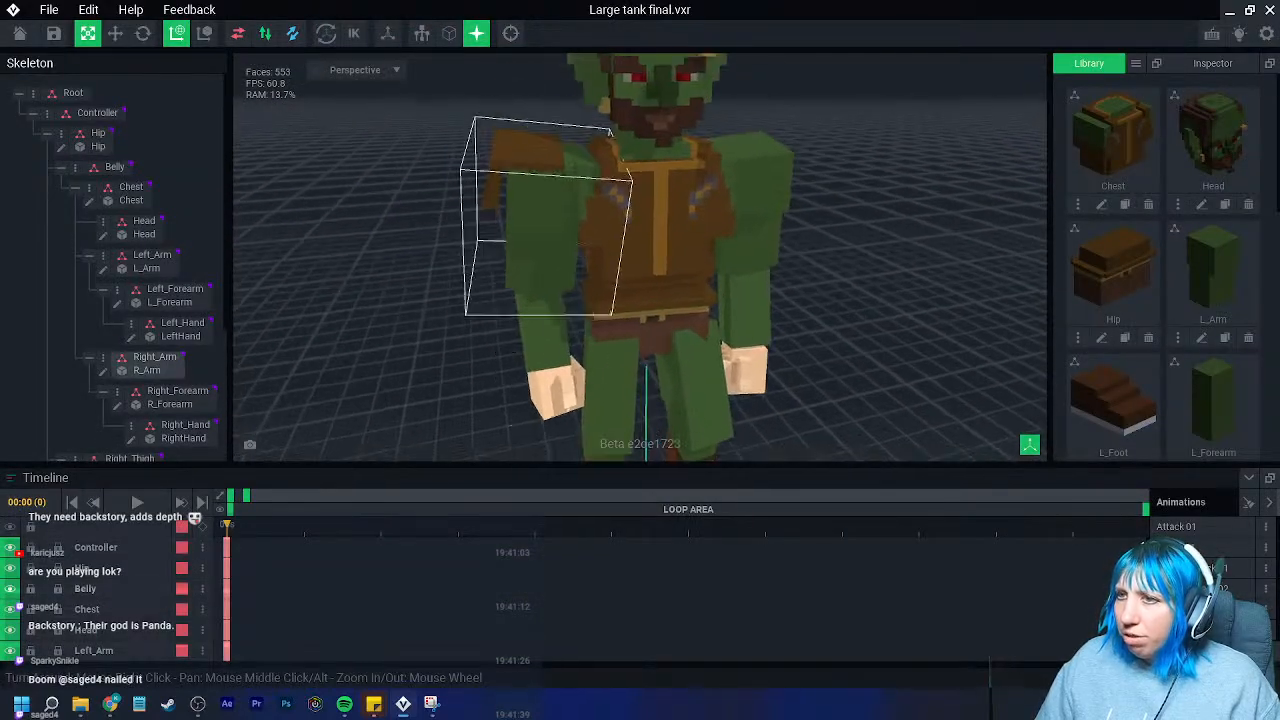
pyautogui.moveTo(580, 288); pyautogui.dragTo(555, 237, button='right')
# - Reopen the right arm and paint the front of the shoulder block below the brown pad dark grey #4C4646
pyautogui.click(548, 192)
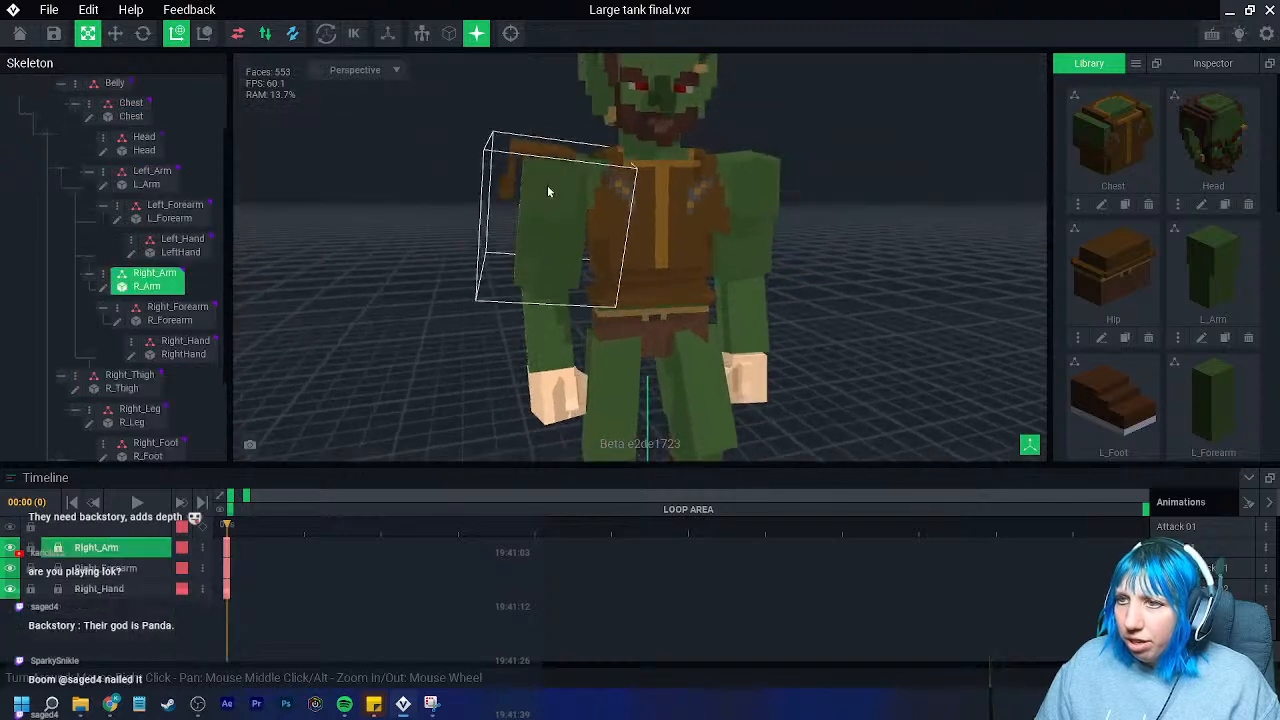
pyautogui.doubleClick(193, 284)
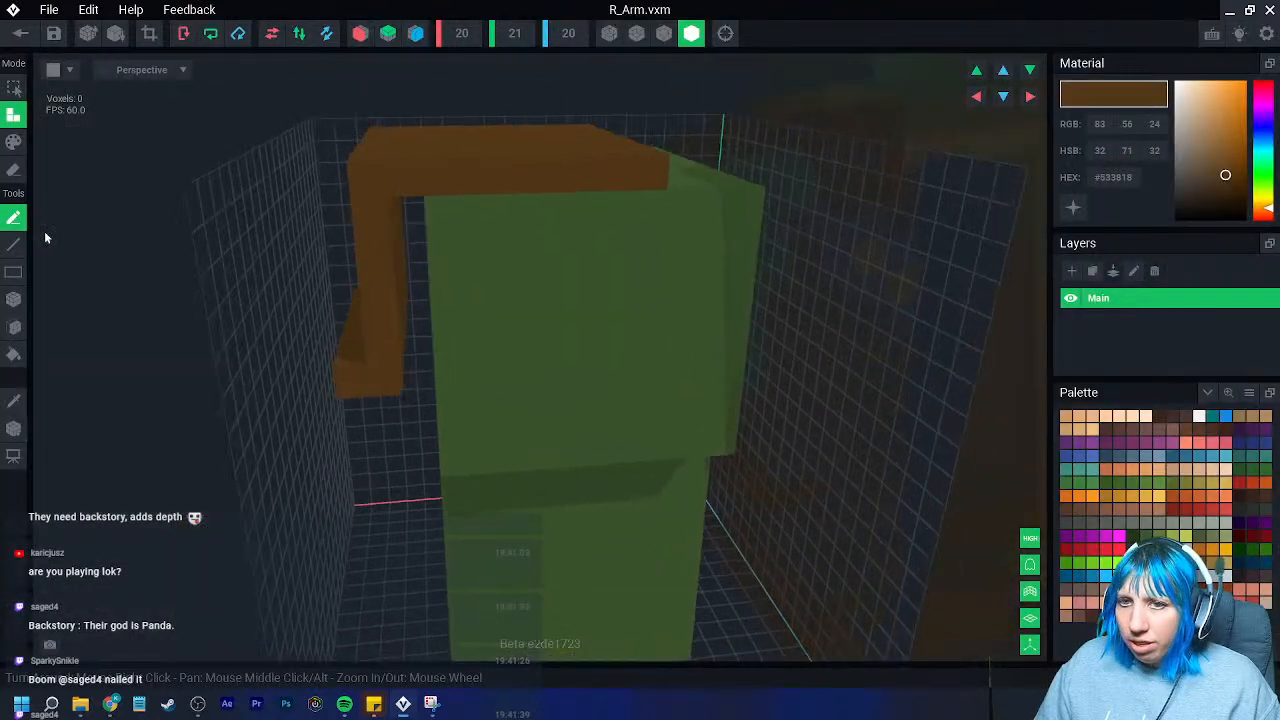
pyautogui.click(1165, 537)
pyautogui.click(14, 299)
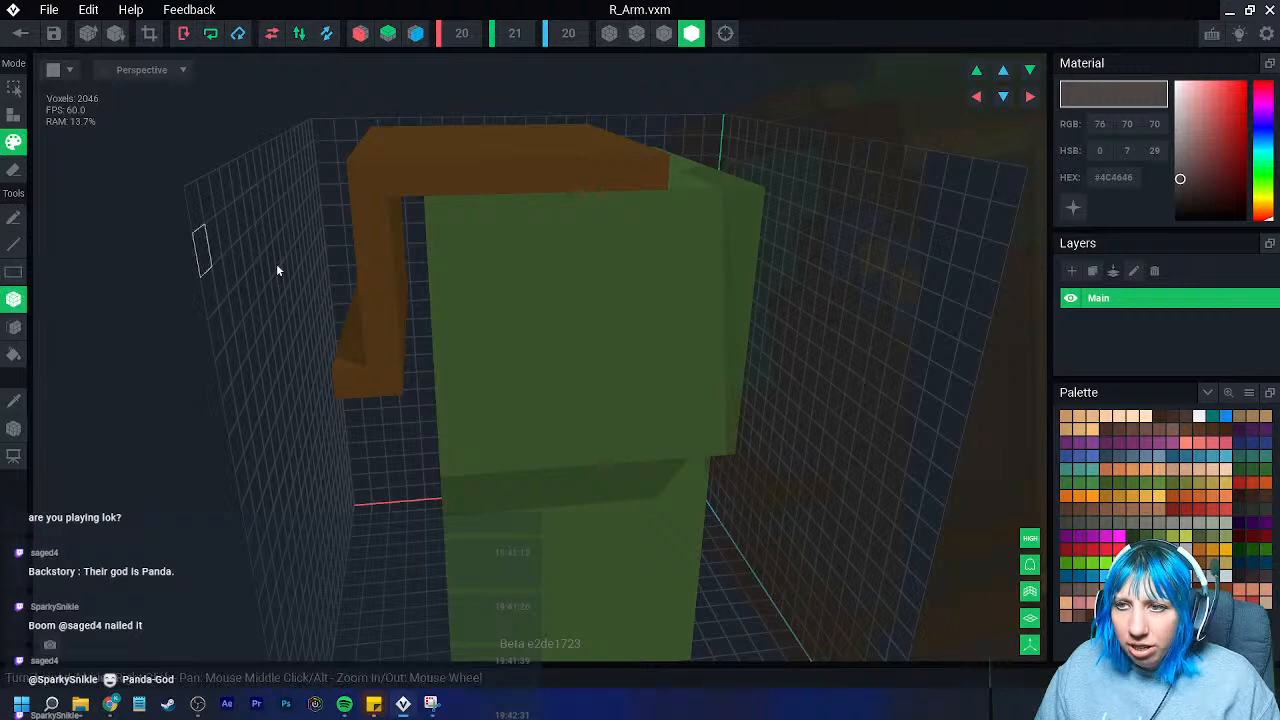
pyautogui.moveTo(633, 203); pyautogui.dragTo(650, 311)
pyautogui.moveTo(653, 431); pyautogui.dragTo(645, 443)
pyautogui.moveTo(644, 442); pyautogui.dragTo(644, 442, button='right')
pyautogui.moveTo(616, 208); pyautogui.dragTo(457, 471)
# - Continue the dark grey around the shoulder block's underside, back and outer side behind the hanging panel
pyautogui.moveTo(457, 471); pyautogui.dragTo(437, 343, button='right')
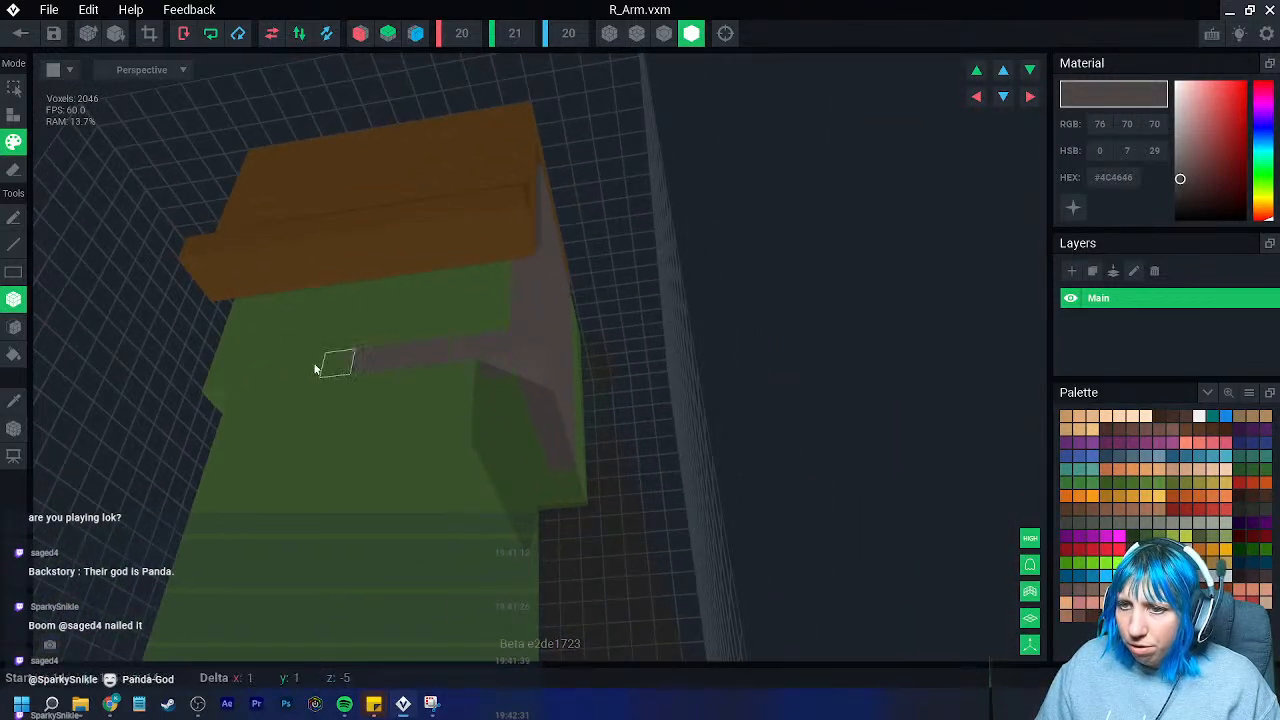
pyautogui.moveTo(246, 371); pyautogui.dragTo(206, 206, button='right')
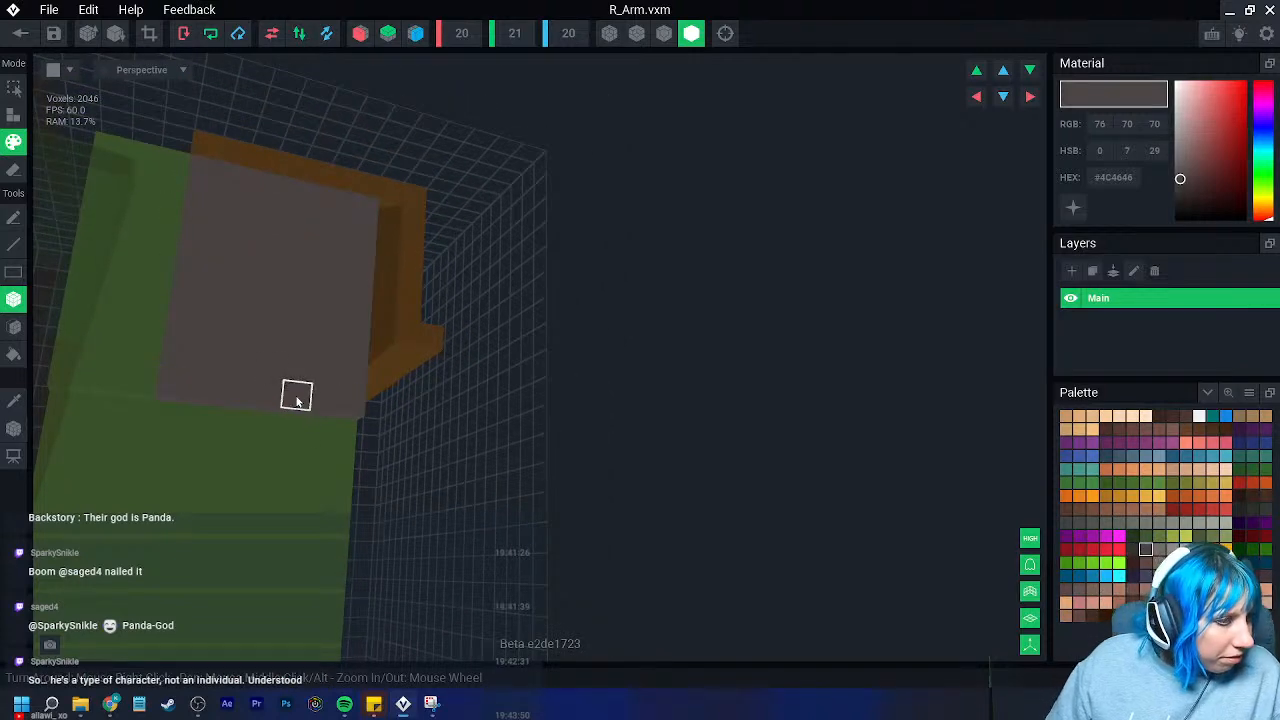
pyautogui.moveTo(320, 394); pyautogui.dragTo(362, 358, button='right')
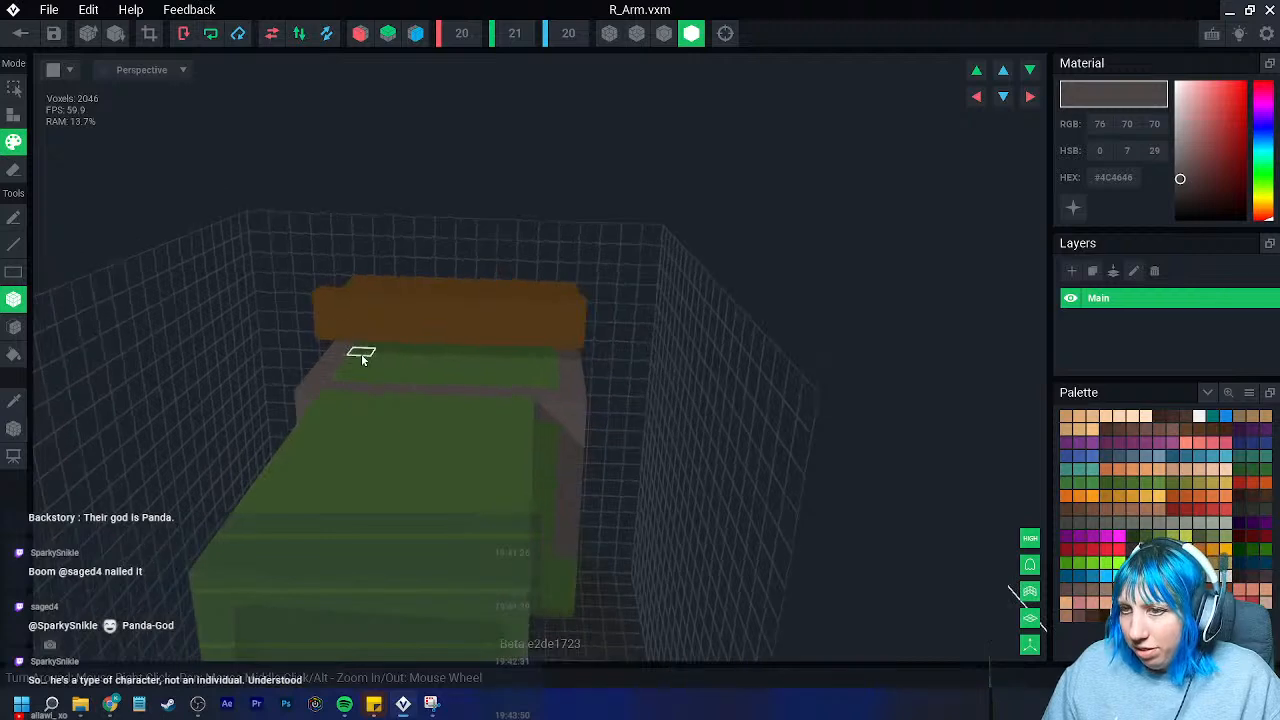
pyautogui.moveTo(543, 374); pyautogui.dragTo(534, 257, button='right')
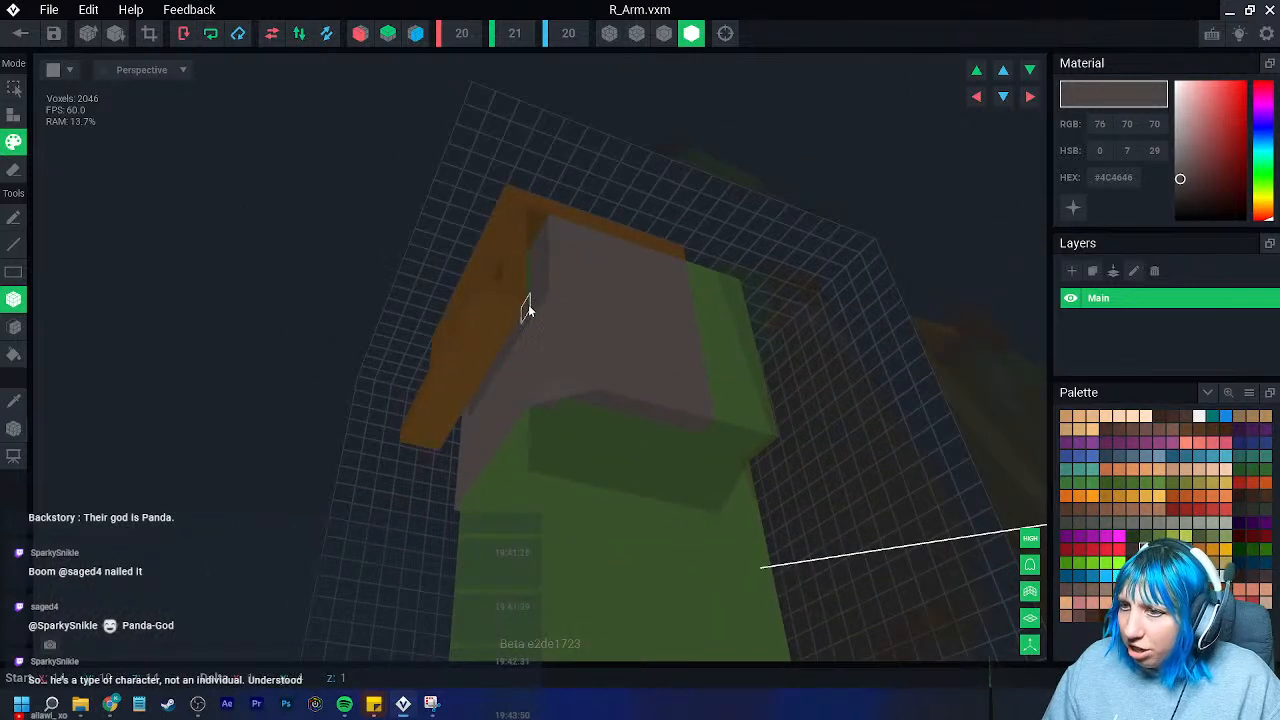
pyautogui.moveTo(534, 329); pyautogui.dragTo(451, 195, button='right')
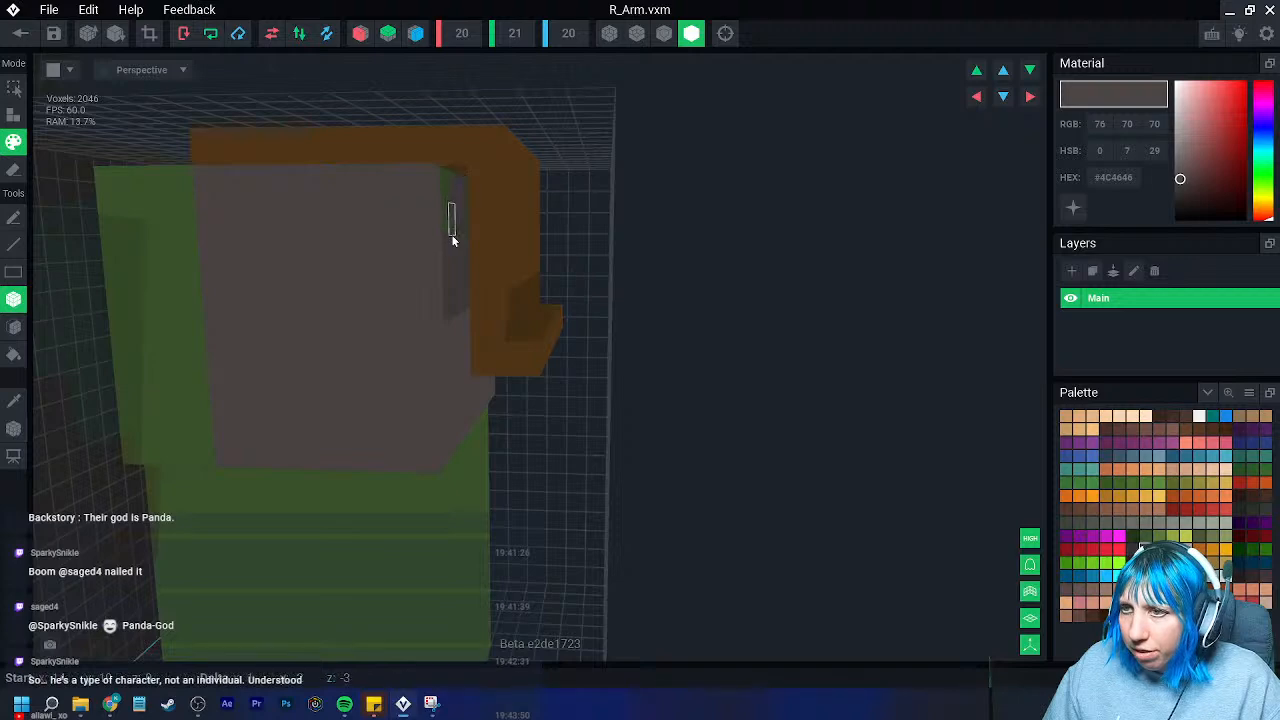
pyautogui.moveTo(446, 244); pyautogui.dragTo(443, 240, button='right')
# - Attach a strip of dark grey voxels beneath the shoulder block's overhang using the Face tool
pyautogui.click(14, 326)
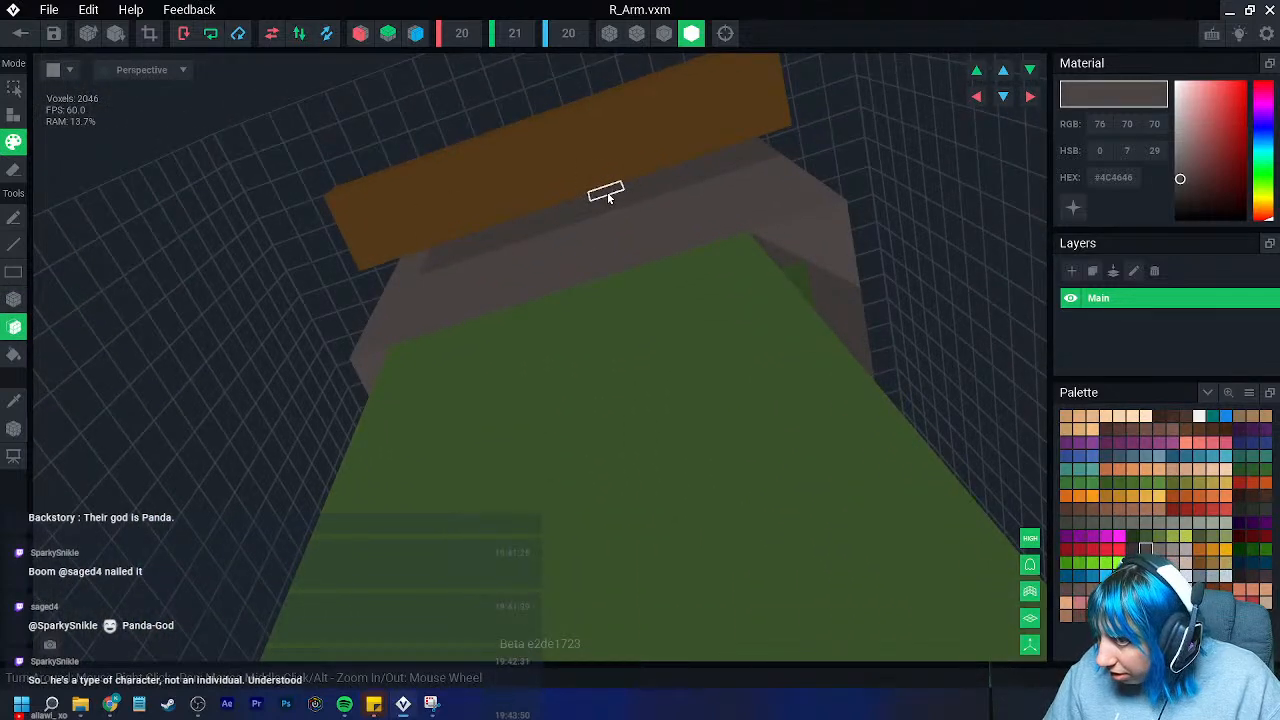
pyautogui.moveTo(608, 199); pyautogui.dragTo(622, 350, button='right')
pyautogui.scroll(-5, 620, 336)
pyautogui.scroll(-3, 622, 350)
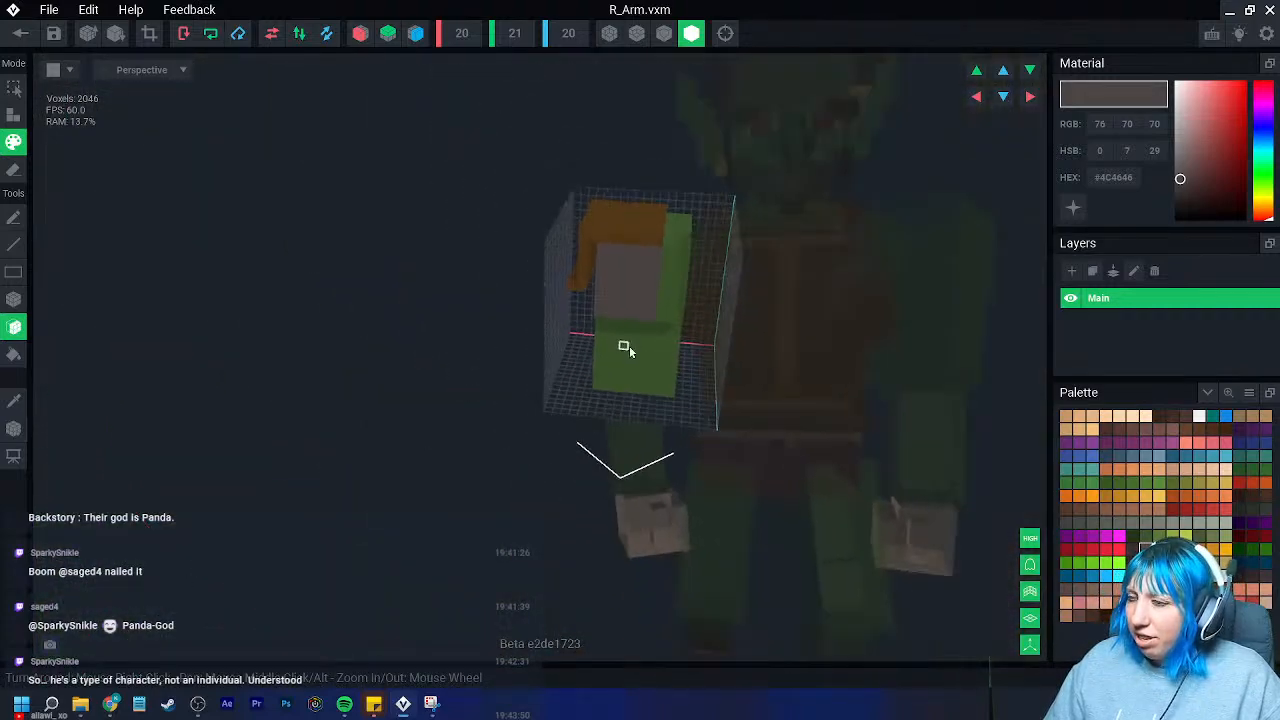
pyautogui.scroll(10, 625, 353)
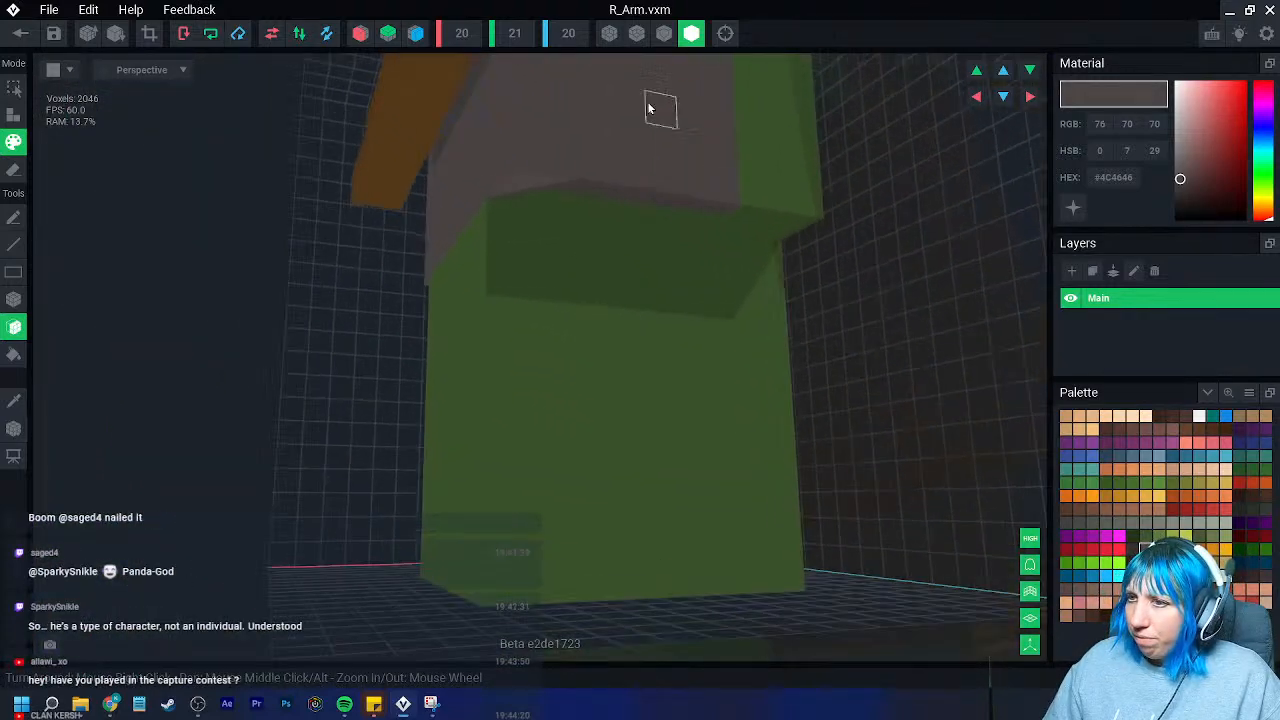
pyautogui.click(13, 116)
pyautogui.moveTo(540, 169)
pyautogui.mouseDown(button='right')
pyautogui.moveTo(585, 200)
pyautogui.moveTo(565, 222)
pyautogui.mouseUp(button='right')
pyautogui.click(594, 208)
# - Paint the row of green voxels directly below the grey on the arm's outer side dark grey with the Box tool
pyautogui.click(14, 298)
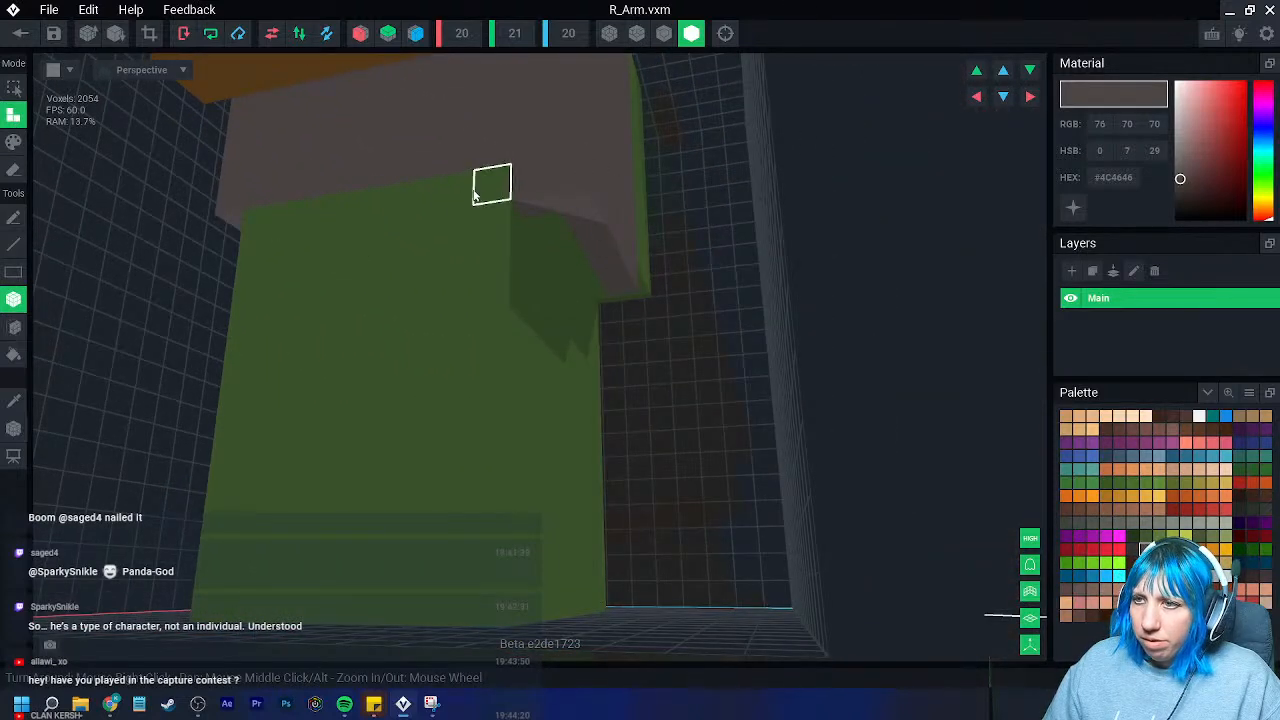
pyautogui.click(13, 142)
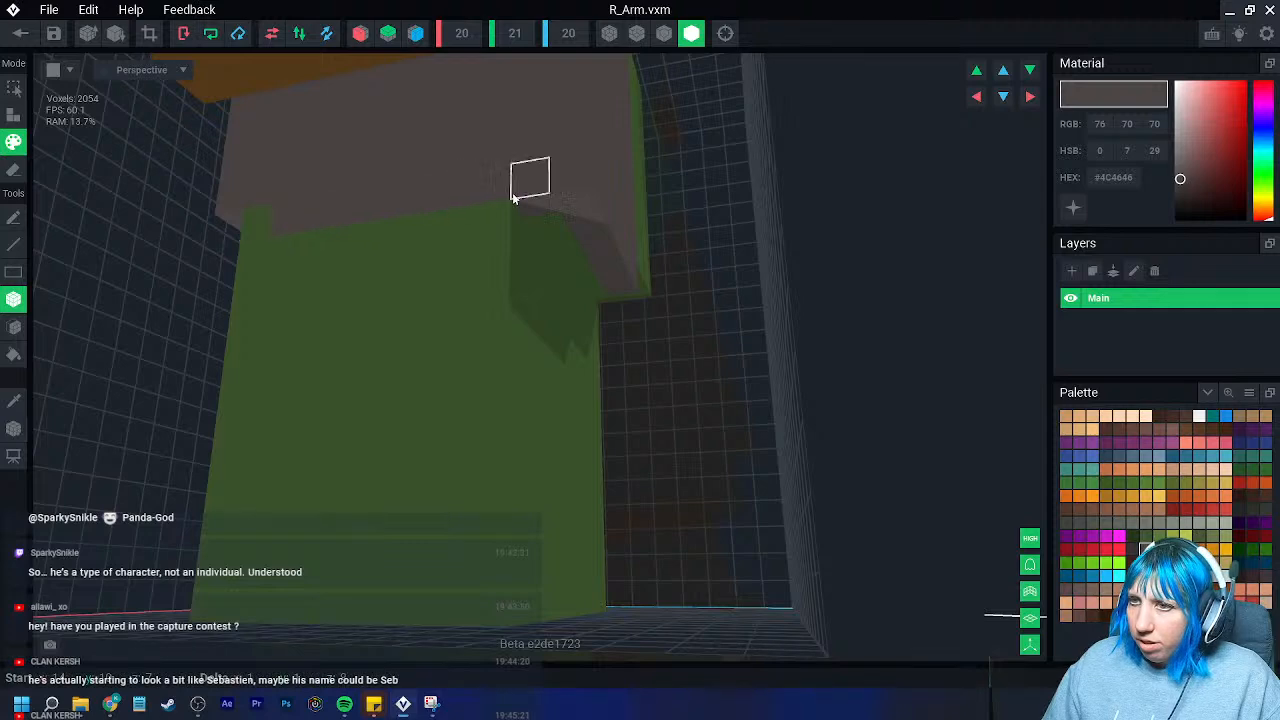
# - Try to add a row of grey voxels along the lower edge of the grey panel on the arm's face
pyautogui.moveTo(514, 194); pyautogui.dragTo(390, 224, button='right')
pyautogui.moveTo(236, 175); pyautogui.dragTo(46, 225, button='right')
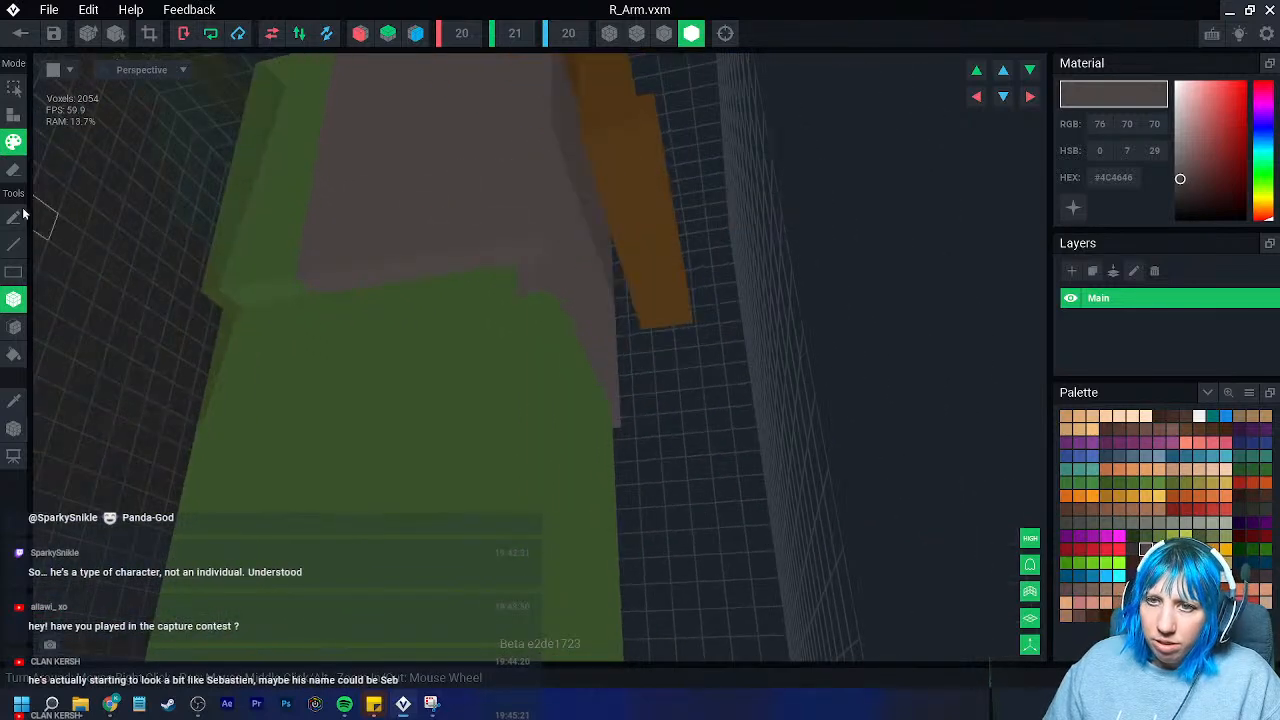
pyautogui.click(13, 114)
pyautogui.moveTo(340, 290); pyautogui.dragTo(531, 283)
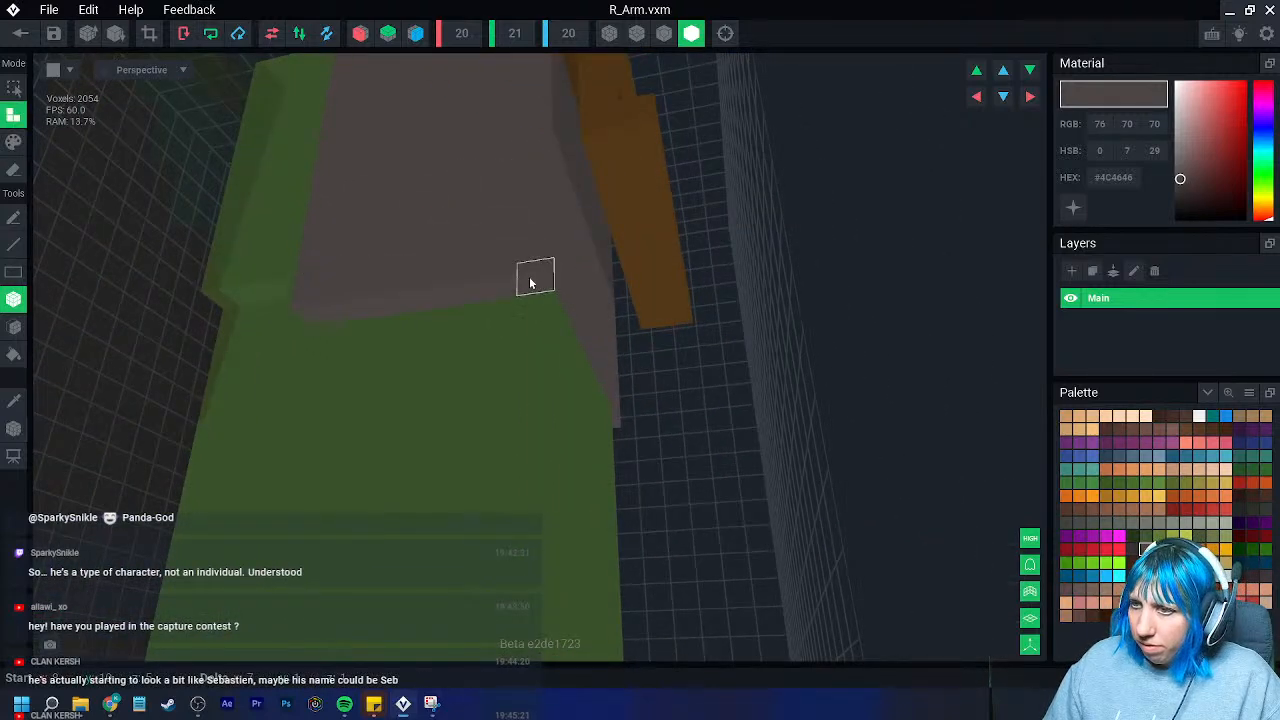
# - Switch the model display to shading with dark edge outlines and frame the whole arm from the front
pyautogui.moveTo(486, 284); pyautogui.dragTo(503, 291, button='right')
pyautogui.scroll(-5, 503, 291)
pyautogui.click(666, 34)
pyautogui.scroll(-3, 654, 320)
pyautogui.moveTo(654, 320)
pyautogui.mouseDown(button='right')
pyautogui.moveTo(714, 317)
pyautogui.moveTo(729, 334)
pyautogui.moveTo(683, 349)
pyautogui.moveTo(699, 328)
pyautogui.mouseUp(button='right')
pyautogui.scroll(-3, 714, 317)
pyautogui.scroll(2, 713, 324)
pyautogui.click(696, 322)
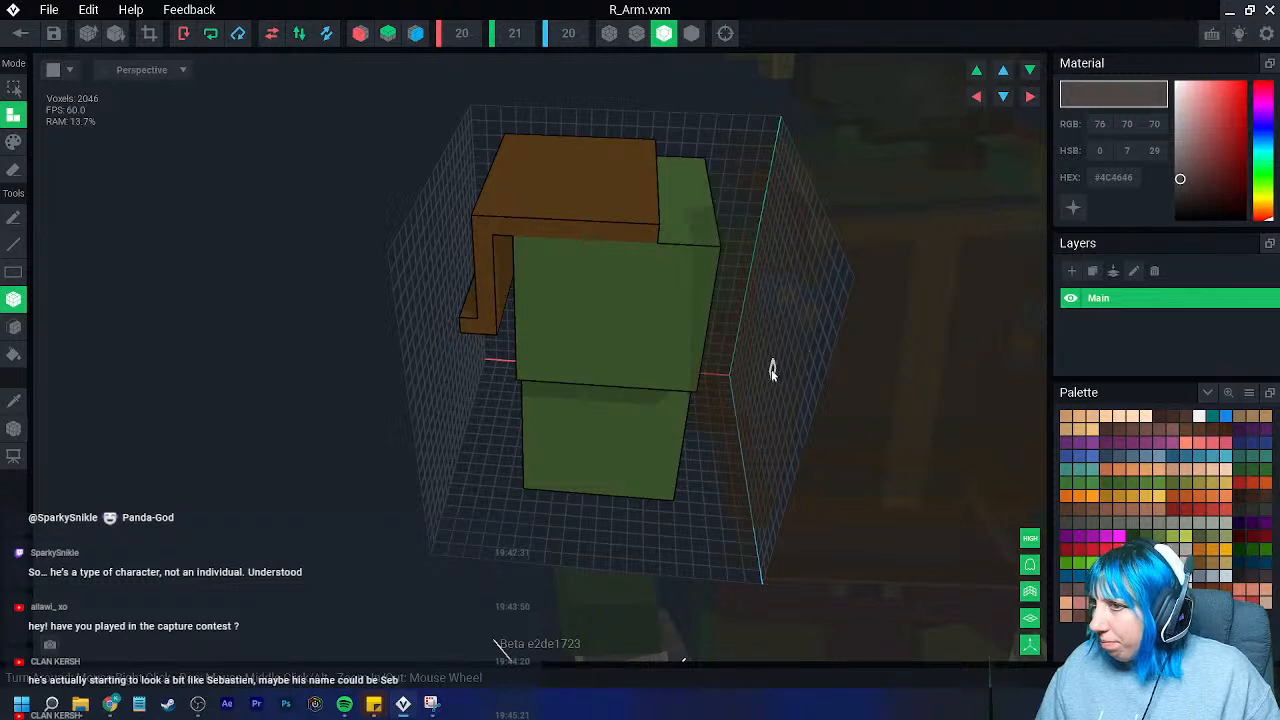
pyautogui.moveTo(740, 368); pyautogui.dragTo(636, 345, button='right')
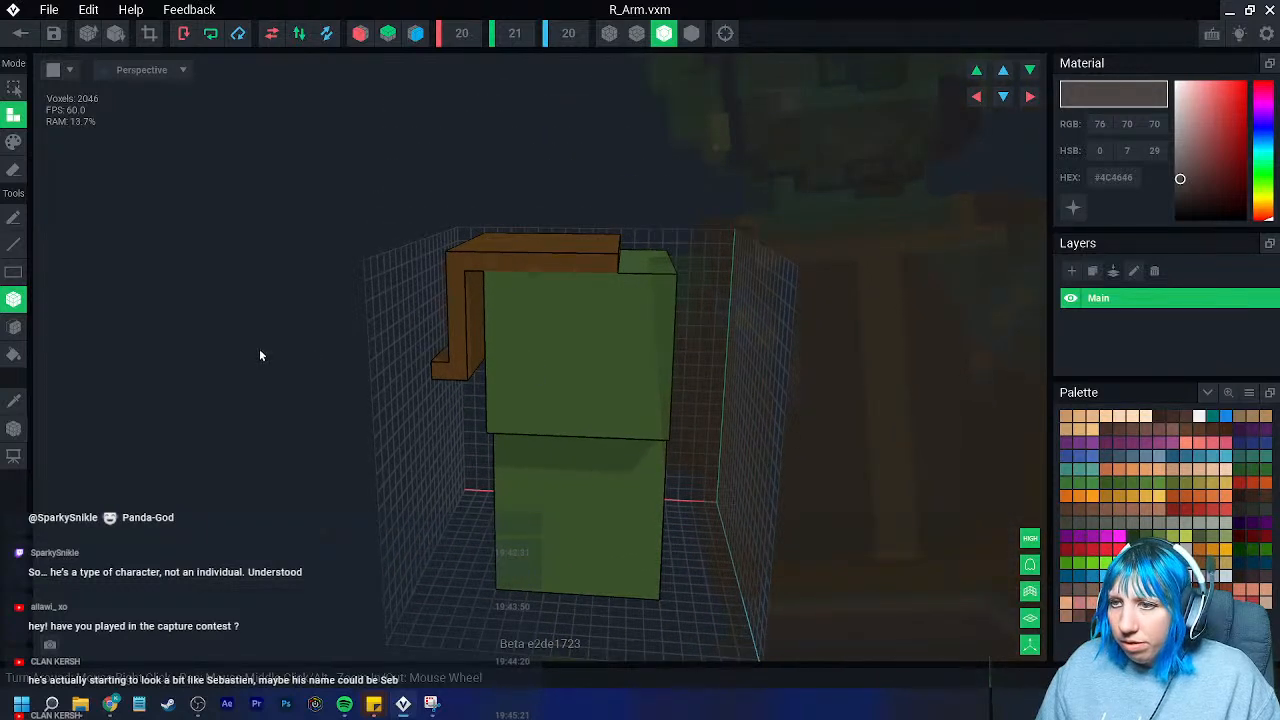
# - Sample the shoulder plate's brown and paint the upper arm's front face with it, directly below the plate
pyautogui.click(15, 402)
pyautogui.click(492, 262)
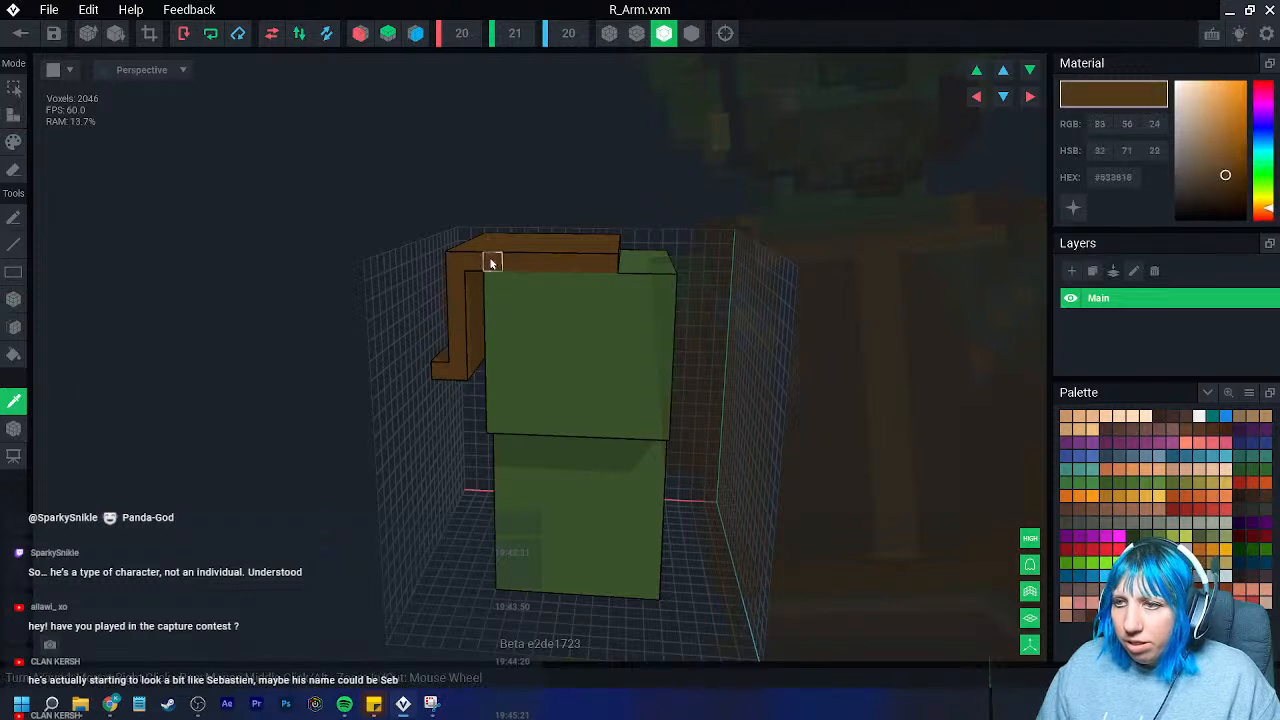
pyautogui.click(21, 145)
pyautogui.moveTo(607, 285)
pyautogui.mouseDown()
pyautogui.moveTo(514, 426)
pyautogui.moveTo(494, 423)
pyautogui.moveTo(519, 416)
pyautogui.mouseUp()
pyautogui.moveTo(519, 416); pyautogui.dragTo(483, 414, button='right')
# - Outline the matching panel on the upper arm's back face in brown along its lower and side edges
pyautogui.moveTo(366, 436)
pyautogui.mouseDown(button='right')
pyautogui.moveTo(460, 383)
pyautogui.moveTo(437, 409)
pyautogui.mouseUp(button='right')
pyautogui.moveTo(472, 432); pyautogui.dragTo(316, 432)
pyautogui.moveTo(318, 232); pyautogui.dragTo(316, 428)
# - Try to flood-fill the inside of the back panel's outline with brown
pyautogui.click(14, 360)
pyautogui.click(399, 365)
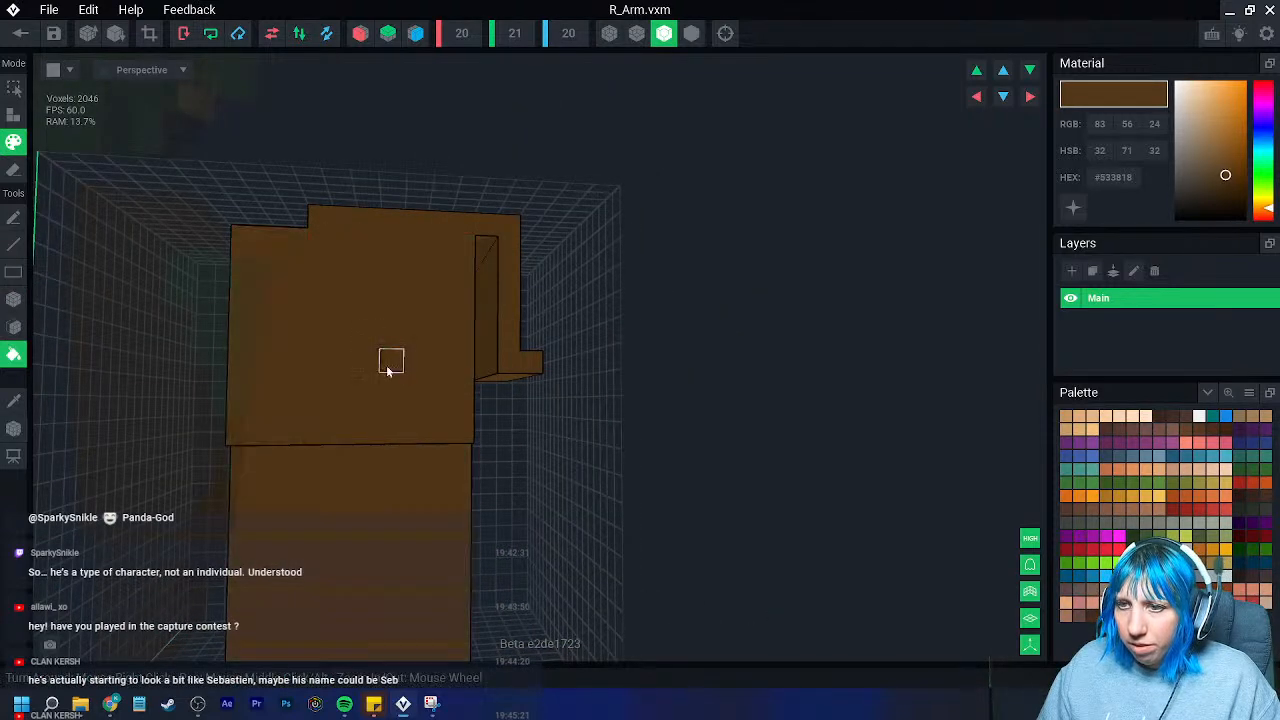
pyautogui.moveTo(399, 365); pyautogui.dragTo(379, 370, button='right')
pyautogui.hotkey('ctrl', 'z')
# - Fill the inside of the outlined back panel with brown using the face tool
pyautogui.click(14, 327)
pyautogui.click(463, 337)
pyautogui.moveTo(463, 337); pyautogui.dragTo(516, 427, button='right')
pyautogui.scroll(-3, 516, 427)
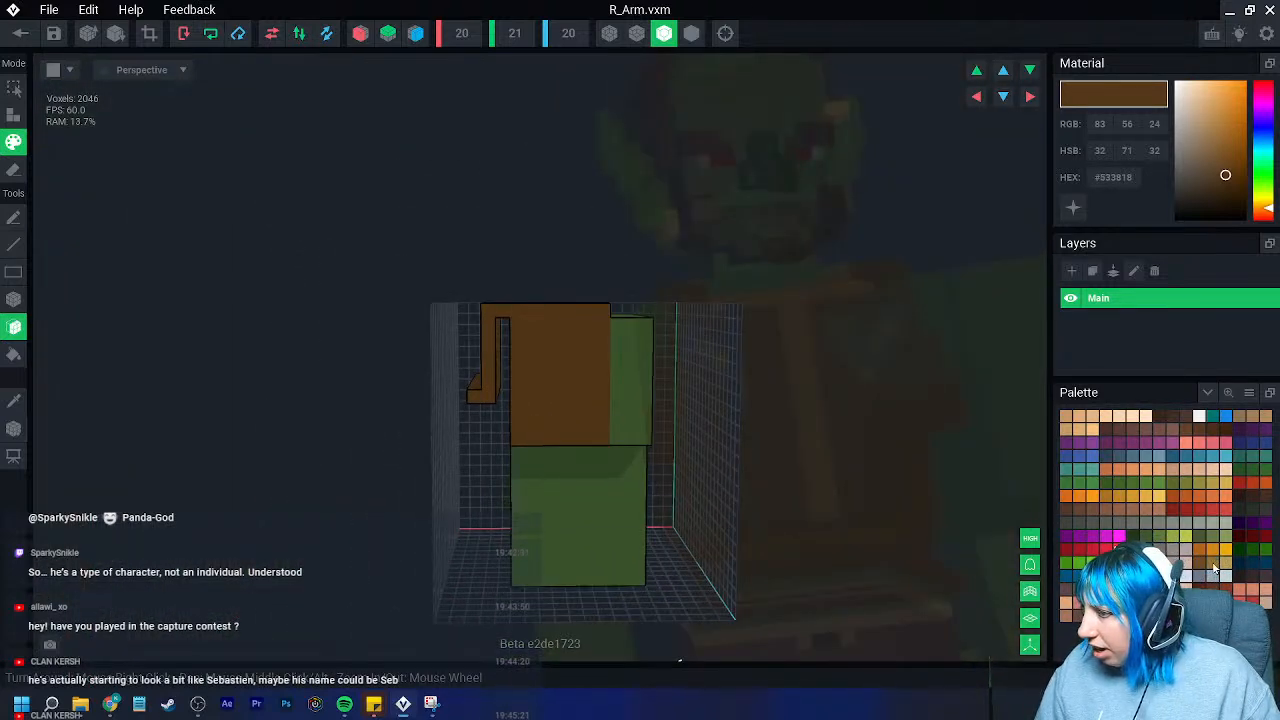
# - Pick the grey #4C4646 and paint three evenly spaced studs on the front brown panel, along the edge beside the green strip
pyautogui.click(1212, 564)
pyautogui.click(1080, 522)
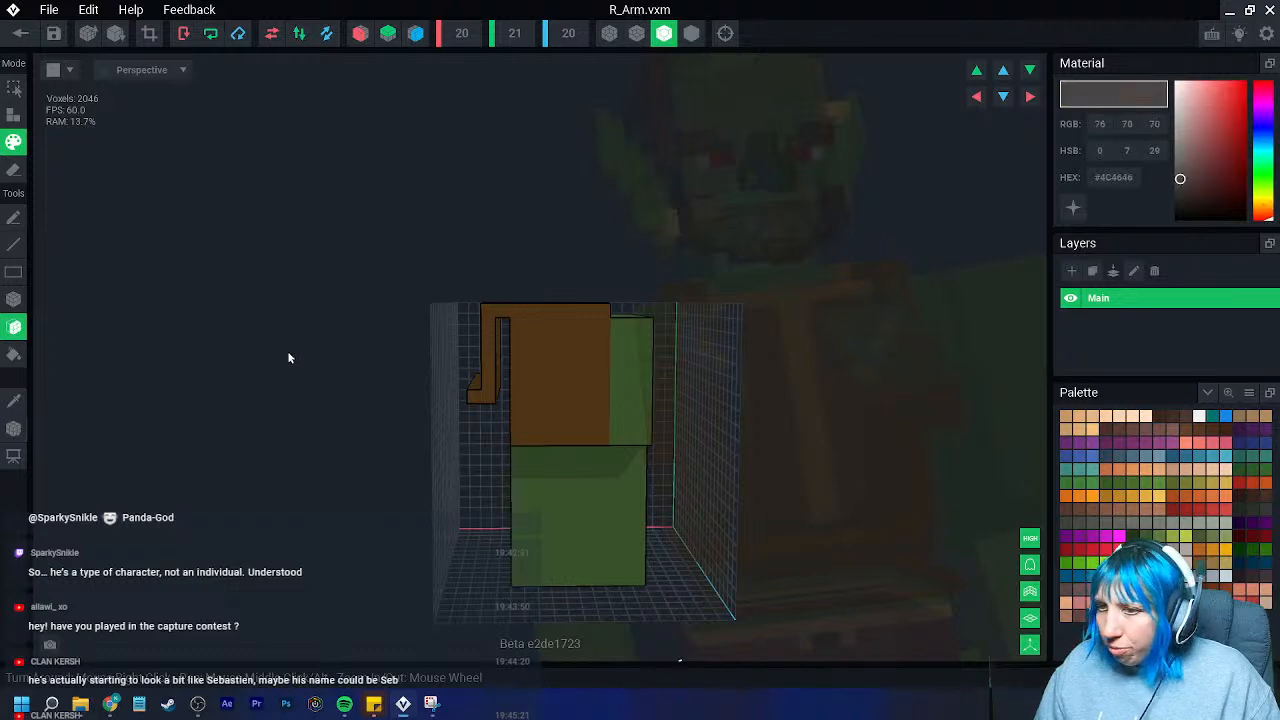
pyautogui.scroll(2, 289, 351)
pyautogui.click(16, 297)
pyautogui.scroll(3, 518, 345)
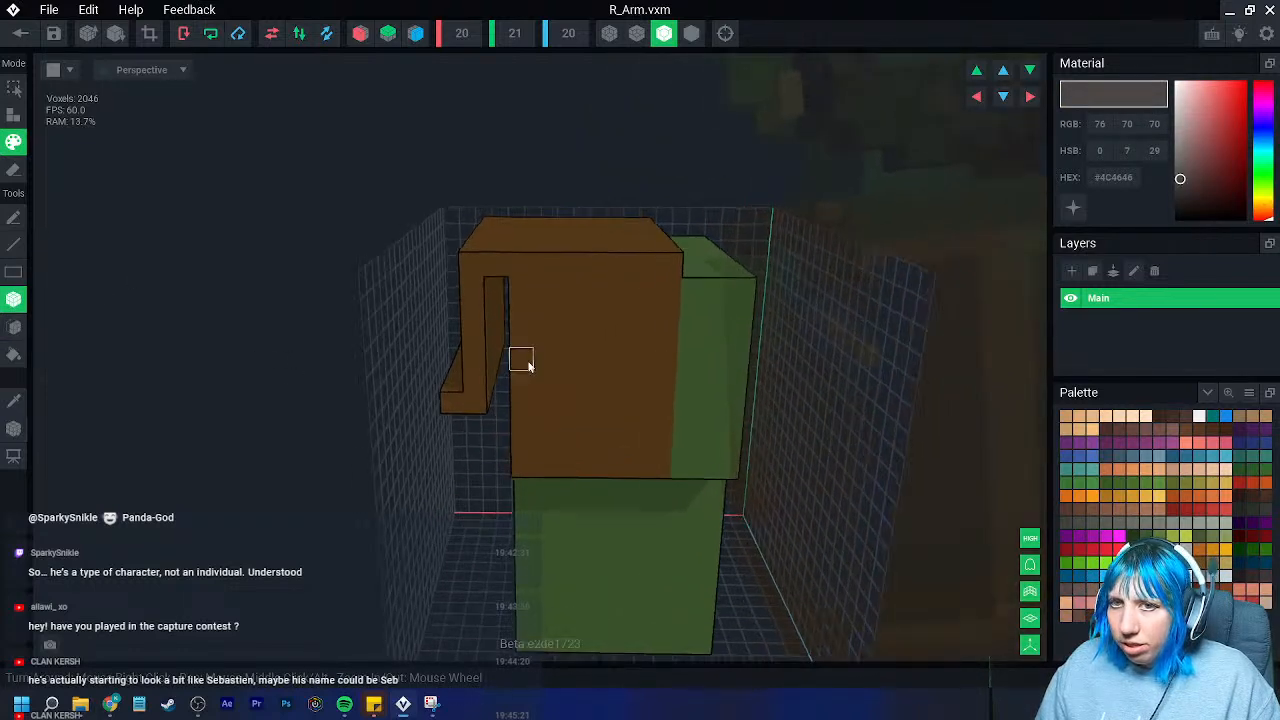
pyautogui.click(703, 275)
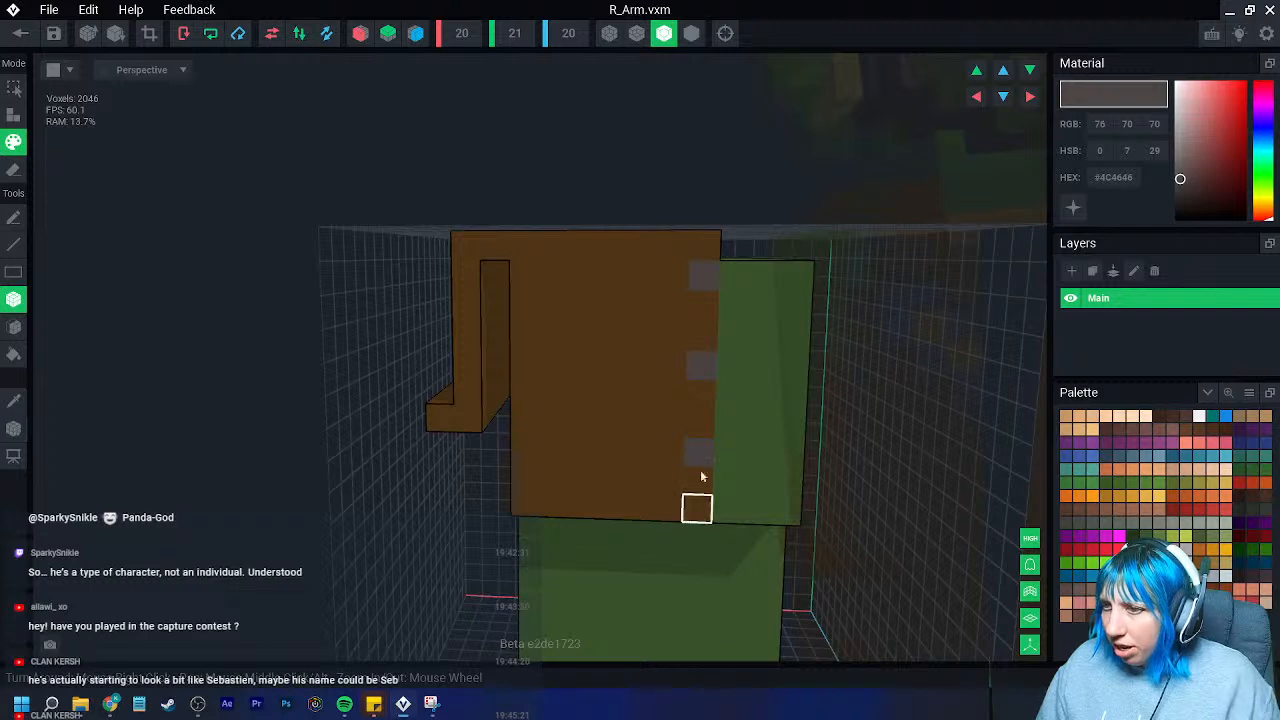
pyautogui.click(703, 340)
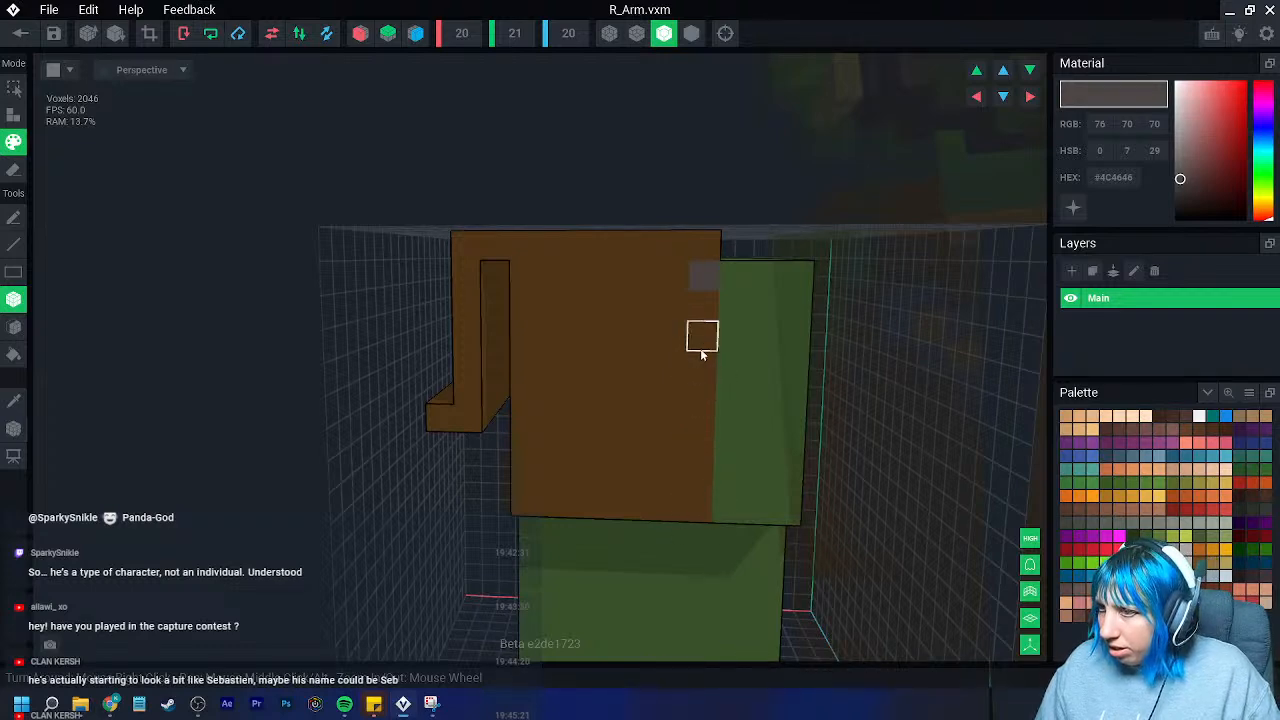
pyautogui.click(701, 365)
pyautogui.click(703, 452)
# - Paint three matching grey studs along the front panel's opposite edge, next to the hanging strap
pyautogui.moveTo(580, 490); pyautogui.dragTo(580, 491, button='right')
pyautogui.click(527, 448)
pyautogui.click(526, 364)
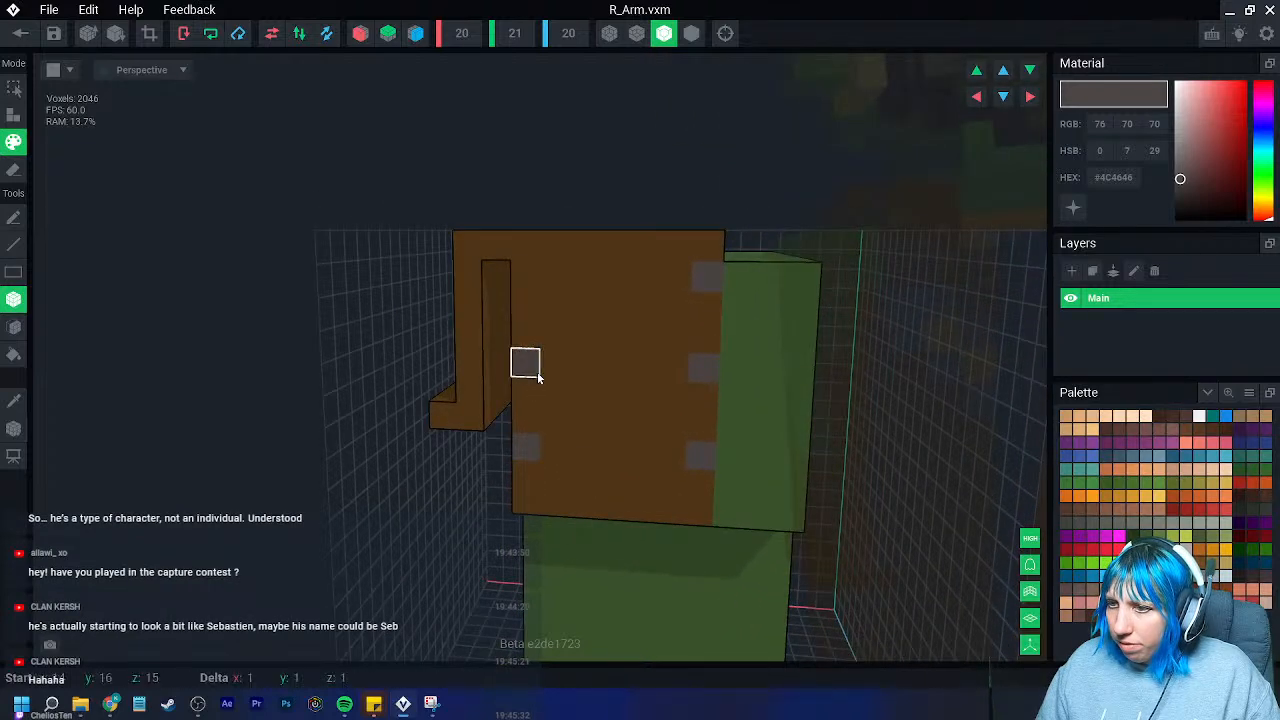
pyautogui.click(527, 277)
# - Complete the grey studs on the back brown panel, three along each vertical edge
pyautogui.moveTo(525, 300)
pyautogui.mouseDown(button='right')
pyautogui.moveTo(546, 306)
pyautogui.moveTo(486, 330)
pyautogui.mouseUp(button='right')
pyautogui.moveTo(197, 322); pyautogui.dragTo(323, 346, button='right')
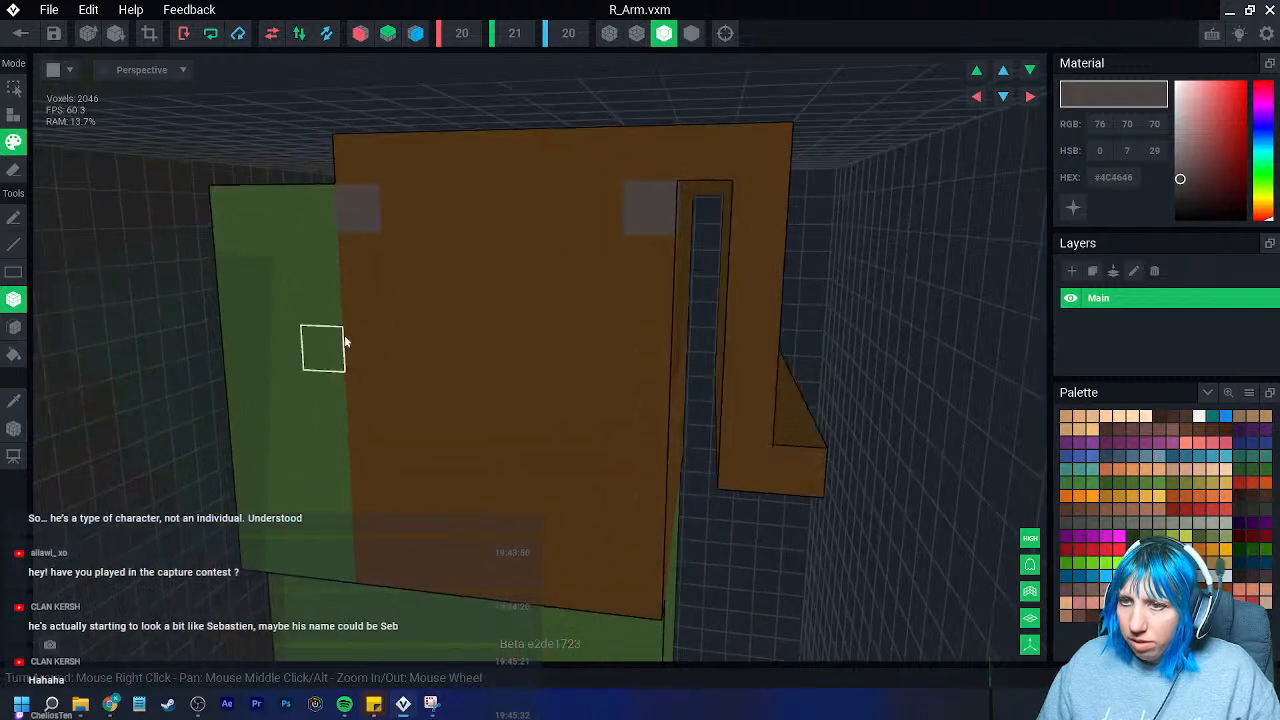
pyautogui.click(368, 478)
pyautogui.click(638, 504)
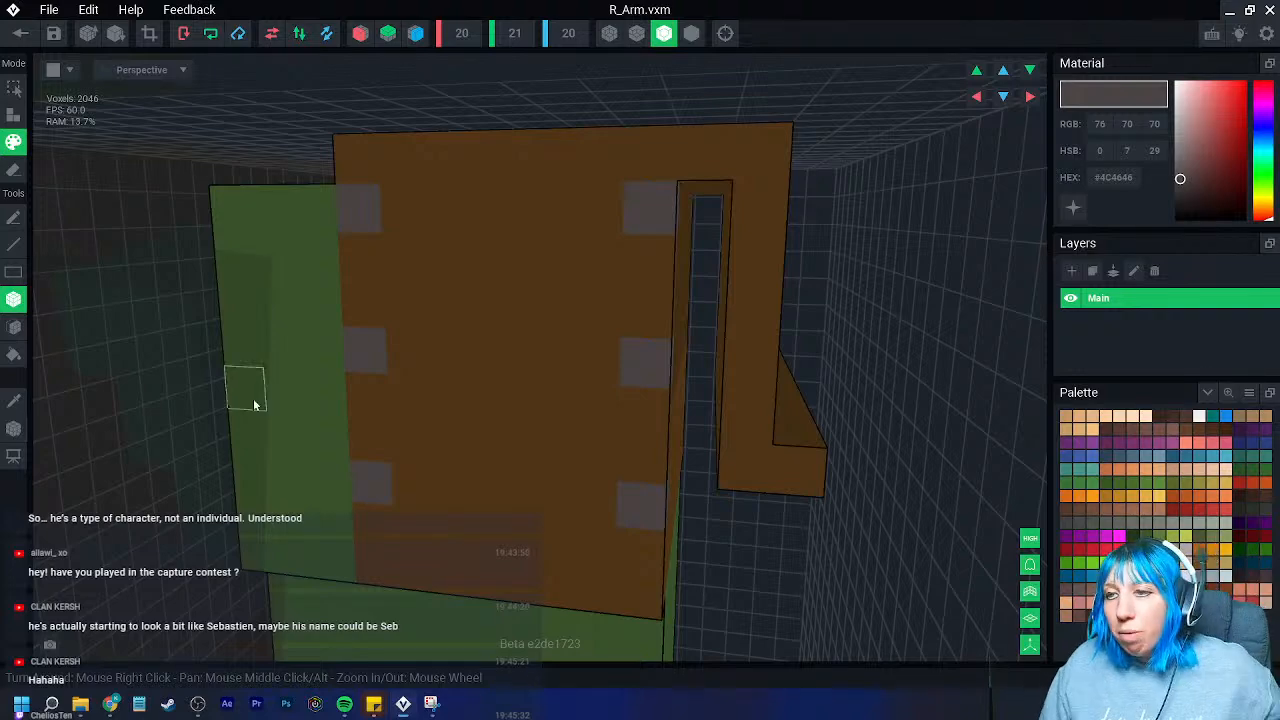
# - Paint grey studs on the shoulder plate's outer top corners and the ends of its hanging strap
pyautogui.moveTo(592, 408); pyautogui.dragTo(443, 149, button='right')
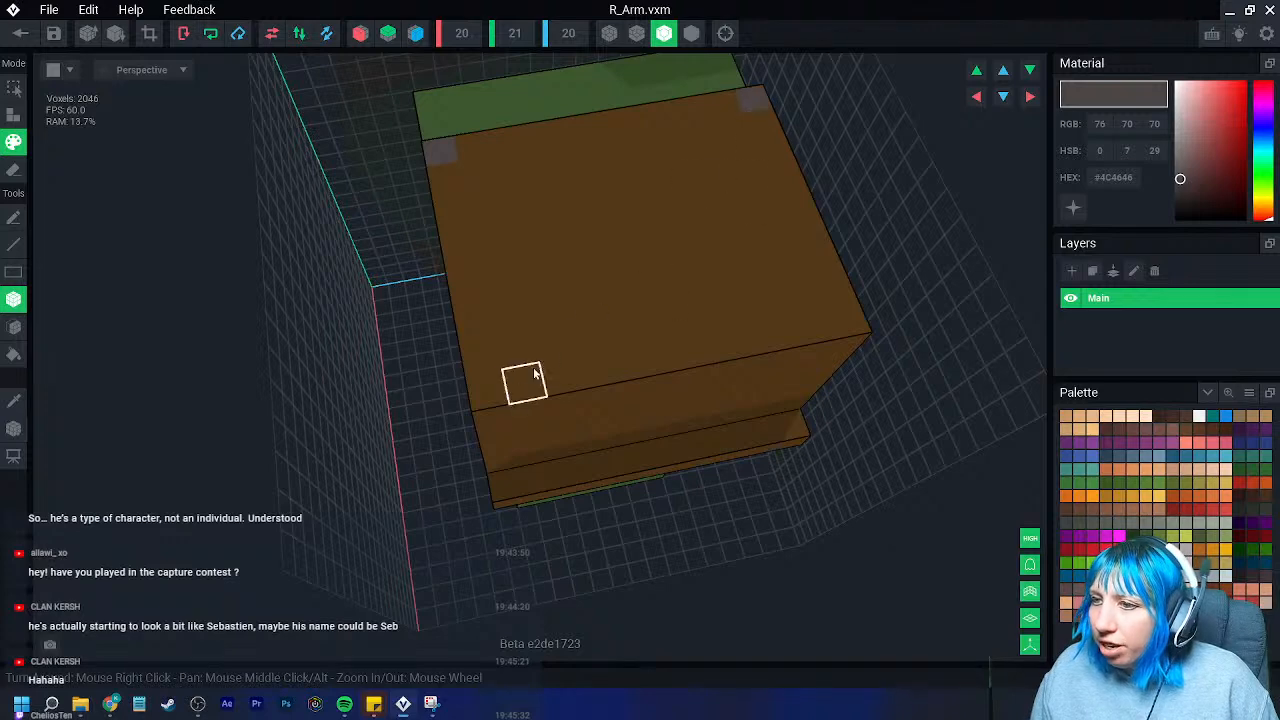
pyautogui.click(497, 392)
pyautogui.hotkey('ctrl', 'z')
pyautogui.hotkey('ctrl', 'z')
pyautogui.click(478, 389)
pyautogui.moveTo(855, 333); pyautogui.dragTo(530, 445, button='right')
pyautogui.moveTo(820, 452); pyautogui.dragTo(530, 558, button='right')
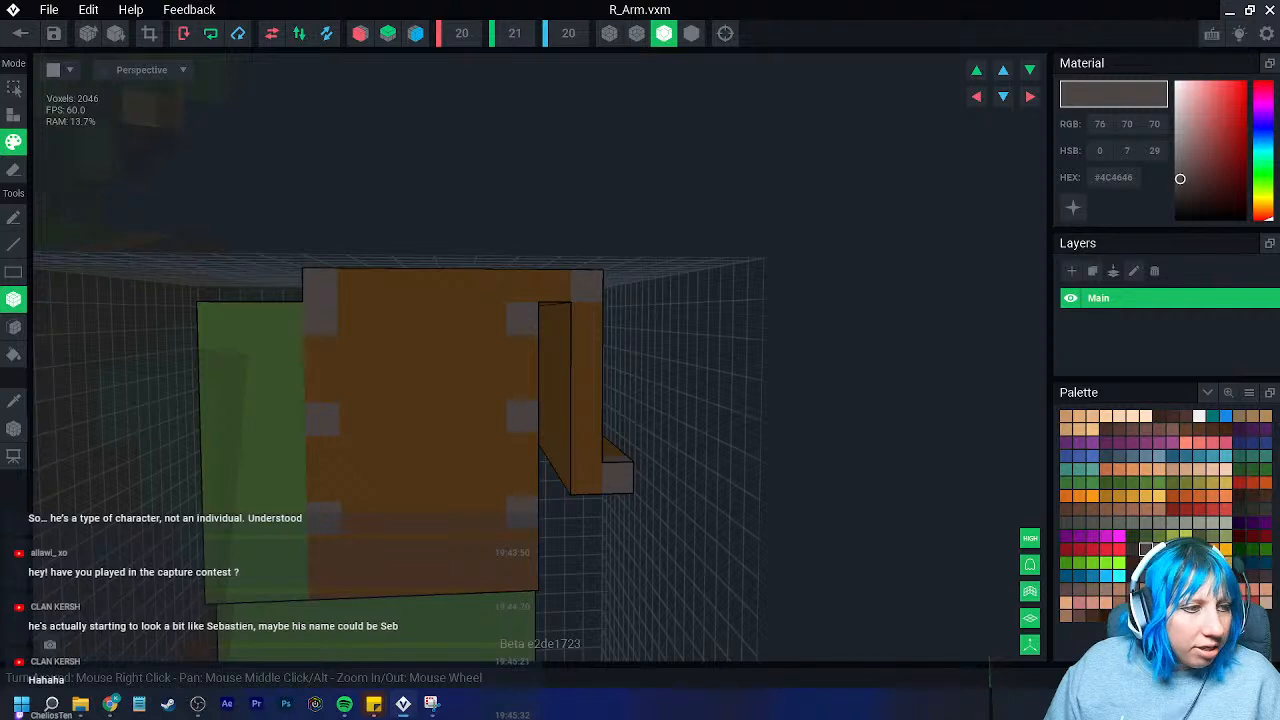
pyautogui.moveTo(446, 403); pyautogui.dragTo(813, 418, button='right')
pyautogui.moveTo(856, 282); pyautogui.dragTo(766, 393, button='right')
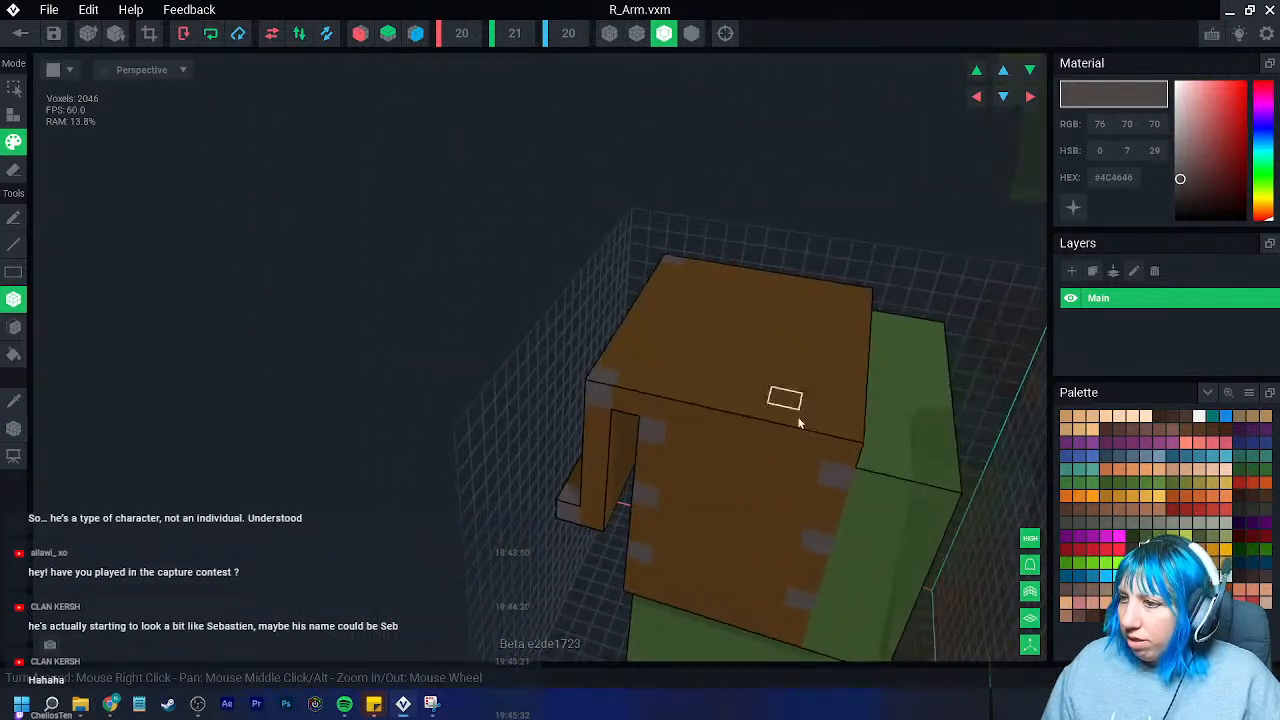
pyautogui.moveTo(957, 266); pyautogui.dragTo(783, 420, button='right')
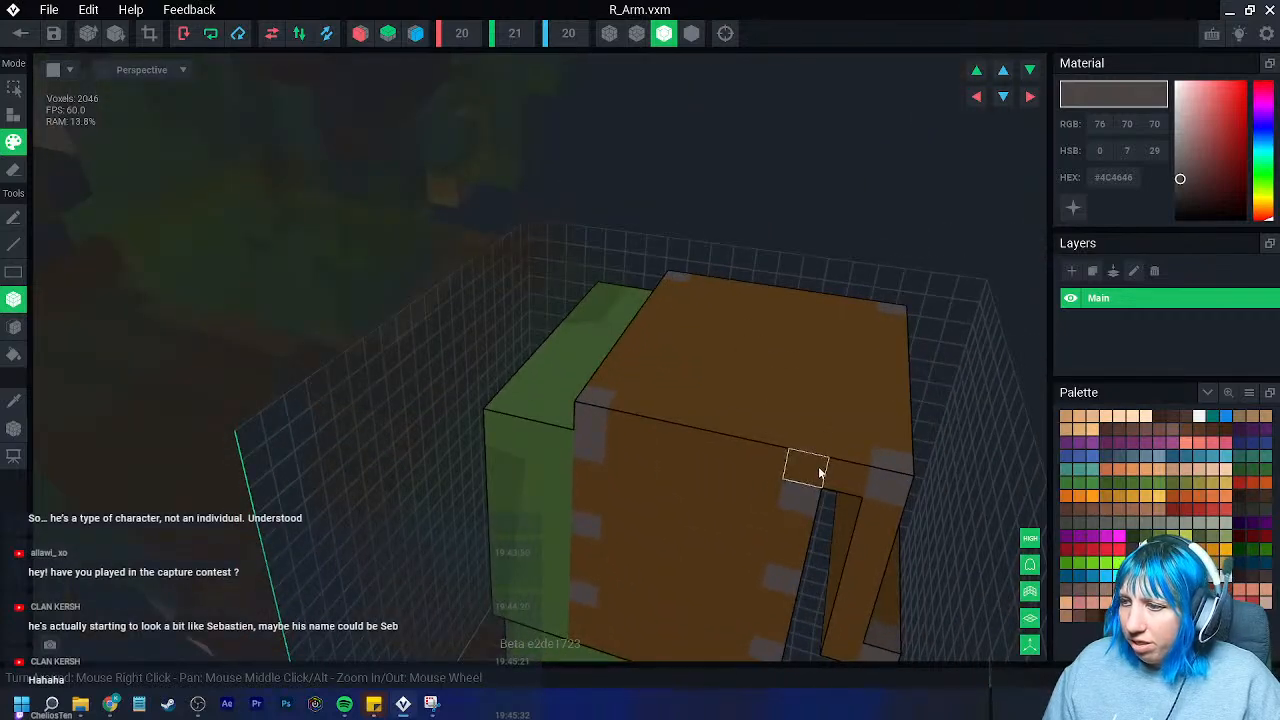
pyautogui.moveTo(796, 468); pyautogui.dragTo(716, 521, button='right')
pyautogui.moveTo(690, 388)
pyautogui.mouseDown(button='right')
pyautogui.moveTo(737, 531)
pyautogui.moveTo(743, 466)
pyautogui.moveTo(735, 489)
pyautogui.moveTo(763, 494)
pyautogui.moveTo(763, 443)
pyautogui.moveTo(714, 409)
pyautogui.moveTo(697, 366)
pyautogui.moveTo(702, 387)
pyautogui.moveTo(777, 391)
pyautogui.moveTo(751, 380)
pyautogui.moveTo(699, 391)
pyautogui.mouseUp(button='right')
# - Sample the arm's green, pick the darker green #24351B and paint a shadow strip on the arm's top beside the brown plate
pyautogui.scroll(-6, 701, 387)
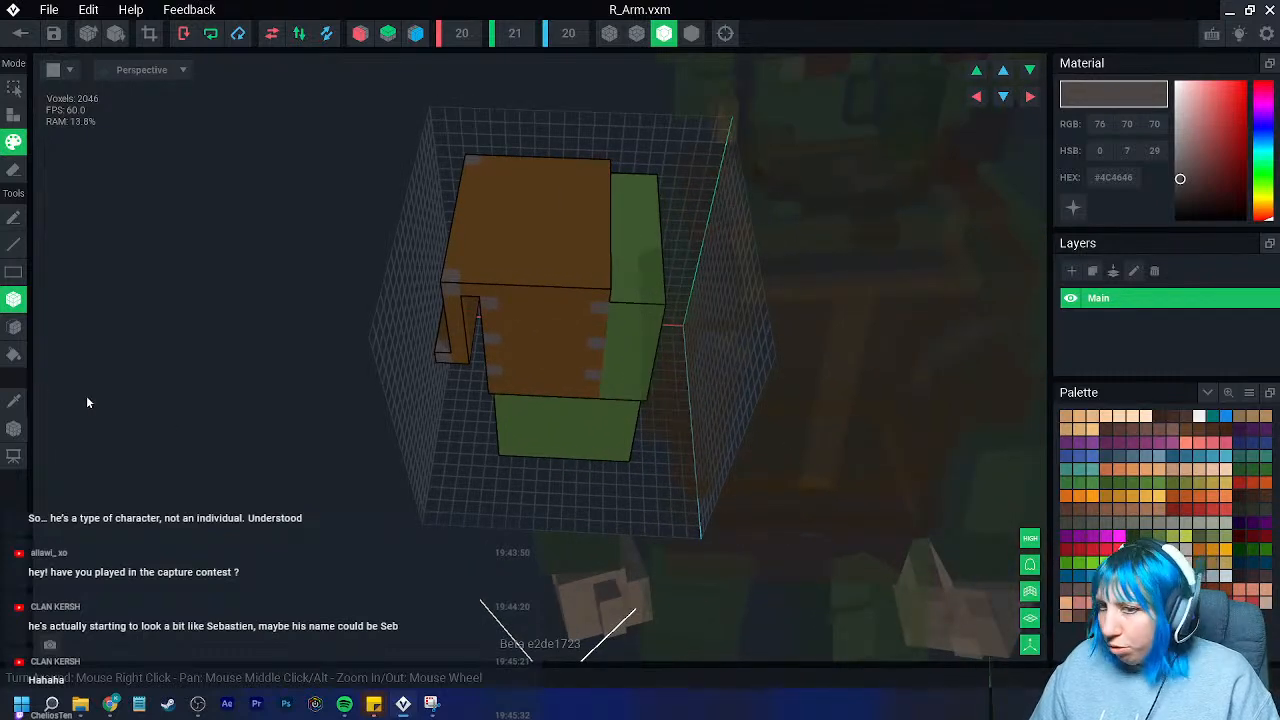
pyautogui.click(13, 400)
pyautogui.click(608, 380)
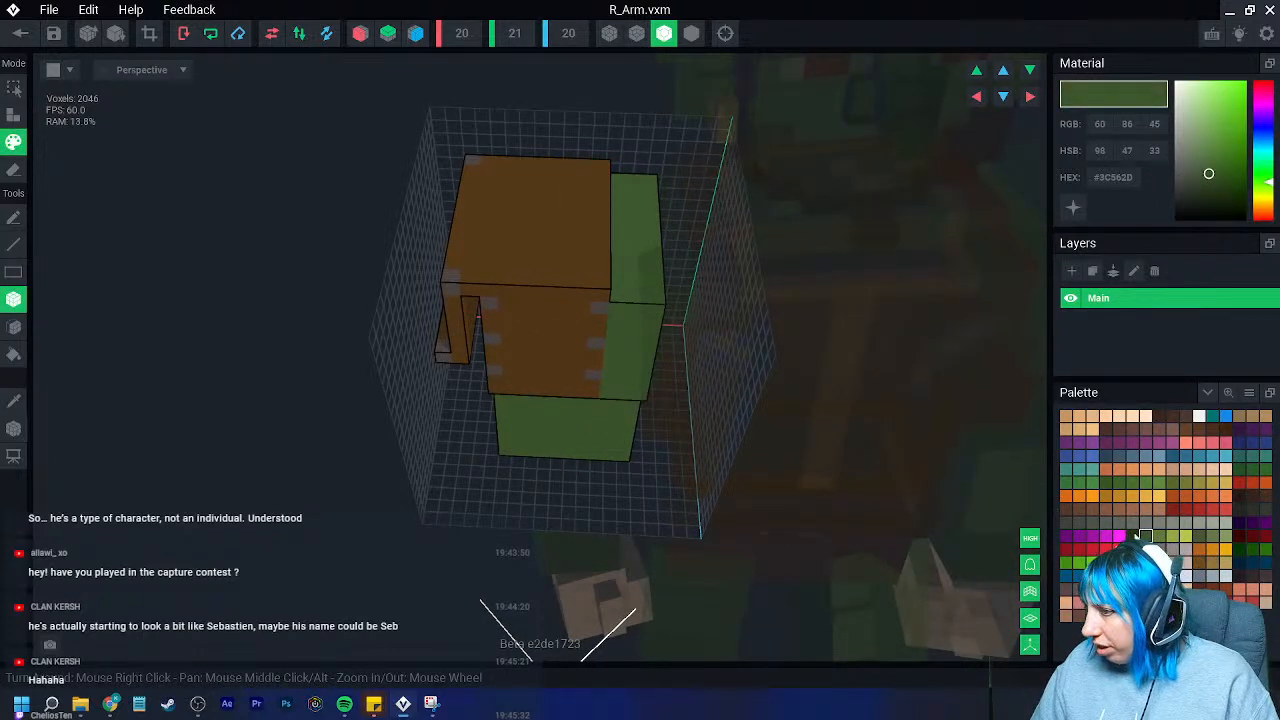
pyautogui.click(1134, 538)
pyautogui.moveTo(731, 356); pyautogui.dragTo(651, 269, button='right')
pyautogui.scroll(4, 648, 265)
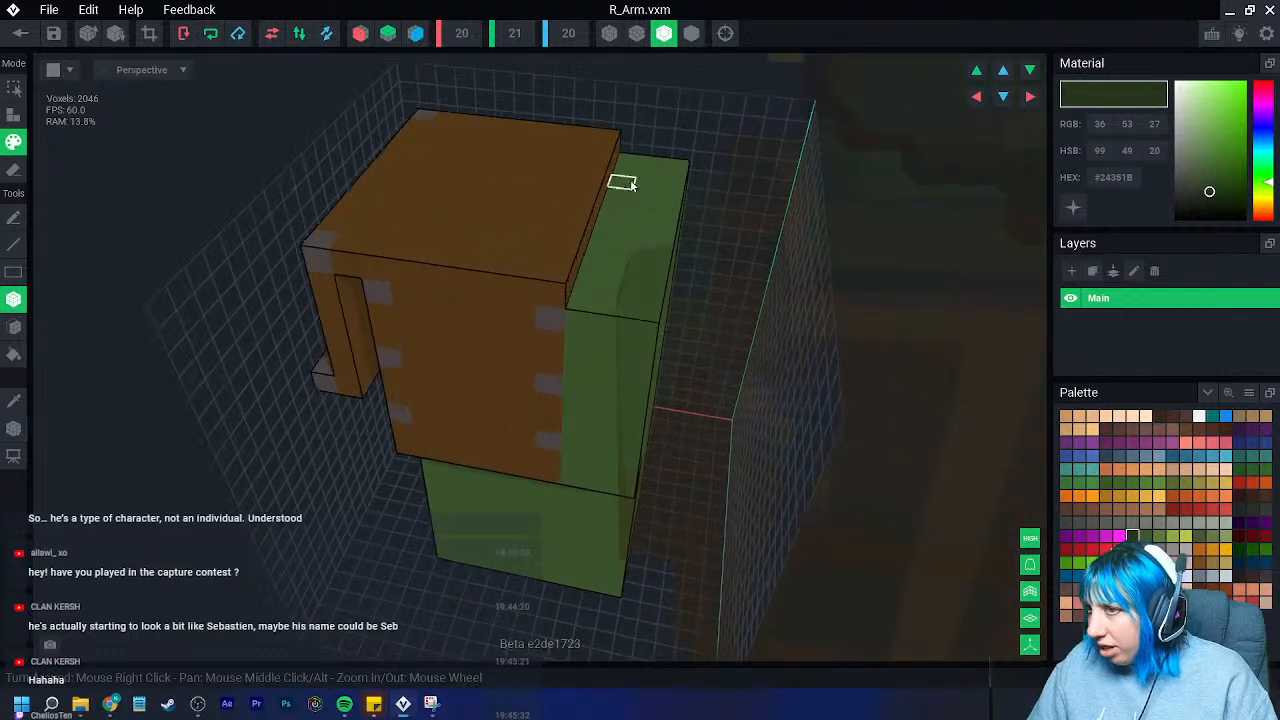
pyautogui.moveTo(629, 160); pyautogui.dragTo(591, 302)
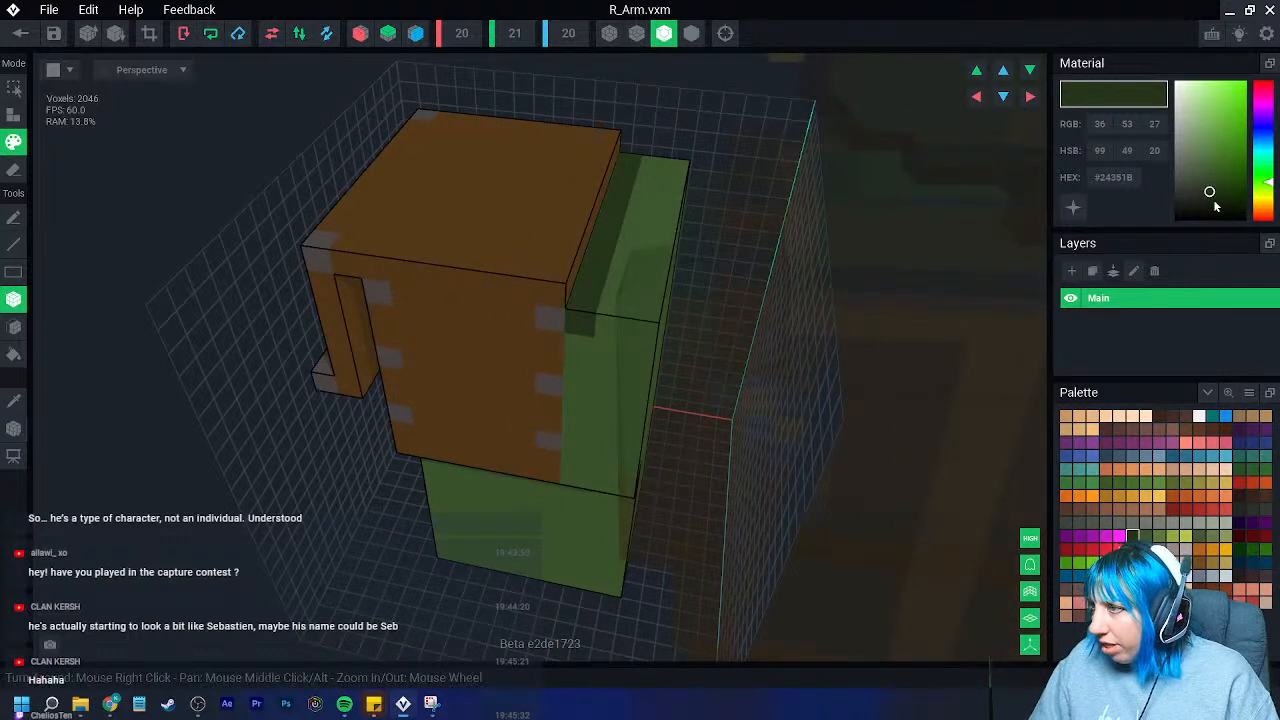
# - Lighten the shadow green to #2A401E and paint the strip down the upper arm's front and back beside the brown panels
pyautogui.moveTo(652, 328); pyautogui.dragTo(580, 346, button='right')
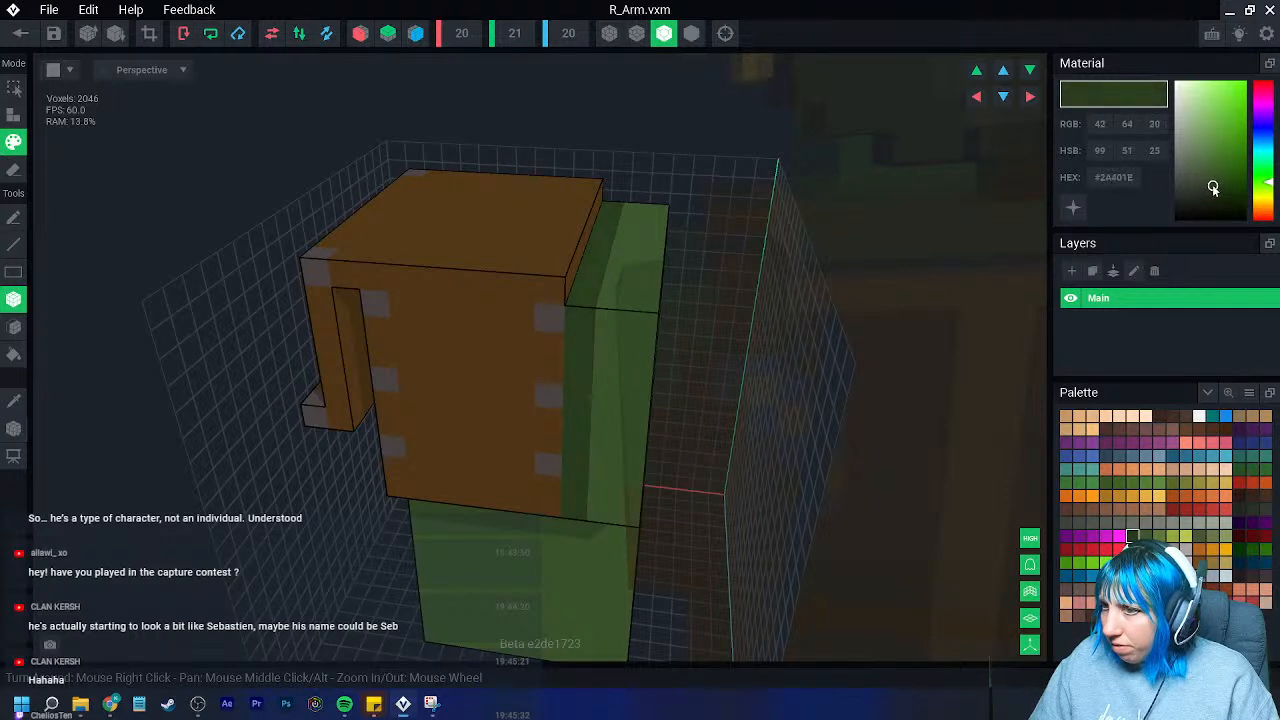
pyautogui.moveTo(540, 538); pyautogui.dragTo(517, 471, button='right')
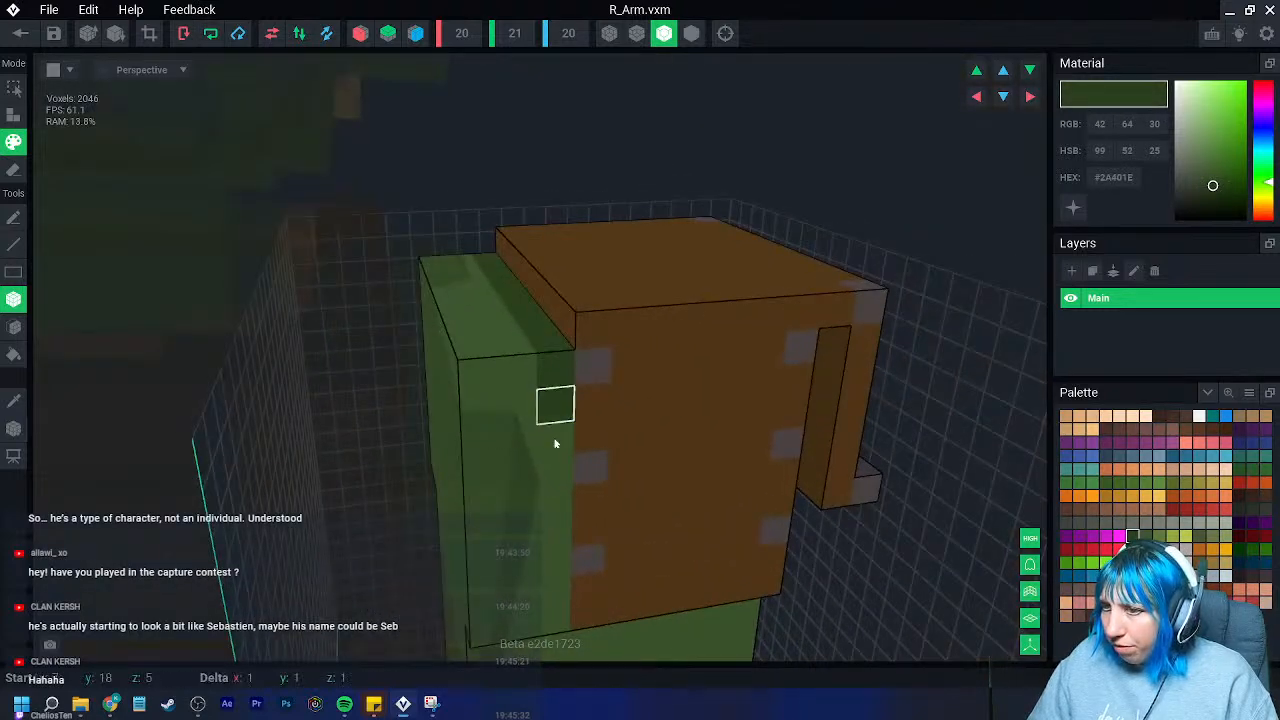
pyautogui.moveTo(566, 600); pyautogui.dragTo(565, 483, button='right')
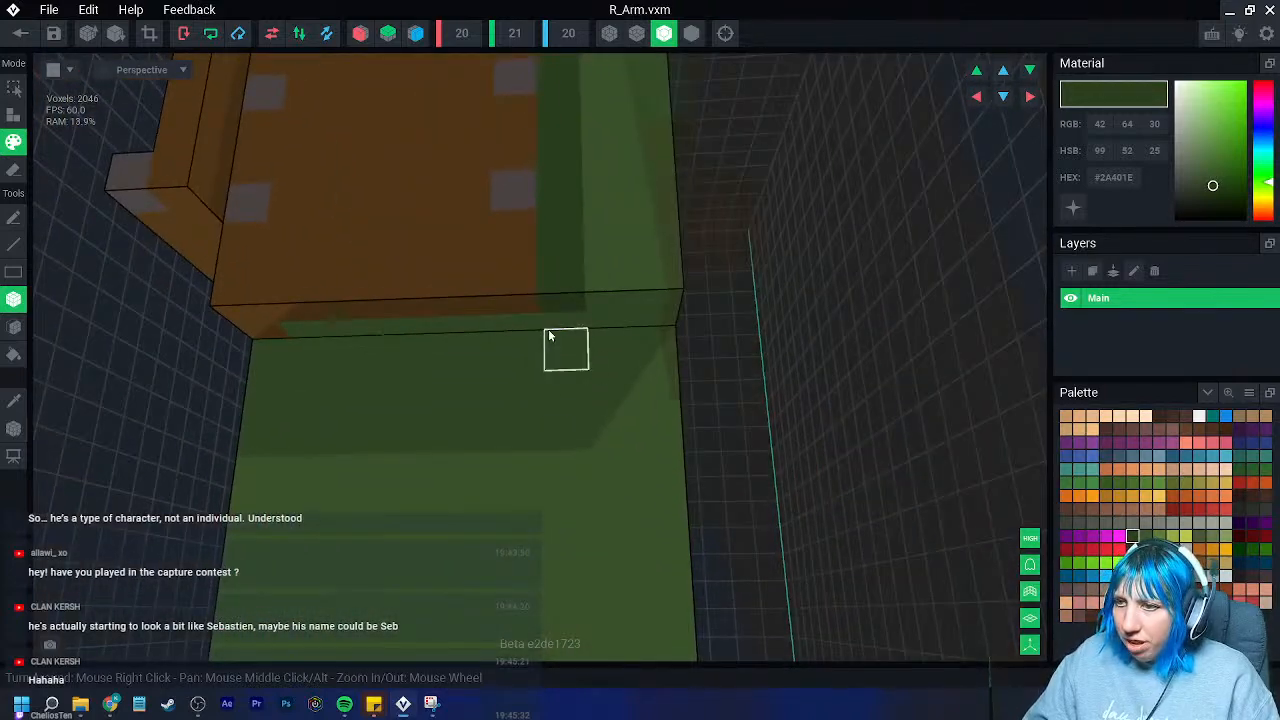
# - Sample the brown #533818 and paint the remaining green voxels on the underside of the upper arm's brown section
pyautogui.click(284, 335)
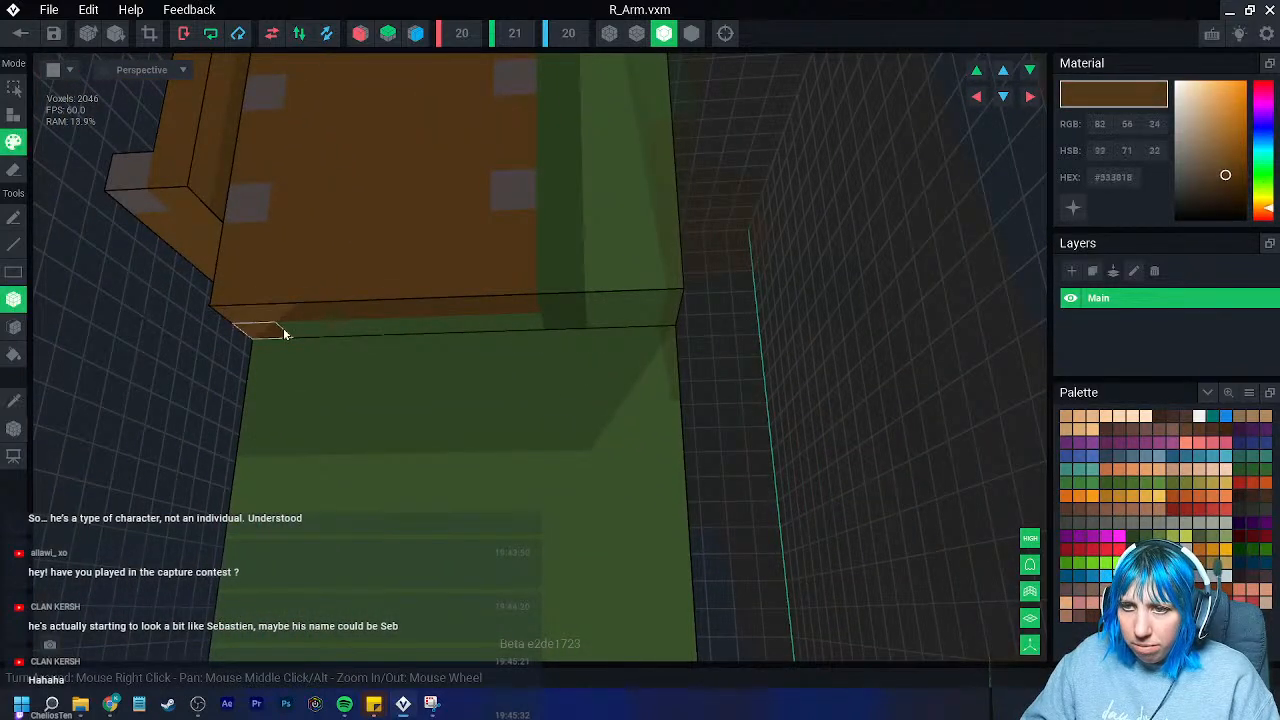
pyautogui.moveTo(284, 335); pyautogui.dragTo(468, 316)
pyautogui.moveTo(543, 365); pyautogui.dragTo(536, 458, button='right')
pyautogui.scroll(-4, 534, 461)
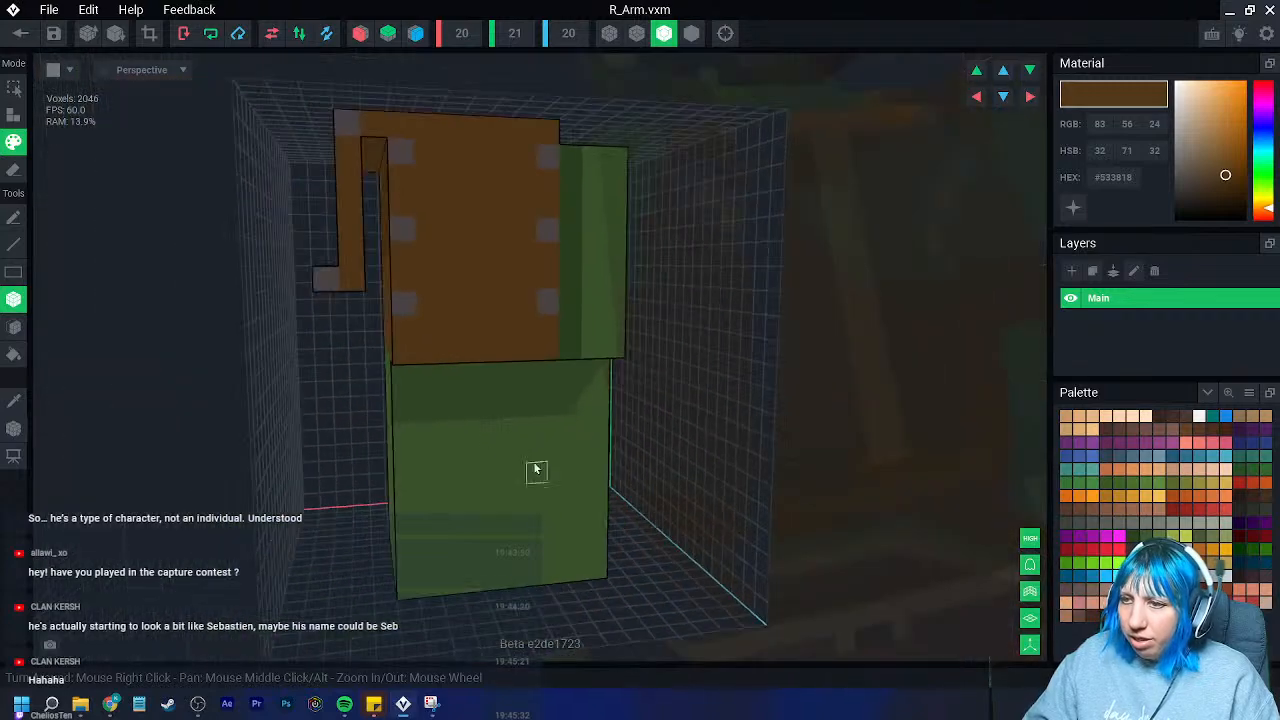
# - Copy the hex code of the dark shadow green #2A401E, then save the right arm and return to the character rig
pyautogui.moveTo(525, 415); pyautogui.dragTo(205, 158, button='right')
pyautogui.click(1126, 531)
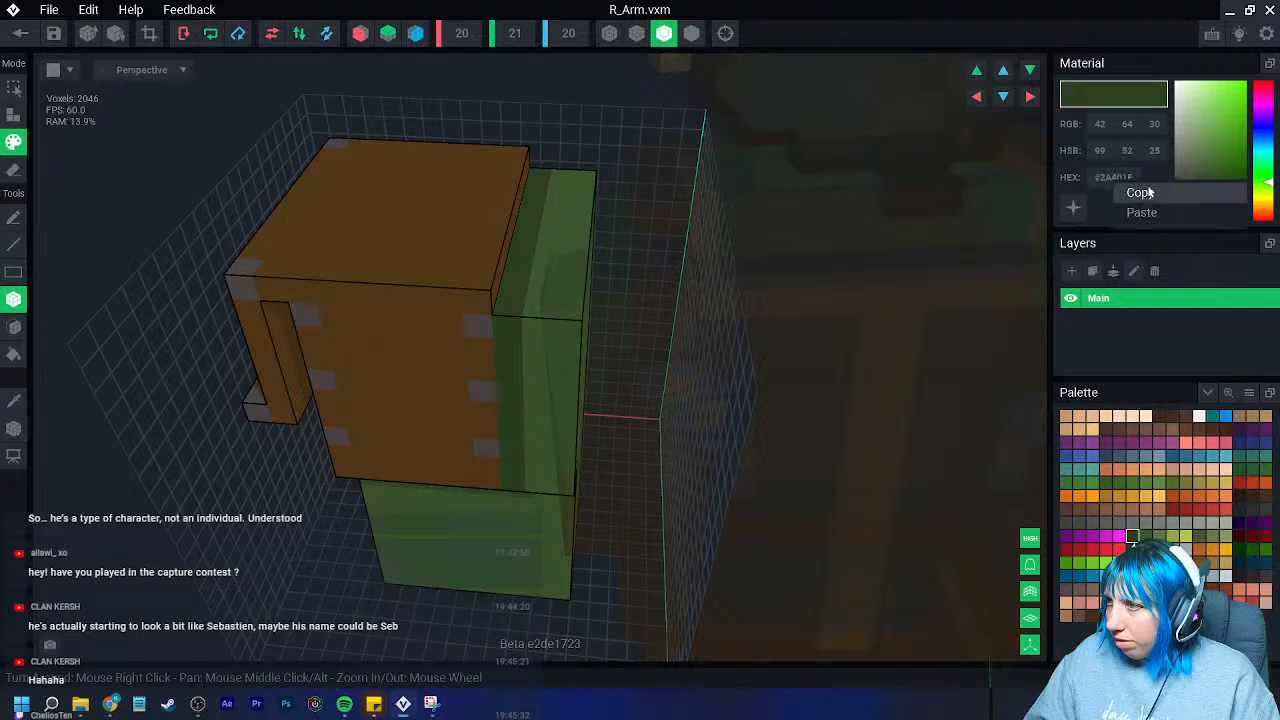
pyautogui.click(500, 256)
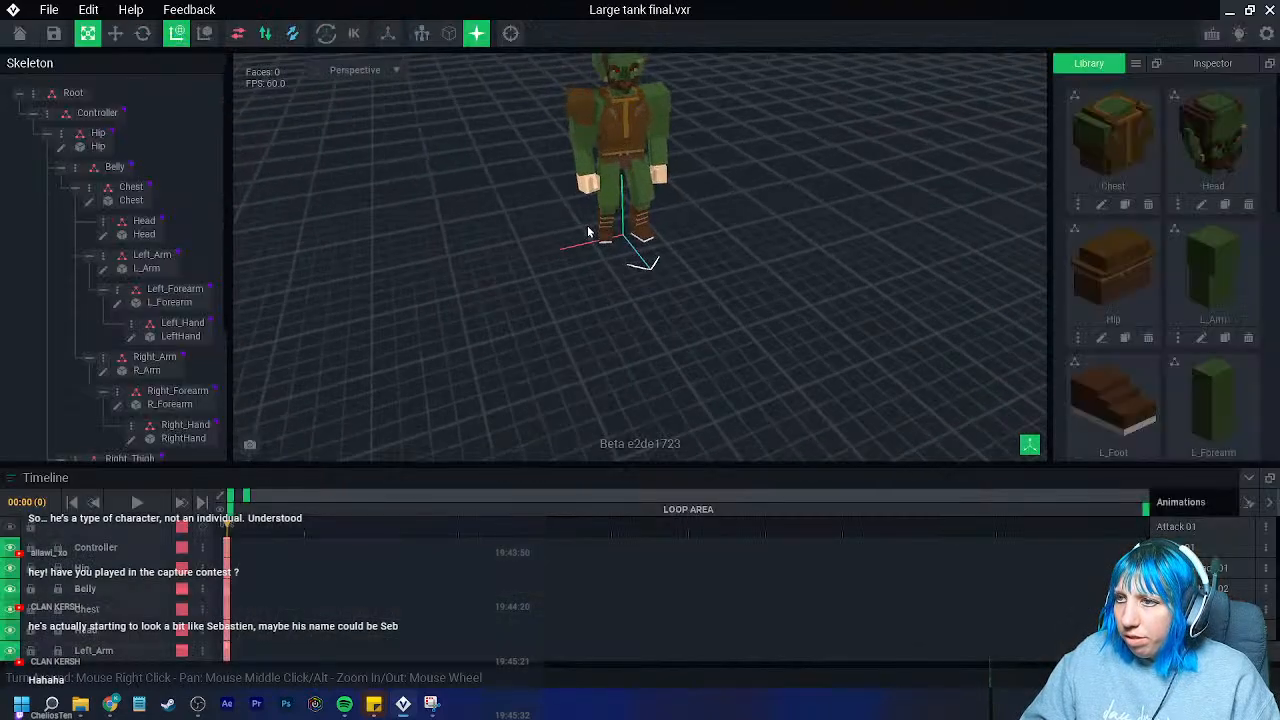
# - Open the left arm's model from the rig, then save it and return to the rig
pyautogui.moveTo(549, 260); pyautogui.dragTo(549, 260, button='right')
pyautogui.click(657, 211)
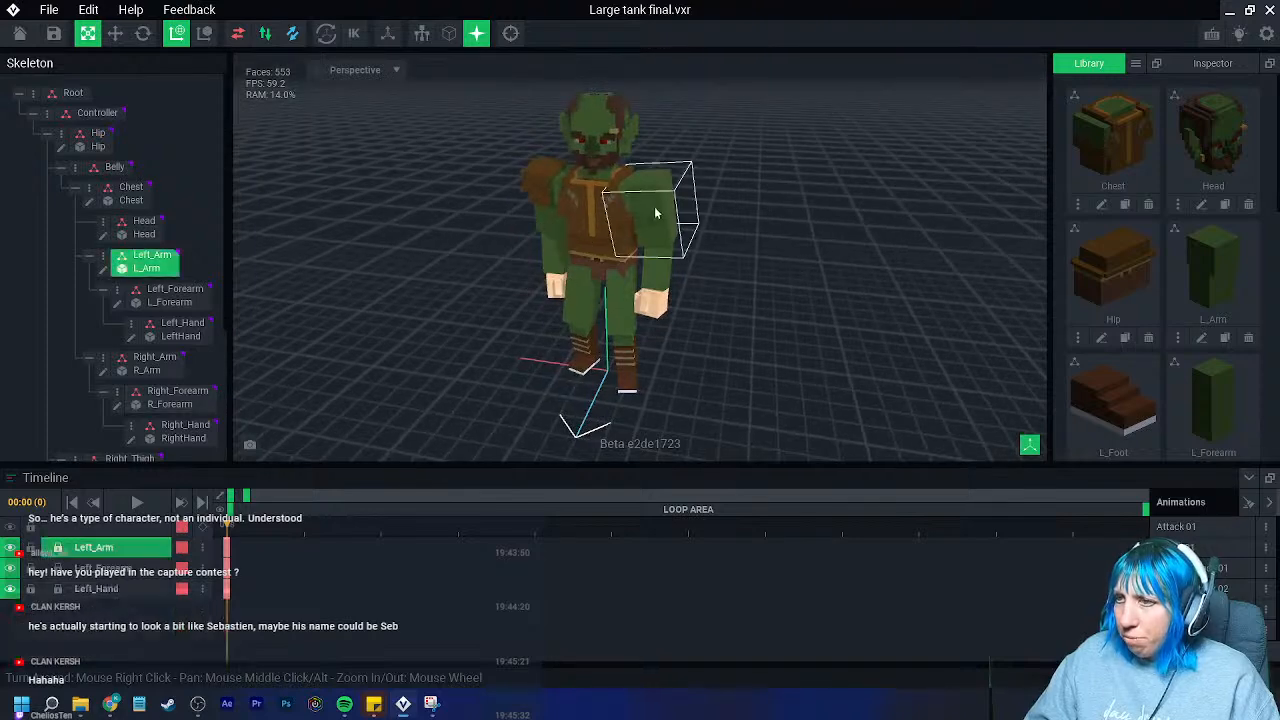
pyautogui.click(104, 269)
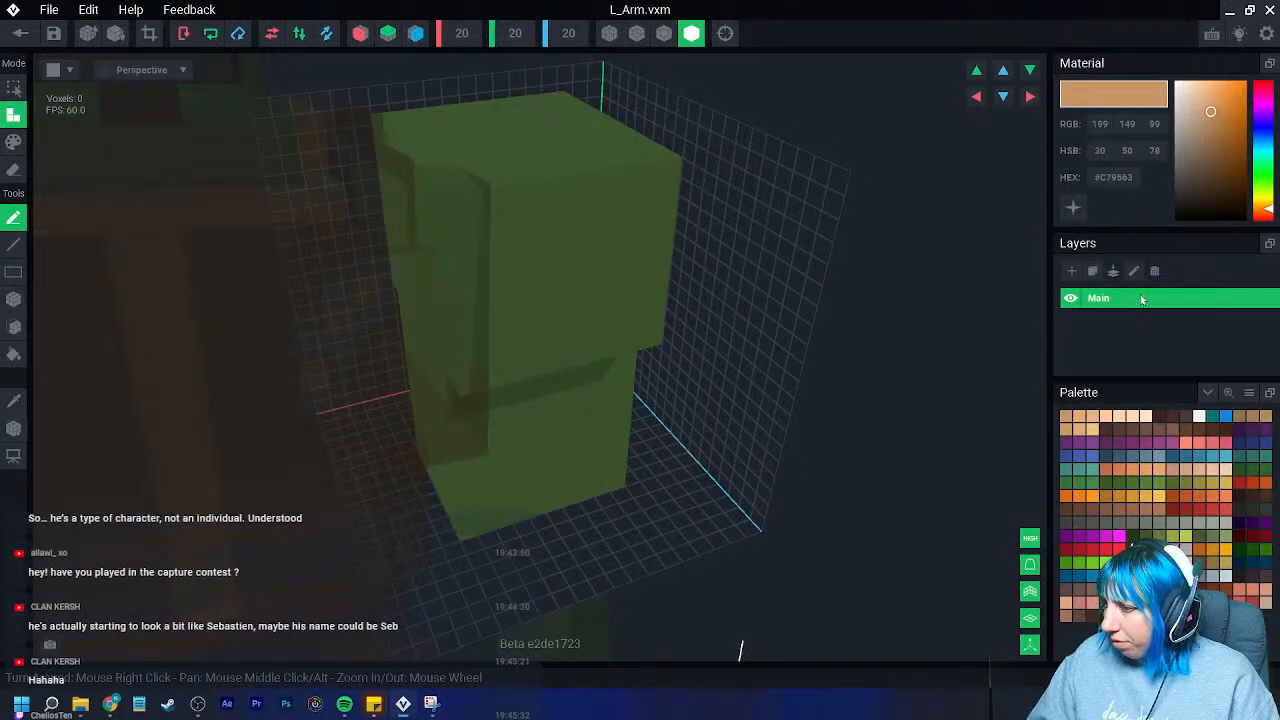
pyautogui.click(20, 33)
pyautogui.click(476, 250)
# - Open the chest's model to check the hex code of its brown, then save it and return to the rig
pyautogui.click(616, 152)
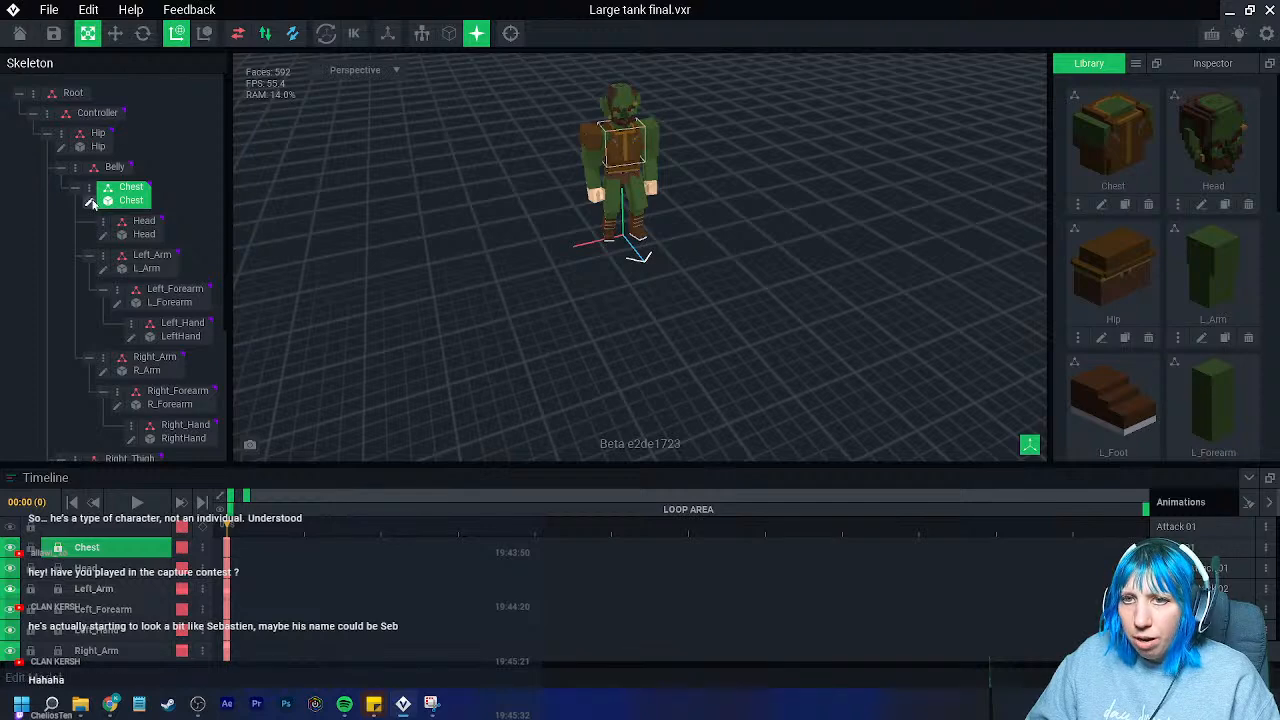
pyautogui.click(93, 202)
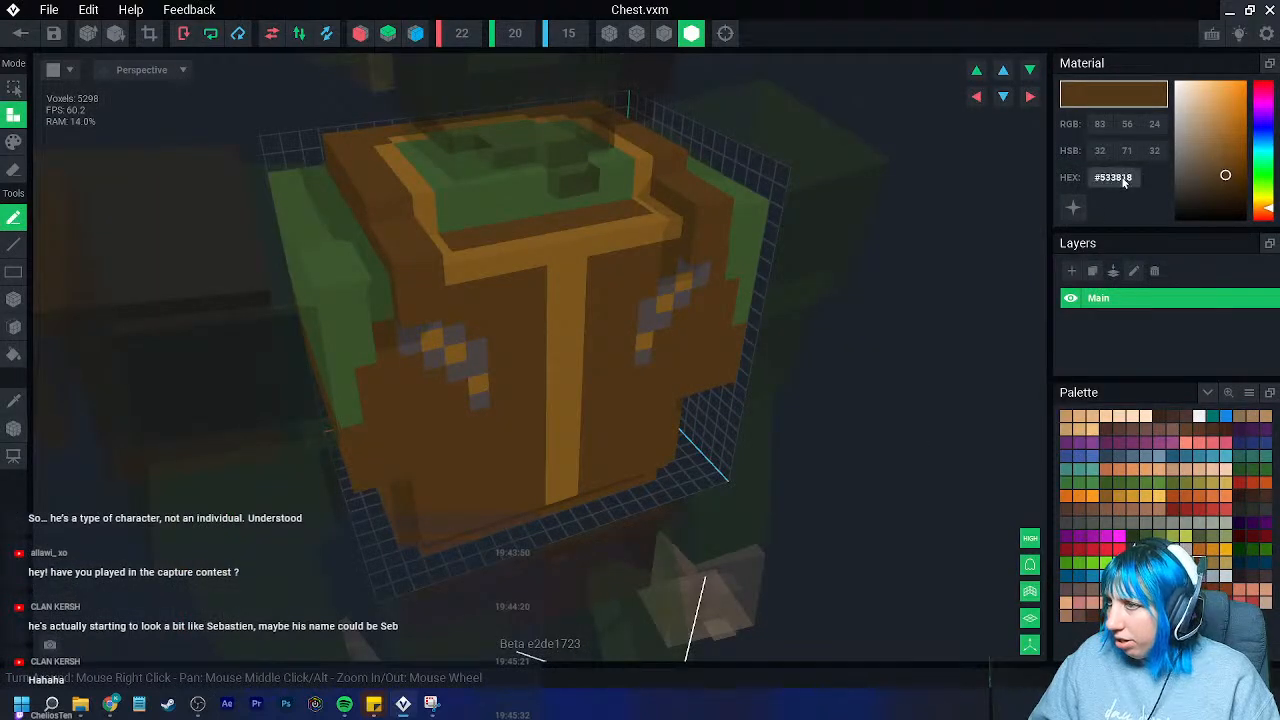
pyautogui.click(20, 33)
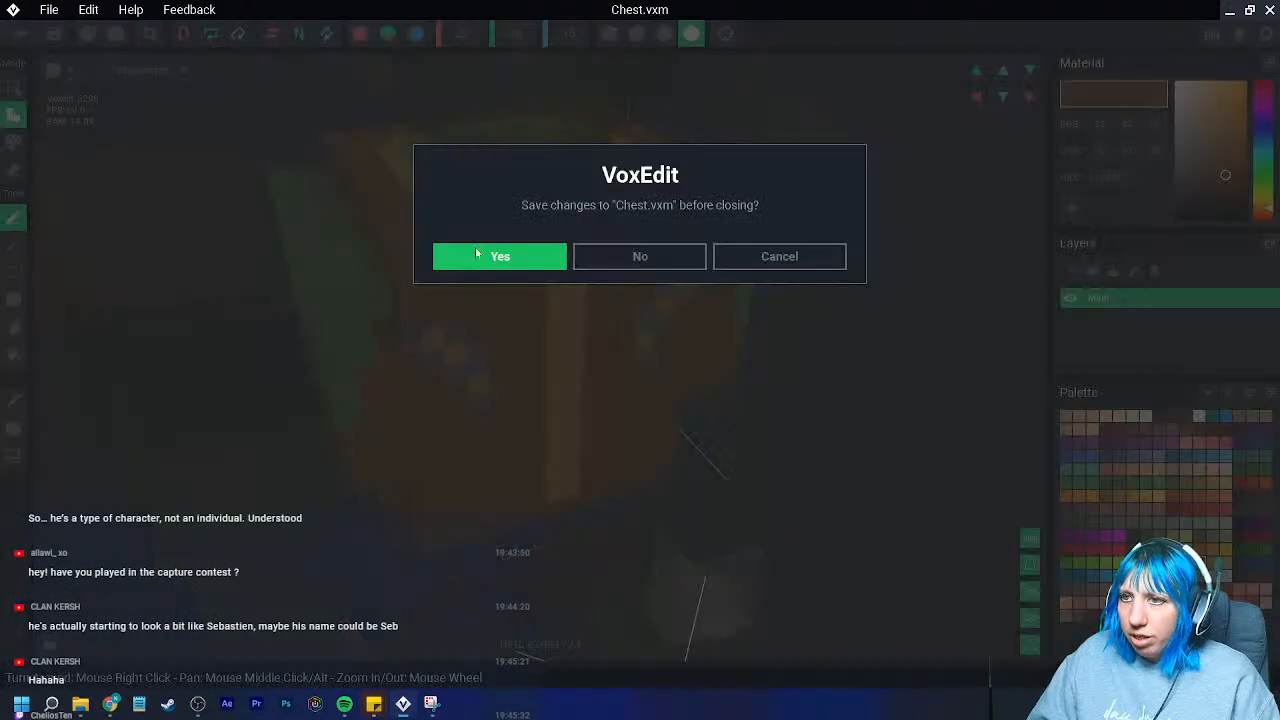
pyautogui.click(466, 256)
# - Open the left arm's model from the rig and set the paint colour to the brown #533818
pyautogui.click(655, 140)
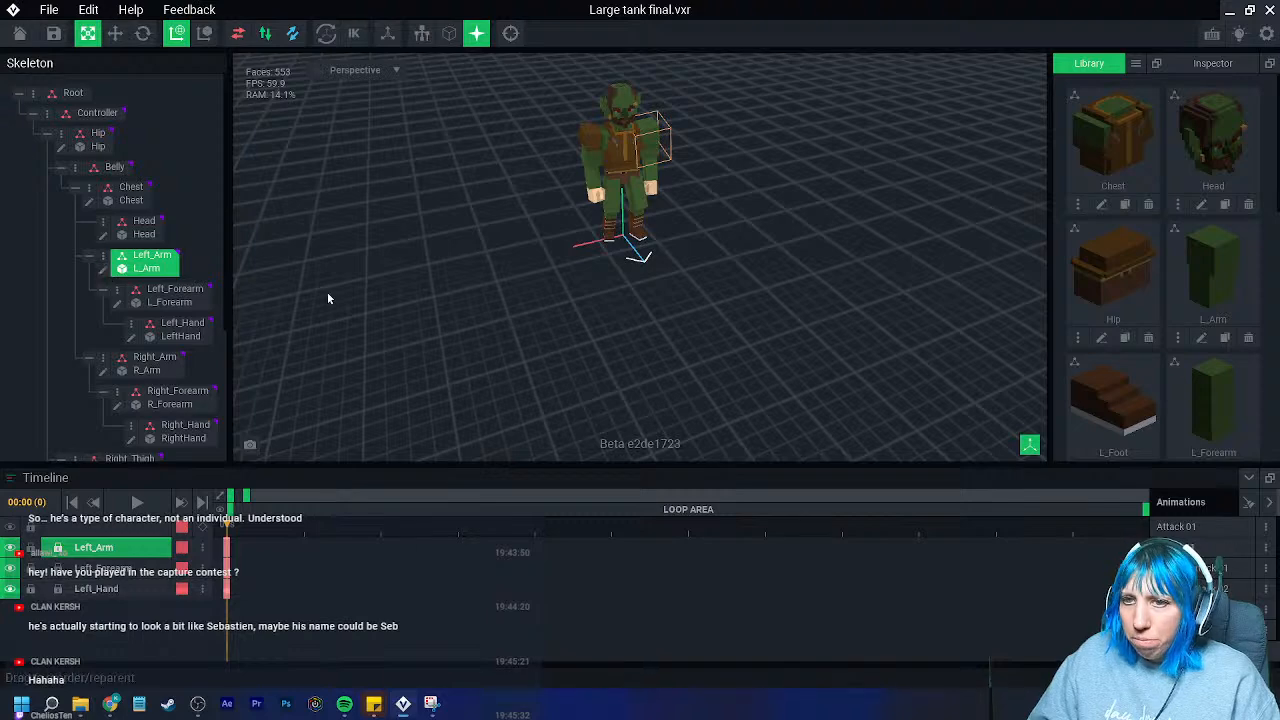
pyautogui.click(103, 270)
pyautogui.rightClick(1113, 177)
pyautogui.click(1137, 209)
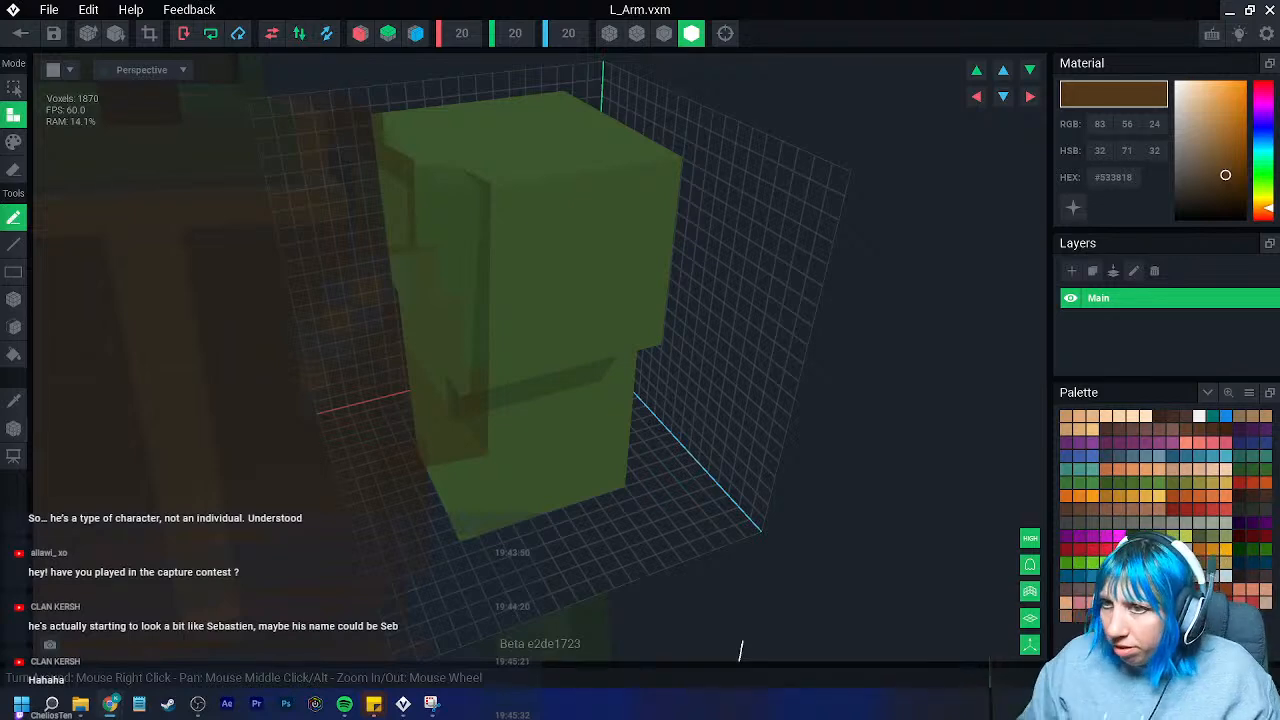
# - Set the left arm's volume height to 21 voxels
pyautogui.moveTo(840, 68); pyautogui.dragTo(796, 50, button='right')
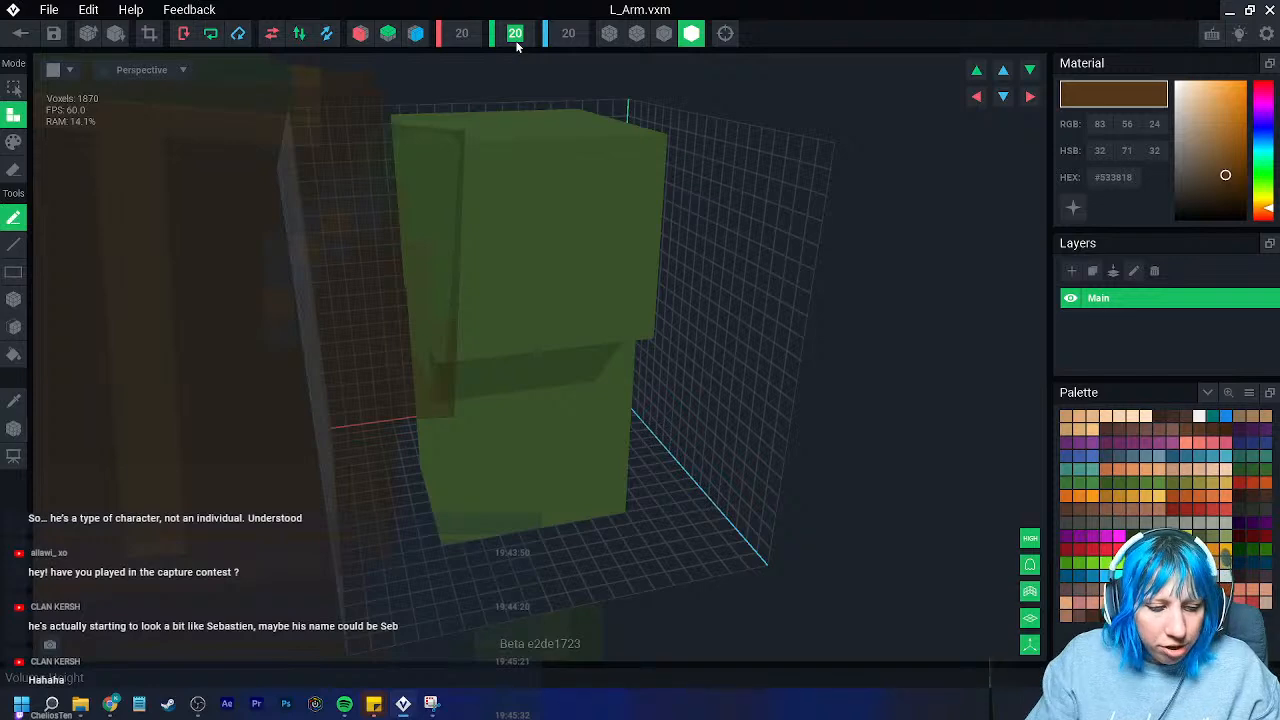
pyautogui.scroll(1, 515, 40)
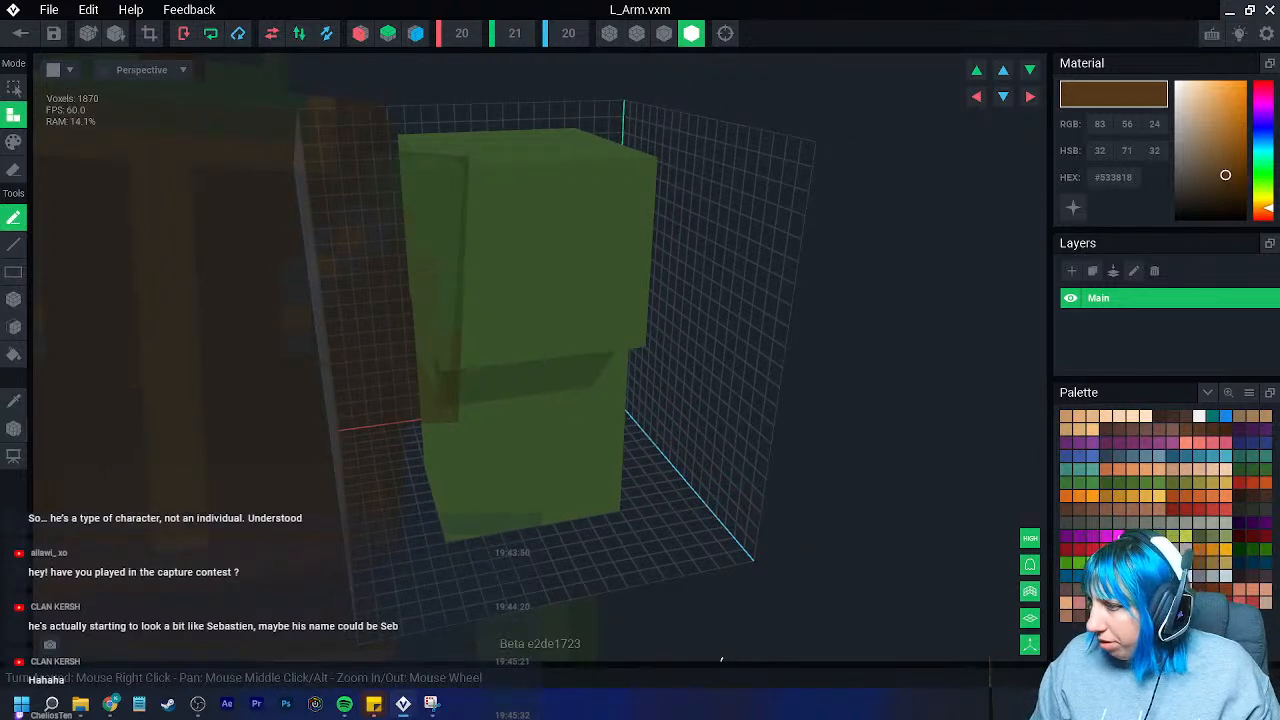
pyautogui.moveTo(646, 358); pyautogui.dragTo(250, 290, button='right')
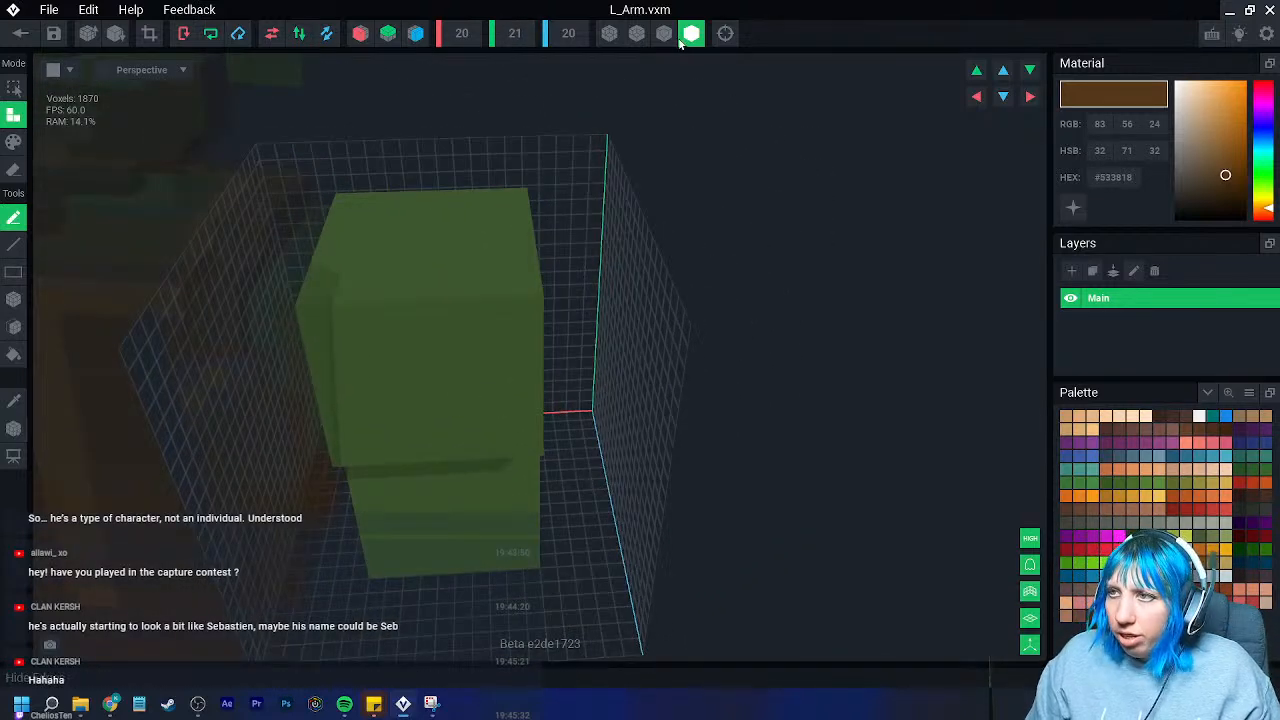
# - Add a brown slab of 7 × 1 × 11 voxels on top of the left arm with the Box tool
pyautogui.moveTo(430, 232); pyautogui.dragTo(407, 191, button='right')
pyautogui.moveTo(400, 191); pyautogui.dragTo(495, 302)
pyautogui.hotkey('ctrl', 'z')
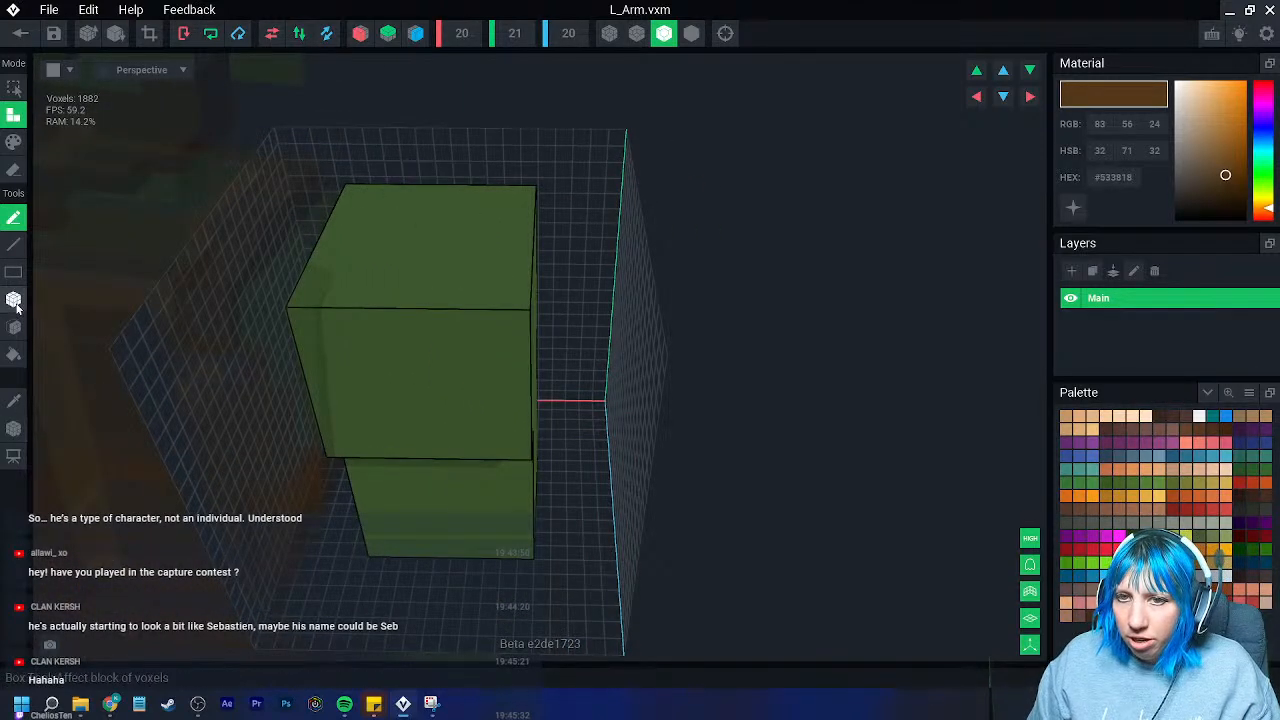
pyautogui.click(13, 298)
pyautogui.moveTo(408, 200); pyautogui.dragTo(515, 309)
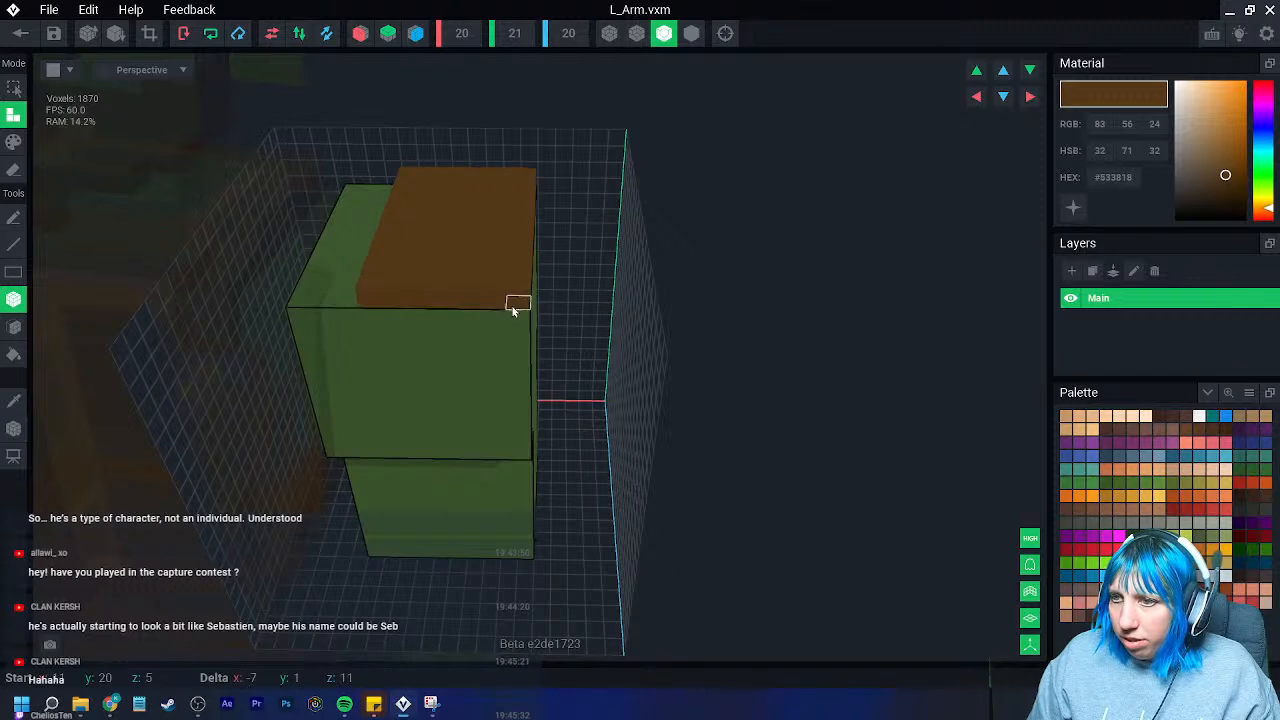
# - Extend the brown slab past the outer edge and build it downwards row by row into an overhanging shoulder flap
pyautogui.moveTo(515, 309); pyautogui.dragTo(410, 270, button='right')
pyautogui.moveTo(516, 311); pyautogui.dragTo(762, 358)
pyautogui.moveTo(762, 358); pyautogui.dragTo(592, 334, button='right')
pyautogui.moveTo(500, 339); pyautogui.dragTo(772, 334)
pyautogui.moveTo(772, 334); pyautogui.dragTo(777, 337, button='right')
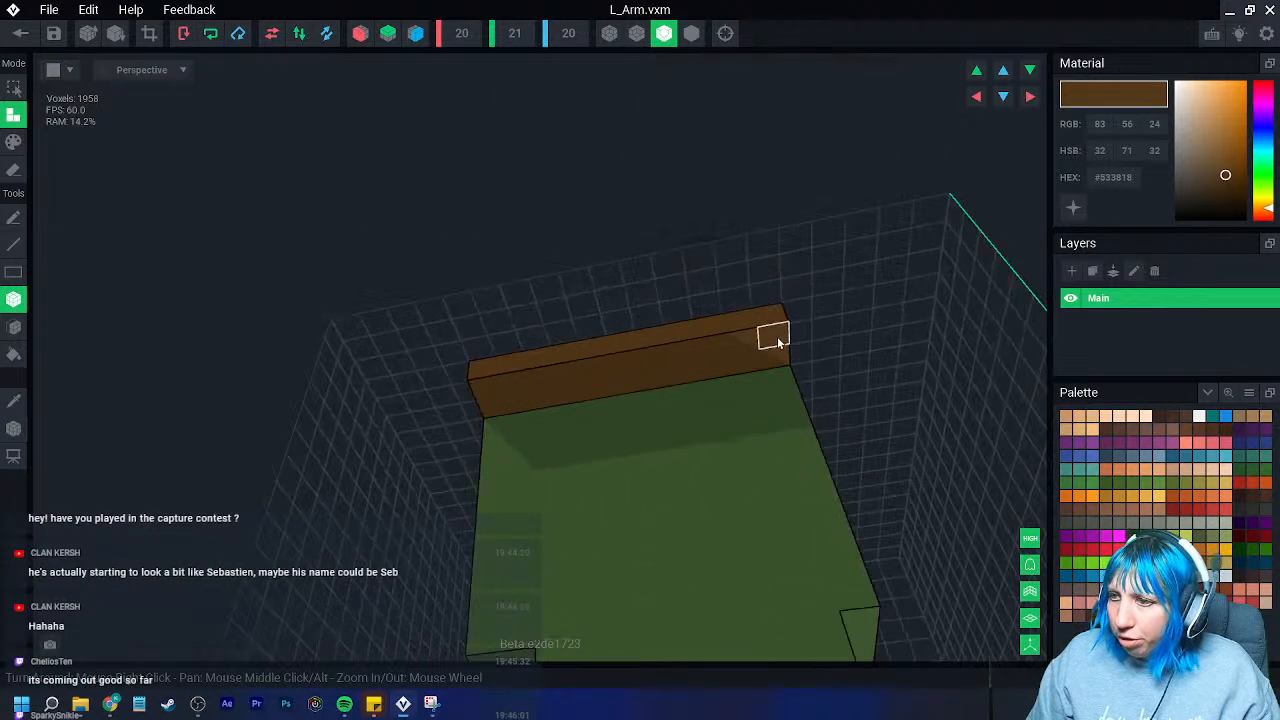
pyautogui.moveTo(490, 398); pyautogui.dragTo(783, 364)
pyautogui.moveTo(788, 378); pyautogui.dragTo(498, 440)
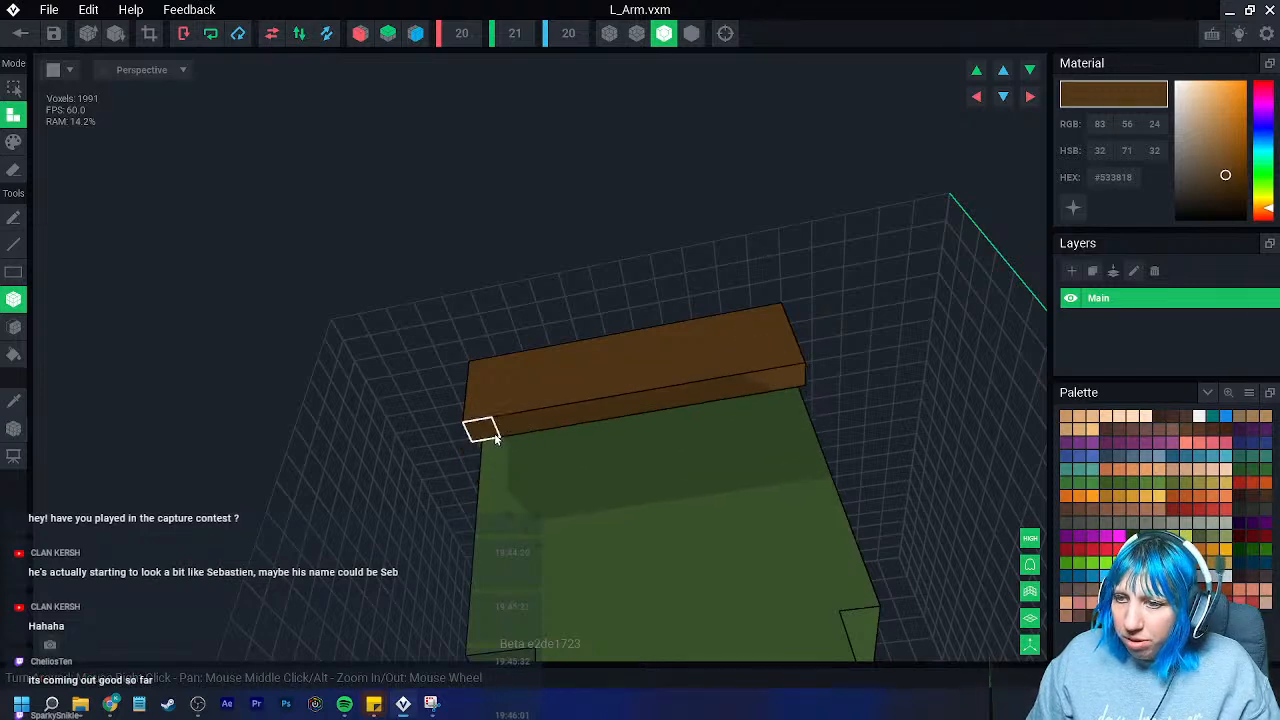
pyautogui.moveTo(797, 399); pyautogui.dragTo(480, 474)
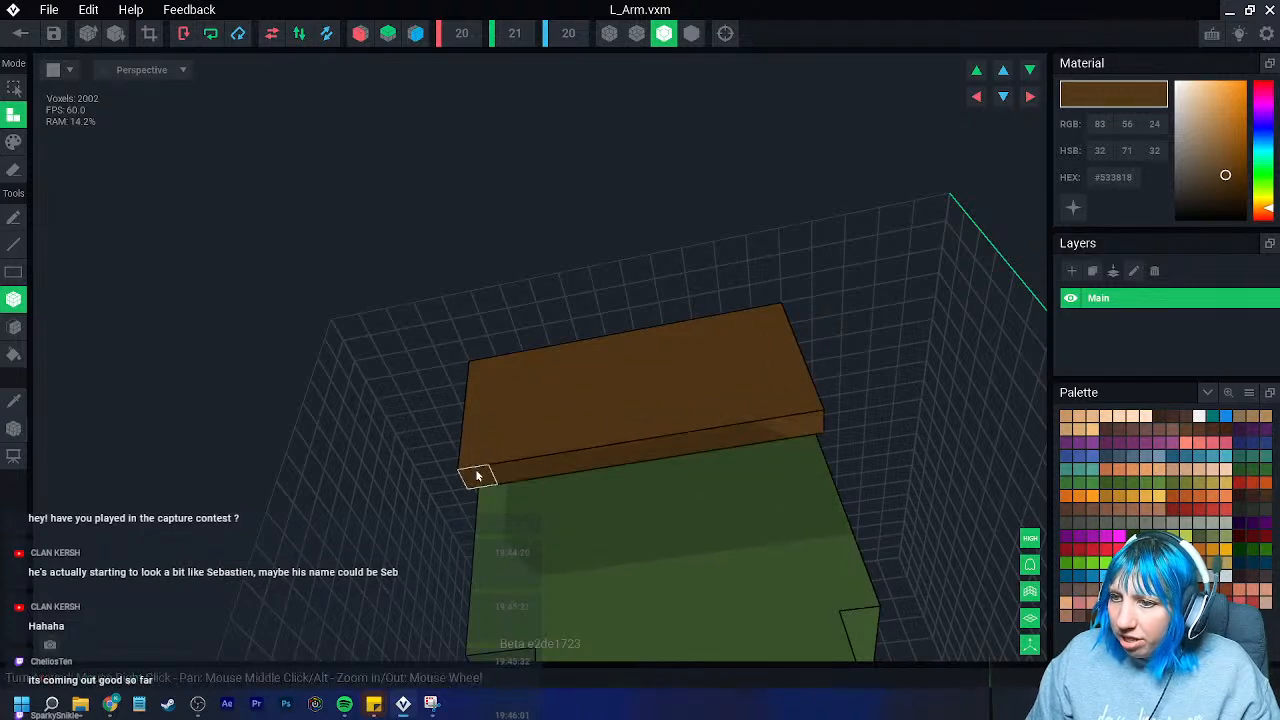
pyautogui.moveTo(798, 438); pyautogui.dragTo(800, 440)
# - Paint the front face of the upper arm brown below the slab, leaving the inner strip green
pyautogui.moveTo(800, 440); pyautogui.dragTo(737, 408, button='right')
pyautogui.scroll(-3, 671, 531)
pyautogui.scroll(-2, 635, 526)
pyautogui.scroll(4, 737, 435)
pyautogui.moveTo(737, 408); pyautogui.dragTo(626, 390, button='middle')
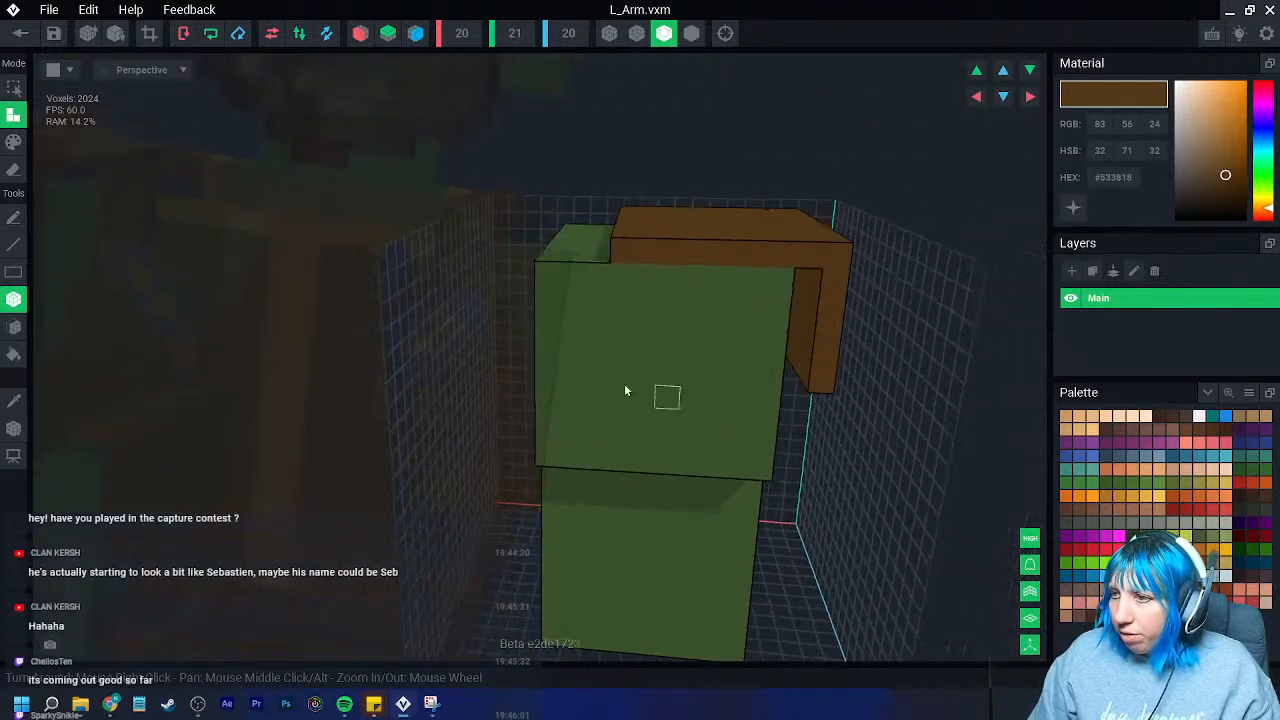
pyautogui.click(14, 142)
pyautogui.moveTo(623, 277); pyautogui.dragTo(762, 472)
# - Paint the outer side and back of the upper arm brown to match its front
pyautogui.moveTo(764, 475); pyautogui.dragTo(752, 464, button='right')
pyautogui.moveTo(768, 474); pyautogui.dragTo(974, 477)
pyautogui.moveTo(974, 477); pyautogui.dragTo(718, 470, button='right')
pyautogui.moveTo(473, 433); pyautogui.dragTo(519, 441)
pyautogui.moveTo(519, 441); pyautogui.dragTo(523, 432, button='right')
pyautogui.moveTo(523, 432)
pyautogui.mouseDown()
pyautogui.moveTo(771, 428)
pyautogui.moveTo(694, 429)
pyautogui.moveTo(712, 430)
pyautogui.mouseUp()
pyautogui.moveTo(701, 196)
pyautogui.mouseDown()
pyautogui.moveTo(654, 406)
pyautogui.moveTo(510, 415)
pyautogui.mouseUp()
pyautogui.click(16, 337)
pyautogui.moveTo(452, 352); pyautogui.dragTo(438, 391, button='right')
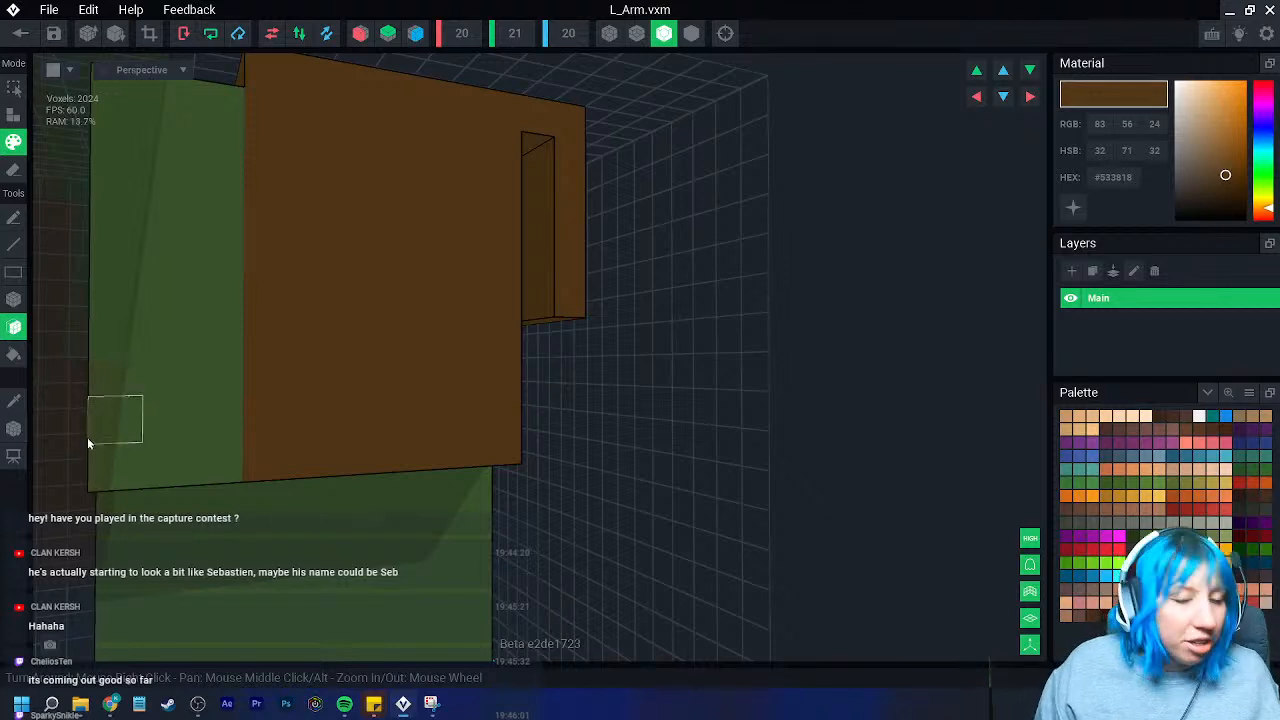
pyautogui.moveTo(149, 446); pyautogui.dragTo(157, 345, button='right')
# - Save the left arm, return to the rig and open the right arm's model
pyautogui.click(27, 35)
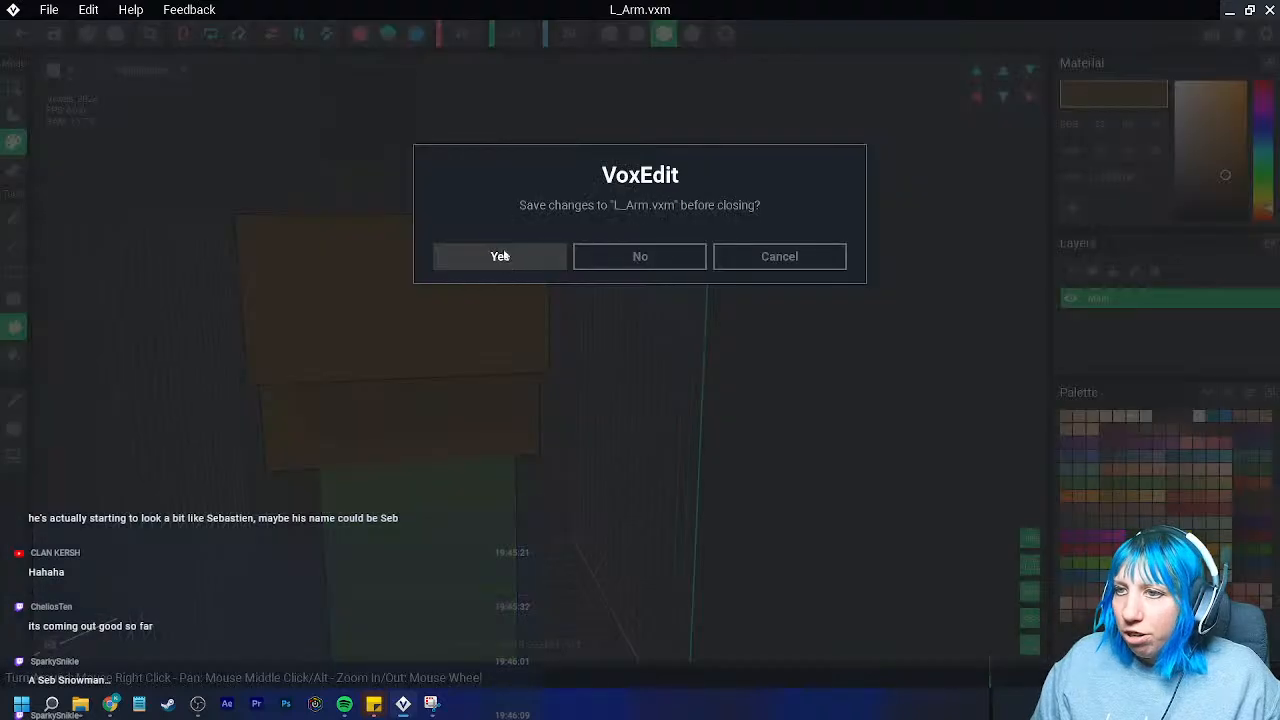
pyautogui.click(502, 256)
pyautogui.click(595, 145)
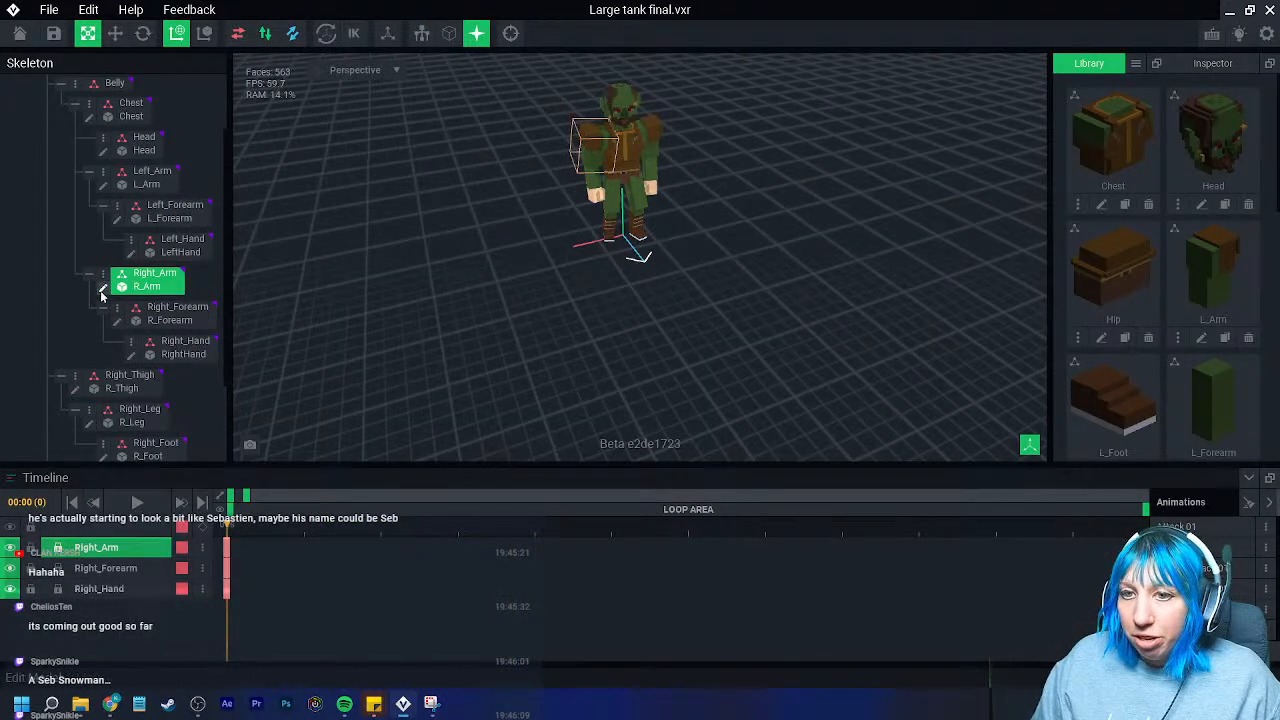
pyautogui.click(102, 289)
# - Examine the right arm's armour from several sides, checking its flap, lower ledge and grey stud placement
pyautogui.scroll(6, 506, 262)
pyautogui.click(664, 34)
pyautogui.scroll(-2, 395, 348)
pyautogui.scroll(-1, 393, 348)
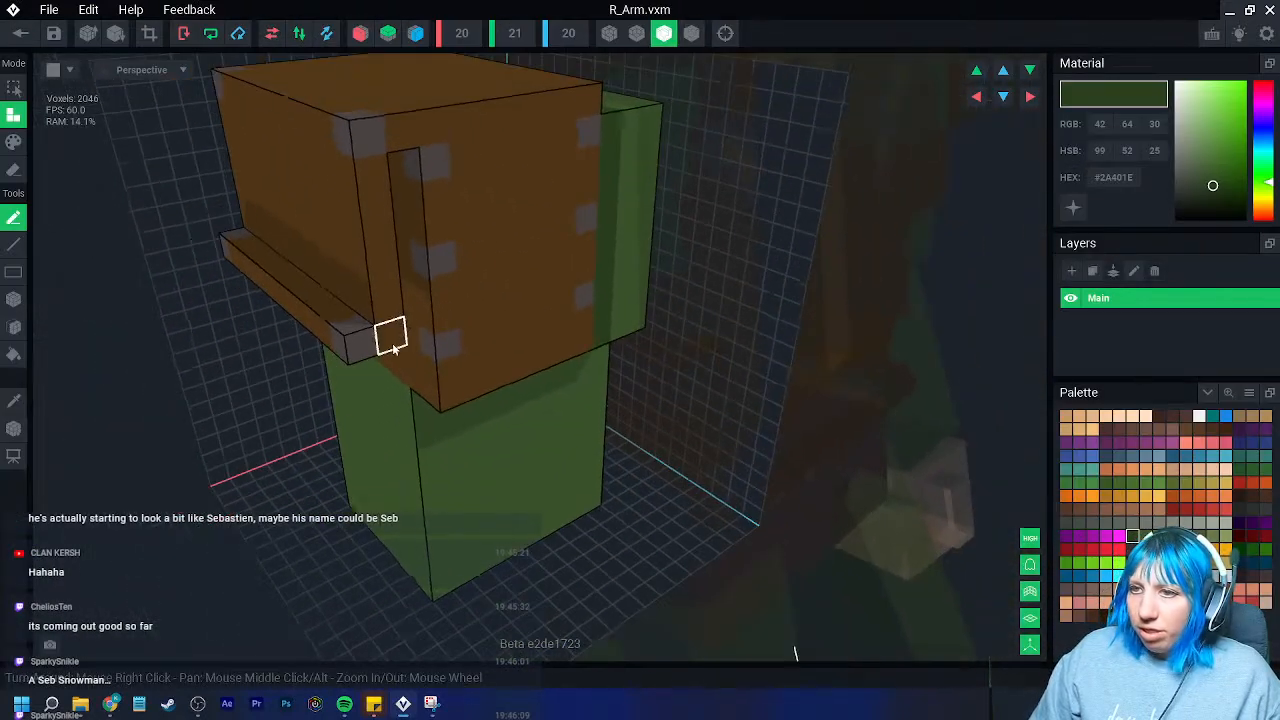
pyautogui.moveTo(376, 203); pyautogui.dragTo(307, 153, button='right')
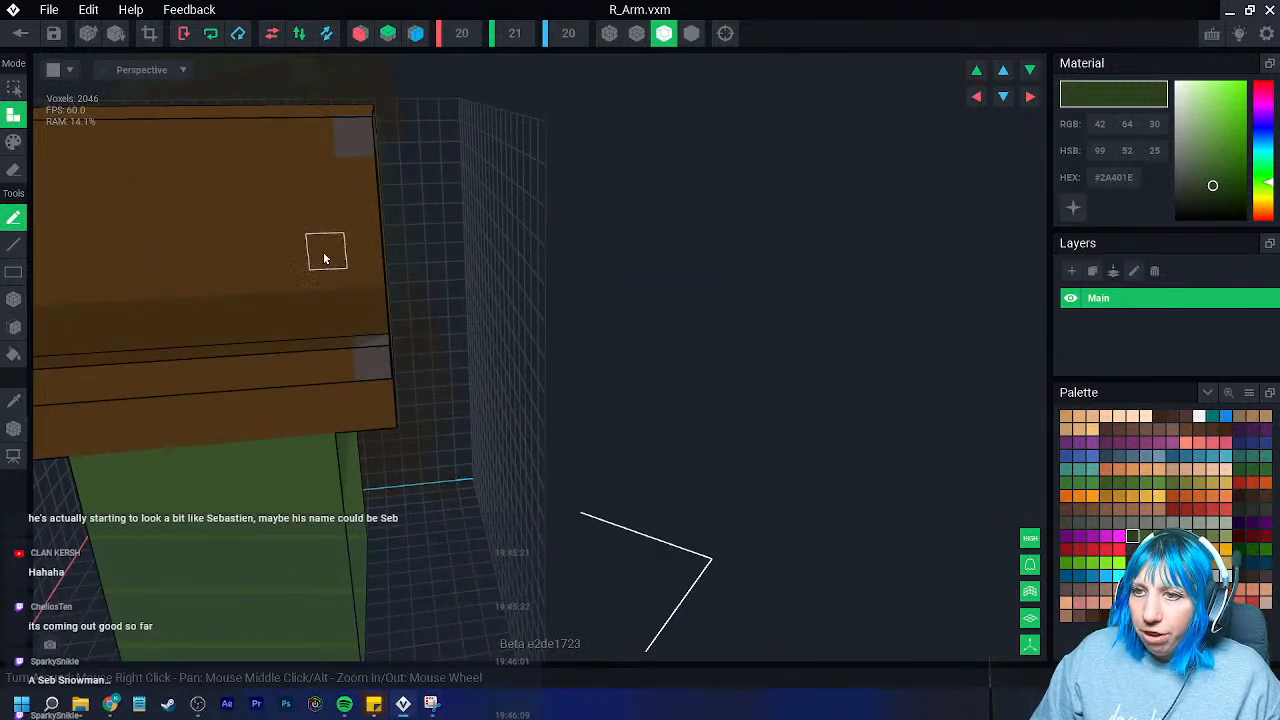
pyautogui.scroll(-2, 333, 320)
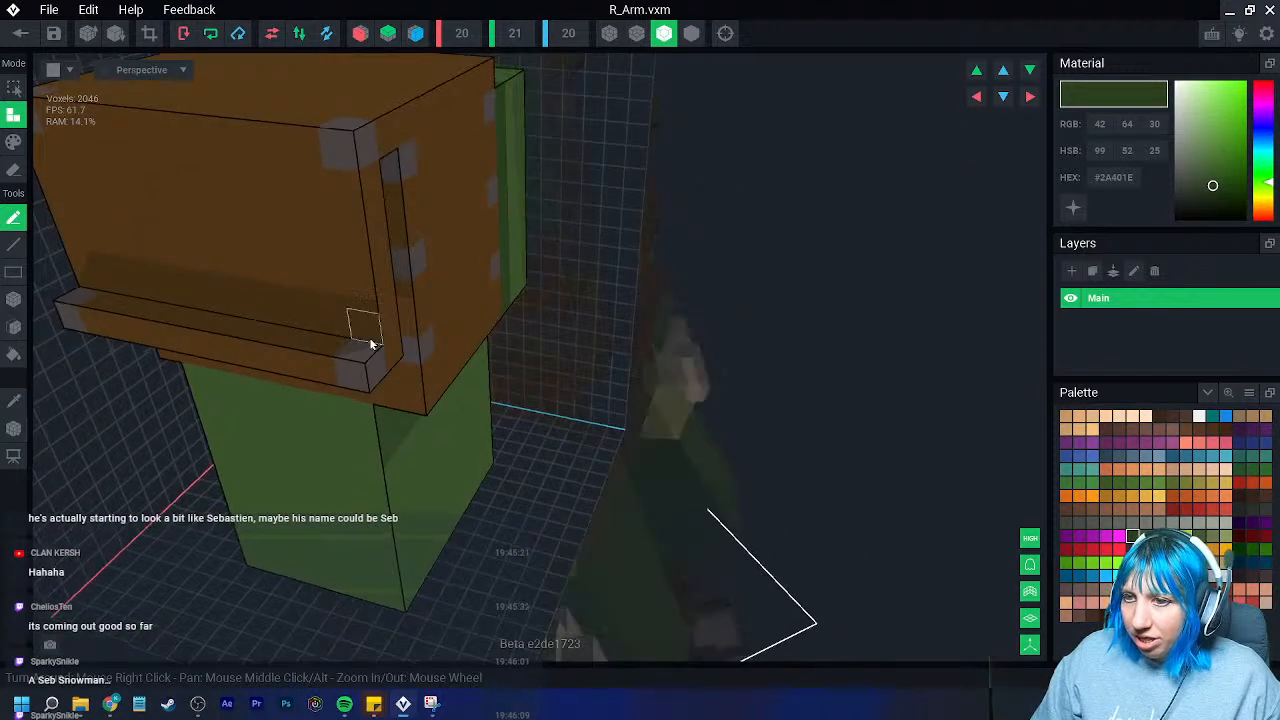
pyautogui.moveTo(383, 367); pyautogui.dragTo(391, 362, button='right')
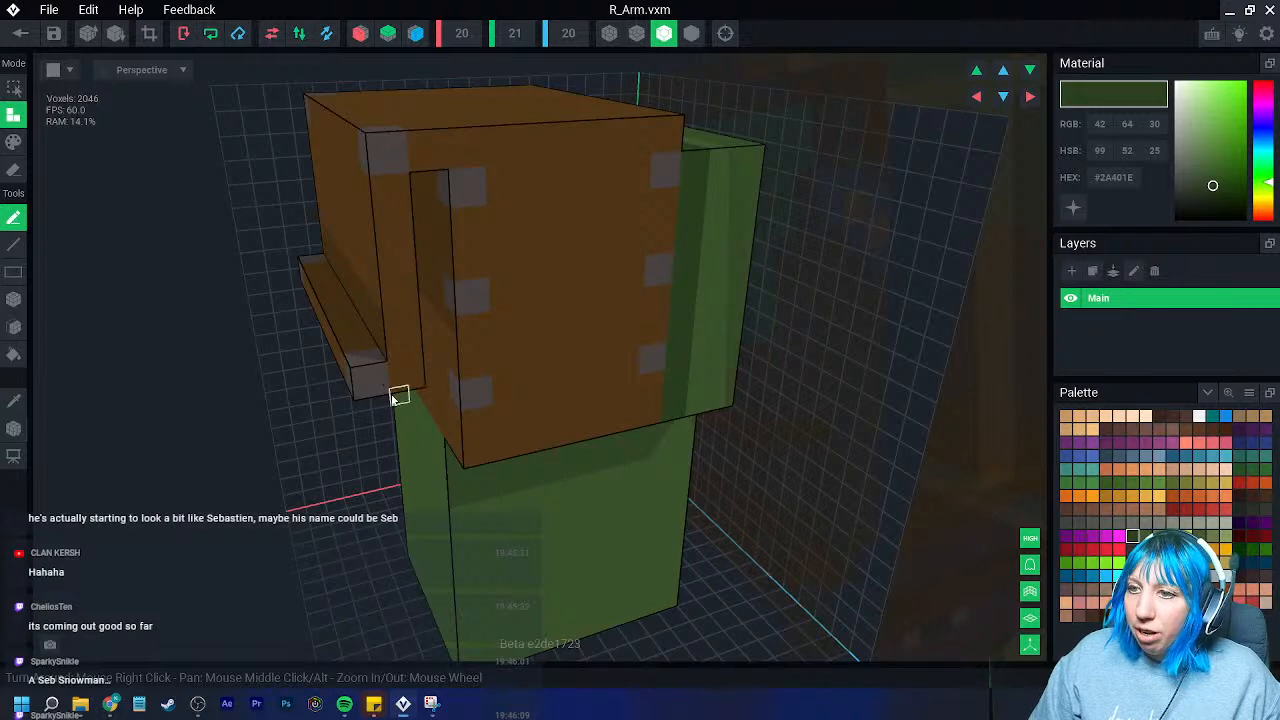
pyautogui.moveTo(506, 399); pyautogui.dragTo(612, 372, button='right')
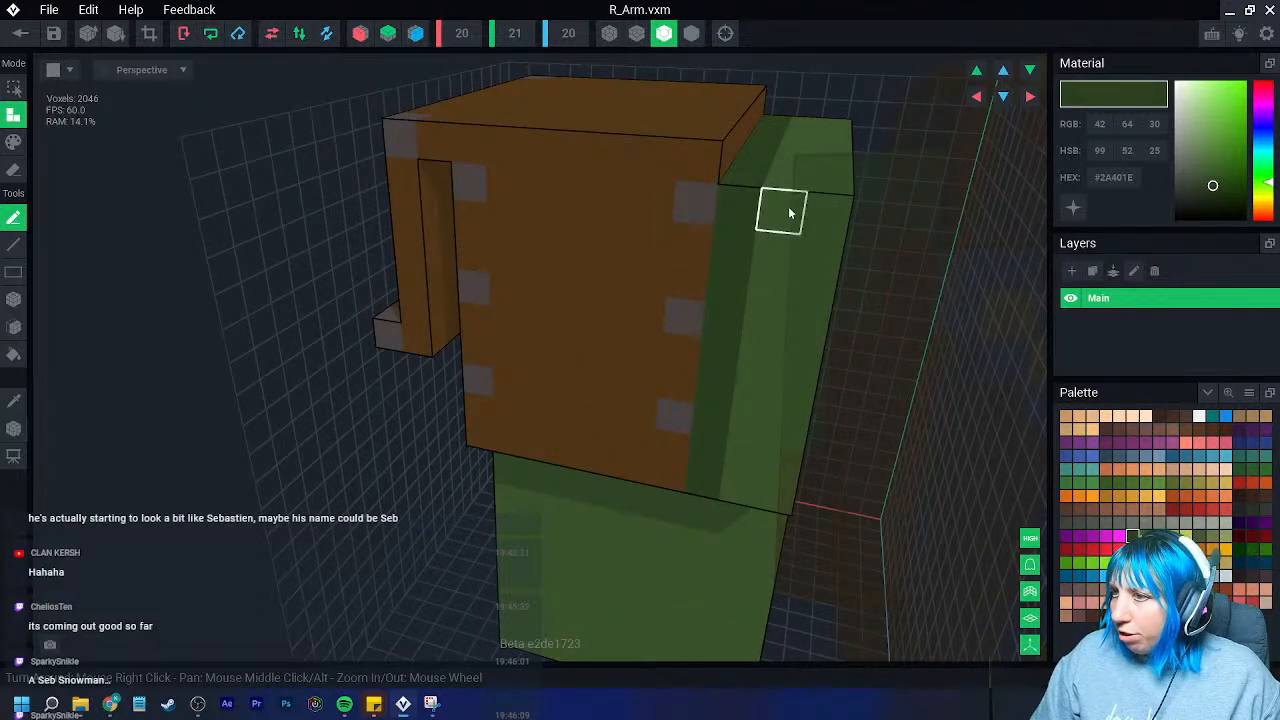
pyautogui.moveTo(866, 211); pyautogui.dragTo(706, 229, button='right')
# - Sample the grey #4C4646 from a stud on the right arm, then save the model and return to the rig
pyautogui.click(20, 33)
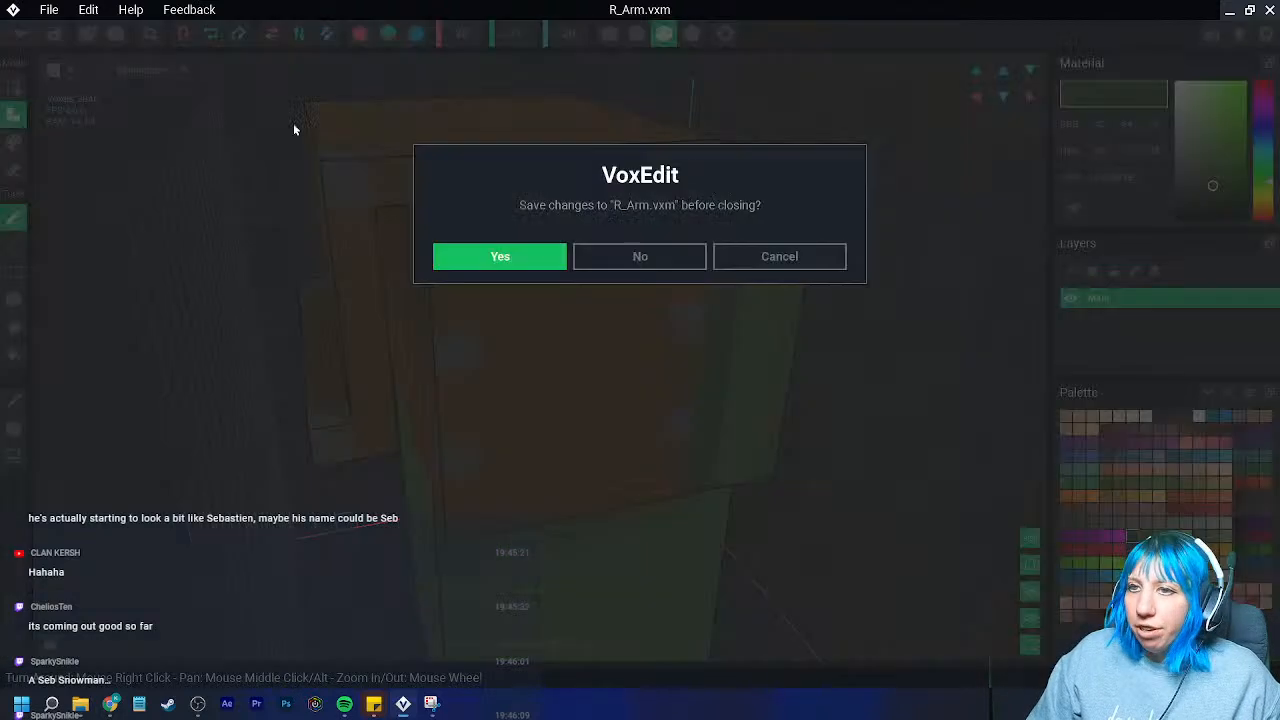
pyautogui.click(768, 256)
pyautogui.click(14, 402)
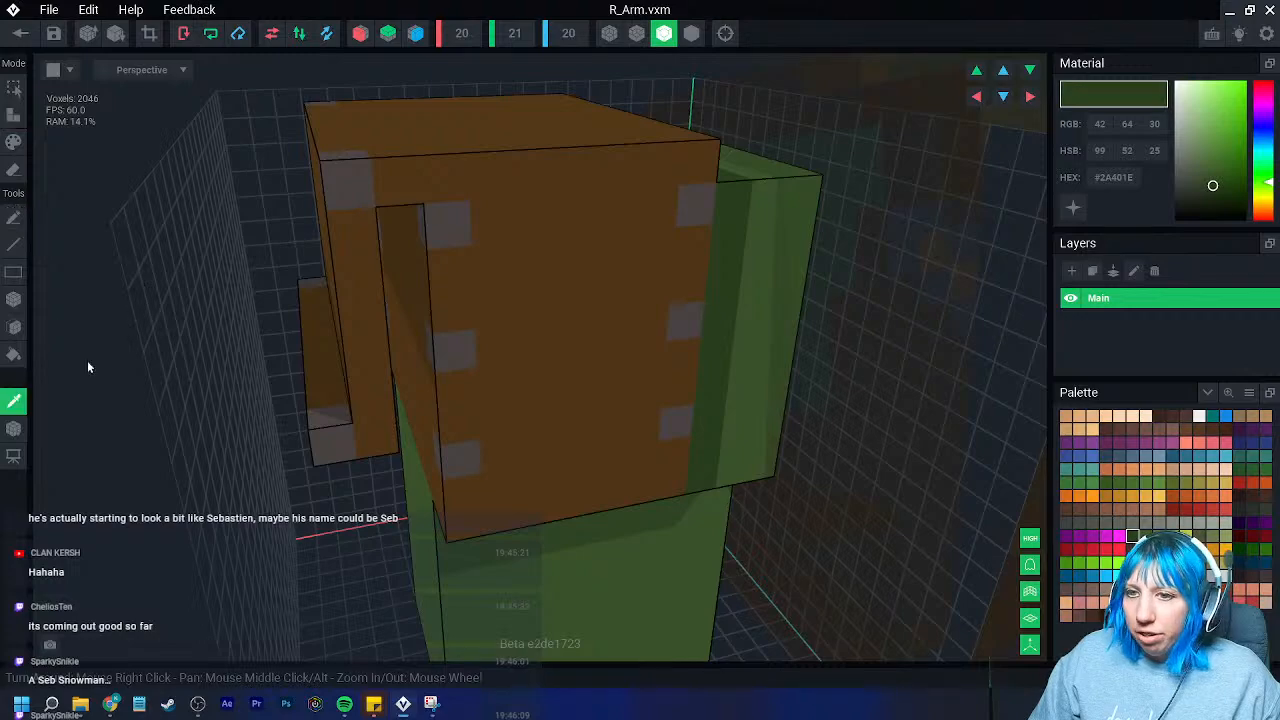
pyautogui.click(373, 193)
pyautogui.click(20, 33)
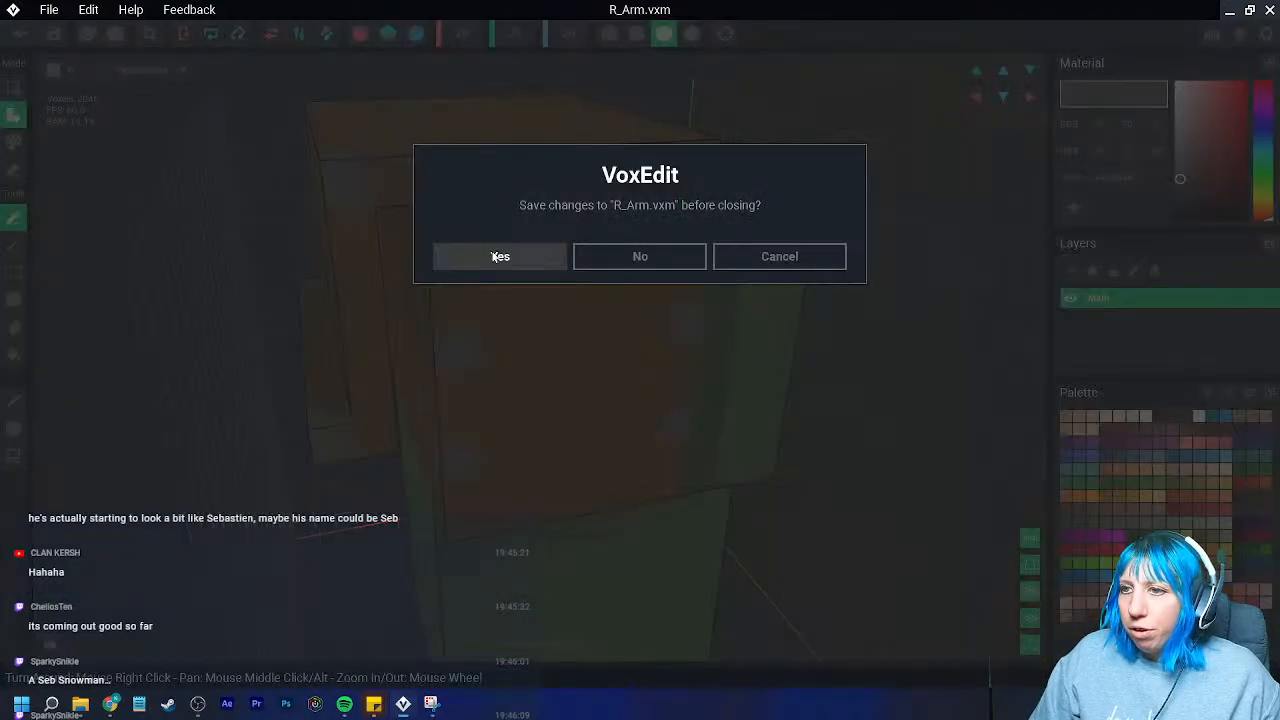
pyautogui.click(487, 256)
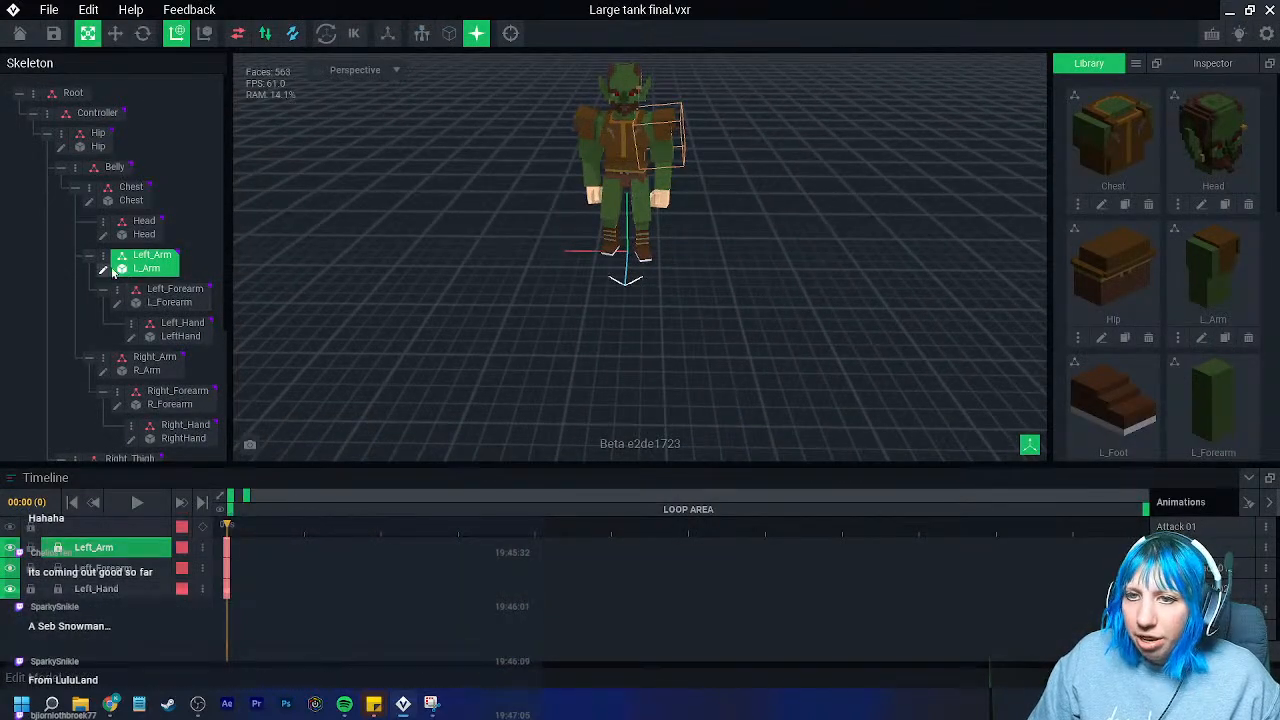
# - Reopen the left arm's model and add a brown ledge along the lower edge of the outer shoulder flap
pyautogui.click(103, 268)
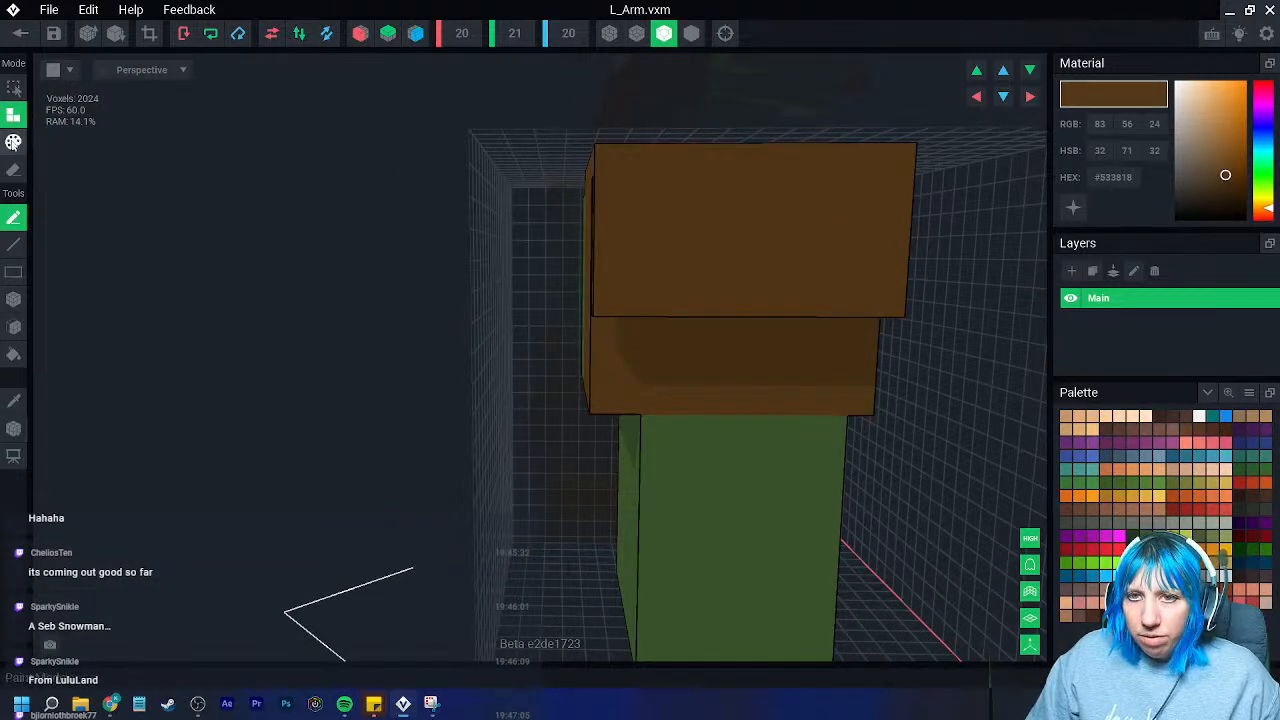
pyautogui.click(14, 299)
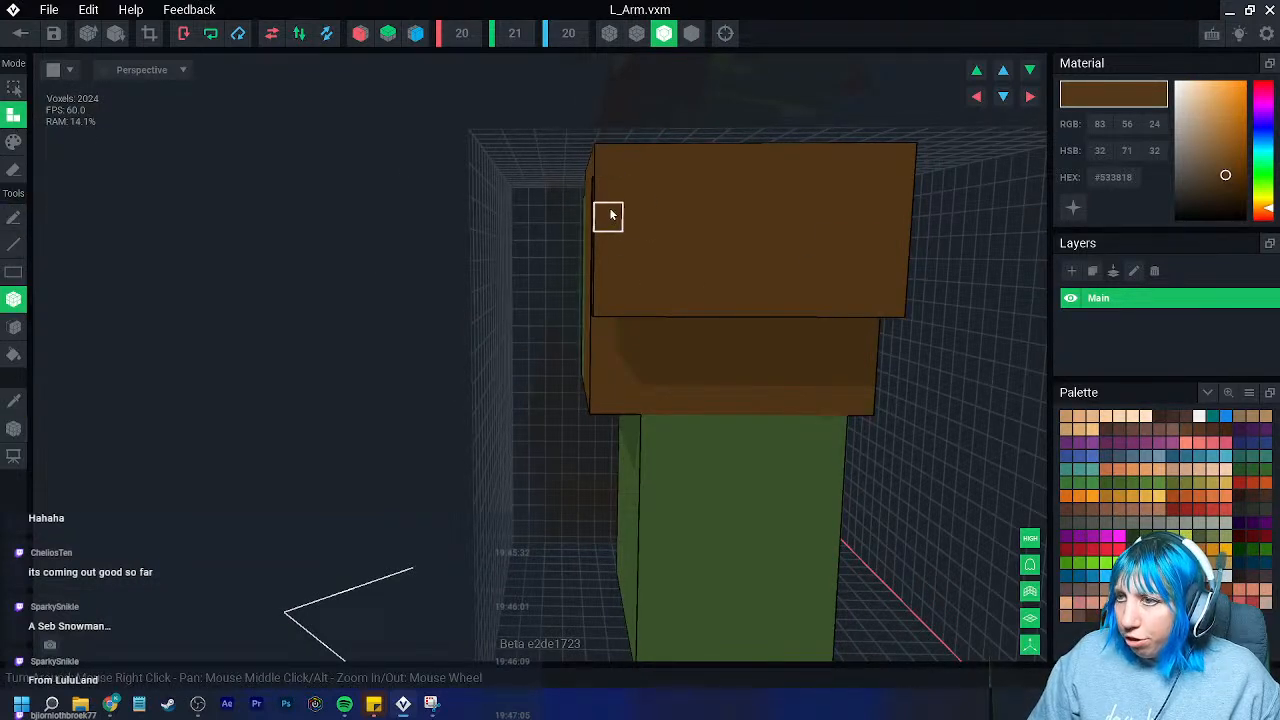
pyautogui.moveTo(612, 305); pyautogui.dragTo(614, 300, button='right')
pyautogui.moveTo(609, 324); pyautogui.dragTo(880, 336)
# - Set the colour to grey #4C4646 and paint three studs down each side edge of the brown front face
pyautogui.moveTo(609, 334); pyautogui.dragTo(1031, 519, button='right')
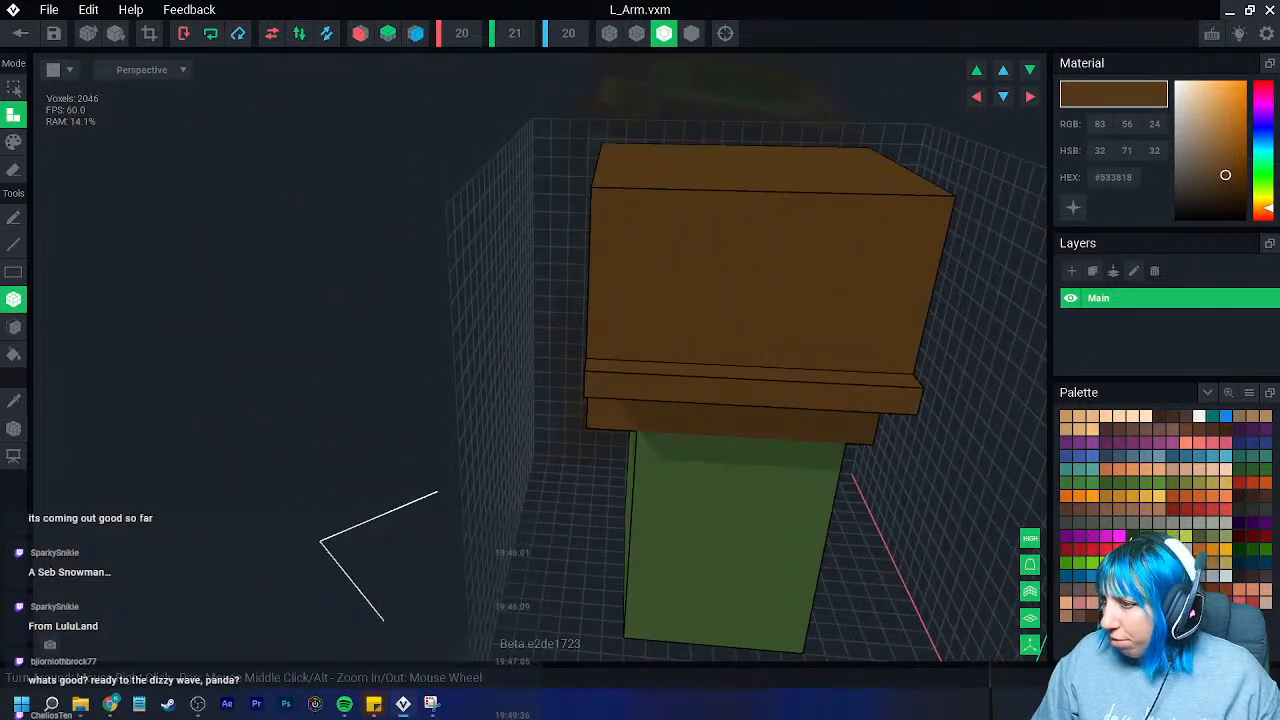
pyautogui.moveTo(921, 476); pyautogui.dragTo(617, 286, button='right')
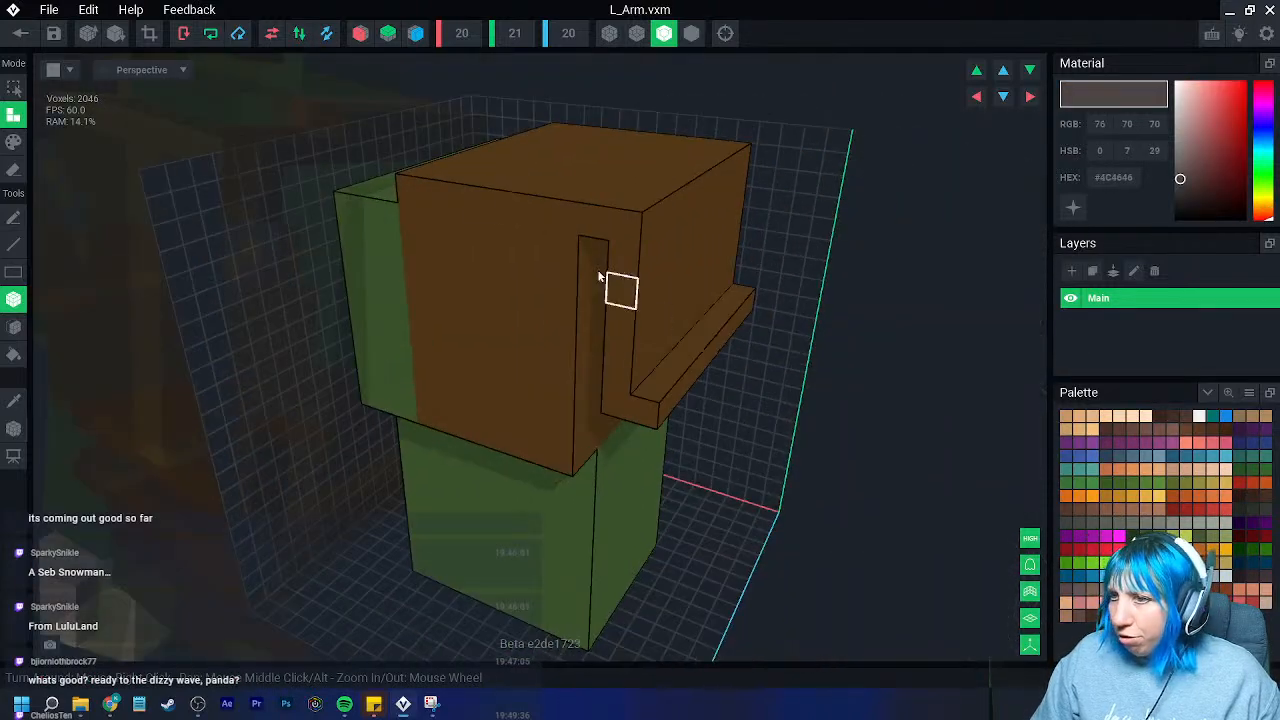
pyautogui.click(13, 141)
pyautogui.moveTo(54, 291); pyautogui.dragTo(412, 195, button='right')
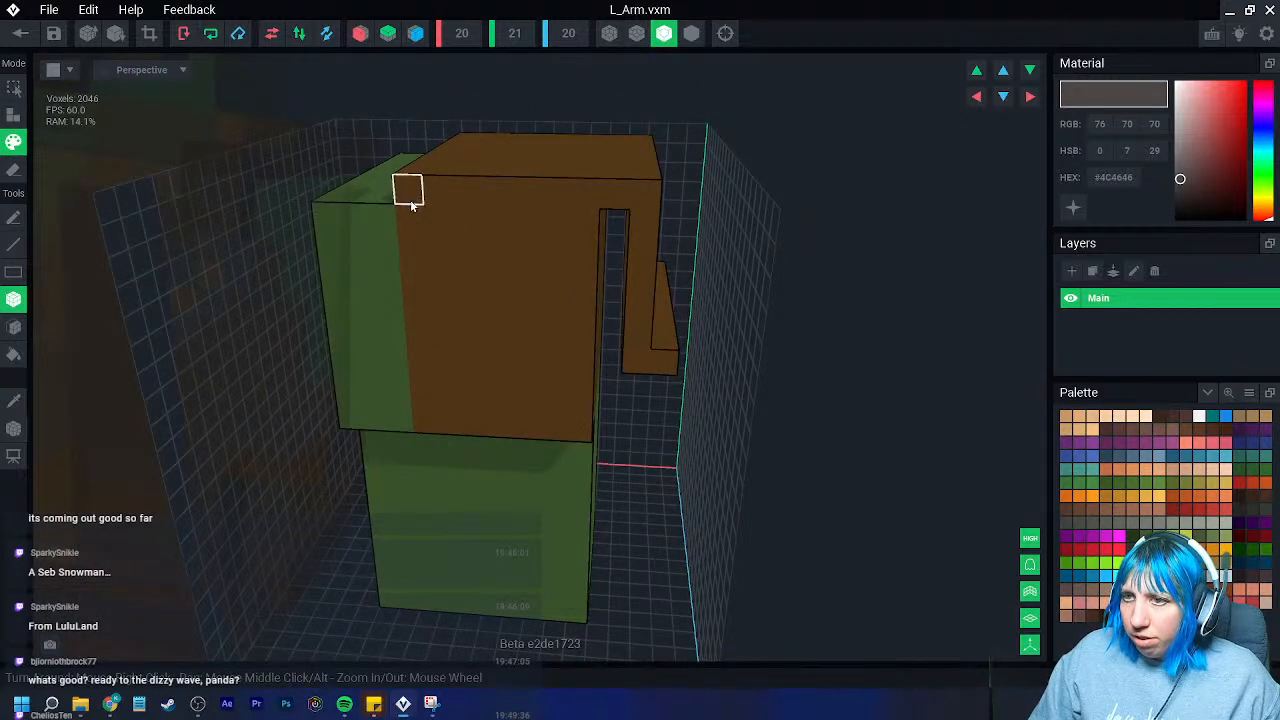
pyautogui.click(416, 303)
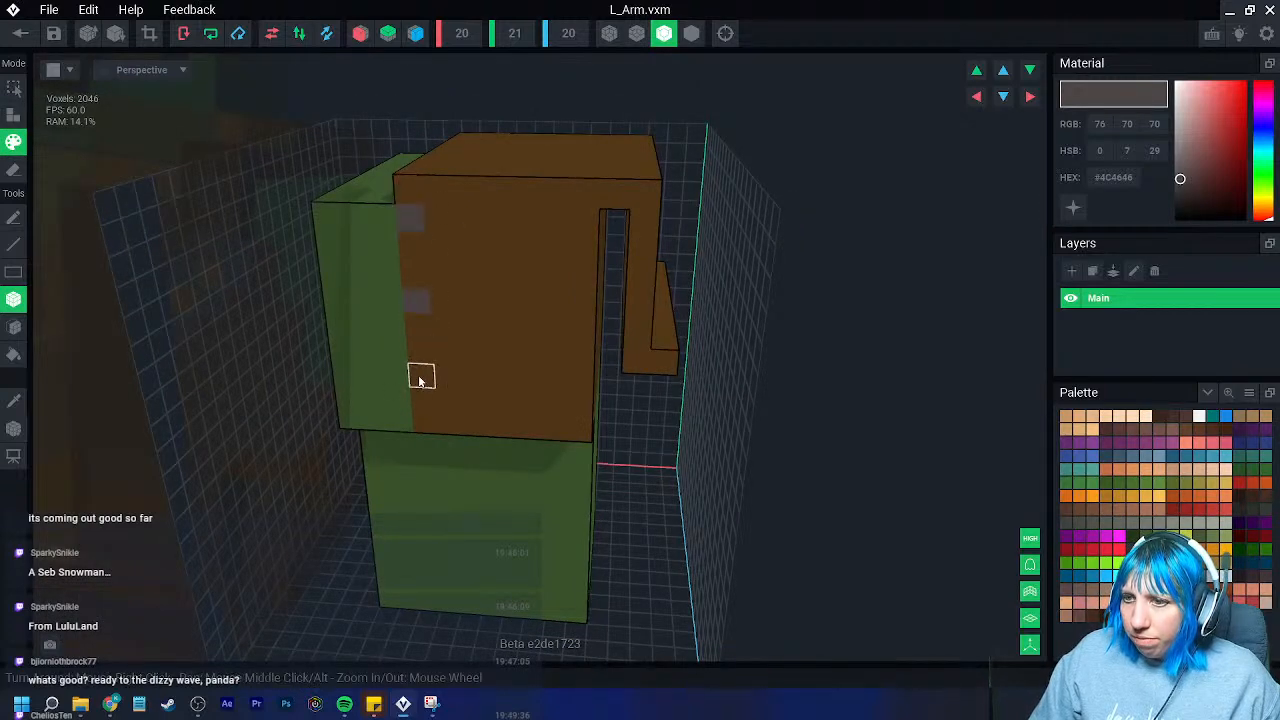
pyautogui.click(592, 228)
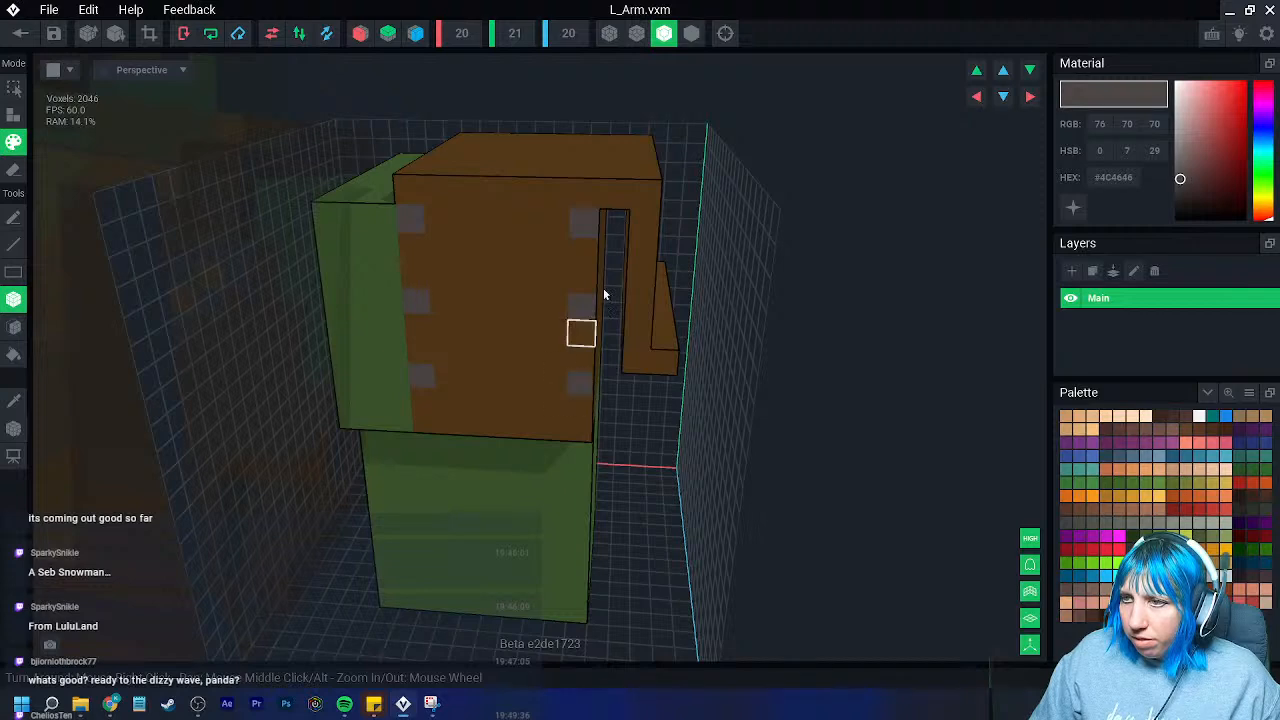
# - Paint grey studs on the corners of the flap and ledge, and three down each edge of the brown back face
pyautogui.moveTo(580, 360); pyautogui.dragTo(401, 215, button='right')
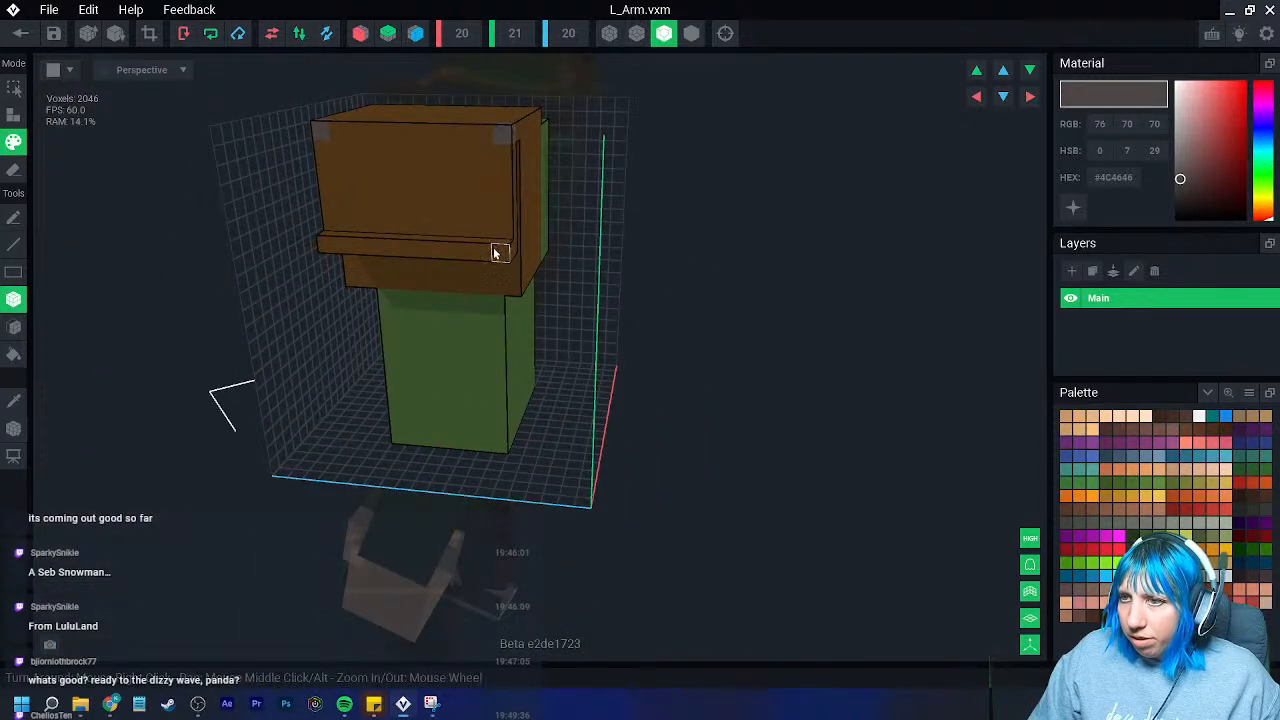
pyautogui.moveTo(354, 256); pyautogui.dragTo(413, 232, button='right')
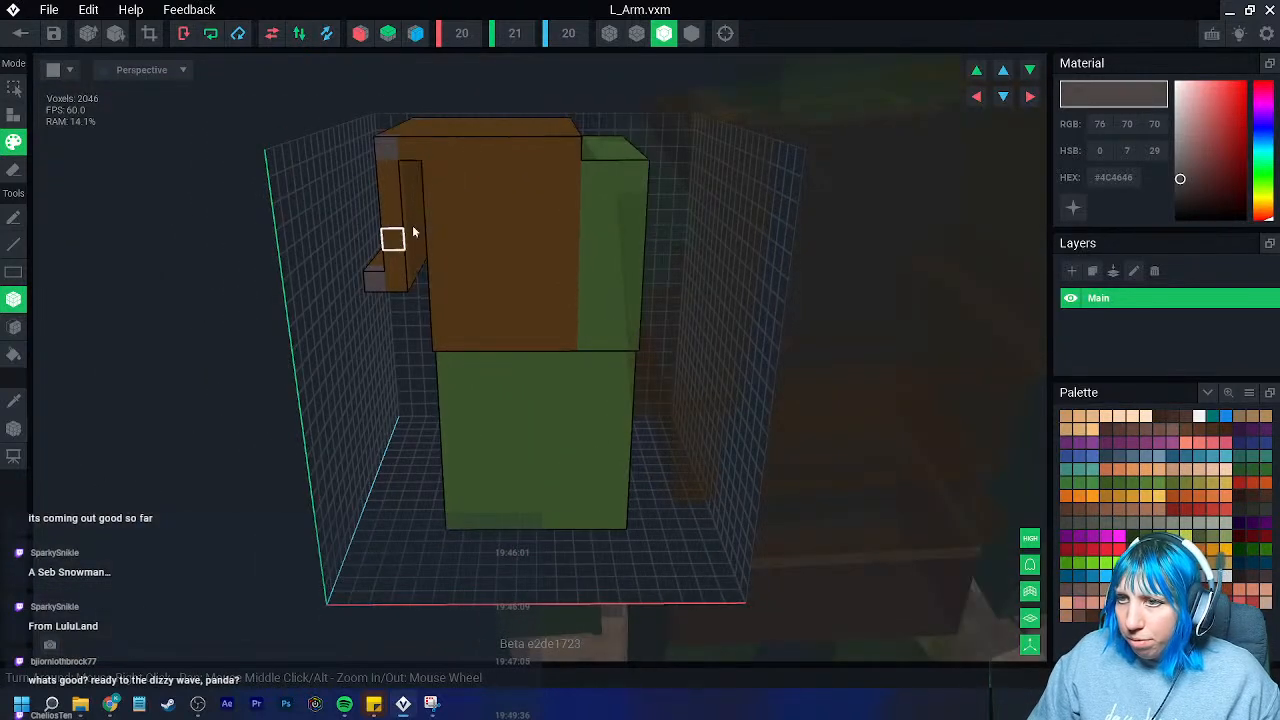
pyautogui.click(567, 158)
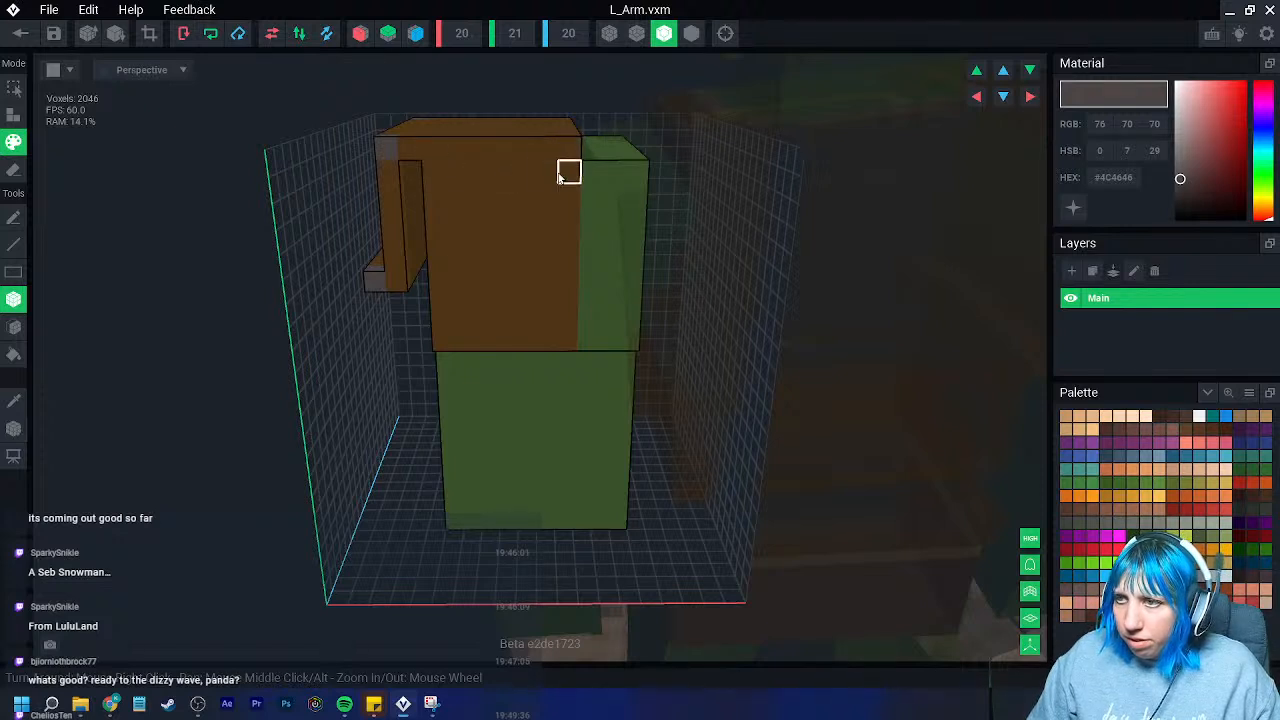
pyautogui.click(567, 178)
pyautogui.click(434, 174)
pyautogui.click(437, 236)
pyautogui.click(564, 293)
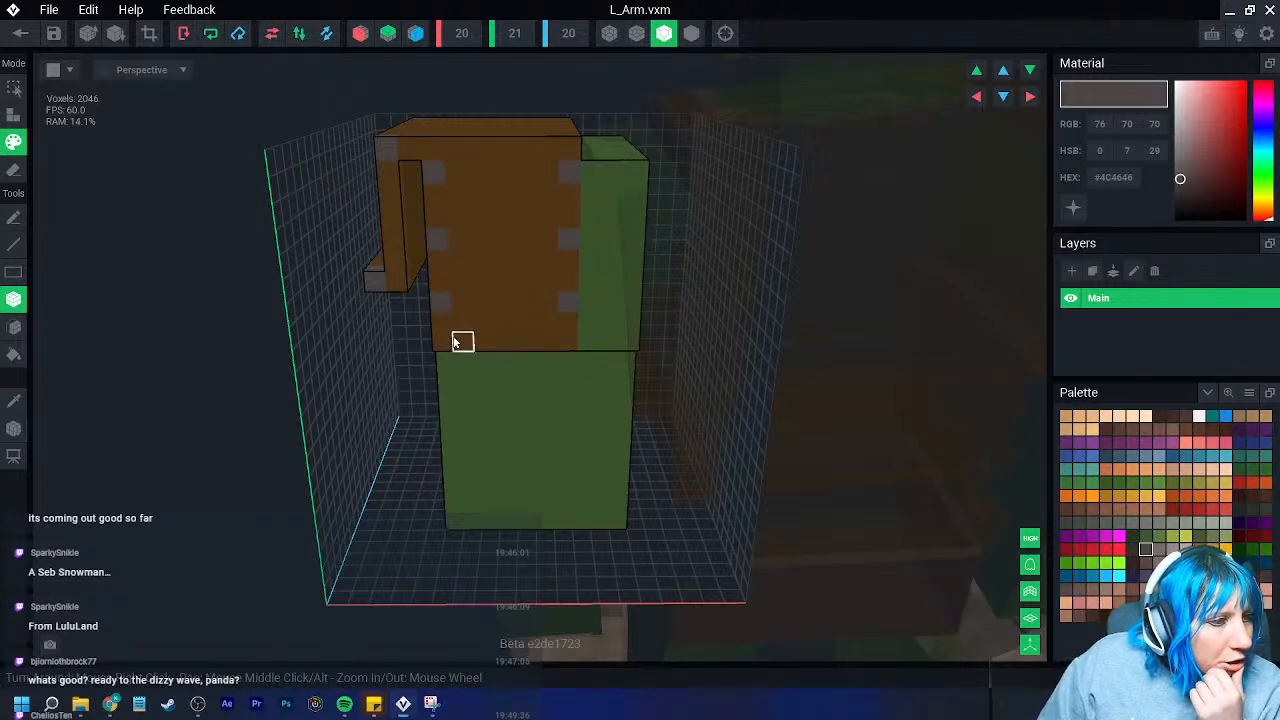
pyautogui.moveTo(585, 375); pyautogui.dragTo(580, 371, button='right')
pyautogui.scroll(-5, 583, 420)
pyautogui.moveTo(582, 425); pyautogui.dragTo(587, 426, button='right')
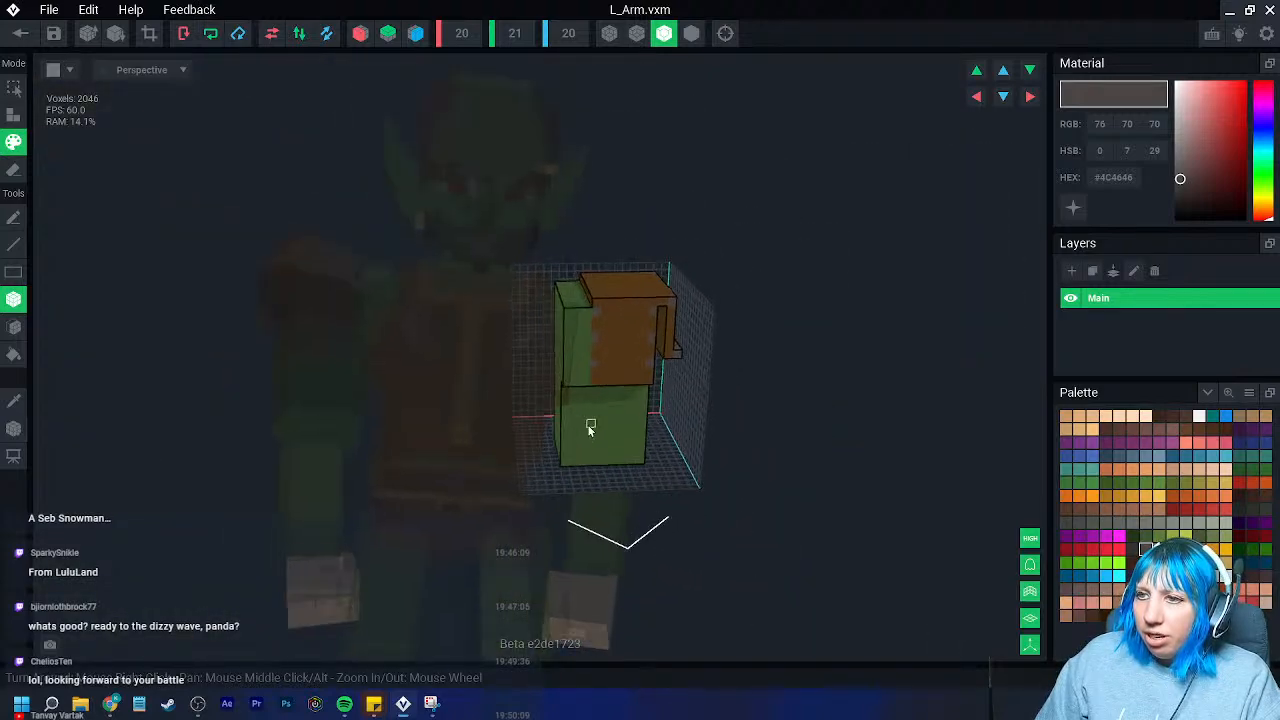
# - Choose dark green #2A401E and paint a shadow line on the left arm's skin along the inner edge of the brown armour
pyautogui.scroll(6, 585, 424)
pyautogui.scroll(3, 576, 418)
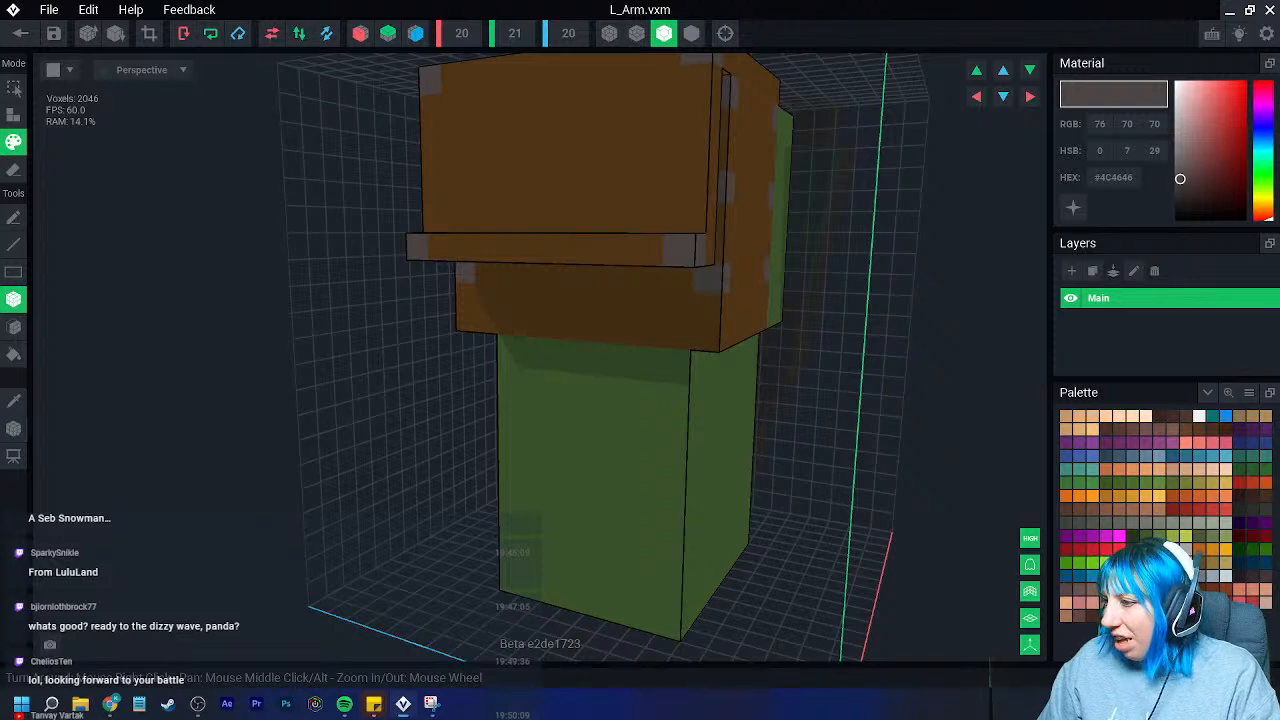
pyautogui.click(1133, 537)
pyautogui.moveTo(570, 352); pyautogui.dragTo(515, 440, button='right')
pyautogui.scroll(-2, 680, 200)
pyautogui.moveTo(662, 220); pyautogui.dragTo(604, 240, button='right')
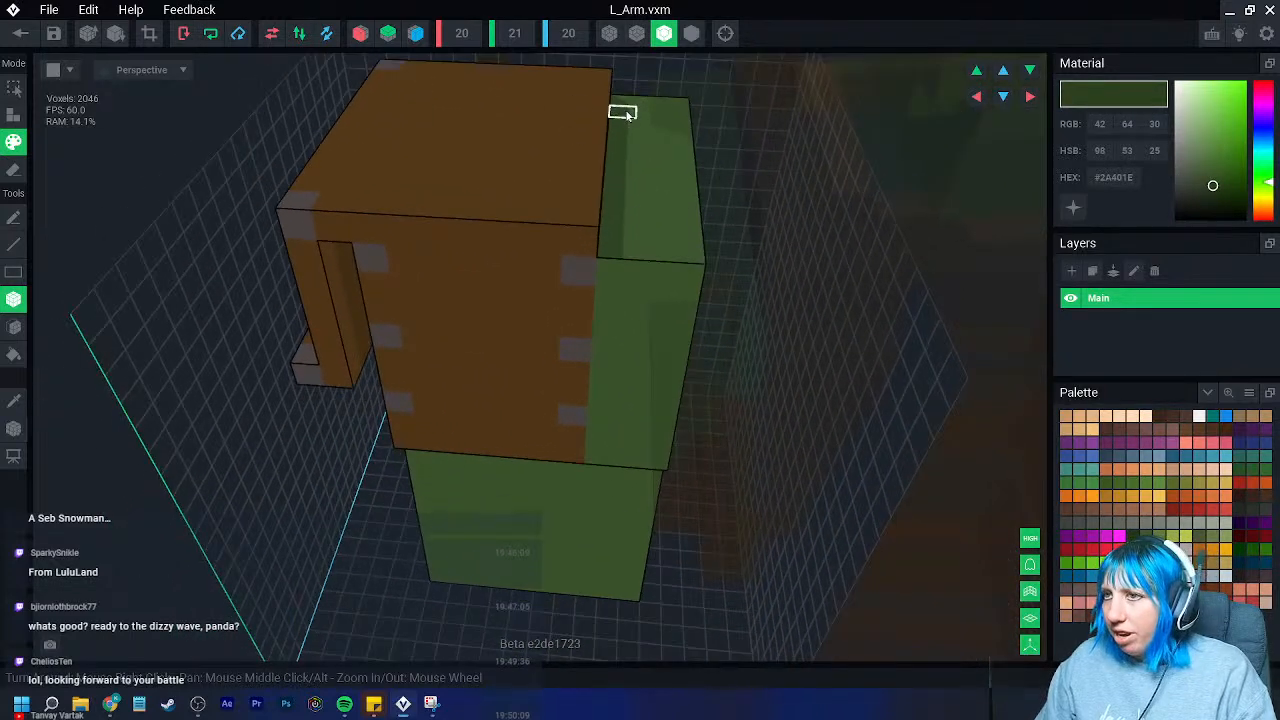
pyautogui.moveTo(600, 451); pyautogui.dragTo(480, 322, button='right')
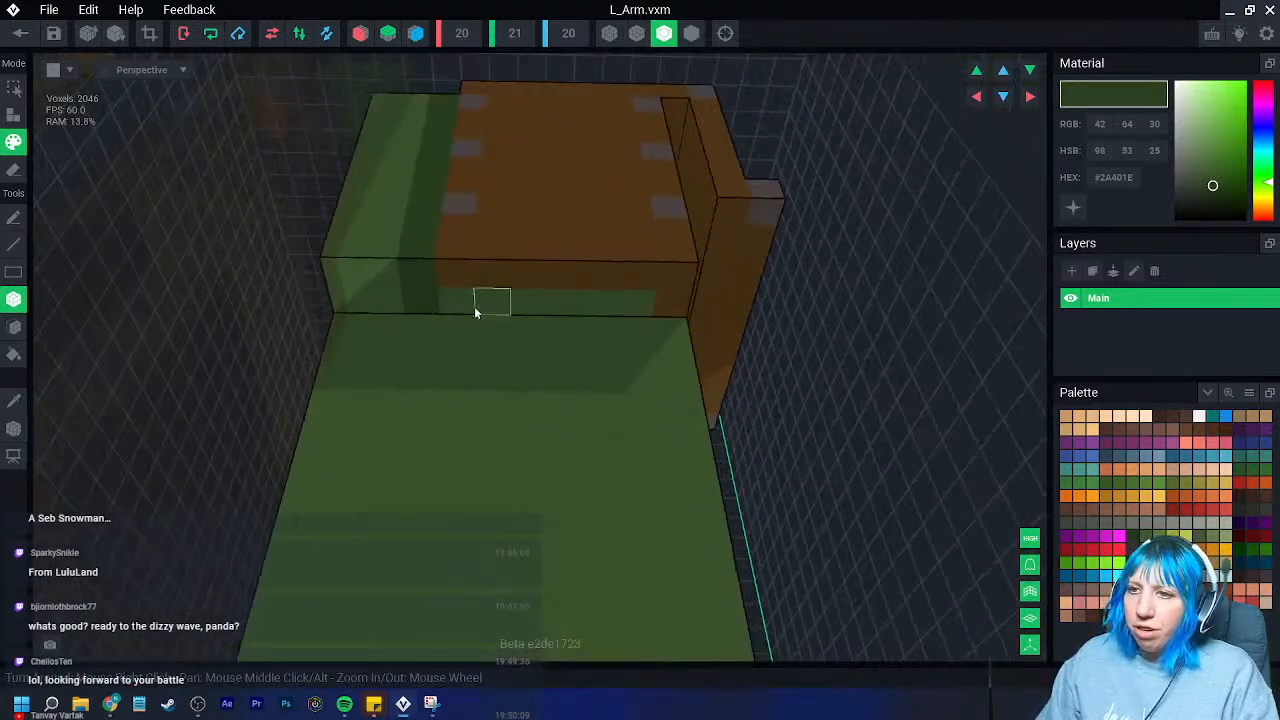
# - Sample the armour brown #533818, paint over the green strip on the armour's underside, then save the left arm and return to the rig
pyautogui.click(13, 403)
pyautogui.click(480, 283)
pyautogui.moveTo(457, 301); pyautogui.dragTo(645, 303)
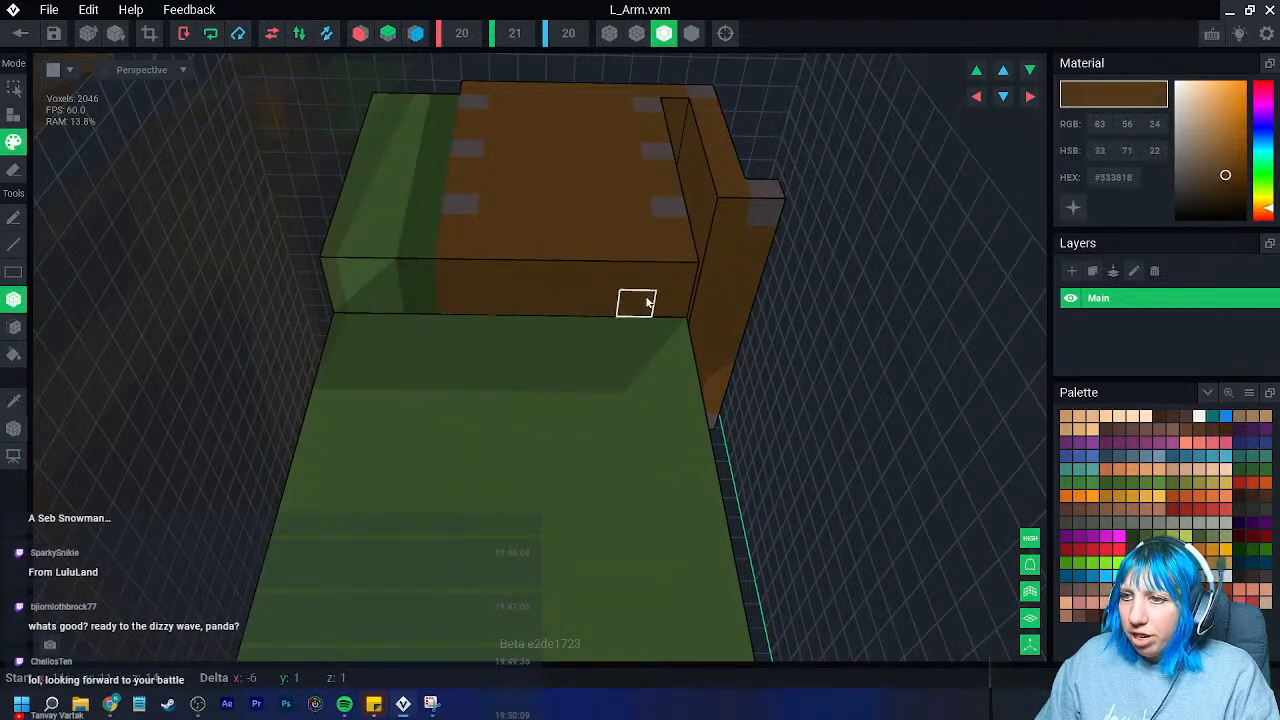
pyautogui.moveTo(623, 360)
pyautogui.mouseDown(button='right')
pyautogui.moveTo(566, 351)
pyautogui.moveTo(564, 396)
pyautogui.moveTo(589, 400)
pyautogui.moveTo(594, 332)
pyautogui.moveTo(618, 360)
pyautogui.mouseUp(button='right')
pyautogui.scroll(-4, 569, 387)
pyautogui.click(21, 35)
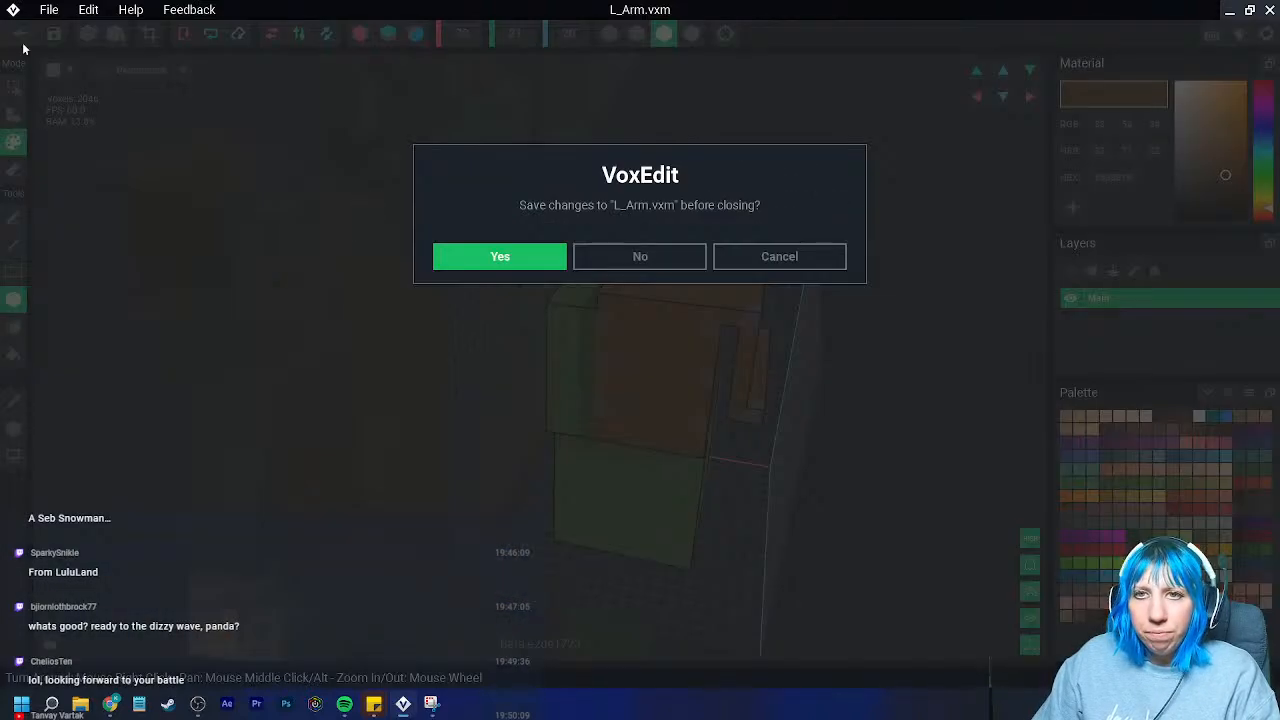
pyautogui.click(500, 256)
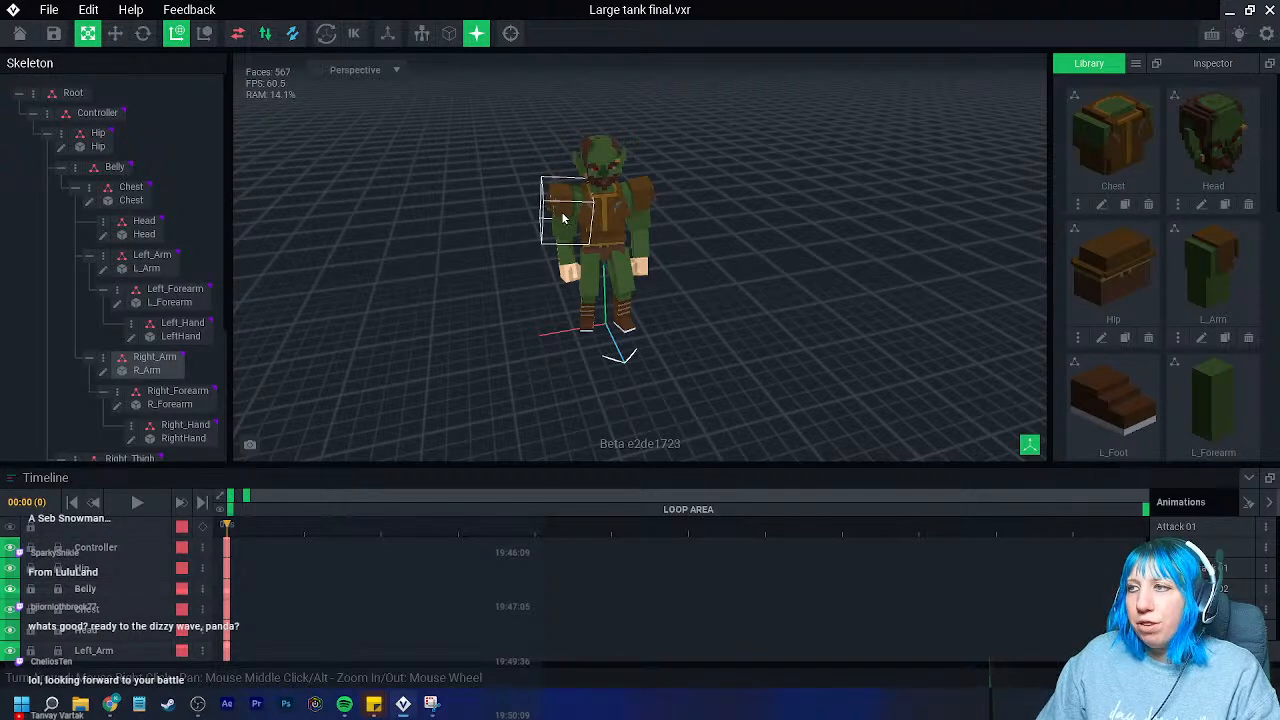
# - Examine the orc's armour and remaining body parts from the front and side, checking the matching shoulders and the hands
pyautogui.moveTo(572, 217); pyautogui.dragTo(568, 206, button='right')
pyautogui.click(567, 207)
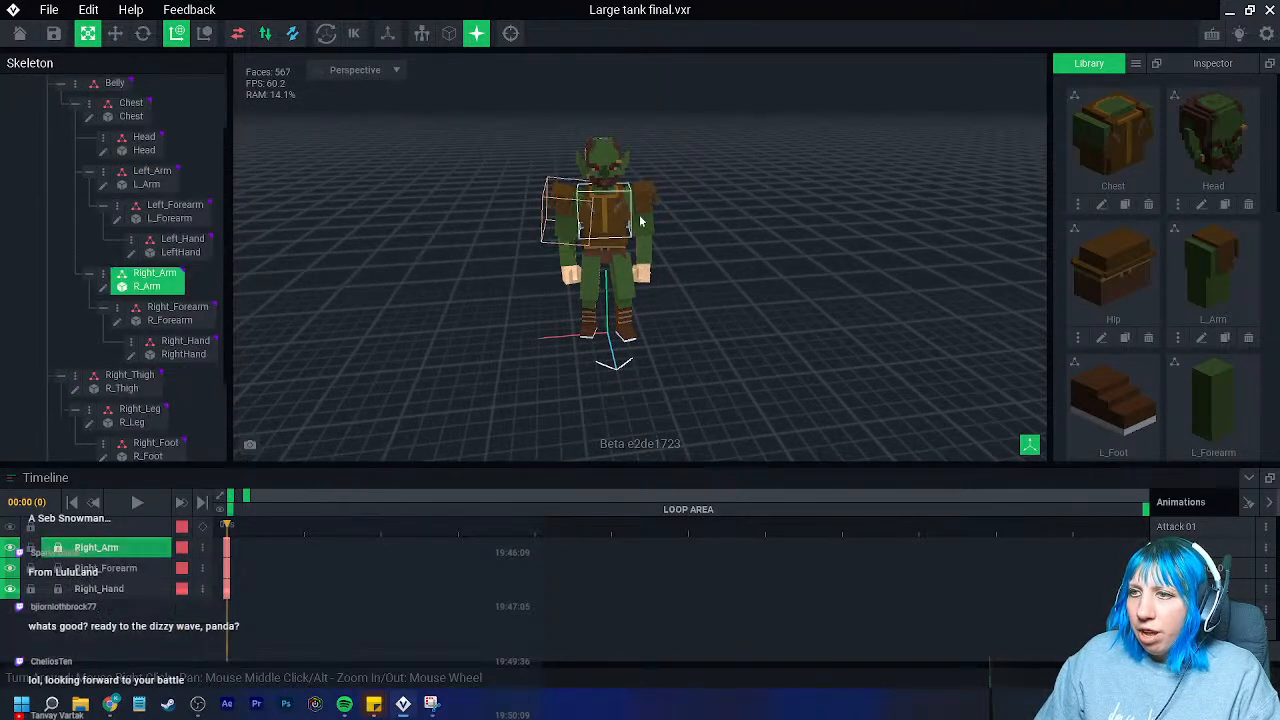
pyautogui.scroll(-2, 1219, 302)
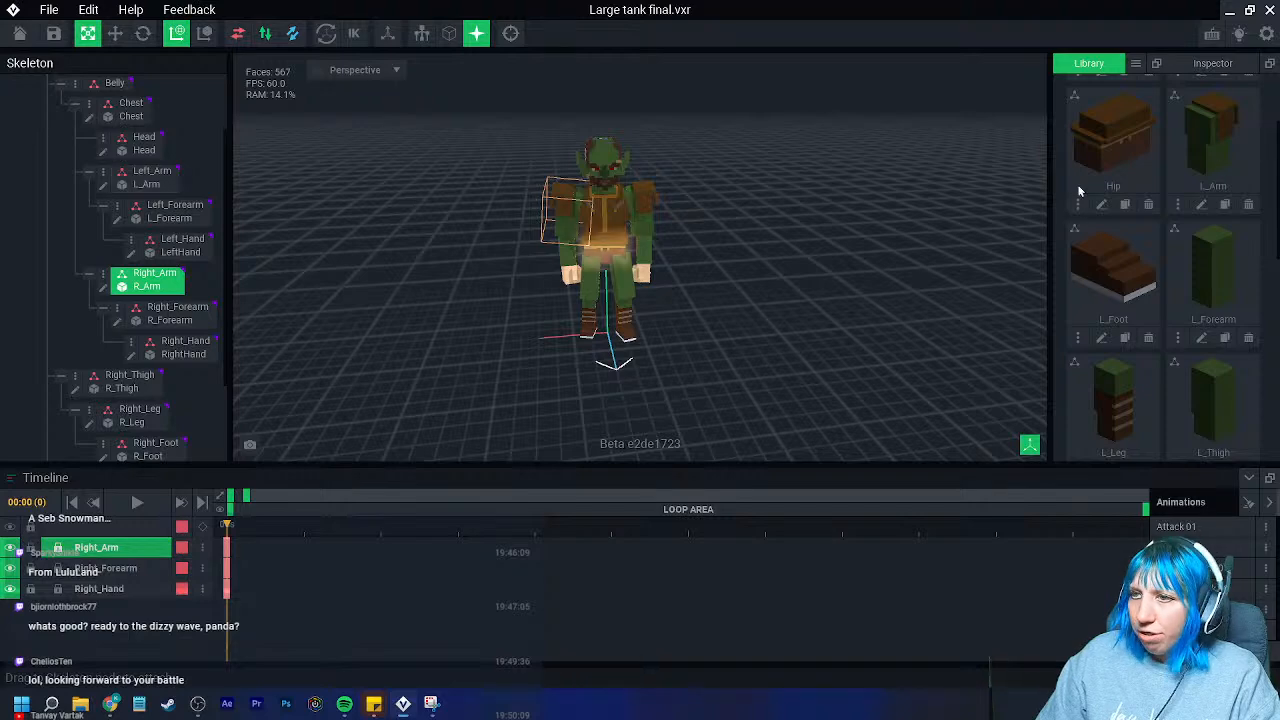
pyautogui.scroll(-3, 1210, 320)
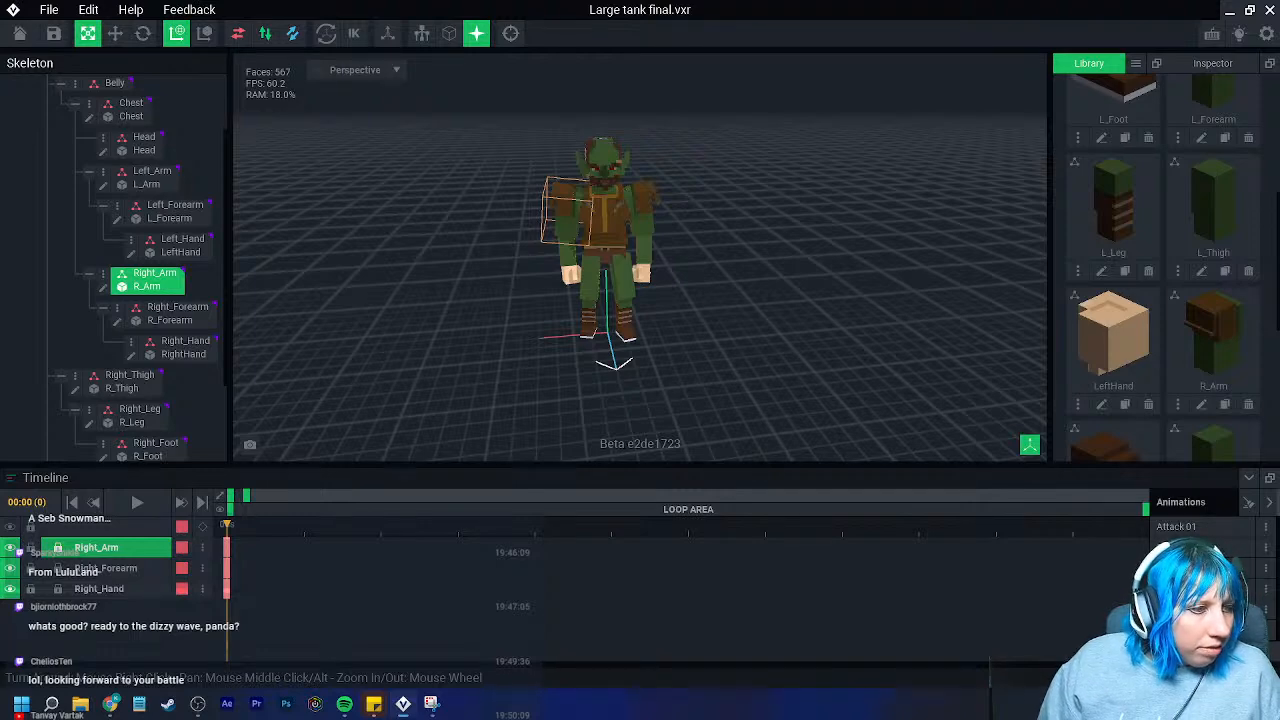
pyautogui.scroll(10, 565, 307)
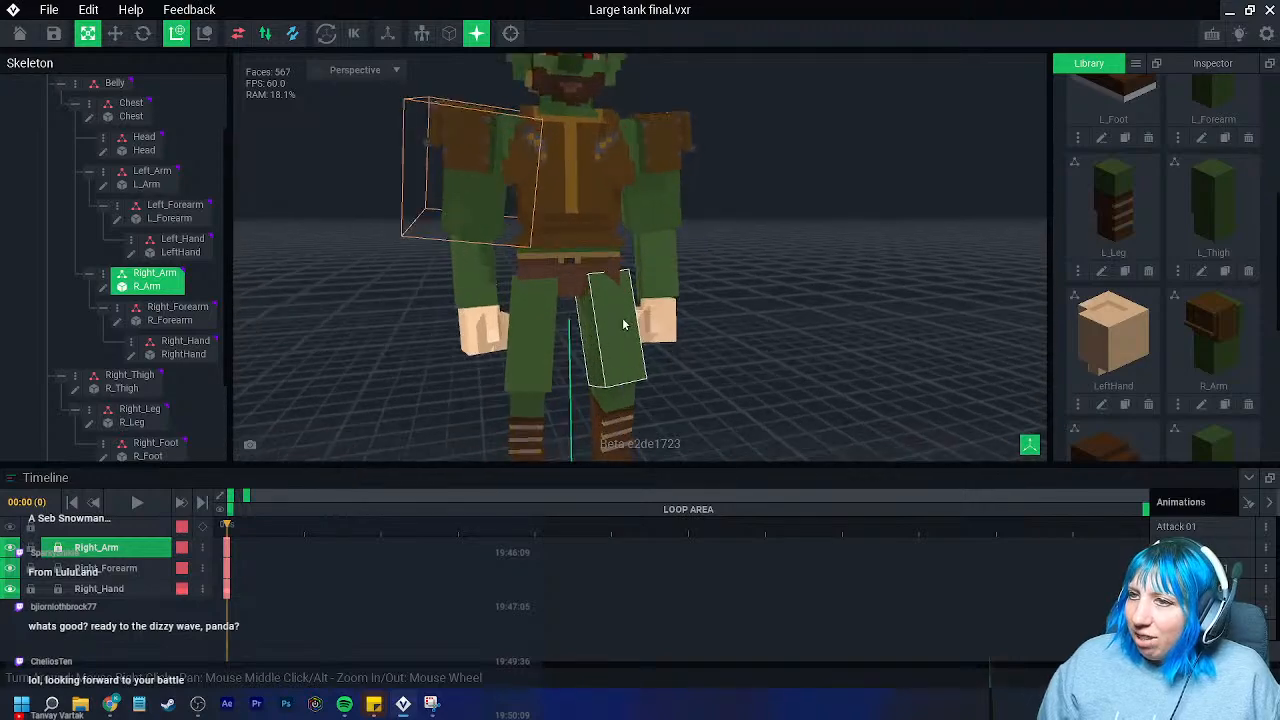
pyautogui.scroll(8, 615, 326)
pyautogui.moveTo(608, 324); pyautogui.dragTo(587, 310, button='right')
pyautogui.moveTo(587, 310)
pyautogui.mouseDown(button='right')
pyautogui.moveTo(580, 289)
pyautogui.moveTo(588, 299)
pyautogui.mouseUp(button='right')
pyautogui.scroll(-5, 609, 329)
pyautogui.moveTo(610, 330); pyautogui.dragTo(610, 330, button='right')
pyautogui.scroll(5, 629, 348)
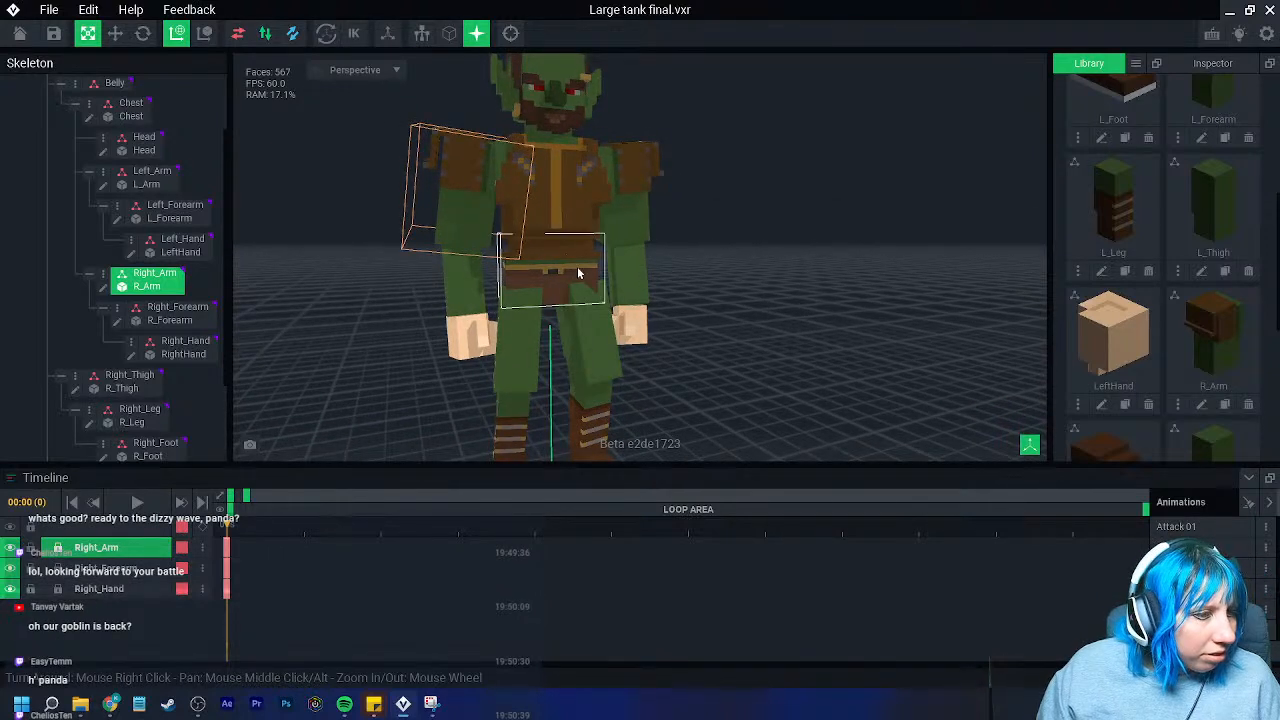
pyautogui.moveTo(578, 273)
pyautogui.mouseDown(button='right')
pyautogui.moveTo(566, 265)
pyautogui.moveTo(590, 277)
pyautogui.mouseUp(button='right')
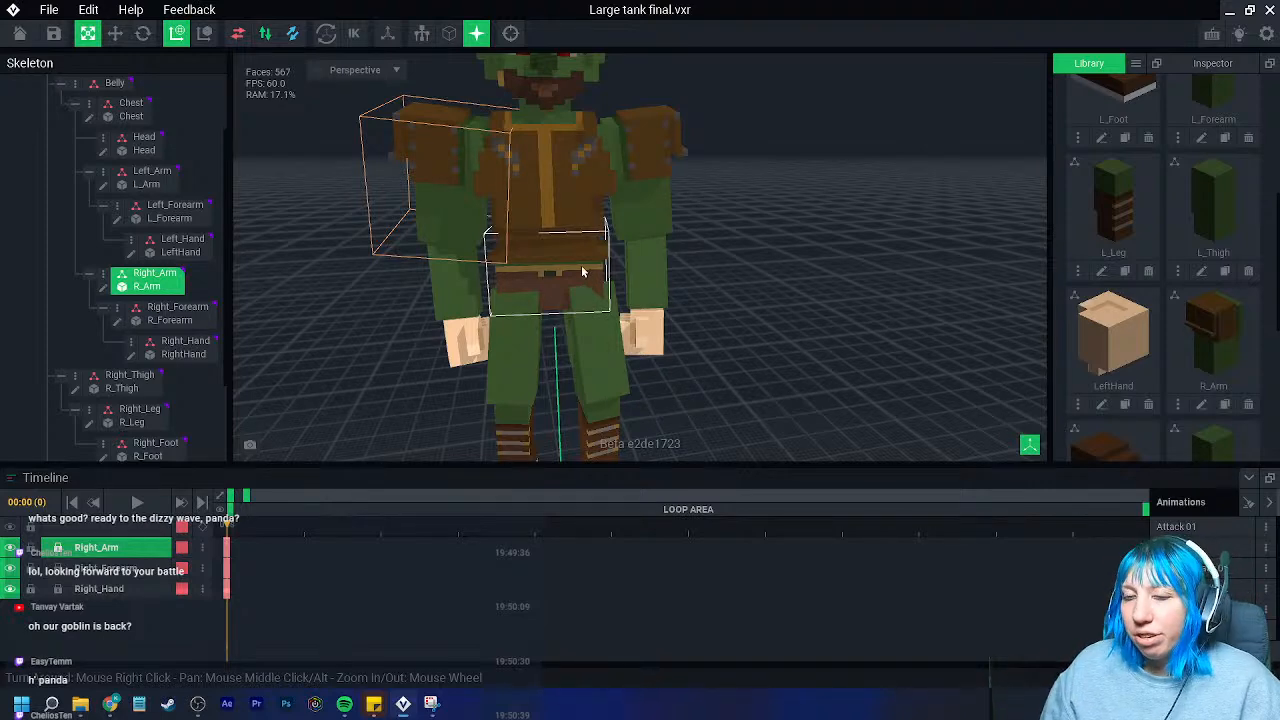
pyautogui.moveTo(570, 265); pyautogui.dragTo(439, 406, button='right')
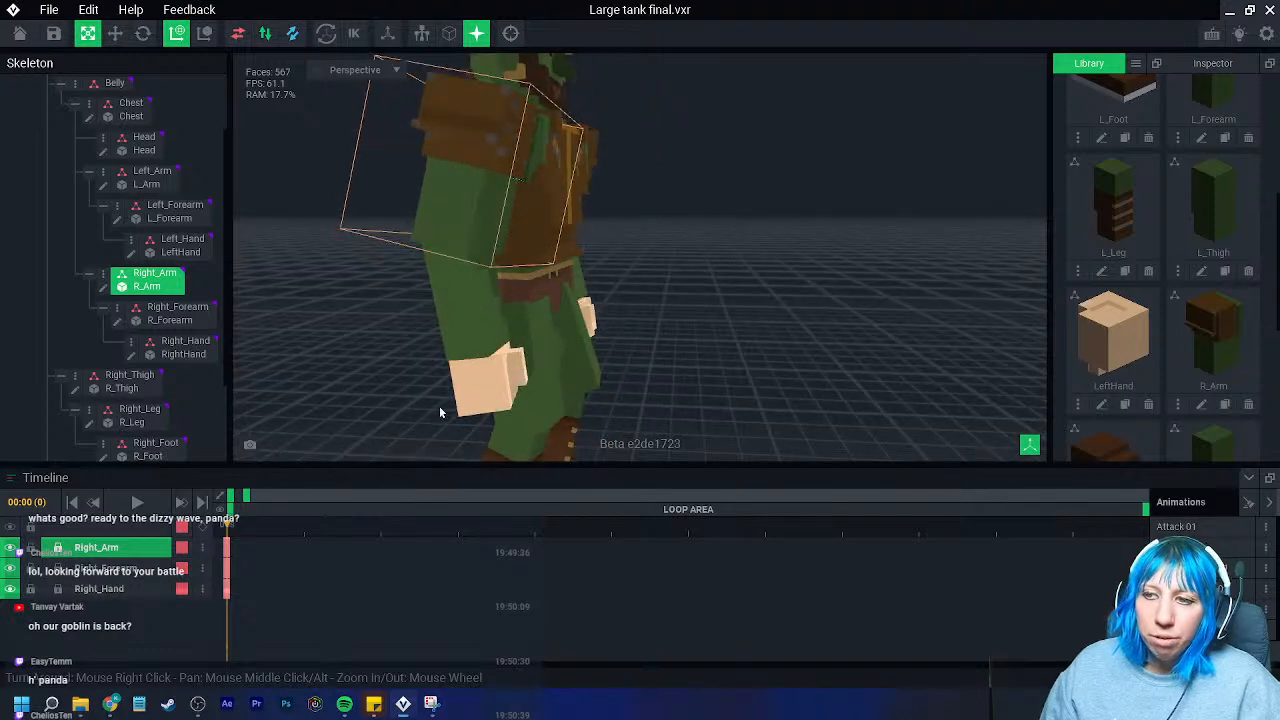
# - Open the right hand's model and fill its main skin colour with green #3C562D
pyautogui.click(441, 404)
pyautogui.moveTo(552, 356); pyautogui.dragTo(673, 411, button='right')
pyautogui.click(1145, 536)
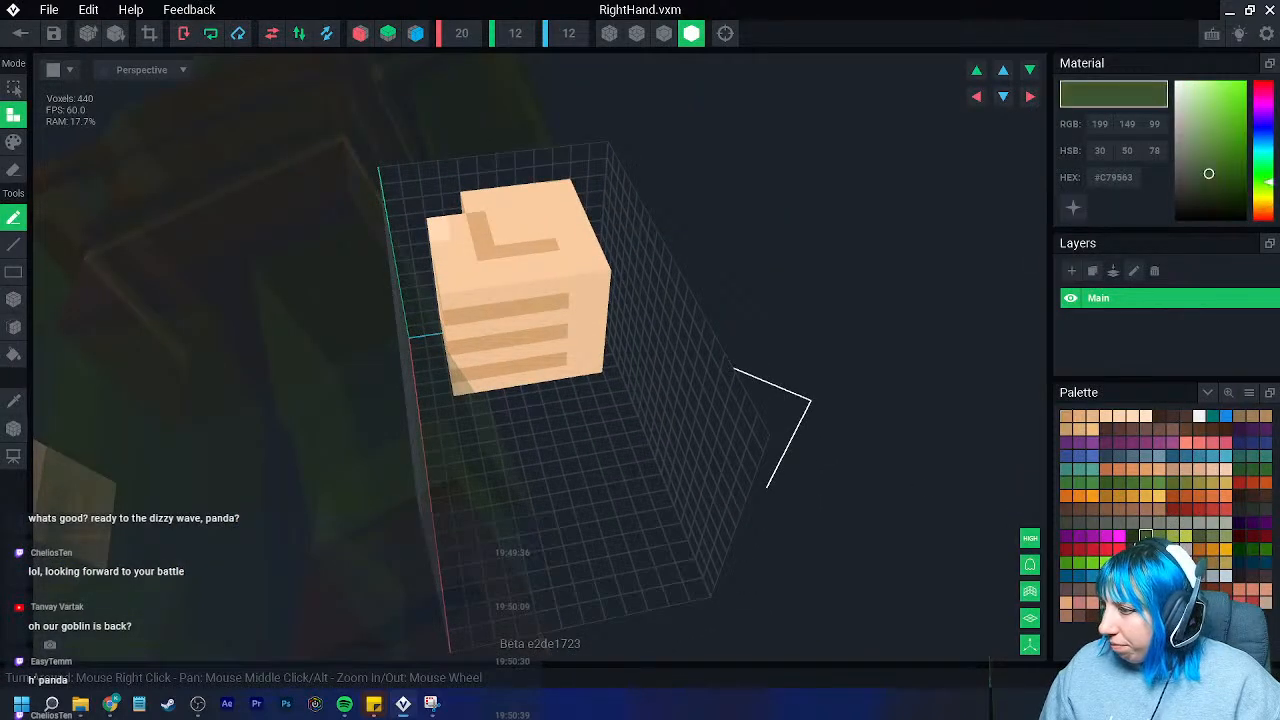
pyautogui.click(13, 142)
pyautogui.click(13, 355)
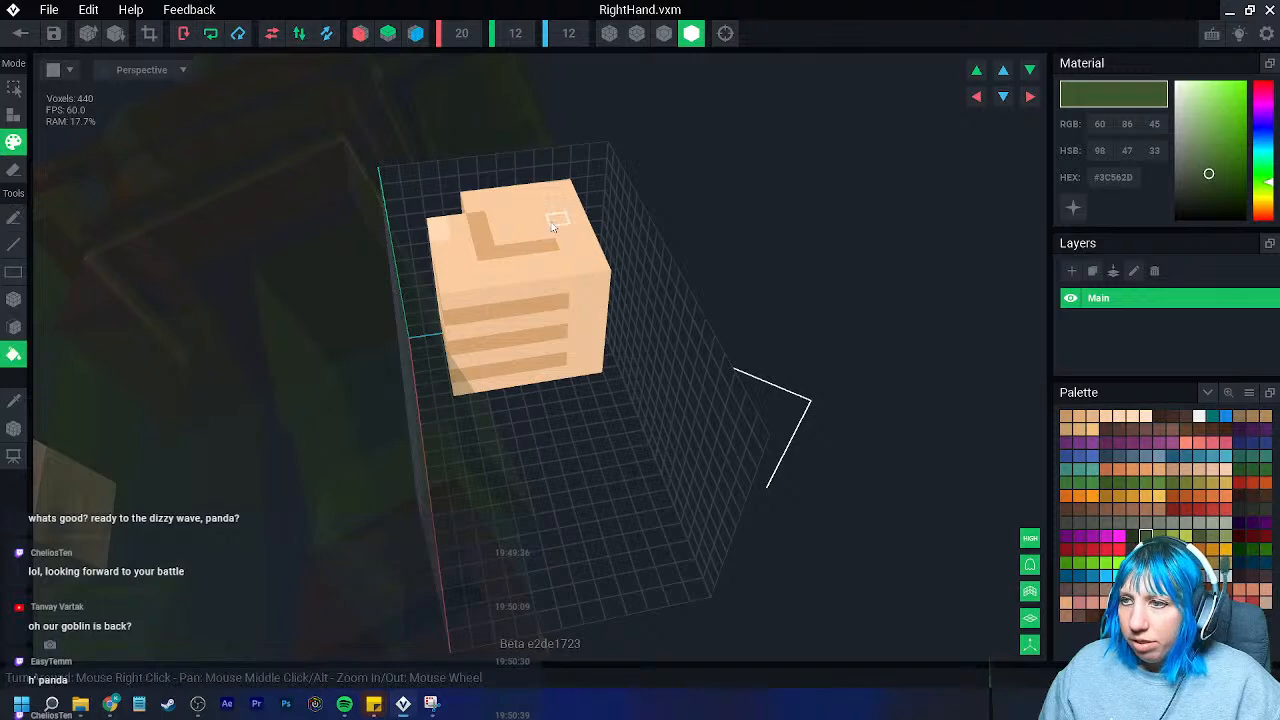
pyautogui.click(563, 214)
pyautogui.moveTo(589, 183); pyautogui.dragTo(570, 292, button='right')
pyautogui.moveTo(569, 343); pyautogui.dragTo(569, 343, button='right')
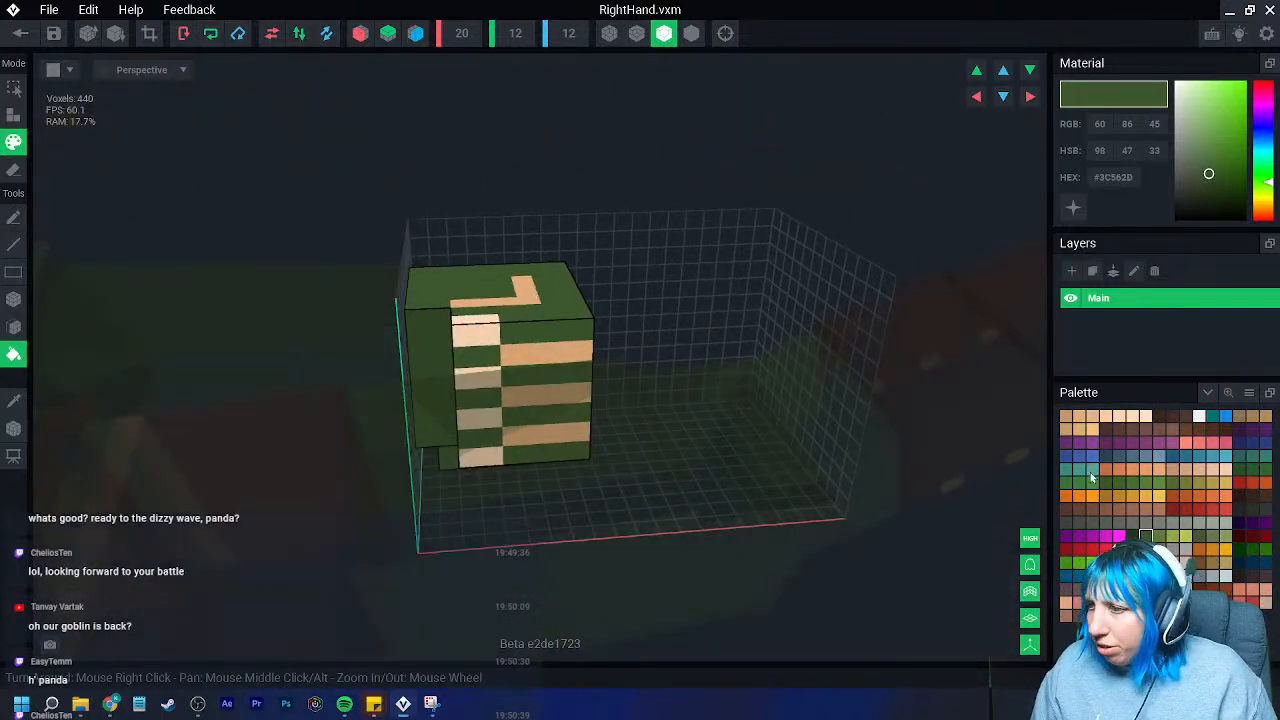
# - Fill the right hand's lightest fingertip patches with light green #5E793B and its finger creases with dark green #24351B
pyautogui.click(1160, 537)
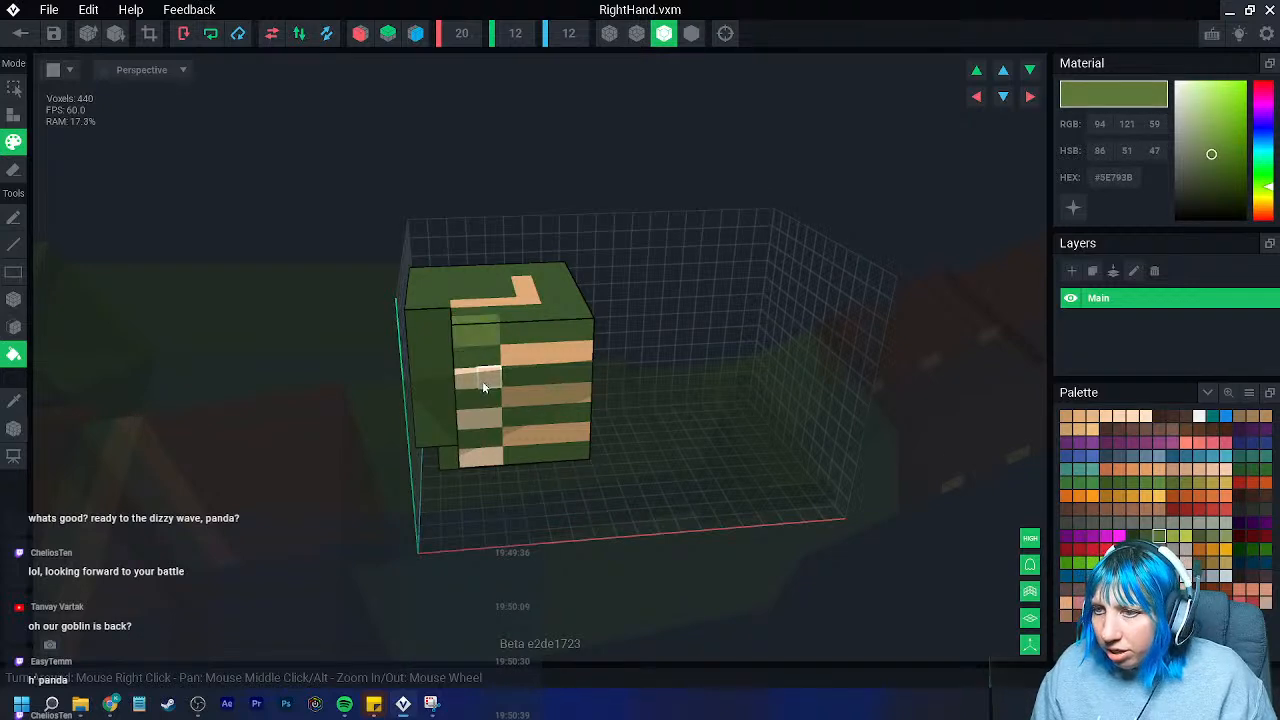
pyautogui.moveTo(488, 460); pyautogui.dragTo(486, 429, button='right')
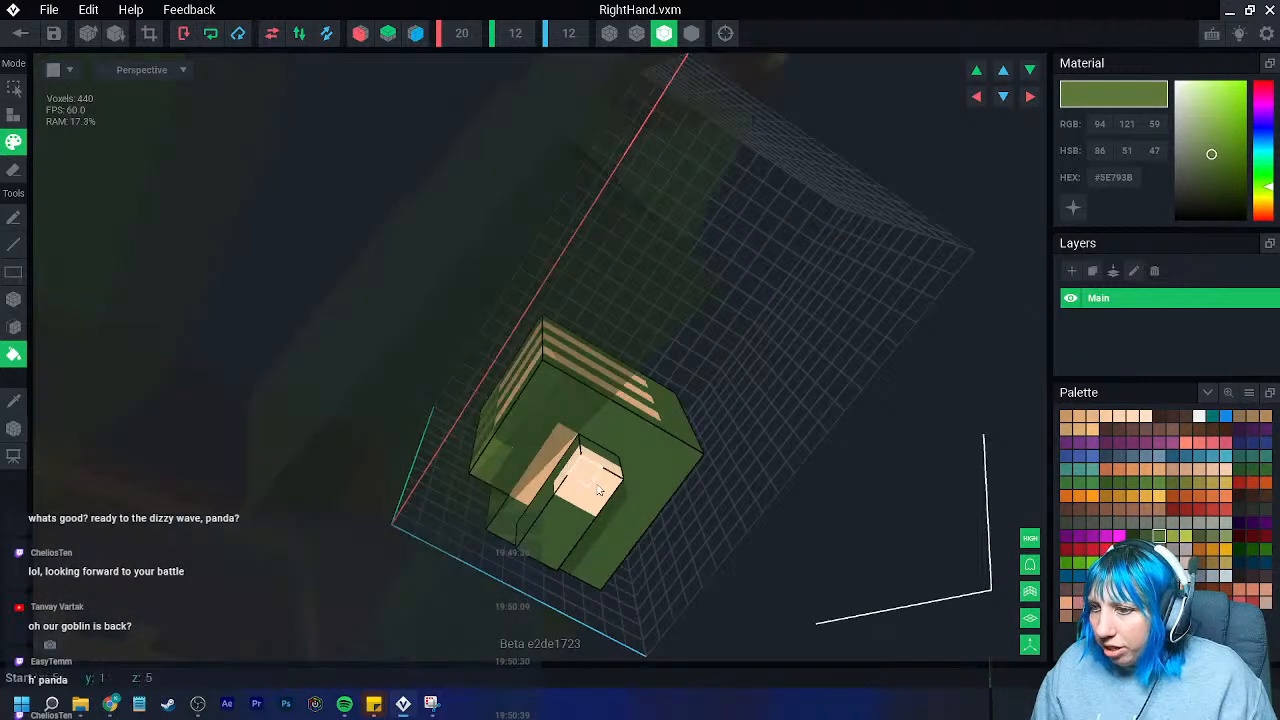
pyautogui.click(1134, 536)
pyautogui.moveTo(552, 465); pyautogui.dragTo(582, 369, button='right')
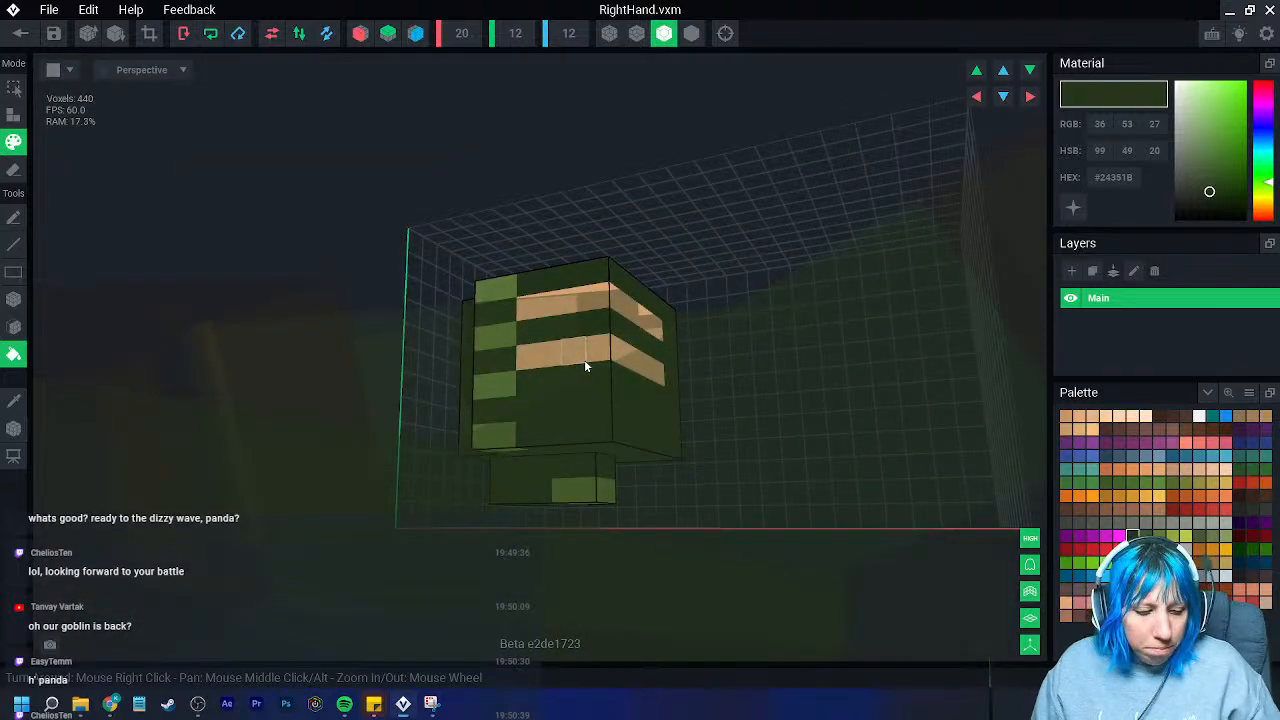
pyautogui.click(586, 357)
pyautogui.click(603, 310)
pyautogui.moveTo(603, 310); pyautogui.dragTo(561, 372, button='right')
pyautogui.click(586, 256)
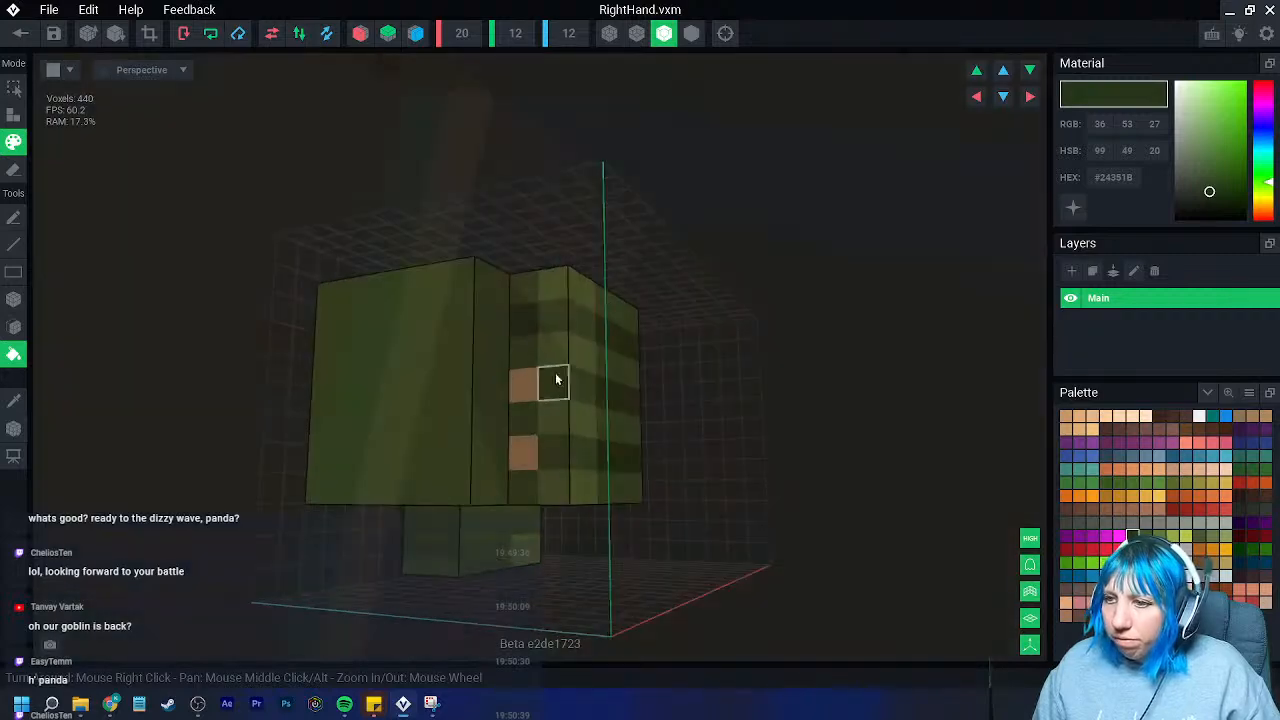
pyautogui.click(526, 384)
pyautogui.click(519, 451)
pyautogui.moveTo(519, 451); pyautogui.dragTo(460, 497, button='right')
pyautogui.scroll(-4, 465, 490)
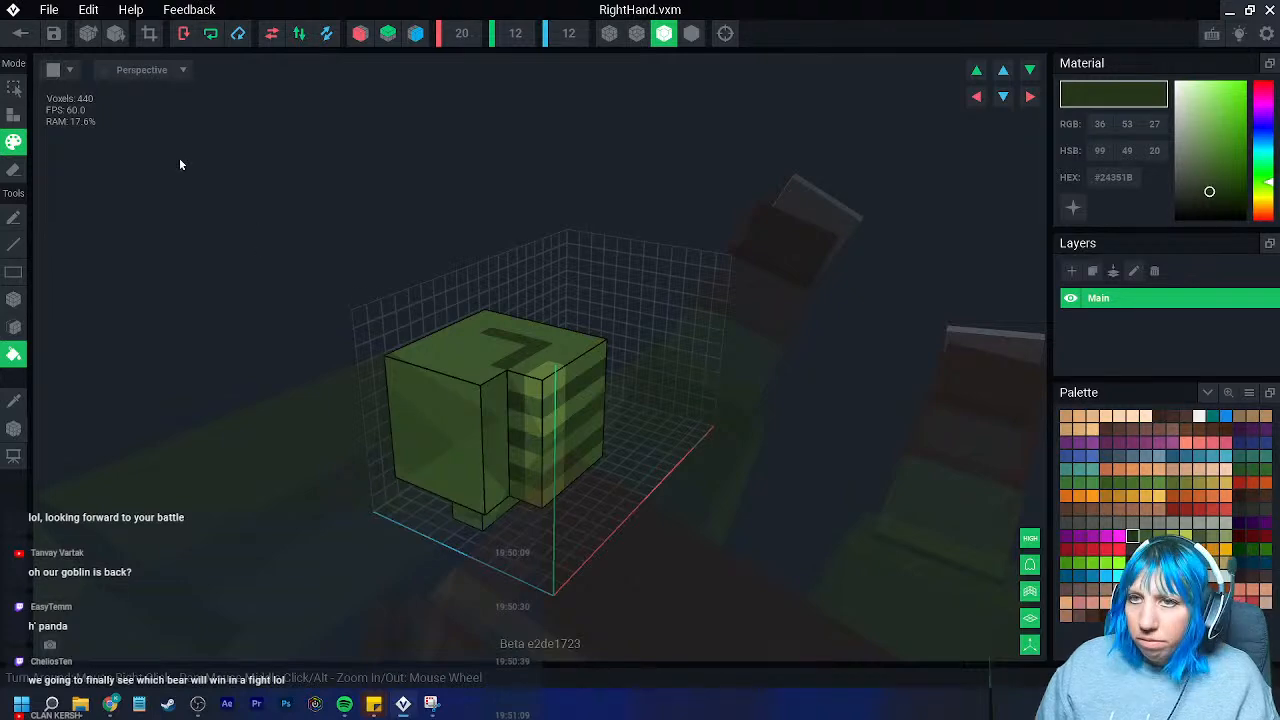
# - Crop the right hand's volume to fit its voxels, then save the model and return to the rig
pyautogui.click(149, 34)
pyautogui.scroll(-3, 511, 423)
pyautogui.moveTo(511, 423); pyautogui.dragTo(247, 190, button='right')
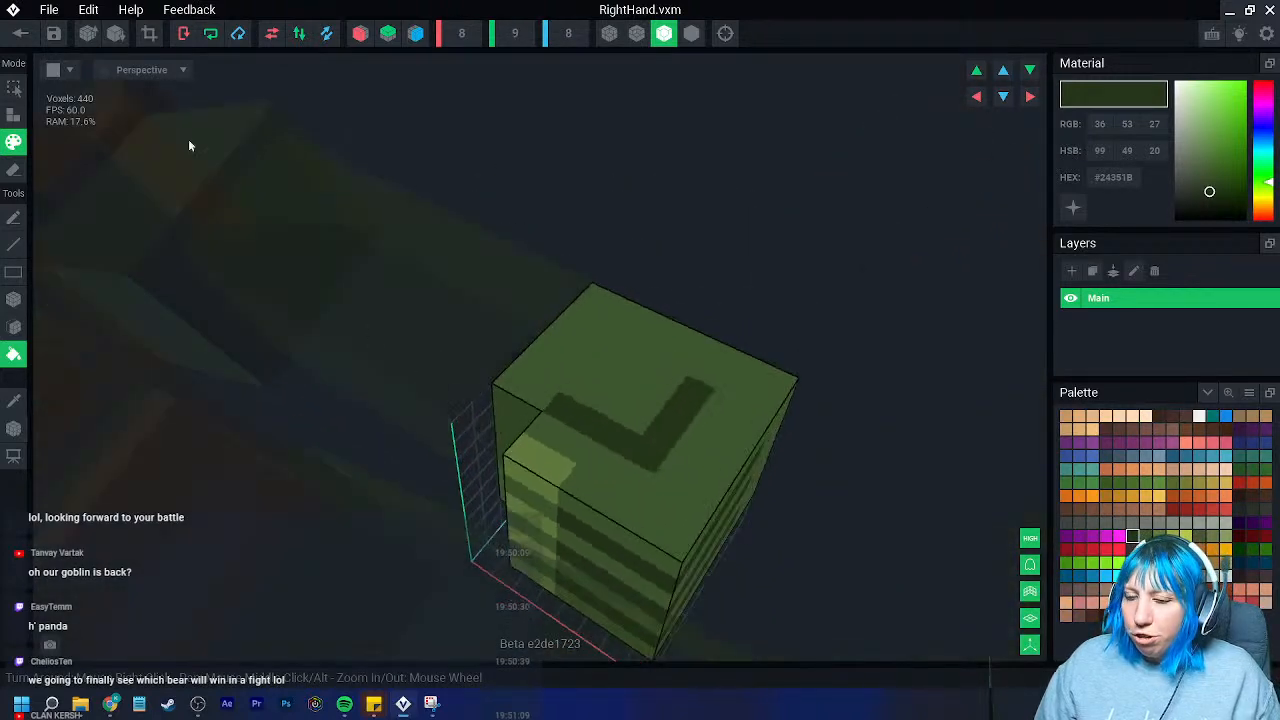
pyautogui.click(20, 33)
pyautogui.click(557, 262)
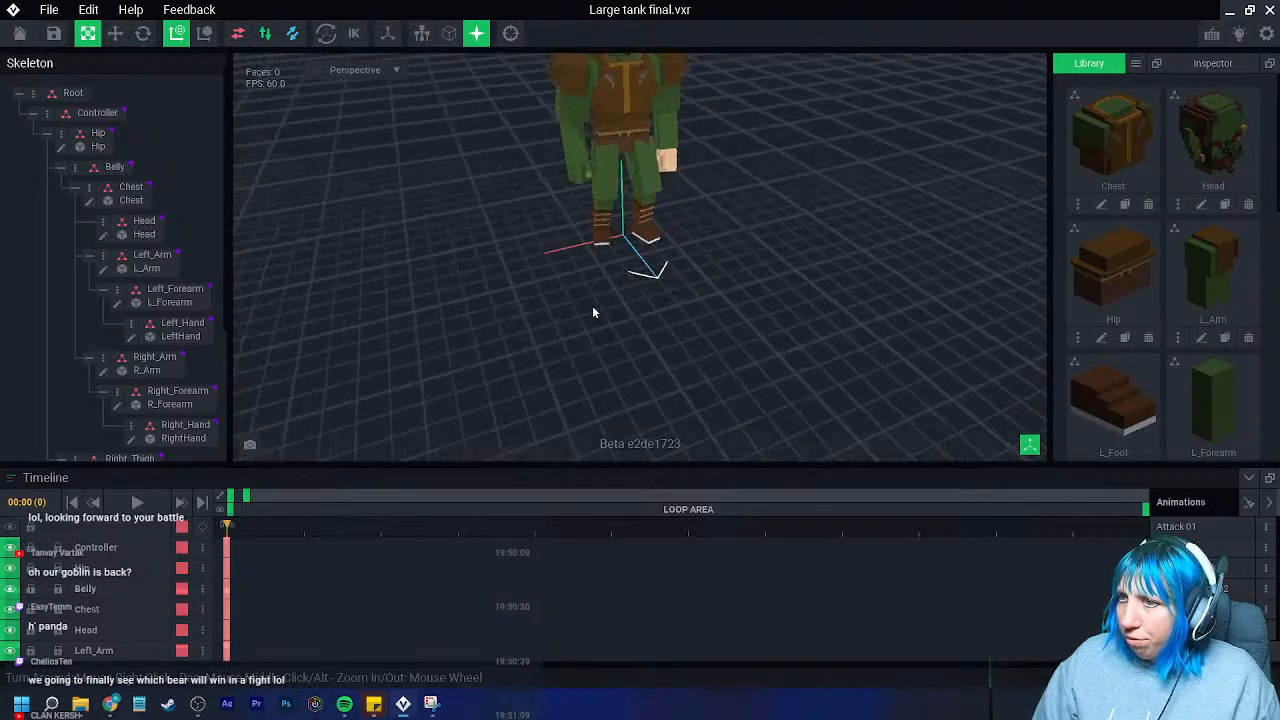
# - Open the left hand's model and fill its main skin colour with green #3C562D
pyautogui.click(671, 257)
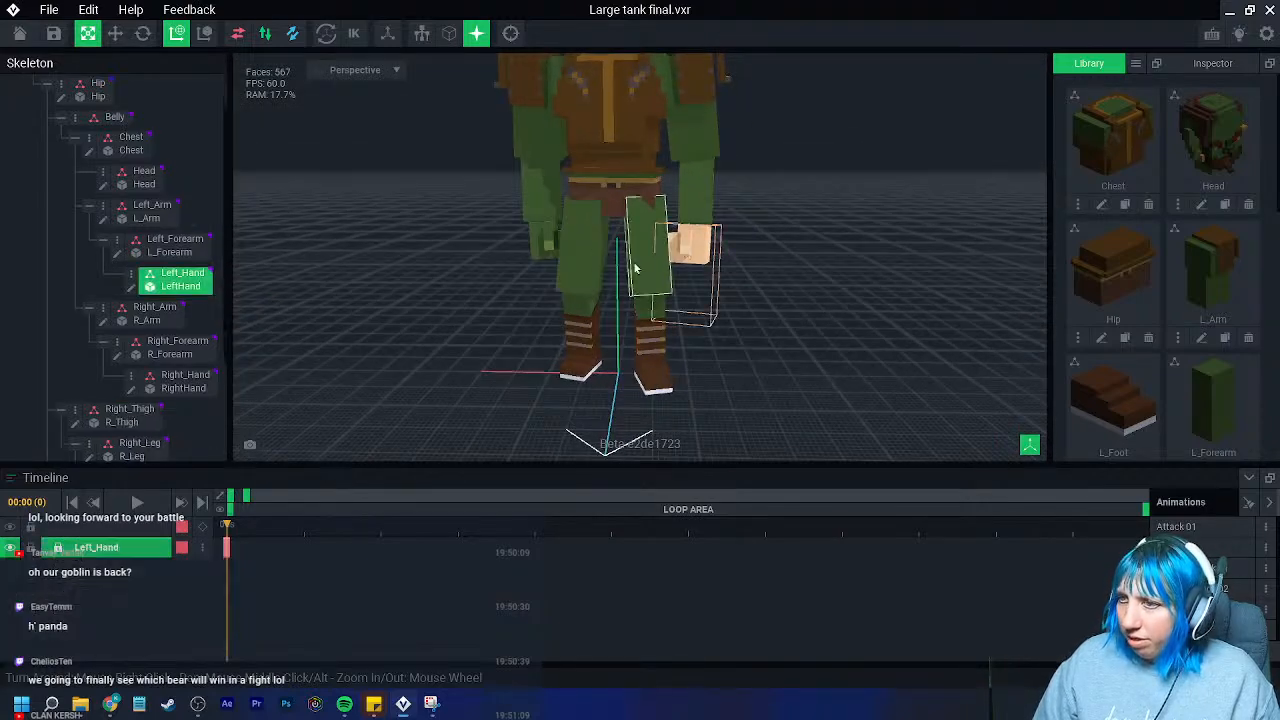
pyautogui.click(131, 287)
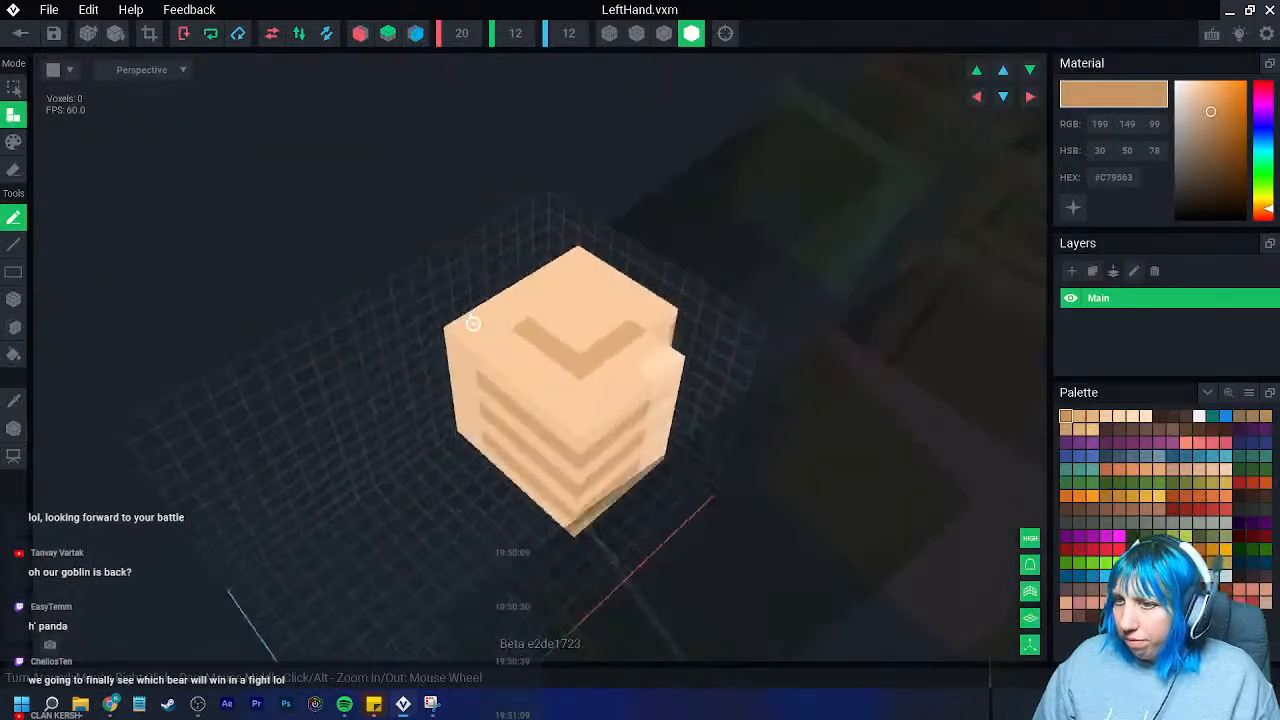
pyautogui.click(1145, 534)
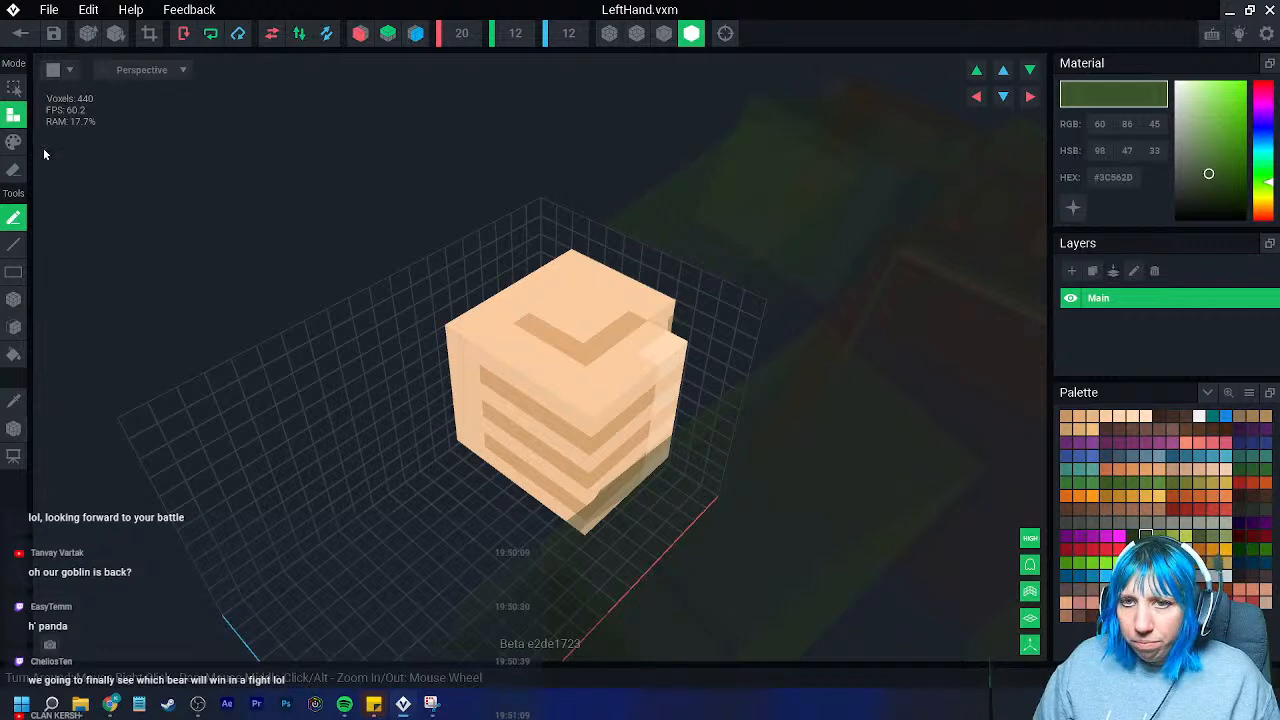
pyautogui.click(14, 356)
pyautogui.click(569, 303)
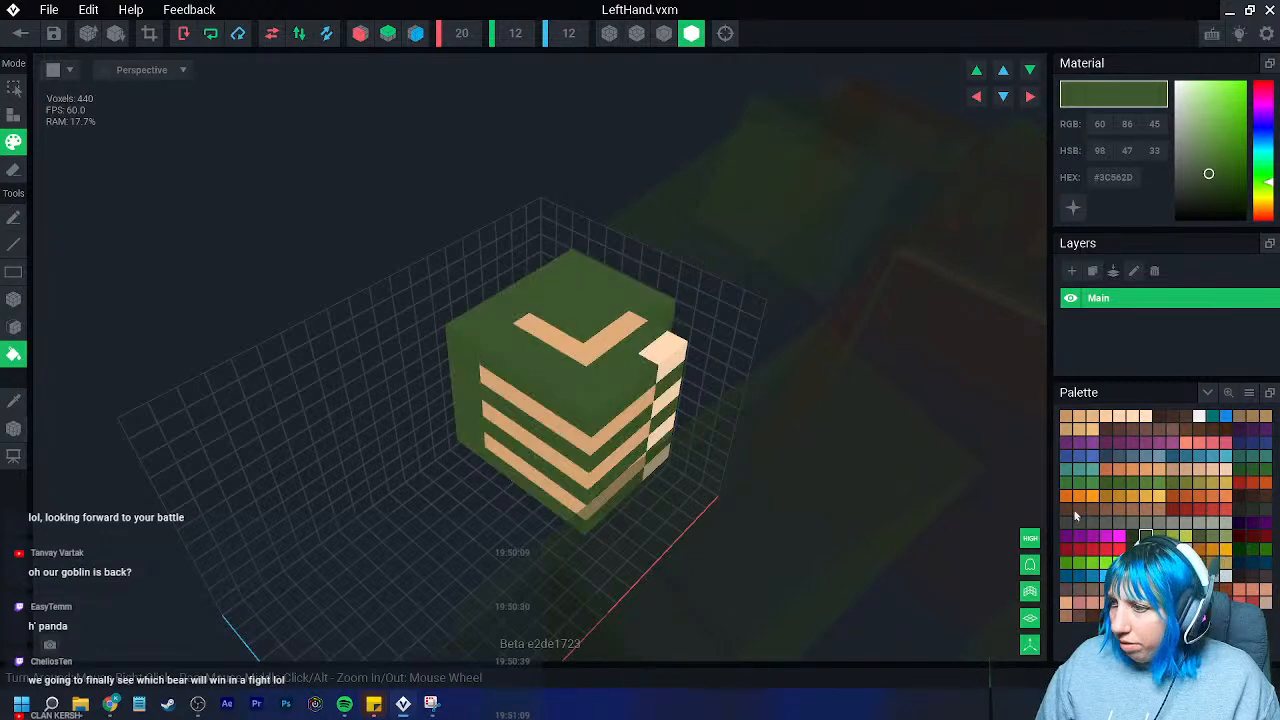
# - Fill the left hand's lightest fingertip patches with light green #5E793B and its finger creases with dark green #24351B
pyautogui.click(1159, 536)
pyautogui.moveTo(740, 460); pyautogui.dragTo(606, 412, button='right')
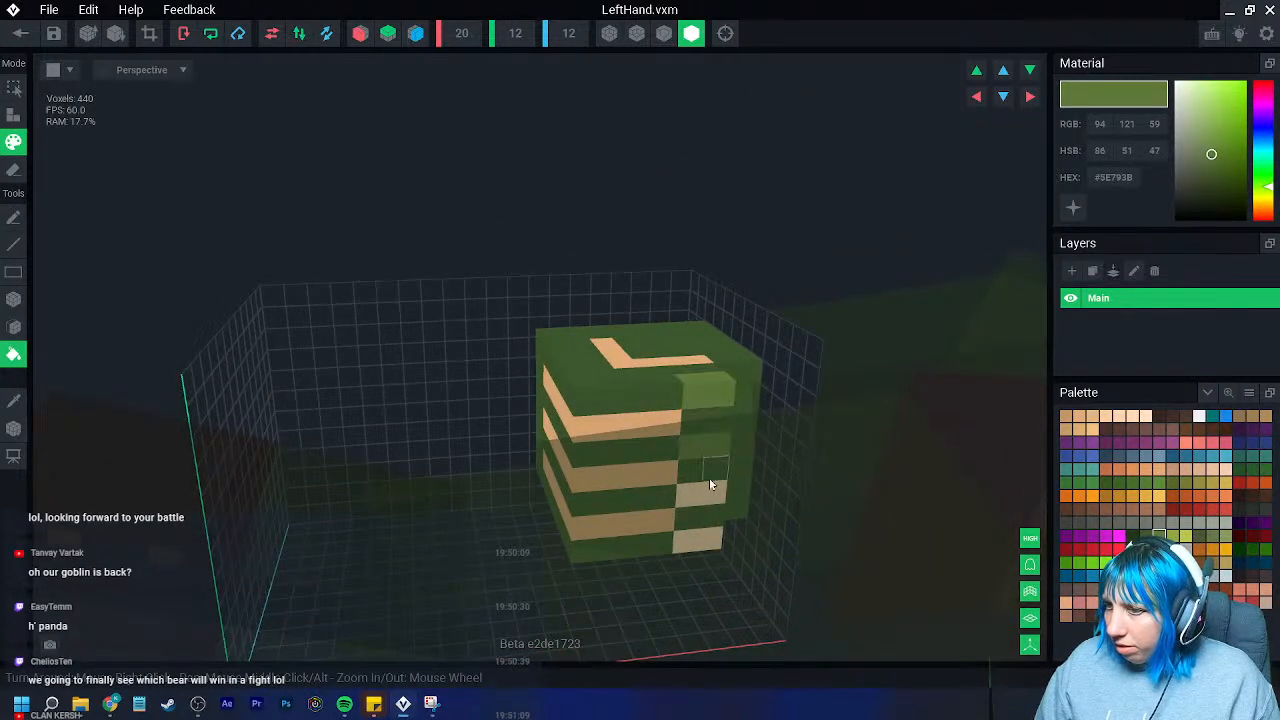
pyautogui.moveTo(708, 541); pyautogui.dragTo(773, 600, button='right')
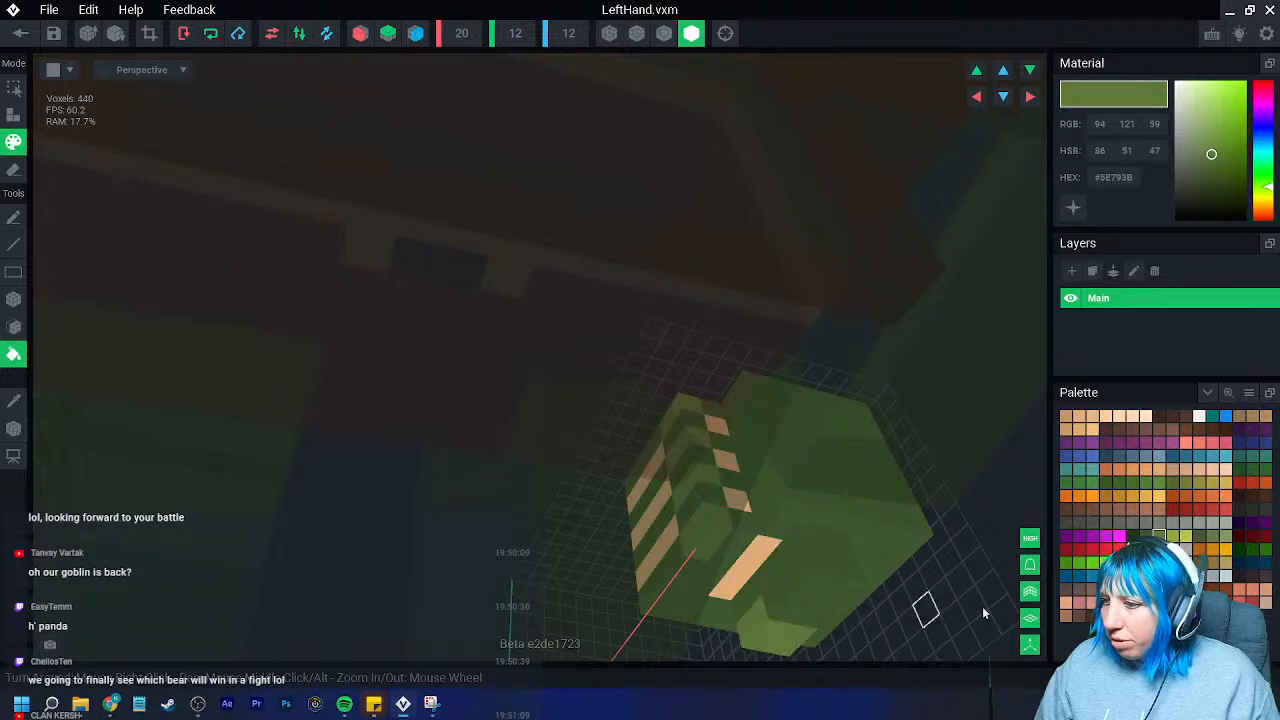
pyautogui.click(1132, 536)
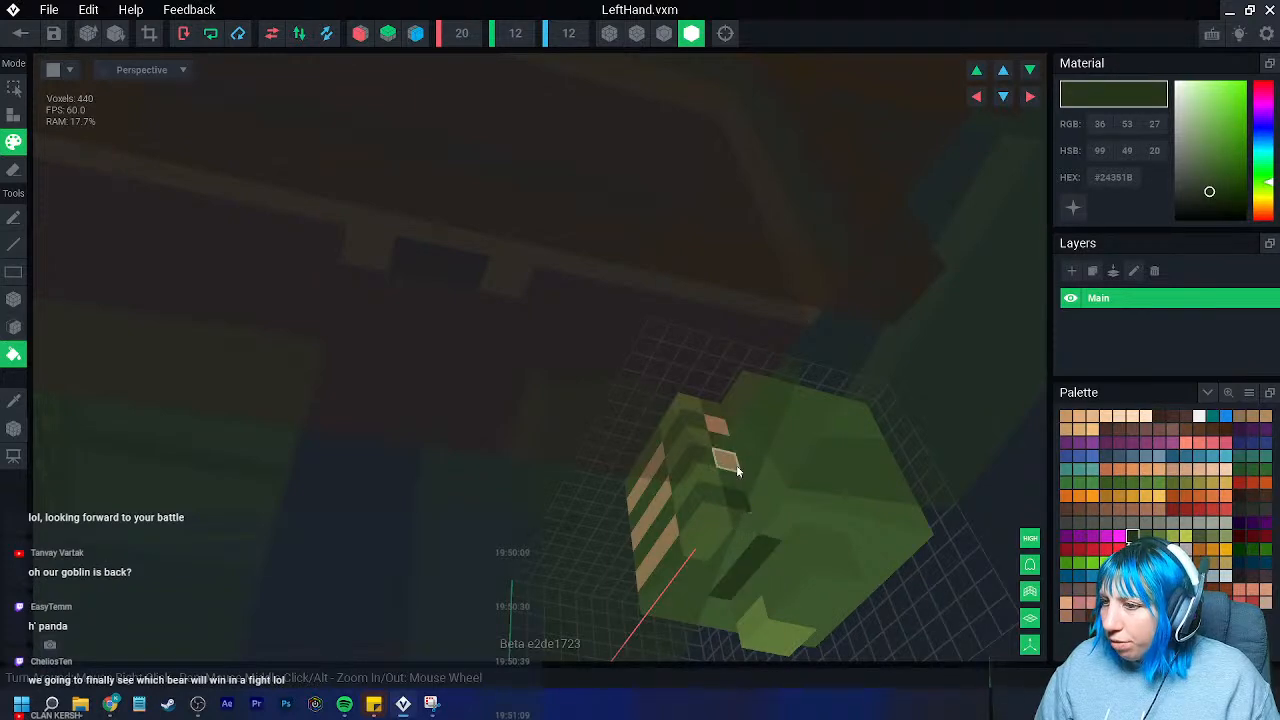
pyautogui.click(724, 430)
pyautogui.moveTo(727, 434); pyautogui.dragTo(690, 440, button='right')
pyautogui.click(634, 372)
pyautogui.click(634, 424)
pyautogui.click(643, 480)
pyautogui.moveTo(640, 480); pyautogui.dragTo(305, 160, button='right')
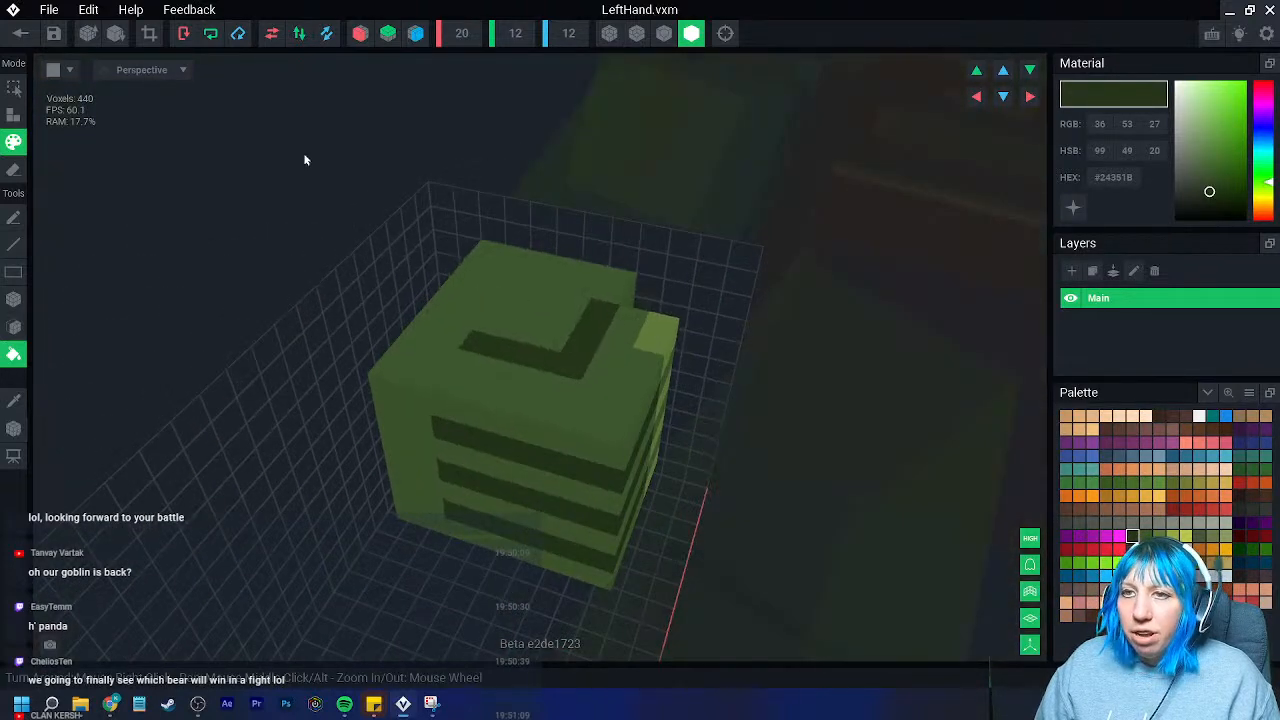
# - Crop the left hand's volume to fit its voxels, then save the model and return to the rig
pyautogui.click(150, 40)
pyautogui.click(22, 34)
pyautogui.click(556, 257)
# - Open the hip's model and sample the reddish brown #54382A from the area below the belt
pyautogui.moveTo(553, 213); pyautogui.dragTo(596, 226, button='right')
pyautogui.scroll(5, 596, 226)
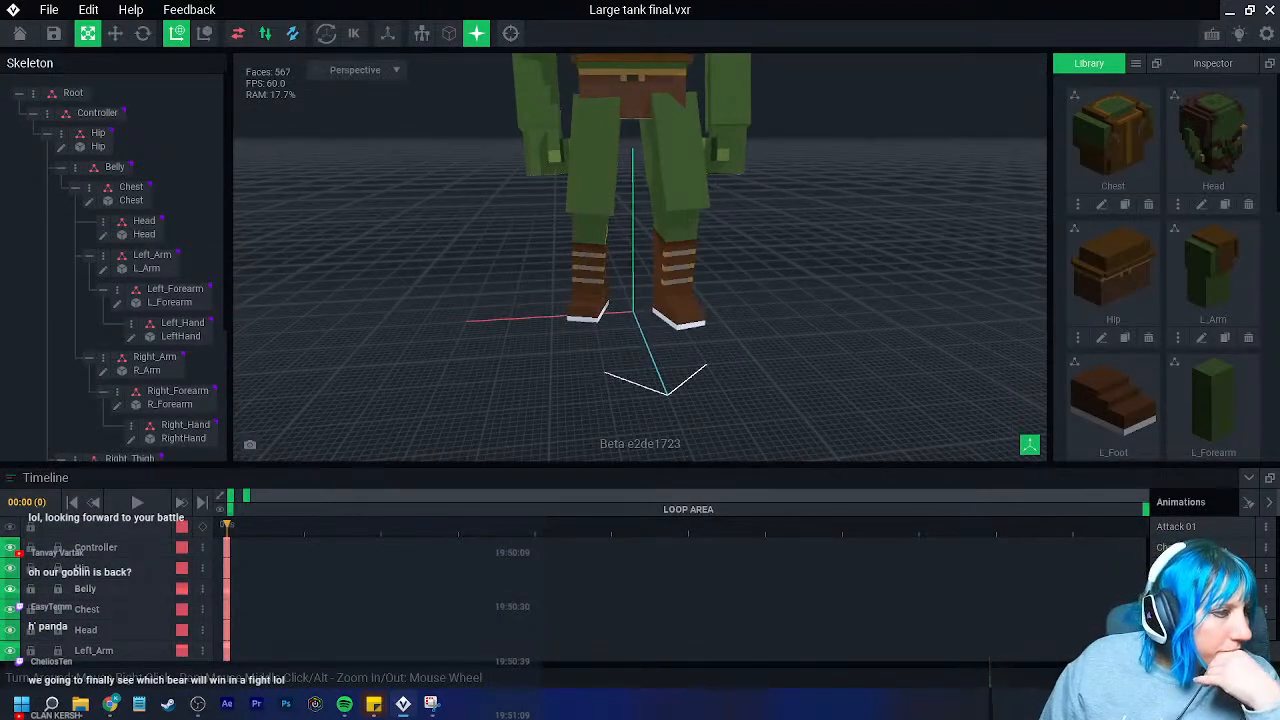
pyautogui.moveTo(597, 185); pyautogui.dragTo(604, 400, button='middle')
pyautogui.moveTo(619, 272); pyautogui.dragTo(658, 321, button='right')
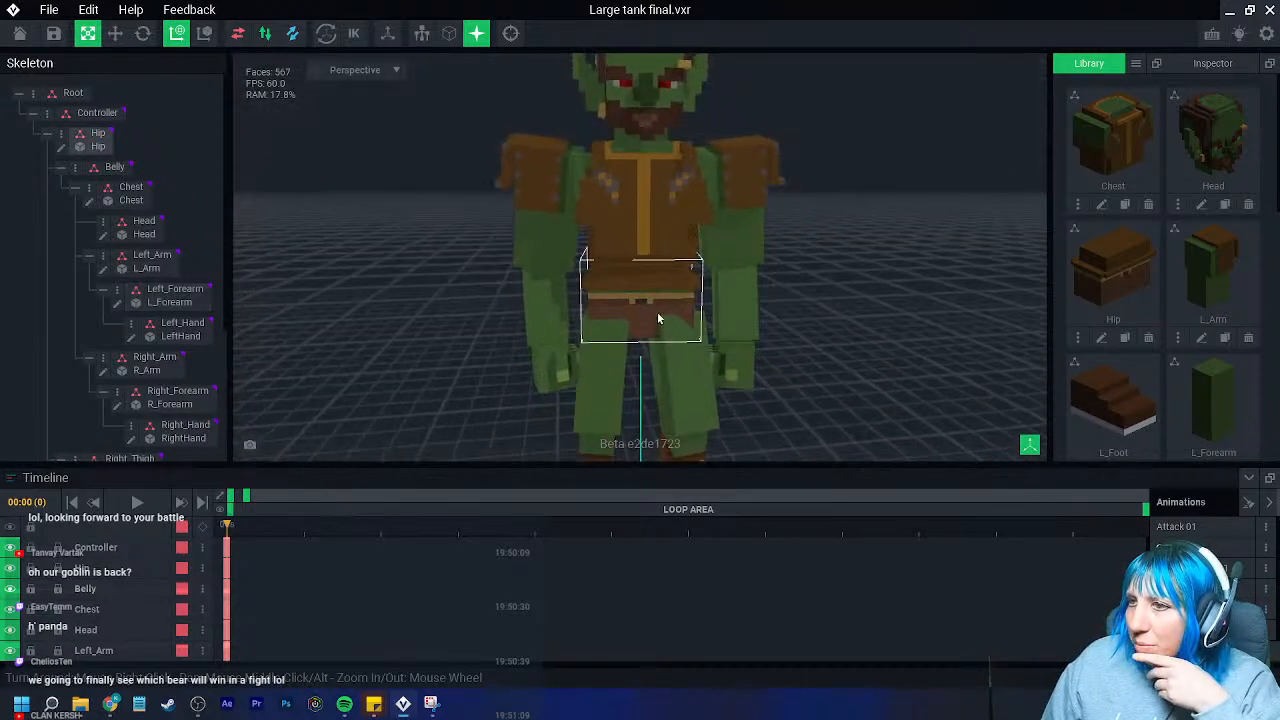
pyautogui.moveTo(658, 321); pyautogui.dragTo(655, 248, button='middle')
pyautogui.click(607, 302)
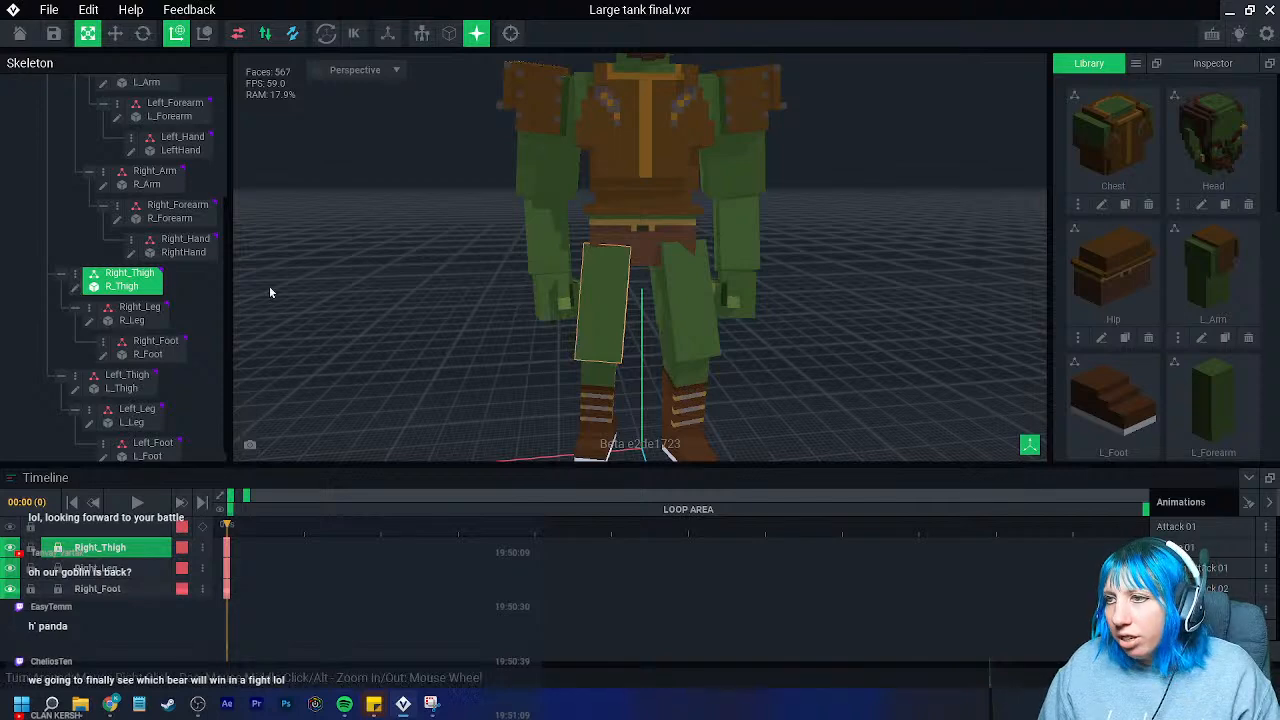
pyautogui.click(648, 249)
pyautogui.click(57, 147)
pyautogui.moveTo(463, 262)
pyautogui.mouseDown(button='right')
pyautogui.moveTo(538, 293)
pyautogui.moveTo(520, 195)
pyautogui.mouseUp(button='right')
pyautogui.scroll(2, 538, 293)
pyautogui.click(14, 400)
pyautogui.click(680, 468)
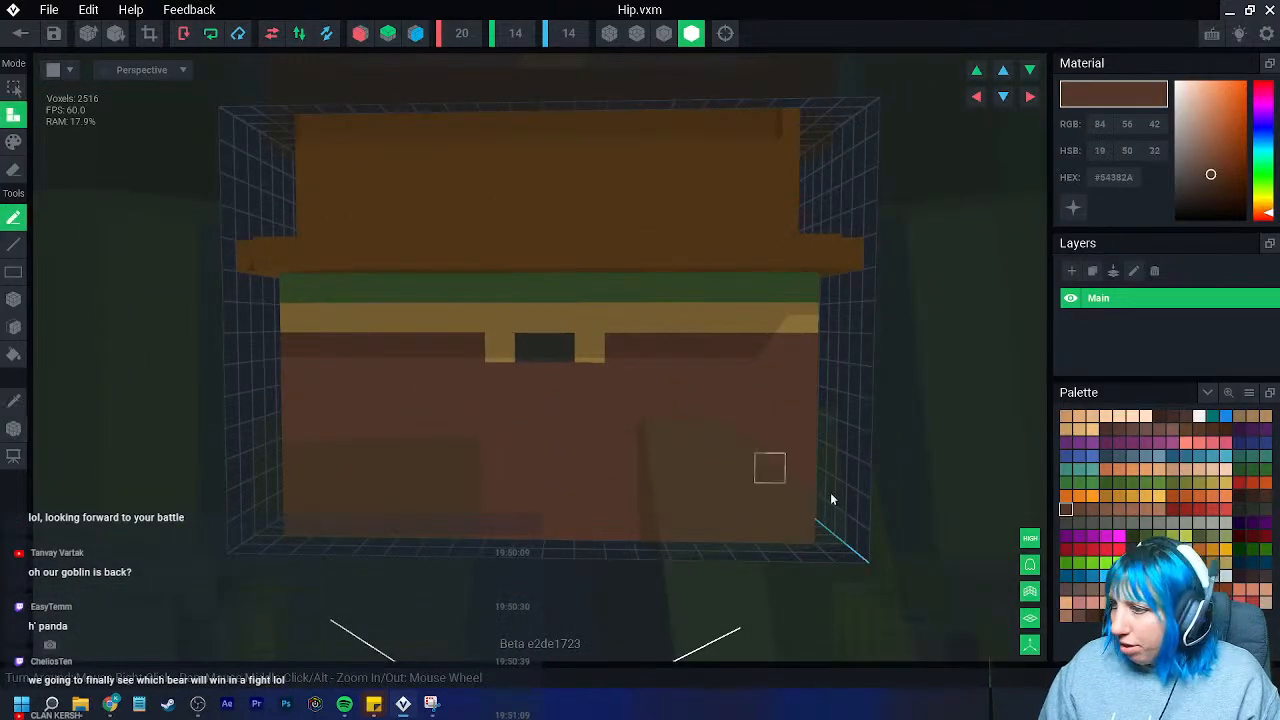
# - Save the hip's model, then paint the upper two thirds of the right thigh's model reddish brown #54382A
pyautogui.click(20, 33)
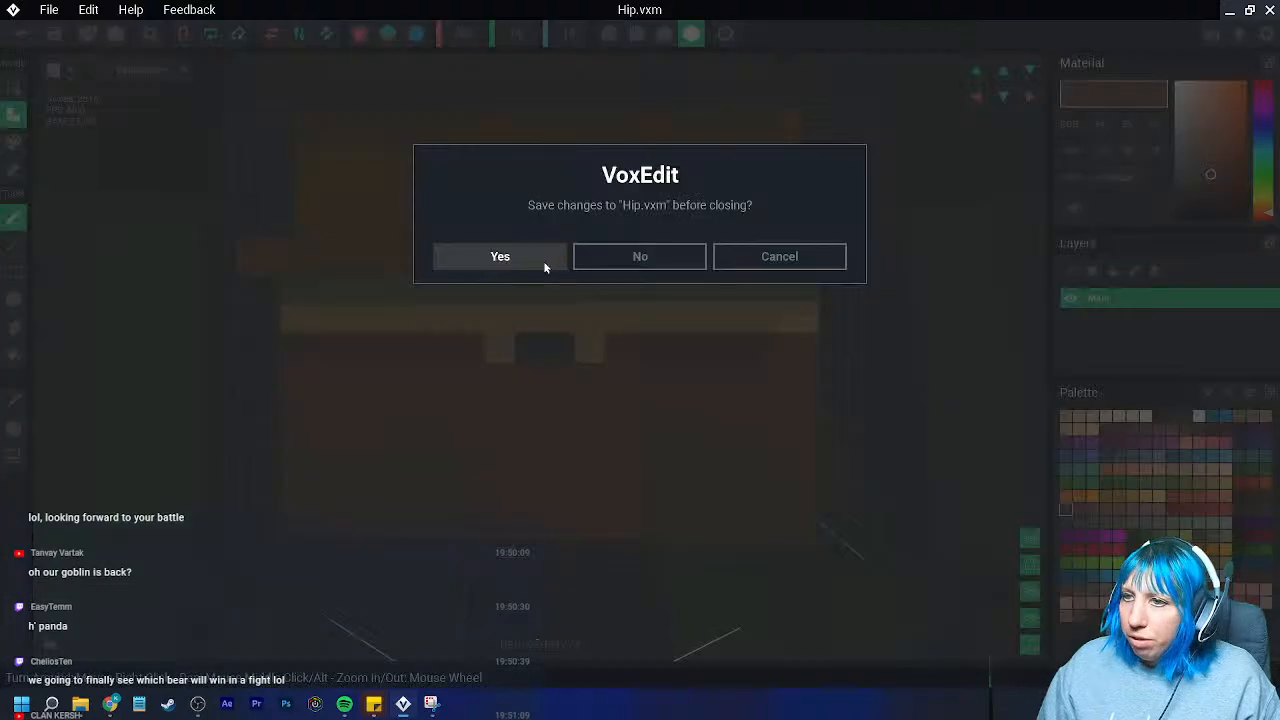
pyautogui.click(500, 256)
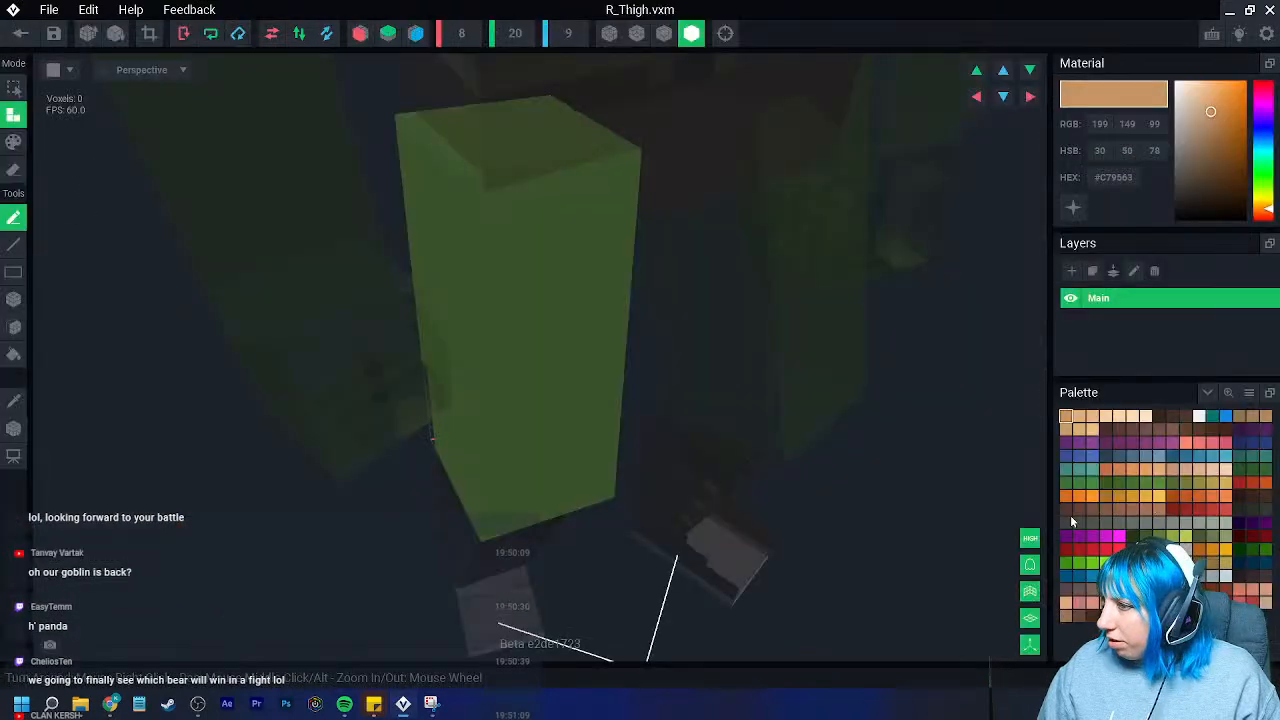
pyautogui.click(1067, 510)
pyautogui.moveTo(617, 354); pyautogui.dragTo(565, 305, button='right')
pyautogui.click(14, 143)
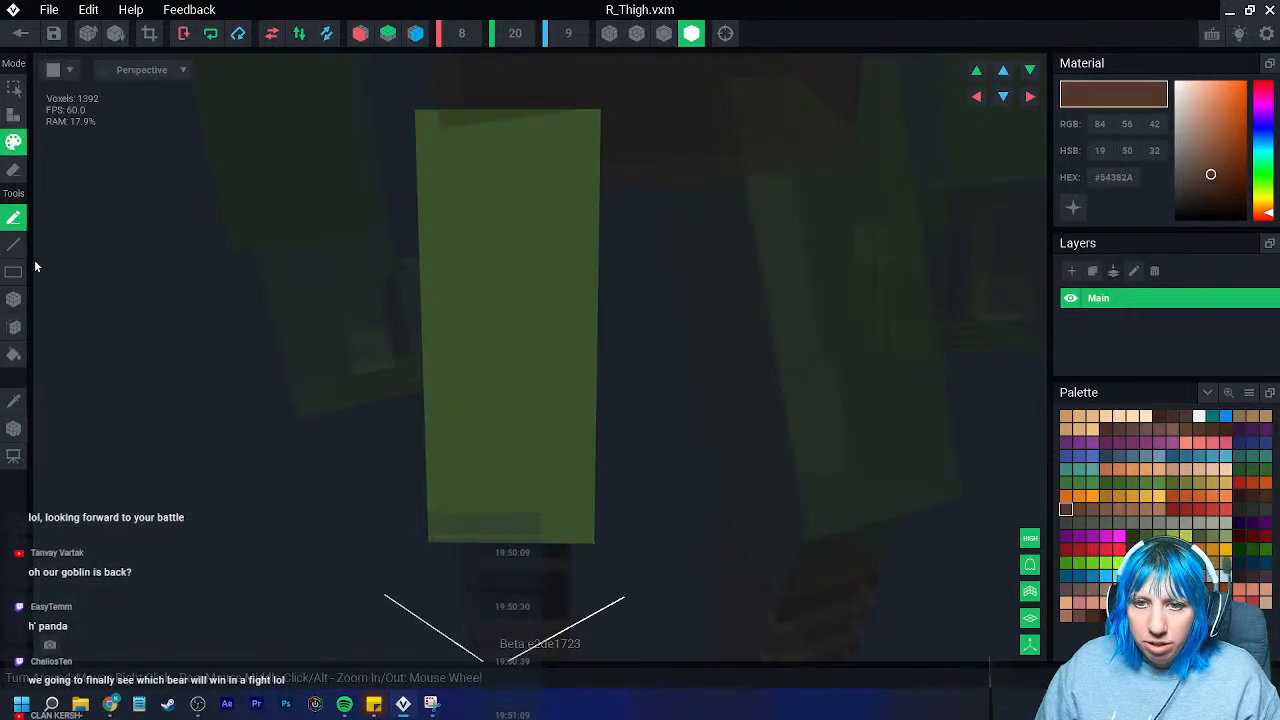
pyautogui.click(14, 299)
pyautogui.moveTo(470, 268); pyautogui.dragTo(515, 310, button='right')
pyautogui.moveTo(418, 68)
pyautogui.mouseDown()
pyautogui.moveTo(563, 243)
pyautogui.moveTo(583, 360)
pyautogui.mouseUp()
pyautogui.scroll(-3, 640, 364)
pyautogui.moveTo(640, 364); pyautogui.dragTo(640, 387, button='right')
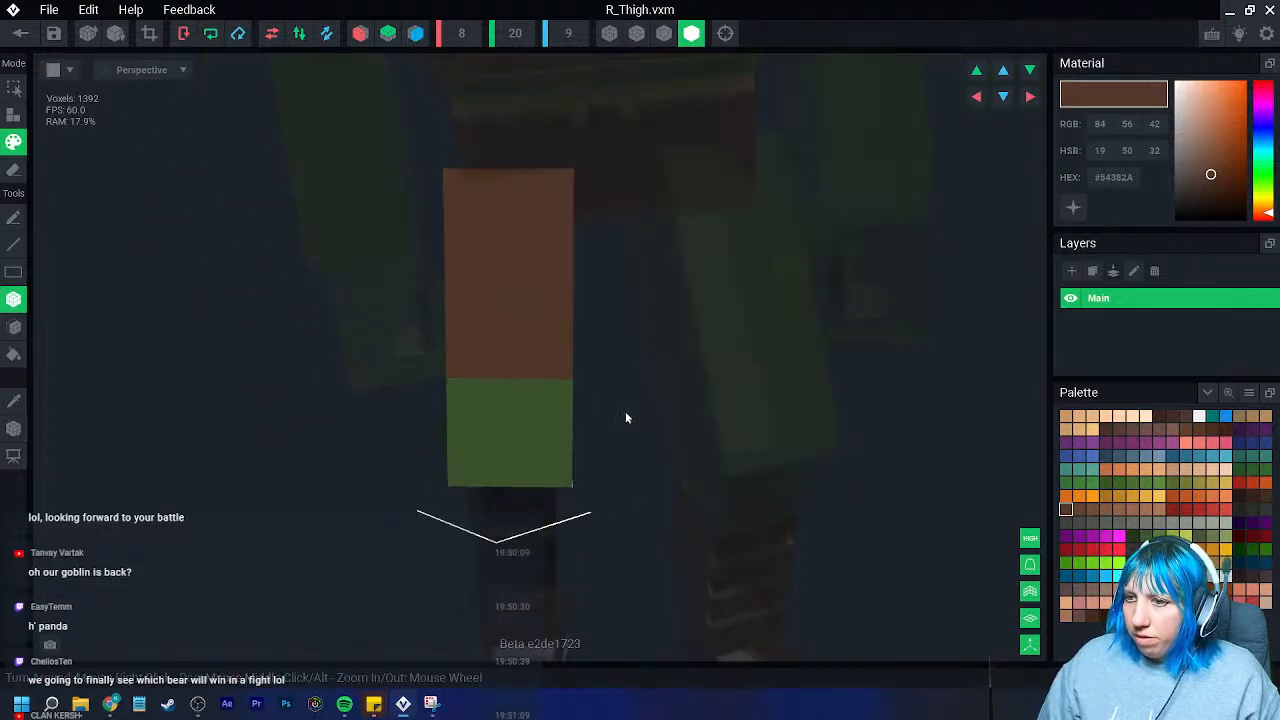
# - Save the right thigh's model, then open the left thigh's model from the rig
pyautogui.scroll(3, 640, 387)
pyautogui.click(665, 36)
pyautogui.moveTo(445, 410); pyautogui.dragTo(380, 425, button='right')
pyautogui.click(22, 35)
pyautogui.click(508, 257)
pyautogui.scroll(5, 578, 228)
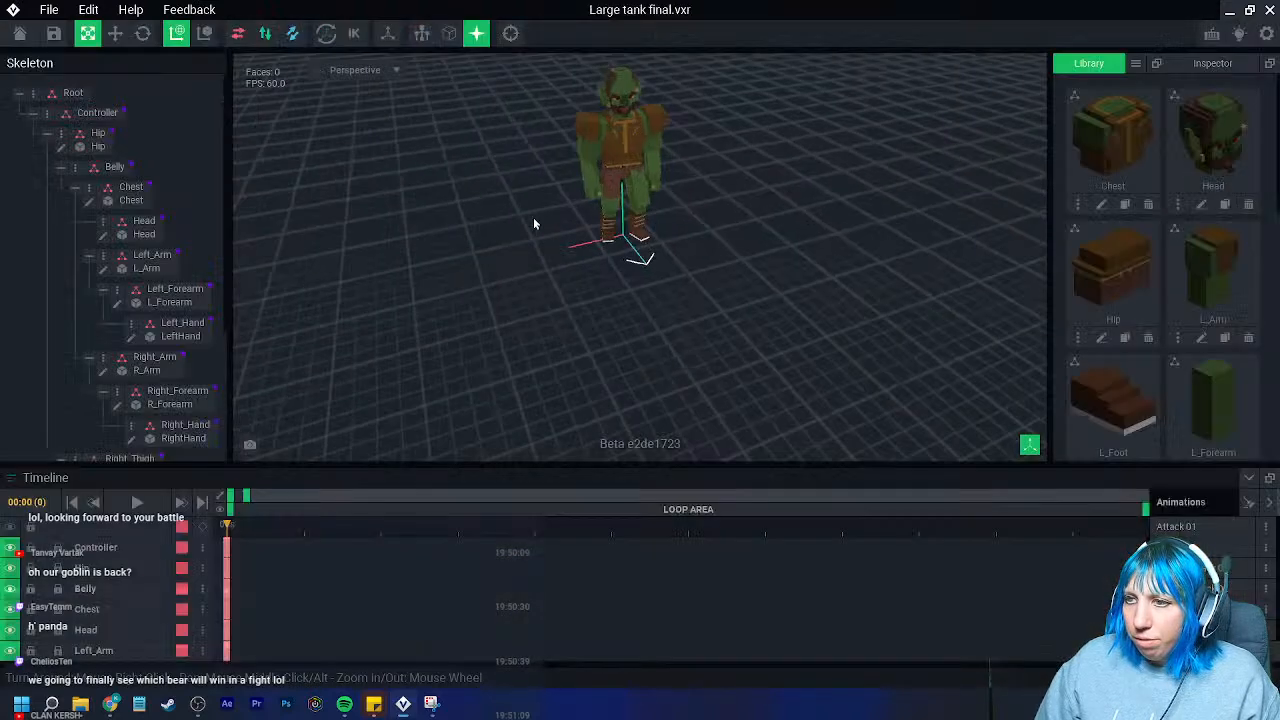
pyautogui.click(682, 163)
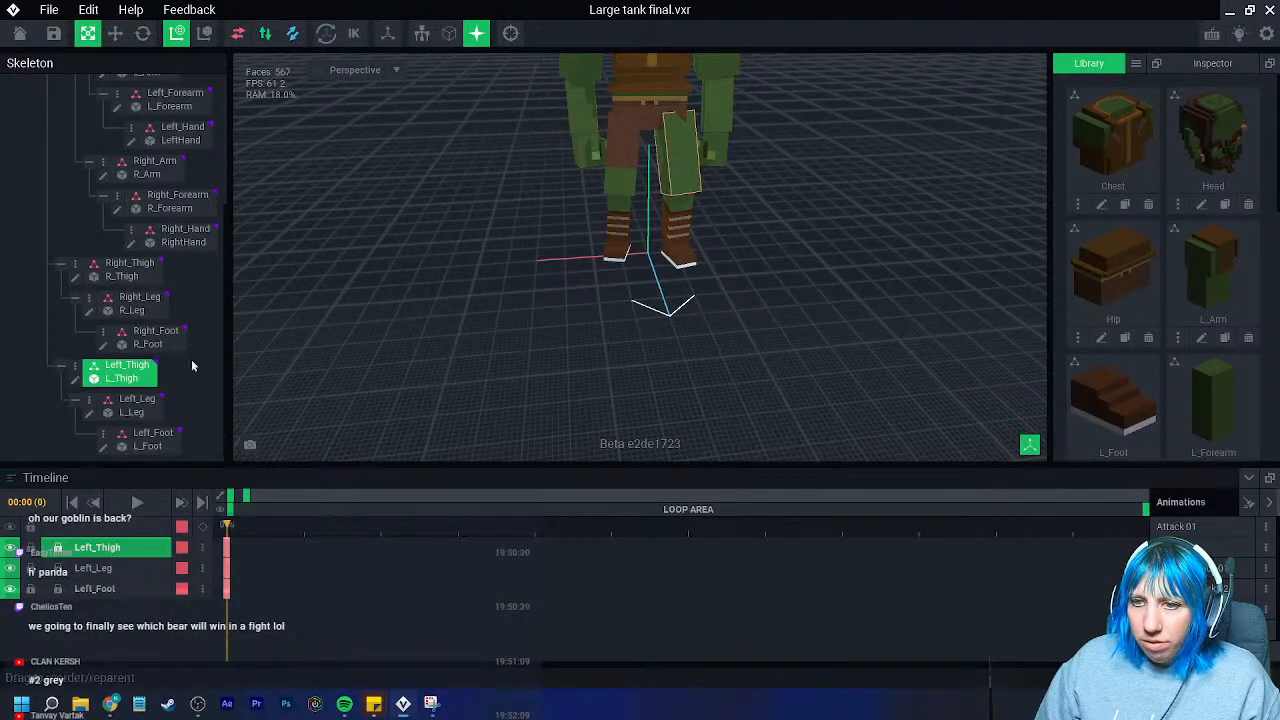
pyautogui.click(76, 379)
# - Paint the upper two thirds of the left thigh reddish brown #54382A on all its sides
pyautogui.click(1066, 509)
pyautogui.click(13, 141)
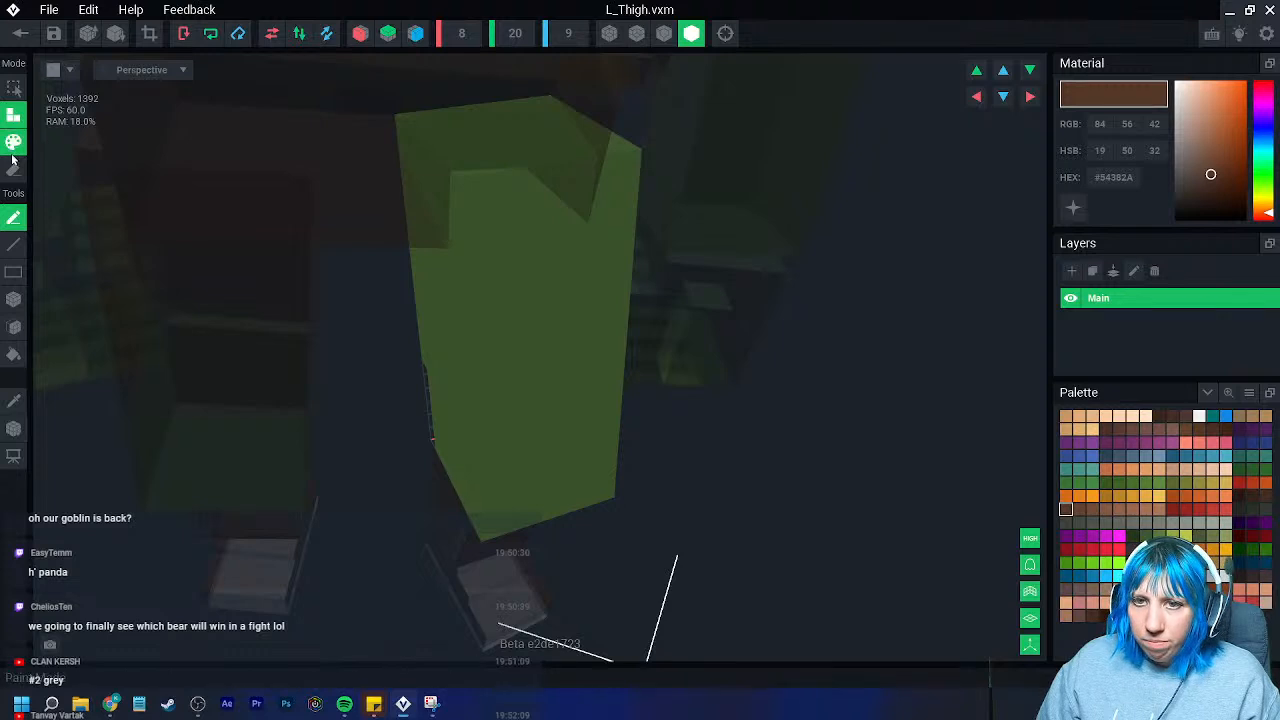
pyautogui.click(13, 298)
pyautogui.moveTo(107, 275); pyautogui.dragTo(435, 112, button='right')
pyautogui.moveTo(443, 106); pyautogui.dragTo(577, 400)
pyautogui.moveTo(577, 400); pyautogui.dragTo(778, 442, button='right')
pyautogui.moveTo(768, 430); pyautogui.dragTo(588, 424)
pyautogui.moveTo(588, 424); pyautogui.dragTo(620, 424, button='right')
pyautogui.moveTo(604, 426); pyautogui.dragTo(443, 420)
pyautogui.moveTo(443, 420)
pyautogui.mouseDown(button='right')
pyautogui.moveTo(466, 424)
pyautogui.moveTo(441, 424)
pyautogui.mouseUp(button='right')
pyautogui.moveTo(438, 425); pyautogui.dragTo(345, 414)
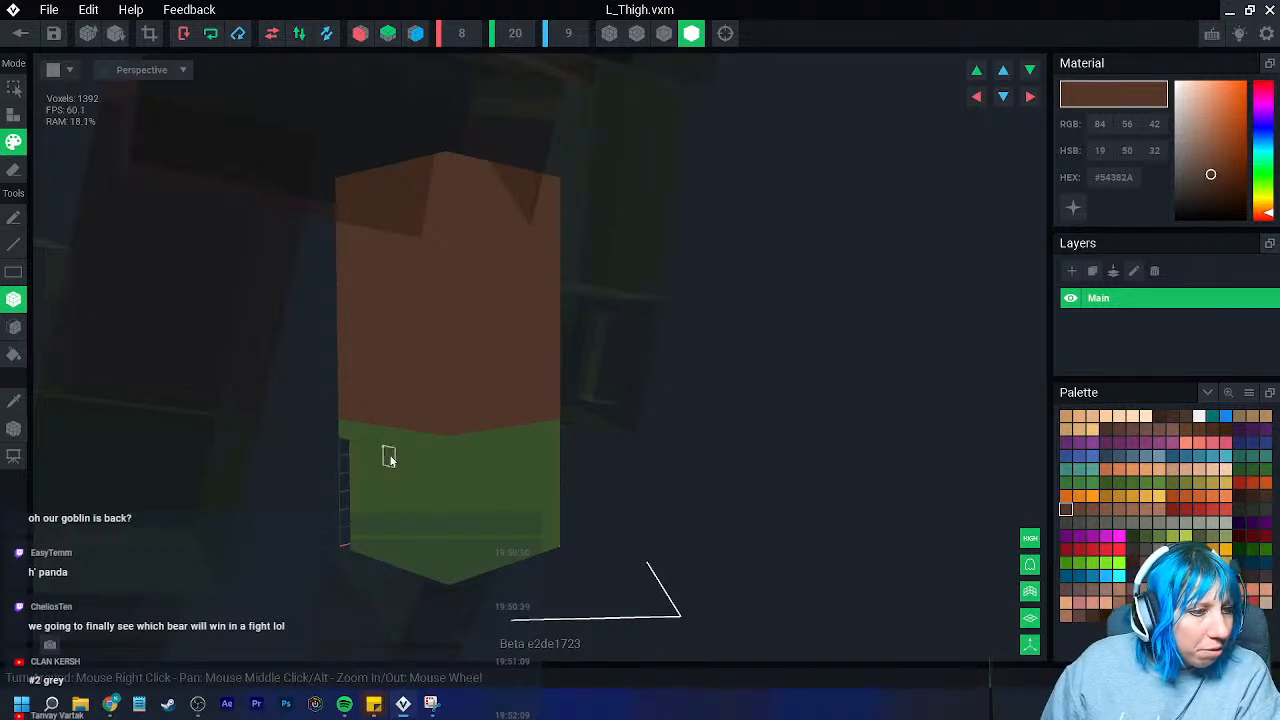
# - Paint a one-voxel line of very dark brown #3F2413 along the lower edge of the left thigh's brown area
pyautogui.moveTo(557, 428); pyautogui.dragTo(567, 418, button='right')
pyautogui.scroll(-5, 567, 418)
pyautogui.moveTo(531, 446); pyautogui.dragTo(518, 520, button='middle')
pyautogui.moveTo(540, 440); pyautogui.dragTo(555, 417, button='right')
pyautogui.scroll(8, 557, 471)
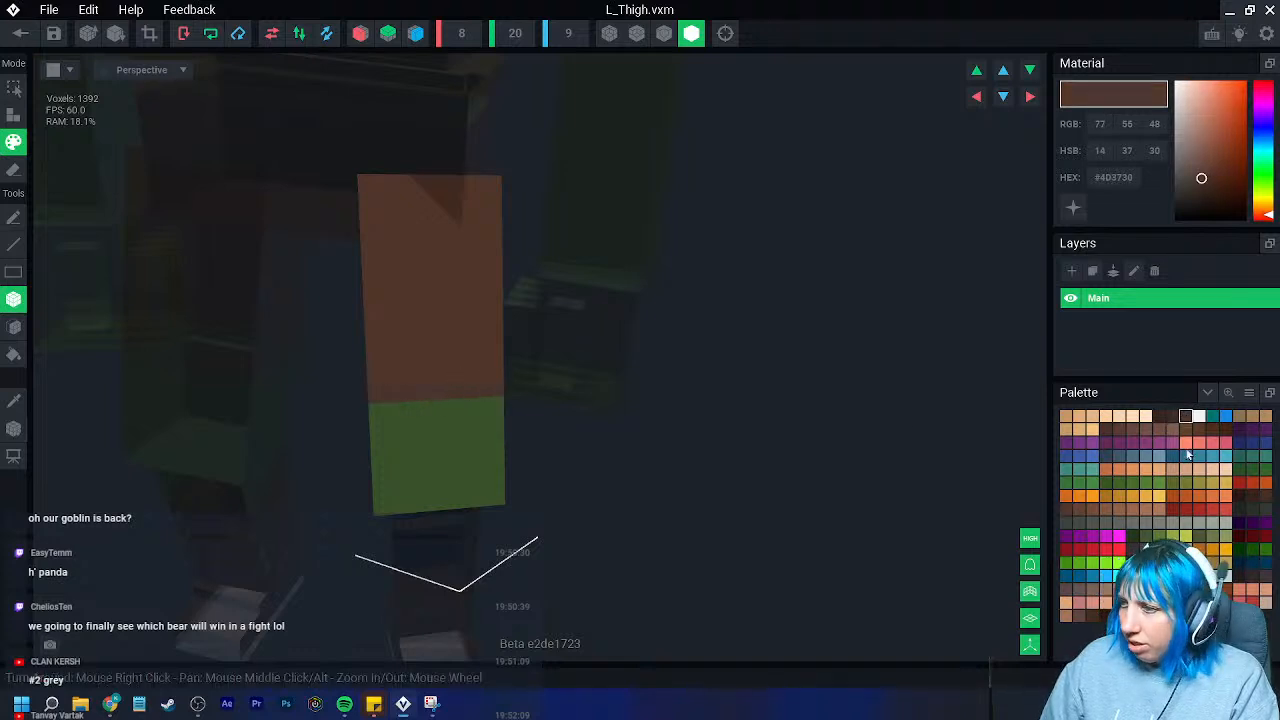
pyautogui.click(1225, 430)
pyautogui.moveTo(496, 389); pyautogui.dragTo(392, 394)
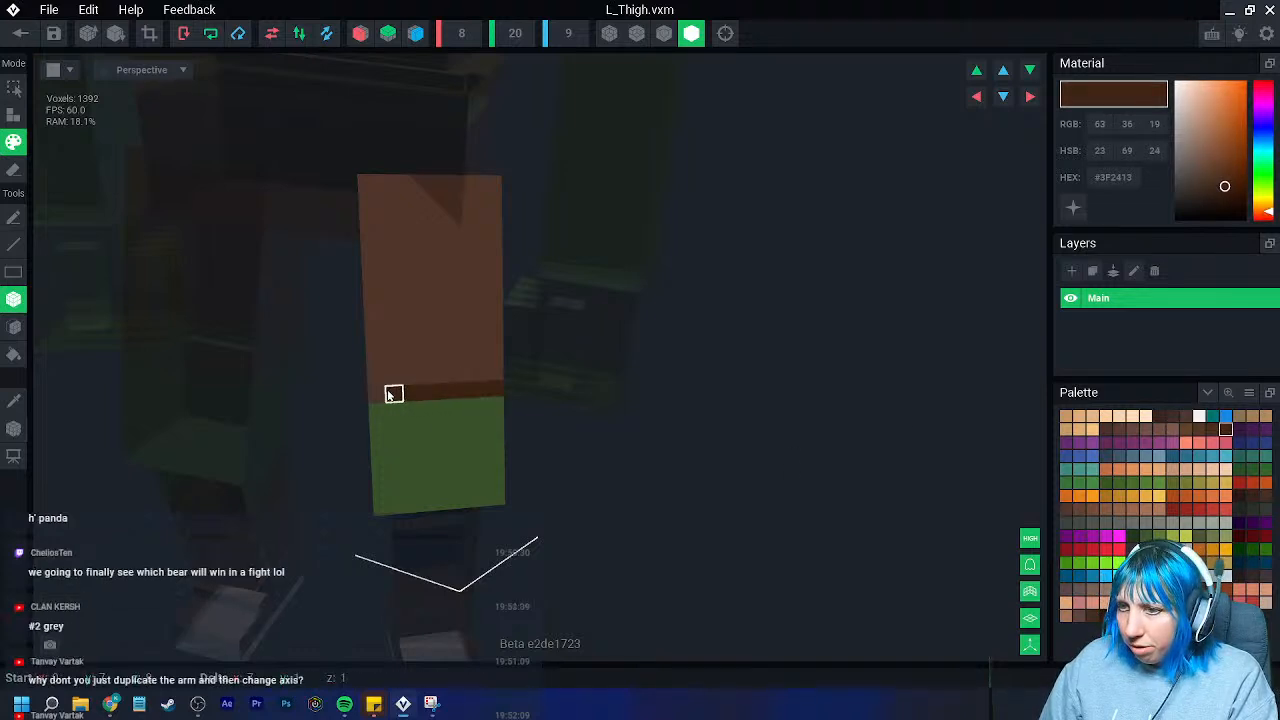
pyautogui.moveTo(393, 395); pyautogui.dragTo(389, 406, button='right')
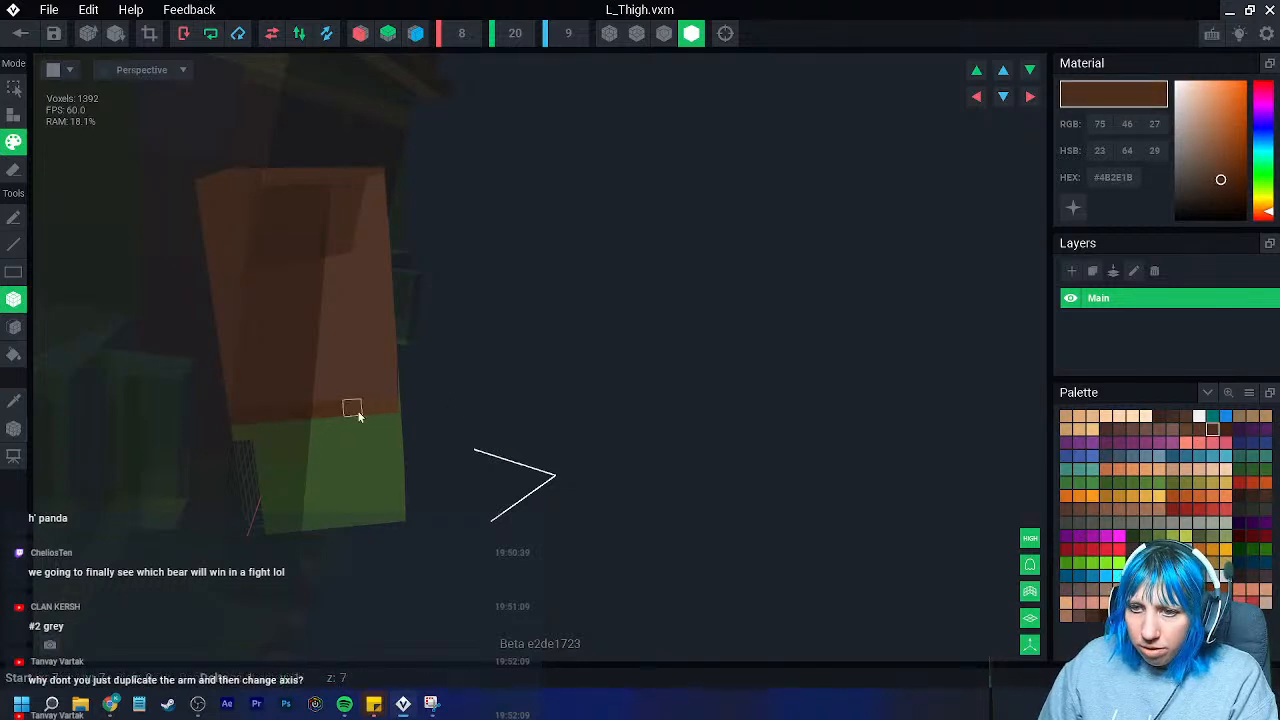
# - Paint a one-voxel hem of dark brown #4B2E1B around the lower edge of the left thigh's trouser leg
pyautogui.moveTo(388, 405); pyautogui.dragTo(385, 413, button='right')
pyautogui.moveTo(500, 421); pyautogui.dragTo(657, 419, button='right')
pyautogui.moveTo(768, 418); pyautogui.dragTo(646, 514, button='right')
# - Save the left thigh's model, then reopen the right thigh's model from the rig
pyautogui.click(20, 36)
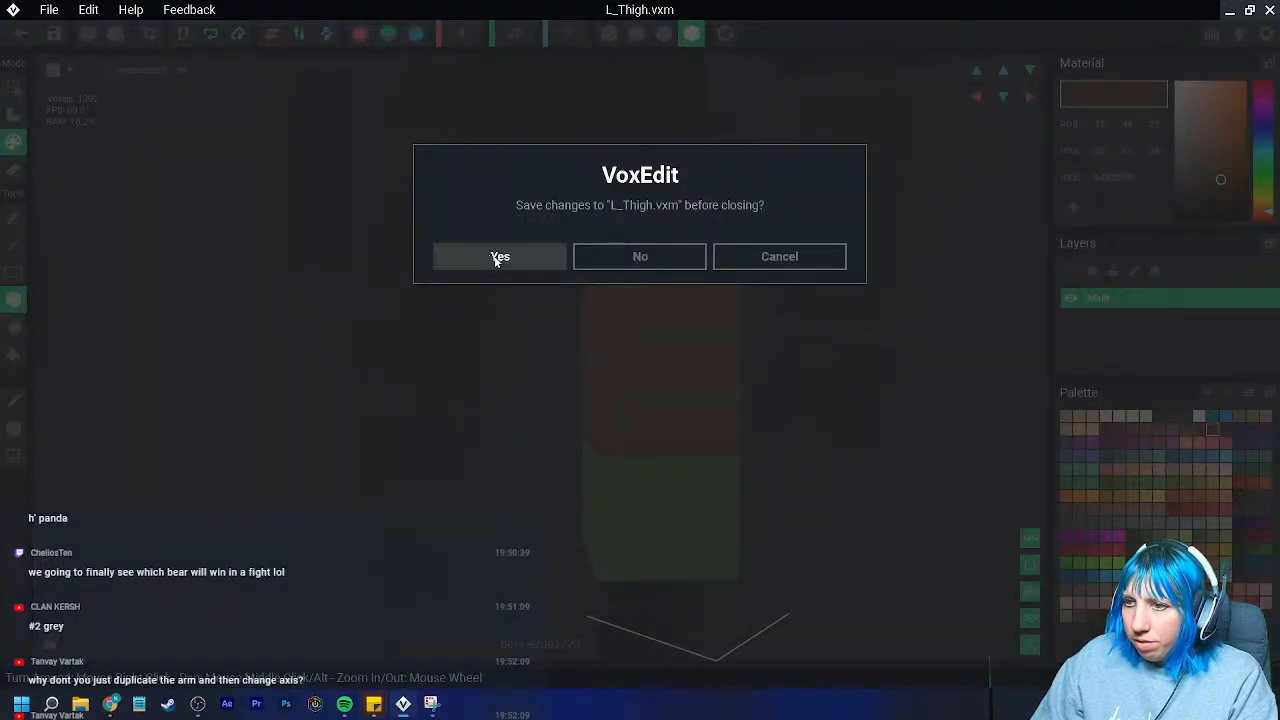
pyautogui.click(779, 256)
pyautogui.scroll(2, 737, 310)
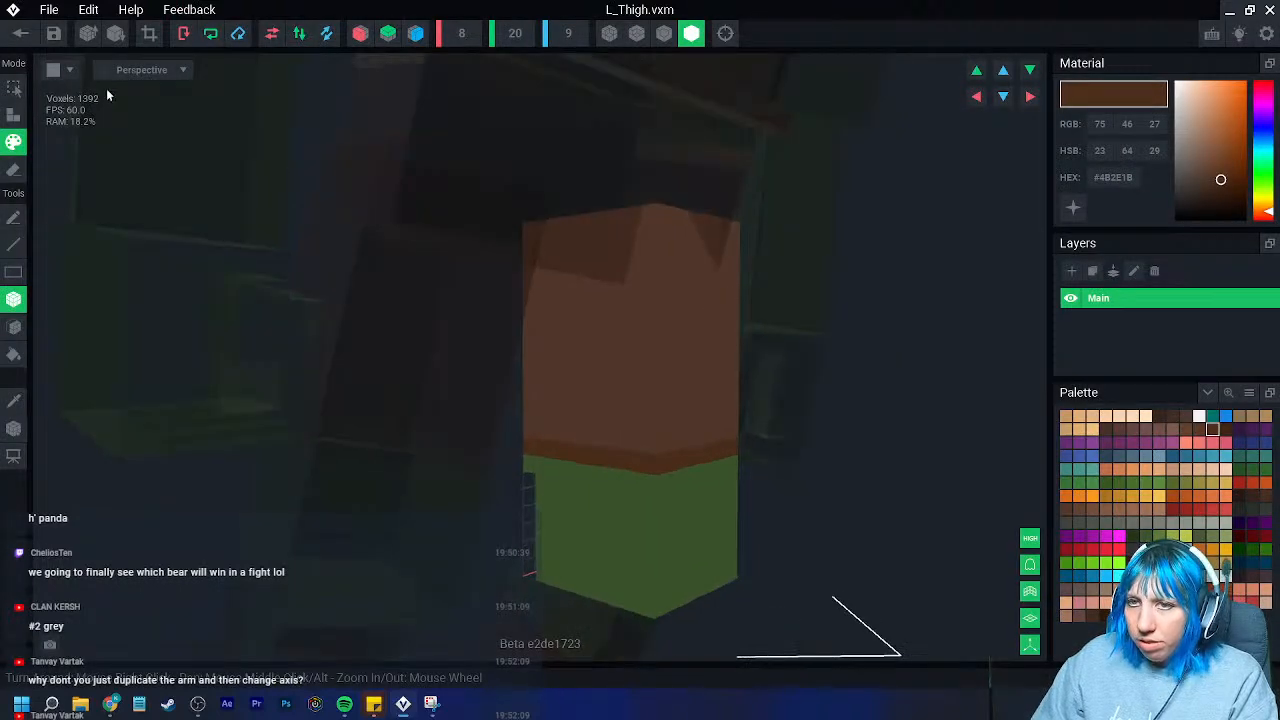
pyautogui.click(20, 36)
pyautogui.click(470, 257)
pyautogui.scroll(3, 620, 250)
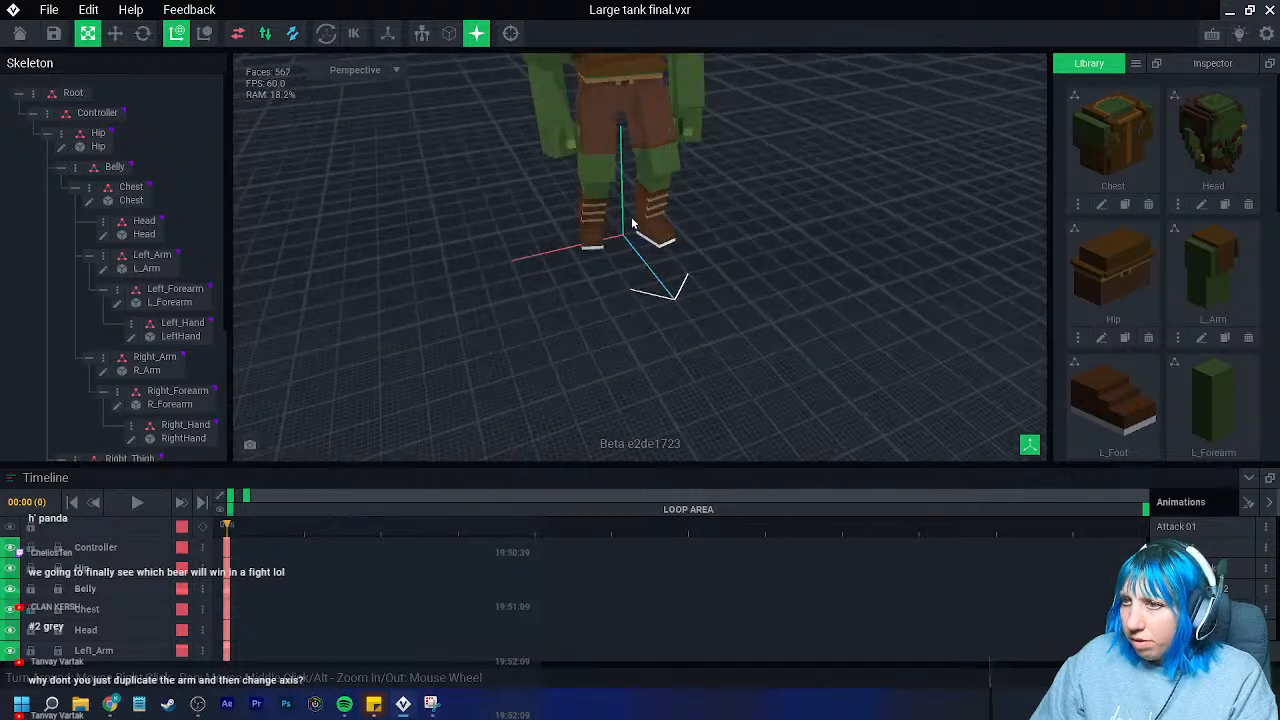
pyautogui.moveTo(603, 213); pyautogui.dragTo(551, 337, button='middle')
pyautogui.moveTo(551, 337)
pyautogui.mouseDown(button='right')
pyautogui.moveTo(585, 339)
pyautogui.moveTo(460, 340)
pyautogui.moveTo(553, 336)
pyautogui.mouseUp(button='right')
pyautogui.click(538, 190)
pyautogui.click(78, 289)
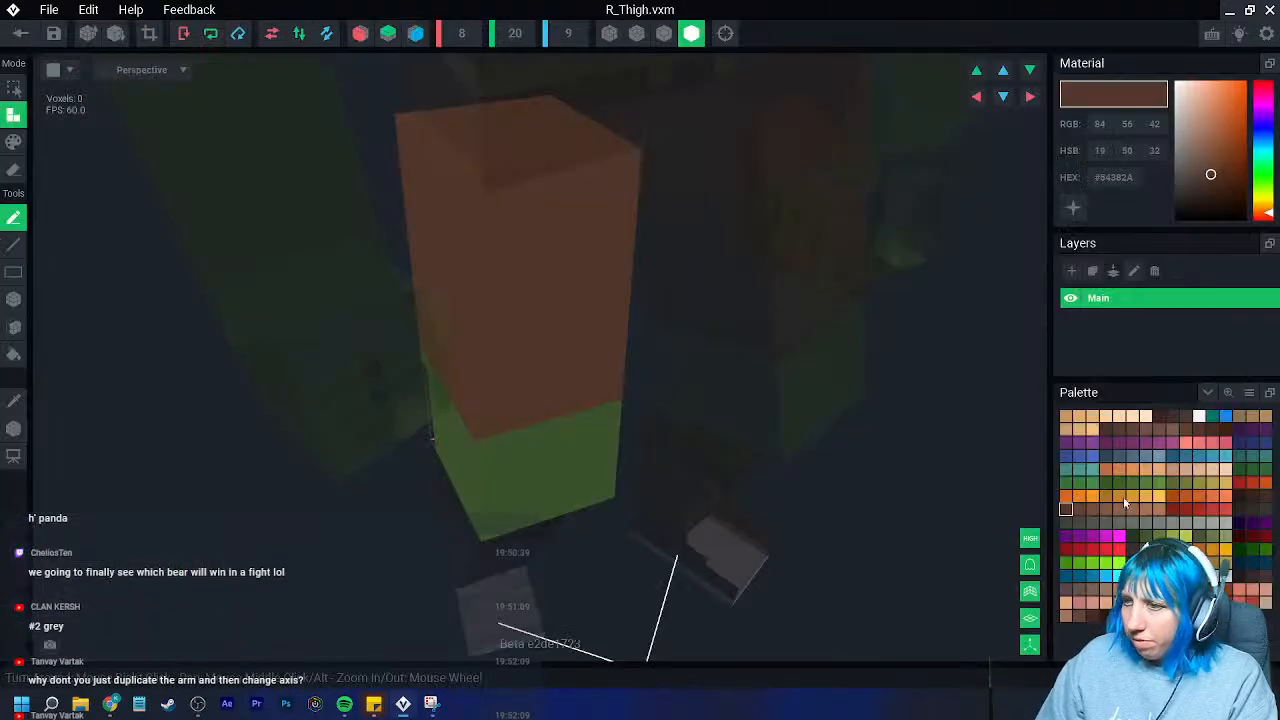
# - Paint a matching one-voxel hem of dark brown #4B2E1B around the lower edge of the right thigh's trouser leg
pyautogui.click(1212, 430)
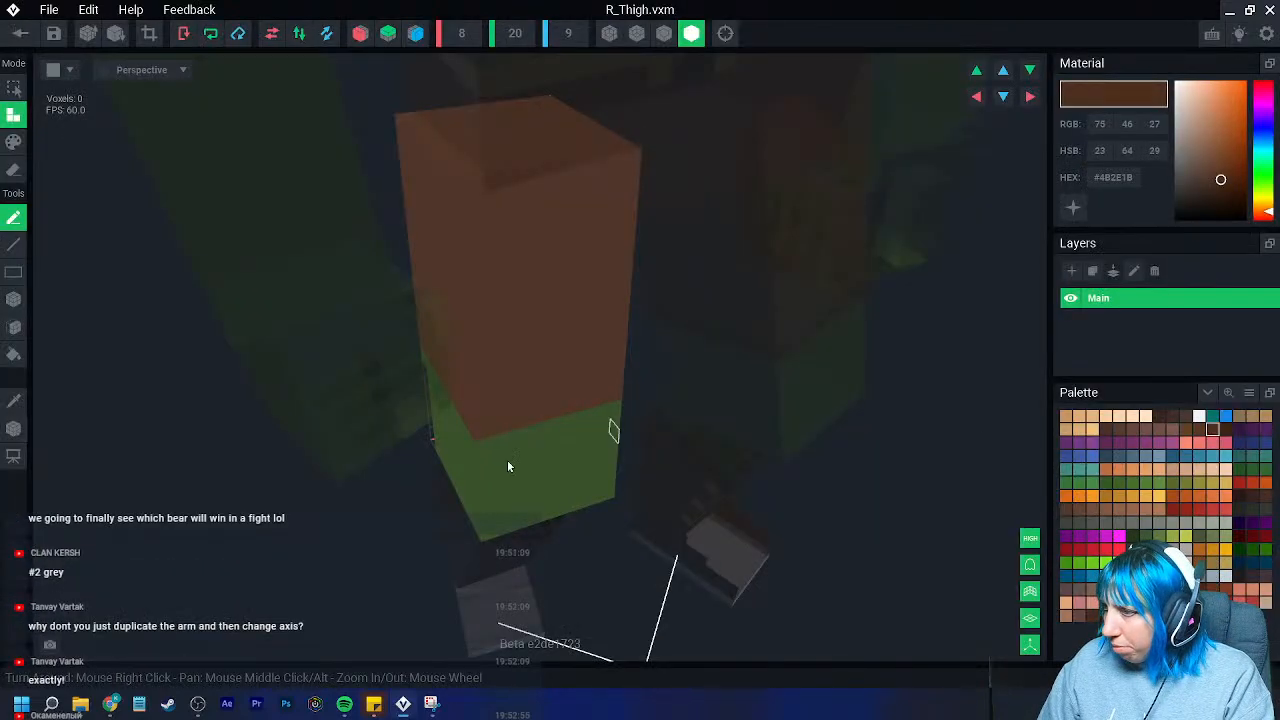
pyautogui.click(14, 142)
pyautogui.click(14, 299)
pyautogui.moveTo(400, 345); pyautogui.dragTo(465, 312, button='right')
pyautogui.moveTo(401, 381); pyautogui.dragTo(616, 376)
pyautogui.moveTo(617, 366); pyautogui.dragTo(545, 292, button='right')
# - Add short vertical streaks of lighter brown #634332 to the right thigh's trouser leg
pyautogui.click(1078, 508)
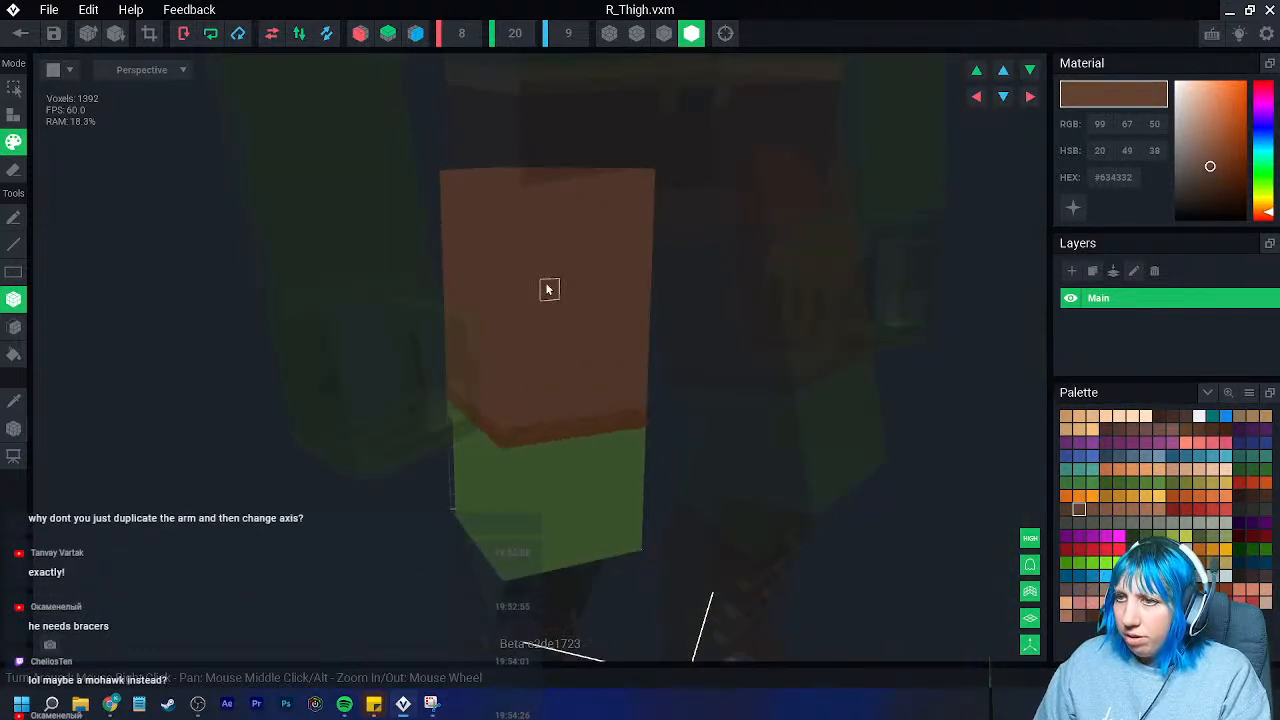
pyautogui.moveTo(545, 247); pyautogui.dragTo(640, 327, button='right')
pyautogui.moveTo(569, 360); pyautogui.dragTo(603, 318, button='right')
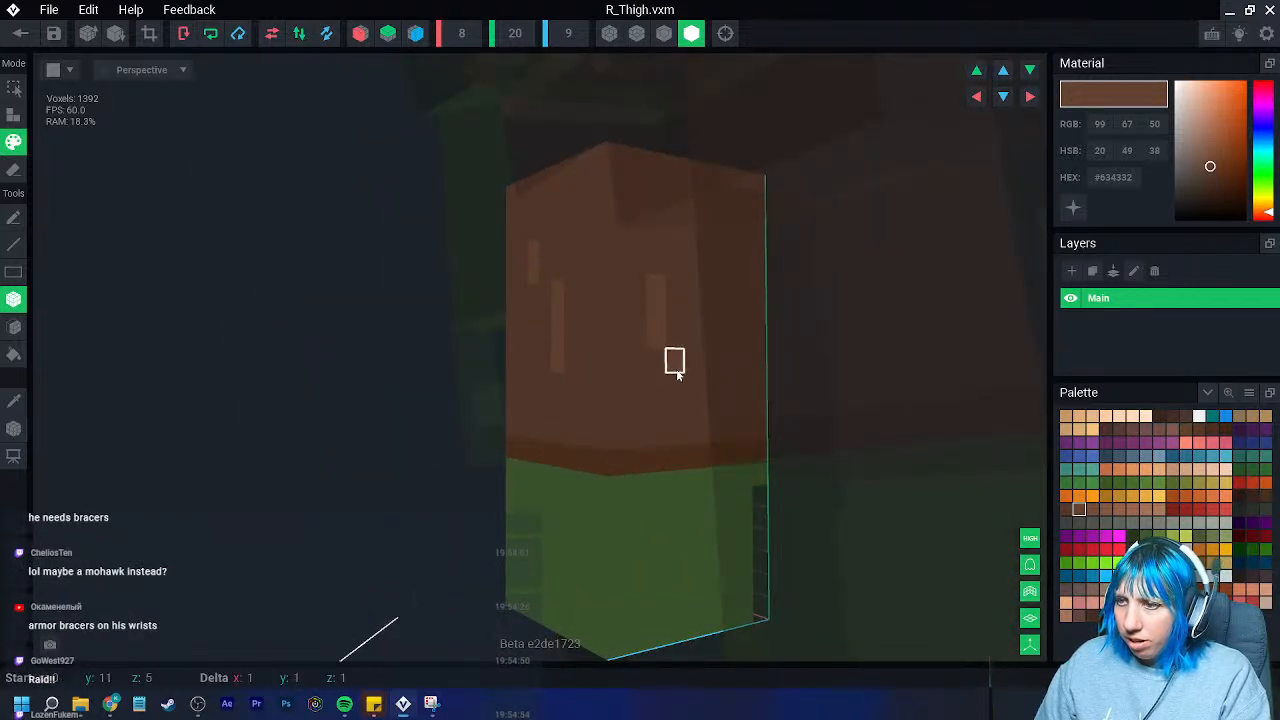
pyautogui.moveTo(675, 362); pyautogui.dragTo(708, 403, button='right')
# - Save the right thigh's model with its streaks and open the left thigh's model again
pyautogui.click(20, 33)
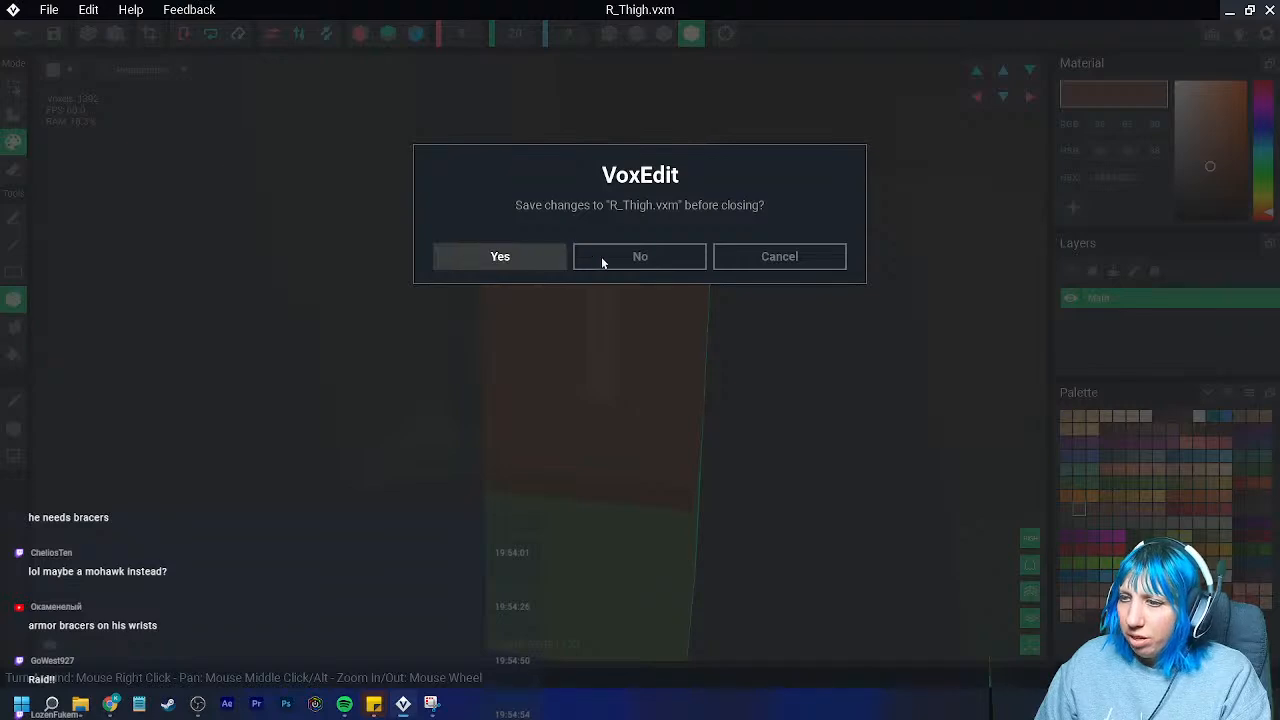
pyautogui.click(528, 256)
pyautogui.scroll(5, 636, 263)
pyautogui.click(651, 245)
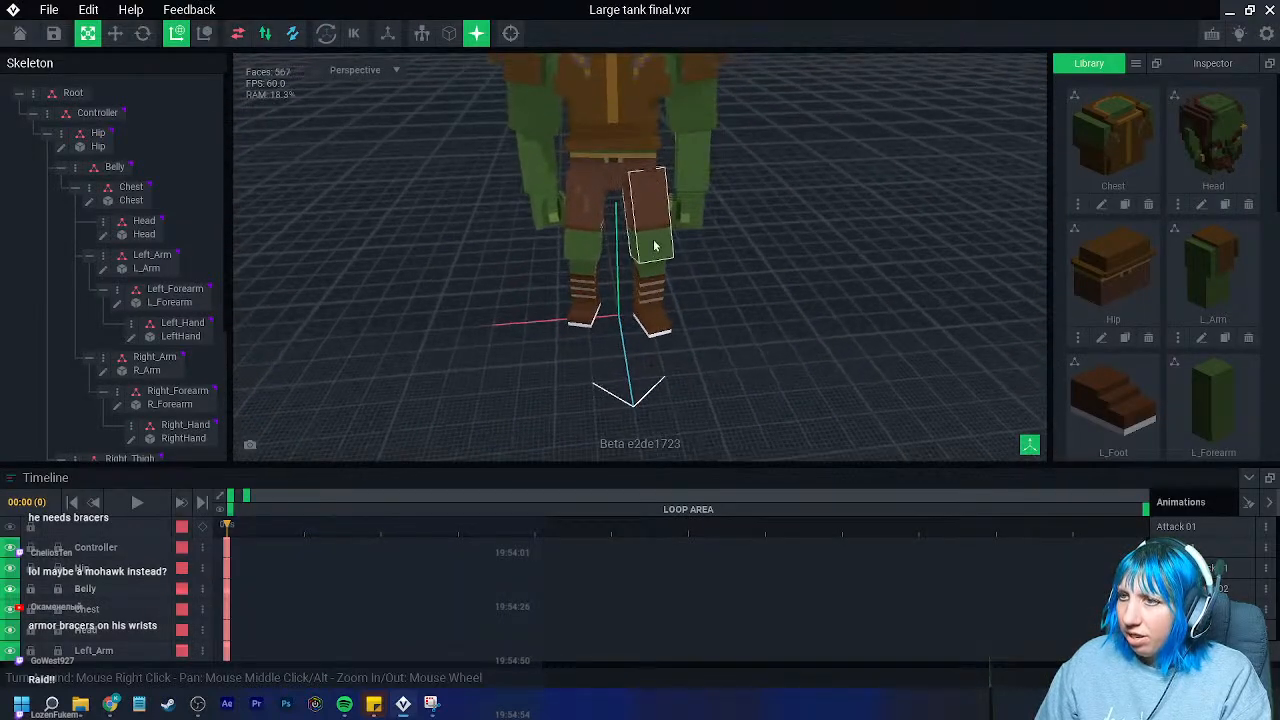
pyautogui.click(75, 379)
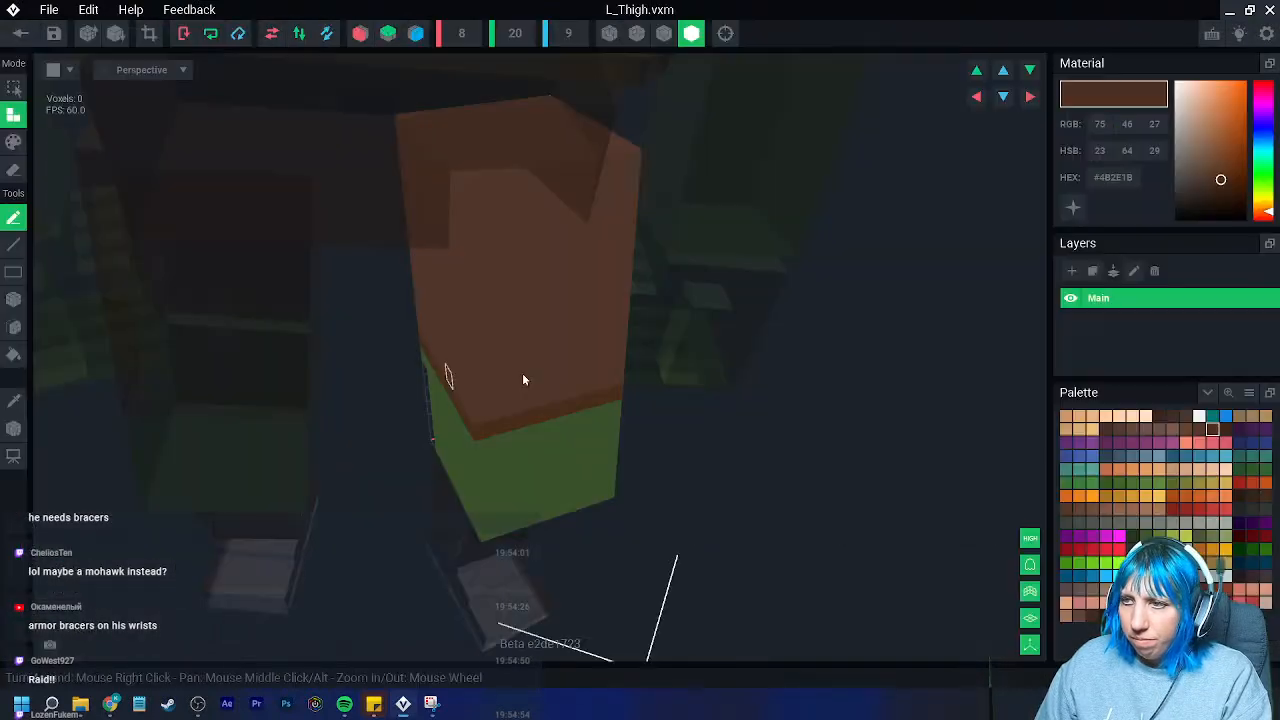
# - Add short vertical streaks of lighter brown #634332 to the left thigh's trouser leg
pyautogui.click(1077, 509)
pyautogui.moveTo(923, 471); pyautogui.dragTo(423, 289, button='right')
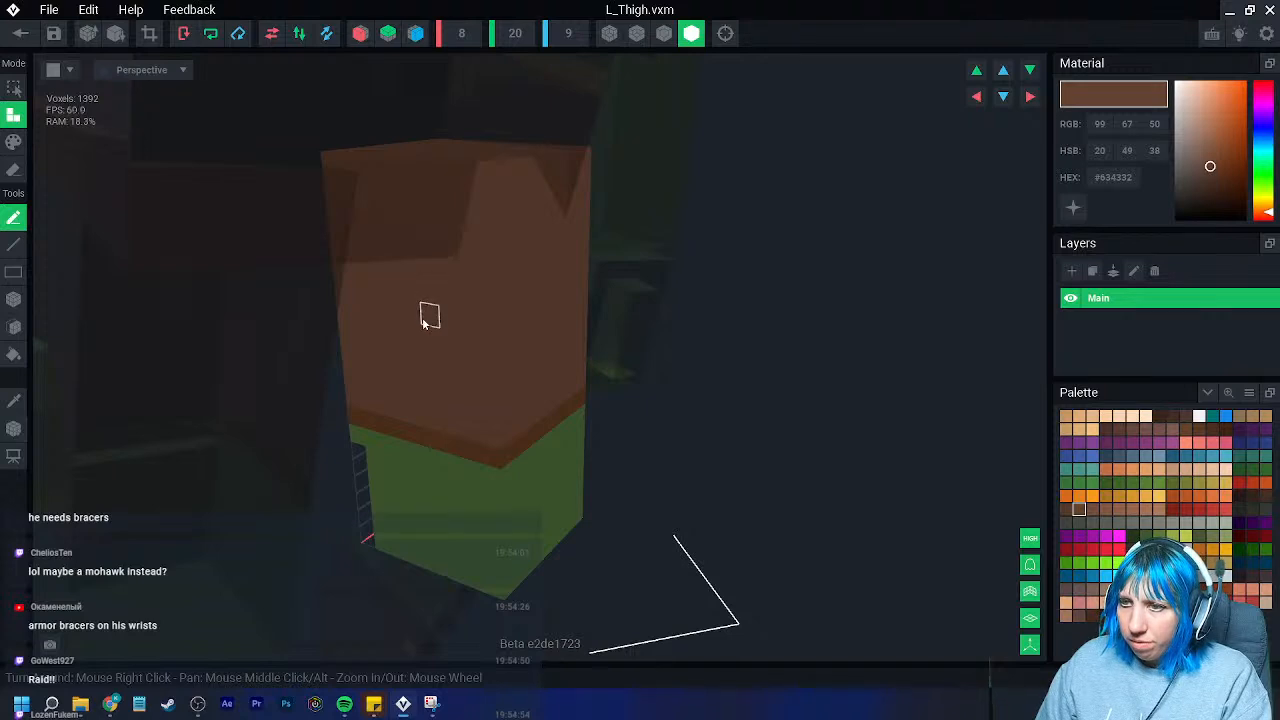
pyautogui.click(13, 141)
pyautogui.click(13, 299)
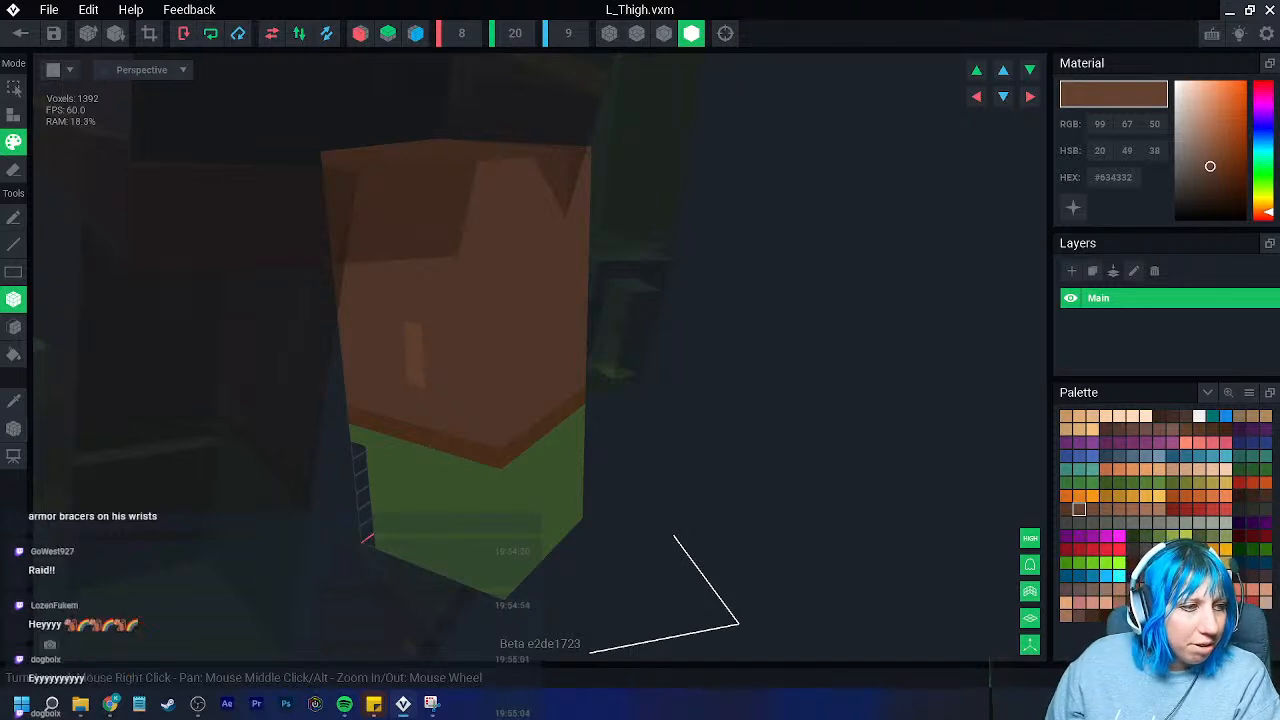
pyautogui.moveTo(429, 314); pyautogui.dragTo(469, 338, button='right')
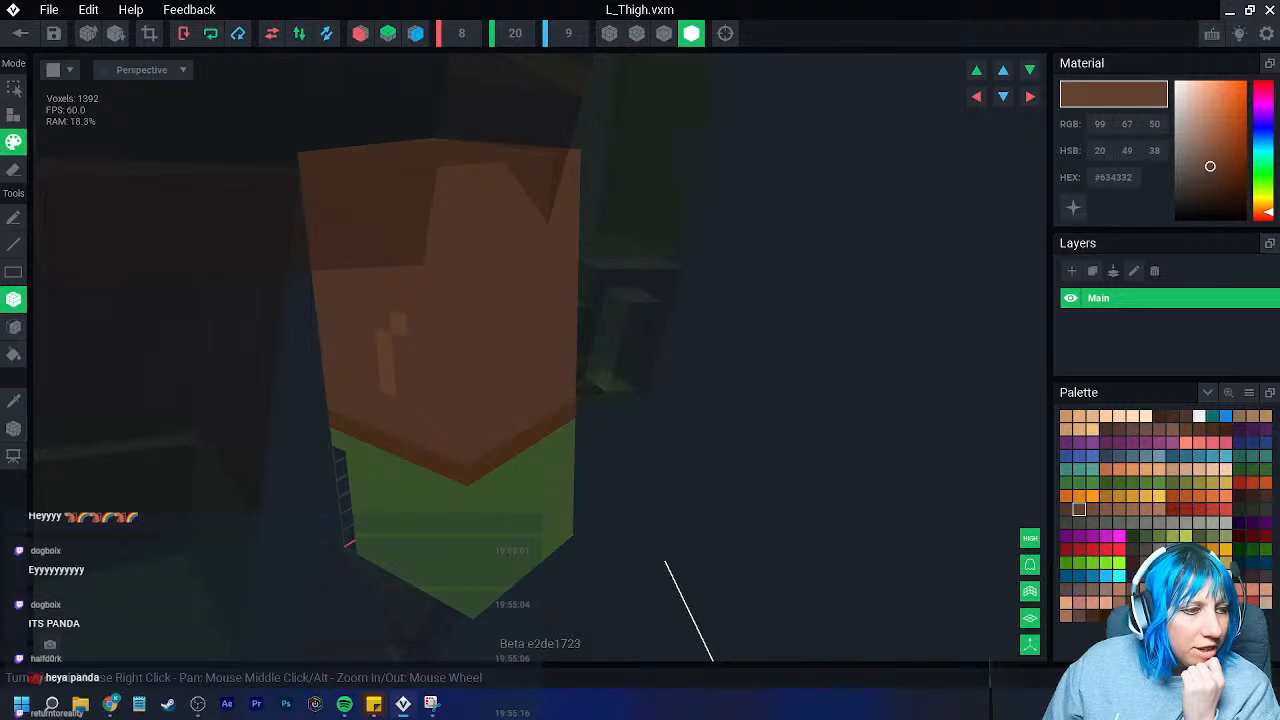
pyautogui.moveTo(400, 321); pyautogui.dragTo(543, 380, button='right')
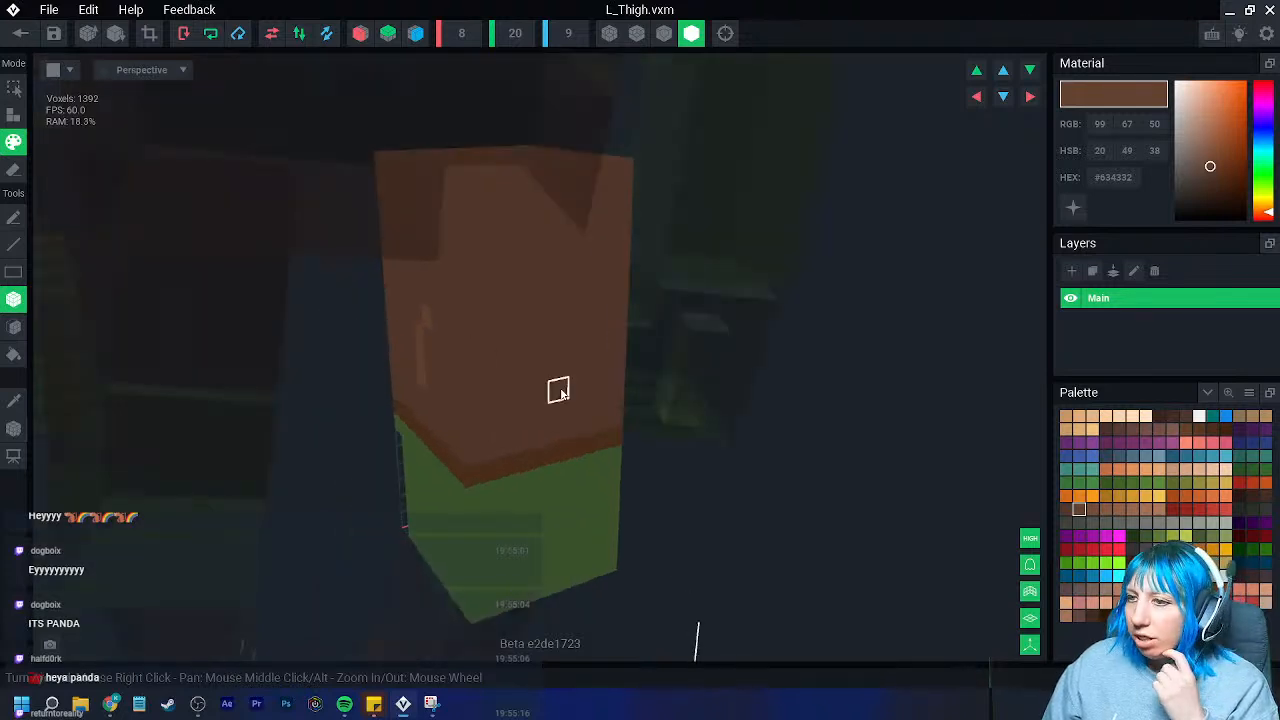
pyautogui.moveTo(557, 395); pyautogui.dragTo(543, 283)
pyautogui.moveTo(543, 288)
pyautogui.mouseDown(button='right')
pyautogui.moveTo(547, 327)
pyautogui.moveTo(486, 423)
pyautogui.moveTo(488, 411)
pyautogui.mouseUp(button='right')
pyautogui.scroll(-4, 547, 327)
pyautogui.scroll(3, 488, 408)
# - Save the left thigh's model, then open the chest's model from the rig
pyautogui.click(21, 34)
pyautogui.click(540, 256)
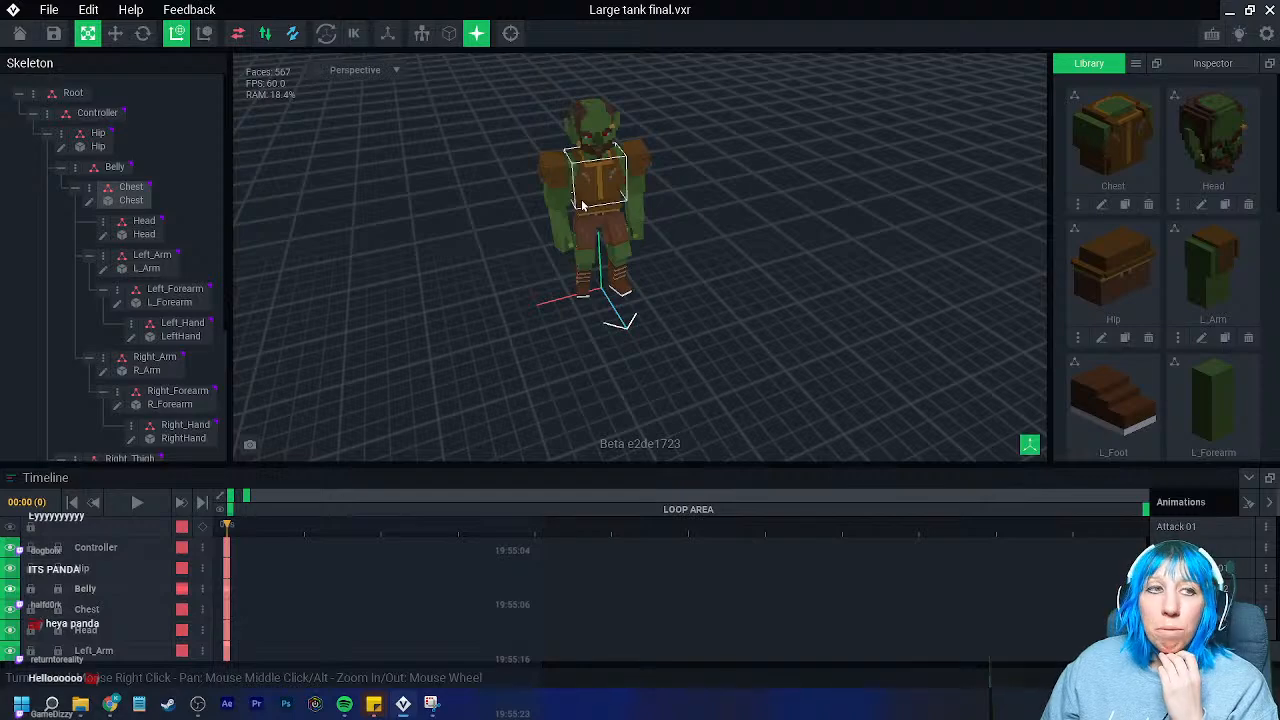
pyautogui.moveTo(596, 206)
pyautogui.mouseDown(button='right')
pyautogui.moveTo(600, 246)
pyautogui.moveTo(573, 298)
pyautogui.moveTo(460, 326)
pyautogui.mouseUp(button='right')
pyautogui.scroll(3, 603, 246)
pyautogui.scroll(3, 603, 246)
pyautogui.scroll(2, 600, 246)
pyautogui.click(572, 211)
pyautogui.click(89, 201)
# - Sample the golden brown #835B1F trim and paint it along the stepped back edge of the chest's green arm opening
pyautogui.click(13, 401)
pyautogui.click(459, 246)
pyautogui.moveTo(460, 247); pyautogui.dragTo(271, 269, button='right')
pyautogui.click(13, 141)
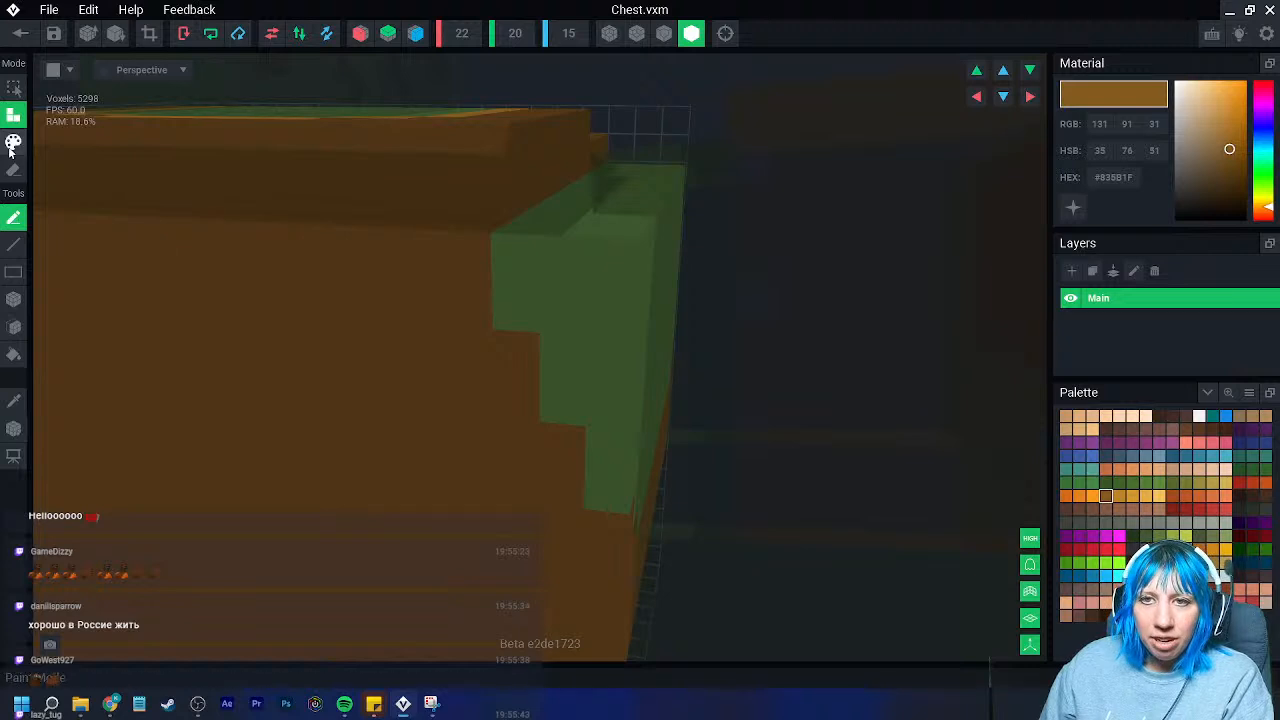
pyautogui.click(14, 298)
pyautogui.moveTo(300, 330); pyautogui.dragTo(466, 311, button='right')
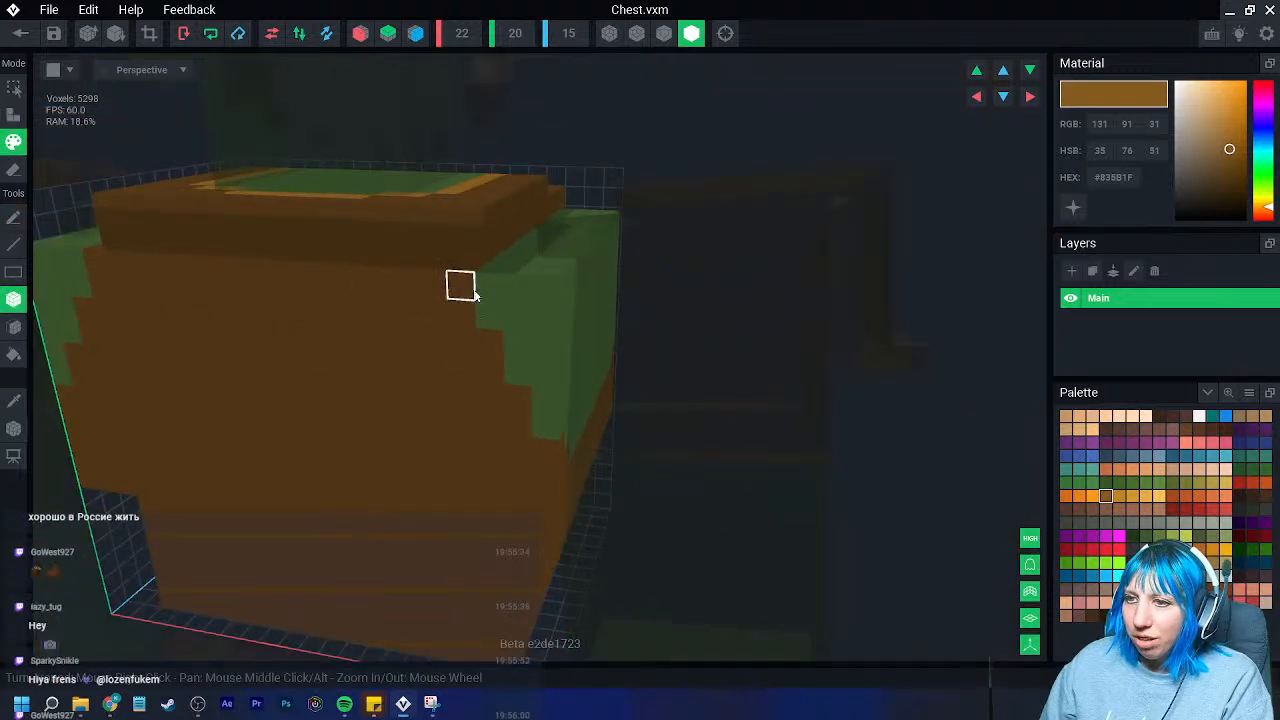
pyautogui.click(490, 343)
pyautogui.click(516, 397)
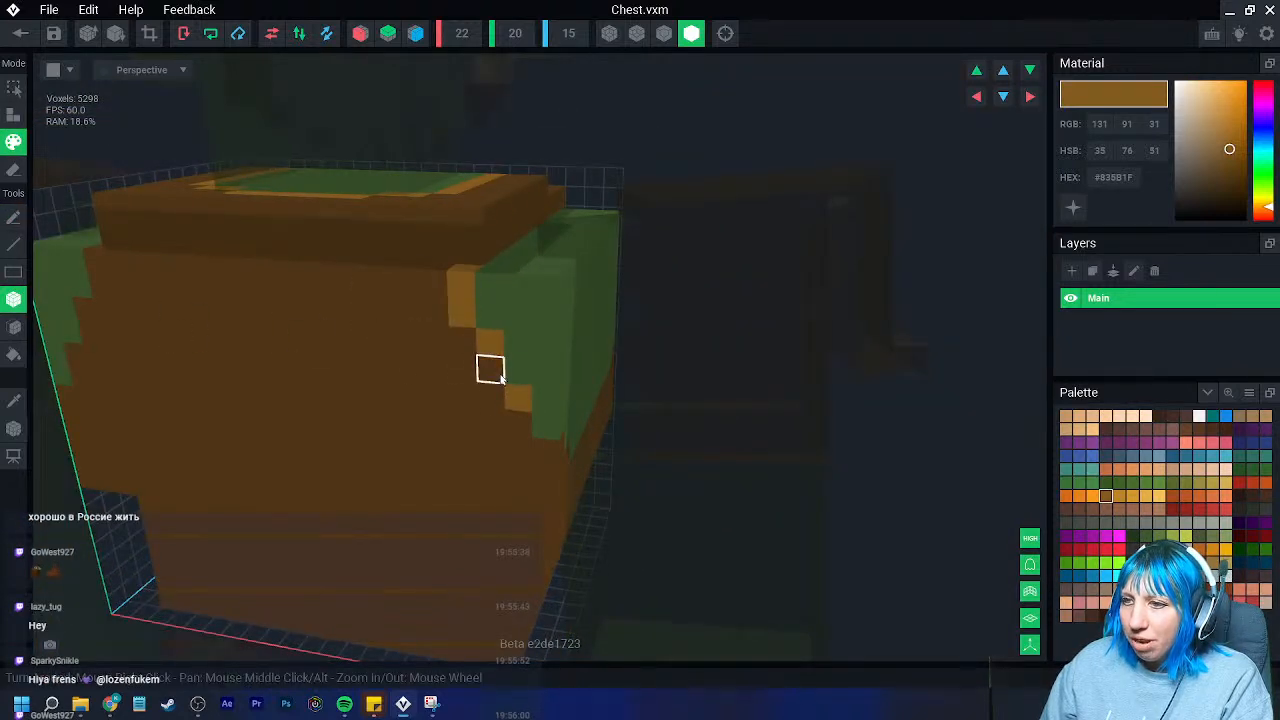
pyautogui.moveTo(489, 366); pyautogui.dragTo(497, 410, button='right')
pyautogui.click(526, 351)
pyautogui.click(514, 324)
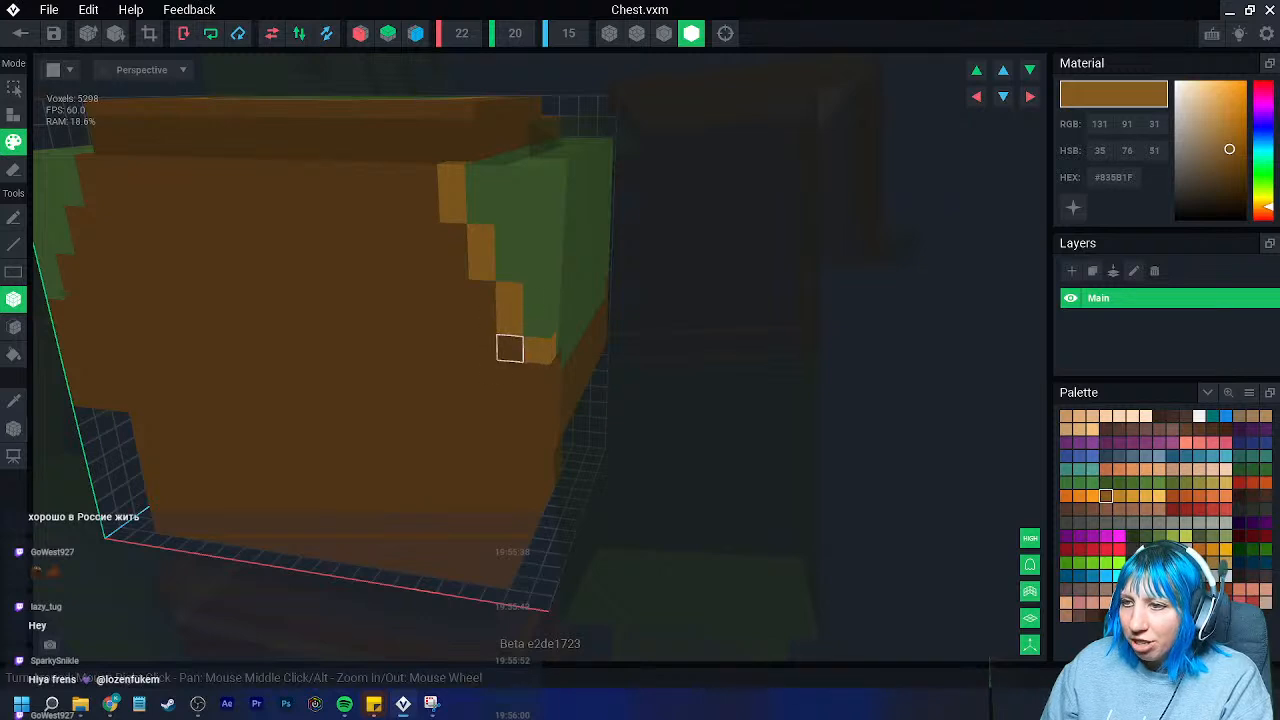
# - Continue the golden brown #835B1F trim along the lower edge of the arm opening and up its front corner
pyautogui.moveTo(526, 352); pyautogui.dragTo(564, 378, button='right')
pyautogui.click(566, 380)
pyautogui.moveTo(594, 404); pyautogui.dragTo(812, 375)
pyautogui.moveTo(814, 375); pyautogui.dragTo(878, 363, button='right')
pyautogui.moveTo(879, 363); pyautogui.dragTo(891, 301)
# - Paint the golden brown #835B1F trim along the upper edge of the chest's green arm opening
pyautogui.moveTo(914, 266); pyautogui.dragTo(700, 268, button='right')
pyautogui.moveTo(686, 240); pyautogui.dragTo(364, 203)
pyautogui.moveTo(364, 203); pyautogui.dragTo(480, 223, button='right')
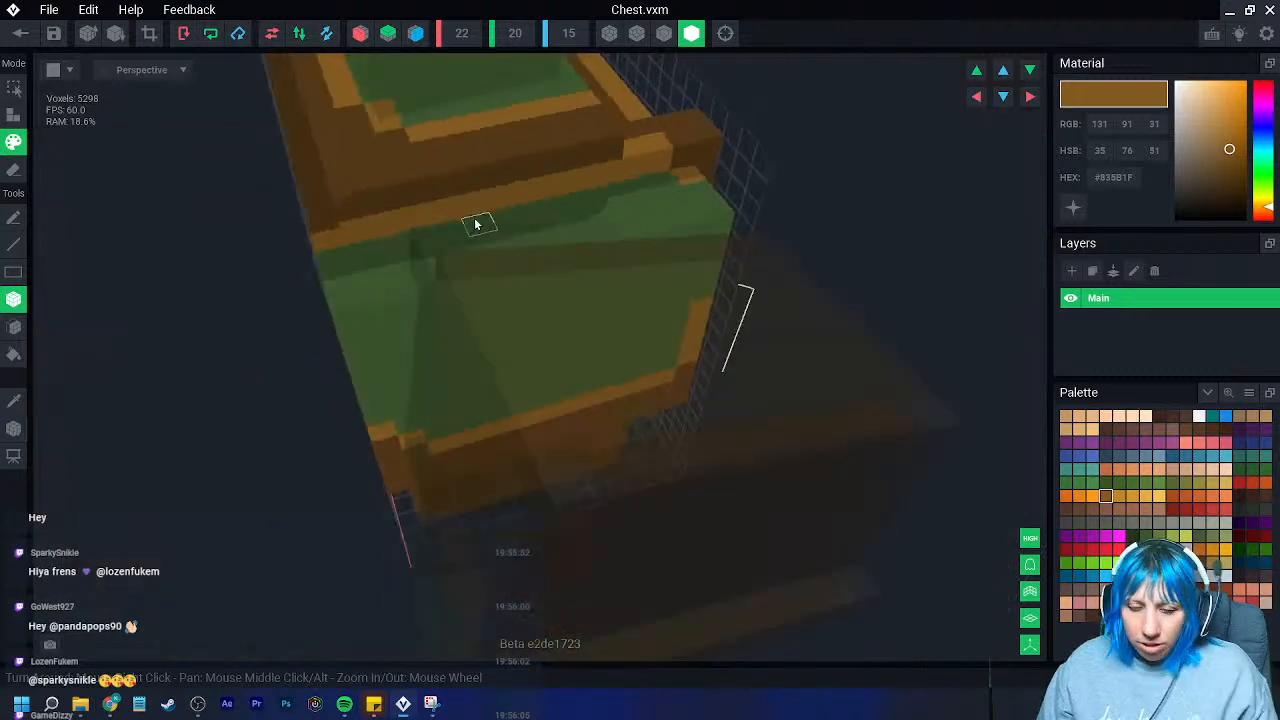
pyautogui.moveTo(571, 194); pyautogui.dragTo(680, 197, button='right')
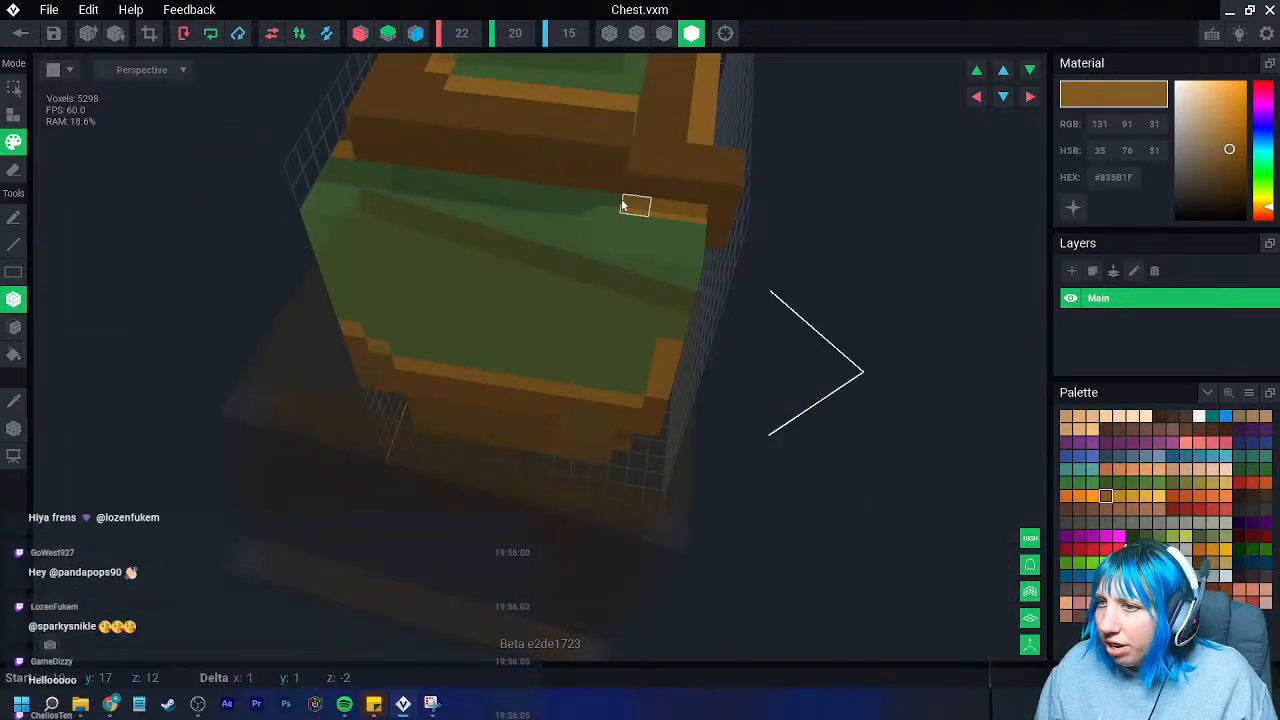
pyautogui.moveTo(367, 155); pyautogui.dragTo(571, 191, button='right')
pyautogui.moveTo(545, 255); pyautogui.dragTo(516, 268, button='right')
# - Enable X-axis symmetry and complete the golden brown #835B1F trim around the arm openings on both sides of the chest
pyautogui.click(362, 35)
pyautogui.moveTo(376, 112); pyautogui.dragTo(466, 213, button='right')
pyautogui.moveTo(478, 236); pyautogui.dragTo(517, 264)
pyautogui.click(24, 327)
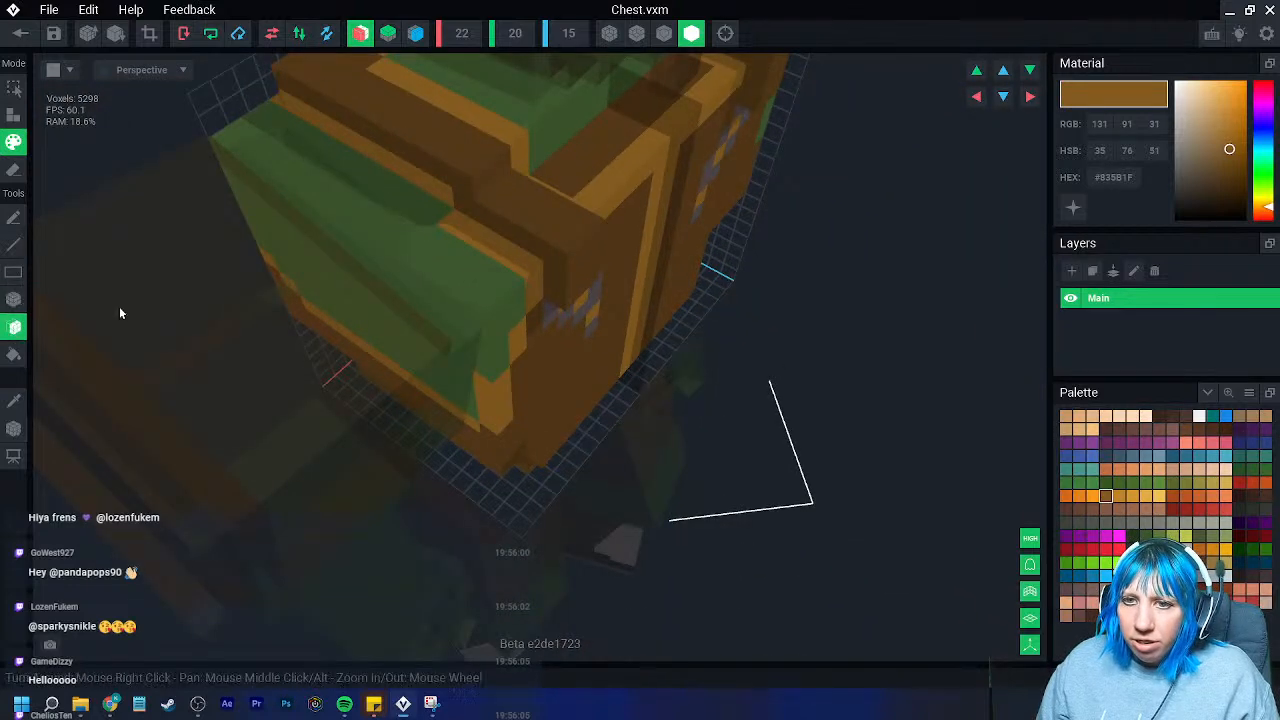
pyautogui.moveTo(420, 228); pyautogui.dragTo(436, 190, button='right')
pyautogui.moveTo(497, 403); pyautogui.dragTo(246, 421, button='right')
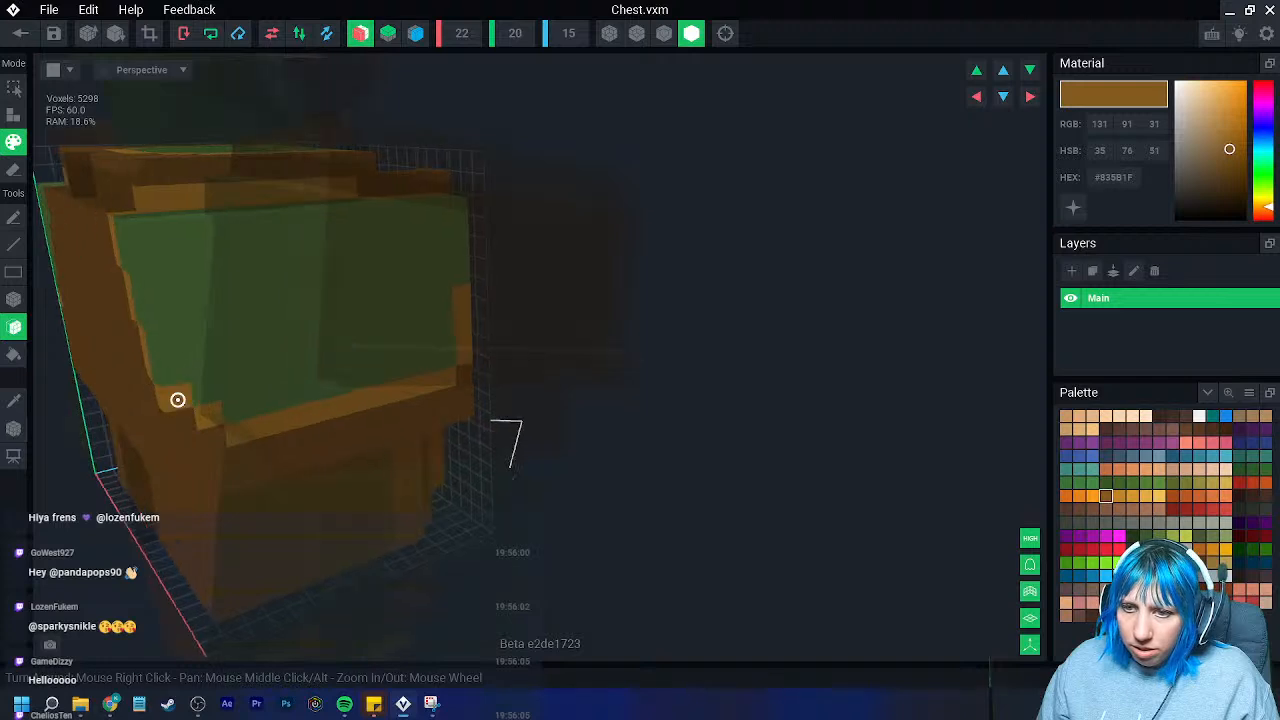
pyautogui.scroll(5, 185, 392)
pyautogui.moveTo(231, 227); pyautogui.dragTo(196, 290, button='right')
pyautogui.scroll(-2, 329, 346)
pyautogui.moveTo(230, 345); pyautogui.dragTo(430, 350, button='middle')
pyautogui.scroll(-3, 363, 391)
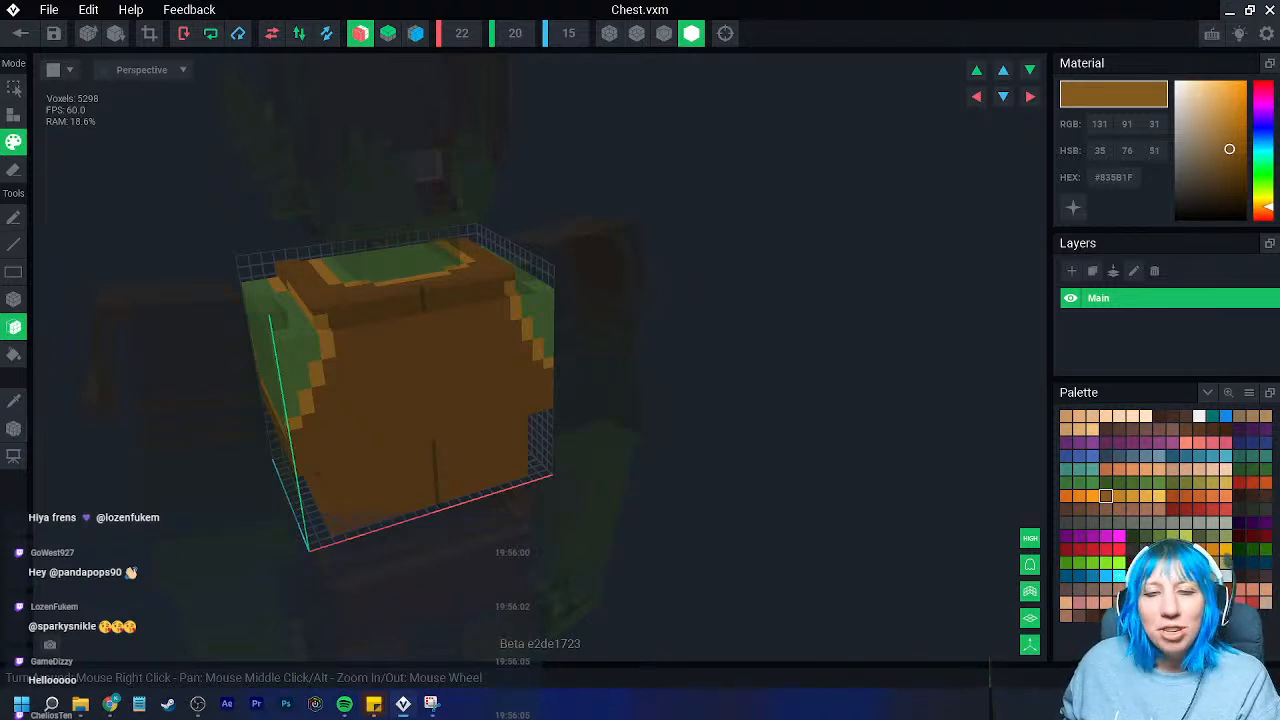
# - Check the chest's finished trim from several angles, save the chest model and return to the rig
pyautogui.moveTo(407, 351); pyautogui.dragTo(403, 351, button='right')
pyautogui.scroll(-3, 320, 366)
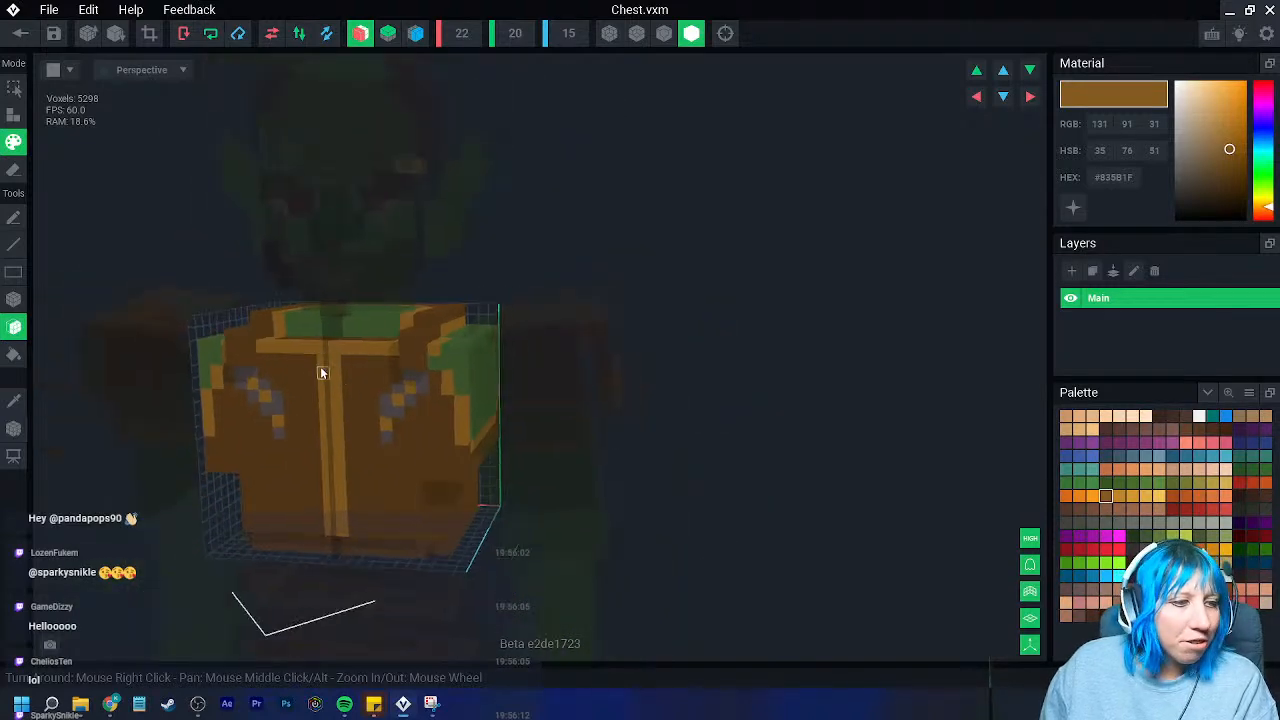
pyautogui.moveTo(334, 371); pyautogui.dragTo(357, 392, button='right')
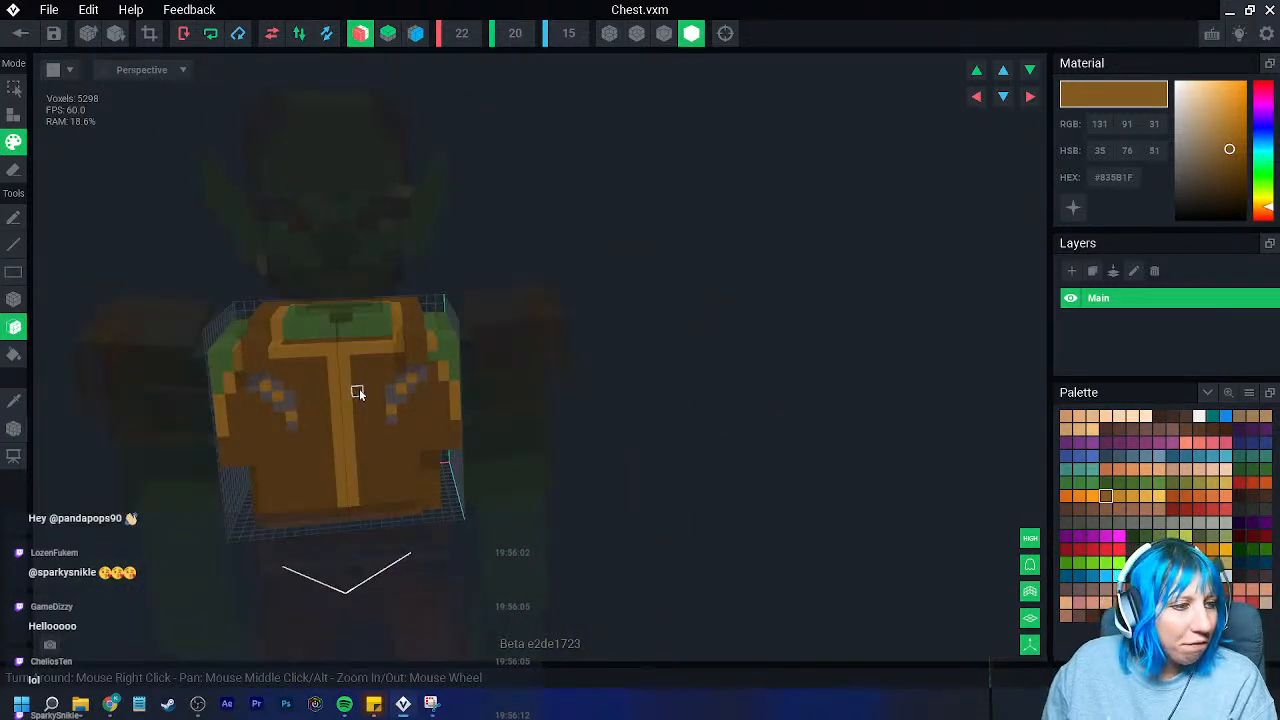
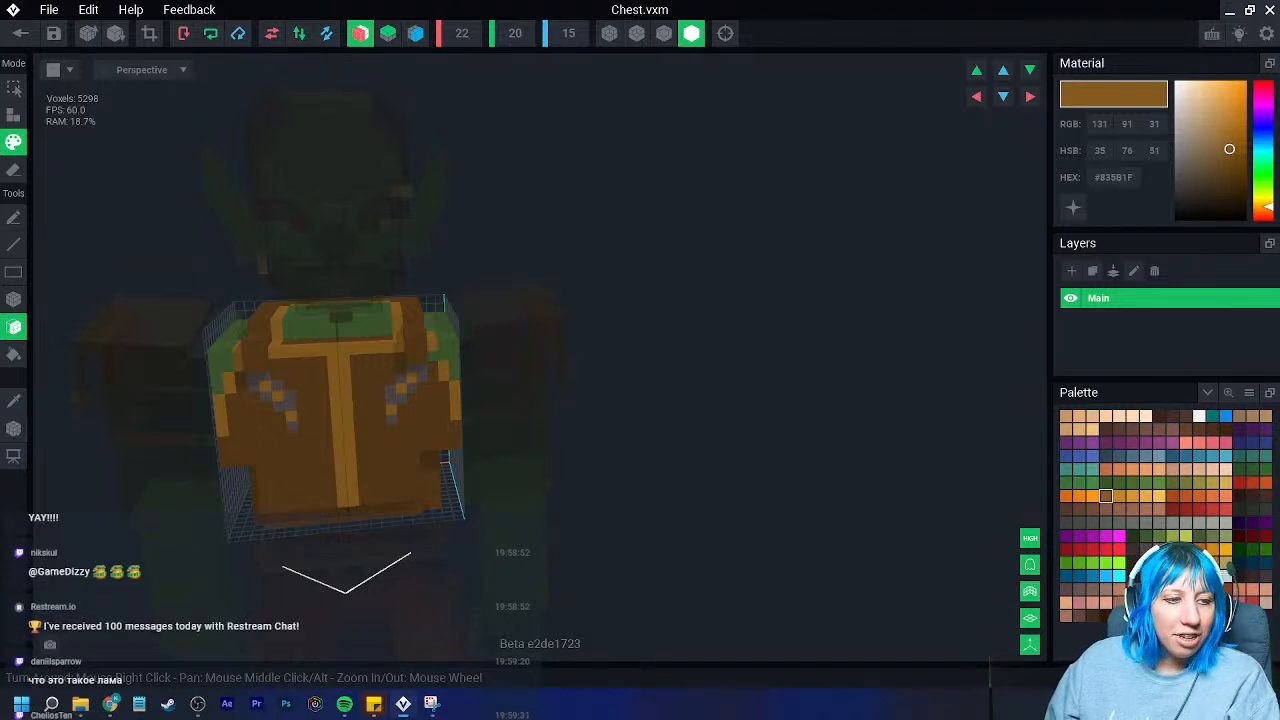
pyautogui.moveTo(292, 385); pyautogui.dragTo(400, 444, button='right')
pyautogui.scroll(3, 330, 436)
pyautogui.click(20, 33)
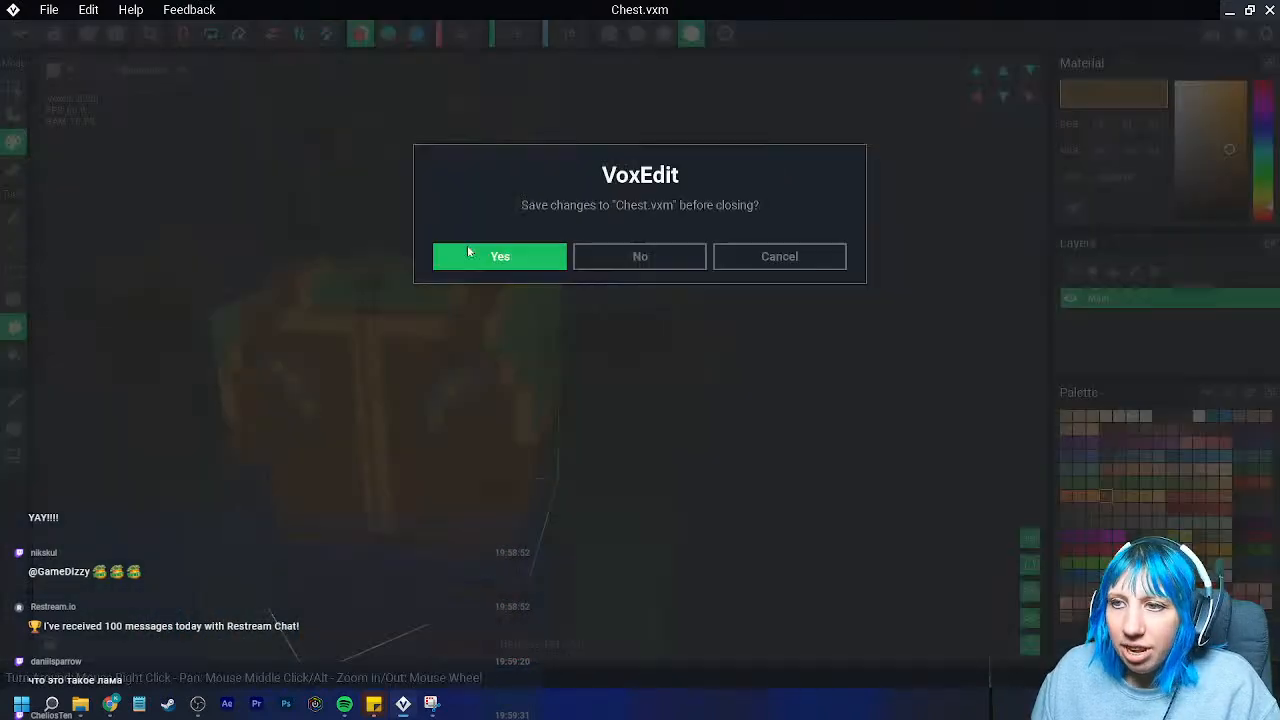
pyautogui.click(445, 256)
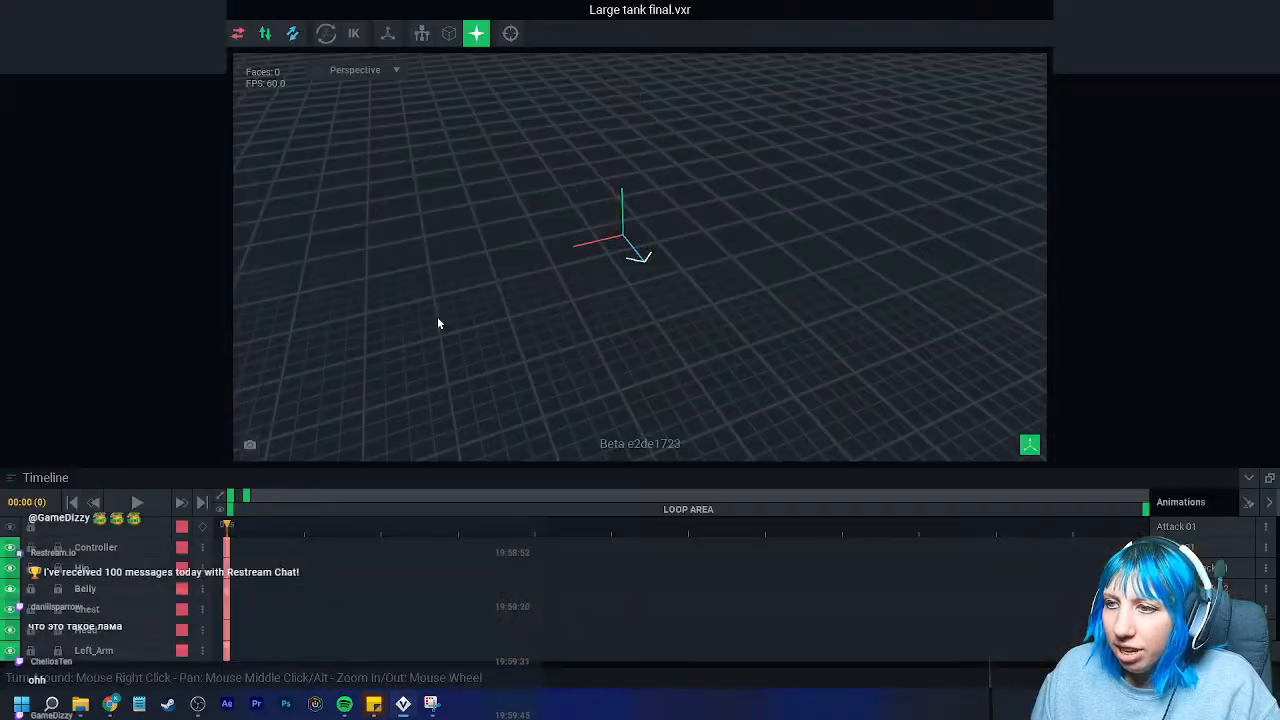
# - Open the right upper arm model R_Arm for editing from the character rig
pyautogui.moveTo(593, 250); pyautogui.dragTo(592, 178, button='right')
pyautogui.moveTo(592, 178); pyautogui.dragTo(592, 262, button='middle')
pyautogui.moveTo(592, 262); pyautogui.dragTo(597, 262, button='right')
pyautogui.scroll(2, 593, 261)
pyautogui.click(584, 231)
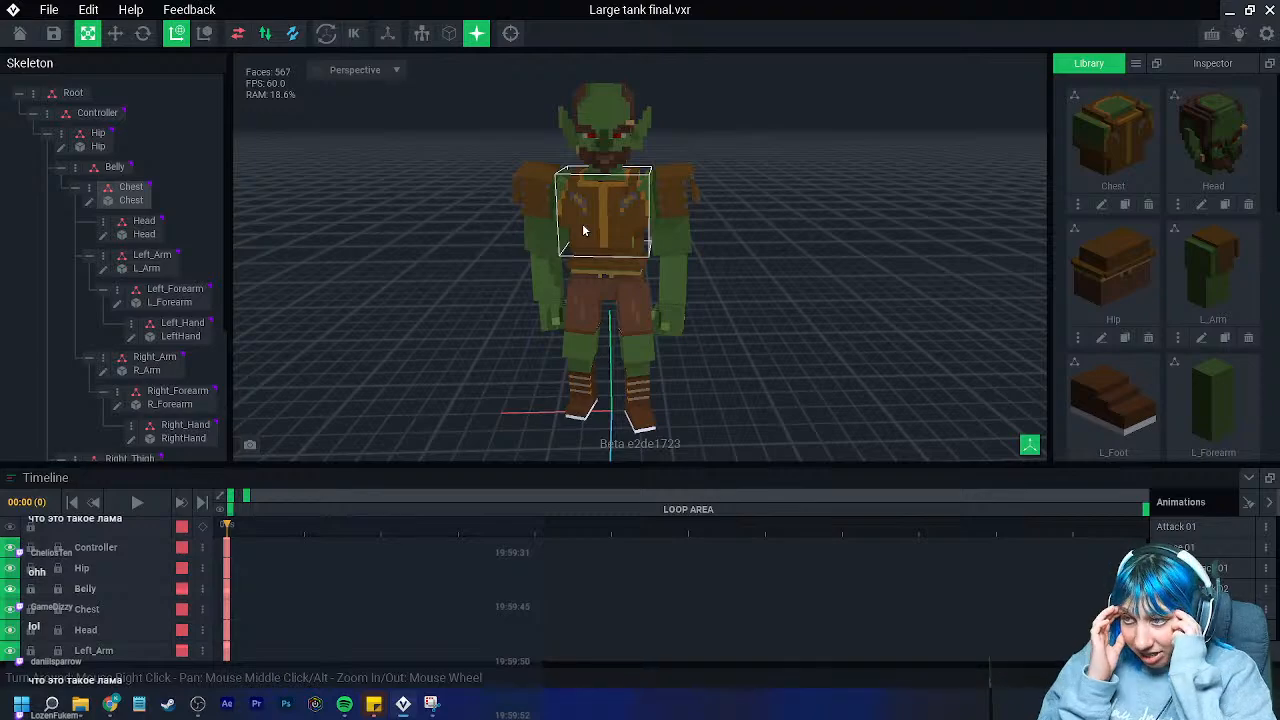
pyautogui.moveTo(584, 231); pyautogui.dragTo(531, 266, button='right')
pyautogui.click(545, 266)
pyautogui.click(550, 237)
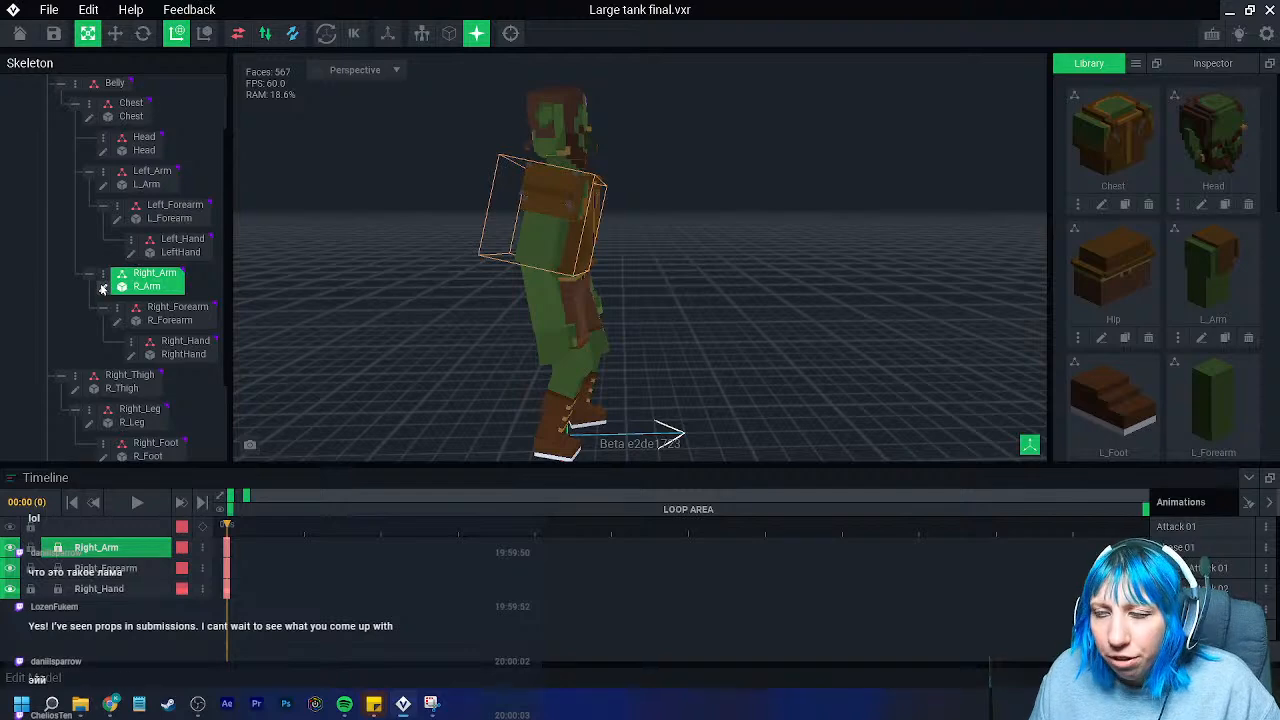
pyautogui.click(103, 287)
# - Trim the right arm's volume to fit its voxels and turn off X-axis symmetry
pyautogui.scroll(2, 506, 250)
pyautogui.click(149, 33)
pyautogui.moveTo(561, 327); pyautogui.dragTo(571, 408, button='right')
pyautogui.click(361, 34)
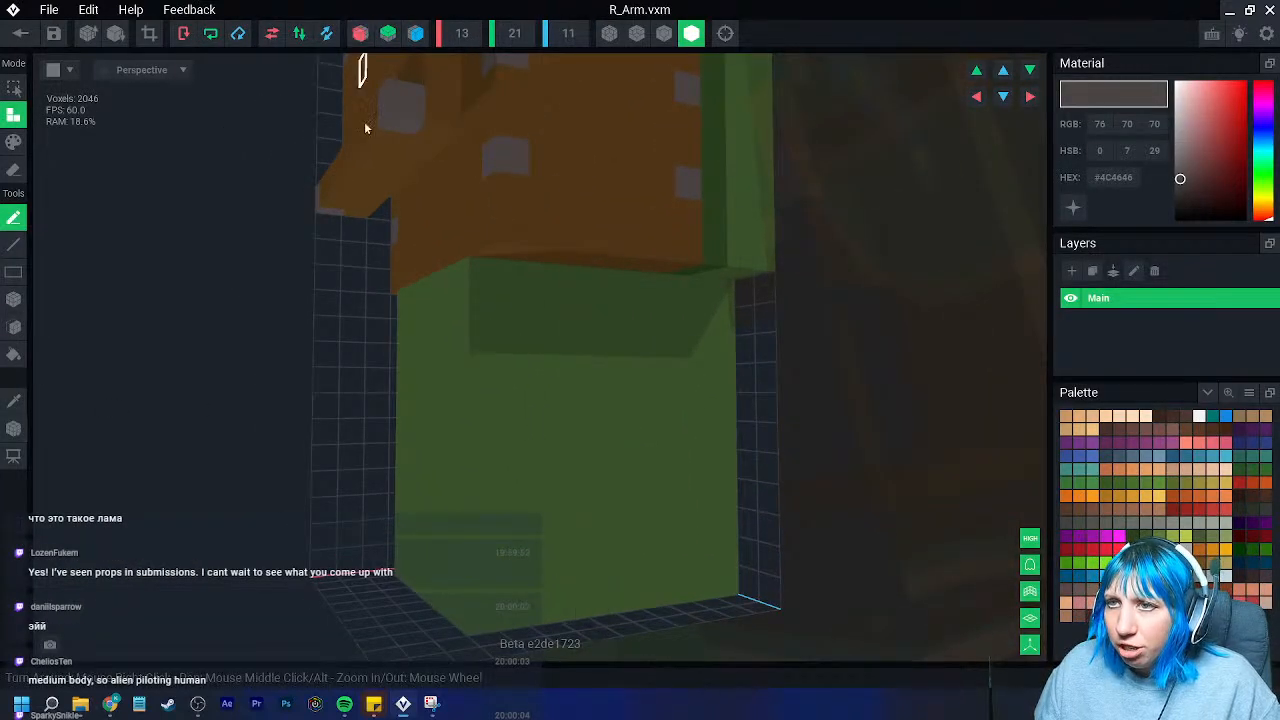
# - Paint a diagonal scar of three brown #5E463E voxels on the outer green face of the right arm
pyautogui.moveTo(436, 368); pyautogui.dragTo(465, 383, button='right')
pyautogui.moveTo(465, 383); pyautogui.dragTo(424, 328, button='middle')
pyautogui.click(13, 401)
pyautogui.click(444, 341)
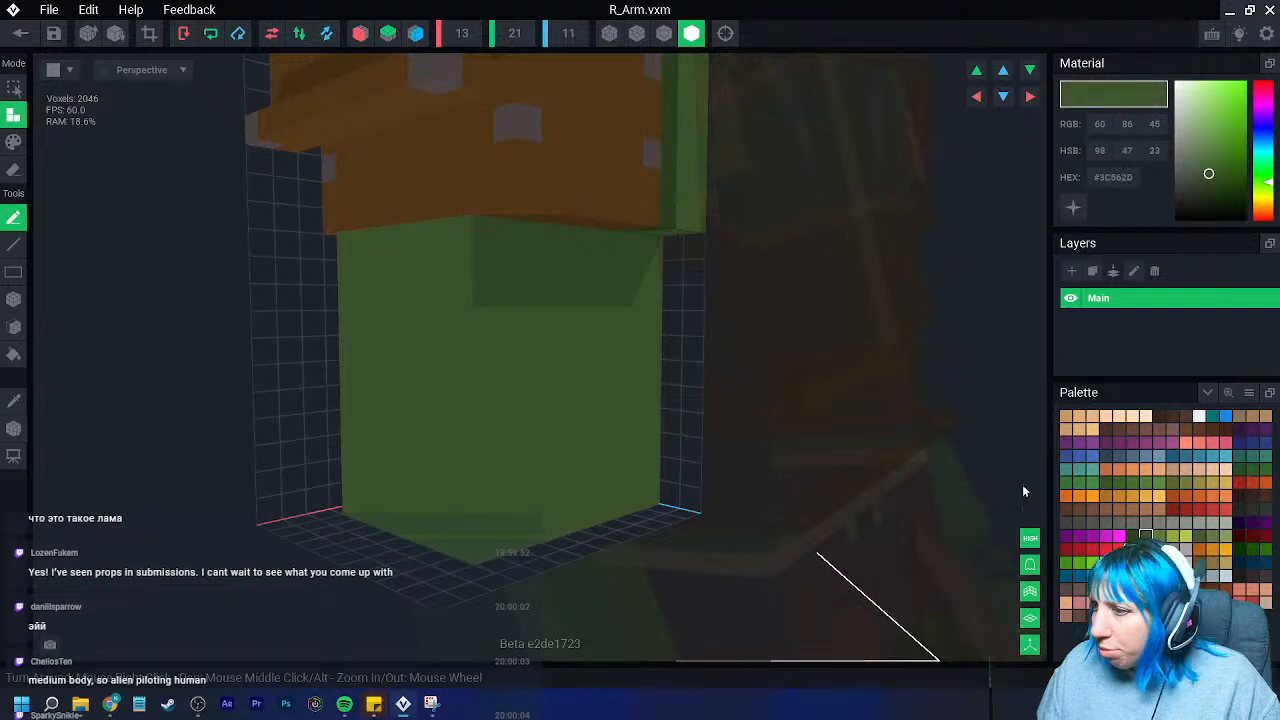
pyautogui.click(1147, 537)
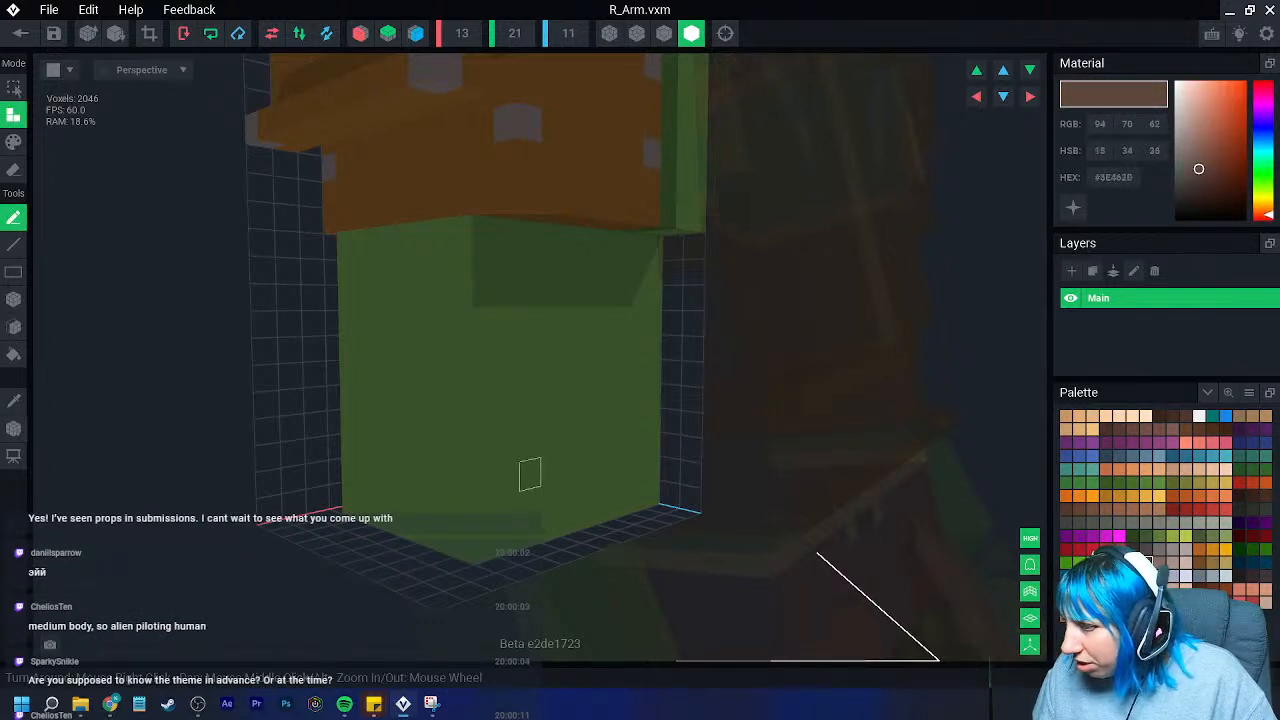
pyautogui.moveTo(531, 471); pyautogui.dragTo(432, 336, button='right')
pyautogui.click(432, 336)
pyautogui.hotkey('ctrl', 'z')
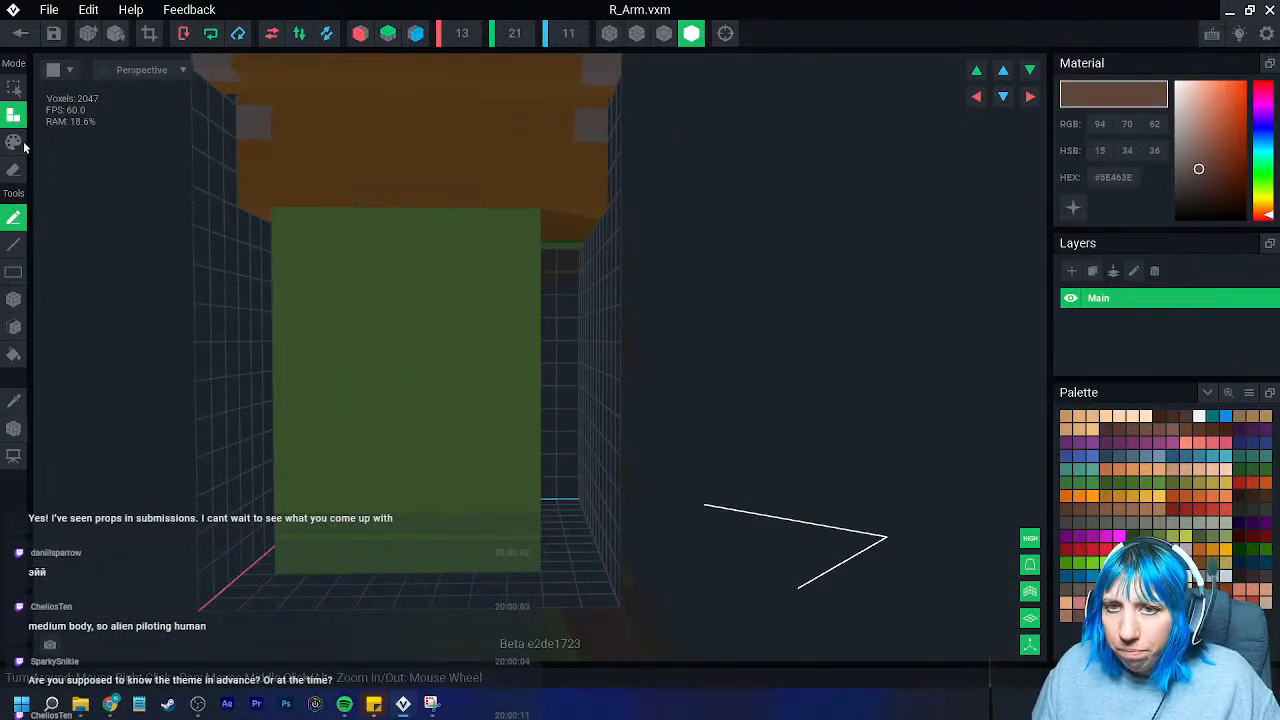
pyautogui.click(15, 142)
pyautogui.click(502, 330)
pyautogui.click(454, 374)
pyautogui.click(425, 395)
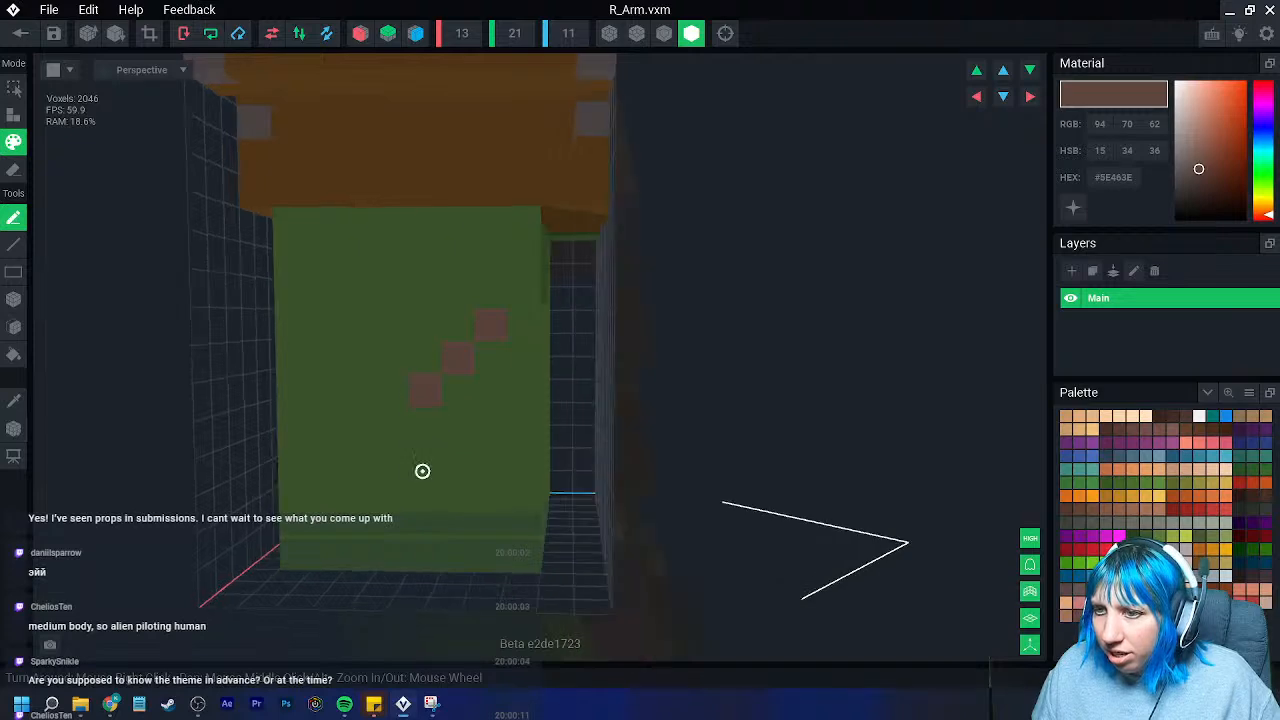
# - Paint two diagonal brown #5E463E voxels on the adjacent arm face under the shoulder armour, with two dark green #2A401E voxels beside them
pyautogui.moveTo(426, 457); pyautogui.dragTo(549, 296, button='right')
pyautogui.click(566, 263)
pyautogui.click(605, 300)
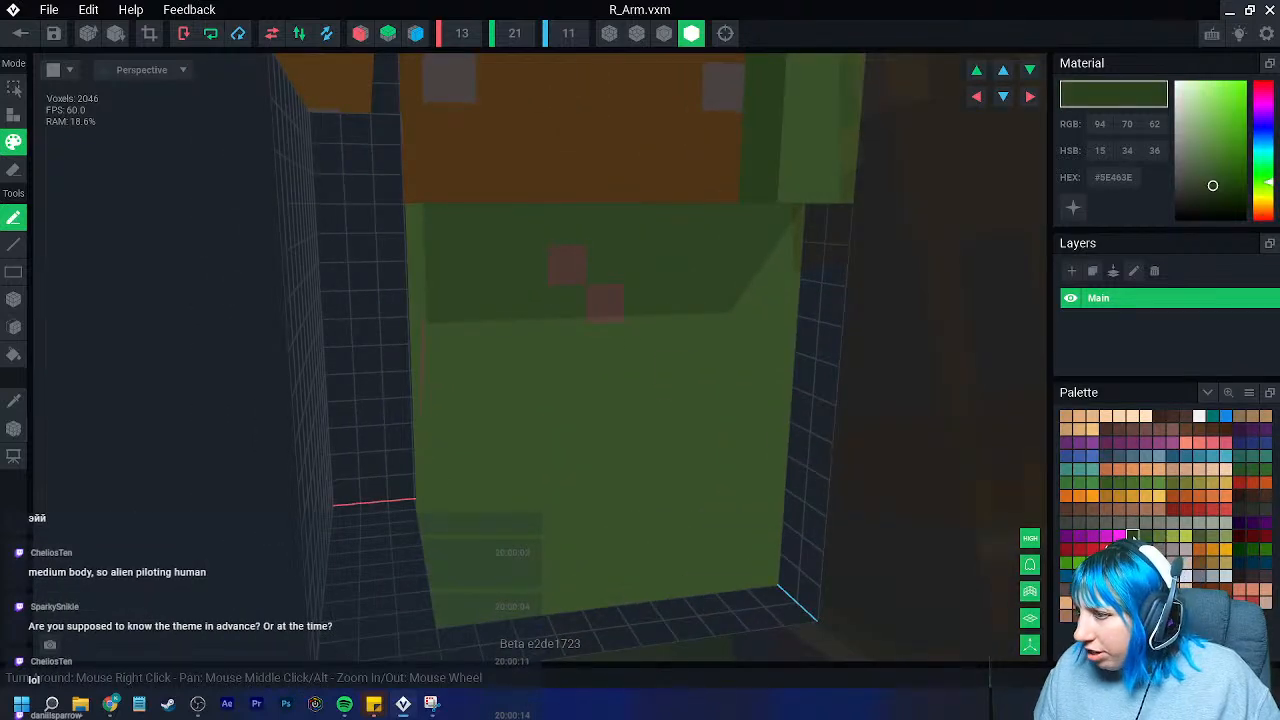
pyautogui.click(628, 298)
pyautogui.click(605, 263)
# - Paint a short diagonal mark lower on the same arm face in dark green #2A401E and recolour it grey-green #475636
pyautogui.moveTo(689, 414)
pyautogui.mouseDown(button='right')
pyautogui.moveTo(651, 460)
pyautogui.moveTo(786, 516)
pyautogui.mouseUp(button='right')
pyautogui.scroll(4, 545, 506)
pyautogui.scroll(-3, 563, 484)
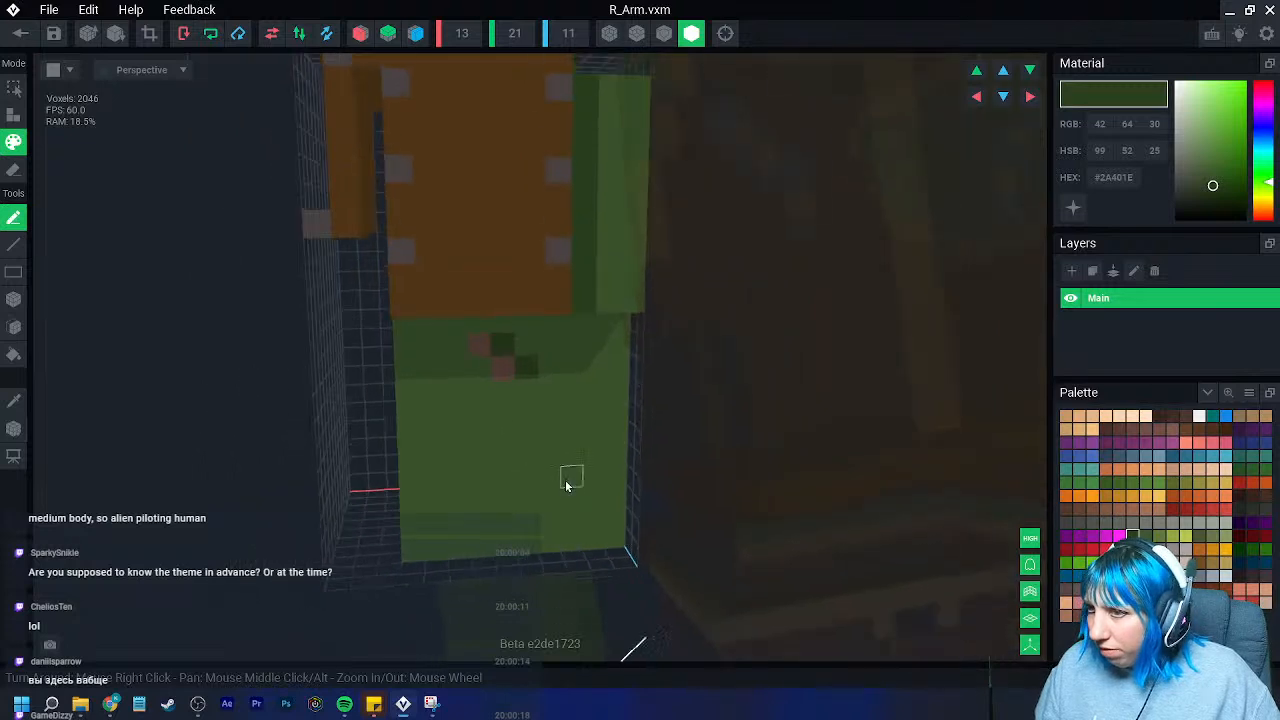
pyautogui.click(503, 435)
pyautogui.click(491, 466)
pyautogui.click(1197, 541)
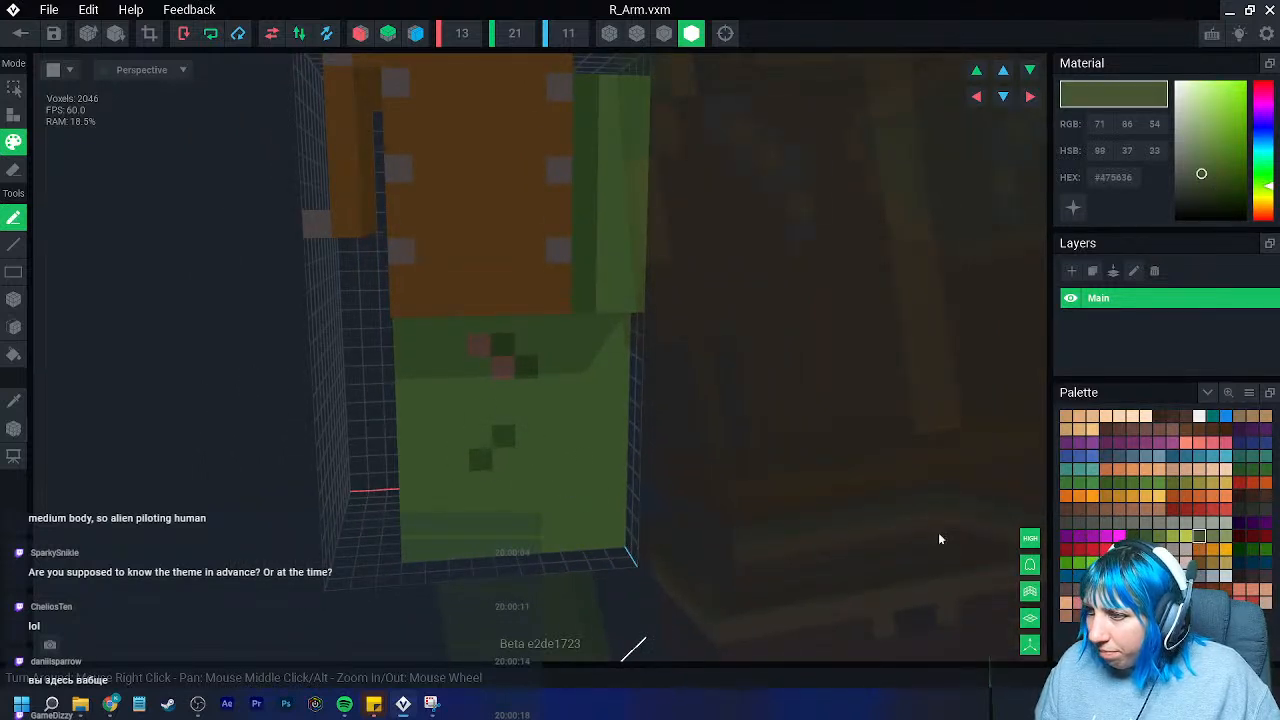
pyautogui.click(512, 444)
pyautogui.click(482, 493)
# - Surround the diagonal brown scar on the arm's outer face with grey-green #475636 voxels
pyautogui.moveTo(488, 459); pyautogui.dragTo(594, 503, button='right')
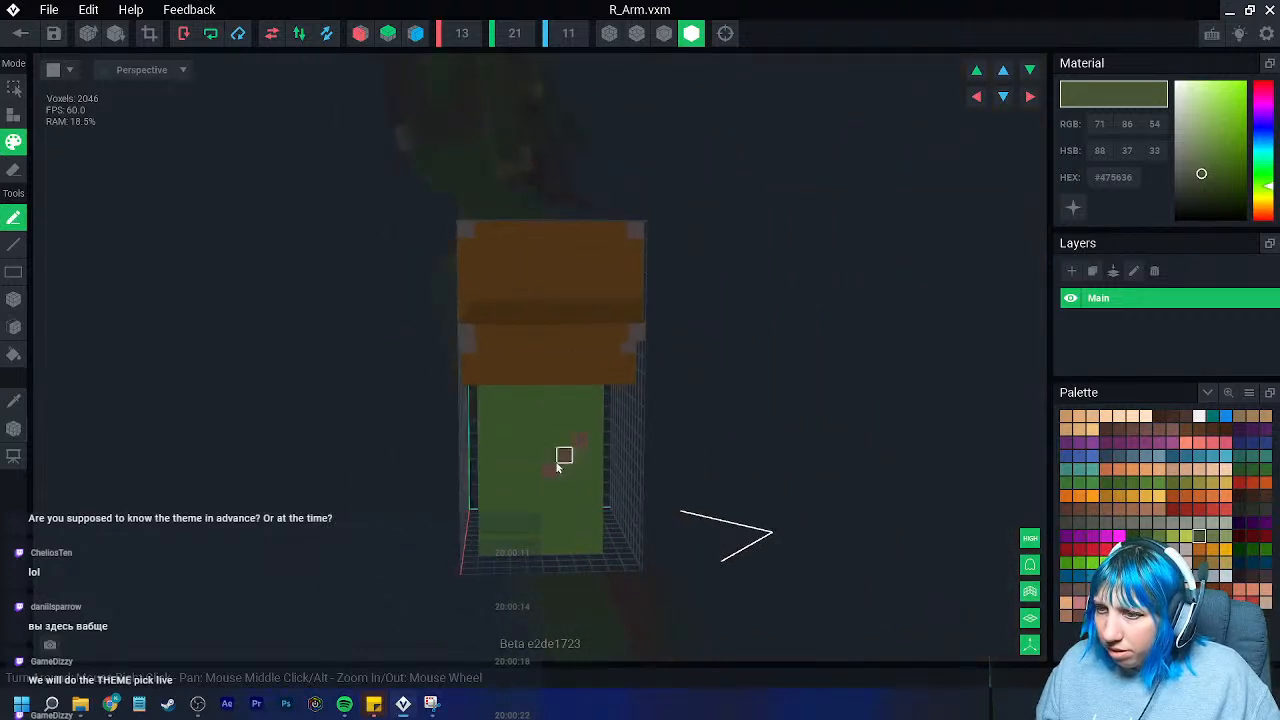
pyautogui.moveTo(486, 543); pyautogui.dragTo(574, 451, button='right')
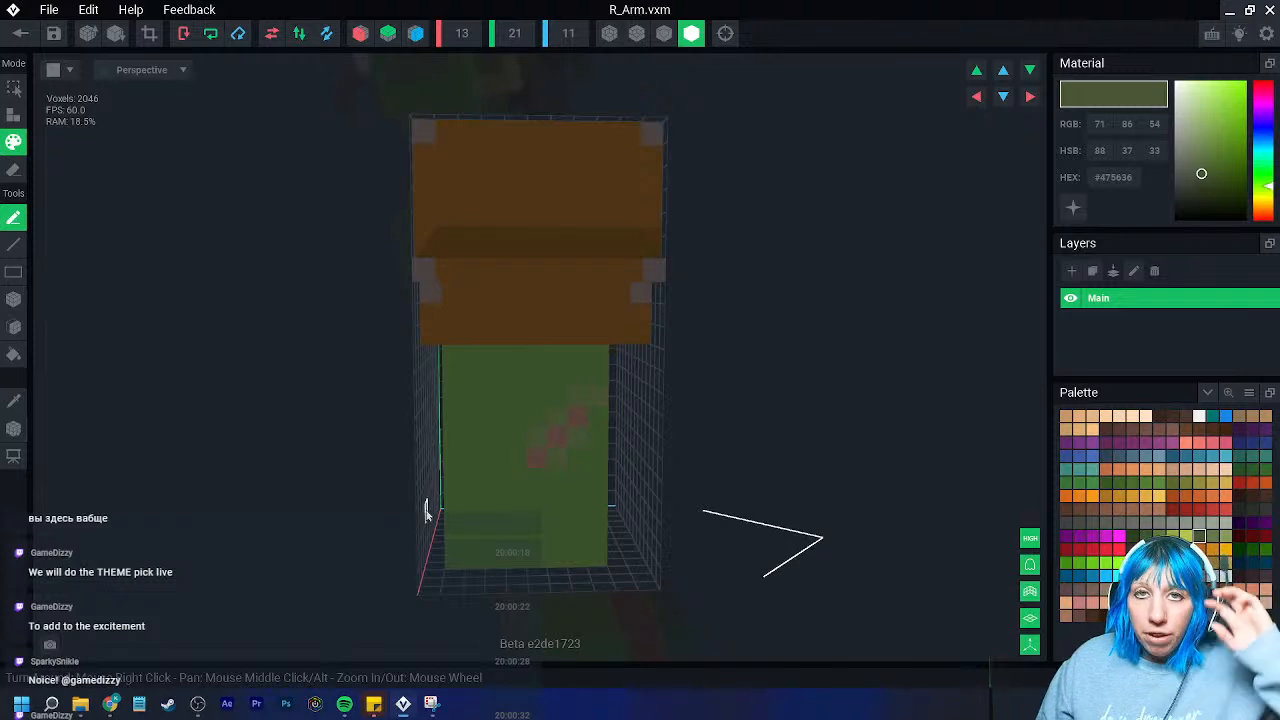
pyautogui.moveTo(517, 434); pyautogui.dragTo(626, 512, button='right')
pyautogui.scroll(-3, 608, 486)
pyautogui.scroll(5, 591, 511)
pyautogui.scroll(-4, 622, 516)
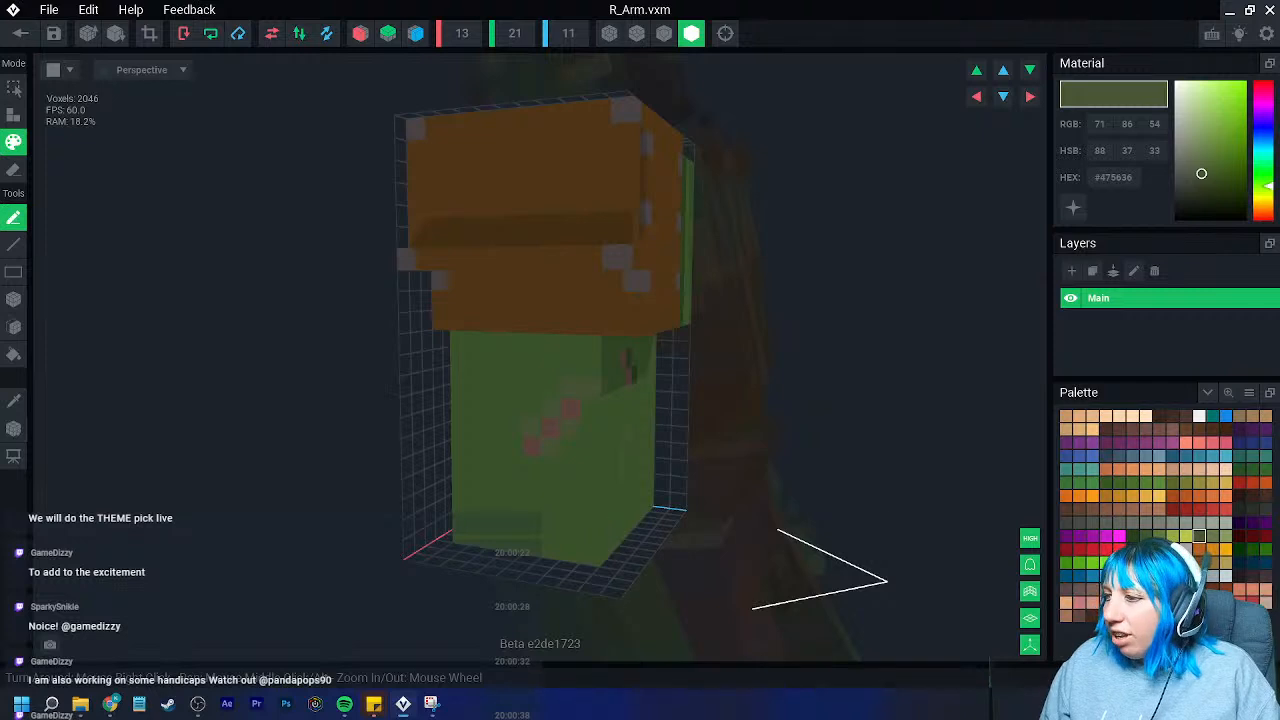
# - Attach seven scattered raised wart voxels in light green #5E793B to the green faces of the right arm
pyautogui.click(1158, 539)
pyautogui.click(13, 117)
pyautogui.moveTo(520, 400)
pyautogui.mouseDown(button='right')
pyautogui.moveTo(611, 406)
pyautogui.moveTo(590, 498)
pyautogui.moveTo(470, 485)
pyautogui.mouseUp(button='right')
pyautogui.click(768, 457)
pyautogui.click(625, 482)
pyautogui.click(693, 405)
pyautogui.moveTo(691, 406); pyautogui.dragTo(312, 538, button='right')
pyautogui.click(366, 532)
pyautogui.click(426, 374)
pyautogui.moveTo(500, 470); pyautogui.dragTo(398, 500, button='right')
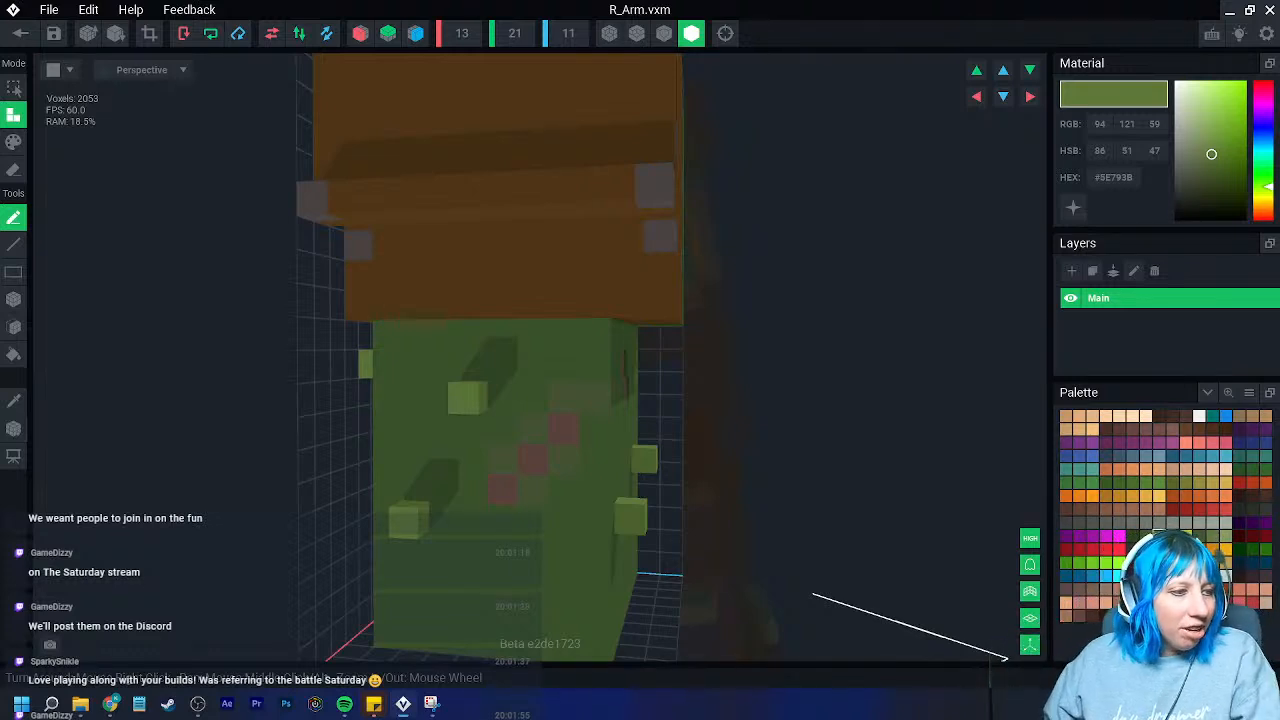
# - Attach five more raised wart voxels in dark green #2A401E among the light green ones on the right arm
pyautogui.moveTo(471, 363); pyautogui.dragTo(489, 397, button='right')
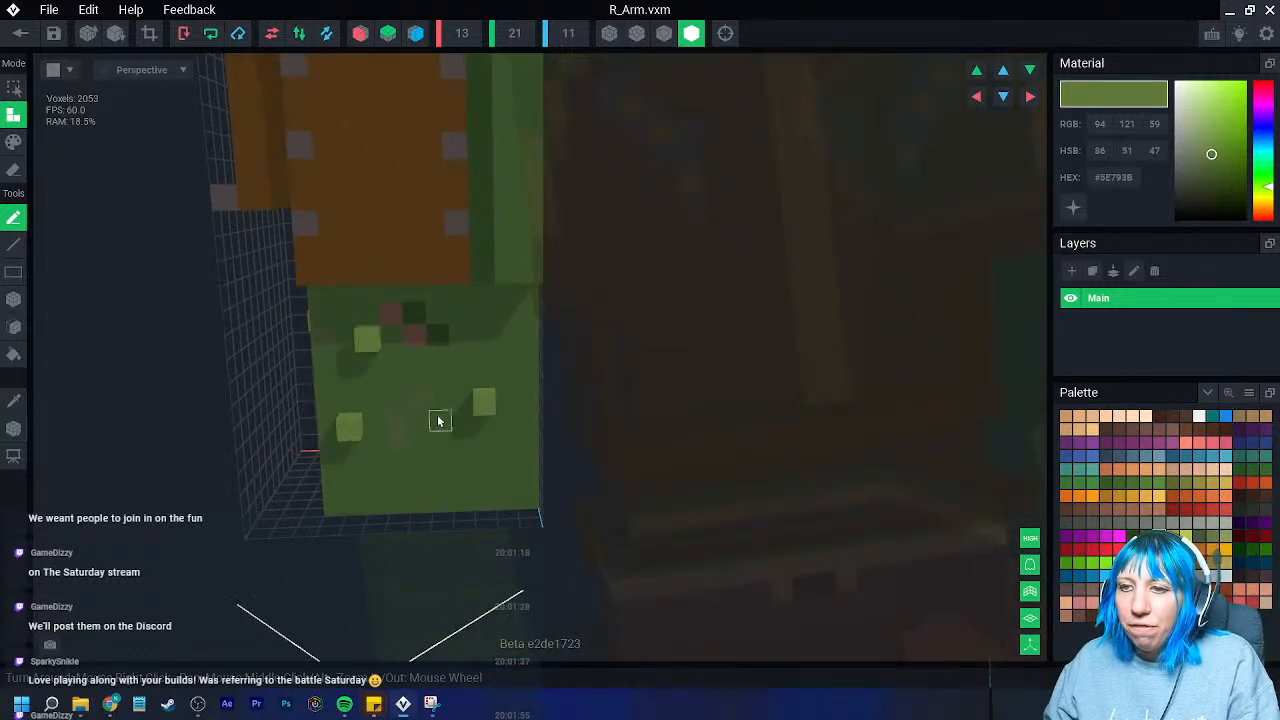
pyautogui.click(1132, 536)
pyautogui.click(463, 380)
pyautogui.moveTo(411, 470); pyautogui.dragTo(376, 487, button='right')
pyautogui.click(376, 487)
pyautogui.moveTo(260, 352); pyautogui.dragTo(289, 500, button='right')
pyautogui.click(151, 457)
pyautogui.scroll(-3, 298, 510)
pyautogui.moveTo(194, 476); pyautogui.dragTo(245, 446, button='right')
pyautogui.click(155, 468)
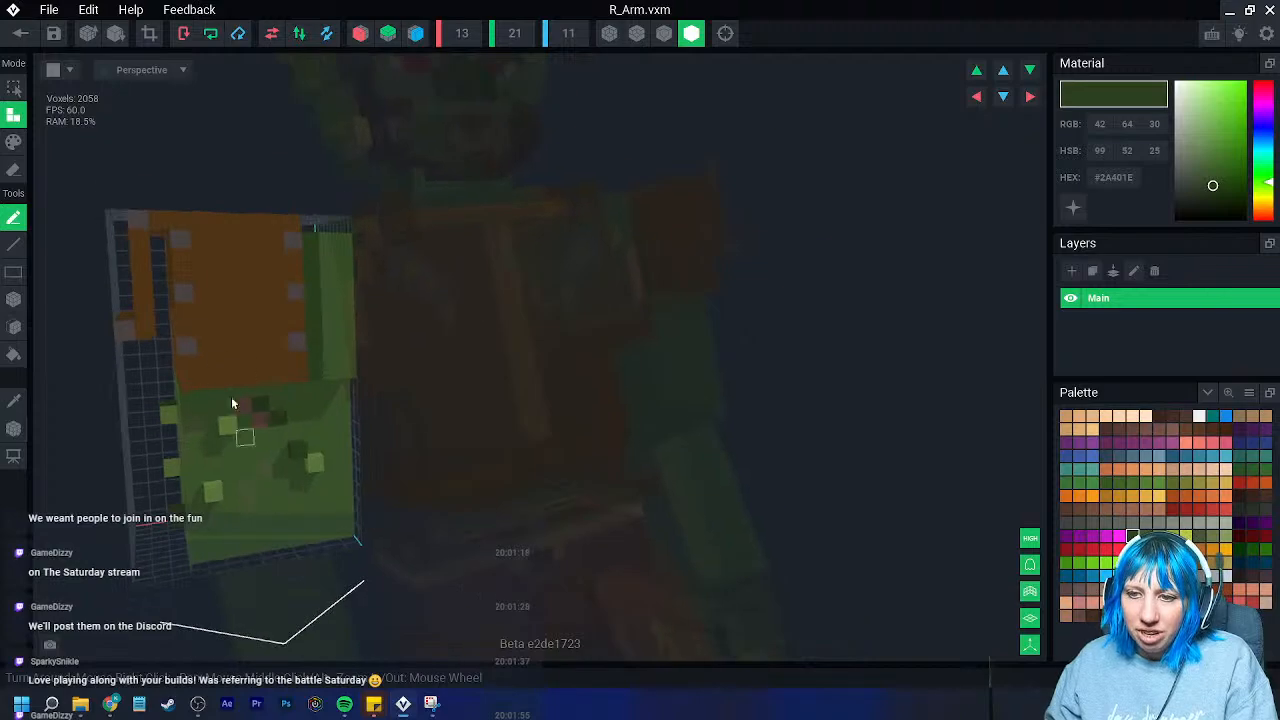
# - Save the right arm model, return to the rig and open the right forearm model R_Forearm for editing
pyautogui.click(512, 256)
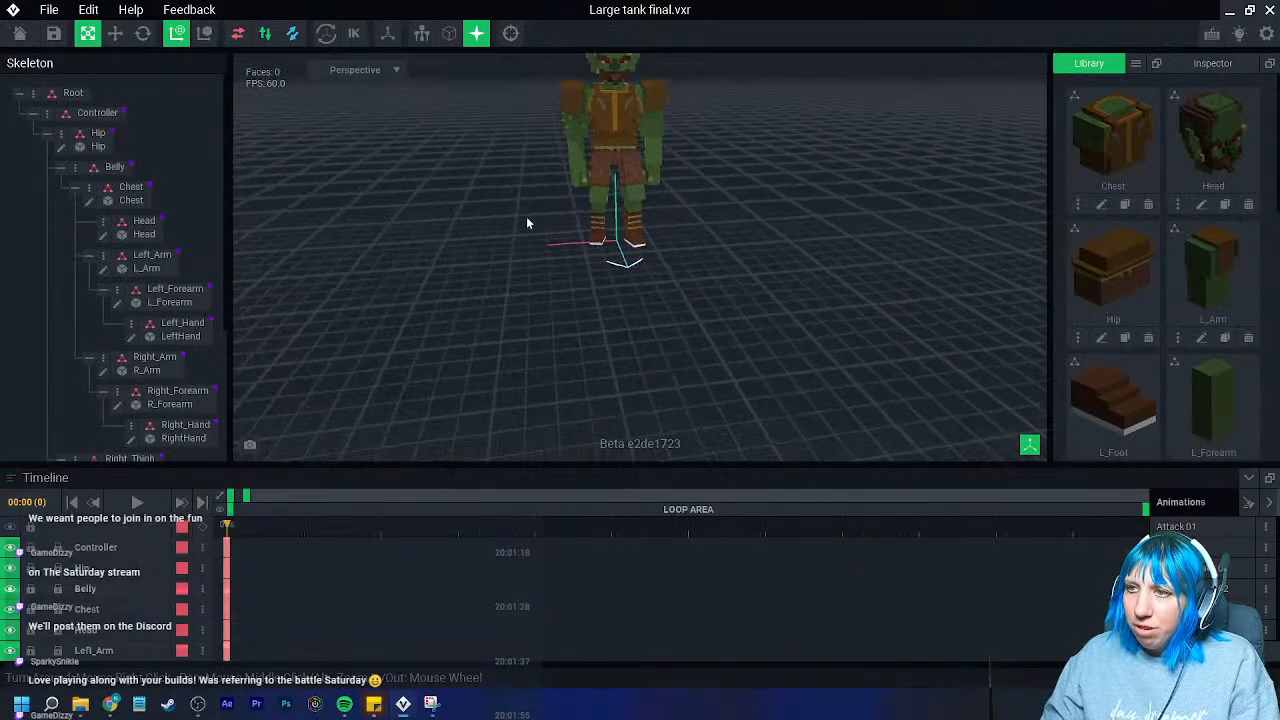
pyautogui.moveTo(531, 237); pyautogui.dragTo(528, 246, button='middle')
pyautogui.moveTo(528, 246); pyautogui.dragTo(689, 237, button='right')
pyautogui.moveTo(689, 237); pyautogui.dragTo(657, 246, button='middle')
pyautogui.scroll(2, 657, 246)
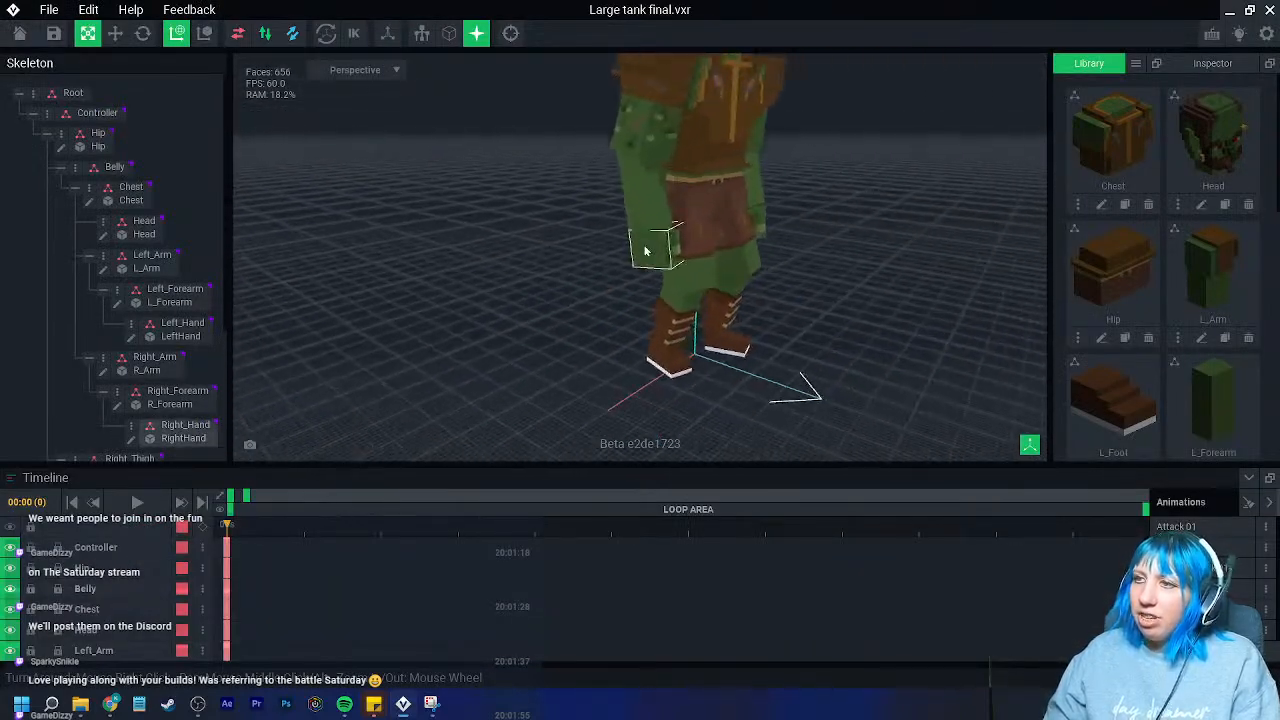
pyautogui.moveTo(657, 246); pyautogui.dragTo(593, 200, button='right')
pyautogui.click(593, 200)
pyautogui.click(119, 292)
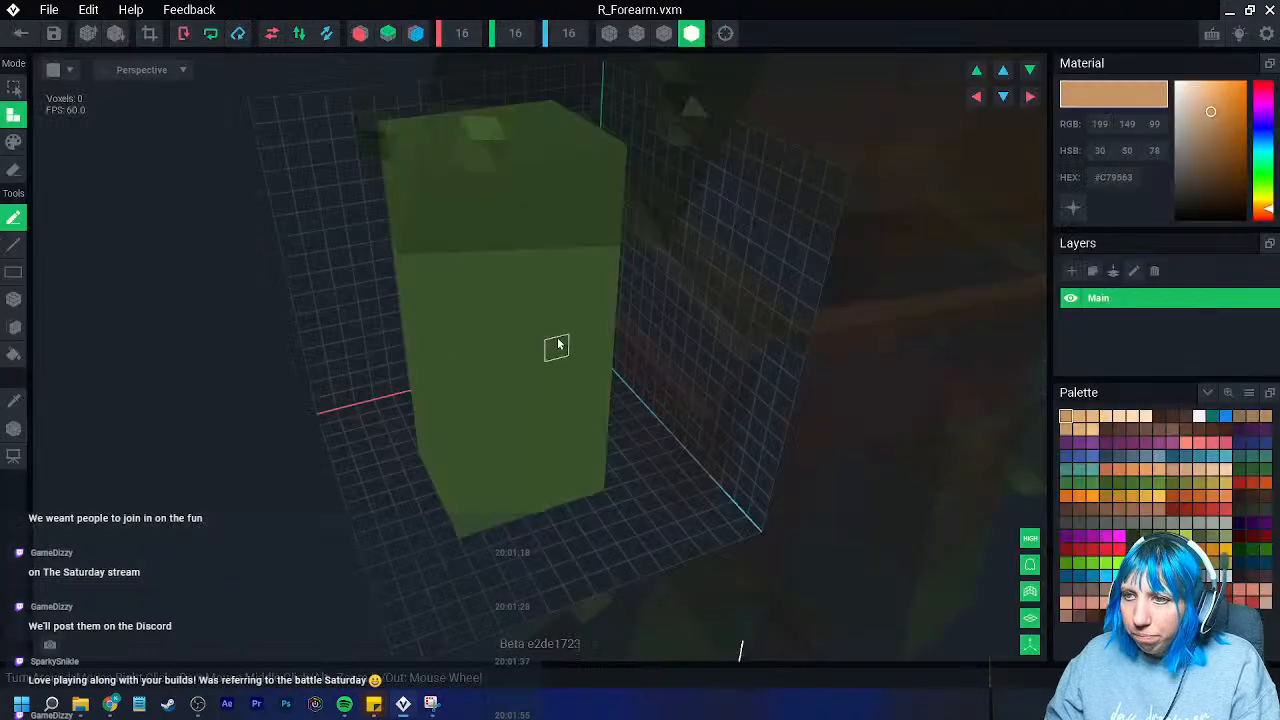
# - Paint a long, stepped diagonal scar in dark green down the outer face of the right forearm
pyautogui.scroll(2, 540, 340)
pyautogui.moveTo(556, 338); pyautogui.dragTo(532, 356, button='right')
pyautogui.click(13, 401)
pyautogui.click(449, 348)
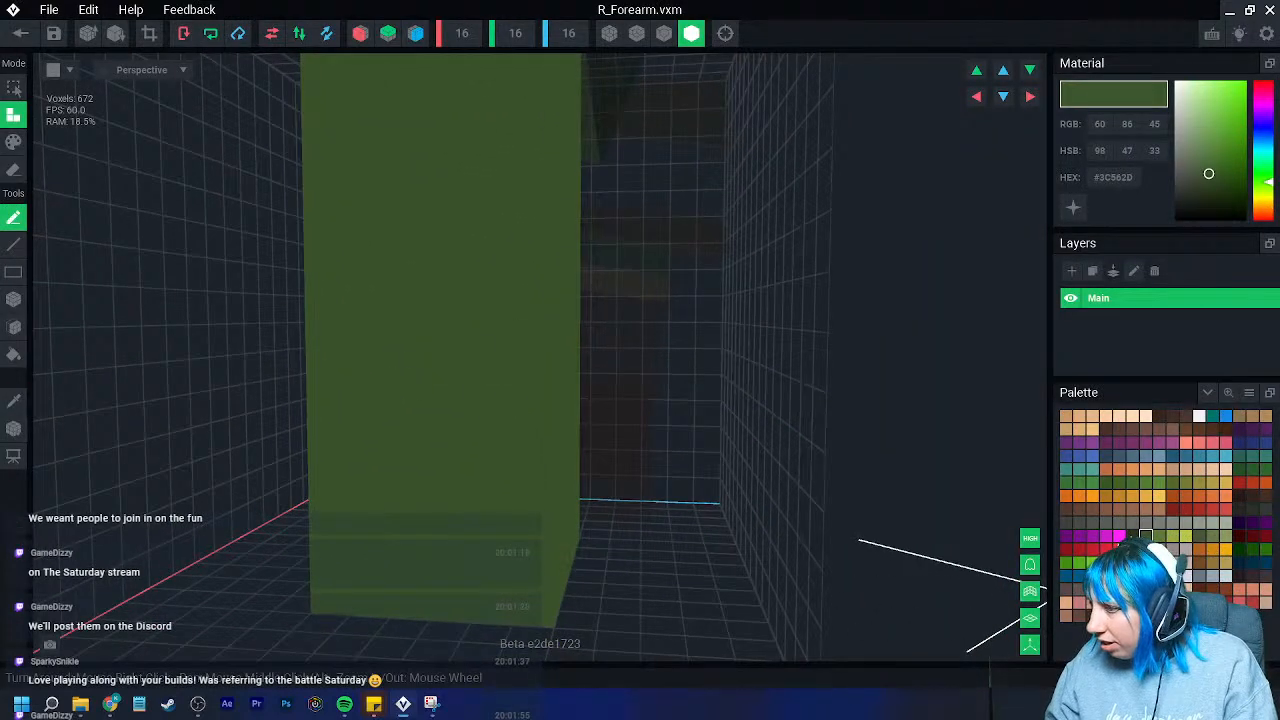
pyautogui.click(1132, 536)
pyautogui.click(13, 141)
pyautogui.moveTo(404, 220); pyautogui.dragTo(447, 305)
pyautogui.moveTo(447, 377)
pyautogui.mouseDown()
pyautogui.moveTo(458, 466)
pyautogui.moveTo(446, 377)
pyautogui.moveTo(418, 410)
pyautogui.moveTo(415, 316)
pyautogui.moveTo(350, 139)
pyautogui.mouseUp()
pyautogui.scroll(-5, 459, 425)
pyautogui.moveTo(505, 378); pyautogui.dragTo(506, 448)
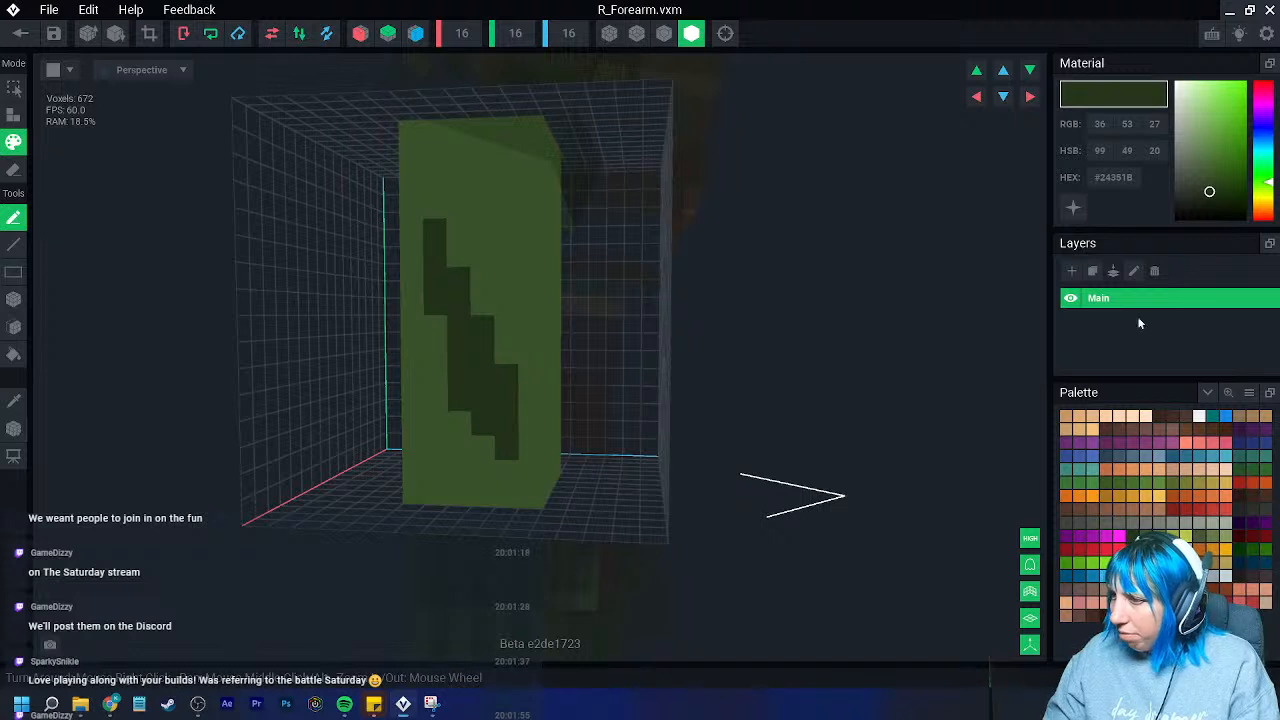
# - Recolour scattered voxels of the forearm scar with the slightly lighter green #314527
pyautogui.moveTo(1209, 191); pyautogui.dragTo(1206, 183)
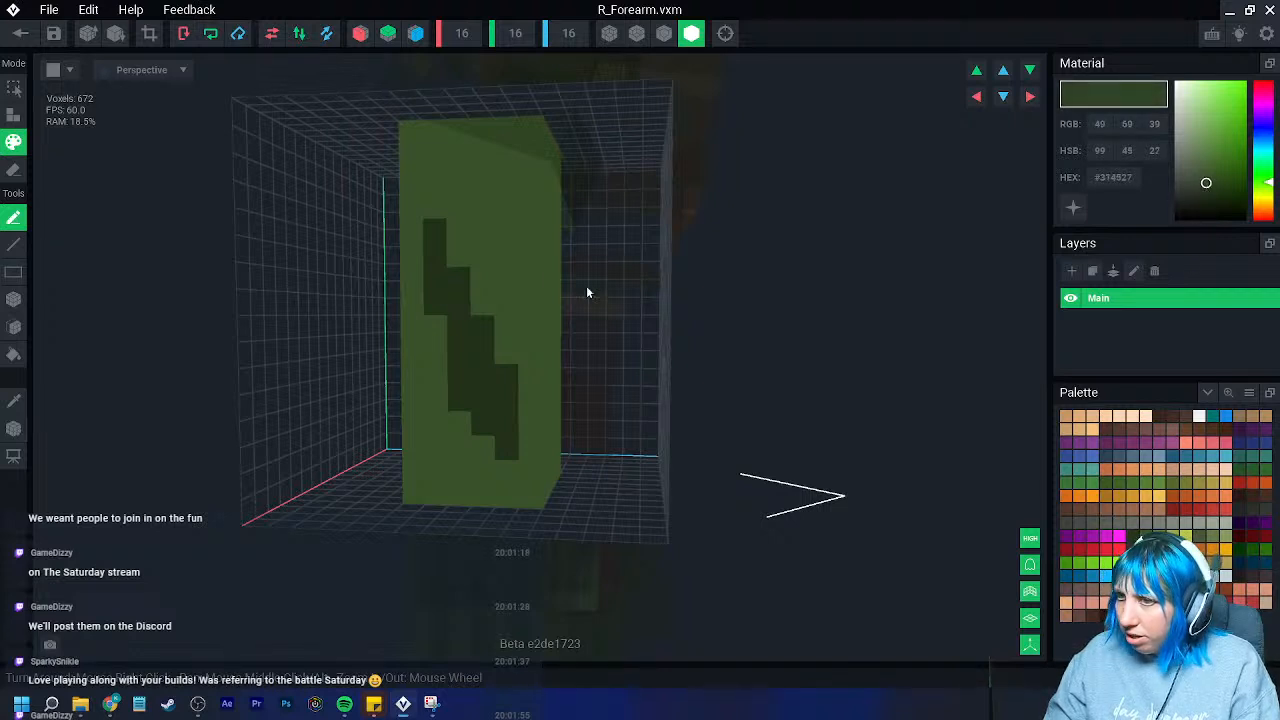
pyautogui.moveTo(434, 254); pyautogui.dragTo(509, 448)
pyautogui.click(438, 329)
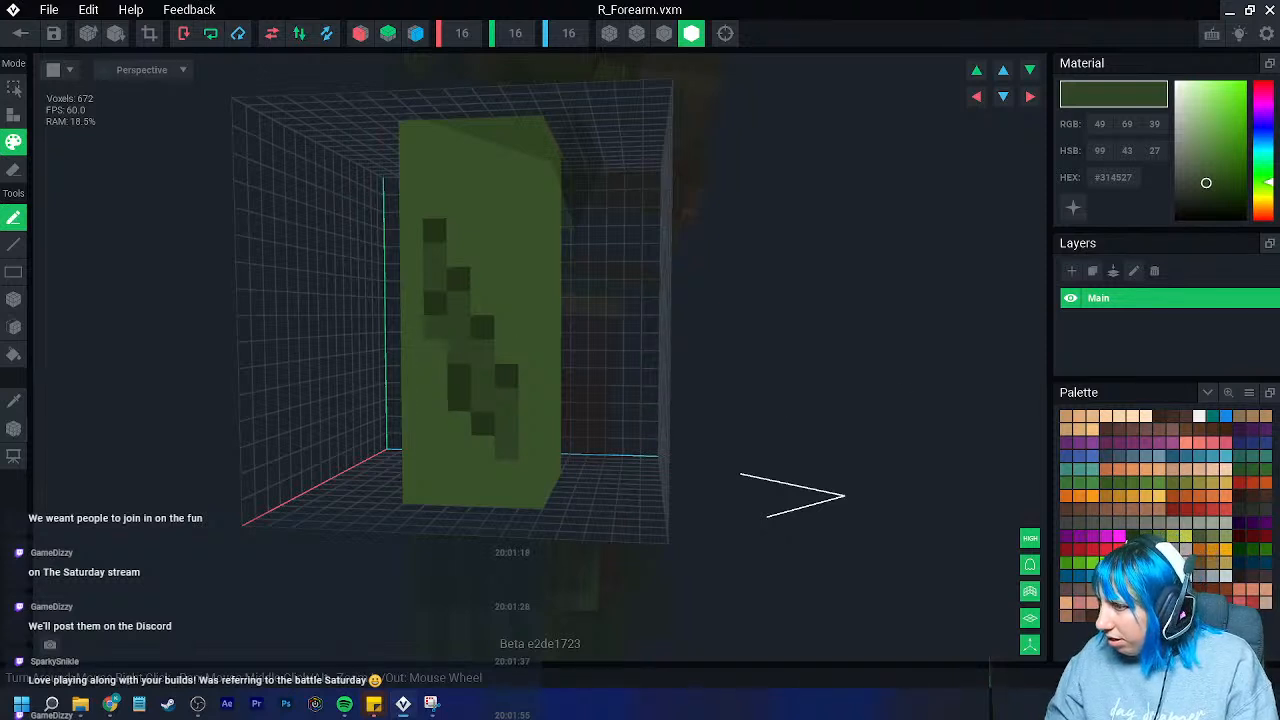
# - Paint muted brown #645551 voxels at the upper tip and along the edges of the forearm scar
pyautogui.click(1172, 429)
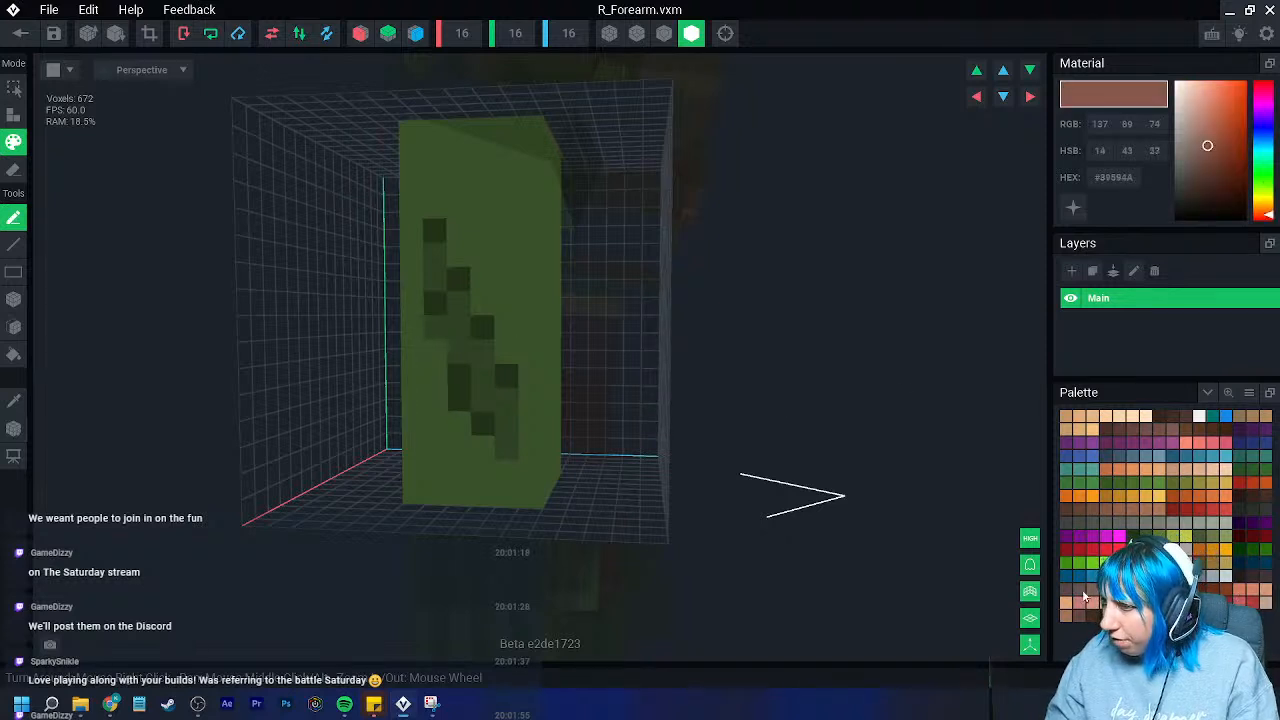
pyautogui.click(438, 352)
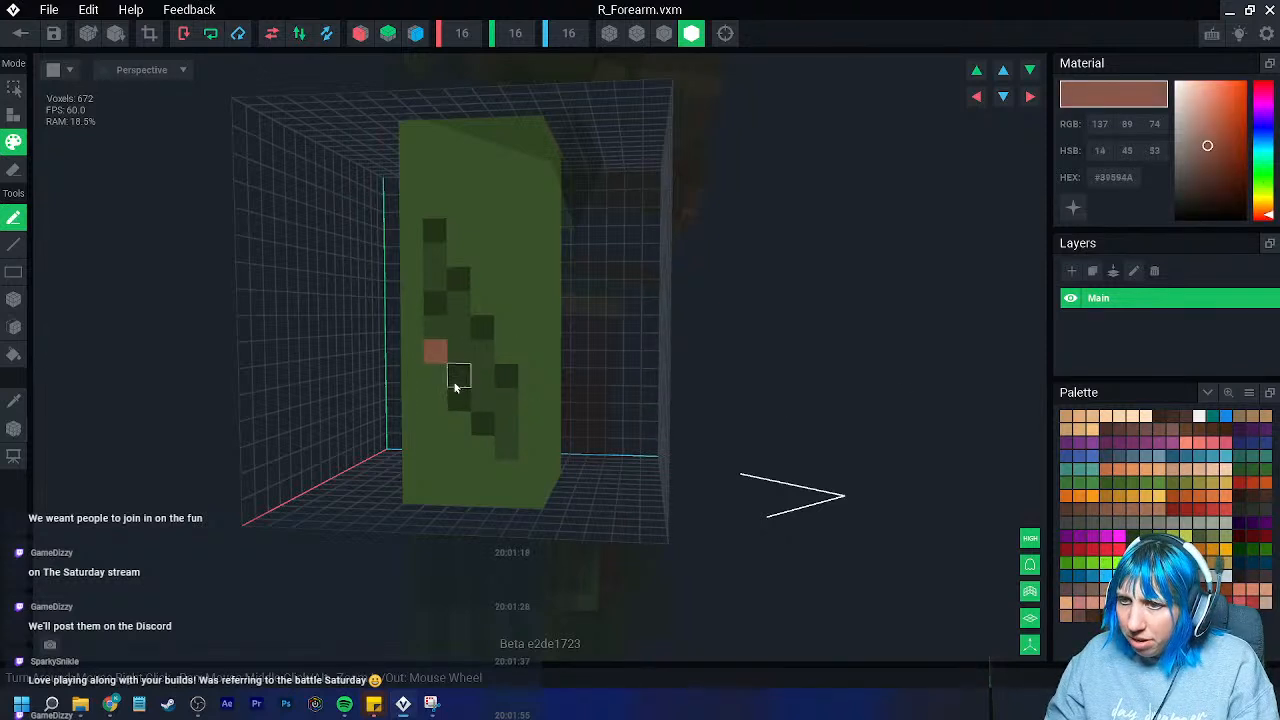
pyautogui.click(1079, 588)
pyautogui.click(436, 351)
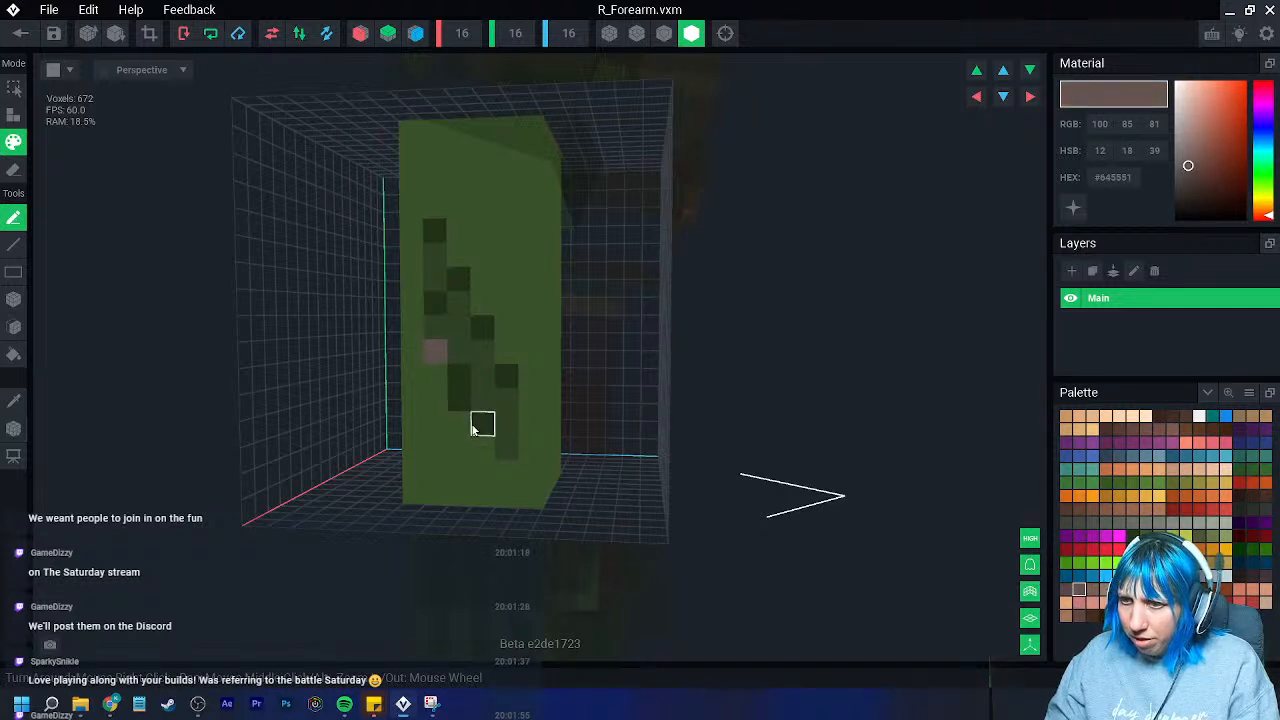
pyautogui.click(434, 230)
pyautogui.scroll(-5, 529, 400)
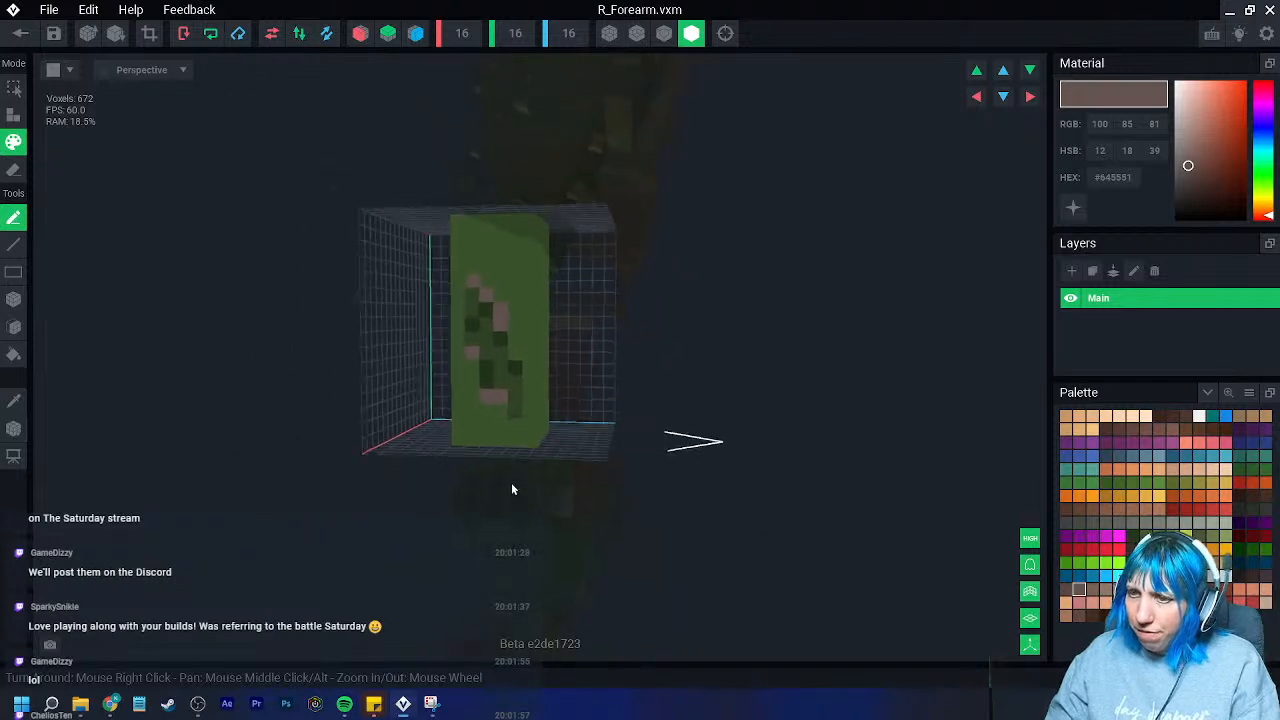
# - Add red #A82C23 blood voxels around the lower part of the forearm scar
pyautogui.scroll(5, 500, 457)
pyautogui.moveTo(527, 355); pyautogui.dragTo(506, 429, button='right')
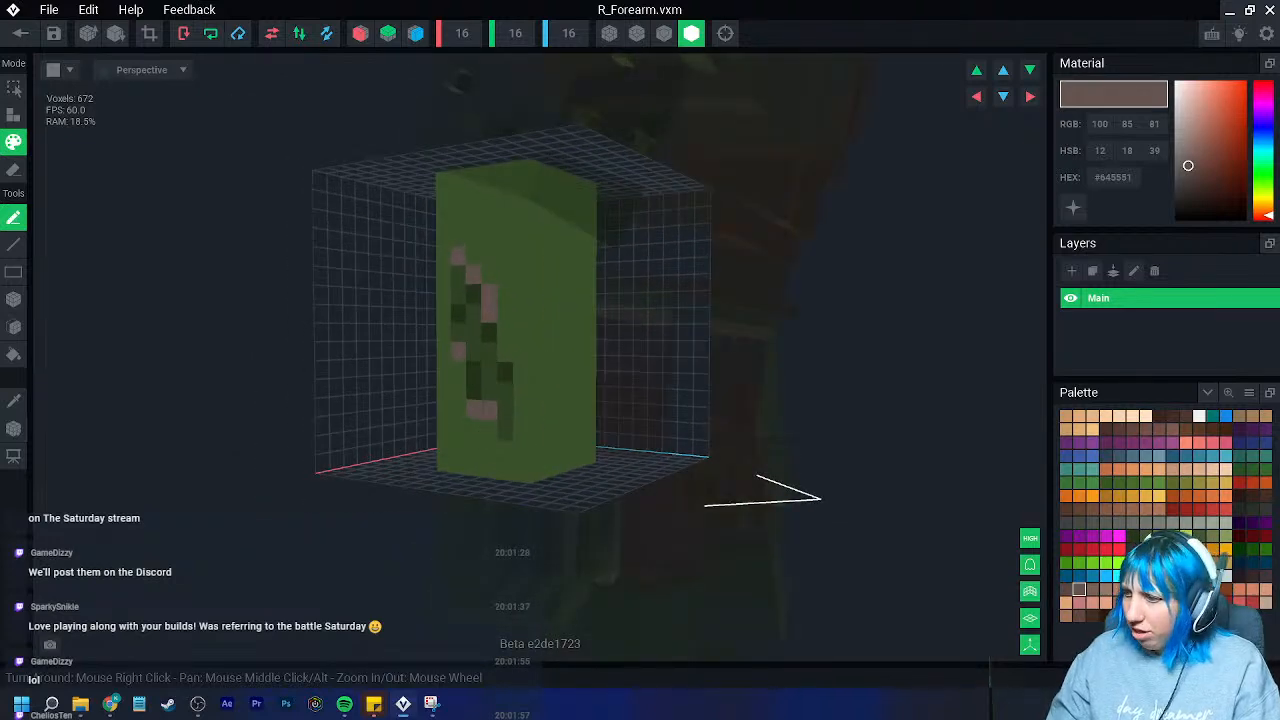
pyautogui.click(1213, 509)
pyautogui.click(1201, 511)
pyautogui.moveTo(518, 418); pyautogui.dragTo(484, 414, button='right')
pyautogui.click(483, 412)
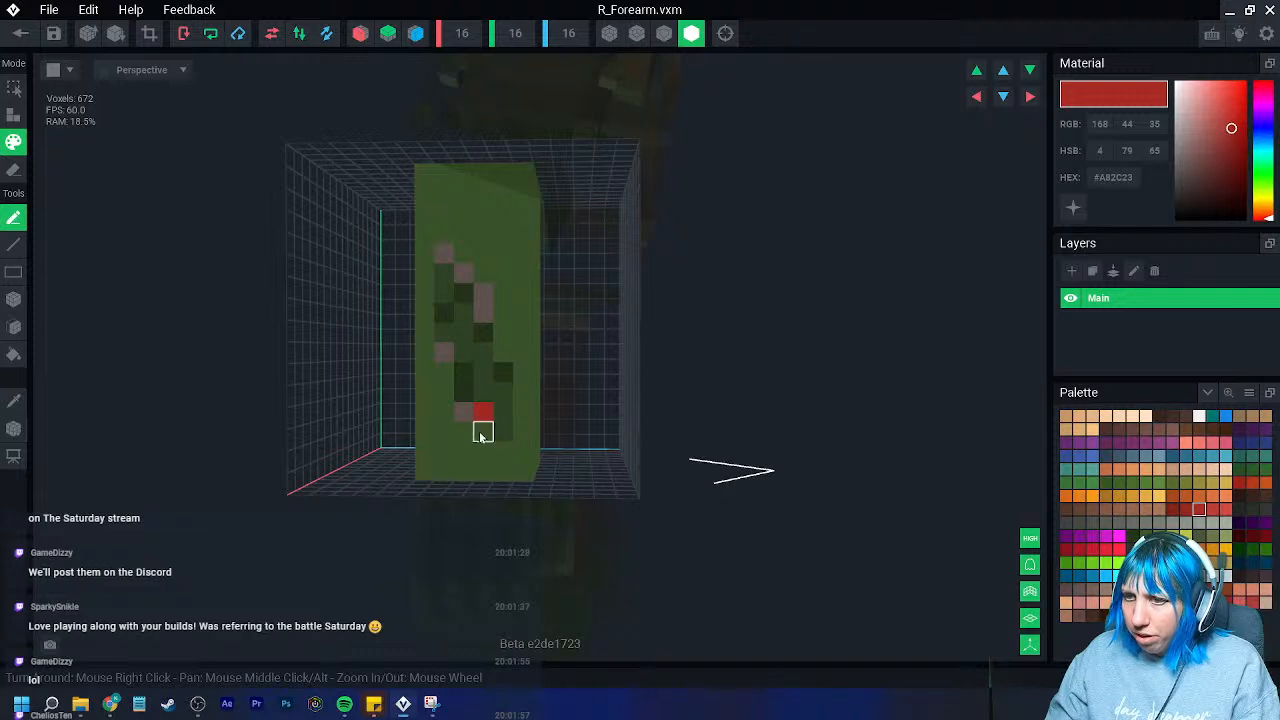
pyautogui.click(500, 432)
pyautogui.scroll(-3, 473, 445)
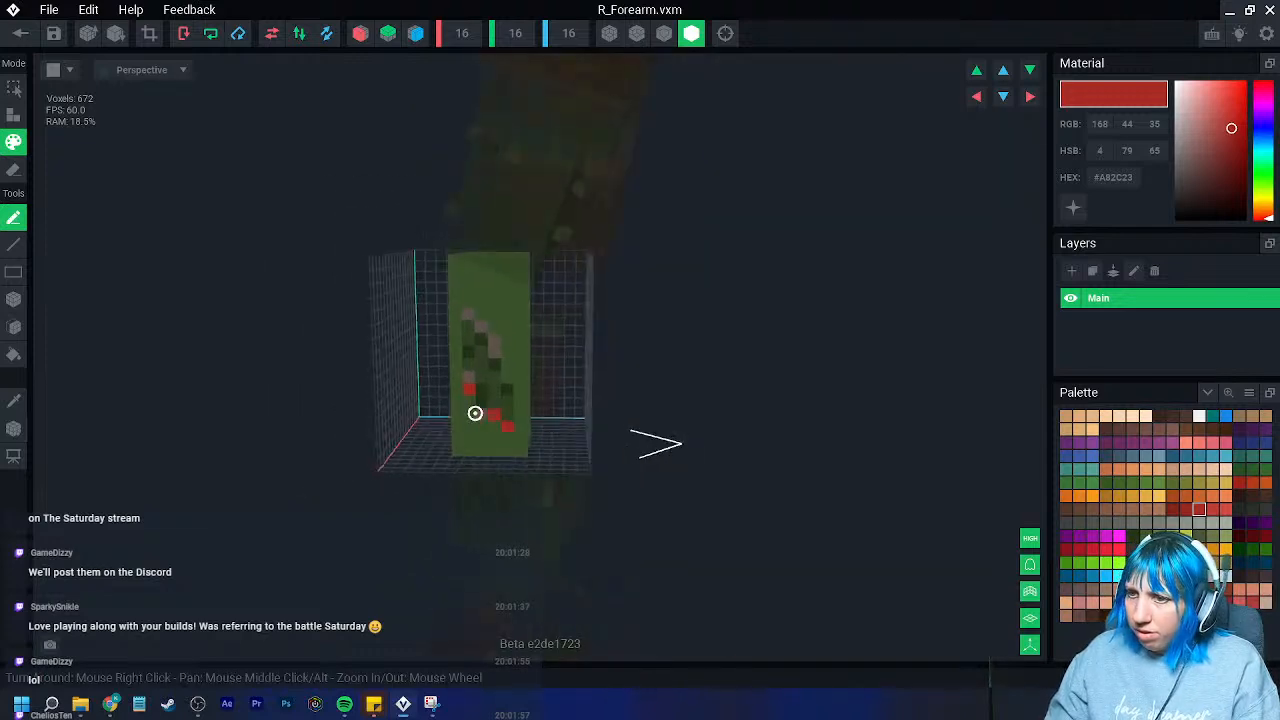
# - Paint more voxels of the forearm scar in dark green #24351B and add a dark patch at the outer face's edge
pyautogui.scroll(5, 489, 434)
pyautogui.scroll(-2, 503, 393)
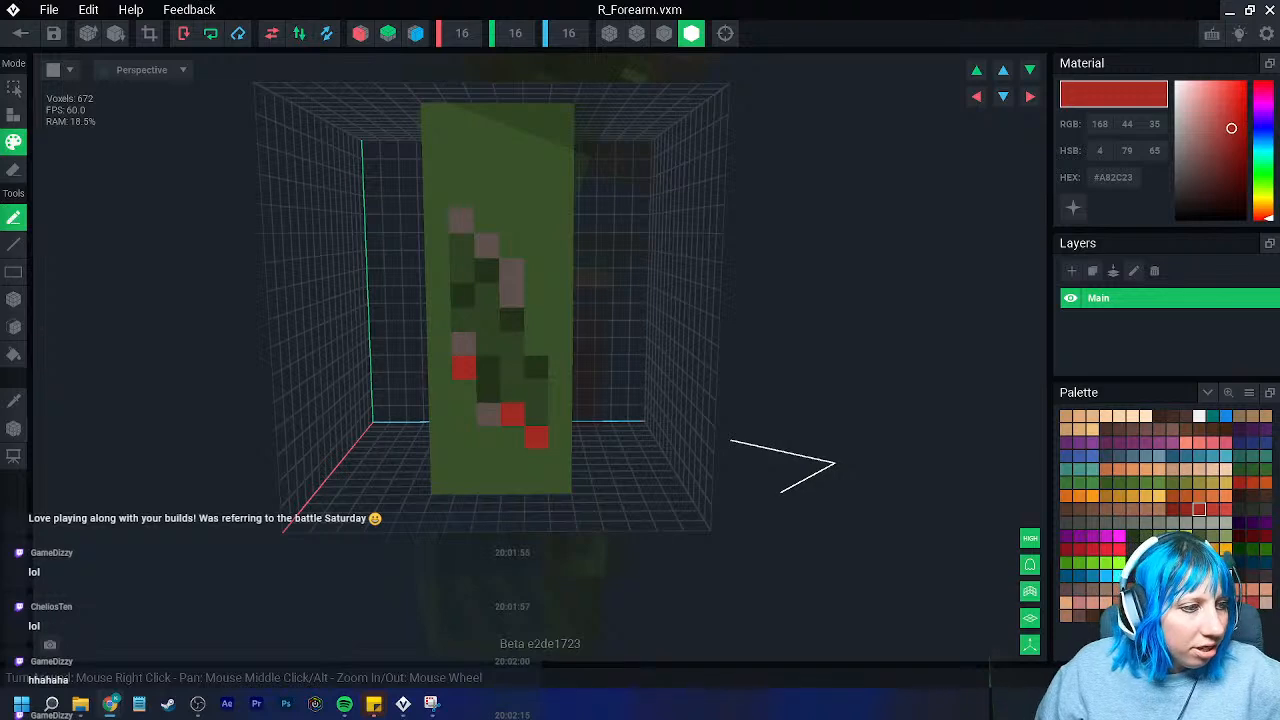
pyautogui.moveTo(565, 300); pyautogui.dragTo(540, 303, button='right')
pyautogui.scroll(4, 540, 303)
pyautogui.moveTo(492, 372); pyautogui.dragTo(200, 364, button='middle')
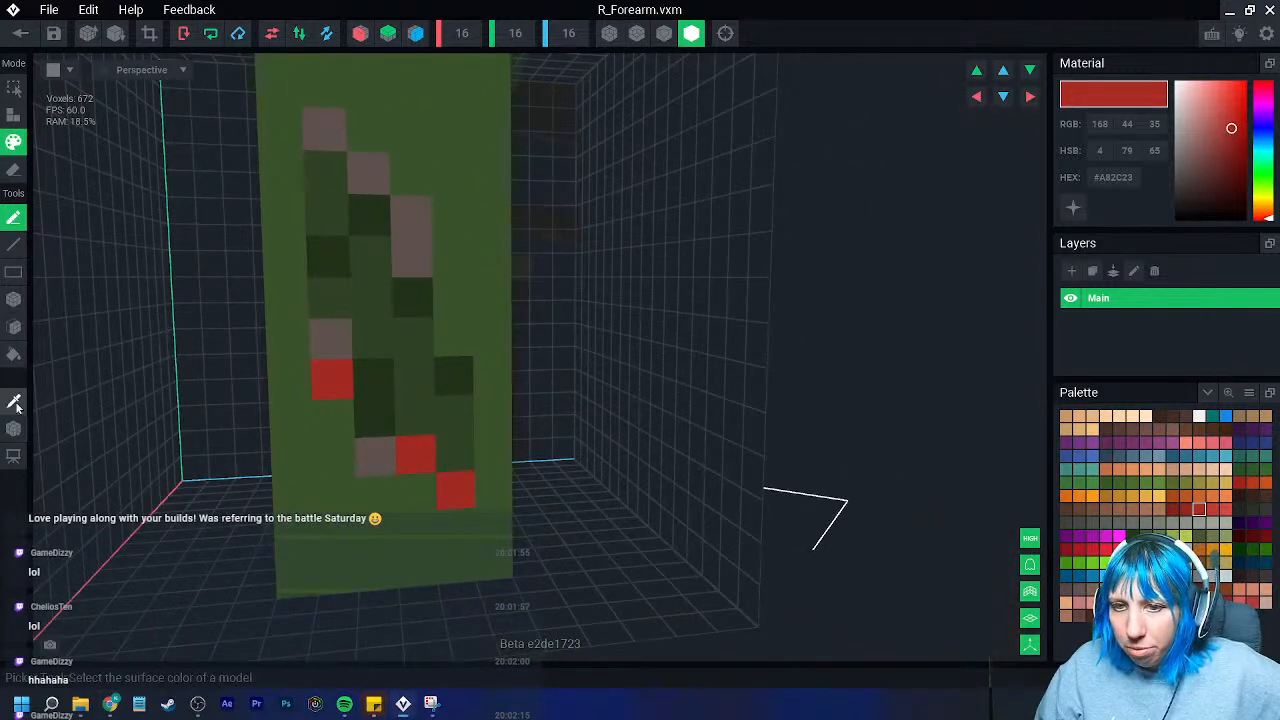
pyautogui.keyDown('alt'); pyautogui.click(372, 378); pyautogui.keyUp('alt')
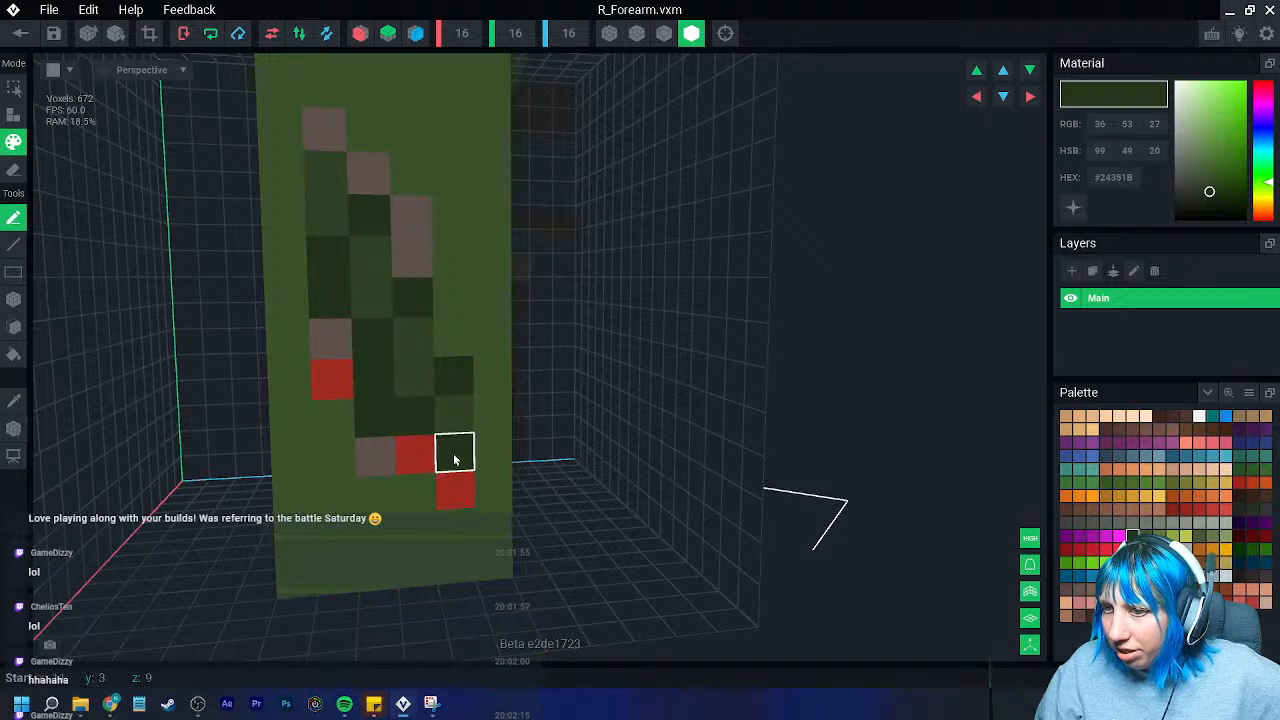
pyautogui.moveTo(295, 204); pyautogui.dragTo(292, 174)
pyautogui.moveTo(318, 248); pyautogui.dragTo(333, 262, button='right')
pyautogui.click(292, 259)
# - Try adding two raised warts in green #3C562D on the plain side face of the forearm
pyautogui.click(1145, 535)
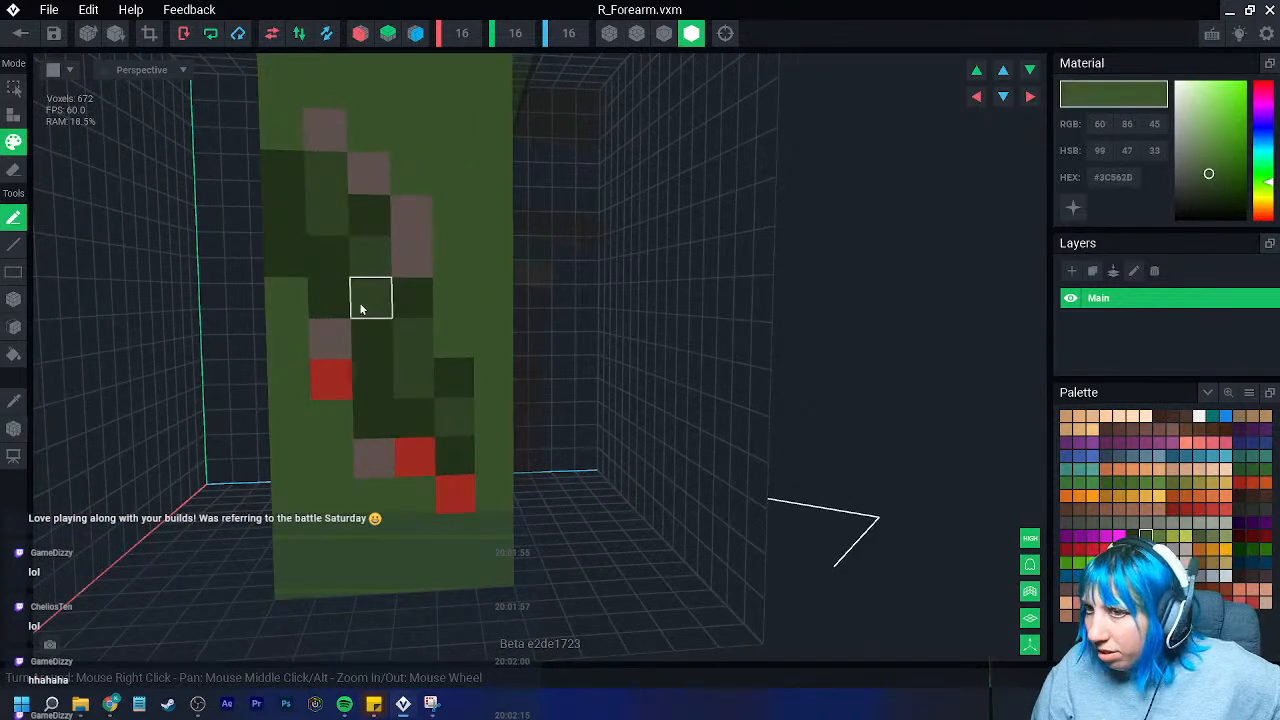
pyautogui.moveTo(369, 337)
pyautogui.mouseDown(button='right')
pyautogui.moveTo(429, 471)
pyautogui.moveTo(369, 386)
pyautogui.moveTo(481, 380)
pyautogui.mouseUp(button='right')
pyautogui.press('a')
pyautogui.click(463, 209)
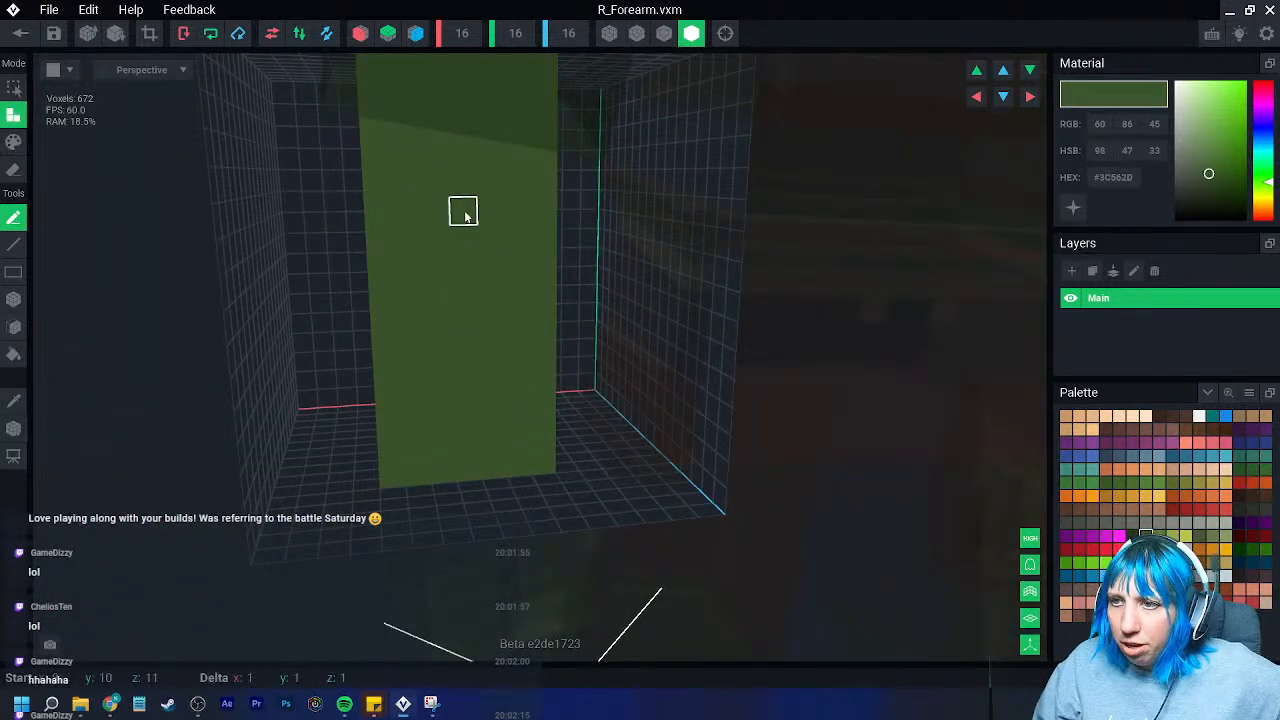
pyautogui.click(437, 346)
pyautogui.hotkey('ctrl', 'z')
pyautogui.hotkey('ctrl', 'z')
# - Attach raised dark green #24351B wart voxels scattered over the faces of the right forearm
pyautogui.click(1132, 537)
pyautogui.click(491, 207)
pyautogui.click(412, 322)
pyautogui.click(491, 422)
pyautogui.moveTo(448, 420); pyautogui.dragTo(445, 416, button='right')
pyautogui.click(432, 113)
pyautogui.moveTo(350, 195); pyautogui.dragTo(390, 198, button='right')
pyautogui.click(212, 190)
pyautogui.click(220, 364)
# - Attach two raised light green #5E793B wart voxels between the dark warts on the forearm
pyautogui.click(1159, 537)
pyautogui.click(286, 459)
pyautogui.click(250, 290)
pyautogui.moveTo(344, 391); pyautogui.dragTo(335, 397, button='right')
pyautogui.moveTo(519, 183); pyautogui.dragTo(376, 297, button='right')
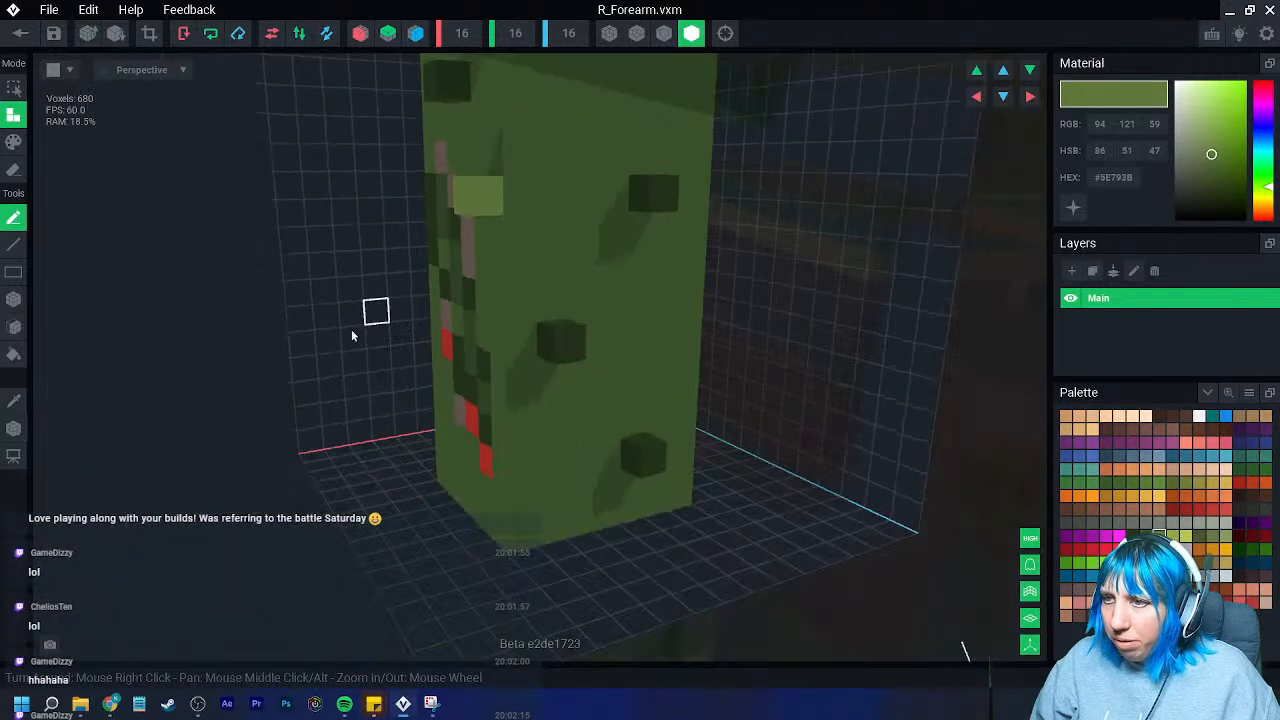
# - Paint flat light green #5E793B spots among the dark warts on the forearm's side face
pyautogui.click(13, 142)
pyautogui.click(583, 230)
pyautogui.click(664, 322)
pyautogui.click(551, 466)
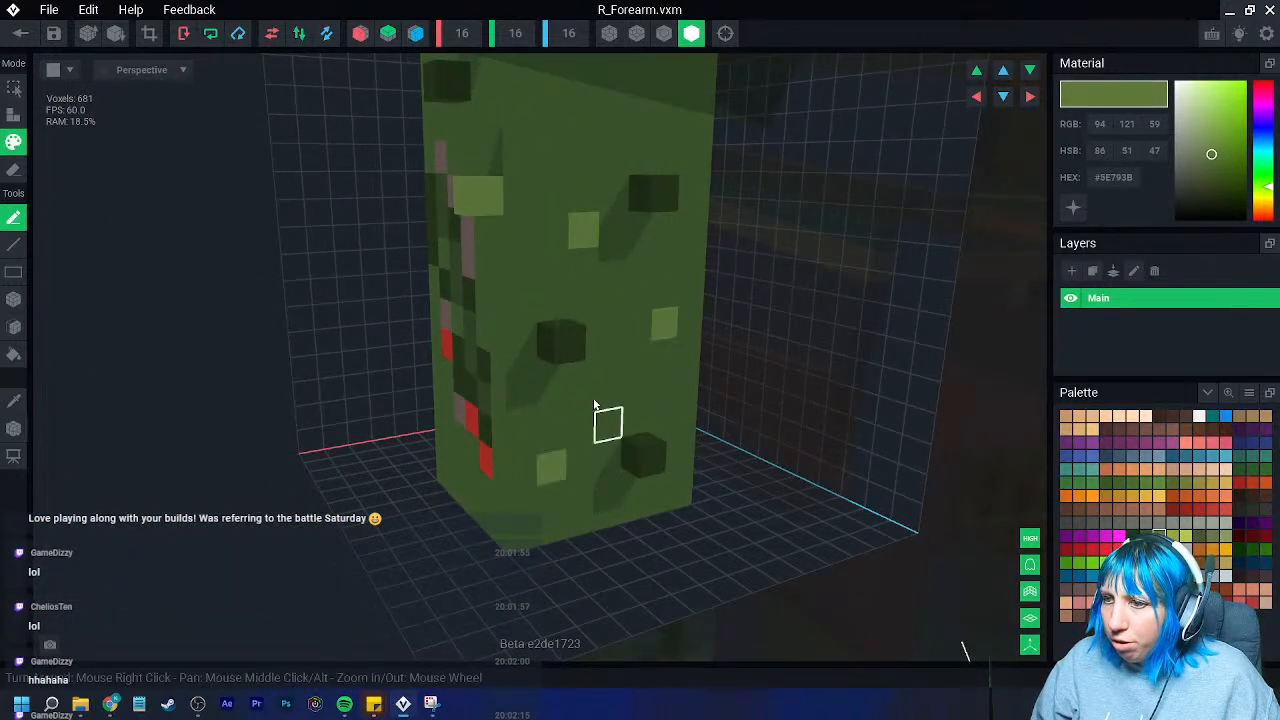
pyautogui.moveTo(569, 149); pyautogui.dragTo(606, 400, button='right')
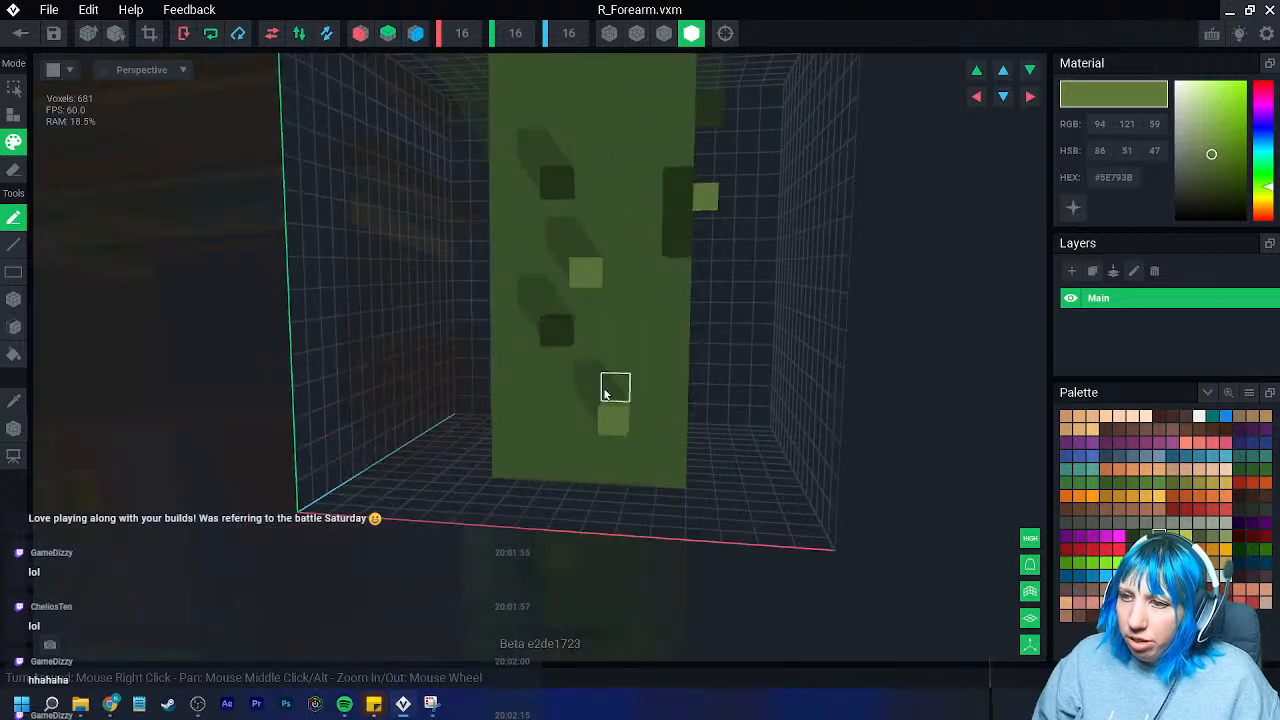
# - Paint flat dark green #24351B spots between the warts on the forearm's side faces
pyautogui.click(1132, 538)
pyautogui.click(646, 331)
pyautogui.moveTo(680, 342); pyautogui.dragTo(610, 368, button='right')
pyautogui.click(603, 121)
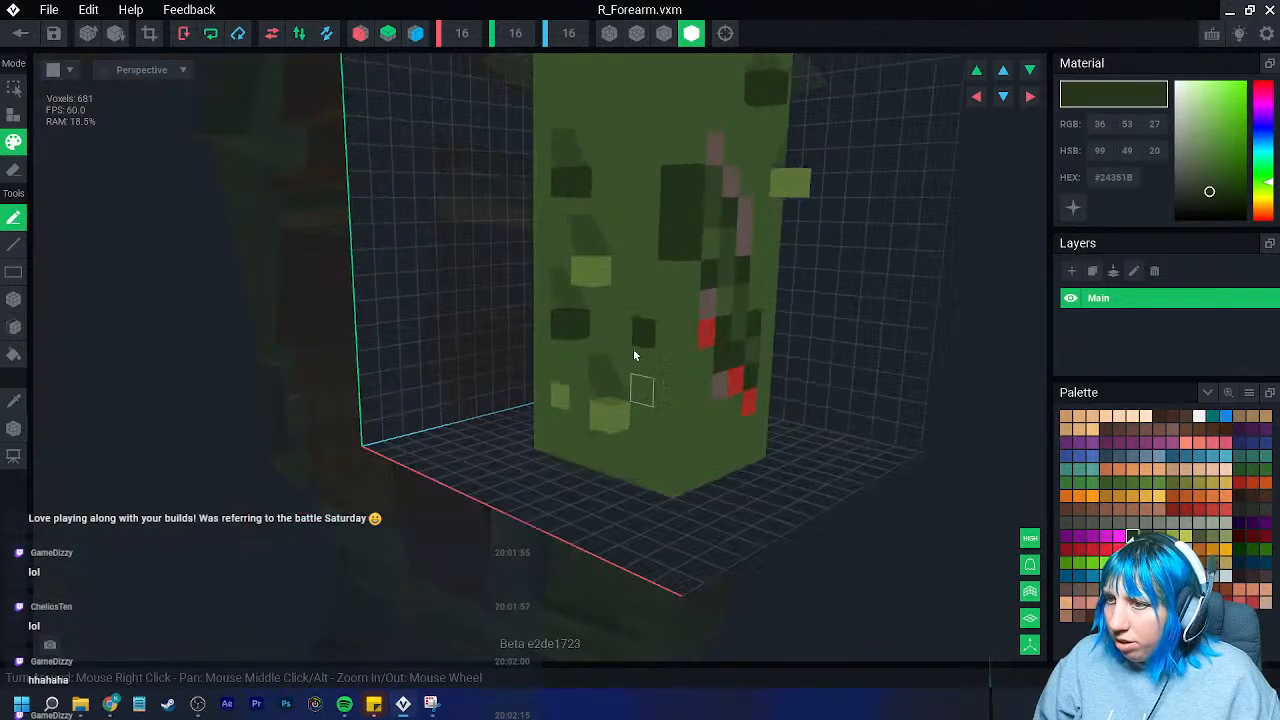
pyautogui.moveTo(651, 200)
pyautogui.mouseDown(button='right')
pyautogui.moveTo(555, 210)
pyautogui.moveTo(489, 314)
pyautogui.mouseUp(button='right')
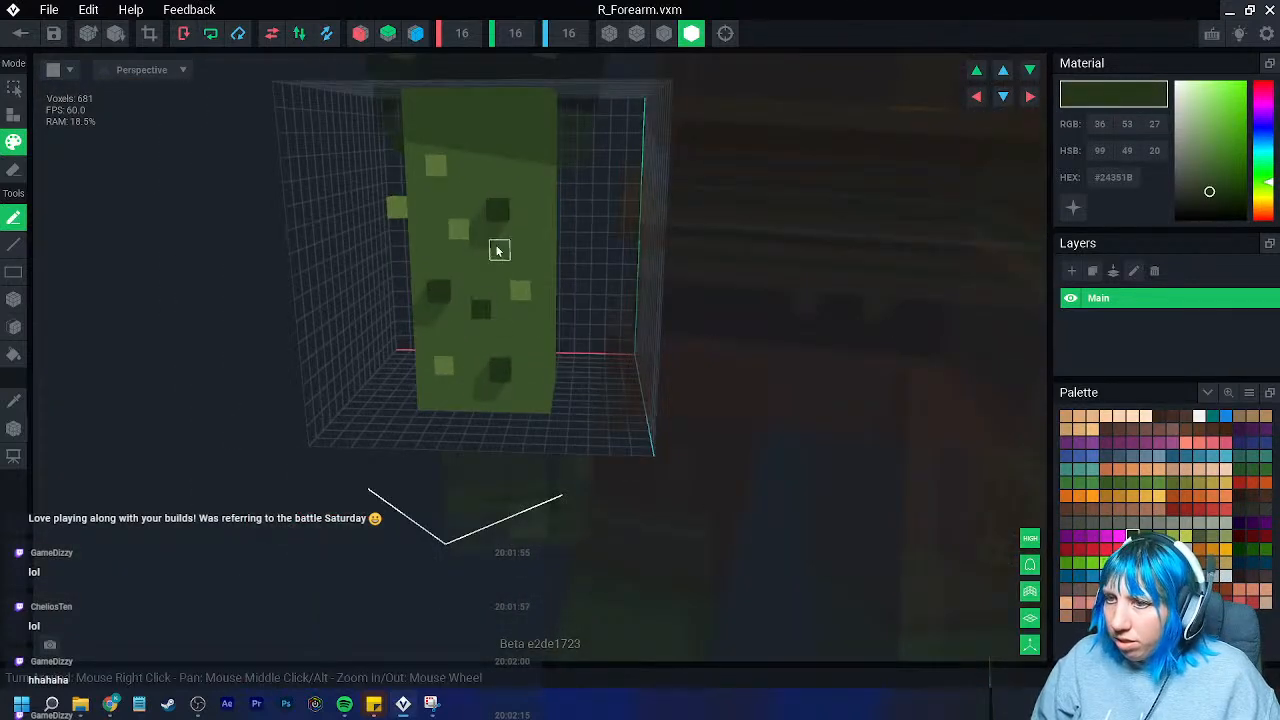
pyautogui.moveTo(543, 208); pyautogui.dragTo(580, 206, button='right')
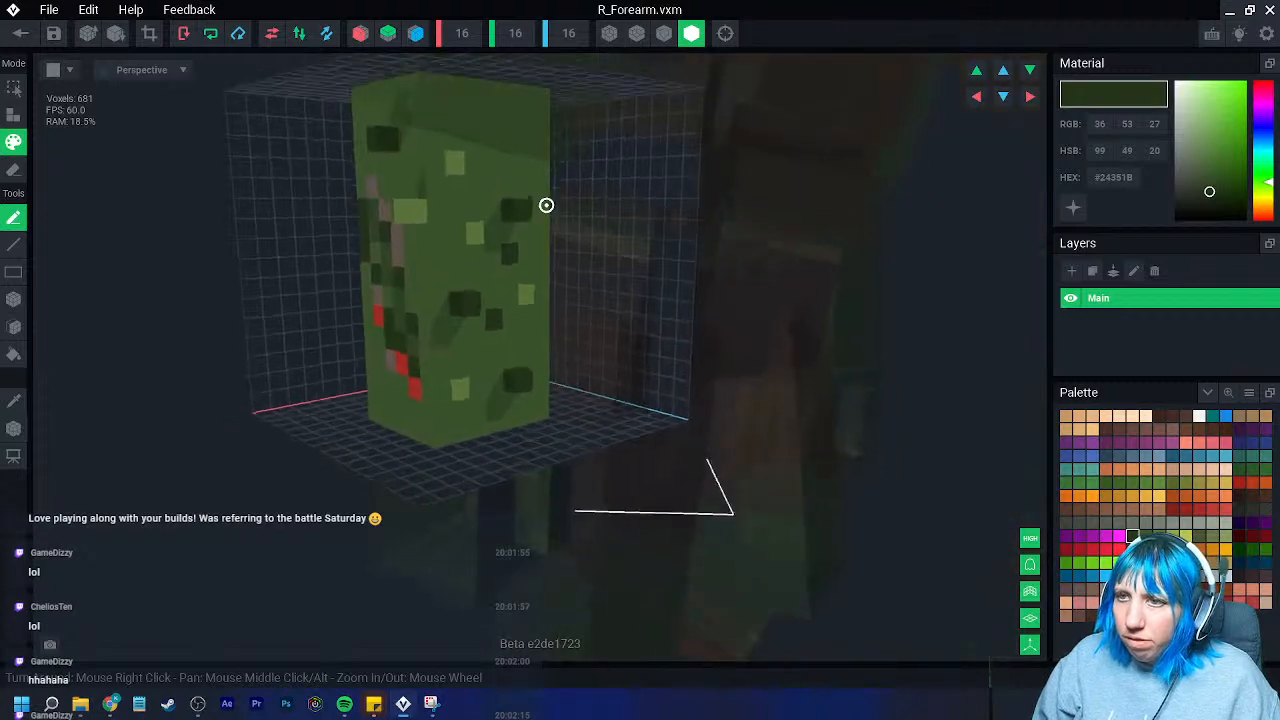
# - Erase the raised dark wart near the top of the forearm's scarred outer face
pyautogui.scroll(3, 463, 229)
pyautogui.moveTo(463, 229); pyautogui.dragTo(508, 231, button='right')
pyautogui.moveTo(465, 232); pyautogui.dragTo(463, 325, button='middle')
pyautogui.moveTo(468, 318); pyautogui.dragTo(432, 262, button='right')
pyautogui.click(14, 170)
pyautogui.click(308, 234)
# - Save R_Forearm.vxm and return to the full orc rig
pyautogui.moveTo(363, 312)
pyautogui.mouseDown(button='right')
pyautogui.moveTo(430, 314)
pyautogui.moveTo(308, 342)
pyautogui.mouseUp(button='right')
pyautogui.hotkey('ctrl', 's')
pyautogui.scroll(-3, 363, 322)
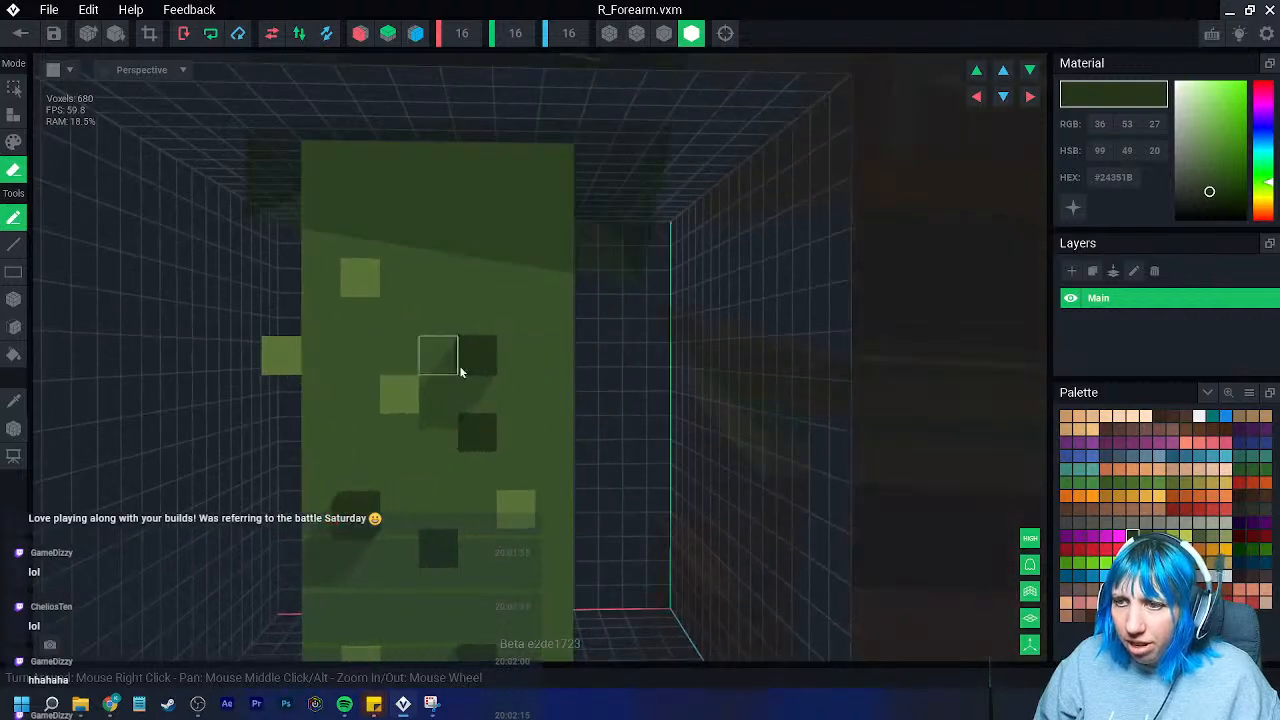
pyautogui.moveTo(437, 351); pyautogui.dragTo(357, 274, button='right')
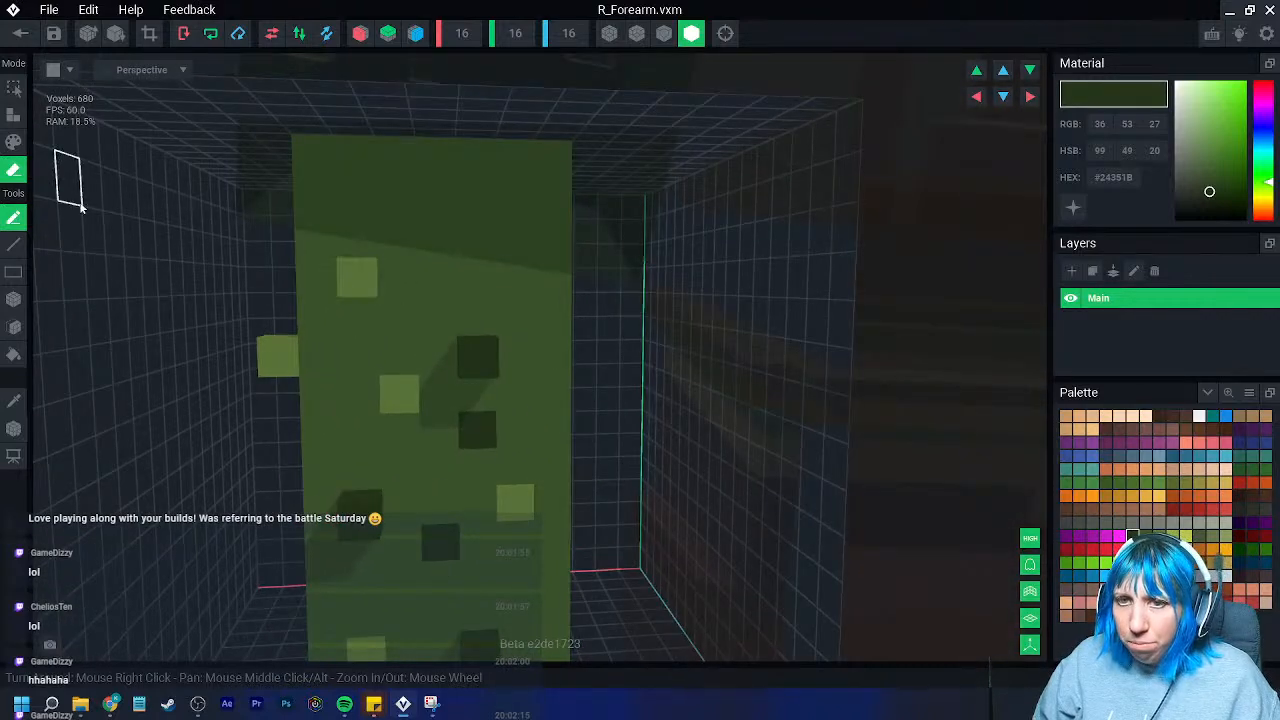
pyautogui.click(116, 34)
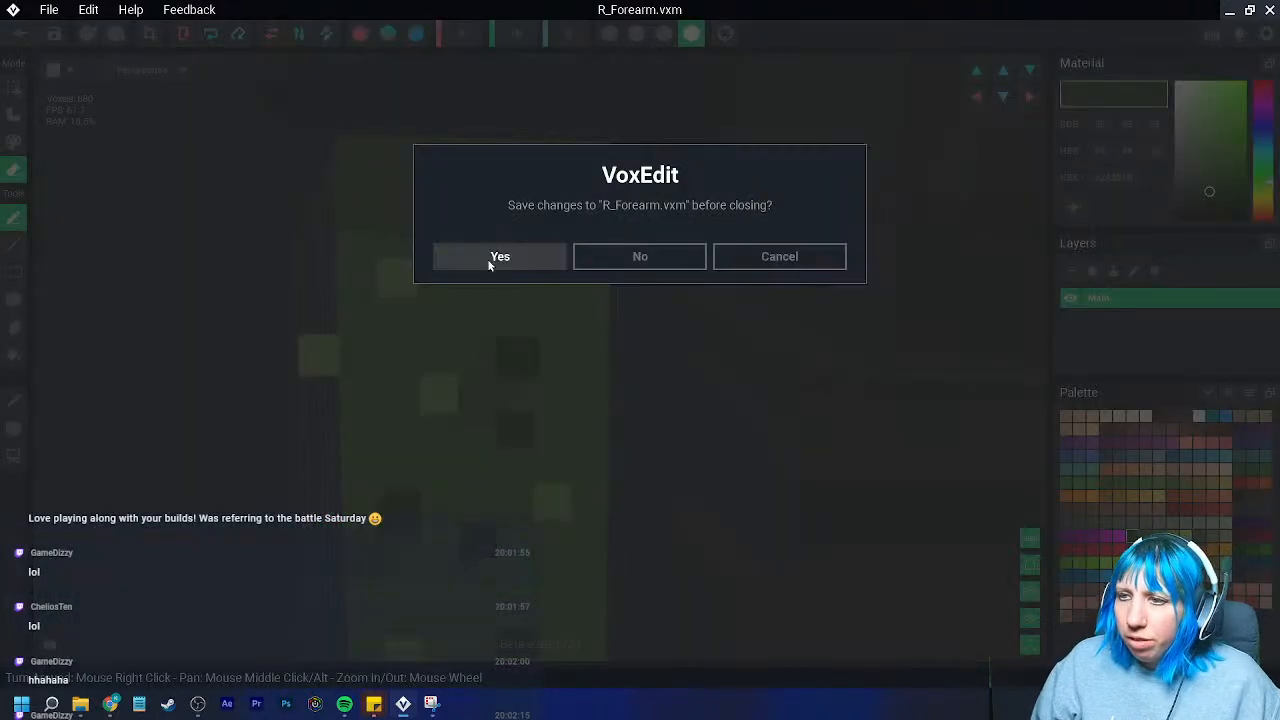
pyautogui.click(491, 259)
# - Examine the whole orc from several angles, checking the warts and scars against the armour
pyautogui.scroll(8, 648, 234)
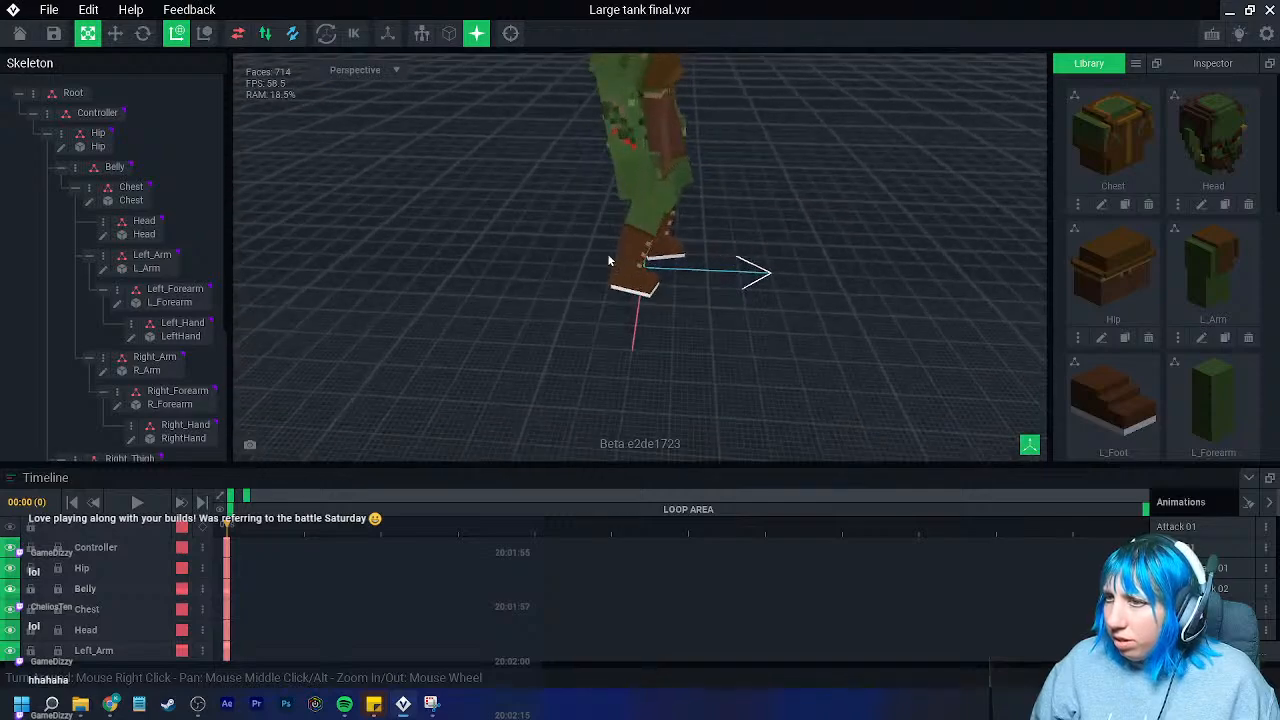
pyautogui.scroll(-6, 611, 252)
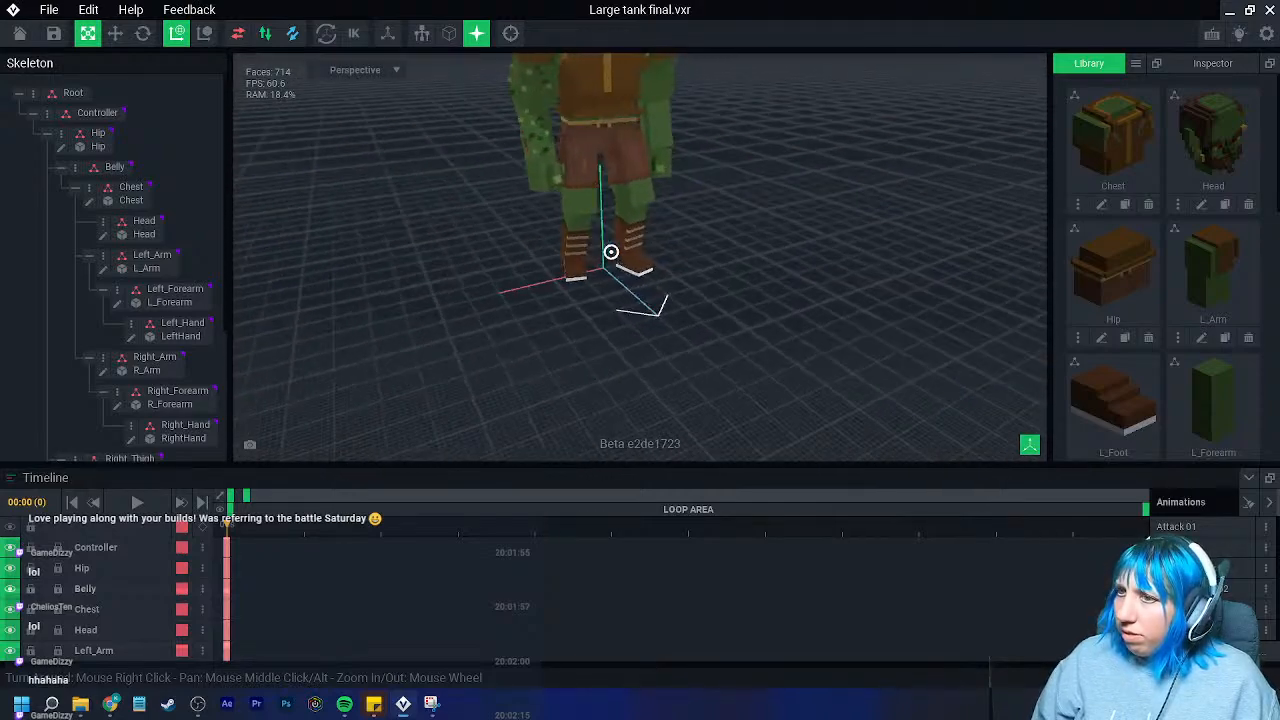
pyautogui.moveTo(580, 270); pyautogui.dragTo(547, 291, button='right')
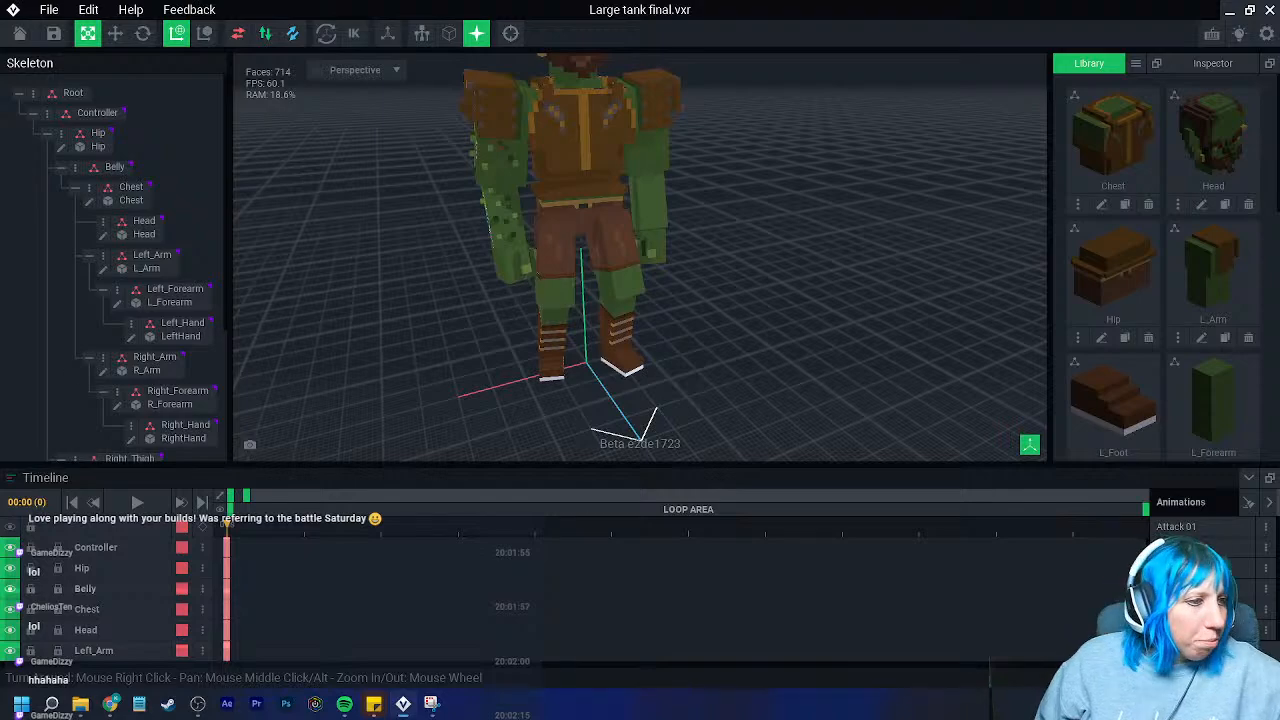
pyautogui.moveTo(511, 226); pyautogui.dragTo(502, 185, button='right')
pyautogui.moveTo(502, 185); pyautogui.dragTo(487, 263, button='middle')
pyautogui.moveTo(487, 263); pyautogui.dragTo(403, 221, button='right')
pyautogui.moveTo(451, 271); pyautogui.dragTo(484, 205, button='right')
pyautogui.moveTo(504, 228); pyautogui.dragTo(545, 234, button='right')
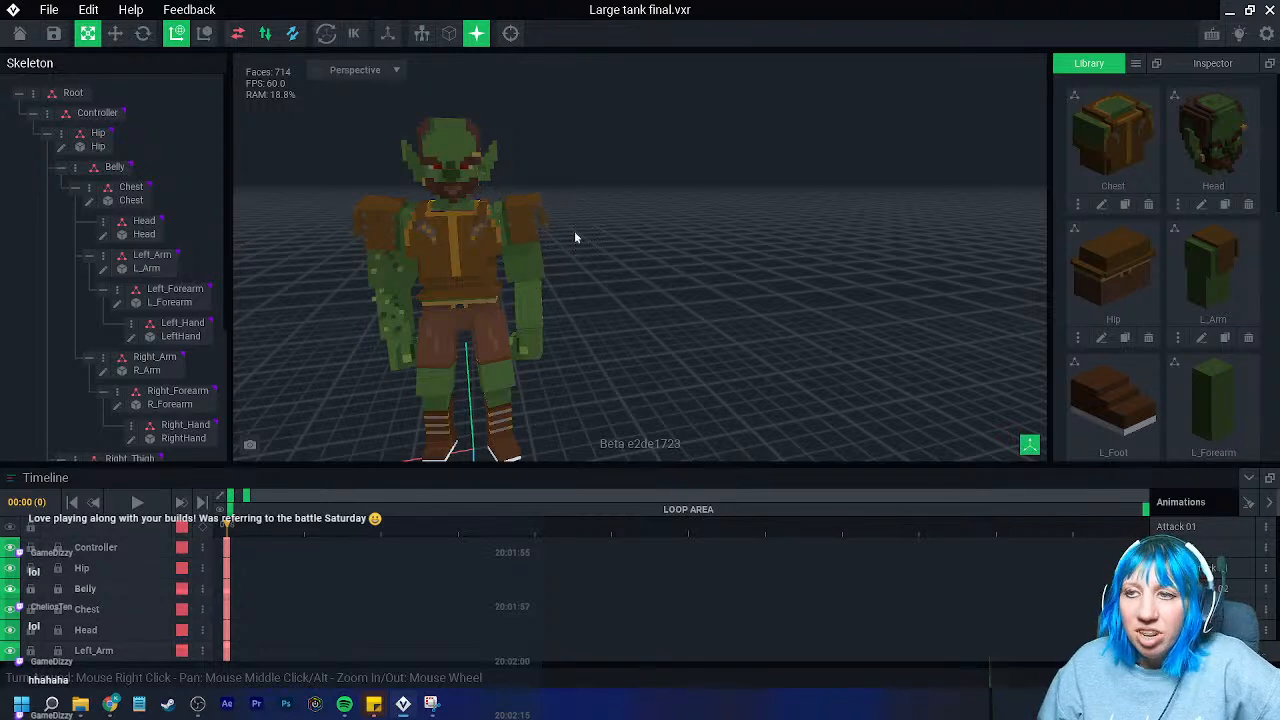
pyautogui.moveTo(462, 268); pyautogui.dragTo(391, 294, button='right')
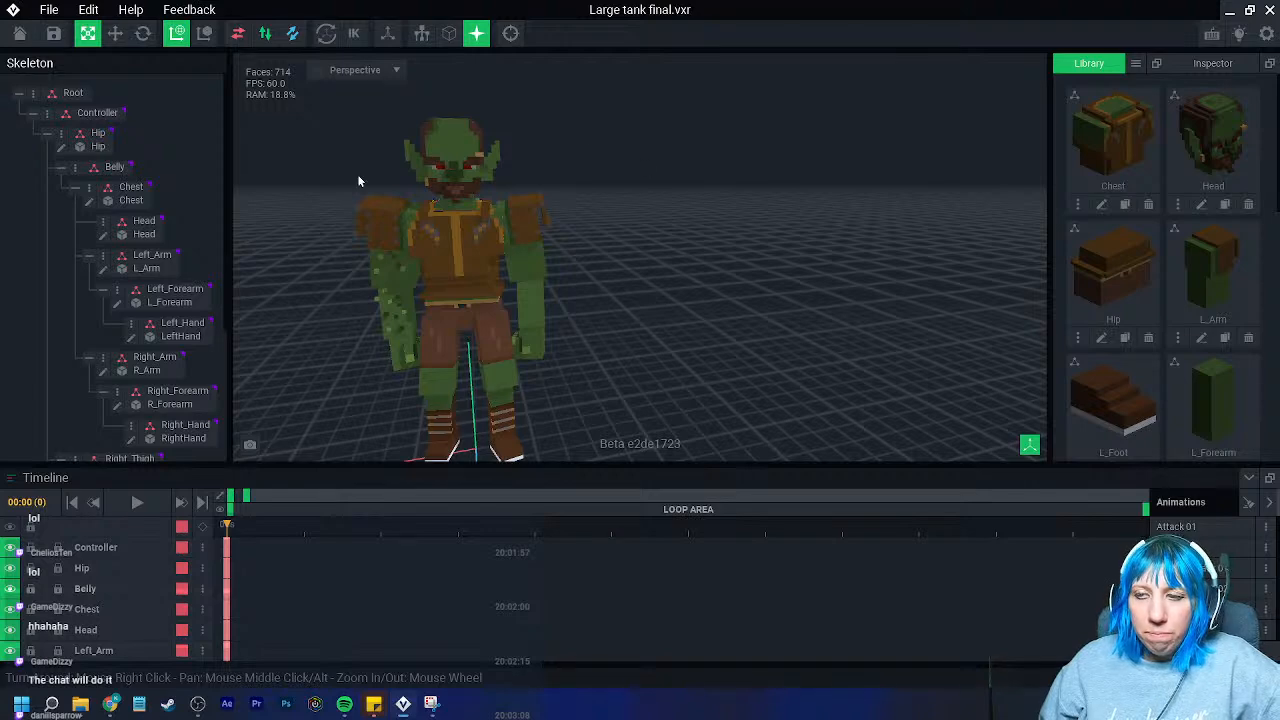
# - Close Large tank final.vxr with its changes saved and open the bearded human rig for a look from the front
pyautogui.click(36, 38)
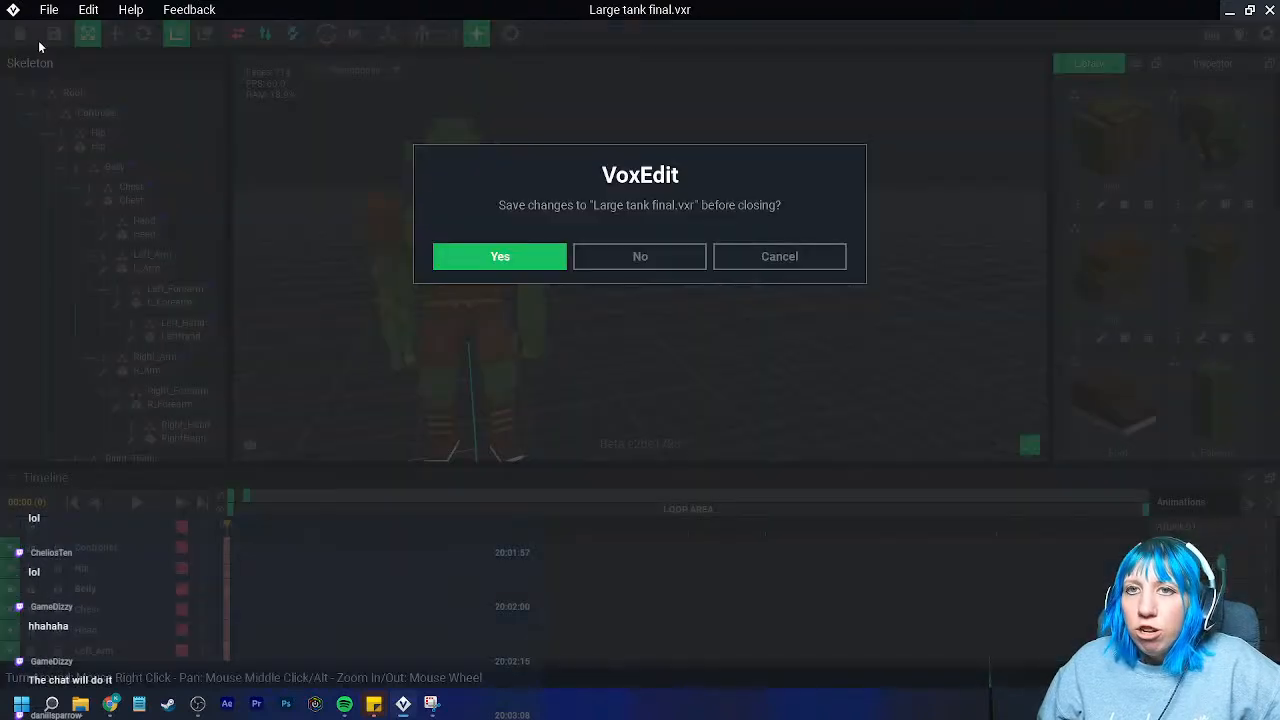
pyautogui.click(500, 257)
pyautogui.click(460, 275)
pyautogui.moveTo(578, 228); pyautogui.dragTo(546, 209, button='right')
pyautogui.scroll(3, 543, 208)
pyautogui.moveTo(540, 205); pyautogui.dragTo(502, 285, button='middle')
pyautogui.moveTo(392, 332); pyautogui.dragTo(390, 305, button='right')
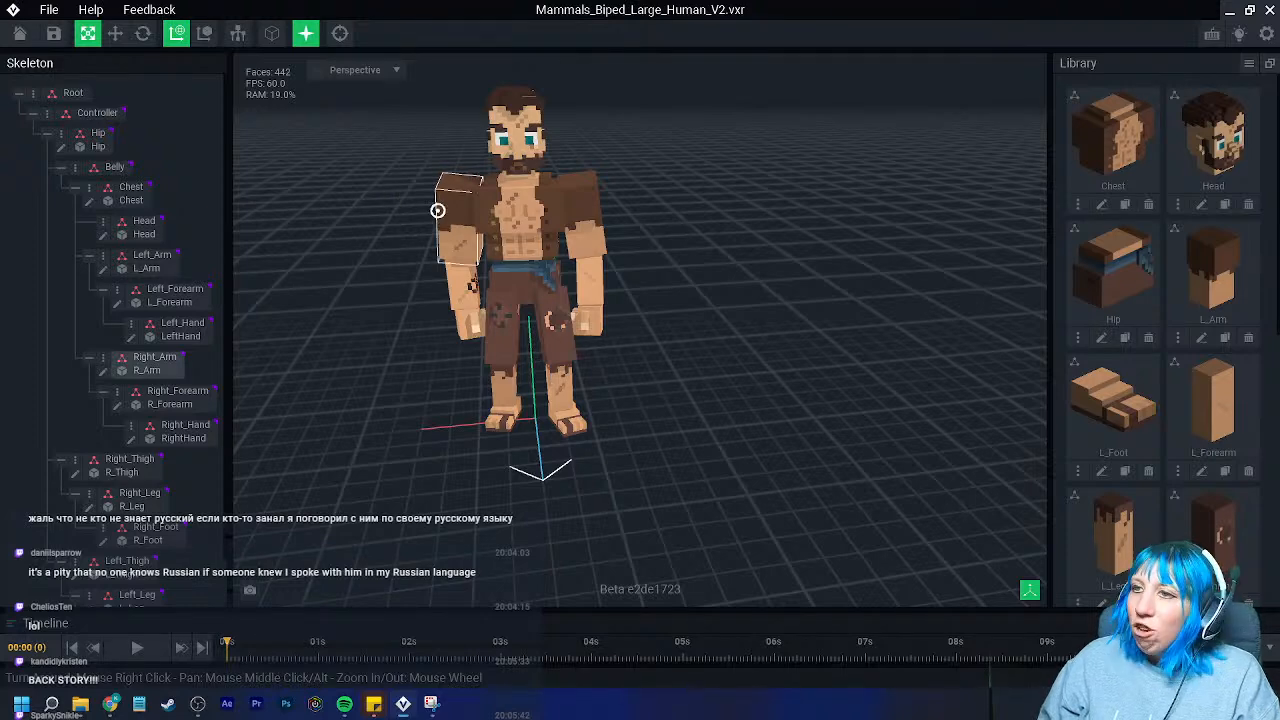
pyautogui.scroll(3, 458, 235)
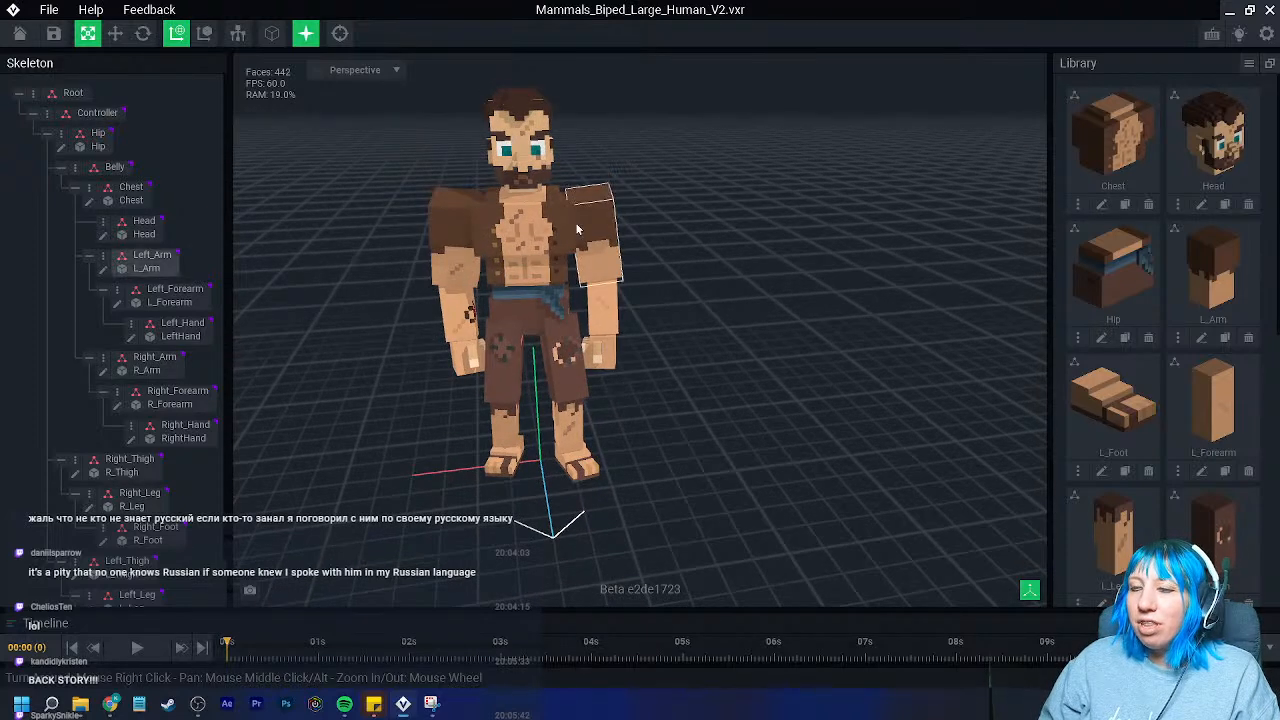
# - Close the human rig with its changes saved and open the yellow-haired orc rig
pyautogui.click(19, 33)
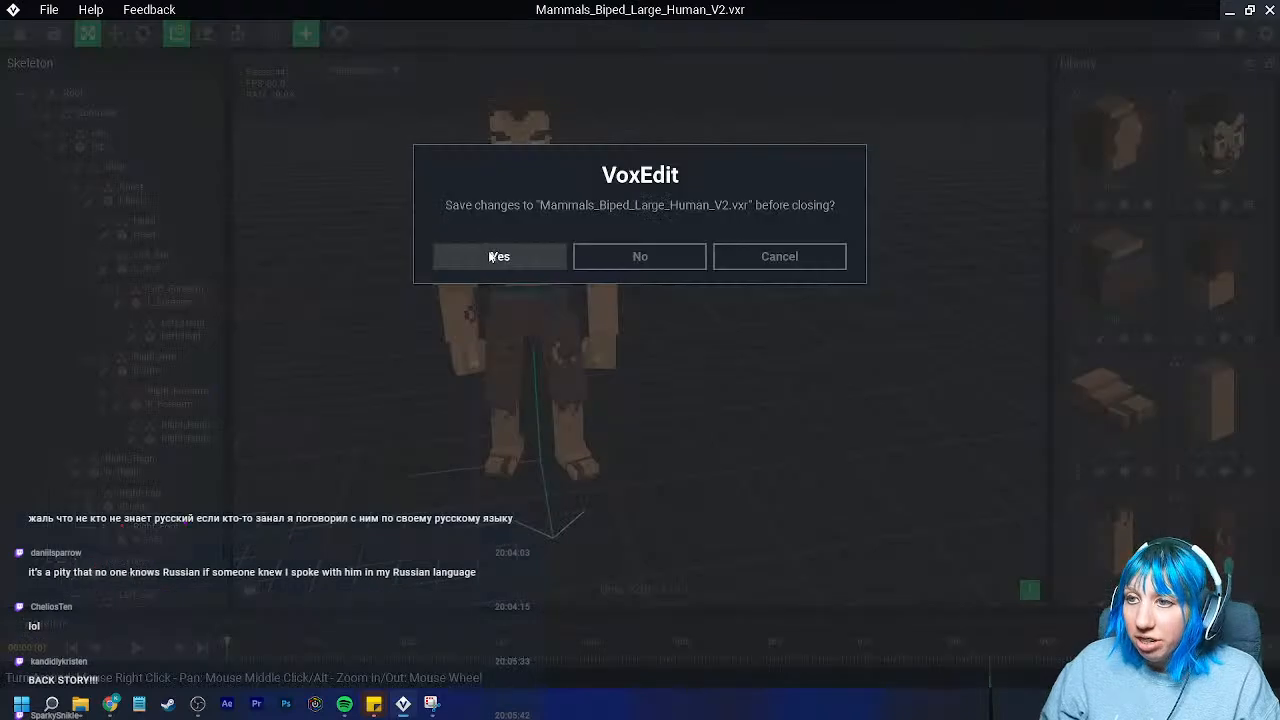
pyautogui.click(490, 255)
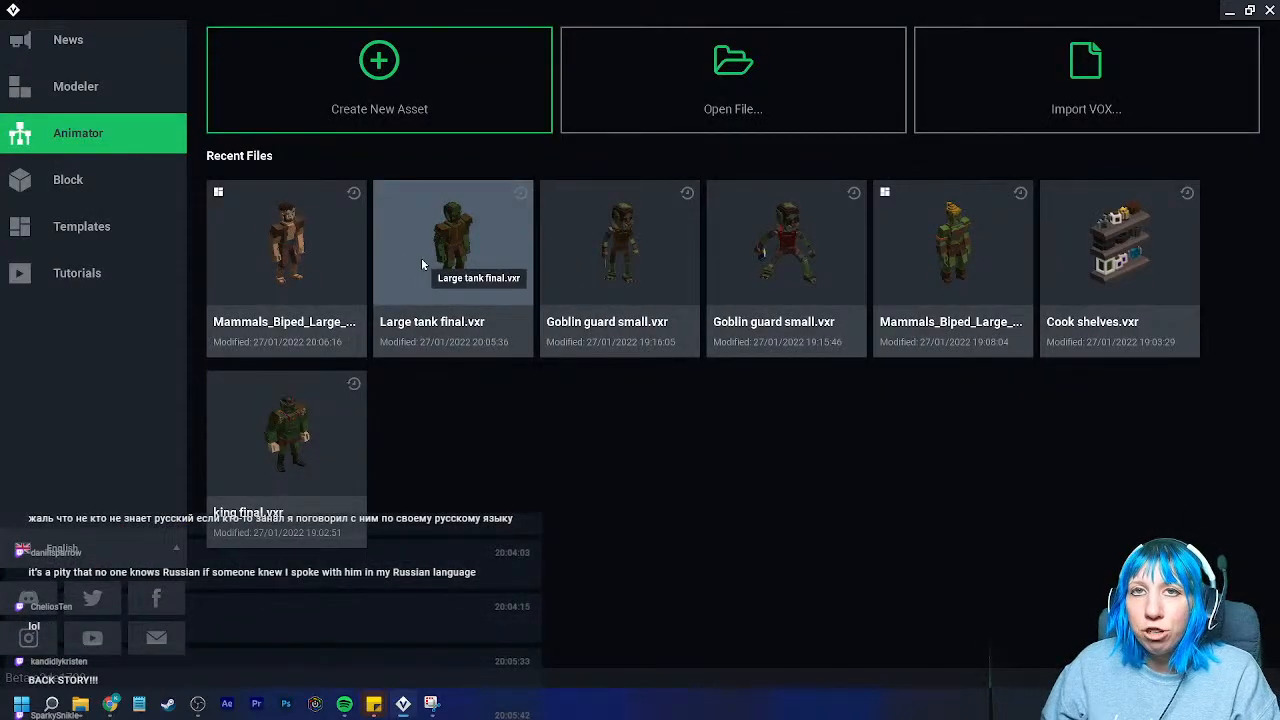
pyautogui.click(941, 252)
pyautogui.scroll(5, 663, 260)
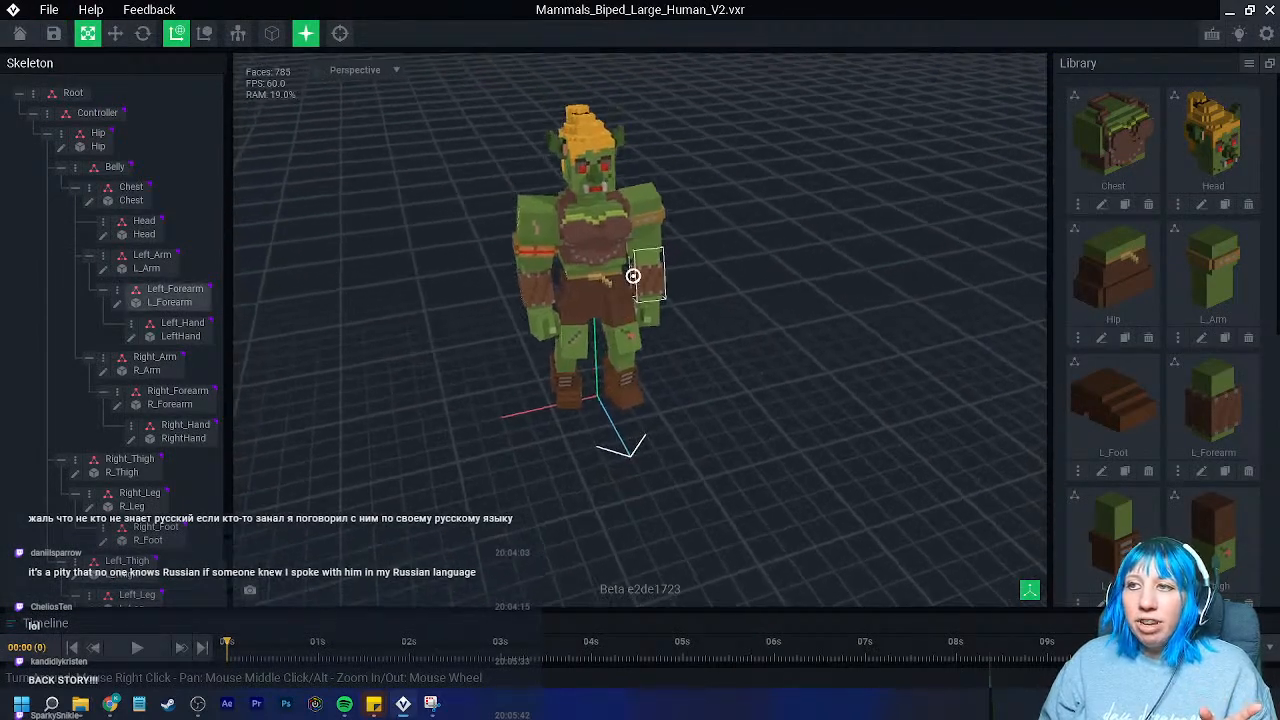
pyautogui.moveTo(658, 292); pyautogui.dragTo(634, 282, button='right')
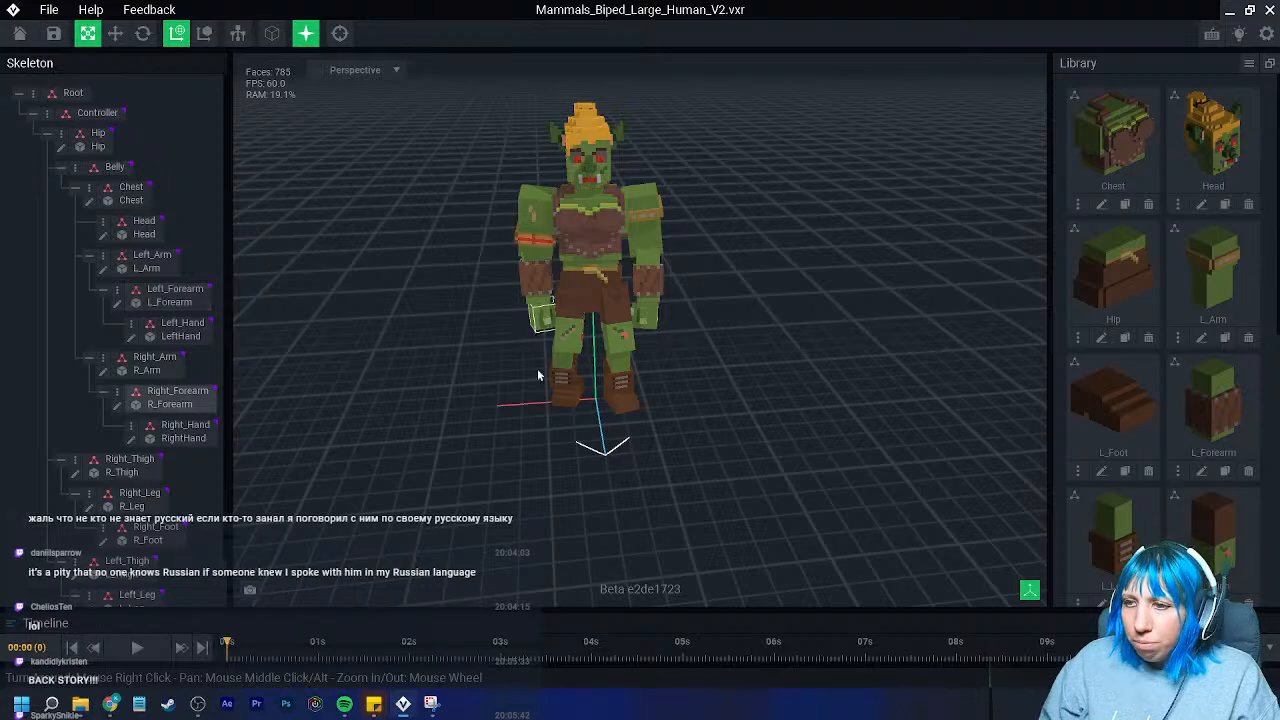
# - Open the yellow-haired orc's right foot model, R_Foot, for editing
pyautogui.scroll(5, 550, 306)
pyautogui.moveTo(528, 456); pyautogui.dragTo(527, 427, button='right')
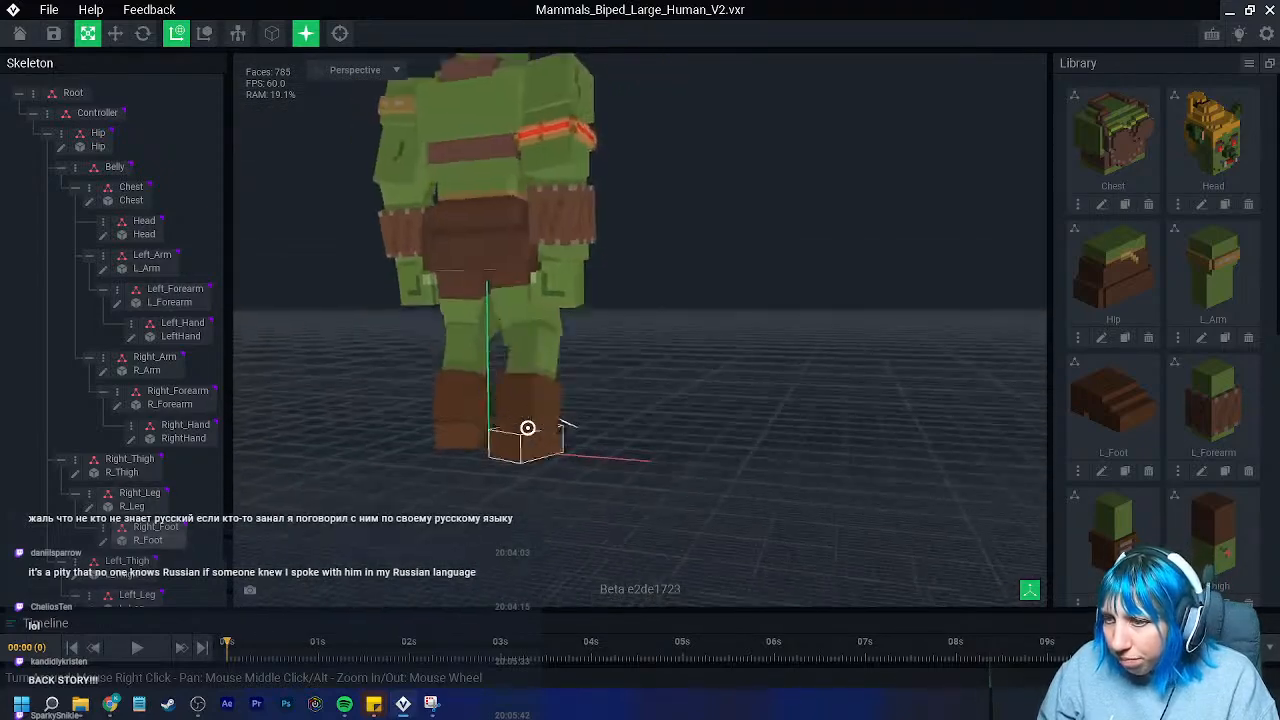
pyautogui.scroll(5, 586, 494)
pyautogui.moveTo(560, 475); pyautogui.dragTo(615, 484, button='right')
pyautogui.click(602, 434)
pyautogui.click(586, 440)
pyautogui.click(103, 490)
# - Shift the right foot's pivot sideways to realign it with the leg, and return to the rig with R_Foot saved
pyautogui.moveTo(356, 495); pyautogui.dragTo(400, 480, button='right')
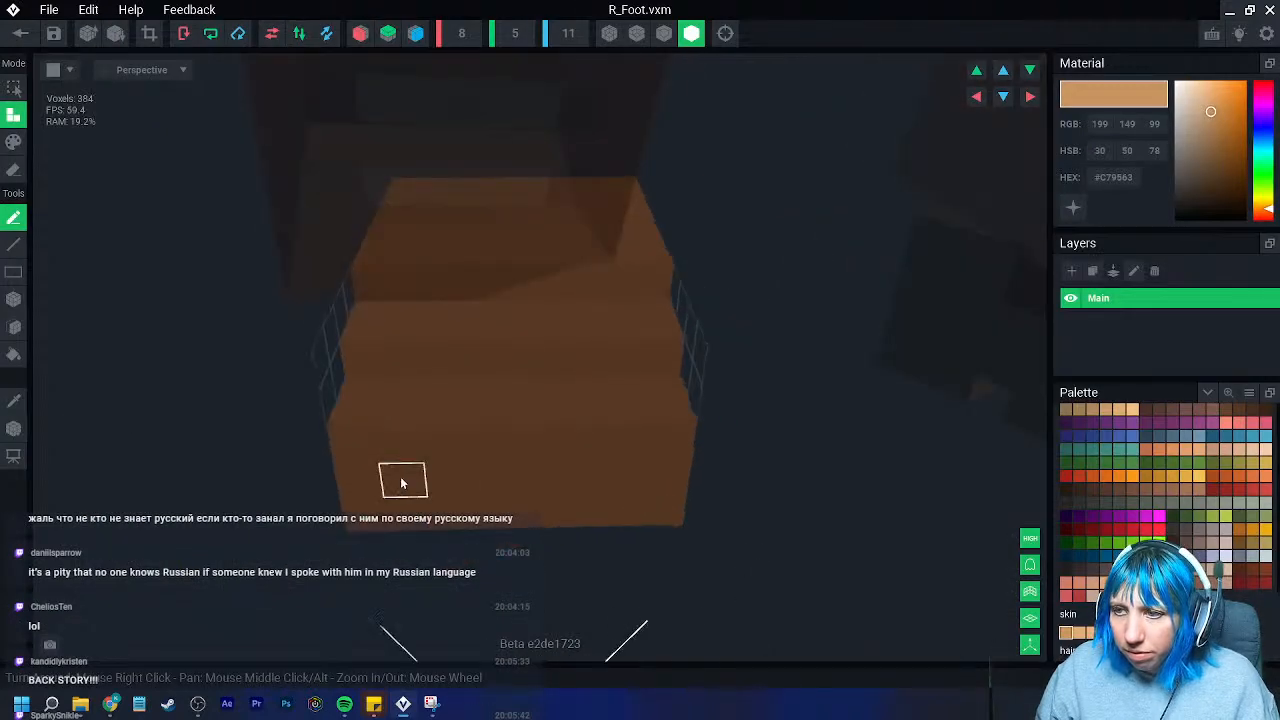
pyautogui.click(18, 429)
pyautogui.moveTo(421, 228); pyautogui.dragTo(475, 228)
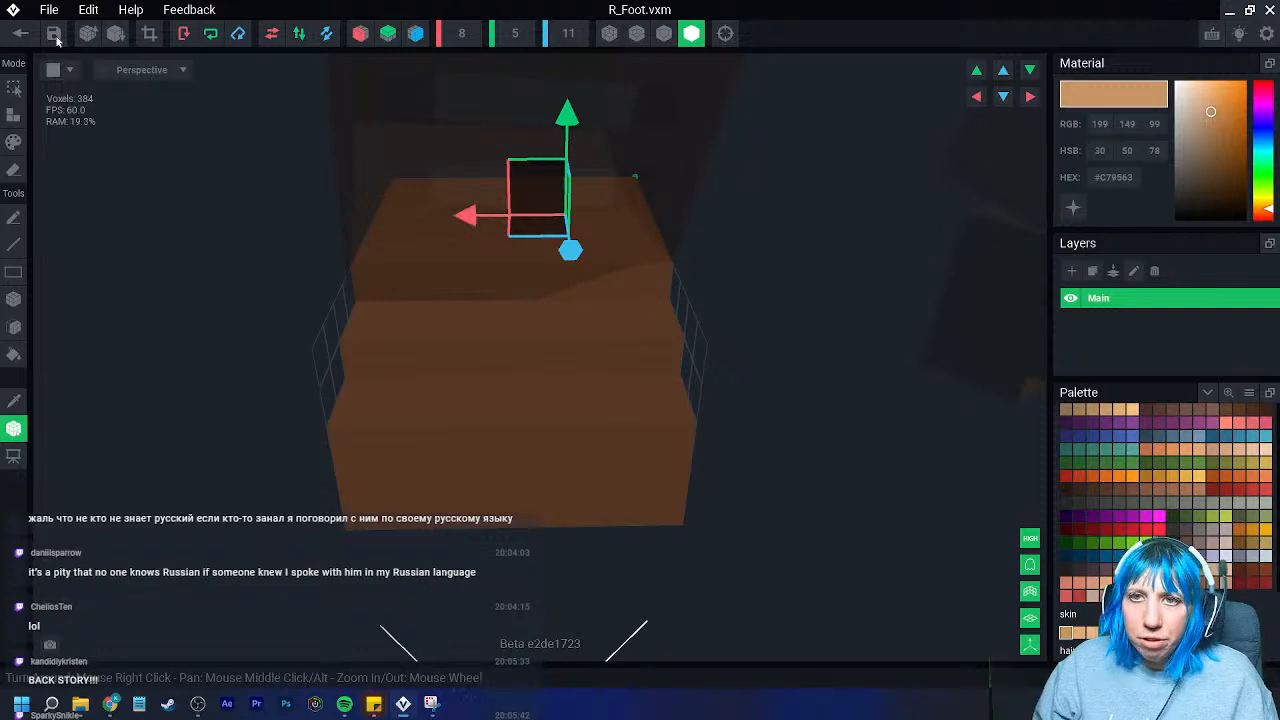
pyautogui.click(20, 33)
pyautogui.click(520, 256)
# - Check the yellow-haired orc from the front, close it with its changes saved, and reopen Large tank final.vxr
pyautogui.scroll(3, 622, 365)
pyautogui.moveTo(622, 365); pyautogui.dragTo(584, 349, button='right')
pyautogui.scroll(2, 584, 350)
pyautogui.scroll(-1, 659, 410)
pyautogui.scroll(-2, 660, 407)
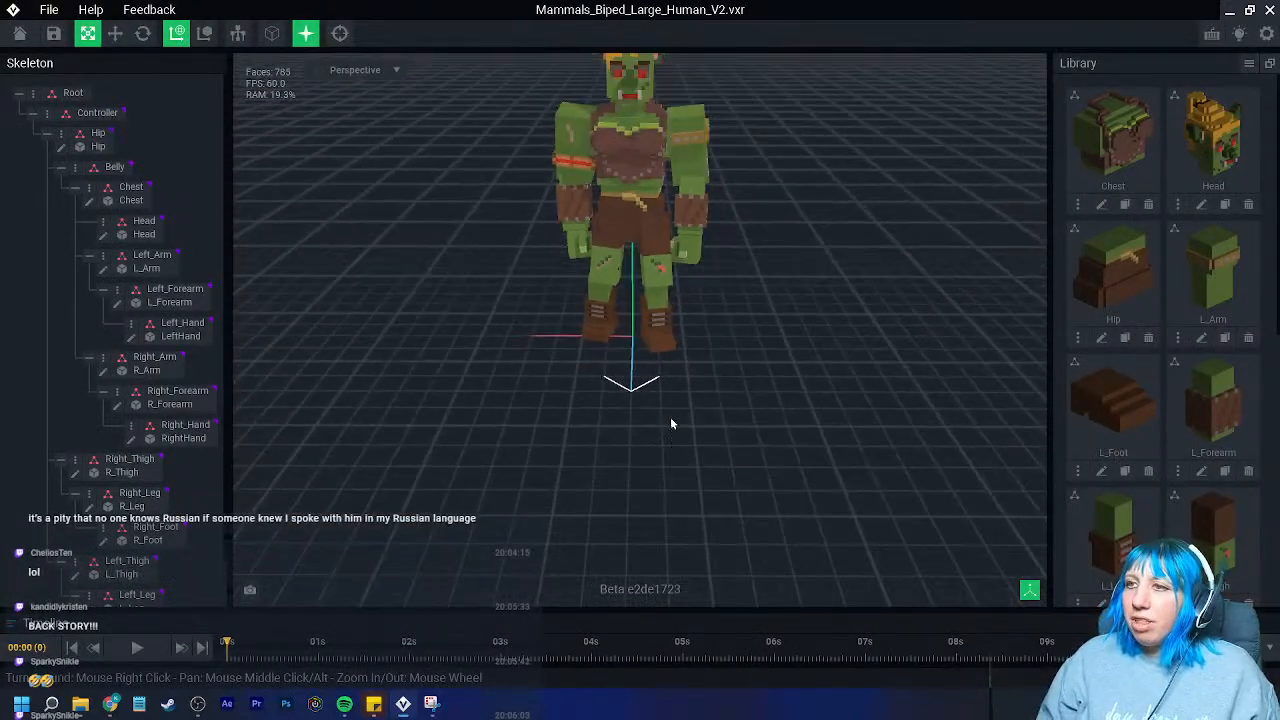
pyautogui.moveTo(670, 416); pyautogui.dragTo(671, 428, button='middle')
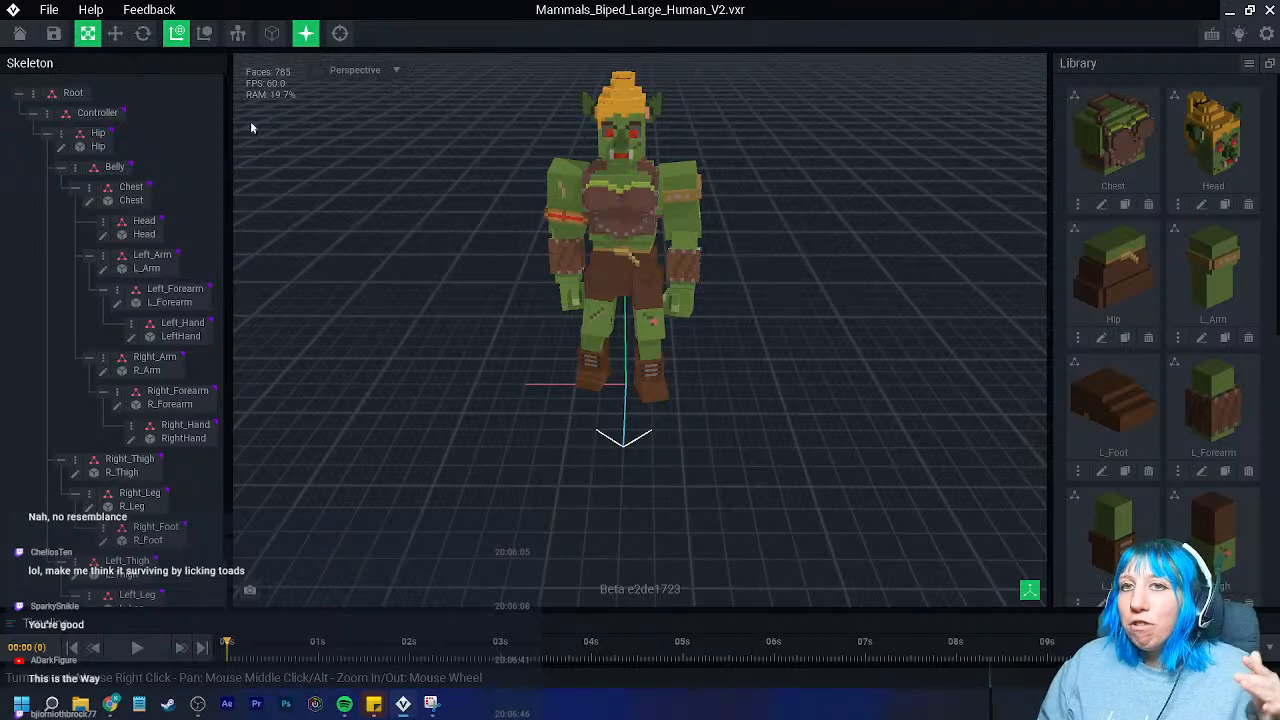
pyautogui.click(19, 33)
pyautogui.click(540, 256)
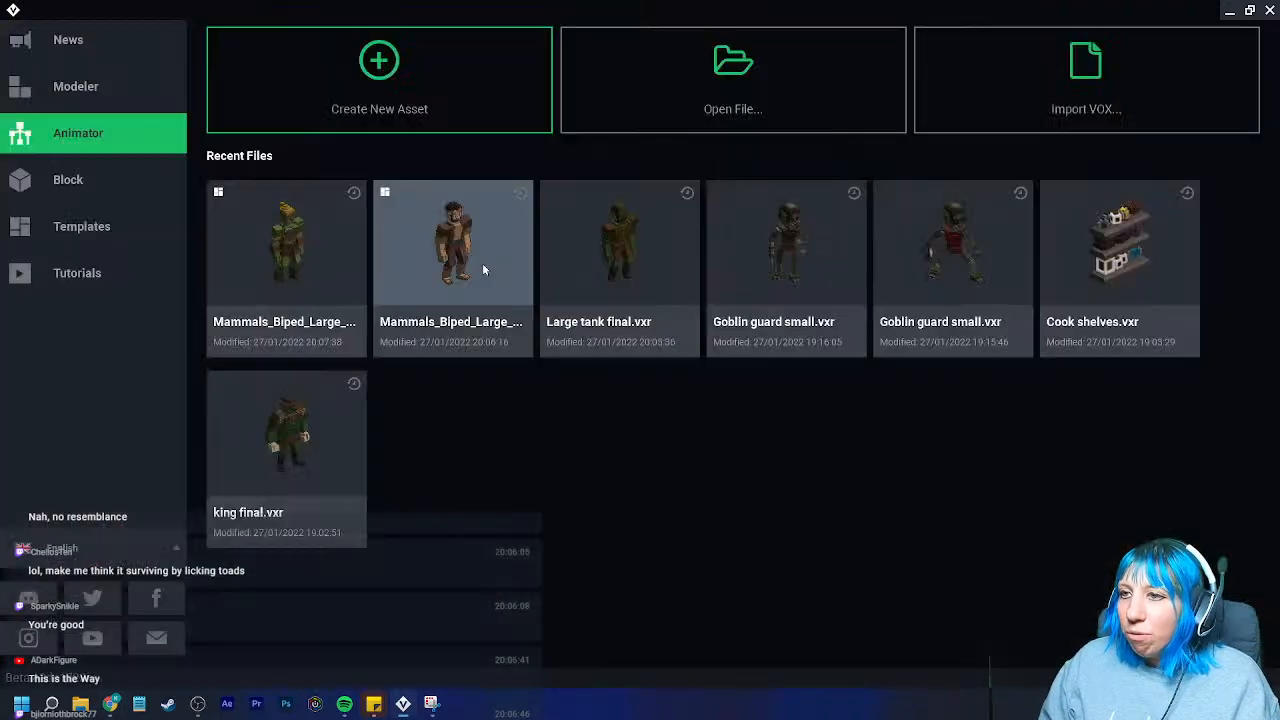
pyautogui.click(641, 269)
# - Examine the tank orc from the front and side, and open its left upper arm model, L_Arm, for editing
pyautogui.scroll(5, 634, 160)
pyautogui.moveTo(646, 160); pyautogui.dragTo(617, 197, button='right')
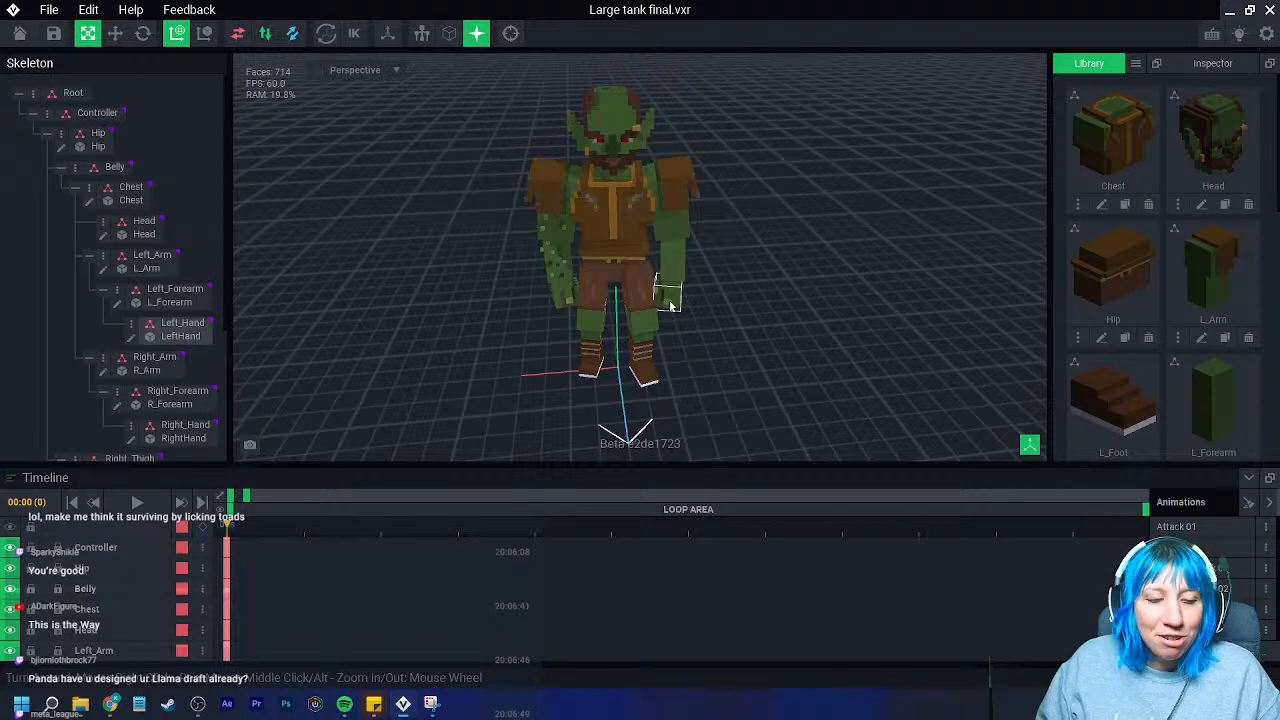
pyautogui.scroll(5, 763, 300)
pyautogui.moveTo(763, 300); pyautogui.dragTo(563, 288, button='right')
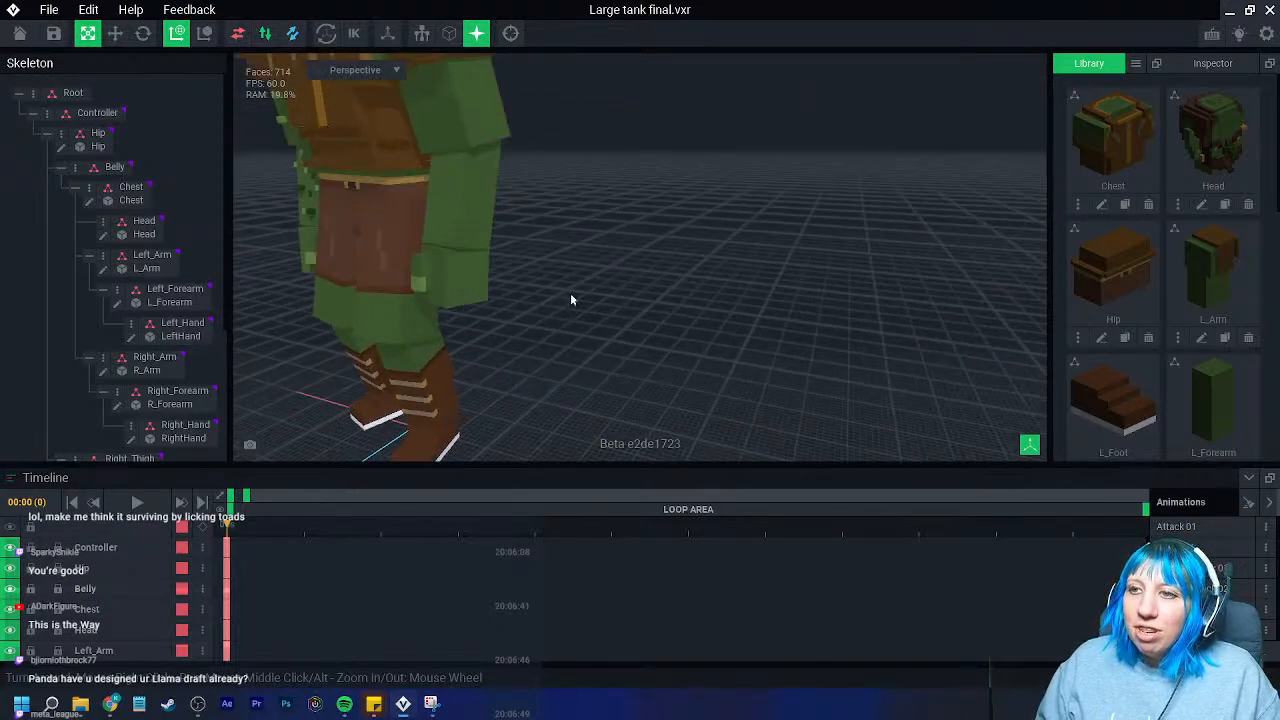
pyautogui.scroll(3, 563, 286)
pyautogui.click(510, 203)
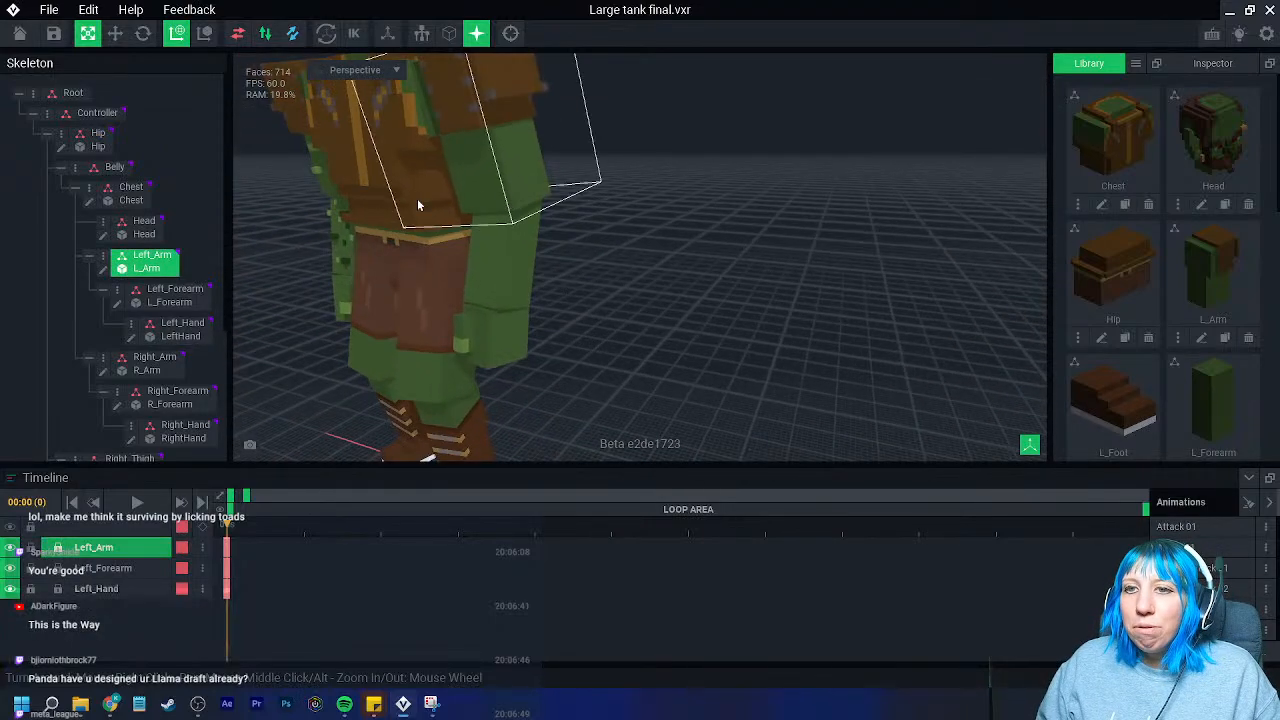
pyautogui.click(103, 268)
# - Paint scattered dark green warts on the bare skin of the left upper arm, below the shoulder armour
pyautogui.click(664, 33)
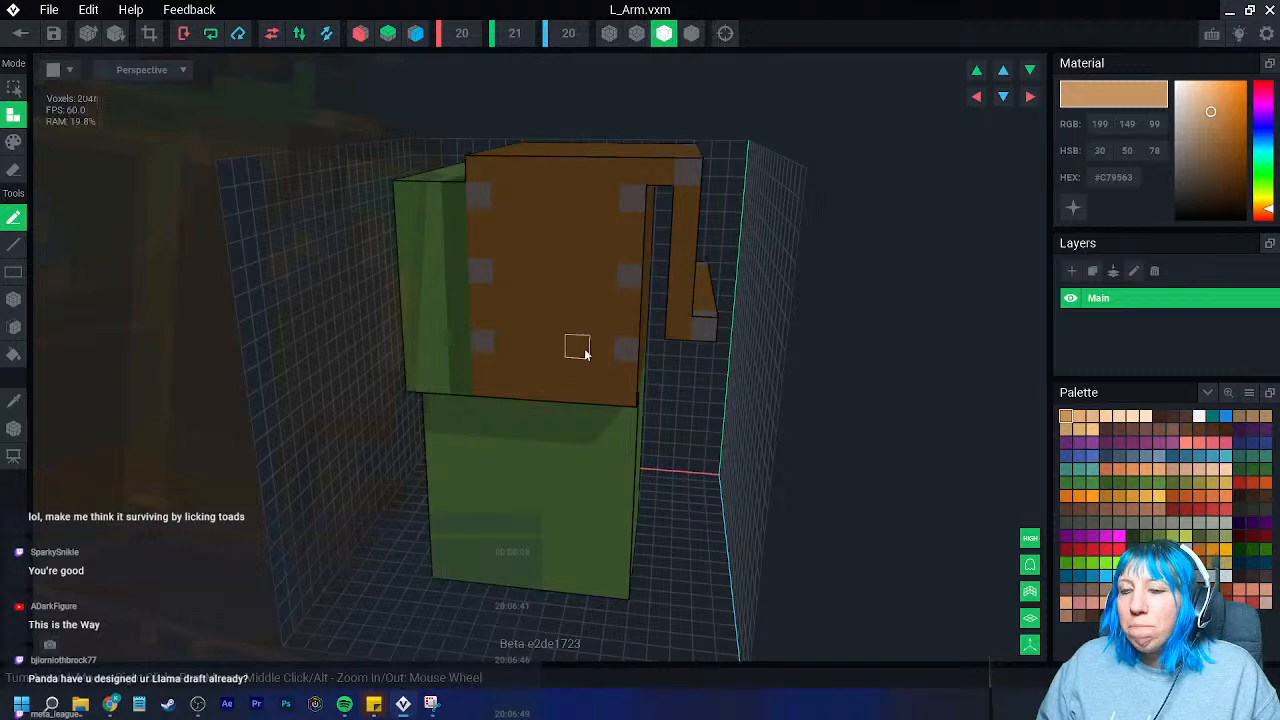
pyautogui.scroll(1, 583, 352)
pyautogui.moveTo(583, 354); pyautogui.dragTo(563, 320, button='middle')
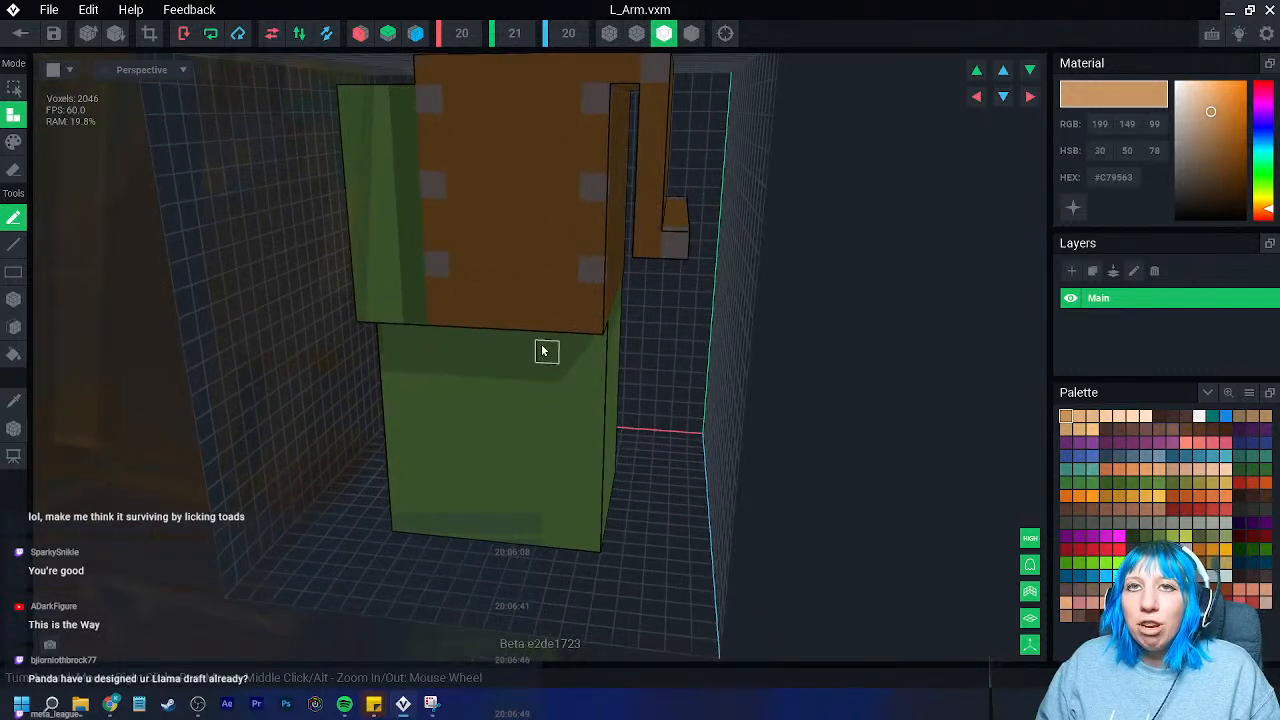
pyautogui.click(13, 142)
pyautogui.click(13, 298)
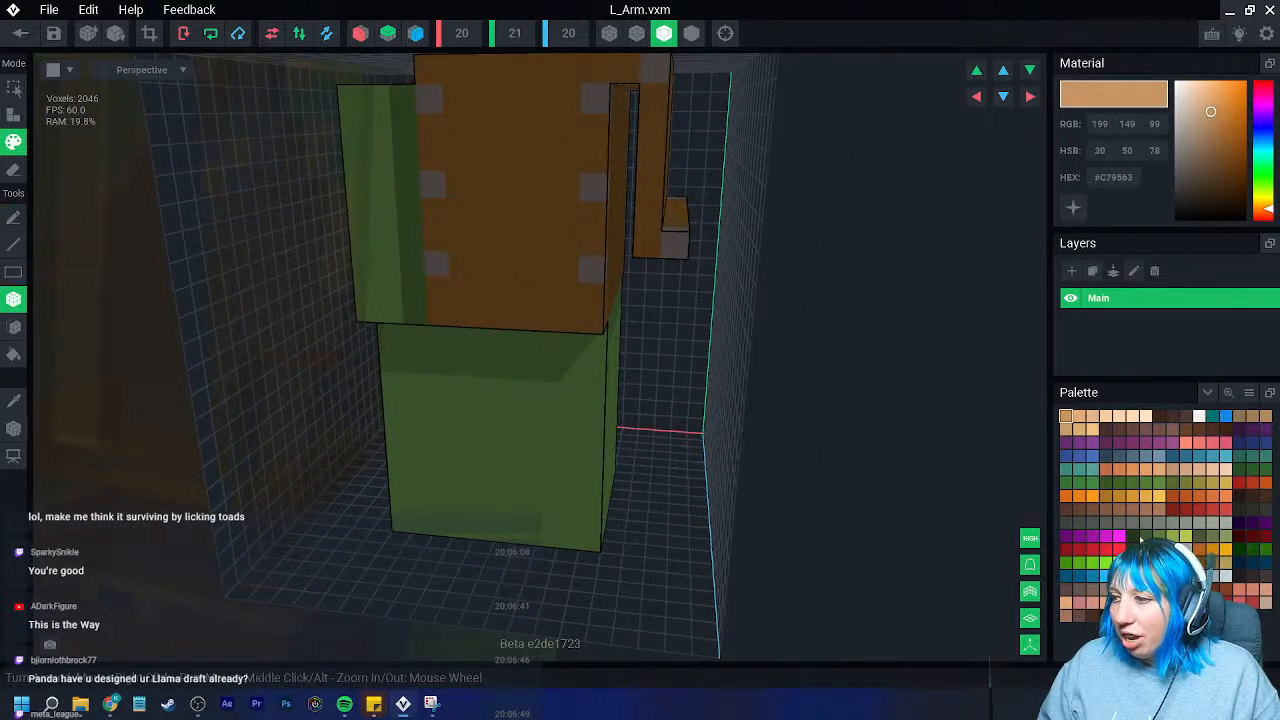
pyautogui.click(1132, 537)
pyautogui.moveTo(915, 512); pyautogui.dragTo(850, 497, button='right')
pyautogui.click(502, 402)
pyautogui.click(436, 483)
pyautogui.moveTo(482, 504)
pyautogui.mouseDown(button='right')
pyautogui.moveTo(539, 530)
pyautogui.moveTo(580, 394)
pyautogui.mouseUp(button='right')
pyautogui.click(580, 373)
pyautogui.click(630, 450)
pyautogui.click(556, 520)
pyautogui.click(656, 373)
# - Return to the rig with L_Arm saved, and close Large tank final.vxr with its changes saved
pyautogui.click(20, 33)
pyautogui.click(497, 258)
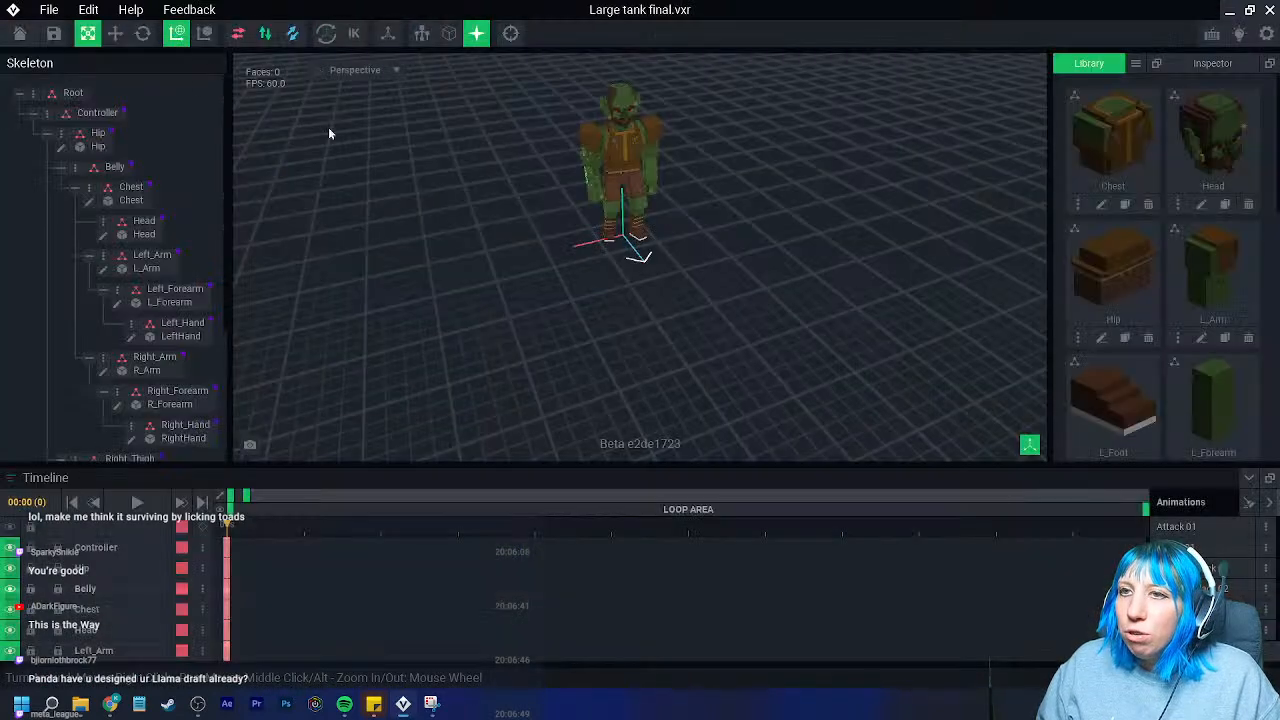
pyautogui.click(30, 33)
pyautogui.click(500, 257)
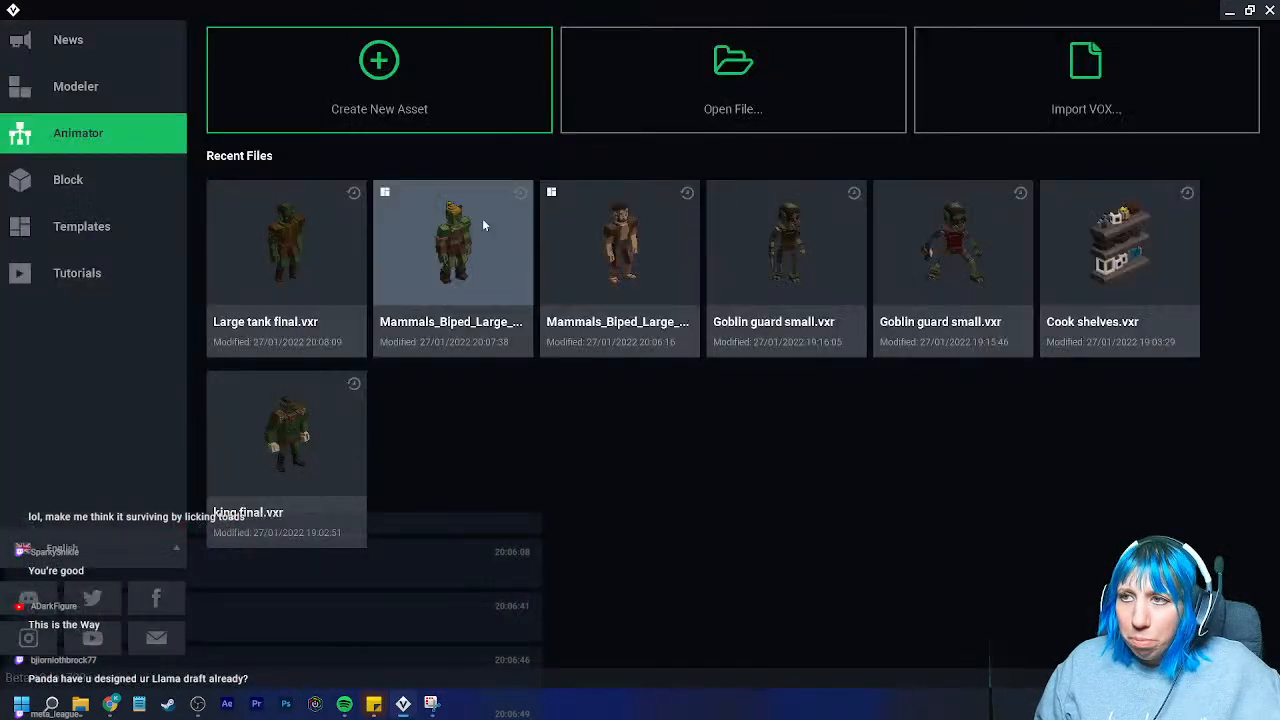
# - Open the PHOTOS1 asset from the tavern interior folder inside random bits
pyautogui.click(690, 82)
pyautogui.click(747, 161)
pyautogui.click(536, 232)
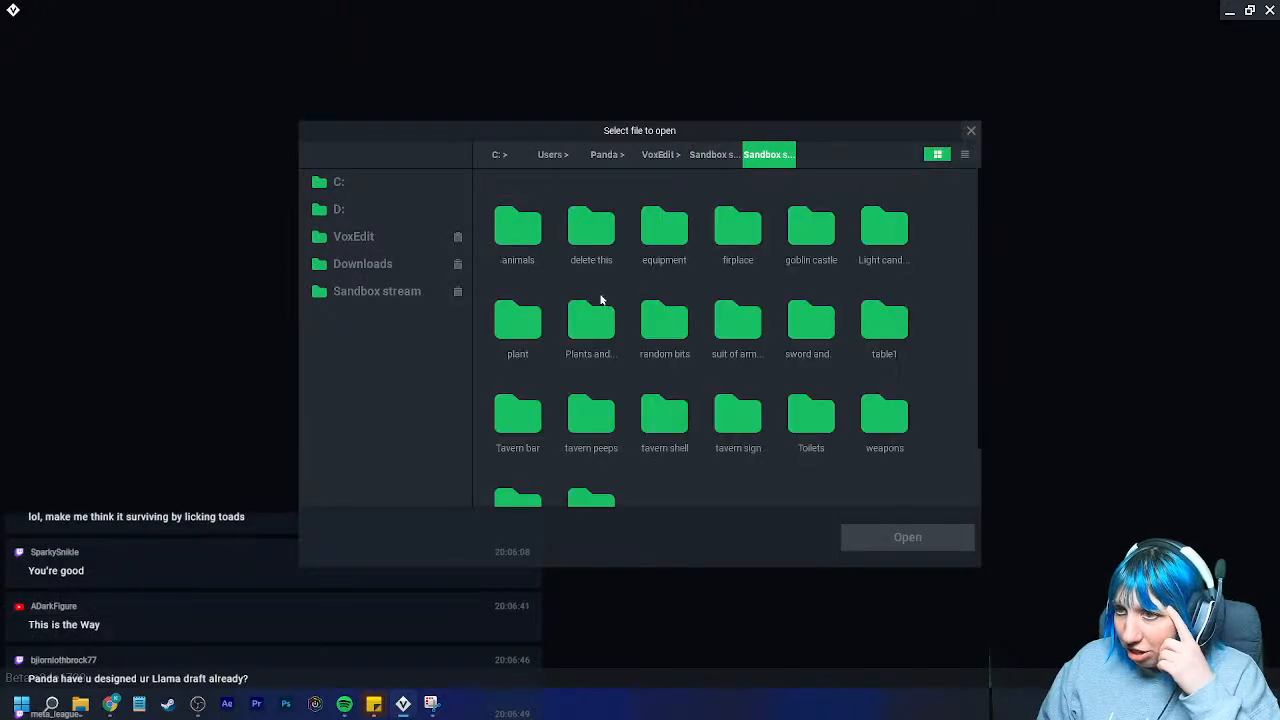
pyautogui.click(658, 320)
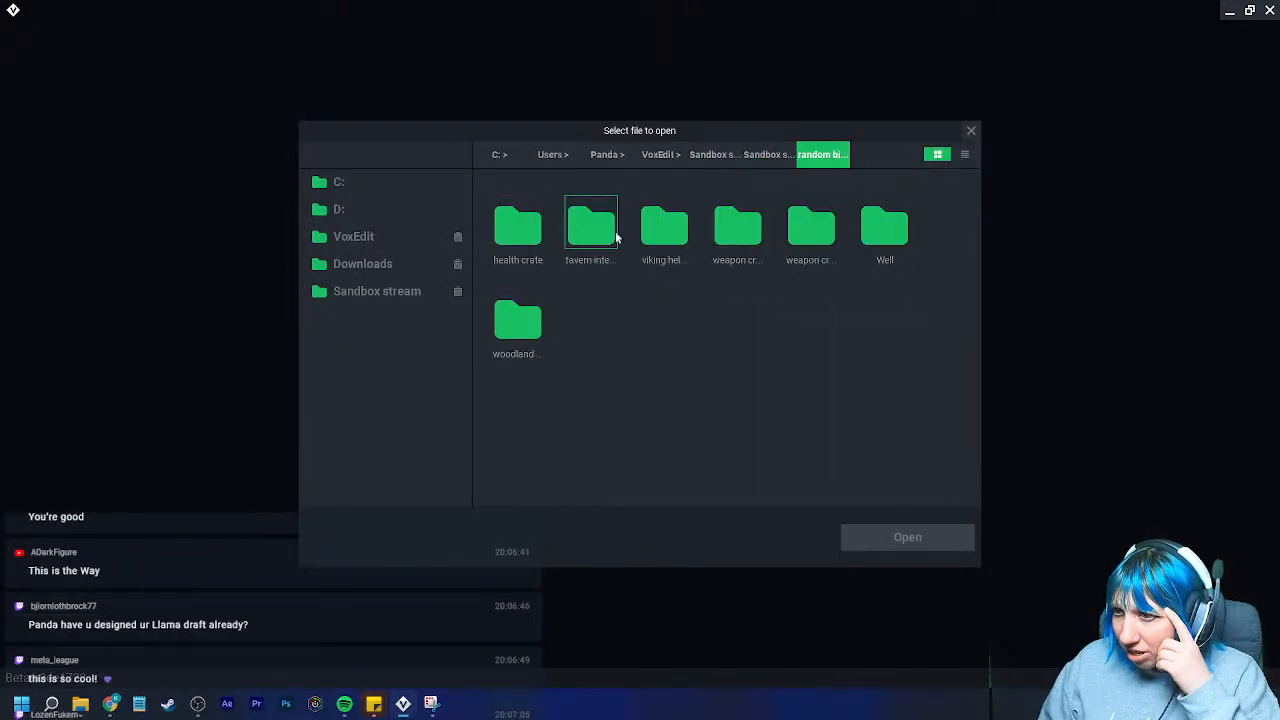
pyautogui.click(589, 238)
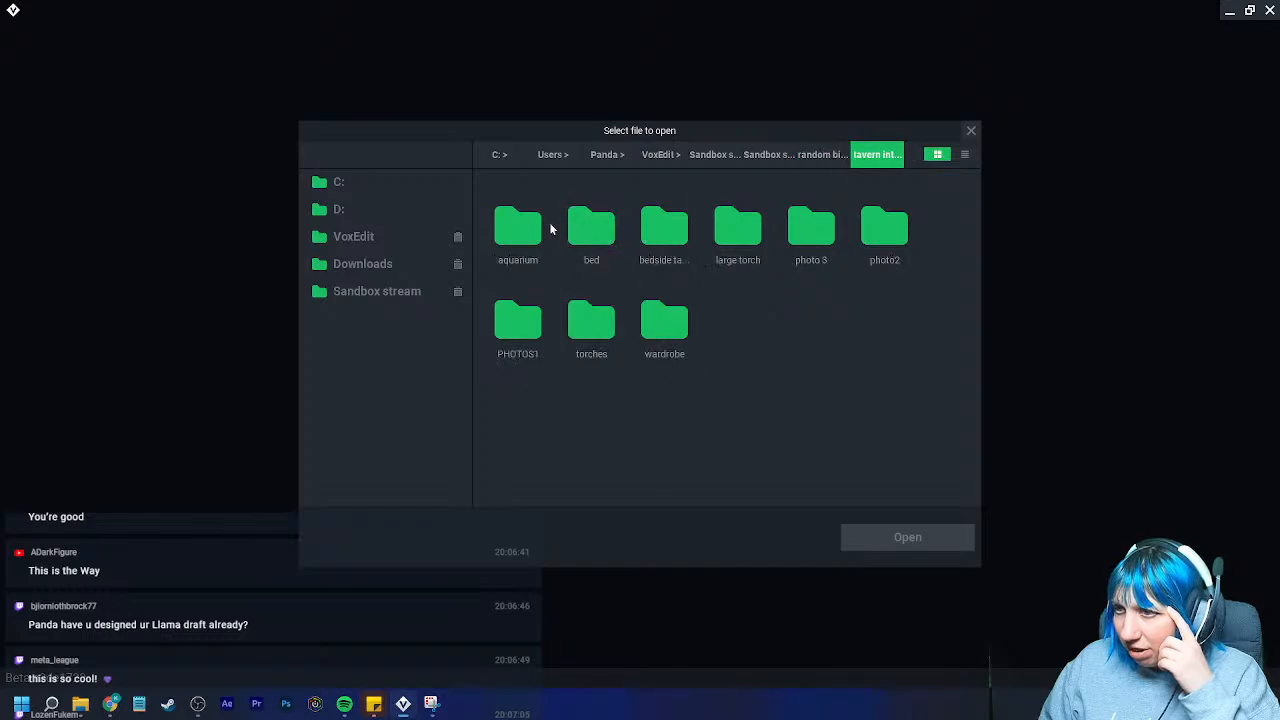
pyautogui.click(521, 317)
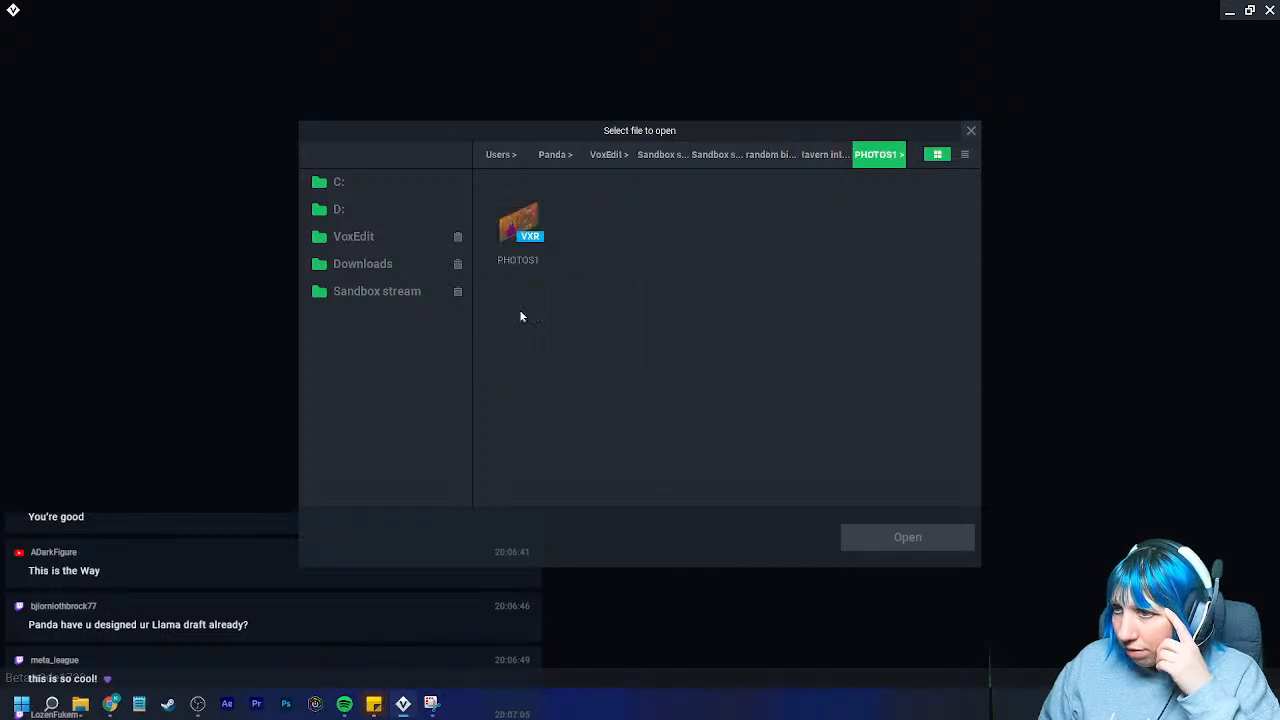
pyautogui.click(508, 228)
pyautogui.click(882, 537)
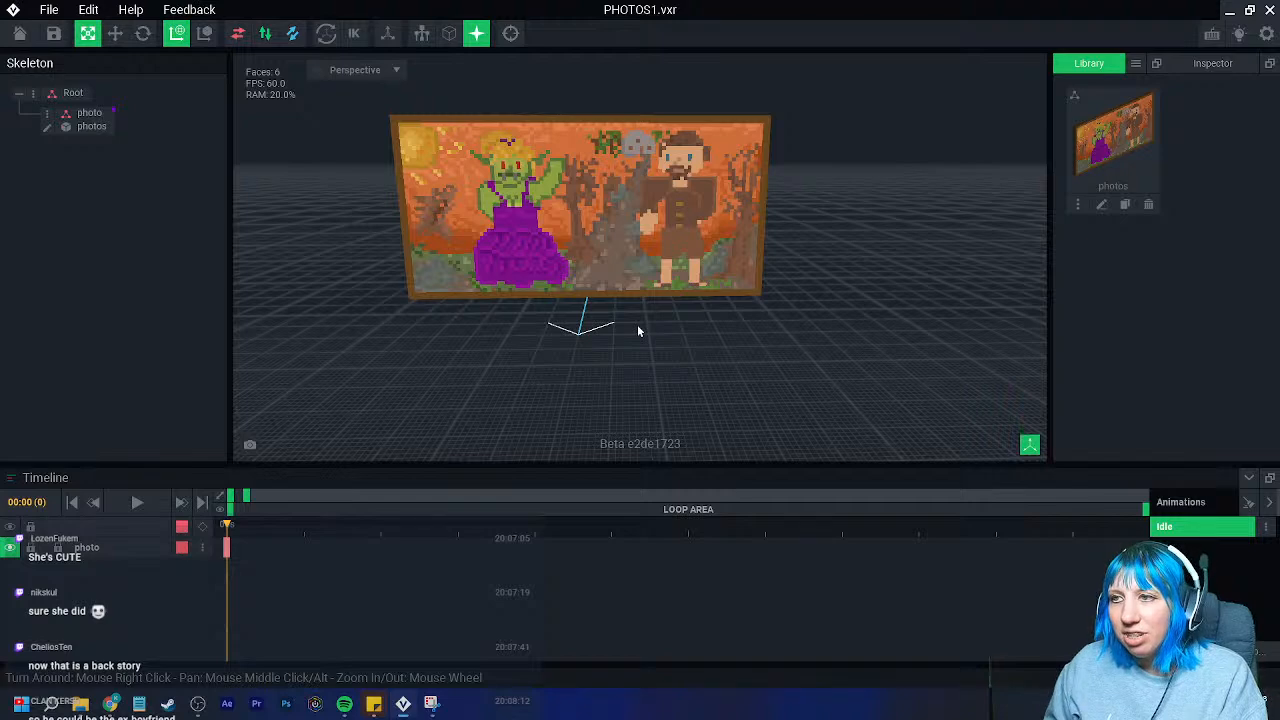
# - Examine the framed picture of the orc and the man up close, and close PHOTOS1.vxr with its changes saved
pyautogui.moveTo(637, 324); pyautogui.dragTo(619, 226, button='right')
pyautogui.moveTo(608, 262); pyautogui.dragTo(535, 240, button='right')
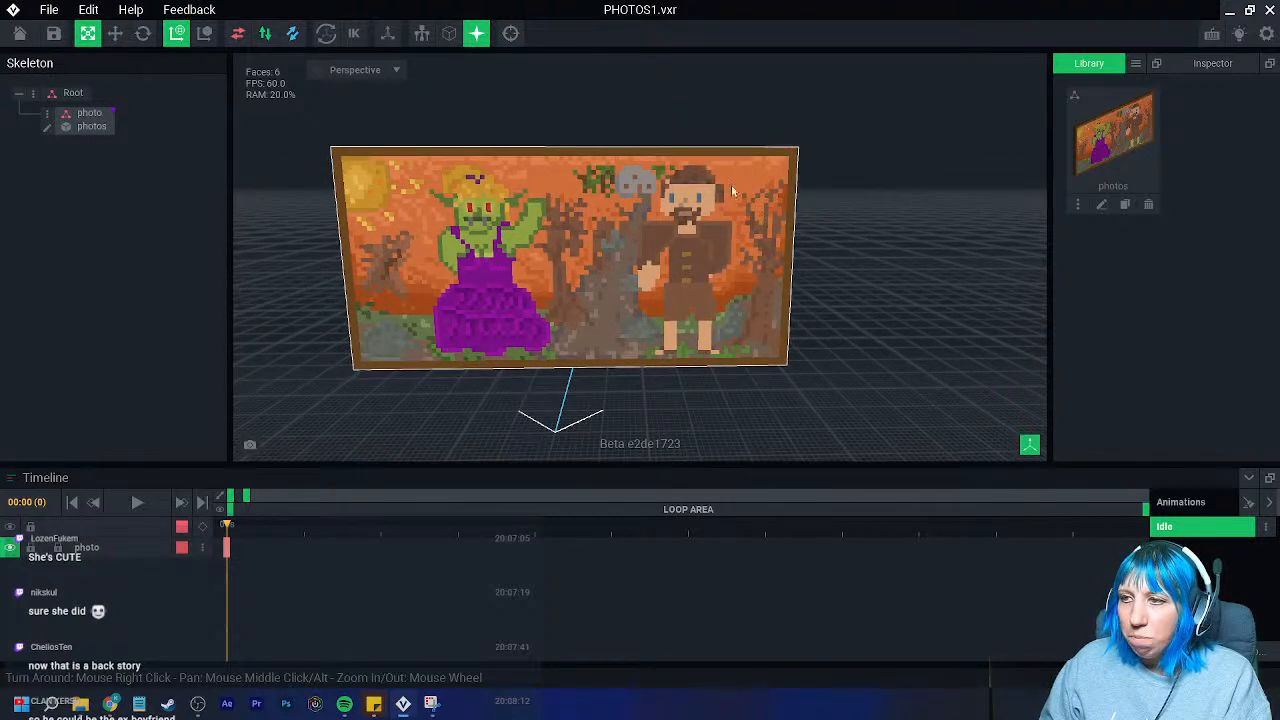
pyautogui.scroll(5, 605, 275)
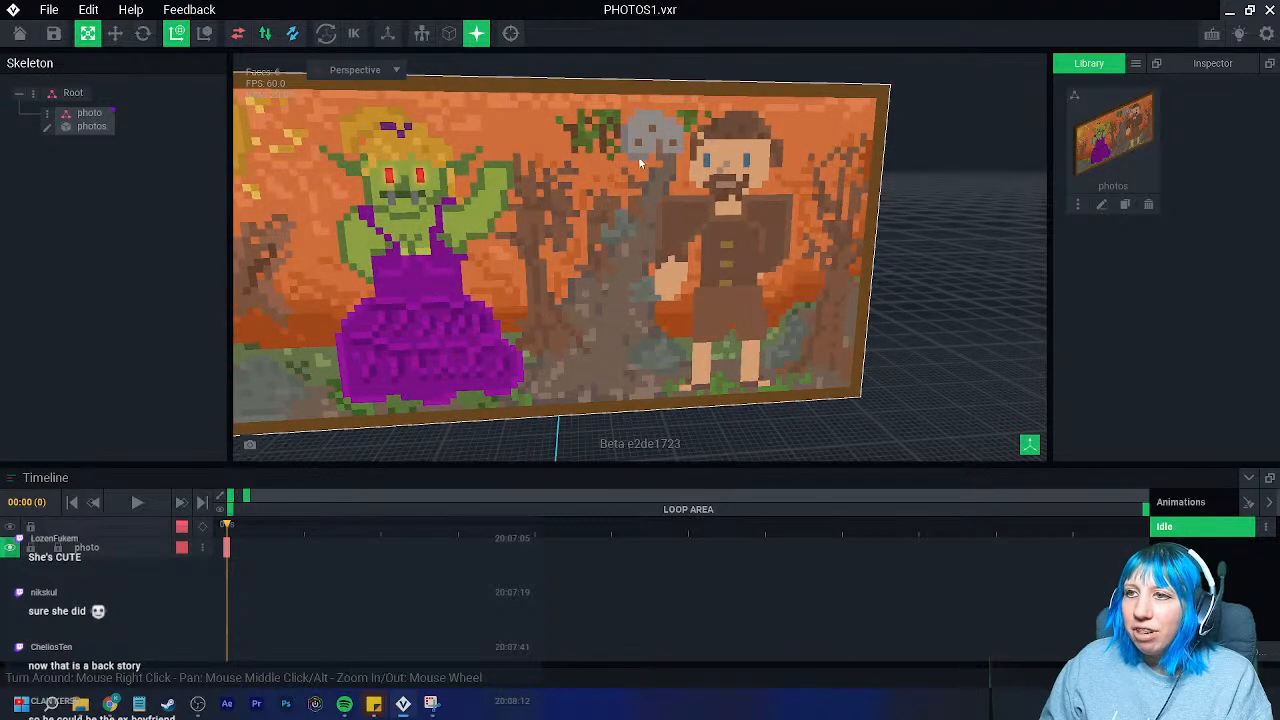
pyautogui.moveTo(530, 296); pyautogui.dragTo(660, 176, button='right')
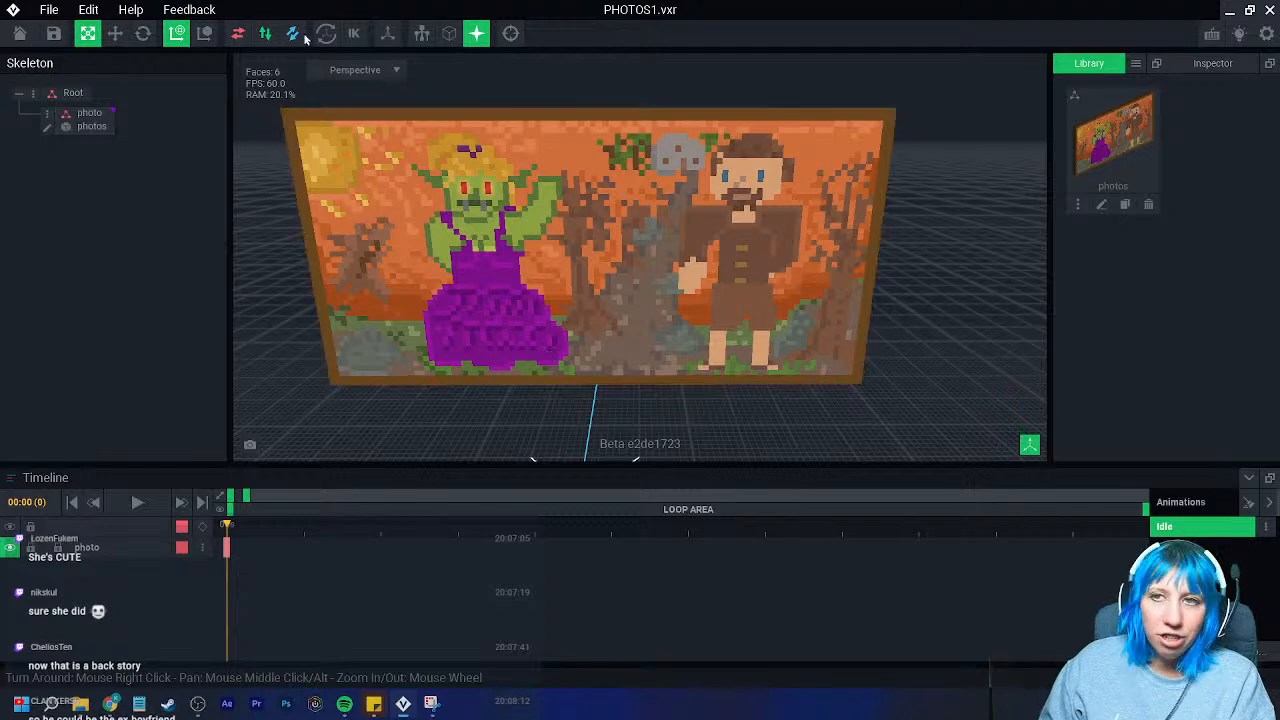
pyautogui.click(19, 33)
pyautogui.click(514, 257)
# - Open the photo2 asset from the photo2 folder in the tavern interior folder
pyautogui.click(679, 124)
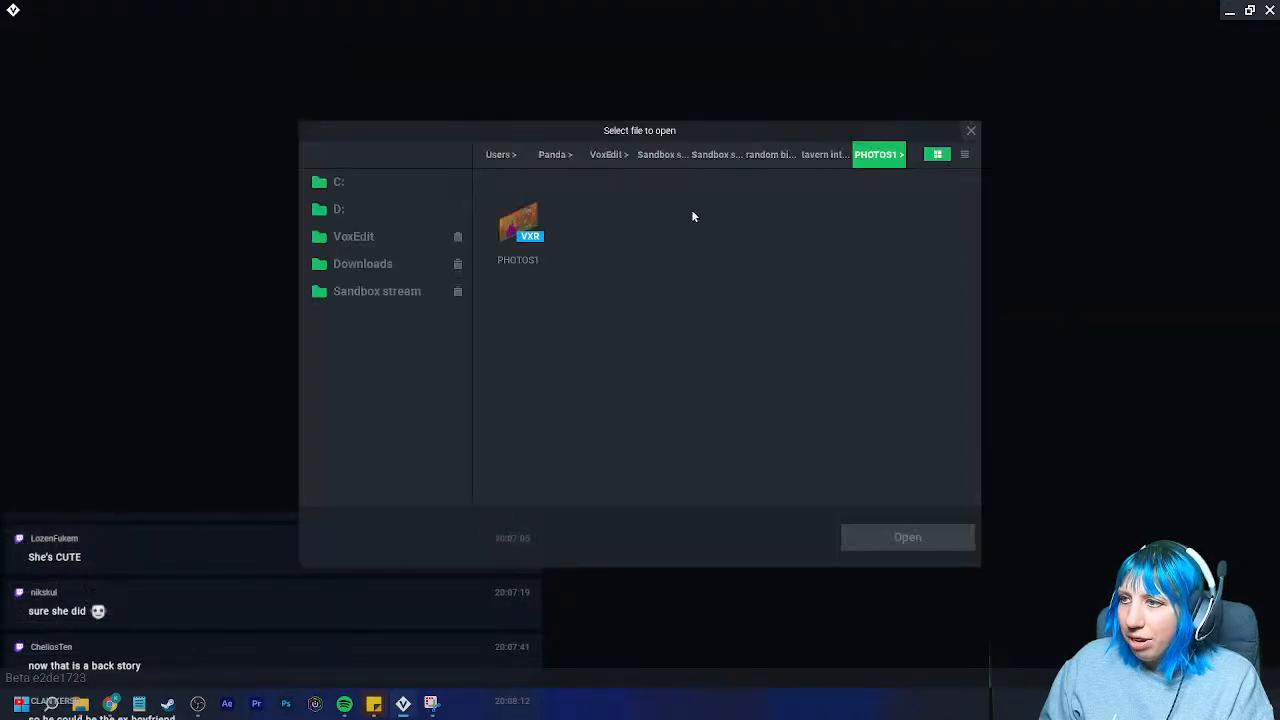
pyautogui.click(822, 155)
pyautogui.doubleClick(882, 243)
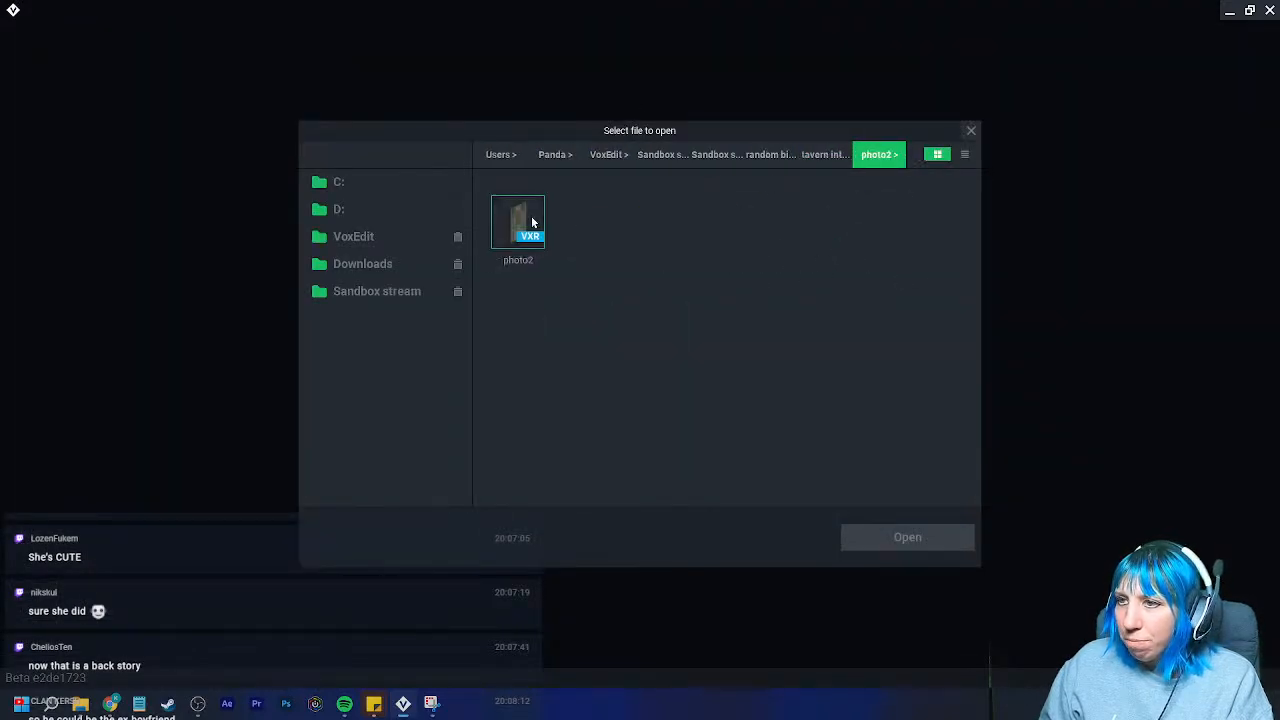
pyautogui.click(529, 216)
pyautogui.click(885, 537)
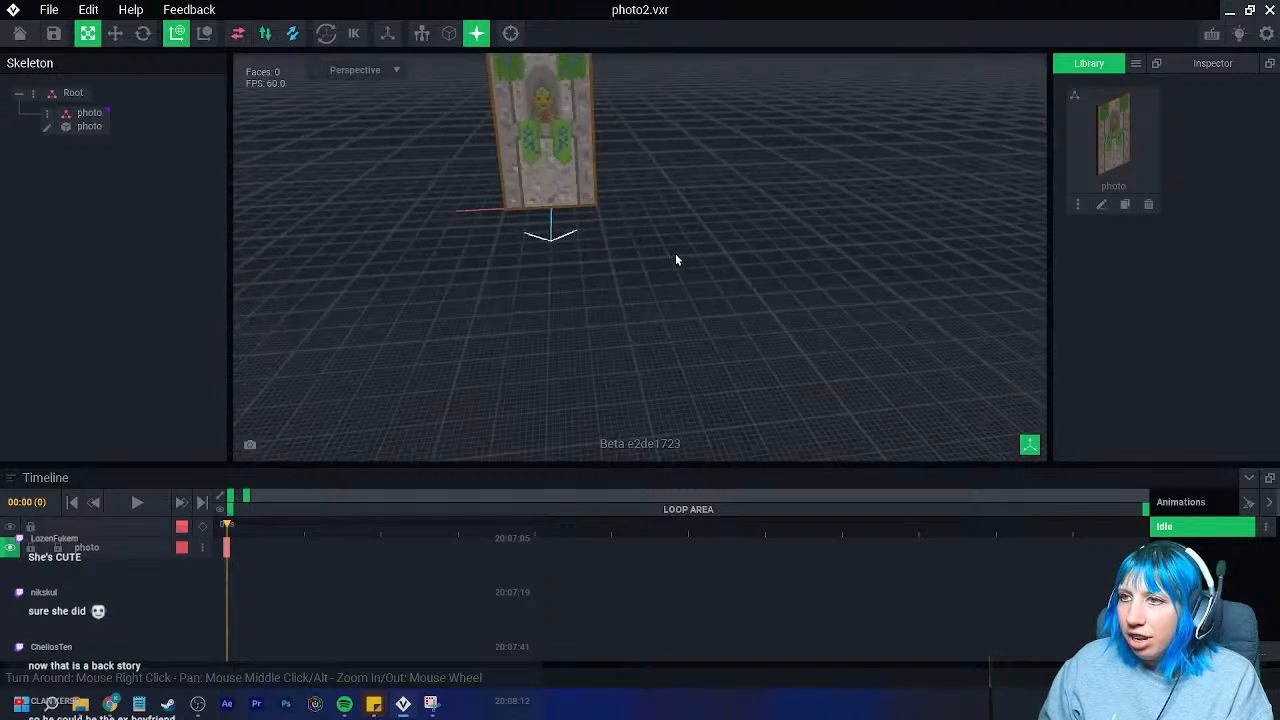
# - Examine the framed stone throne picture from the front, and close photo2.vxr with its changes saved
pyautogui.scroll(2, 643, 268)
pyautogui.moveTo(663, 253); pyautogui.dragTo(678, 266, button='middle')
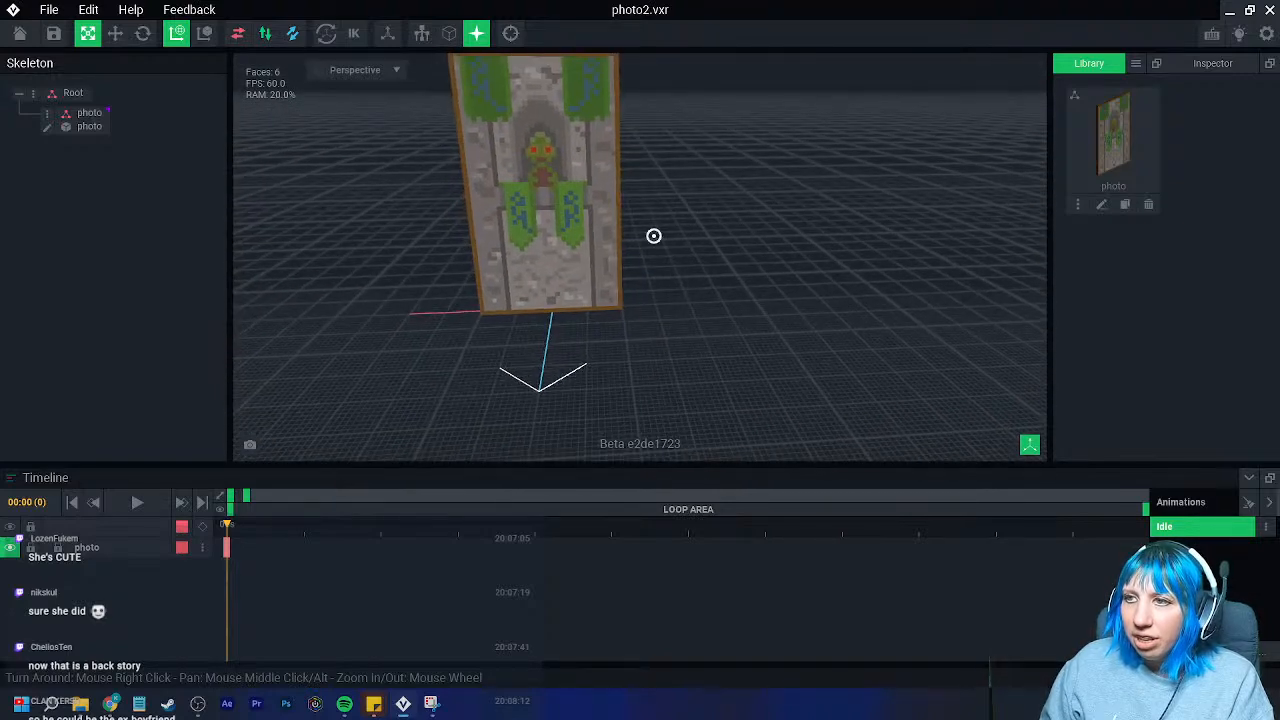
pyautogui.moveTo(634, 240); pyautogui.dragTo(651, 237, button='right')
pyautogui.scroll(1, 593, 113)
pyautogui.moveTo(625, 130); pyautogui.dragTo(656, 226, button='middle')
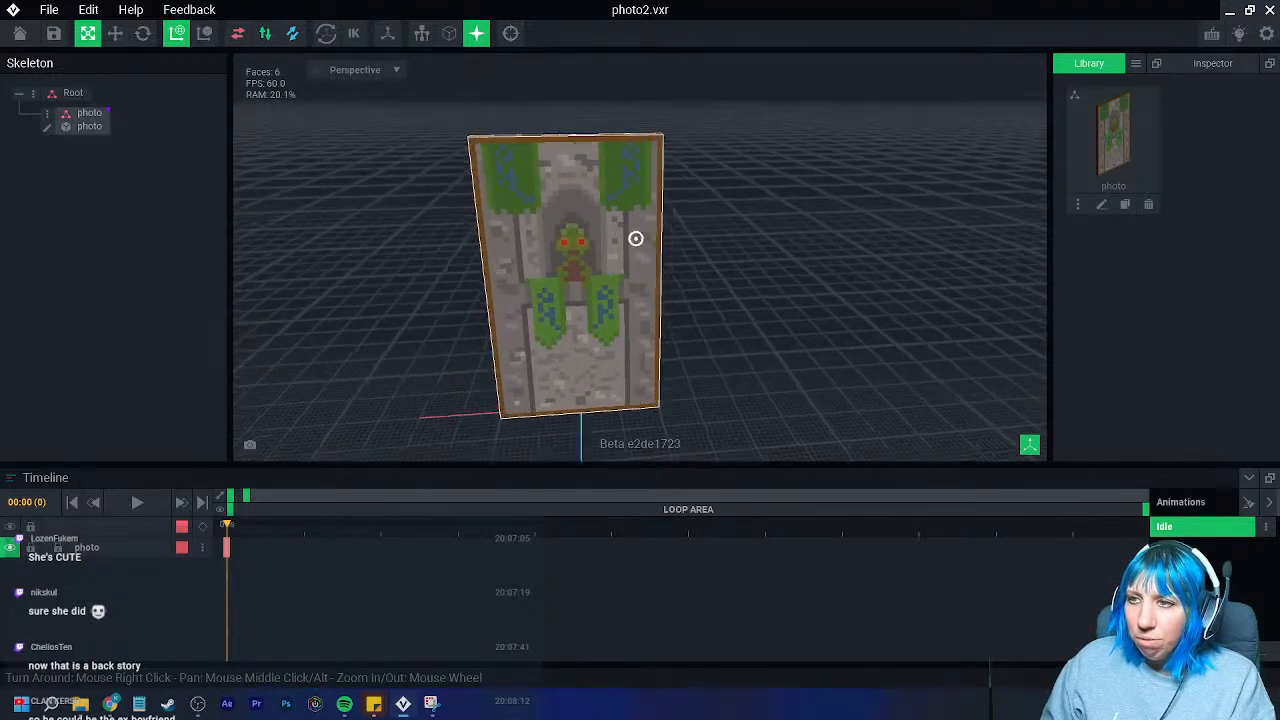
pyautogui.moveTo(656, 228); pyautogui.dragTo(634, 237, button='right')
pyautogui.click(19, 33)
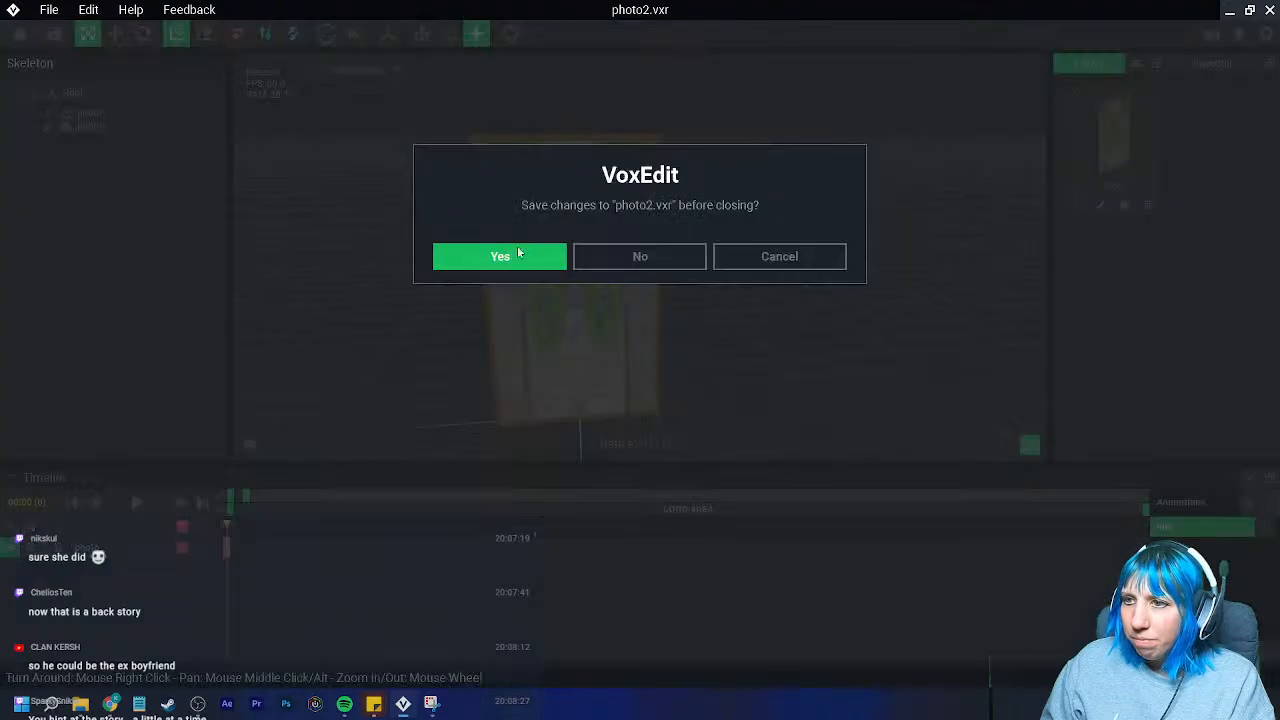
pyautogui.click(523, 252)
# - Open the photo 3 asset from its folder in the tavern interior folder
pyautogui.click(662, 115)
pyautogui.click(824, 154)
pyautogui.doubleClick(824, 222)
pyautogui.click(516, 226)
pyautogui.click(871, 537)
# - Examine the portrait of the blue-haired knight, and close photo 3.vxr with its changes saved
pyautogui.moveTo(747, 391); pyautogui.dragTo(634, 271, button='right')
pyautogui.scroll(5, 638, 240)
pyautogui.moveTo(643, 205); pyautogui.dragTo(616, 292, button='middle')
pyautogui.scroll(2, 624, 260)
pyautogui.scroll(1, 625, 264)
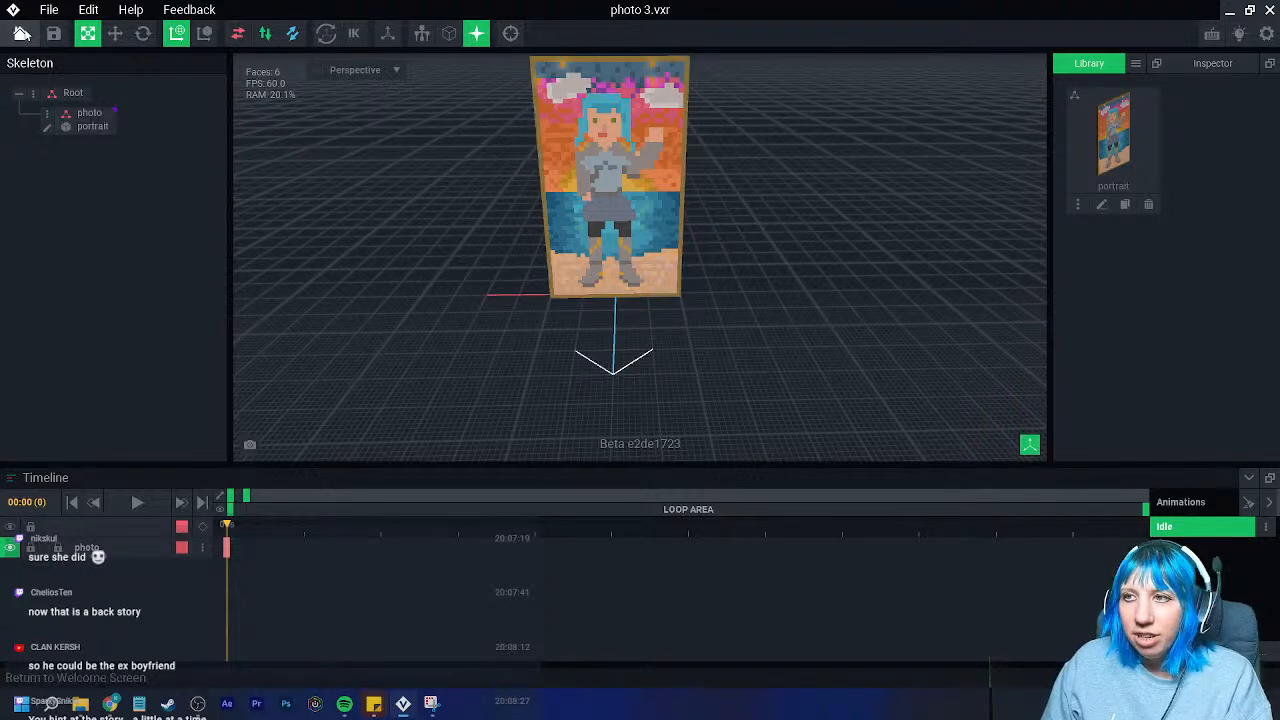
pyautogui.click(19, 33)
pyautogui.click(497, 258)
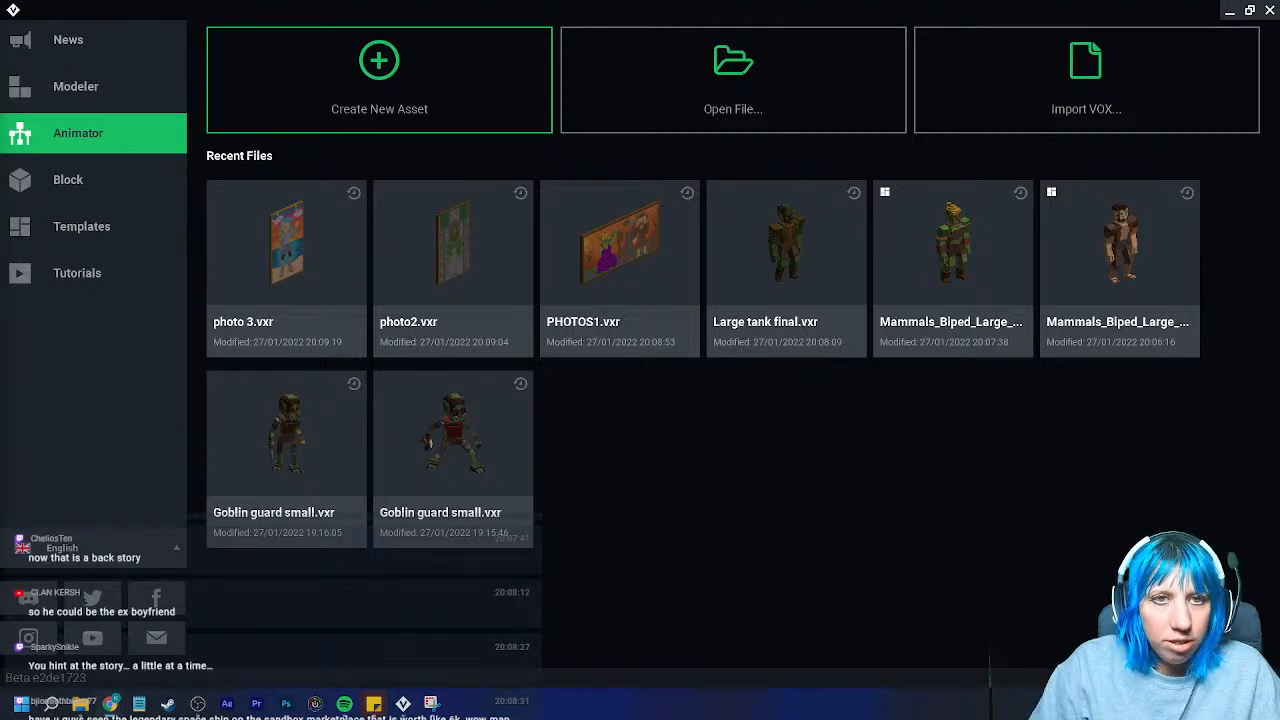
# - Switch to The Sandbox website in the browser, go to its NFT marketplace and open the STS Interceptor asset
pyautogui.moveTo(0, 100); pyautogui.dragTo(451, 2)
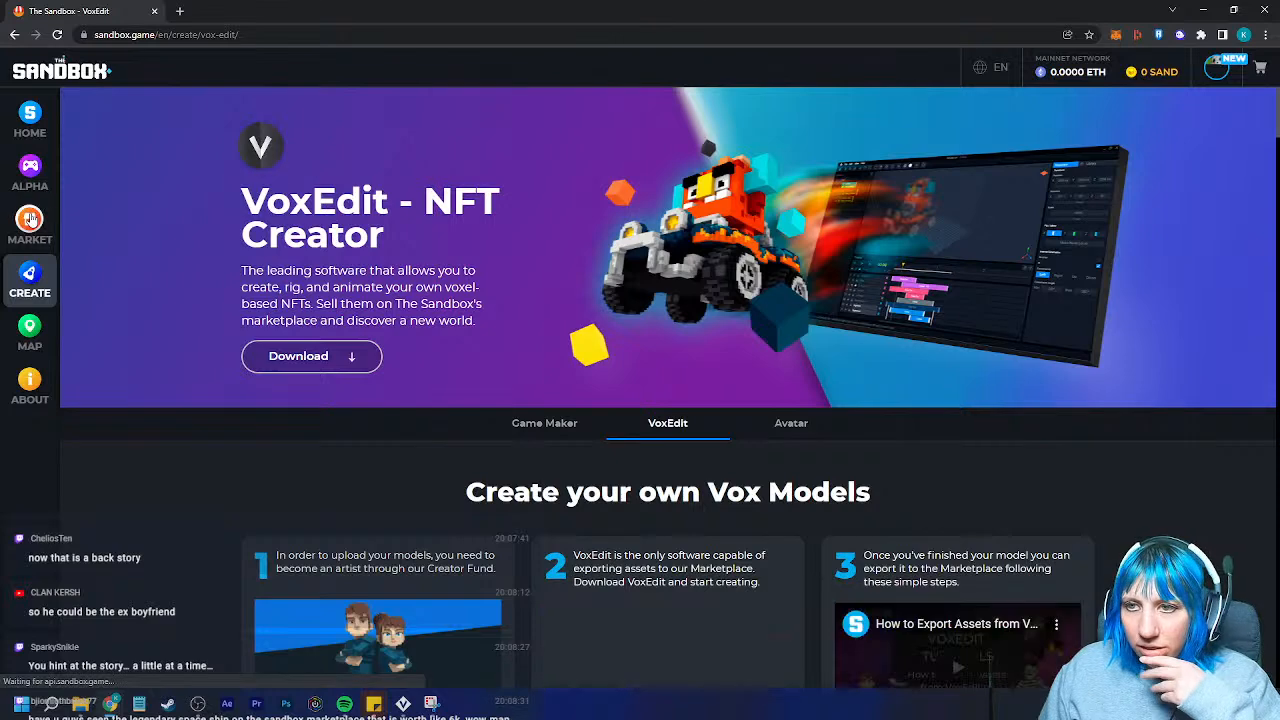
pyautogui.click(31, 223)
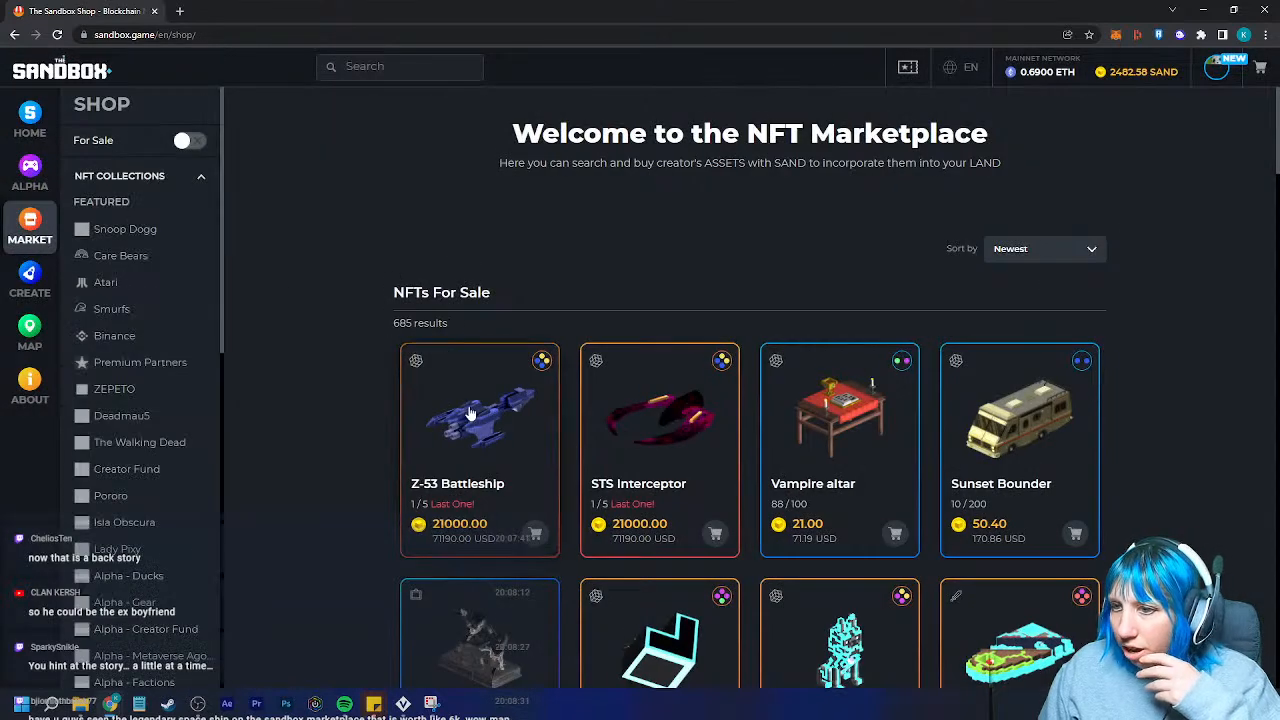
pyautogui.scroll(-1, 476, 418)
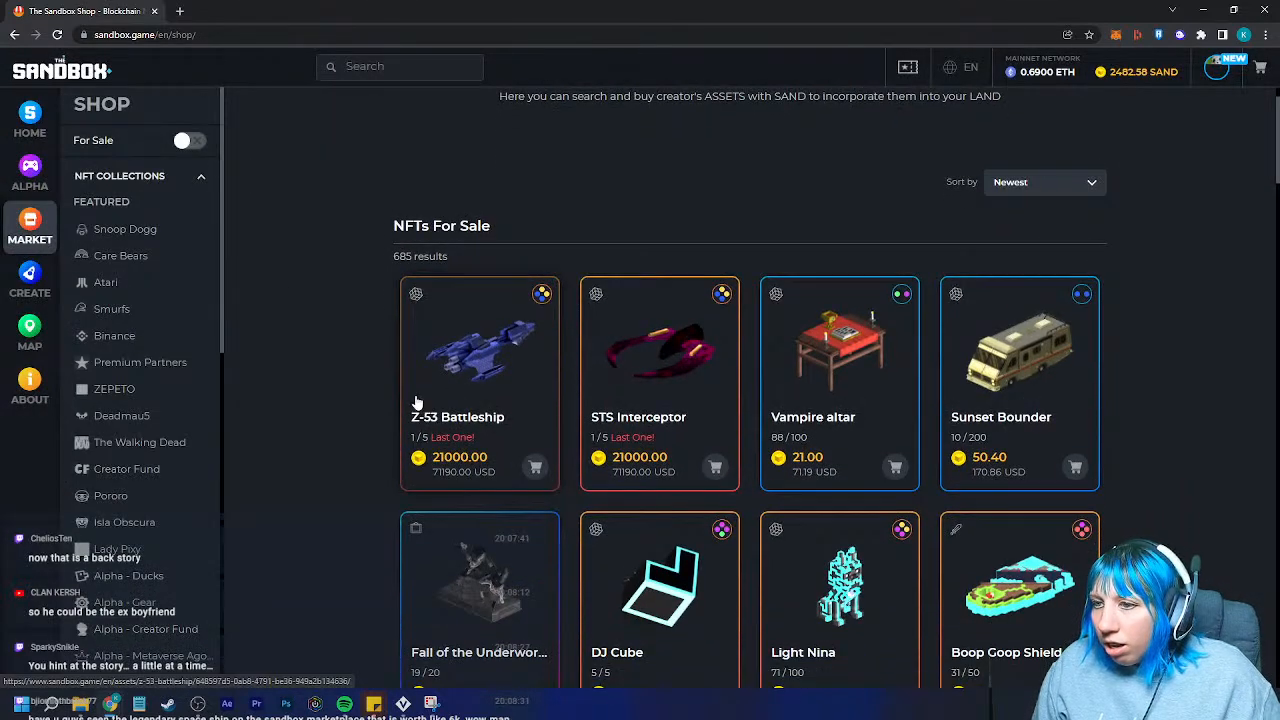
pyautogui.scroll(-2, 417, 401)
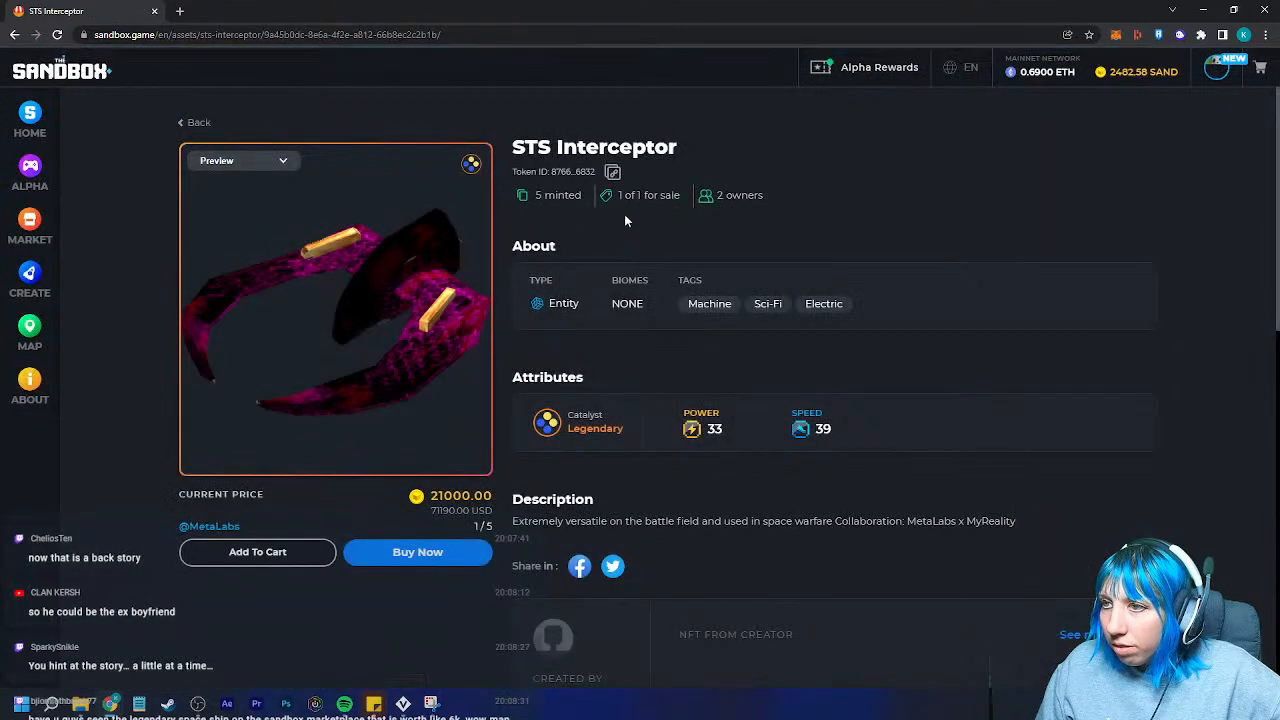
# - Inspect the STS Interceptor's 3D model up close and from several angles
pyautogui.moveTo(402, 270); pyautogui.dragTo(486, 316)
pyautogui.scroll(10, 357, 343)
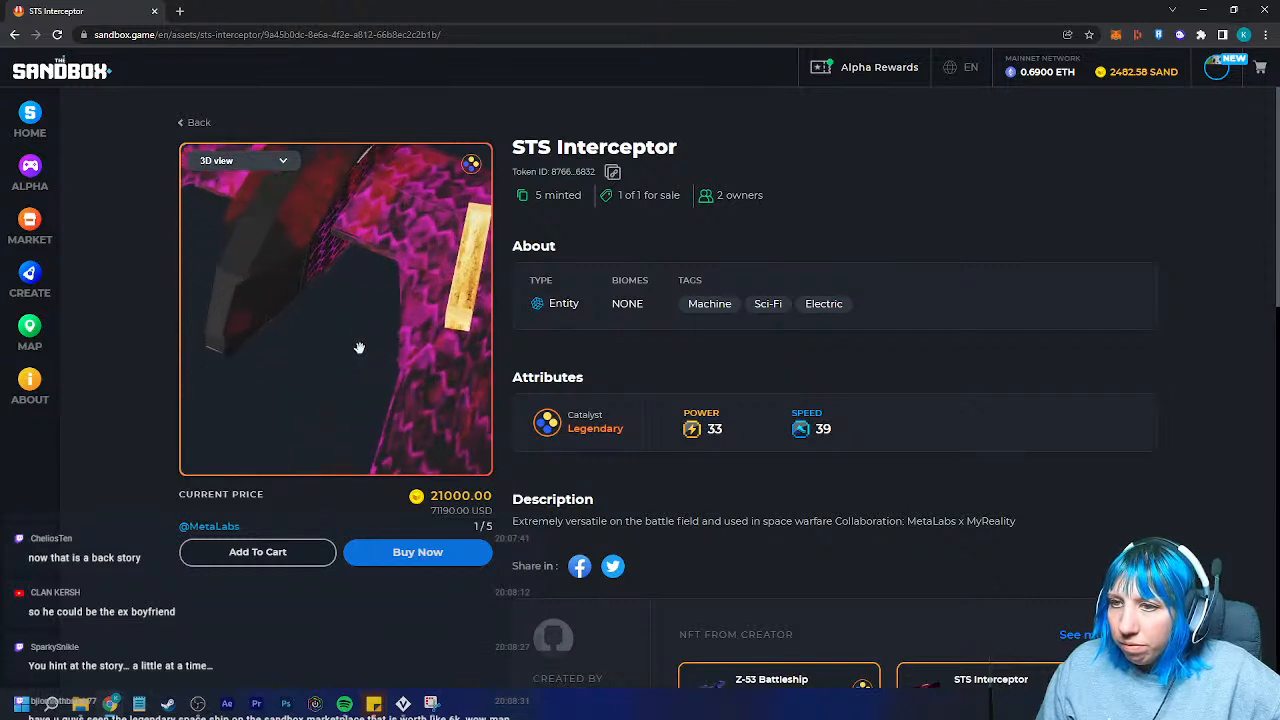
pyautogui.scroll(-10, 380, 344)
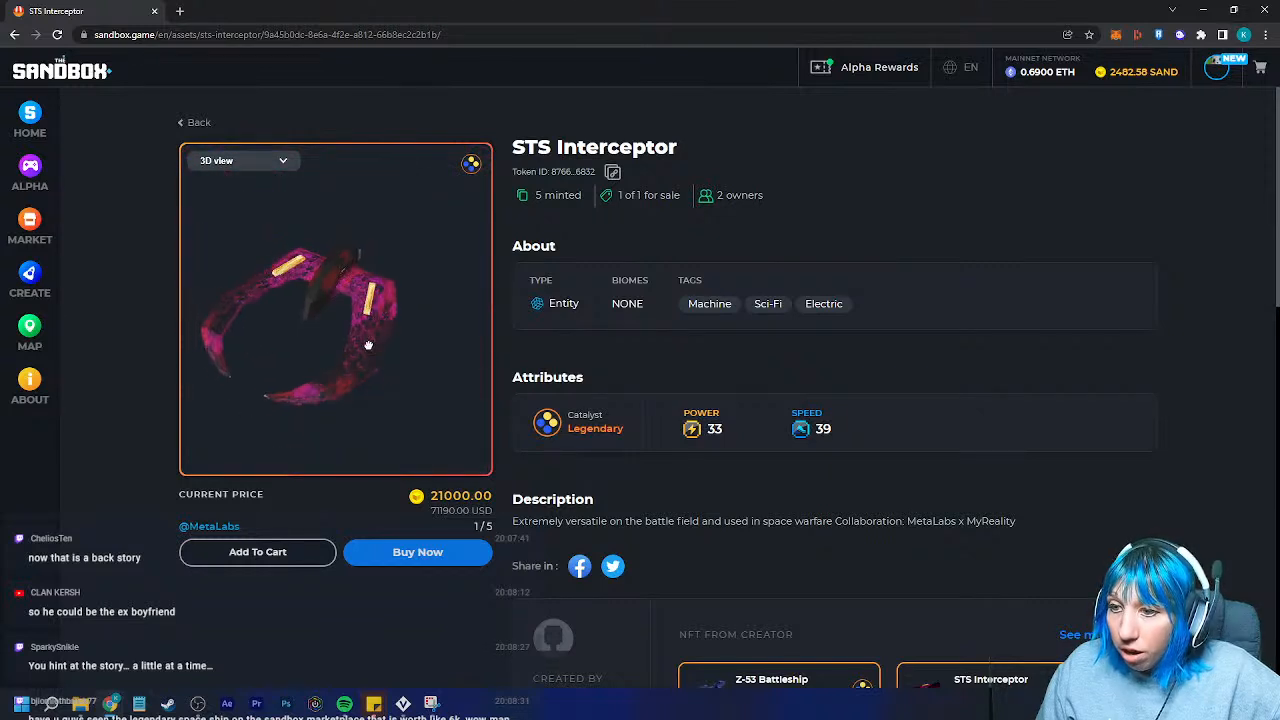
pyautogui.moveTo(350, 318); pyautogui.dragTo(220, 507)
# - Open the MetaLabs creator profile and look through its published and purchased assets
pyautogui.click(210, 527)
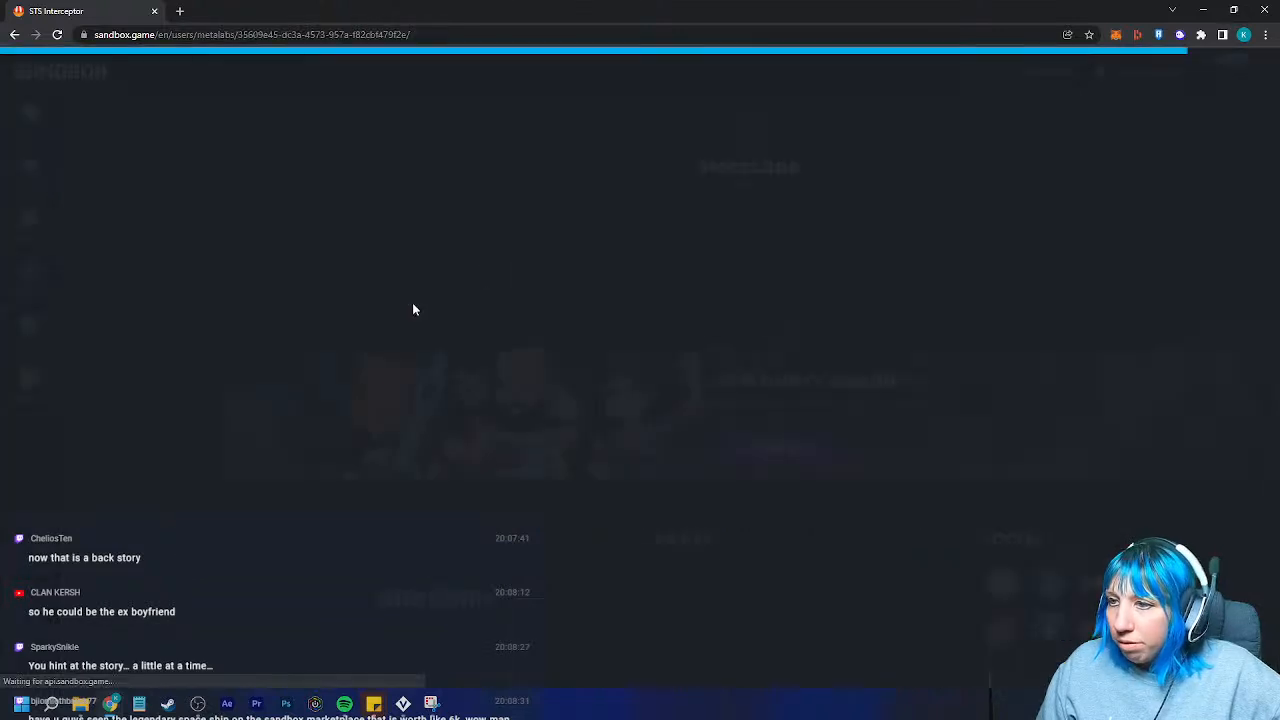
pyautogui.scroll(-2, 540, 415)
pyautogui.scroll(-3, 500, 415)
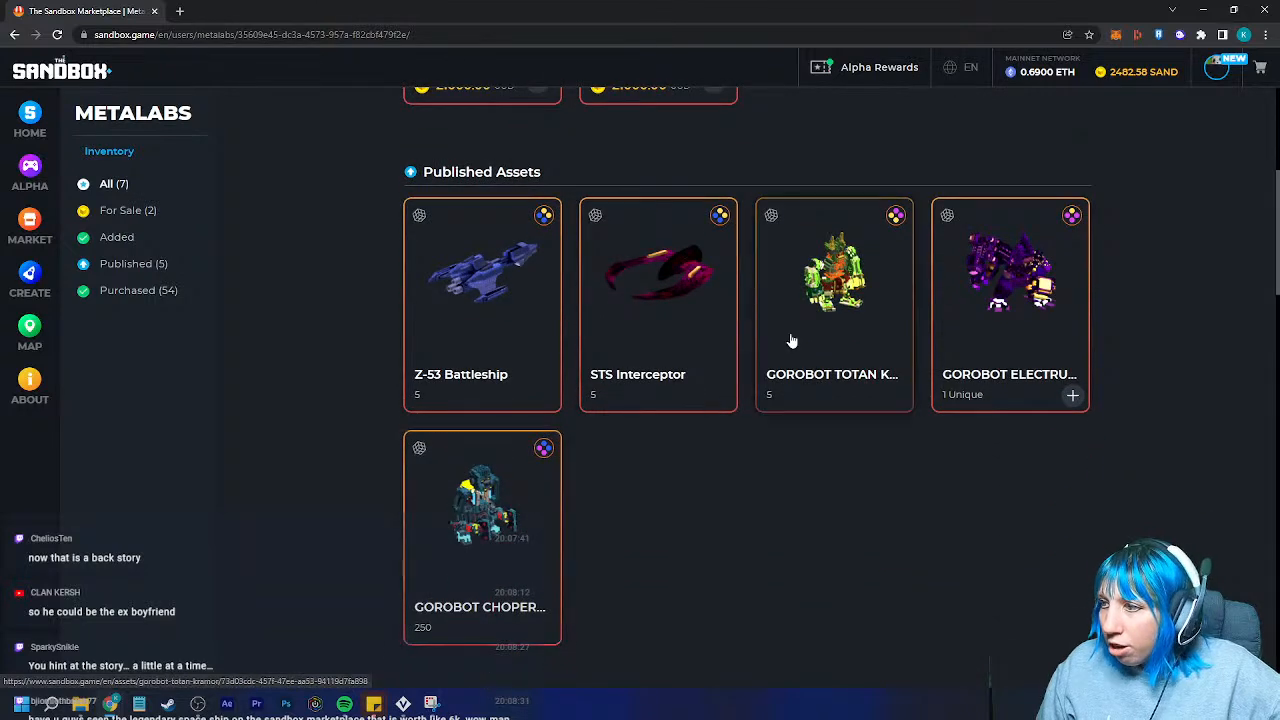
pyautogui.scroll(-2, 510, 515)
pyautogui.scroll(2, 545, 405)
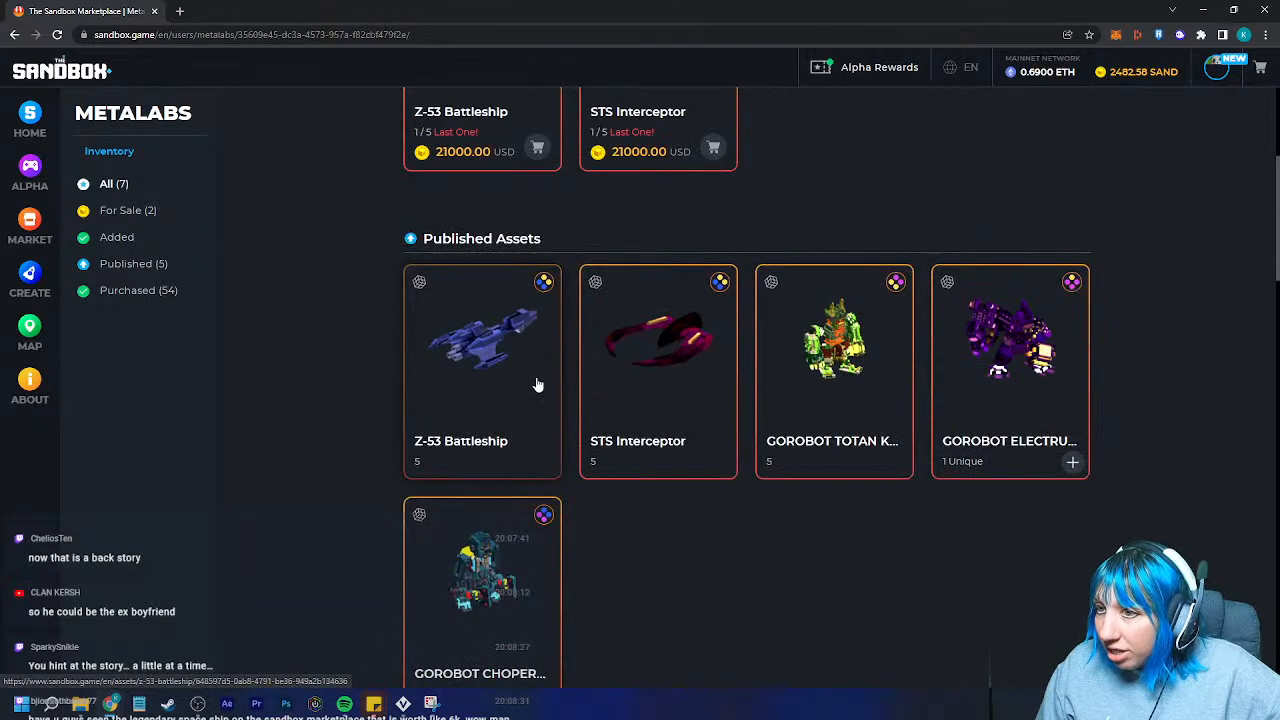
pyautogui.scroll(-3, 680, 485)
pyautogui.scroll(-3, 636, 498)
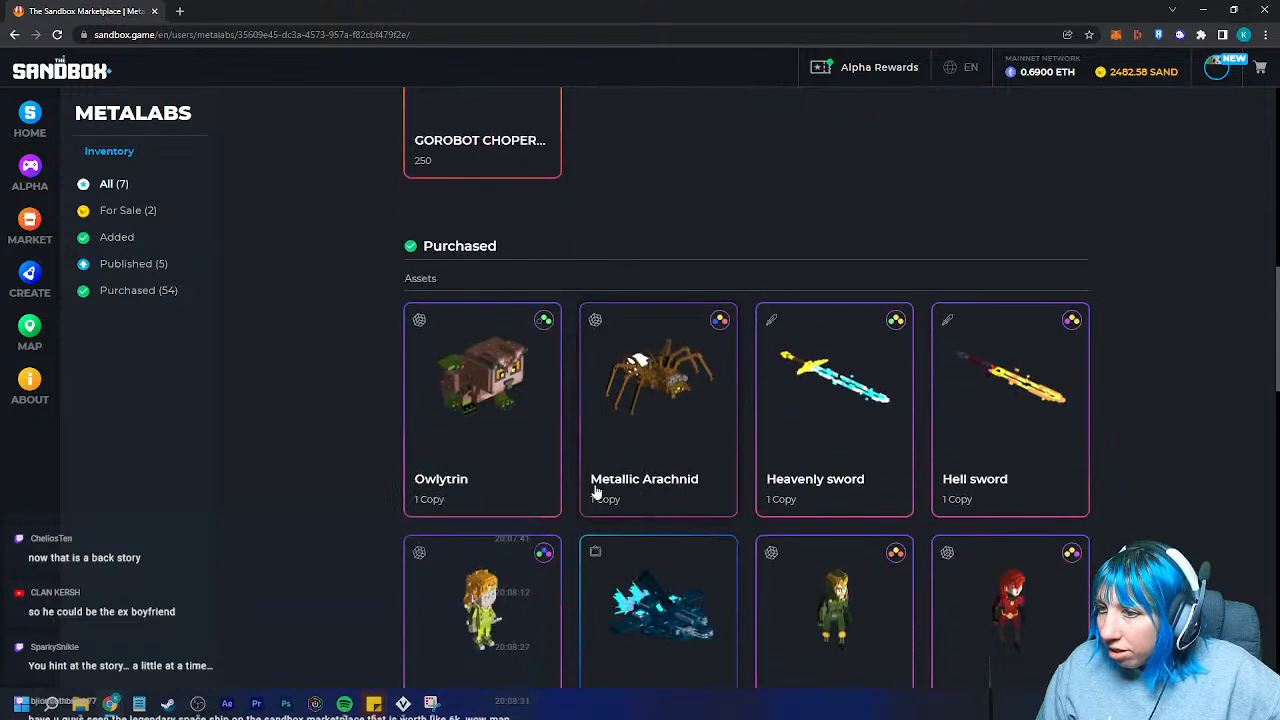
pyautogui.scroll(-2, 495, 430)
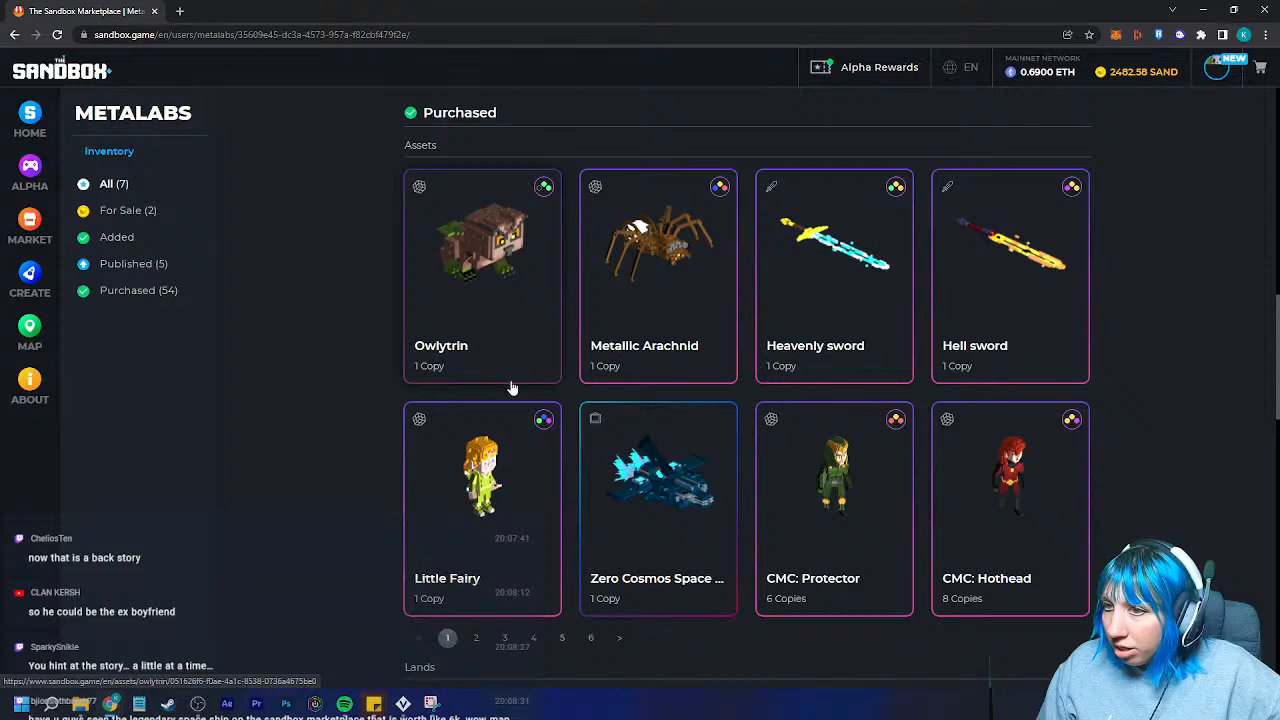
# - Open the GOROBOT CHOPERNIKUS asset, look over its 3D model and return to the MetaLabs profile
pyautogui.scroll(6, 482, 326)
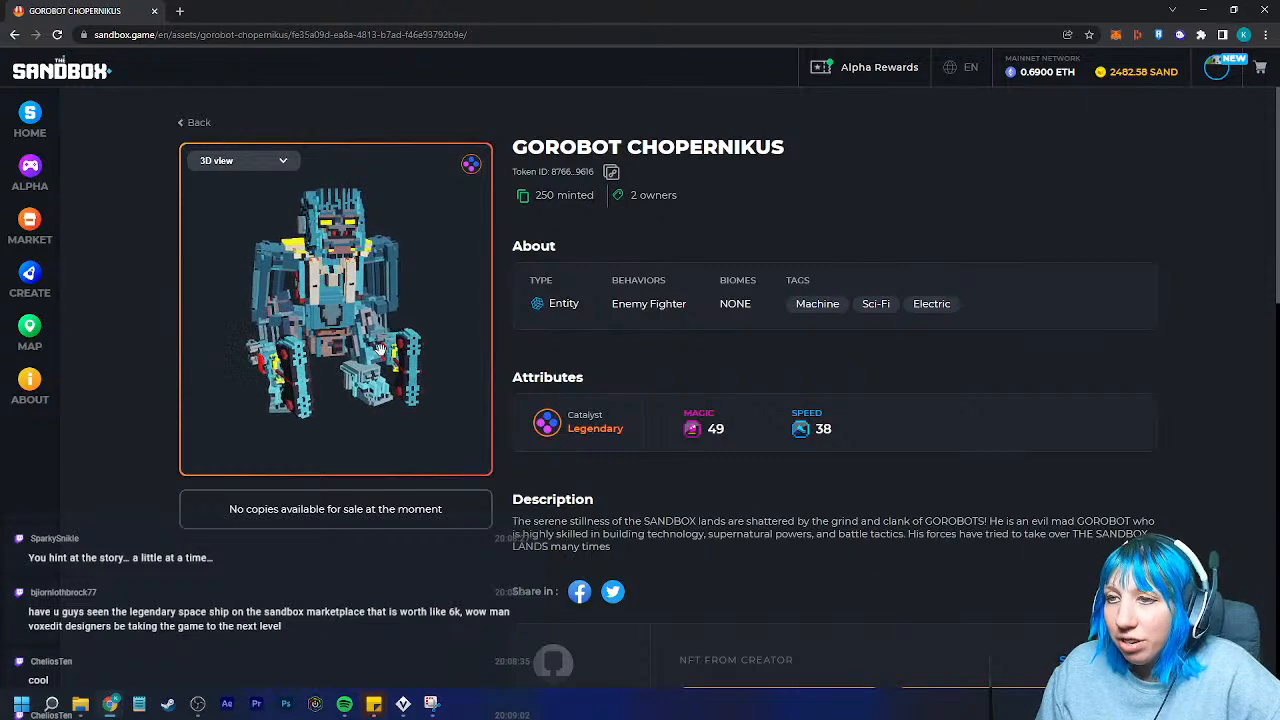
pyautogui.moveTo(351, 333)
pyautogui.mouseDown()
pyautogui.moveTo(422, 337)
pyautogui.moveTo(300, 338)
pyautogui.moveTo(336, 334)
pyautogui.mouseUp()
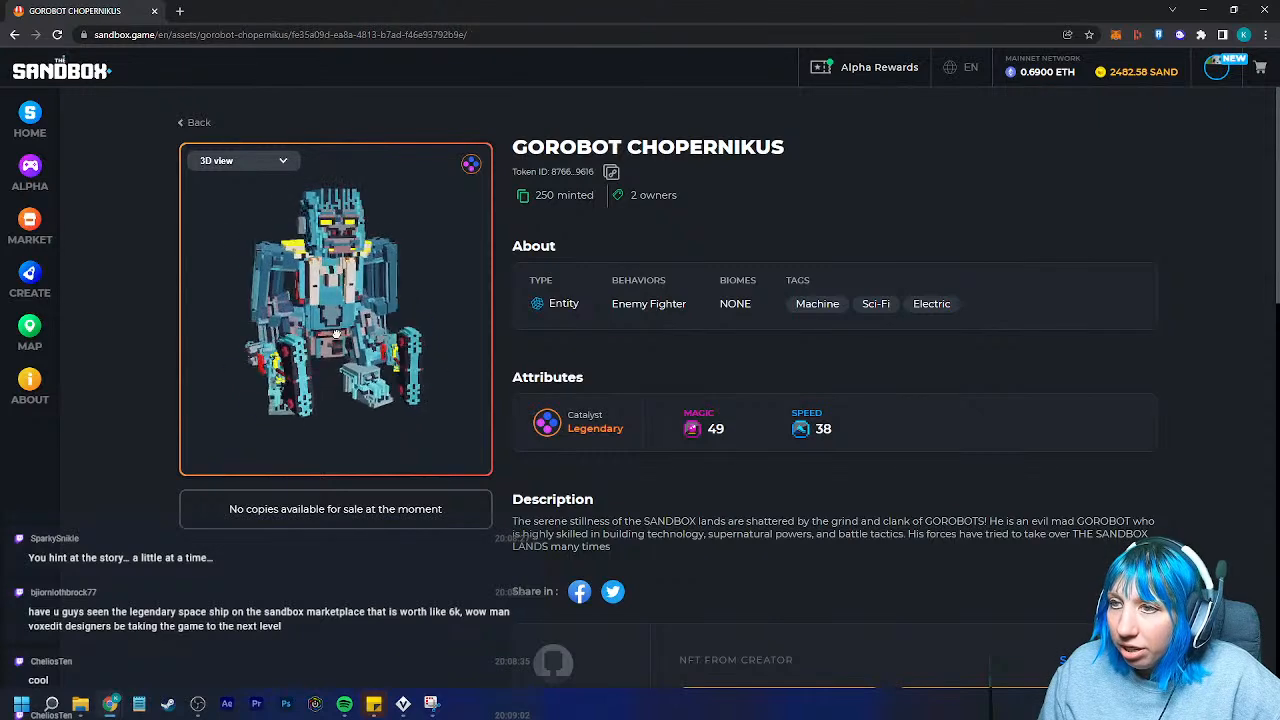
pyautogui.click(198, 124)
# - Open the Z-53 Battleship asset, examine its 3D model and edition details, and return to the creator profile
pyautogui.scroll(-2, 900, 440)
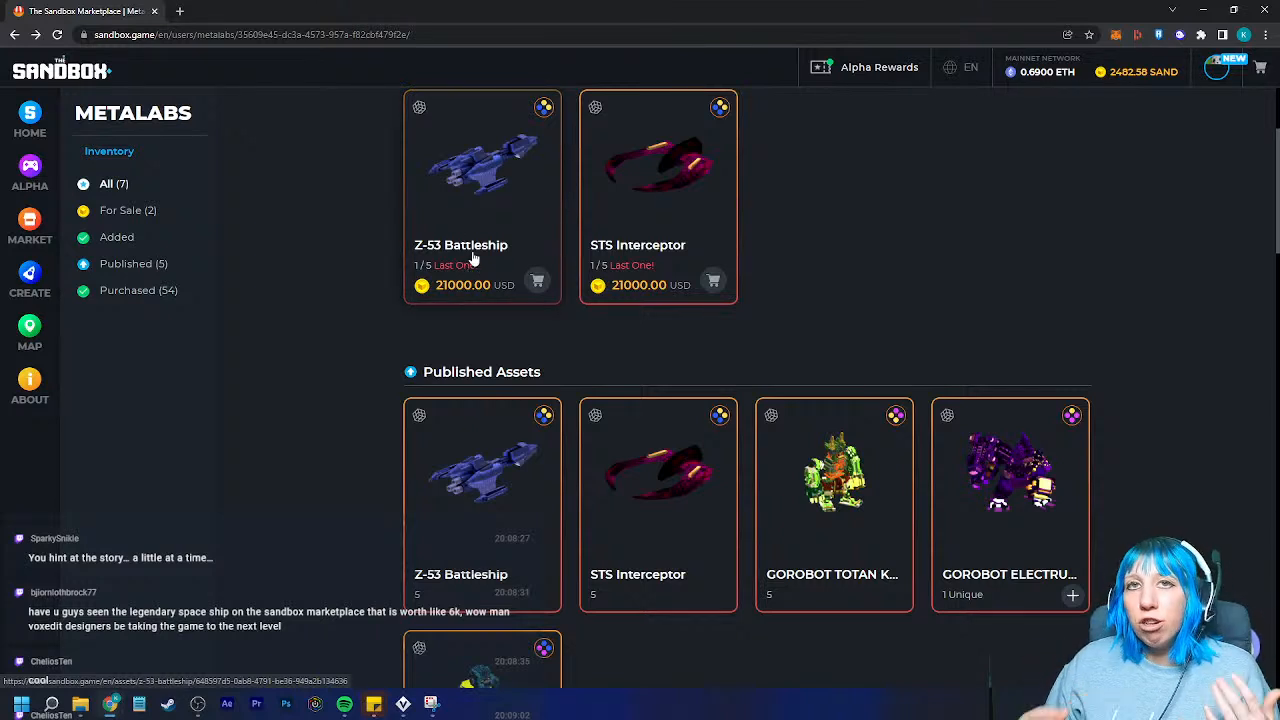
pyautogui.scroll(-2, 468, 232)
pyautogui.click(501, 232)
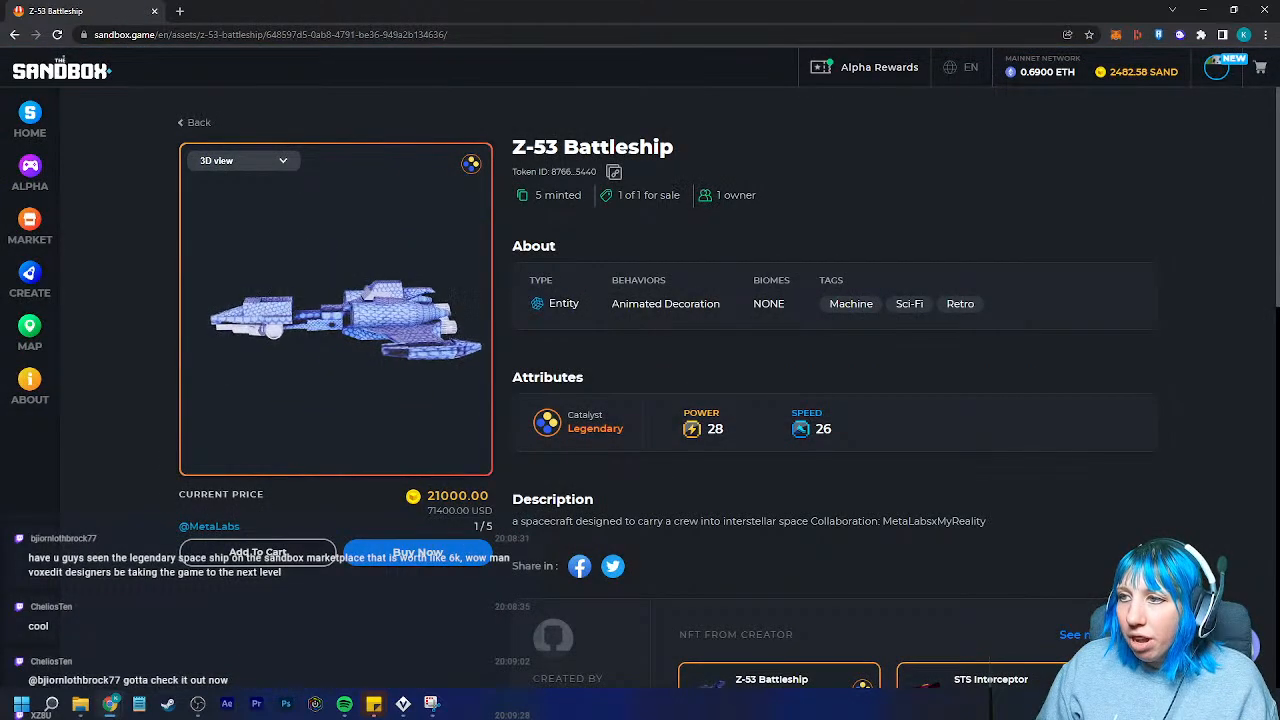
pyautogui.doubleClick(740, 197)
pyautogui.click(652, 208)
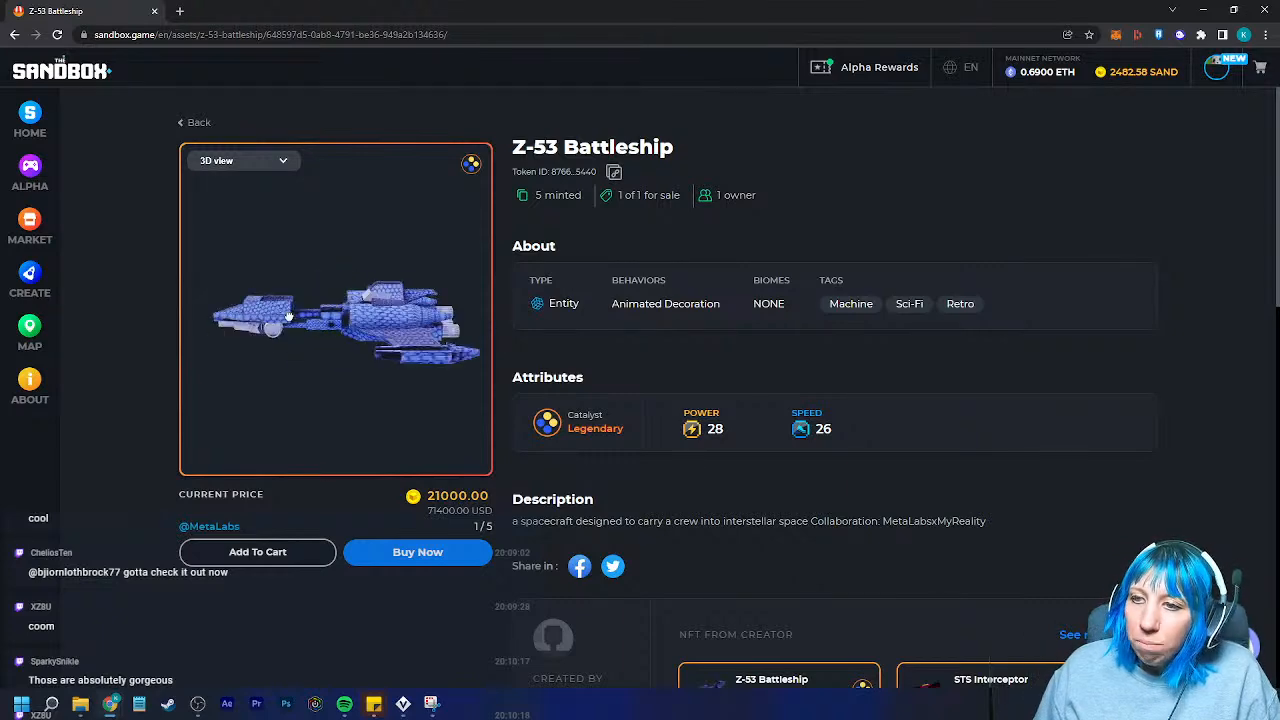
pyautogui.click(197, 123)
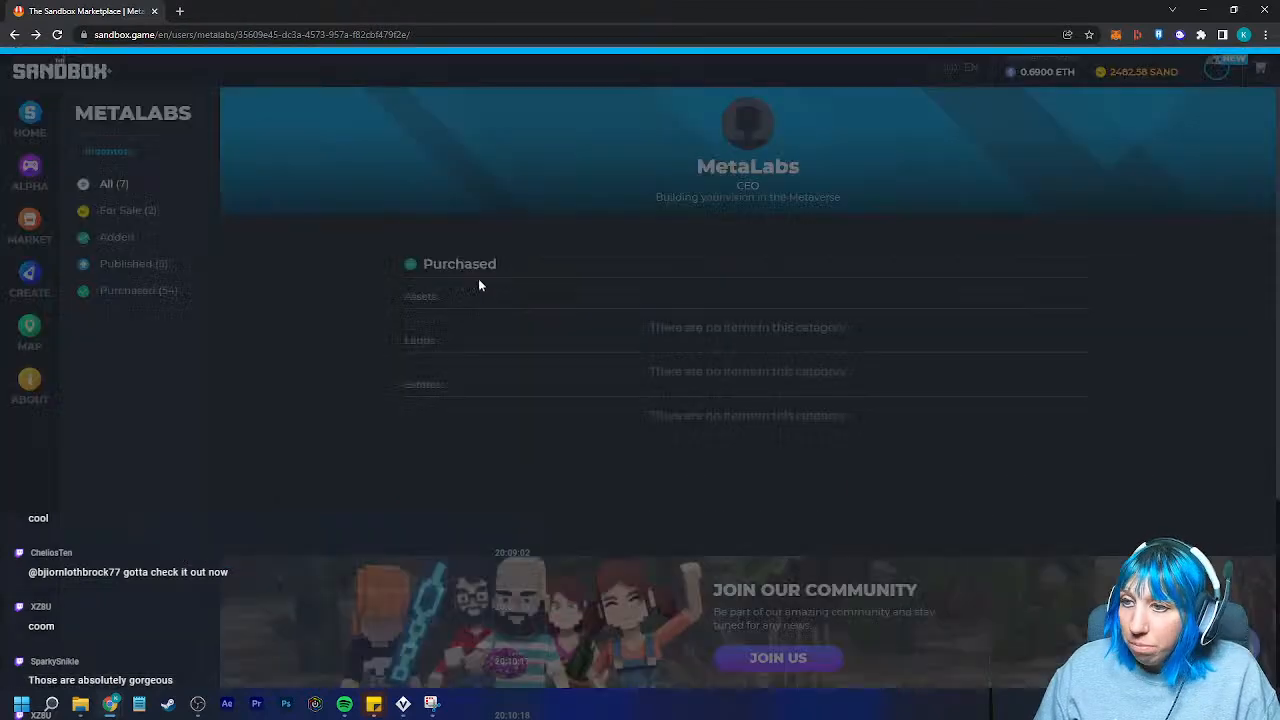
# - View the GOROBOT TOTAN KRAMOR asset in 3D and go back to the MetaLabs profile
pyautogui.scroll(-3, 700, 428)
pyautogui.click(842, 443)
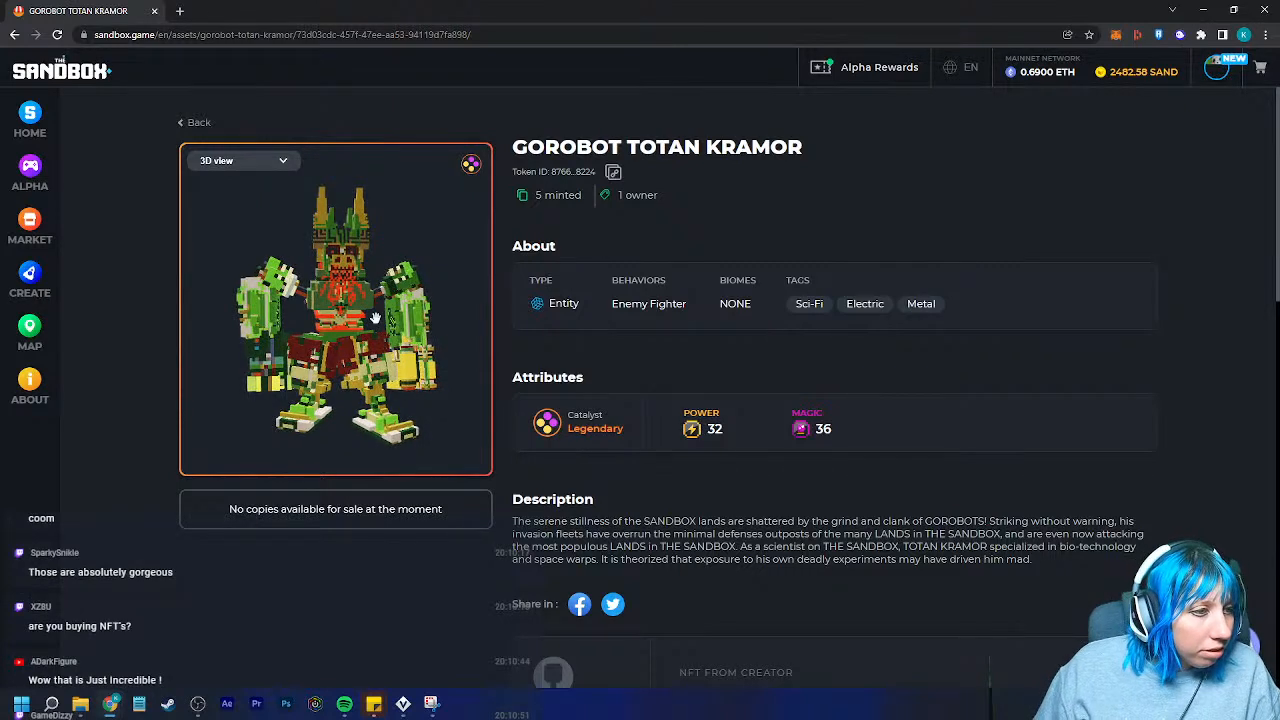
pyautogui.click(195, 122)
# - Add the unique GOROBOT ELECTRUCUTOR from the MetaLabs published assets to the inventory
pyautogui.scroll(-2, 578, 426)
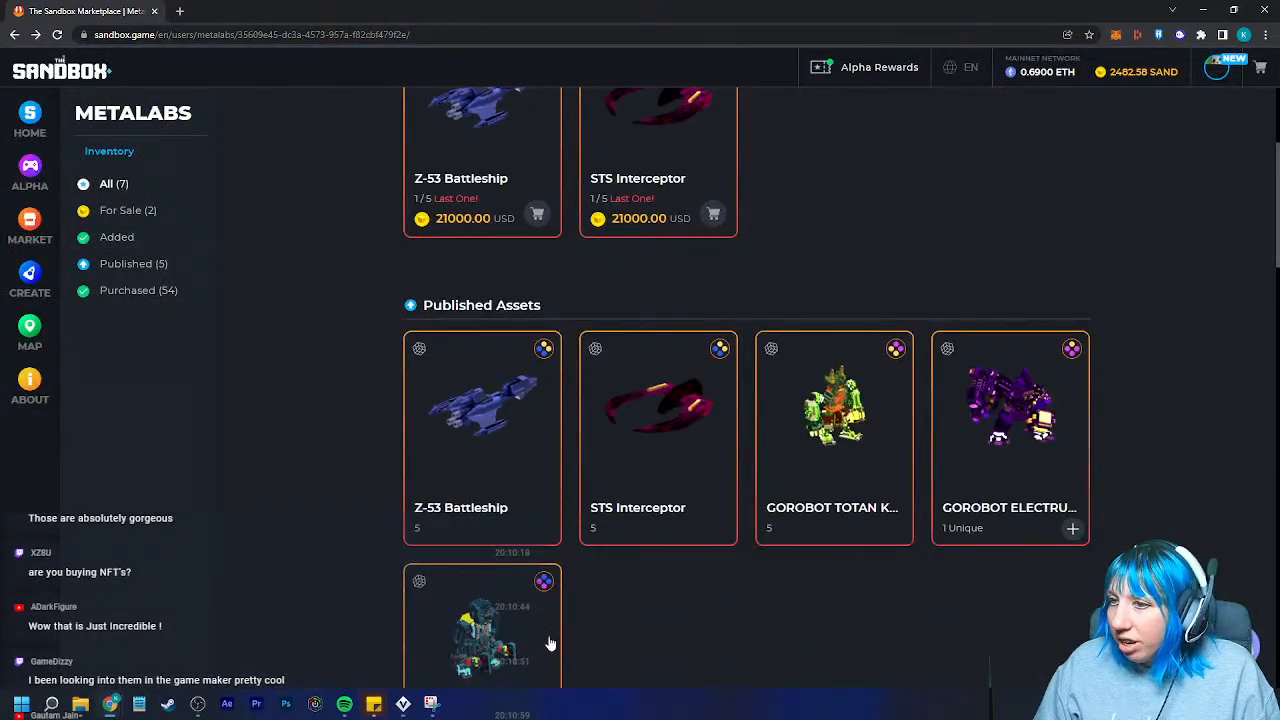
pyautogui.scroll(-2, 845, 474)
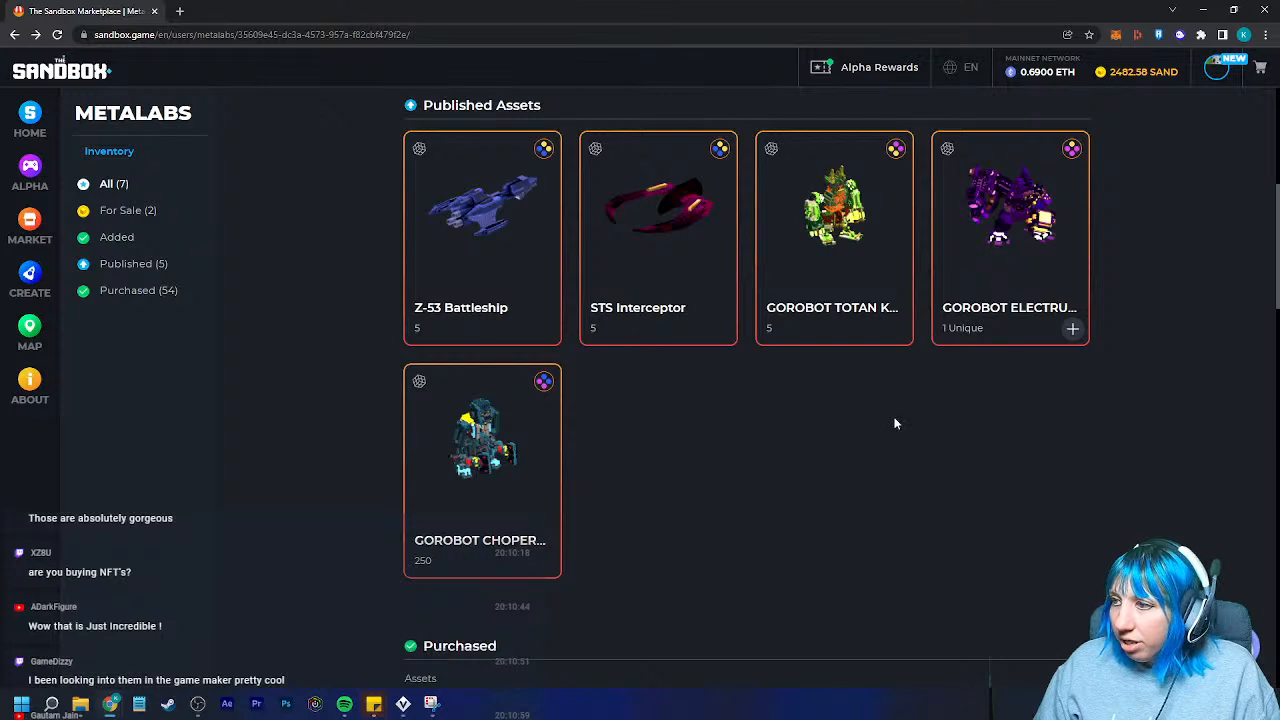
pyautogui.click(1072, 328)
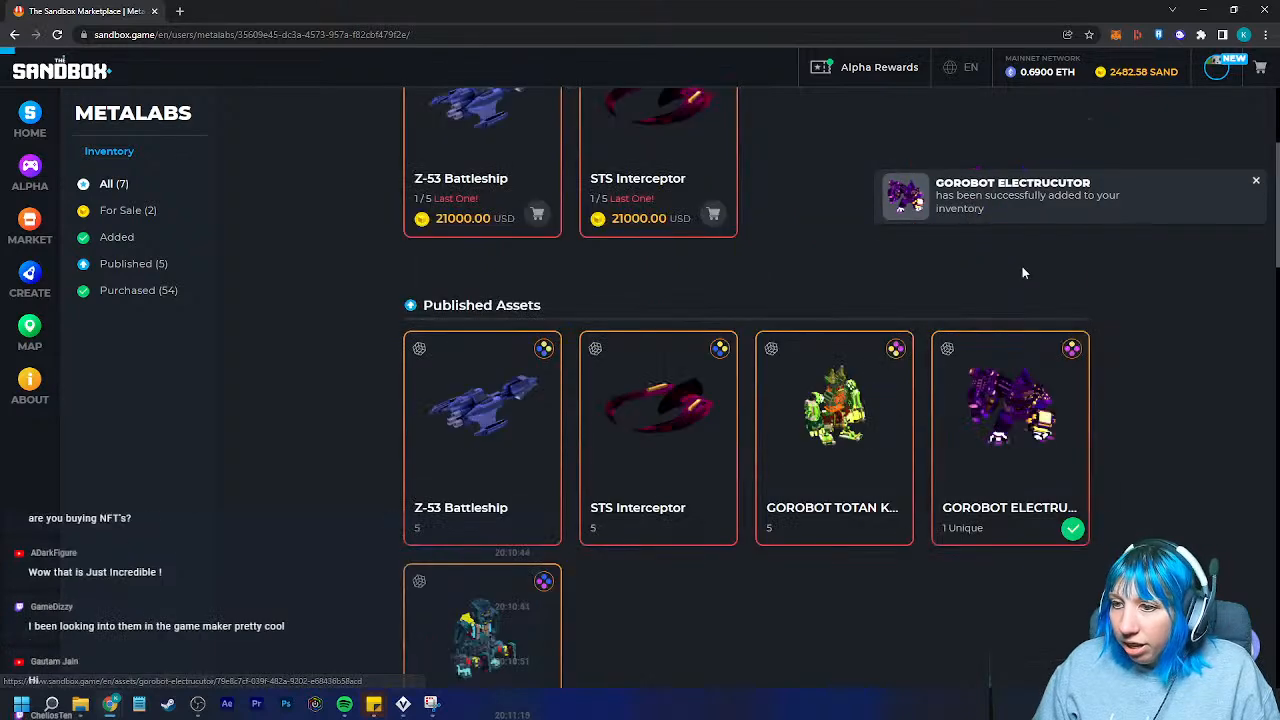
# - Inspect the GOROBOT ELECTRUCUTOR's 3D model from several angles and return to the creator profile
pyautogui.click(985, 378)
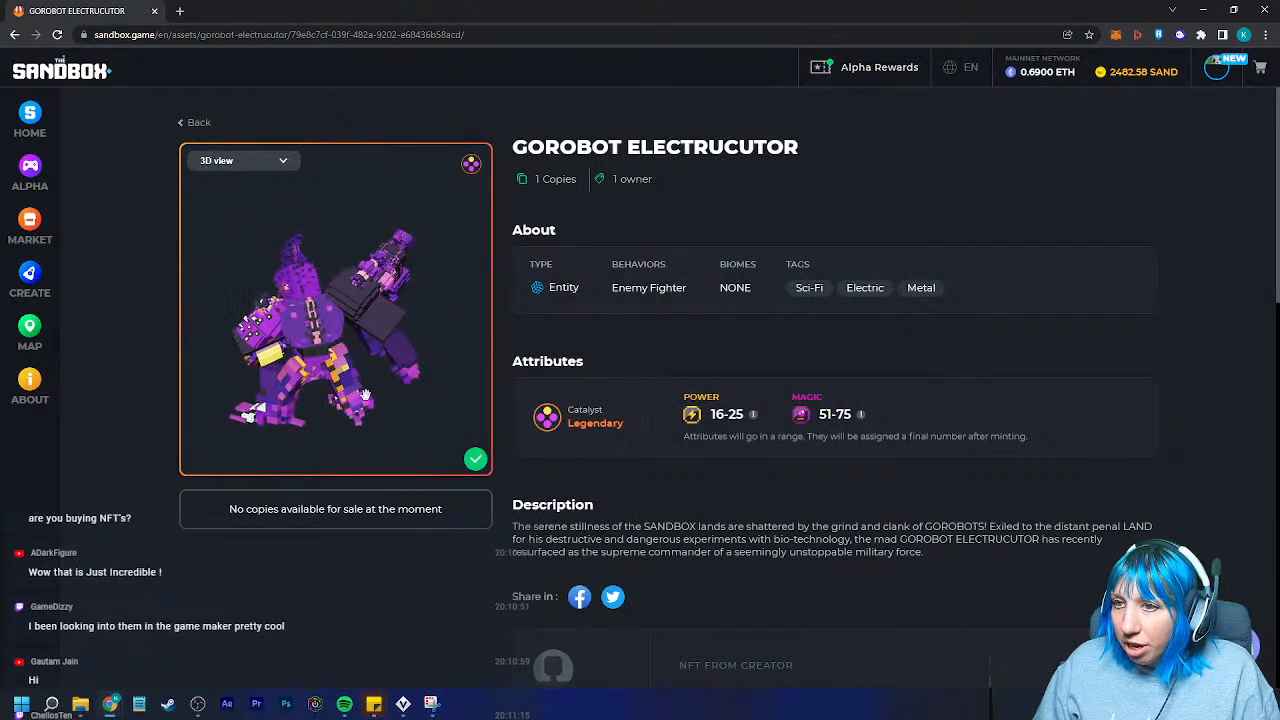
pyautogui.moveTo(275, 372); pyautogui.dragTo(176, 366)
pyautogui.moveTo(454, 418); pyautogui.dragTo(434, 424)
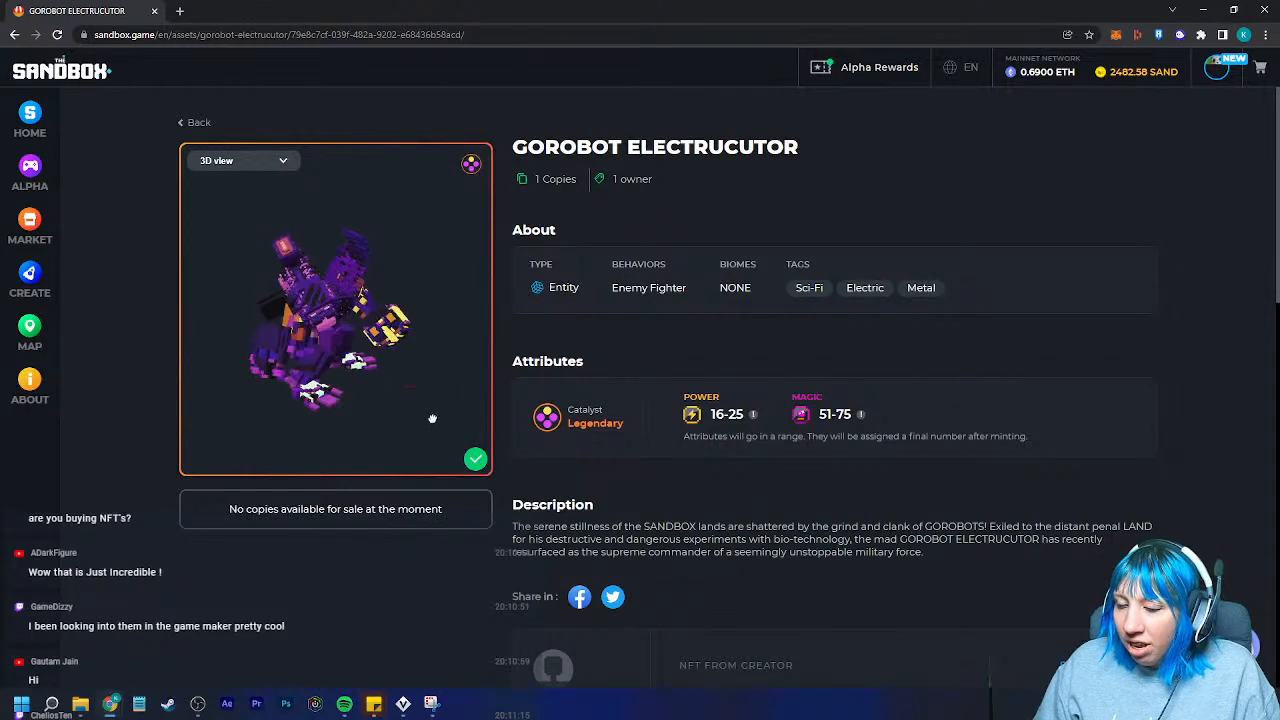
pyautogui.click(193, 124)
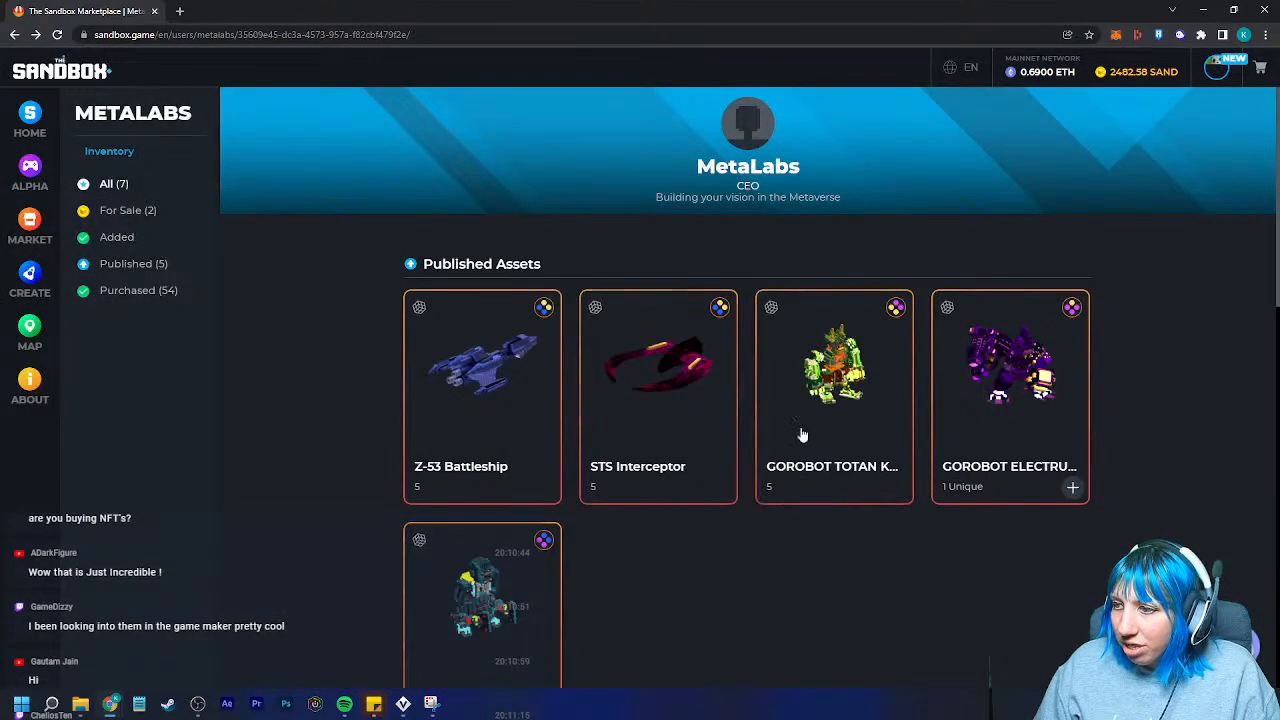
# - Revisit the GOROBOT TOTAN KRAMOR and GOROBOT ELECTRUCUTOR pages to compare their models, ending on the MetaLabs profile
pyautogui.click(760, 392)
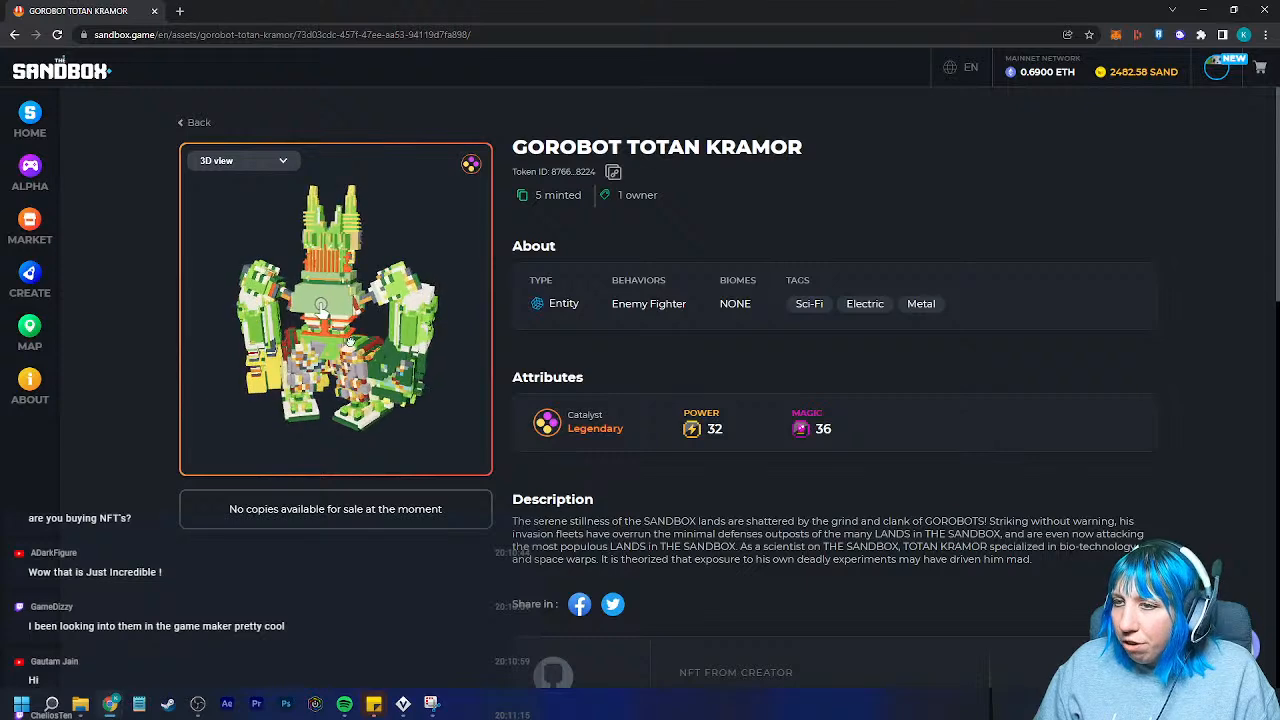
pyautogui.click(194, 126)
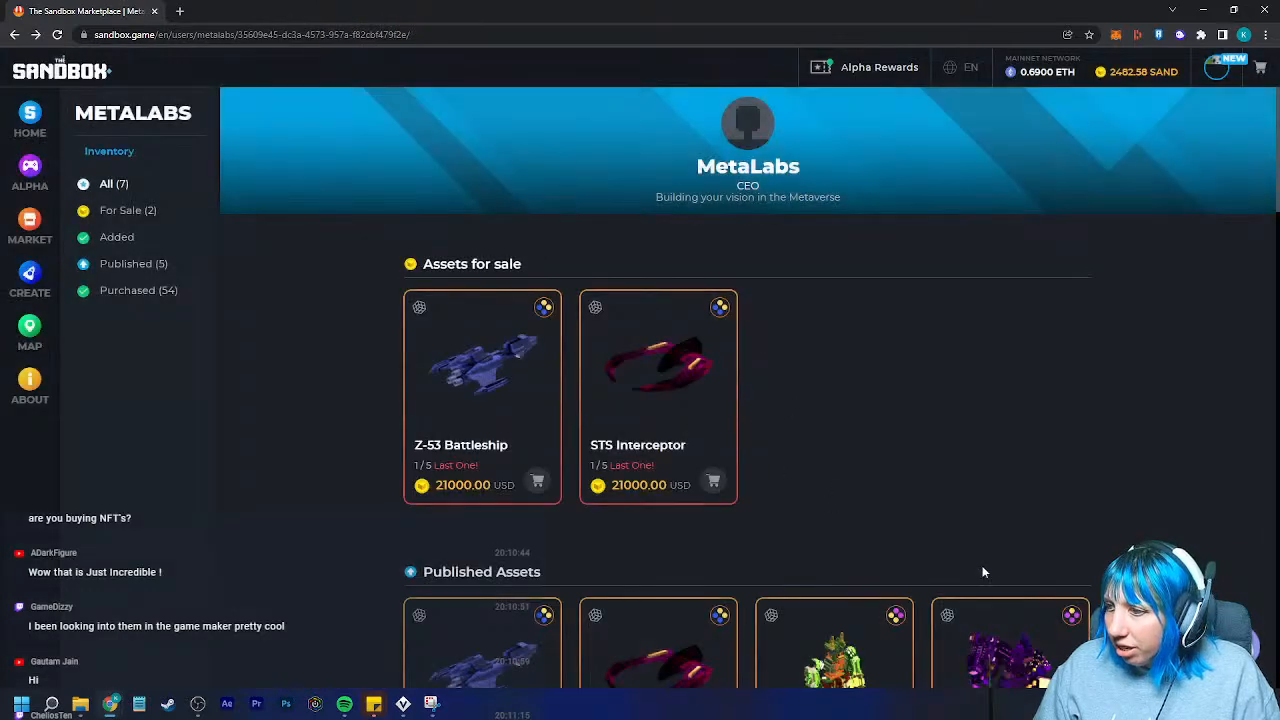
pyautogui.scroll(-3, 978, 560)
pyautogui.click(1003, 447)
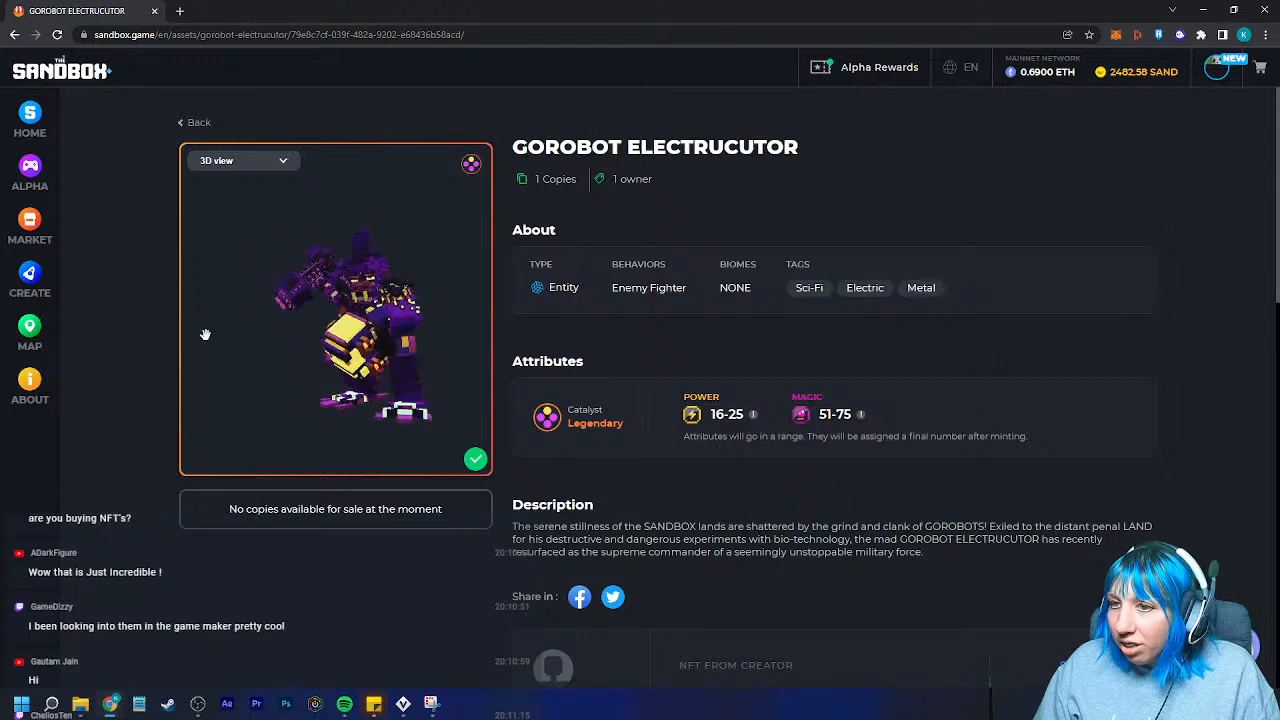
pyautogui.click(197, 122)
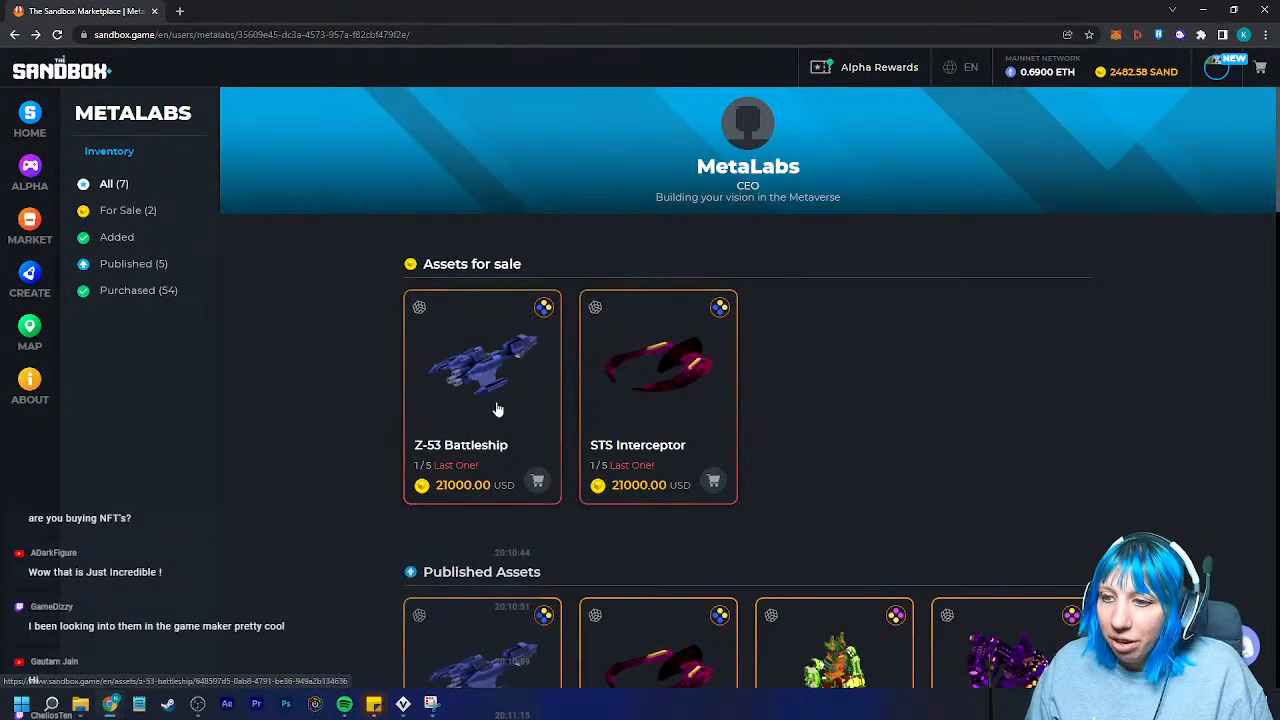
# - Take another look at the Z-53 Battleship, and return to the main NFT marketplace page
pyautogui.scroll(-2, 500, 405)
pyautogui.click(499, 405)
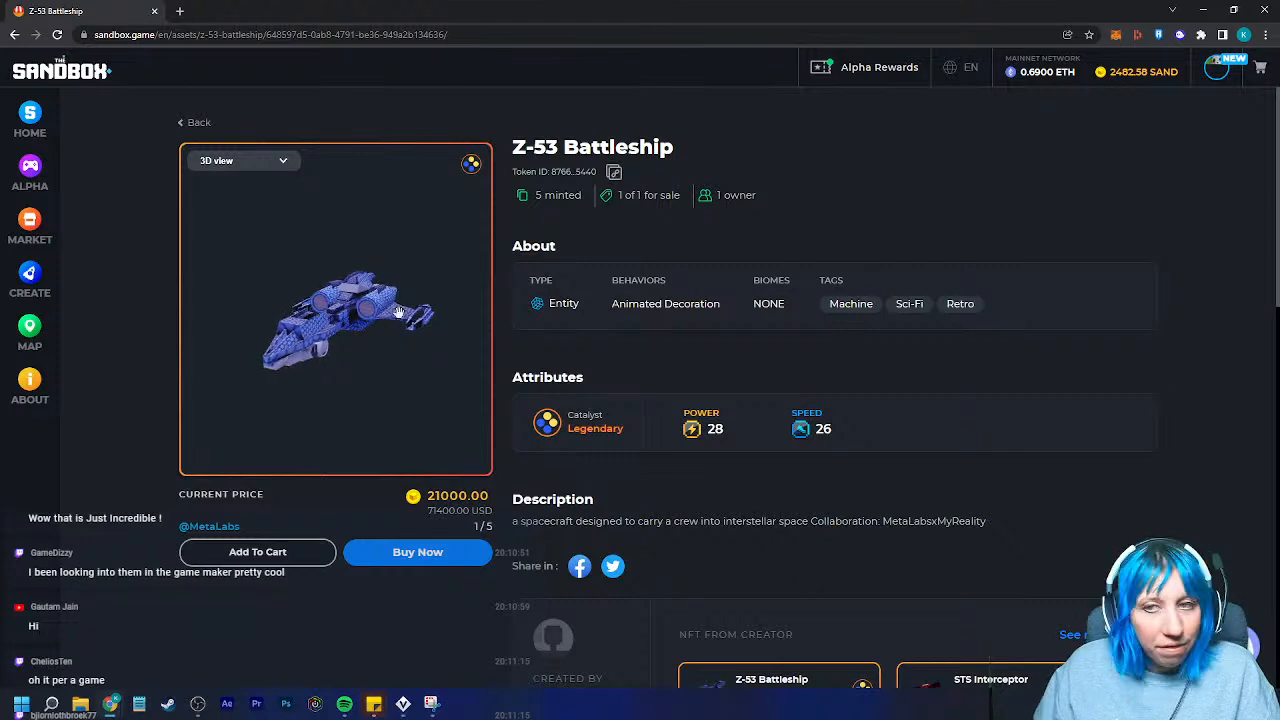
pyautogui.click(190, 122)
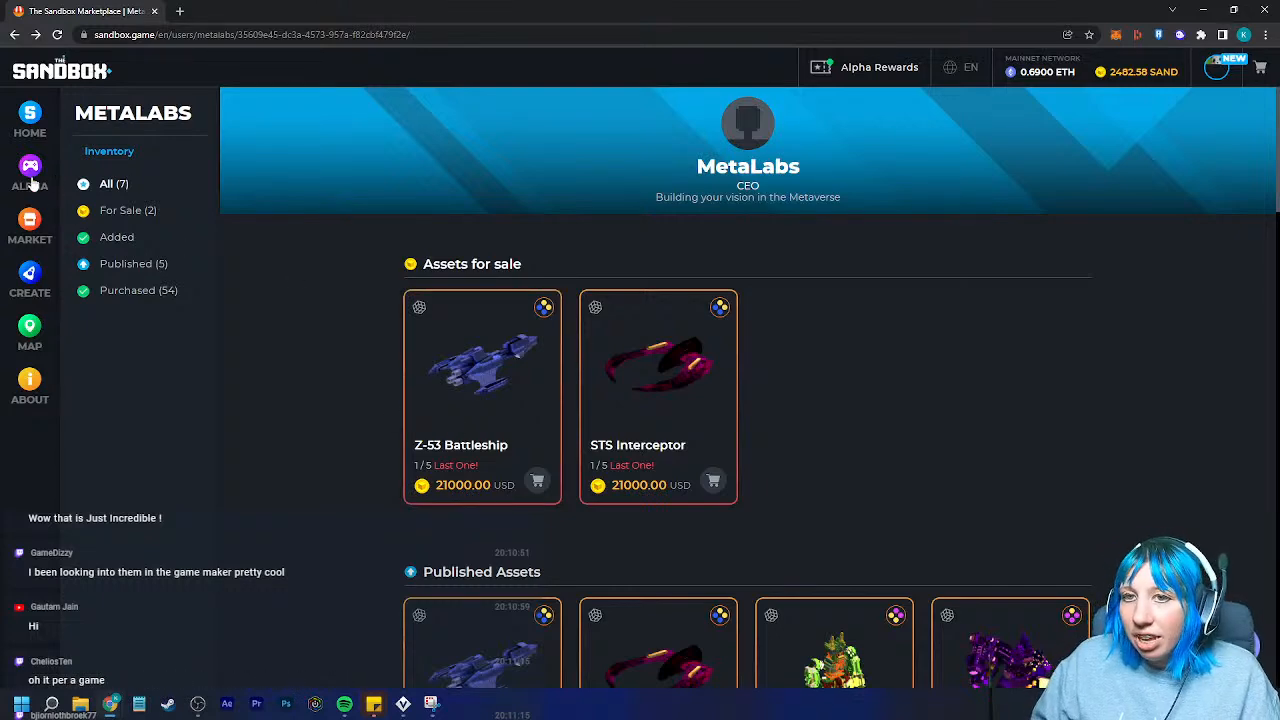
pyautogui.click(28, 220)
pyautogui.scroll(-2, 480, 460)
pyautogui.scroll(2, 465, 432)
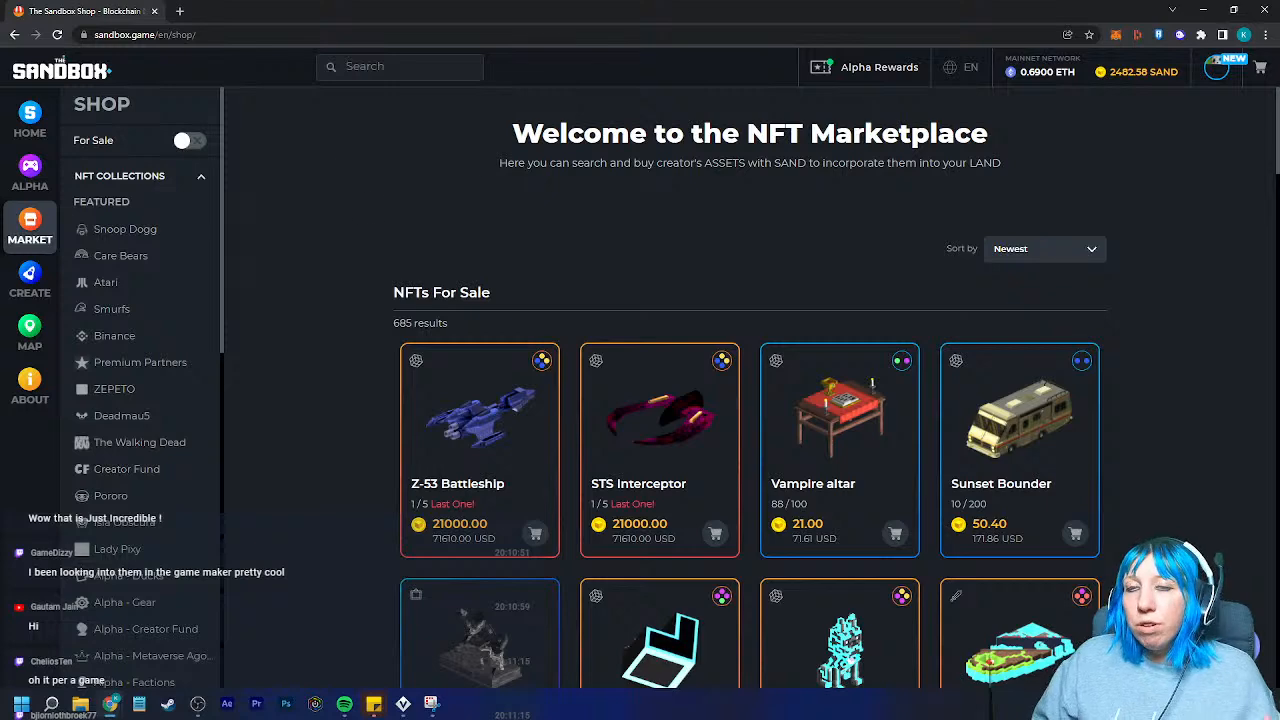
# - Switch to VoxEdit's Animator, open Large tank final.vxr and show its export options, including Export to Marketplace
pyautogui.click(403, 704)
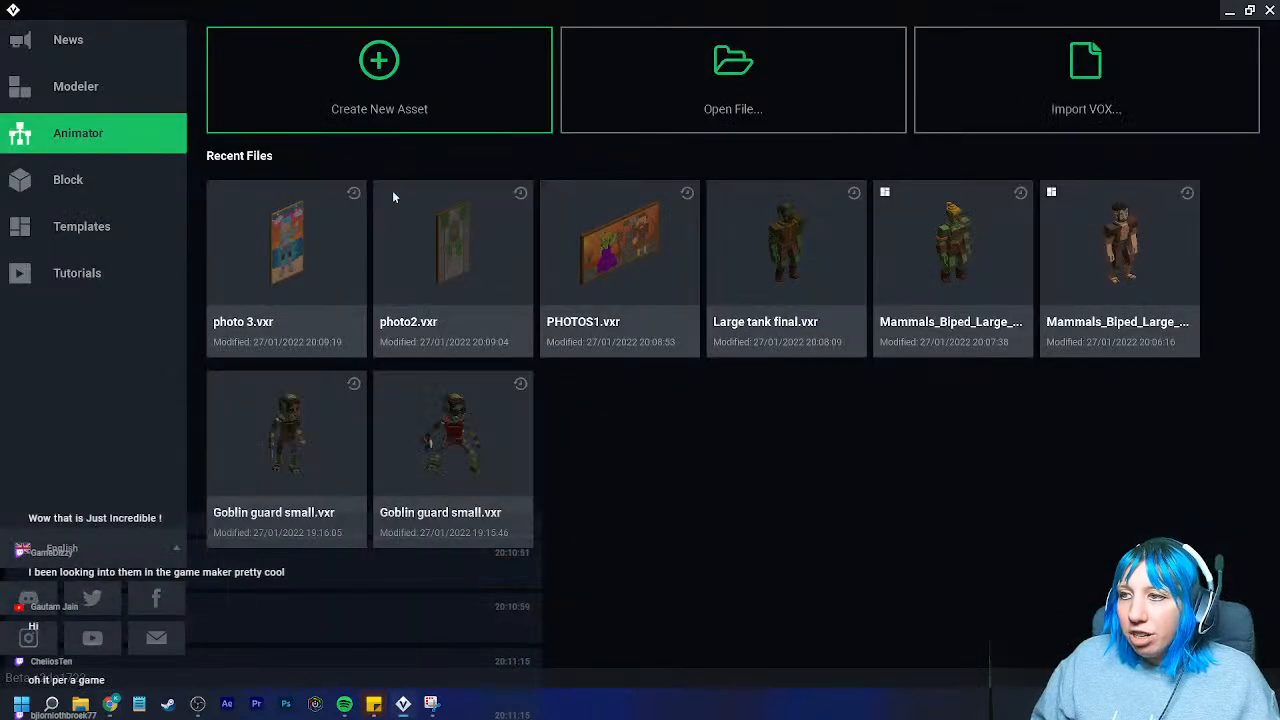
pyautogui.click(795, 268)
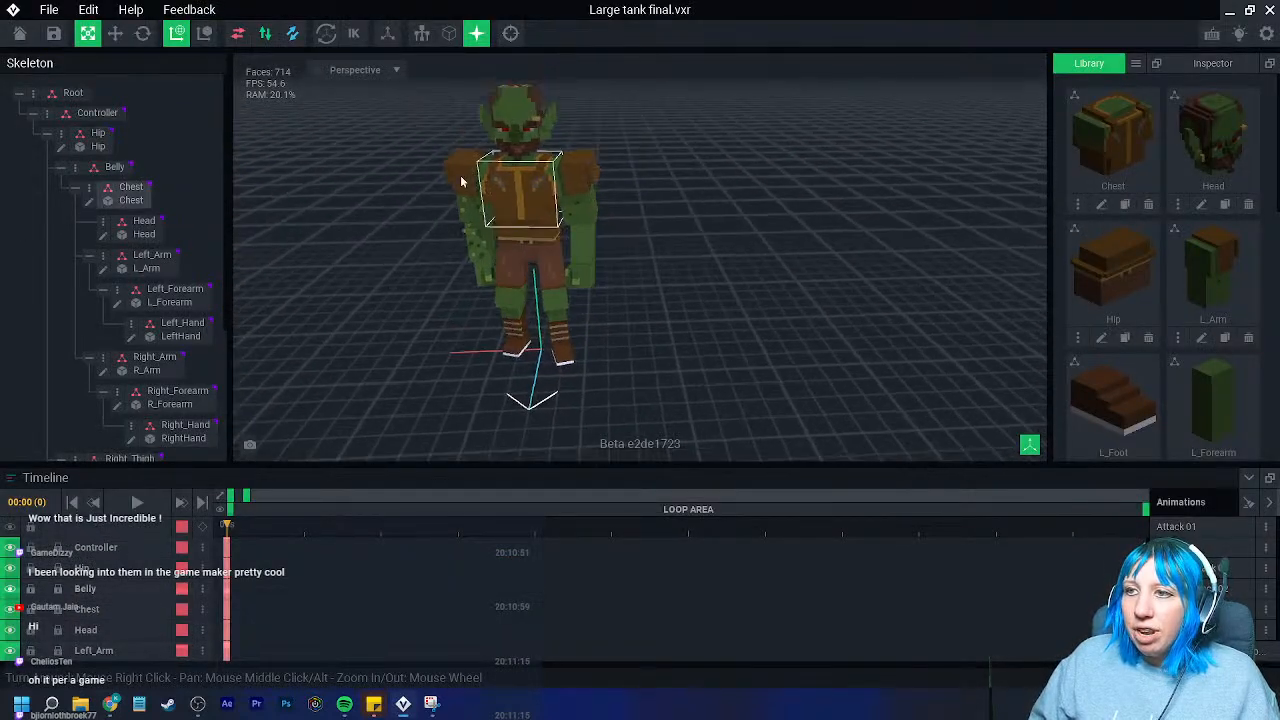
pyautogui.click(49, 10)
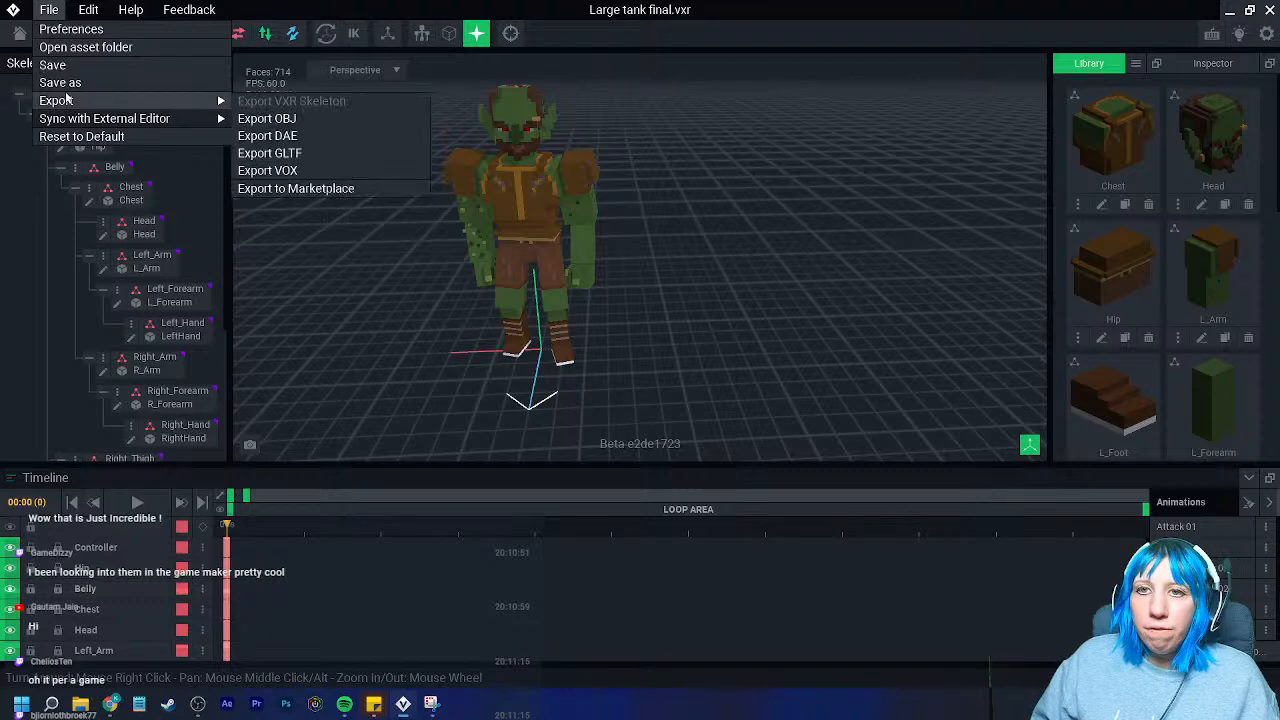
# - Switch back to The Sandbox website in the browser, open the account's inventory and look through its assets
pyautogui.moveTo(110, 704)
pyautogui.click(361, 626)
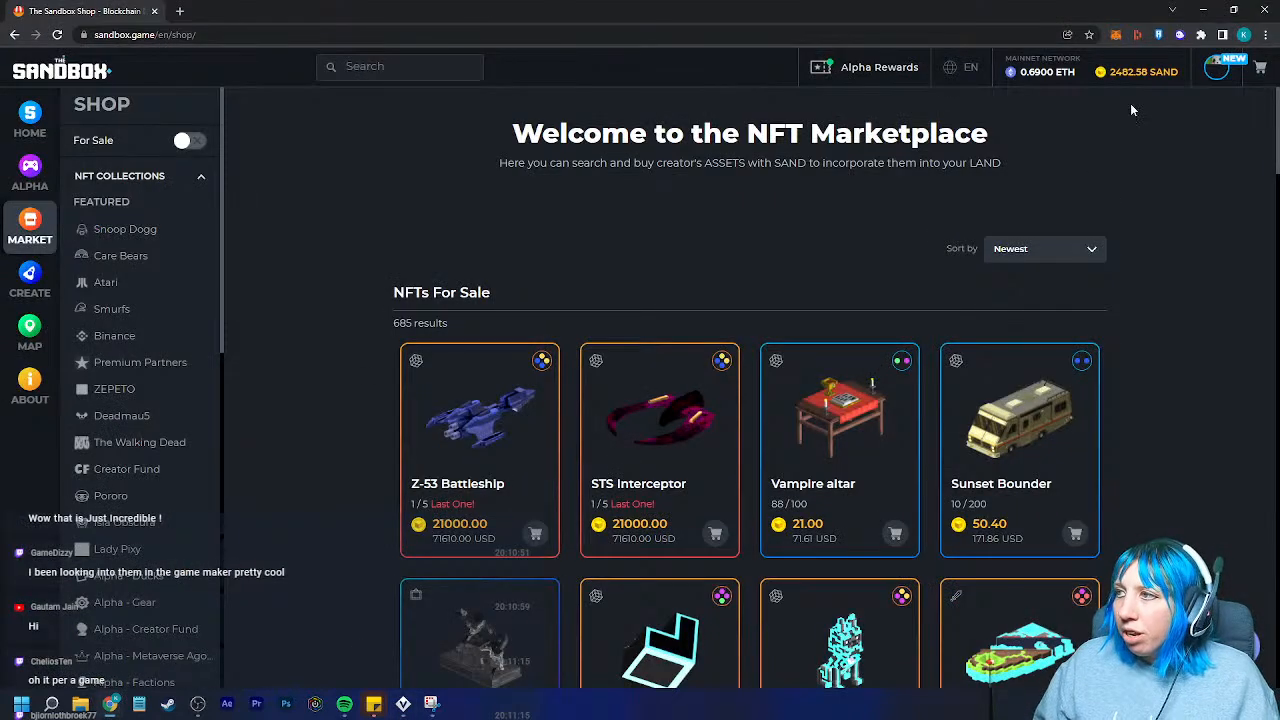
pyautogui.click(1217, 70)
pyautogui.click(1178, 200)
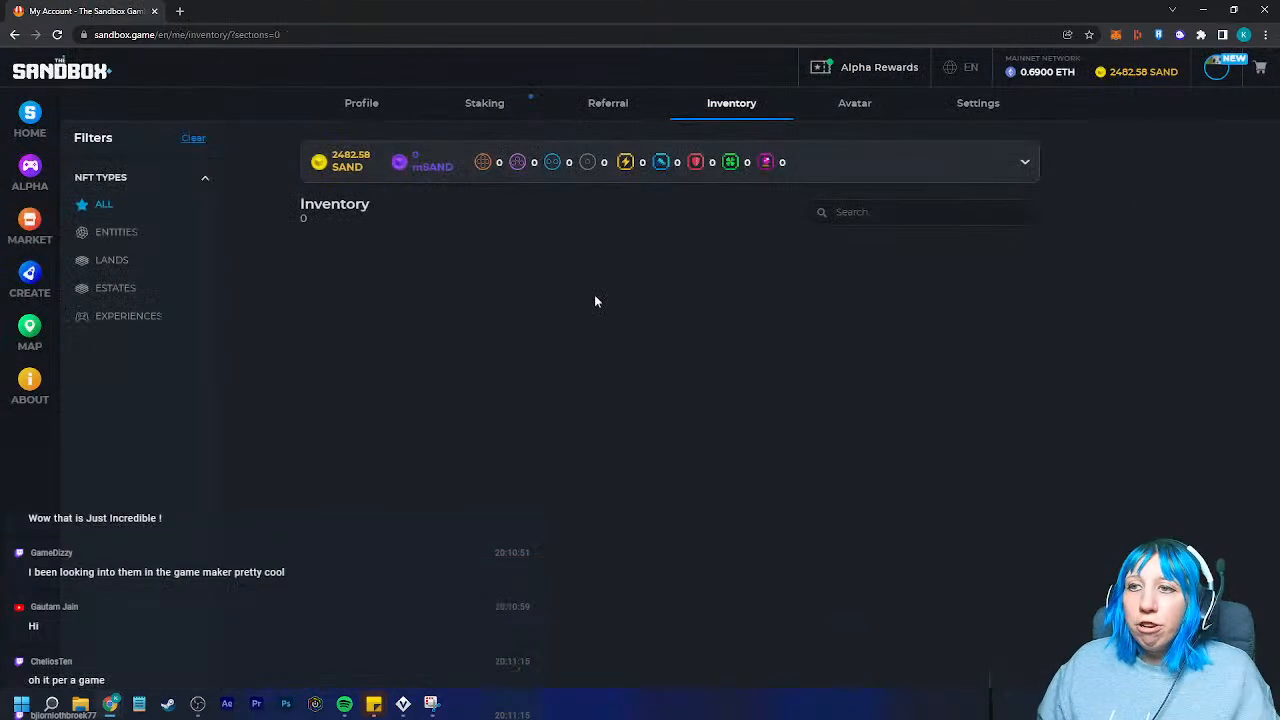
pyautogui.scroll(-2, 690, 455)
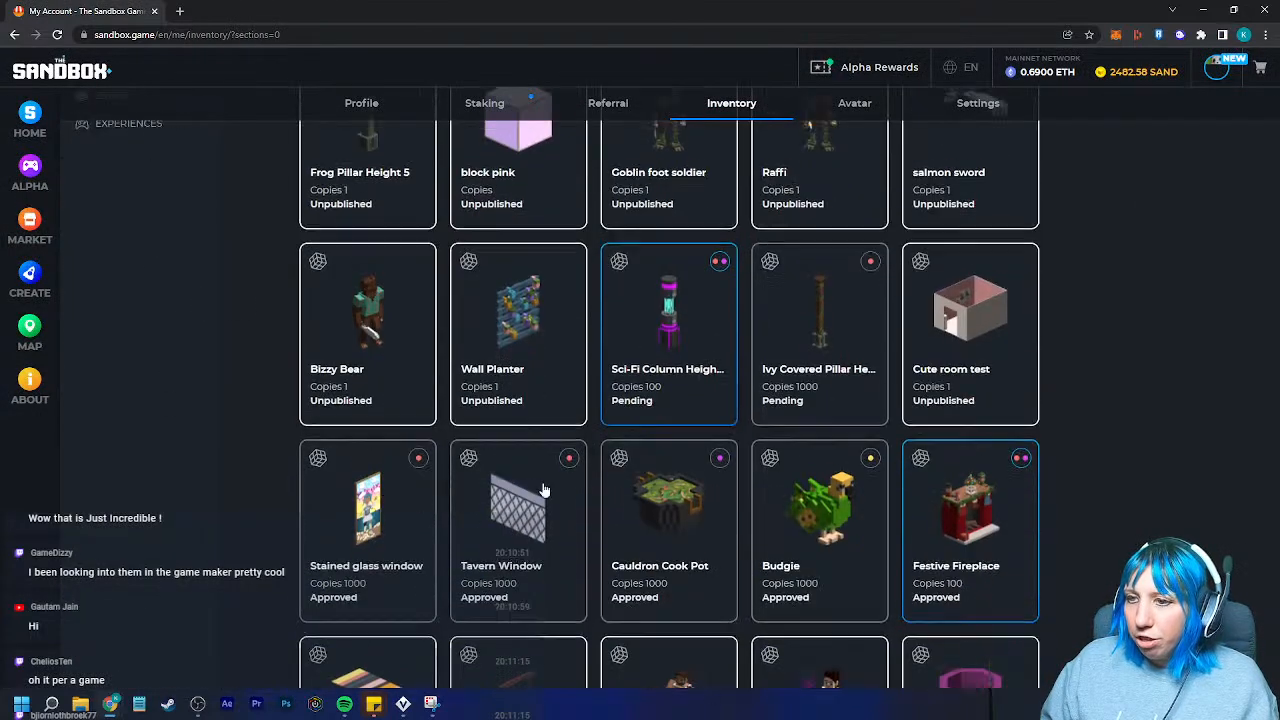
pyautogui.scroll(-3, 653, 507)
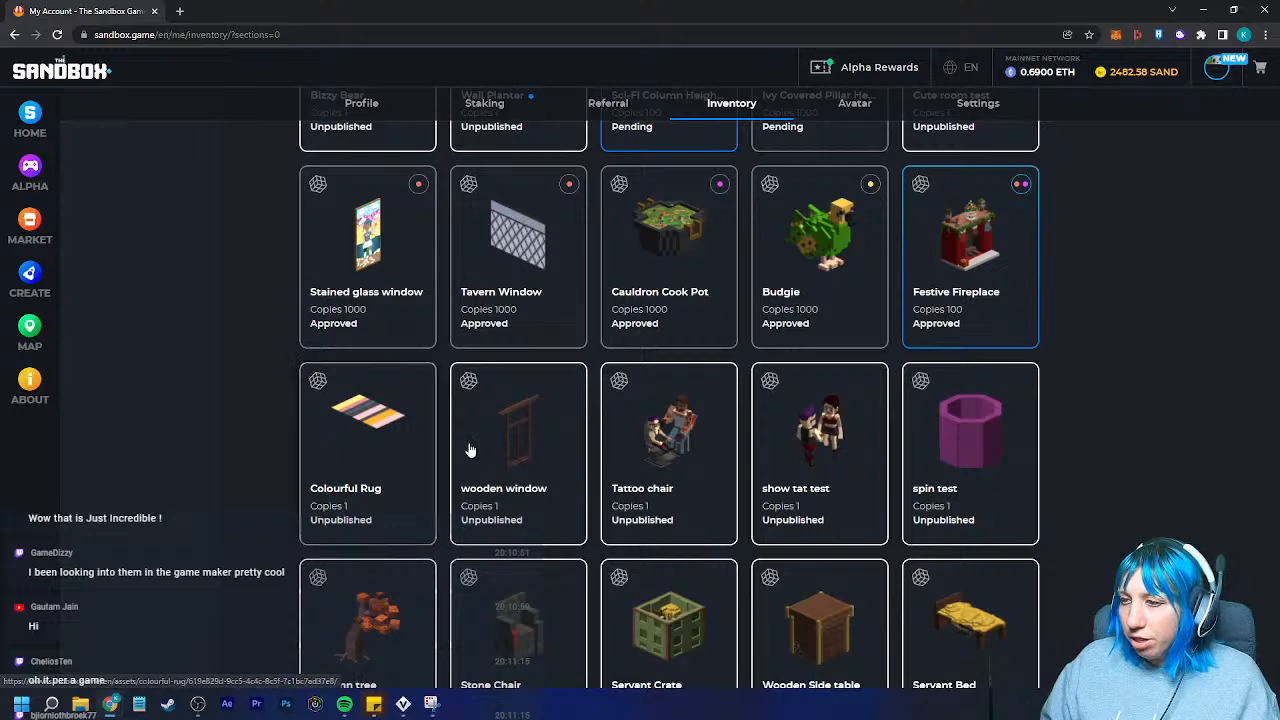
# - Open the Cauldron Cook Pot asset, rotate its 3D model to inspect it, and return to the inventory
pyautogui.click(633, 282)
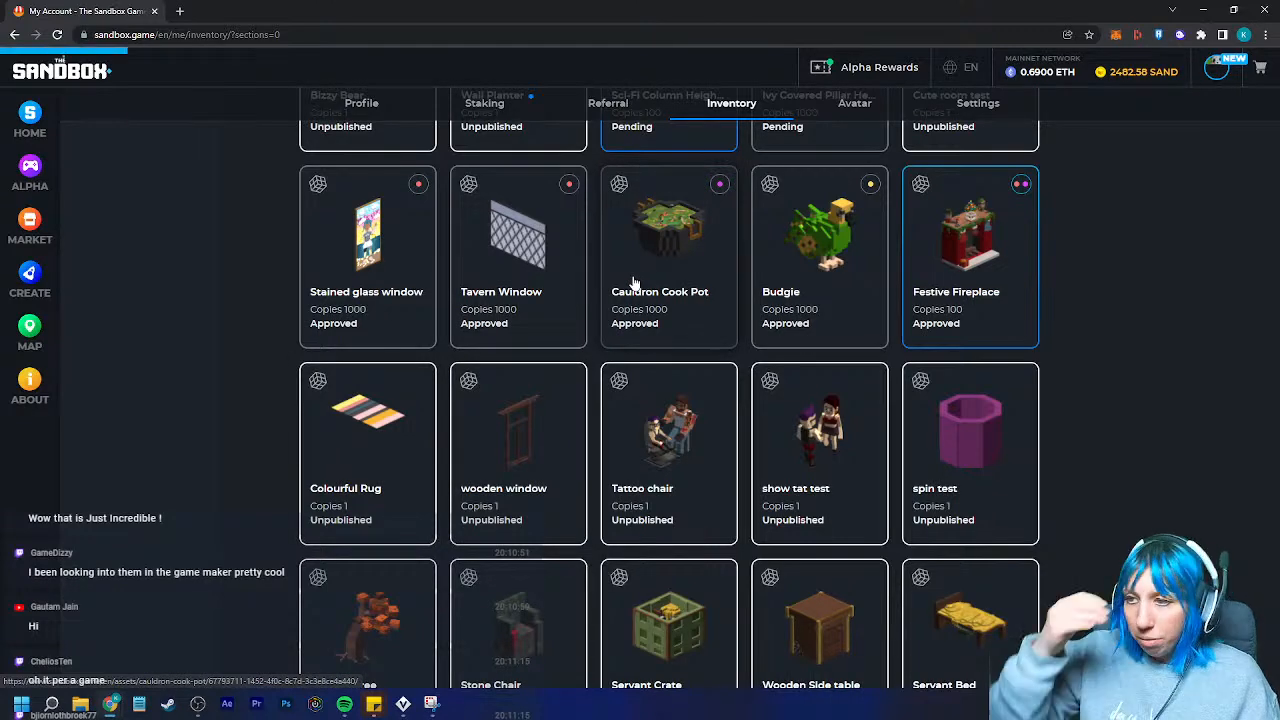
pyautogui.moveTo(329, 366); pyautogui.dragTo(282, 341)
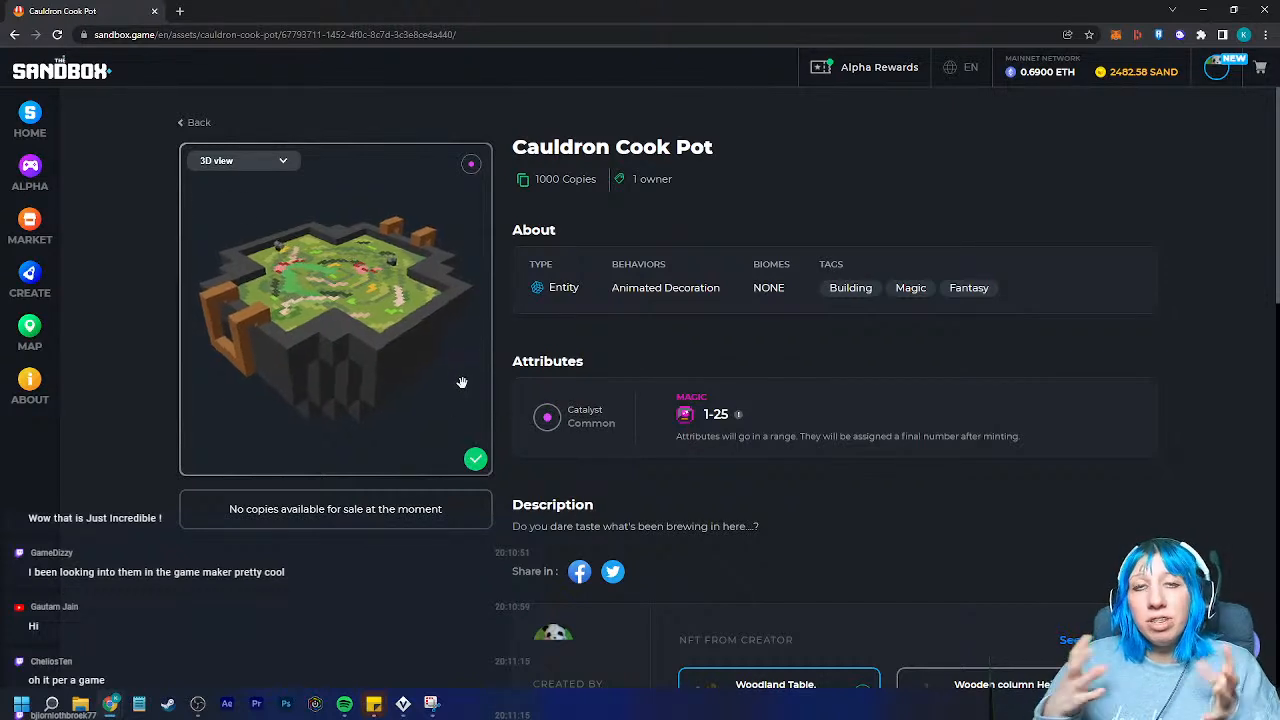
pyautogui.moveTo(460, 380); pyautogui.dragTo(398, 342)
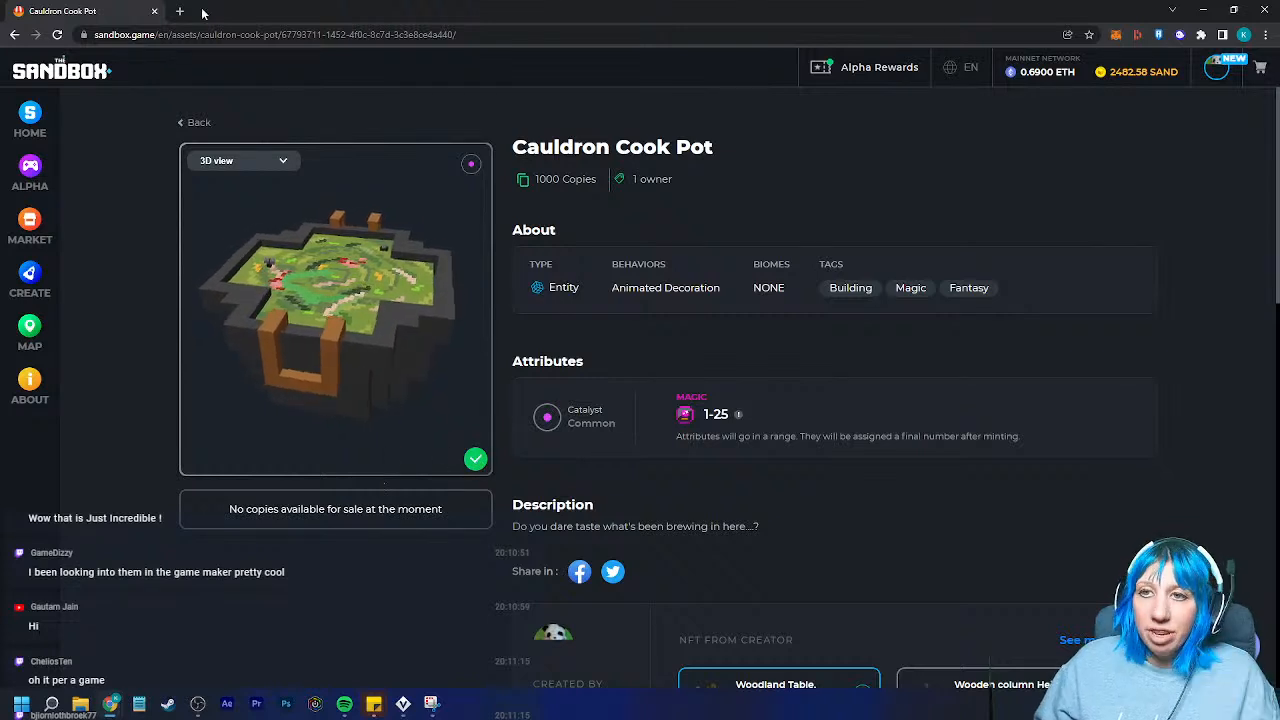
pyautogui.click(196, 123)
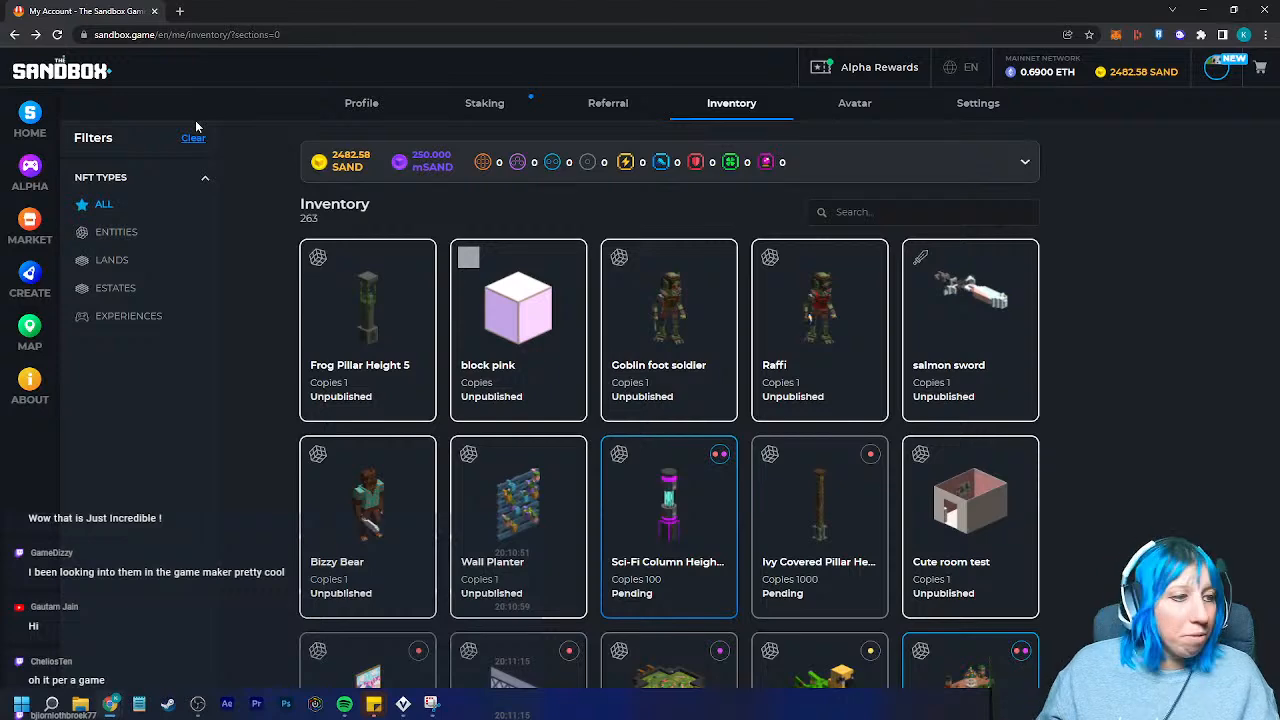
# - Filter the inventory to show only experiences, and switch the filter to estates
pyautogui.scroll(-2, 180, 200)
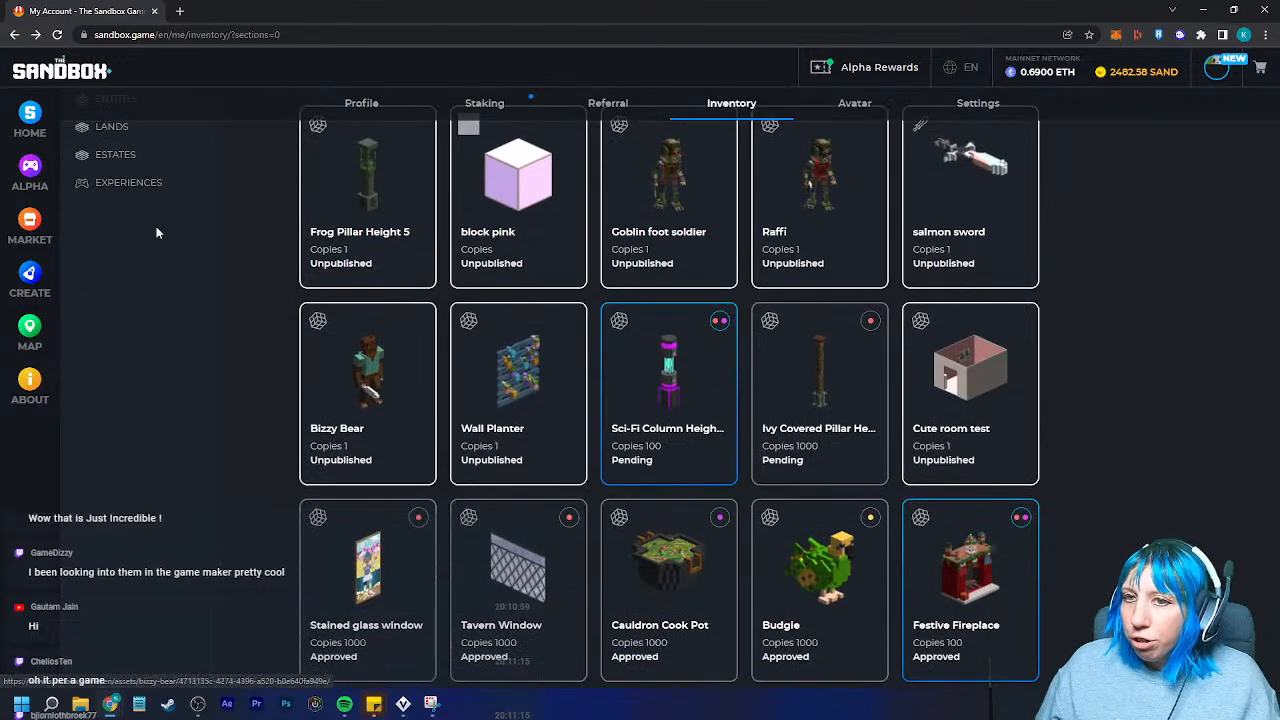
pyautogui.scroll(1, 194, 310)
pyautogui.scroll(1, 194, 310)
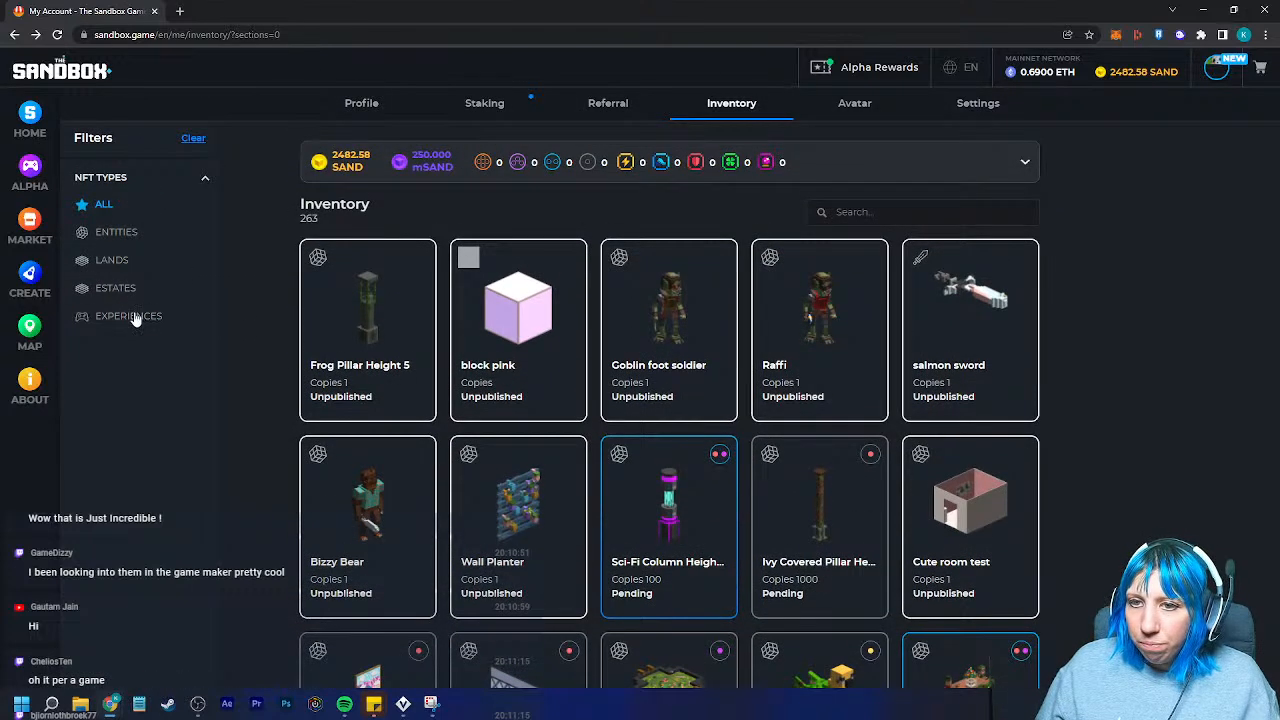
pyautogui.click(131, 316)
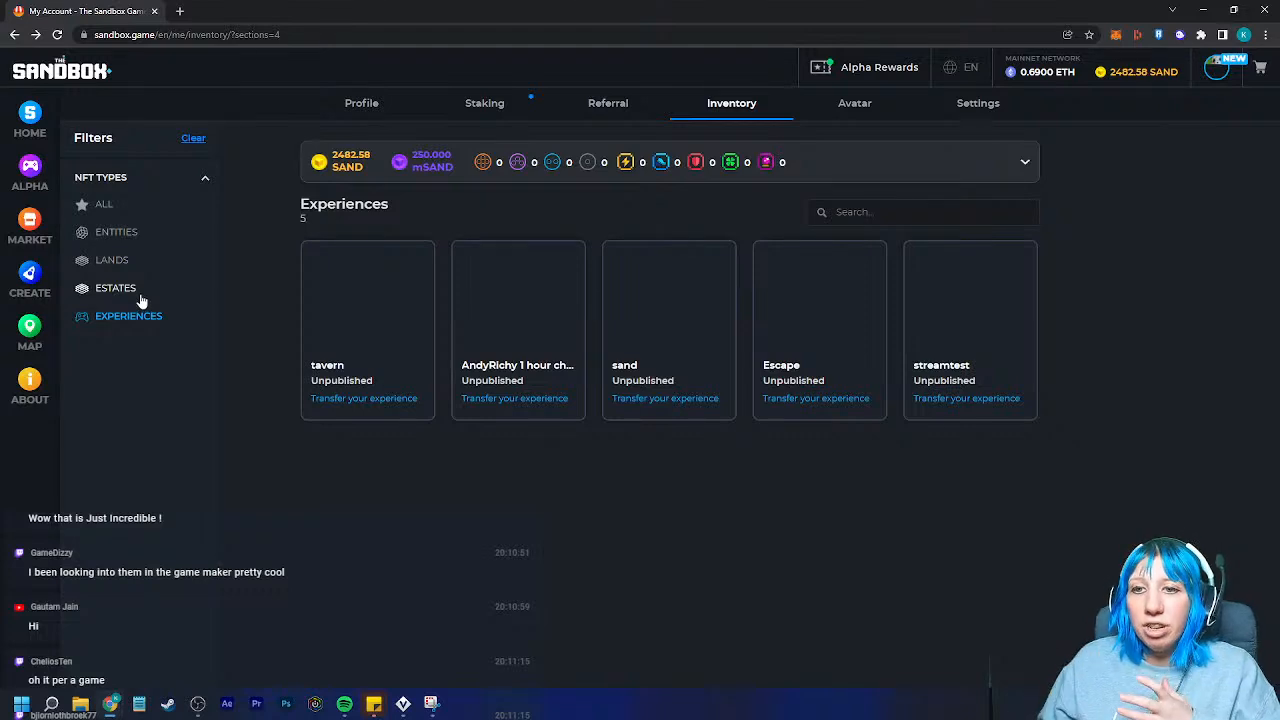
pyautogui.click(118, 288)
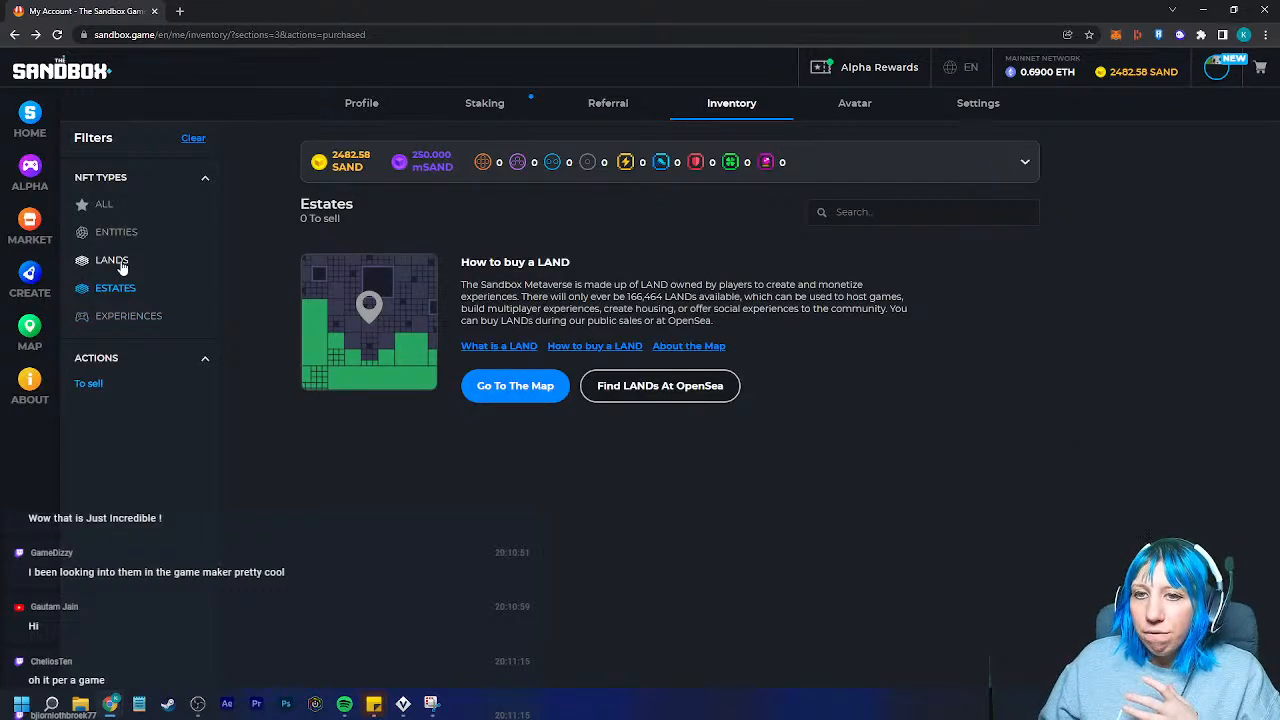
# - Filter the inventory to the entities available to sell and look through the list
pyautogui.click(115, 260)
pyautogui.click(116, 233)
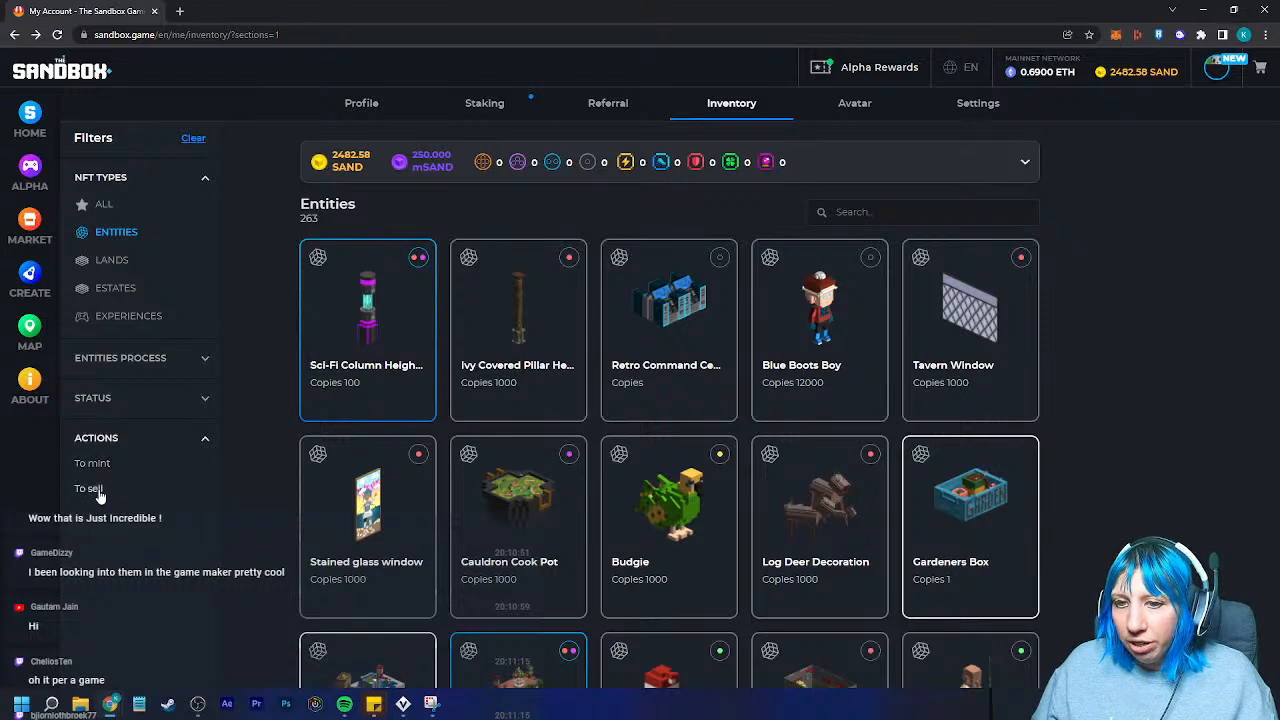
pyautogui.click(96, 489)
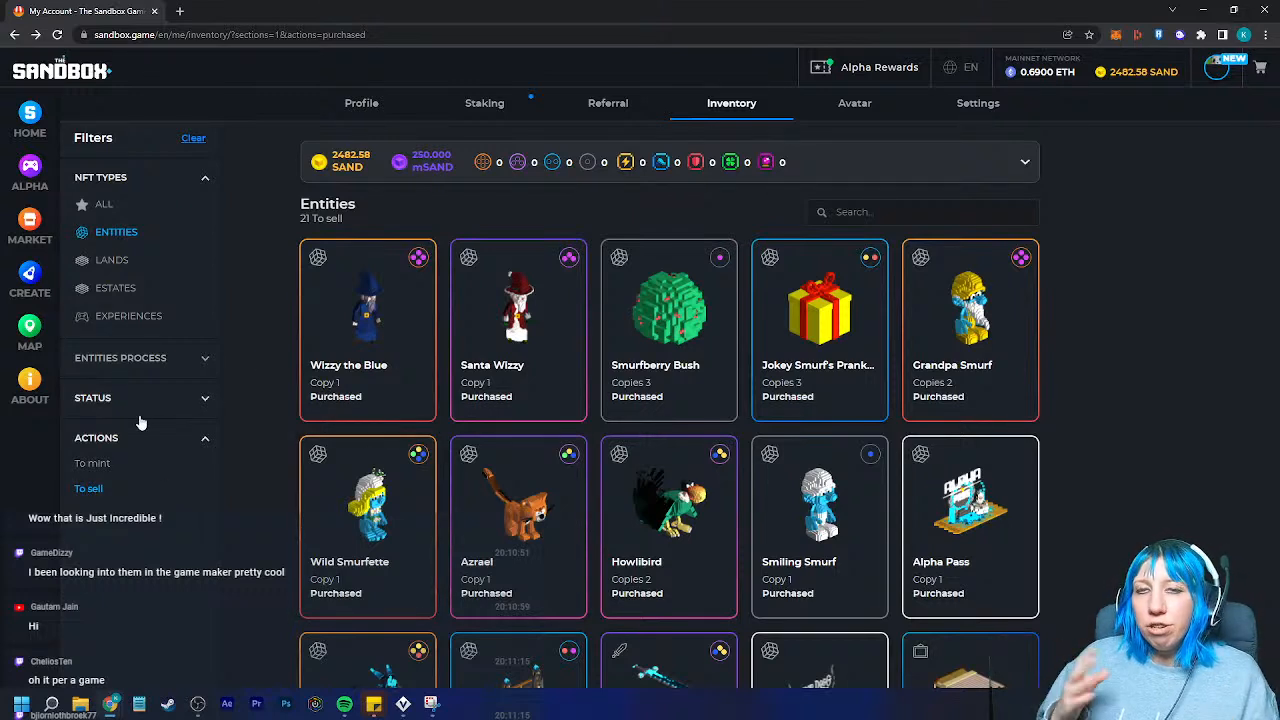
pyautogui.scroll(-4, 546, 460)
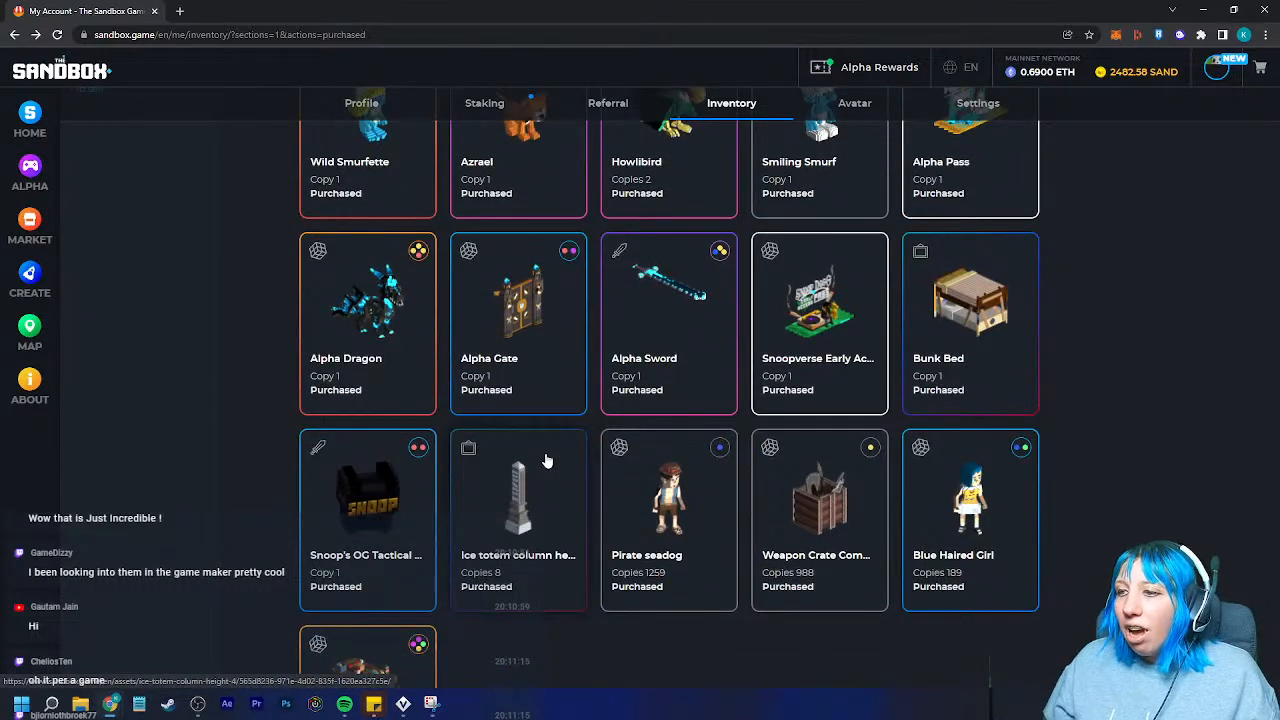
pyautogui.scroll(-2, 614, 529)
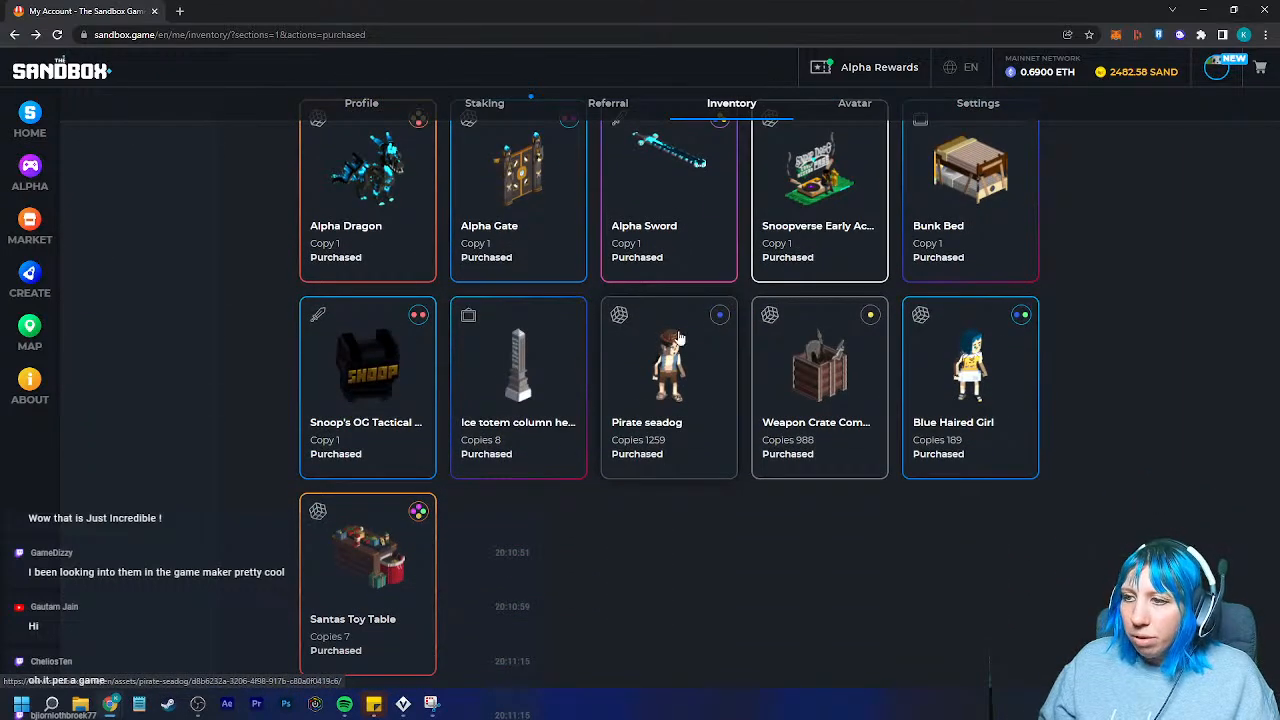
pyautogui.scroll(2, 718, 470)
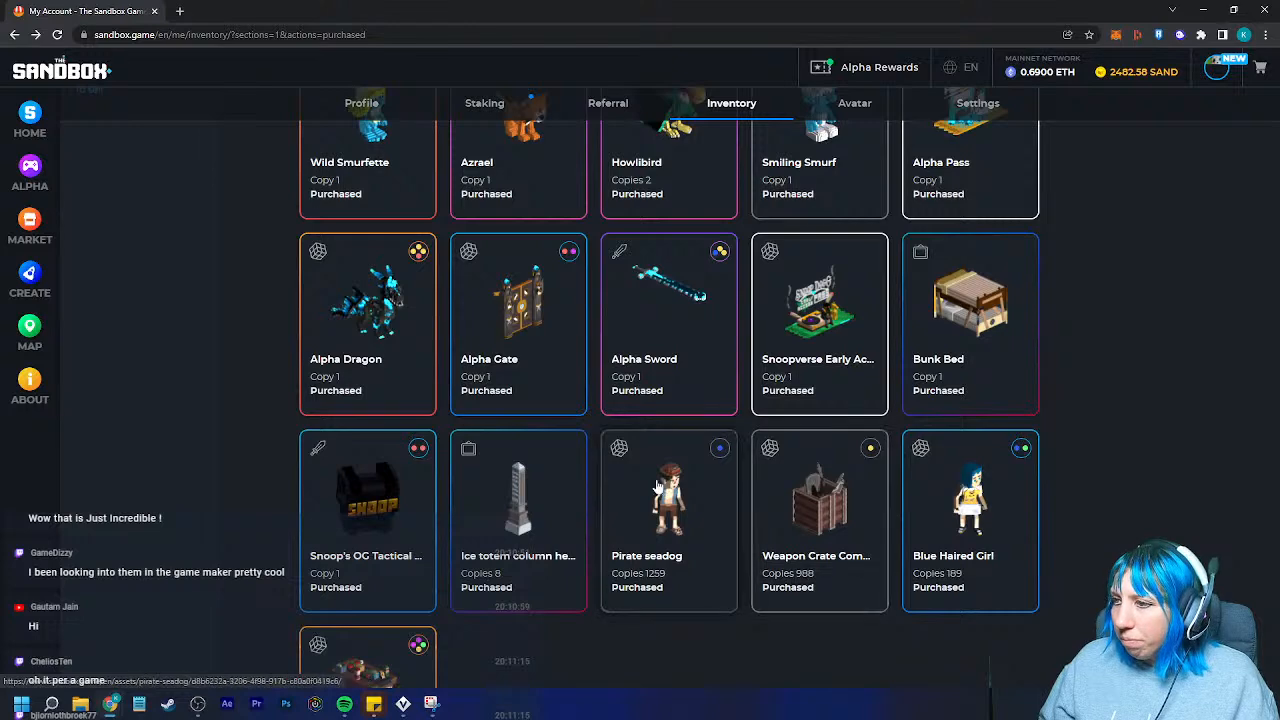
pyautogui.scroll(4, 728, 479)
pyautogui.scroll(1, 741, 476)
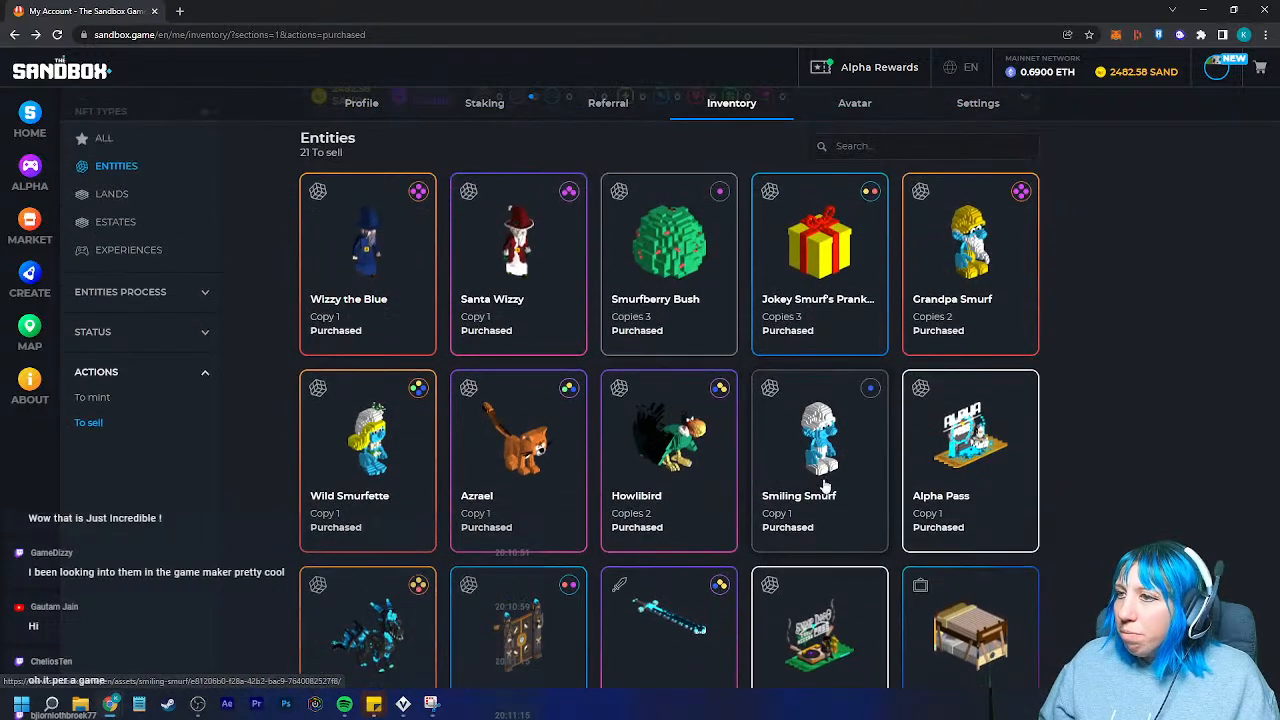
# - List the entities available to mint, select the wooden column, review its minting details, and look through the list again
pyautogui.click(92, 400)
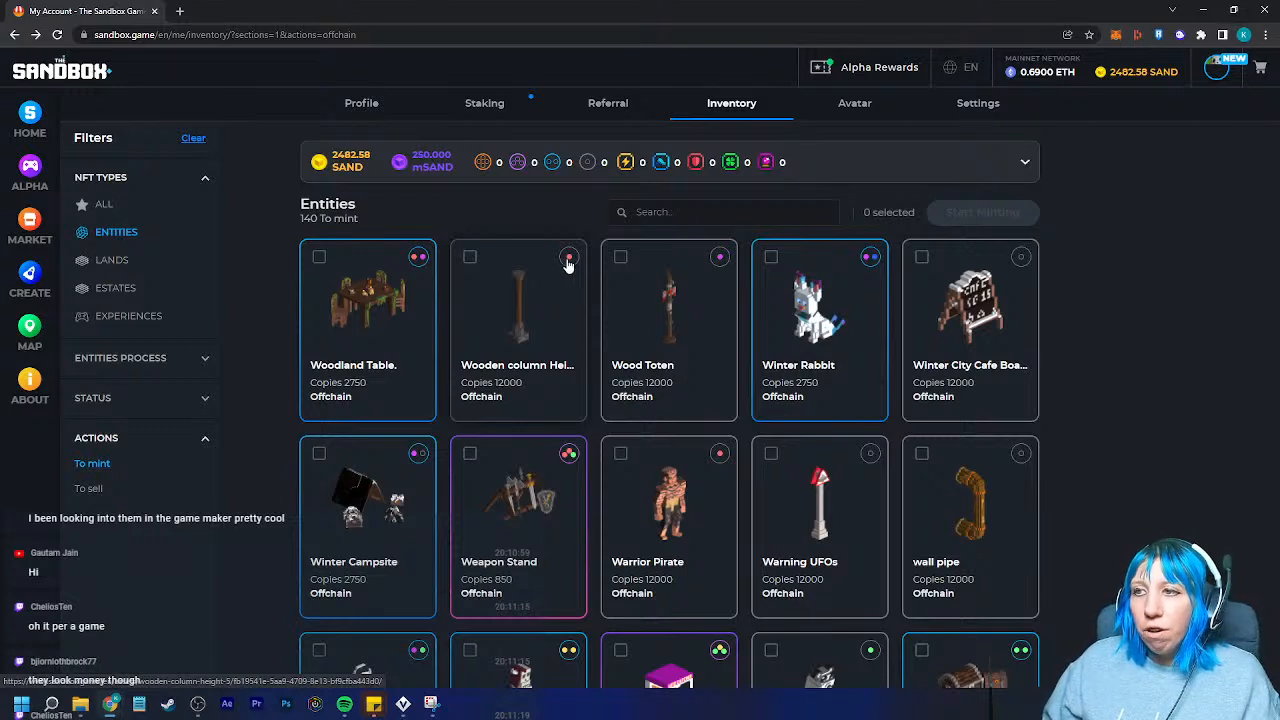
pyautogui.click(469, 257)
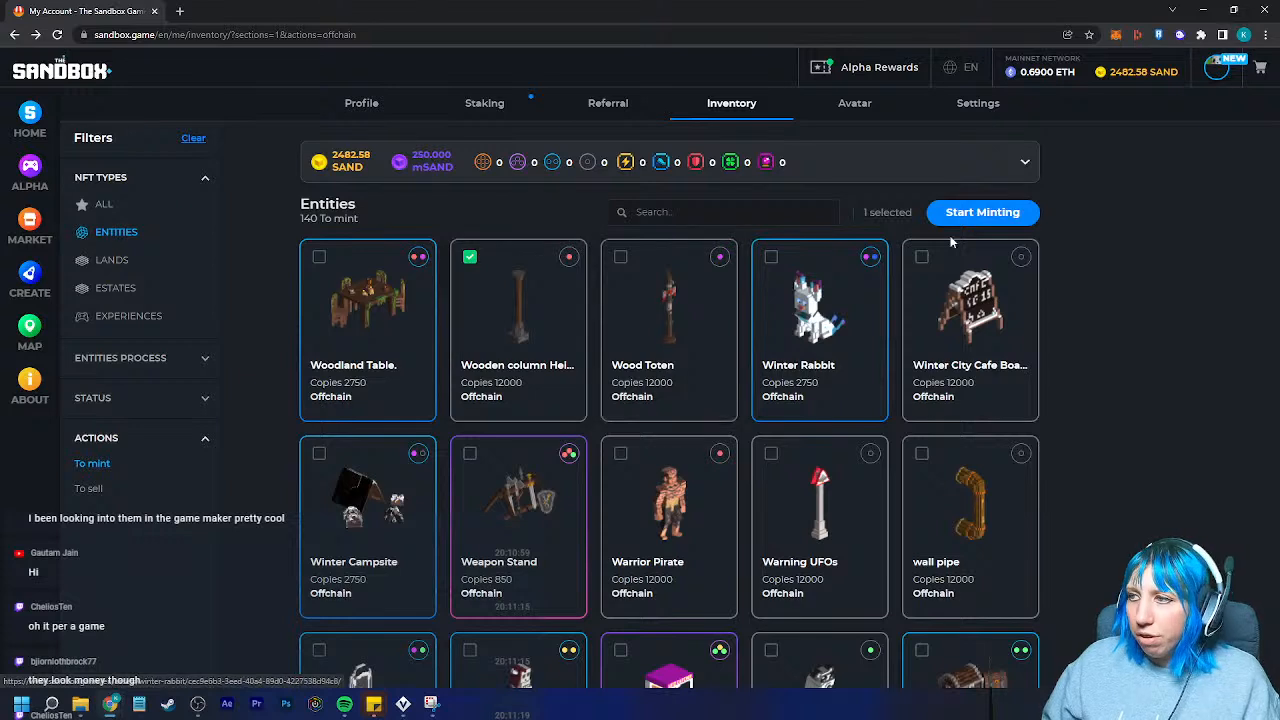
pyautogui.click(975, 213)
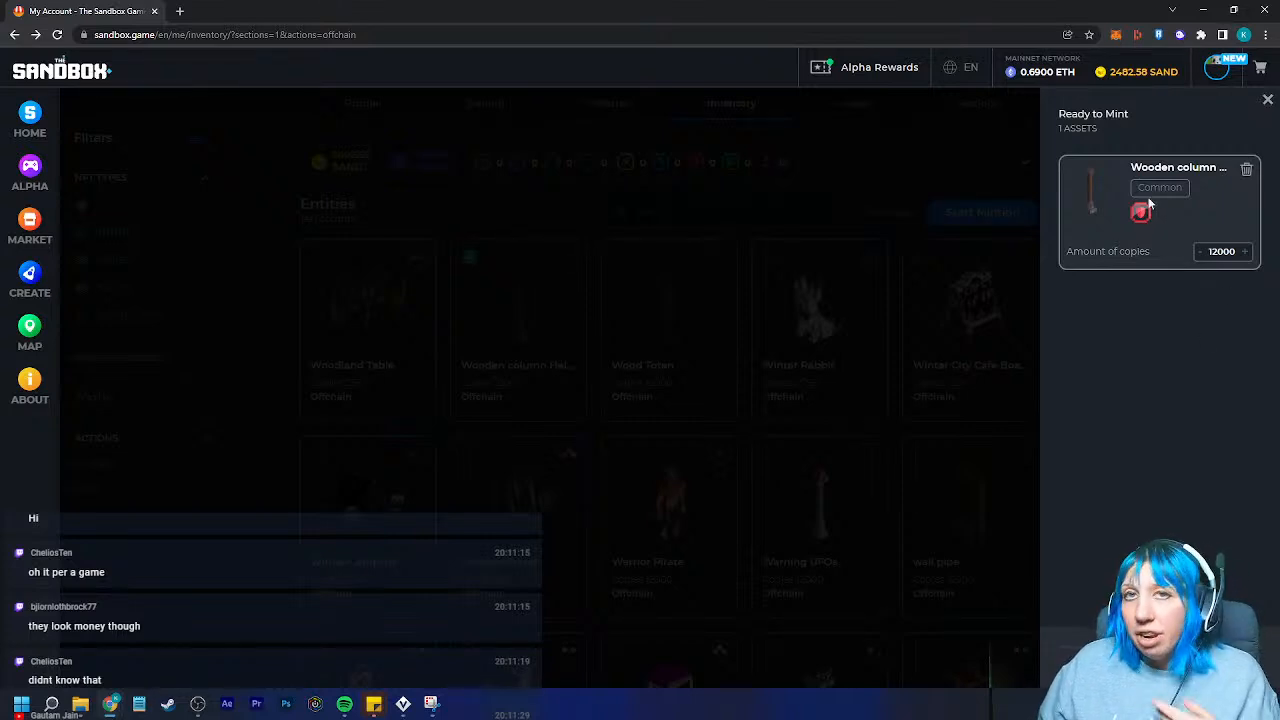
pyautogui.click(1266, 101)
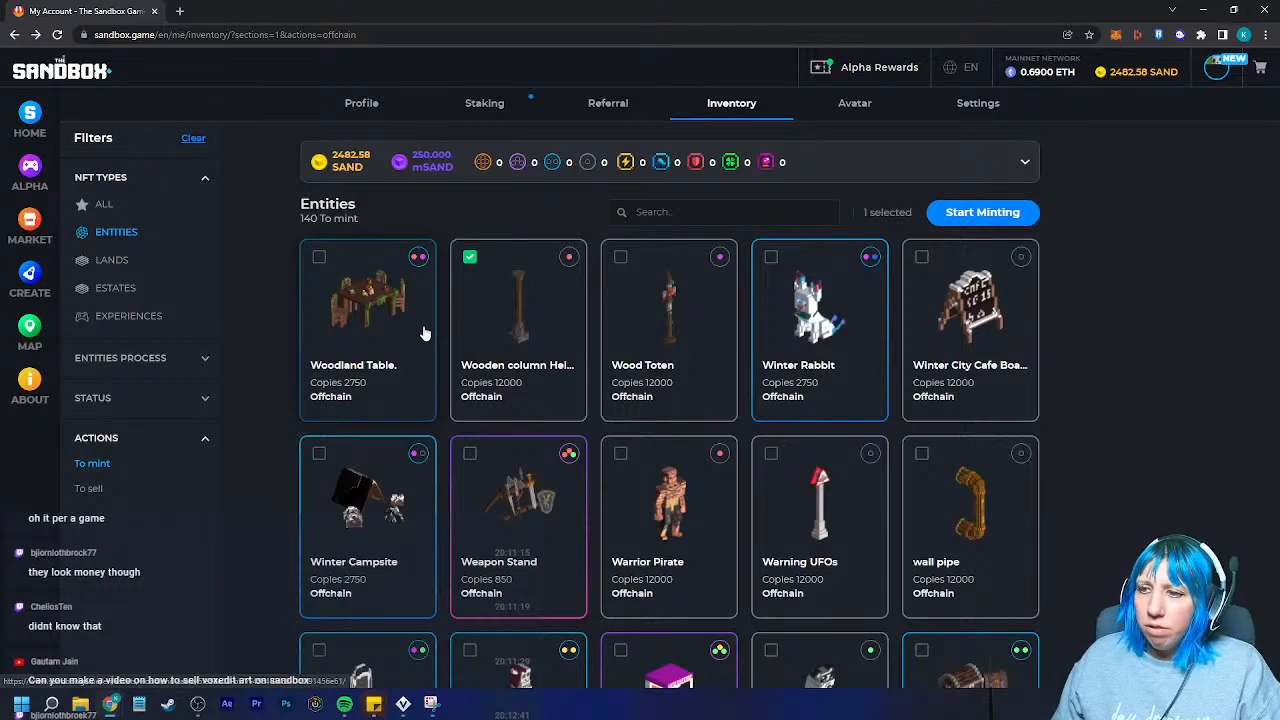
pyautogui.scroll(-5, 610, 420)
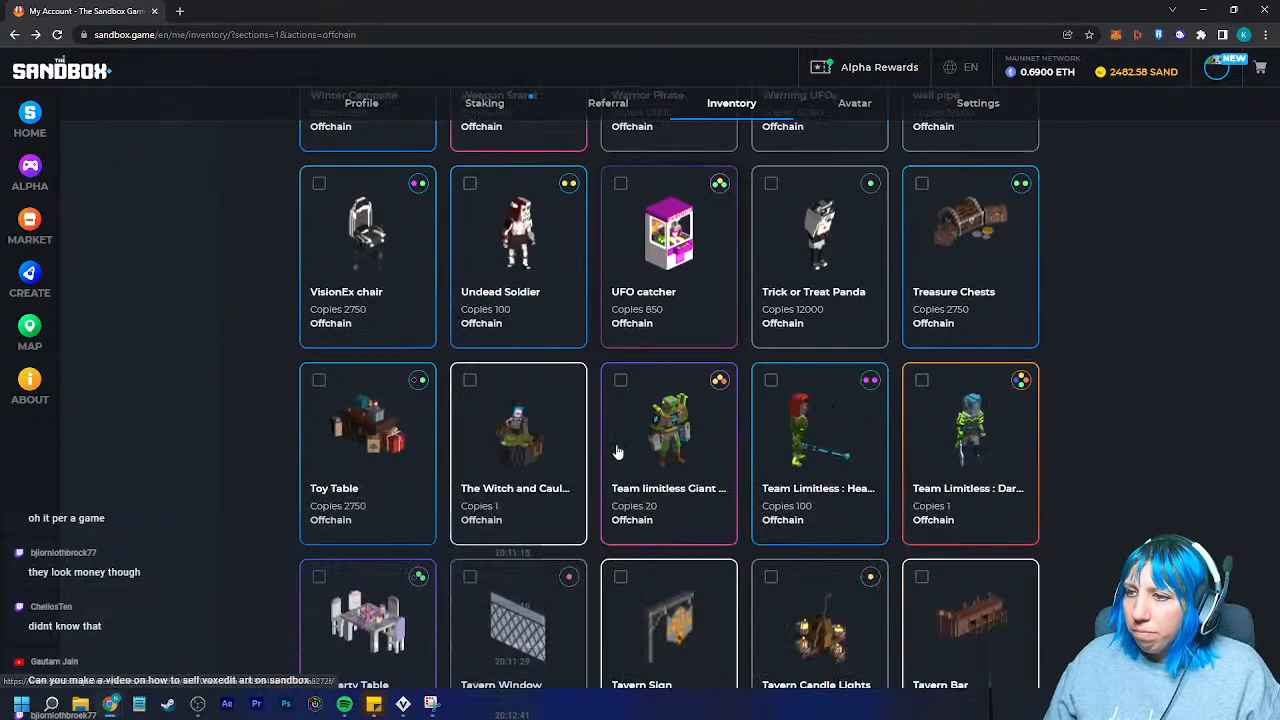
pyautogui.scroll(3, 595, 456)
pyautogui.scroll(3, 595, 456)
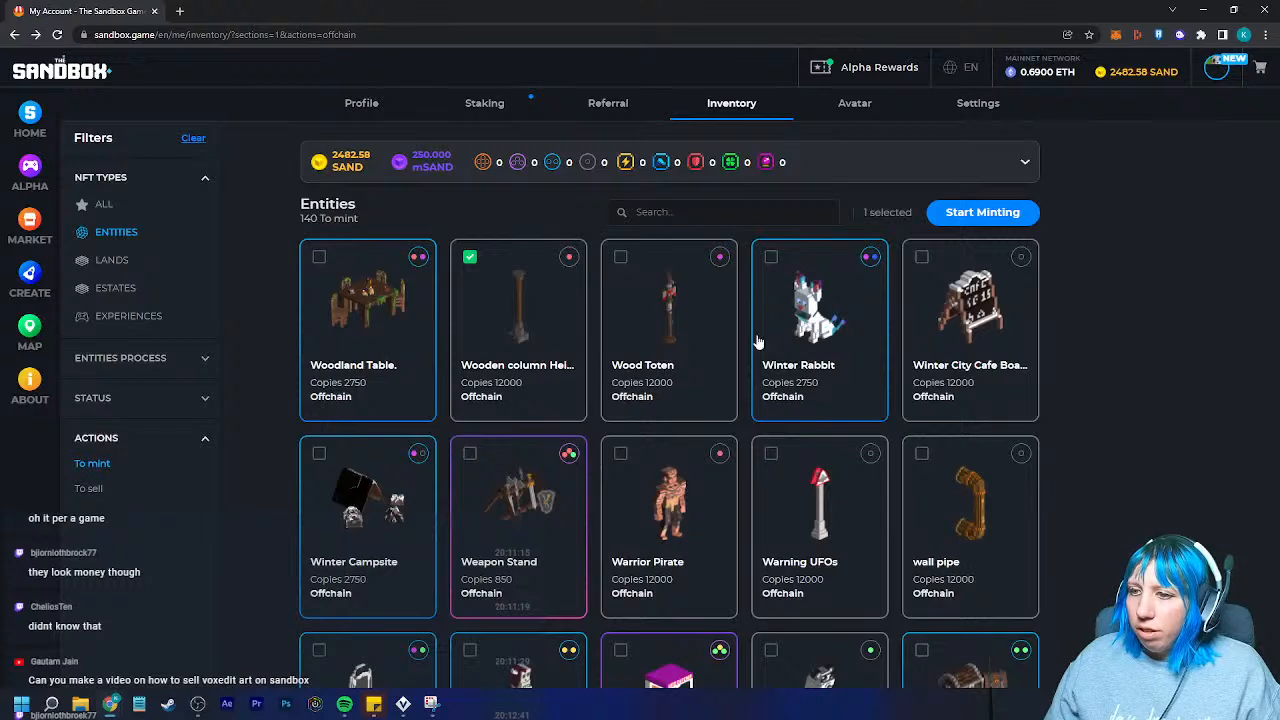
# - Close the browser to return to VoxEdit and open the tank orc's L_Arm model for voxel editing
pyautogui.click(1266, 9)
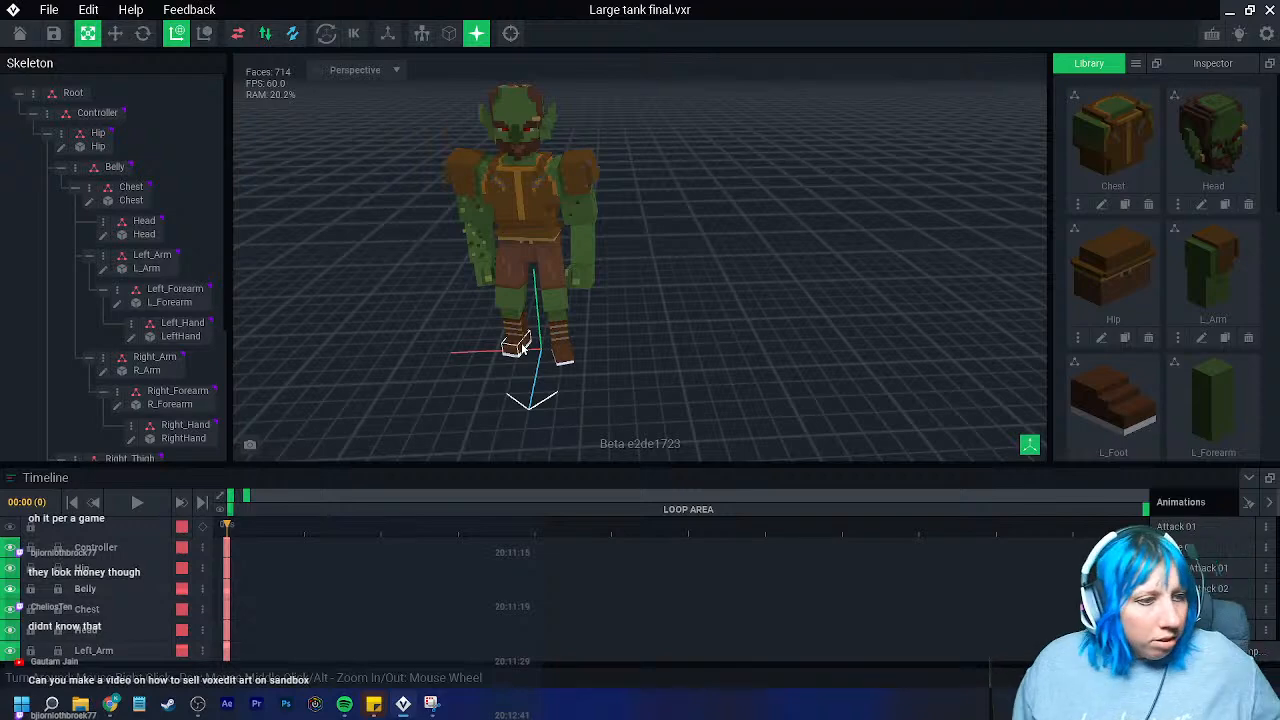
pyautogui.scroll(5, 517, 345)
pyautogui.moveTo(520, 260); pyautogui.dragTo(623, 215, button='right')
pyautogui.click(627, 213)
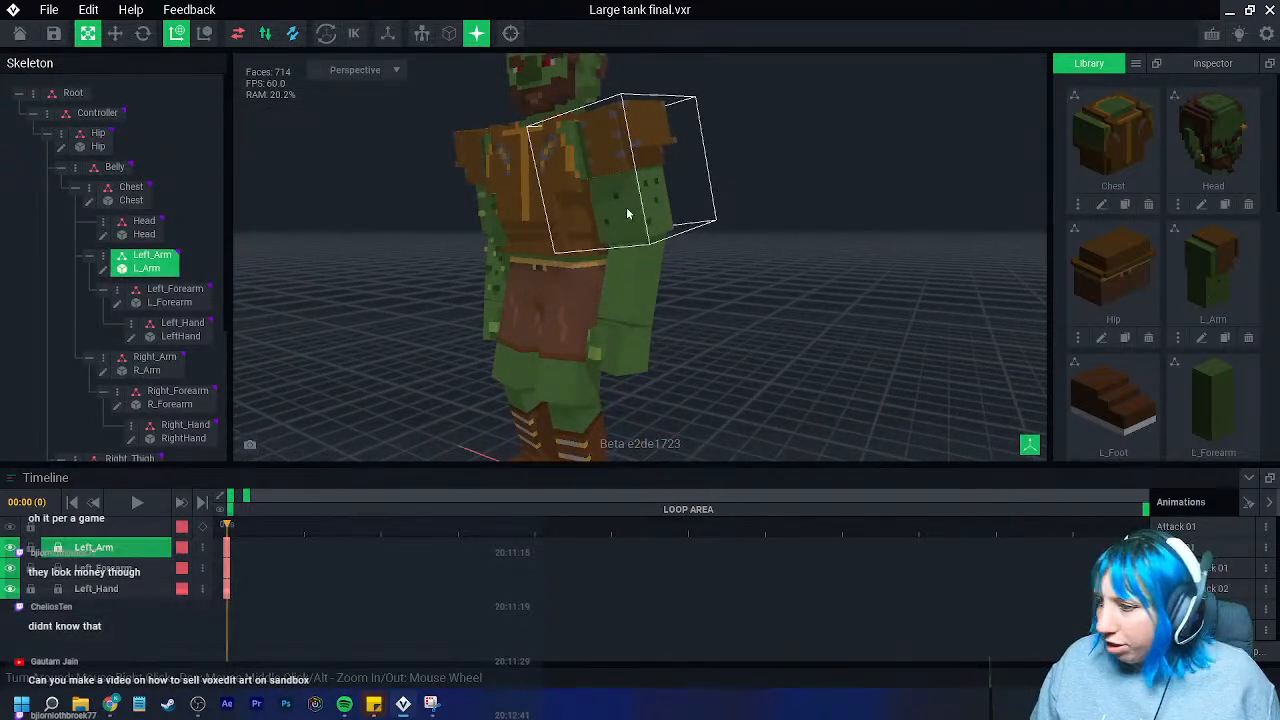
pyautogui.click(103, 270)
pyautogui.moveTo(592, 350); pyautogui.dragTo(500, 345, button='right')
pyautogui.scroll(3, 560, 423)
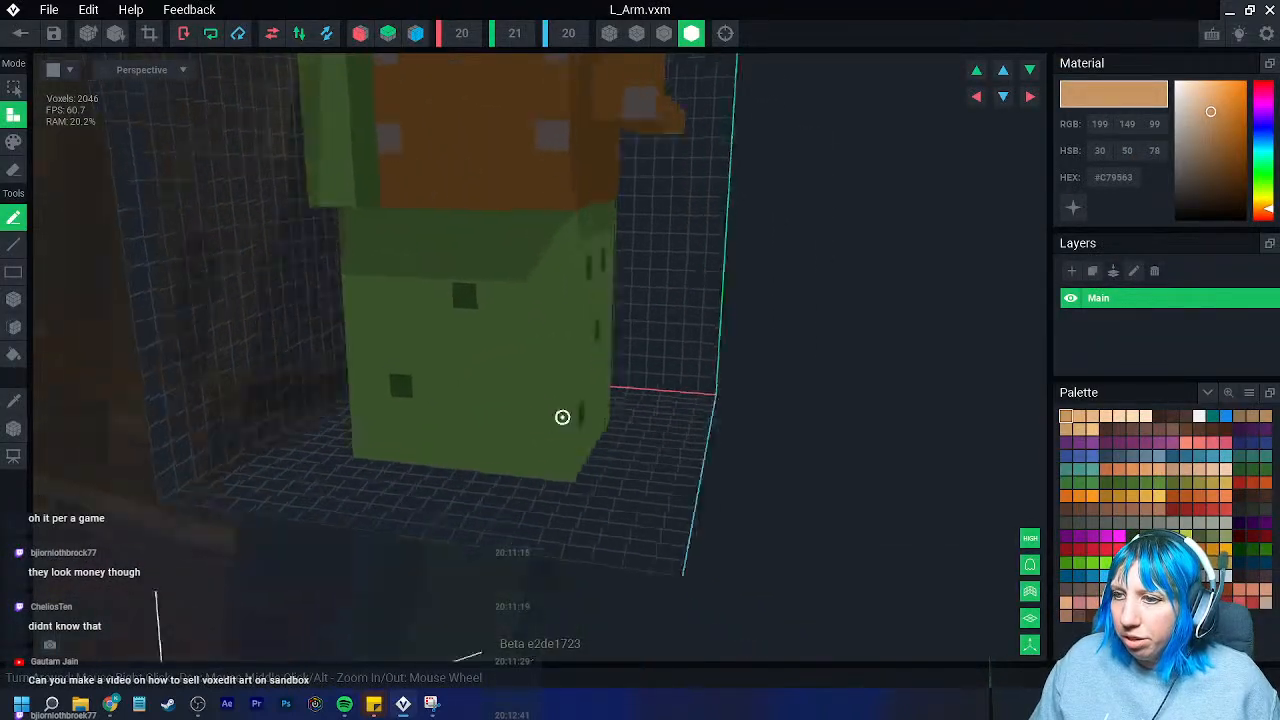
pyautogui.moveTo(560, 423); pyautogui.dragTo(457, 414, button='right')
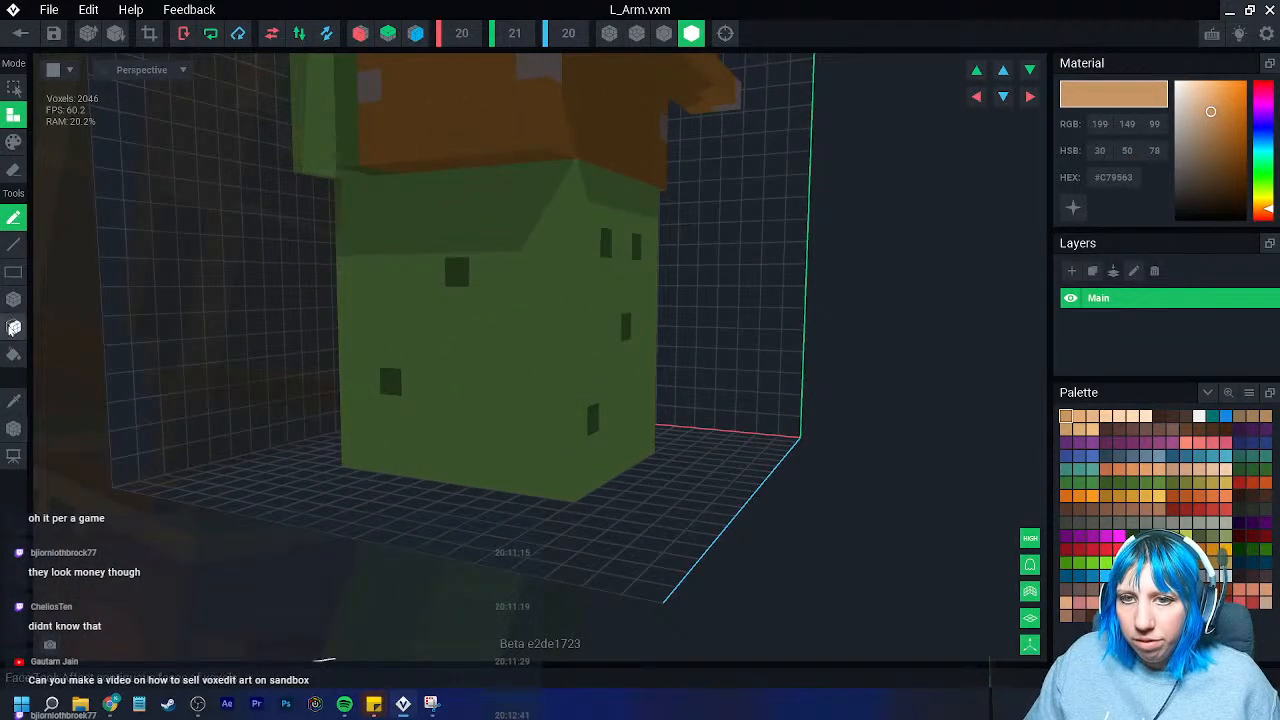
# - Sample the dark green #24351B from an existing skin spot and add raised voxels of it around the upper arm
pyautogui.click(14, 401)
pyautogui.click(457, 272)
pyautogui.click(14, 217)
pyautogui.click(486, 336)
pyautogui.moveTo(590, 452); pyautogui.dragTo(489, 457, button='right')
pyautogui.click(703, 430)
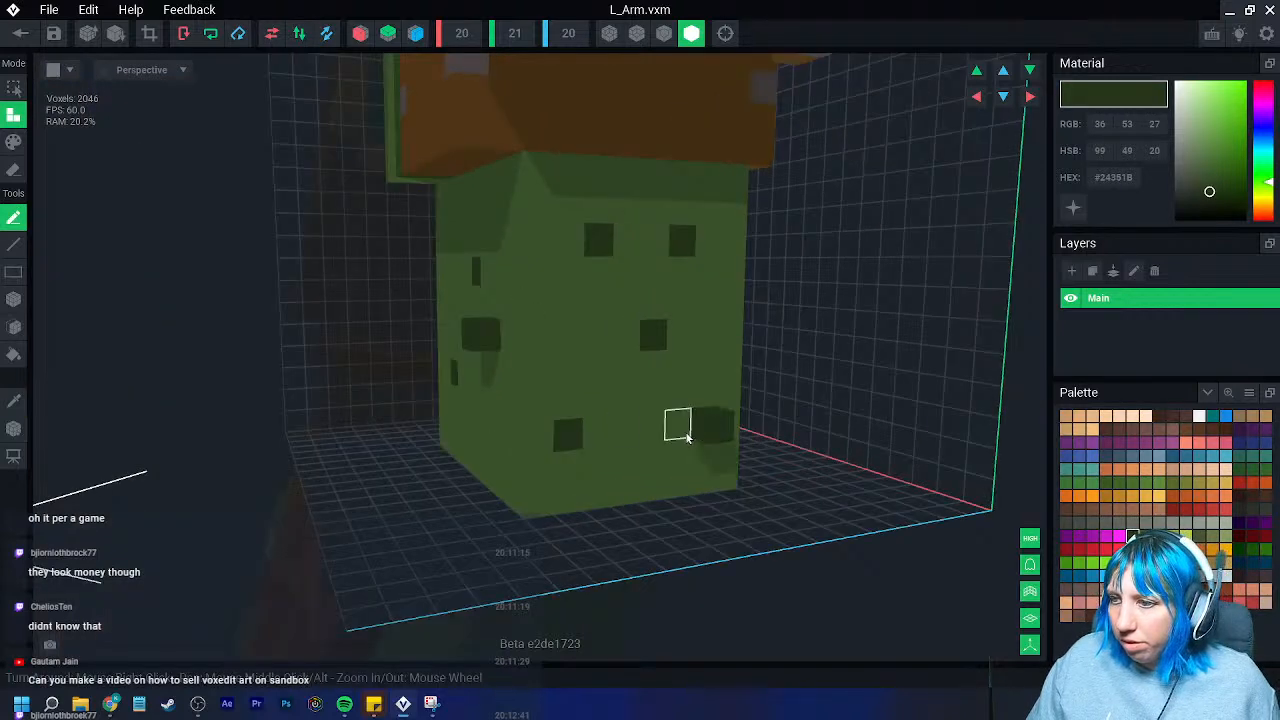
pyautogui.moveTo(690, 438); pyautogui.dragTo(575, 430, button='right')
pyautogui.click(838, 276)
pyautogui.click(910, 221)
pyautogui.moveTo(908, 225); pyautogui.dragTo(847, 332, button='right')
pyautogui.moveTo(847, 332); pyautogui.dragTo(638, 308, button='middle')
pyautogui.click(561, 388)
# - Add scattered raised bumps and a flat spot in light green #5E793B around the upper arm
pyautogui.click(1158, 538)
pyautogui.click(617, 336)
pyautogui.moveTo(450, 414); pyautogui.dragTo(582, 385, button='right')
pyautogui.click(506, 322)
pyautogui.click(344, 330)
pyautogui.moveTo(355, 402); pyautogui.dragTo(362, 396, button='right')
pyautogui.click(241, 491)
pyautogui.click(81, 241)
pyautogui.moveTo(270, 472); pyautogui.dragTo(280, 467, button='right')
pyautogui.click(14, 142)
pyautogui.click(448, 471)
# - Trim the L_Arm volume and return to the Large tank final.vxr rig
pyautogui.click(149, 33)
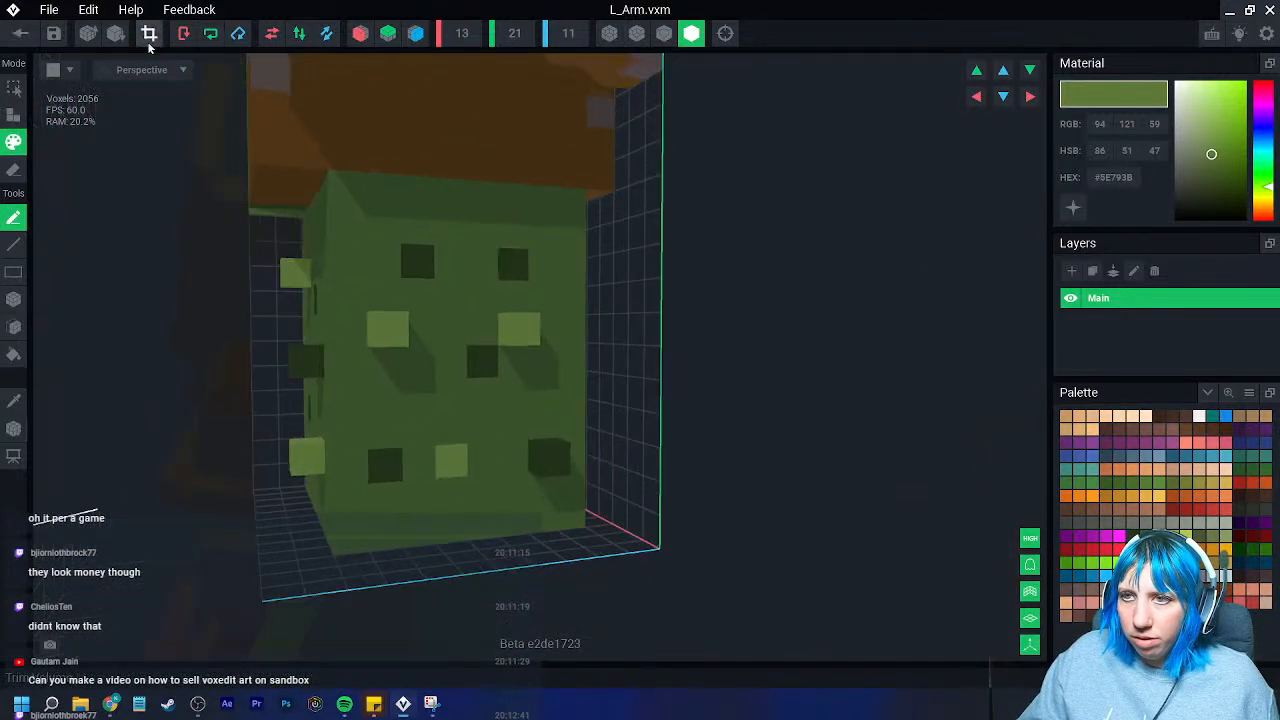
pyautogui.click(20, 33)
pyautogui.click(460, 250)
pyautogui.moveTo(632, 245); pyautogui.dragTo(589, 203, button='right')
pyautogui.scroll(5, 589, 203)
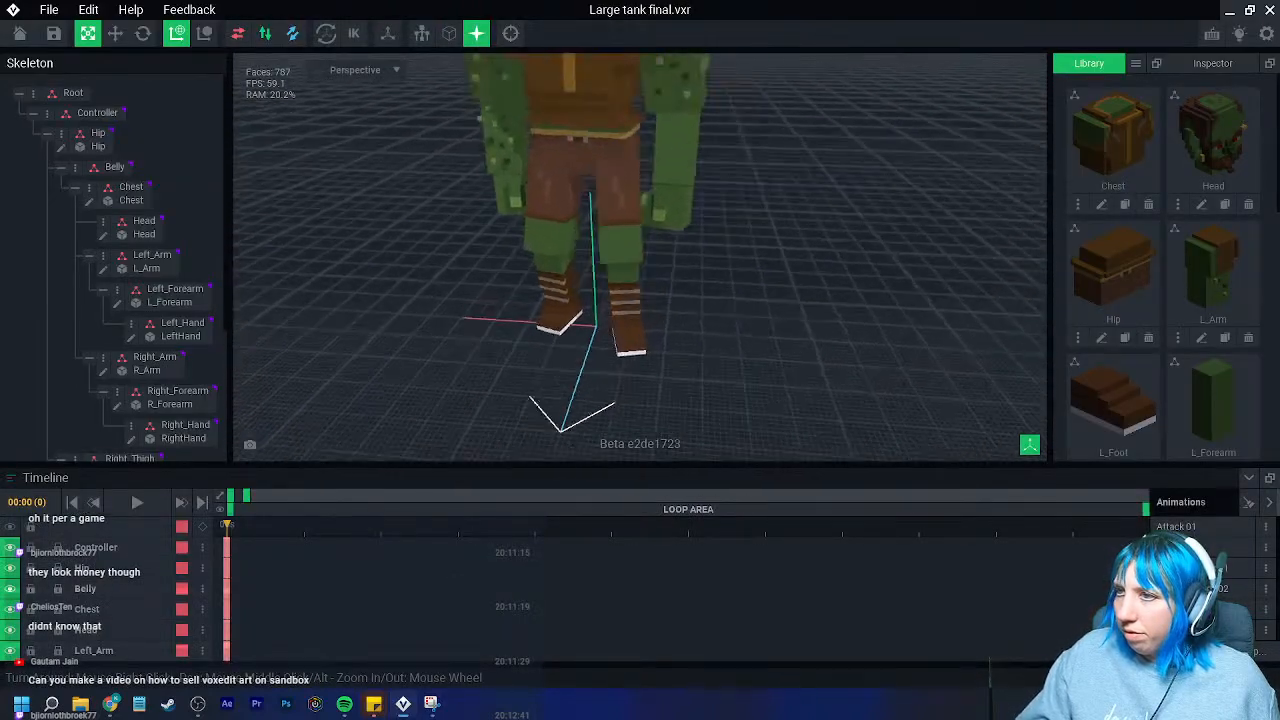
# - Open the L_Forearm model for voxel editing and display it with edge outlines
pyautogui.moveTo(650, 235); pyautogui.dragTo(623, 223, button='right')
pyautogui.click(624, 222)
pyautogui.click(118, 287)
pyautogui.moveTo(597, 314)
pyautogui.mouseDown(button='right')
pyautogui.moveTo(670, 361)
pyautogui.moveTo(613, 373)
pyautogui.mouseUp(button='right')
pyautogui.scroll(2, 642, 318)
pyautogui.click(664, 34)
pyautogui.scroll(-2, 668, 290)
pyautogui.scroll(2, 613, 373)
pyautogui.moveTo(490, 357); pyautogui.dragTo(506, 361, button='right')
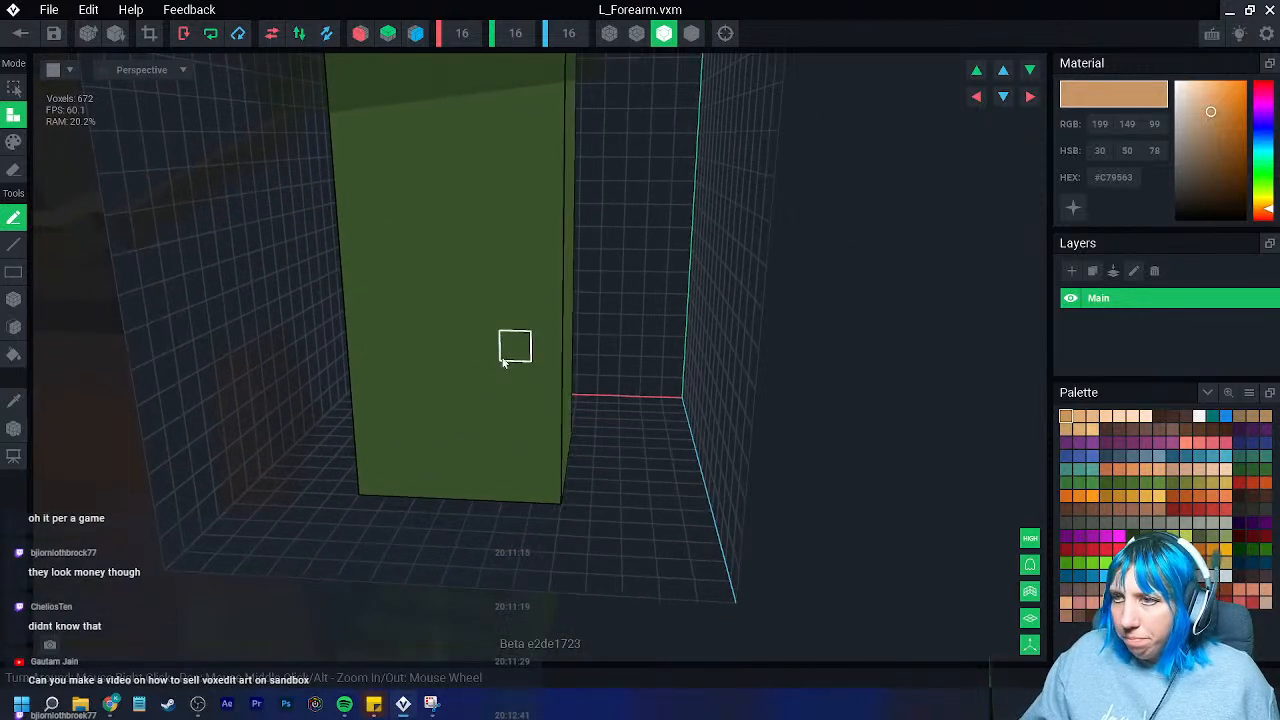
# - Erase voxels along the forearm's vertical corner to carve a stepped wound, and choose dark green #24351B
pyautogui.click(13, 170)
pyautogui.click(13, 298)
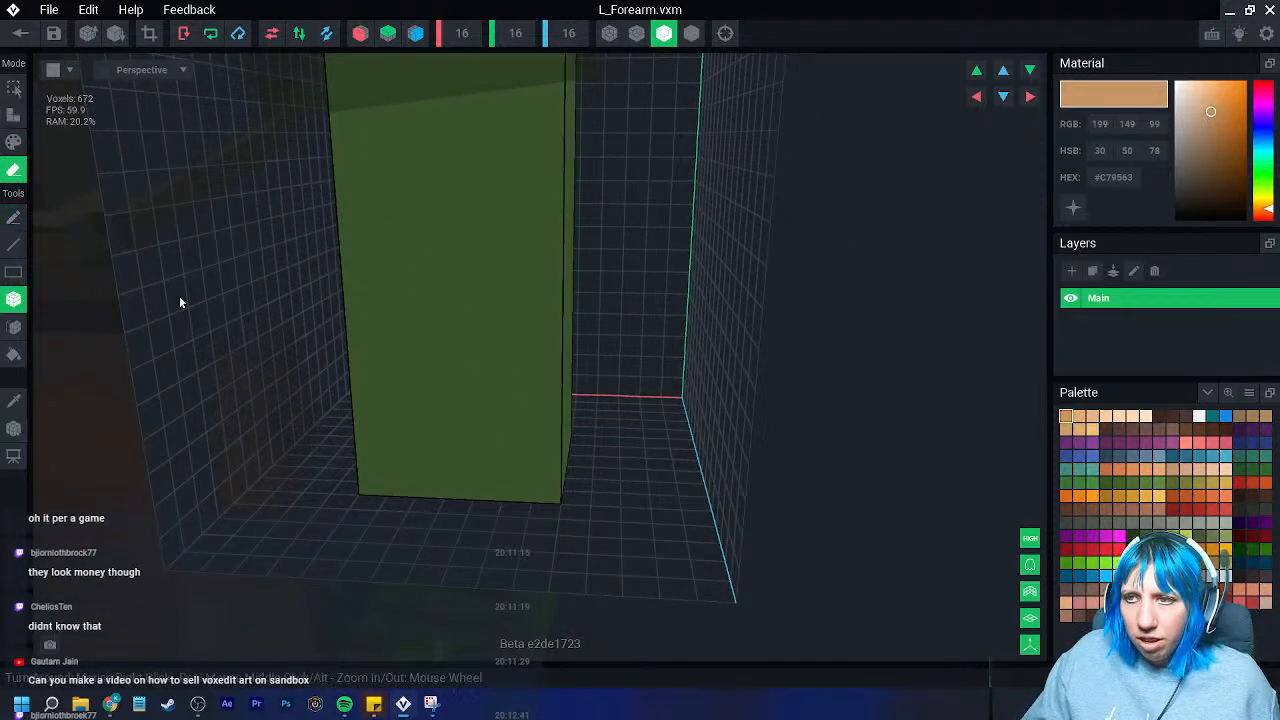
pyautogui.scroll(-3, 533, 300)
pyautogui.moveTo(558, 256); pyautogui.dragTo(519, 298)
pyautogui.moveTo(590, 292); pyautogui.dragTo(518, 295, button='right')
pyautogui.moveTo(556, 263); pyautogui.dragTo(558, 285)
pyautogui.moveTo(558, 285)
pyautogui.mouseDown(button='right')
pyautogui.moveTo(589, 303)
pyautogui.moveTo(560, 310)
pyautogui.moveTo(510, 286)
pyautogui.mouseUp(button='right')
pyautogui.click(552, 325)
pyautogui.click(523, 228)
pyautogui.click(560, 222)
pyautogui.moveTo(556, 234); pyautogui.dragTo(564, 242, button='right')
pyautogui.click(544, 192)
pyautogui.moveTo(519, 292)
pyautogui.mouseDown(button='right')
pyautogui.moveTo(552, 318)
pyautogui.moveTo(551, 343)
pyautogui.moveTo(580, 346)
pyautogui.mouseUp(button='right')
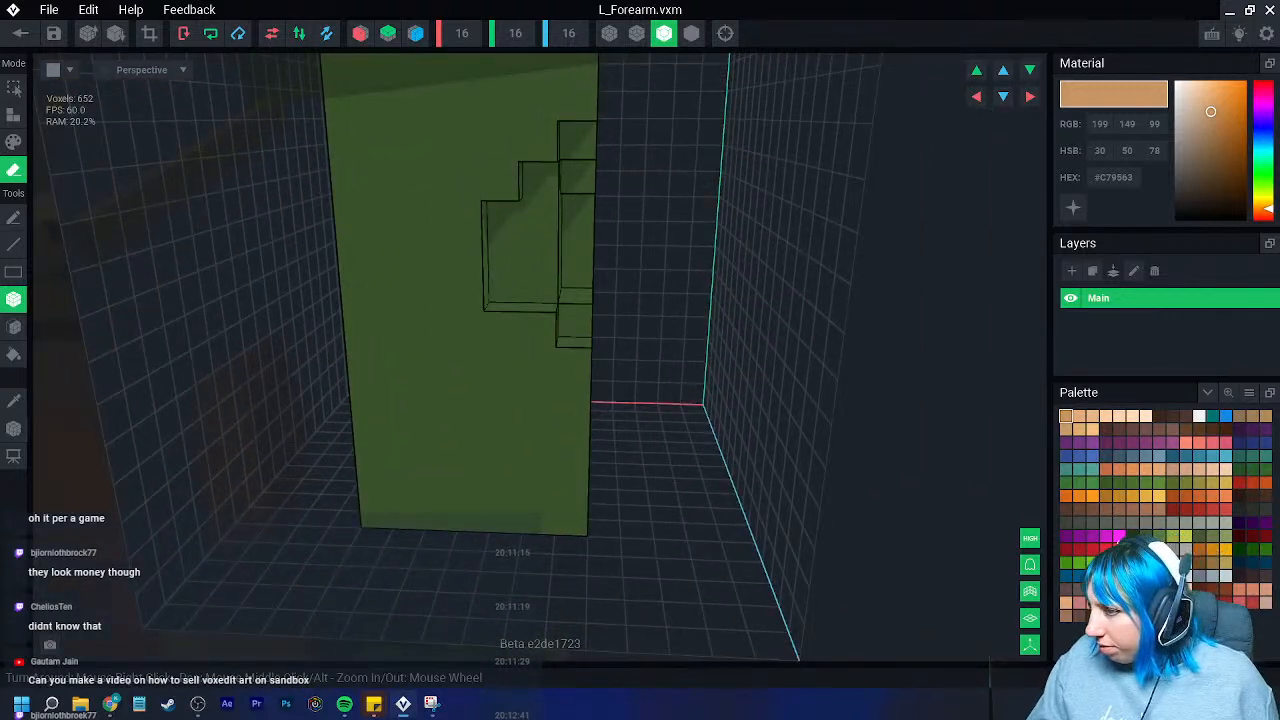
pyautogui.click(1132, 537)
pyautogui.click(14, 116)
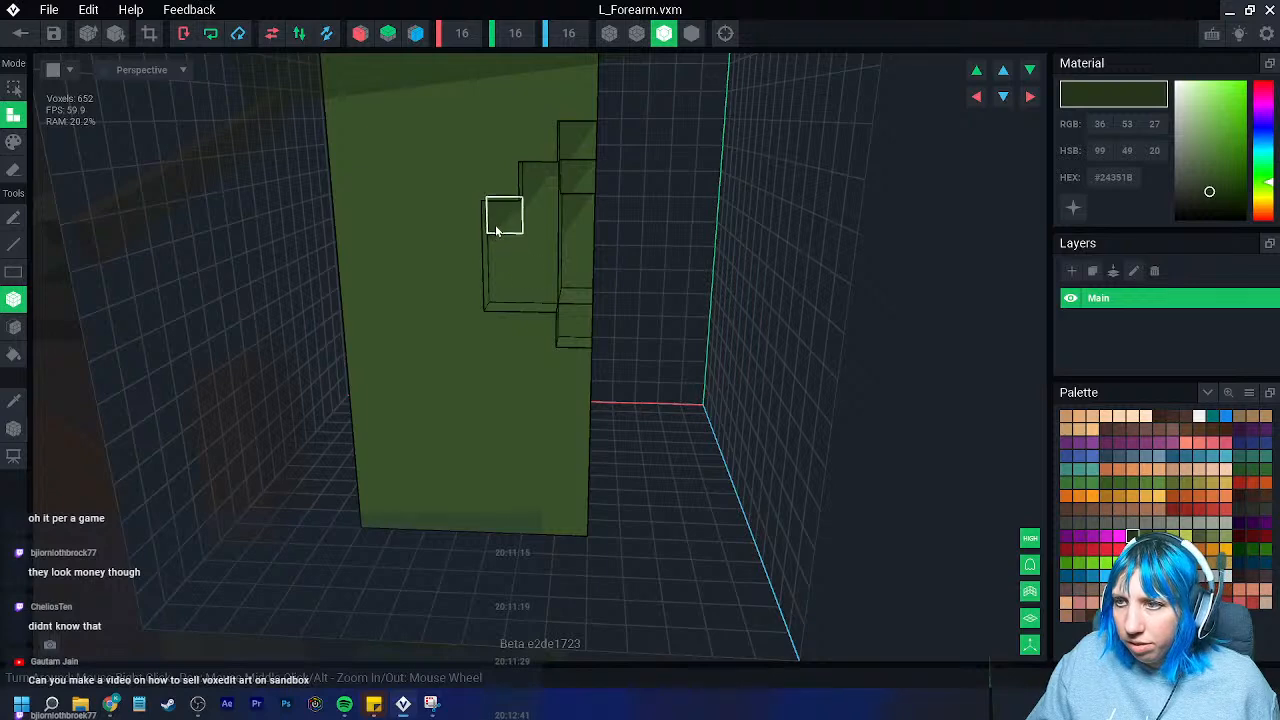
pyautogui.moveTo(495, 228); pyautogui.dragTo(500, 279)
pyautogui.hotkey('ctrl', 'z')
# - Paint a one-voxel dark green border around the wound on both forearm faces, using #293B1F
pyautogui.click(14, 141)
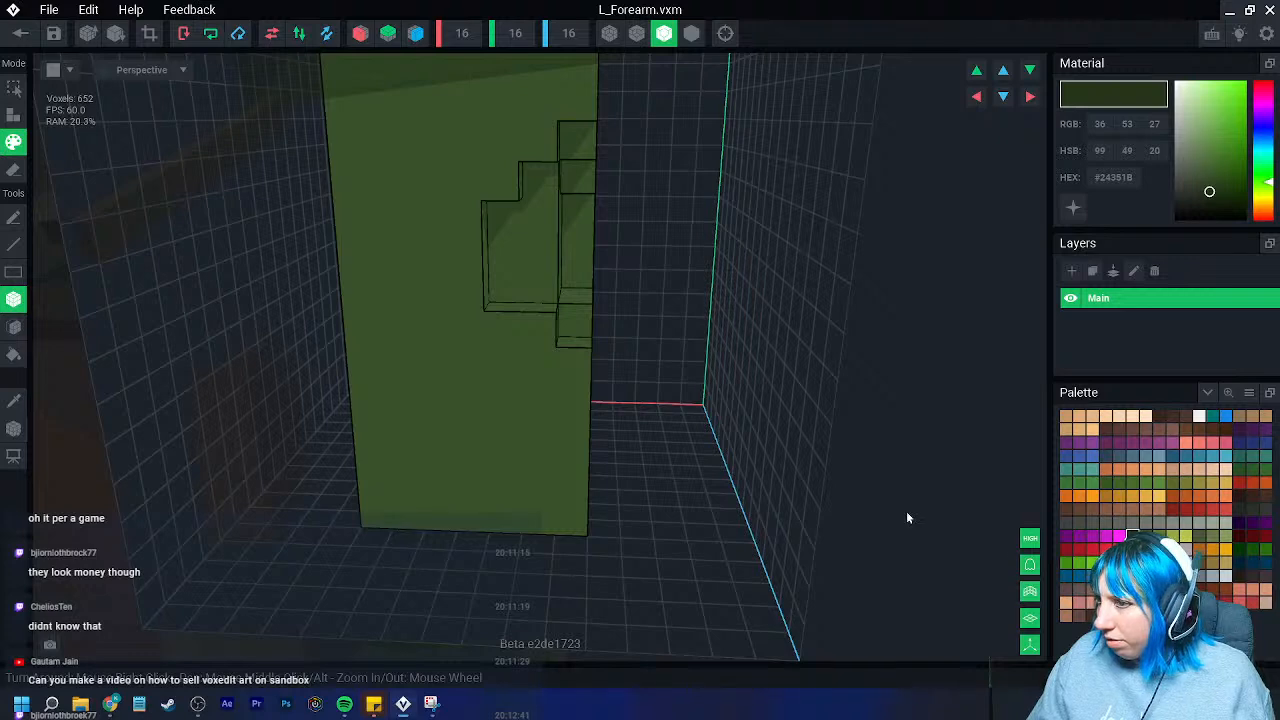
pyautogui.moveTo(481, 218); pyautogui.dragTo(474, 294)
pyautogui.click(1208, 191)
pyautogui.moveTo(1208, 190); pyautogui.dragTo(1208, 188)
pyautogui.click(509, 185)
pyautogui.click(536, 156)
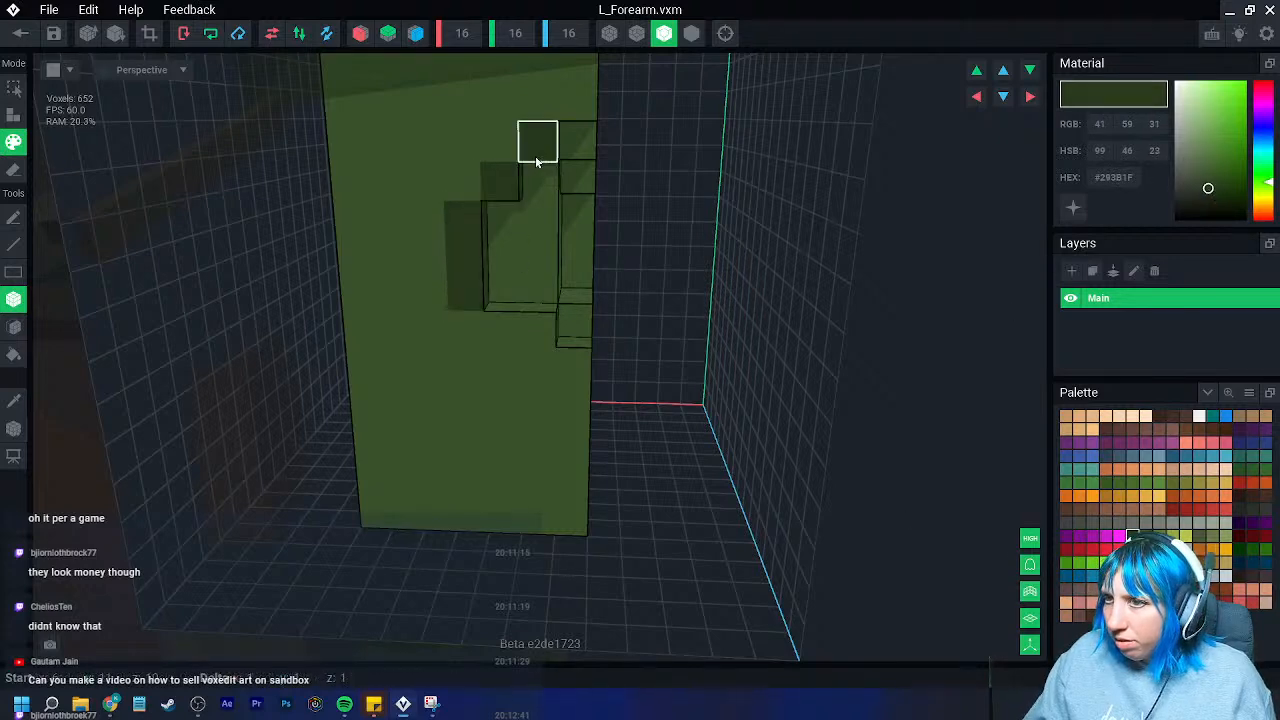
pyautogui.click(514, 330)
pyautogui.moveTo(566, 363); pyautogui.dragTo(569, 366, button='right')
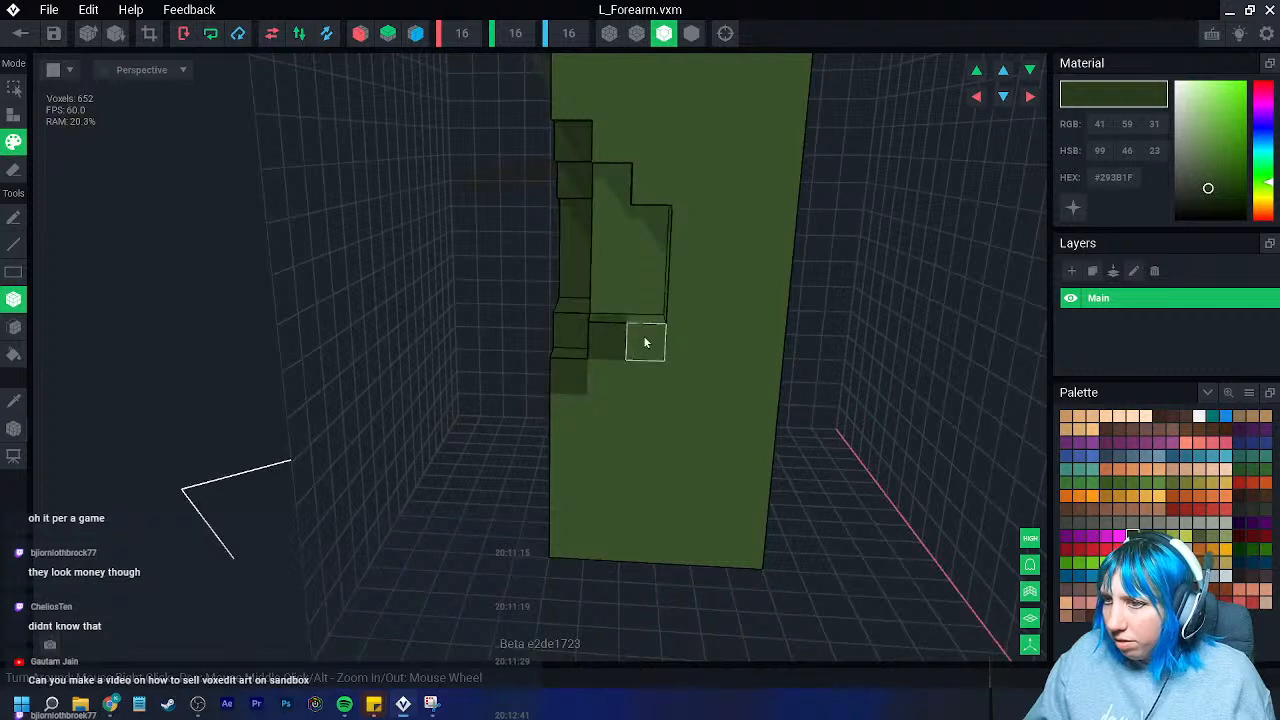
pyautogui.moveTo(609, 137); pyautogui.dragTo(643, 283, button='right')
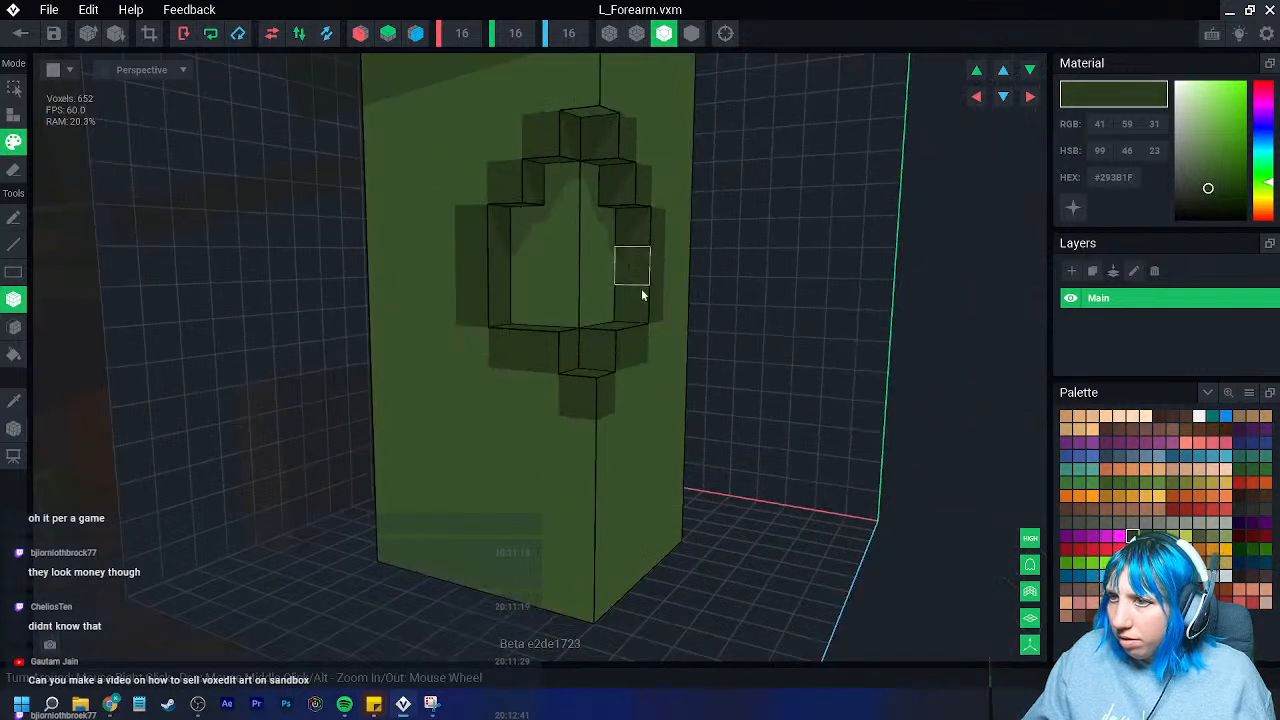
# - Shade the recessed inner faces of the wound with dark greens #314526 and #273520
pyautogui.click(1206, 183)
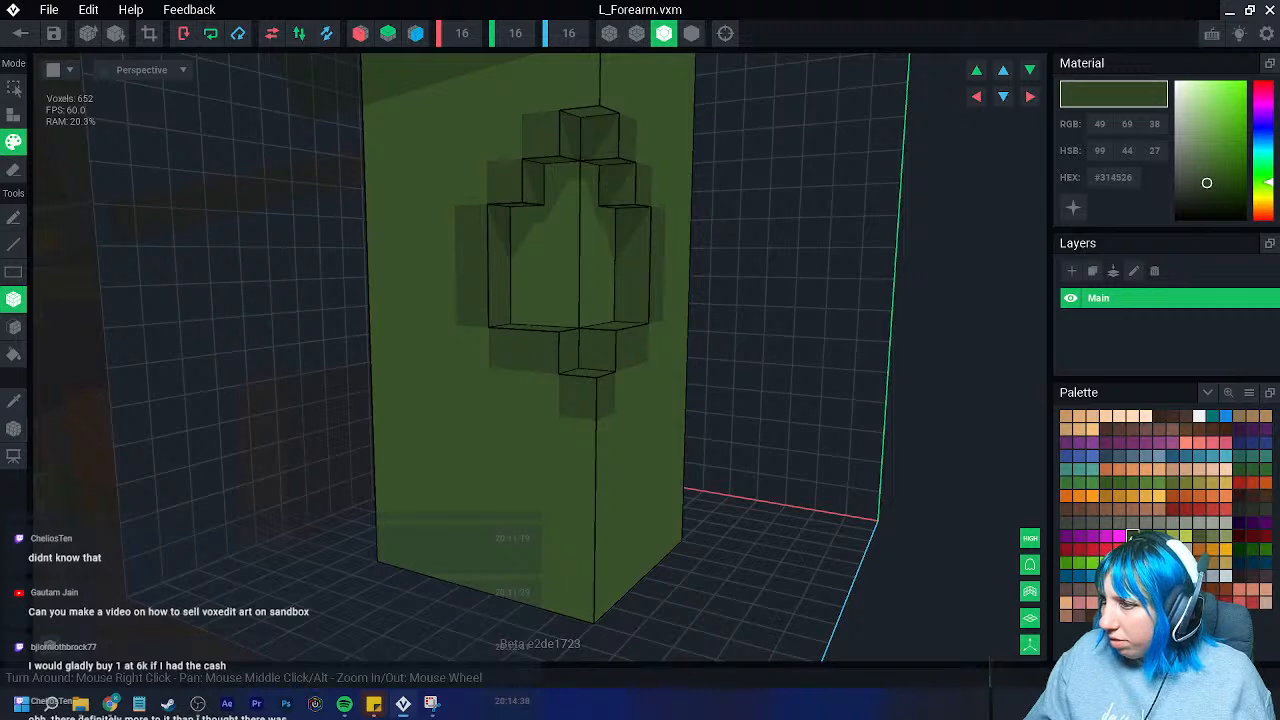
pyautogui.moveTo(720, 345); pyautogui.dragTo(523, 234, button='right')
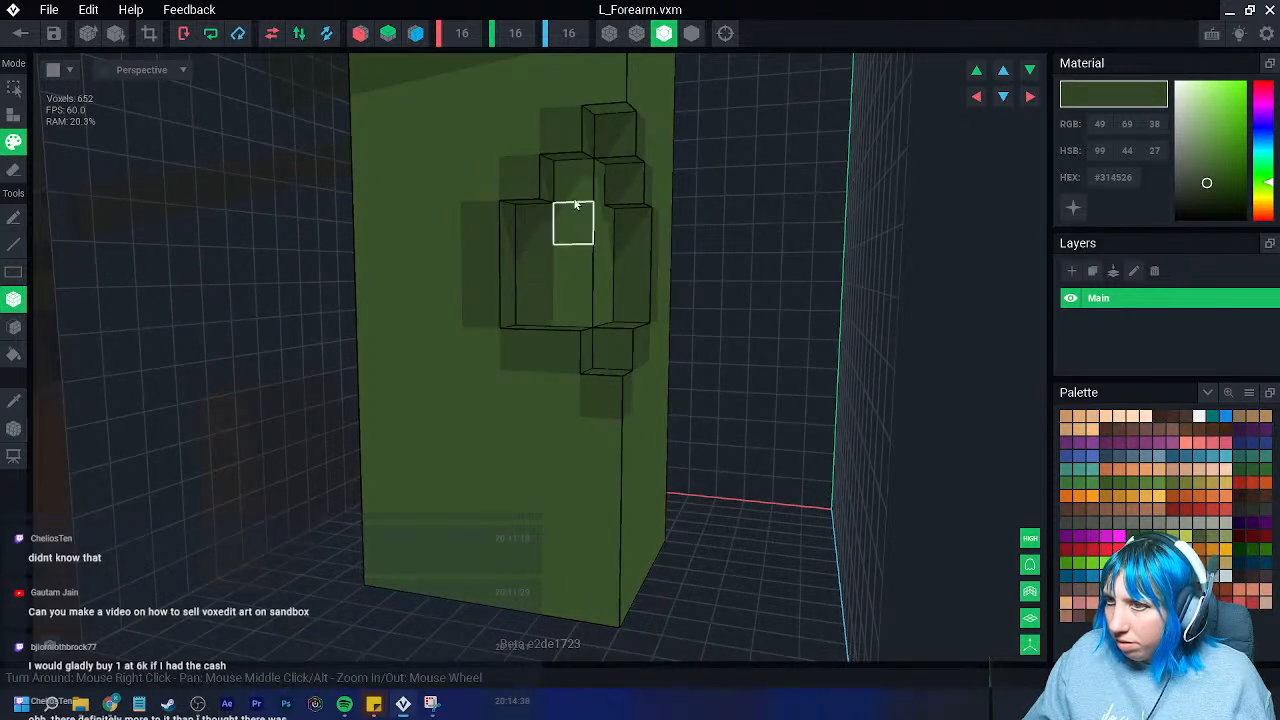
pyautogui.moveTo(1206, 183); pyautogui.dragTo(1203, 191)
pyautogui.moveTo(707, 350); pyautogui.dragTo(609, 360, button='right')
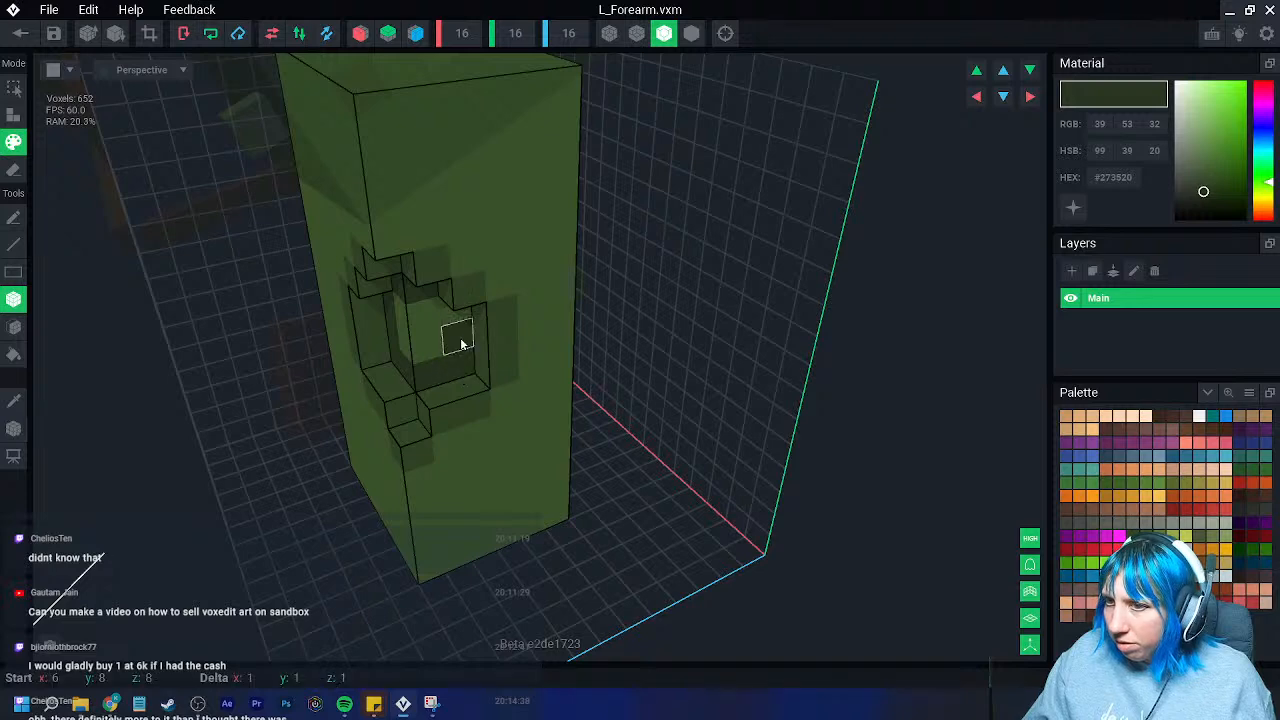
pyautogui.click(458, 301)
pyautogui.moveTo(458, 299); pyautogui.dragTo(553, 252, button='right')
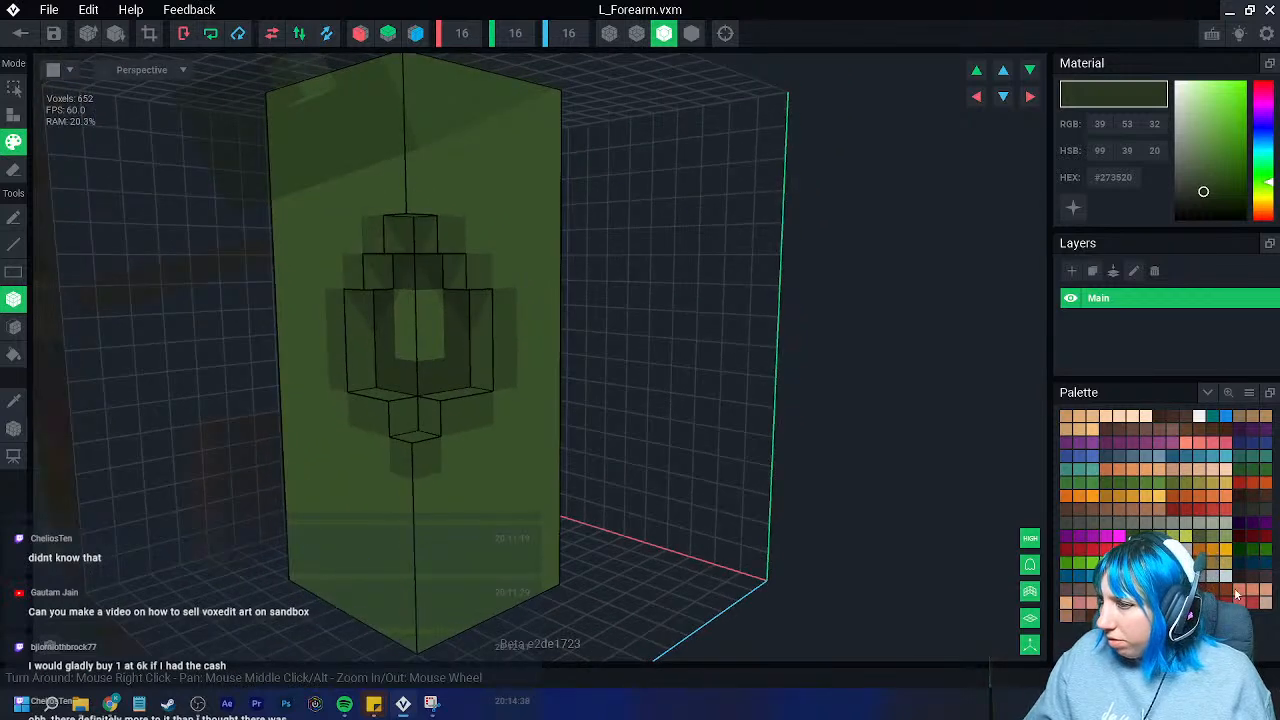
# - Paint the wound's centre dark red #530809 and add a blood drip running down the forearm below it
pyautogui.click(1252, 537)
pyautogui.click(410, 340)
pyautogui.moveTo(417, 337); pyautogui.dragTo(401, 378, button='right')
pyautogui.click(401, 378)
pyautogui.click(434, 425)
pyautogui.moveTo(434, 429); pyautogui.dragTo(451, 457, button='right')
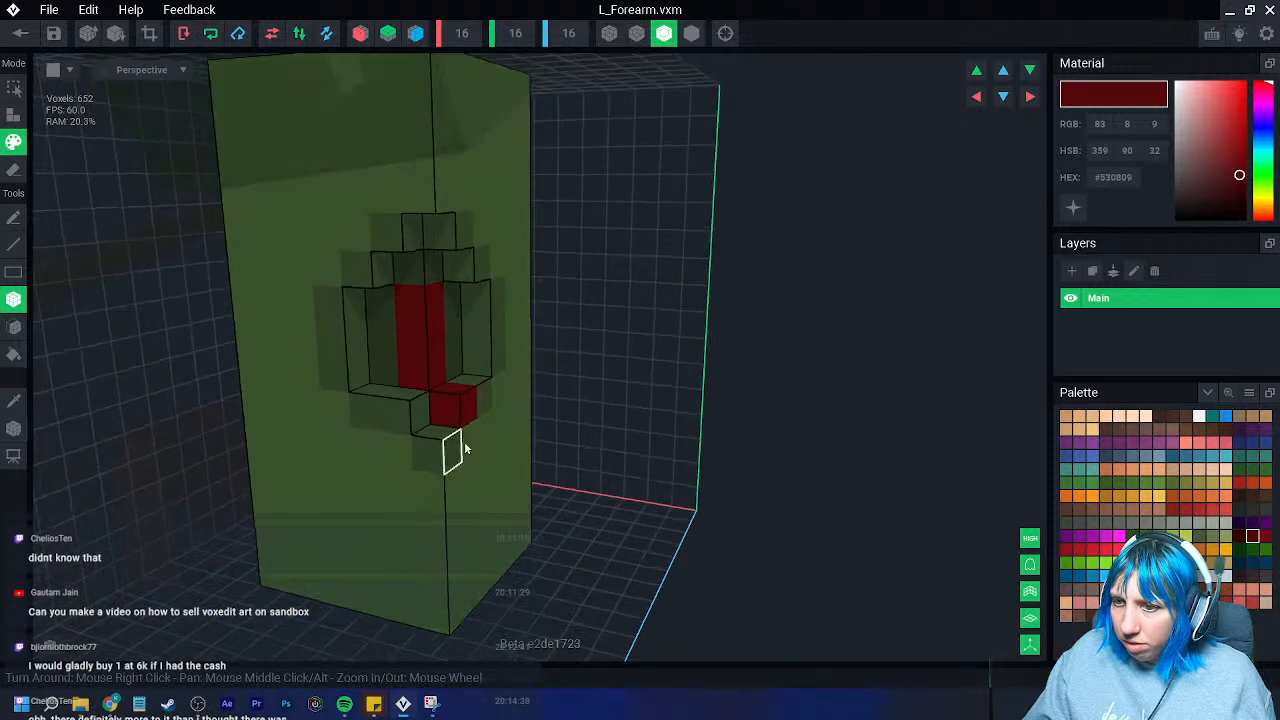
pyautogui.click(487, 469)
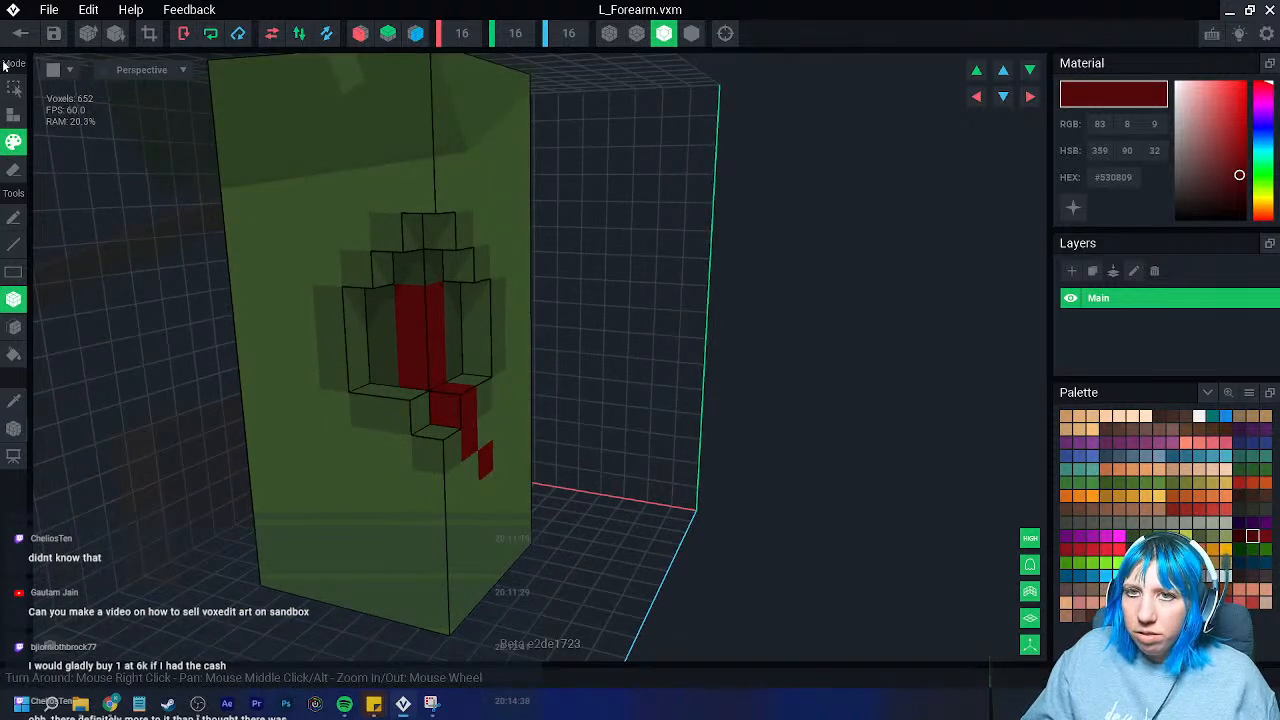
# - Return to the Large tank final.vxr rig and inspect the wounded left forearm on the full character
pyautogui.click(20, 34)
pyautogui.click(538, 252)
pyautogui.scroll(5, 530, 206)
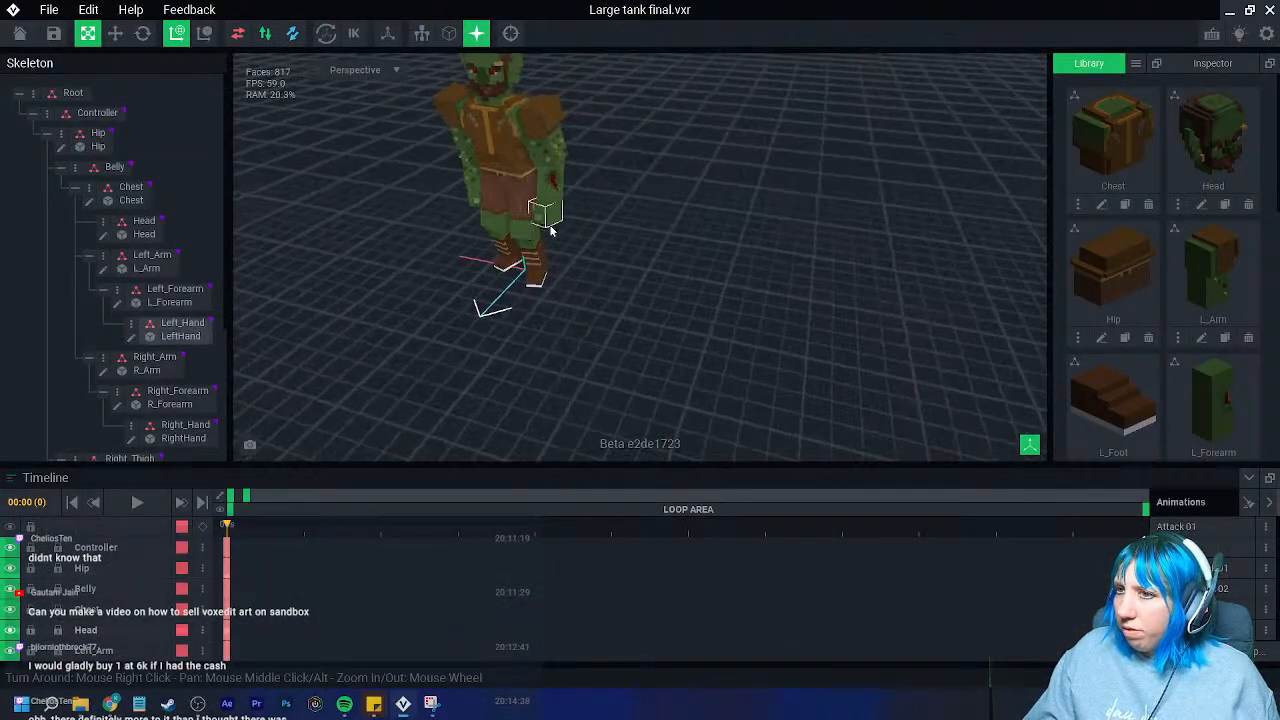
pyautogui.moveTo(562, 290); pyautogui.dragTo(572, 271, button='right')
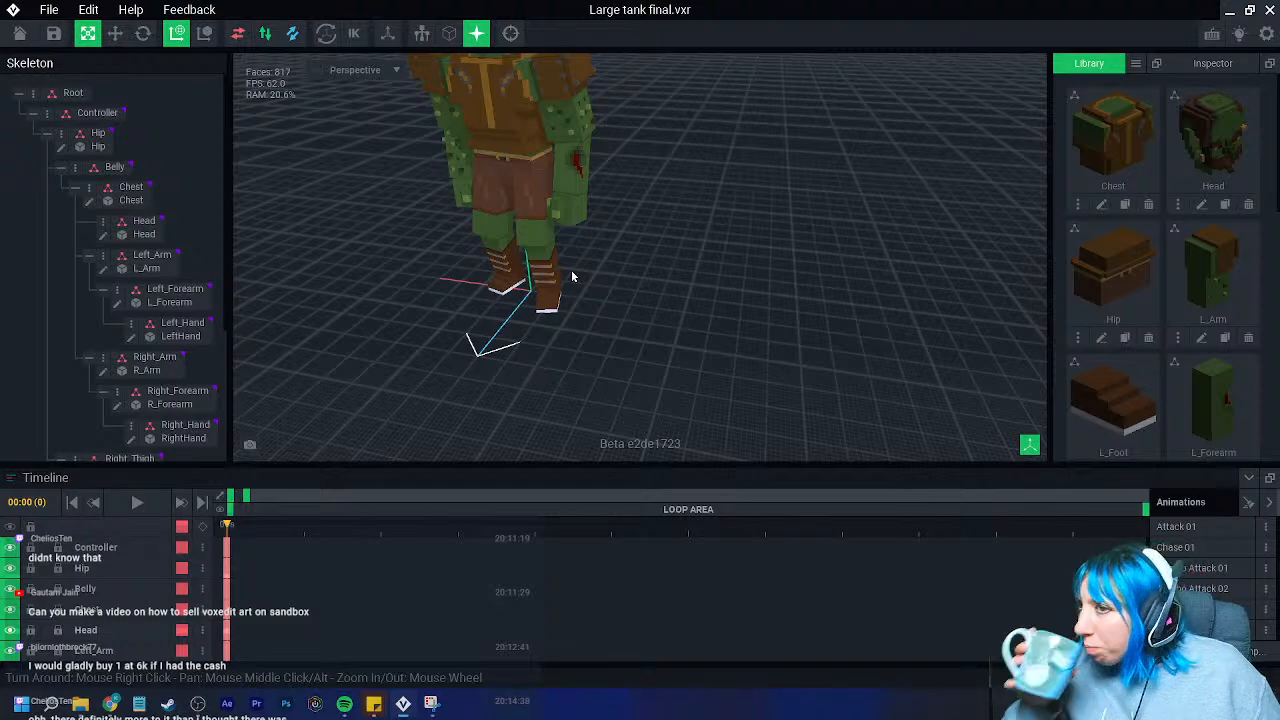
# - Open the Large tank's right forearm, R_Forearm, for voxel editing and display it with outlined edges
pyautogui.moveTo(571, 273); pyautogui.dragTo(557, 268, button='right')
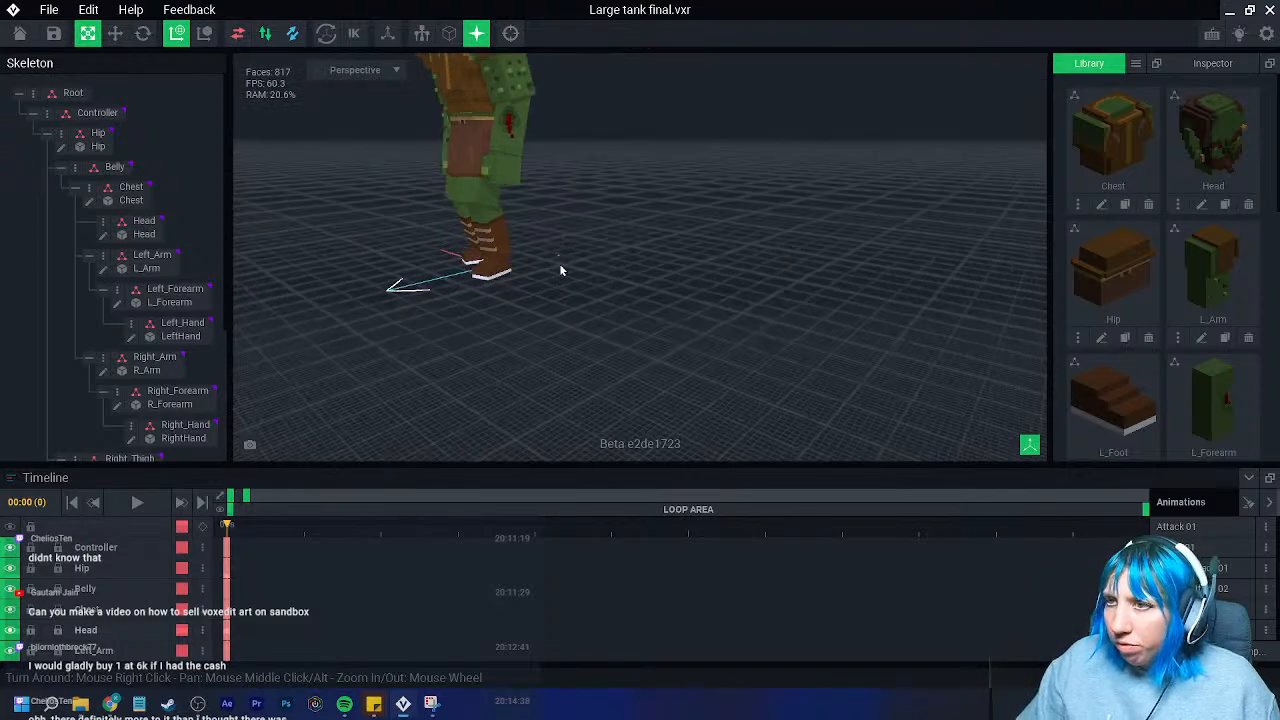
pyautogui.scroll(4, 550, 262)
pyautogui.moveTo(493, 180); pyautogui.dragTo(517, 343, button='middle')
pyautogui.moveTo(517, 343); pyautogui.dragTo(515, 343, button='right')
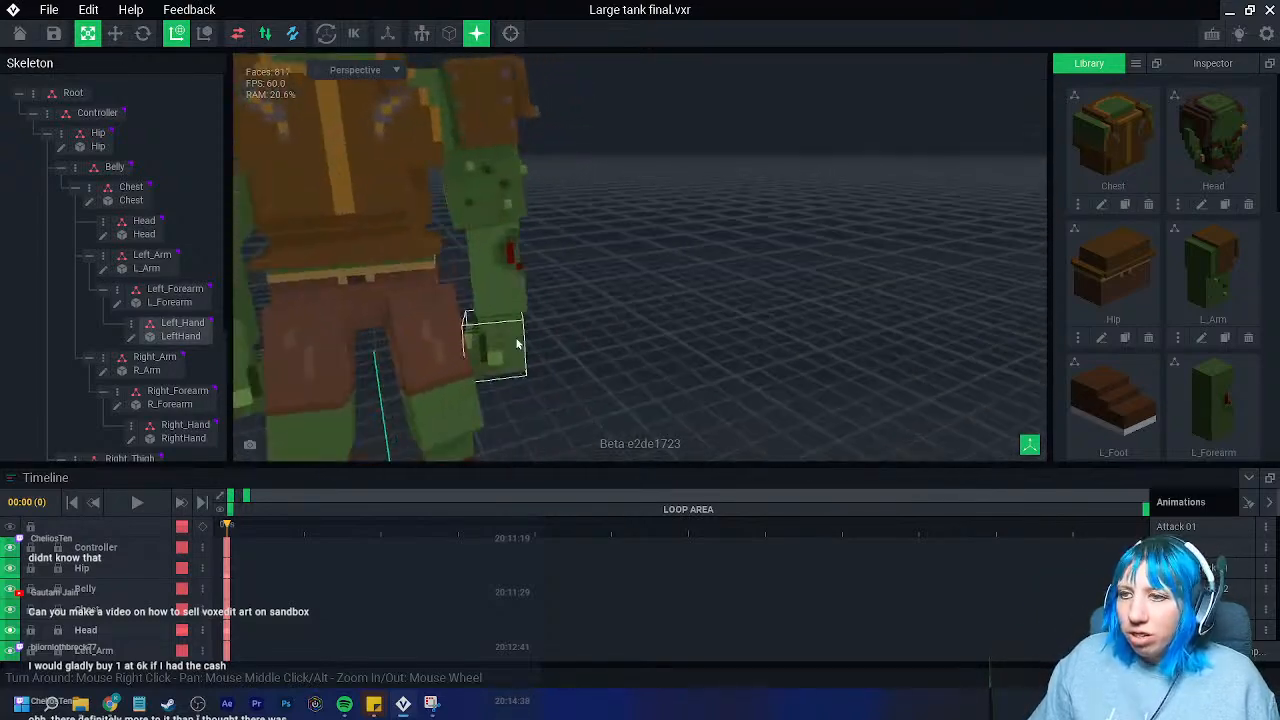
pyautogui.moveTo(515, 343); pyautogui.dragTo(588, 346, button='middle')
pyautogui.moveTo(588, 346); pyautogui.dragTo(584, 337, button='right')
pyautogui.click(522, 317)
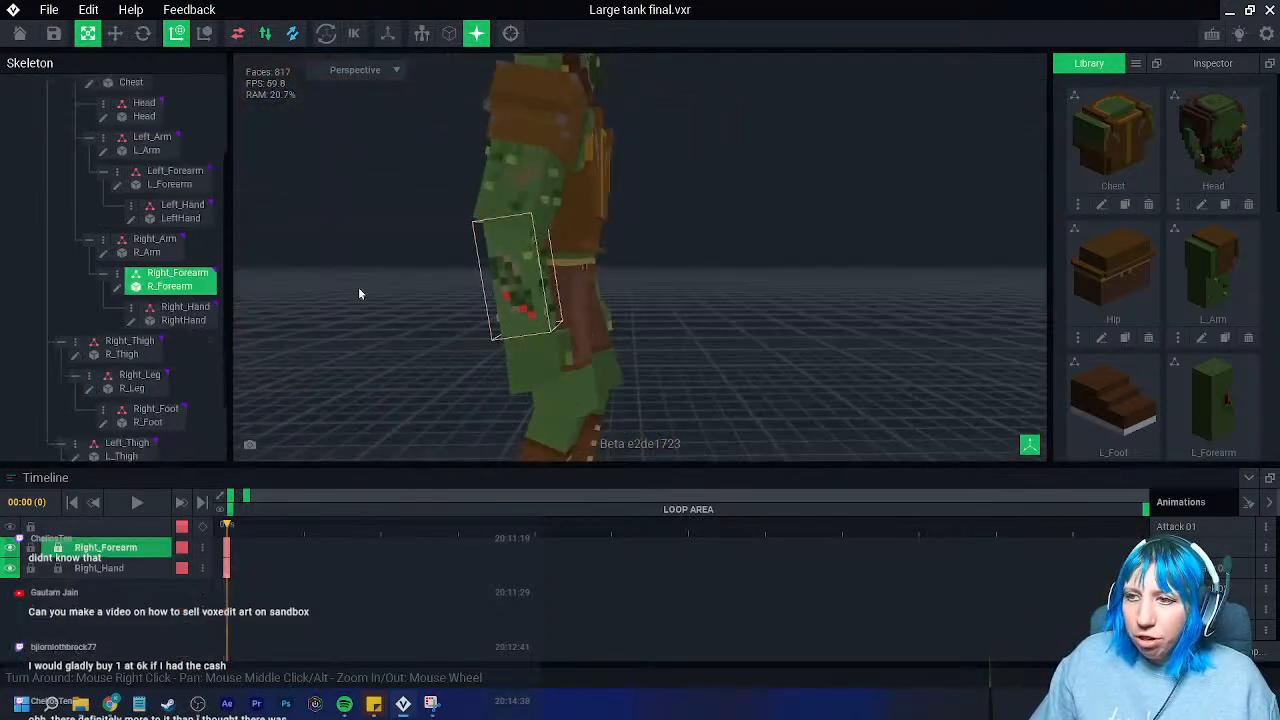
pyautogui.click(117, 286)
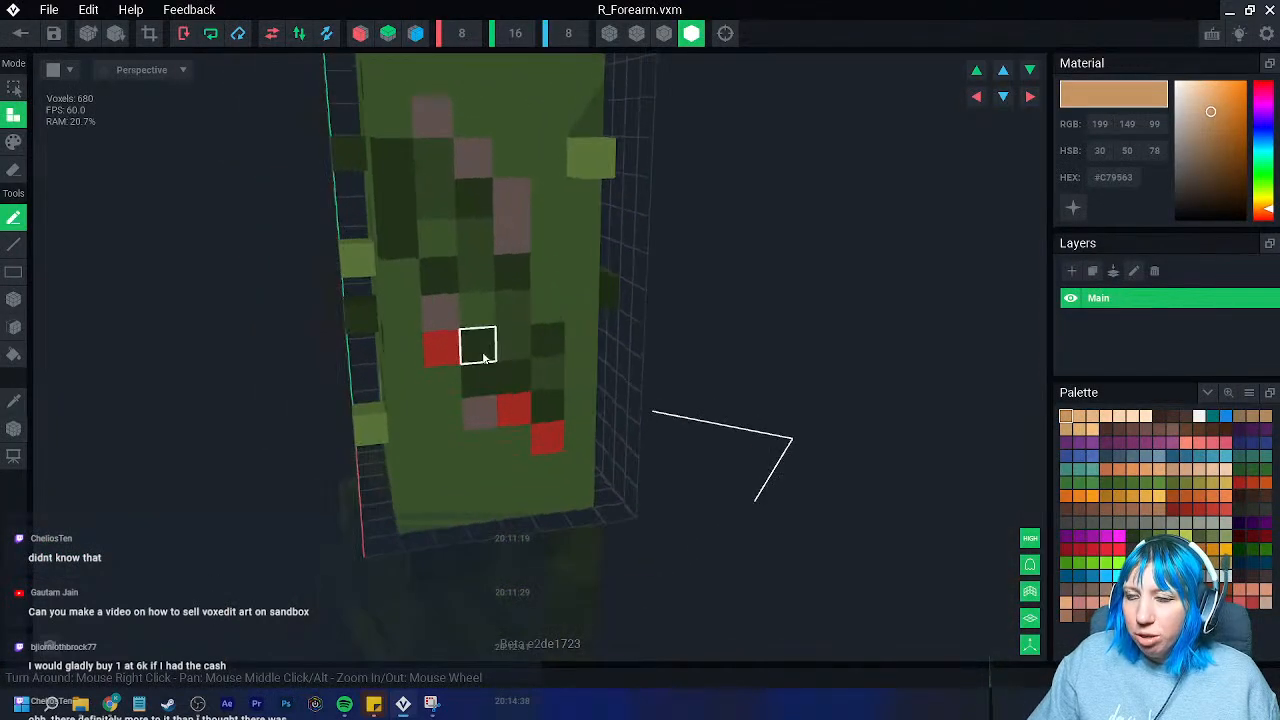
pyautogui.click(664, 33)
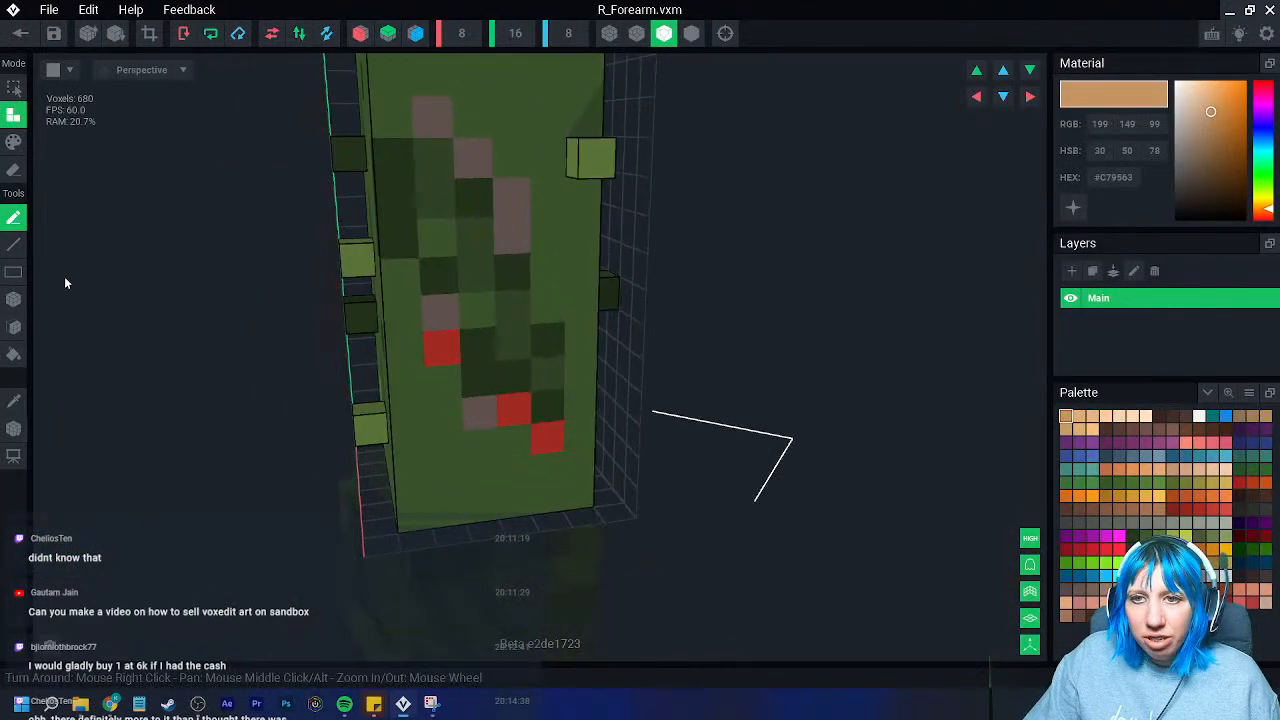
# - Erase a diagonal staircase of voxels along the scar on the right forearm to cut a recessed wound
pyautogui.click(13, 299)
pyautogui.click(13, 170)
pyautogui.moveTo(360, 202); pyautogui.dragTo(405, 185, button='right')
pyautogui.moveTo(430, 200)
pyautogui.mouseDown()
pyautogui.moveTo(434, 234)
pyautogui.moveTo(474, 238)
pyautogui.mouseUp()
pyautogui.click(511, 324)
pyautogui.click(509, 356)
pyautogui.click(481, 356)
pyautogui.click(508, 382)
pyautogui.click(541, 393)
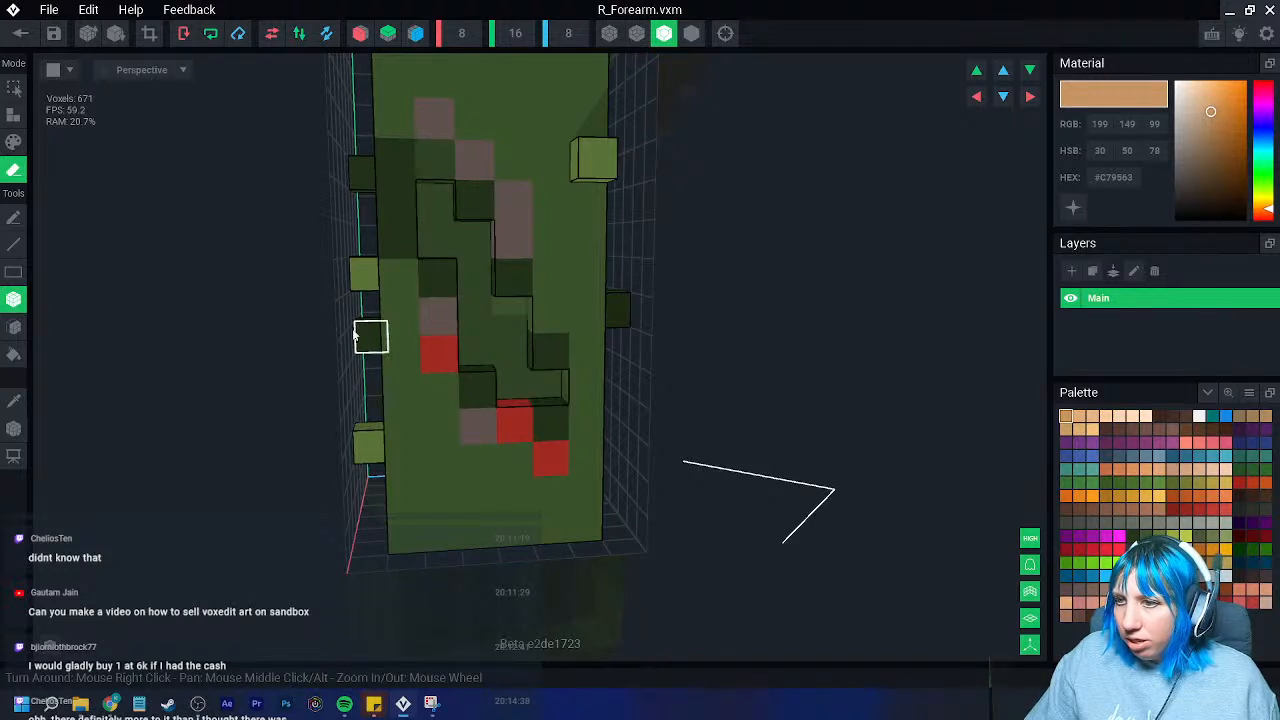
# - Sample the forearm's skin green #3C562D and paint over the bright red voxels around the wound
pyautogui.click(13, 400)
pyautogui.click(402, 461)
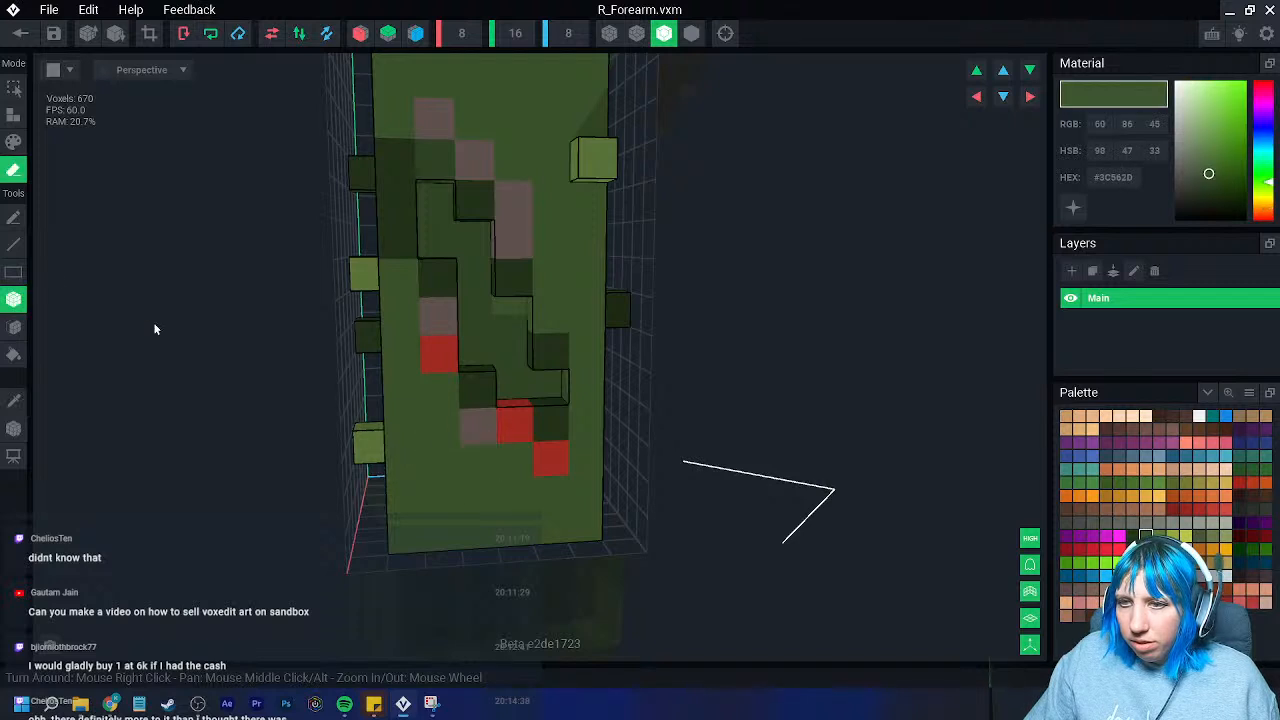
pyautogui.click(13, 142)
pyautogui.click(516, 428)
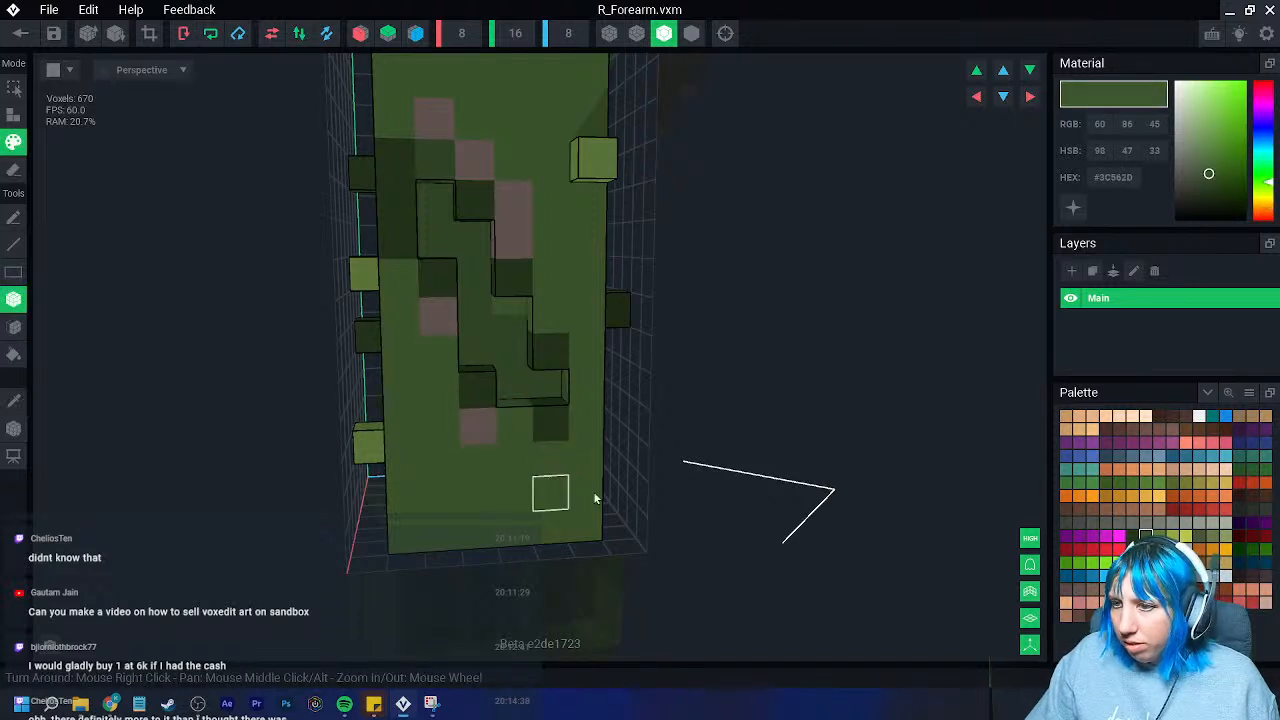
# - Paint the lower recess and a drip below it dark red #530809, with a few lighter red #6F0E12 voxels at the lower end
pyautogui.click(1254, 538)
pyautogui.moveTo(475, 348); pyautogui.dragTo(450, 346, button='right')
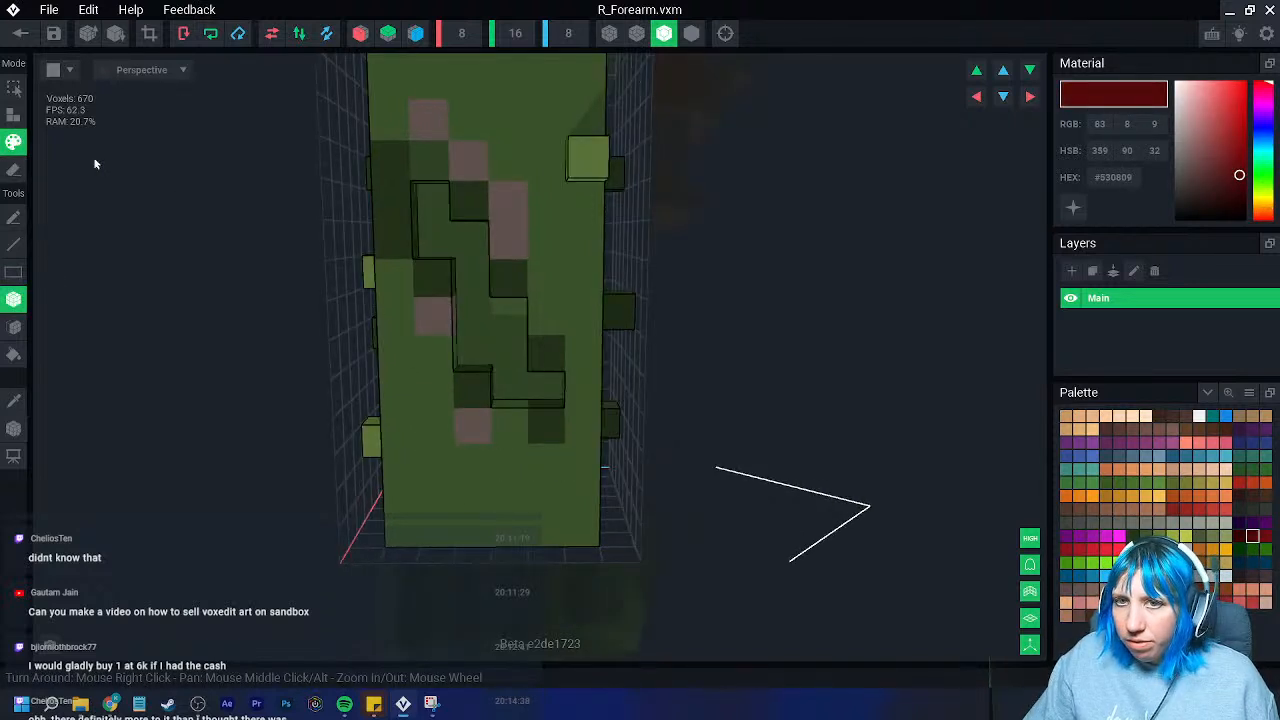
pyautogui.click(531, 434)
pyautogui.moveTo(555, 462)
pyautogui.mouseDown()
pyautogui.moveTo(476, 324)
pyautogui.moveTo(471, 247)
pyautogui.moveTo(513, 365)
pyautogui.mouseUp()
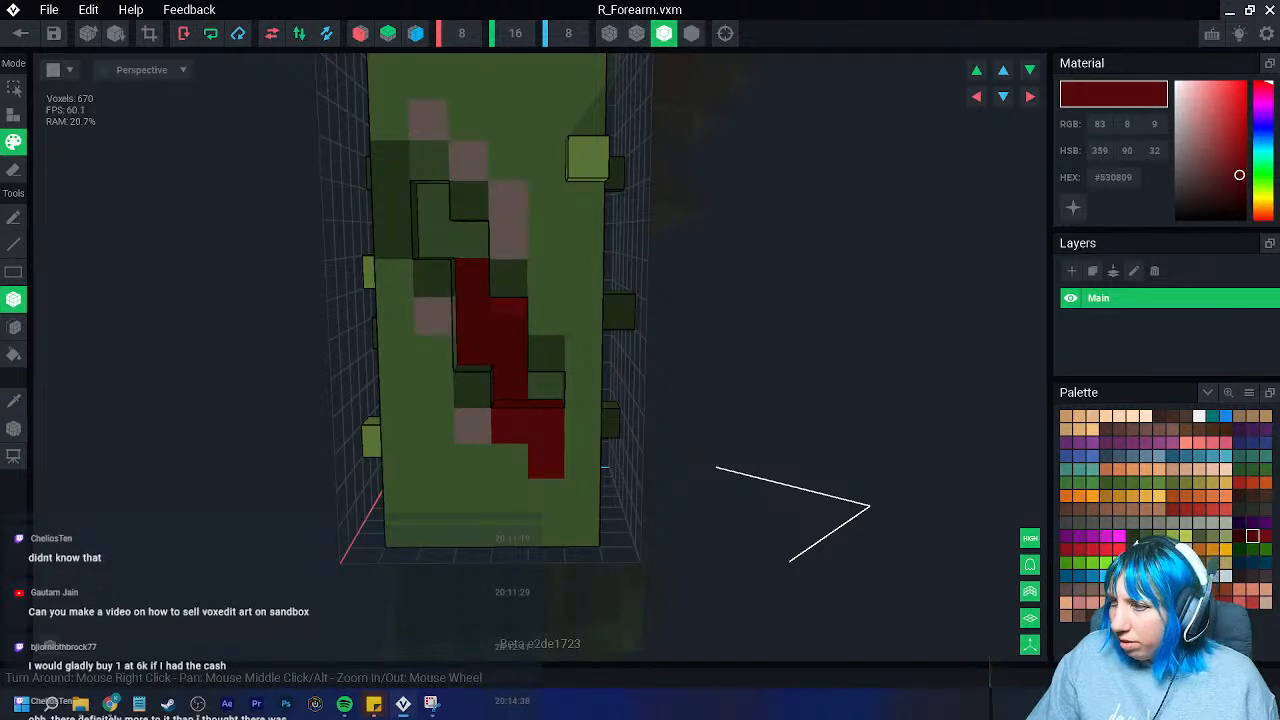
pyautogui.click(1265, 537)
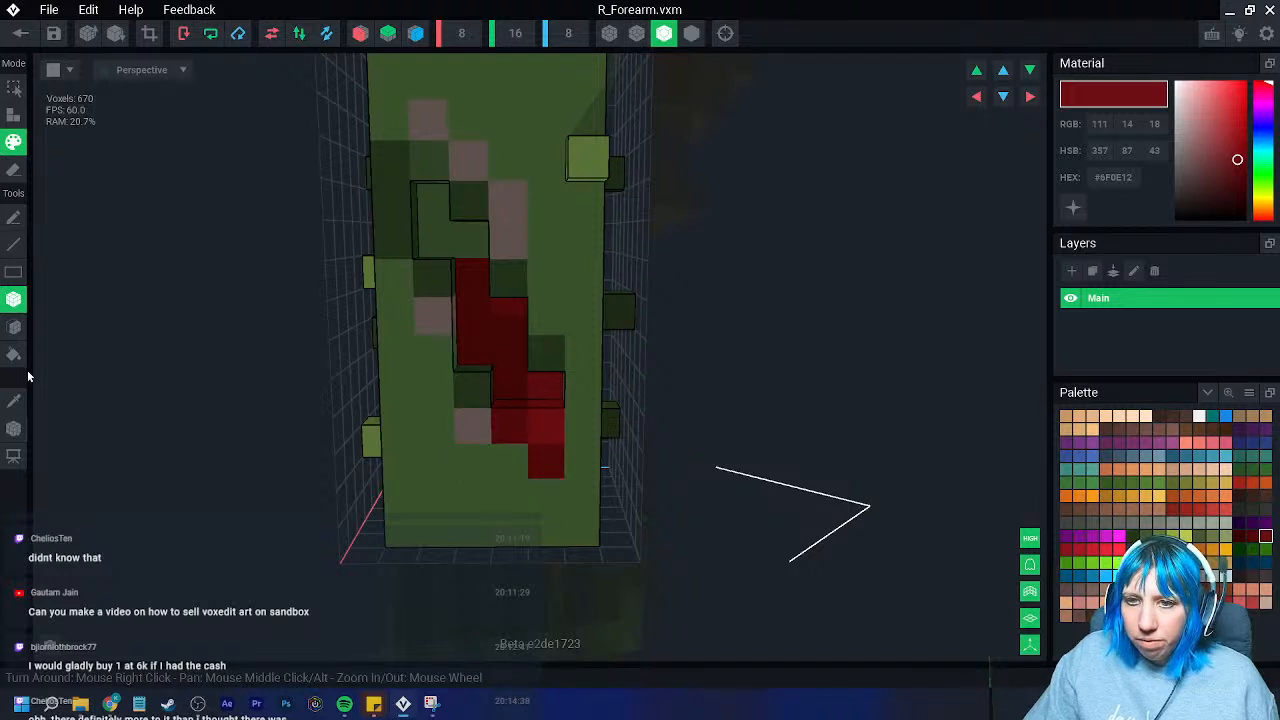
# - Shade the right forearm wound's border dark green #24351B and its upper recess and inner walls near-black green #111F0B
pyautogui.keyDown('alt'); pyautogui.click(432, 275); pyautogui.keyUp('alt')
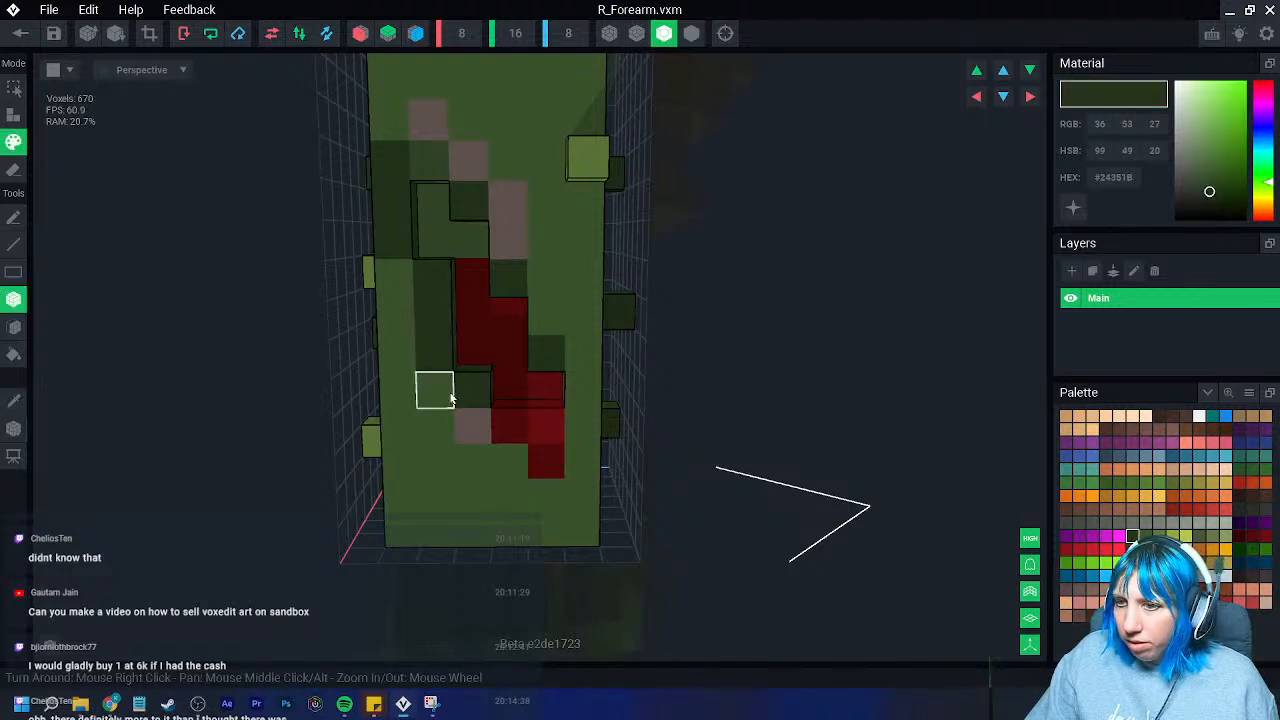
pyautogui.moveTo(428, 211); pyautogui.dragTo(478, 240)
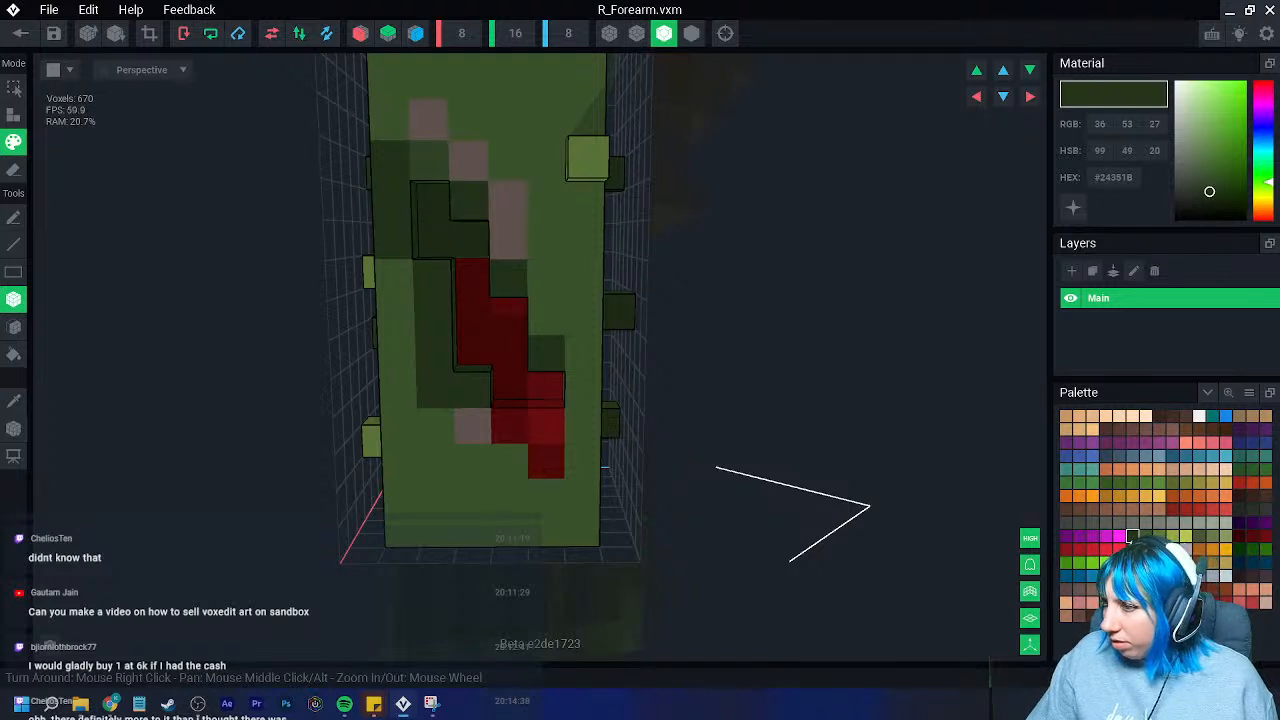
pyautogui.click(1145, 537)
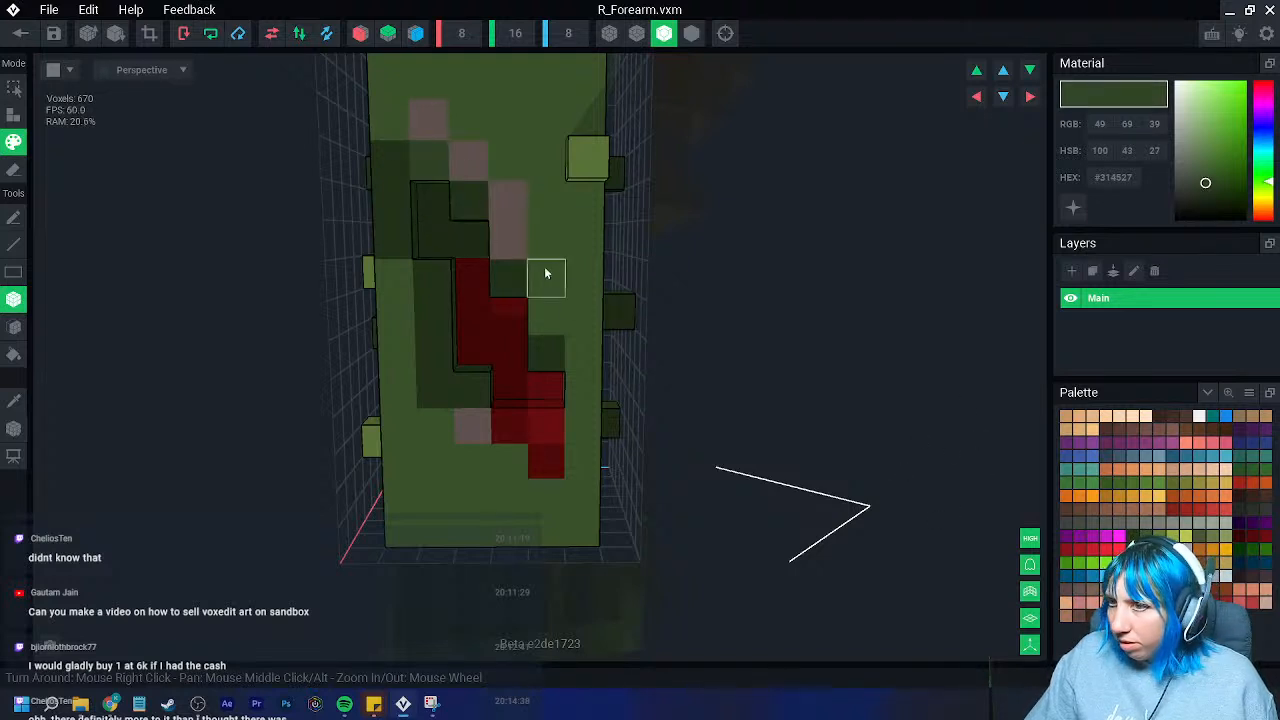
pyautogui.moveTo(1204, 189); pyautogui.dragTo(1204, 194)
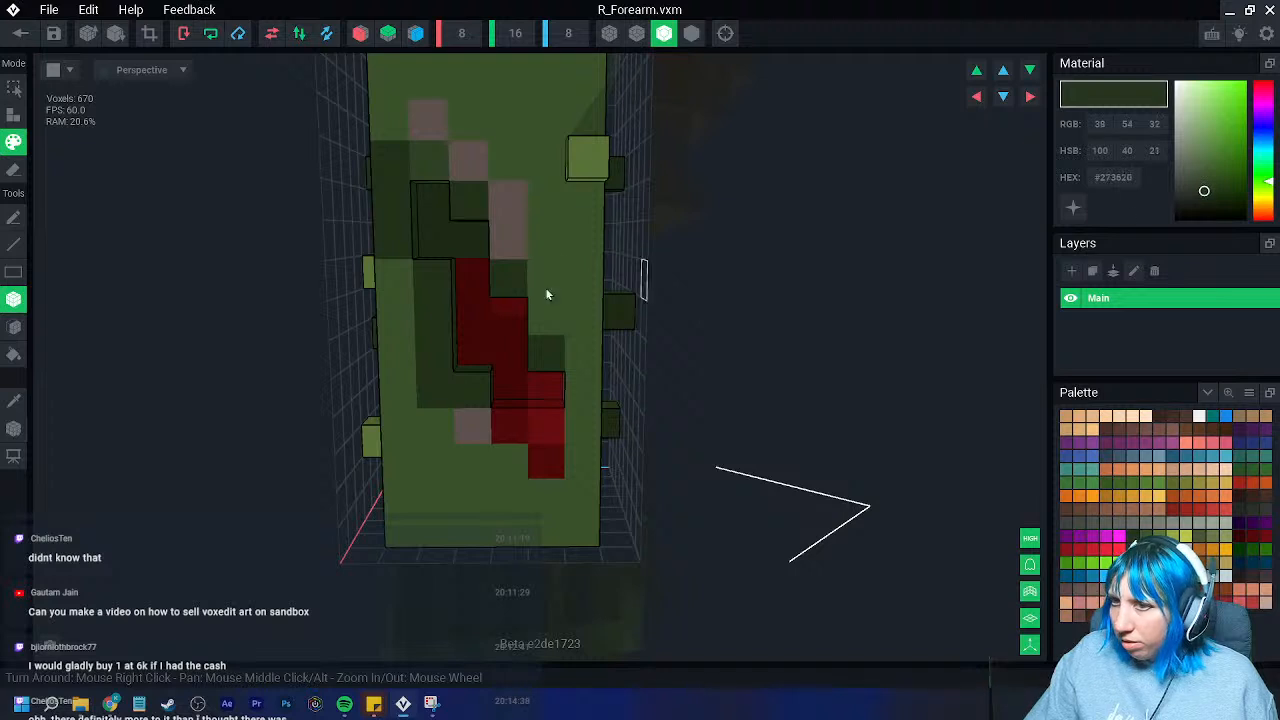
pyautogui.click(465, 239)
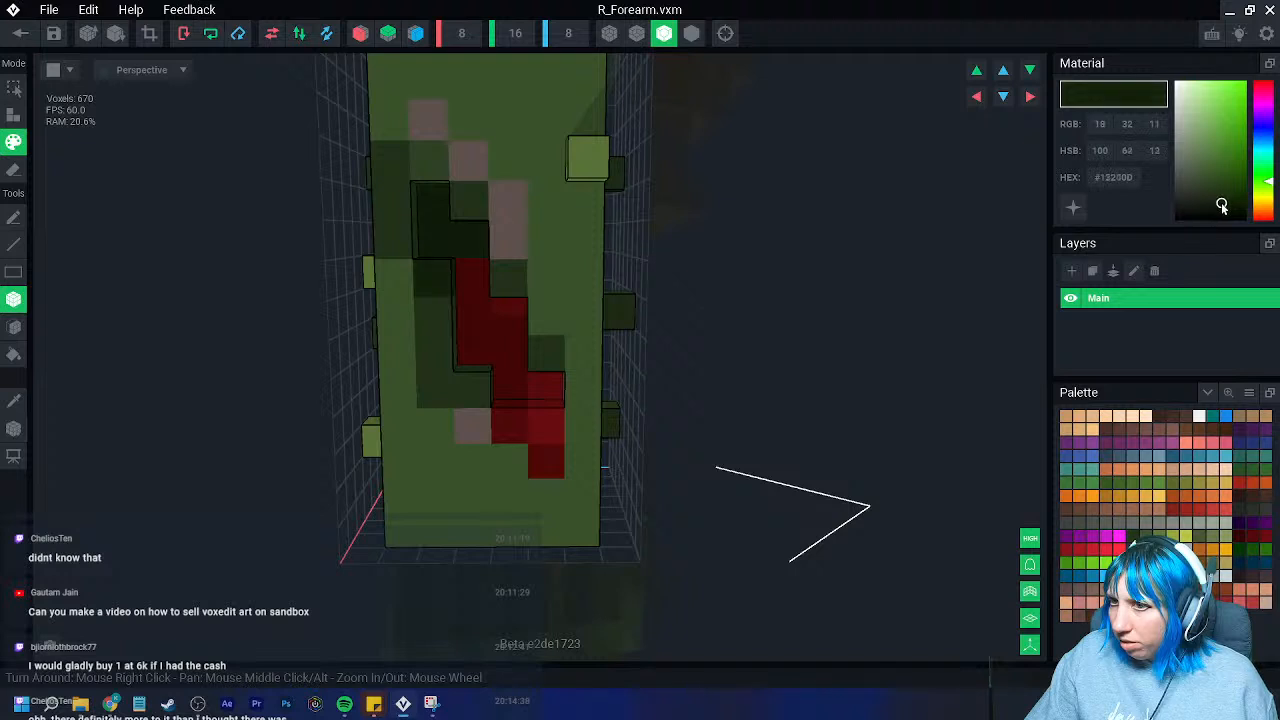
pyautogui.moveTo(506, 394)
pyautogui.mouseDown(button='right')
pyautogui.moveTo(537, 366)
pyautogui.moveTo(515, 322)
pyautogui.moveTo(500, 331)
pyautogui.mouseUp(button='right')
pyautogui.click(517, 289)
pyautogui.scroll(-2, 522, 432)
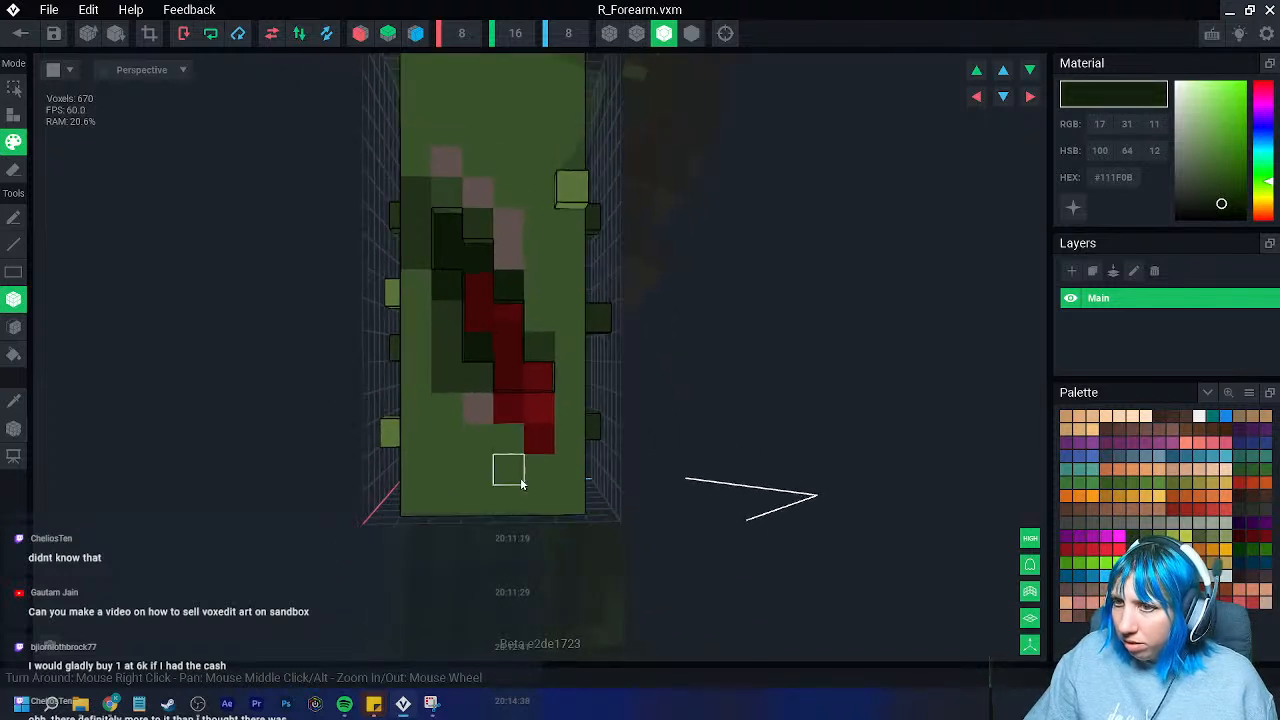
# - Save R_Forearm.vxm, return to the Large tank final.vxr rig and view the wounded right forearm
pyautogui.click(20, 33)
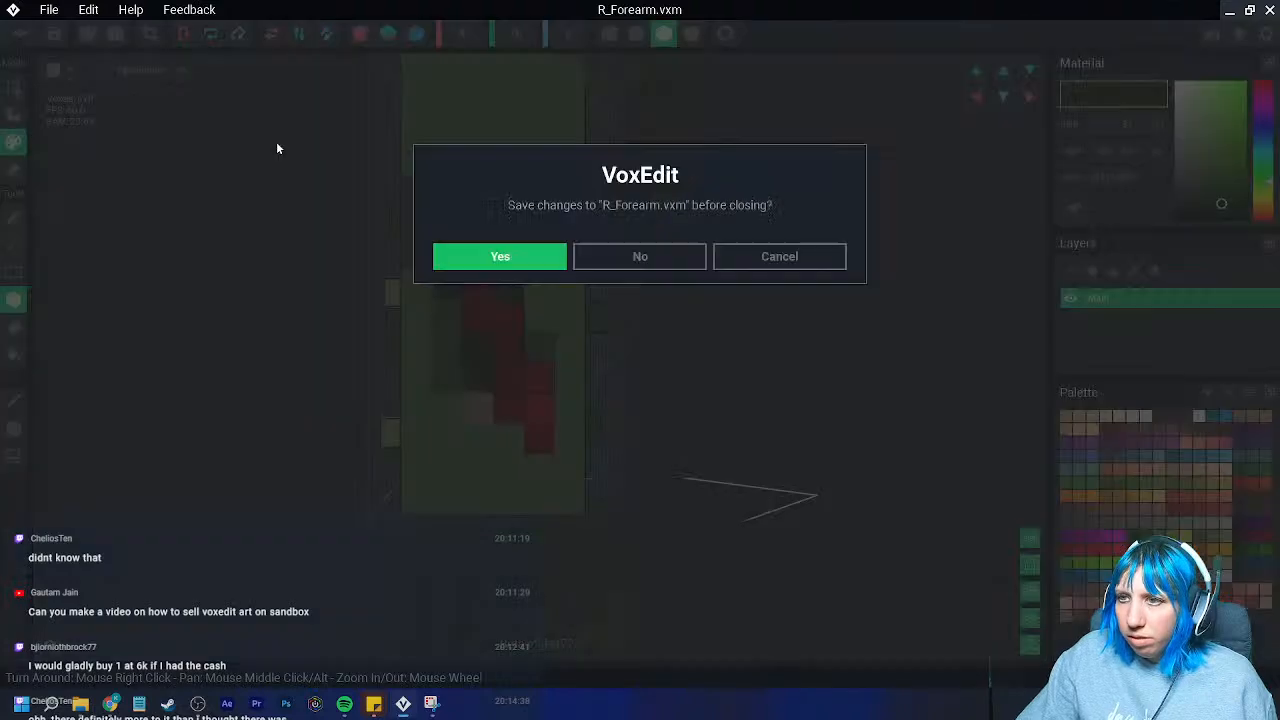
pyautogui.click(516, 253)
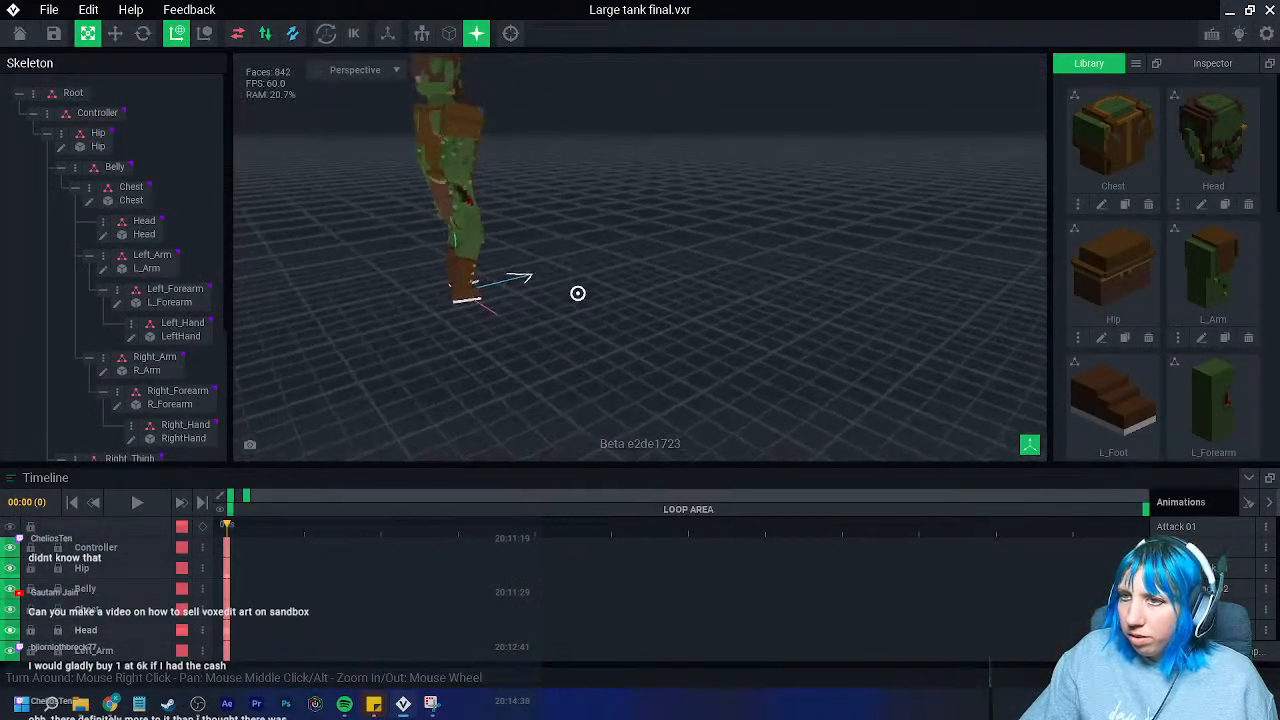
pyautogui.moveTo(577, 293)
pyautogui.mouseDown(button='right')
pyautogui.moveTo(559, 298)
pyautogui.moveTo(634, 268)
pyautogui.moveTo(609, 260)
pyautogui.moveTo(601, 342)
pyautogui.moveTo(591, 286)
pyautogui.mouseUp(button='right')
pyautogui.scroll(2, 610, 266)
pyautogui.scroll(3, 596, 283)
pyautogui.moveTo(644, 253); pyautogui.dragTo(643, 252, button='right')
# - Select the character's left forearm in the rig and open L_Forearm for voxel editing
pyautogui.click(560, 234)
pyautogui.moveTo(588, 178); pyautogui.dragTo(586, 171, button='right')
pyautogui.click(694, 251)
pyautogui.click(728, 117)
pyautogui.click(686, 277)
pyautogui.click(119, 300)
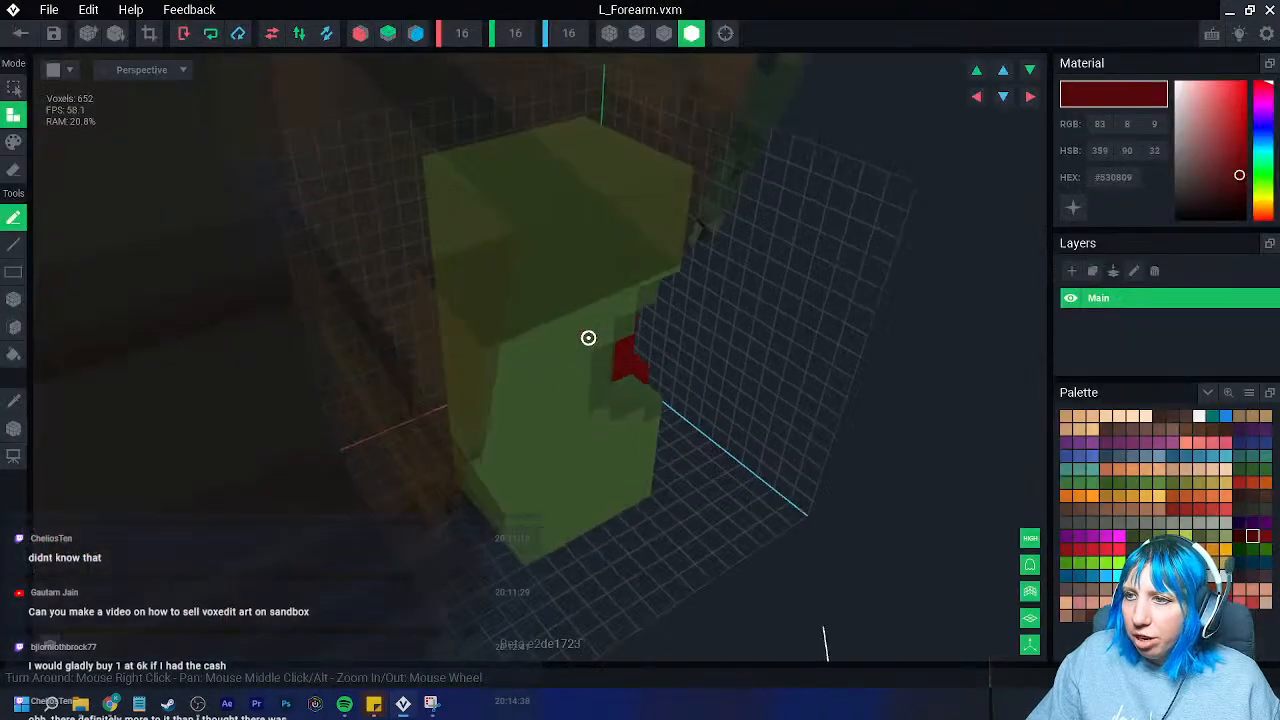
# - Paint scattered single-voxel light green #5E793B spots on the side faces of the left forearm
pyautogui.moveTo(588, 338); pyautogui.dragTo(588, 341, button='right')
pyautogui.scroll(3, 588, 341)
pyautogui.click(14, 143)
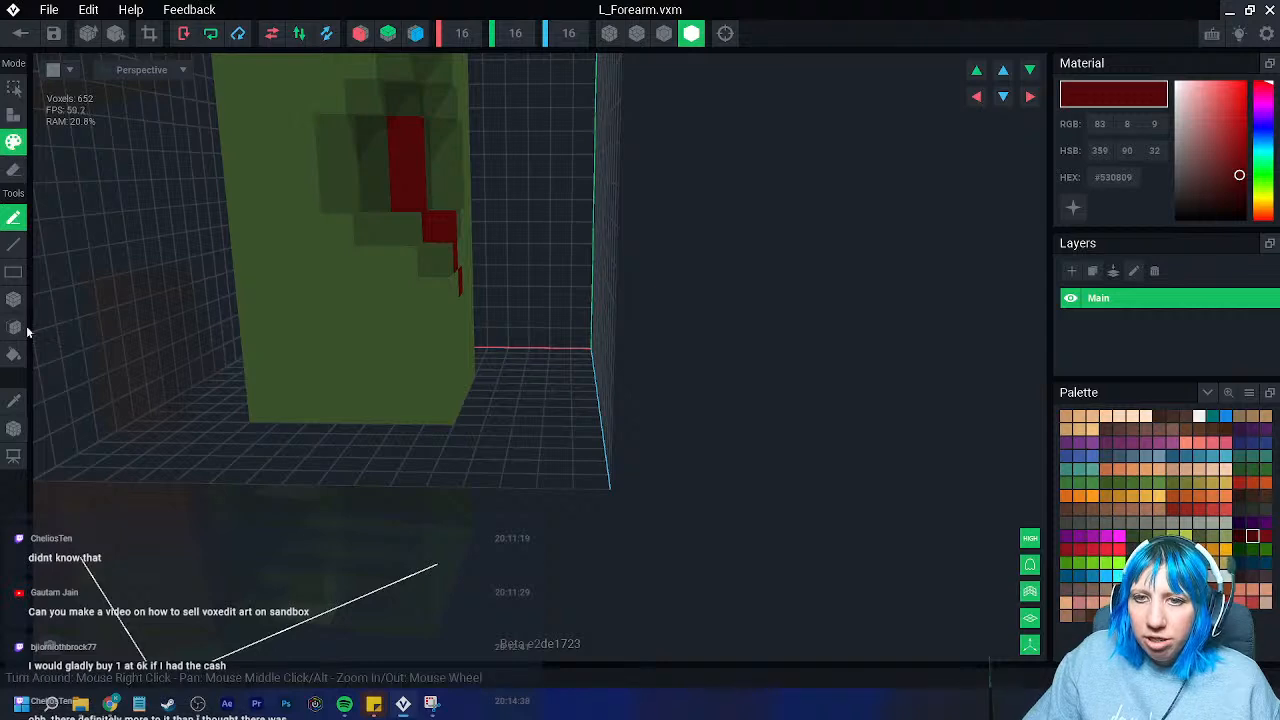
pyautogui.click(1159, 536)
pyautogui.click(314, 350)
pyautogui.click(273, 197)
pyautogui.moveTo(285, 240)
pyautogui.mouseDown(button='right')
pyautogui.moveTo(389, 295)
pyautogui.moveTo(546, 316)
pyautogui.moveTo(534, 334)
pyautogui.moveTo(655, 155)
pyautogui.mouseUp(button='right')
pyautogui.click(666, 128)
pyautogui.click(734, 165)
# - Add raised single-voxel bumps in light green #5E793B to the left forearm around the wound
pyautogui.click(14, 115)
pyautogui.click(695, 270)
pyautogui.moveTo(757, 394)
pyautogui.mouseDown(button='right')
pyautogui.moveTo(831, 346)
pyautogui.moveTo(767, 362)
pyautogui.moveTo(797, 430)
pyautogui.mouseUp(button='right')
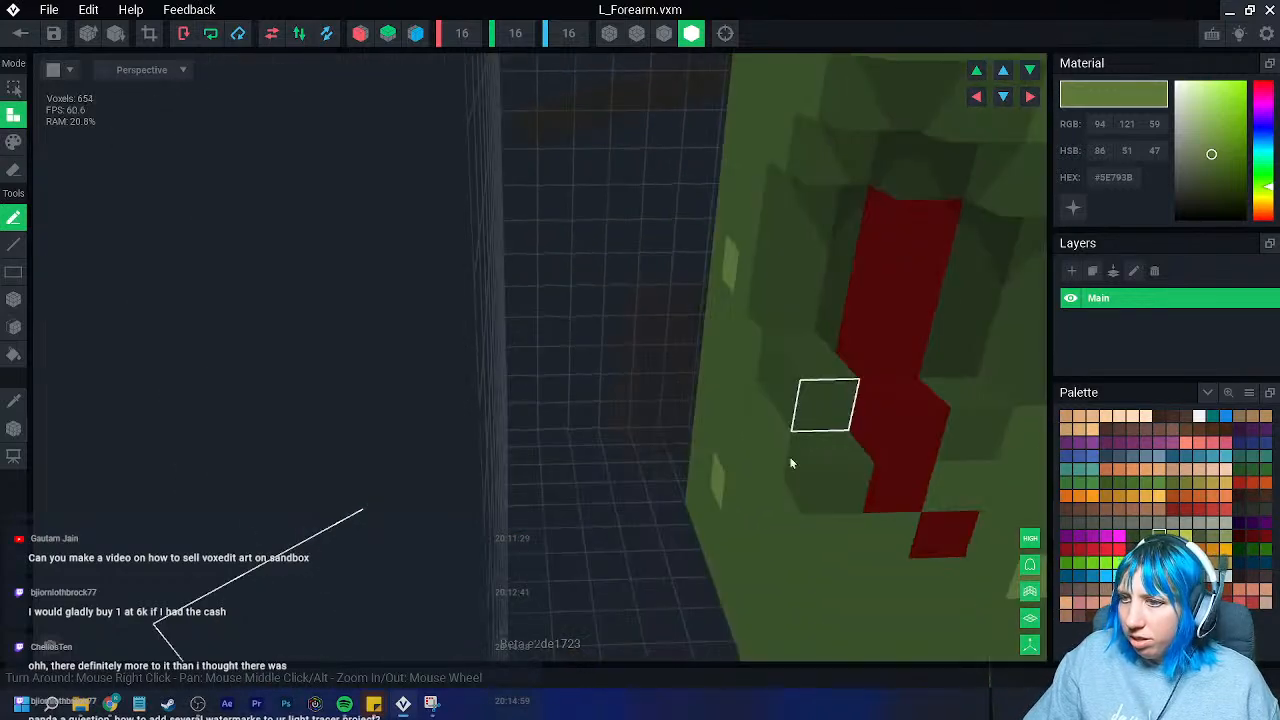
pyautogui.scroll(-3, 829, 490)
pyautogui.moveTo(826, 494); pyautogui.dragTo(775, 468, button='right')
pyautogui.click(771, 433)
# - Add raised dark green #314526 bumps across the left forearm's faces, above and below the wound
pyautogui.click(1133, 539)
pyautogui.click(819, 507)
pyautogui.moveTo(925, 532); pyautogui.dragTo(827, 467, button='right')
pyautogui.click(926, 532)
pyautogui.moveTo(827, 467); pyautogui.dragTo(590, 480, button='middle')
pyautogui.moveTo(650, 440); pyautogui.dragTo(735, 390, button='right')
pyautogui.moveTo(636, 303); pyautogui.dragTo(577, 392, button='right')
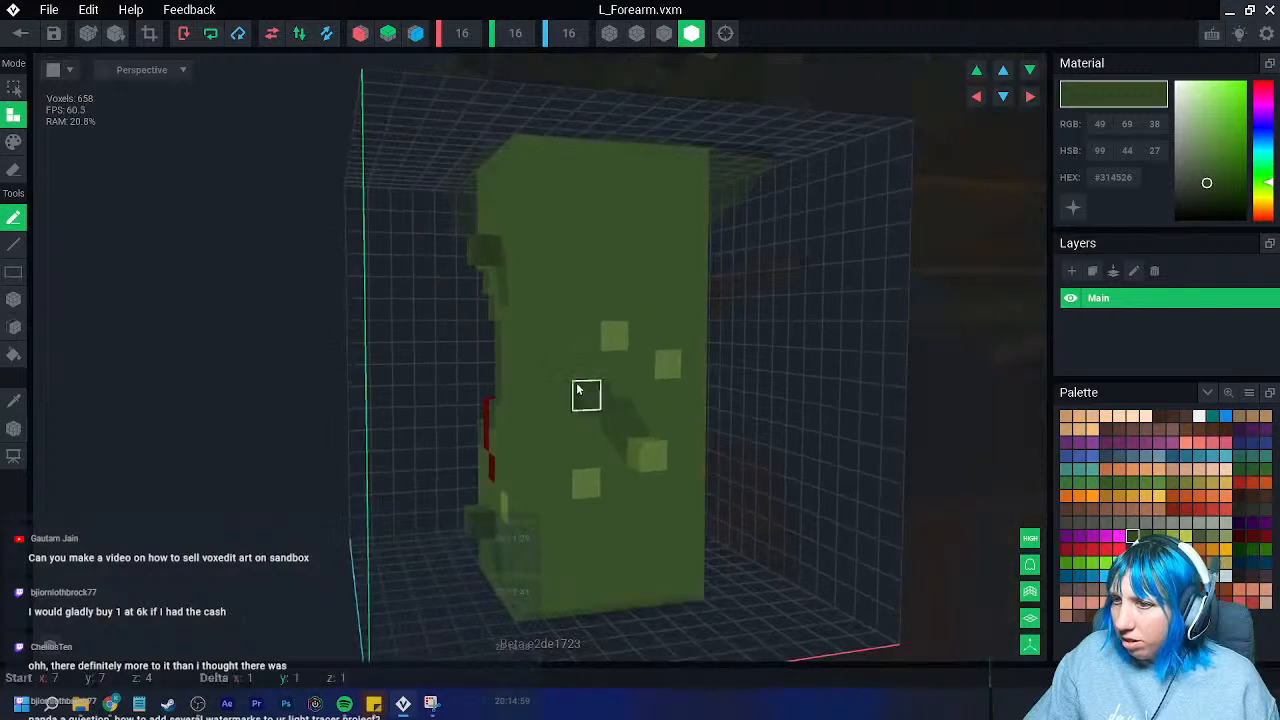
pyautogui.click(618, 252)
pyautogui.moveTo(616, 307); pyautogui.dragTo(649, 431, button='right')
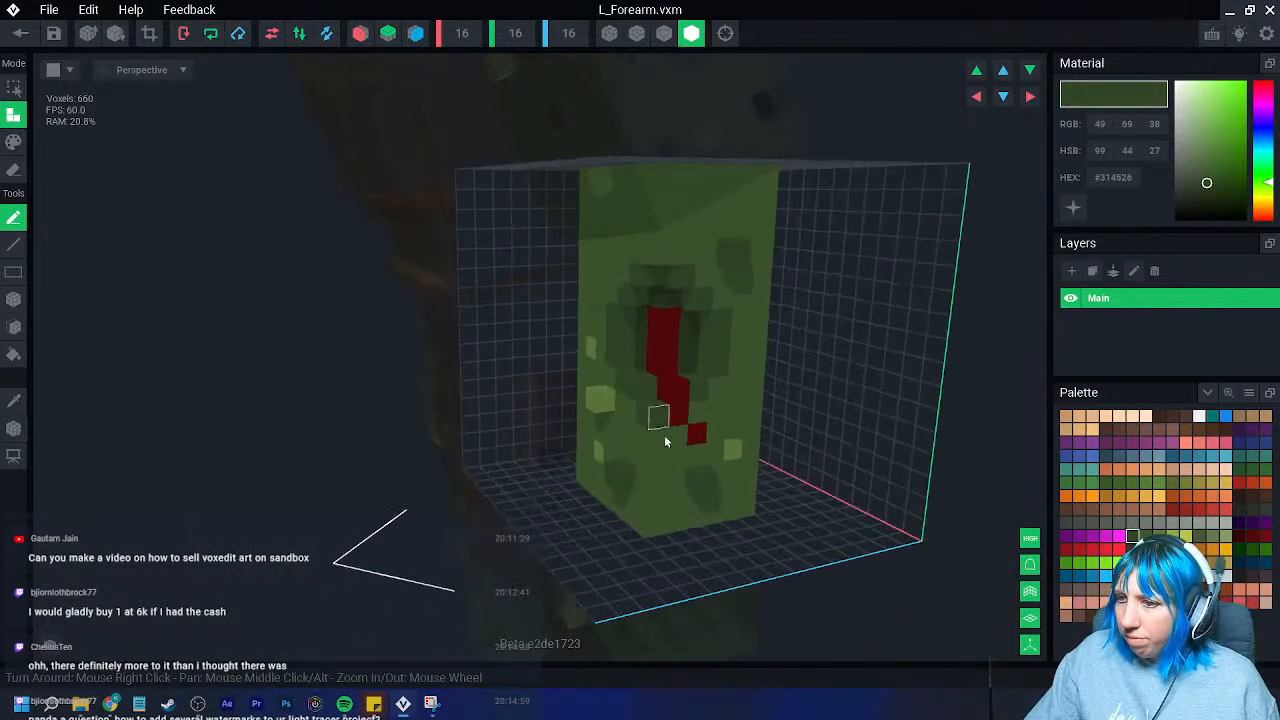
# - Crop the left forearm's volume to its voxels and save L_Forearm.vxm, returning to the rig
pyautogui.click(149, 34)
pyautogui.click(20, 34)
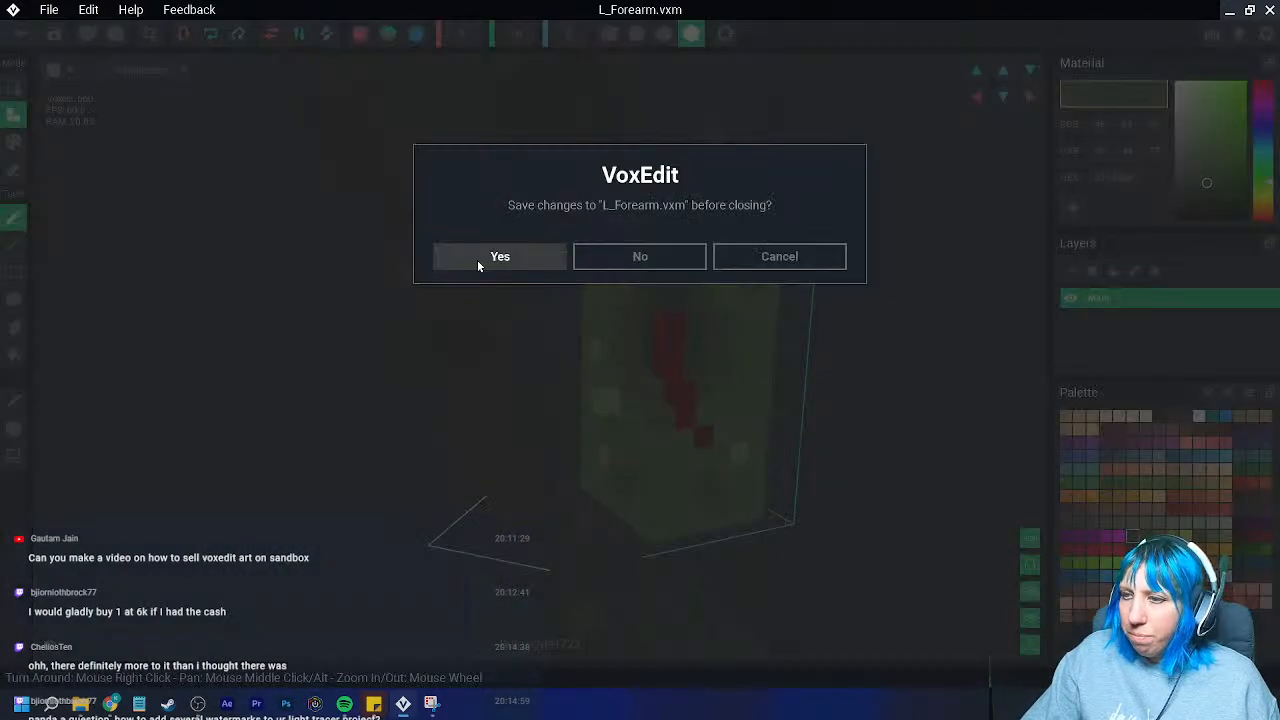
pyautogui.click(481, 264)
# - Check the full tank orc from the front, and save and close Large tank final.vxr
pyautogui.scroll(5, 652, 248)
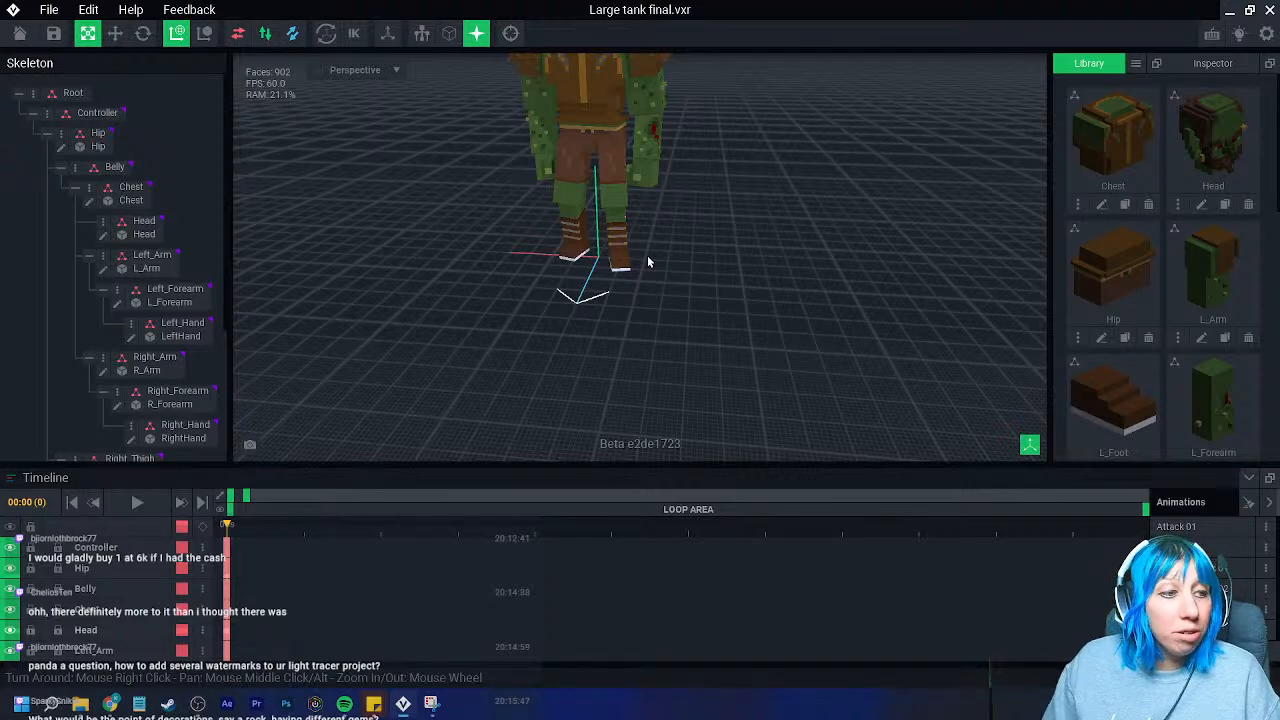
pyautogui.moveTo(729, 277); pyautogui.dragTo(582, 322, button='right')
pyautogui.scroll(3, 606, 314)
pyautogui.moveTo(540, 274); pyautogui.dragTo(538, 395, button='middle')
pyautogui.scroll(-2, 538, 395)
pyautogui.click(20, 34)
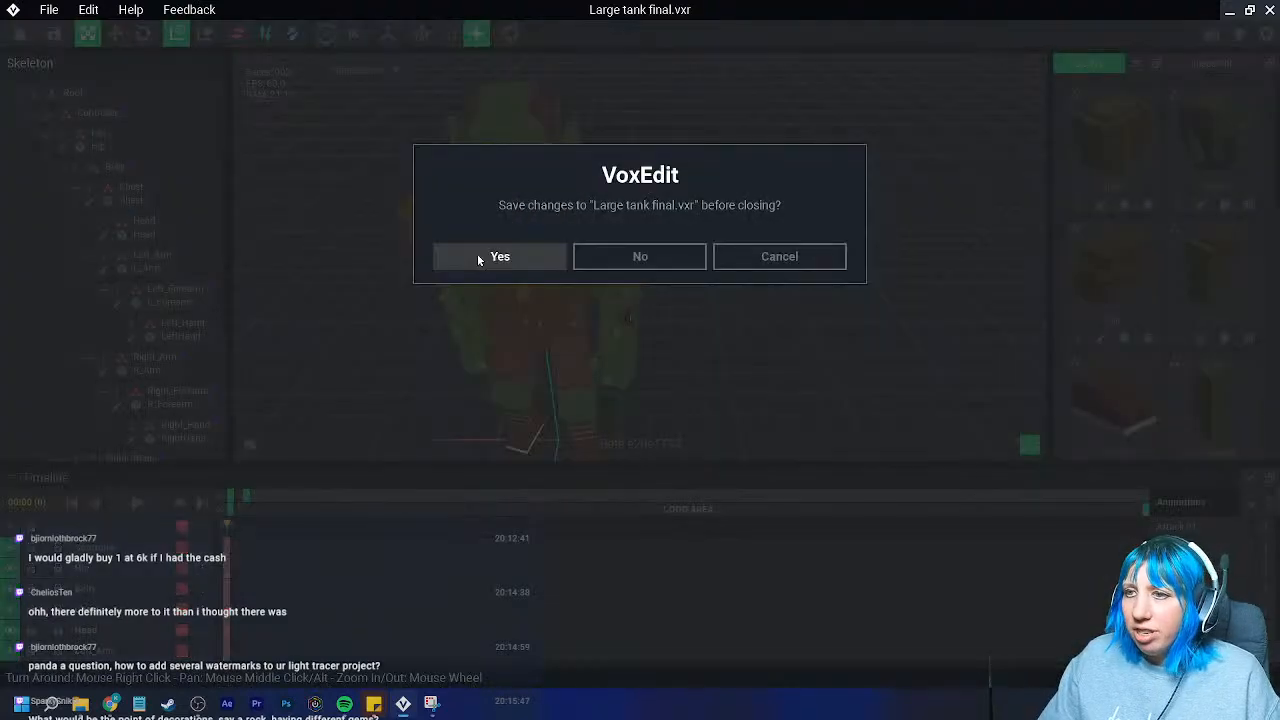
pyautogui.click(480, 258)
# - Open the LeftFoot model of Goblin guard small.vxr and examine its toes and claws with the voxel grid displayed
pyautogui.click(306, 432)
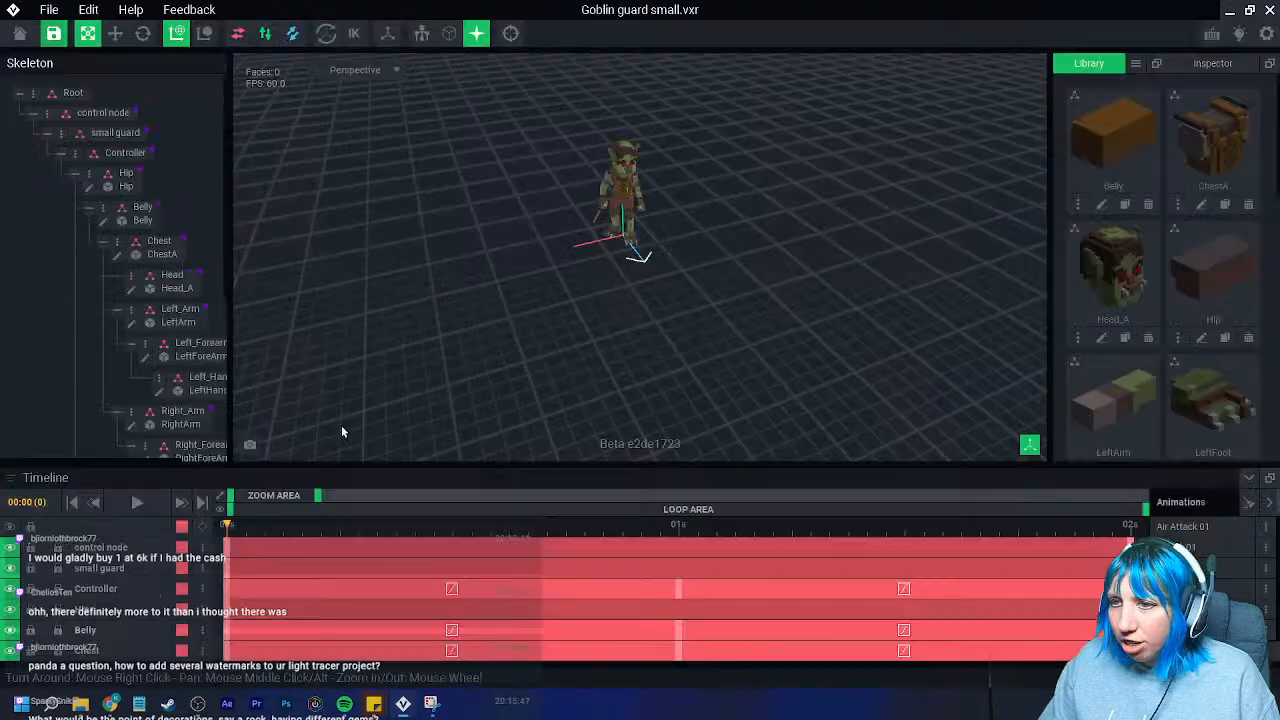
pyautogui.scroll(5, 613, 251)
pyautogui.click(620, 295)
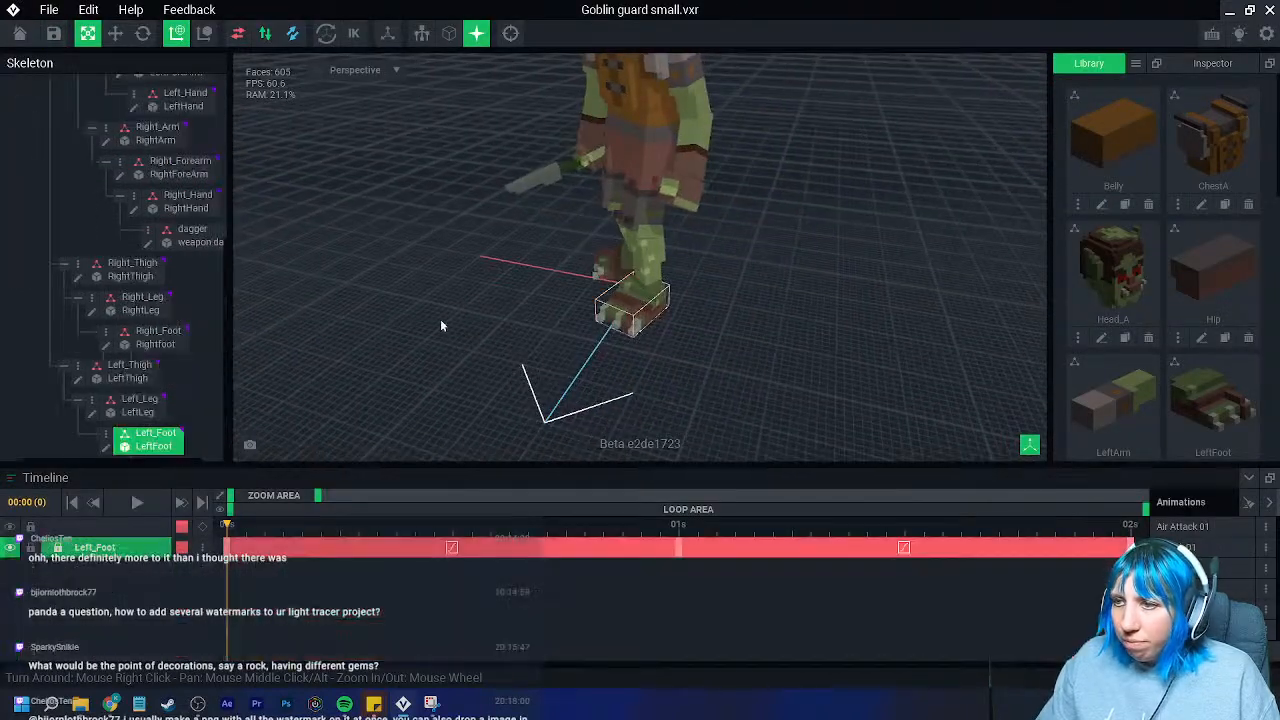
pyautogui.click(106, 452)
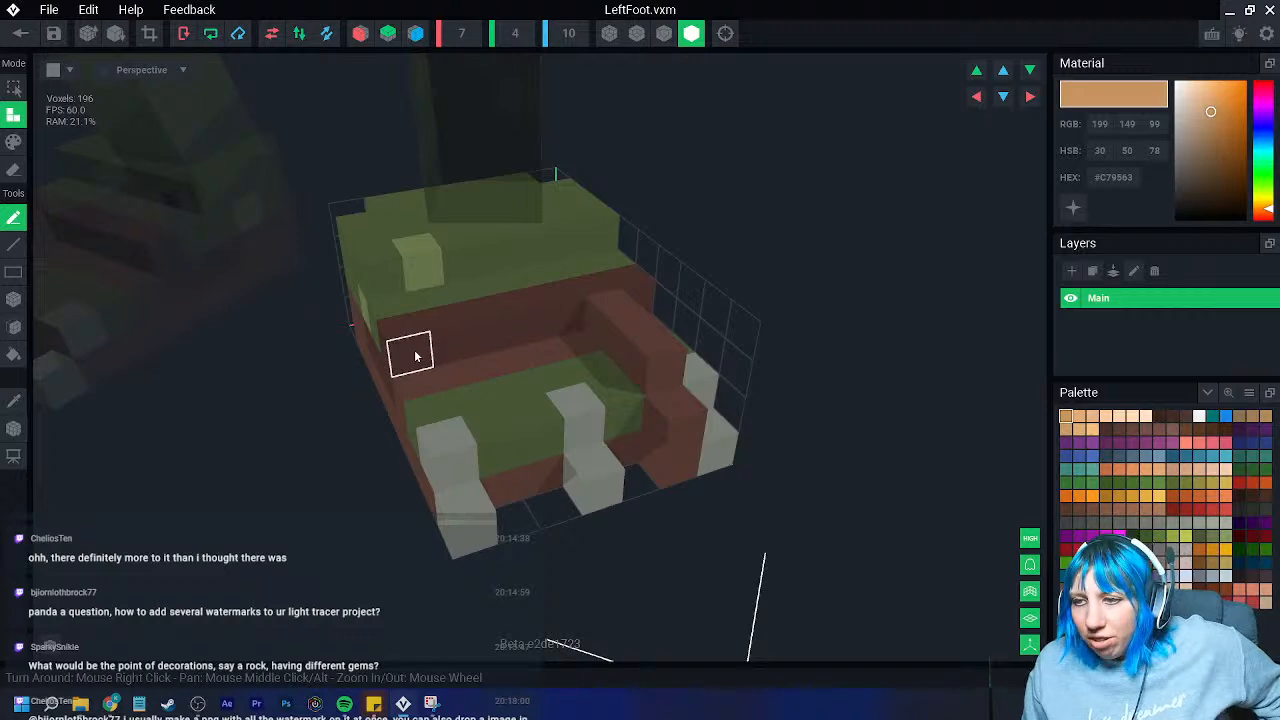
pyautogui.click(609, 33)
pyautogui.moveTo(446, 297)
pyautogui.mouseDown(button='right')
pyautogui.moveTo(455, 303)
pyautogui.moveTo(402, 376)
pyautogui.moveTo(435, 381)
pyautogui.mouseUp(button='right')
pyautogui.moveTo(614, 460); pyautogui.dragTo(582, 368, button='middle')
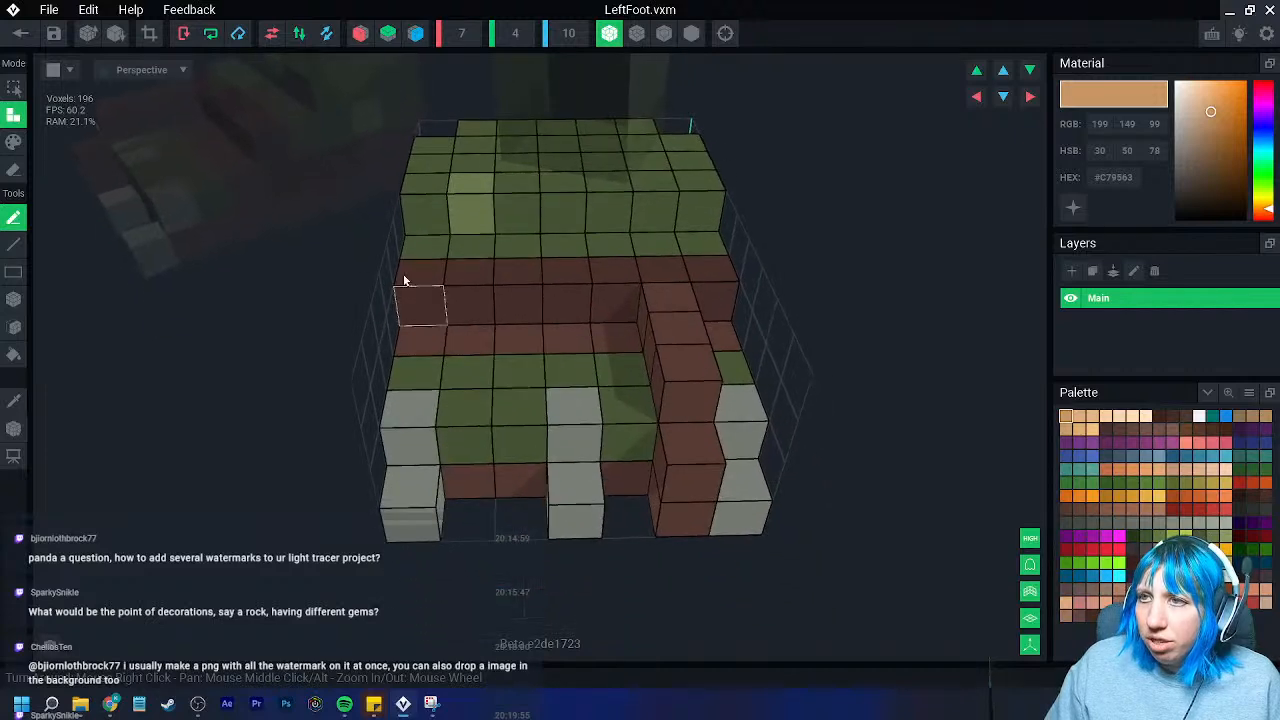
# - Save and close the LeftFoot.vxm model and the Goblin guard small.vxr rig
pyautogui.click(20, 33)
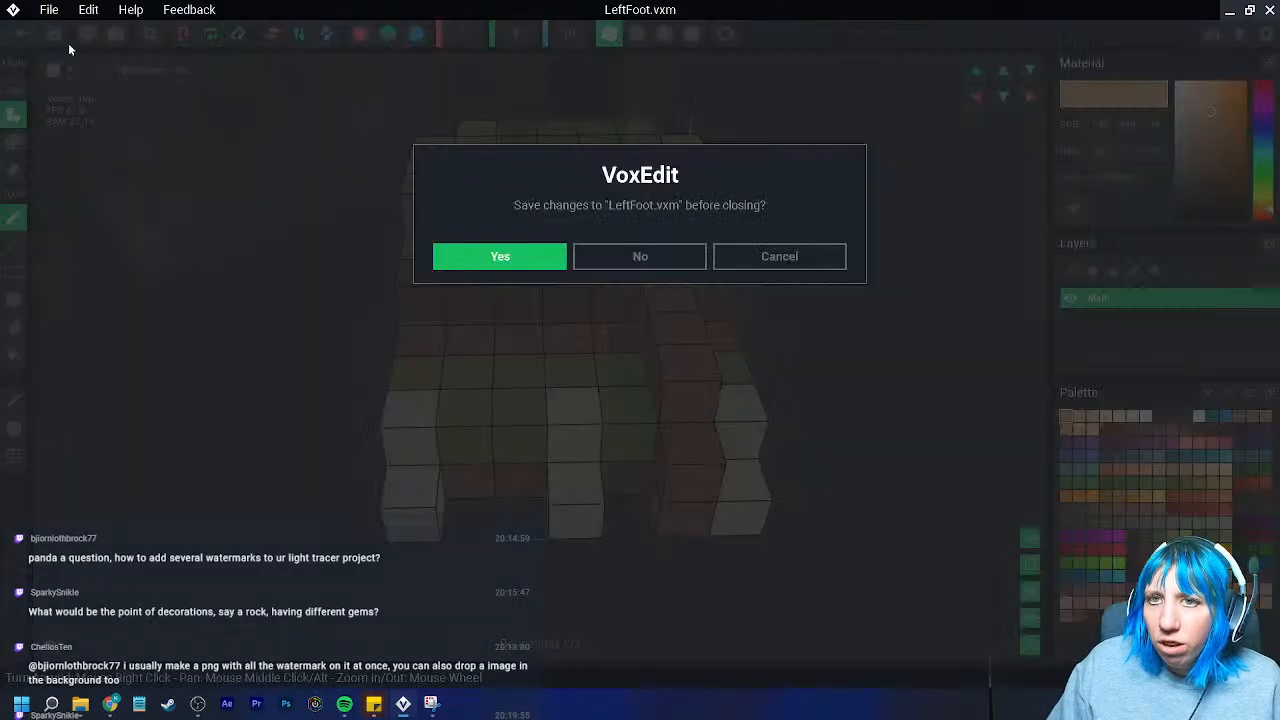
pyautogui.click(500, 256)
pyautogui.click(20, 33)
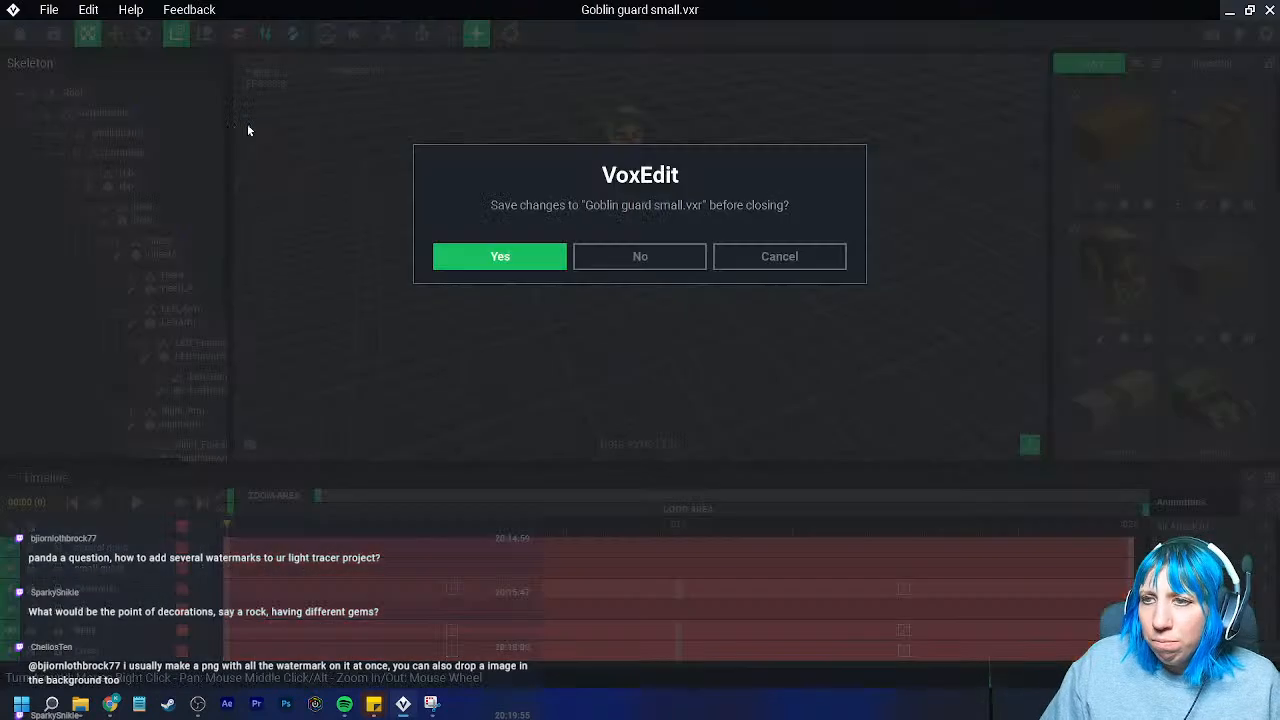
pyautogui.click(533, 262)
# - Open the Large tank final.vxr rig, select its right foot and open the R_Foot model for editing
pyautogui.click(400, 240)
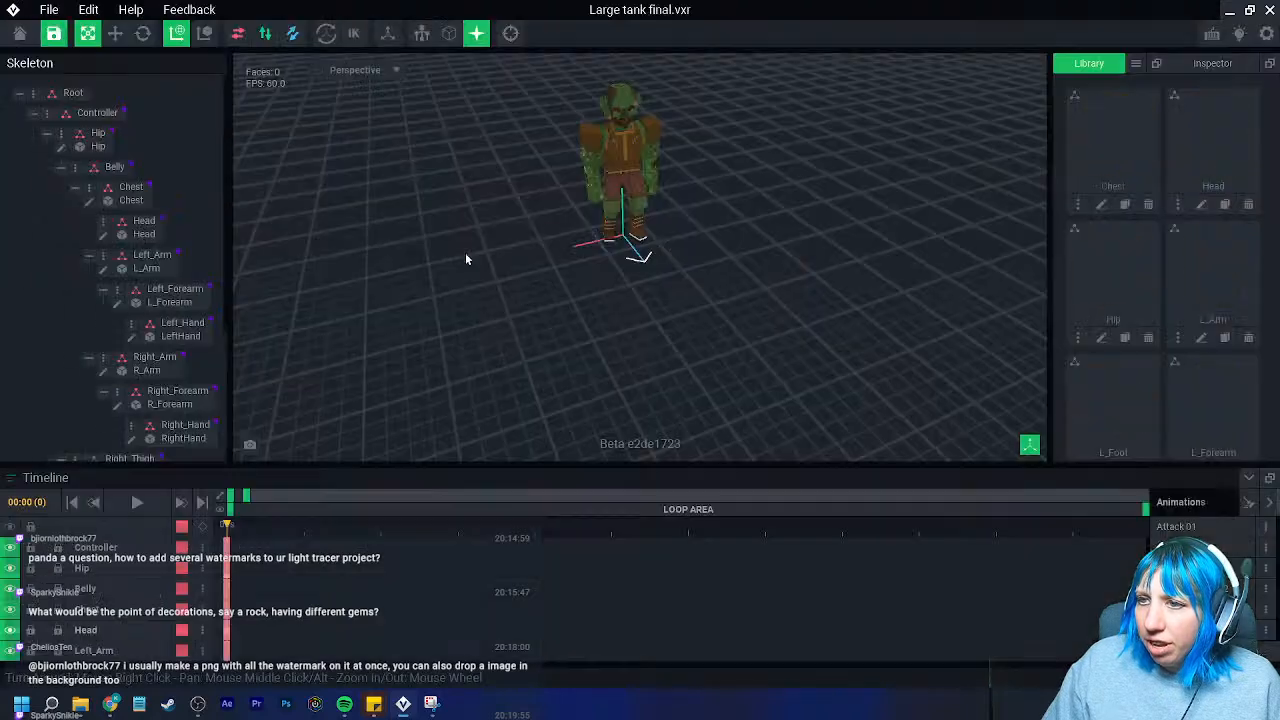
pyautogui.click(606, 242)
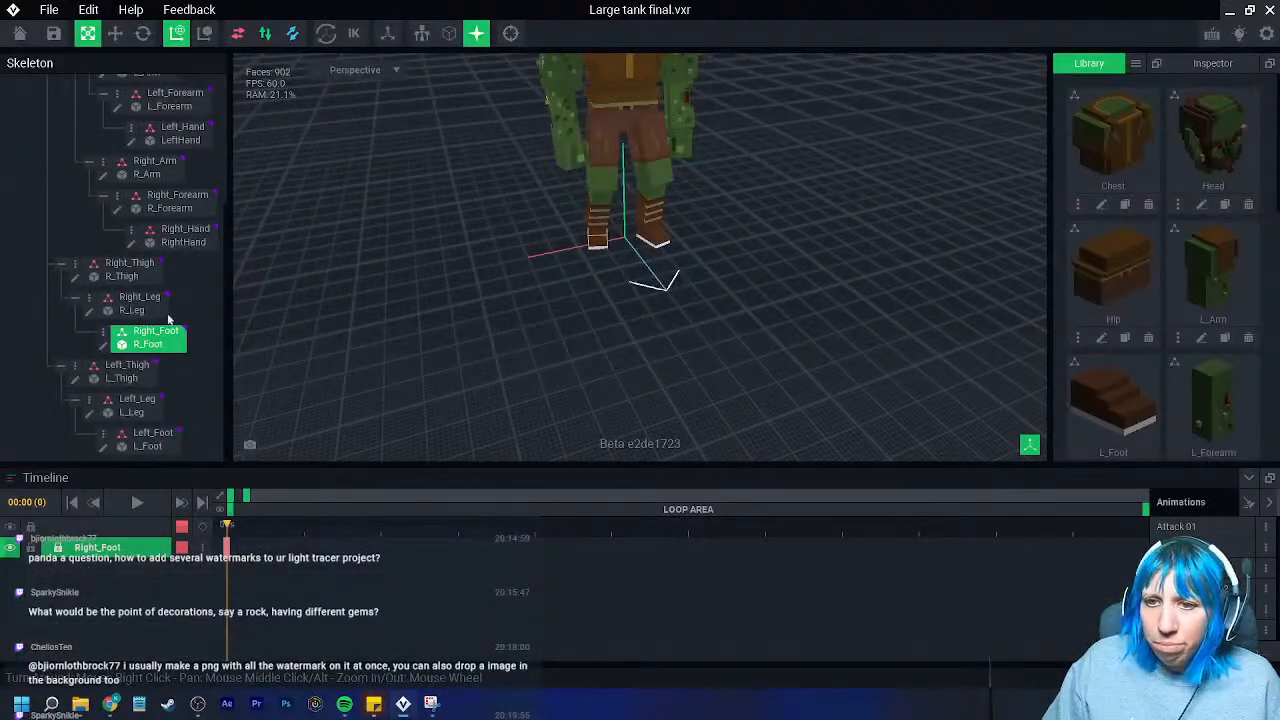
pyautogui.click(104, 346)
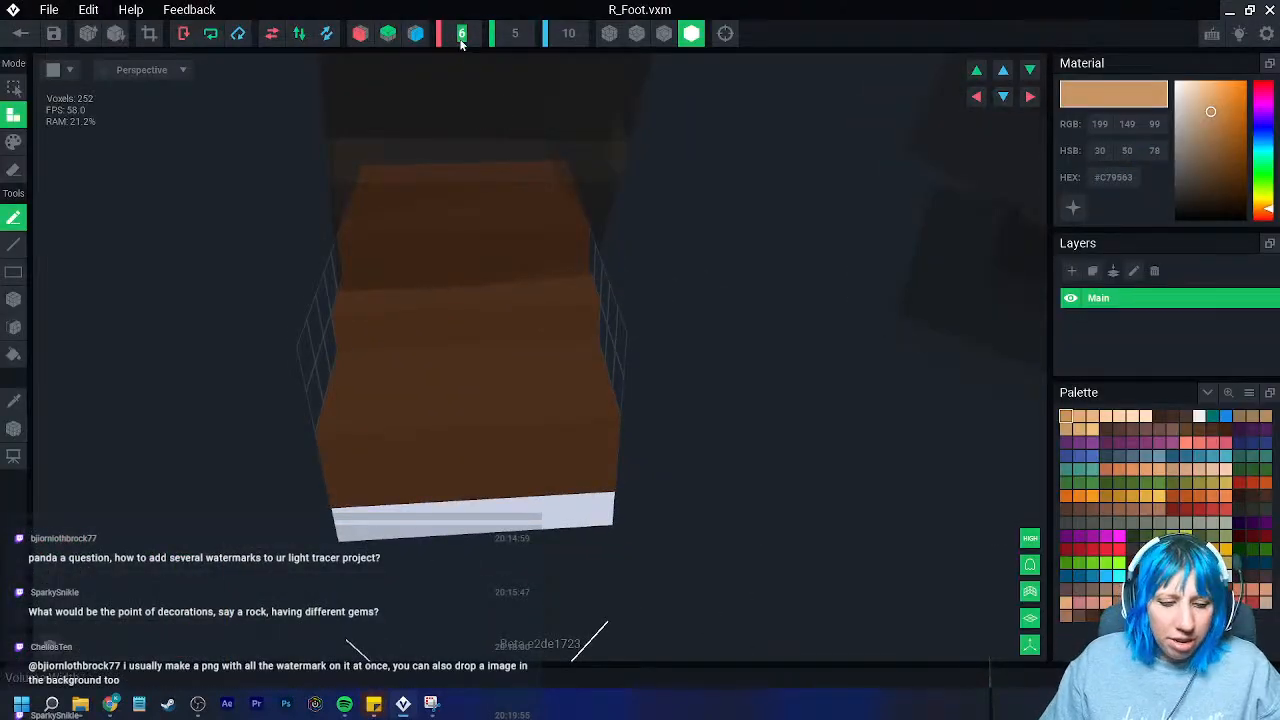
# - Set the right foot's volume to 8 wide and 12 deep, shift the voxels one unit along X, and realign the pivot along X
pyautogui.scroll(2, 461, 38)
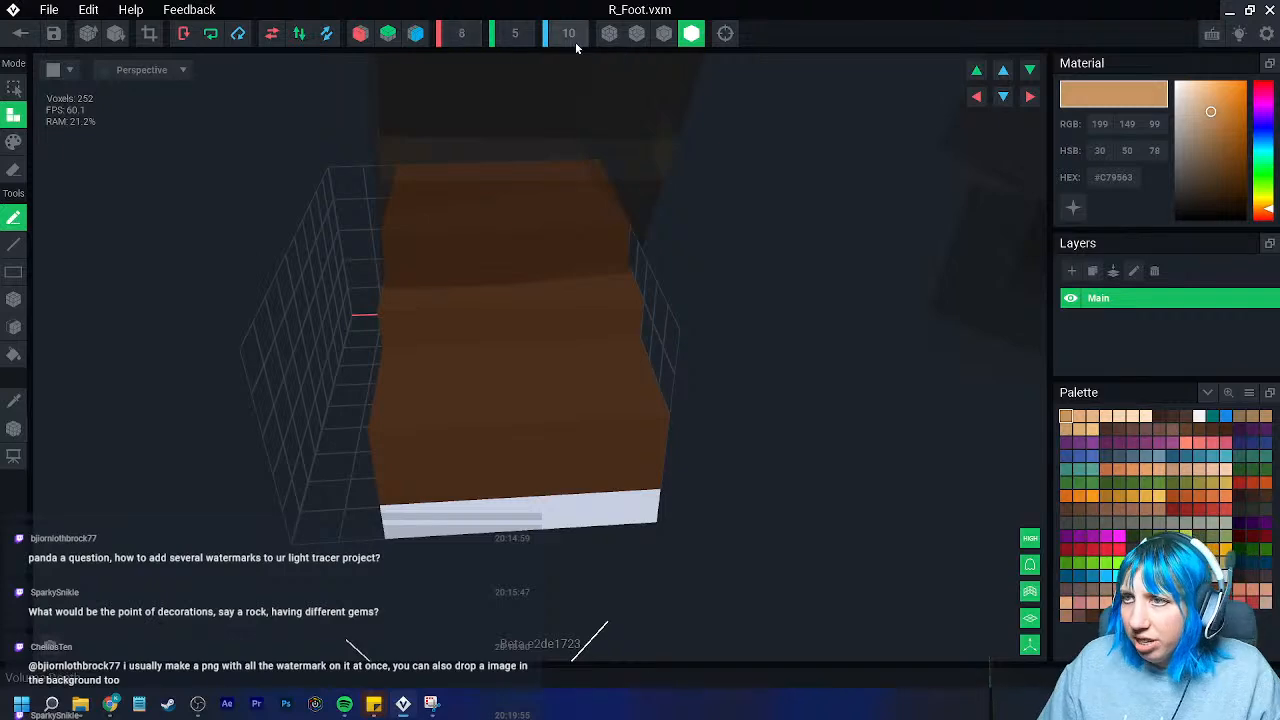
pyautogui.scroll(2, 568, 34)
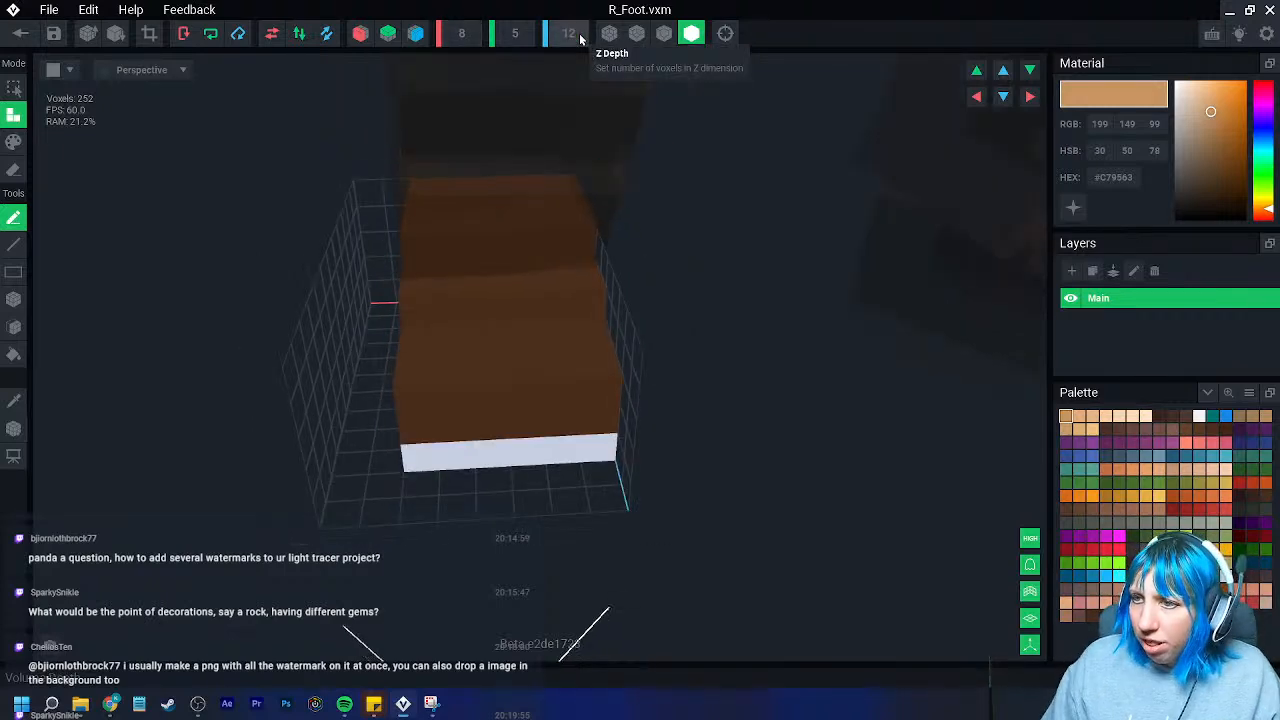
pyautogui.click(1030, 96)
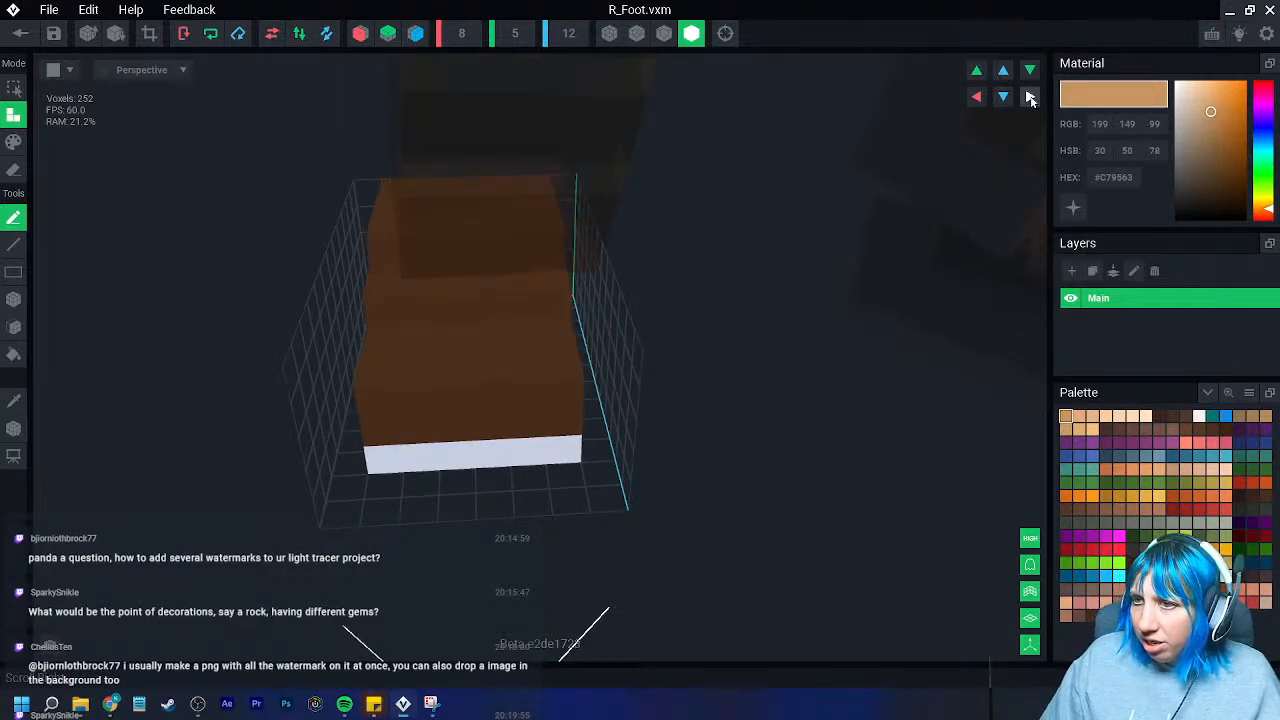
pyautogui.moveTo(595, 311); pyautogui.dragTo(195, 380, button='right')
pyautogui.click(13, 429)
pyautogui.moveTo(373, 335); pyautogui.dragTo(398, 240, button='middle')
pyautogui.moveTo(396, 230); pyautogui.dragTo(362, 231)
pyautogui.moveTo(477, 417); pyautogui.dragTo(477, 417, button='right')
# - Sample the boot's brown #4B2E1B and add a one-voxel layer to one side of the upper with the Face tool
pyautogui.click(14, 402)
pyautogui.click(286, 406)
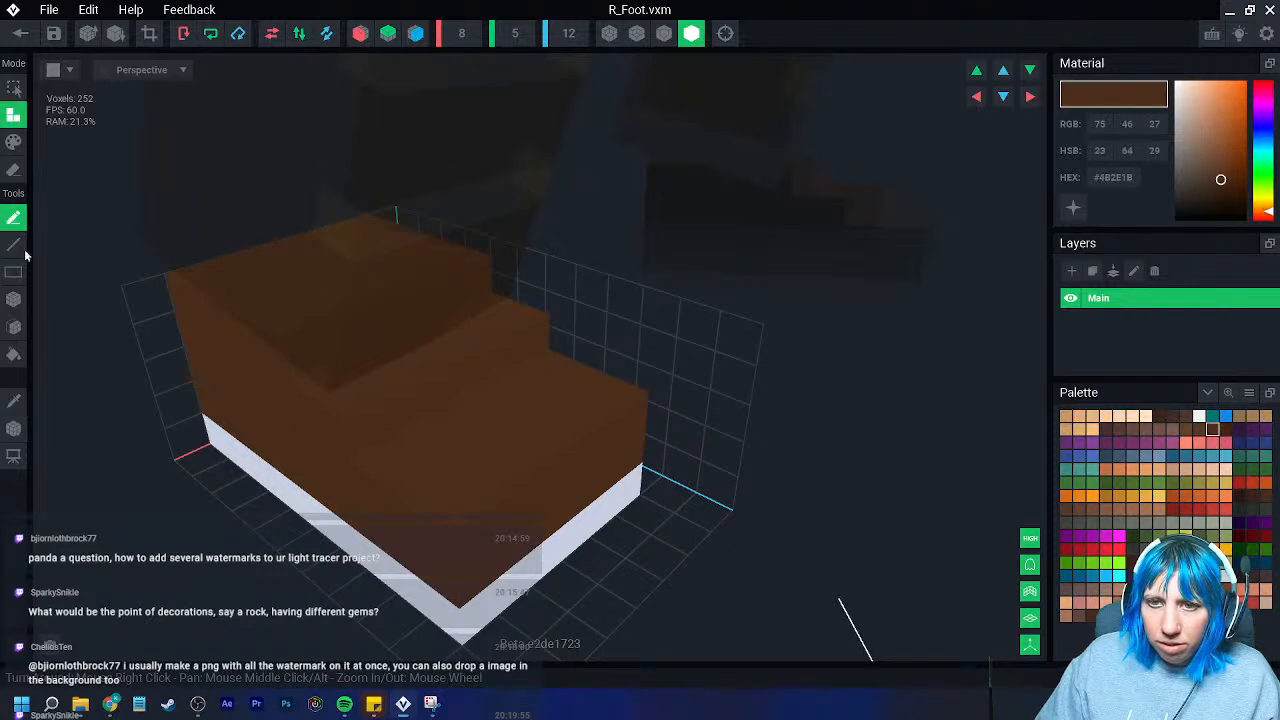
pyautogui.click(15, 327)
pyautogui.moveTo(215, 385); pyautogui.dragTo(451, 429, button='right')
pyautogui.click(295, 393)
pyautogui.moveTo(700, 545); pyautogui.dragTo(537, 437, button='middle')
pyautogui.click(537, 437)
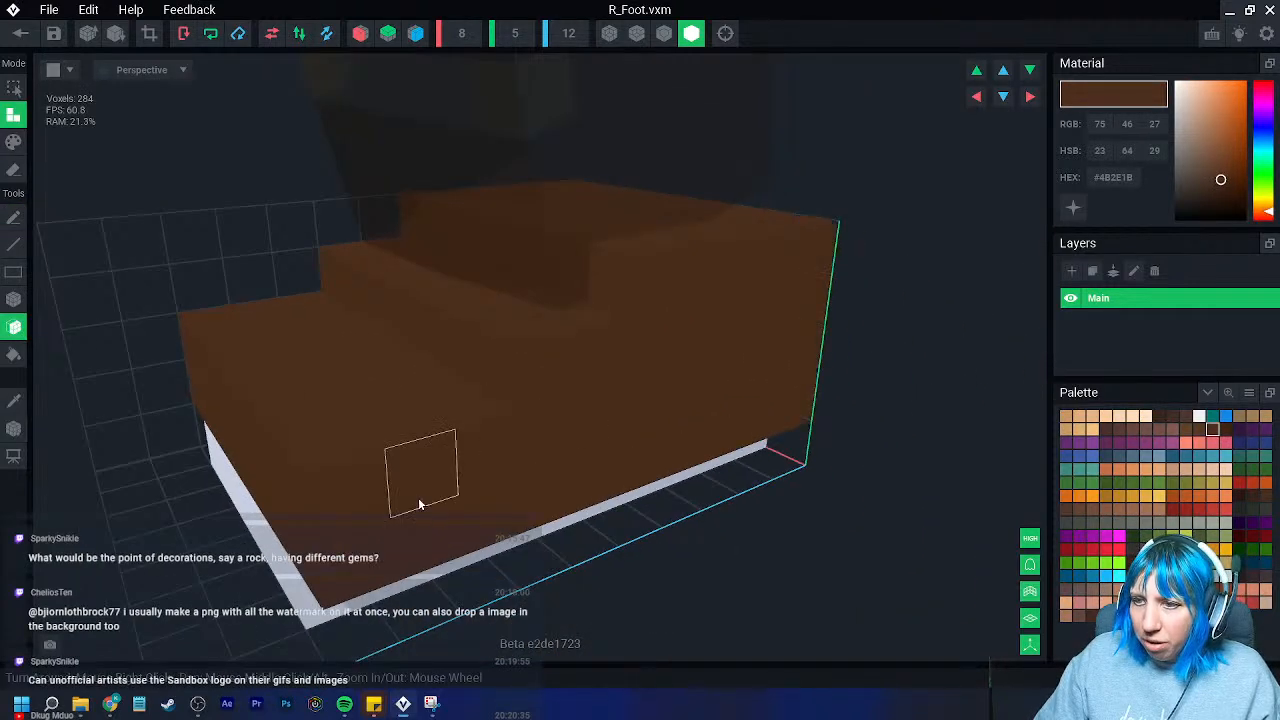
# - Display the model edges, thicken the upper's other side by one voxel, and extend all its front faces forward by two voxels
pyautogui.scroll(-2, 430, 466)
pyautogui.click(664, 35)
pyautogui.moveTo(488, 395); pyautogui.dragTo(517, 392, button='right')
pyautogui.click(373, 438)
pyautogui.click(371, 440)
pyautogui.click(423, 539)
pyautogui.moveTo(441, 525); pyautogui.dragTo(443, 523, button='right')
pyautogui.click(357, 345)
pyautogui.moveTo(364, 453); pyautogui.dragTo(345, 457, button='right')
pyautogui.click(534, 326)
pyautogui.moveTo(513, 375); pyautogui.dragTo(509, 373, button='right')
pyautogui.click(507, 360)
pyautogui.moveTo(446, 403); pyautogui.dragTo(453, 473, button='right')
pyautogui.click(475, 526)
pyautogui.moveTo(469, 517); pyautogui.dragTo(724, 511, button='right')
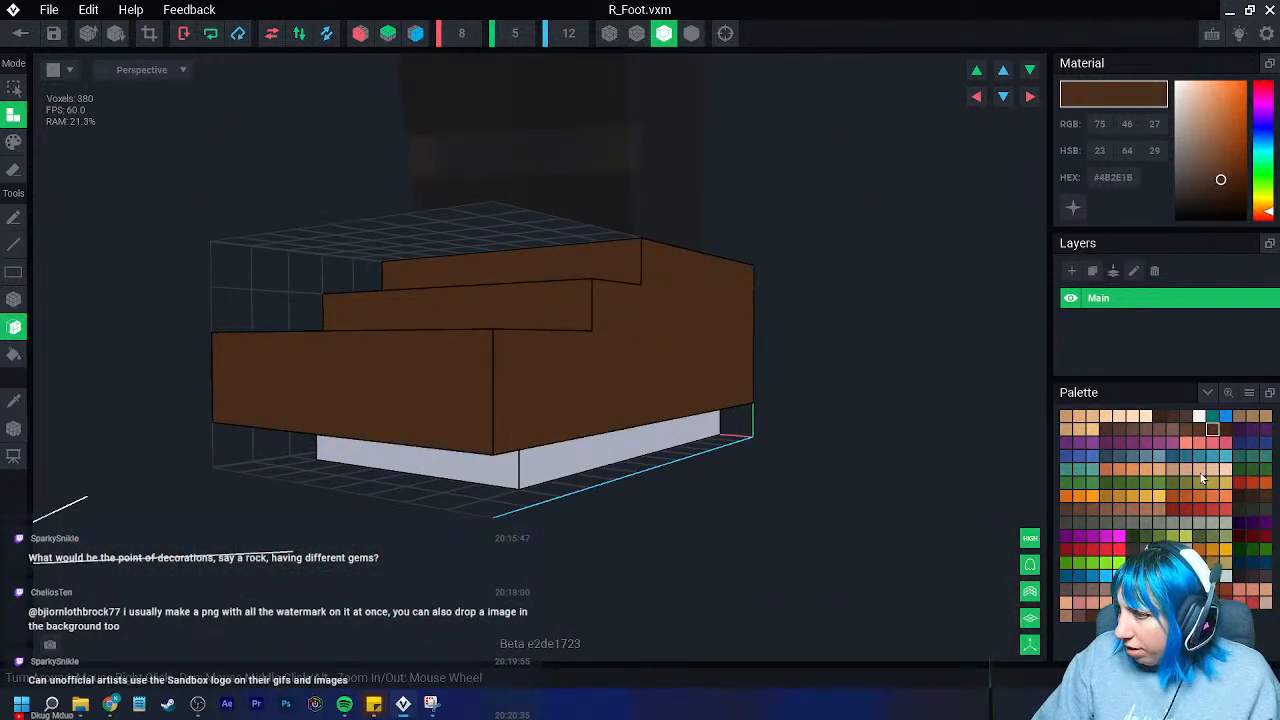
# - Extend the right boot's sole to the upper's full outline in dark brown #392119 and paint the remaining white area to match
pyautogui.click(1132, 562)
pyautogui.moveTo(418, 566); pyautogui.dragTo(371, 484, button='right')
pyautogui.click(228, 358)
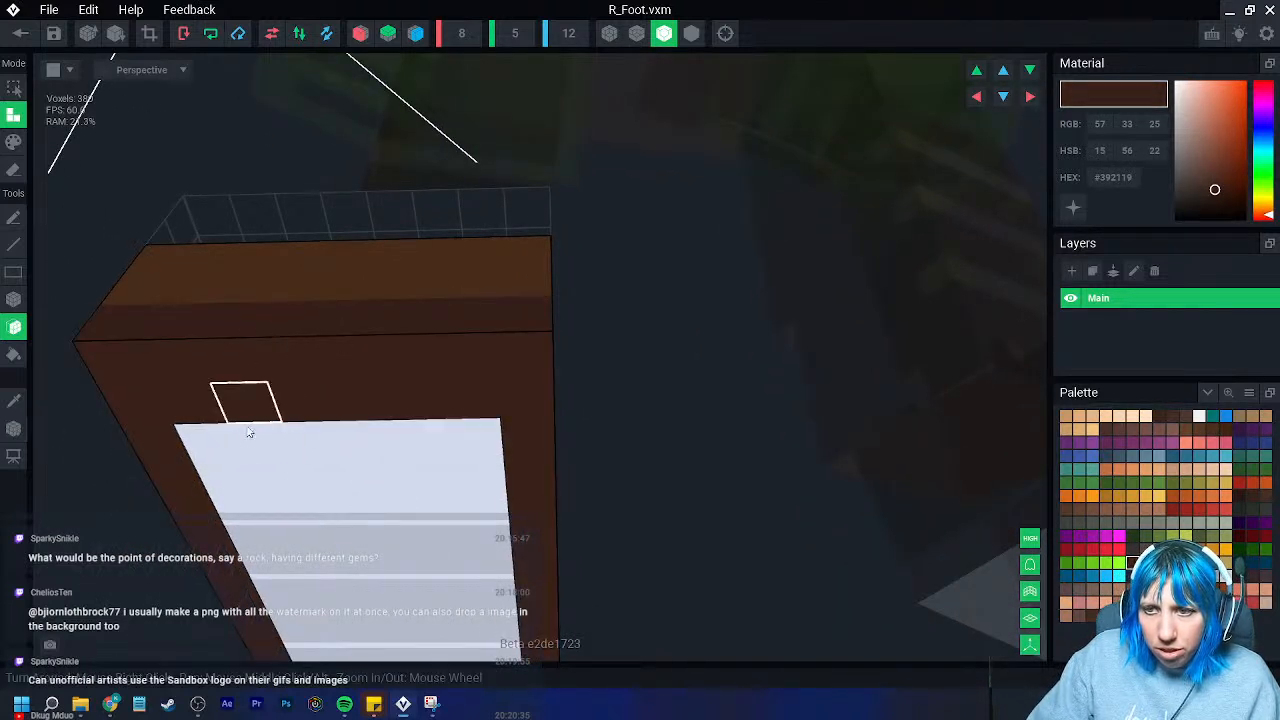
pyautogui.click(14, 142)
pyautogui.click(350, 570)
pyautogui.moveTo(350, 572); pyautogui.dragTo(368, 490, button='right')
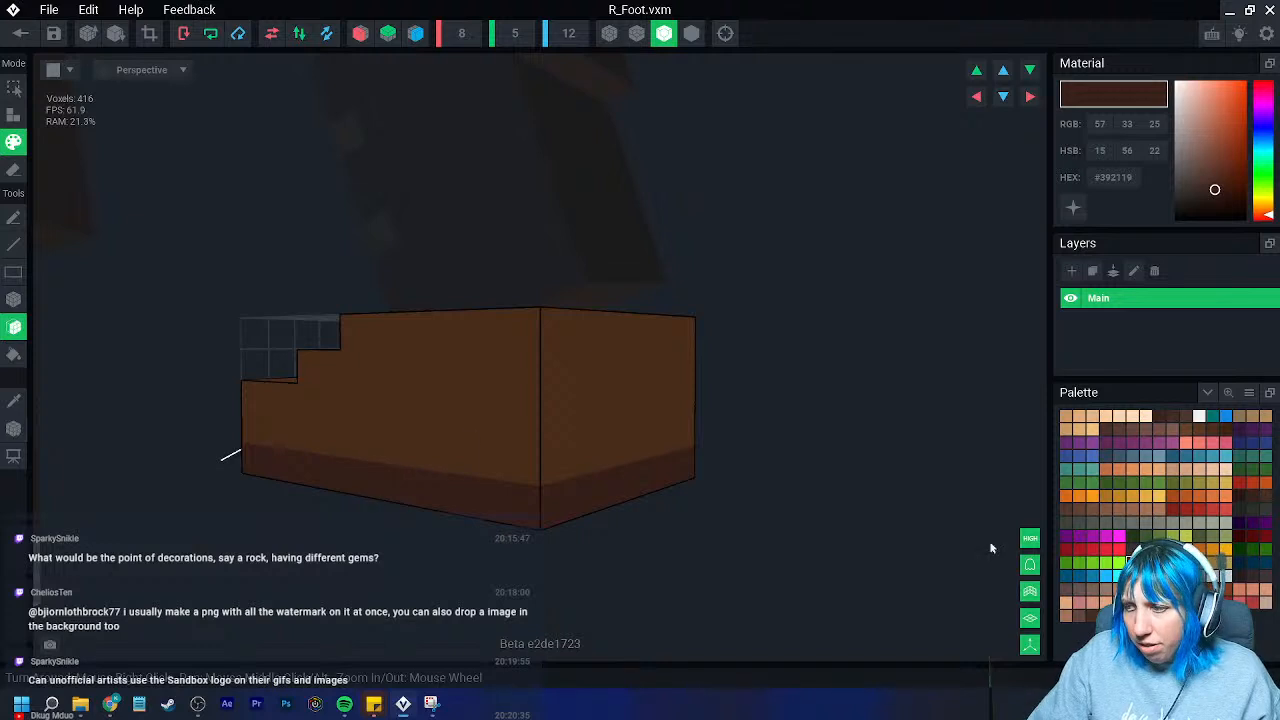
# - Recolour the right boot's whole sole with dark greyish purple #34282B
pyautogui.click(1252, 577)
pyautogui.click(568, 521)
pyautogui.moveTo(566, 523); pyautogui.dragTo(500, 547, button='right')
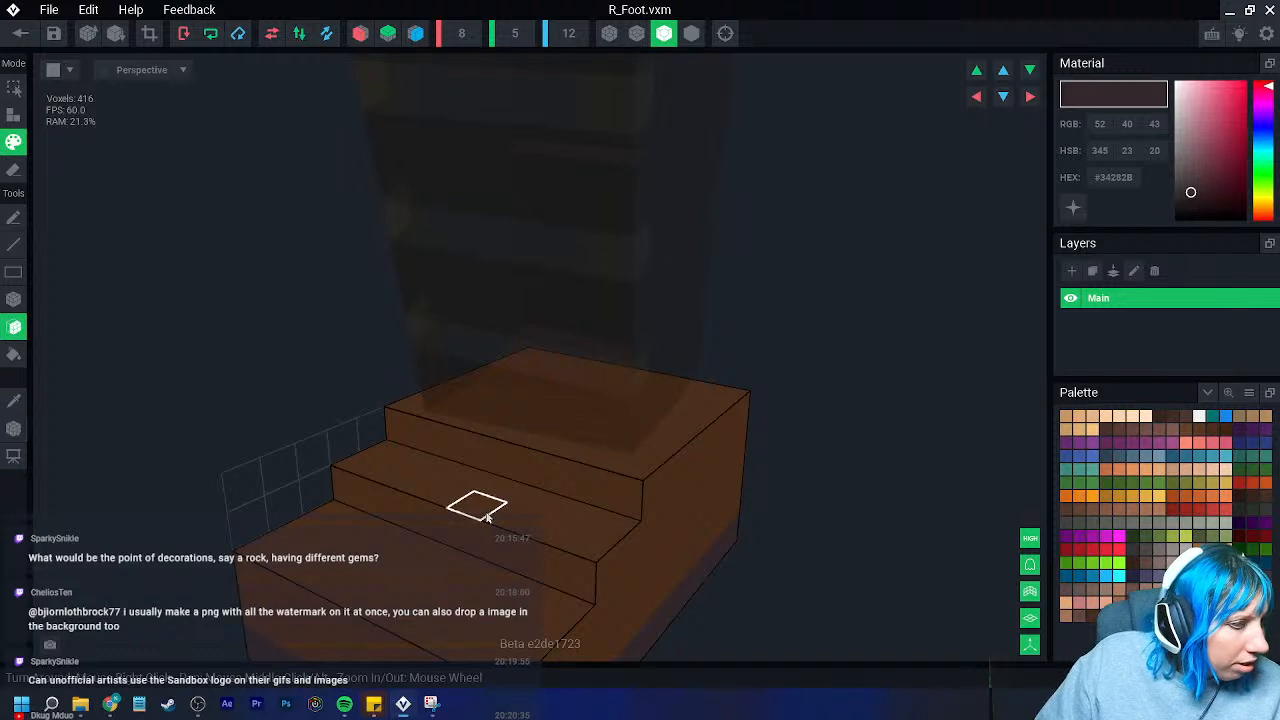
# - Paint a two-voxel-wide dark green #24351B toe patch on the right boot's front corner, wrapping onto the top
pyautogui.moveTo(560, 500); pyautogui.dragTo(591, 503, button='right')
pyautogui.scroll(-2, 562, 482)
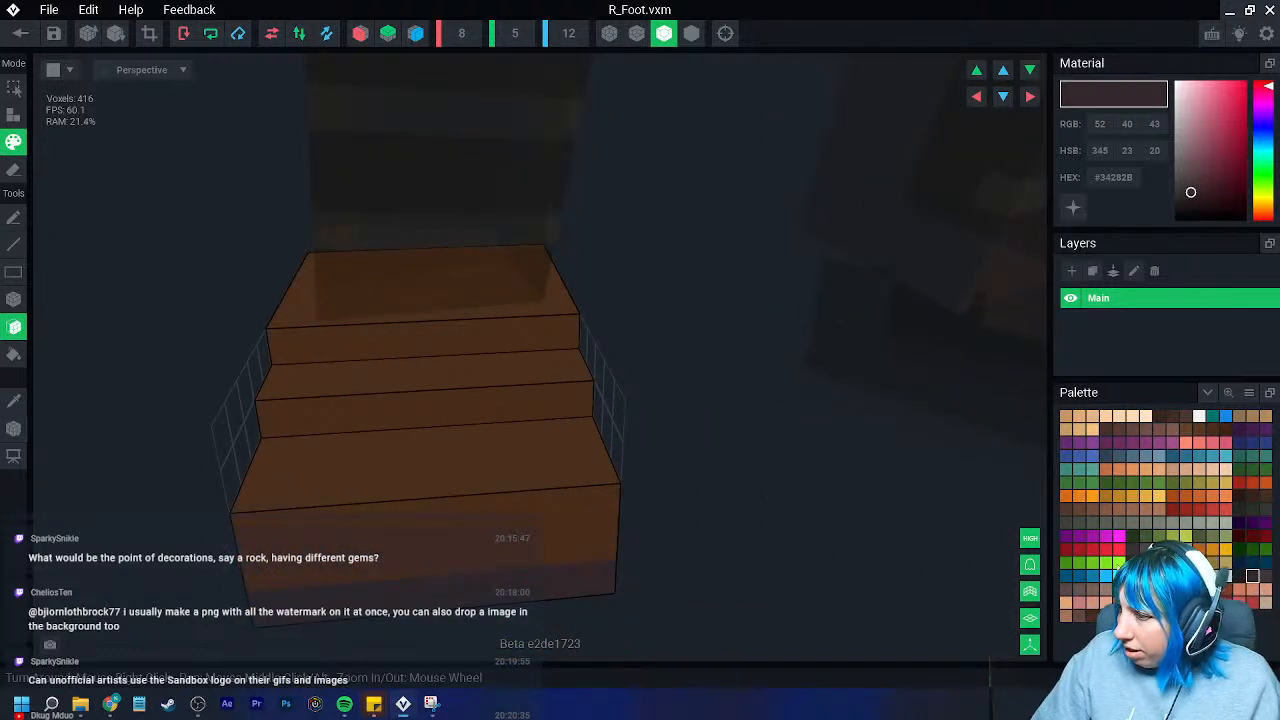
pyautogui.click(1240, 550)
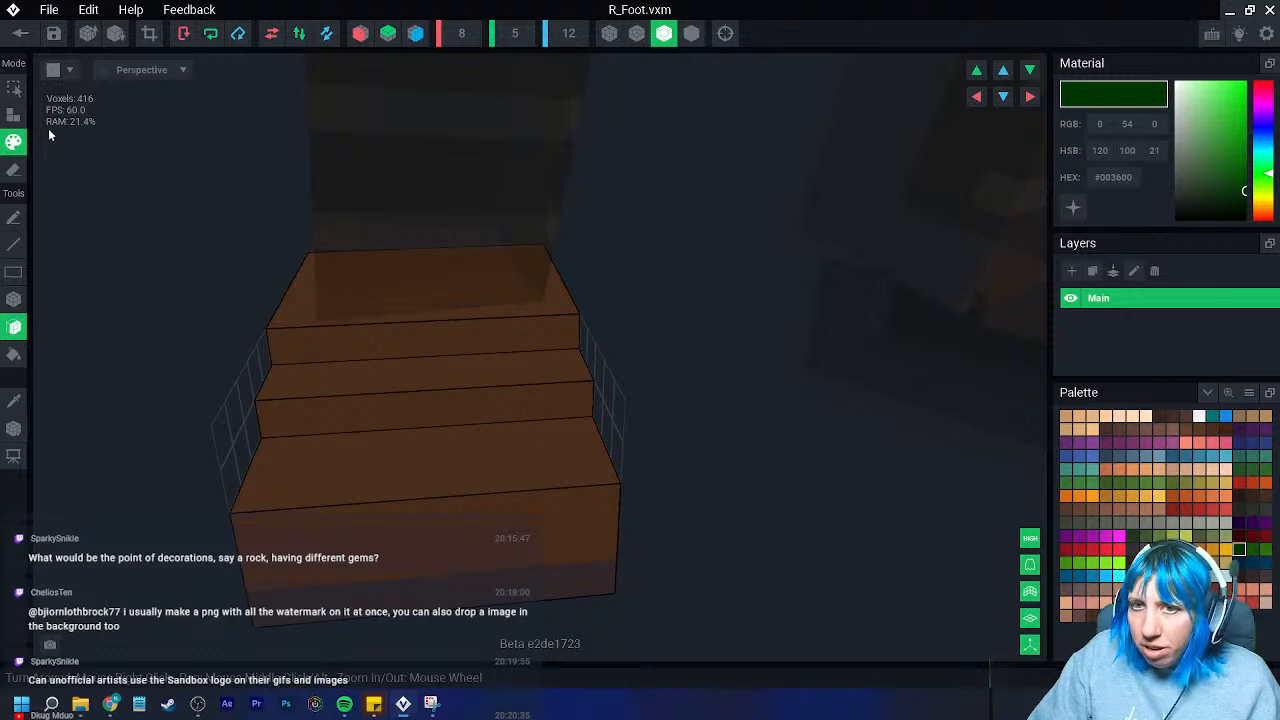
pyautogui.click(14, 298)
pyautogui.moveTo(500, 486); pyautogui.dragTo(581, 524, button='right')
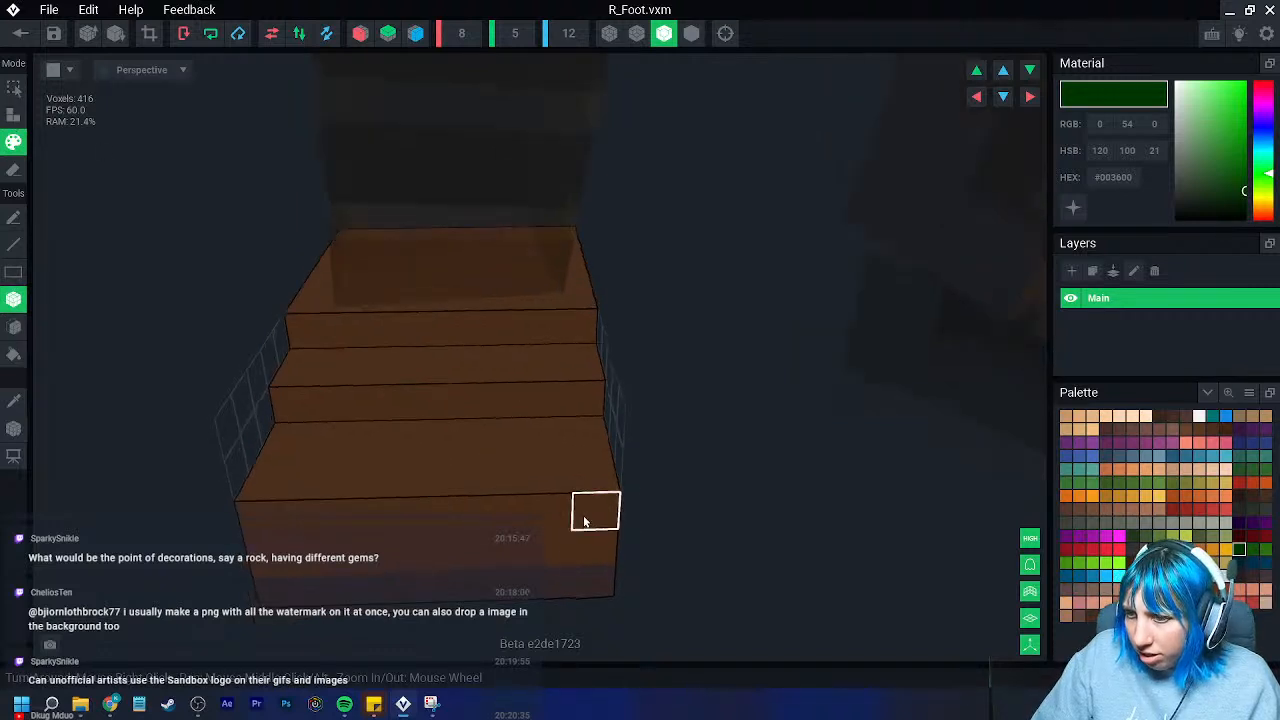
pyautogui.click(1132, 536)
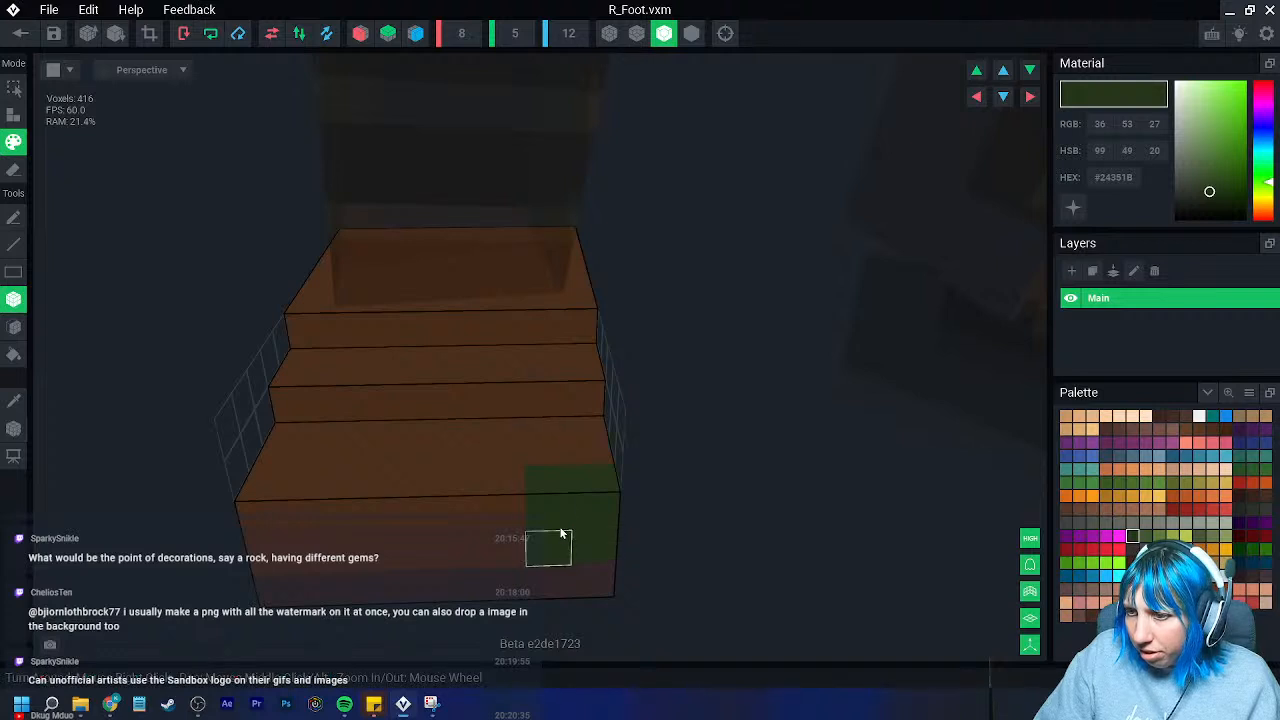
pyautogui.moveTo(593, 502); pyautogui.dragTo(551, 527, button='right')
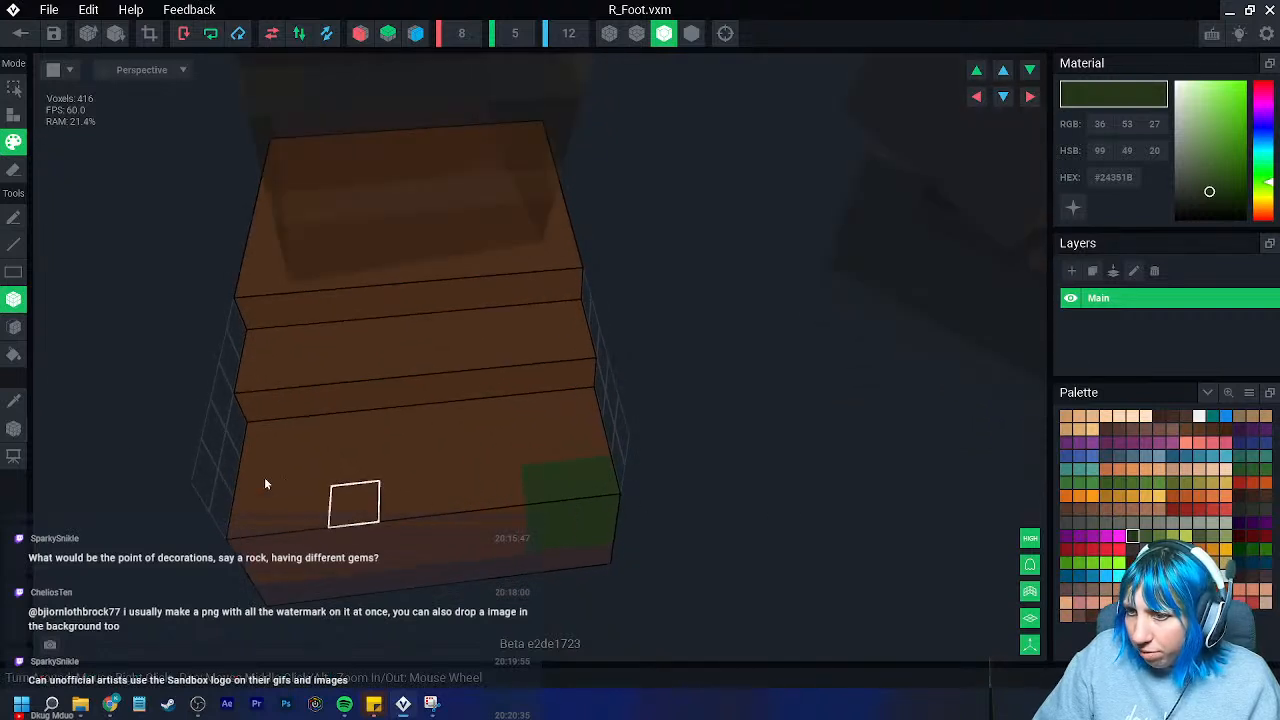
# - Paint a one-voxel darker brown #3F2413 border around the green toe patch on the boot's front, top and side
pyautogui.click(14, 402)
pyautogui.click(410, 470)
pyautogui.click(1226, 434)
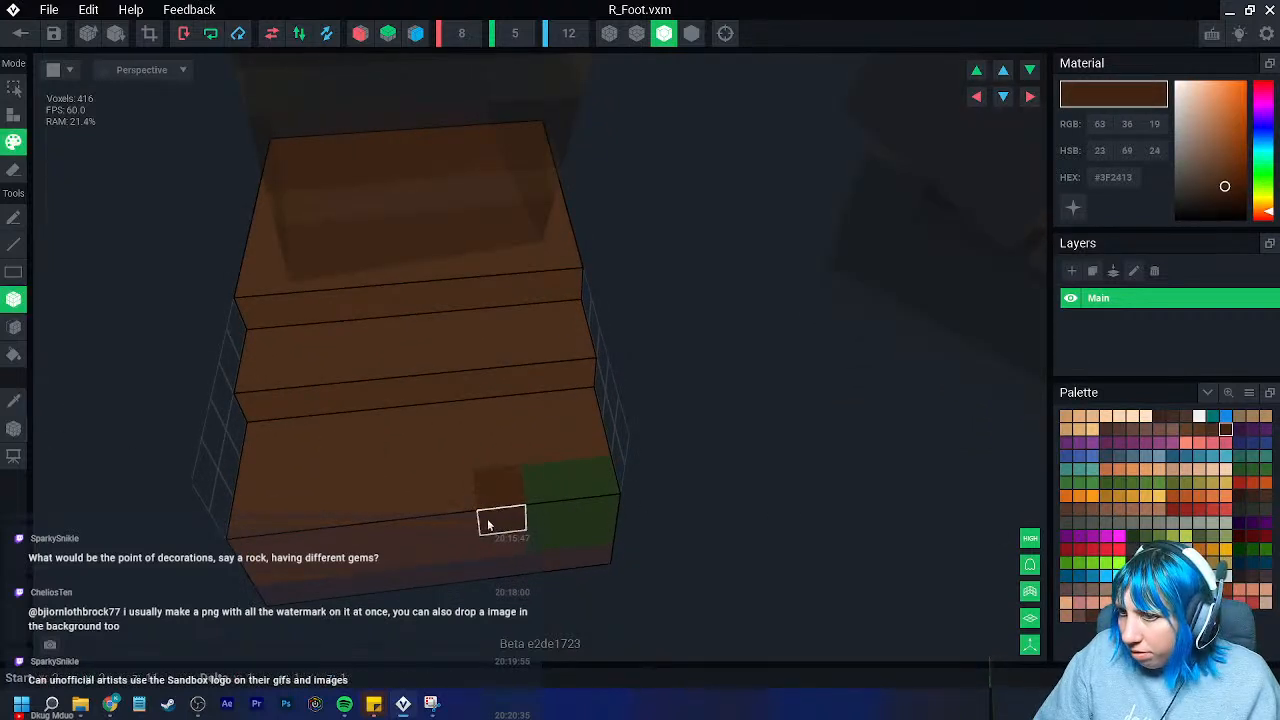
pyautogui.moveTo(575, 455); pyautogui.dragTo(686, 131, button='right')
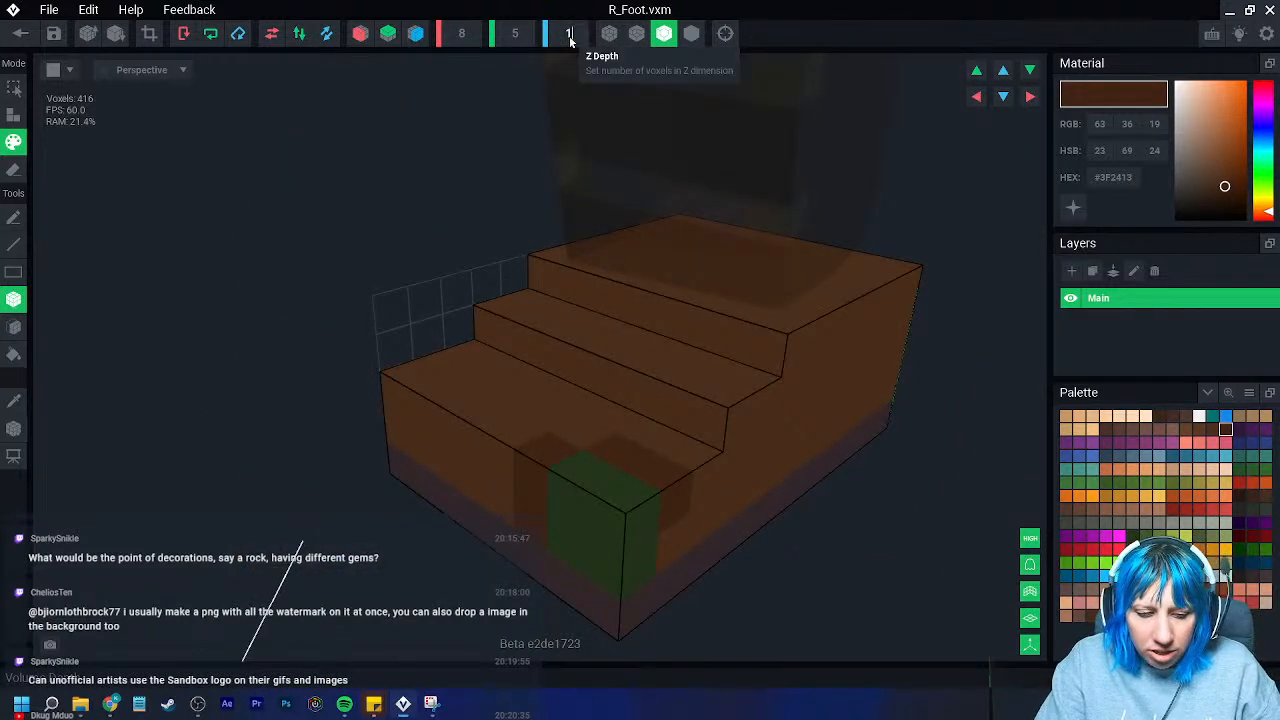
# - Increase the volume depth to 13 and extrude the dark green toe forward by one layer of 2 by 2 voxels
pyautogui.scroll(1, 570, 40)
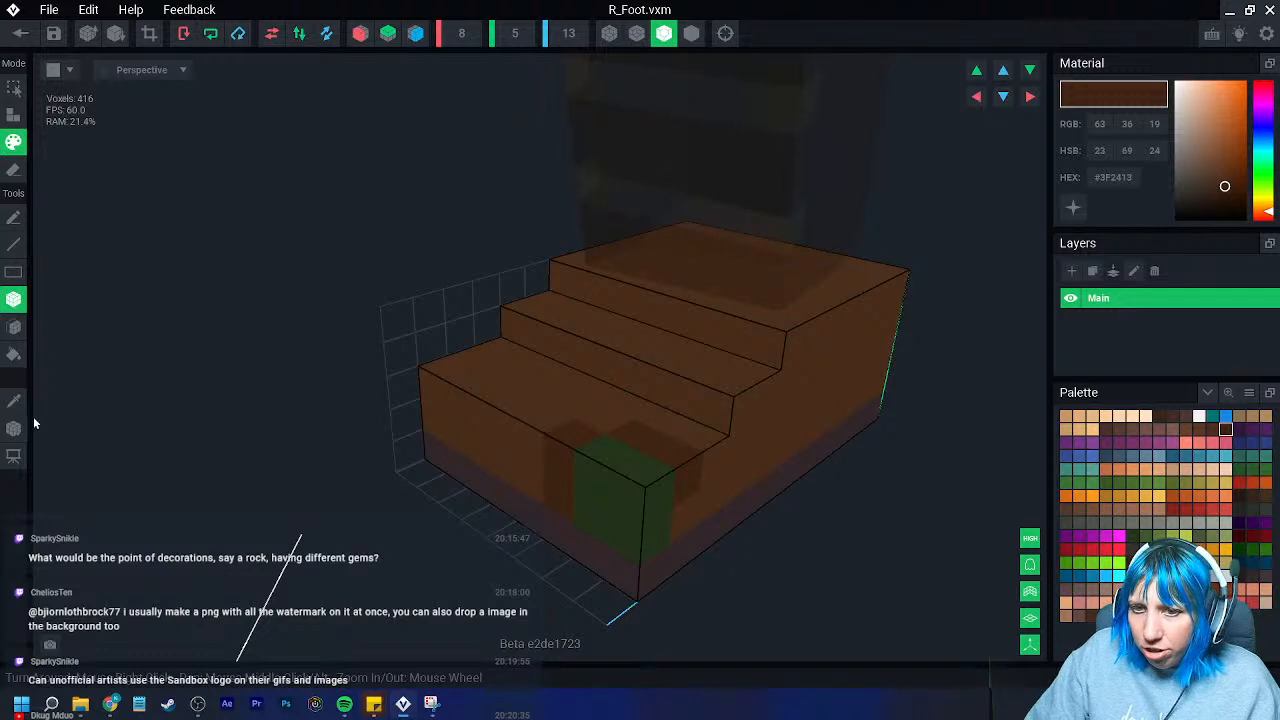
pyautogui.click(620, 504)
pyautogui.moveTo(620, 504); pyautogui.dragTo(704, 504, button='right')
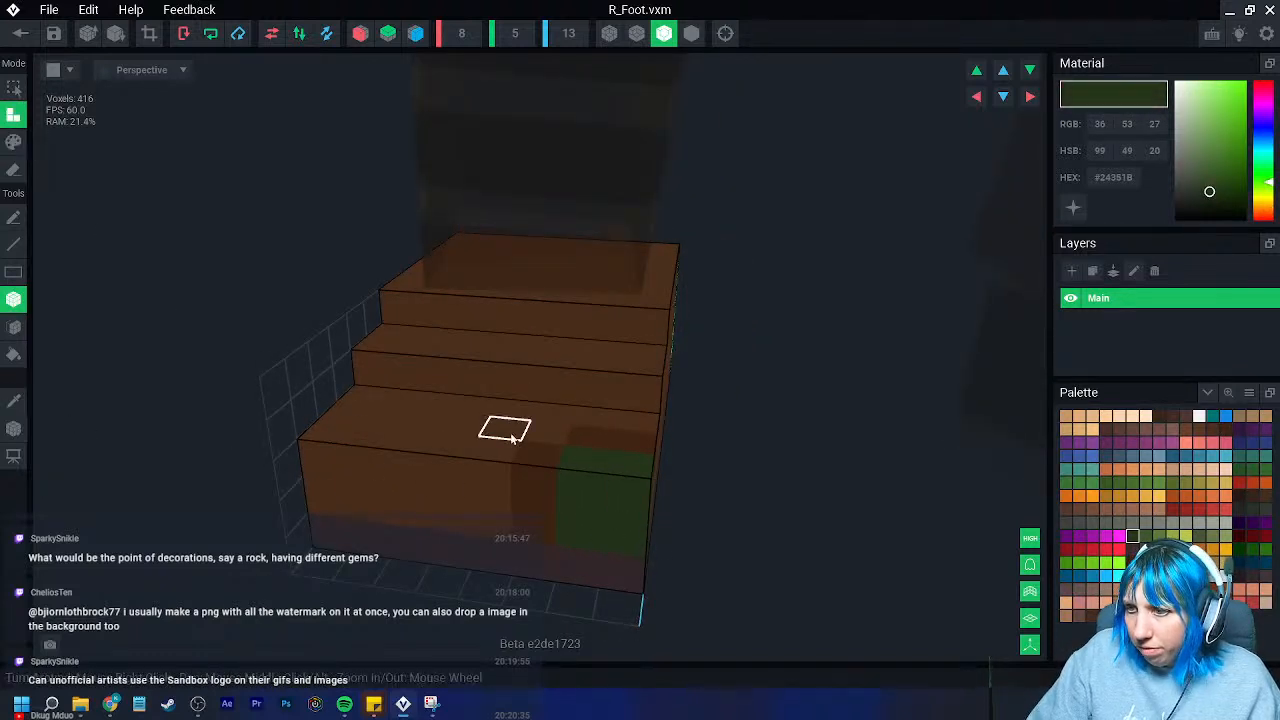
pyautogui.moveTo(613, 541); pyautogui.dragTo(701, 555, button='right')
pyautogui.scroll(-2, 661, 580)
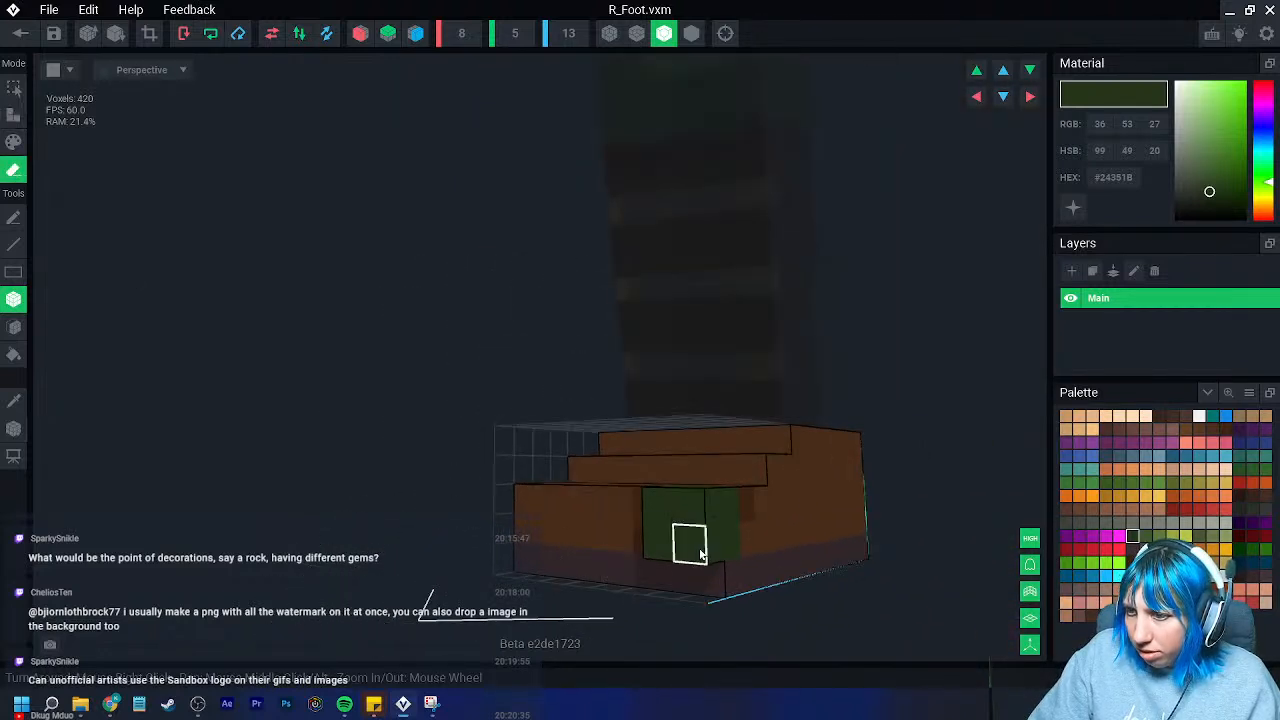
# - Paint the upper front row of the protruding toe light green #5E793B, and undo the last stray edit
pyautogui.click(1180, 539)
pyautogui.moveTo(638, 470); pyautogui.dragTo(698, 531, button='right')
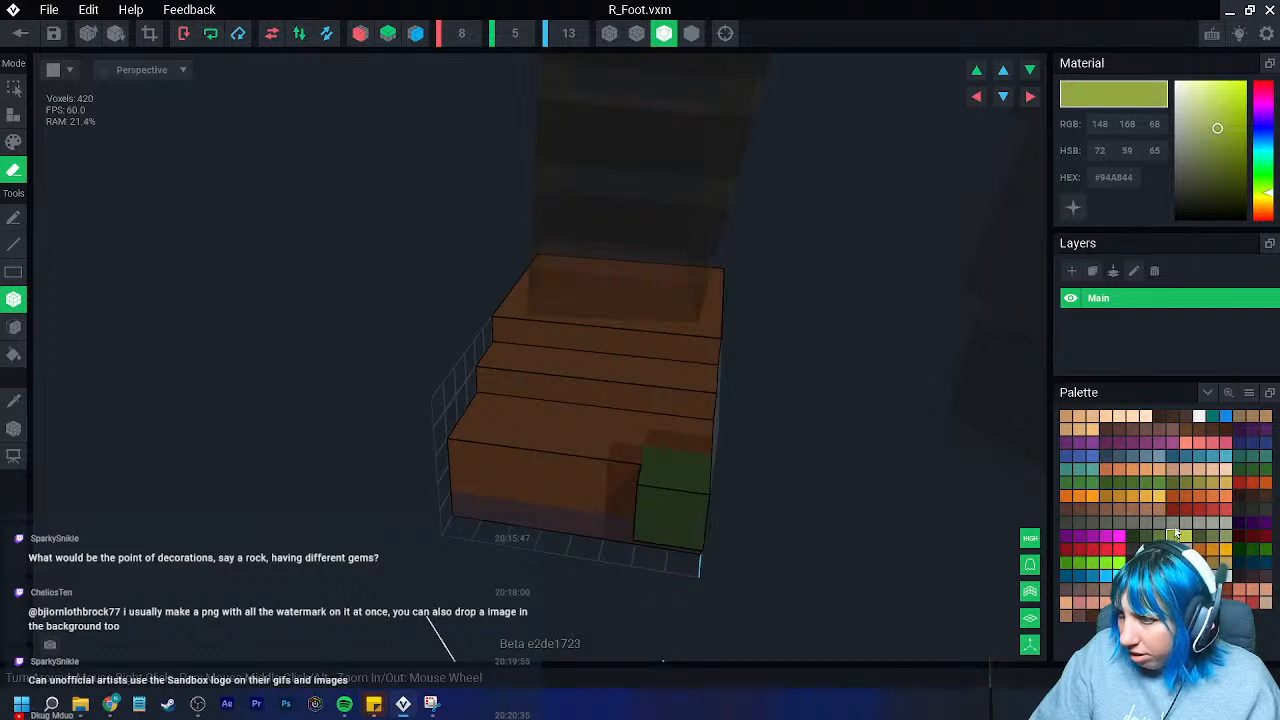
pyautogui.click(14, 143)
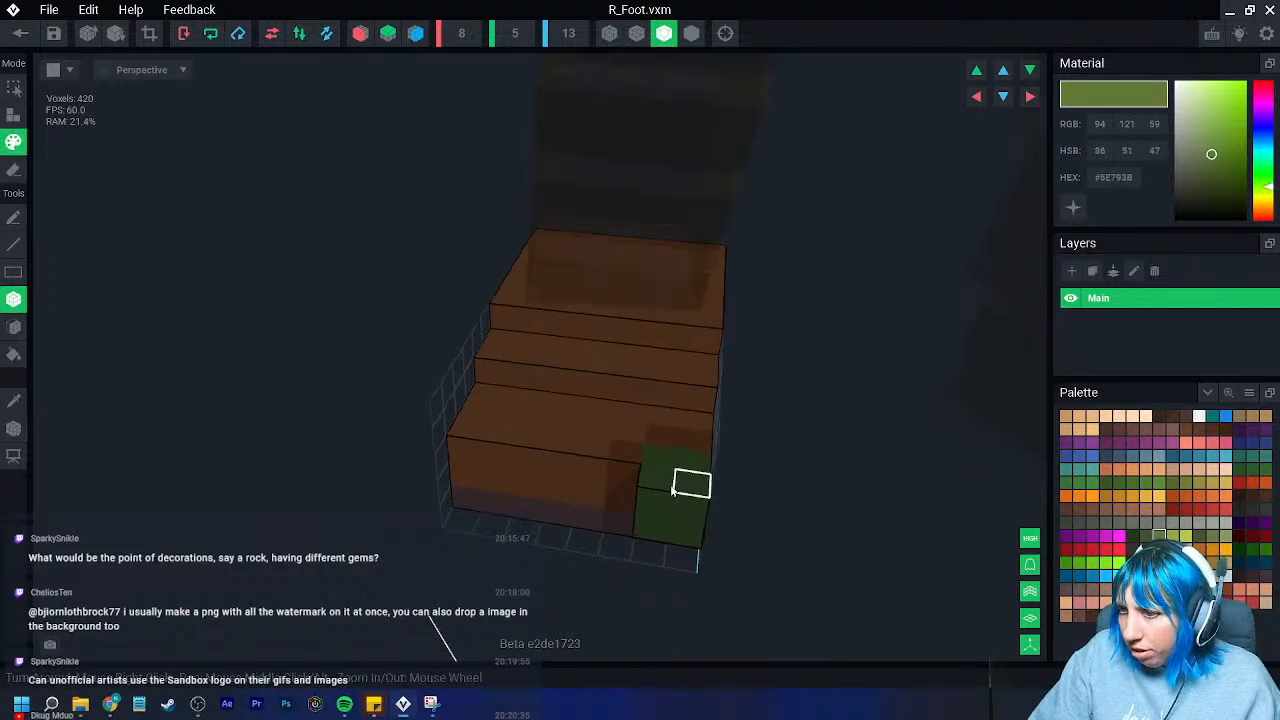
pyautogui.moveTo(683, 491); pyautogui.dragTo(668, 533, button='right')
pyautogui.scroll(5, 666, 535)
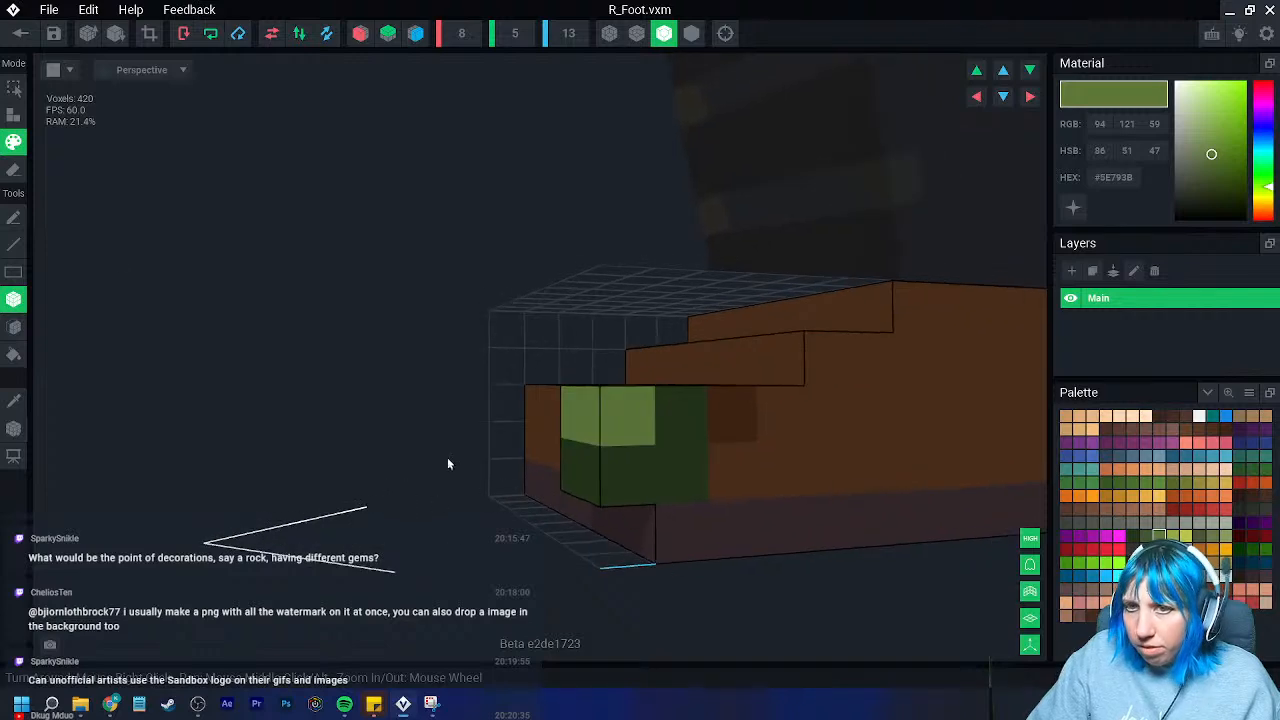
pyautogui.moveTo(617, 503); pyautogui.dragTo(568, 468, button='right')
pyautogui.click(631, 515)
pyautogui.hotkey('ctrl', 'z')
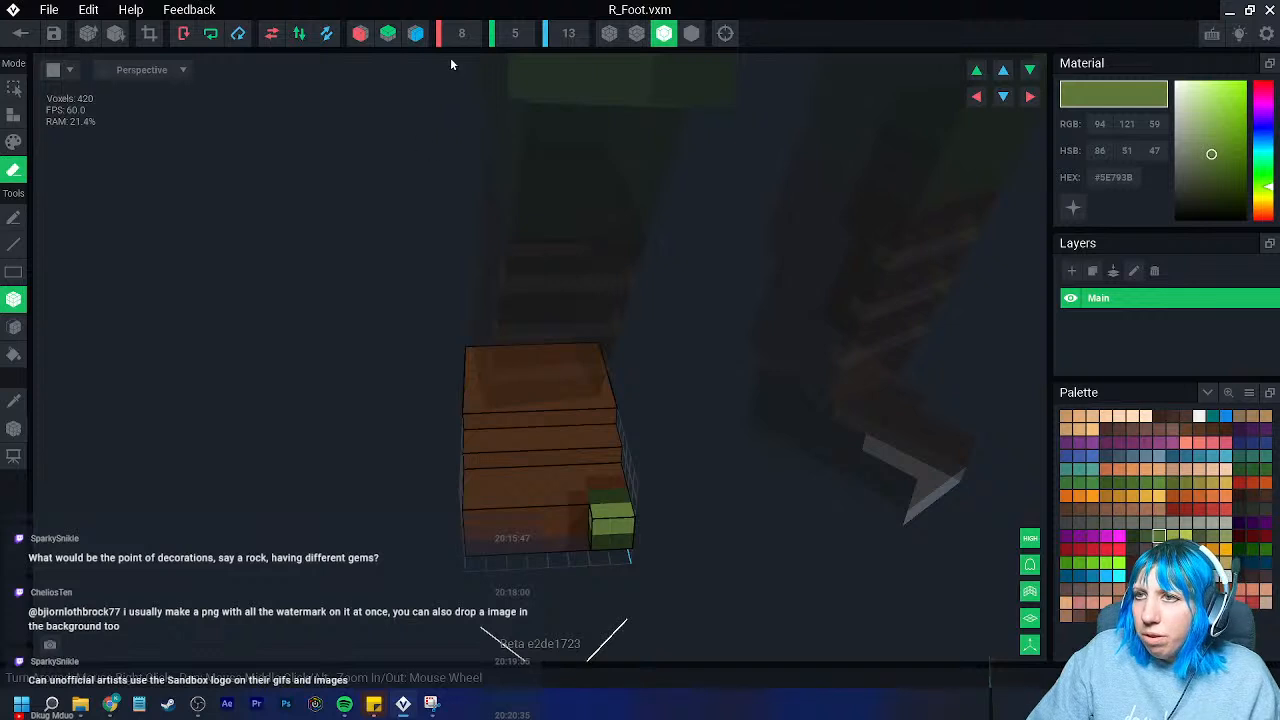
# - Check the right boot from the front and side, save and close R_Foot.vxm, and open the L_Foot model
pyautogui.moveTo(558, 420); pyautogui.dragTo(559, 436, button='right')
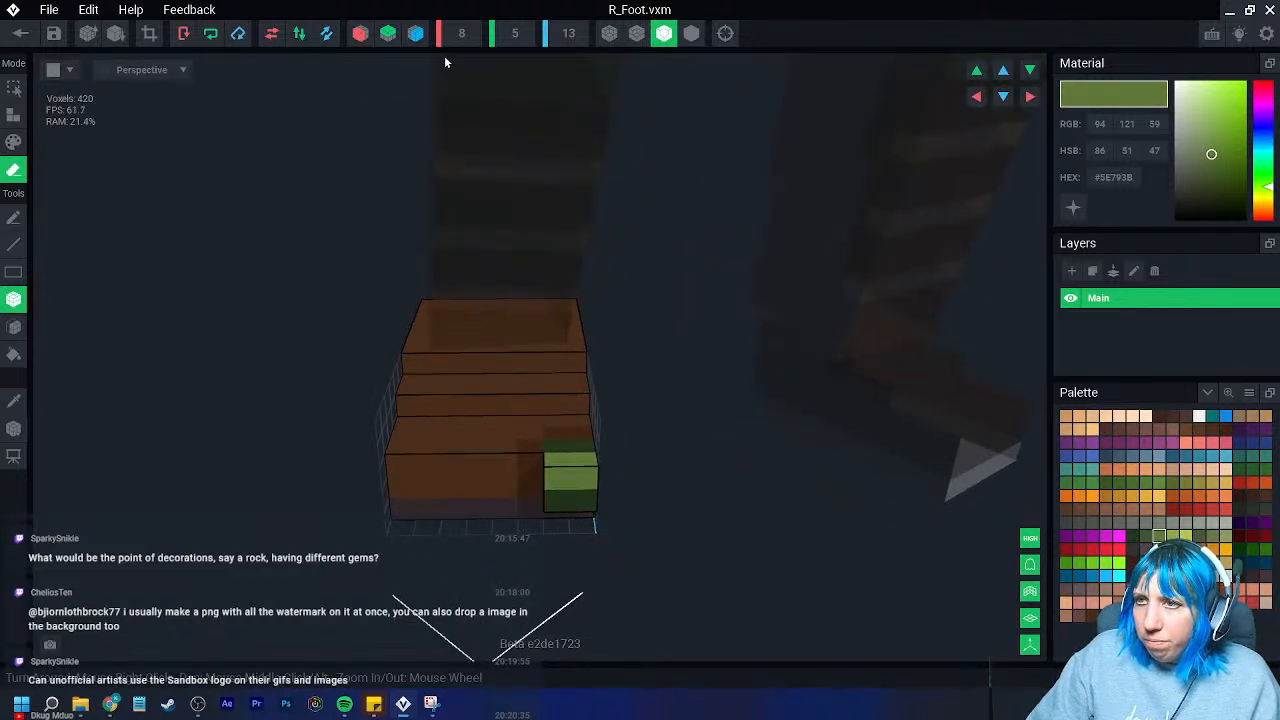
pyautogui.moveTo(546, 297); pyautogui.dragTo(586, 349, button='right')
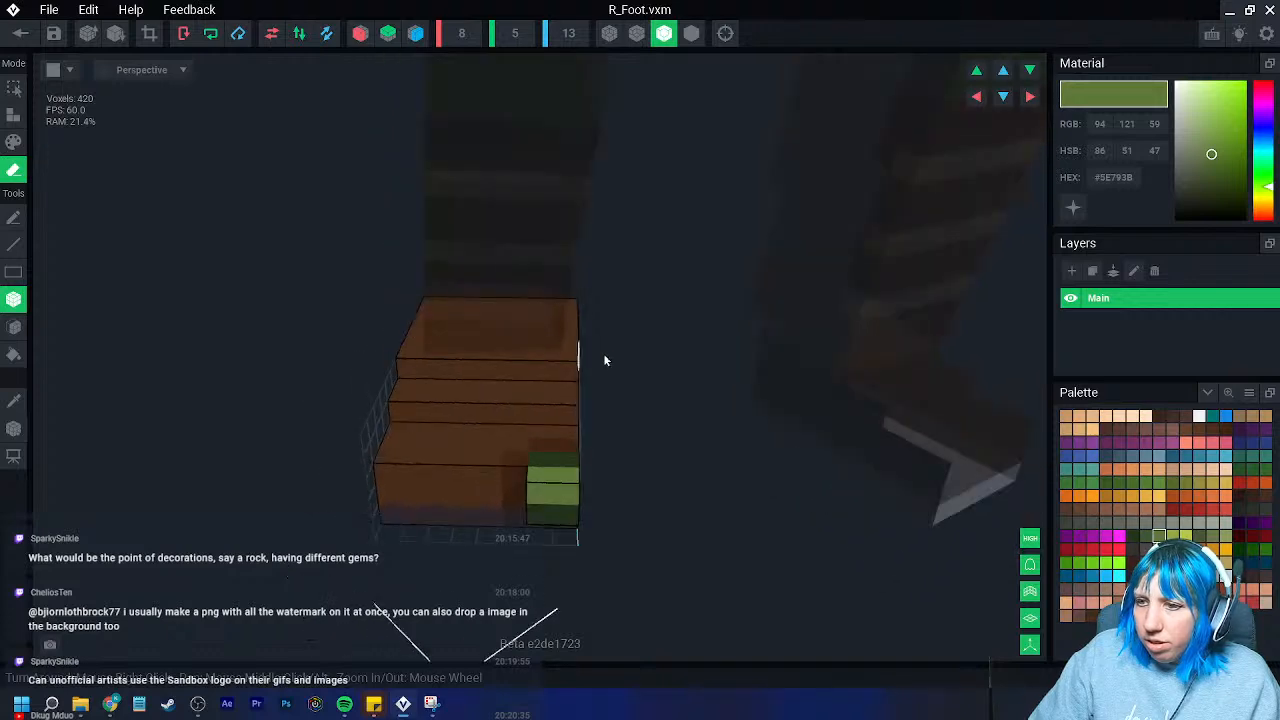
pyautogui.moveTo(571, 401); pyautogui.dragTo(318, 398, button='right')
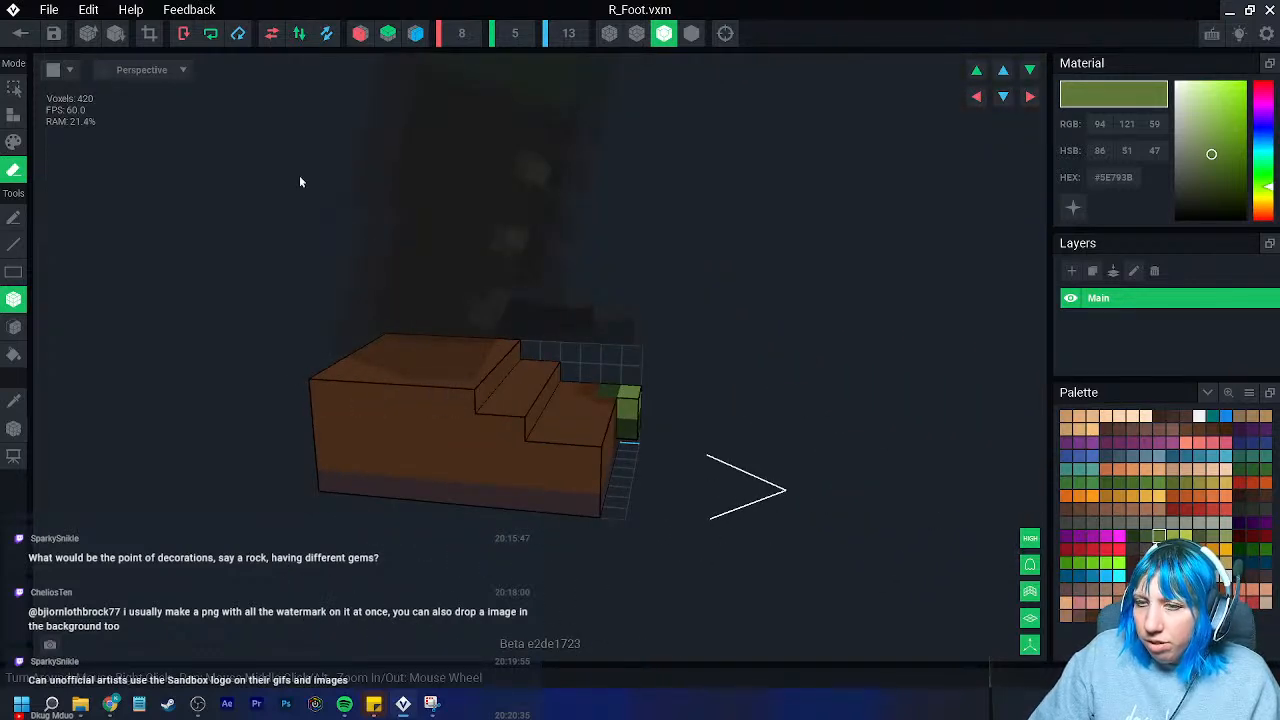
pyautogui.click(21, 36)
pyautogui.click(515, 257)
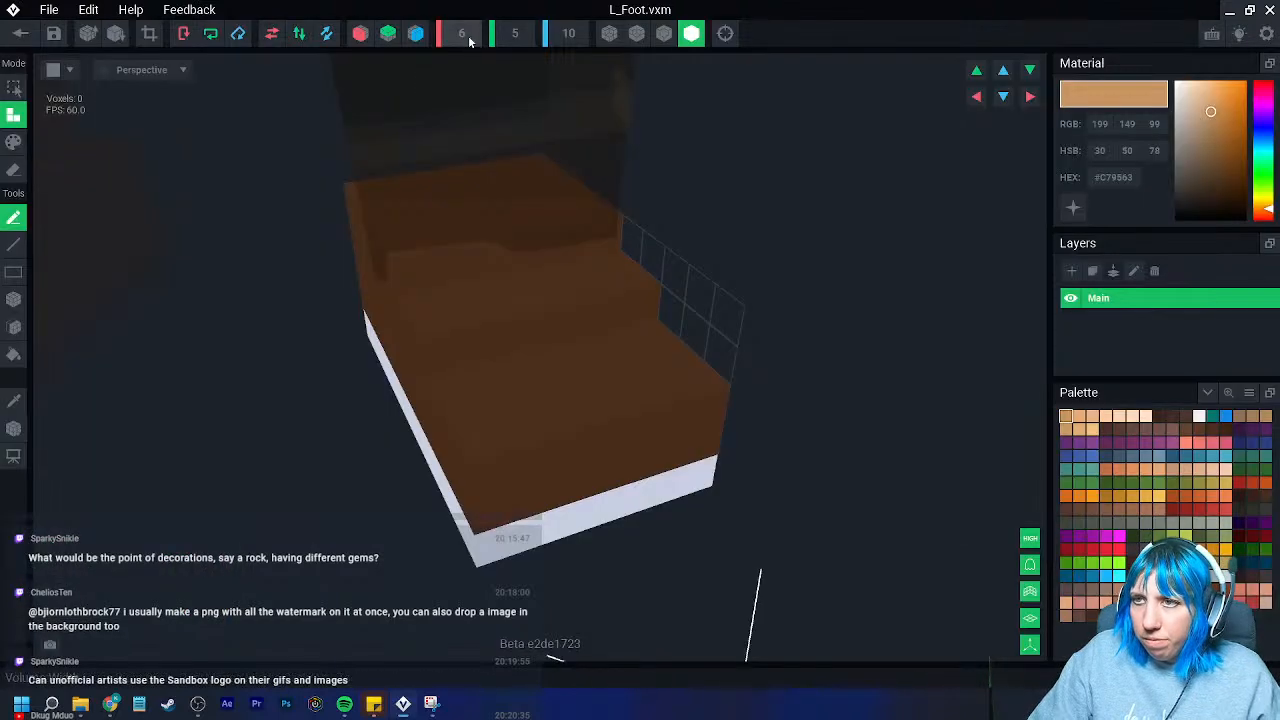
# - Set the left foot's volume to 8 wide and 12 deep, shift its voxels one unit along X, and move the pivot to X 4.0
pyautogui.write('8')
pyautogui.press('Return')
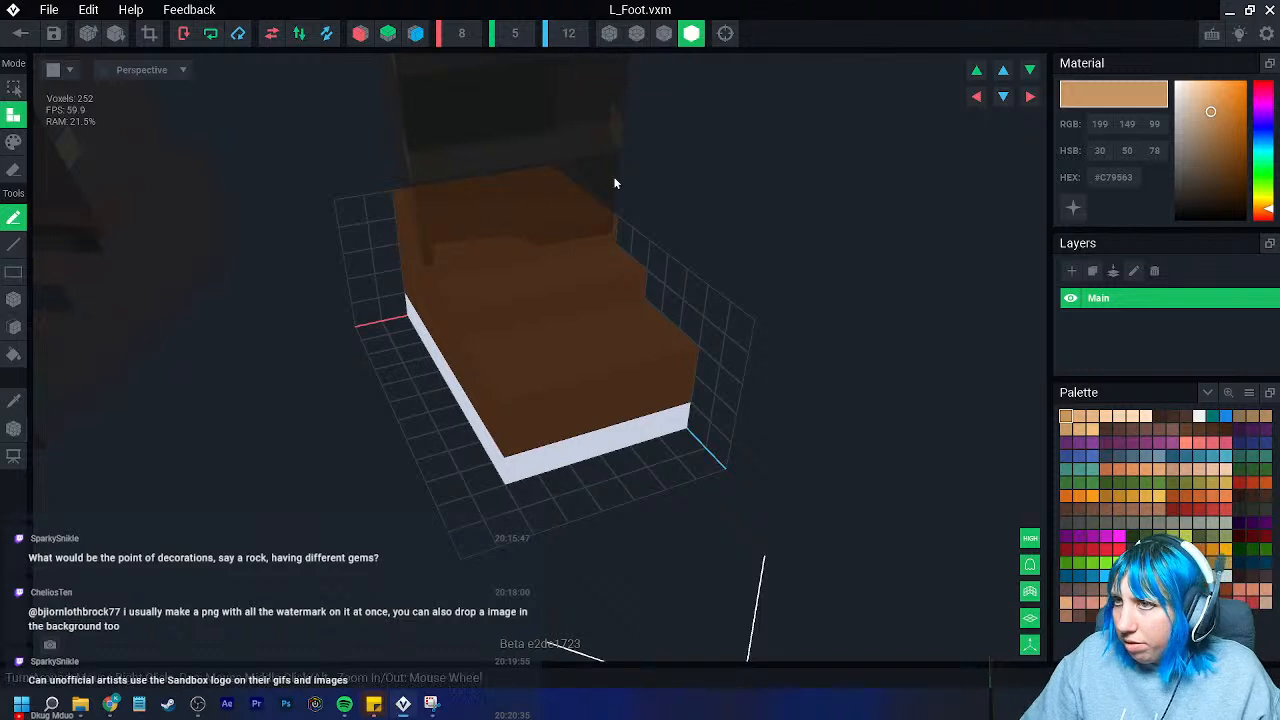
pyautogui.click(1030, 96)
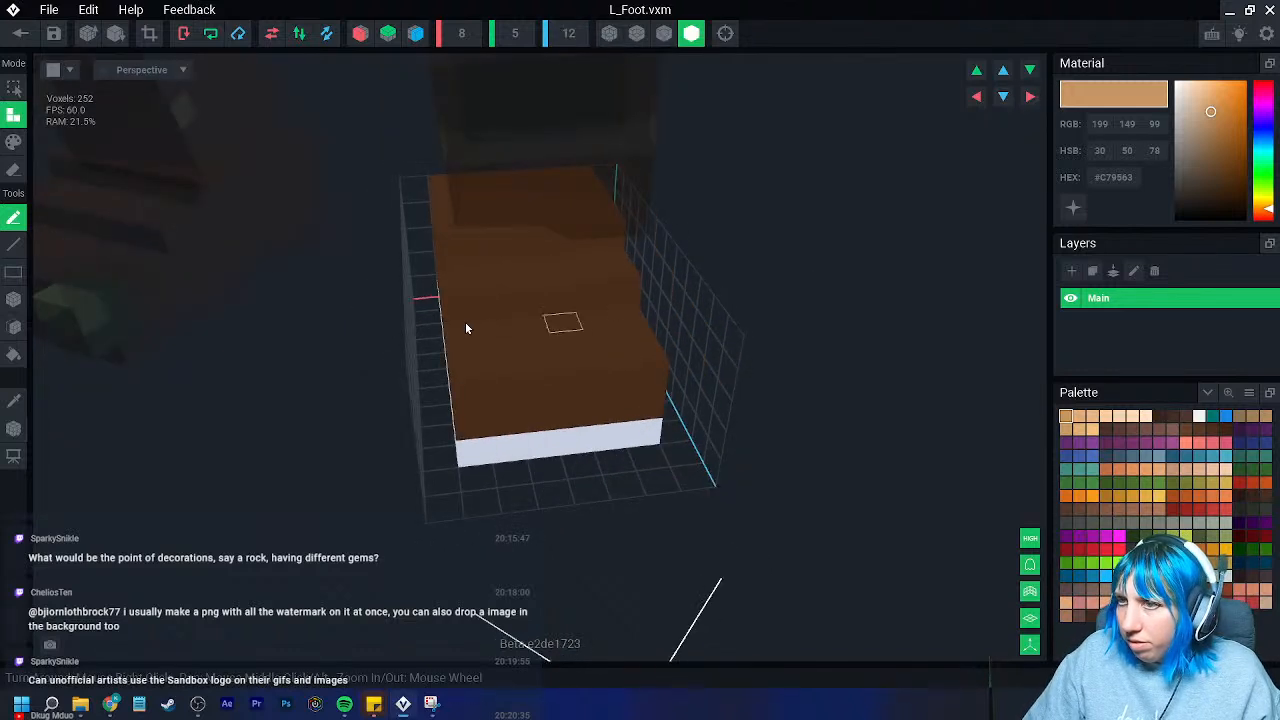
pyautogui.click(14, 428)
pyautogui.moveTo(452, 204); pyautogui.dragTo(427, 207)
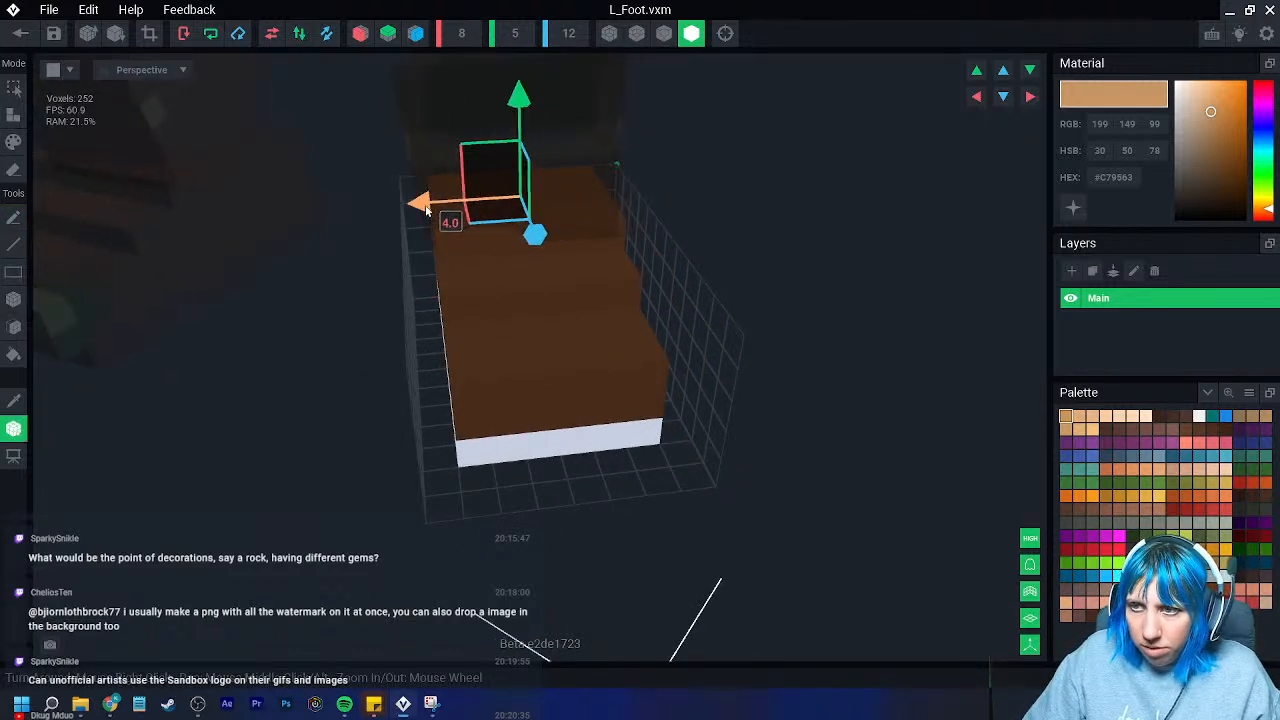
# - Sample the boot's brown #4B2E1B, thicken both sides of the left upper by one voxel, and extend its front faces by two
pyautogui.click(14, 401)
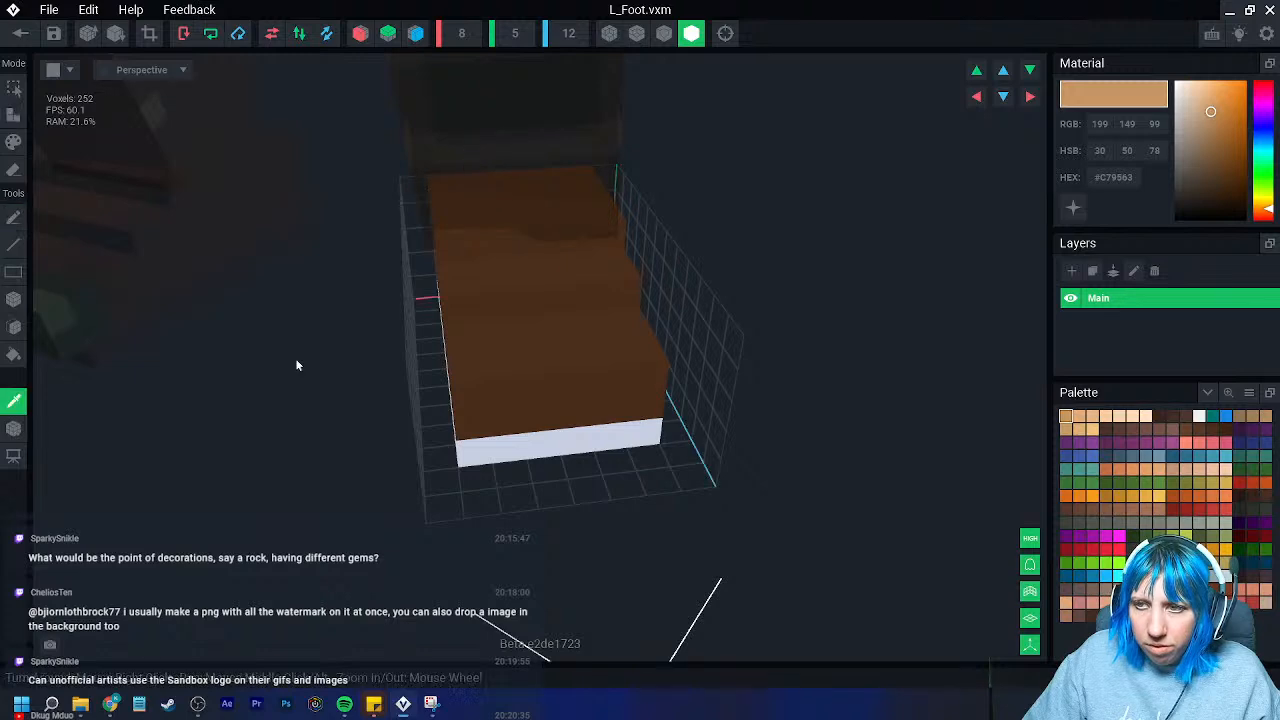
pyautogui.click(475, 350)
pyautogui.moveTo(430, 315); pyautogui.dragTo(690, 383, button='right')
pyautogui.click(459, 304)
pyautogui.click(810, 481)
pyautogui.moveTo(810, 481); pyautogui.dragTo(669, 369, button='right')
pyautogui.click(606, 458)
pyautogui.click(740, 322)
pyautogui.moveTo(737, 314); pyautogui.dragTo(917, 334, button='right')
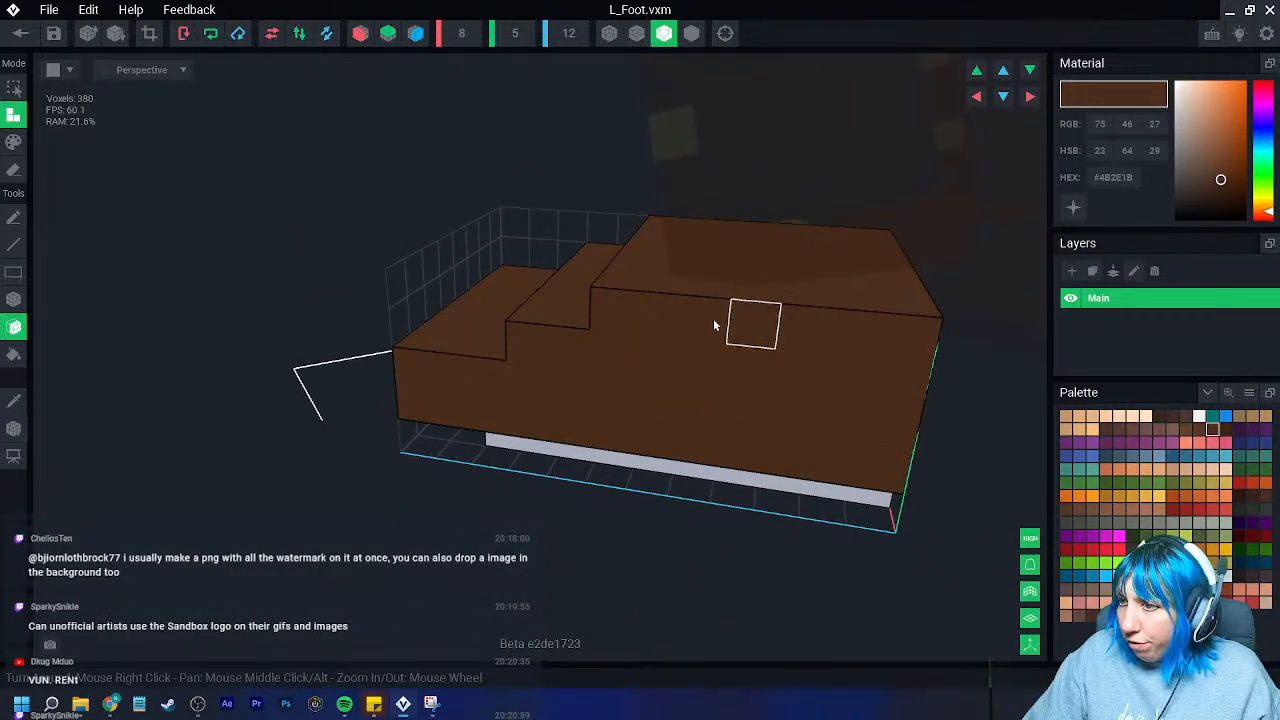
# - Extend the left boot's sole to the upper's full outline in dark grey #2D2F2B and paint the white area to match
pyautogui.moveTo(543, 360); pyautogui.dragTo(39, 391, button='right')
pyautogui.click(1252, 510)
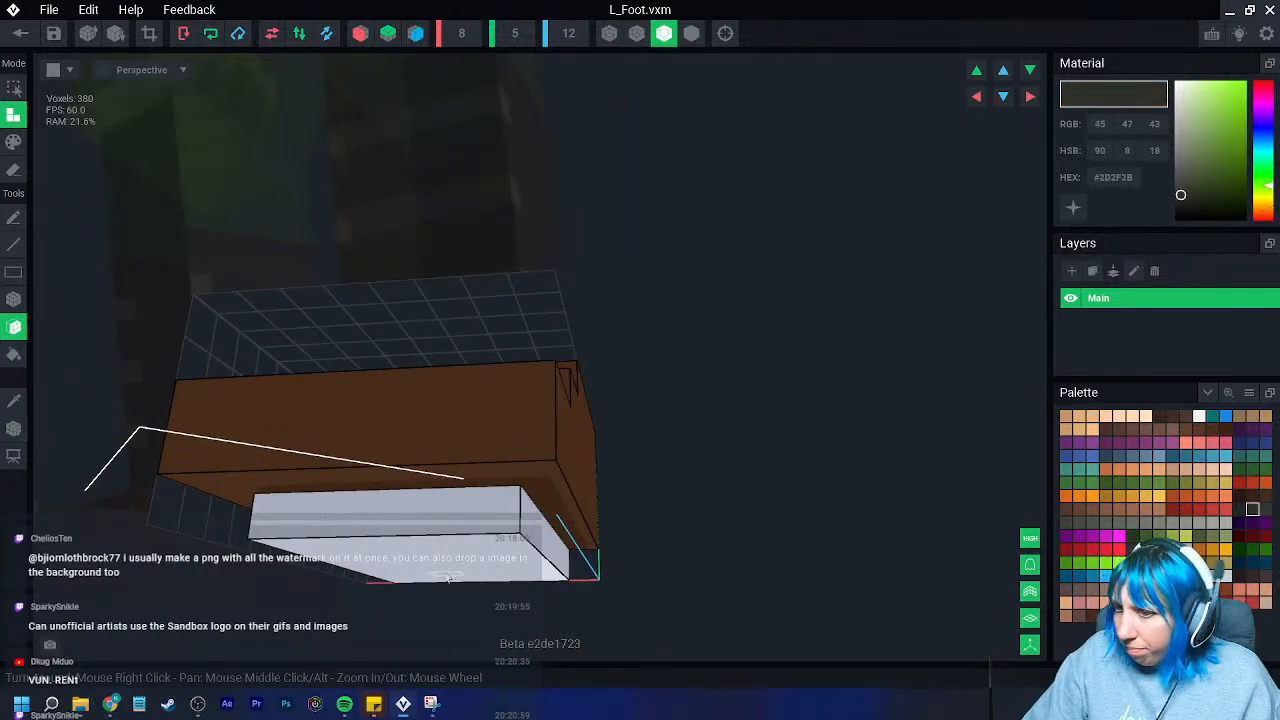
pyautogui.click(414, 486)
pyautogui.moveTo(414, 486); pyautogui.dragTo(315, 355, button='right')
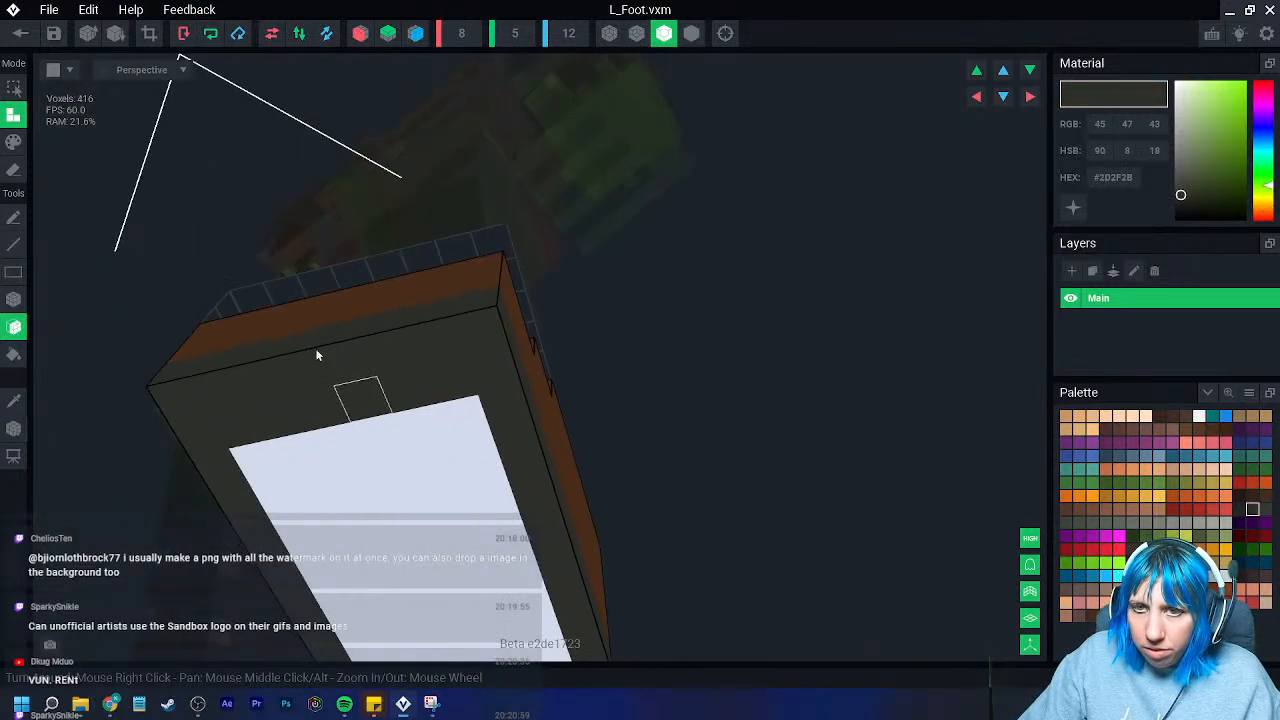
pyautogui.click(13, 142)
pyautogui.moveTo(351, 471)
pyautogui.mouseDown(button='right')
pyautogui.moveTo(371, 509)
pyautogui.moveTo(386, 486)
pyautogui.moveTo(419, 551)
pyautogui.mouseUp(button='right')
pyautogui.moveTo(389, 486); pyautogui.dragTo(386, 440, button='right')
# - Save and close L_Foot.vxm, and select the right foot in the rig
pyautogui.click(20, 34)
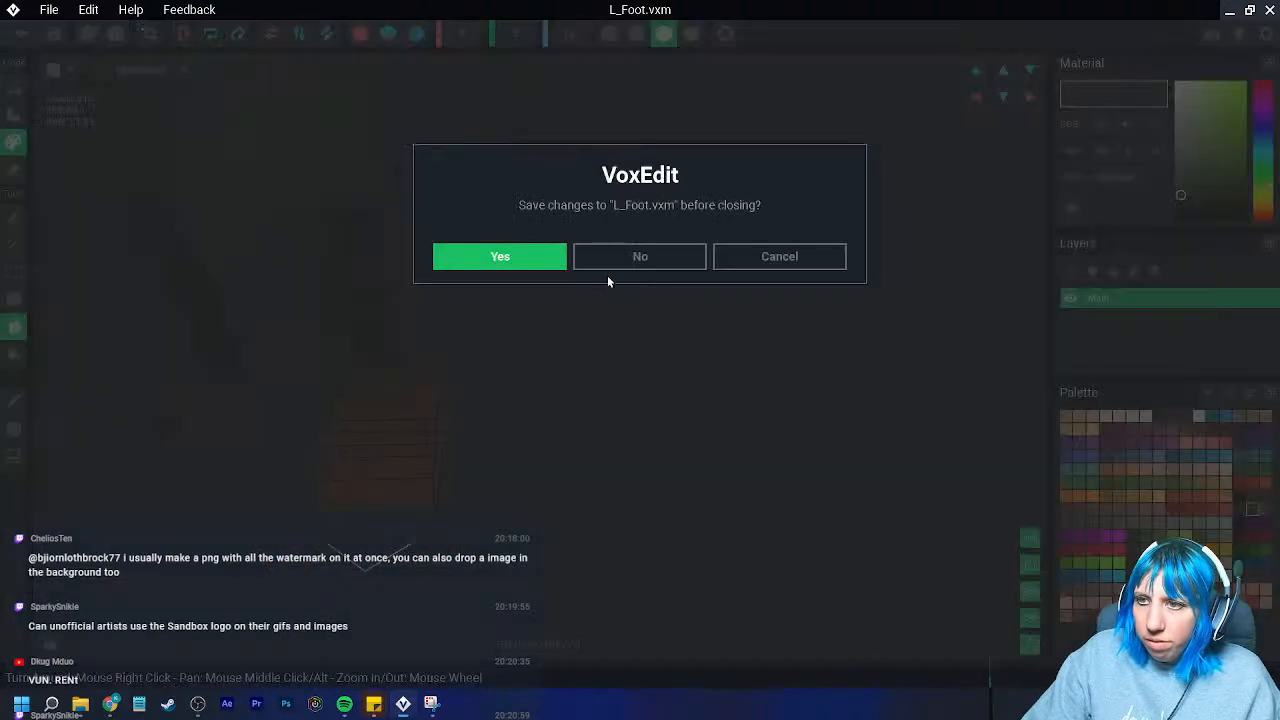
pyautogui.click(546, 260)
pyautogui.moveTo(577, 223); pyautogui.dragTo(575, 214, button='right')
pyautogui.scroll(4, 647, 310)
pyautogui.moveTo(647, 310); pyautogui.dragTo(622, 303, button='right')
pyautogui.scroll(3, 622, 303)
pyautogui.click(460, 314)
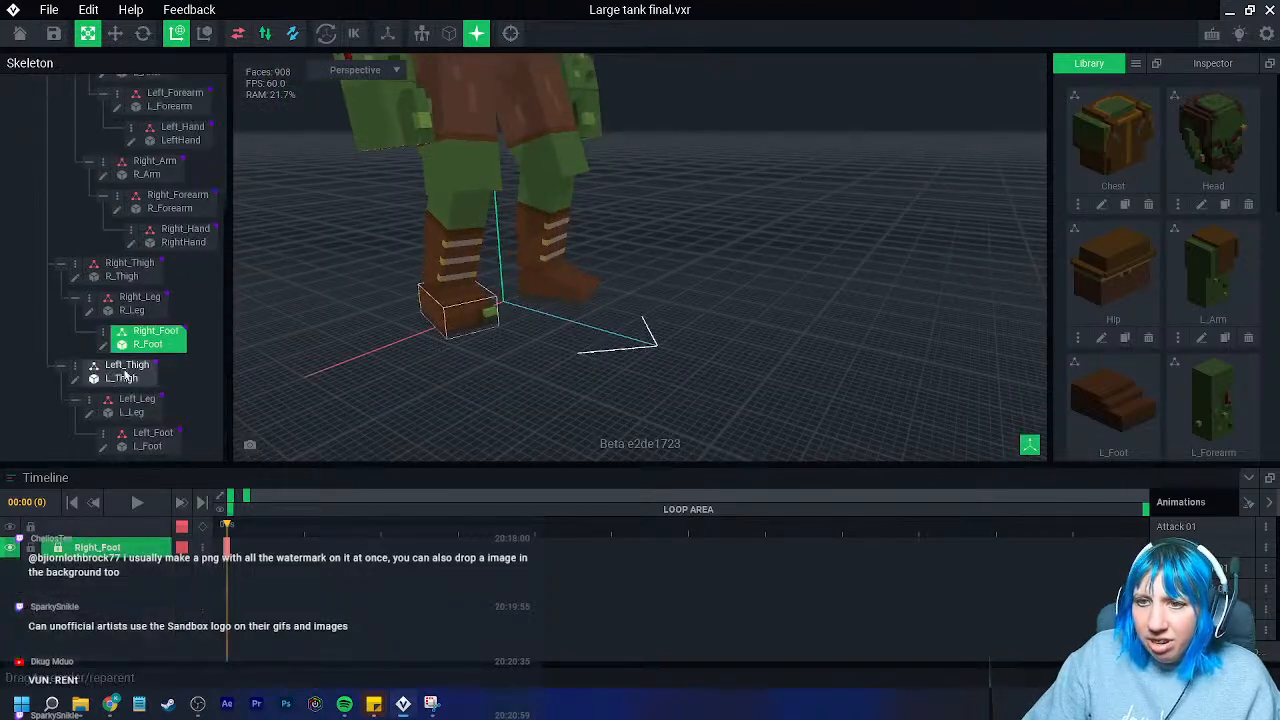
# - Open the right foot model for editing and paint the strap's two end voxels on the middle step gold, #91743C
pyautogui.click(103, 347)
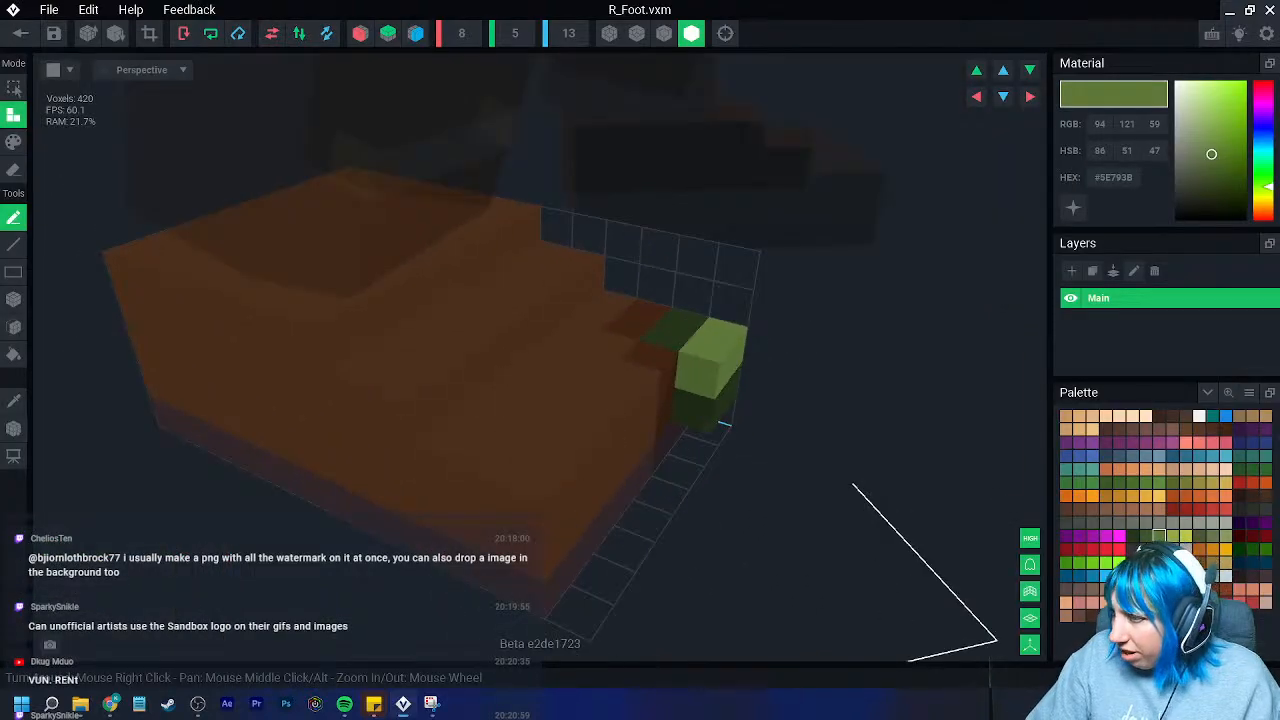
pyautogui.click(1212, 561)
pyautogui.click(10, 145)
pyautogui.moveTo(346, 412)
pyautogui.mouseDown(button='right')
pyautogui.moveTo(348, 397)
pyautogui.moveTo(785, 490)
pyautogui.mouseUp(button='right')
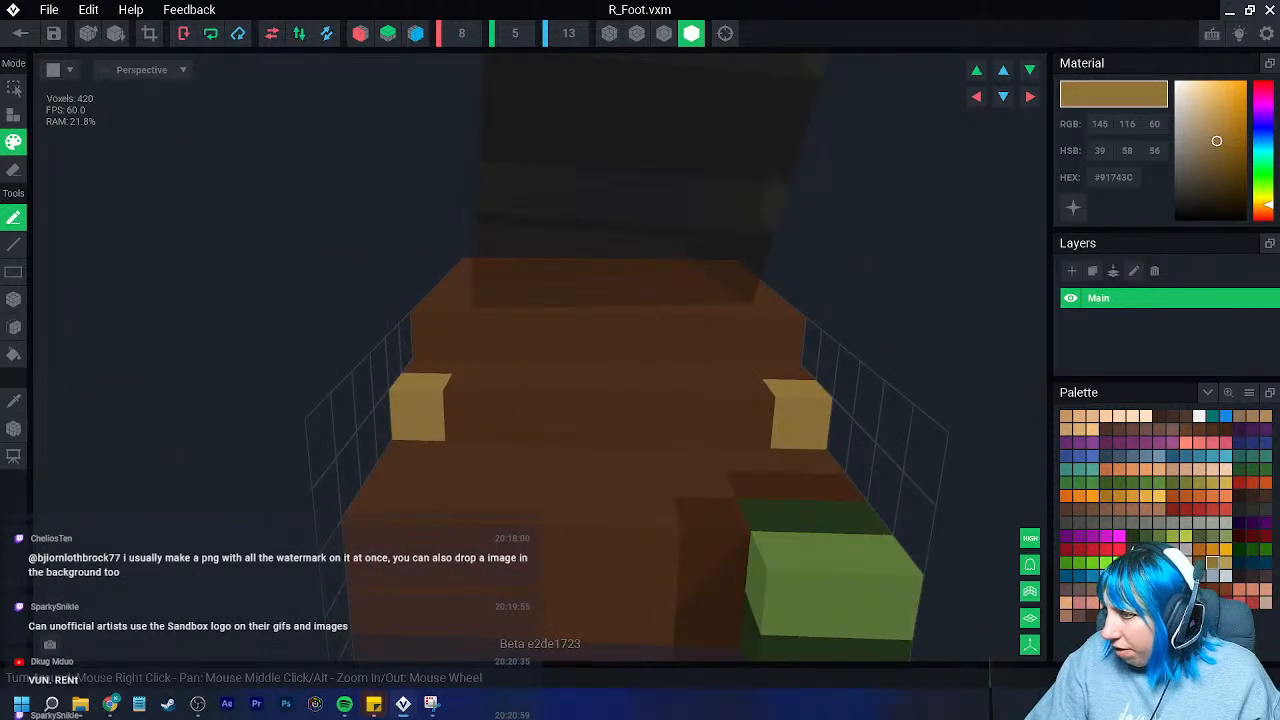
# - Paint the strap between the right foot's gold ends grey, #746C6A, and return to the rig with the changes saved
pyautogui.click(1080, 523)
pyautogui.click(1106, 523)
pyautogui.moveTo(474, 420); pyautogui.dragTo(672, 431)
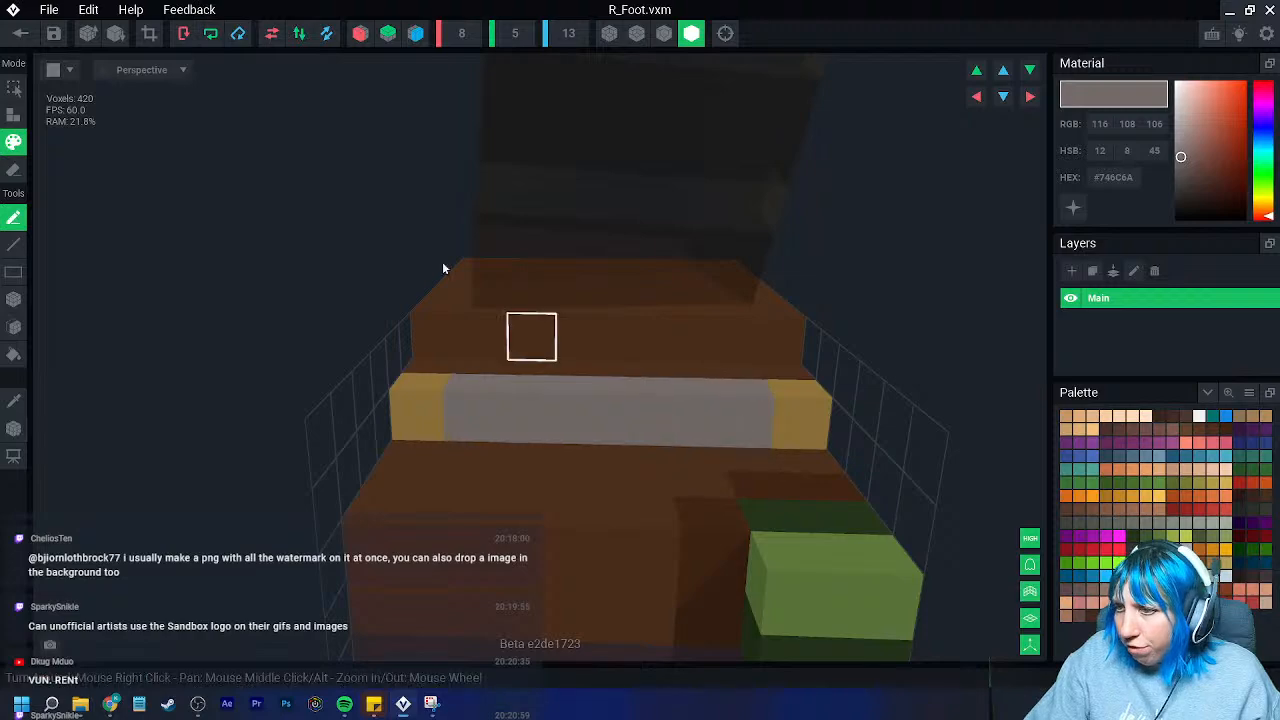
pyautogui.click(20, 33)
pyautogui.click(498, 256)
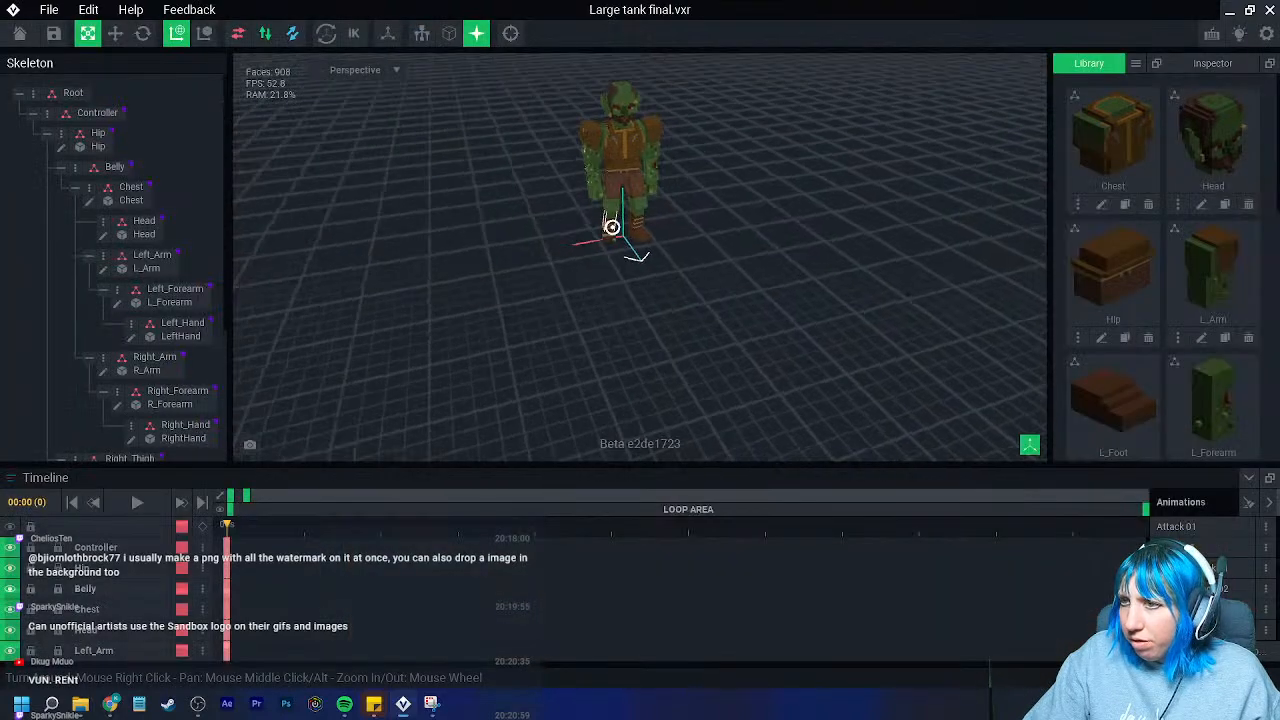
# - Open the left foot model for editing and paint the strap's two end voxels on the middle step gold, #91743C
pyautogui.scroll(5, 647, 312)
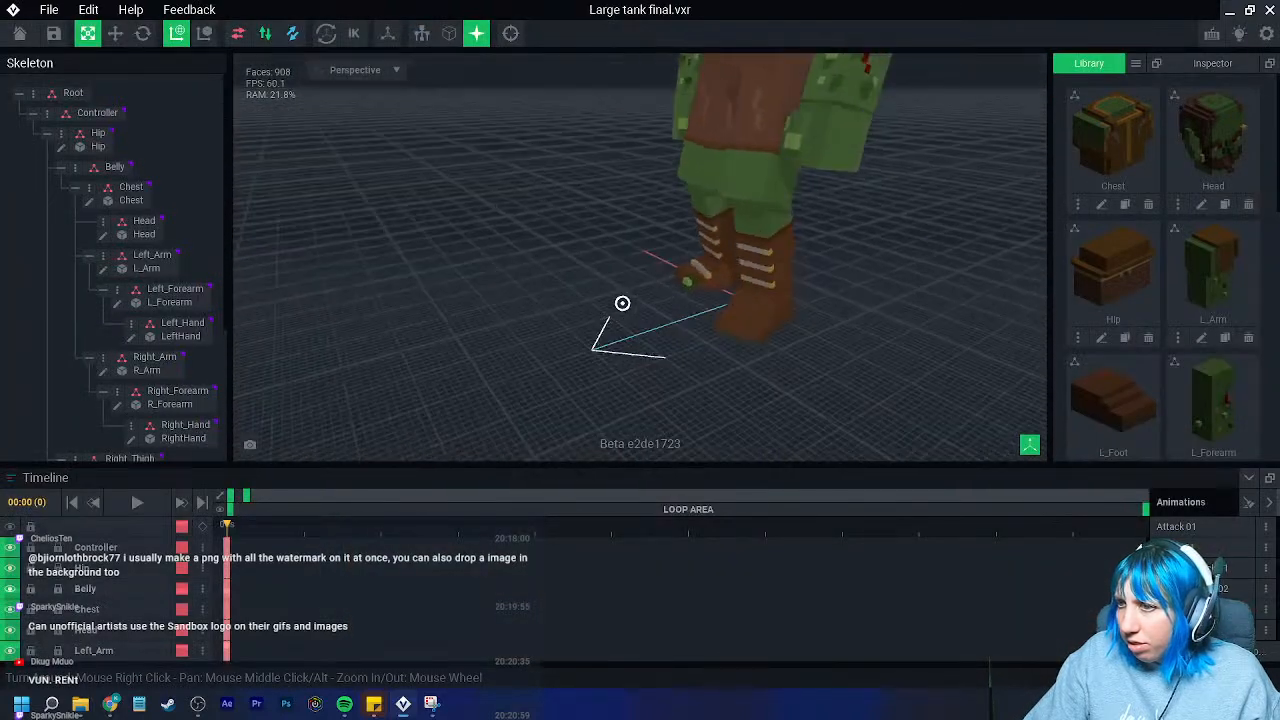
pyautogui.click(730, 268)
pyautogui.click(110, 447)
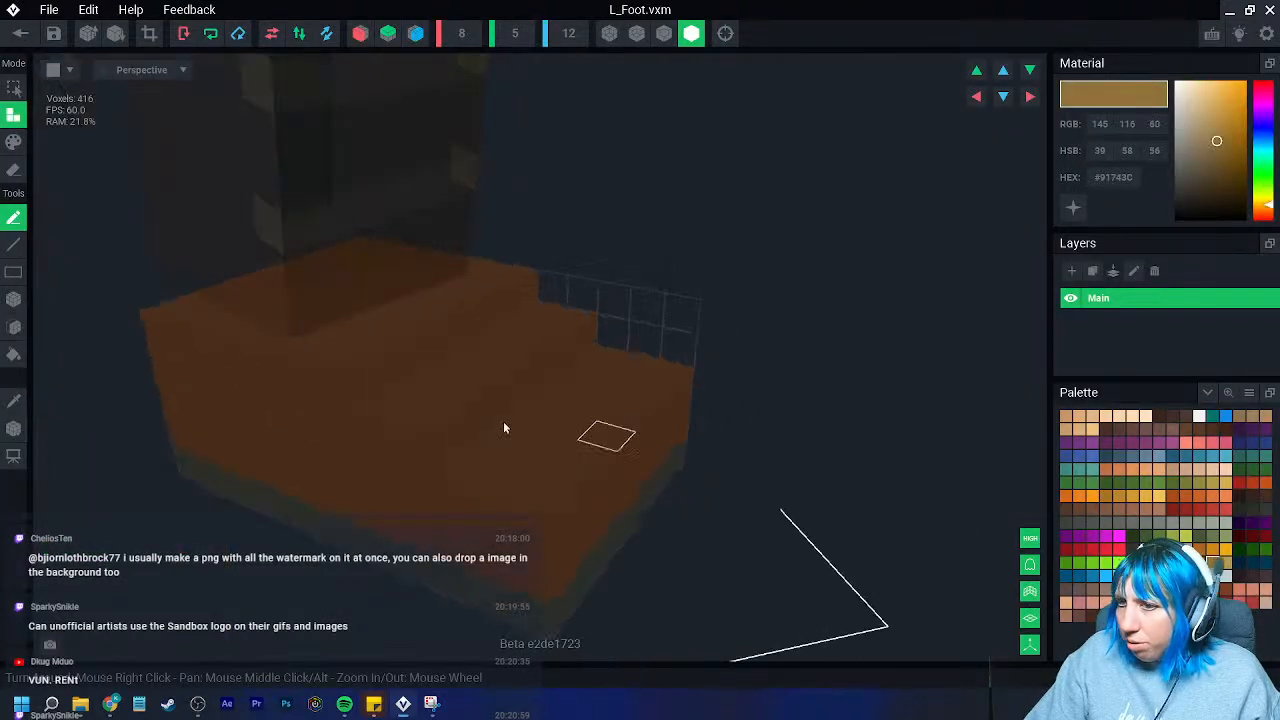
pyautogui.moveTo(528, 401); pyautogui.dragTo(648, 368, button='right')
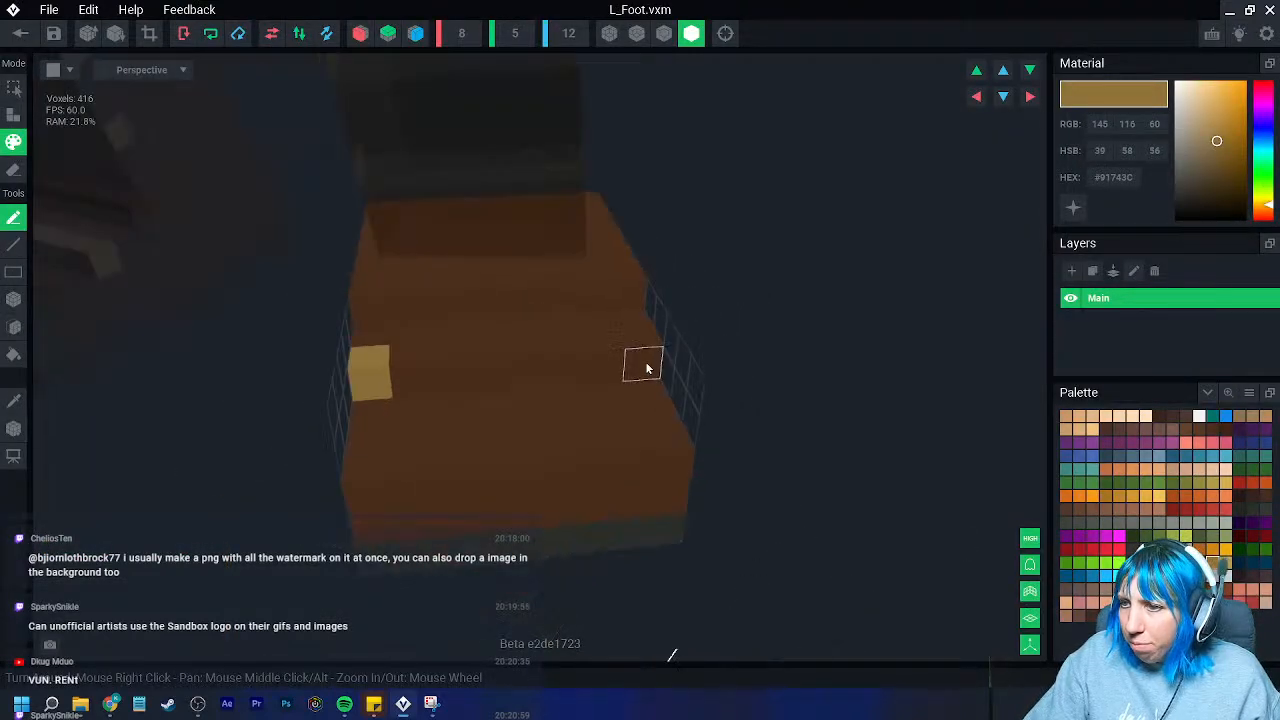
# - Paint the strap between the left foot's gold ends grey, #746C6A, and return to the rig with the changes saved
pyautogui.click(1186, 577)
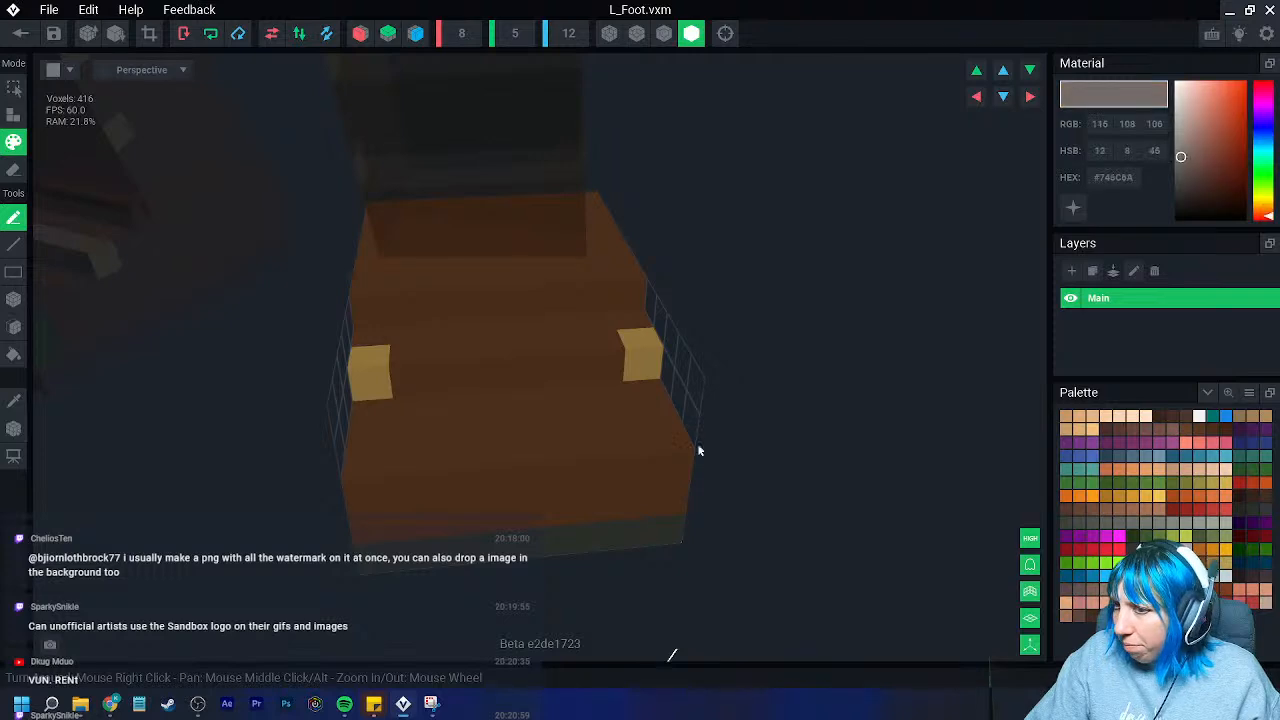
pyautogui.moveTo(435, 388); pyautogui.dragTo(607, 377)
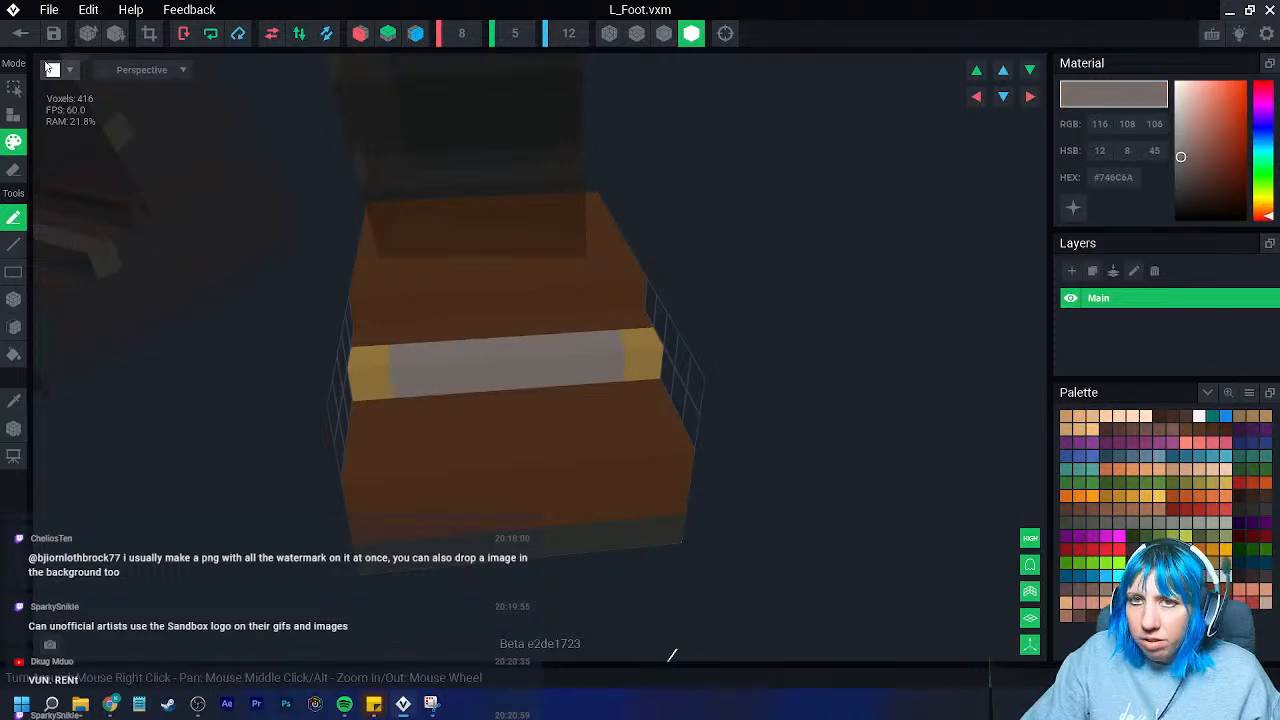
pyautogui.click(20, 33)
pyautogui.click(519, 259)
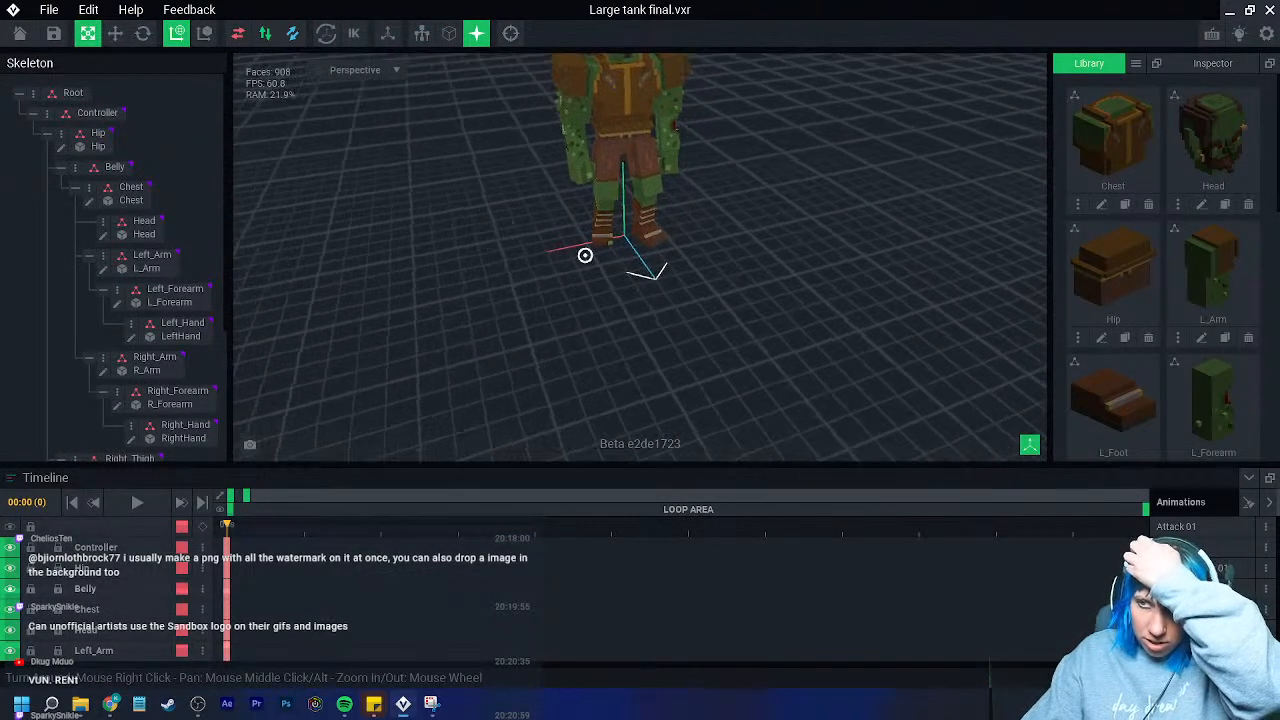
# - Reopen the right foot model for editing and display it with outlined edges
pyautogui.scroll(4, 585, 255)
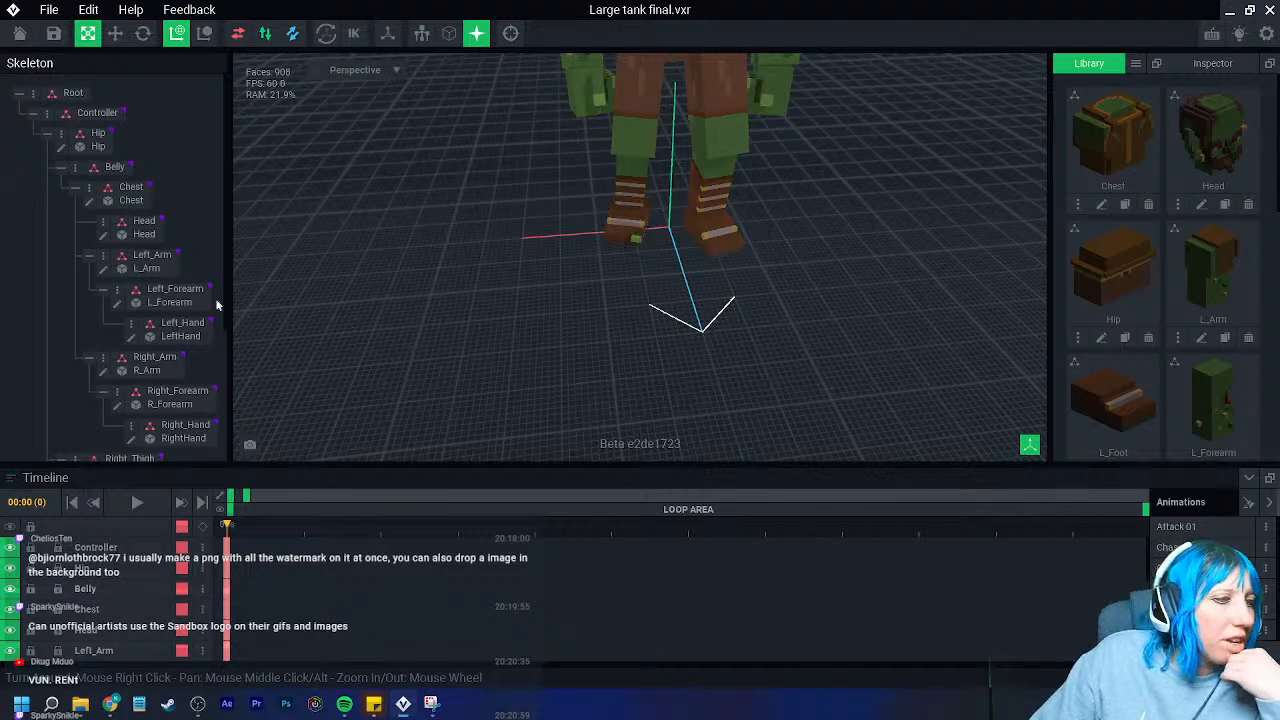
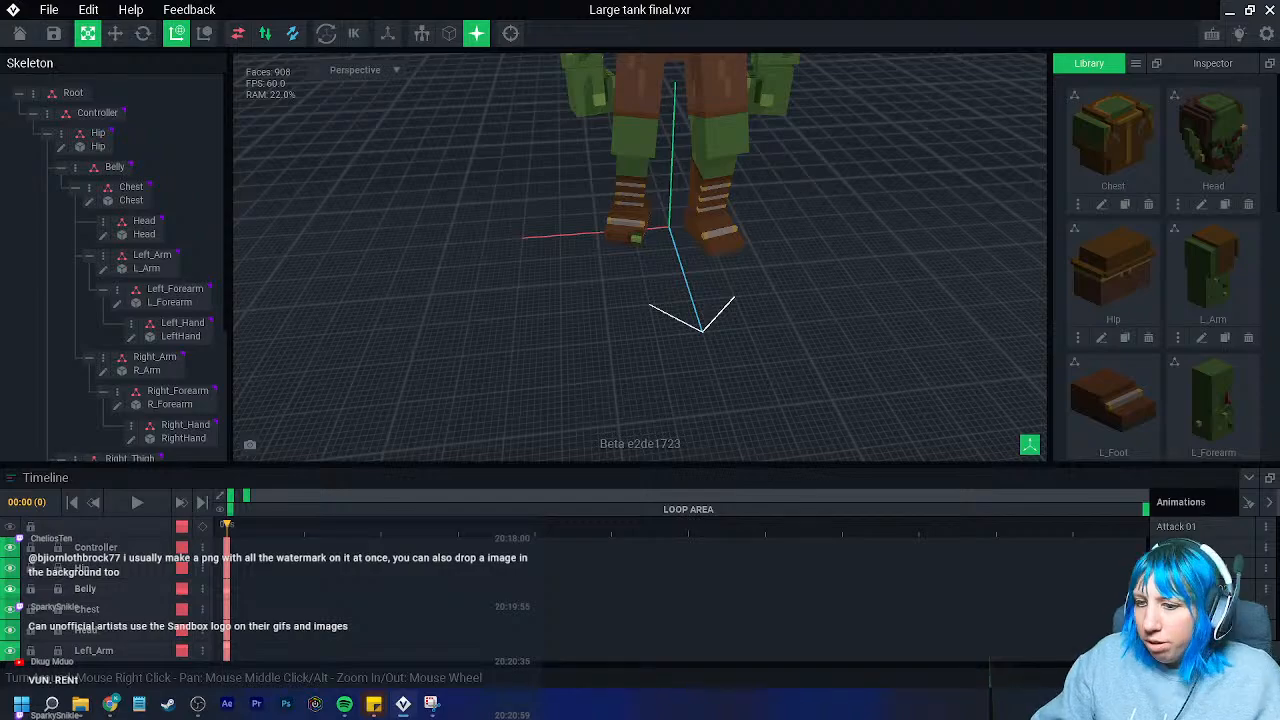
pyautogui.scroll(4, 746, 319)
pyautogui.moveTo(734, 315); pyautogui.dragTo(733, 365, button='right')
pyautogui.scroll(-4, 728, 325)
pyautogui.click(515, 344)
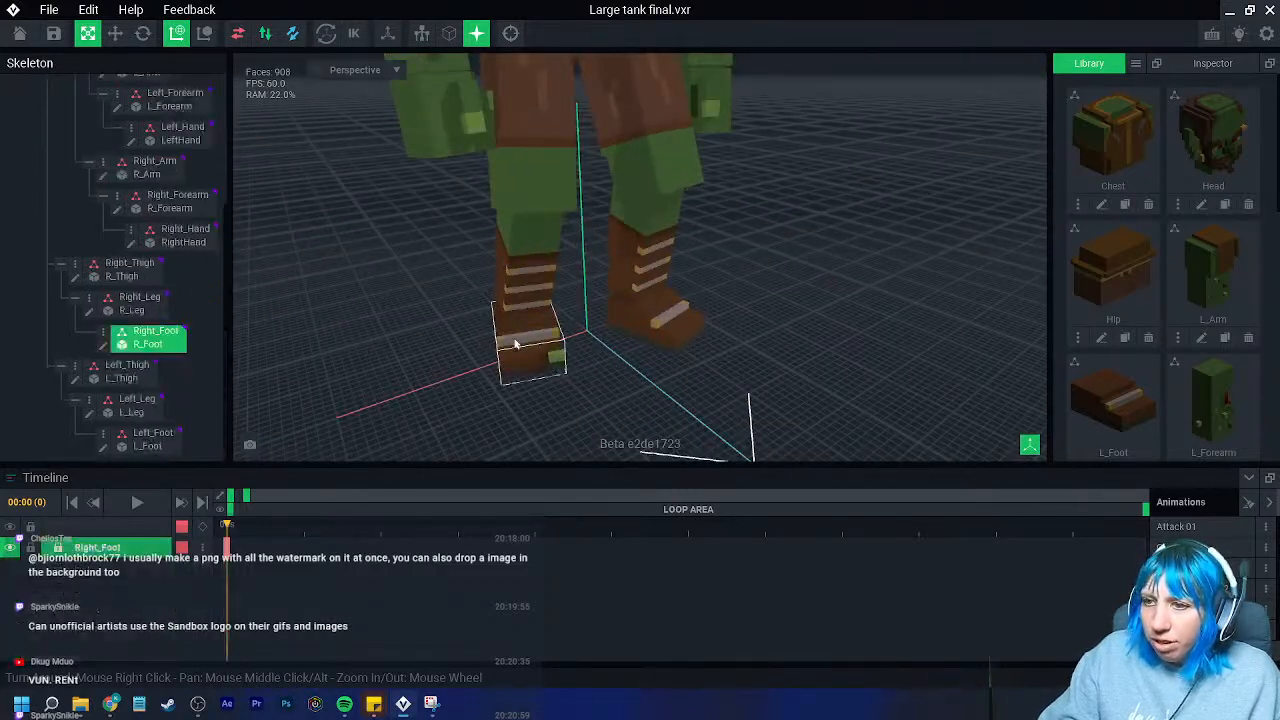
pyautogui.click(104, 345)
pyautogui.click(664, 35)
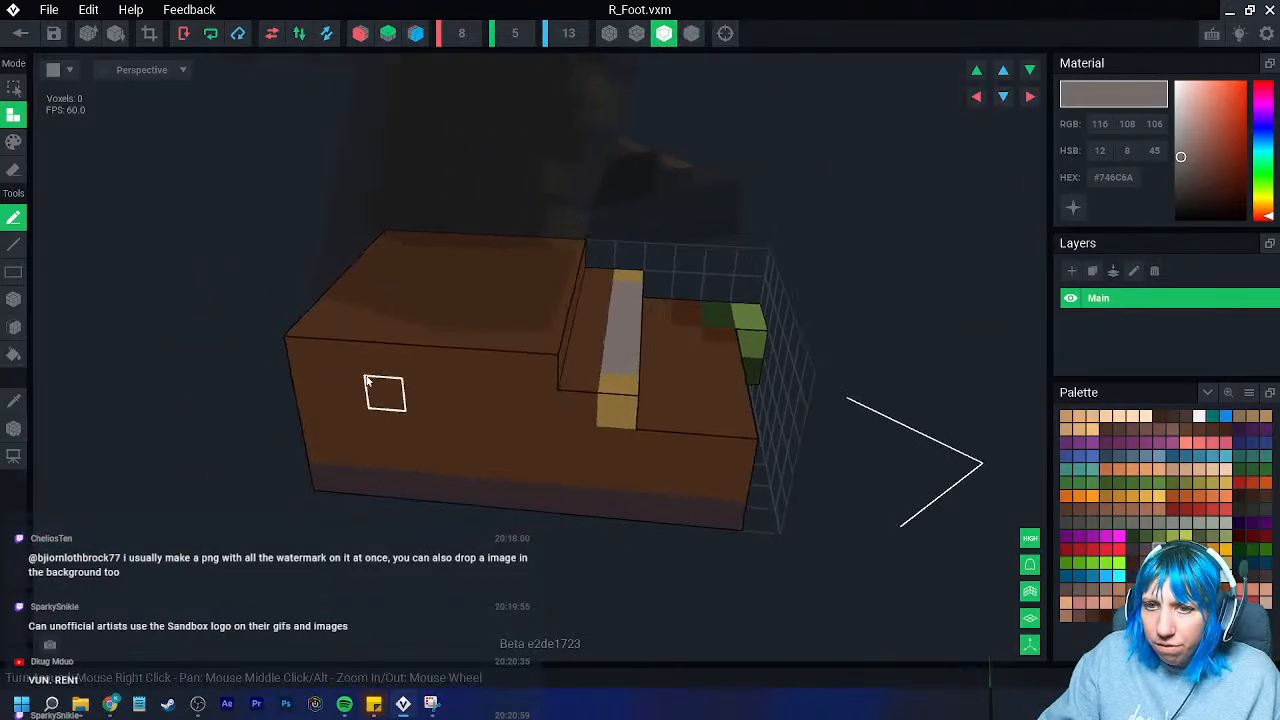
# - Erase one voxel at each upper back corner of the right foot's heel with the box eraser
pyautogui.click(13, 299)
pyautogui.moveTo(250, 355); pyautogui.dragTo(419, 379, button='right')
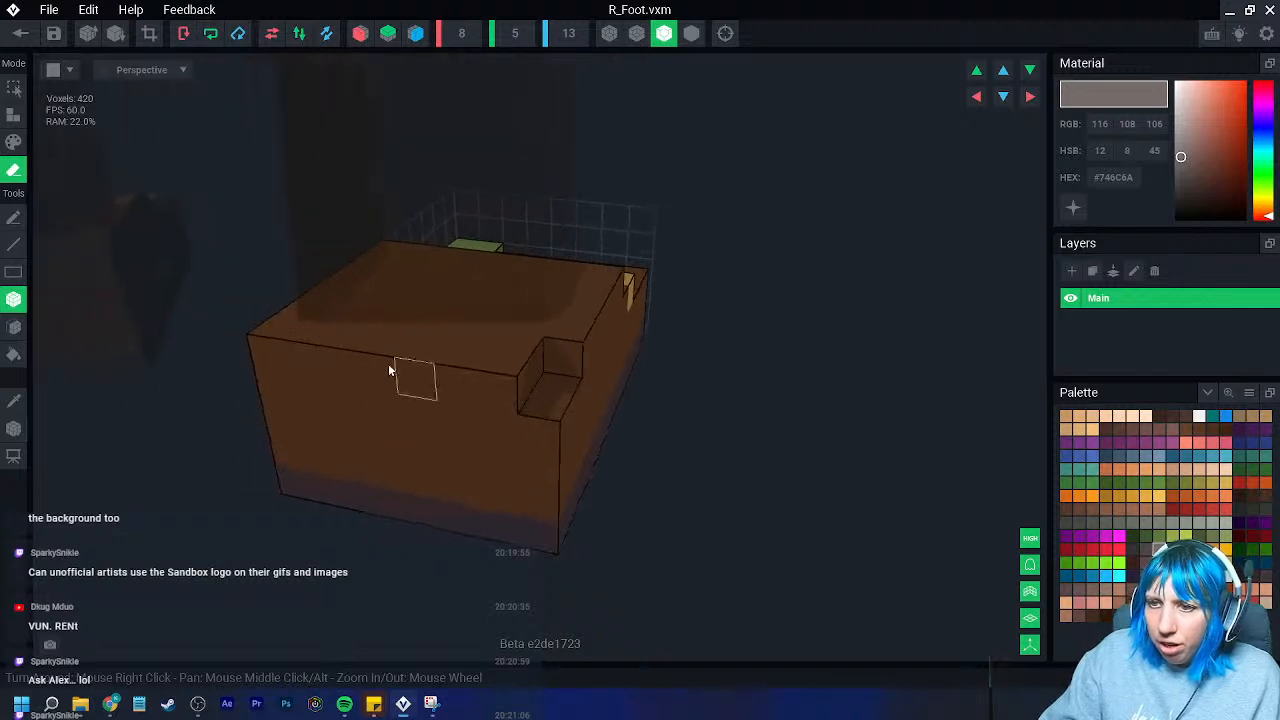
pyautogui.moveTo(286, 338); pyautogui.dragTo(287, 339)
pyautogui.moveTo(350, 405)
pyautogui.mouseDown(button='right')
pyautogui.moveTo(329, 443)
pyautogui.moveTo(448, 460)
pyautogui.moveTo(540, 375)
pyautogui.mouseUp(button='right')
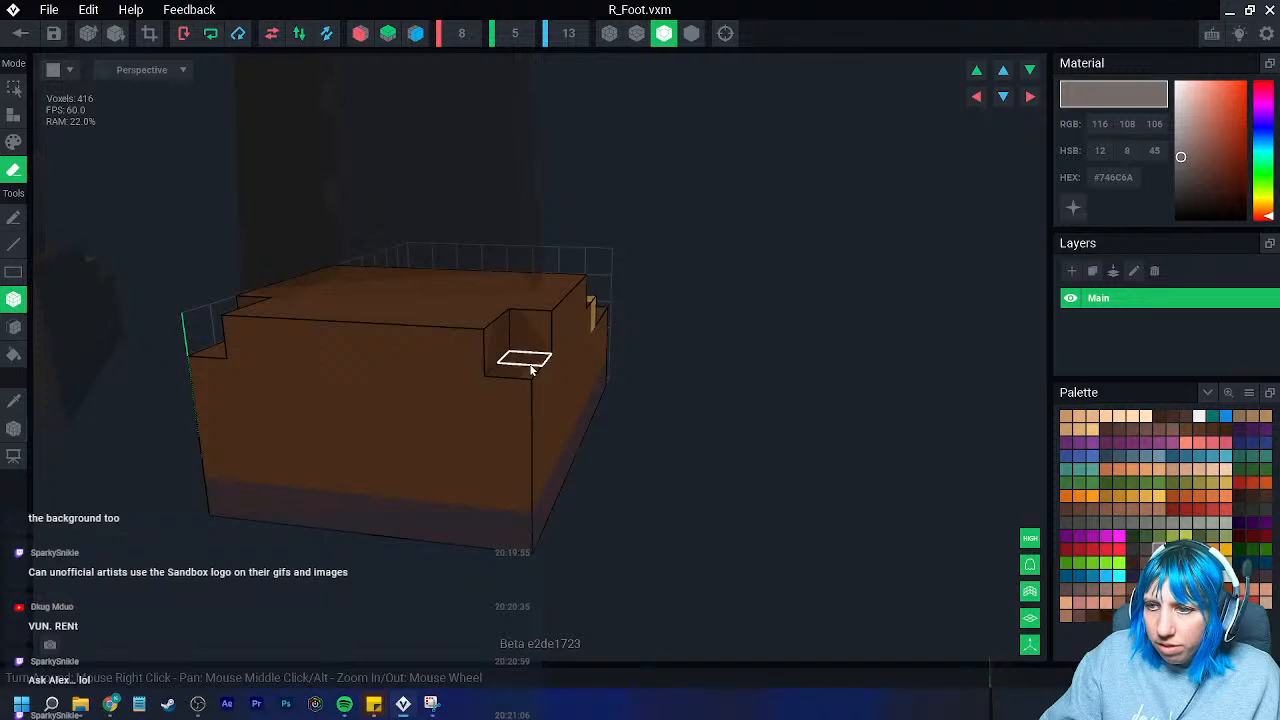
# - Erase the vertical corner columns below the right heel's notches, three voxels high, and return to the rig with the changes saved
pyautogui.click(529, 490)
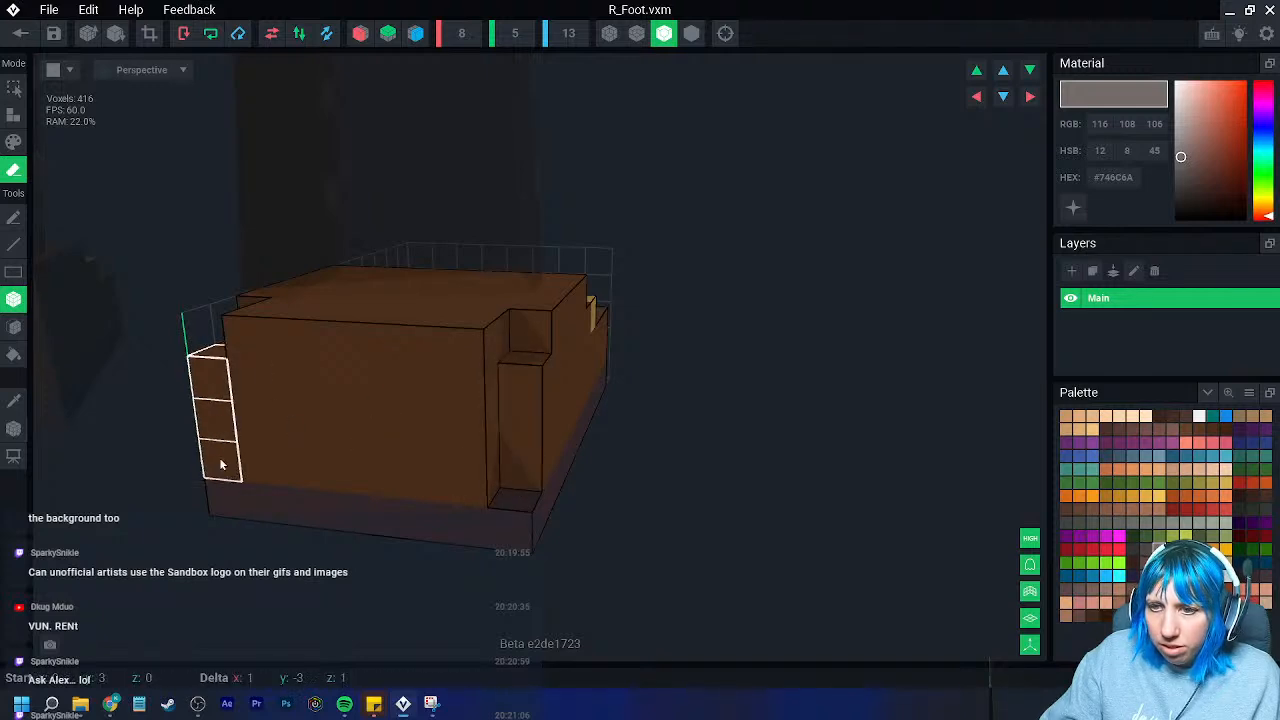
pyautogui.click(220, 456)
pyautogui.click(517, 524)
pyautogui.moveTo(517, 524)
pyautogui.mouseDown(button='right')
pyautogui.moveTo(509, 540)
pyautogui.moveTo(596, 568)
pyautogui.moveTo(509, 537)
pyautogui.moveTo(531, 471)
pyautogui.mouseUp(button='right')
pyautogui.scroll(-4, 554, 549)
pyautogui.click(21, 34)
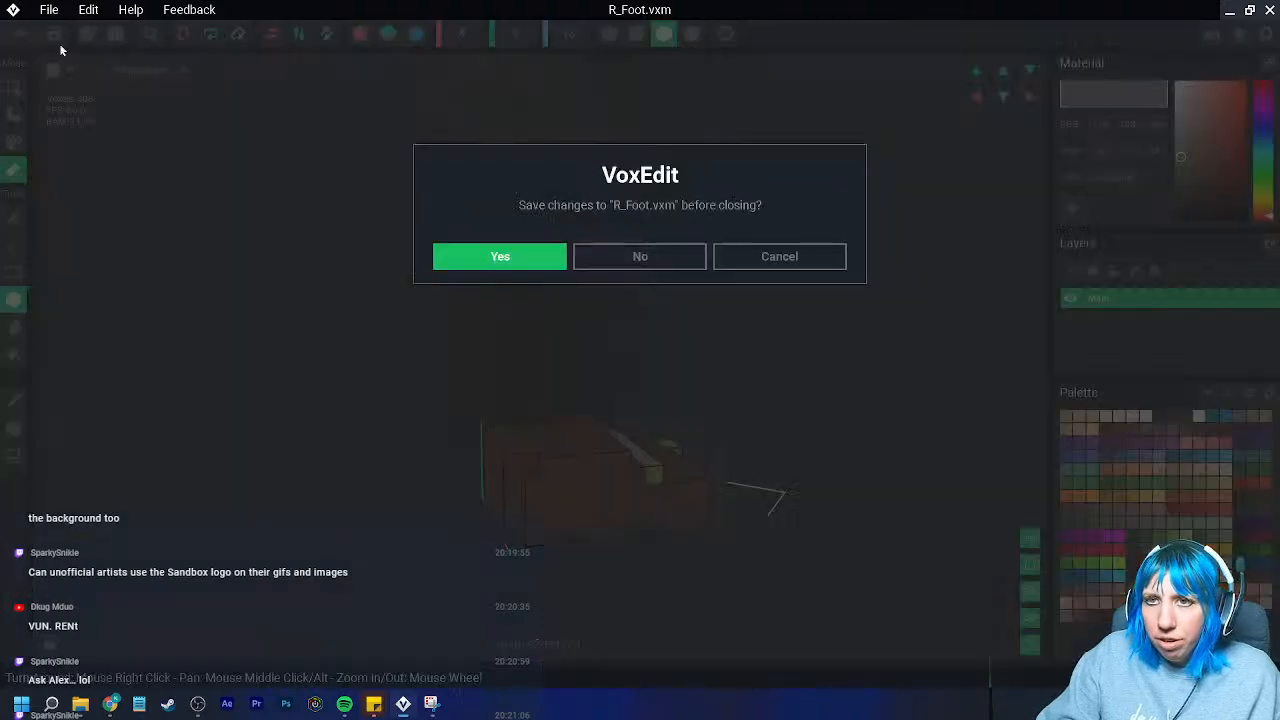
pyautogui.click(504, 261)
# - Open the left foot model with outlined edges and erase the two upper back corners of its heel
pyautogui.click(641, 236)
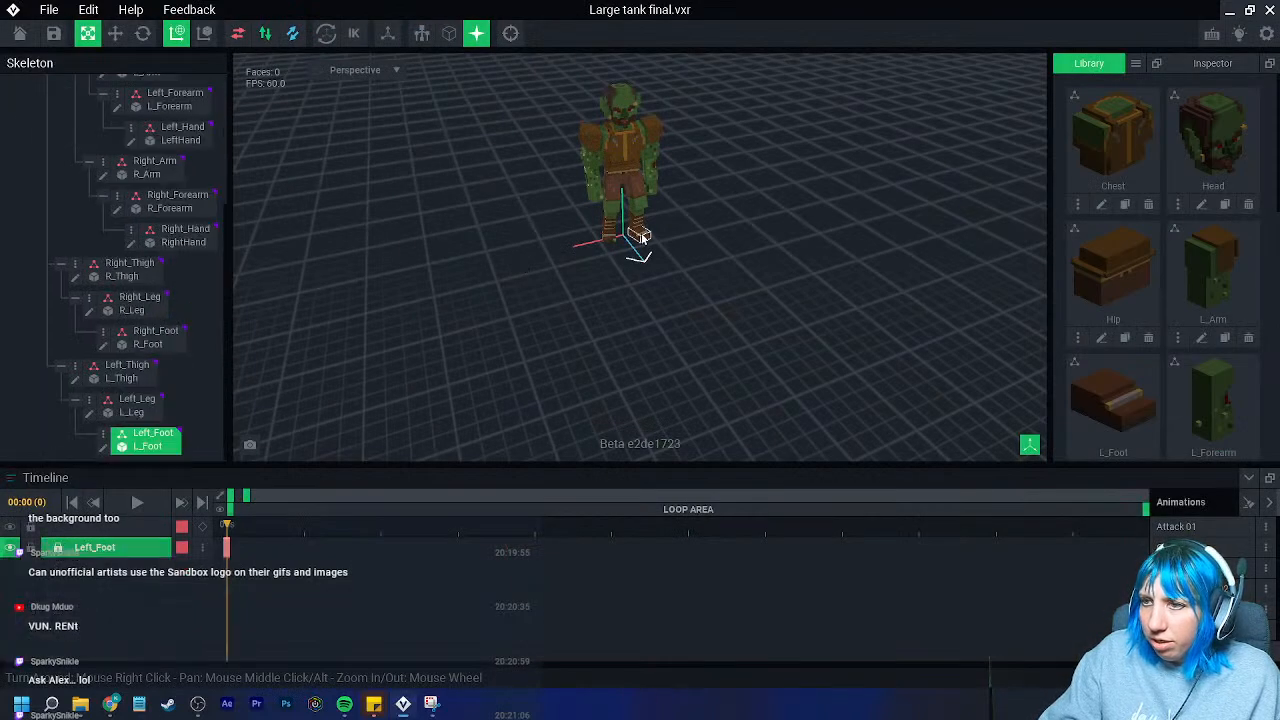
pyautogui.click(103, 446)
pyautogui.click(660, 38)
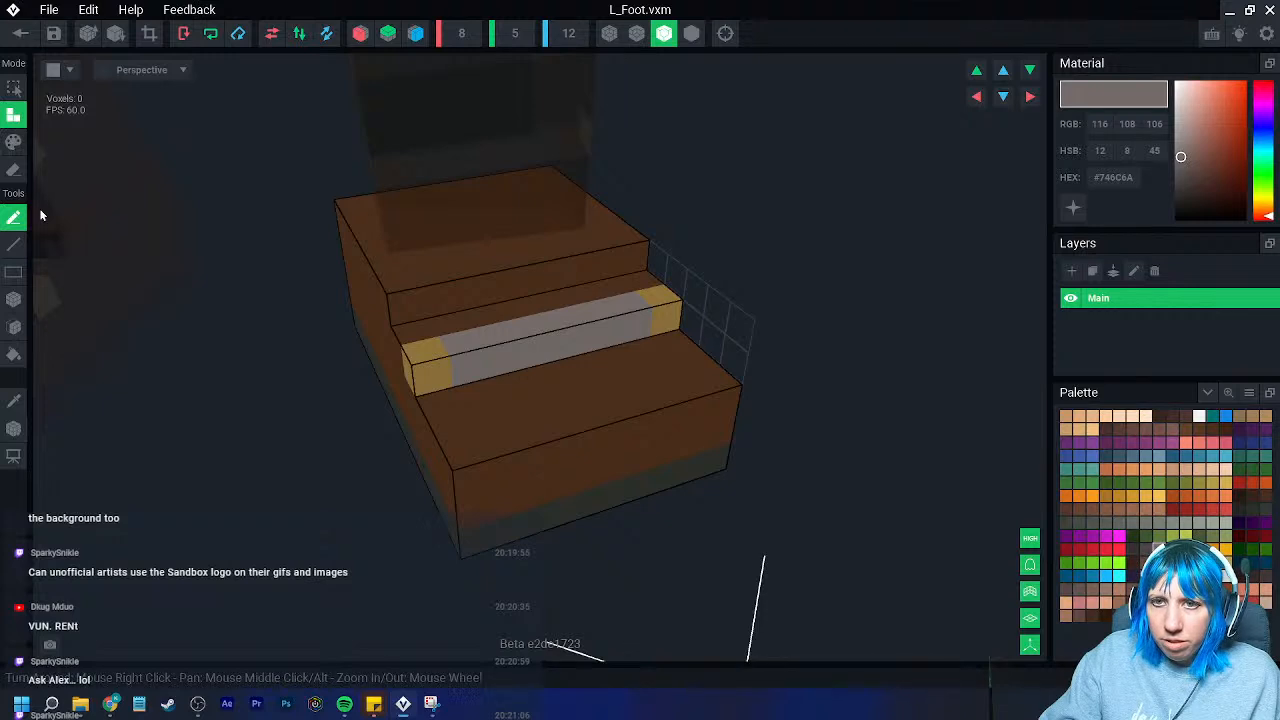
pyautogui.moveTo(55, 304); pyautogui.dragTo(370, 396, button='right')
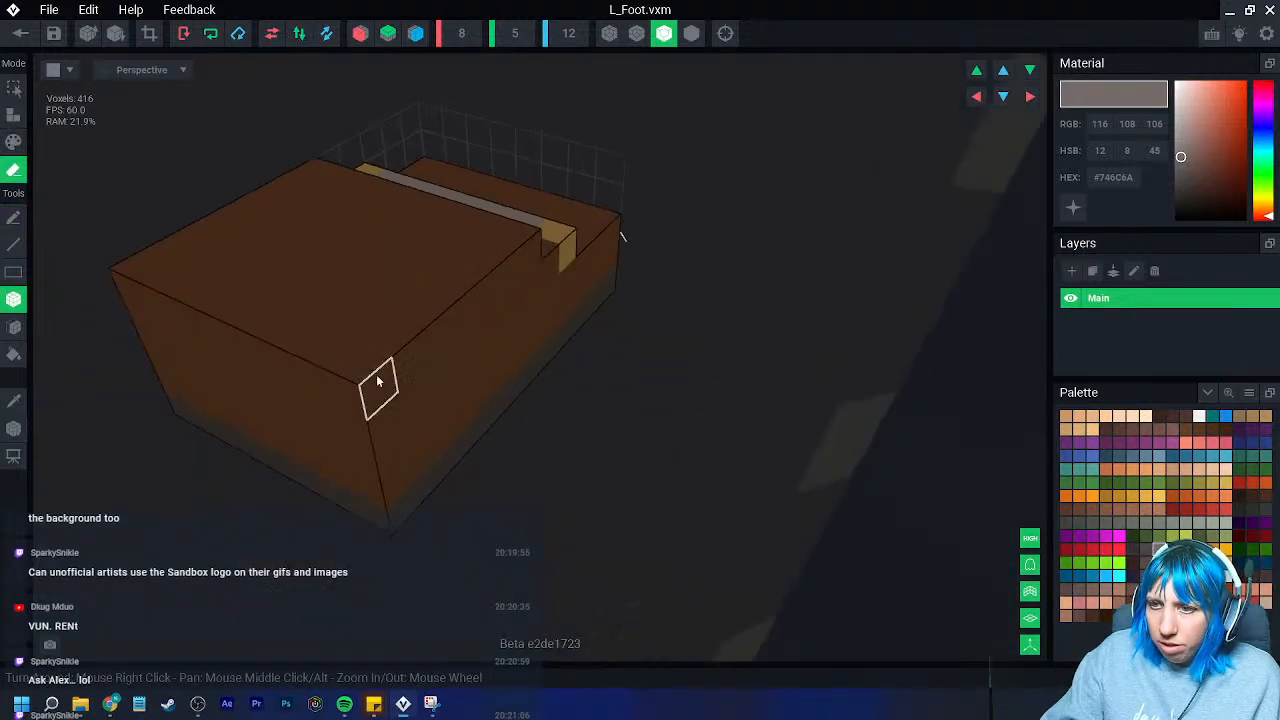
pyautogui.click(401, 357)
pyautogui.click(155, 258)
# - Erase the vertical corner columns of the left foot's heel and return to the rig with the changes saved
pyautogui.moveTo(349, 434); pyautogui.dragTo(372, 514)
pyautogui.moveTo(171, 418); pyautogui.dragTo(172, 420)
pyautogui.click(20, 33)
pyautogui.click(472, 255)
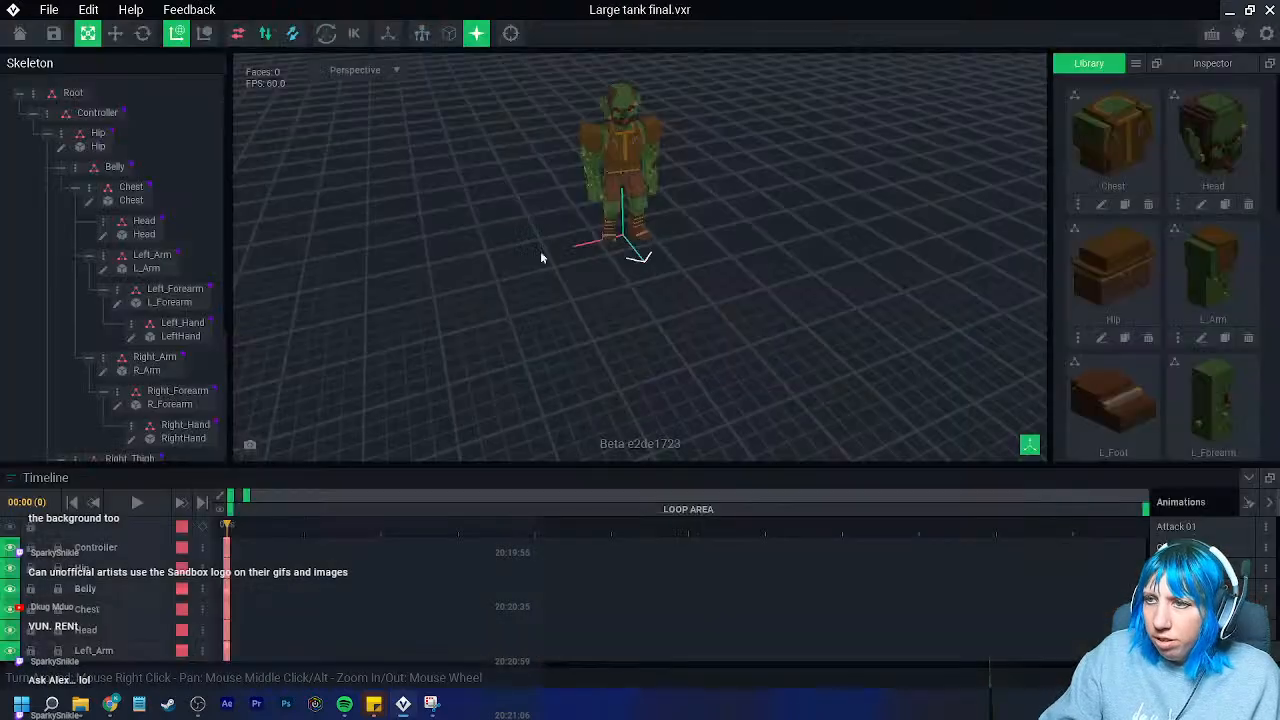
# - Check the finished boots on the figure, and open the head model for editing with outlined edges
pyautogui.scroll(6, 679, 323)
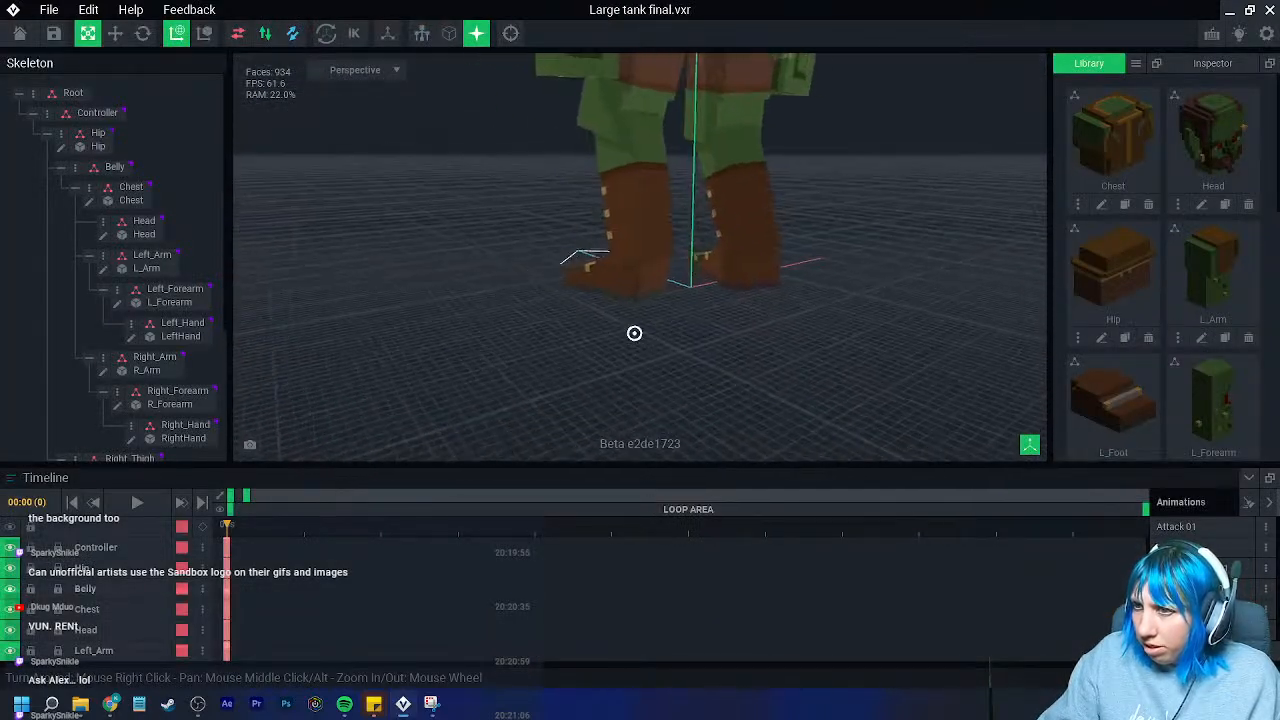
pyautogui.scroll(-1, 660, 337)
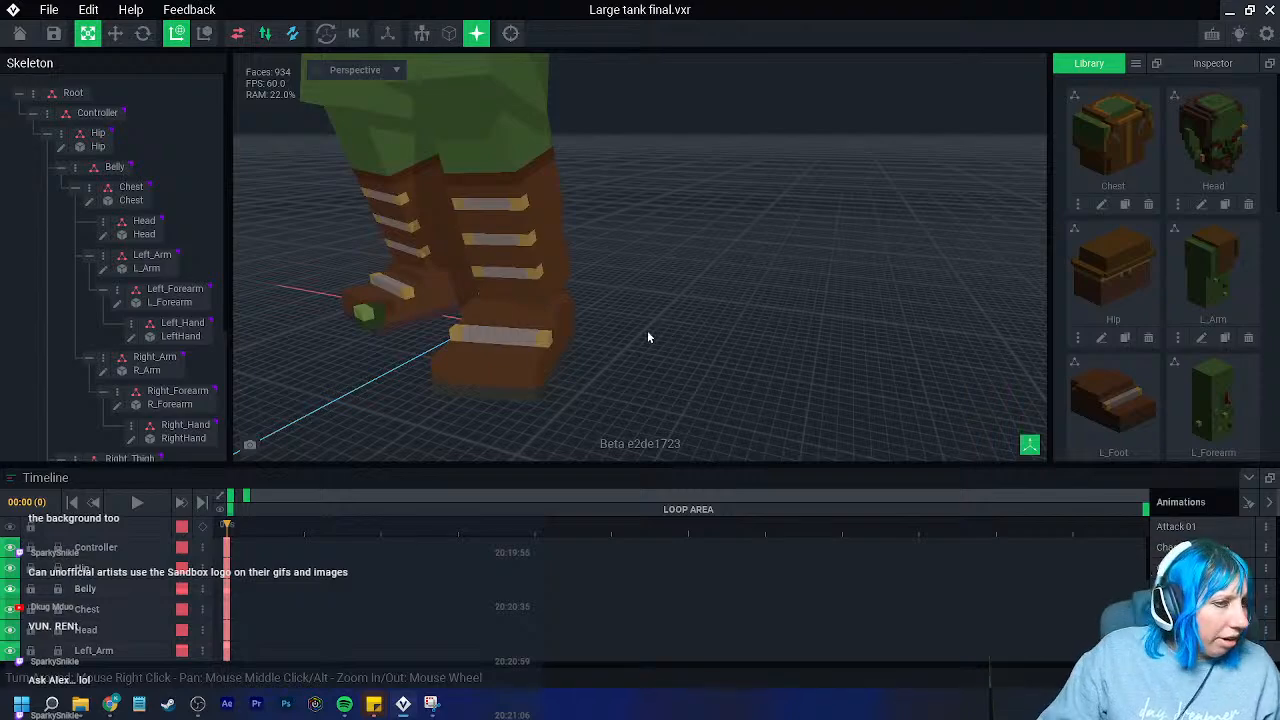
pyautogui.scroll(-2, 565, 313)
pyautogui.scroll(-6, 565, 313)
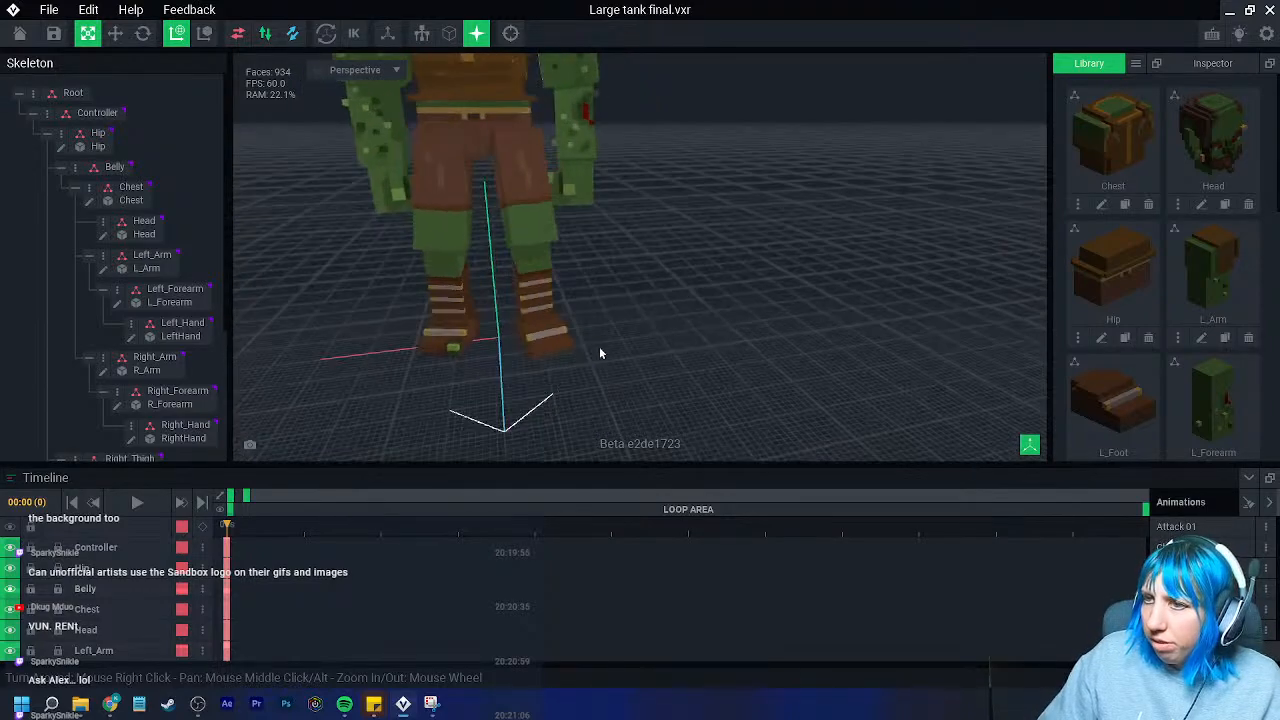
pyautogui.moveTo(602, 387); pyautogui.dragTo(601, 386, button='right')
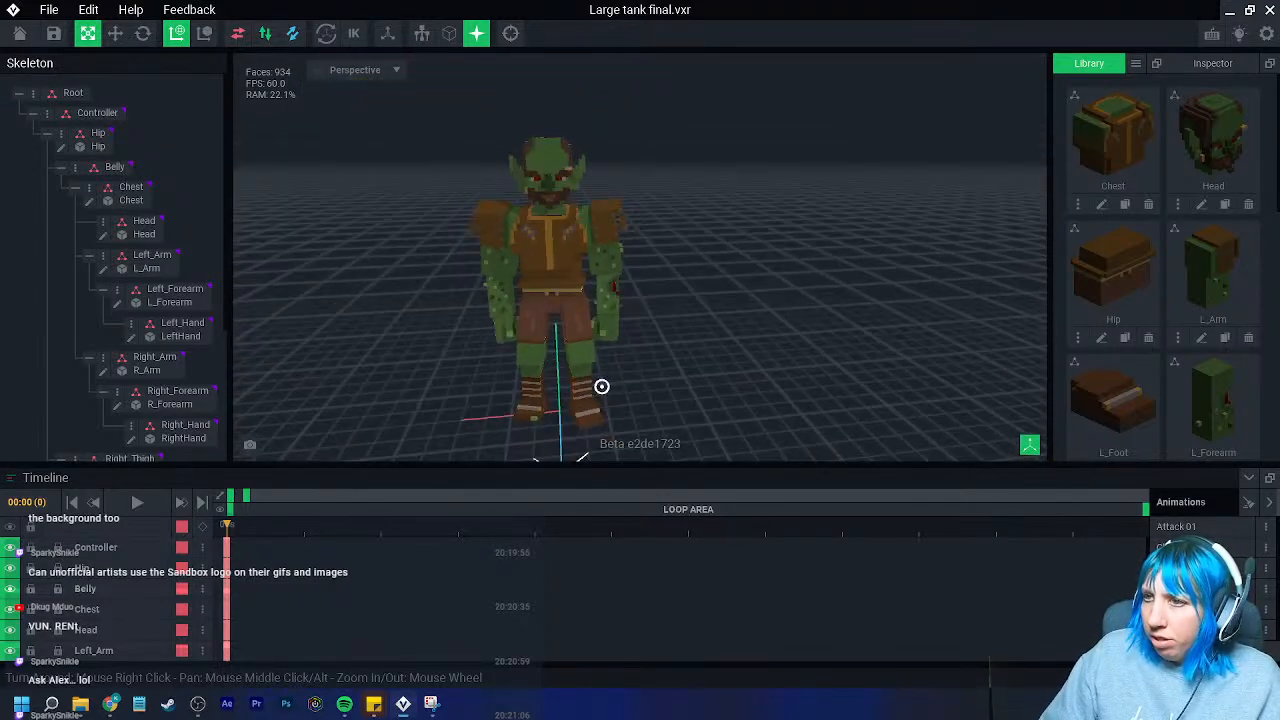
pyautogui.click(575, 161)
pyautogui.click(102, 240)
pyautogui.scroll(4, 495, 235)
pyautogui.moveTo(501, 262)
pyautogui.mouseDown(button='right')
pyautogui.moveTo(486, 250)
pyautogui.moveTo(466, 334)
pyautogui.moveTo(265, 418)
pyautogui.mouseUp(button='right')
pyautogui.click(665, 33)
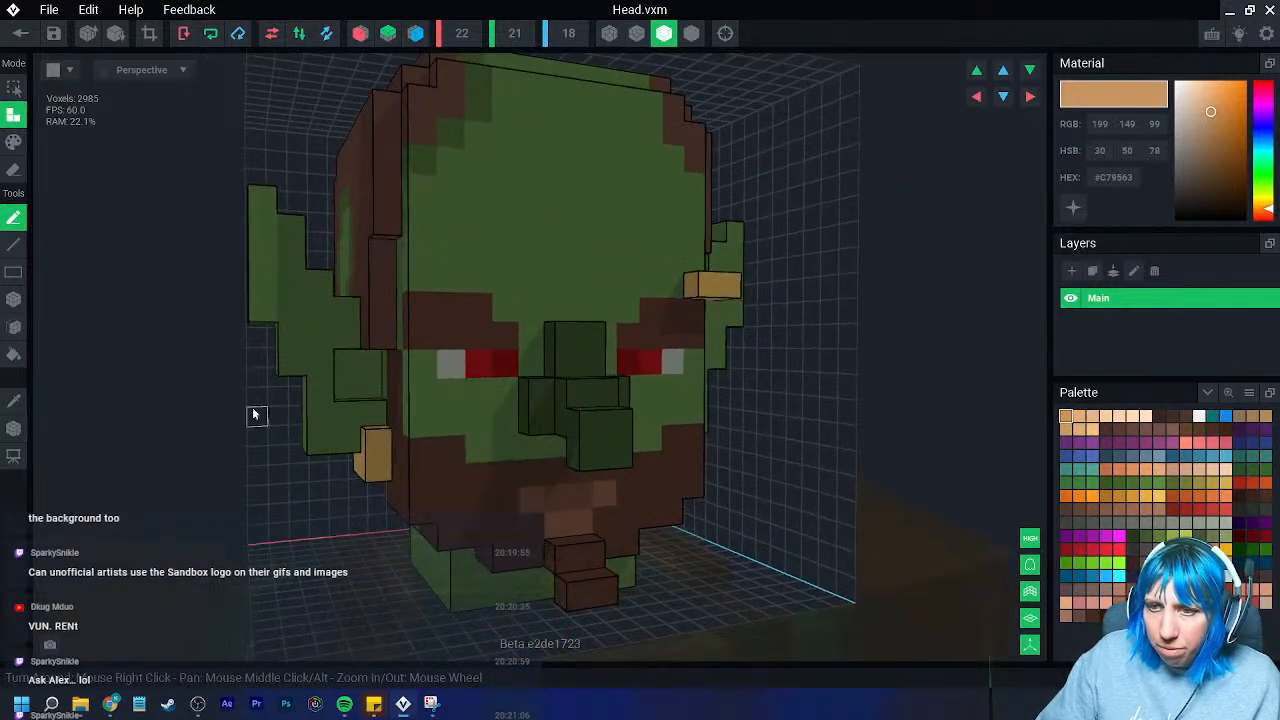
# - Box-paint the front and outer side of the right ear's tip column dark green, #304523
pyautogui.click(13, 405)
pyautogui.click(292, 317)
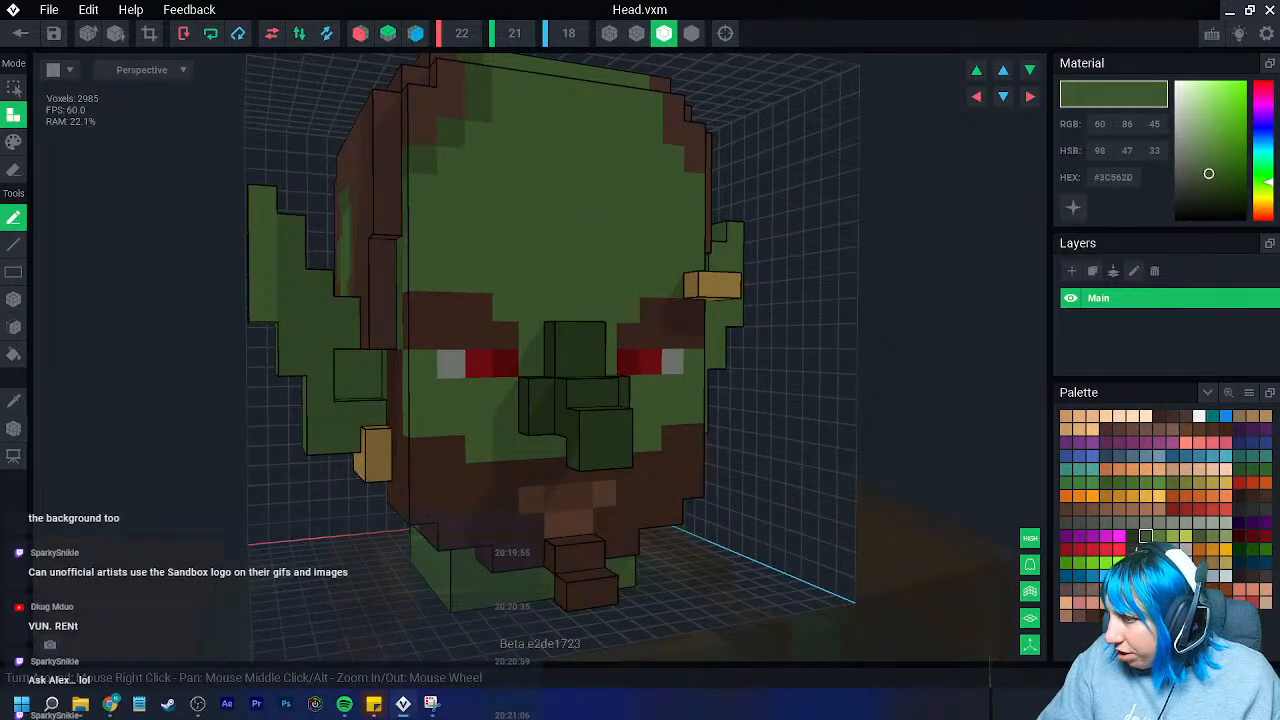
pyautogui.moveTo(505, 505); pyautogui.dragTo(230, 300, button='right')
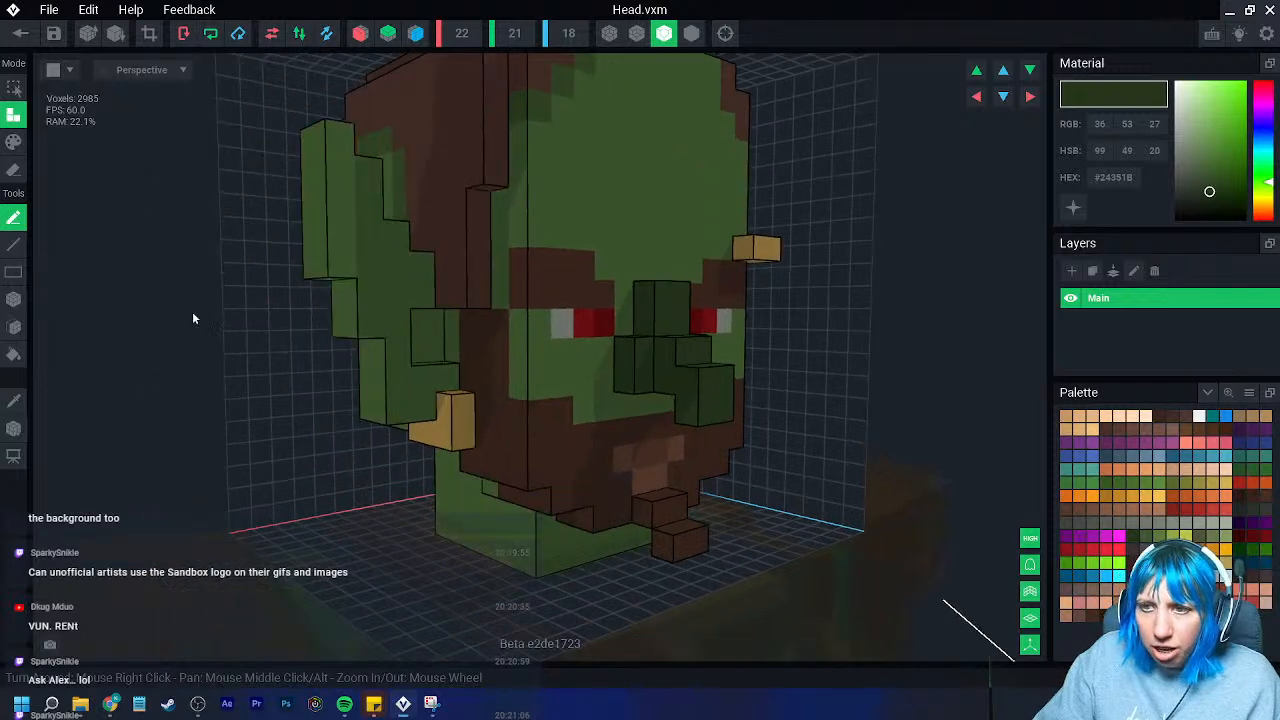
pyautogui.click(13, 141)
pyautogui.click(13, 298)
pyautogui.moveTo(336, 150); pyautogui.dragTo(340, 272)
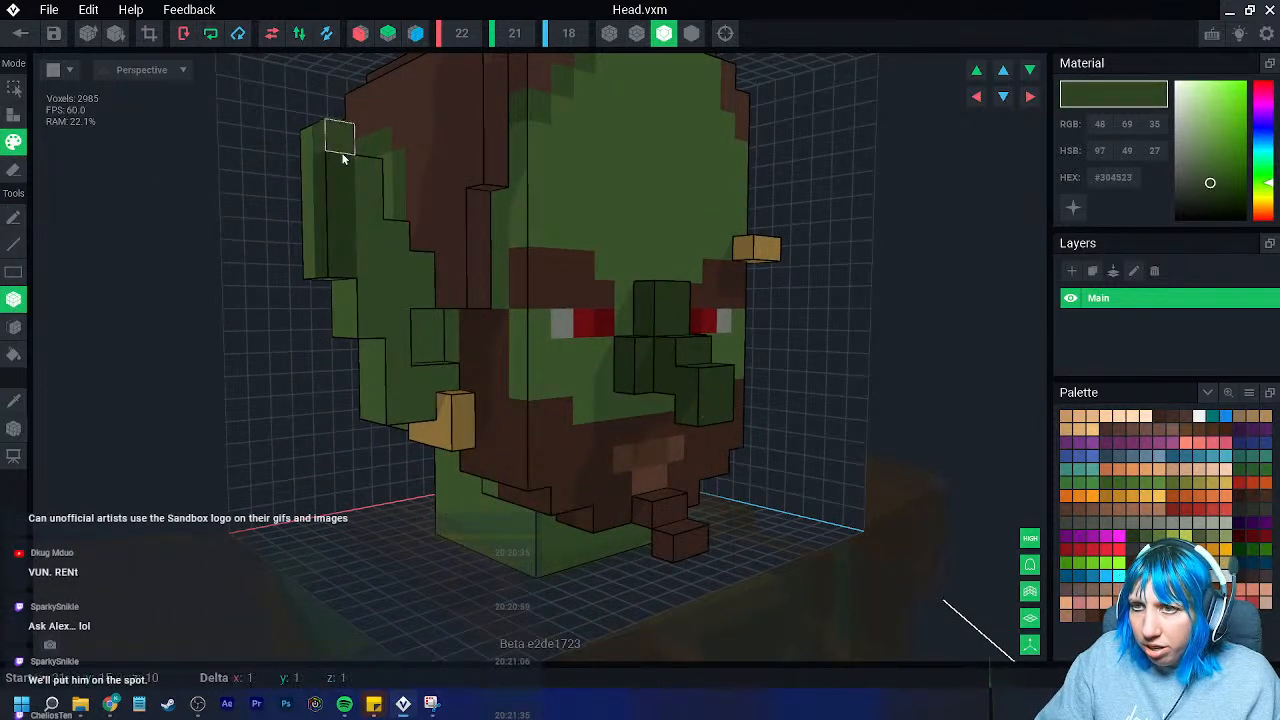
pyautogui.moveTo(345, 149); pyautogui.dragTo(343, 265)
pyautogui.moveTo(343, 265); pyautogui.dragTo(346, 262, button='right')
pyautogui.moveTo(289, 143); pyautogui.dragTo(305, 283)
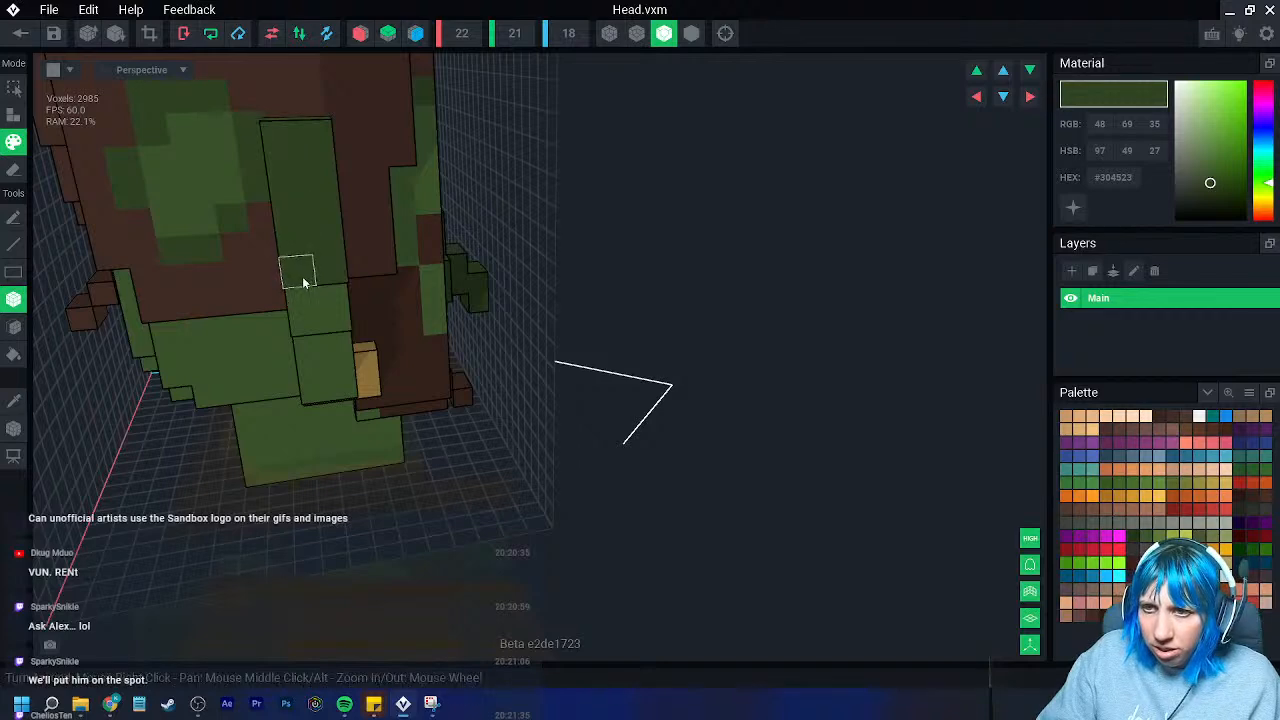
# - Box-paint the lower and rear parts of the right ear in the same dark green, #304523
pyautogui.moveTo(305, 285); pyautogui.dragTo(342, 203, button='right')
pyautogui.moveTo(354, 195)
pyautogui.mouseDown()
pyautogui.moveTo(374, 350)
pyautogui.moveTo(430, 403)
pyautogui.mouseUp()
pyautogui.click(422, 427)
pyautogui.click(393, 427)
pyautogui.moveTo(356, 306); pyautogui.dragTo(309, 420, button='right')
pyautogui.click(321, 342)
pyautogui.moveTo(212, 384); pyautogui.dragTo(280, 429)
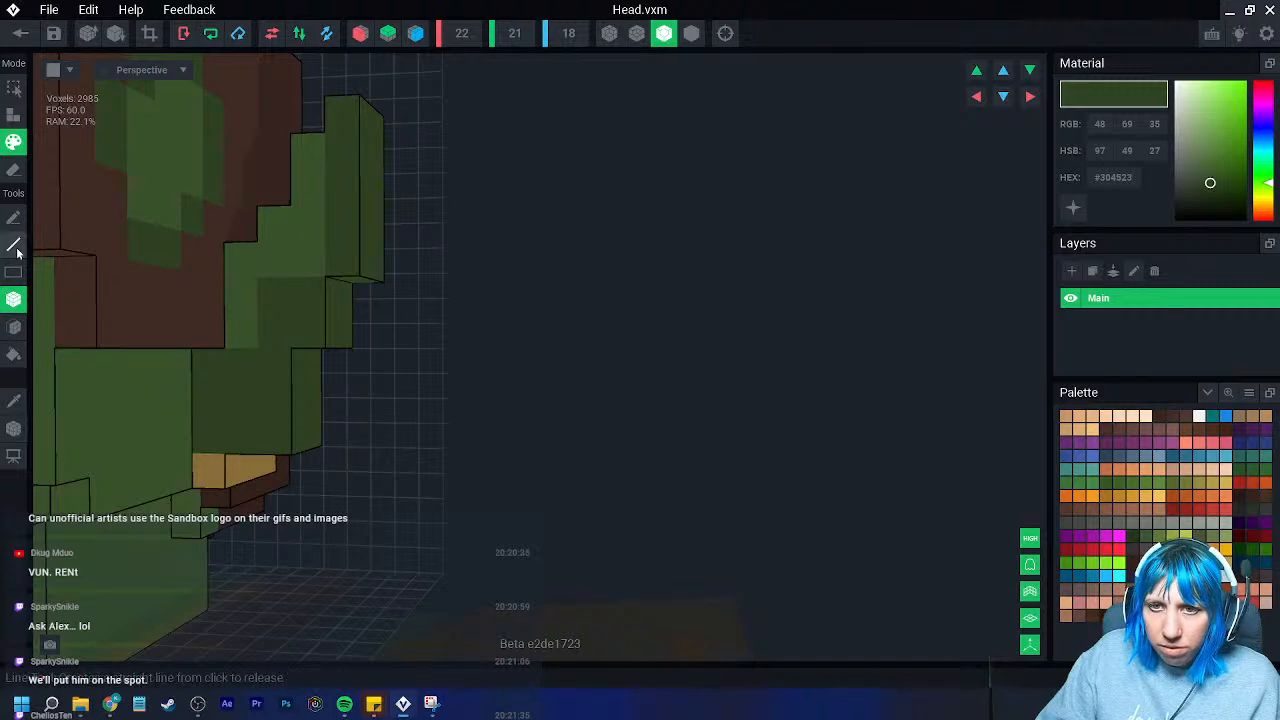
# - Recolour the remaining lighter green ear surfaces to #304523, painting whole faces at once
pyautogui.click(14, 328)
pyautogui.click(284, 277)
pyautogui.moveTo(285, 277); pyautogui.dragTo(384, 288, button='right')
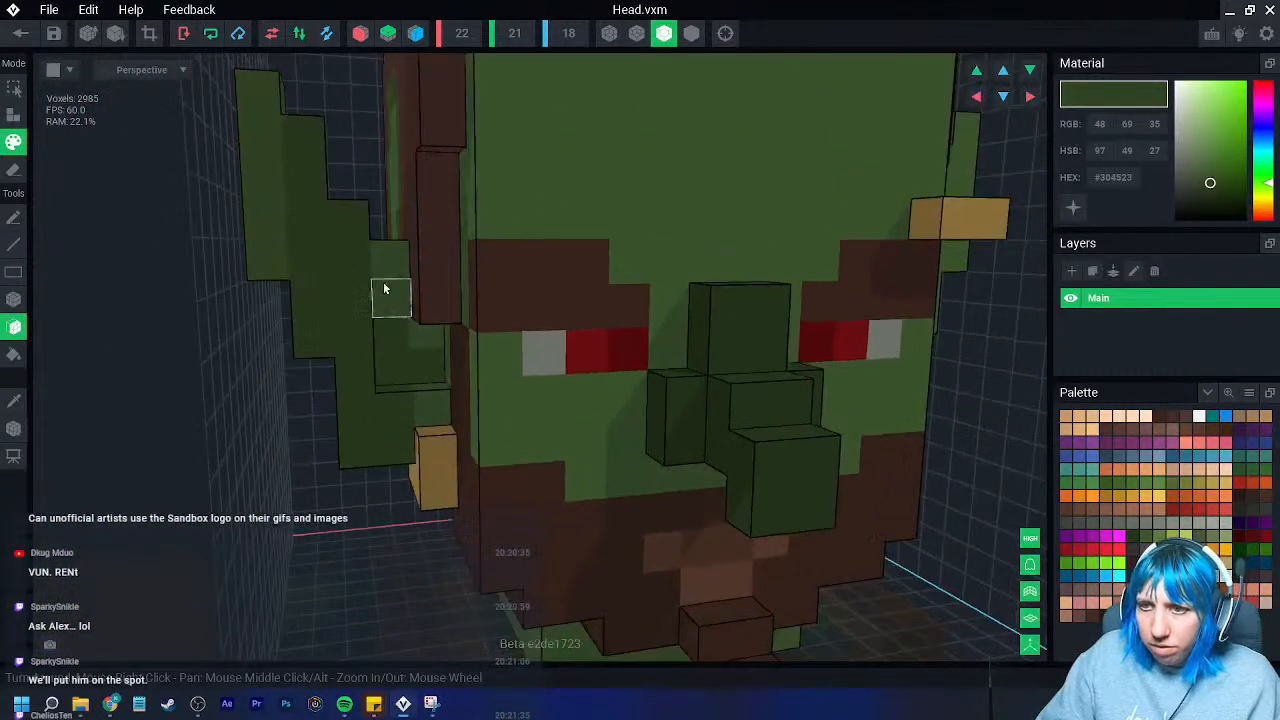
pyautogui.moveTo(293, 253); pyautogui.dragTo(323, 269, button='right')
pyautogui.moveTo(472, 386); pyautogui.dragTo(500, 417, button='right')
pyautogui.moveTo(585, 305)
pyautogui.mouseDown(button='right')
pyautogui.moveTo(563, 314)
pyautogui.moveTo(572, 338)
pyautogui.mouseUp(button='right')
pyautogui.click(591, 371)
pyautogui.click(582, 290)
pyautogui.click(616, 298)
# - Examine the head's recoloured ears and face from the front and side
pyautogui.moveTo(568, 183); pyautogui.dragTo(562, 262, button='right')
pyautogui.scroll(-3, 520, 385)
pyautogui.moveTo(520, 385); pyautogui.dragTo(550, 405, button='middle')
pyautogui.scroll(-5, 550, 415)
pyautogui.moveTo(550, 418); pyautogui.dragTo(554, 414, button='right')
pyautogui.moveTo(322, 240); pyautogui.dragTo(391, 300, button='right')
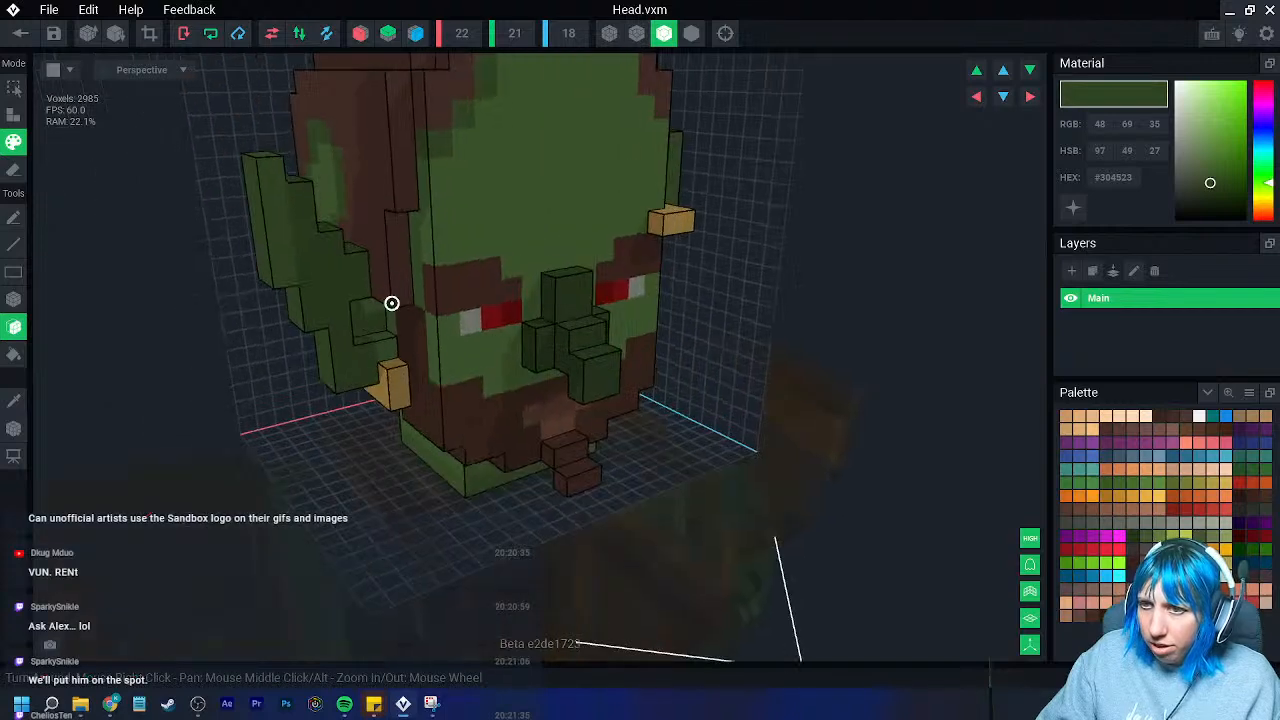
pyautogui.scroll(2, 703, 440)
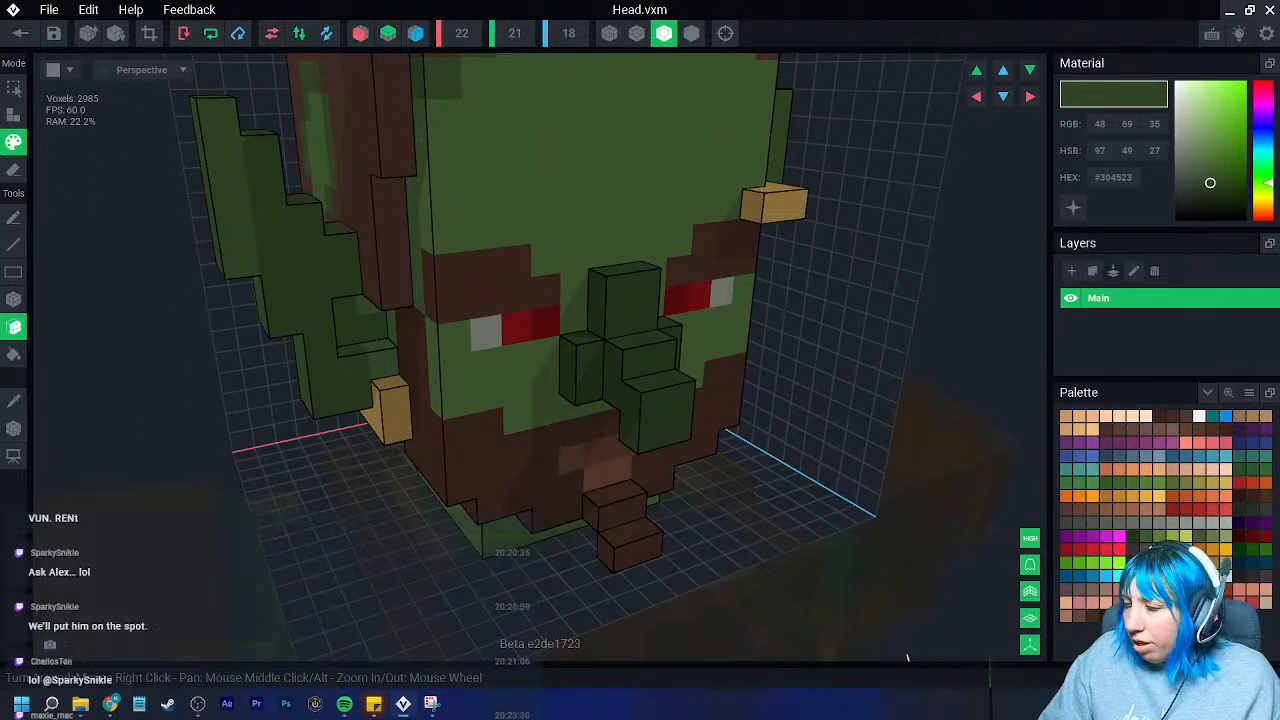
# - Sample the dark brown #35231B and try adding three voxels of it on the lower part of the right ear
pyautogui.moveTo(1210, 183); pyautogui.dragTo(1209, 191)
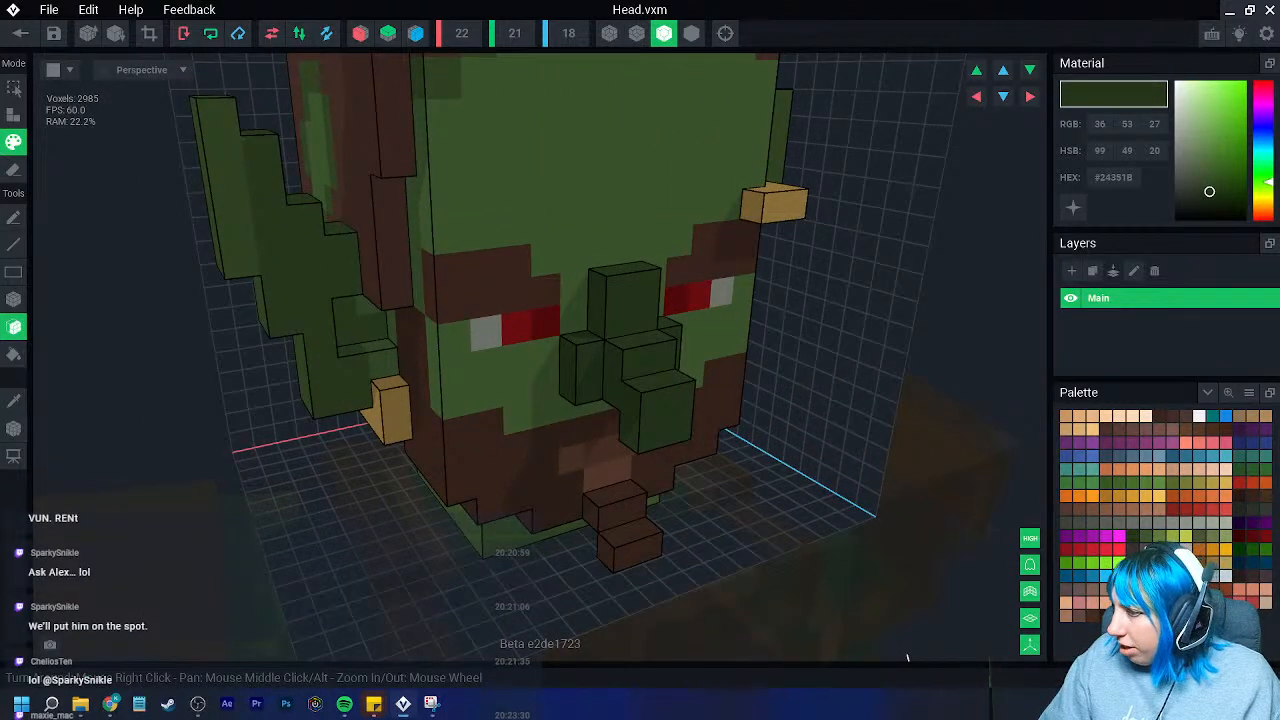
pyautogui.click(14, 402)
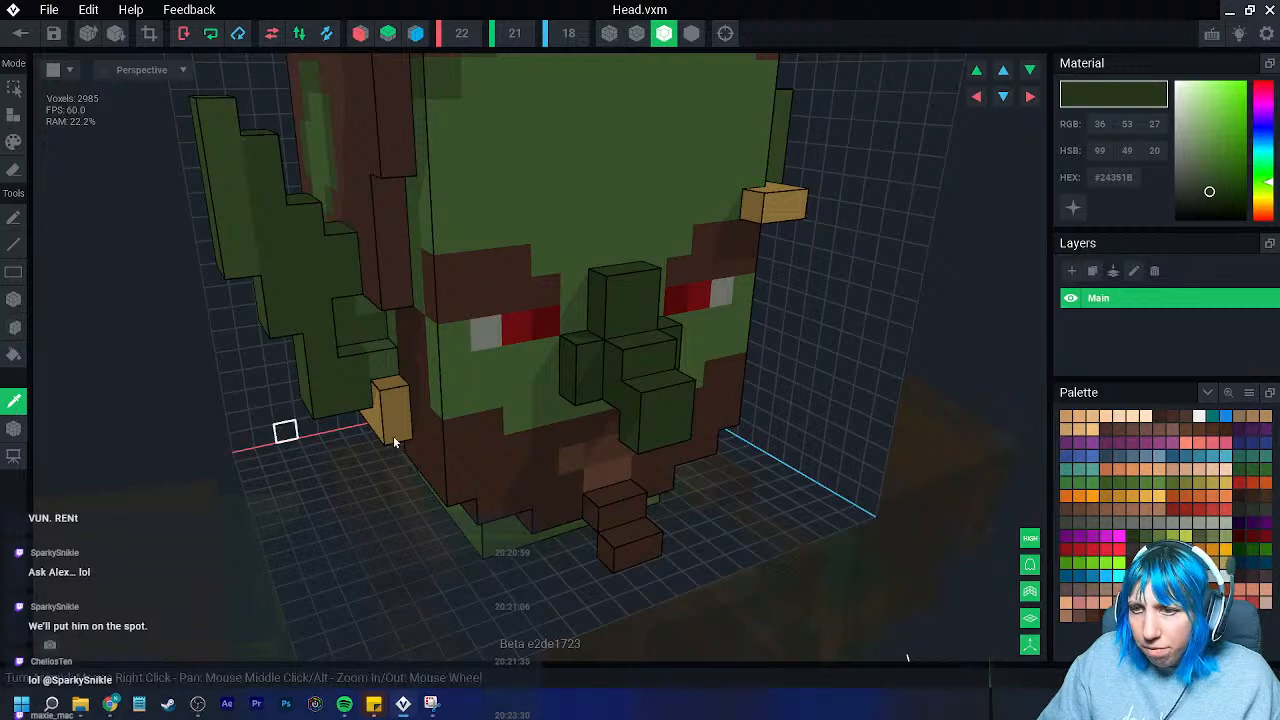
pyautogui.click(461, 461)
pyautogui.moveTo(470, 425)
pyautogui.mouseDown(button='right')
pyautogui.moveTo(480, 411)
pyautogui.moveTo(458, 442)
pyautogui.moveTo(335, 412)
pyautogui.mouseUp(button='right')
pyautogui.click(14, 116)
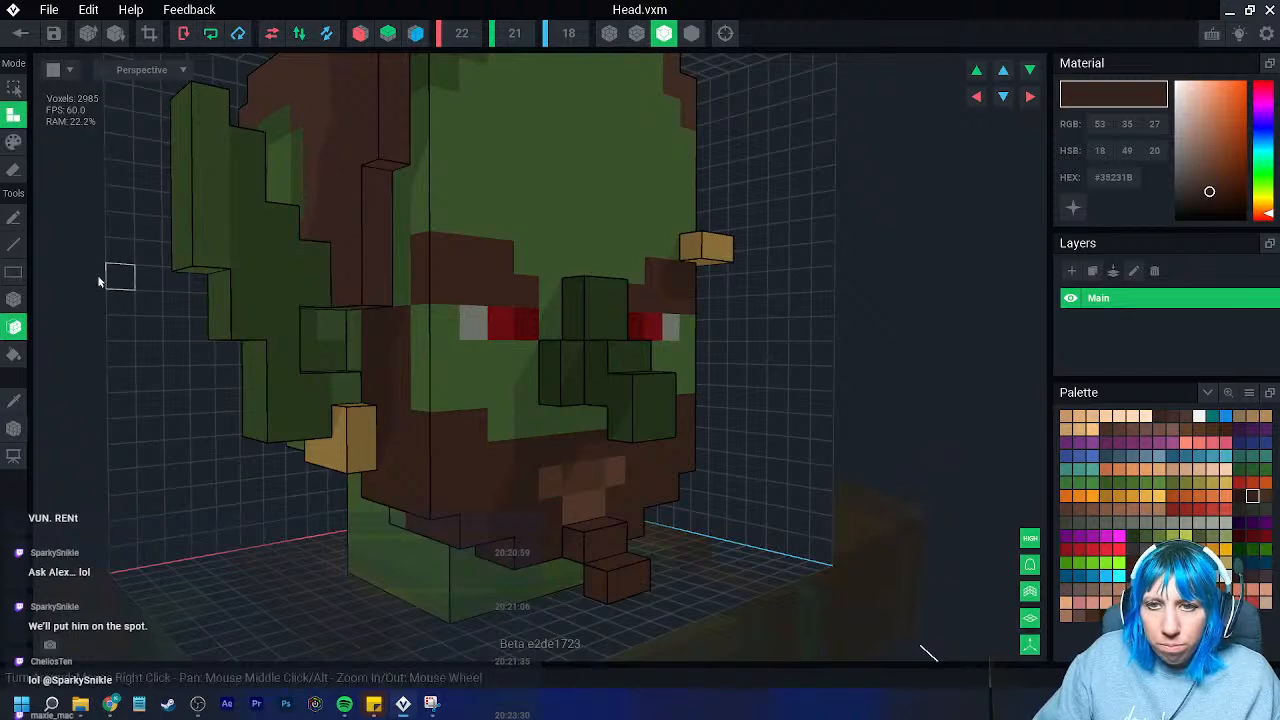
pyautogui.click(14, 301)
pyautogui.moveTo(400, 385)
pyautogui.mouseDown(button='right')
pyautogui.moveTo(300, 369)
pyautogui.moveTo(274, 443)
pyautogui.moveTo(286, 434)
pyautogui.moveTo(298, 464)
pyautogui.moveTo(320, 467)
pyautogui.moveTo(266, 415)
pyautogui.mouseUp(button='right')
pyautogui.click(326, 378)
pyautogui.click(301, 368)
pyautogui.click(293, 378)
# - Remove the trial brown voxels from the right ear
pyautogui.click(13, 170)
pyautogui.scroll(4, 326, 465)
pyautogui.click(302, 452)
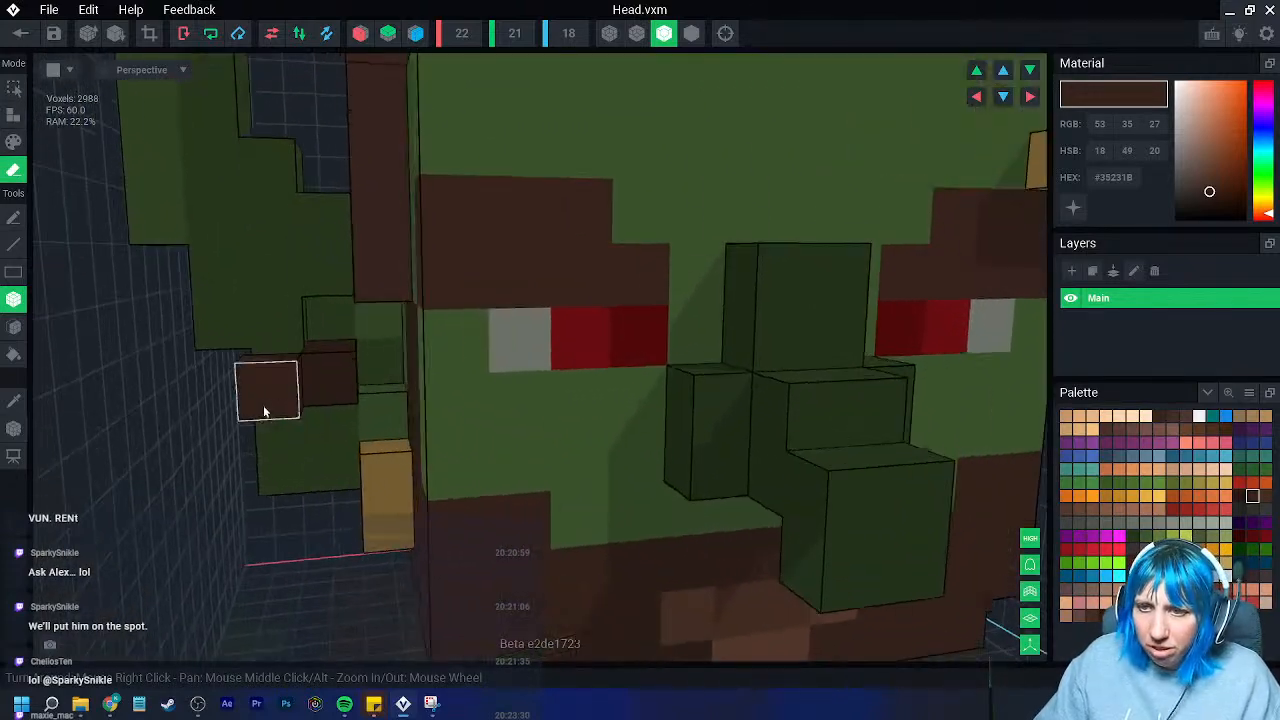
pyautogui.scroll(-5, 321, 447)
pyautogui.moveTo(321, 447); pyautogui.dragTo(337, 457, button='right')
pyautogui.scroll(-5, 337, 457)
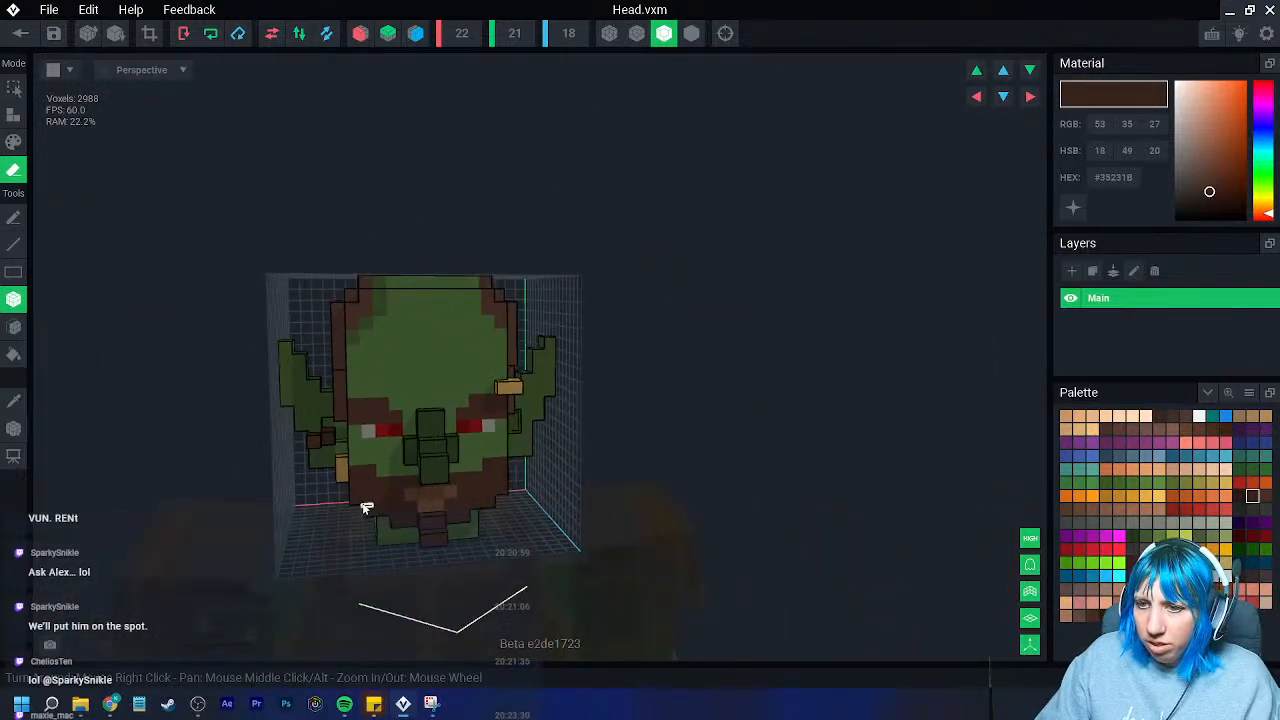
pyautogui.scroll(5, 360, 505)
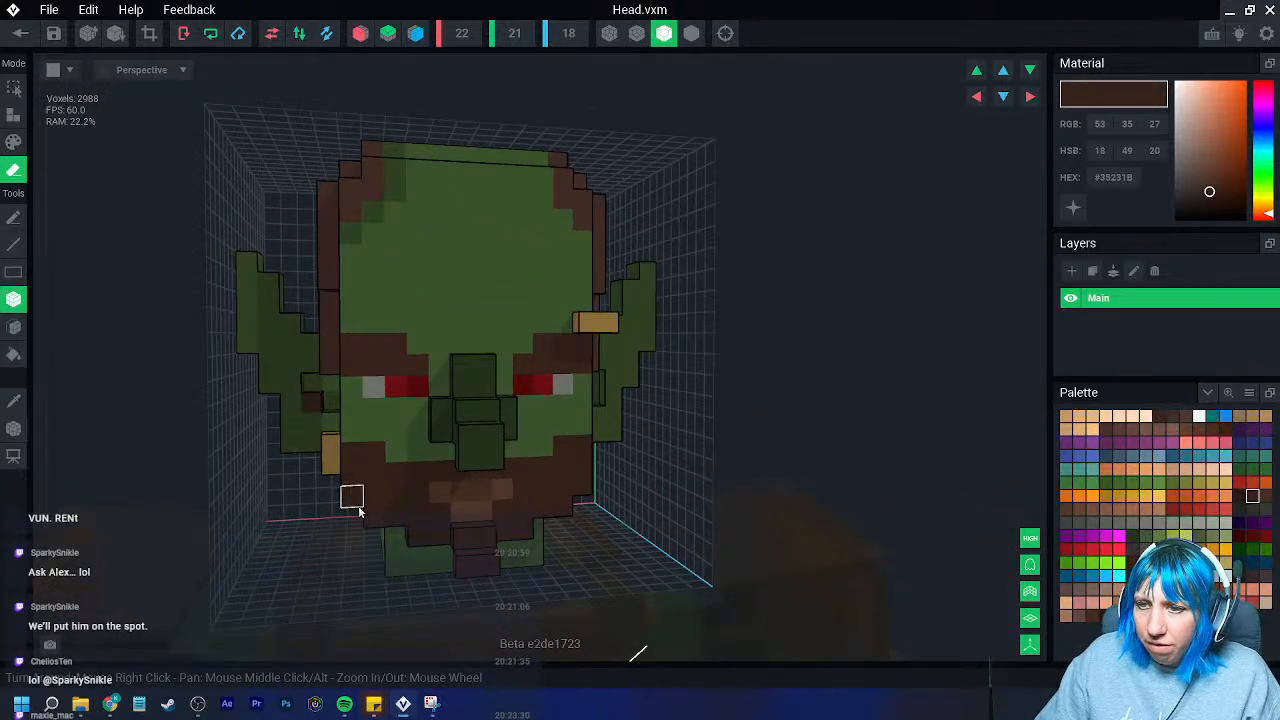
pyautogui.moveTo(365, 510); pyautogui.dragTo(241, 488, button='right')
# - Sample the ear's dark green, #304523, and add voxels at the lower end of the right ear
pyautogui.click(16, 402)
pyautogui.click(210, 414)
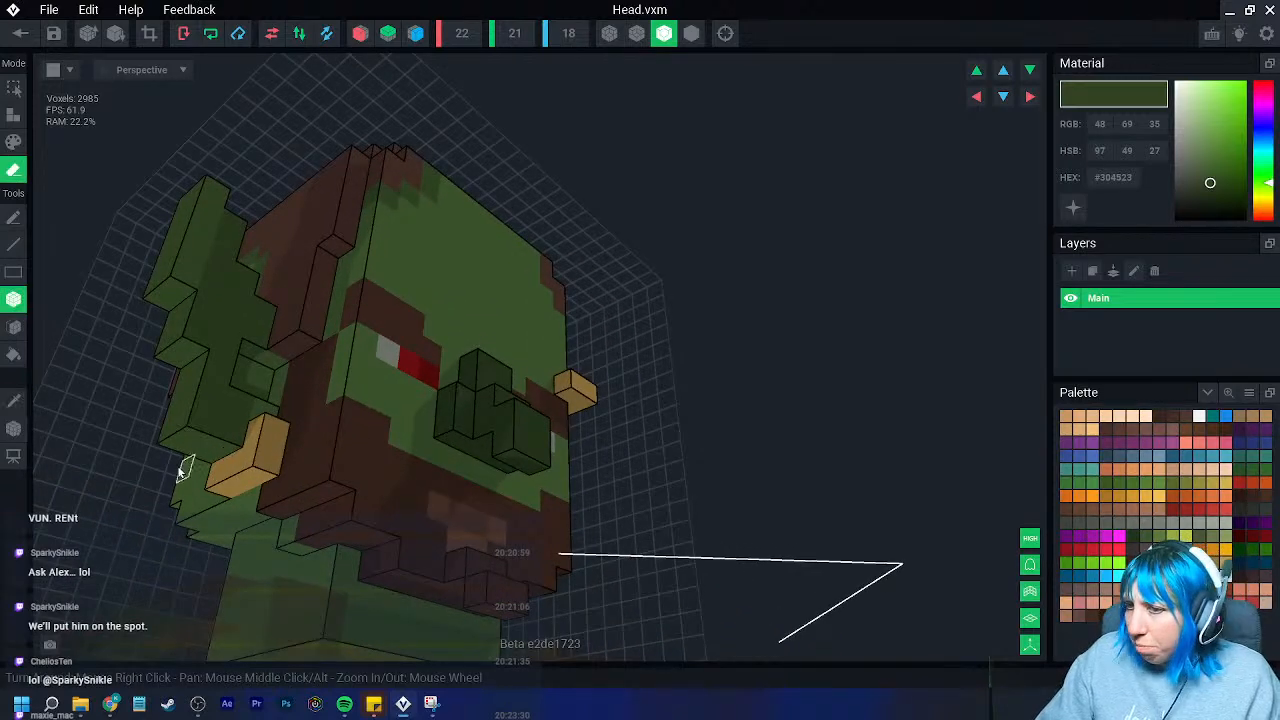
pyautogui.moveTo(185, 467); pyautogui.dragTo(282, 444, button='middle')
pyautogui.click(14, 115)
pyautogui.moveTo(230, 375)
pyautogui.mouseDown(button='right')
pyautogui.moveTo(305, 392)
pyautogui.moveTo(292, 425)
pyautogui.mouseUp(button='right')
pyautogui.click(292, 425)
pyautogui.click(263, 434)
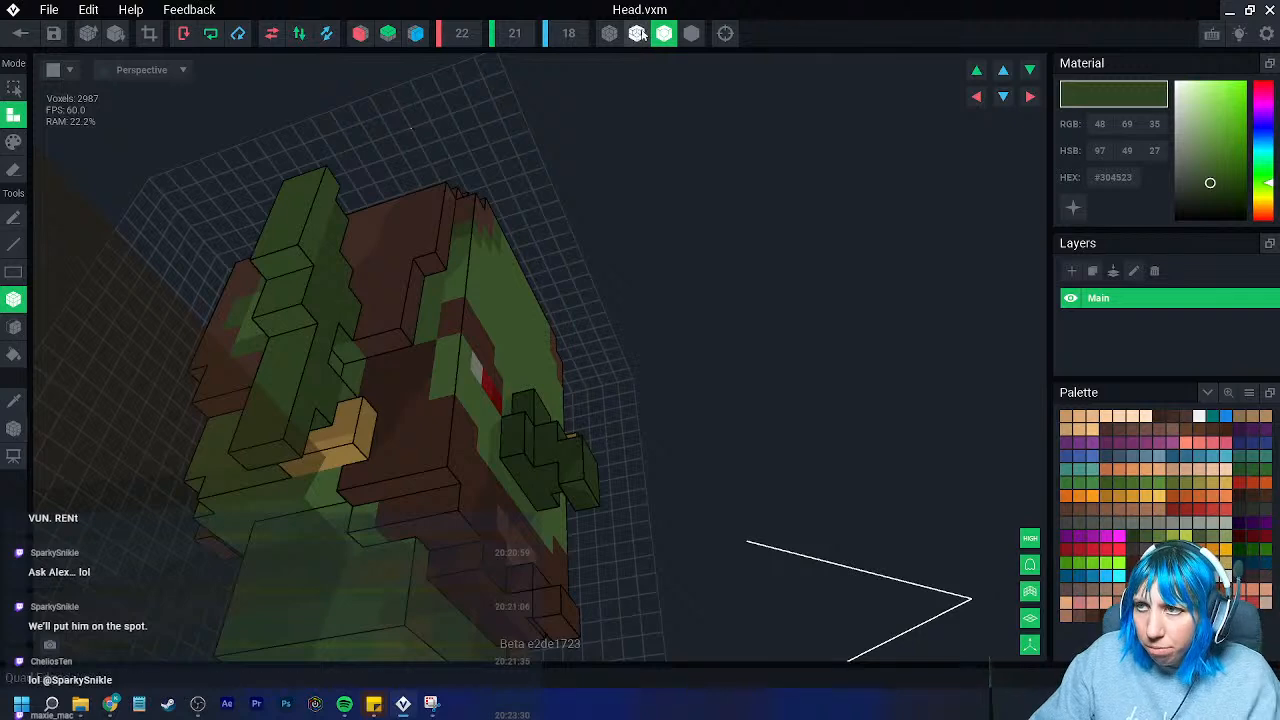
# - Turn on X-axis mirroring and extend the lower ends of both ears downward with dark green voxels
pyautogui.click(360, 33)
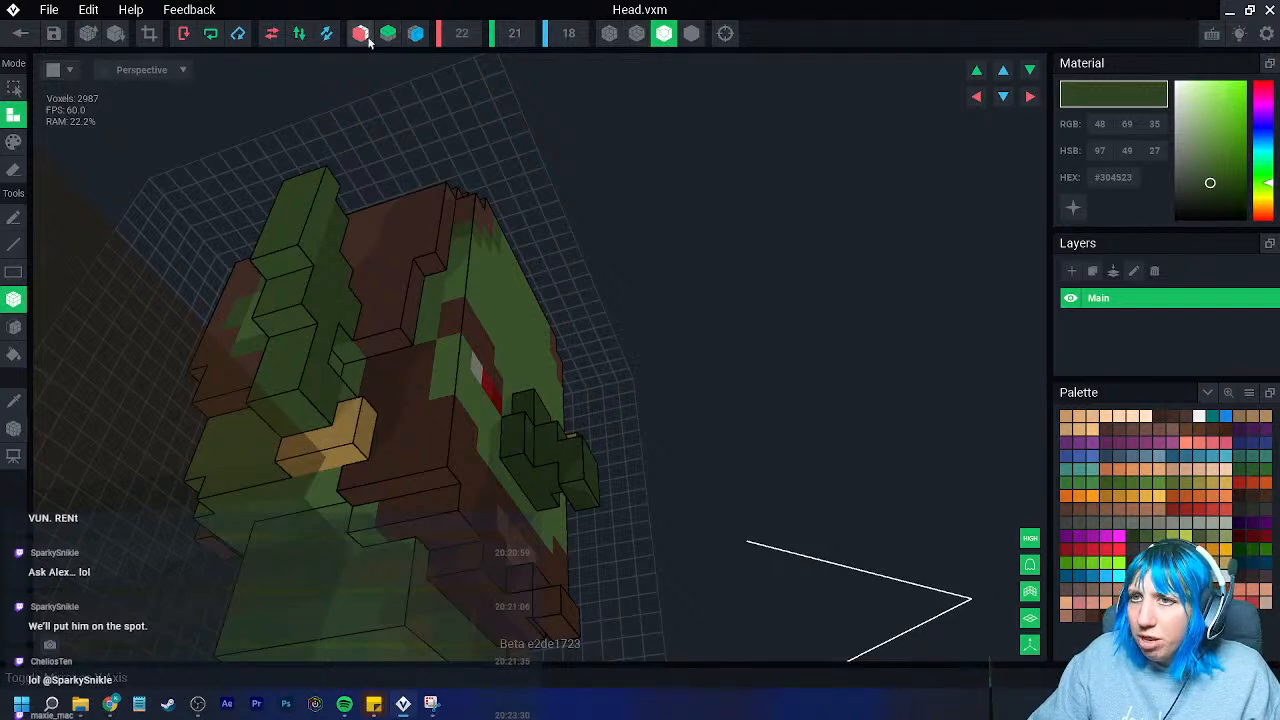
pyautogui.click(291, 427)
pyautogui.click(270, 438)
pyautogui.moveTo(267, 439); pyautogui.dragTo(267, 440, button='right')
pyautogui.moveTo(271, 437); pyautogui.dragTo(250, 402)
pyautogui.moveTo(254, 432); pyautogui.dragTo(292, 464, button='right')
pyautogui.scroll(-3, 292, 464)
pyautogui.scroll(2, 296, 468)
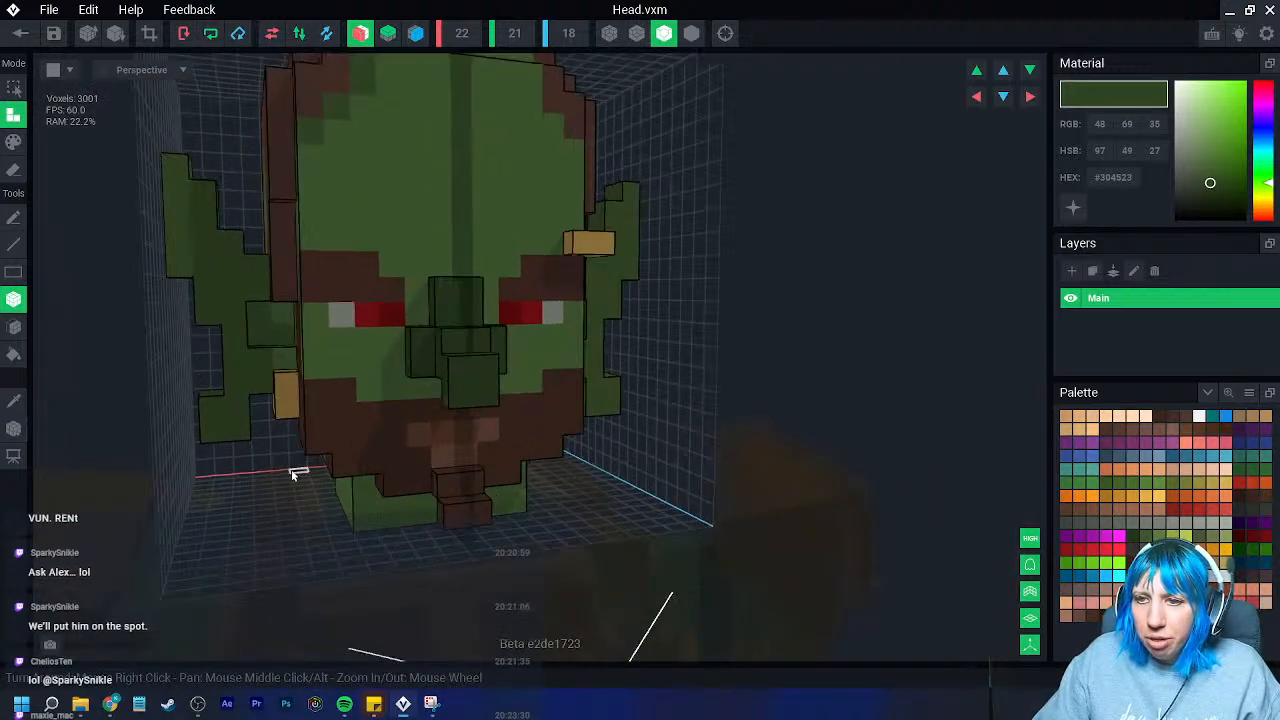
# - Compare the head with and without the last ear extension, and undo that extension
pyautogui.scroll(-3, 260, 463)
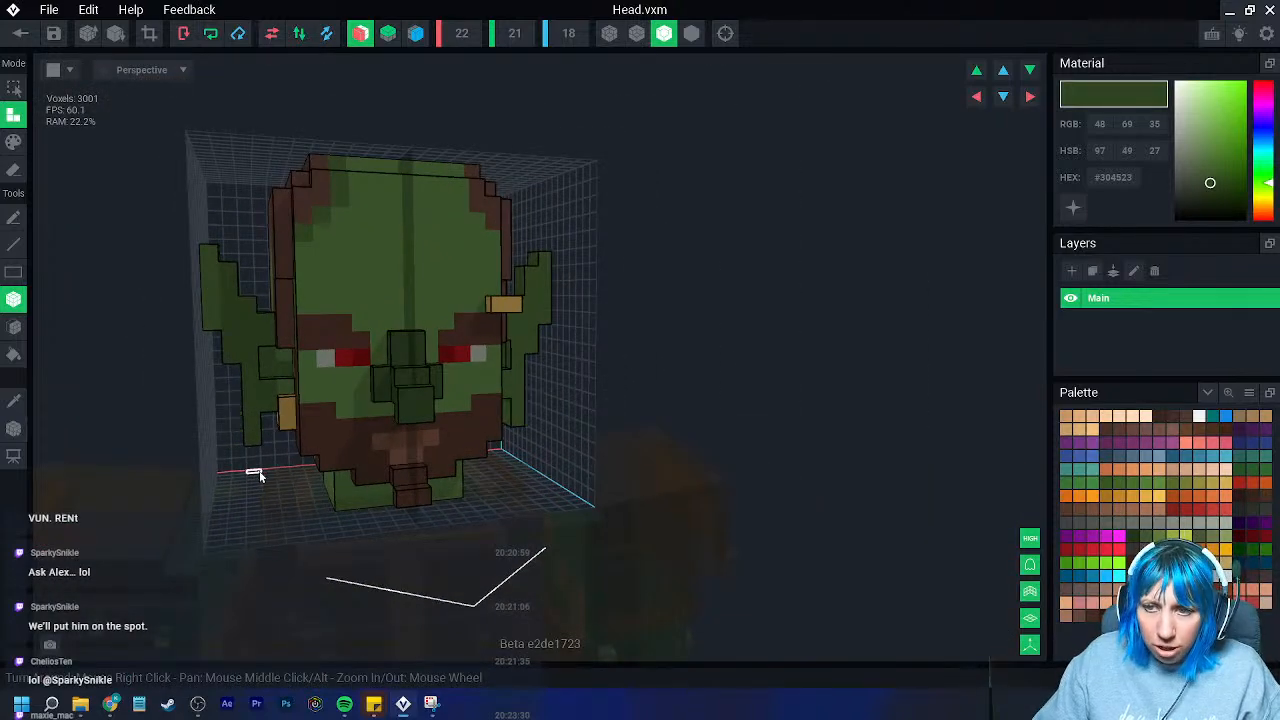
pyautogui.scroll(5, 258, 477)
pyautogui.hotkey('ctrl', 'z')
pyautogui.moveTo(251, 443); pyautogui.dragTo(228, 421, button='right')
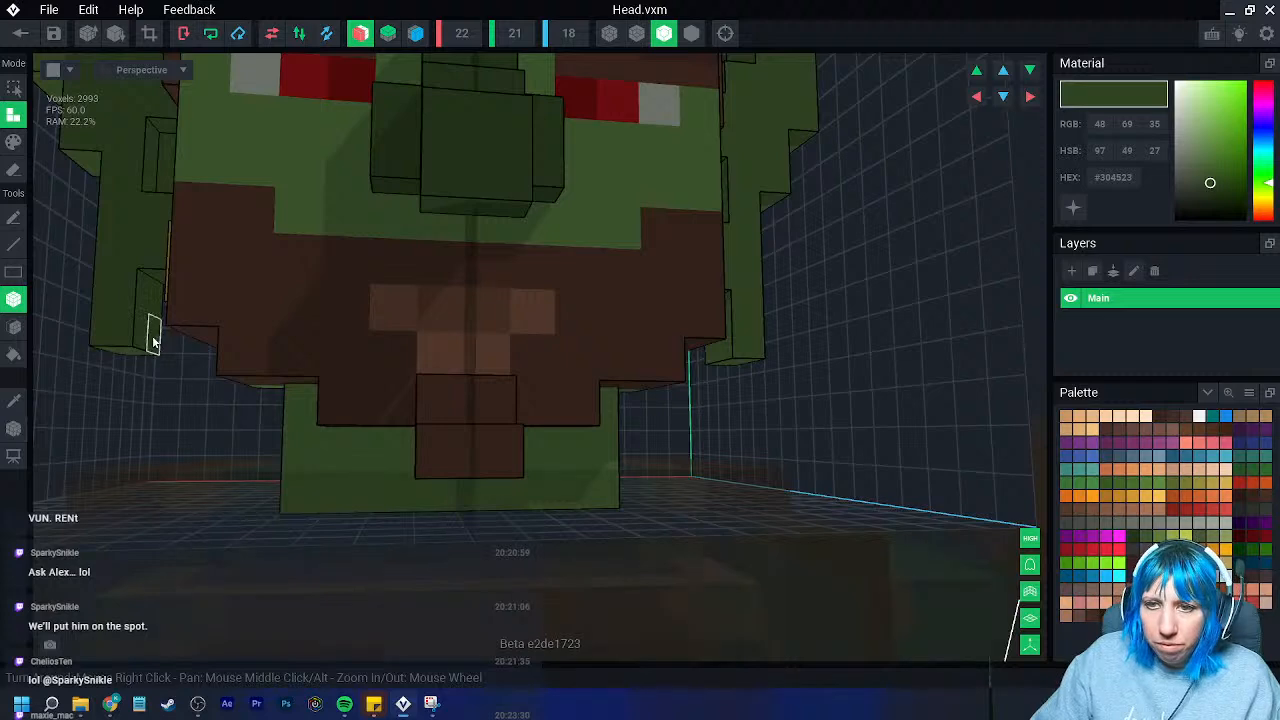
pyautogui.scroll(-3, 155, 337)
pyautogui.moveTo(160, 340); pyautogui.dragTo(179, 397, button='right')
pyautogui.hotkey('ctrl', 'y')
pyautogui.moveTo(168, 392); pyautogui.dragTo(233, 405, button='middle')
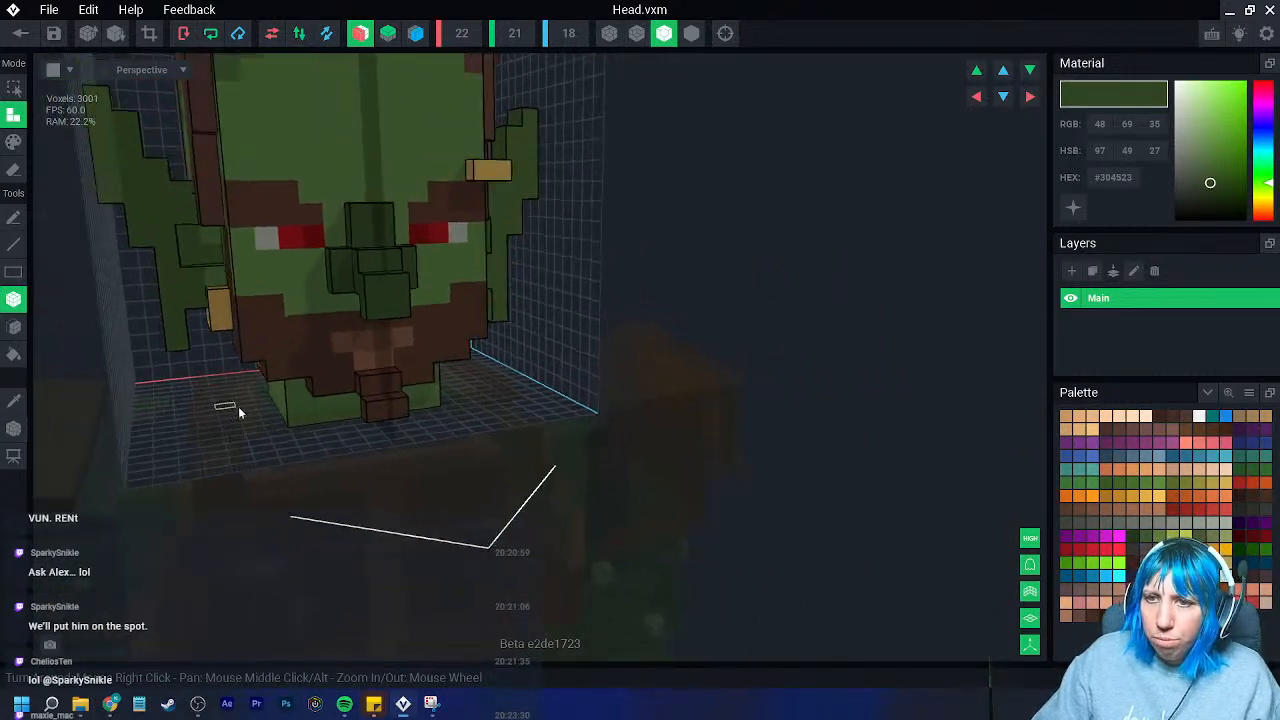
pyautogui.scroll(-3, 245, 409)
pyautogui.moveTo(260, 414); pyautogui.dragTo(271, 401, button='right')
pyautogui.moveTo(270, 335); pyautogui.dragTo(272, 424, button='middle')
pyautogui.hotkey('ctrl', 'z')
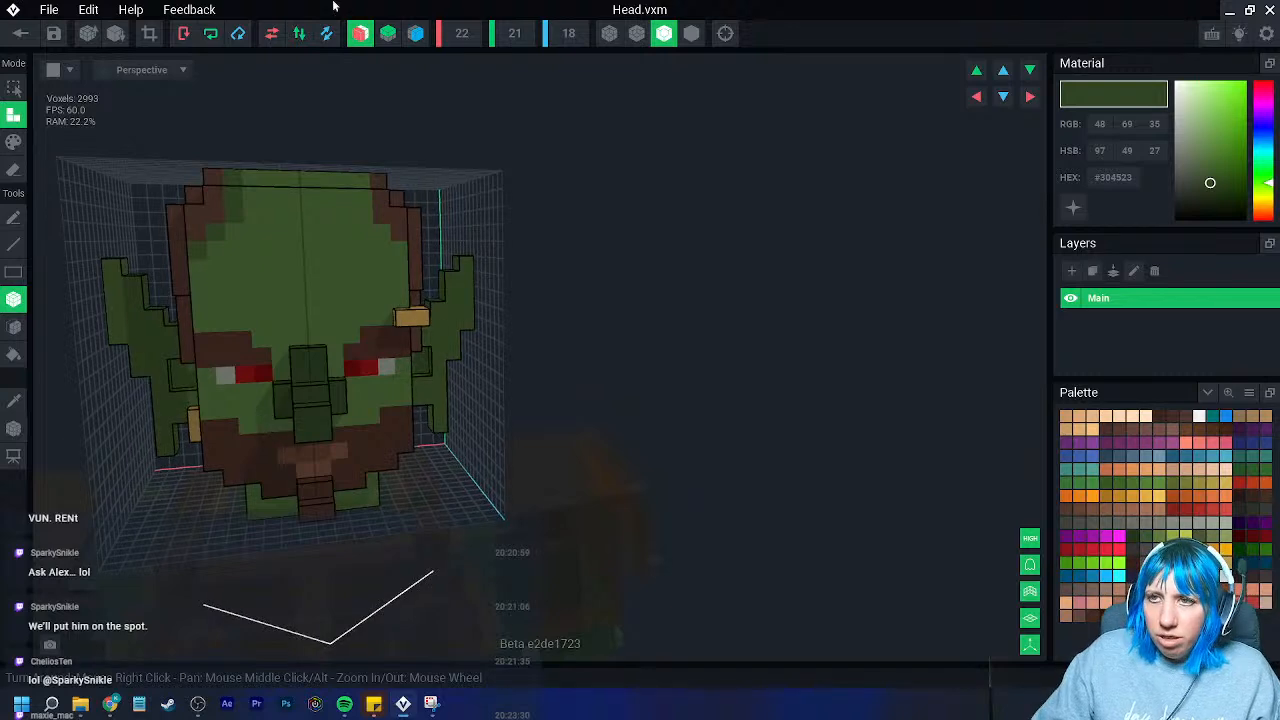
# - Turn off mirroring and paint scattered #304523 spots on the lower back of the head and the neck
pyautogui.click(14, 144)
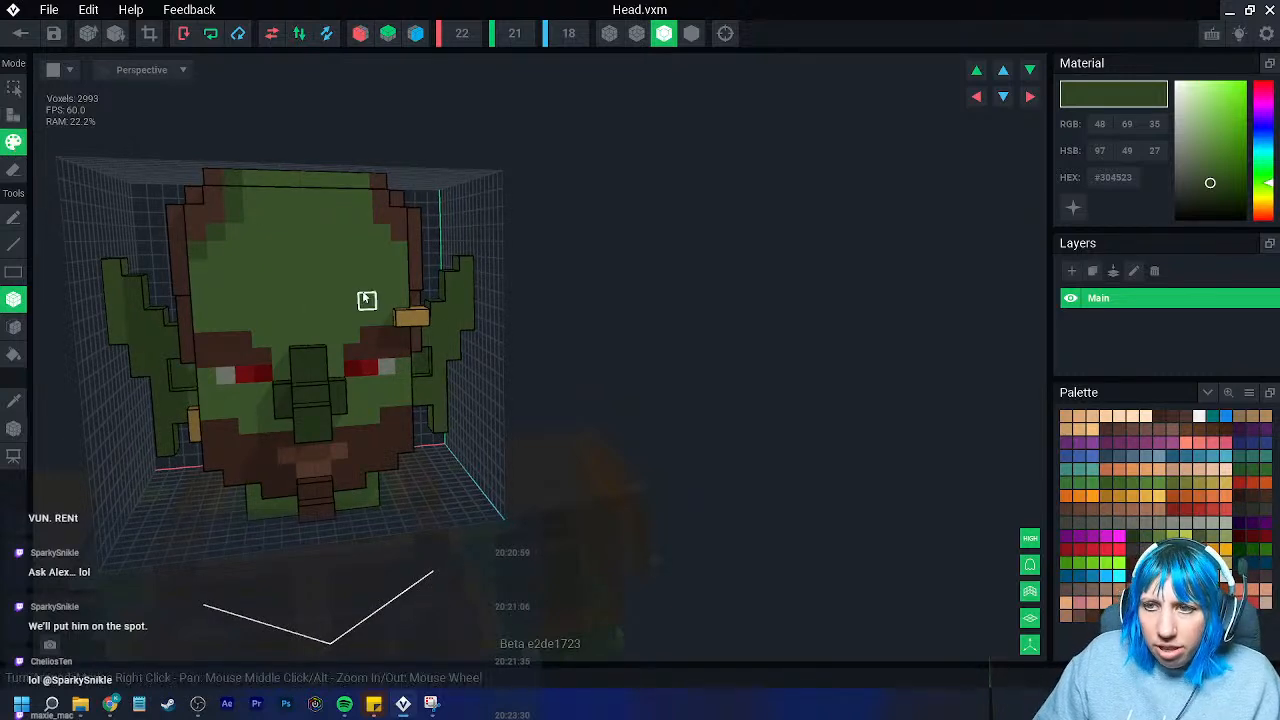
pyautogui.moveTo(390, 372); pyautogui.dragTo(423, 418, button='right')
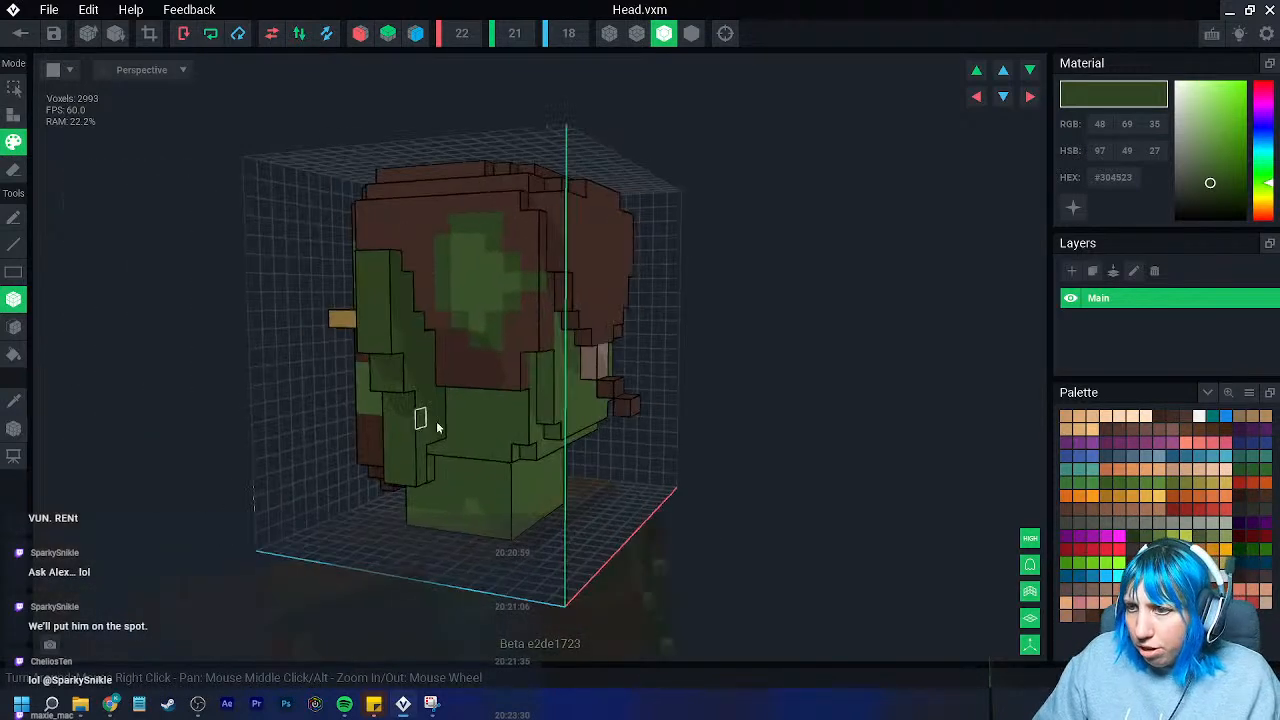
pyautogui.moveTo(470, 477); pyautogui.dragTo(630, 434, button='right')
pyautogui.click(700, 482)
pyautogui.click(657, 480)
# - Set the paint colour to the darker green #24351B and add more single-voxel spots around the head's rear and neck
pyautogui.moveTo(1210, 183); pyautogui.dragTo(1209, 191)
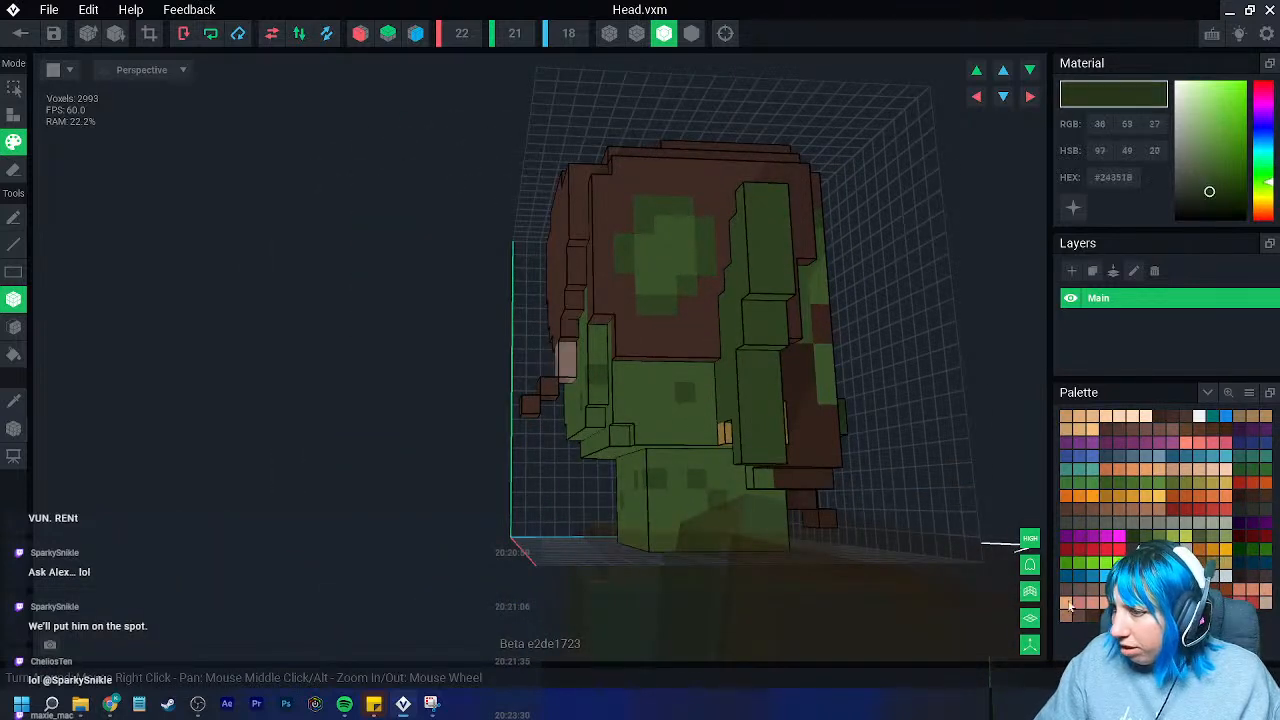
pyautogui.moveTo(669, 416)
pyautogui.mouseDown(button='right')
pyautogui.moveTo(598, 366)
pyautogui.moveTo(451, 370)
pyautogui.moveTo(361, 405)
pyautogui.moveTo(380, 366)
pyautogui.moveTo(363, 366)
pyautogui.moveTo(357, 403)
pyautogui.moveTo(361, 318)
pyautogui.mouseUp(button='right')
pyautogui.click(457, 350)
pyautogui.click(429, 400)
pyautogui.click(352, 400)
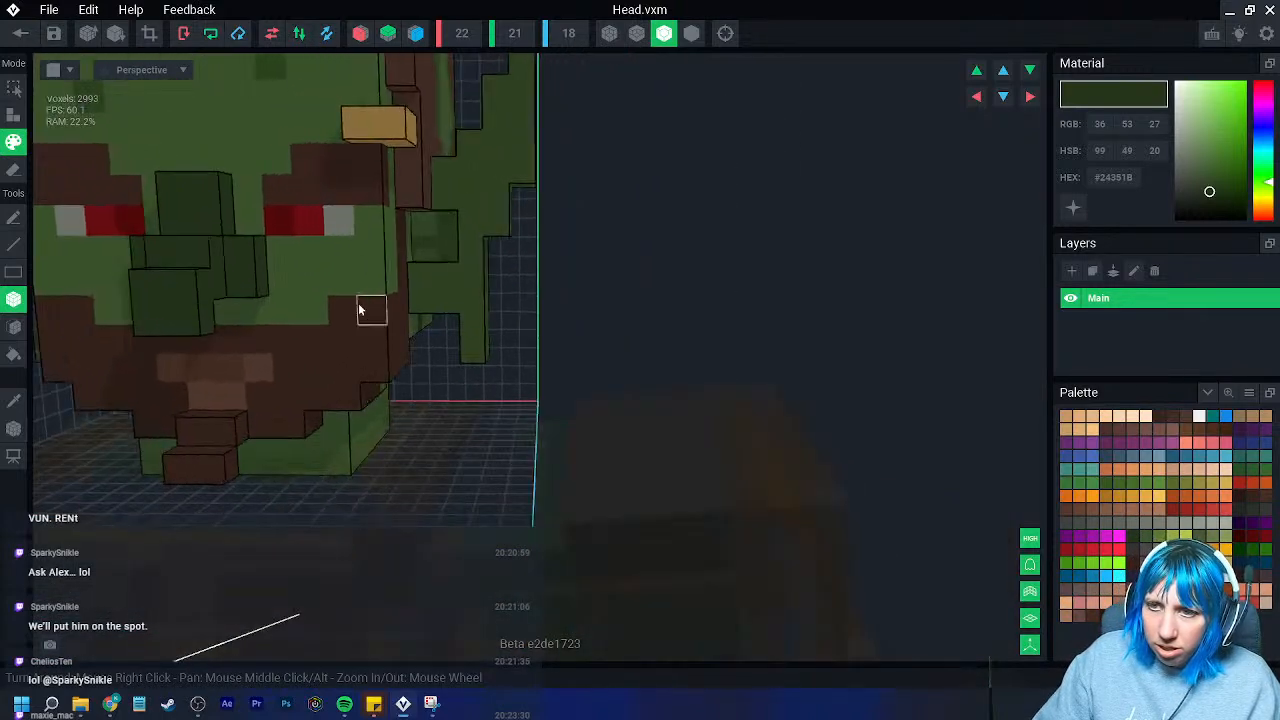
# - Paint scattered dark green, #24351B, spots on the forehead and the left cheek
pyautogui.scroll(-5, 330, 309)
pyautogui.moveTo(366, 371); pyautogui.dragTo(403, 371, button='right')
pyautogui.click(294, 200)
pyautogui.click(277, 215)
pyautogui.scroll(-5, 303, 317)
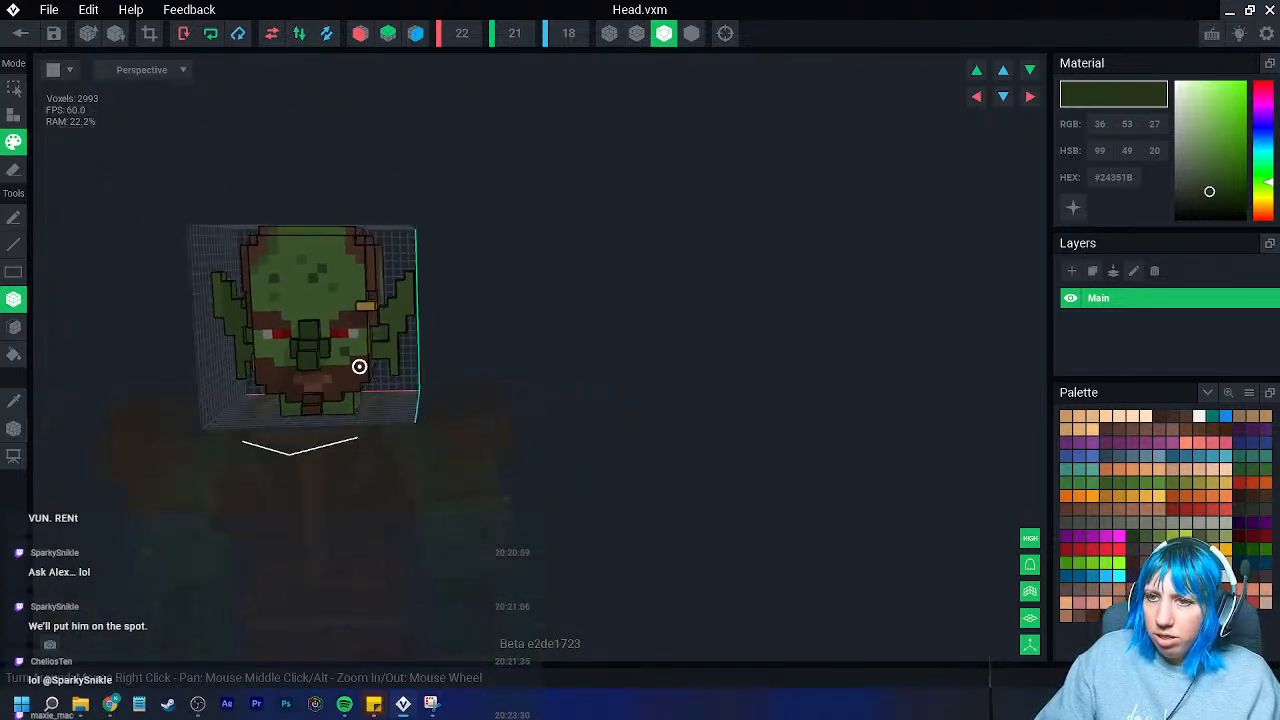
# - Attach single #24351B voxels as raised warts on the forehead, the bald patch at the back, and the left ear
pyautogui.moveTo(360, 366); pyautogui.dragTo(354, 431, button='right')
pyautogui.scroll(2, 354, 431)
pyautogui.click(14, 117)
pyautogui.moveTo(334, 334); pyautogui.dragTo(295, 332, button='right')
pyautogui.click(275, 403)
pyautogui.moveTo(271, 397); pyautogui.dragTo(270, 386, button='right')
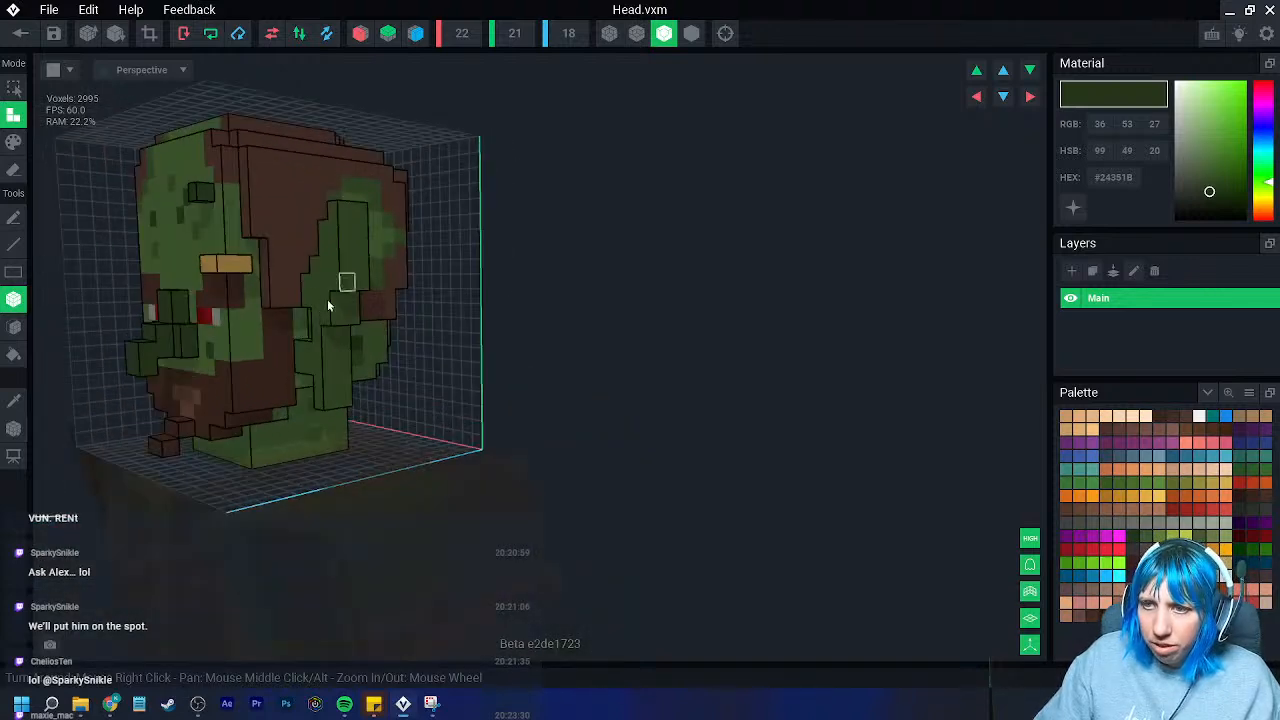
pyautogui.moveTo(335, 287); pyautogui.dragTo(336, 267, button='right')
pyautogui.click(336, 268)
pyautogui.moveTo(328, 402); pyautogui.dragTo(390, 375, button='right')
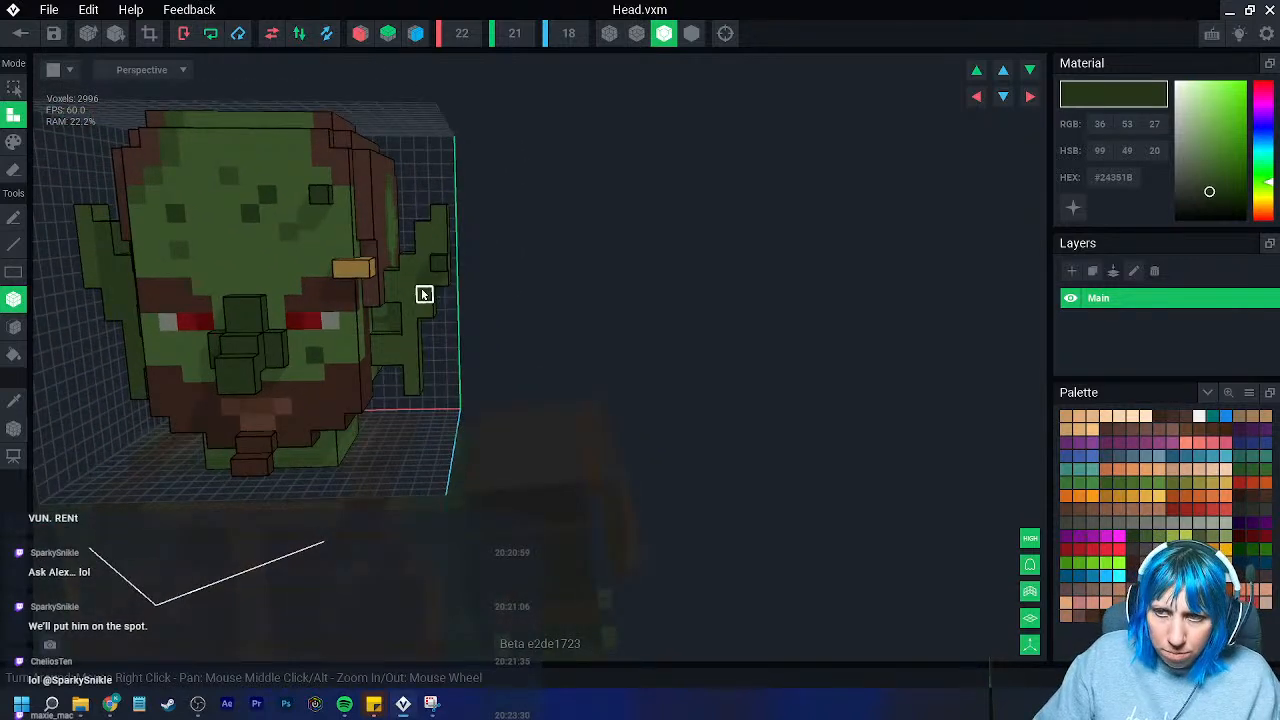
# - Attach one more dark green wart voxel at the rear of the head and one on the left cheek
pyautogui.moveTo(405, 300); pyautogui.dragTo(280, 358, button='right')
pyautogui.moveTo(211, 433); pyautogui.dragTo(244, 467, button='right')
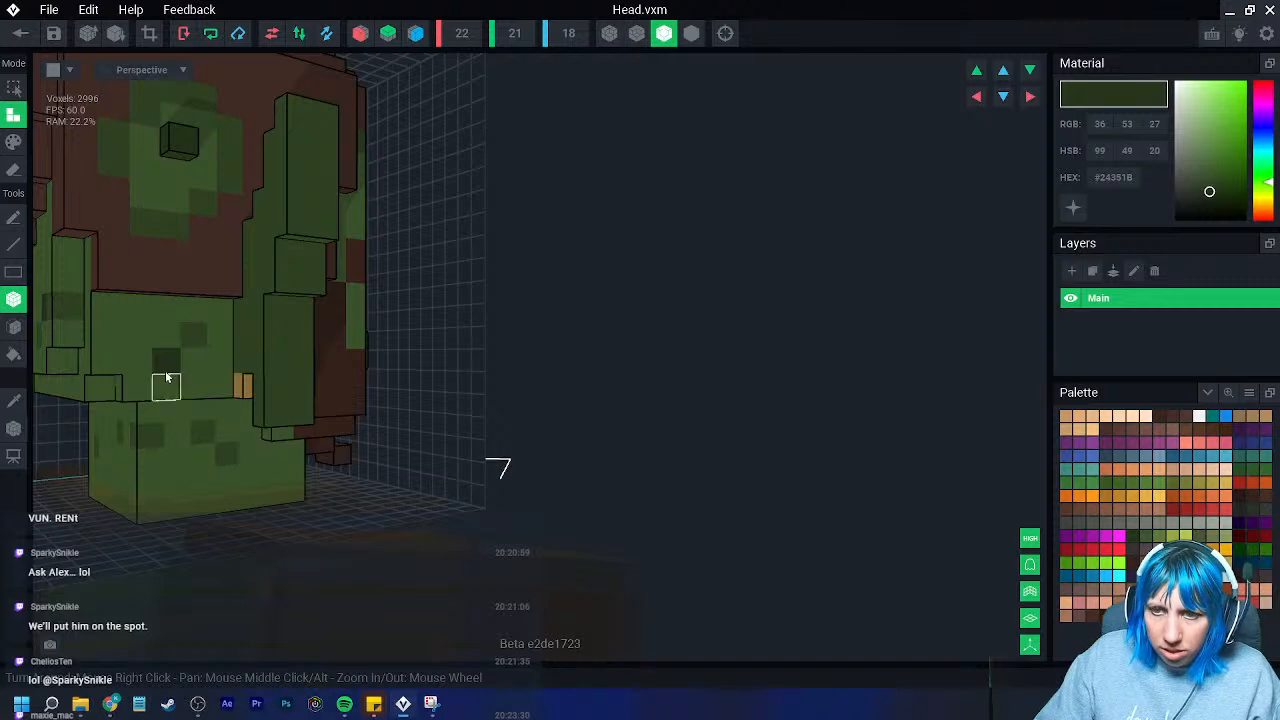
pyautogui.click(108, 331)
pyautogui.moveTo(192, 389); pyautogui.dragTo(184, 419, button='right')
pyautogui.scroll(-4, 186, 422)
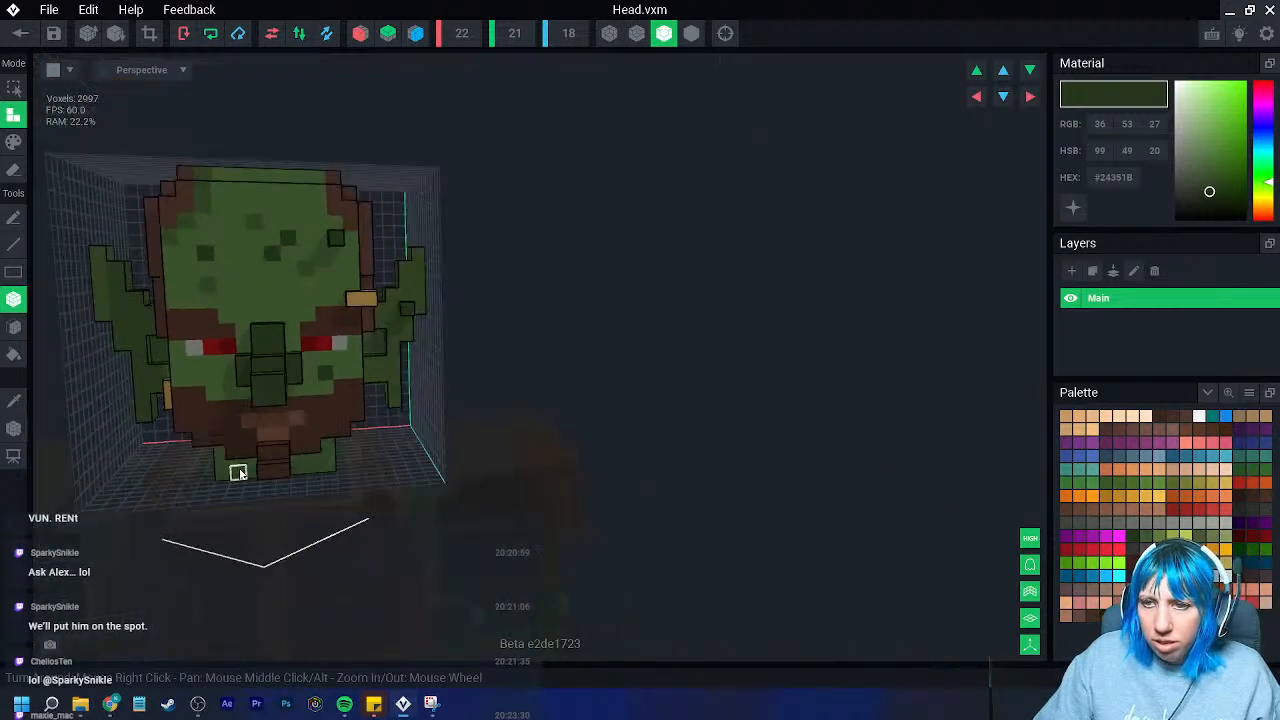
pyautogui.scroll(3, 312, 455)
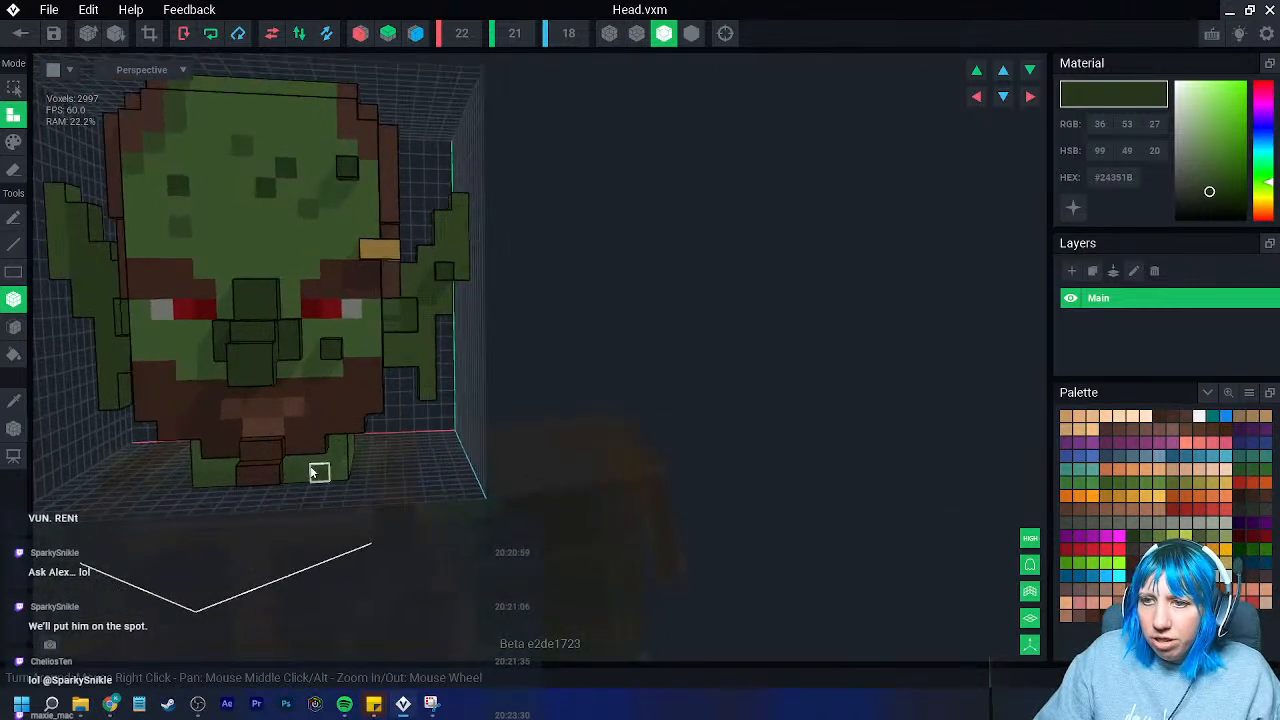
pyautogui.click(289, 443)
pyautogui.moveTo(289, 443); pyautogui.dragTo(234, 357, button='right')
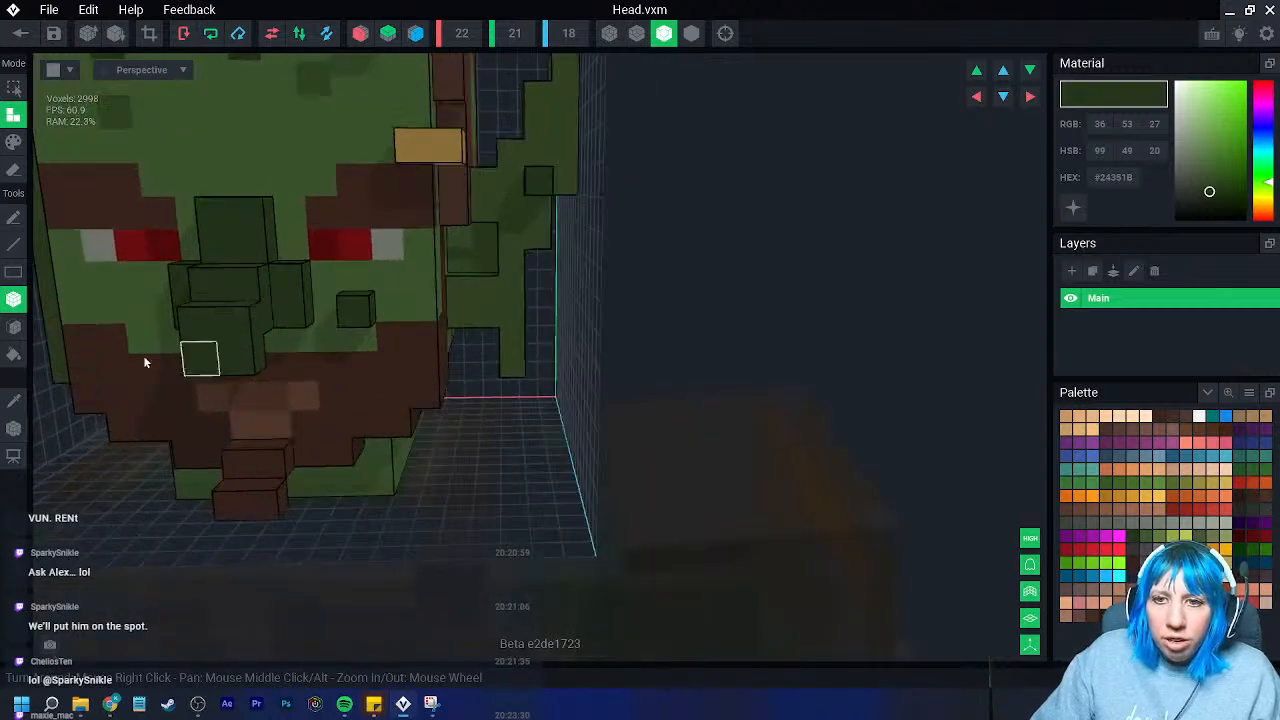
# - Paint the face area around the nose bridge, between the eyebrows and eyes, dark green #24351B
pyautogui.click(13, 143)
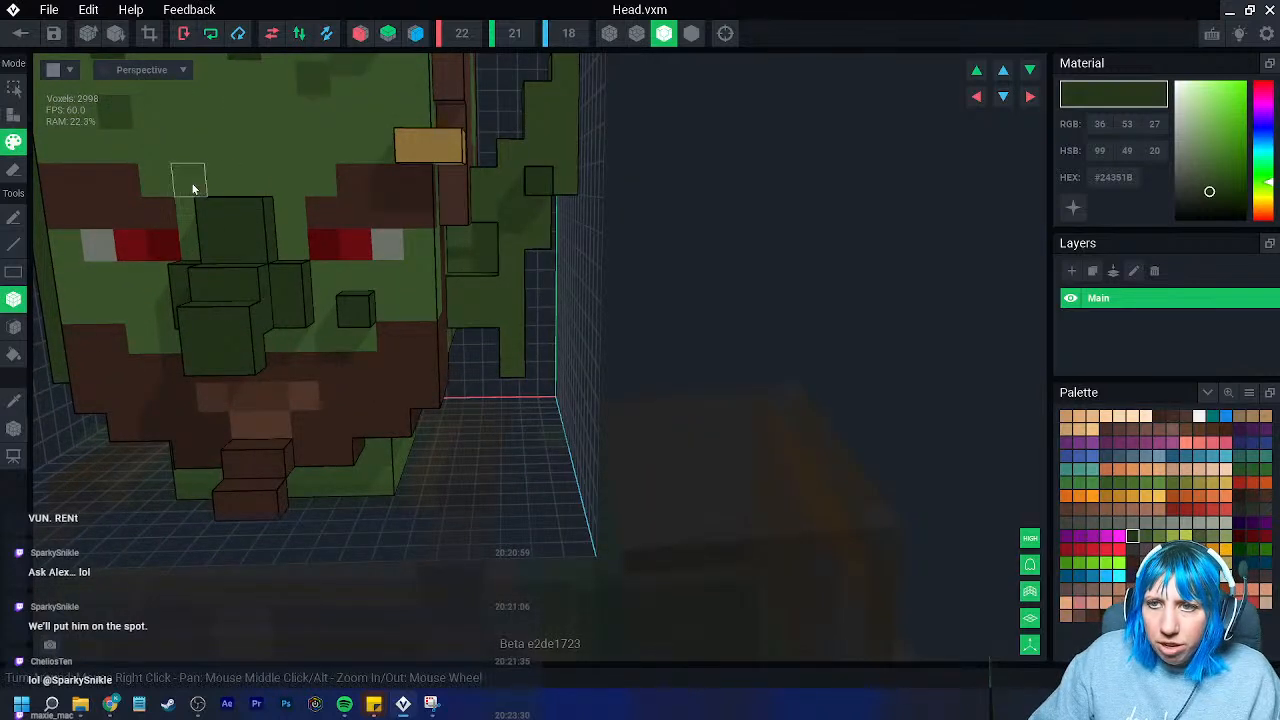
pyautogui.moveTo(286, 177); pyautogui.dragTo(209, 210, button='right')
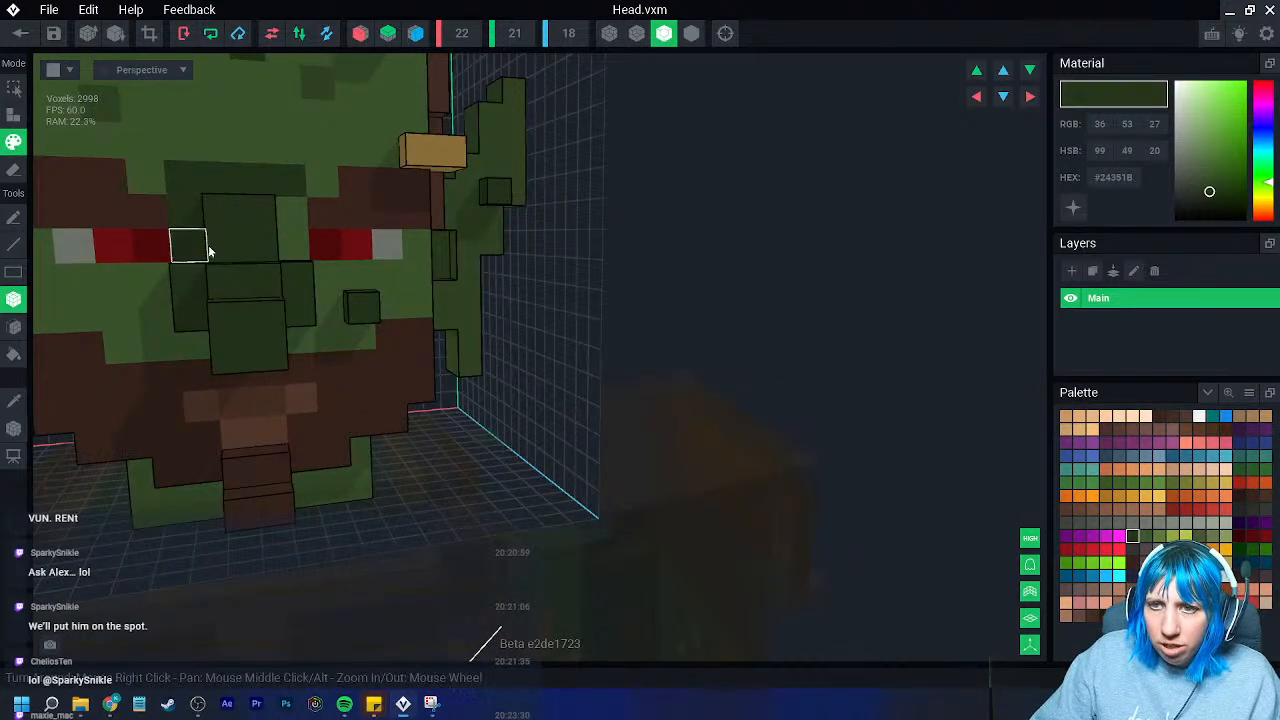
pyautogui.moveTo(286, 249); pyautogui.dragTo(290, 330, button='right')
pyautogui.moveTo(225, 243); pyautogui.dragTo(214, 380, button='middle')
pyautogui.scroll(3, 214, 380)
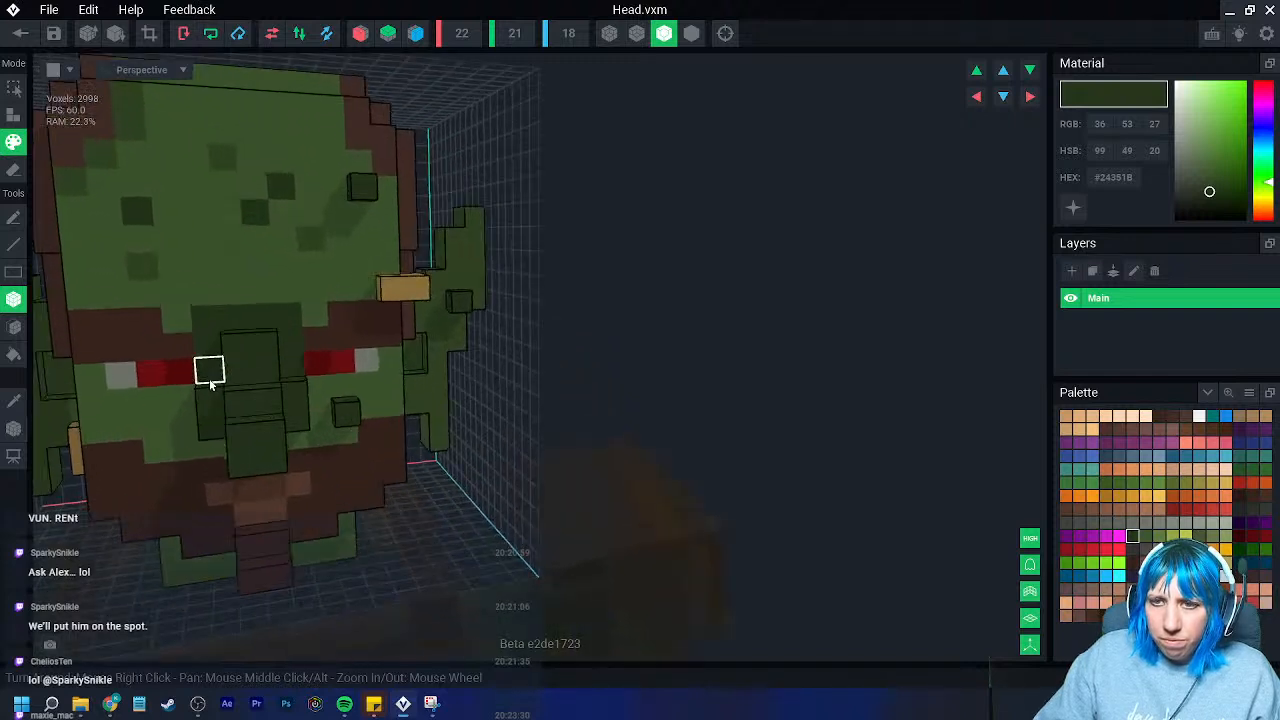
# - Try a lighter palette brown on the right eyebrow, and repaint it in #39251E
pyautogui.click(15, 403)
pyautogui.click(370, 335)
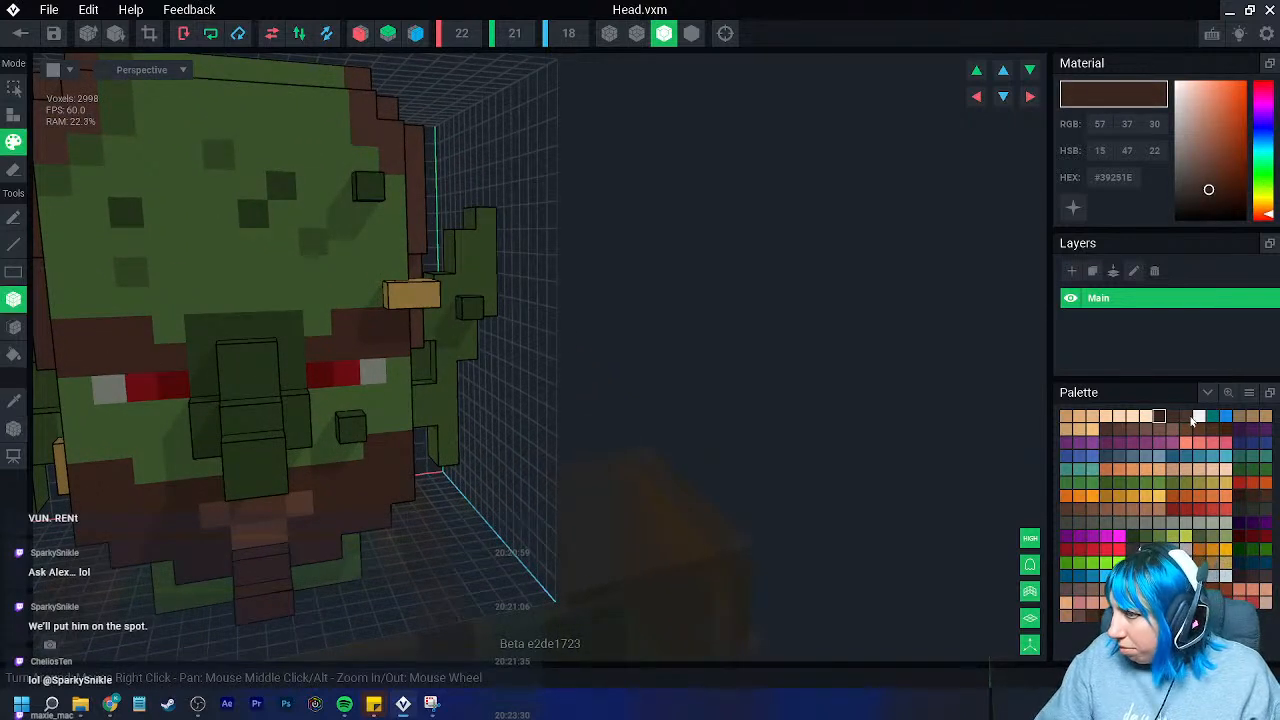
pyautogui.click(1186, 417)
pyautogui.moveTo(100, 342); pyautogui.dragTo(139, 358)
pyautogui.click(1159, 417)
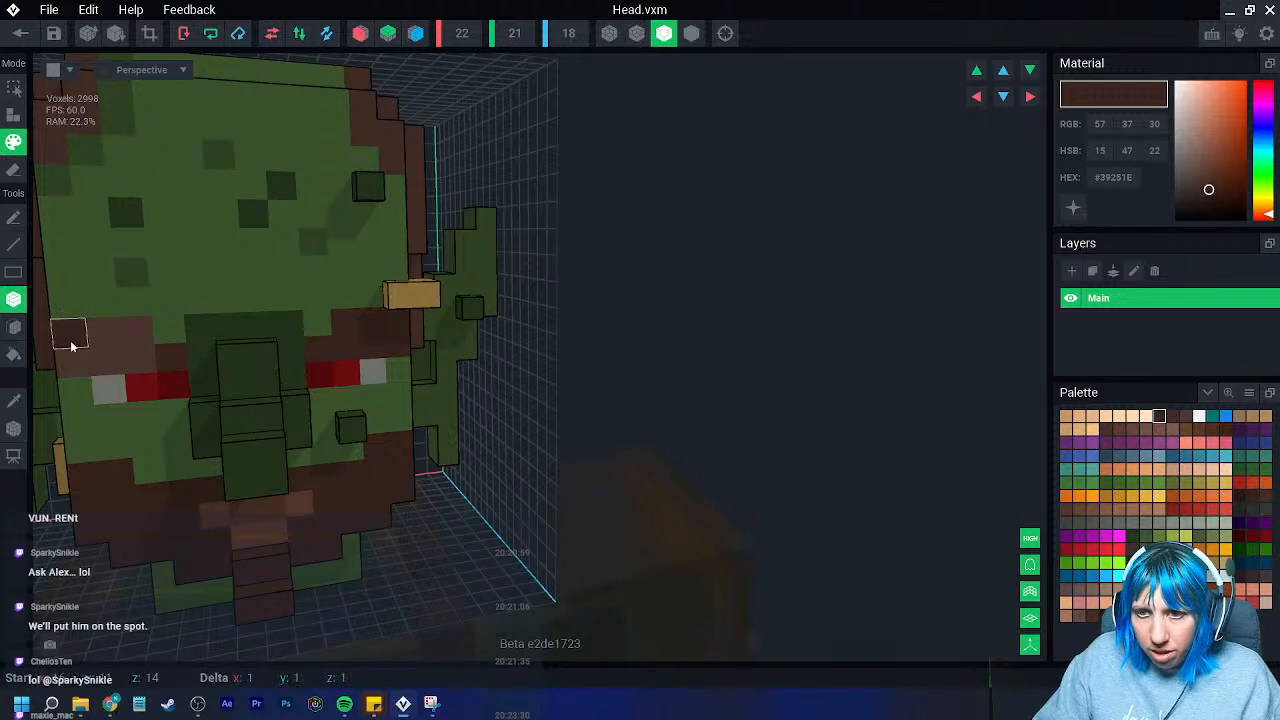
pyautogui.moveTo(65, 343); pyautogui.dragTo(222, 366)
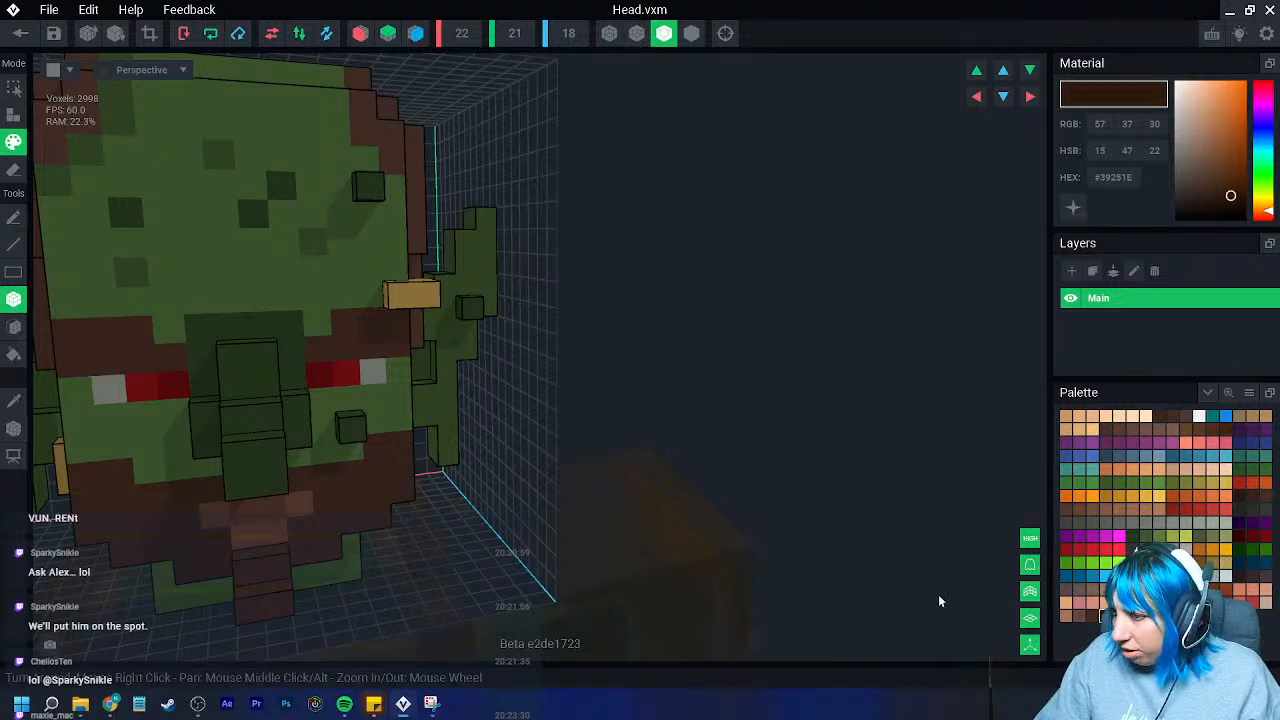
# - Try the very dark brown #2E190A on the right eyebrow
pyautogui.click(1105, 616)
pyautogui.moveTo(193, 366); pyautogui.dragTo(263, 354, button='middle')
pyautogui.moveTo(143, 322)
pyautogui.mouseDown()
pyautogui.moveTo(174, 347)
pyautogui.moveTo(211, 350)
pyautogui.mouseUp()
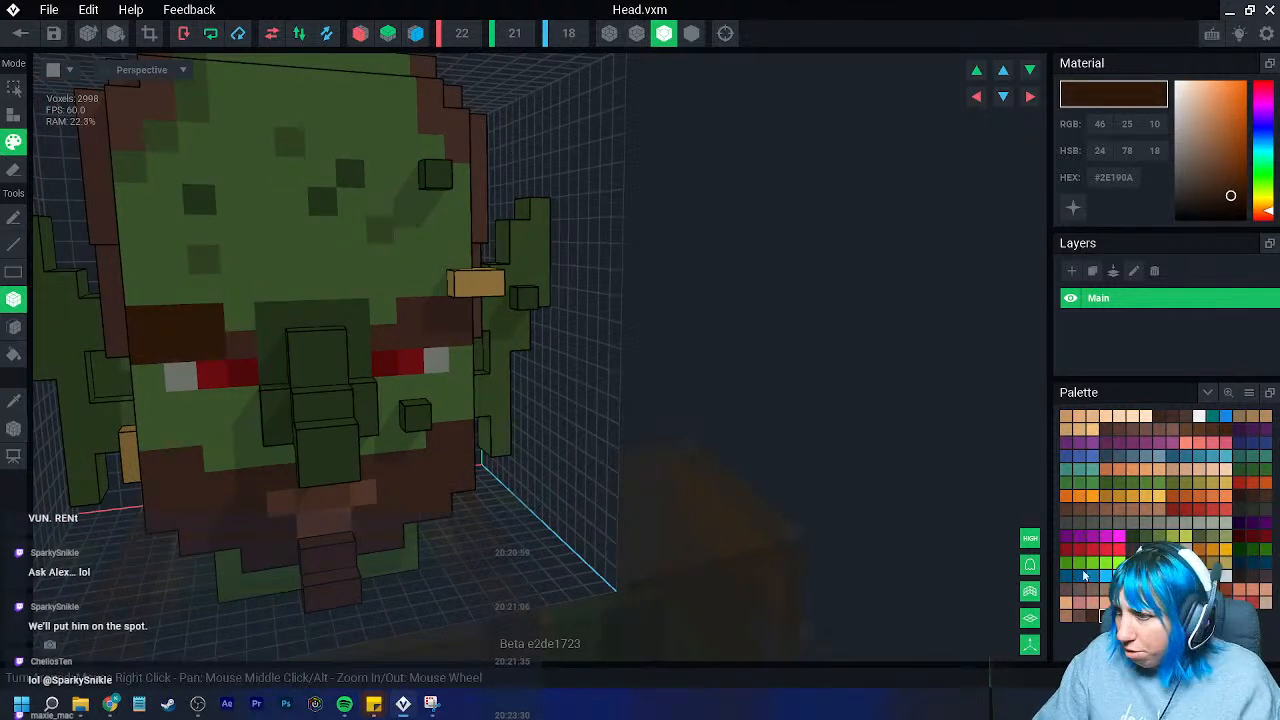
# - Choose a dark reddish brown, adjust it to #26140E, and paint both eyebrows with it
pyautogui.click(1119, 616)
pyautogui.moveTo(145, 332); pyautogui.dragTo(208, 349)
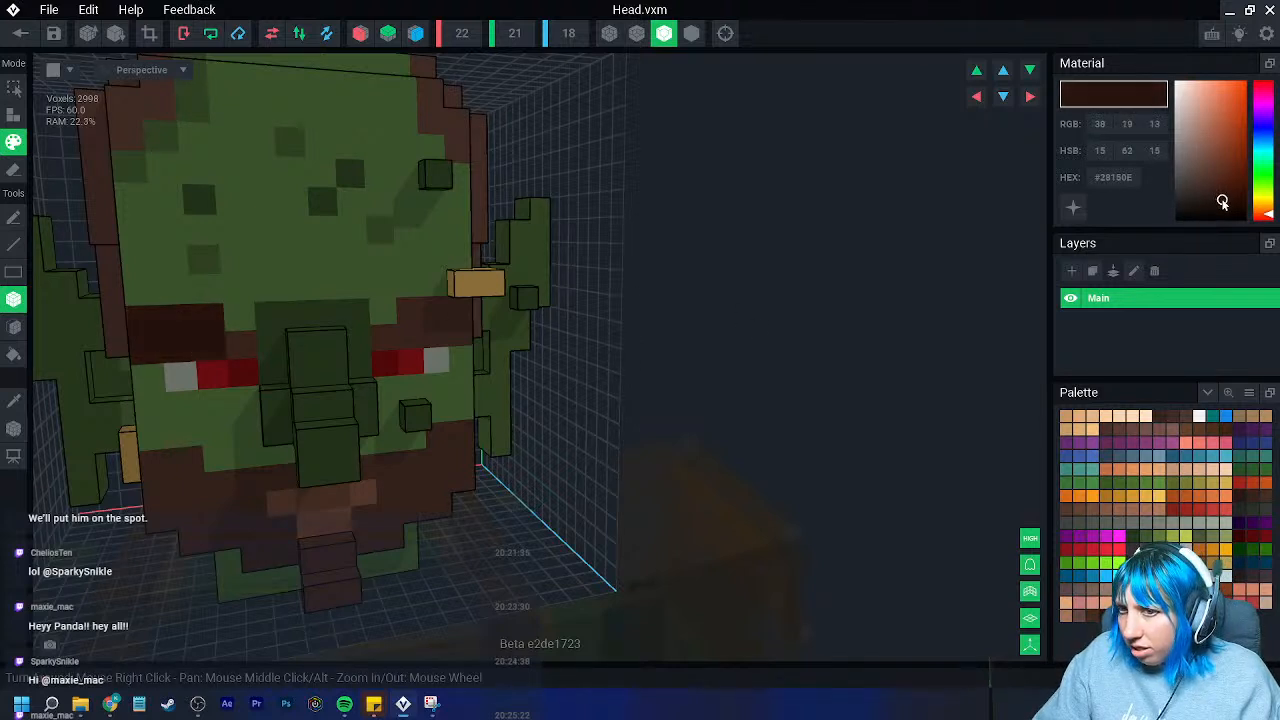
pyautogui.moveTo(258, 344); pyautogui.dragTo(230, 346)
pyautogui.moveTo(396, 346)
pyautogui.mouseDown()
pyautogui.moveTo(454, 337)
pyautogui.moveTo(410, 313)
pyautogui.mouseUp()
pyautogui.scroll(-2, 436, 362)
pyautogui.moveTo(436, 362); pyautogui.dragTo(383, 387, button='right')
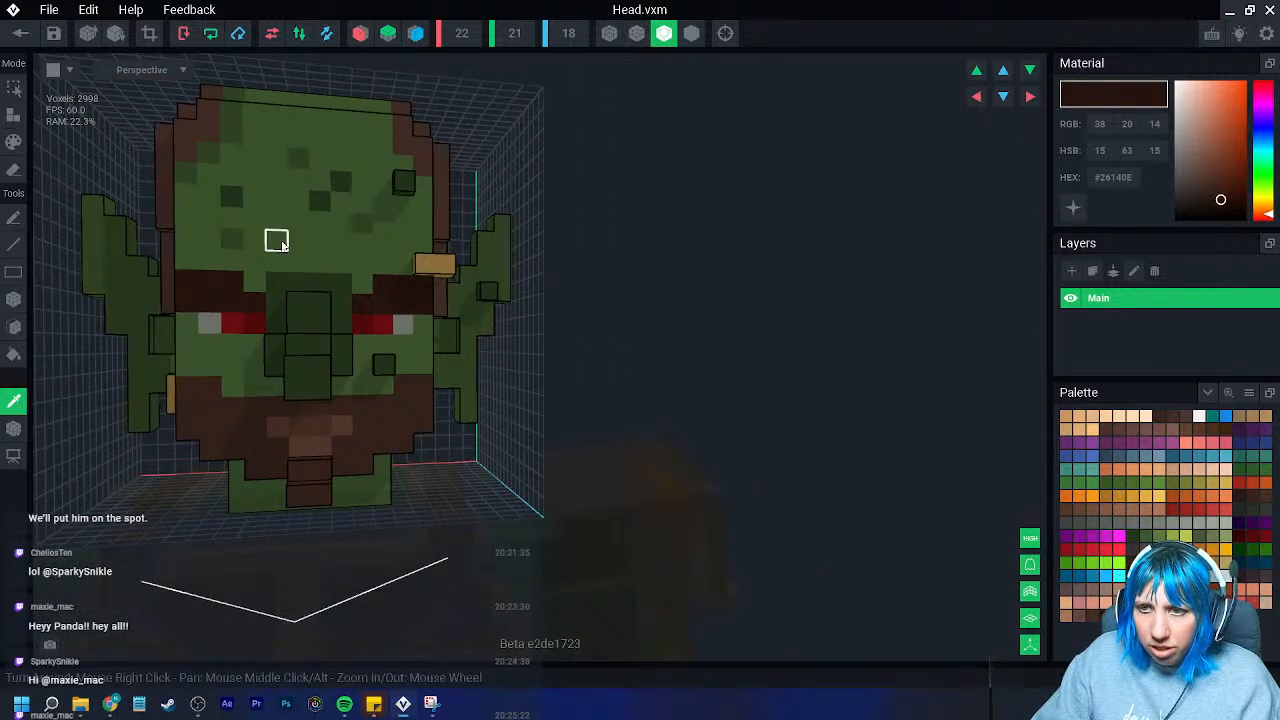
# - Sample the dark green #304523 from a spot on the goblin's forehead
pyautogui.keyDown('alt'); pyautogui.click(231, 237); pyautogui.keyUp('alt')
pyautogui.scroll(-3, 290, 430)
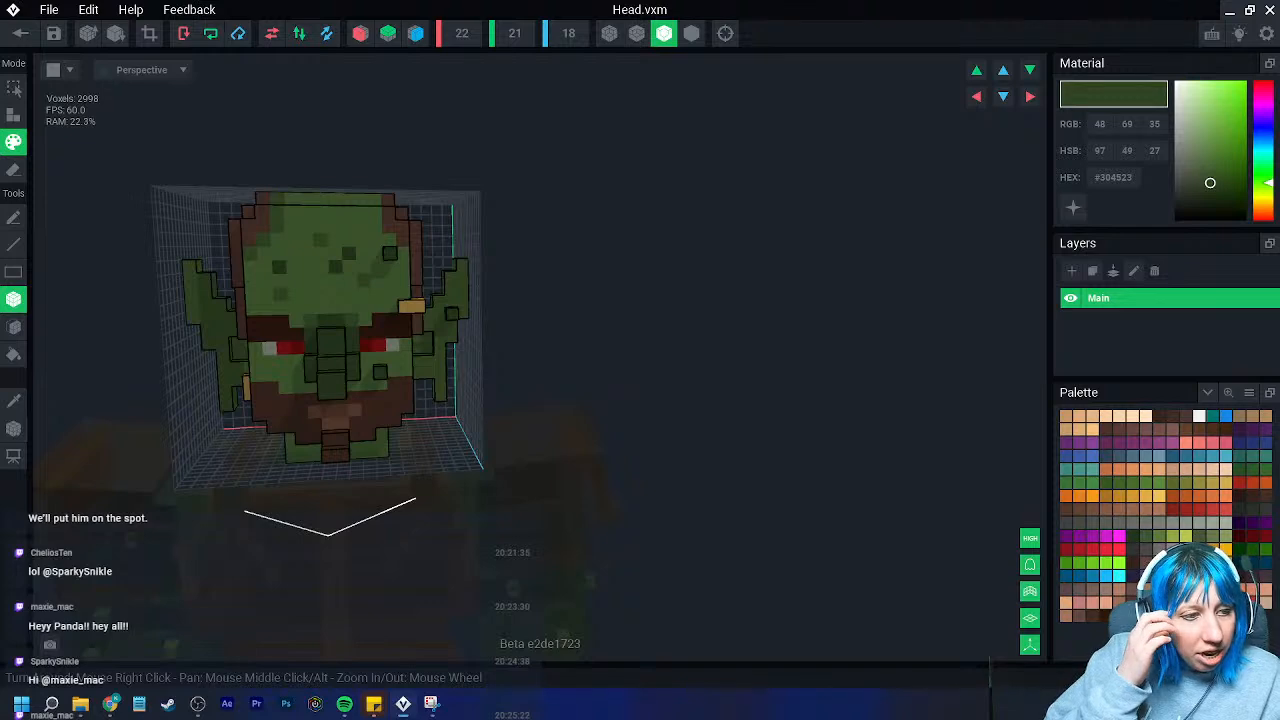
pyautogui.scroll(3, 281, 420)
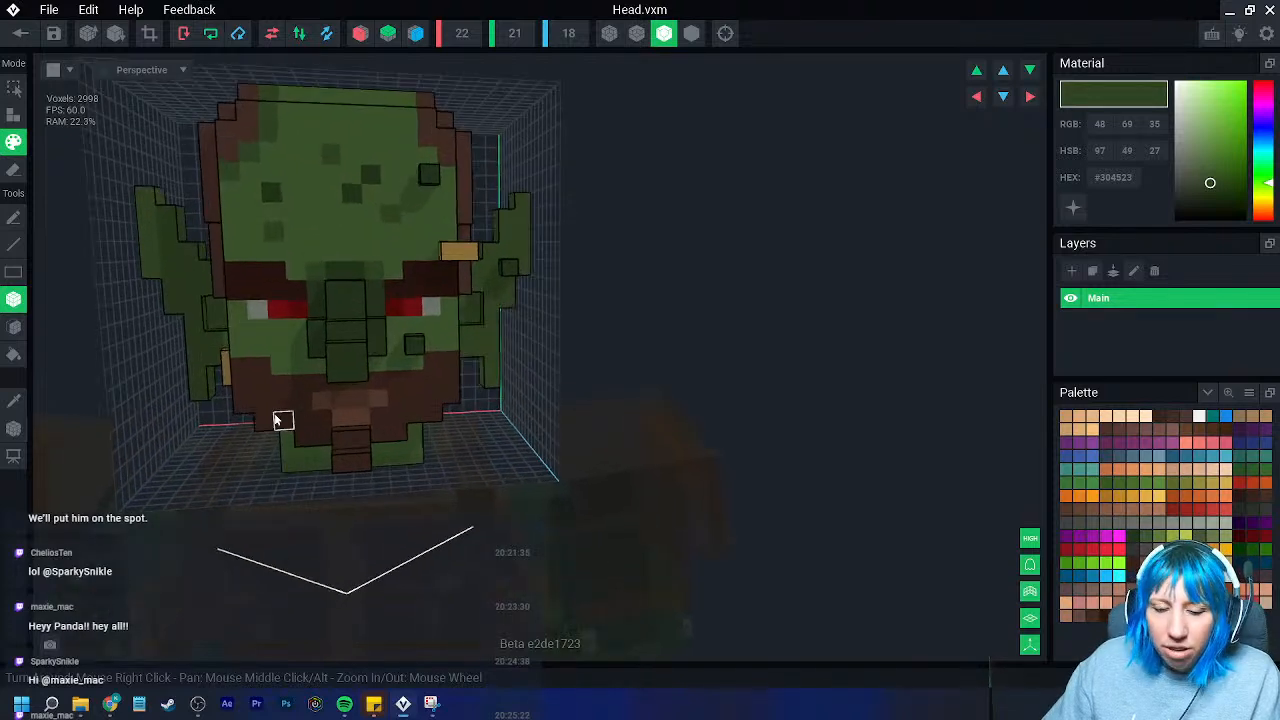
# - Sample the gold #91743C from the existing earring and add gold voxels as a piercing on the upper part of the goblin's right ear
pyautogui.moveTo(290, 296); pyautogui.dragTo(329, 400, button='middle')
pyautogui.moveTo(329, 400)
pyautogui.mouseDown(button='right')
pyautogui.moveTo(270, 400)
pyautogui.moveTo(329, 400)
pyautogui.mouseUp(button='right')
pyautogui.moveTo(329, 400); pyautogui.dragTo(403, 411, button='middle')
pyautogui.moveTo(403, 411); pyautogui.dragTo(270, 390, button='right')
pyautogui.scroll(3, 316, 410)
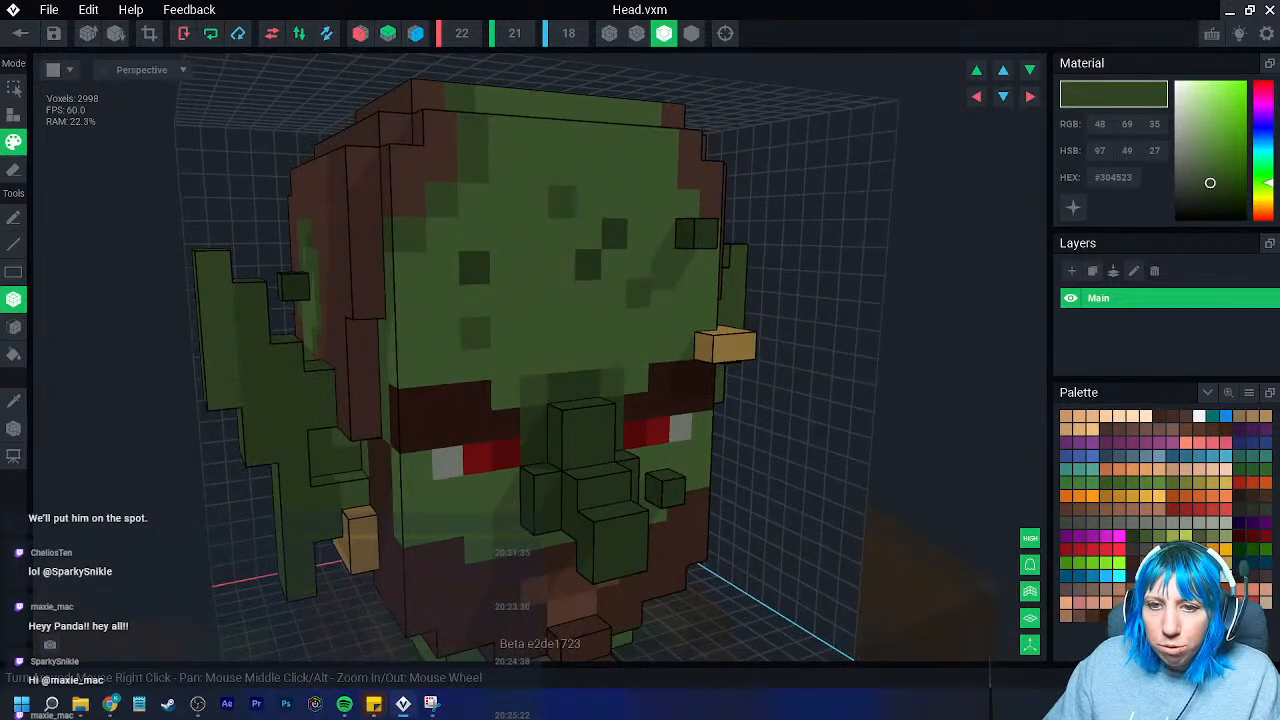
pyautogui.click(17, 404)
pyautogui.click(362, 567)
pyautogui.moveTo(362, 567); pyautogui.dragTo(224, 419, button='right')
pyautogui.click(13, 117)
pyautogui.click(283, 360)
pyautogui.moveTo(283, 358)
pyautogui.mouseDown(button='right')
pyautogui.moveTo(281, 392)
pyautogui.moveTo(266, 334)
pyautogui.mouseUp(button='right')
pyautogui.click(278, 346)
pyautogui.moveTo(267, 415); pyautogui.dragTo(276, 443, button='right')
pyautogui.click(267, 418)
# - Add gold voxels on both sides of the goblin's left ear to form a piercing through its upper part
pyautogui.scroll(-5, 278, 446)
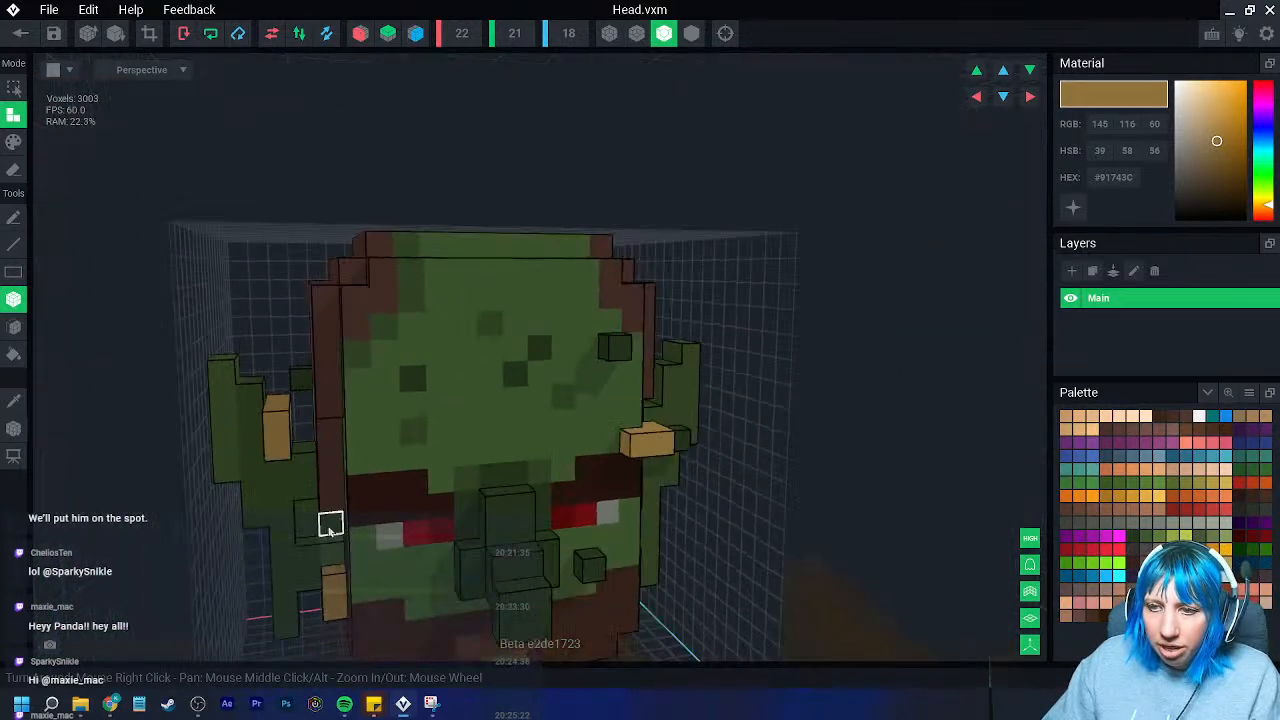
pyautogui.moveTo(322, 497); pyautogui.dragTo(535, 374, button='right')
pyautogui.click(325, 500)
pyautogui.click(543, 374)
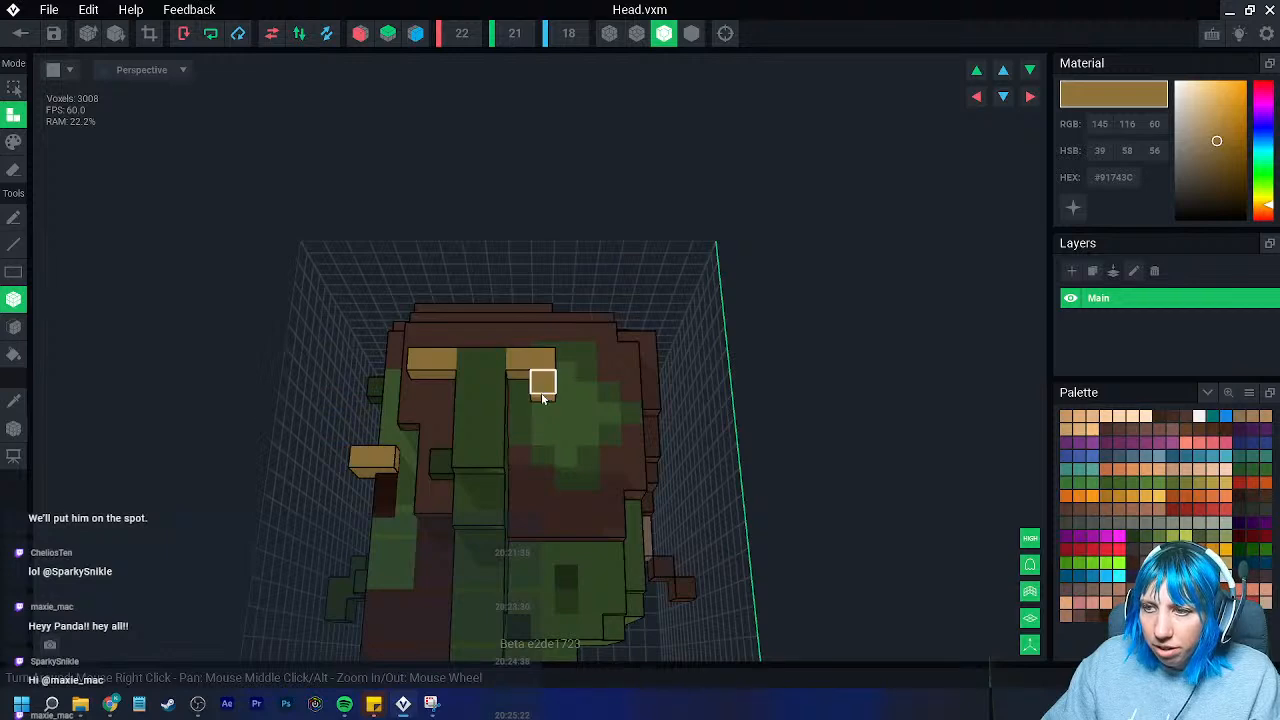
pyautogui.click(543, 410)
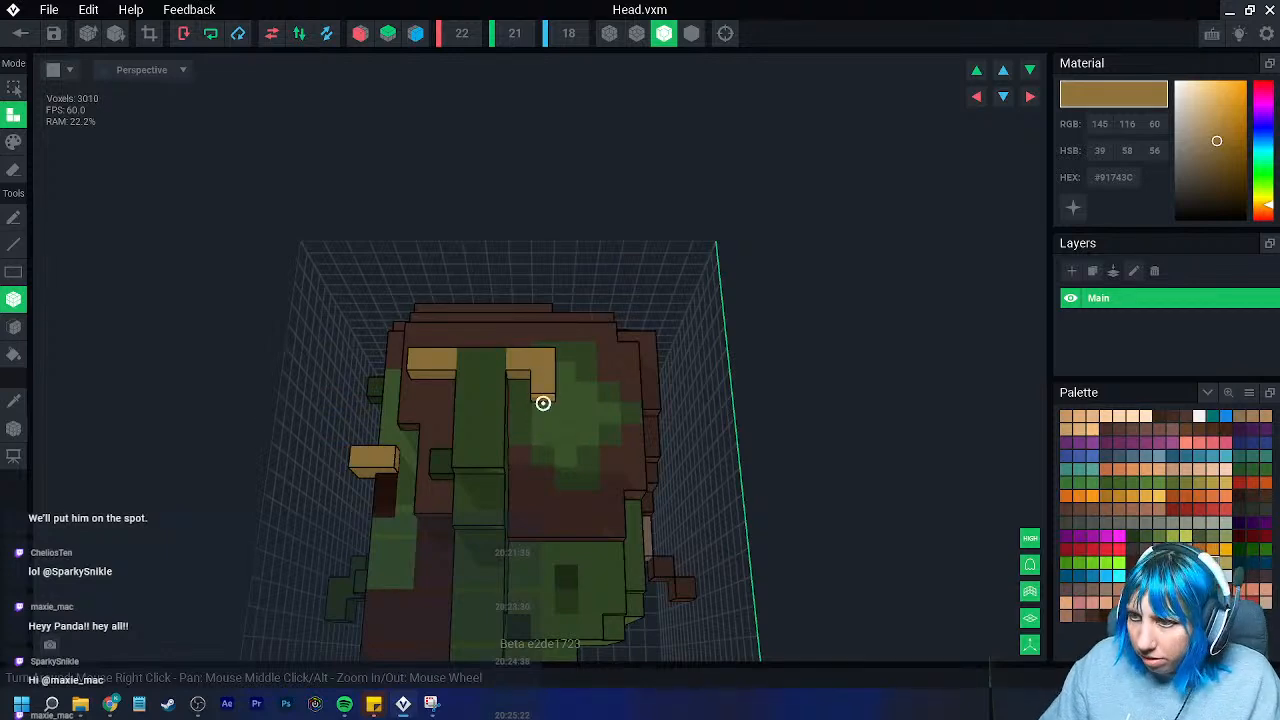
# - Try extending the left ear's gold piercing further, and undo the last voxels placed on it
pyautogui.moveTo(543, 400); pyautogui.dragTo(428, 386, button='right')
pyautogui.moveTo(438, 452); pyautogui.dragTo(514, 491, button='right')
pyautogui.click(430, 419)
pyautogui.hotkey('ctrl', 'z')
pyautogui.hotkey('ctrl', 'z')
pyautogui.hotkey('ctrl', 'z')
pyautogui.hotkey('ctrl', 'z')
pyautogui.hotkey('ctrl', 'z')
pyautogui.hotkey('ctrl', 'z')
# - Add gold voxels to both ends of the left ear's piercing, forming an upright bar on each side of the ear
pyautogui.click(525, 445)
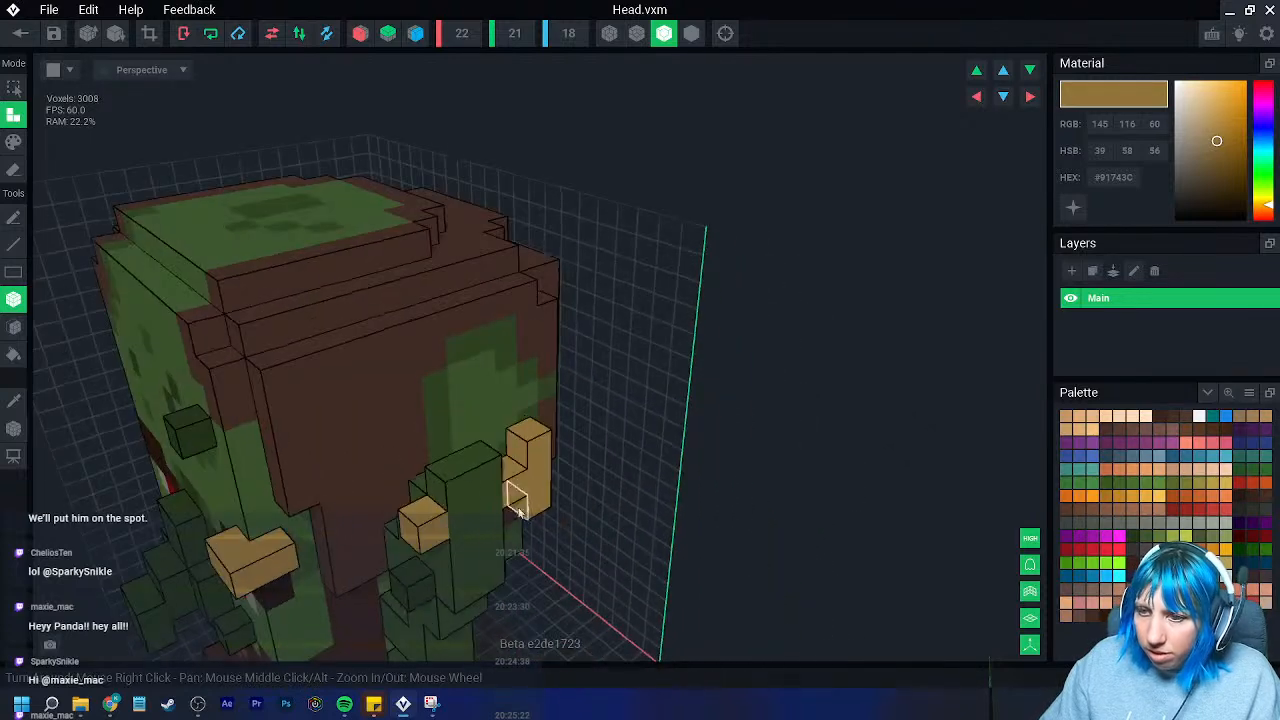
pyautogui.click(402, 534)
pyautogui.moveTo(402, 534); pyautogui.dragTo(491, 593, button='right')
pyautogui.click(416, 477)
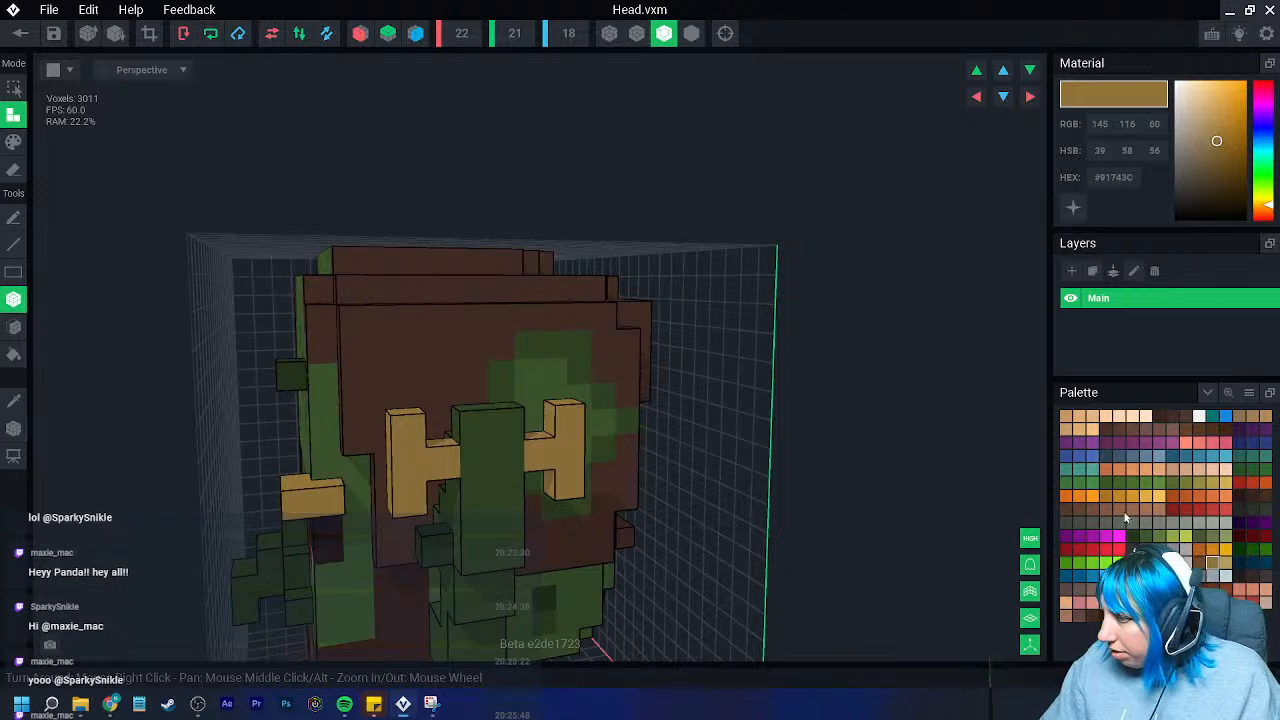
# - Repaint the left ear's piercing in the bone colour #AA8A71
pyautogui.click(1160, 590)
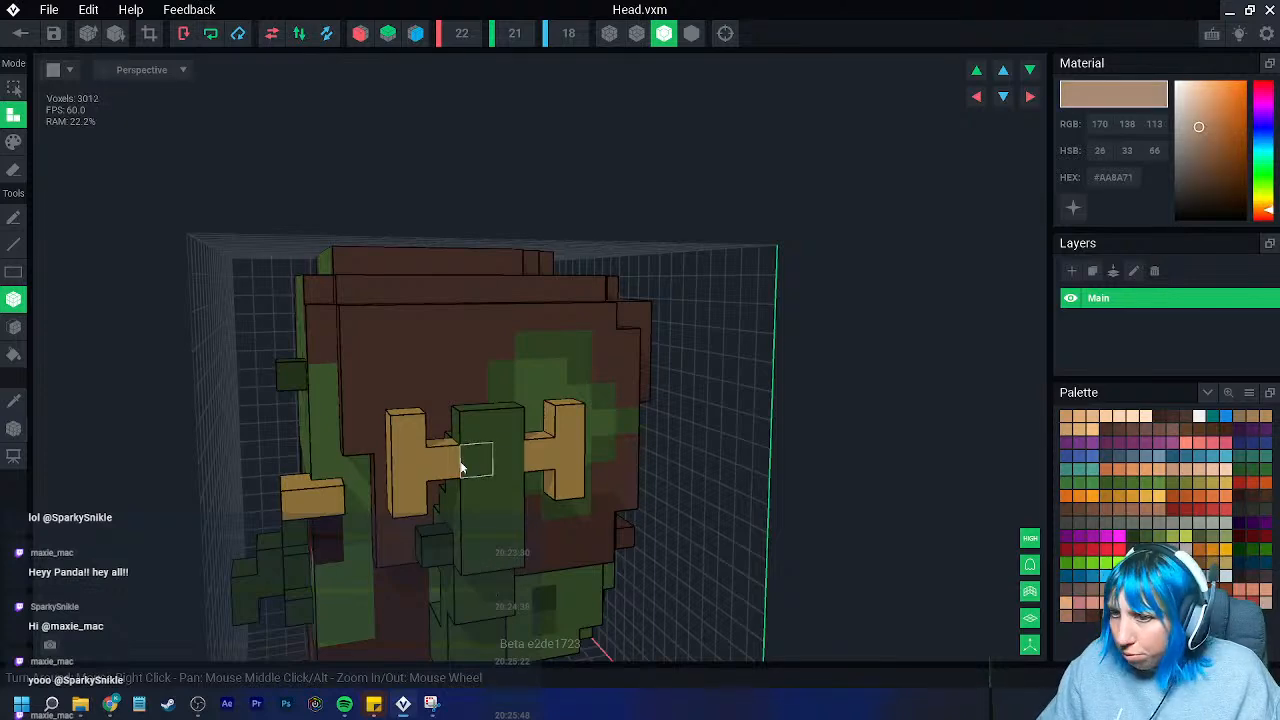
pyautogui.click(14, 142)
pyautogui.moveTo(405, 437); pyautogui.dragTo(408, 498)
pyautogui.moveTo(544, 461)
pyautogui.mouseDown()
pyautogui.moveTo(561, 435)
pyautogui.moveTo(565, 486)
pyautogui.mouseUp()
pyautogui.moveTo(558, 482); pyautogui.dragTo(554, 478, button='right')
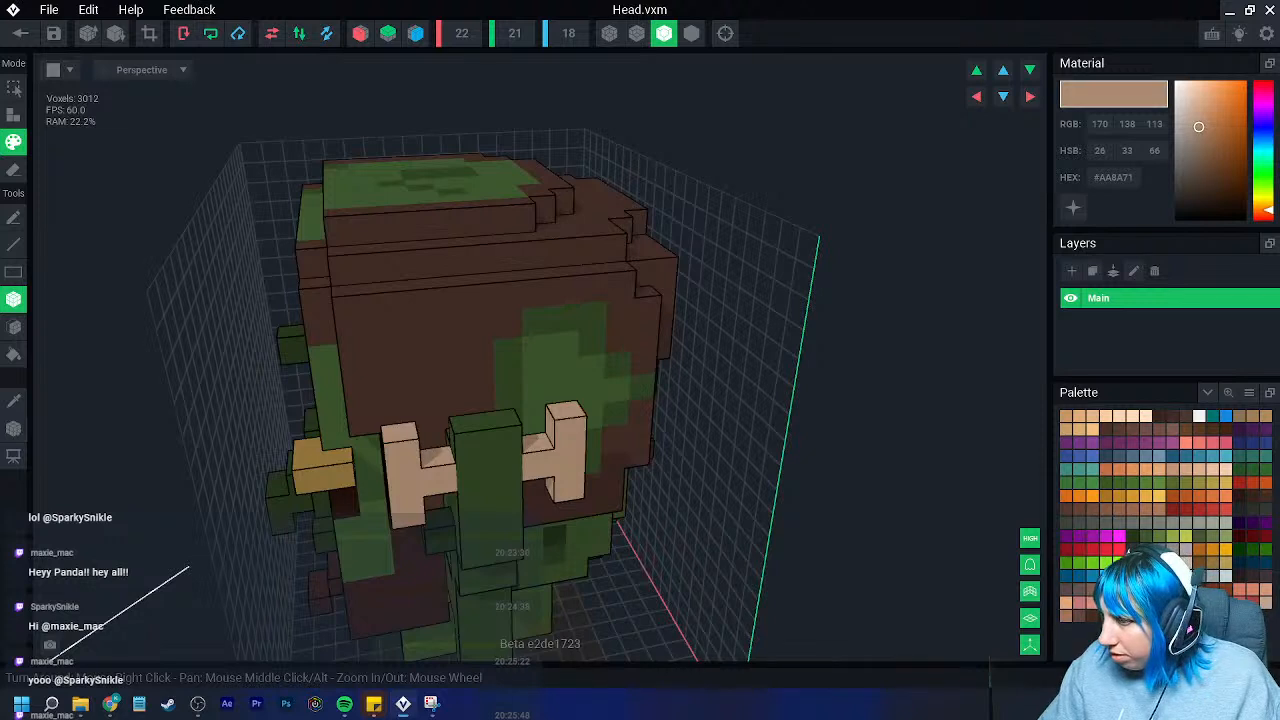
# - Shade the bone piercing with the lighter tan #C3A78F, the mid tone #AA8A71 and the darker #967560
pyautogui.click(1173, 590)
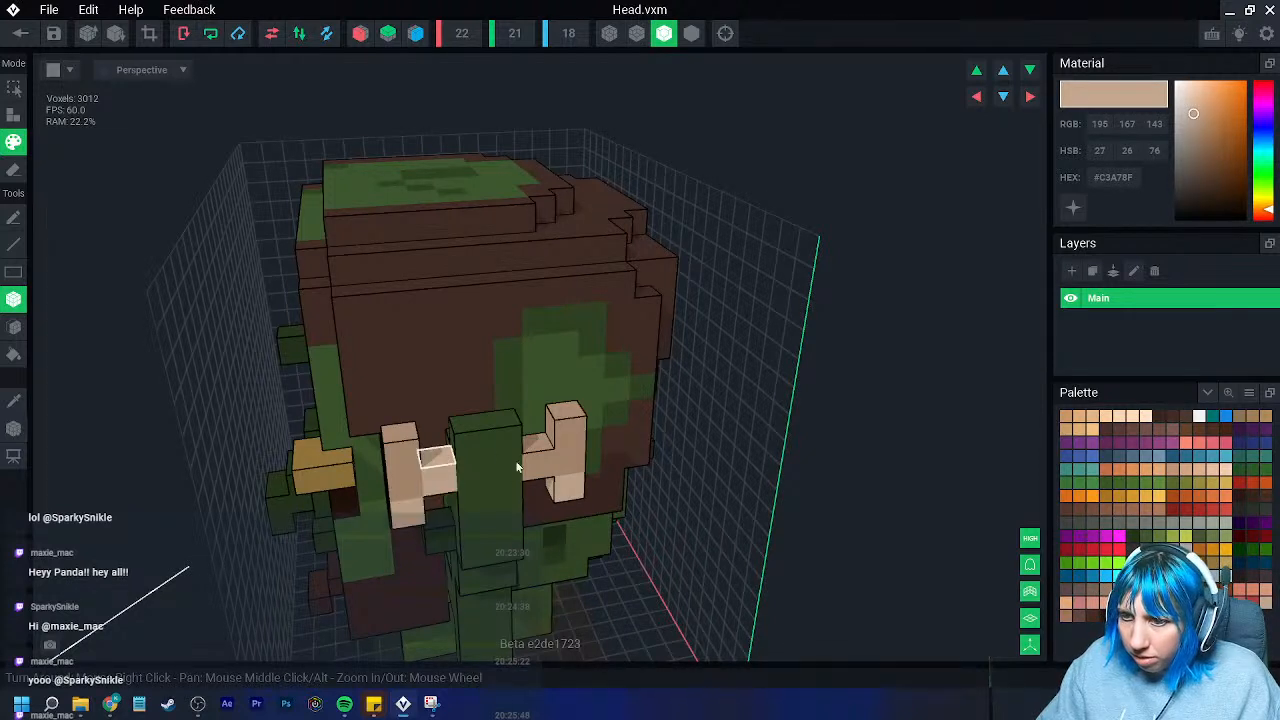
pyautogui.click(1160, 590)
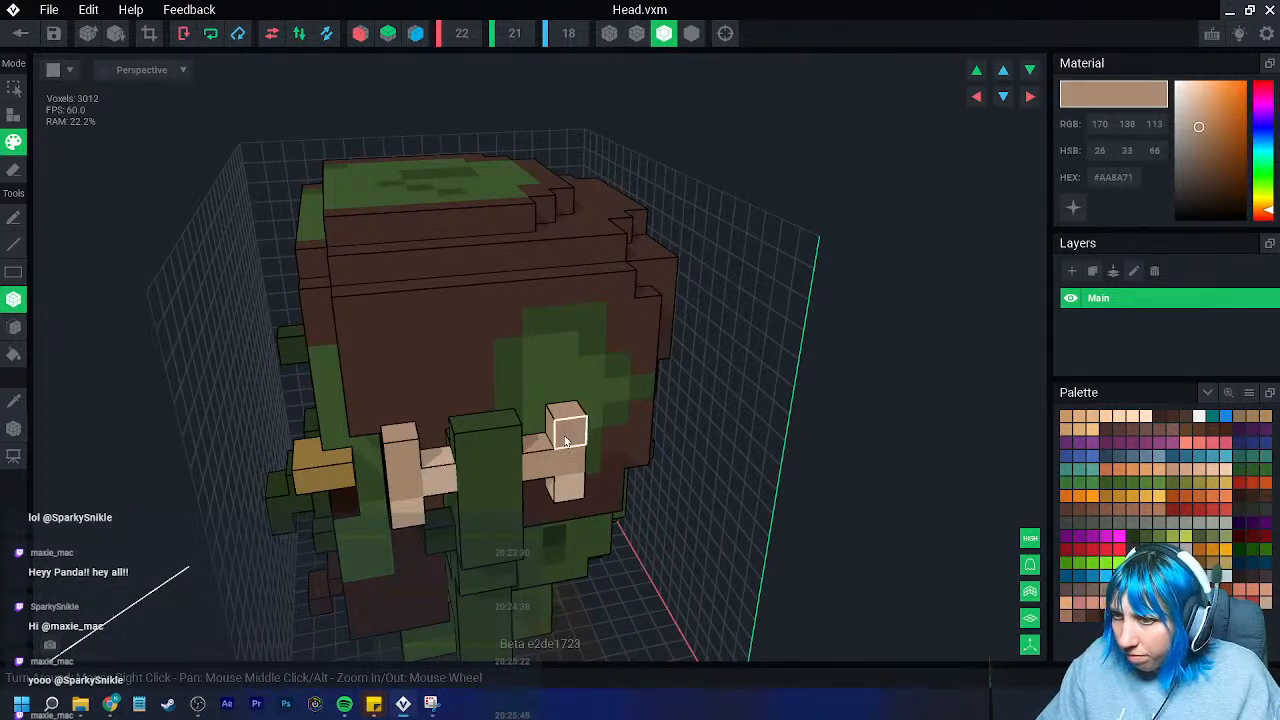
pyautogui.click(1147, 590)
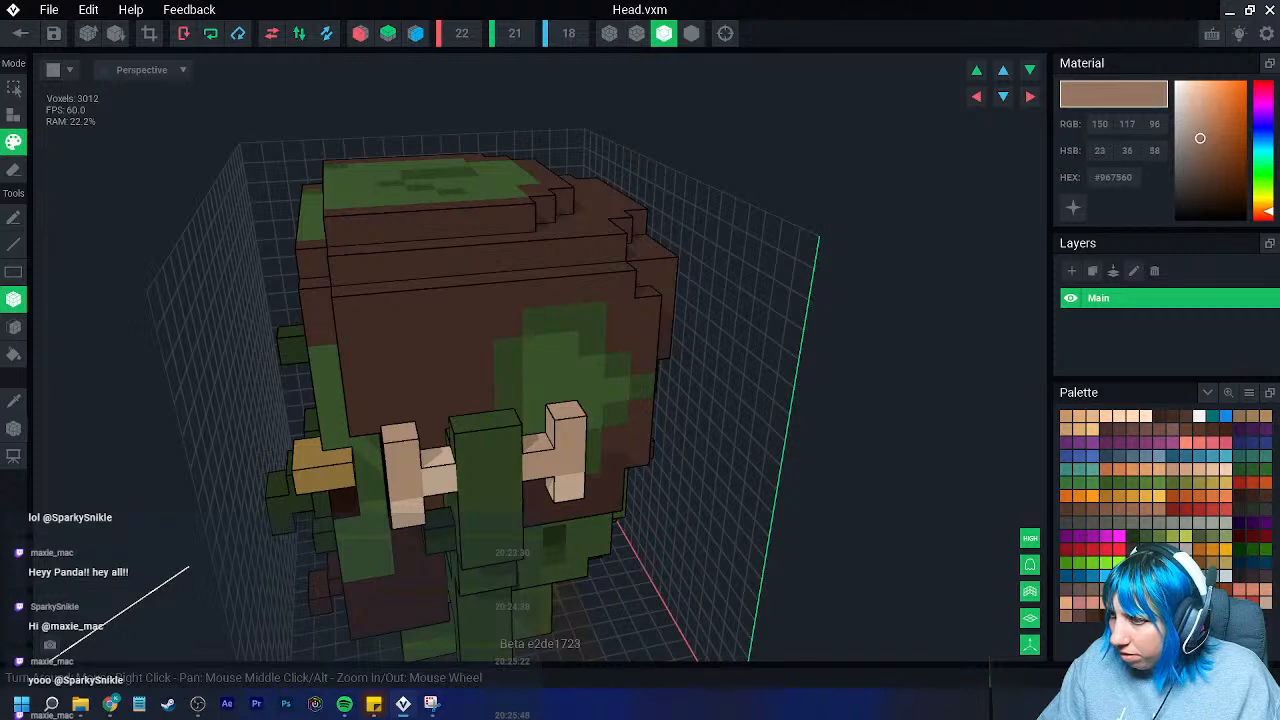
pyautogui.moveTo(565, 442); pyautogui.dragTo(428, 456, button='right')
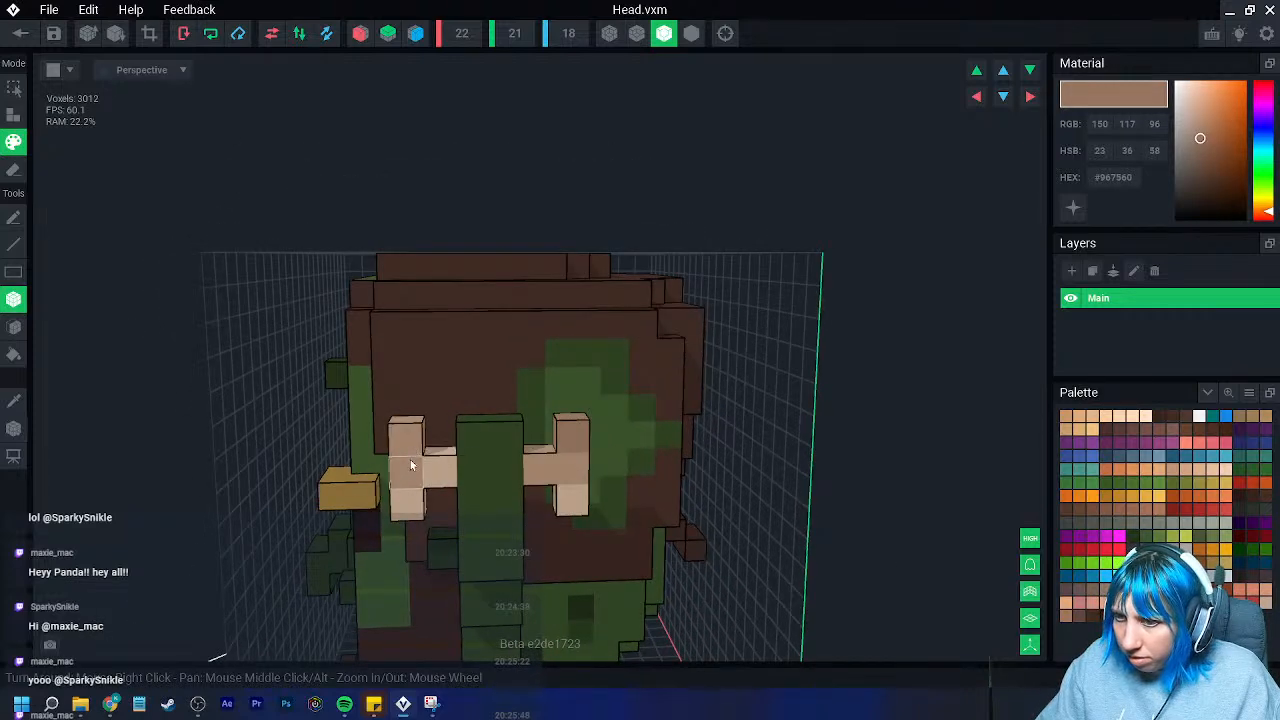
pyautogui.moveTo(524, 572); pyautogui.dragTo(576, 473, button='right')
# - Close the head model with its changes saved and return to the character rig
pyautogui.scroll(-3, 486, 603)
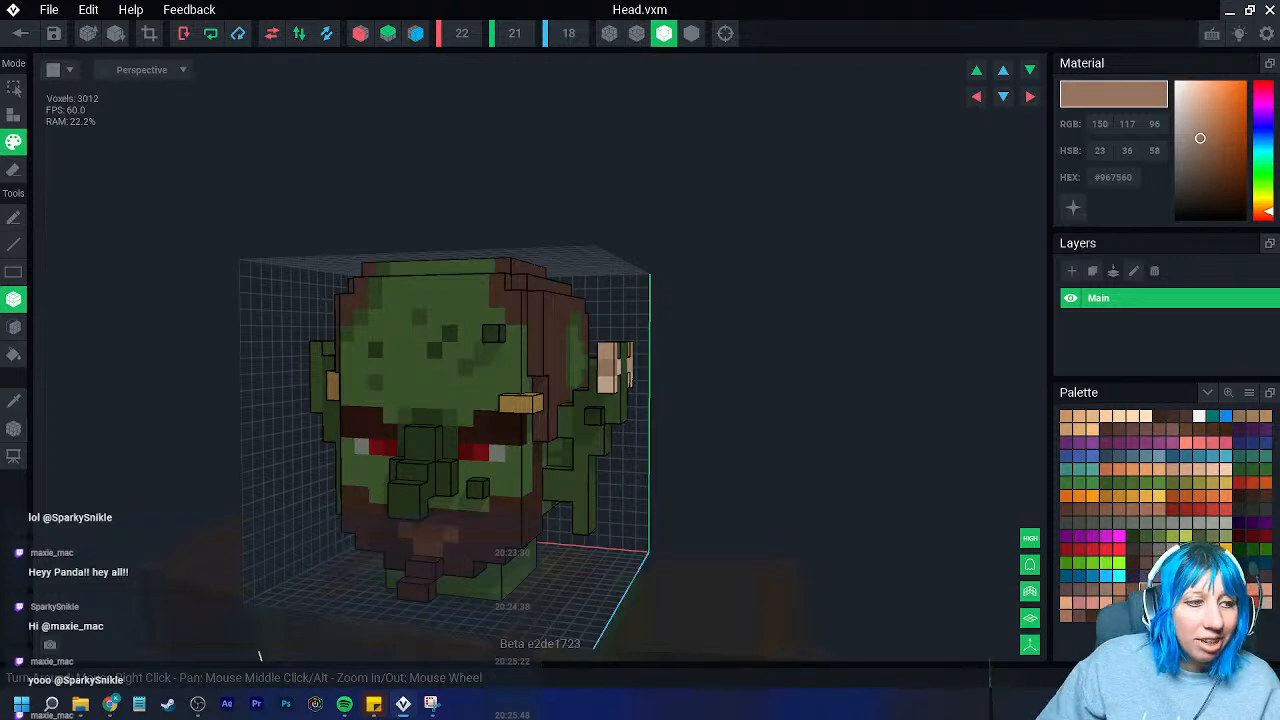
pyautogui.moveTo(492, 445); pyautogui.dragTo(360, 303, button='right')
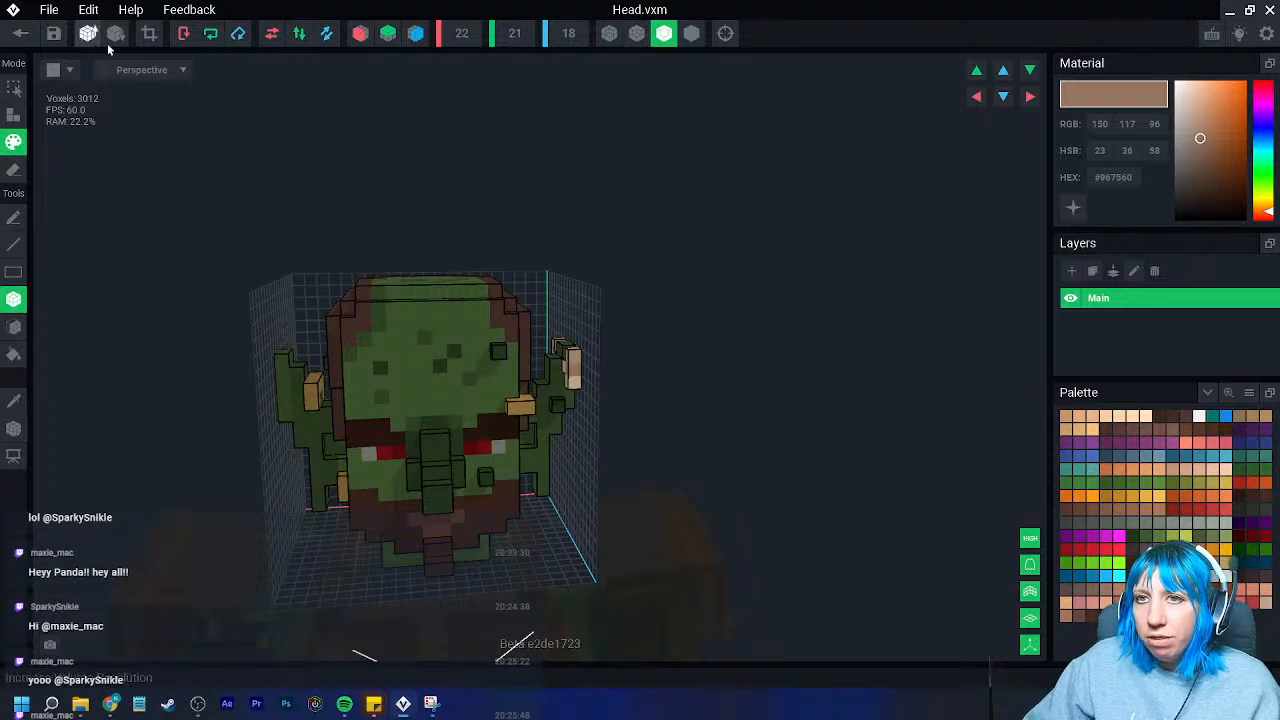
pyautogui.click(20, 38)
pyautogui.click(503, 254)
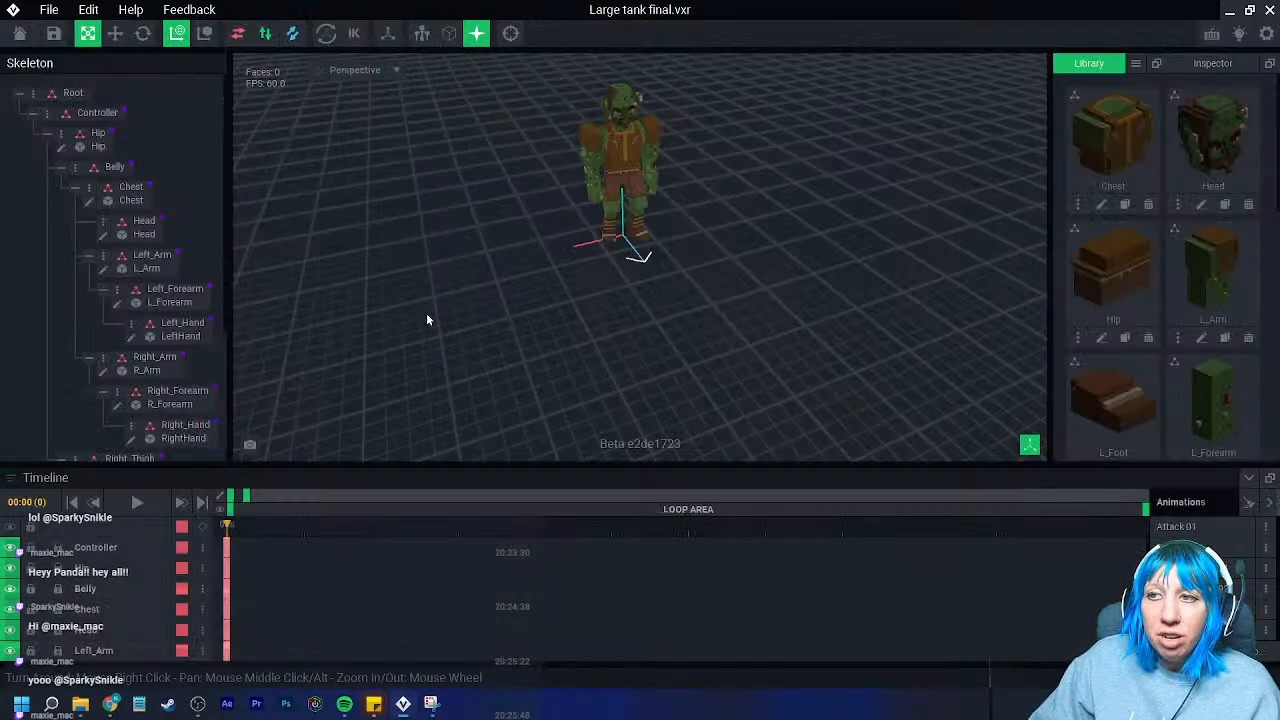
# - Examine the whole assembled character in the rig, including its legs and boots
pyautogui.scroll(5, 426, 313)
pyautogui.moveTo(634, 314); pyautogui.dragTo(625, 314, button='right')
pyautogui.scroll(-2, 636, 311)
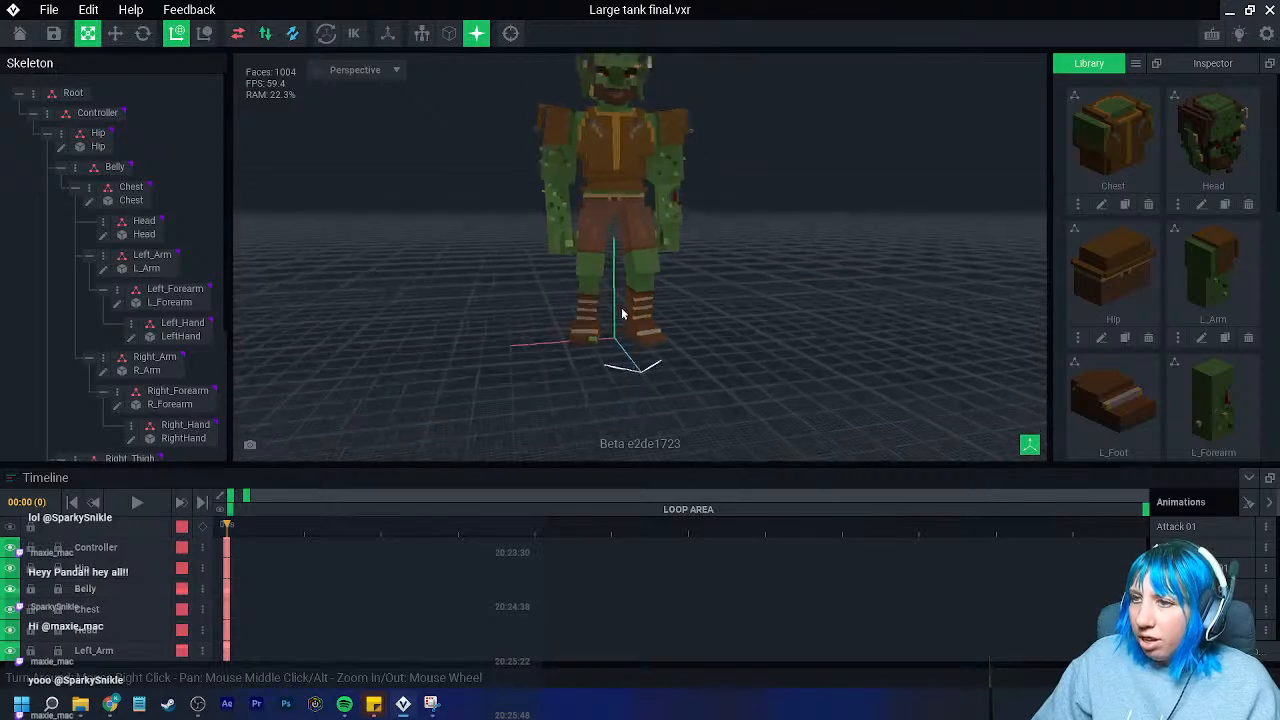
pyautogui.scroll(4, 576, 261)
pyautogui.moveTo(574, 260); pyautogui.dragTo(560, 262, button='right')
pyautogui.scroll(3, 601, 205)
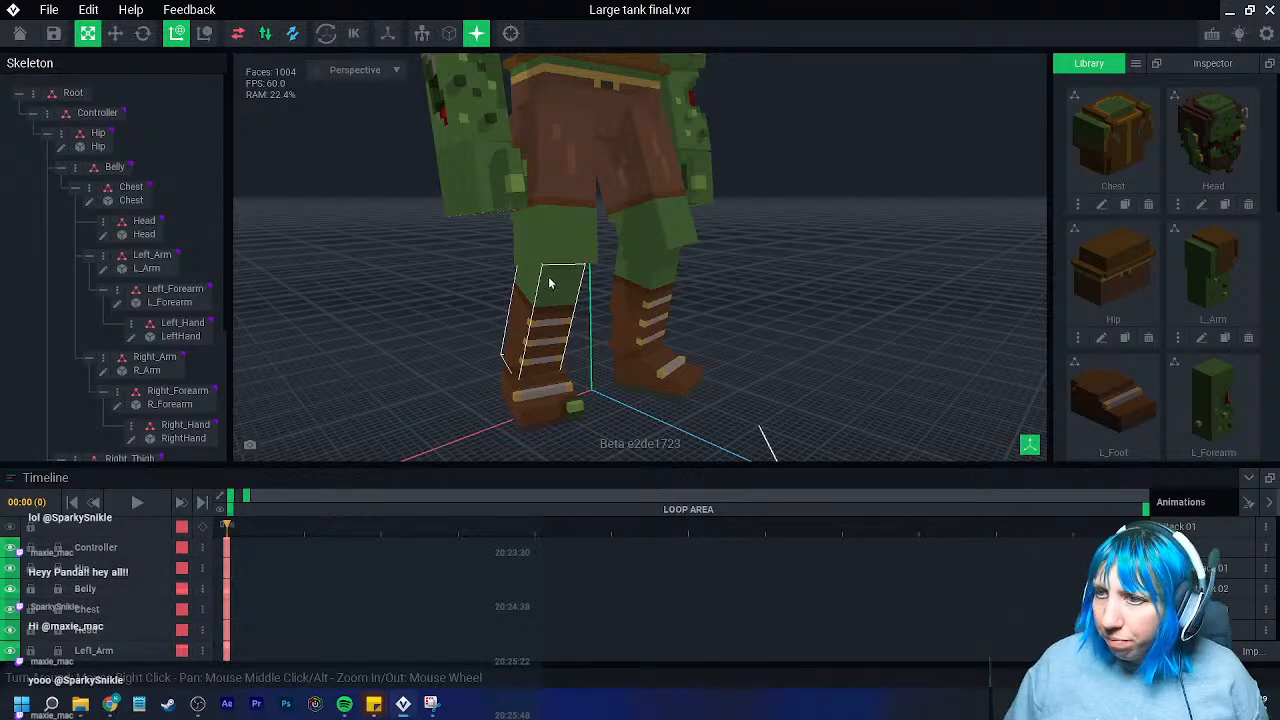
pyautogui.scroll(-4, 553, 278)
pyautogui.moveTo(550, 250); pyautogui.dragTo(520, 320, button='middle')
# - Open the Chest model for editing and sample the golden brown #835B1F from its central stripe
pyautogui.moveTo(520, 320); pyautogui.dragTo(605, 106, button='right')
pyautogui.scroll(3, 552, 262)
pyautogui.click(599, 114)
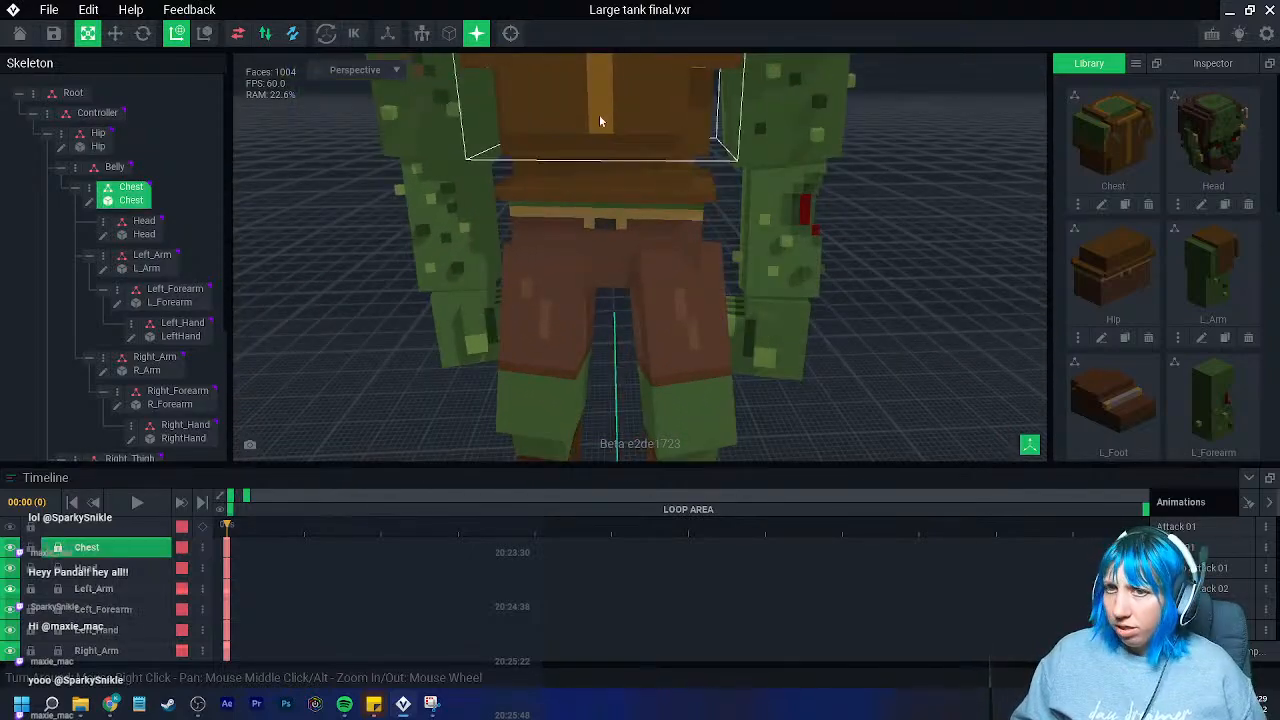
pyautogui.click(90, 202)
pyautogui.moveTo(478, 231)
pyautogui.mouseDown(button='right')
pyautogui.moveTo(606, 254)
pyautogui.moveTo(449, 314)
pyautogui.mouseUp(button='right')
pyautogui.click(14, 401)
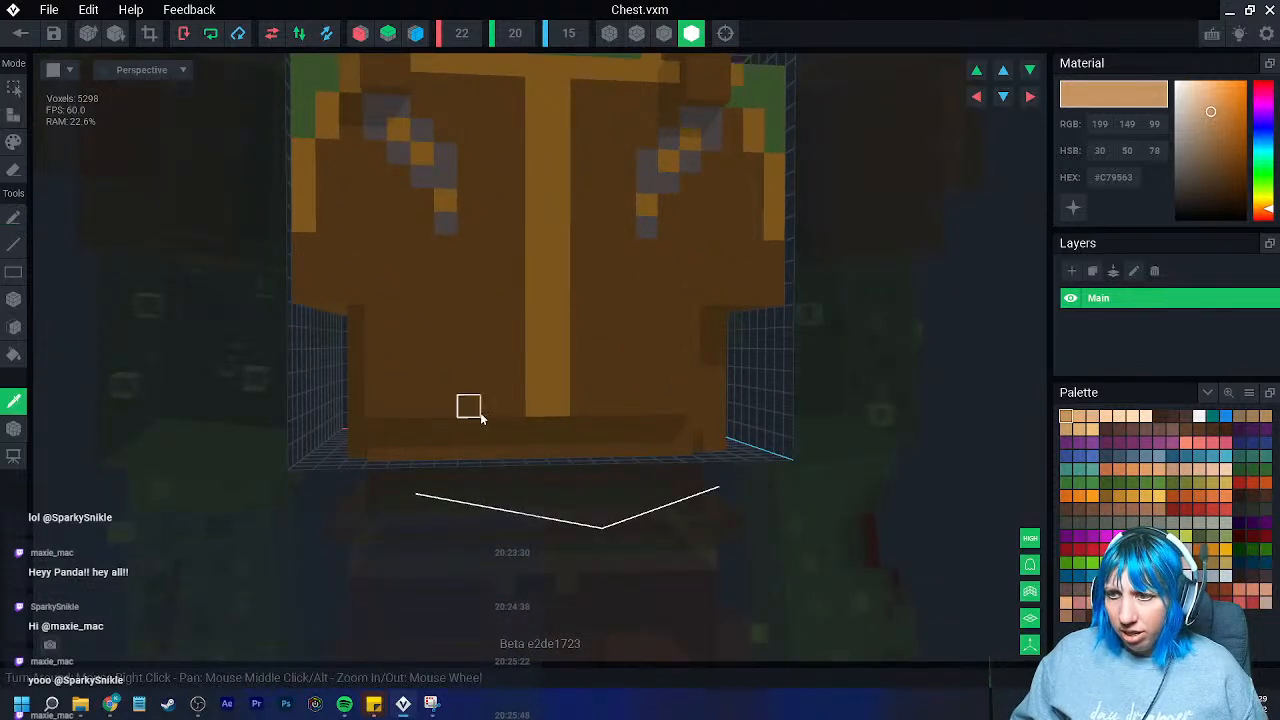
pyautogui.click(537, 386)
# - Paint a one-voxel-high golden brown band around the chest's lower front, side and back
pyautogui.click(14, 144)
pyautogui.moveTo(378, 405); pyautogui.dragTo(686, 403)
pyautogui.moveTo(686, 403)
pyautogui.mouseDown(button='right')
pyautogui.moveTo(671, 400)
pyautogui.moveTo(716, 408)
pyautogui.mouseUp(button='right')
pyautogui.click(719, 413)
pyautogui.moveTo(746, 409); pyautogui.dragTo(951, 410)
pyautogui.click(737, 411)
pyautogui.moveTo(950, 408); pyautogui.dragTo(577, 425, button='right')
pyautogui.moveTo(431, 397)
pyautogui.mouseDown()
pyautogui.moveTo(629, 366)
pyautogui.moveTo(581, 380)
pyautogui.mouseUp()
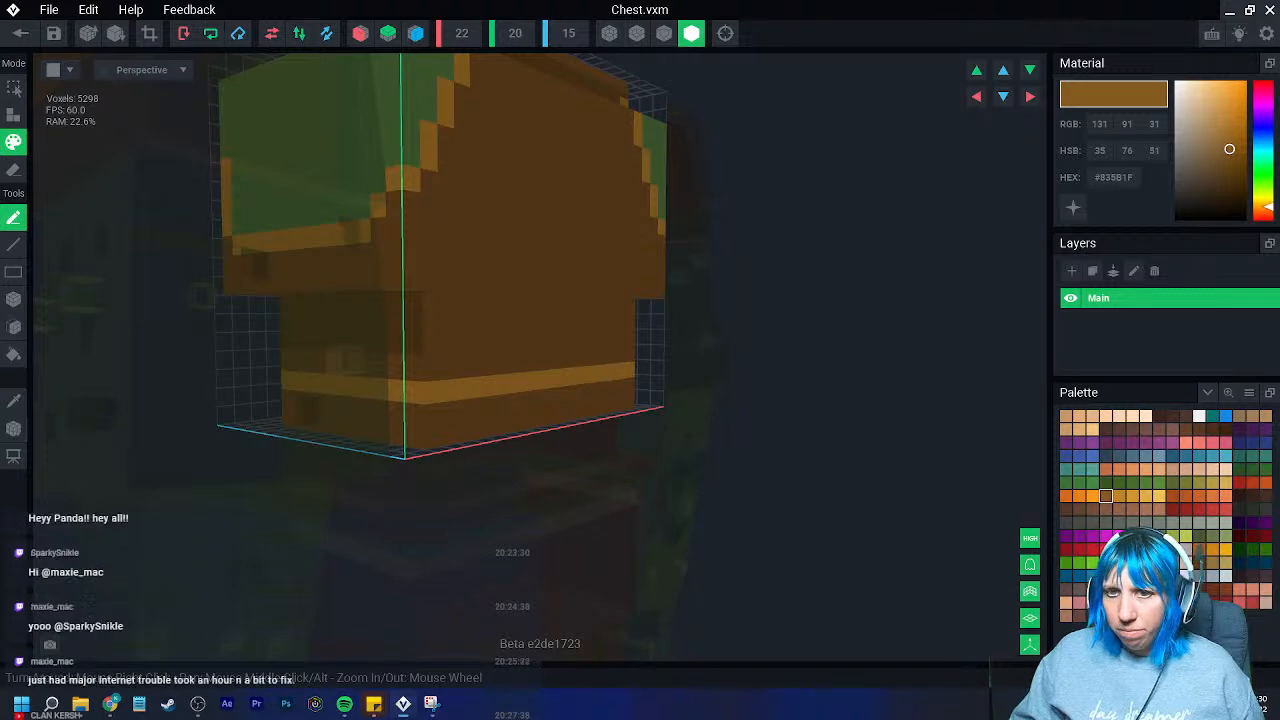
# - Continue the golden brown band across the chest's remaining side so that it runs all the way round
pyautogui.click(13, 299)
pyautogui.moveTo(740, 296)
pyautogui.mouseDown(button='right')
pyautogui.moveTo(566, 300)
pyautogui.moveTo(400, 340)
pyautogui.mouseUp(button='right')
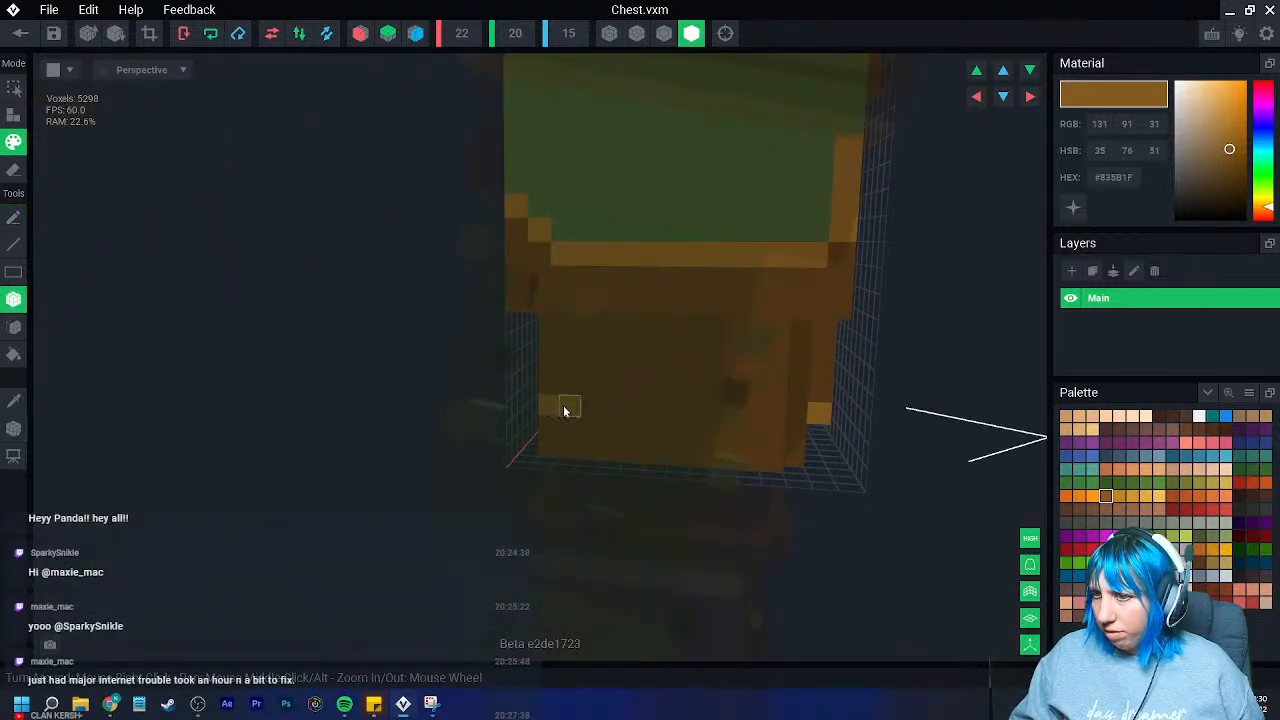
pyautogui.moveTo(566, 406); pyautogui.dragTo(760, 413)
pyautogui.moveTo(795, 412); pyautogui.dragTo(777, 411, button='right')
pyautogui.scroll(-3, 777, 411)
pyautogui.moveTo(1000, 436); pyautogui.dragTo(796, 440, button='middle')
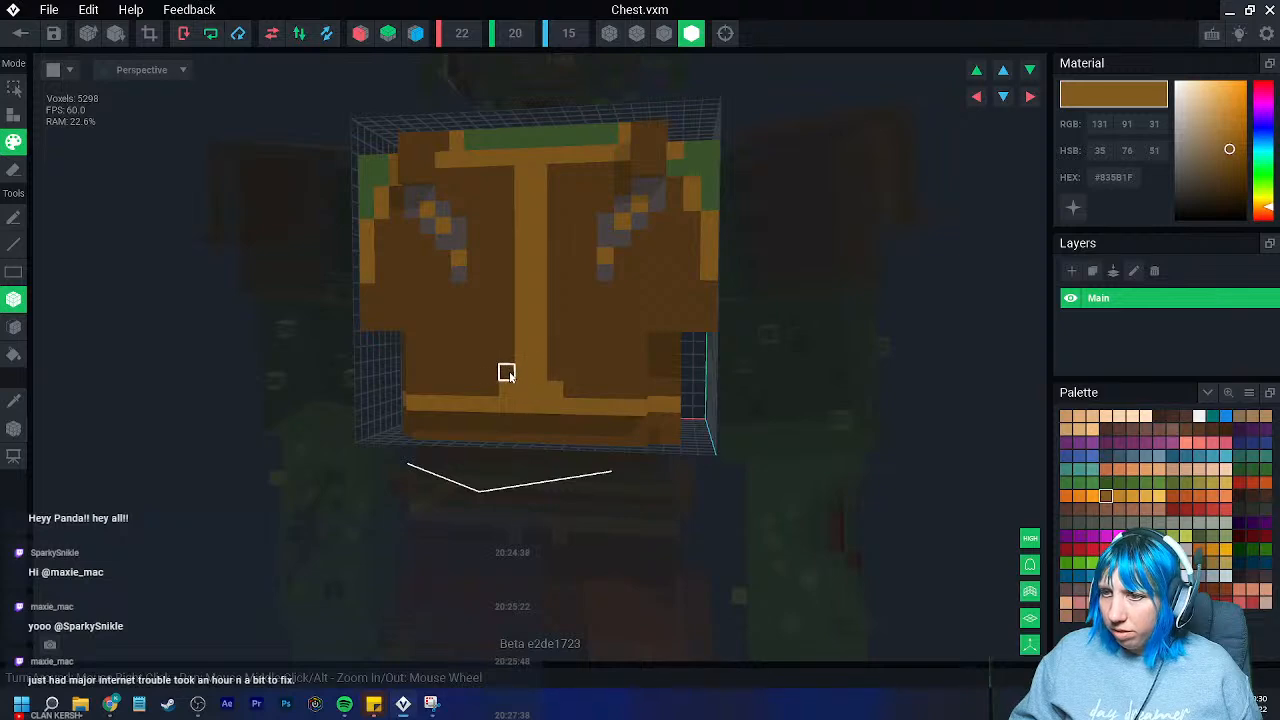
# - Widen the foot of the chest's central stripe where it meets the band, and save the Chest changes on returning to the rig
pyautogui.click(567, 397)
pyautogui.scroll(-3, 459, 443)
pyautogui.moveTo(459, 443); pyautogui.dragTo(573, 437, button='middle')
pyautogui.scroll(-2, 574, 437)
pyautogui.moveTo(574, 437); pyautogui.dragTo(603, 437, button='right')
pyautogui.scroll(4, 600, 435)
pyautogui.moveTo(603, 437); pyautogui.dragTo(565, 417, button='middle')
pyautogui.click(20, 34)
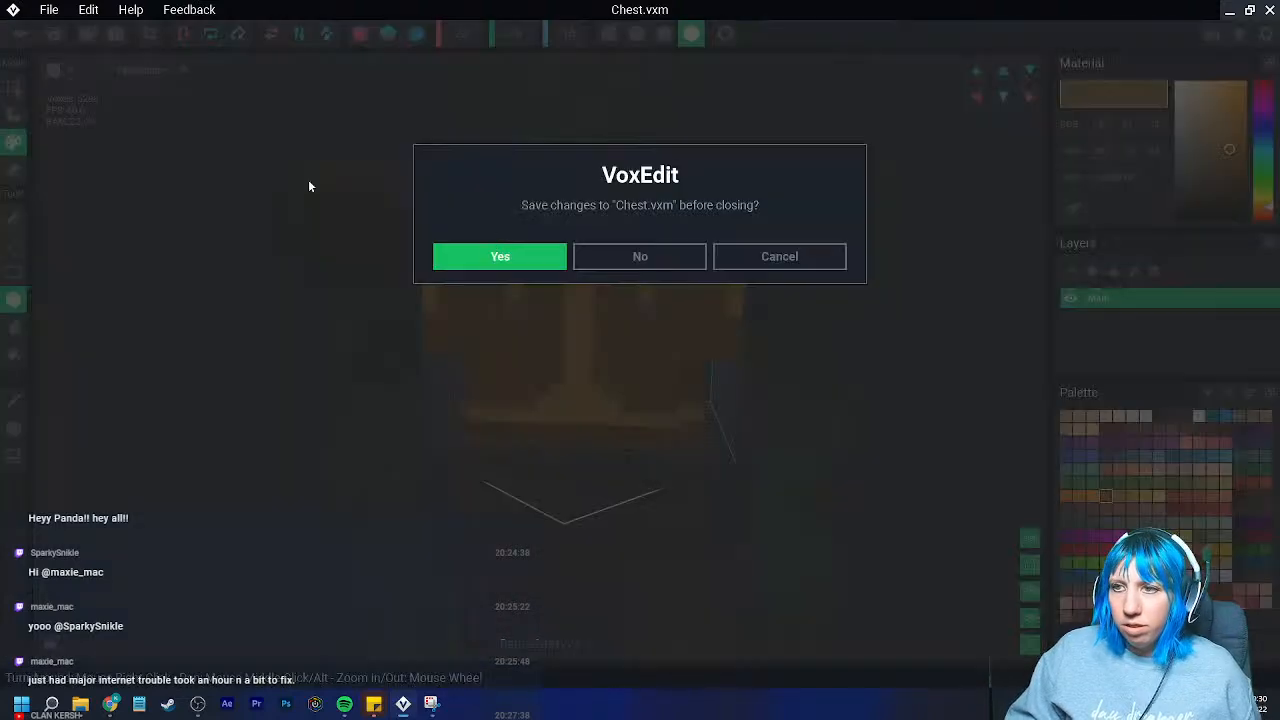
pyautogui.click(500, 257)
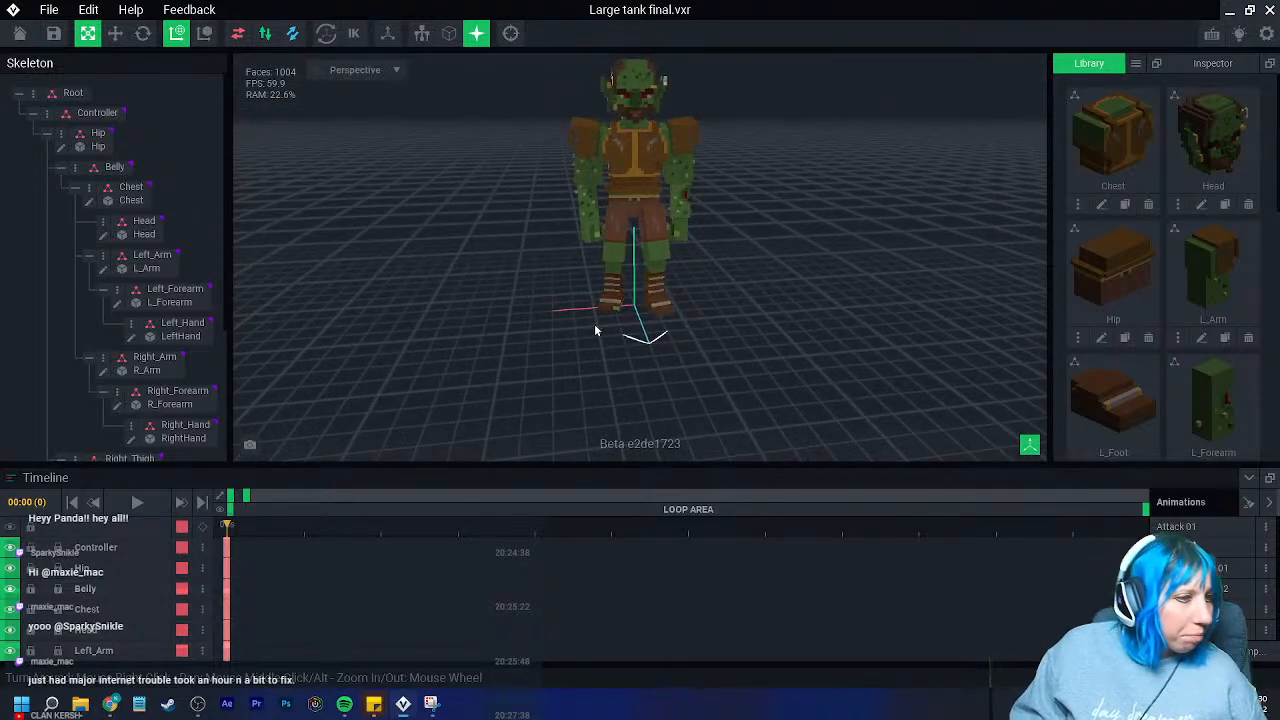
# - Inspect the character's head, chest, arms and hands in the rig, selecting individual parts to check their look
pyautogui.moveTo(640, 117); pyautogui.dragTo(593, 229, button='right')
pyautogui.scroll(5, 512, 200)
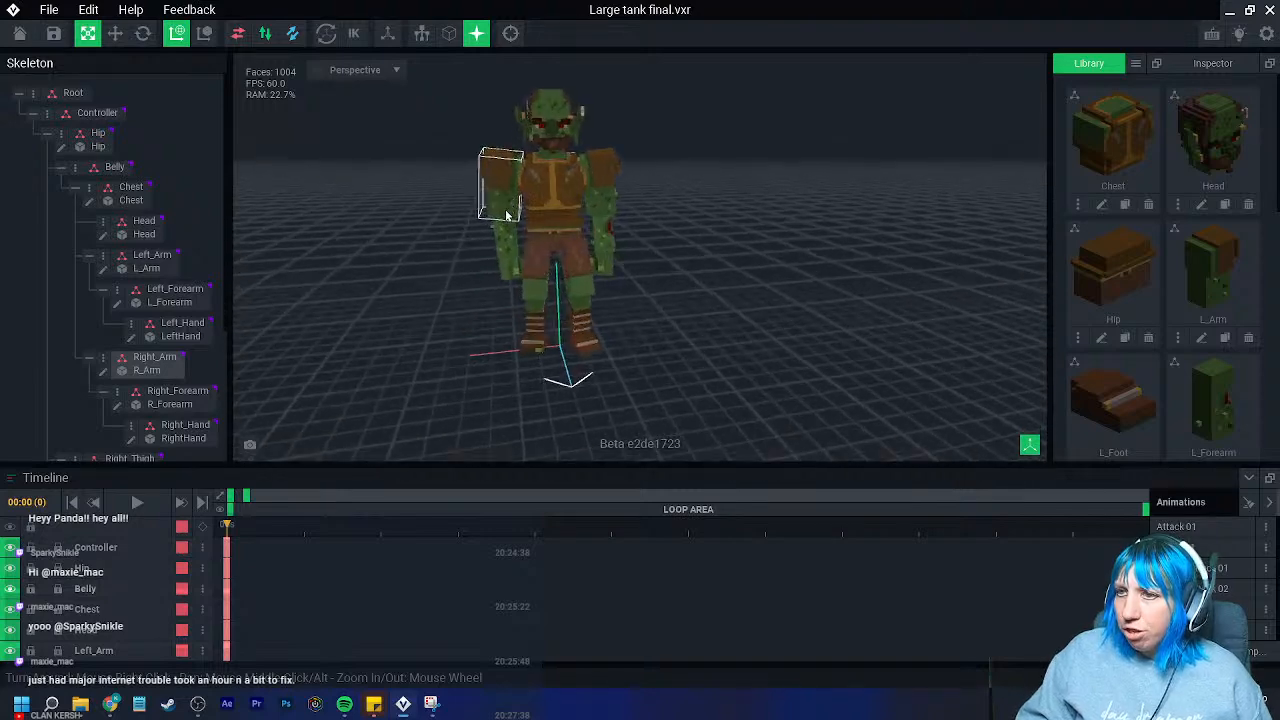
pyautogui.click(525, 142)
pyautogui.click(572, 184)
pyautogui.click(632, 178)
pyautogui.click(626, 246)
pyautogui.click(618, 280)
pyautogui.click(511, 284)
pyautogui.click(618, 251)
pyautogui.moveTo(620, 251); pyautogui.dragTo(618, 248, button='right')
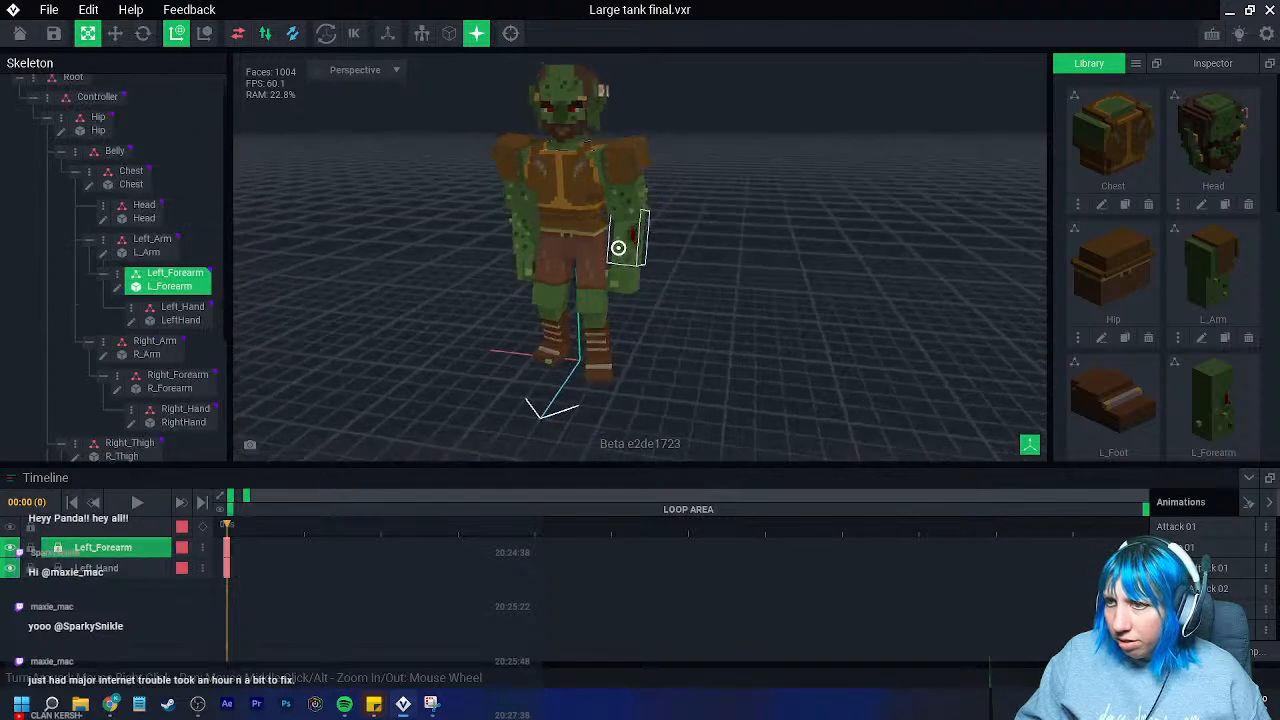
pyautogui.scroll(6, 618, 248)
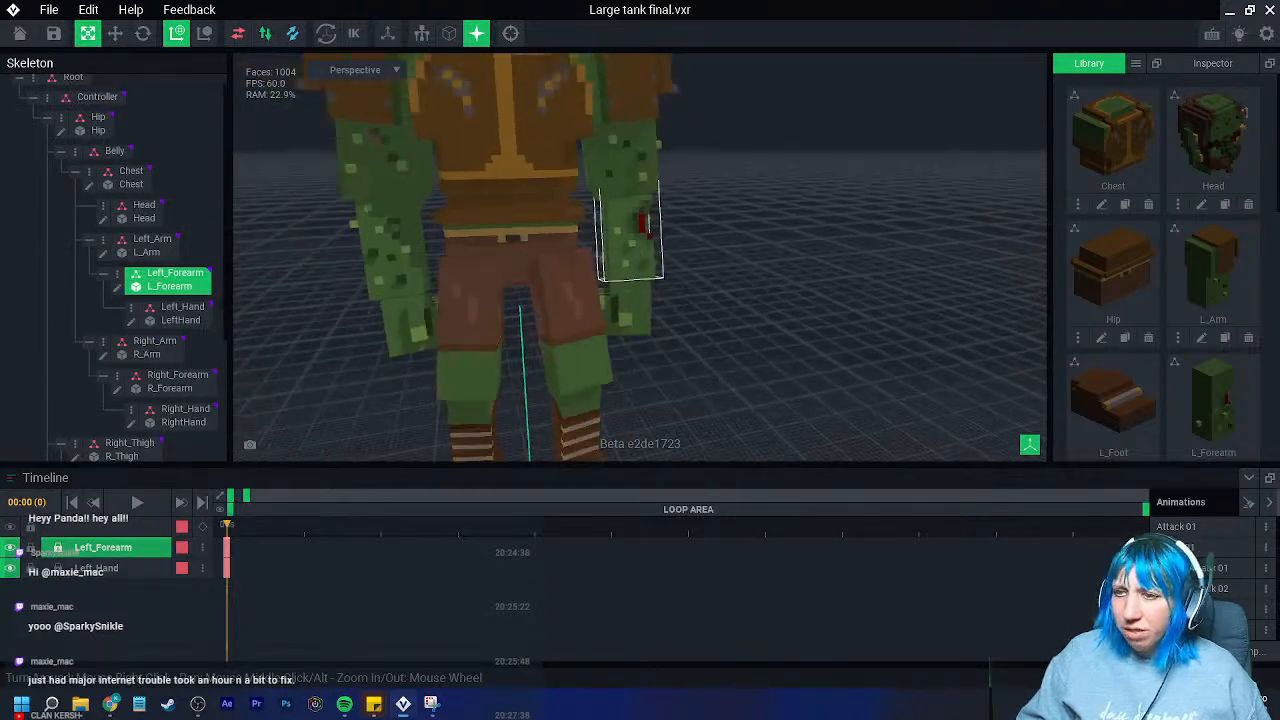
pyautogui.moveTo(609, 267); pyautogui.dragTo(649, 267, button='middle')
pyautogui.click(454, 262)
pyautogui.click(436, 196)
pyautogui.scroll(-1, 432, 184)
pyautogui.moveTo(432, 184); pyautogui.dragTo(463, 273, button='middle')
# - Open the Hip model for editing, crop its canvas, and save the changes on returning to the rig
pyautogui.click(558, 290)
pyautogui.click(562, 300)
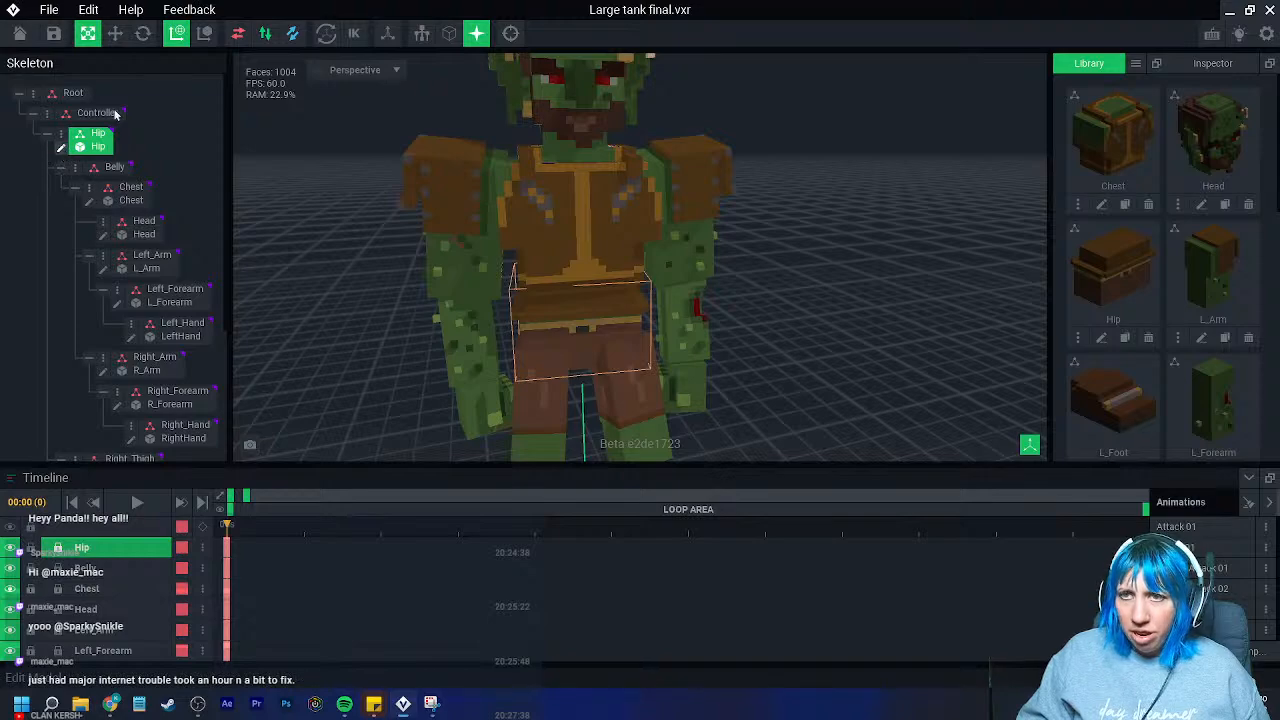
pyautogui.click(61, 147)
pyautogui.click(150, 38)
pyautogui.click(18, 38)
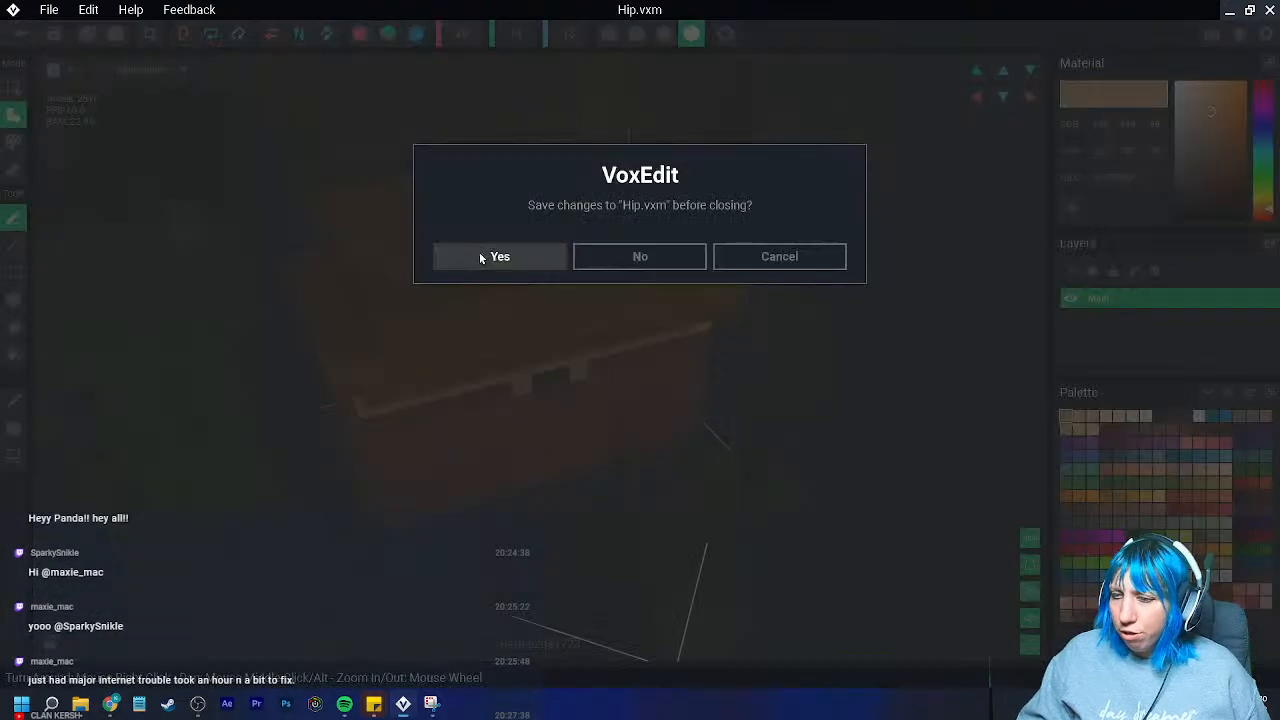
pyautogui.click(478, 257)
# - Inspect the character's legs, boots and forearm wounds from several angles in the rig
pyautogui.scroll(2, 590, 190)
pyautogui.moveTo(643, 166); pyautogui.dragTo(616, 232, button='right')
pyautogui.scroll(4, 651, 163)
pyautogui.moveTo(687, 261); pyautogui.dragTo(690, 266, button='middle')
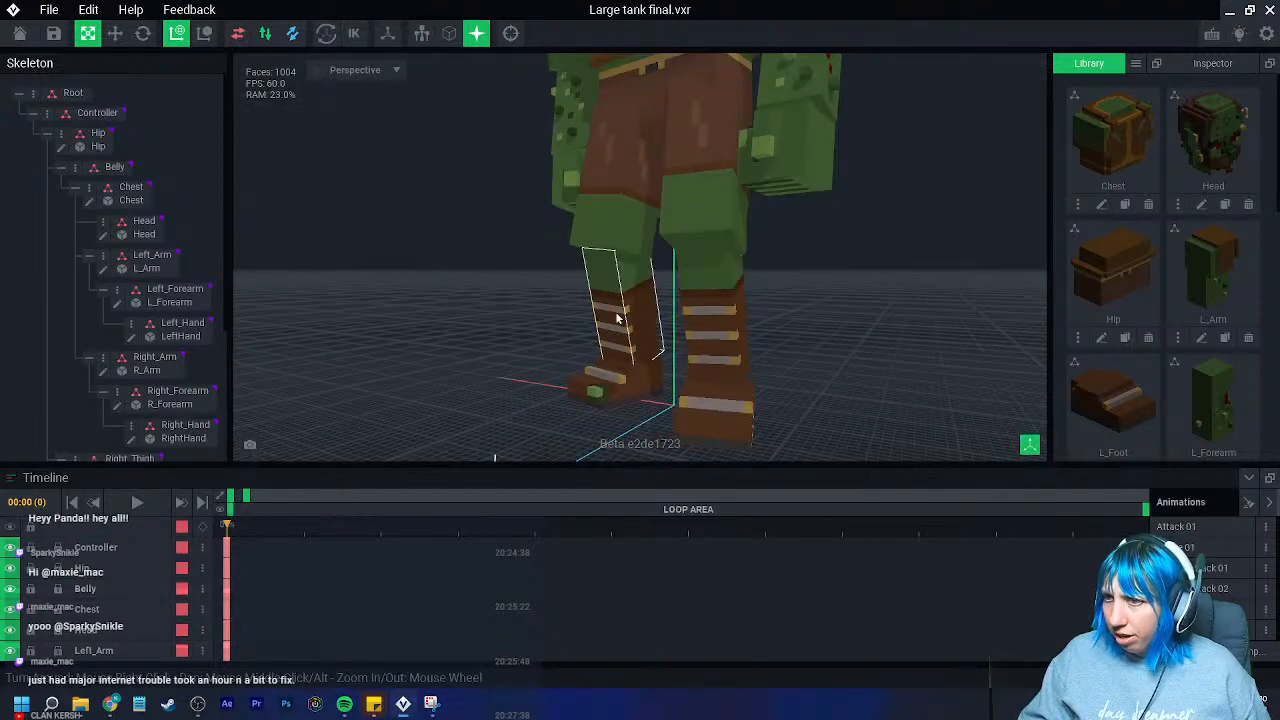
pyautogui.moveTo(726, 424); pyautogui.dragTo(716, 380, button='right')
pyautogui.scroll(-5, 736, 380)
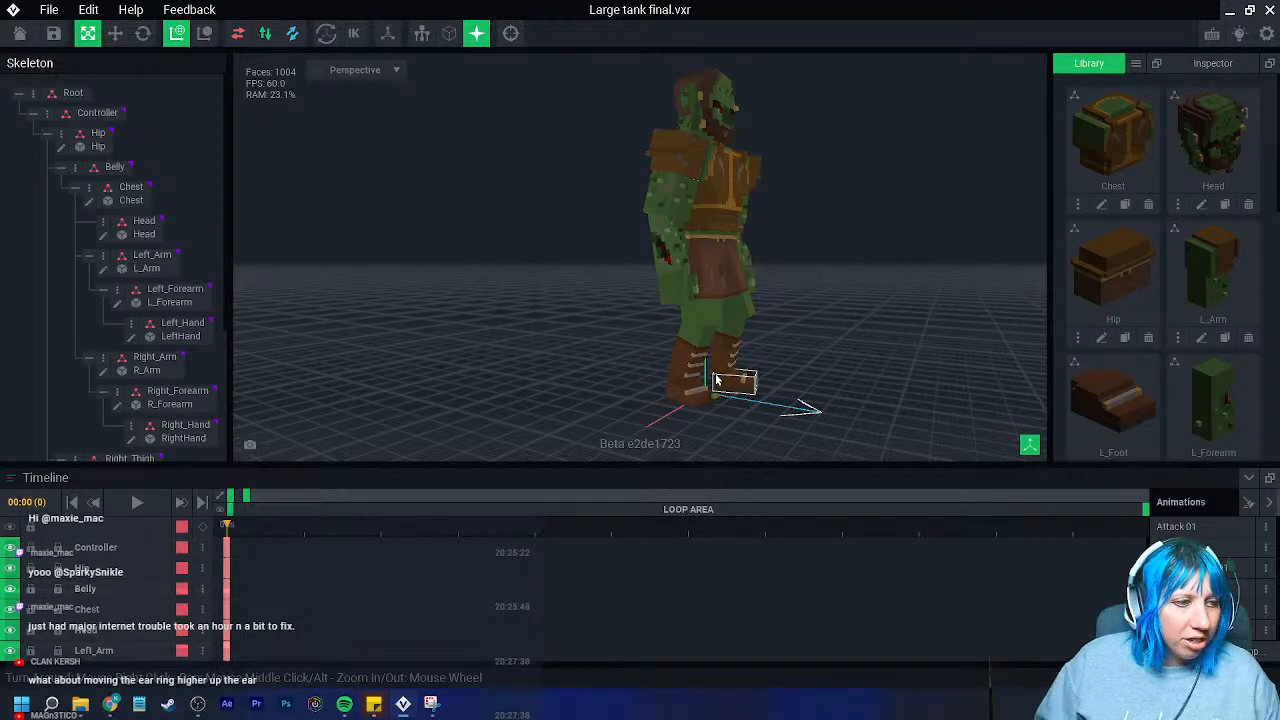
pyautogui.moveTo(701, 341); pyautogui.dragTo(654, 300, button='right')
pyautogui.moveTo(420, 375); pyautogui.dragTo(565, 303, button='middle')
pyautogui.scroll(5, 450, 337)
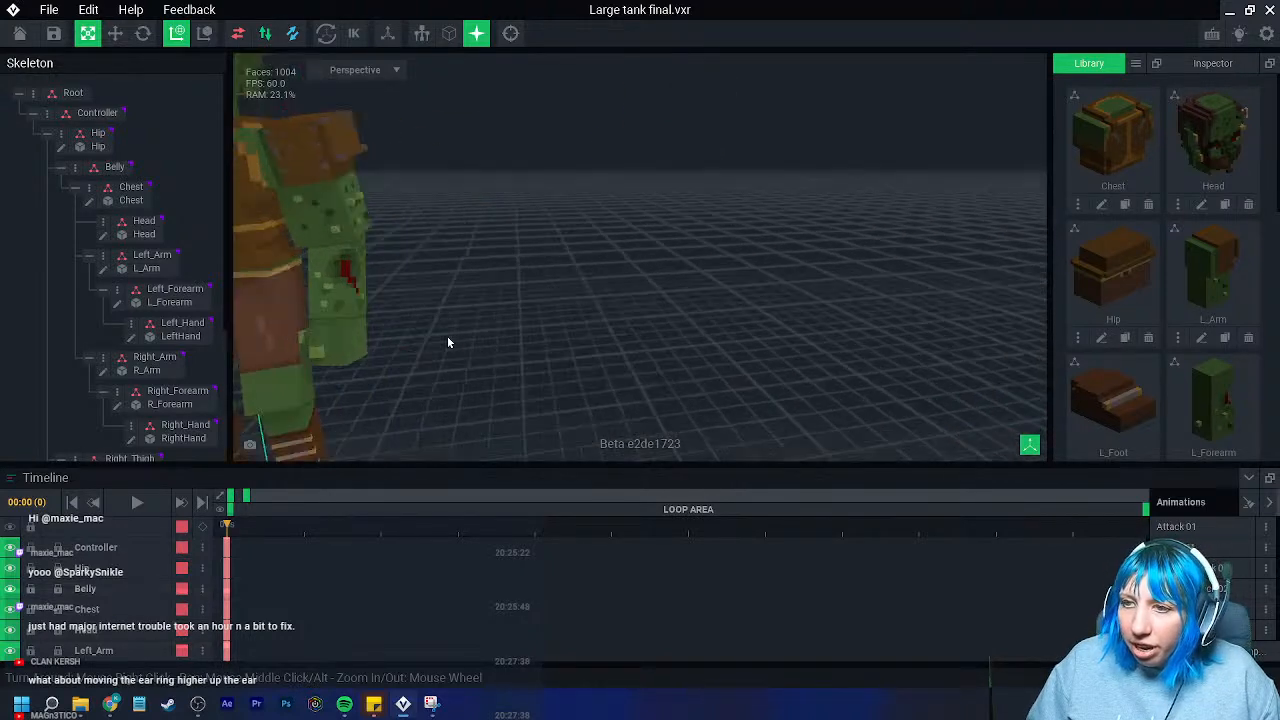
pyautogui.moveTo(441, 321); pyautogui.dragTo(429, 379, button='right')
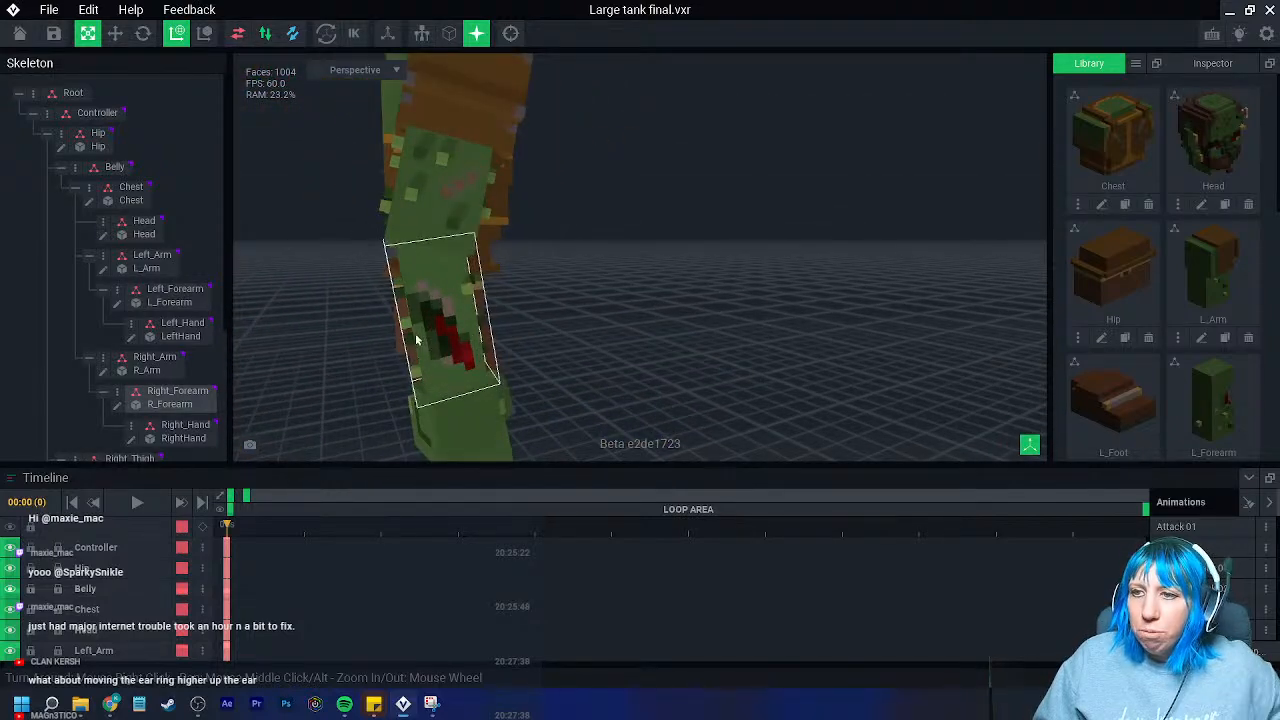
# - Check the arms in the rig, then open the R_Arm model for editing
pyautogui.scroll(3, 366, 351)
pyautogui.moveTo(362, 295); pyautogui.dragTo(380, 225, button='right')
pyautogui.scroll(-5, 368, 350)
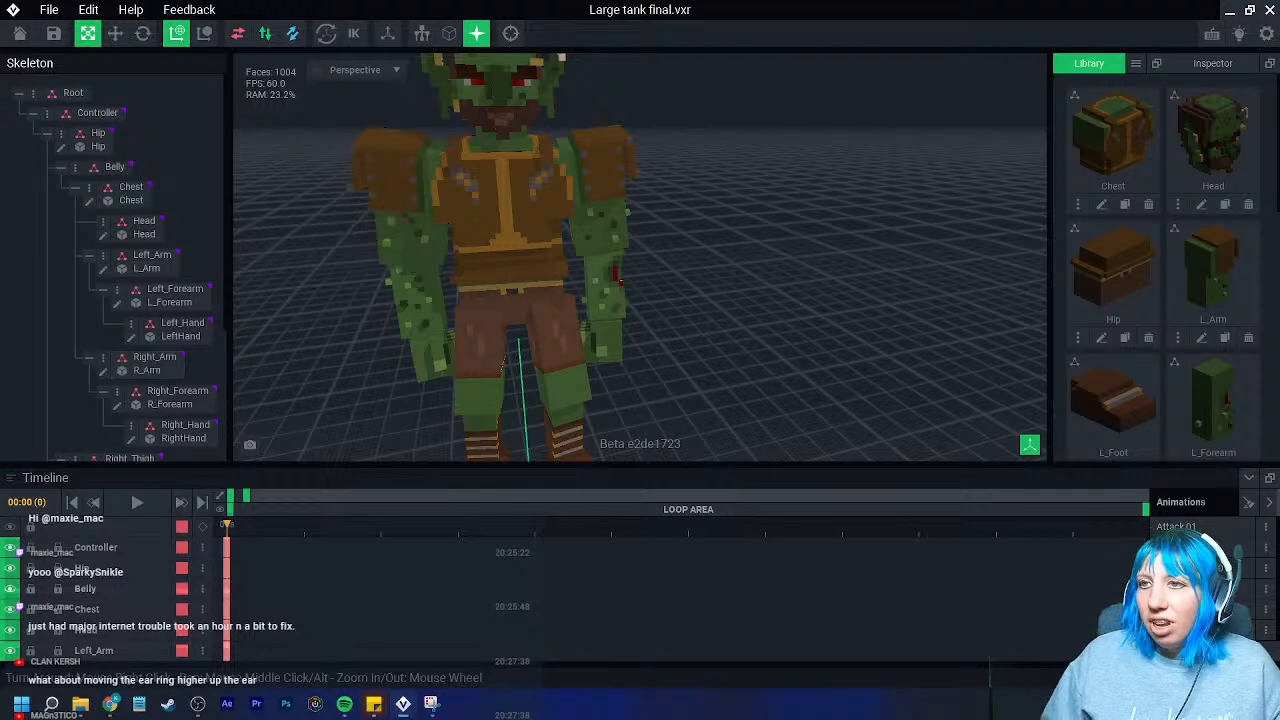
pyautogui.click(449, 276)
pyautogui.moveTo(508, 206); pyautogui.dragTo(512, 210, button='right')
pyautogui.moveTo(512, 388); pyautogui.dragTo(546, 306, button='middle')
pyautogui.moveTo(546, 306); pyautogui.dragTo(547, 307, button='right')
pyautogui.click(437, 245)
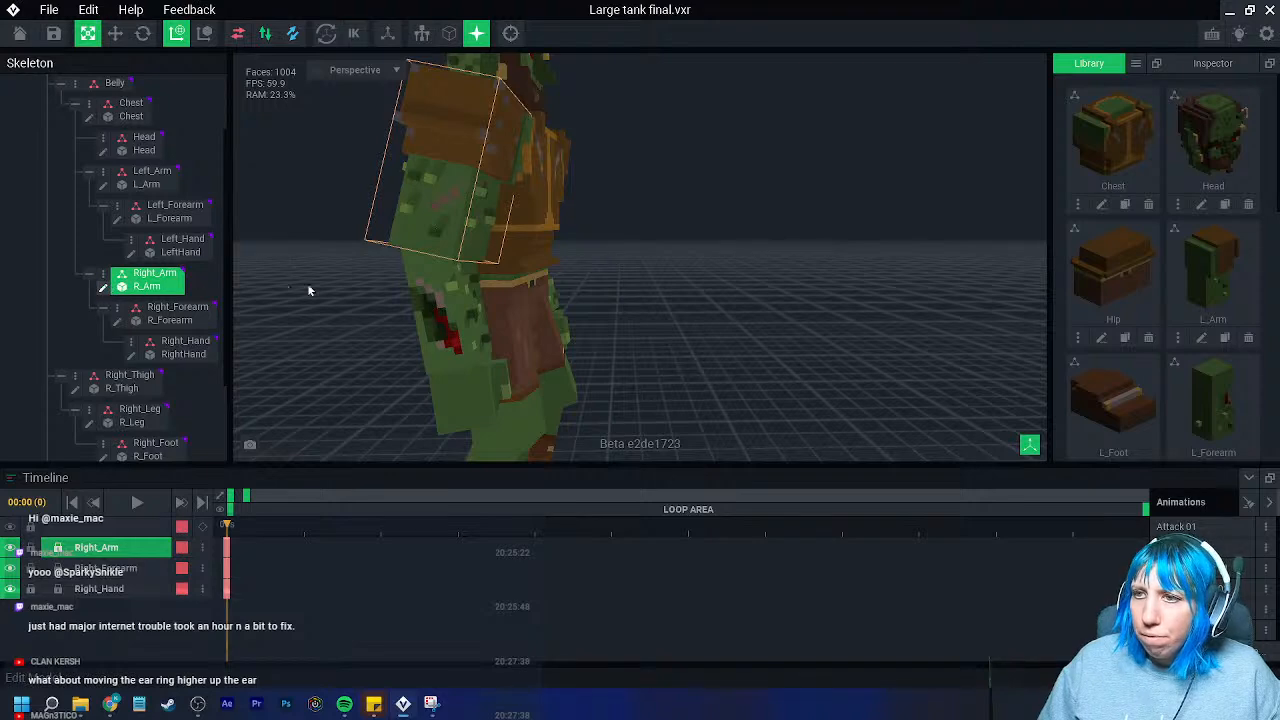
pyautogui.click(103, 287)
pyautogui.moveTo(431, 286); pyautogui.dragTo(431, 286, button='right')
pyautogui.moveTo(515, 460); pyautogui.dragTo(508, 349, button='middle')
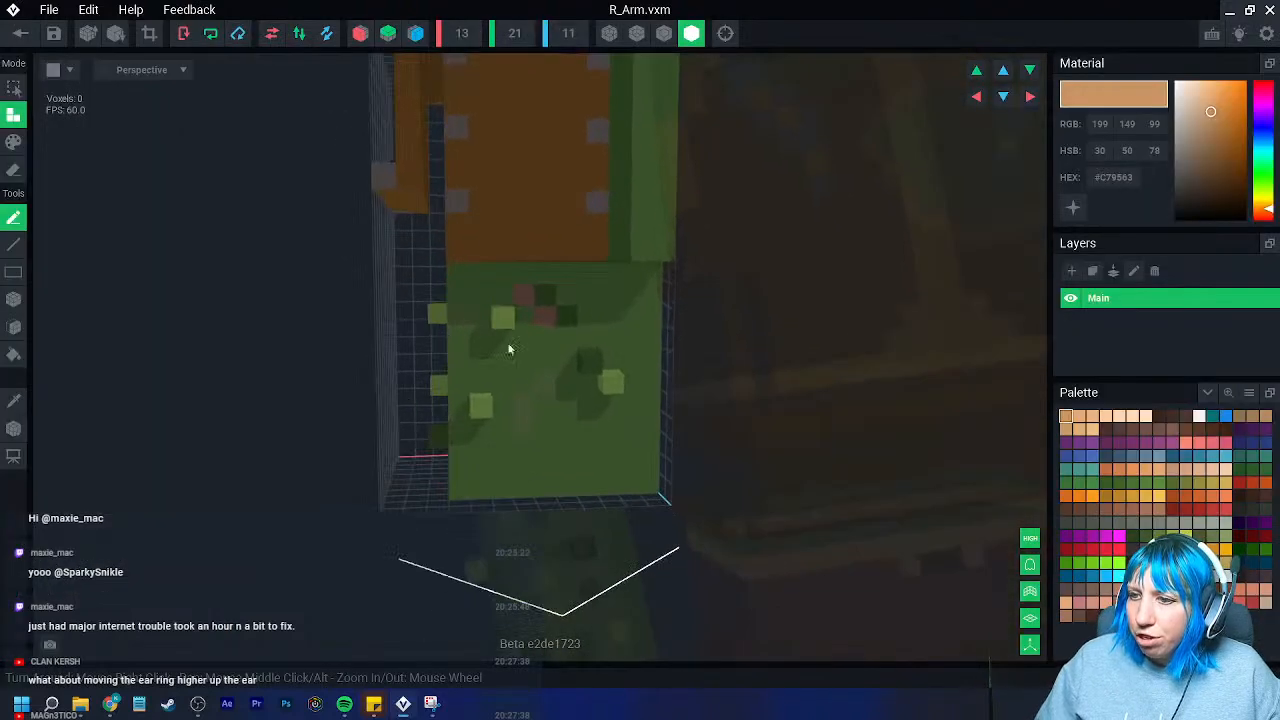
# - Erase a few individual voxels from the green skin of the R_Arm model, and save the changes on returning to the rig
pyautogui.click(14, 172)
pyautogui.click(527, 430)
pyautogui.moveTo(527, 430); pyautogui.dragTo(503, 413, button='right')
pyautogui.moveTo(418, 364); pyautogui.dragTo(368, 304, button='right')
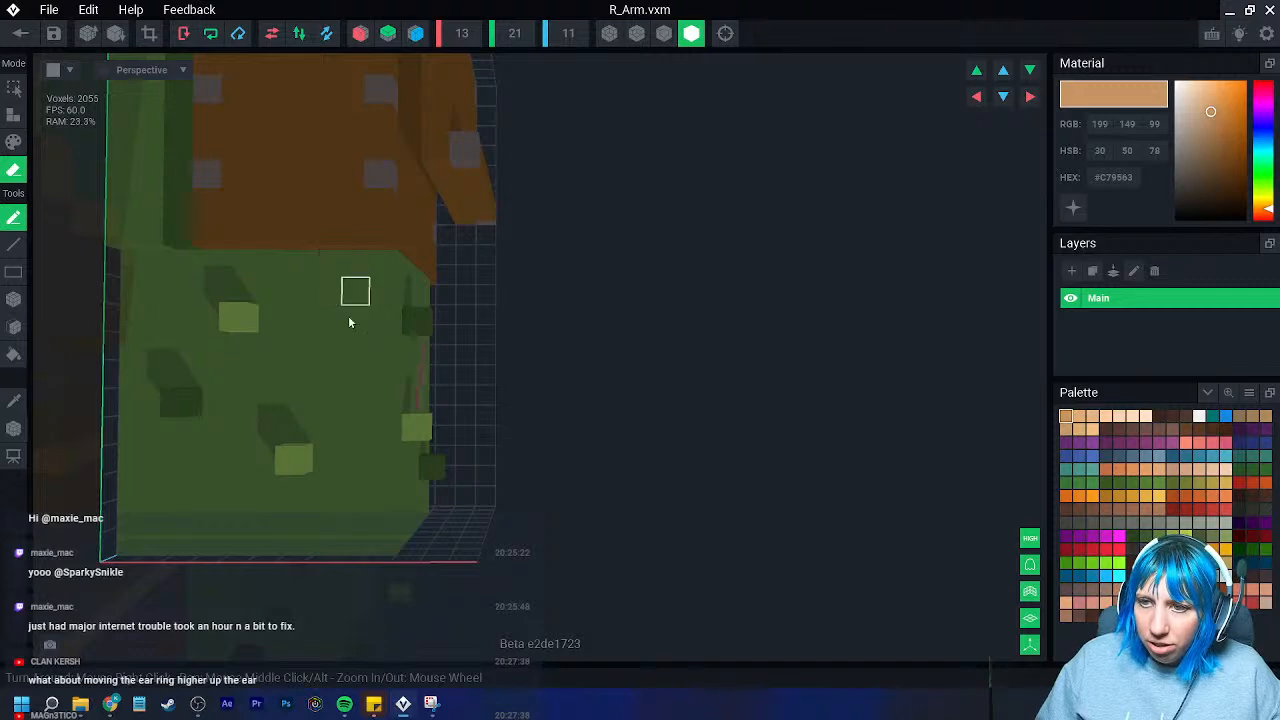
pyautogui.click(353, 299)
pyautogui.scroll(-3, 385, 390)
pyautogui.moveTo(398, 430); pyautogui.dragTo(372, 425, button='right')
pyautogui.click(374, 425)
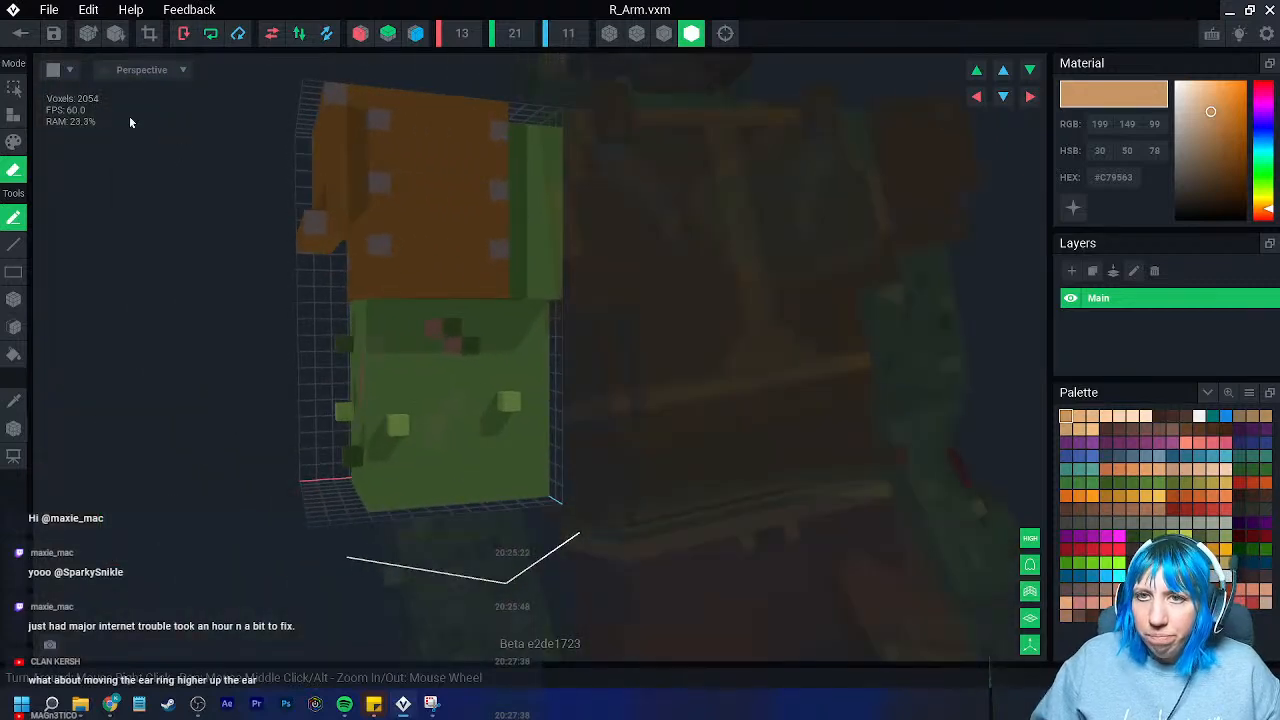
pyautogui.click(14, 37)
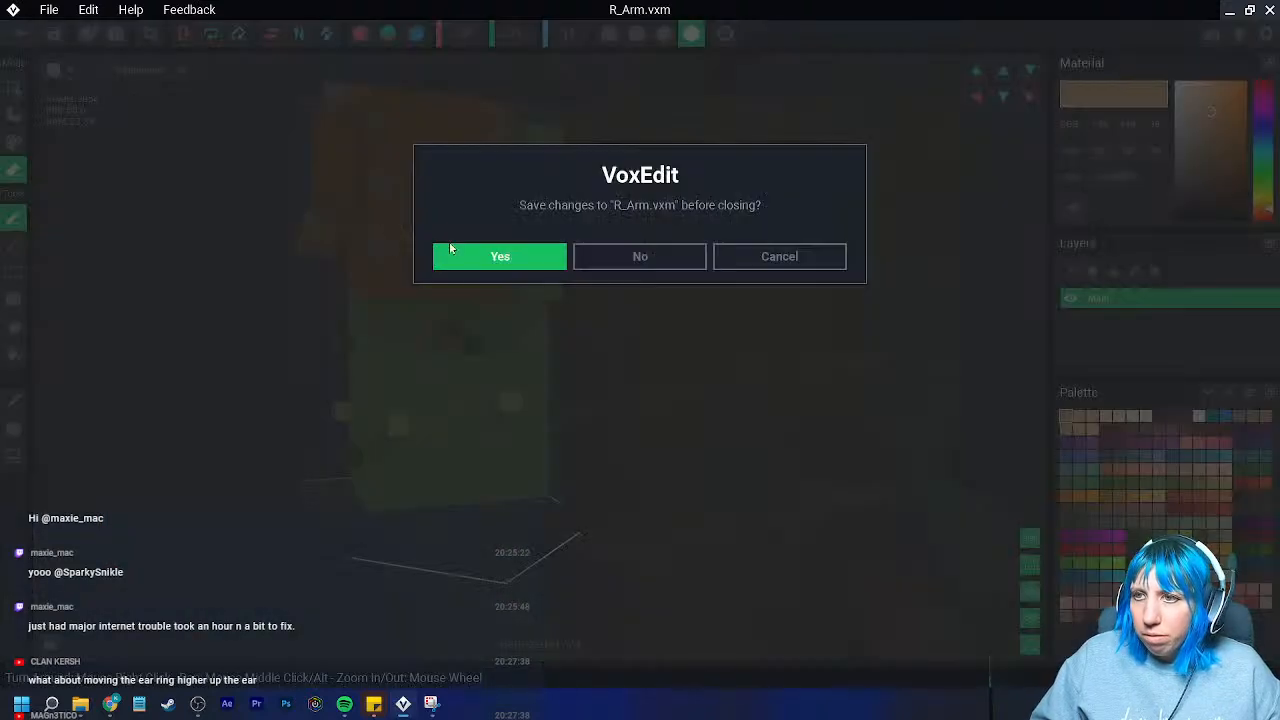
pyautogui.click(540, 256)
# - Inspect the character's arms, legs, boots and head in the rig from several angles
pyautogui.scroll(5, 573, 261)
pyautogui.scroll(2, 622, 223)
pyautogui.moveTo(622, 223); pyautogui.dragTo(614, 234, button='middle')
pyautogui.moveTo(614, 234); pyautogui.dragTo(578, 226, button='right')
pyautogui.click(556, 221)
pyautogui.moveTo(764, 289); pyautogui.dragTo(720, 276, button='right')
pyautogui.scroll(3, 593, 233)
pyautogui.moveTo(593, 233); pyautogui.dragTo(605, 244, button='middle')
pyautogui.moveTo(605, 244); pyautogui.dragTo(762, 264, button='right')
pyautogui.click(762, 264)
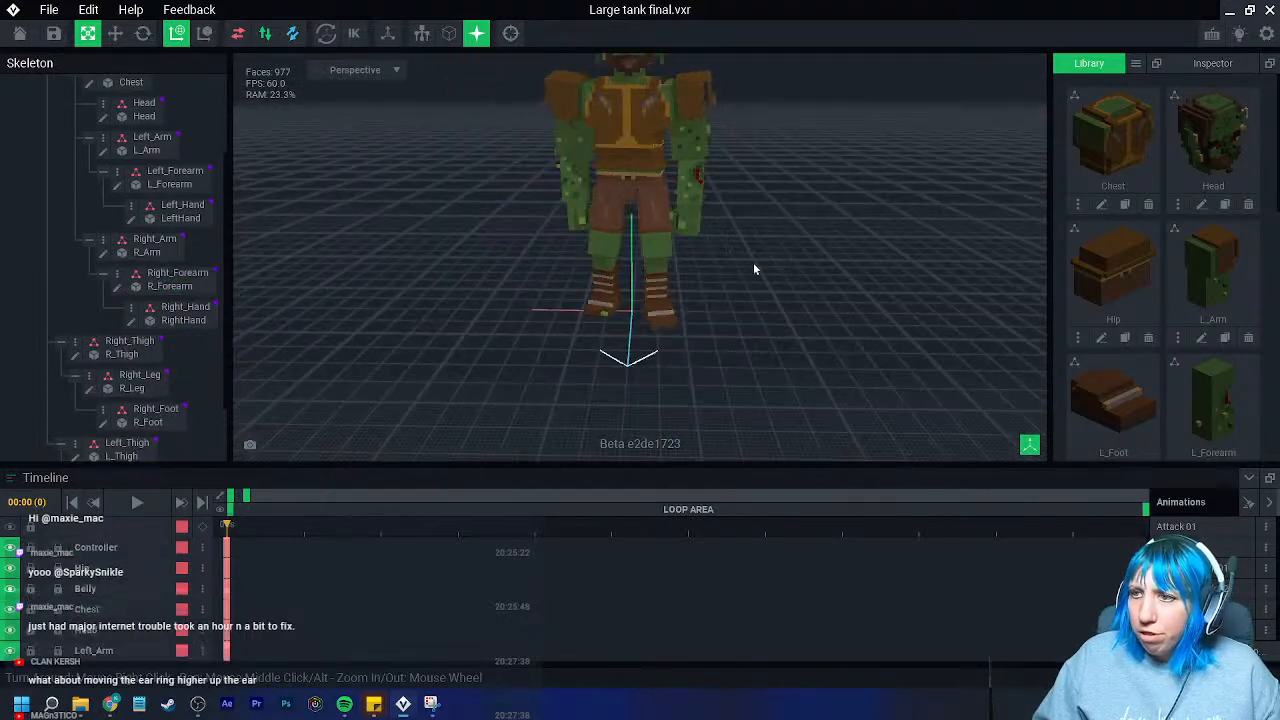
pyautogui.scroll(3, 628, 300)
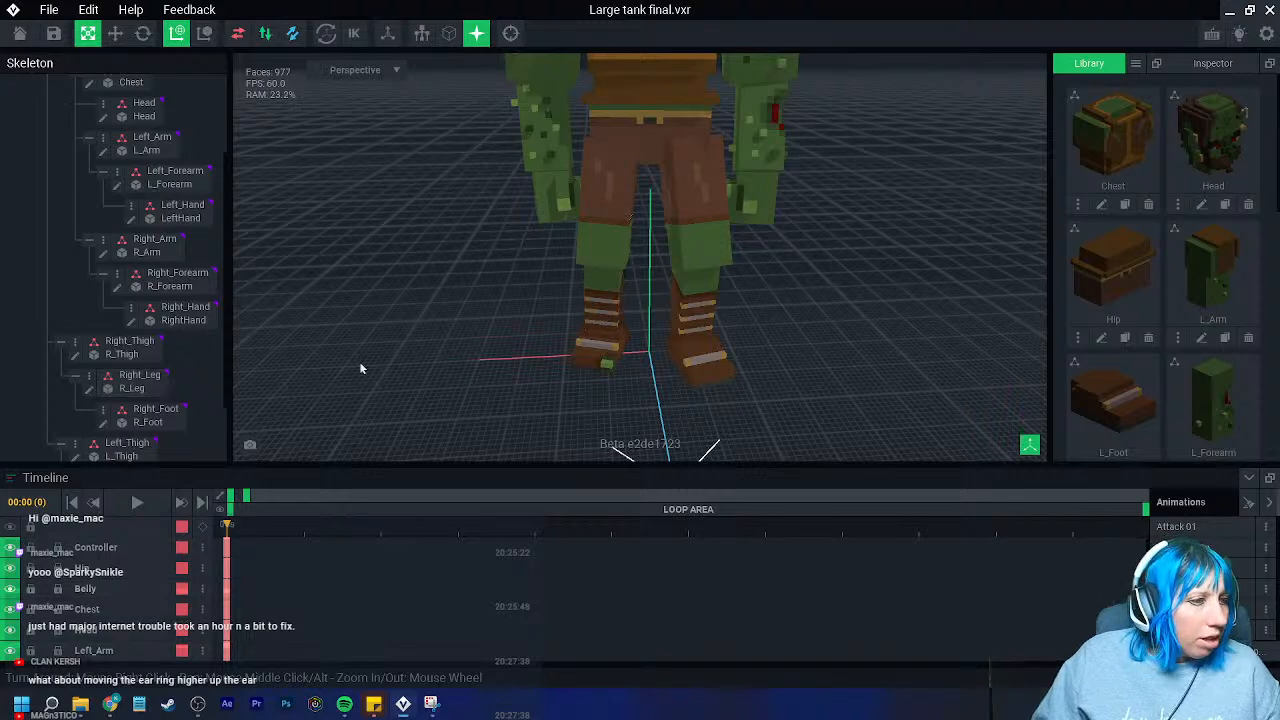
pyautogui.scroll(-2, 593, 161)
pyautogui.moveTo(593, 161); pyautogui.dragTo(582, 232, button='middle')
pyautogui.moveTo(582, 232); pyautogui.dragTo(488, 202, button='right')
pyautogui.scroll(5, 522, 293)
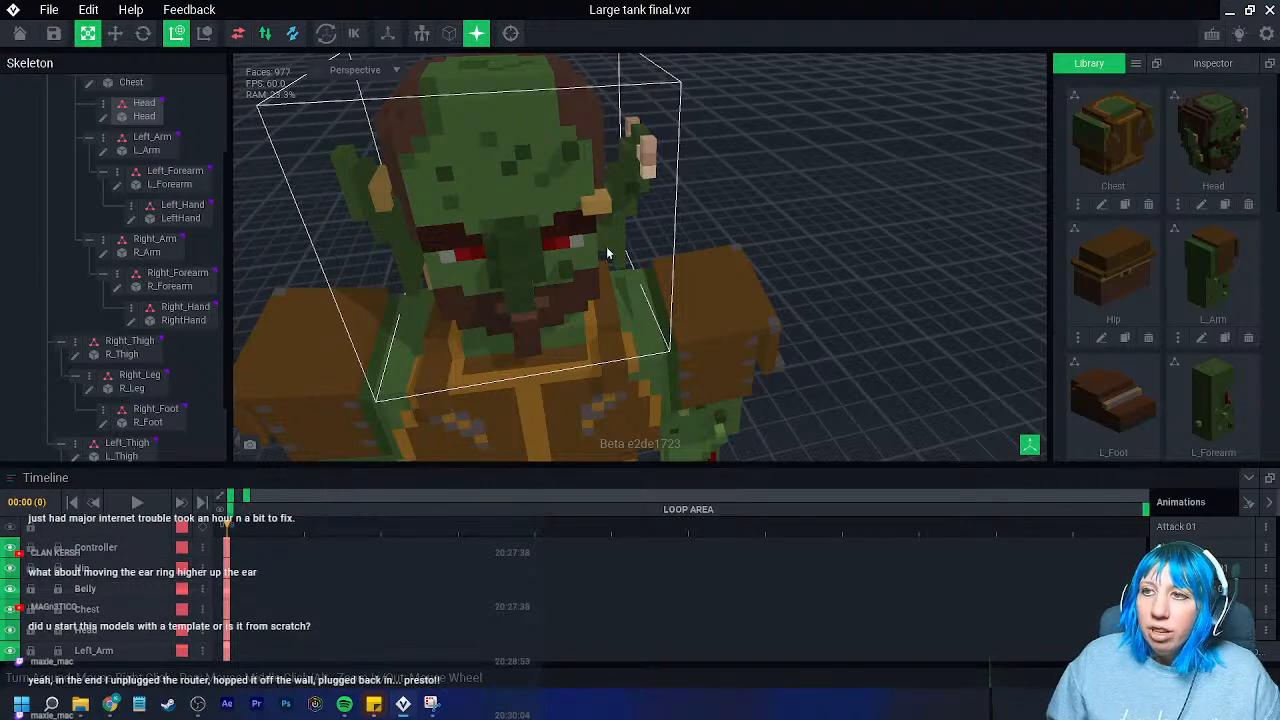
# - Save the Large tank final rig and return to the welcome screen
pyautogui.scroll(-4, 574, 221)
pyautogui.moveTo(678, 280); pyautogui.dragTo(668, 288, button='right')
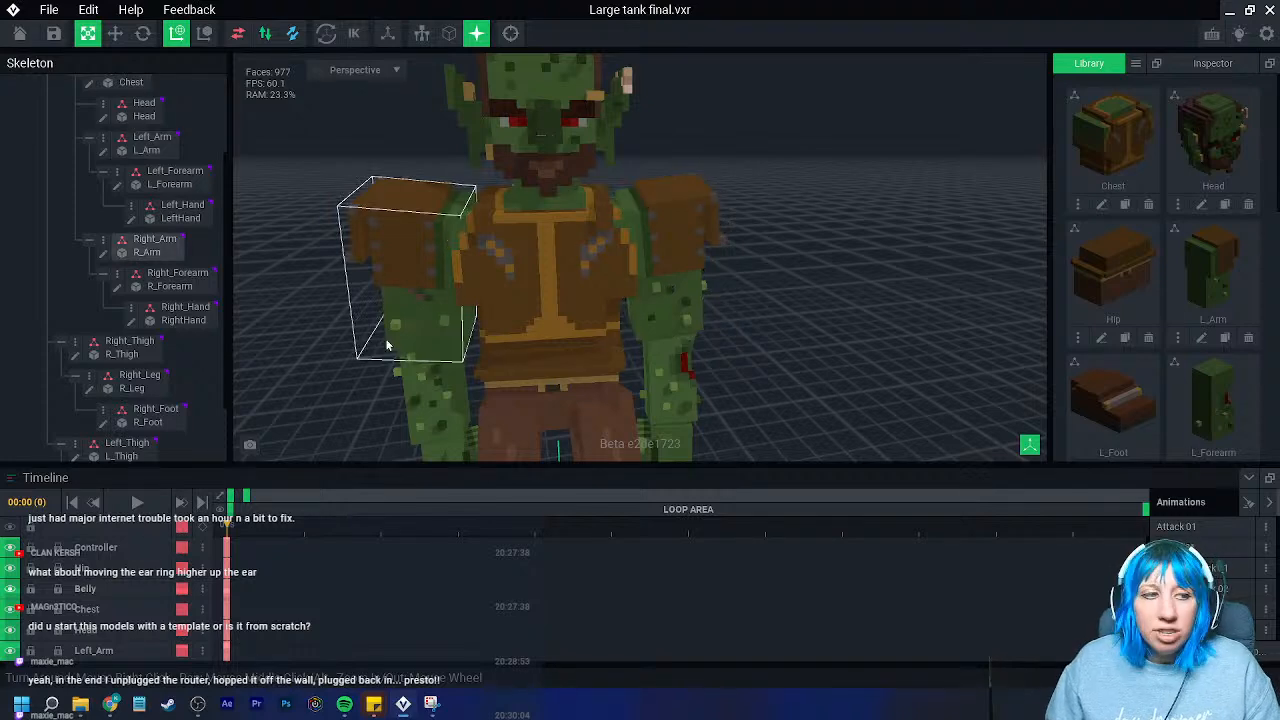
pyautogui.click(20, 34)
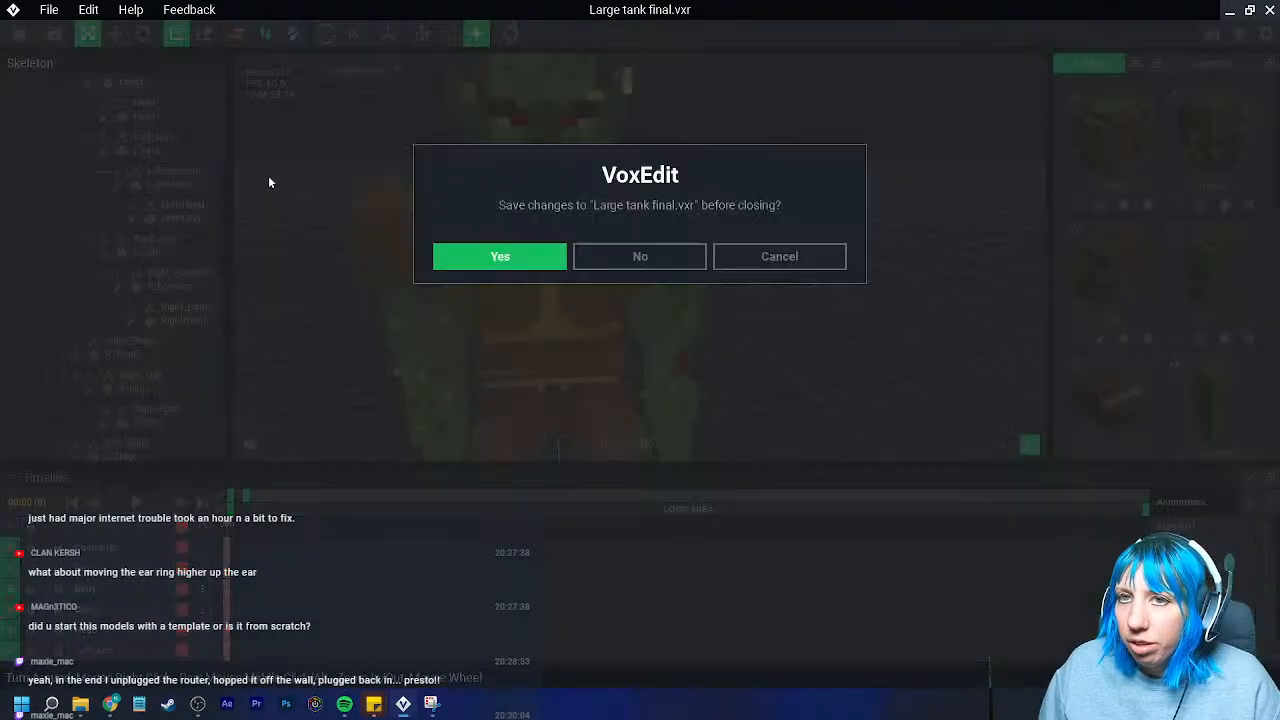
pyautogui.click(500, 258)
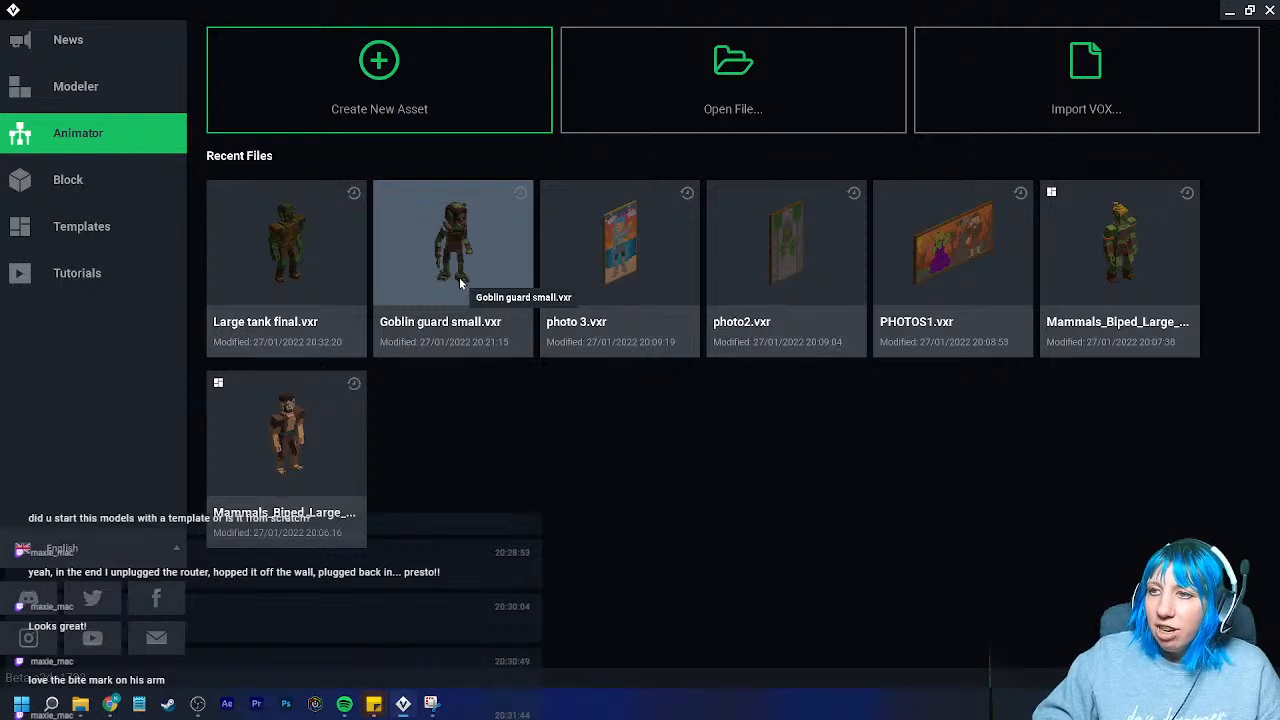
pyautogui.click(725, 64)
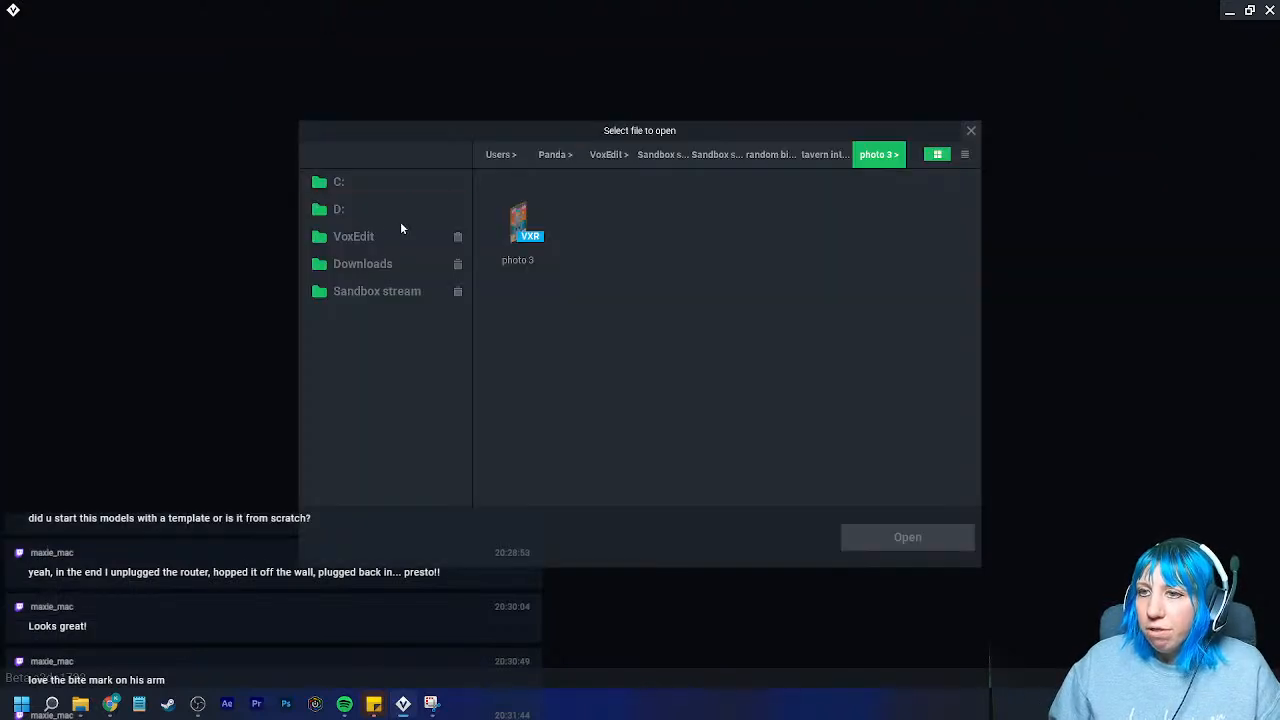
pyautogui.click(383, 245)
pyautogui.doubleClick(517, 228)
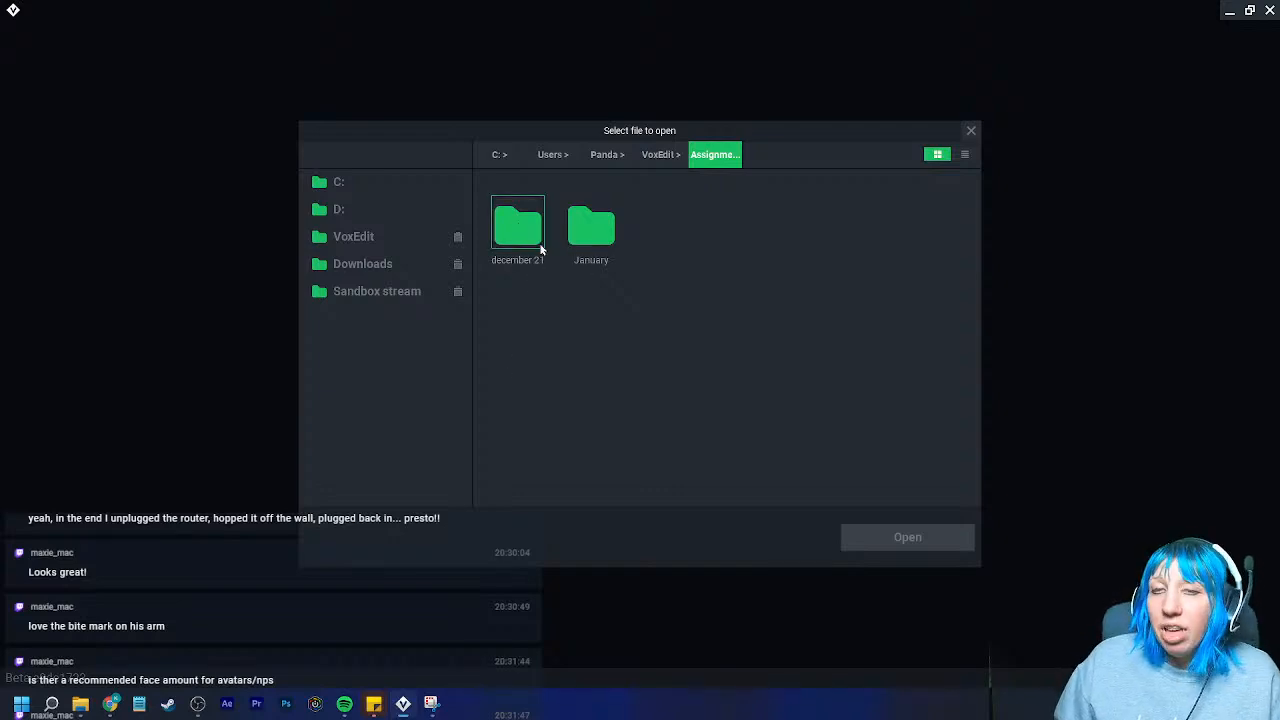
pyautogui.click(972, 132)
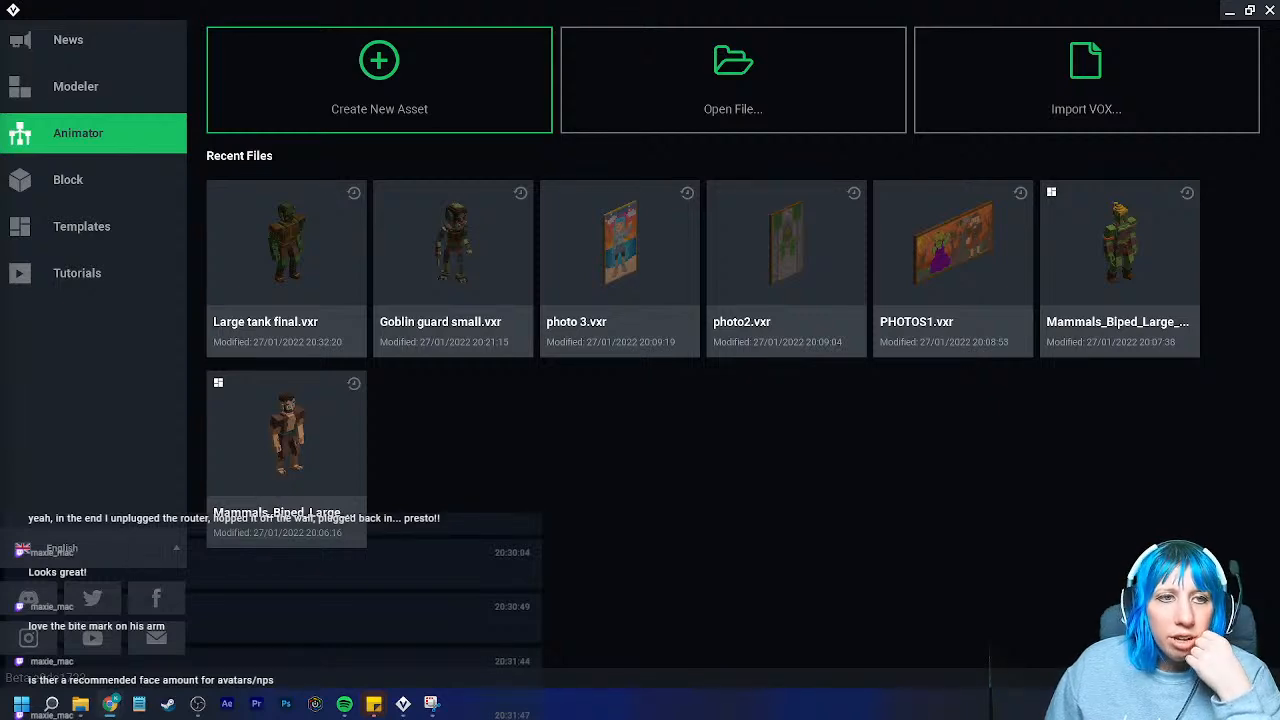
# - Switch to the browser and examine the side, windows and wheels of the Sunset Bounder asset in its 3D view
pyautogui.moveTo(0, 112); pyautogui.dragTo(546, 18)
pyautogui.moveTo(490, 317); pyautogui.dragTo(398, 323)
pyautogui.scroll(5, 398, 323)
pyautogui.moveTo(449, 366); pyautogui.dragTo(383, 369)
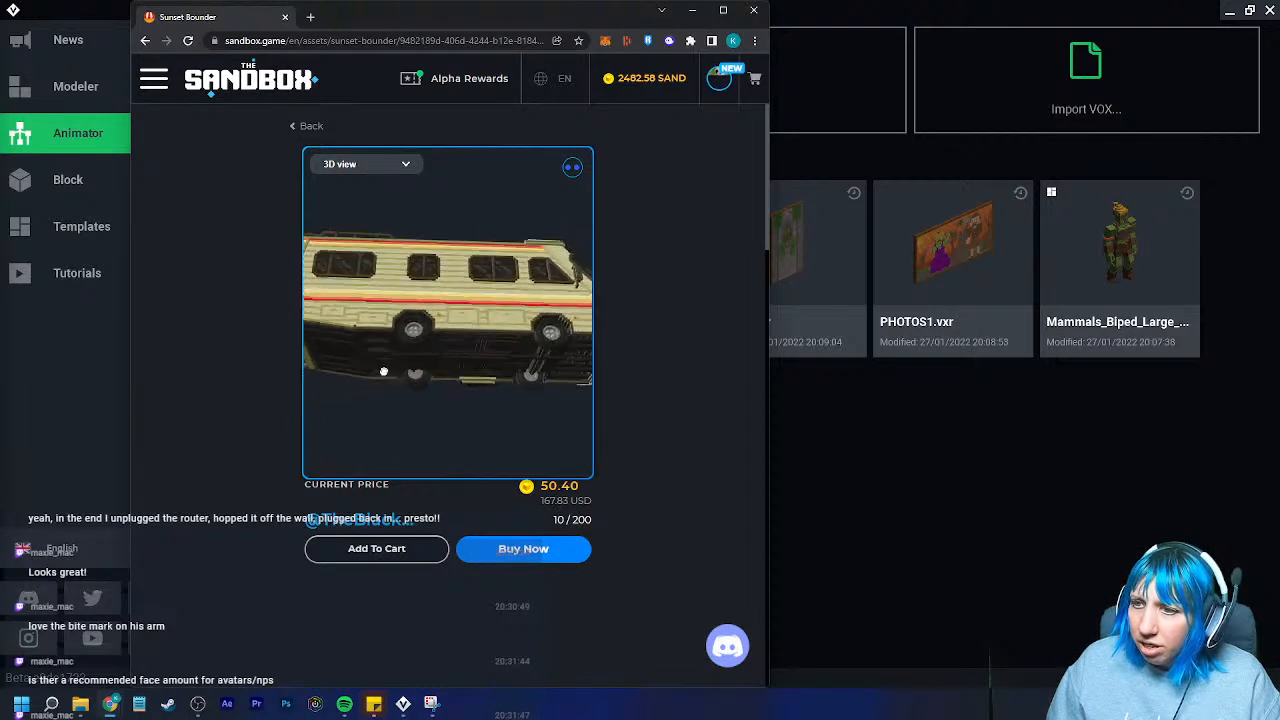
pyautogui.moveTo(390, 421)
pyautogui.mouseDown()
pyautogui.moveTo(449, 329)
pyautogui.moveTo(503, 309)
pyautogui.moveTo(391, 327)
pyautogui.moveTo(391, 415)
pyautogui.mouseUp()
pyautogui.scroll(5, 457, 354)
pyautogui.scroll(-5, 405, 332)
pyautogui.scroll(5, 391, 418)
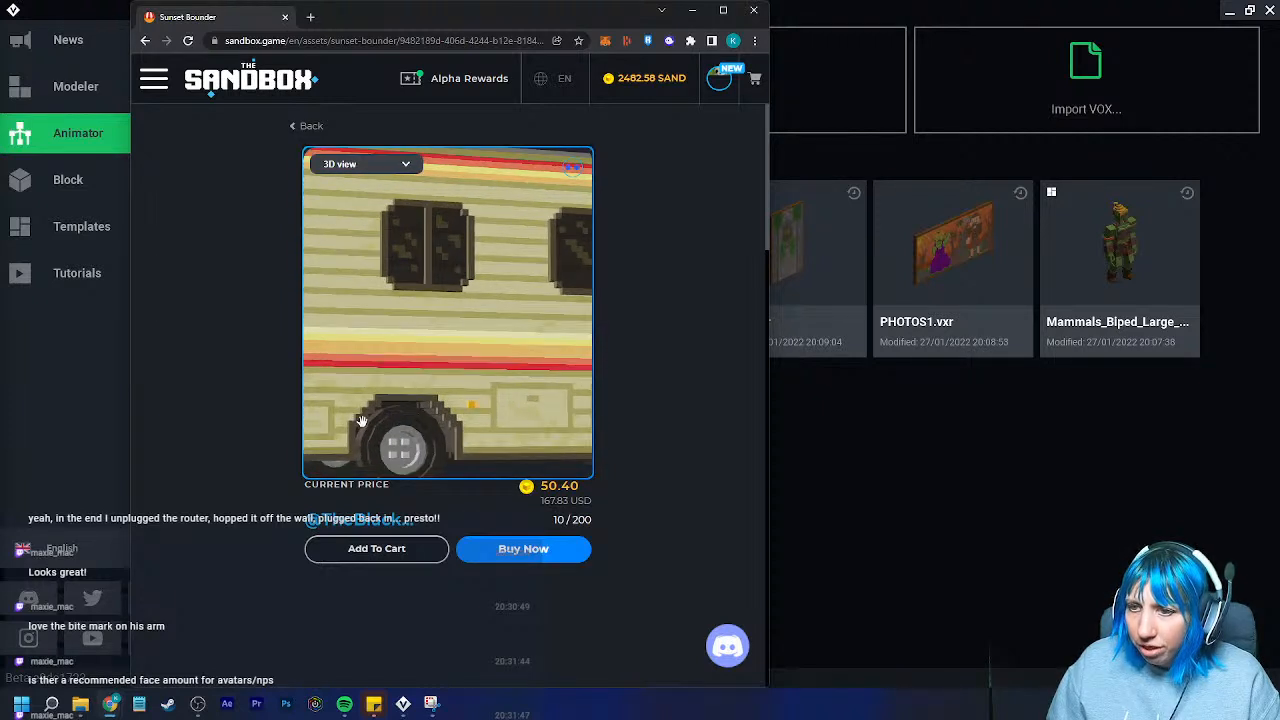
pyautogui.scroll(-5, 457, 420)
pyautogui.moveTo(468, 388)
pyautogui.mouseDown()
pyautogui.moveTo(314, 385)
pyautogui.moveTo(468, 380)
pyautogui.mouseUp()
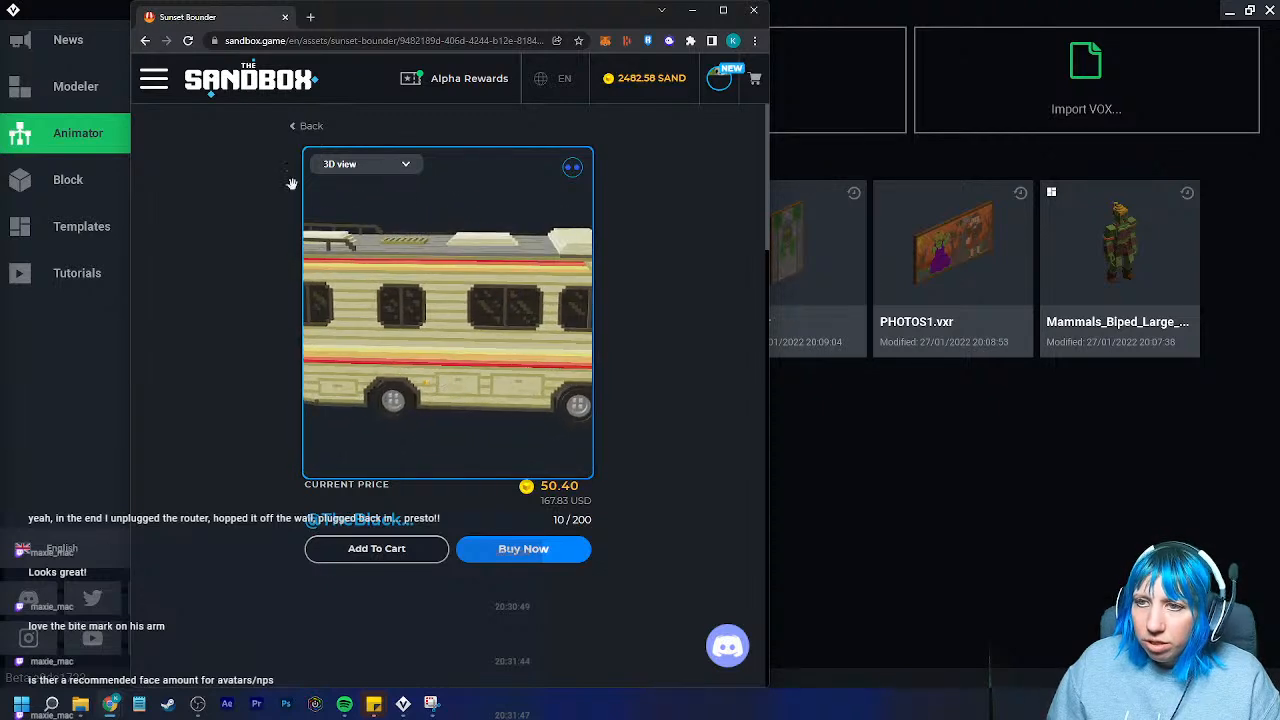
# - Go back to The Sandbox shop listing, browse the assets for sale, and close the browser
pyautogui.click(308, 129)
pyautogui.scroll(-5, 452, 372)
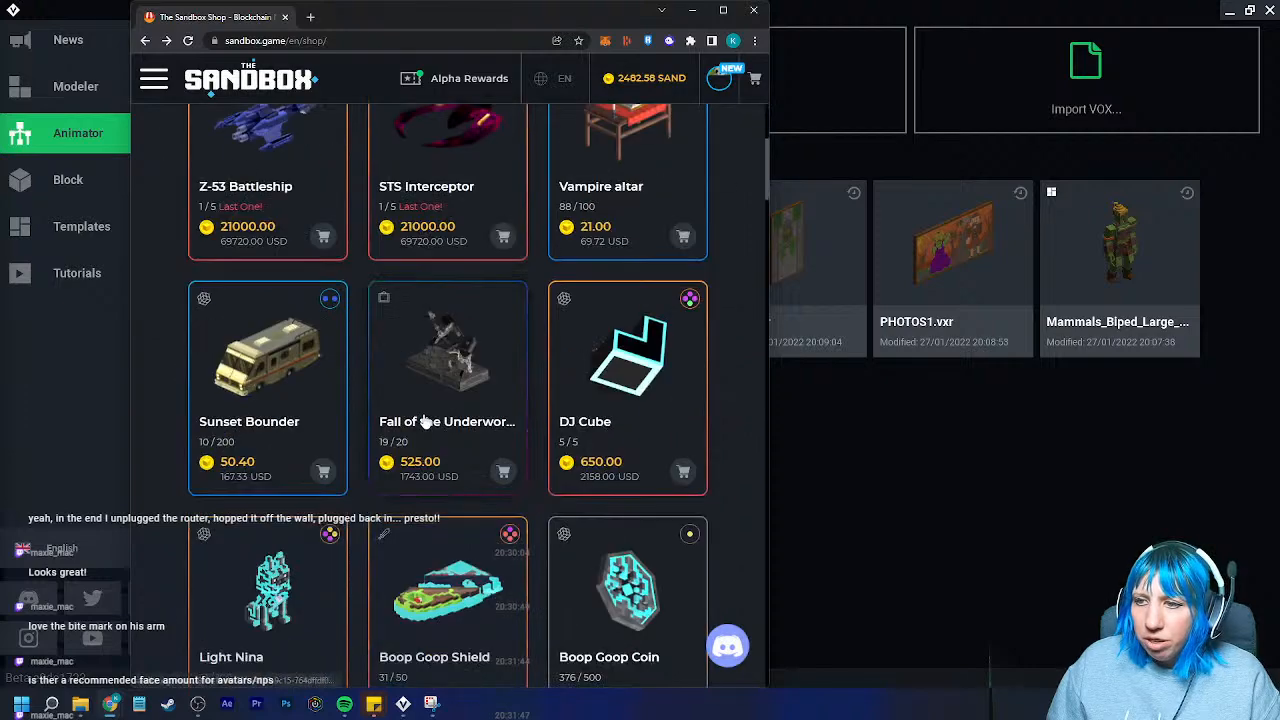
pyautogui.scroll(-5, 374, 383)
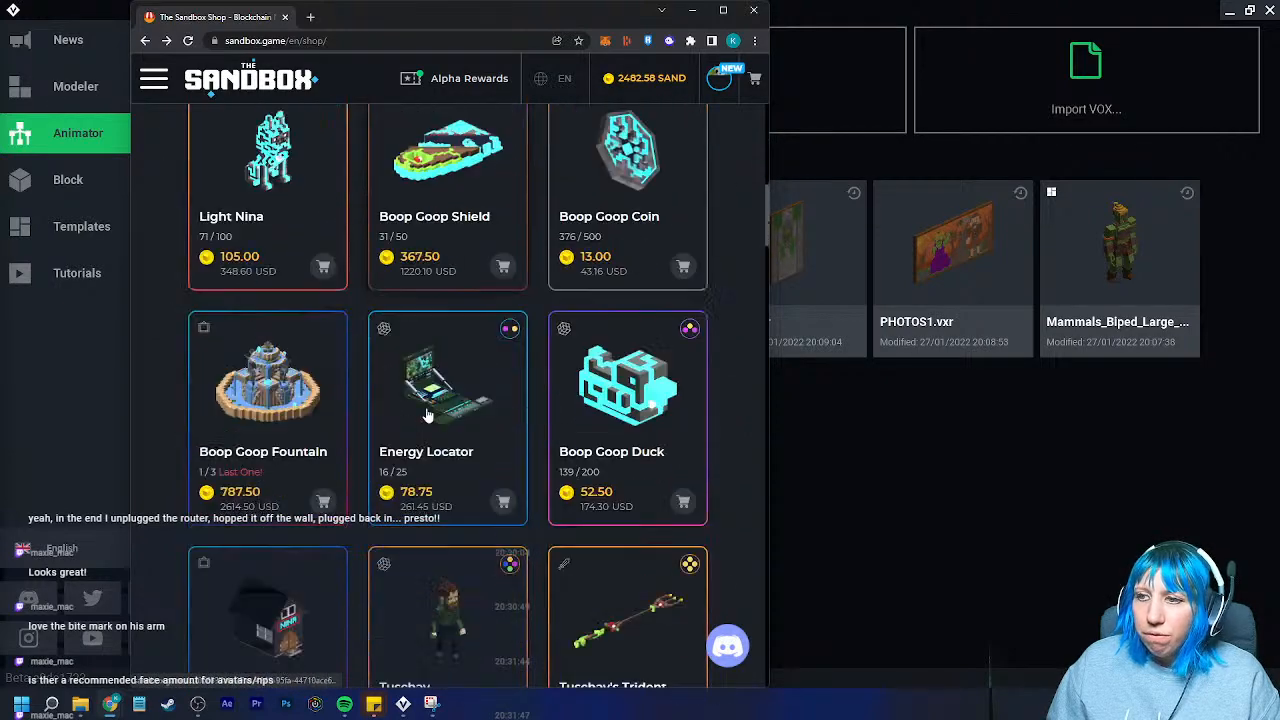
pyautogui.scroll(-4, 470, 405)
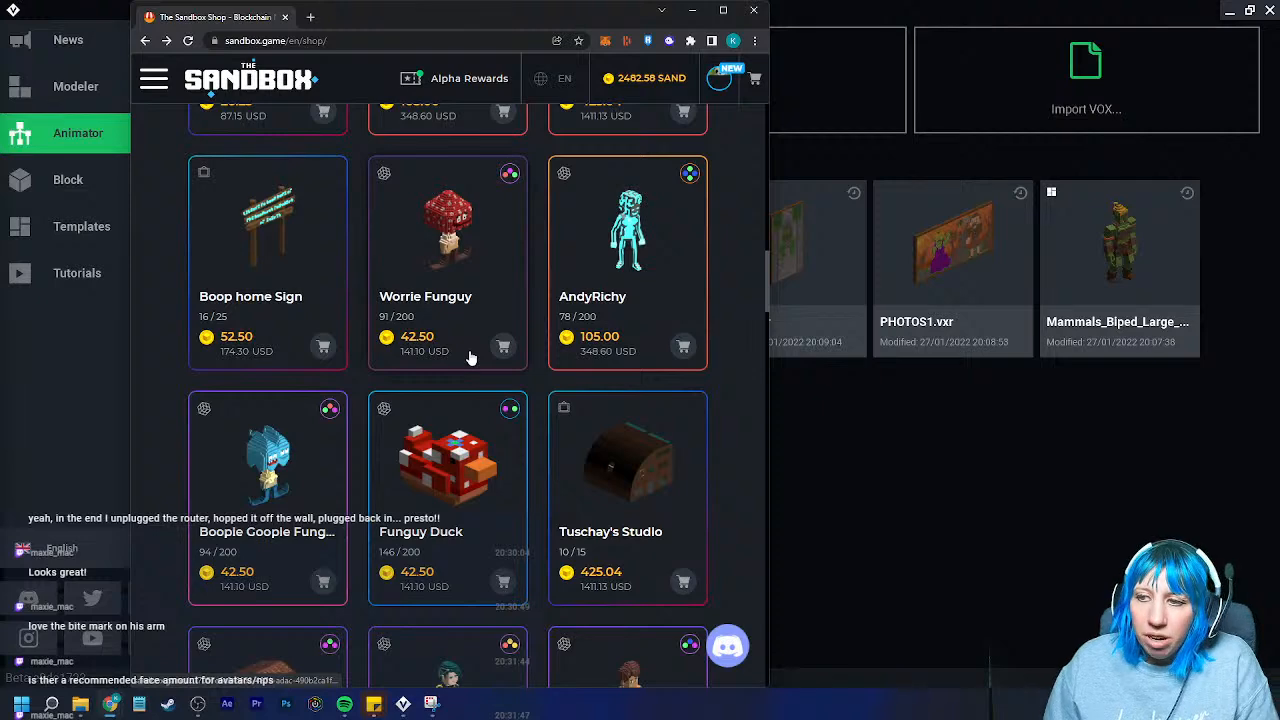
pyautogui.scroll(-6, 470, 358)
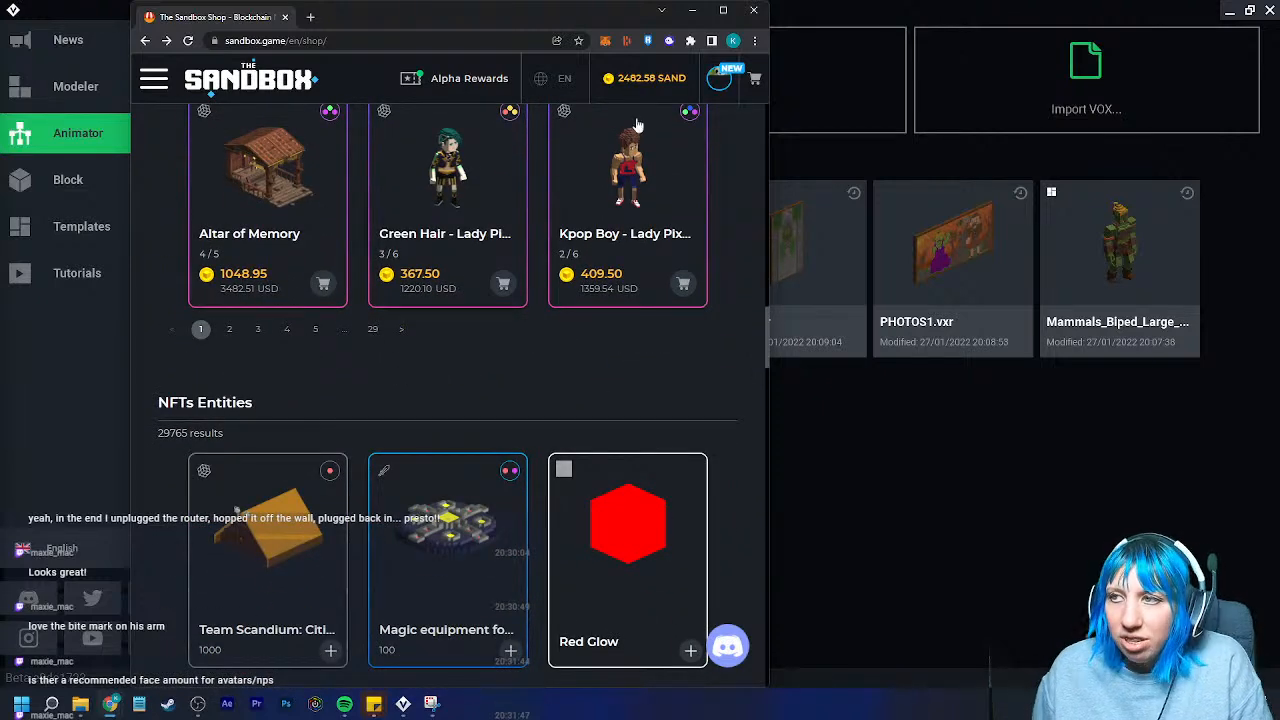
pyautogui.click(754, 10)
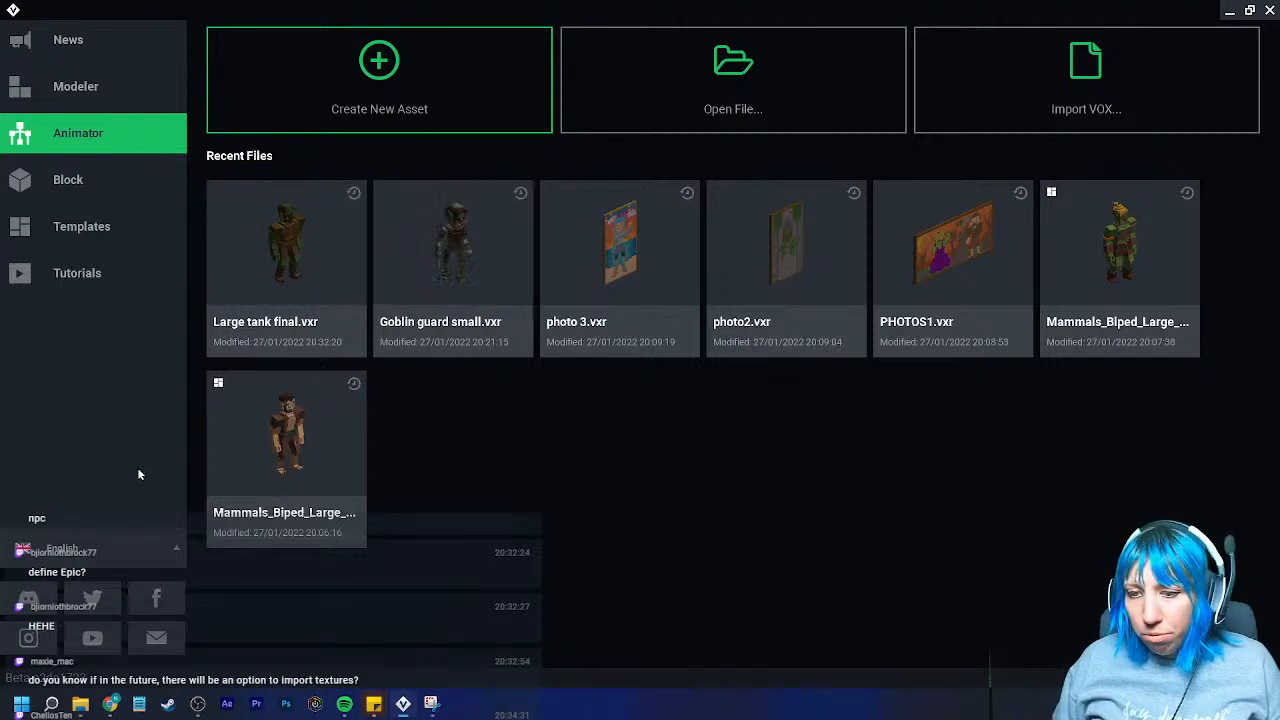
# - Open the torture room rig from the basement folder of the goblin castle project
pyautogui.click(605, 105)
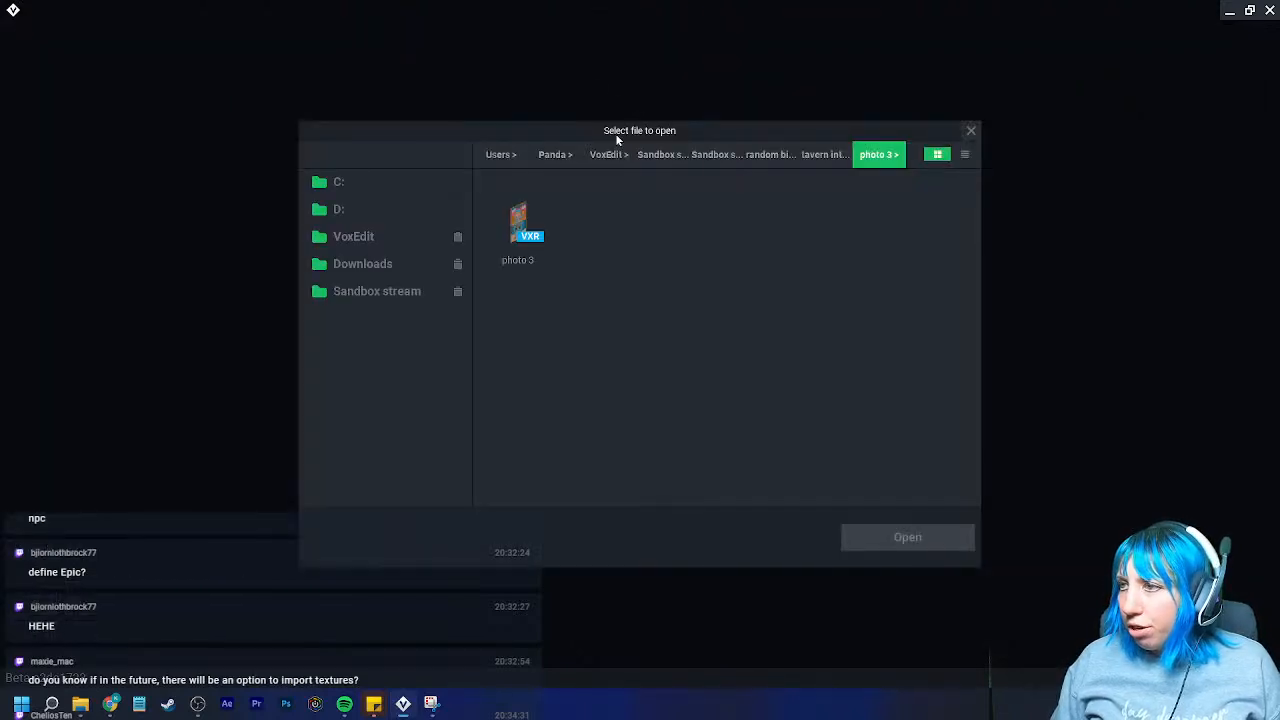
pyautogui.click(786, 155)
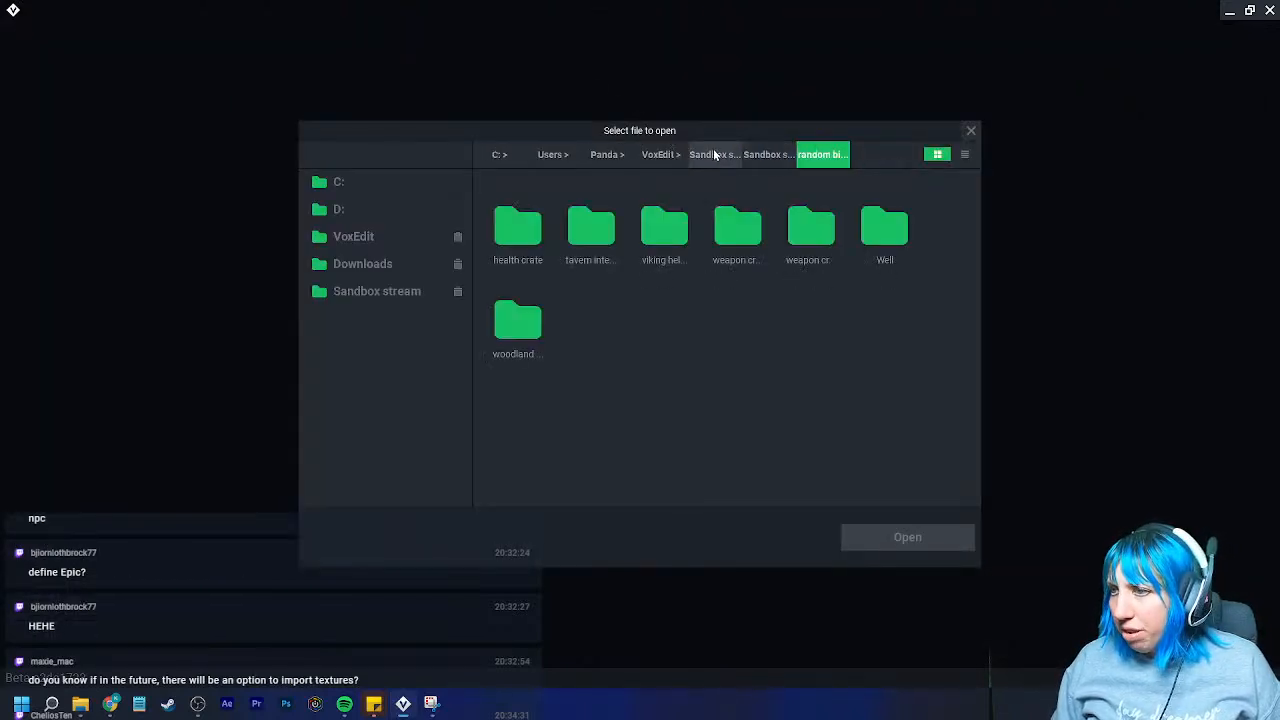
pyautogui.click(766, 155)
pyautogui.doubleClick(824, 224)
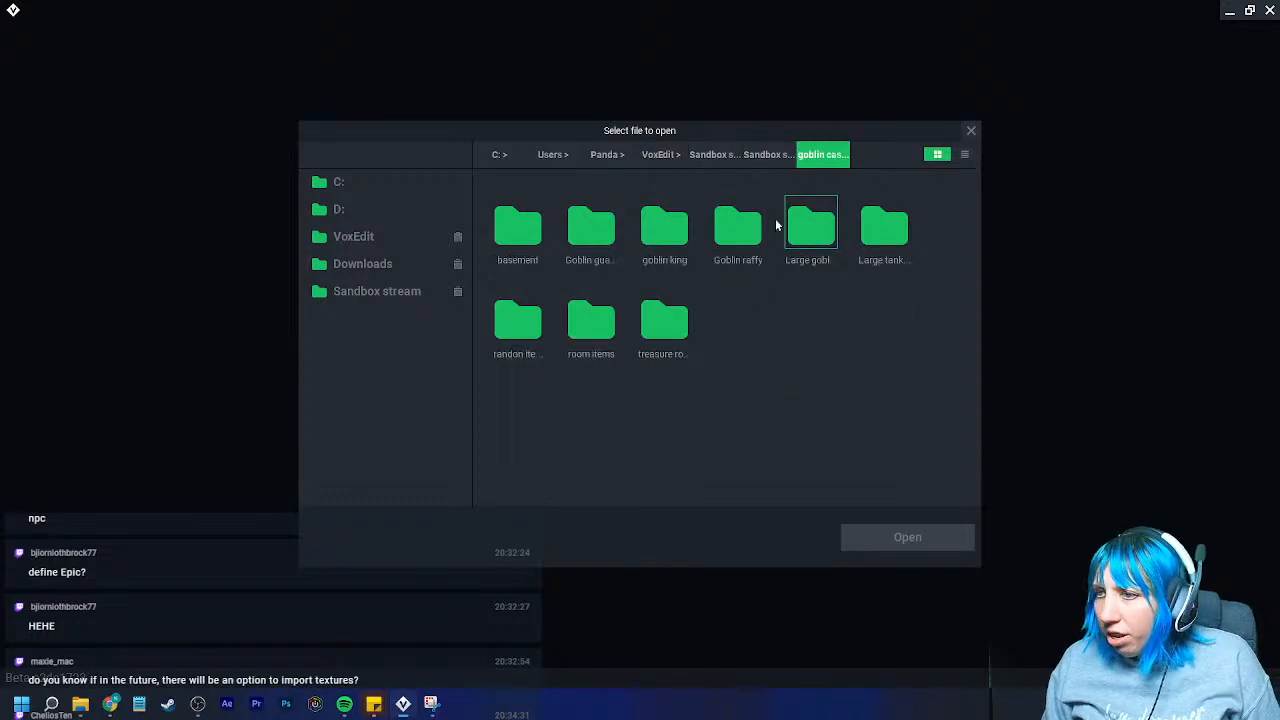
pyautogui.doubleClick(586, 245)
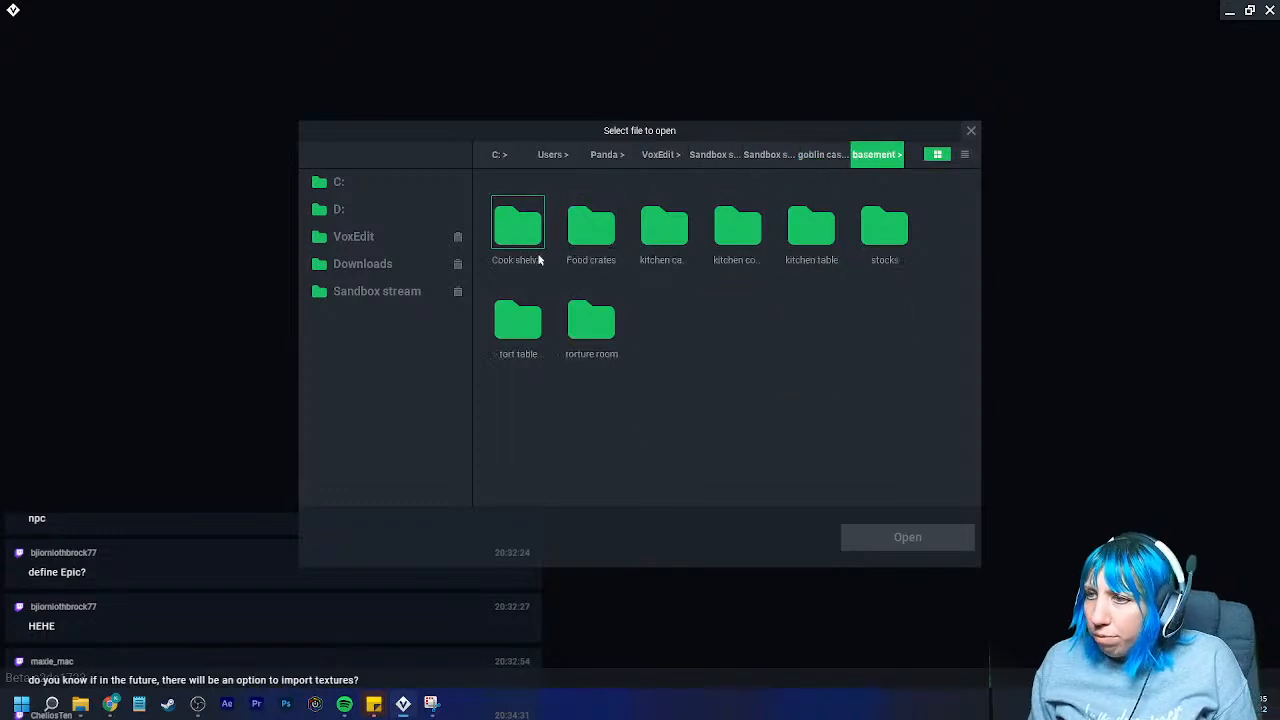
pyautogui.doubleClick(591, 322)
pyautogui.click(854, 535)
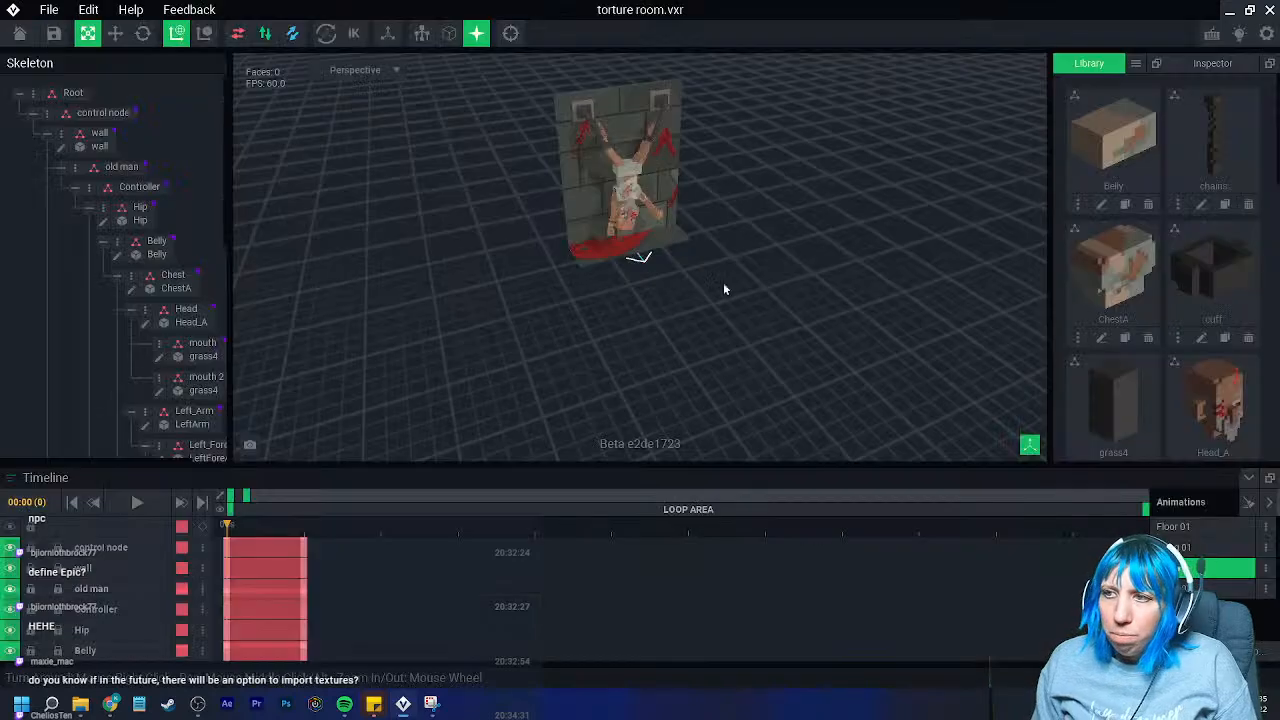
# - Inspect the torture room wall, chains and prisoner, showing the Floor 01 animation
pyautogui.scroll(5, 700, 286)
pyautogui.moveTo(686, 264); pyautogui.dragTo(688, 350, button='middle')
pyautogui.scroll(-1, 682, 363)
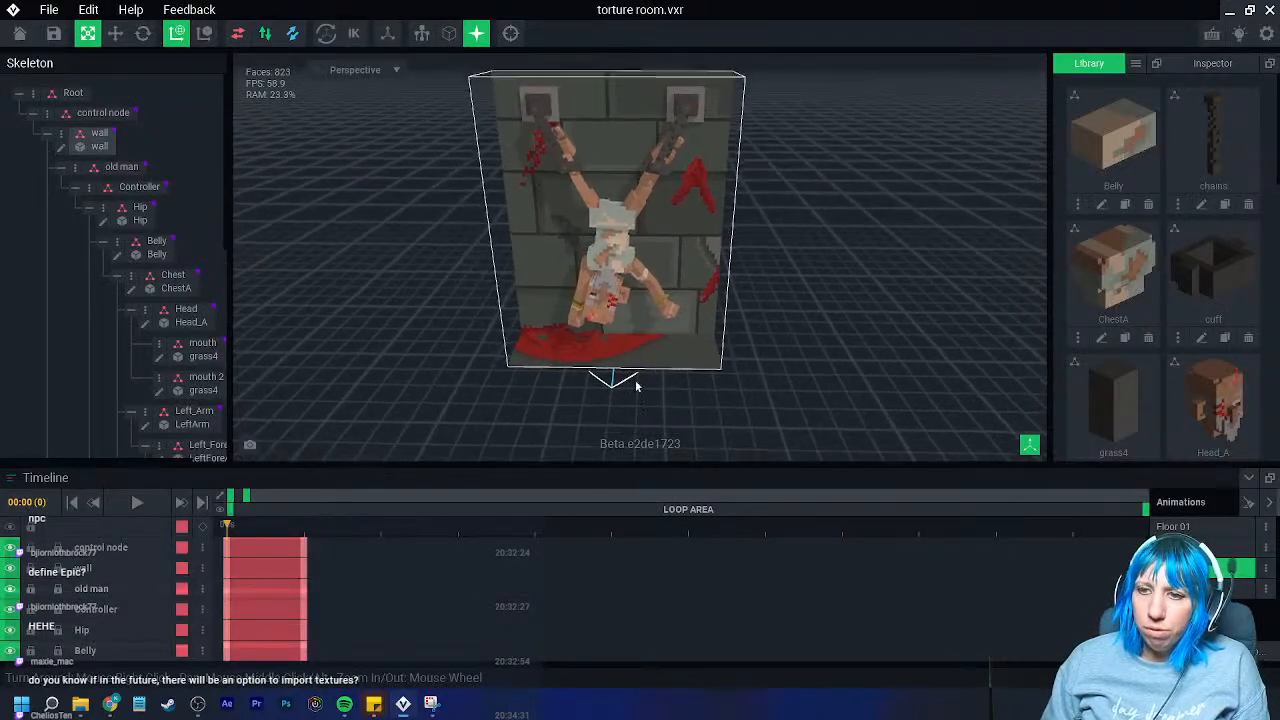
pyautogui.click(1173, 526)
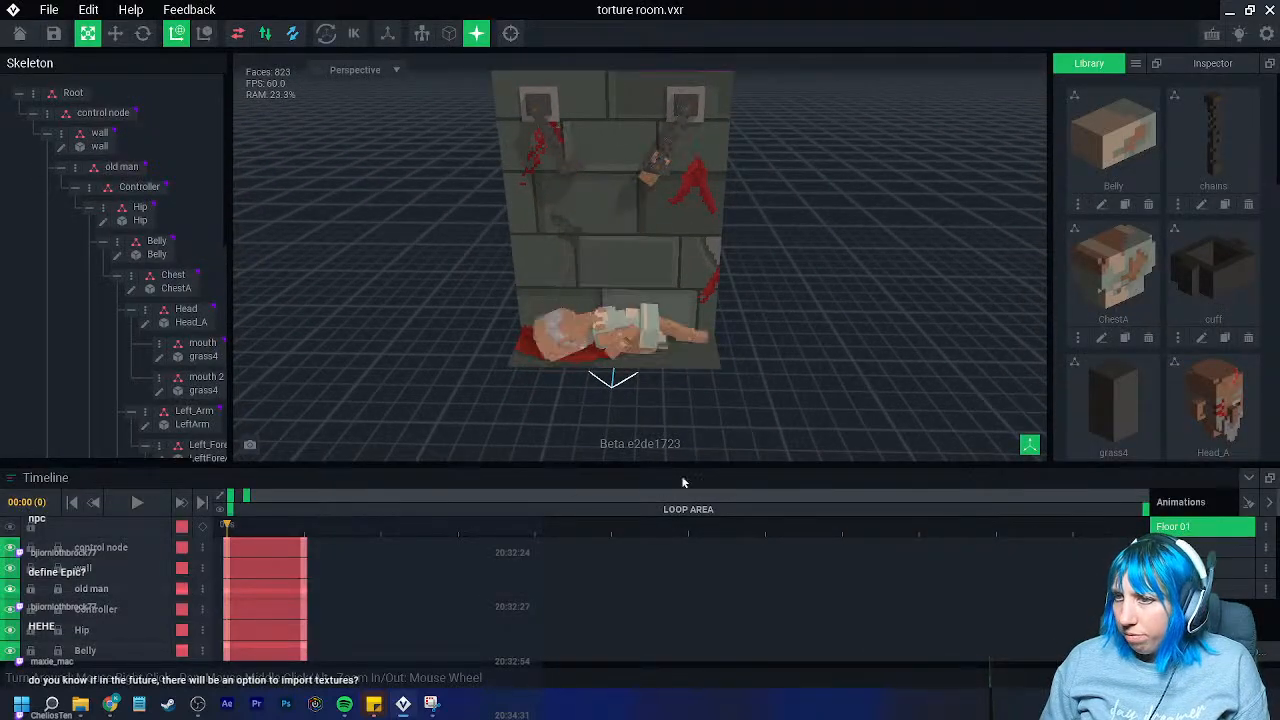
pyautogui.moveTo(774, 243); pyautogui.dragTo(772, 250, button='right')
pyautogui.scroll(4, 743, 328)
pyautogui.moveTo(743, 329); pyautogui.dragTo(748, 298, button='middle')
pyautogui.moveTo(747, 300); pyautogui.dragTo(711, 209, button='right')
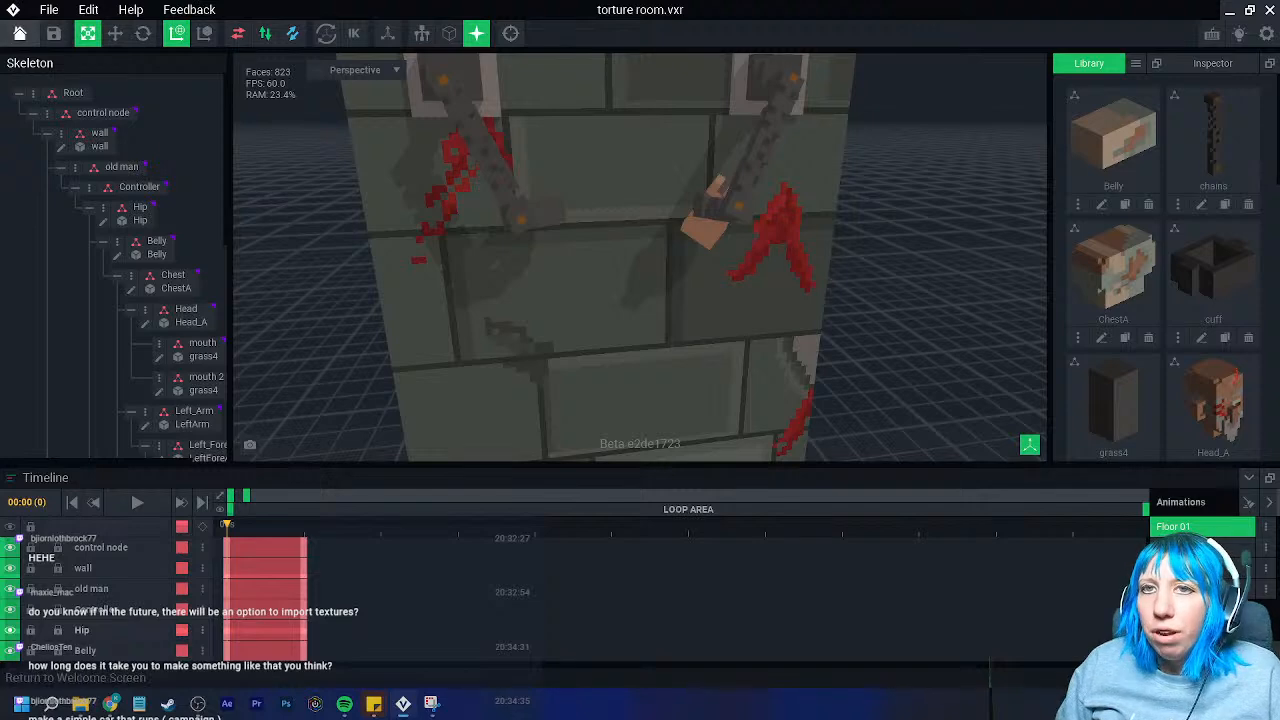
# - Save the torture room rig and return to the welcome screen
pyautogui.click(19, 34)
pyautogui.click(500, 257)
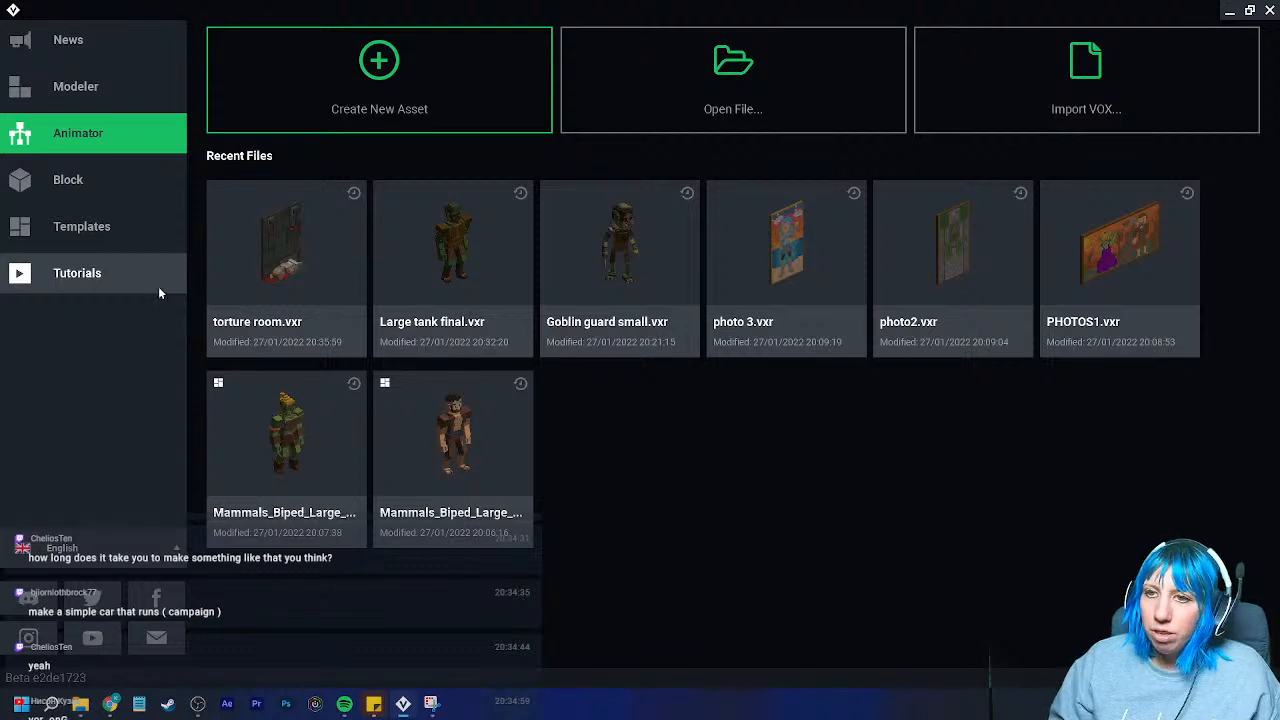
pyautogui.click(620, 128)
pyautogui.click(823, 155)
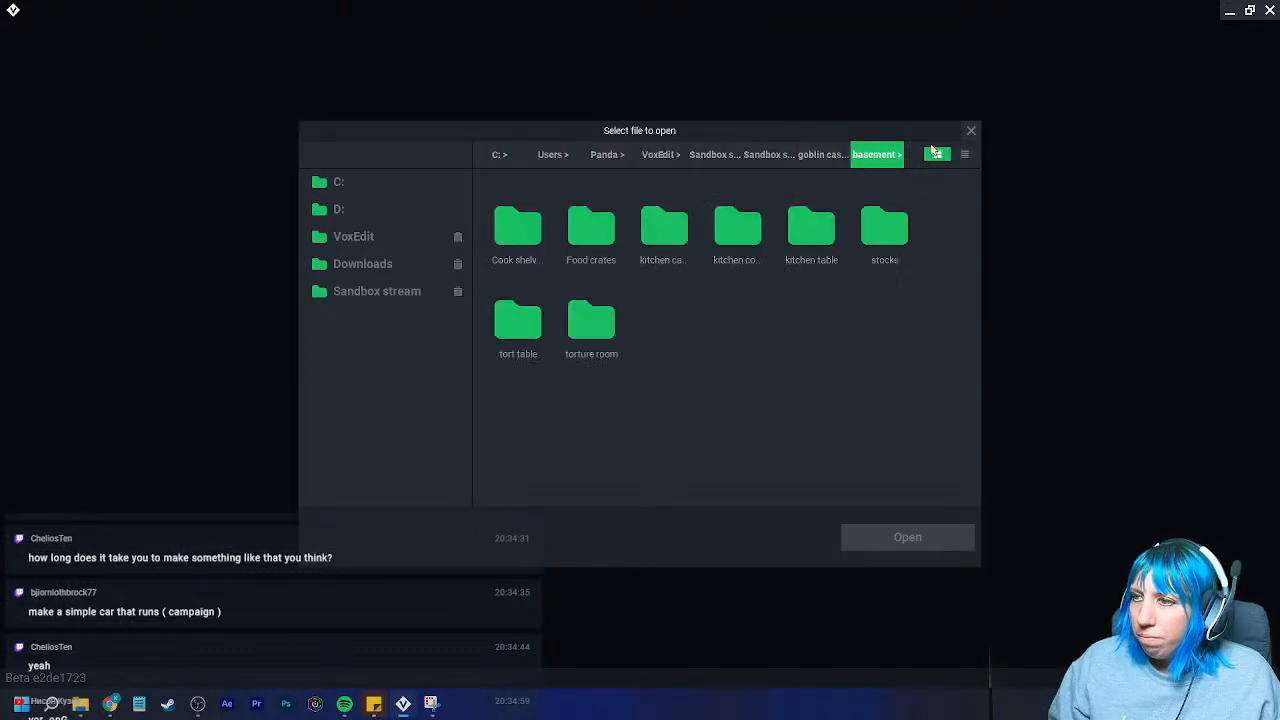
pyautogui.click(971, 130)
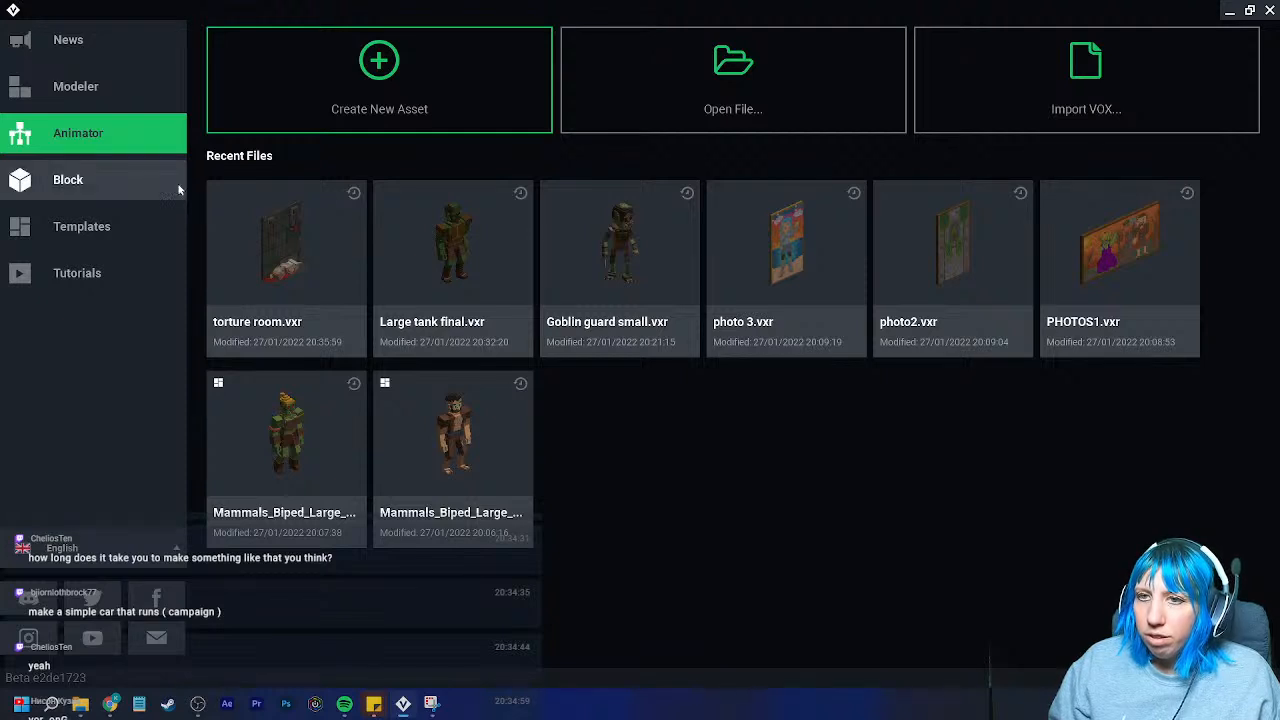
# - Create a new rig asset named "chest and coin" in the delete folder under VoxEdit
pyautogui.click(424, 92)
pyautogui.click(655, 155)
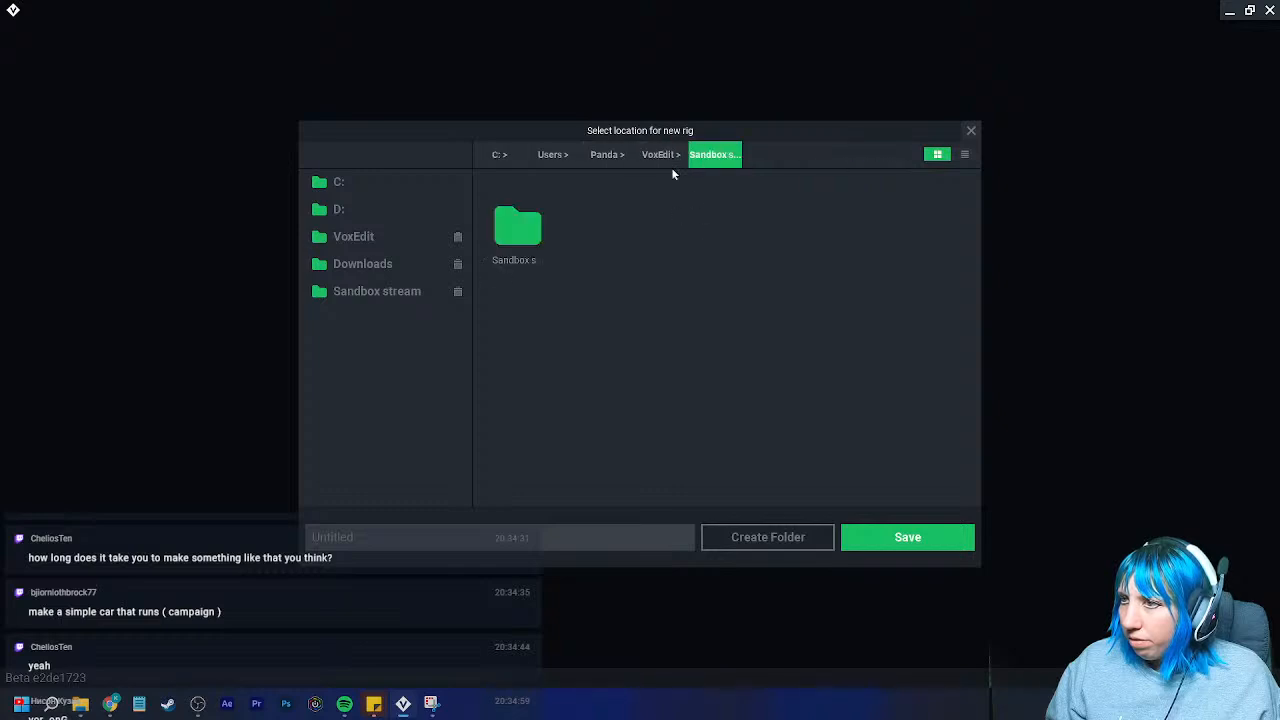
pyautogui.click(658, 164)
pyautogui.doubleClick(585, 432)
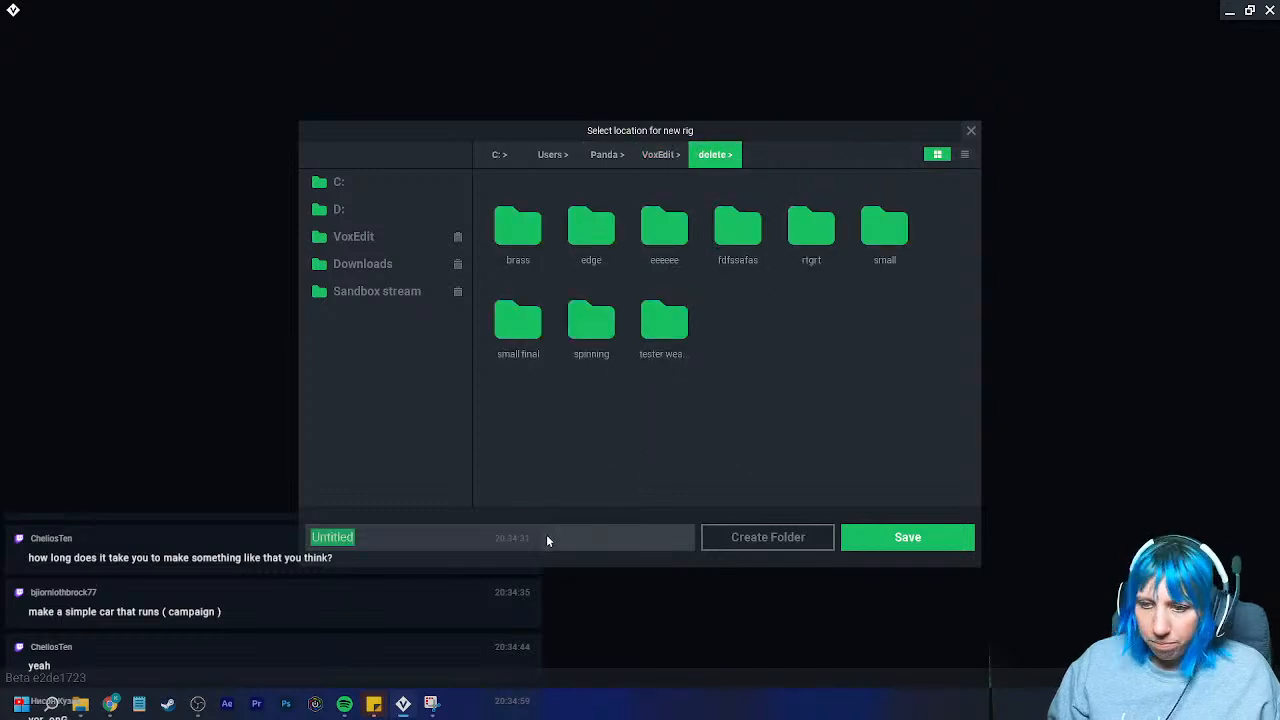
pyautogui.write('chest and coin')
pyautogui.click(903, 541)
pyautogui.moveTo(825, 426); pyautogui.dragTo(462, 289, button='right')
# - Add a child node named chest under Root and rename it "Control node"
pyautogui.rightClick(34, 91)
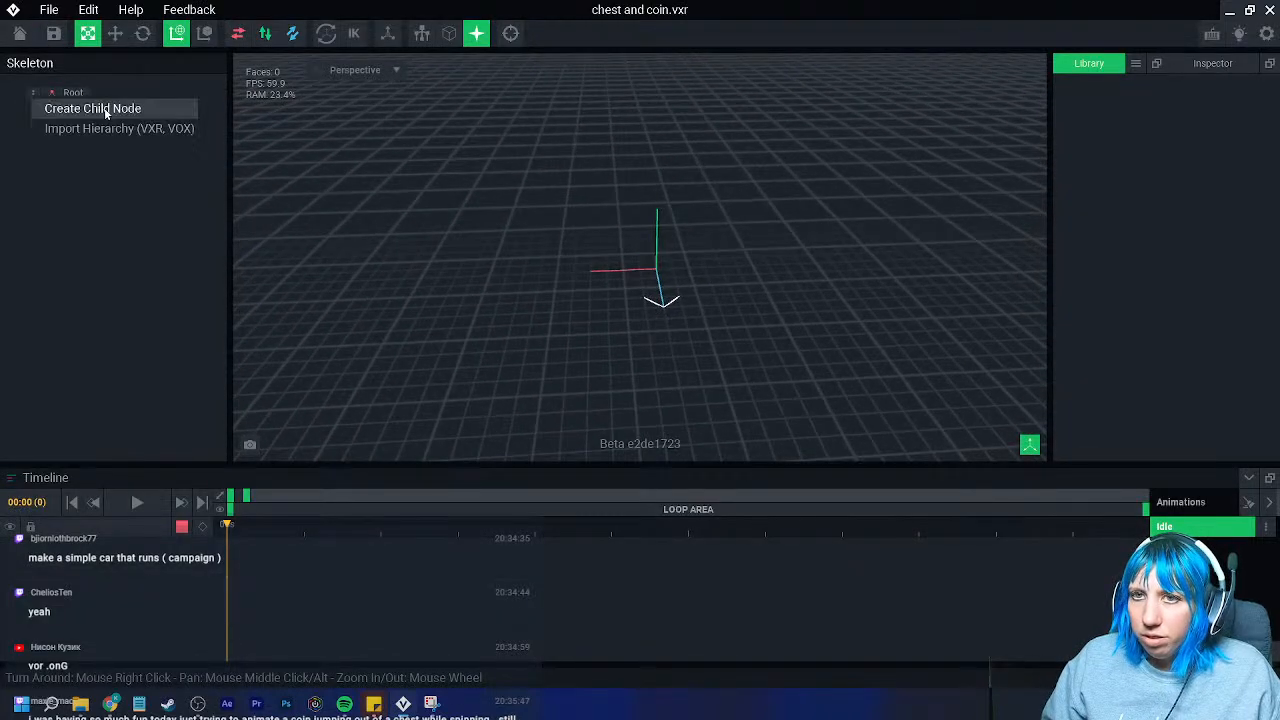
pyautogui.click(104, 107)
pyautogui.write('ches')
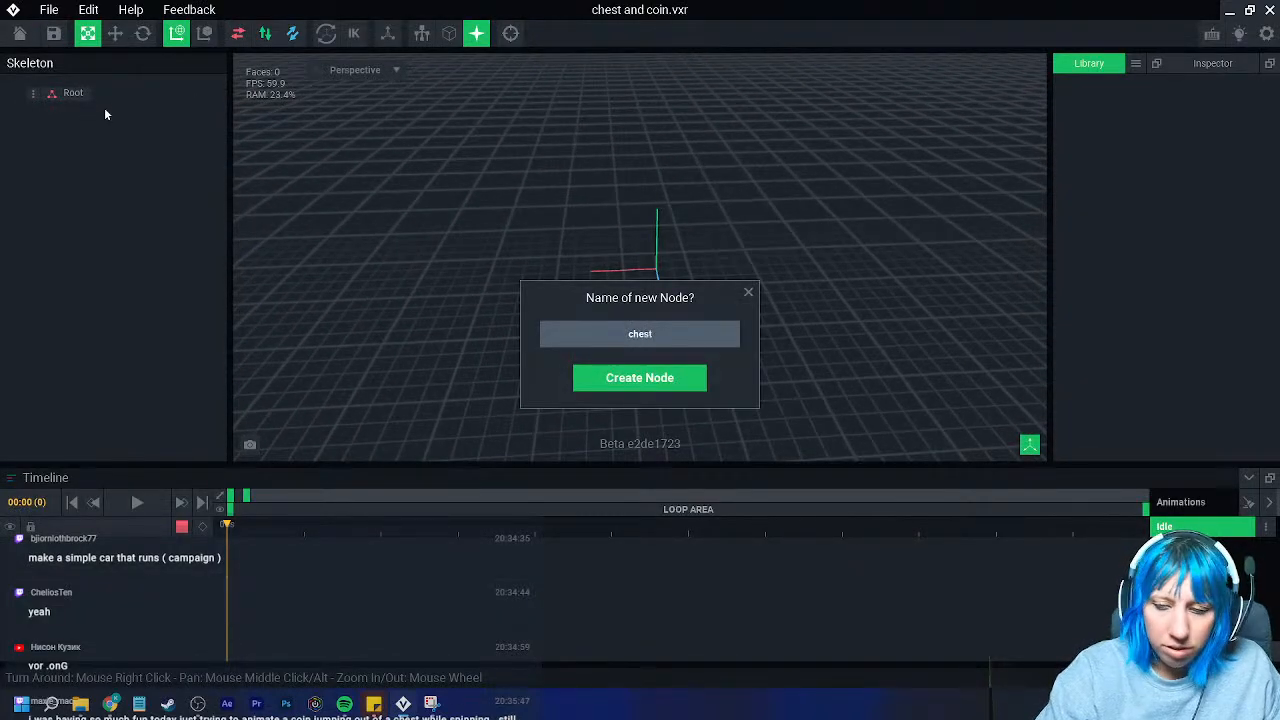
pyautogui.write('t')
pyautogui.press('Return')
pyautogui.rightClick(74, 116)
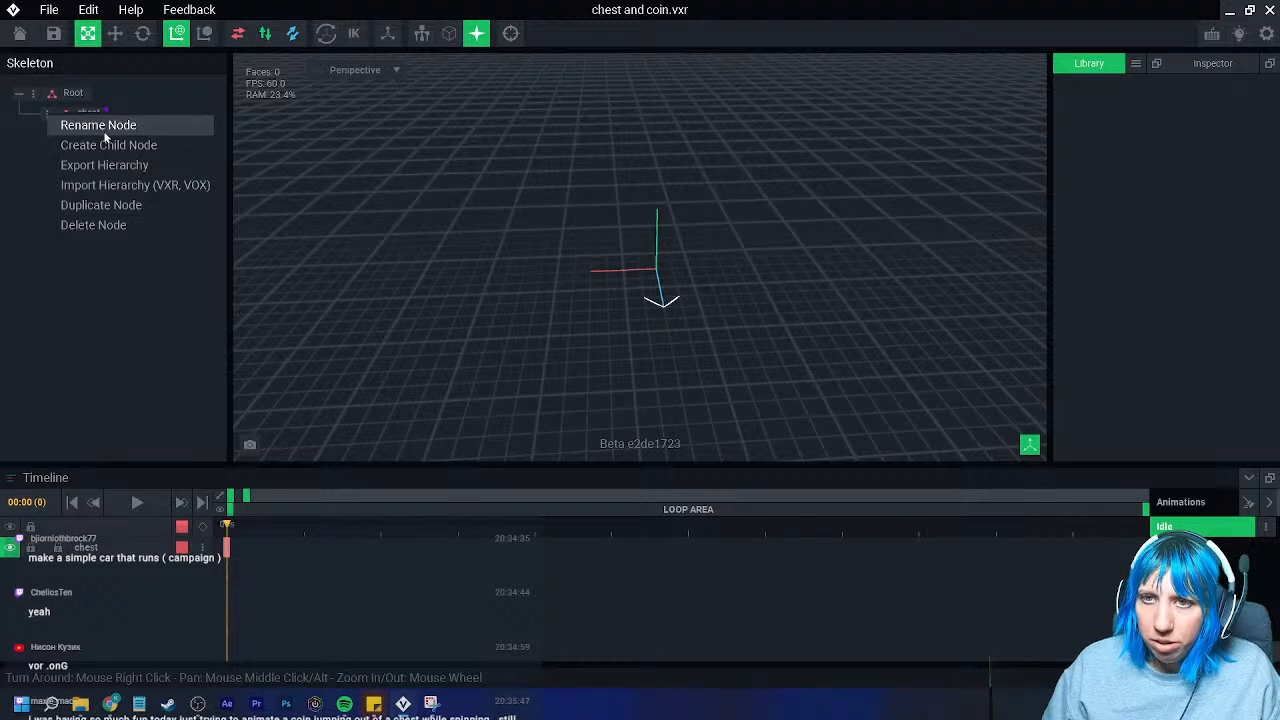
pyautogui.click(104, 130)
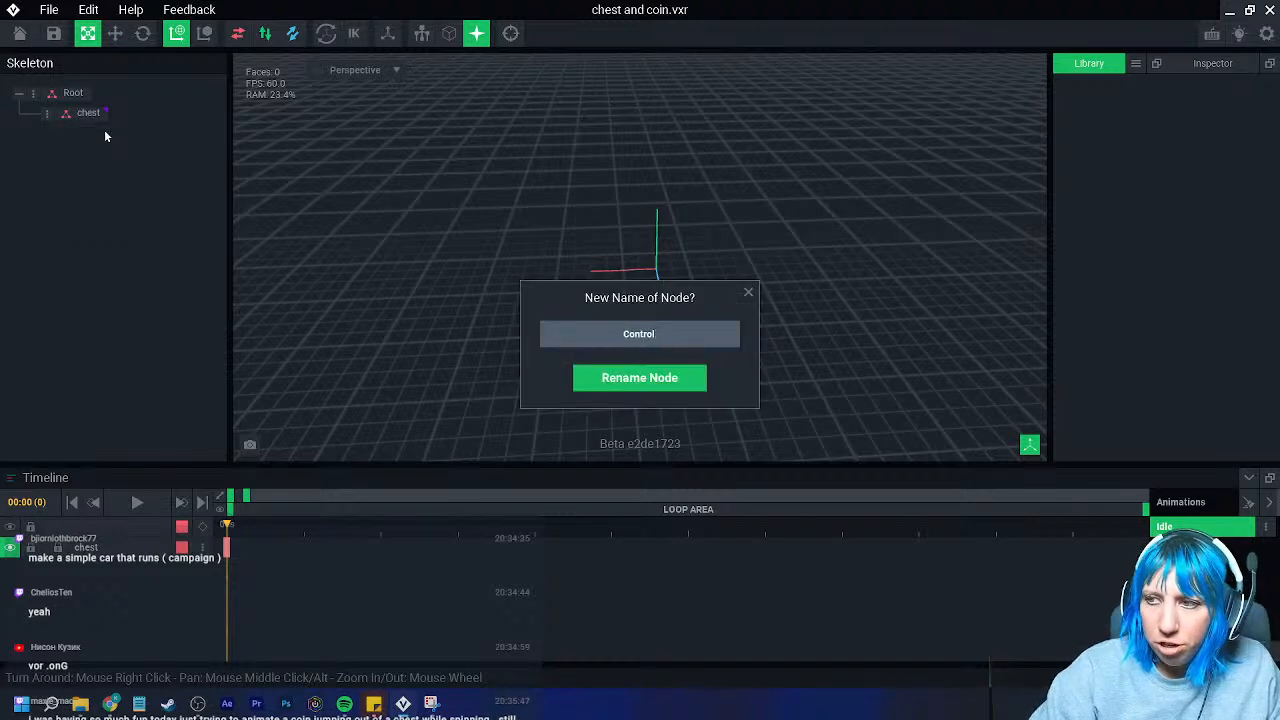
pyautogui.press('Return')
# - Add a "Chest" node under Control node and a "lid" node under Chest
pyautogui.rightClick(76, 113)
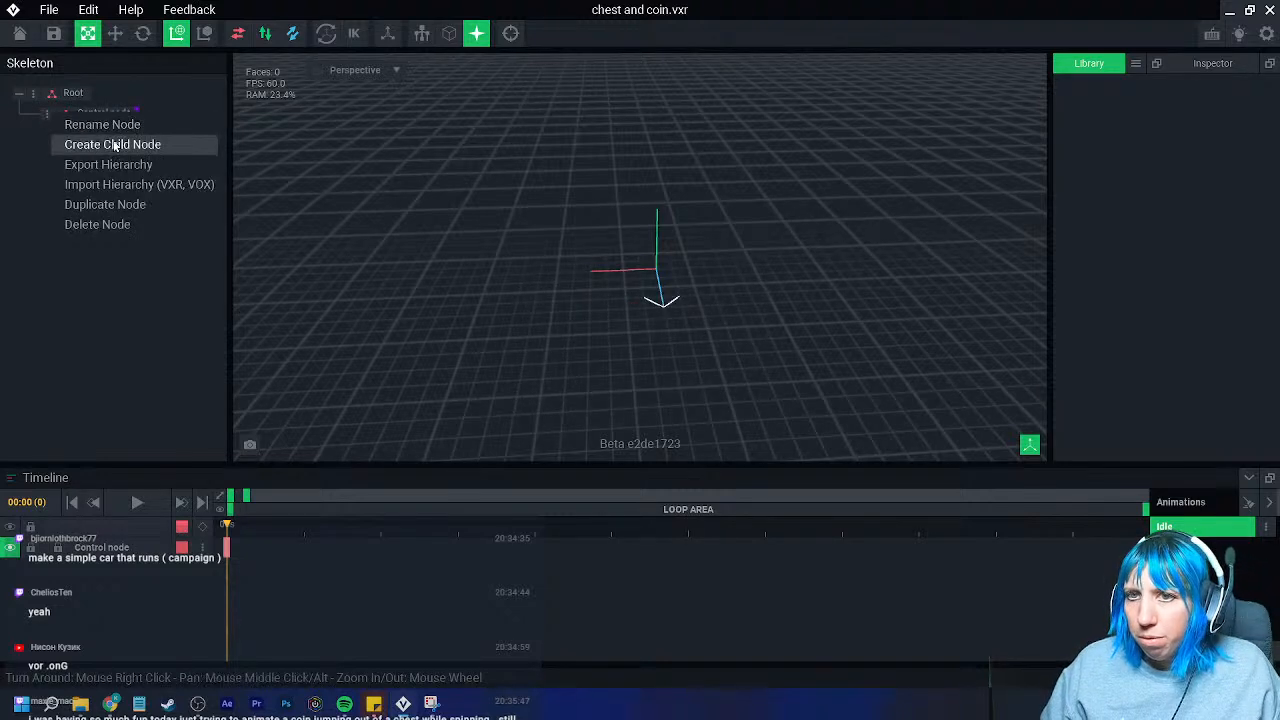
pyautogui.click(110, 143)
pyautogui.write('Chest')
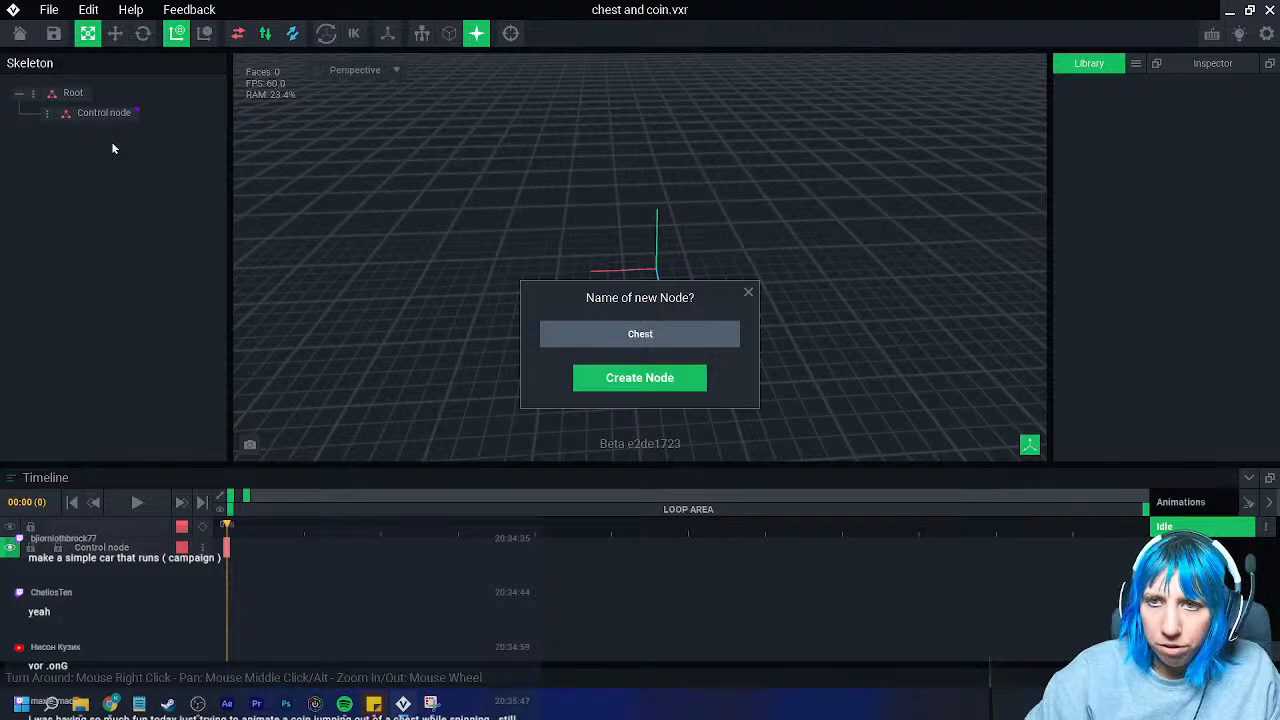
pyautogui.press('Return')
pyautogui.rightClick(104, 134)
pyautogui.click(111, 166)
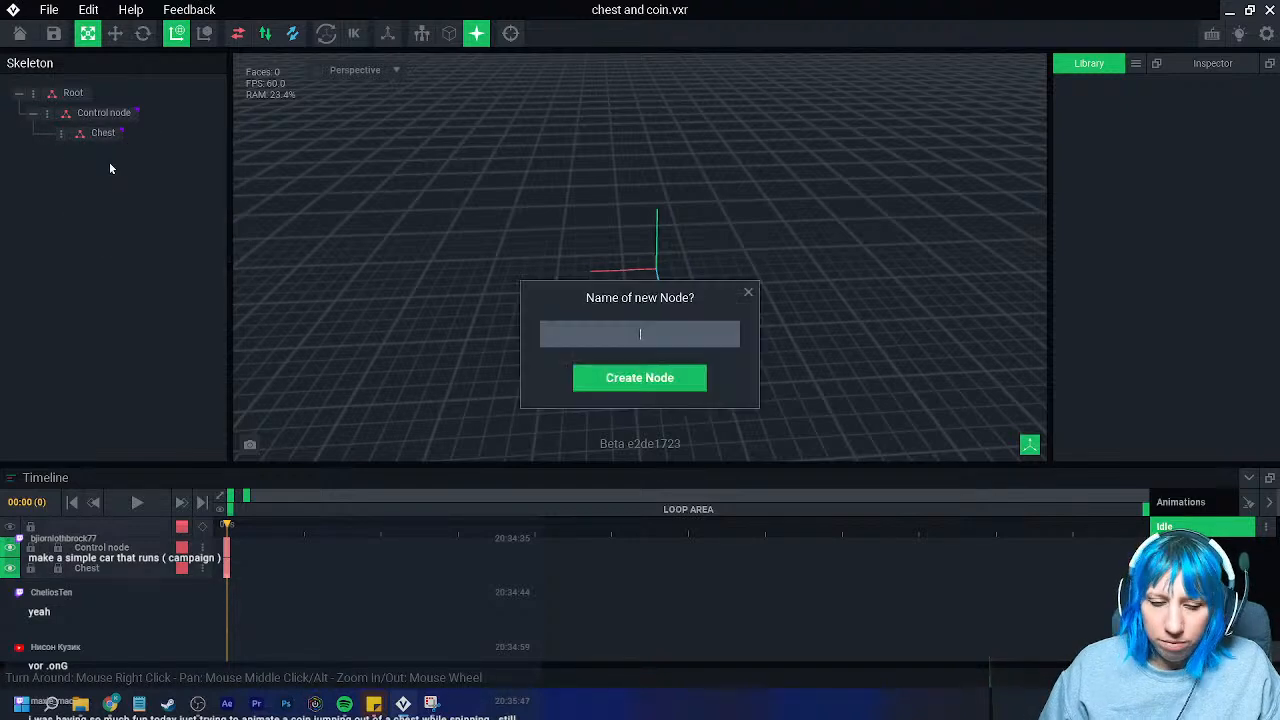
pyautogui.write('lid')
pyautogui.press('Return')
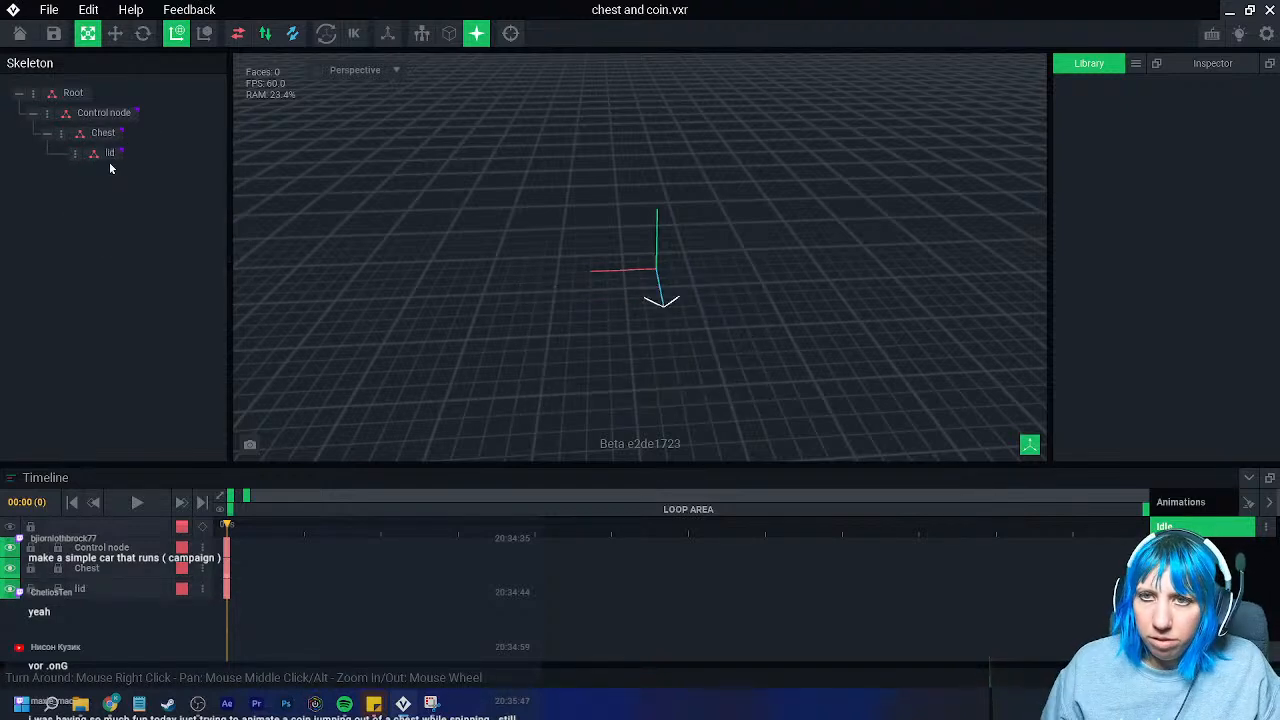
# - Add a child node named "coin" under Control node
pyautogui.rightClick(62, 140)
pyautogui.click(48, 115)
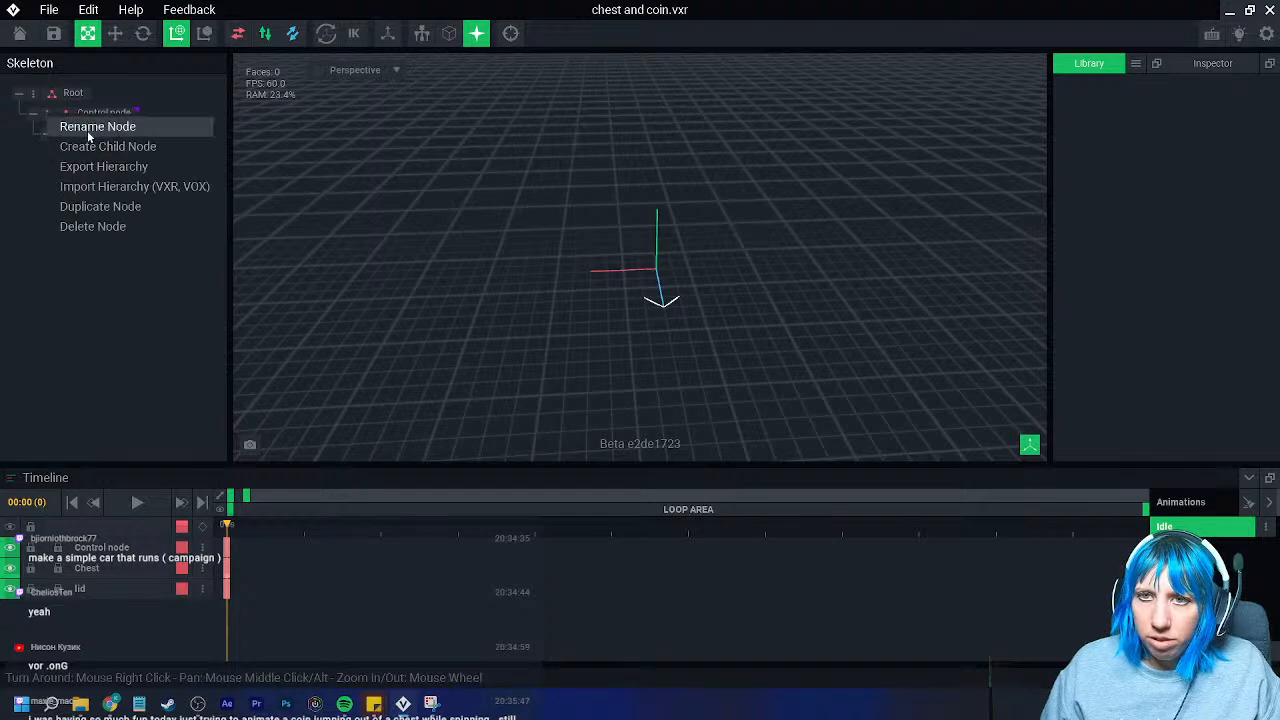
pyautogui.click(97, 148)
pyautogui.write('coin')
pyautogui.press('Return')
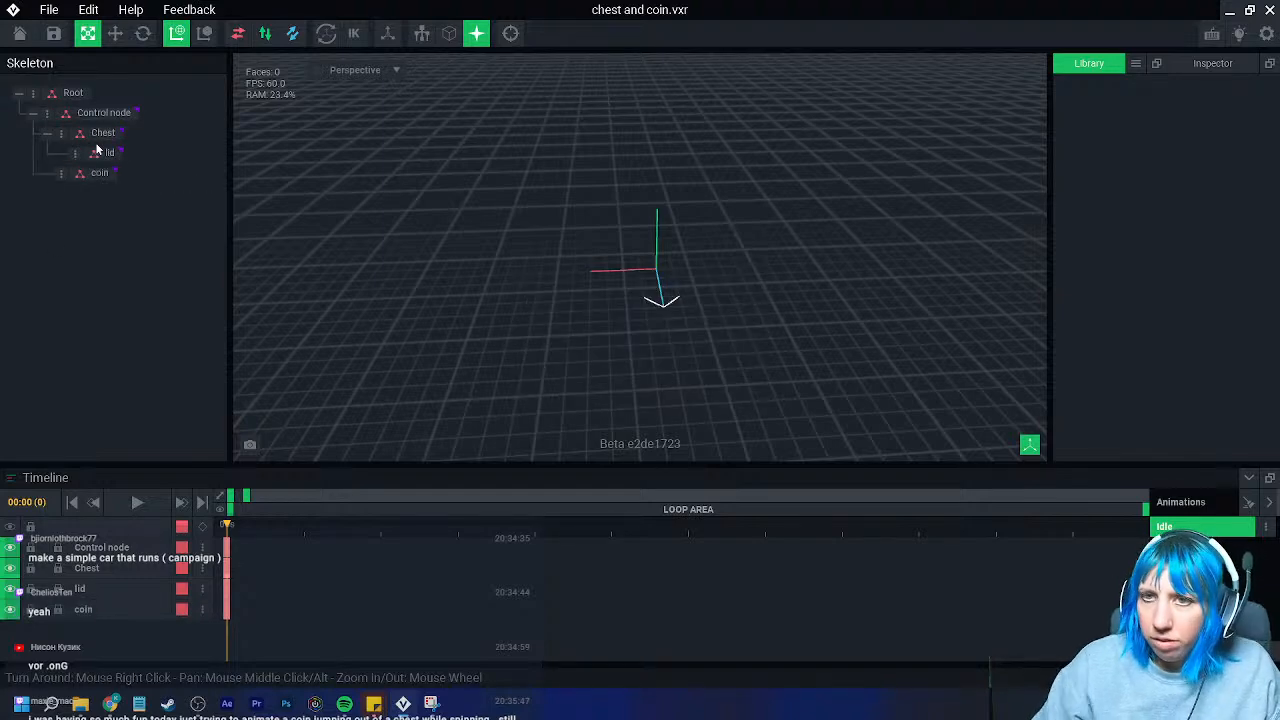
# - Import the closed chest model from the goblin castle's treasure room "room" folder into the library
pyautogui.click(1135, 63)
pyautogui.click(1175, 95)
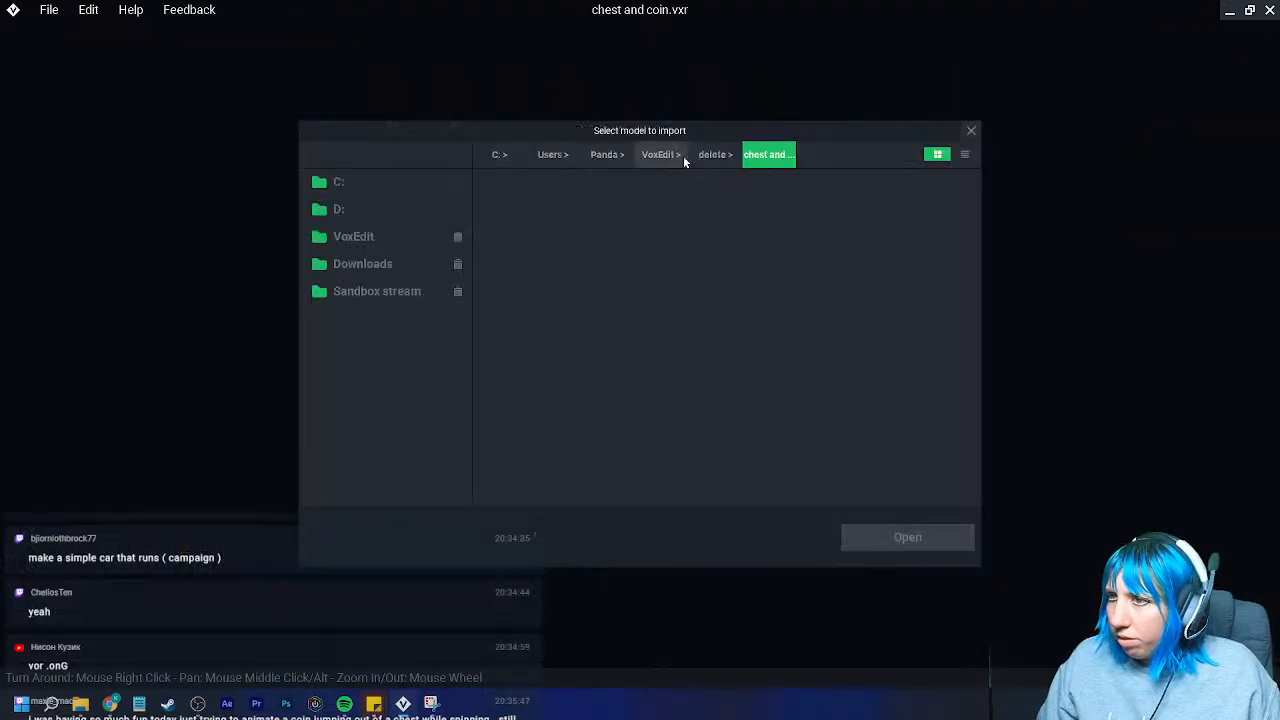
pyautogui.click(423, 291)
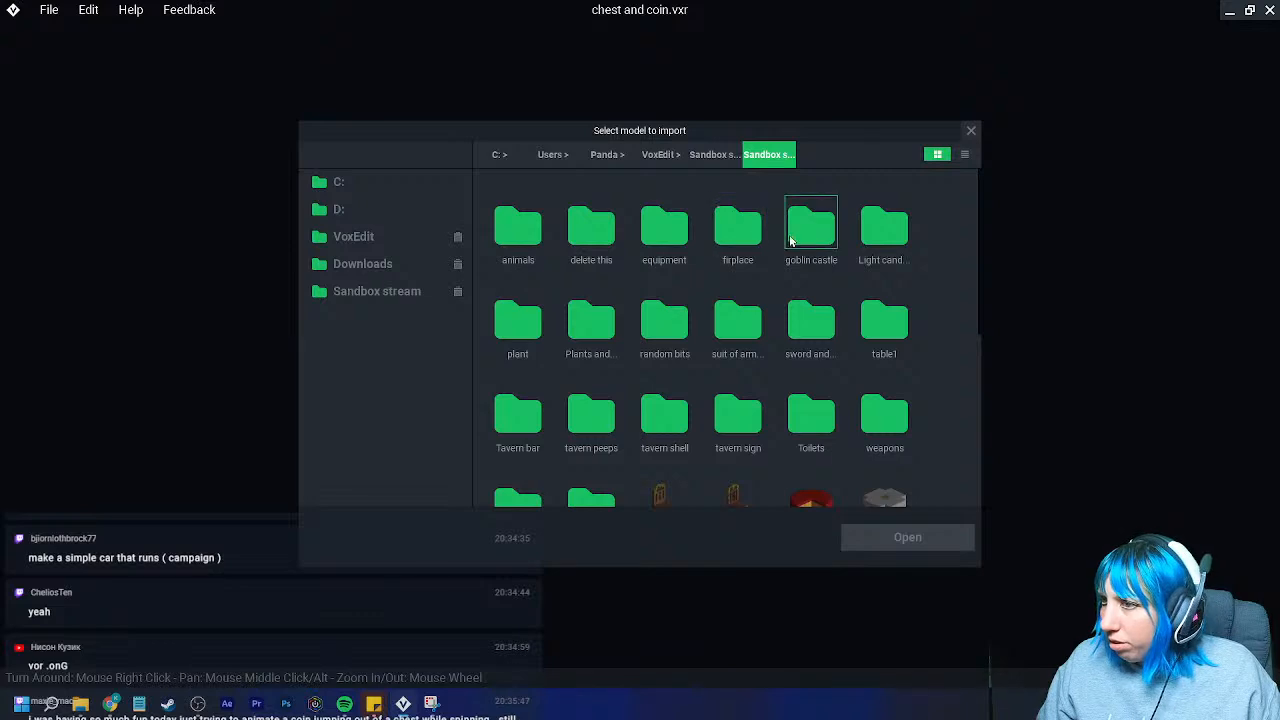
pyautogui.doubleClick(796, 236)
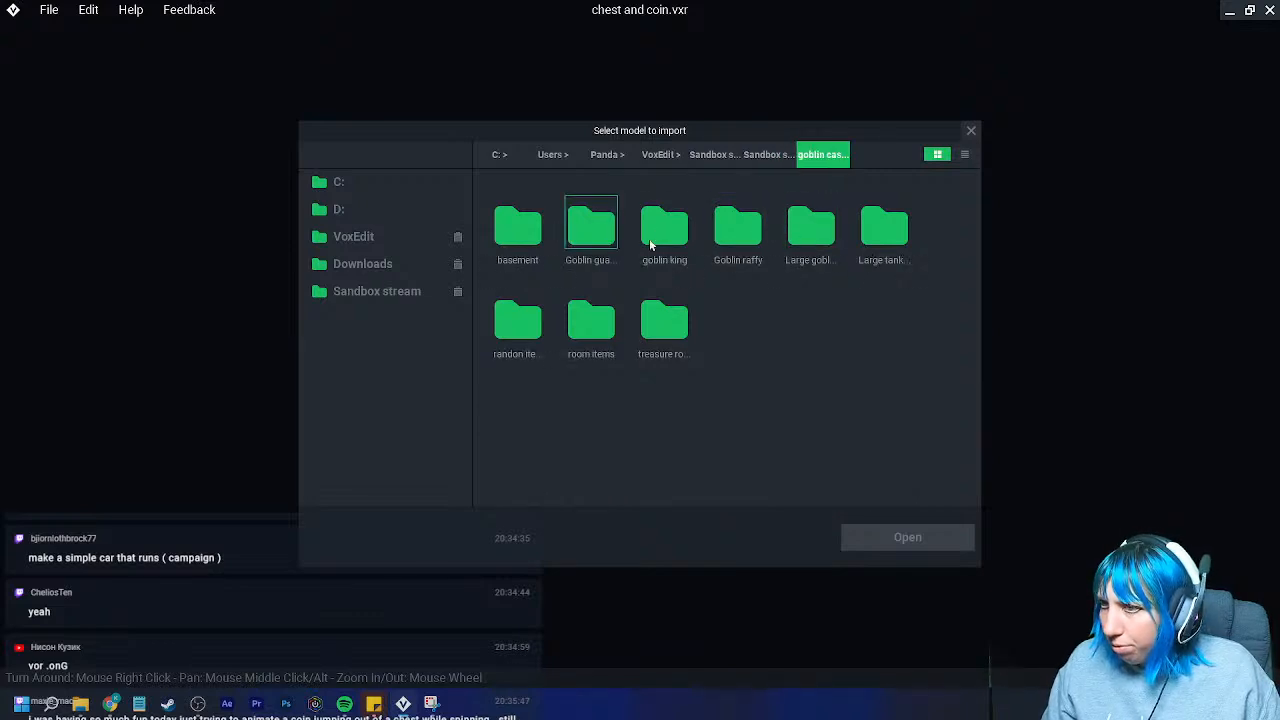
pyautogui.doubleClick(520, 236)
pyautogui.click(822, 155)
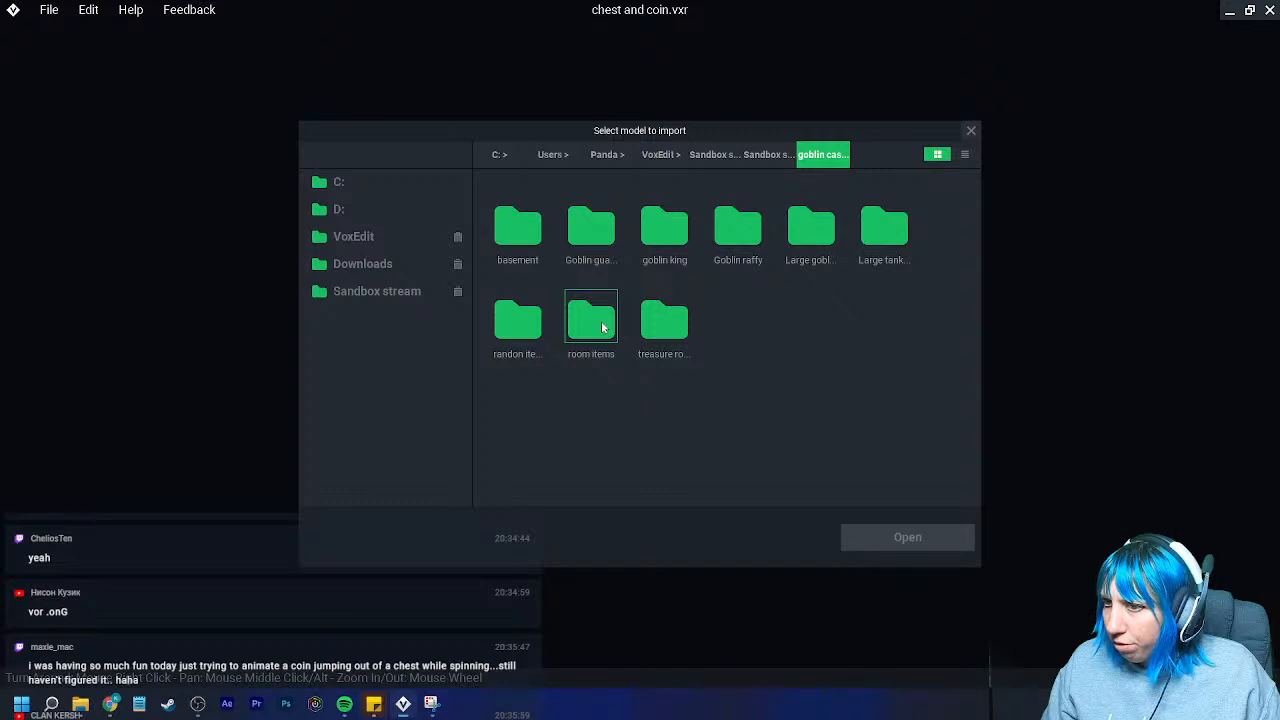
pyautogui.doubleClick(684, 329)
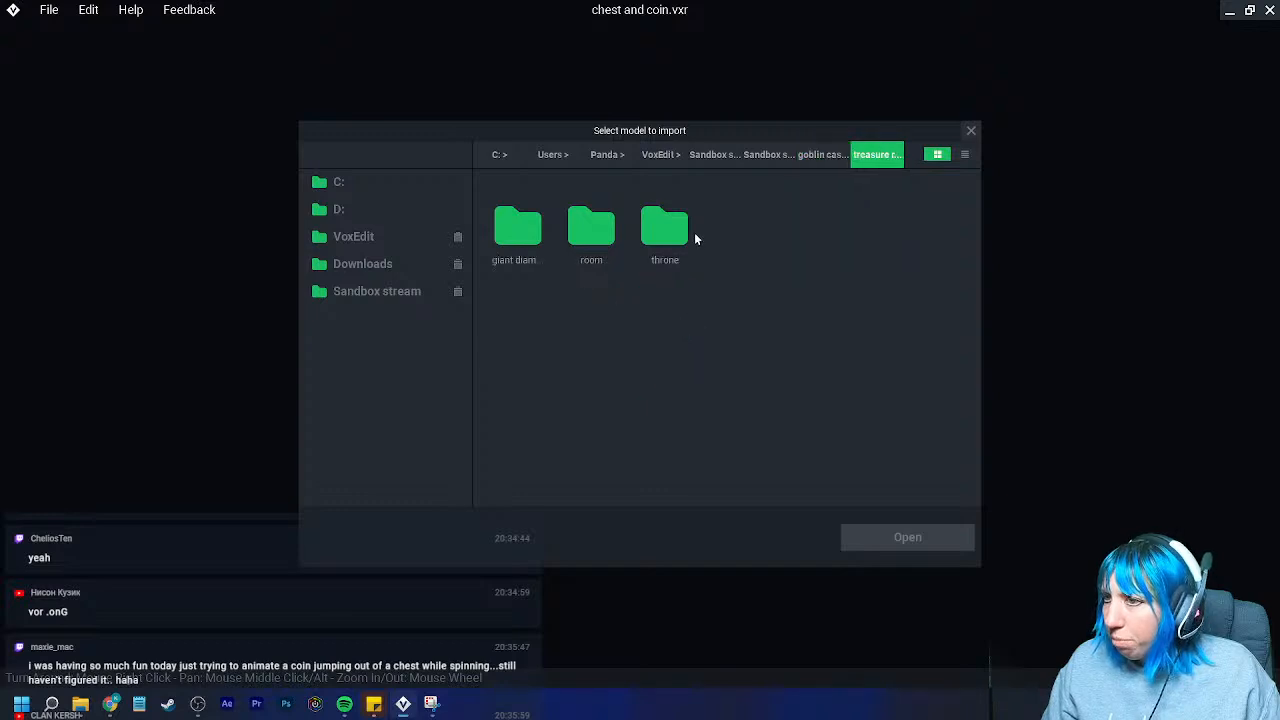
pyautogui.doubleClick(593, 234)
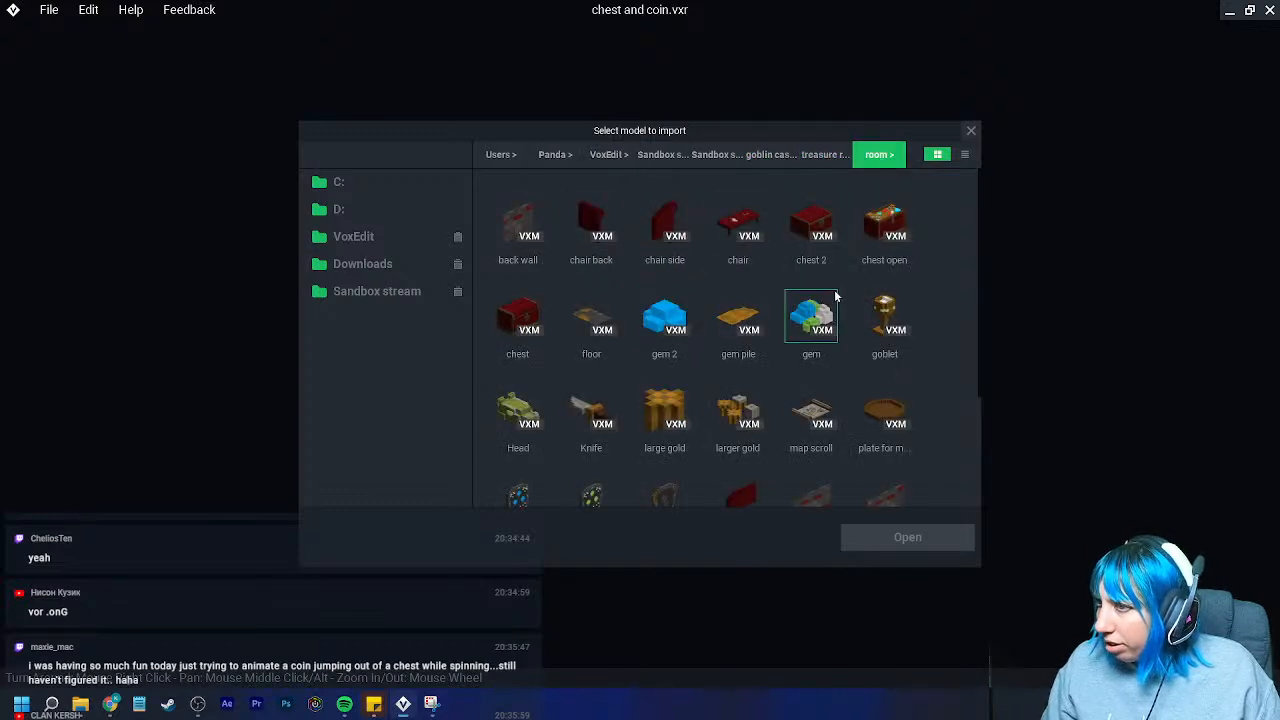
pyautogui.click(518, 318)
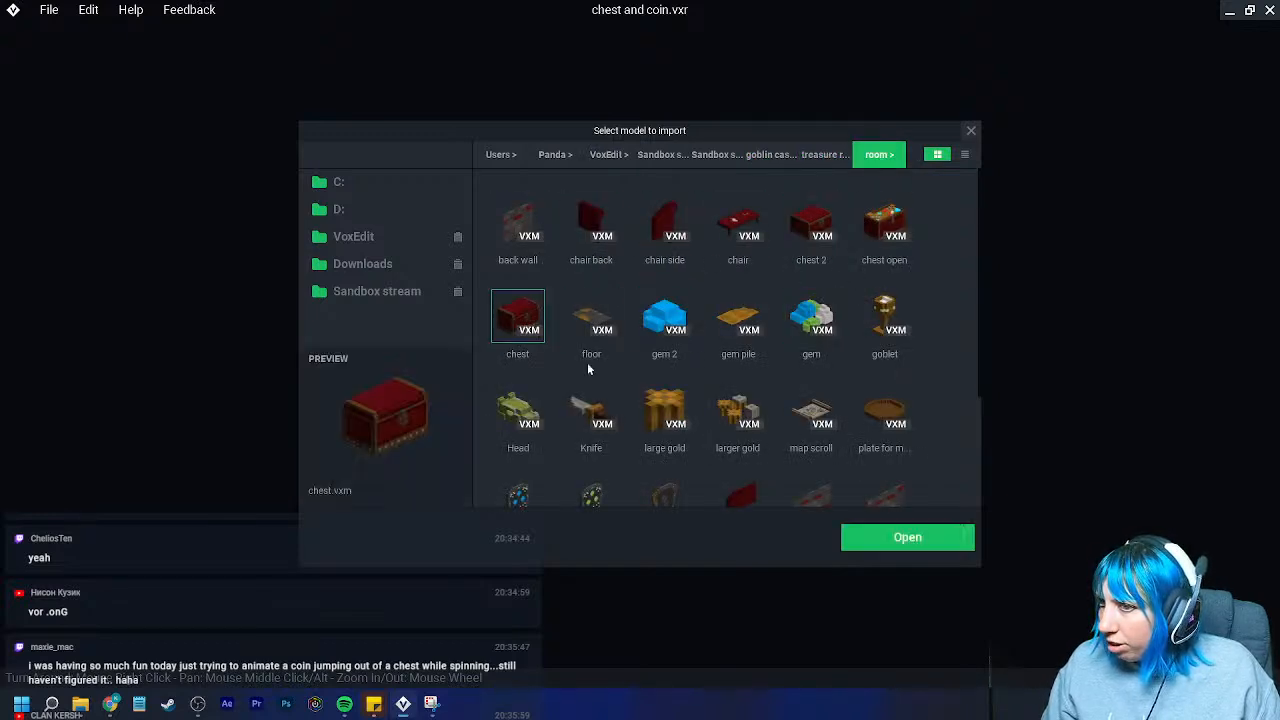
pyautogui.click(886, 540)
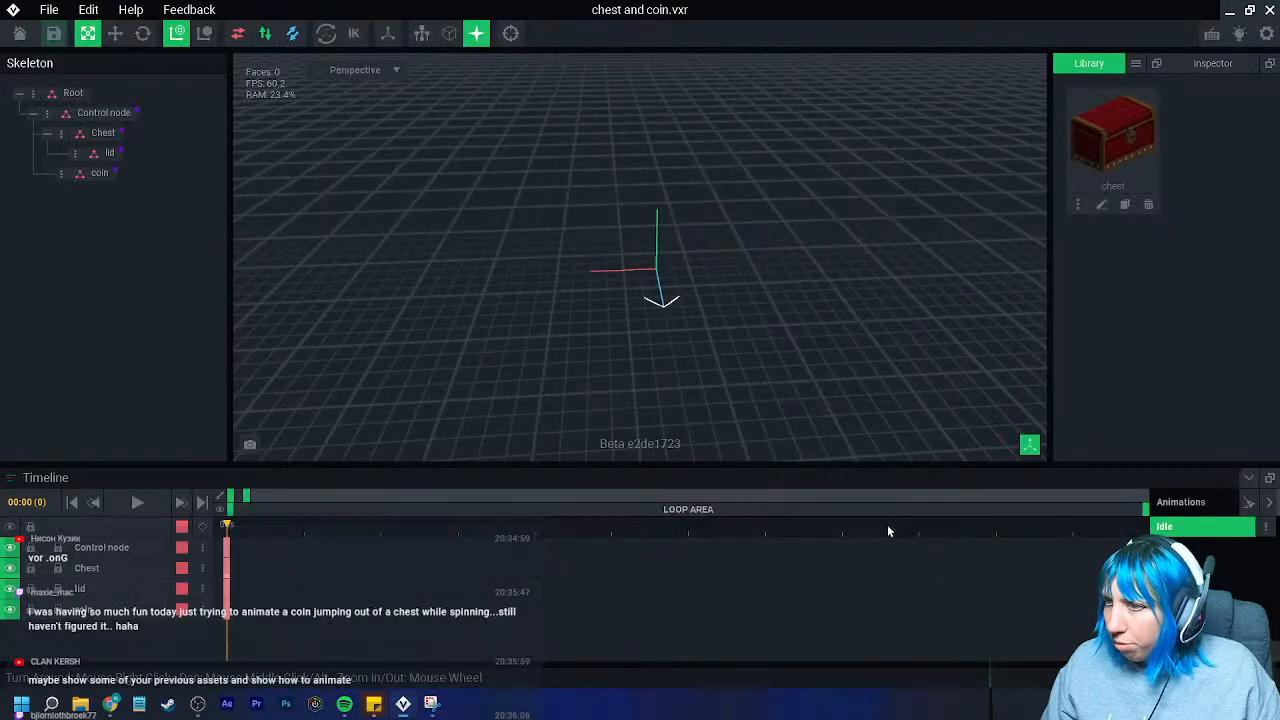
# - Duplicate the chest model as "Chest lid", then assign Chest lid to the Chest node and chest to the lid node
pyautogui.click(1125, 204)
pyautogui.write('Chest lid')
pyautogui.press('Return')
pyautogui.moveTo(1112, 150)
pyautogui.mouseDown()
pyautogui.moveTo(228, 240)
pyautogui.moveTo(116, 140)
pyautogui.mouseUp()
pyautogui.moveTo(1210, 135); pyautogui.dragTo(93, 181)
# - Open the chest model assigned to the lid node for voxel editing and switch to erasing
pyautogui.moveTo(588, 370); pyautogui.dragTo(765, 280, button='right')
pyautogui.scroll(3, 635, 336)
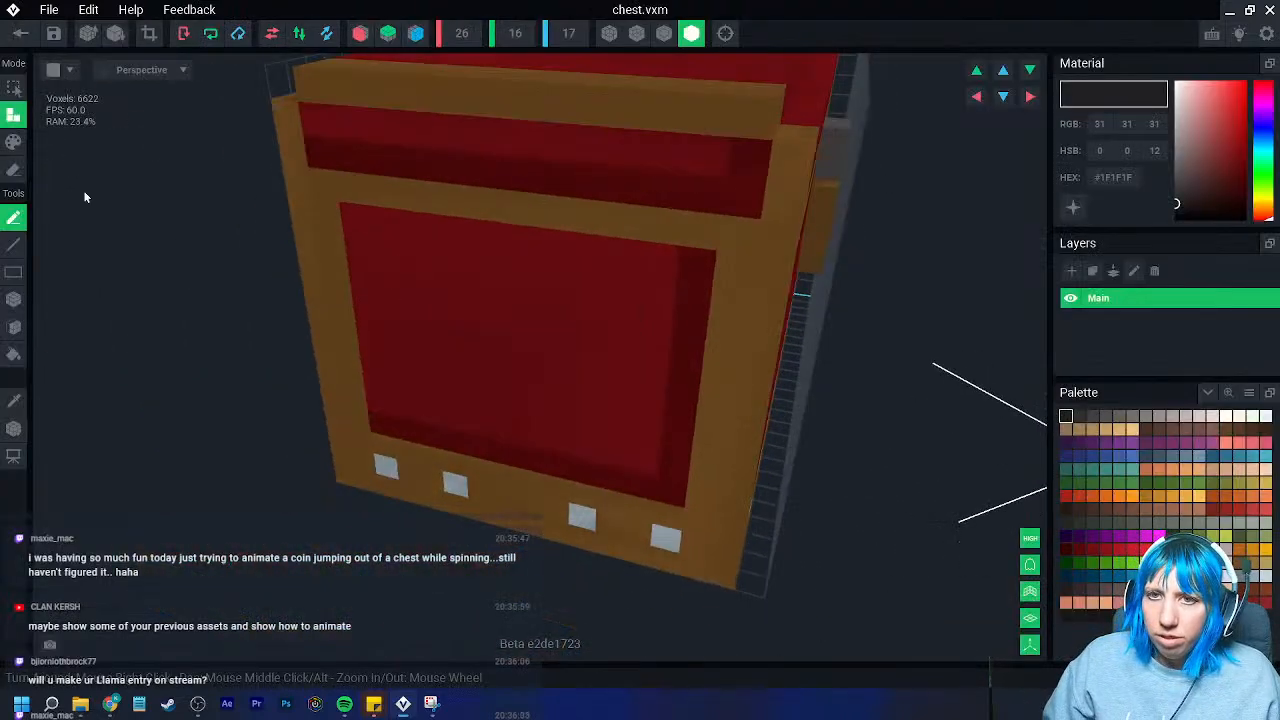
pyautogui.click(14, 170)
pyautogui.moveTo(625, 272)
pyautogui.mouseDown(button='right')
pyautogui.moveTo(609, 264)
pyautogui.moveTo(677, 300)
pyautogui.moveTo(671, 313)
pyautogui.moveTo(651, 303)
pyautogui.mouseUp(button='right')
pyautogui.scroll(3, 651, 303)
pyautogui.moveTo(506, 240)
pyautogui.mouseDown()
pyautogui.moveTo(574, 249)
pyautogui.moveTo(972, 408)
pyautogui.mouseUp()
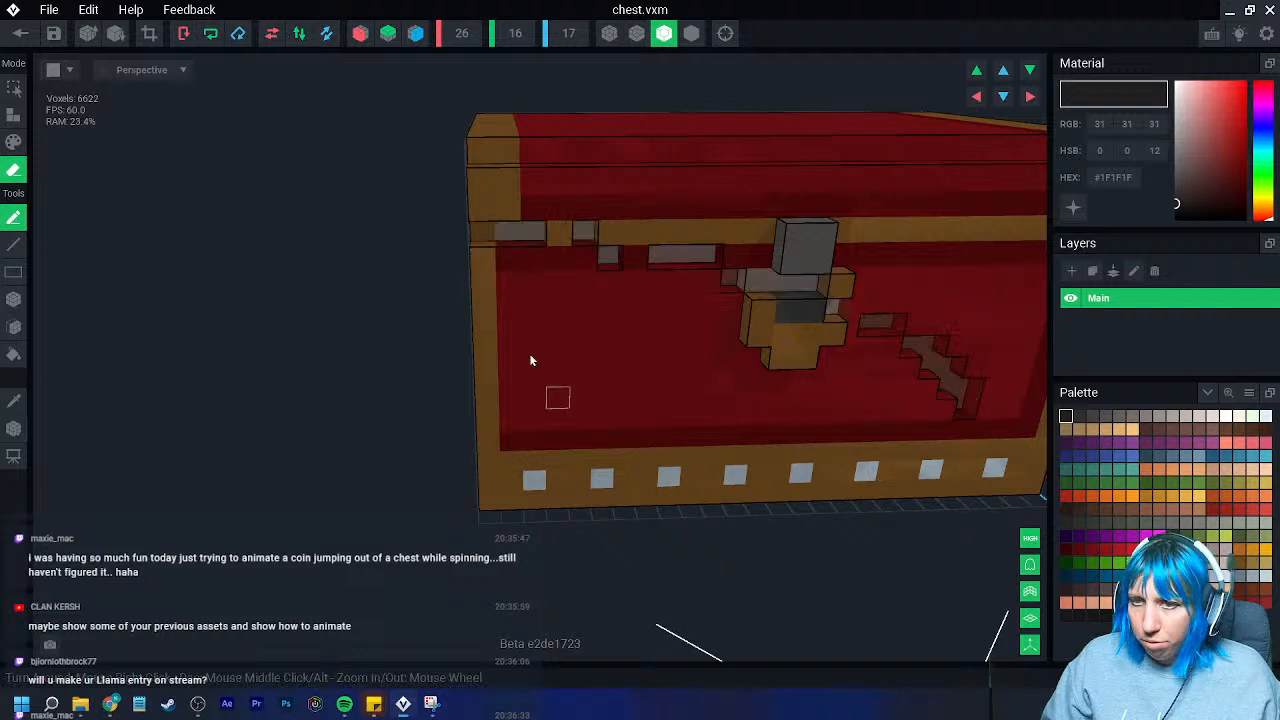
pyautogui.hotkey('ctrl', 'z')
# - Box-erase the clasp and the front wall of the chest below the lid
pyautogui.click(14, 298)
pyautogui.moveTo(477, 237); pyautogui.dragTo(1031, 494)
pyautogui.moveTo(905, 382); pyautogui.dragTo(741, 361, button='middle')
pyautogui.moveTo(619, 215); pyautogui.dragTo(636, 259)
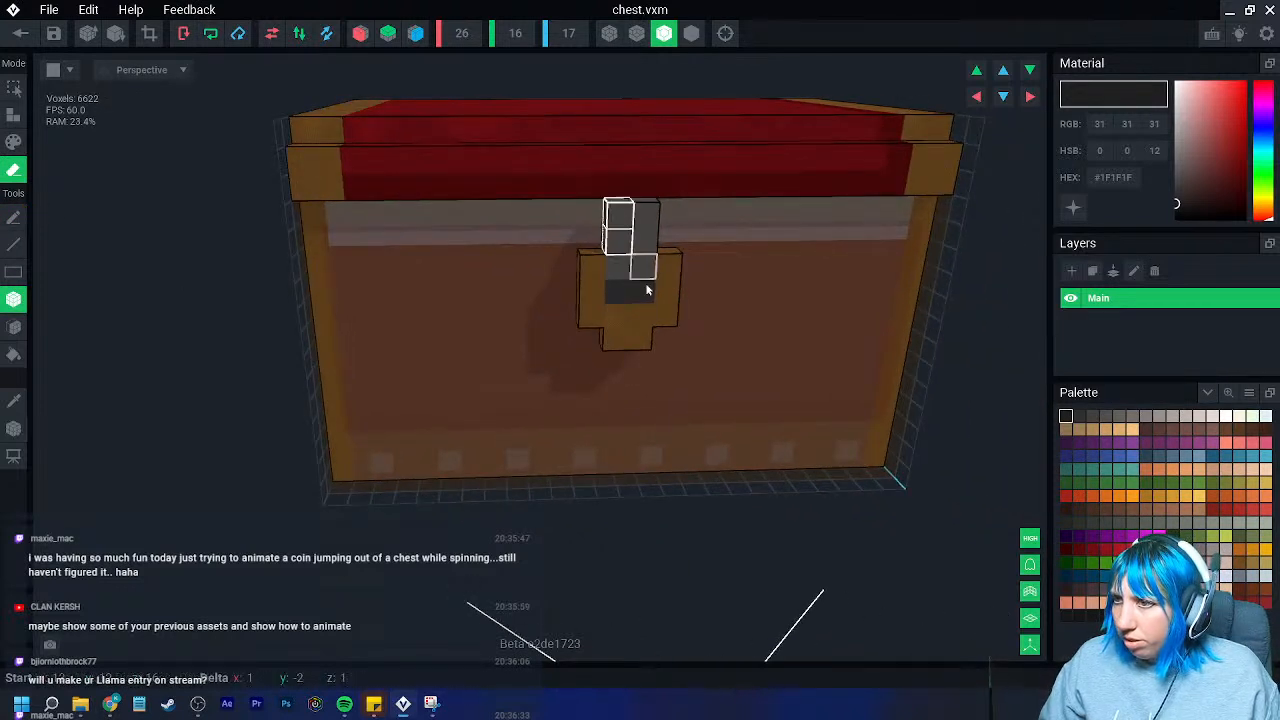
pyautogui.moveTo(669, 326); pyautogui.dragTo(667, 328)
pyautogui.moveTo(313, 215)
pyautogui.mouseDown()
pyautogui.moveTo(906, 451)
pyautogui.moveTo(886, 466)
pyautogui.mouseUp()
# - Box-erase the chest's side walls below the lid
pyautogui.moveTo(886, 466)
pyautogui.mouseDown(button='right')
pyautogui.moveTo(849, 440)
pyautogui.moveTo(650, 466)
pyautogui.moveTo(709, 351)
pyautogui.mouseUp(button='right')
pyautogui.moveTo(720, 312)
pyautogui.mouseDown()
pyautogui.moveTo(415, 609)
pyautogui.moveTo(352, 636)
pyautogui.mouseUp()
pyautogui.moveTo(352, 636); pyautogui.dragTo(343, 236, button='right')
pyautogui.moveTo(343, 236)
pyautogui.mouseDown()
pyautogui.moveTo(555, 460)
pyautogui.moveTo(701, 547)
pyautogui.mouseUp()
pyautogui.scroll(-3, 650, 540)
pyautogui.moveTo(640, 538)
pyautogui.mouseDown(button='right')
pyautogui.moveTo(589, 531)
pyautogui.moveTo(602, 457)
pyautogui.moveTo(403, 400)
pyautogui.mouseUp(button='right')
pyautogui.moveTo(403, 400); pyautogui.dragTo(640, 380, button='middle')
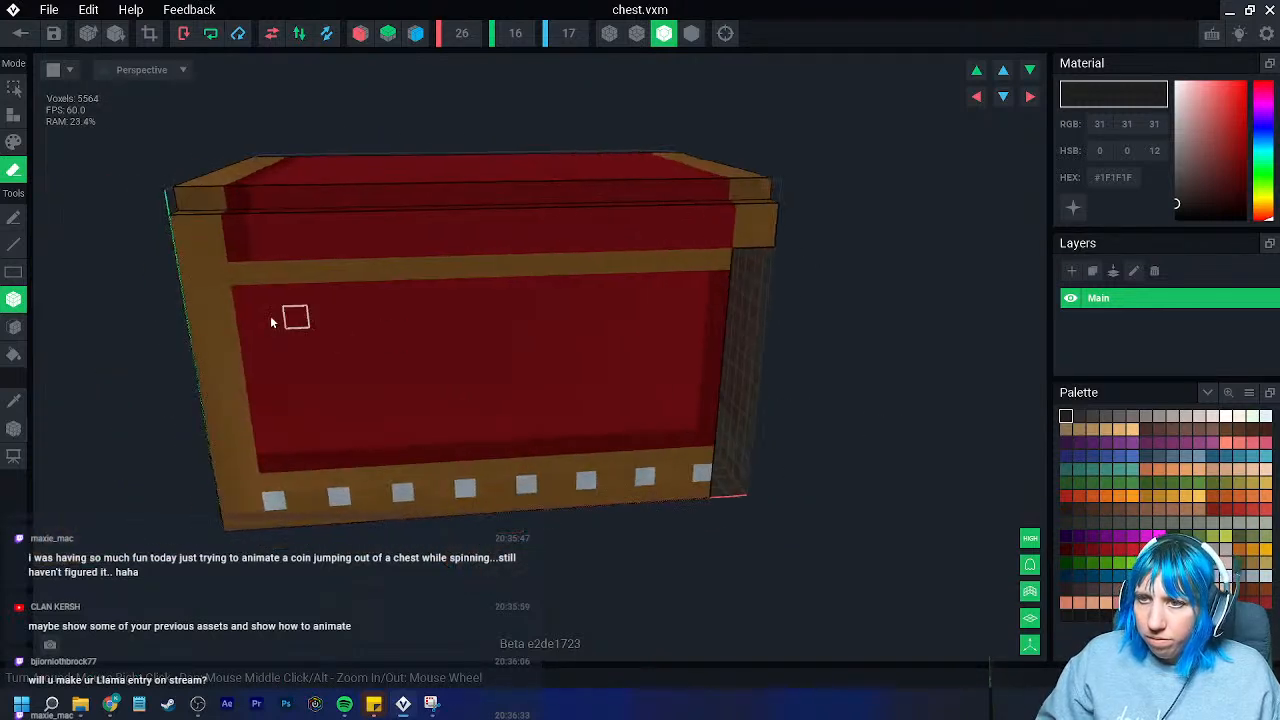
# - Box-erase the remaining chest body beneath the lid and crop the volume to the leftover voxels
pyautogui.moveTo(186, 283); pyautogui.dragTo(721, 486)
pyautogui.moveTo(498, 486); pyautogui.dragTo(375, 384, button='right')
pyautogui.moveTo(301, 304)
pyautogui.mouseDown()
pyautogui.moveTo(620, 521)
pyautogui.moveTo(689, 442)
pyautogui.mouseUp()
pyautogui.moveTo(628, 457); pyautogui.dragTo(634, 457, button='right')
pyautogui.scroll(-3, 634, 457)
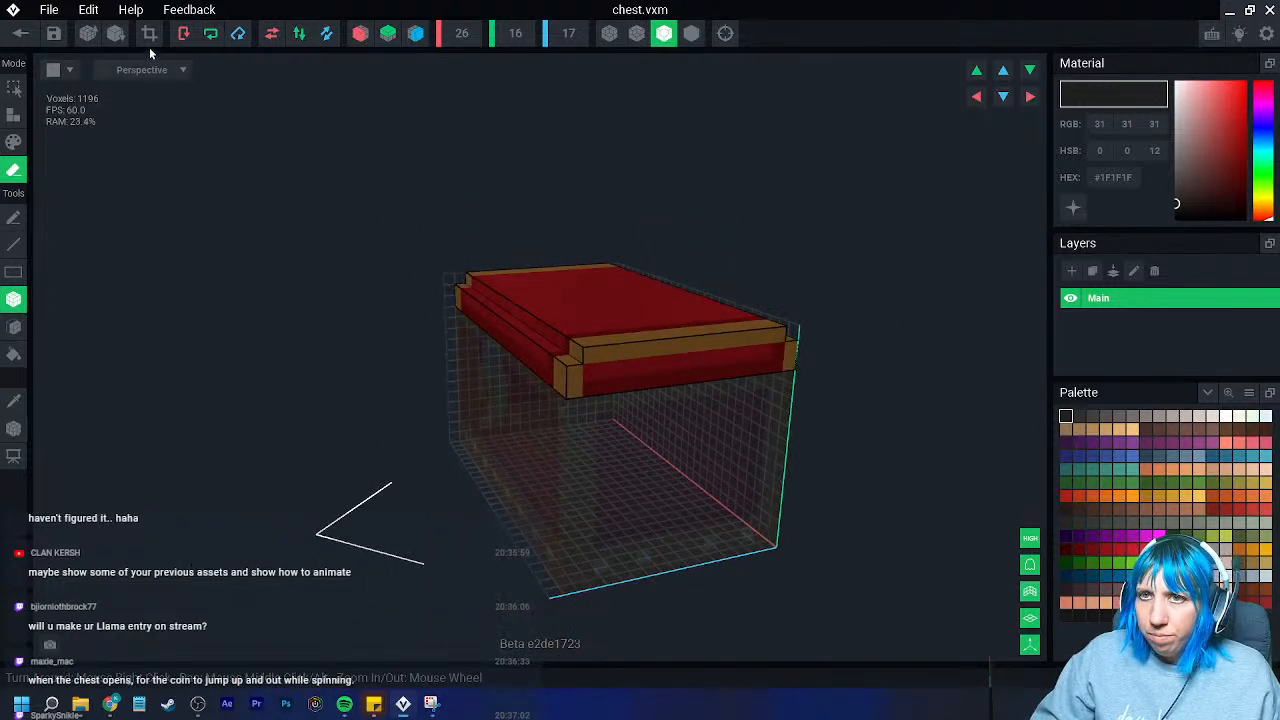
pyautogui.click(149, 36)
# - Move the lid model's pivot point along its blue axis to the lid's rear edge
pyautogui.moveTo(536, 387); pyautogui.dragTo(533, 429, button='right')
pyautogui.scroll(2, 533, 433)
pyautogui.click(14, 430)
pyautogui.moveTo(680, 440); pyautogui.dragTo(480, 430, button='right')
pyautogui.moveTo(480, 430); pyautogui.dragTo(257, 320, button='middle')
pyautogui.rightClick(15, 433)
pyautogui.click(62, 442)
pyautogui.moveTo(367, 424); pyautogui.dragTo(503, 305, button='right')
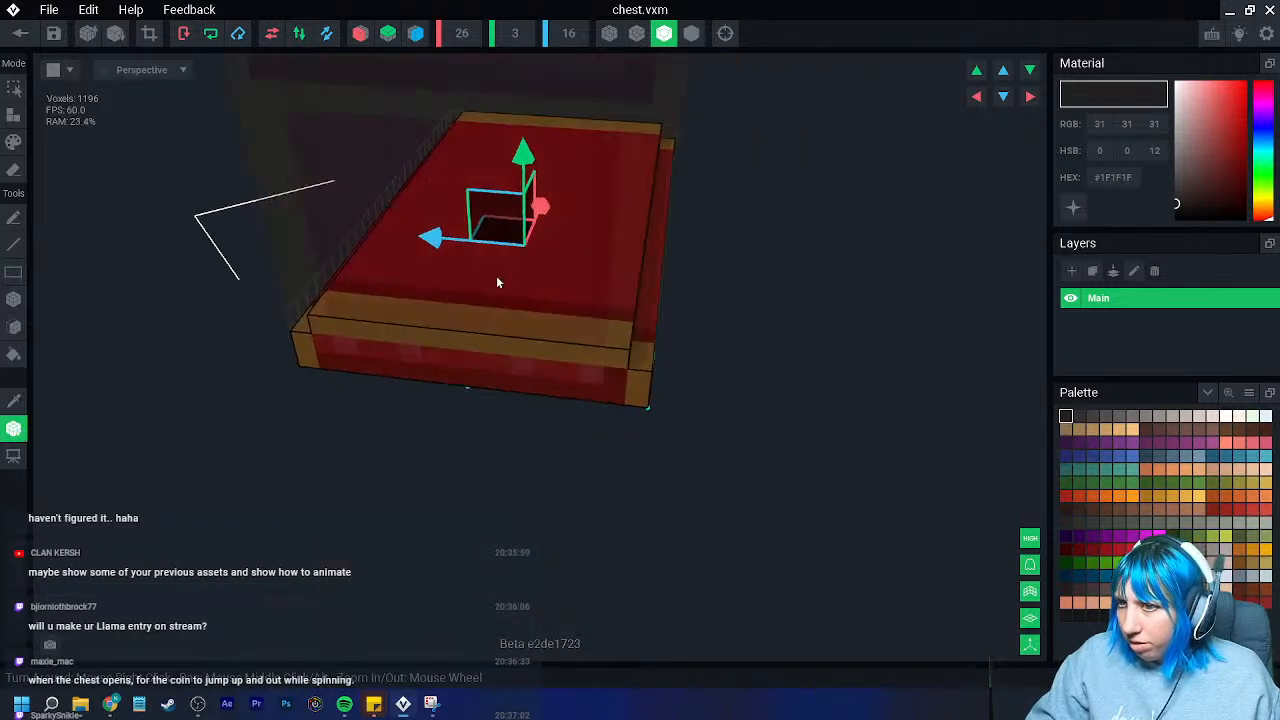
pyautogui.moveTo(437, 243); pyautogui.dragTo(565, 270)
pyautogui.moveTo(566, 273)
pyautogui.mouseDown(button='right')
pyautogui.moveTo(600, 254)
pyautogui.moveTo(546, 288)
pyautogui.mouseUp(button='right')
# - Save the lid model, return to the rig, and move the lid node up onto the top of the chest
pyautogui.click(20, 34)
pyautogui.click(634, 254)
pyautogui.scroll(5, 610, 245)
pyautogui.scroll(4, 546, 288)
pyautogui.moveTo(546, 288); pyautogui.dragTo(498, 306, button='middle')
pyautogui.moveTo(500, 306); pyautogui.dragTo(514, 309, button='right')
pyautogui.click(591, 403)
pyautogui.moveTo(591, 403); pyautogui.dragTo(511, 287, button='middle')
pyautogui.click(116, 34)
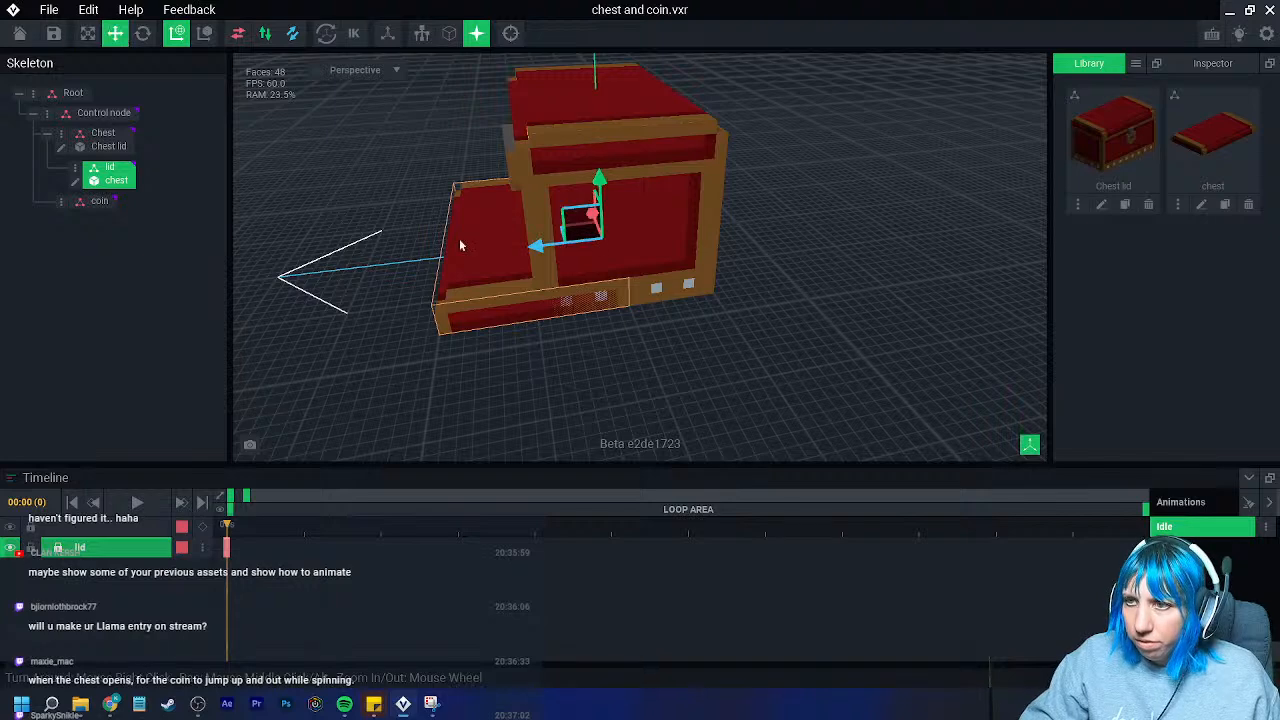
pyautogui.moveTo(565, 262); pyautogui.dragTo(609, 250, button='right')
pyautogui.moveTo(617, 257); pyautogui.dragTo(615, 131)
pyautogui.moveTo(615, 131); pyautogui.dragTo(668, 173, button='right')
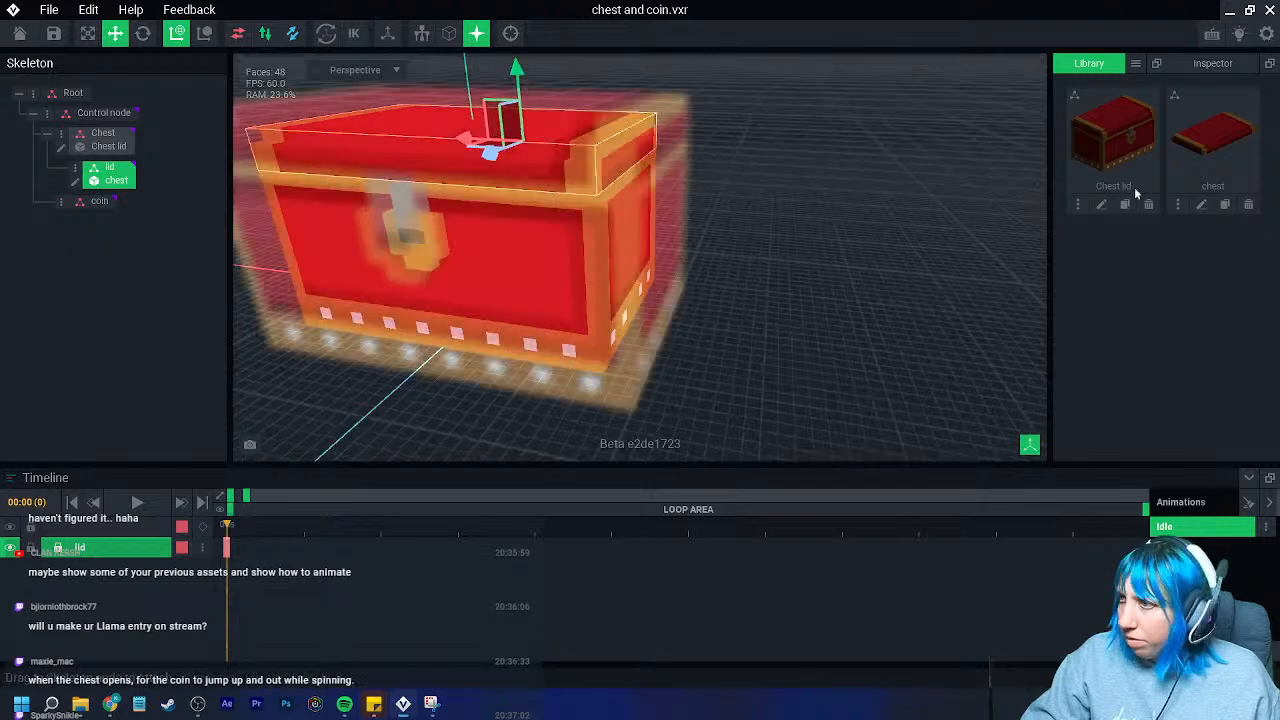
# - Open the Chest lid model used for the chest body and box-erase the clasp from its front
pyautogui.click(1104, 207)
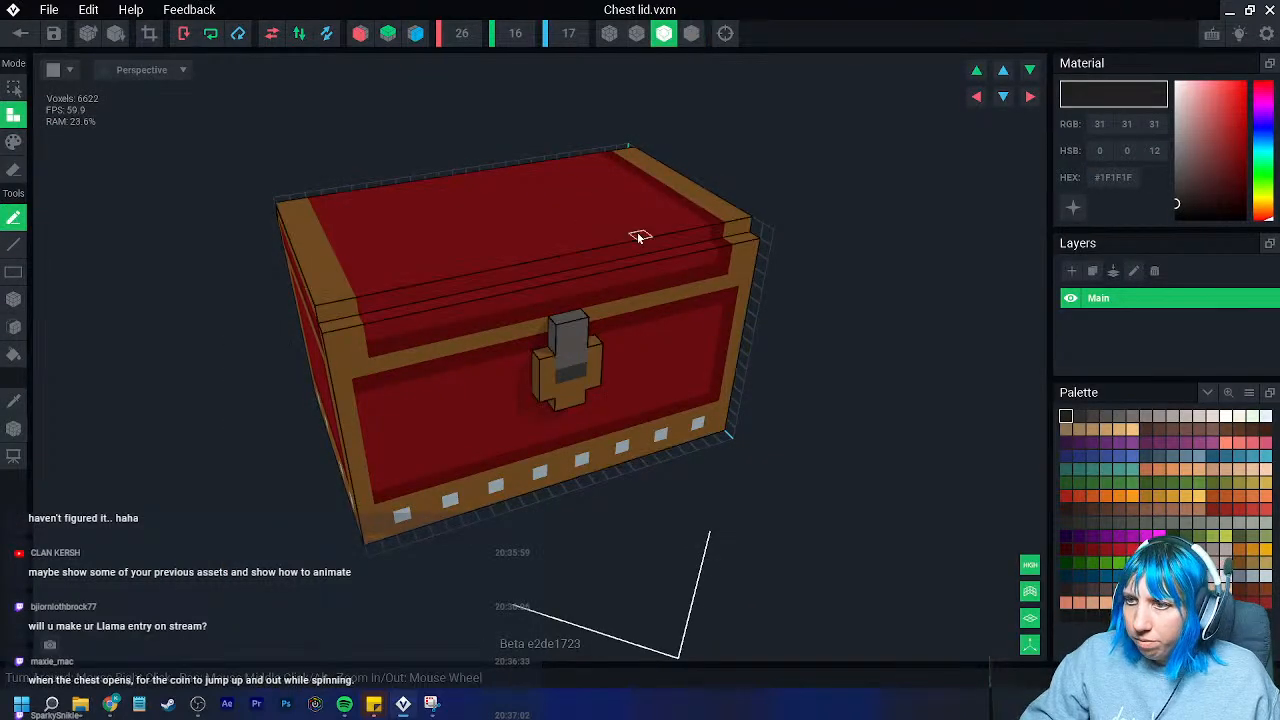
pyautogui.click(14, 170)
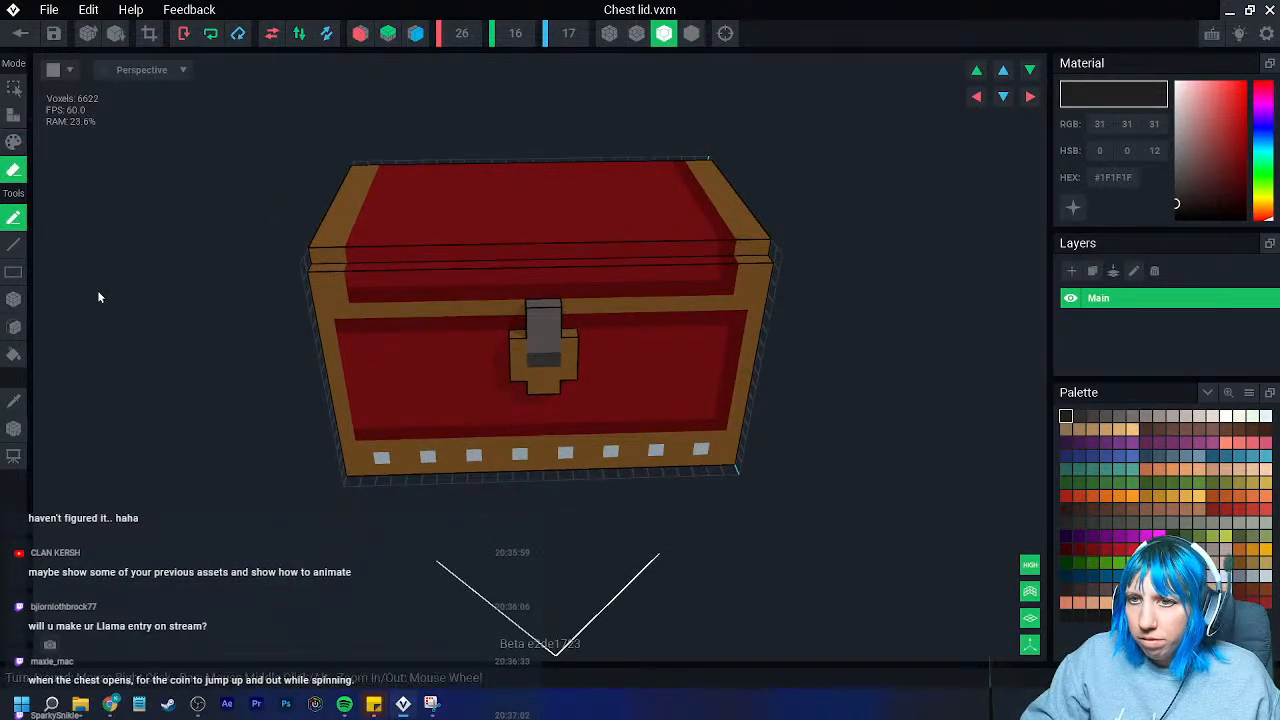
pyautogui.click(14, 298)
pyautogui.moveTo(654, 419); pyautogui.dragTo(655, 391, button='right')
pyautogui.moveTo(537, 288); pyautogui.dragTo(550, 369)
pyautogui.moveTo(521, 324)
pyautogui.mouseDown()
pyautogui.moveTo(520, 353)
pyautogui.moveTo(567, 354)
pyautogui.mouseUp()
pyautogui.moveTo(567, 354); pyautogui.dragTo(570, 400, button='right')
# - Box-erase the lid layers from the top of the chest body
pyautogui.moveTo(352, 133); pyautogui.dragTo(767, 298)
pyautogui.moveTo(691, 323); pyautogui.dragTo(451, 219, button='right')
pyautogui.moveTo(368, 208); pyautogui.dragTo(698, 222)
pyautogui.moveTo(649, 274)
pyautogui.mouseDown(button='right')
pyautogui.moveTo(535, 235)
pyautogui.moveTo(640, 268)
pyautogui.mouseUp(button='right')
pyautogui.scroll(3, 540, 320)
# - Paint over the clasp's grey mark using brown and red sampled from the surrounding trim and front panel
pyautogui.click(20, 402)
pyautogui.click(334, 317)
pyautogui.click(13, 142)
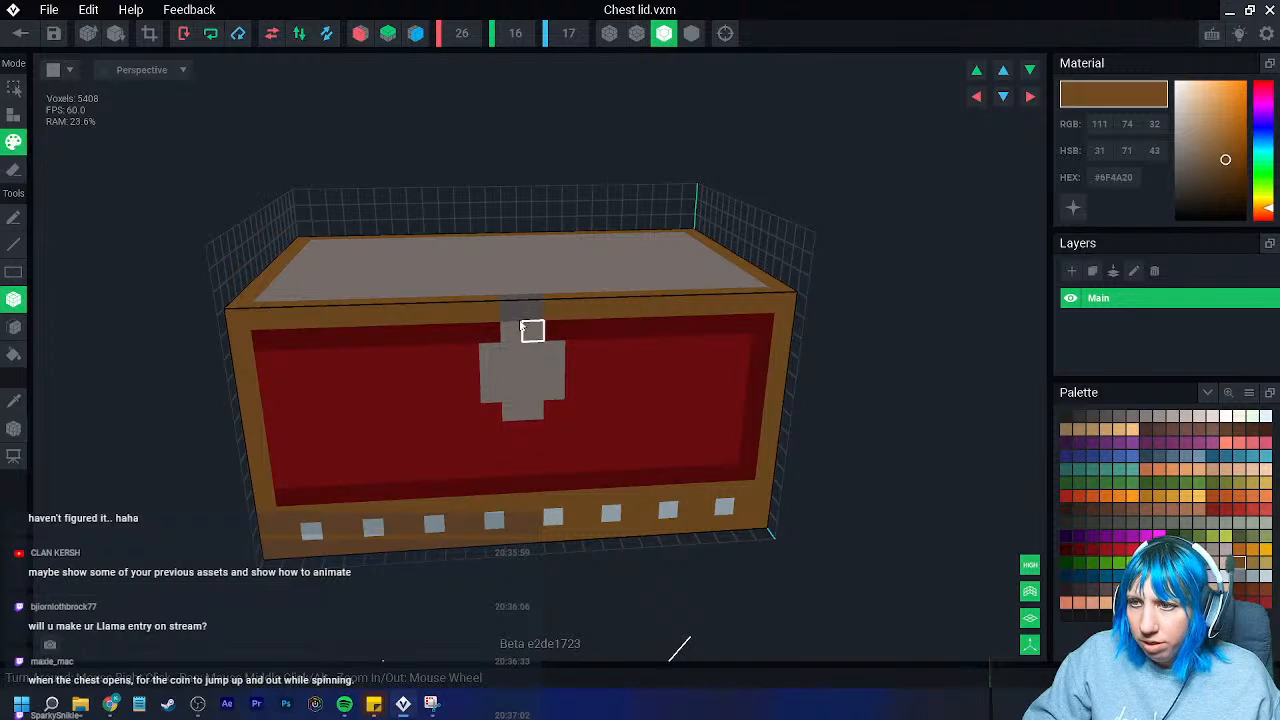
pyautogui.click(14, 400)
pyautogui.click(355, 337)
pyautogui.moveTo(500, 330)
pyautogui.mouseDown()
pyautogui.moveTo(545, 332)
pyautogui.moveTo(528, 383)
pyautogui.moveTo(572, 410)
pyautogui.mouseUp()
pyautogui.click(17, 408)
pyautogui.click(335, 385)
pyautogui.moveTo(322, 286); pyautogui.dragTo(363, 367, button='right')
pyautogui.scroll(2, 363, 367)
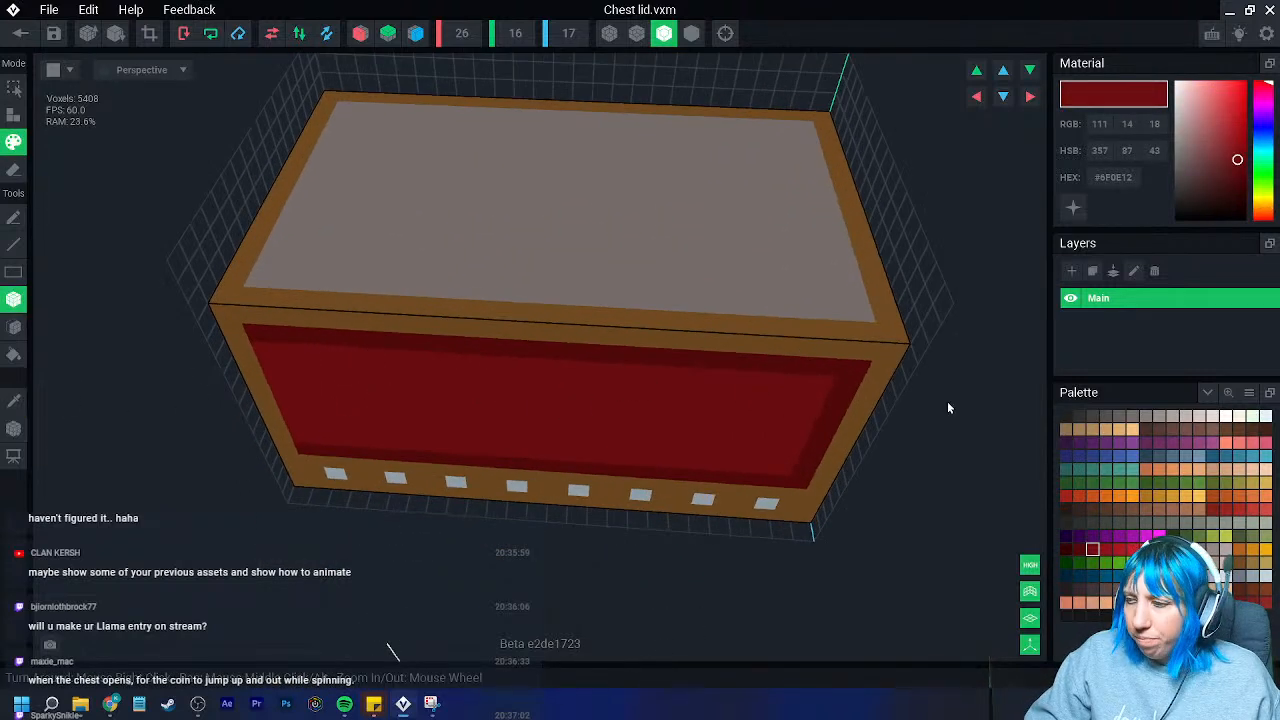
# - Paint the chest body's top panel #302F2F with a darker #1F1F1F inner rectangle, then save the model and return to the rig
pyautogui.click(1079, 416)
pyautogui.moveTo(345, 110); pyautogui.dragTo(875, 325)
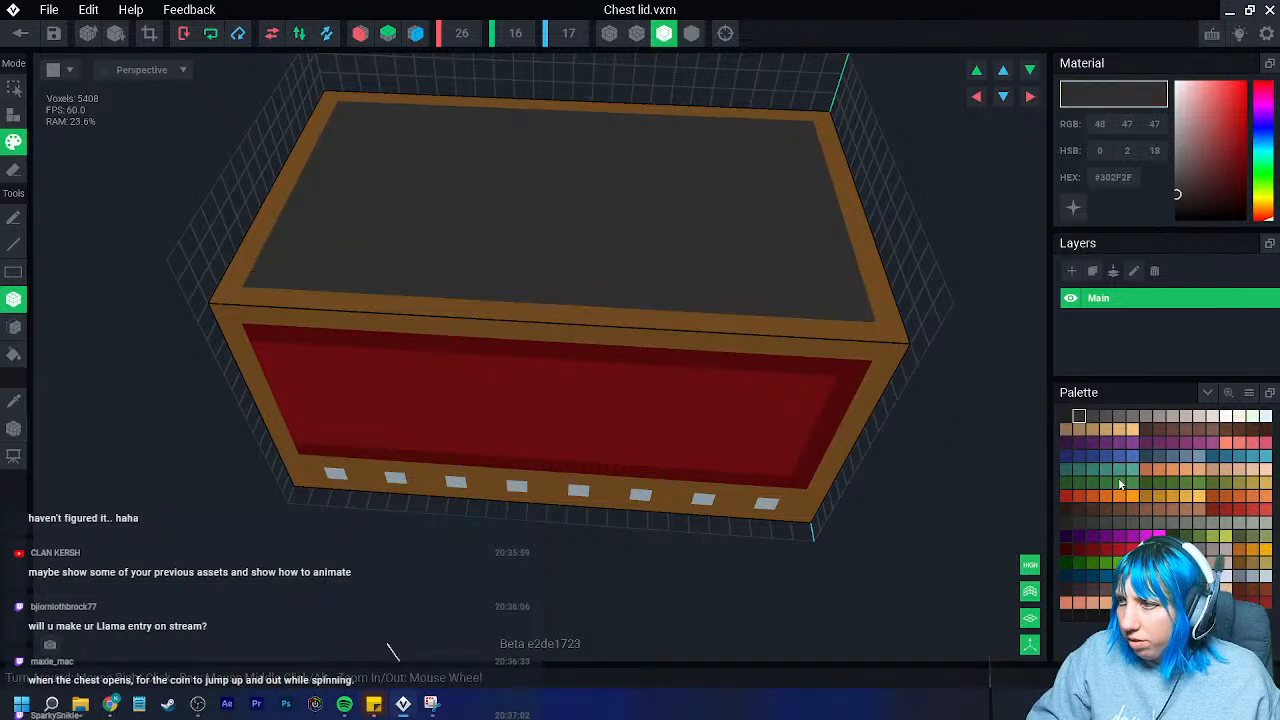
pyautogui.click(1066, 416)
pyautogui.moveTo(395, 138)
pyautogui.mouseDown()
pyautogui.moveTo(742, 284)
pyautogui.moveTo(781, 288)
pyautogui.mouseUp()
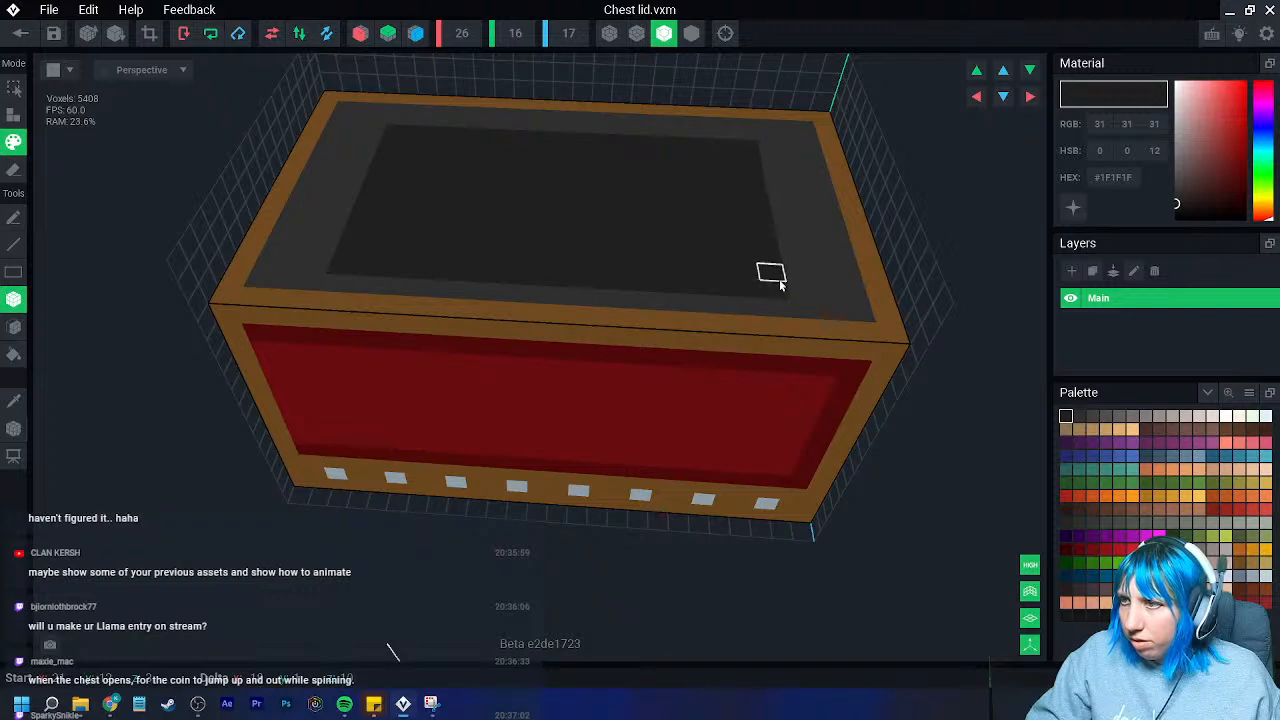
pyautogui.click(21, 34)
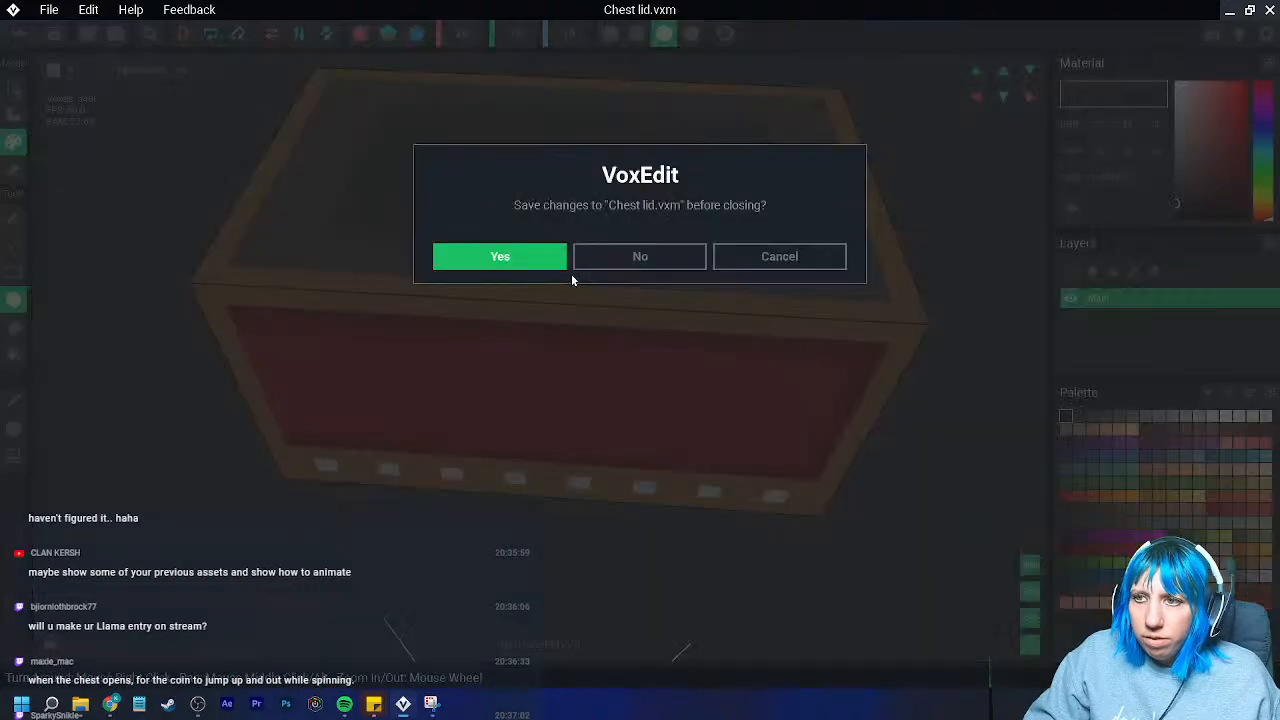
pyautogui.click(560, 260)
# - Examine how the lid sits on the chest body from several angles in the rig
pyautogui.scroll(3, 598, 238)
pyautogui.moveTo(598, 238)
pyautogui.mouseDown(button='right')
pyautogui.moveTo(545, 238)
pyautogui.moveTo(586, 226)
pyautogui.mouseUp(button='right')
pyautogui.scroll(3, 629, 279)
pyautogui.moveTo(671, 254); pyautogui.dragTo(525, 234, button='right')
pyautogui.scroll(2, 722, 313)
pyautogui.scroll(3, 721, 312)
pyautogui.moveTo(721, 312); pyautogui.dragTo(719, 311, button='right')
pyautogui.click(608, 203)
pyautogui.moveTo(572, 274); pyautogui.dragTo(532, 324, button='right')
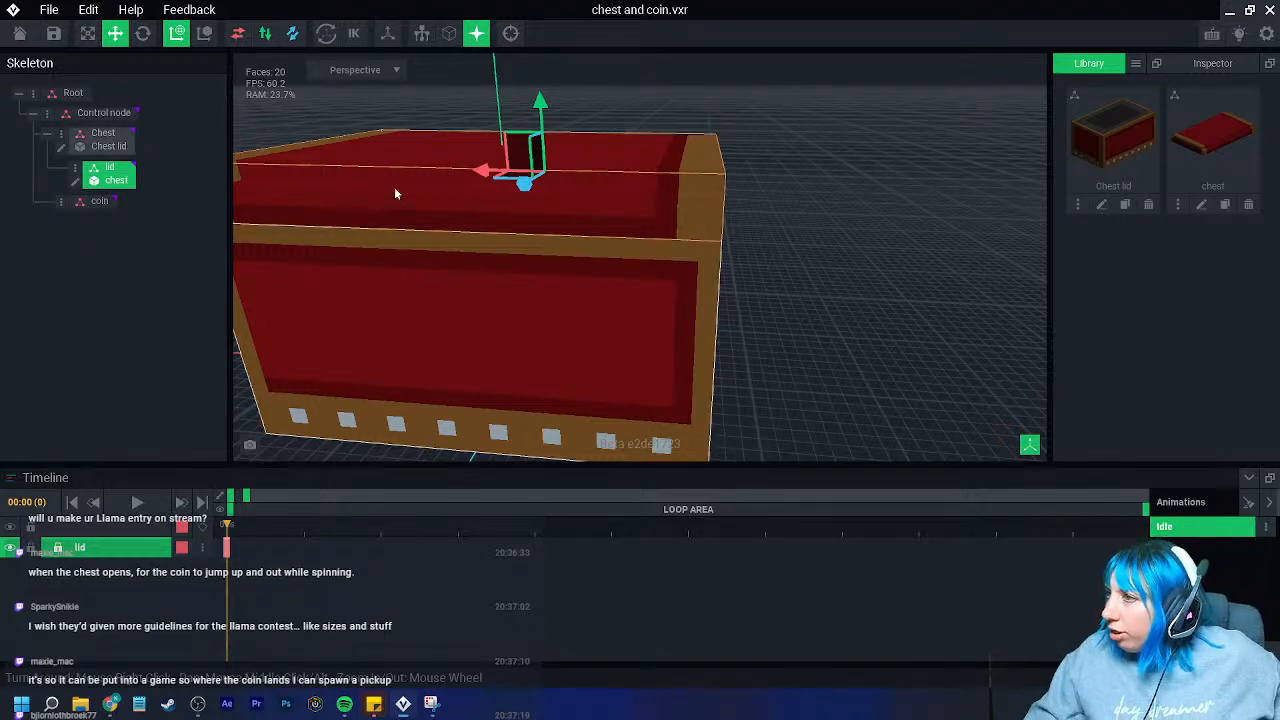
pyautogui.click(1136, 63)
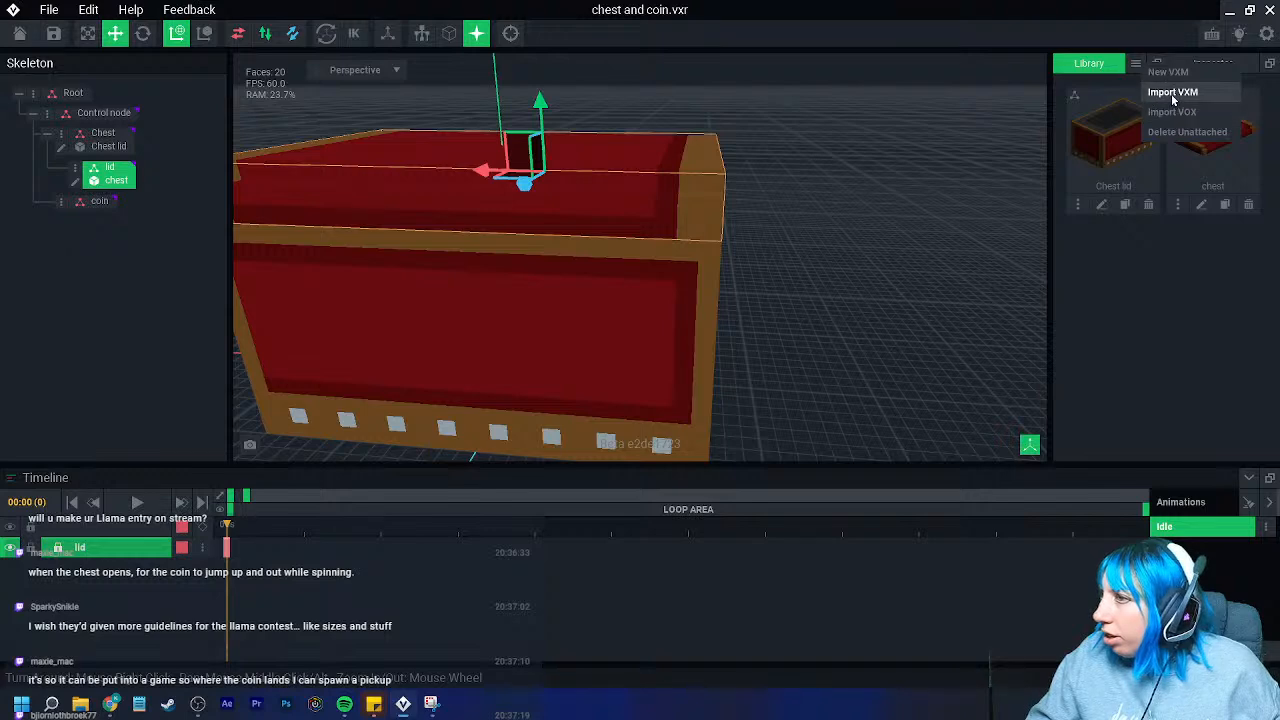
pyautogui.click(1148, 96)
pyautogui.scroll(-2, 693, 397)
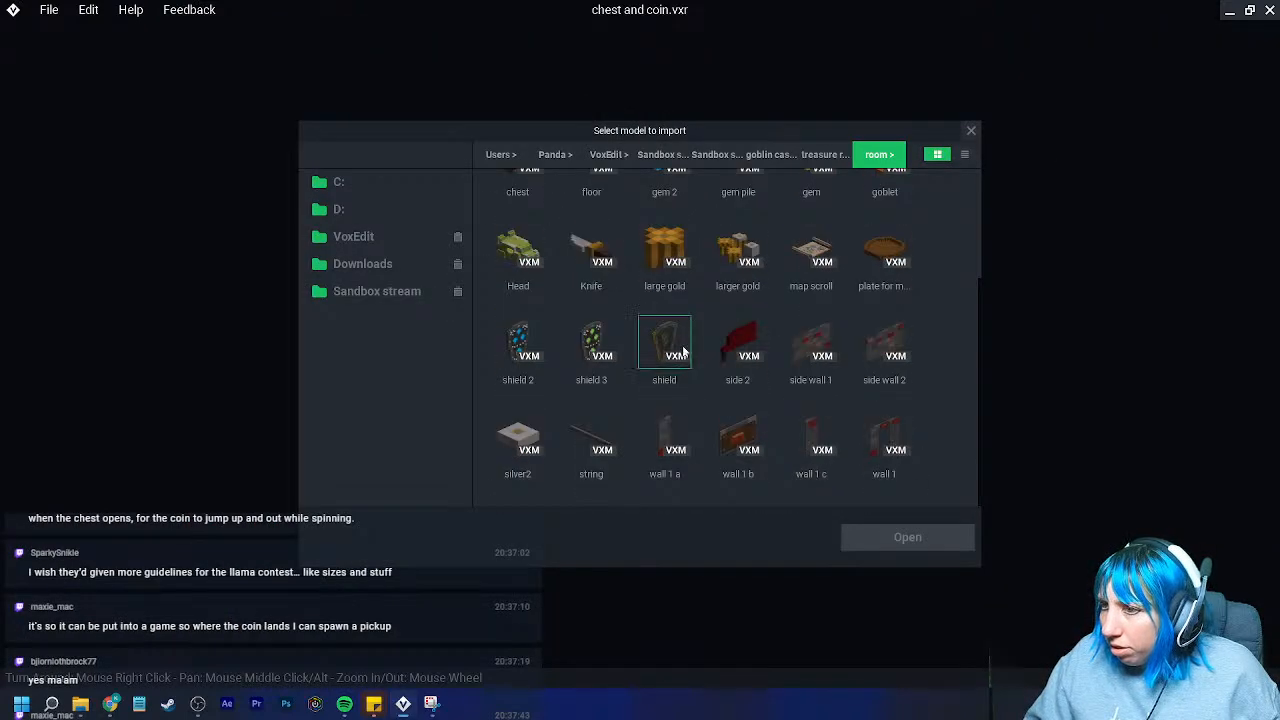
pyautogui.scroll(2, 685, 355)
pyautogui.click(970, 133)
# - Create a new VXM model named "Coin" in the rig's library
pyautogui.click(1136, 63)
pyautogui.click(1170, 80)
pyautogui.write('Coin')
pyautogui.press('Return')
# - Load the colour palette PNG from the VE_PAL folder in Downloads
pyautogui.click(1250, 393)
pyautogui.click(1128, 431)
pyautogui.click(362, 263)
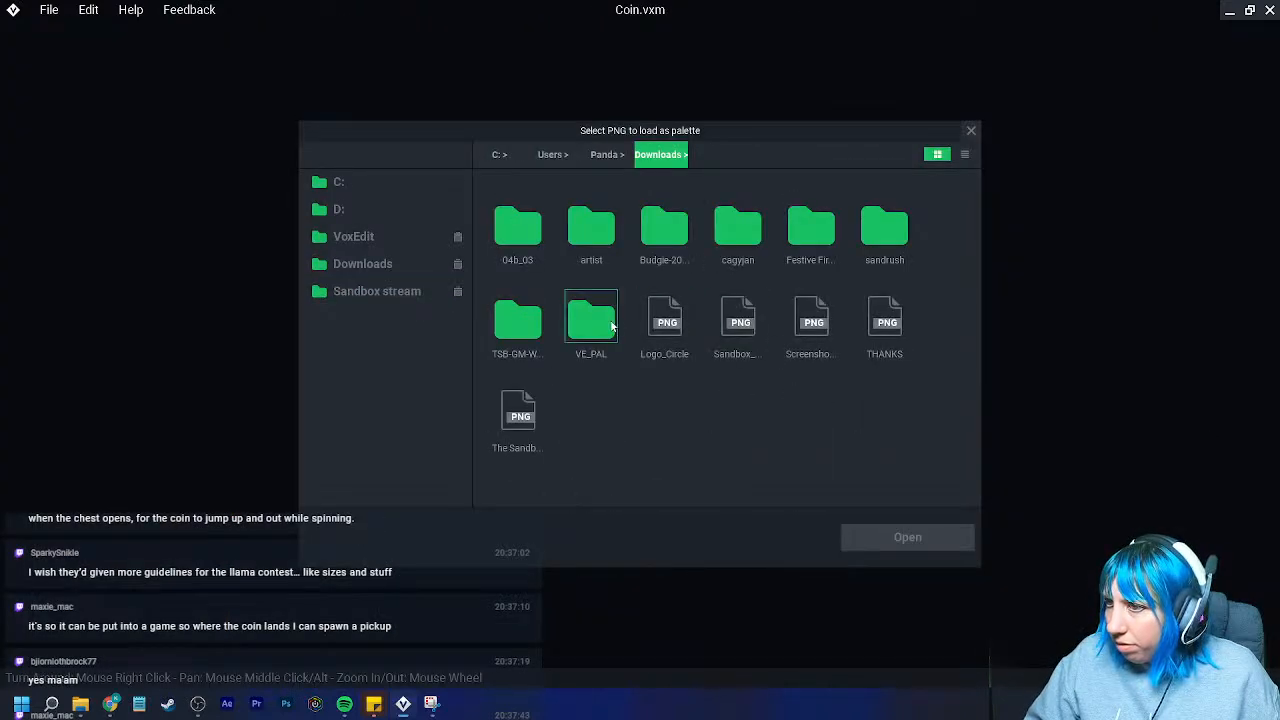
pyautogui.doubleClick(612, 322)
pyautogui.click(664, 222)
pyautogui.click(907, 537)
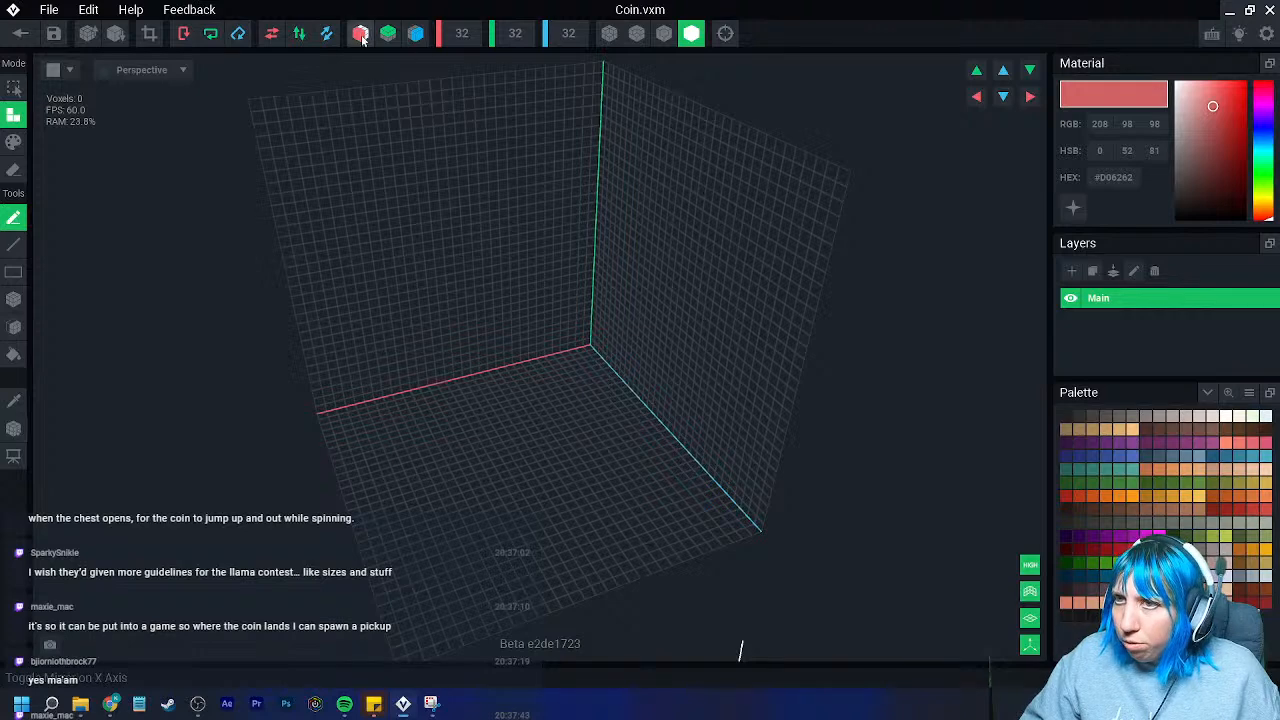
# - Turn on X and Z mirroring and choose gold #BE8528 with the Box tool
pyautogui.click(361, 34)
pyautogui.click(1158, 496)
pyautogui.moveTo(650, 470); pyautogui.dragTo(89, 337, button='right')
pyautogui.click(14, 300)
pyautogui.moveTo(452, 328); pyautogui.dragTo(541, 471)
pyautogui.scroll(3, 589, 497)
pyautogui.moveTo(572, 492); pyautogui.dragTo(701, 409, button='right')
pyautogui.hotkey('ctrl', 'z')
pyautogui.hotkey('ctrl', 'z')
pyautogui.hotkey('ctrl', 'z')
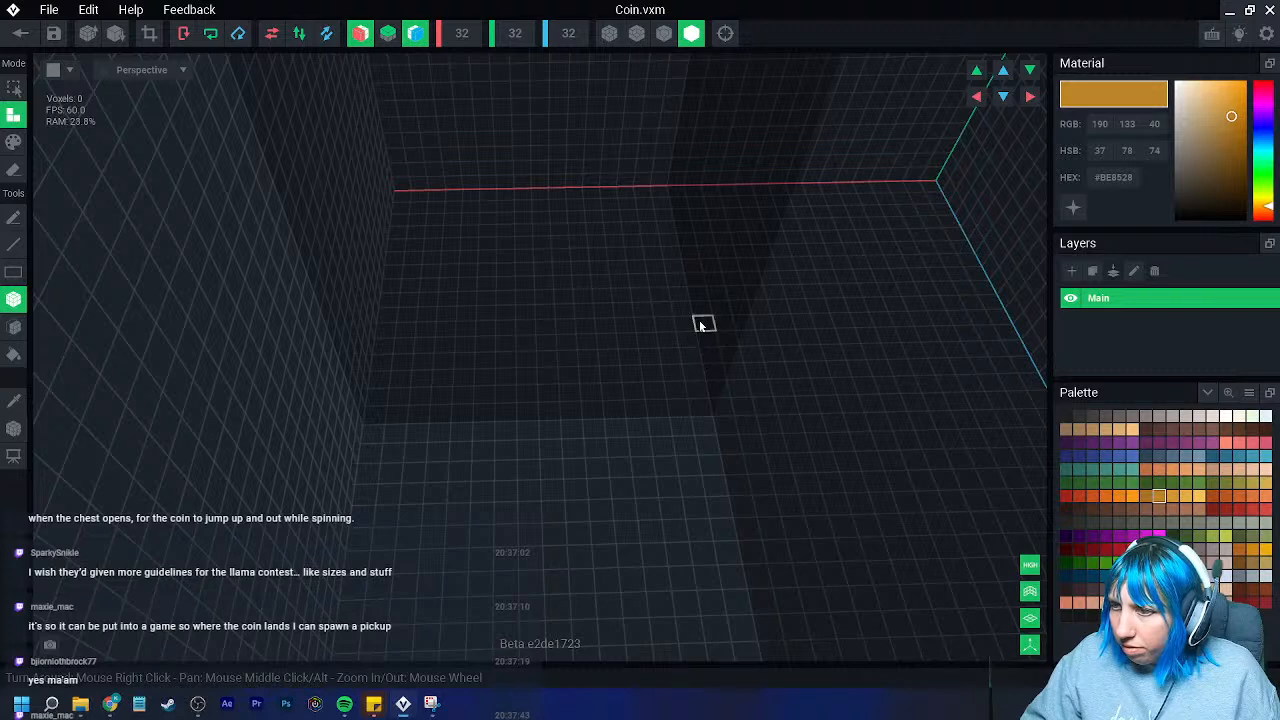
# - Build a stepped round coin about 14 × 14 voxels and one voxel thick on the floor, then turn mirroring off
pyautogui.hotkey('ctrl', 'y')
pyautogui.hotkey('ctrl', 'y')
pyautogui.hotkey('ctrl', 'y')
pyautogui.hotkey('ctrl', 'y')
pyautogui.hotkey('ctrl', 'y')
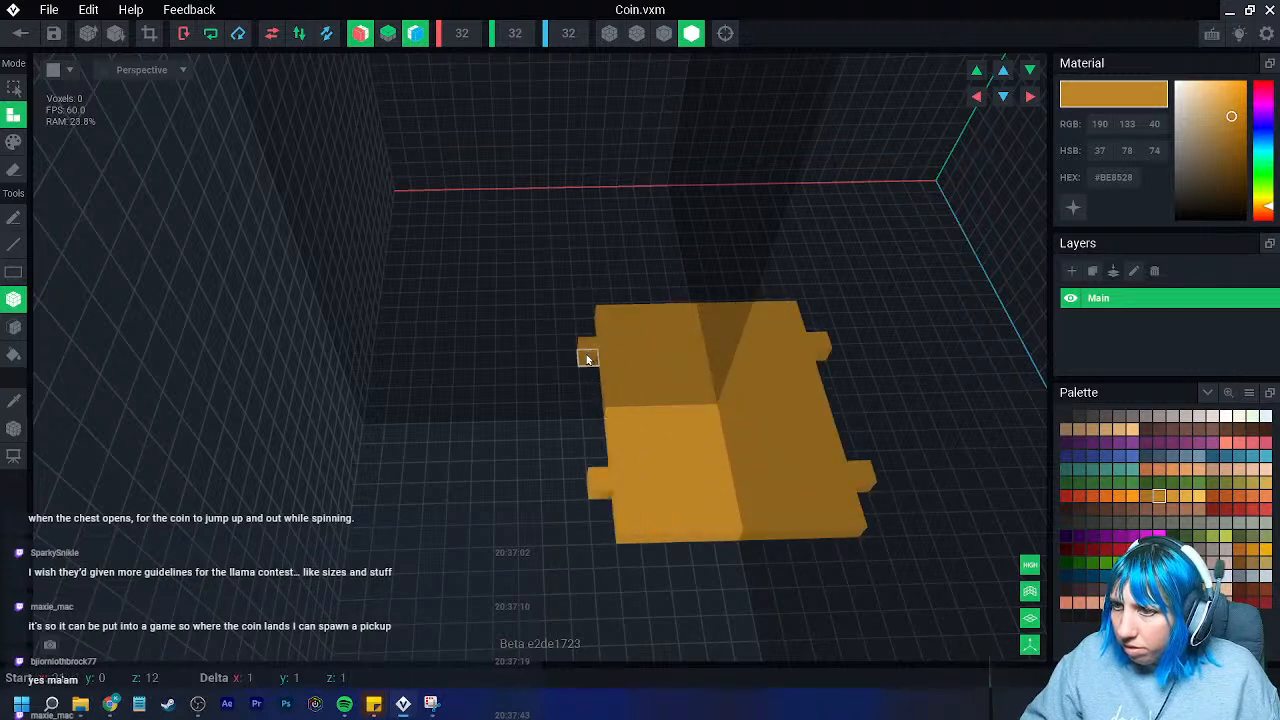
pyautogui.hotkey('ctrl', 'y')
pyautogui.hotkey('ctrl', 'y')
pyautogui.hotkey('ctrl', 'y')
pyautogui.hotkey('ctrl', 'y')
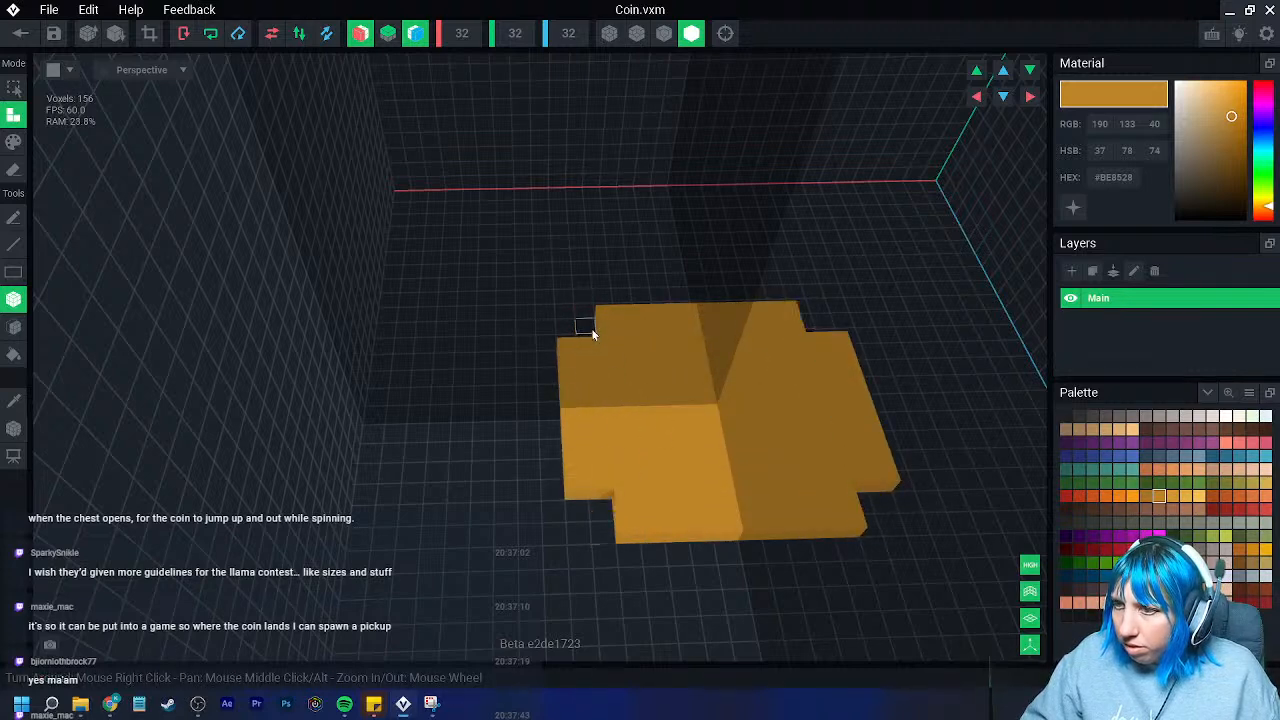
pyautogui.moveTo(592, 345); pyautogui.dragTo(560, 369, button='right')
pyautogui.moveTo(697, 451); pyautogui.dragTo(572, 443, button='right')
pyautogui.moveTo(568, 442); pyautogui.dragTo(623, 422)
pyautogui.moveTo(510, 402)
pyautogui.mouseDown(button='right')
pyautogui.moveTo(523, 426)
pyautogui.moveTo(543, 368)
pyautogui.mouseUp(button='right')
pyautogui.click(361, 35)
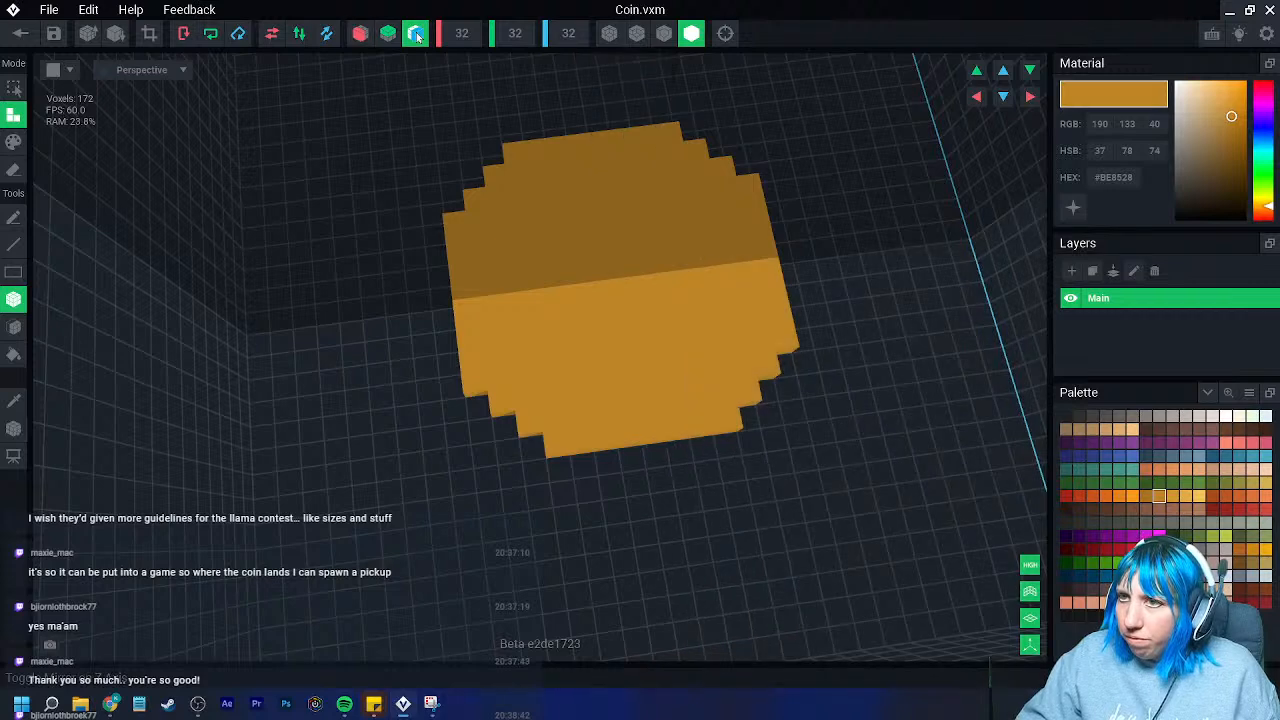
pyautogui.click(417, 36)
# - Paint a darker gold #A87221 ring on the coin's face with the Pen, using X and Z mirroring
pyautogui.scroll(2, 640, 340)
pyautogui.moveTo(640, 340); pyautogui.dragTo(606, 312, button='right')
pyautogui.moveTo(606, 312); pyautogui.dragTo(578, 402, button='middle')
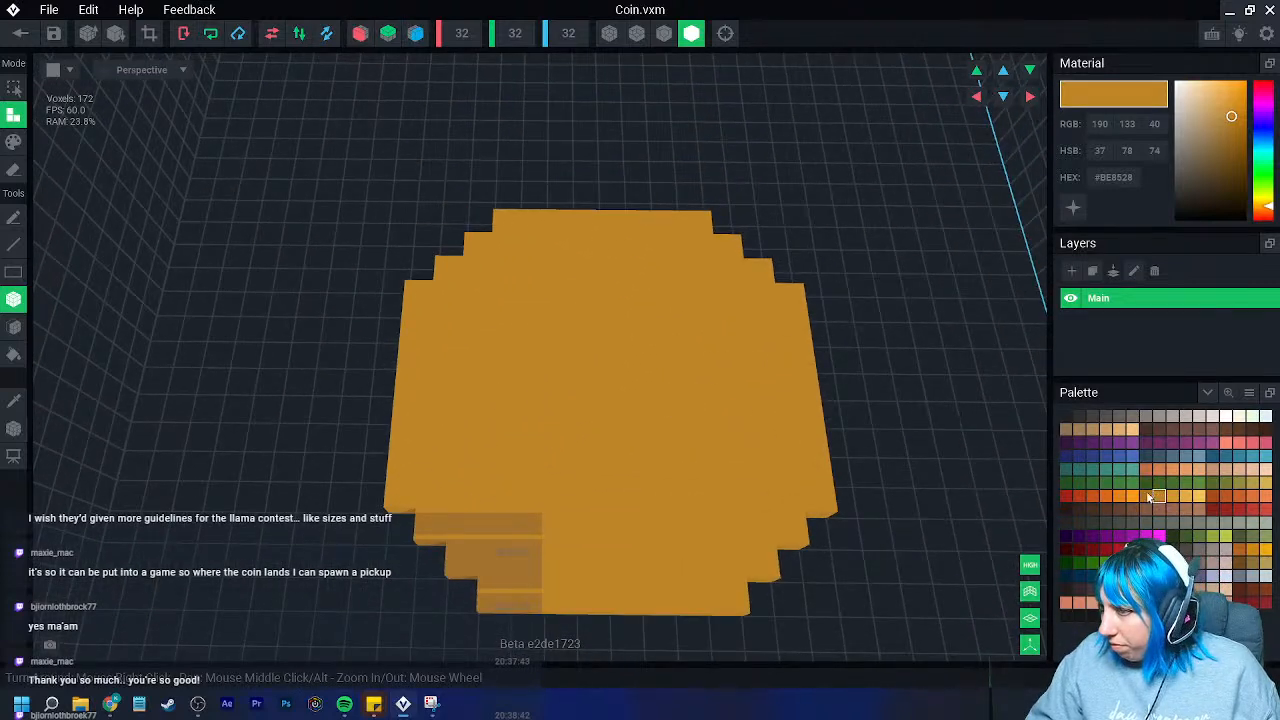
pyautogui.click(1146, 495)
pyautogui.click(416, 35)
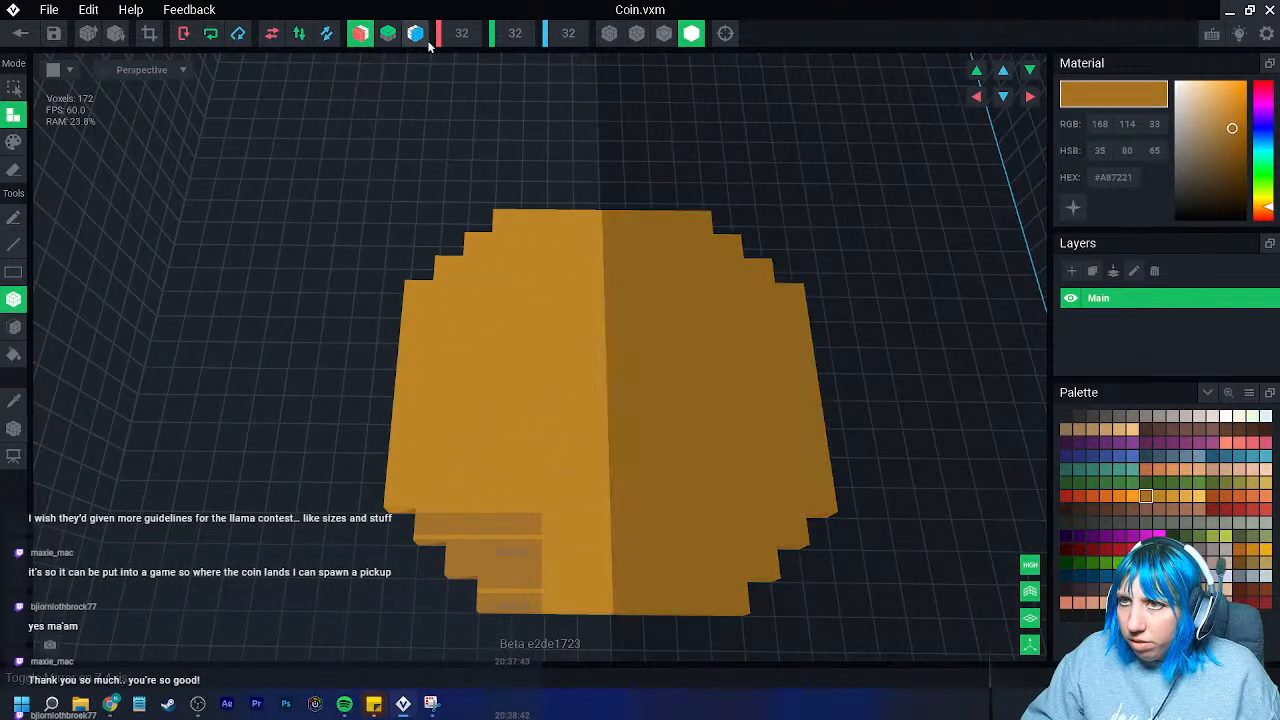
pyautogui.click(14, 142)
pyautogui.click(19, 220)
pyautogui.moveTo(594, 273); pyautogui.dragTo(471, 370)
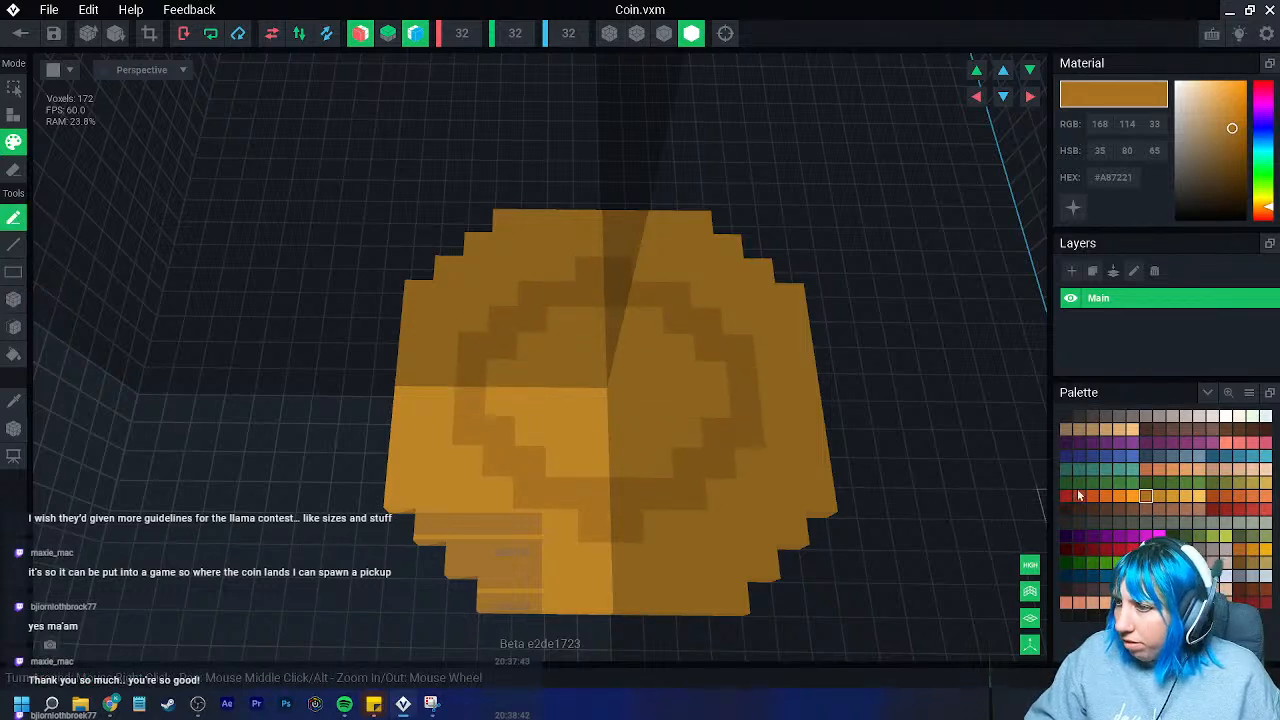
# - Turn off mirroring and paint a grey #534F4E letter S in the centre of the coin
pyautogui.click(360, 33)
pyautogui.click(388, 33)
pyautogui.click(415, 33)
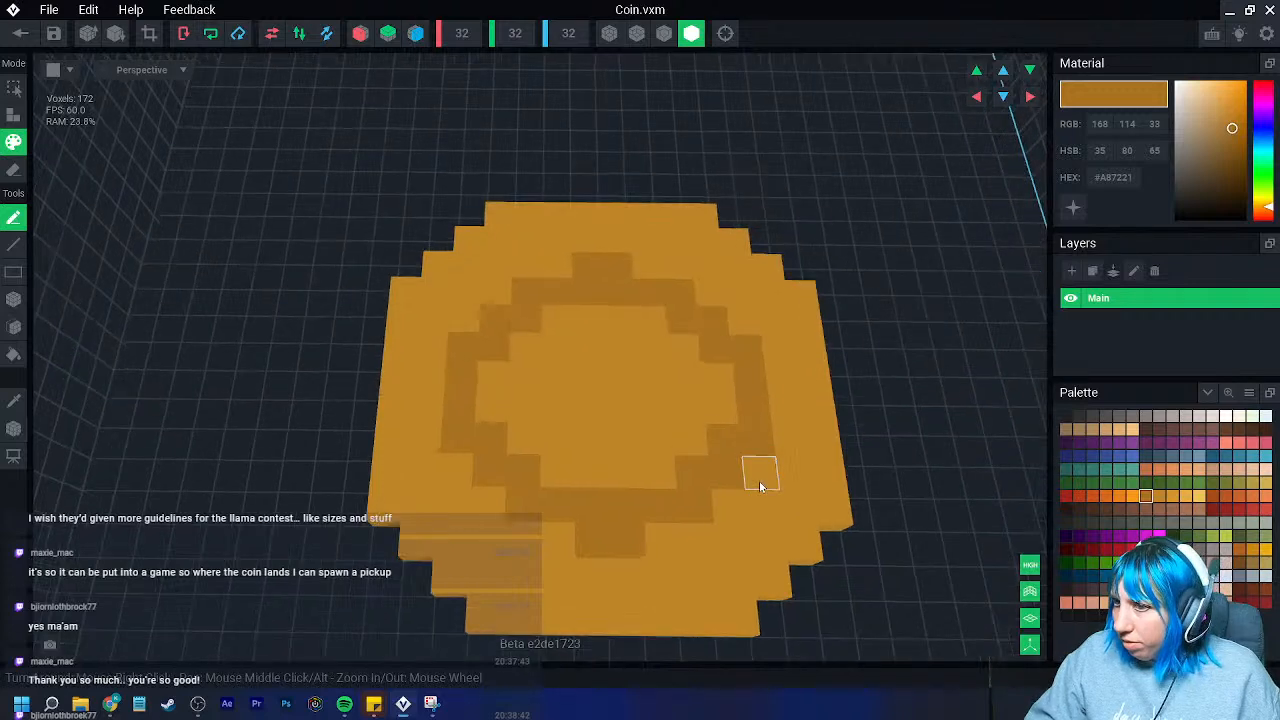
pyautogui.moveTo(759, 482); pyautogui.dragTo(767, 514, button='right')
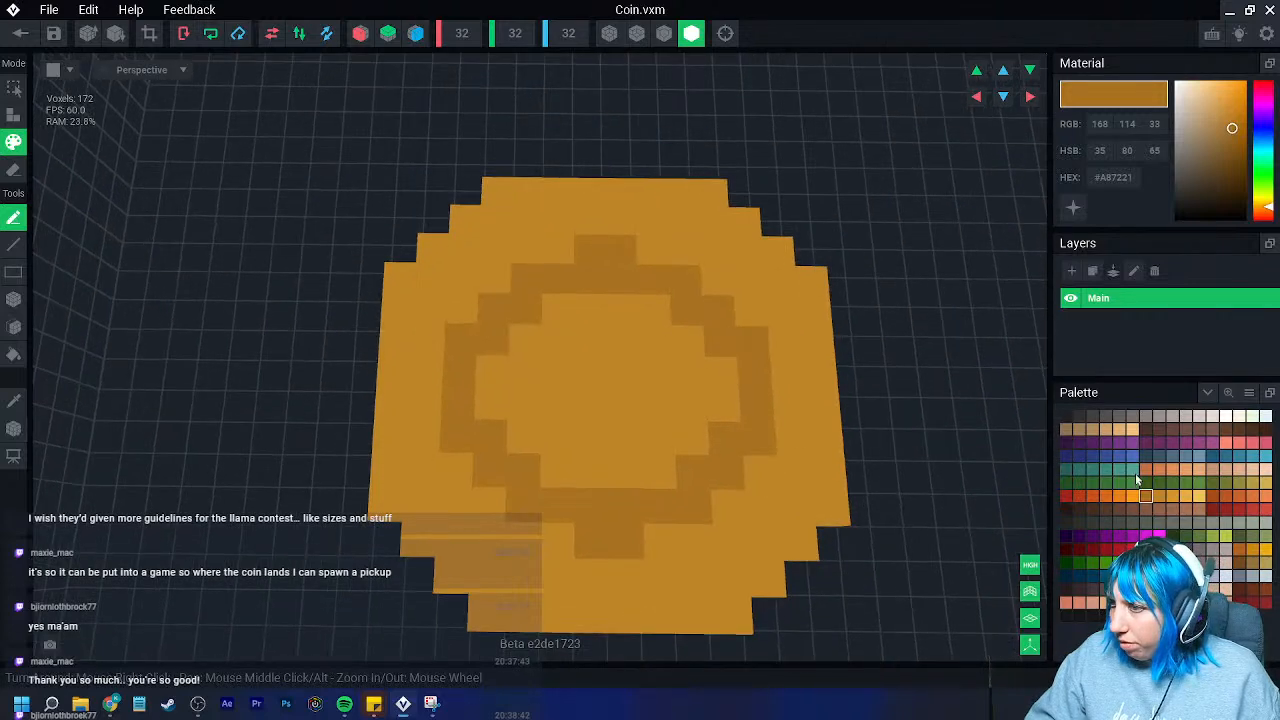
pyautogui.click(1106, 416)
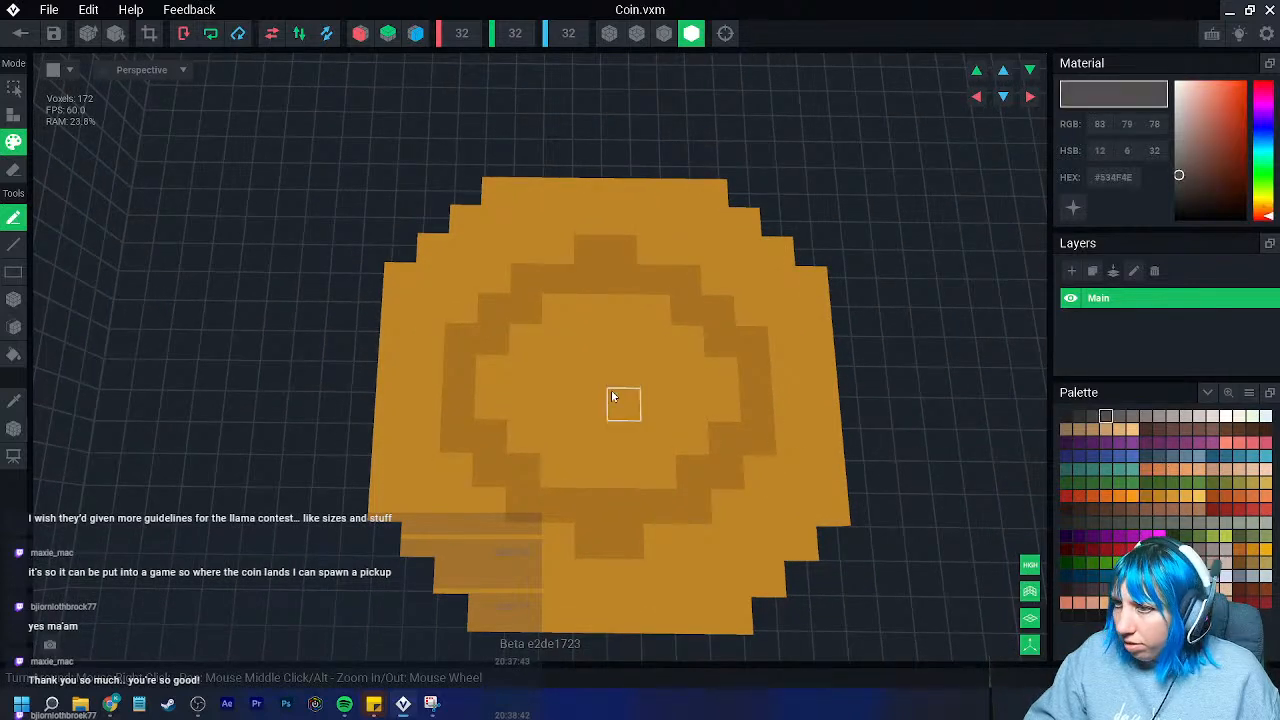
pyautogui.click(622, 341)
pyautogui.click(588, 341)
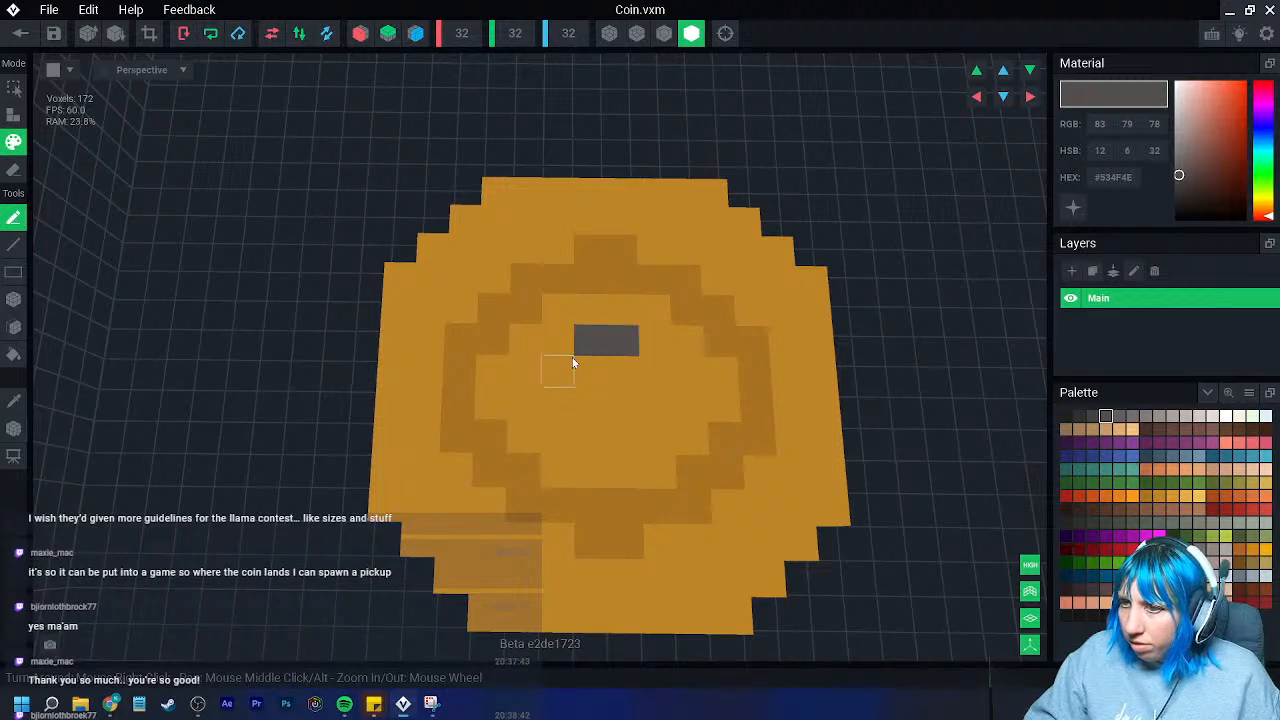
pyautogui.click(590, 372)
pyautogui.click(622, 404)
pyautogui.click(622, 436)
pyautogui.click(590, 436)
# - Crop the model volume to the coin and rotate it about the X axis to stand upright
pyautogui.scroll(-2, 597, 475)
pyautogui.moveTo(597, 478); pyautogui.dragTo(586, 429, button='right')
pyautogui.scroll(-2, 634, 503)
pyautogui.click(149, 34)
pyautogui.scroll(-5, 502, 410)
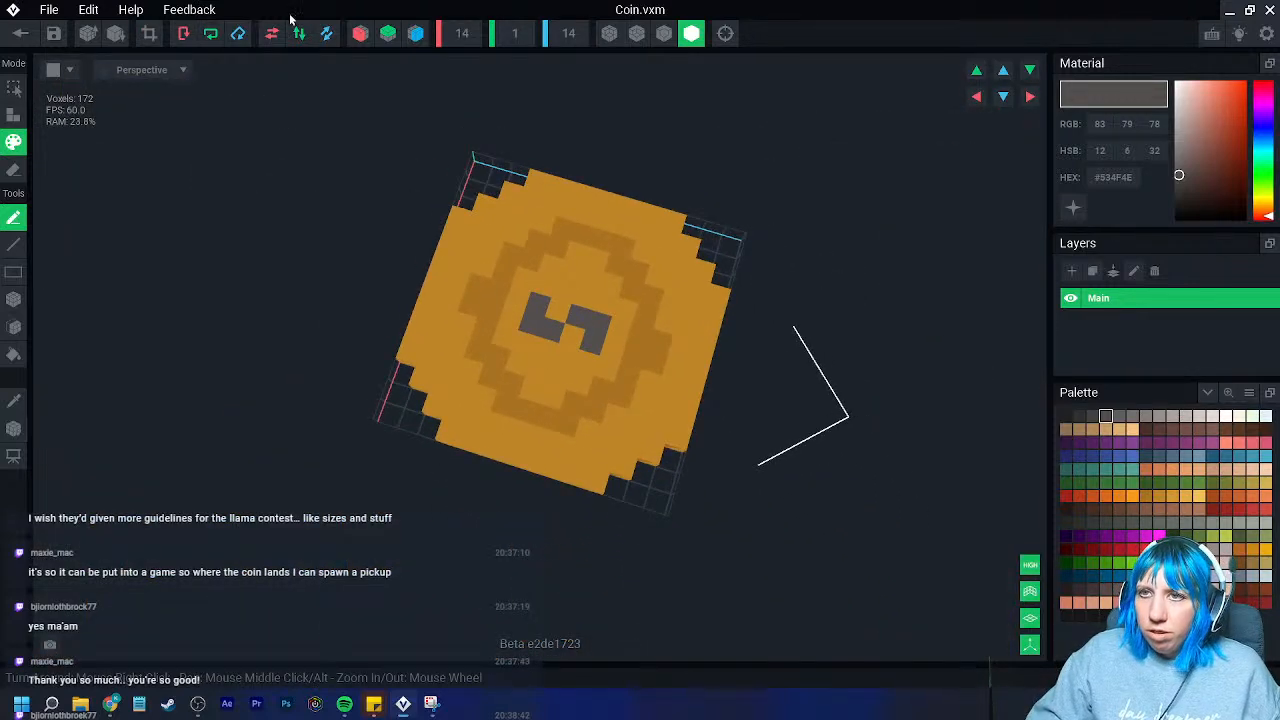
pyautogui.click(185, 34)
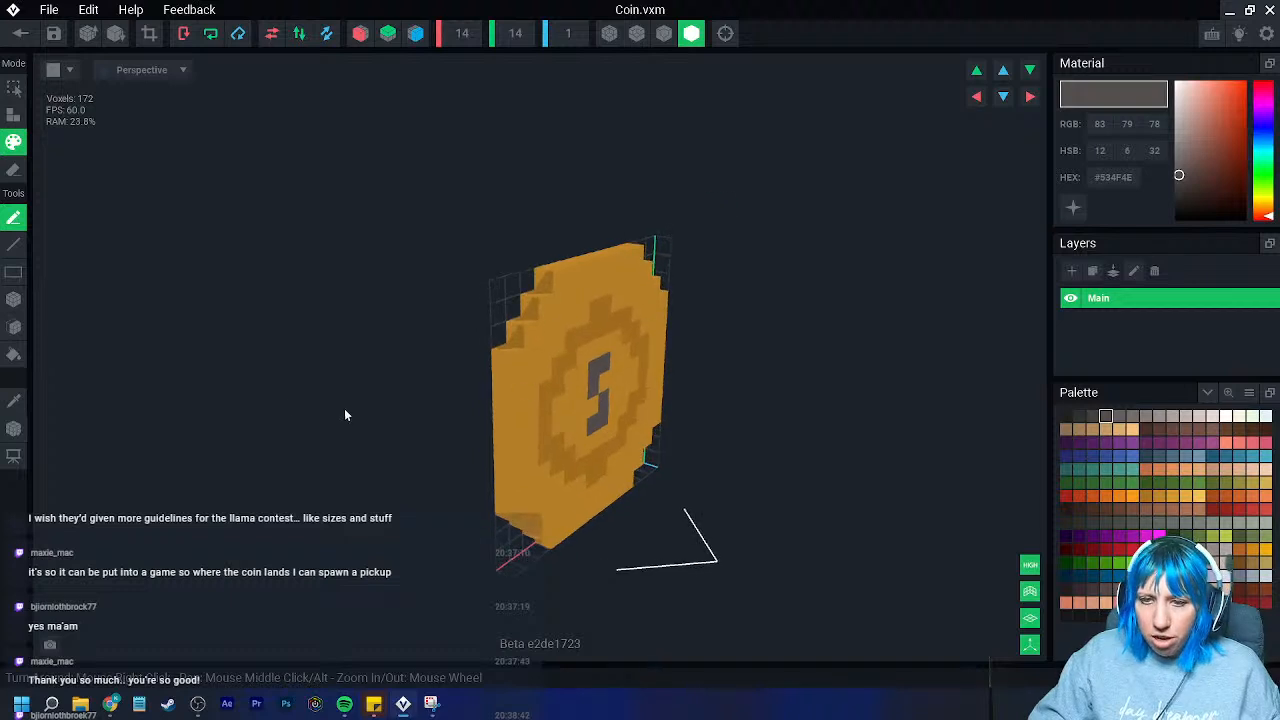
# - Set the coin's pivot to the floor
pyautogui.click(13, 428)
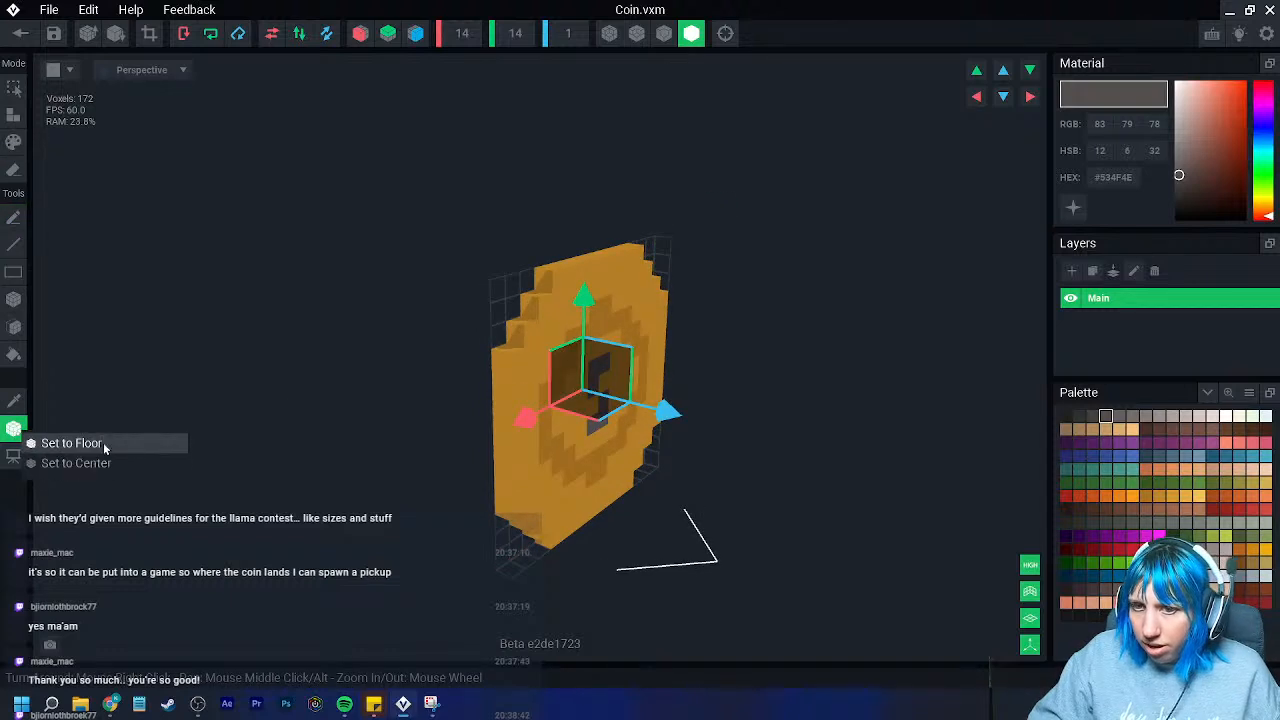
pyautogui.click(103, 443)
pyautogui.moveTo(619, 507); pyautogui.dragTo(640, 545, button='right')
pyautogui.moveTo(632, 600); pyautogui.dragTo(490, 620, button='right')
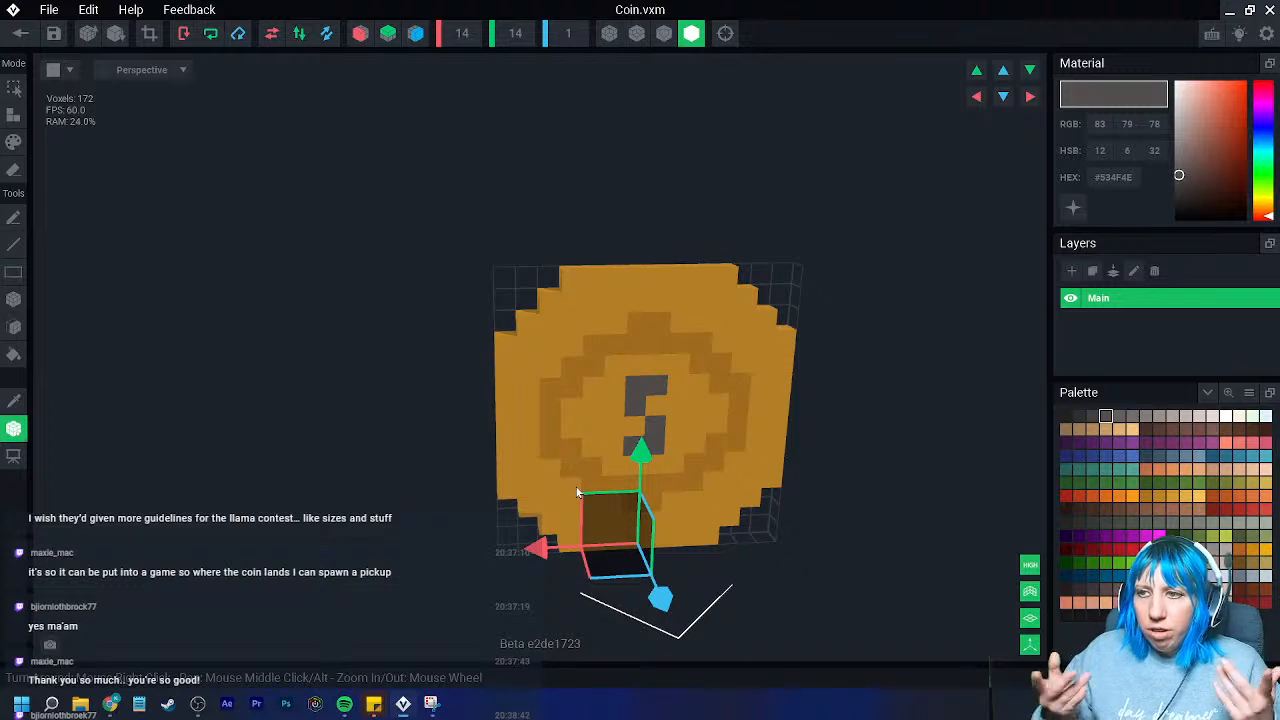
# - Set the coin's pivot to its centre, then save the Coin model and return to the rig
pyautogui.rightClick(21, 432)
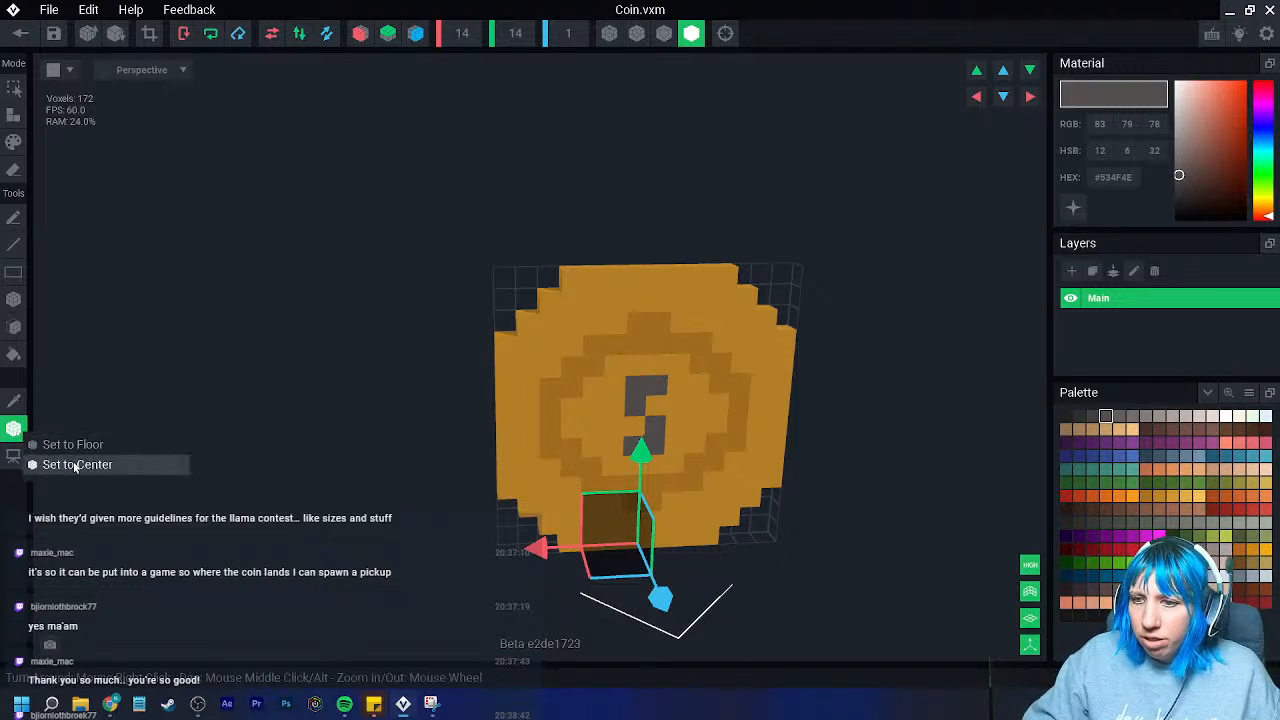
pyautogui.click(75, 465)
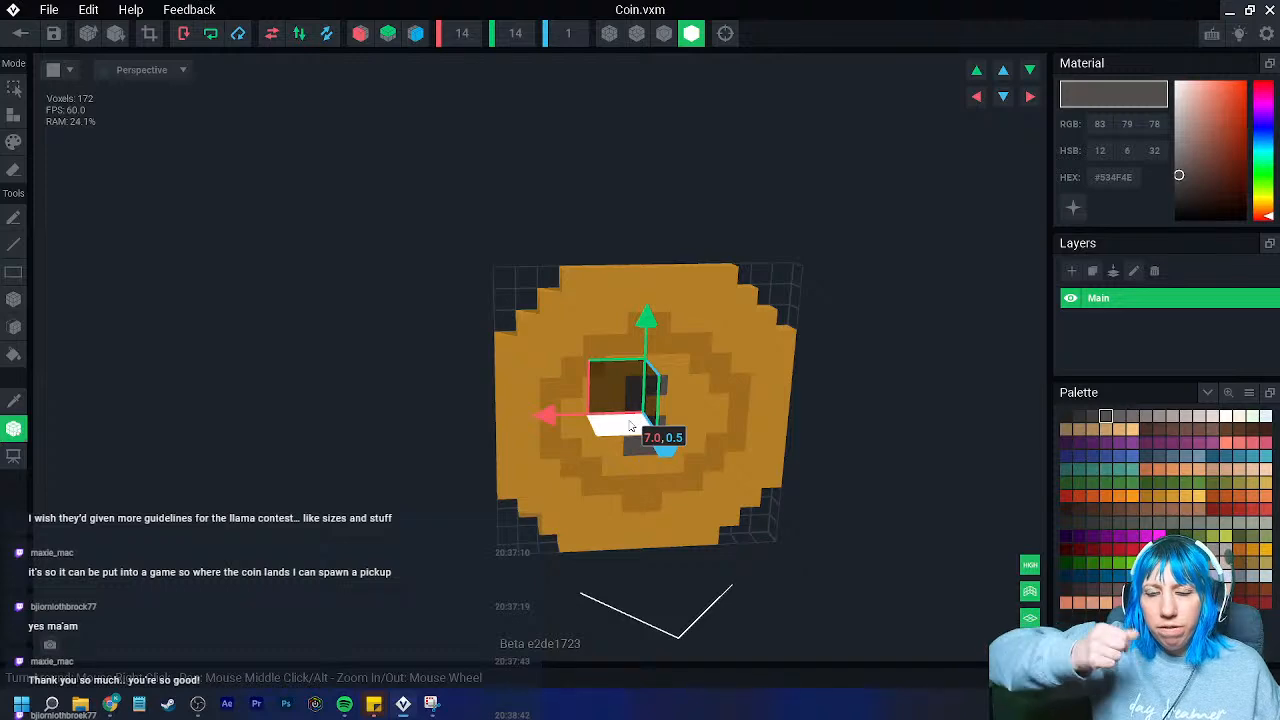
pyautogui.click(20, 33)
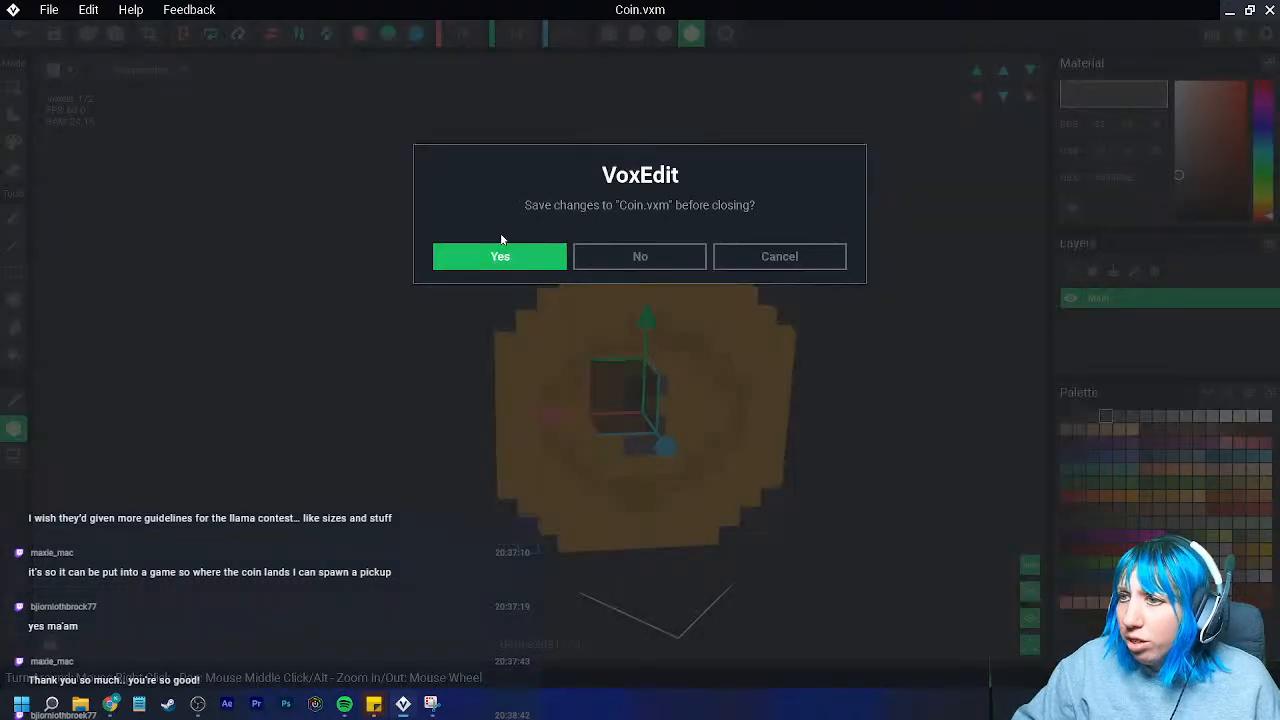
pyautogui.click(677, 257)
# - Attach the Coin model to the coin node and move it up inside the top of the chest
pyautogui.moveTo(553, 307); pyautogui.dragTo(98, 203)
pyautogui.scroll(3, 720, 380)
pyautogui.moveTo(780, 400); pyautogui.dragTo(698, 330, button='right')
pyautogui.scroll(3, 699, 335)
pyautogui.moveTo(746, 272); pyautogui.dragTo(688, 370, button='middle')
pyautogui.moveTo(706, 322); pyautogui.dragTo(704, 274)
pyautogui.moveTo(699, 283); pyautogui.dragTo(811, 281, button='right')
pyautogui.moveTo(808, 292); pyautogui.dragTo(809, 273)
pyautogui.moveTo(818, 275); pyautogui.dragTo(828, 446, button='right')
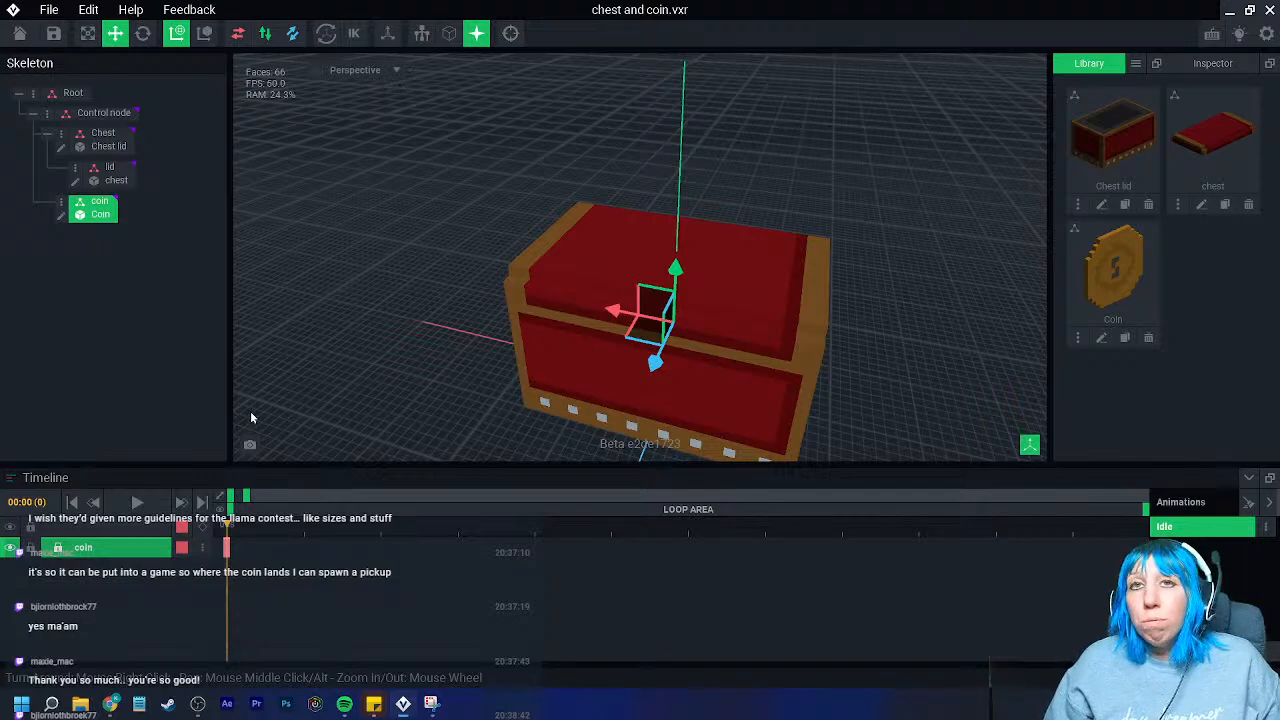
pyautogui.moveTo(503, 348); pyautogui.dragTo(494, 380, button='right')
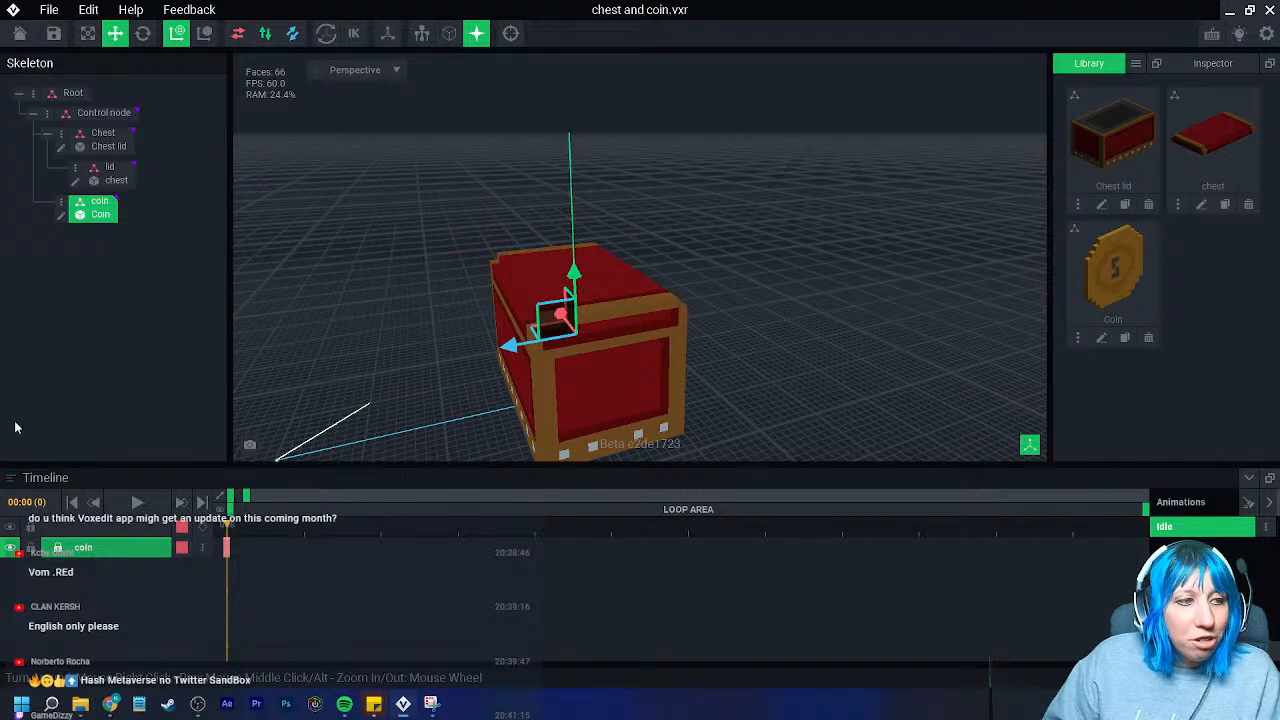
pyautogui.scroll(3, 354, 380)
pyautogui.scroll(-4, 461, 382)
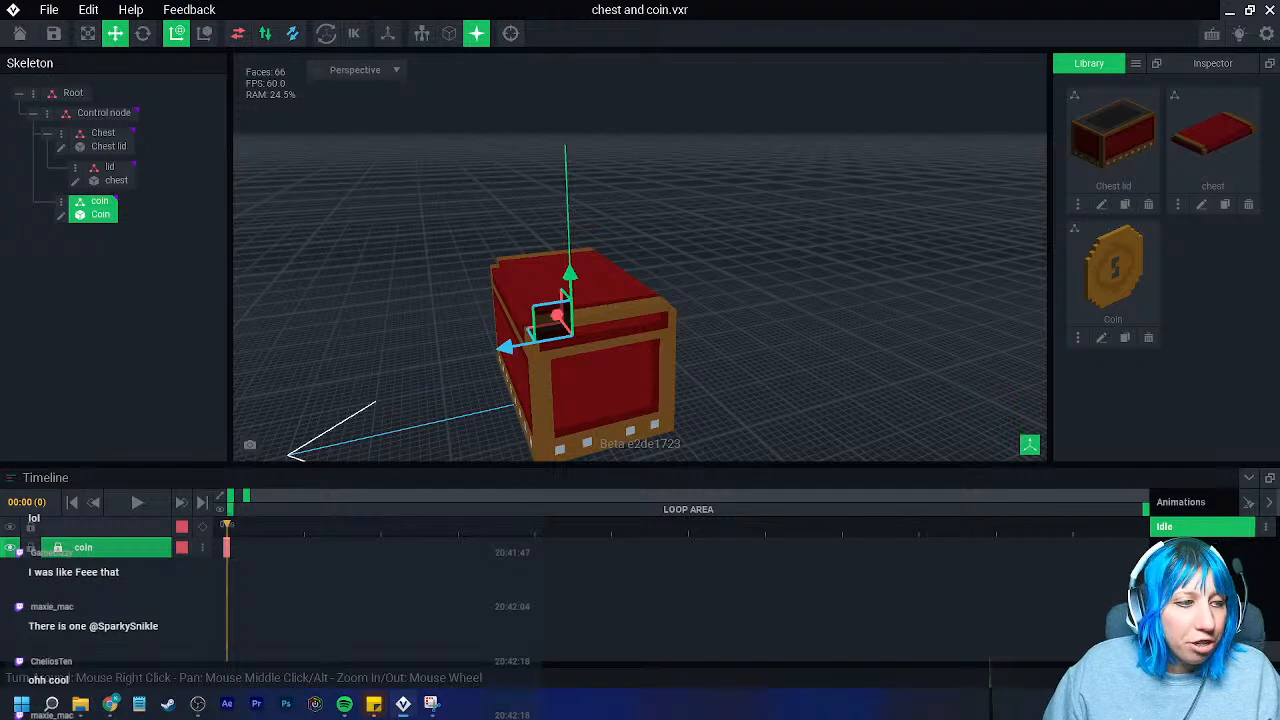
pyautogui.moveTo(313, 343)
pyautogui.mouseDown(button='right')
pyautogui.moveTo(380, 363)
pyautogui.moveTo(320, 350)
pyautogui.mouseUp(button='right')
# - Animate the lid swinging fully open behind the chest, from the closed keyframe at frame 0 to frame 12
pyautogui.moveTo(246, 496); pyautogui.dragTo(311, 499)
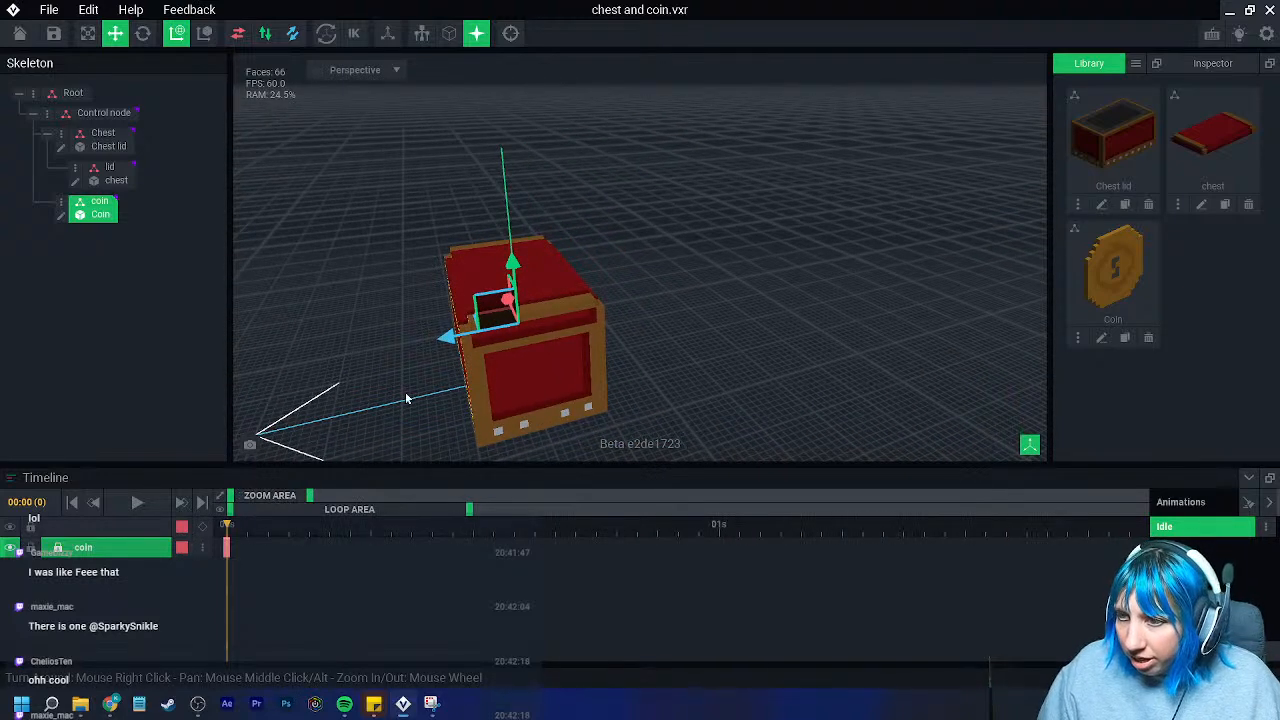
pyautogui.click(143, 34)
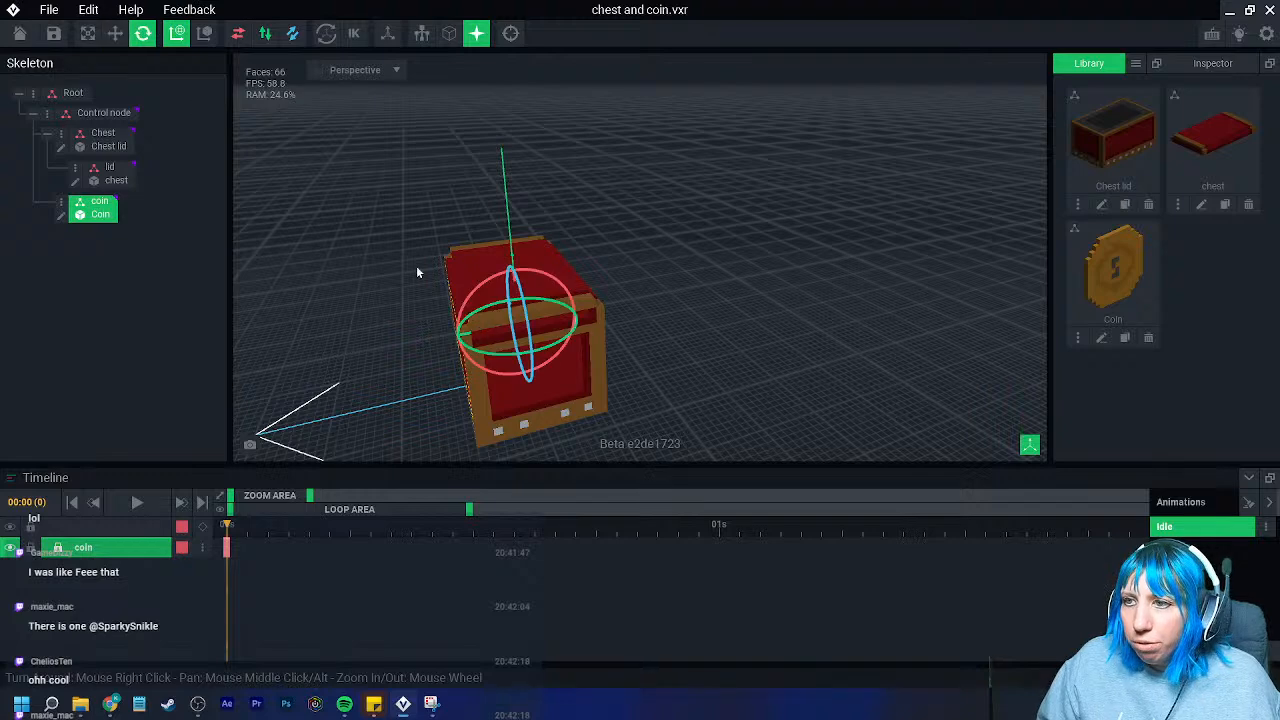
pyautogui.click(517, 270)
pyautogui.moveTo(368, 527); pyautogui.dragTo(498, 552)
pyautogui.rightClick(229, 547)
pyautogui.click(276, 402)
pyautogui.scroll(3, 543, 262)
pyautogui.moveTo(538, 250); pyautogui.dragTo(697, 338)
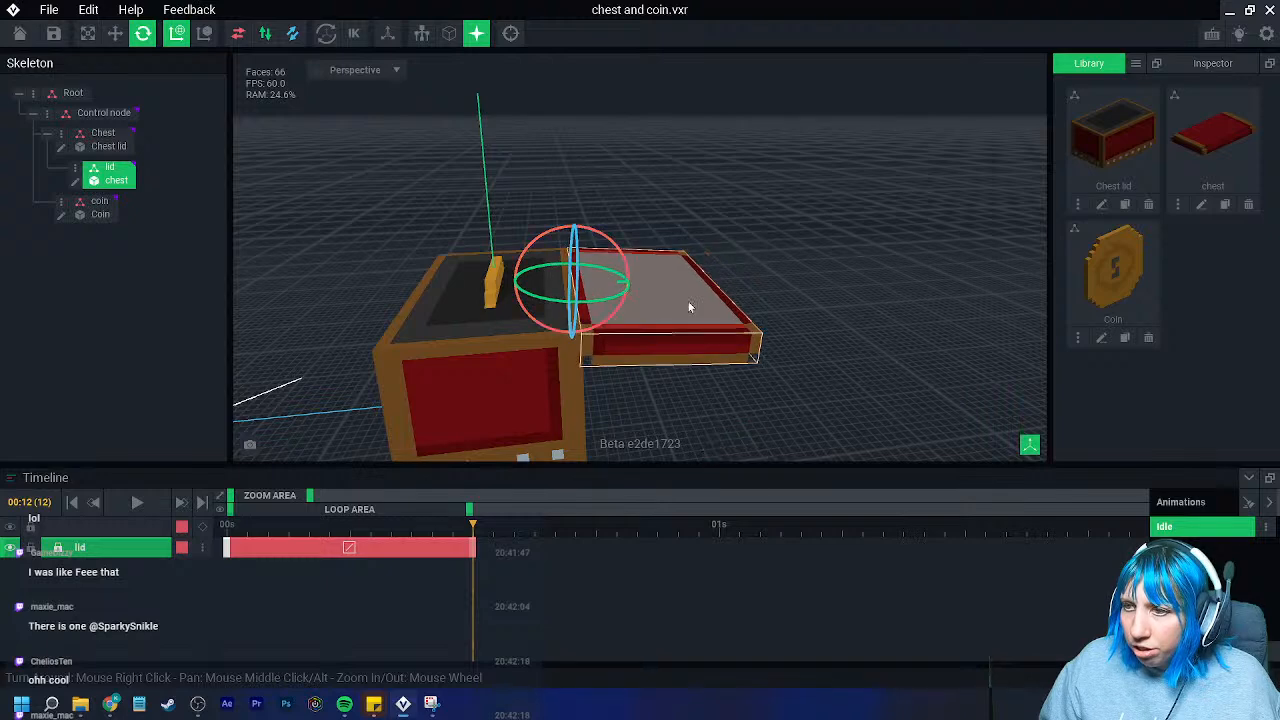
# - Paint the grey inside face of the lid model with the red sampled from its inner rim (#95271F), save it and return to the rig
pyautogui.click(74, 181)
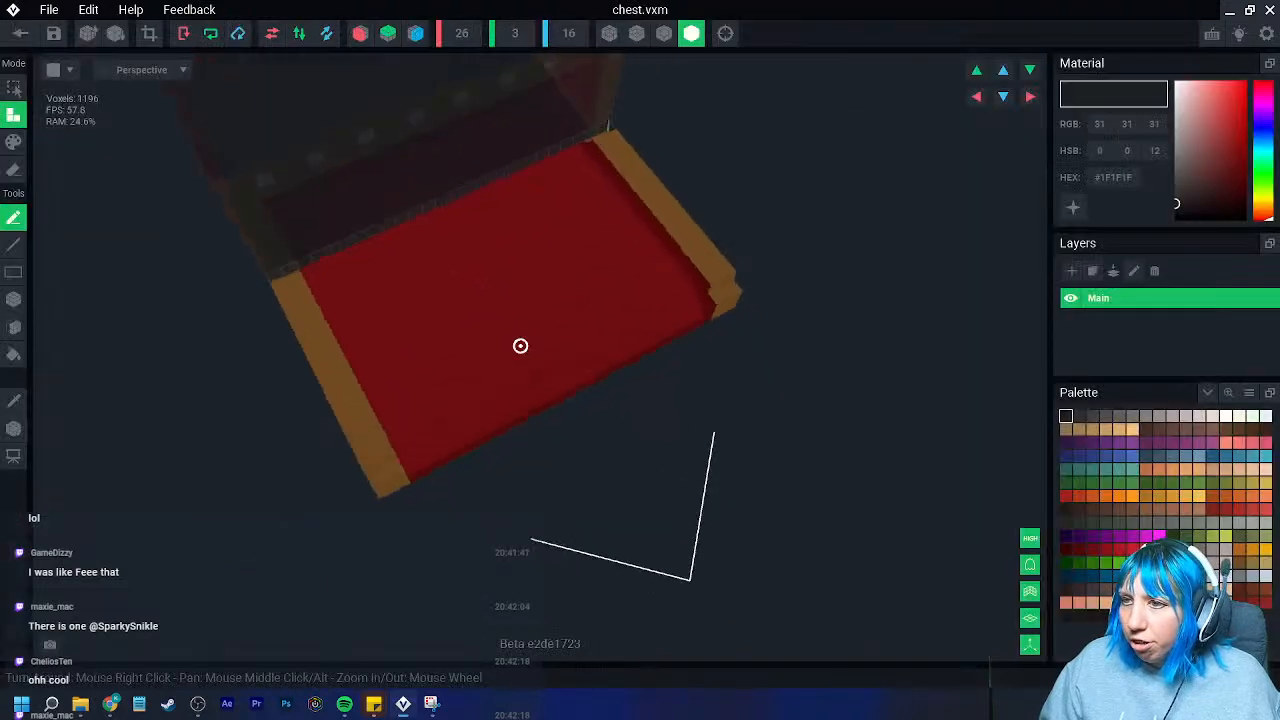
pyautogui.click(17, 400)
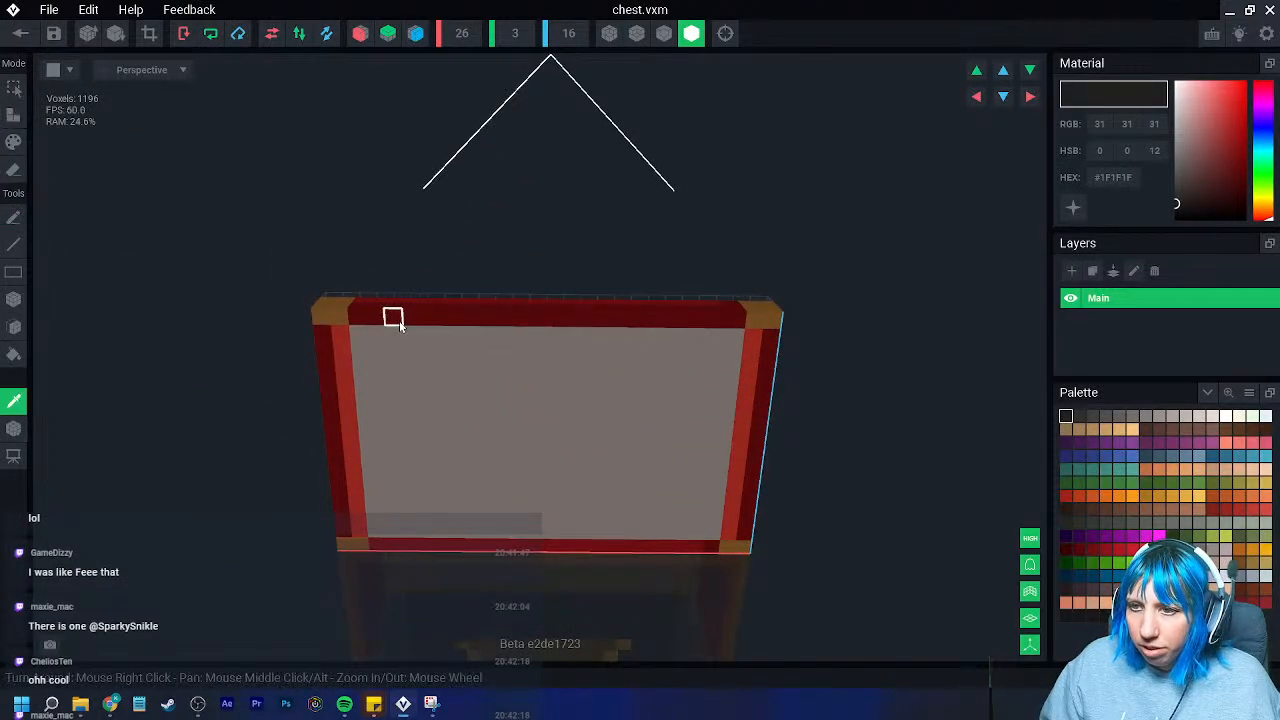
pyautogui.click(342, 350)
pyautogui.click(14, 326)
pyautogui.click(14, 142)
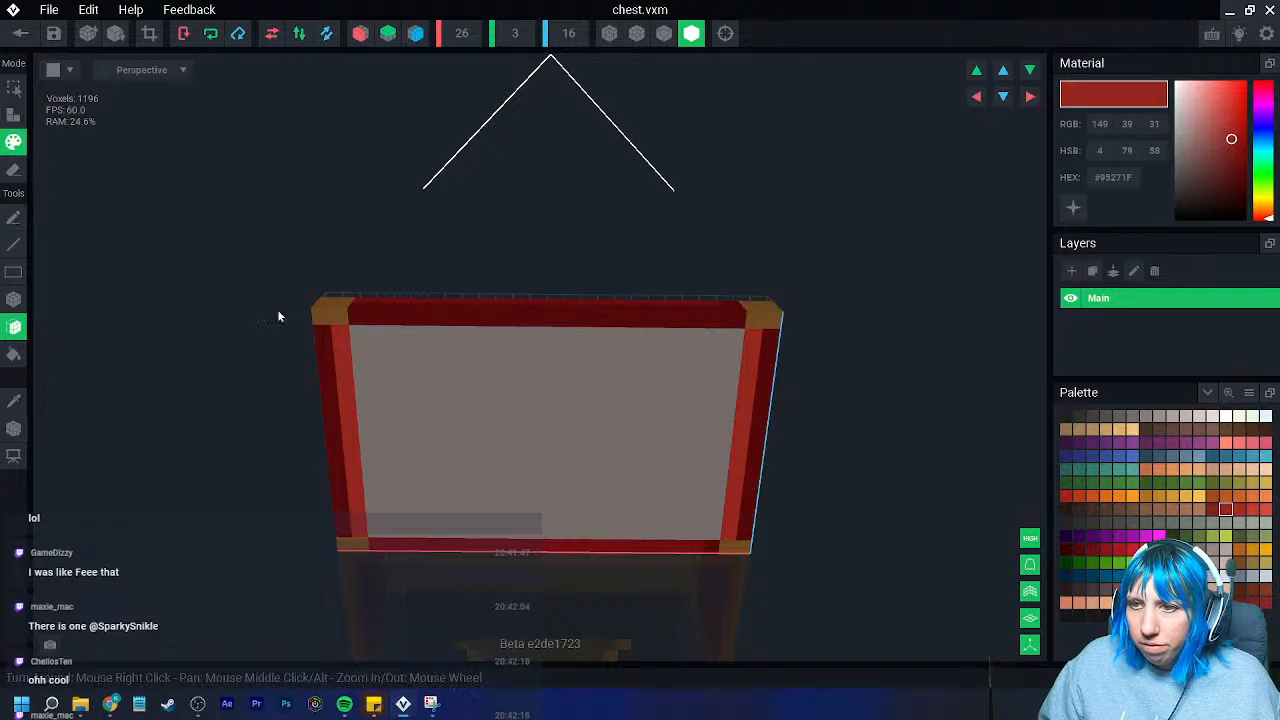
pyautogui.click(20, 33)
pyautogui.click(500, 257)
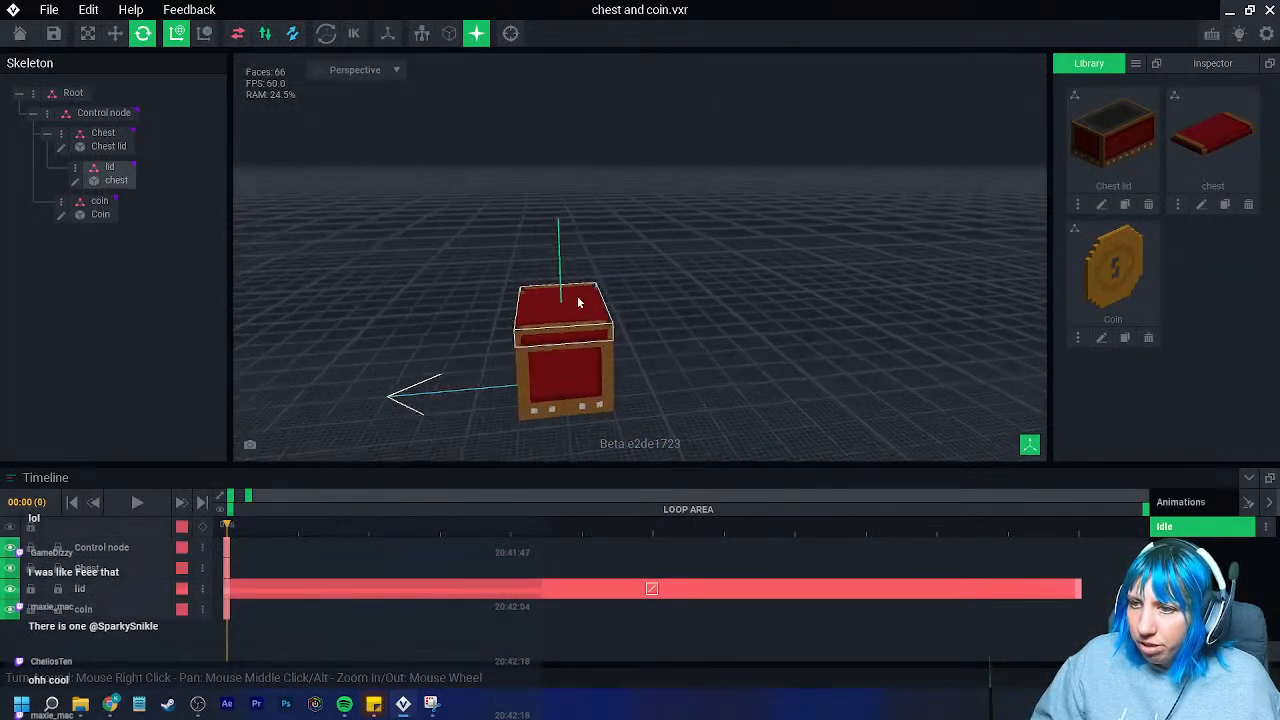
# - Enable long way rotation on the lid's opening segment between frames 0 and 12, and scrub through it to check
pyautogui.moveTo(586, 324); pyautogui.dragTo(586, 325, button='right')
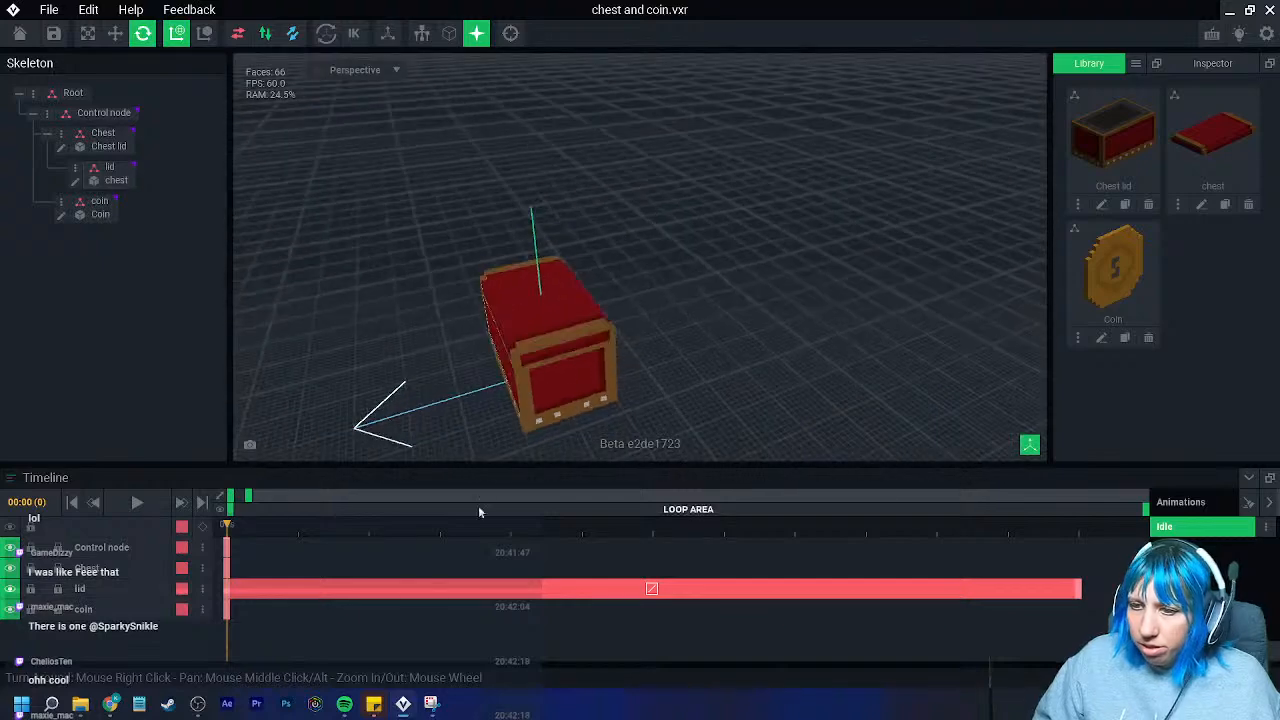
pyautogui.moveTo(233, 538); pyautogui.dragTo(1094, 526)
pyautogui.rightClick(343, 591)
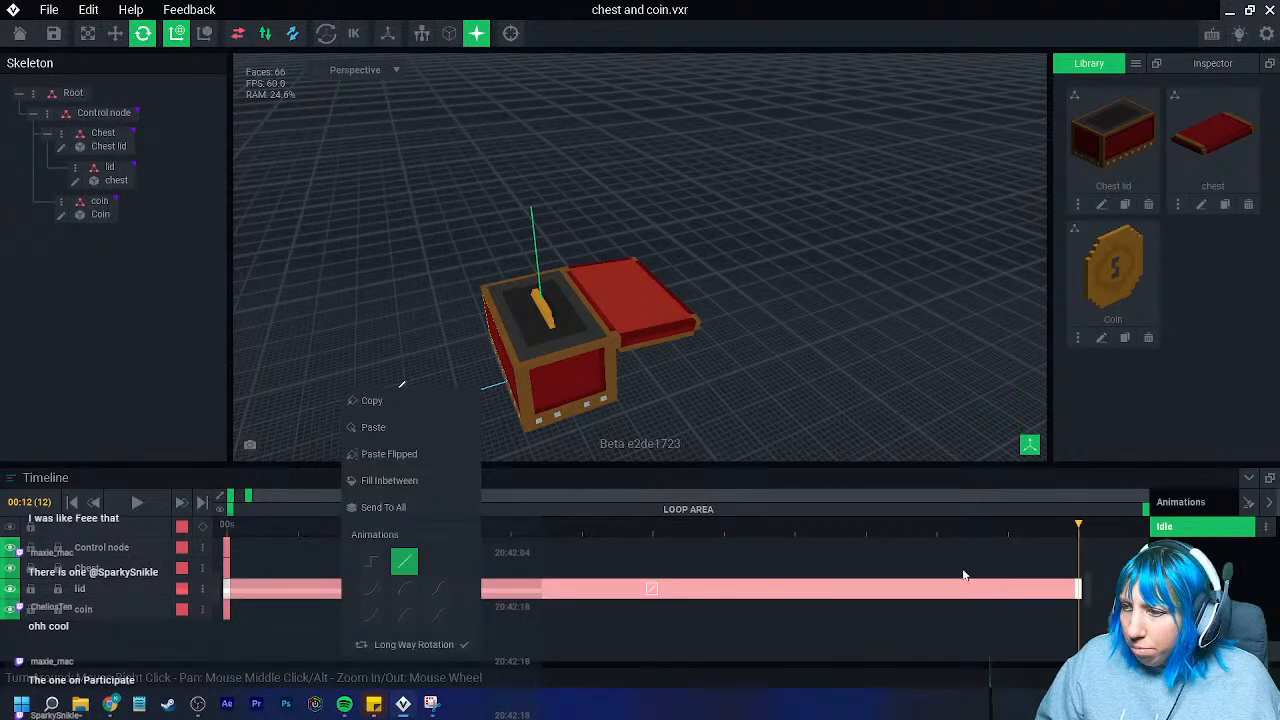
pyautogui.rightClick(1080, 595)
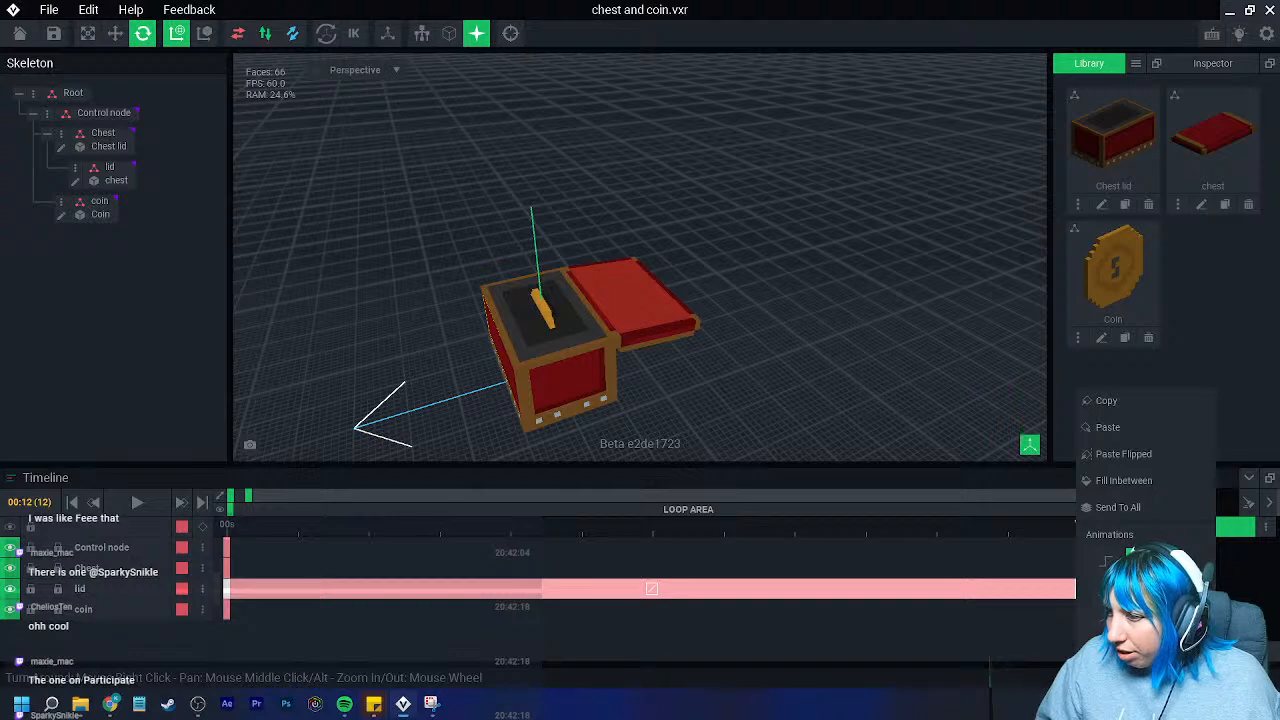
pyautogui.click(1110, 615)
pyautogui.click(892, 614)
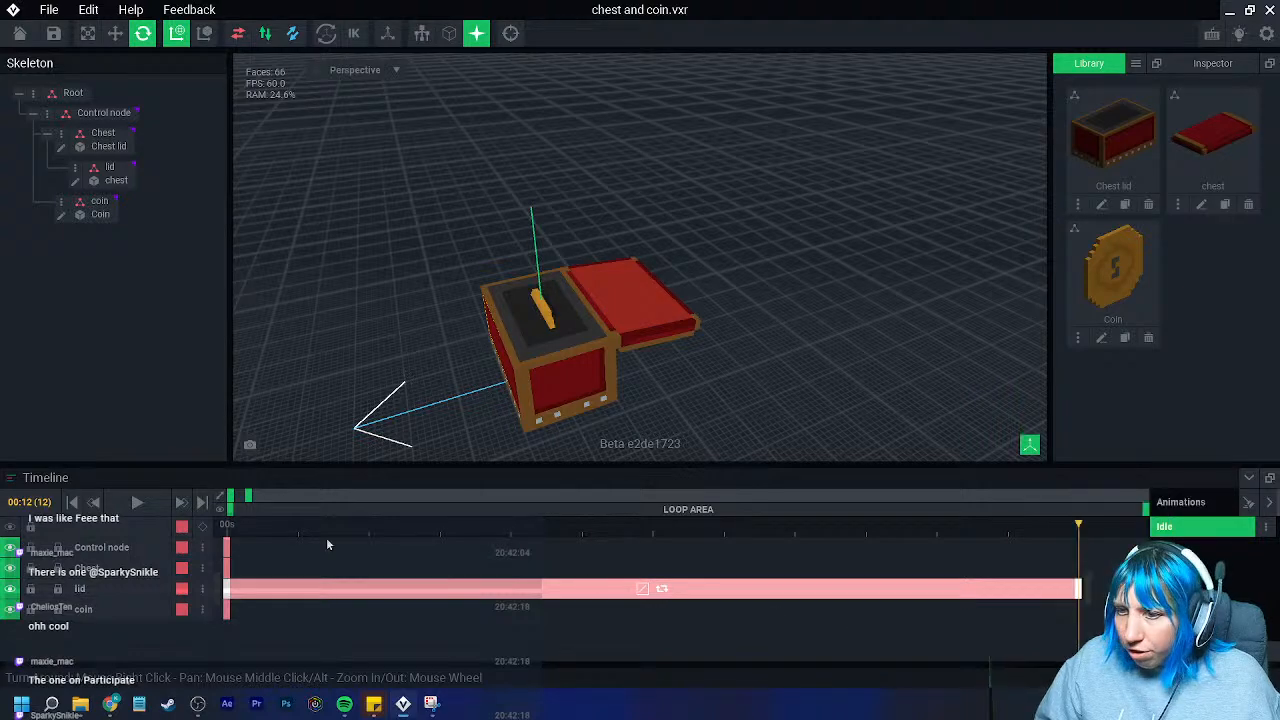
pyautogui.click(226, 527)
pyautogui.moveTo(226, 527); pyautogui.dragTo(1099, 586)
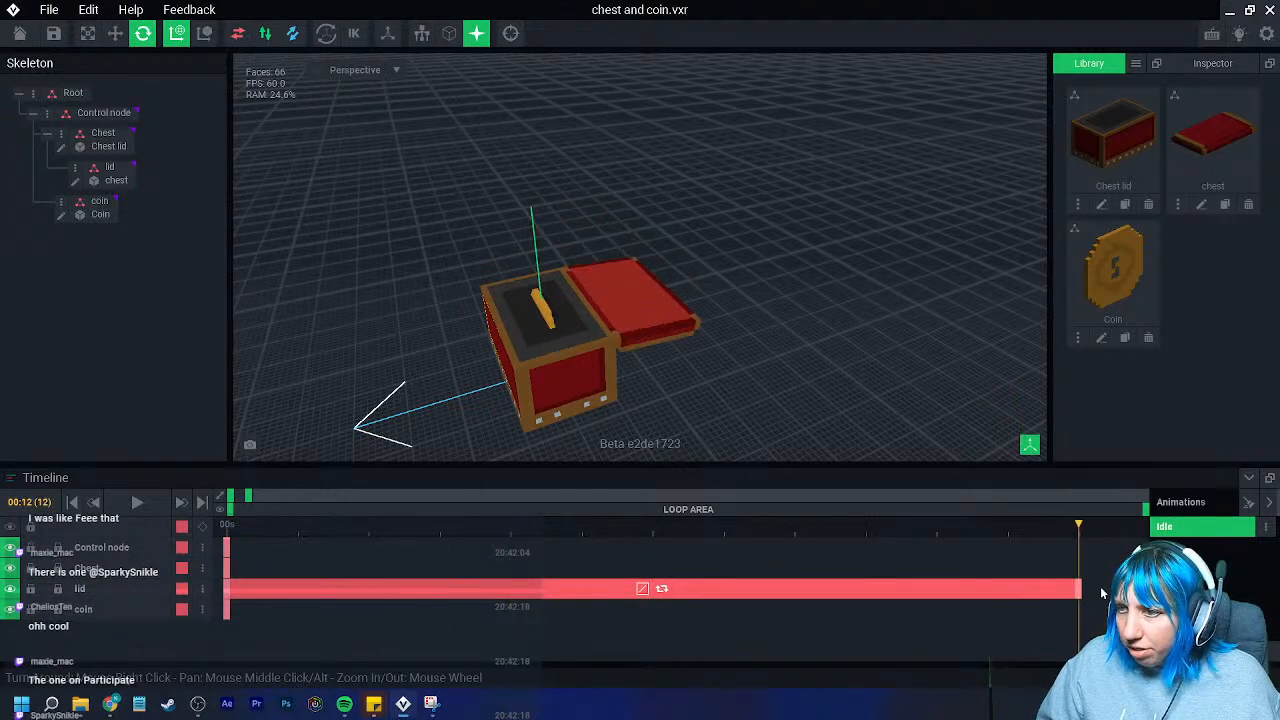
# - Copy the coin's starting keyframe from frame 0 to frame 6 so it stays still while the lid starts opening
pyautogui.moveTo(803, 425); pyautogui.dragTo(590, 405, button='right')
pyautogui.scroll(4, 532, 371)
pyautogui.scroll(-2, 539, 408)
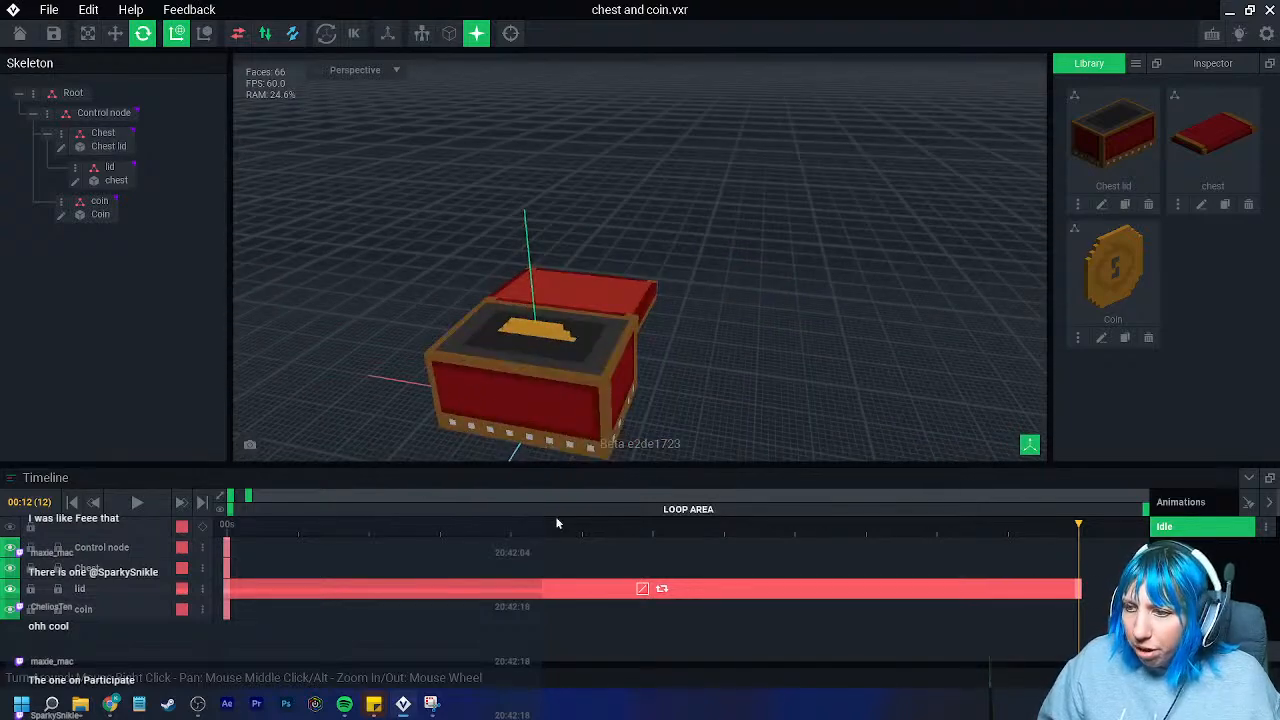
pyautogui.moveTo(248, 496); pyautogui.dragTo(340, 496)
pyautogui.click(288, 527)
pyautogui.moveTo(288, 530); pyautogui.dragTo(363, 530)
pyautogui.click(535, 332)
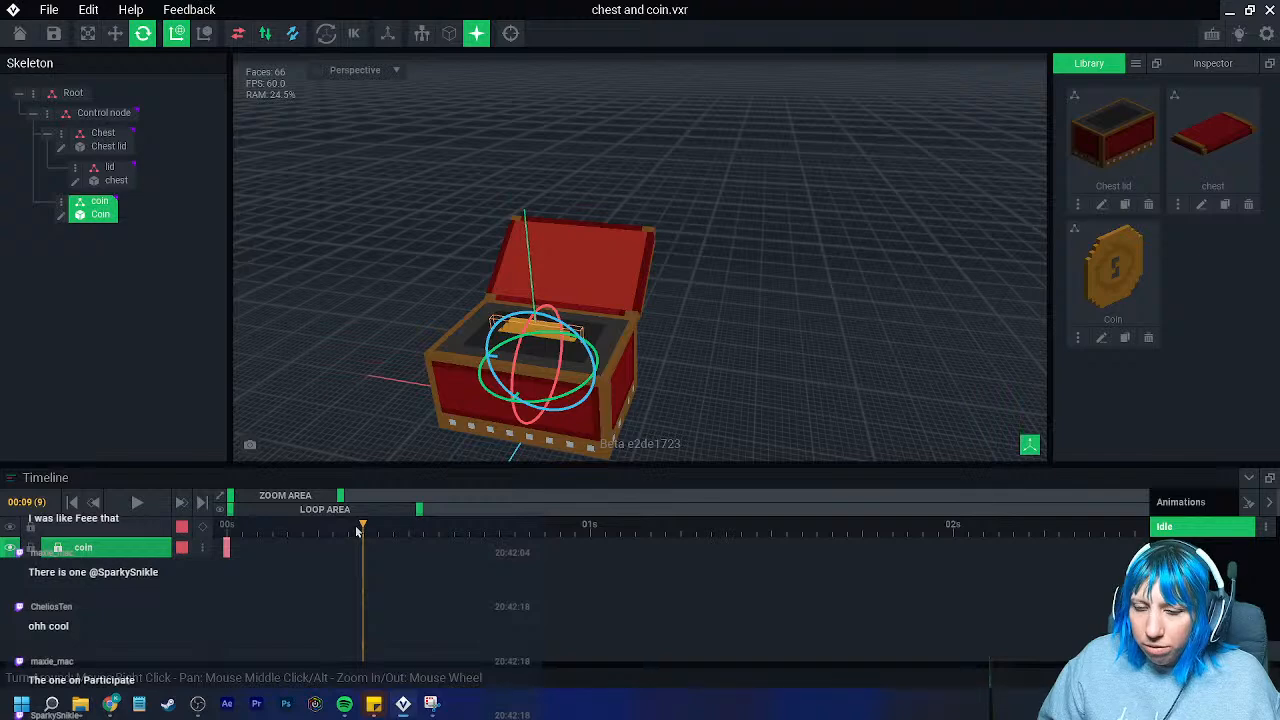
pyautogui.moveTo(402, 392); pyautogui.dragTo(373, 484, button='right')
pyautogui.moveTo(367, 529); pyautogui.dragTo(314, 533)
pyautogui.rightClick(227, 548)
pyautogui.click(264, 408)
pyautogui.rightClick(319, 543)
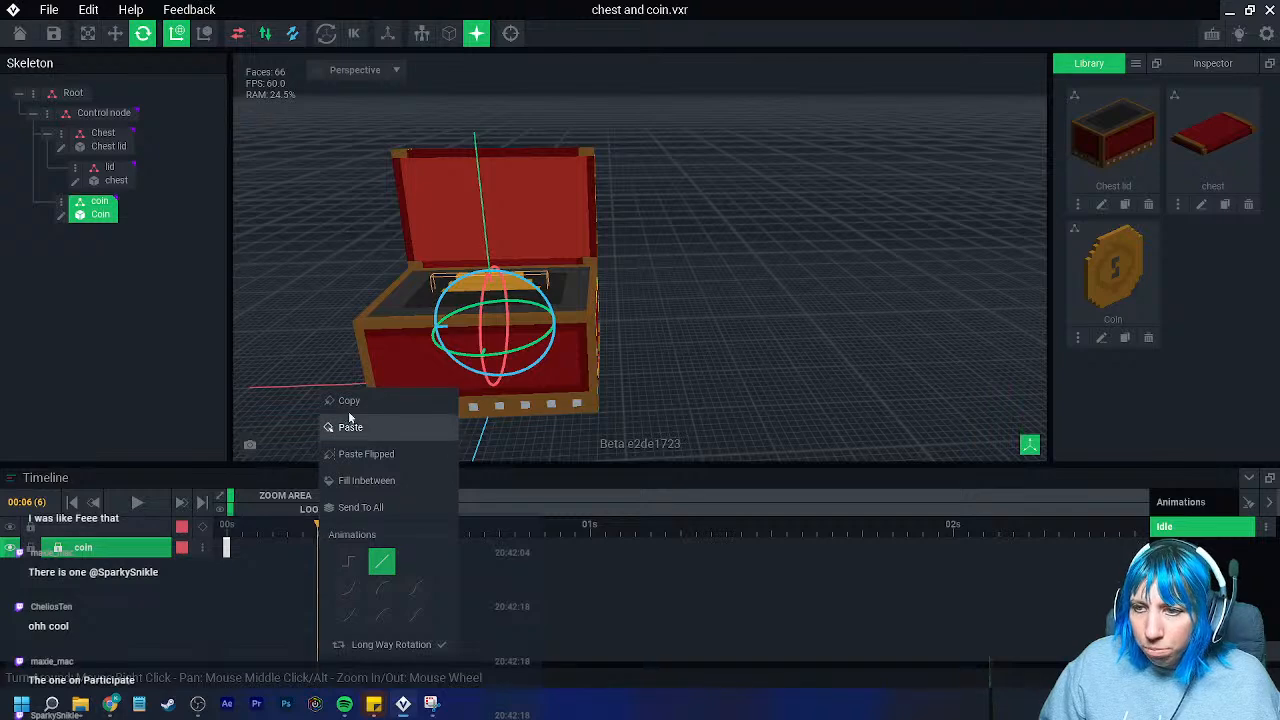
pyautogui.click(363, 428)
# - At frame 11, raise the coin until about half of it is out of the chest
pyautogui.moveTo(318, 527); pyautogui.dragTo(269, 497)
pyautogui.moveTo(266, 497)
pyautogui.mouseDown()
pyautogui.moveTo(278, 500)
pyautogui.moveTo(263, 500)
pyautogui.mouseUp()
pyautogui.moveTo(501, 527); pyautogui.dragTo(537, 531)
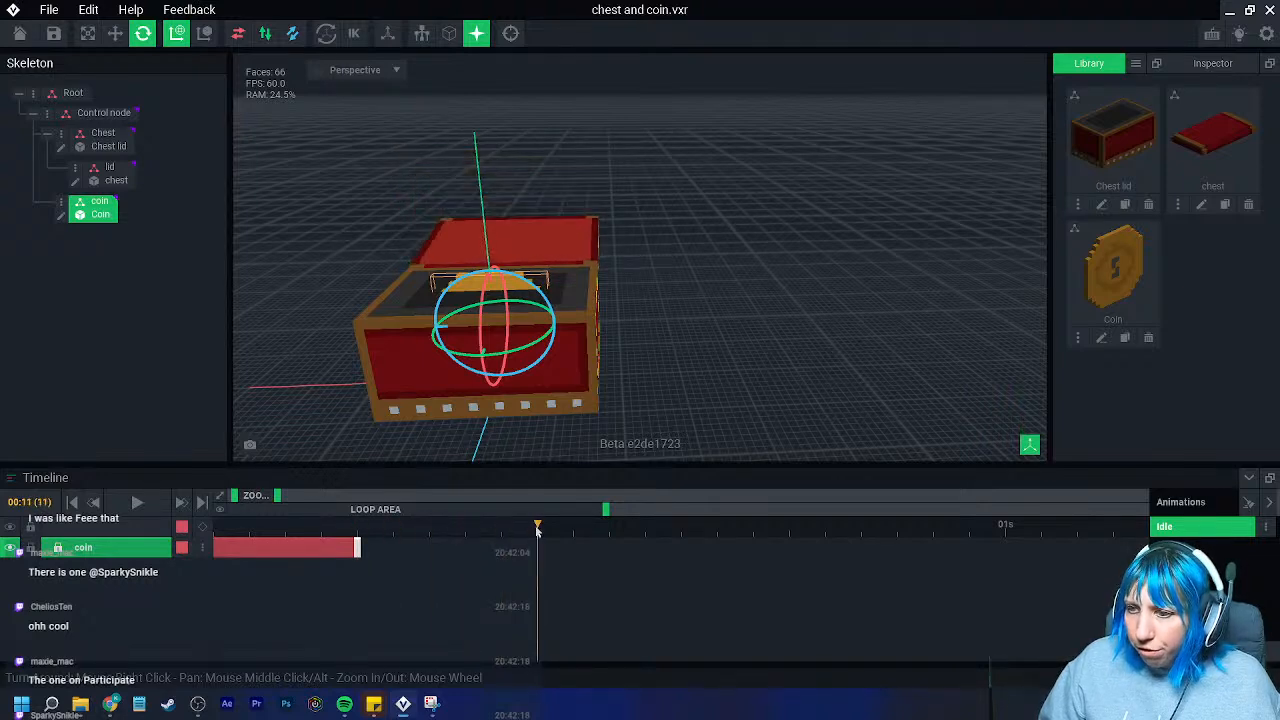
pyautogui.scroll(4, 435, 289)
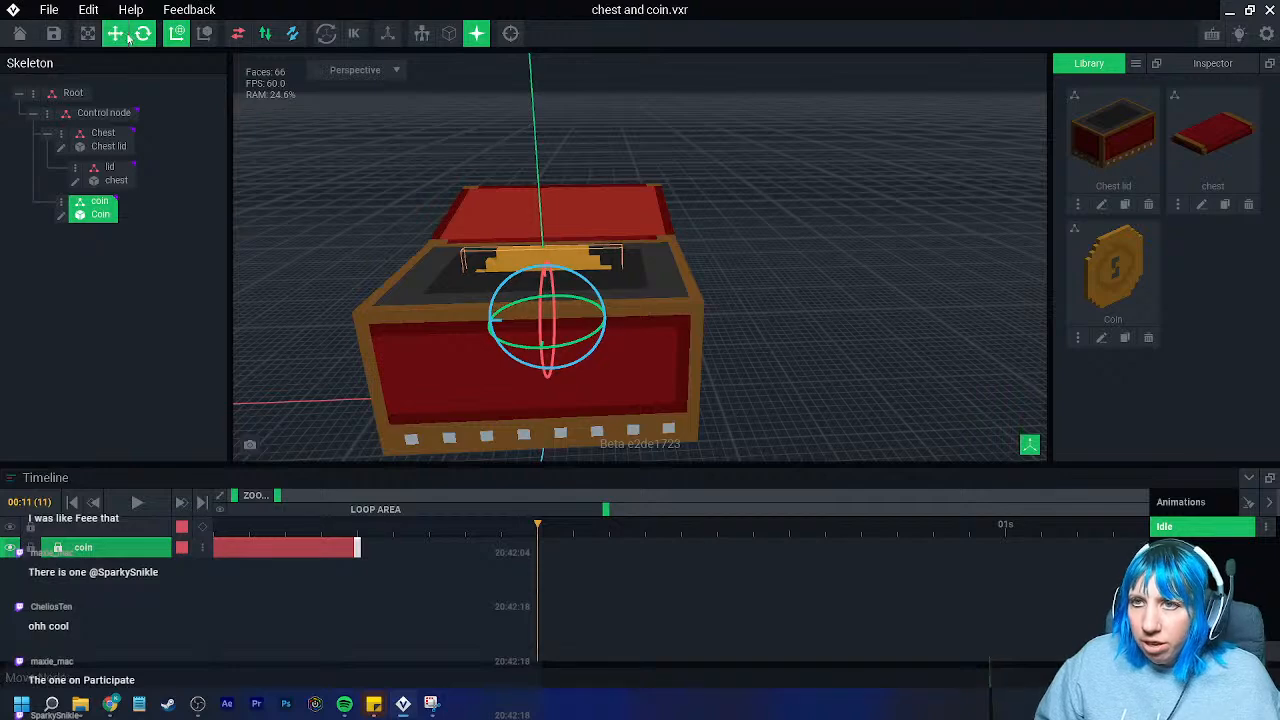
pyautogui.click(118, 34)
pyautogui.moveTo(535, 258); pyautogui.dragTo(543, 215)
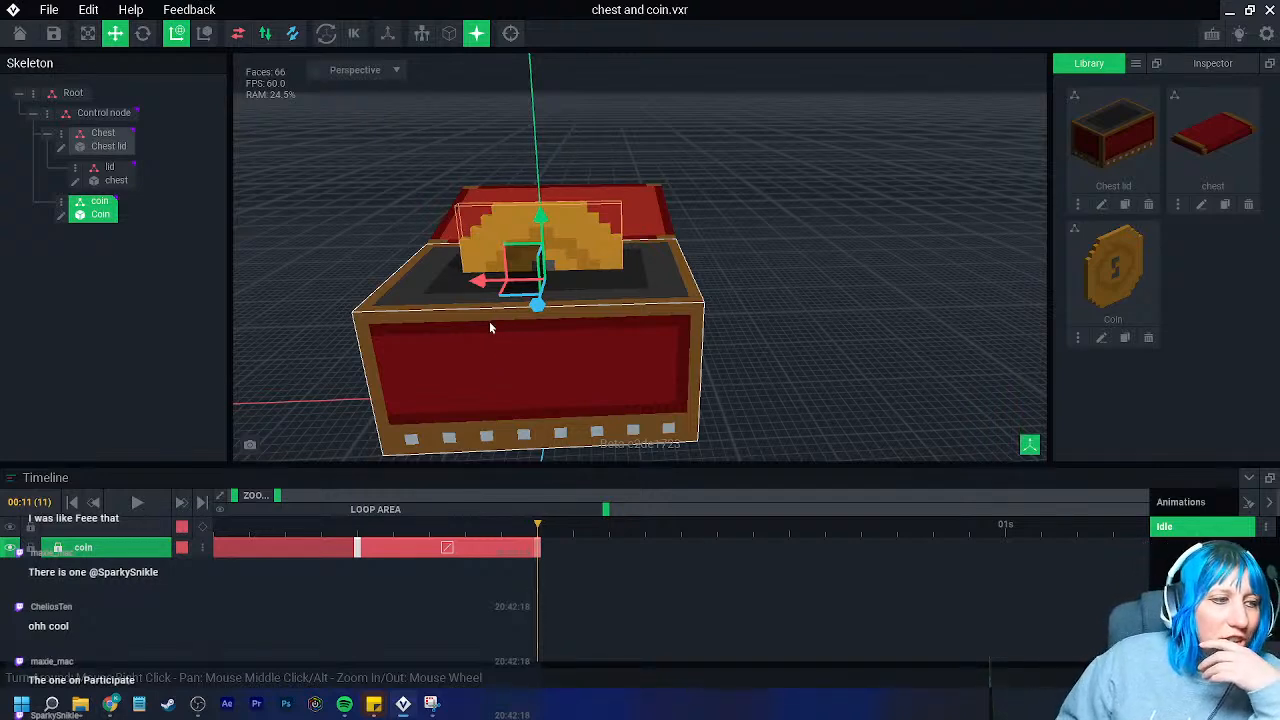
# - Change the coin's interpolation between frames 6 and 11 from linear to an eased curve
pyautogui.moveTo(537, 526); pyautogui.dragTo(543, 552)
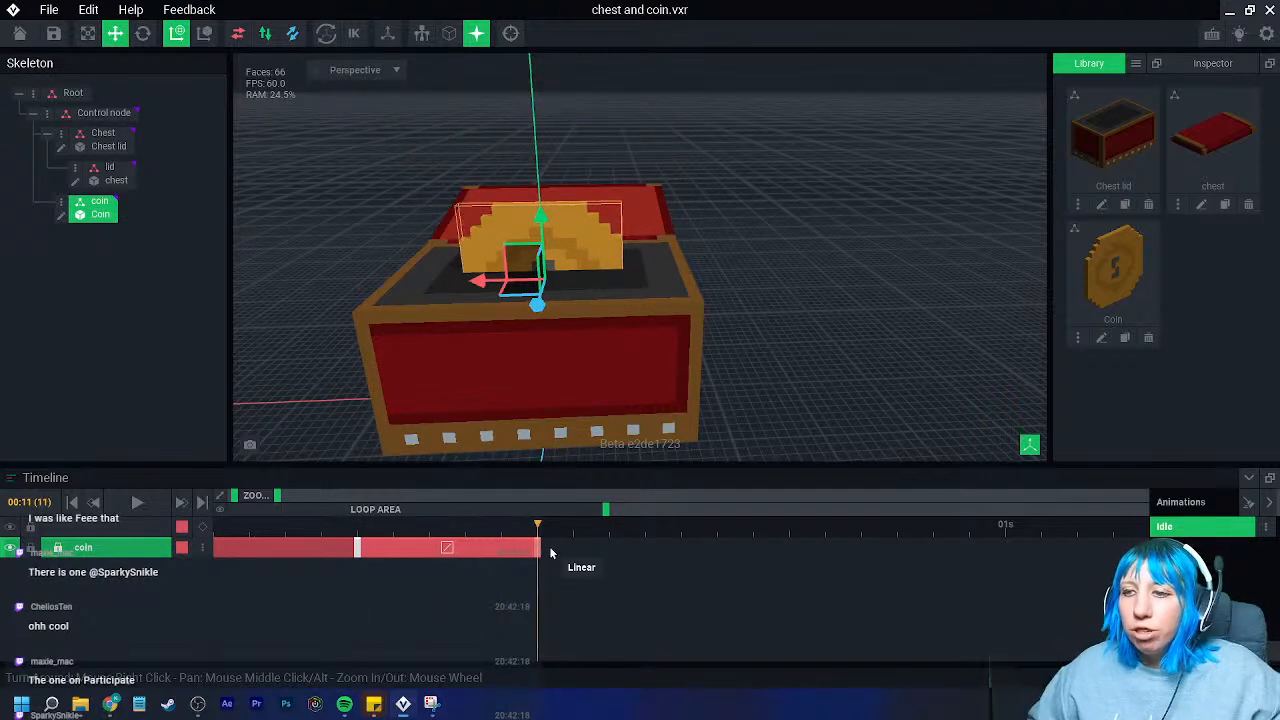
pyautogui.moveTo(539, 524); pyautogui.dragTo(362, 542)
pyautogui.rightClick(421, 555)
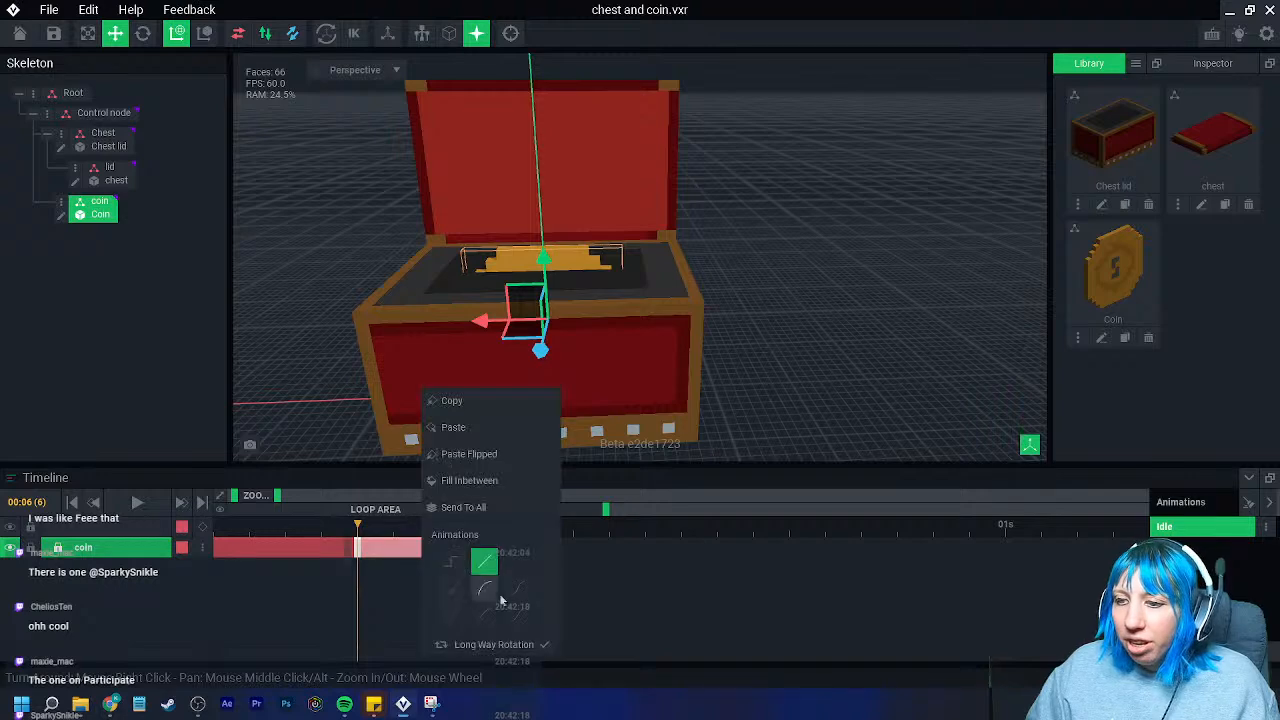
pyautogui.click(516, 585)
# - Try the coin fully above the chest at frame 11, then lower it back to about half out
pyautogui.moveTo(374, 532); pyautogui.dragTo(537, 527)
pyautogui.moveTo(540, 220); pyautogui.dragTo(512, 36)
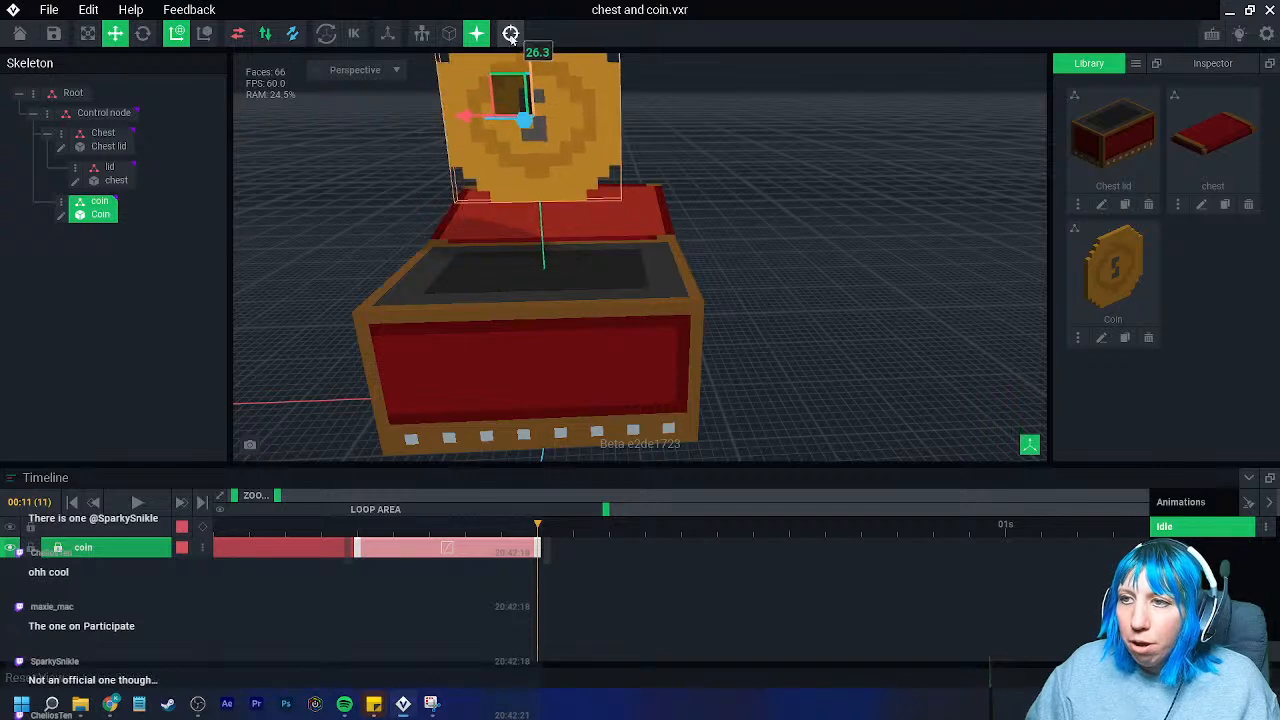
pyautogui.moveTo(538, 528); pyautogui.dragTo(710, 559)
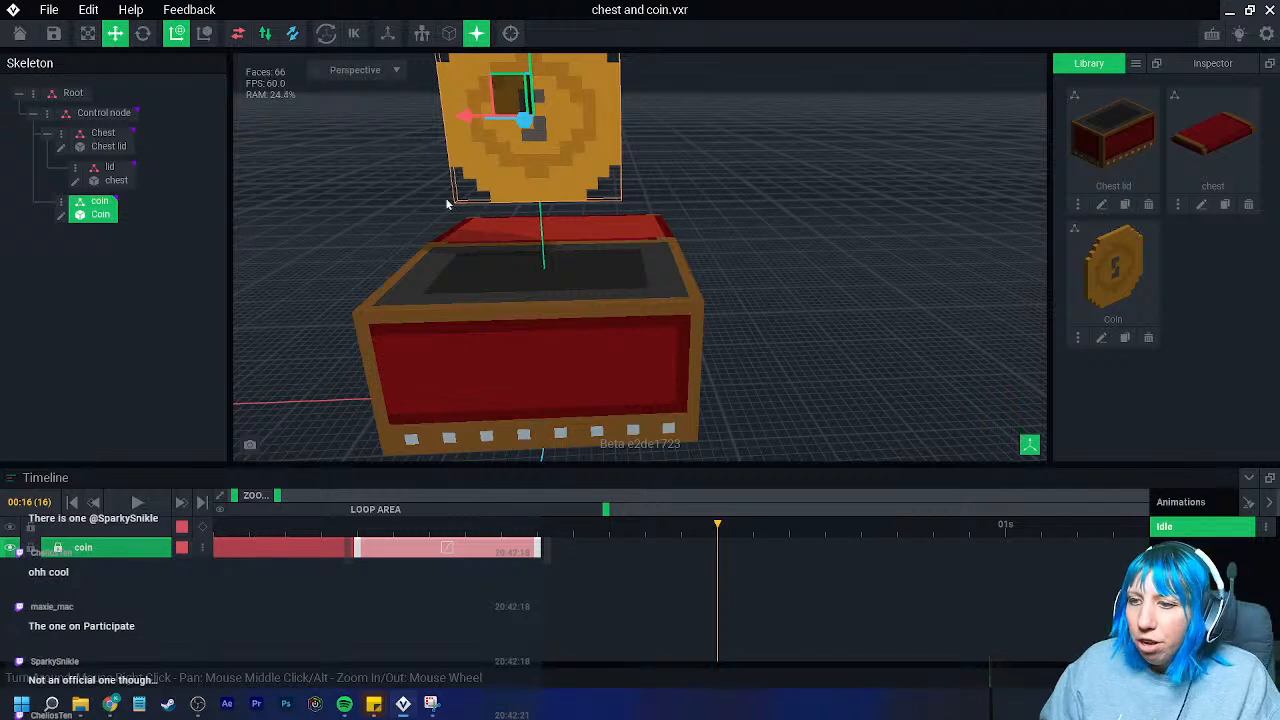
pyautogui.moveTo(471, 537); pyautogui.dragTo(538, 540)
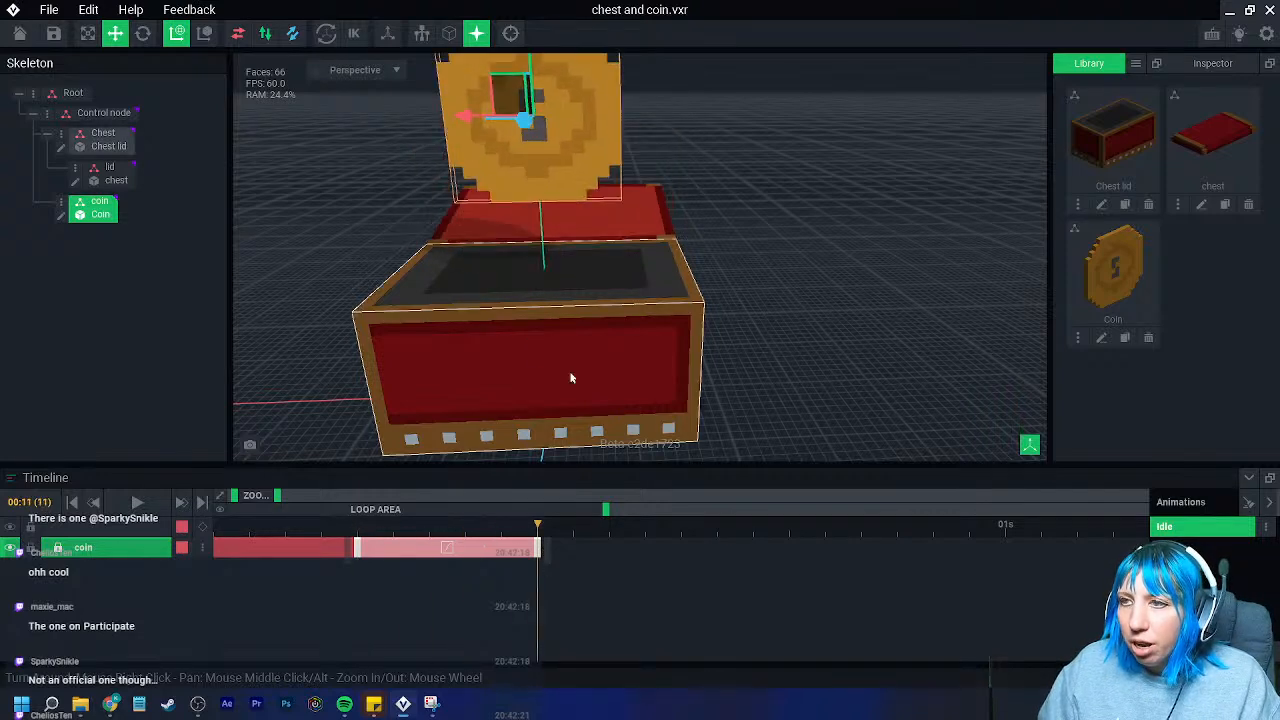
pyautogui.scroll(2, 520, 180)
pyautogui.moveTo(527, 112); pyautogui.dragTo(530, 263)
pyautogui.click(366, 530)
pyautogui.moveTo(366, 533); pyautogui.dragTo(532, 545)
# - Rotate the coin about a quarter turn around its vertical axis at frame 11
pyautogui.click(143, 33)
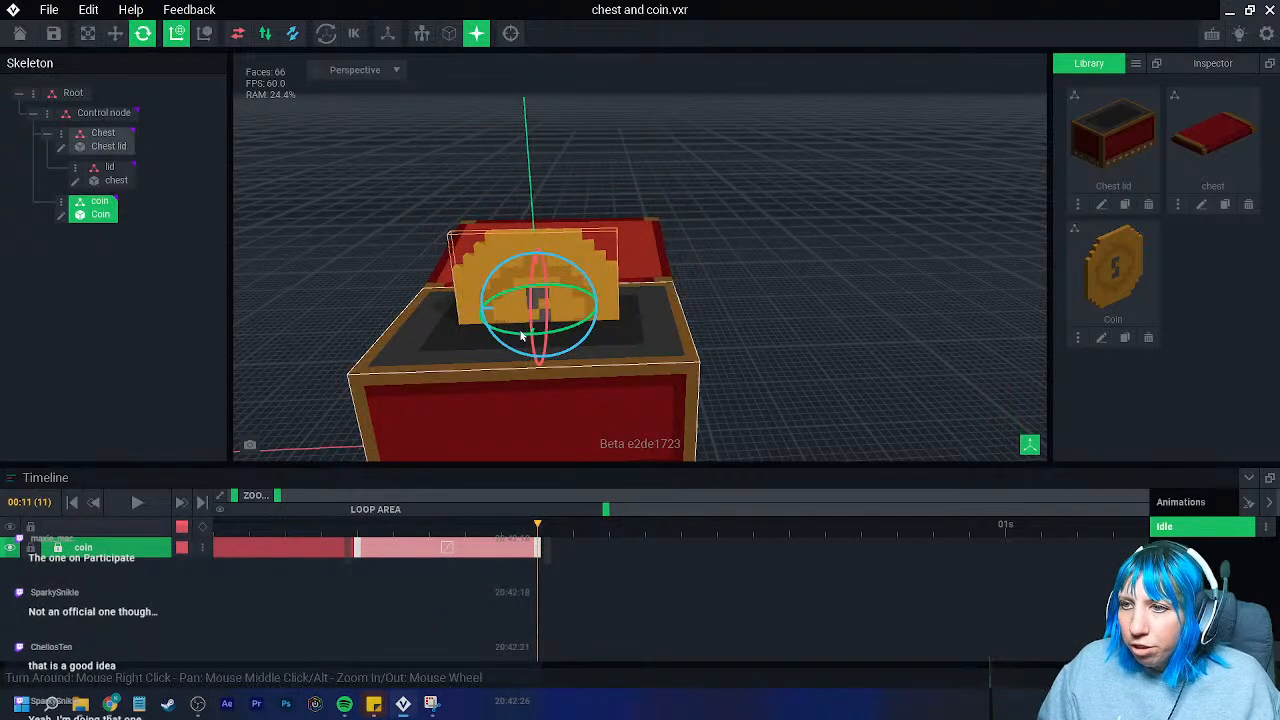
pyautogui.moveTo(521, 340); pyautogui.dragTo(205, 329)
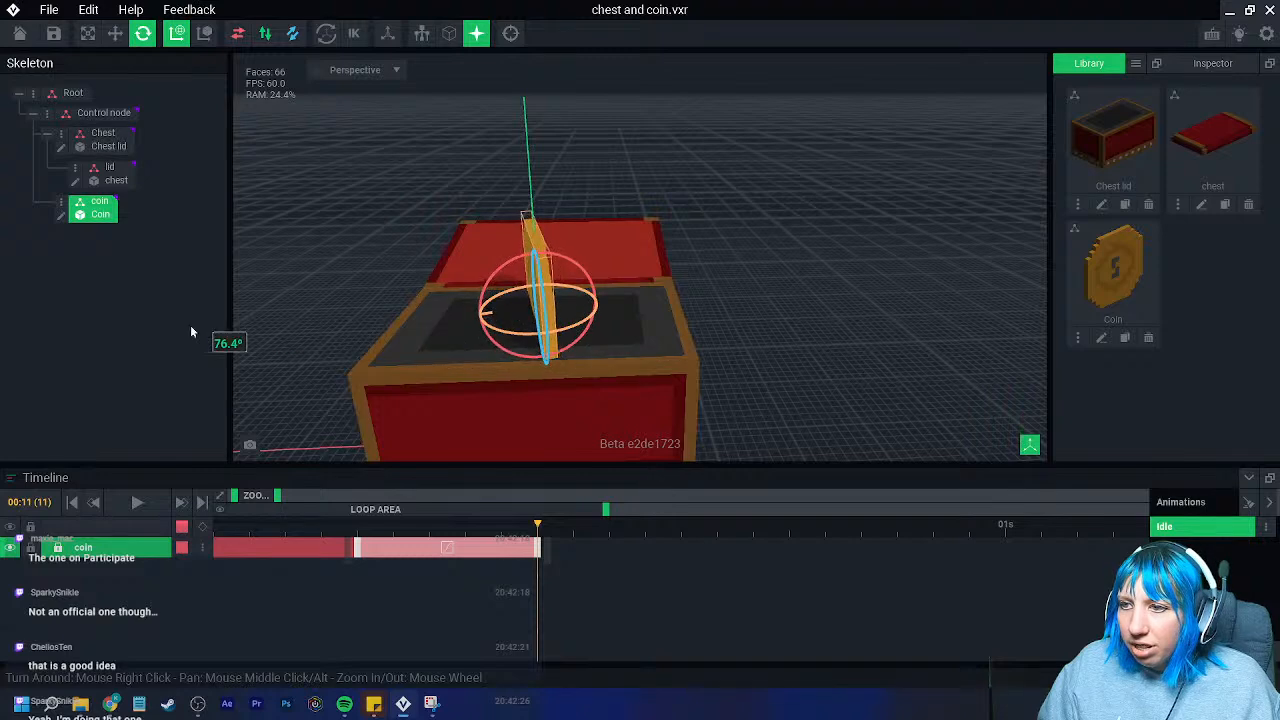
pyautogui.moveTo(537, 530)
pyautogui.mouseDown()
pyautogui.moveTo(286, 538)
pyautogui.moveTo(536, 545)
pyautogui.mouseUp()
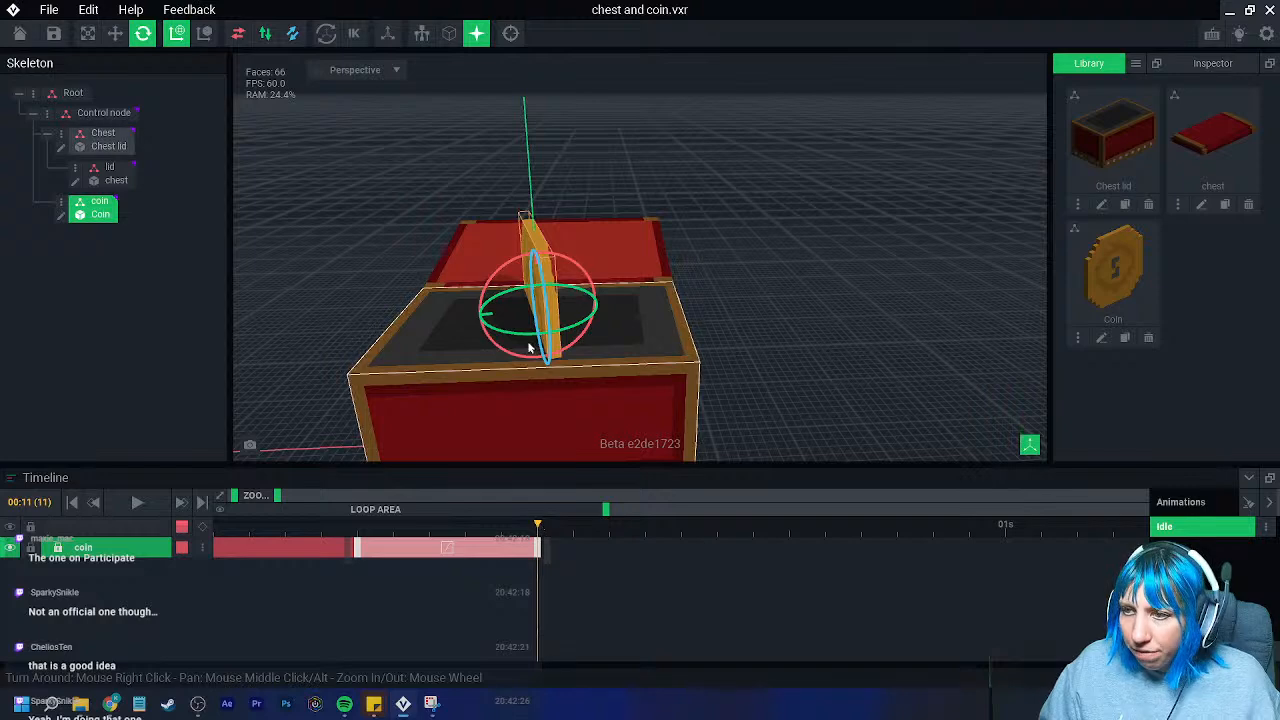
pyautogui.moveTo(519, 335); pyautogui.dragTo(391, 349)
pyautogui.hotkey('ctrl', 'z')
pyautogui.hotkey('ctrl', 'z')
# - At frame 16, raise the coin above the chest and rotate it another quarter turn around its vertical axis
pyautogui.moveTo(538, 527); pyautogui.dragTo(723, 542)
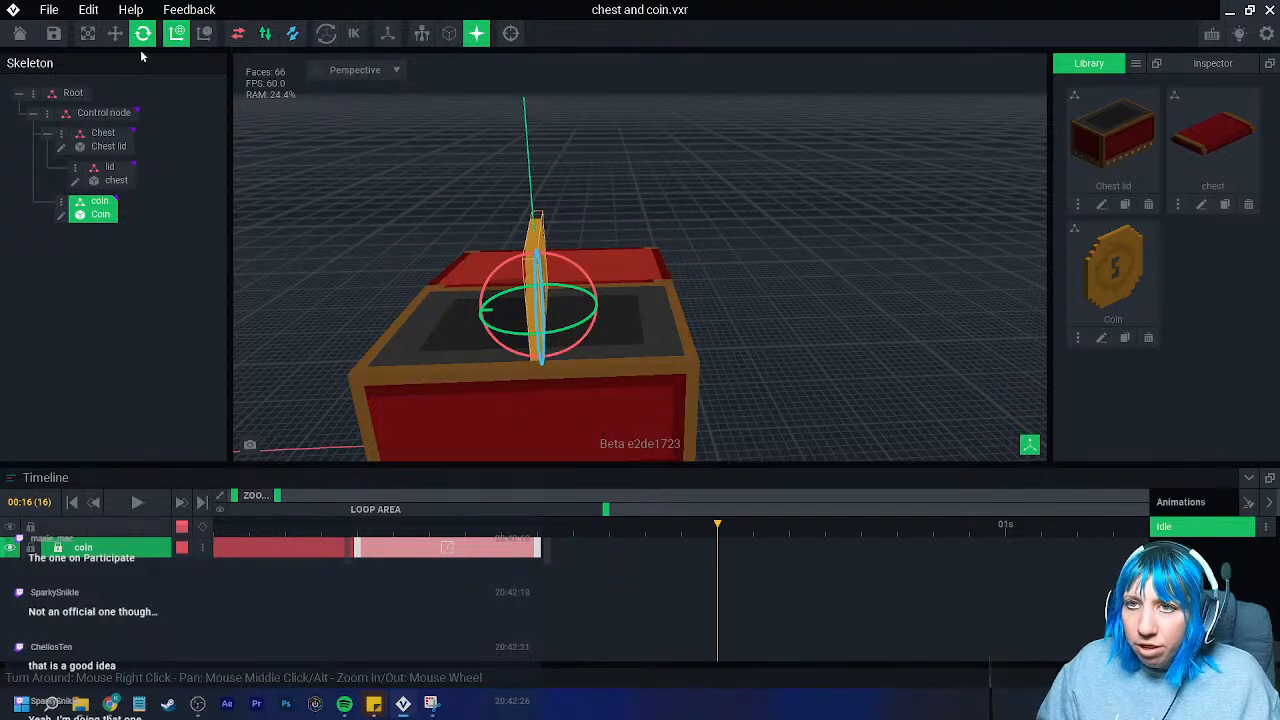
pyautogui.click(115, 33)
pyautogui.moveTo(533, 242); pyautogui.dragTo(532, 146)
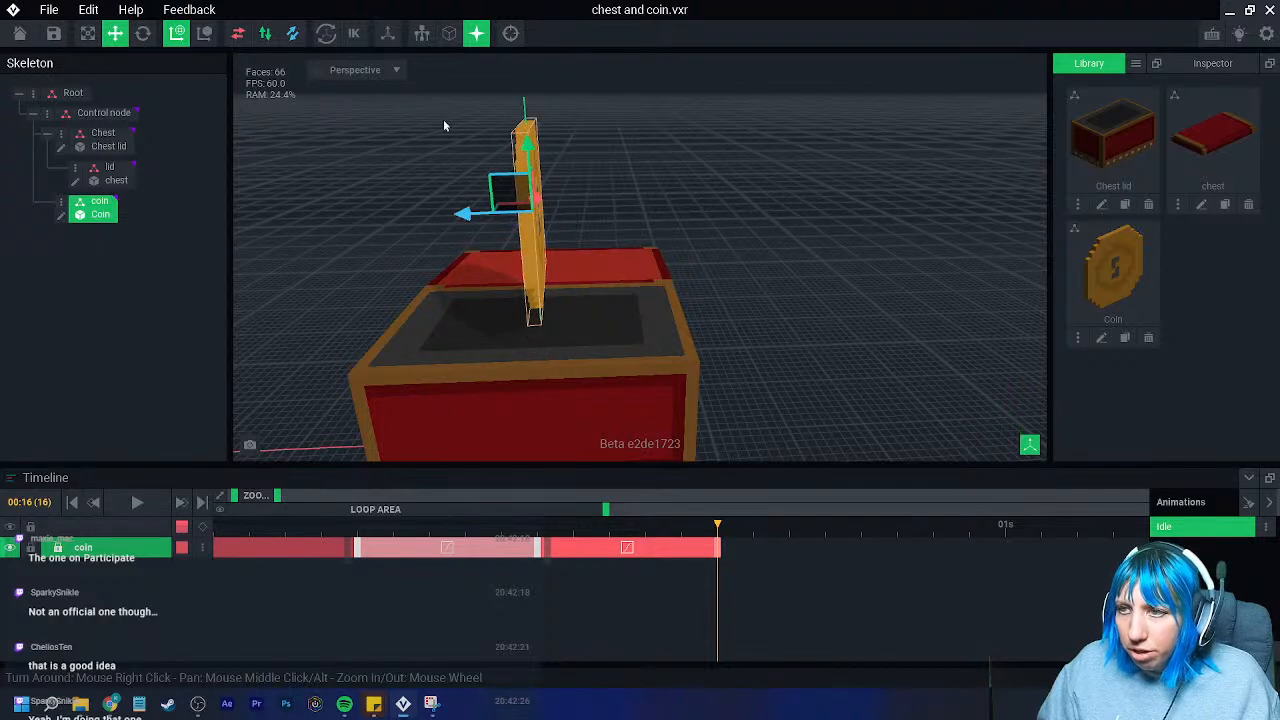
pyautogui.click(142, 33)
pyautogui.moveTo(510, 216); pyautogui.dragTo(392, 203)
# - At frame 21, raise the coin a little higher and spin it further, then rotate it to face the front at frame 24
pyautogui.moveTo(704, 528); pyautogui.dragTo(892, 572)
pyautogui.moveTo(398, 119); pyautogui.dragTo(345, 173, button='middle')
pyautogui.click(116, 34)
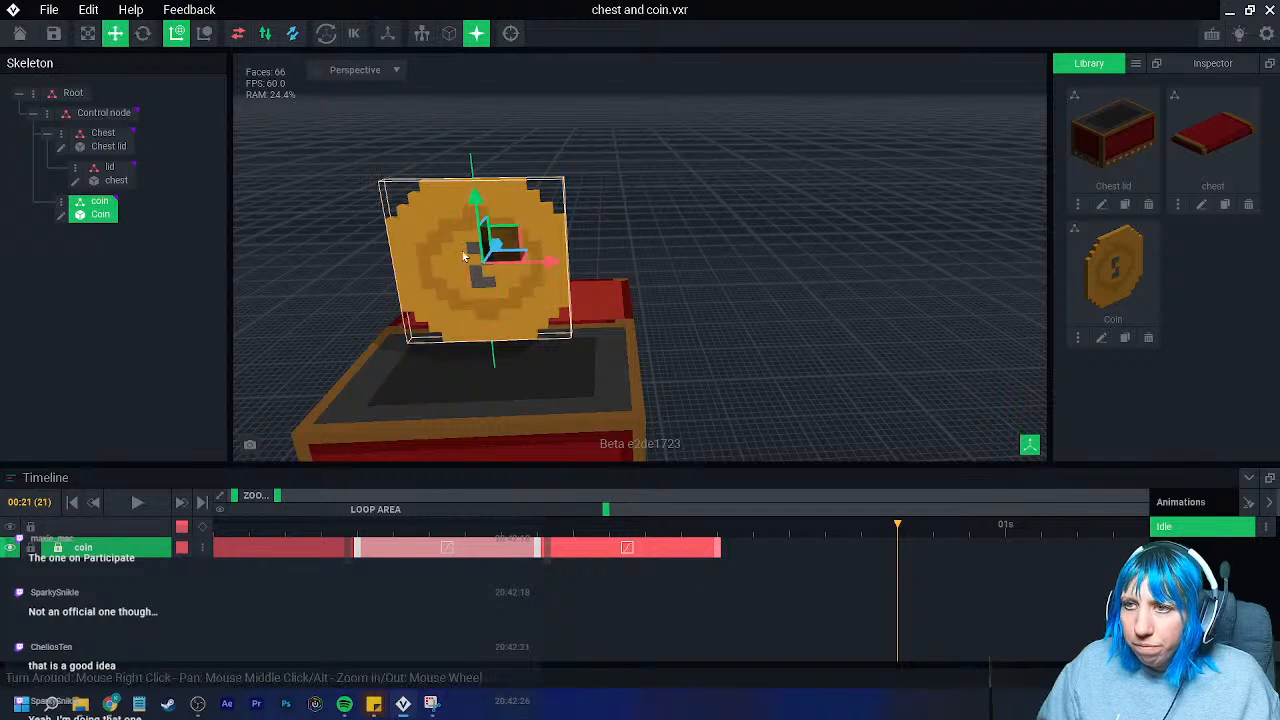
pyautogui.moveTo(474, 197); pyautogui.dragTo(466, 143)
pyautogui.click(143, 35)
pyautogui.moveTo(512, 233); pyautogui.dragTo(398, 241)
pyautogui.click(1005, 525)
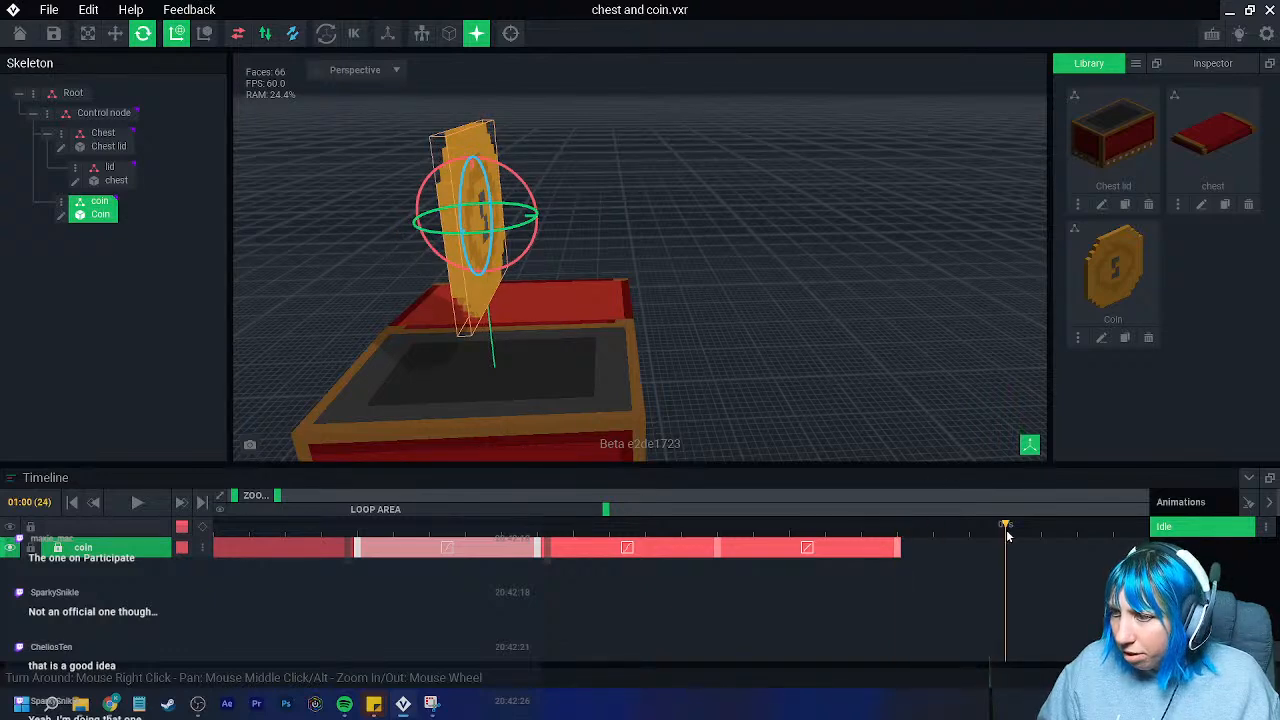
pyautogui.moveTo(520, 234); pyautogui.dragTo(299, 260)
# - Play and scrub the animation to examine the lid opening and the coin rising and spinning
pyautogui.press('space')
pyautogui.click(716, 343)
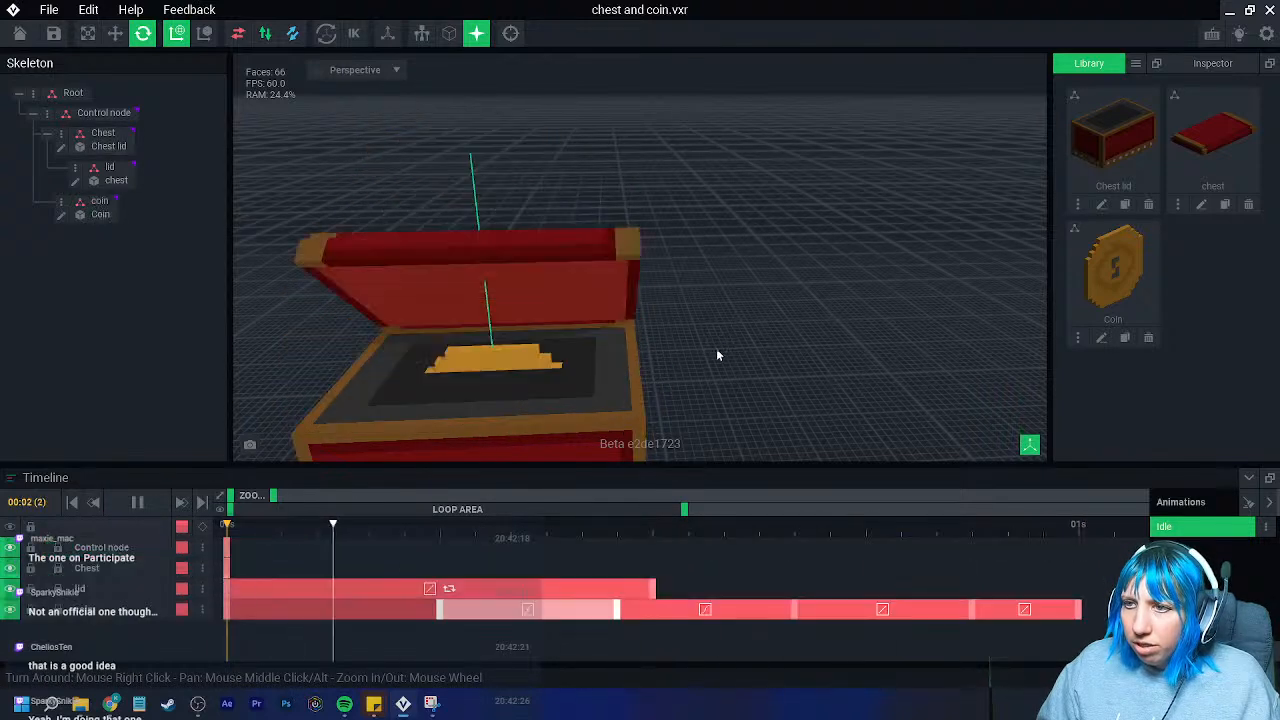
pyautogui.scroll(-4, 725, 384)
pyautogui.moveTo(690, 418); pyautogui.dragTo(752, 384, button='middle')
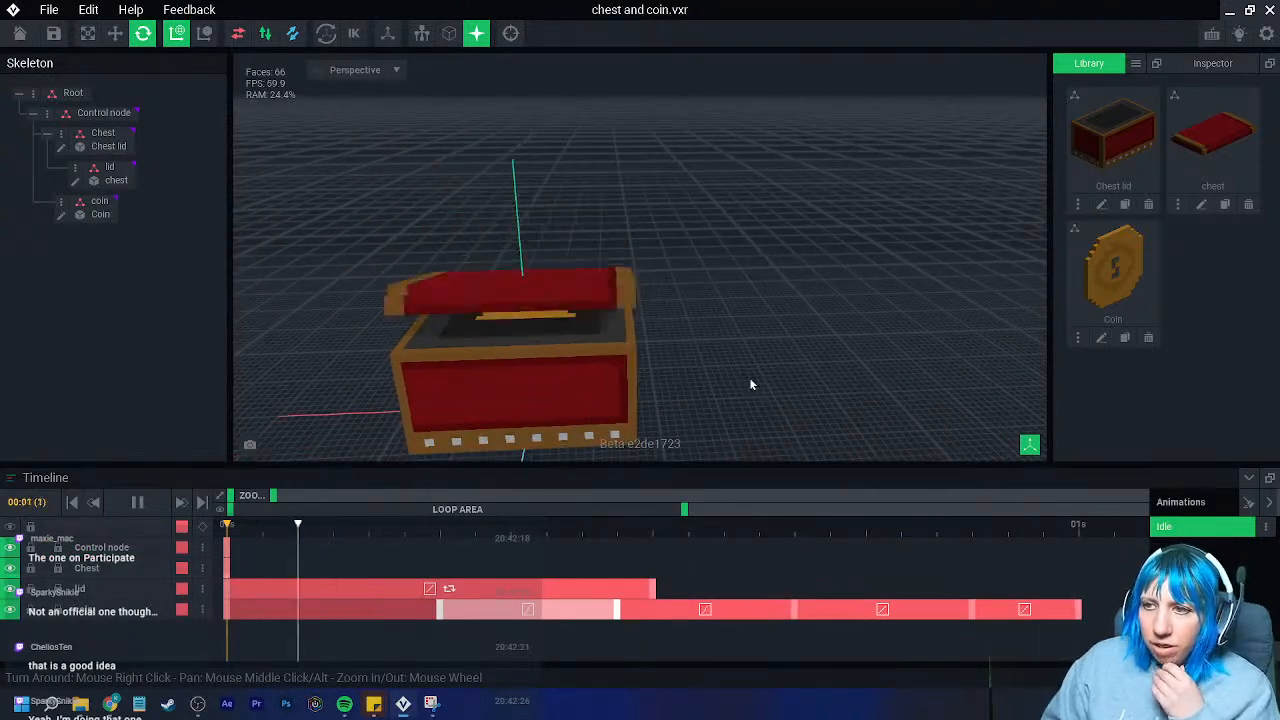
pyautogui.moveTo(405, 524); pyautogui.dragTo(1078, 573)
pyautogui.moveTo(778, 398); pyautogui.dragTo(728, 380, button='right')
pyautogui.moveTo(728, 380); pyautogui.dragTo(680, 305, button='middle')
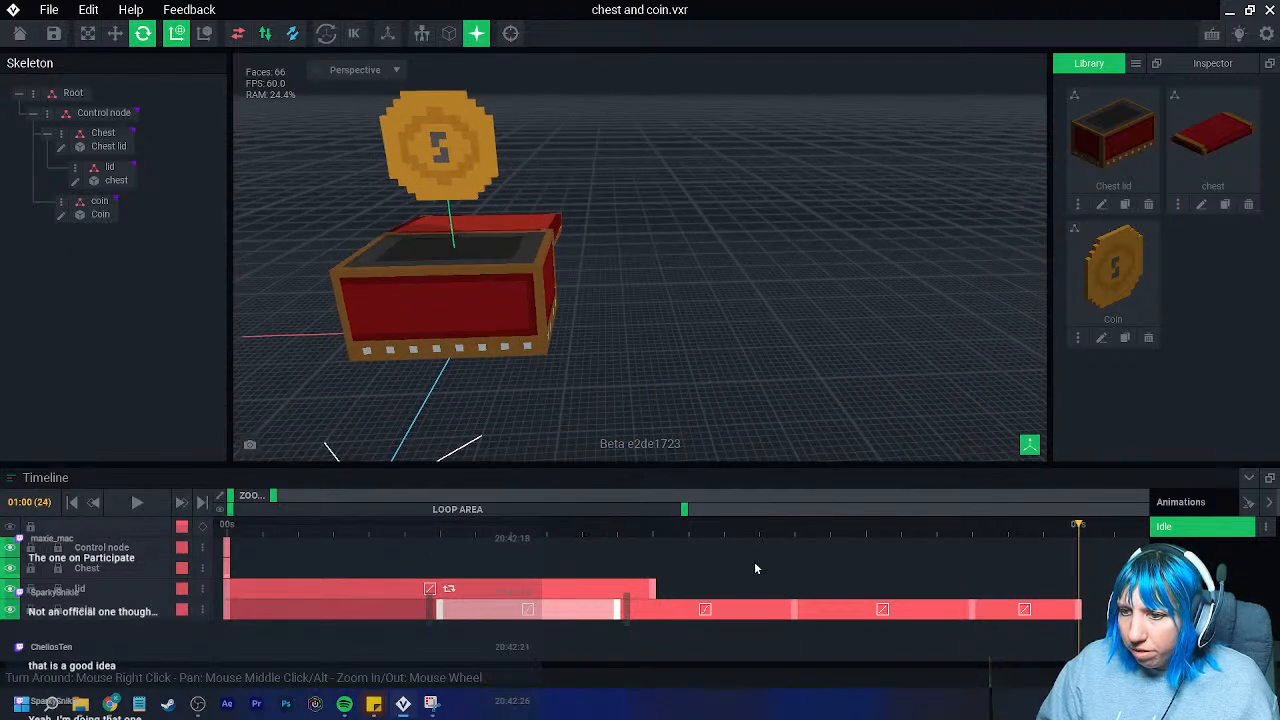
pyautogui.click(747, 567)
# - At frame 27, lower the coin slightly to a height of about 25 and rotate it a quarter turn around its vertical axis
pyautogui.moveTo(544, 312); pyautogui.dragTo(627, 424, button='middle')
pyautogui.moveTo(260, 501); pyautogui.dragTo(283, 503)
pyautogui.moveTo(646, 530); pyautogui.dragTo(752, 540)
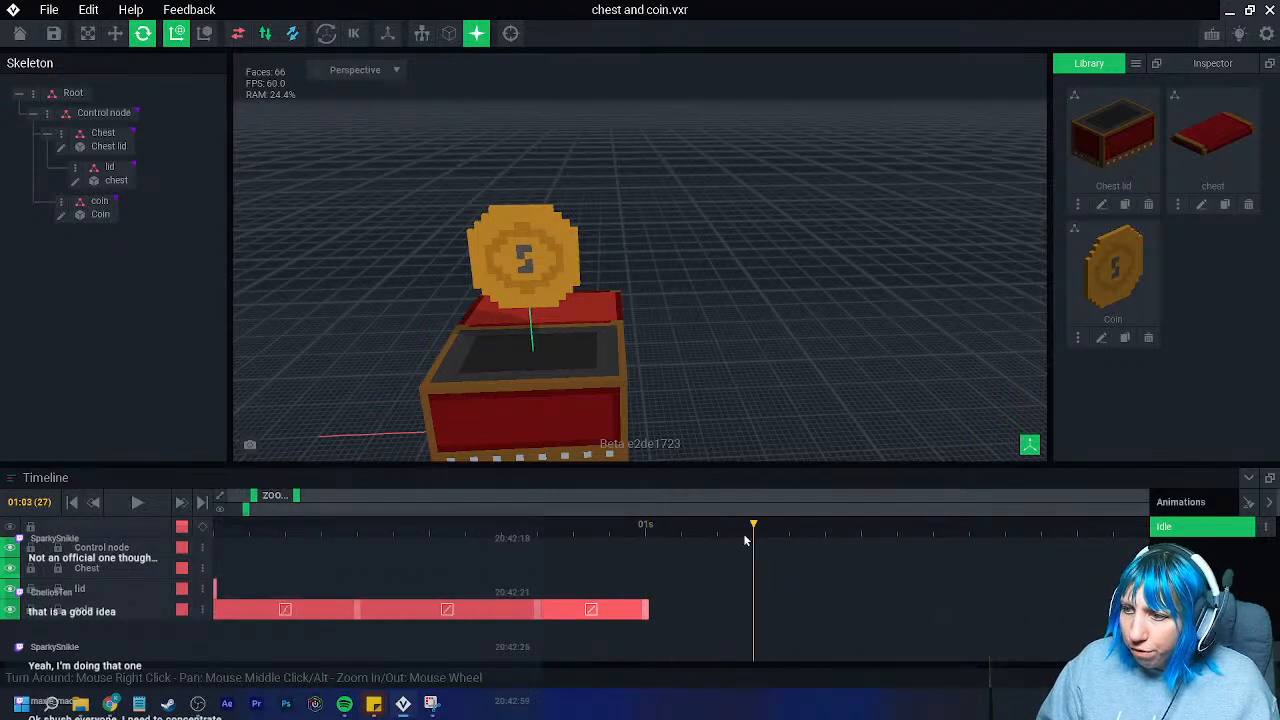
pyautogui.click(549, 285)
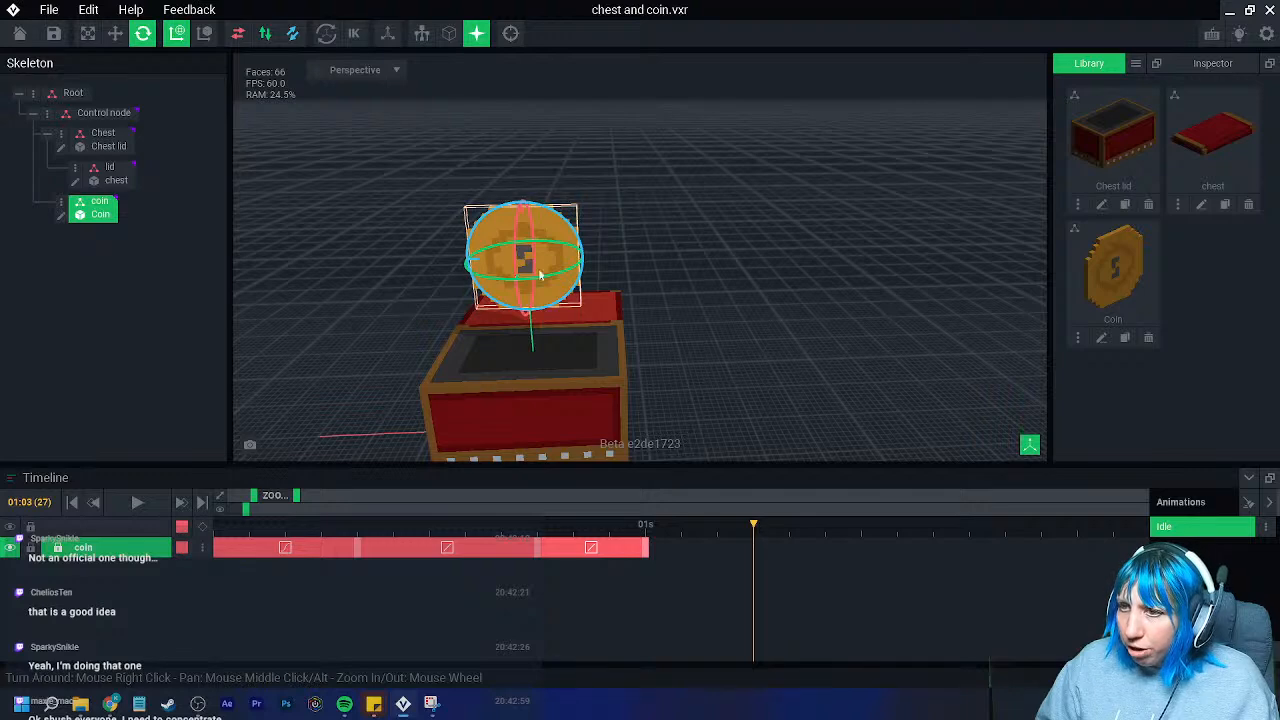
pyautogui.click(115, 33)
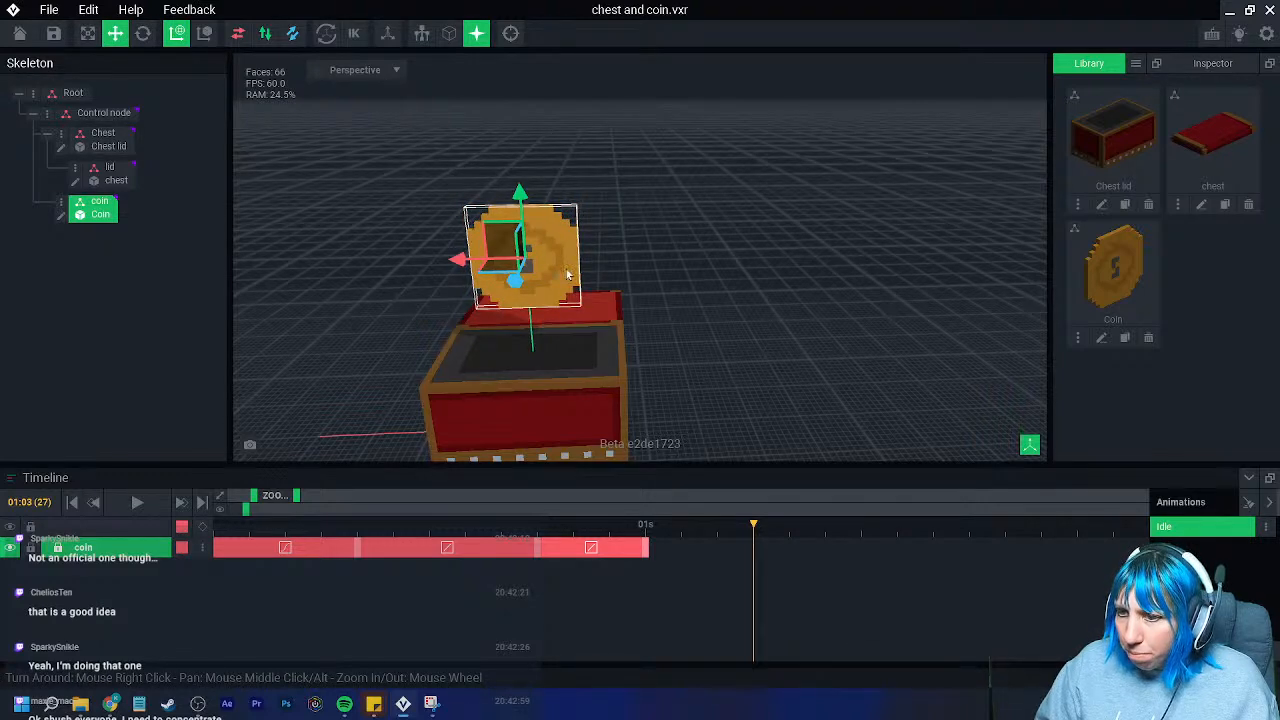
pyautogui.moveTo(519, 194); pyautogui.dragTo(524, 214)
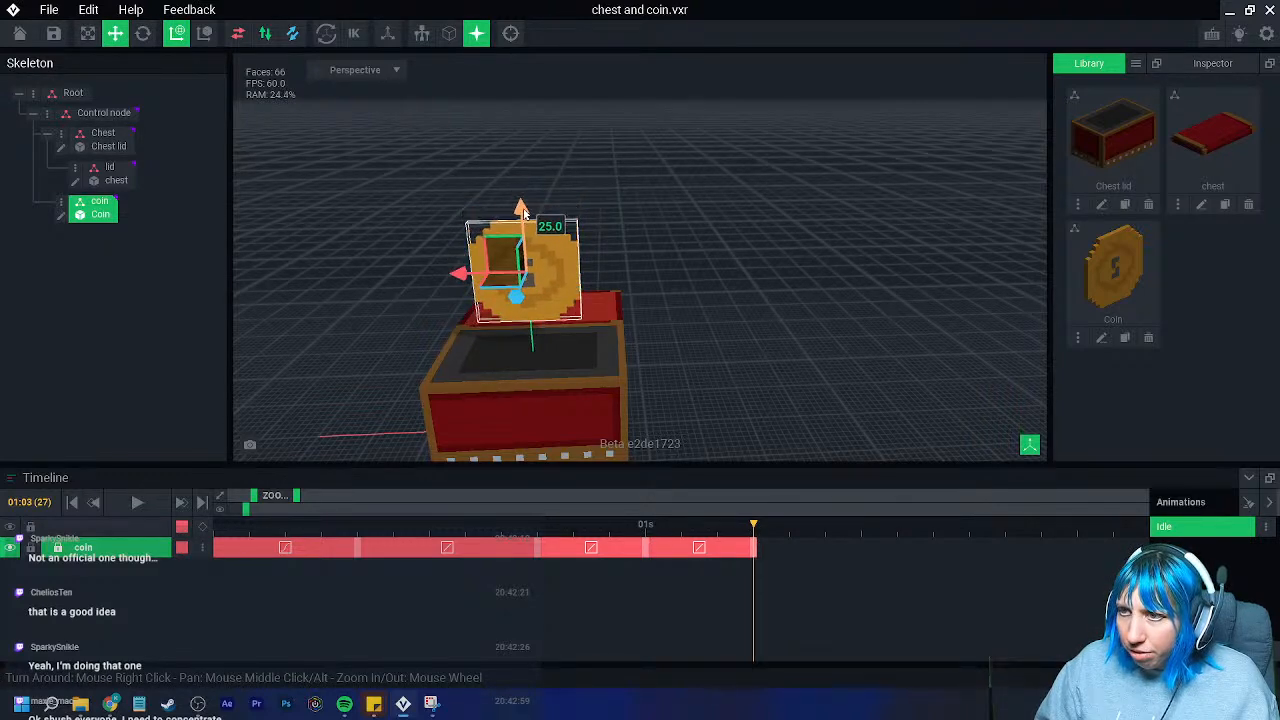
pyautogui.click(143, 33)
pyautogui.moveTo(548, 295); pyautogui.dragTo(386, 316)
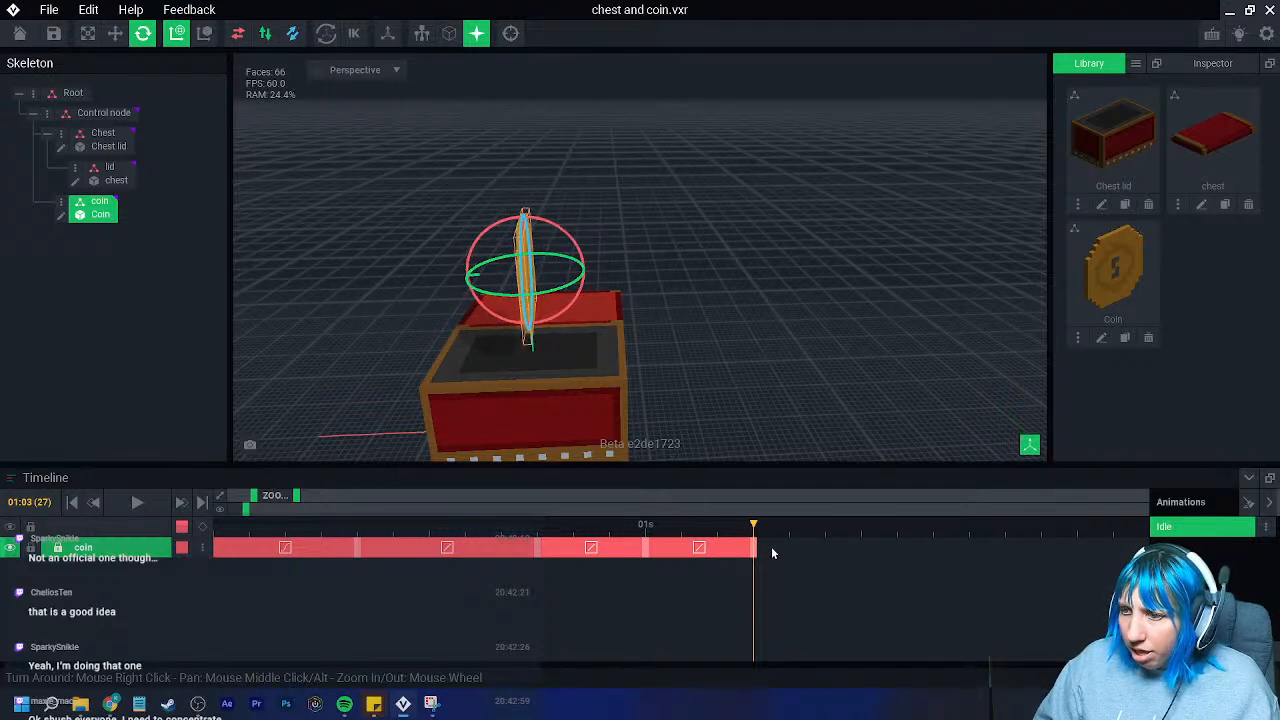
# - Change the easing of the coin's transition from frame 24 to 27, and at frame 30 rotate the coin a quarter turn and raise it to 27
pyautogui.rightClick(703, 546)
pyautogui.click(798, 590)
pyautogui.moveTo(650, 527); pyautogui.dragTo(750, 548)
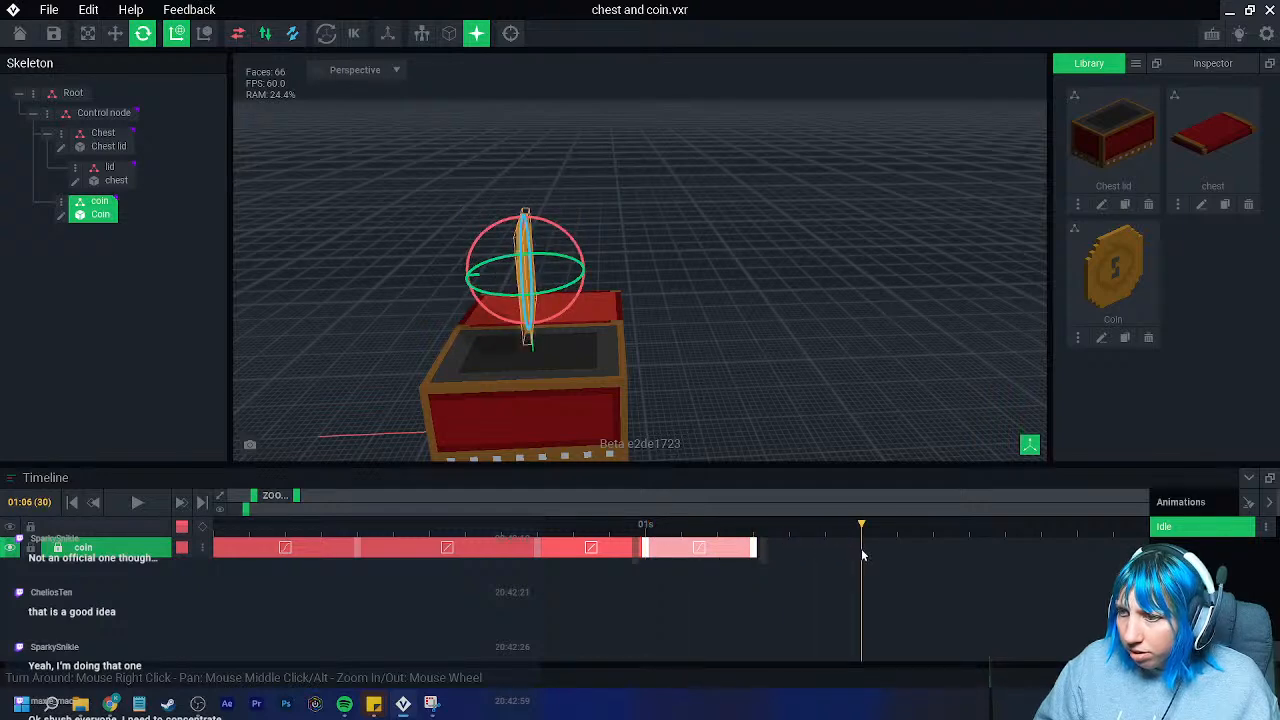
pyautogui.moveTo(570, 293); pyautogui.dragTo(449, 299)
pyautogui.press('w')
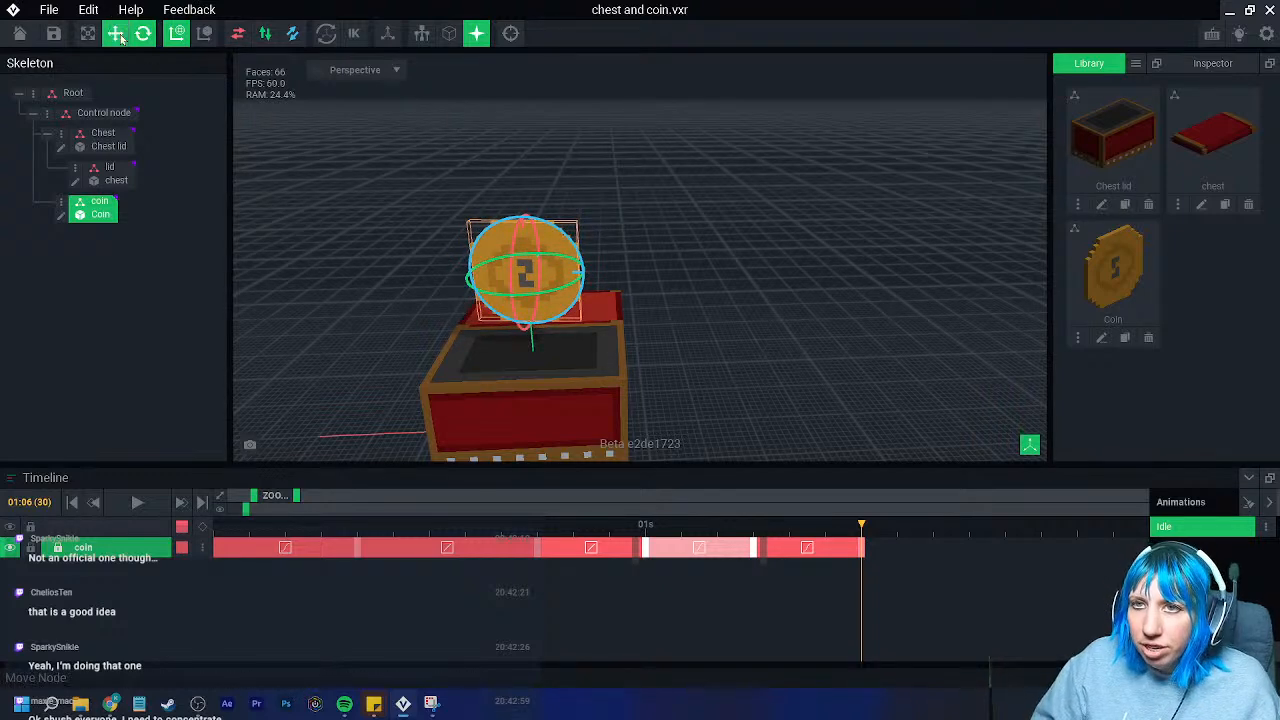
pyautogui.moveTo(521, 207); pyautogui.dragTo(519, 192)
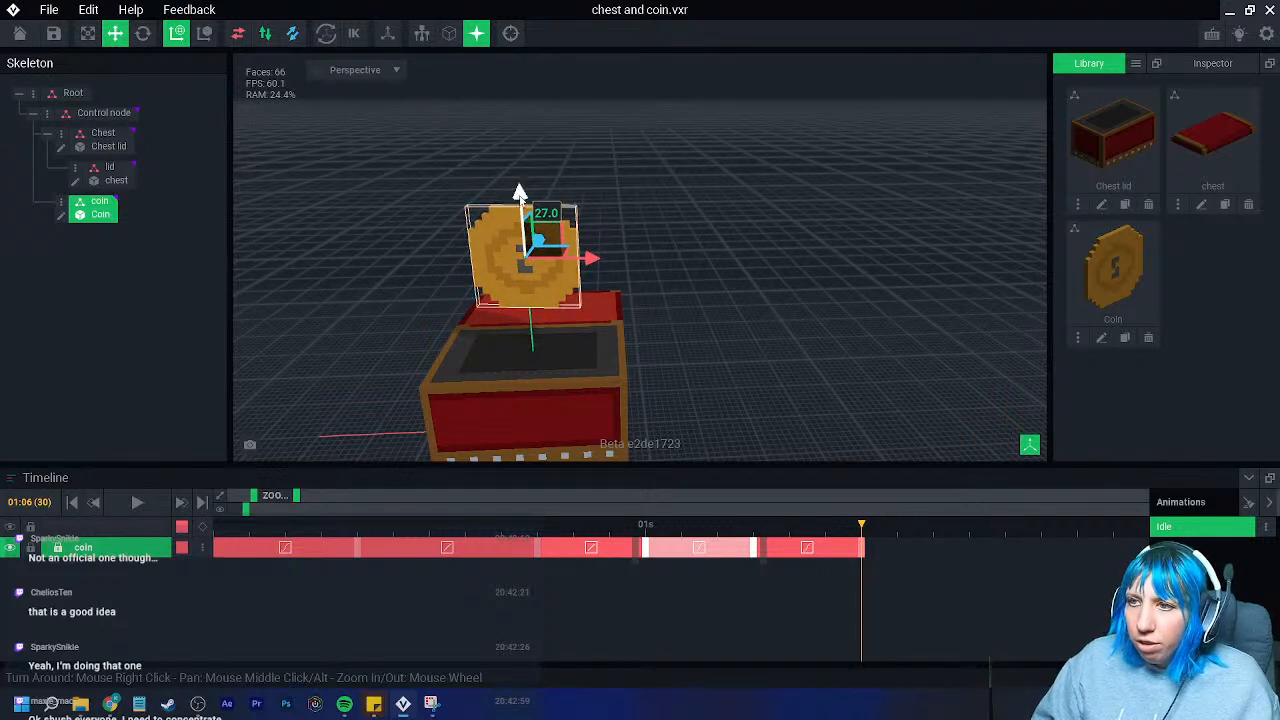
# - At frame 33, lower the coin slightly and rotate it another quarter turn around its vertical axis
pyautogui.moveTo(860, 540); pyautogui.dragTo(962, 577)
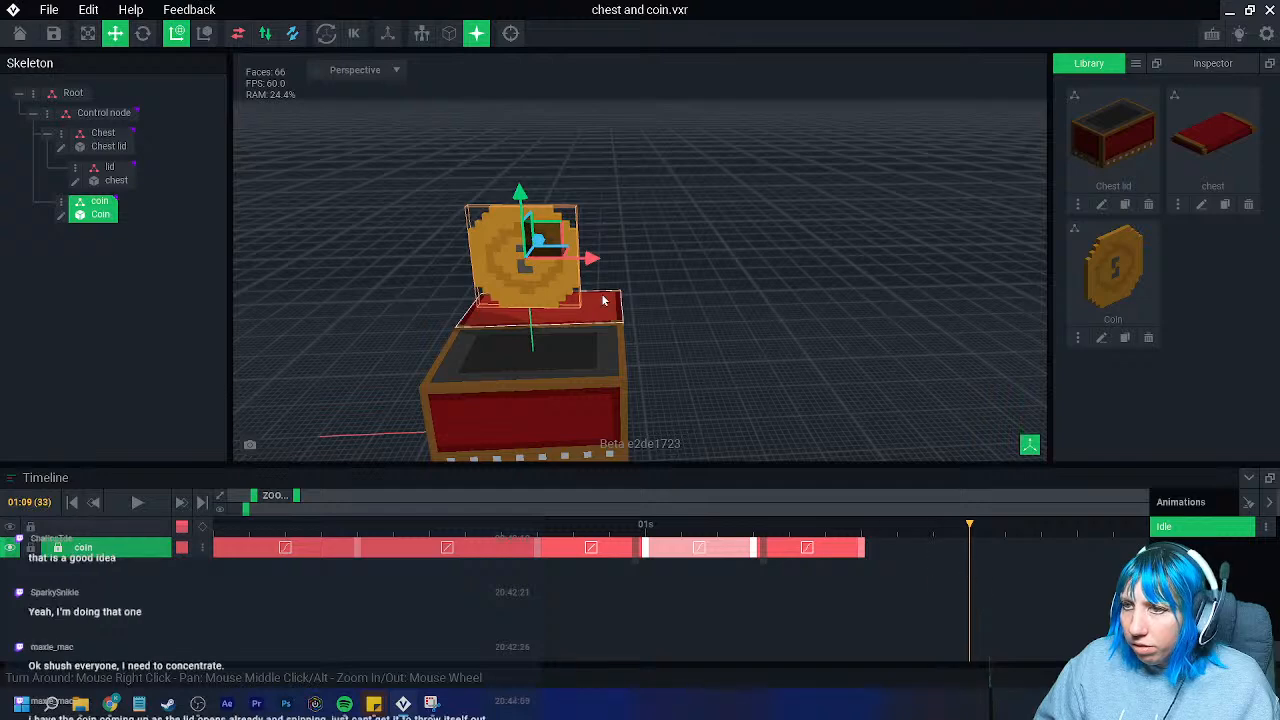
pyautogui.moveTo(519, 192); pyautogui.dragTo(520, 207)
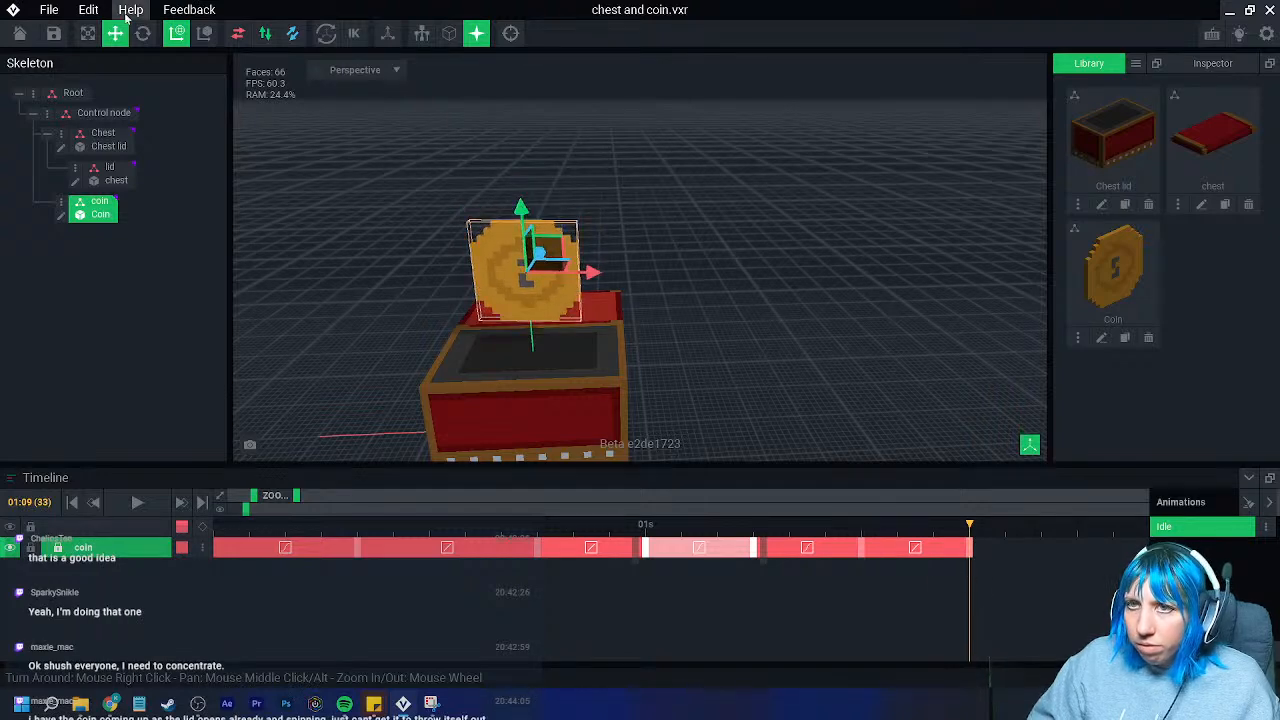
pyautogui.click(143, 34)
pyautogui.moveTo(551, 297); pyautogui.dragTo(426, 306)
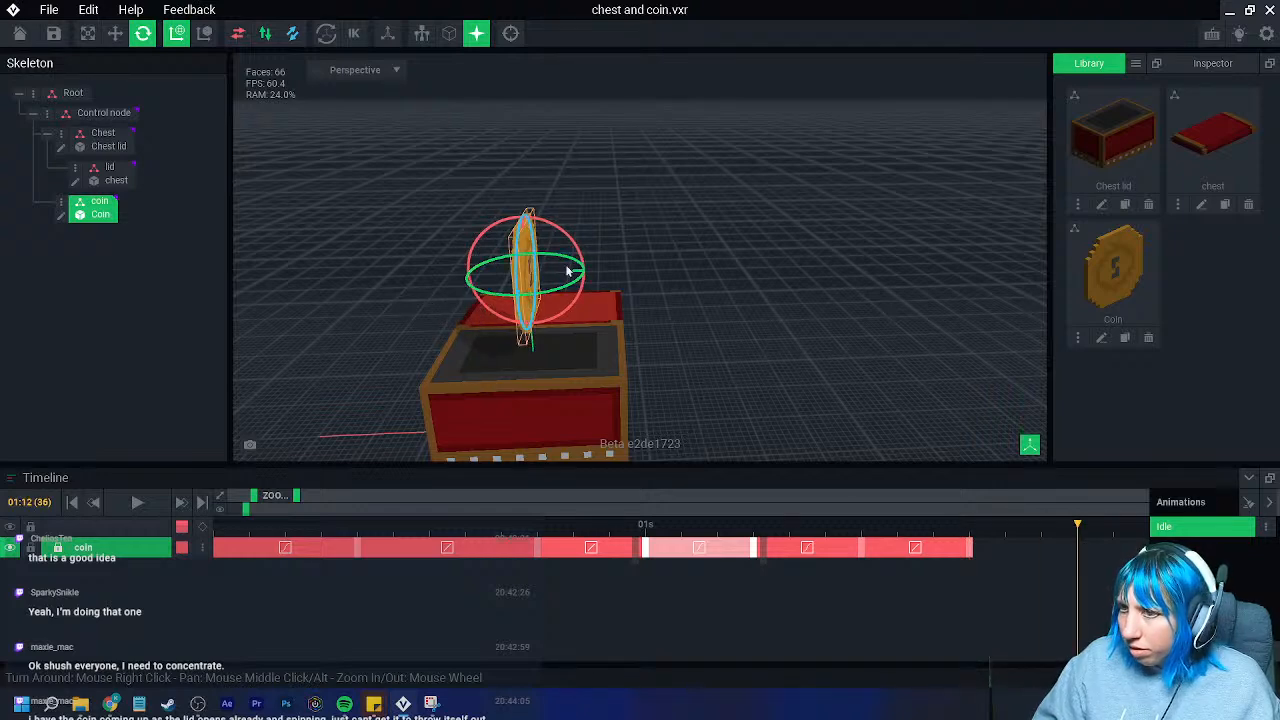
# - At frame 36, raise the coin slightly and rotate it a further quarter turn to face the front
pyautogui.click(117, 35)
pyautogui.moveTo(523, 214); pyautogui.dragTo(521, 199)
pyautogui.click(142, 36)
pyautogui.moveTo(511, 263); pyautogui.dragTo(457, 287)
# - Change the easing of the coin's transitions from frame 30 to 33 and from frame 33 to 36
pyautogui.click(888, 548)
pyautogui.rightClick(888, 548)
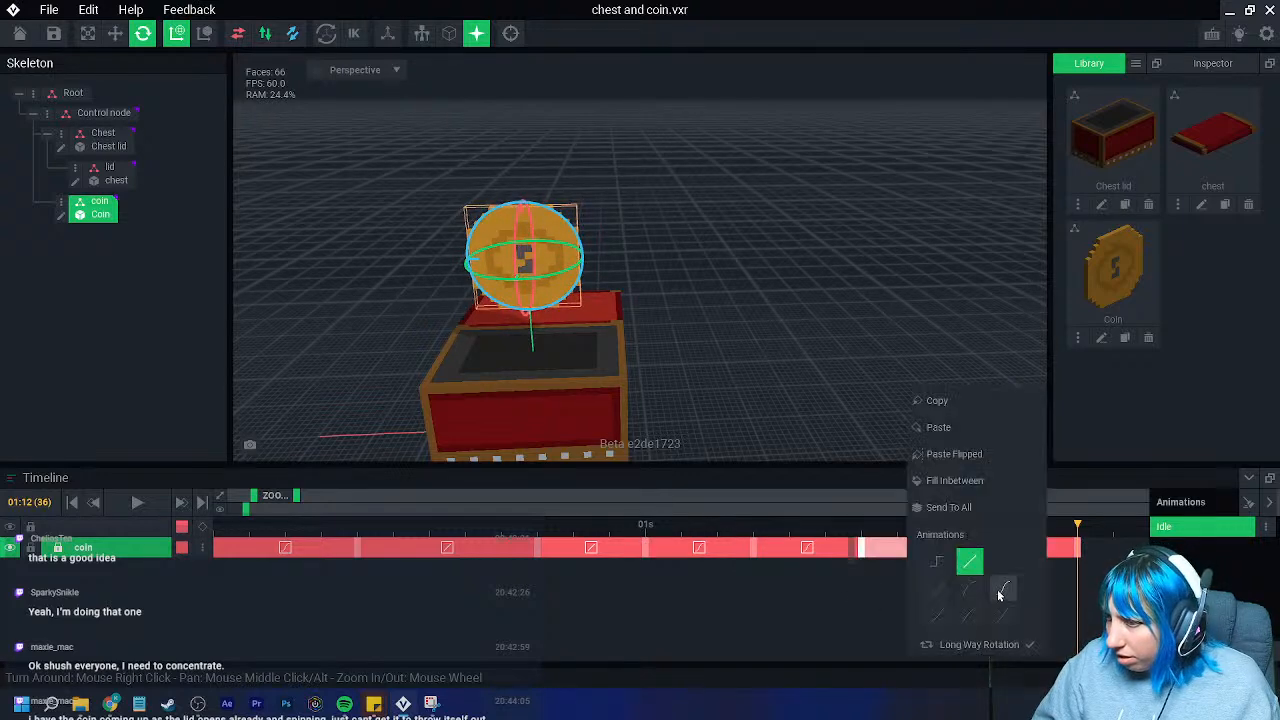
pyautogui.click(820, 611)
pyautogui.rightClick(1029, 547)
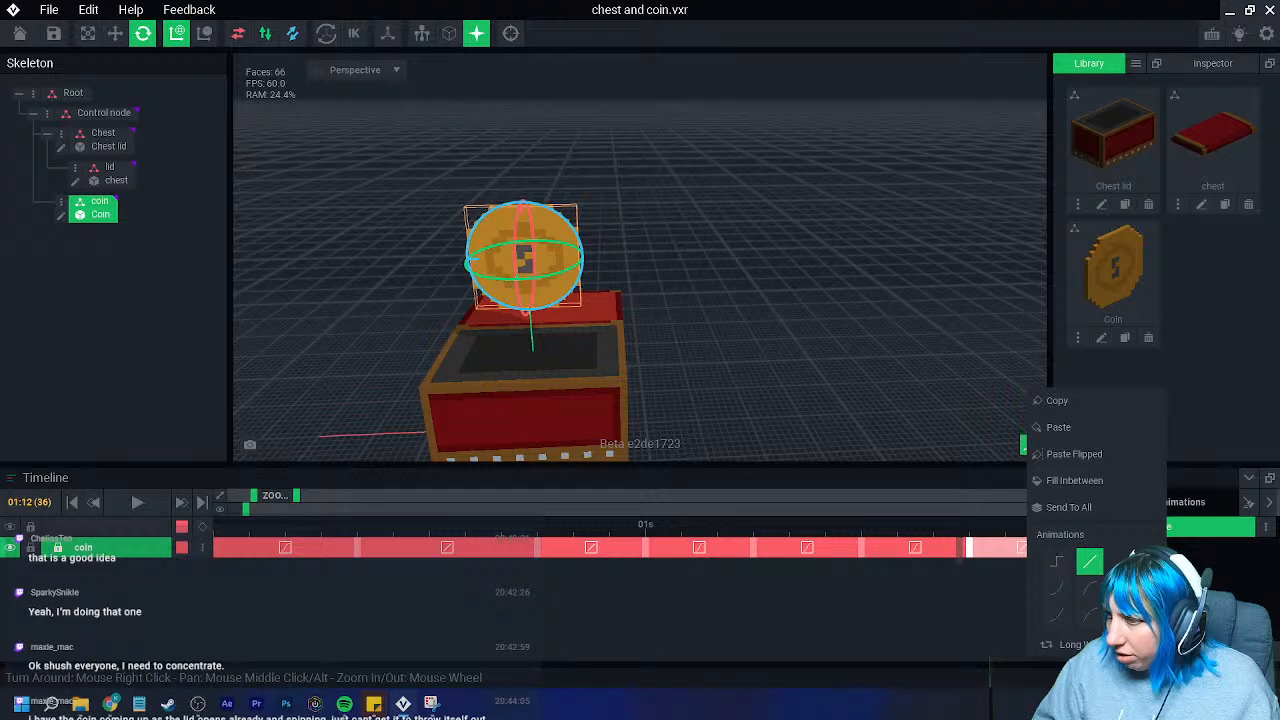
pyautogui.click(364, 621)
# - Play and scrub the whole animation to check how the coin rises and spins as the chest opens
pyautogui.moveTo(298, 497); pyautogui.dragTo(222, 528)
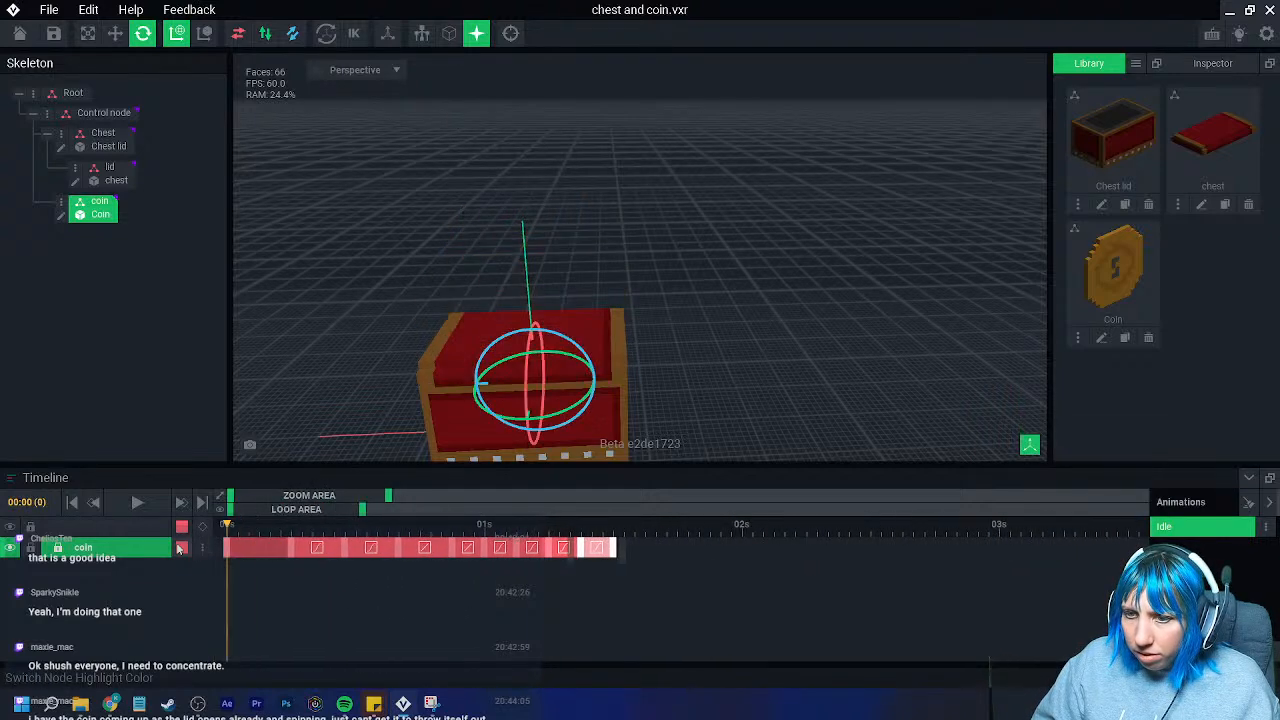
pyautogui.click(135, 502)
pyautogui.click(695, 400)
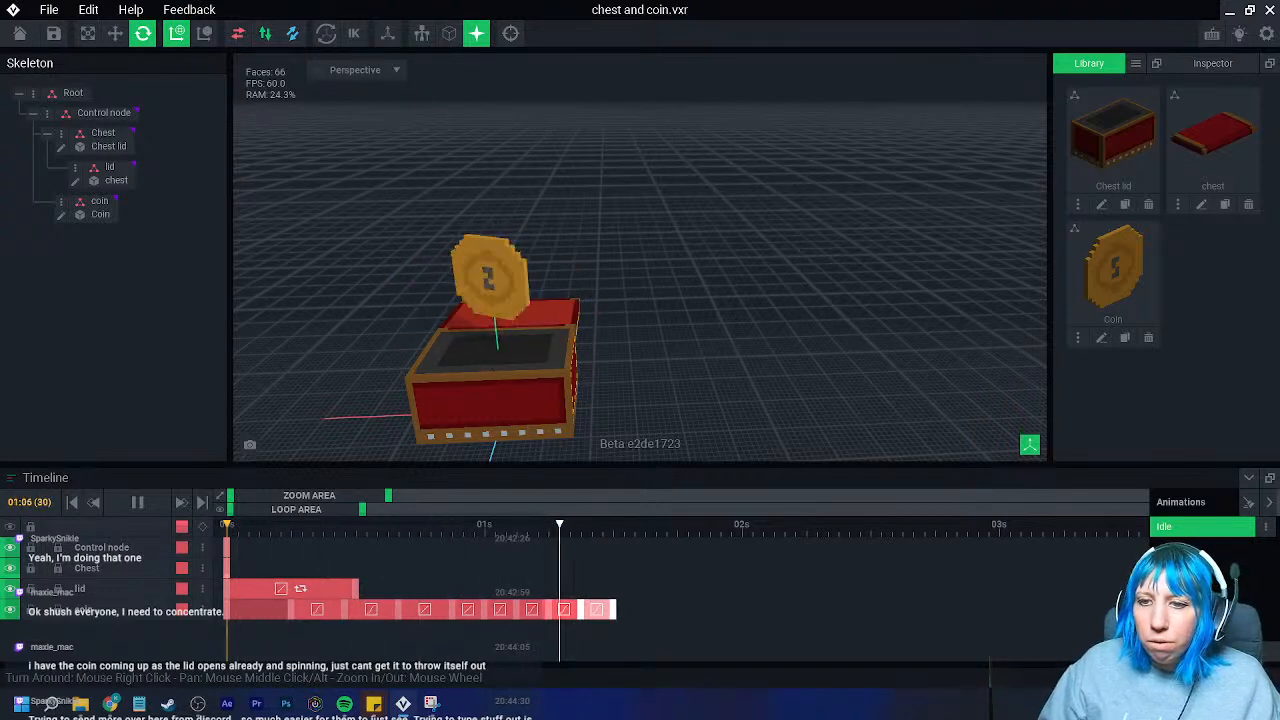
pyautogui.click(155, 502)
pyautogui.moveTo(242, 537); pyautogui.dragTo(260, 541)
pyautogui.moveTo(750, 305); pyautogui.dragTo(616, 341, button='right')
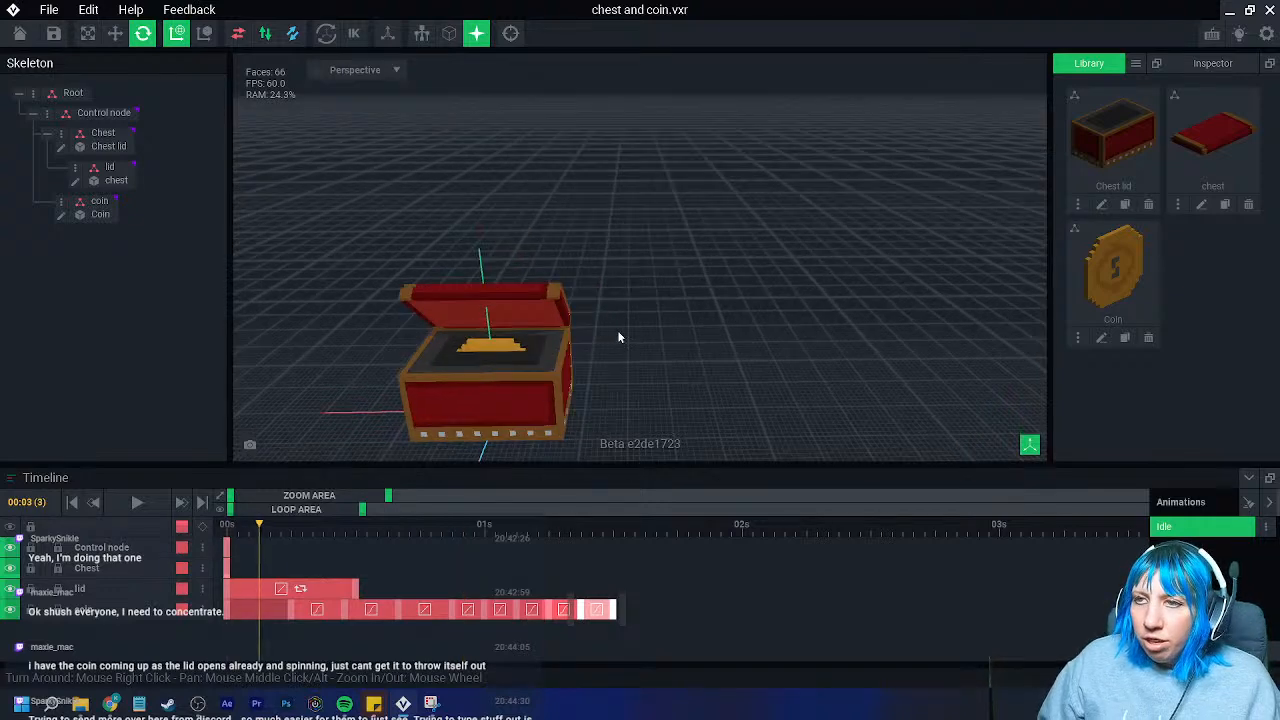
pyautogui.moveTo(494, 345); pyautogui.dragTo(500, 280, button='middle')
pyautogui.moveTo(500, 280); pyautogui.dragTo(498, 331, button='right')
pyautogui.scroll(2, 498, 331)
pyautogui.moveTo(245, 540); pyautogui.dragTo(420, 544)
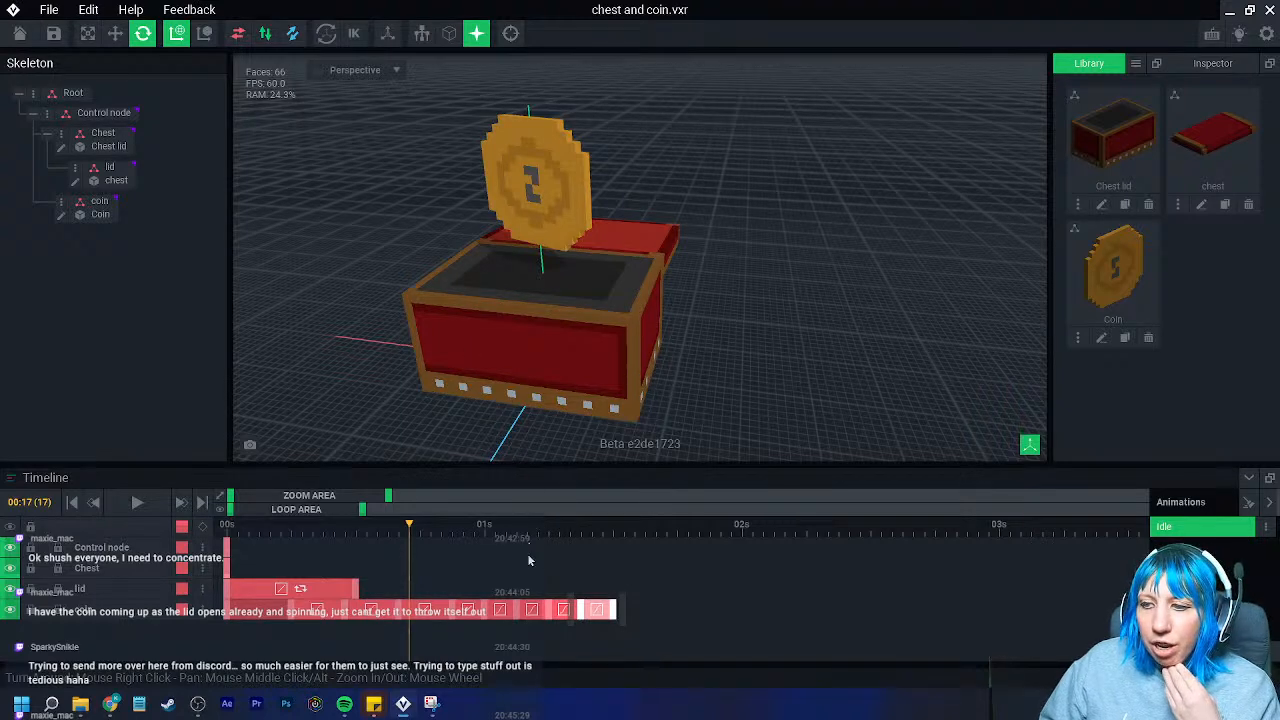
# - Delete all of the coin's keyframes after frame 11
pyautogui.moveTo(390, 496); pyautogui.dragTo(293, 497)
pyautogui.moveTo(664, 528); pyautogui.dragTo(1074, 590)
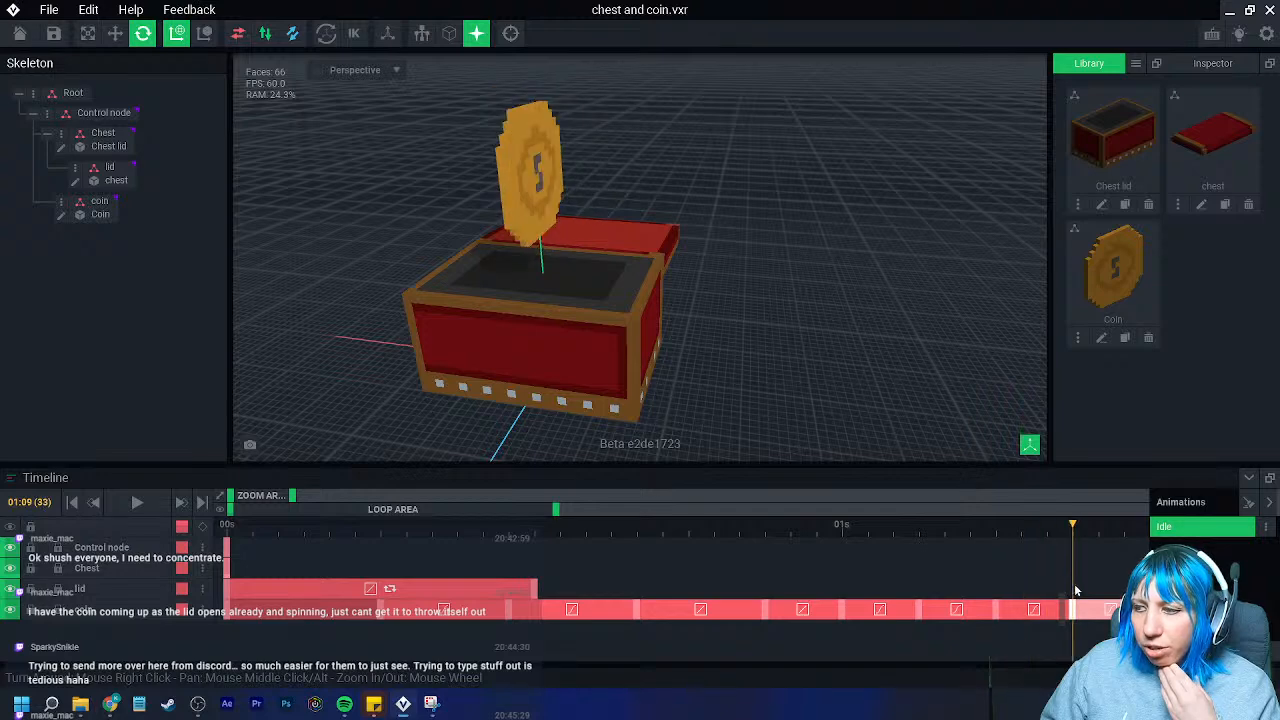
pyautogui.moveTo(270, 497); pyautogui.dragTo(300, 497)
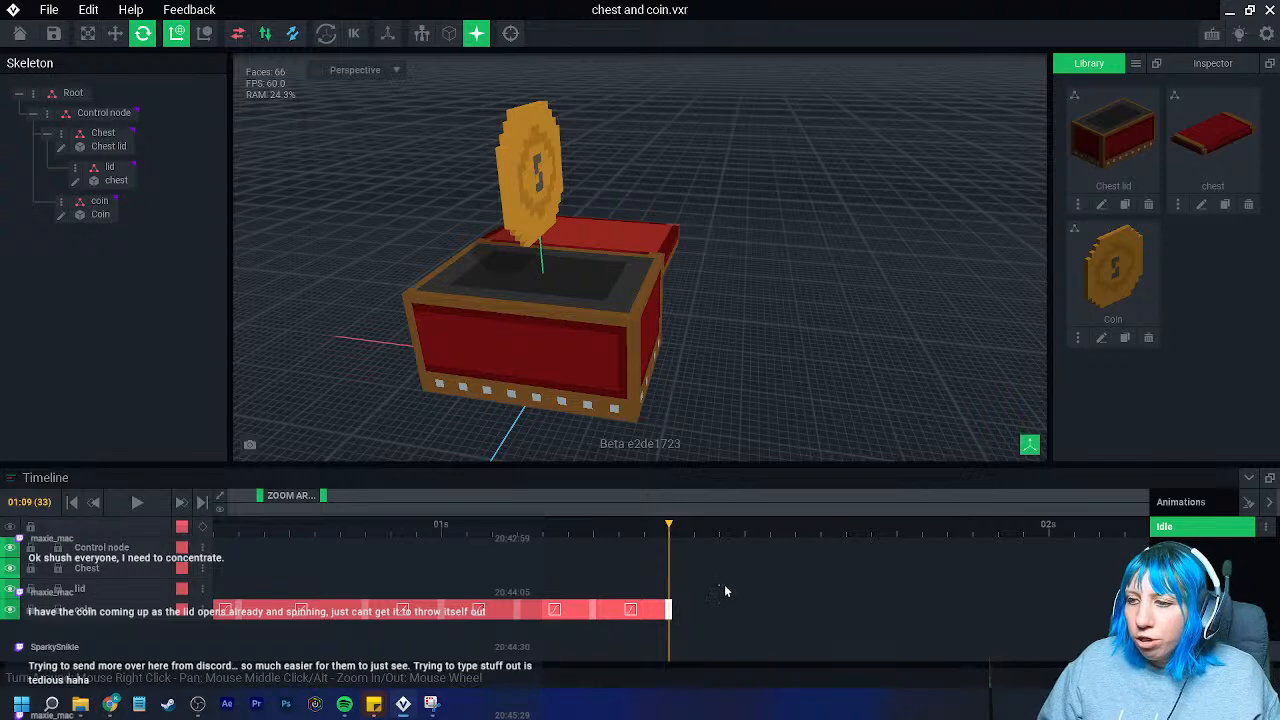
pyautogui.moveTo(669, 614); pyautogui.dragTo(239, 643)
pyautogui.press('Delete')
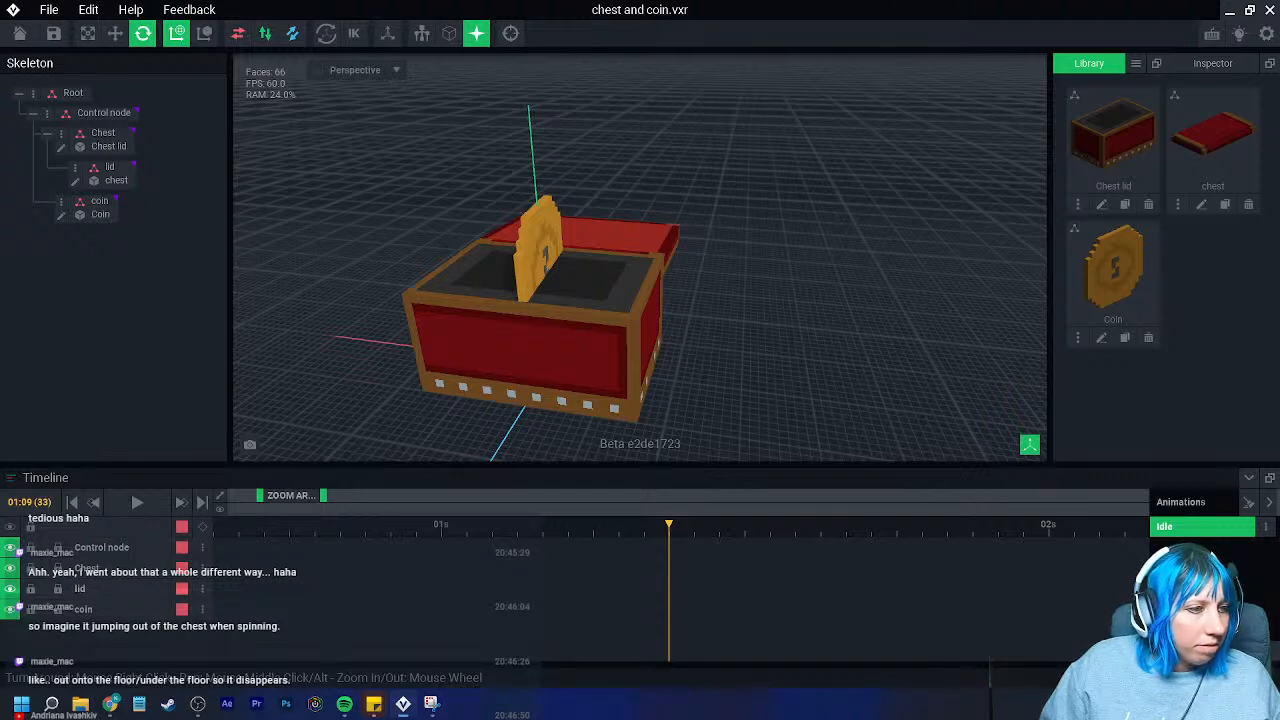
# - At frame 17, raise the coin above the open chest and rotate it a quarter turn around its vertical axis
pyautogui.moveTo(431, 531); pyautogui.dragTo(558, 588)
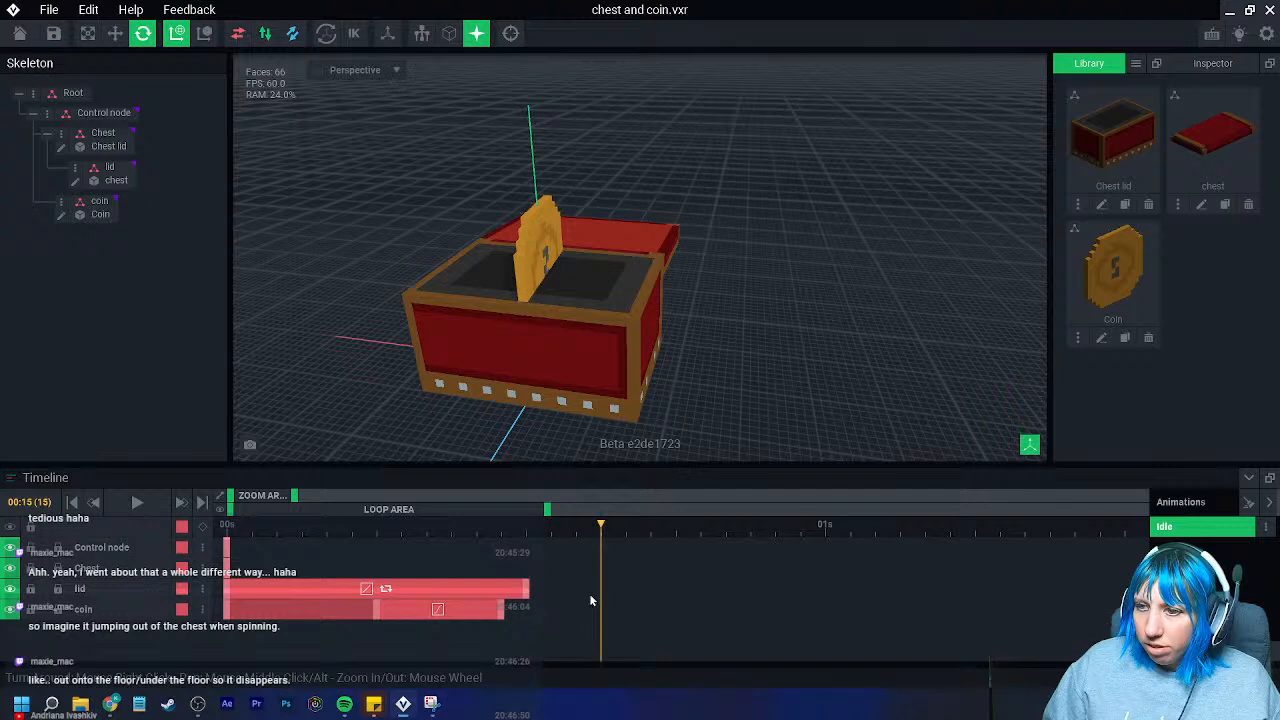
pyautogui.click(538, 235)
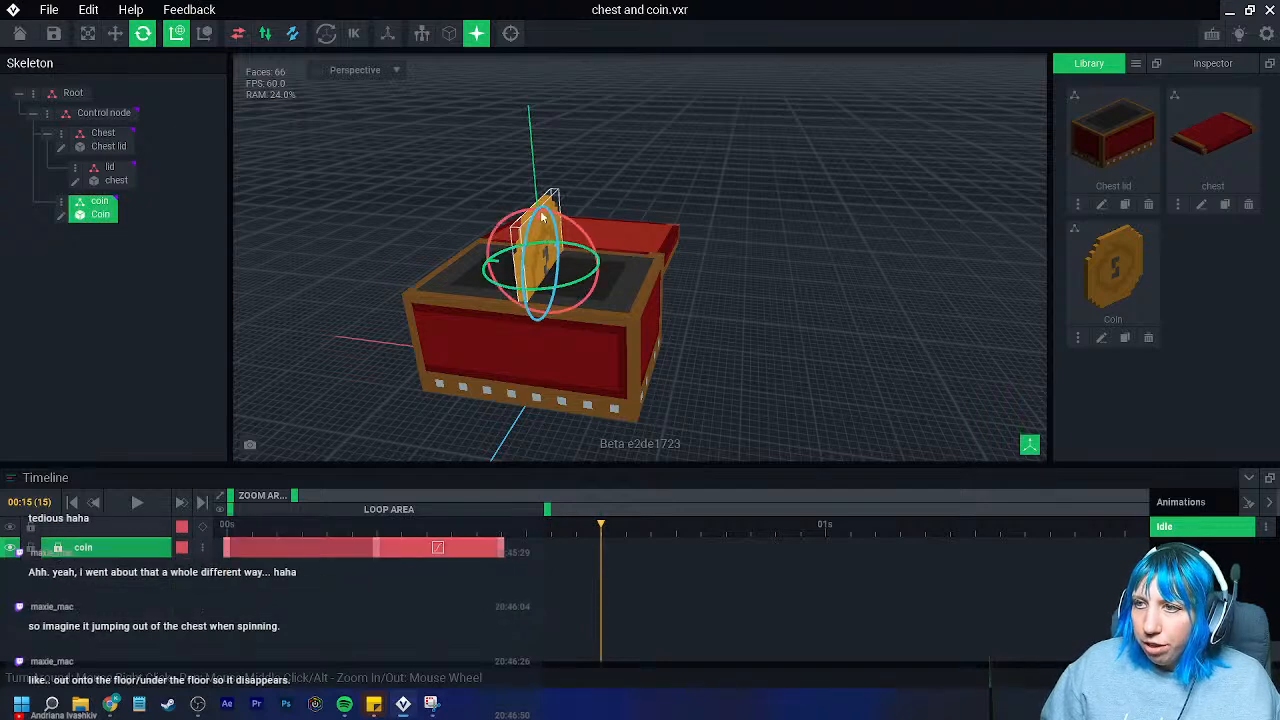
pyautogui.click(116, 35)
pyautogui.moveTo(537, 199); pyautogui.dragTo(537, 138)
pyautogui.click(143, 34)
pyautogui.moveTo(540, 214); pyautogui.dragTo(435, 201)
# - Scrub the timeline and view the chest from other angles to examine the raised coin's position
pyautogui.click(761, 548)
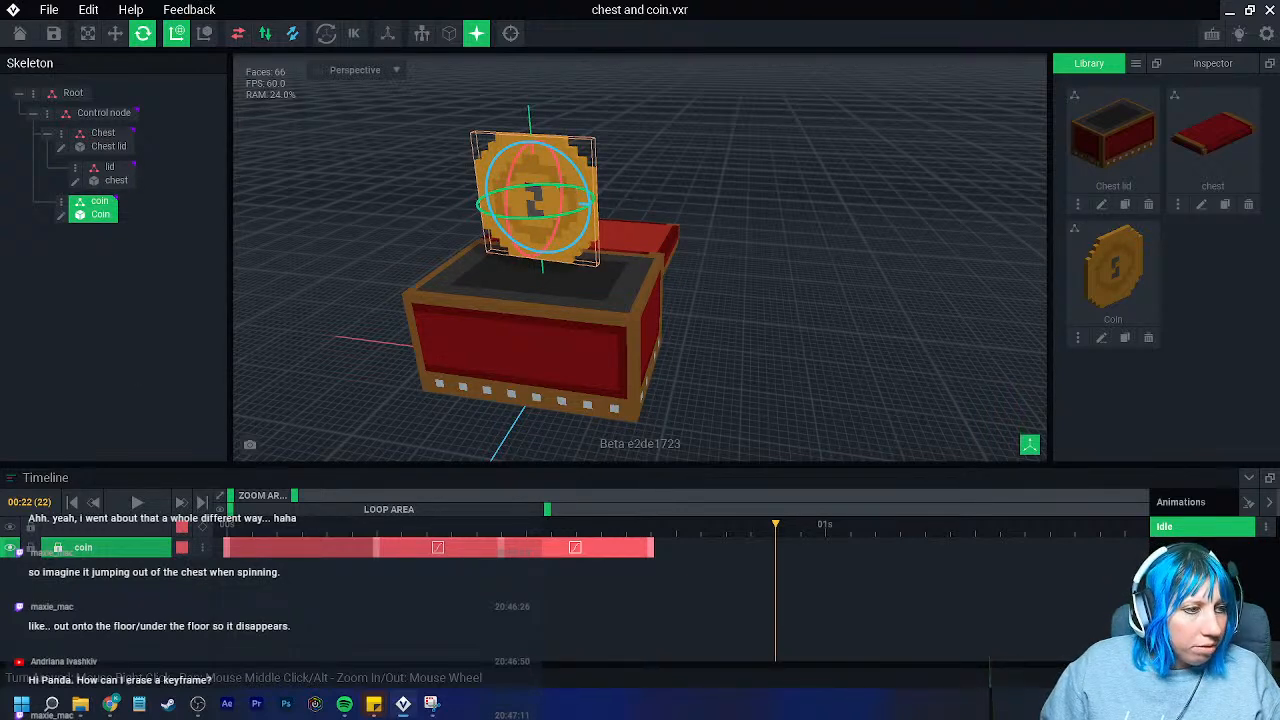
pyautogui.scroll(4, 451, 331)
pyautogui.moveTo(451, 331); pyautogui.dragTo(427, 178, button='right')
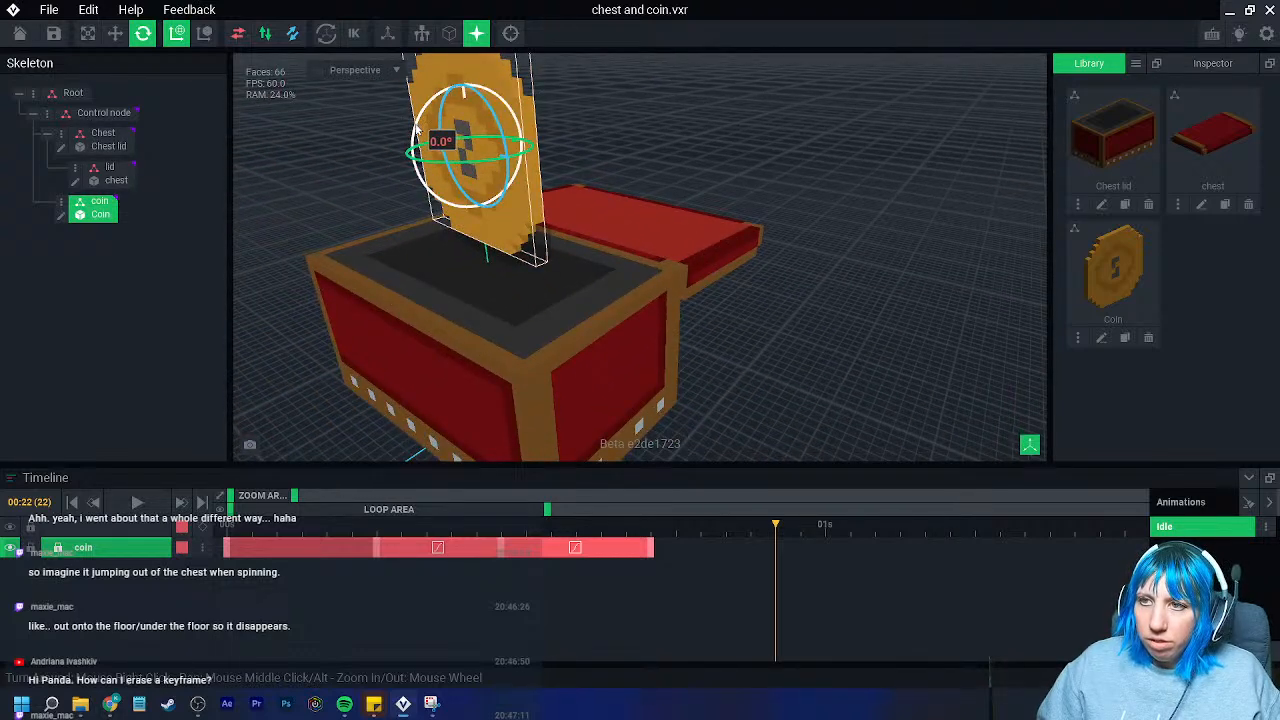
pyautogui.moveTo(316, 536); pyautogui.dragTo(688, 575)
pyautogui.scroll(-3, 537, 314)
pyautogui.moveTo(537, 314); pyautogui.dragTo(492, 381, button='right')
pyautogui.scroll(-2, 614, 343)
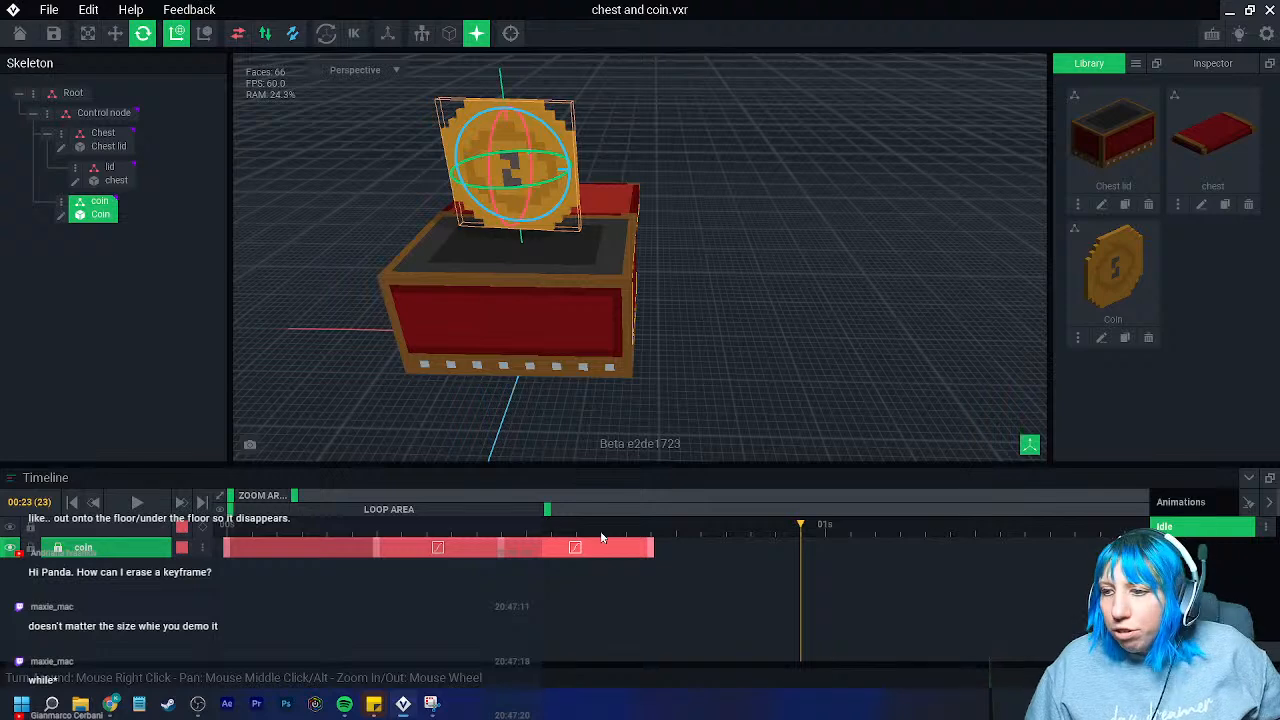
pyautogui.moveTo(672, 556); pyautogui.dragTo(643, 590)
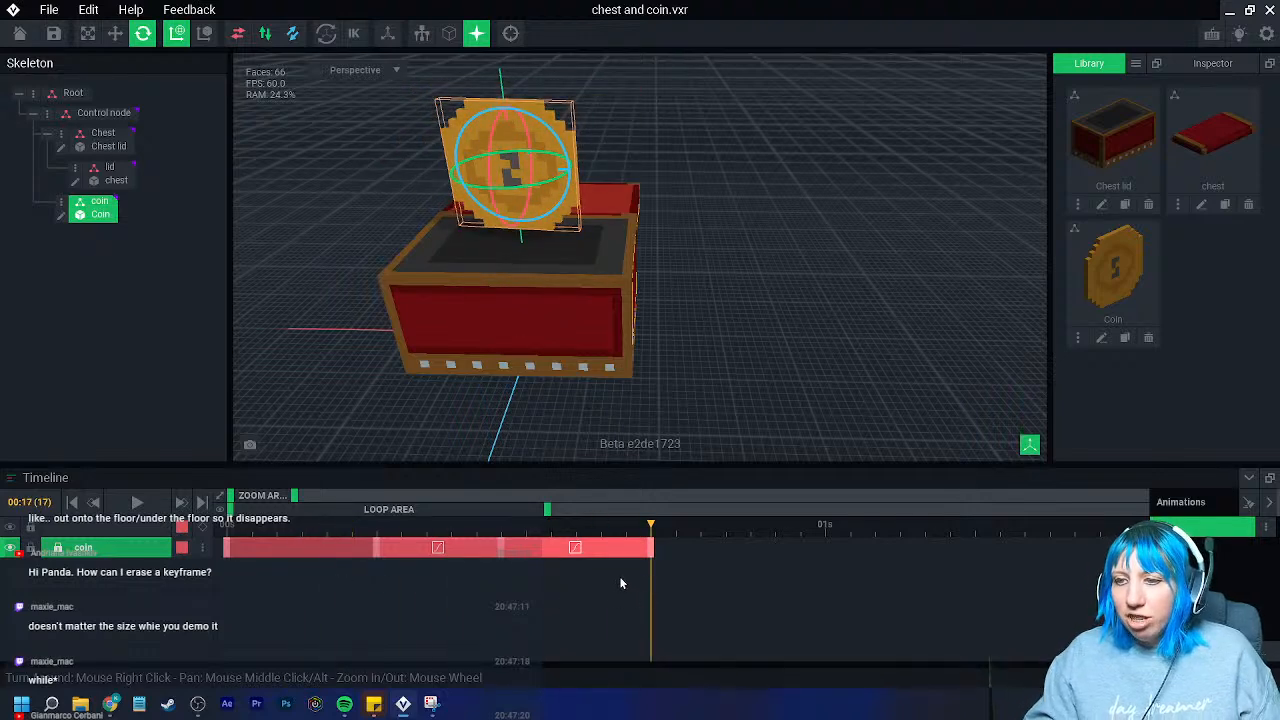
pyautogui.moveTo(654, 535); pyautogui.dragTo(683, 555)
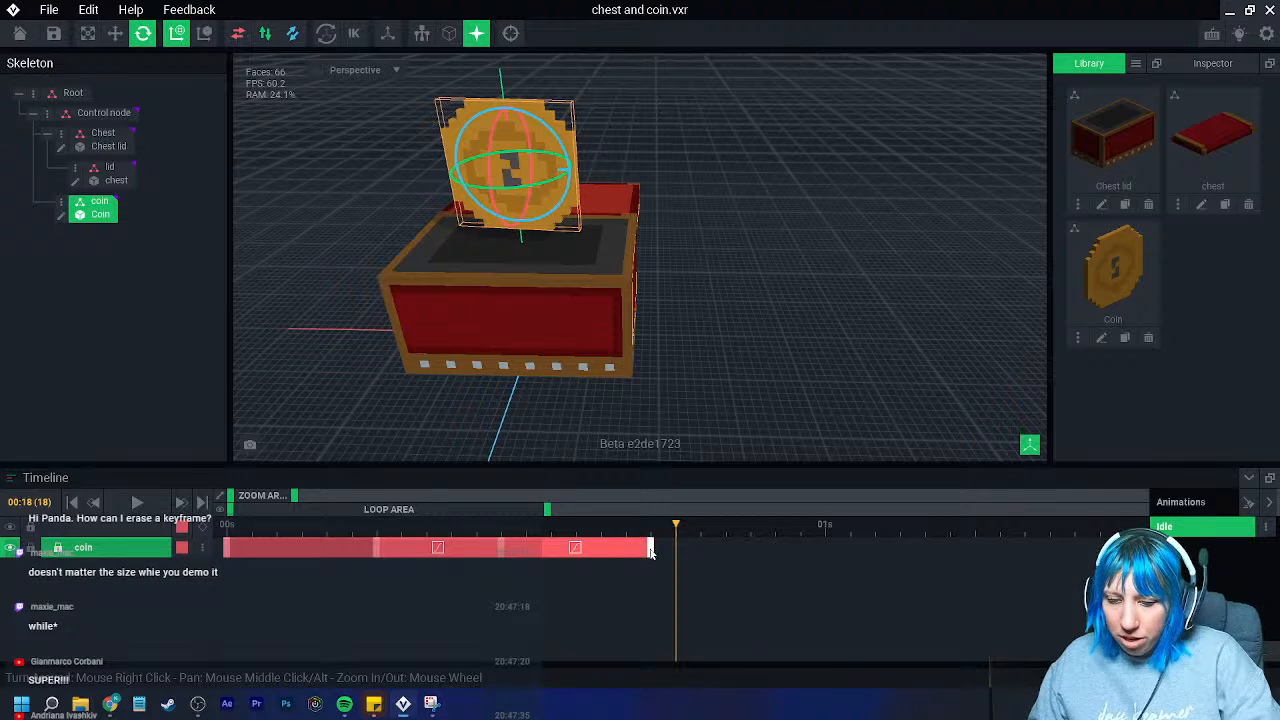
# - Delete the coin's keyframes at frames 17 and 11
pyautogui.press('Delete')
pyautogui.moveTo(502, 530)
pyautogui.mouseDown()
pyautogui.moveTo(375, 536)
pyautogui.moveTo(497, 536)
pyautogui.mouseUp()
pyautogui.press('Delete')
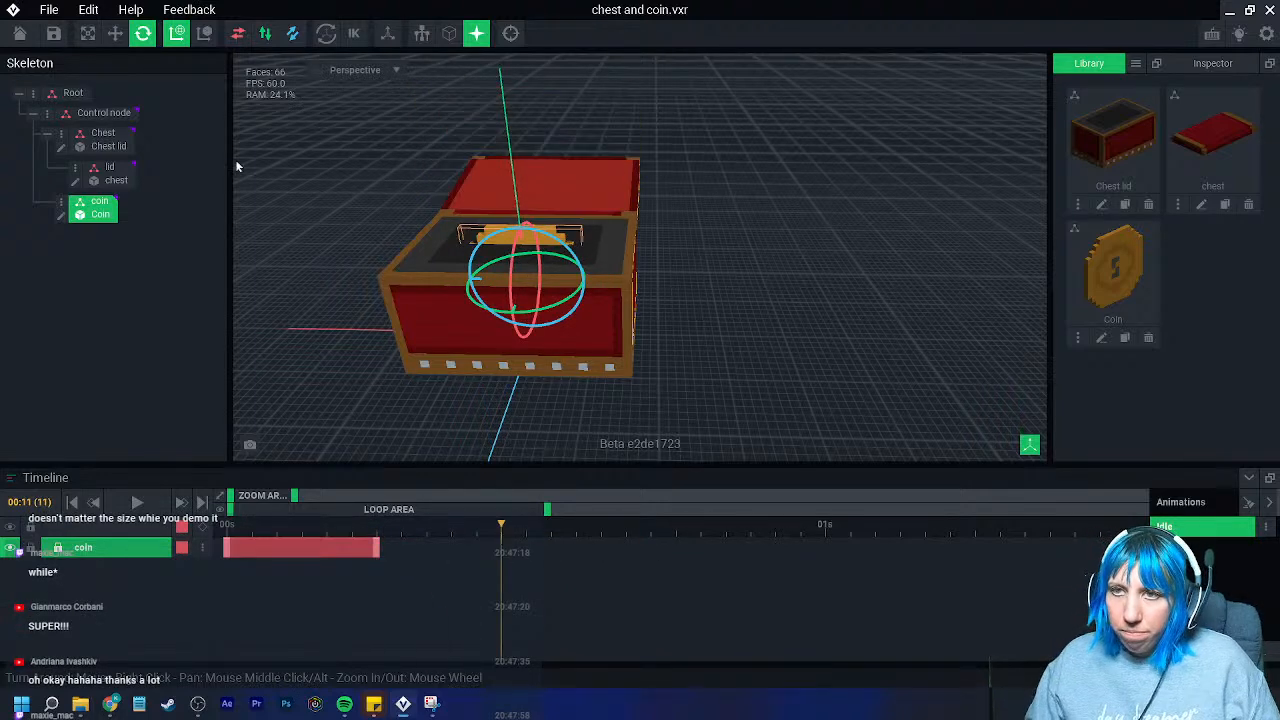
# - At frame 11, raise the coin out of the chest to a height of 22 and move it slightly forward
pyautogui.click(117, 35)
pyautogui.moveTo(518, 227); pyautogui.dragTo(489, 102)
pyautogui.moveTo(495, 192); pyautogui.dragTo(477, 232)
# - Shift the raised coin's keyframe to frame 14 and change the easing of the transition leading to it from frame 6
pyautogui.moveTo(505, 528); pyautogui.dragTo(517, 563)
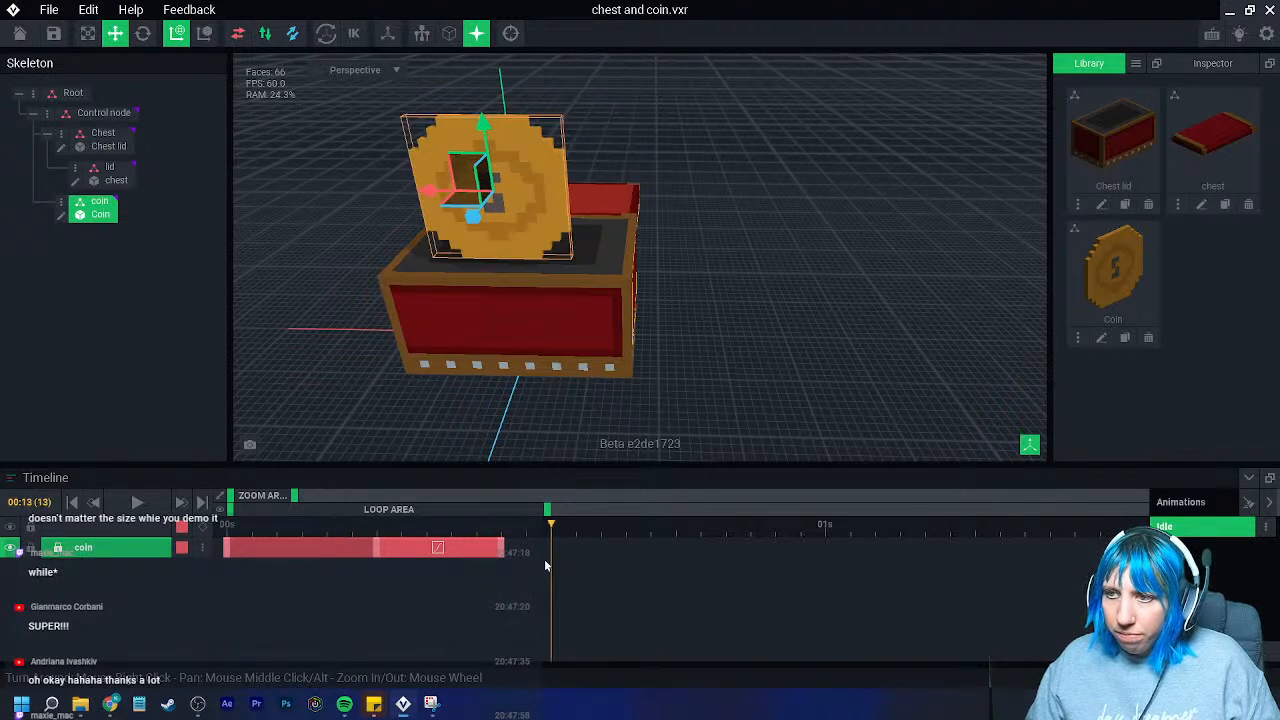
pyautogui.click(395, 533)
pyautogui.click(445, 533)
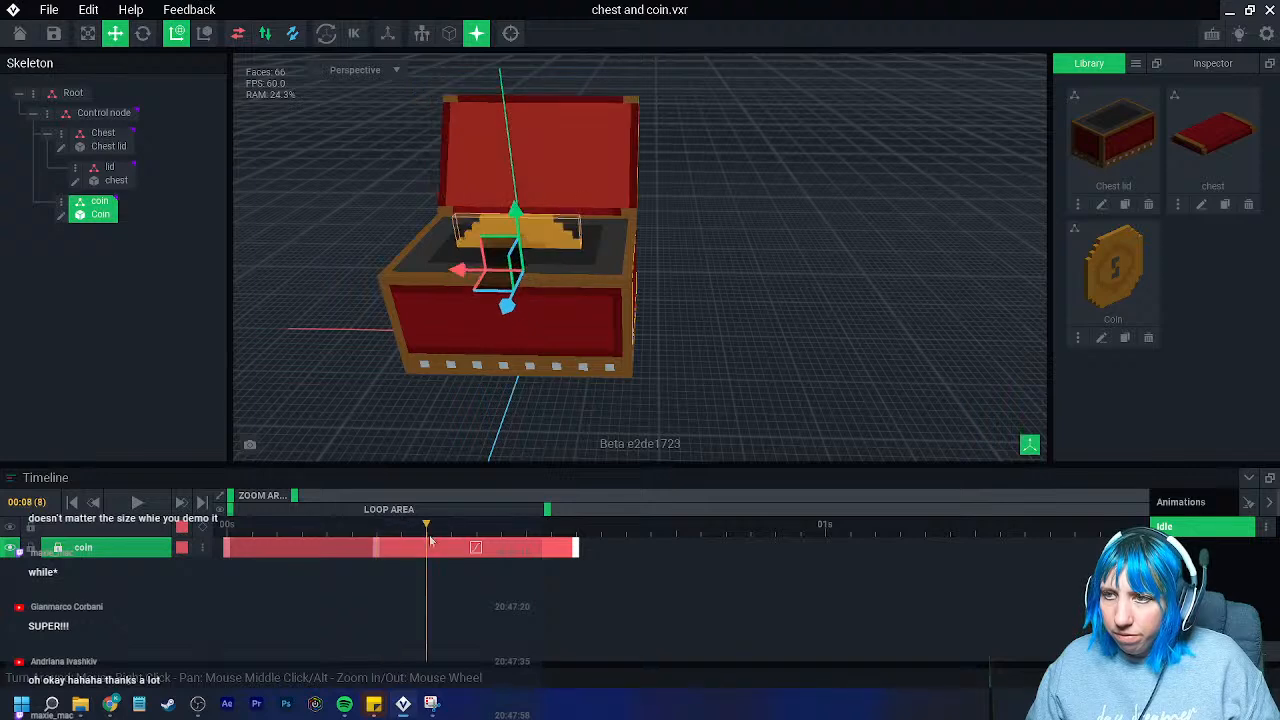
pyautogui.rightClick(494, 558)
pyautogui.click(522, 597)
# - At frame 17, move the coin down in front of the chest near the floor, and shift that keyframe to frame 21
pyautogui.moveTo(437, 529); pyautogui.dragTo(649, 551)
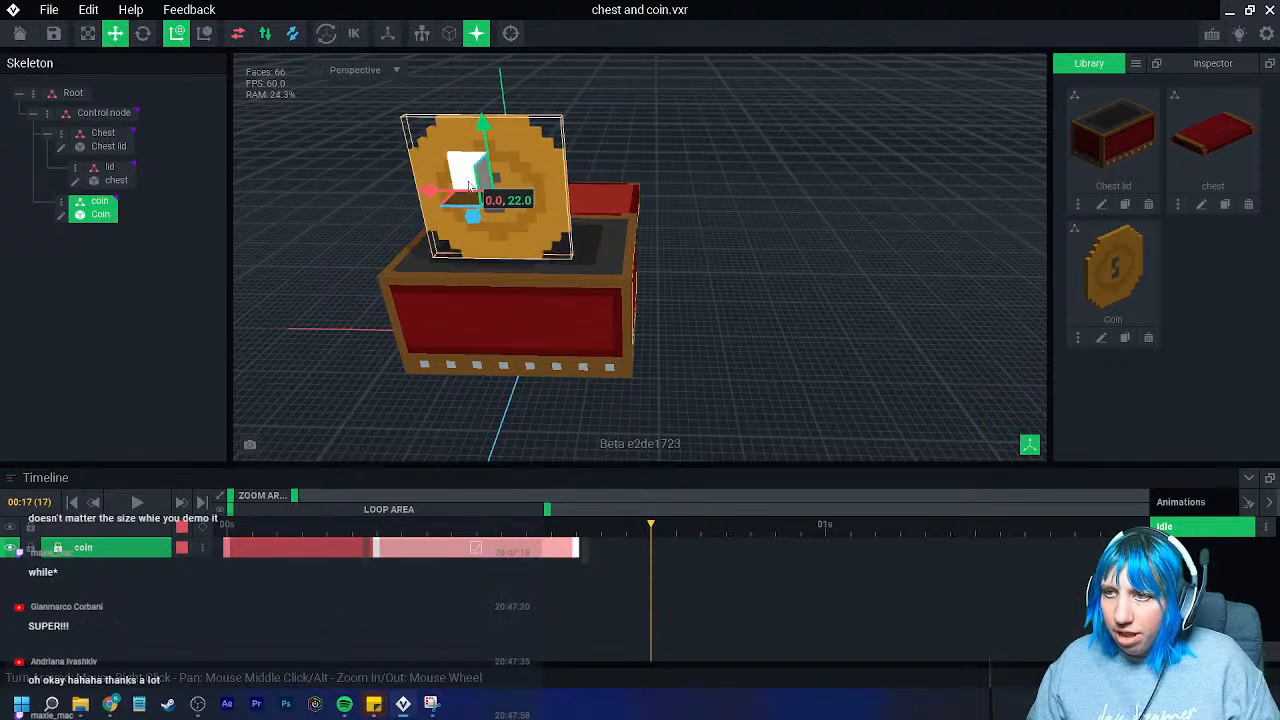
pyautogui.moveTo(474, 222); pyautogui.dragTo(502, 299)
pyautogui.moveTo(652, 549); pyautogui.dragTo(750, 556)
# - Change the easing of the coin's fall between frames 14 and 21, and move the coin a little further forward at frame 21
pyautogui.rightClick(683, 549)
pyautogui.click(748, 589)
pyautogui.moveTo(569, 624); pyautogui.dragTo(760, 557)
pyautogui.moveTo(586, 424); pyautogui.dragTo(470, 363, button='right')
pyautogui.click(751, 535)
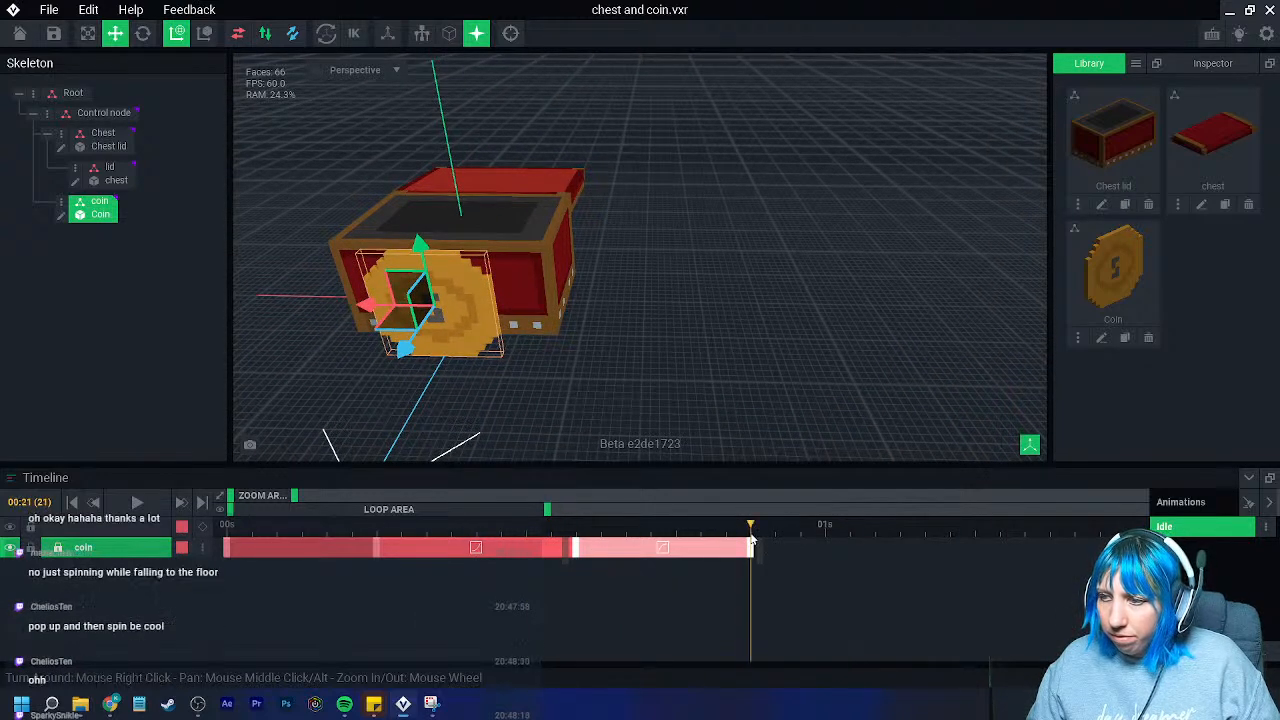
pyautogui.moveTo(404, 353); pyautogui.dragTo(391, 388)
# - At frame 26, rotate the coin 90° around its vertical axis and adjust the easing of the transition from frame 21
pyautogui.moveTo(745, 529); pyautogui.dragTo(801, 561)
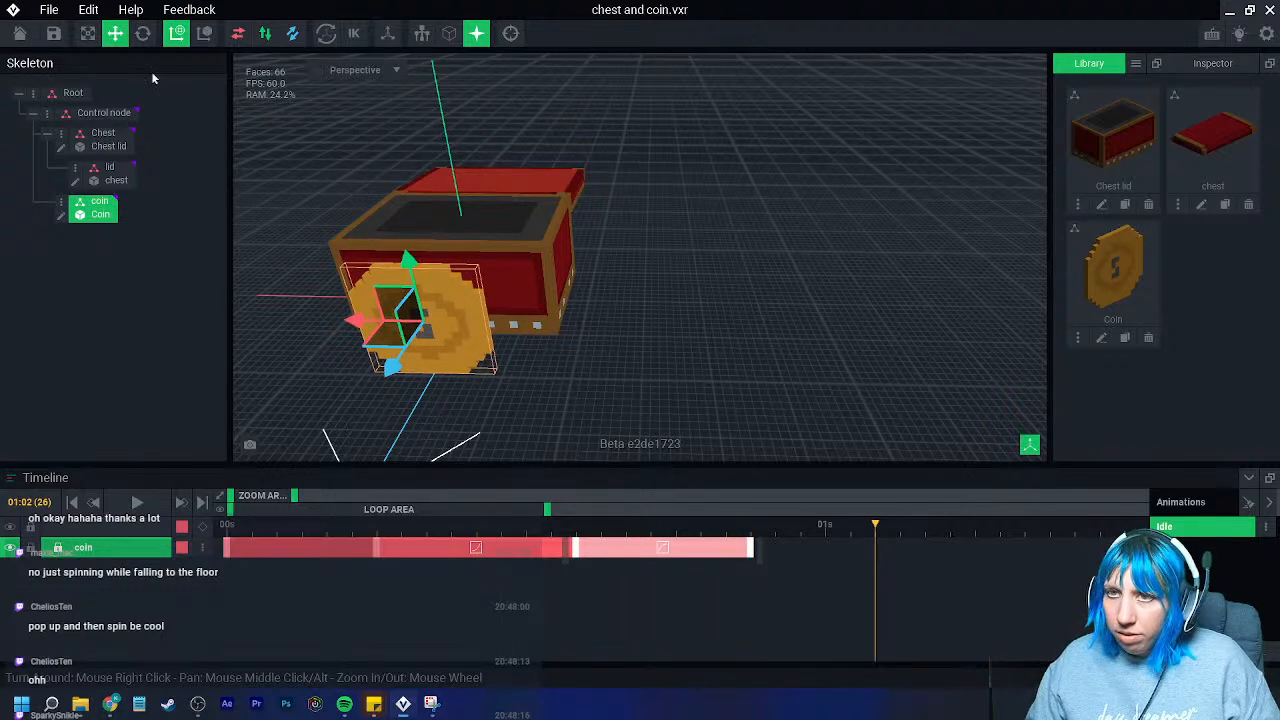
pyautogui.press('r')
pyautogui.moveTo(433, 362); pyautogui.dragTo(242, 371)
pyautogui.moveTo(865, 536); pyautogui.dragTo(880, 559)
pyautogui.rightClick(815, 548)
pyautogui.click(753, 526)
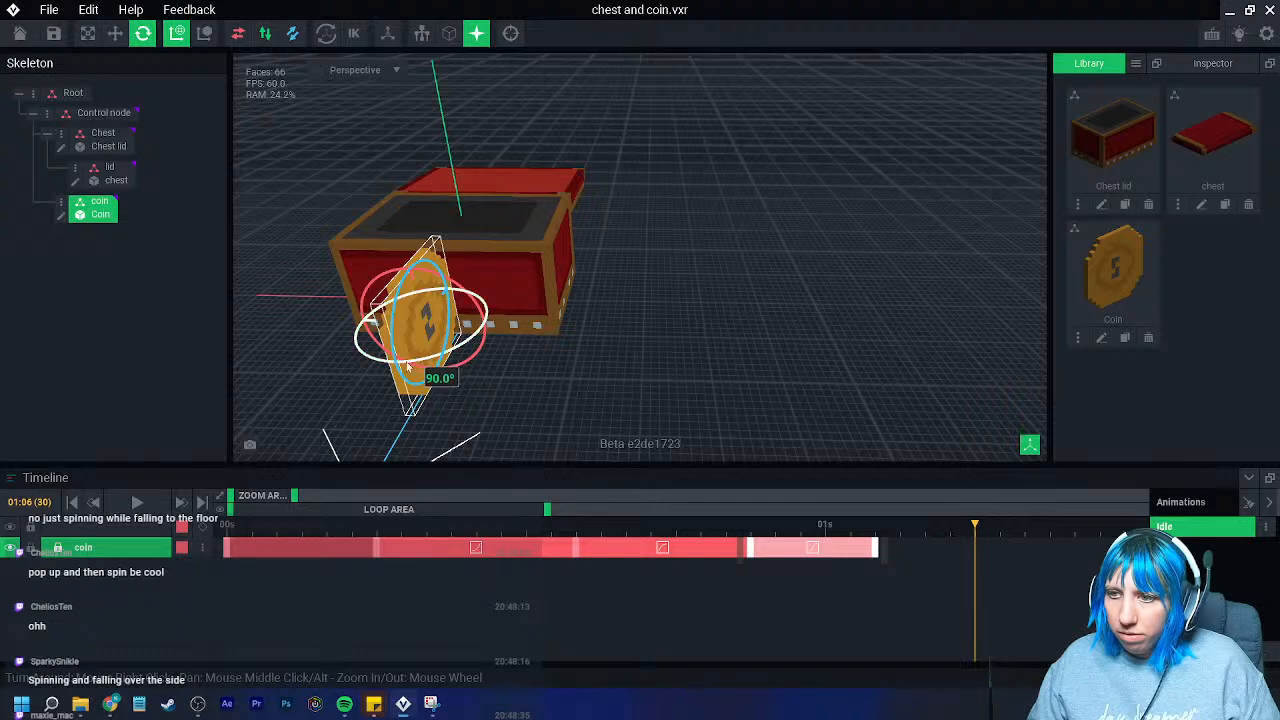
# - Rotate the coin a further quarter turn around its vertical axis at frame 30 and again at frame 35
pyautogui.moveTo(418, 365); pyautogui.dragTo(203, 365)
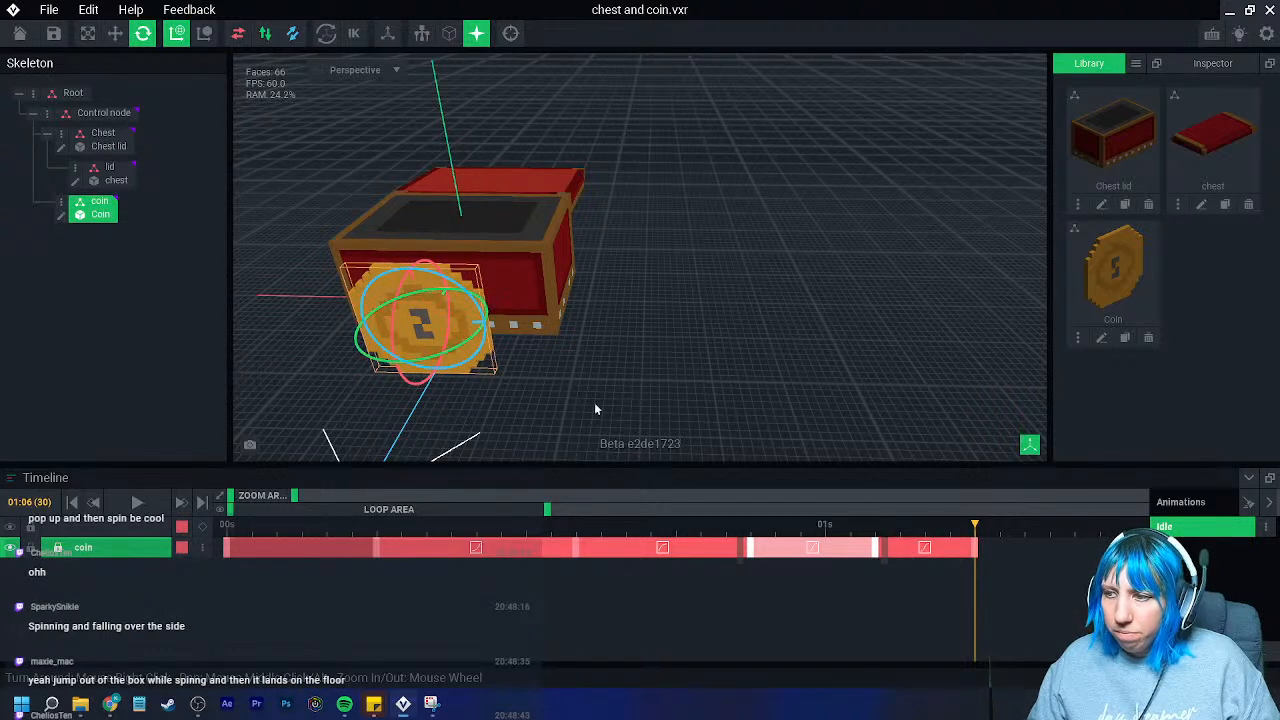
pyautogui.moveTo(469, 349); pyautogui.dragTo(341, 367)
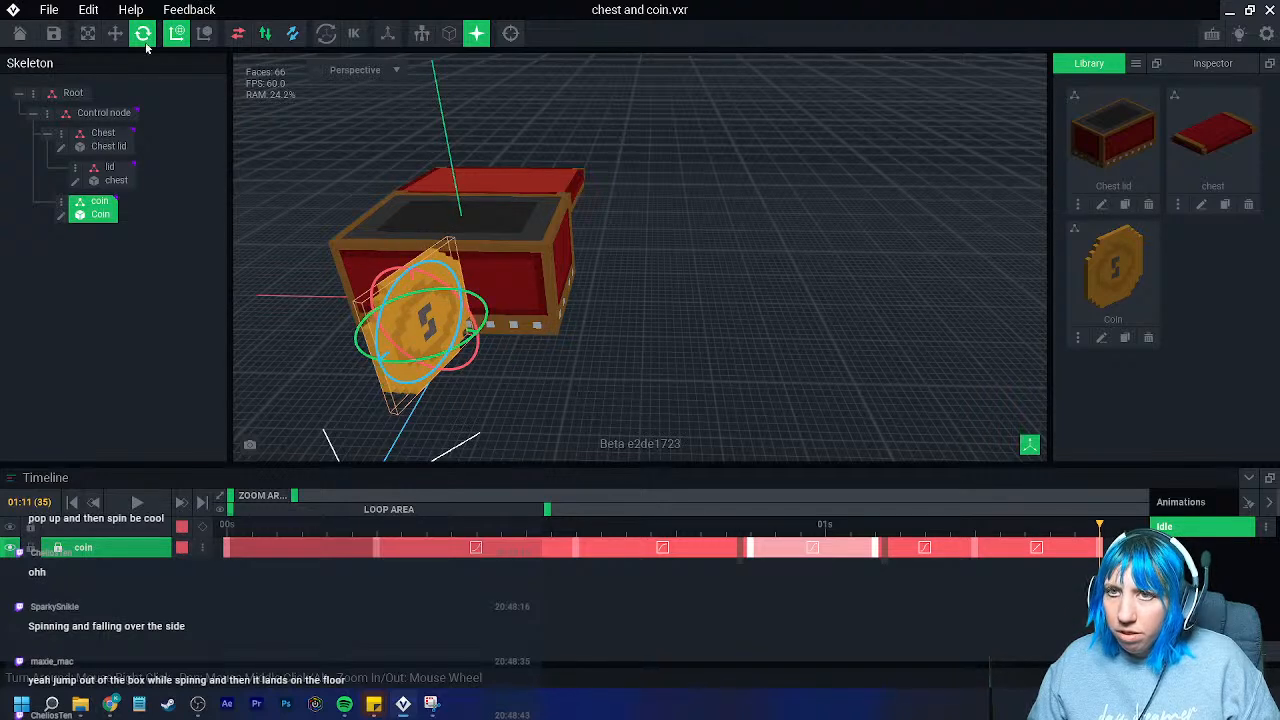
pyautogui.moveTo(390, 283); pyautogui.dragTo(479, 270, button='right')
pyautogui.moveTo(479, 261); pyautogui.dragTo(489, 274)
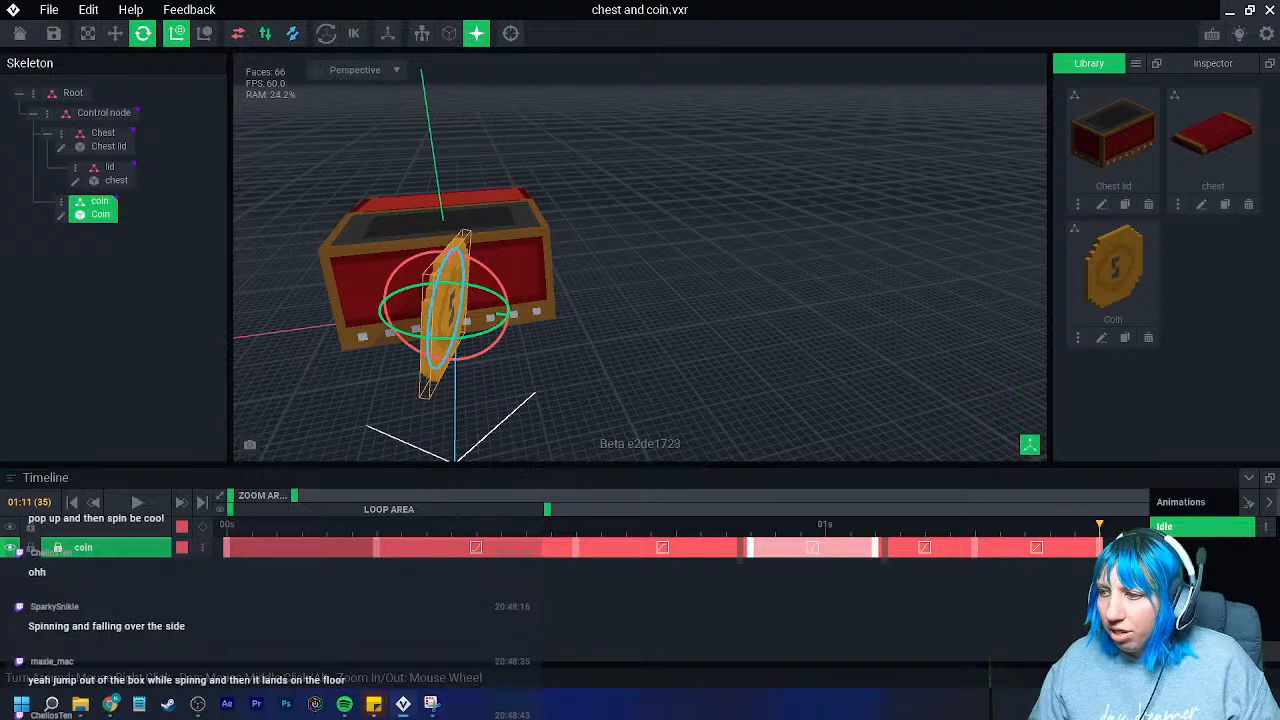
pyautogui.rightClick(1037, 552)
pyautogui.moveTo(682, 526); pyautogui.dragTo(1105, 566)
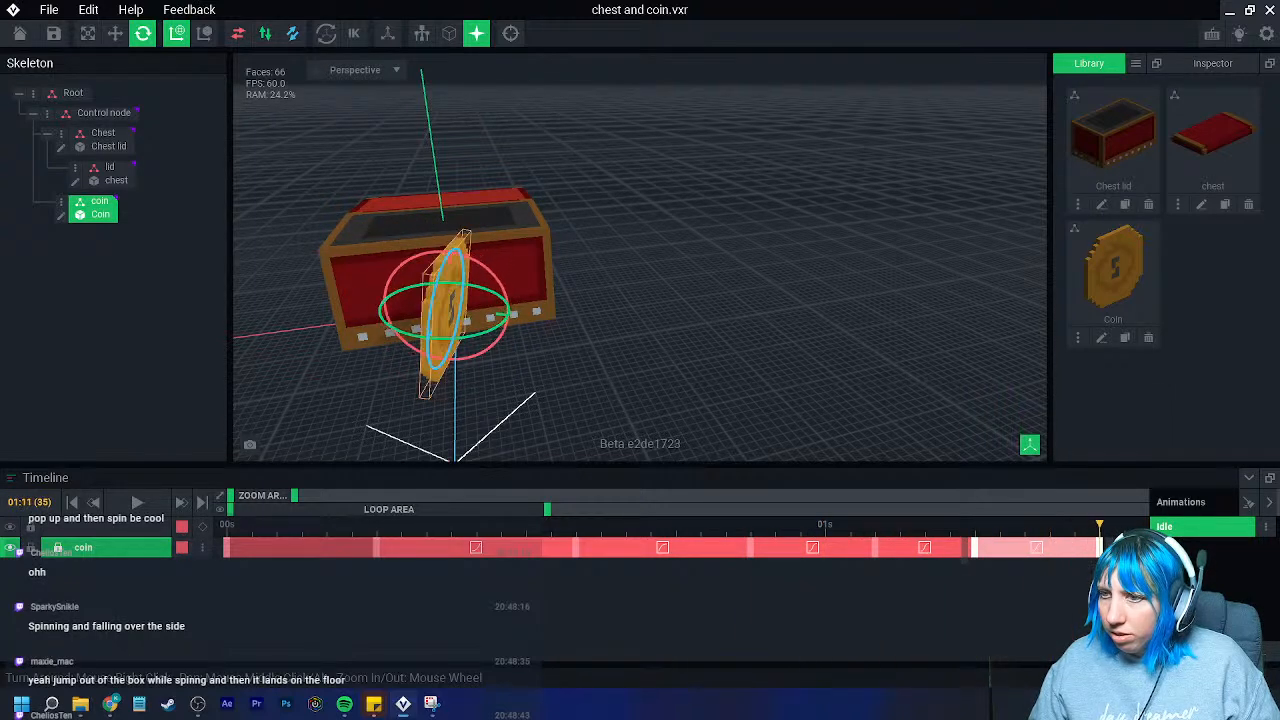
# - At frame 40, rotate the coin further around its vertical axis
pyautogui.moveTo(291, 497); pyautogui.dragTo(360, 497)
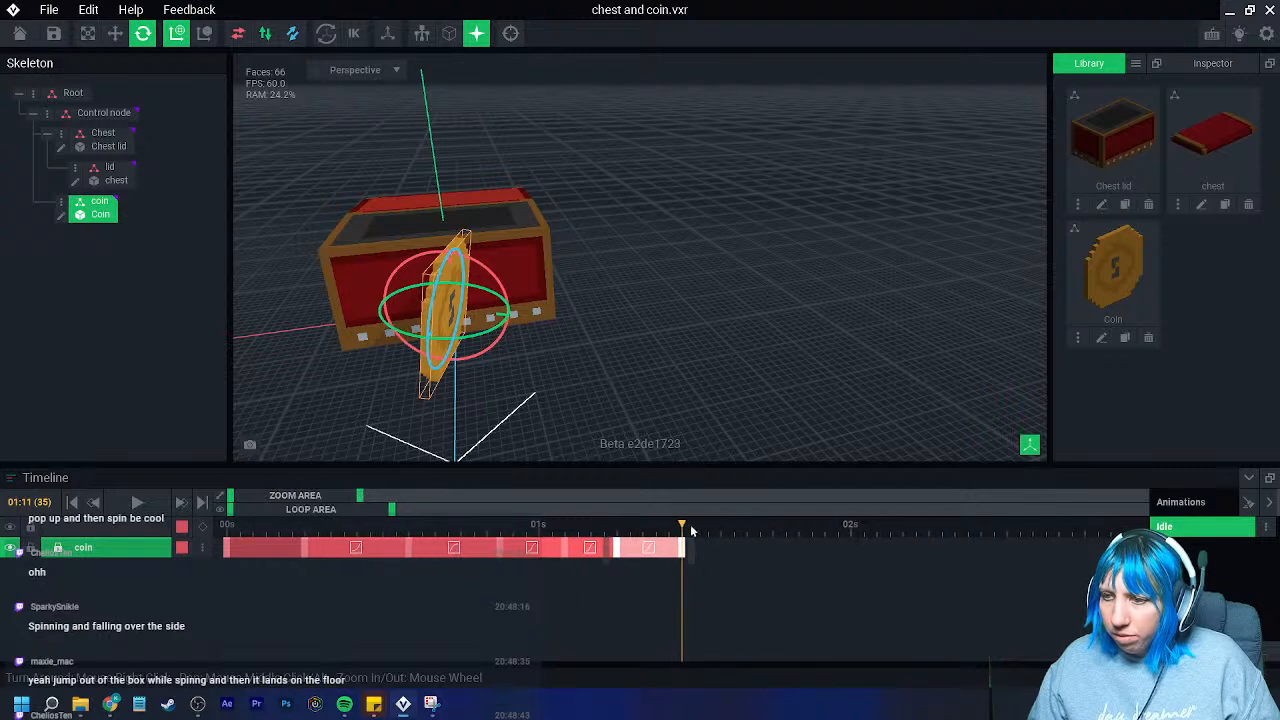
pyautogui.moveTo(467, 340); pyautogui.dragTo(13, 336)
pyautogui.moveTo(432, 305); pyautogui.dragTo(350, 286, button='right')
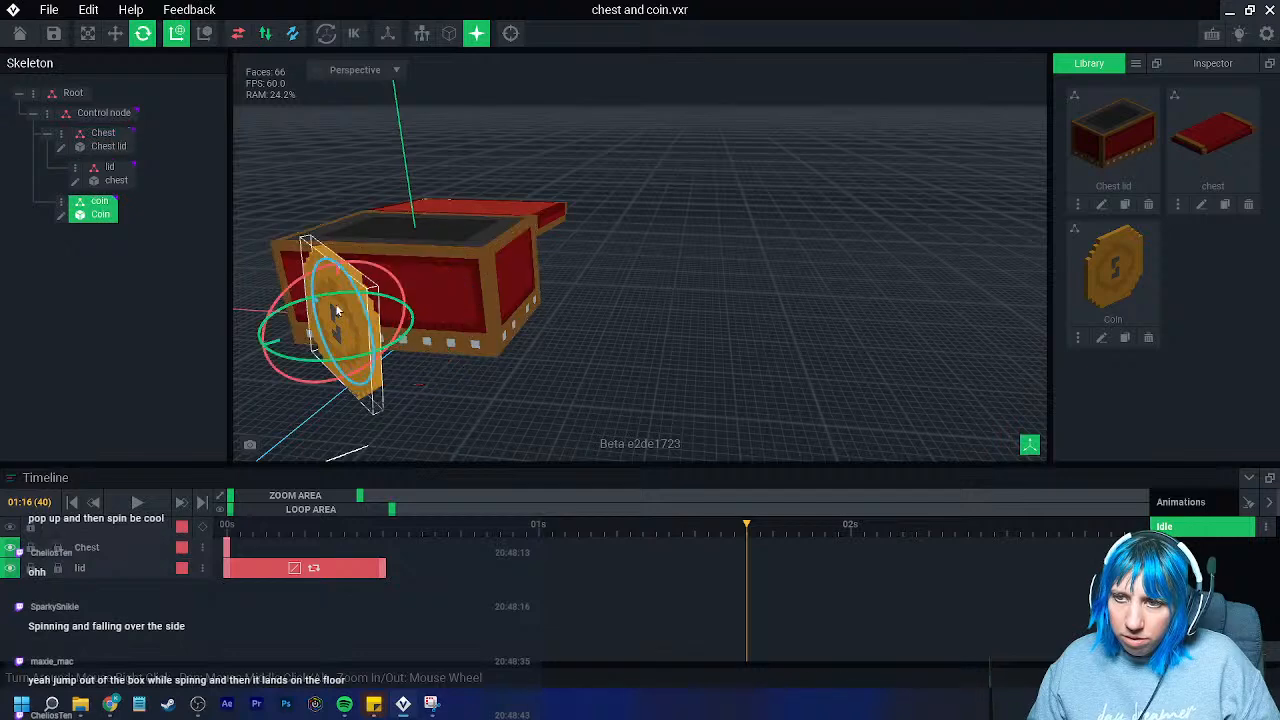
# - At frame 40, turn the coin on again around its vertical axis
pyautogui.moveTo(296, 286); pyautogui.dragTo(270, 363)
pyautogui.click(640, 530)
pyautogui.moveTo(633, 535); pyautogui.dragTo(754, 552)
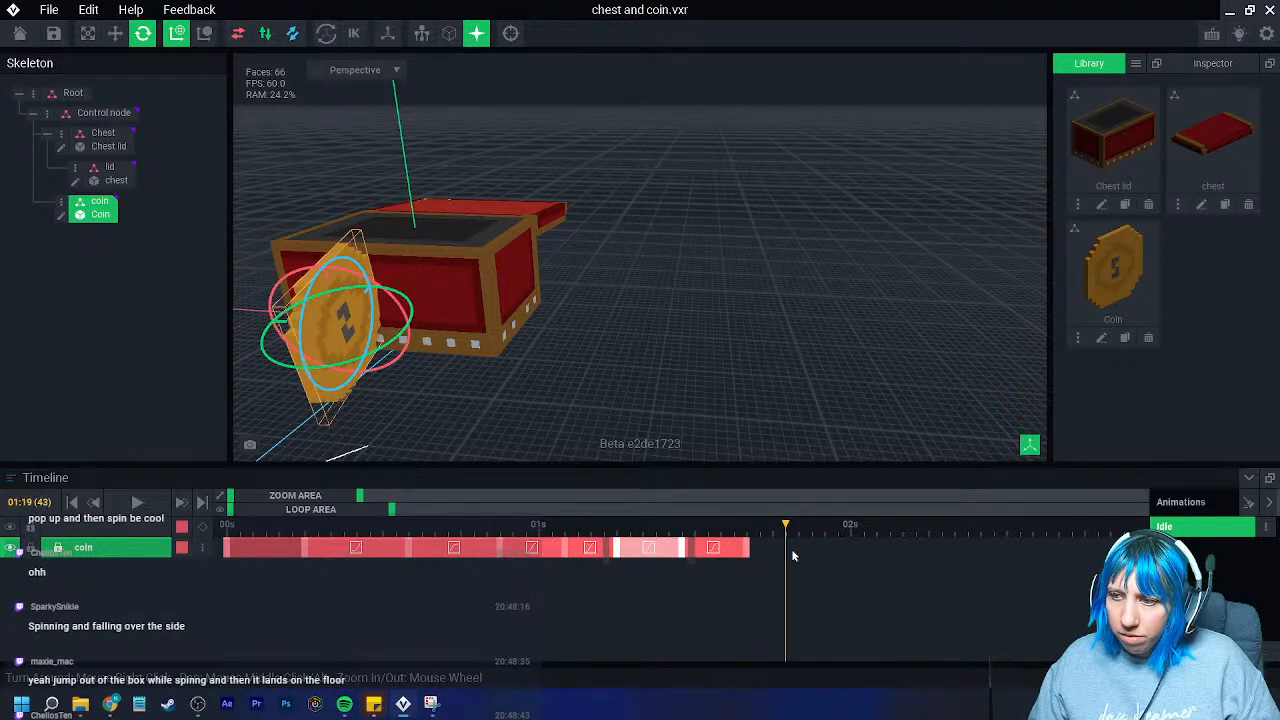
# - At frame 45, tilt the coin over towards its back and lower it slightly
pyautogui.moveTo(572, 386); pyautogui.dragTo(641, 388, button='right')
pyautogui.moveTo(512, 329); pyautogui.dragTo(436, 336)
pyautogui.moveTo(437, 340); pyautogui.dragTo(482, 322, button='right')
pyautogui.scroll(3, 477, 326)
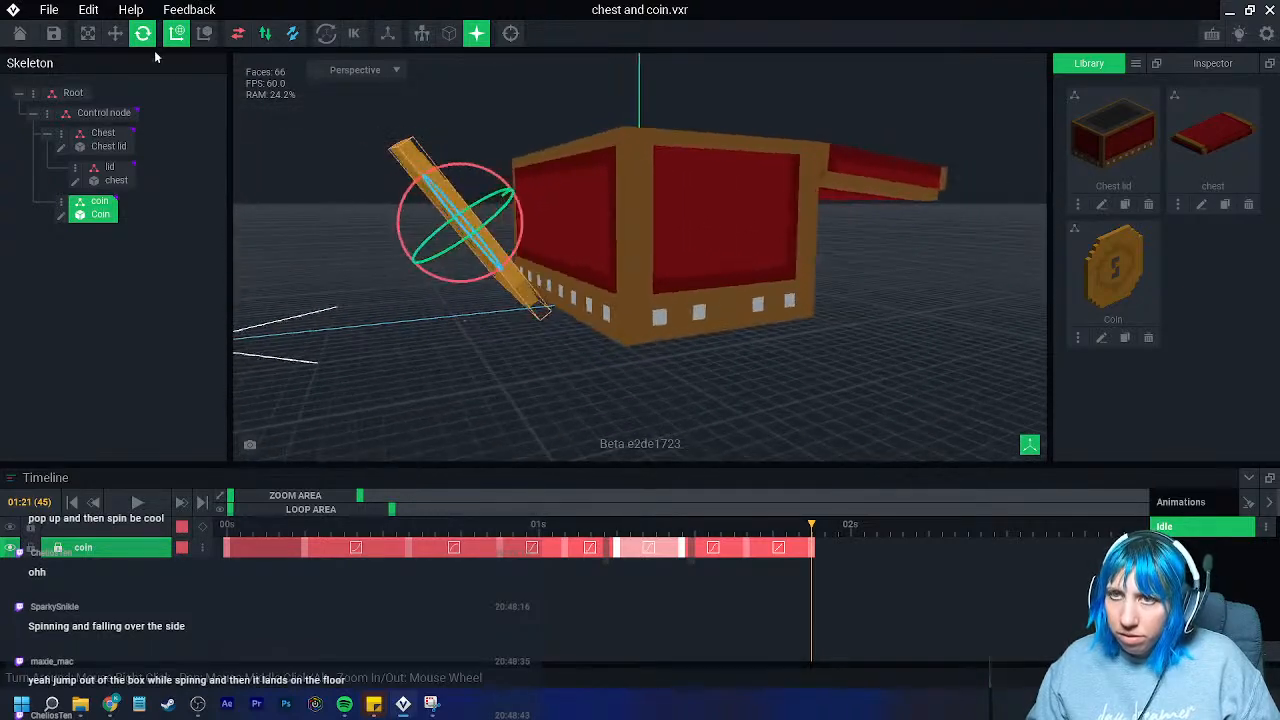
pyautogui.press('w')
pyautogui.moveTo(422, 176); pyautogui.dragTo(434, 192)
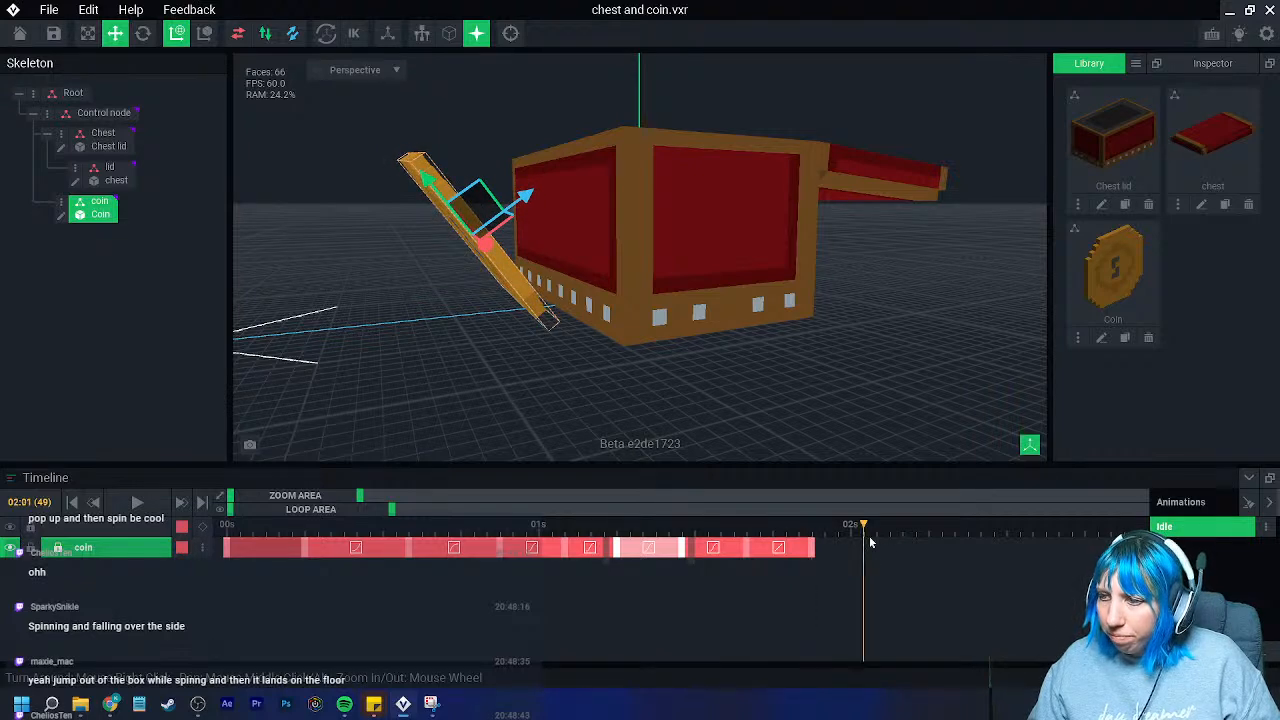
# - At frame 53, rotate the coin until it lies flat on the floor in front of the chest
pyautogui.click(143, 34)
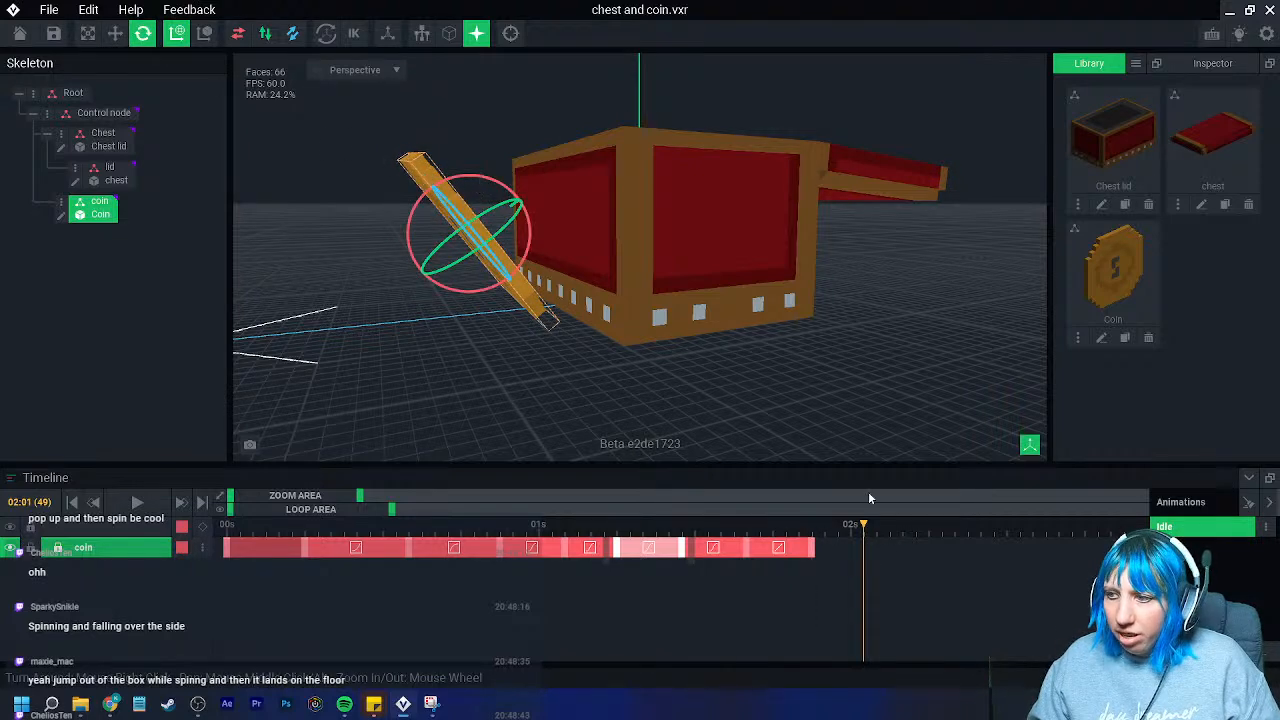
pyautogui.click(911, 539)
pyautogui.moveTo(485, 178); pyautogui.dragTo(472, 220)
# - At frame 54, move the flat coin back inside the chest and copy that keyframe to frame 62
pyautogui.click(115, 33)
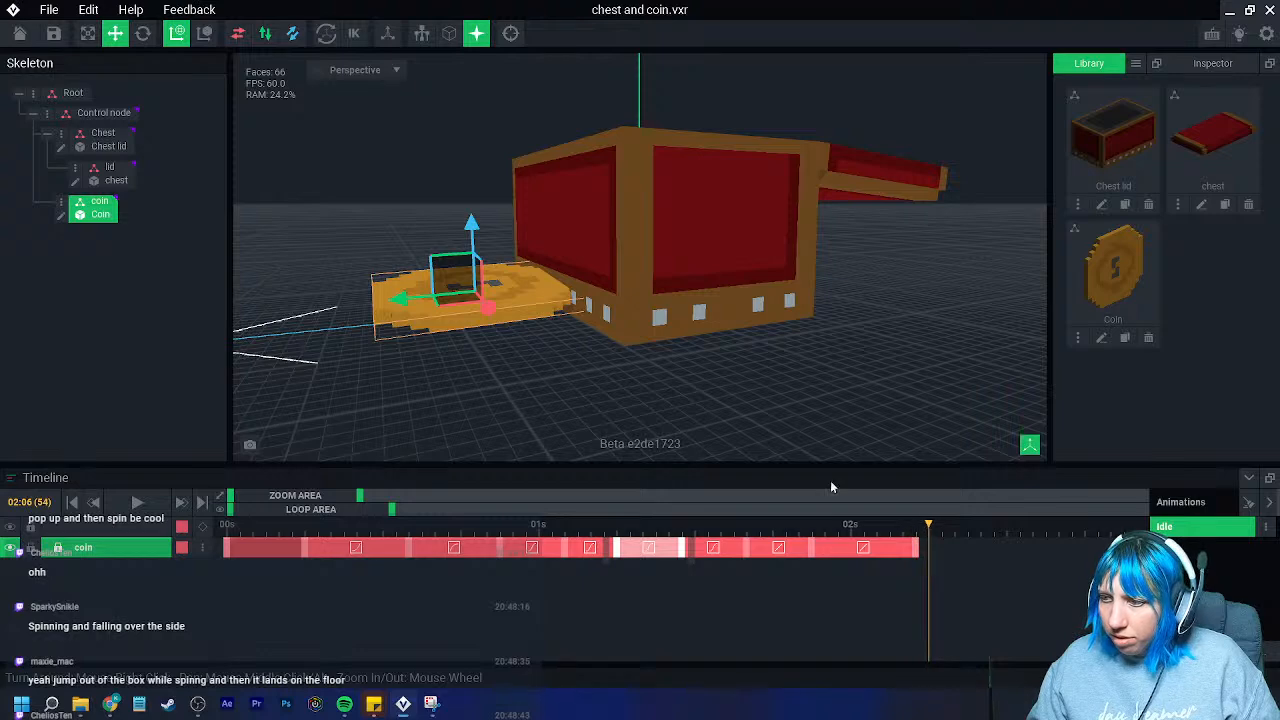
pyautogui.moveTo(401, 312); pyautogui.dragTo(590, 286)
pyautogui.moveTo(944, 525); pyautogui.dragTo(929, 547)
pyautogui.click(930, 547)
pyautogui.rightClick(931, 547)
pyautogui.click(968, 400)
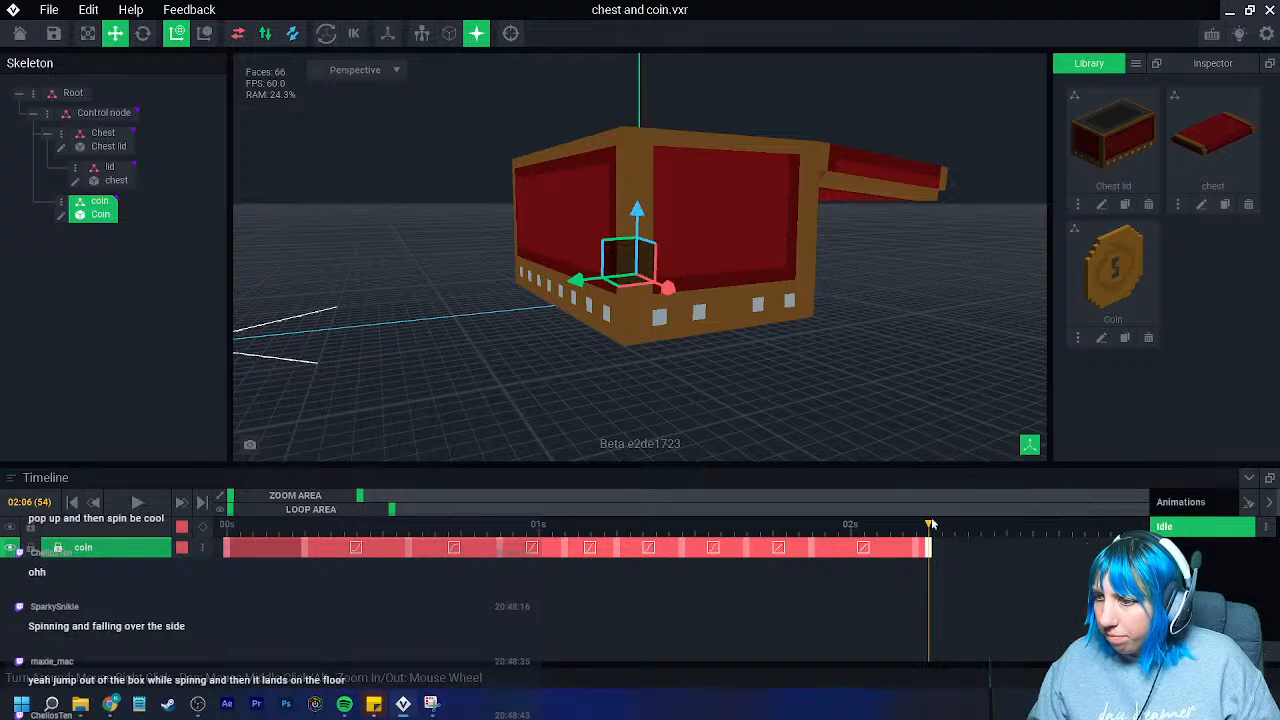
pyautogui.rightClick(1035, 549)
pyautogui.click(1062, 428)
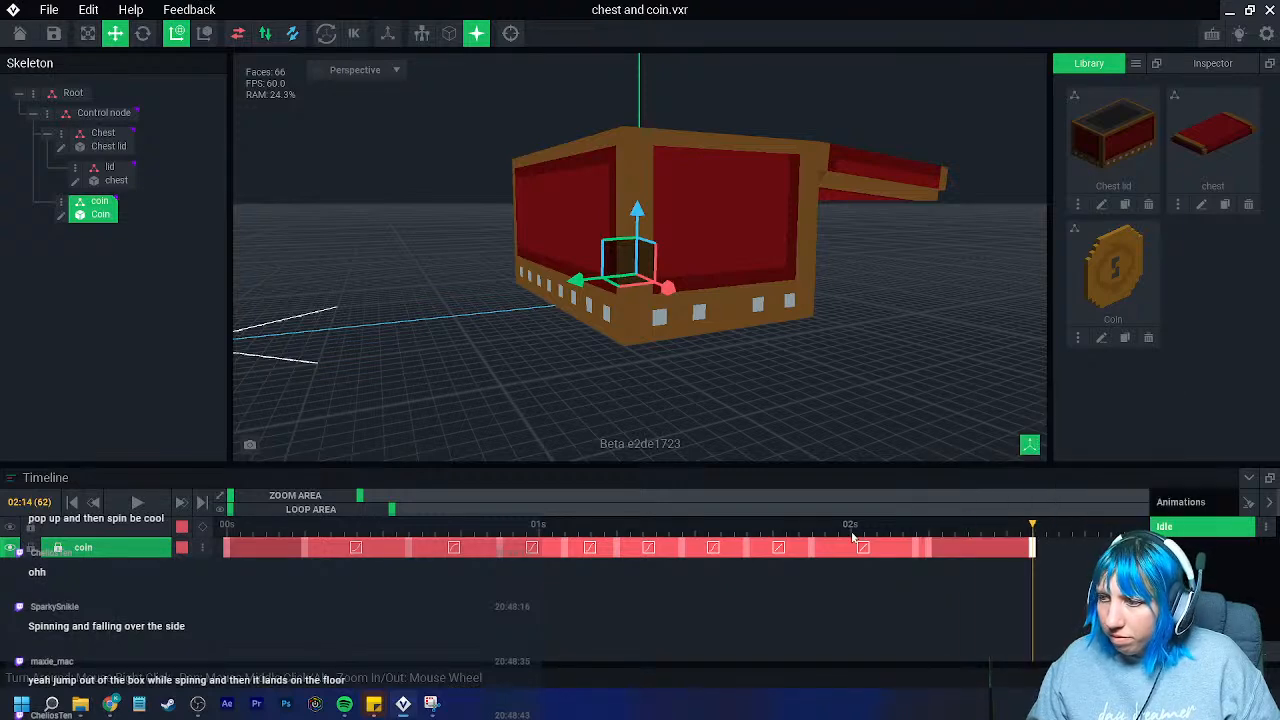
# - Play the animation and scrub through it to check the coin's jump, spin and landing
pyautogui.click(370, 545)
pyautogui.click(137, 502)
pyautogui.click(802, 351)
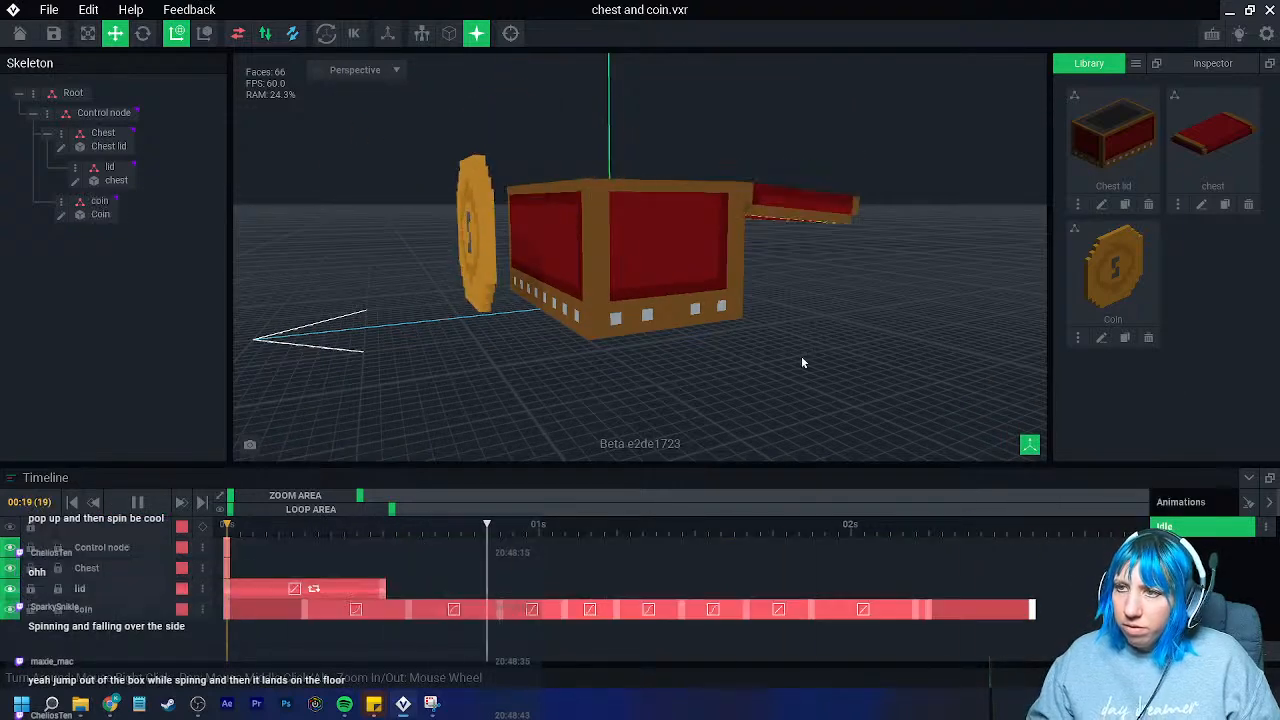
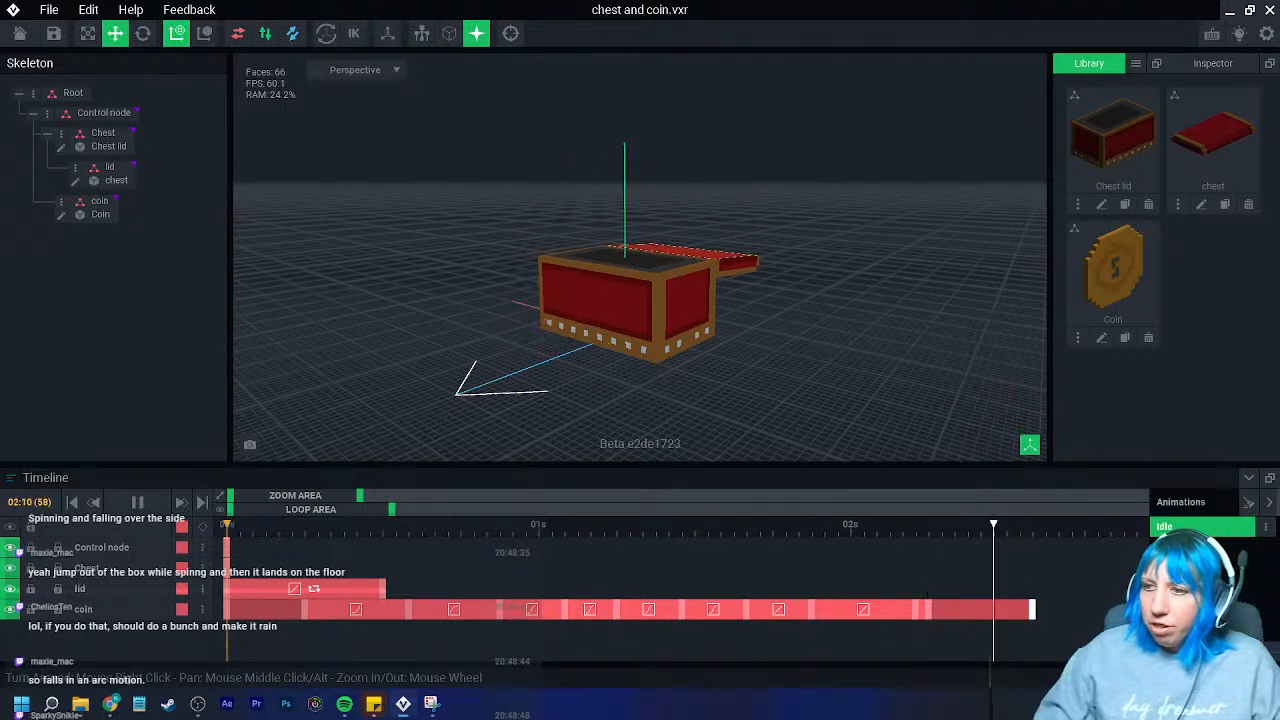
pyautogui.click(226, 529)
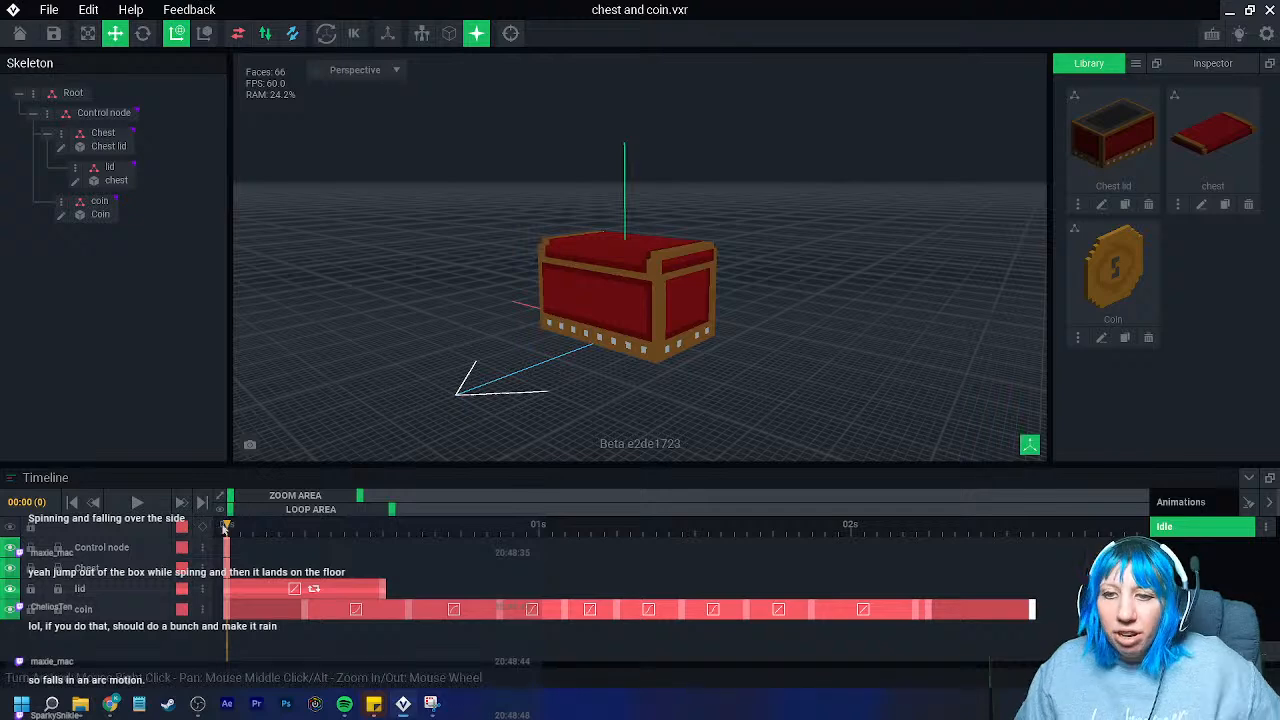
pyautogui.moveTo(226, 529); pyautogui.dragTo(1003, 597)
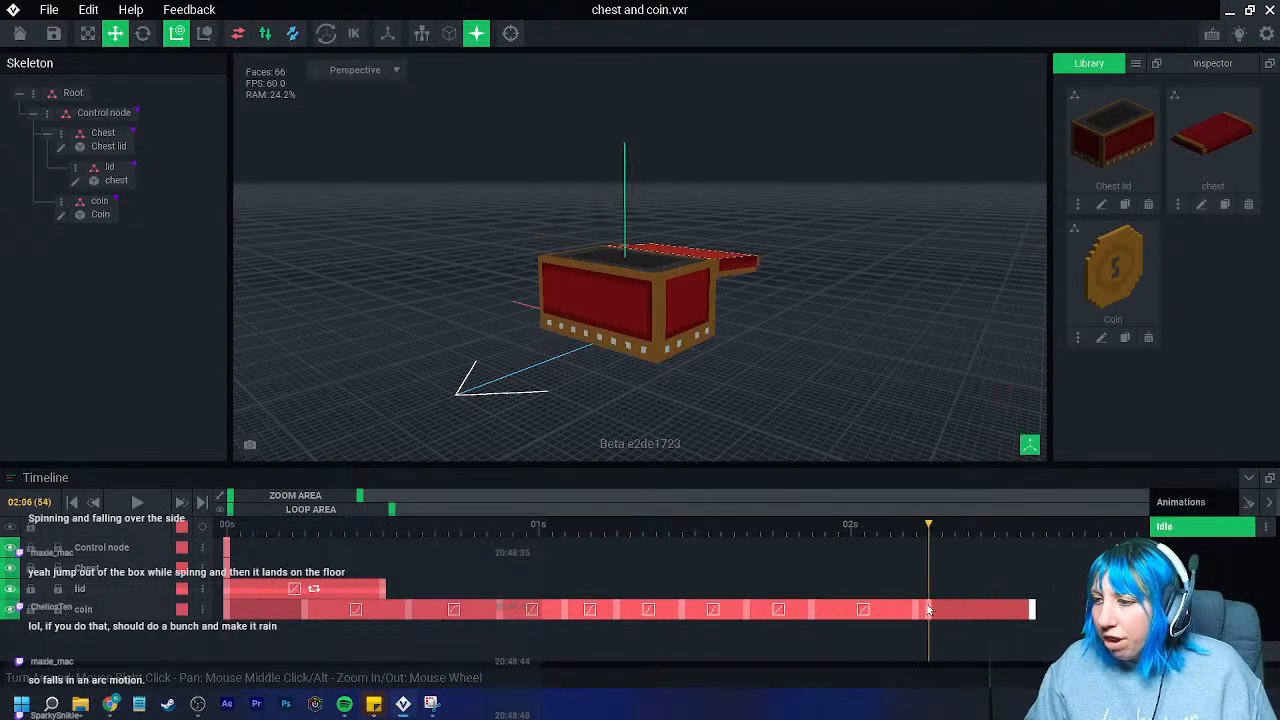
# - Shift the keyframe that hides the coin inside the chest to frame 60
pyautogui.moveTo(929, 610); pyautogui.dragTo(921, 611)
pyautogui.scroll(3, 610, 384)
pyautogui.moveTo(588, 380); pyautogui.dragTo(577, 377, button='right')
pyautogui.moveTo(577, 377); pyautogui.dragTo(710, 458, button='middle')
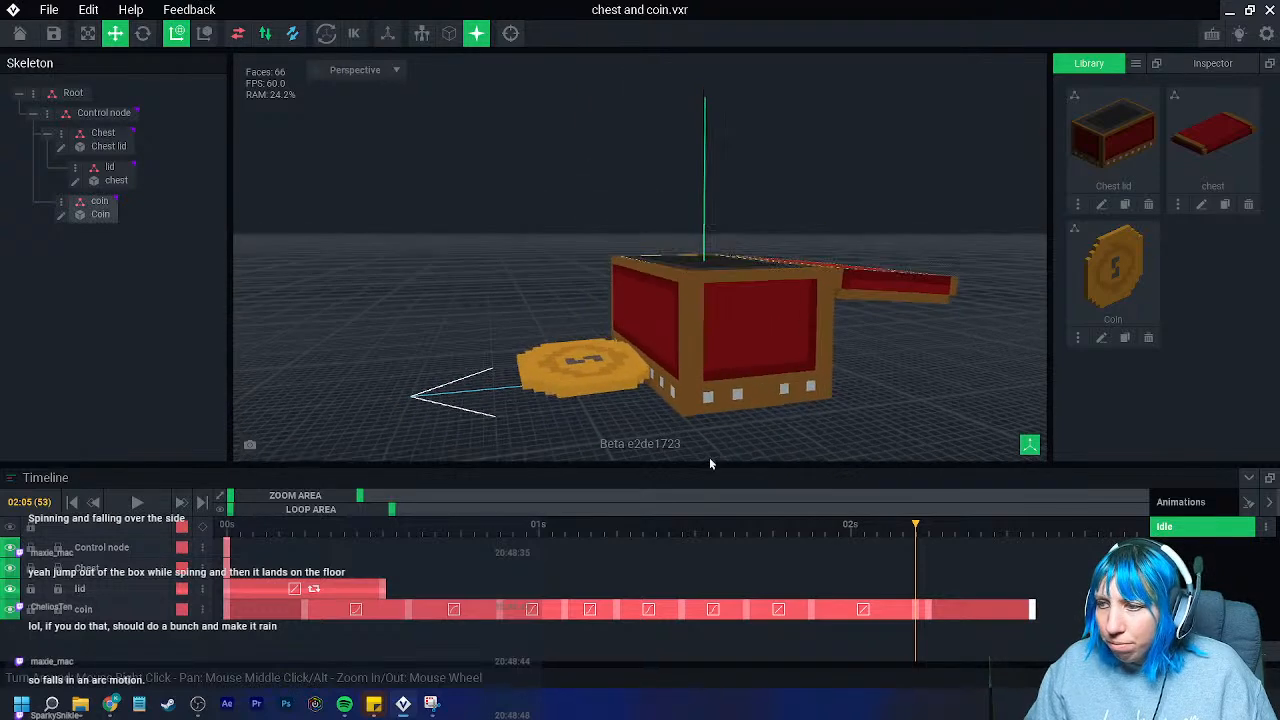
pyautogui.click(930, 530)
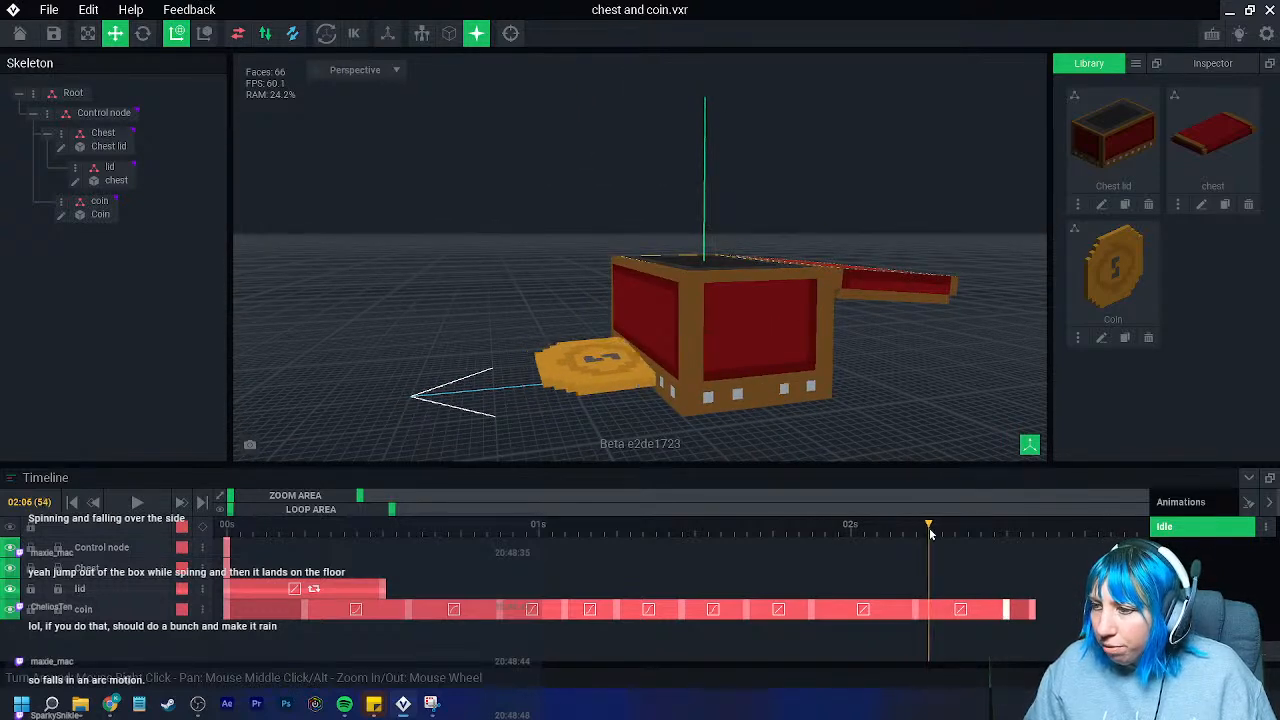
# - Move the landed coin slightly forward and down into the floor, and place that keyframe at frame 59
pyautogui.click(540, 362)
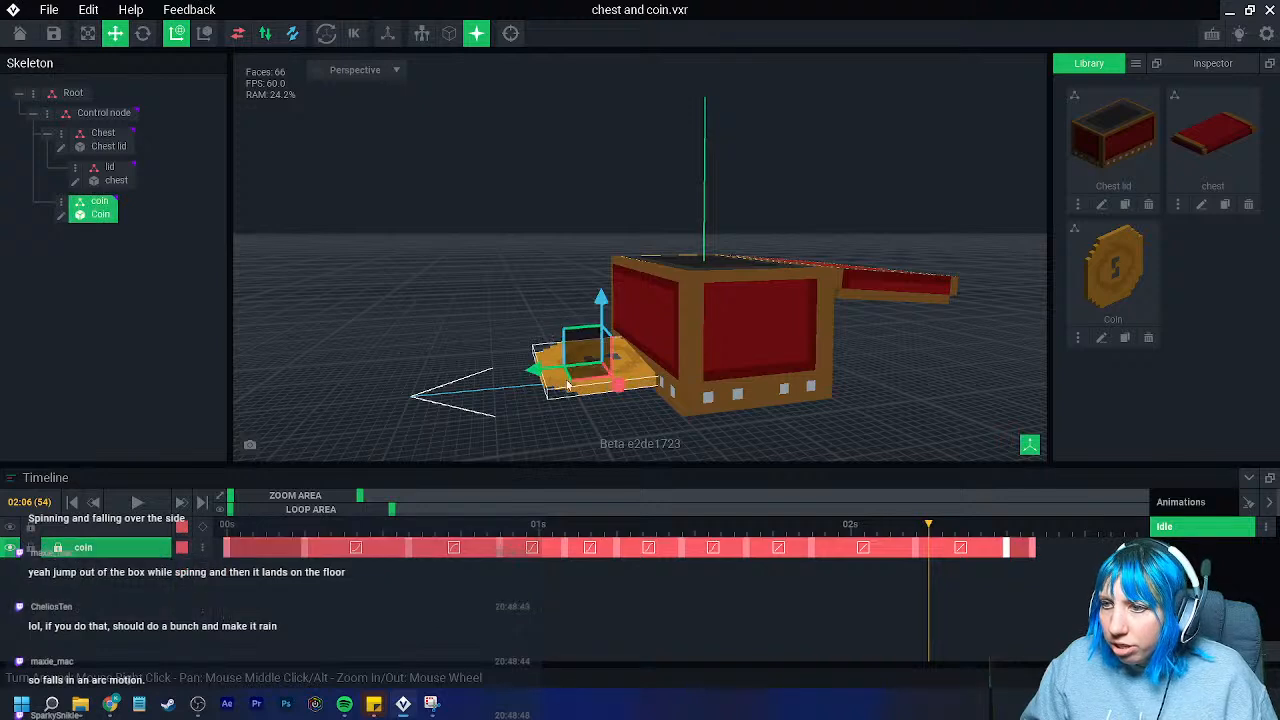
pyautogui.moveTo(517, 376); pyautogui.dragTo(498, 379)
pyautogui.moveTo(571, 308); pyautogui.dragTo(572, 324)
pyautogui.click(921, 535)
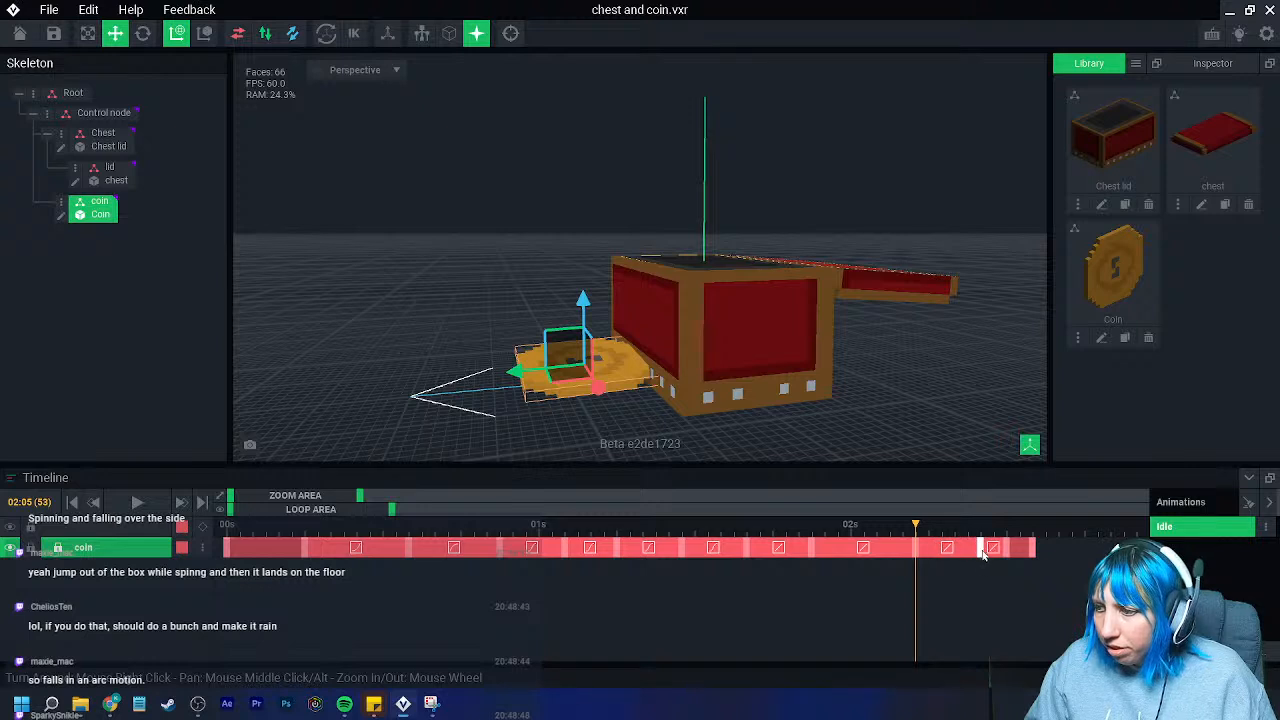
pyautogui.moveTo(916, 530); pyautogui.dragTo(1006, 545)
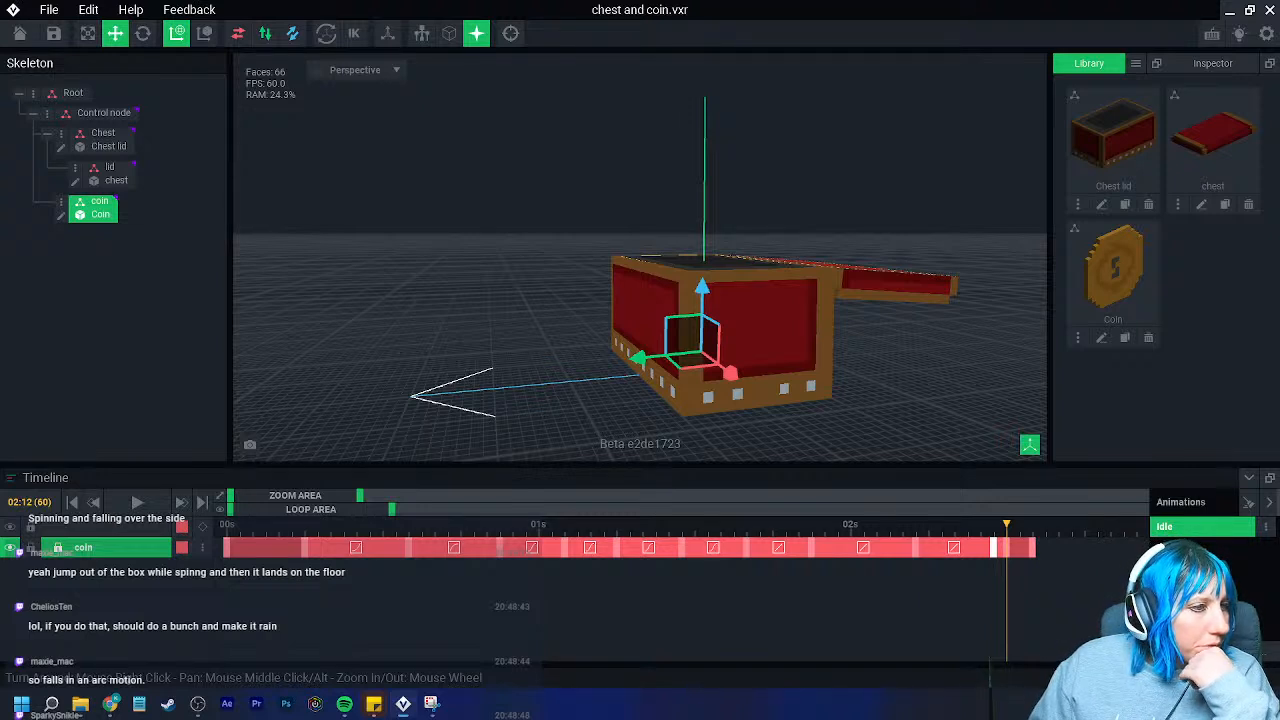
# - Replay the animation from the start and scrub through the coin's movement up to frame 38
pyautogui.moveTo(320, 526); pyautogui.dragTo(203, 533)
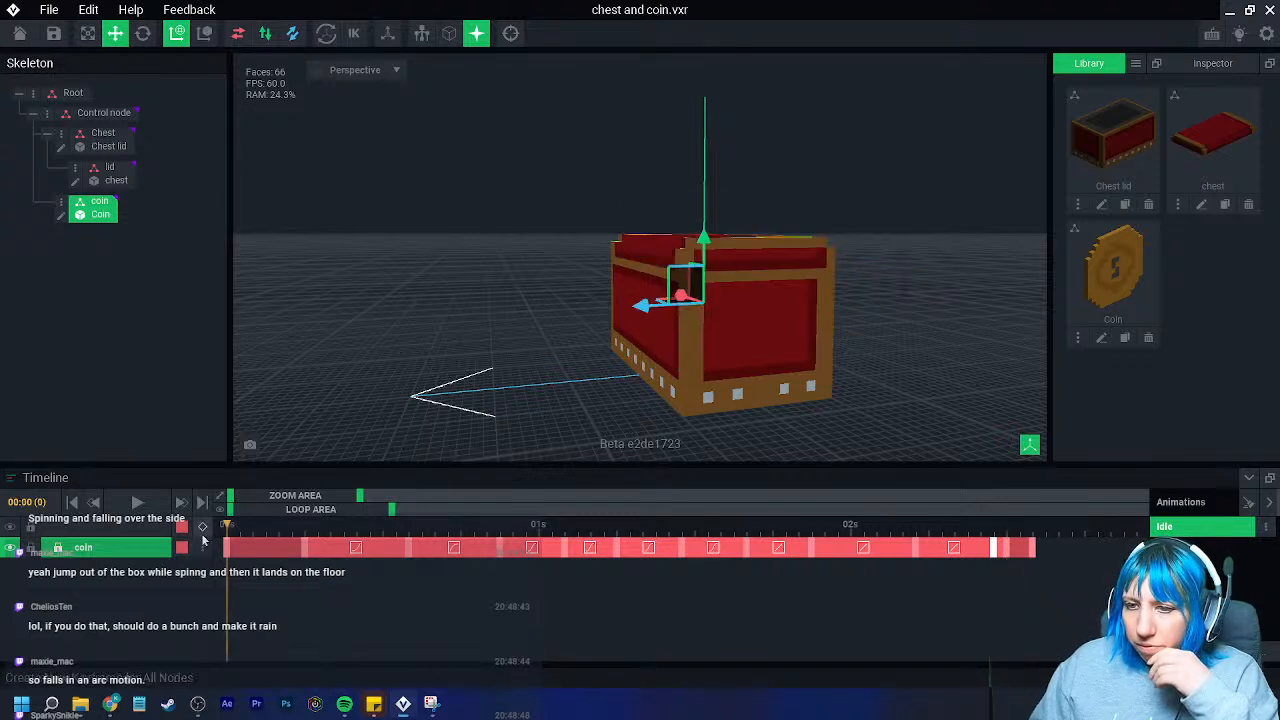
pyautogui.click(137, 502)
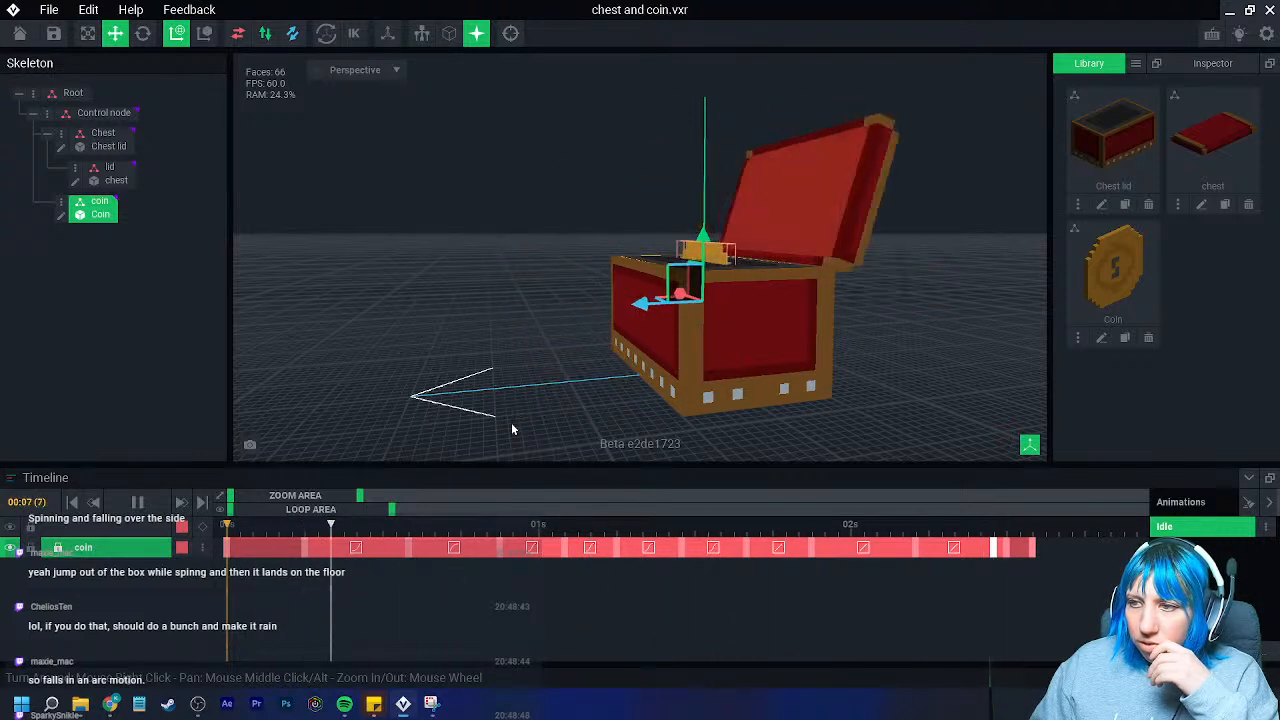
pyautogui.click(506, 401)
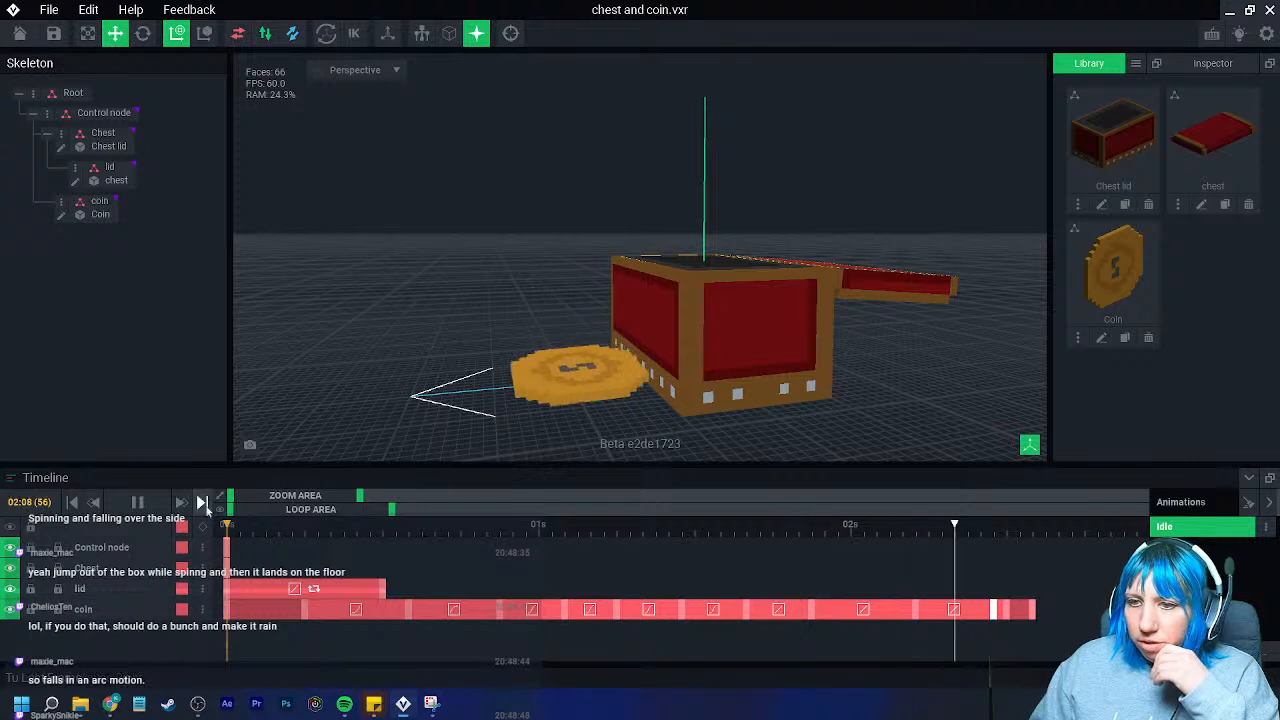
pyautogui.click(137, 502)
pyautogui.click(302, 530)
pyautogui.moveTo(302, 530); pyautogui.dragTo(719, 570)
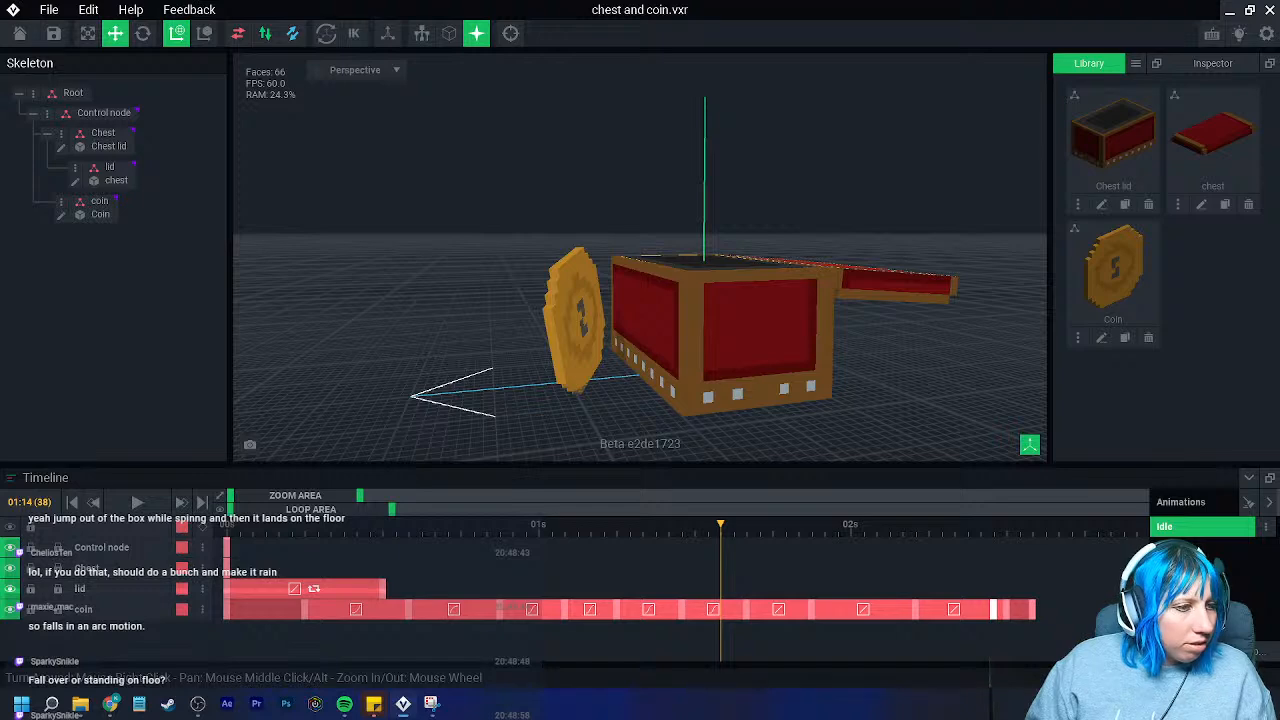
# - Delete all of the coin's keyframes from frame 14 onwards
pyautogui.moveTo(770, 420); pyautogui.dragTo(580, 440, button='right')
pyautogui.moveTo(741, 531); pyautogui.dragTo(405, 592)
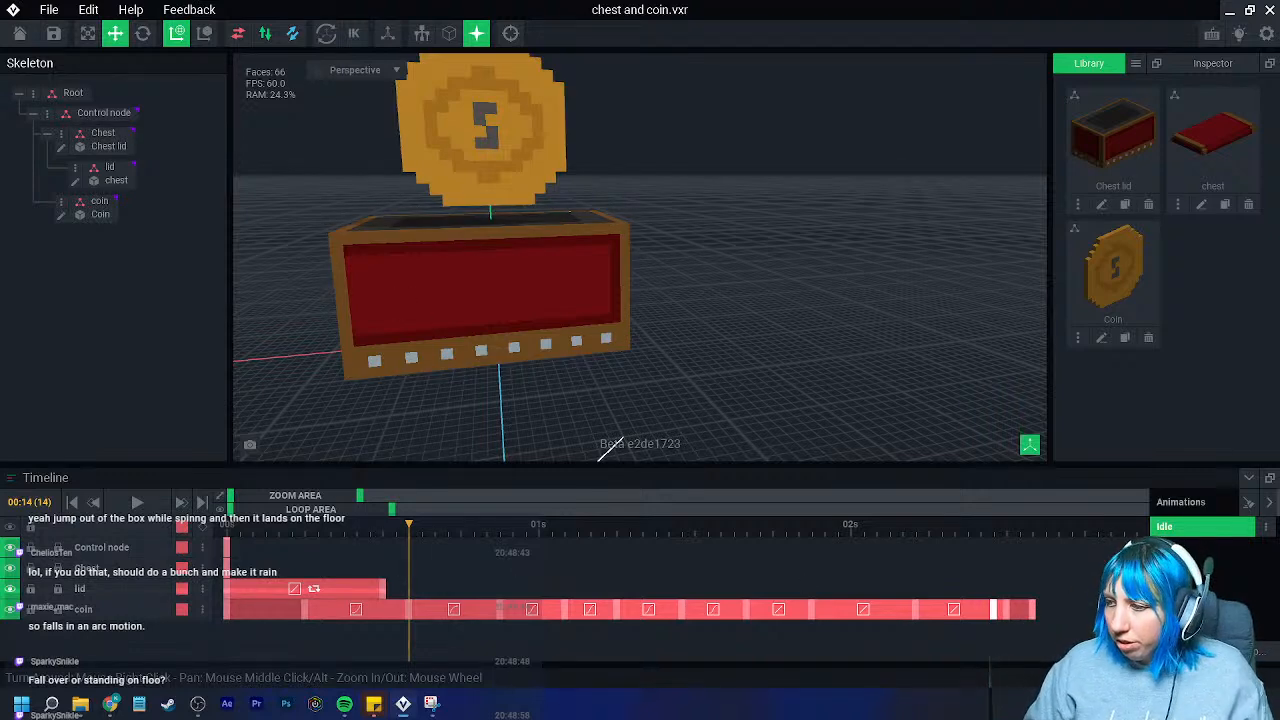
pyautogui.moveTo(721, 647); pyautogui.dragTo(411, 652)
pyautogui.press('Delete')
# - At frame 12, raise the coin high above the open chest and move that keyframe to frame 22
pyautogui.moveTo(408, 526); pyautogui.dragTo(387, 554)
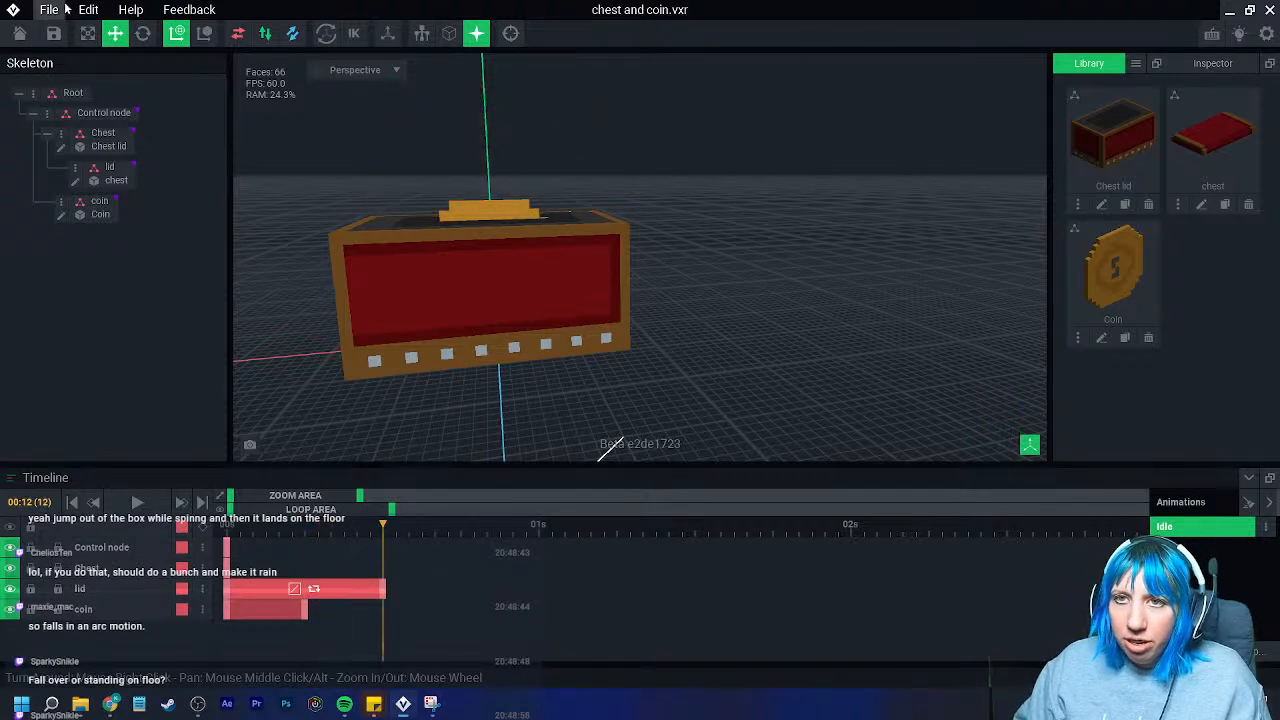
pyautogui.moveTo(445, 196); pyautogui.dragTo(450, 266, button='middle')
pyautogui.click(496, 264)
pyautogui.moveTo(497, 258); pyautogui.dragTo(484, 40)
pyautogui.moveTo(386, 548); pyautogui.dragTo(511, 557)
pyautogui.moveTo(535, 345); pyautogui.dragTo(545, 405, button='middle')
# - At frame 14, rotate the coin around its vertical axis while it rises from the chest
pyautogui.moveTo(380, 534); pyautogui.dragTo(406, 535)
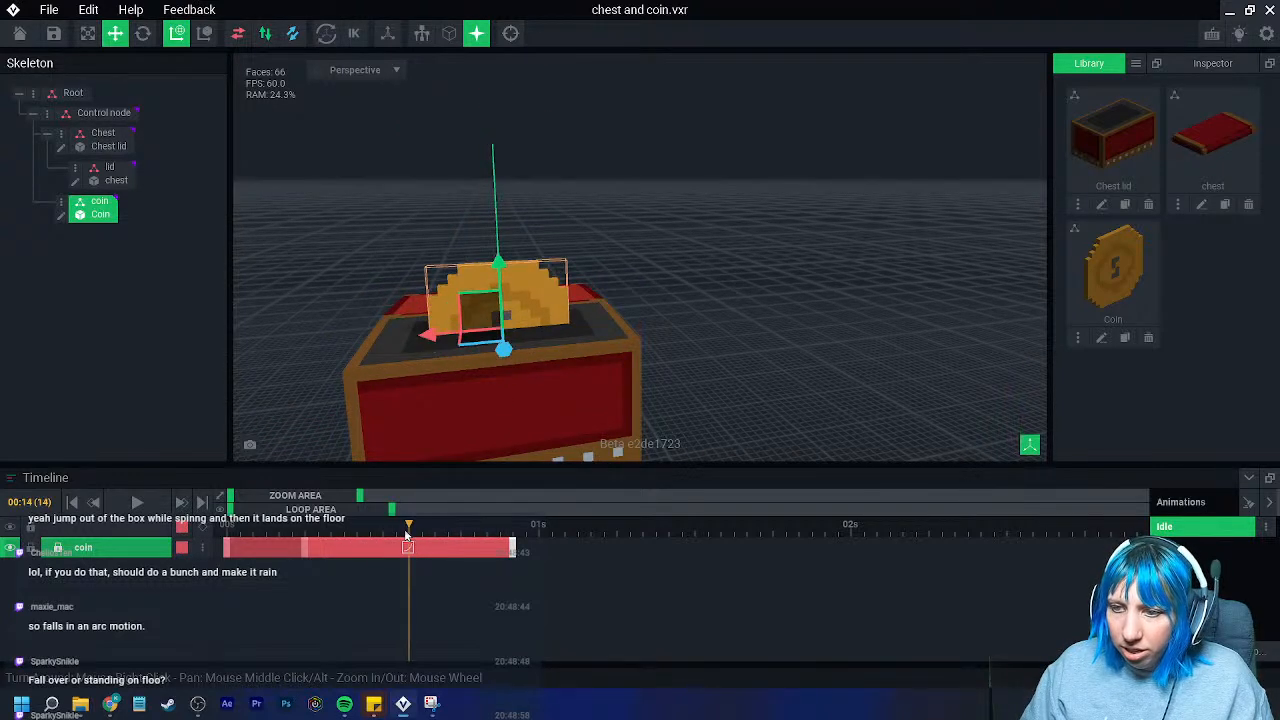
pyautogui.click(142, 38)
pyautogui.moveTo(482, 354); pyautogui.dragTo(307, 332)
# - At frame 22, rotate the raised coin around its vertical axis
pyautogui.moveTo(410, 530); pyautogui.dragTo(519, 538)
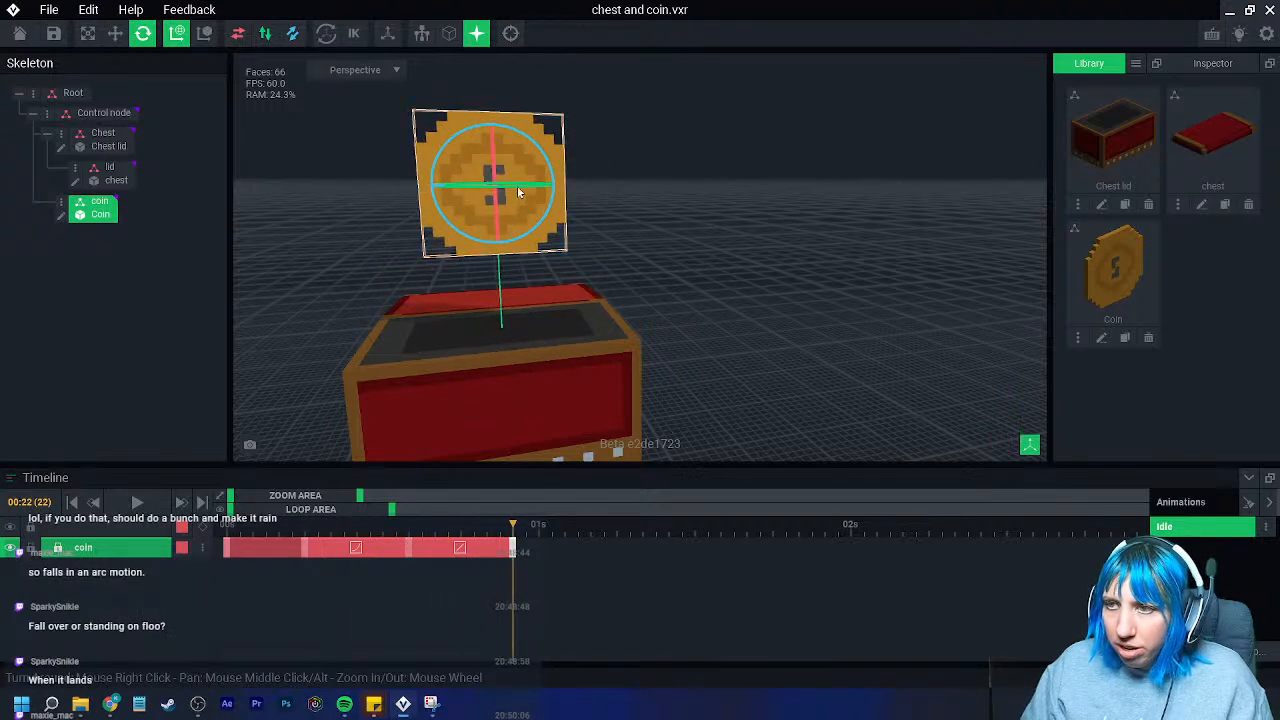
pyautogui.moveTo(516, 190); pyautogui.dragTo(514, 348, button='right')
pyautogui.moveTo(514, 348); pyautogui.dragTo(550, 248, button='middle')
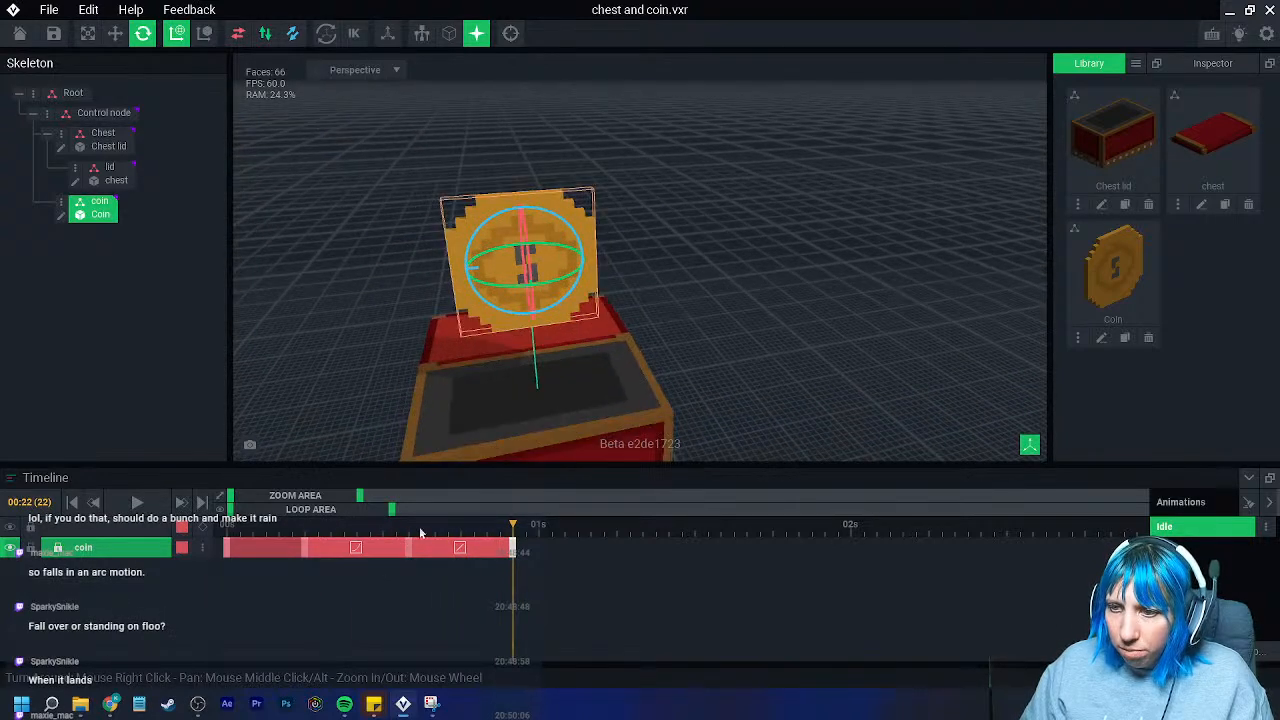
pyautogui.click(412, 534)
pyautogui.moveTo(412, 534); pyautogui.dragTo(513, 532)
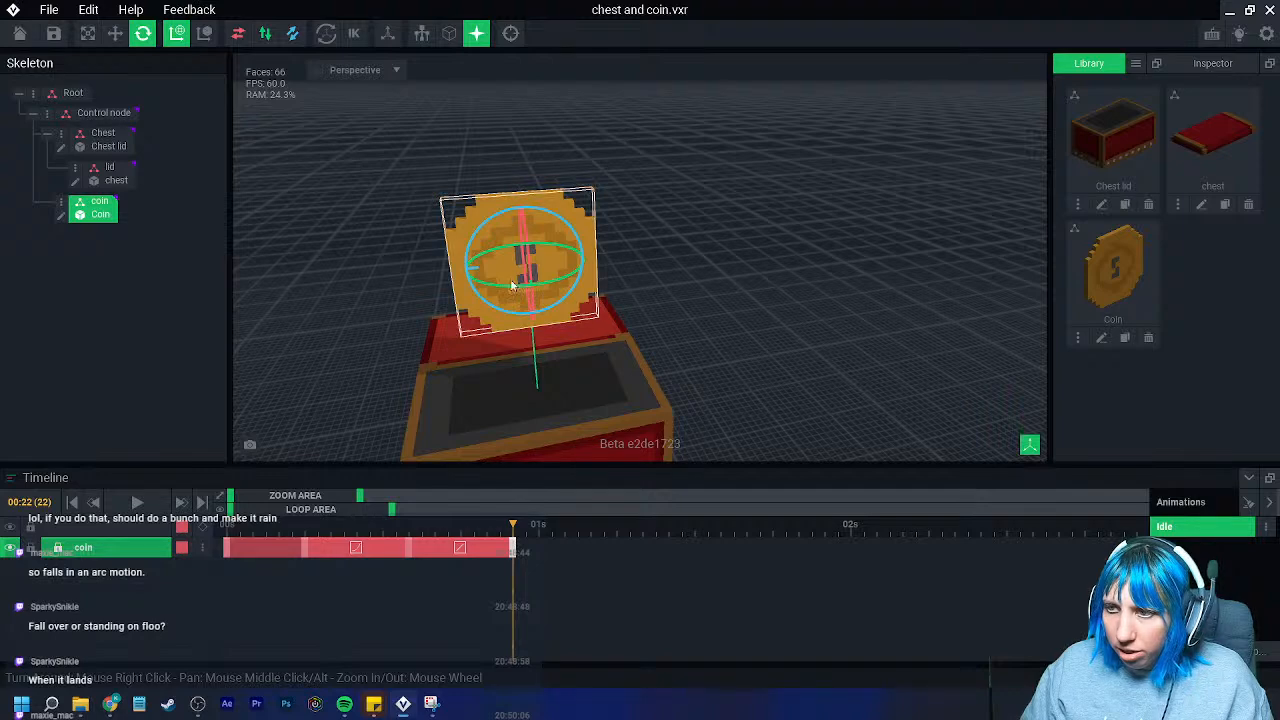
pyautogui.moveTo(510, 292); pyautogui.dragTo(562, 213)
# - Rotate the coin further around its vertical axis at frame 14 and again at frame 22
pyautogui.moveTo(538, 532); pyautogui.dragTo(409, 555)
pyautogui.click(523, 432)
pyautogui.click(539, 408)
pyautogui.moveTo(521, 430); pyautogui.dragTo(410, 394)
pyautogui.click(513, 524)
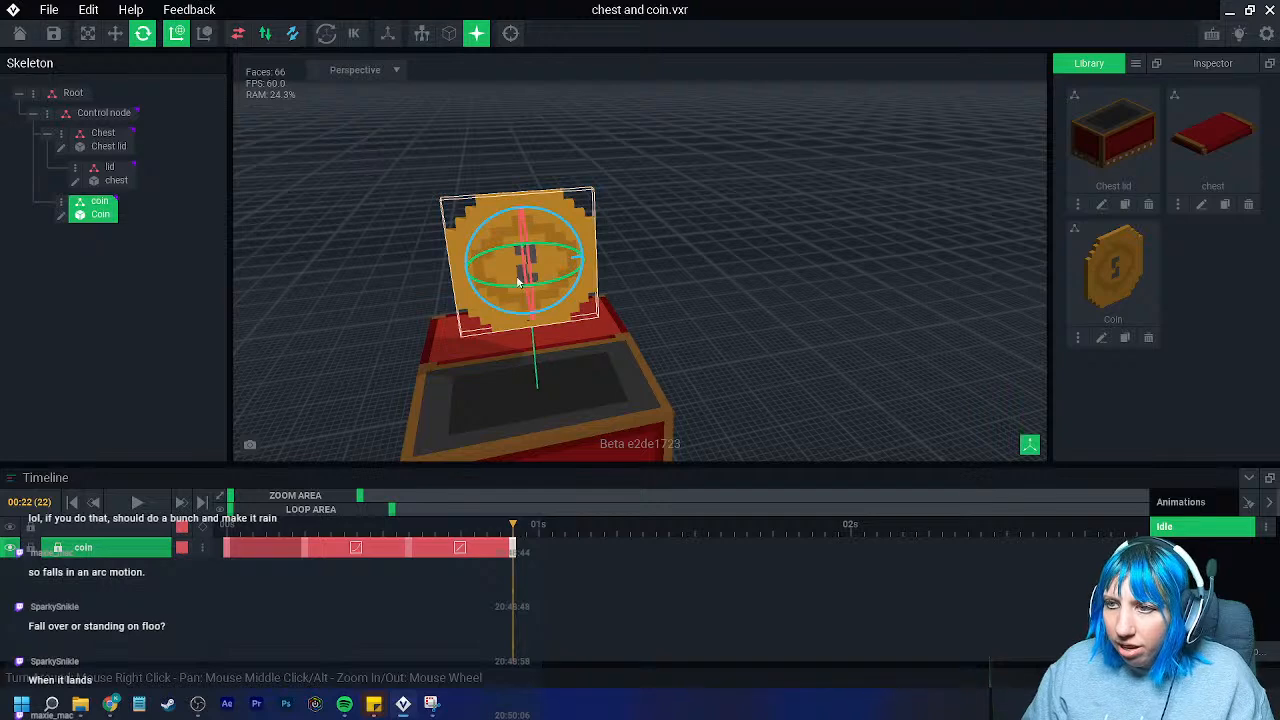
pyautogui.moveTo(518, 290); pyautogui.dragTo(543, 219)
# - Turn on Long Way Rotation for the coin's transition between frames 14 and 22
pyautogui.moveTo(515, 530); pyautogui.dragTo(331, 531)
pyautogui.rightClick(369, 547)
pyautogui.rightClick(481, 547)
pyautogui.click(677, 598)
pyautogui.moveTo(332, 530); pyautogui.dragTo(422, 558)
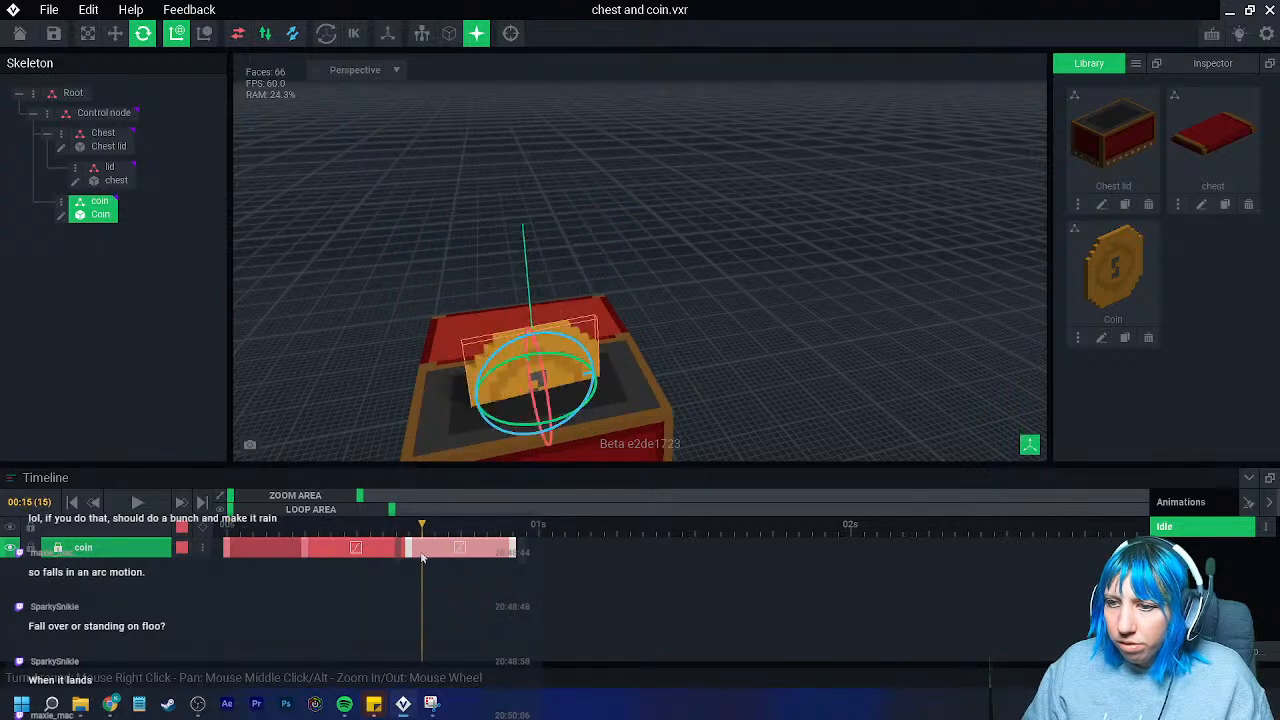
pyautogui.rightClick(476, 552)
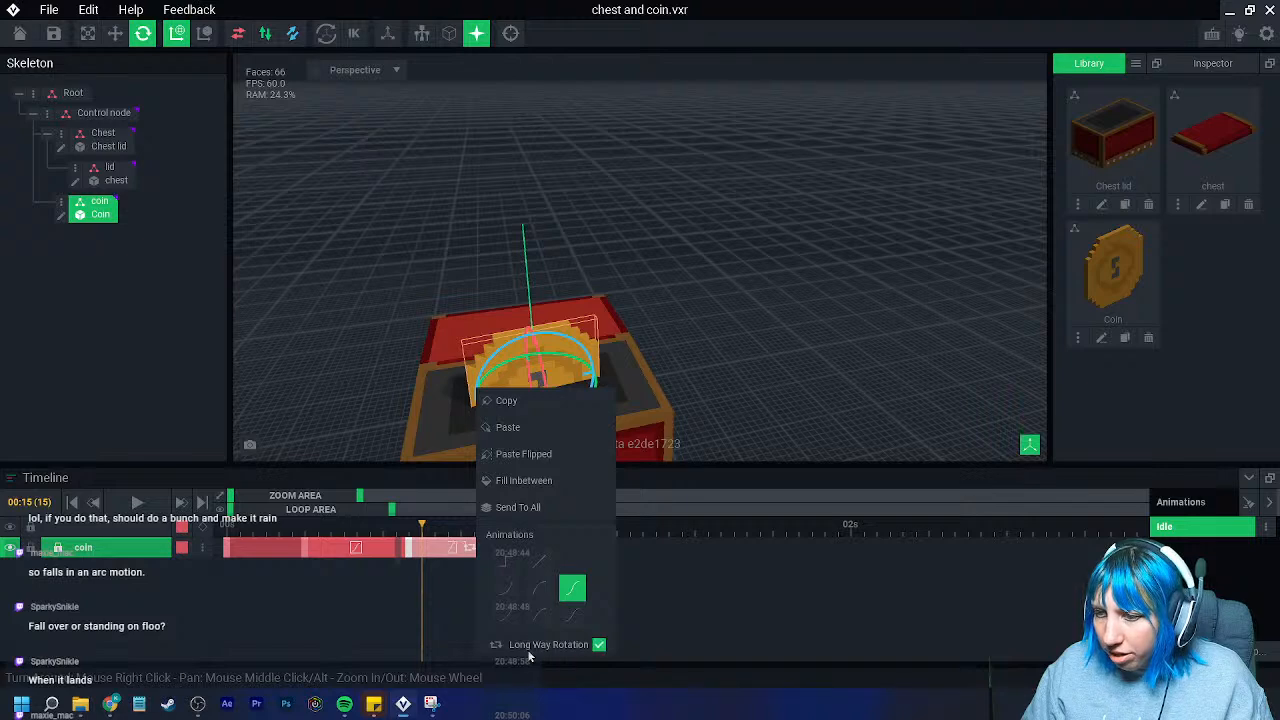
pyautogui.click(394, 598)
pyautogui.moveTo(422, 530); pyautogui.dragTo(409, 557)
pyautogui.click(622, 603)
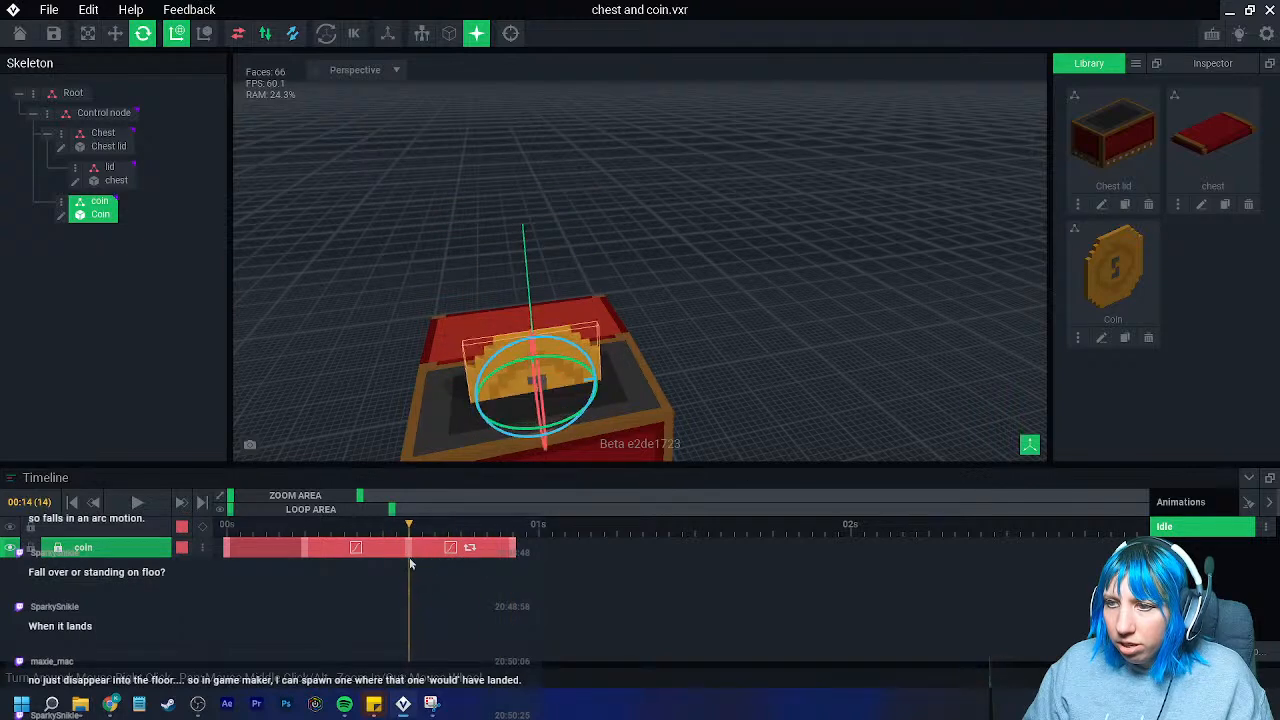
# - At frame 14, raise the coin a little higher out of the chest in two small moves
pyautogui.click(121, 38)
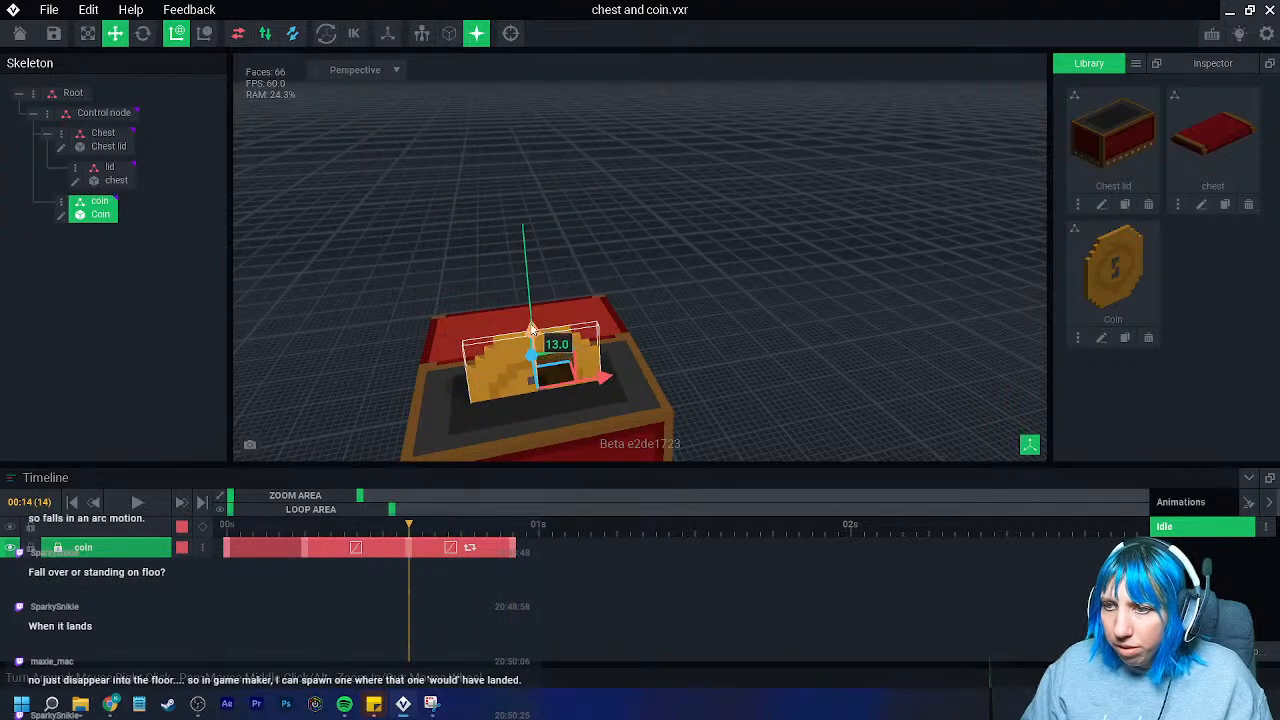
pyautogui.moveTo(532, 334); pyautogui.dragTo(531, 318)
pyautogui.moveTo(411, 525); pyautogui.dragTo(412, 560)
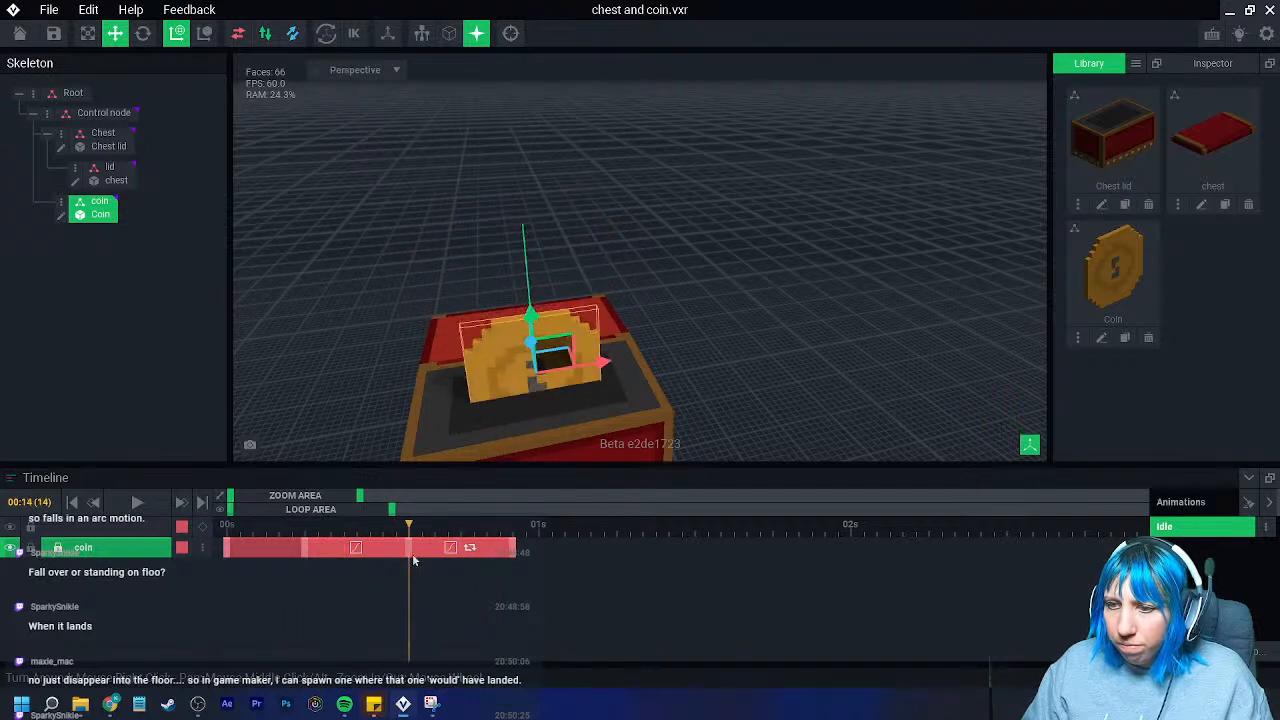
pyautogui.moveTo(532, 315); pyautogui.dragTo(531, 301)
# - At frame 28, tip the coin over until it is nearly flat and shift it slightly down and forward
pyautogui.moveTo(408, 537); pyautogui.dragTo(592, 561)
pyautogui.moveTo(594, 425); pyautogui.dragTo(518, 230, button='right')
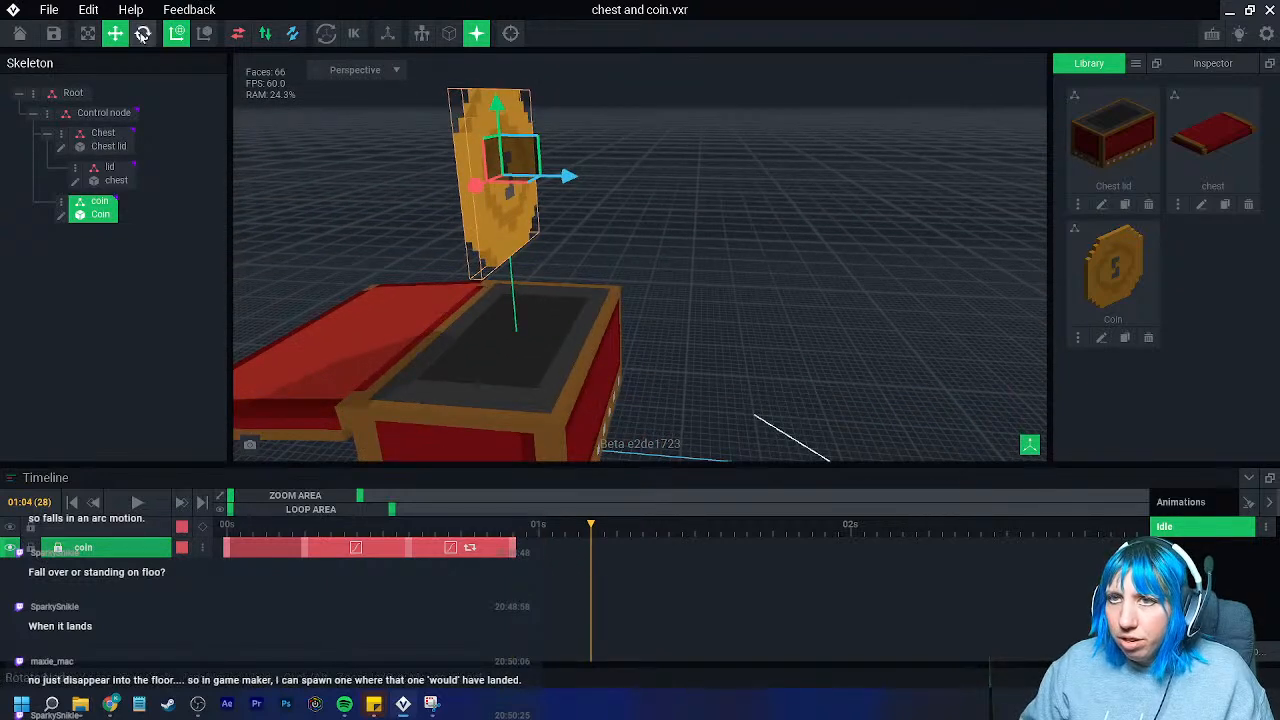
pyautogui.click(143, 34)
pyautogui.moveTo(553, 148); pyautogui.dragTo(560, 190)
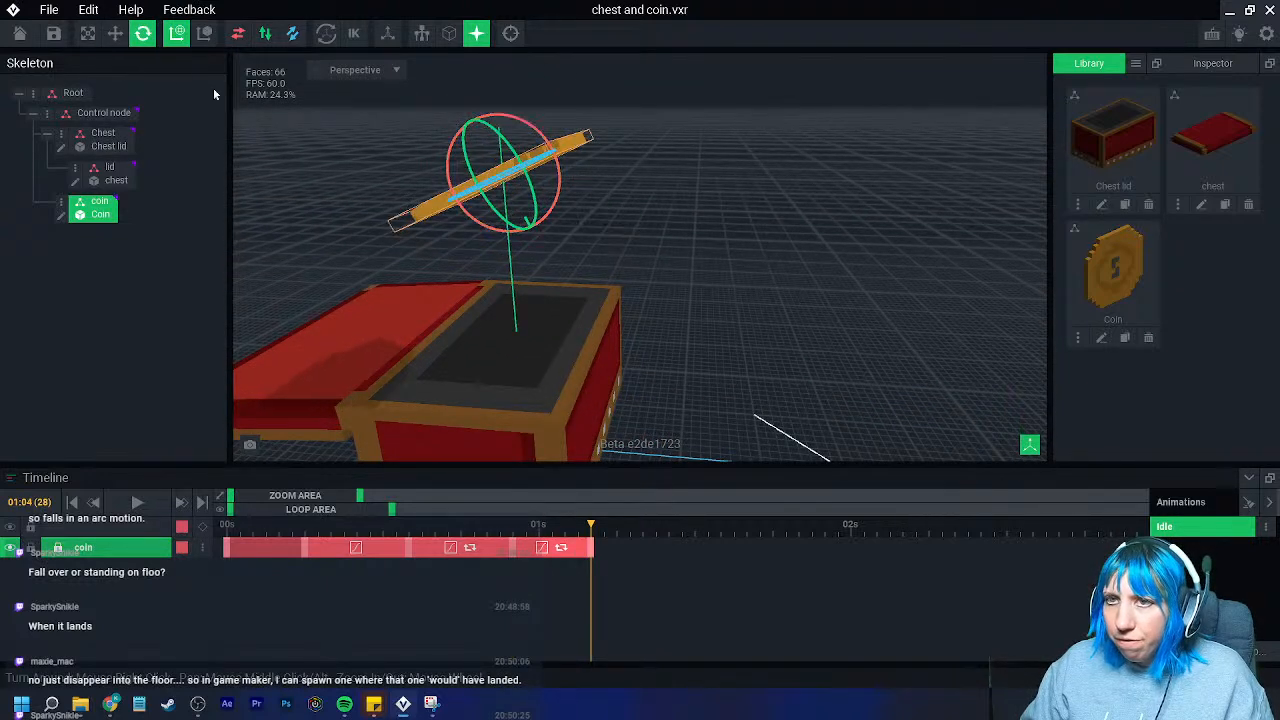
pyautogui.click(118, 36)
pyautogui.moveTo(541, 235); pyautogui.dragTo(554, 268)
# - Turn off Long Way Rotation between frames 22 and 28, and tip the coin further over at frame 29
pyautogui.moveTo(591, 527); pyautogui.dragTo(600, 562)
pyautogui.rightClick(566, 548)
pyautogui.click(143, 34)
pyautogui.moveTo(560, 168); pyautogui.dragTo(607, 229)
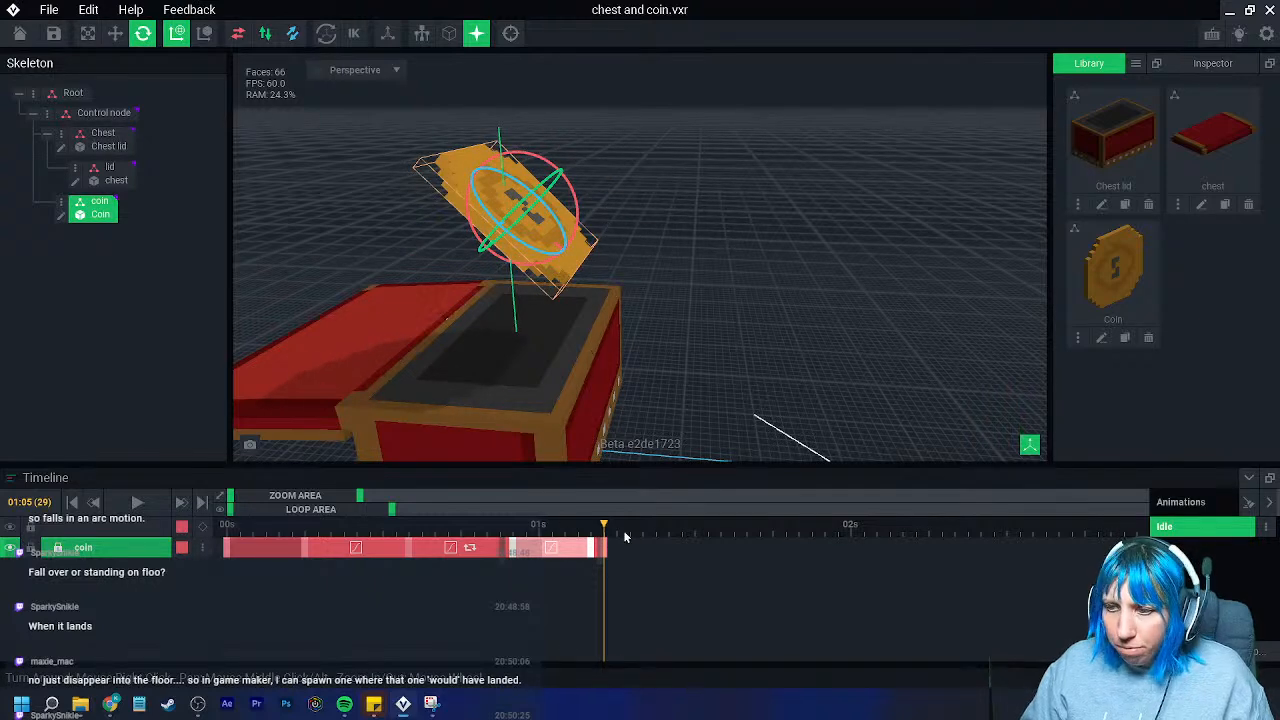
pyautogui.moveTo(612, 548); pyautogui.dragTo(672, 558)
pyautogui.moveTo(603, 535); pyautogui.dragTo(656, 535)
pyautogui.press('w')
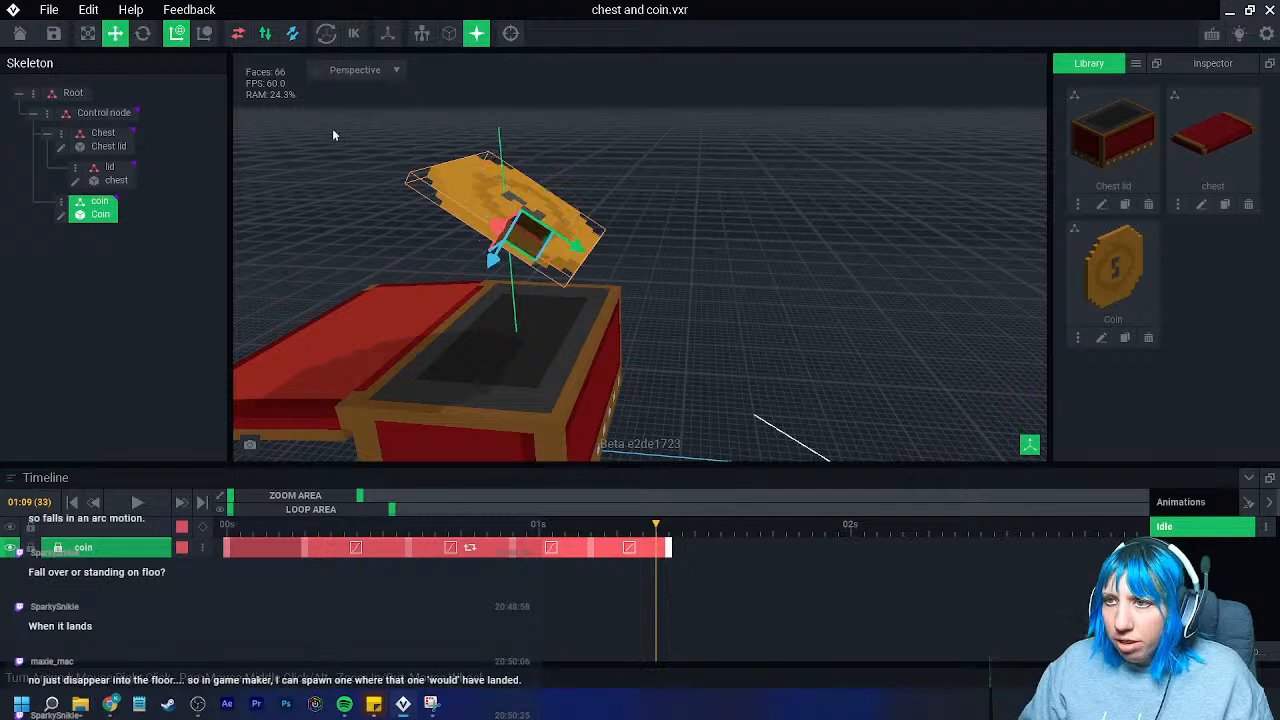
pyautogui.moveTo(577, 246); pyautogui.dragTo(708, 364)
pyautogui.moveTo(708, 364); pyautogui.dragTo(658, 336, button='middle')
pyautogui.moveTo(653, 533)
pyautogui.mouseDown()
pyautogui.moveTo(604, 537)
pyautogui.moveTo(664, 549)
pyautogui.mouseUp()
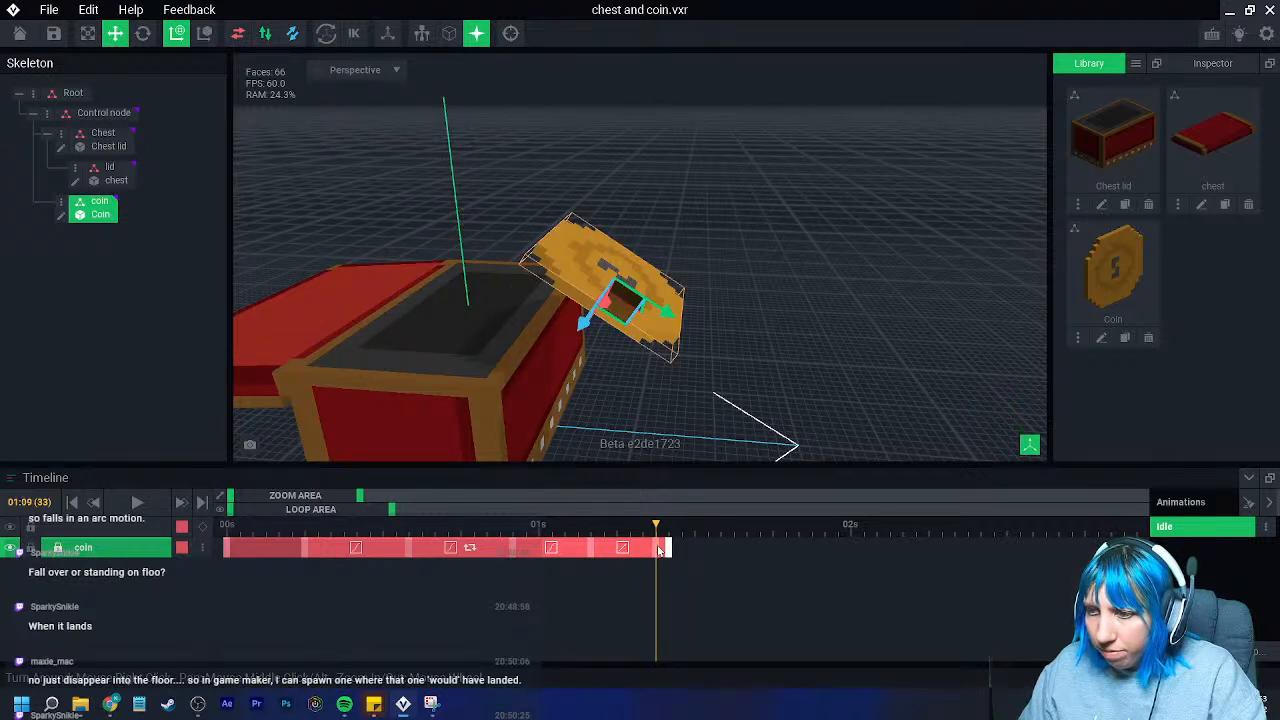
pyautogui.hotkey('ctrl', 'z')
pyautogui.hotkey('ctrl', 'z')
pyautogui.hotkey('ctrl', 'z')
# - At frame 35, move the coin forward and down over the chest's front edge
pyautogui.moveTo(660, 529); pyautogui.dragTo(696, 558)
pyautogui.click(694, 549)
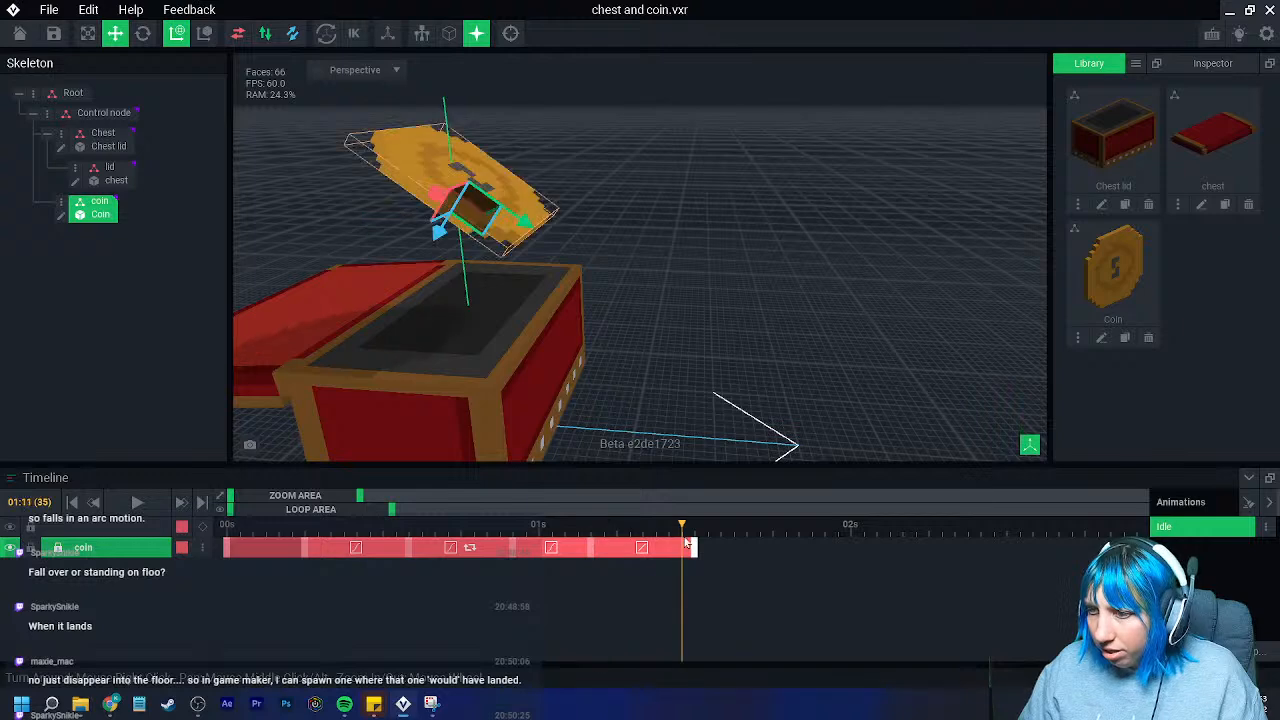
pyautogui.moveTo(518, 230); pyautogui.dragTo(614, 317)
pyautogui.moveTo(684, 529); pyautogui.dragTo(604, 548)
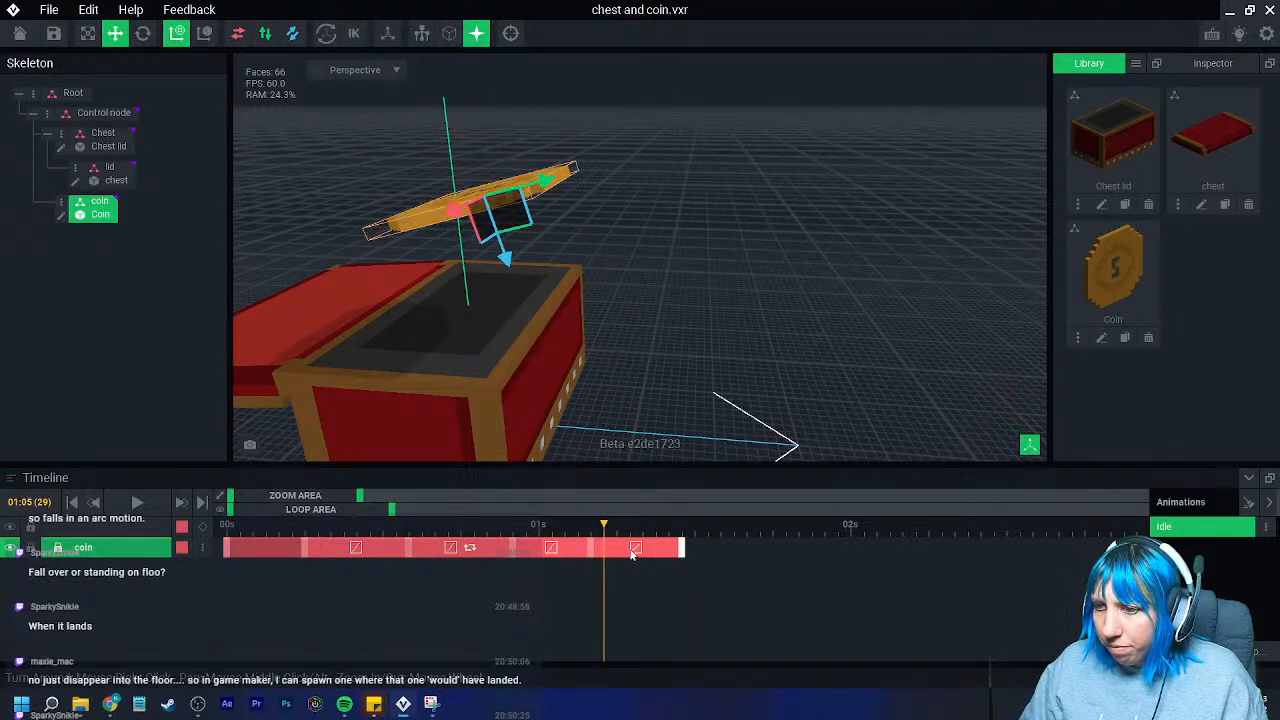
# - At frame 40, tumble the coin forward until it tilts shallowly with its front edge raised
pyautogui.rightClick(634, 549)
pyautogui.moveTo(521, 537); pyautogui.dragTo(702, 573)
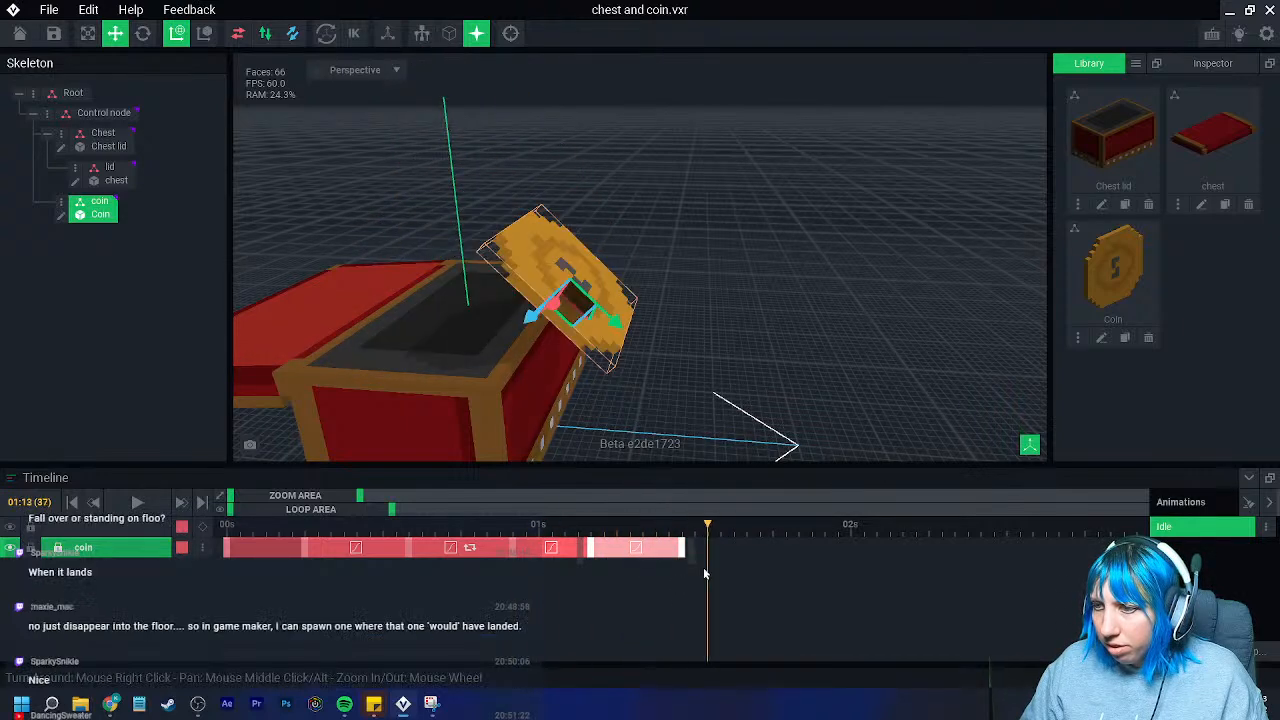
pyautogui.click(143, 34)
pyautogui.moveTo(556, 232); pyautogui.dragTo(661, 326)
pyautogui.click(115, 34)
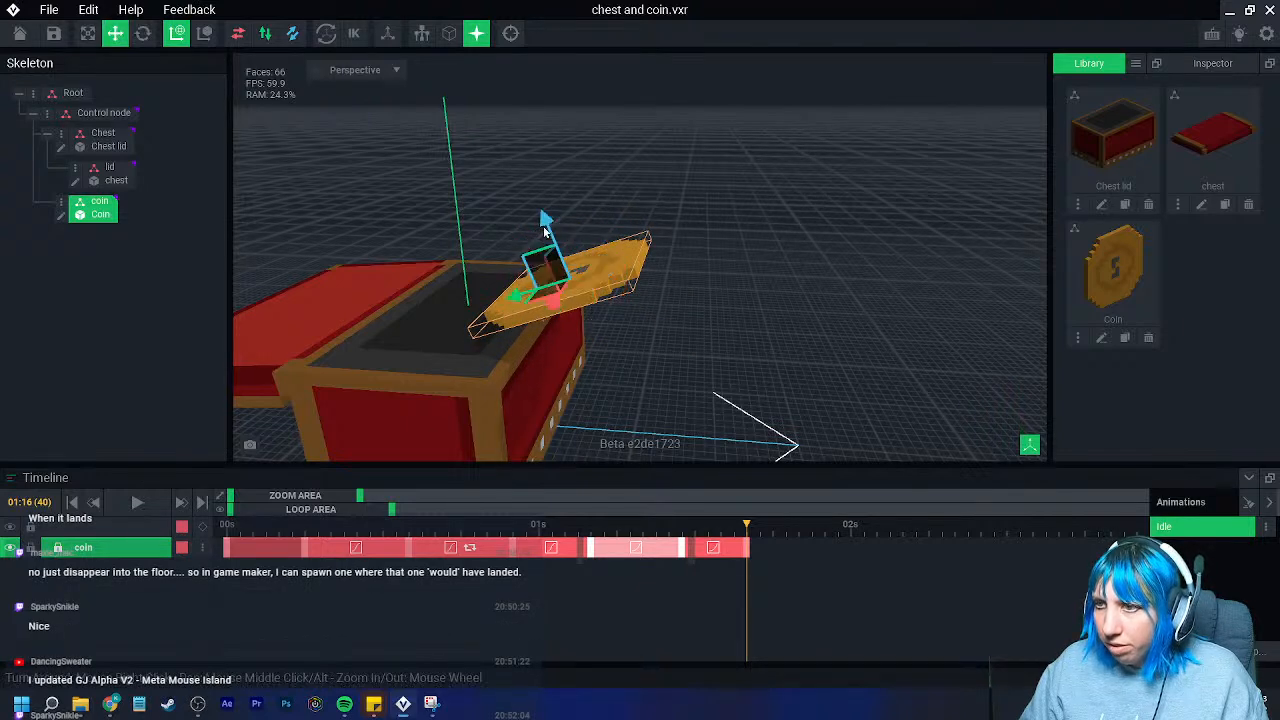
# - Lower the coin to the floor in front of the chest at frame 40 and shift that key to frame 42
pyautogui.moveTo(557, 250); pyautogui.dragTo(601, 427)
pyautogui.moveTo(620, 370); pyautogui.dragTo(614, 285, button='middle')
pyautogui.moveTo(619, 270); pyautogui.dragTo(626, 286)
pyautogui.moveTo(640, 335); pyautogui.dragTo(601, 284, button='middle')
pyautogui.moveTo(748, 550); pyautogui.dragTo(791, 567)
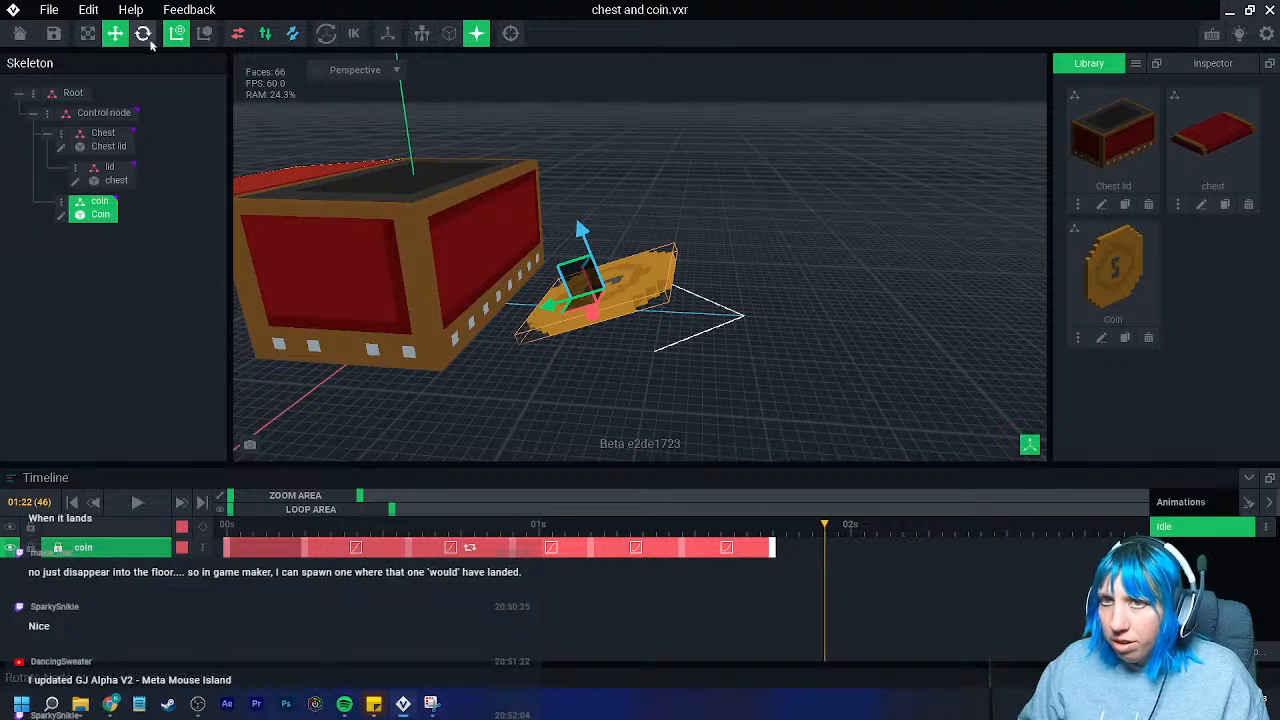
# - At frame 45, lay the coin flat on the floor in front of the chest and shift that key to frame 46
pyautogui.press('e')
pyautogui.moveTo(628, 246)
pyautogui.mouseDown()
pyautogui.moveTo(651, 257)
pyautogui.moveTo(640, 257)
pyautogui.mouseUp()
pyautogui.scroll(4, 680, 325)
pyautogui.moveTo(696, 350)
pyautogui.mouseDown(button='right')
pyautogui.moveTo(674, 303)
pyautogui.moveTo(685, 354)
pyautogui.mouseUp(button='right')
pyautogui.click(115, 33)
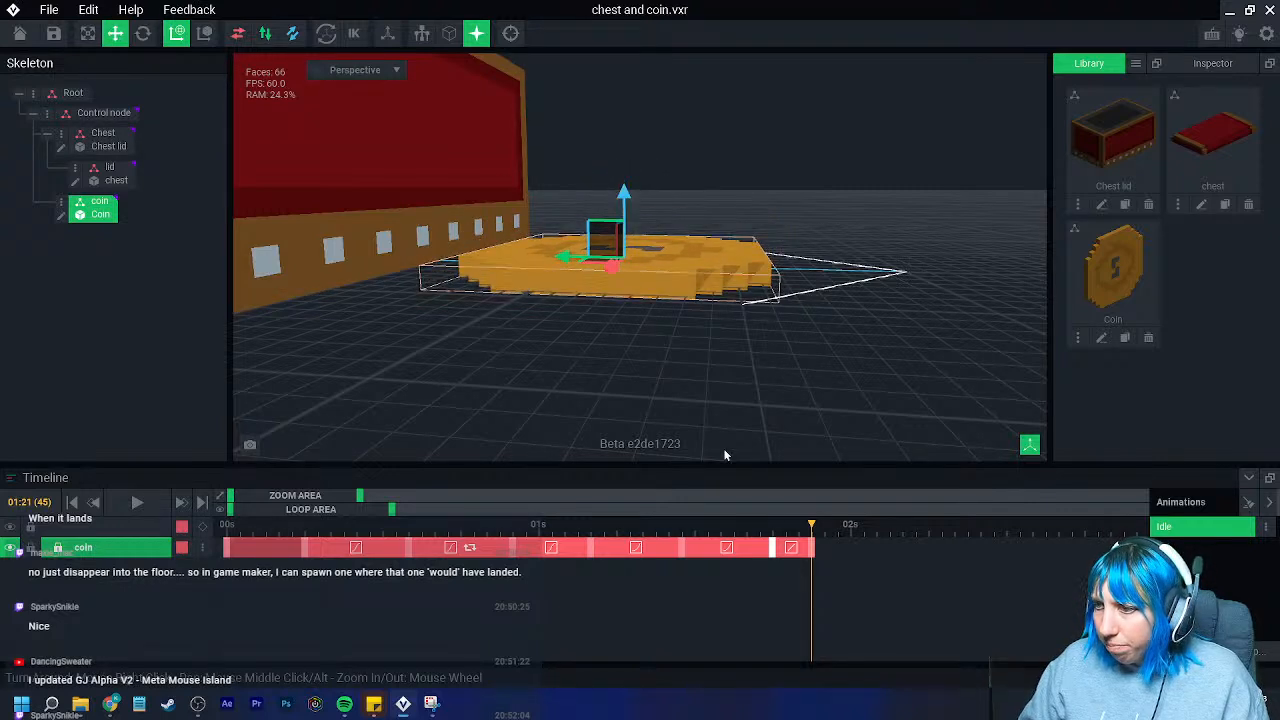
pyautogui.moveTo(815, 537); pyautogui.dragTo(833, 558)
# - Rock the coin on the floor with a slight tilt at frame 49 and a slight opposite tilt at frame 51
pyautogui.click(143, 33)
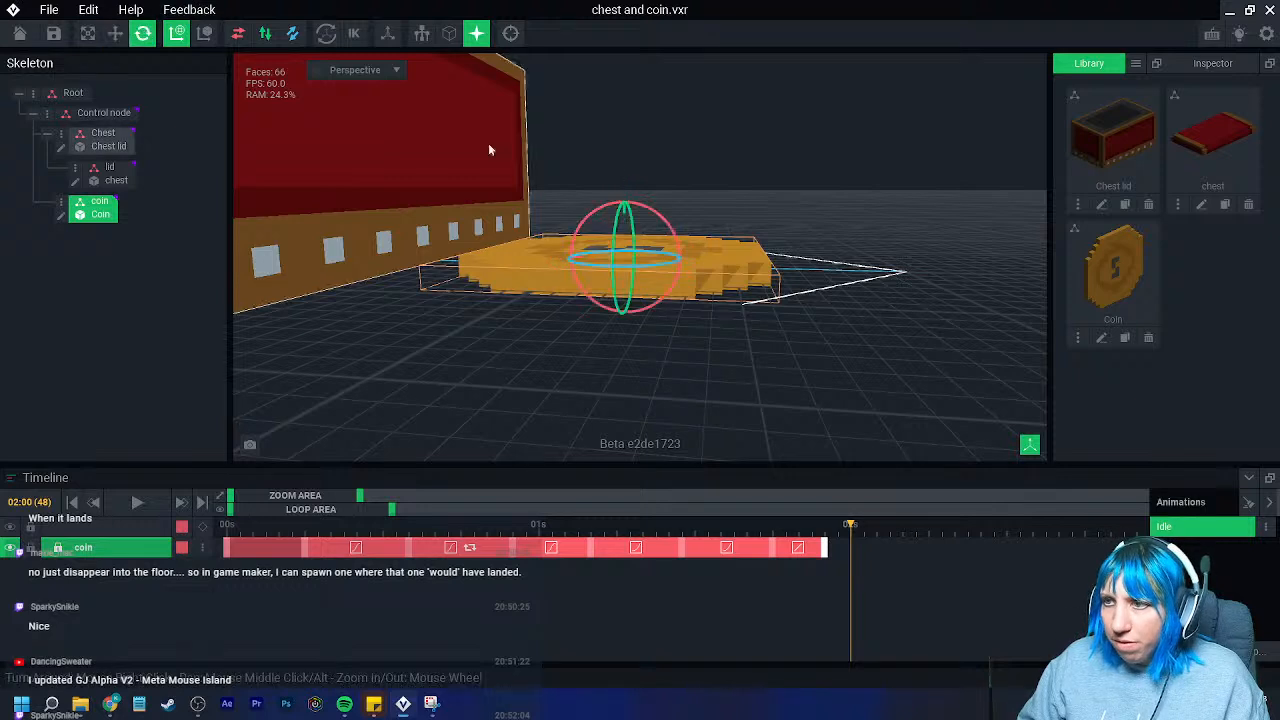
pyautogui.moveTo(665, 219); pyautogui.dragTo(669, 230)
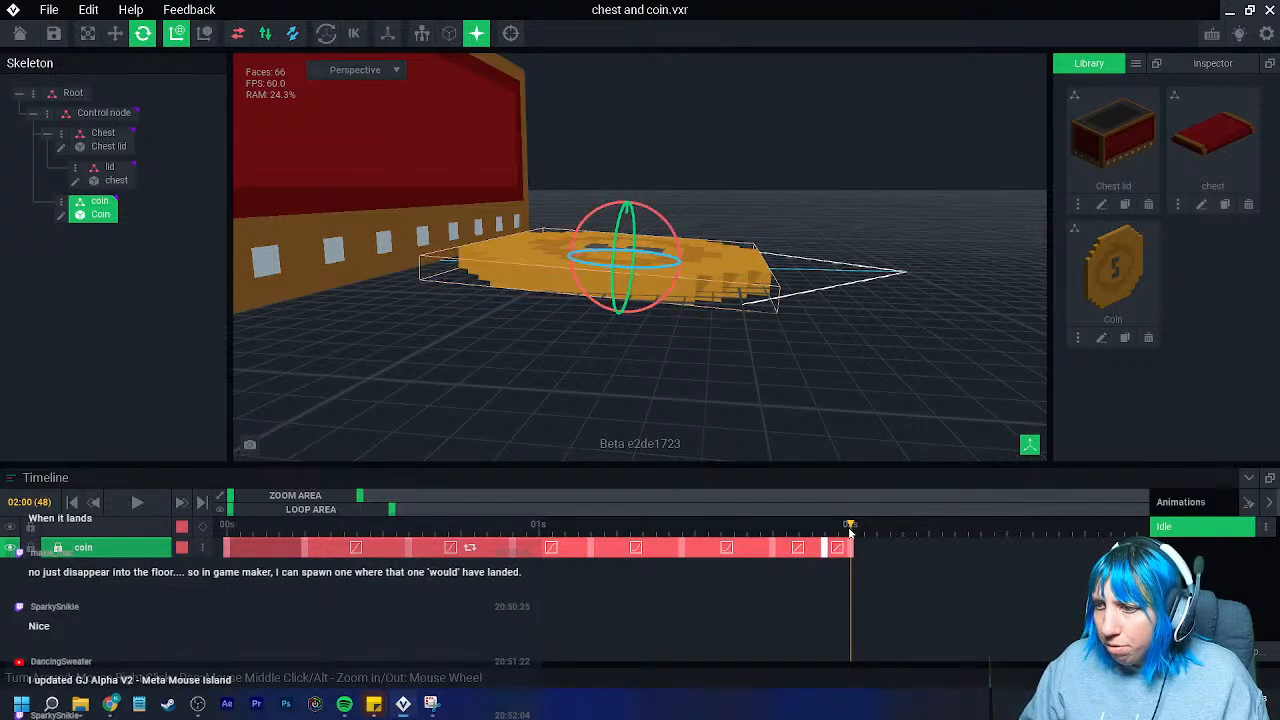
pyautogui.rightClick(864, 549)
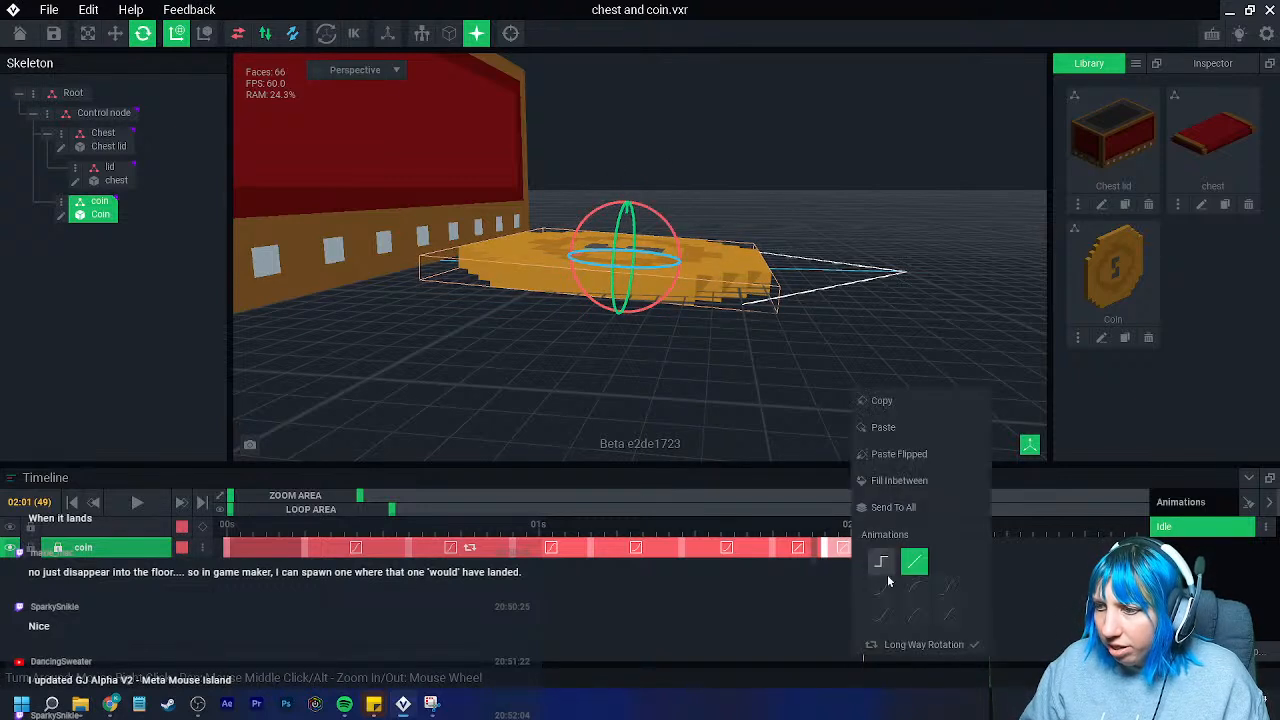
pyautogui.click(841, 609)
pyautogui.moveTo(867, 528); pyautogui.dragTo(881, 550)
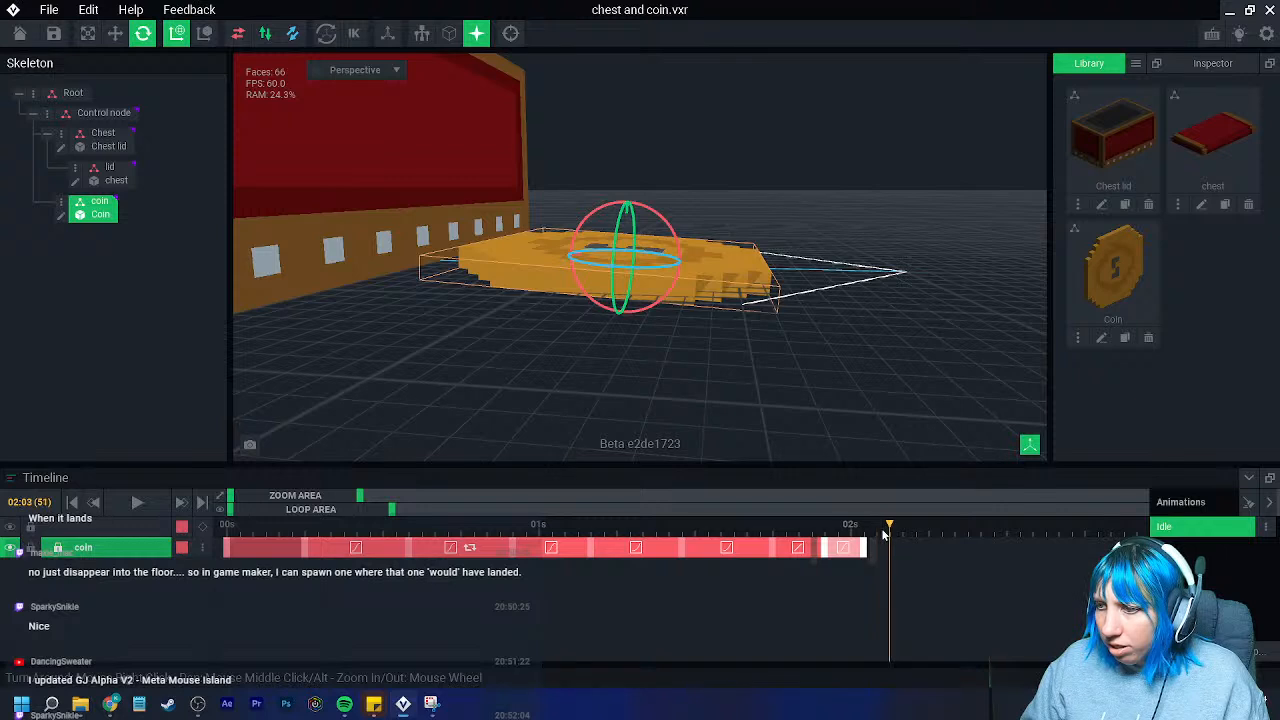
pyautogui.moveTo(676, 238); pyautogui.dragTo(676, 234)
pyautogui.moveTo(890, 526); pyautogui.dragTo(900, 563)
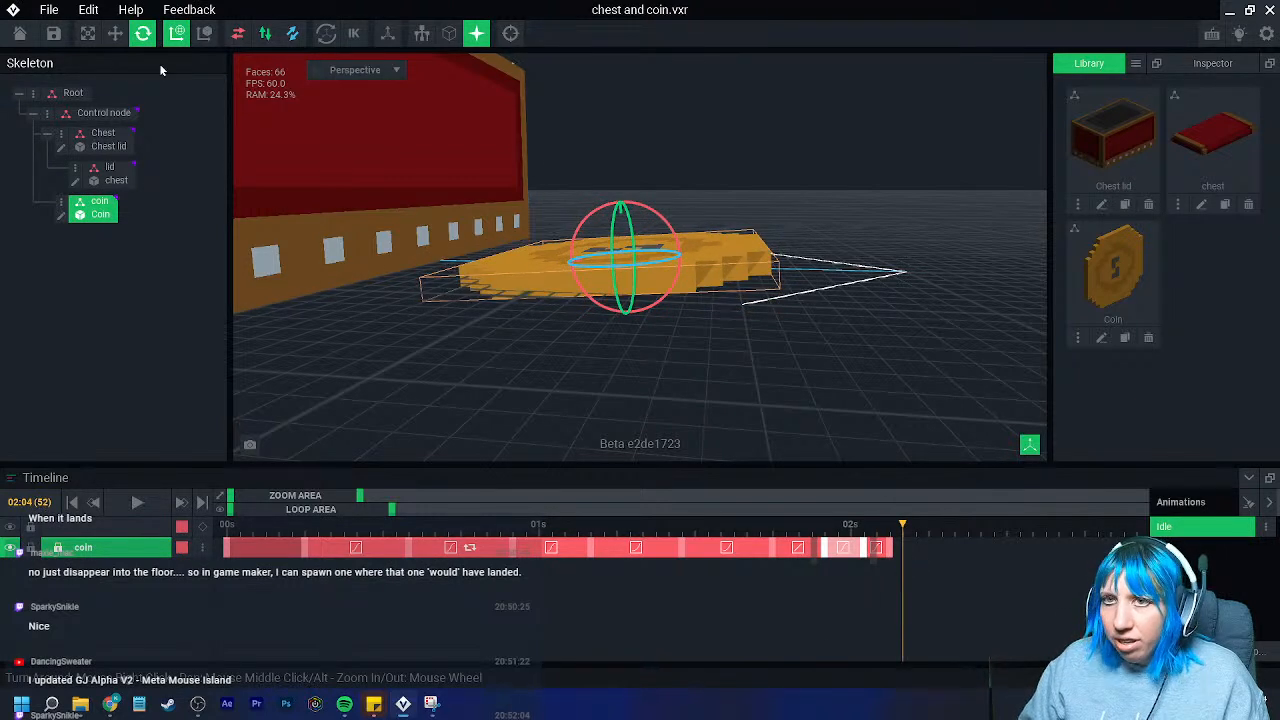
# - Sink the coin slightly into the floor at frame 53 and move it back inside the chest at frame 54
pyautogui.press('w')
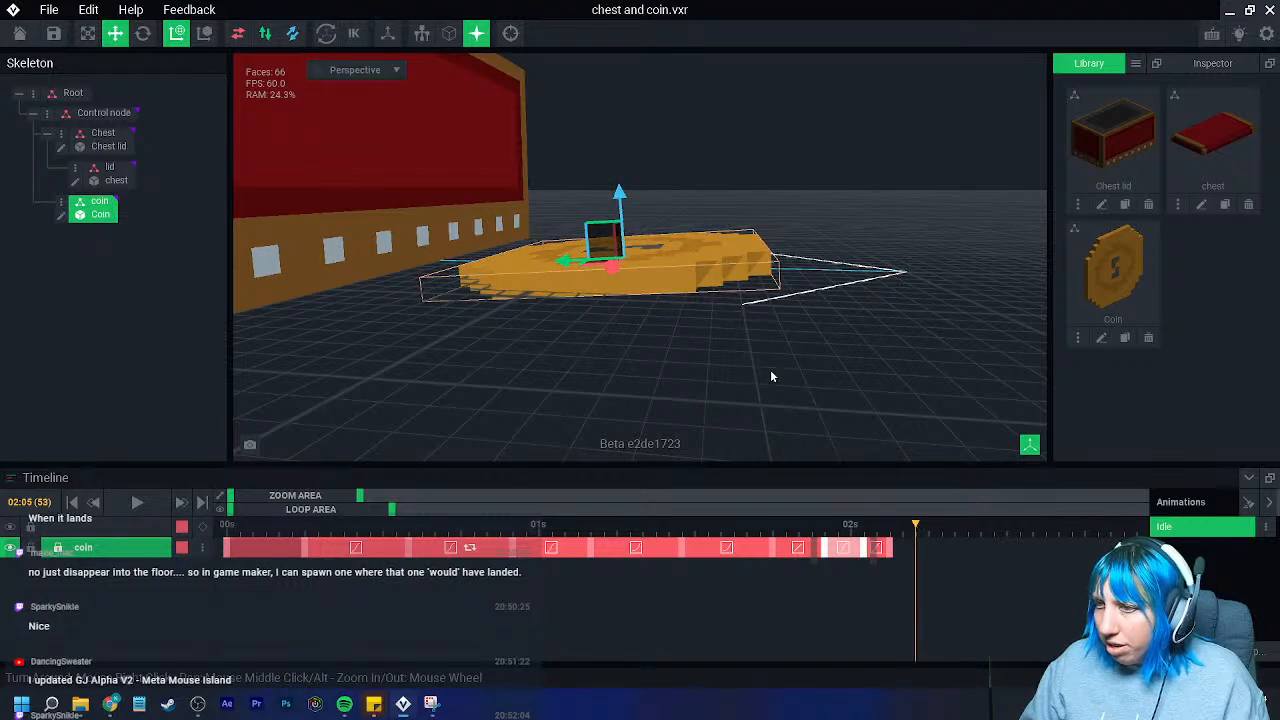
pyautogui.moveTo(622, 199); pyautogui.dragTo(621, 211)
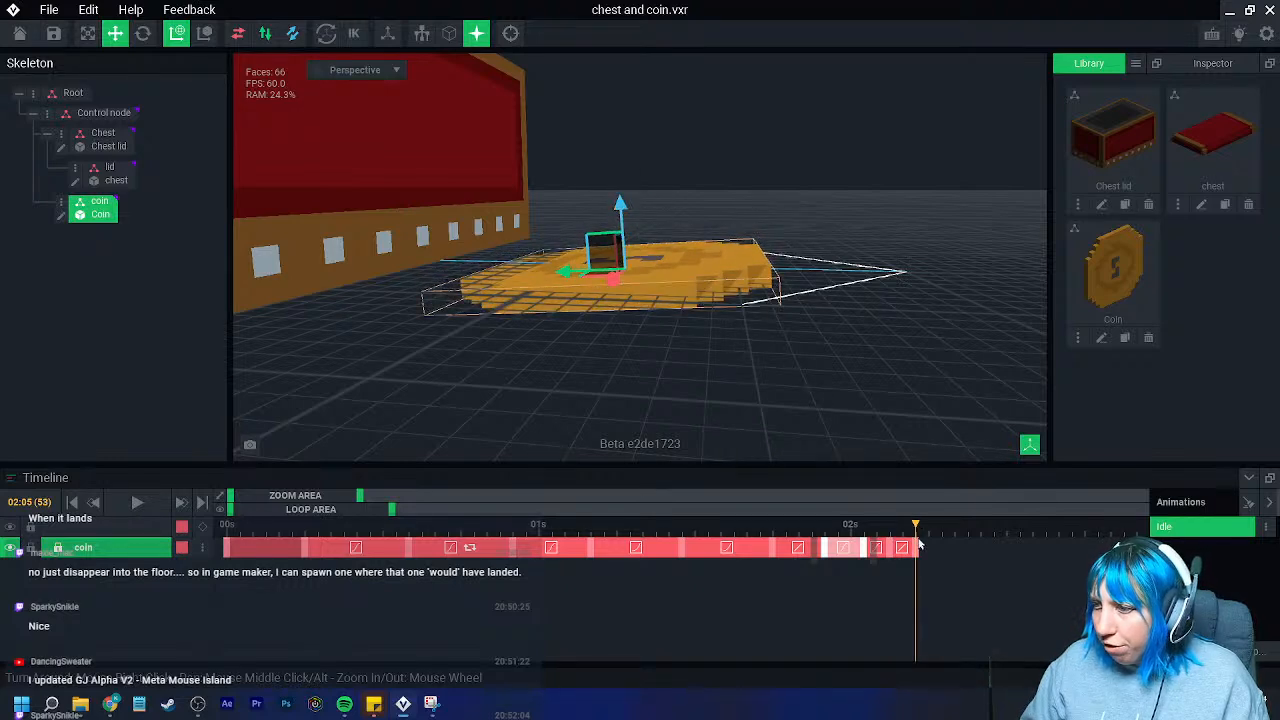
pyautogui.moveTo(895, 362); pyautogui.dragTo(700, 345, button='right')
pyautogui.moveTo(580, 284); pyautogui.dragTo(362, 258)
pyautogui.moveTo(409, 217); pyautogui.dragTo(405, 168)
pyautogui.moveTo(349, 248); pyautogui.dragTo(328, 247)
pyautogui.moveTo(474, 303); pyautogui.dragTo(478, 306, button='right')
# - Play the animation from the start, with nothing selected, to review the chest opening and the coin's fall
pyautogui.moveTo(927, 530); pyautogui.dragTo(218, 547)
pyautogui.scroll(-6, 507, 323)
pyautogui.moveTo(507, 323); pyautogui.dragTo(513, 331, button='right')
pyautogui.click(137, 503)
pyautogui.moveTo(663, 360); pyautogui.dragTo(665, 362, button='right')
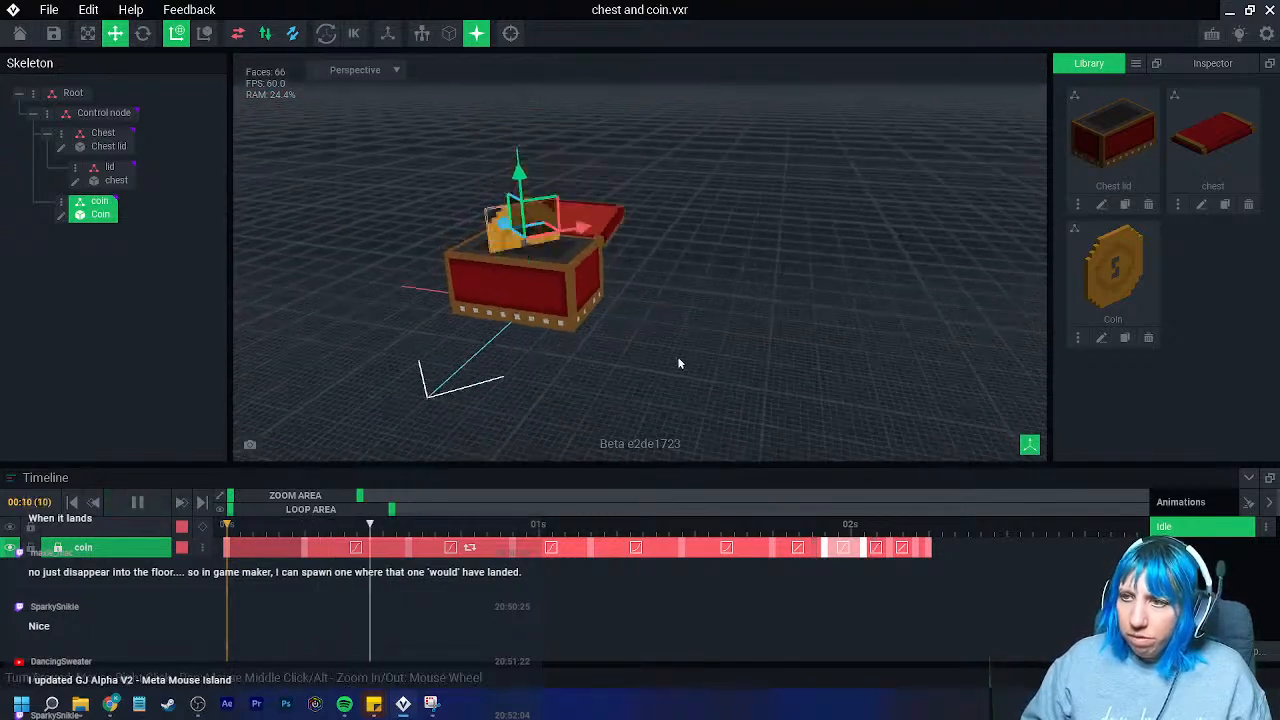
pyautogui.click(712, 332)
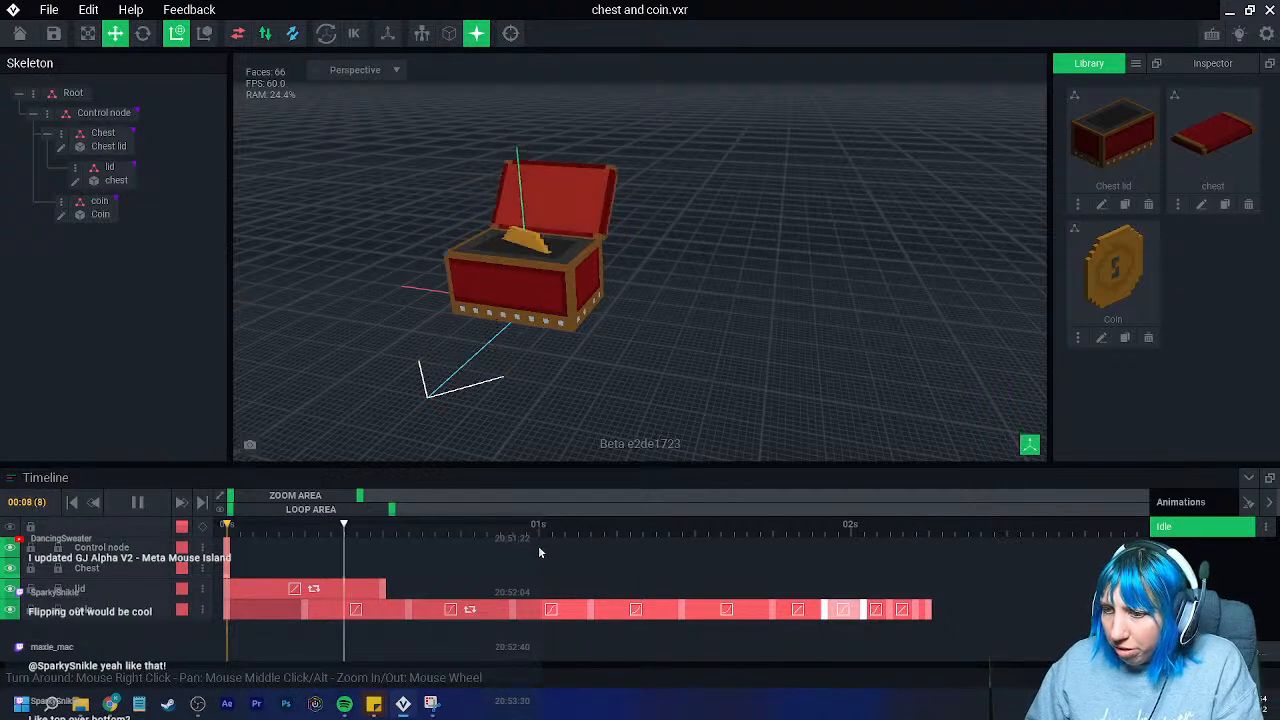
pyautogui.press('space')
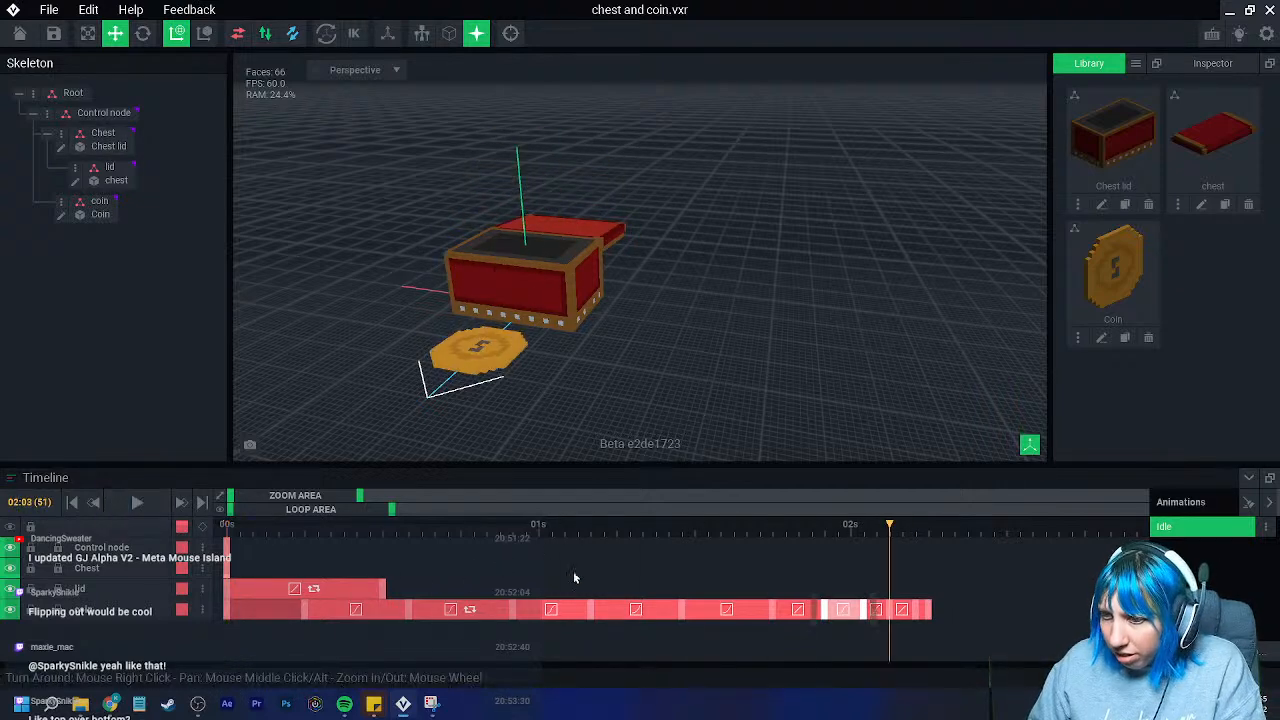
# - Inspect the coin's fall and the easing options of its transitions between frames 22 and 28 and frames 35 and 42
pyautogui.moveTo(510, 541); pyautogui.dragTo(632, 570)
pyautogui.rightClick(569, 609)
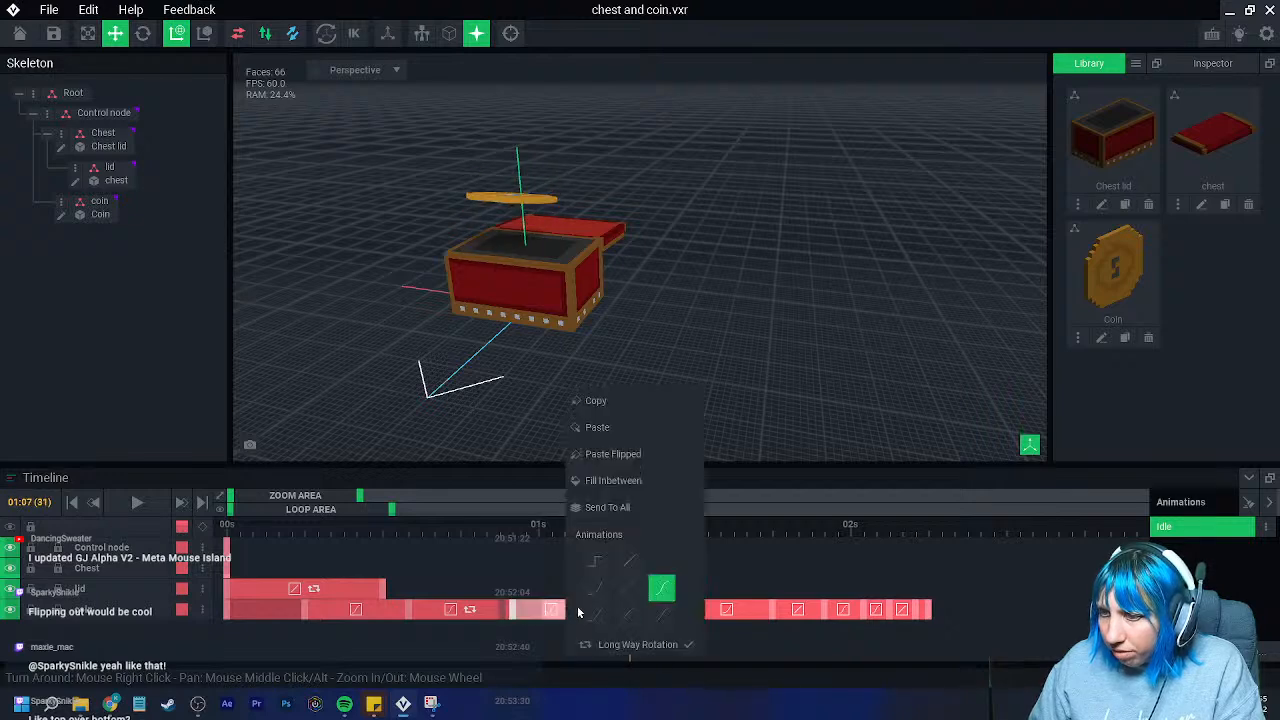
pyautogui.click(518, 577)
pyautogui.moveTo(496, 545); pyautogui.dragTo(744, 583)
pyautogui.rightClick(722, 612)
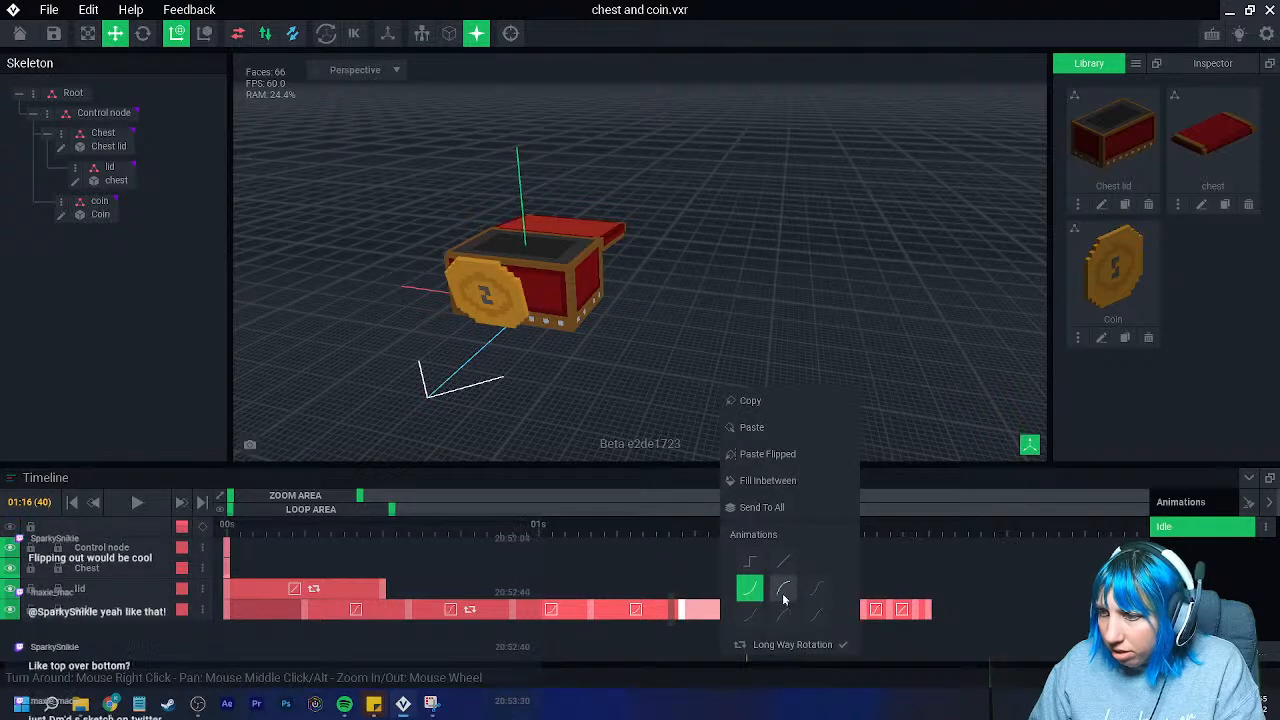
# - Compare ease-out and ease-in-out on the coin's transition between frames 22 and 28, finishing with ease-out
pyautogui.rightClick(555, 614)
pyautogui.click(620, 589)
pyautogui.moveTo(499, 527); pyautogui.dragTo(563, 585)
pyautogui.rightClick(553, 618)
pyautogui.click(644, 592)
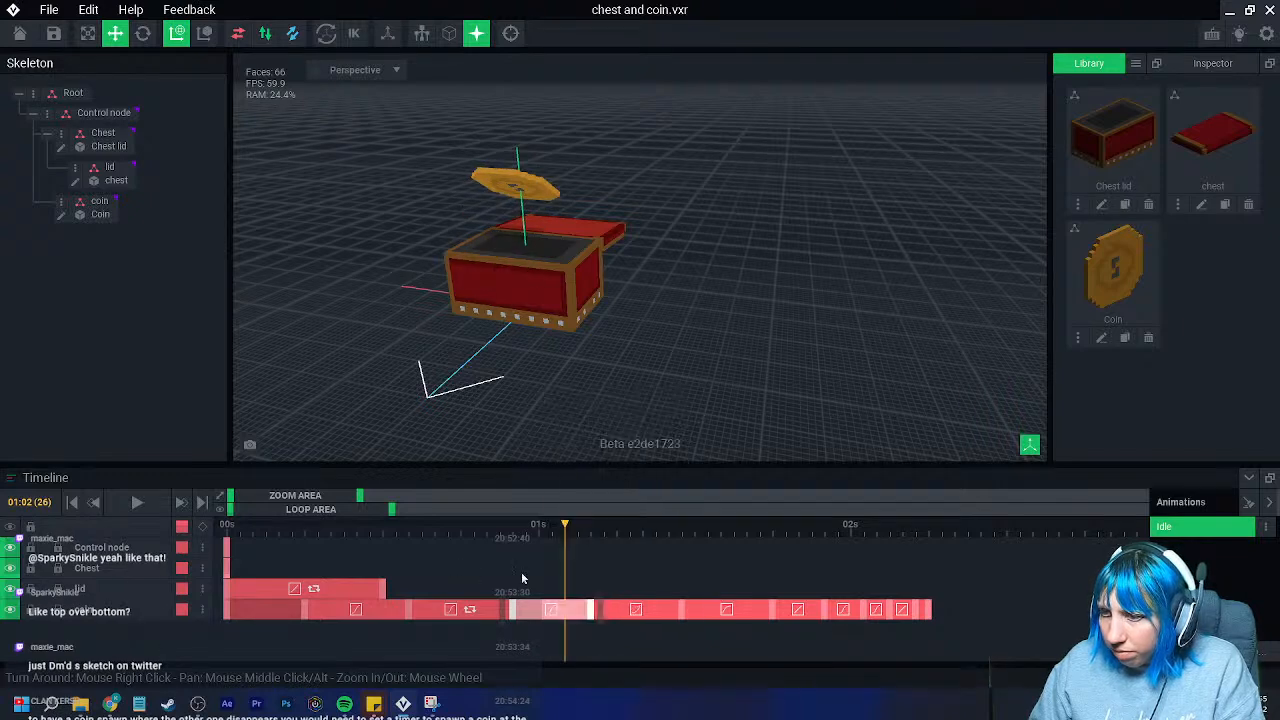
pyautogui.moveTo(565, 530); pyautogui.dragTo(655, 530)
pyautogui.rightClick(556, 614)
pyautogui.click(618, 591)
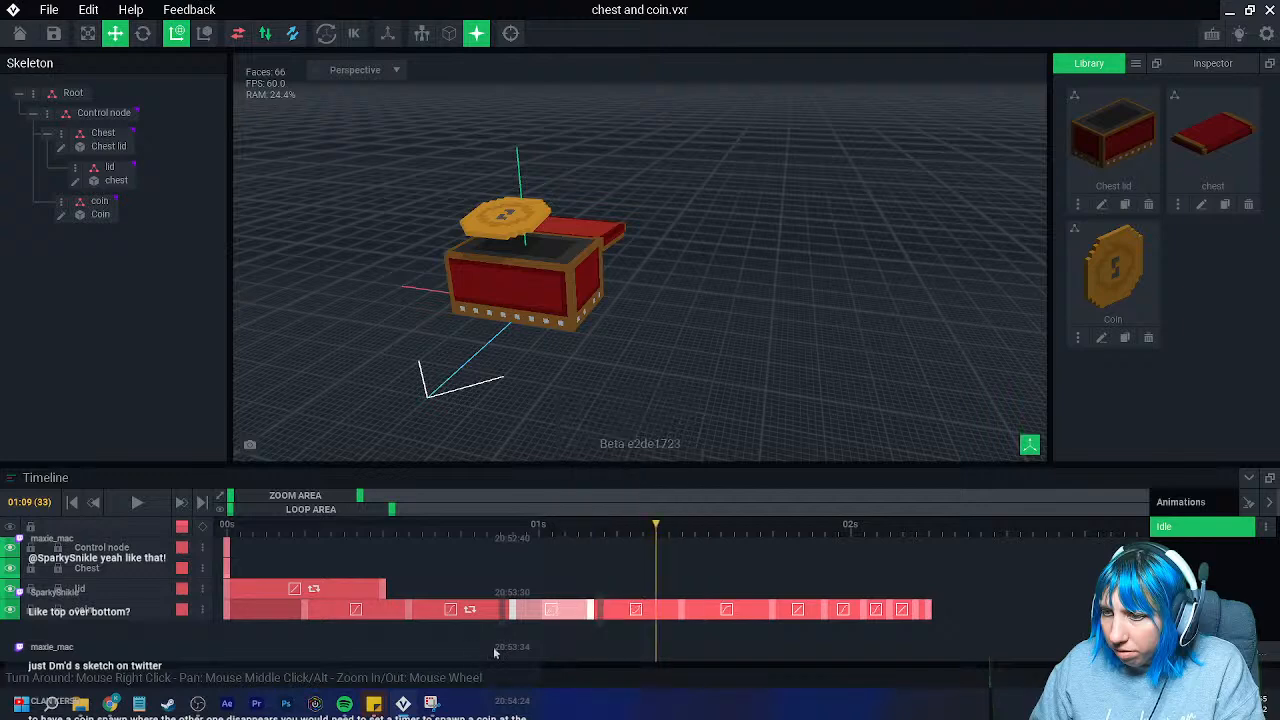
# - Set the coin's transition between frames 28 and 35 to linear and replay the animation from the start
pyautogui.rightClick(636, 609)
pyautogui.click(698, 570)
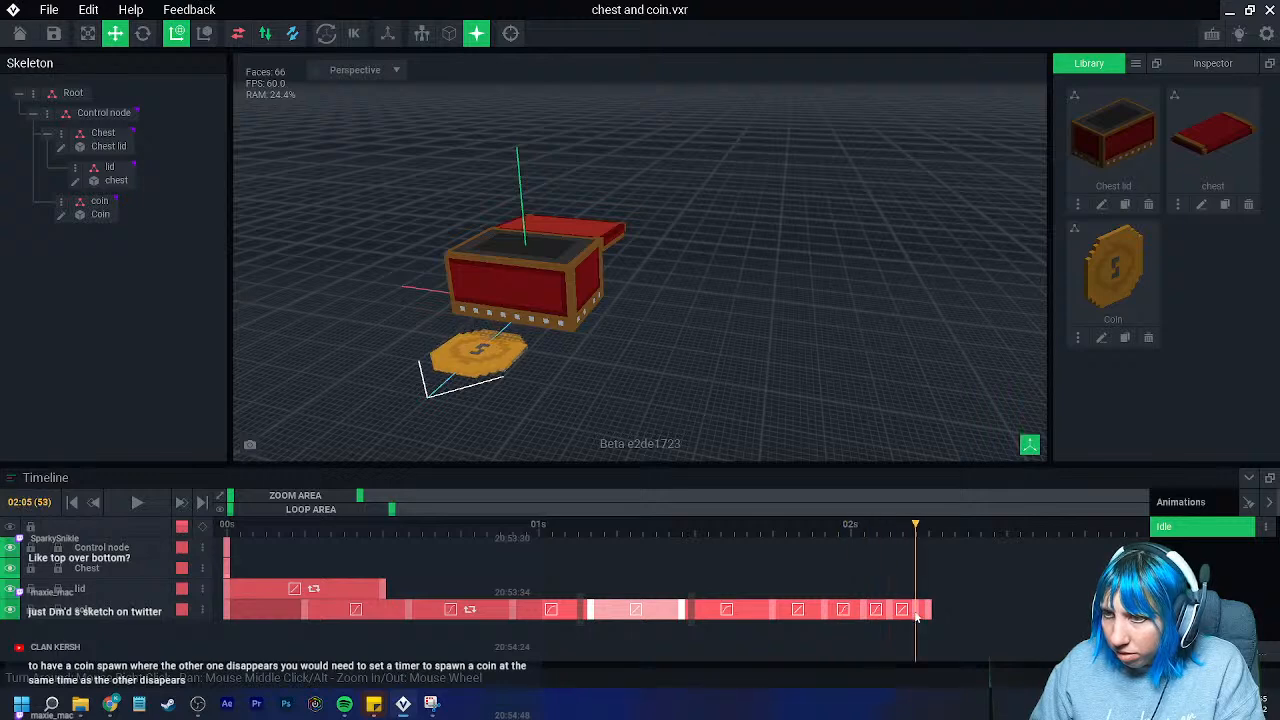
pyautogui.moveTo(942, 621); pyautogui.dragTo(194, 580)
pyautogui.click(138, 502)
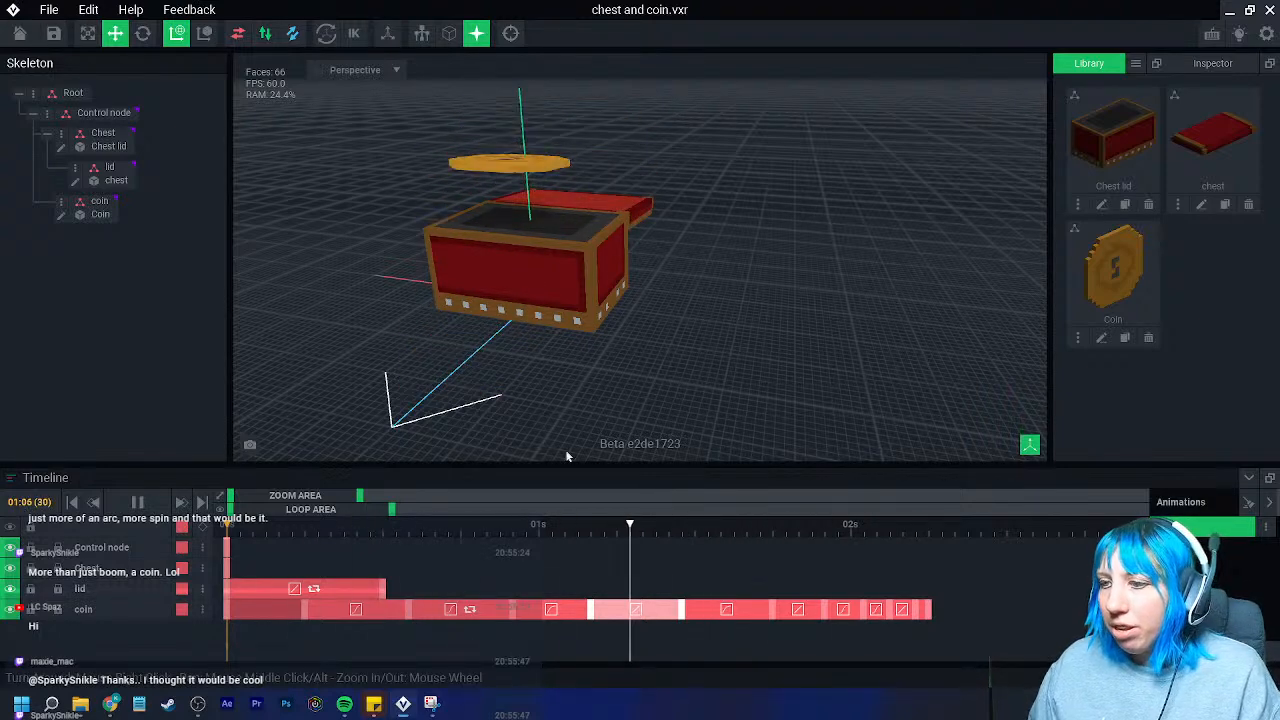
# - Open the coin model for editing, look at its pivot placement options, and return to the chest and coin rig
pyautogui.moveTo(245, 530); pyautogui.dragTo(435, 555)
pyautogui.click(542, 191)
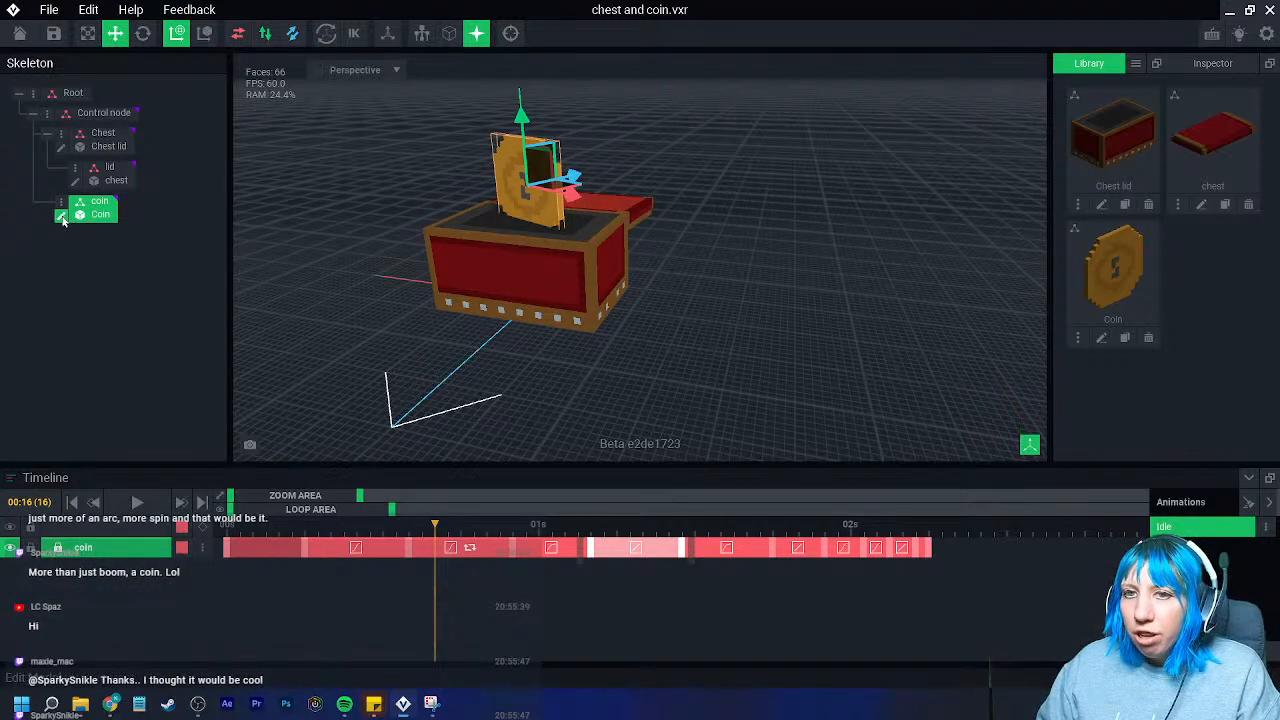
pyautogui.click(61, 216)
pyautogui.click(13, 428)
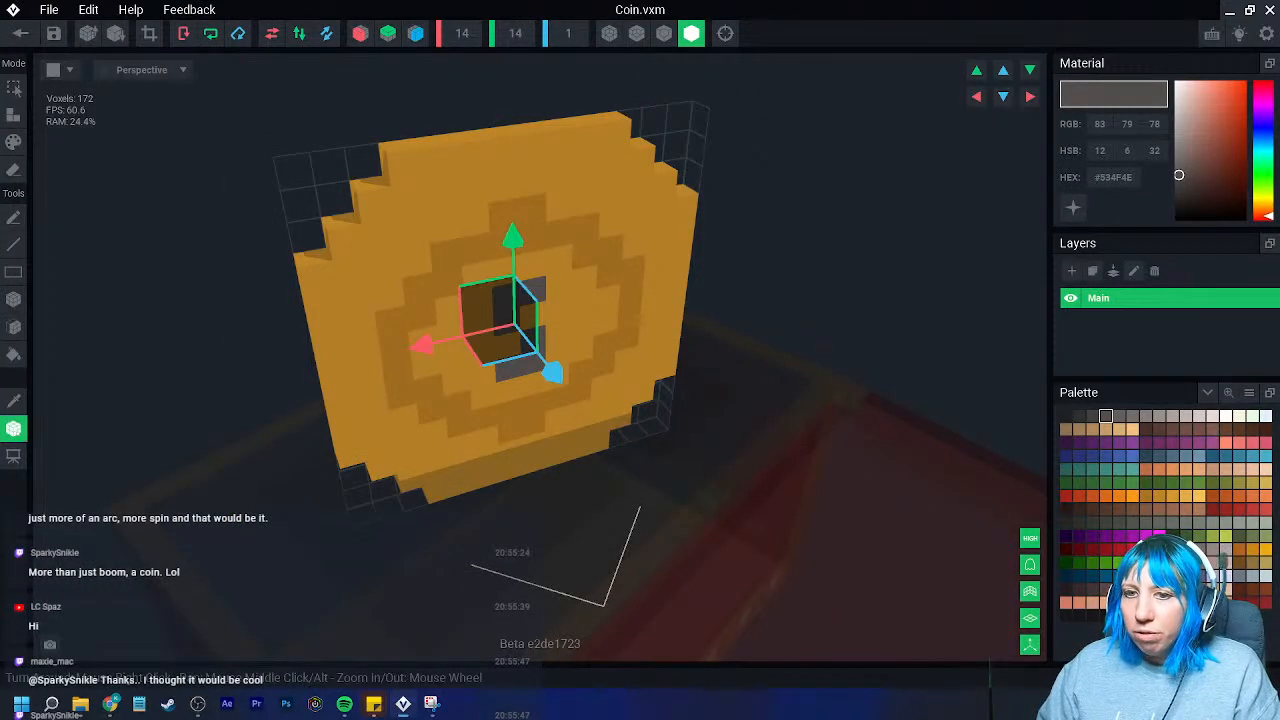
pyautogui.click(13, 428)
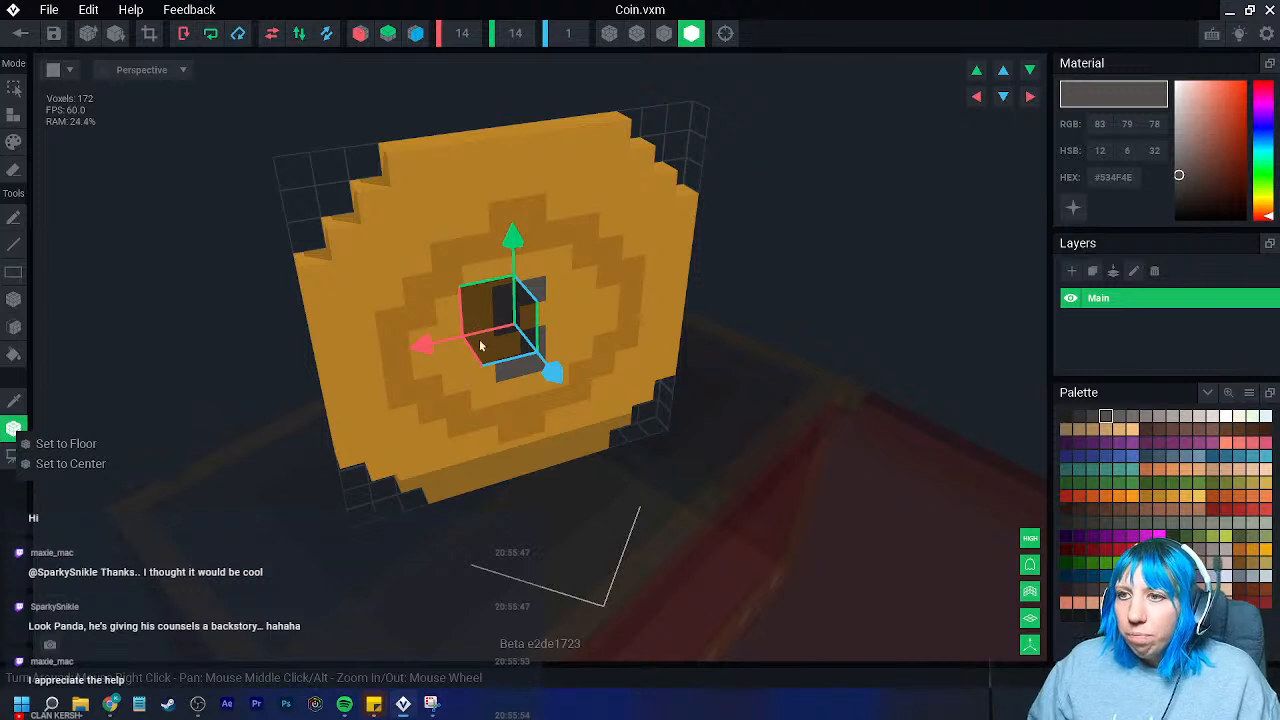
pyautogui.click(516, 250)
pyautogui.moveTo(511, 245); pyautogui.dragTo(518, 259, button='right')
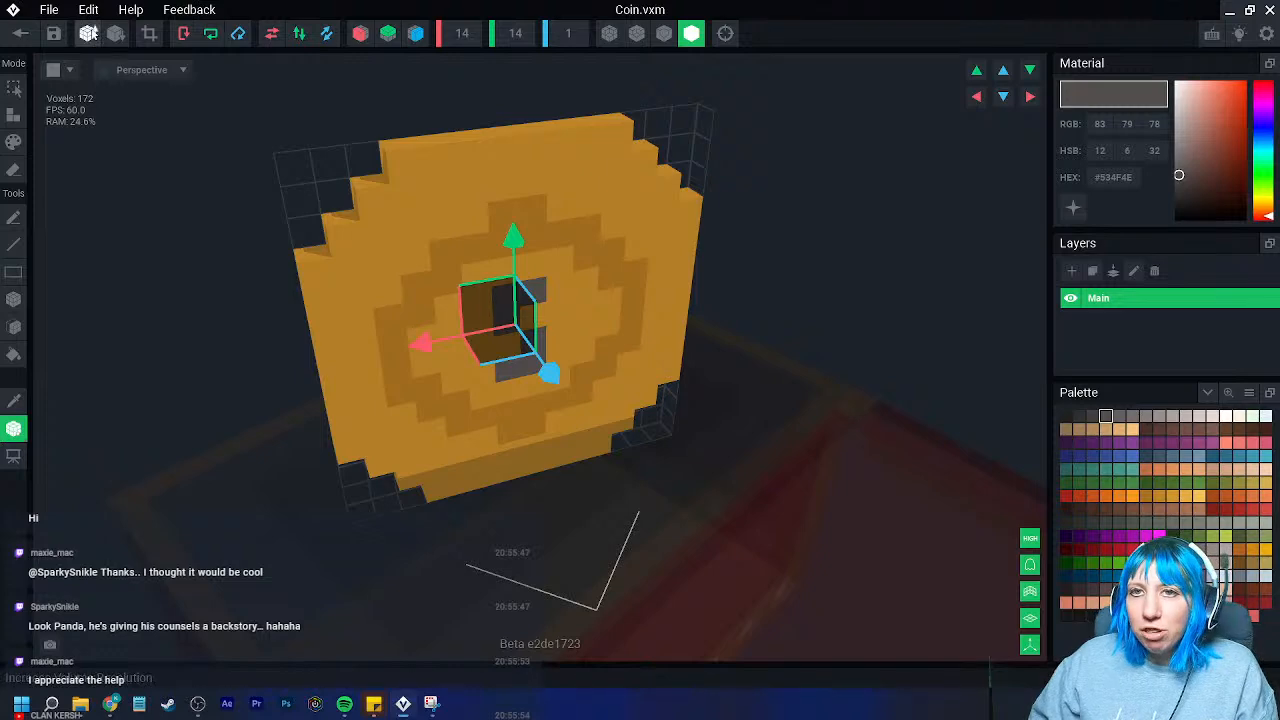
pyautogui.click(20, 33)
pyautogui.click(536, 257)
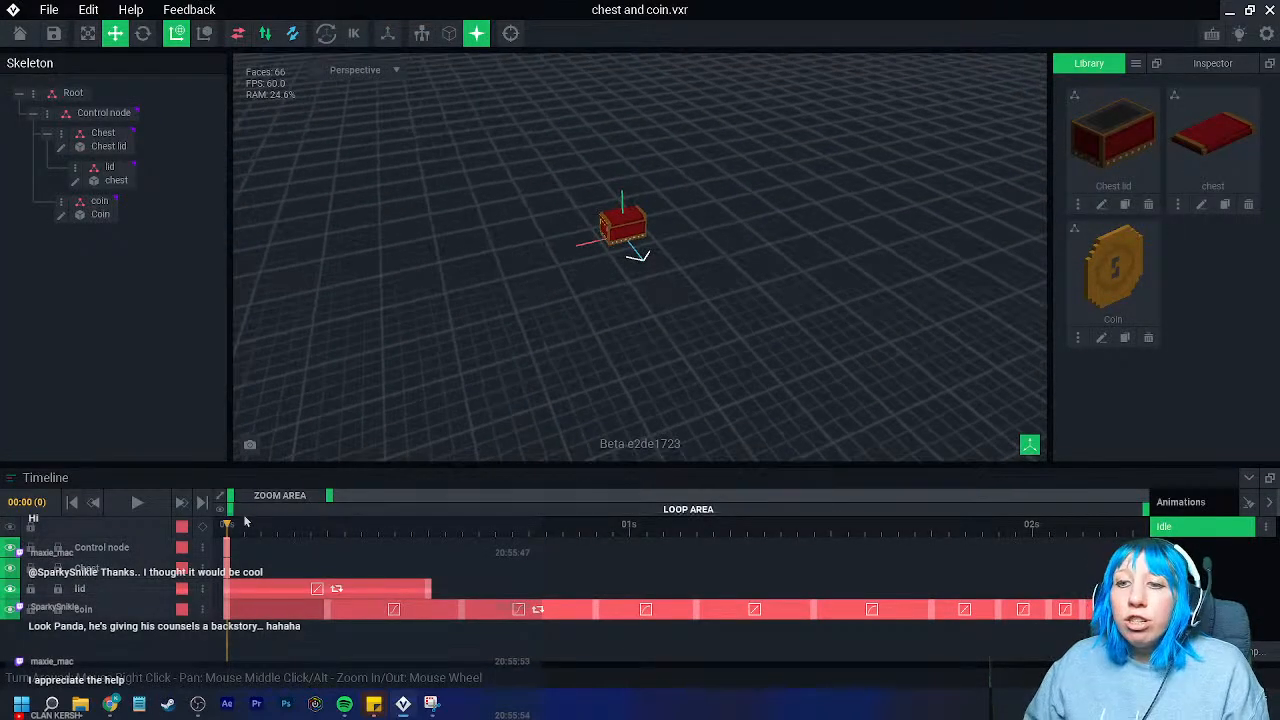
# - Add keyframes for all nodes at frame 54, the end of the animation
pyautogui.scroll(-2, 230, 525)
pyautogui.moveTo(228, 527); pyautogui.dragTo(842, 527)
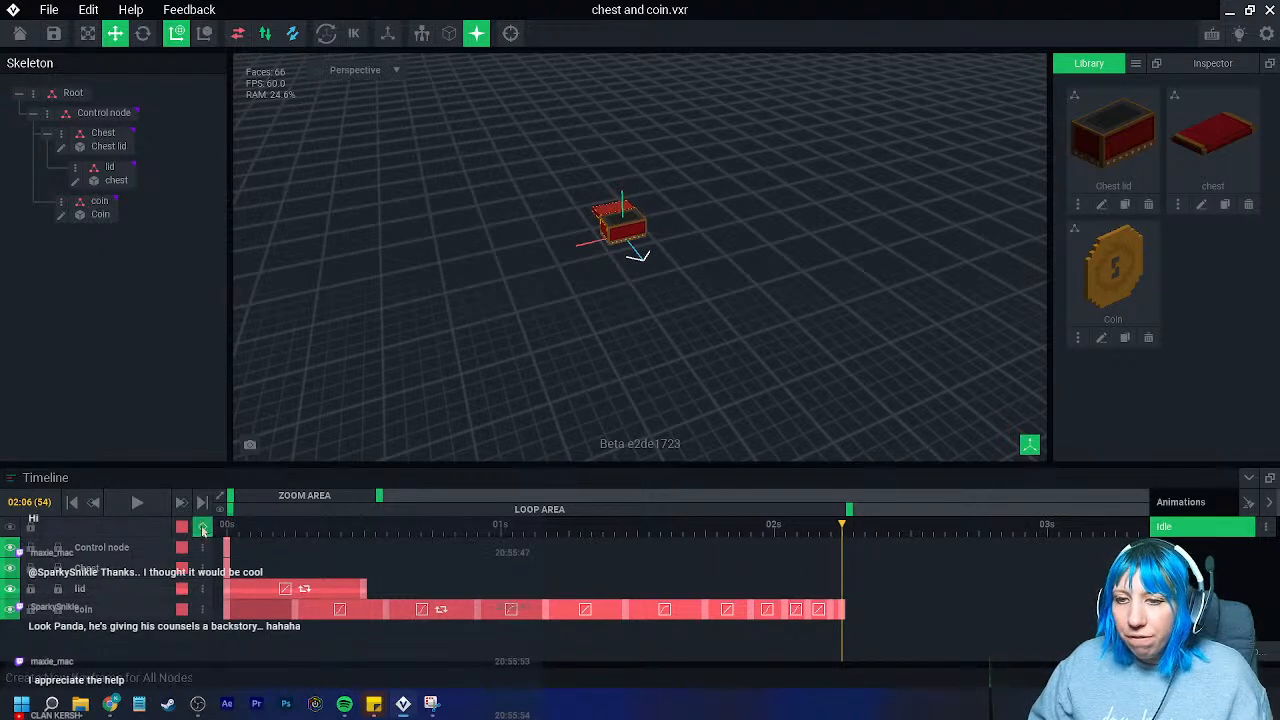
pyautogui.click(633, 548)
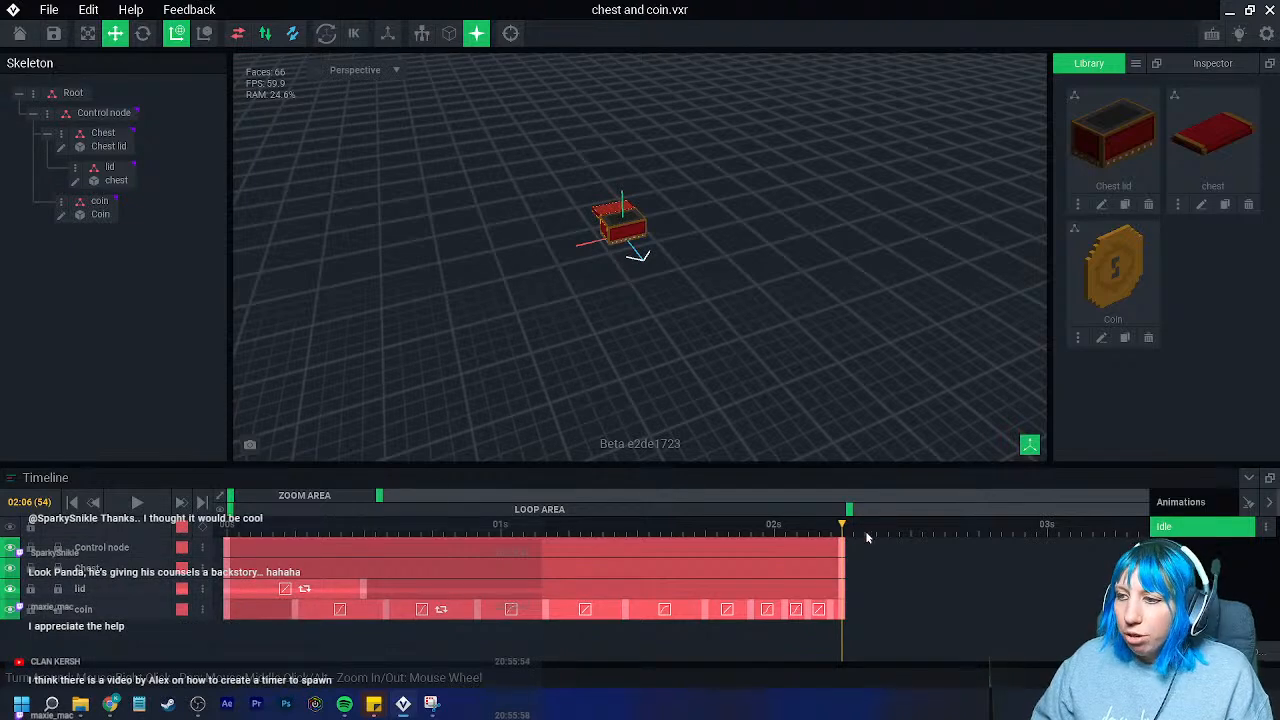
# - Rename the animation as "Idle 01" and leave the rig for the Animator start page
pyautogui.click(1266, 526)
pyautogui.click(1108, 561)
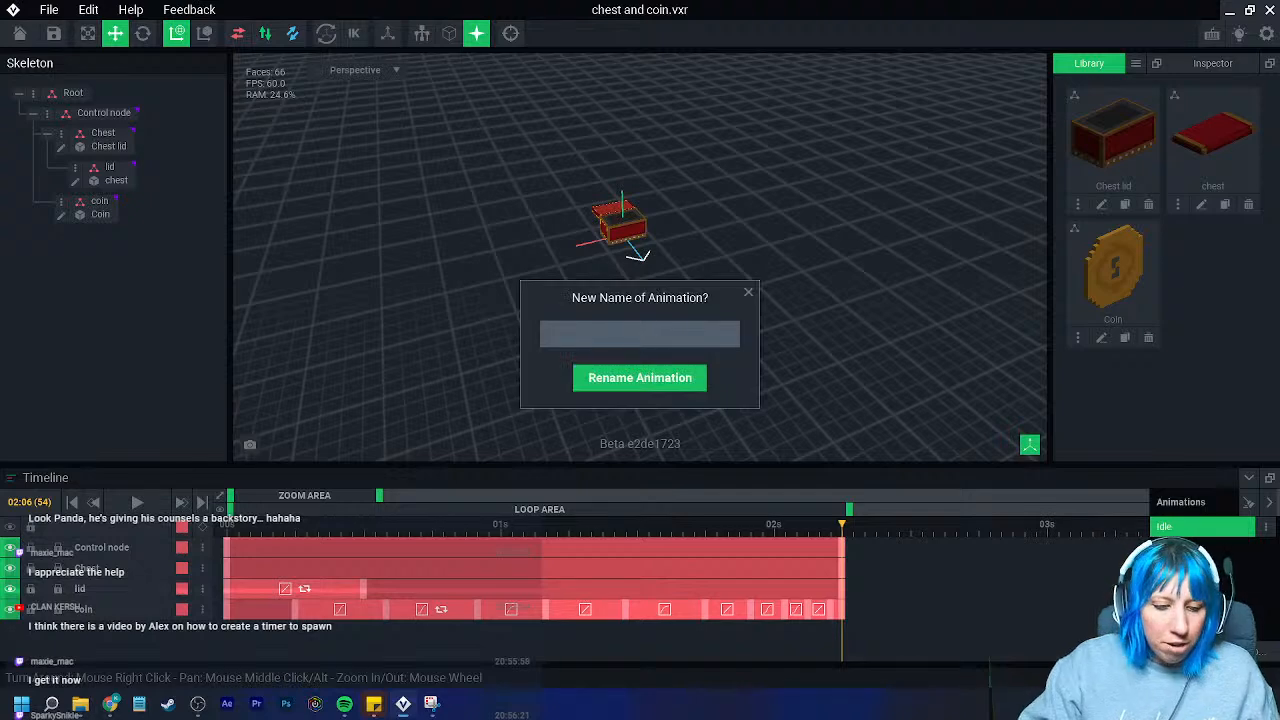
pyautogui.write('Idle 01')
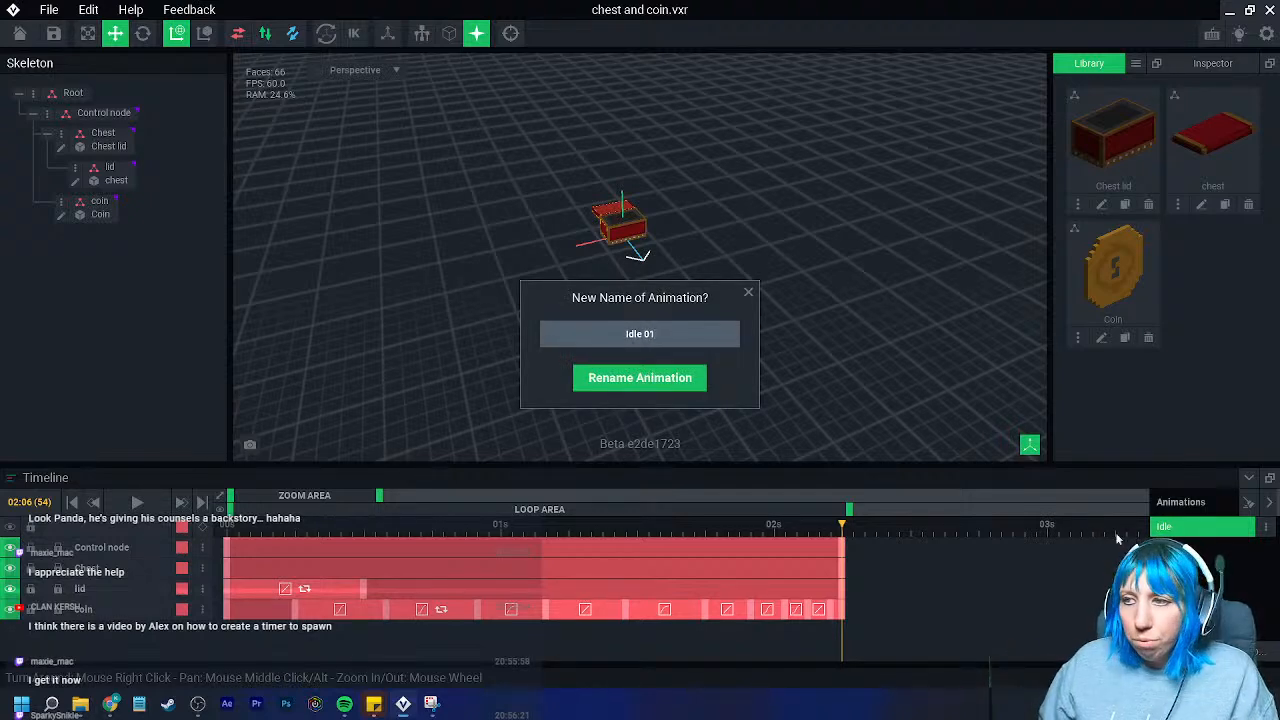
pyautogui.click(700, 376)
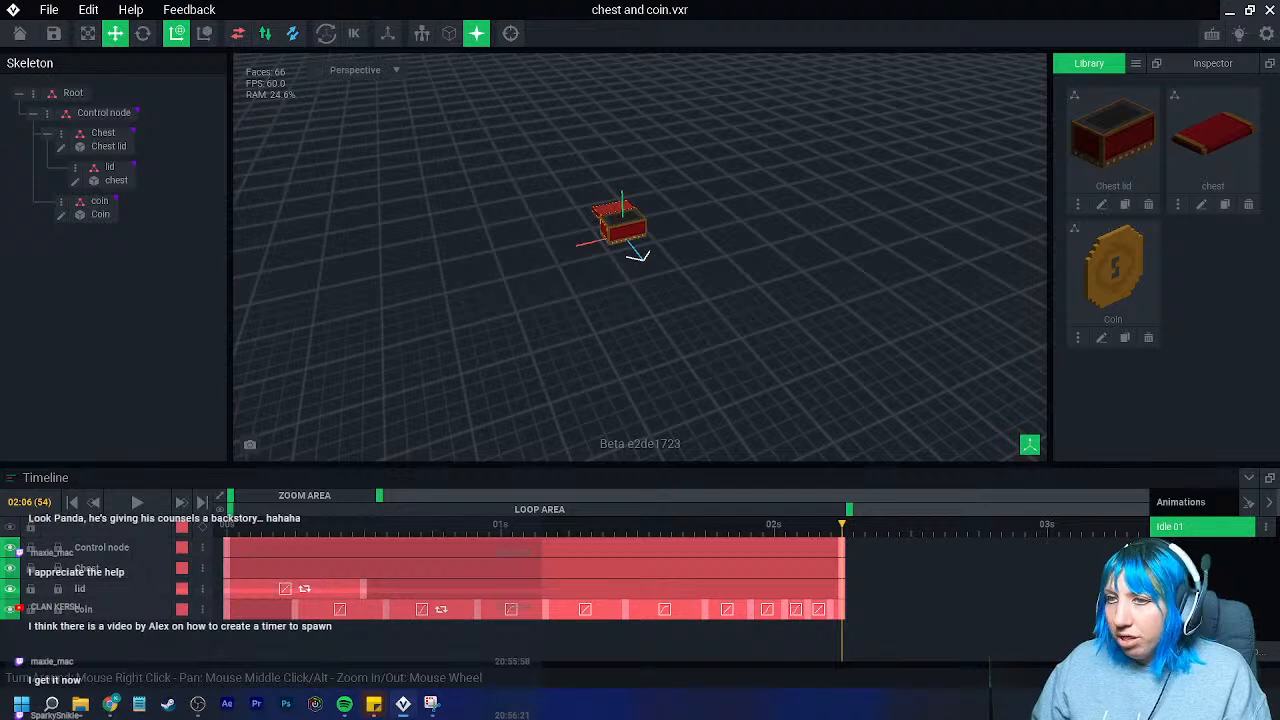
pyautogui.click(19, 33)
pyautogui.click(451, 266)
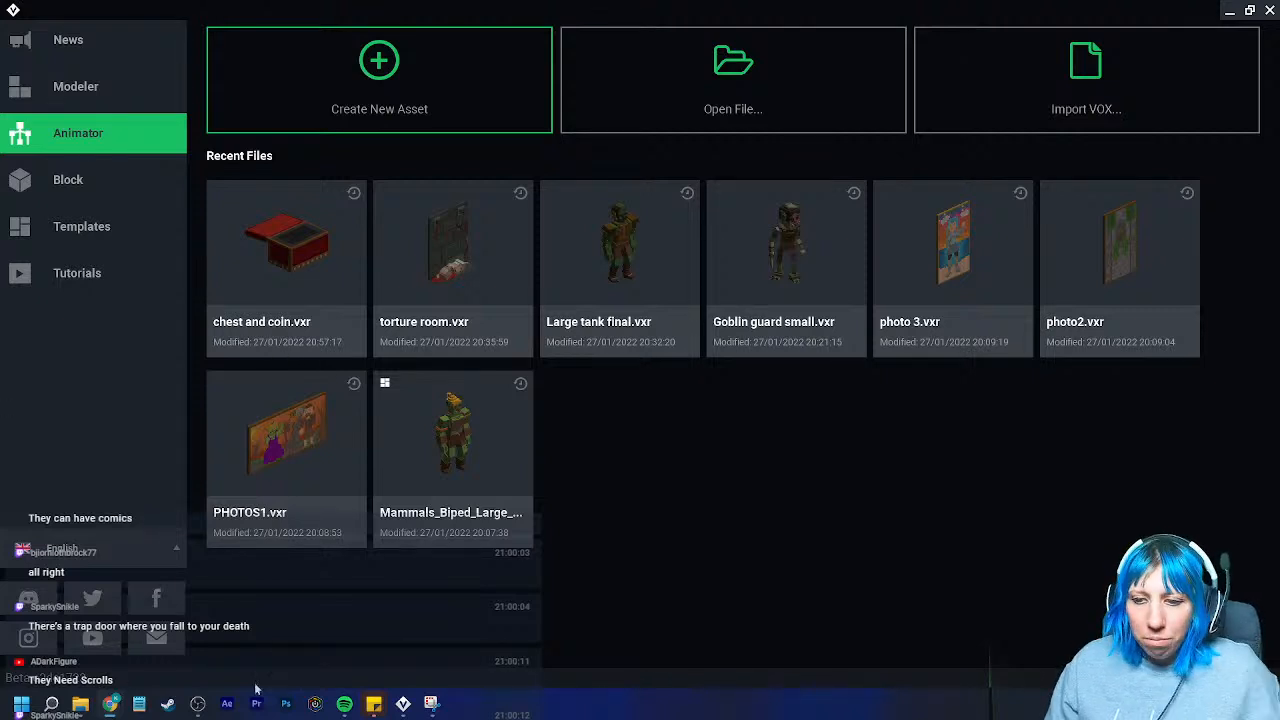
# - Open the toilet animated rig from the Toilets folder in the Sandbox stream location
pyautogui.moveTo(373, 704)
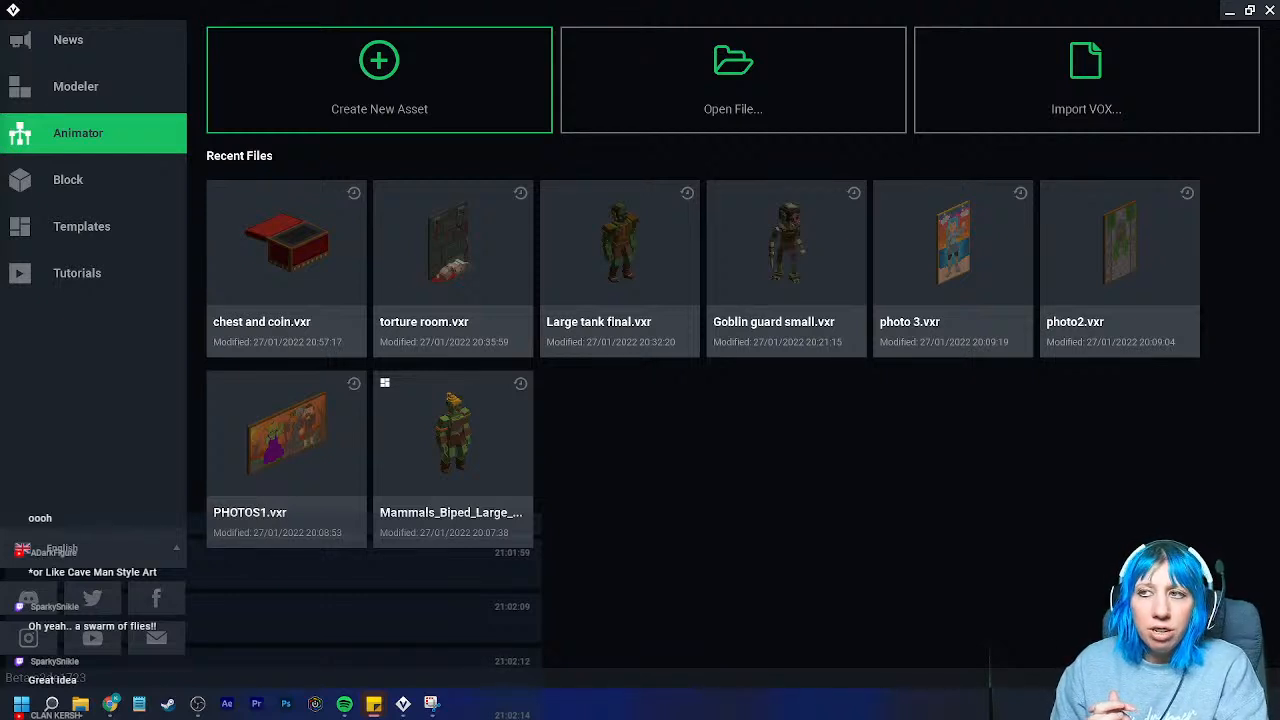
pyautogui.click(720, 90)
pyautogui.click(657, 154)
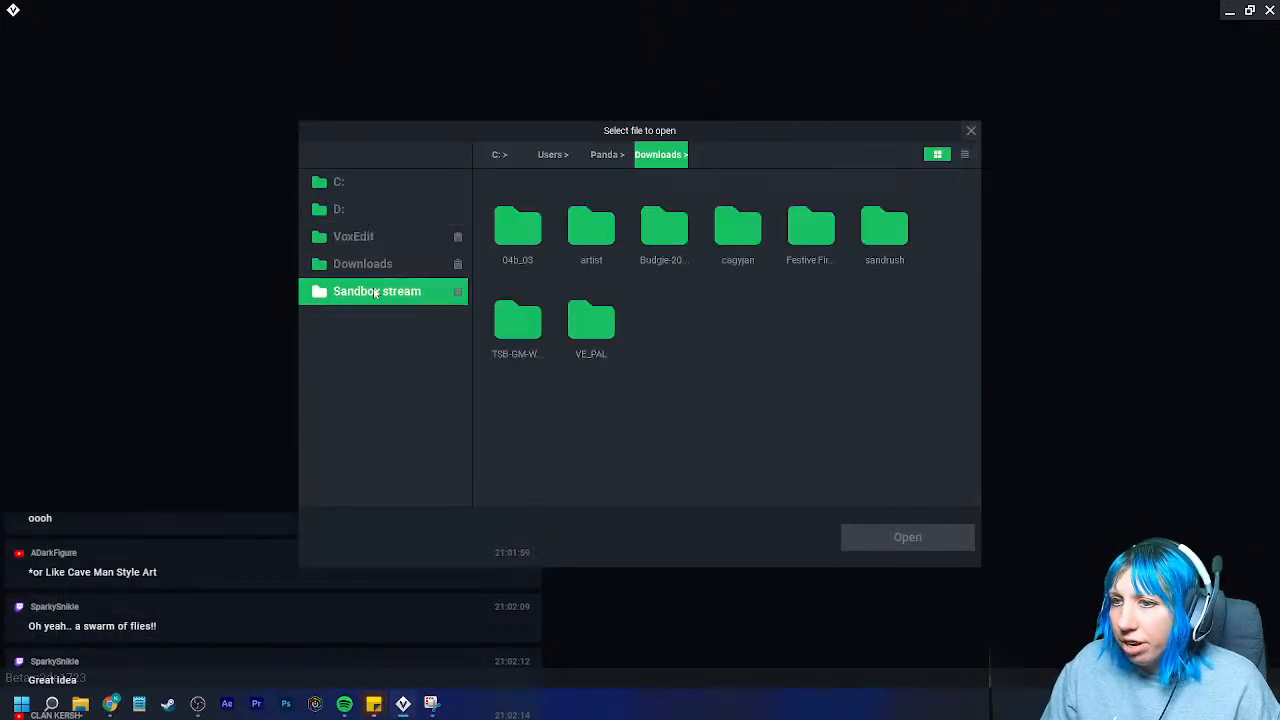
pyautogui.click(380, 291)
pyautogui.scroll(-1, 600, 430)
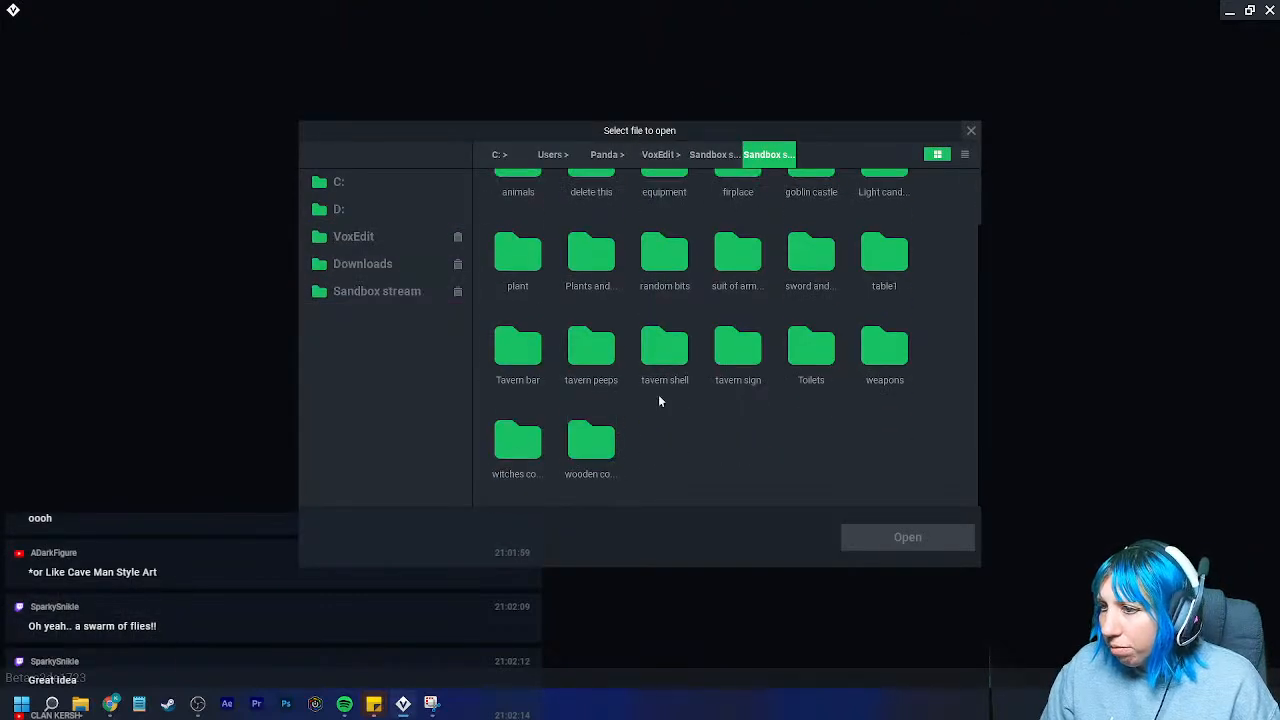
pyautogui.doubleClick(811, 345)
pyautogui.doubleClick(590, 228)
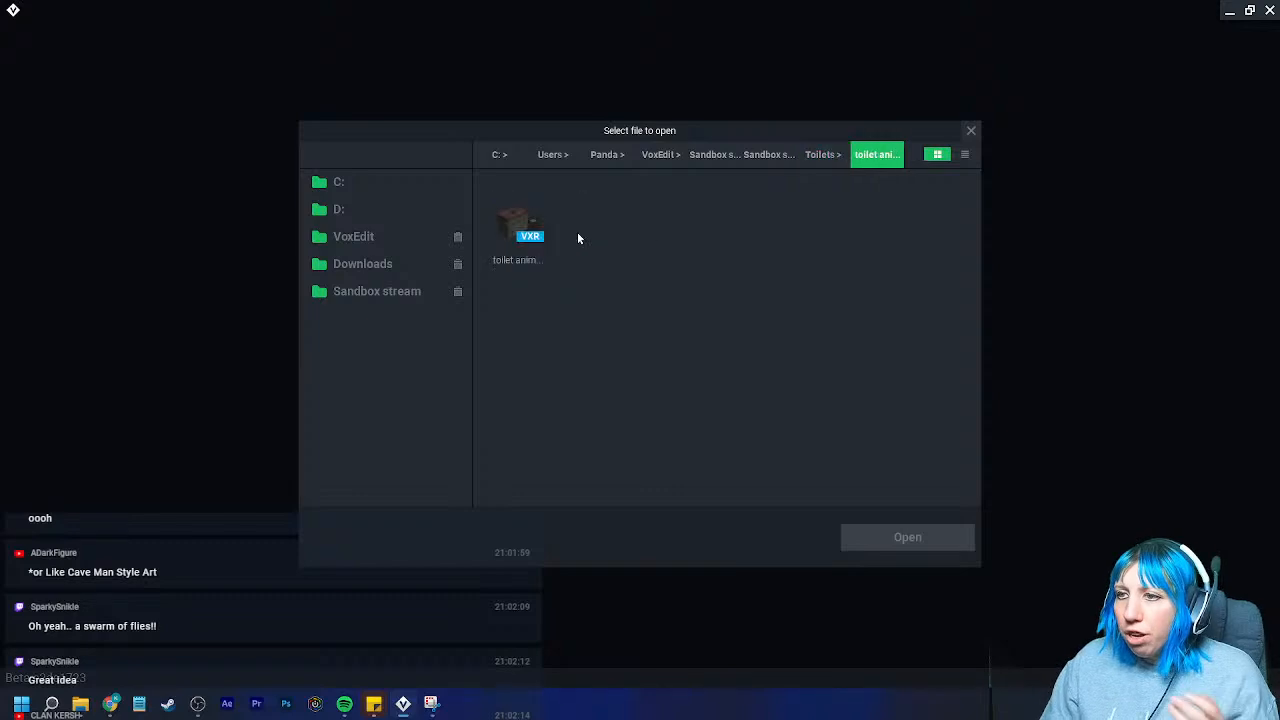
pyautogui.click(515, 236)
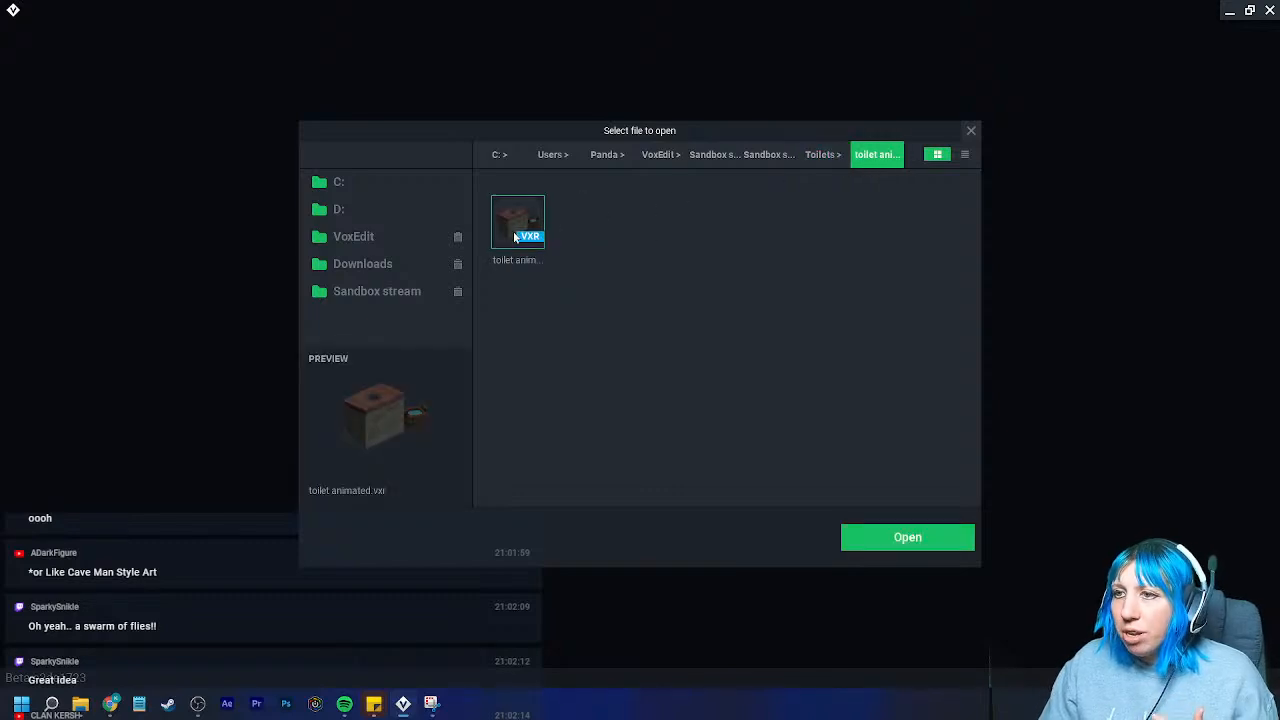
pyautogui.click(910, 538)
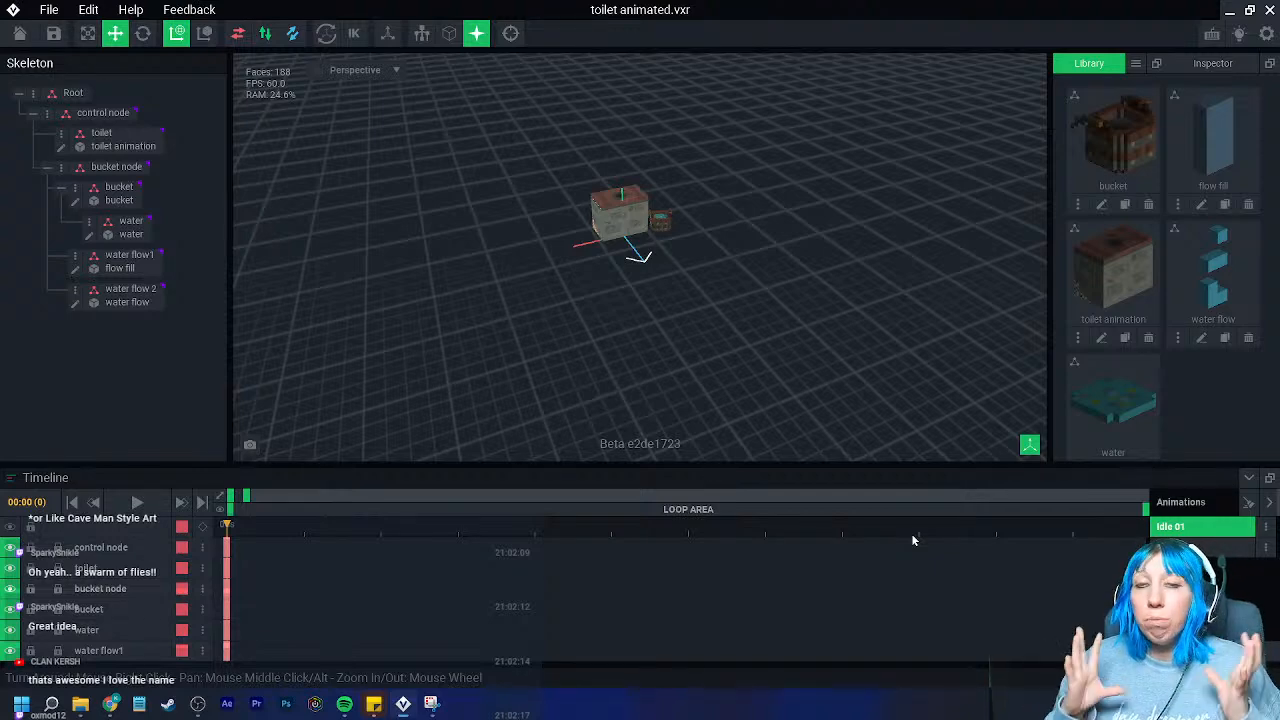
# - Play the toilet rig's second animation, then save the rig and return to the Animator start page
pyautogui.scroll(8, 681, 298)
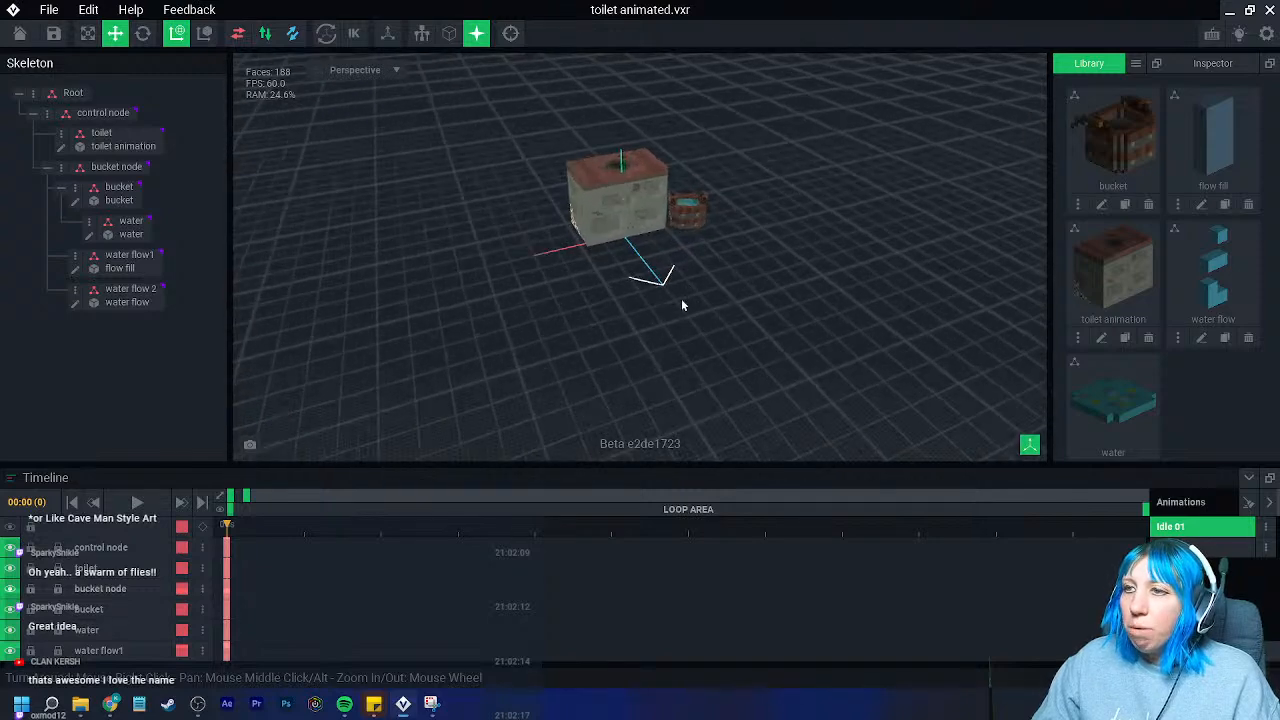
pyautogui.click(1178, 546)
pyautogui.click(138, 503)
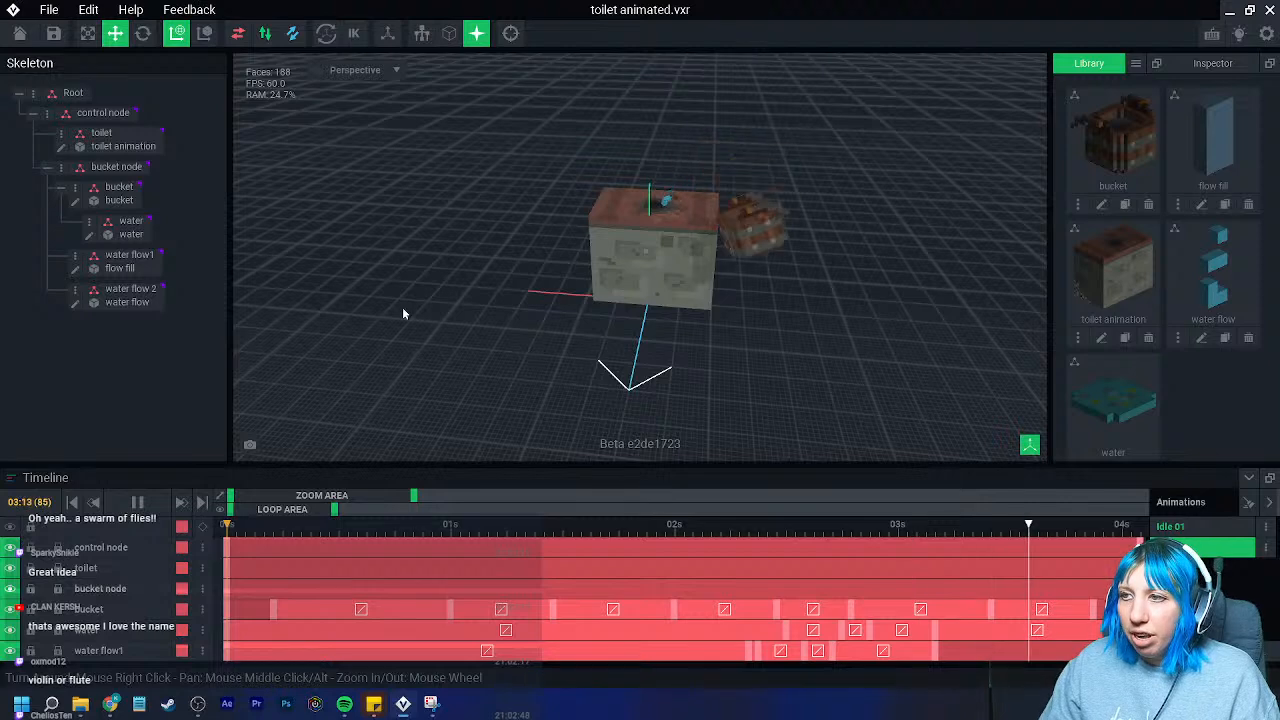
pyautogui.click(20, 33)
pyautogui.click(474, 261)
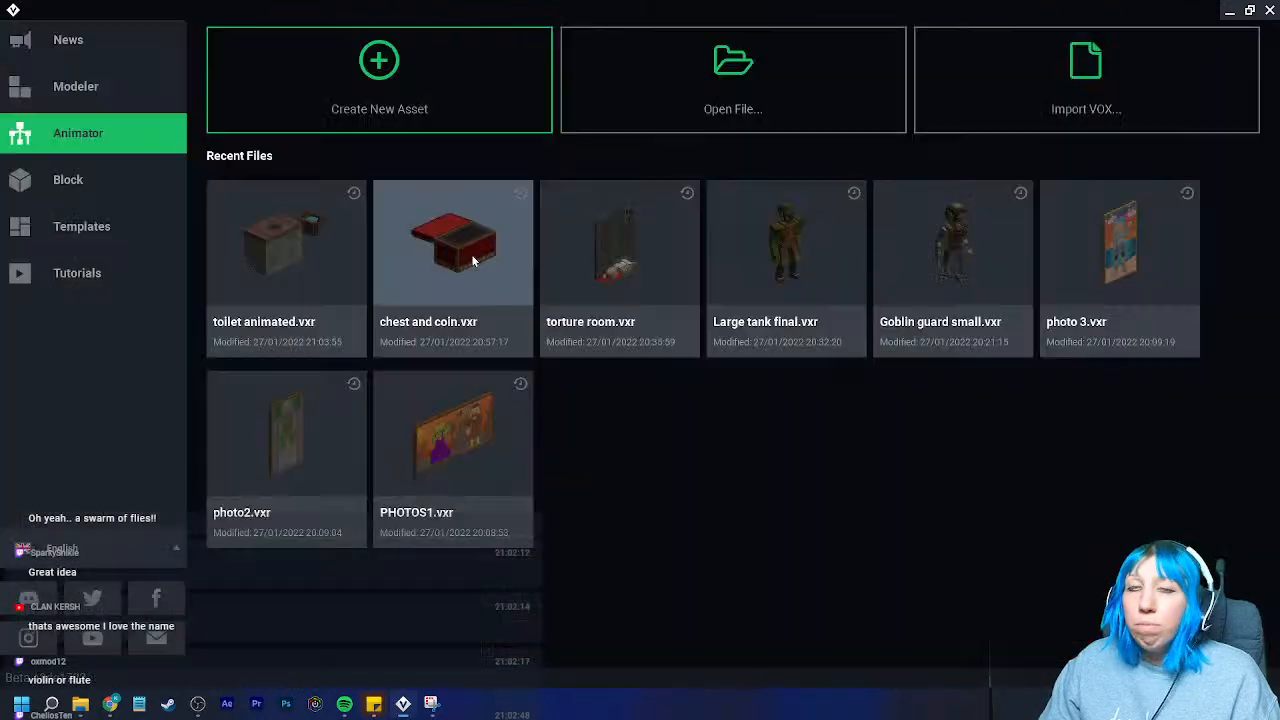
# - Open the "final no animation" rig from its folder inside Toilets
pyautogui.click(645, 92)
pyautogui.click(828, 154)
pyautogui.doubleClick(520, 225)
pyautogui.click(527, 228)
pyautogui.click(905, 537)
# - Examine the bathroom's interior and the messy toilet up close, then save and close the rig
pyautogui.moveTo(673, 279); pyautogui.dragTo(651, 279, button='right')
pyautogui.scroll(5, 651, 279)
pyautogui.moveTo(651, 279); pyautogui.dragTo(651, 345, button='middle')
pyautogui.moveTo(651, 345); pyautogui.dragTo(692, 388, button='right')
pyautogui.moveTo(604, 284); pyautogui.dragTo(471, 163, button='right')
pyautogui.scroll(-2, 569, 245)
pyautogui.scroll(2, 580, 228)
pyautogui.scroll(1, 567, 213)
pyautogui.scroll(-3, 548, 240)
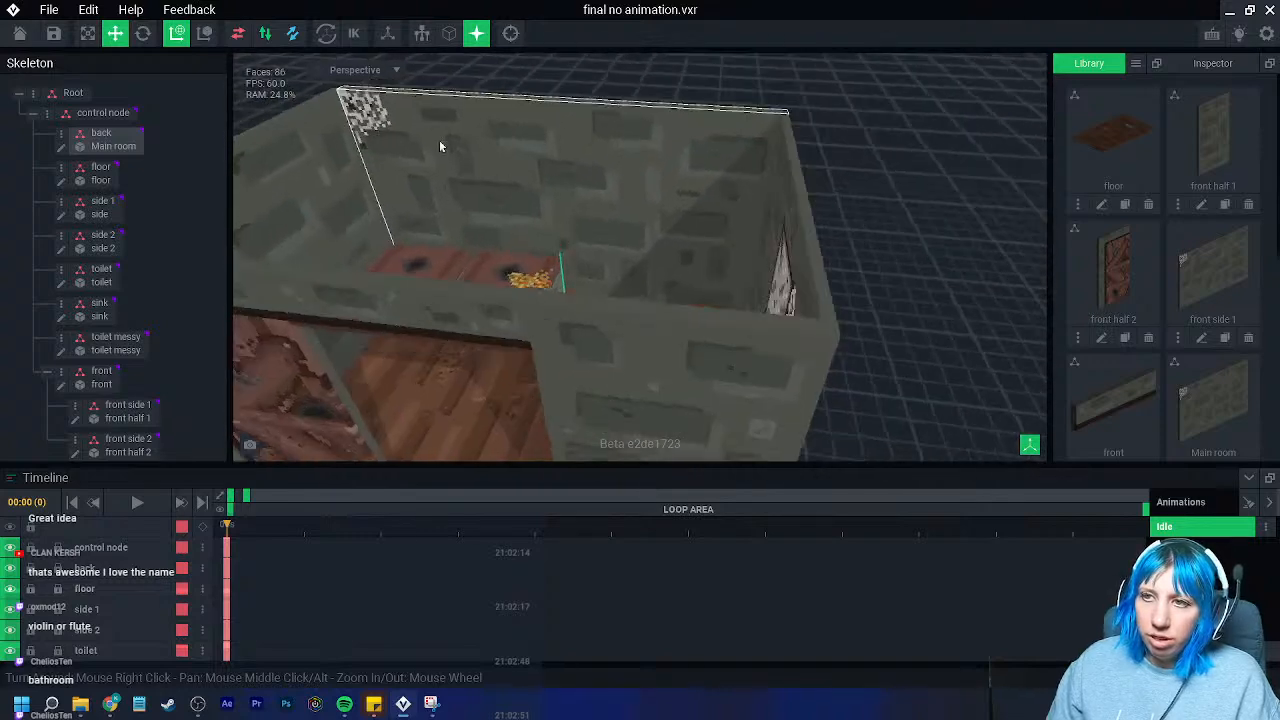
pyautogui.scroll(3, 480, 172)
pyautogui.moveTo(384, 241); pyautogui.dragTo(540, 274, button='right')
pyautogui.scroll(-3, 508, 261)
pyautogui.scroll(3, 555, 310)
pyautogui.scroll(3, 562, 316)
pyautogui.moveTo(686, 255); pyautogui.dragTo(725, 313, button='right')
pyautogui.scroll(2, 725, 313)
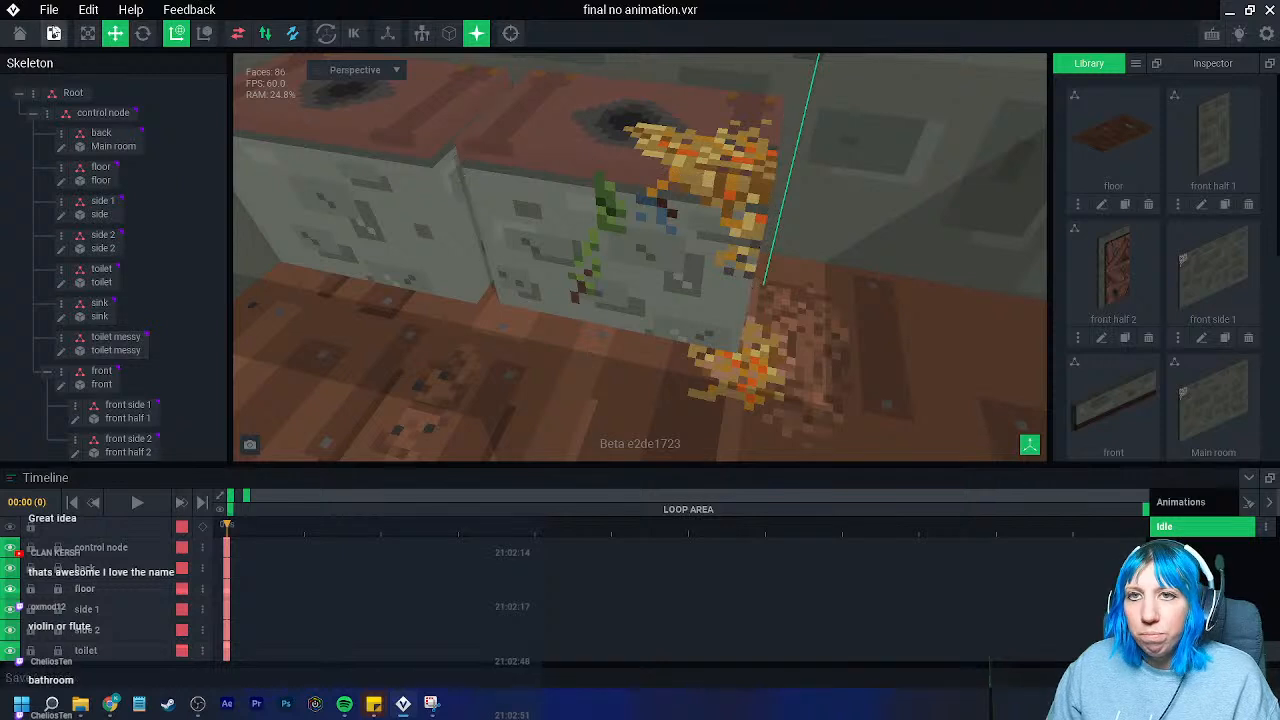
pyautogui.click(22, 35)
pyautogui.click(499, 256)
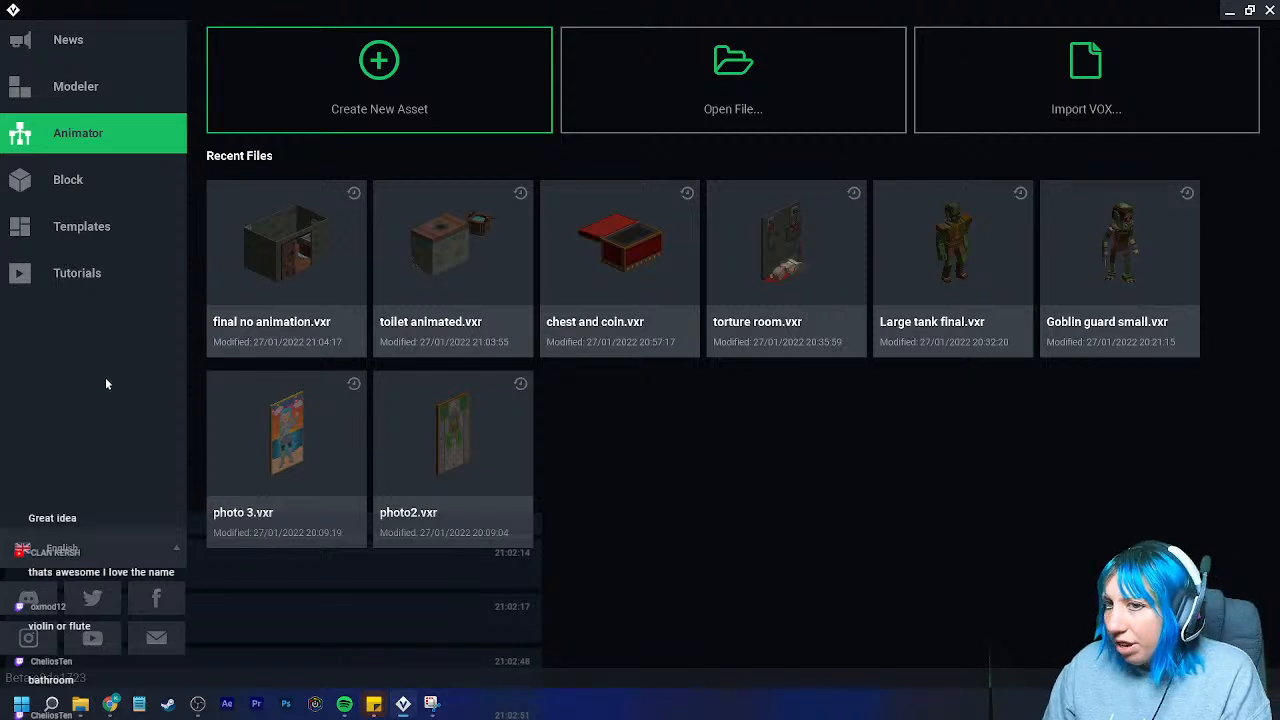
# - Open the recent torture room rig and play its animation
pyautogui.click(101, 224)
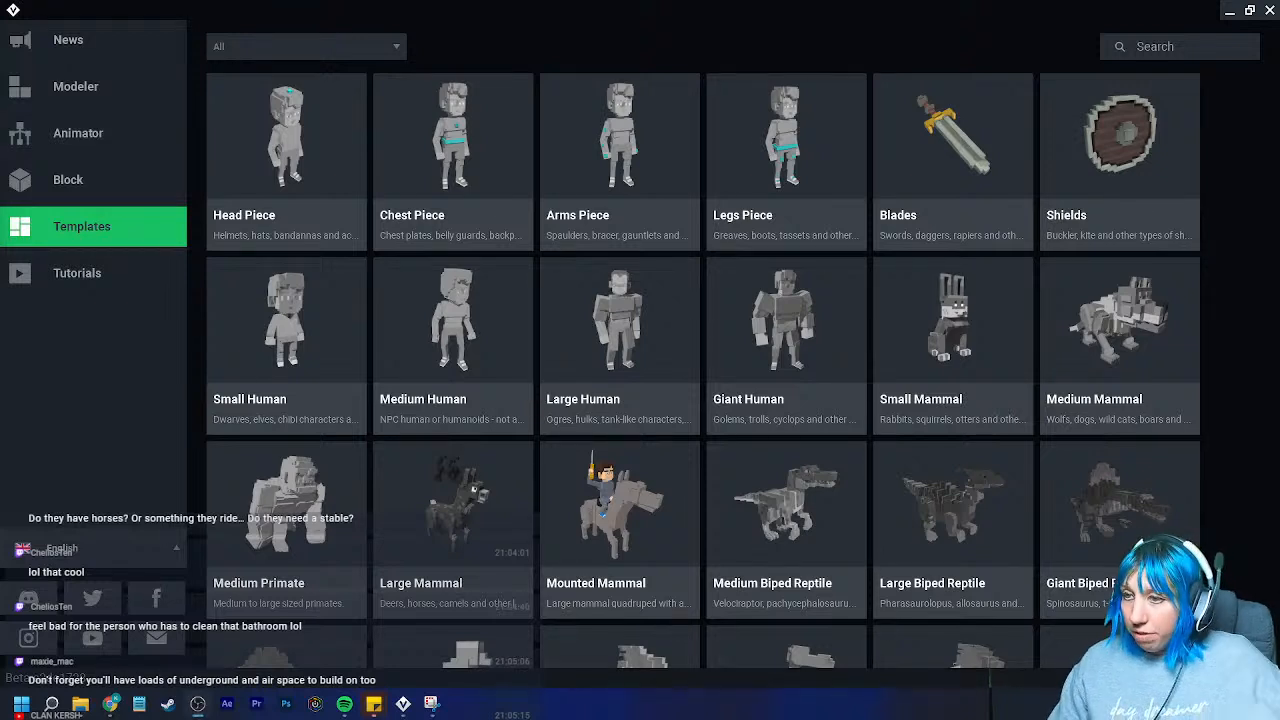
pyautogui.click(80, 133)
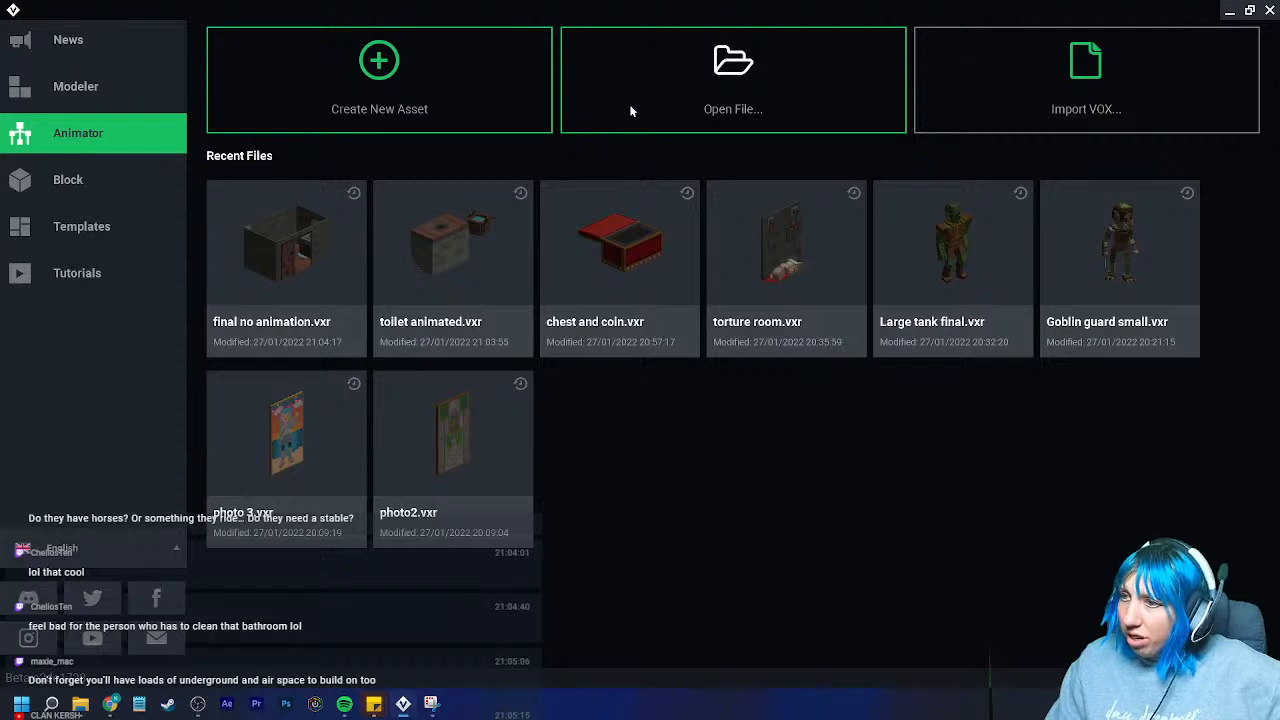
pyautogui.click(786, 243)
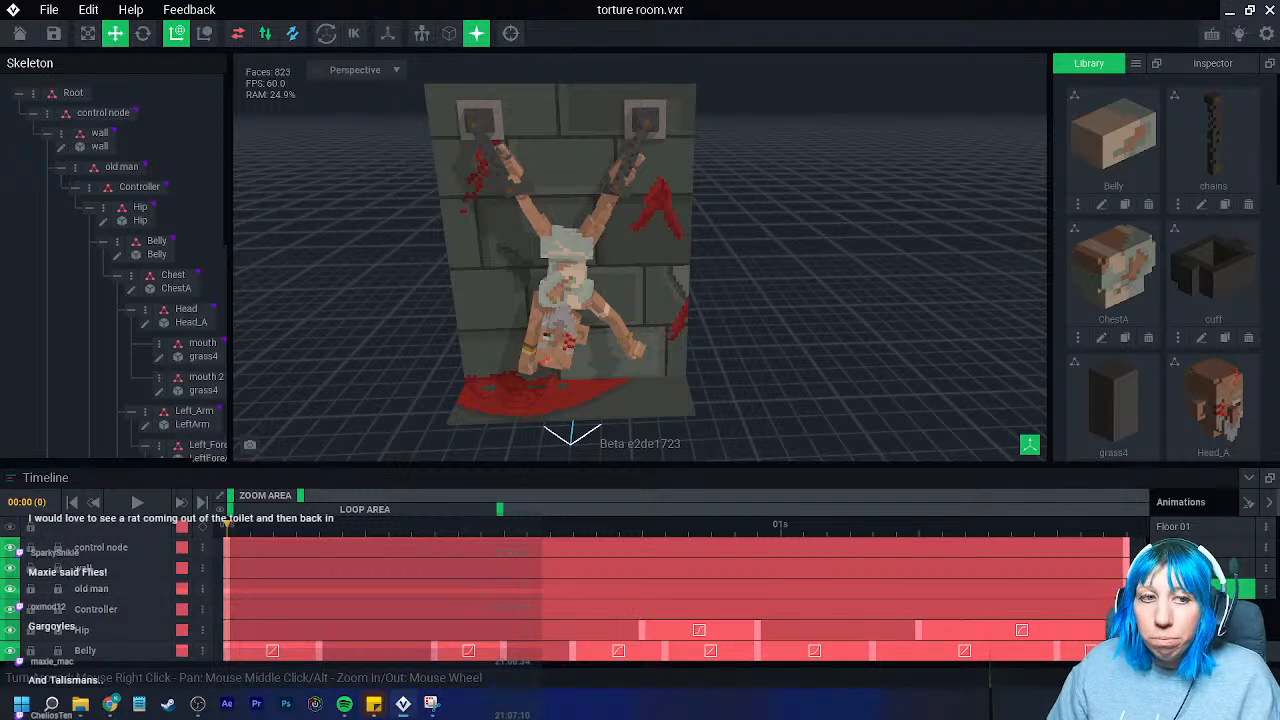
pyautogui.click(137, 502)
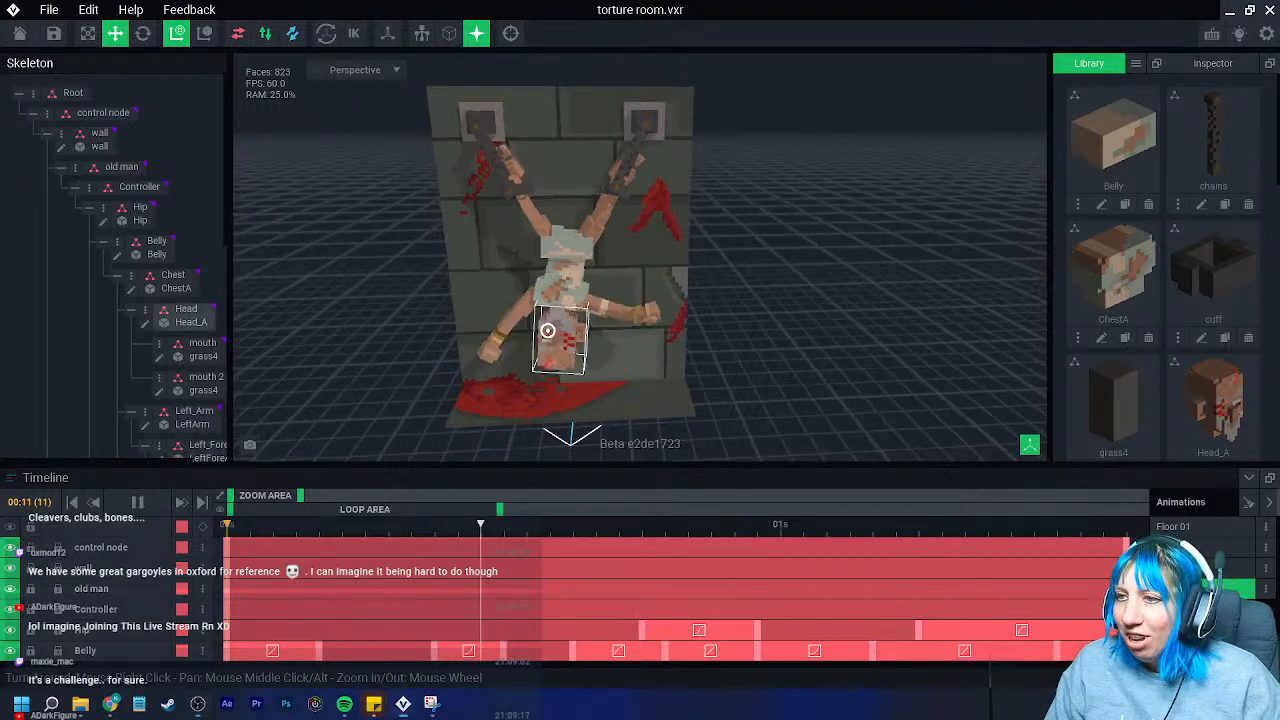
# - View the hanging old man closer, stop the playback, and save and close the torture room rig
pyautogui.click(545, 333)
pyautogui.scroll(2, 482, 370)
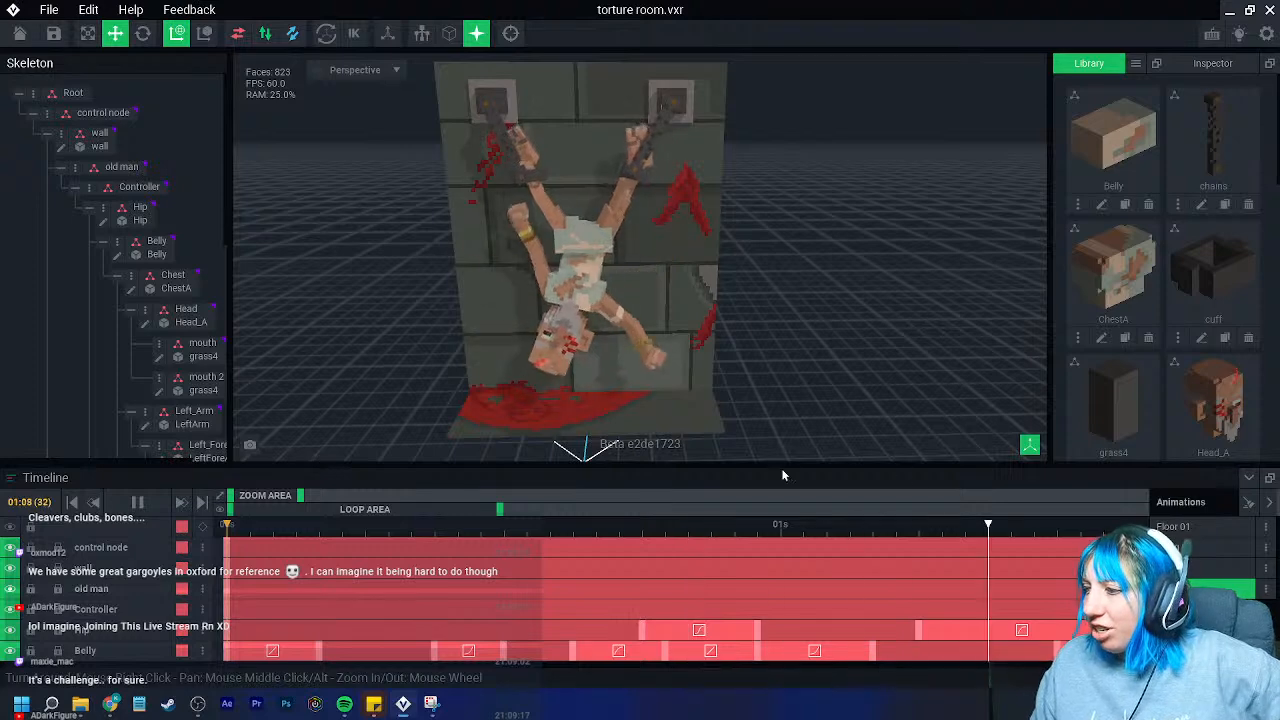
pyautogui.click(137, 502)
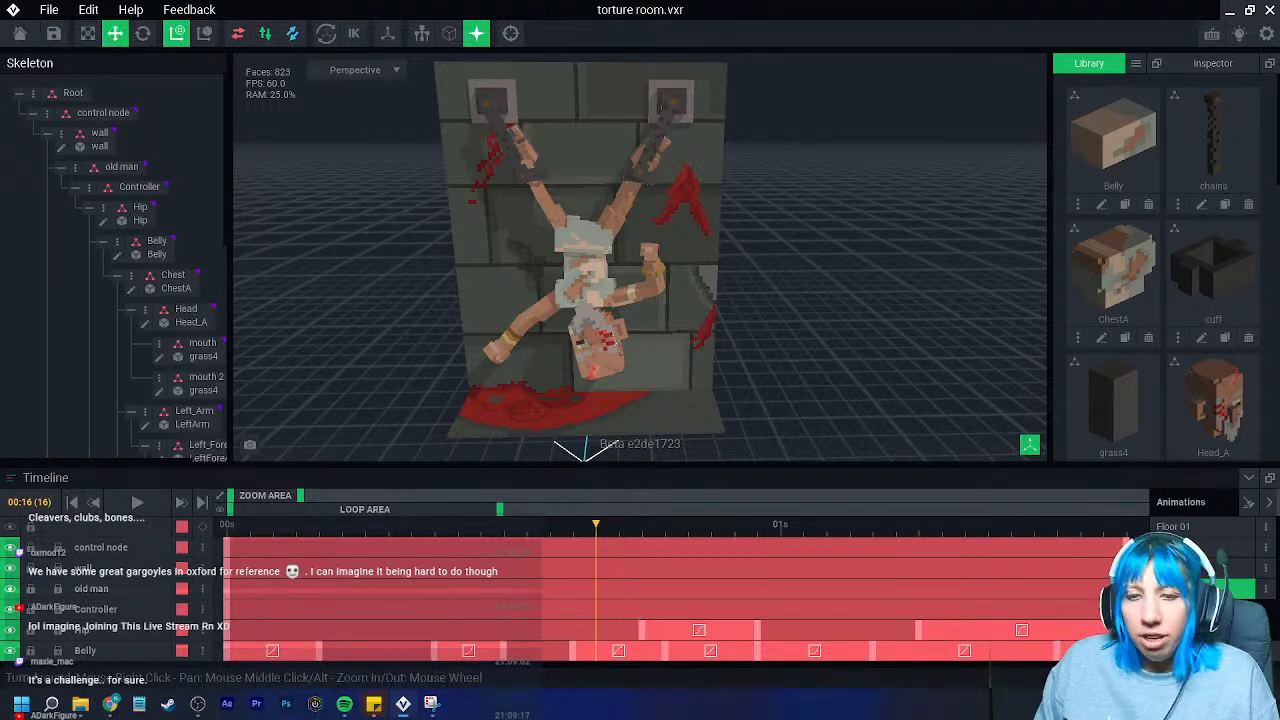
pyautogui.click(20, 33)
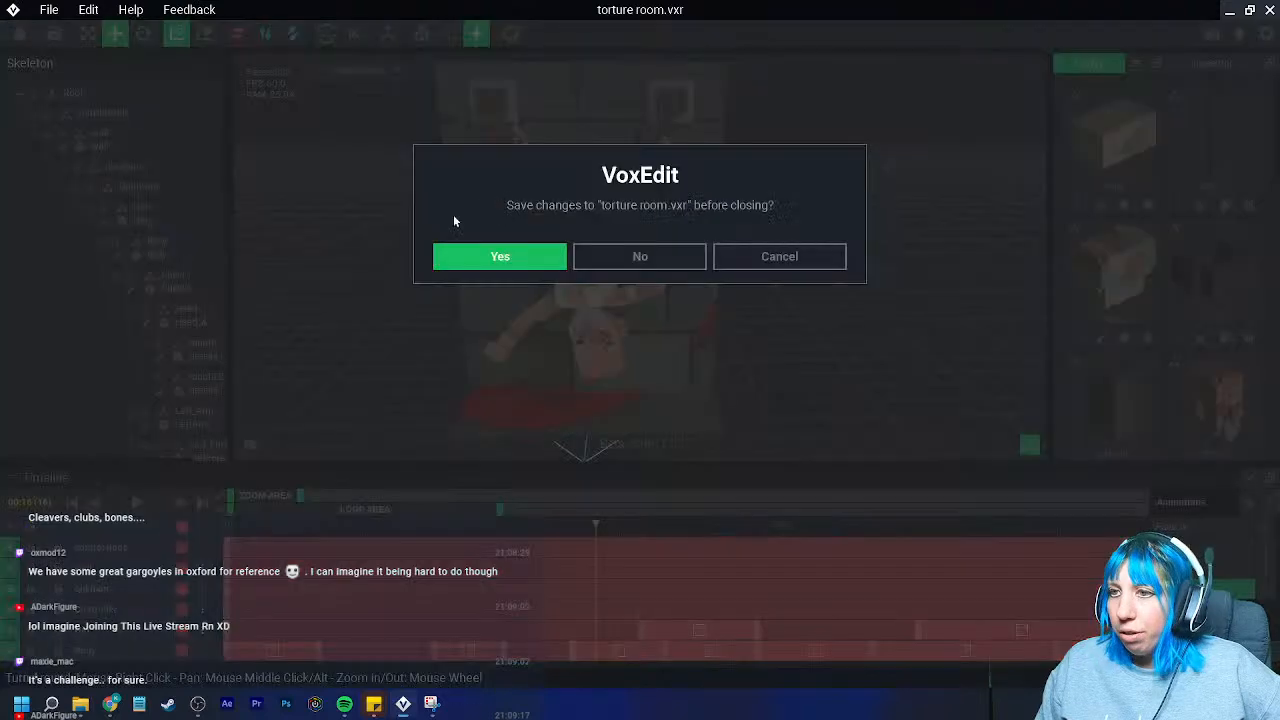
pyautogui.click(500, 255)
# - Open the "tort table" rig from the basement folder inside goblin castle
pyautogui.click(648, 92)
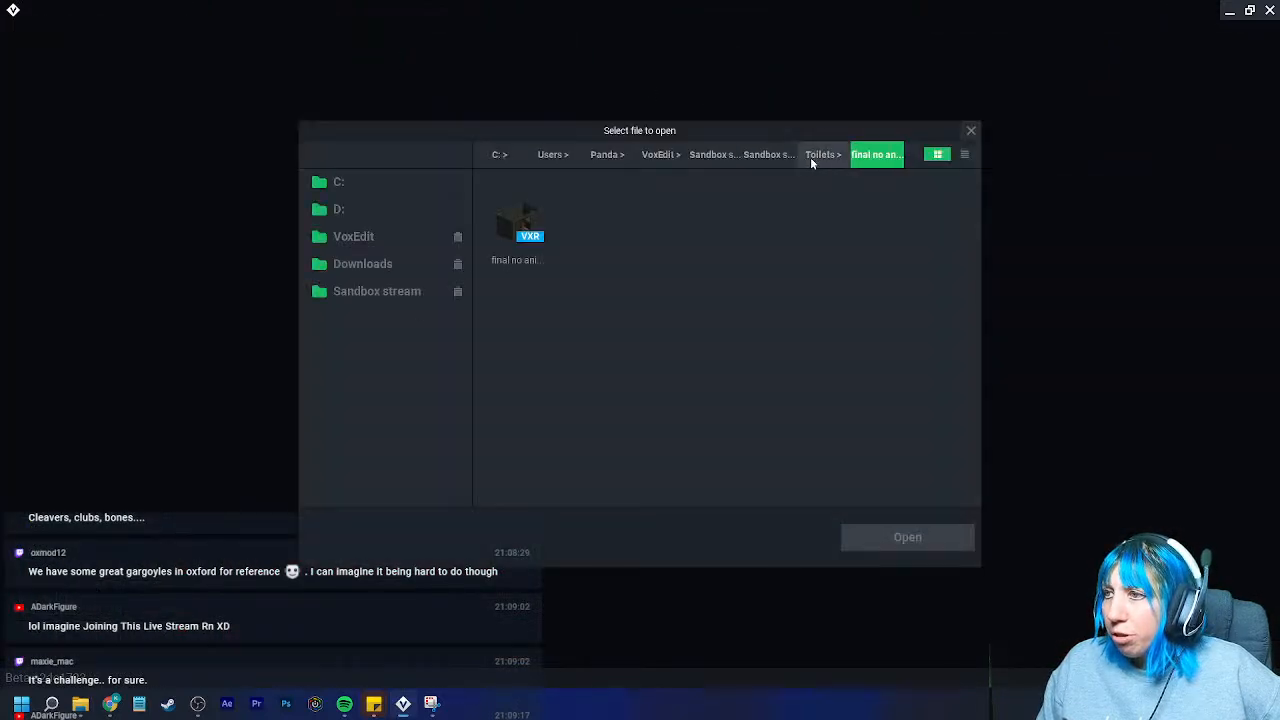
pyautogui.click(765, 158)
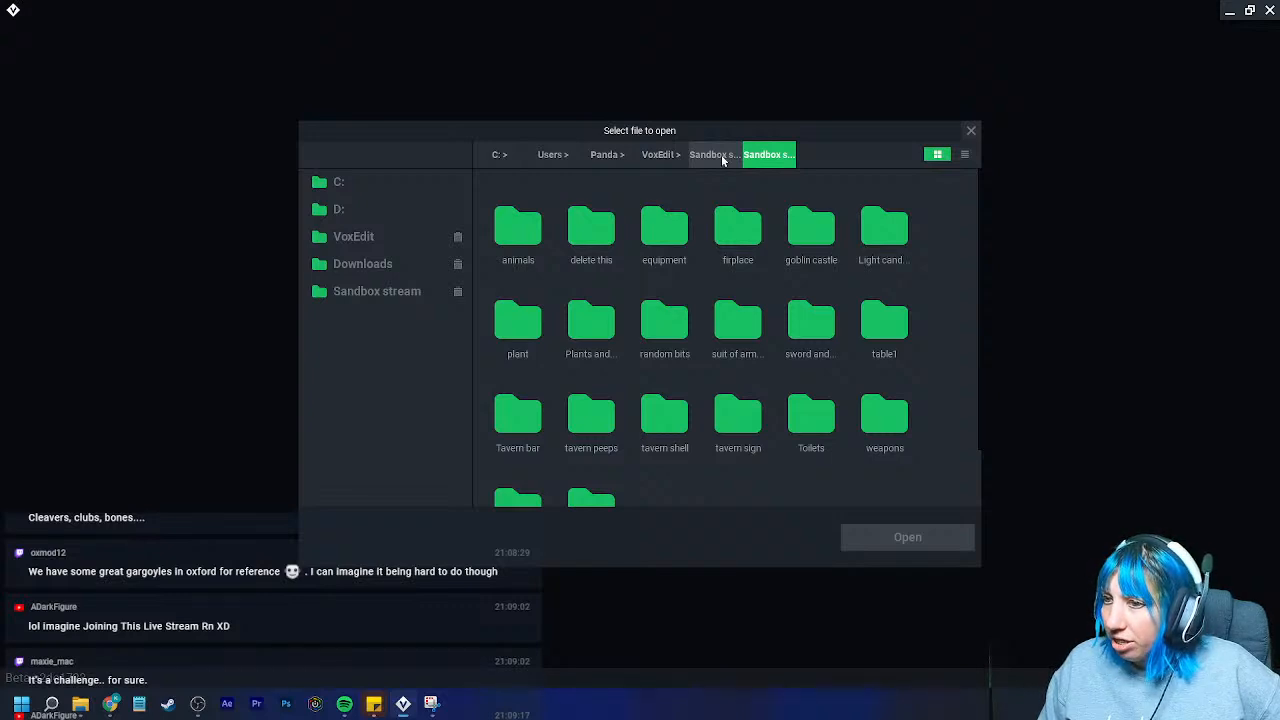
pyautogui.doubleClick(811, 228)
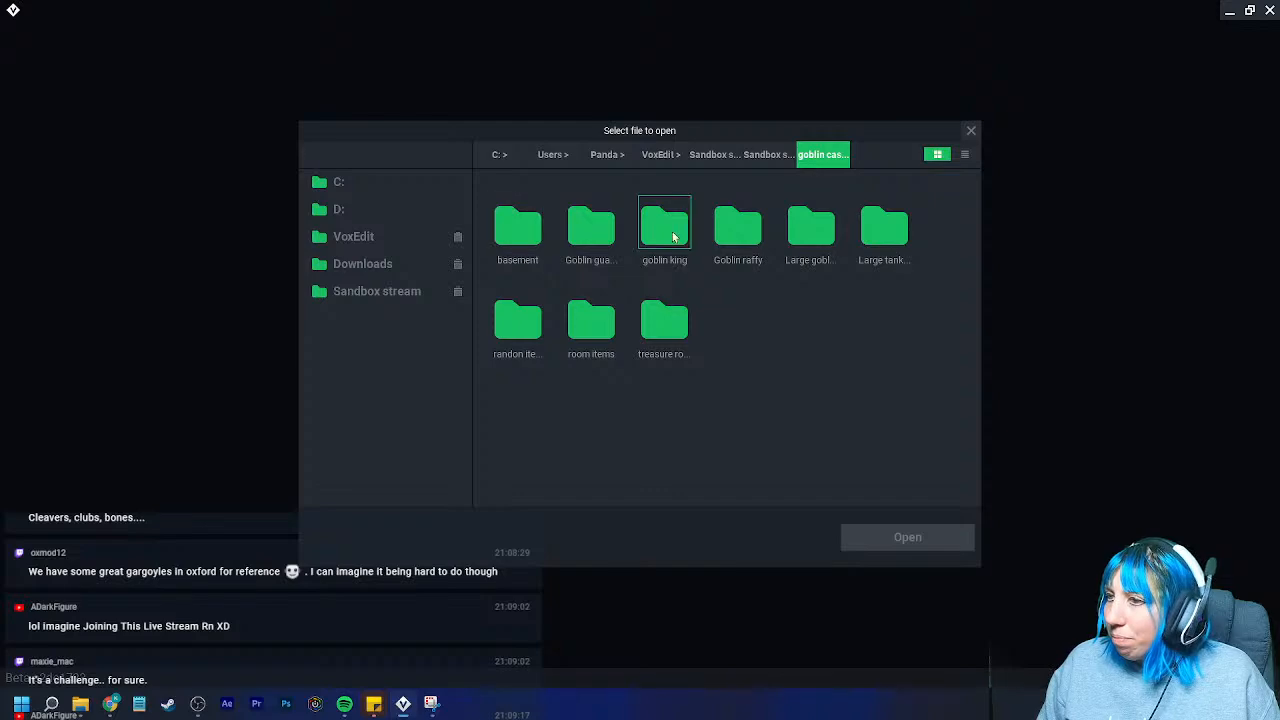
pyautogui.doubleClick(533, 242)
pyautogui.doubleClick(517, 320)
pyautogui.click(517, 222)
pyautogui.click(940, 530)
# - Examine the torture table and the rat beneath it, then save and close the rig
pyautogui.moveTo(669, 271); pyautogui.dragTo(669, 272, button='right')
pyautogui.scroll(5, 669, 287)
pyautogui.moveTo(669, 287); pyautogui.dragTo(667, 293, button='middle')
pyautogui.moveTo(667, 293); pyautogui.dragTo(666, 292, button='right')
pyautogui.scroll(5, 646, 394)
pyautogui.moveTo(604, 372); pyautogui.dragTo(603, 365, button='right')
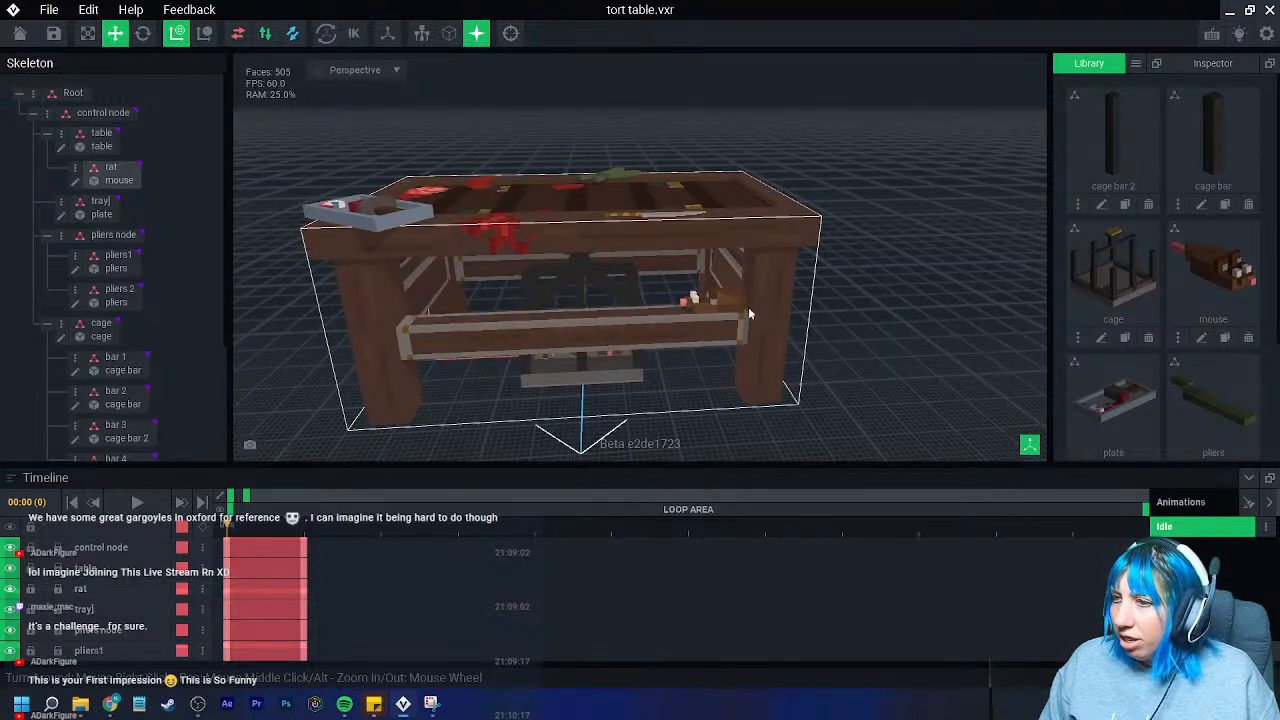
pyautogui.click(15, 30)
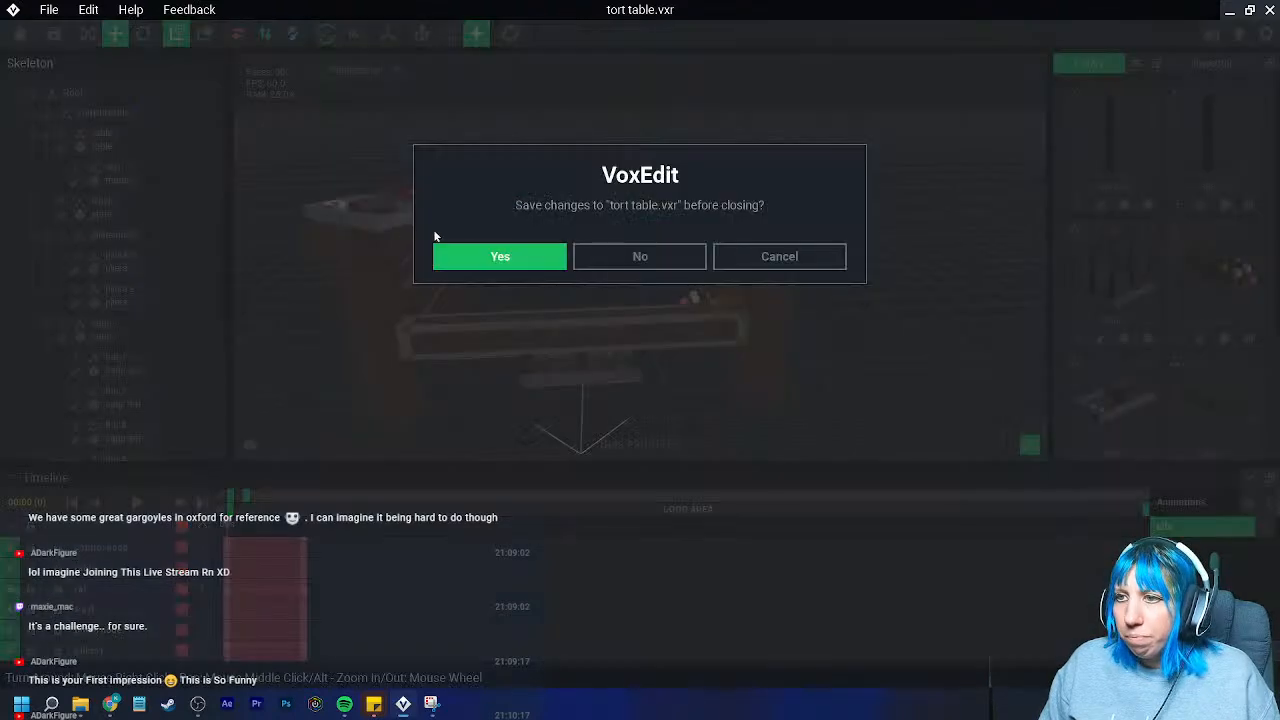
pyautogui.click(454, 260)
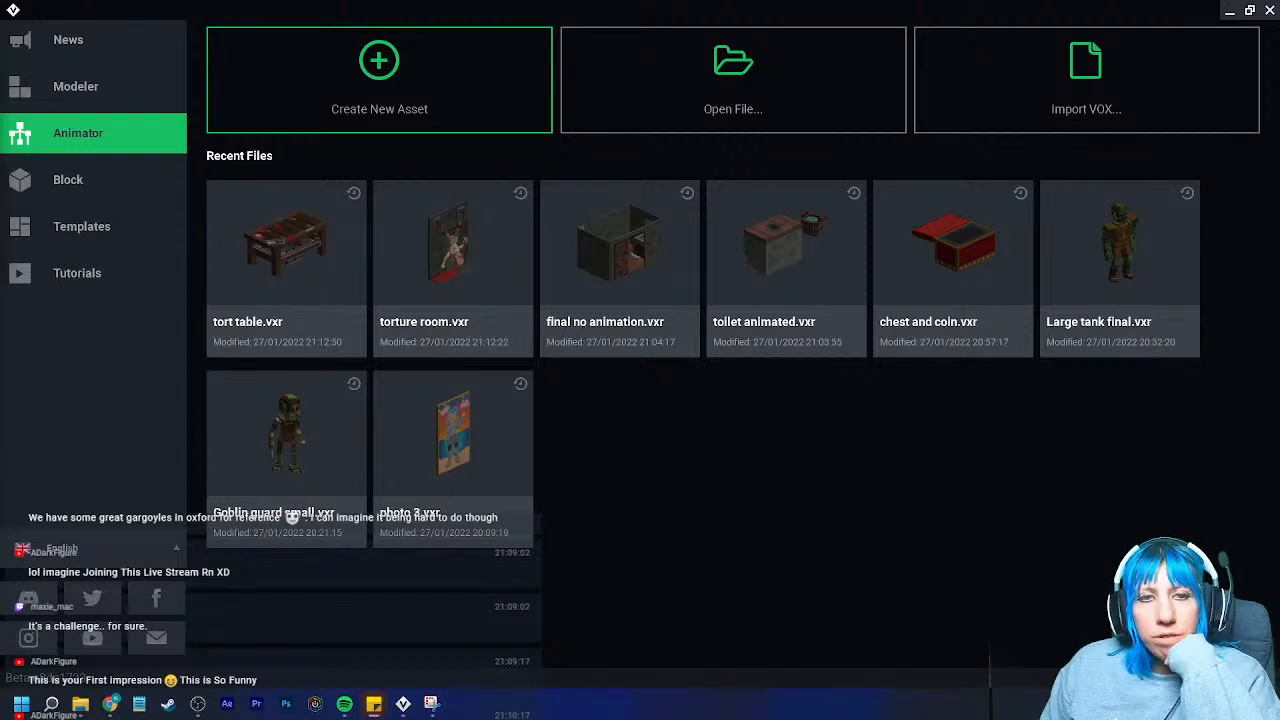
# - Start a new rig asset and create a folder named "War room" inside goblin castle for it
pyautogui.click(423, 86)
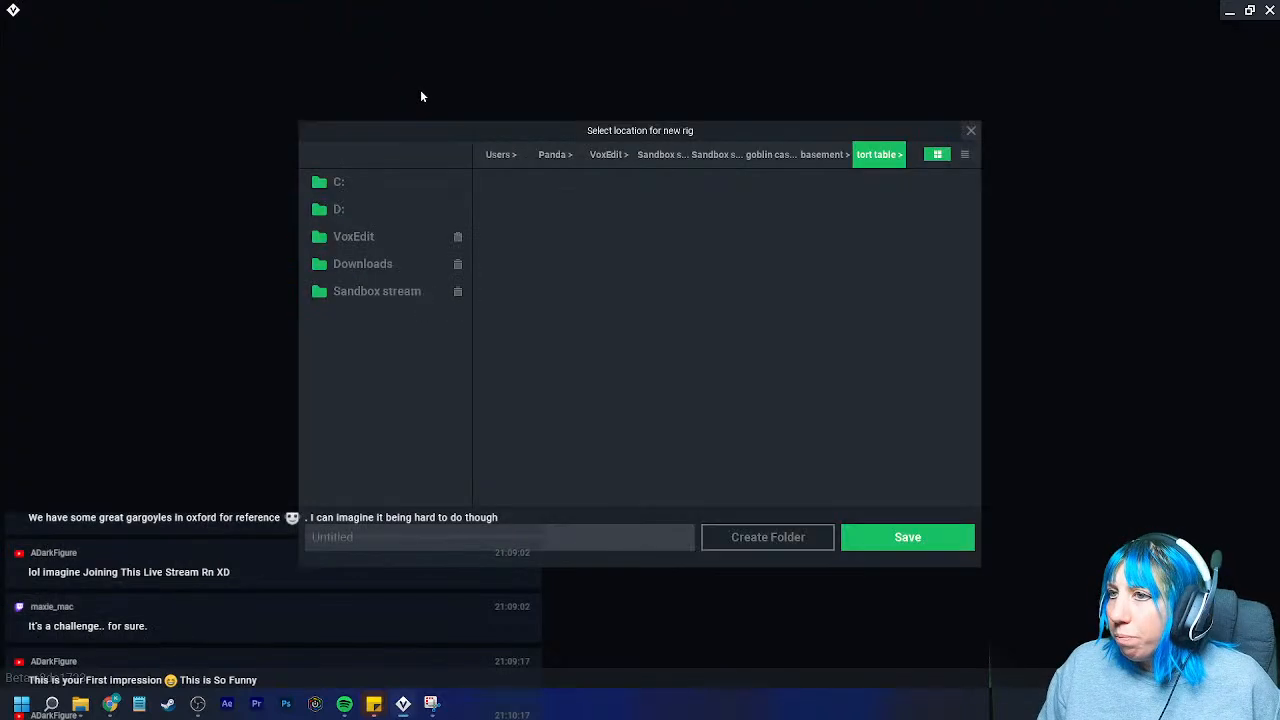
pyautogui.click(771, 156)
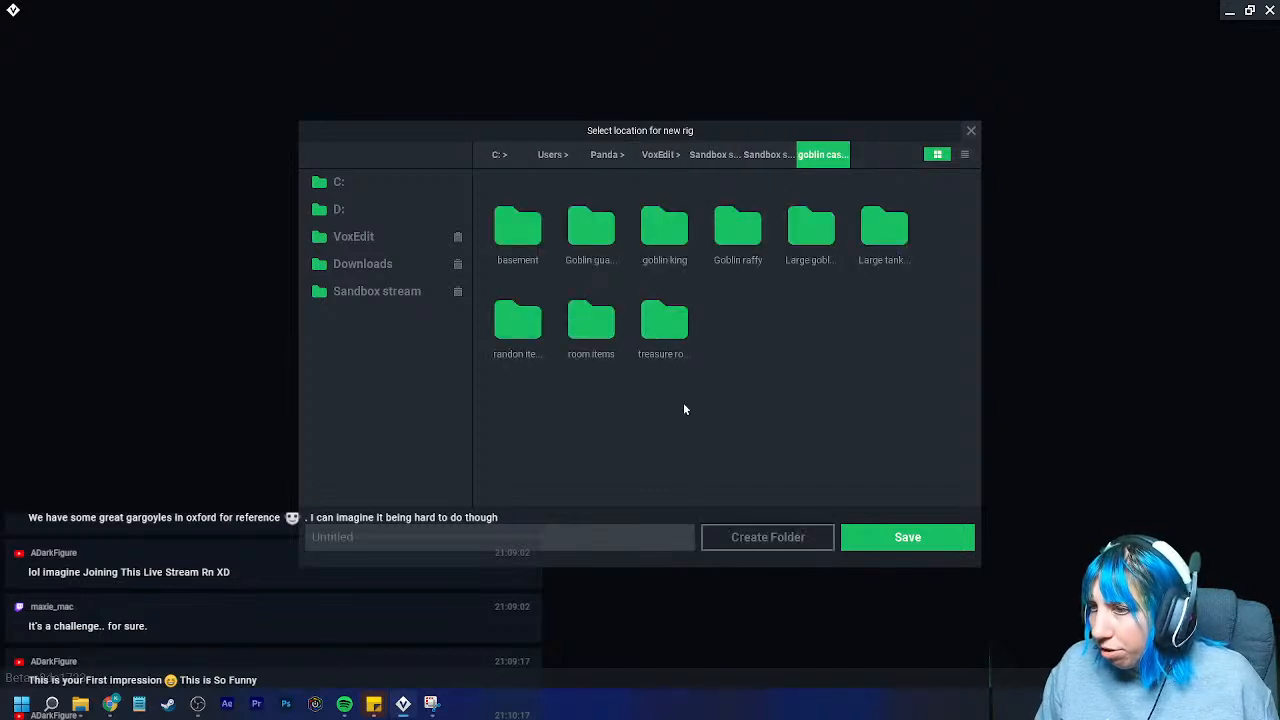
pyautogui.doubleClick(586, 327)
pyautogui.click(784, 540)
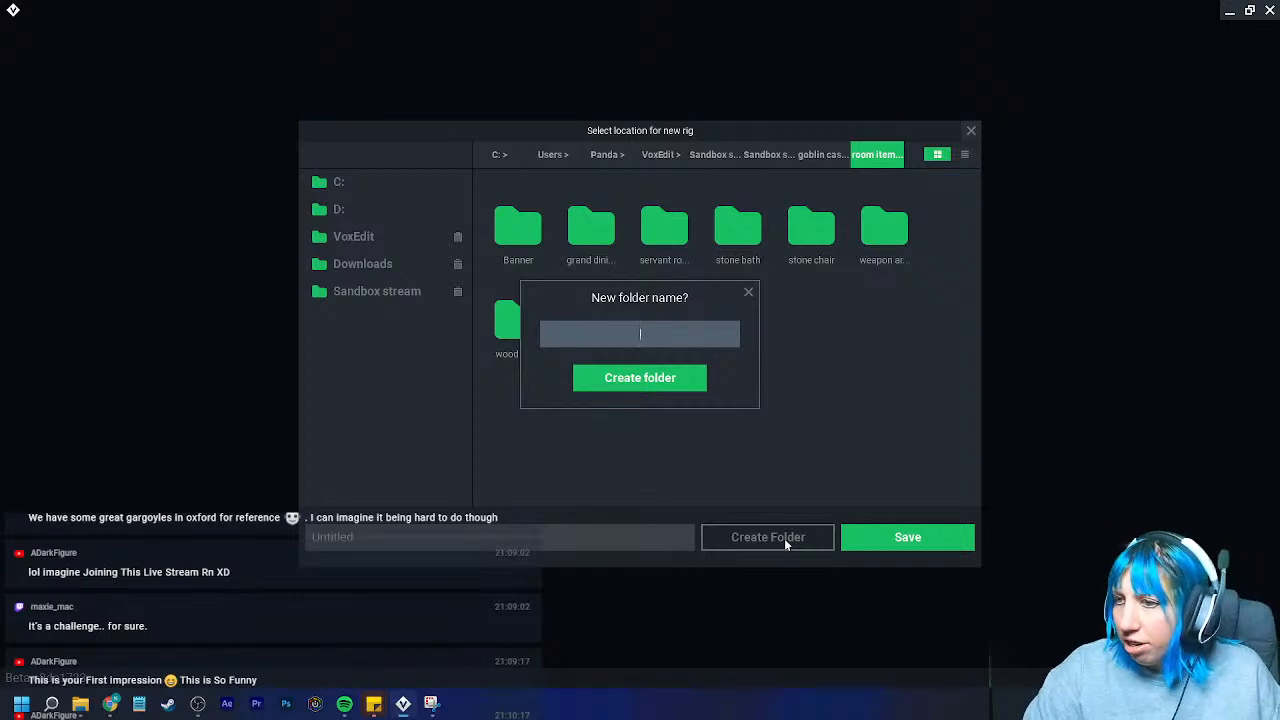
pyautogui.click(749, 294)
pyautogui.click(814, 157)
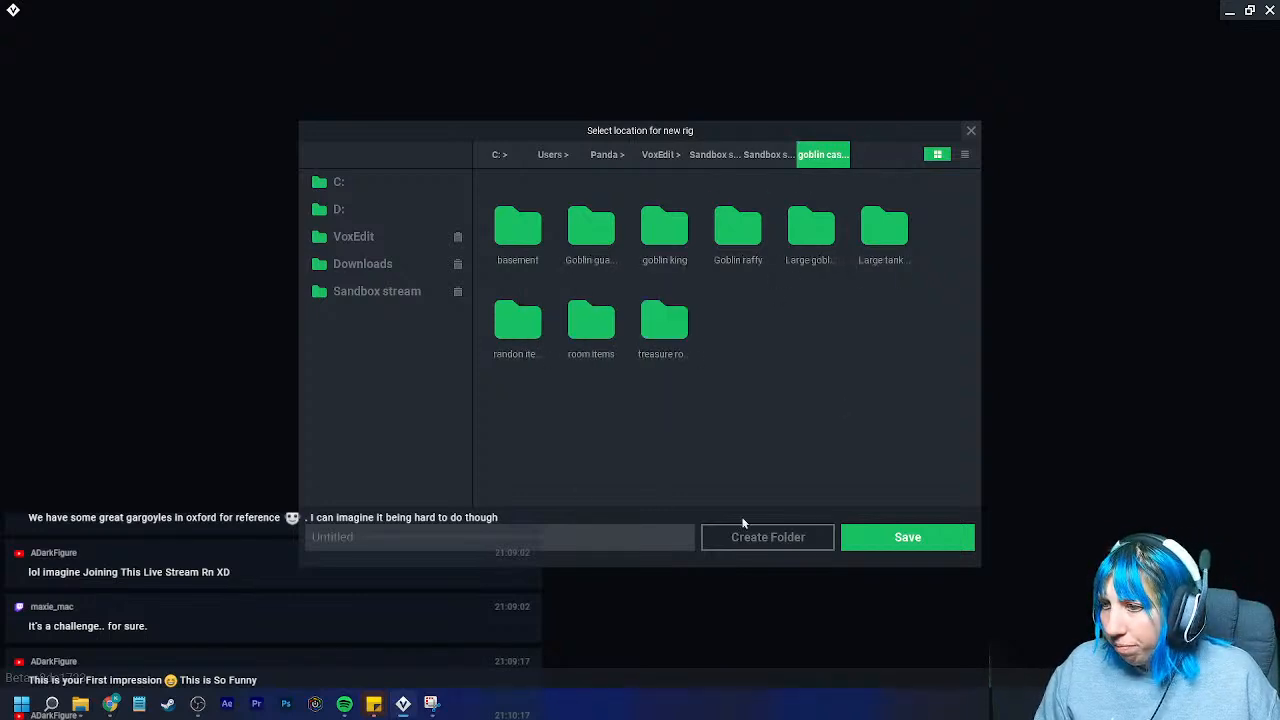
pyautogui.click(755, 538)
pyautogui.write('War room')
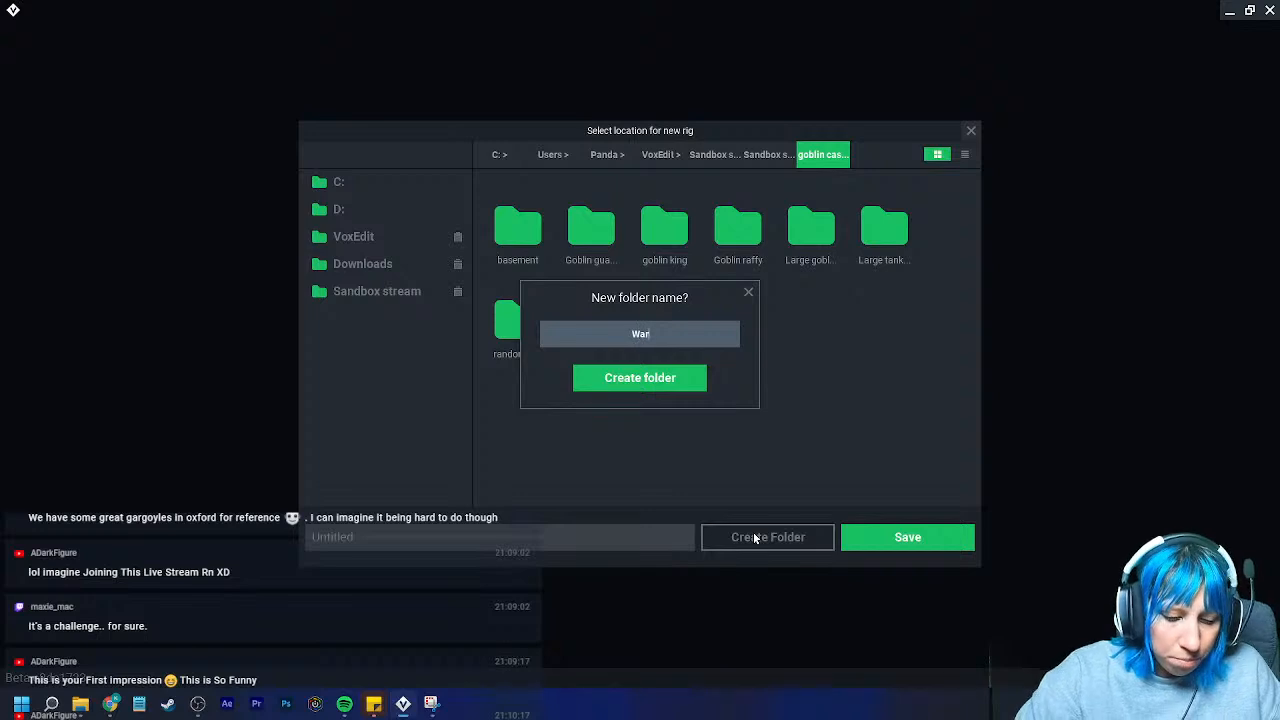
pyautogui.click(640, 378)
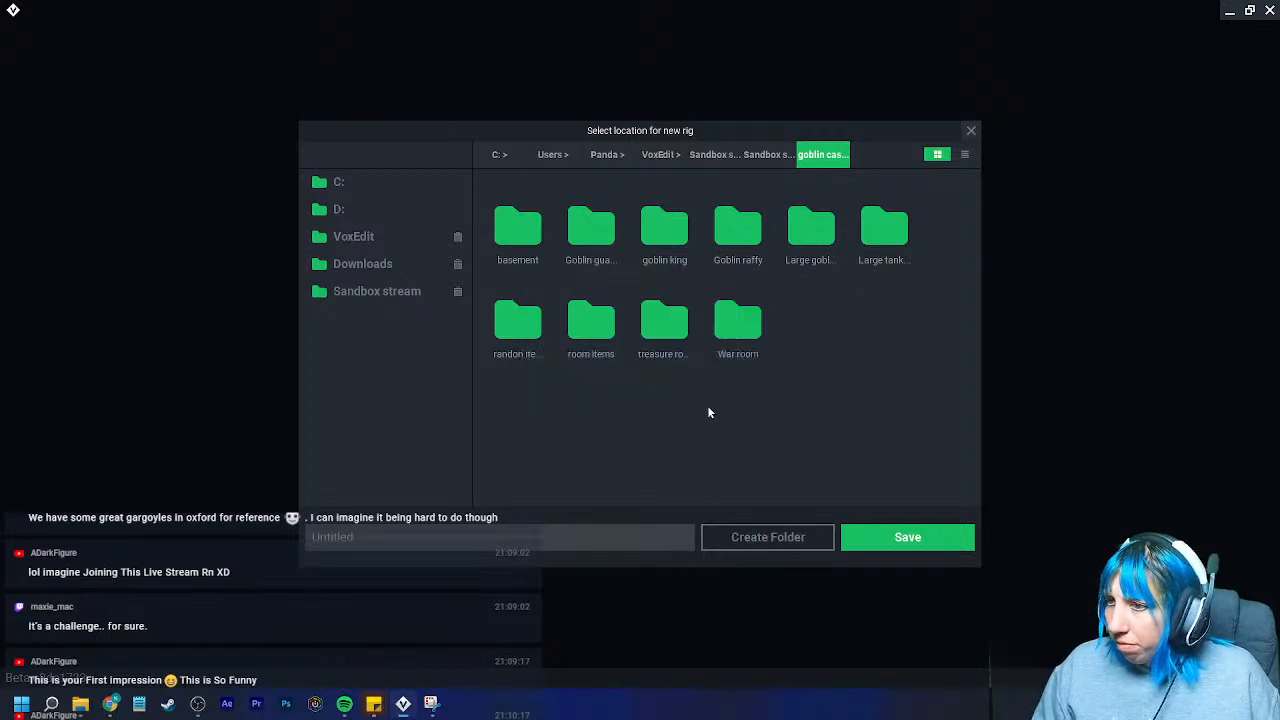
pyautogui.click(618, 537)
pyautogui.write('Final')
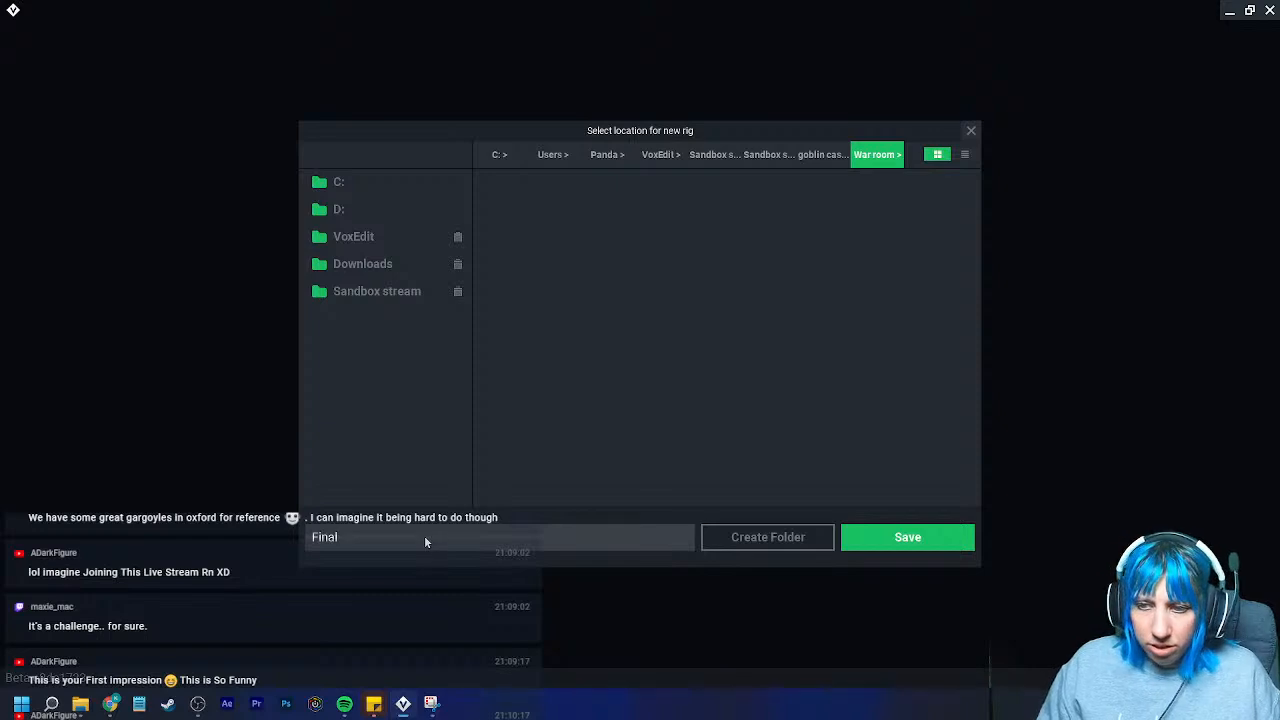
pyautogui.press('BackSpace')
pyautogui.press('BackSpace')
pyautogui.press('BackSpace')
pyautogui.press('BackSpace')
pyautogui.press('BackSpace')
pyautogui.write('War room')
pyautogui.press('BackSpace')
pyautogui.press('BackSpace')
pyautogui.press('BackSpace')
pyautogui.press('BackSpace')
pyautogui.press('BackSpace')
pyautogui.press('BackSpace')
pyautogui.press('BackSpace')
pyautogui.press('BackSpace')
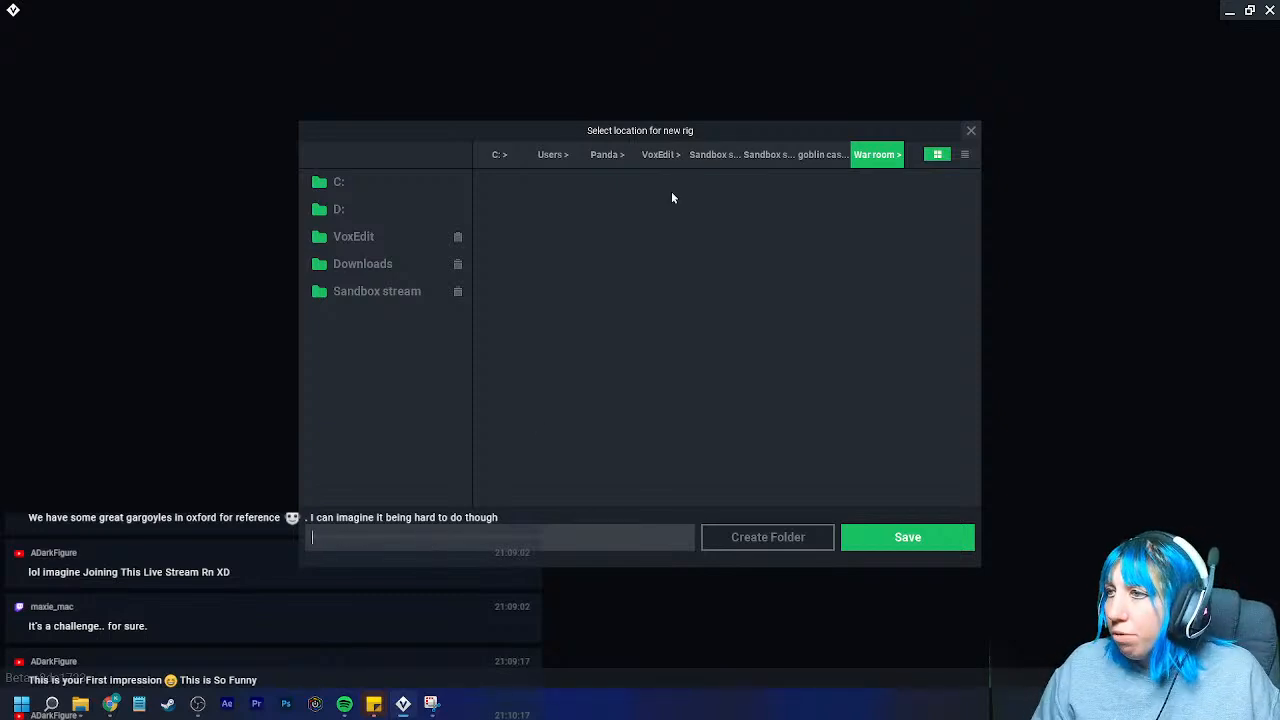
pyautogui.click(970, 130)
# - Look through the goblin castle and War room folders for existing rigs without opening a file
pyautogui.click(670, 93)
pyautogui.click(818, 155)
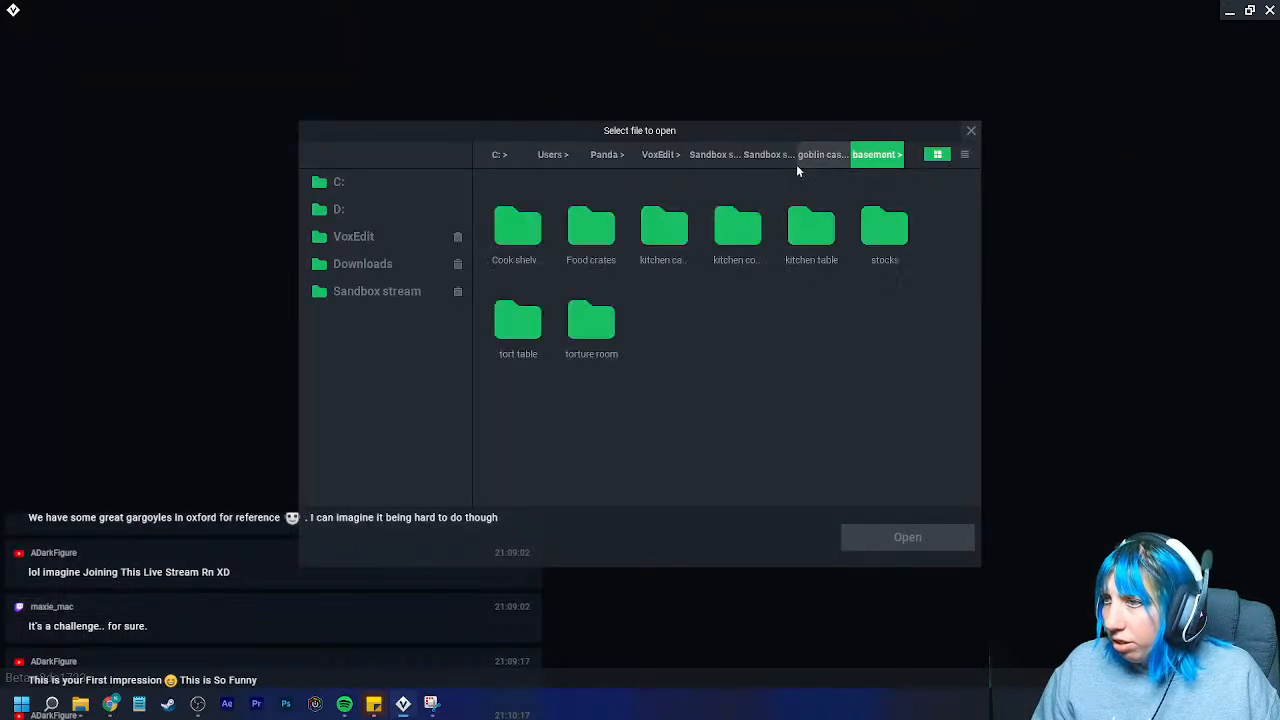
pyautogui.click(816, 157)
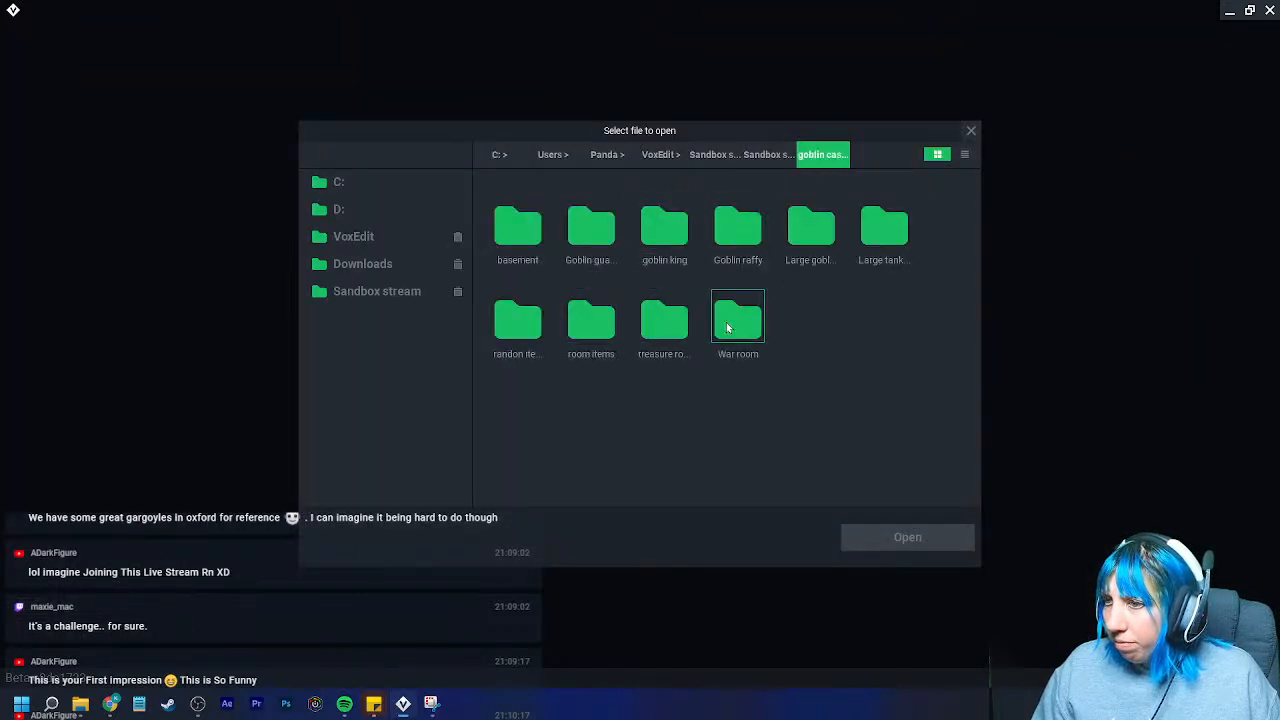
pyautogui.doubleClick(666, 320)
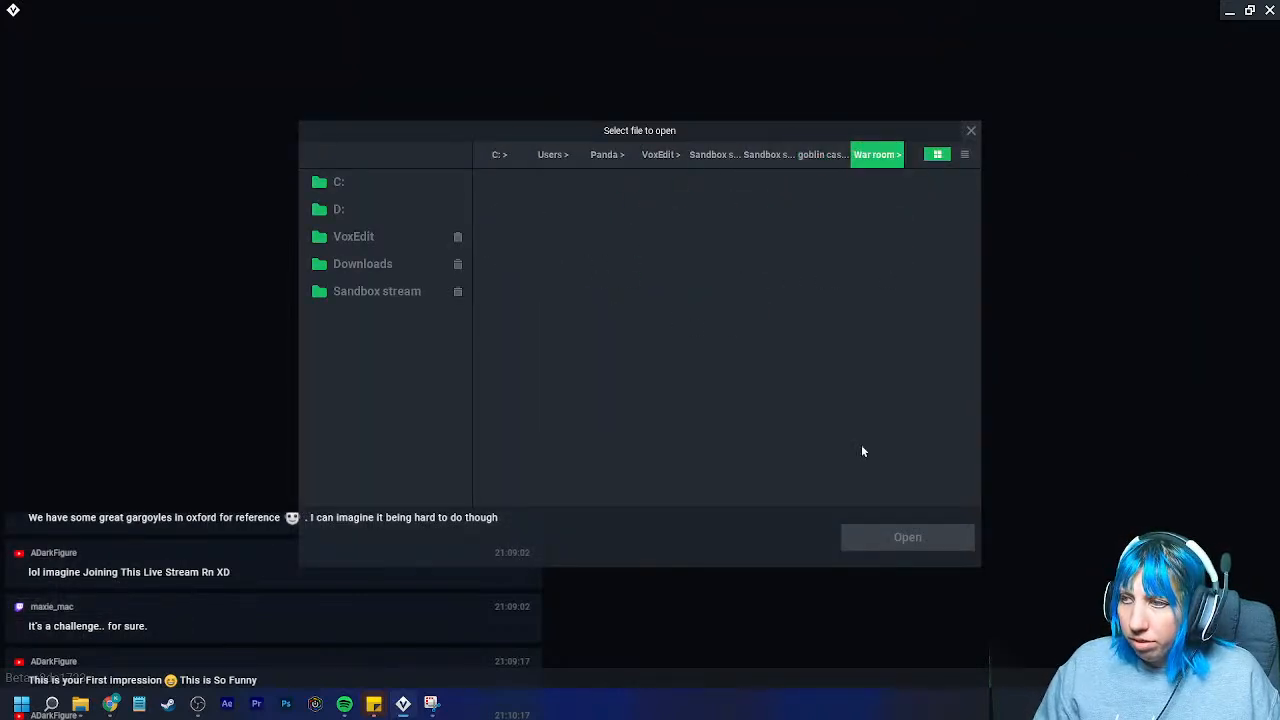
pyautogui.click(970, 130)
# - Create a new rig named "final" in the War room folder inside goblin castle
pyautogui.click(568, 224)
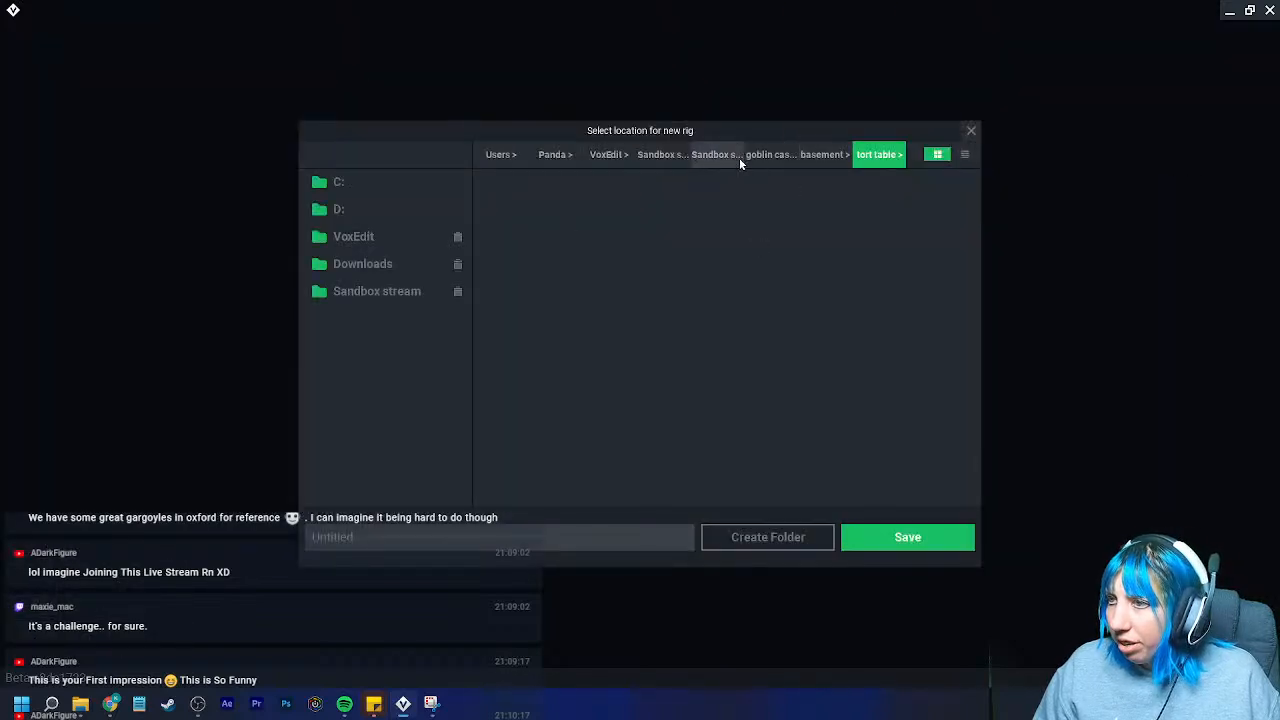
pyautogui.click(770, 155)
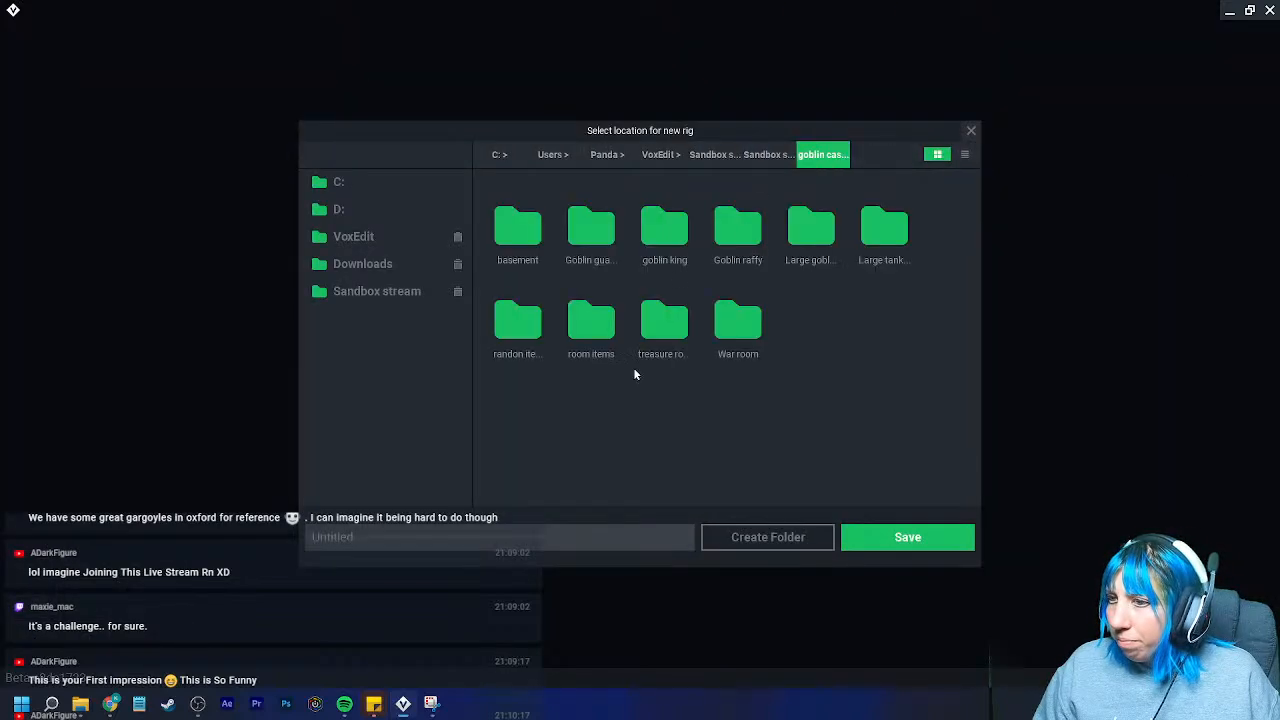
pyautogui.doubleClick(737, 322)
pyautogui.click(587, 541)
pyautogui.write('final')
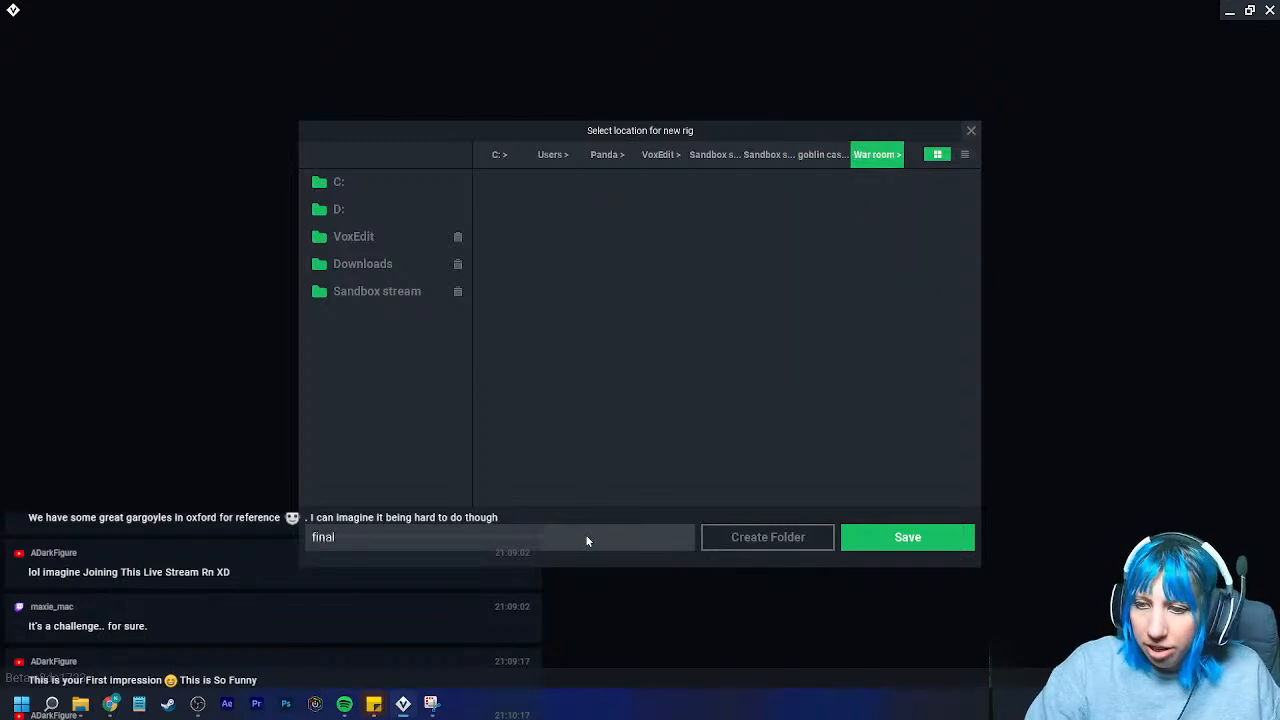
pyautogui.click(905, 537)
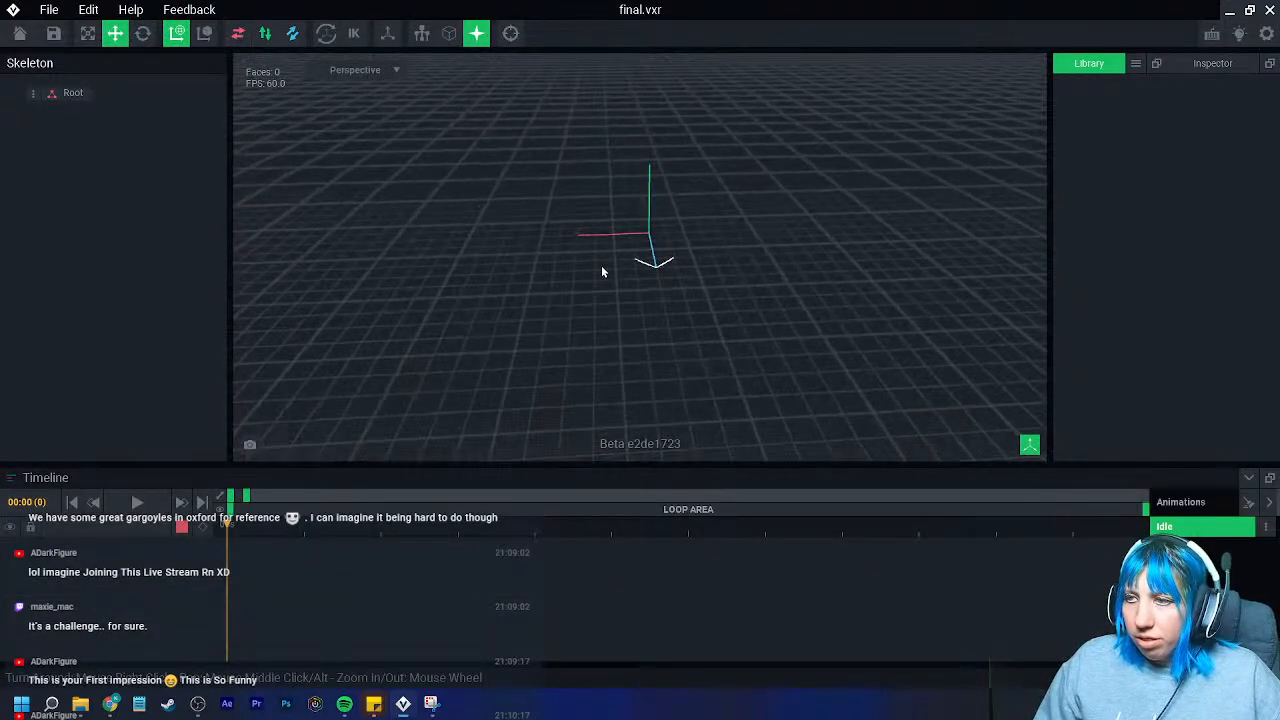
# - Add a node named "control node" under Root, and a child node named "wall node" beneath it
pyautogui.rightClick(46, 93)
pyautogui.click(80, 108)
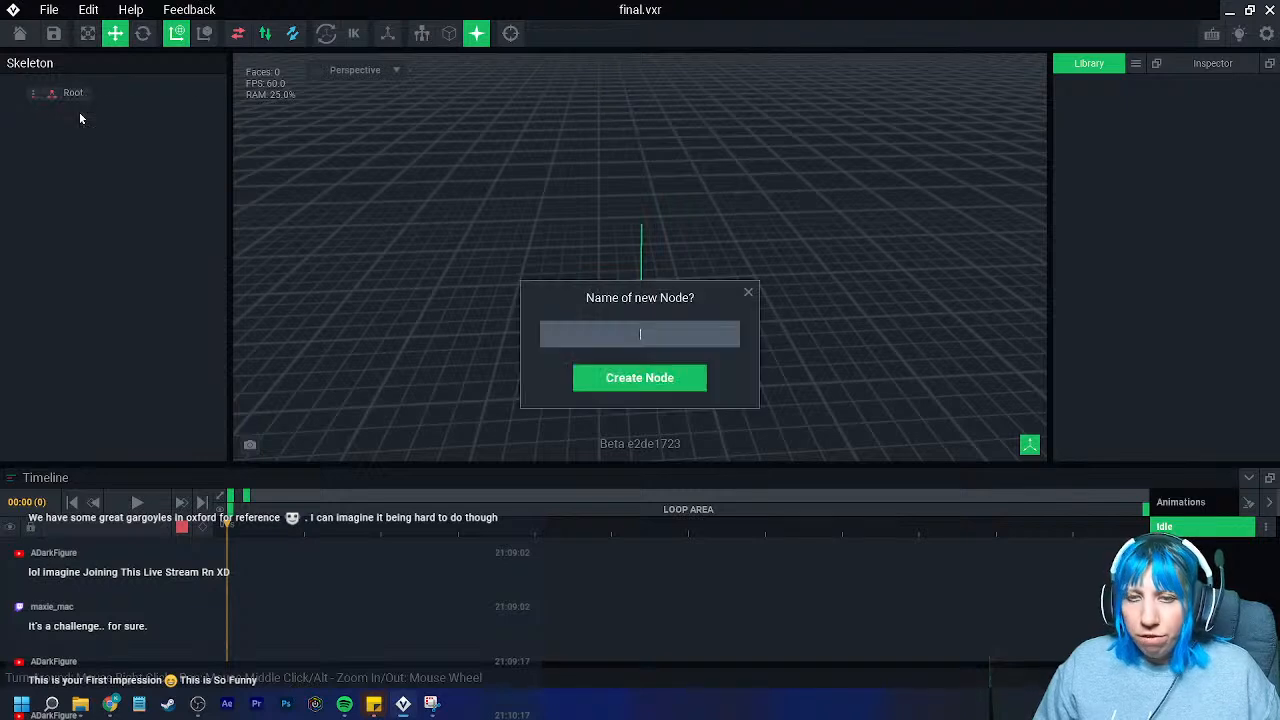
pyautogui.write('control node')
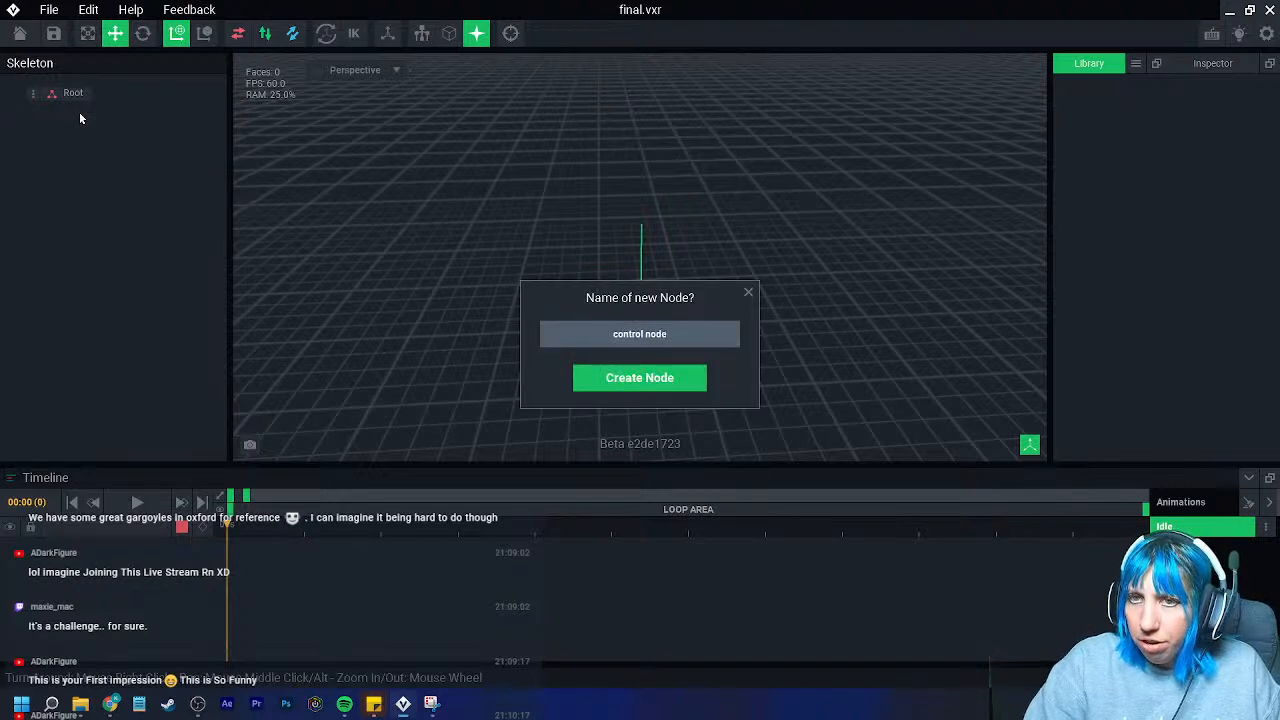
pyautogui.press('Return')
pyautogui.rightClick(50, 117)
pyautogui.click(95, 148)
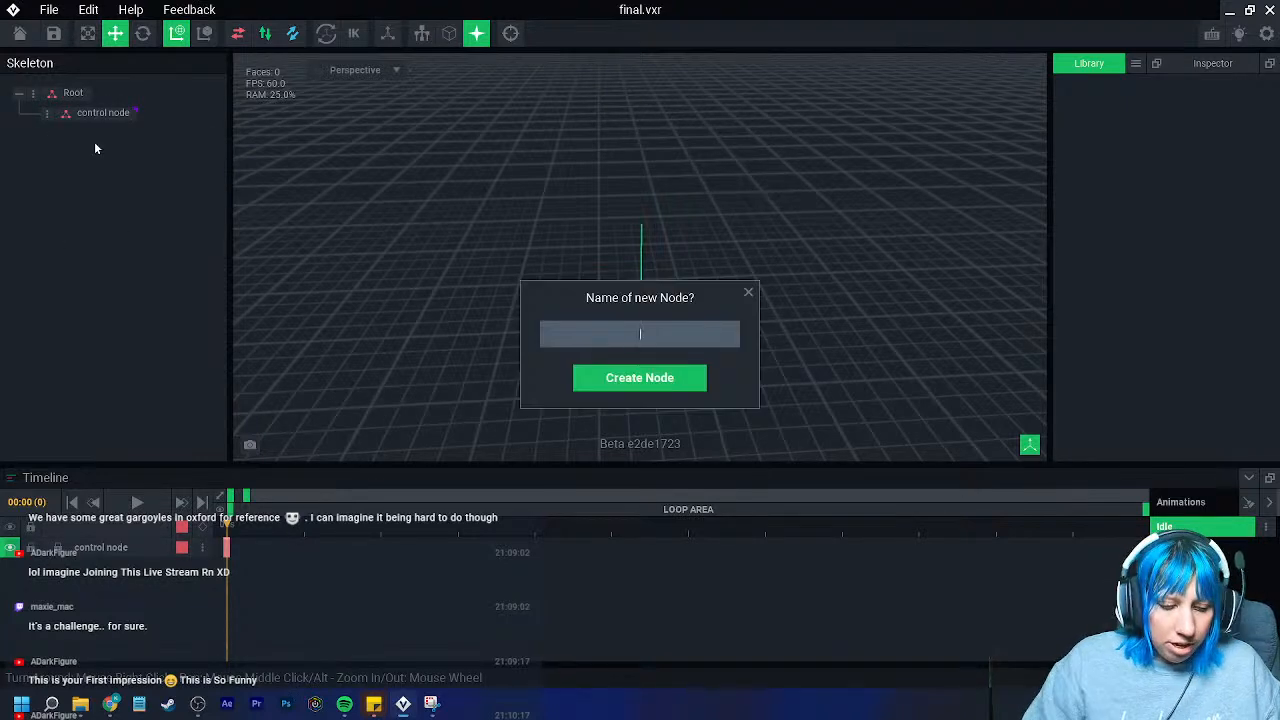
pyautogui.write('wall node')
pyautogui.press('Return')
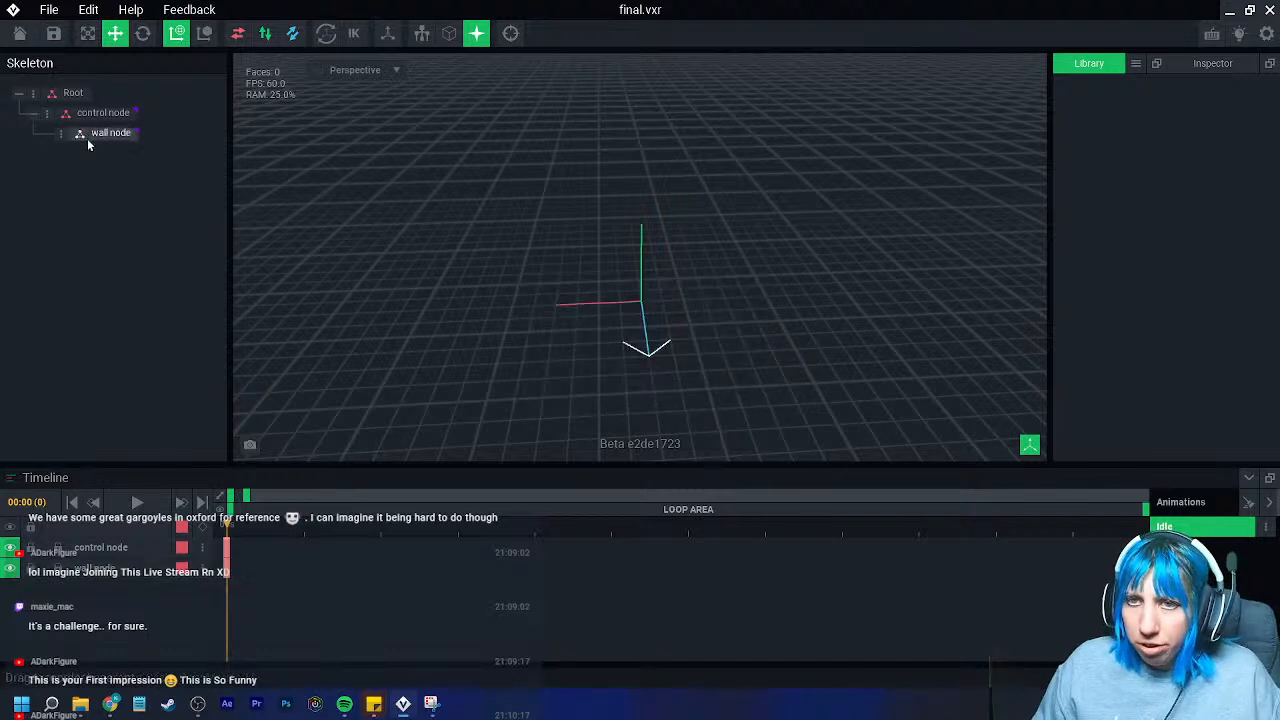
# - Create two child nodes named "wall 1" and "side wall 1" under the wall node
pyautogui.rightClick(62, 134)
pyautogui.click(113, 162)
pyautogui.write('wall 1')
pyautogui.press('Return')
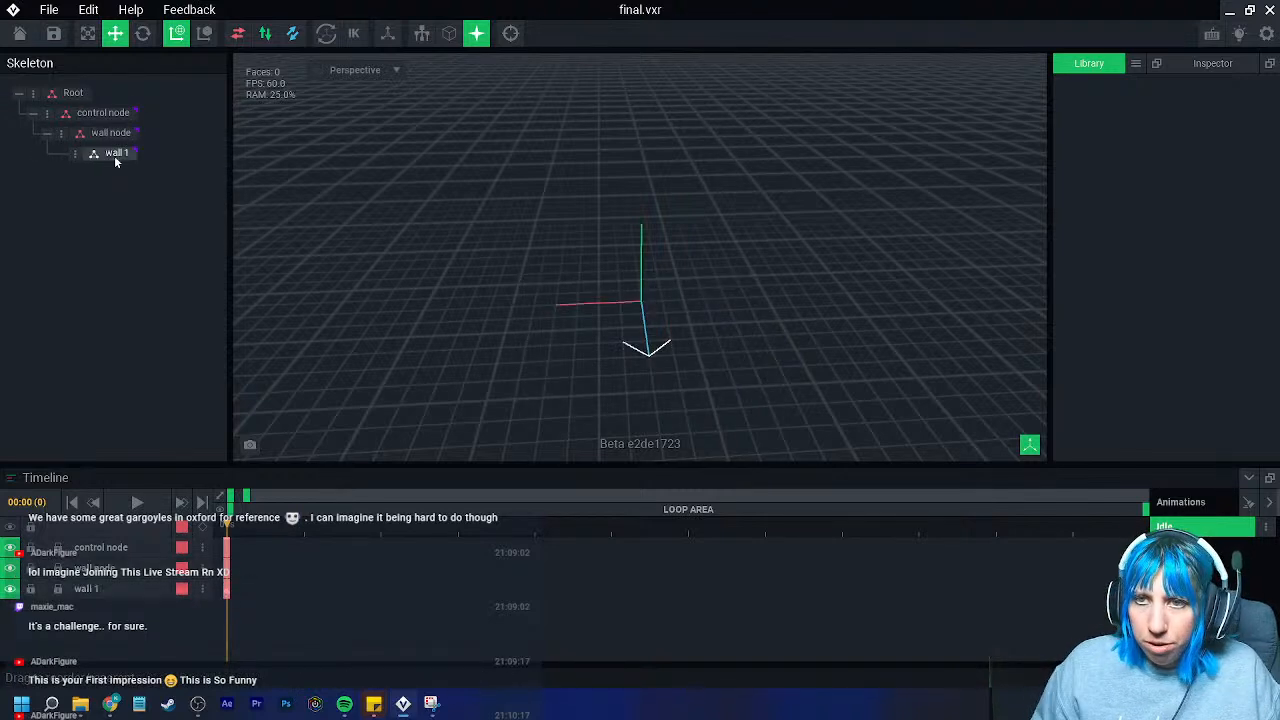
pyautogui.rightClick(62, 133)
pyautogui.click(97, 166)
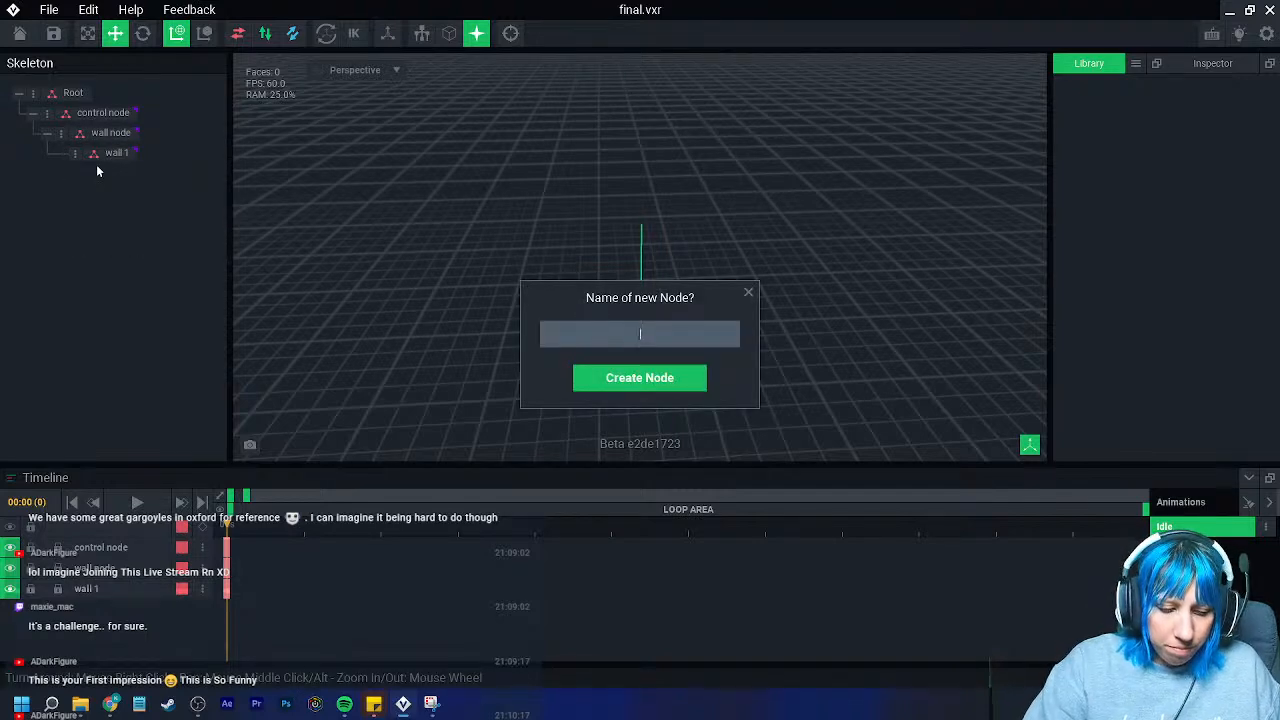
pyautogui.write('side wall')
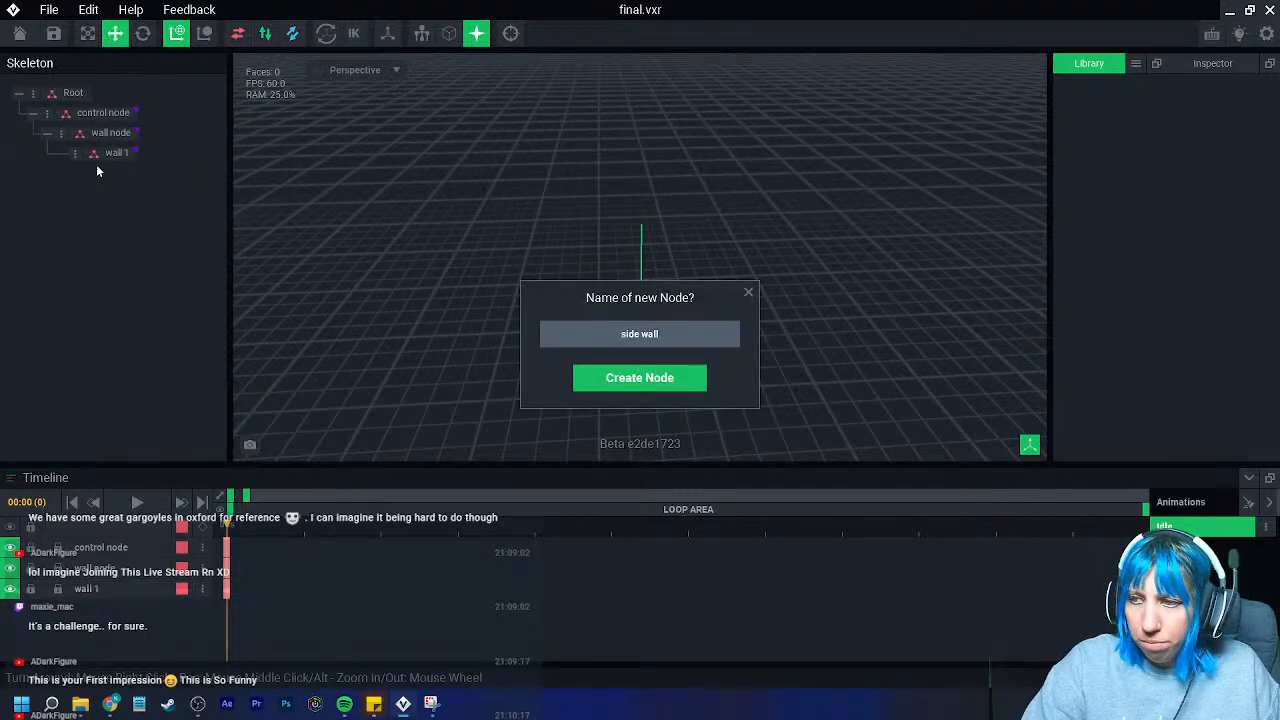
pyautogui.write(' 1')
pyautogui.press('Return')
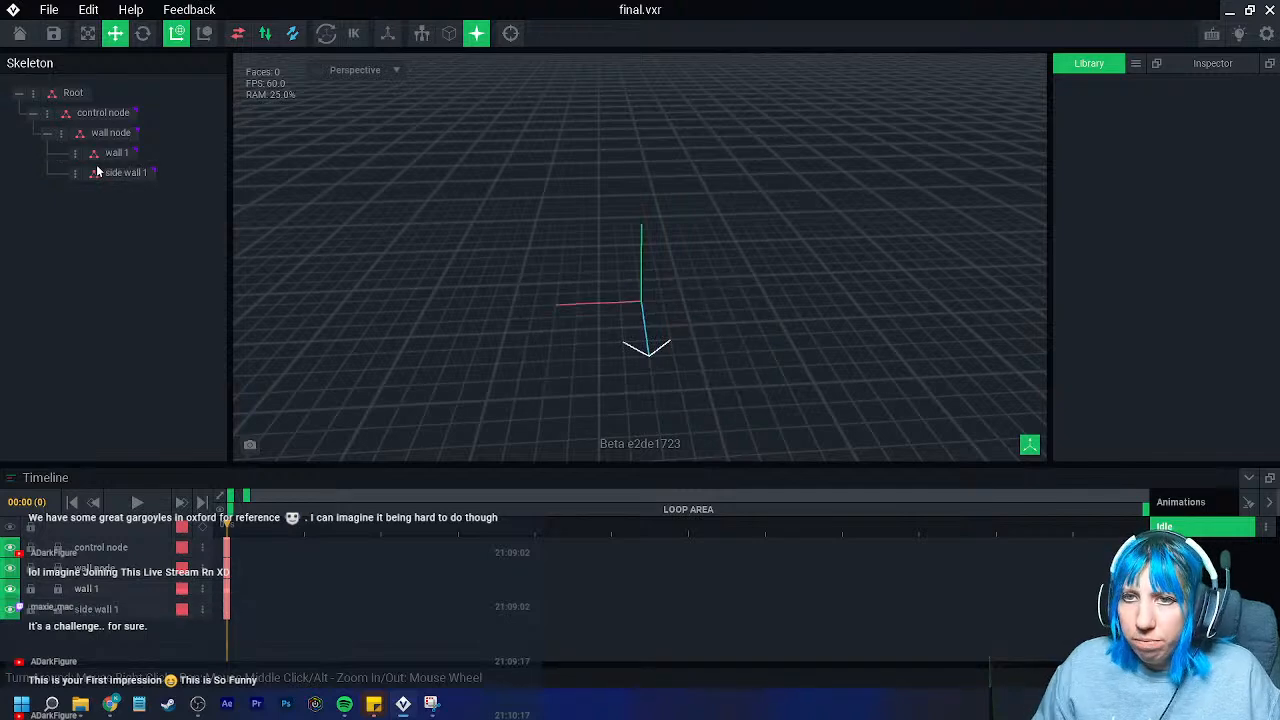
# - Rename the "wall 1" node to "Front"
pyautogui.rightClick(74, 156)
pyautogui.click(138, 172)
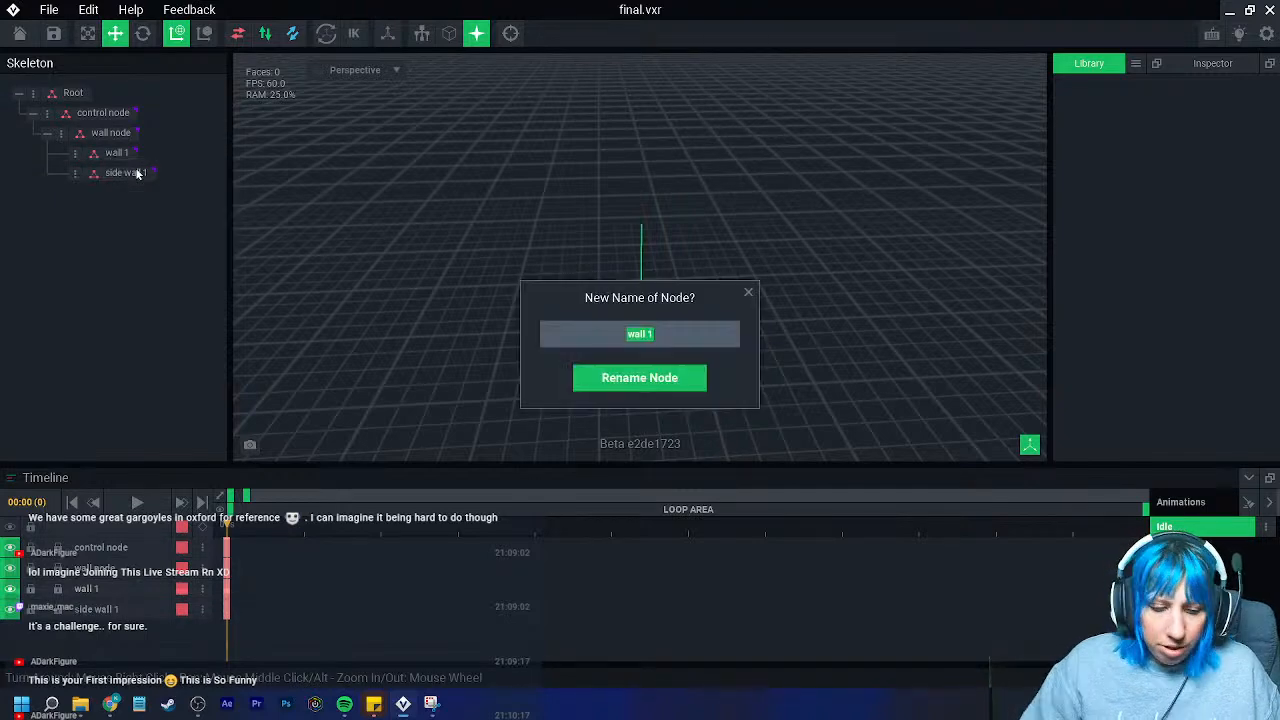
pyautogui.write('Front')
pyautogui.press('Return')
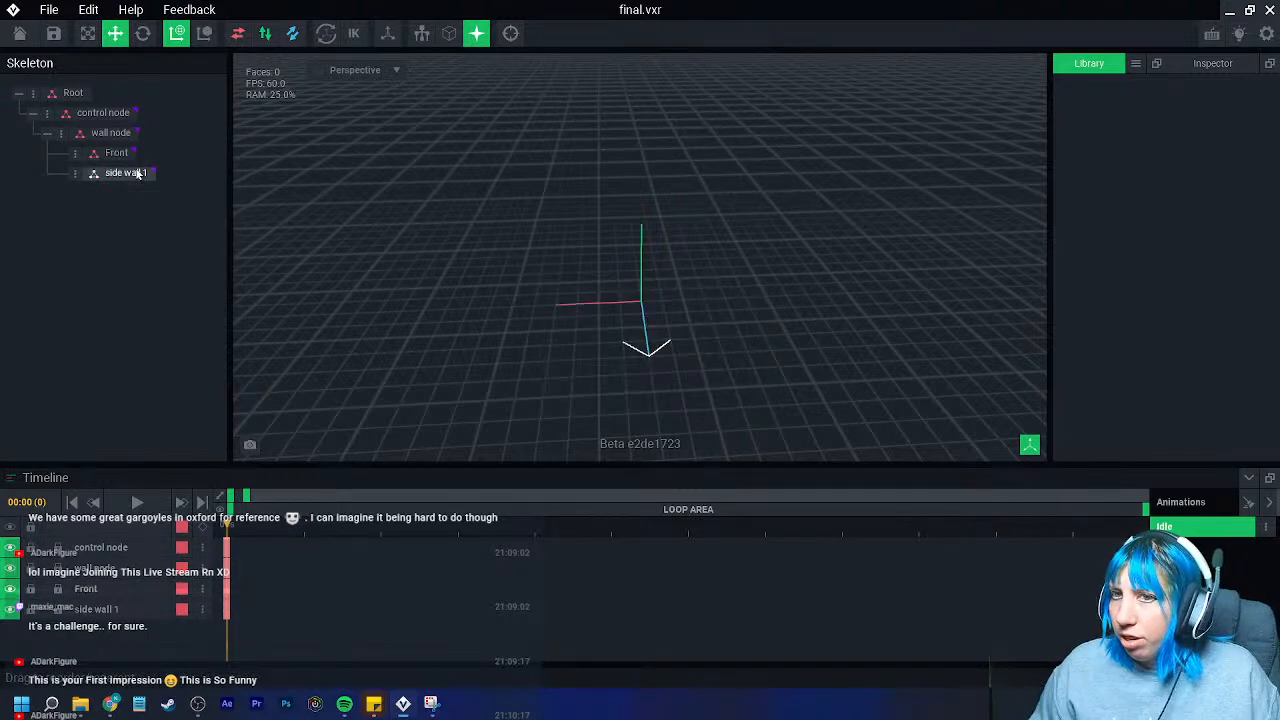
# - Create a new VXM model named "Front" in the library
pyautogui.click(96, 153)
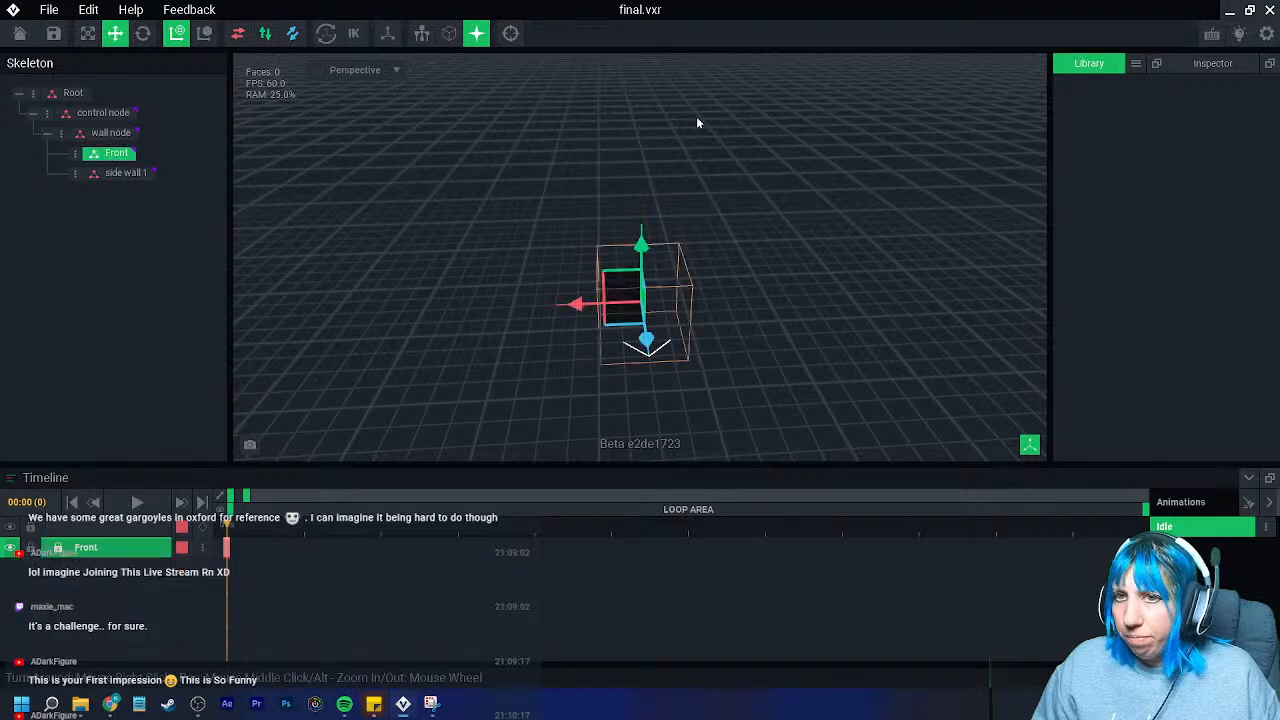
pyautogui.click(1135, 63)
pyautogui.click(1146, 80)
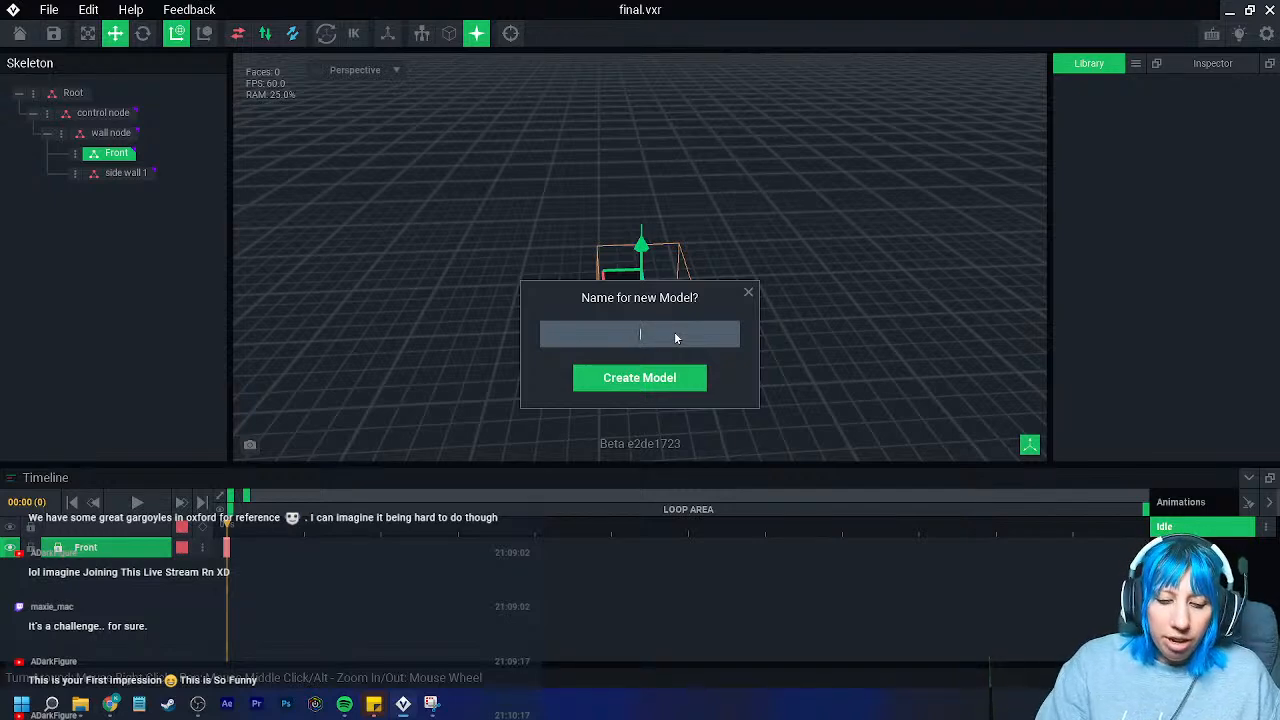
pyautogui.write('ront')
pyautogui.press('Return')
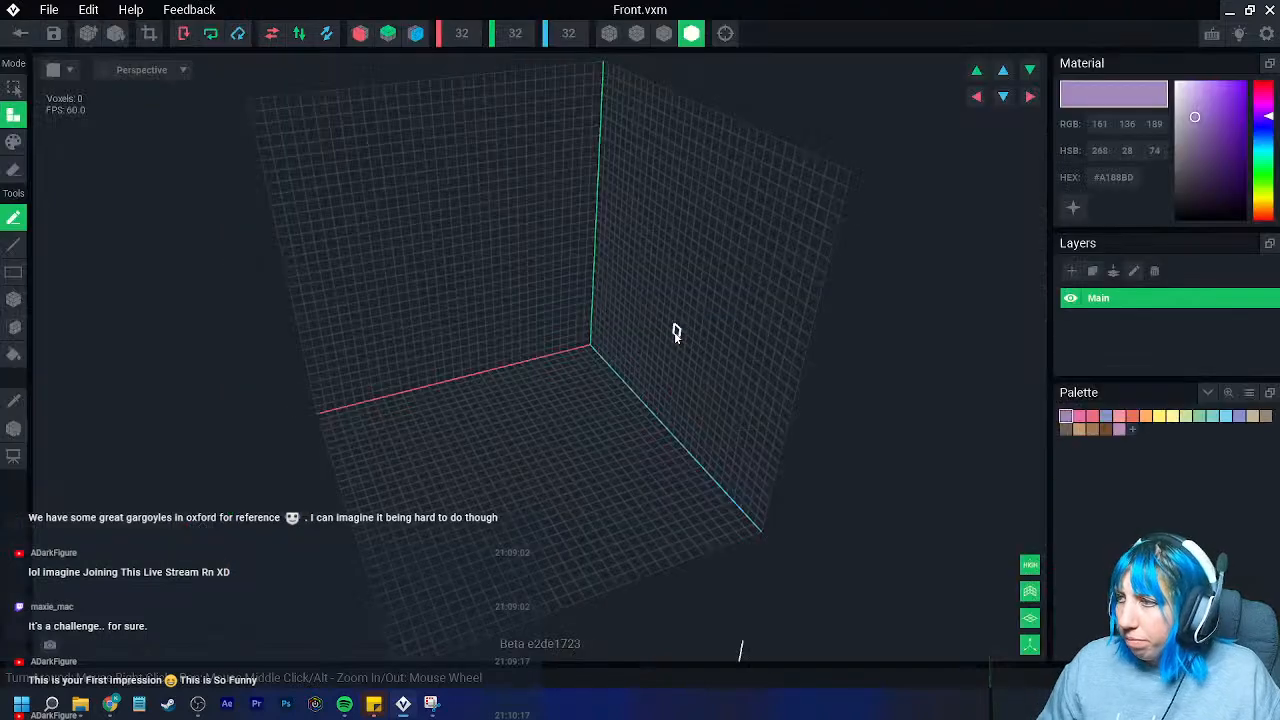
# - Load a PNG colour palette from the VE_PAL folder in Downloads into the Front model
pyautogui.click(1248, 392)
pyautogui.click(1195, 437)
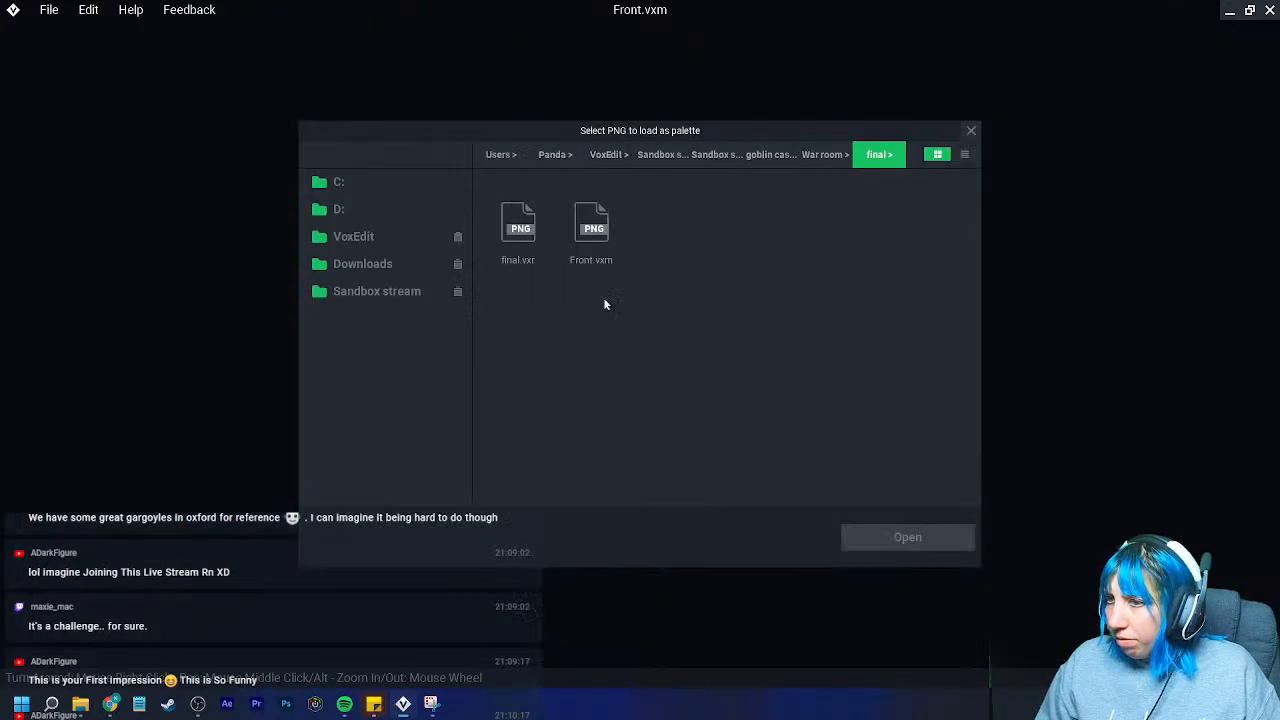
pyautogui.click(380, 265)
pyautogui.doubleClick(591, 316)
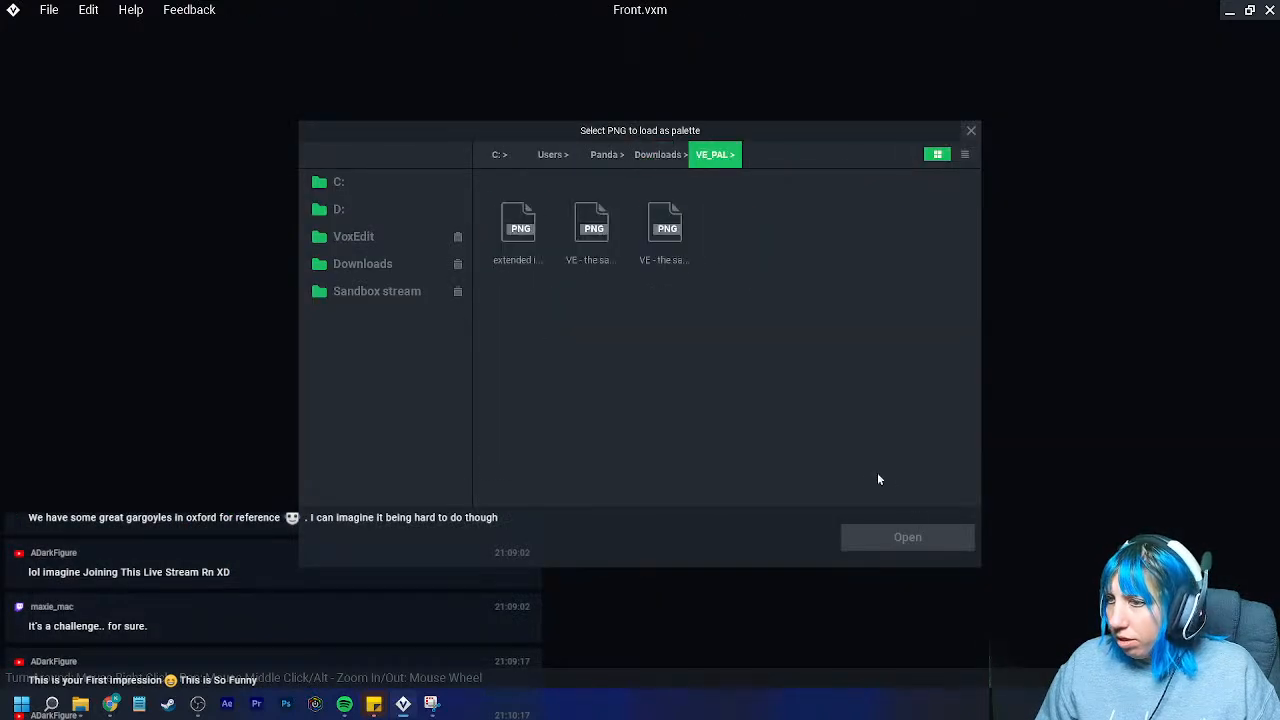
pyautogui.click(877, 532)
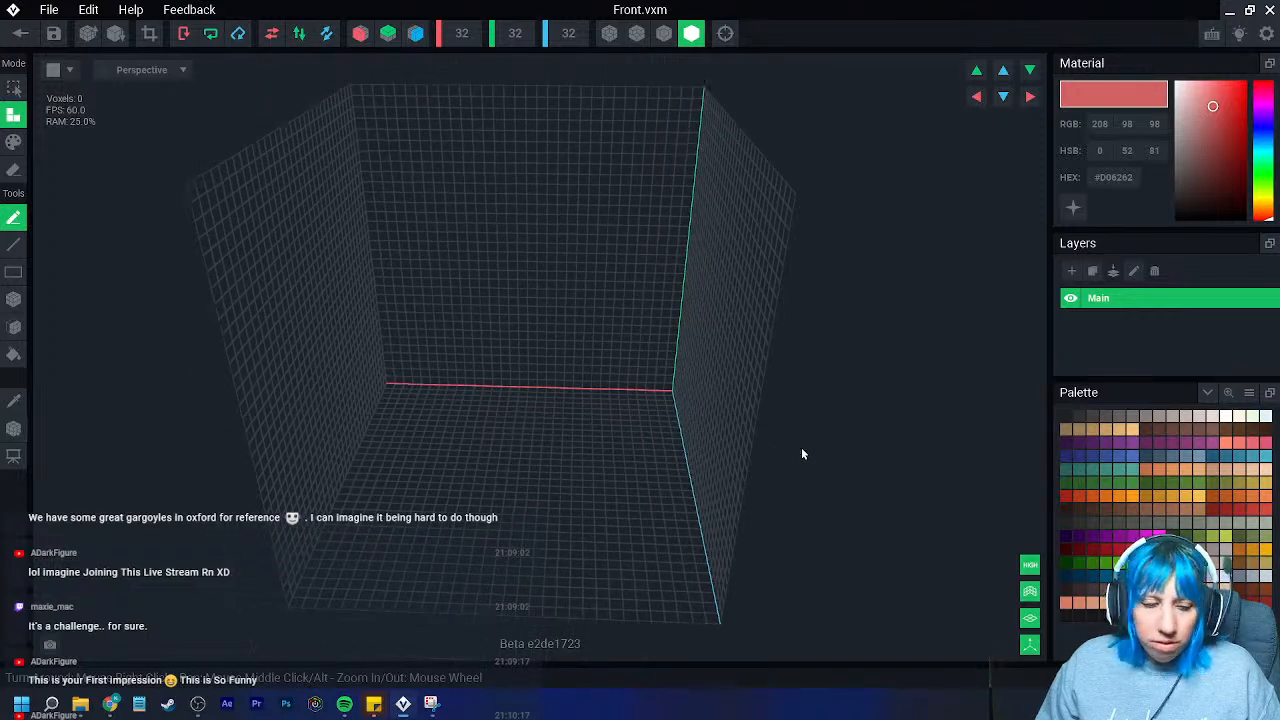
# - Switch to Calculator and multiply 32 by 6
pyautogui.click(51, 704)
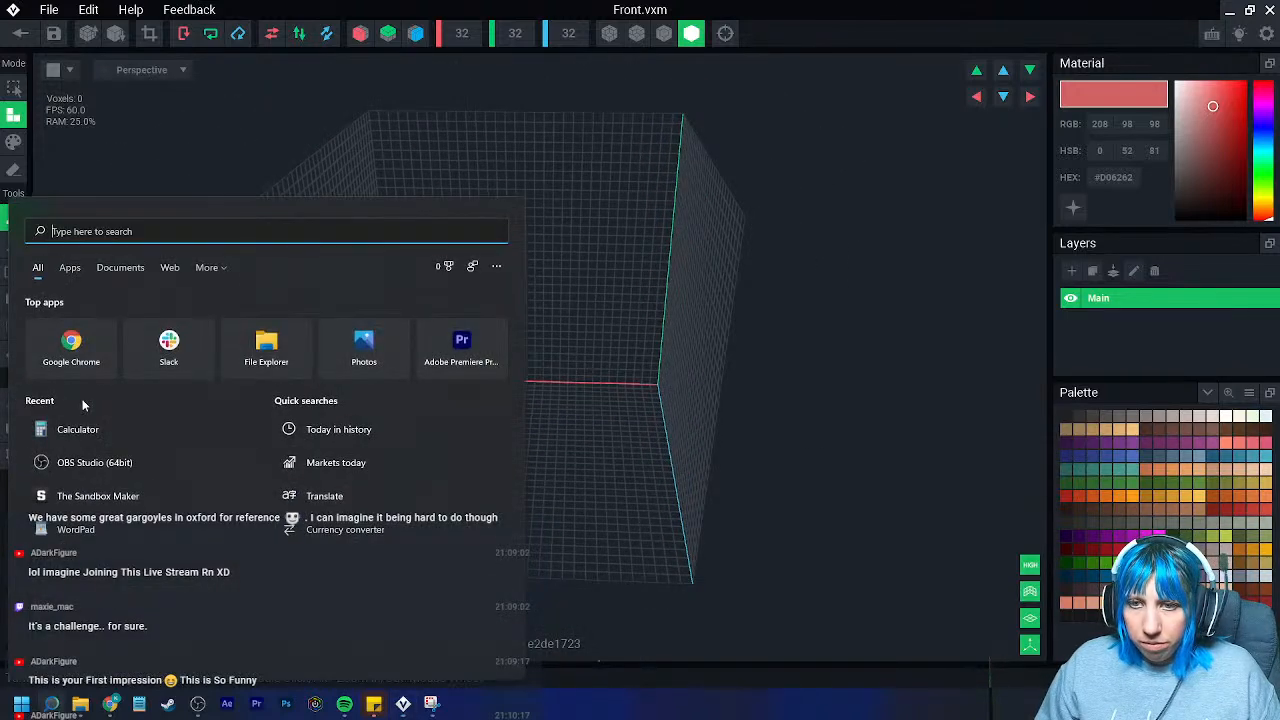
pyautogui.click(96, 429)
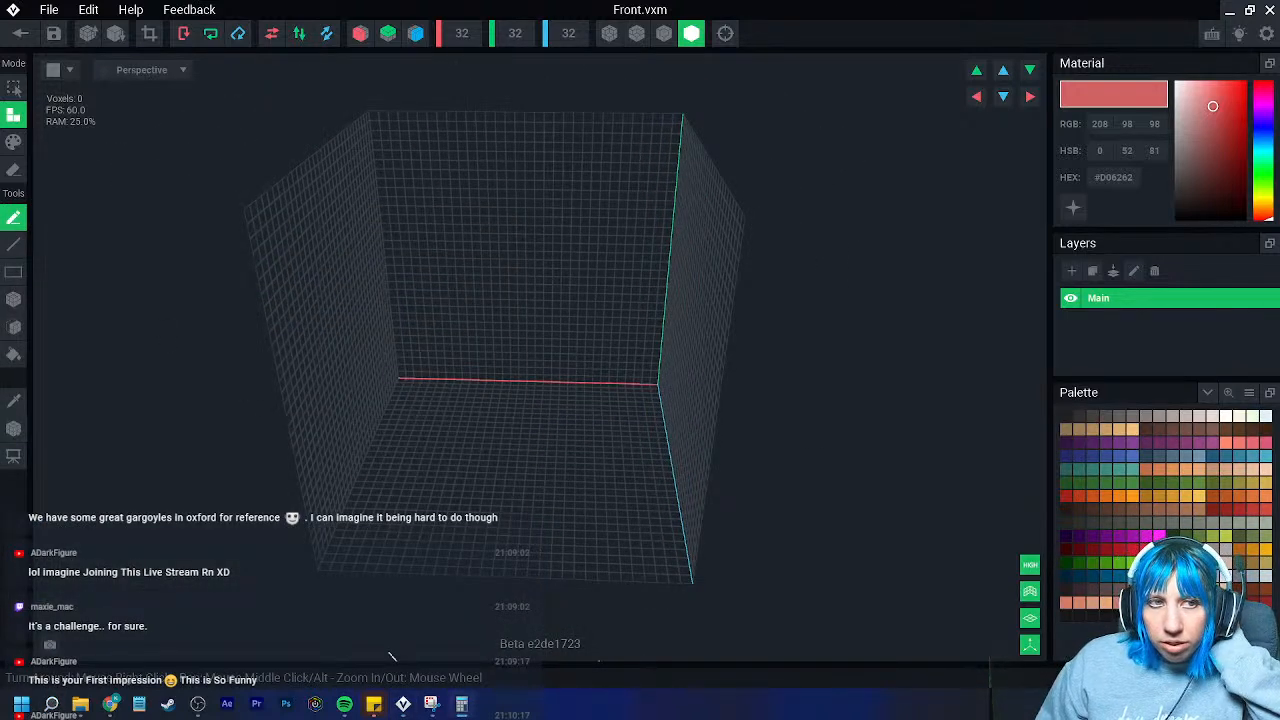
pyautogui.moveTo(186, 190); pyautogui.dragTo(269, 133)
pyautogui.click(287, 420)
pyautogui.click(246, 420)
pyautogui.click(345, 349)
pyautogui.click(276, 389)
pyautogui.click(330, 450)
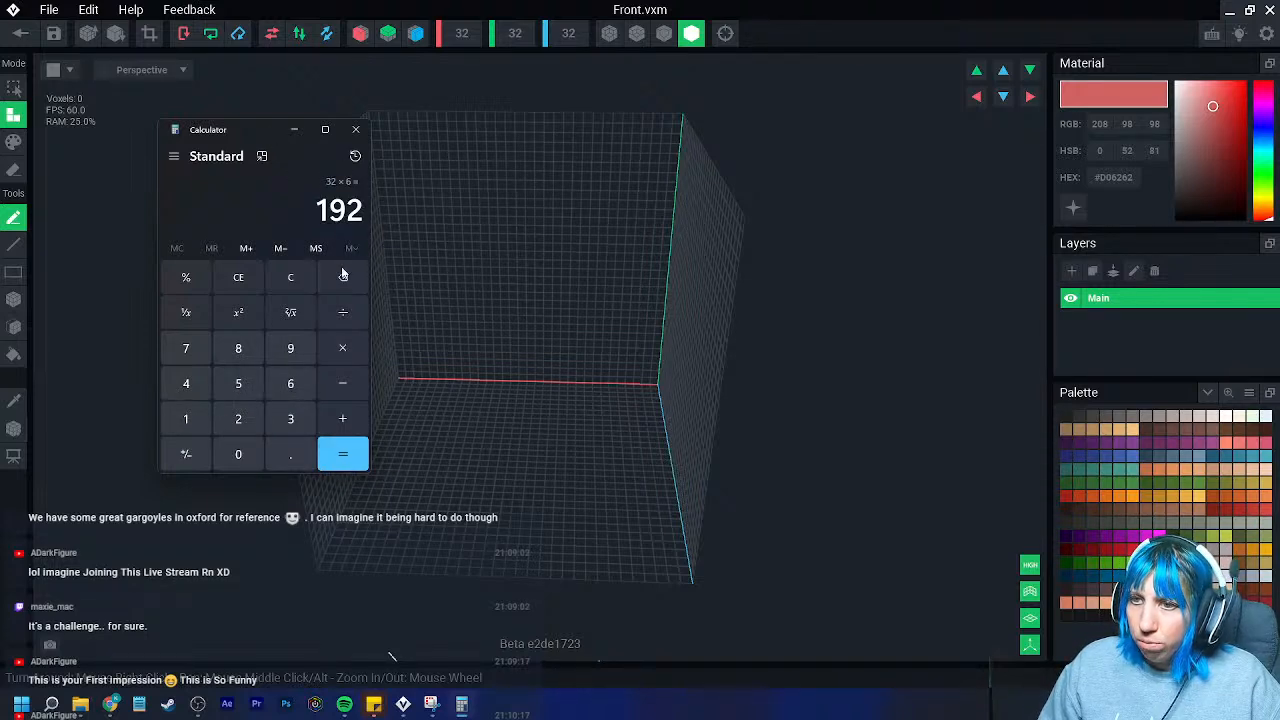
# - Clear the calculation, multiply 32 by 5, and put Calculator away
pyautogui.click(238, 277)
pyautogui.click(290, 418)
pyautogui.click(238, 418)
pyautogui.click(342, 348)
pyautogui.click(238, 384)
pyautogui.click(342, 454)
pyautogui.click(294, 129)
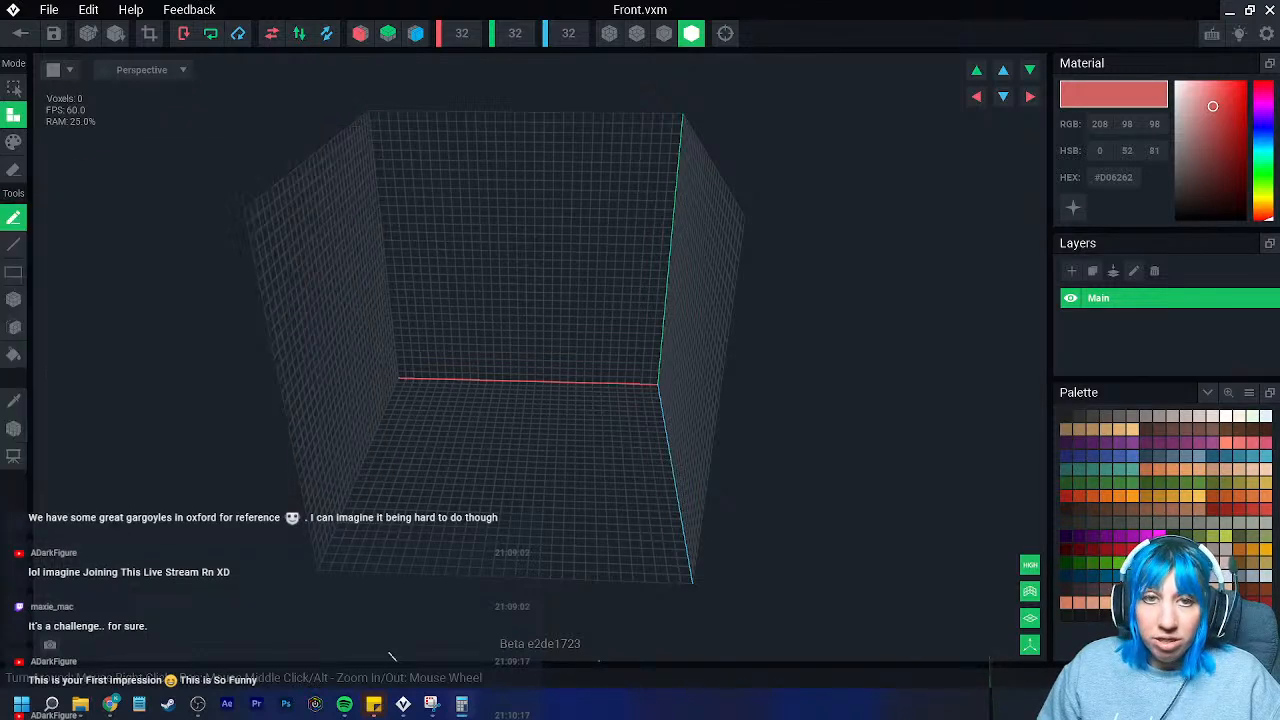
pyautogui.click(515, 33)
pyautogui.write('160')
pyautogui.press('Return')
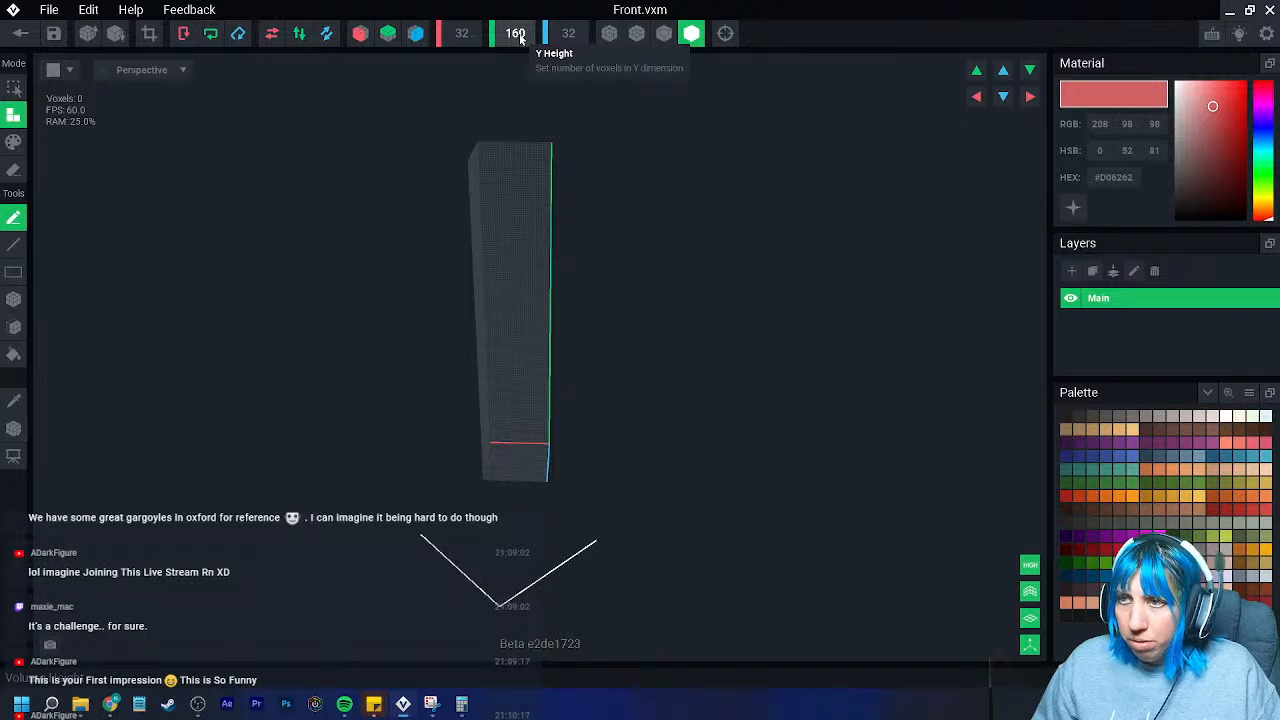
pyautogui.hotkey('ctrl', 'z')
# - Set the Front model's X width to 160 voxels
pyautogui.click(461, 35)
pyautogui.write('160')
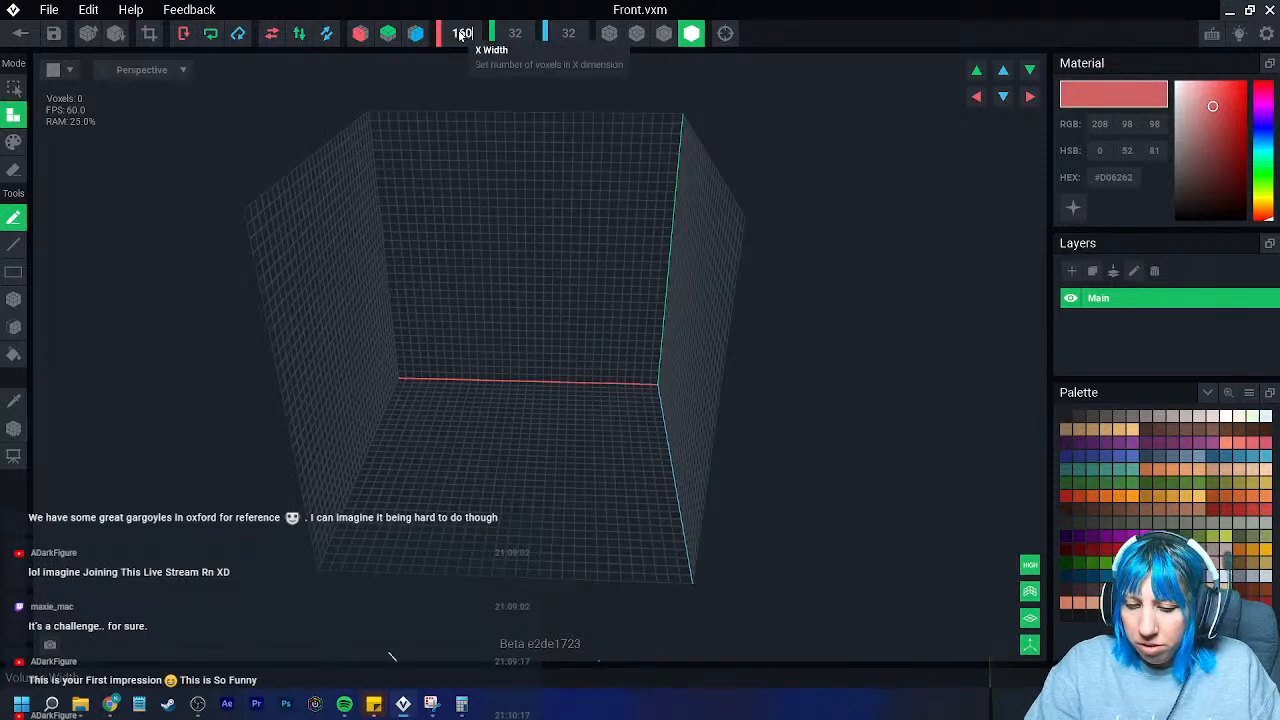
pyautogui.press('Return')
pyautogui.scroll(4, 547, 364)
pyautogui.moveTo(547, 364); pyautogui.dragTo(540, 366, button='right')
pyautogui.scroll(4, 538, 367)
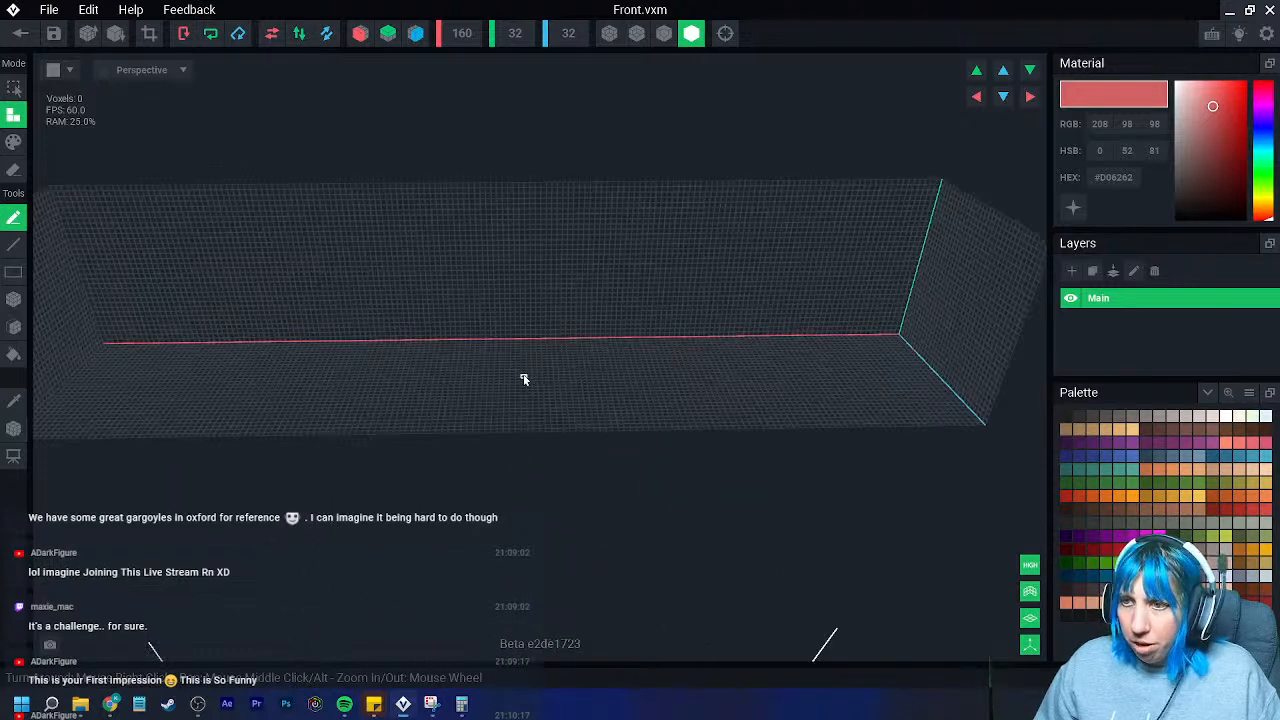
pyautogui.moveTo(525, 376); pyautogui.dragTo(525, 377, button='middle')
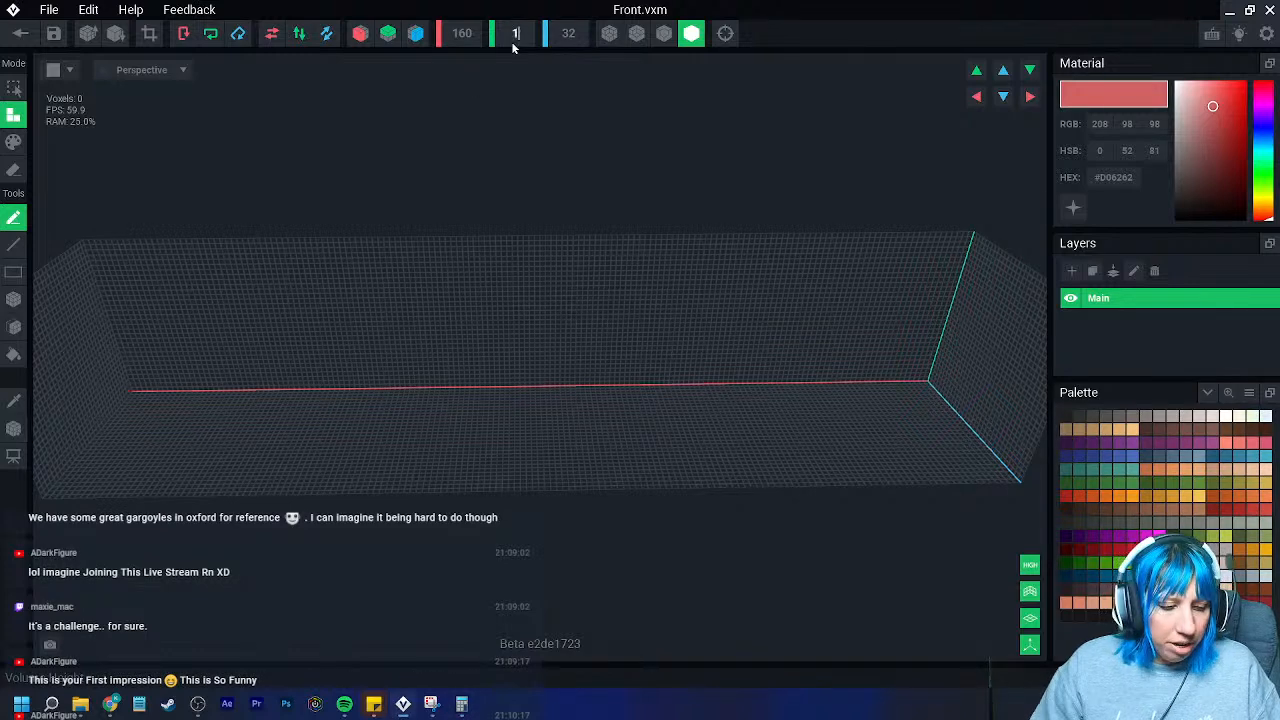
# - Set the Front model's Y height to 128 voxels and its Z depth to 2 voxels
pyautogui.write('128')
pyautogui.press('Return')
pyautogui.click(572, 36)
pyautogui.write('2')
pyautogui.press('Return')
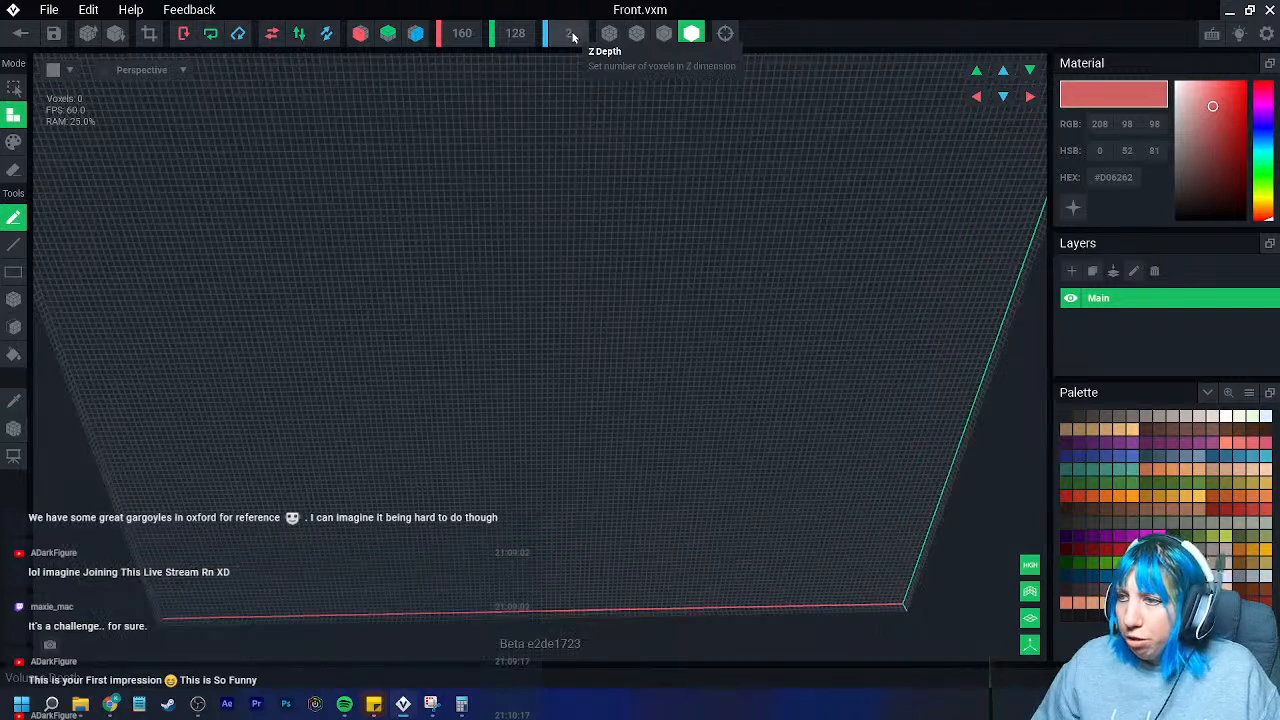
# - Fill the entire back face of the Front volume with one layer of grey #645F5C voxels
pyautogui.scroll(-5, 589, 320)
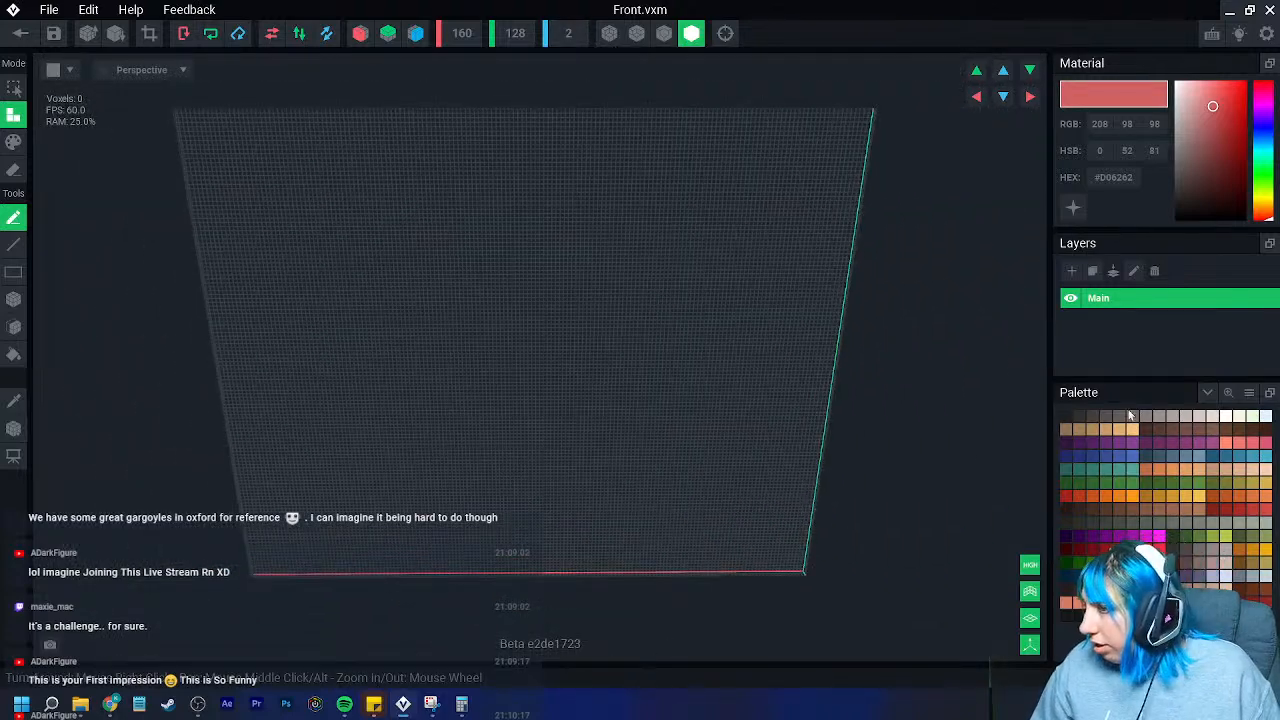
pyautogui.click(1118, 417)
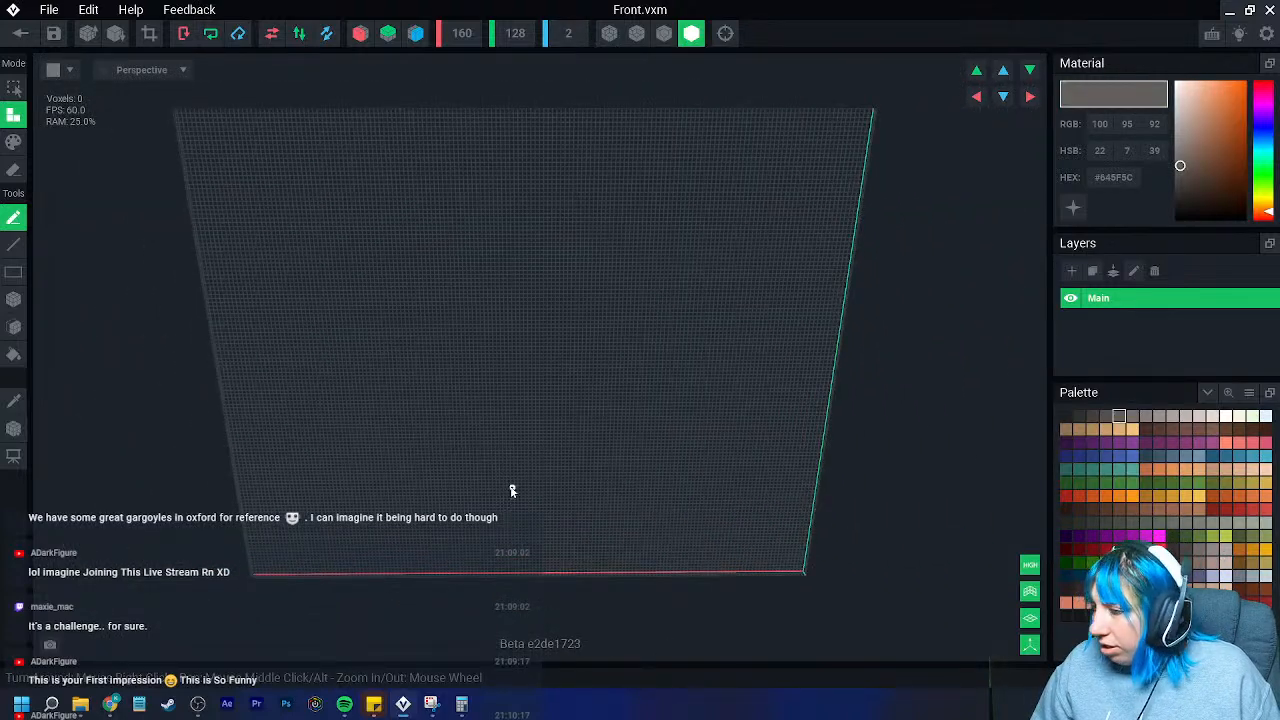
pyautogui.click(14, 327)
pyautogui.click(398, 523)
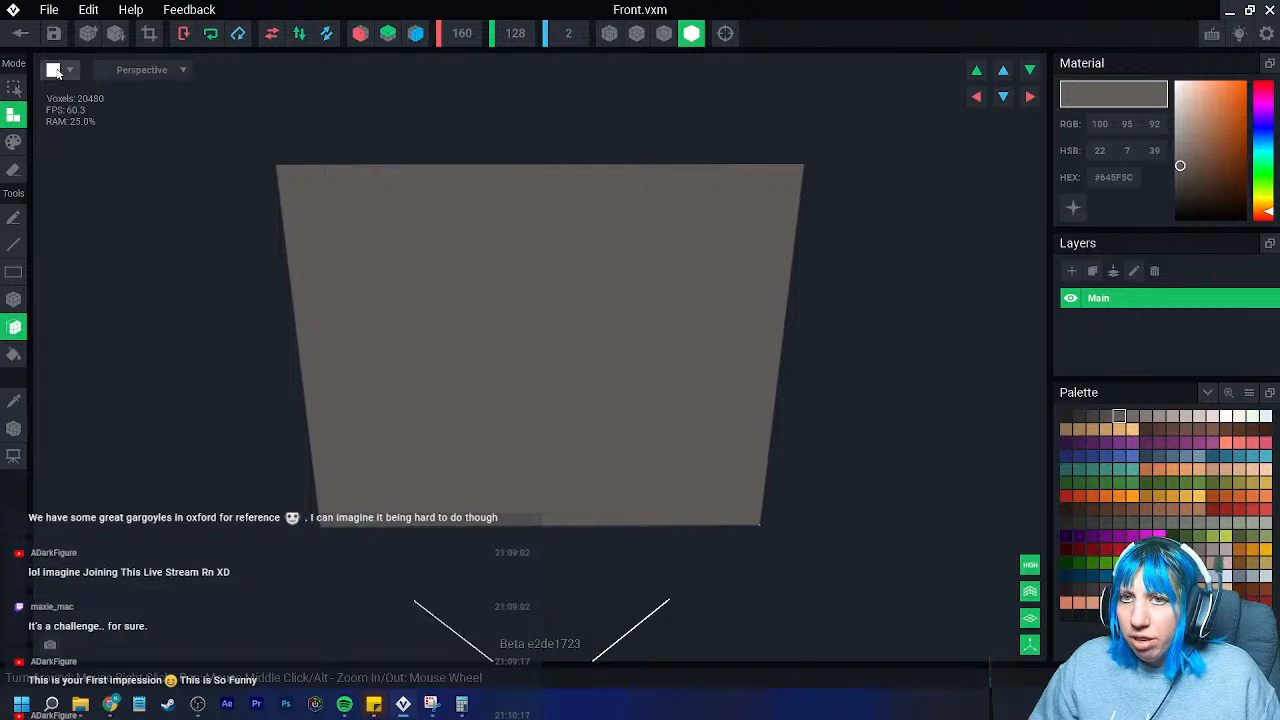
# - Leave the Front model with its changes saved and return to the final.vxr rig
pyautogui.click(22, 34)
pyautogui.click(500, 254)
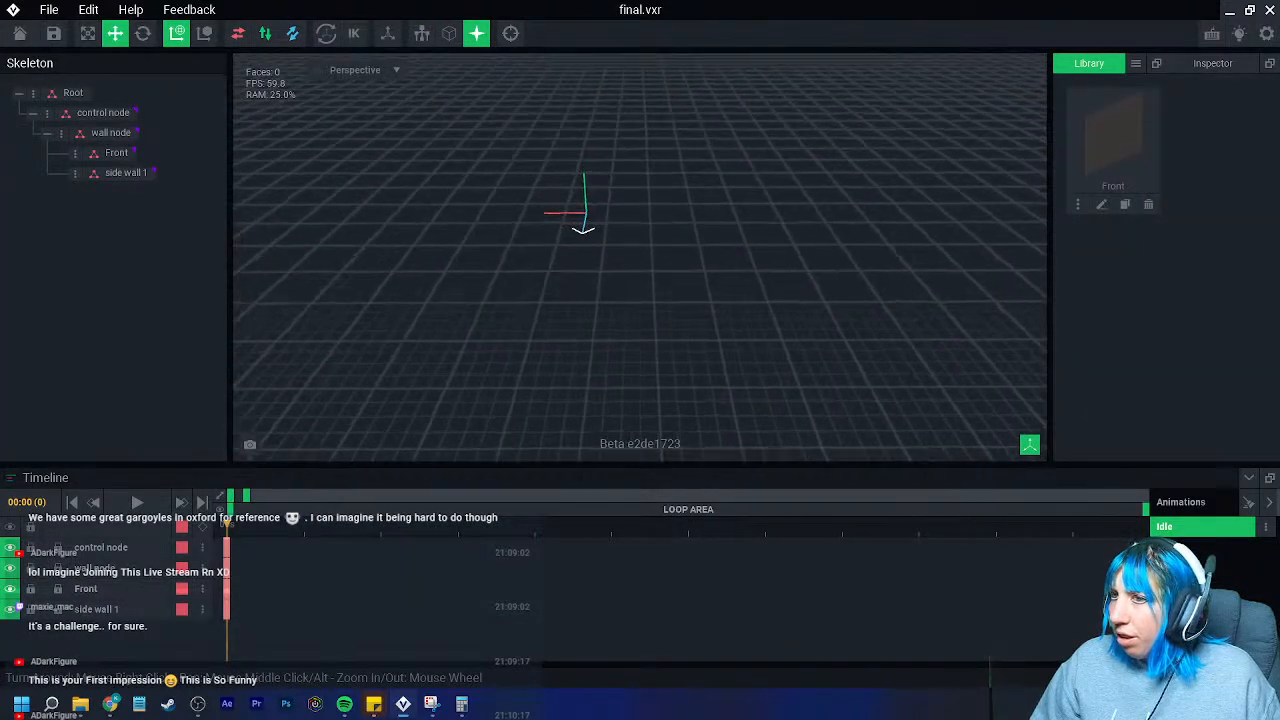
pyautogui.click(1136, 63)
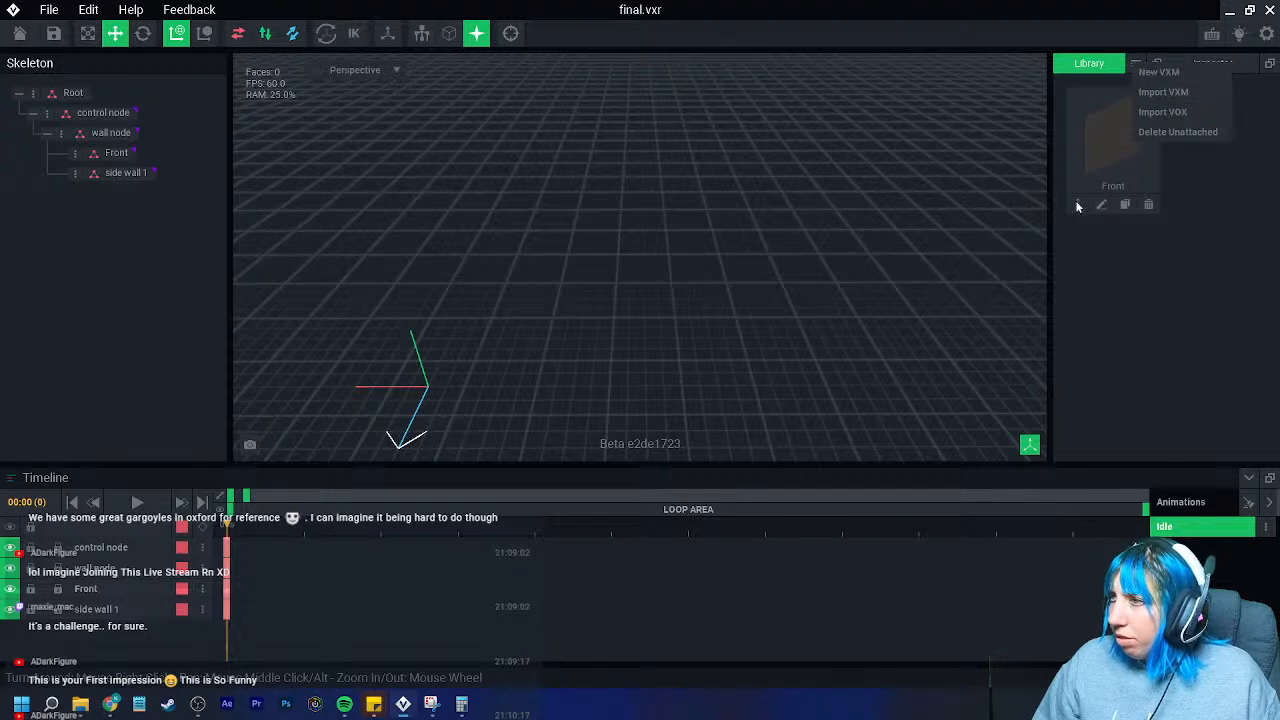
pyautogui.click(1106, 160)
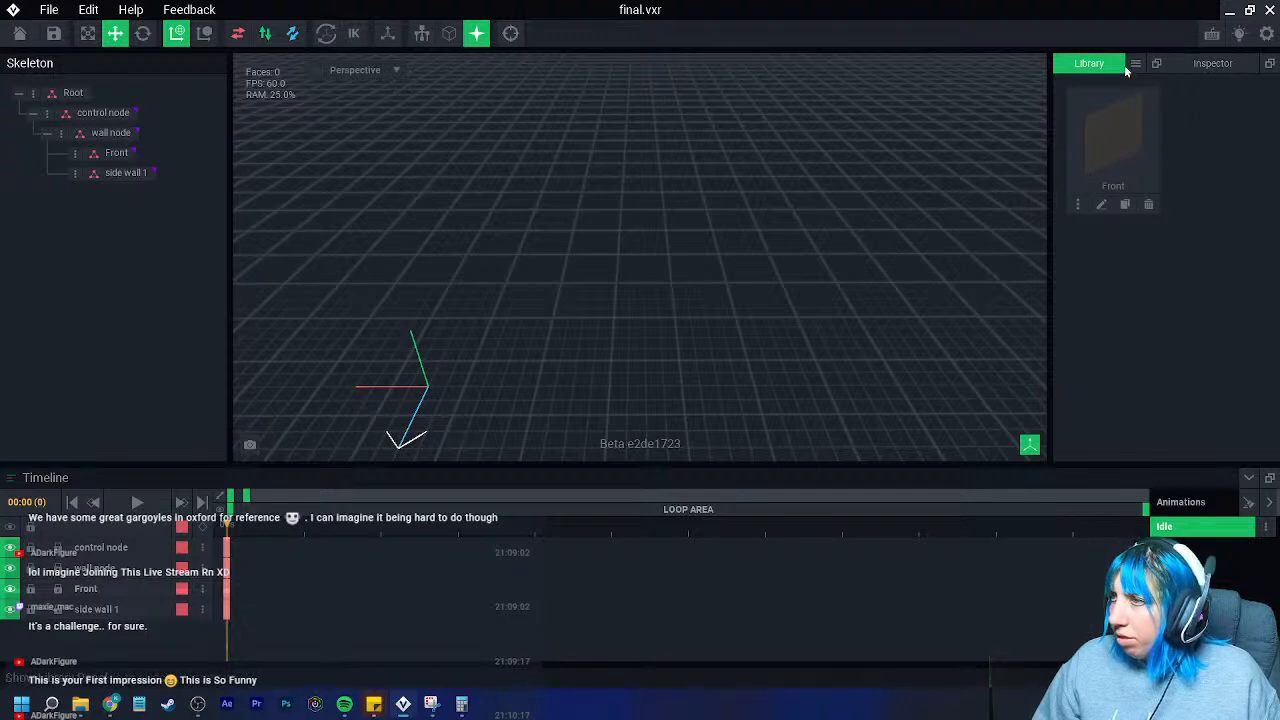
# - Reopen the Front model from the library to look it over, and return to the rig
pyautogui.click(1101, 204)
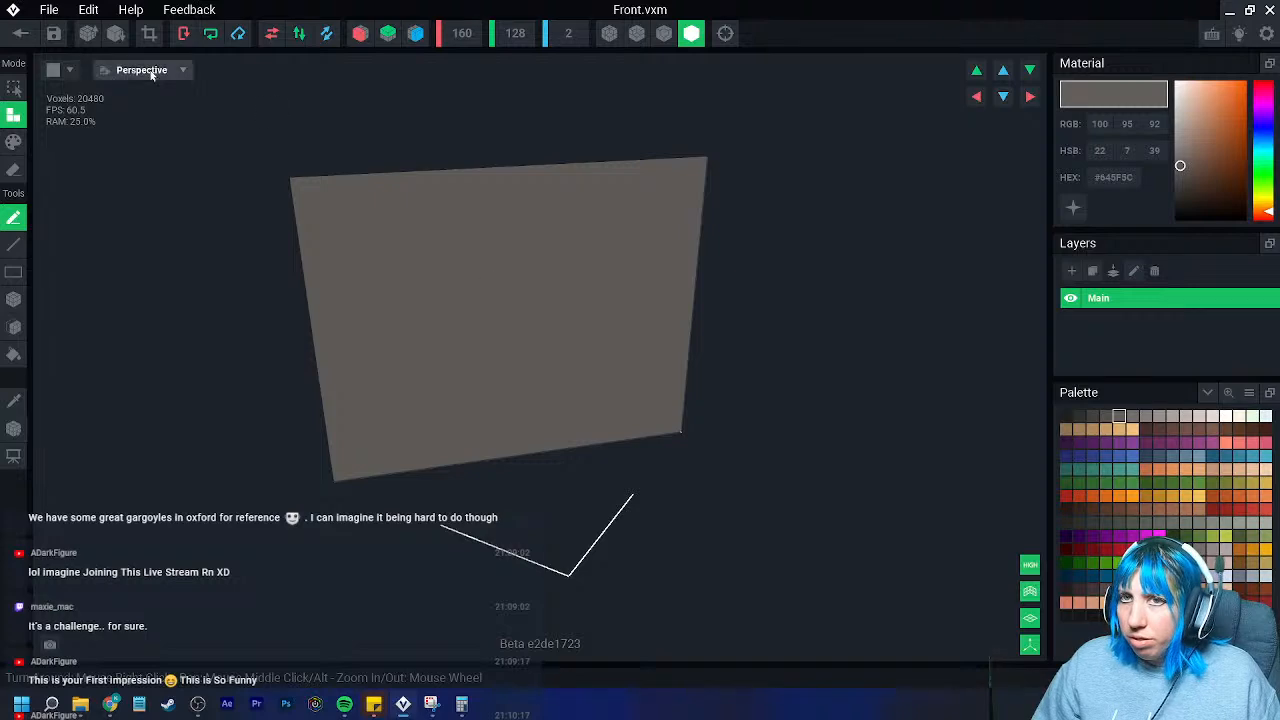
pyautogui.click(20, 33)
pyautogui.click(497, 256)
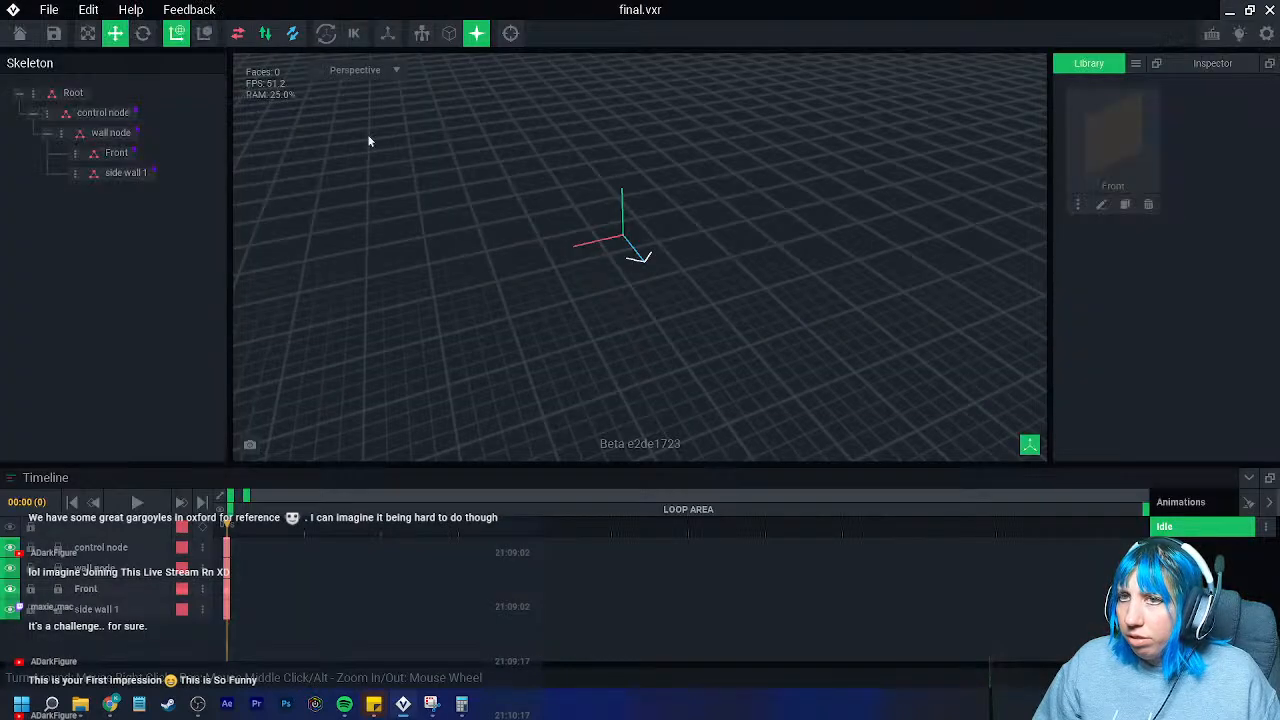
# - Close final.vxr with its changes saved and browse to the goblin castle folder within Sandbox stream
pyautogui.click(20, 33)
pyautogui.click(460, 252)
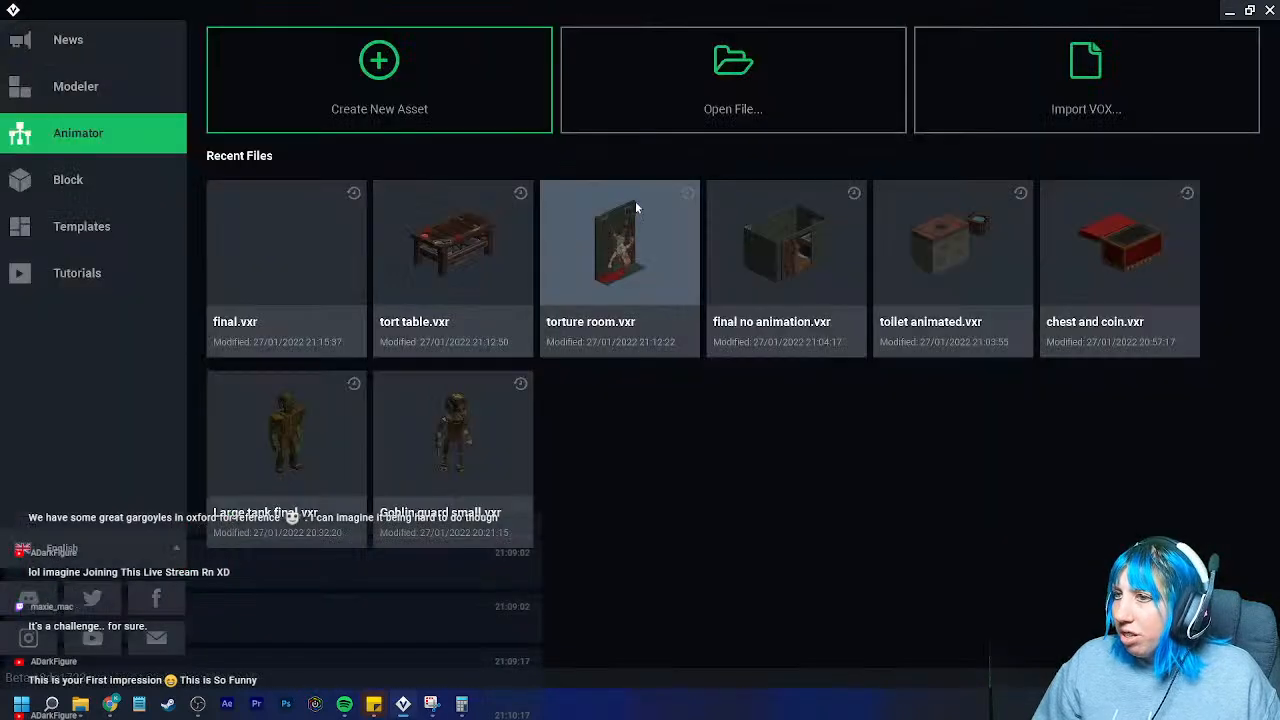
pyautogui.click(750, 100)
pyautogui.click(655, 154)
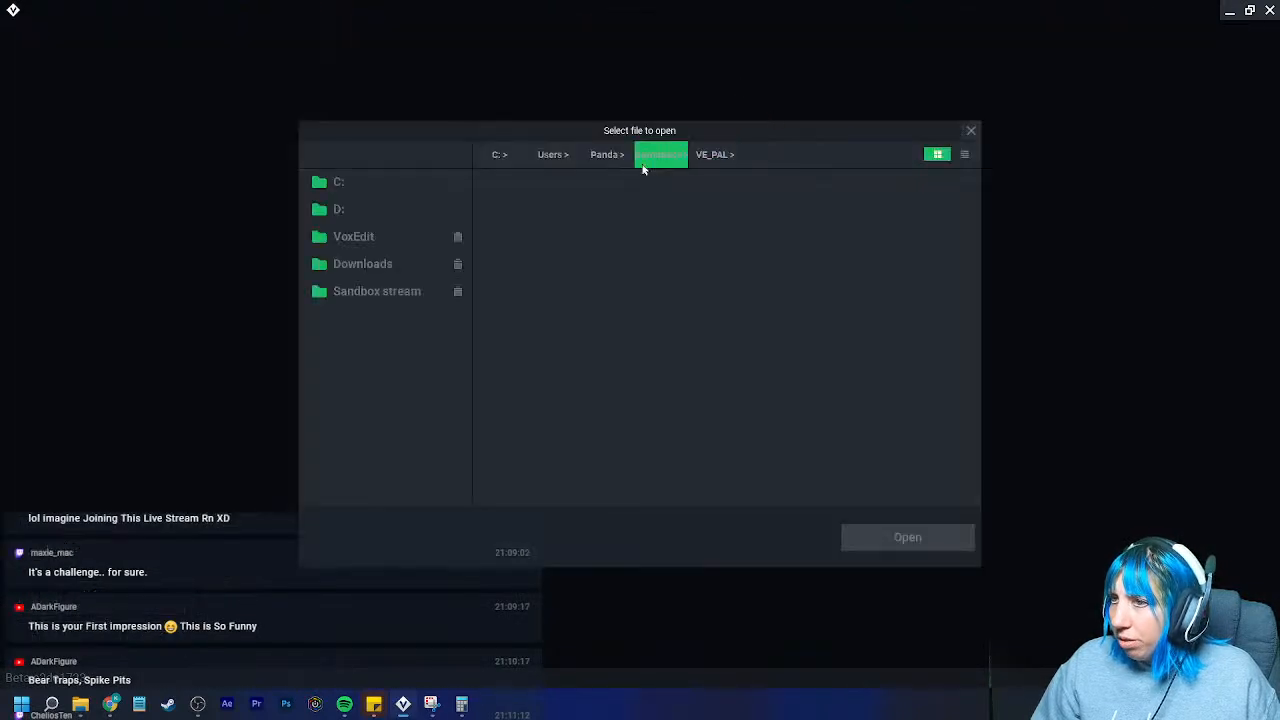
pyautogui.click(377, 291)
pyautogui.doubleClick(800, 245)
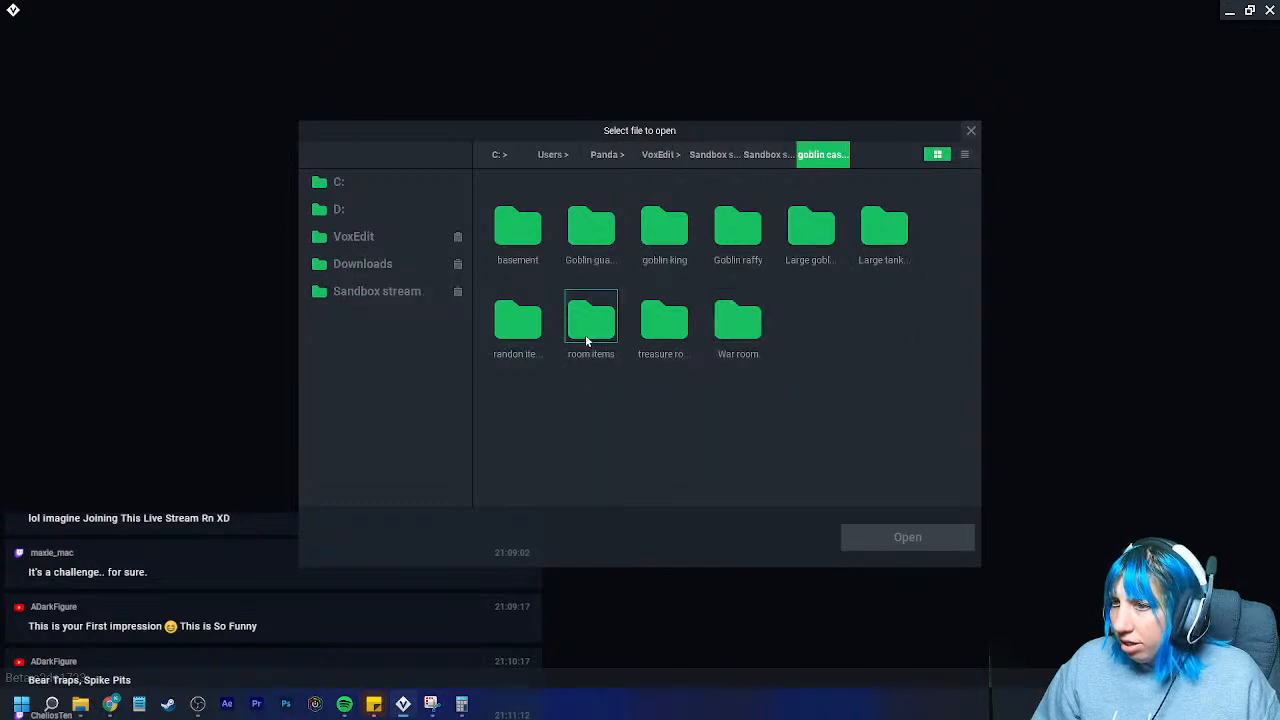
# - Open room.vxr from the treasure room's room folder and examine its wall 1 a model as a reference
pyautogui.doubleClick(664, 320)
pyautogui.doubleClick(664, 222)
pyautogui.click(770, 154)
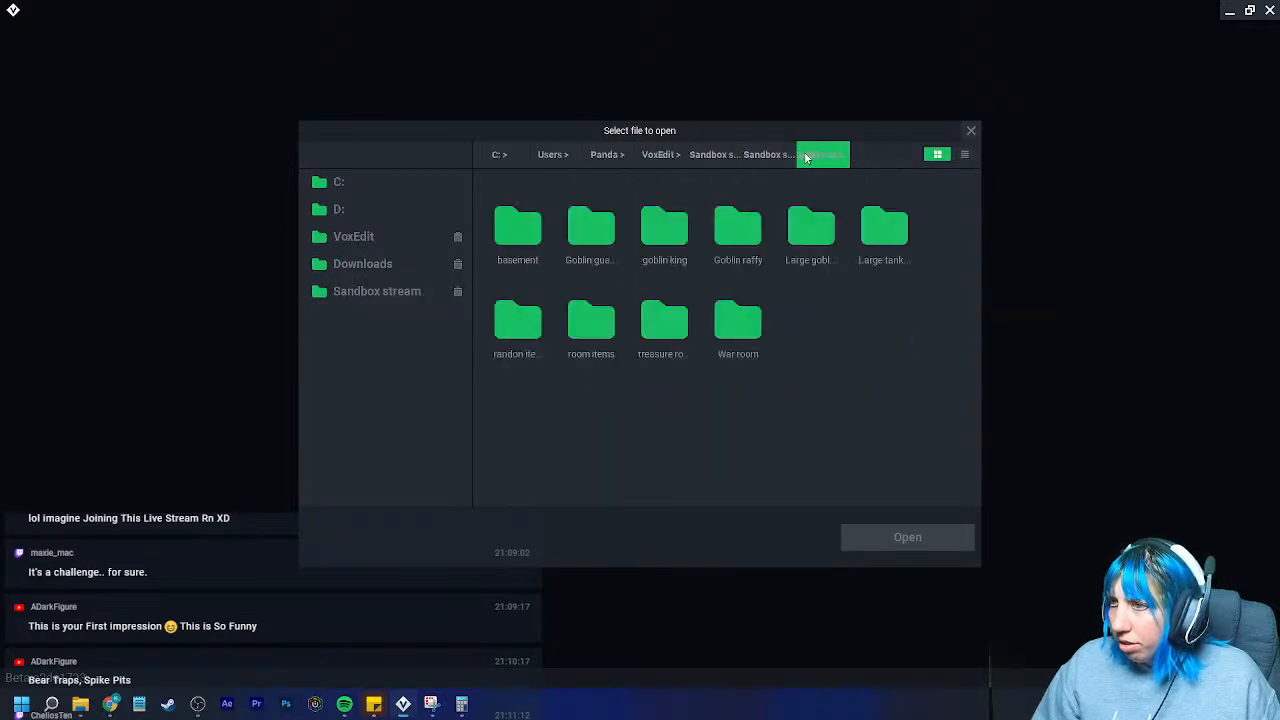
pyautogui.doubleClick(664, 318)
pyautogui.doubleClick(607, 248)
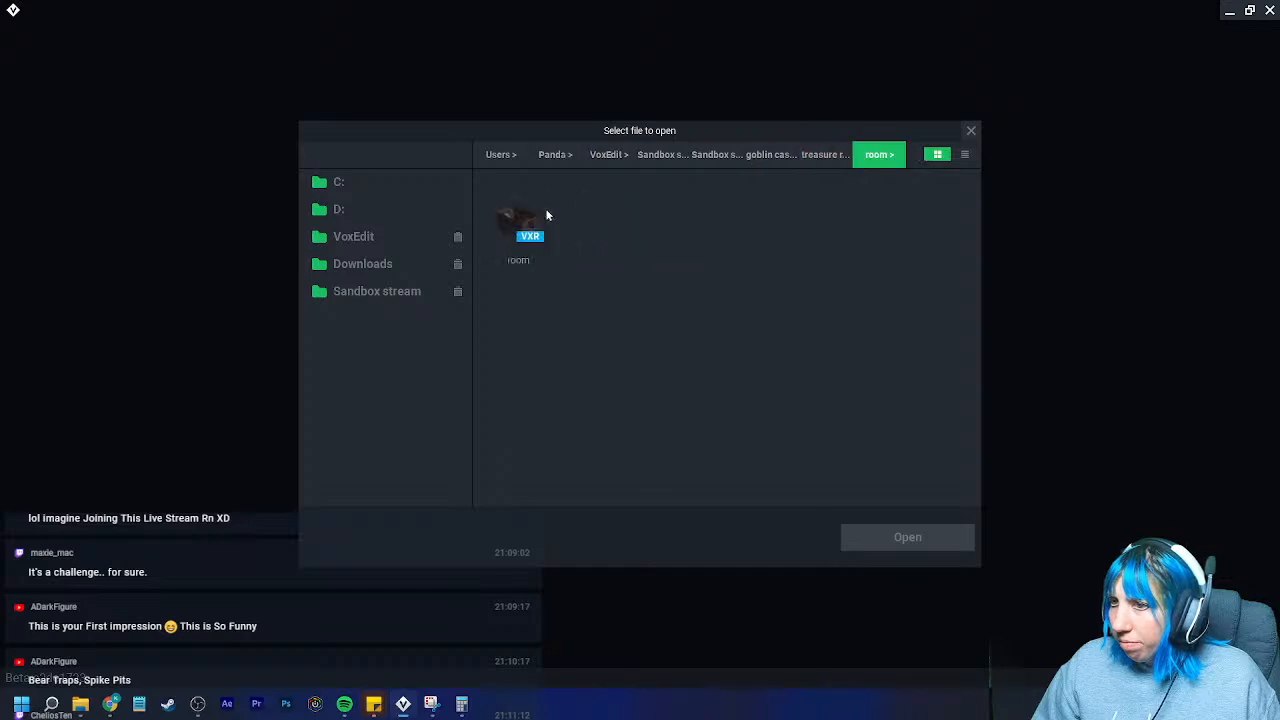
pyautogui.click(514, 223)
pyautogui.click(908, 537)
pyautogui.doubleClick(620, 258)
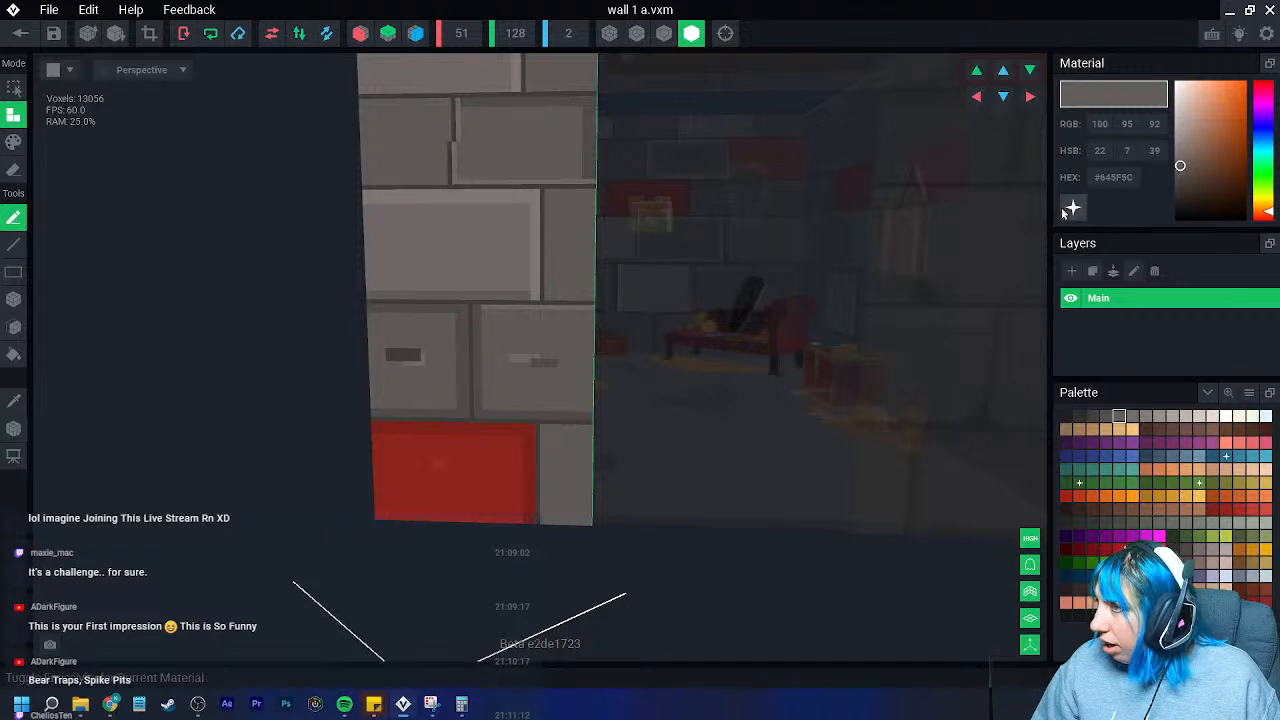
# - Leave the wall 1 a model and close the room.vxr rig with its changes saved
pyautogui.click(20, 33)
pyautogui.click(495, 256)
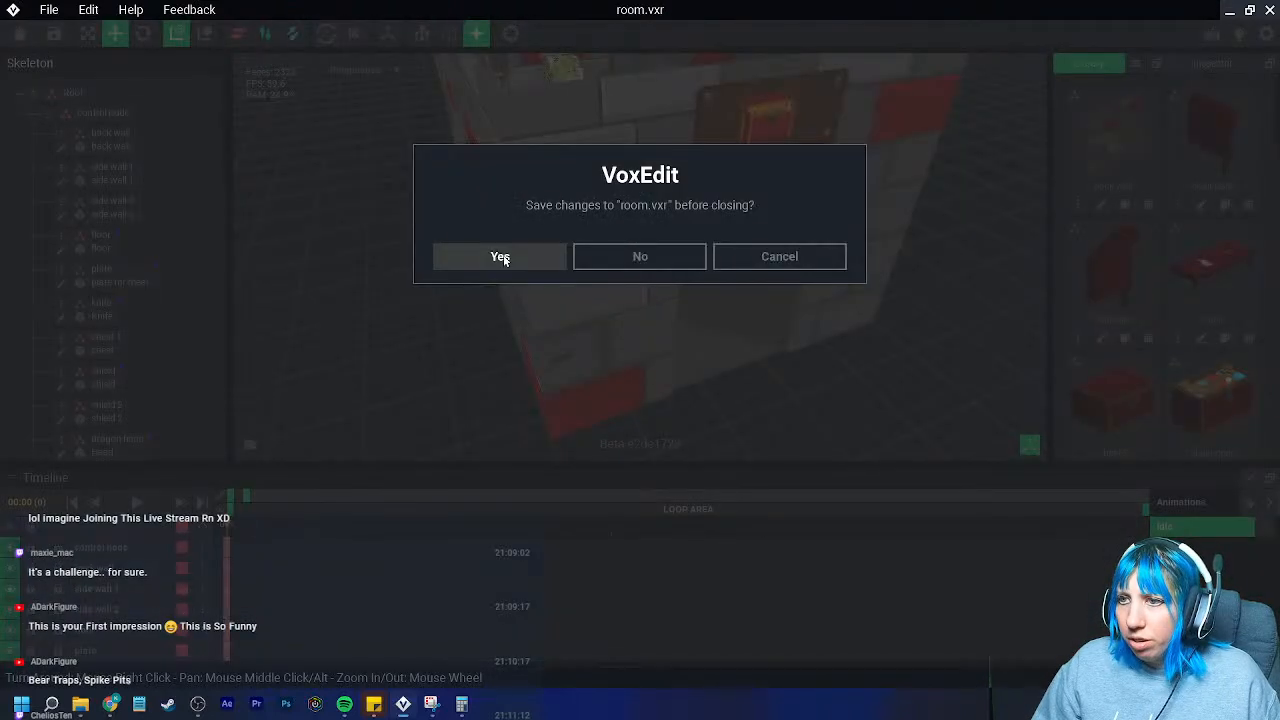
pyautogui.click(504, 260)
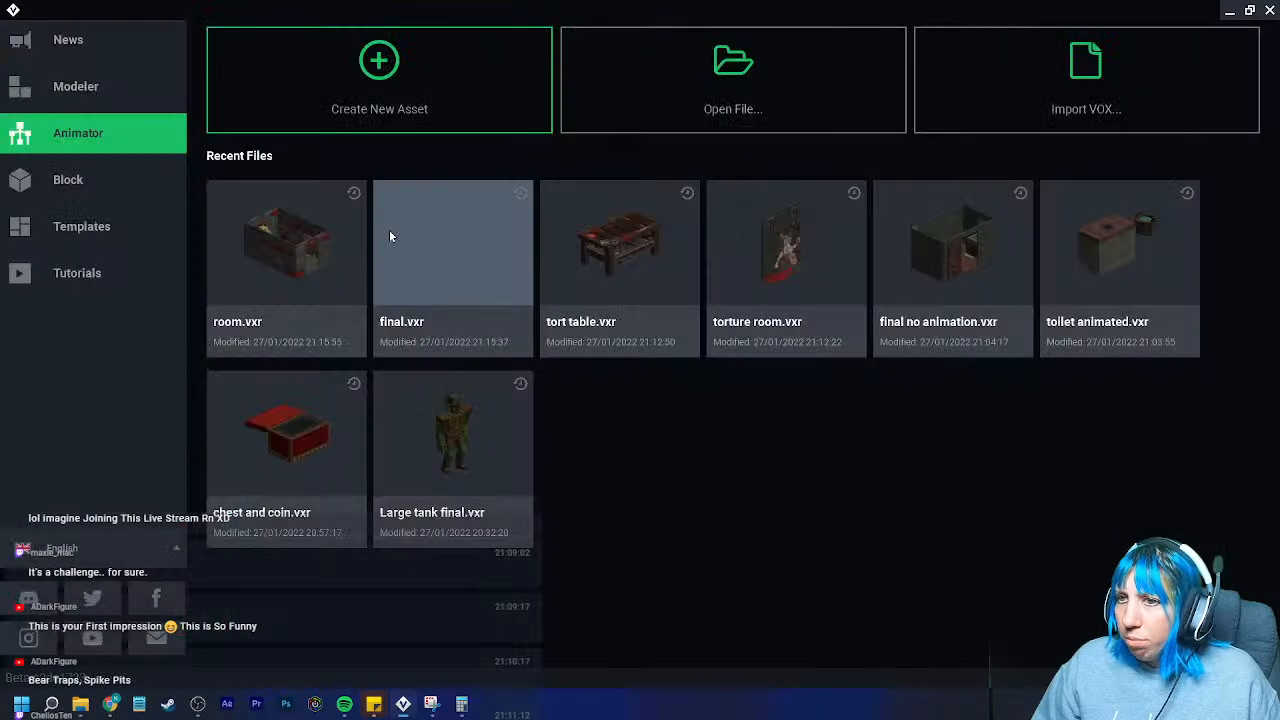
pyautogui.click(297, 252)
pyautogui.click(20, 34)
pyautogui.click(495, 256)
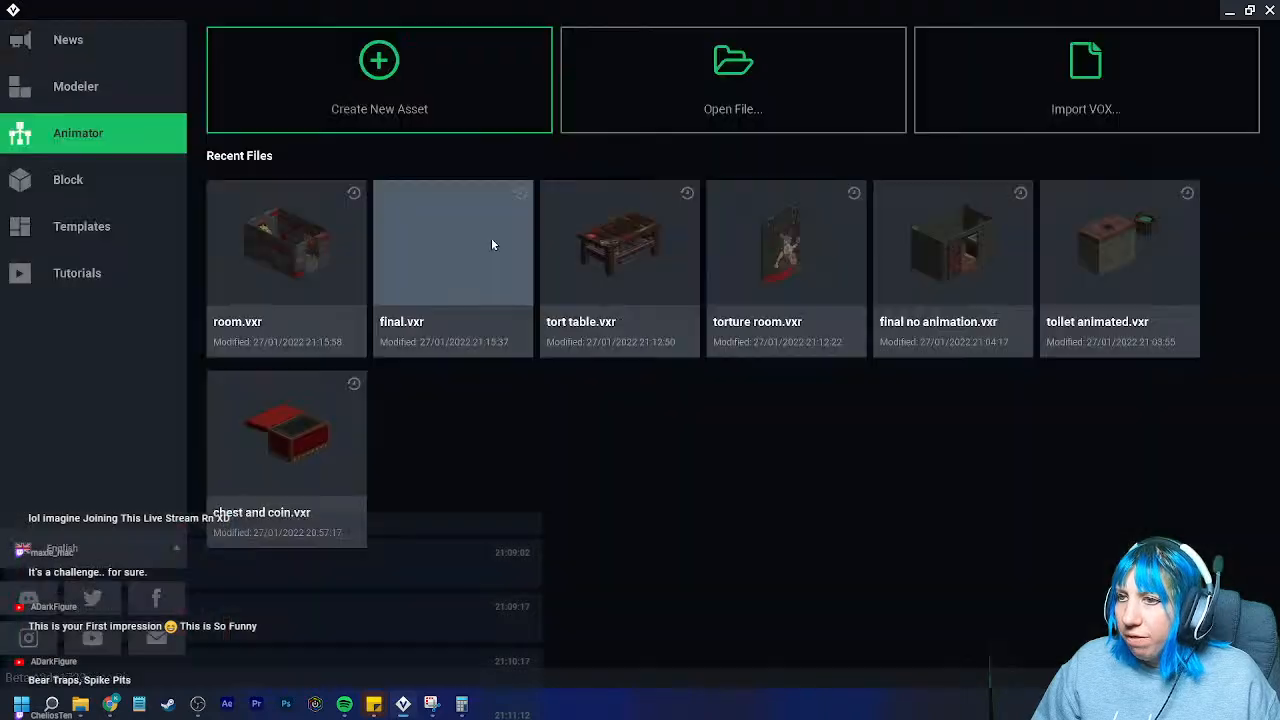
# - Reopen the Front model of final.vxr and sample its wall colour #645F5C
pyautogui.click(489, 251)
pyautogui.click(1101, 204)
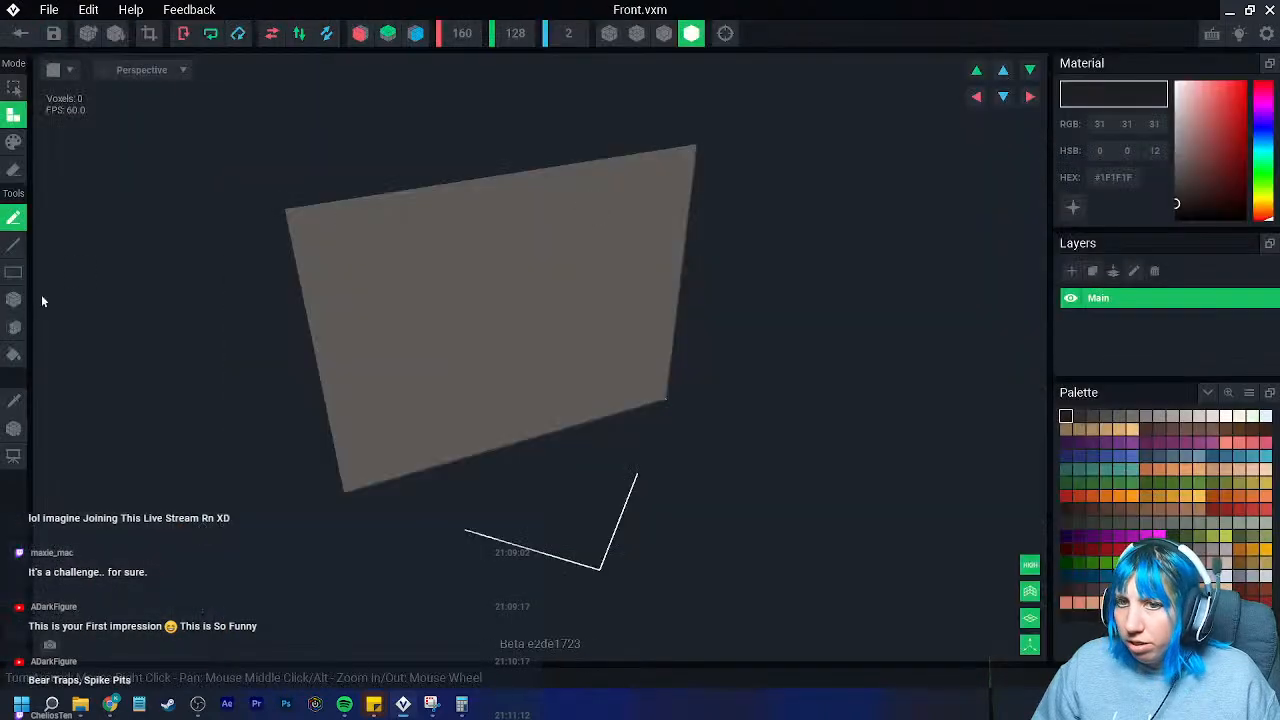
pyautogui.click(14, 401)
pyautogui.click(509, 336)
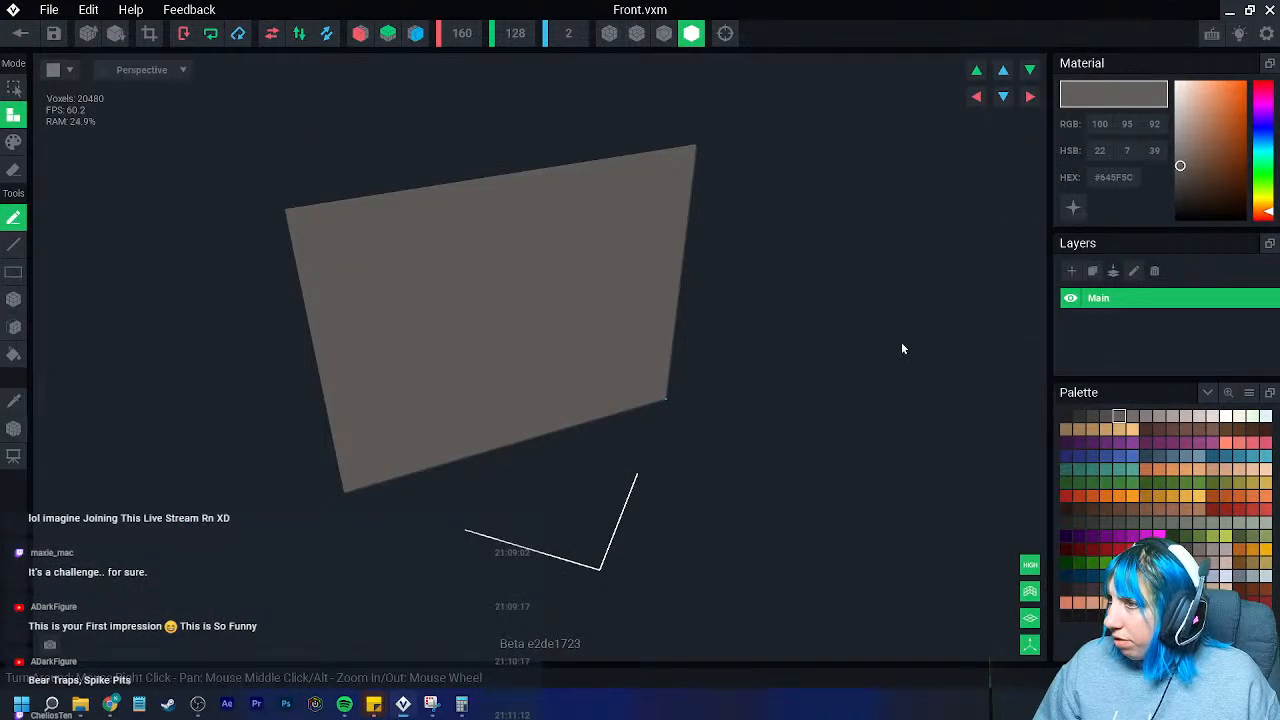
pyautogui.moveTo(963, 349); pyautogui.dragTo(717, 353, button='right')
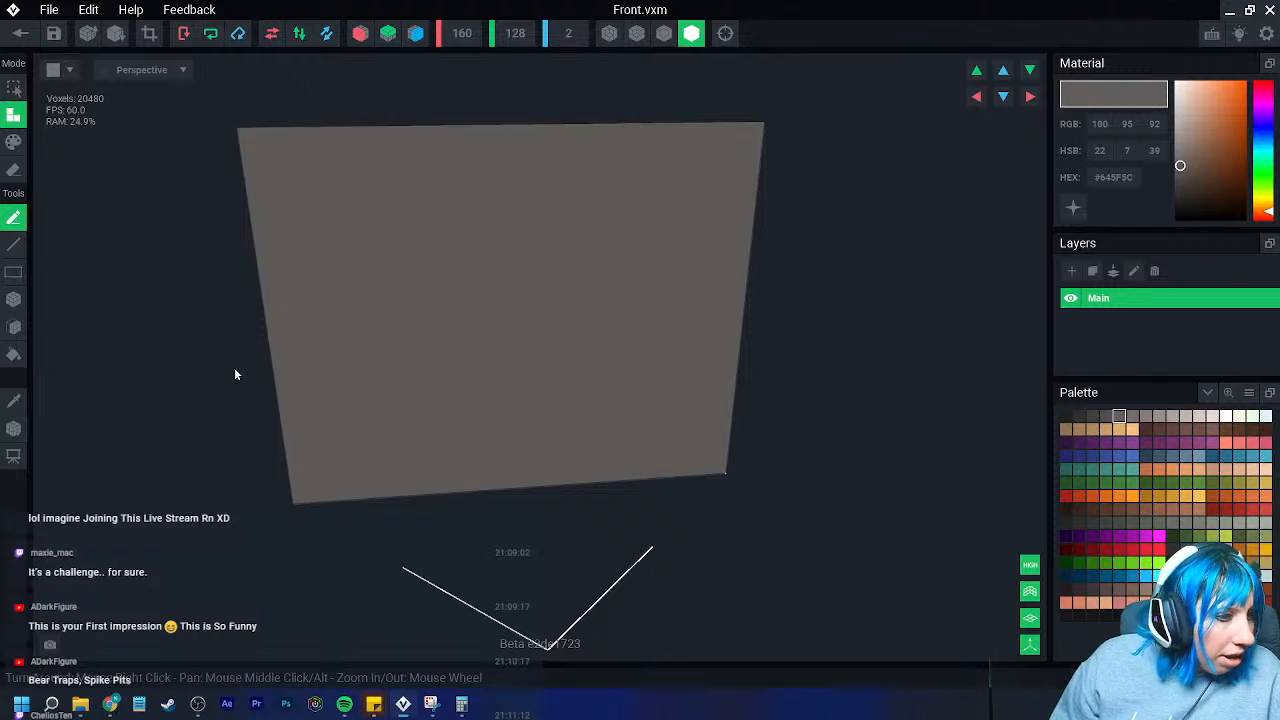
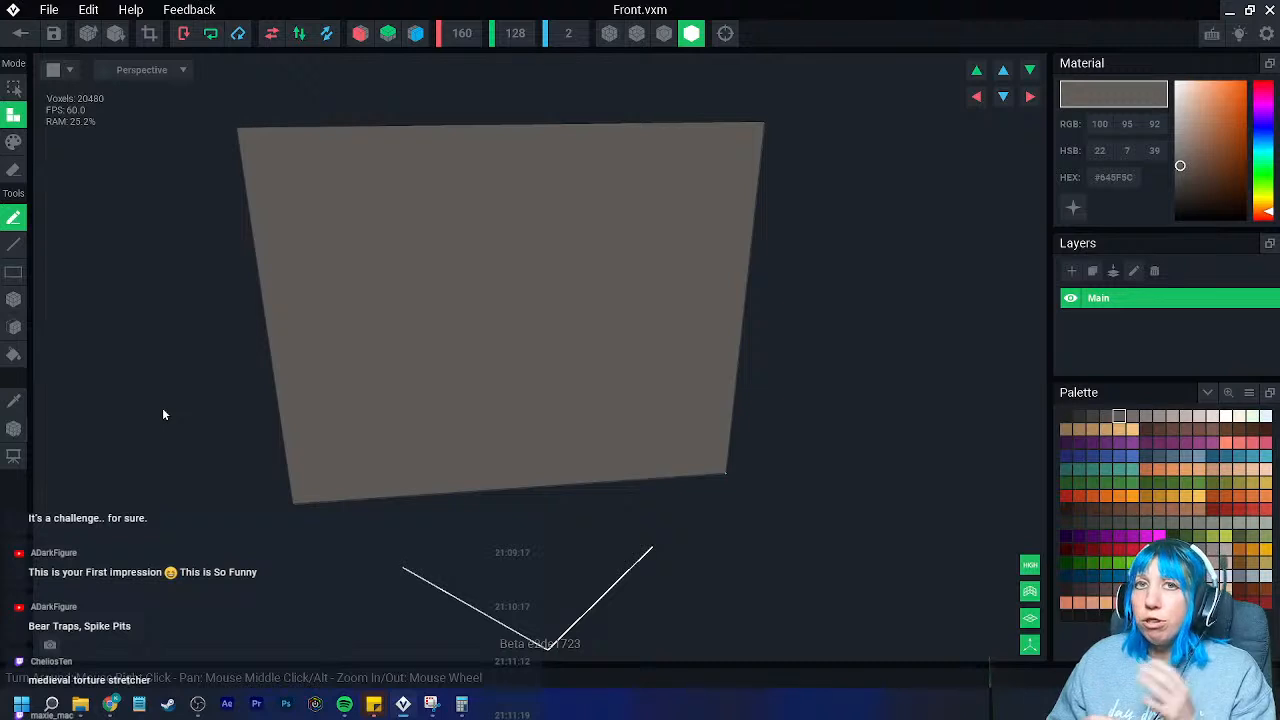
pyautogui.moveTo(157, 406); pyautogui.dragTo(424, 213, button='right')
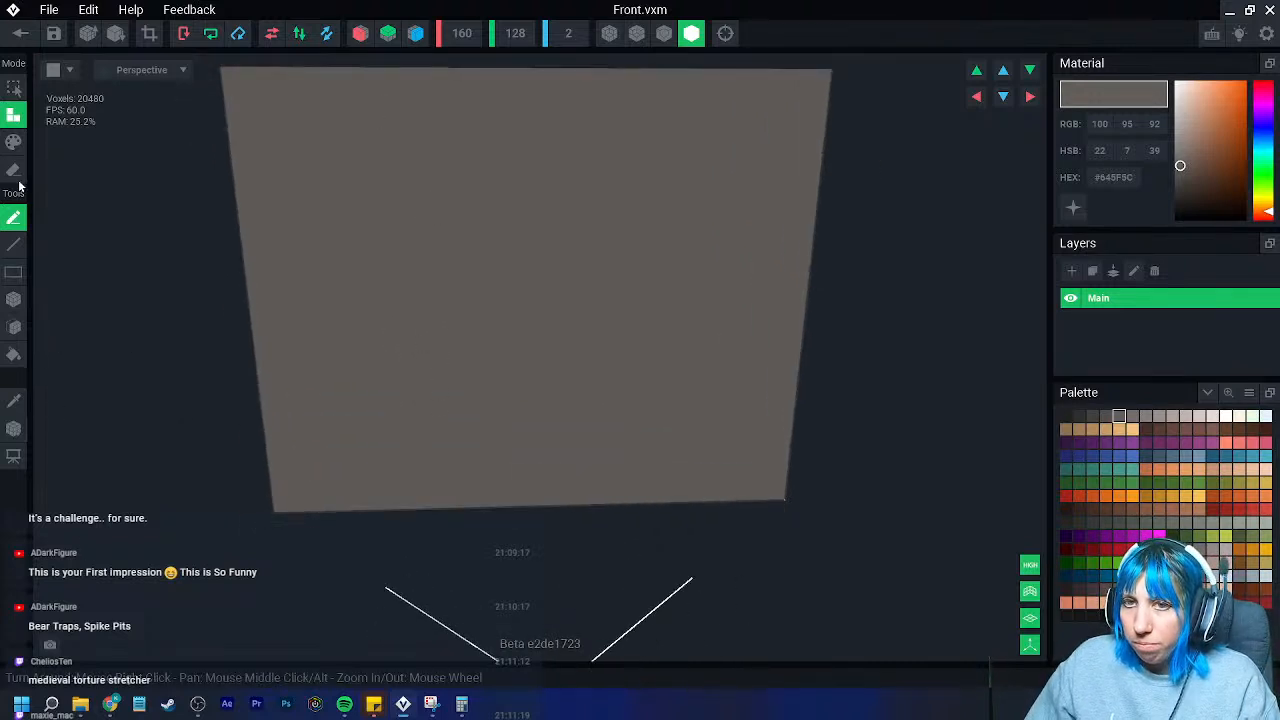
pyautogui.click(13, 142)
pyautogui.moveTo(269, 329)
pyautogui.mouseDown(button='right')
pyautogui.moveTo(465, 367)
pyautogui.moveTo(474, 434)
pyautogui.moveTo(343, 423)
pyautogui.mouseUp(button='right')
pyautogui.click(14, 299)
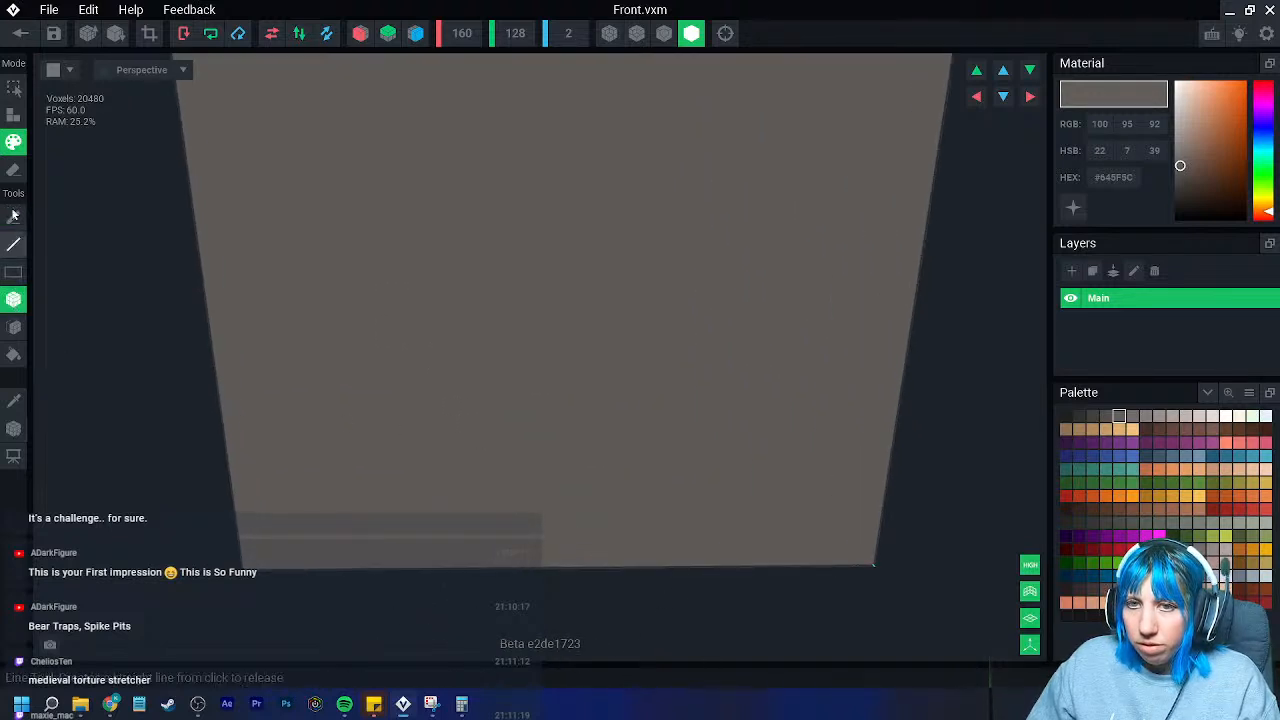
pyautogui.click(1066, 416)
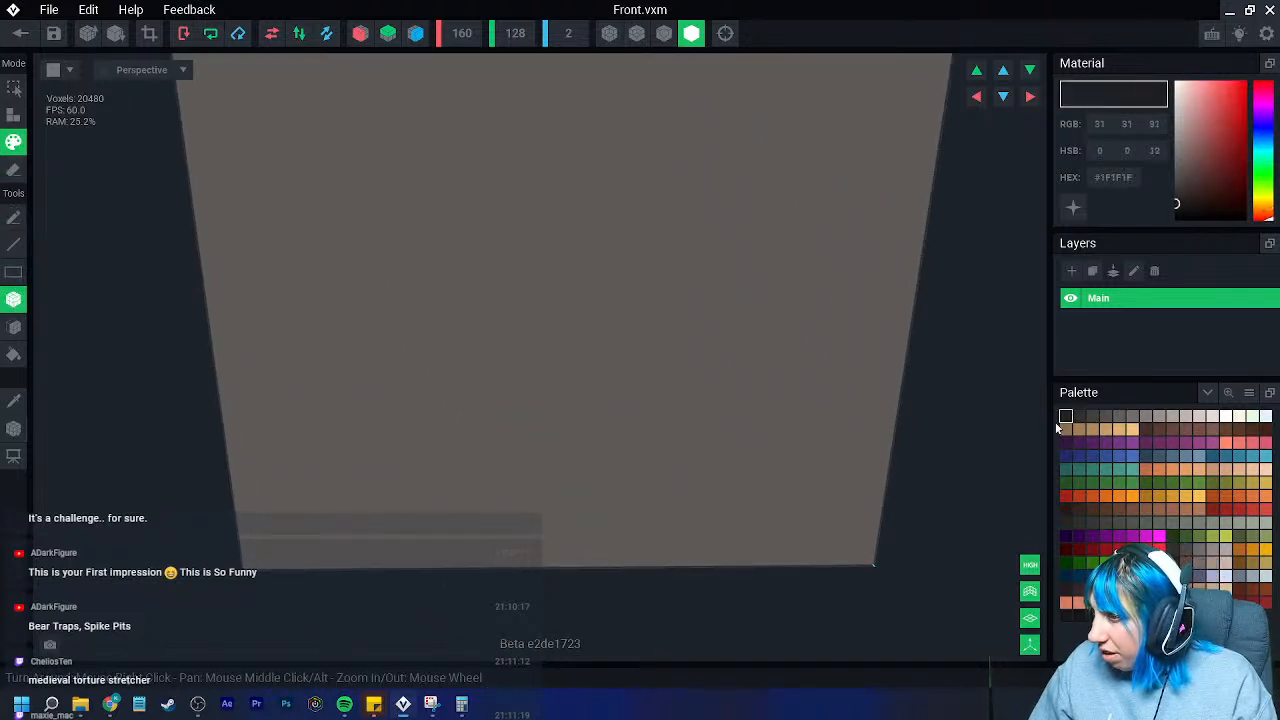
pyautogui.moveTo(296, 328); pyautogui.dragTo(321, 447, button='right')
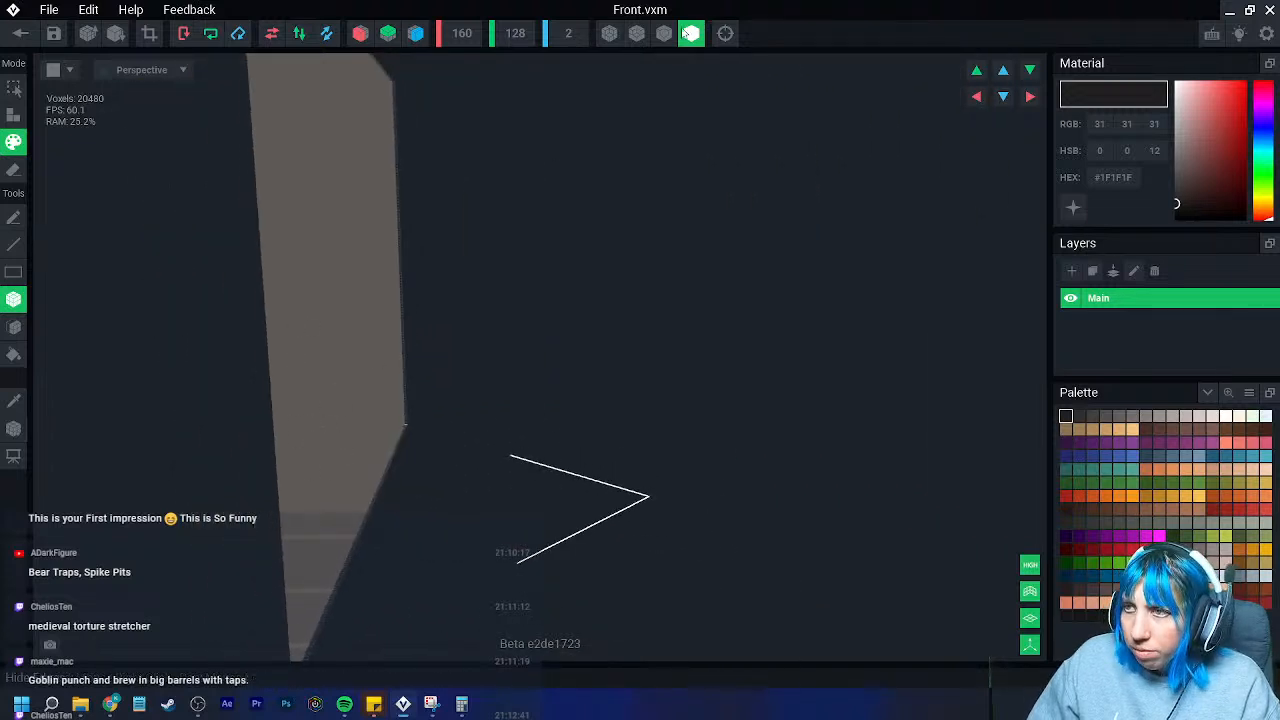
# - Show the model's edge outline and thicken the wall to two voxels with a second layer of #645F5C
pyautogui.click(668, 34)
pyautogui.moveTo(369, 283)
pyautogui.mouseDown(button='right')
pyautogui.moveTo(334, 315)
pyautogui.moveTo(236, 356)
pyautogui.mouseUp(button='right')
pyautogui.click(14, 401)
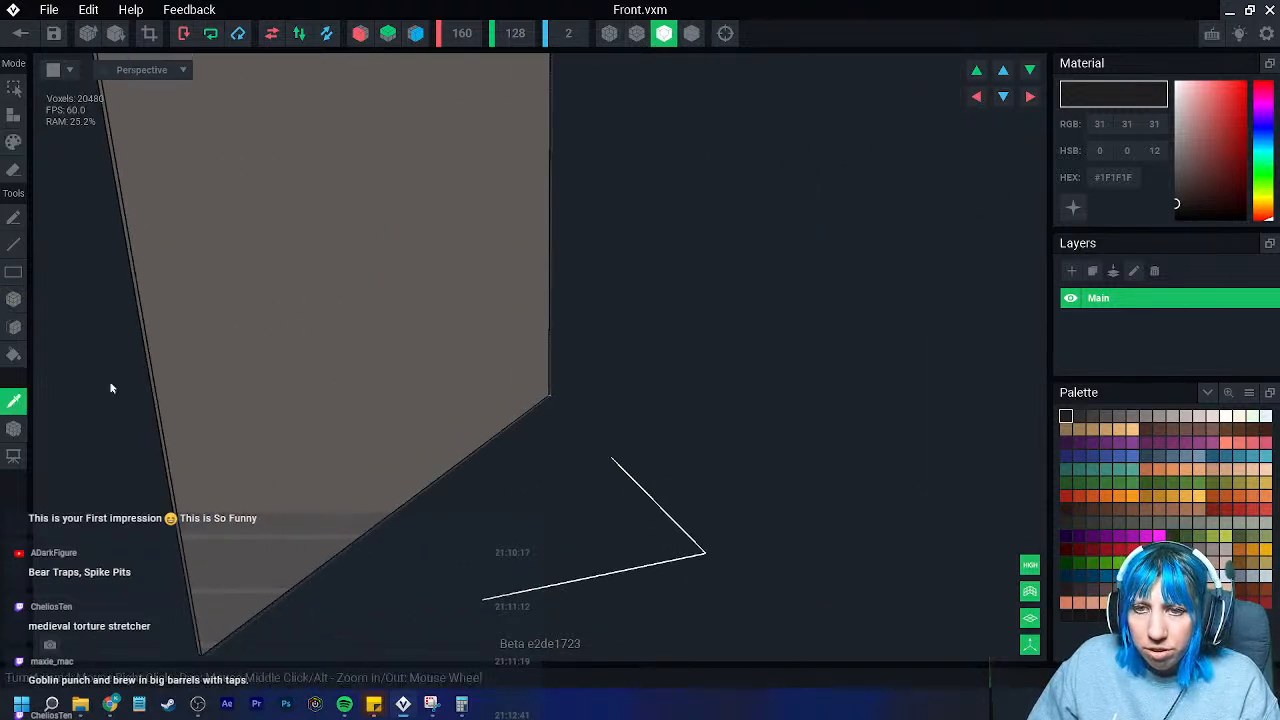
pyautogui.click(285, 342)
pyautogui.click(15, 327)
pyautogui.click(15, 115)
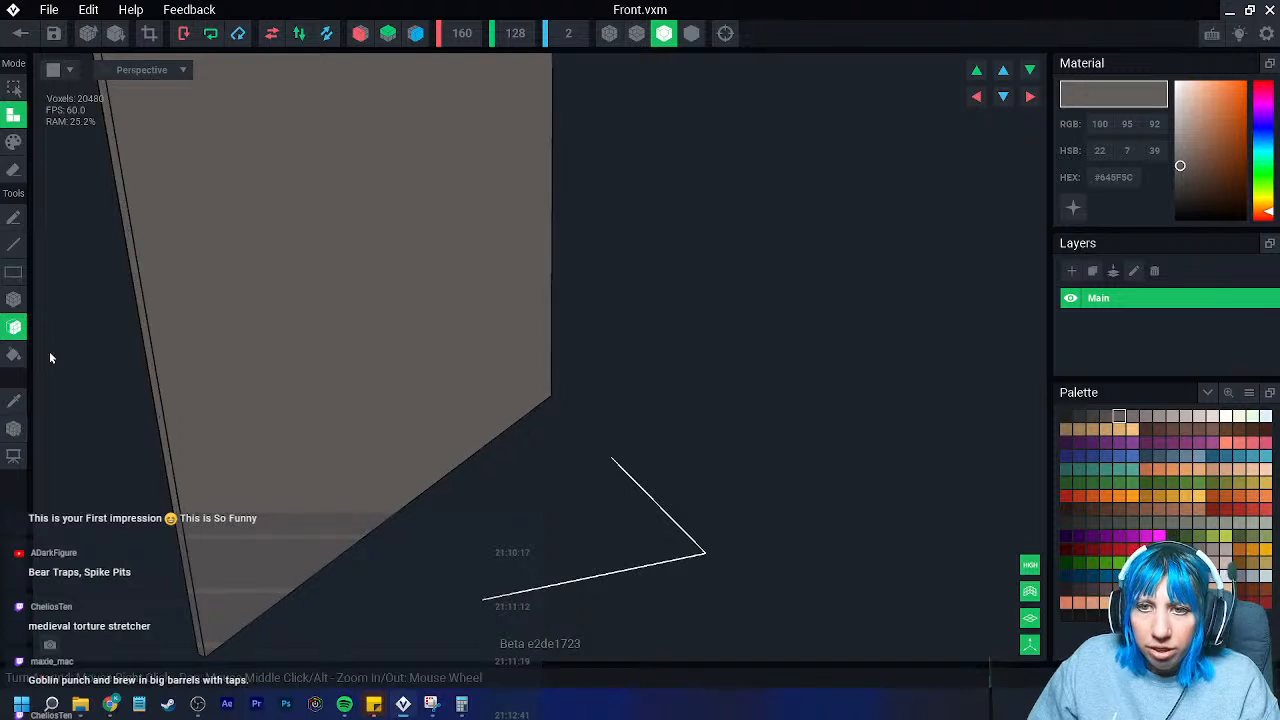
# - Paint a tall #302F2F rectangle for the doorway on the left half of the wall, reaching down to its bottom edge
pyautogui.click(14, 299)
pyautogui.click(14, 142)
pyautogui.moveTo(130, 265); pyautogui.dragTo(312, 464, button='right')
pyautogui.click(1080, 416)
pyautogui.moveTo(987, 422); pyautogui.dragTo(222, 385, button='right')
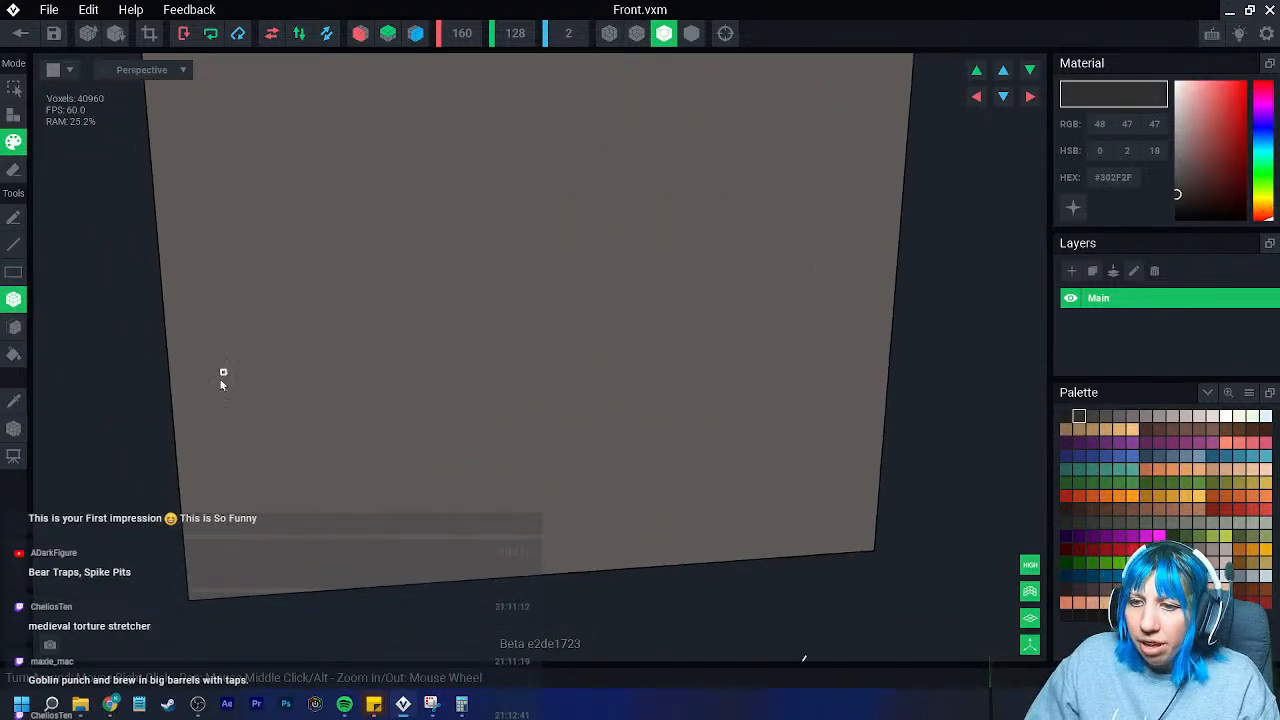
pyautogui.click(266, 257)
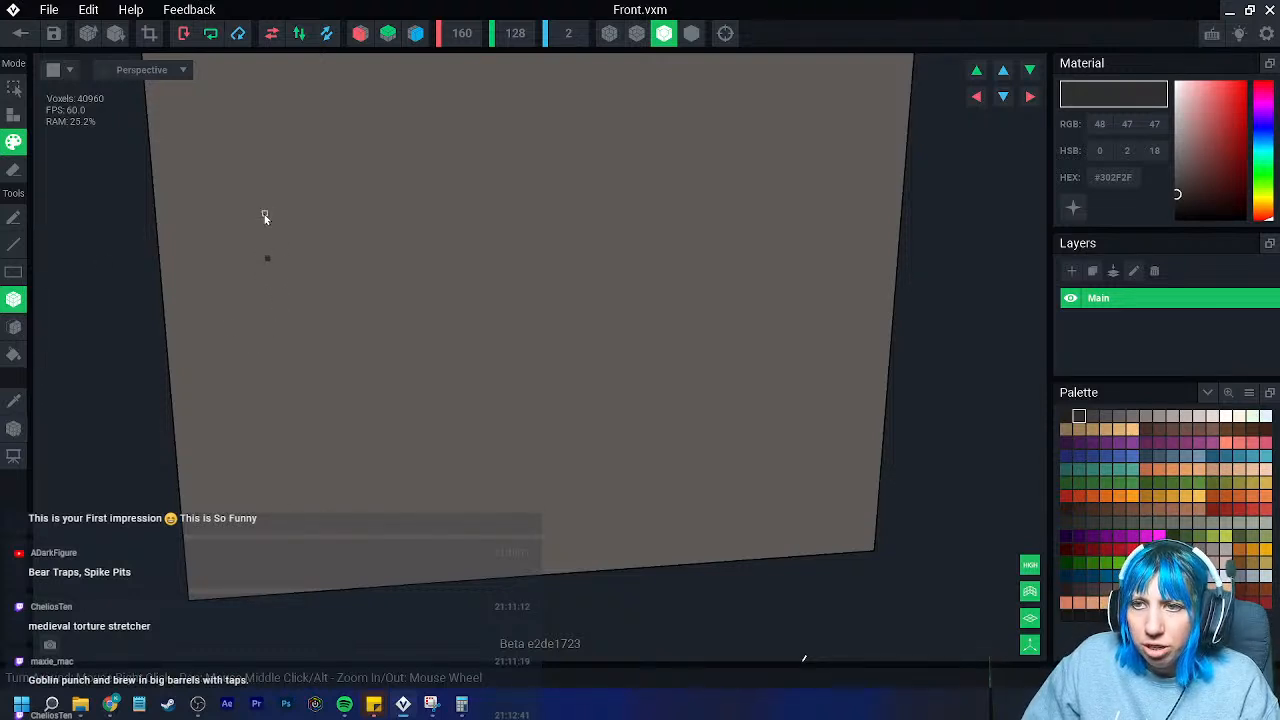
pyautogui.moveTo(263, 206); pyautogui.dragTo(263, 194)
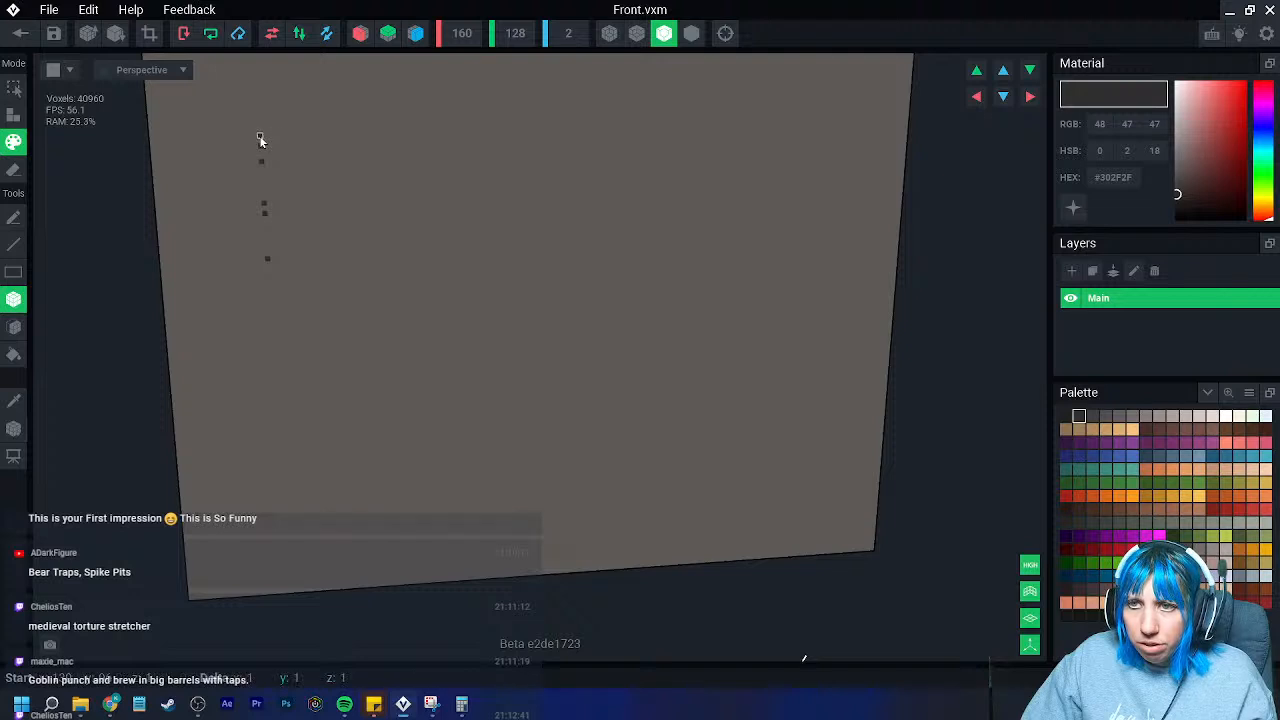
pyautogui.moveTo(260, 140)
pyautogui.mouseDown()
pyautogui.moveTo(460, 588)
pyautogui.moveTo(499, 573)
pyautogui.moveTo(285, 594)
pyautogui.moveTo(571, 573)
pyautogui.mouseUp()
pyautogui.moveTo(424, 573); pyautogui.dragTo(402, 572, button='right')
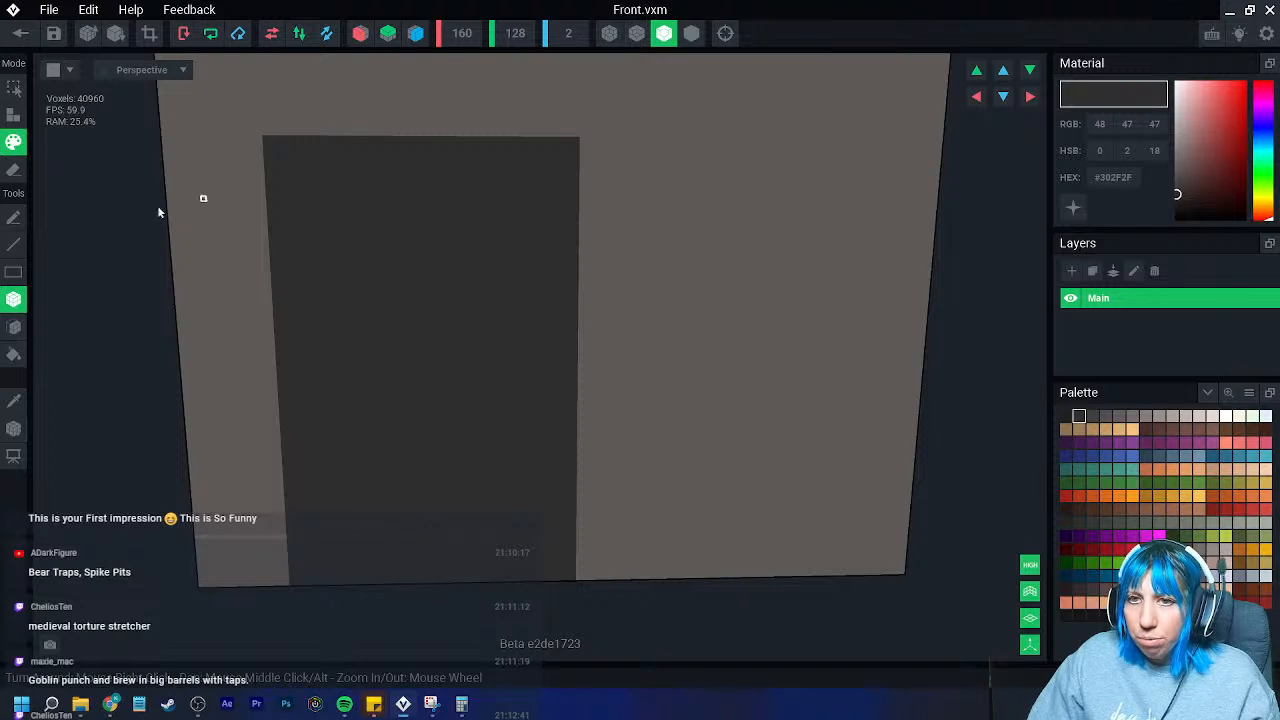
# - Lower the top of the dark rectangle by one voxel row by repainting that row in the wall colour #645F5C
pyautogui.click(14, 245)
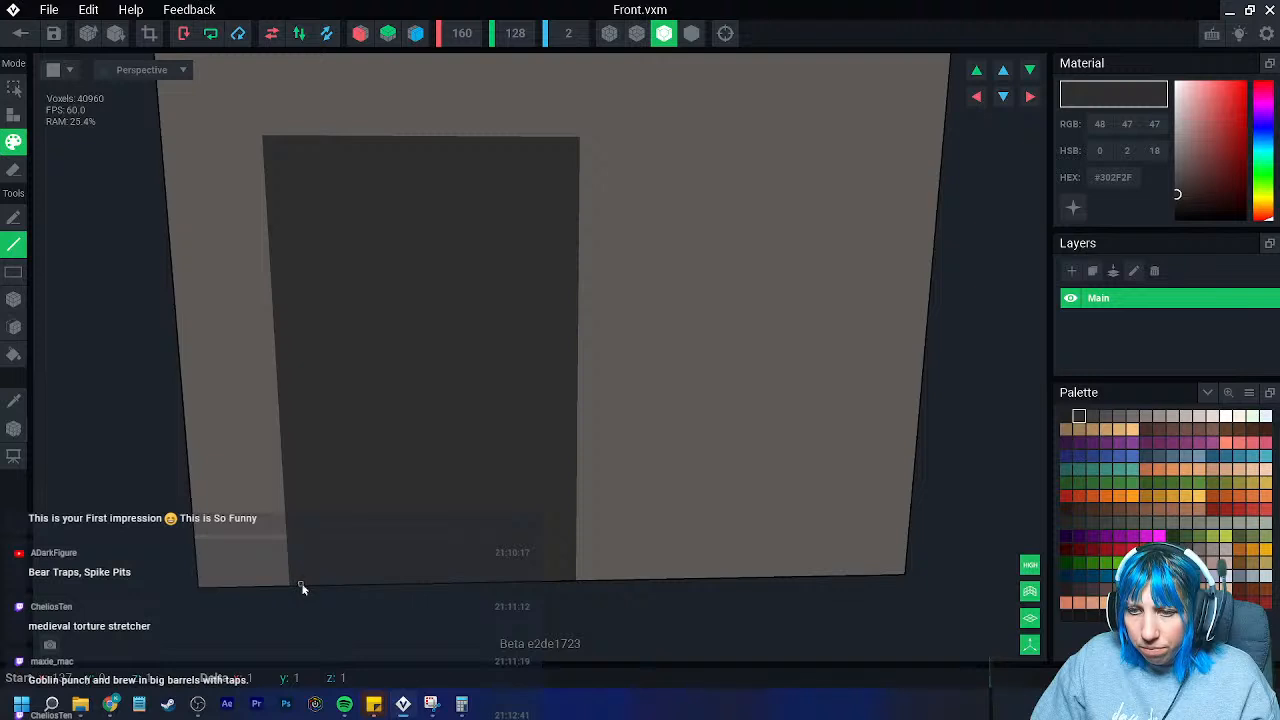
pyautogui.click(14, 400)
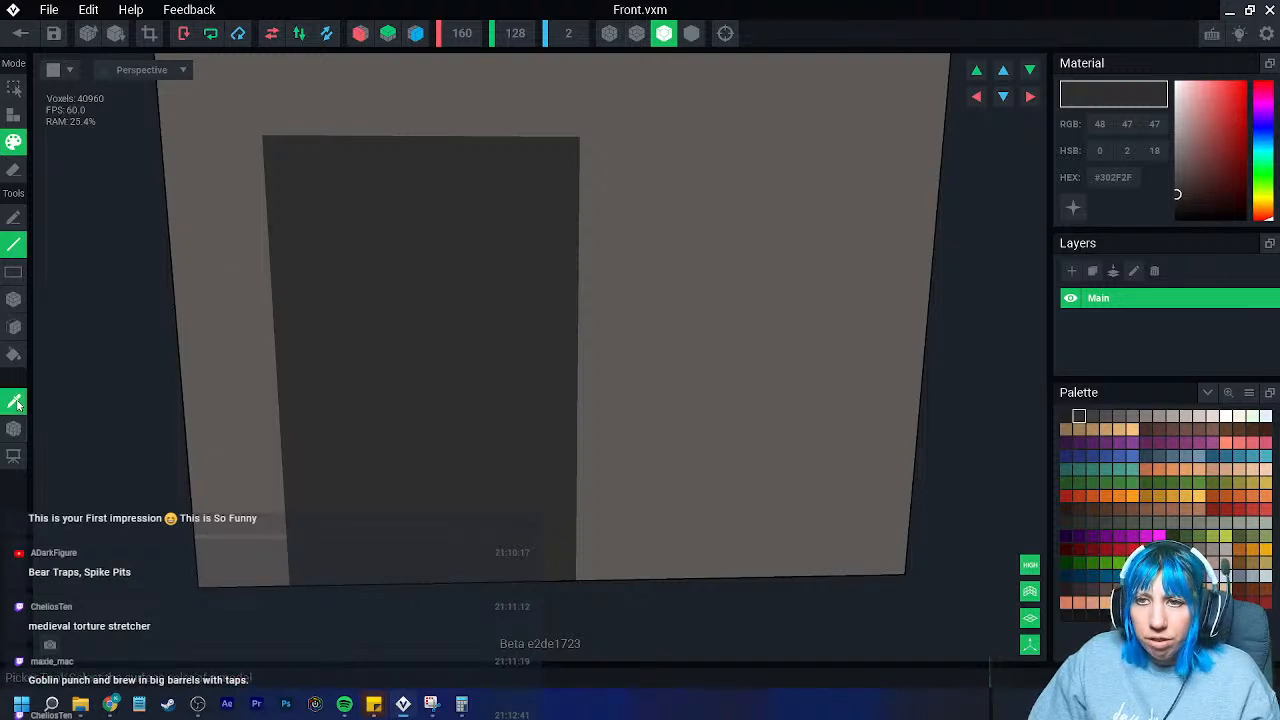
pyautogui.click(179, 177)
pyautogui.click(14, 299)
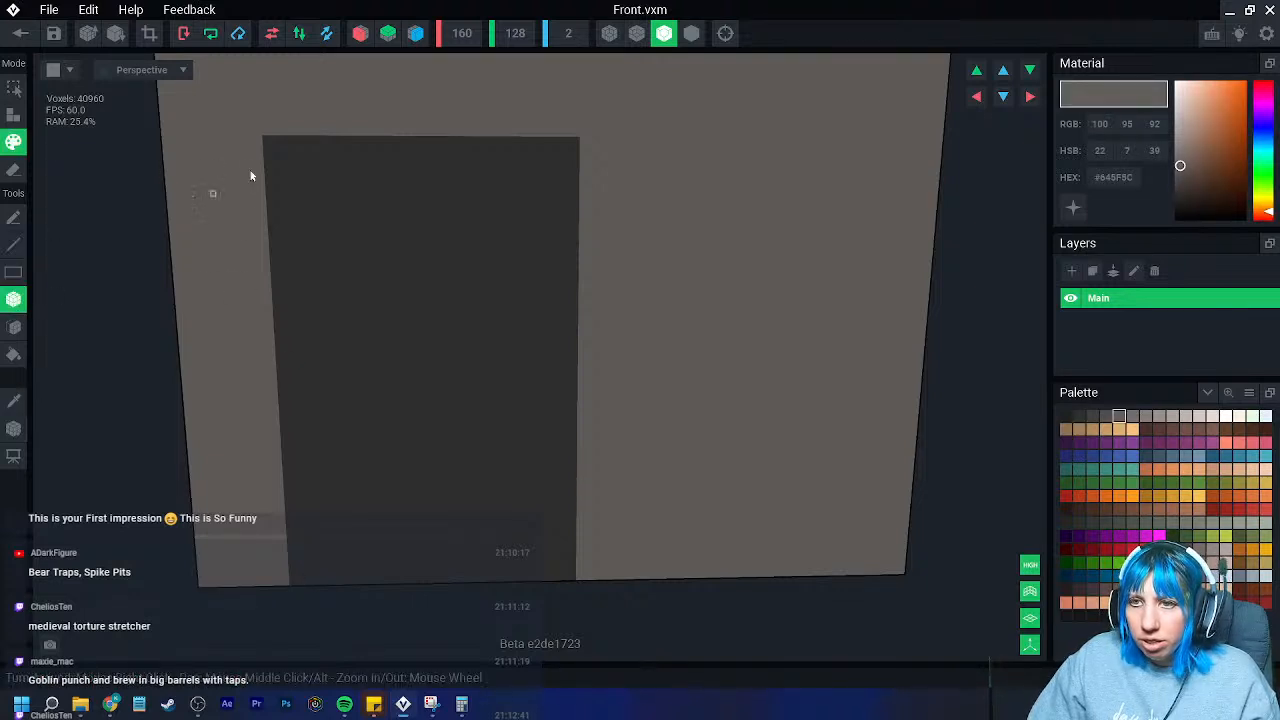
pyautogui.moveTo(266, 140)
pyautogui.mouseDown()
pyautogui.moveTo(567, 137)
pyautogui.moveTo(582, 130)
pyautogui.moveTo(580, 109)
pyautogui.mouseUp()
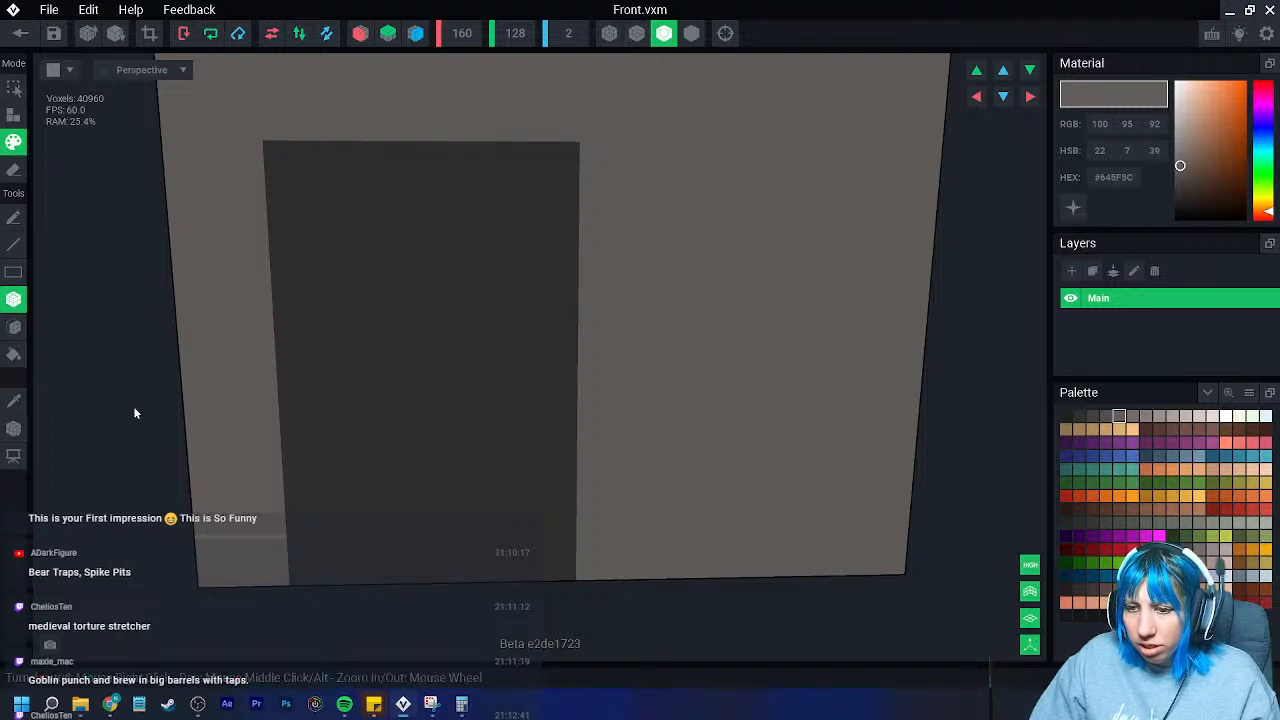
# - Measure the dark rectangle's height with the Line tool in its own colour #302F2F
pyautogui.click(13, 400)
pyautogui.click(265, 338)
pyautogui.click(13, 244)
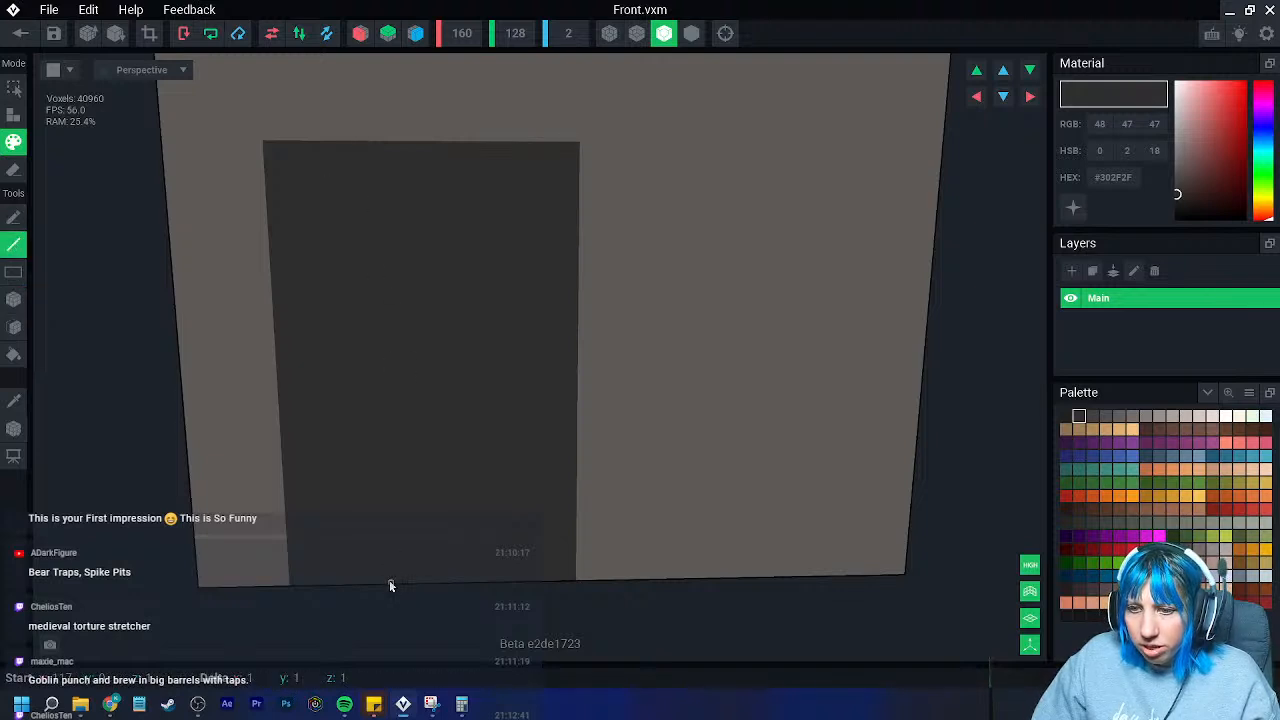
pyautogui.moveTo(403, 200); pyautogui.dragTo(405, 145)
pyautogui.moveTo(407, 148); pyautogui.dragTo(351, 326, button='middle')
# - With the voxel grid shown, measure the wall above the rectangle's upper-left corner using a #77326B line, undo it, and restore the outline display
pyautogui.click(616, 35)
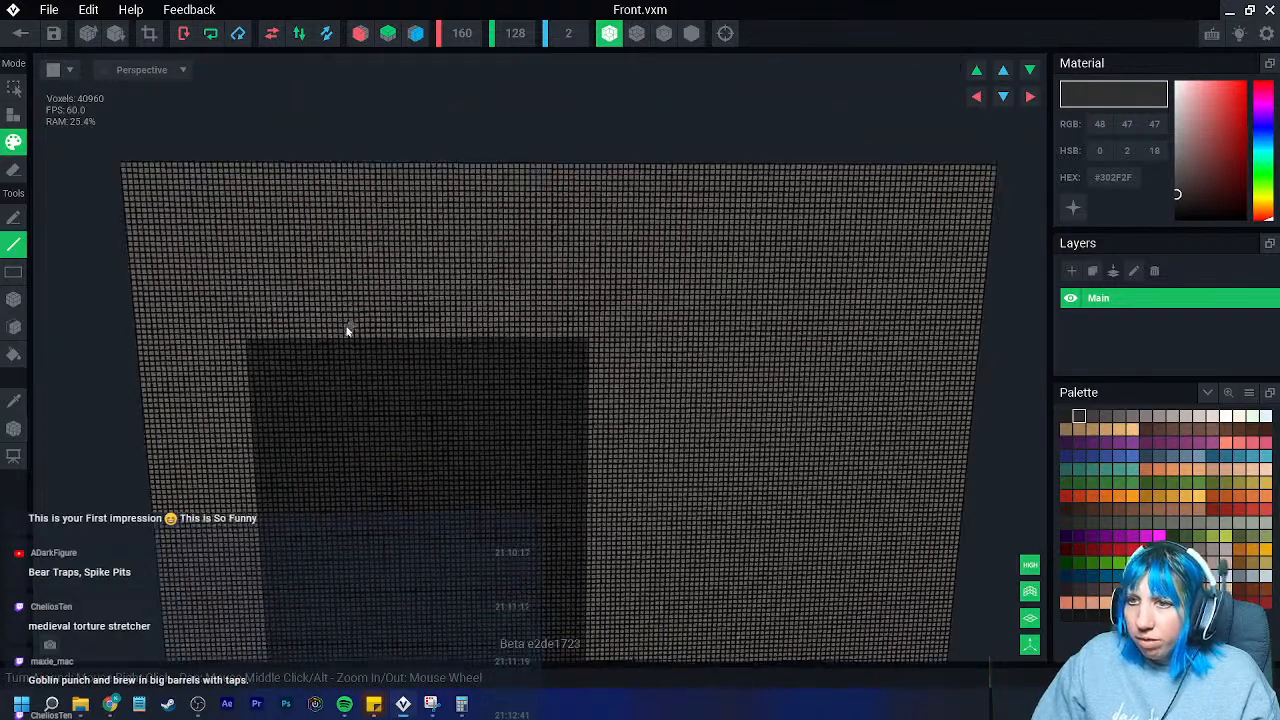
pyautogui.scroll(3, 351, 326)
pyautogui.moveTo(252, 148); pyautogui.dragTo(290, 213, button='middle')
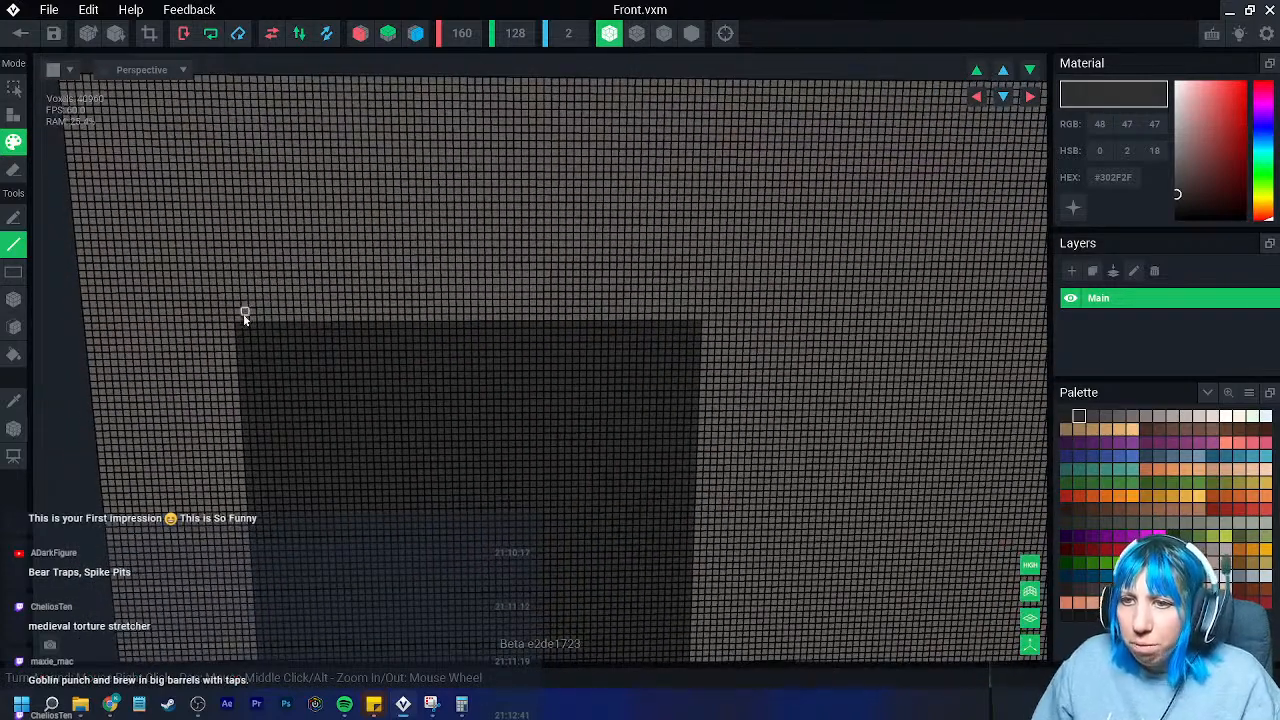
pyautogui.click(1173, 443)
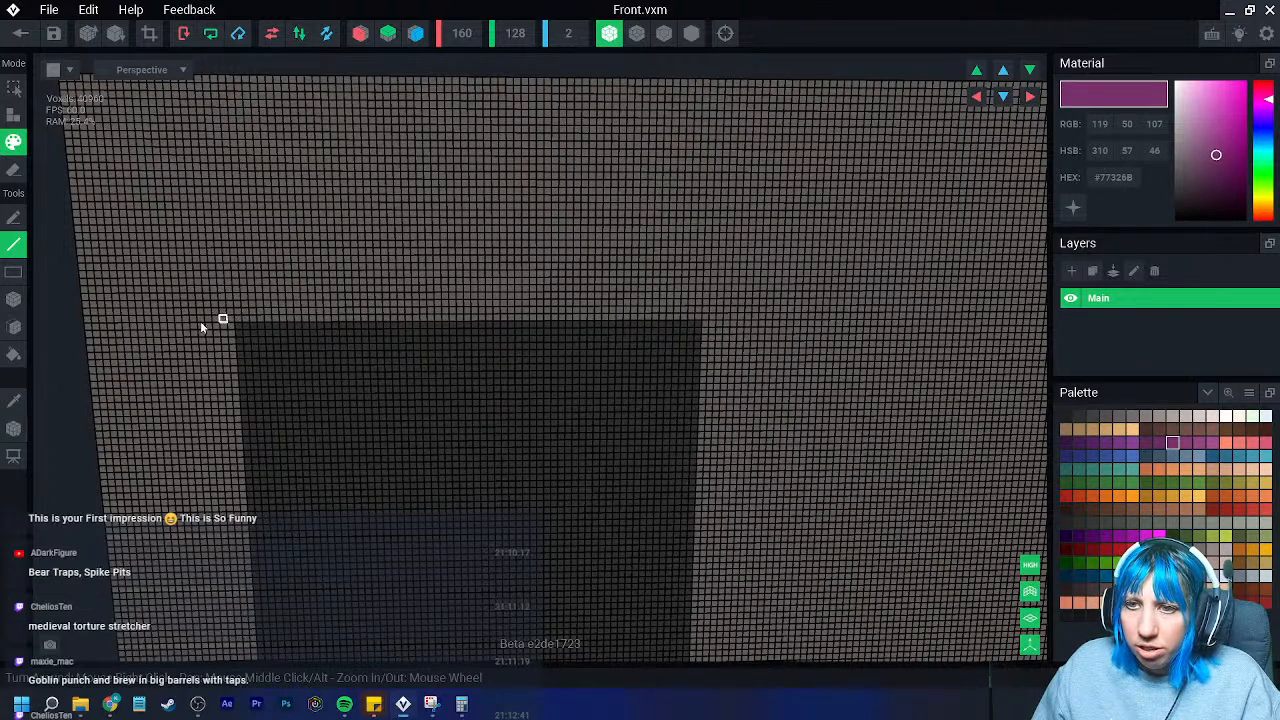
pyautogui.moveTo(237, 320); pyautogui.dragTo(231, 215)
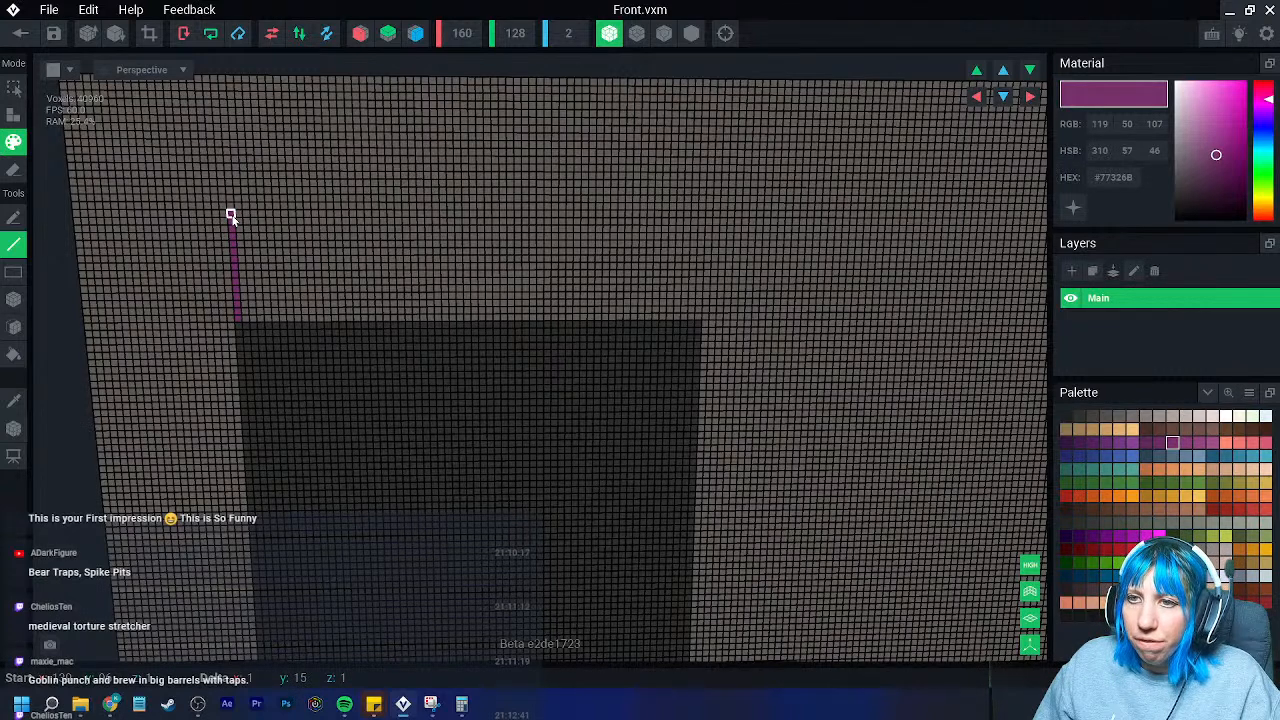
pyautogui.moveTo(231, 215); pyautogui.dragTo(222, 79)
pyautogui.hotkey('ctrl', 'z')
pyautogui.moveTo(314, 504); pyautogui.dragTo(318, 397, button='middle')
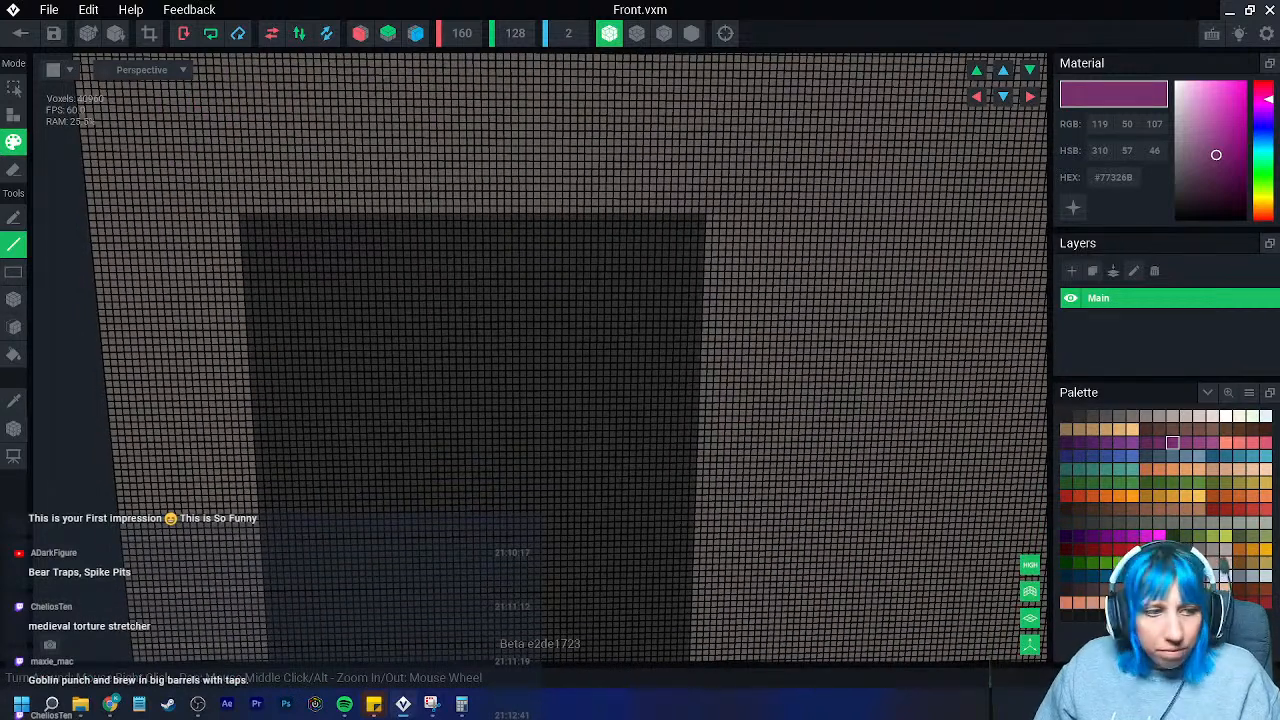
pyautogui.click(665, 34)
pyautogui.scroll(-5, 515, 383)
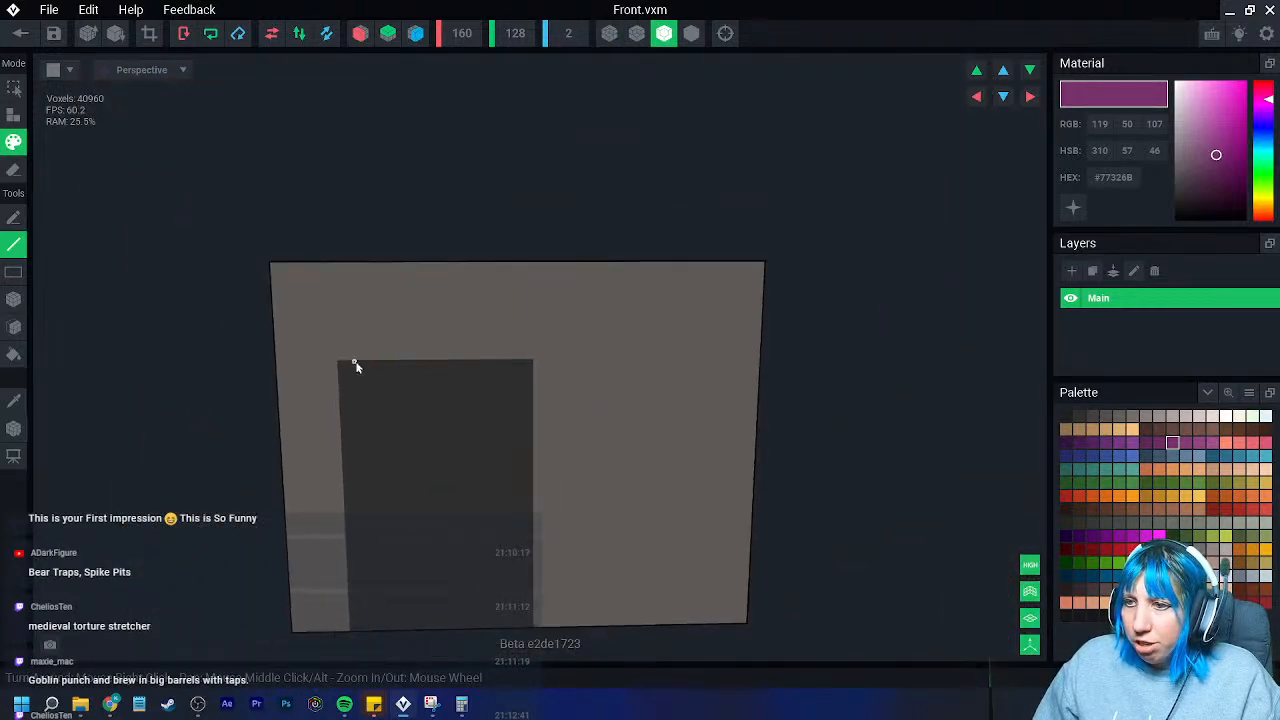
pyautogui.moveTo(549, 471); pyautogui.dragTo(449, 498, button='right')
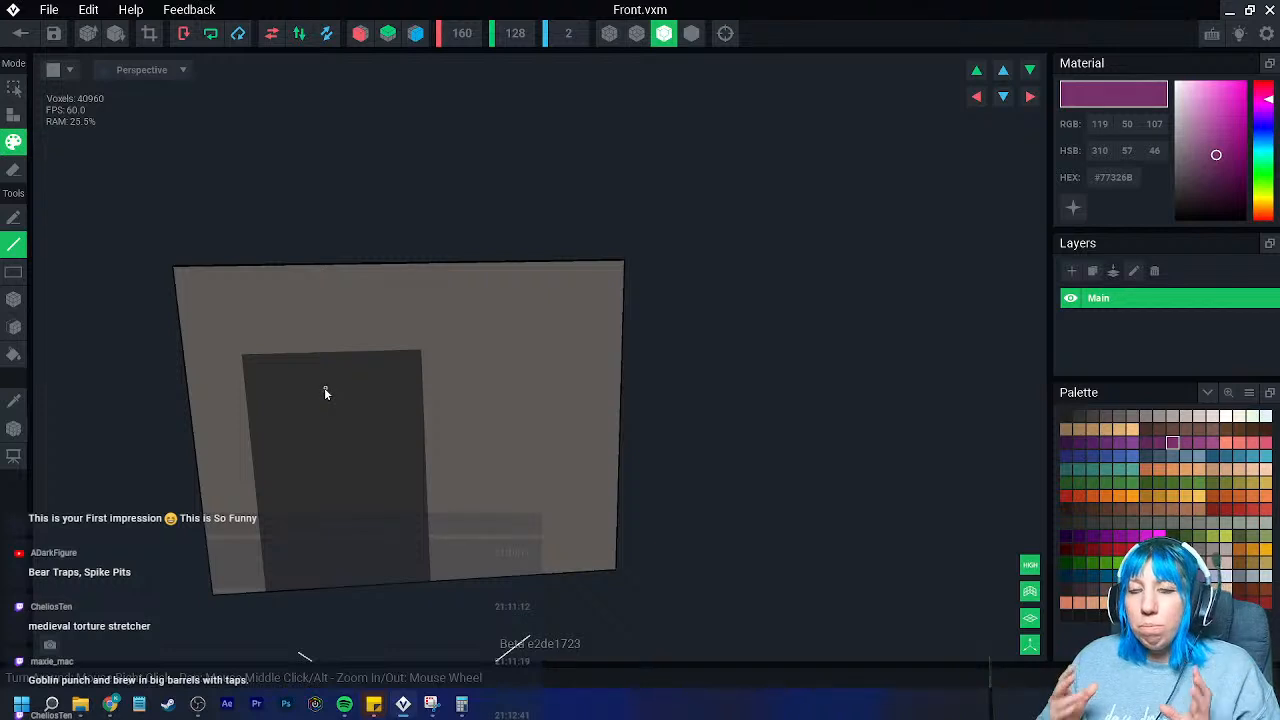
# - Set the front wall model's X width to 192 voxels
pyautogui.moveTo(378, 392); pyautogui.dragTo(433, 436, button='right')
pyautogui.moveTo(475, 363); pyautogui.dragTo(460, 183, button='right')
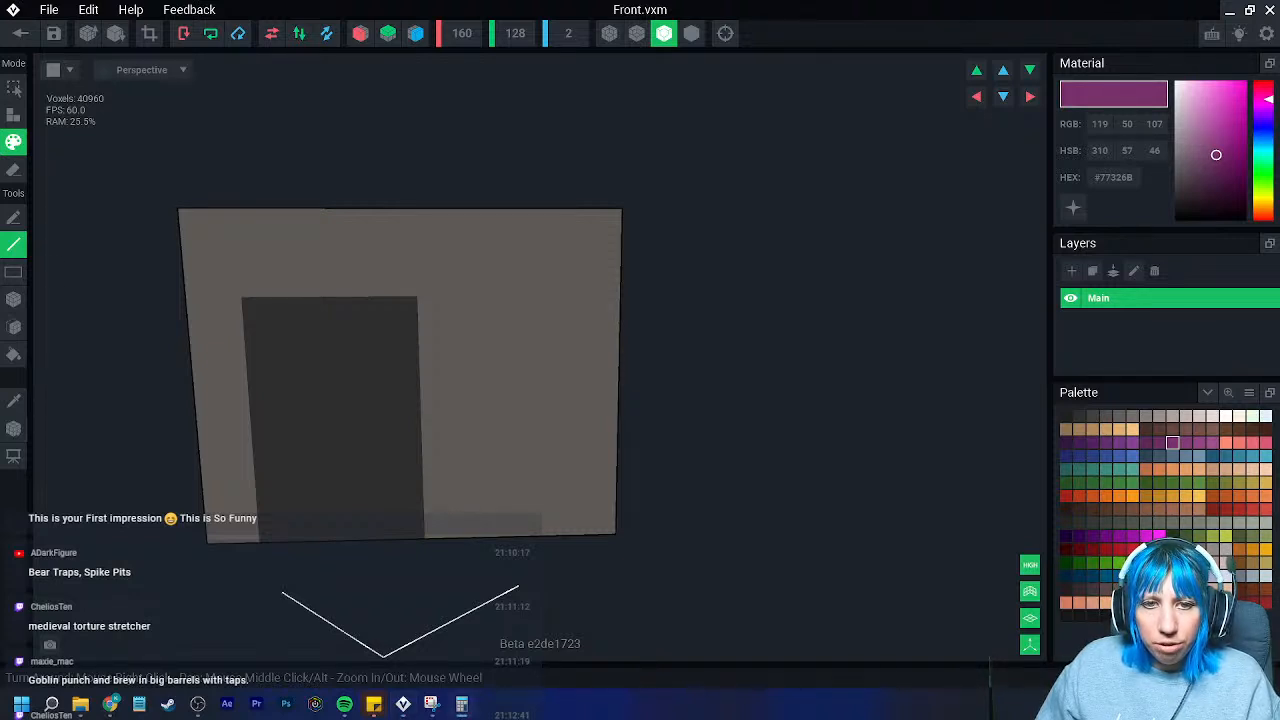
pyautogui.click(461, 33)
pyautogui.write('192')
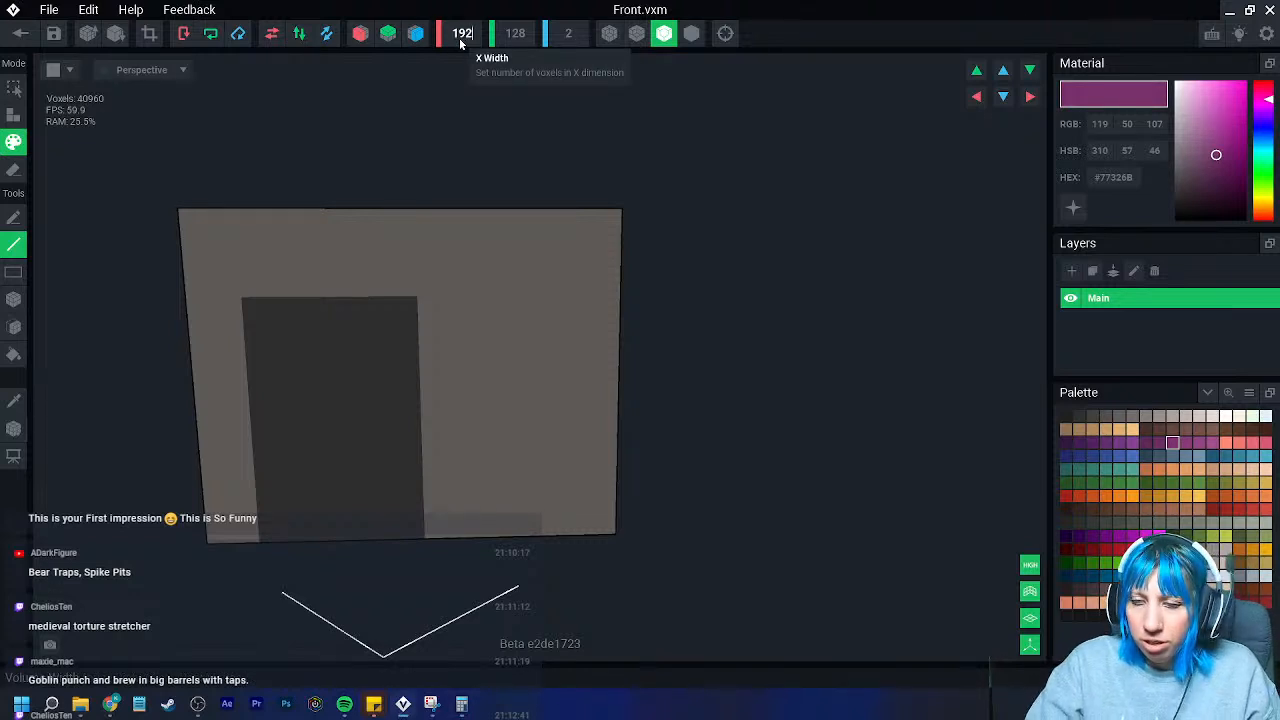
pyautogui.press('Return')
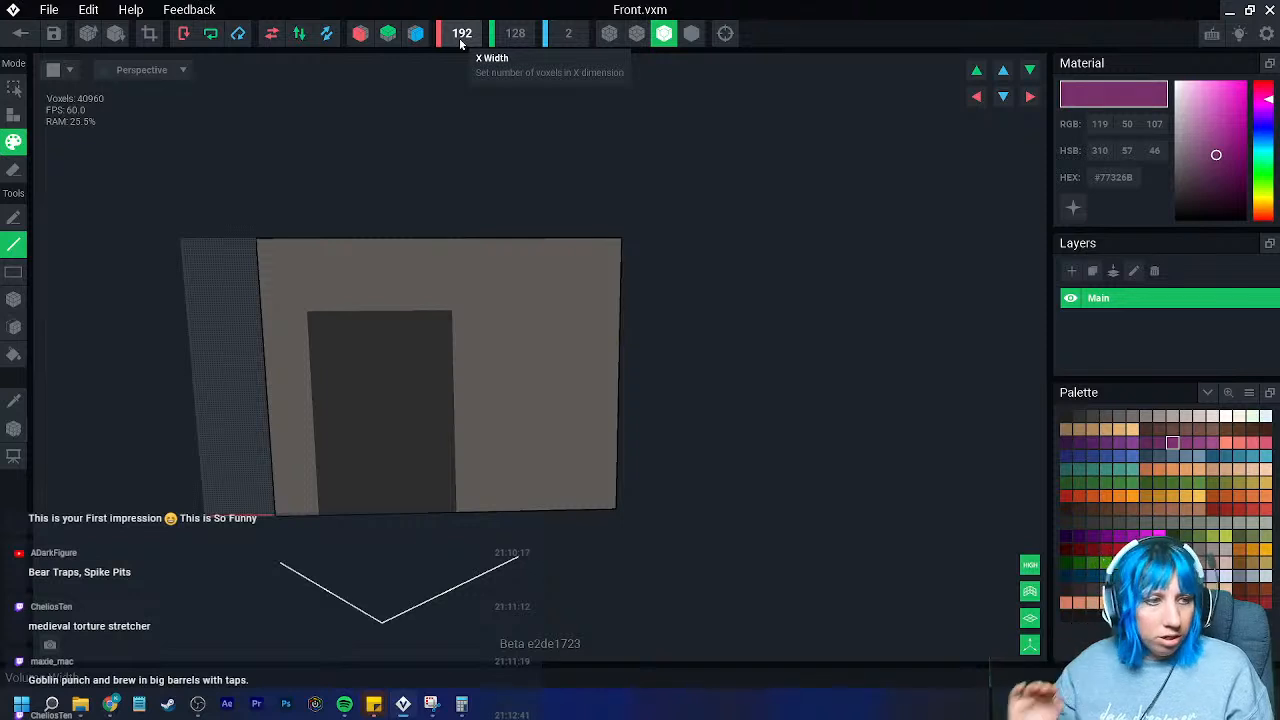
# - Sample the wall colour #645F5C and fill the empty strip beside the wall with attached voxels
pyautogui.scroll(2, 303, 292)
pyautogui.keyDown('alt'); pyautogui.click(153, 335); pyautogui.keyUp('alt')
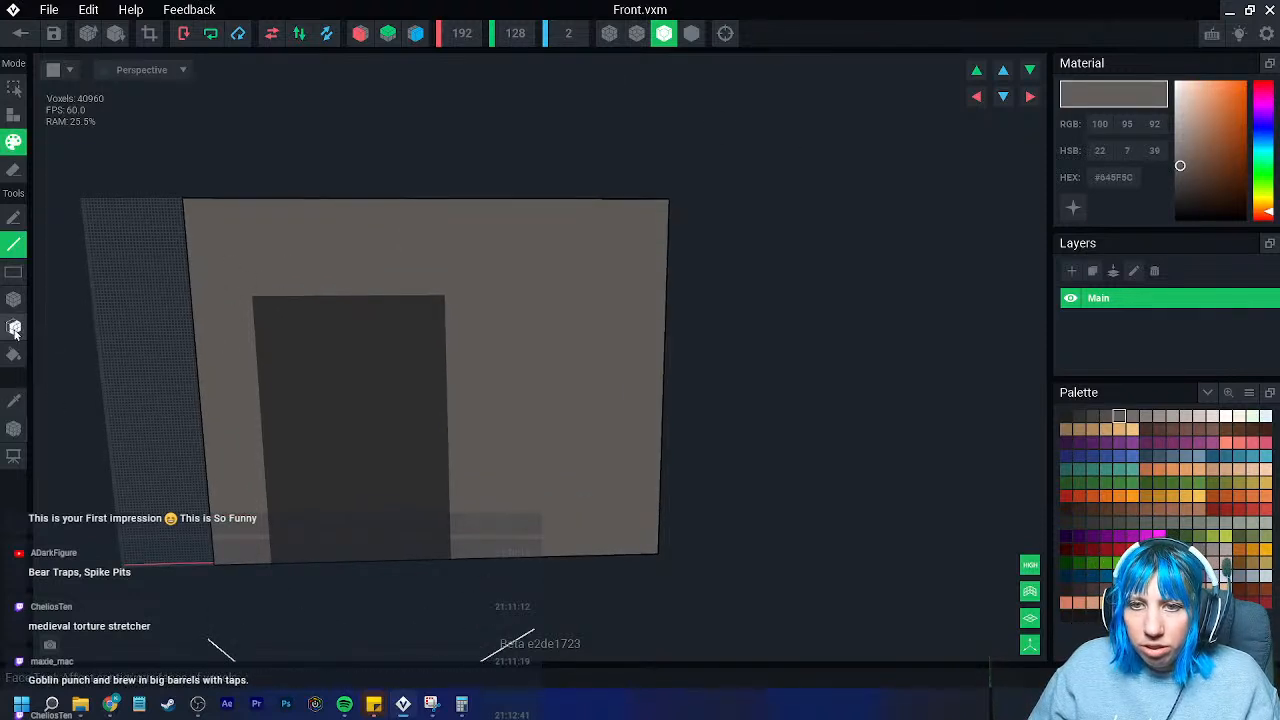
pyautogui.click(14, 327)
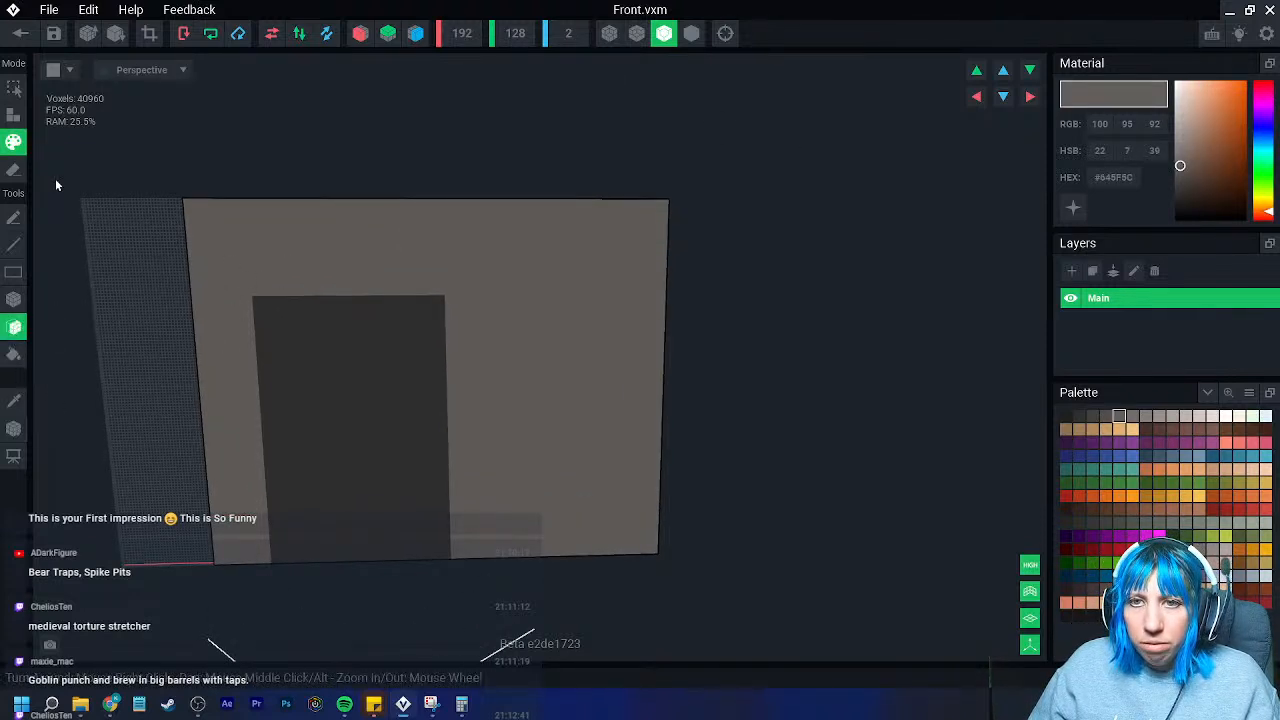
pyautogui.click(14, 354)
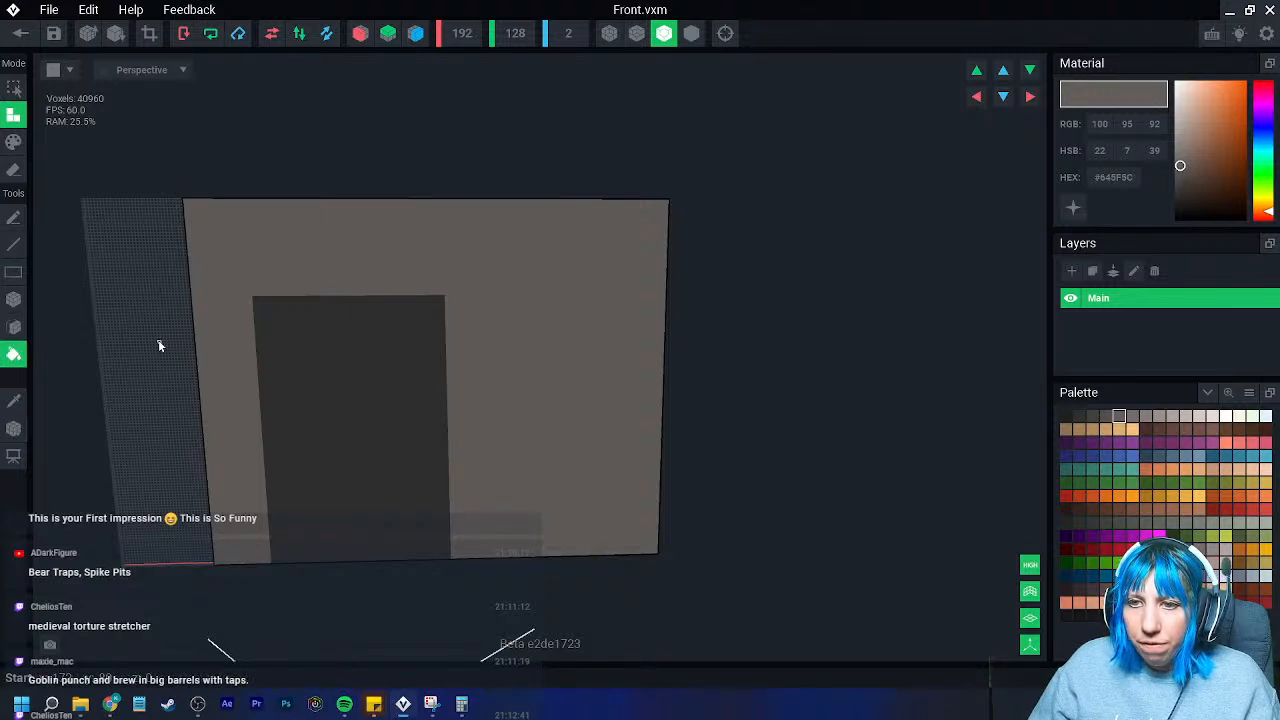
# - Shift the model's voxels along the X axis so the doorway sits closer to the wall's left edge
pyautogui.click(1030, 99)
pyautogui.click(1030, 99)
pyautogui.click(1030, 99)
pyautogui.click(1030, 99)
pyautogui.click(1030, 99)
pyautogui.click(1030, 99)
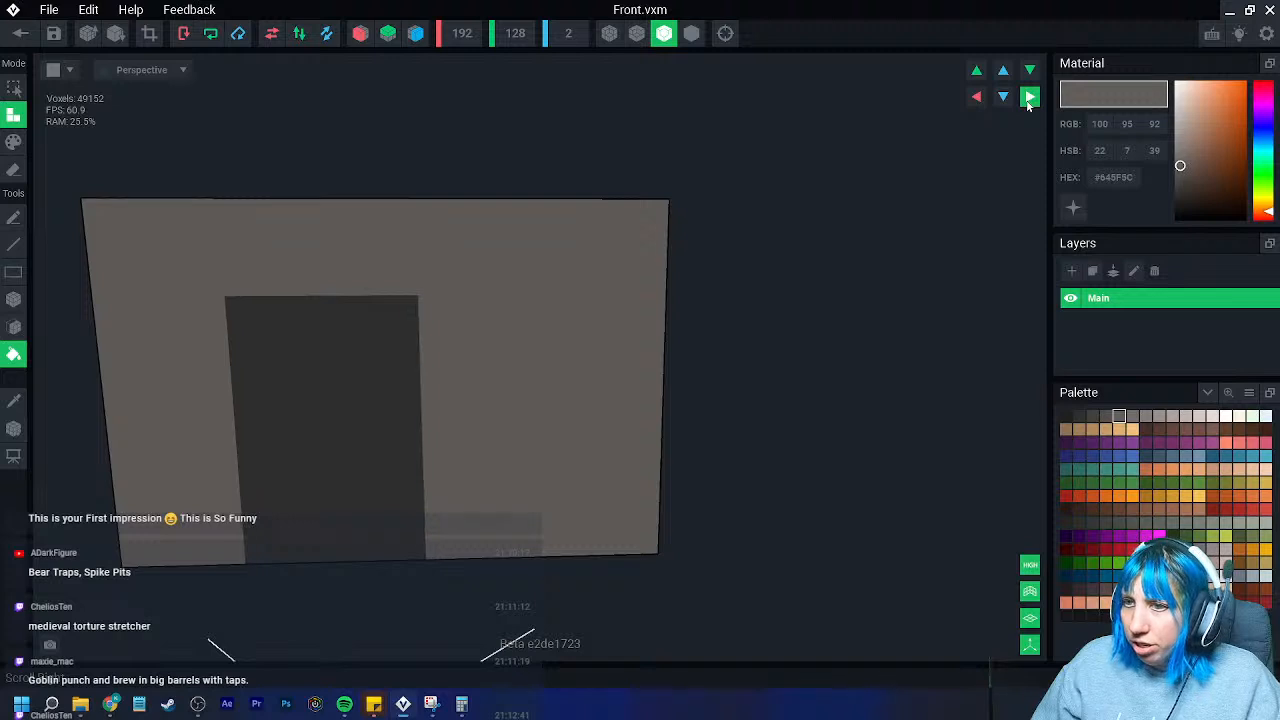
pyautogui.click(1030, 99)
pyautogui.click(1030, 99)
pyautogui.click(1030, 99)
pyautogui.click(1030, 99)
pyautogui.click(1030, 99)
pyautogui.click(1030, 99)
pyautogui.click(1030, 99)
pyautogui.click(1030, 99)
pyautogui.click(1030, 99)
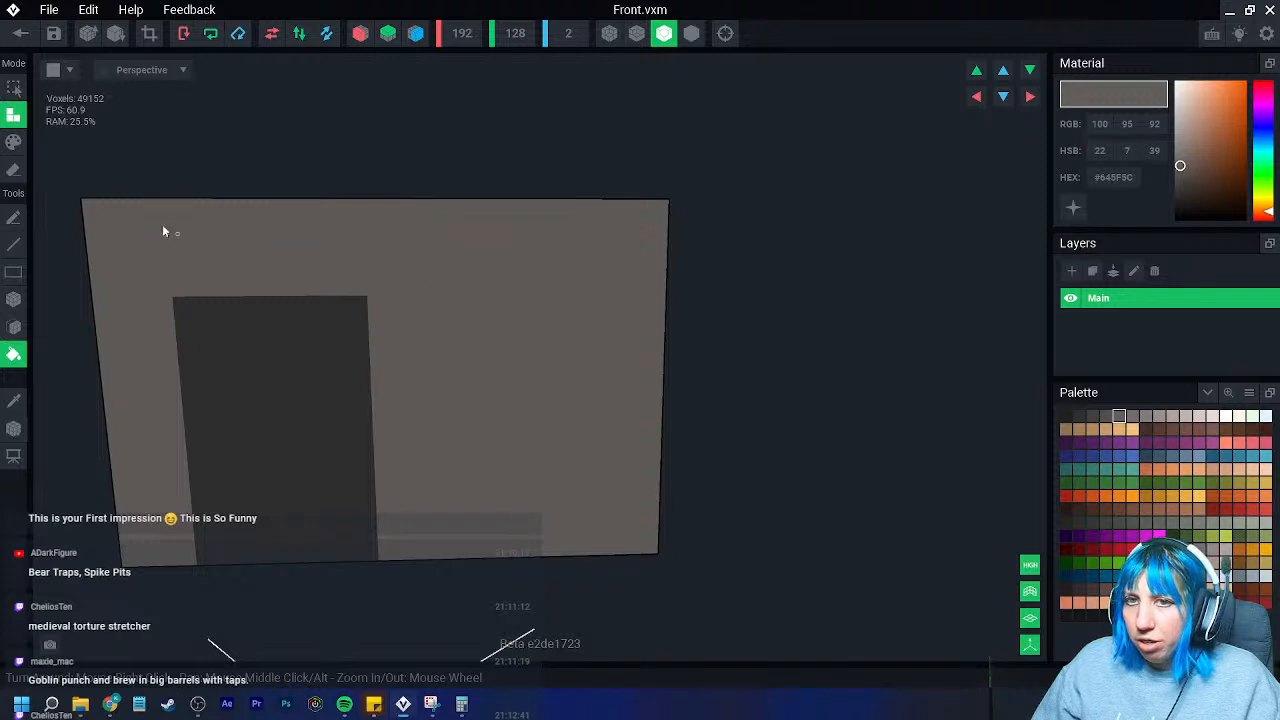
# - Recolour the whole doorway rectangle with the dark purple #431D50 using the fill tool in paint mode
pyautogui.click(13, 299)
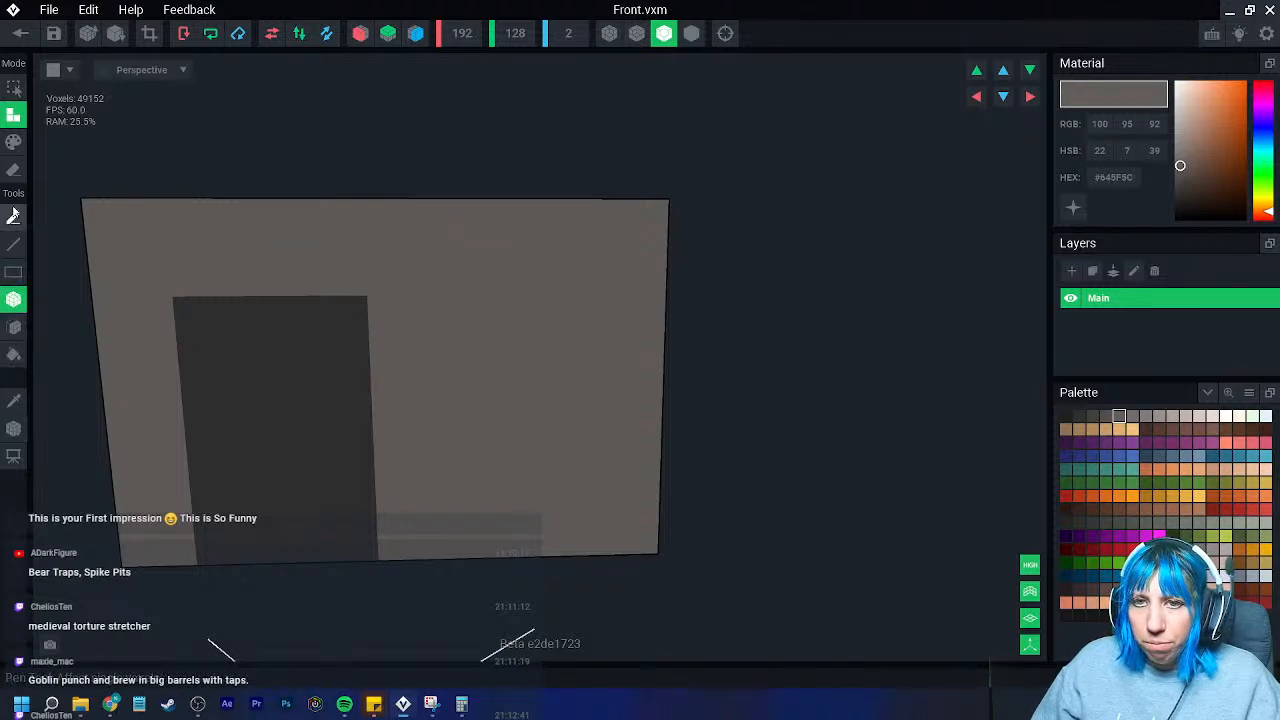
pyautogui.click(12, 142)
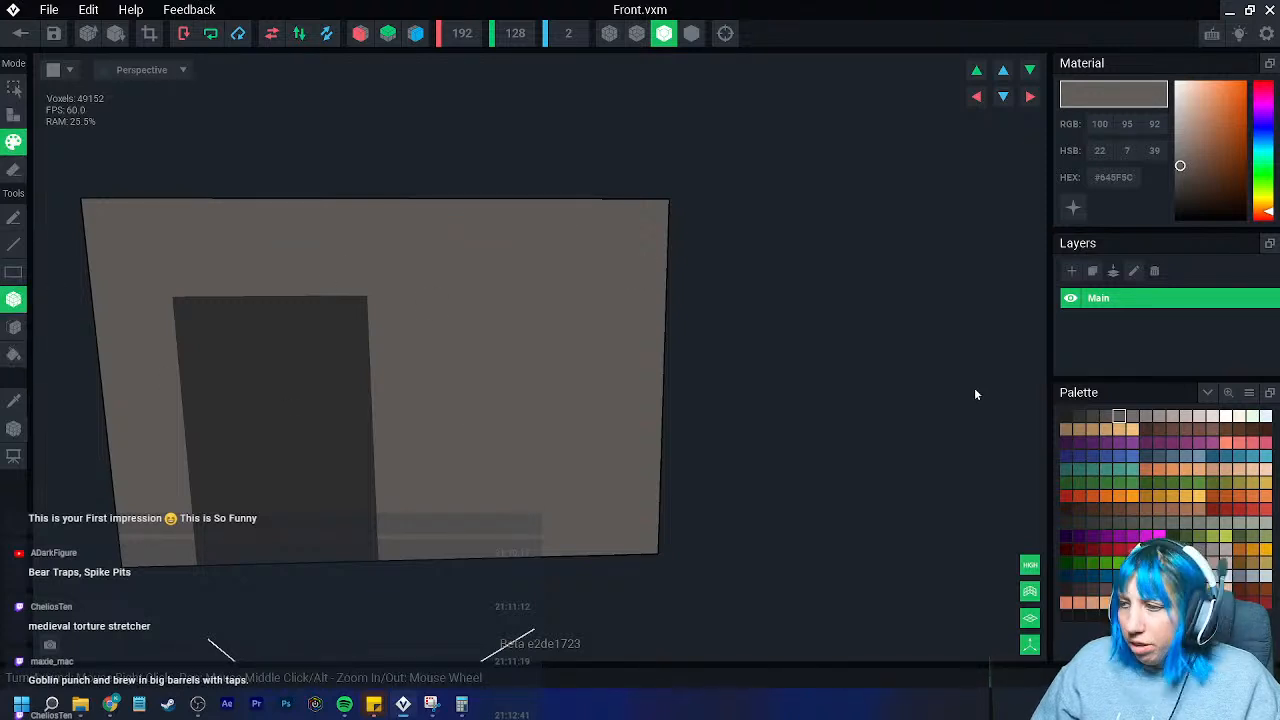
pyautogui.click(1094, 417)
pyautogui.scroll(3, 370, 374)
pyautogui.scroll(-1, 390, 358)
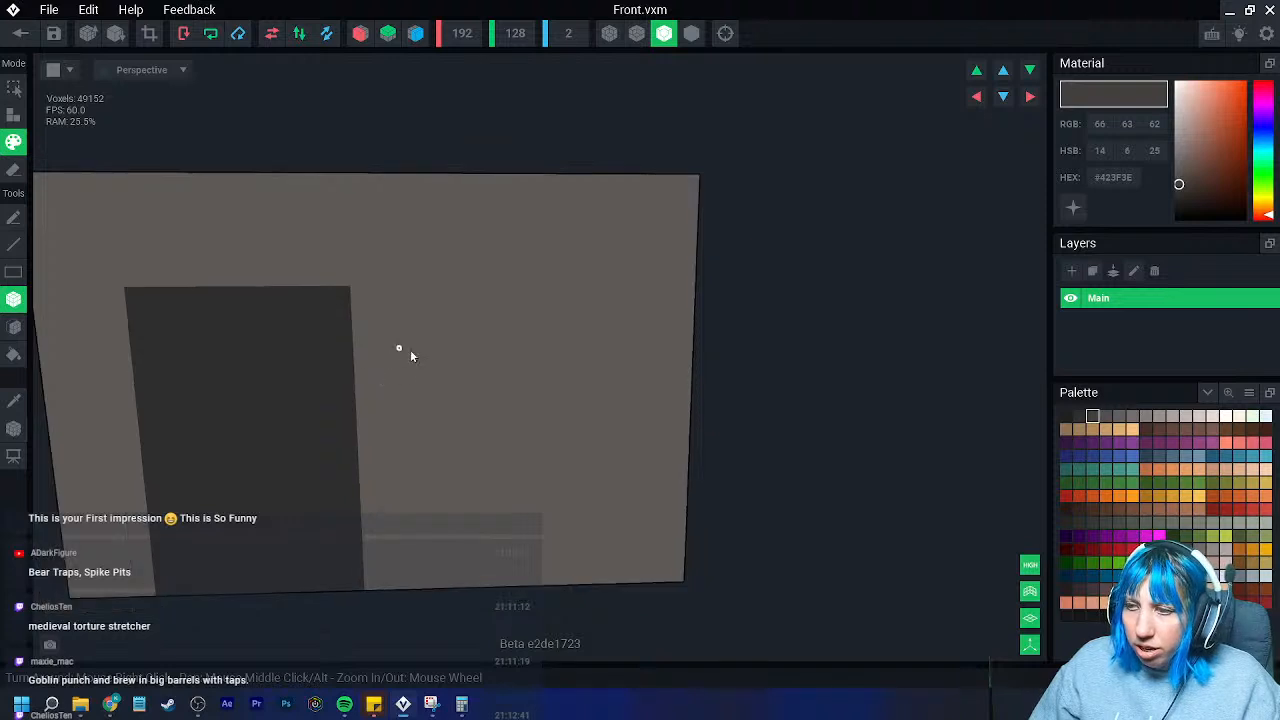
pyautogui.click(1065, 416)
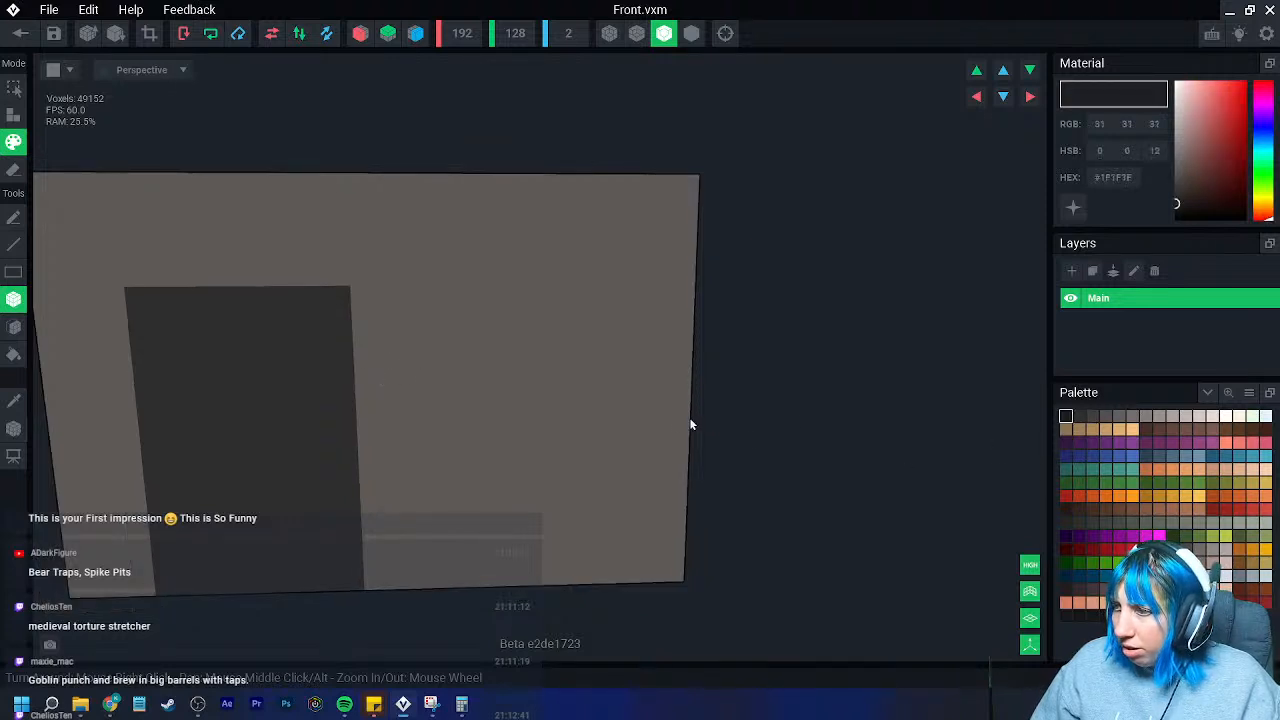
pyautogui.click(1079, 442)
pyautogui.click(13, 354)
pyautogui.click(245, 418)
# - Draw a horizontal #302F2F line across the full width of the wall, slightly above the doorway
pyautogui.click(1079, 417)
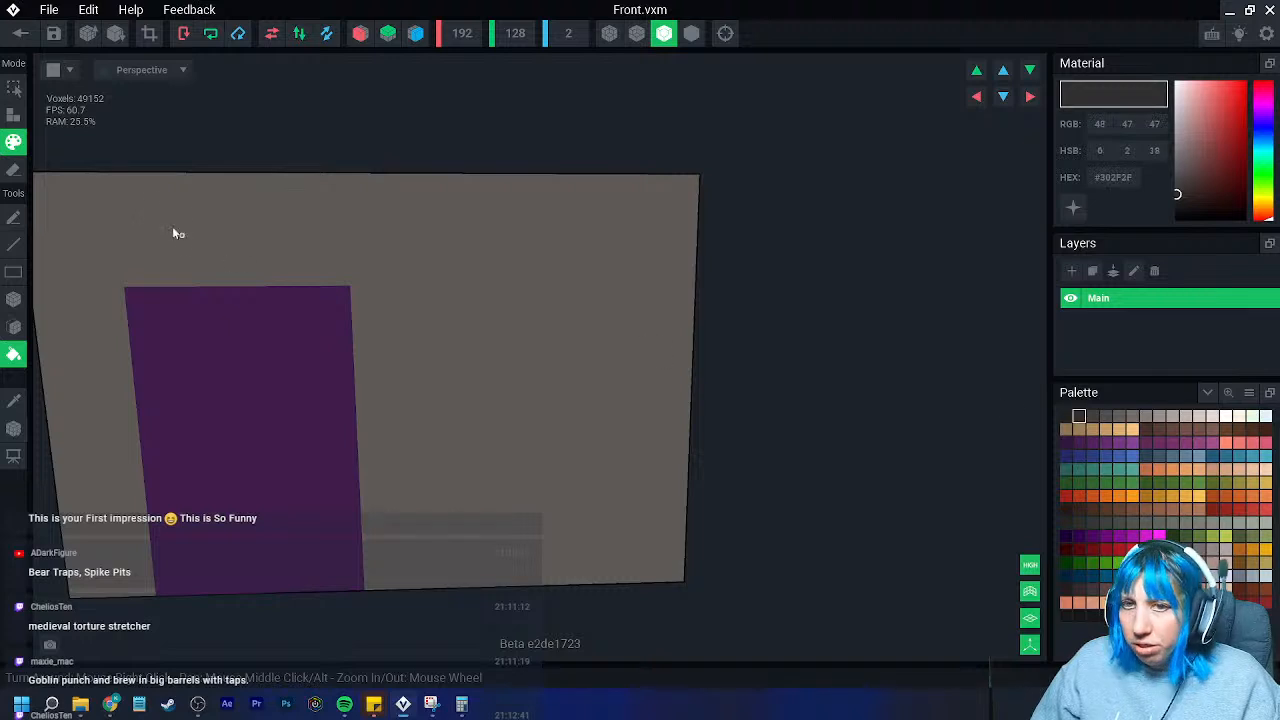
pyautogui.click(13, 299)
pyautogui.scroll(-1, 398, 248)
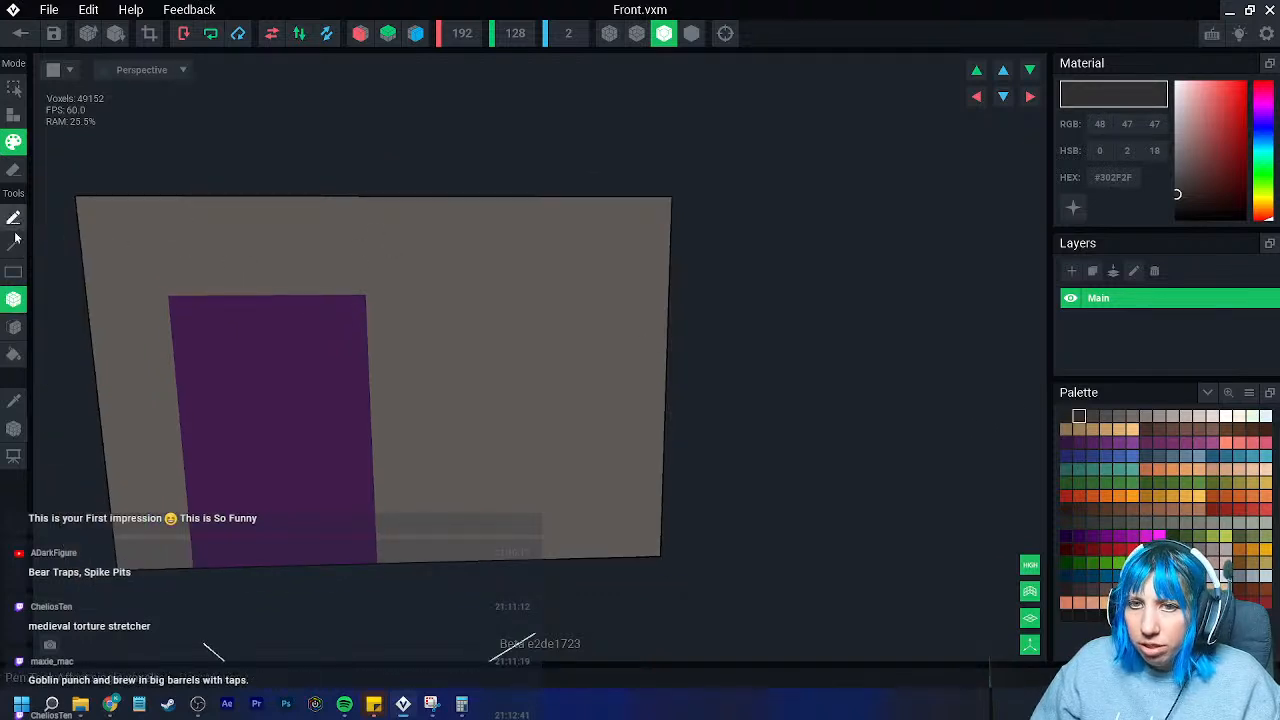
pyautogui.click(13, 244)
pyautogui.moveTo(85, 270); pyautogui.dragTo(670, 272)
pyautogui.moveTo(643, 334); pyautogui.dragTo(643, 320, button='middle')
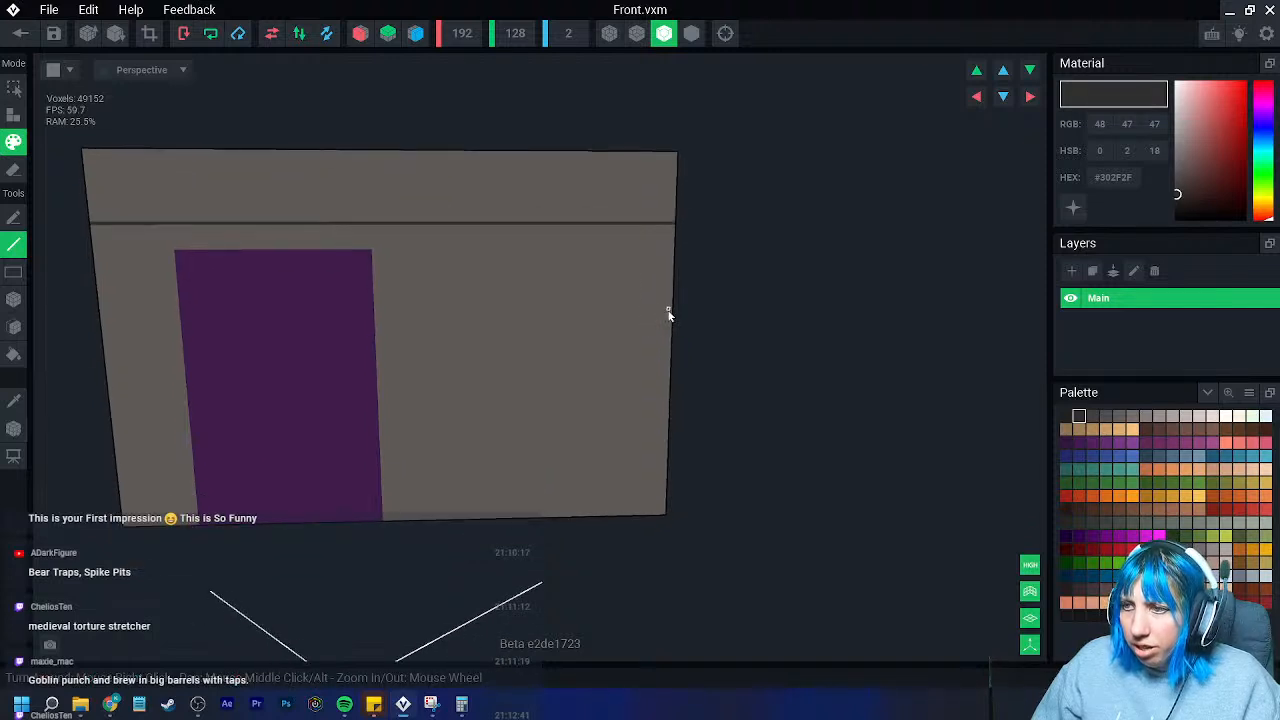
# - Draw a second horizontal #302F2F line below the doorway's top, running from each doorway side to the wall's outer edges
pyautogui.moveTo(669, 316); pyautogui.dragTo(375, 315)
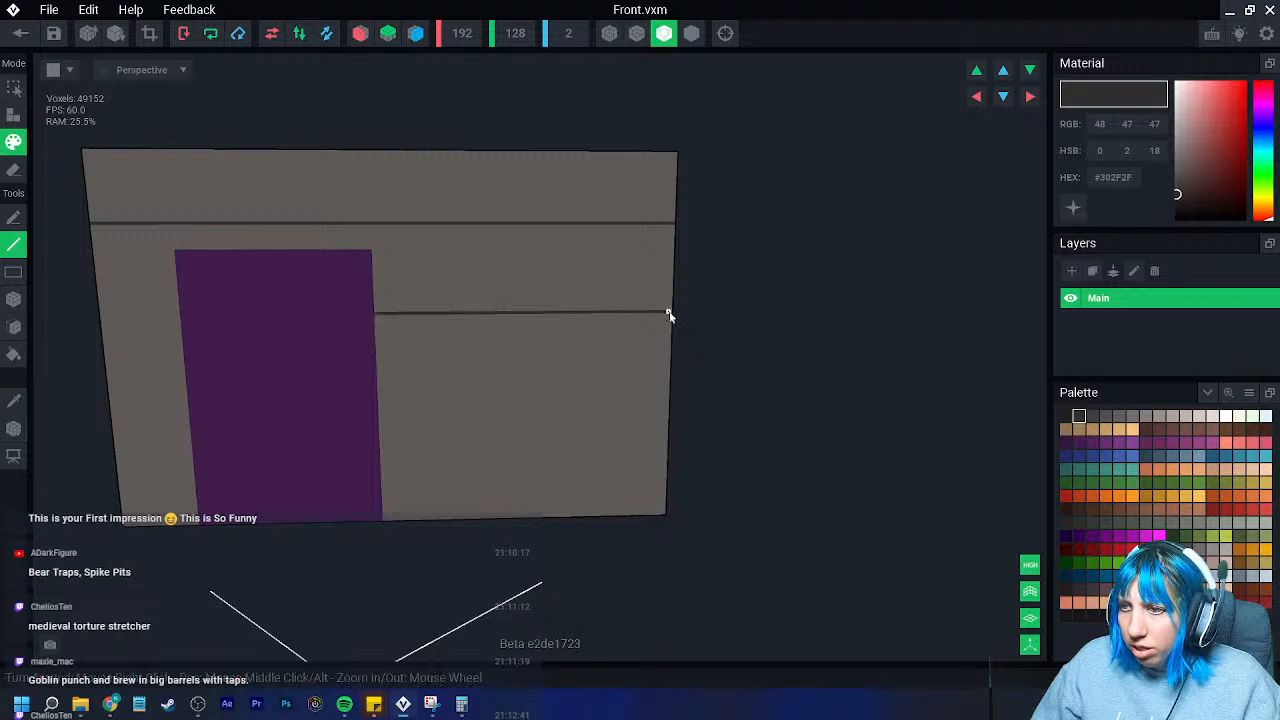
pyautogui.moveTo(199, 326); pyautogui.dragTo(206, 324, button='middle')
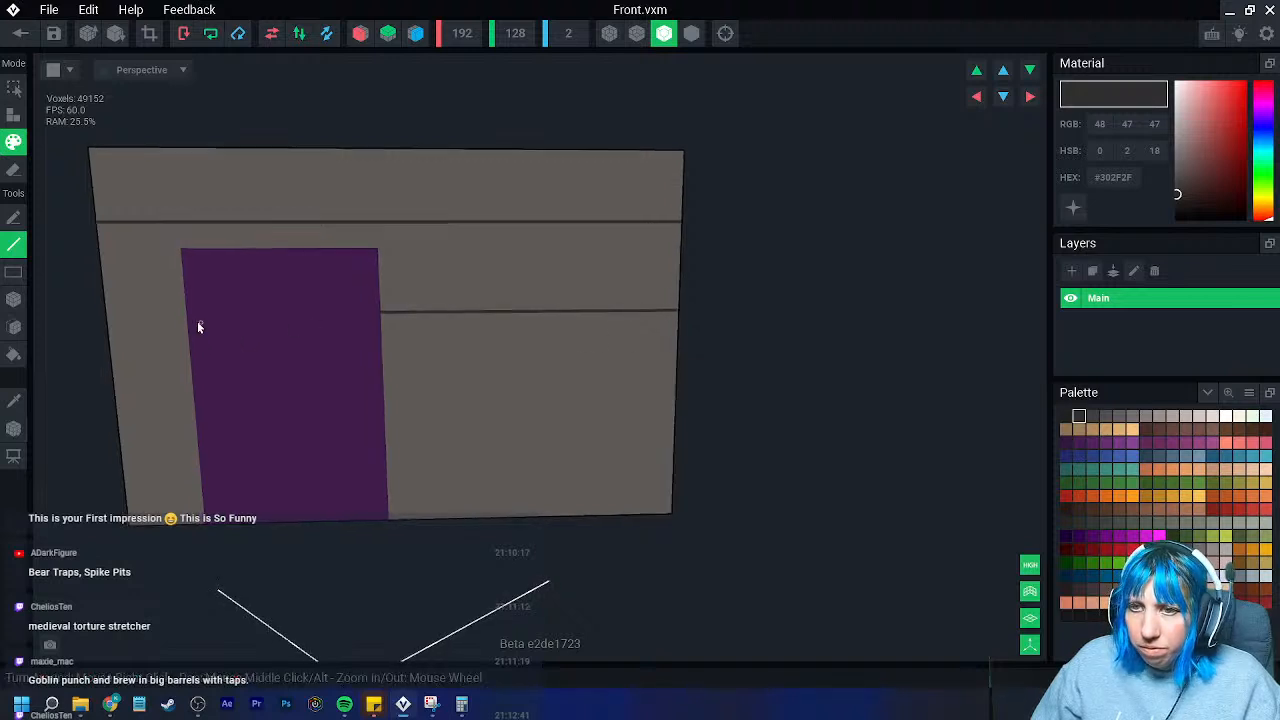
pyautogui.moveTo(184, 320); pyautogui.dragTo(149, 322)
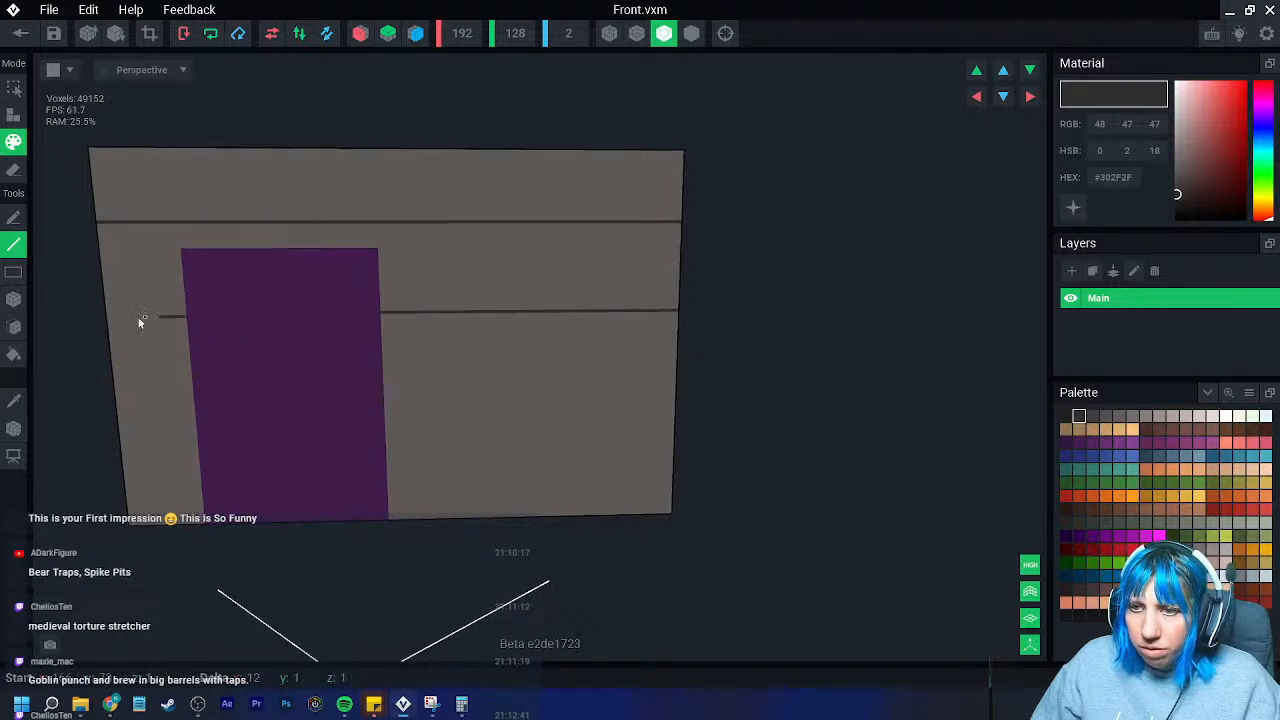
# - Draw vertical #302F2F lines just outside both doorway sides, between the second horizontal line and the doorway's top level
pyautogui.moveTo(448, 386); pyautogui.dragTo(432, 313, button='middle')
pyautogui.moveTo(149, 243); pyautogui.dragTo(143, 171)
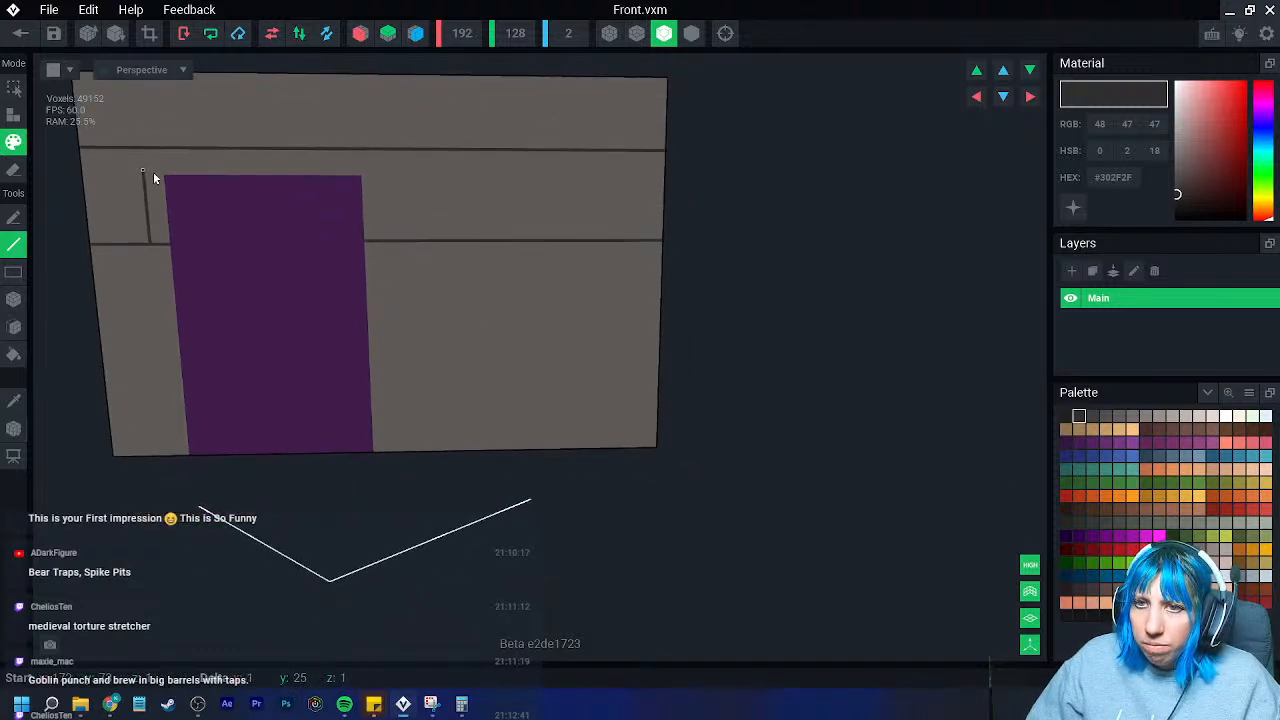
pyautogui.moveTo(171, 263); pyautogui.dragTo(172, 276, button='middle')
pyautogui.scroll(2, 136, 182)
pyautogui.moveTo(134, 178); pyautogui.dragTo(284, 322, button='middle')
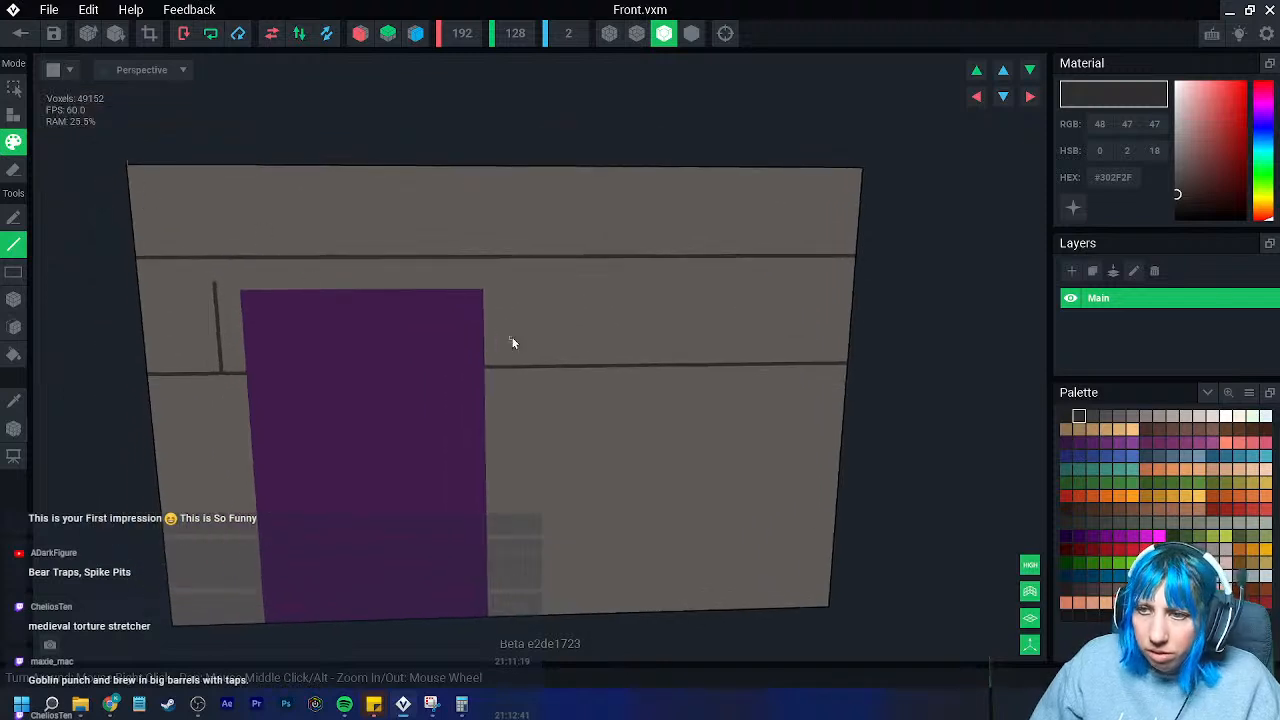
pyautogui.moveTo(505, 291); pyautogui.dragTo(512, 367)
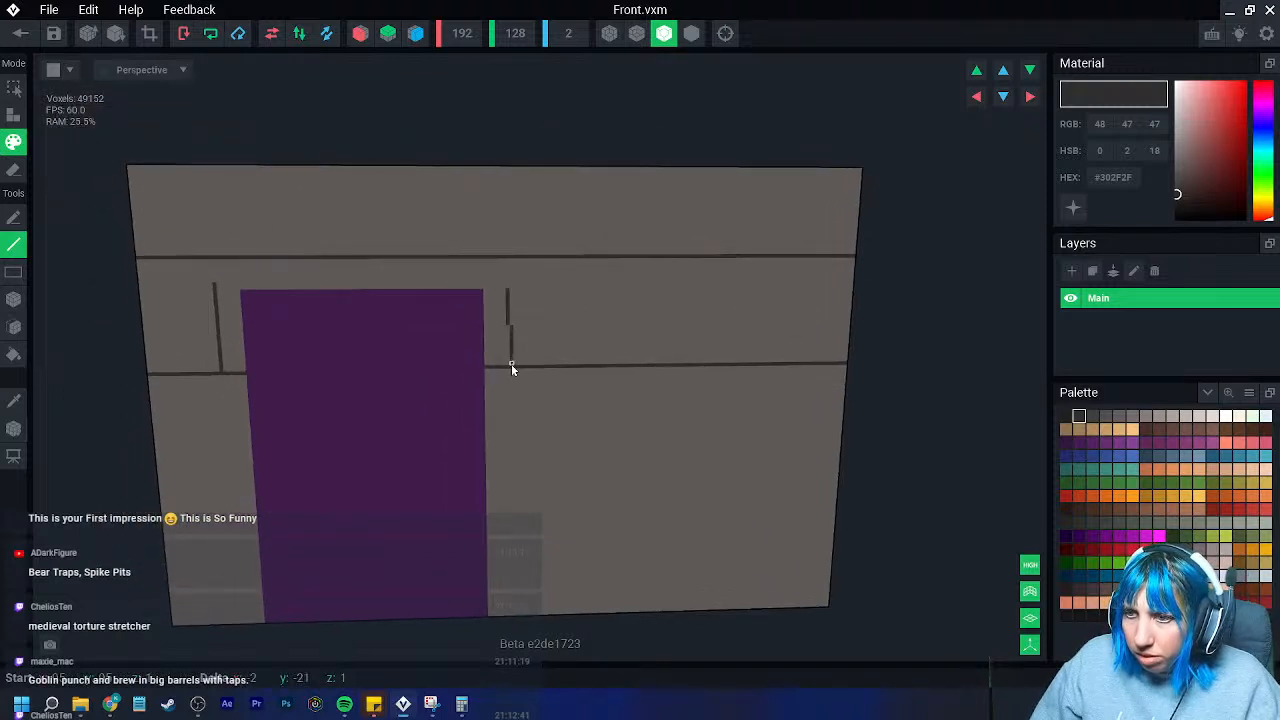
# - Draw the door frame's top line above the doorway and diagonal #302F2F joints from the doorway's upper corners
pyautogui.moveTo(484, 288); pyautogui.dragTo(243, 270)
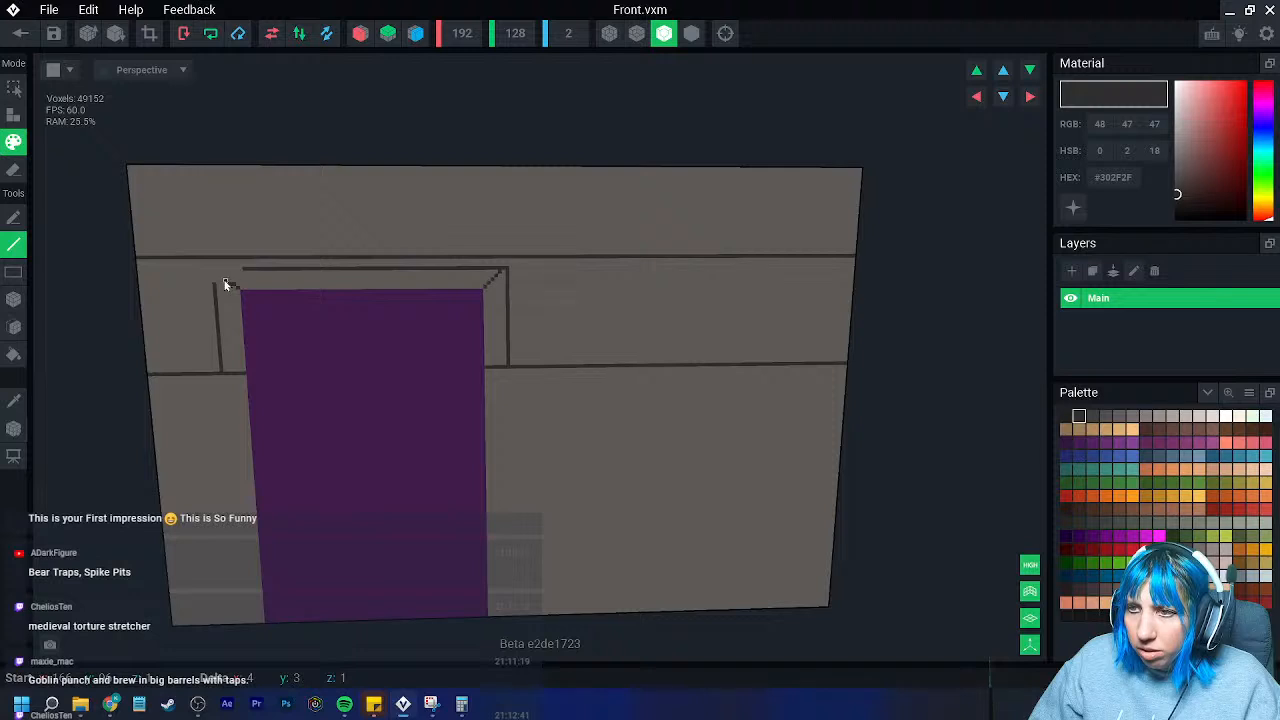
pyautogui.scroll(3, 255, 307)
pyautogui.moveTo(255, 307); pyautogui.dragTo(269, 309, button='middle')
pyautogui.scroll(1, 266, 308)
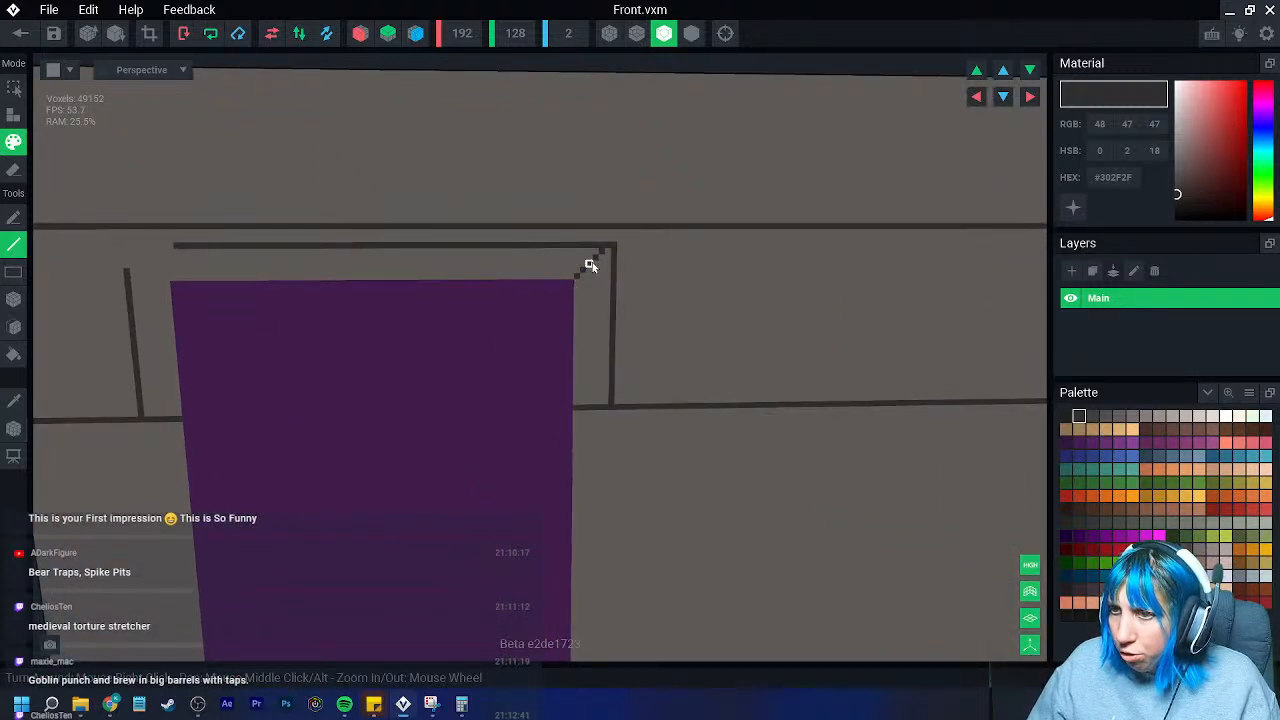
pyautogui.moveTo(165, 281); pyautogui.dragTo(207, 282, button='middle')
pyautogui.moveTo(205, 275); pyautogui.dragTo(175, 253)
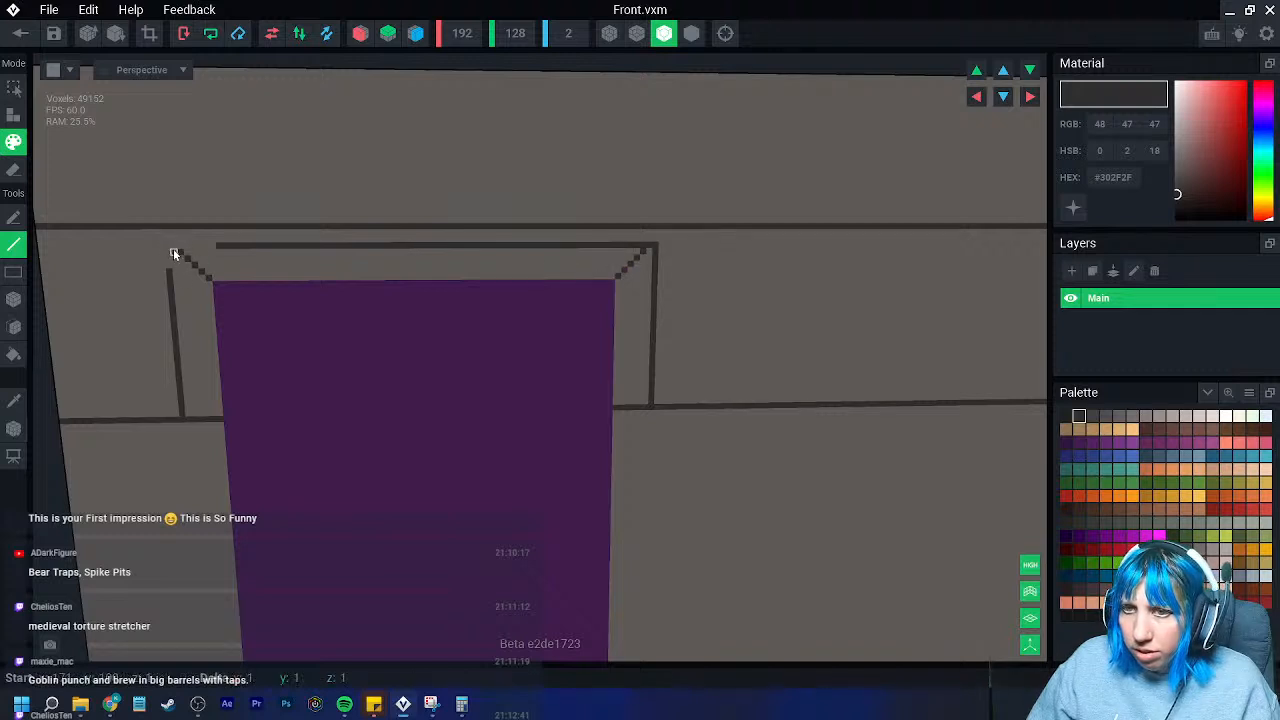
pyautogui.moveTo(167, 251); pyautogui.dragTo(169, 280)
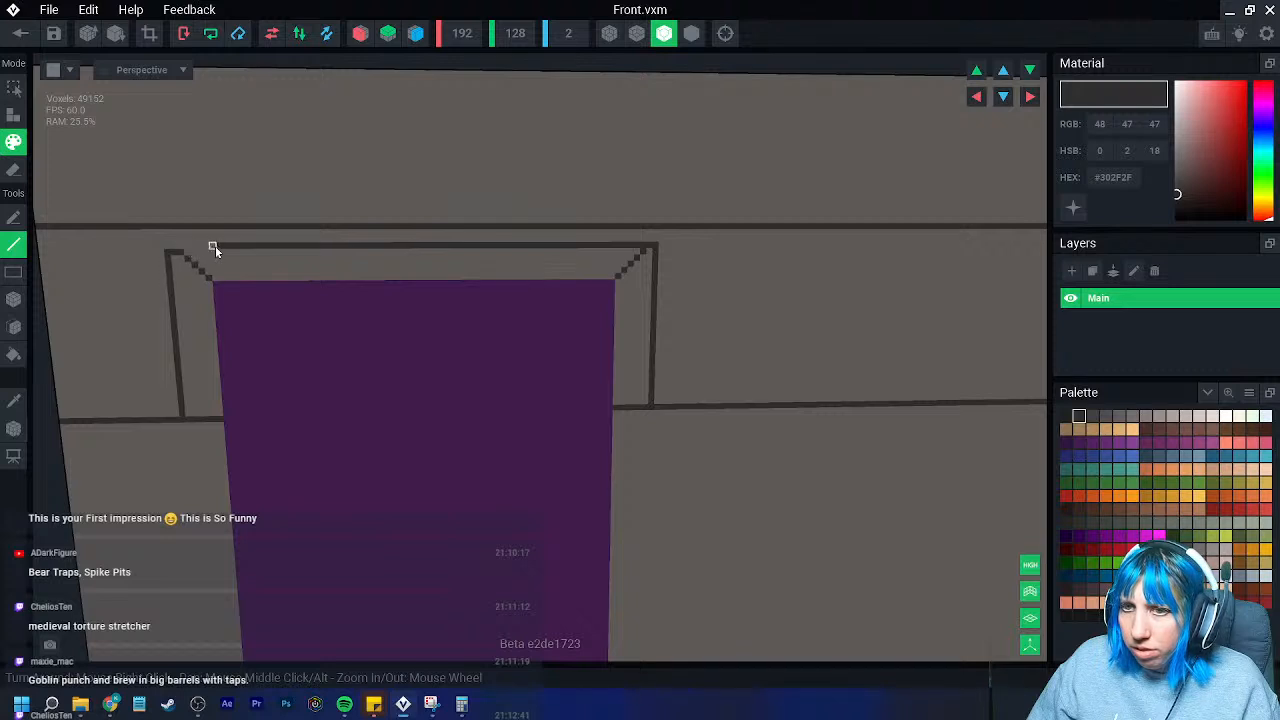
pyautogui.scroll(2, 254, 262)
pyautogui.moveTo(254, 262); pyautogui.dragTo(335, 270, button='middle')
pyautogui.moveTo(216, 231); pyautogui.dragTo(160, 229)
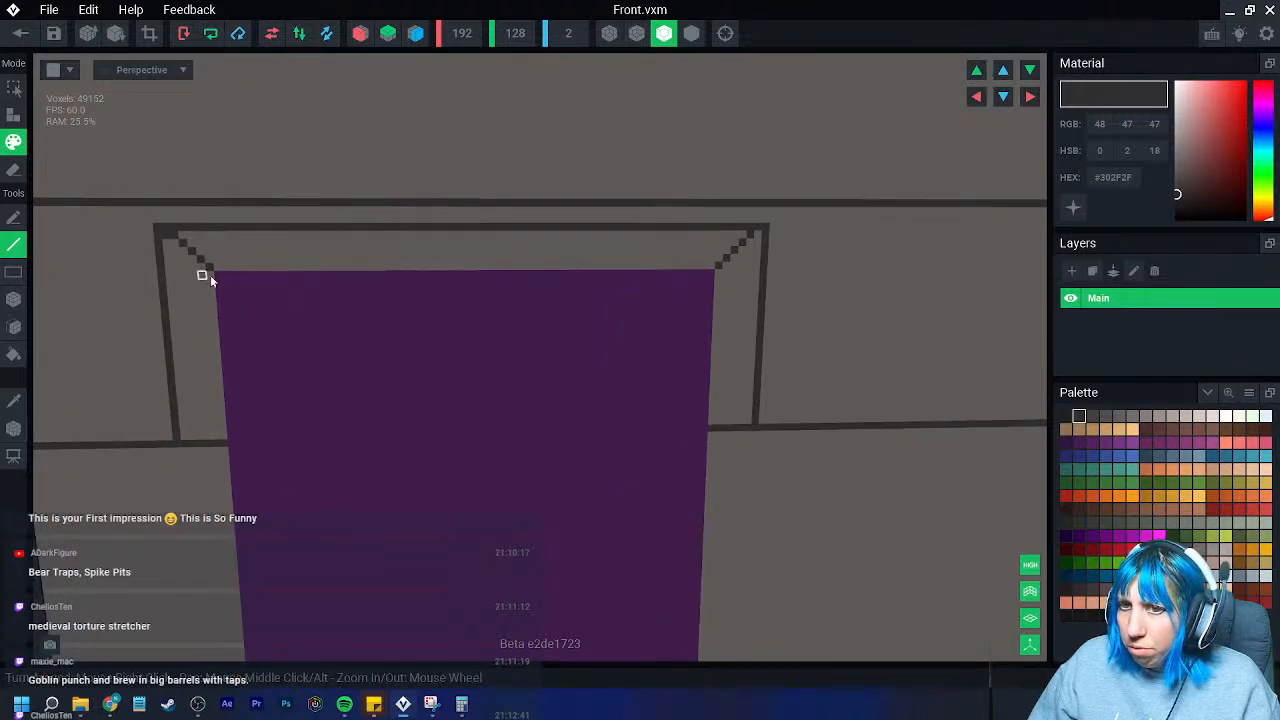
pyautogui.hotkey('ctrl', 'z')
pyautogui.hotkey('ctrl', 'z')
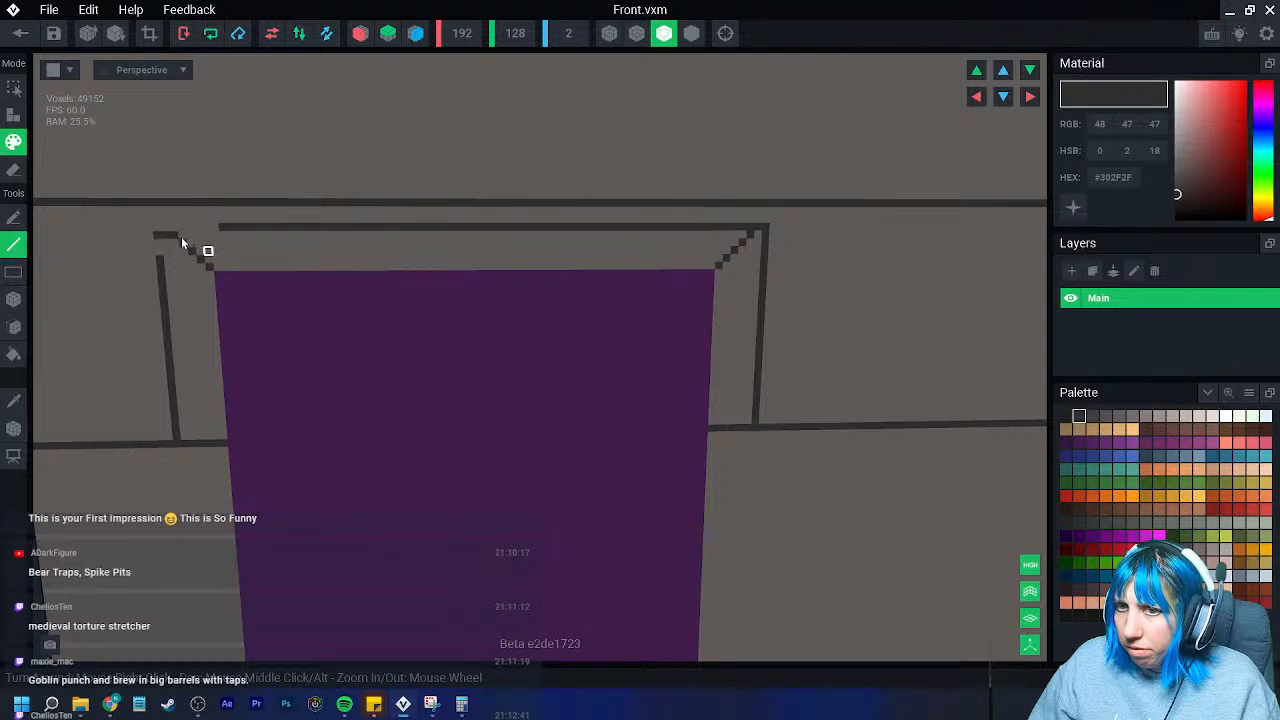
# - Close the door frame's upper-left corner by extending its top line leftward and joining it to the left vertical line
pyautogui.moveTo(222, 229); pyautogui.dragTo(159, 229)
pyautogui.moveTo(159, 229); pyautogui.dragTo(159, 256)
pyautogui.scroll(-4, 222, 360)
pyautogui.scroll(-4, 362, 452)
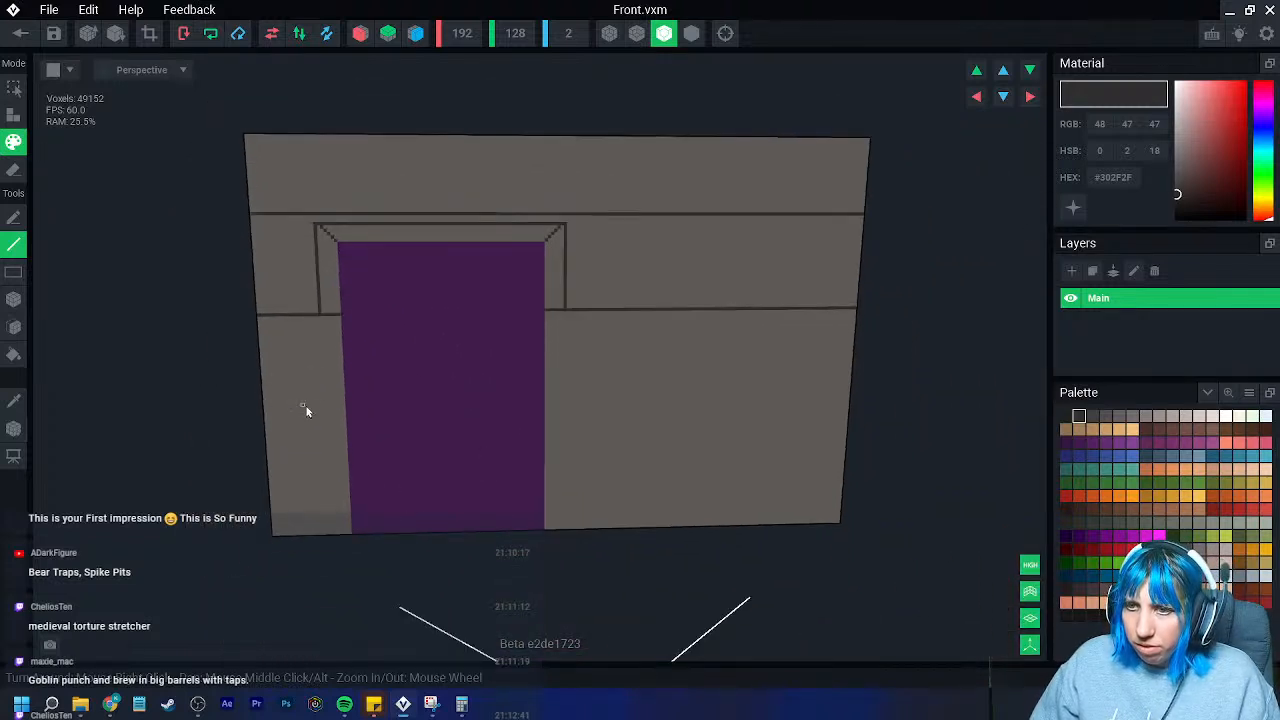
# - Draw two more horizontal #302F2F lines across the lower wall, from its left edge over the doorway to its right edge
pyautogui.moveTo(309, 418); pyautogui.dragTo(270, 347, button='middle')
pyautogui.moveTo(258, 356); pyautogui.dragTo(323, 355)
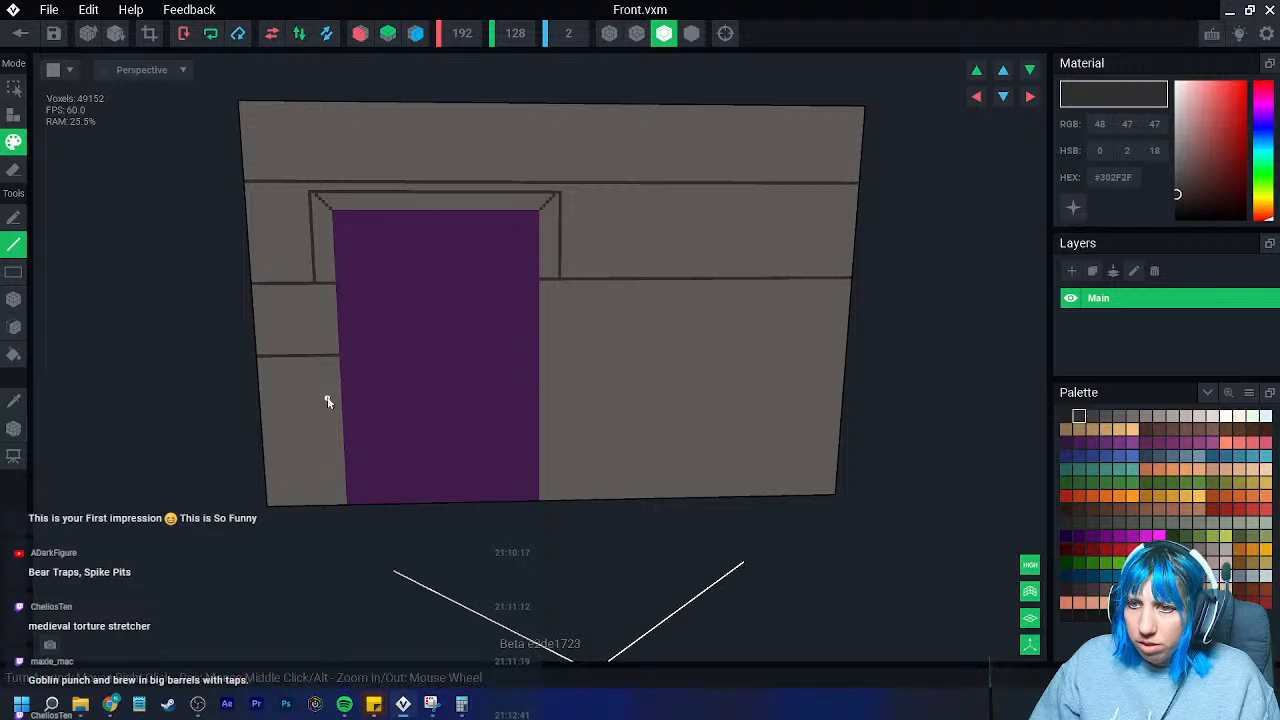
pyautogui.scroll(3, 492, 378)
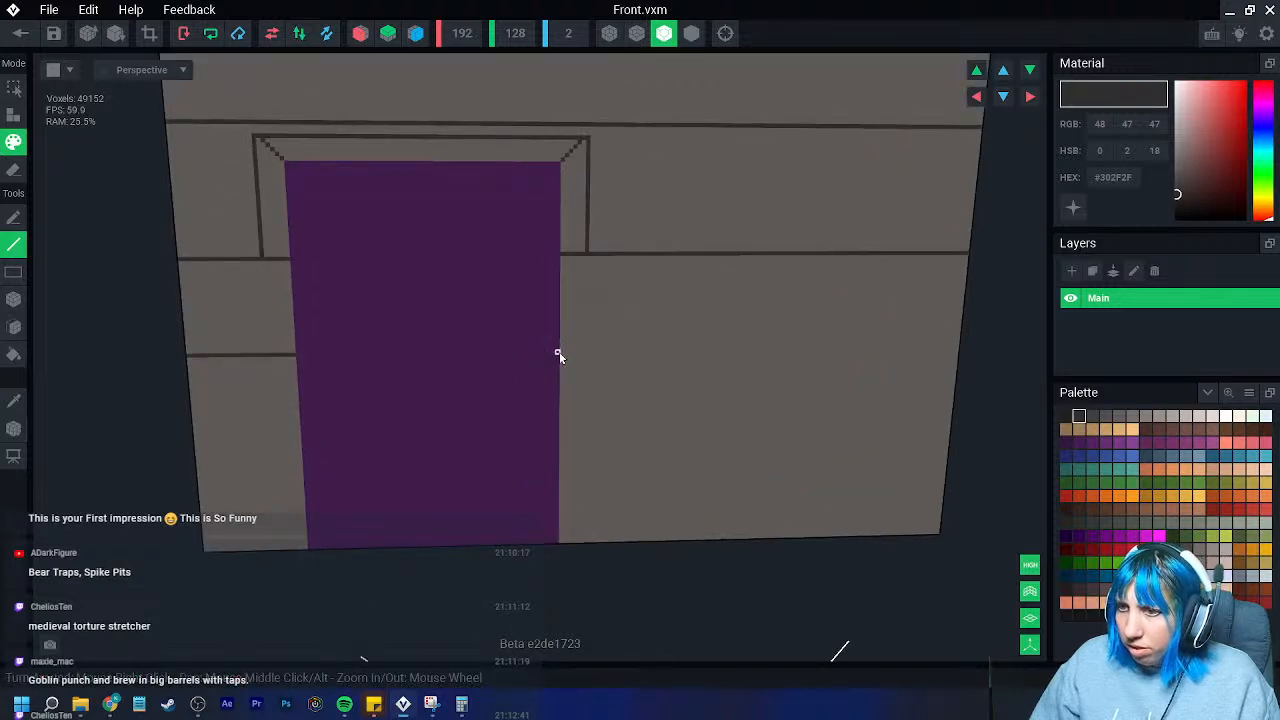
pyautogui.moveTo(281, 357); pyautogui.dragTo(955, 352)
pyautogui.moveTo(199, 472)
pyautogui.mouseDown()
pyautogui.moveTo(755, 449)
pyautogui.moveTo(946, 463)
pyautogui.mouseUp()
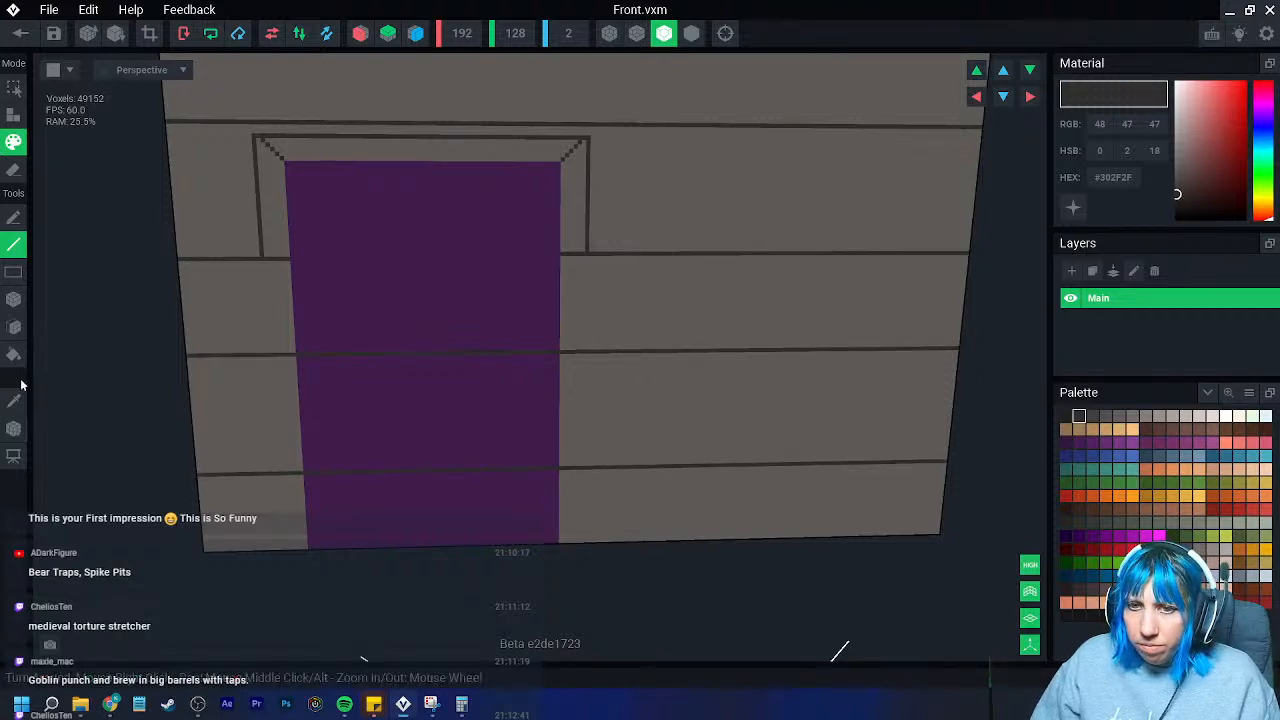
# - Sample the doorway's purple #431D50 and paint over the two line segments crossing the doorway with the box tool
pyautogui.click(14, 400)
pyautogui.click(320, 291)
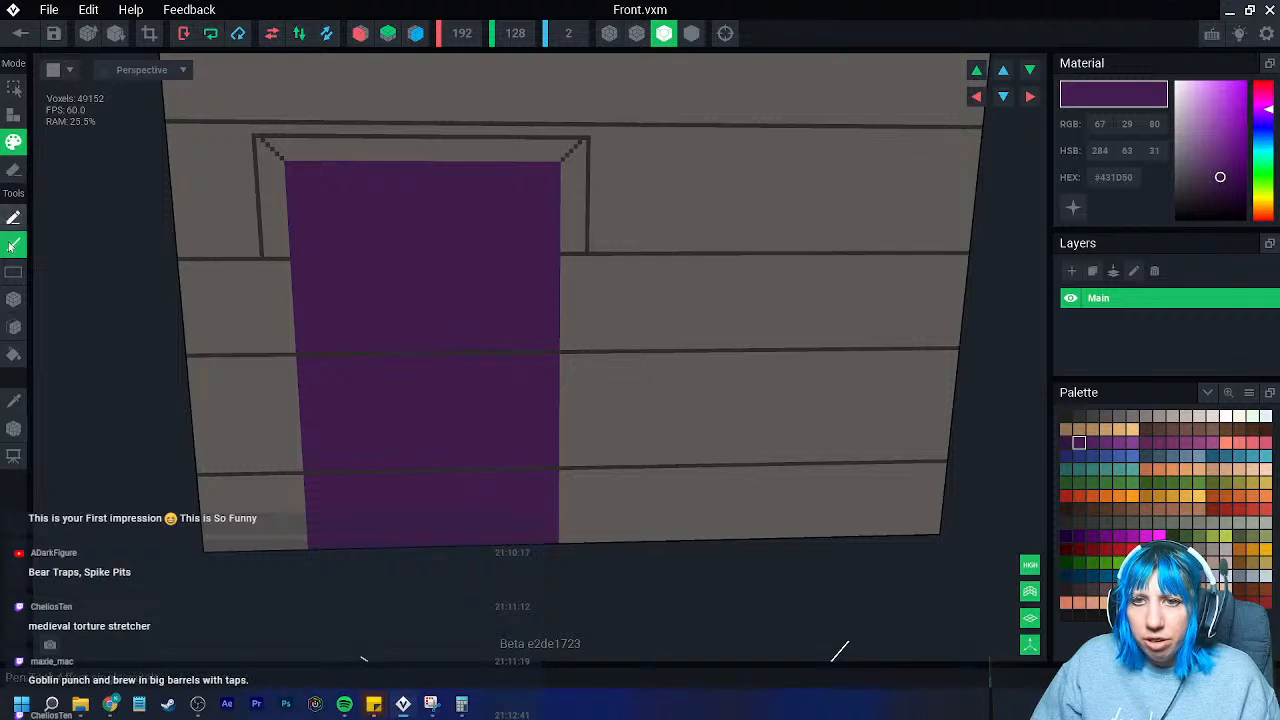
pyautogui.click(14, 299)
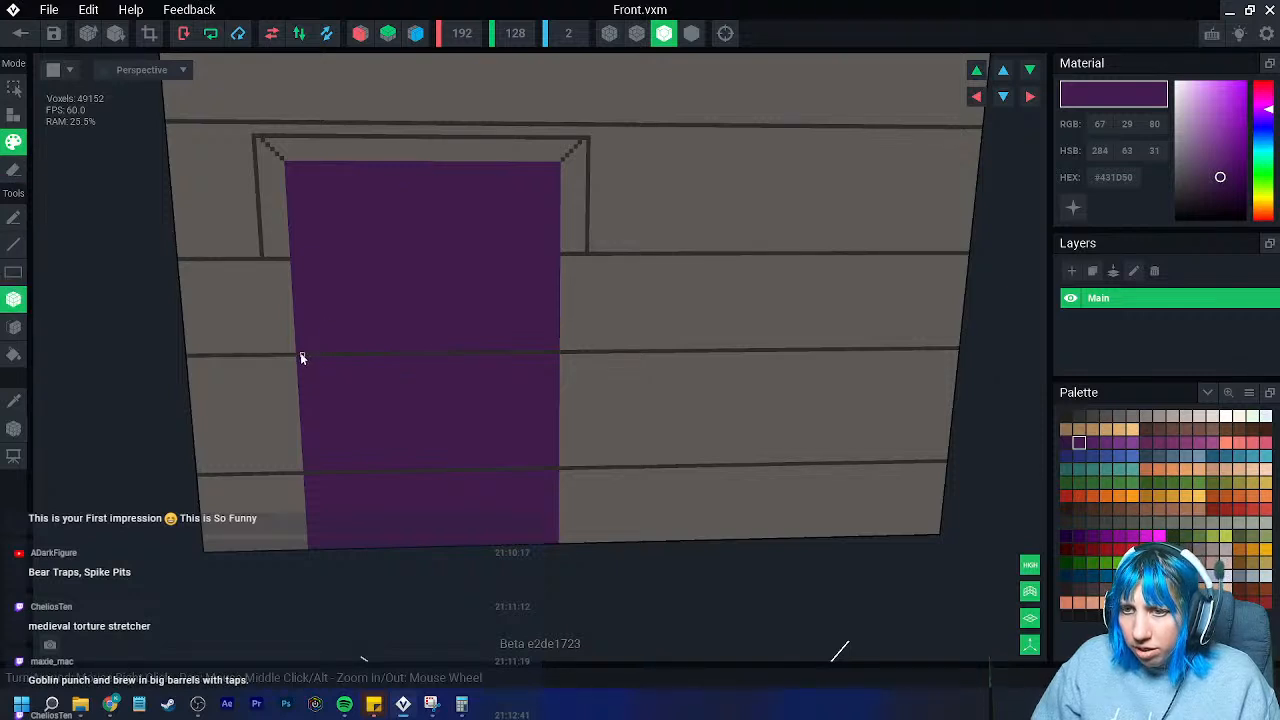
pyautogui.moveTo(299, 357); pyautogui.dragTo(457, 434)
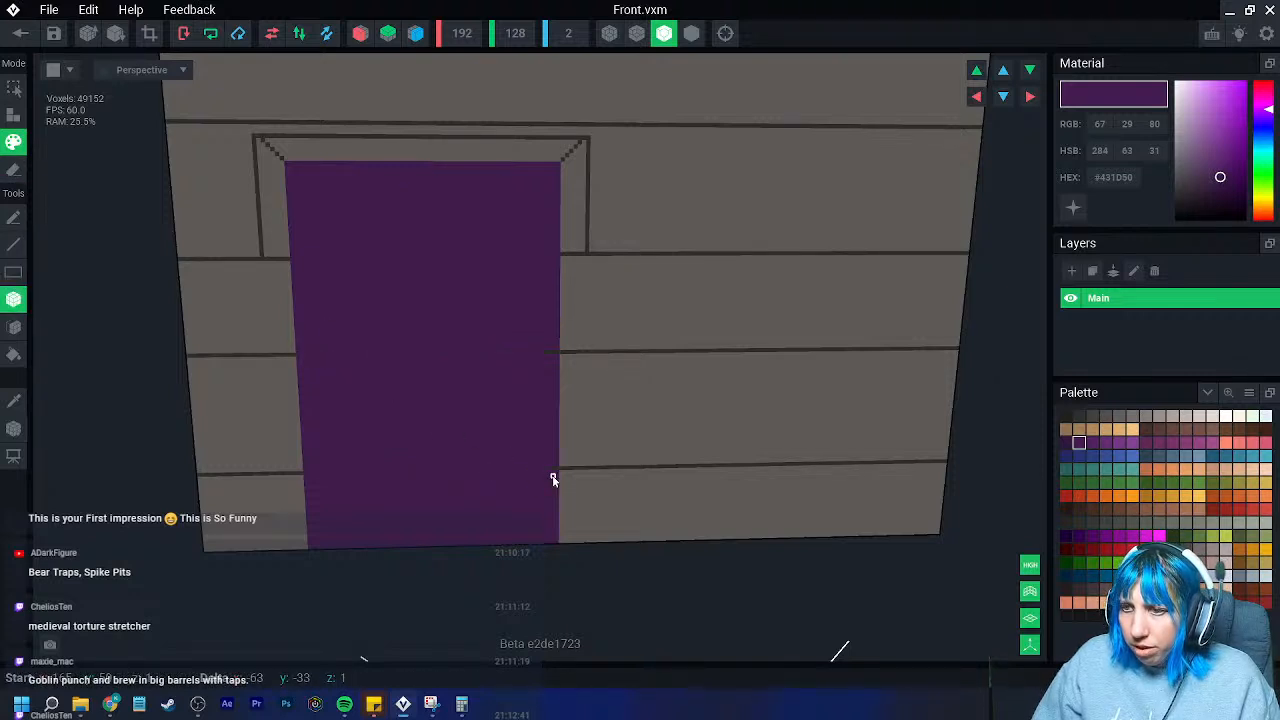
pyautogui.scroll(-5, 483, 443)
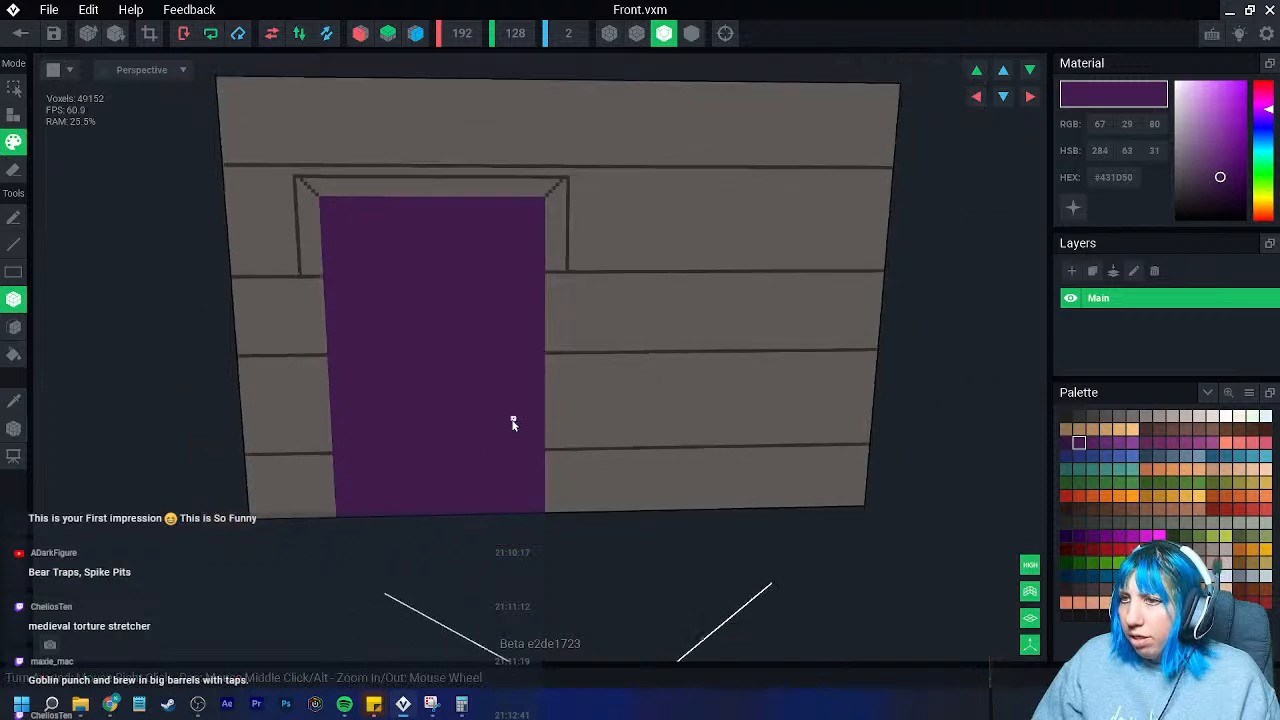
pyautogui.scroll(5, 373, 408)
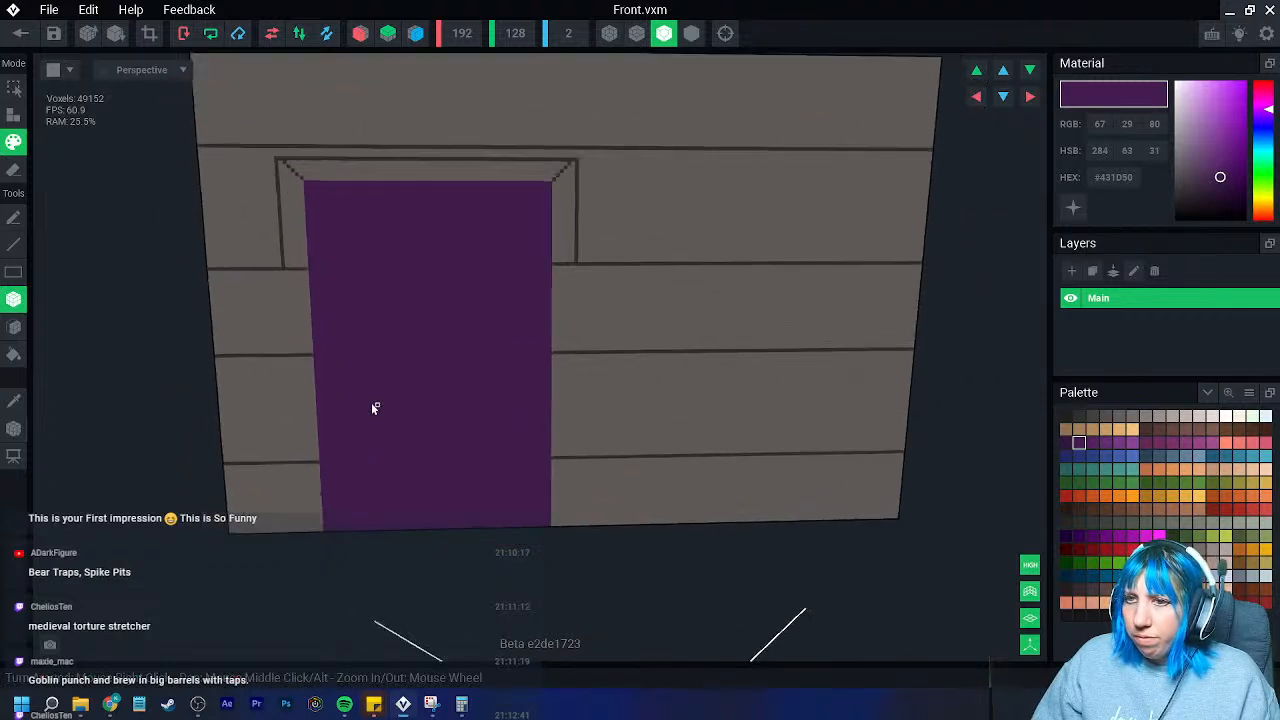
pyautogui.click(14, 400)
pyautogui.scroll(-6, 400, 345)
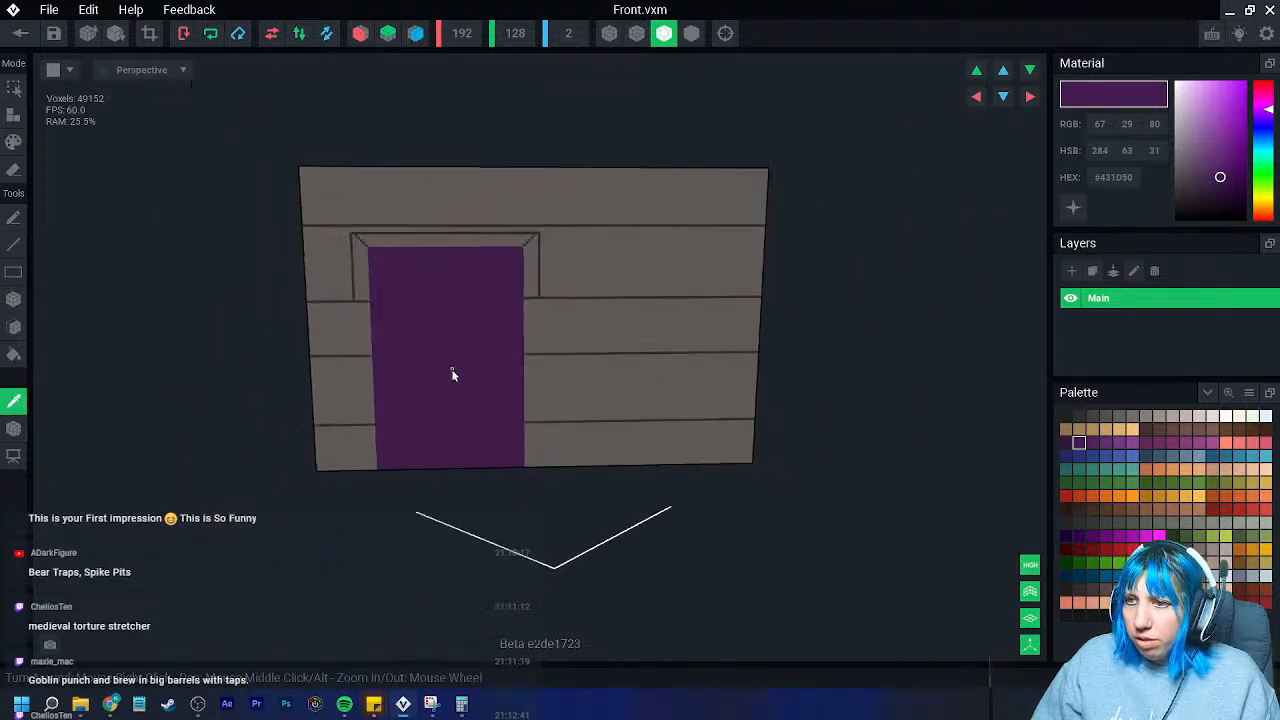
pyautogui.scroll(5, 500, 392)
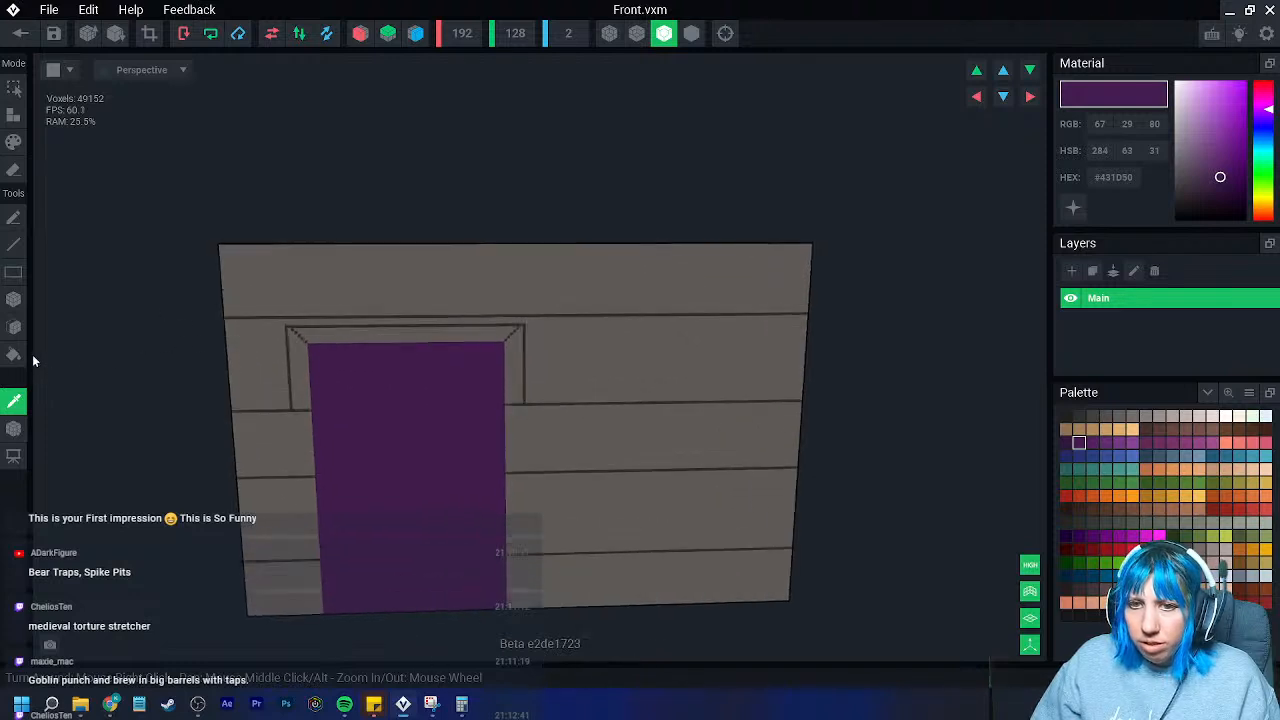
pyautogui.click(14, 299)
pyautogui.click(14, 400)
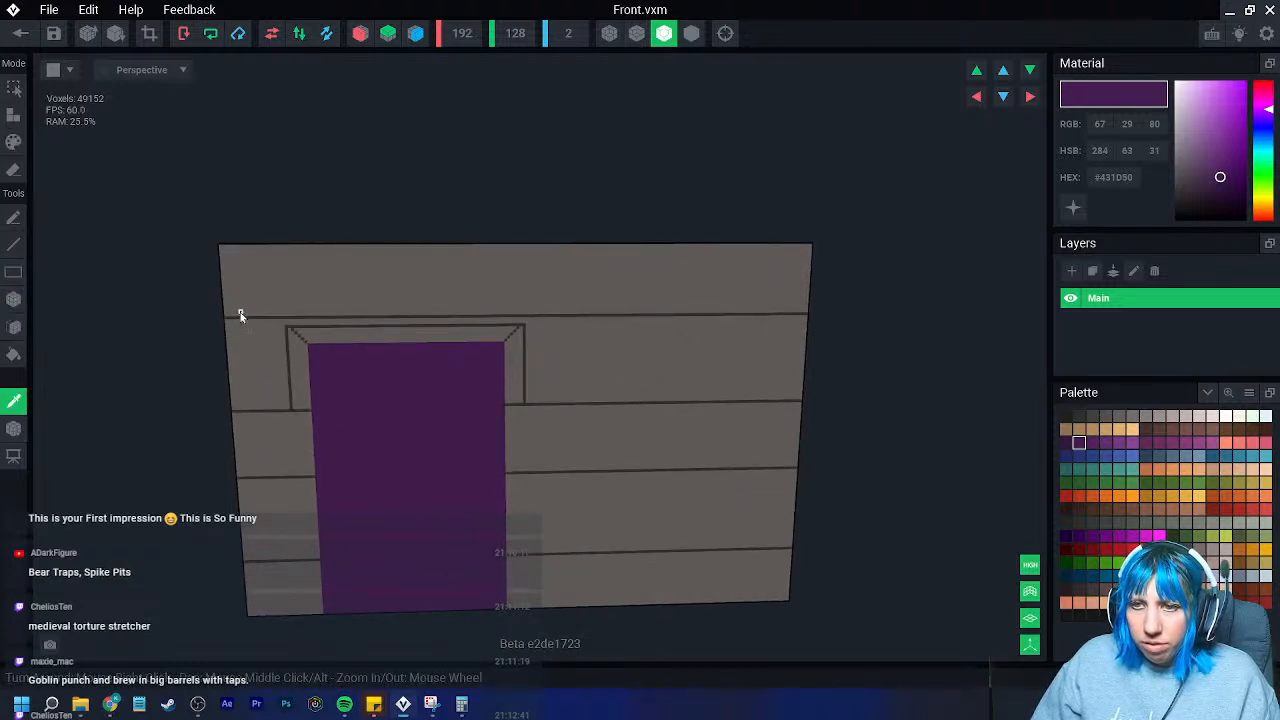
pyautogui.click(240, 314)
pyautogui.moveTo(380, 256); pyautogui.dragTo(371, 210, button='middle')
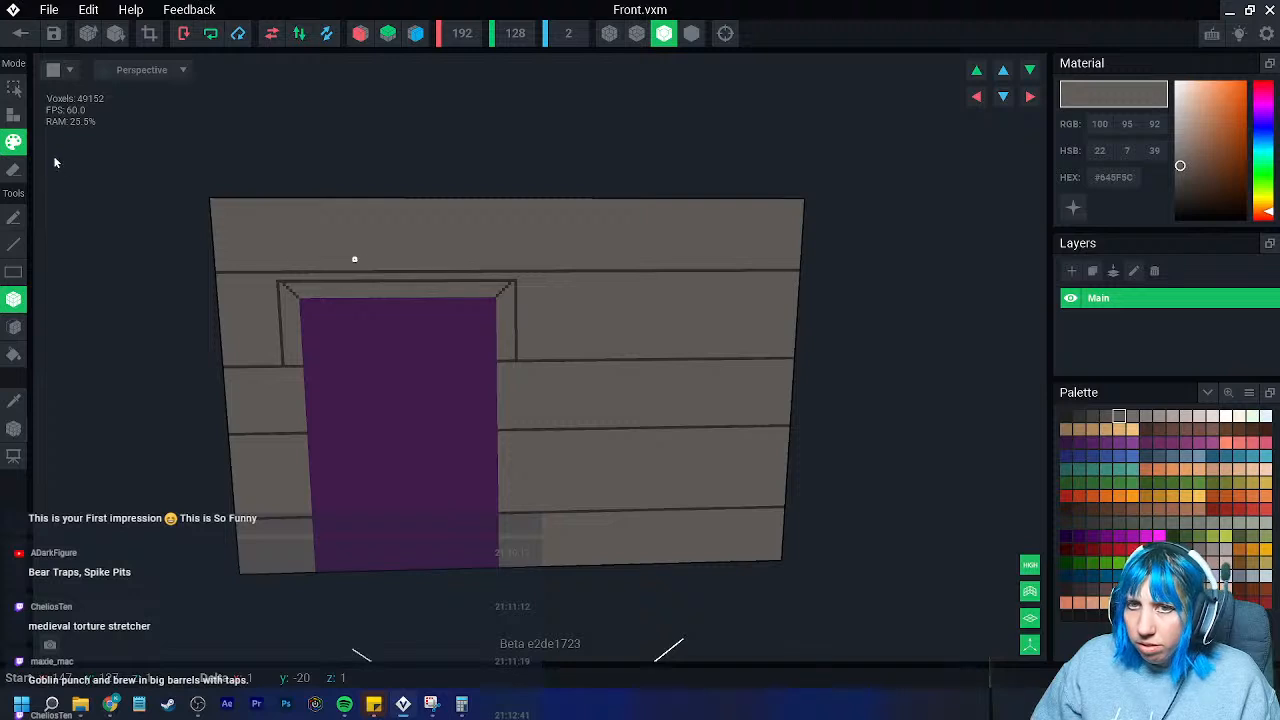
# - Sample the #302F2F line color and draw two vertical joints in the top stone row plus a short one above the door frame
pyautogui.click(14, 400)
pyautogui.click(257, 271)
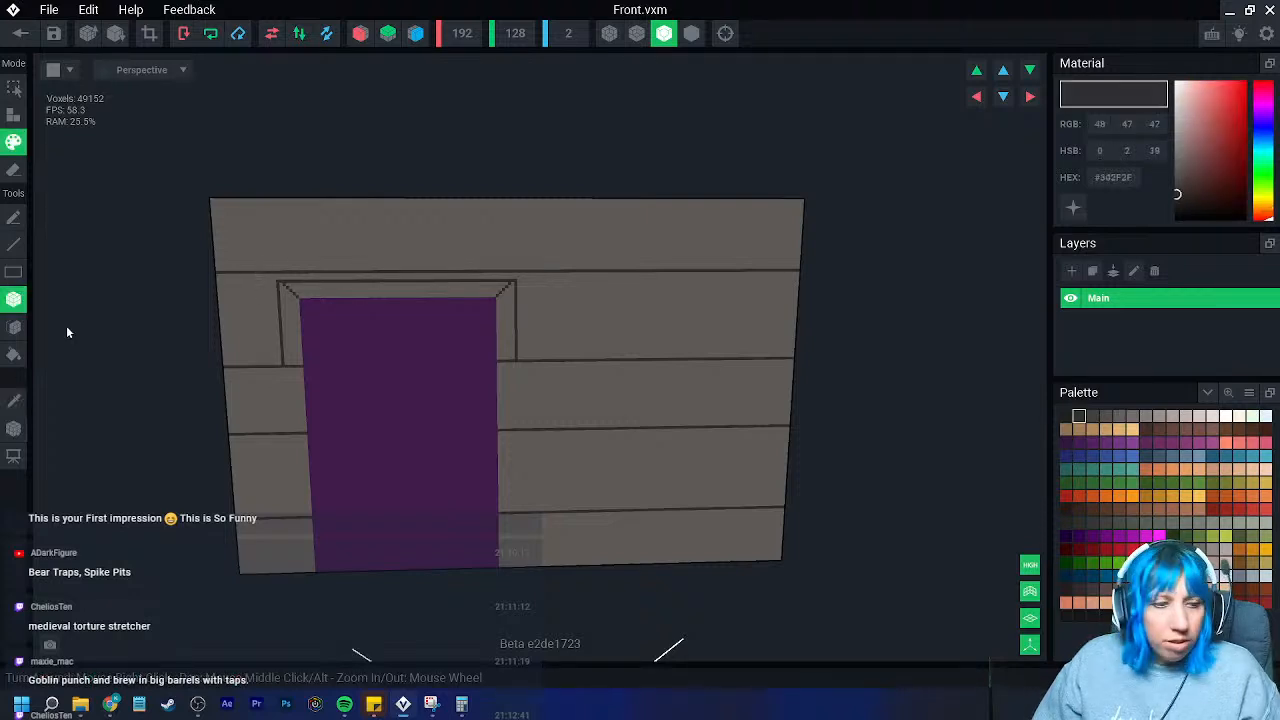
pyautogui.scroll(2, 357, 263)
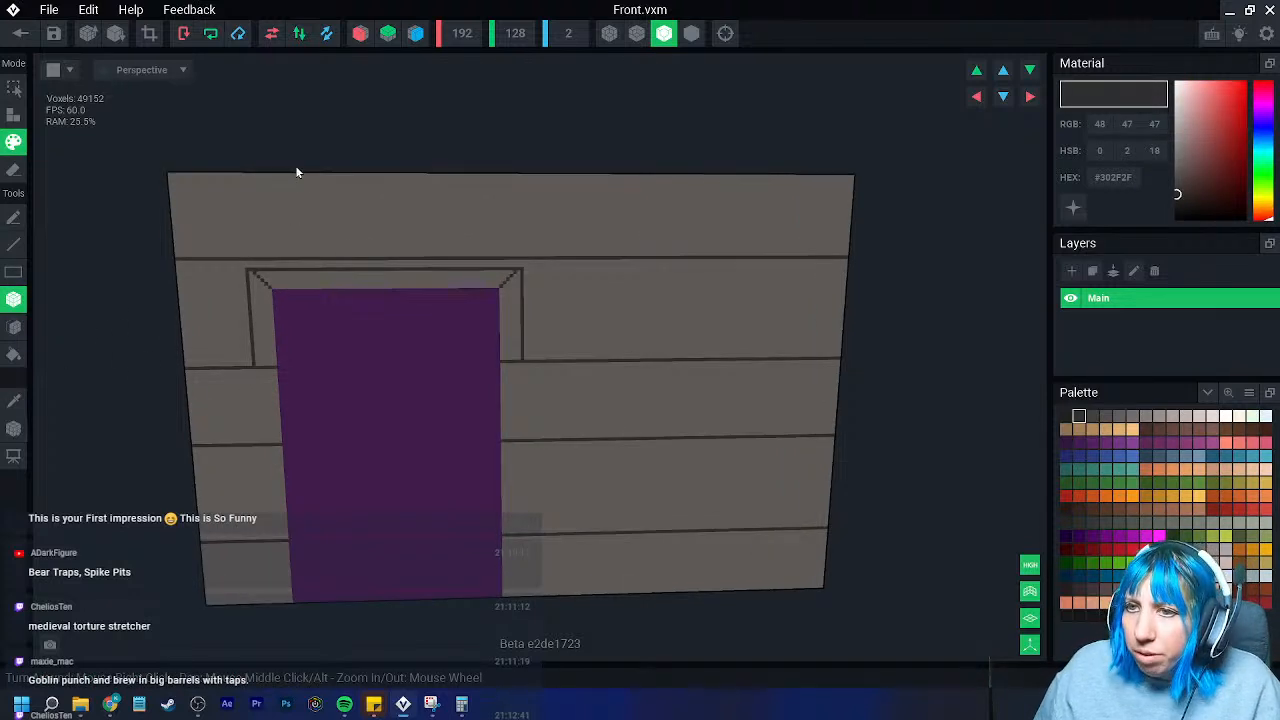
pyautogui.moveTo(311, 176); pyautogui.dragTo(314, 258)
pyautogui.moveTo(290, 275); pyautogui.dragTo(291, 265, button='middle')
pyautogui.moveTo(271, 247); pyautogui.dragTo(272, 256)
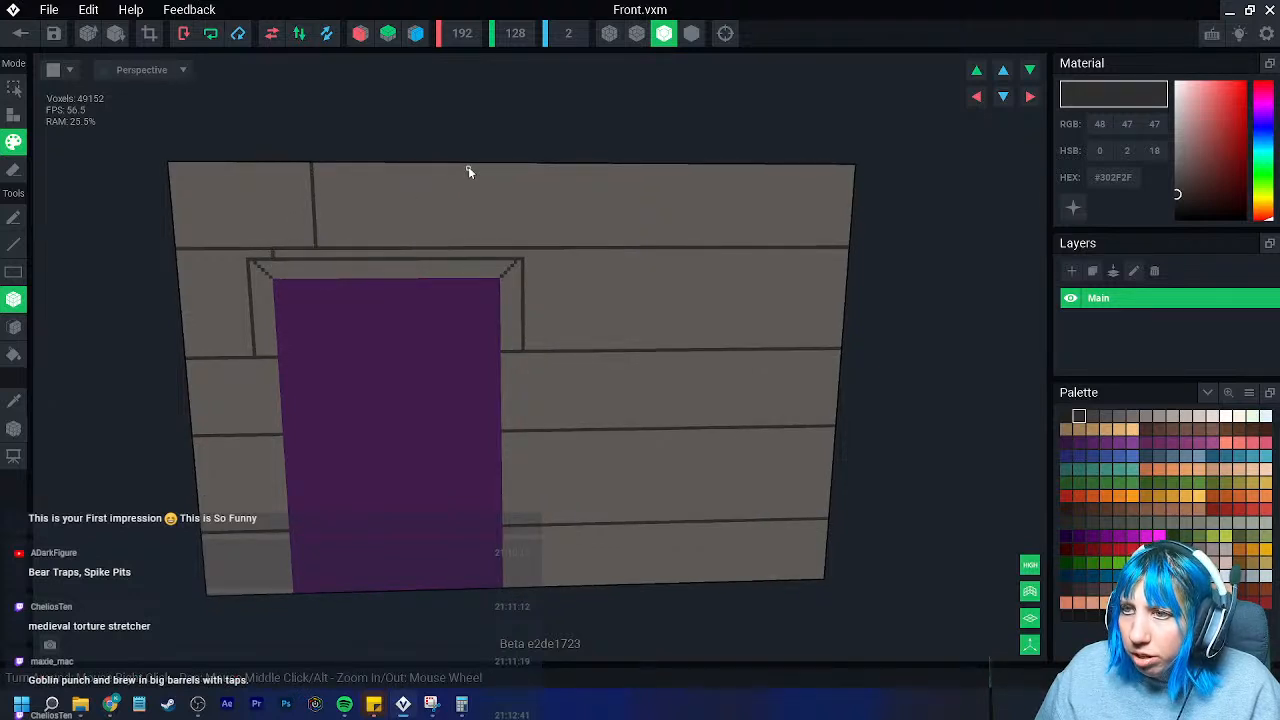
pyautogui.moveTo(509, 165); pyautogui.dragTo(516, 243)
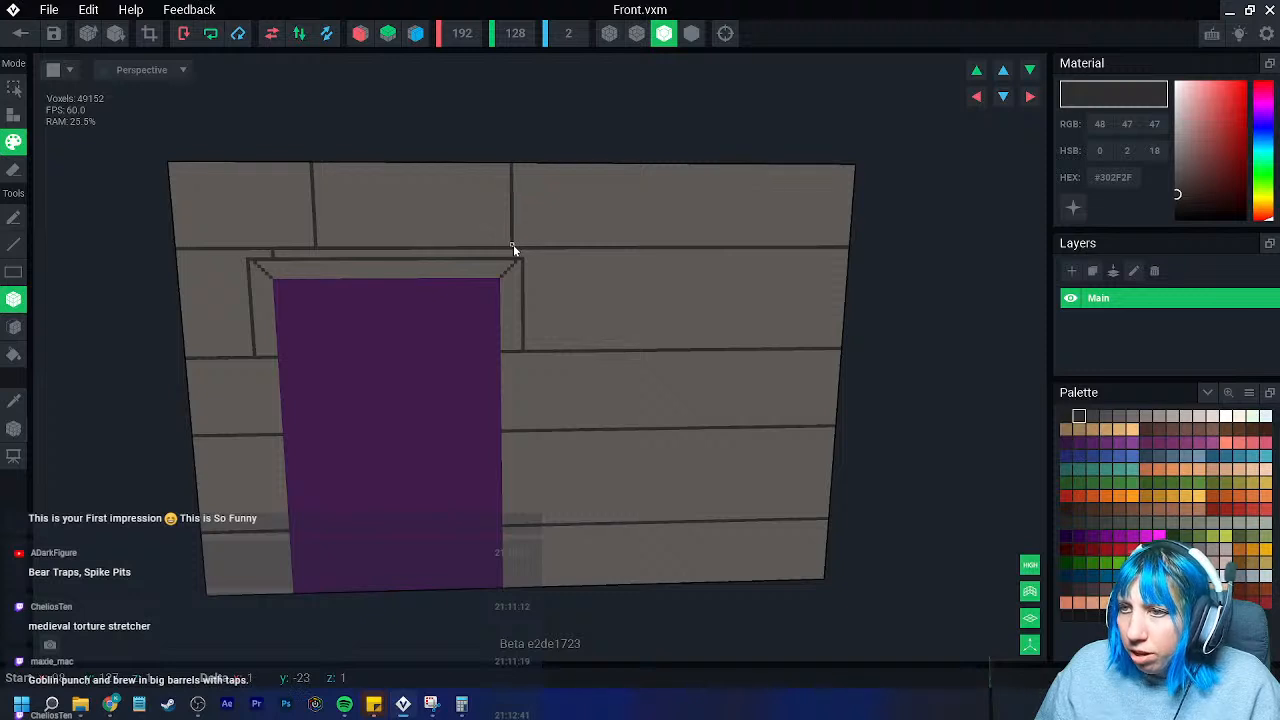
# - Draw one vertical #302F2F joint in each of the top three stone rows on the wall section right of the doorway
pyautogui.moveTo(608, 304); pyautogui.dragTo(534, 314, button='middle')
pyautogui.scroll(2, 534, 315)
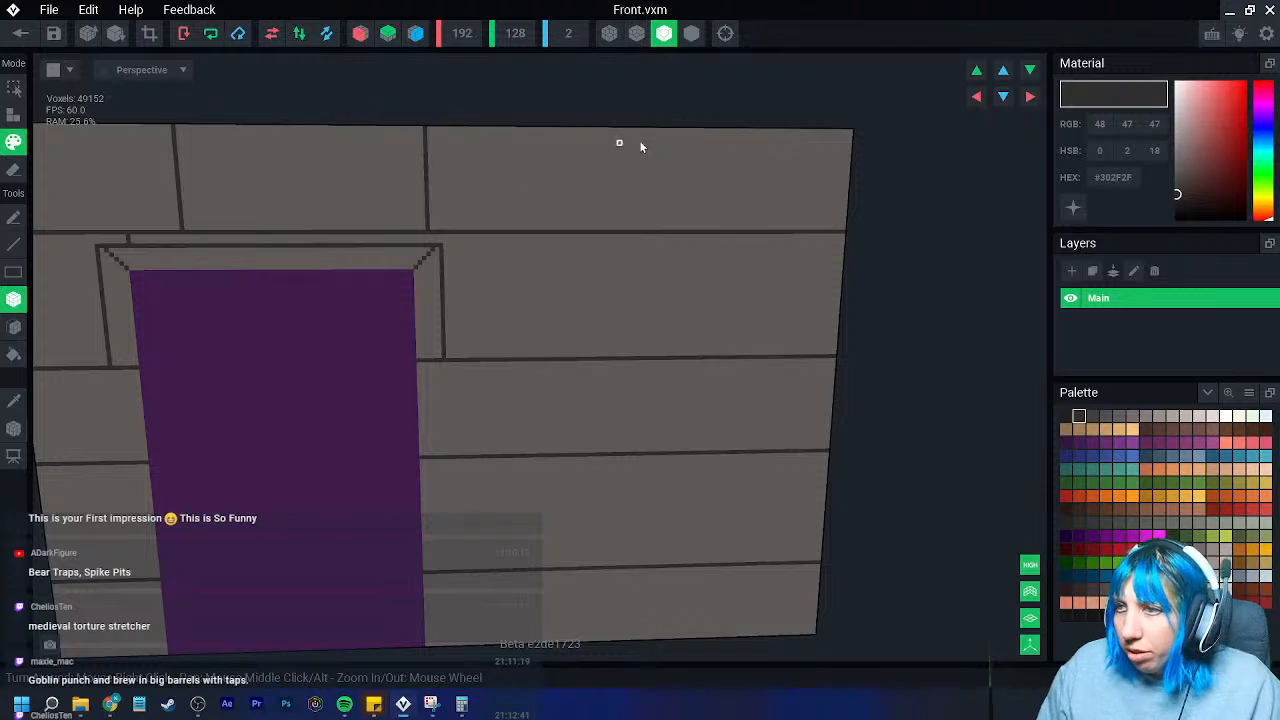
pyautogui.moveTo(677, 130); pyautogui.dragTo(677, 230)
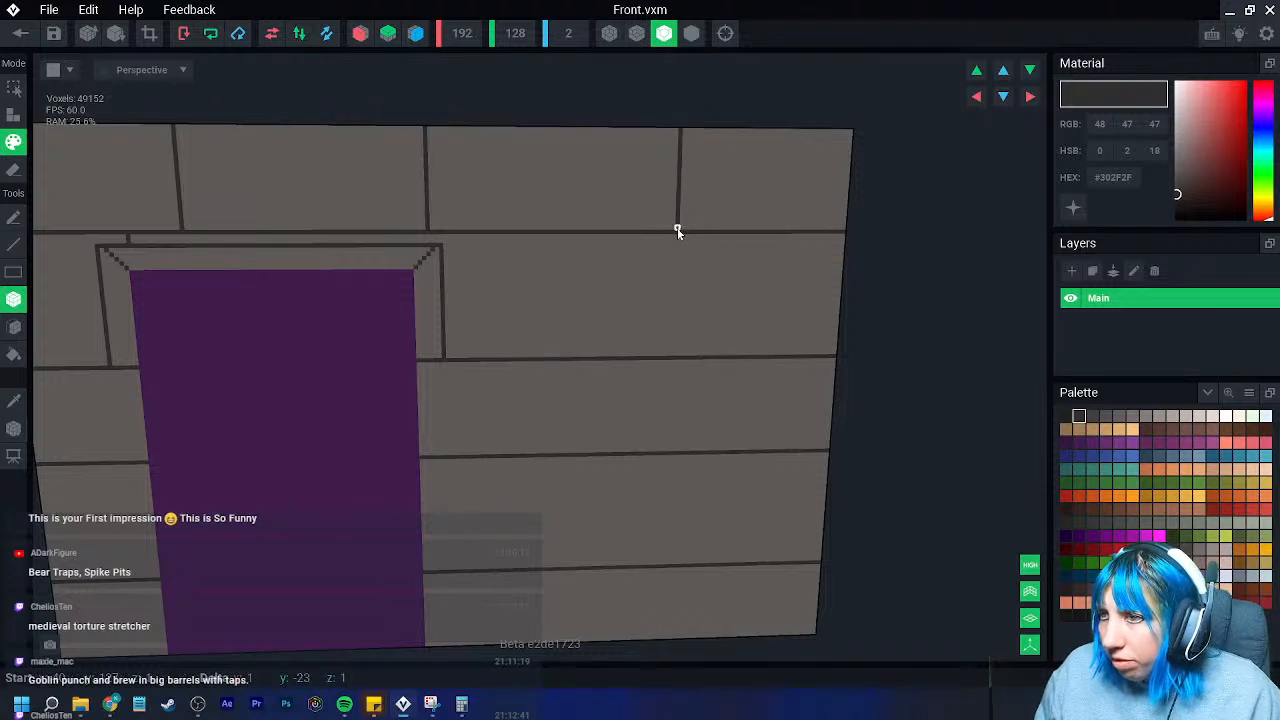
pyautogui.moveTo(569, 239); pyautogui.dragTo(568, 356)
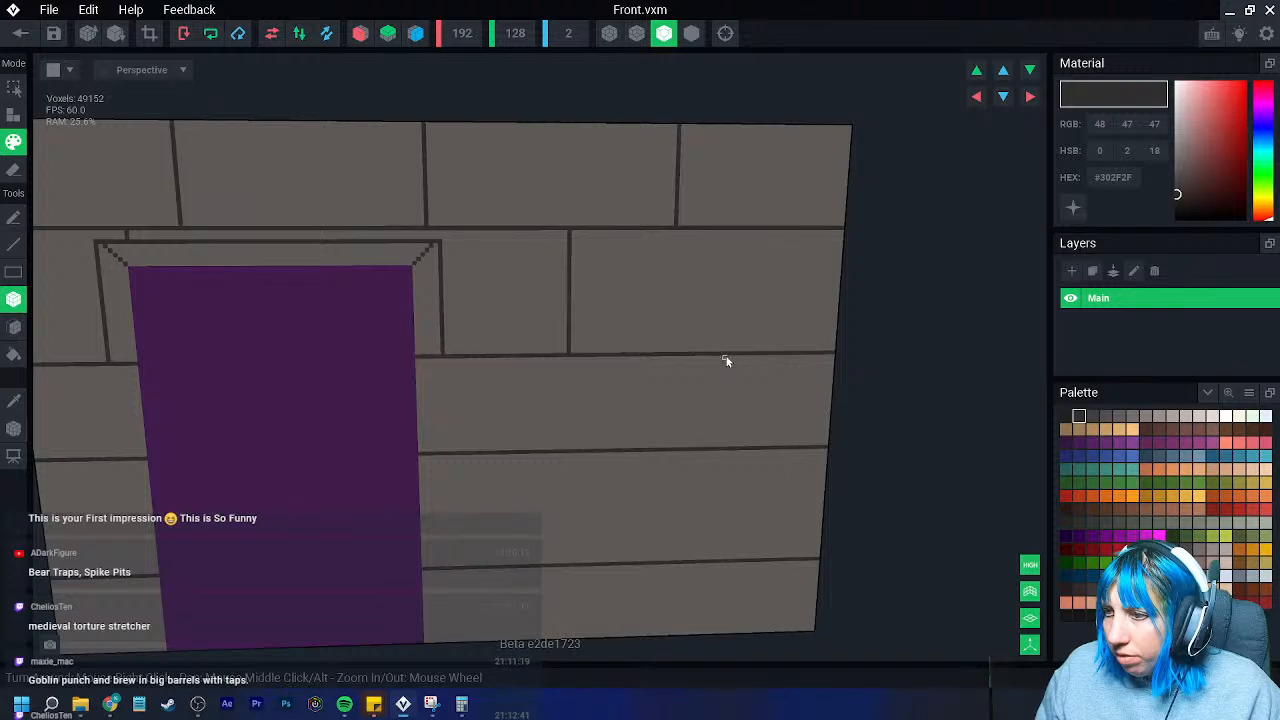
pyautogui.moveTo(737, 357); pyautogui.dragTo(731, 451)
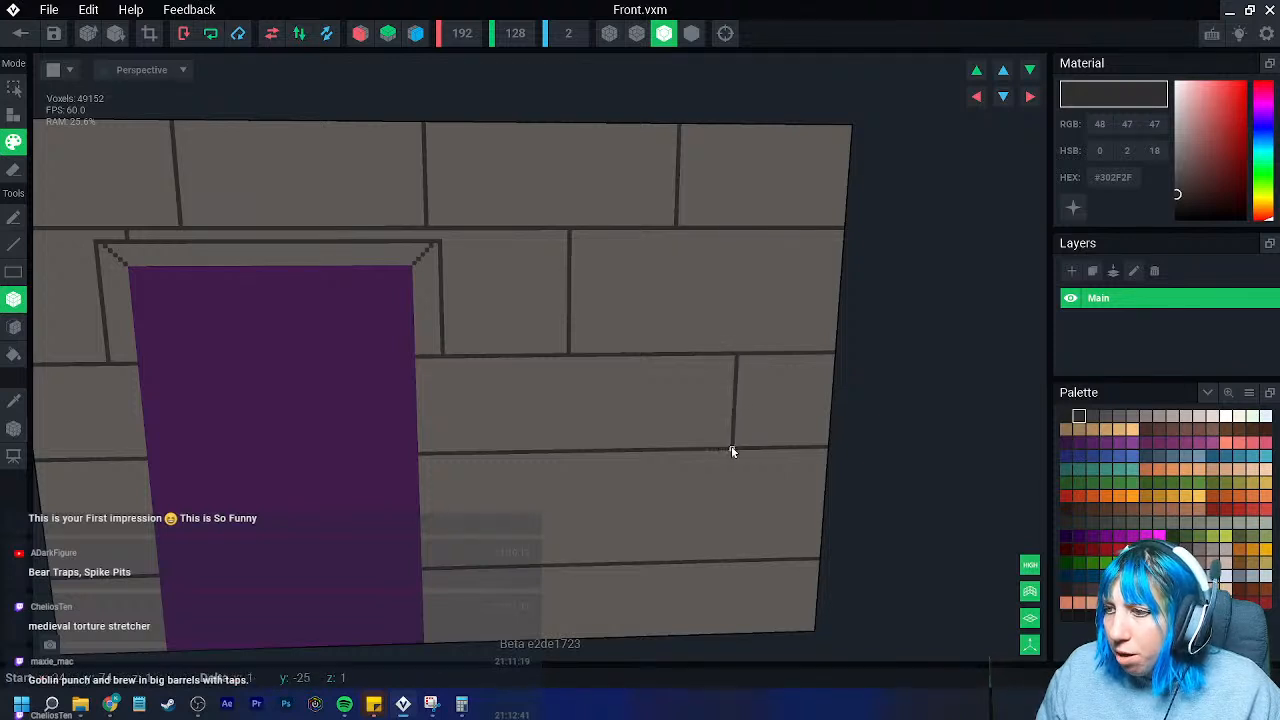
# - Add a second vertical joint to the third stone row near the doorway and one across the middle of the fourth row
pyautogui.moveTo(531, 455); pyautogui.dragTo(543, 368, button='middle')
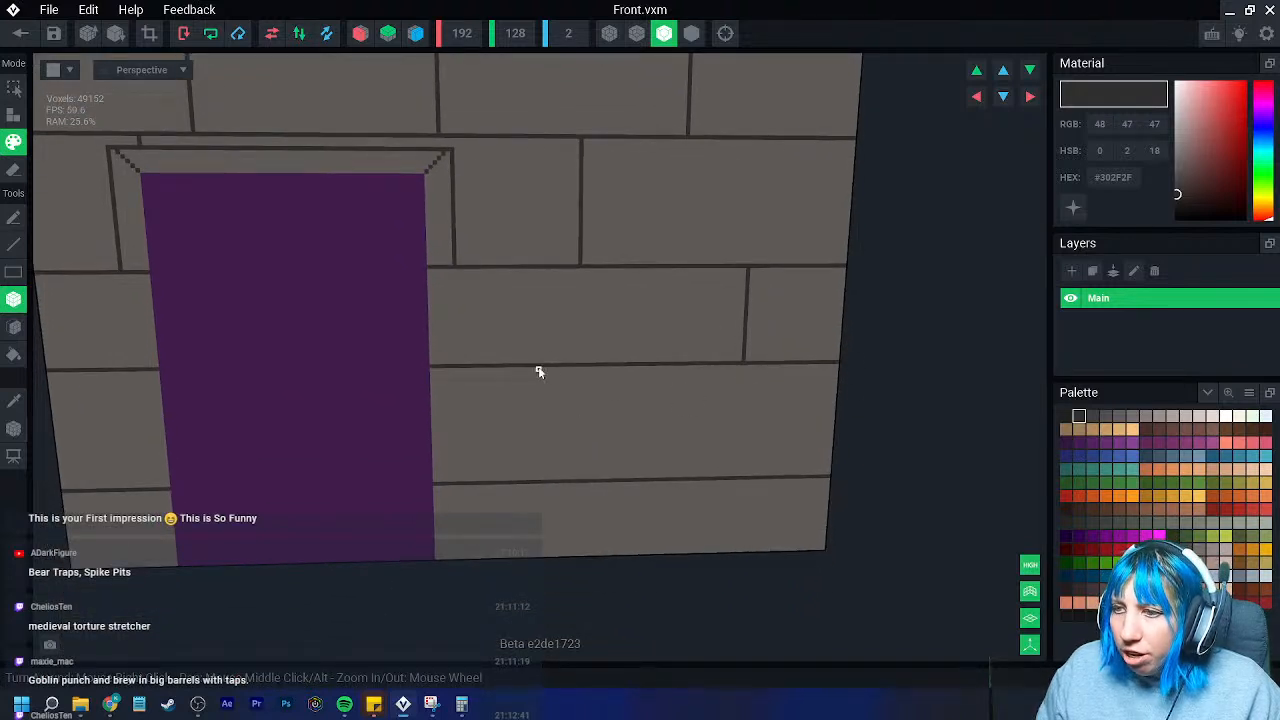
pyautogui.moveTo(508, 270); pyautogui.dragTo(502, 368)
pyautogui.moveTo(614, 365); pyautogui.dragTo(617, 481)
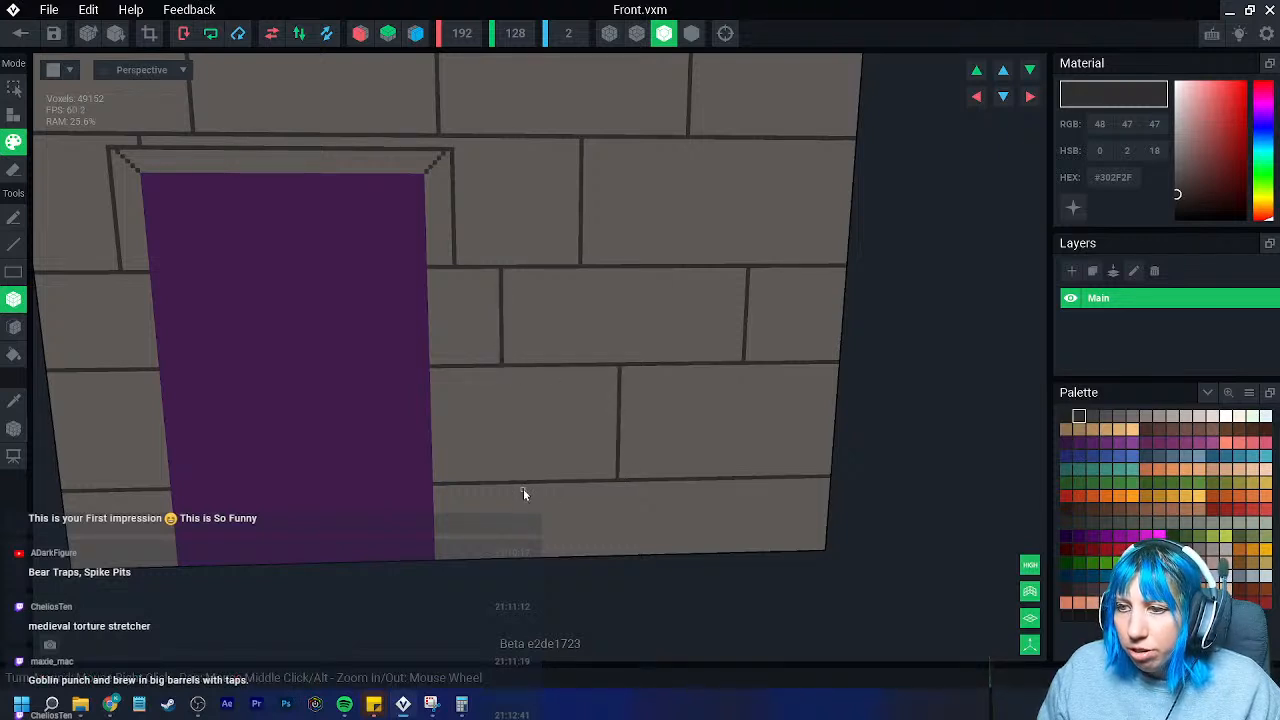
# - Sample the wall's #645F5C, paint out the lowest horizontal line on both sides of the doorway and trim the lower end of the fourth-row joint
pyautogui.moveTo(522, 486); pyautogui.dragTo(605, 388, button='middle')
pyautogui.click(14, 402)
pyautogui.click(181, 355)
pyautogui.moveTo(155, 386); pyautogui.dragTo(252, 384)
pyautogui.moveTo(523, 380); pyautogui.dragTo(906, 377)
pyautogui.moveTo(707, 372); pyautogui.dragTo(701, 359)
# - Sample #302F2F and redraw the lowest horizontal line right of the doorway at the shortened joint's lower end, extending it to the wall's edge
pyautogui.click(14, 402)
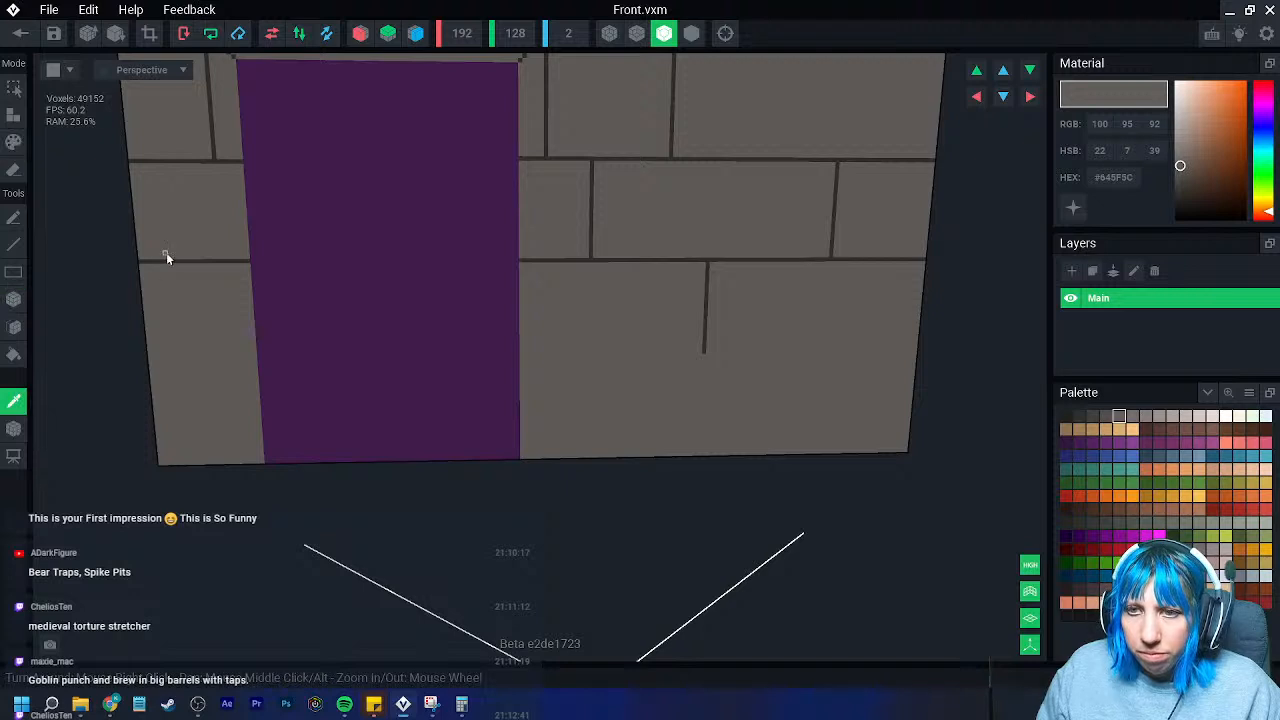
pyautogui.click(165, 261)
pyautogui.moveTo(704, 347); pyautogui.dragTo(538, 348)
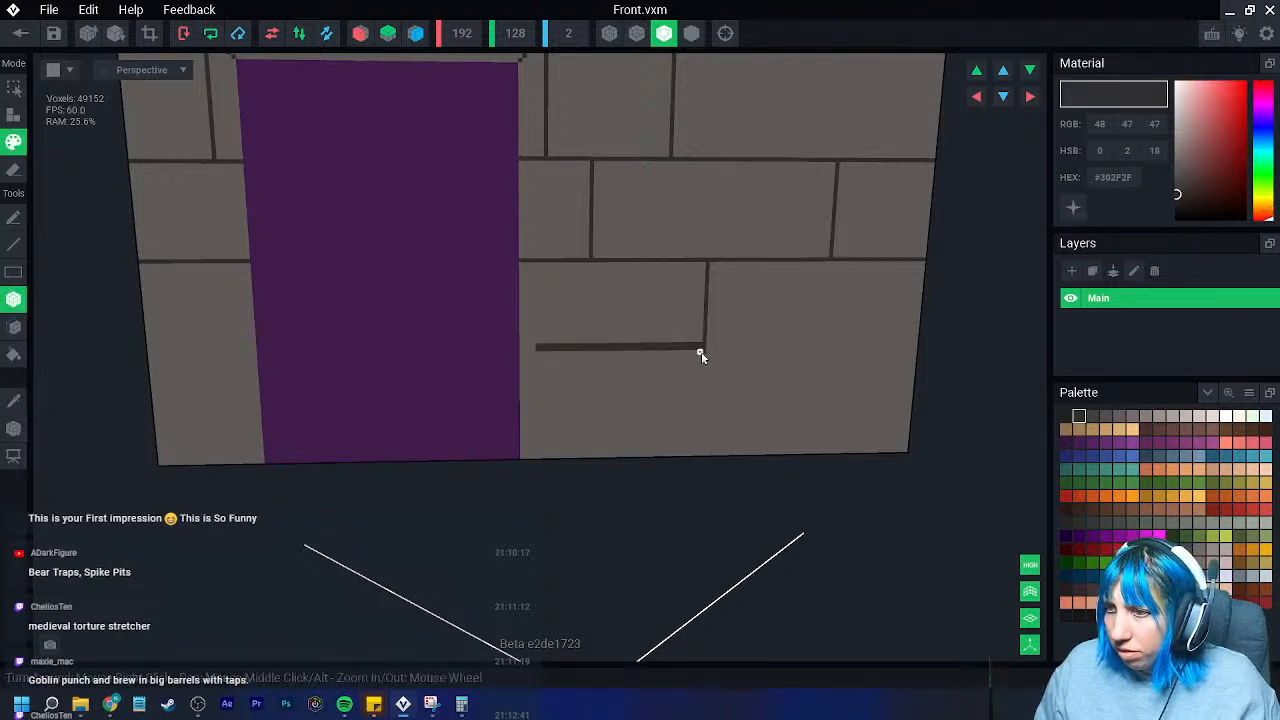
pyautogui.hotkey('ctrl', 'z')
pyautogui.moveTo(703, 352); pyautogui.dragTo(523, 353)
pyautogui.moveTo(706, 350); pyautogui.dragTo(918, 349)
# - Draw two vertical joints in the bottom stone row right of the doorway and a lowest horizontal line left of the doorway
pyautogui.moveTo(814, 356); pyautogui.dragTo(810, 456)
pyautogui.moveTo(632, 355); pyautogui.dragTo(631, 457)
pyautogui.moveTo(286, 343); pyautogui.dragTo(406, 337, button='middle')
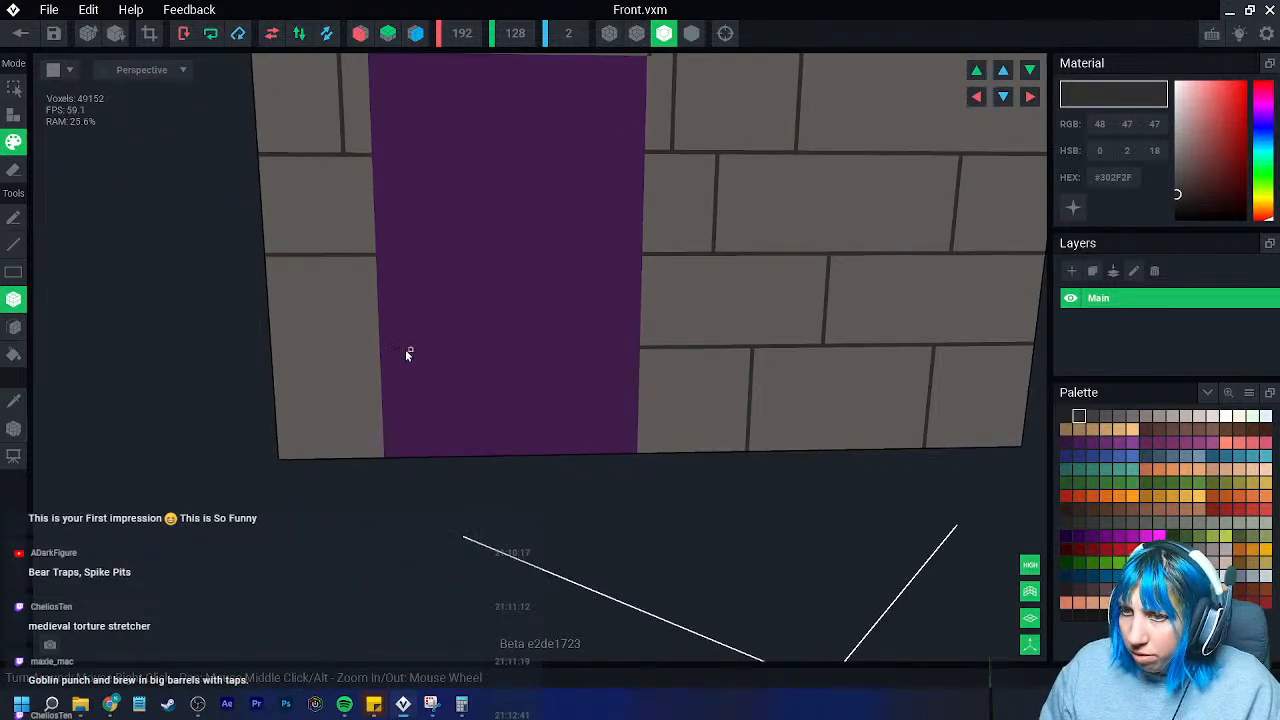
pyautogui.moveTo(379, 355); pyautogui.dragTo(271, 357)
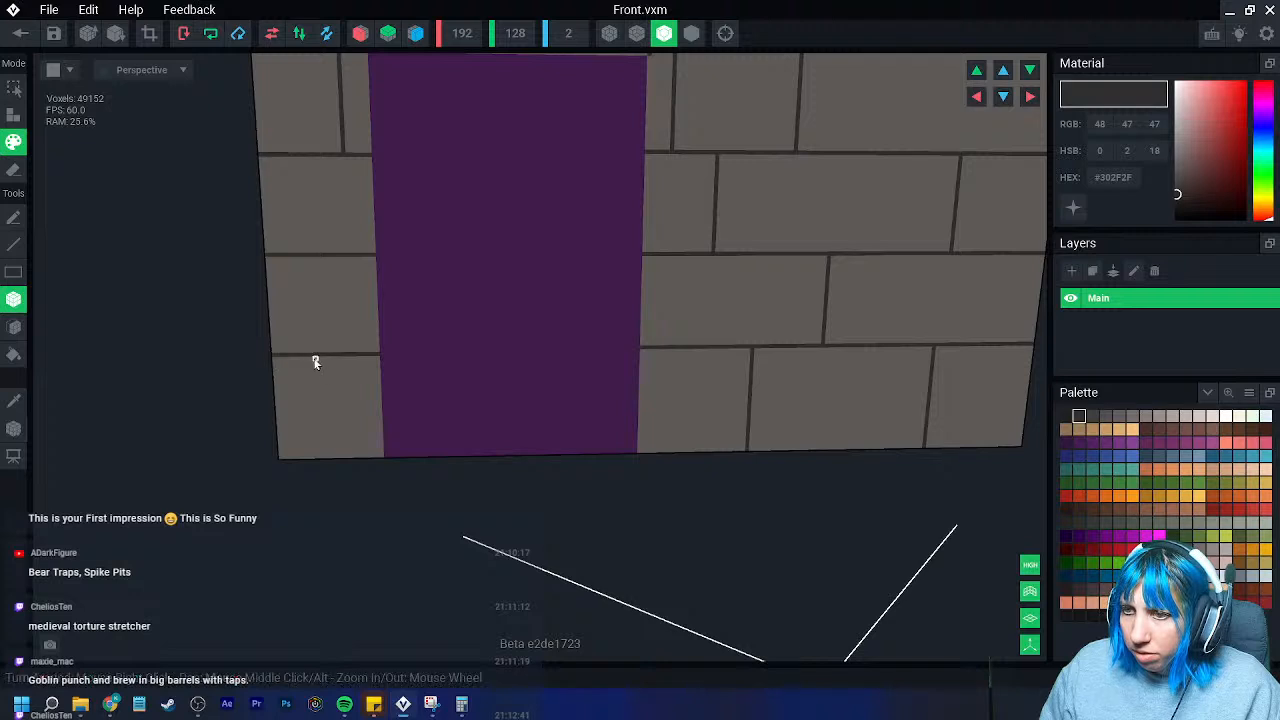
# - Draw one vertical joint in each of the two lowest stone rows left of the doorway
pyautogui.moveTo(319, 372); pyautogui.dragTo(319, 372, button='right')
pyautogui.moveTo(292, 260); pyautogui.dragTo(300, 354)
pyautogui.scroll(-4, 362, 399)
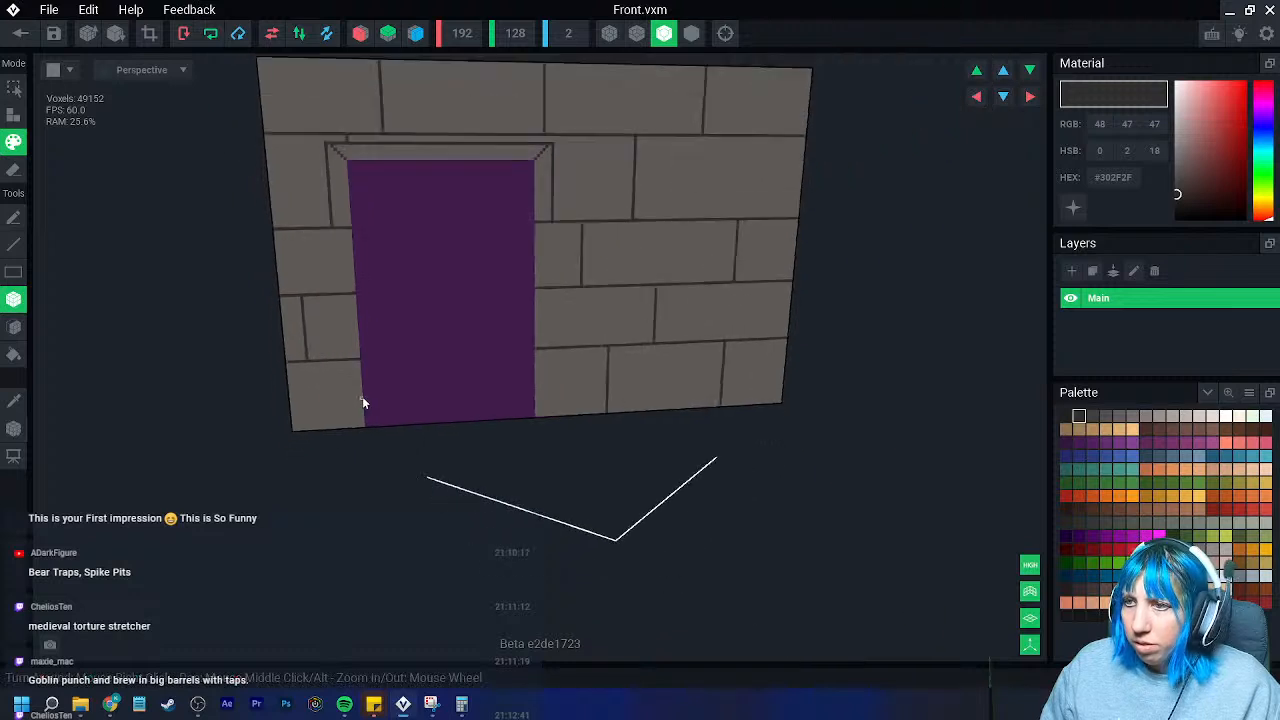
pyautogui.moveTo(363, 399); pyautogui.dragTo(377, 401, button='right')
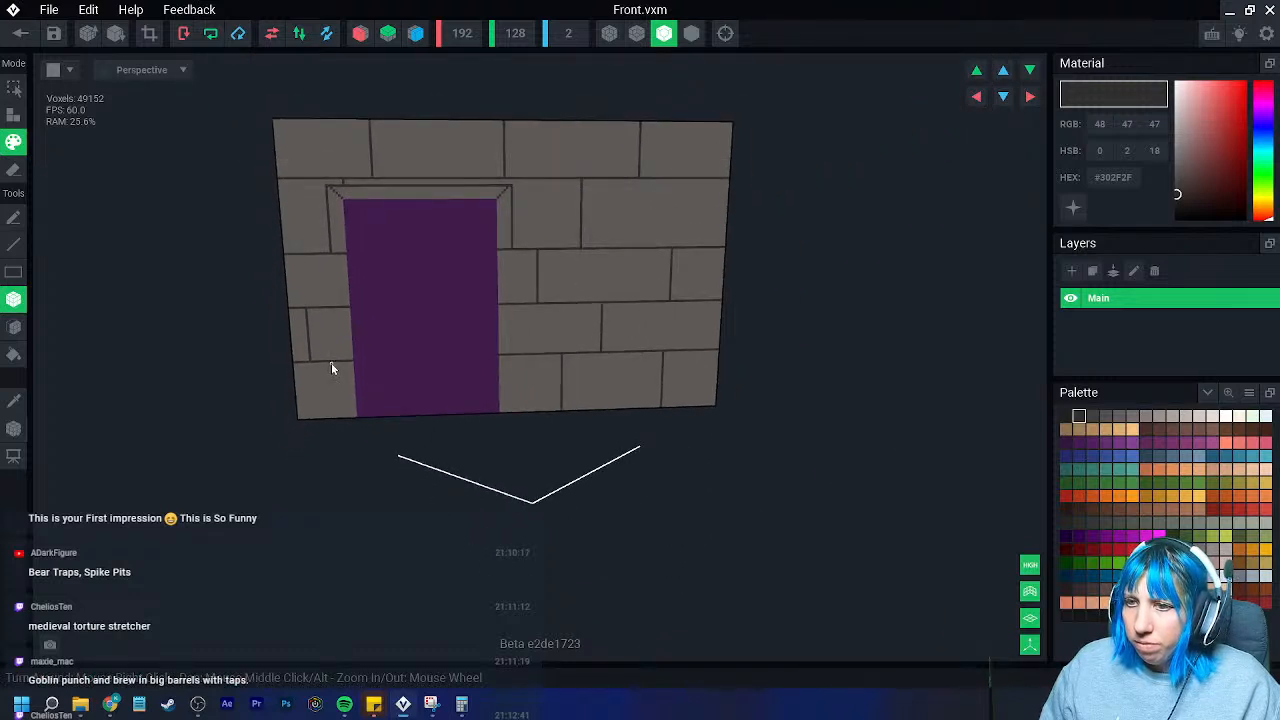
pyautogui.moveTo(401, 420); pyautogui.dragTo(566, 425, button='right')
pyautogui.moveTo(567, 424); pyautogui.dragTo(537, 454, button='middle')
pyautogui.scroll(1, 537, 454)
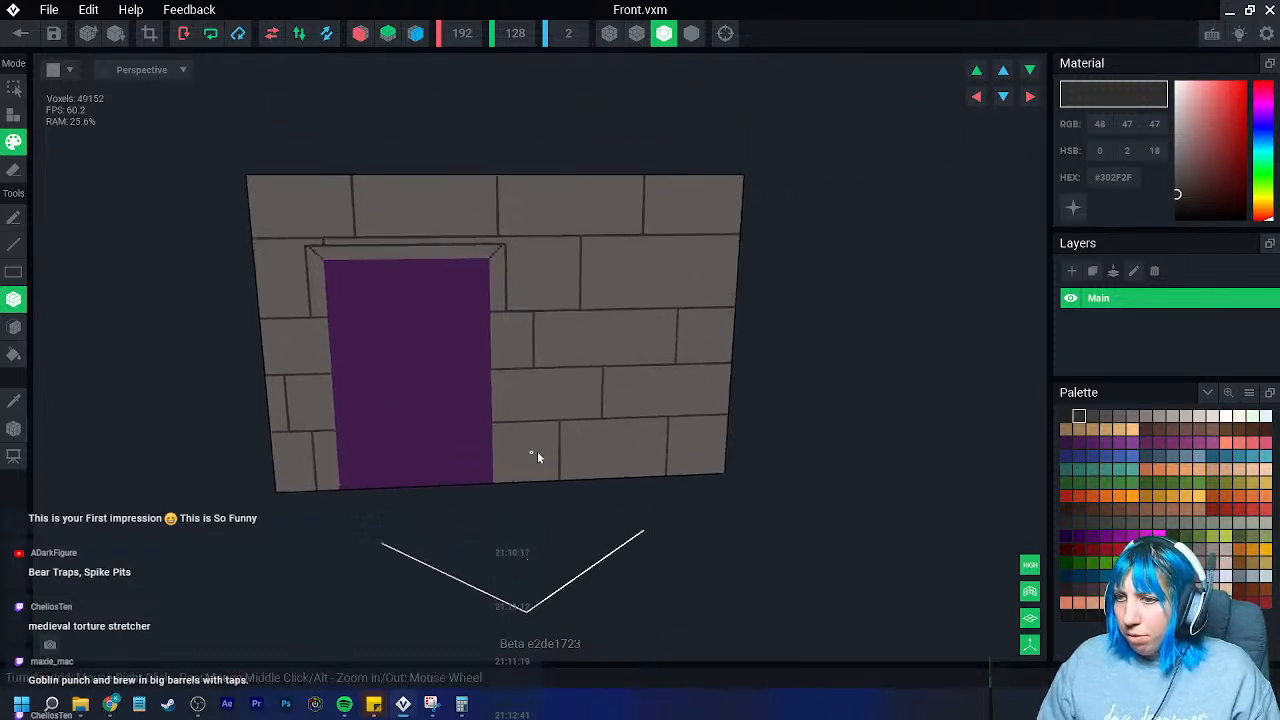
# - Fill the top row's third stone and the fourth row's rightmost stone with #423F3E using the face tool
pyautogui.click(1094, 420)
pyautogui.click(20, 328)
pyautogui.click(577, 210)
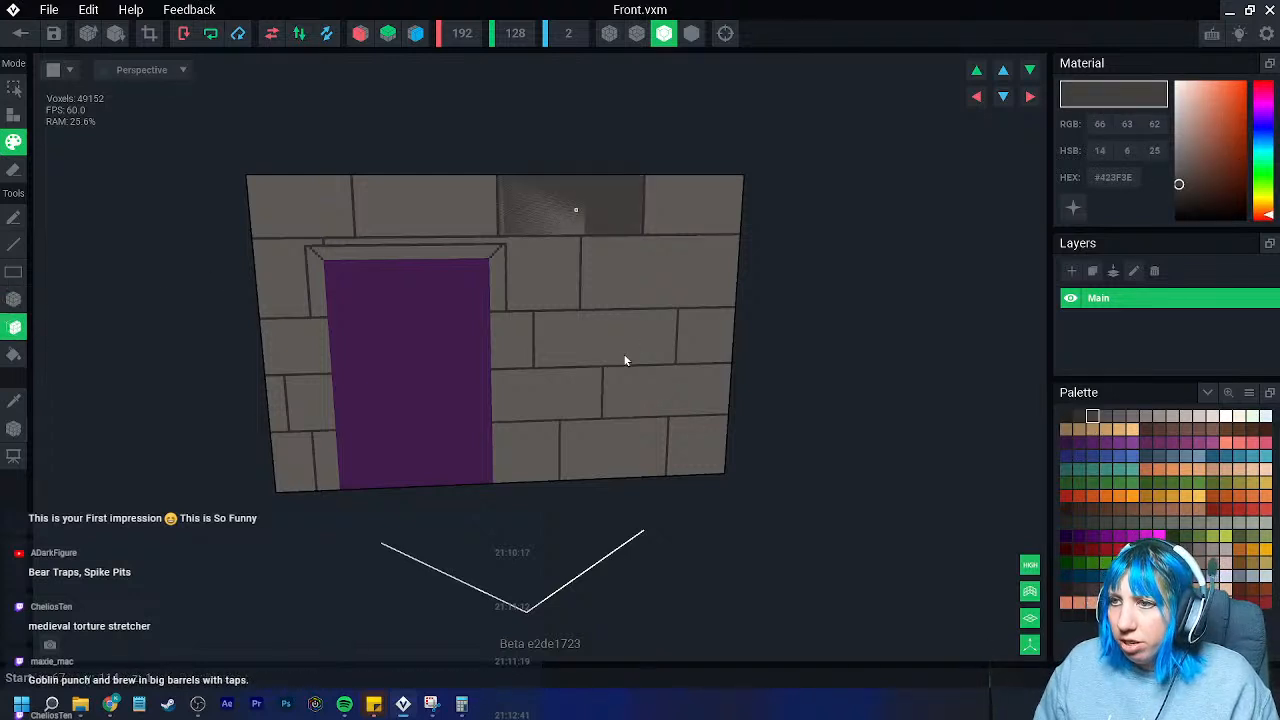
pyautogui.moveTo(647, 345); pyautogui.dragTo(656, 368, button='right')
pyautogui.scroll(1, 656, 368)
pyautogui.click(672, 422)
# - Fill a middle bottom-row stone, the third-row stone left of the doorway and the second row's rightmost stone with #746E6B
pyautogui.click(1133, 417)
pyautogui.click(620, 475)
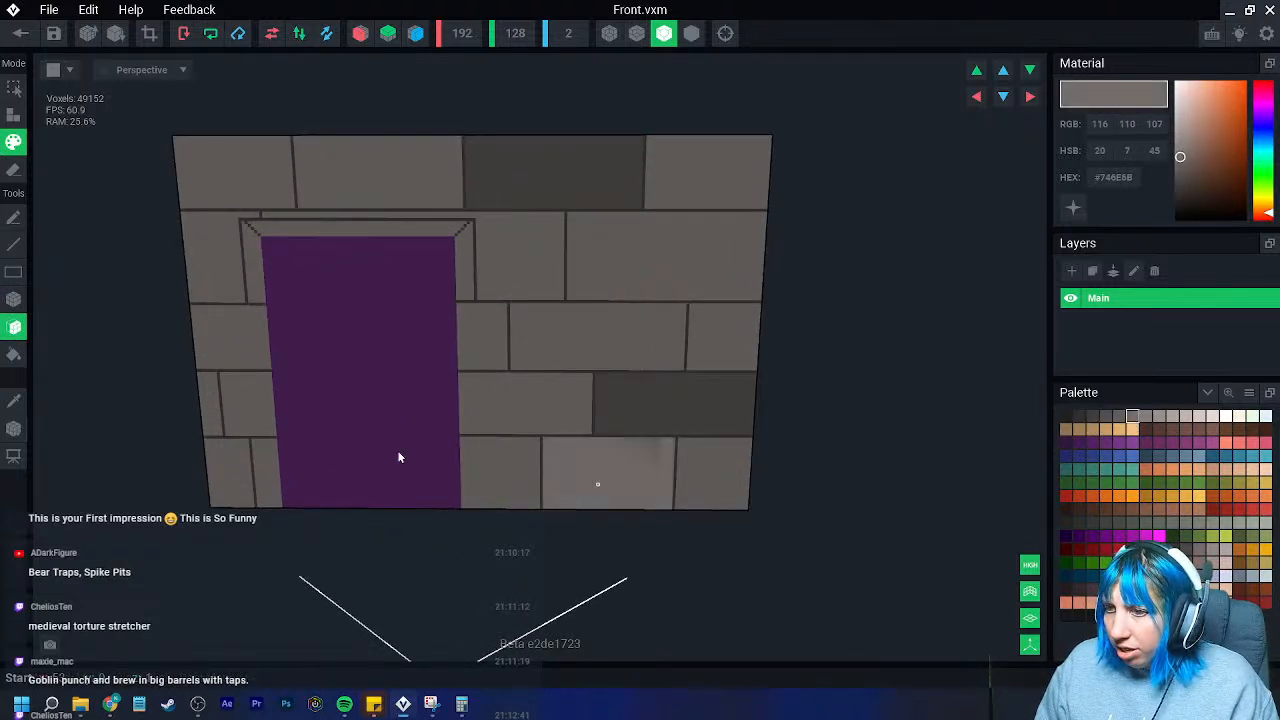
pyautogui.click(236, 340)
pyautogui.click(714, 254)
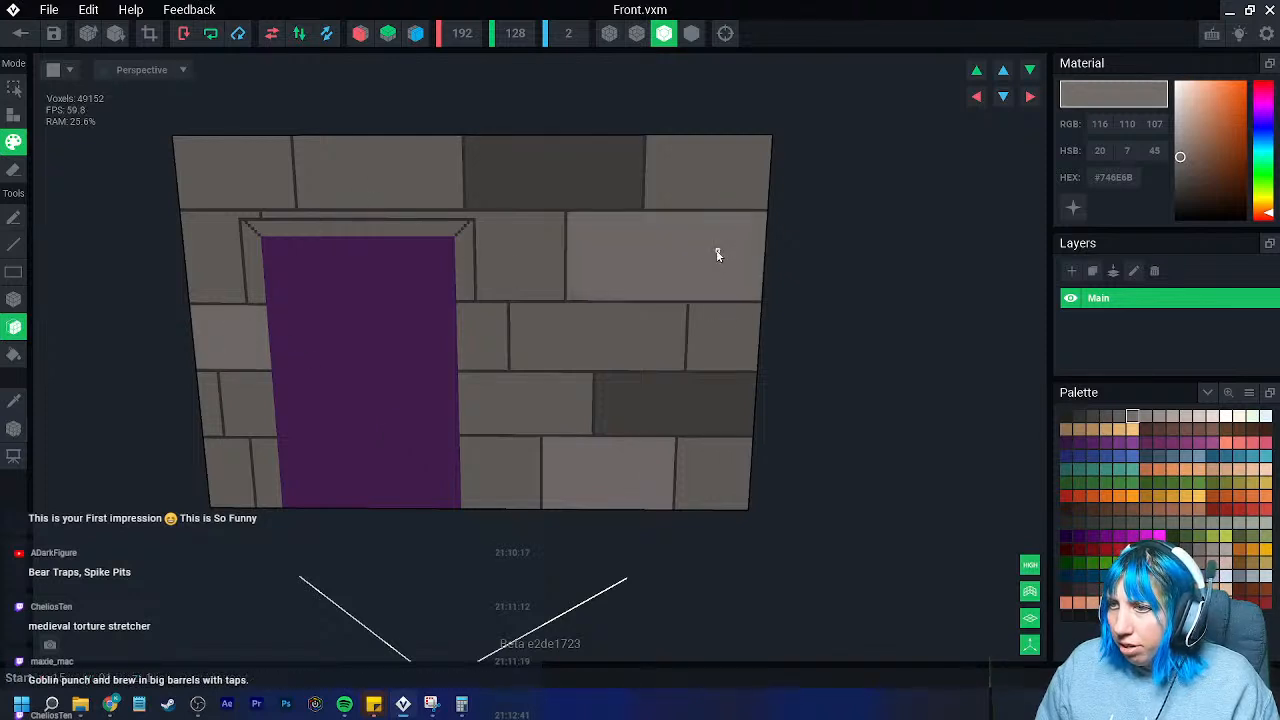
# - Paint a #746E6B highlight along the top and left edges of the wide third-row stone with the box tool
pyautogui.scroll(-1, 518, 418)
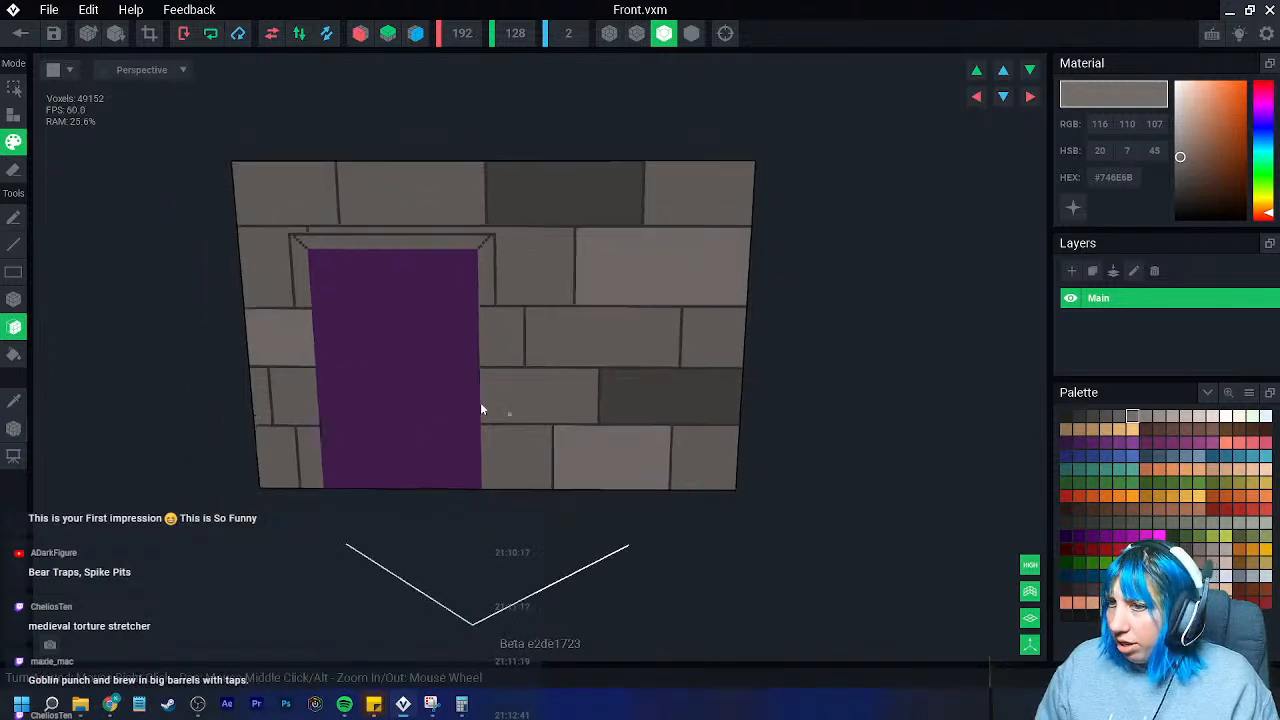
pyautogui.scroll(2, 510, 416)
pyautogui.click(14, 299)
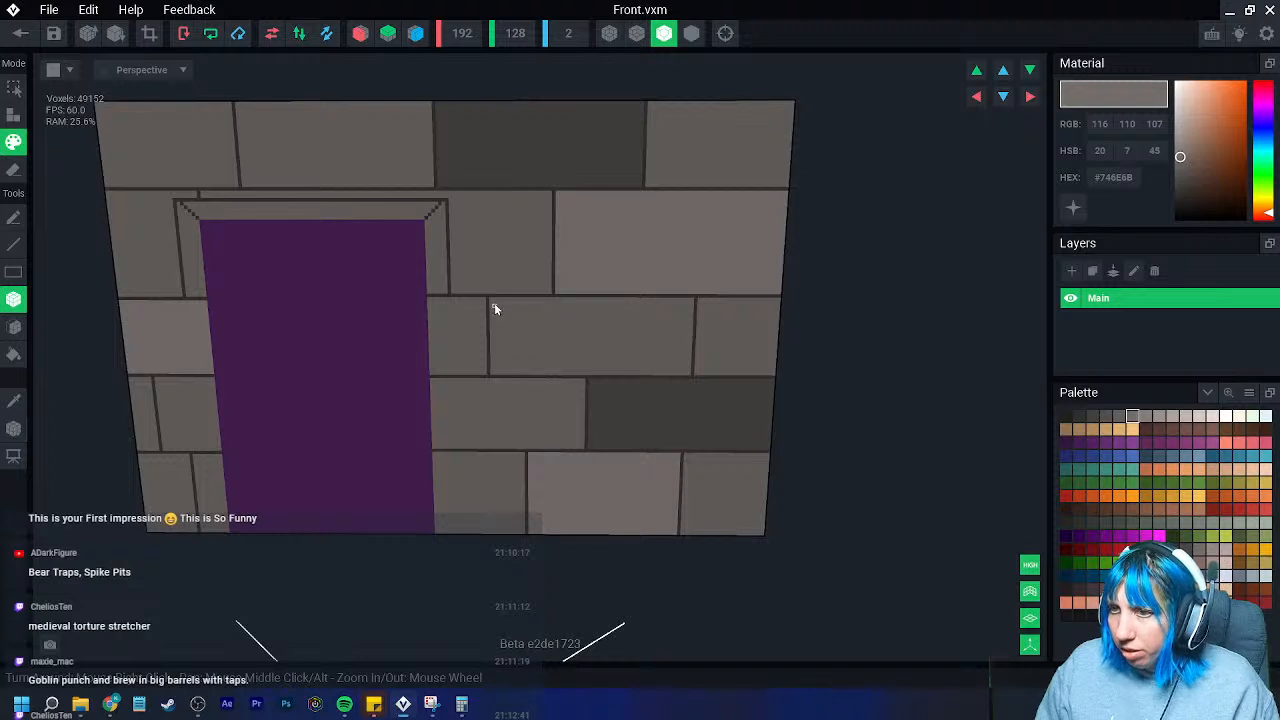
pyautogui.moveTo(500, 371)
pyautogui.mouseDown()
pyautogui.moveTo(499, 305)
pyautogui.moveTo(684, 303)
pyautogui.moveTo(681, 315)
pyautogui.mouseUp()
# - Paint #534F4E shading along the bottom and right edges of the top row's second stone and the highlighted third-row stone
pyautogui.moveTo(292, 152); pyautogui.dragTo(389, 232, button='middle')
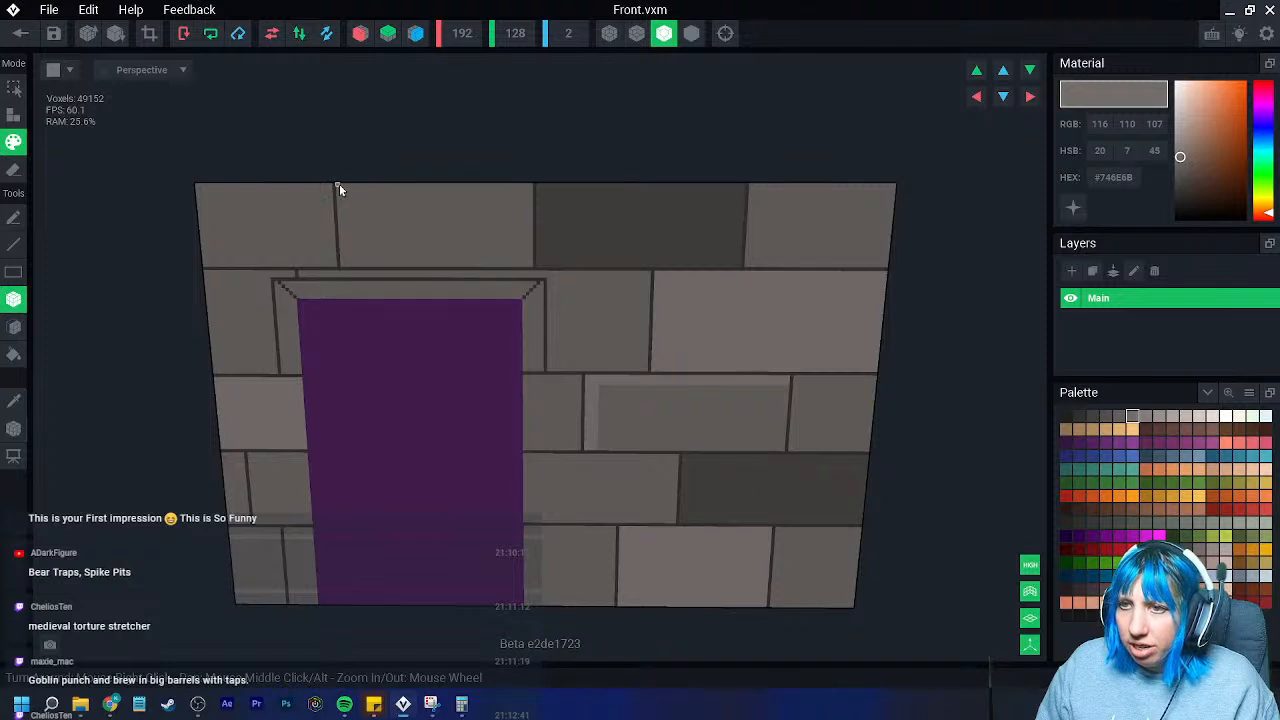
pyautogui.click(1120, 418)
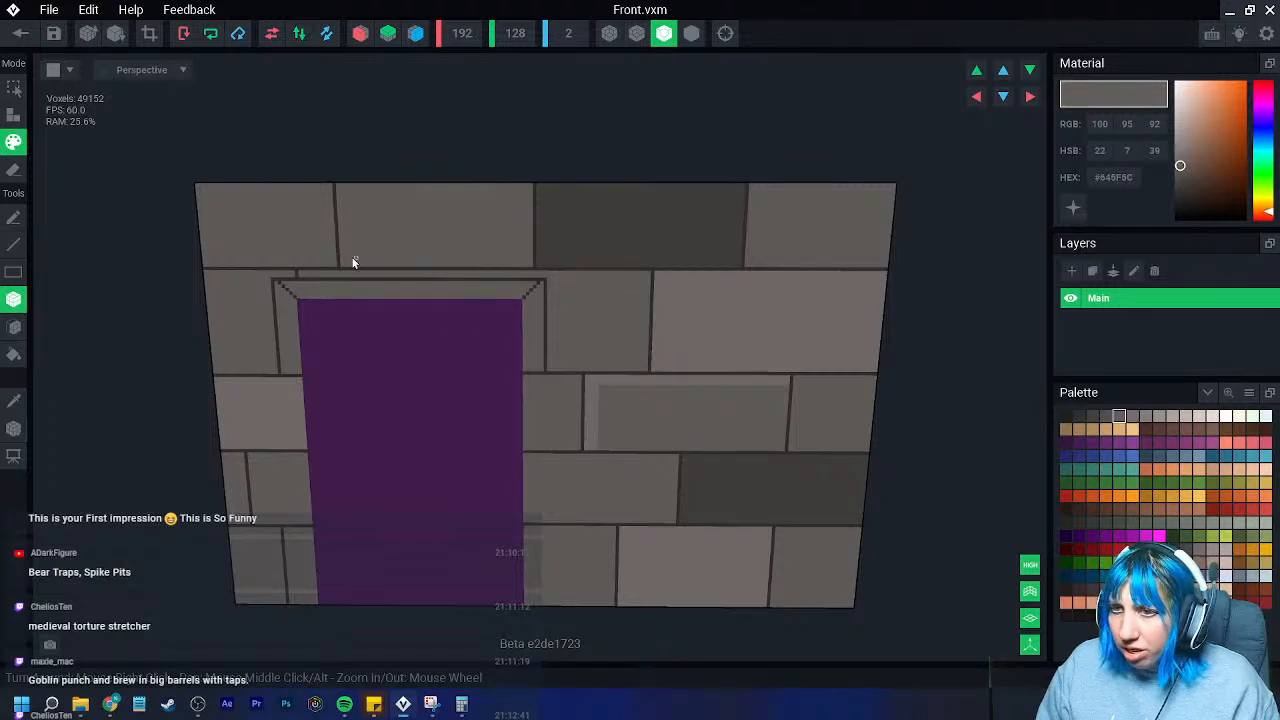
pyautogui.click(1105, 418)
pyautogui.moveTo(340, 262); pyautogui.dragTo(530, 270)
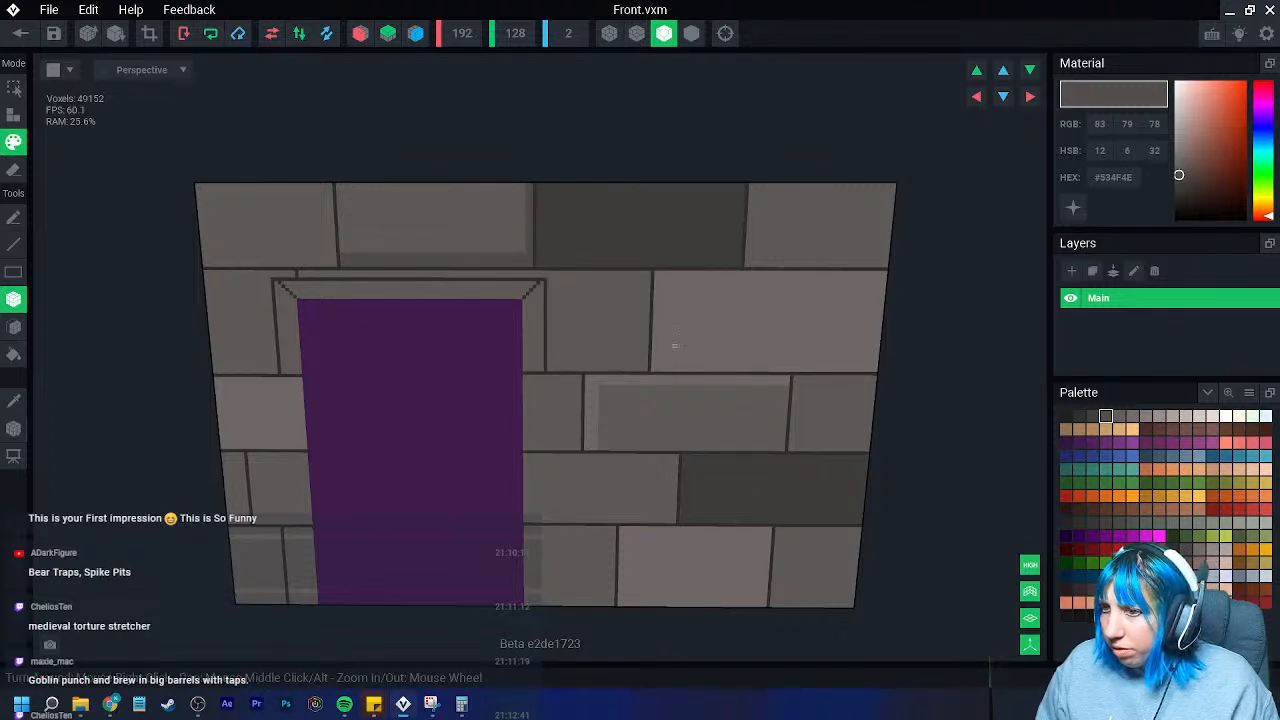
pyautogui.moveTo(674, 350); pyautogui.dragTo(620, 323, button='middle')
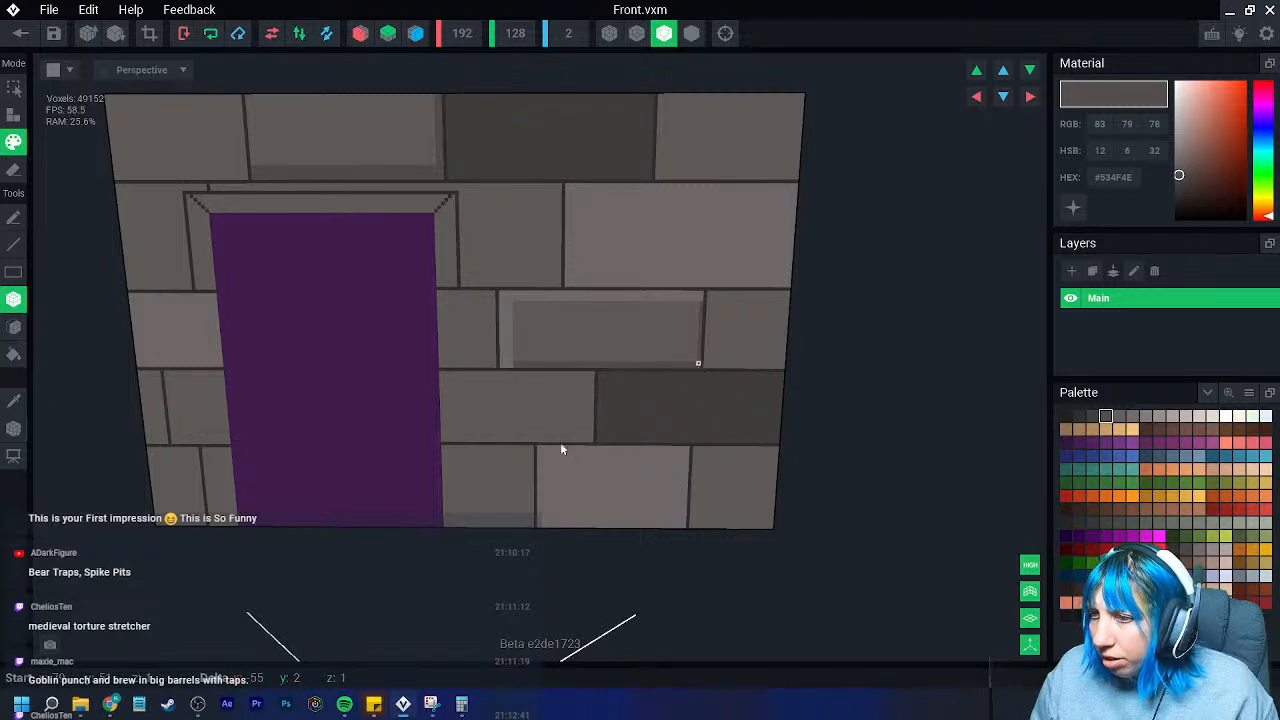
pyautogui.scroll(-3, 563, 449)
pyautogui.scroll(1, 599, 462)
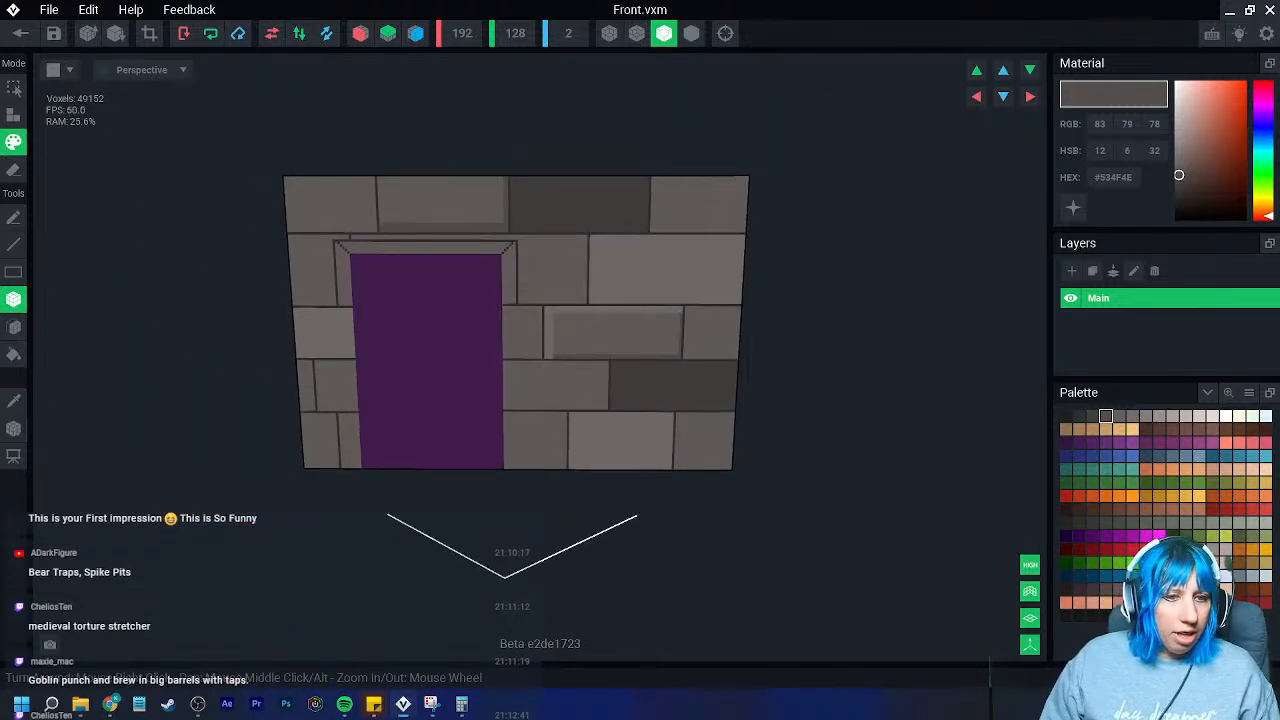
# - Set the wall model's pivot to the floor, then close Front.vxm and save its changes
pyautogui.scroll(-3, 660, 388)
pyautogui.moveTo(651, 397); pyautogui.dragTo(598, 420, button='right')
pyautogui.scroll(3, 572, 428)
pyautogui.scroll(2, 334, 322)
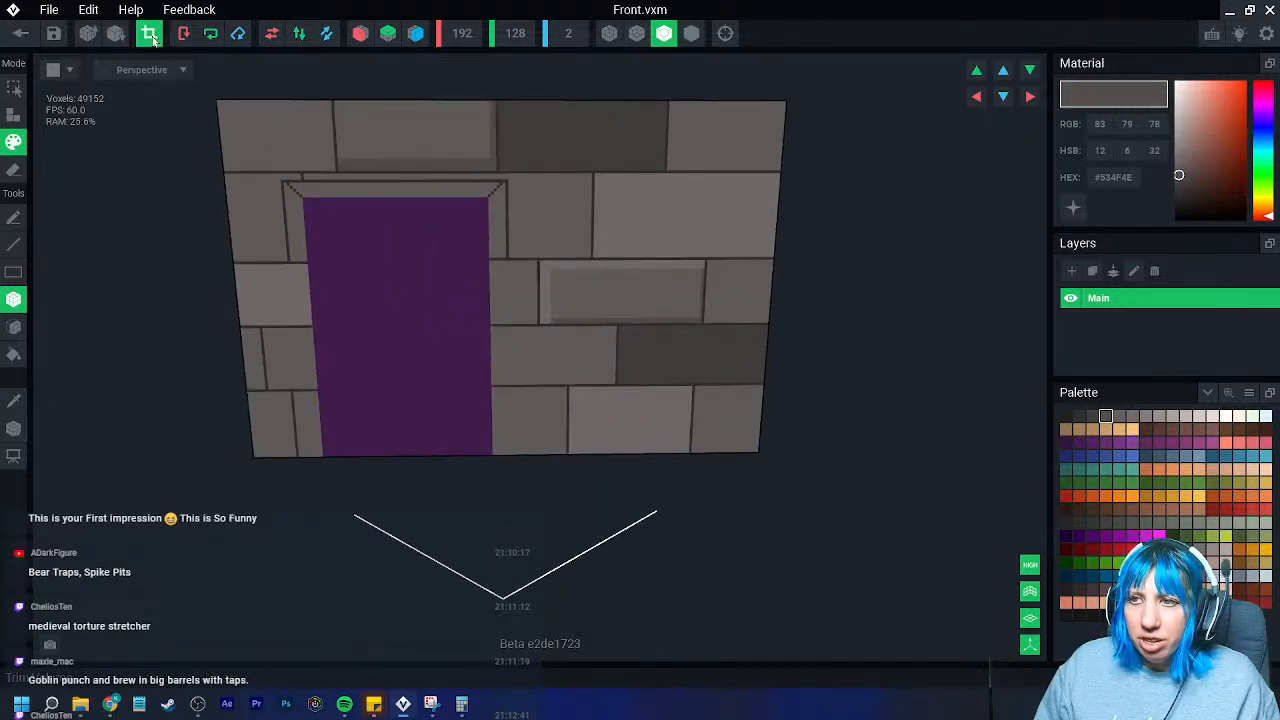
pyautogui.click(14, 428)
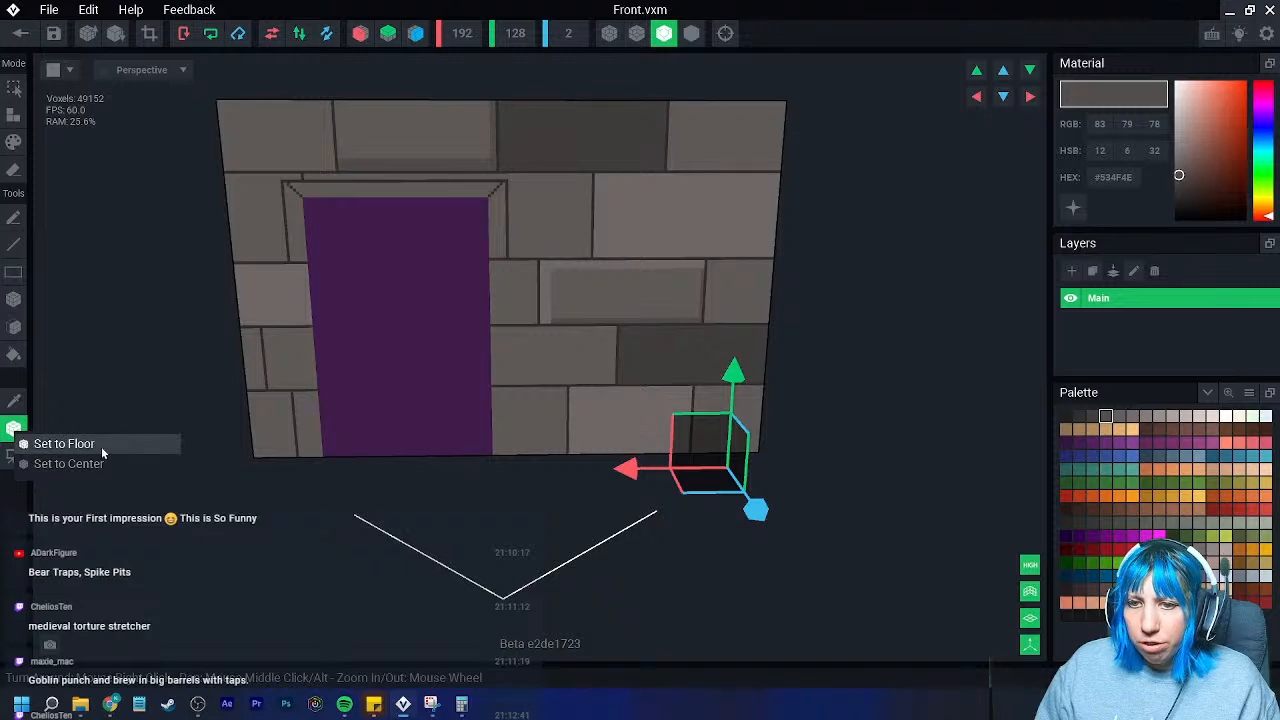
pyautogui.click(101, 446)
pyautogui.click(20, 33)
pyautogui.click(500, 256)
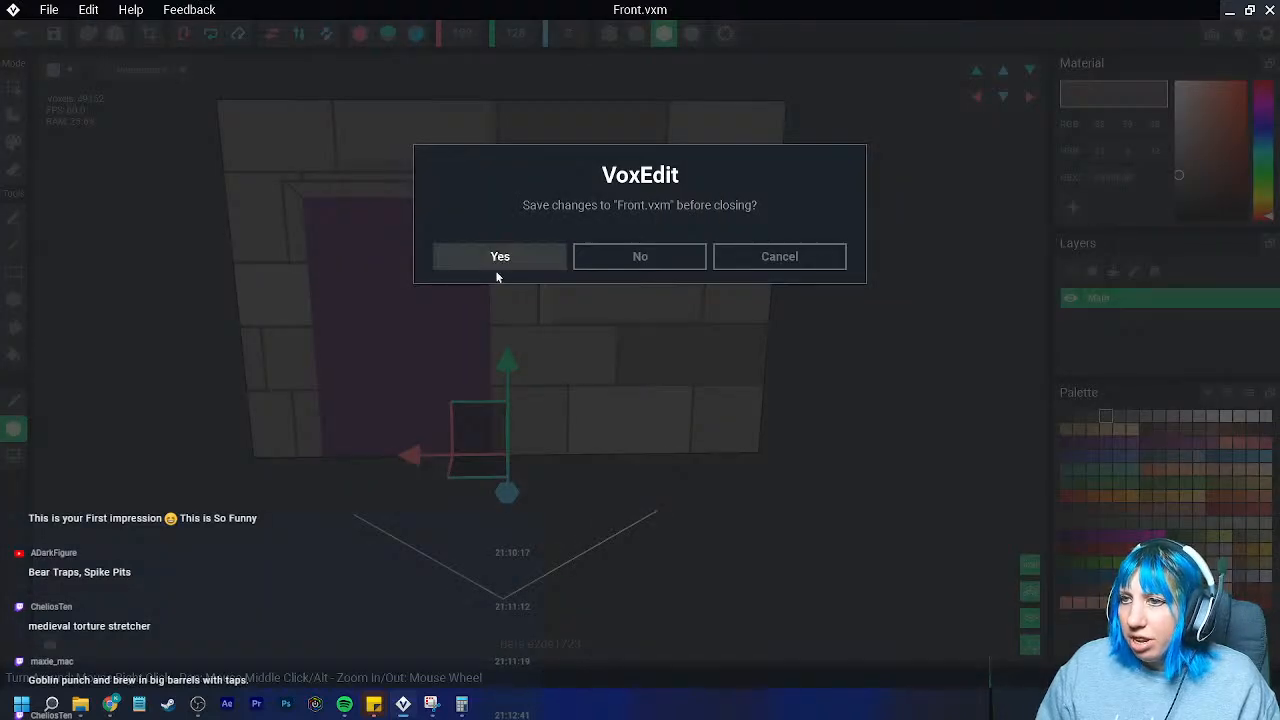
# - Attach the Front wall model from the library to the Front node in the skeleton
pyautogui.moveTo(1127, 132); pyautogui.dragTo(120, 157)
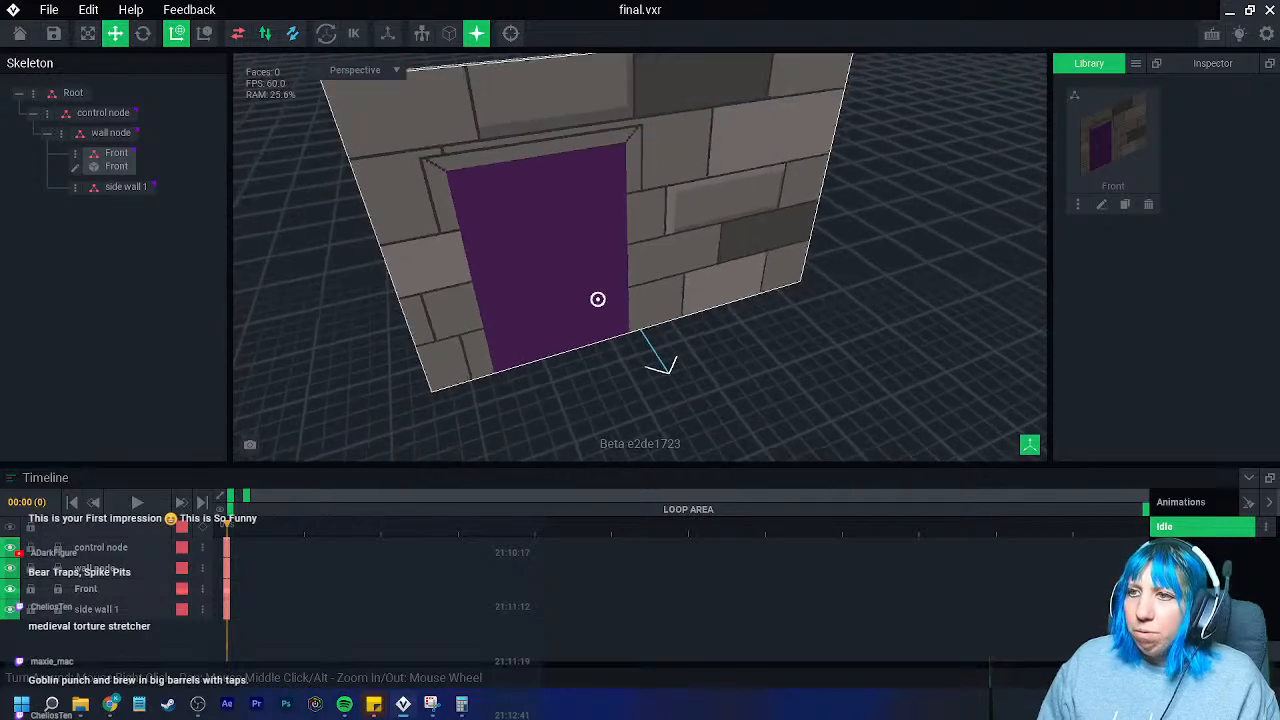
pyautogui.scroll(-3, 610, 308)
pyautogui.moveTo(712, 305); pyautogui.dragTo(664, 306, button='right')
pyautogui.scroll(3, 663, 305)
pyautogui.scroll(-3, 663, 305)
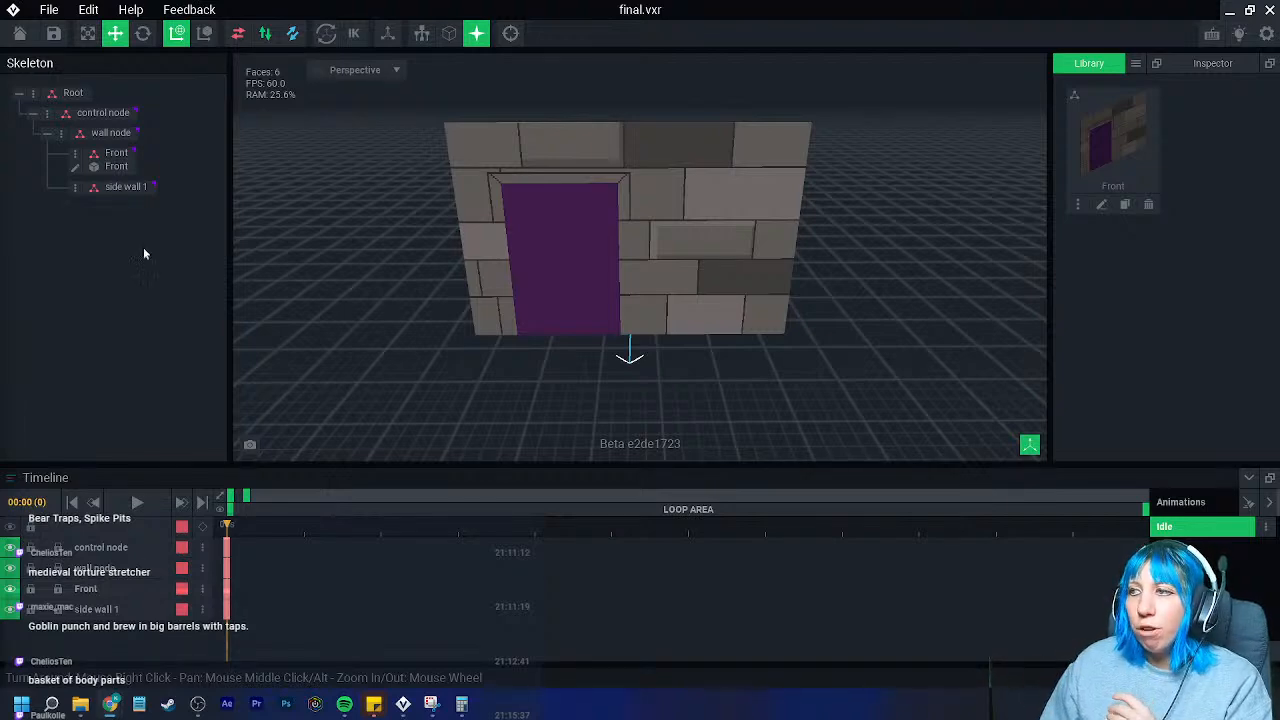
pyautogui.moveTo(518, 272); pyautogui.dragTo(548, 286, button='right')
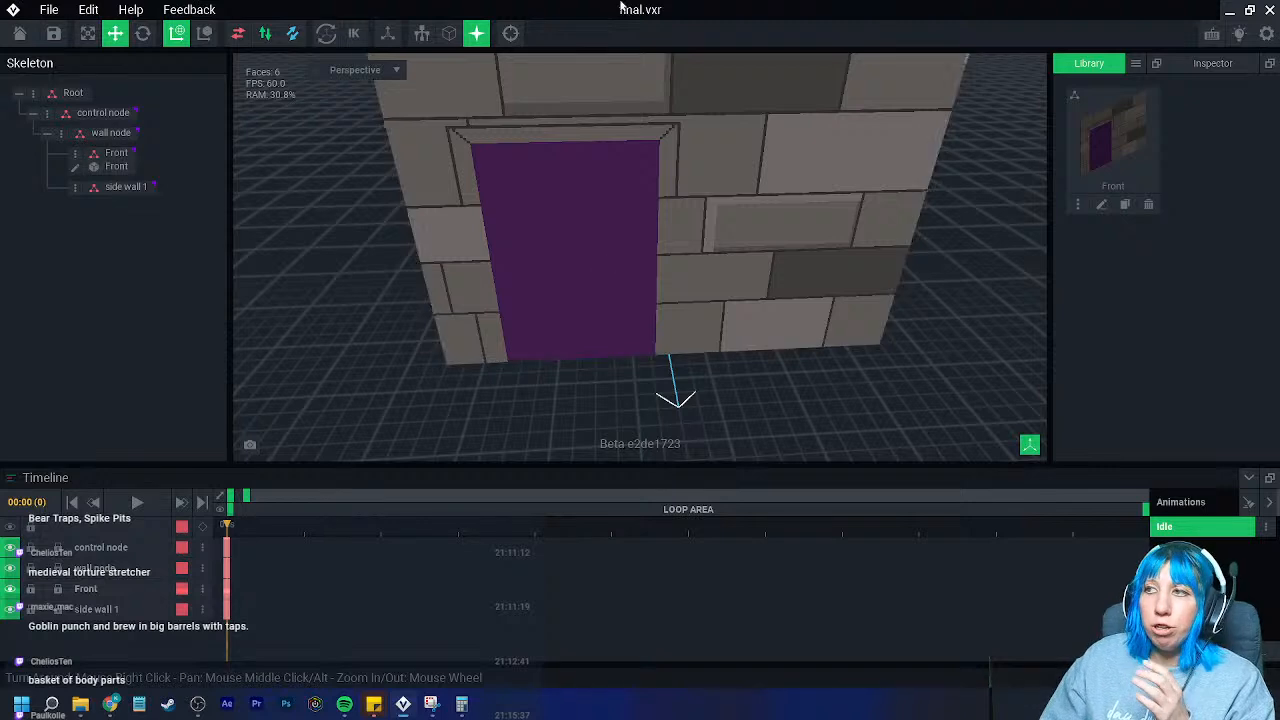
# - Open the Front wall model to check its volume, then close it and save its changes
pyautogui.click(1101, 204)
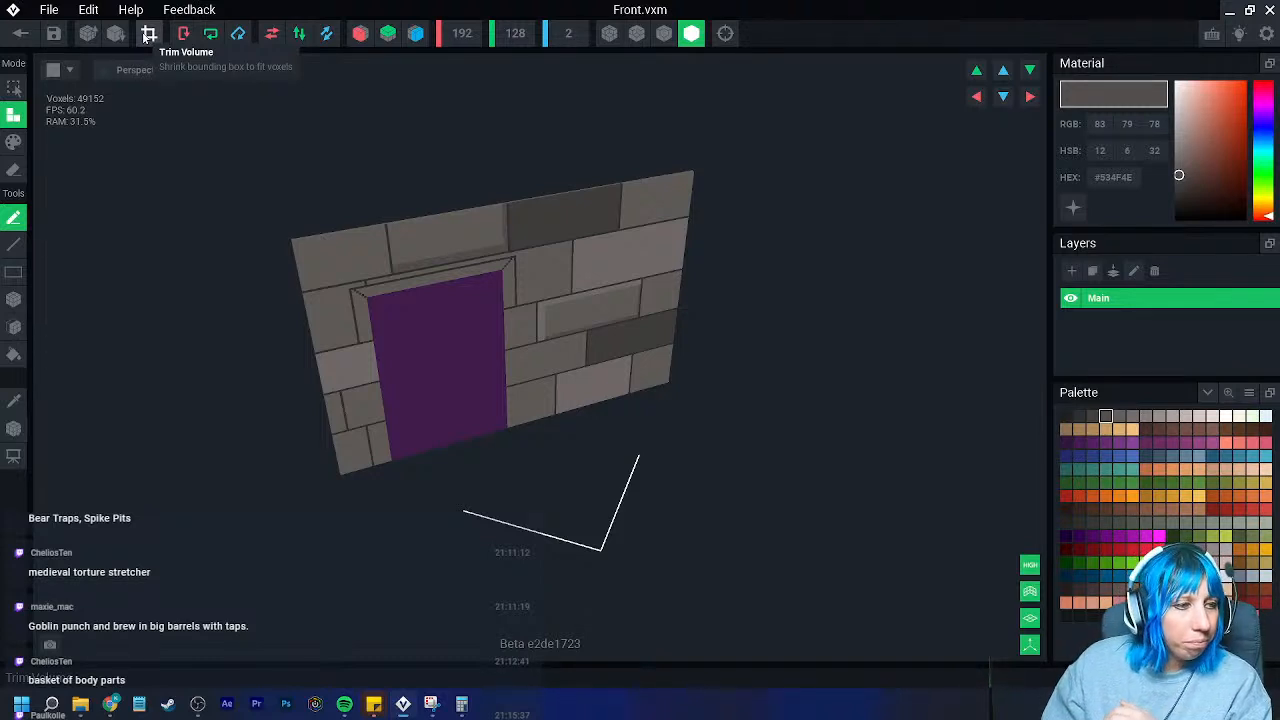
pyautogui.click(48, 9)
pyautogui.click(94, 77)
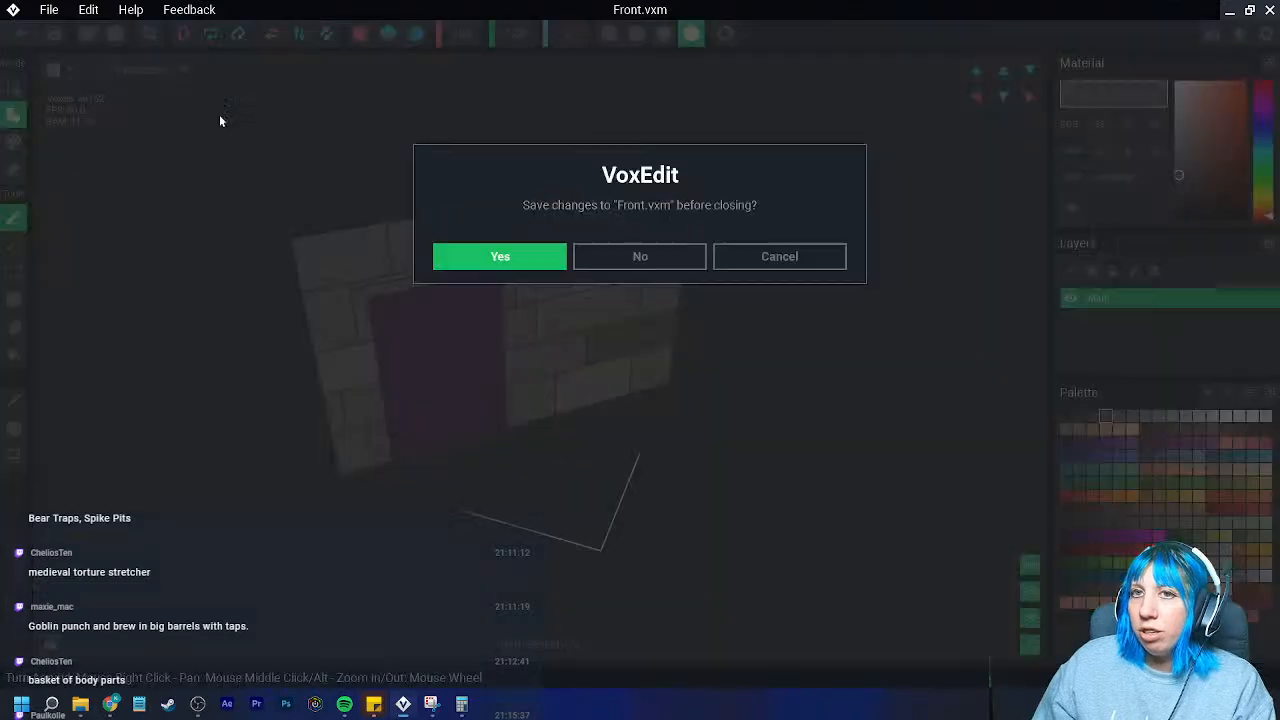
pyautogui.click(495, 255)
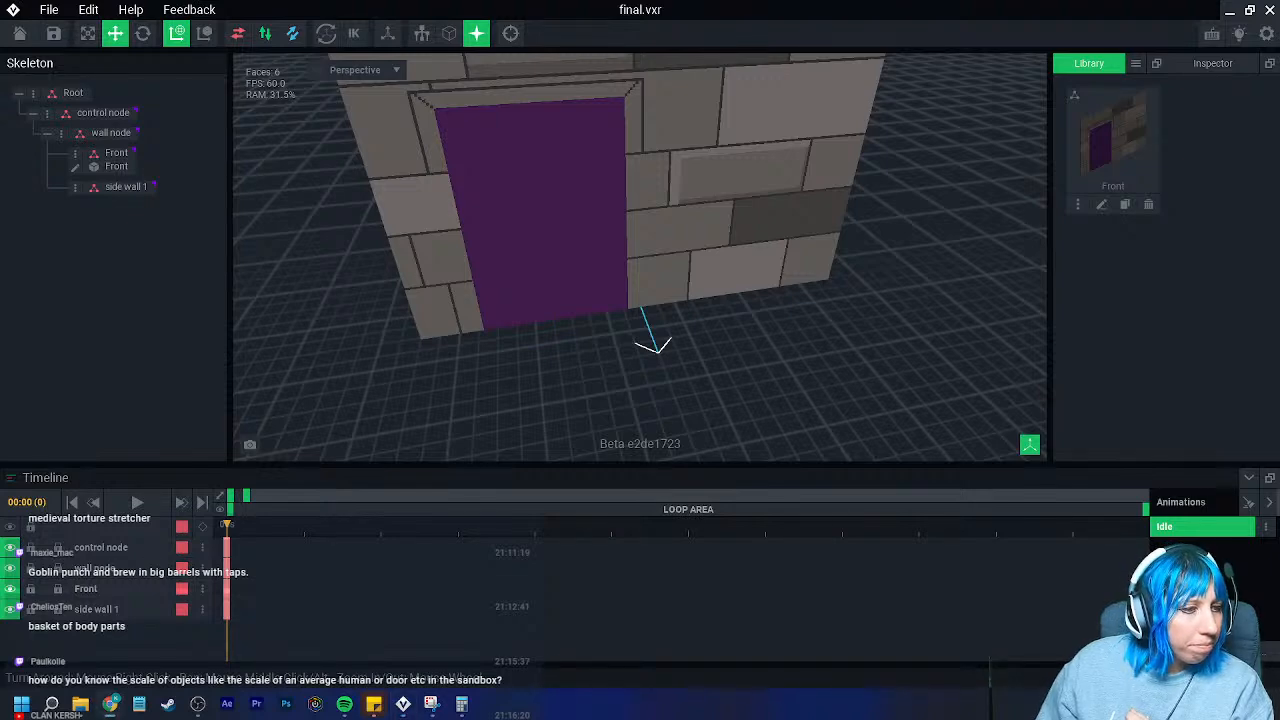
# - Open the attached Front wall model for editing and set its X width to 224 voxels
pyautogui.moveTo(635, 290); pyautogui.dragTo(646, 319, button='right')
pyautogui.scroll(-3, 646, 319)
pyautogui.moveTo(722, 228); pyautogui.dragTo(703, 231, button='right')
pyautogui.click(703, 231)
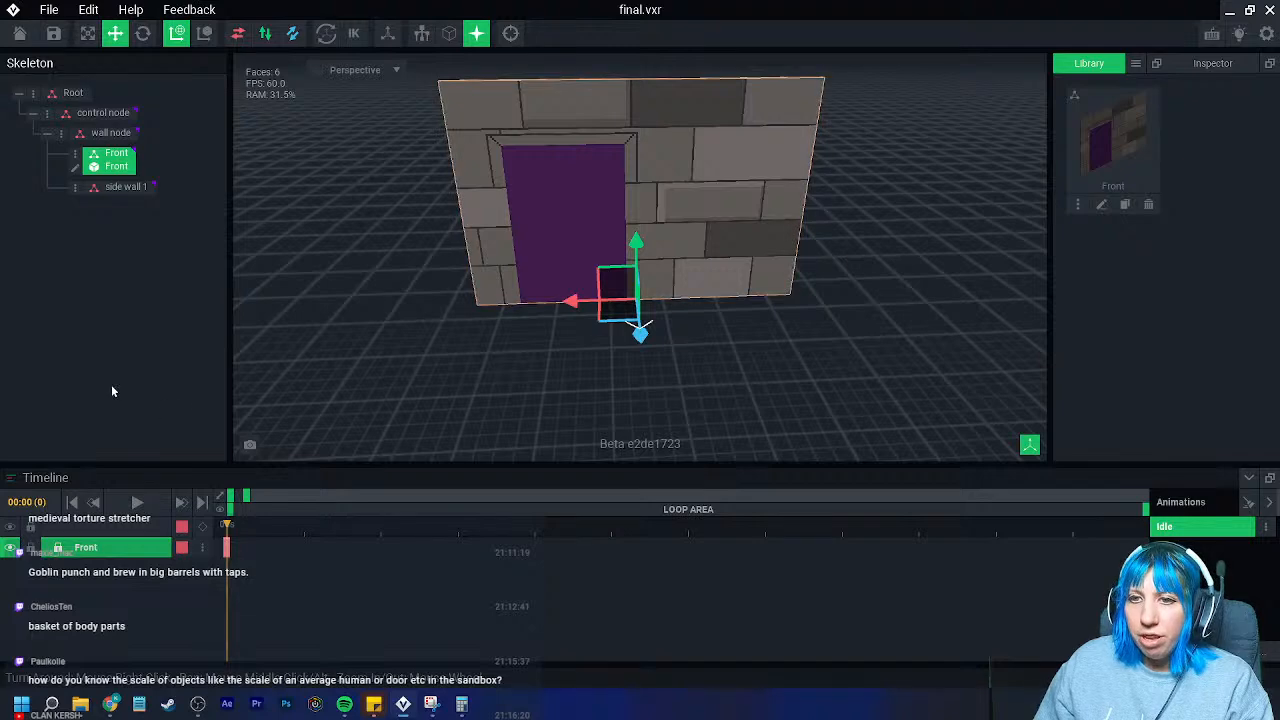
pyautogui.click(75, 168)
pyautogui.moveTo(584, 324); pyautogui.dragTo(551, 336, button='right')
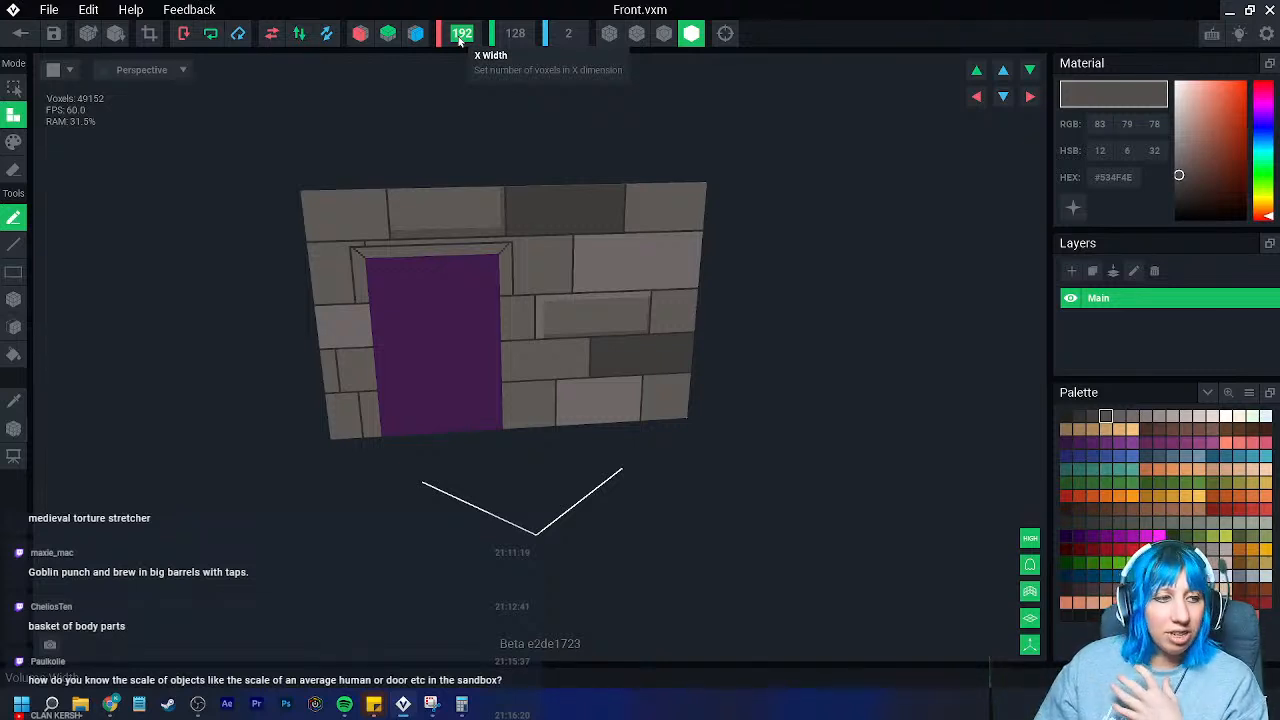
pyautogui.write('224')
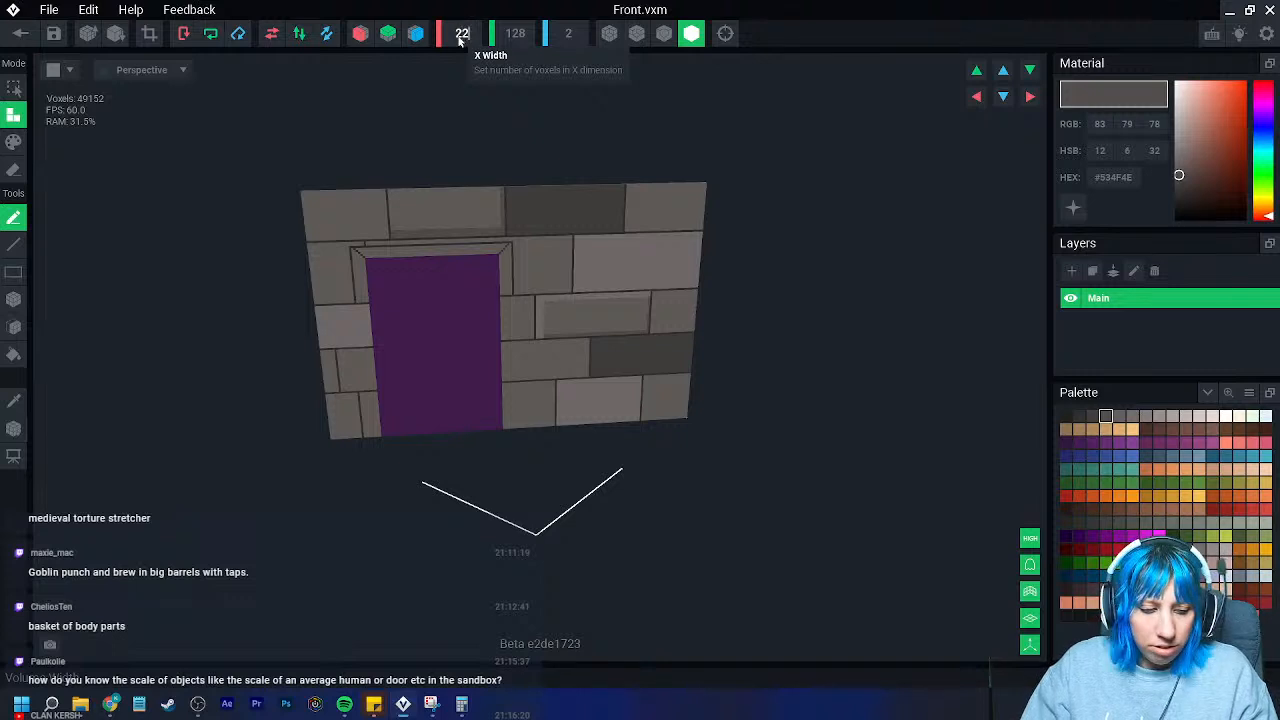
pyautogui.press('Return')
# - Shift the wall's voxels along X to one end of the volume, leaving all the empty space on the side away from the doorway
pyautogui.click(1030, 96)
pyautogui.click(1030, 96)
pyautogui.click(1030, 96)
pyautogui.click(1030, 96)
pyautogui.click(1030, 96)
pyautogui.click(1030, 96)
pyautogui.click(1030, 96)
pyautogui.click(1030, 96)
pyautogui.click(1030, 96)
pyautogui.click(1030, 96)
pyautogui.click(1031, 103)
pyautogui.click(1031, 103)
pyautogui.click(1031, 103)
pyautogui.click(1031, 103)
# - Sample the stone color #645F5C and fill the empty strip beside the wall with it
pyautogui.moveTo(651, 267)
pyautogui.mouseDown(button='right')
pyautogui.moveTo(626, 265)
pyautogui.moveTo(621, 297)
pyautogui.mouseUp(button='right')
pyautogui.scroll(5, 621, 297)
pyautogui.click(15, 402)
pyautogui.click(580, 217)
pyautogui.click(14, 354)
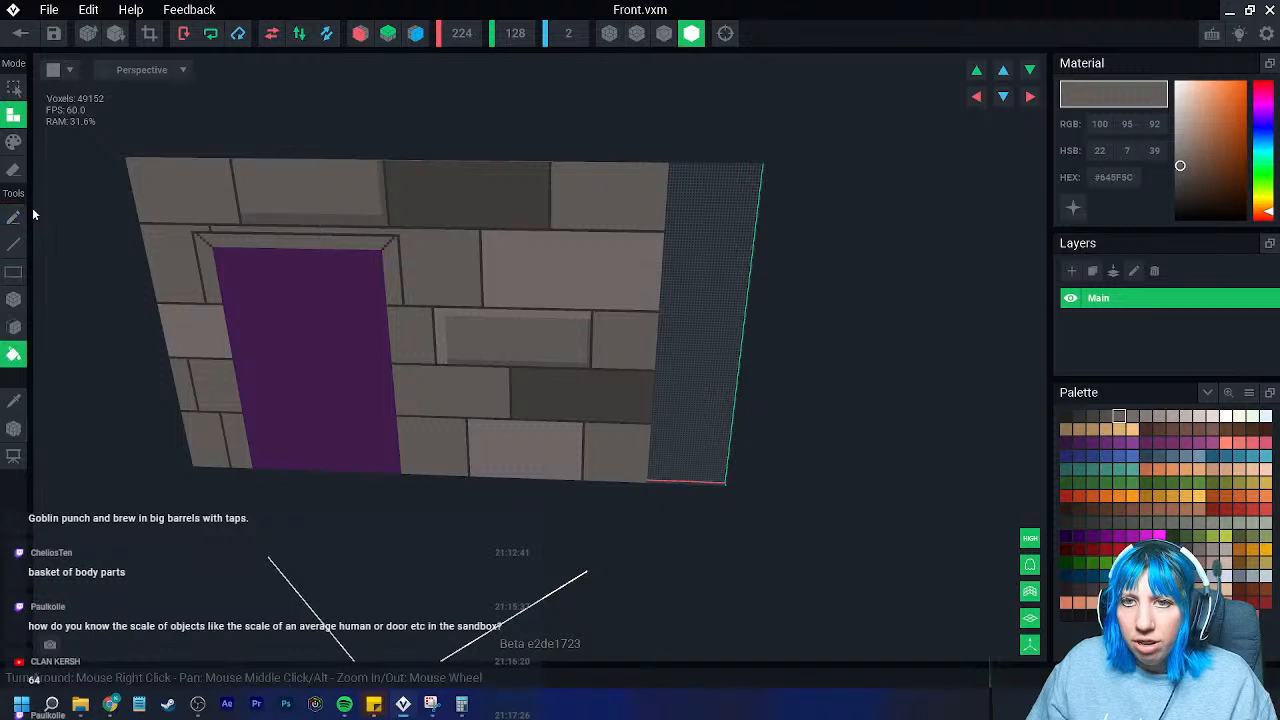
pyautogui.click(712, 318)
# - Paint #302F2F mortar lines across the new strip above and below the second row, plus vertical joints in the top two rows
pyautogui.scroll(5, 623, 415)
pyautogui.click(14, 401)
pyautogui.click(459, 203)
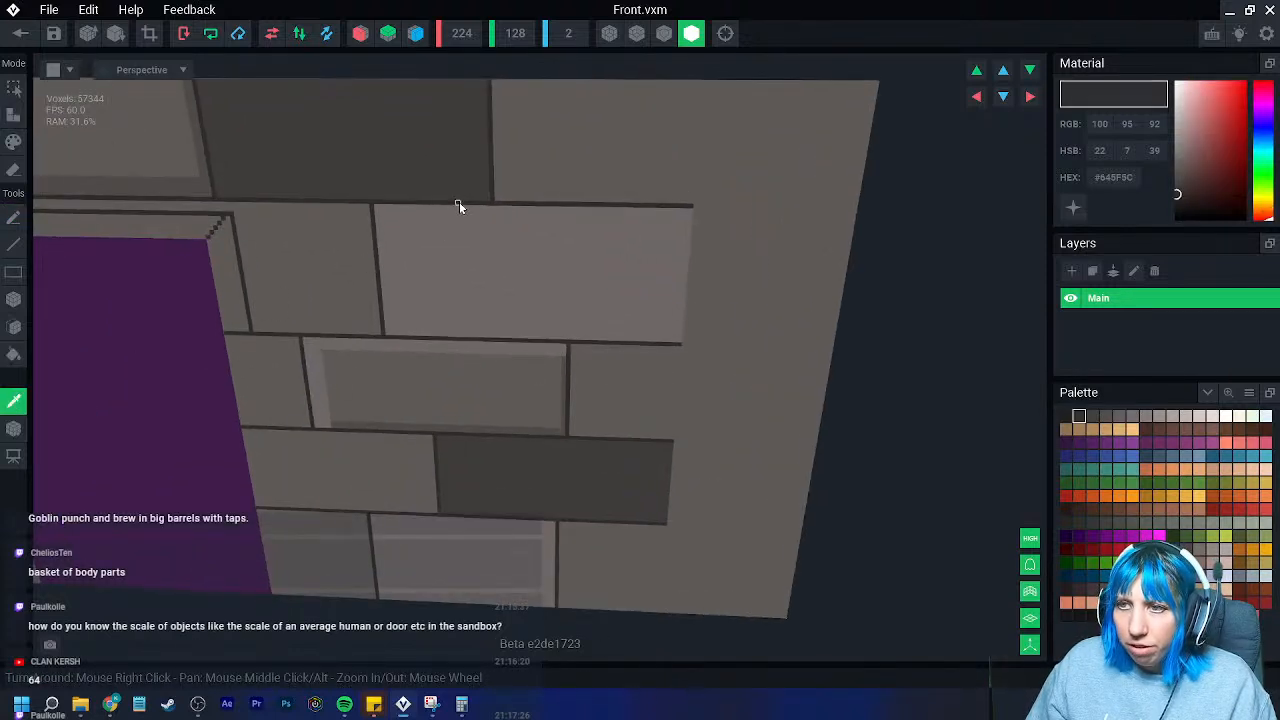
pyautogui.click(14, 142)
pyautogui.click(14, 300)
pyautogui.moveTo(690, 209); pyautogui.dragTo(858, 208)
pyautogui.moveTo(680, 341); pyautogui.dragTo(820, 350)
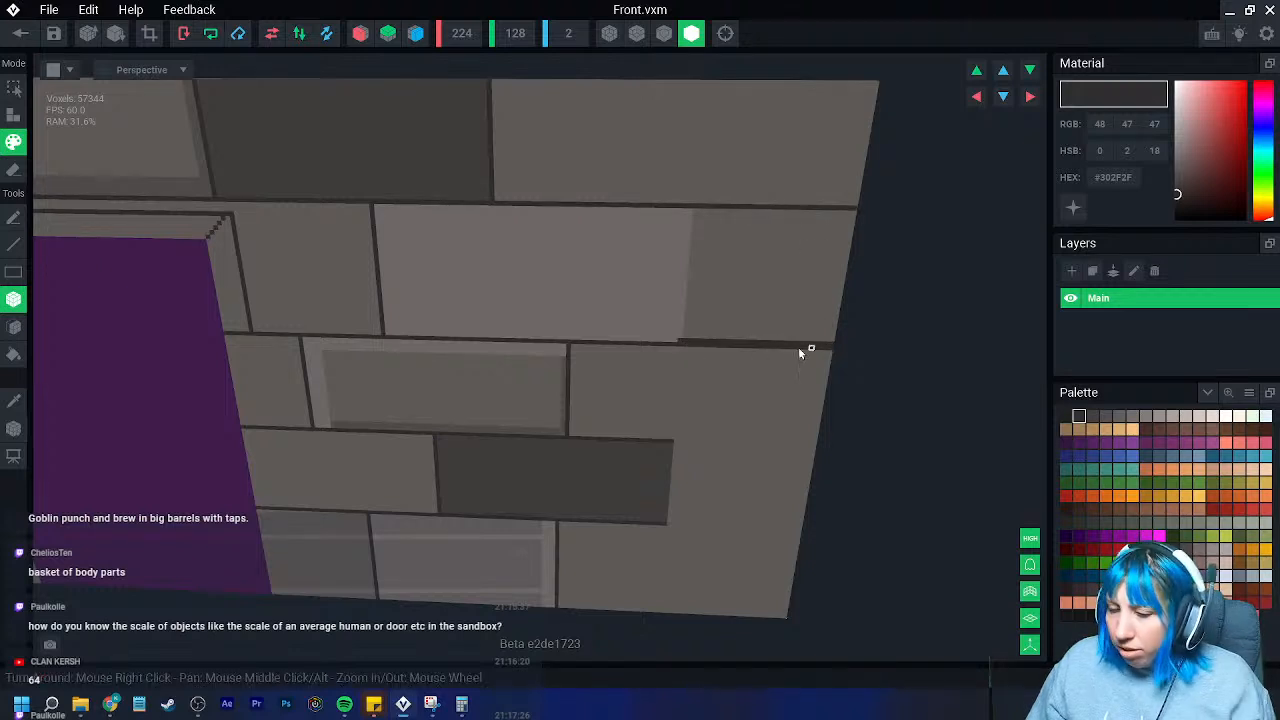
pyautogui.hotkey('ctrl', 'z')
pyautogui.moveTo(676, 342); pyautogui.dragTo(842, 347)
pyautogui.moveTo(695, 223); pyautogui.dragTo(689, 341)
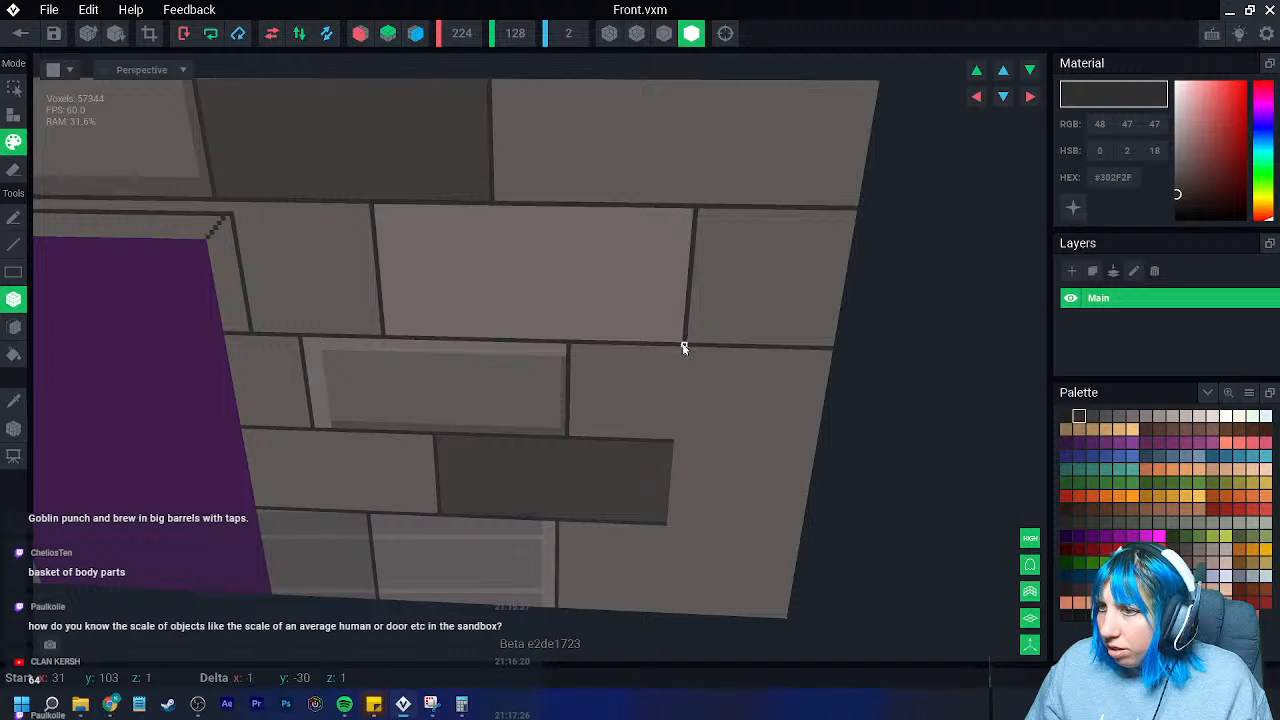
pyautogui.moveTo(776, 83)
pyautogui.mouseDown()
pyautogui.moveTo(779, 197)
pyautogui.moveTo(761, 203)
pyautogui.mouseUp()
# - Paint a #302F2F vertical joint beside the dark fourth-row stone and extend the mortar lines above and below that row across the new strip
pyautogui.moveTo(751, 410); pyautogui.dragTo(745, 256, button='middle')
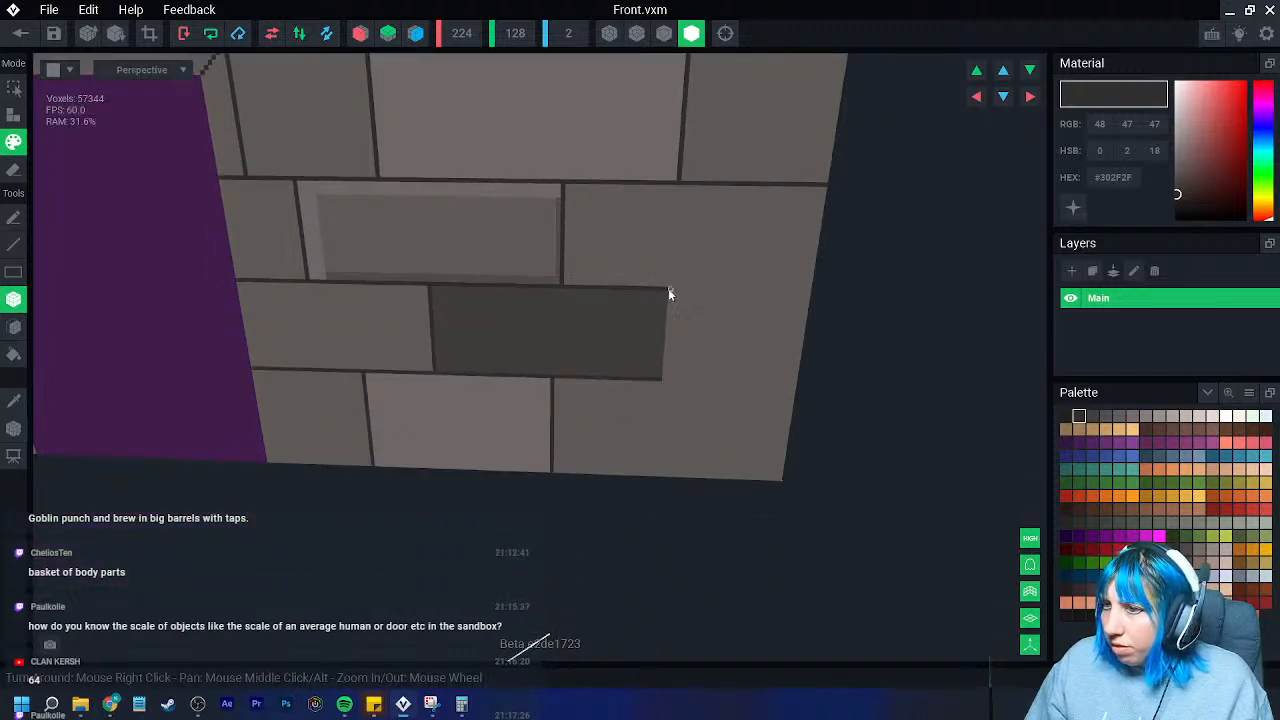
pyautogui.moveTo(668, 291); pyautogui.dragTo(664, 372)
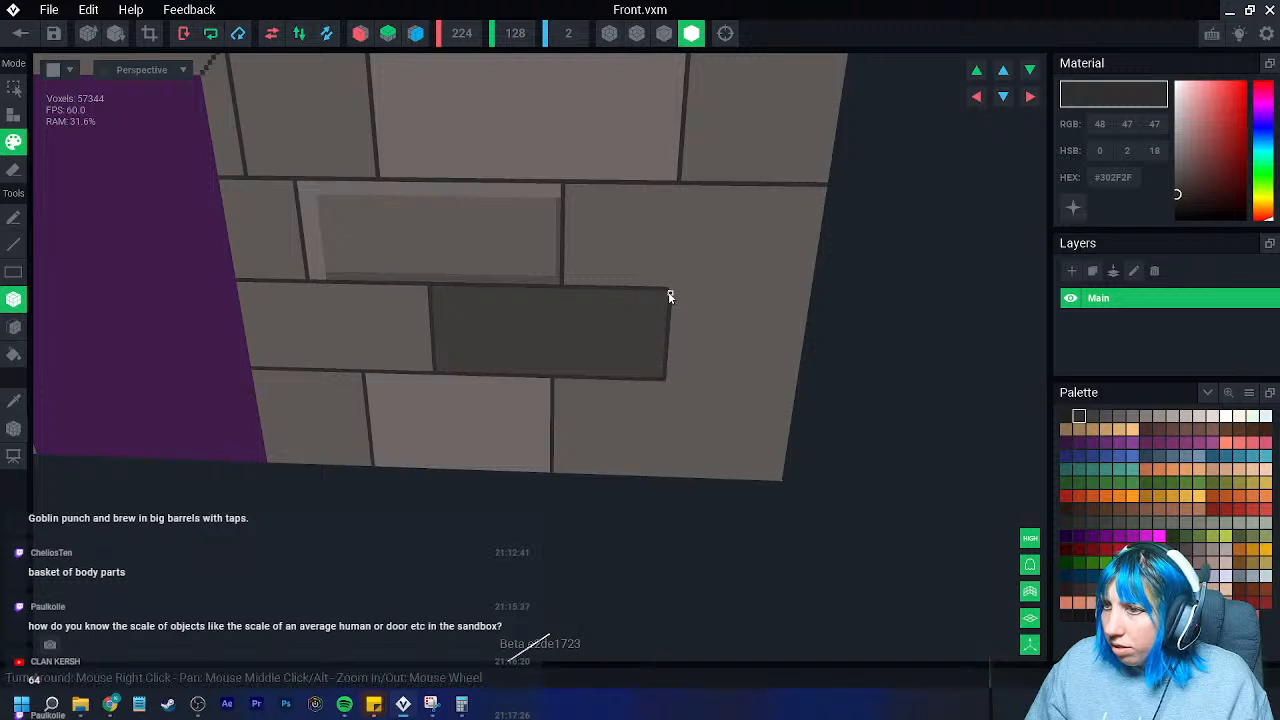
pyautogui.moveTo(671, 290); pyautogui.dragTo(809, 292)
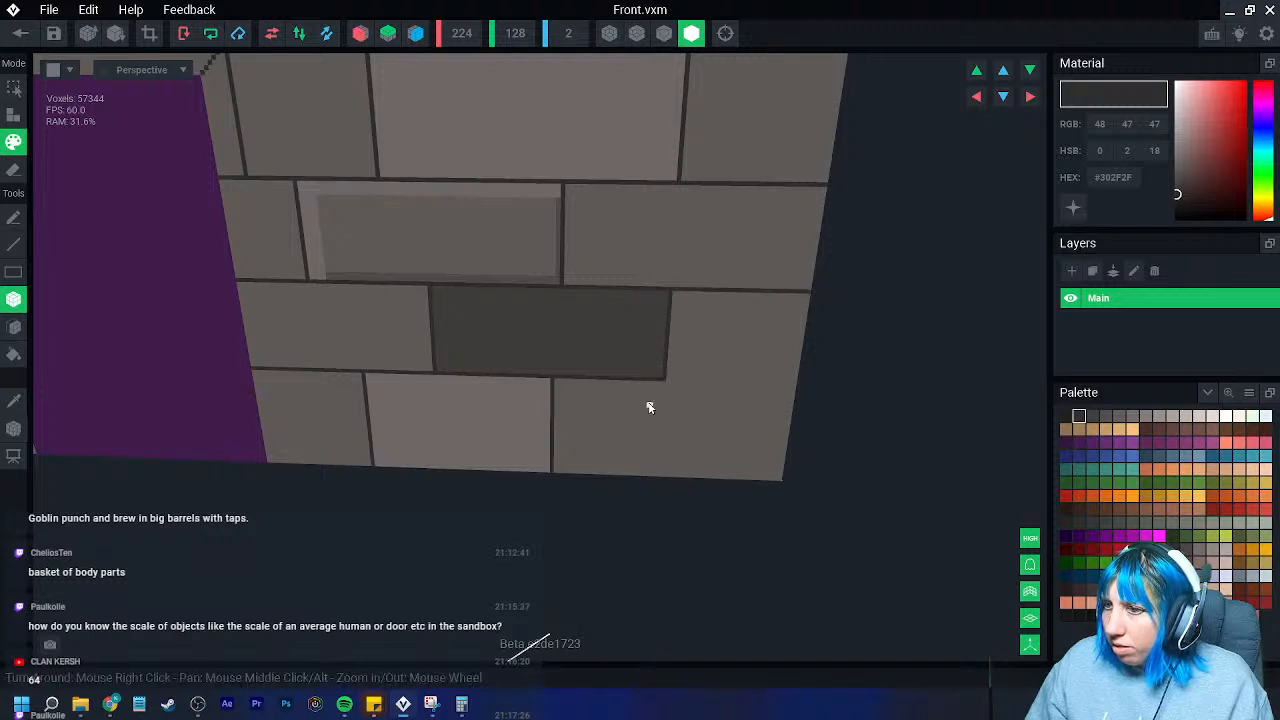
pyautogui.moveTo(664, 382)
pyautogui.mouseDown()
pyautogui.moveTo(803, 390)
pyautogui.moveTo(743, 417)
pyautogui.moveTo(737, 483)
pyautogui.mouseUp()
pyautogui.moveTo(743, 437); pyautogui.dragTo(717, 442, button='right')
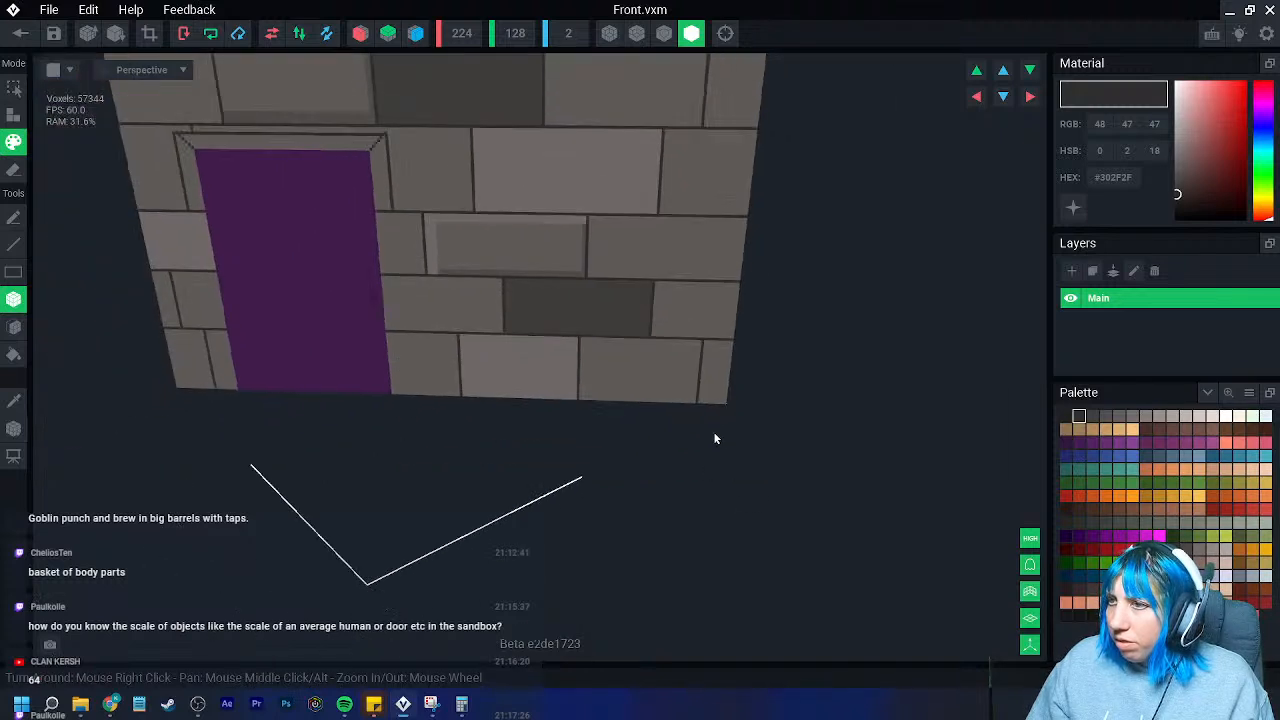
pyautogui.moveTo(717, 349); pyautogui.dragTo(616, 415, button='right')
pyautogui.scroll(5, 614, 416)
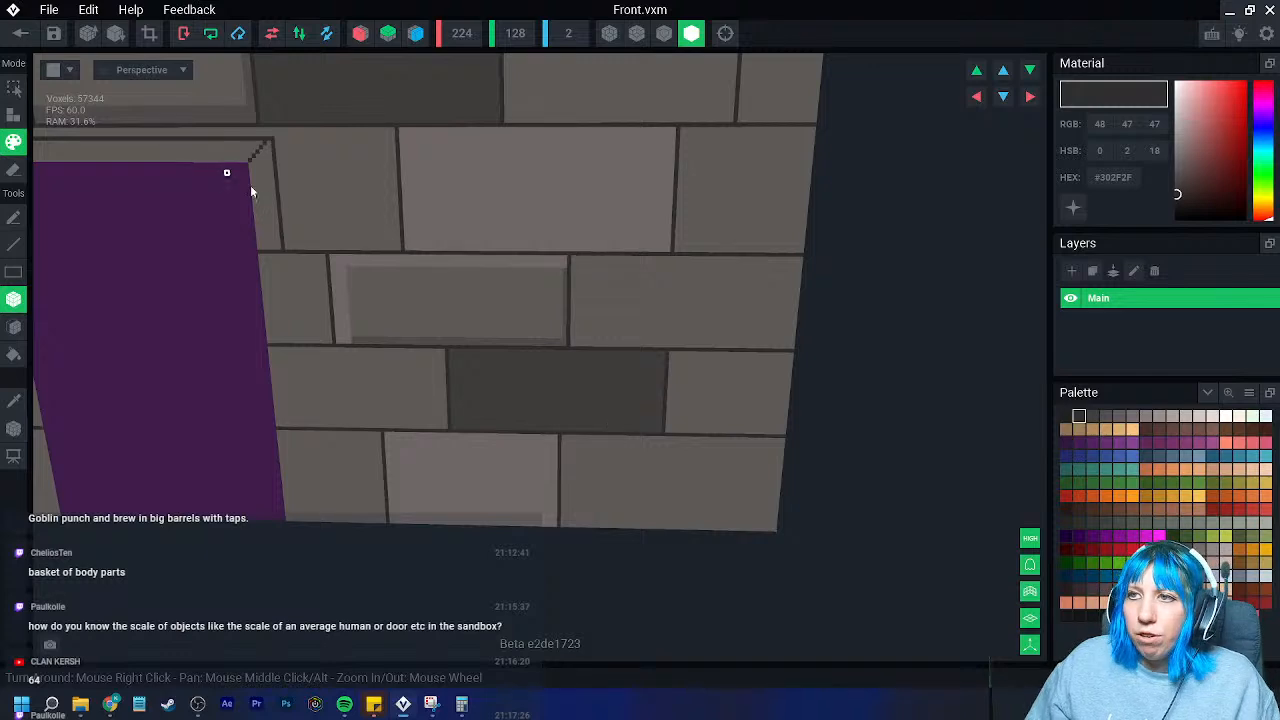
# - Set the widened wall model's pivot to its center at the floor, then close Front.vxm and save its changes
pyautogui.scroll(-2, 393, 271)
pyautogui.moveTo(393, 271); pyautogui.dragTo(314, 246, button='right')
pyautogui.click(16, 430)
pyautogui.click(42, 438)
pyautogui.click(21, 35)
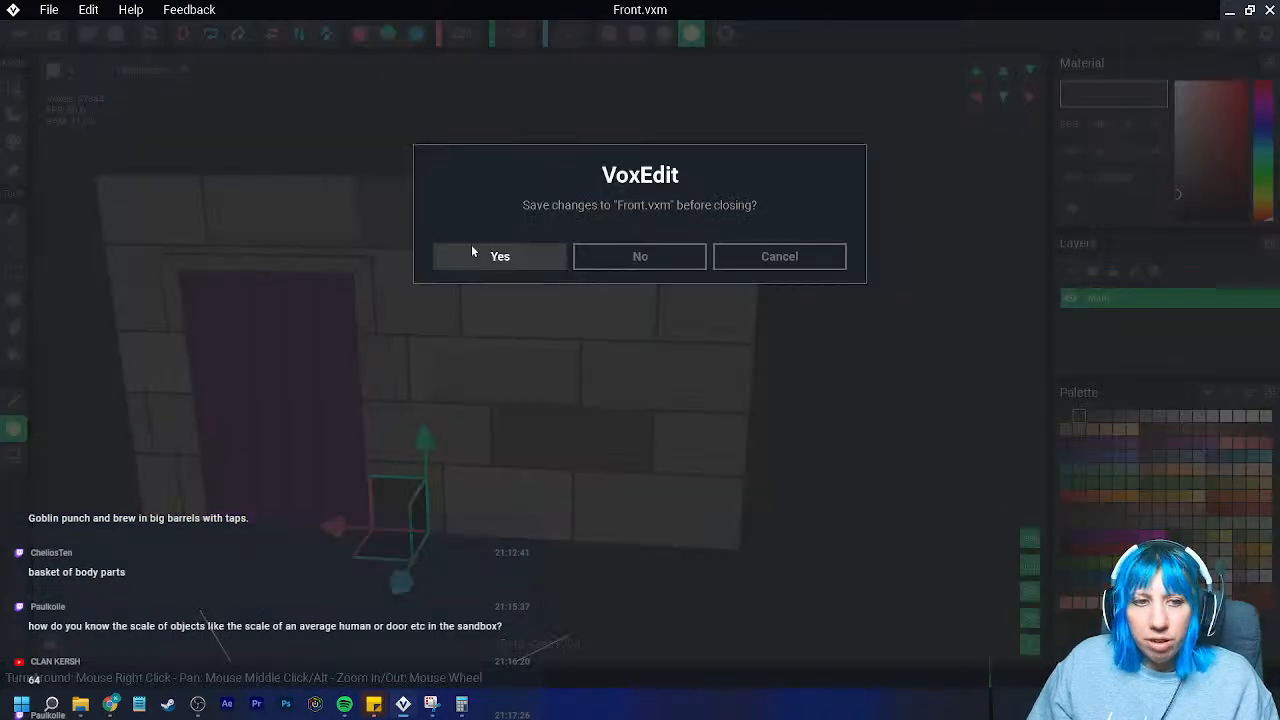
pyautogui.click(640, 256)
# - Clone the Front model in the library under the name Back
pyautogui.moveTo(496, 318); pyautogui.dragTo(650, 314, button='right')
pyautogui.scroll(3, 572, 306)
pyautogui.scroll(-3, 662, 302)
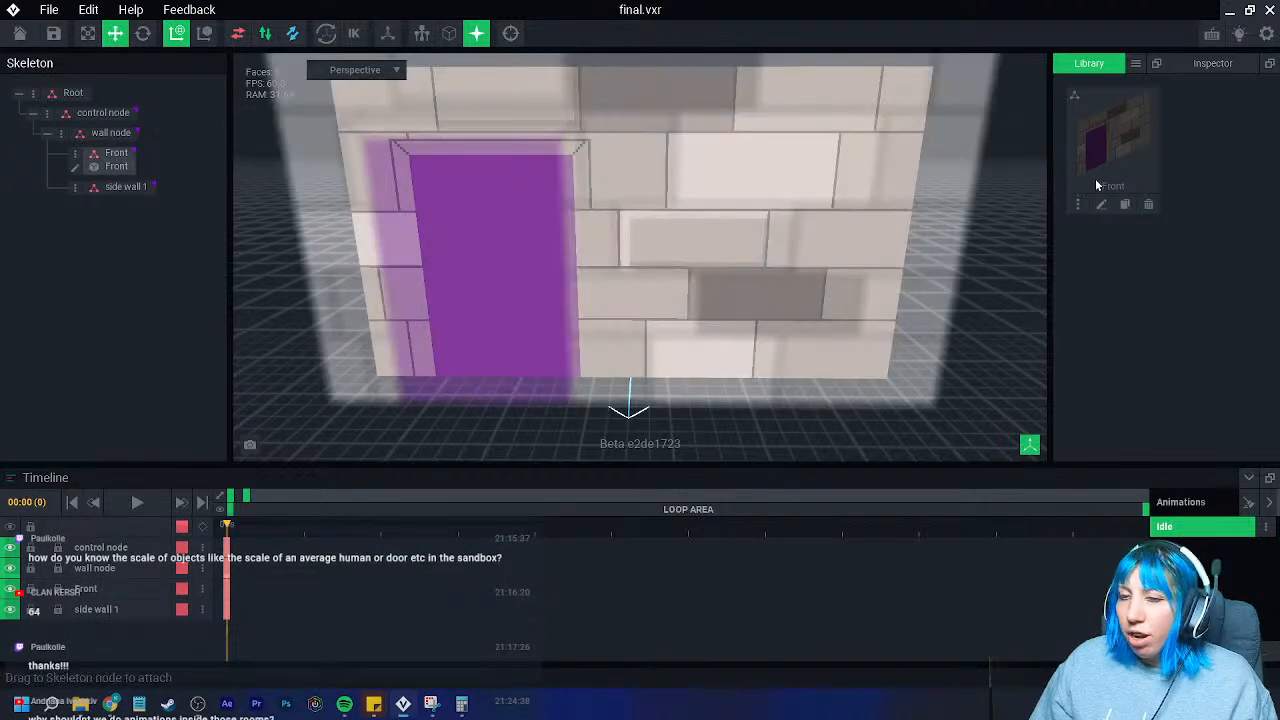
pyautogui.click(1124, 204)
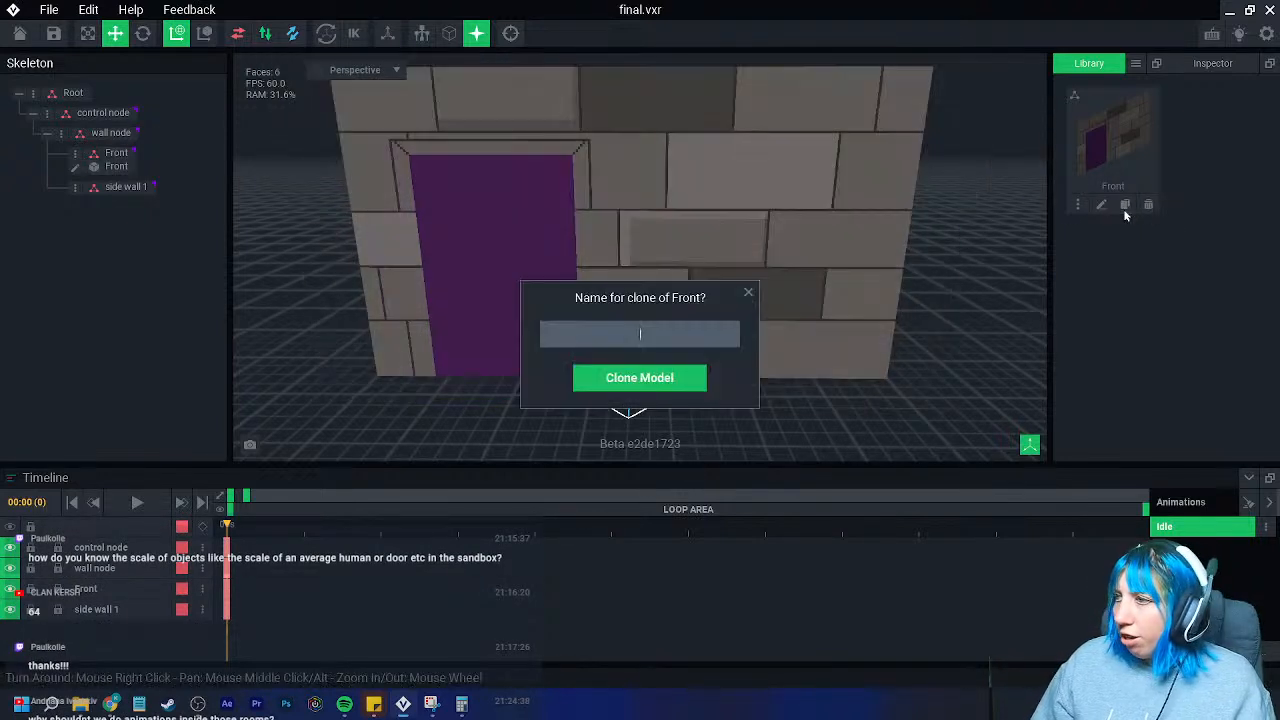
pyautogui.write('Back')
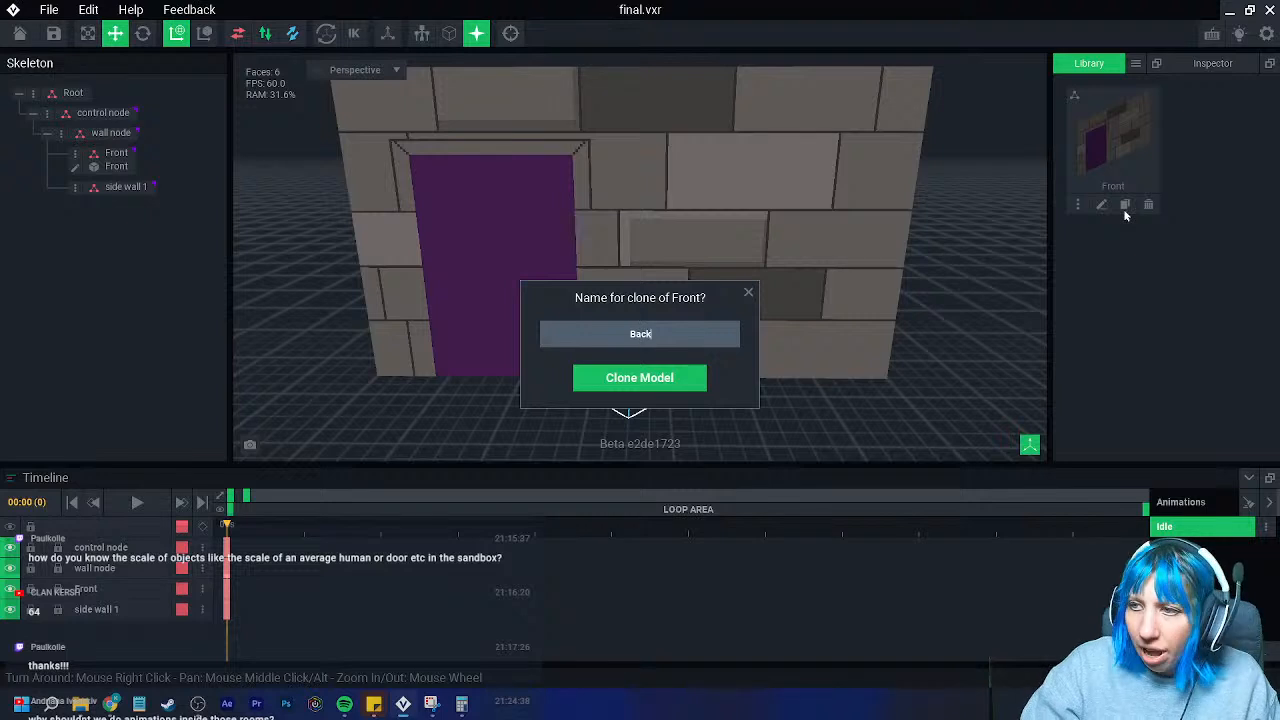
pyautogui.press('Return')
pyautogui.moveTo(919, 232); pyautogui.dragTo(566, 306, button='right')
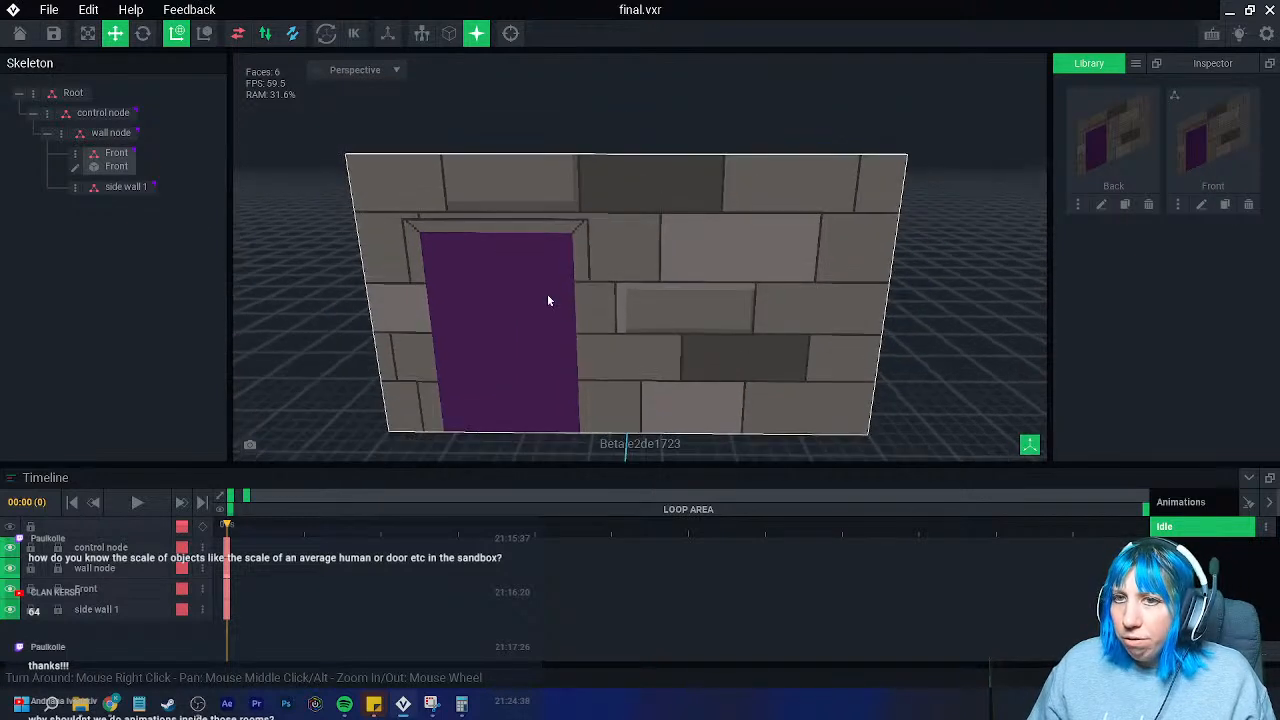
# - Create a child node named back under the wall node and attach the Back model to it
pyautogui.rightClick(105, 133)
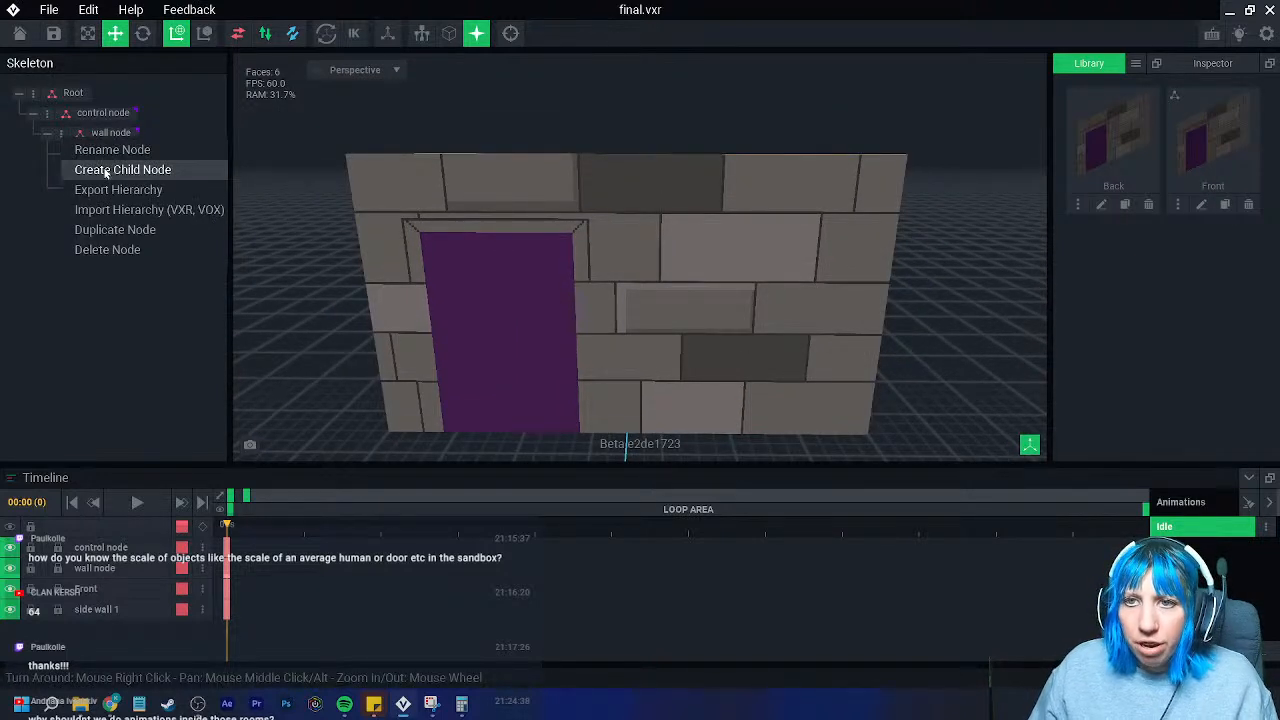
pyautogui.click(107, 172)
pyautogui.write('back')
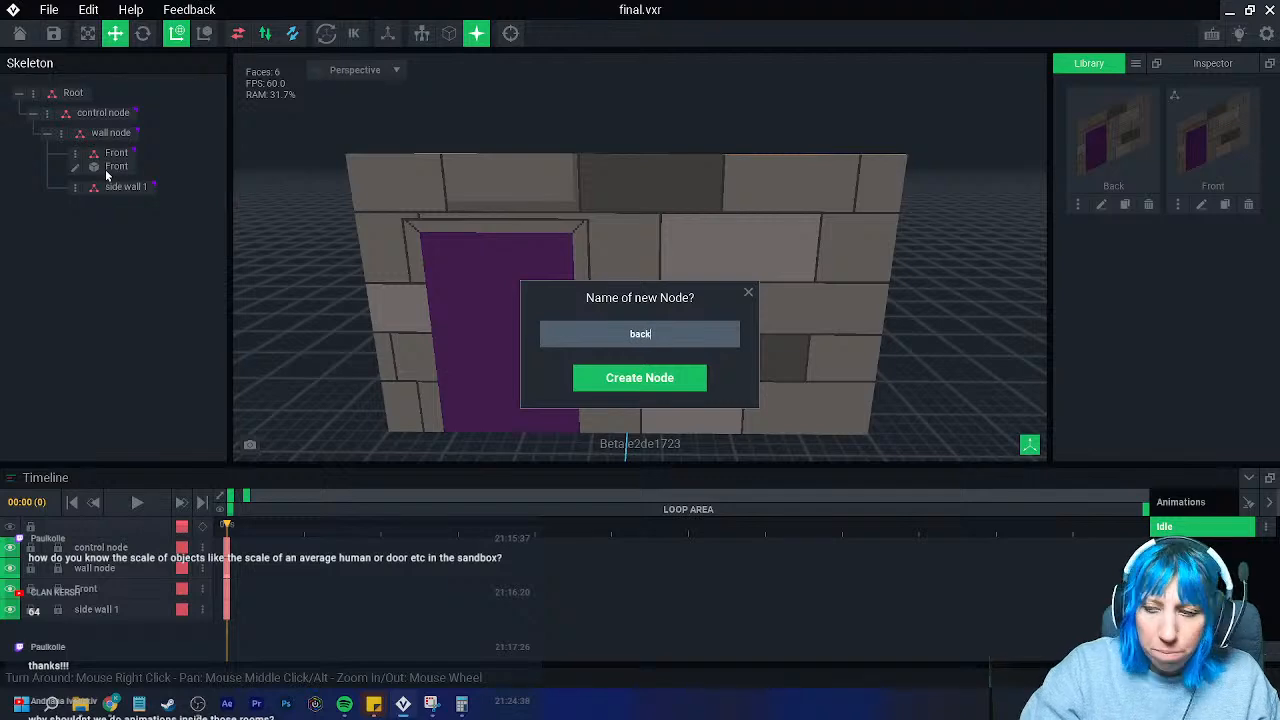
pyautogui.press('Return')
pyautogui.moveTo(1098, 158); pyautogui.dragTo(112, 207)
# - Move the back wall node along its depth axis to stand behind the front wall with a room-sized gap
pyautogui.click(112, 207)
pyautogui.moveTo(480, 300); pyautogui.dragTo(716, 374, button='right')
pyautogui.moveTo(716, 374); pyautogui.dragTo(478, 171)
pyautogui.moveTo(306, 107); pyautogui.dragTo(341, 222, button='middle')
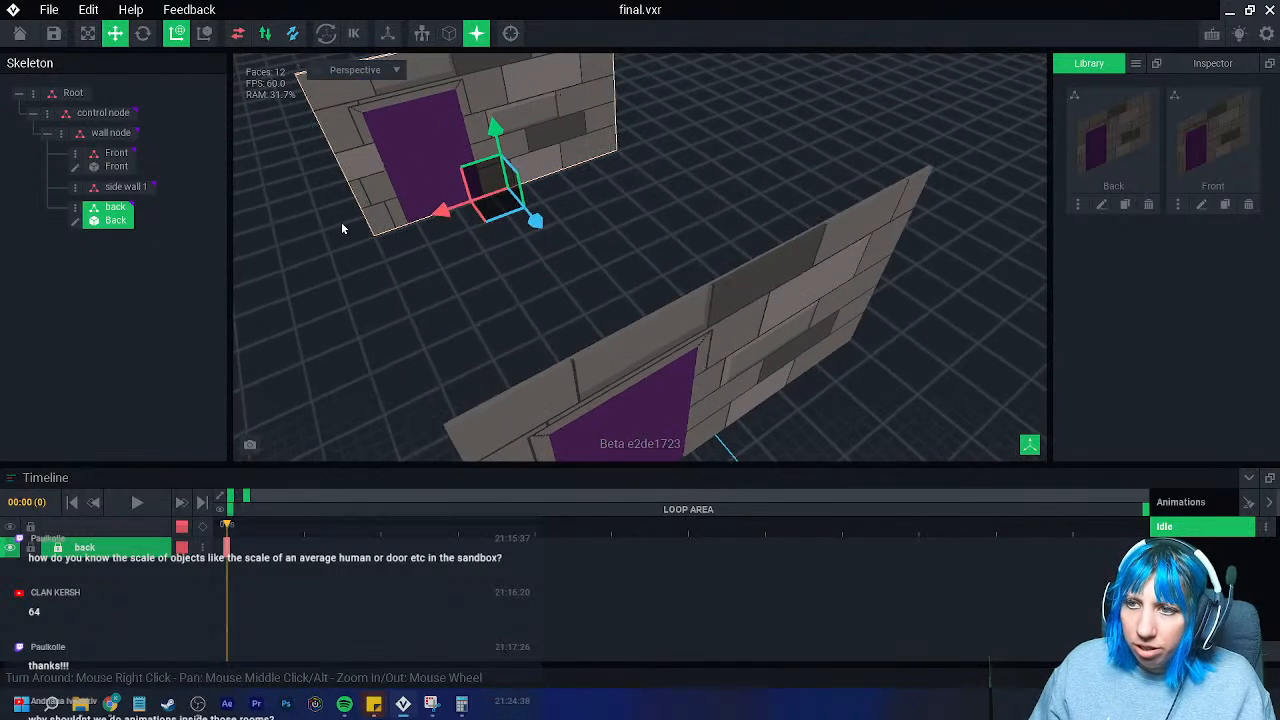
# - Open the Back wall model and paint over its purple doorway and frame with the sampled stone color #645F5C using the box tool
pyautogui.click(75, 221)
pyautogui.moveTo(380, 270); pyautogui.dragTo(452, 316, button='right')
pyautogui.scroll(5, 424, 400)
pyautogui.moveTo(423, 408); pyautogui.dragTo(409, 384, button='right')
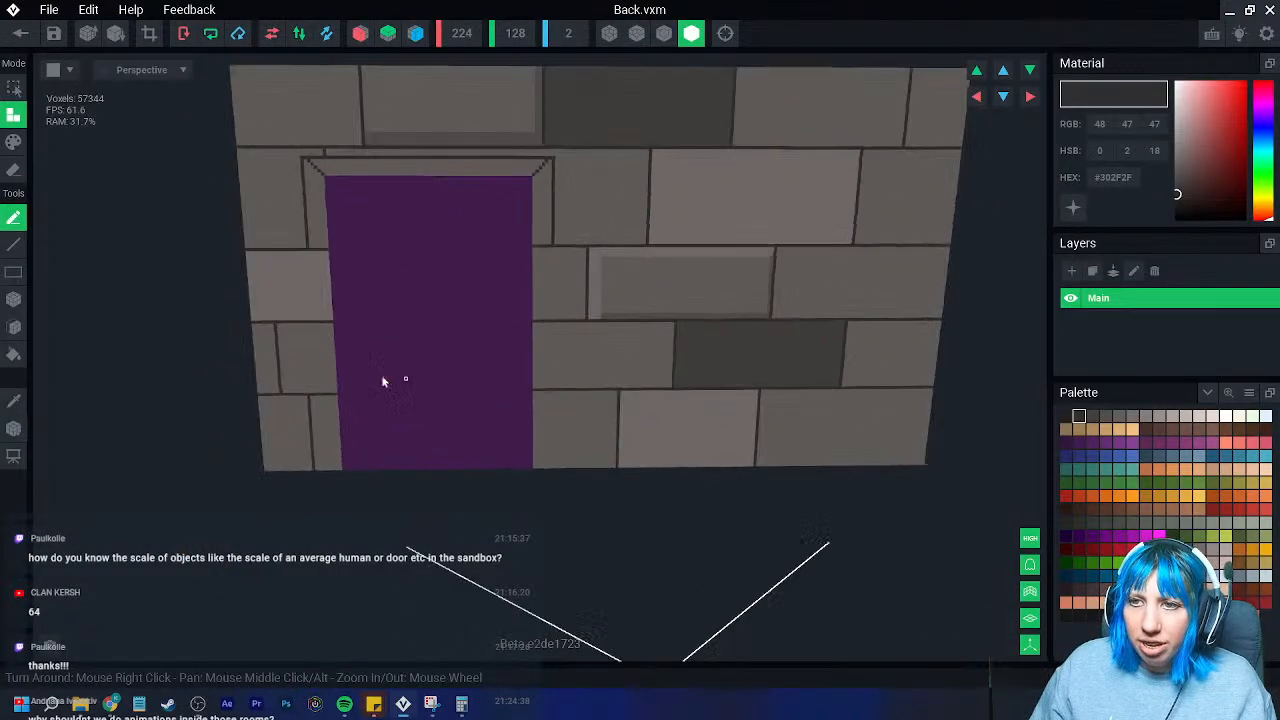
pyautogui.click(14, 401)
pyautogui.click(290, 190)
pyautogui.click(14, 142)
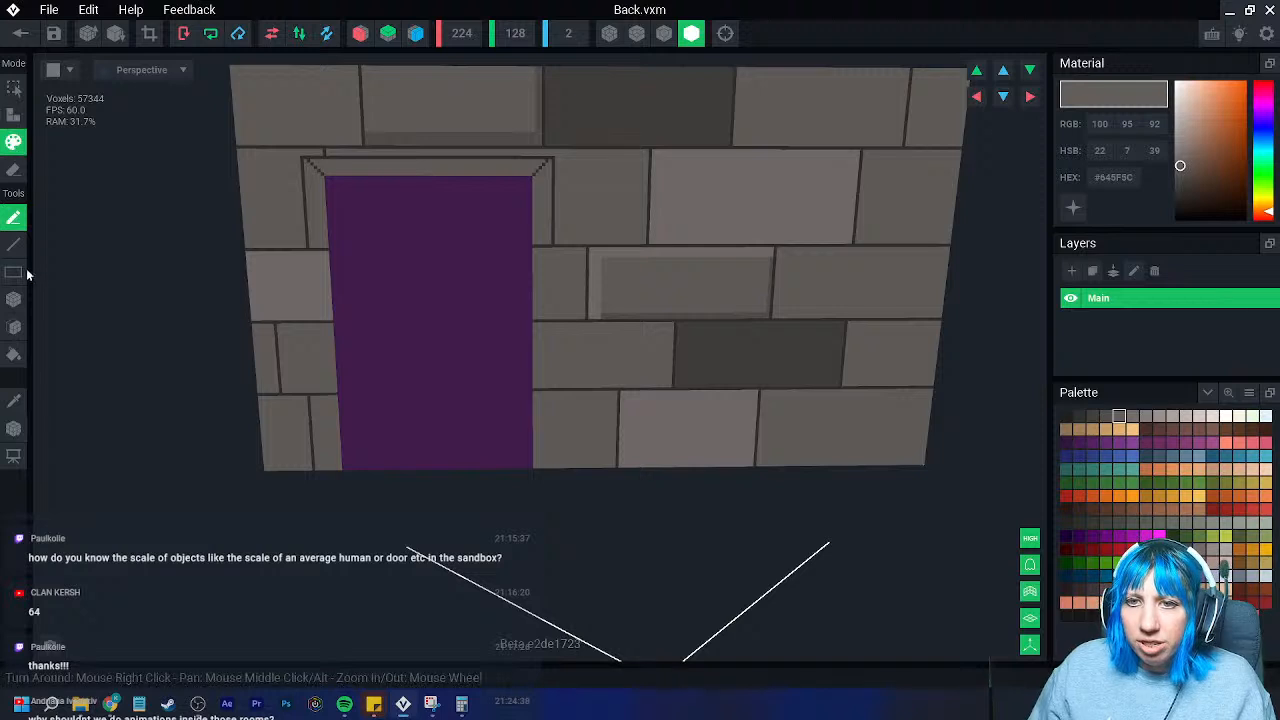
pyautogui.click(14, 299)
pyautogui.moveTo(299, 160)
pyautogui.mouseDown()
pyautogui.moveTo(454, 271)
pyautogui.moveTo(546, 473)
pyautogui.mouseUp()
pyautogui.scroll(2, 486, 303)
pyautogui.moveTo(311, 128)
pyautogui.mouseDown()
pyautogui.moveTo(306, 117)
pyautogui.moveTo(549, 200)
pyautogui.moveTo(590, 293)
pyautogui.moveTo(576, 446)
pyautogui.moveTo(557, 488)
pyautogui.moveTo(571, 490)
pyautogui.moveTo(552, 476)
pyautogui.mouseUp()
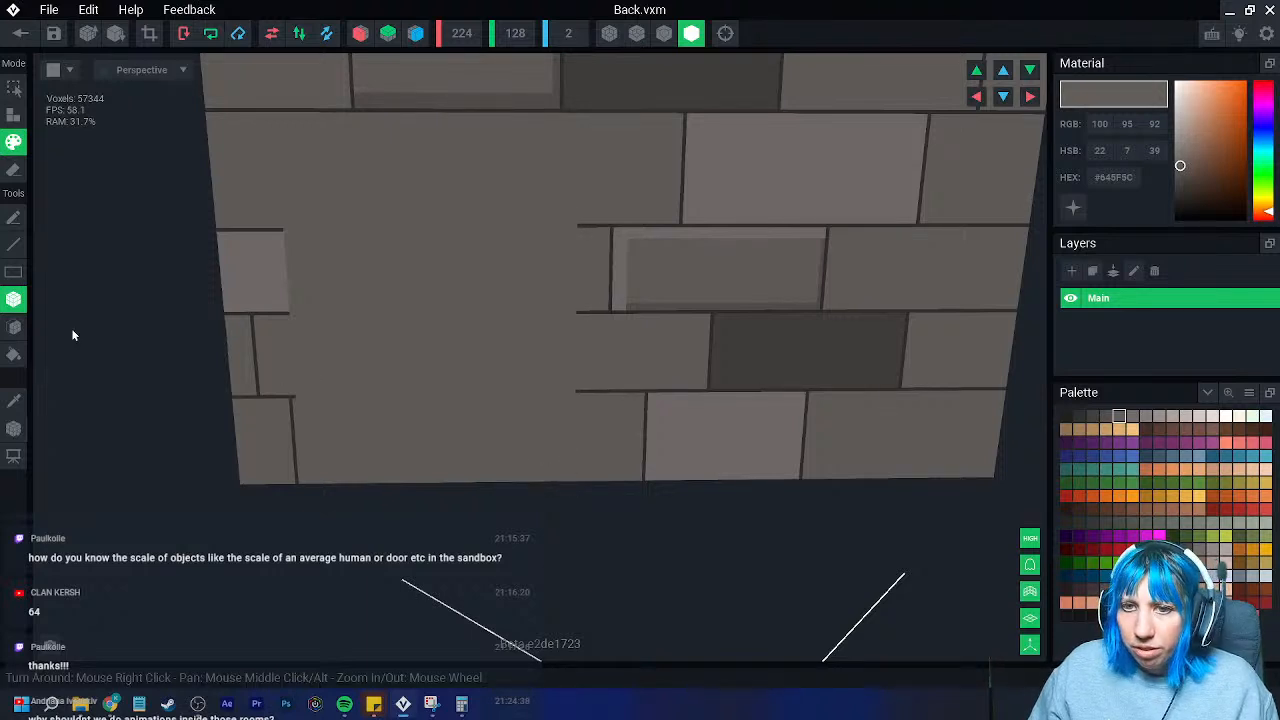
# - Sample the mortar color #302F2F and paint the three horizontal mortar lines across the covered doorway area
pyautogui.click(14, 400)
pyautogui.click(258, 231)
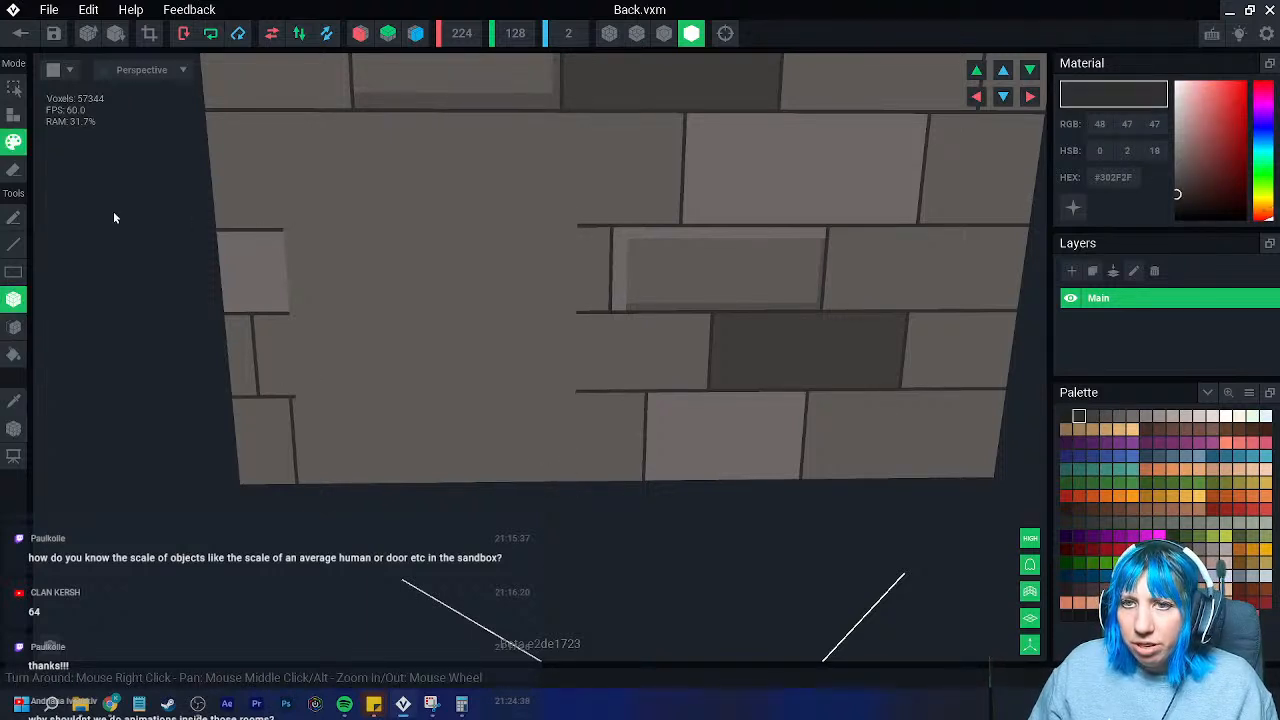
pyautogui.moveTo(264, 241)
pyautogui.mouseDown()
pyautogui.moveTo(591, 229)
pyautogui.moveTo(216, 233)
pyautogui.mouseUp()
pyautogui.scroll(2, 437, 244)
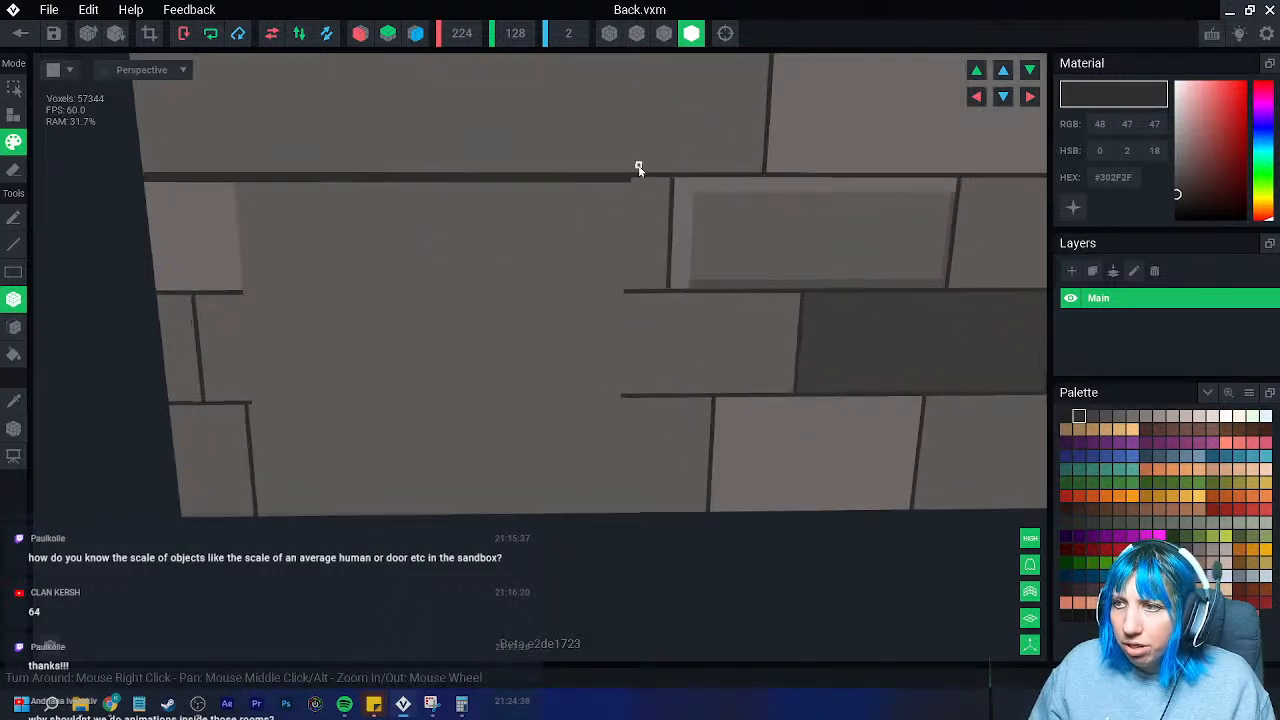
pyautogui.moveTo(243, 291); pyautogui.dragTo(637, 291)
pyautogui.moveTo(627, 398)
pyautogui.mouseDown()
pyautogui.moveTo(260, 408)
pyautogui.moveTo(166, 397)
pyautogui.mouseUp()
pyautogui.scroll(2, 174, 349)
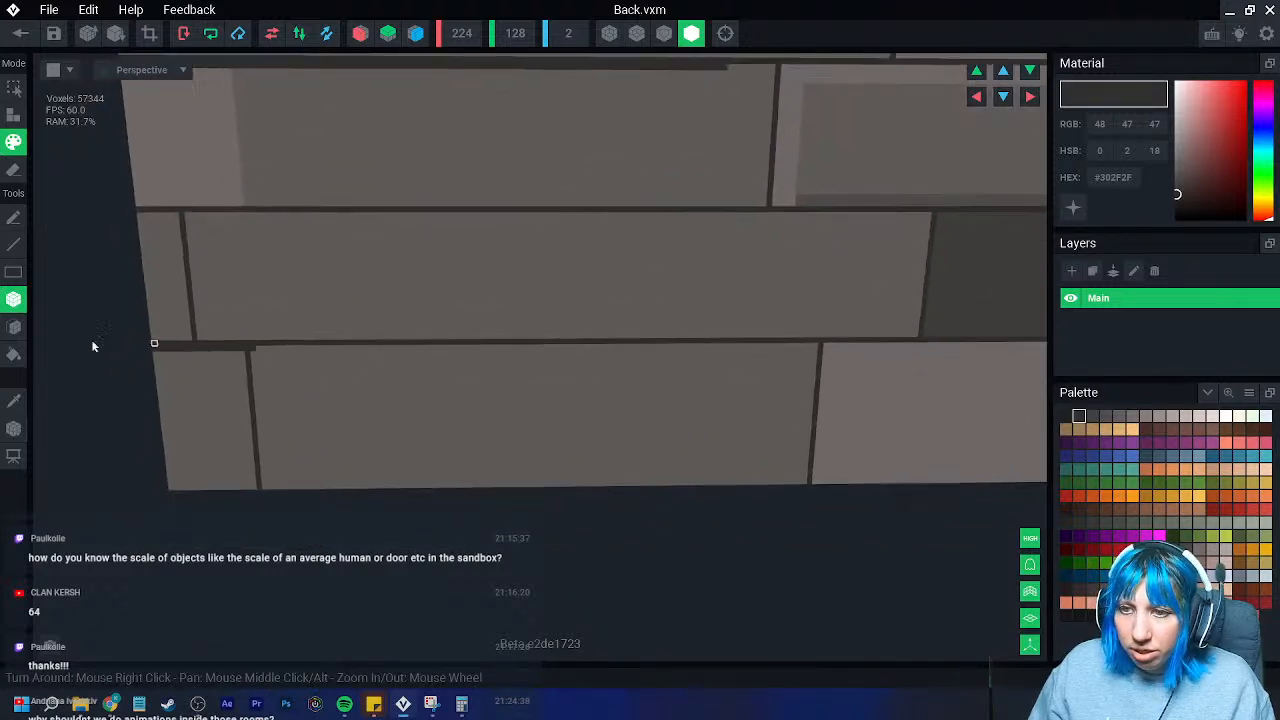
# - Sample #645F5C and paint over the excess thickness of the mortar lines above the bottom-left stone and below the second row
pyautogui.click(12, 401)
pyautogui.click(185, 351)
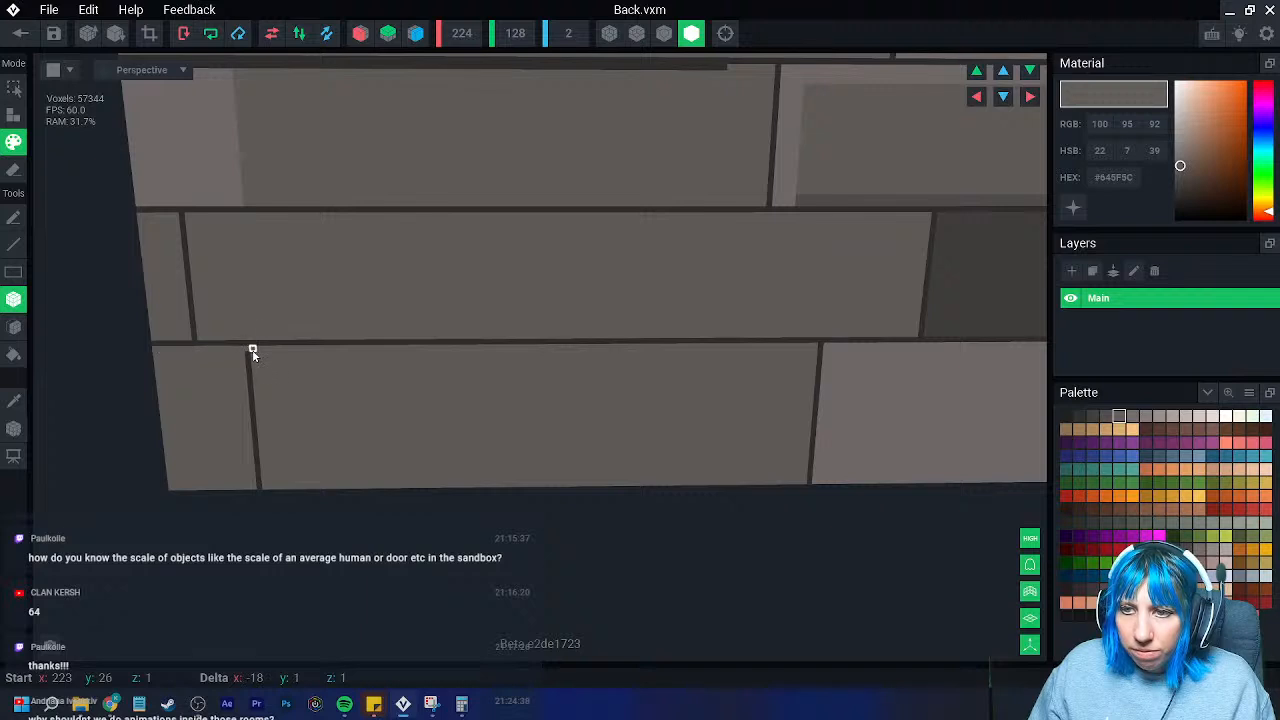
pyautogui.moveTo(172, 87); pyautogui.dragTo(199, 178, button='middle')
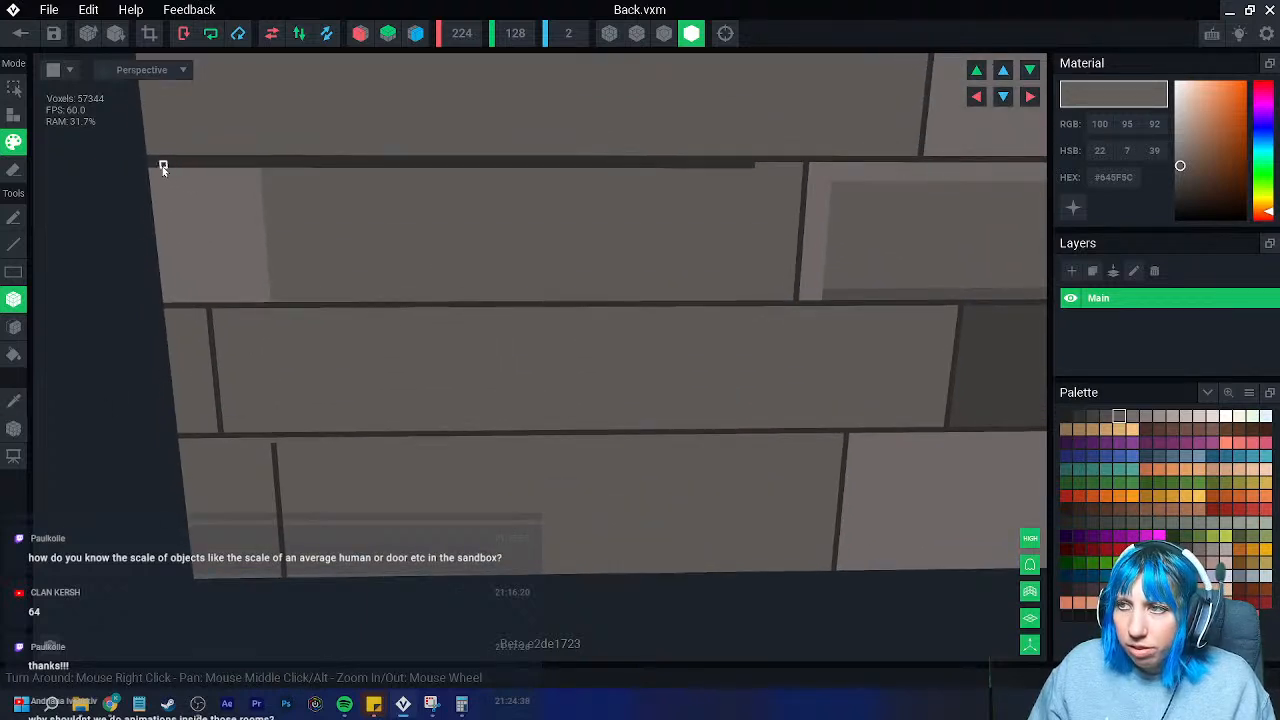
pyautogui.moveTo(151, 171)
pyautogui.mouseDown()
pyautogui.moveTo(613, 188)
pyautogui.moveTo(758, 175)
pyautogui.mouseUp()
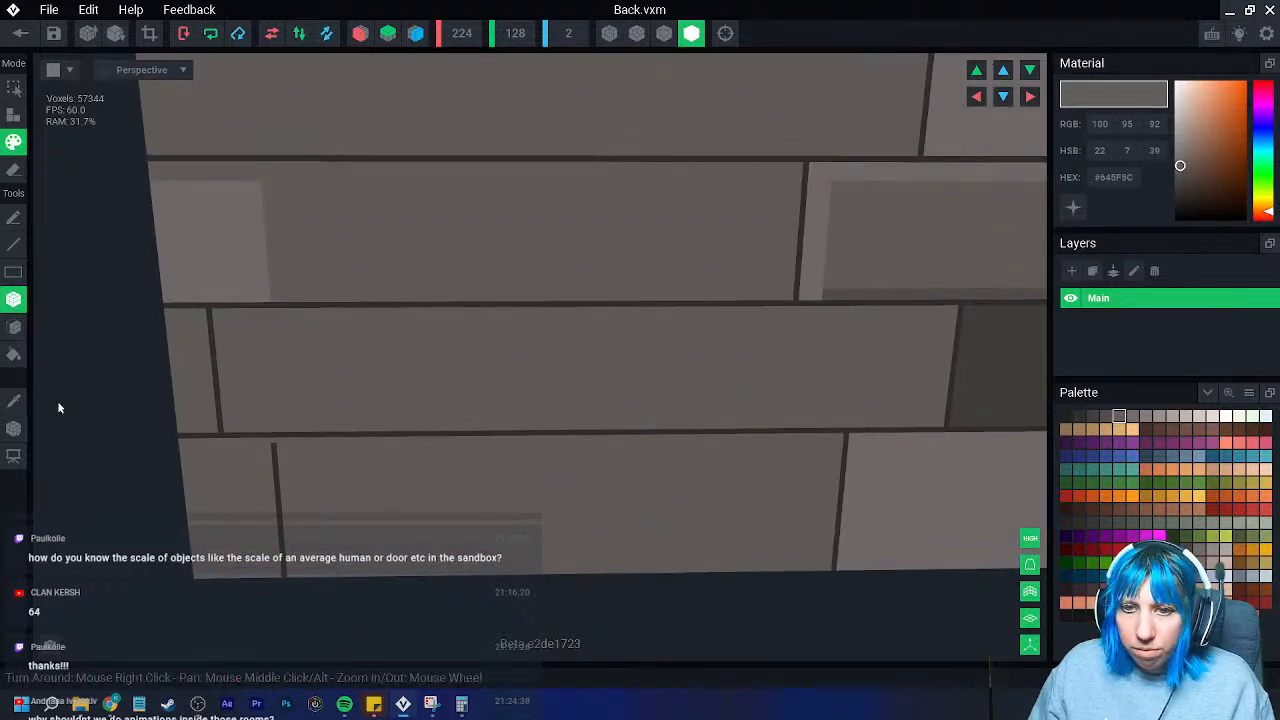
# - Sample the mortar color #302F2F and close the gap at the upper end of the bottom-left stone's vertical joint
pyautogui.click(14, 401)
pyautogui.click(279, 458)
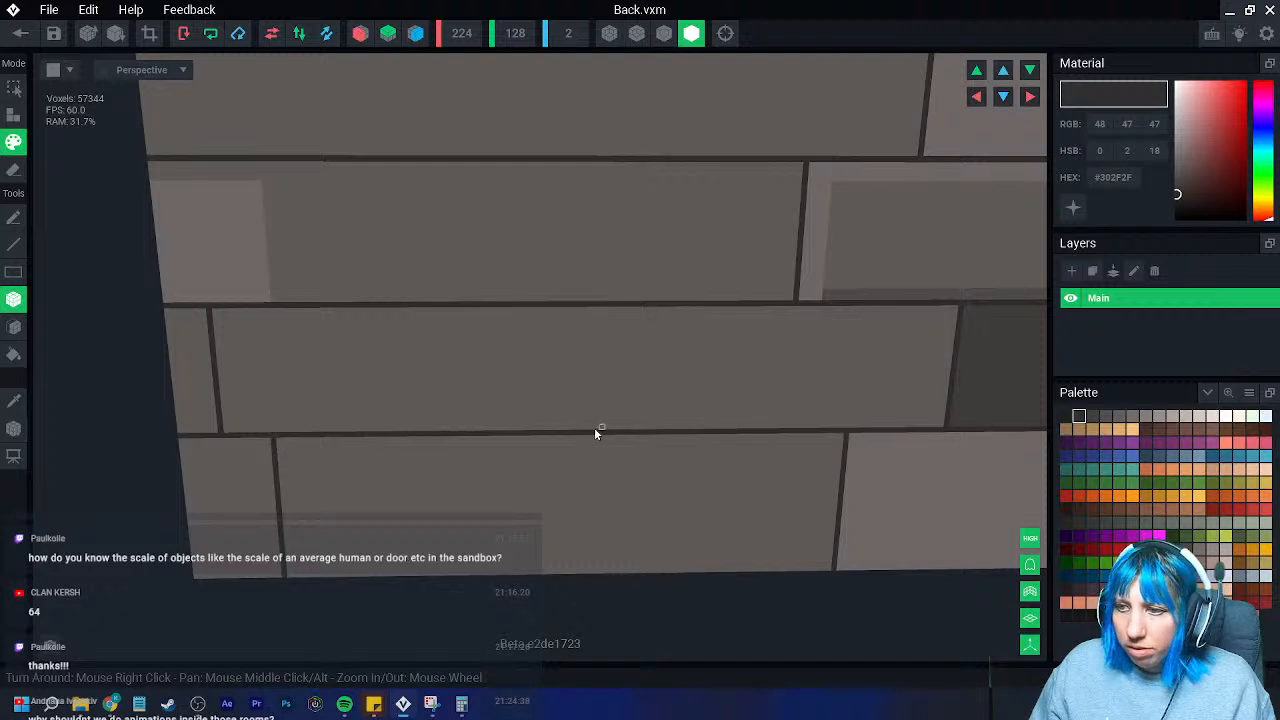
pyautogui.moveTo(567, 438); pyautogui.dragTo(569, 576)
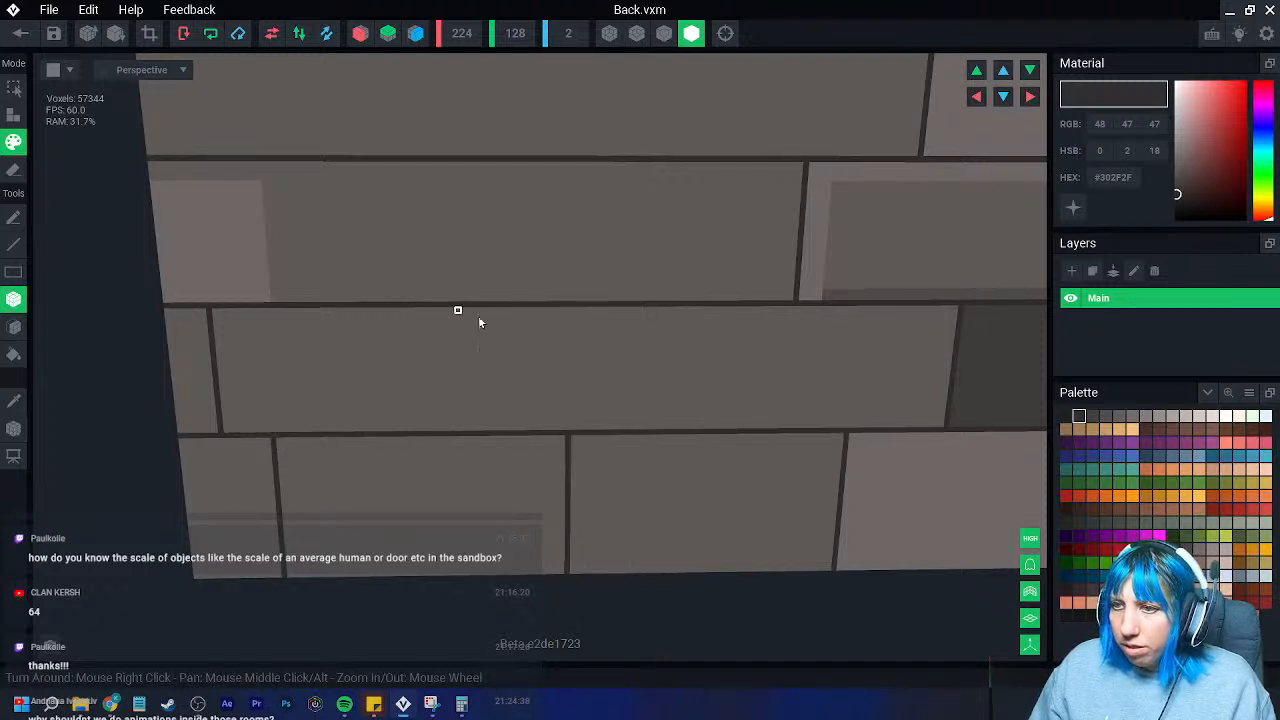
pyautogui.moveTo(500, 312); pyautogui.dragTo(500, 432)
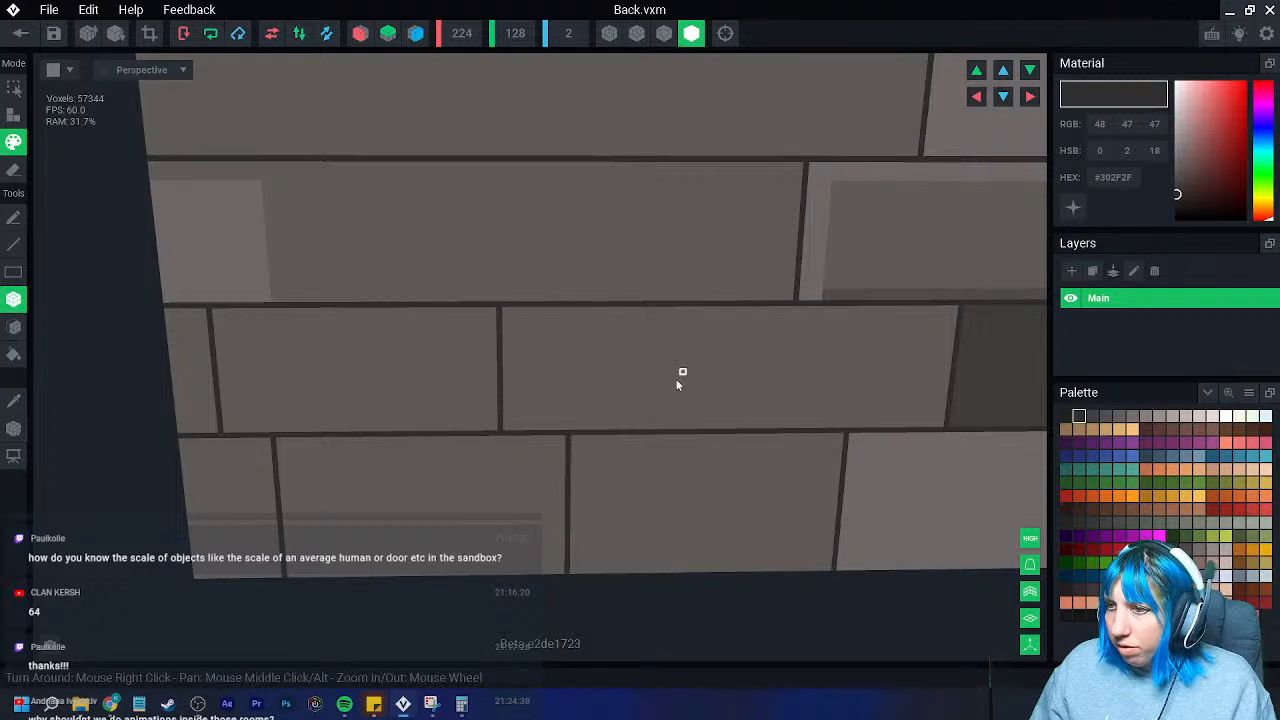
pyautogui.moveTo(690, 376); pyautogui.dragTo(526, 434, button='middle')
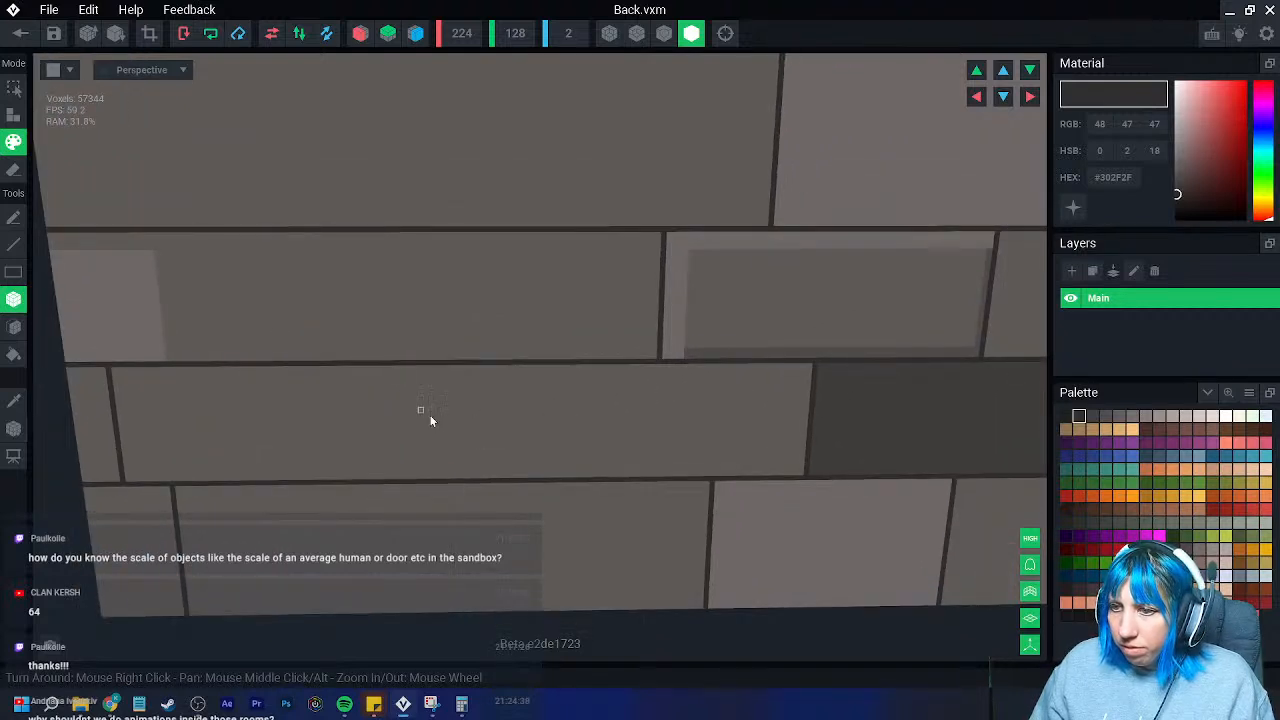
pyautogui.moveTo(446, 366)
pyautogui.mouseDown()
pyautogui.moveTo(449, 480)
pyautogui.moveTo(408, 508)
pyautogui.moveTo(411, 607)
pyautogui.mouseUp()
pyautogui.hotkey('ctrl', 'z')
pyautogui.hotkey('ctrl', 'z')
pyautogui.moveTo(461, 489); pyautogui.dragTo(465, 611)
pyautogui.moveTo(423, 367); pyautogui.dragTo(420, 420)
pyautogui.hotkey('ctrl', 'z')
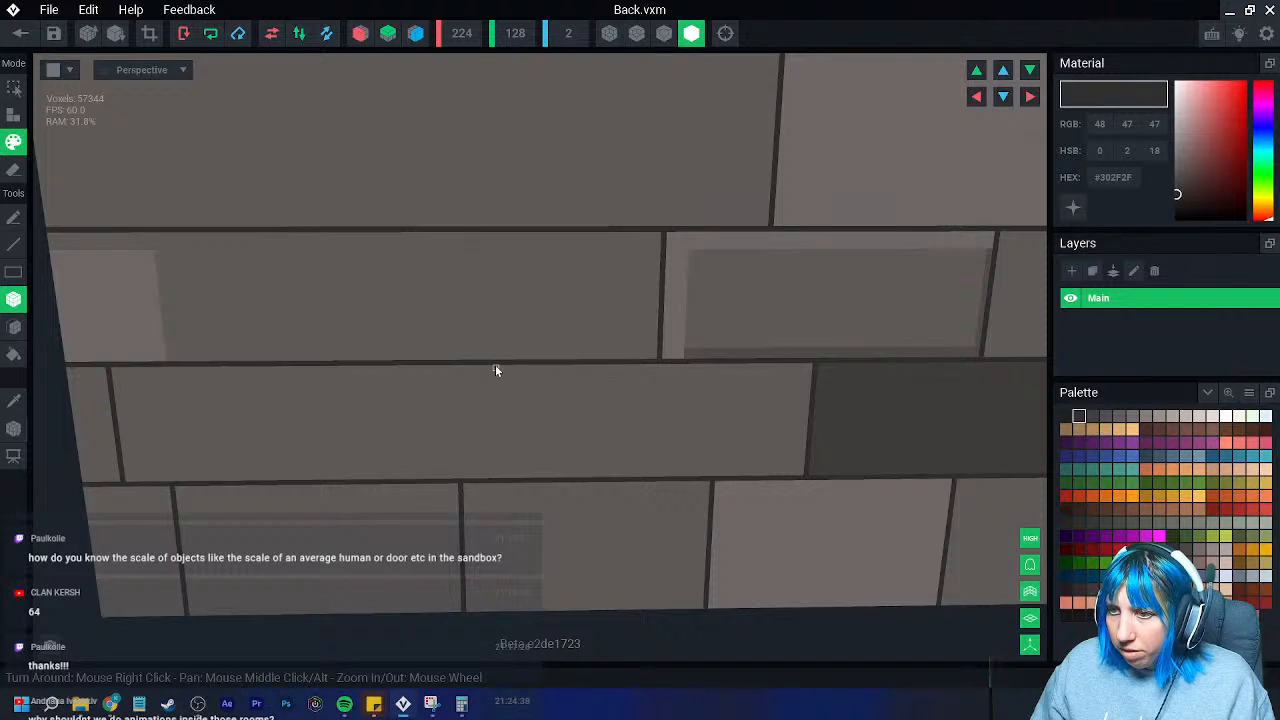
pyautogui.hotkey('ctrl', 'z')
# - Paint one staggered vertical #302F2F mortar joint through the long stone in each of the four lower rows of the wall
pyautogui.moveTo(420, 484); pyautogui.dragTo(429, 612)
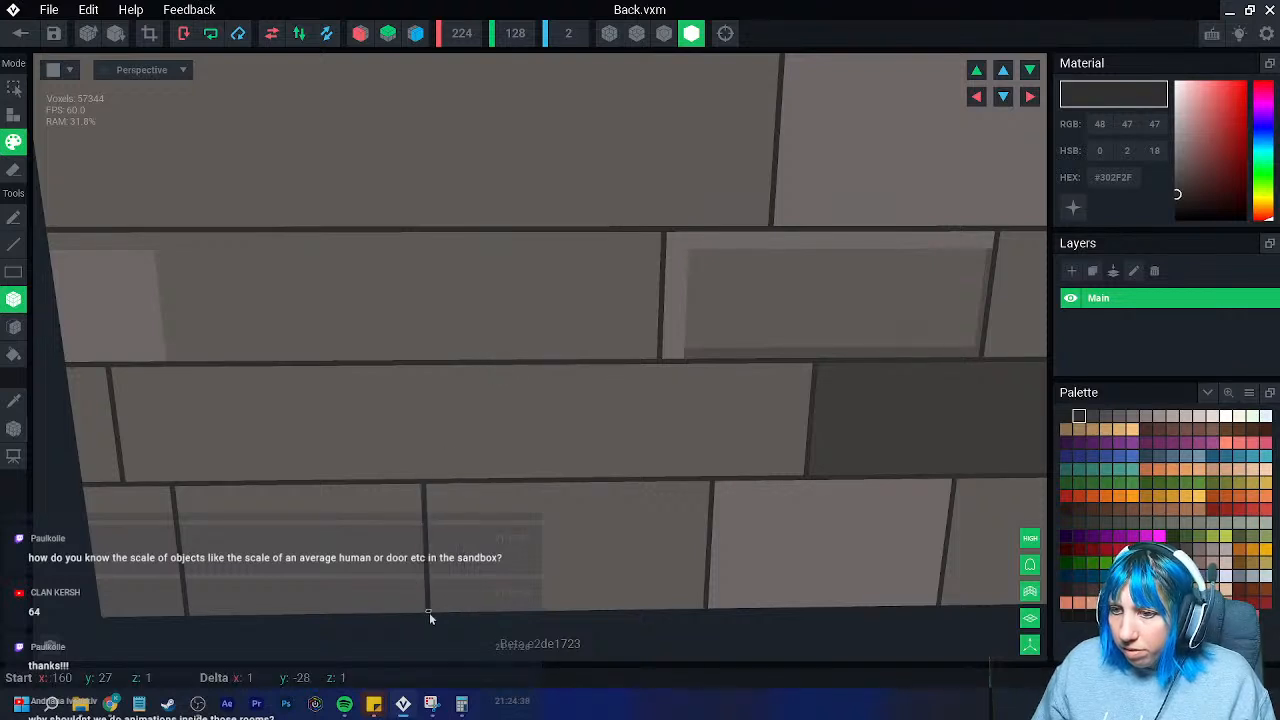
pyautogui.moveTo(503, 364); pyautogui.dragTo(500, 477)
pyautogui.scroll(-1, 425, 333)
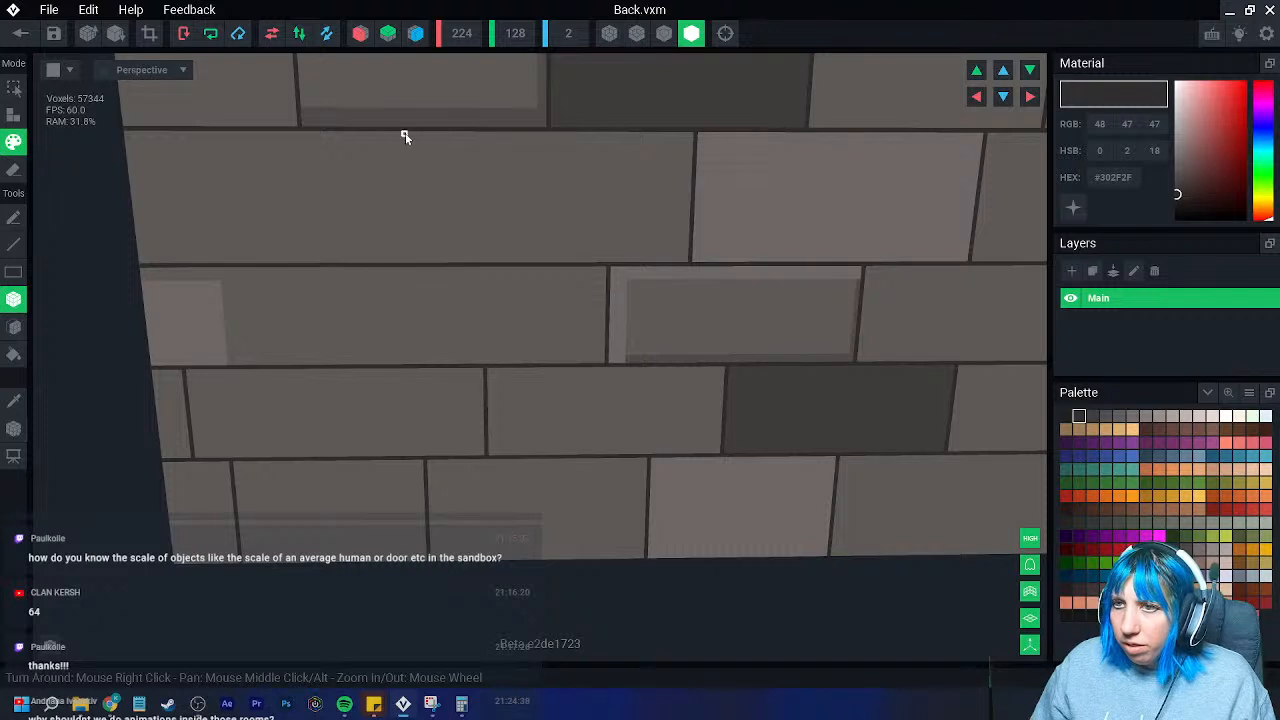
pyautogui.moveTo(406, 131)
pyautogui.mouseDown()
pyautogui.moveTo(415, 262)
pyautogui.moveTo(383, 364)
pyautogui.mouseUp()
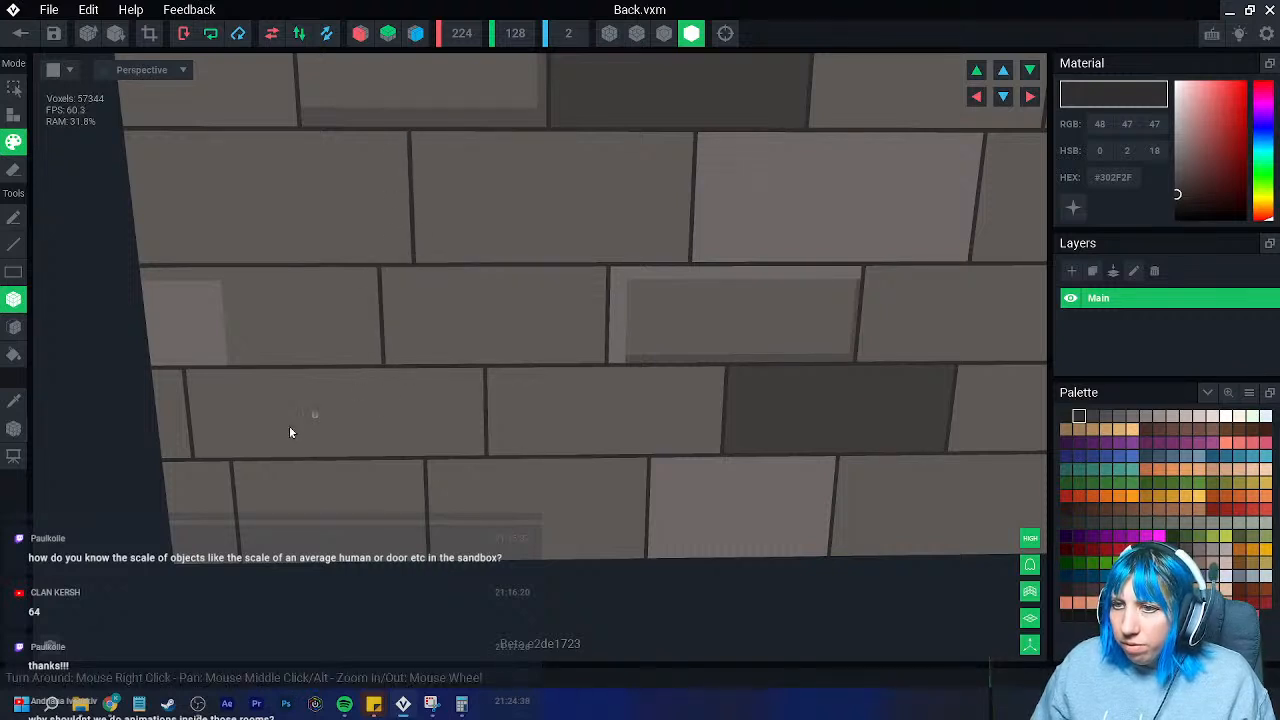
# - Cover the leftmost joint of the second-lowest row with #645F5C and repaint it in #302F2F farther right, staggered against the neighbouring rows
pyautogui.moveTo(262, 464); pyautogui.dragTo(281, 409, button='middle')
pyautogui.keyDown('alt'); pyautogui.click(176, 373); pyautogui.keyUp('alt')
pyautogui.moveTo(213, 327); pyautogui.dragTo(213, 402)
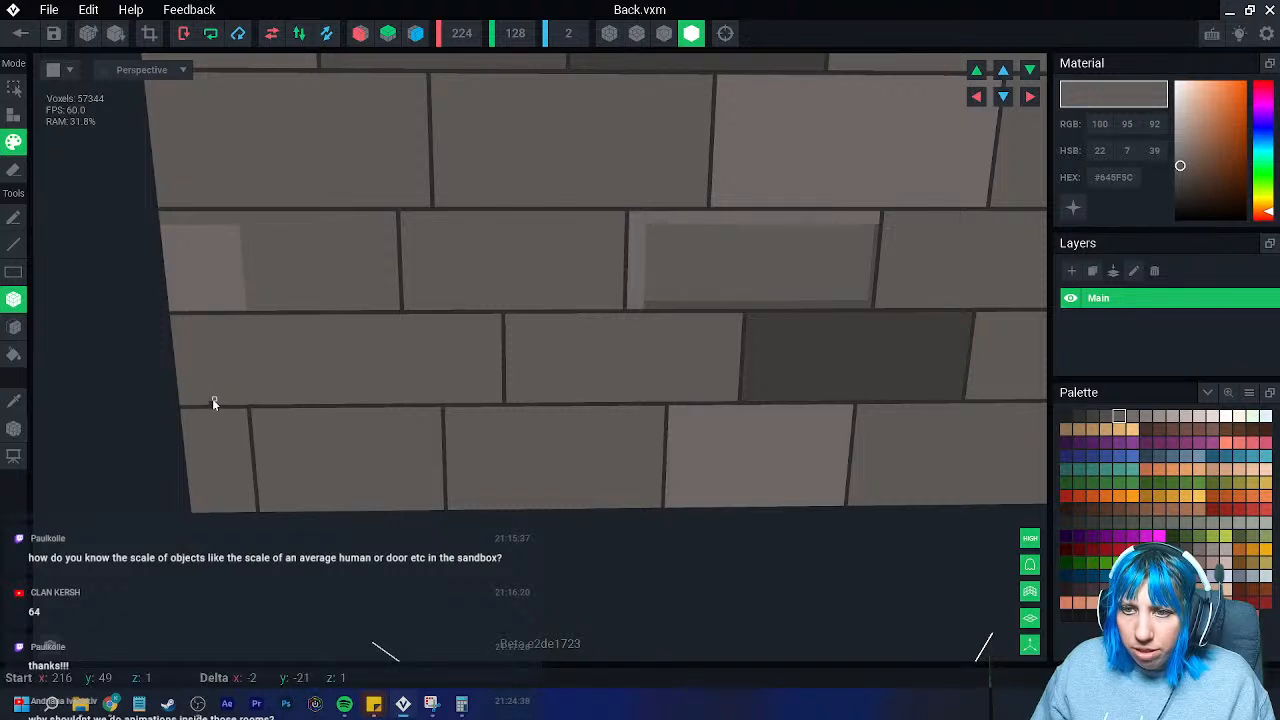
pyautogui.click(14, 400)
pyautogui.click(329, 312)
pyautogui.moveTo(304, 317); pyautogui.dragTo(300, 400)
pyautogui.scroll(-3, 435, 395)
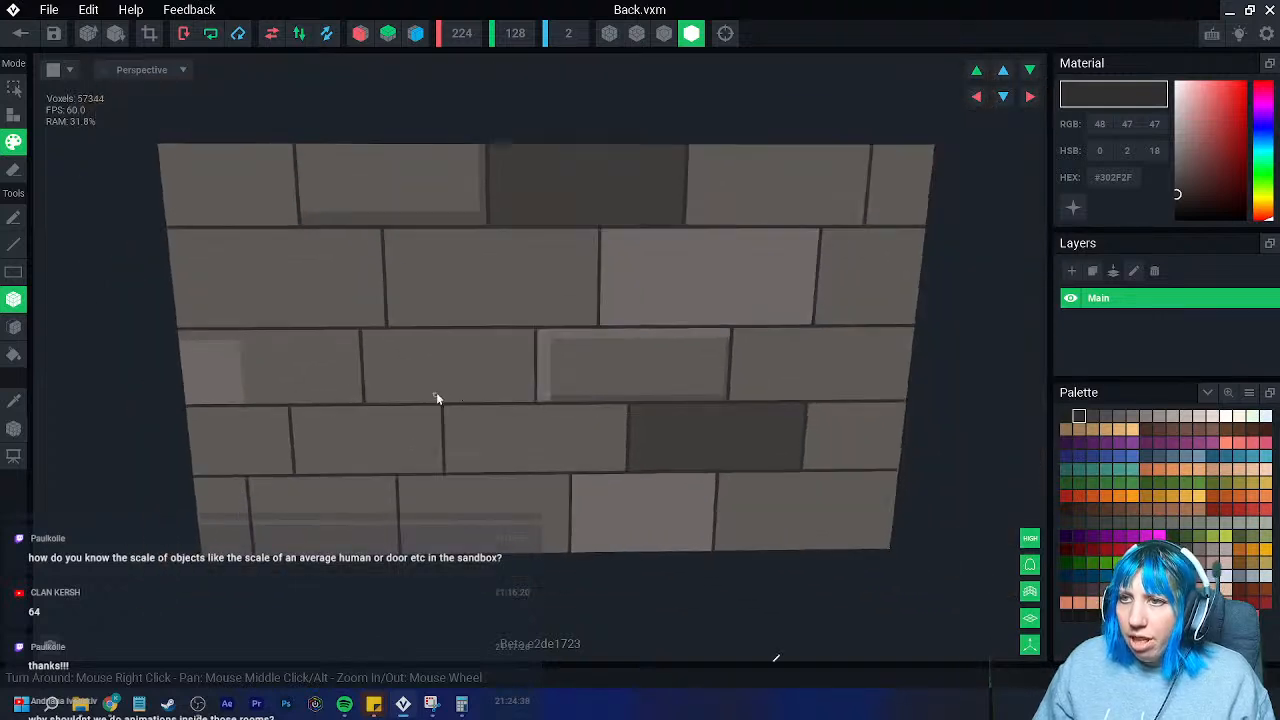
# - Sample the lighter stone color #746E6B and recolor the leftmost stones of the middle and bottom rows and the top-right stone
pyautogui.moveTo(435, 398); pyautogui.dragTo(457, 380, button='middle')
pyautogui.click(14, 400)
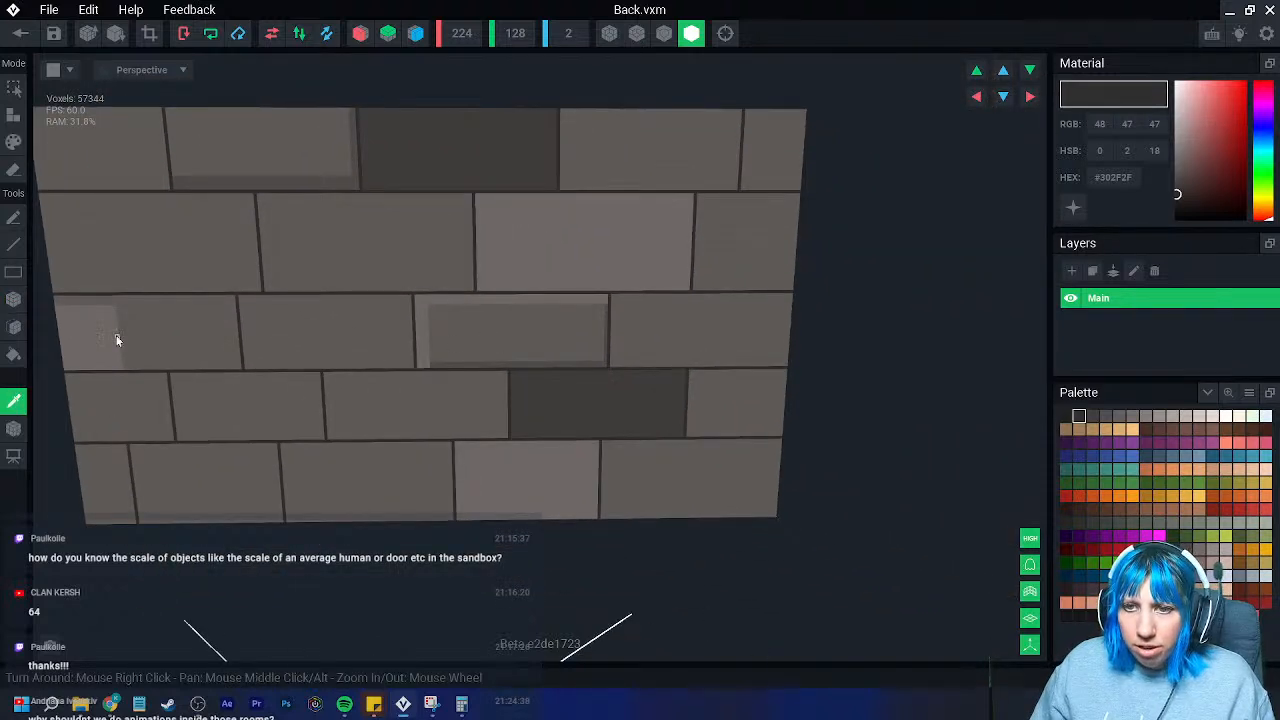
pyautogui.click(117, 340)
pyautogui.scroll(-1, 386, 400)
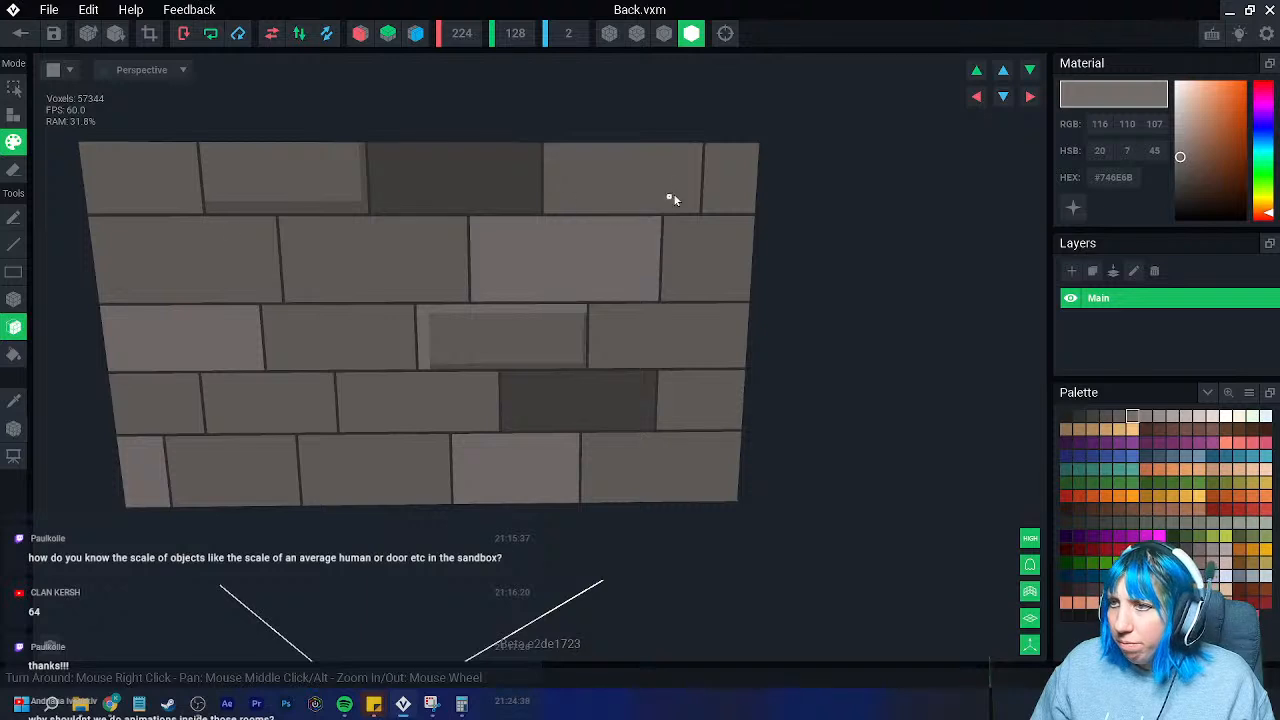
# - Sample the darker stone color #534F4E and recolor the second stone of the second-lowest row and the bottom-right stone
pyautogui.click(14, 400)
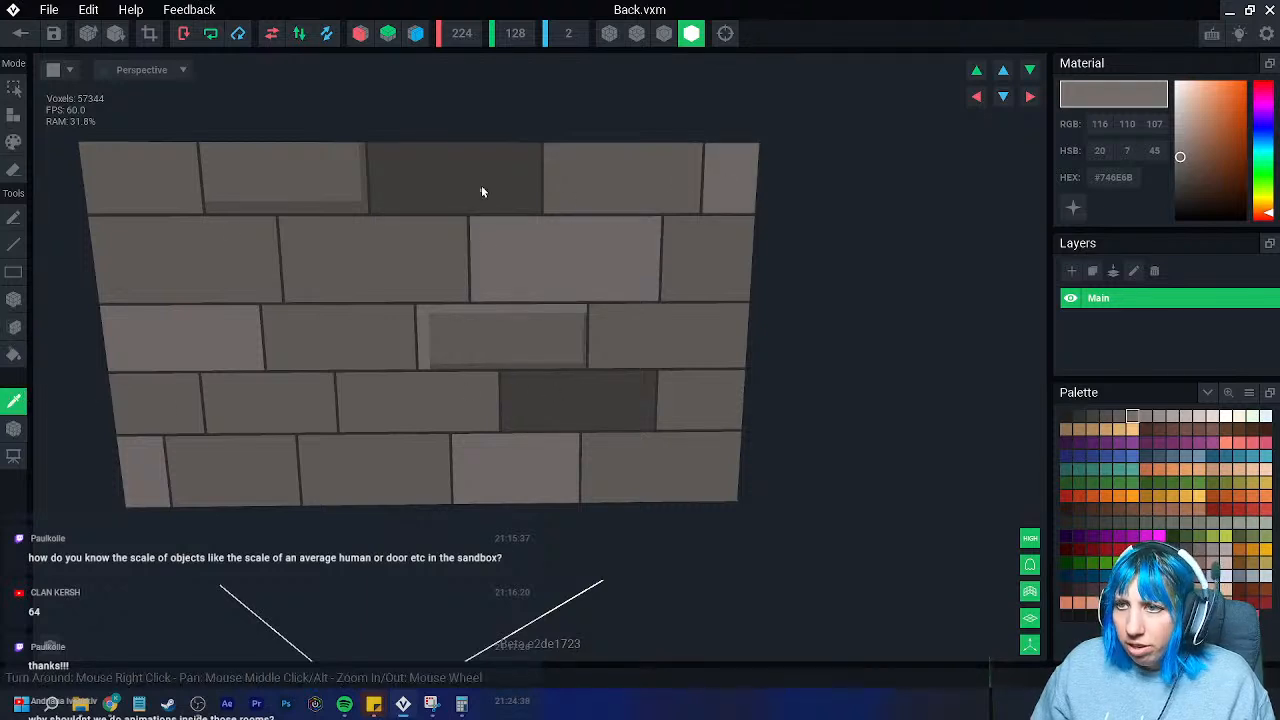
pyautogui.click(483, 190)
pyautogui.click(14, 400)
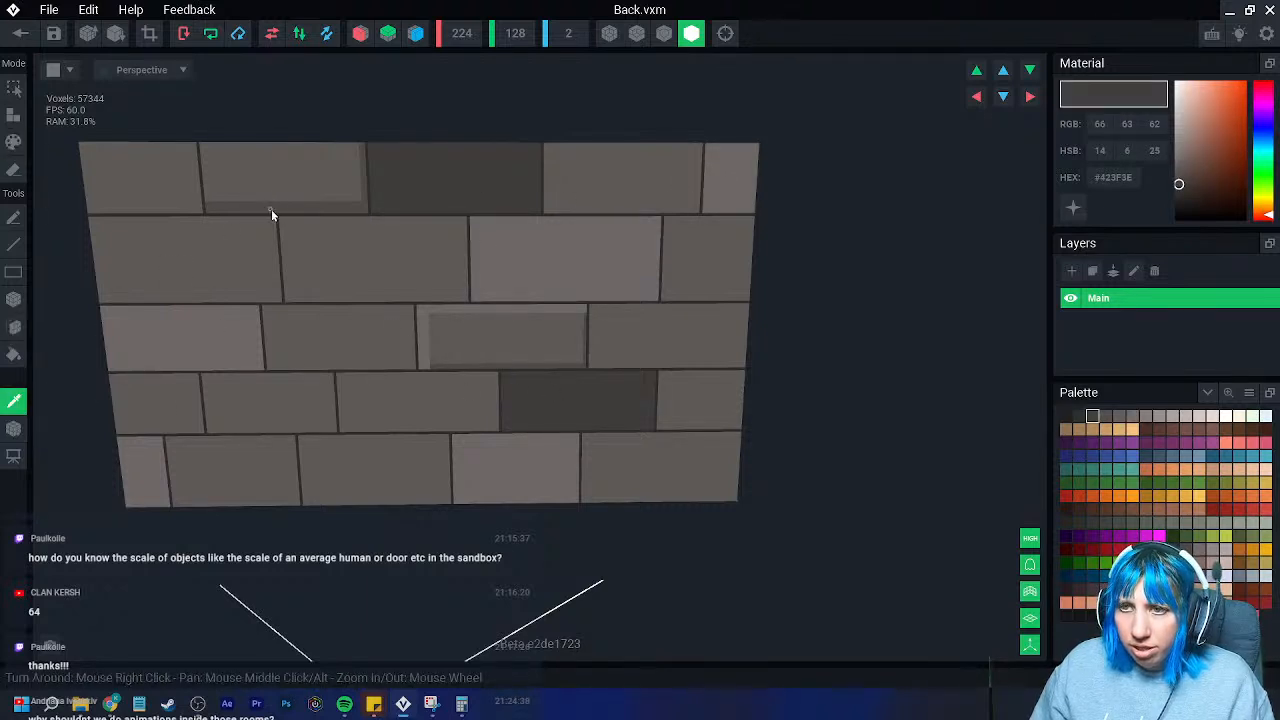
pyautogui.click(271, 209)
pyautogui.click(322, 400)
pyautogui.click(705, 465)
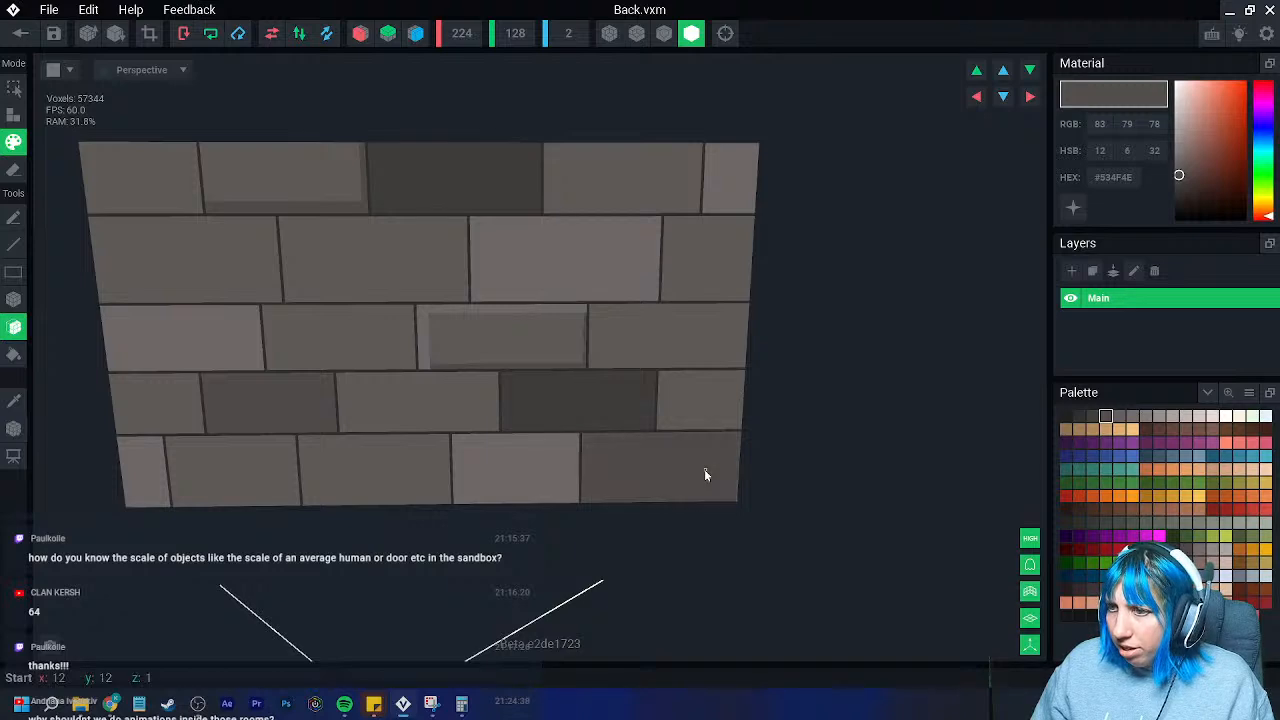
# - Close the Back model and then the final.vxr project, saving the changes to both
pyautogui.click(14, 428)
pyautogui.click(20, 33)
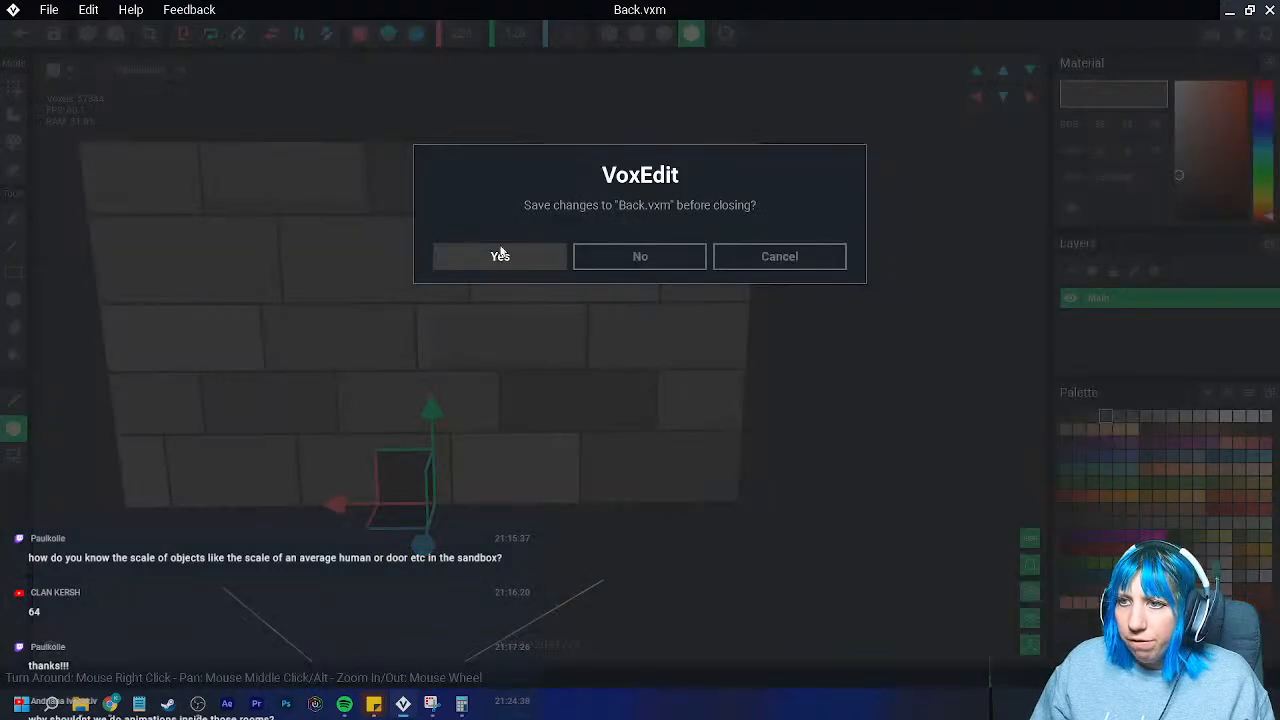
pyautogui.click(518, 259)
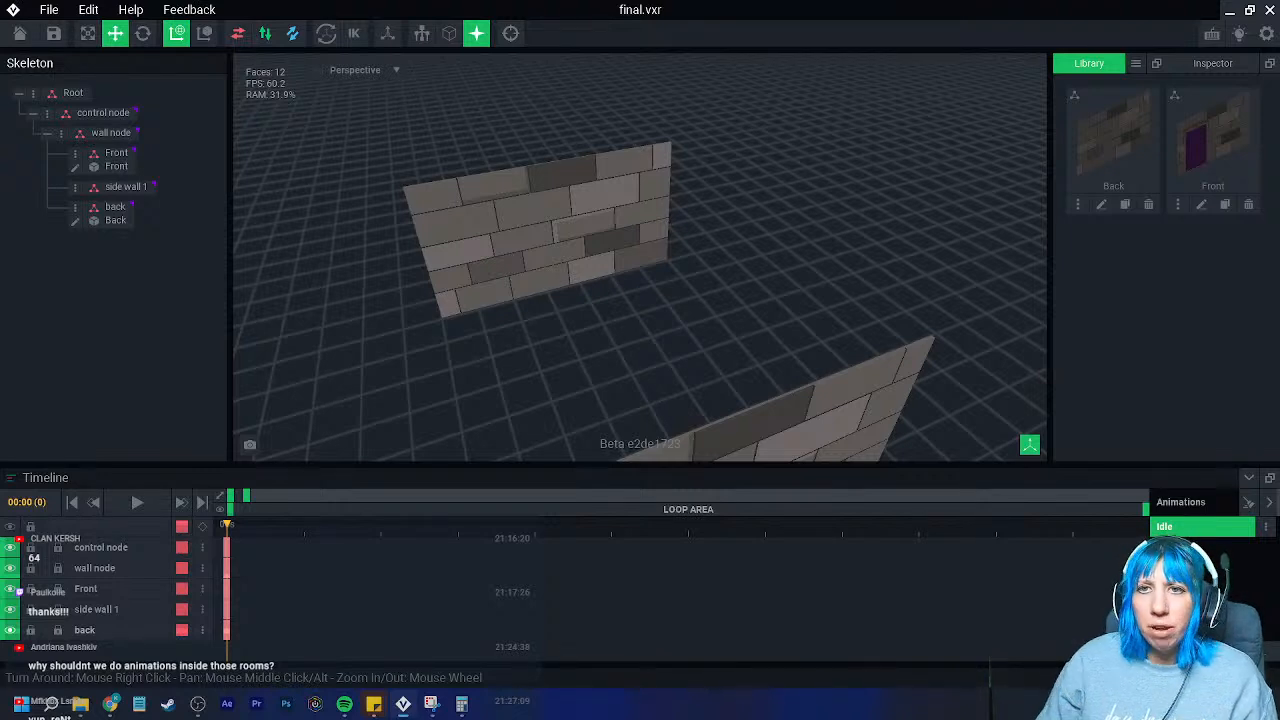
pyautogui.click(48, 9)
pyautogui.click(22, 34)
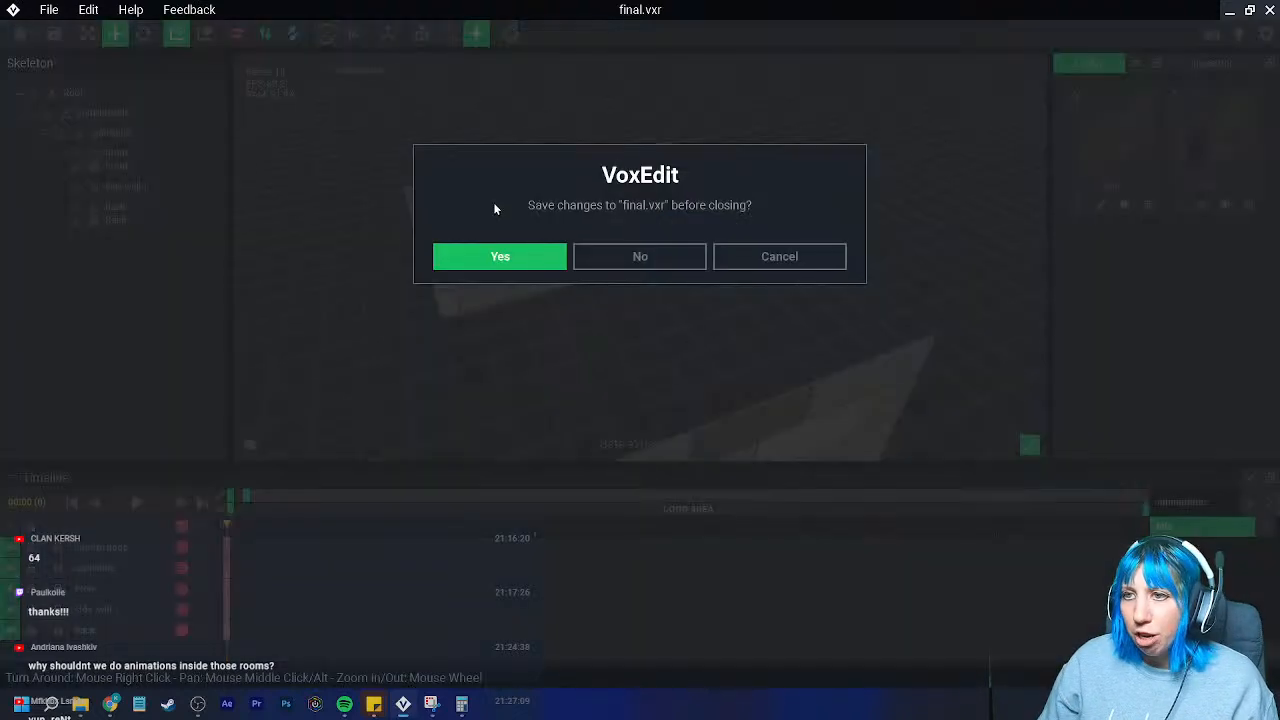
pyautogui.click(490, 257)
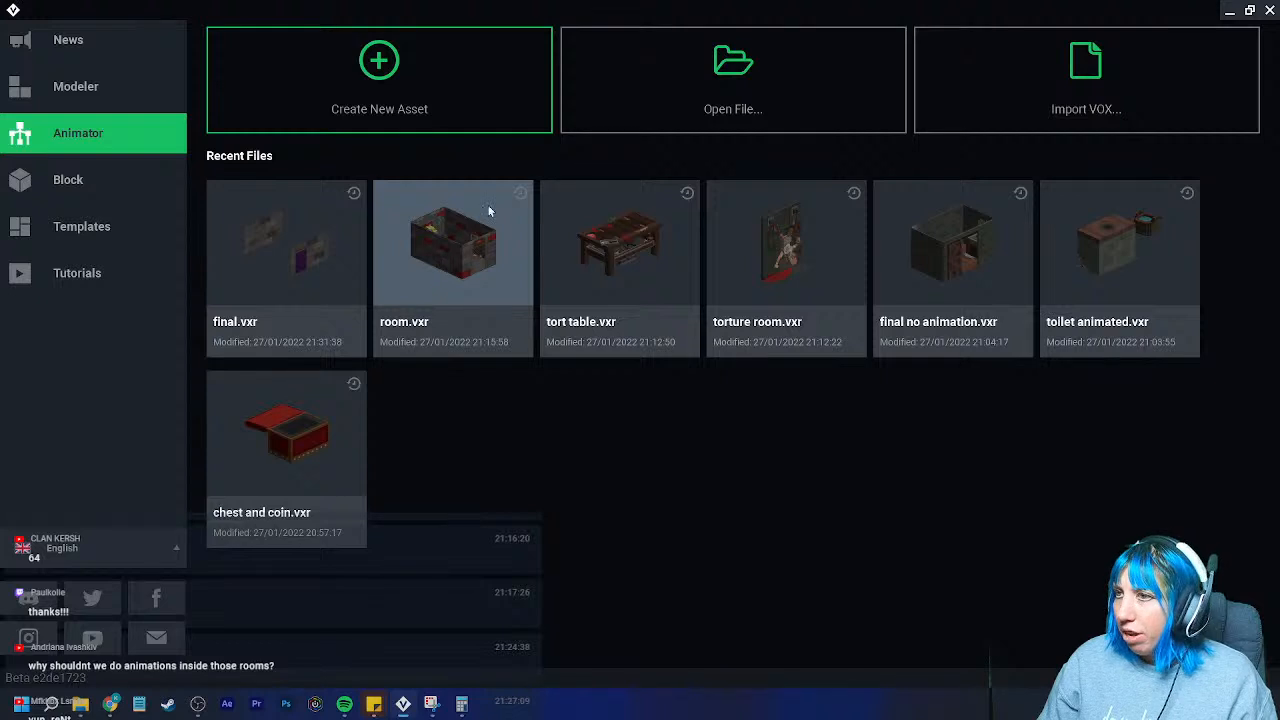
# - Open the final.vxr bedroom scene from the final folder under Room in the Monday stream folder
pyautogui.click(672, 97)
pyautogui.click(709, 156)
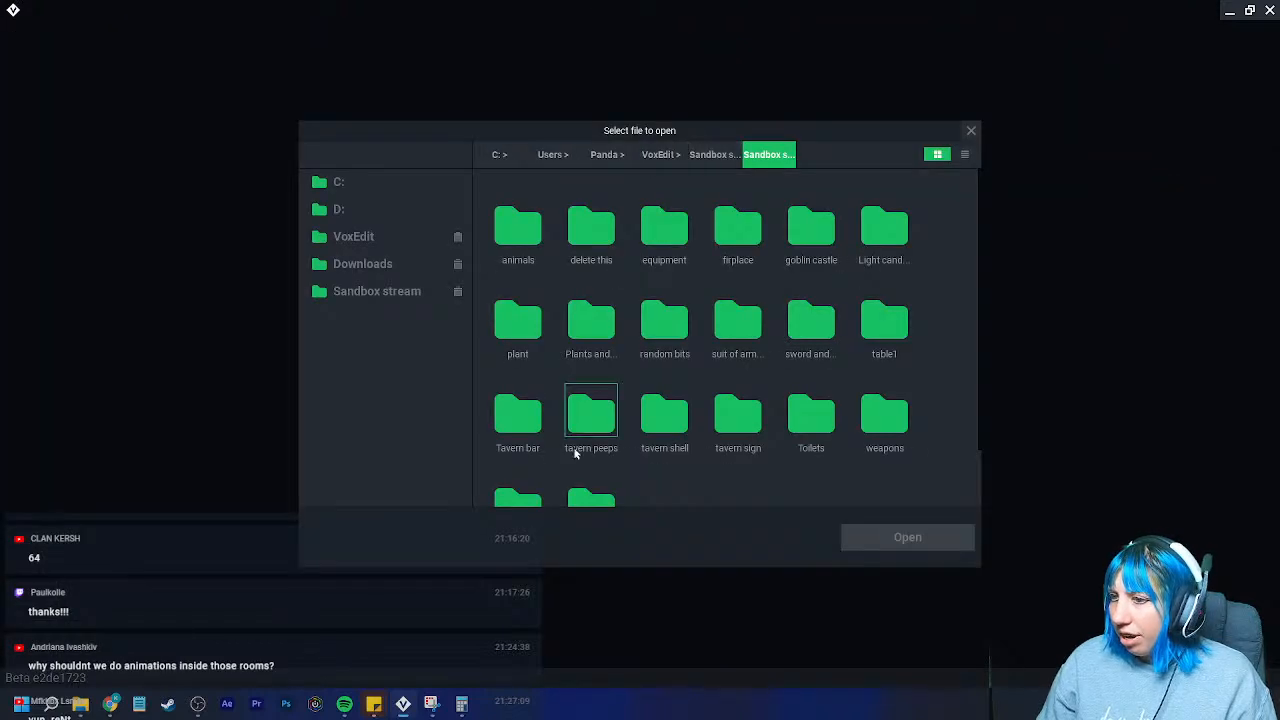
pyautogui.click(713, 154)
pyautogui.click(660, 154)
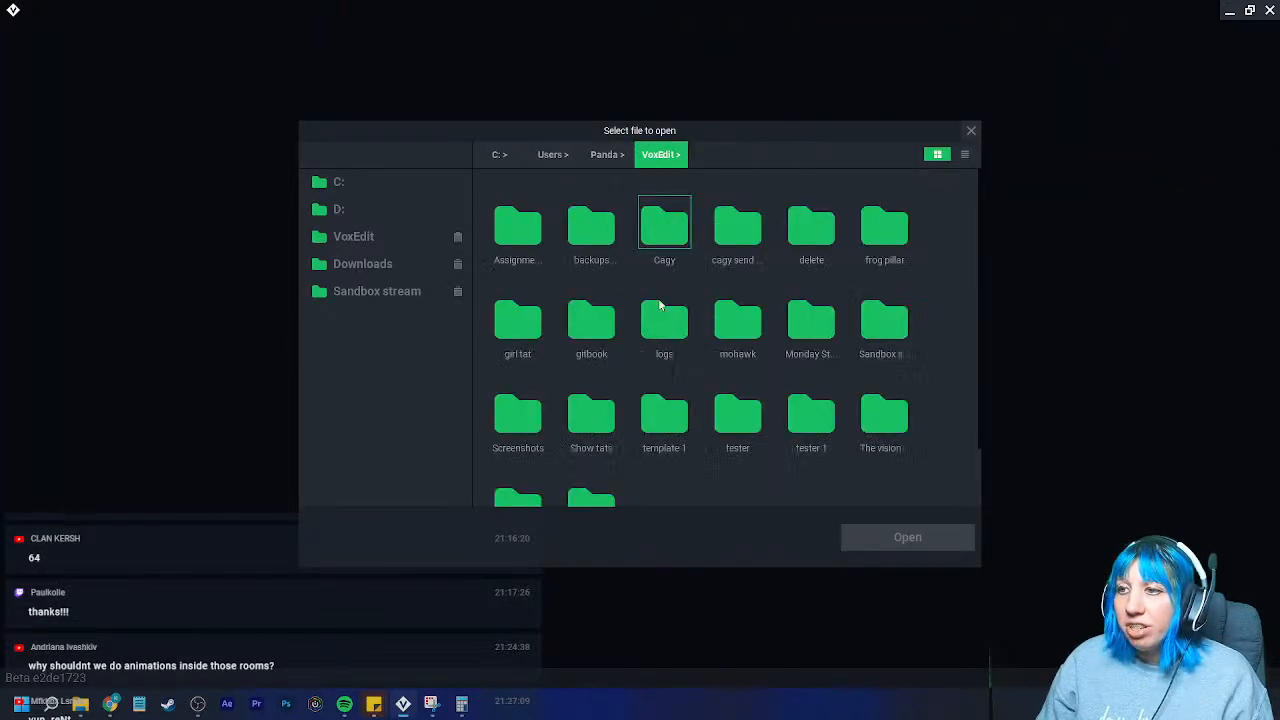
pyautogui.doubleClick(811, 330)
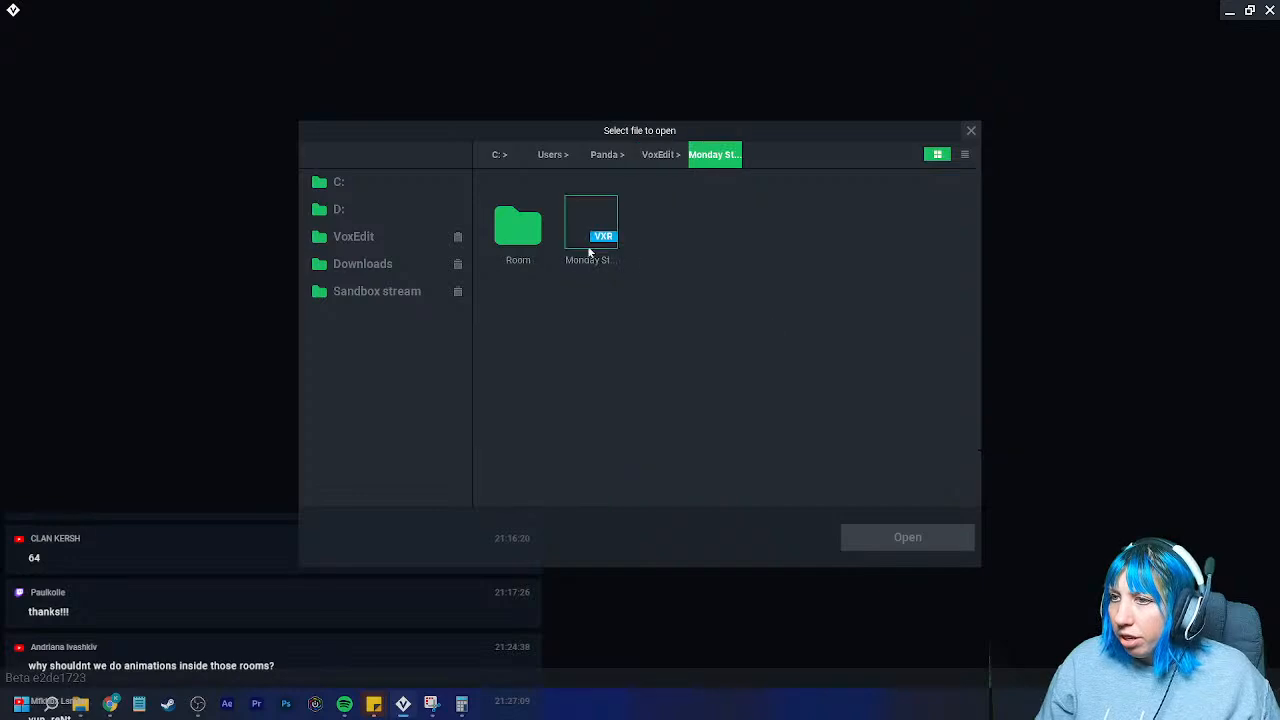
pyautogui.doubleClick(519, 228)
pyautogui.click(517, 222)
pyautogui.click(907, 537)
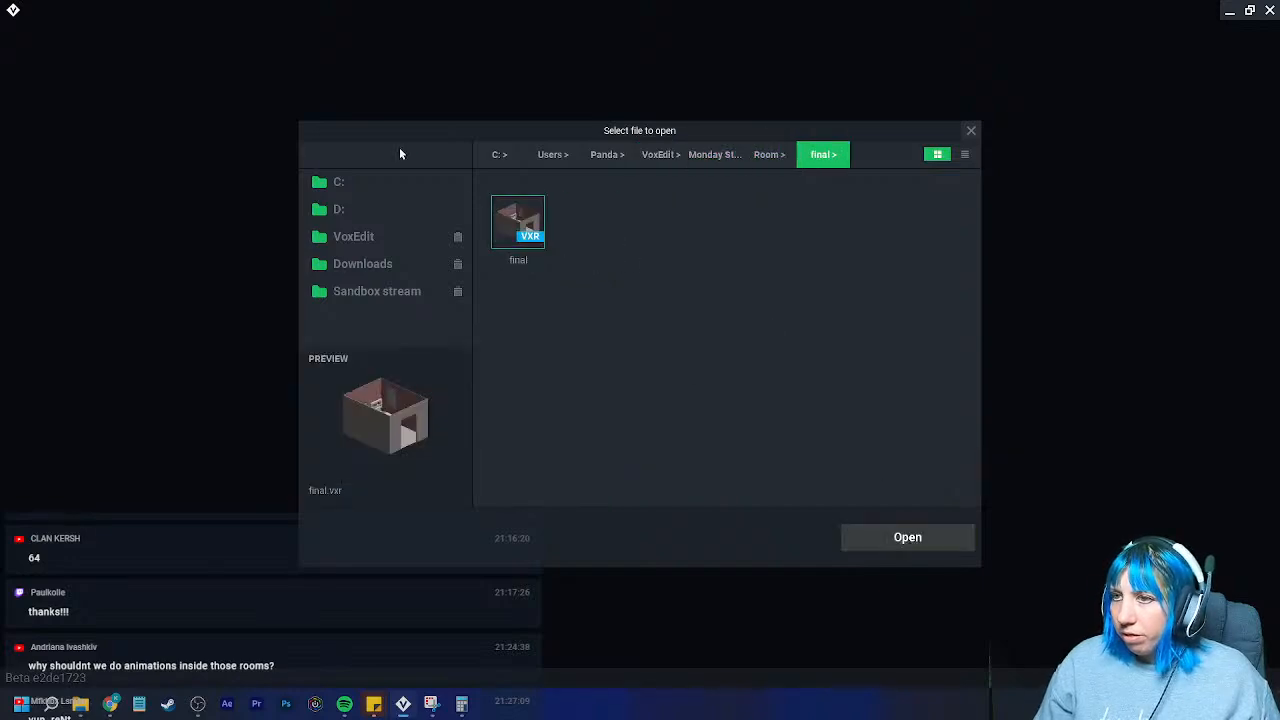
# - Examine the pink bedroom's furniture, wall details, floor space and doorway from close up and from above
pyautogui.moveTo(600, 294)
pyautogui.mouseDown(button='right')
pyautogui.moveTo(590, 330)
pyautogui.moveTo(560, 320)
pyautogui.moveTo(600, 294)
pyautogui.mouseUp(button='right')
pyautogui.scroll(8, 600, 294)
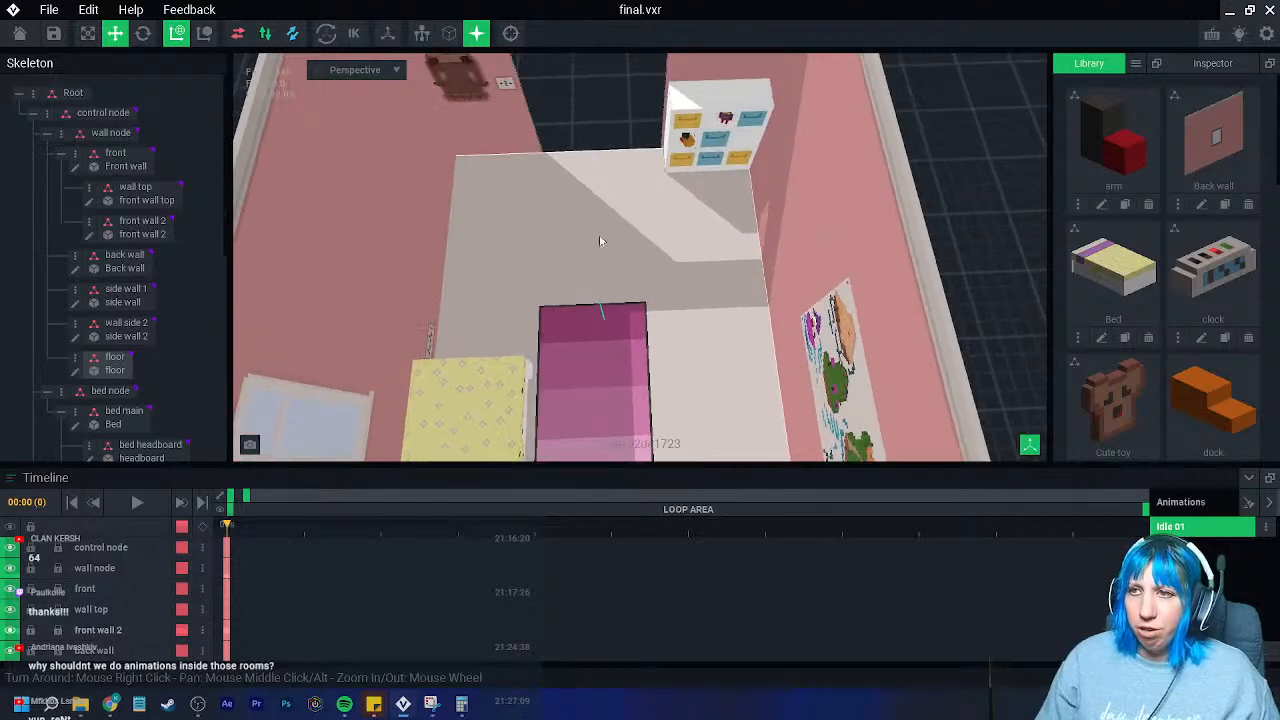
pyautogui.scroll(6, 603, 230)
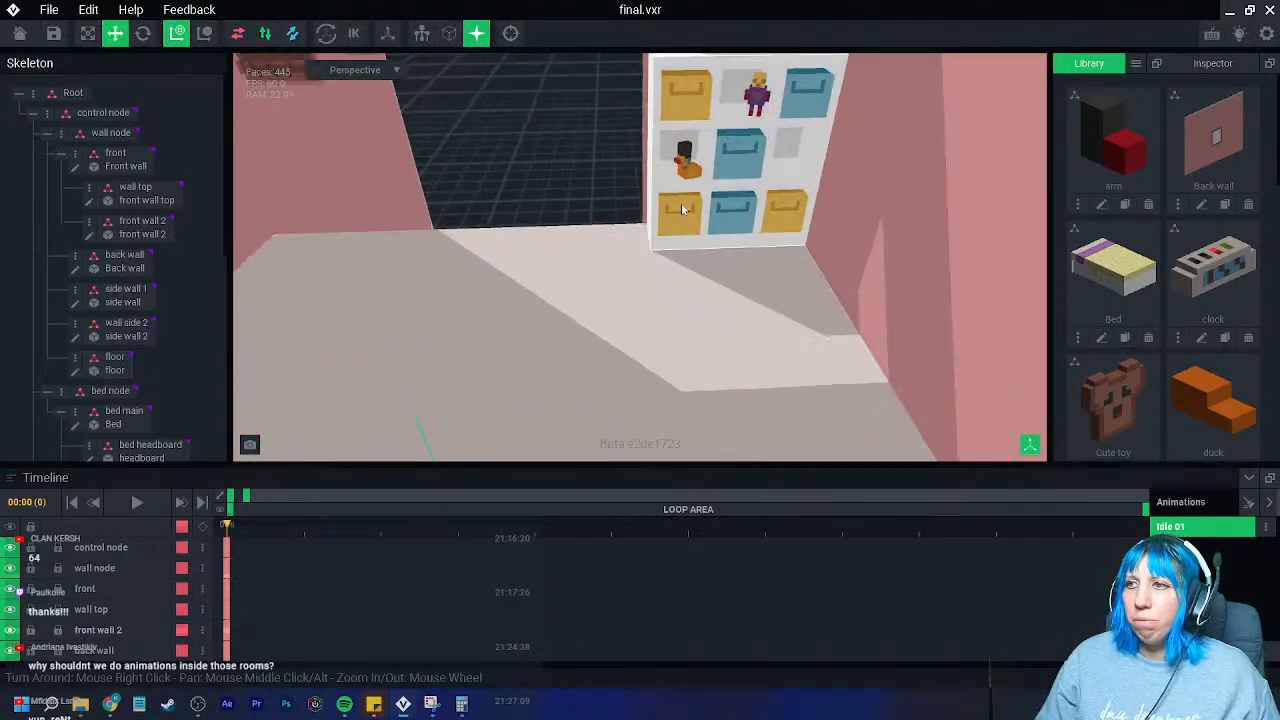
pyautogui.moveTo(629, 117); pyautogui.dragTo(555, 272, button='right')
pyautogui.scroll(2, 629, 246)
pyautogui.scroll(-5, 597, 270)
pyautogui.scroll(3, 555, 272)
pyautogui.scroll(1, 555, 272)
pyautogui.moveTo(555, 272); pyautogui.dragTo(708, 386, button='middle')
pyautogui.moveTo(604, 249); pyautogui.dragTo(714, 311, button='right')
pyautogui.scroll(5, 660, 203)
pyautogui.moveTo(714, 311); pyautogui.dragTo(689, 286, button='middle')
pyautogui.moveTo(621, 279); pyautogui.dragTo(690, 267, button='right')
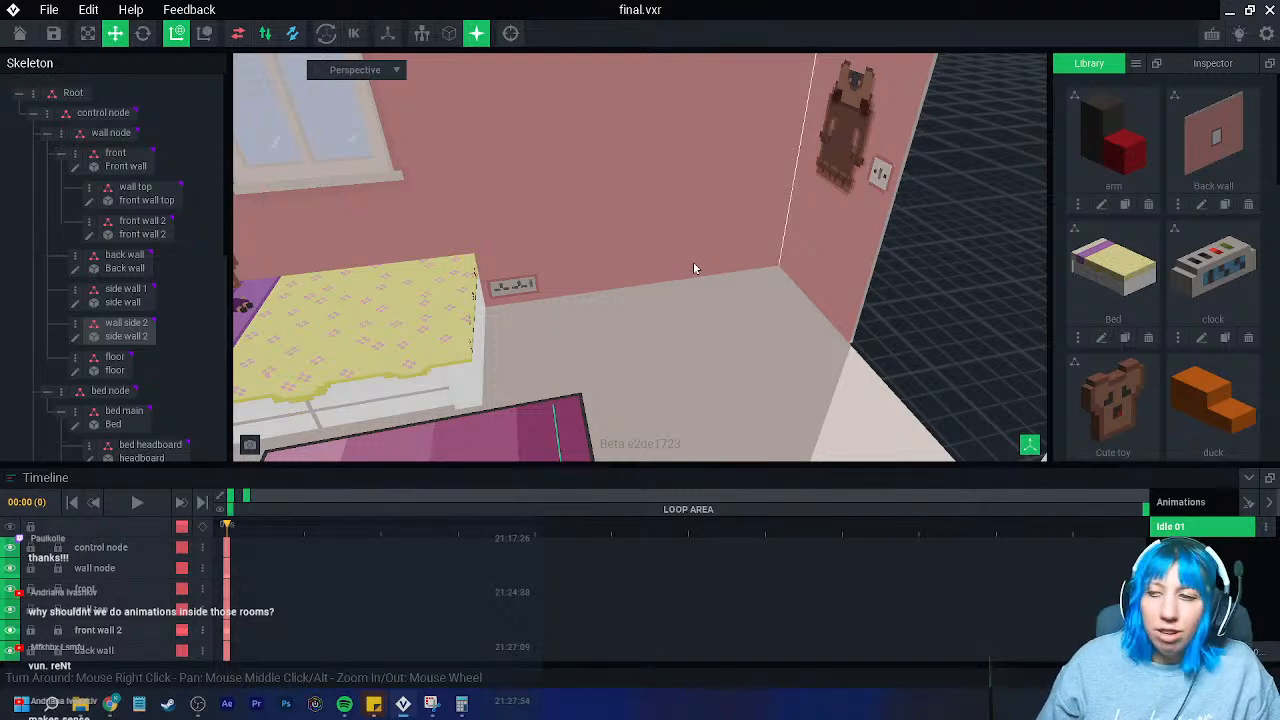
pyautogui.moveTo(833, 281); pyautogui.dragTo(786, 349, button='right')
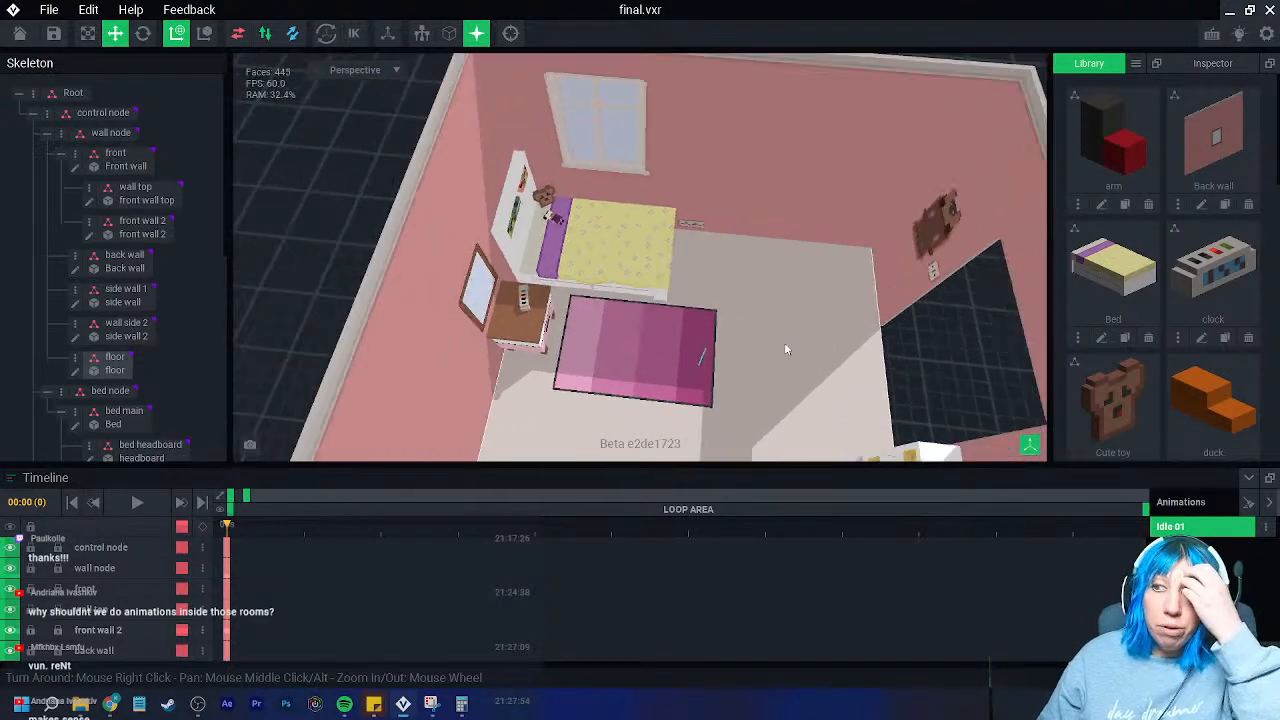
pyautogui.scroll(-4, 785, 349)
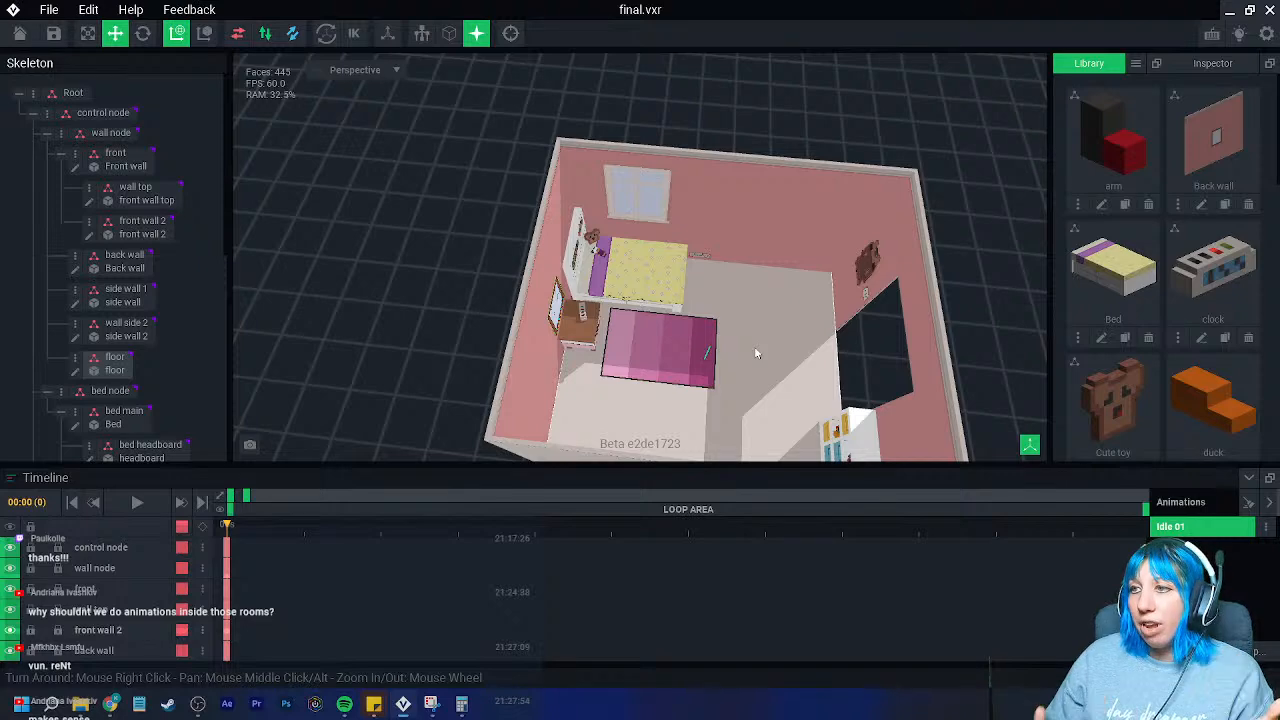
pyautogui.scroll(3, 734, 341)
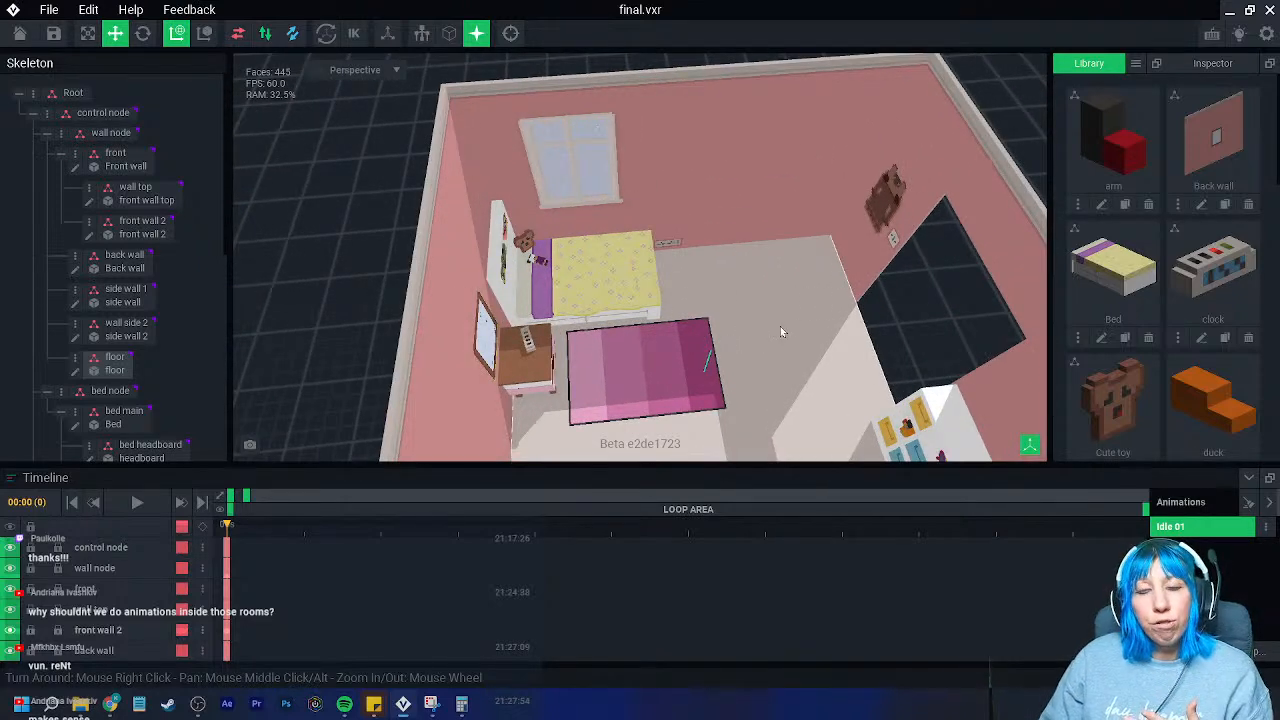
pyautogui.moveTo(765, 284); pyautogui.dragTo(710, 274, button='middle')
pyautogui.scroll(-3, 613, 217)
# - Close the bedroom scene and open the recent project room.vxr
pyautogui.click(20, 33)
pyautogui.click(515, 255)
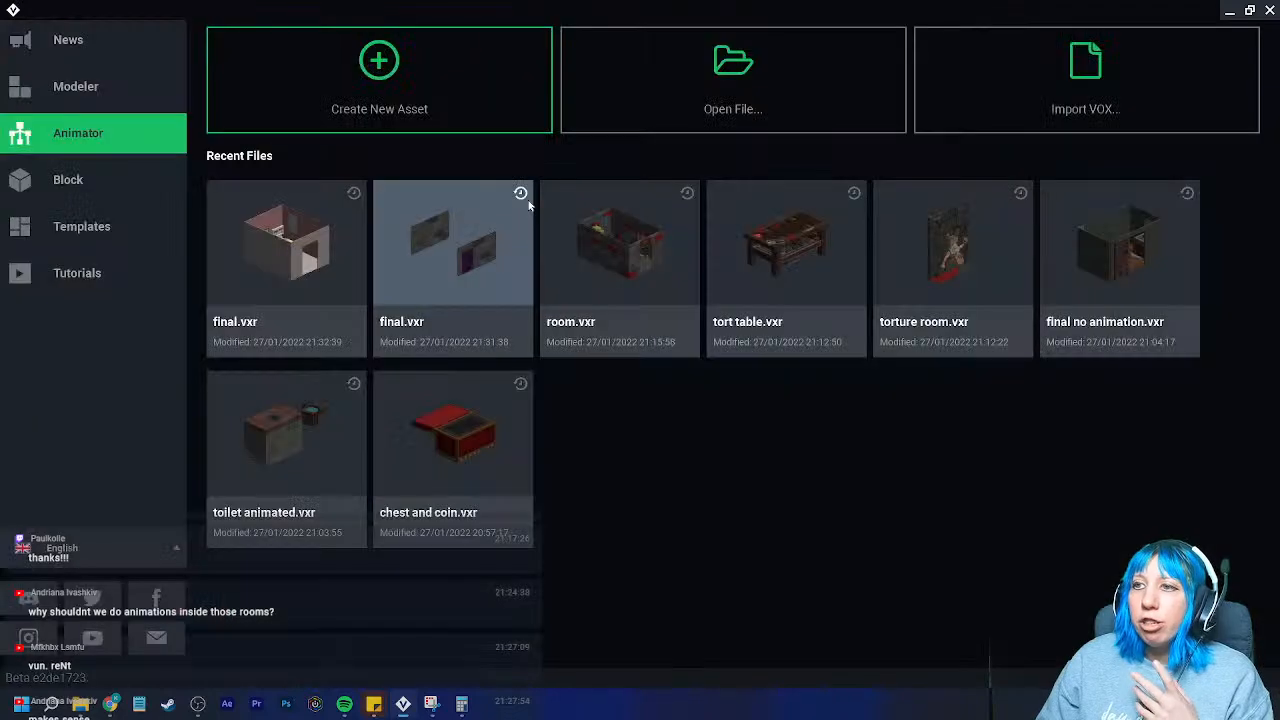
pyautogui.click(623, 257)
# - Examine the treasure room's chests, gold piles, meat plate and red couch up close from several angles
pyautogui.moveTo(577, 287); pyautogui.dragTo(548, 345, button='right')
pyautogui.moveTo(480, 256); pyautogui.dragTo(727, 213, button='right')
pyautogui.scroll(3, 728, 214)
pyautogui.moveTo(729, 214); pyautogui.dragTo(734, 264, button='middle')
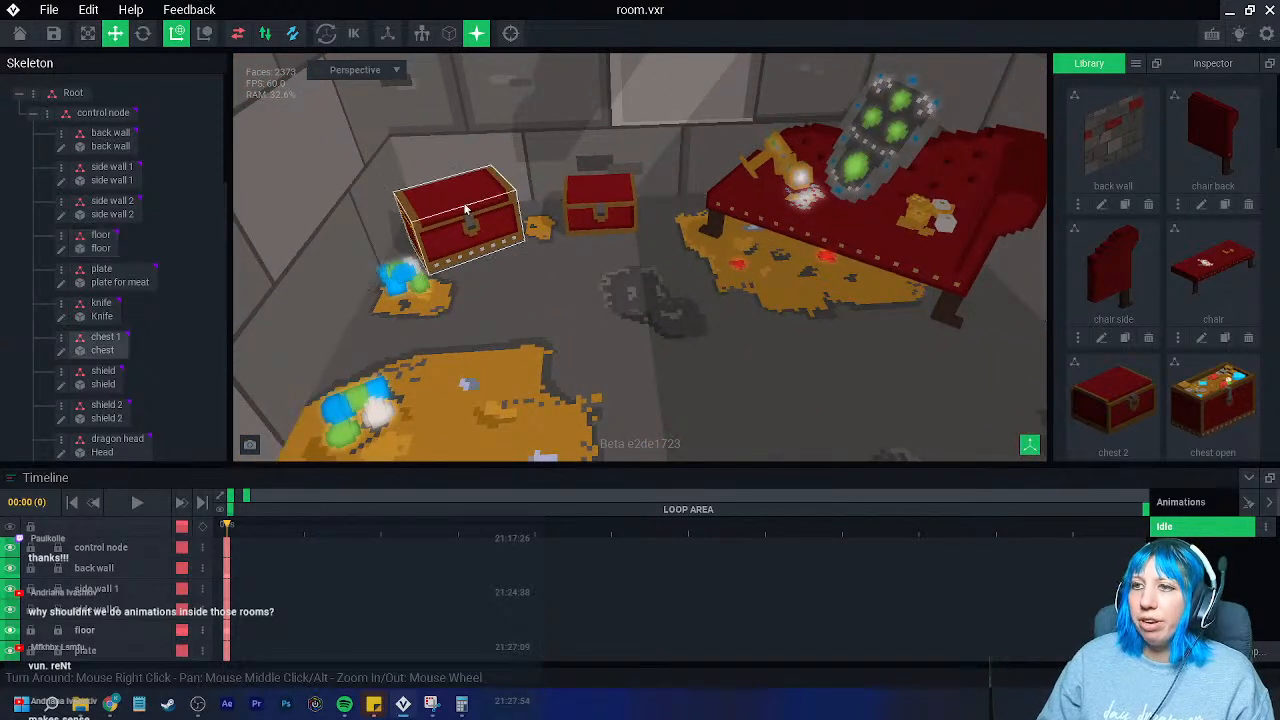
pyautogui.scroll(-3, 720, 246)
pyautogui.scroll(3, 737, 238)
pyautogui.moveTo(739, 236); pyautogui.dragTo(757, 198, button='right')
pyautogui.scroll(3, 757, 198)
pyautogui.scroll(-4, 770, 260)
pyautogui.moveTo(746, 263); pyautogui.dragTo(745, 365, button='middle')
pyautogui.moveTo(745, 335); pyautogui.dragTo(808, 236, button='right')
pyautogui.moveTo(780, 275); pyautogui.dragTo(776, 238, button='middle')
pyautogui.moveTo(768, 372); pyautogui.dragTo(738, 334, button='middle')
pyautogui.scroll(3, 809, 340)
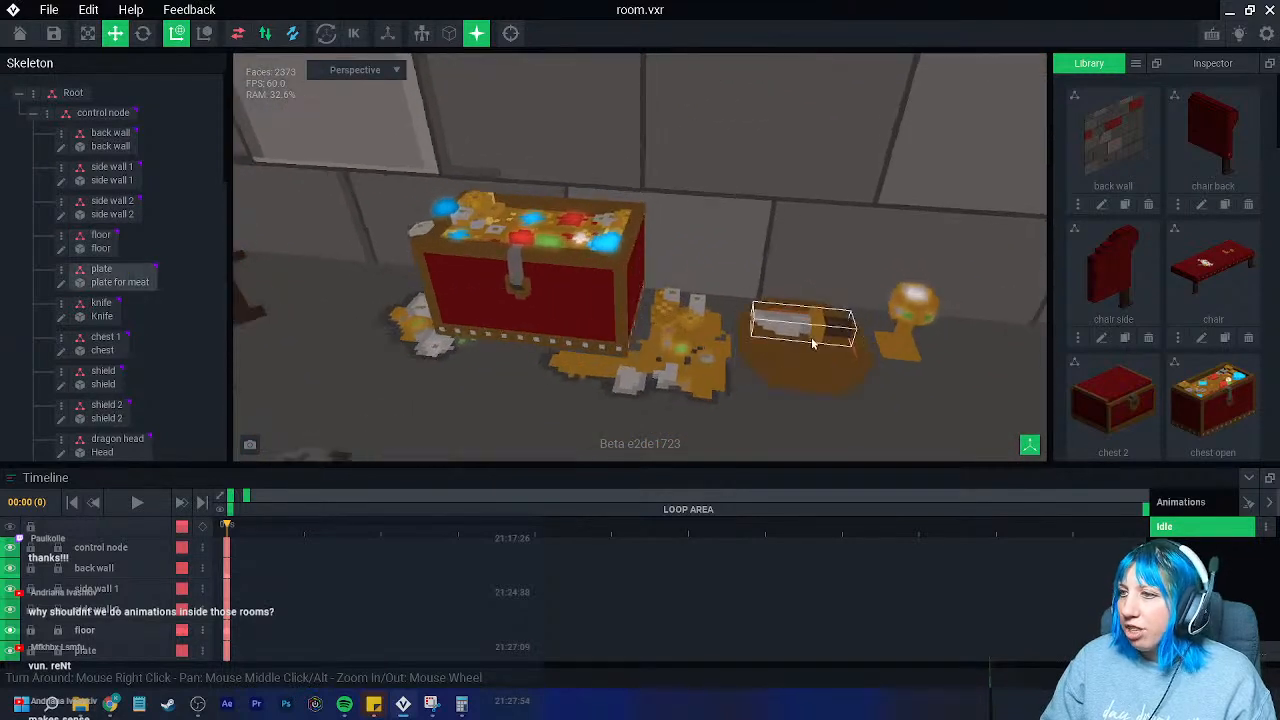
pyautogui.moveTo(822, 362); pyautogui.dragTo(795, 380, button='right')
pyautogui.moveTo(795, 370); pyautogui.dragTo(893, 373, button='middle')
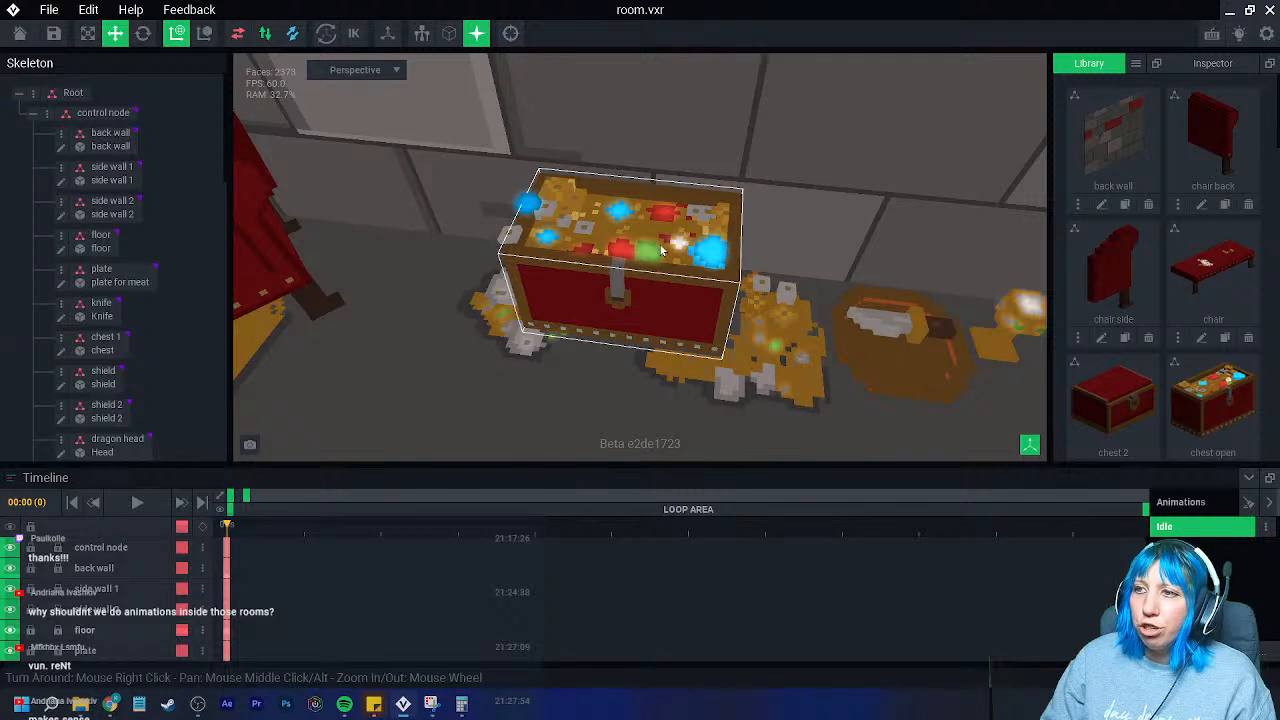
pyautogui.moveTo(880, 330); pyautogui.dragTo(784, 335, button='right')
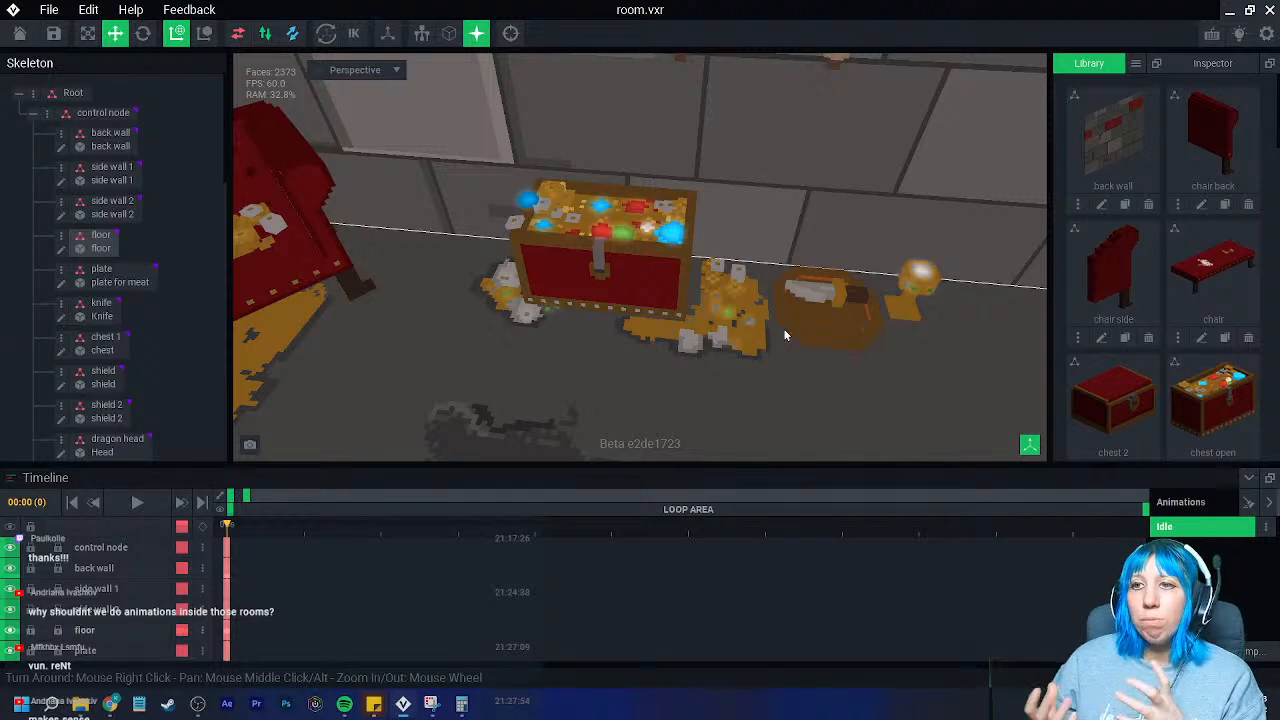
pyautogui.moveTo(783, 328); pyautogui.dragTo(537, 269, button='right')
pyautogui.click(587, 205)
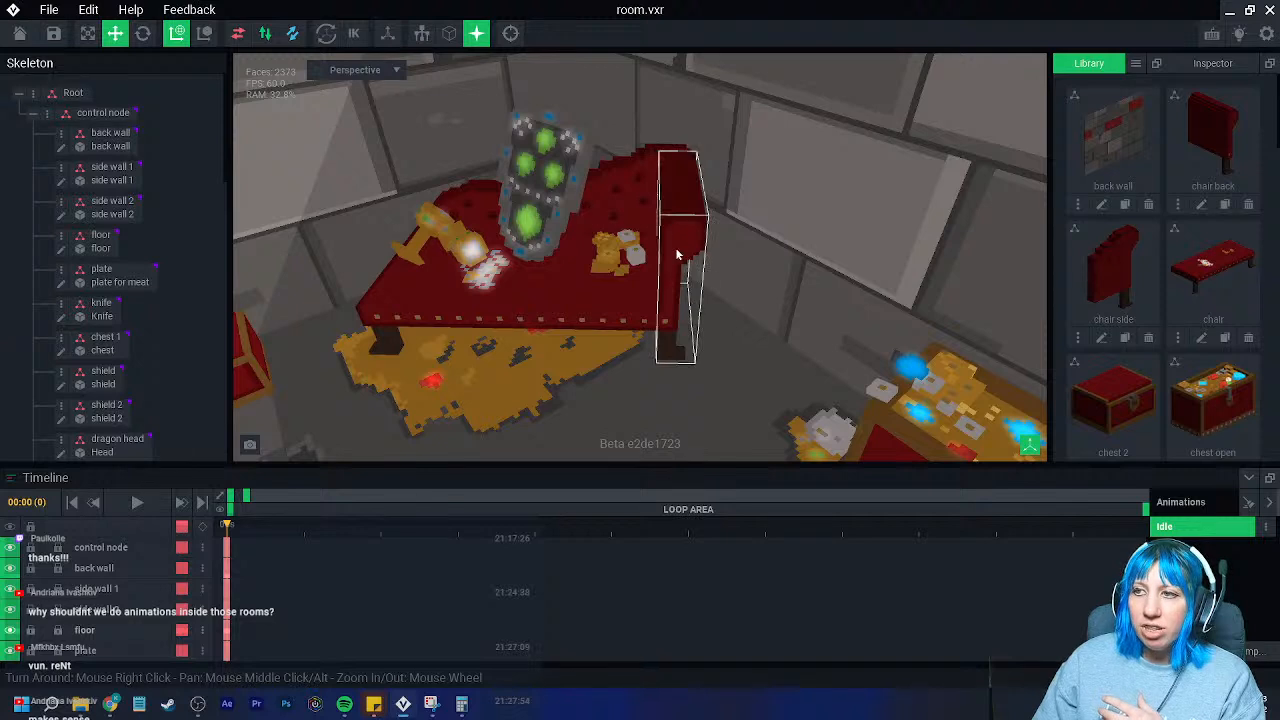
# - Take a last look at the red couch, close the treasure room saving its changes, and reopen the final.vxr stone wall scene
pyautogui.moveTo(571, 273); pyautogui.dragTo(610, 187, button='right')
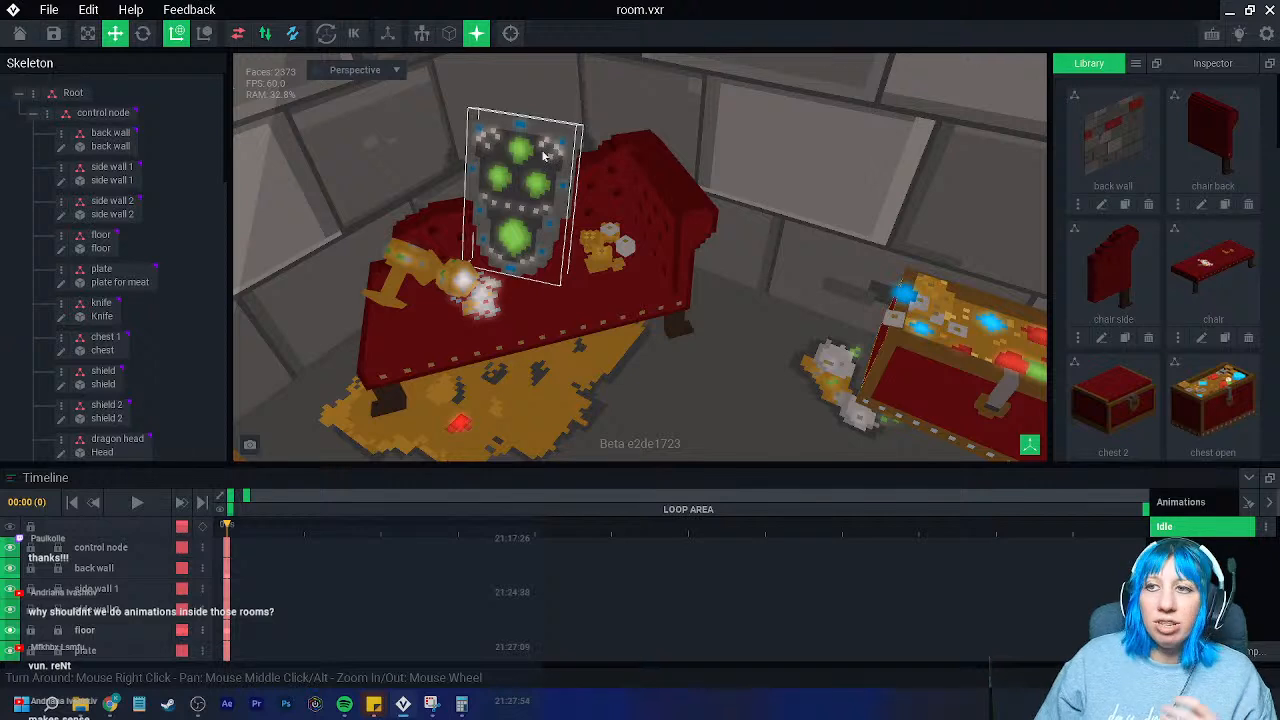
pyautogui.scroll(2, 530, 290)
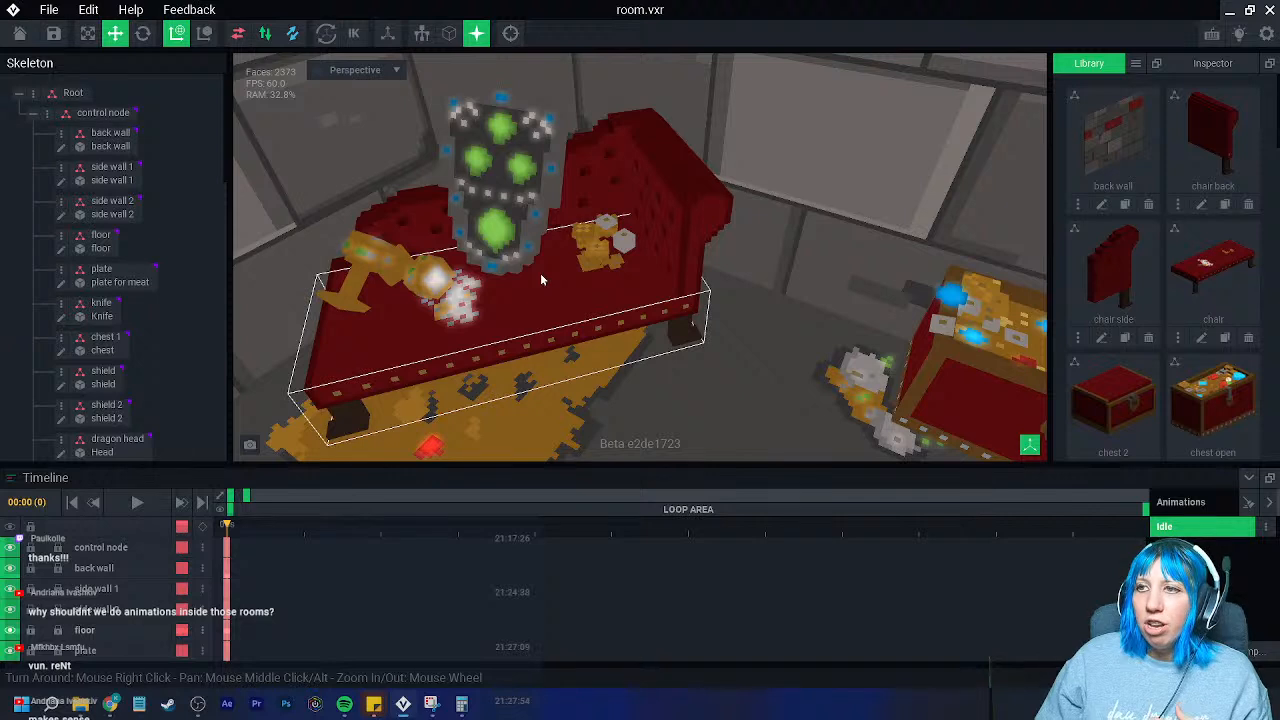
pyautogui.moveTo(570, 308); pyautogui.dragTo(610, 300, button='right')
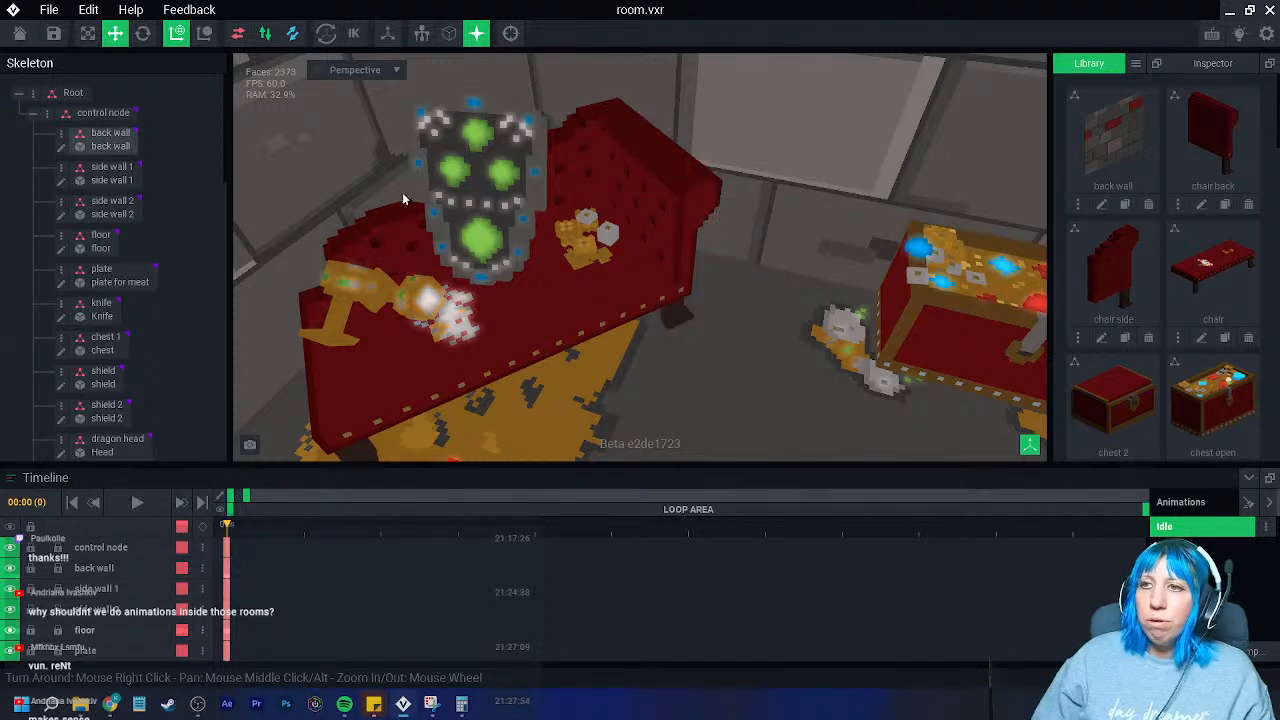
pyautogui.click(19, 34)
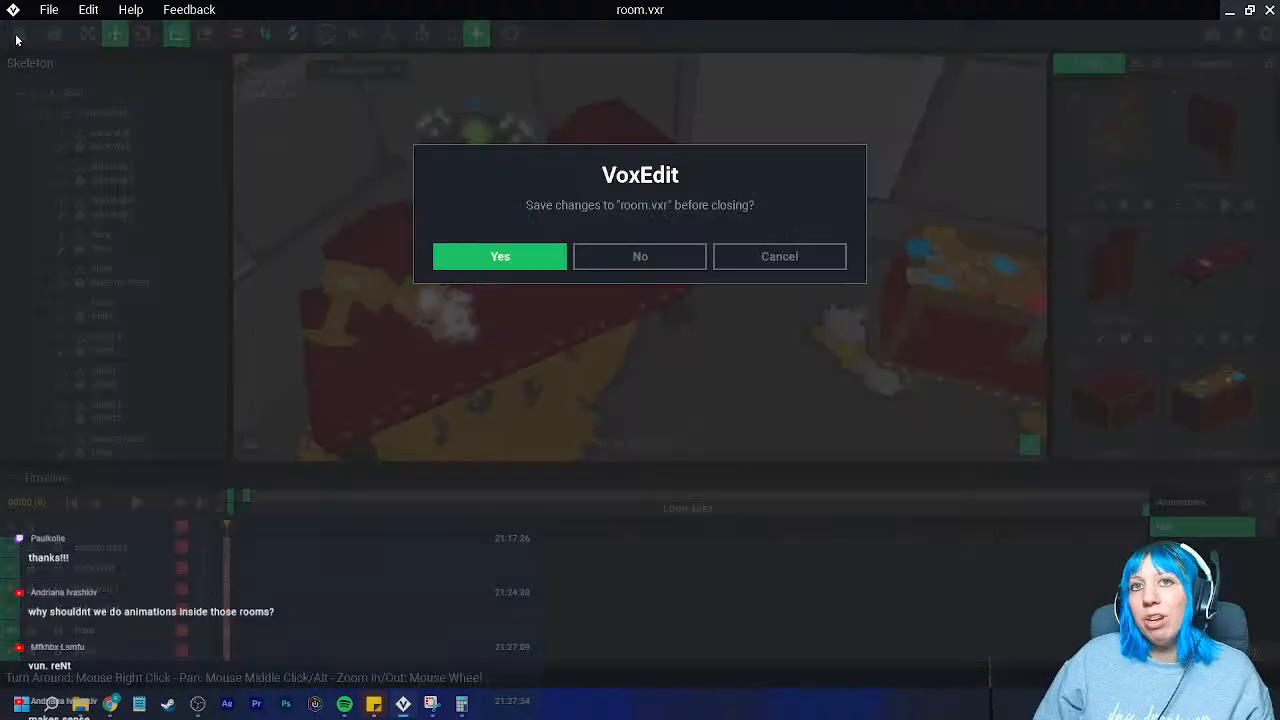
pyautogui.click(505, 262)
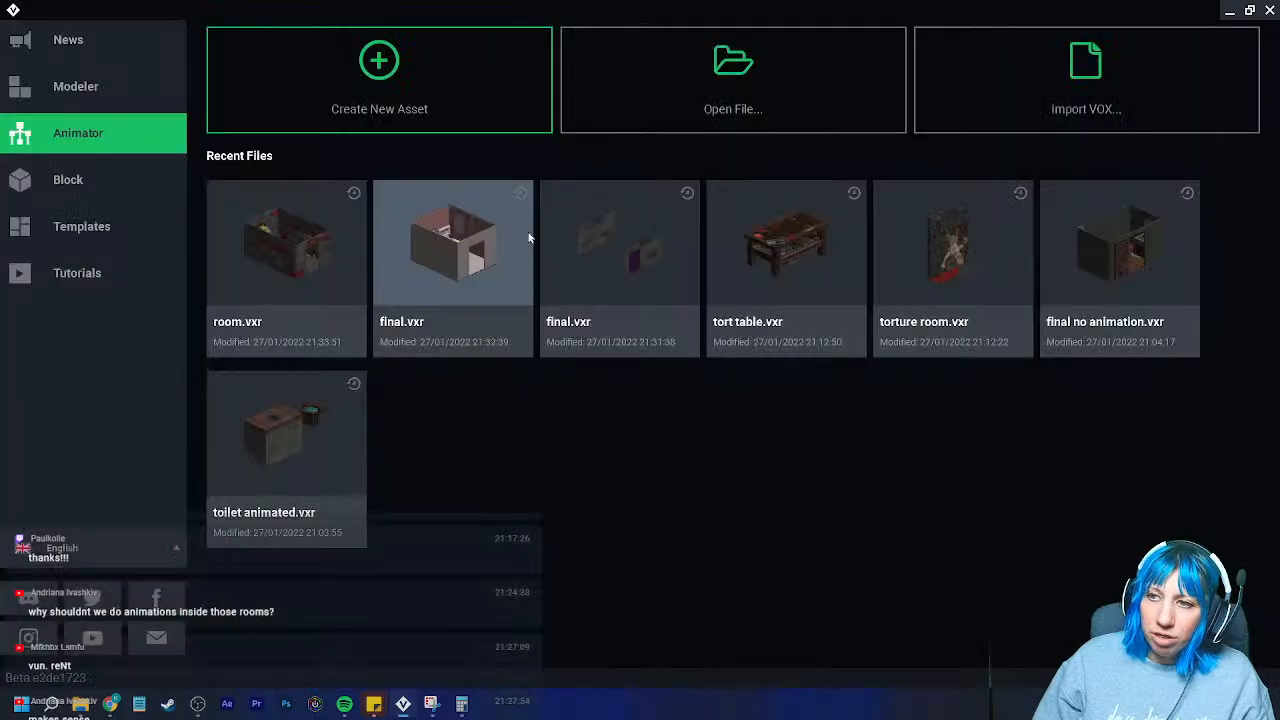
pyautogui.click(439, 240)
# - Slide the back wall along its depth axis to -192, opposite the front wall with the purple doorway
pyautogui.moveTo(441, 247); pyautogui.dragTo(614, 197, button='right')
pyautogui.moveTo(614, 197); pyautogui.dragTo(623, 246, button='middle')
pyautogui.moveTo(623, 246); pyautogui.dragTo(609, 175, button='right')
pyautogui.click(609, 175)
pyautogui.moveTo(614, 216); pyautogui.dragTo(617, 257)
pyautogui.moveTo(629, 269); pyautogui.dragTo(586, 234, button='right')
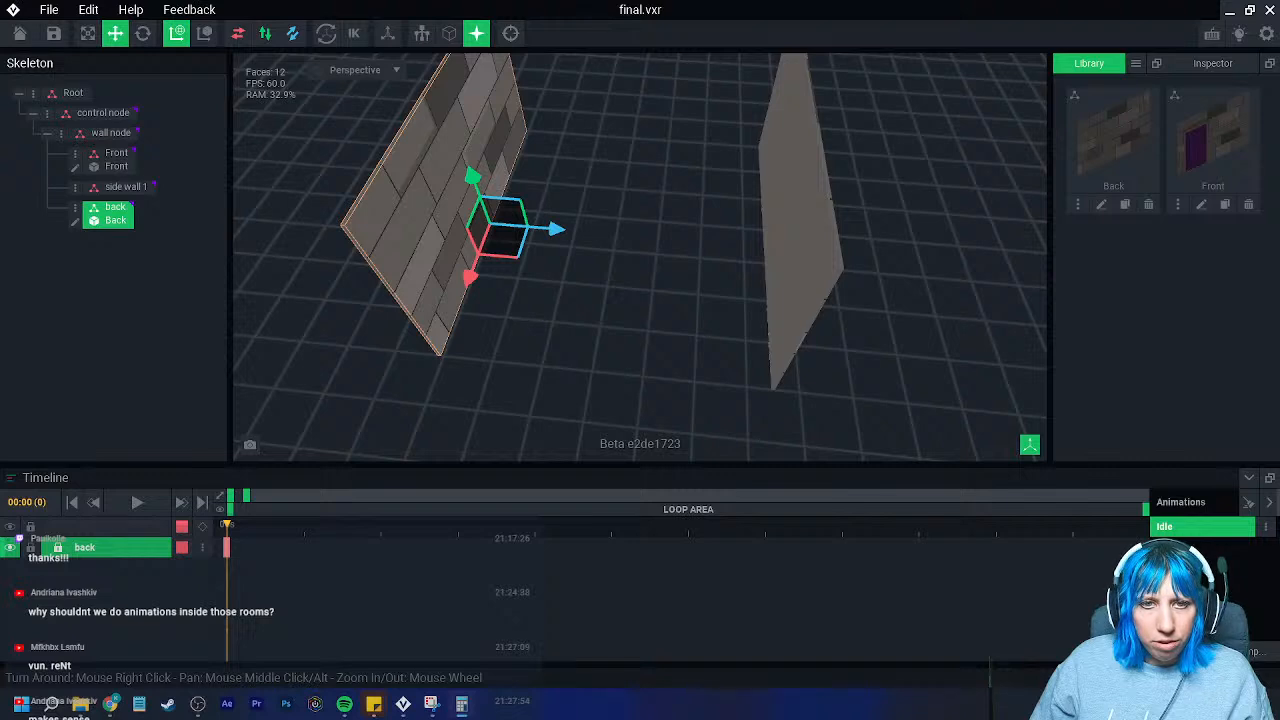
pyautogui.moveTo(557, 235); pyautogui.dragTo(581, 233)
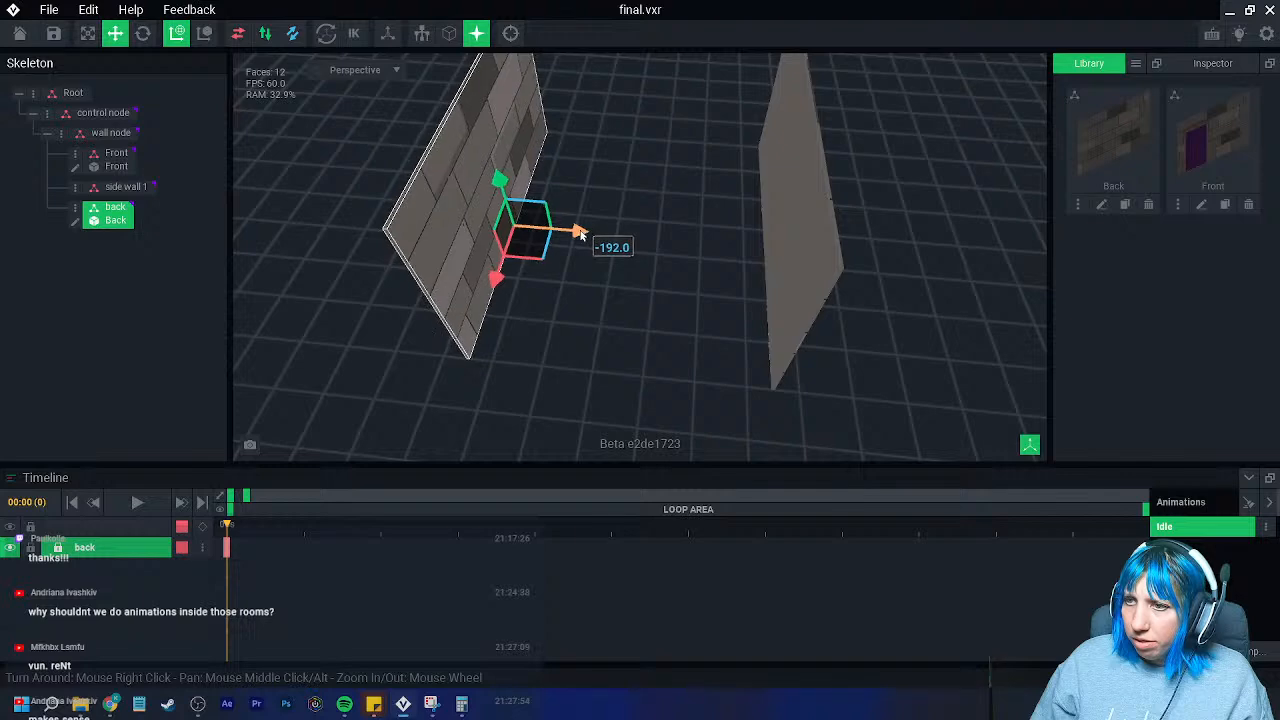
pyautogui.click(613, 325)
pyautogui.moveTo(613, 325); pyautogui.dragTo(613, 325, button='right')
pyautogui.click(493, 278)
pyautogui.moveTo(566, 262); pyautogui.dragTo(571, 260)
pyautogui.moveTo(560, 329); pyautogui.dragTo(429, 354, button='right')
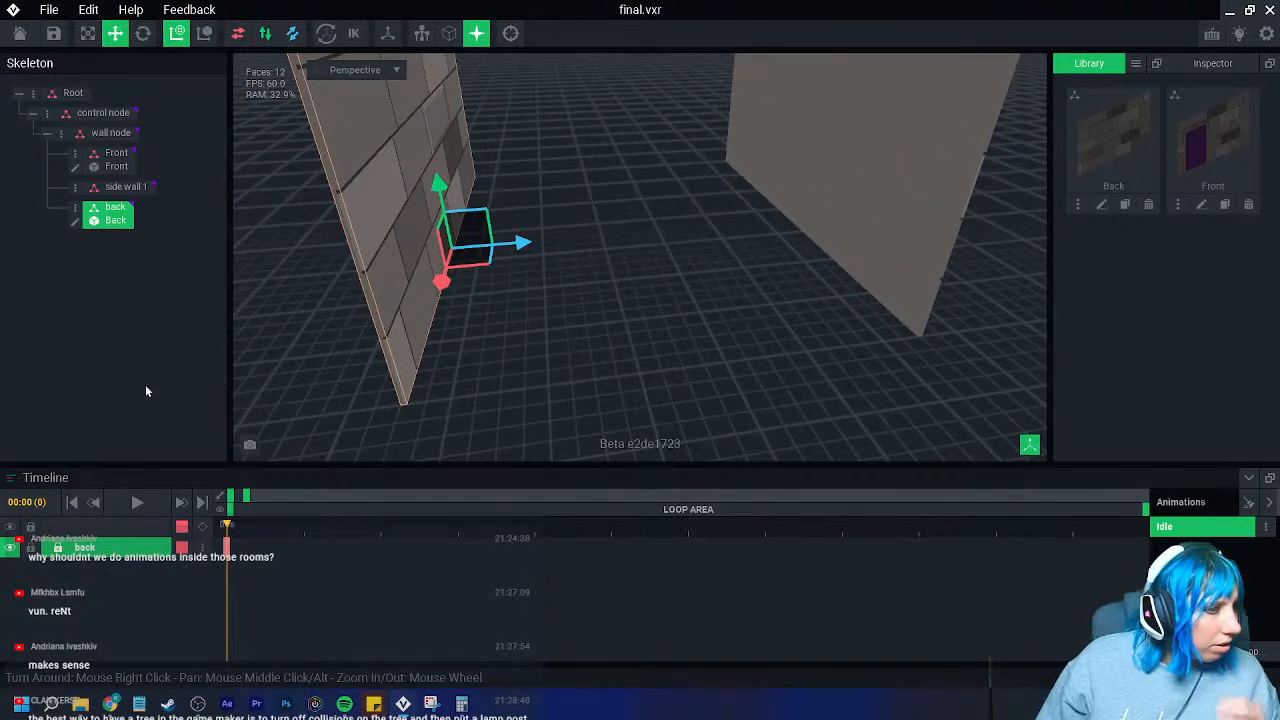
pyautogui.moveTo(537, 346); pyautogui.dragTo(590, 335, button='right')
pyautogui.scroll(-3, 549, 346)
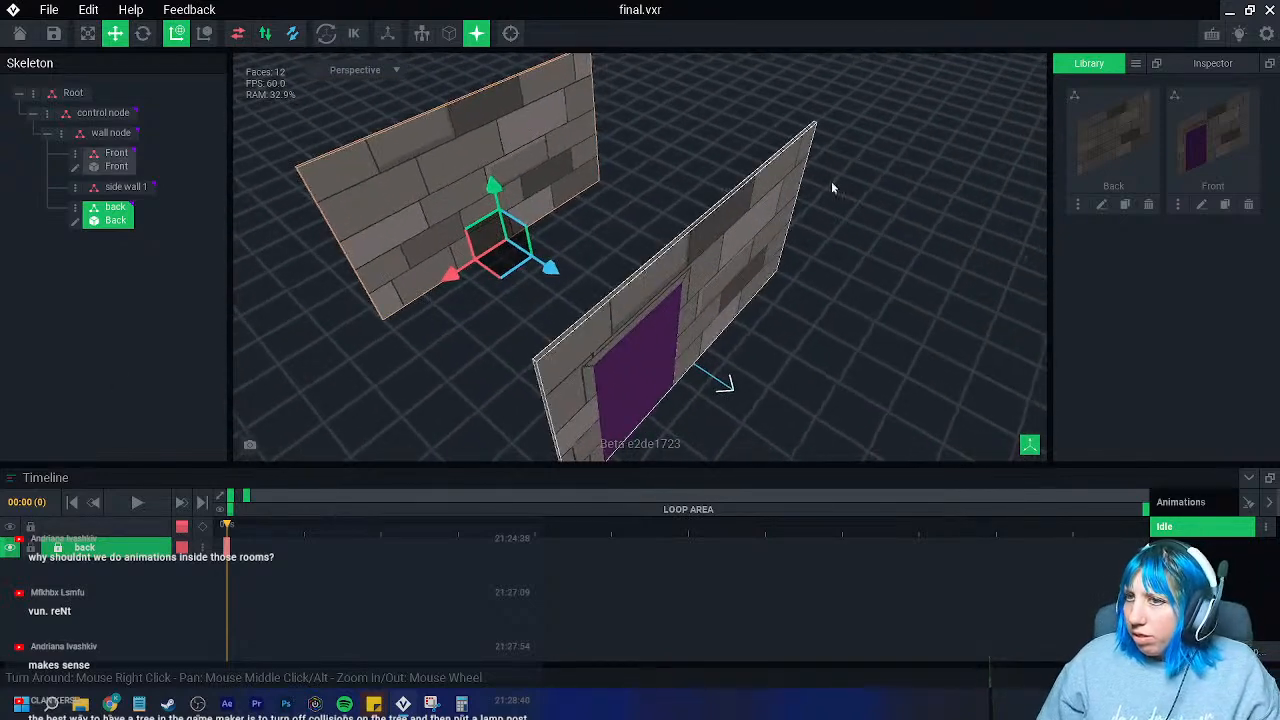
# - Clone the Back model as "side" and assign the clone to the empty side wall 1 node
pyautogui.click(1126, 205)
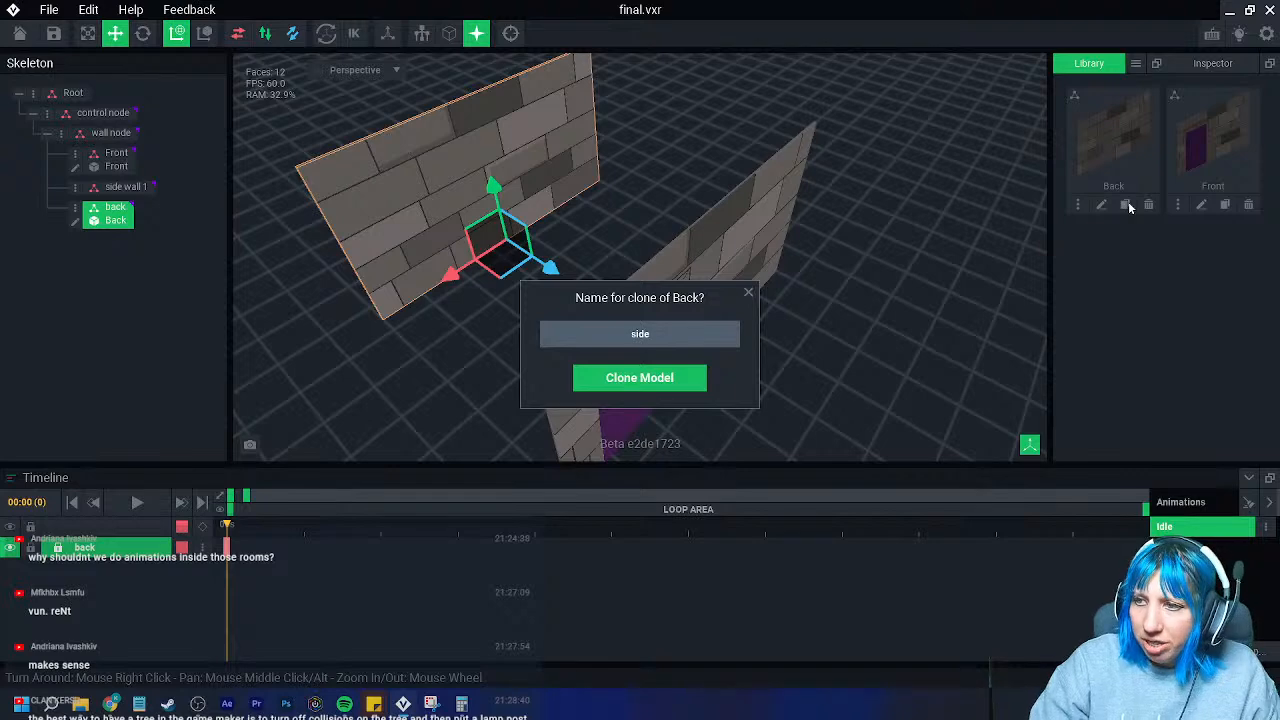
pyautogui.press('Return')
pyautogui.moveTo(1113, 270)
pyautogui.mouseDown()
pyautogui.moveTo(861, 343)
pyautogui.moveTo(149, 191)
pyautogui.mouseUp()
pyautogui.click(149, 193)
pyautogui.moveTo(582, 420); pyautogui.dragTo(651, 337, button='middle')
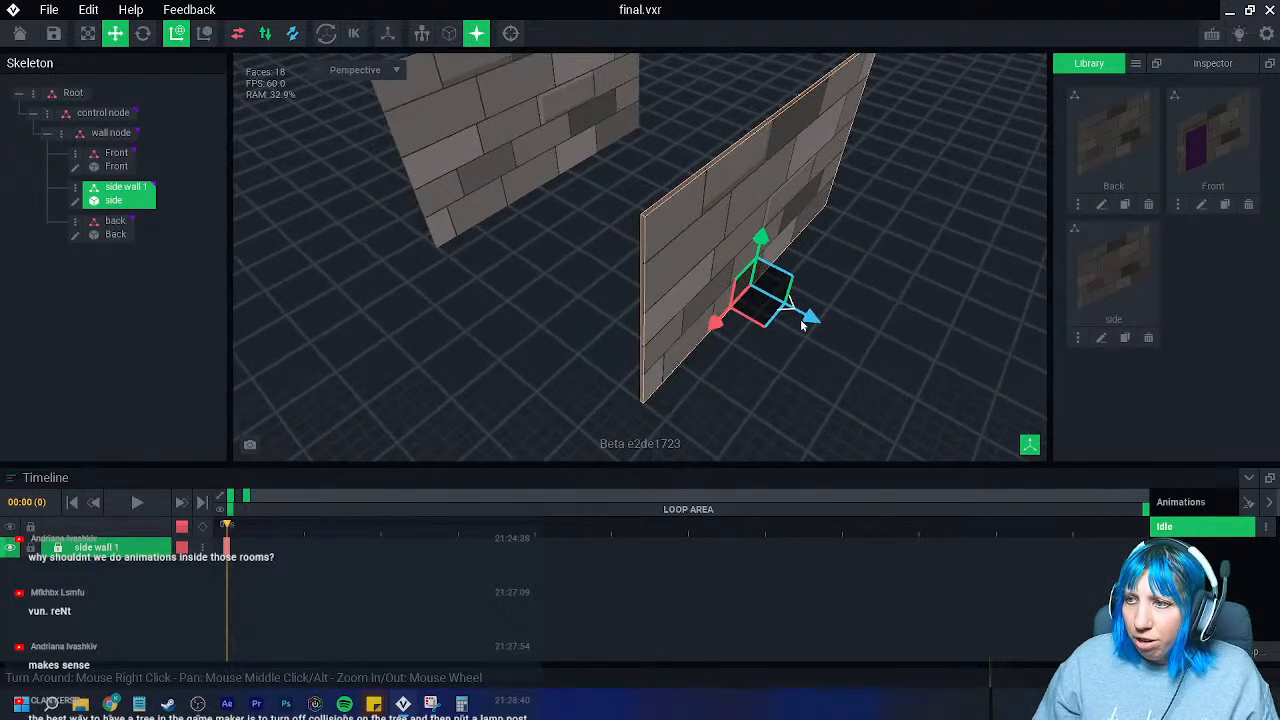
# - Open the side model, set its X width to 192 voxels and return to the room scene
pyautogui.click(1101, 337)
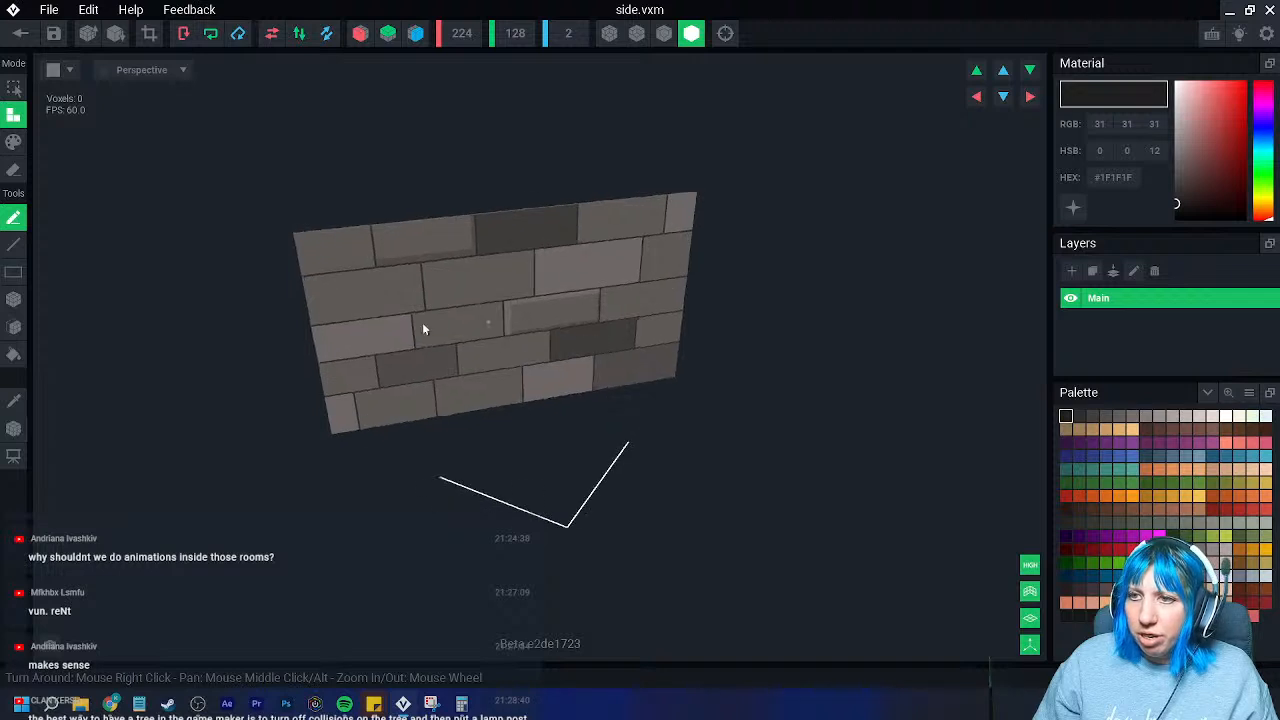
pyautogui.click(462, 33)
pyautogui.write('19')
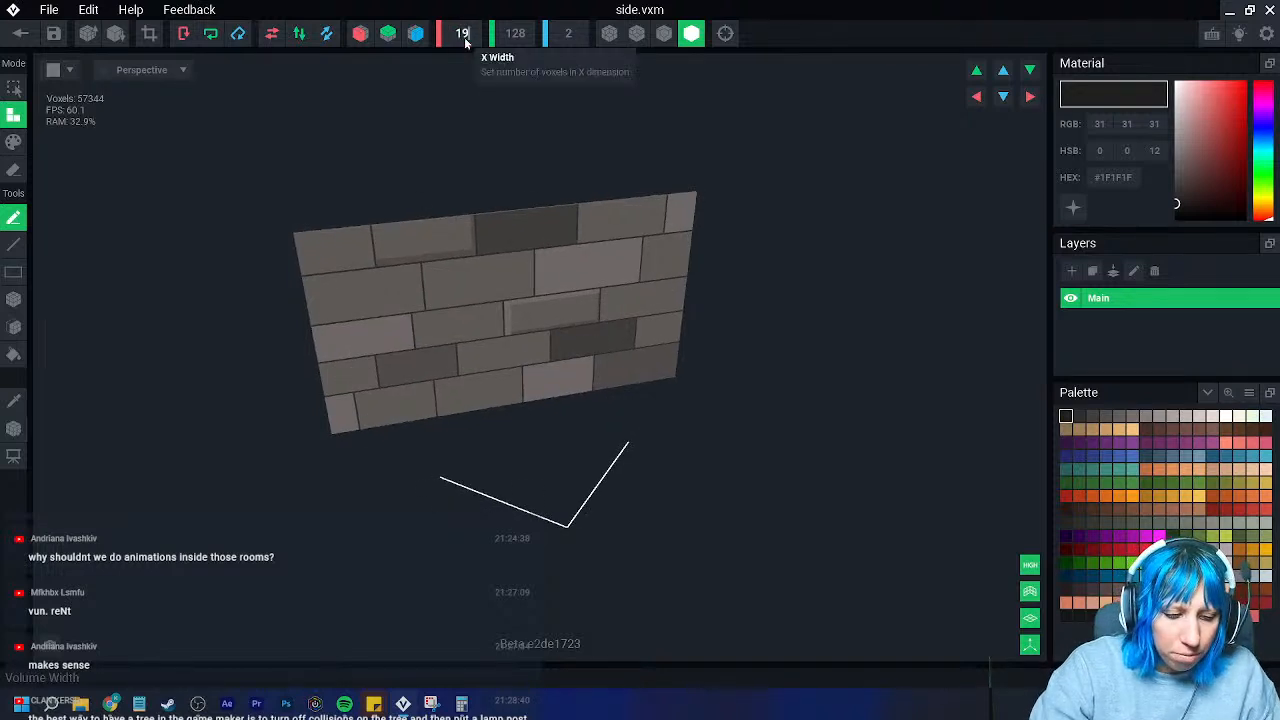
pyautogui.write('2')
pyautogui.press('Return')
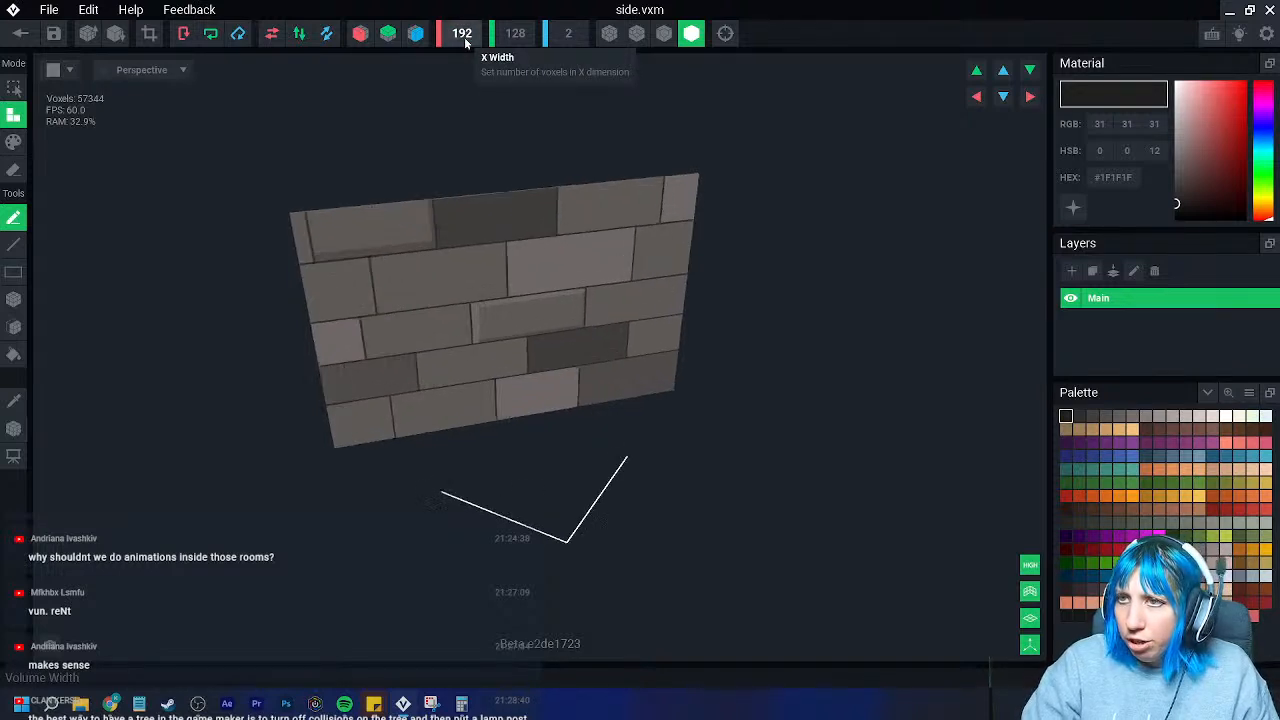
pyautogui.moveTo(603, 355); pyautogui.dragTo(680, 355, button='right')
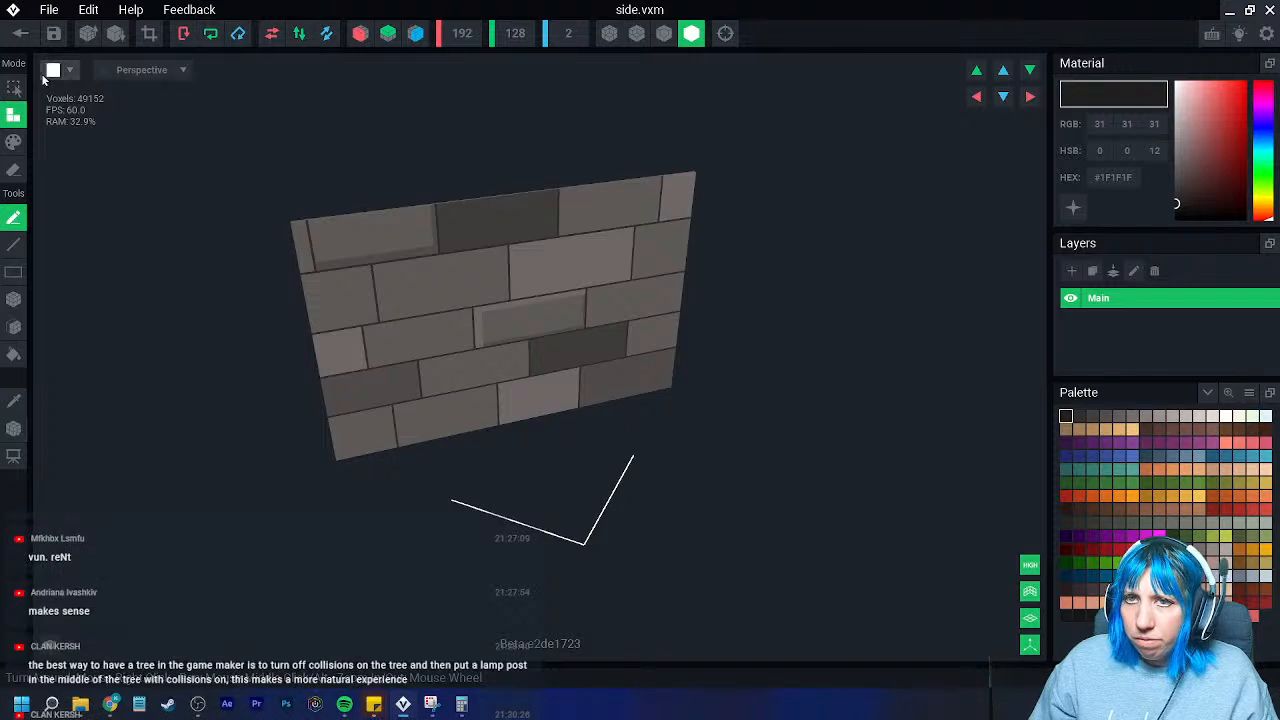
pyautogui.click(24, 40)
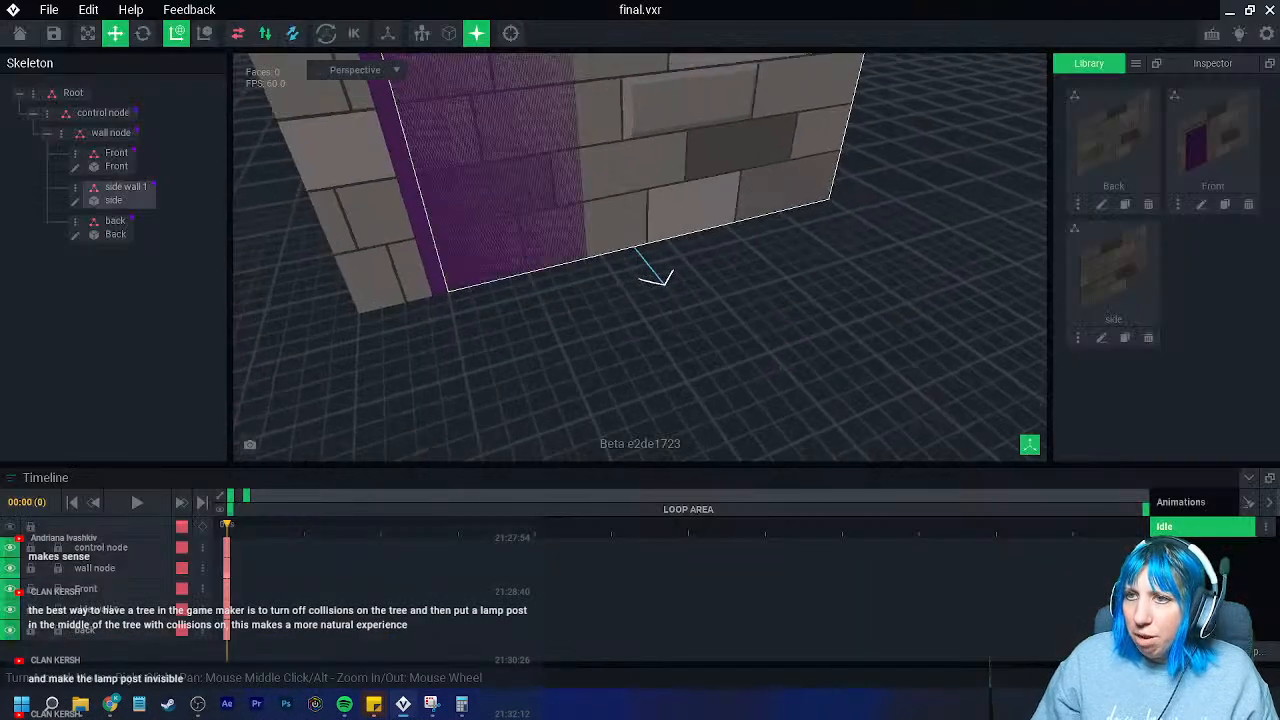
# - Rotate side wall 1 a quarter turn so it stands perpendicular to the front and back walls
pyautogui.moveTo(490, 110); pyautogui.dragTo(610, 259, button='middle')
pyautogui.click(832, 260)
pyautogui.moveTo(824, 407); pyautogui.dragTo(767, 305, button='right')
pyautogui.moveTo(515, 290); pyautogui.dragTo(558, 288, button='right')
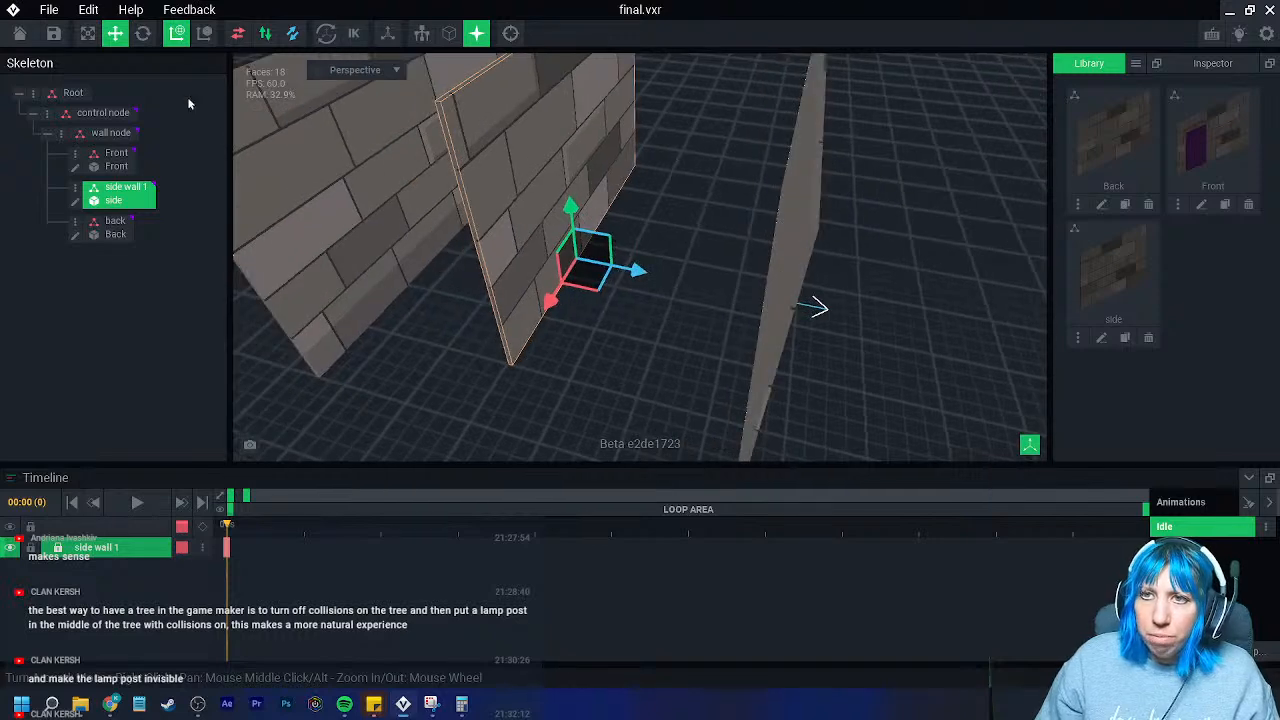
pyautogui.click(143, 34)
pyautogui.moveTo(512, 252); pyautogui.dragTo(546, 300, button='right')
pyautogui.click(545, 293)
pyautogui.moveTo(556, 292); pyautogui.dragTo(681, 279)
pyautogui.scroll(-3, 610, 345)
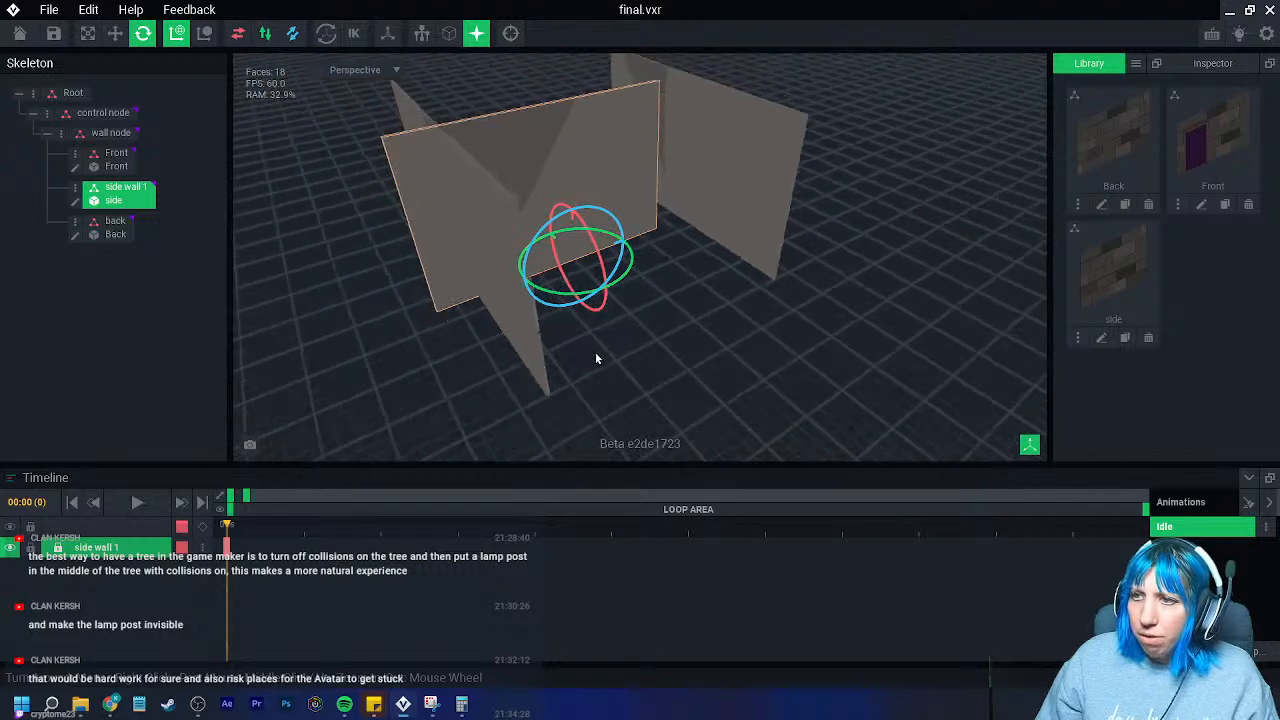
# - Move side wall 1 to the ends of the front and back walls to close one side of the room
pyautogui.moveTo(597, 357); pyautogui.dragTo(532, 353, button='right')
pyautogui.click(116, 34)
pyautogui.moveTo(487, 240); pyautogui.dragTo(558, 310)
pyautogui.moveTo(634, 332); pyautogui.dragTo(671, 317)
pyautogui.moveTo(668, 325); pyautogui.dragTo(674, 355, button='right')
pyautogui.scroll(3, 674, 355)
pyautogui.moveTo(674, 355); pyautogui.dragTo(601, 301, button='middle')
pyautogui.moveTo(666, 298); pyautogui.dragTo(677, 303)
pyautogui.moveTo(680, 318); pyautogui.dragTo(712, 345, button='right')
pyautogui.scroll(-3, 712, 345)
pyautogui.moveTo(712, 345); pyautogui.dragTo(665, 430, button='middle')
pyautogui.moveTo(727, 330); pyautogui.dragTo(722, 327, button='right')
pyautogui.moveTo(639, 234); pyautogui.dragTo(600, 192, button='middle')
# - Open the side wall's model and erase the vertical column of voxels along one end
pyautogui.click(76, 201)
pyautogui.moveTo(444, 320); pyautogui.dragTo(401, 298, button='right')
pyautogui.scroll(4, 401, 298)
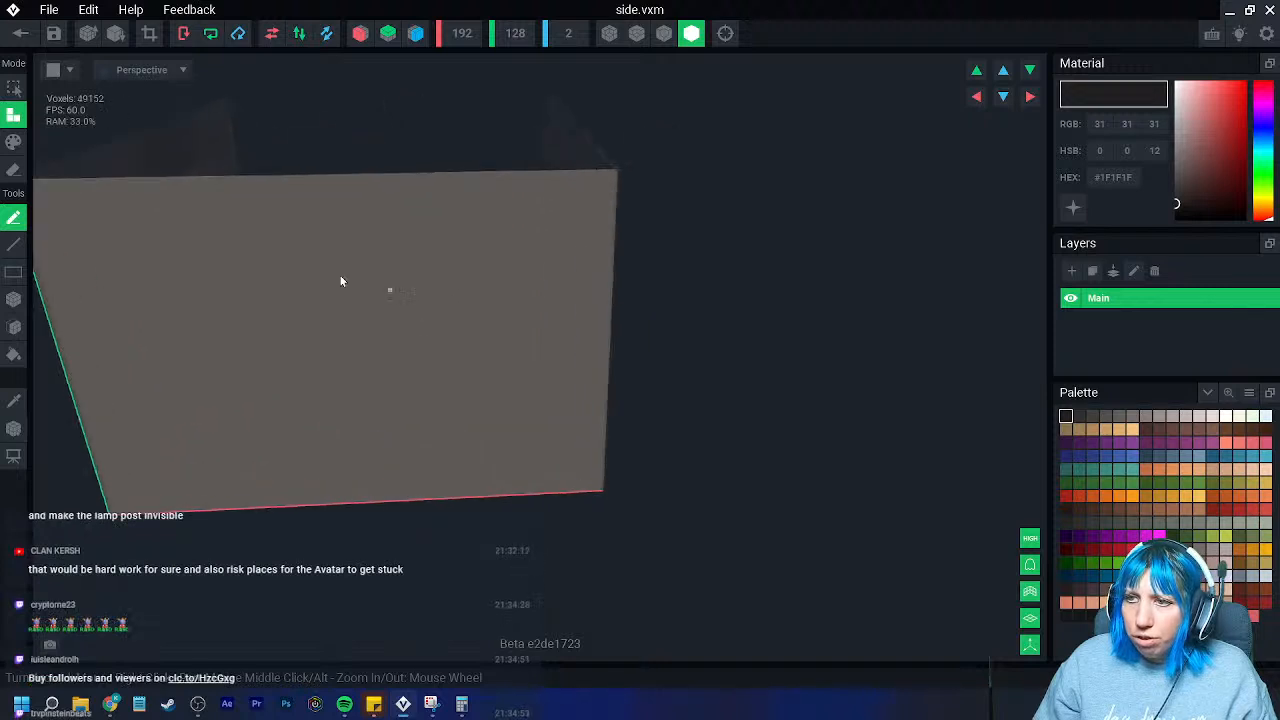
pyautogui.click(14, 169)
pyautogui.click(14, 299)
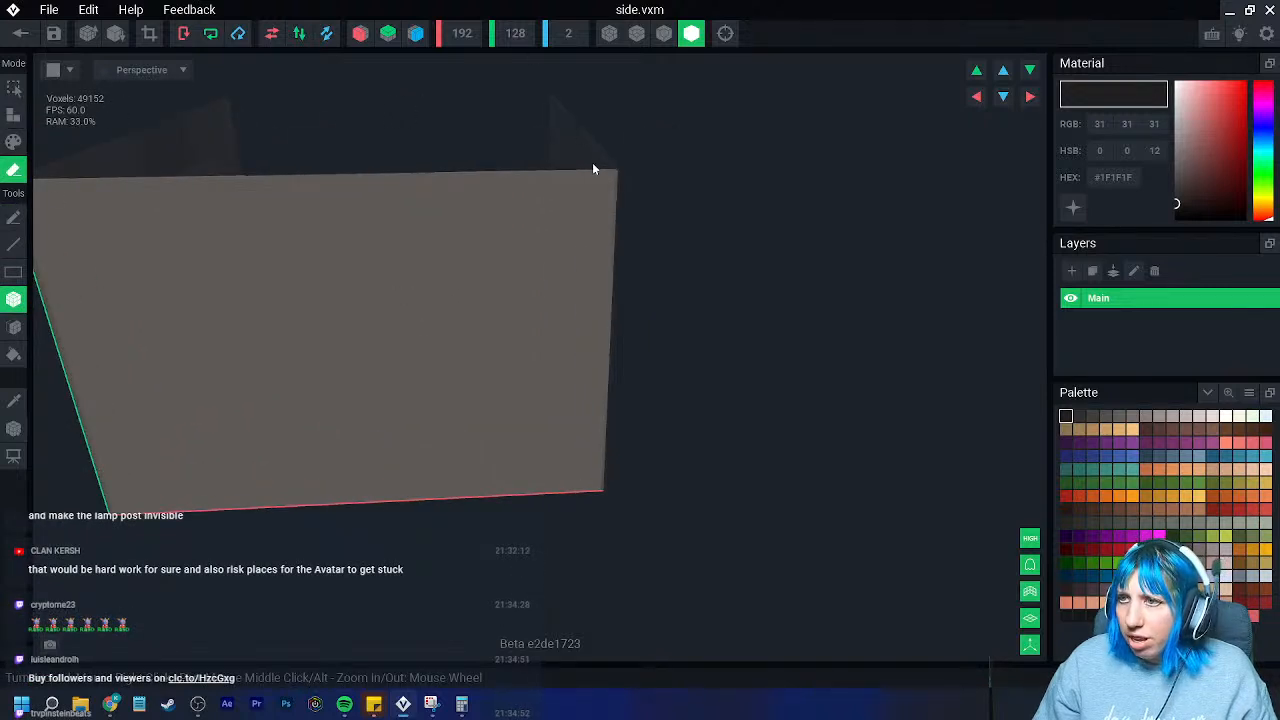
pyautogui.moveTo(616, 176); pyautogui.dragTo(602, 504)
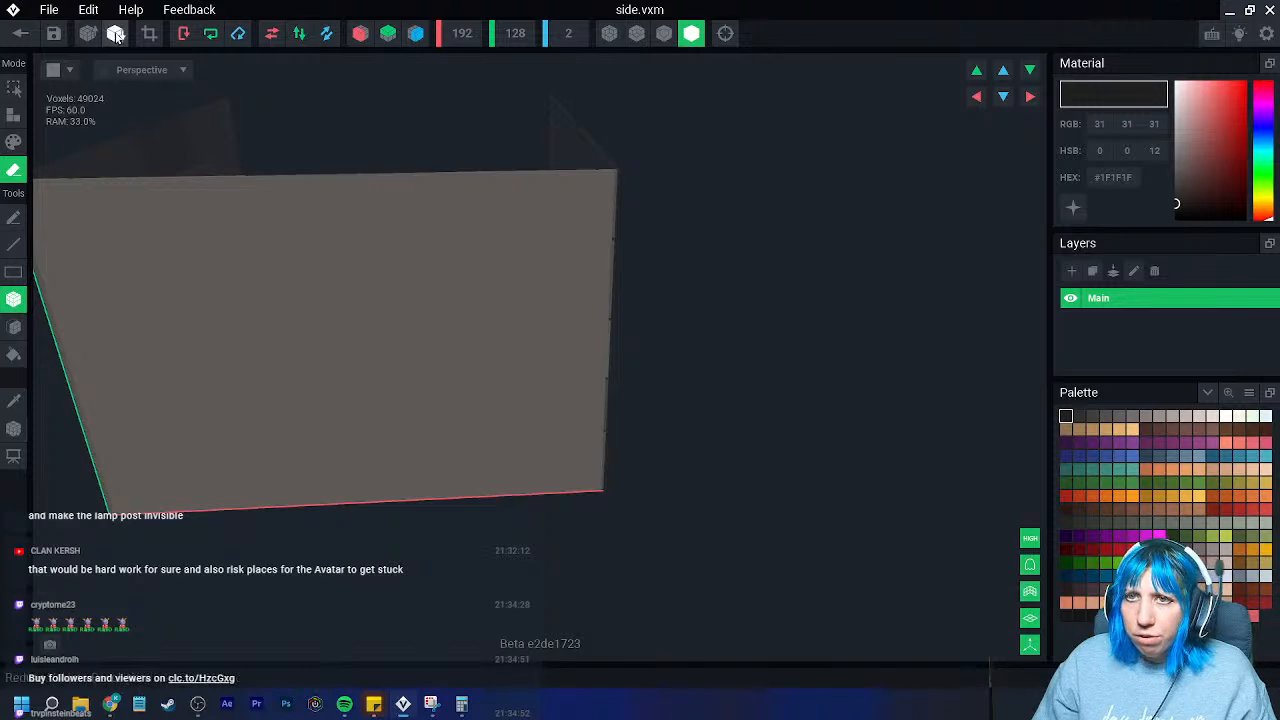
# - Set the side wall model's pivot to the floor and return to the room scene
pyautogui.click(15, 430)
pyautogui.rightClick(16, 432)
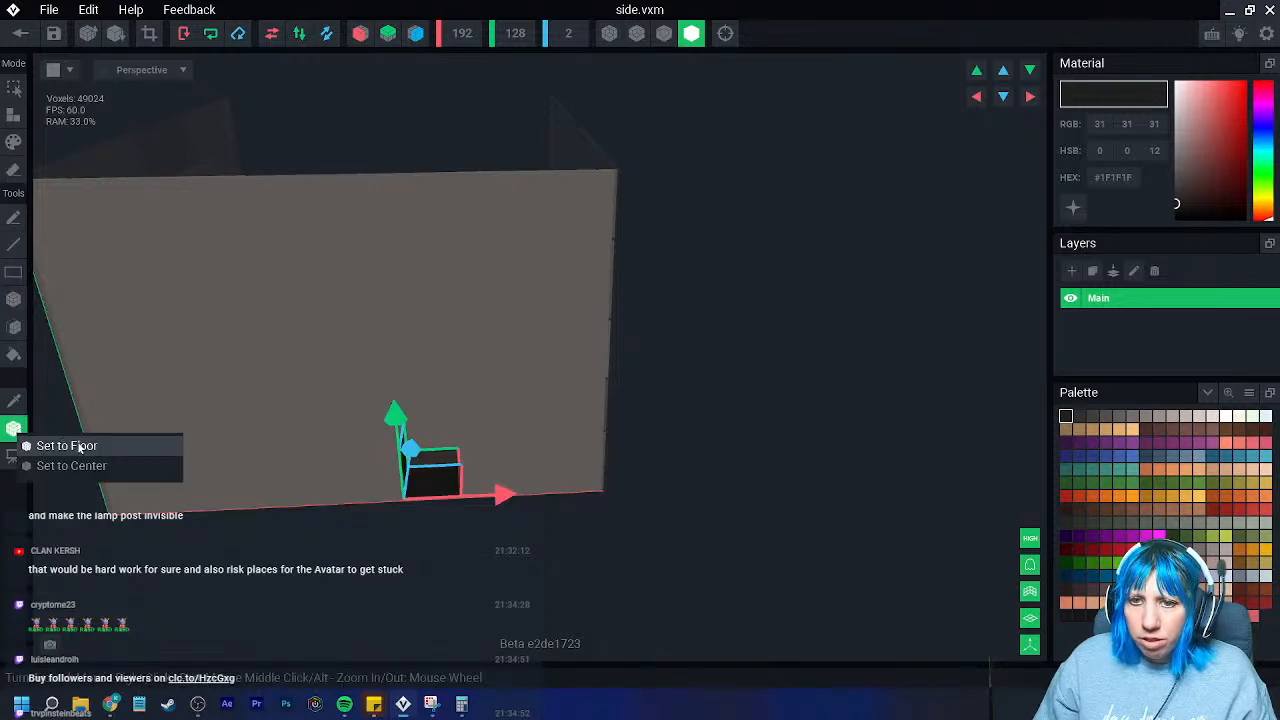
pyautogui.click(80, 446)
pyautogui.click(26, 37)
# - Adjust side wall 1 so it sits flush with the ends of the front and back walls
pyautogui.click(470, 257)
pyautogui.moveTo(538, 215); pyautogui.dragTo(349, 286, button='right')
pyautogui.click(451, 300)
pyautogui.scroll(-4, 406, 283)
pyautogui.moveTo(693, 319); pyautogui.dragTo(655, 330)
pyautogui.moveTo(655, 330); pyautogui.dragTo(325, 320, button='right')
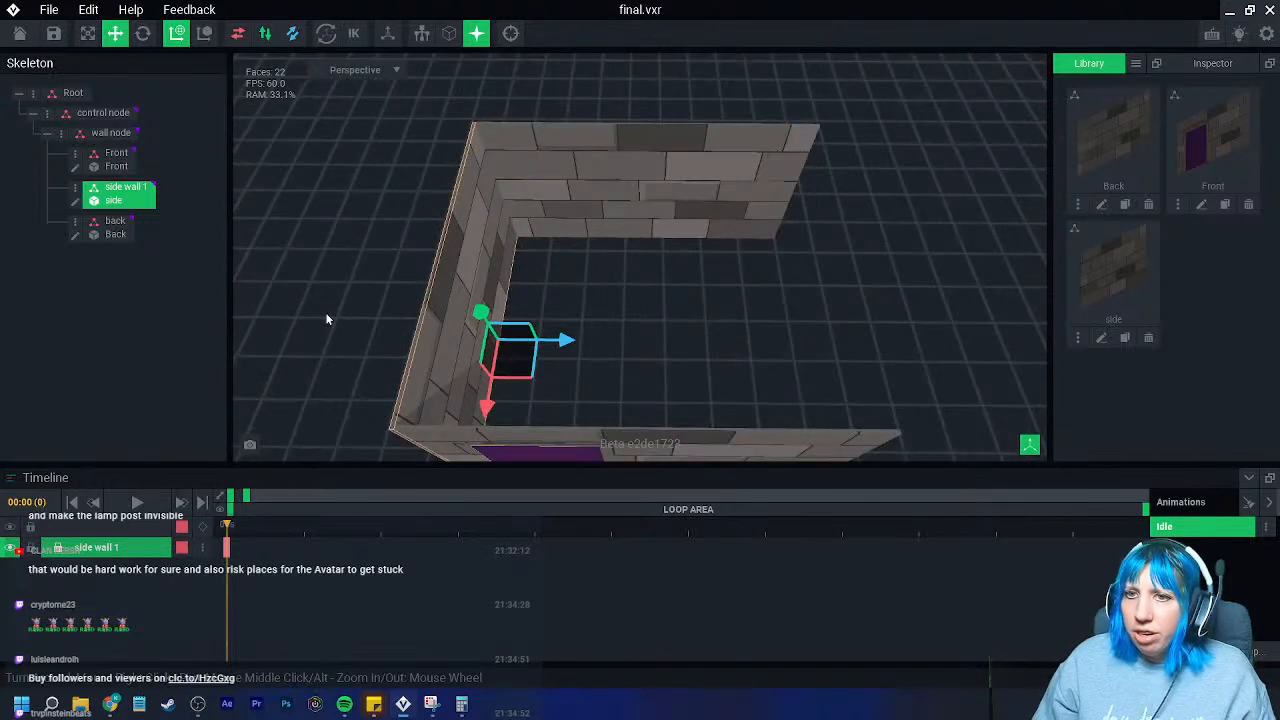
# - Duplicate the side wall 1 node as "side wall 2" and move it to the open opposite side of the room
pyautogui.rightClick(88, 189)
pyautogui.click(129, 281)
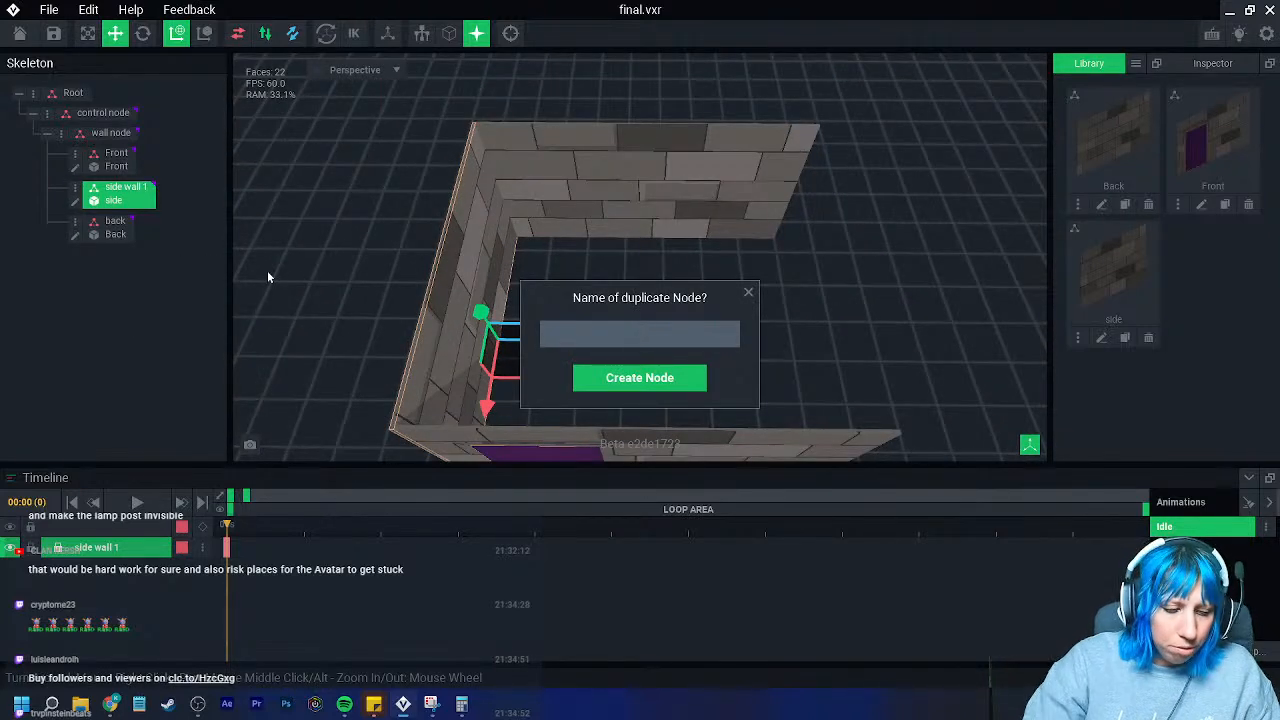
pyautogui.write('side wall 2')
pyautogui.press('Return')
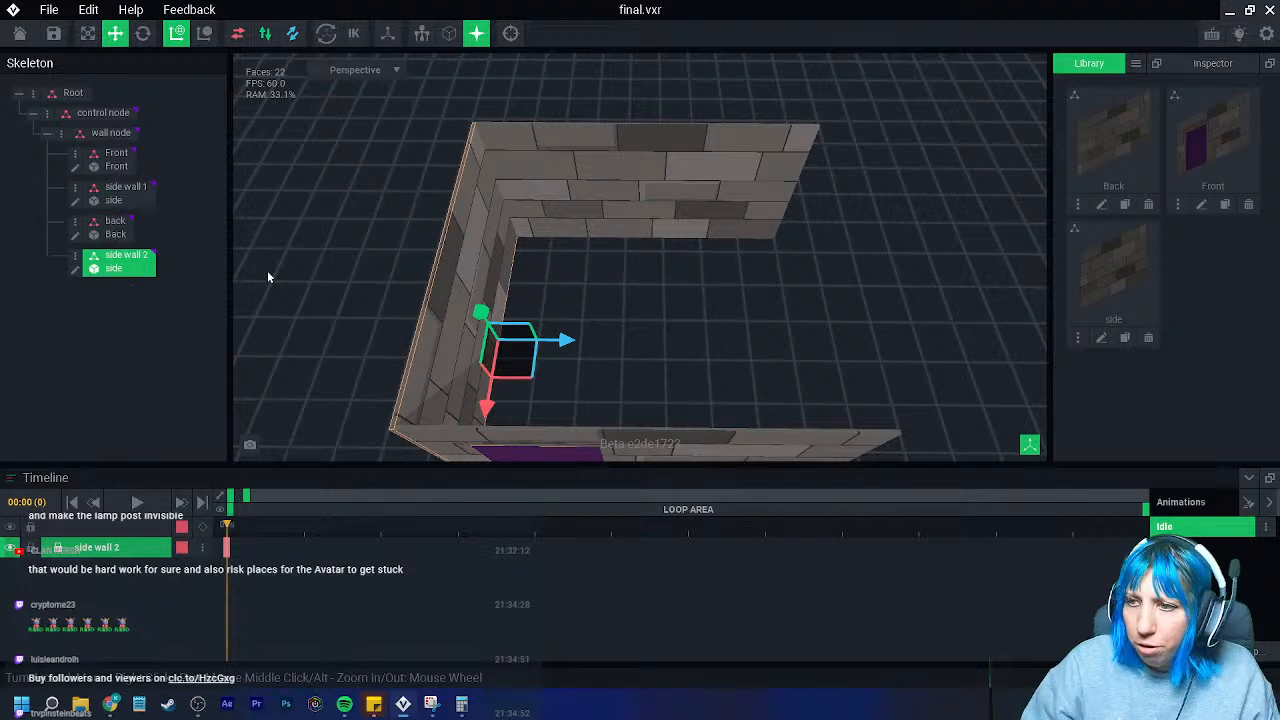
pyautogui.moveTo(565, 342); pyautogui.dragTo(858, 358)
pyautogui.moveTo(715, 452); pyautogui.dragTo(586, 357, button='middle')
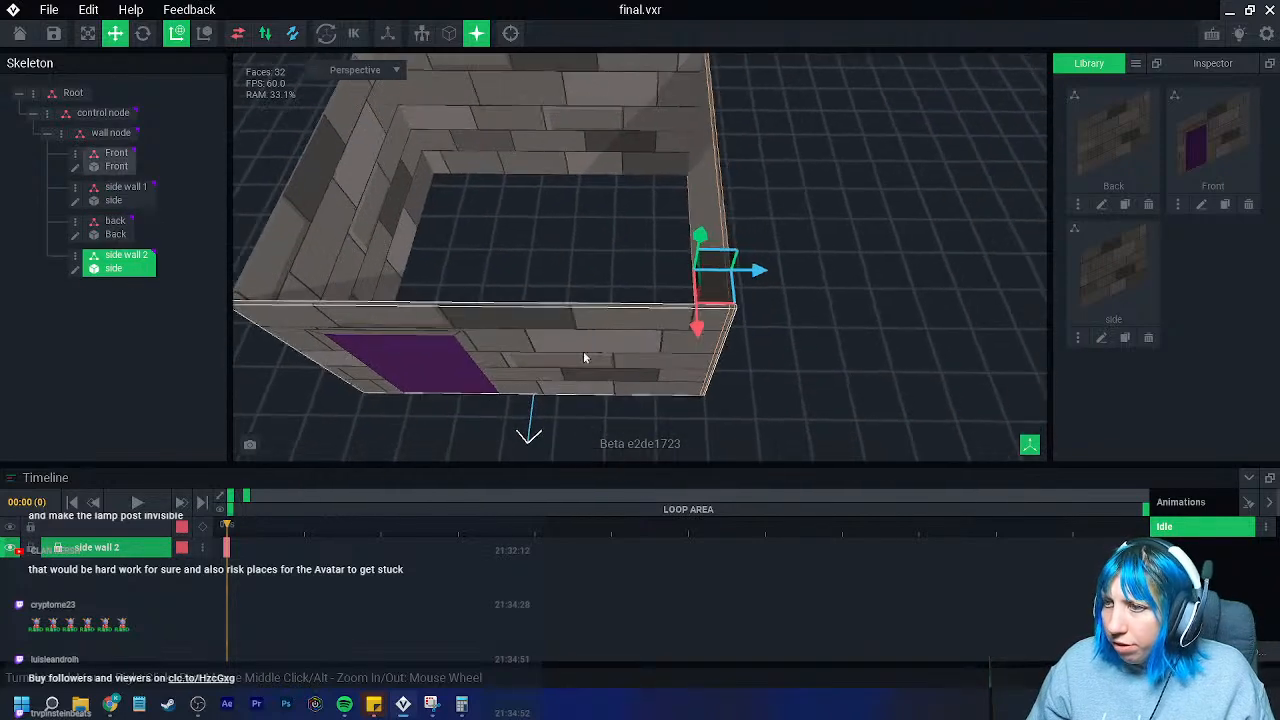
# - Rotate side wall 2 to 90° so its brick face points into the room
pyautogui.click(143, 34)
pyautogui.moveTo(677, 320); pyautogui.dragTo(723, 166)
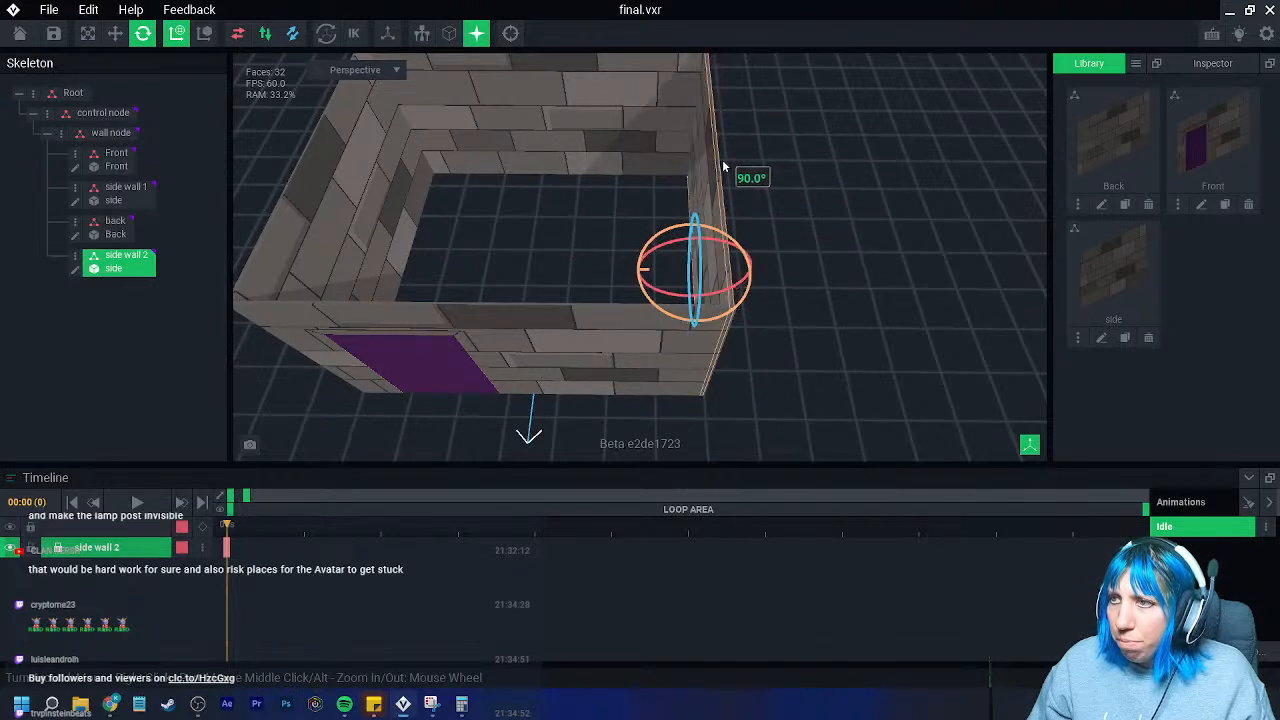
pyautogui.click(770, 308)
pyautogui.scroll(-3, 673, 337)
pyautogui.moveTo(673, 337); pyautogui.dragTo(614, 334, button='right')
# - Open the back wall's model for editing and turn on mirroring along the Z axis only
pyautogui.click(648, 240)
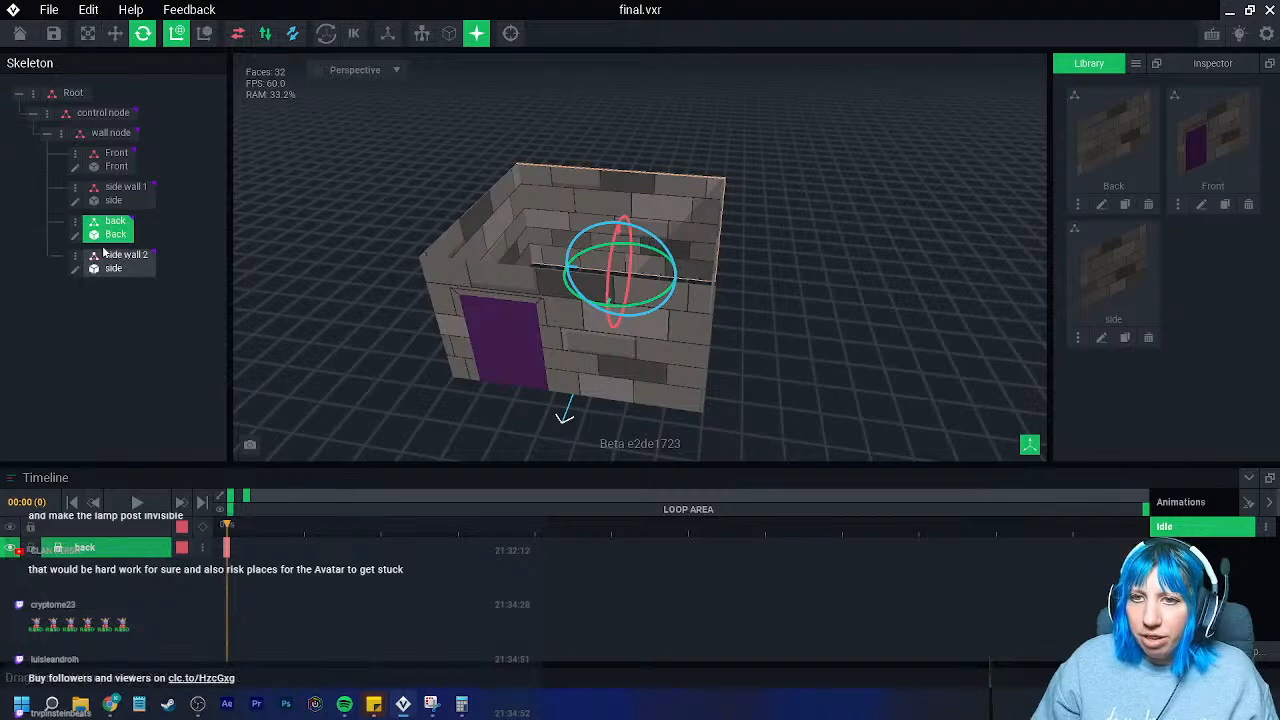
pyautogui.click(75, 234)
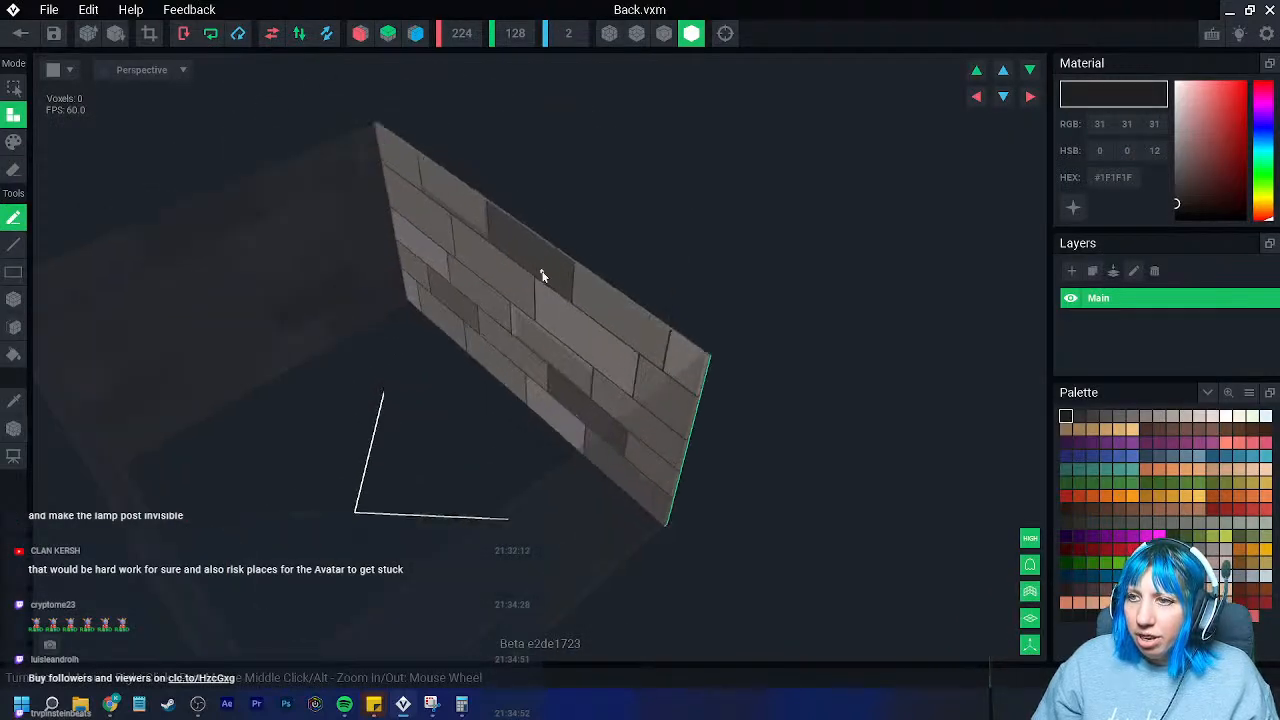
pyautogui.click(362, 34)
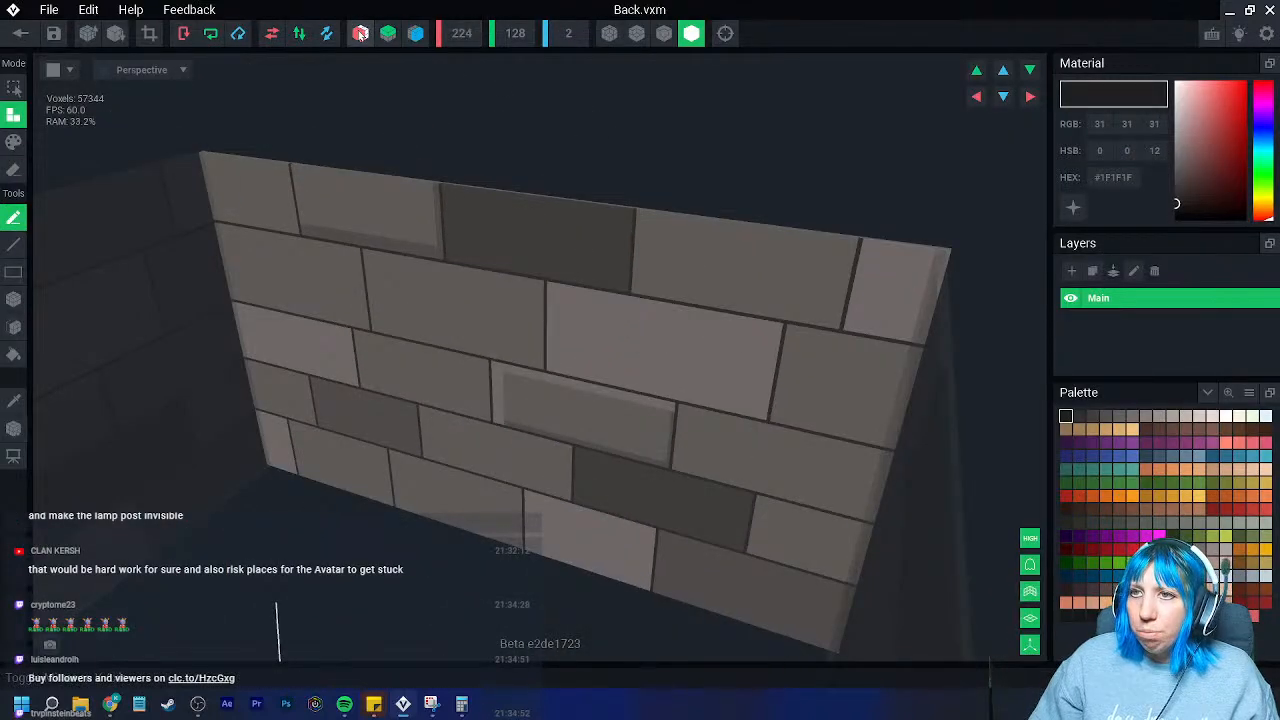
pyautogui.moveTo(386, 190); pyautogui.dragTo(116, 285, button='right')
pyautogui.click(14, 397)
pyautogui.click(363, 225)
pyautogui.click(415, 36)
pyautogui.click(363, 37)
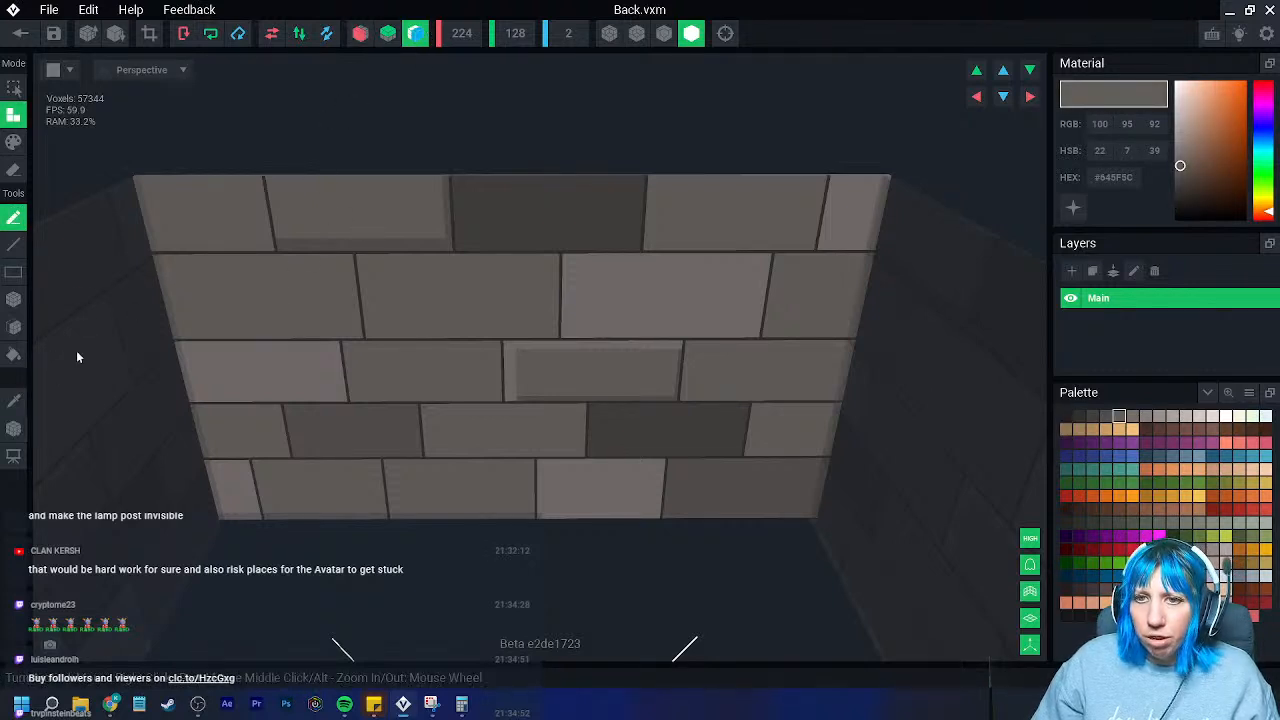
# - Sample the mortar colour #302F2F and paint it onto the back wall's mortar joints as contiguous faces, with Z mirroring on
pyautogui.click(14, 401)
pyautogui.click(234, 255)
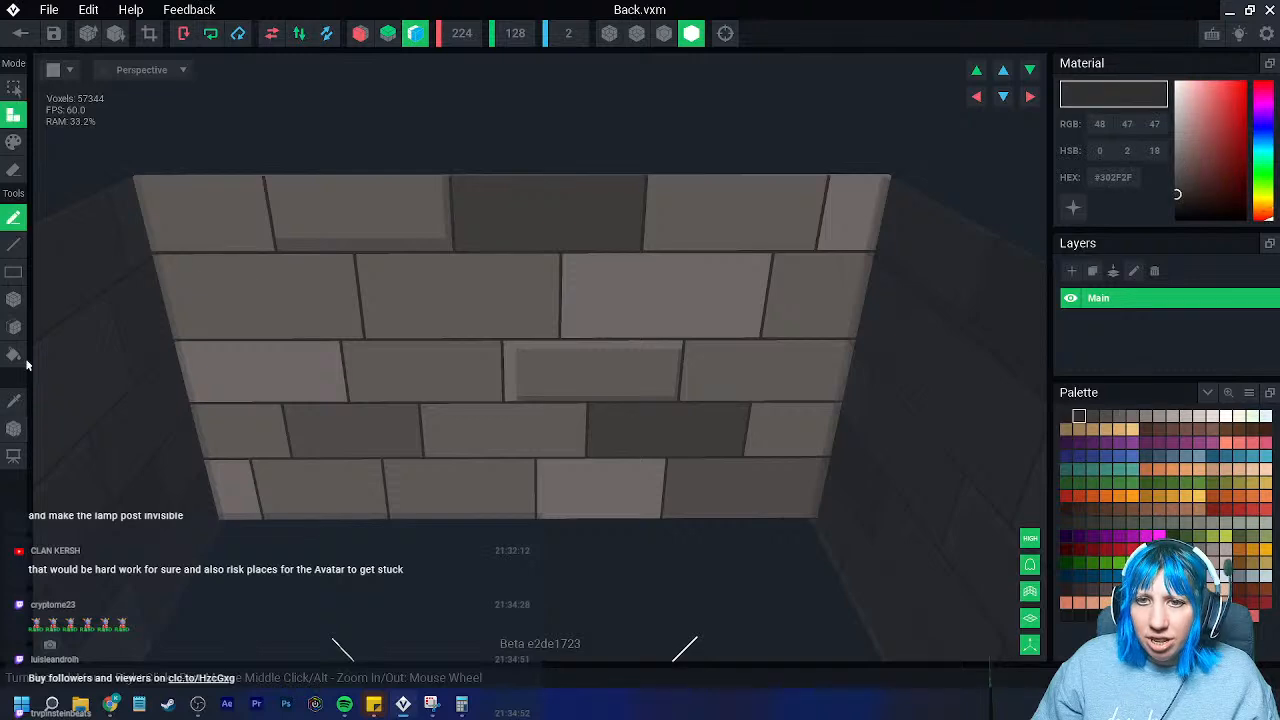
pyautogui.click(14, 326)
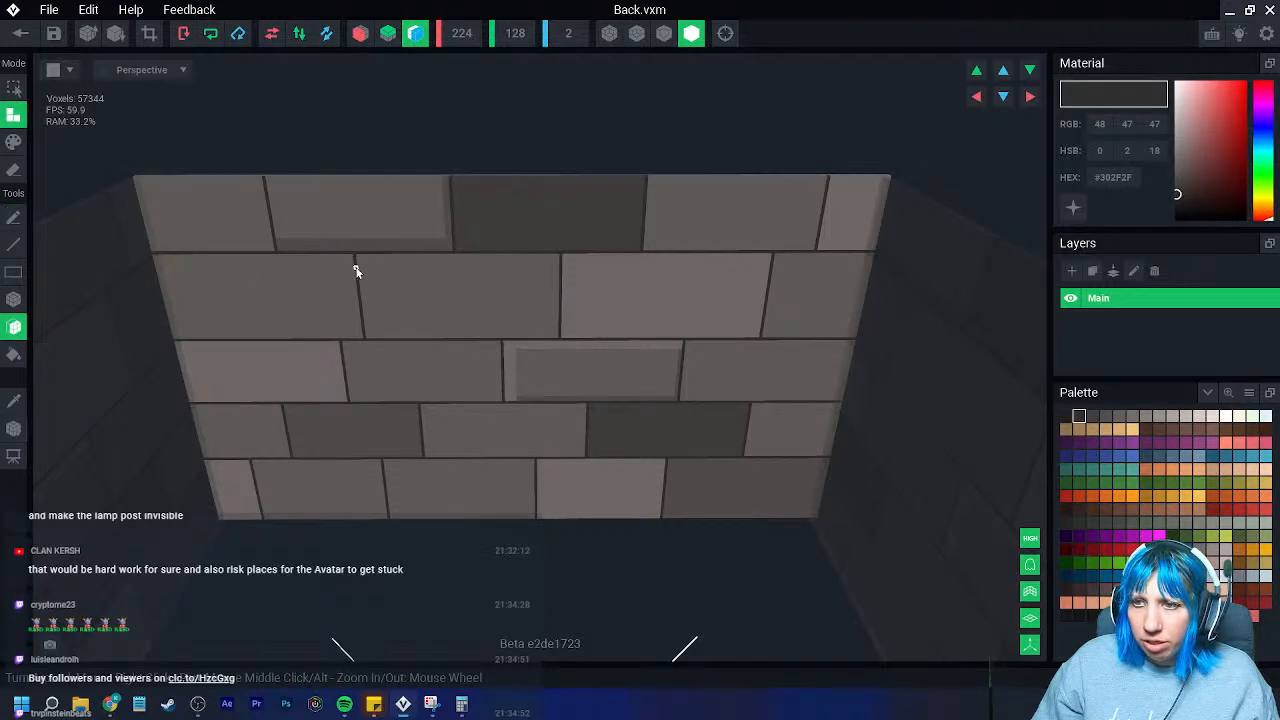
pyautogui.moveTo(394, 278)
pyautogui.mouseDown(button='right')
pyautogui.moveTo(531, 285)
pyautogui.moveTo(473, 104)
pyautogui.mouseUp(button='right')
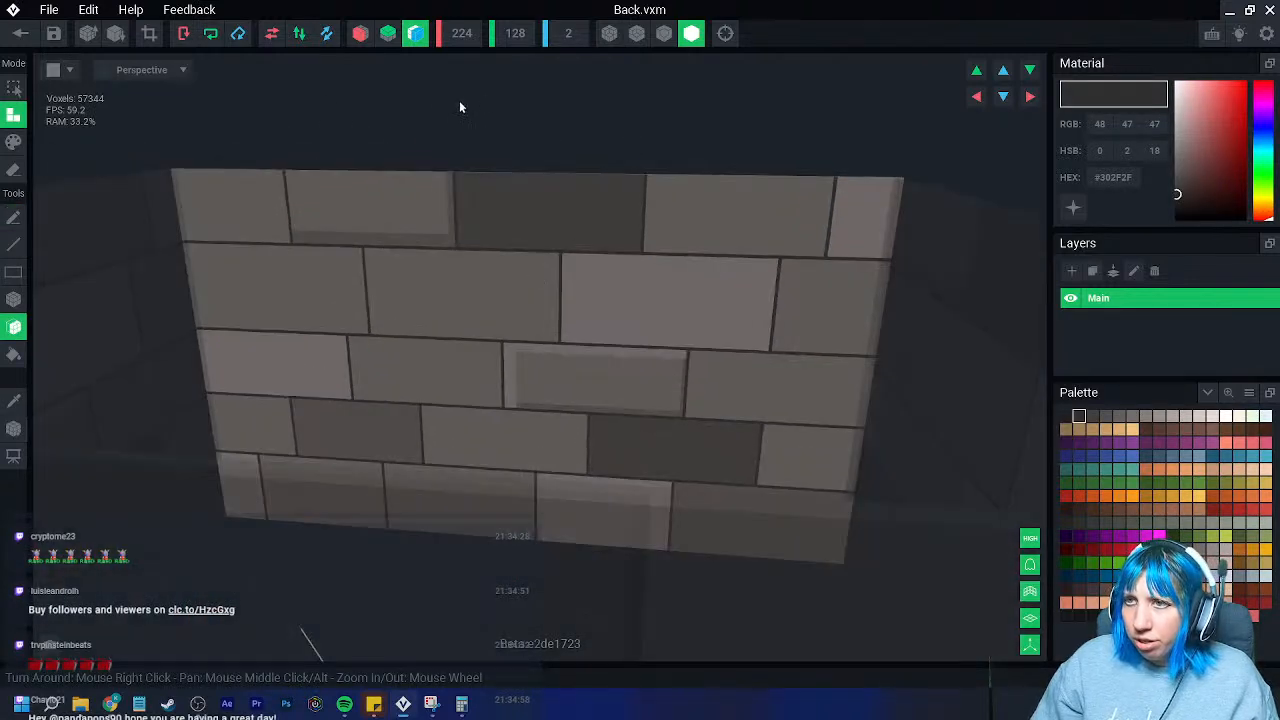
pyautogui.click(14, 143)
pyautogui.moveTo(437, 274); pyautogui.dragTo(437, 274, button='right')
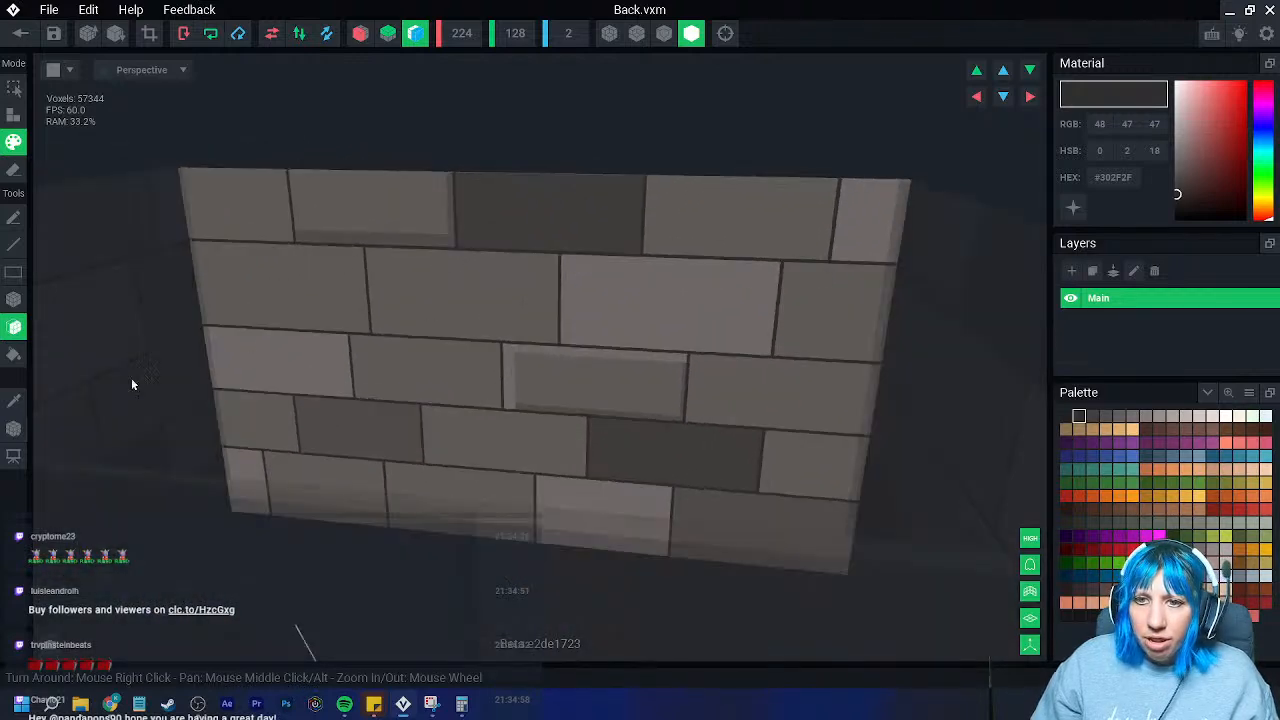
# - Sample the brick shades #423F3E and #534F4E and paint scattered darker bricks on the back wall's outer face
pyautogui.click(14, 401)
pyautogui.click(522, 219)
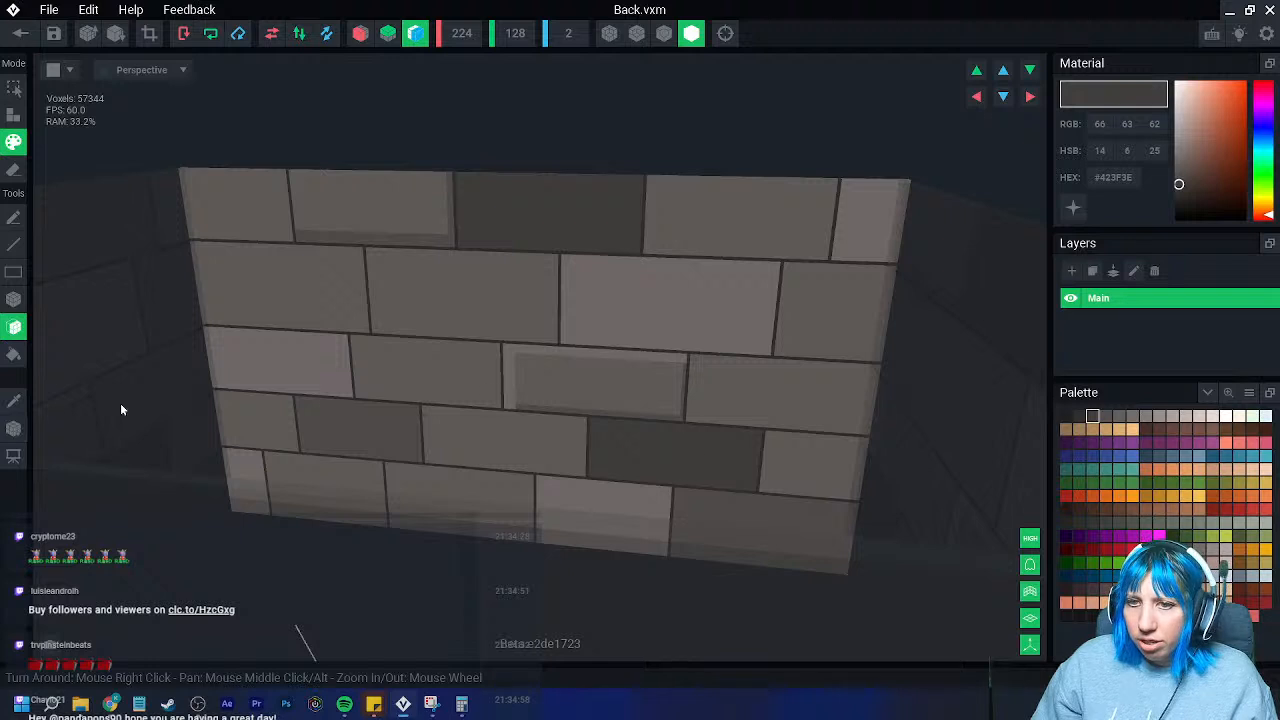
pyautogui.click(14, 401)
pyautogui.click(573, 382)
pyautogui.moveTo(573, 382); pyautogui.dragTo(563, 374, button='right')
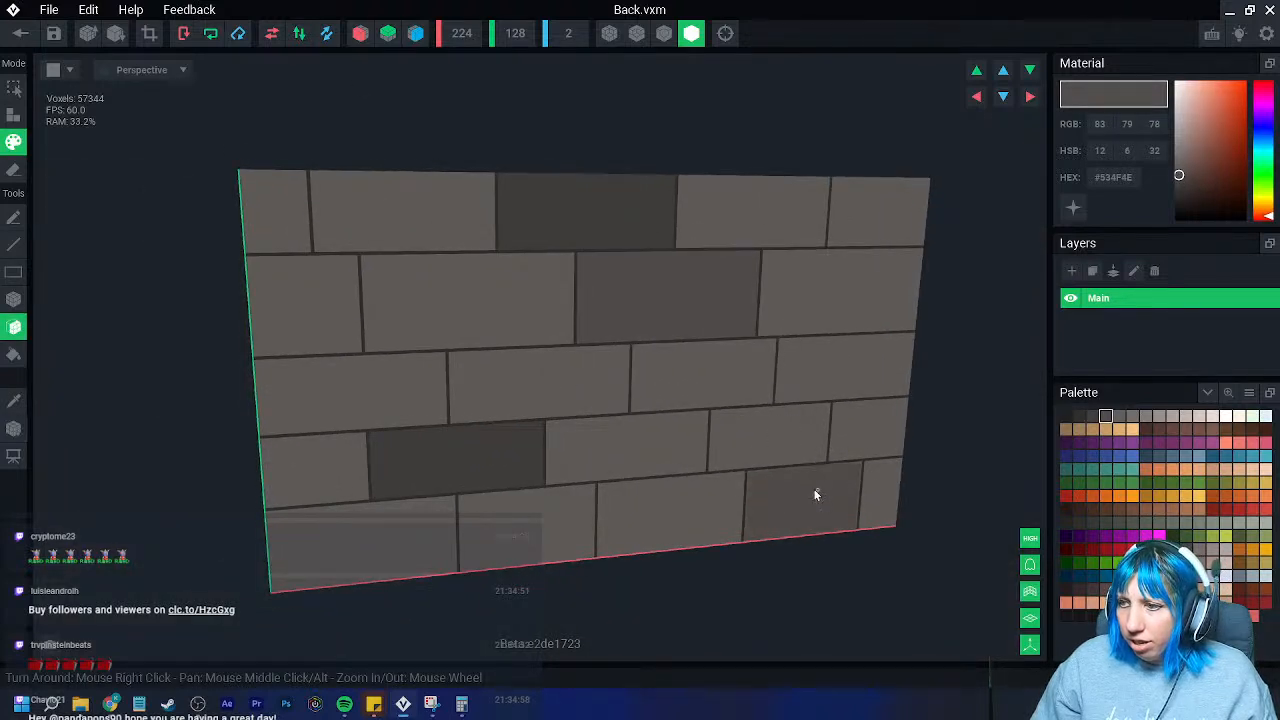
pyautogui.moveTo(371, 294); pyautogui.dragTo(508, 316, button='right')
# - Save and close the back wall's model, and open side wall 1's model for editing
pyautogui.click(38, 40)
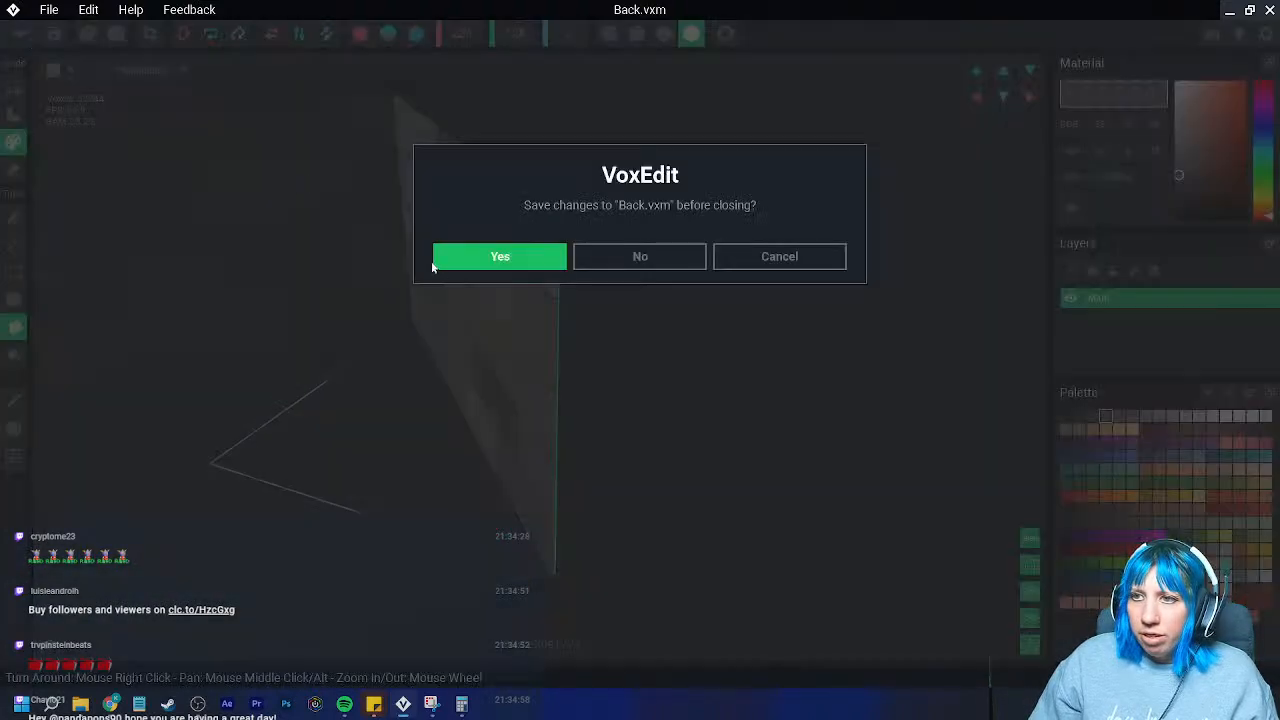
pyautogui.click(520, 256)
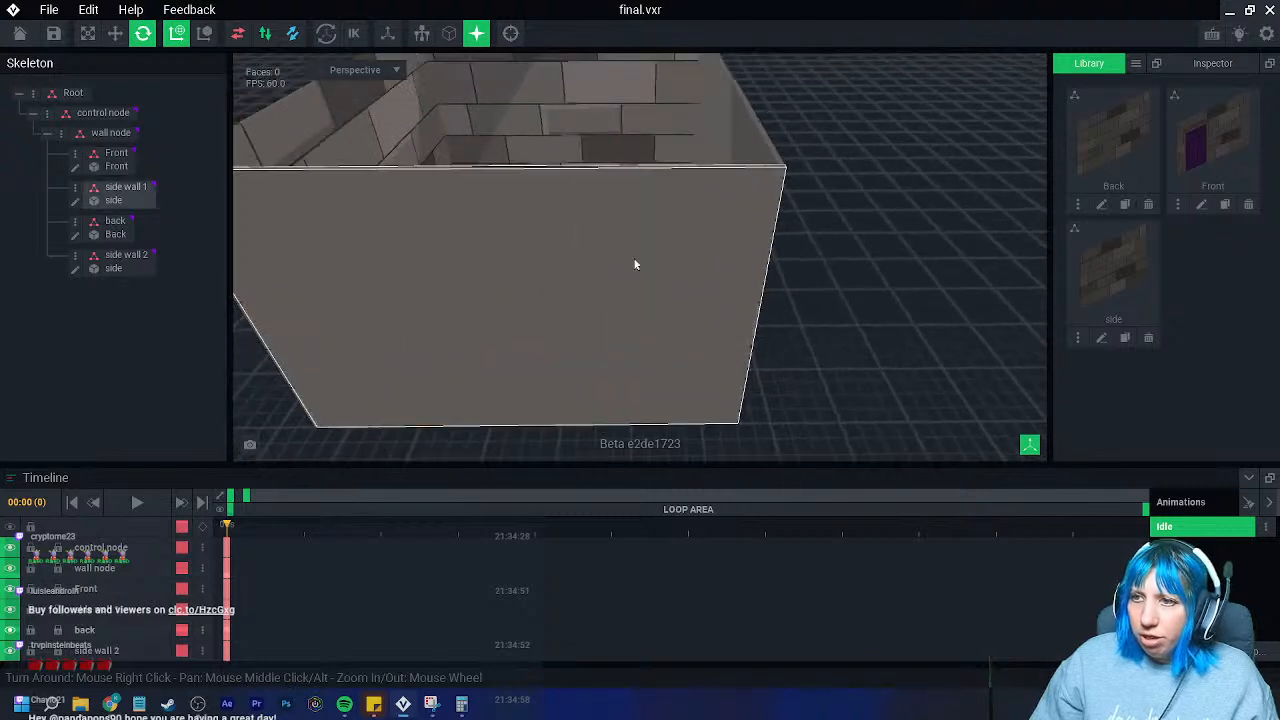
pyautogui.click(124, 190)
pyautogui.click(76, 201)
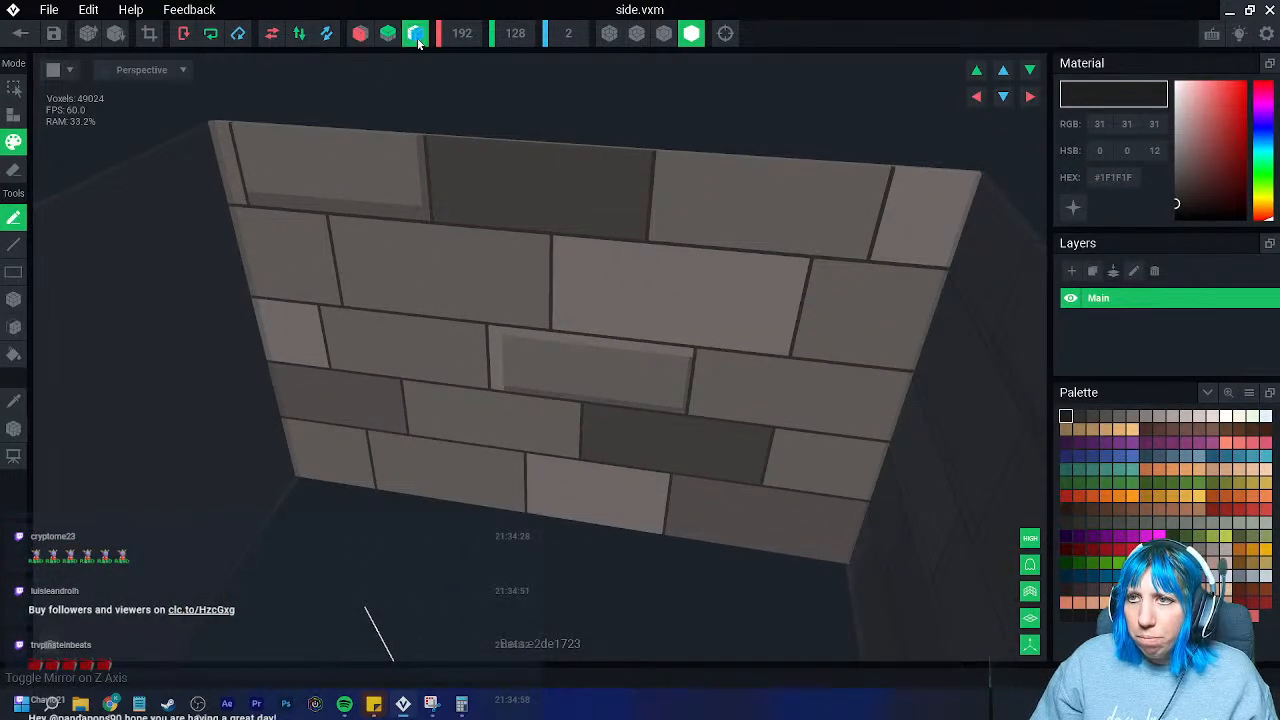
# - Sample the mortar colour #302F2F in the side wall and paint its mortar joints with the Face tool, mirrored along Z
pyautogui.click(14, 400)
pyautogui.scroll(2, 446, 220)
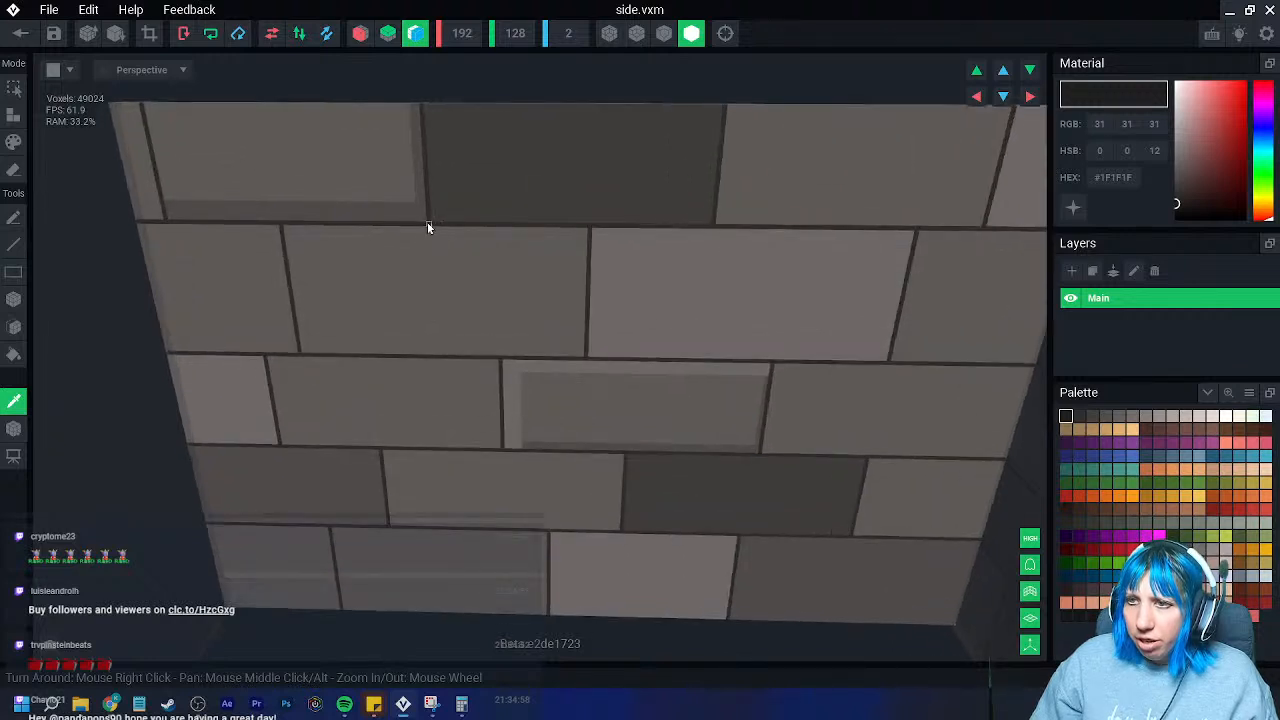
pyautogui.click(427, 222)
pyautogui.click(14, 328)
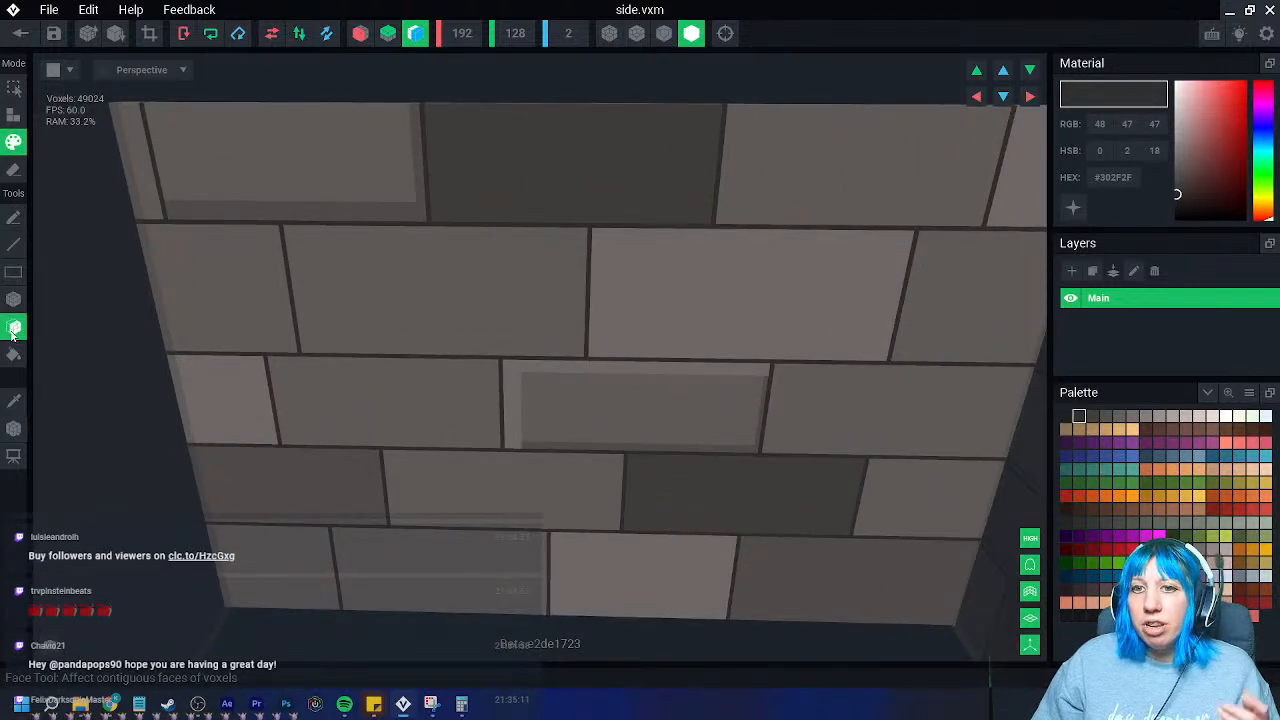
pyautogui.moveTo(491, 258); pyautogui.dragTo(380, 342, button='right')
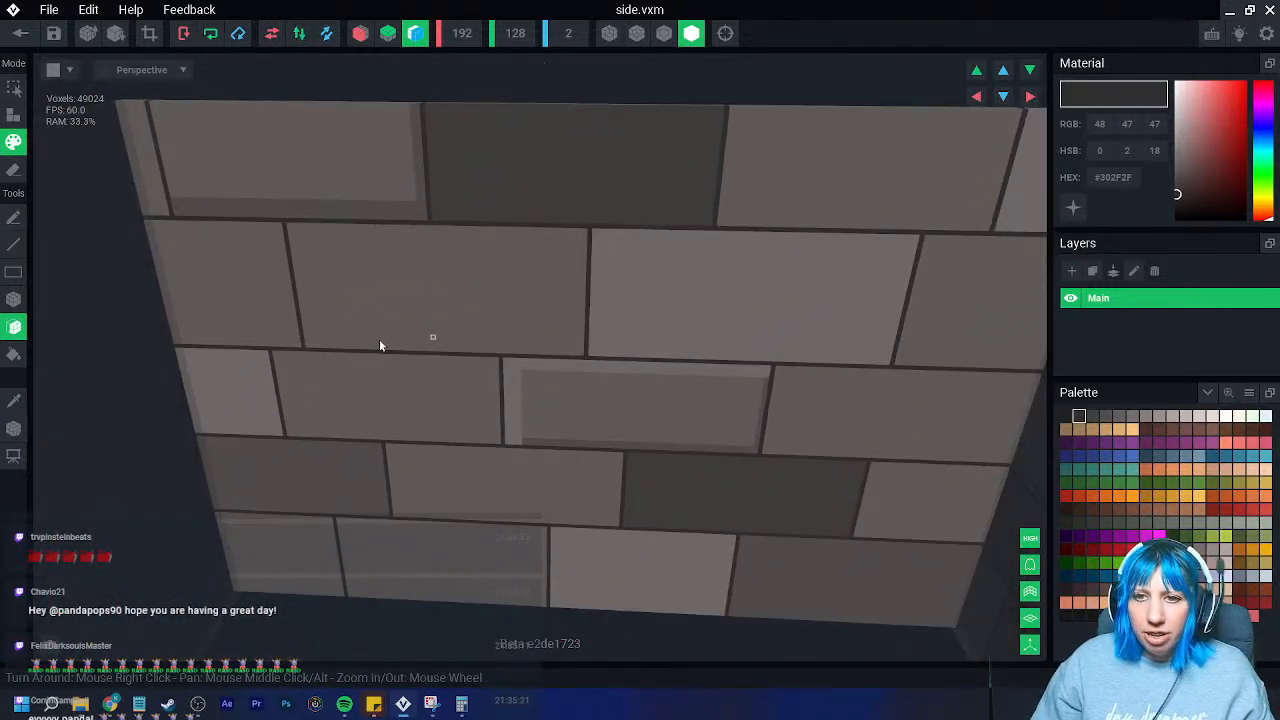
# - Sample the lighter brick shade #746E6B and paint a few scattered bricks on the side wall's outer face
pyautogui.click(17, 405)
pyautogui.scroll(-3, 393, 397)
pyautogui.click(318, 374)
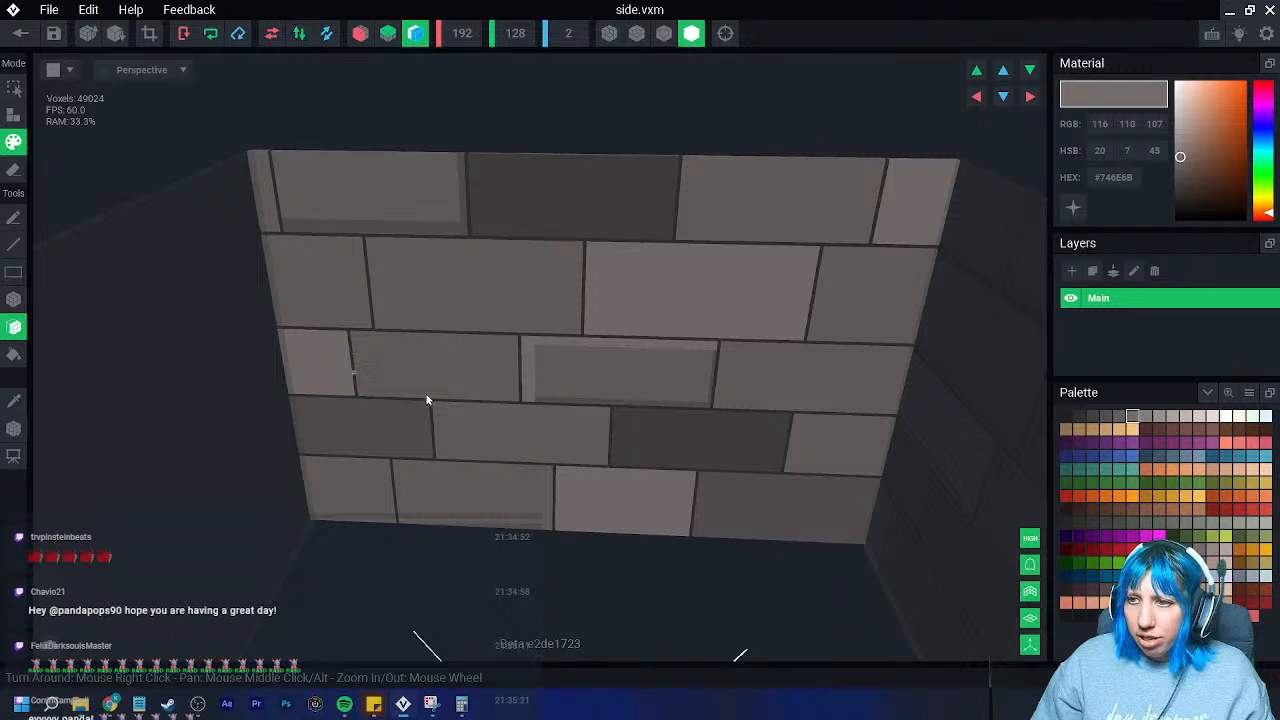
pyautogui.moveTo(589, 432); pyautogui.dragTo(566, 405, button='right')
pyautogui.moveTo(575, 355); pyautogui.dragTo(713, 261, button='right')
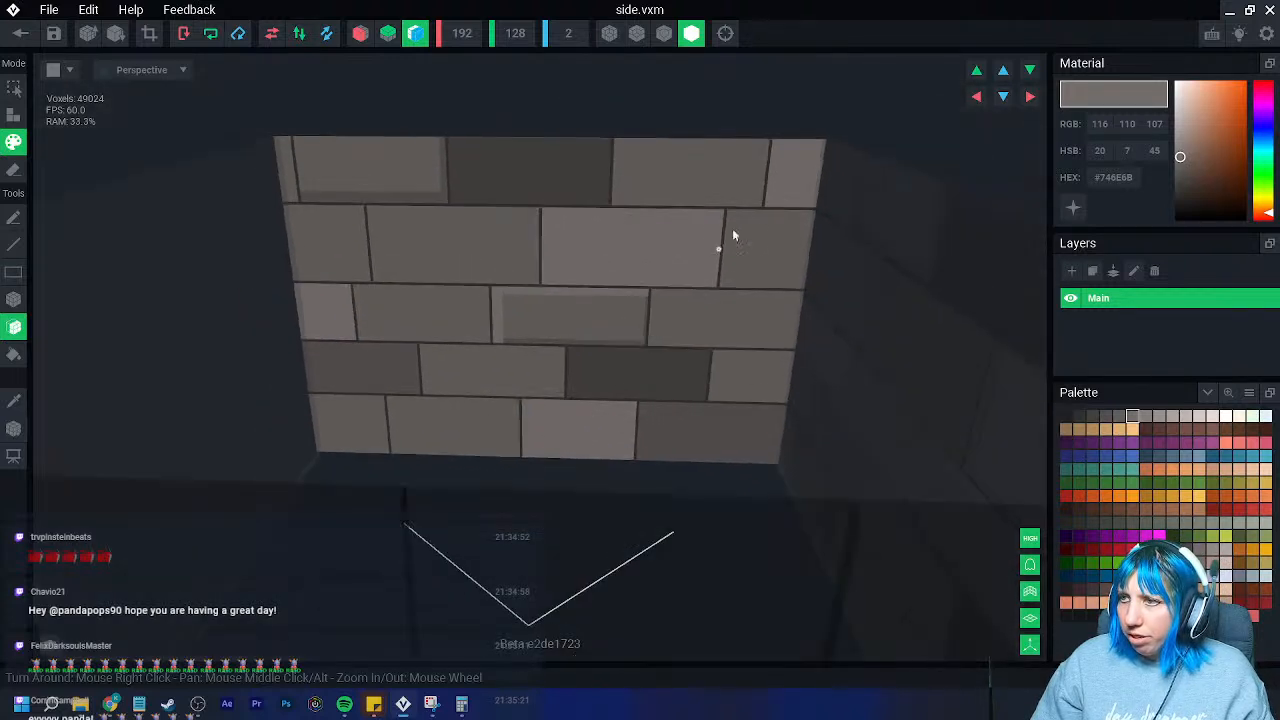
# - Sample the darker brick shade #534F4E and paint a few bricks on the side wall's outer face
pyautogui.click(8, 406)
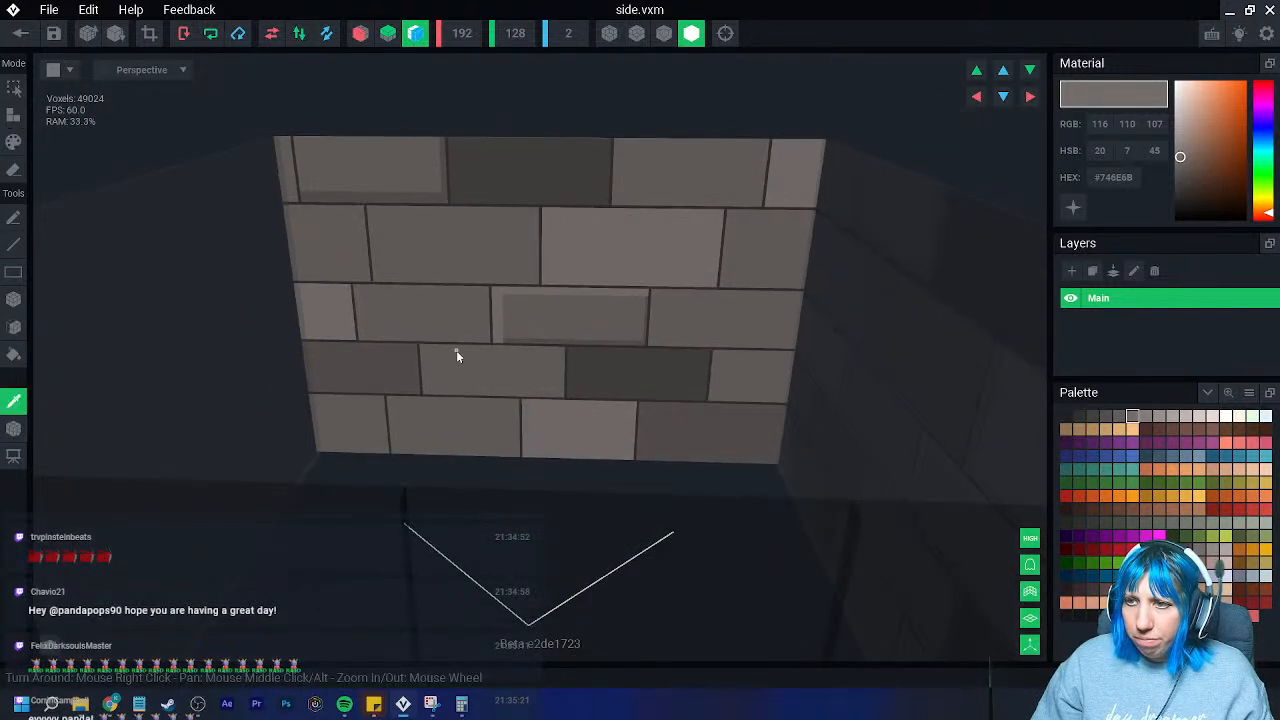
pyautogui.click(373, 376)
pyautogui.moveTo(391, 360)
pyautogui.mouseDown(button='right')
pyautogui.moveTo(463, 403)
pyautogui.moveTo(153, 207)
pyautogui.mouseUp(button='right')
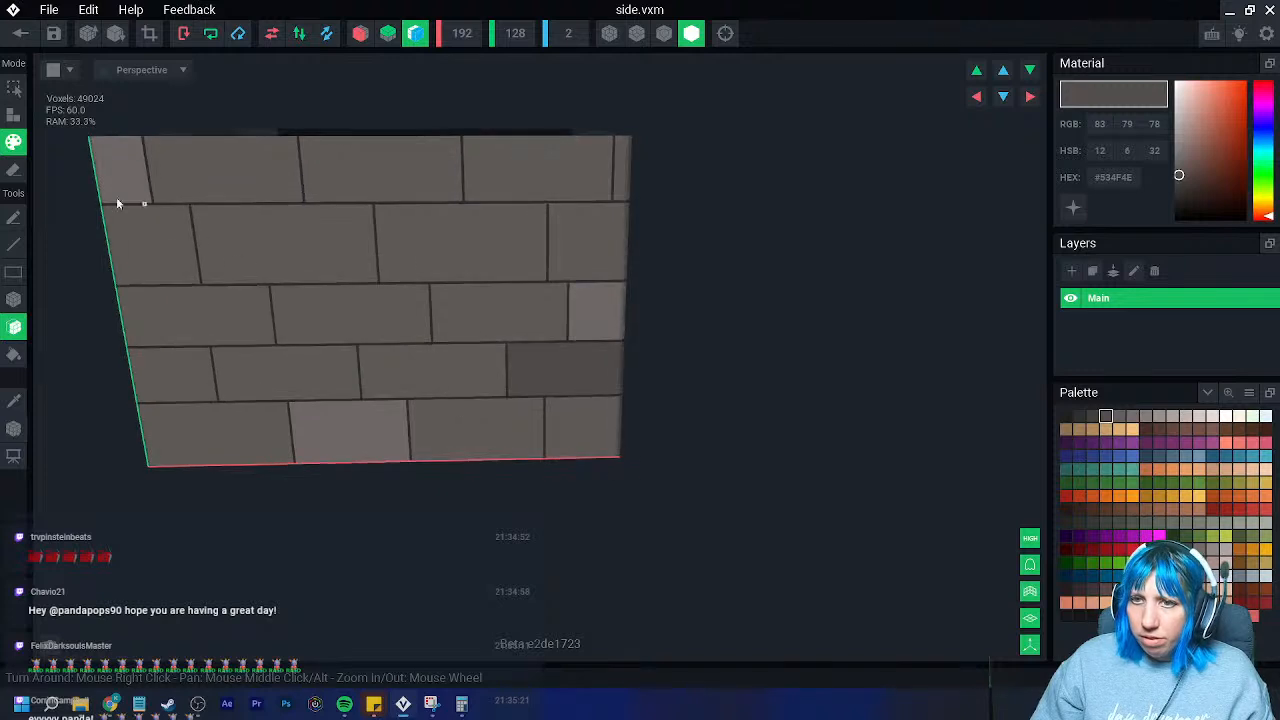
pyautogui.click(320, 276)
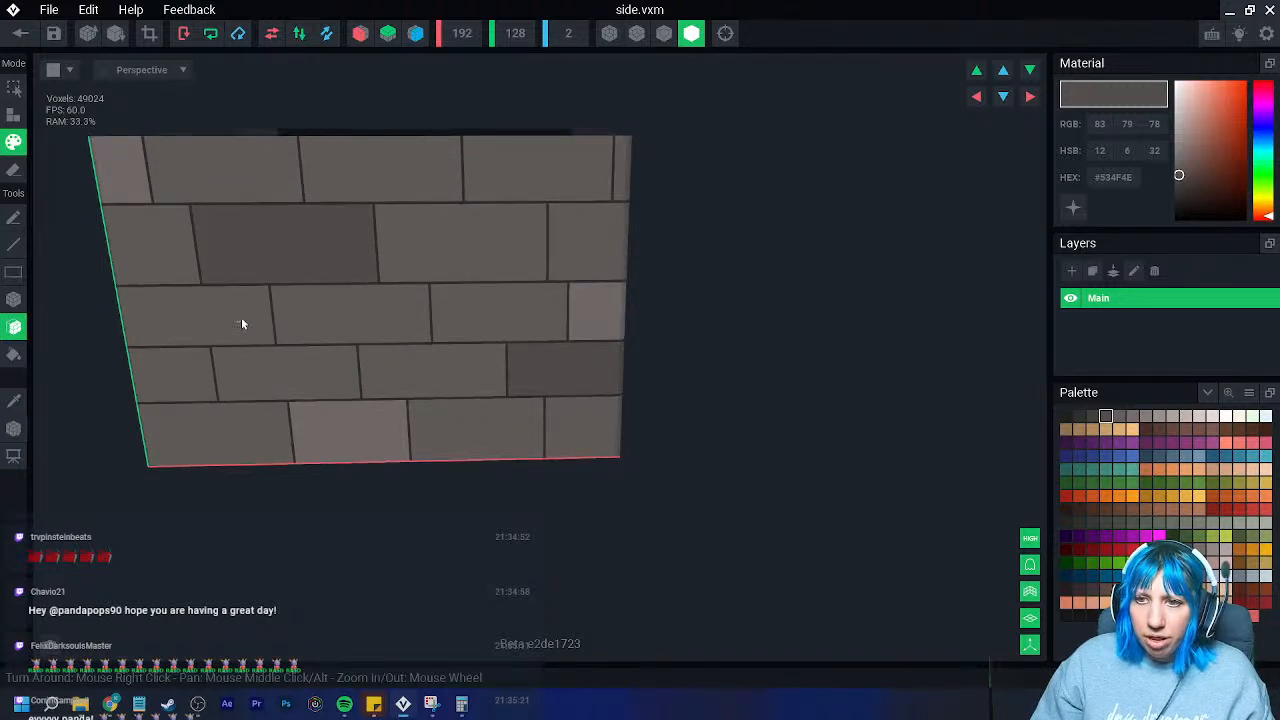
pyautogui.click(533, 212)
# - Save and close the side wall's model, and open the front wall's model with mirroring on the Z axis
pyautogui.moveTo(501, 270); pyautogui.dragTo(438, 295, button='right')
pyautogui.click(20, 33)
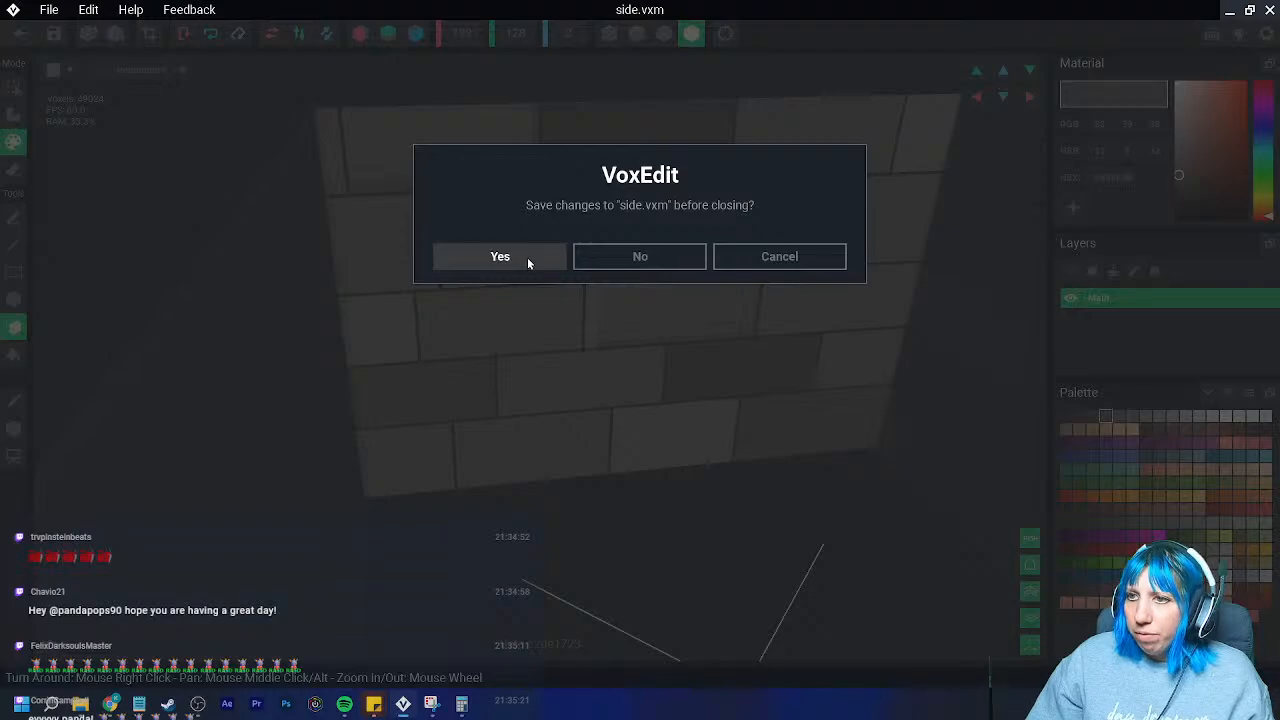
pyautogui.click(527, 257)
pyautogui.moveTo(541, 271); pyautogui.dragTo(541, 271, button='right')
pyautogui.moveTo(680, 161); pyautogui.dragTo(600, 286, button='middle')
pyautogui.moveTo(600, 286); pyautogui.dragTo(600, 286, button='right')
pyautogui.click(623, 275)
pyautogui.click(76, 168)
pyautogui.scroll(5, 488, 306)
pyautogui.click(415, 34)
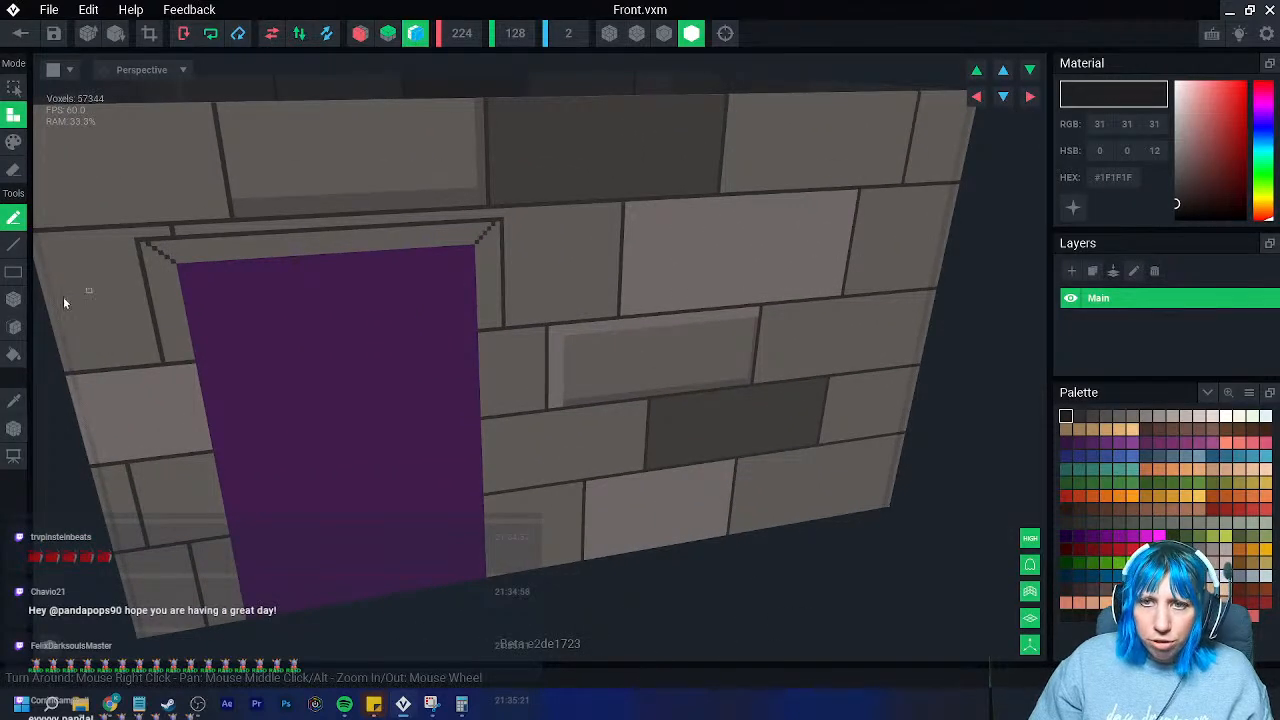
# - Sample the mortar colour #302F2F and paint the front wall's joints with the Face tool so they mirror onto the outer face
pyautogui.click(13, 401)
pyautogui.moveTo(141, 236); pyautogui.dragTo(140, 232, button='right')
pyautogui.click(148, 224)
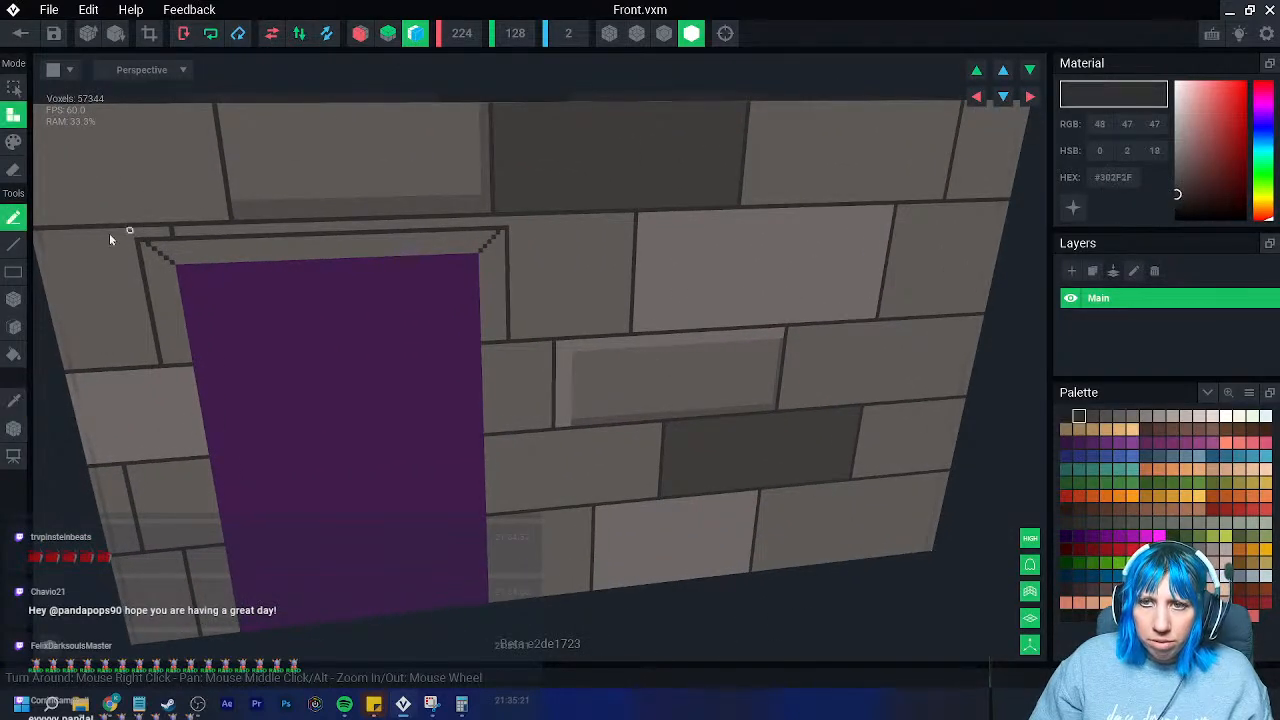
pyautogui.click(12, 327)
pyautogui.click(13, 141)
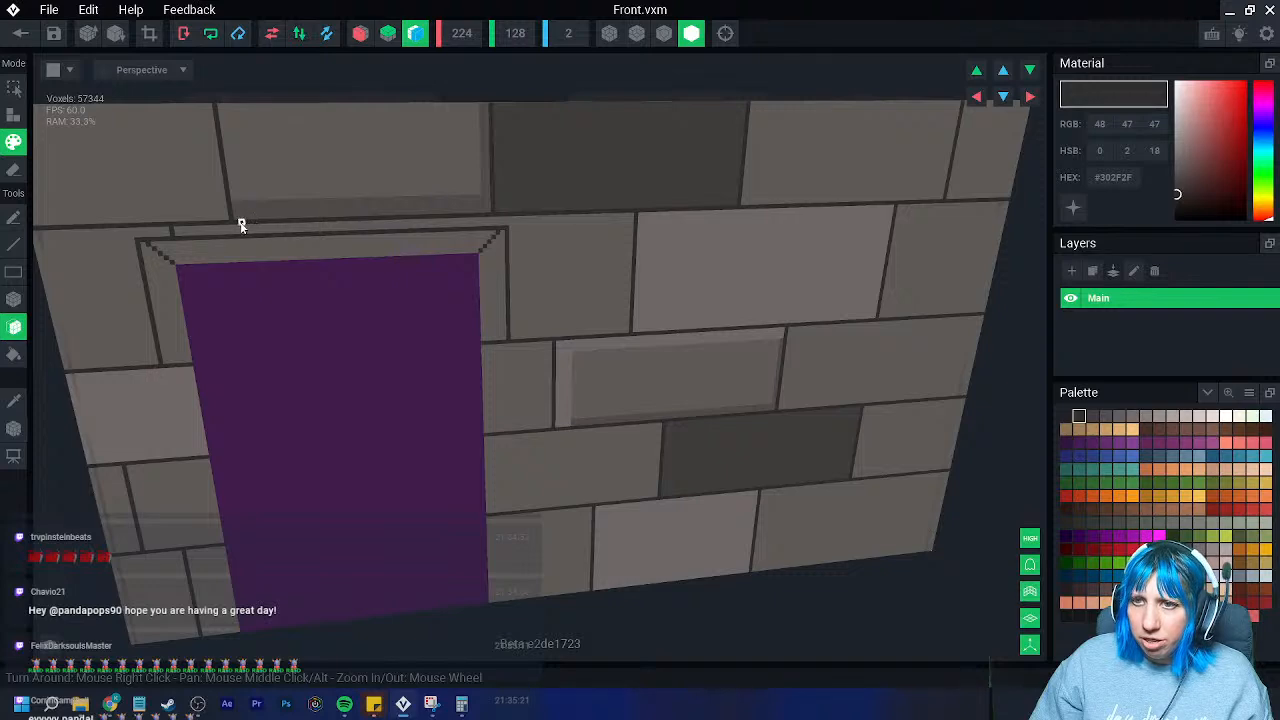
pyautogui.moveTo(241, 226); pyautogui.dragTo(705, 250, button='right')
pyautogui.scroll(6, 737, 303)
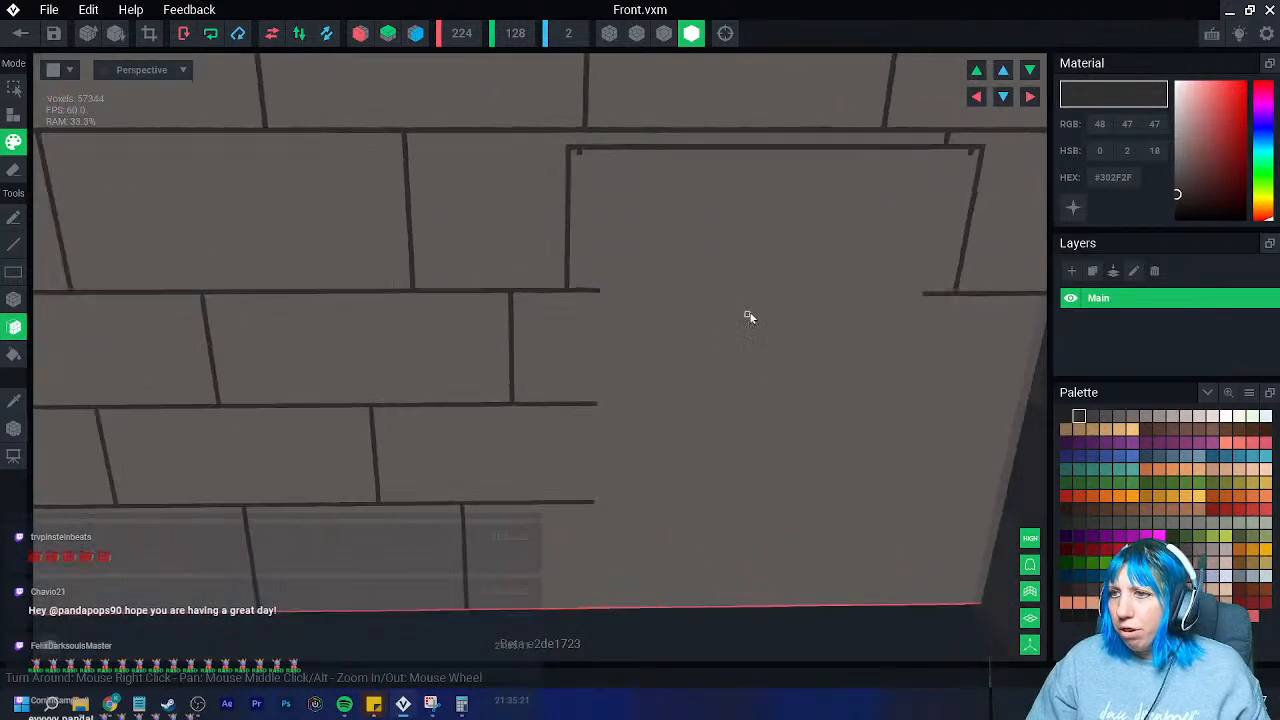
pyautogui.moveTo(696, 322); pyautogui.dragTo(687, 388, button='right')
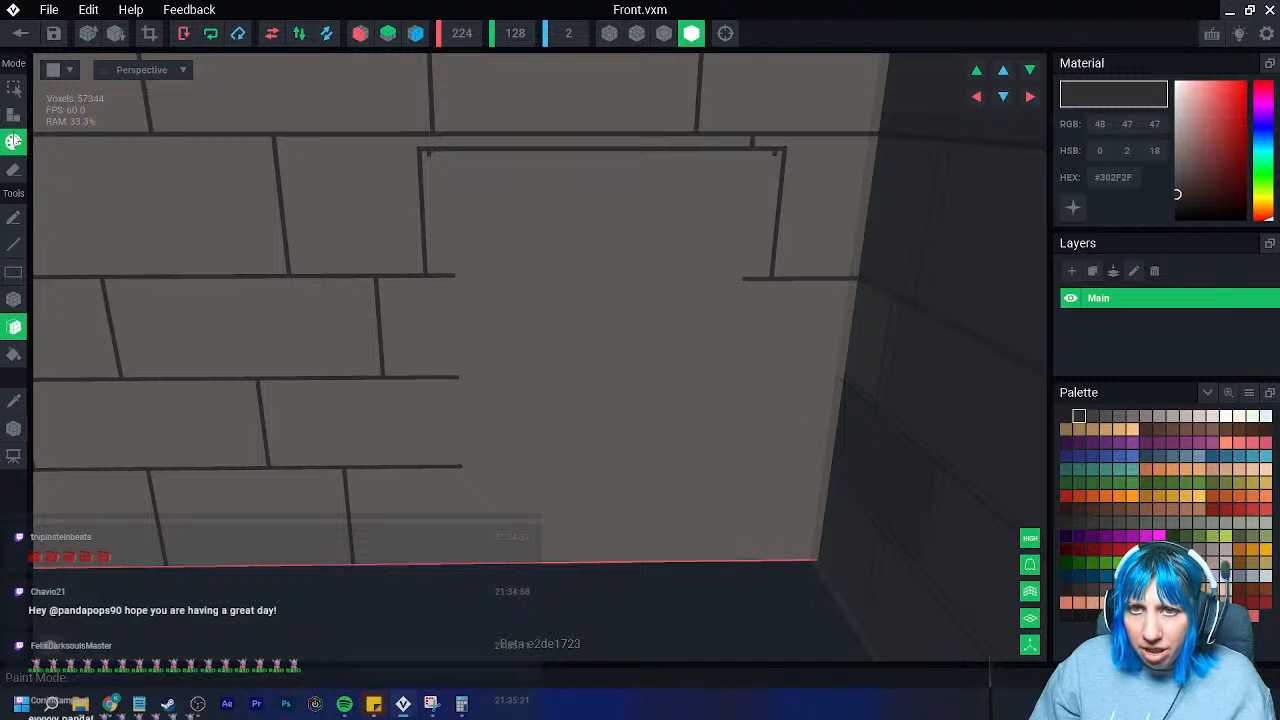
# - Sample brick colour #645F5C and paint a box over the mirrored doorway outline on the front wall's outer face
pyautogui.click(13, 299)
pyautogui.click(13, 399)
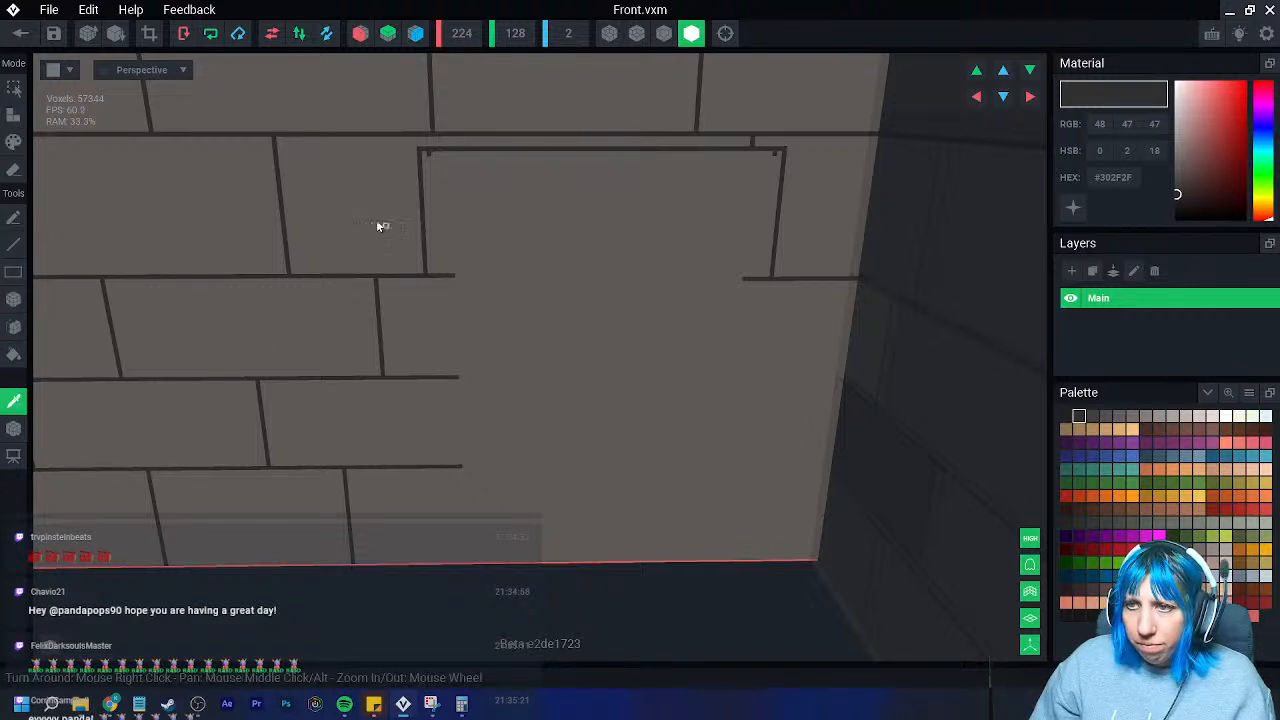
pyautogui.click(386, 237)
pyautogui.moveTo(420, 149)
pyautogui.mouseDown()
pyautogui.moveTo(770, 432)
pyautogui.moveTo(767, 397)
pyautogui.mouseUp()
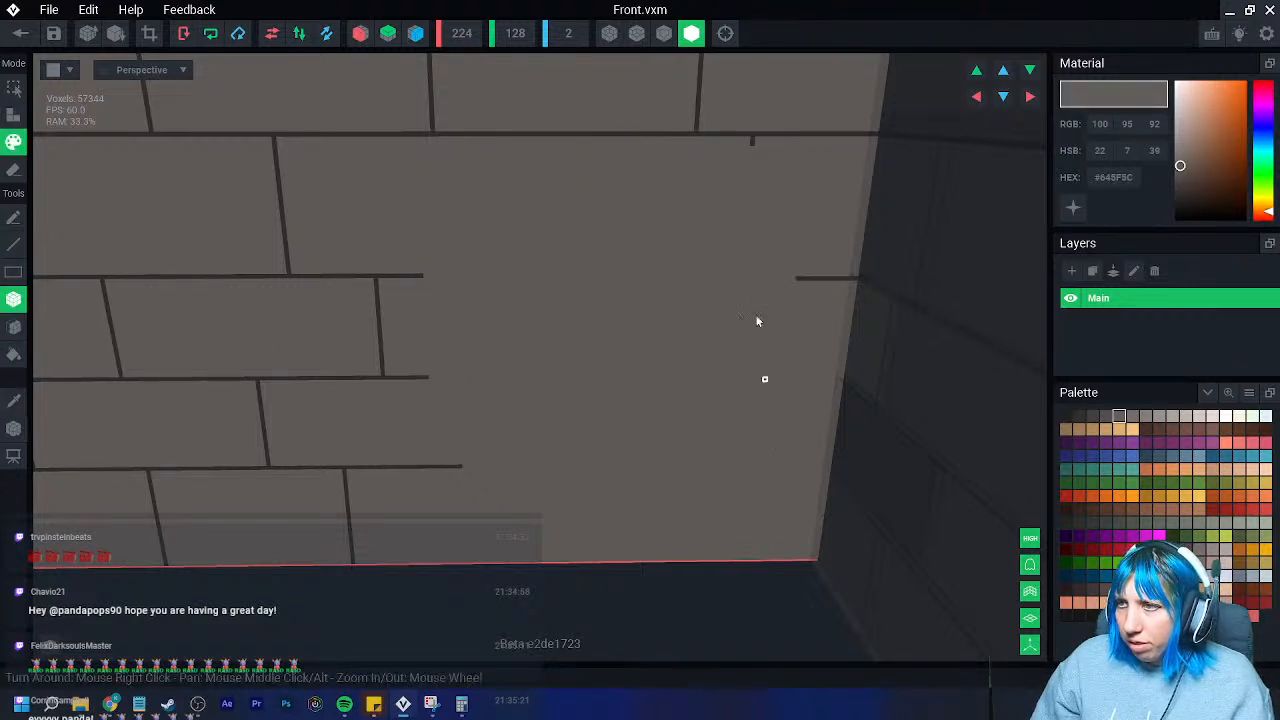
pyautogui.scroll(1, 603, 457)
# - Sample the mortar colour #302F2F and extend the three horizontal joints across the blank doorway area to the wall's end
pyautogui.click(13, 401)
pyautogui.click(332, 269)
pyautogui.moveTo(335, 269); pyautogui.dragTo(813, 276)
pyautogui.moveTo(381, 386); pyautogui.dragTo(849, 381)
pyautogui.moveTo(418, 489); pyautogui.dragTo(835, 487)
pyautogui.moveTo(831, 486)
pyautogui.mouseDown(button='right')
pyautogui.moveTo(808, 489)
pyautogui.moveTo(833, 501)
pyautogui.mouseUp(button='right')
pyautogui.moveTo(831, 502); pyautogui.dragTo(819, 497)
# - Try to thicken the lowest mortar joint near the end of the front wall's outer face, and undo it
pyautogui.moveTo(819, 497); pyautogui.dragTo(746, 489, button='right')
pyautogui.scroll(-2, 746, 489)
pyautogui.moveTo(746, 489); pyautogui.dragTo(918, 491, button='middle')
pyautogui.moveTo(581, 463); pyautogui.dragTo(703, 453, button='right')
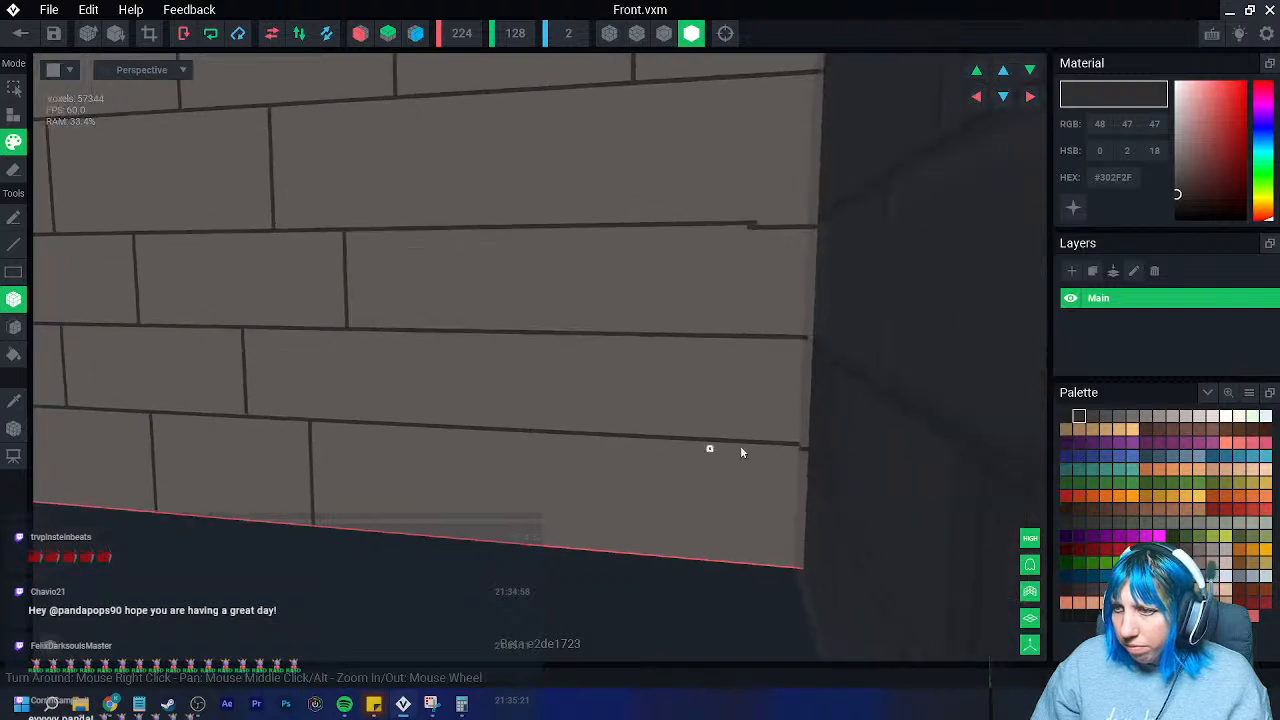
pyautogui.moveTo(797, 453); pyautogui.dragTo(500, 434)
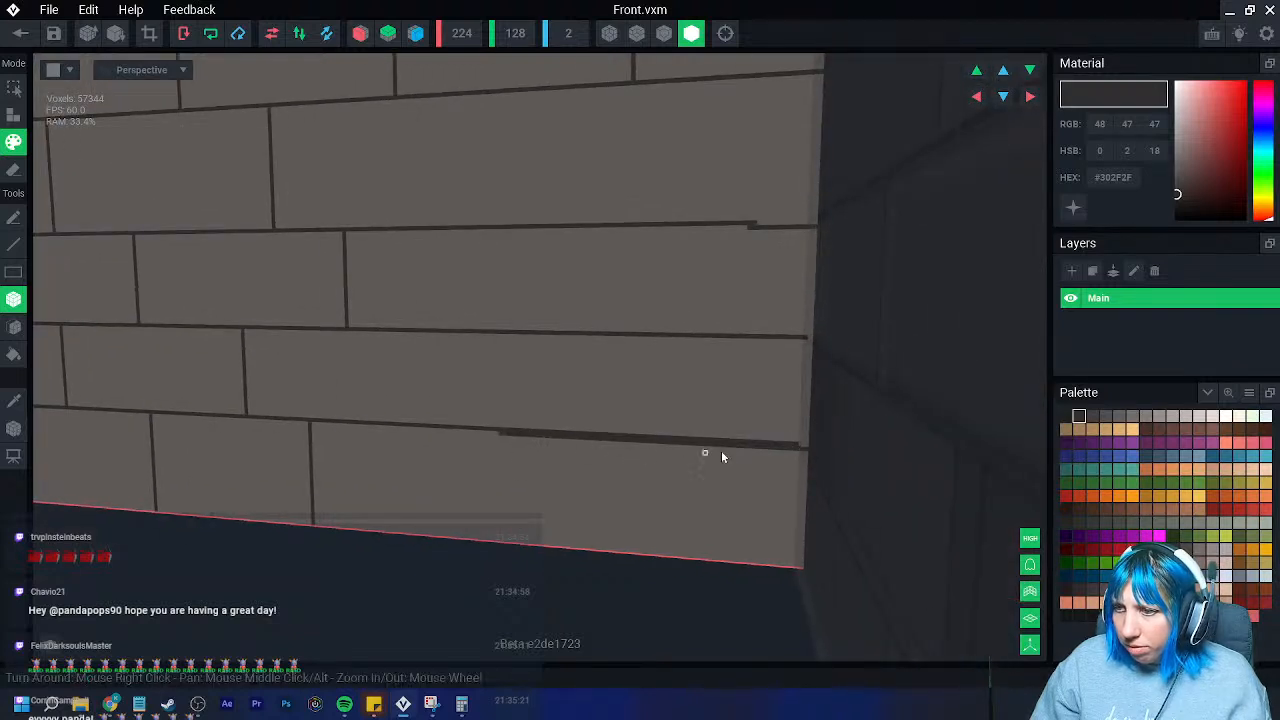
pyautogui.hotkey('ctrl', 'z')
# - Realign the lowest mortar joint beside the doorway on the inner face, trimming the excess with brick colour #645F5C
pyautogui.moveTo(803, 449)
pyautogui.mouseDown(button='right')
pyautogui.moveTo(803, 471)
pyautogui.moveTo(778, 445)
pyautogui.mouseUp(button='right')
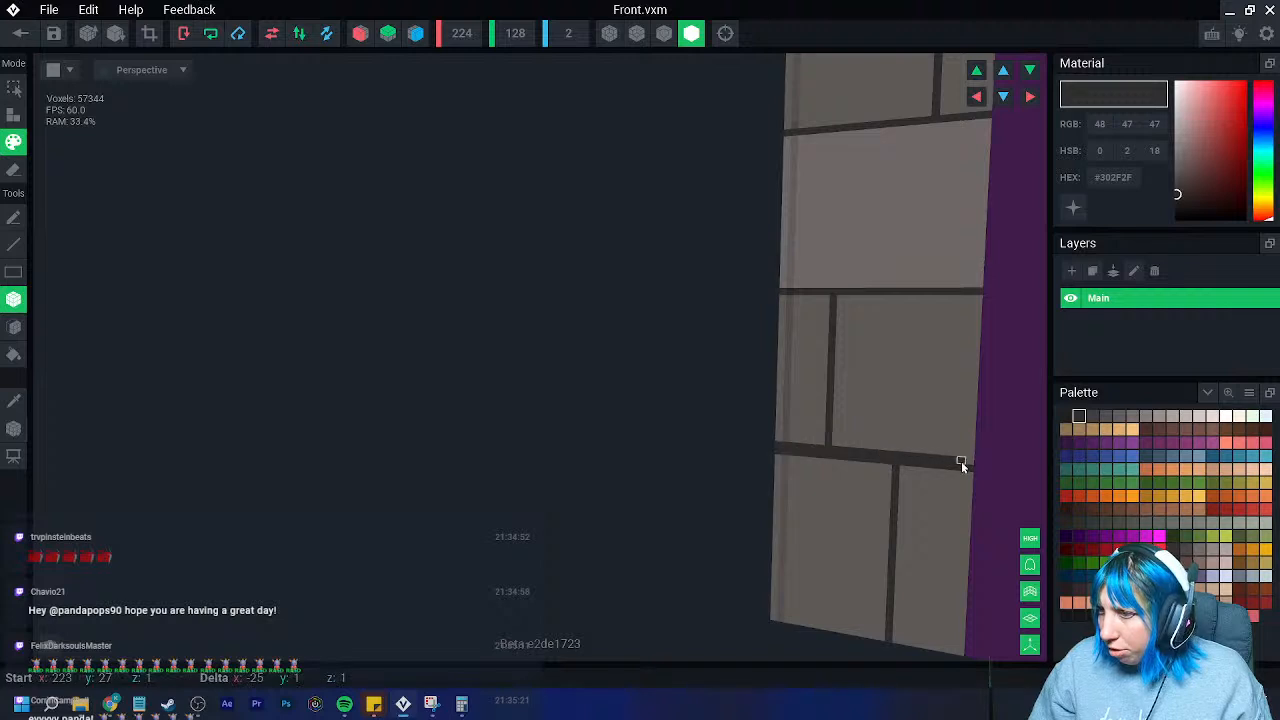
pyautogui.moveTo(953, 466); pyautogui.dragTo(462, 374, button='right')
pyautogui.click(18, 402)
pyautogui.click(493, 347)
pyautogui.moveTo(482, 315); pyautogui.dragTo(580, 315)
pyautogui.click(14, 400)
pyautogui.click(491, 334)
pyautogui.moveTo(484, 310); pyautogui.dragTo(638, 308)
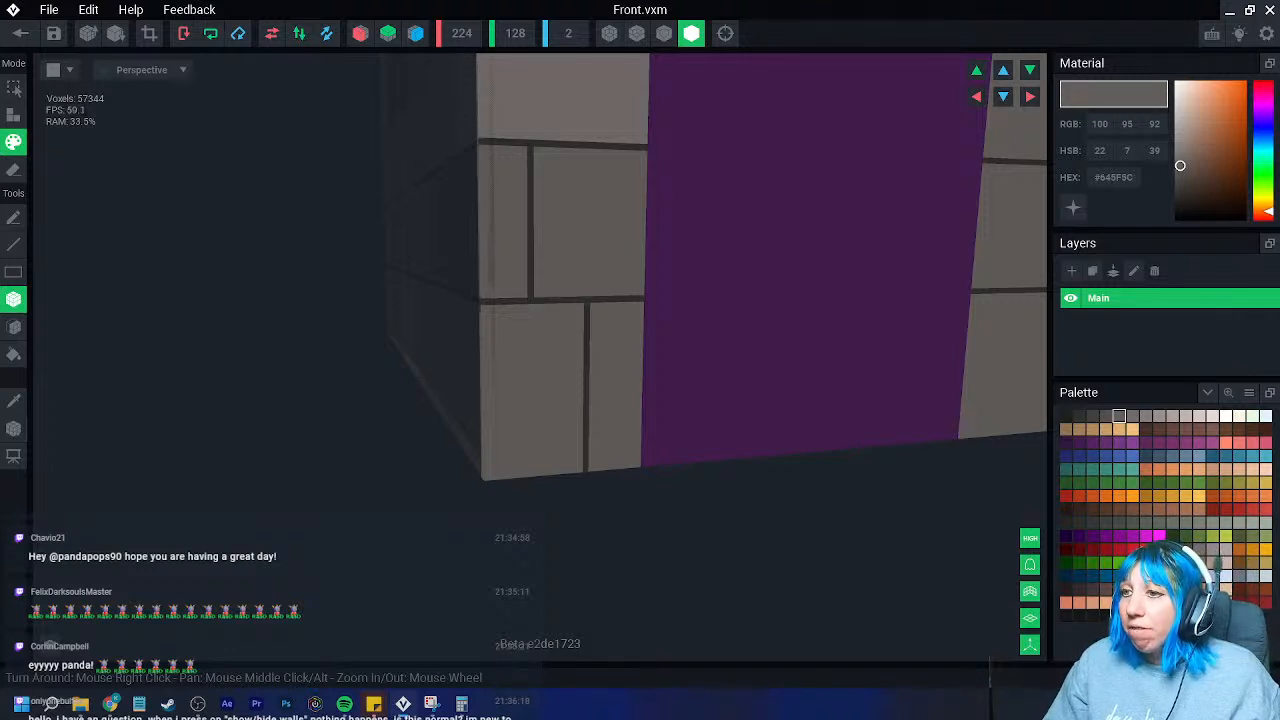
pyautogui.moveTo(546, 287); pyautogui.dragTo(546, 289, button='right')
pyautogui.moveTo(594, 318); pyautogui.dragTo(604, 322)
pyautogui.moveTo(554, 314)
pyautogui.mouseDown(button='right')
pyautogui.moveTo(514, 351)
pyautogui.moveTo(368, 357)
pyautogui.mouseUp(button='right')
# - Close the outer joint's gap with mortar #302F2F, and redraw the upper joint beside the doorway, trimming it with #746E6B
pyautogui.click(14, 401)
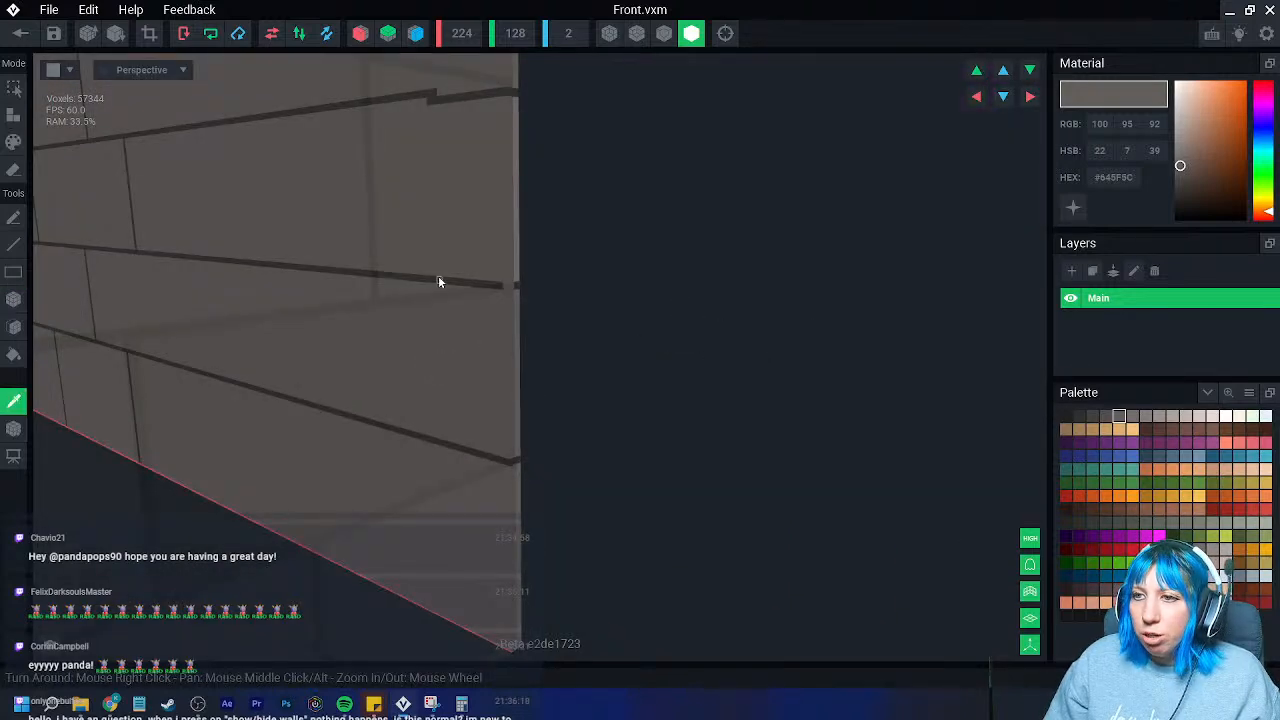
pyautogui.click(438, 279)
pyautogui.click(507, 287)
pyautogui.moveTo(465, 297); pyautogui.dragTo(551, 366, button='right')
pyautogui.moveTo(574, 370); pyautogui.dragTo(371, 378)
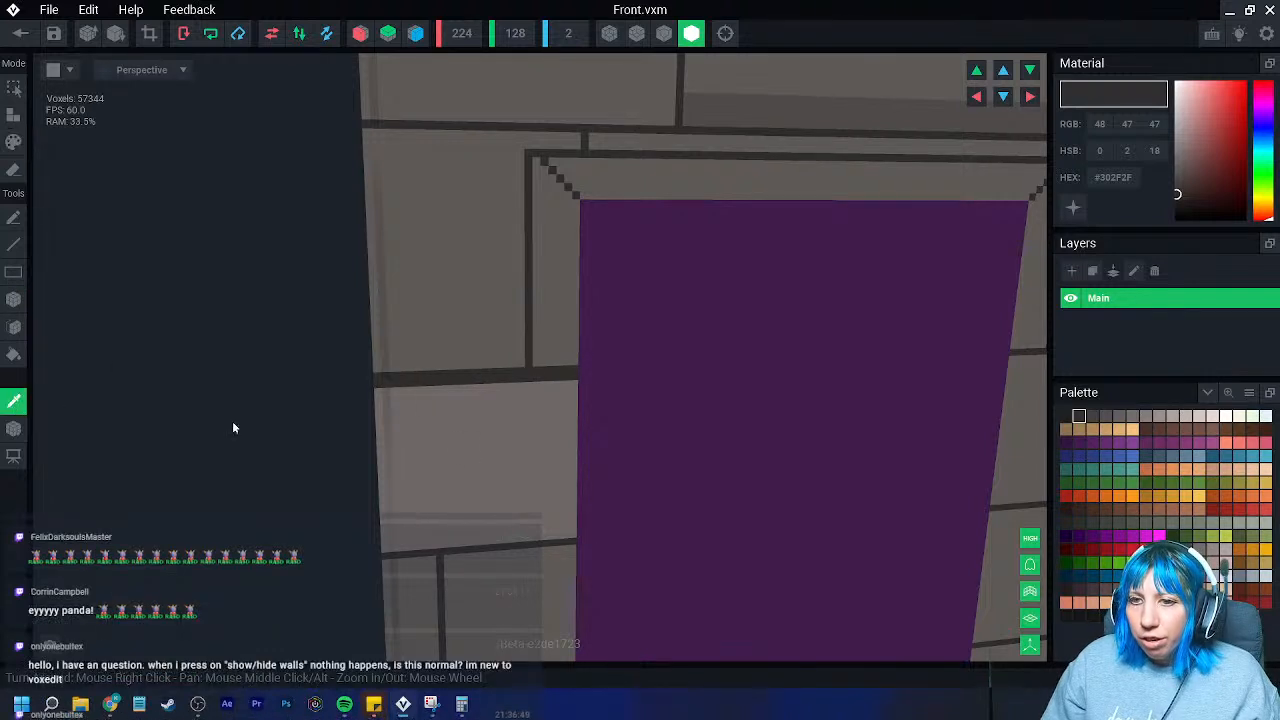
pyautogui.click(537, 390)
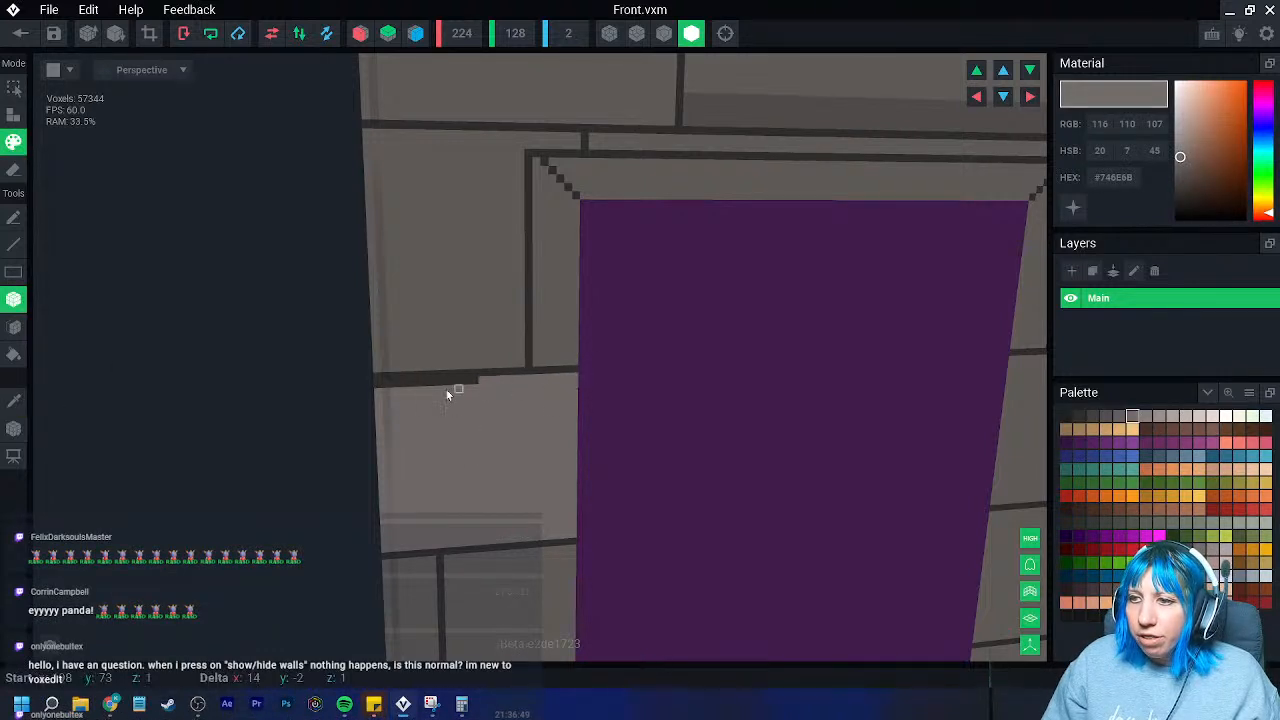
# - Cover the misaligned mortar at the end of the outer face's upper joint with the sampled brick colour
pyautogui.moveTo(360, 400); pyautogui.dragTo(201, 413, button='right')
pyautogui.moveTo(324, 387); pyautogui.dragTo(417, 386)
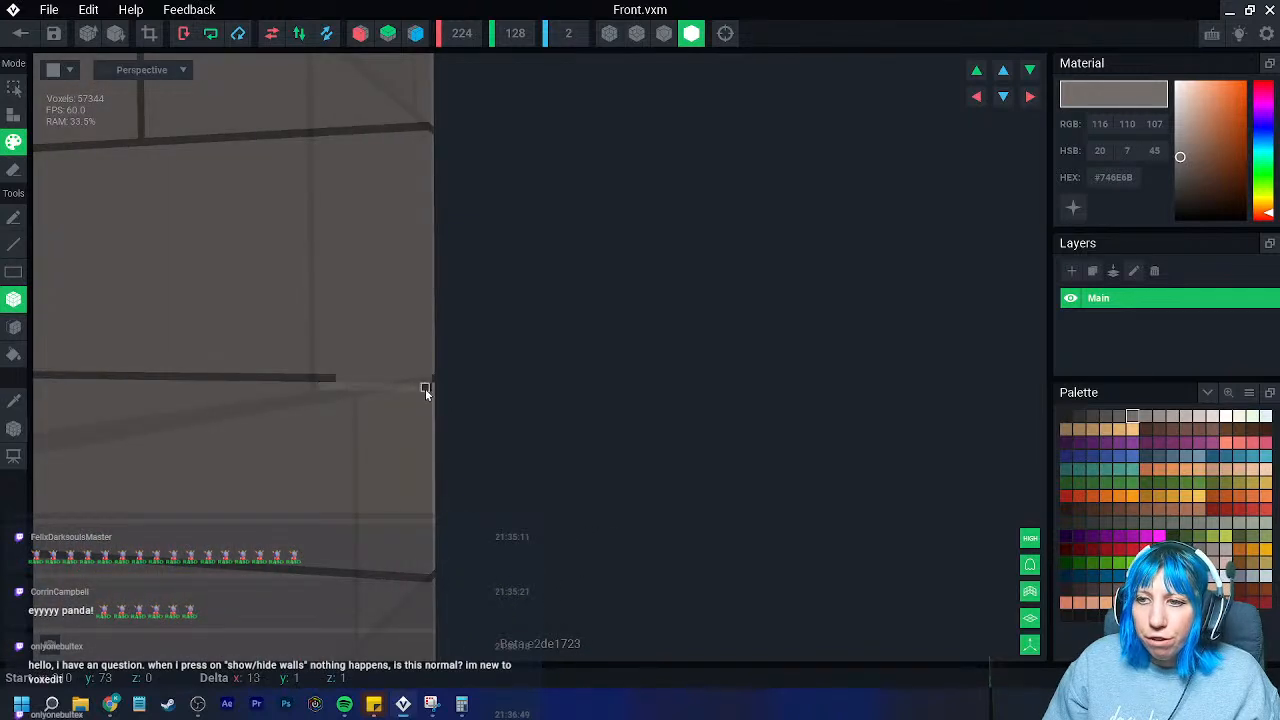
pyautogui.click(14, 402)
pyautogui.click(302, 410)
pyautogui.moveTo(334, 386); pyautogui.dragTo(432, 389)
# - Sample the mortar colour #302F2F and extend the outer face's upper joint in a straight line to the wall's end
pyautogui.moveTo(314, 390)
pyautogui.mouseDown(button='right')
pyautogui.moveTo(406, 400)
pyautogui.moveTo(326, 411)
pyautogui.mouseUp(button='right')
pyautogui.click(14, 402)
pyautogui.click(209, 382)
pyautogui.moveTo(265, 382); pyautogui.dragTo(387, 384)
pyautogui.moveTo(329, 394); pyautogui.dragTo(293, 437, button='right')
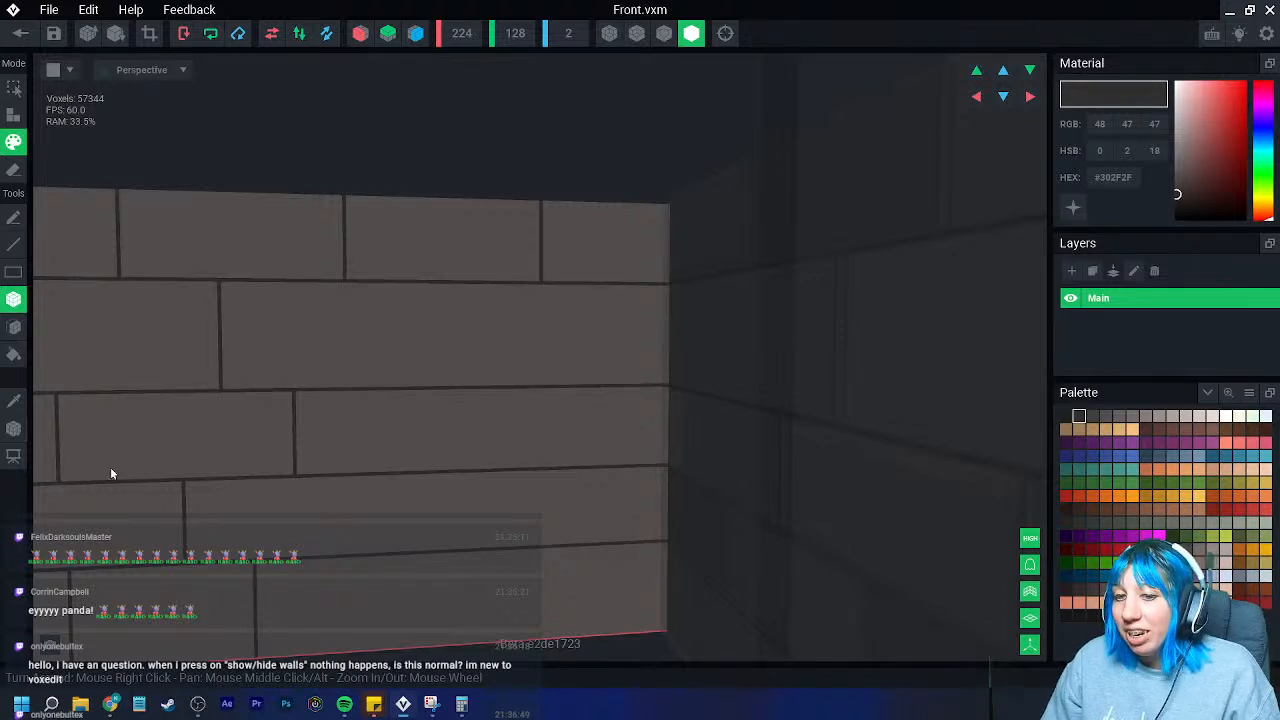
pyautogui.moveTo(364, 418); pyautogui.dragTo(386, 419, button='right')
pyautogui.moveTo(386, 419); pyautogui.dragTo(427, 332, button='middle')
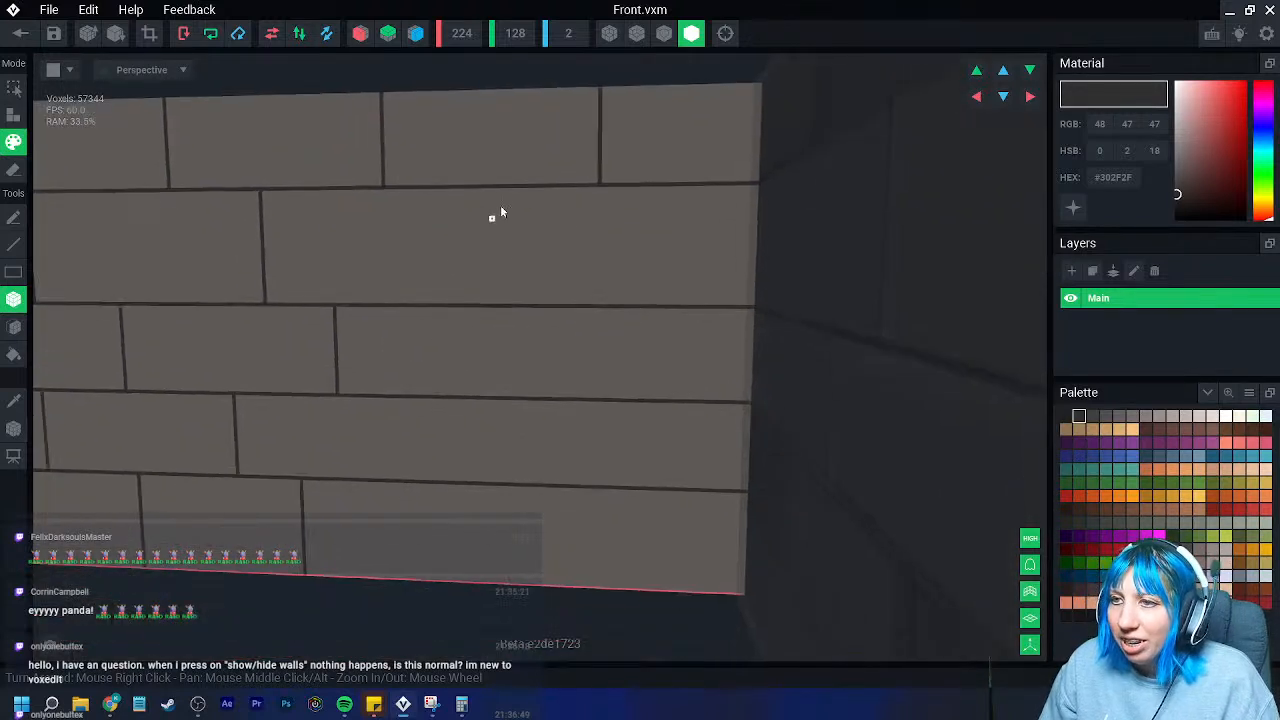
# - Add one vertical mortar joint to each of the outer face's second and third brick courses from the top, near the wall's end
pyautogui.moveTo(504, 188)
pyautogui.mouseDown()
pyautogui.moveTo(495, 279)
pyautogui.moveTo(506, 300)
pyautogui.mouseUp()
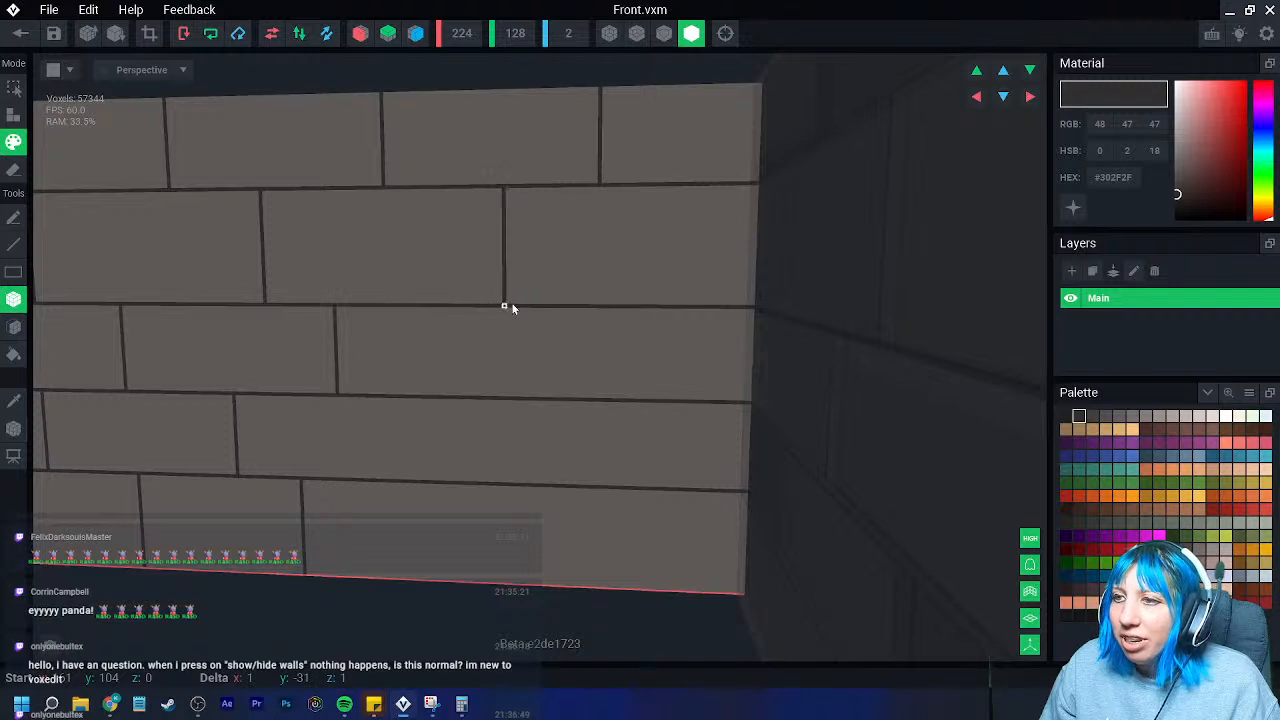
pyautogui.moveTo(687, 311); pyautogui.dragTo(684, 400)
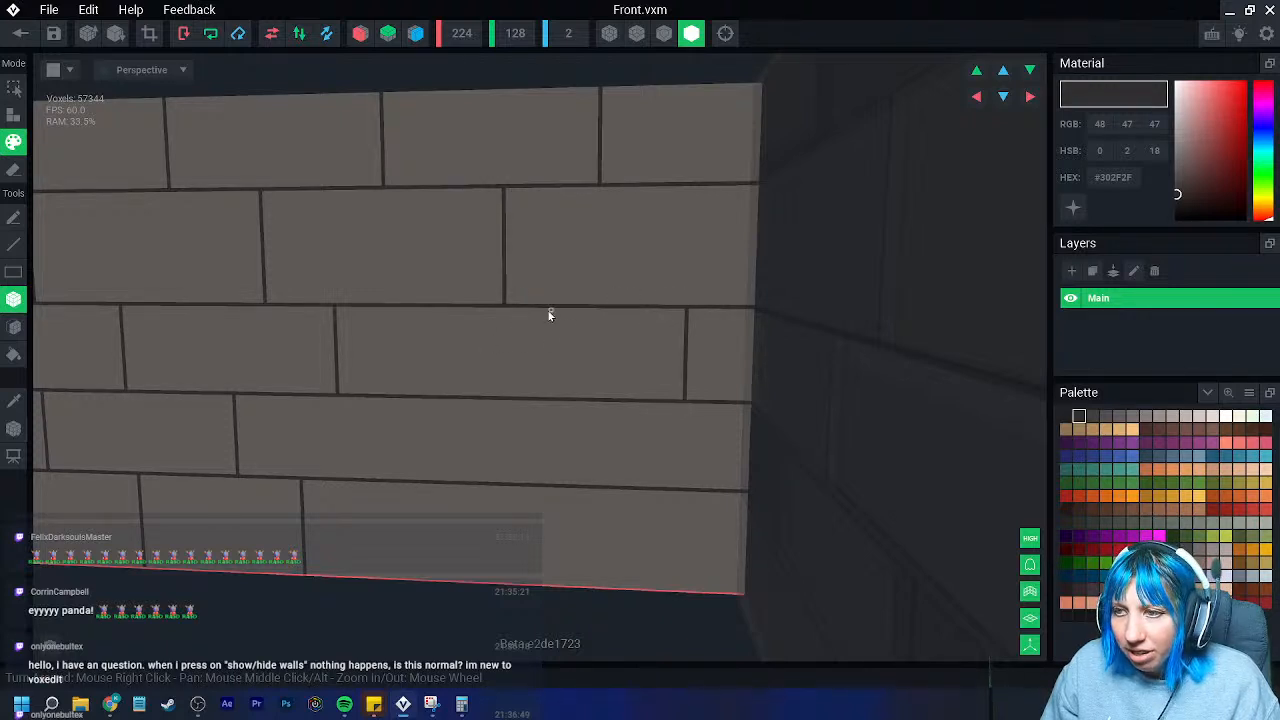
pyautogui.hotkey('ctrl', 'z')
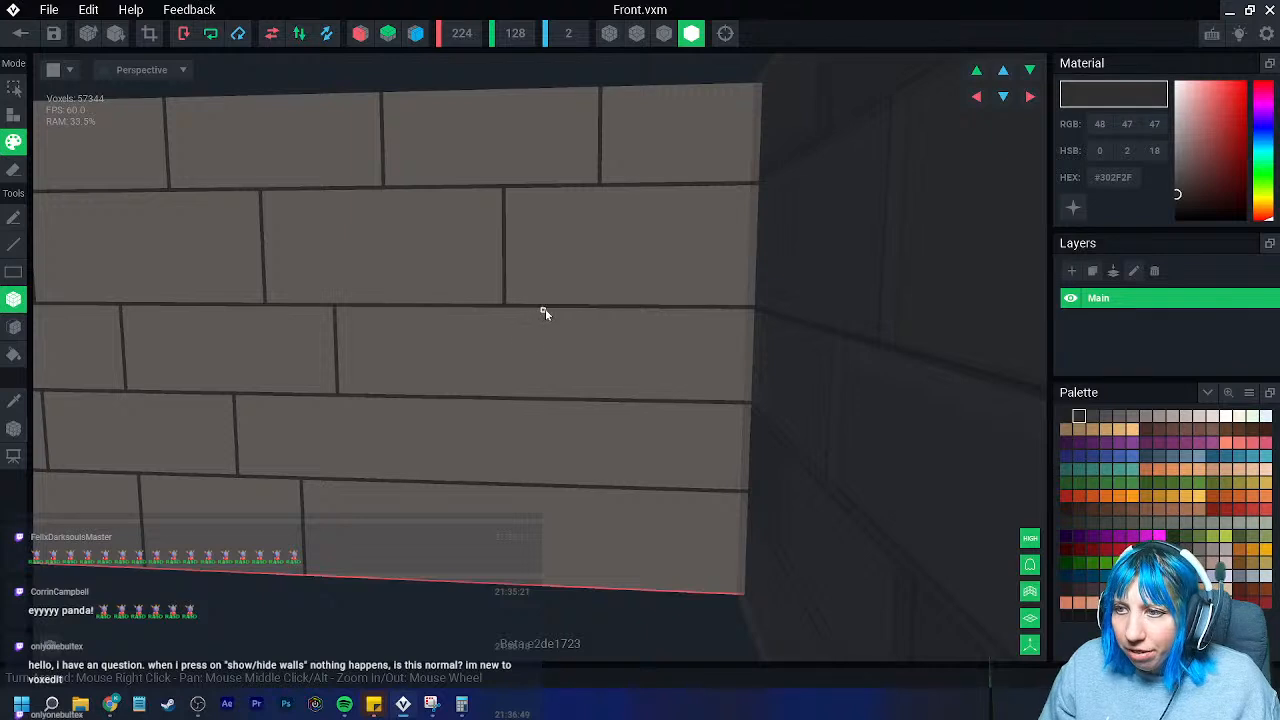
pyautogui.moveTo(556, 310); pyautogui.dragTo(557, 401)
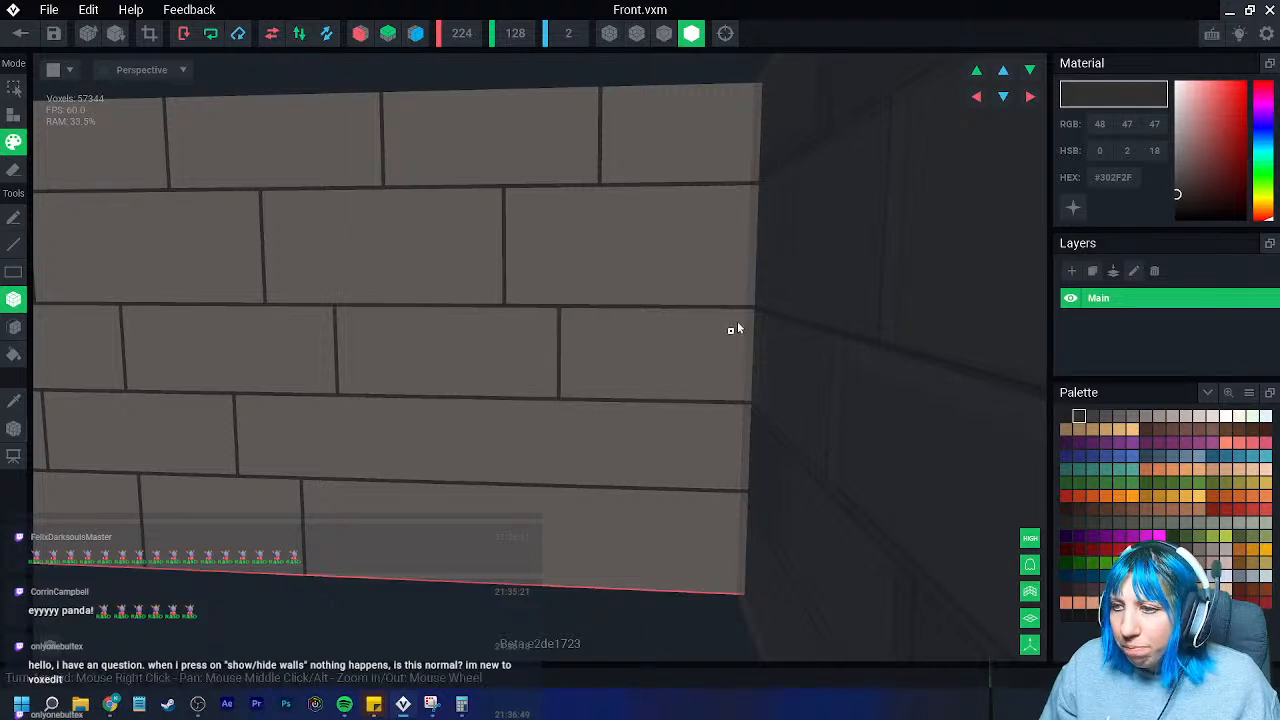
pyautogui.moveTo(698, 311); pyautogui.dragTo(689, 394)
pyautogui.hotkey('ctrl', 'z')
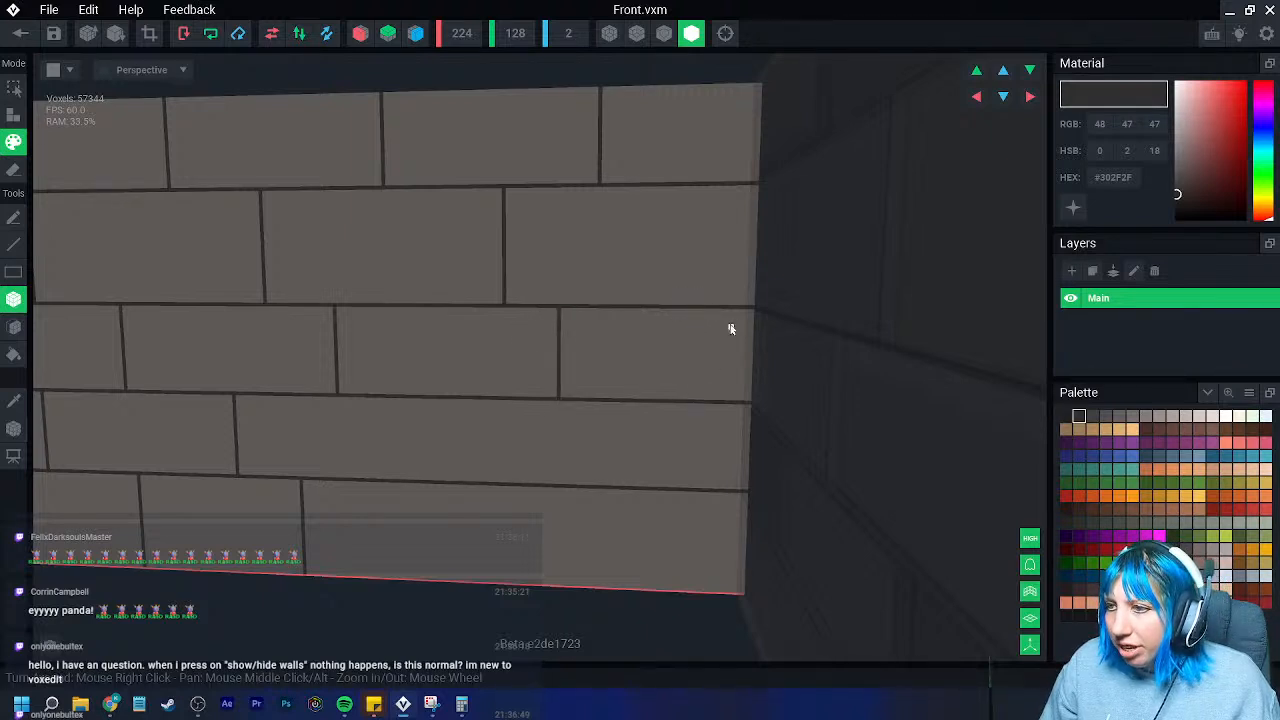
# - Complete the outer face's two lowest brick courses with two vertical mortar joints each, staggered toward the wall's end
pyautogui.moveTo(454, 408); pyautogui.dragTo(478, 328, button='middle')
pyautogui.moveTo(471, 321); pyautogui.dragTo(472, 405)
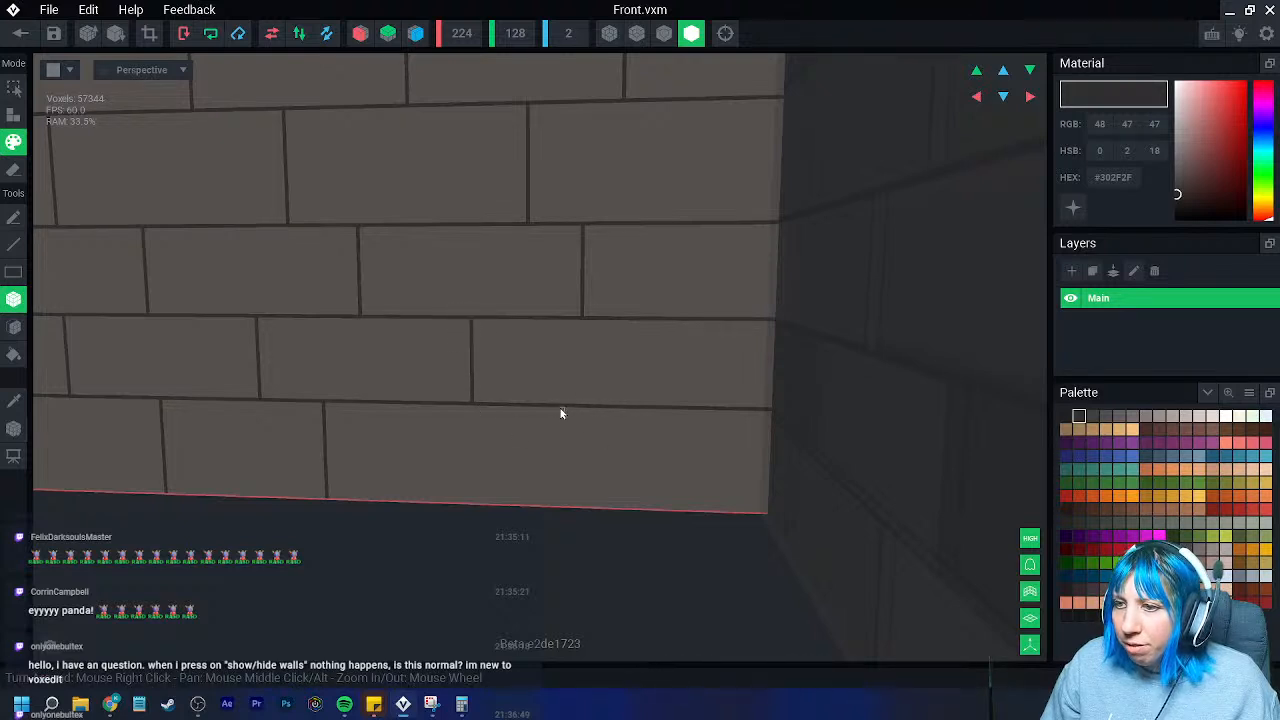
pyautogui.moveTo(545, 407); pyautogui.dragTo(544, 506)
pyautogui.hotkey('ctrl', 'z')
pyautogui.moveTo(510, 408); pyautogui.dragTo(511, 509)
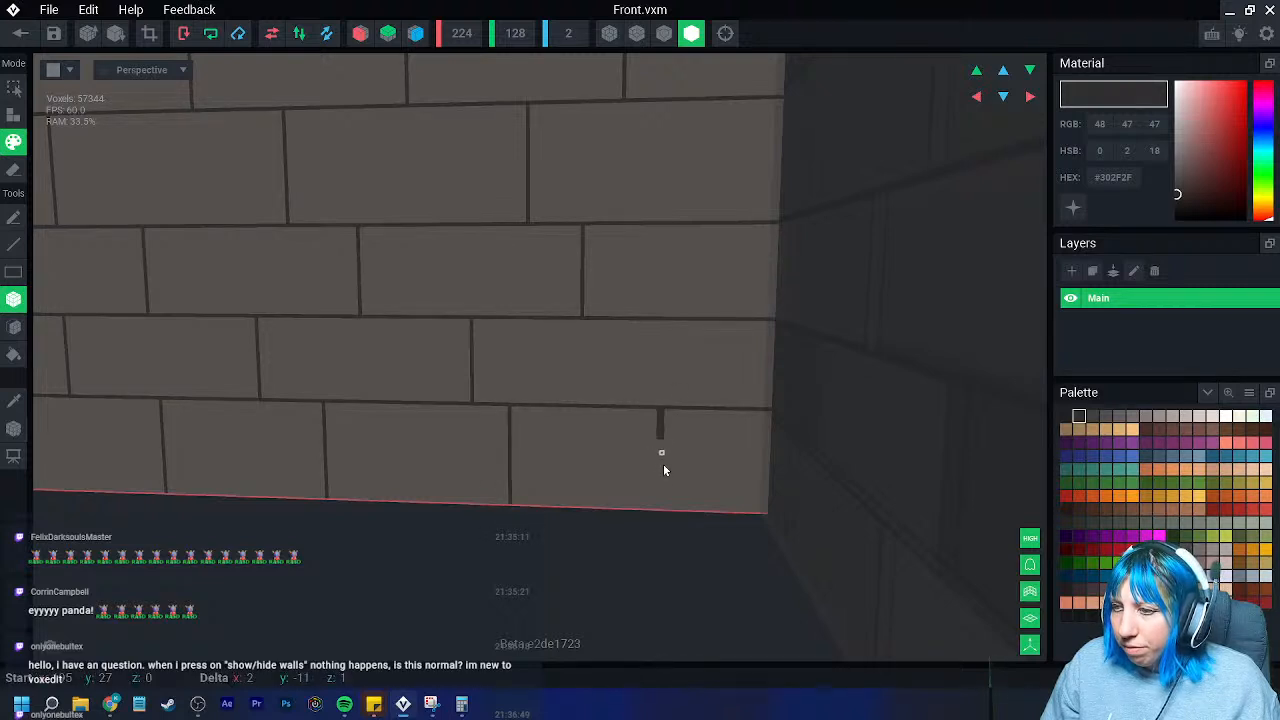
pyautogui.moveTo(683, 409); pyautogui.dragTo(681, 514)
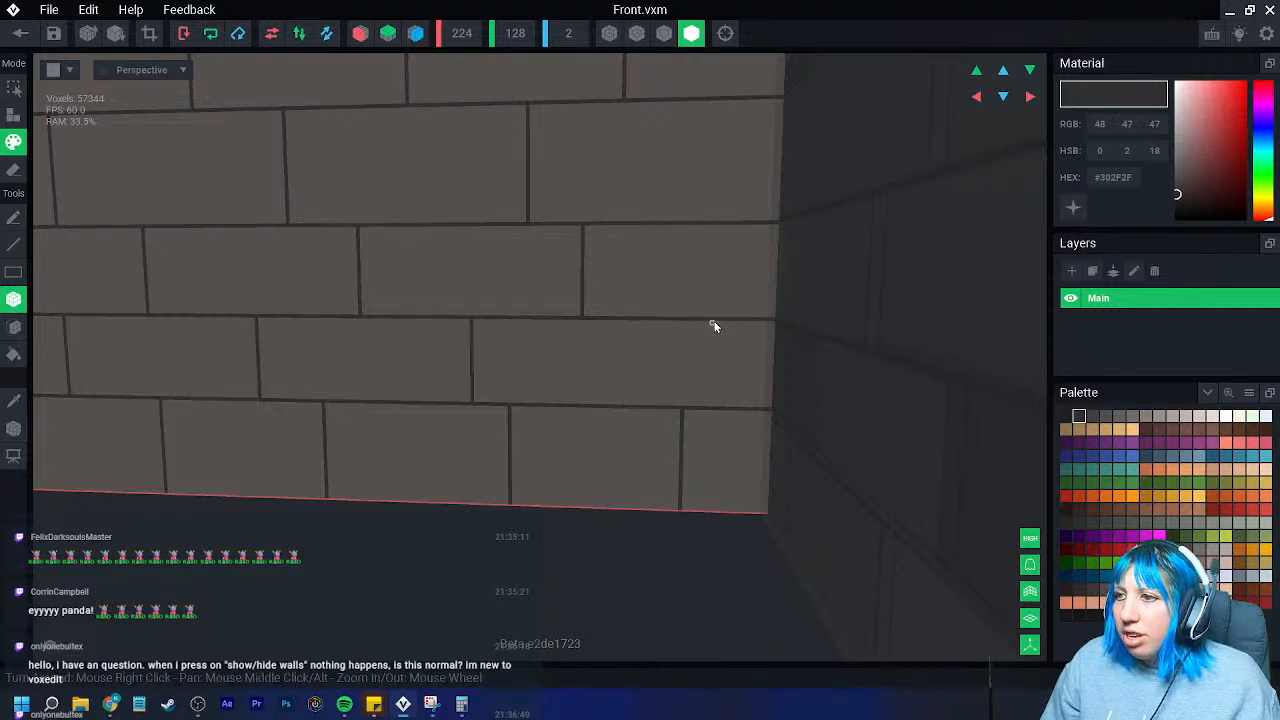
pyautogui.moveTo(715, 322); pyautogui.dragTo(715, 409)
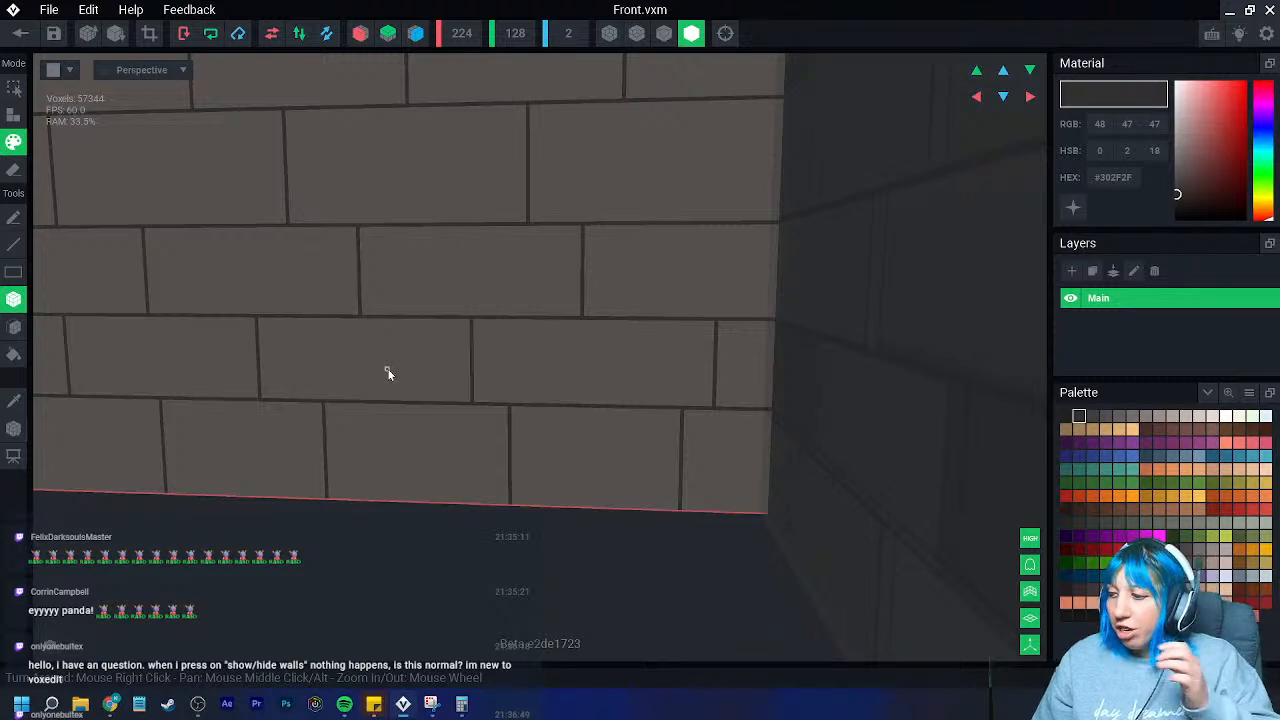
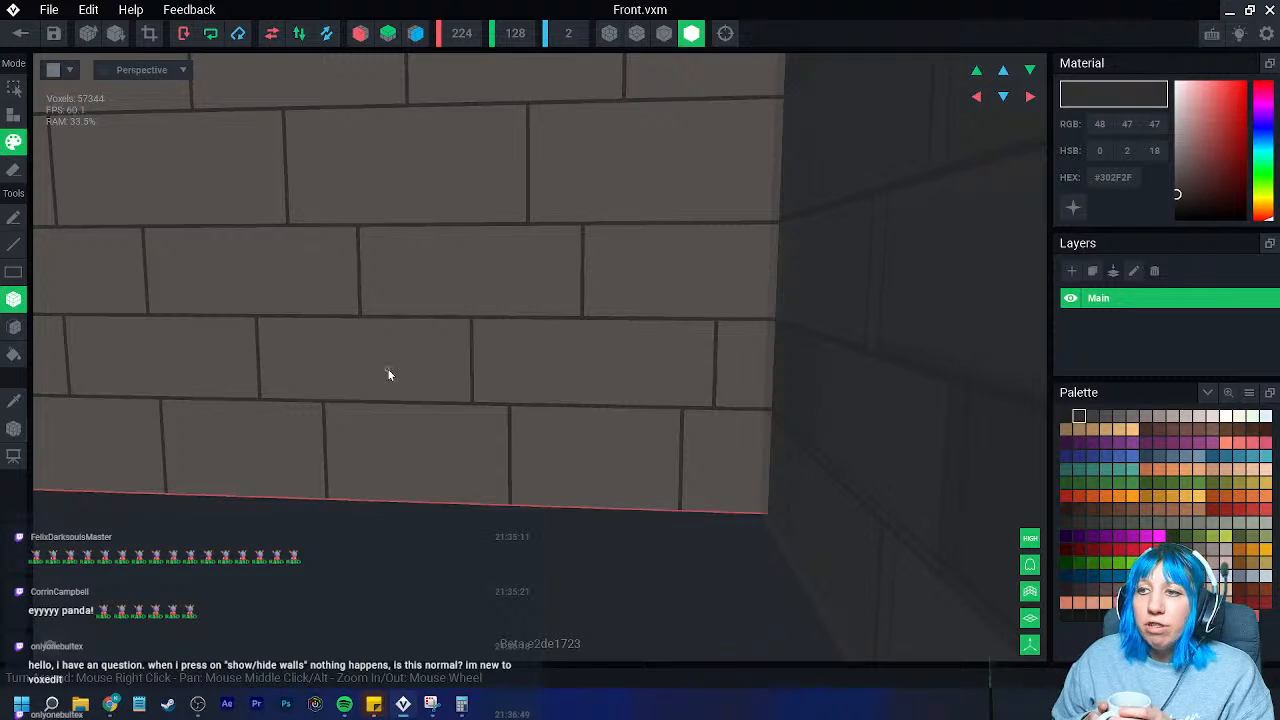
# - Try an orange #E8811B patch on one brick and toggle its glow on and off
pyautogui.moveTo(477, 300); pyautogui.dragTo(333, 162, button='right')
pyautogui.moveTo(410, 168); pyautogui.dragTo(465, 362, button='right')
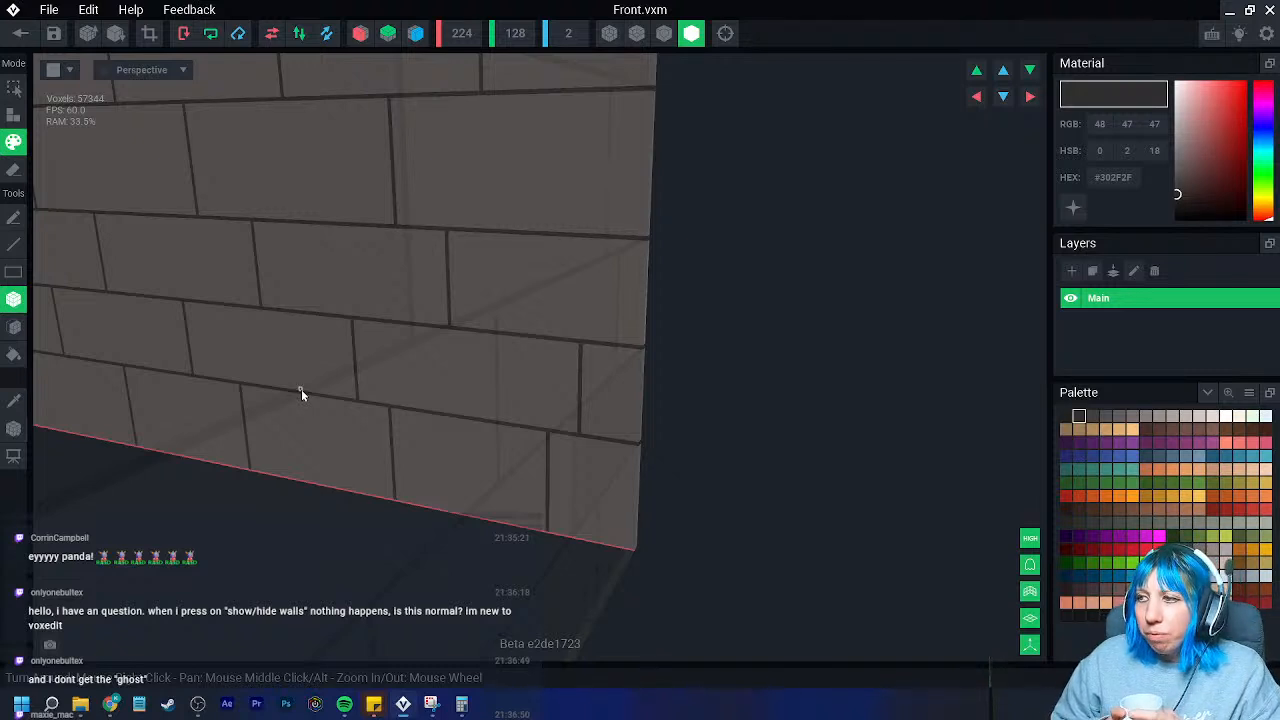
pyautogui.moveTo(301, 393); pyautogui.dragTo(380, 300, button='right')
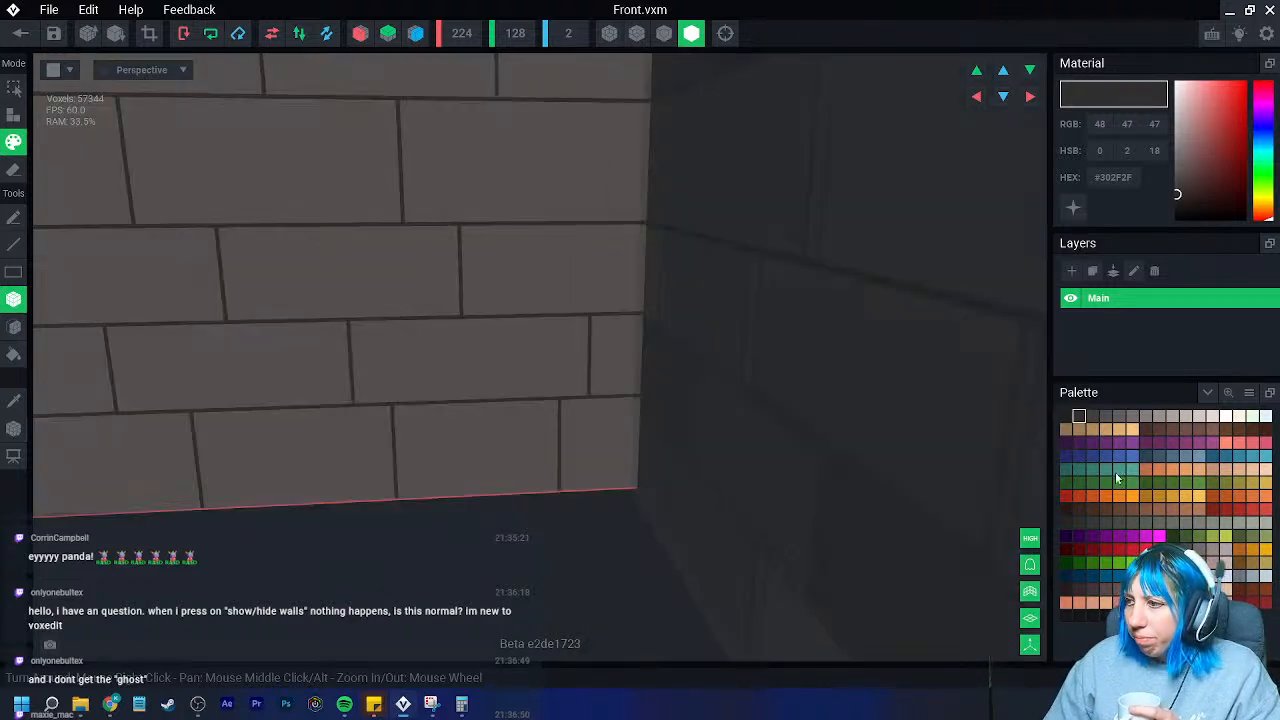
pyautogui.click(1120, 496)
pyautogui.click(365, 159)
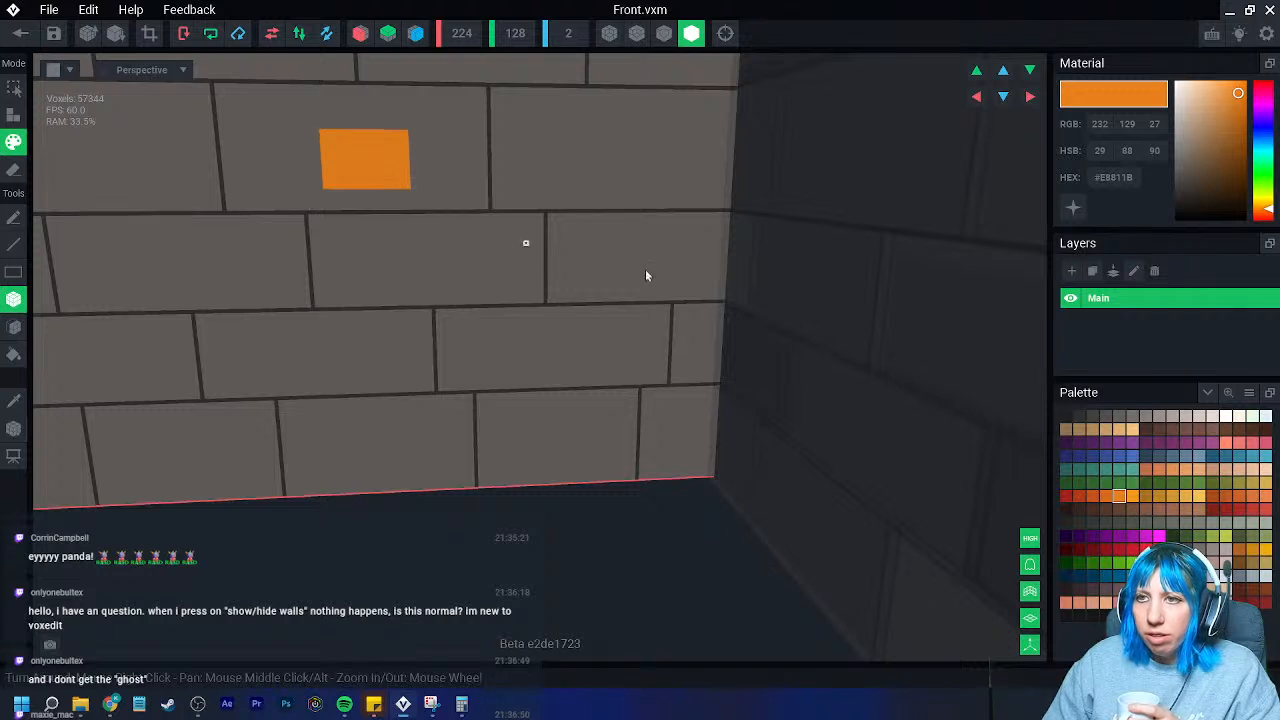
pyautogui.click(1073, 207)
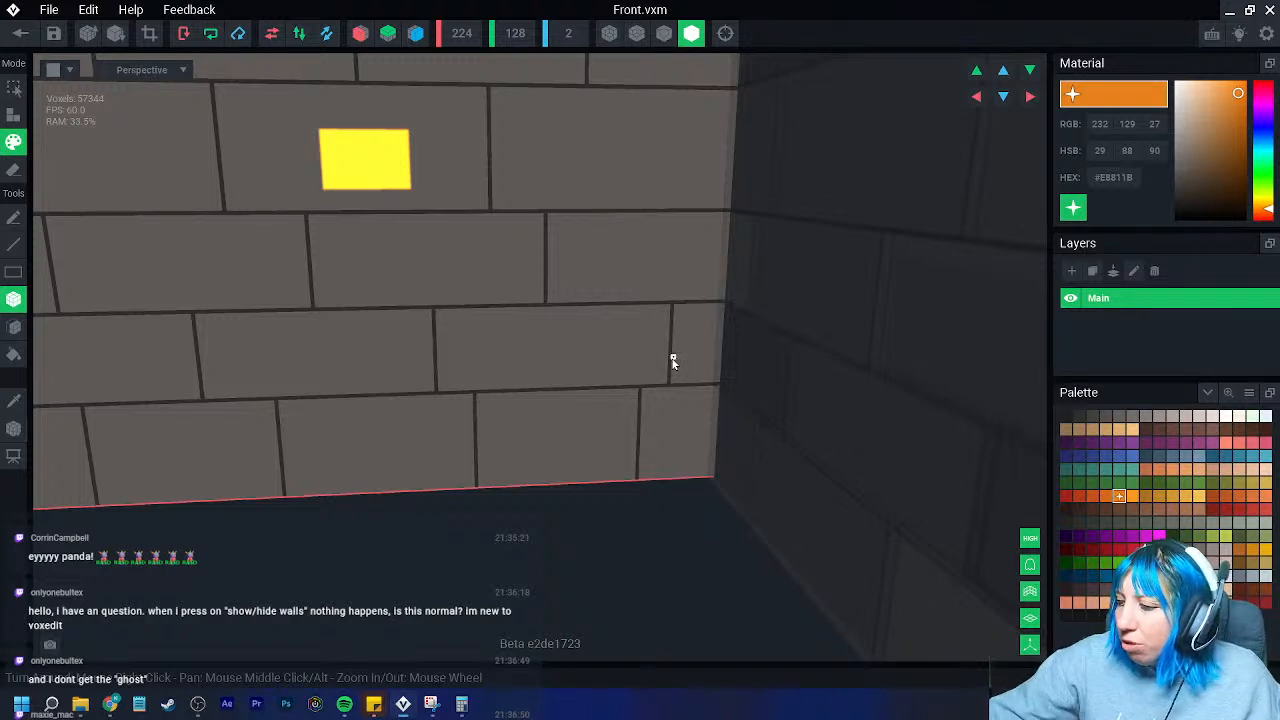
pyautogui.click(1073, 207)
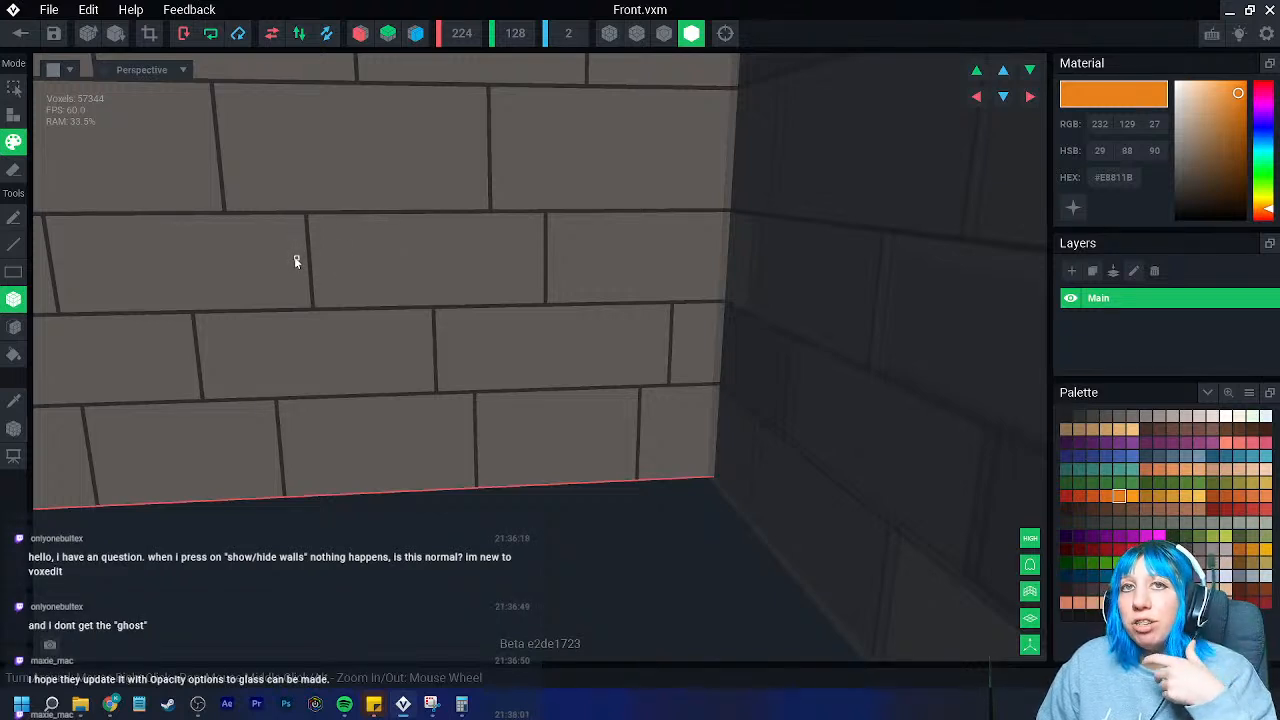
# - Leave the Front wall model and return to the final.vxr asset
pyautogui.click(20, 33)
pyautogui.click(485, 256)
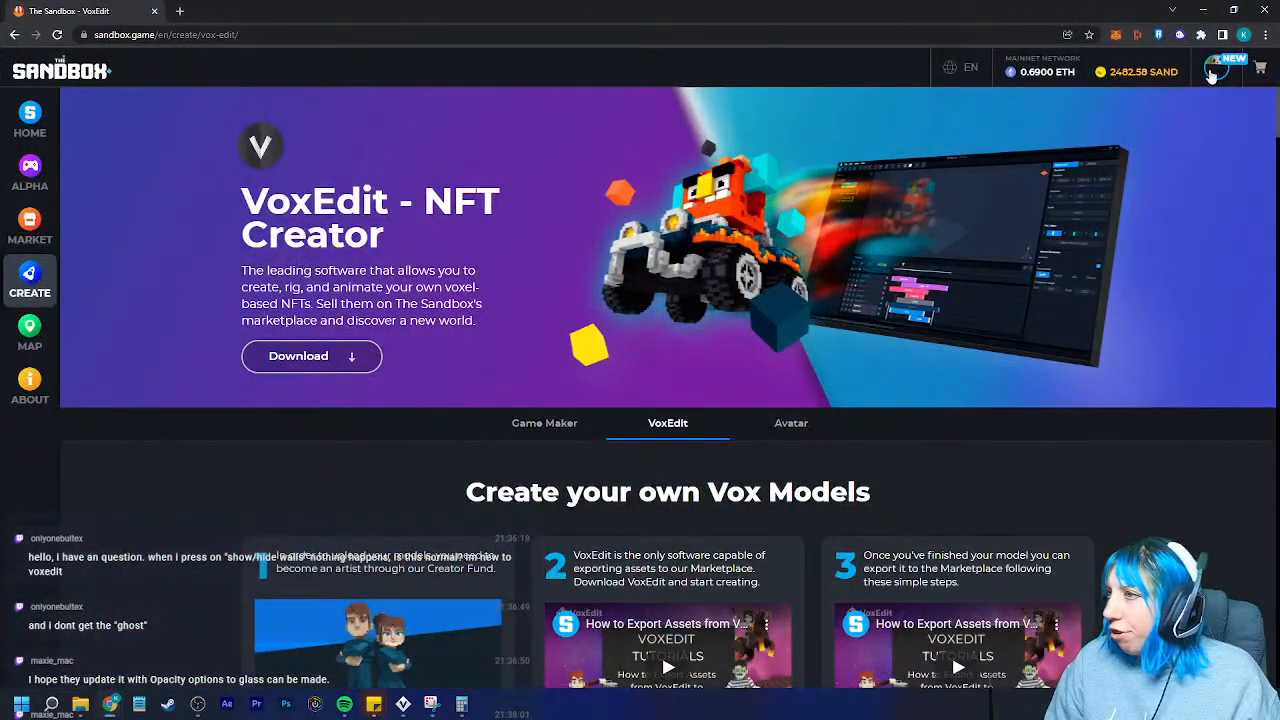
# - On The Sandbox website, open the account inventory, filter it to entities and search for "coin"
pyautogui.click(1214, 70)
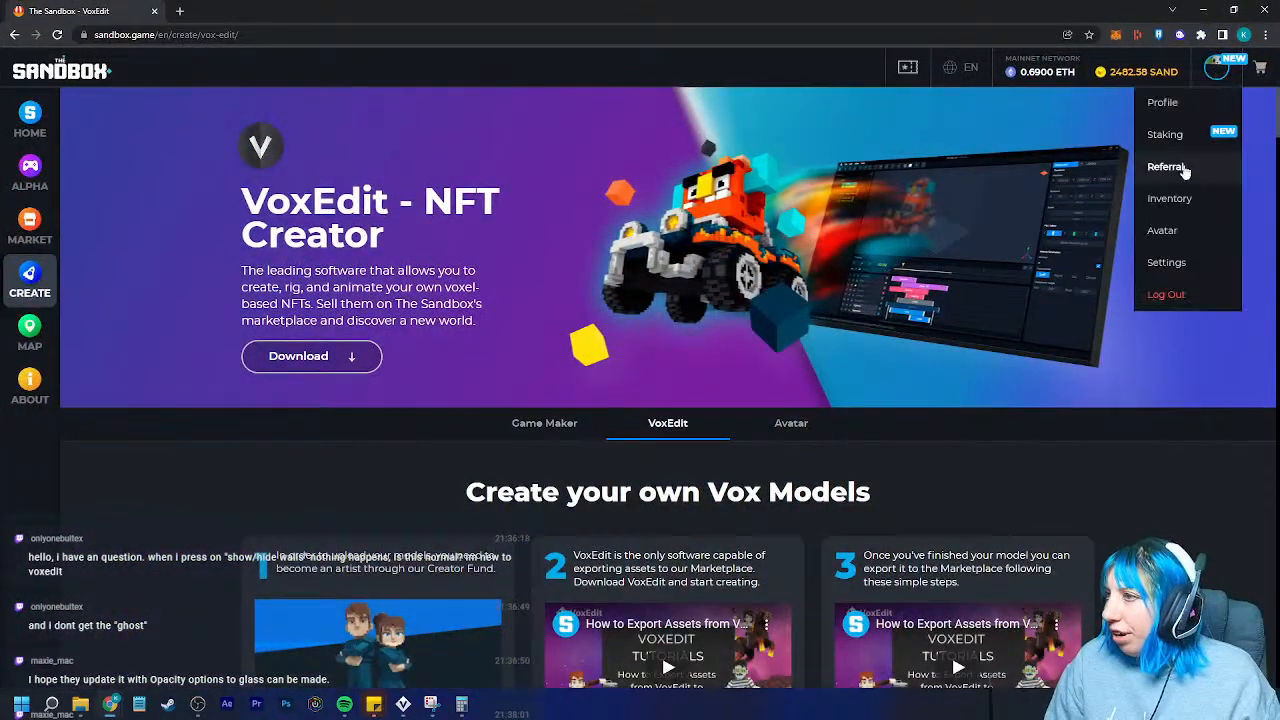
pyautogui.click(1180, 200)
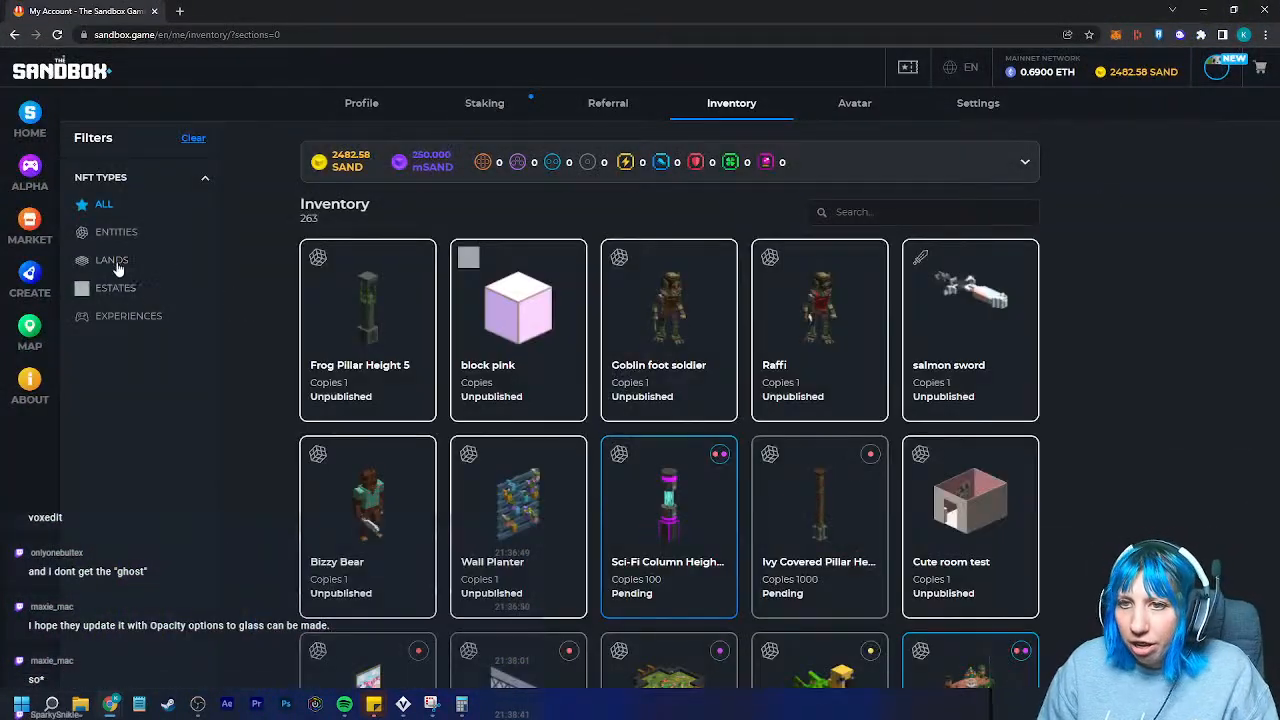
pyautogui.click(150, 233)
pyautogui.click(922, 212)
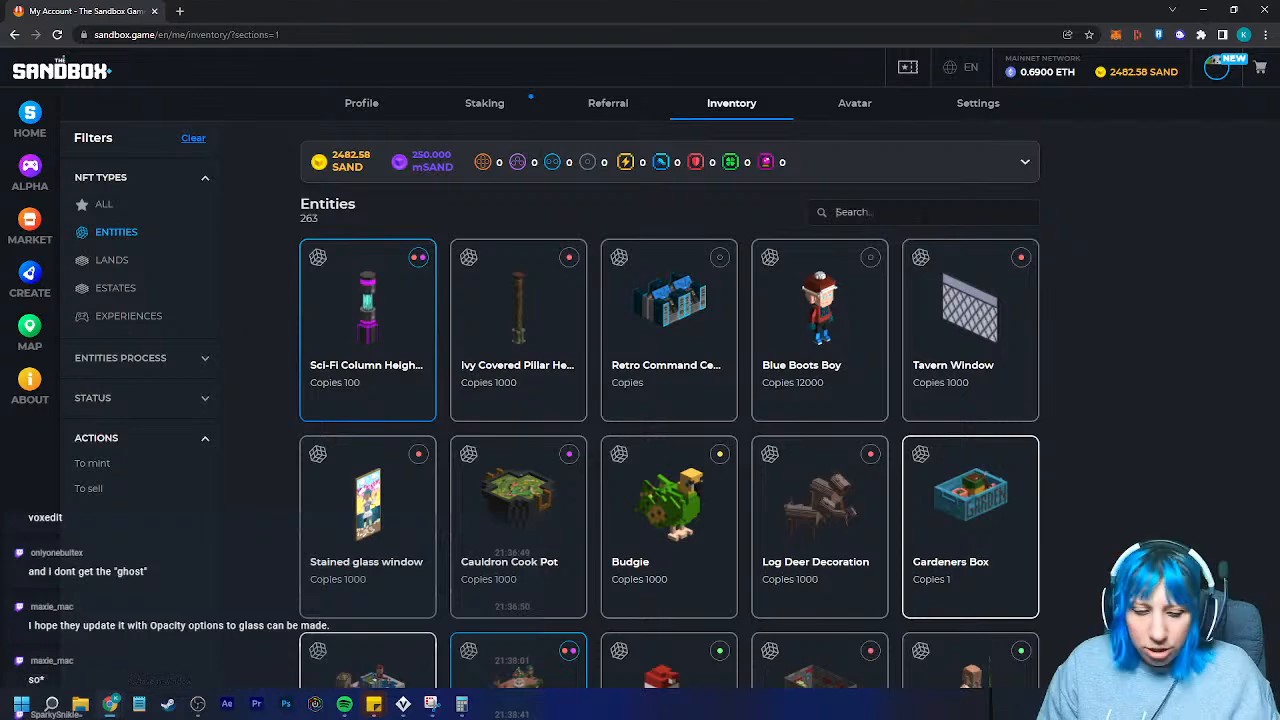
pyautogui.write('coin')
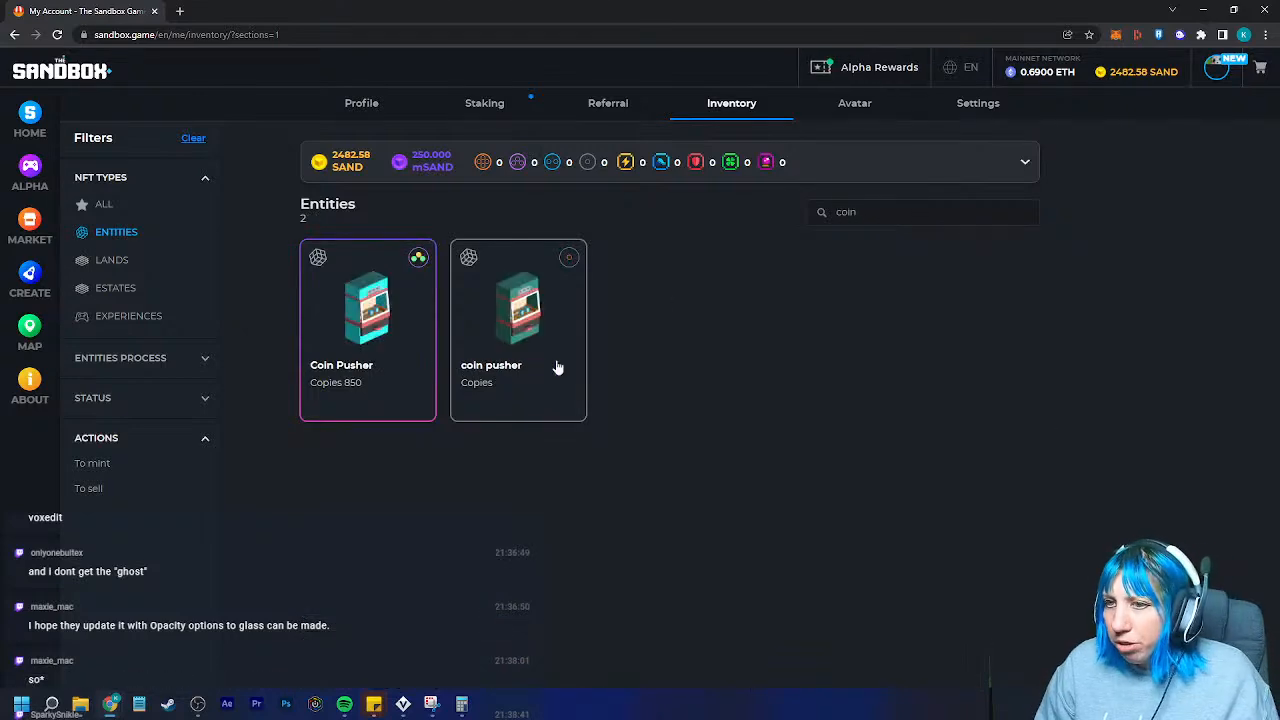
# - Open the Coin Pusher asset, examine its glass-fronted cabinet in 3D and play the Pusher prize win animation
pyautogui.click(372, 320)
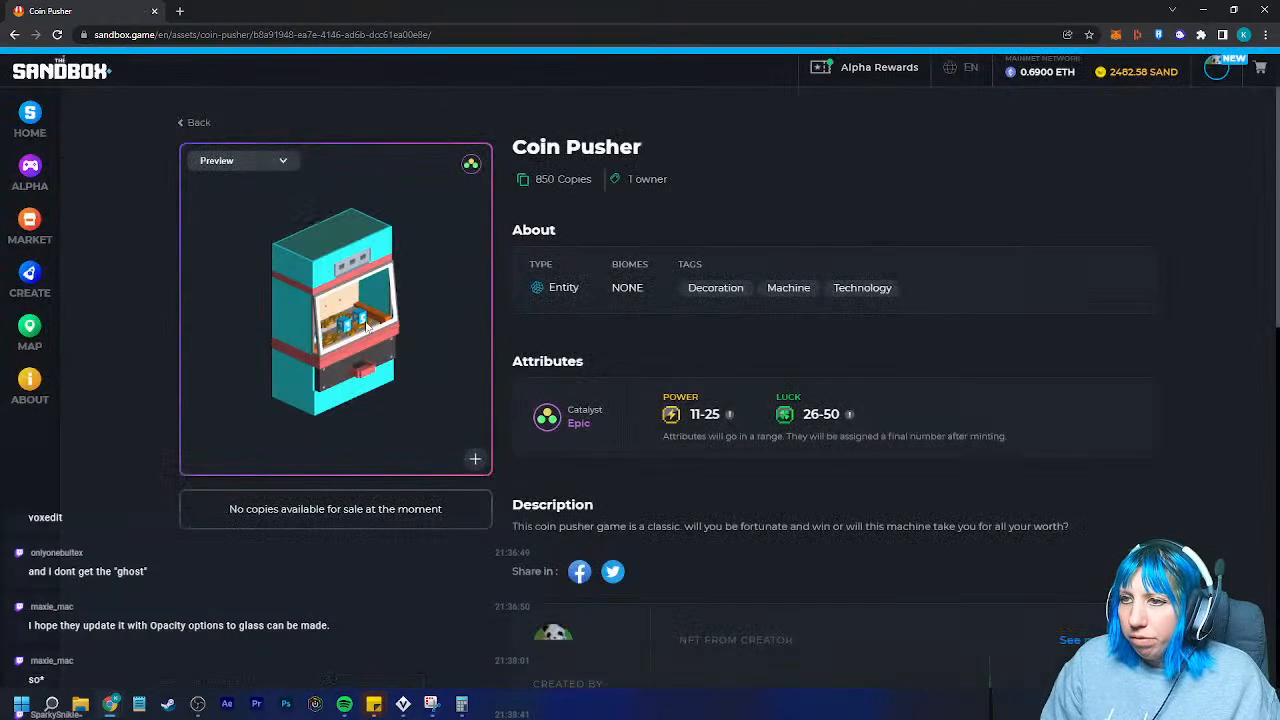
pyautogui.moveTo(191, 363); pyautogui.dragTo(313, 355)
pyautogui.scroll(4, 313, 352)
pyautogui.moveTo(399, 375); pyautogui.dragTo(335, 337)
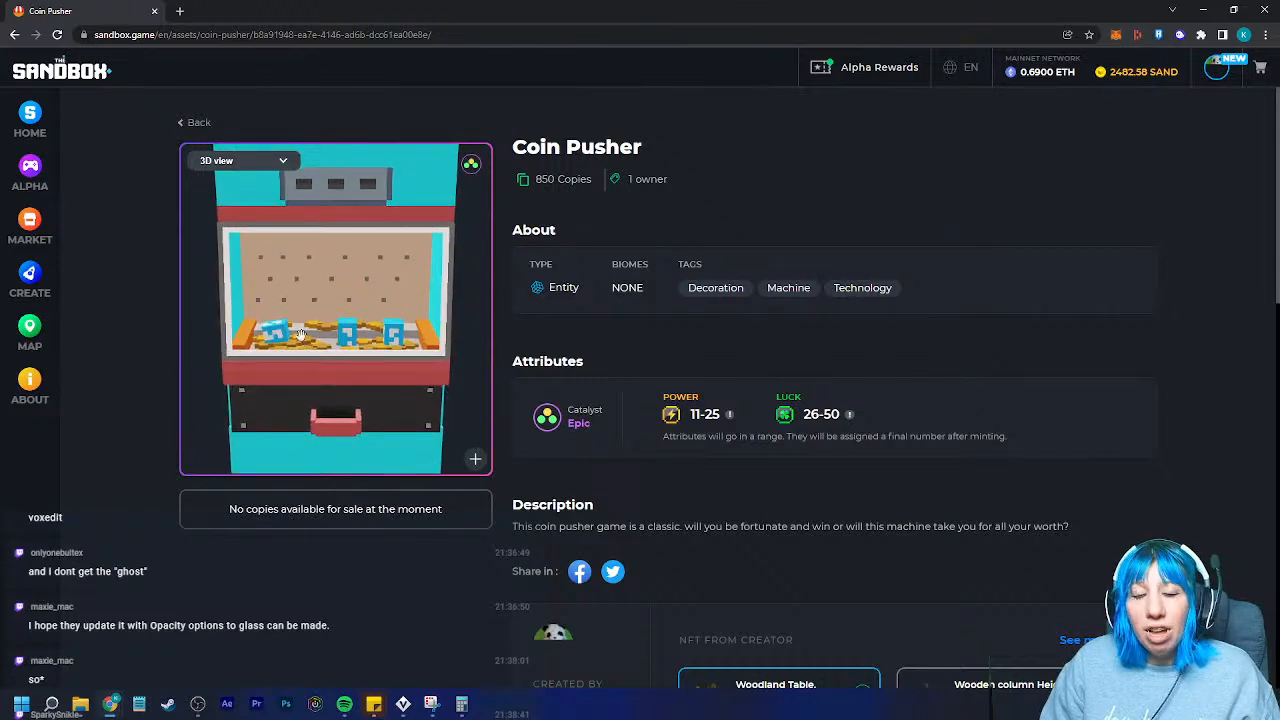
pyautogui.moveTo(339, 330); pyautogui.dragTo(247, 338)
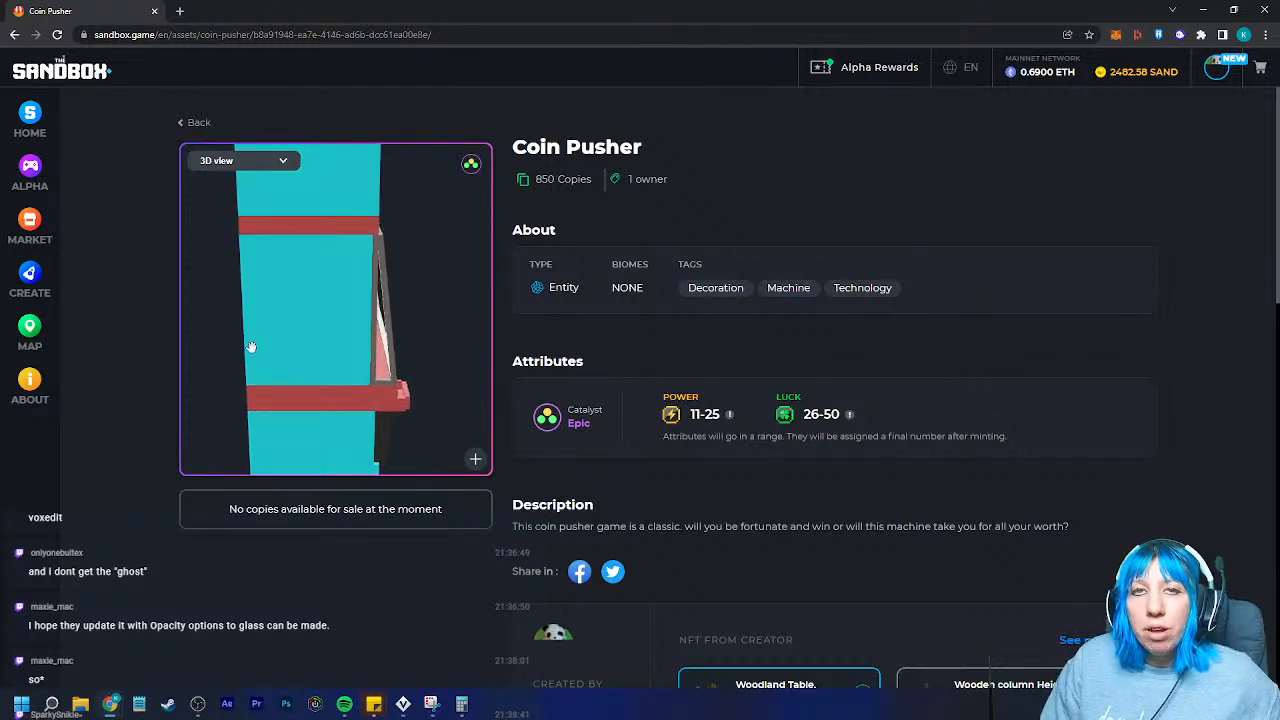
pyautogui.moveTo(304, 323); pyautogui.dragTo(207, 330)
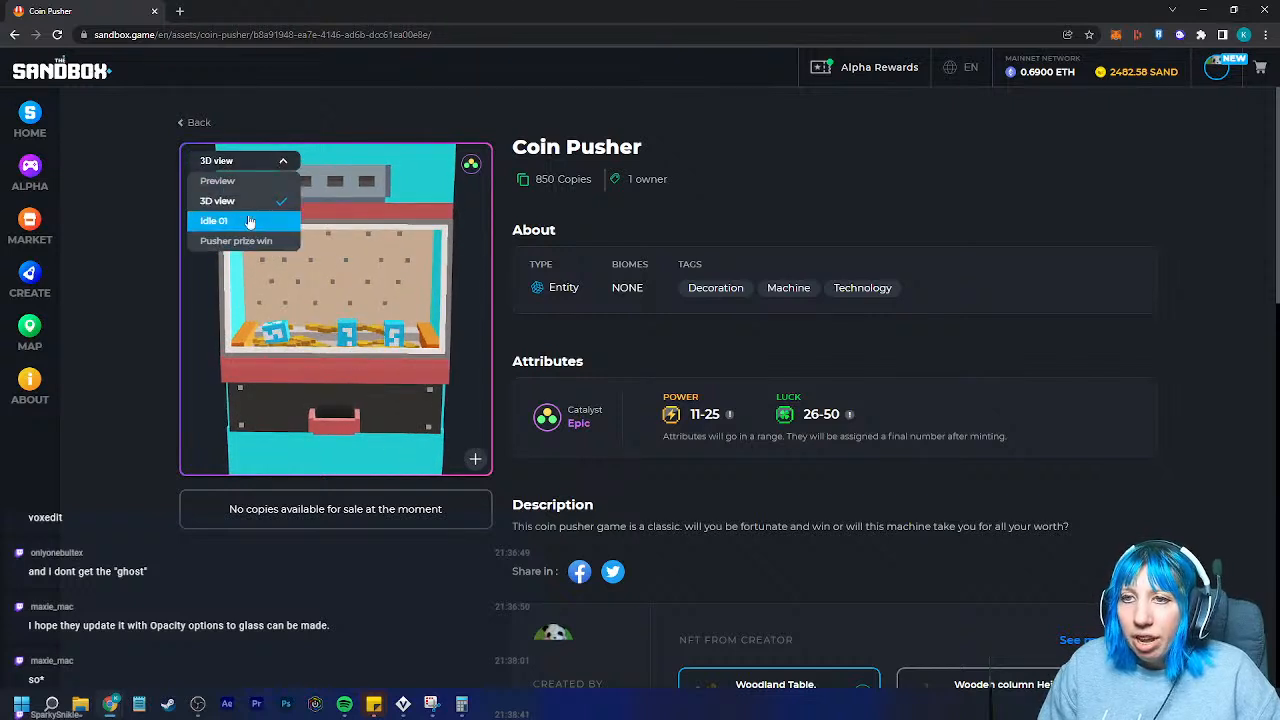
pyautogui.click(250, 243)
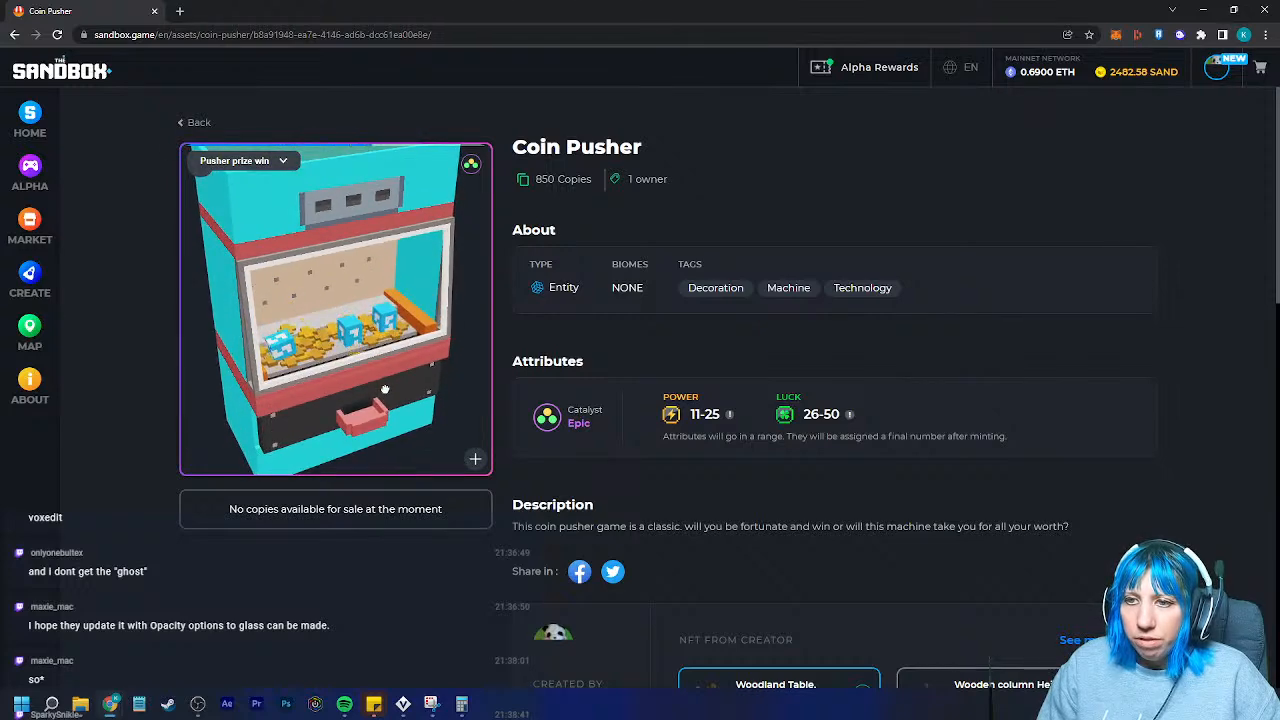
# - Search the inventory's entities for "uf" and examine the UFO catcher asset from several sides in 3D
pyautogui.click(197, 122)
pyautogui.write('u')
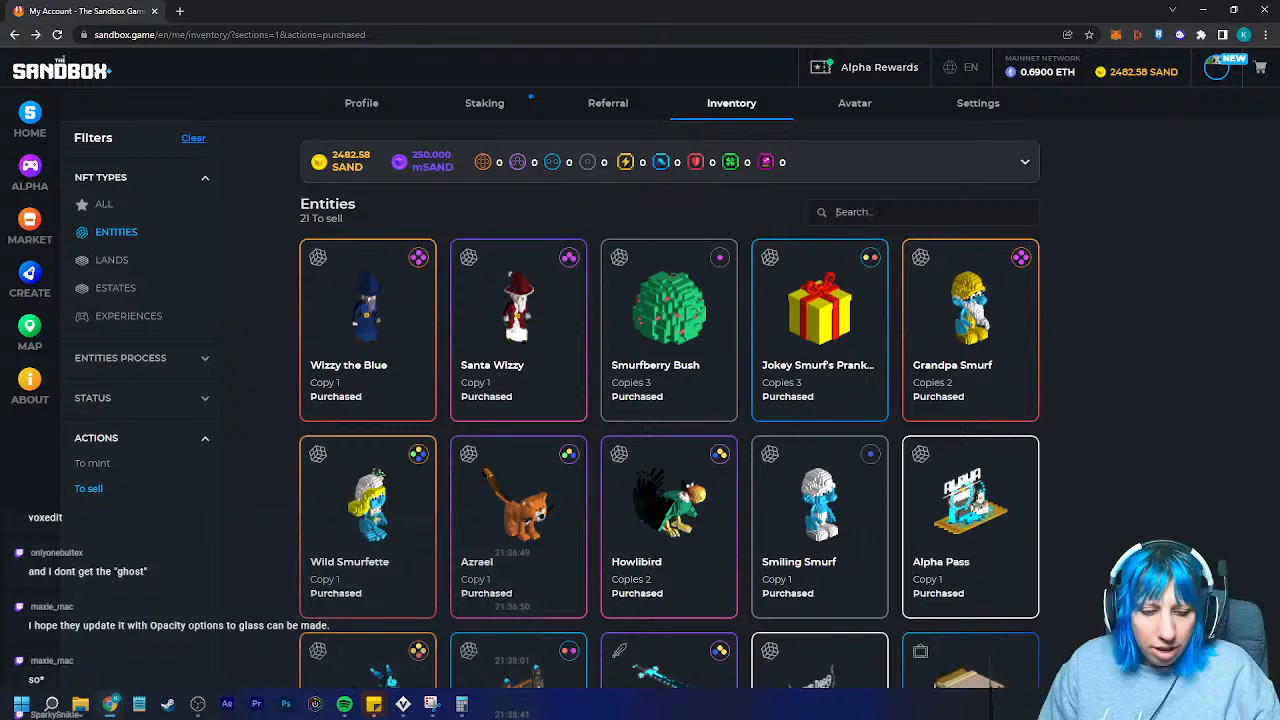
pyautogui.write('f')
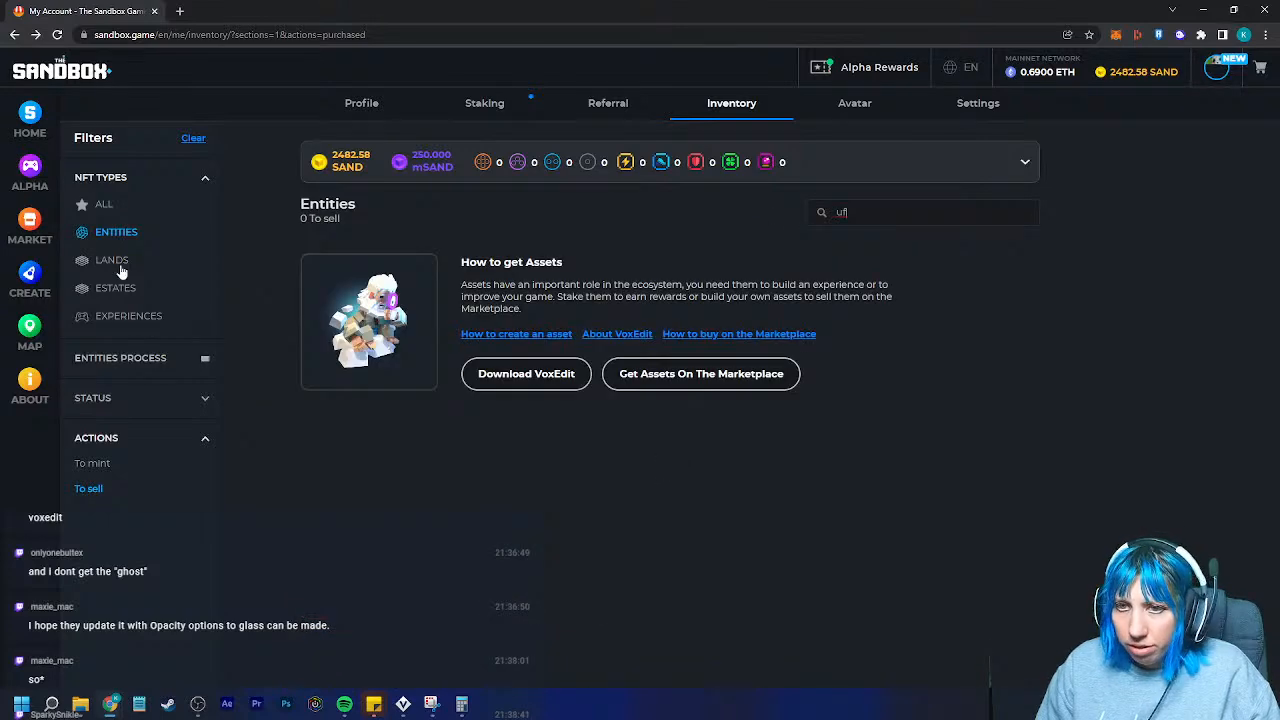
pyautogui.click(122, 236)
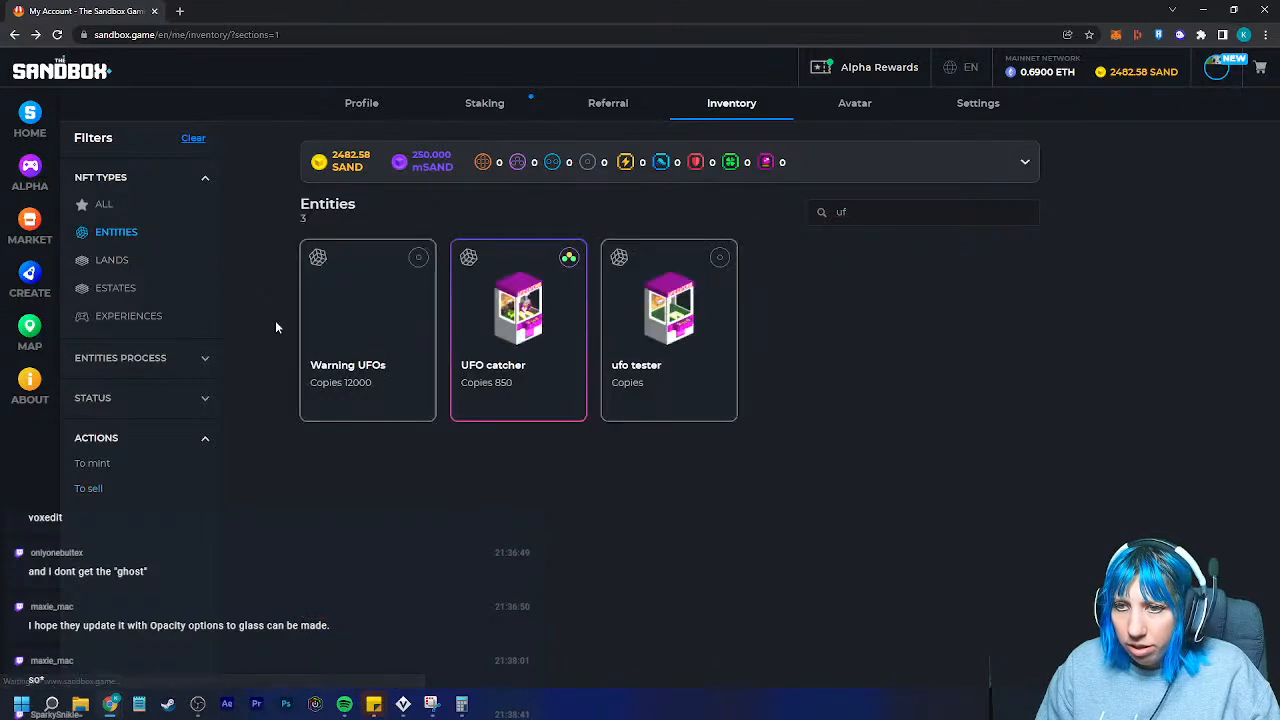
pyautogui.click(538, 338)
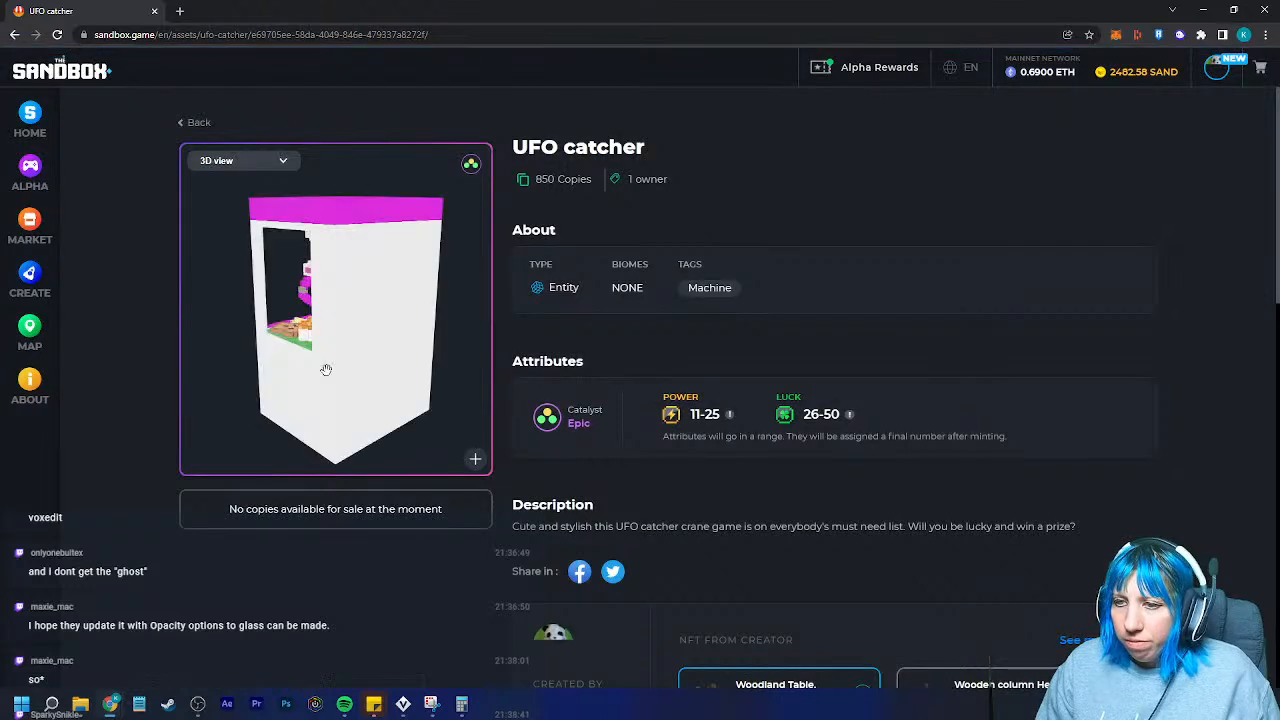
pyautogui.moveTo(359, 411); pyautogui.dragTo(430, 367)
pyautogui.moveTo(358, 305)
pyautogui.mouseDown()
pyautogui.moveTo(436, 307)
pyautogui.moveTo(353, 304)
pyautogui.mouseUp()
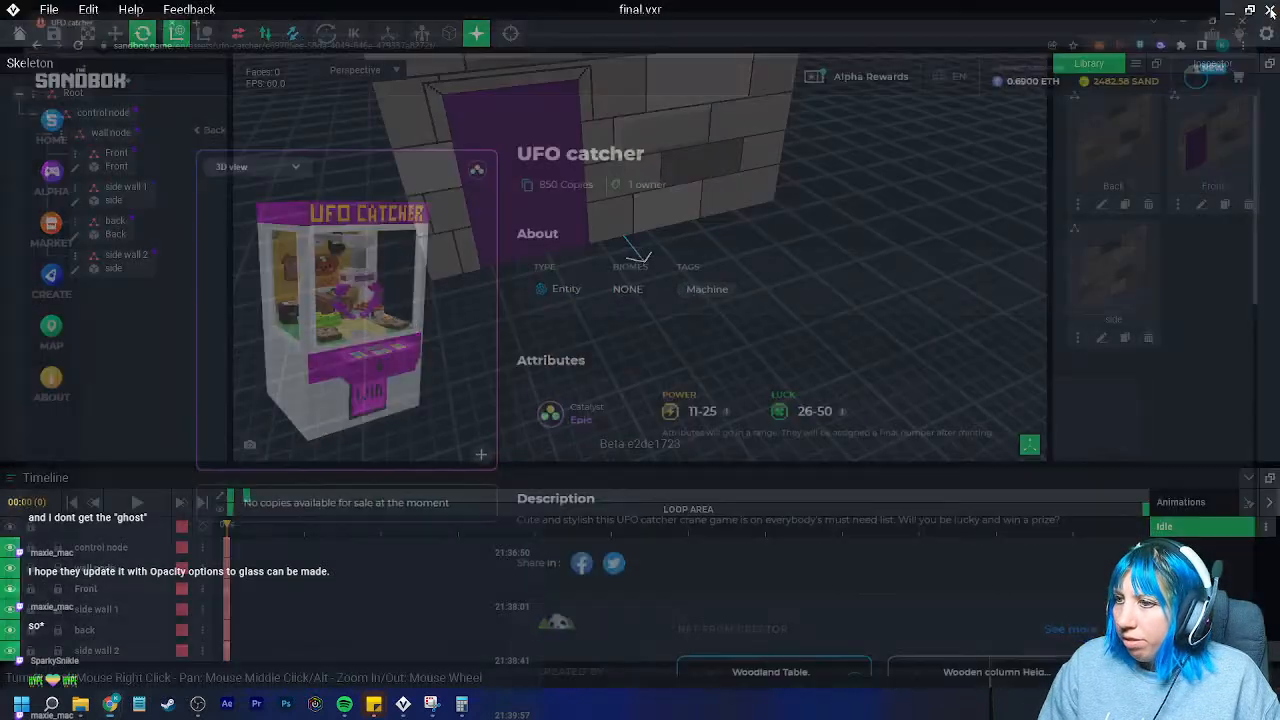
# - Return to VoxEdit and clone the Front model in the library under the name F1
pyautogui.click(1201, 9)
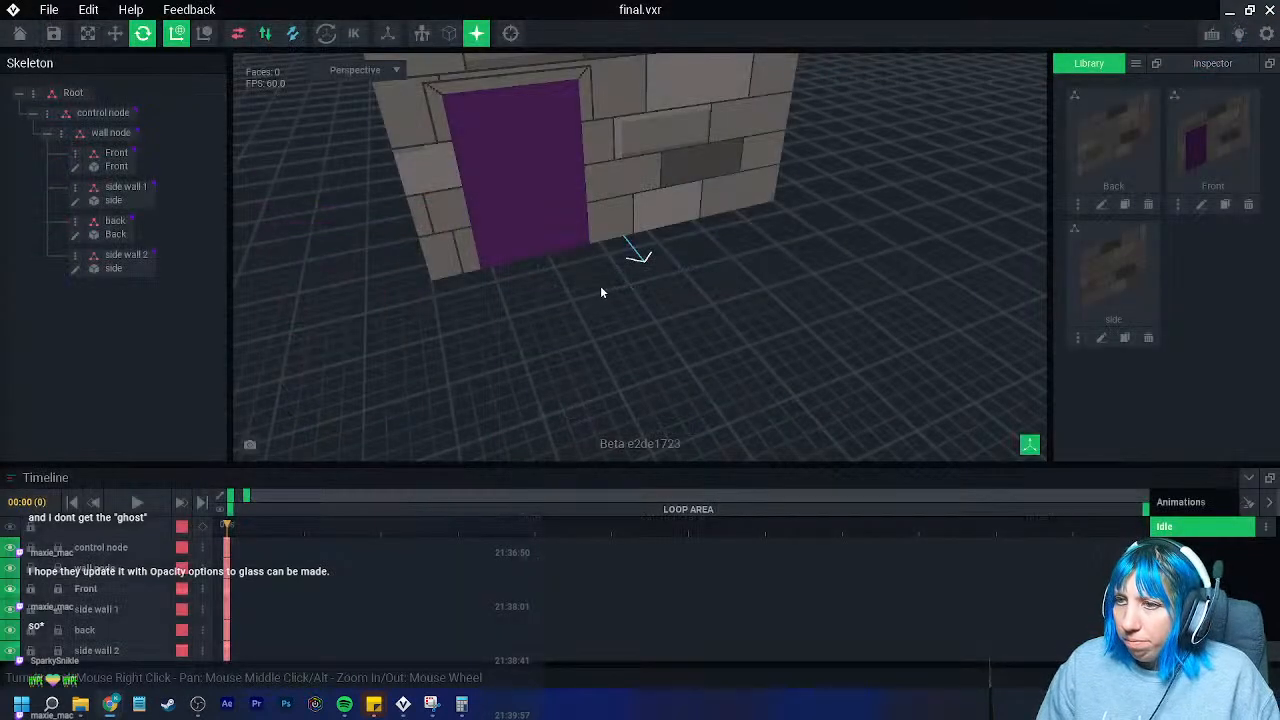
pyautogui.moveTo(577, 277); pyautogui.dragTo(576, 282, button='right')
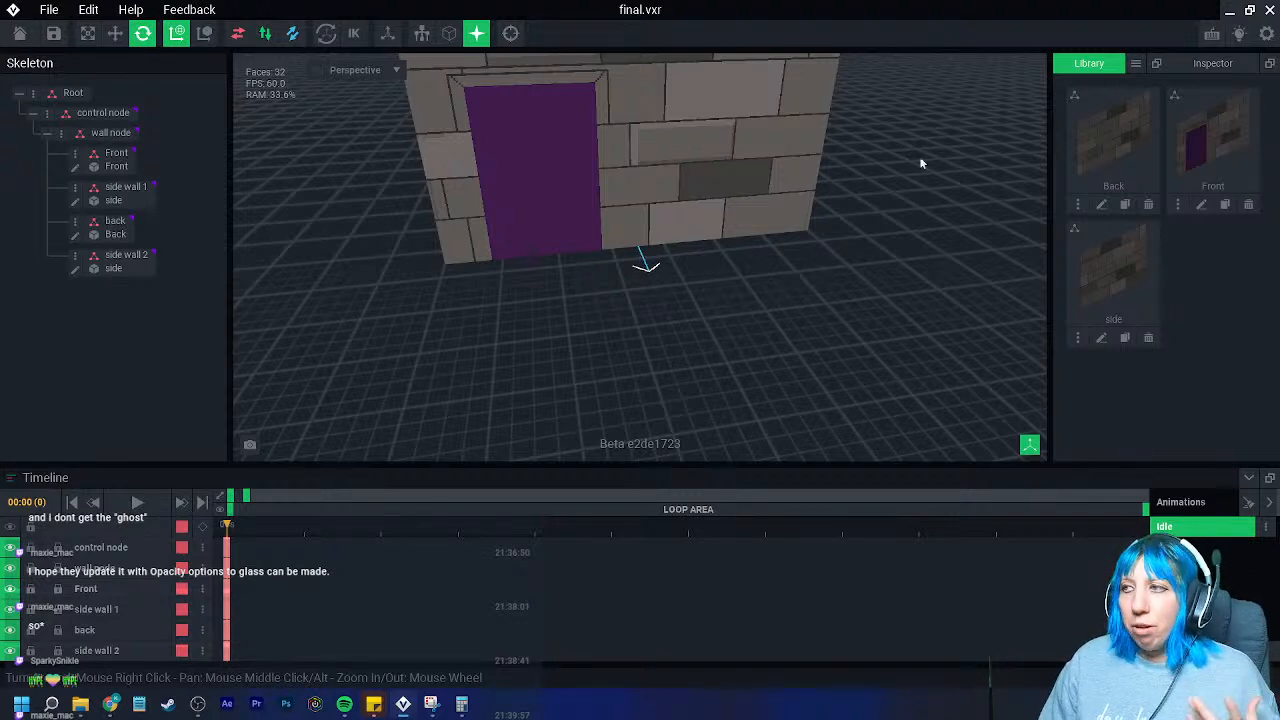
pyautogui.moveTo(892, 305); pyautogui.dragTo(892, 422, button='middle')
pyautogui.moveTo(769, 326); pyautogui.dragTo(873, 248, button='right')
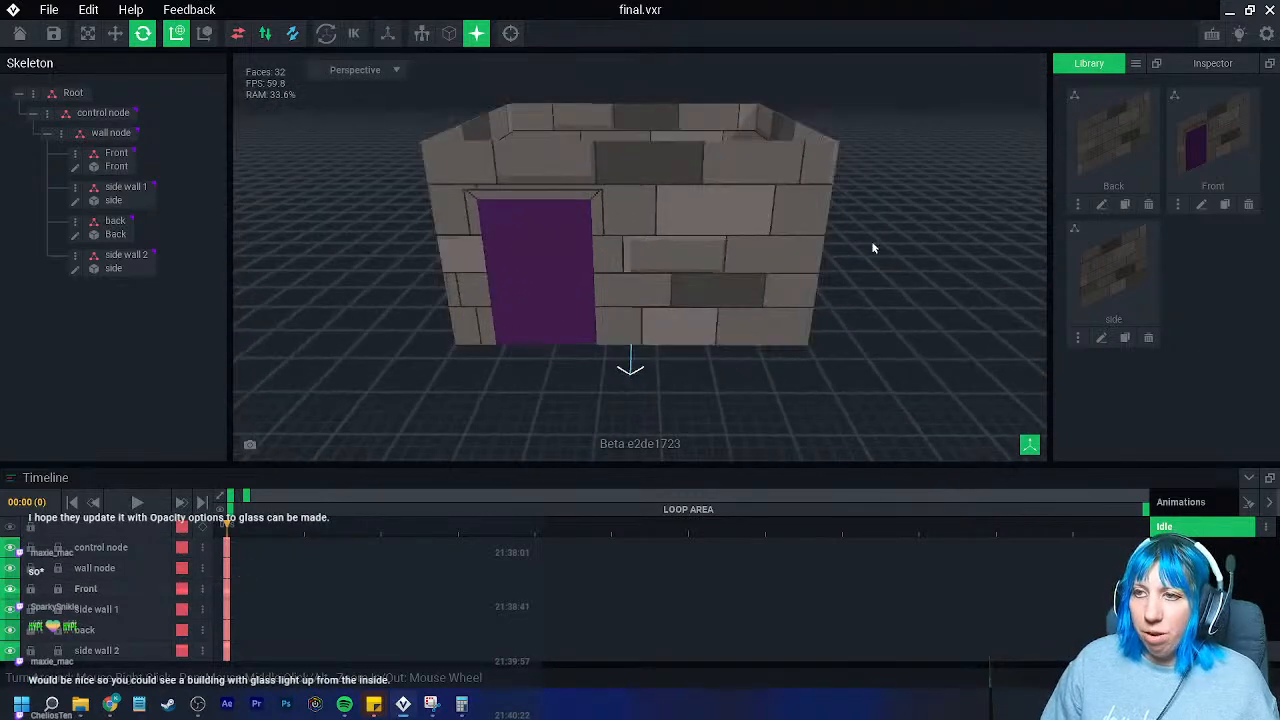
pyautogui.click(1228, 206)
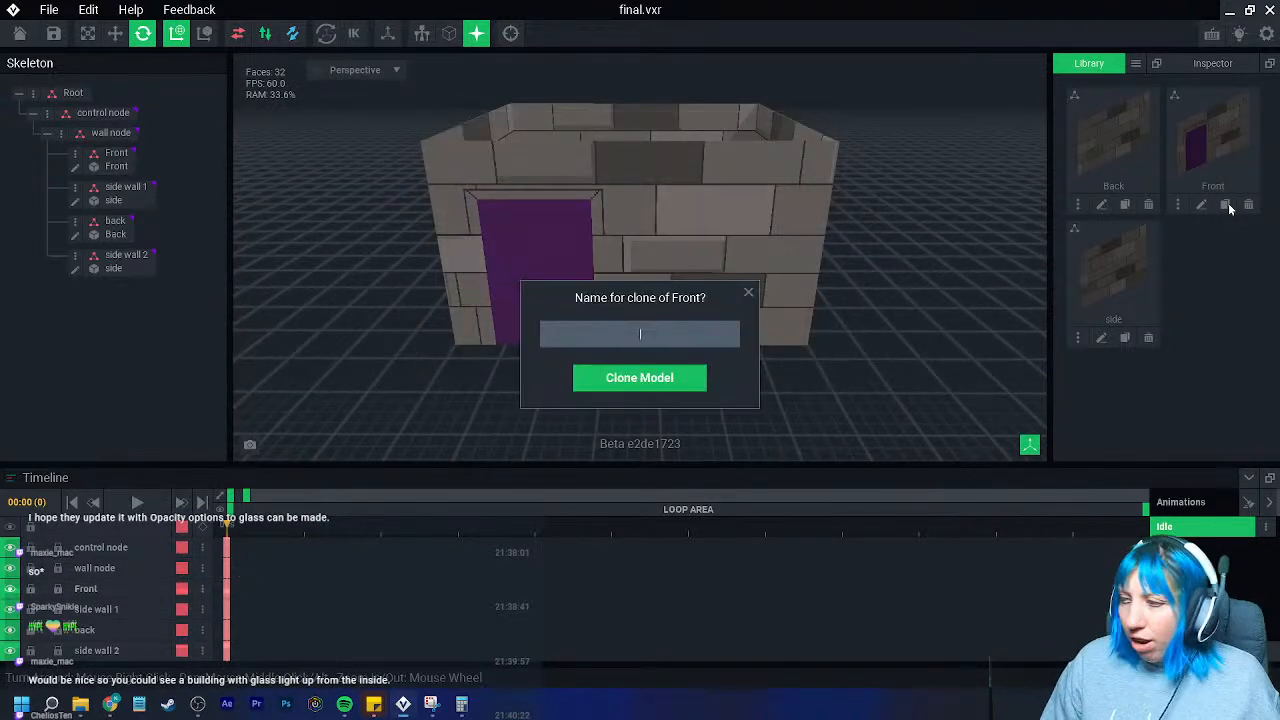
pyautogui.write('roof')
pyautogui.press('BackSpace')
pyautogui.press('BackSpace')
pyautogui.press('BackSpace')
pyautogui.press('BackSpace')
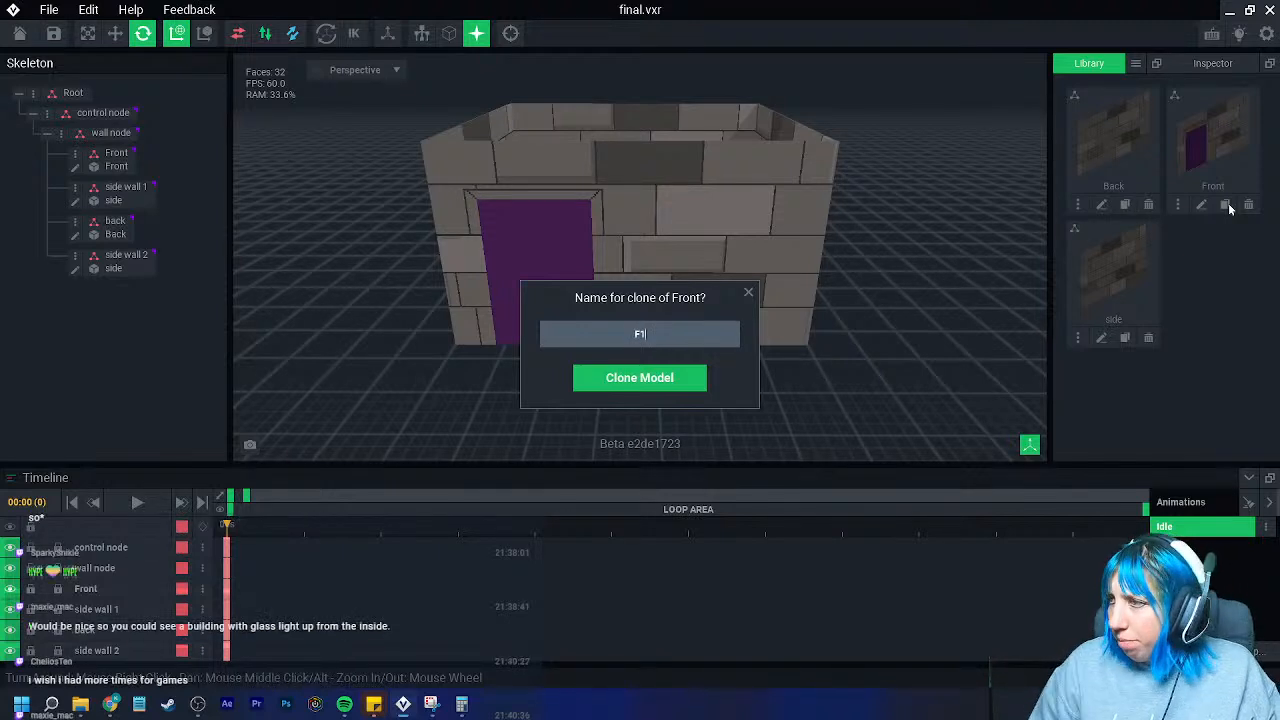
pyautogui.press('Return')
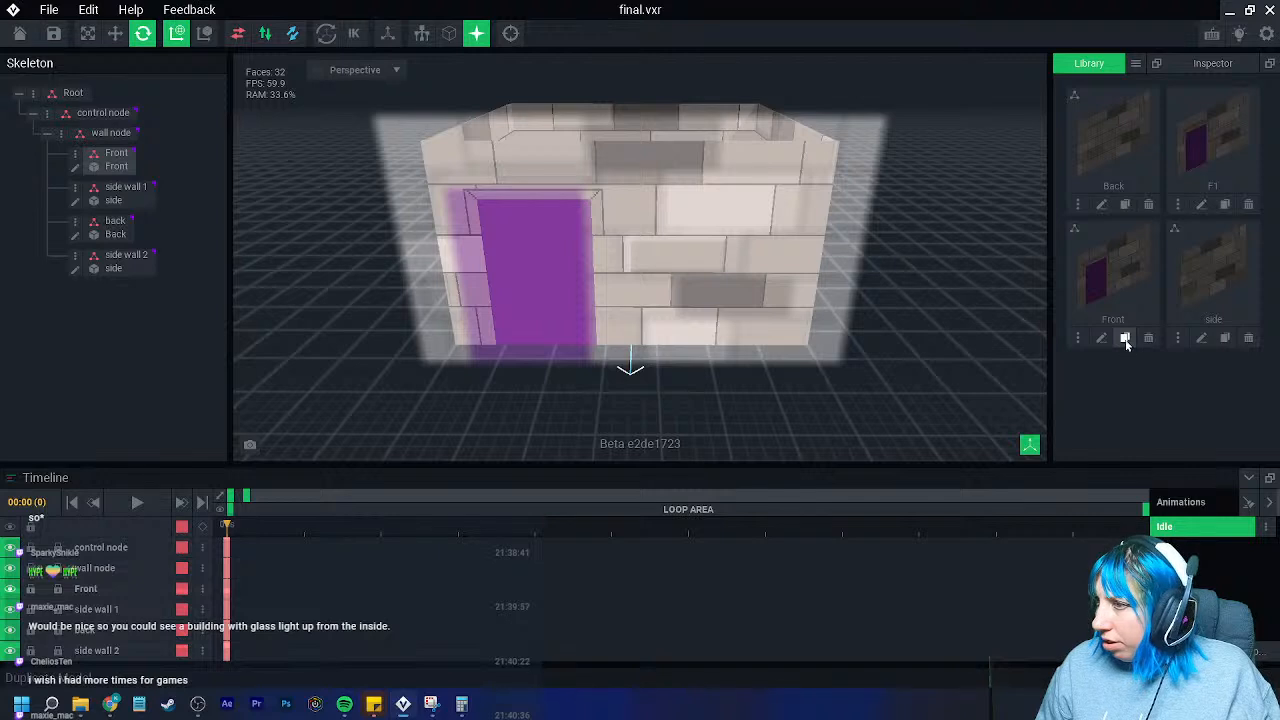
# - Clone the Front model once more under the name Fup
pyautogui.click(1125, 338)
pyautogui.write('Fup')
pyautogui.click(640, 382)
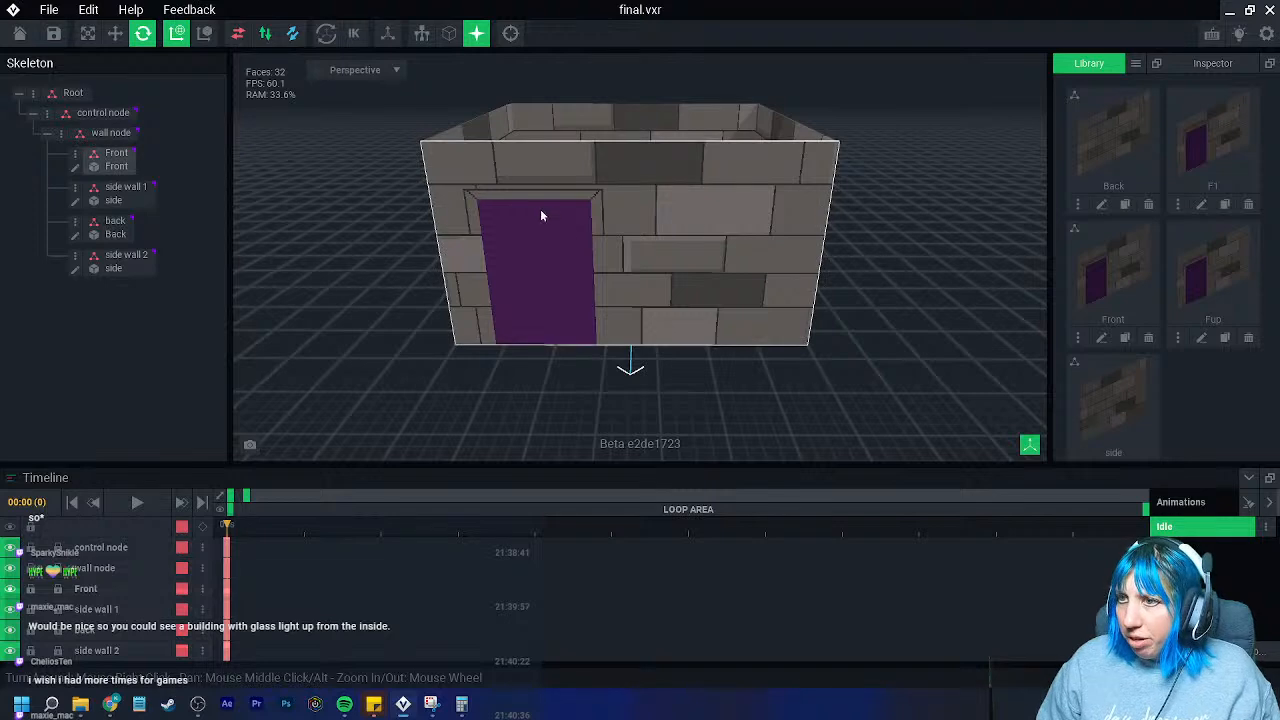
# - Create child nodes F1 and Fup under the Front node and attach the matching F1 and Fup models to them
pyautogui.scroll(3, 612, 249)
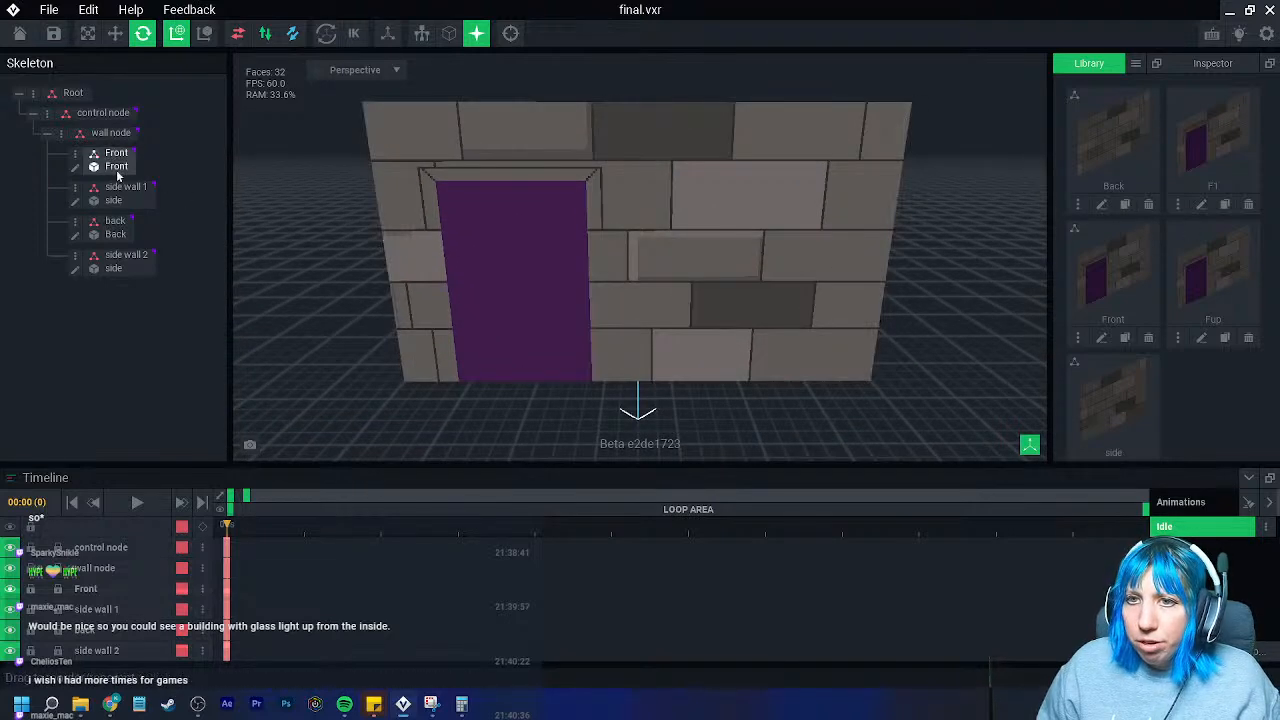
pyautogui.click(78, 155)
pyautogui.rightClick(79, 156)
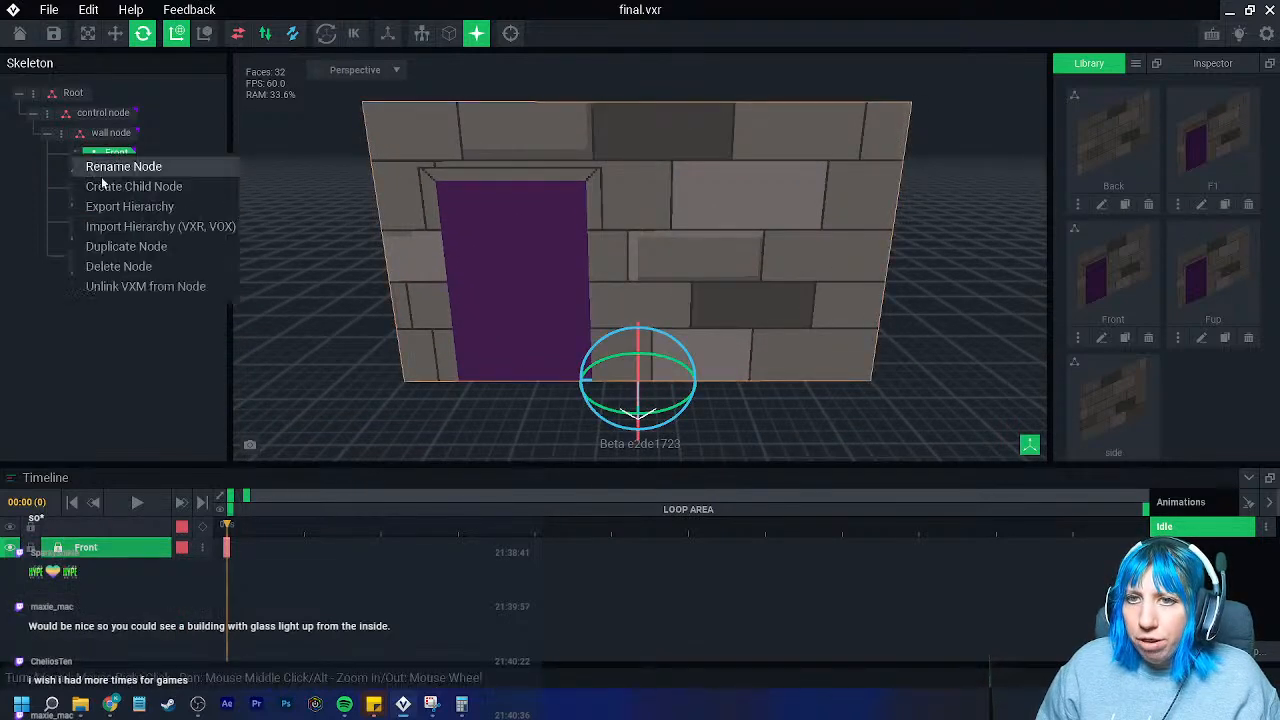
pyautogui.click(133, 186)
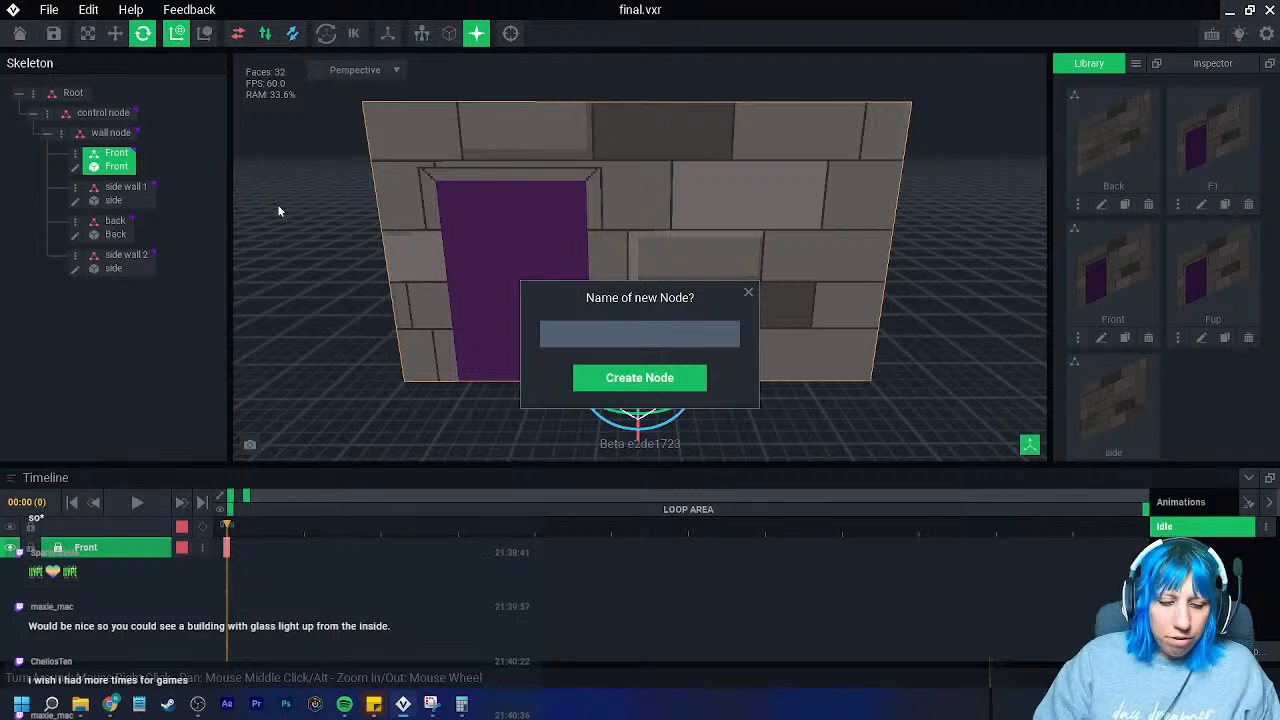
pyautogui.write('F1')
pyautogui.press('Return')
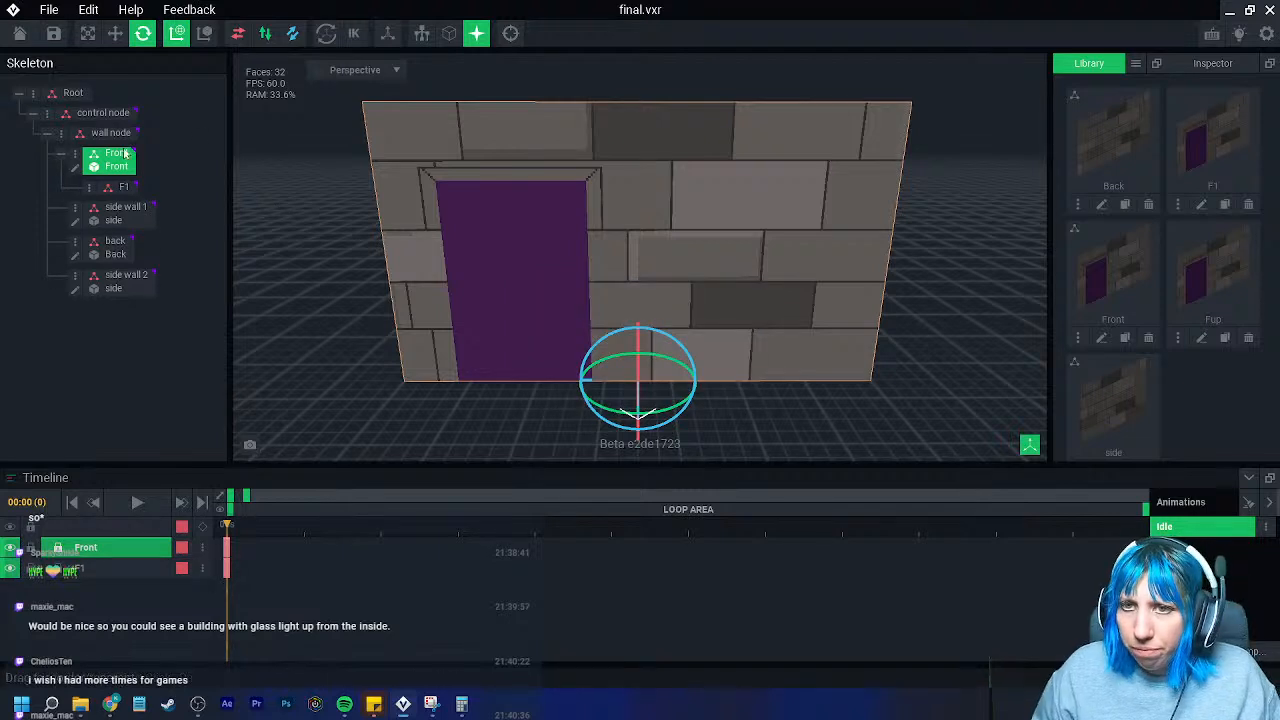
pyautogui.rightClick(74, 157)
pyautogui.click(126, 186)
pyautogui.write('Fup')
pyautogui.press('Return')
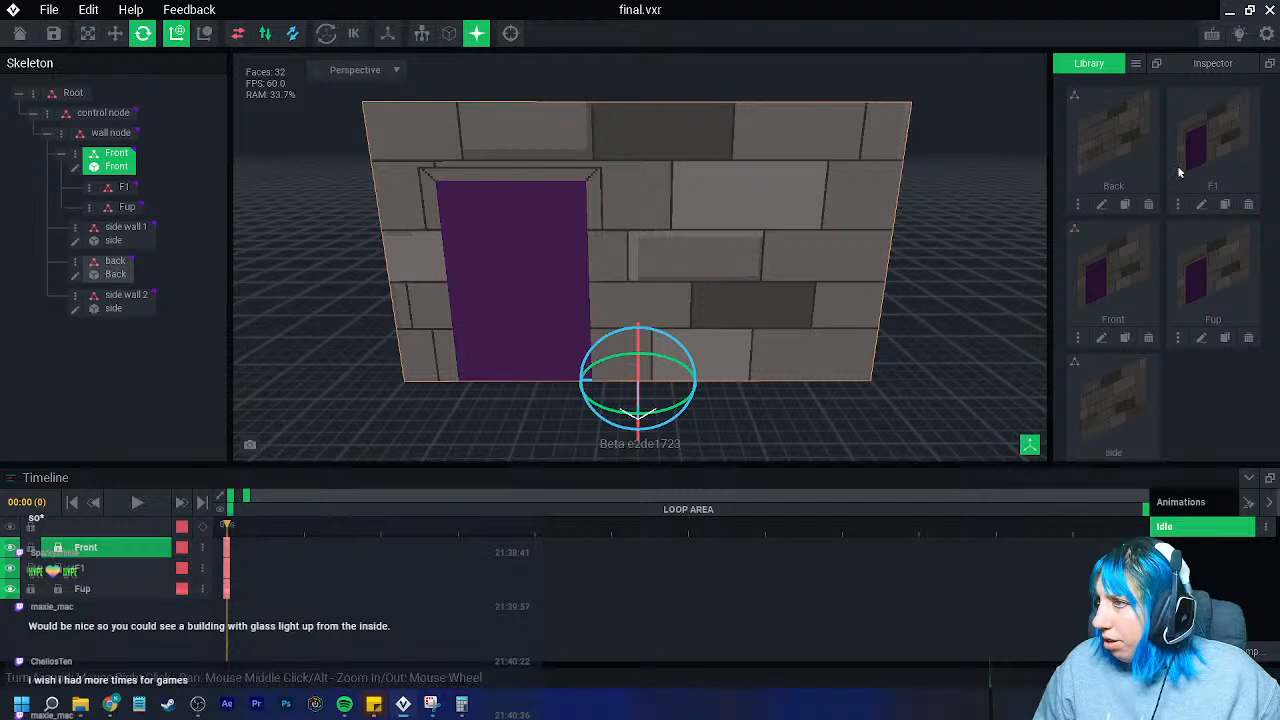
pyautogui.moveTo(1206, 168); pyautogui.dragTo(112, 187)
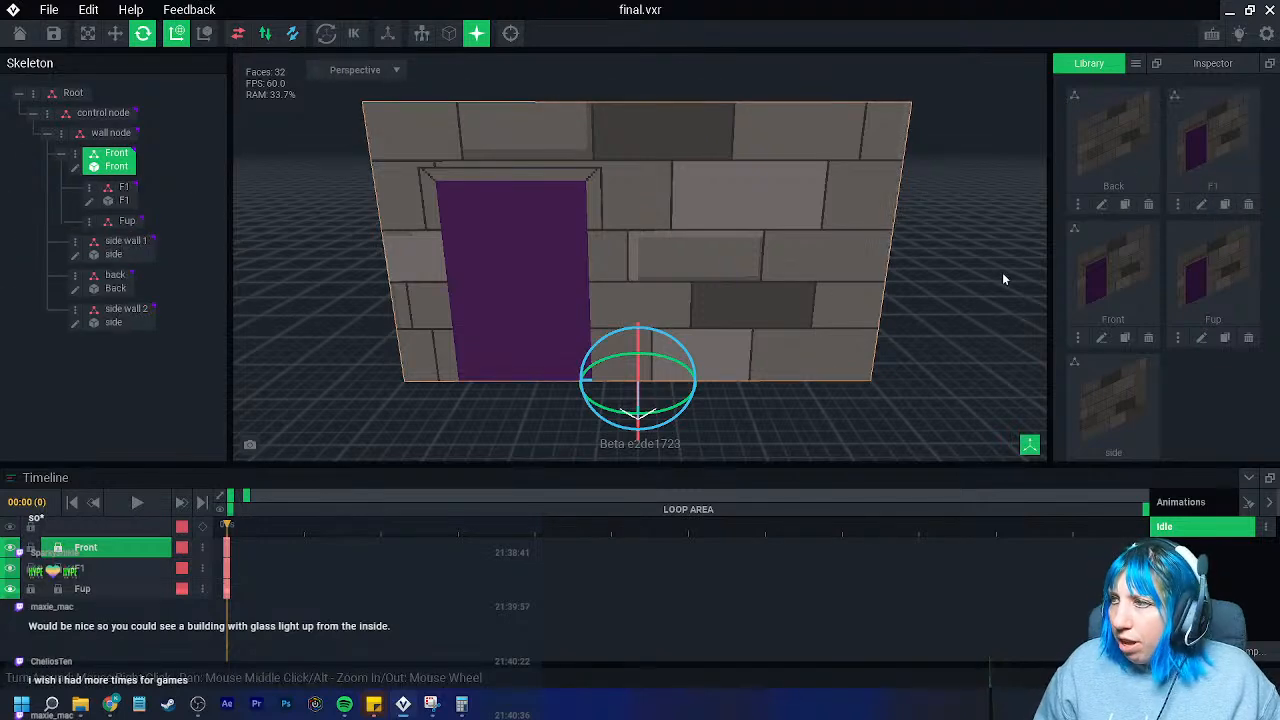
pyautogui.moveTo(1174, 293); pyautogui.dragTo(138, 225)
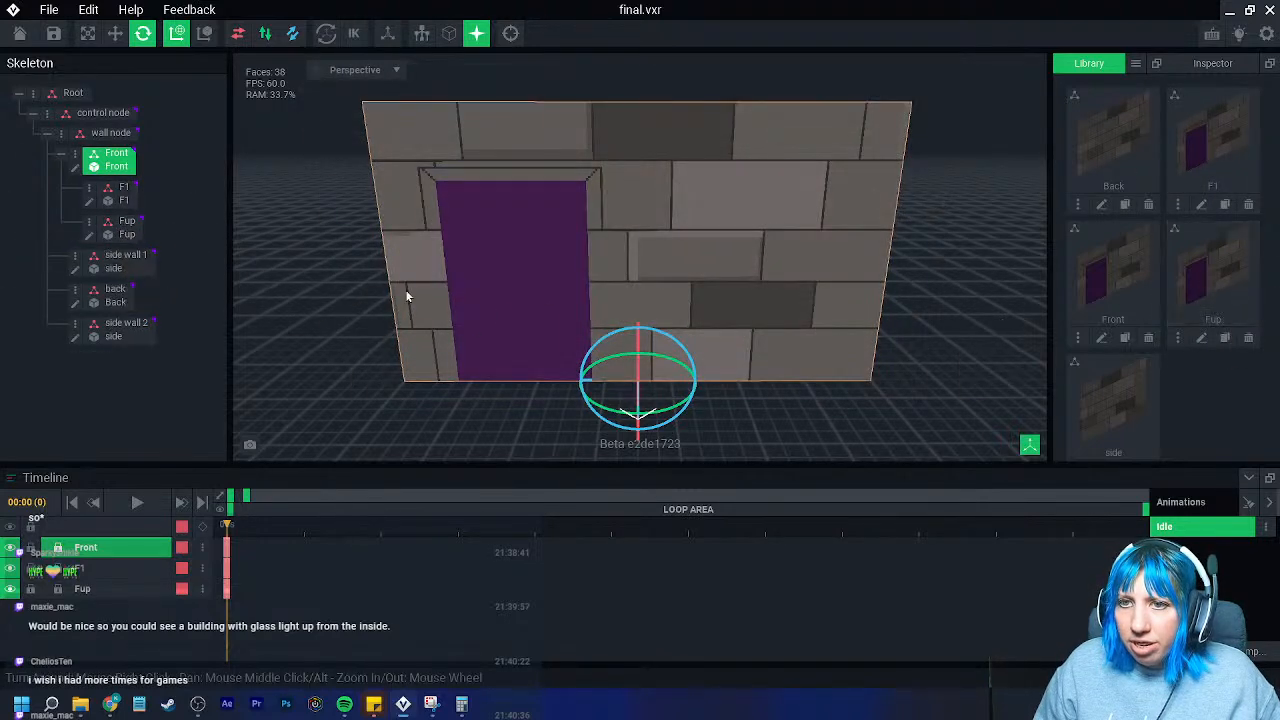
# - Open the F1 model for editing and set up box erasing, with the purple doorway in close view
pyautogui.click(89, 202)
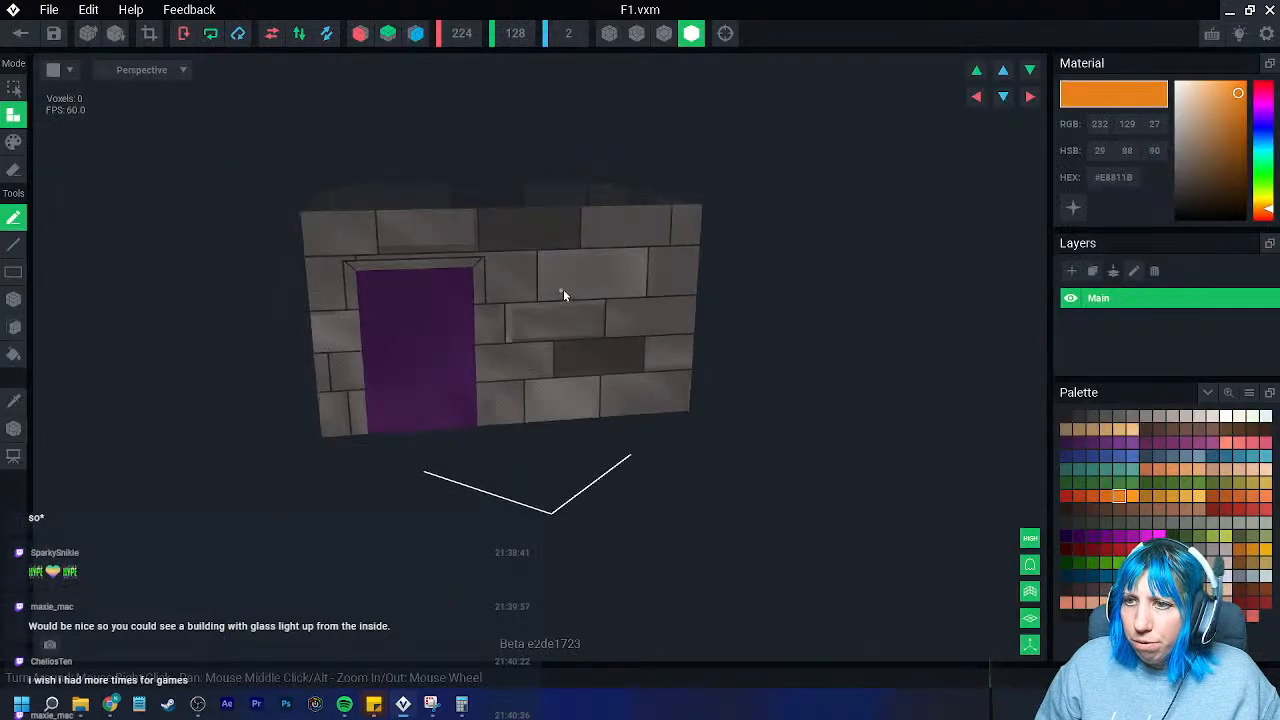
pyautogui.click(14, 168)
pyautogui.click(14, 299)
pyautogui.scroll(3, 320, 342)
pyautogui.moveTo(309, 340); pyautogui.dragTo(411, 293, button='middle')
pyautogui.scroll(1, 420, 285)
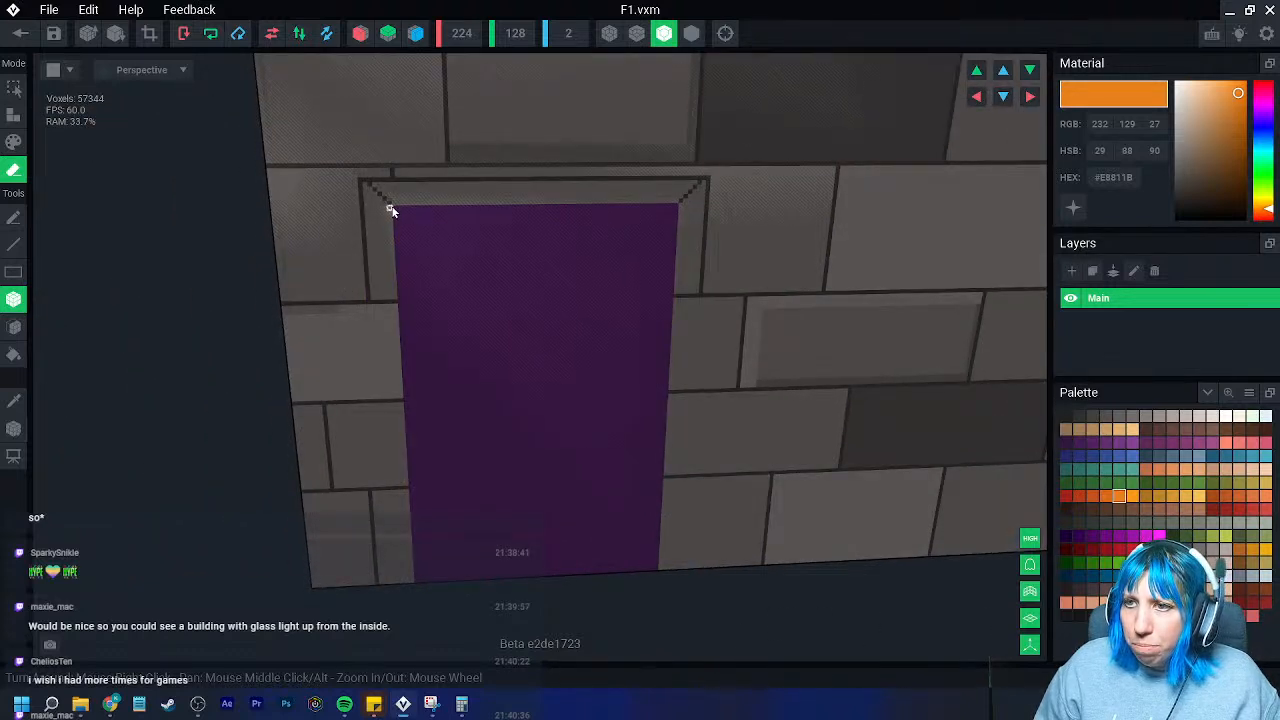
pyautogui.scroll(-1, 391, 190)
pyautogui.moveTo(402, 86); pyautogui.dragTo(395, 202)
pyautogui.hotkey('ctrl', 'z')
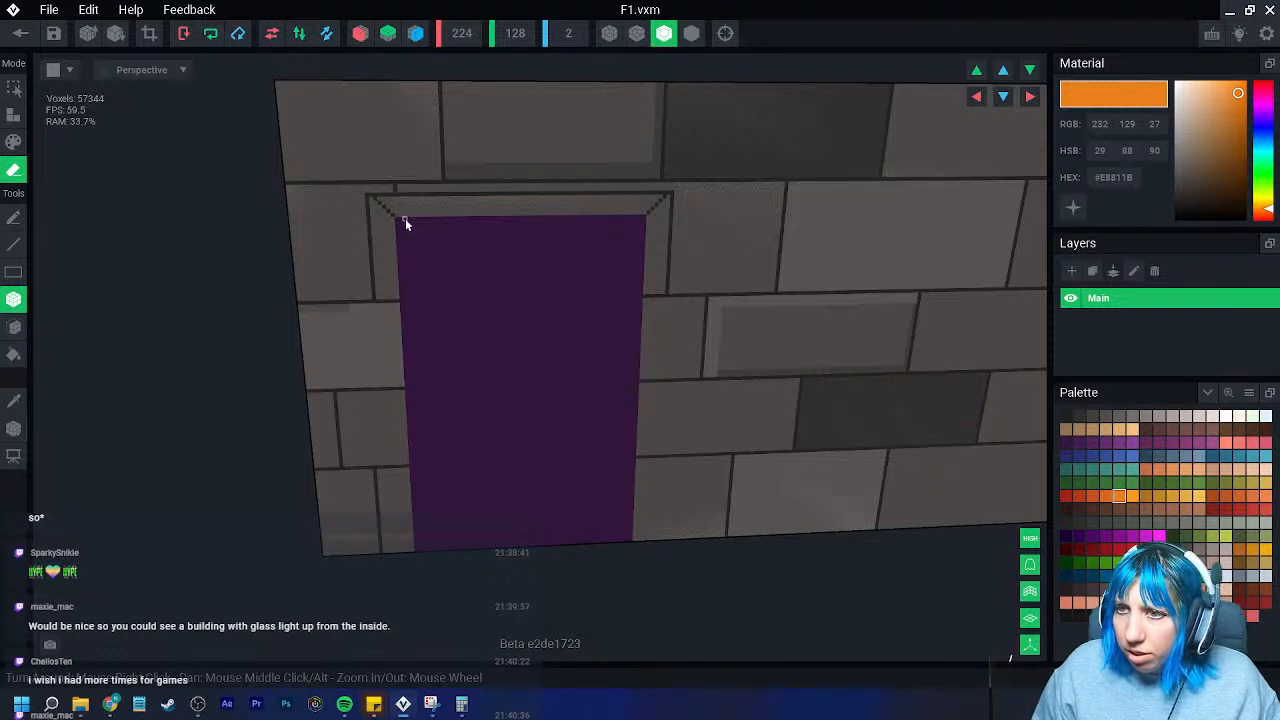
# - Box-erase the doorway and all wall beyond it, keeping only the 26-voxel-wide full-height strip beside the door, and trim the model to it
pyautogui.moveTo(395, 218); pyautogui.dragTo(736, 86)
pyautogui.moveTo(389, 85); pyautogui.dragTo(997, 554)
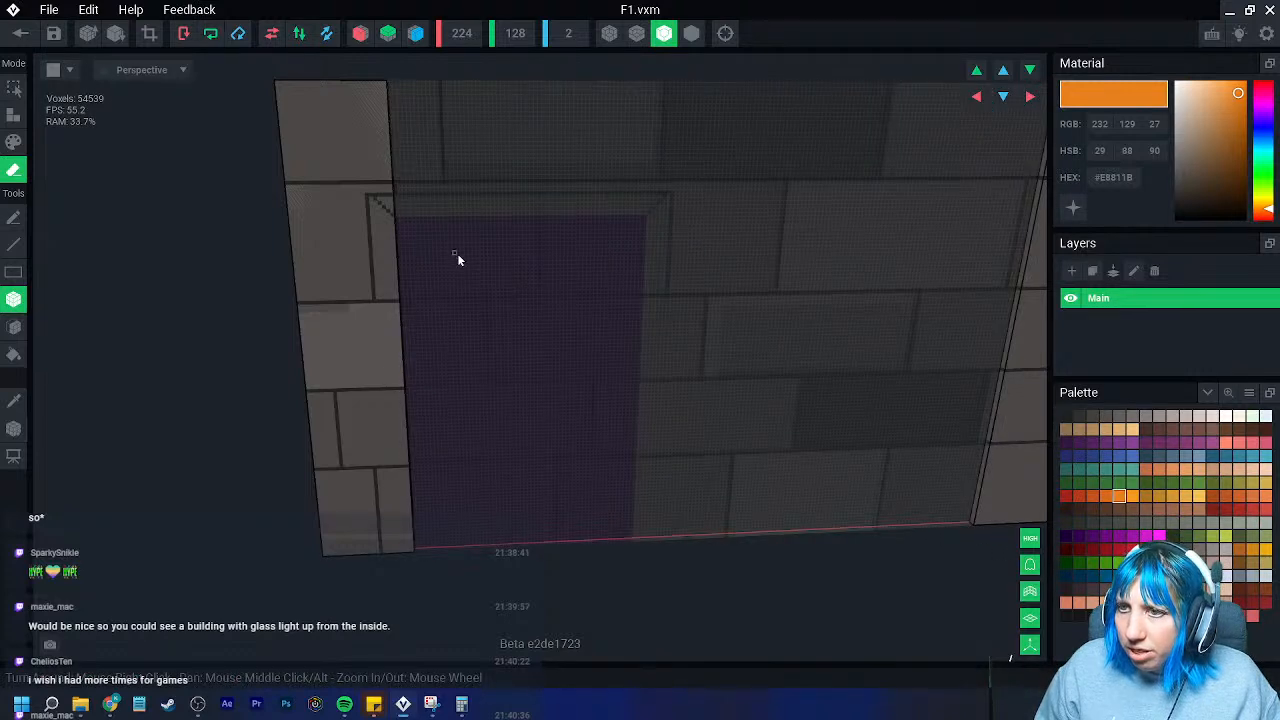
pyautogui.moveTo(310, 136); pyautogui.dragTo(846, 177, button='right')
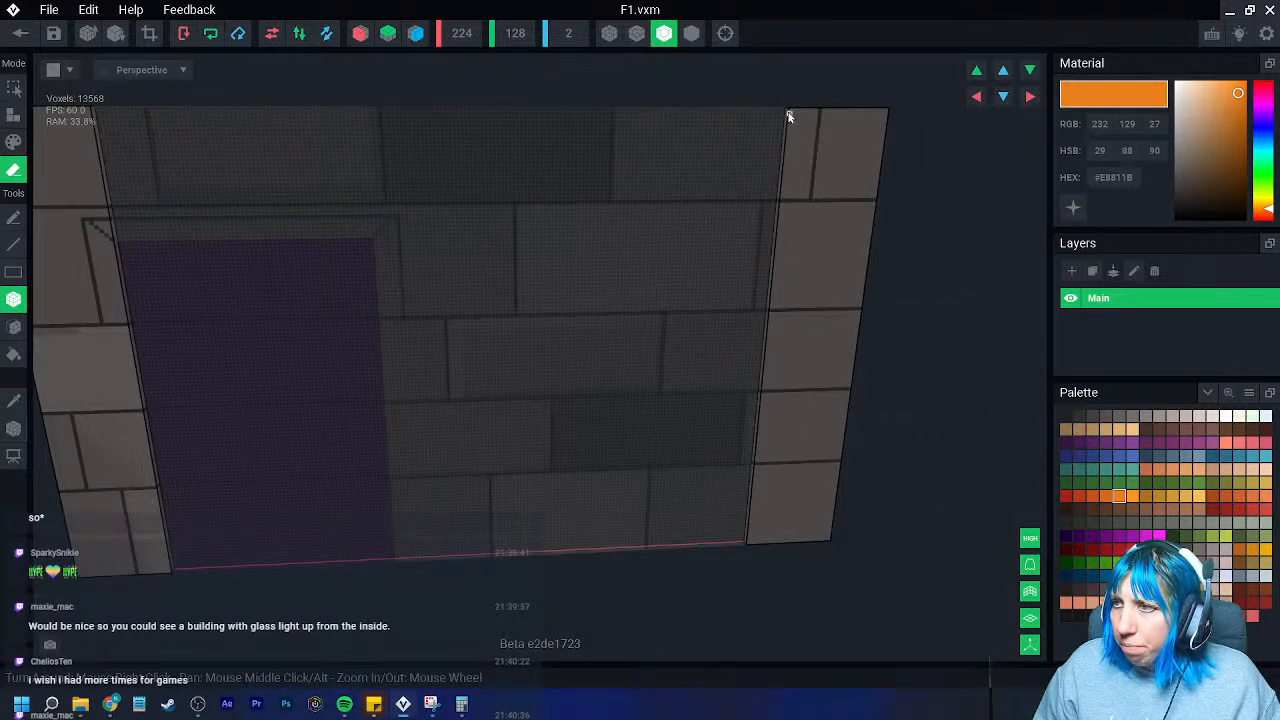
pyautogui.moveTo(786, 109); pyautogui.dragTo(831, 554)
pyautogui.click(149, 33)
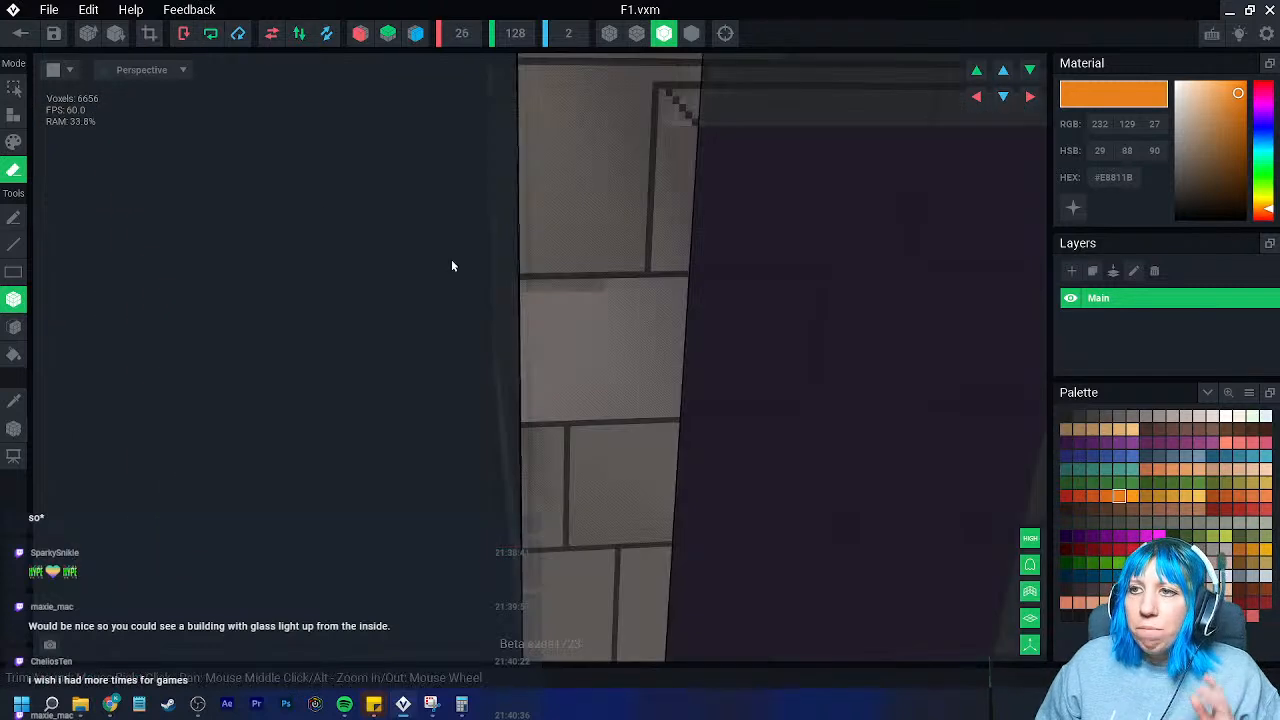
pyautogui.moveTo(641, 386); pyautogui.dragTo(576, 382, button='middle')
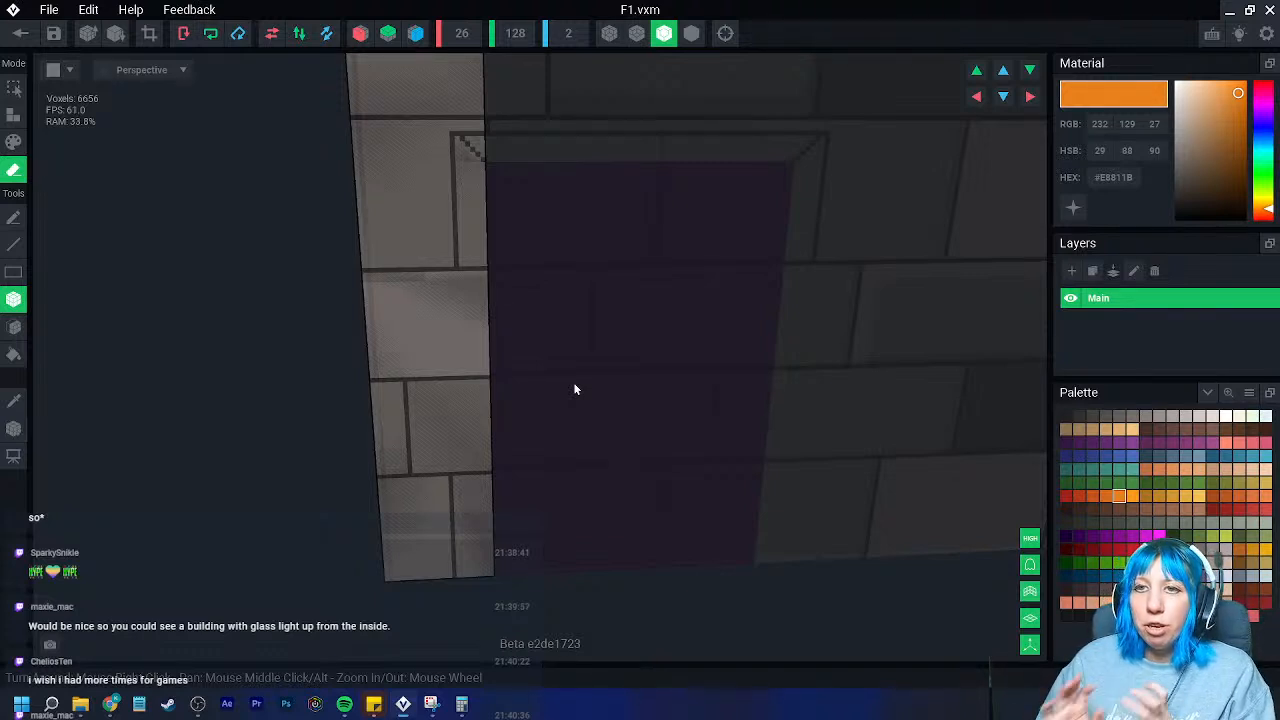
pyautogui.press('t')
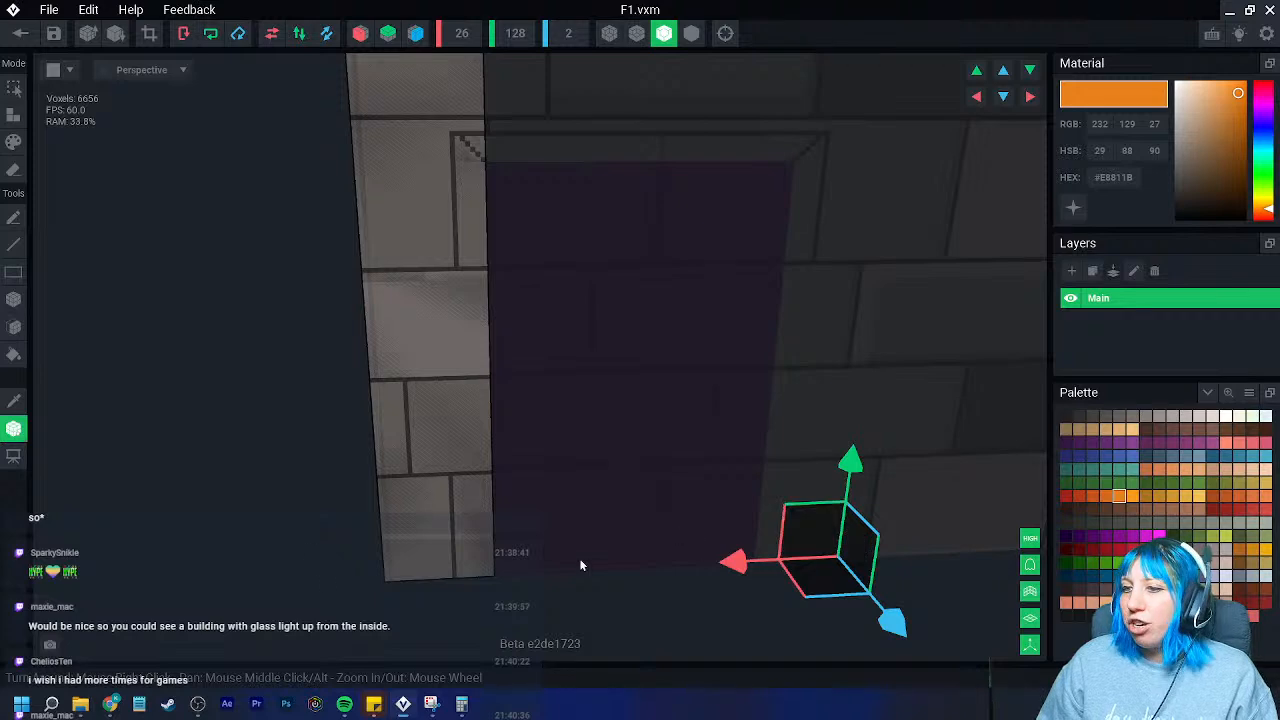
pyautogui.press('e')
pyautogui.moveTo(468, 464); pyautogui.dragTo(447, 456, button='right')
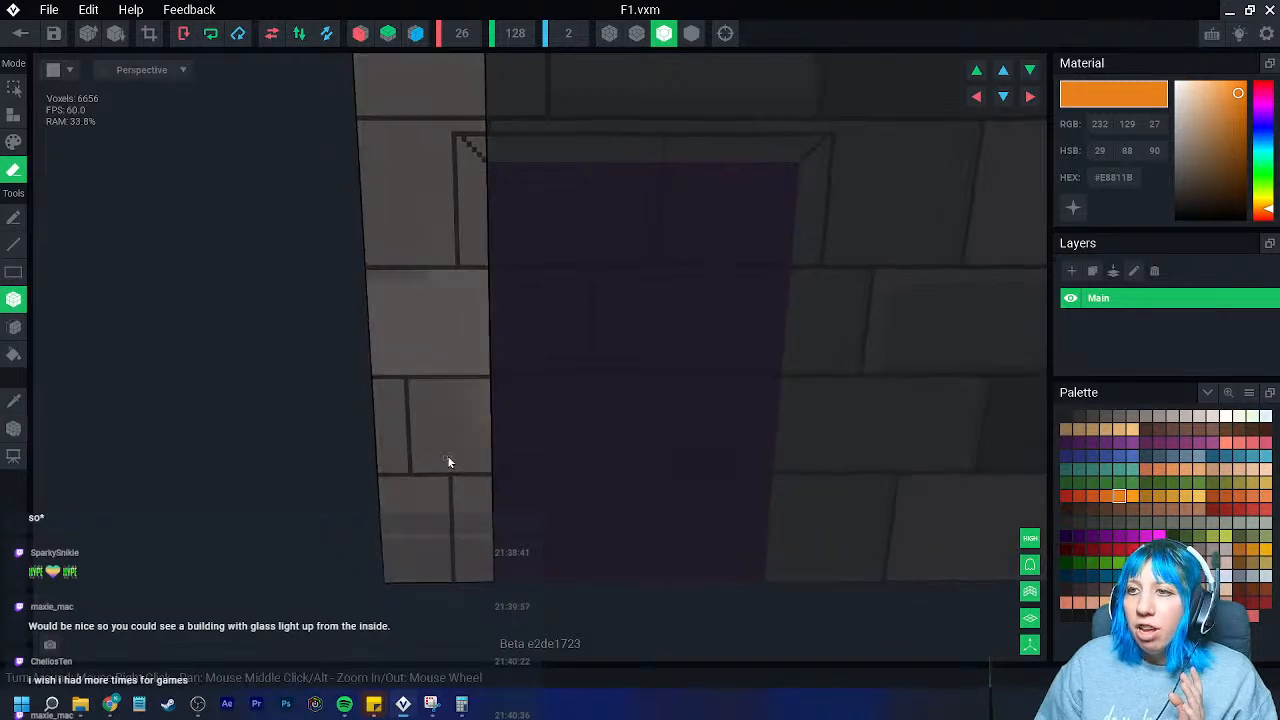
pyautogui.moveTo(337, 375); pyautogui.dragTo(216, 238, button='right')
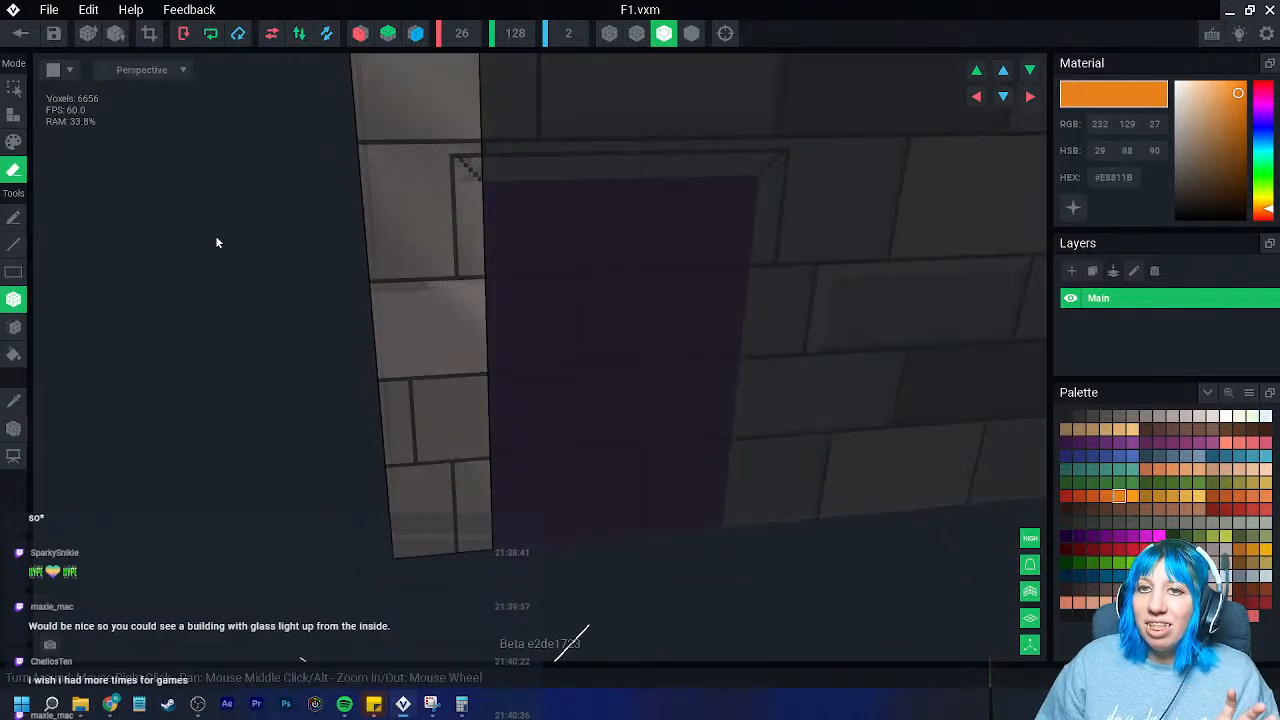
# - Leave the F1 model keeping its changes and return to the final.vxr asset
pyautogui.click(20, 34)
pyautogui.click(495, 252)
pyautogui.moveTo(543, 234)
pyautogui.mouseDown(button='right')
pyautogui.moveTo(503, 266)
pyautogui.moveTo(410, 245)
pyautogui.moveTo(381, 223)
pyautogui.moveTo(358, 230)
pyautogui.mouseUp(button='right')
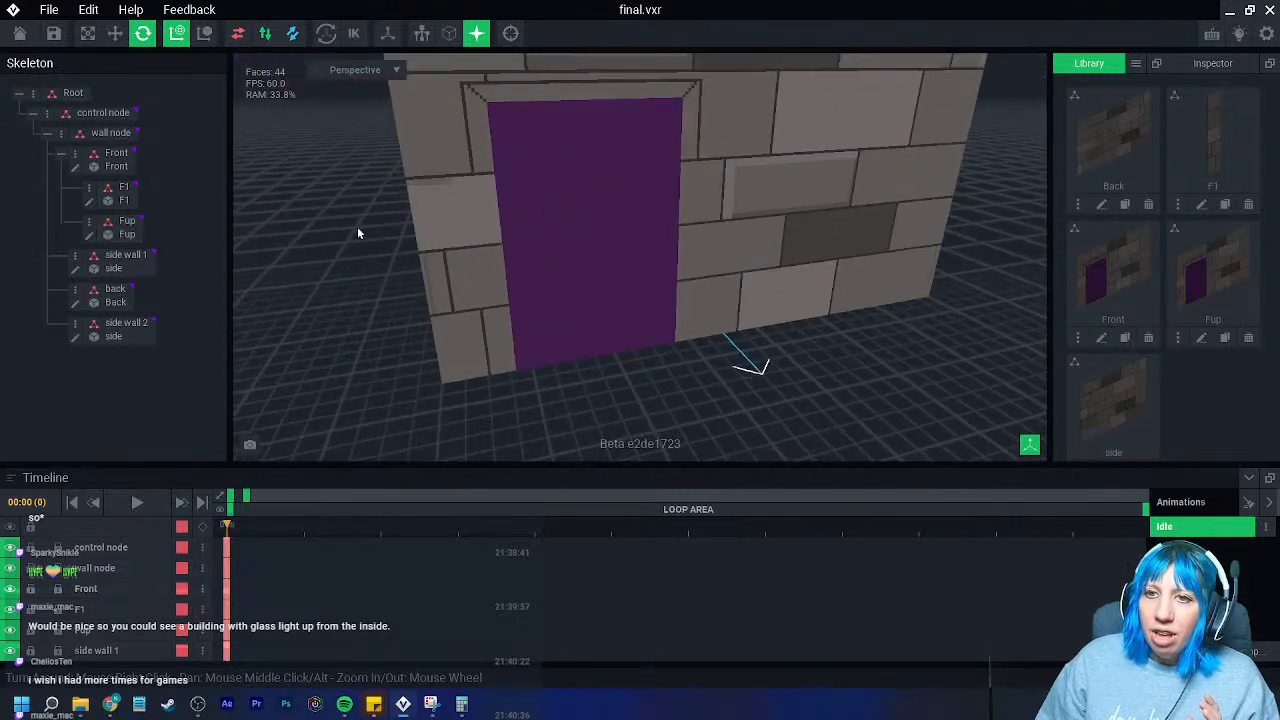
# - Open the Fup model and box-erase most of the long brick wall section on the wide side of the purple doorway
pyautogui.click(89, 236)
pyautogui.scroll(3, 517, 274)
pyautogui.moveTo(517, 274); pyautogui.dragTo(553, 250, button='right')
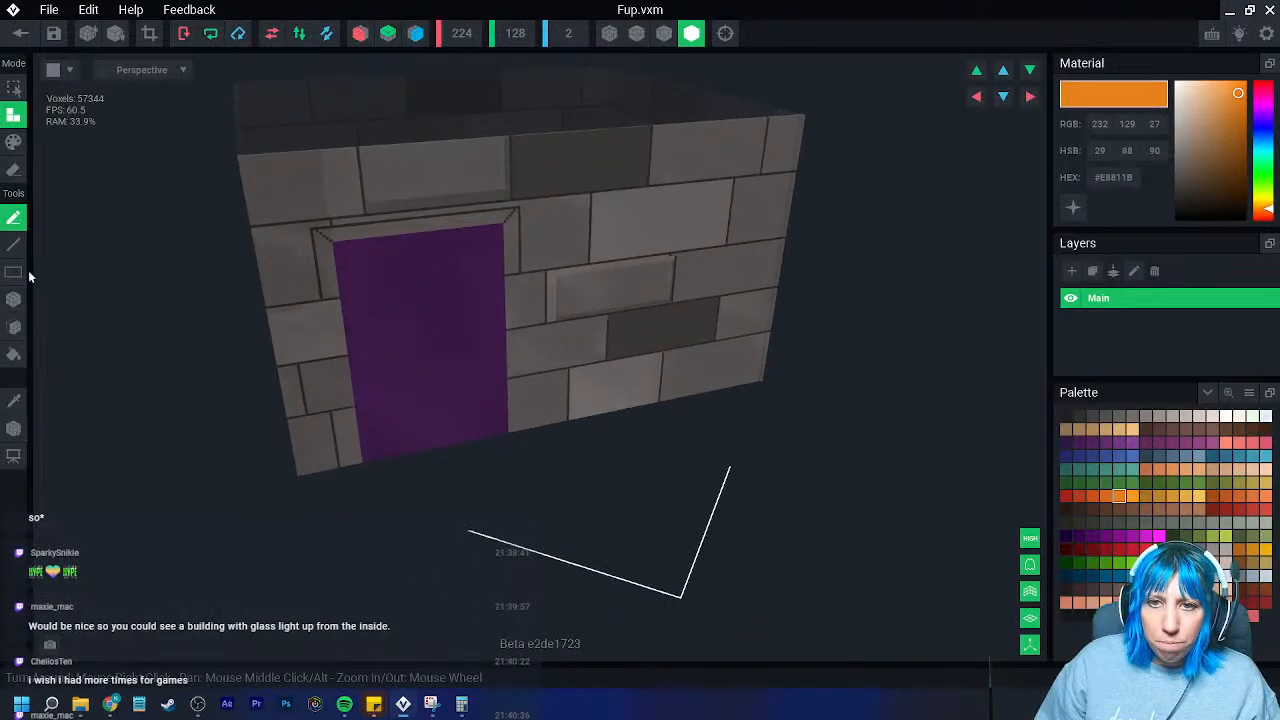
pyautogui.click(15, 168)
pyautogui.click(14, 299)
pyautogui.click(664, 34)
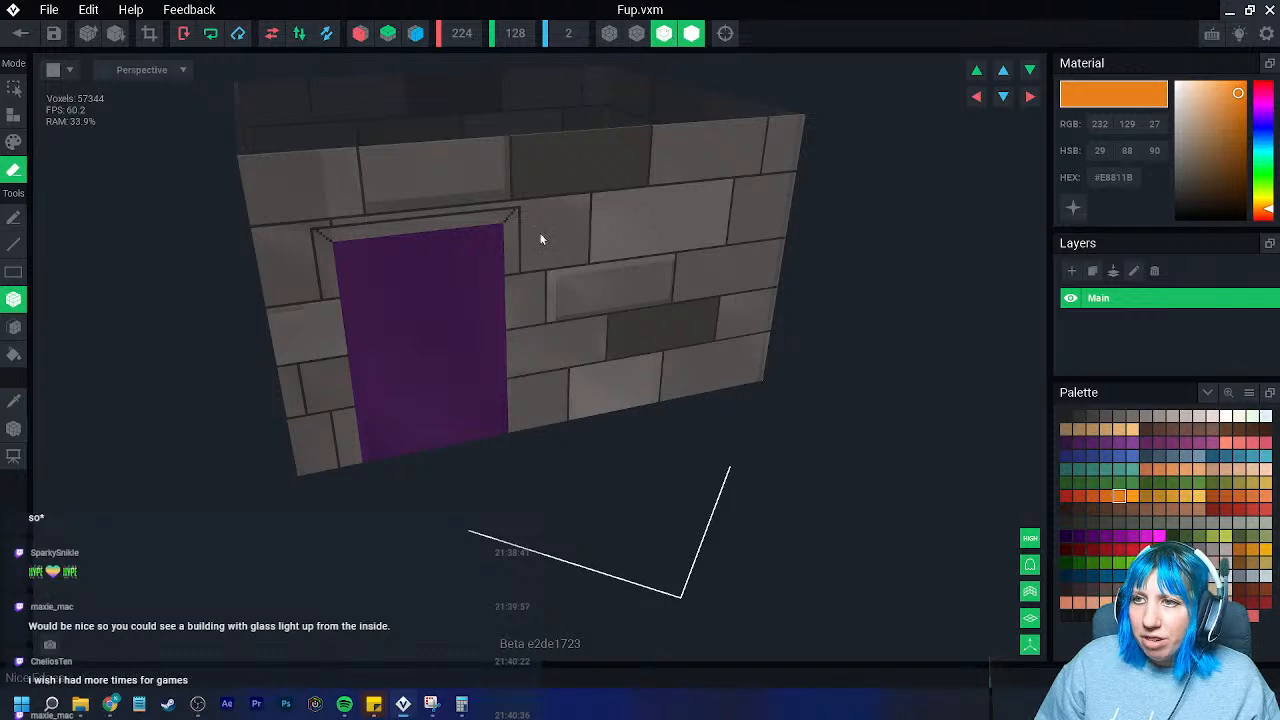
pyautogui.scroll(1, 480, 243)
pyautogui.moveTo(478, 242); pyautogui.dragTo(515, 215, button='right')
pyautogui.moveTo(502, 204)
pyautogui.mouseDown()
pyautogui.moveTo(625, 333)
pyautogui.moveTo(940, 488)
pyautogui.moveTo(885, 469)
pyautogui.mouseUp()
pyautogui.moveTo(521, 186); pyautogui.dragTo(517, 233, button='middle')
pyautogui.moveTo(502, 143)
pyautogui.mouseDown()
pyautogui.moveTo(523, 186)
pyautogui.moveTo(808, 257)
pyautogui.moveTo(941, 253)
pyautogui.moveTo(937, 456)
pyautogui.mouseUp()
pyautogui.moveTo(896, 510); pyautogui.dragTo(879, 505)
# - Erase the leftover wall strips on the wide side of the doorway so the model ends flush with the door's edge
pyautogui.moveTo(589, 343)
pyautogui.mouseDown(button='right')
pyautogui.moveTo(572, 312)
pyautogui.moveTo(571, 246)
pyautogui.moveTo(603, 157)
pyautogui.mouseUp(button='right')
pyautogui.moveTo(603, 77); pyautogui.dragTo(614, 635)
pyautogui.moveTo(614, 632); pyautogui.dragTo(592, 426, button='middle')
pyautogui.moveTo(581, 441); pyautogui.dragTo(584, 594)
pyautogui.scroll(-2, 493, 500)
pyautogui.moveTo(461, 390); pyautogui.dragTo(469, 467, button='middle')
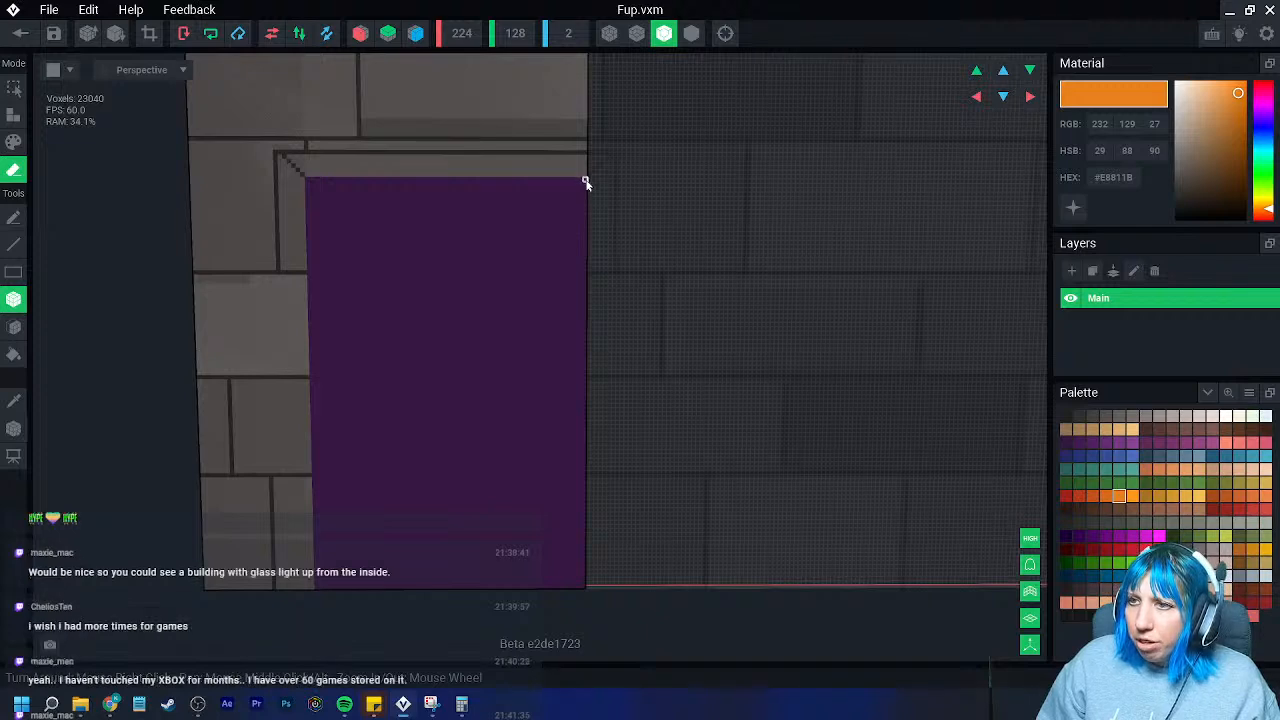
pyautogui.moveTo(576, 188)
pyautogui.mouseDown()
pyautogui.moveTo(329, 491)
pyautogui.moveTo(200, 595)
pyautogui.moveTo(522, 575)
pyautogui.moveTo(719, 512)
pyautogui.moveTo(644, 377)
pyautogui.mouseUp()
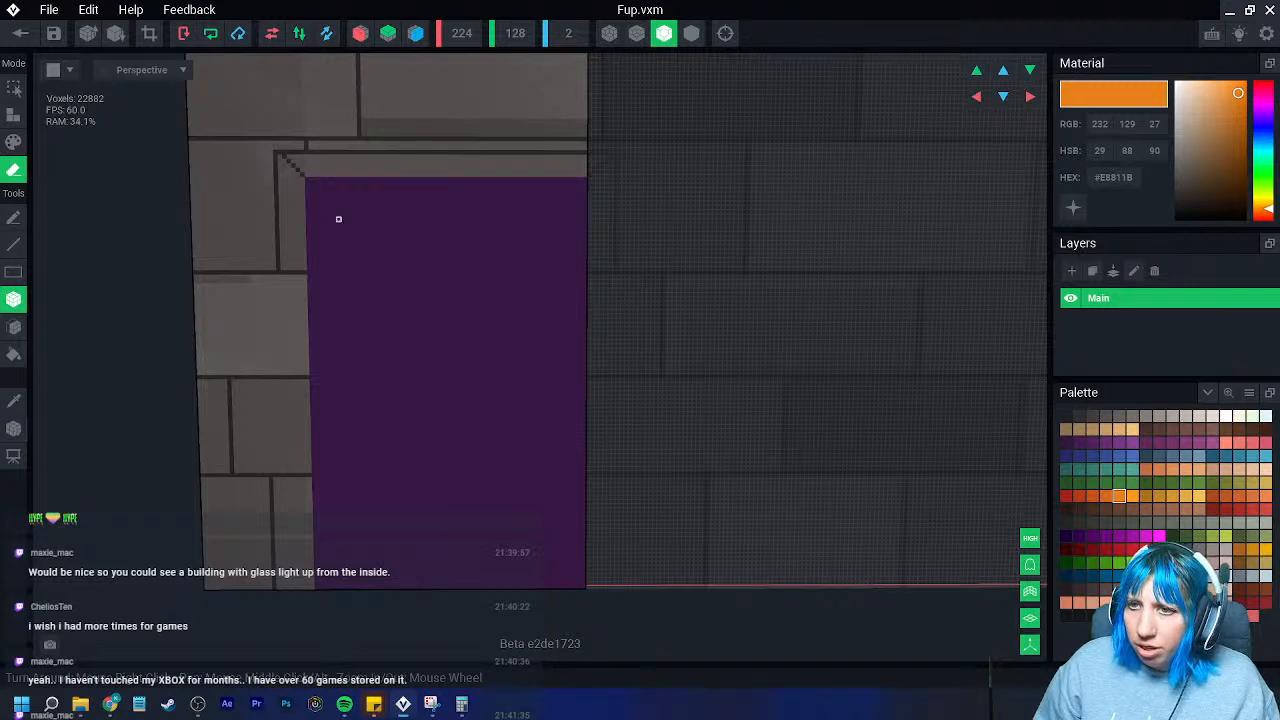
pyautogui.moveTo(302, 177); pyautogui.dragTo(327, 205, button='middle')
pyautogui.hotkey('ctrl', 'z')
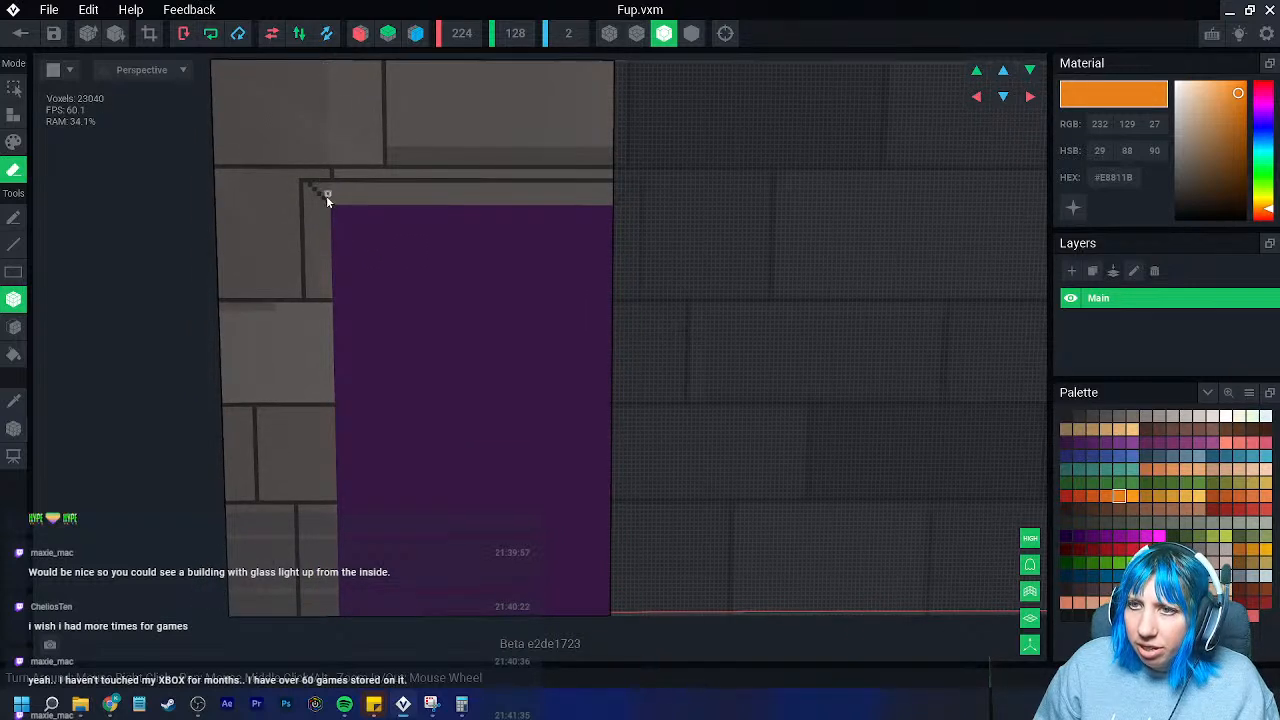
# - Erase the narrow side strip and the purple door, keeping only the bricks above the doorway, and trim the model to 64 × 32 × 2
pyautogui.moveTo(327, 210)
pyautogui.mouseDown()
pyautogui.moveTo(314, 96)
pyautogui.moveTo(188, 54)
pyautogui.moveTo(199, 126)
pyautogui.mouseUp()
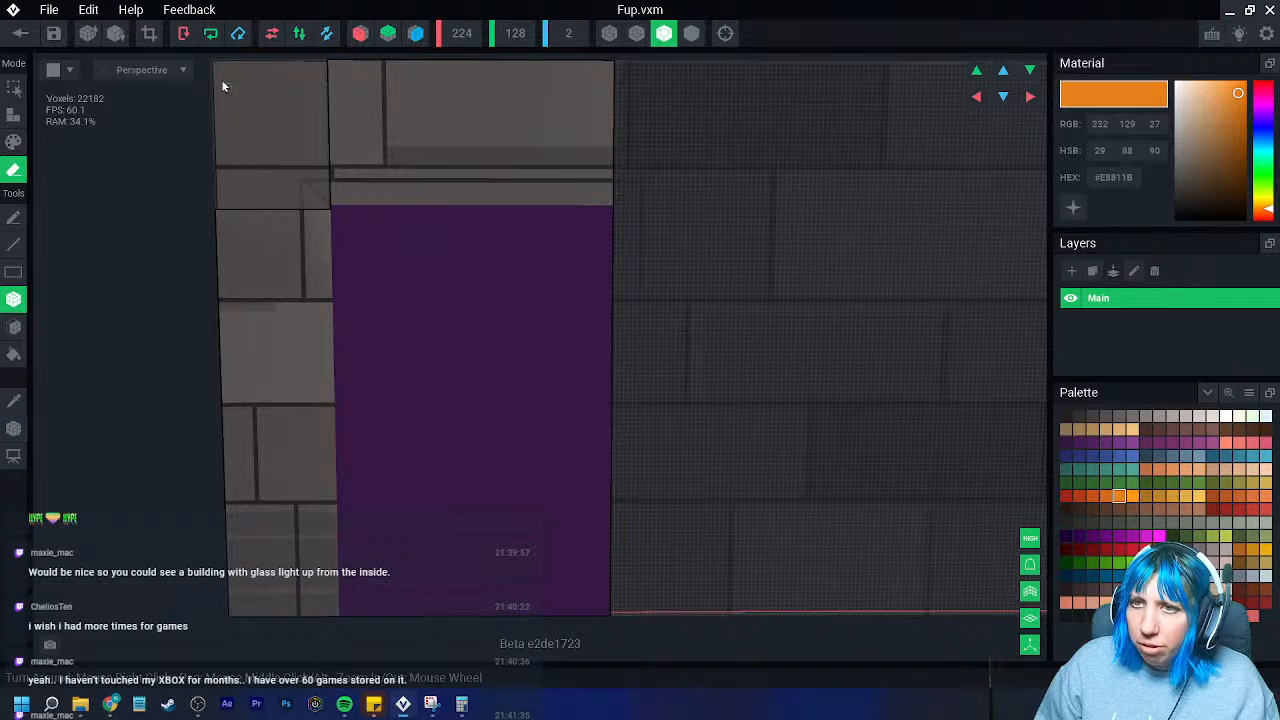
pyautogui.moveTo(214, 66)
pyautogui.mouseDown()
pyautogui.moveTo(296, 489)
pyautogui.moveTo(337, 624)
pyautogui.mouseUp()
pyautogui.moveTo(331, 206); pyautogui.dragTo(619, 632)
pyautogui.press('Escape')
pyautogui.moveTo(334, 206)
pyautogui.mouseDown()
pyautogui.moveTo(583, 548)
pyautogui.moveTo(614, 632)
pyautogui.mouseUp()
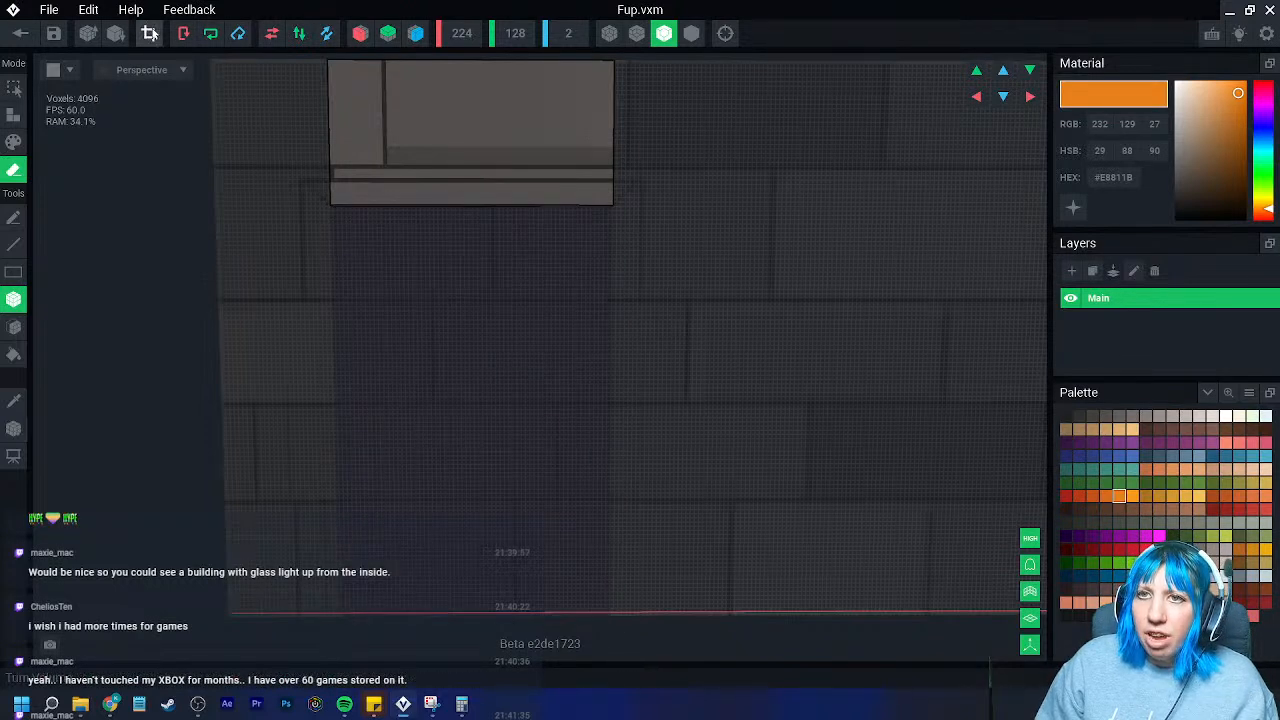
pyautogui.click(149, 33)
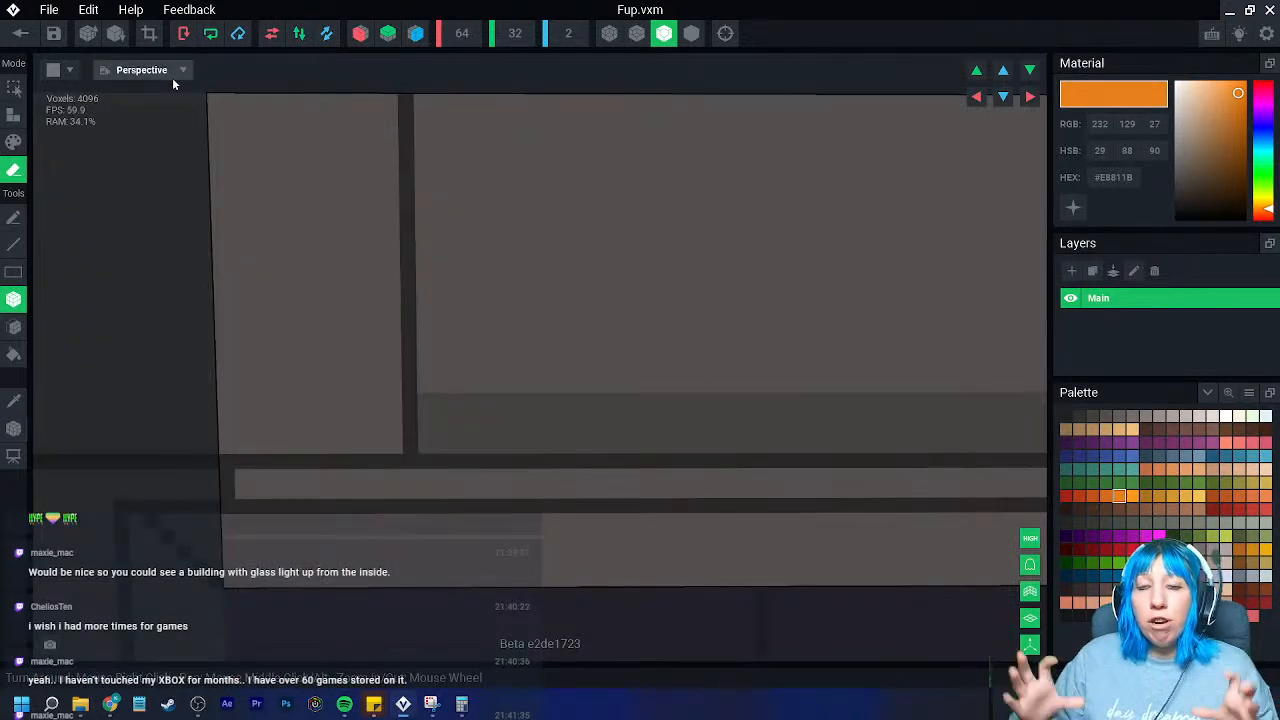
# - Leave the Fup model keeping its changes and return to the Front wall in the final.vxr asset
pyautogui.scroll(-8, 541, 435)
pyautogui.moveTo(541, 435); pyautogui.dragTo(489, 426, button='right')
pyautogui.click(20, 34)
pyautogui.click(500, 256)
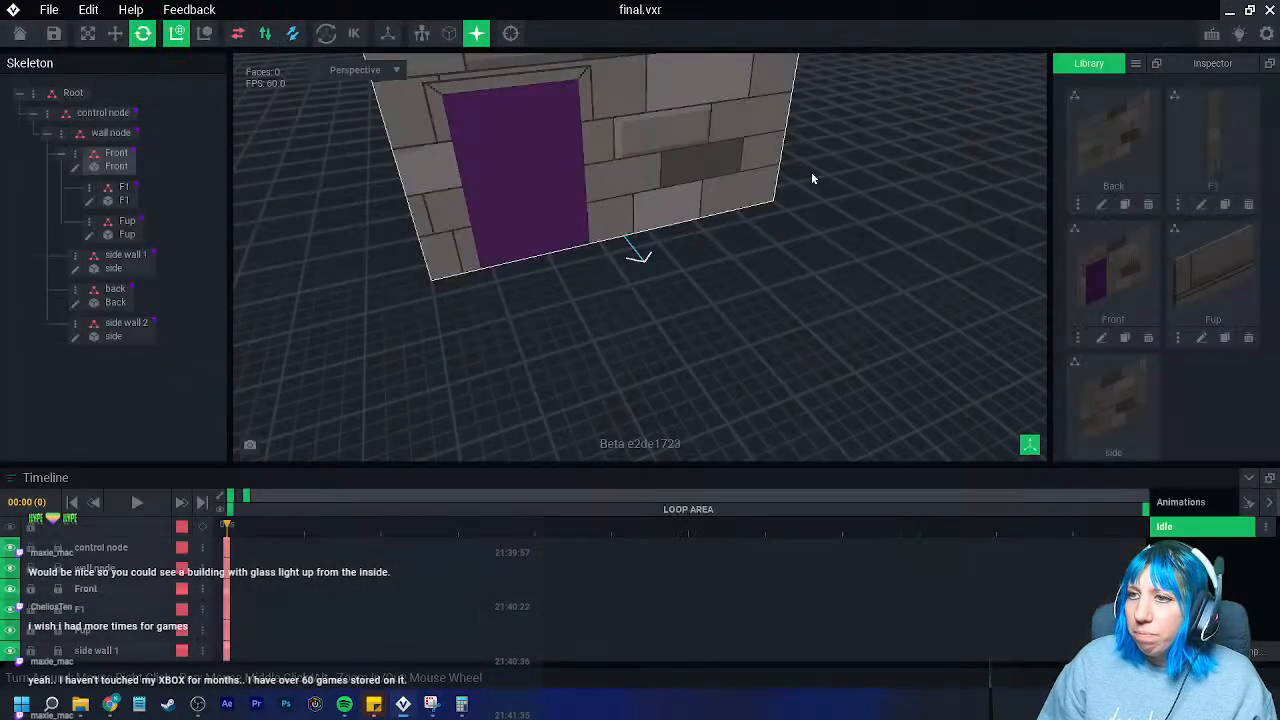
pyautogui.scroll(3, 543, 208)
pyautogui.moveTo(543, 208)
pyautogui.mouseDown(button='right')
pyautogui.moveTo(562, 258)
pyautogui.moveTo(556, 215)
pyautogui.mouseUp(button='right')
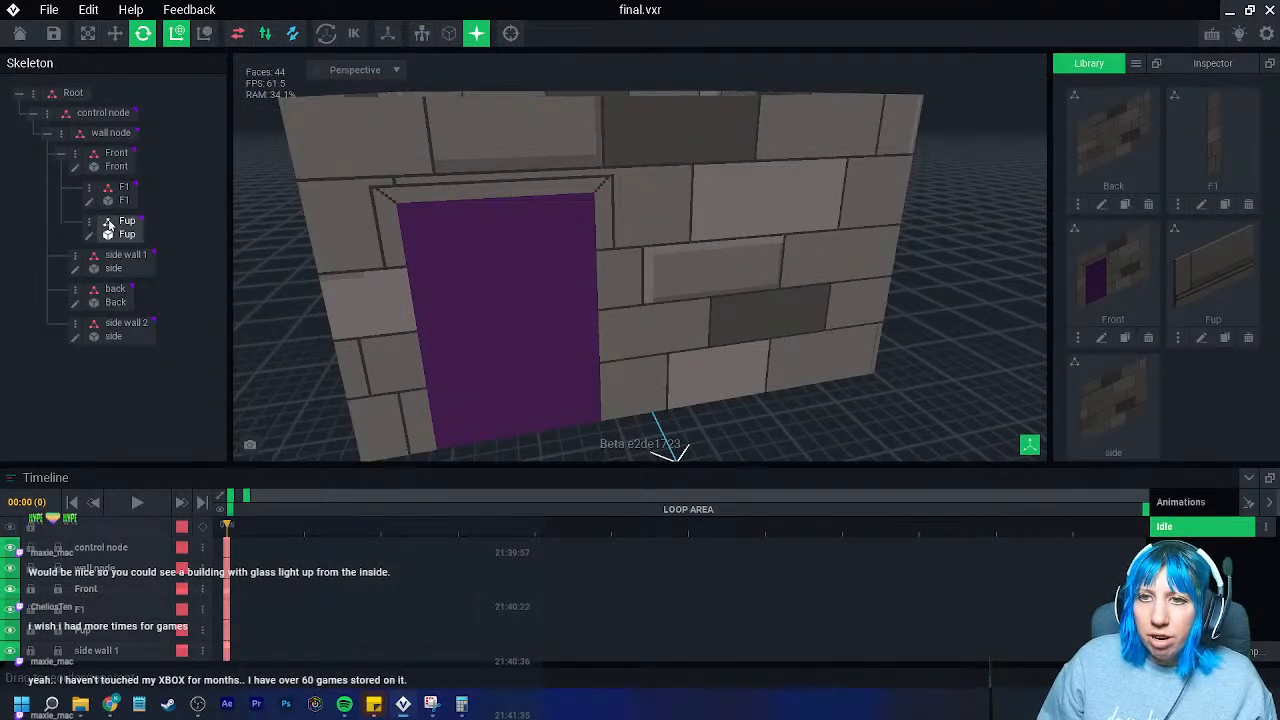
# - Open the Front model and box-erase both voxel layers of the purple door, the bricks above it and the narrow side strip
pyautogui.click(75, 170)
pyautogui.scroll(5, 469, 363)
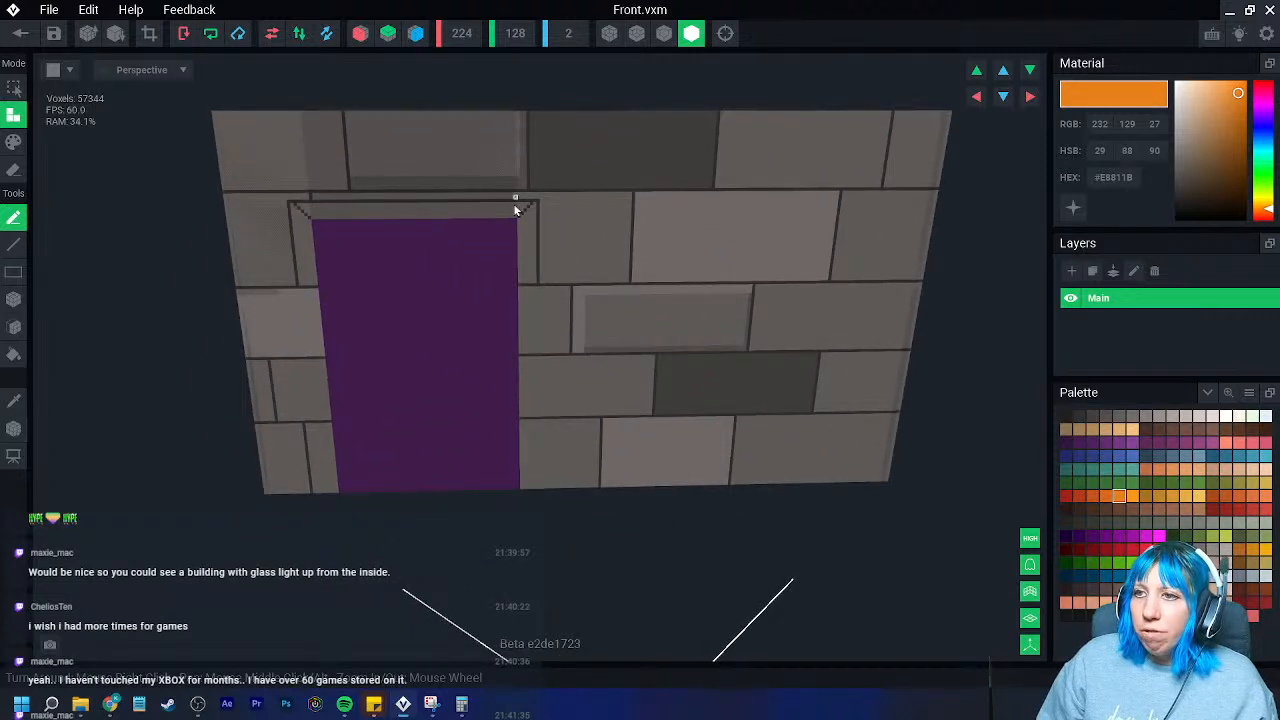
pyautogui.click(13, 170)
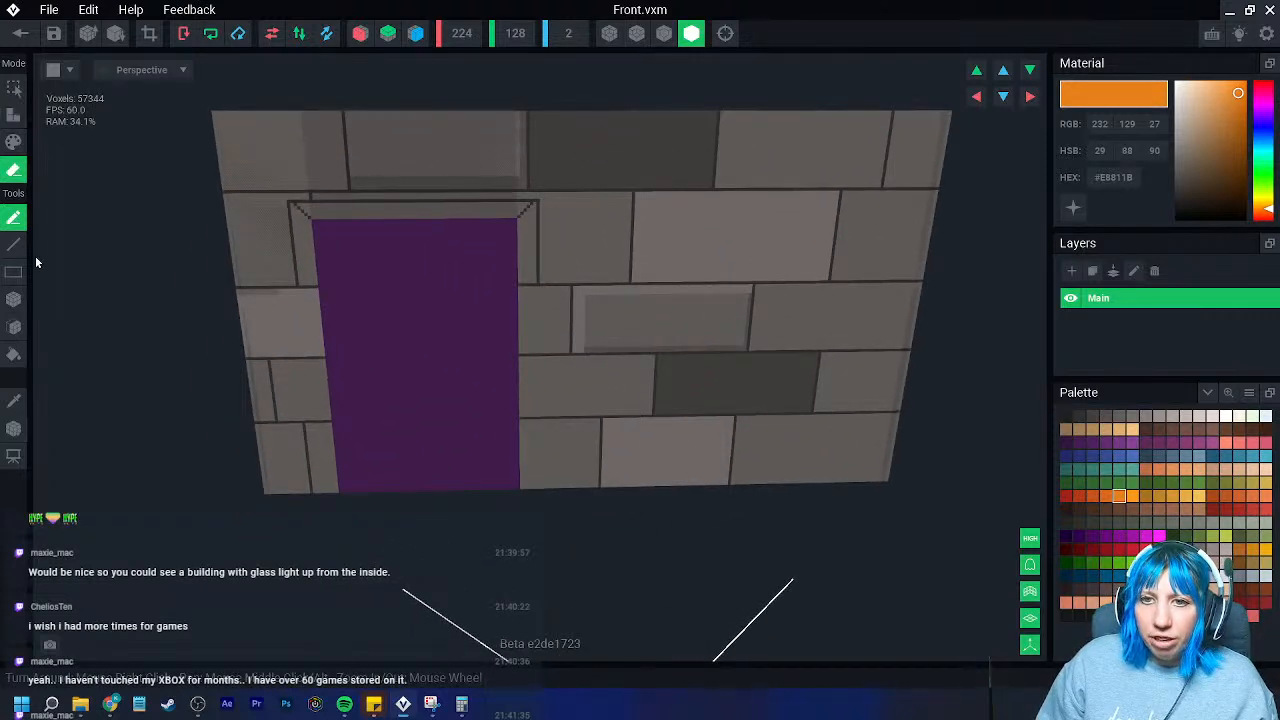
pyautogui.click(13, 299)
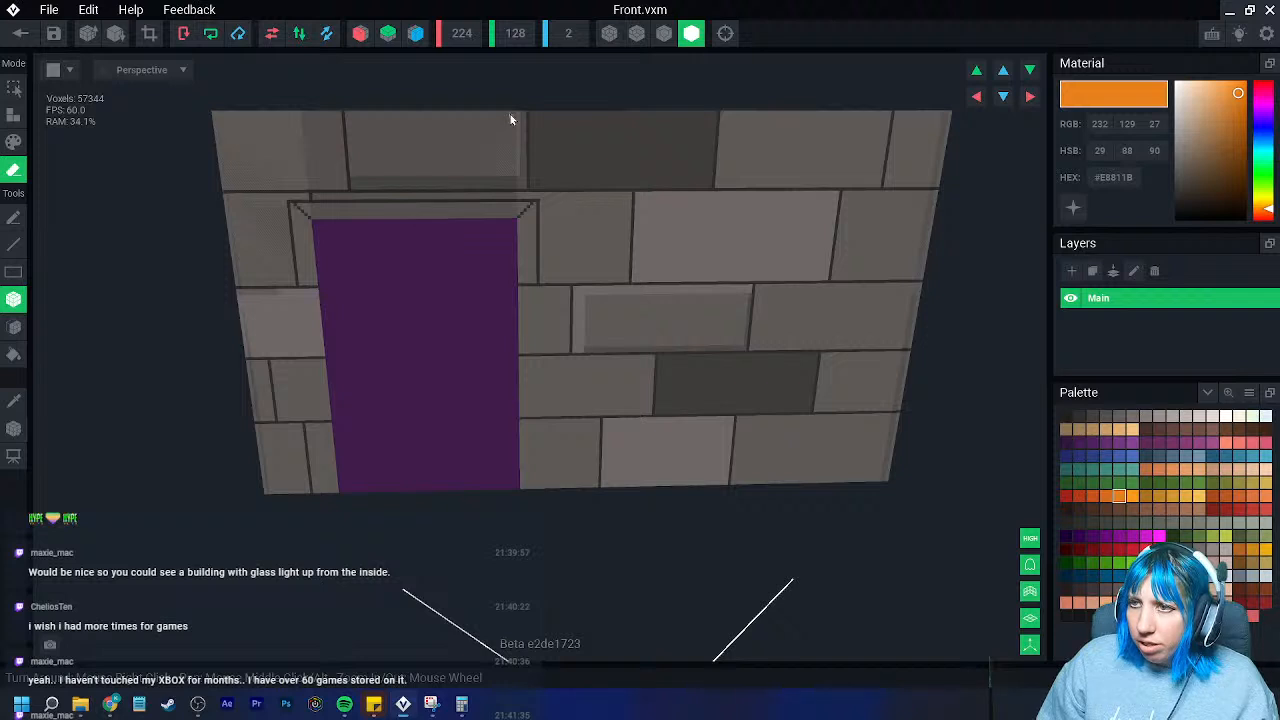
pyautogui.moveTo(513, 110)
pyautogui.mouseDown()
pyautogui.moveTo(444, 456)
pyautogui.moveTo(297, 502)
pyautogui.moveTo(109, 531)
pyautogui.mouseUp()
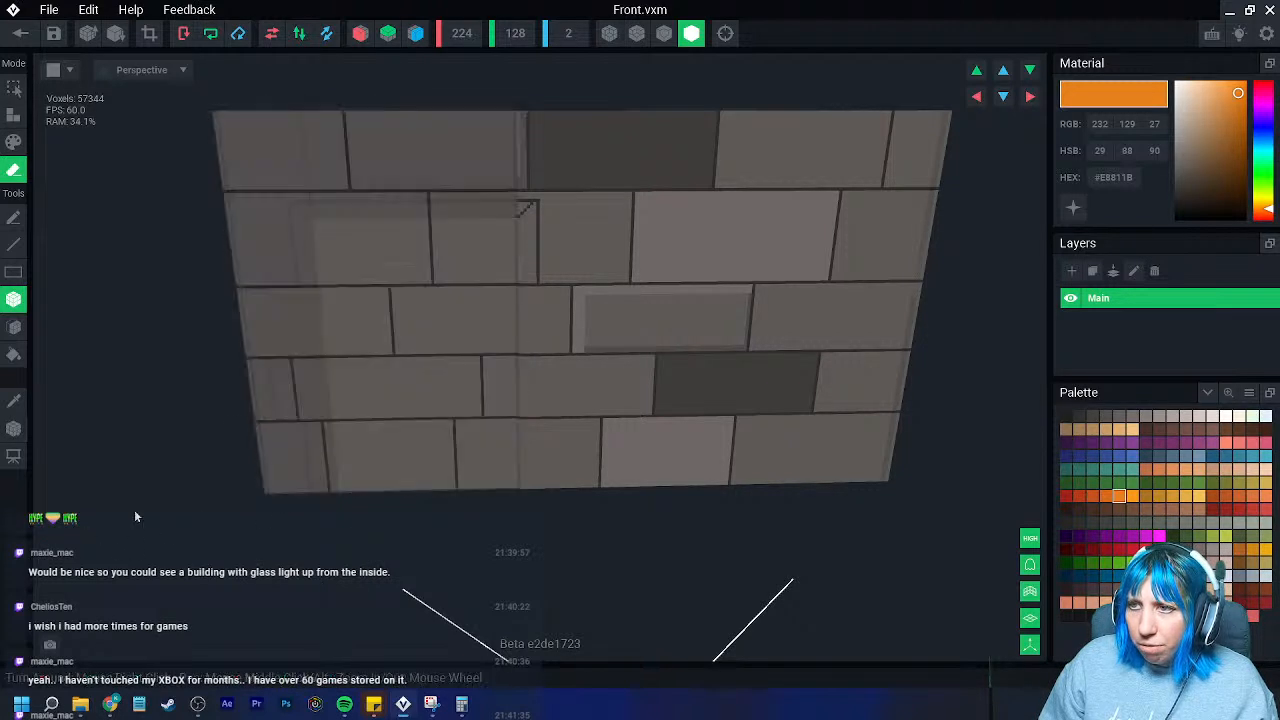
pyautogui.scroll(3, 366, 323)
pyautogui.scroll(-2, 274, 226)
pyautogui.click(664, 33)
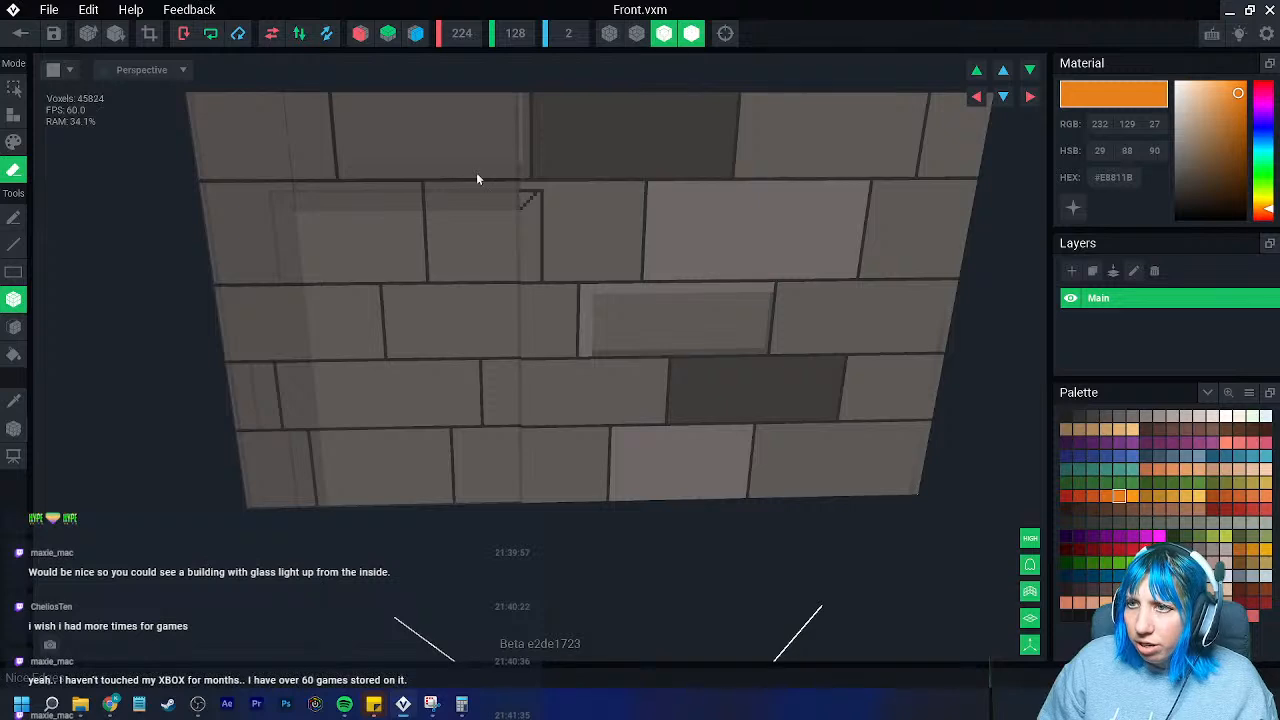
pyautogui.moveTo(188, 95)
pyautogui.mouseDown()
pyautogui.moveTo(397, 393)
pyautogui.moveTo(518, 505)
pyautogui.mouseUp()
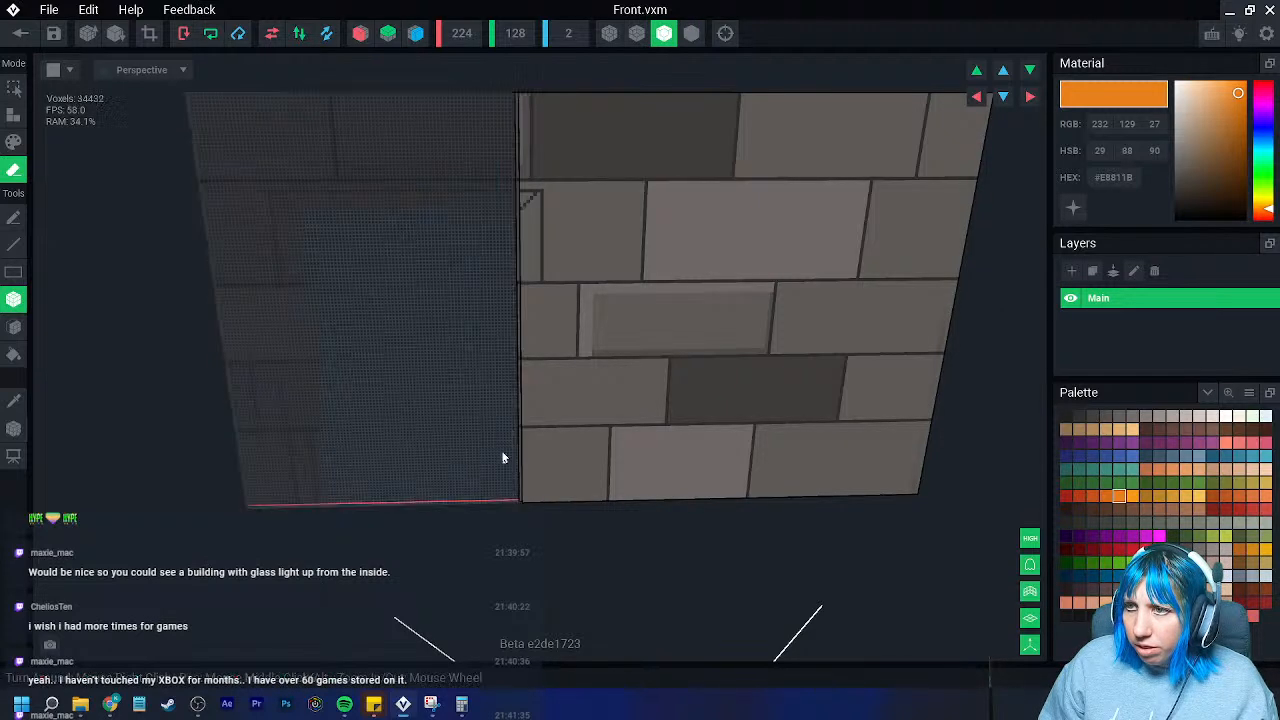
# - Erase the leftover voxel strips along the doorway's edge and trim the Front model to 134 × 128 × 2
pyautogui.scroll(5, 500, 386)
pyautogui.moveTo(512, 395); pyautogui.dragTo(410, 200, button='right')
pyautogui.moveTo(411, 128)
pyautogui.mouseDown()
pyautogui.moveTo(402, 347)
pyautogui.moveTo(415, 610)
pyautogui.mouseUp()
pyautogui.moveTo(415, 610)
pyautogui.mouseDown(button='middle')
pyautogui.moveTo(406, 440)
pyautogui.moveTo(451, 283)
pyautogui.mouseUp(button='middle')
pyautogui.moveTo(440, 294); pyautogui.dragTo(447, 542)
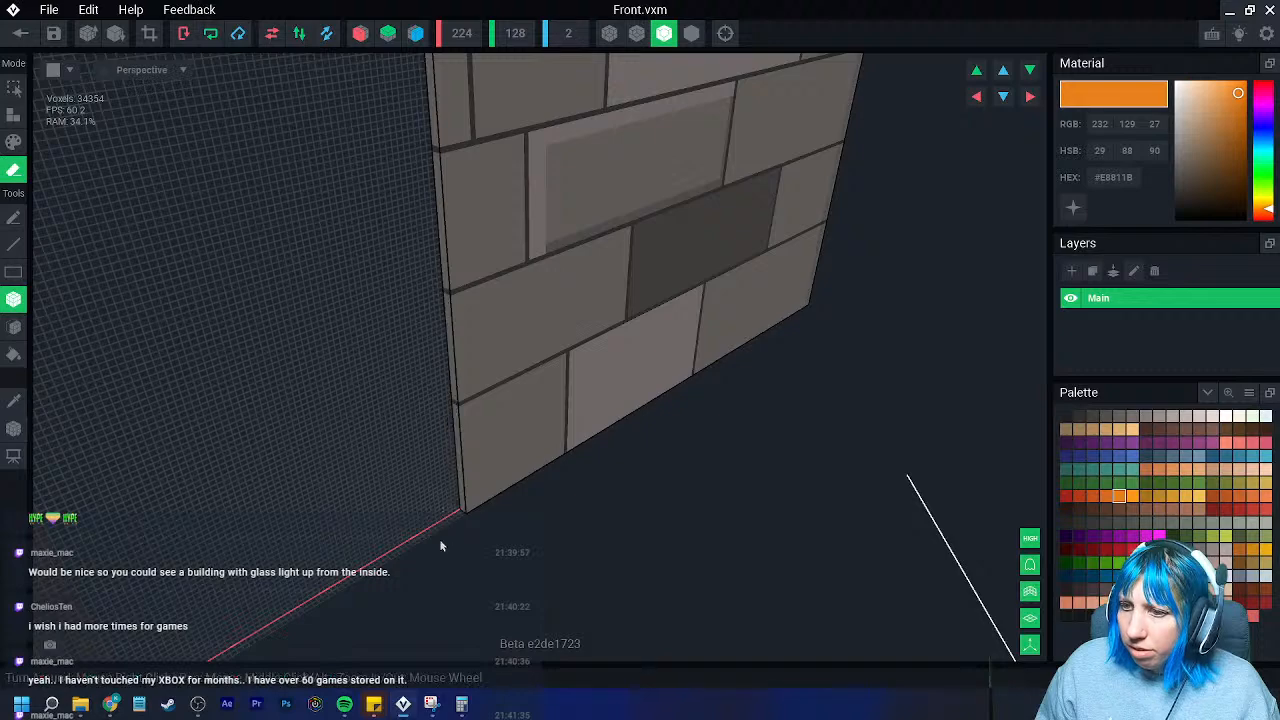
pyautogui.moveTo(447, 545); pyautogui.dragTo(440, 541, button='right')
pyautogui.scroll(-3, 440, 541)
pyautogui.click(149, 33)
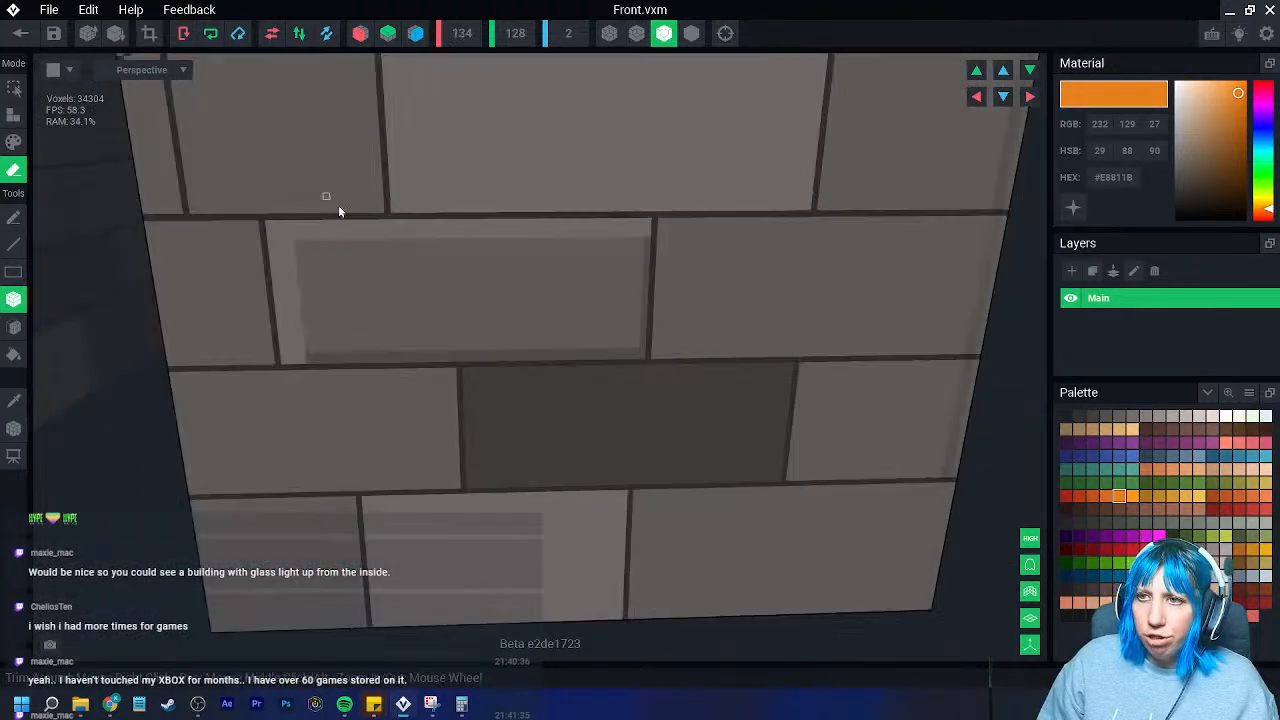
# - Leave the Front model keeping its changes and return to the final.vxr asset at the open doorway
pyautogui.scroll(-5, 405, 328)
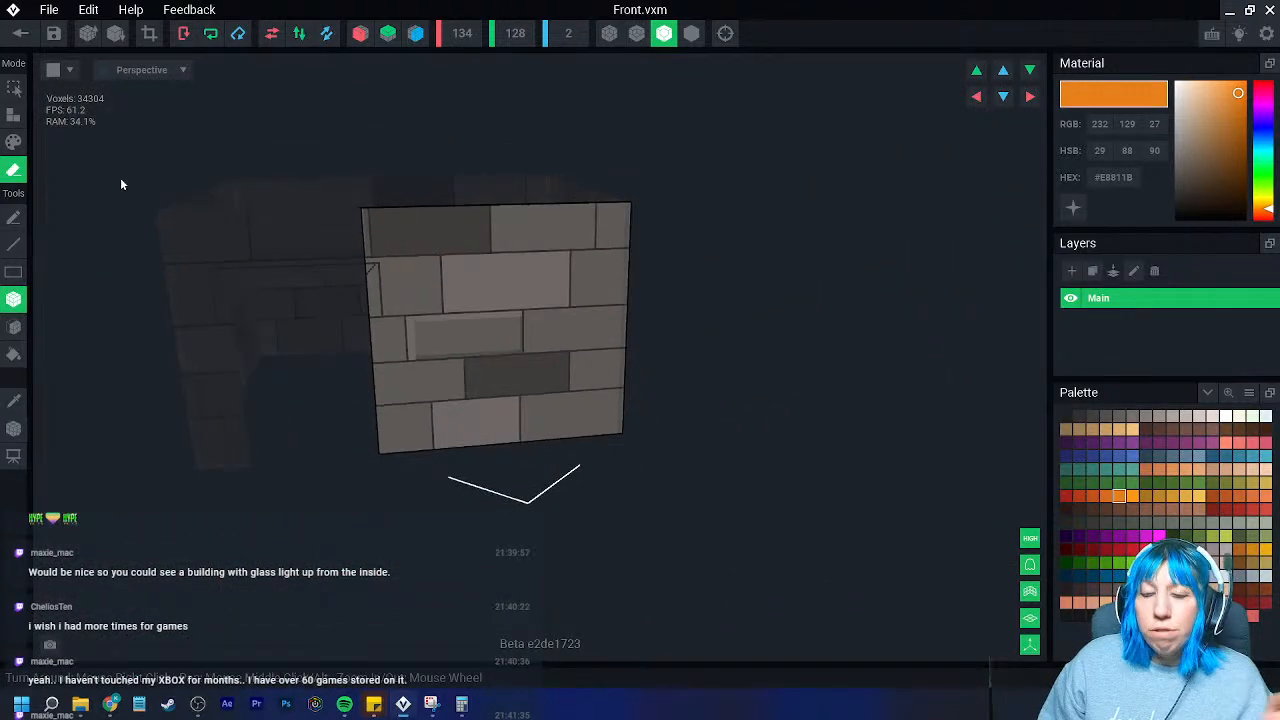
pyautogui.click(17, 40)
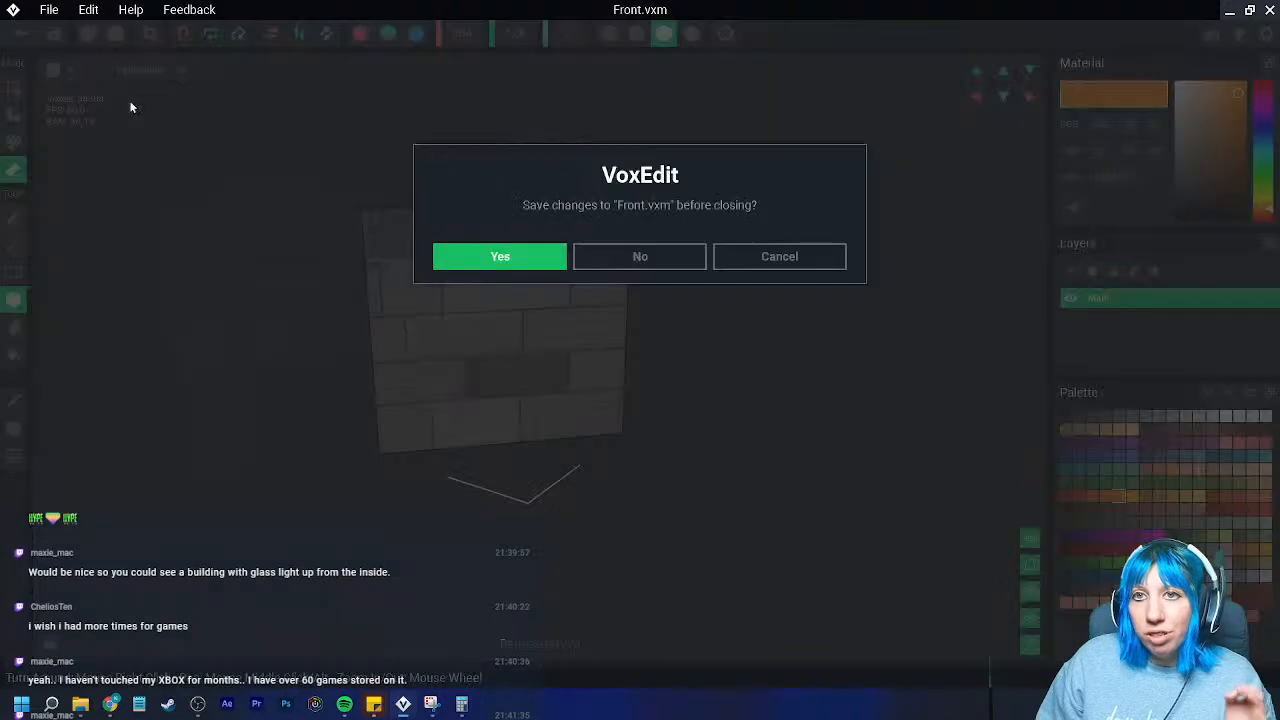
pyautogui.click(499, 255)
pyautogui.moveTo(530, 222); pyautogui.dragTo(534, 274, button='middle')
pyautogui.scroll(3, 534, 274)
pyautogui.scroll(5, 532, 295)
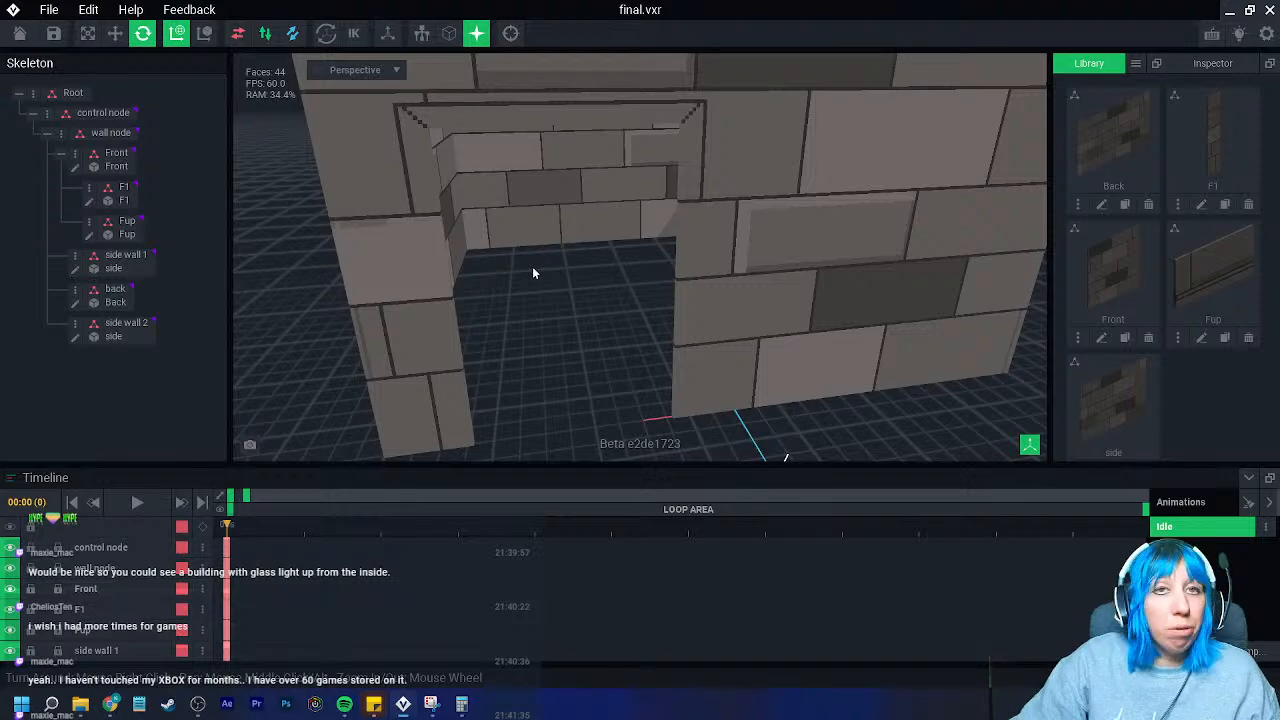
# - Open the F1 model beside the doorway and turn on symmetry along the Z axis
pyautogui.moveTo(574, 269); pyautogui.dragTo(574, 269, button='right')
pyautogui.moveTo(478, 300); pyautogui.dragTo(497, 316, button='right')
pyautogui.moveTo(497, 316); pyautogui.dragTo(493, 322, button='right')
pyautogui.scroll(-1, 493, 321)
pyautogui.moveTo(509, 278); pyautogui.dragTo(474, 267, button='right')
pyautogui.click(266, 259)
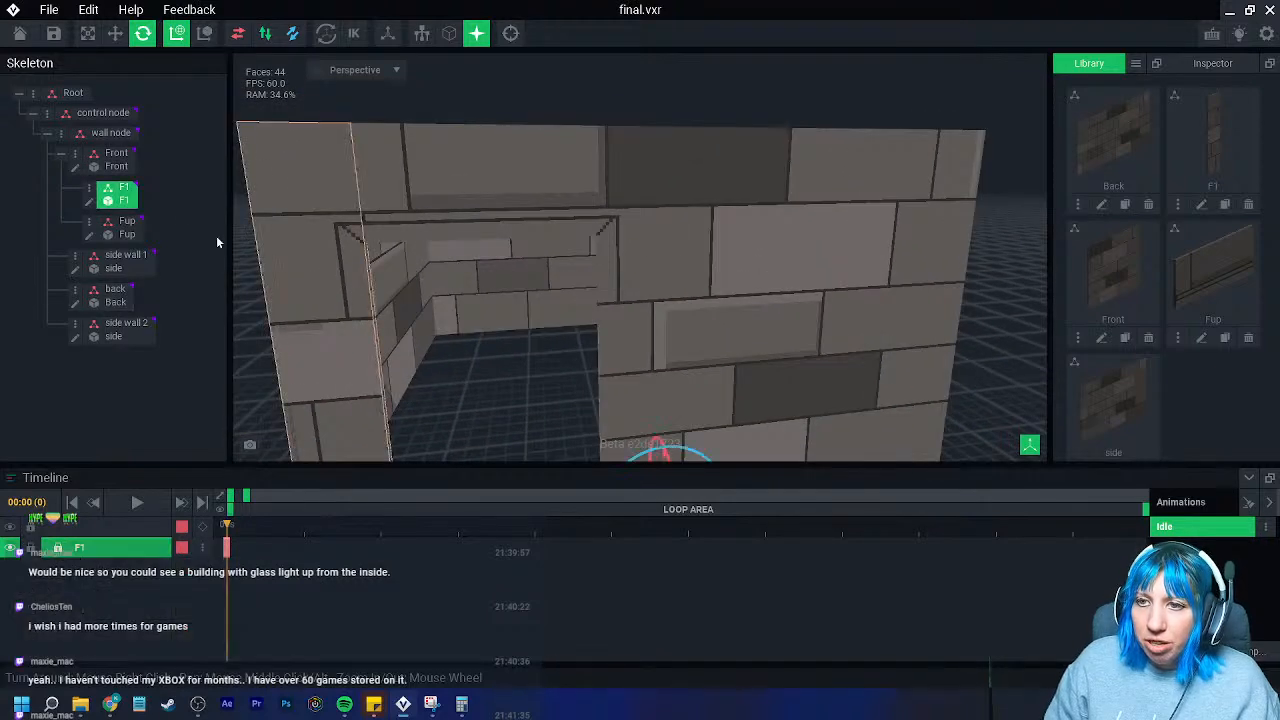
pyautogui.press('Tab')
pyautogui.scroll(4, 408, 322)
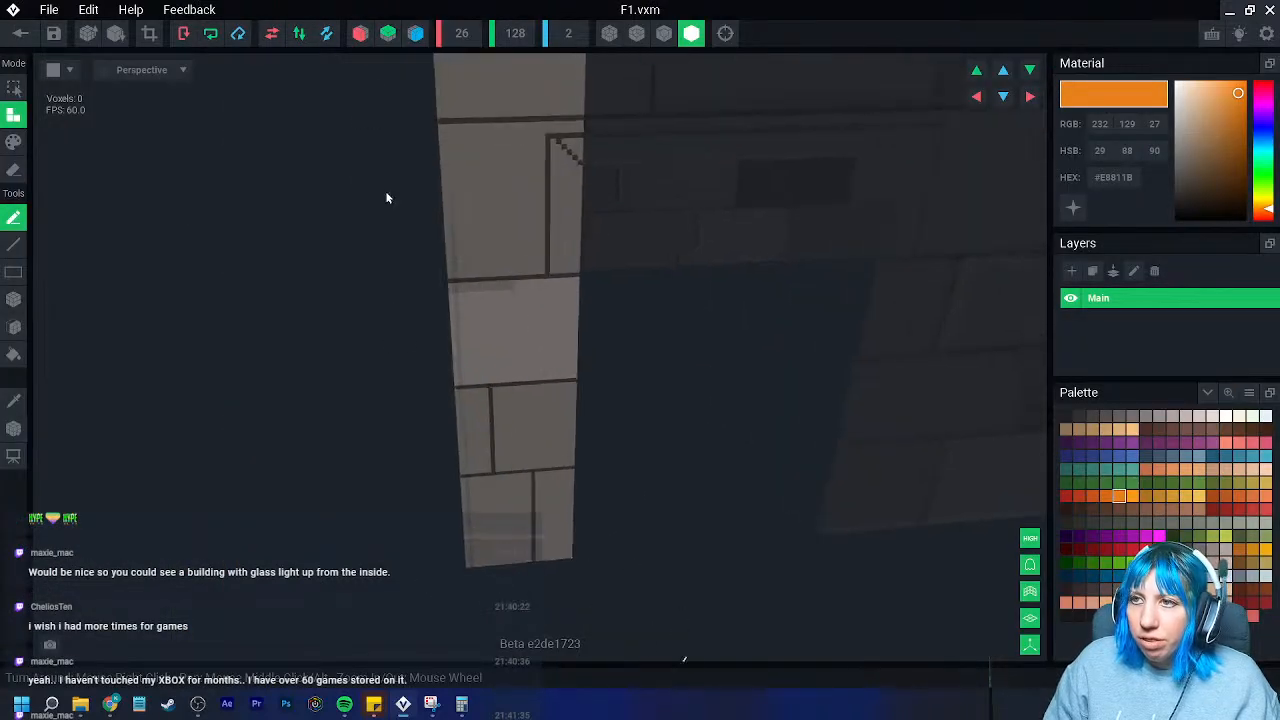
pyautogui.click(415, 34)
# - Sample the dark outline colour #302F2F, face-paint the door-frame outline in F1 with it, and leave the model keeping the changes
pyautogui.moveTo(551, 239)
pyautogui.mouseDown(button='right')
pyautogui.moveTo(543, 228)
pyautogui.moveTo(478, 238)
pyautogui.moveTo(372, 262)
pyautogui.moveTo(354, 280)
pyautogui.mouseUp(button='right')
pyautogui.click(14, 401)
pyautogui.click(361, 275)
pyautogui.click(14, 327)
pyautogui.click(14, 142)
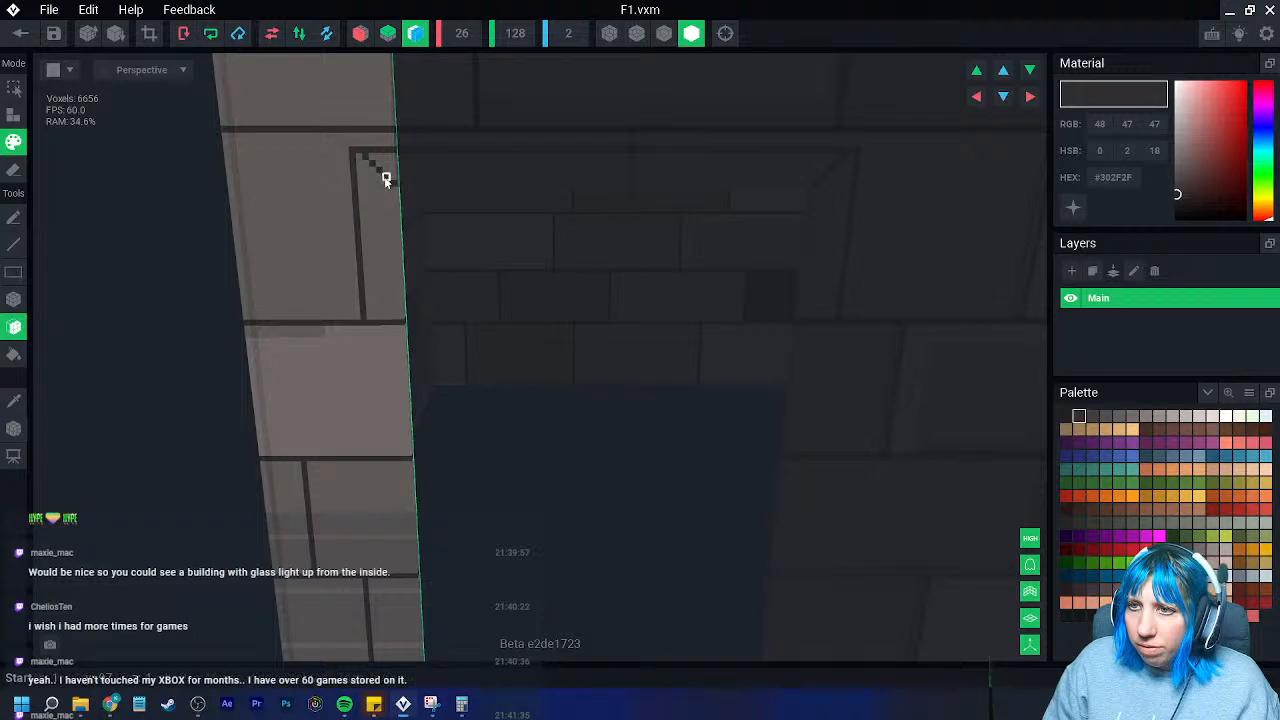
pyautogui.click(21, 34)
pyautogui.click(524, 255)
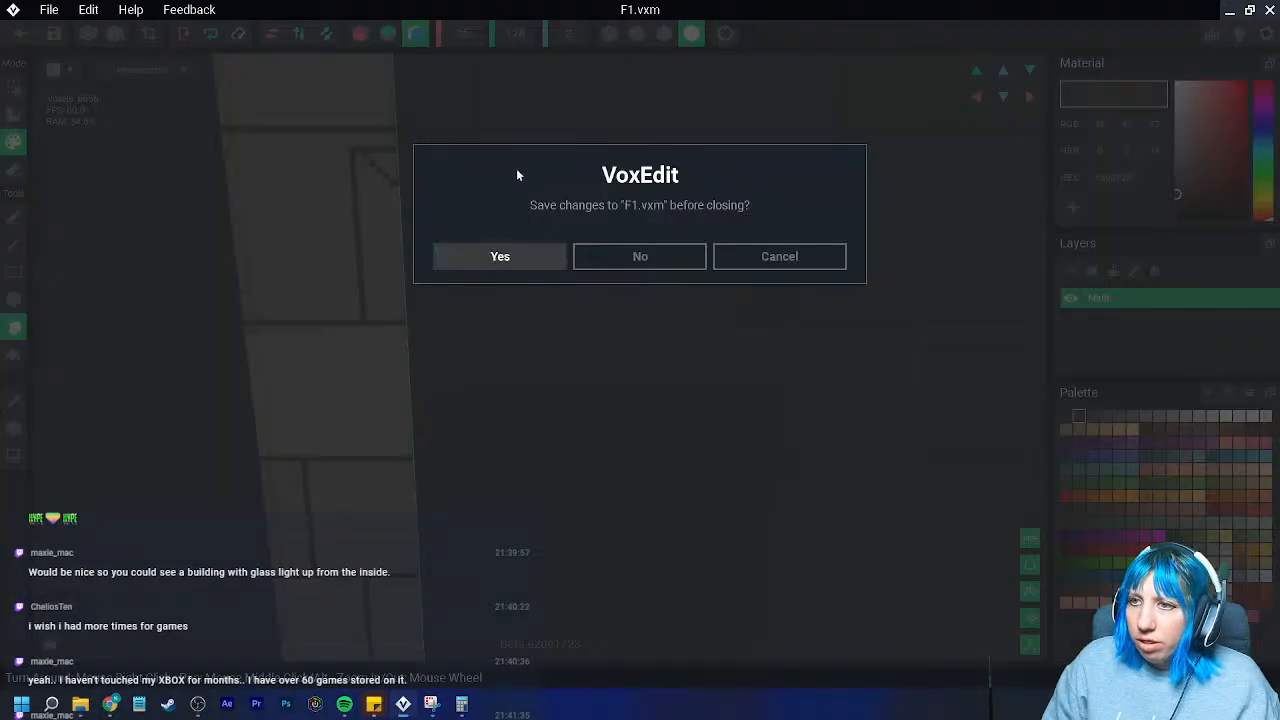
# - Open the Front model from the asset and switch it to paint mode near the door-frame corner
pyautogui.moveTo(513, 140); pyautogui.dragTo(491, 182, button='middle')
pyautogui.moveTo(491, 182)
pyautogui.mouseDown(button='right')
pyautogui.moveTo(494, 220)
pyautogui.moveTo(494, 194)
pyautogui.moveTo(469, 177)
pyautogui.mouseUp(button='right')
pyautogui.click(480, 182)
pyautogui.click(584, 220)
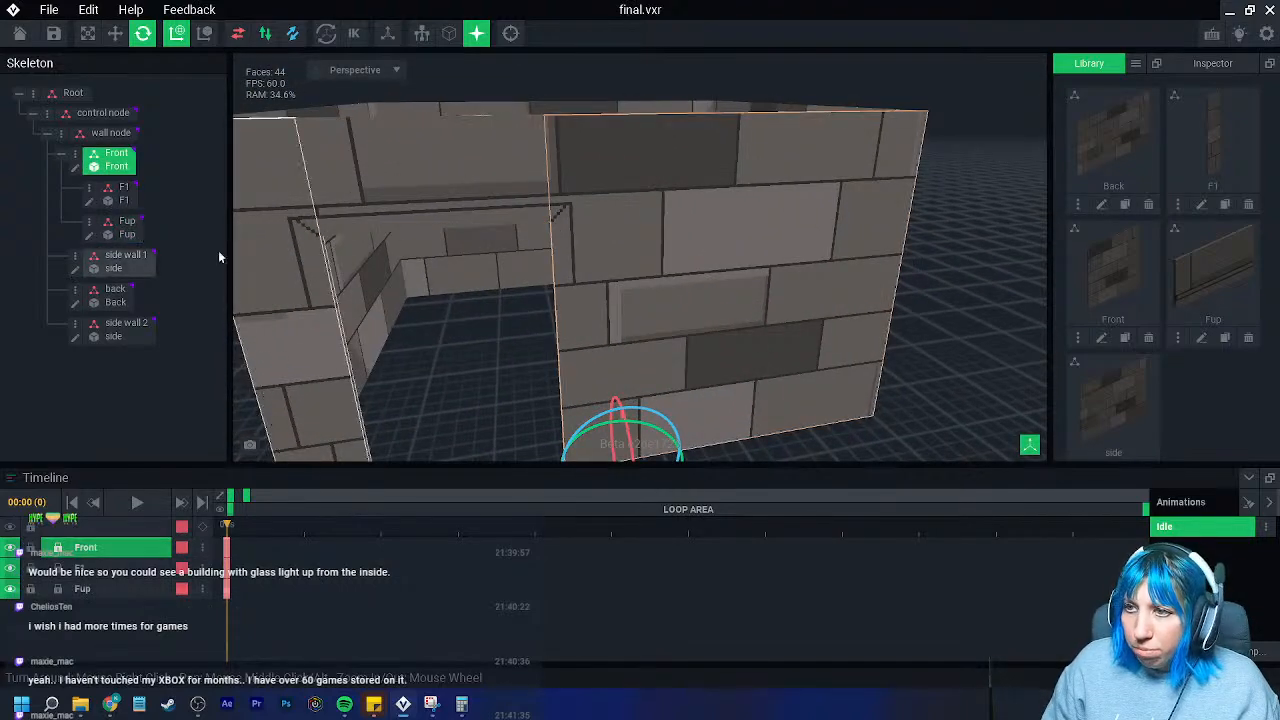
pyautogui.click(75, 166)
pyautogui.scroll(5, 493, 260)
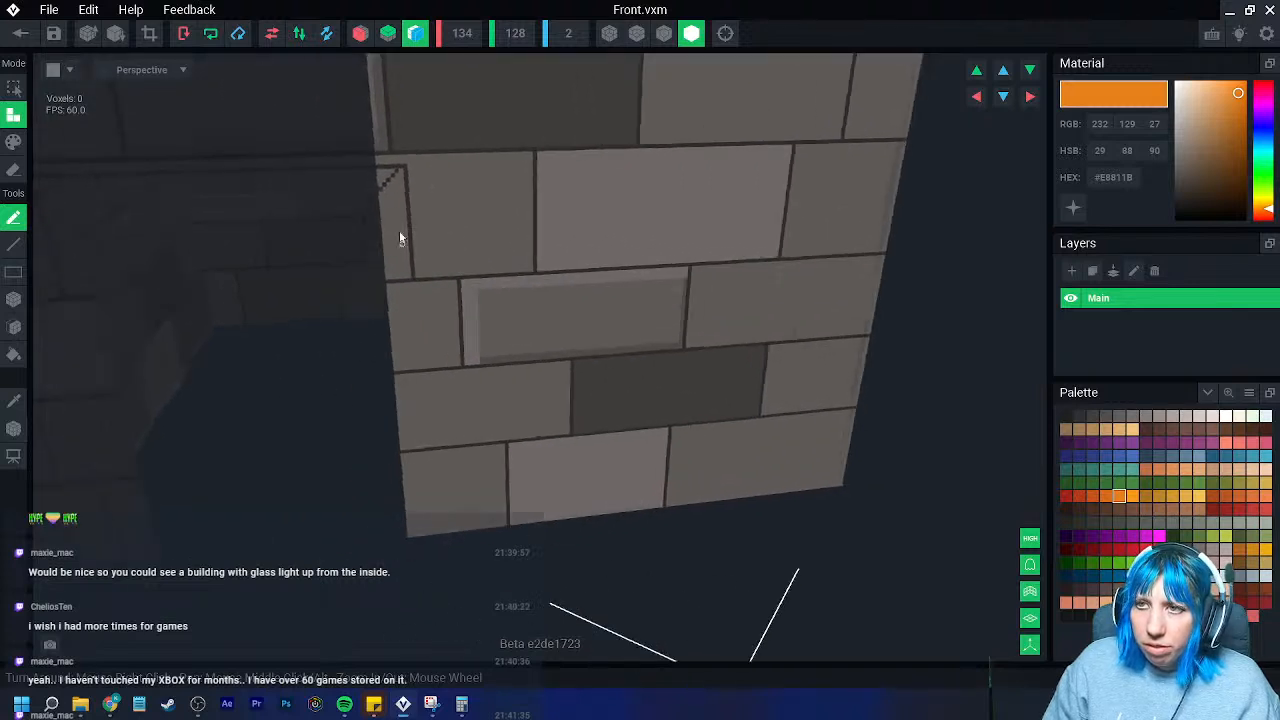
pyautogui.click(13, 141)
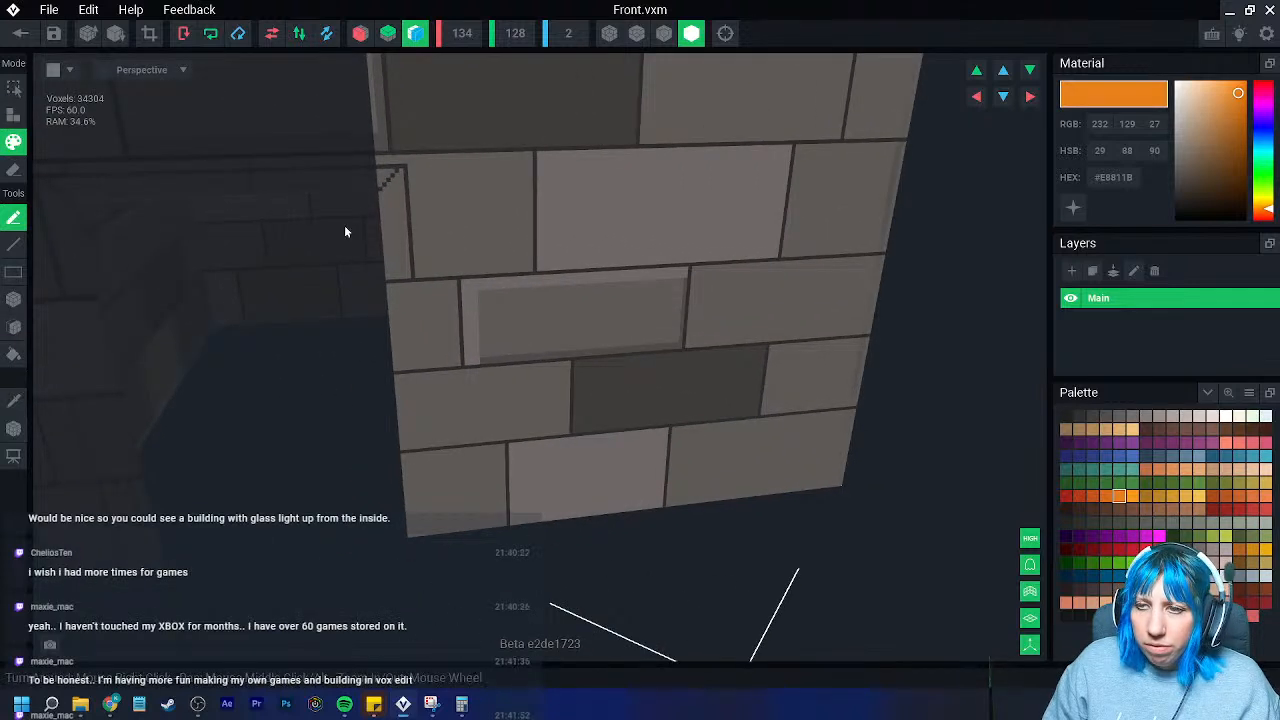
pyautogui.click(403, 195)
pyautogui.moveTo(403, 195); pyautogui.dragTo(259, 221, button='right')
pyautogui.hotkey('ctrl', 'z')
# - Sample the dark colour #302F2F, face-paint the Front model's door-frame outline with it, and return to the asset keeping the changes
pyautogui.click(13, 401)
pyautogui.click(374, 168)
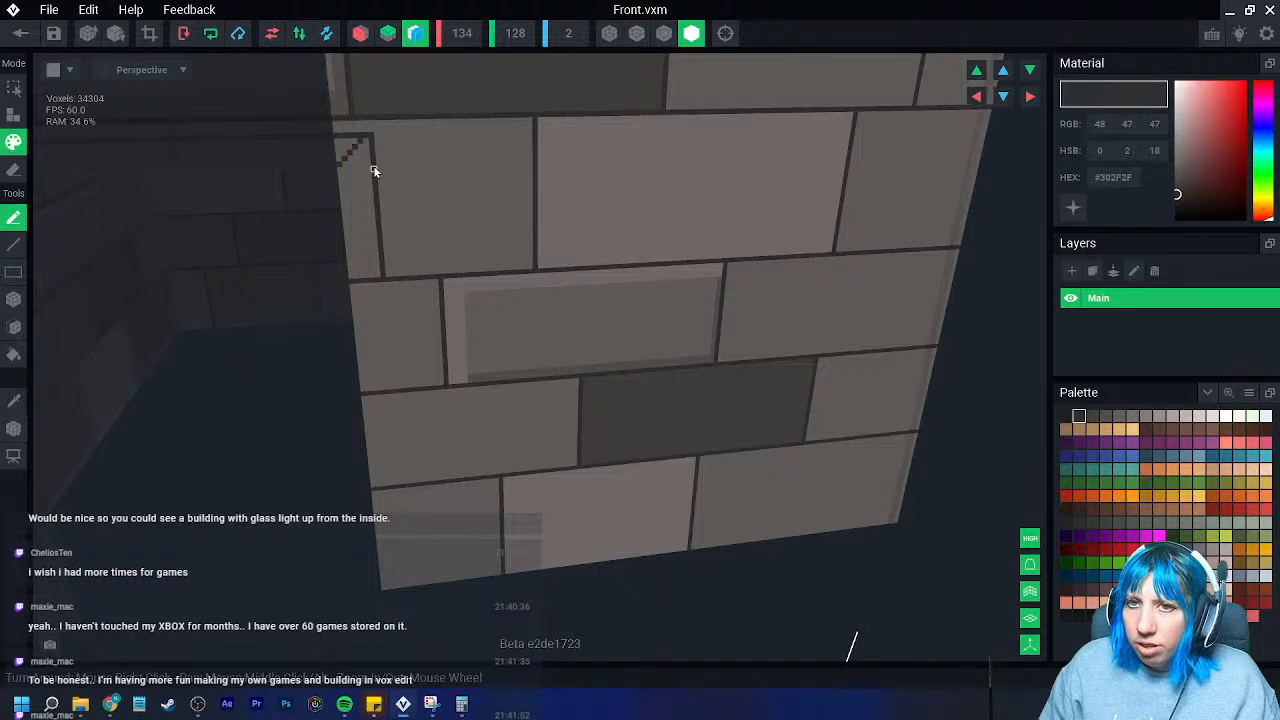
pyautogui.click(14, 326)
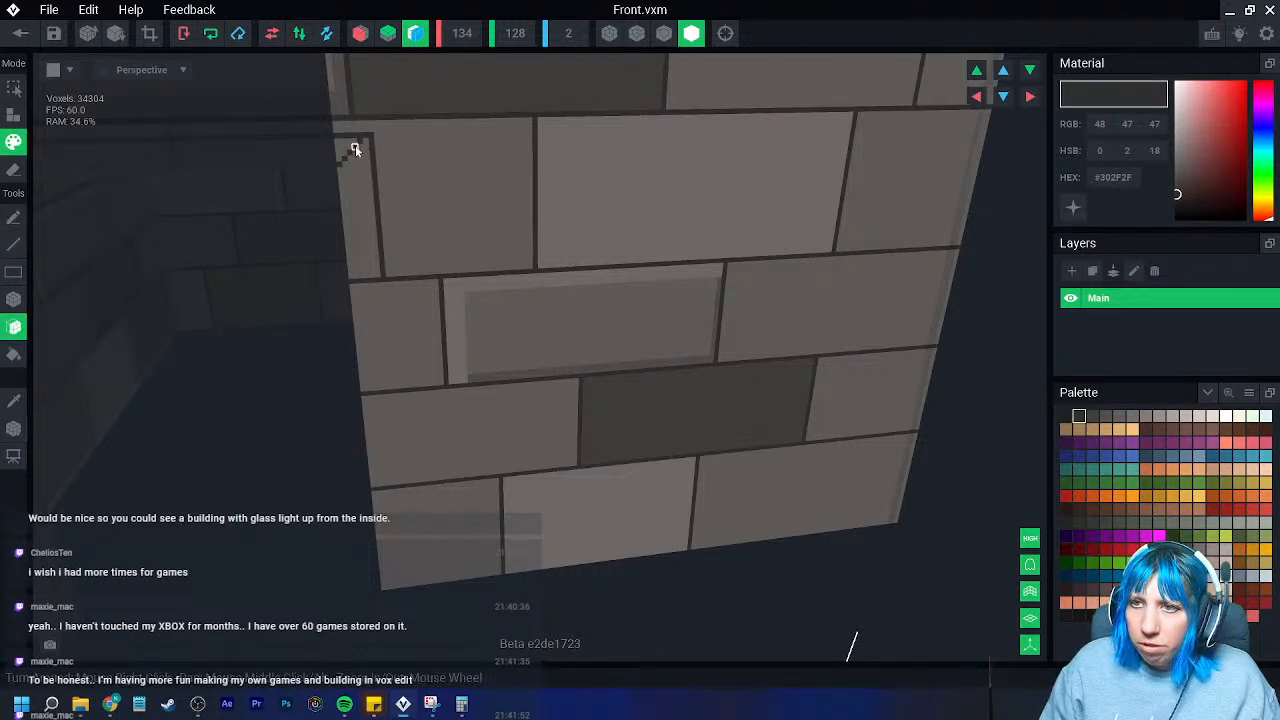
pyautogui.click(21, 34)
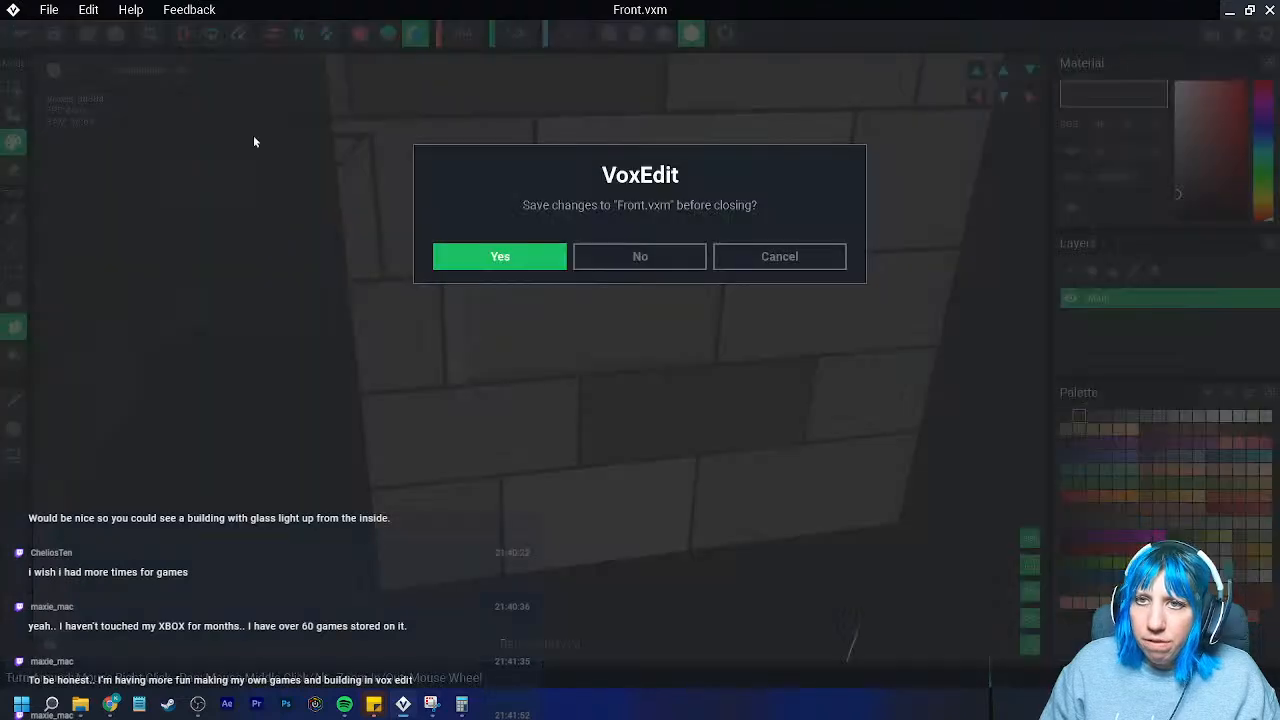
pyautogui.click(499, 256)
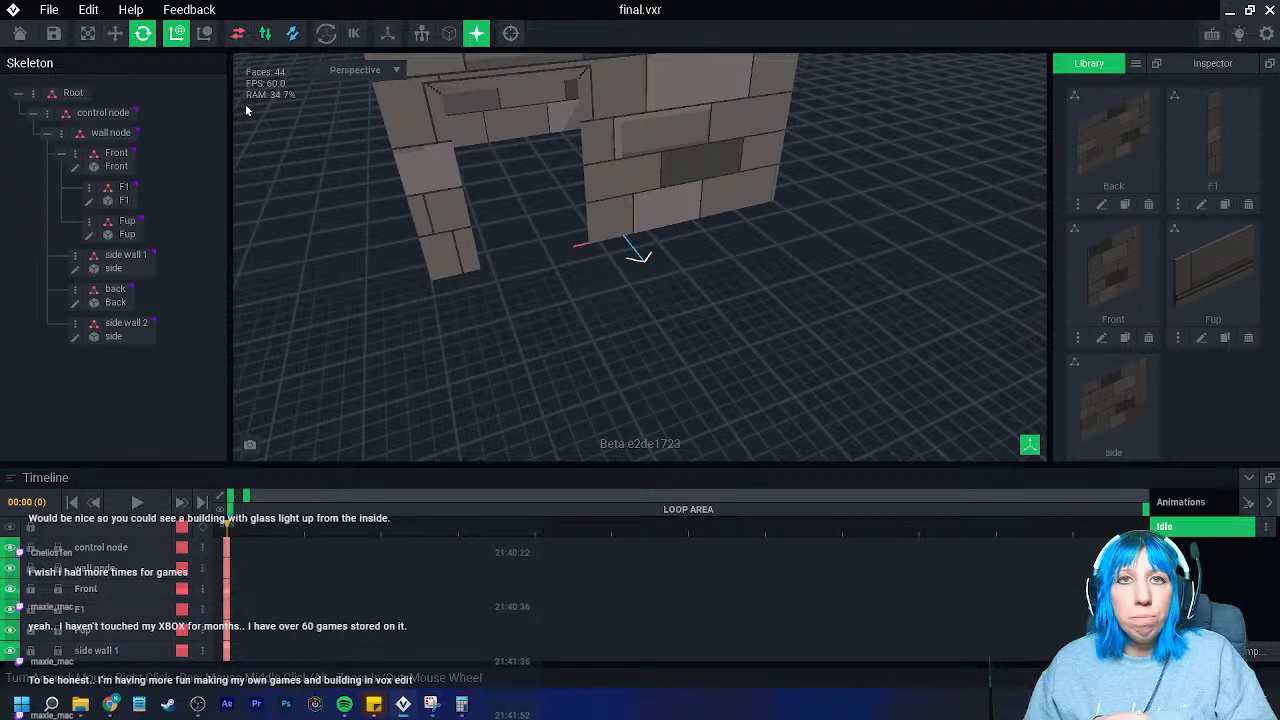
# - Examine the assembled walls from the doorway and from above, and check the Back model's size before returning to the asset
pyautogui.moveTo(618, 198); pyautogui.dragTo(560, 268, button='right')
pyautogui.scroll(-3, 600, 320)
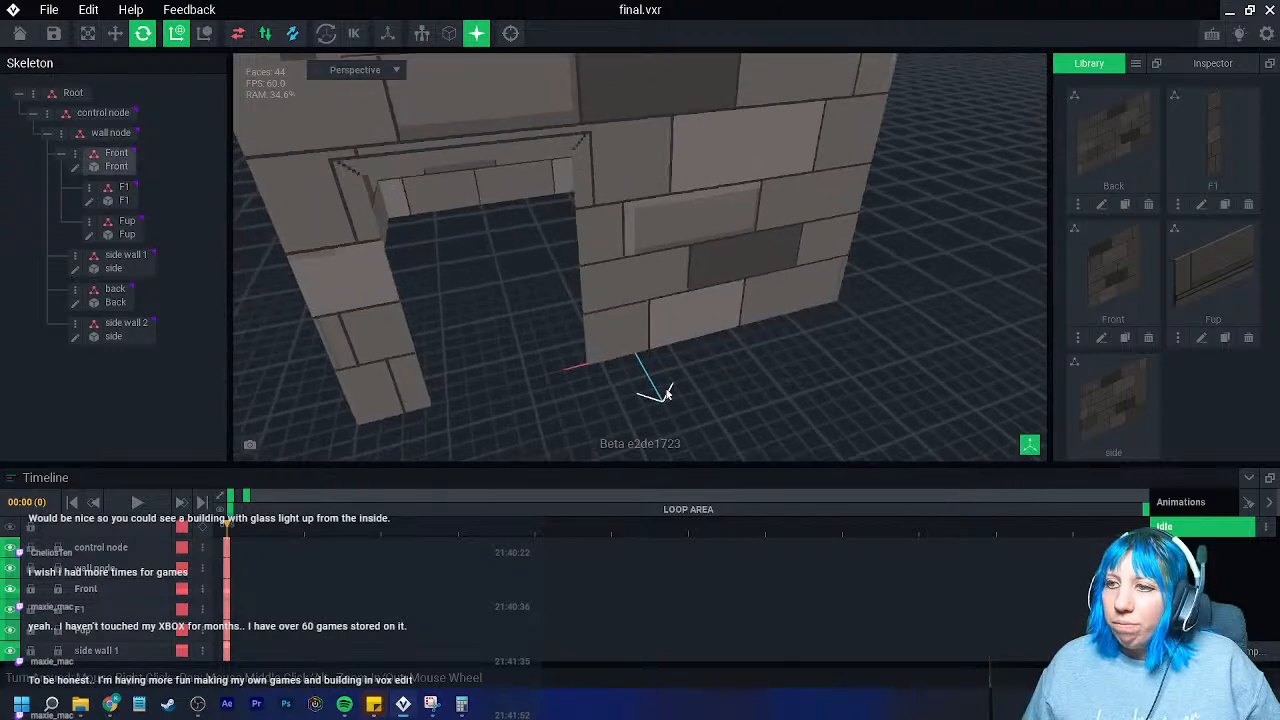
pyautogui.moveTo(540, 366)
pyautogui.mouseDown(button='right')
pyautogui.moveTo(517, 352)
pyautogui.moveTo(520, 364)
pyautogui.mouseUp(button='right')
pyautogui.moveTo(478, 171); pyautogui.dragTo(560, 268, button='right')
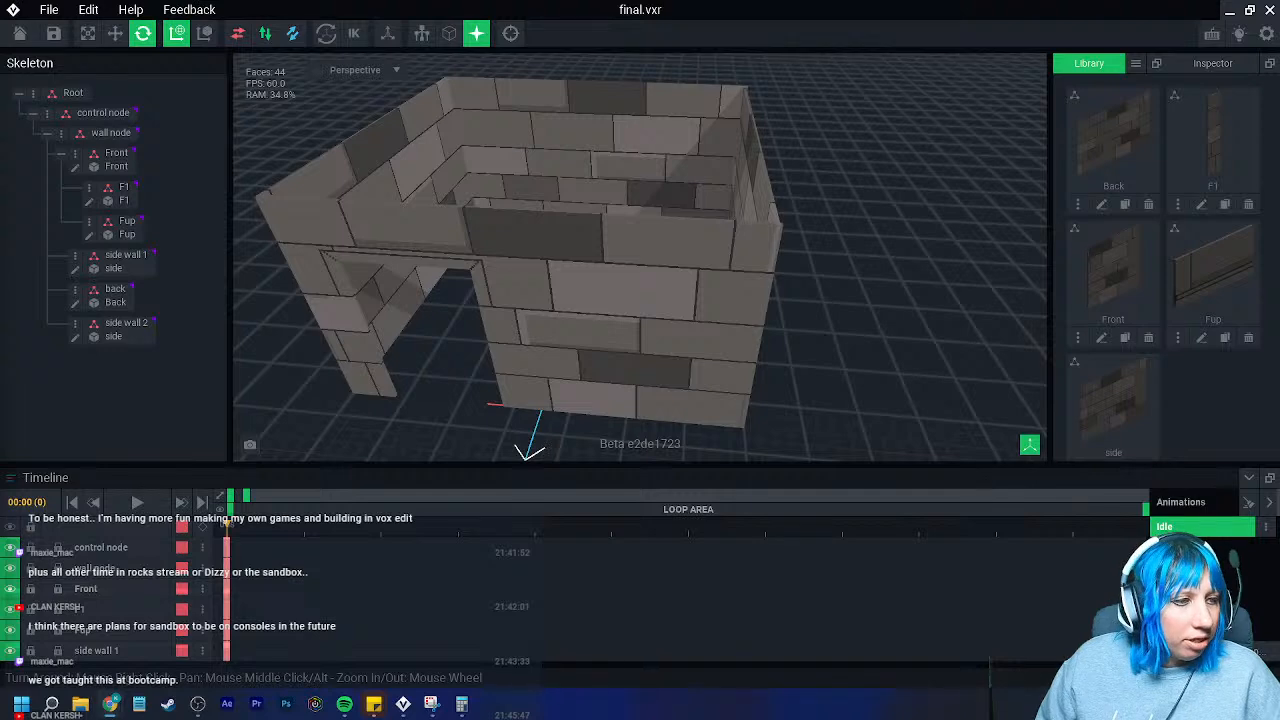
pyautogui.moveTo(546, 251); pyautogui.dragTo(572, 336, button='right')
pyautogui.scroll(5, 572, 341)
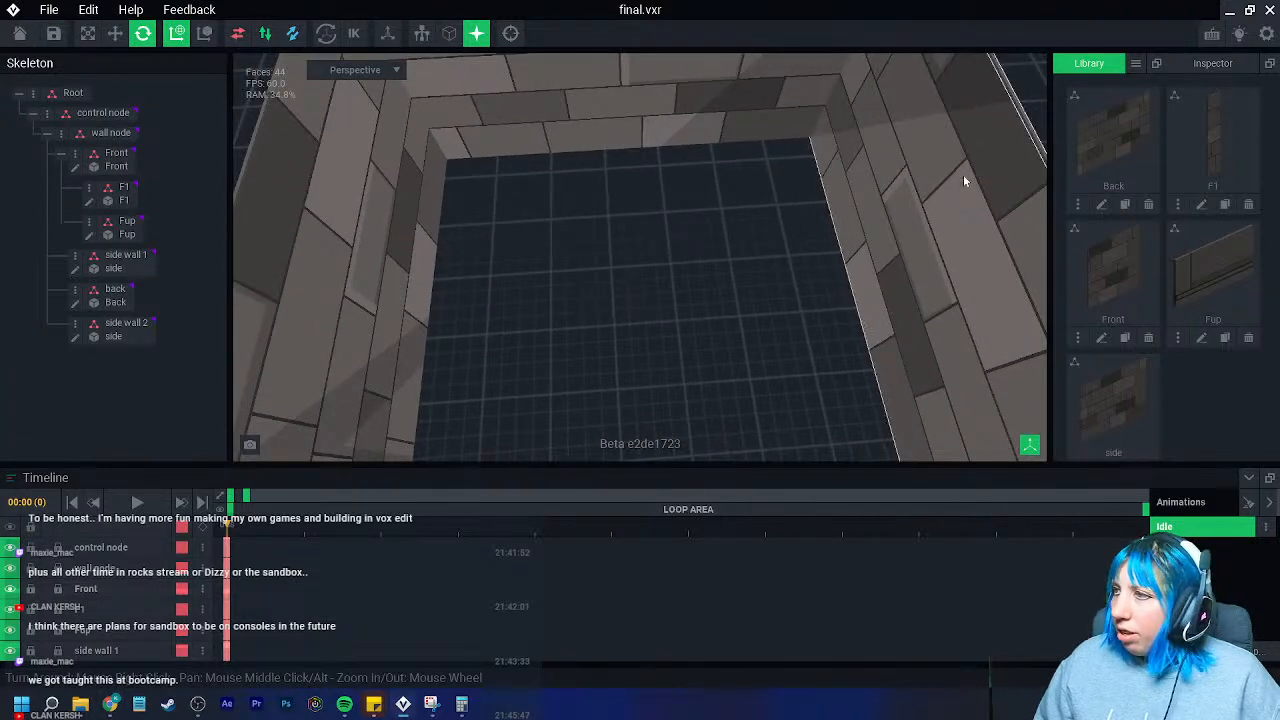
pyautogui.scroll(-3, 612, 268)
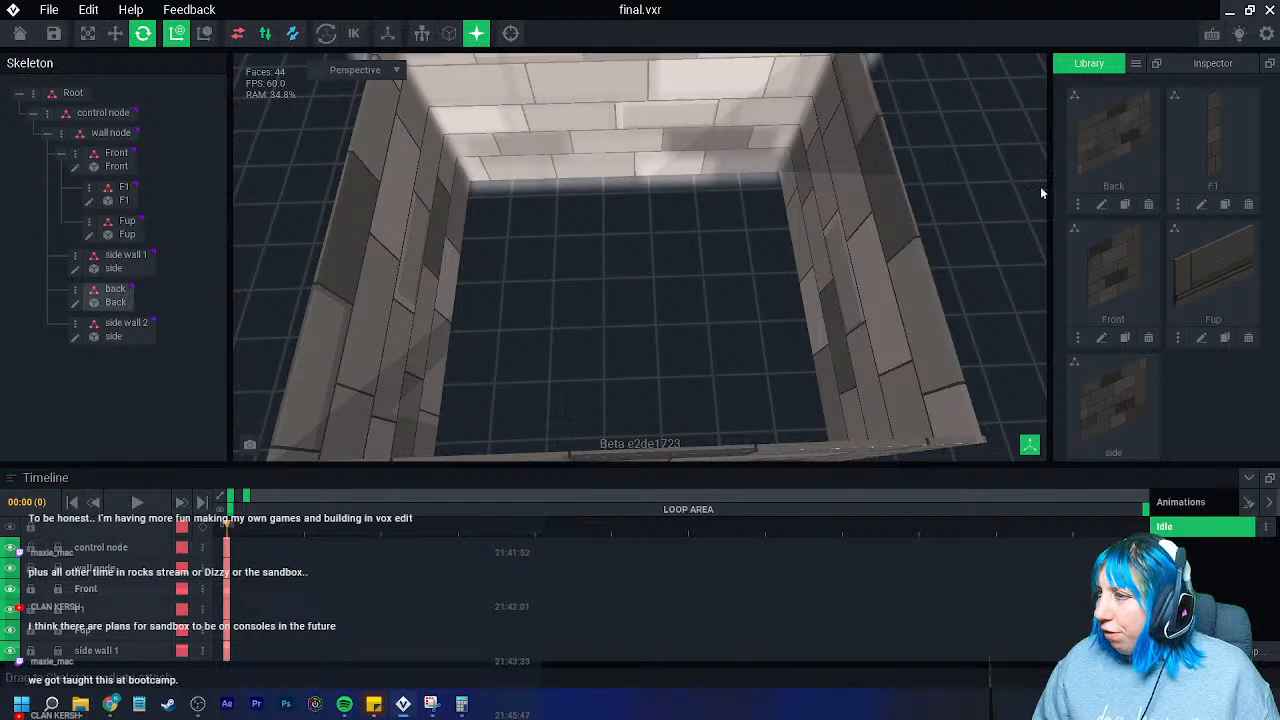
pyautogui.click(561, 138)
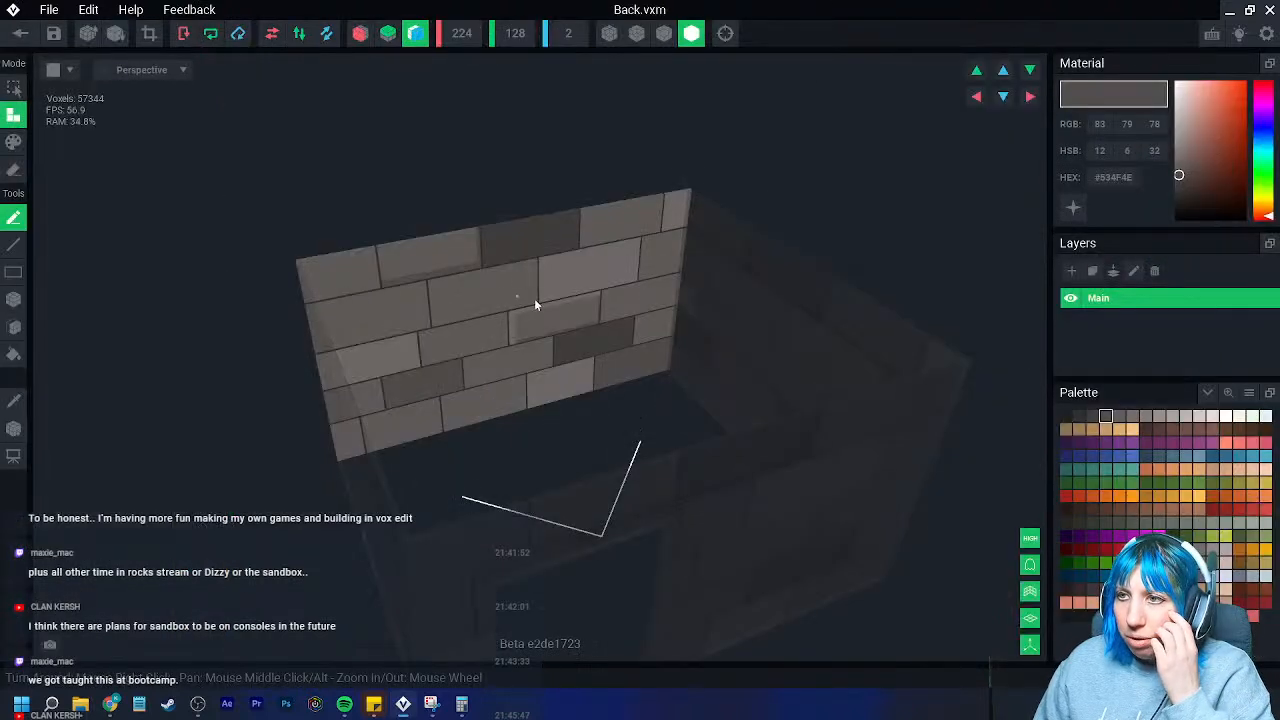
pyautogui.click(76, 303)
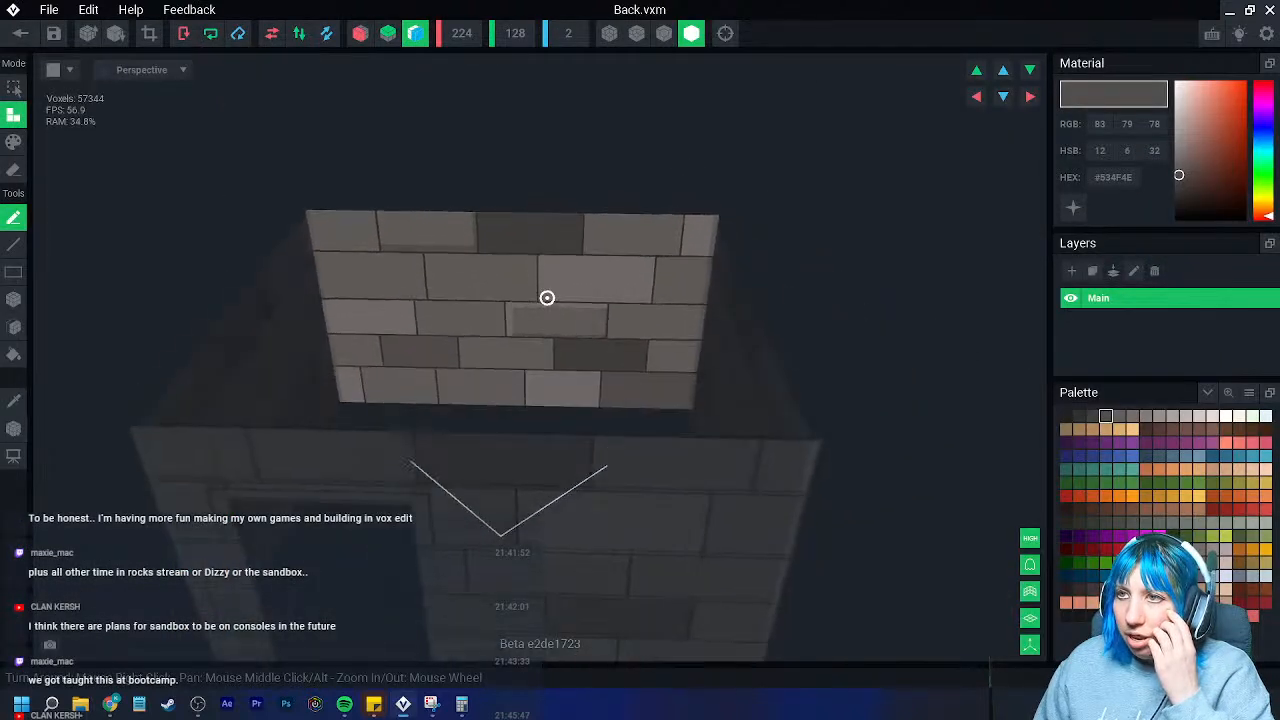
pyautogui.click(20, 33)
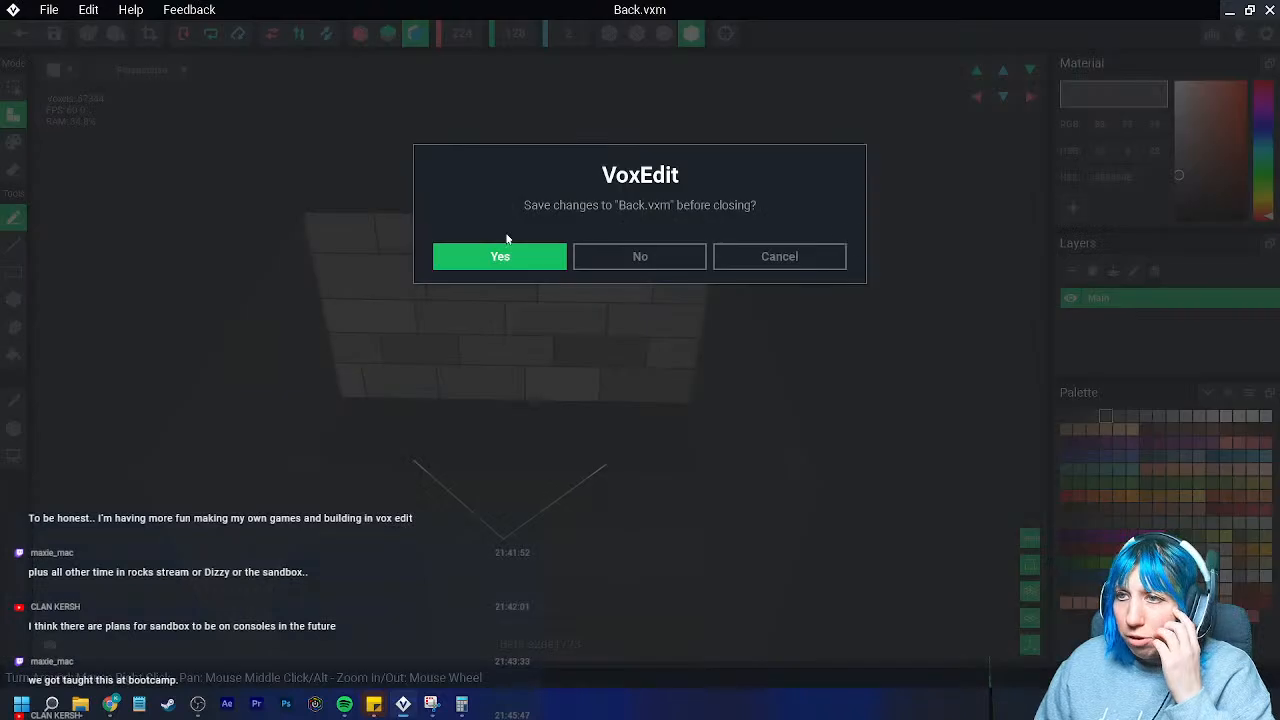
pyautogui.click(499, 256)
# - Create a new model named Floor in the asset's library
pyautogui.click(1136, 65)
pyautogui.click(1153, 77)
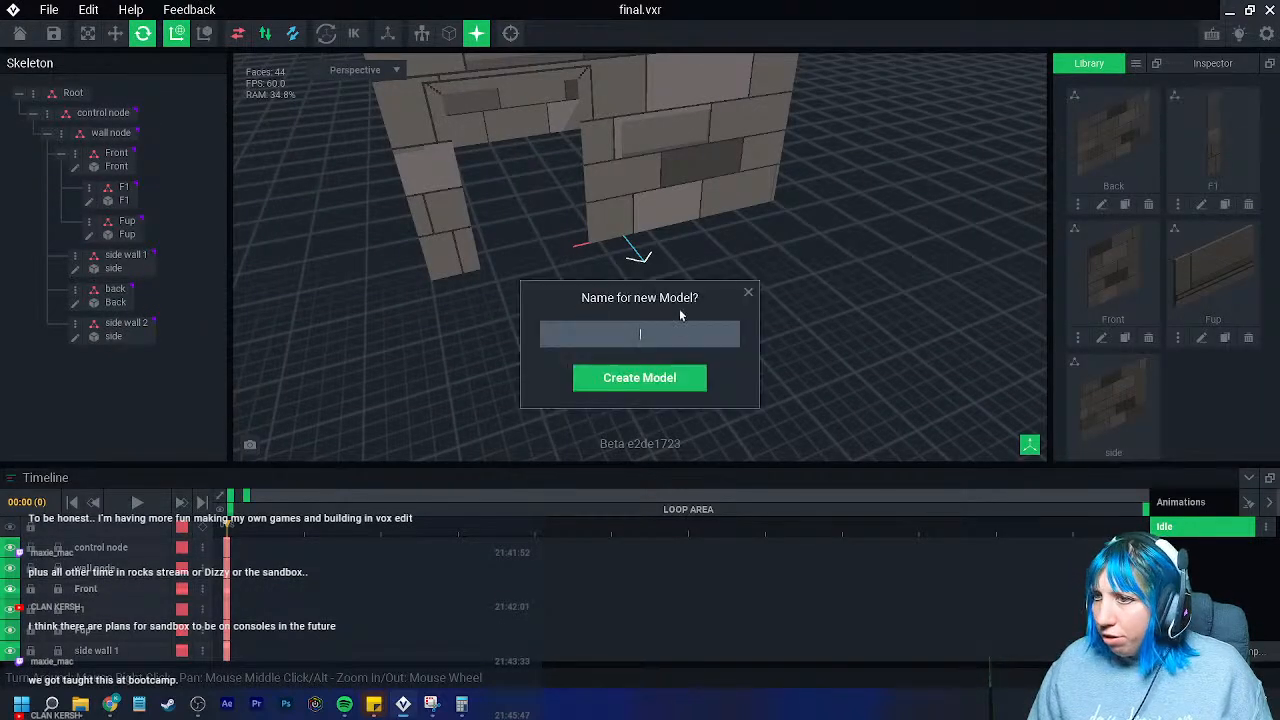
pyautogui.write('Floor')
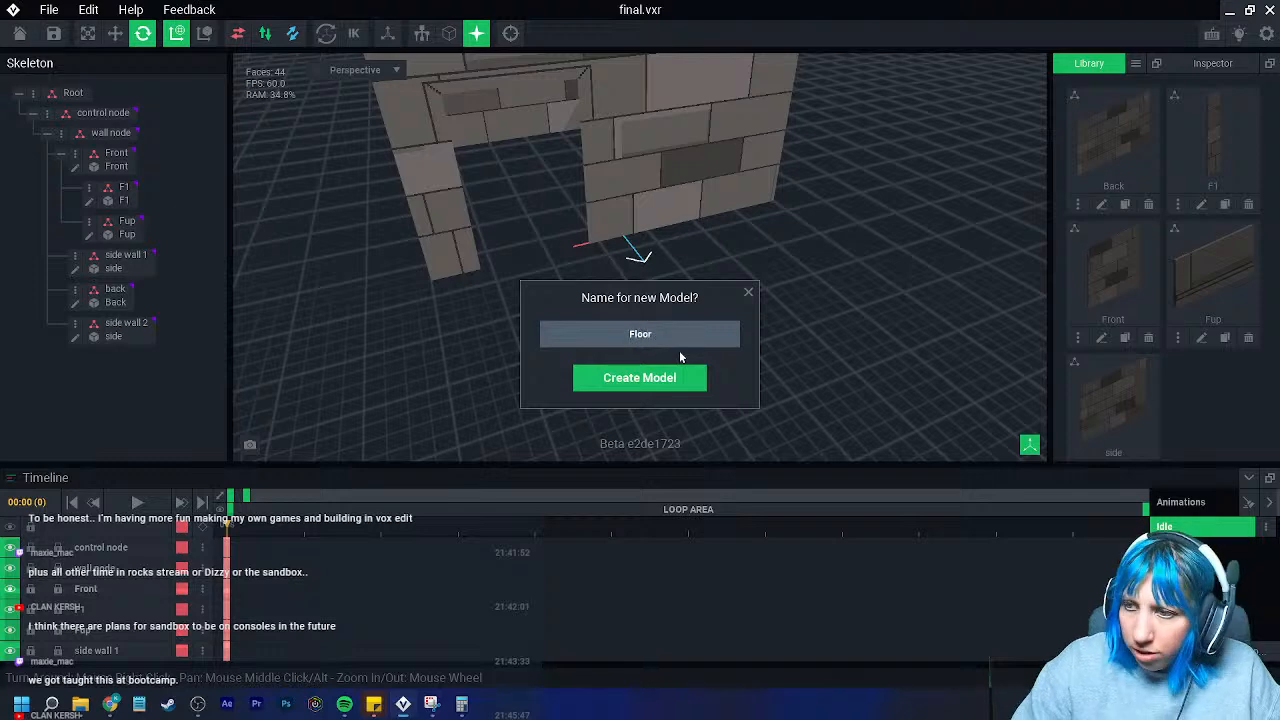
pyautogui.press('Return')
# - Load the first custom palette PNG from the VE_PAL folder in Downloads into the Floor model
pyautogui.click(1249, 393)
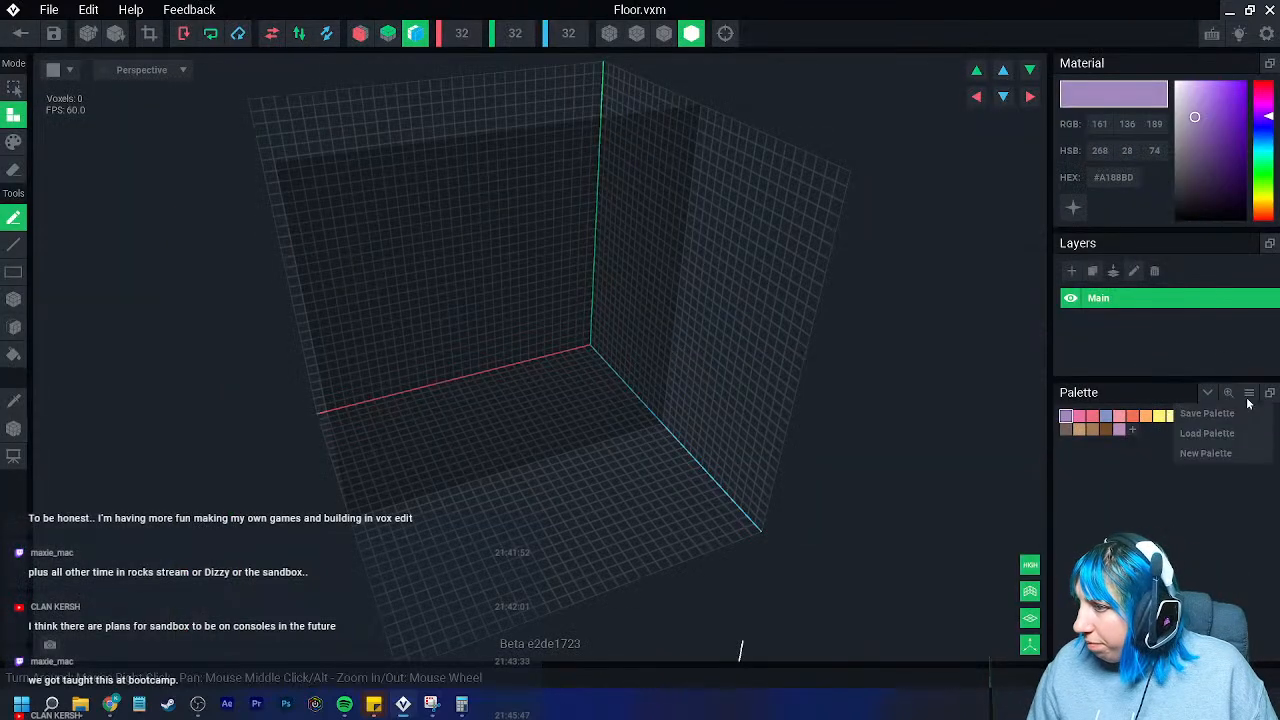
pyautogui.click(1204, 435)
pyautogui.click(362, 263)
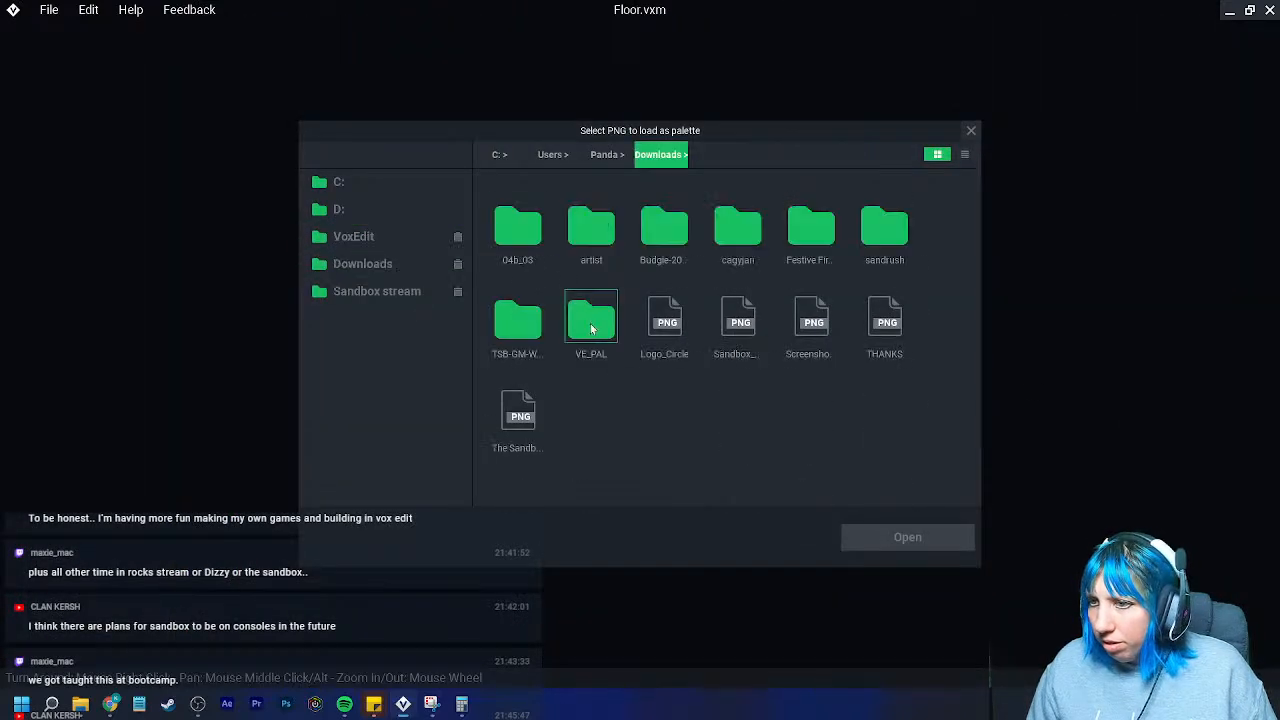
pyautogui.doubleClick(585, 325)
pyautogui.click(662, 228)
pyautogui.click(893, 532)
# - Set the Floor model's volume width to 224 voxels
pyautogui.moveTo(654, 357); pyautogui.dragTo(437, 137, button='right')
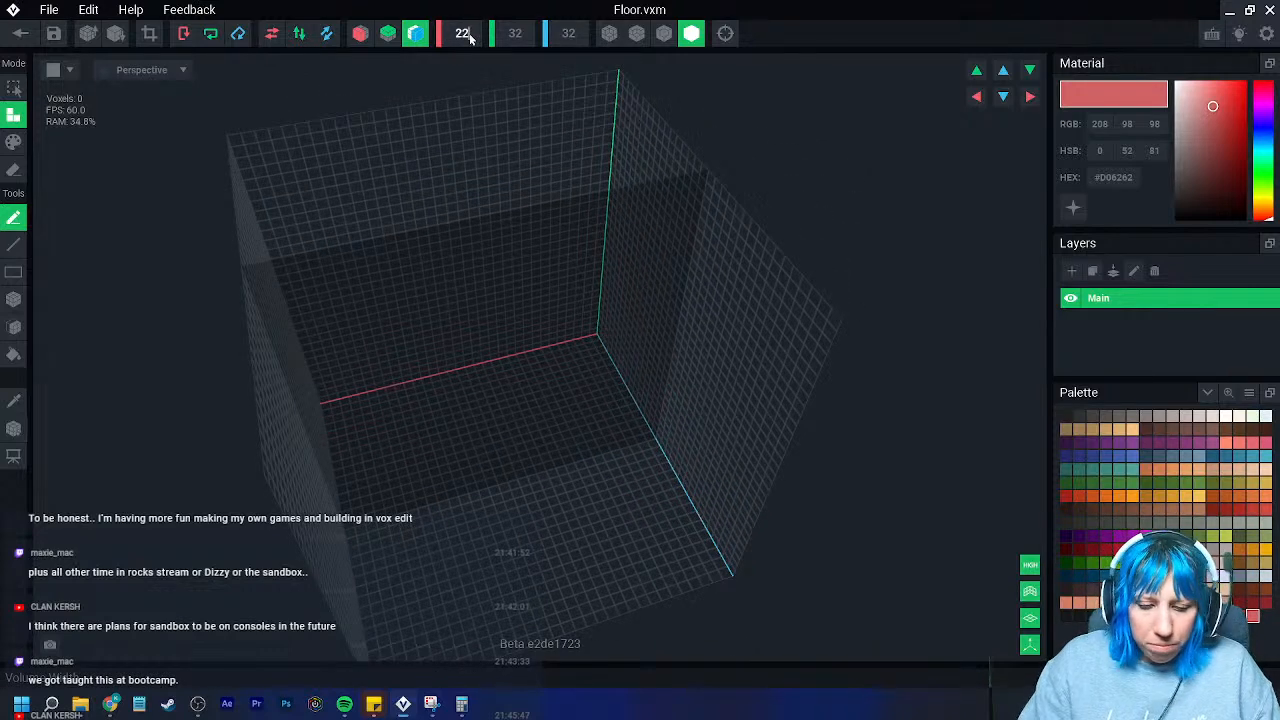
pyautogui.write('4')
pyautogui.press('Return')
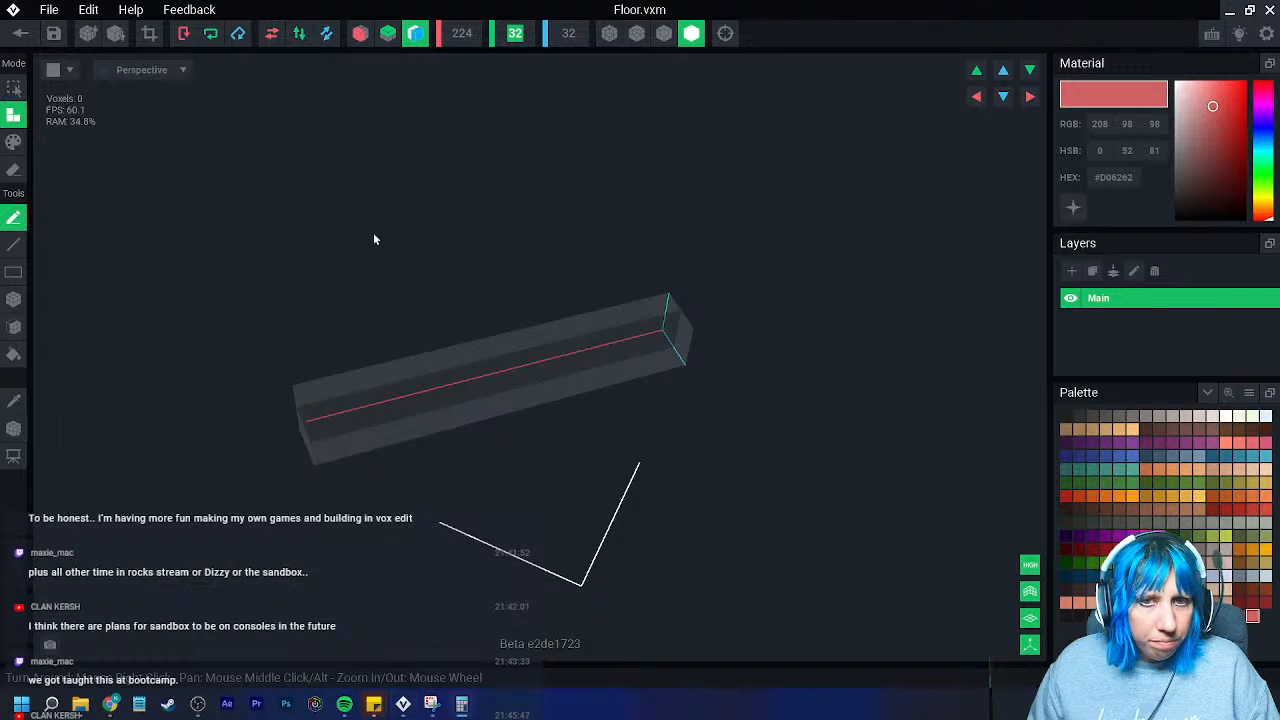
# - Try a height of 190 voxels for the Floor model's volume and undo that change
pyautogui.click(524, 40)
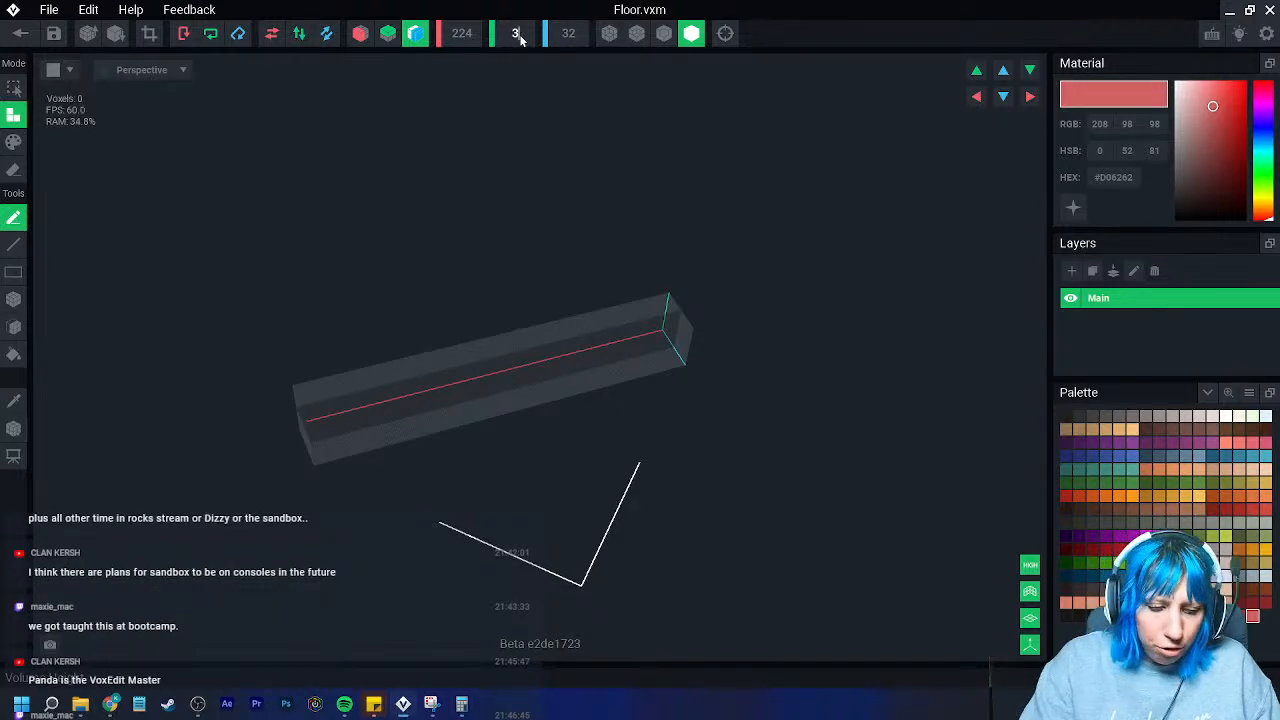
pyautogui.press('BackSpace')
pyautogui.write('19')
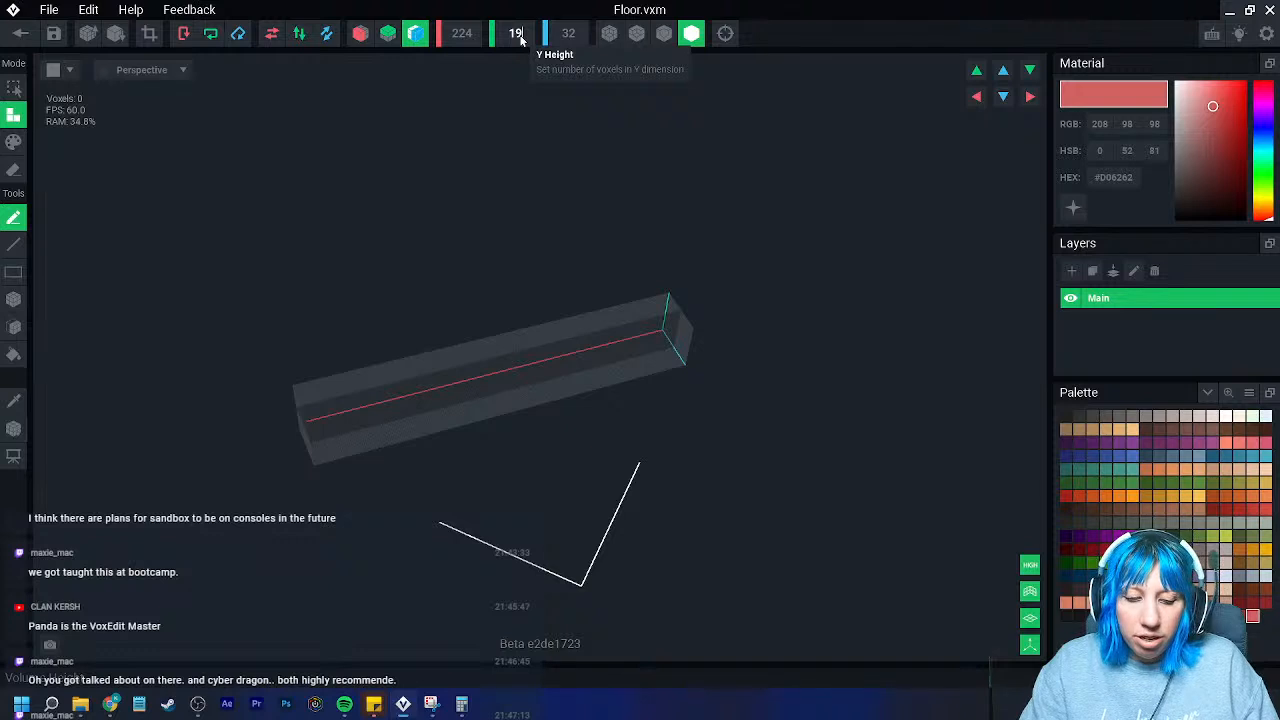
pyautogui.press('Return')
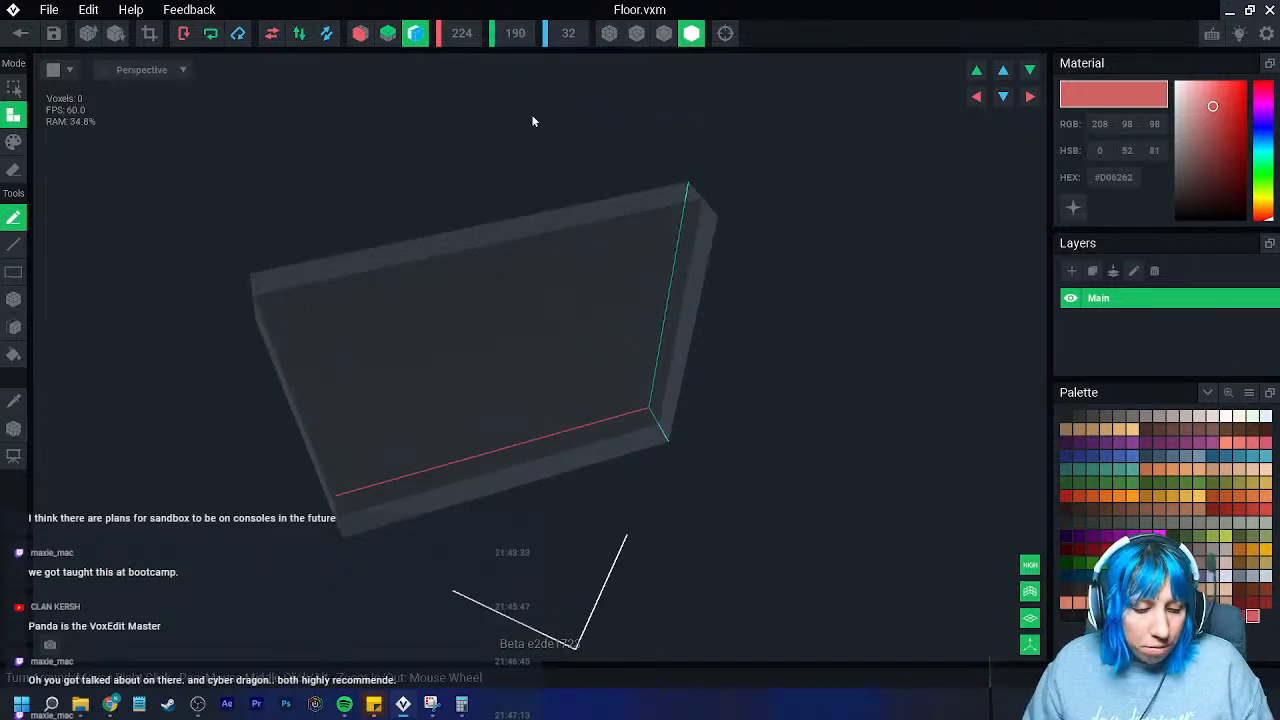
pyautogui.hotkey('ctrl', 'z')
# - Set the Floor model's volume depth to 190 voxels and its width to 222 voxels
pyautogui.click(563, 42)
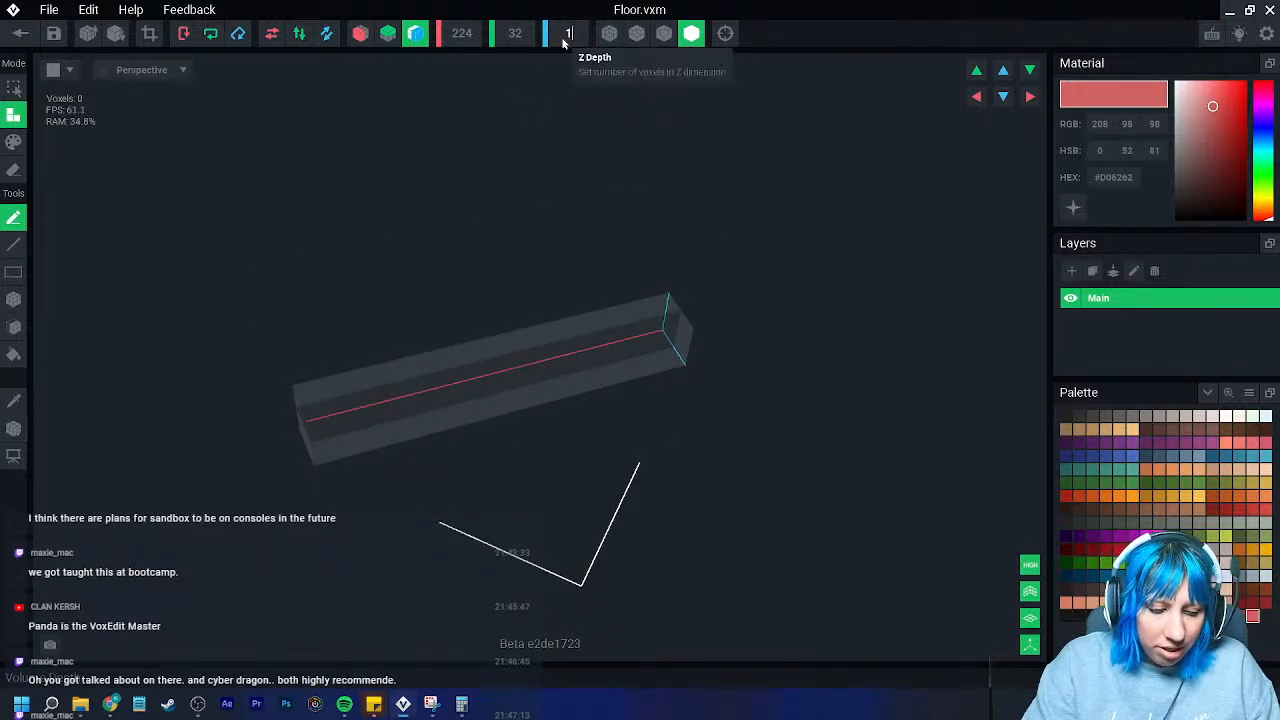
pyautogui.press('Return')
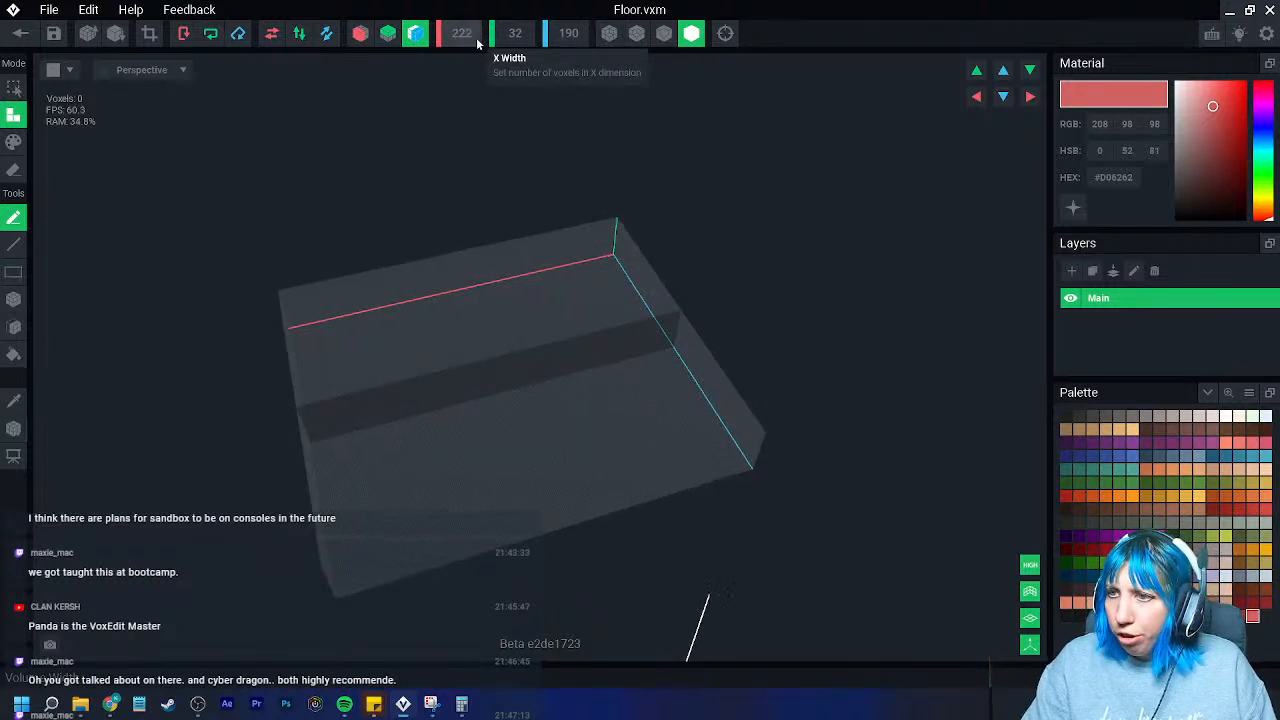
# - Choose the grey #645F5C from the palette and fill the Floor model's entire volume with it
pyautogui.scroll(5, 514, 351)
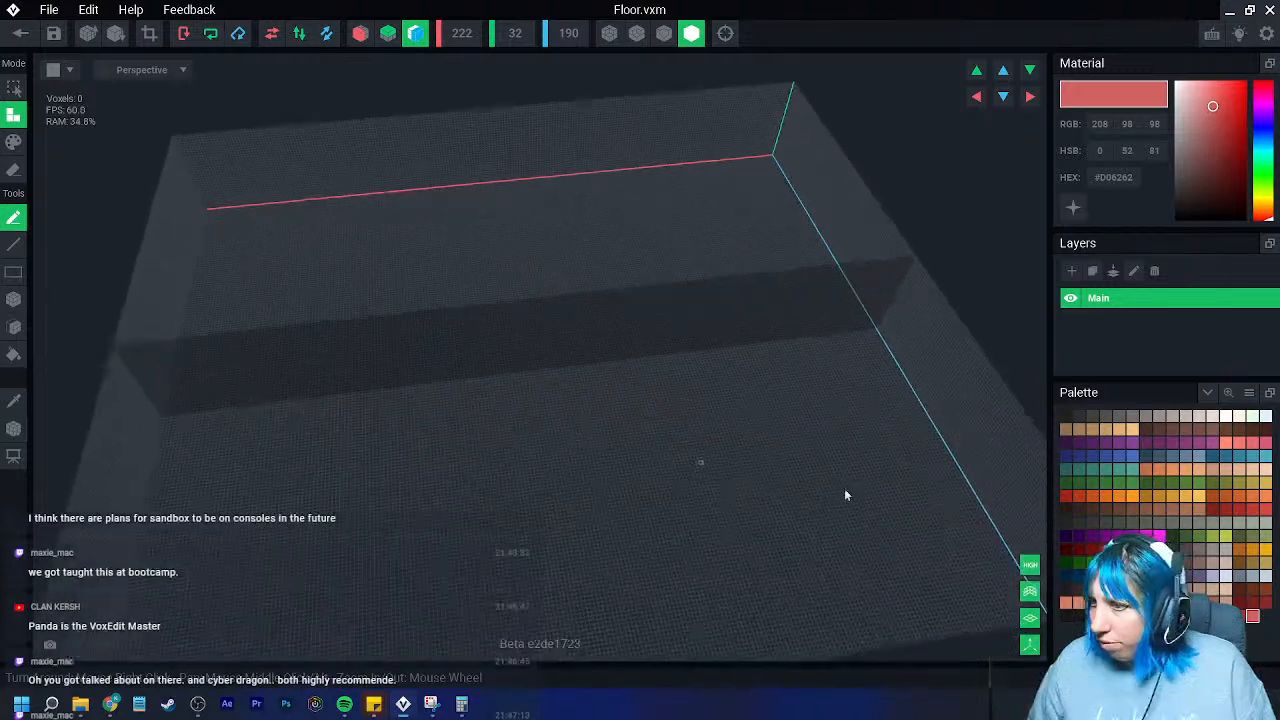
pyautogui.click(1119, 416)
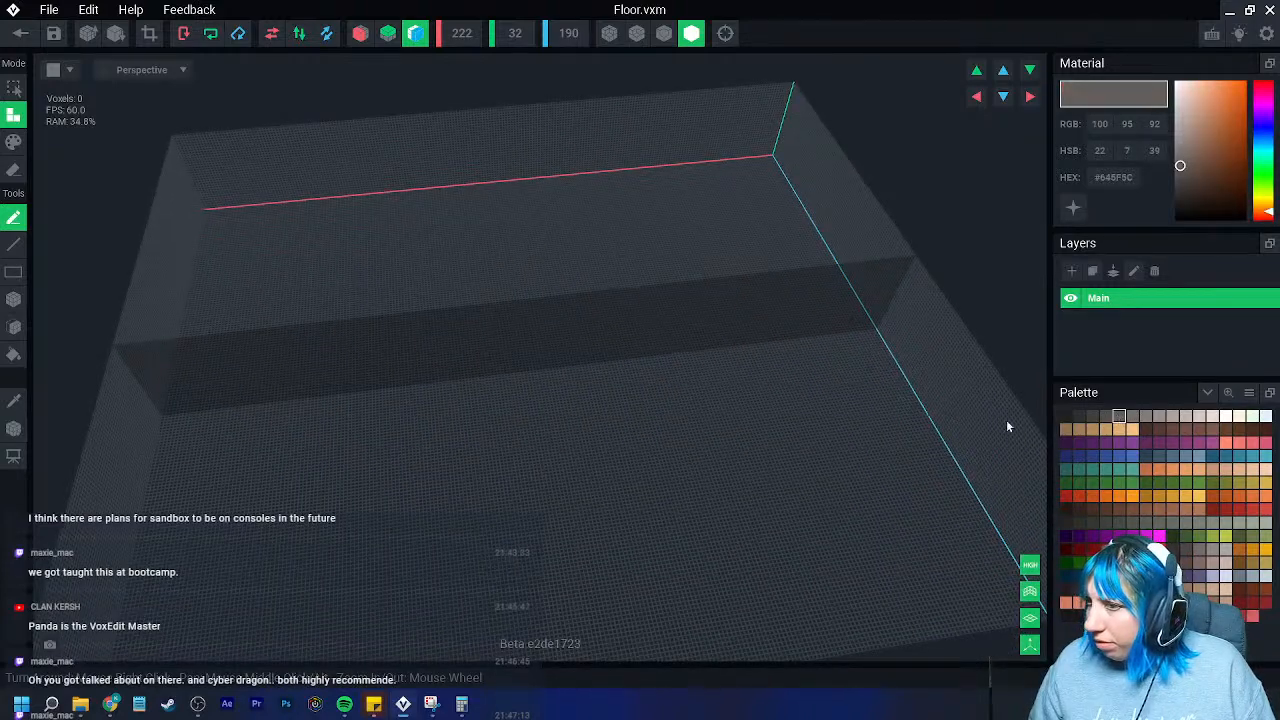
pyautogui.scroll(-5, 463, 463)
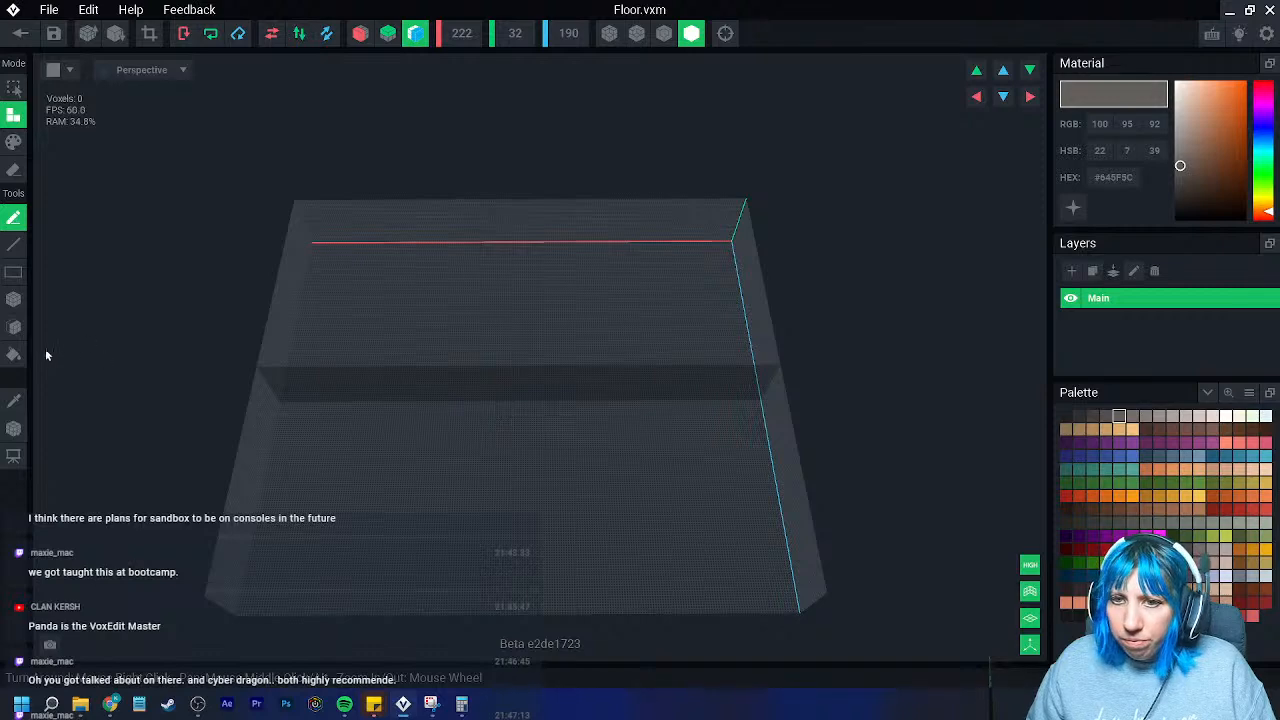
pyautogui.click(13, 354)
pyautogui.click(431, 354)
pyautogui.moveTo(369, 375); pyautogui.dragTo(359, 330, button='right')
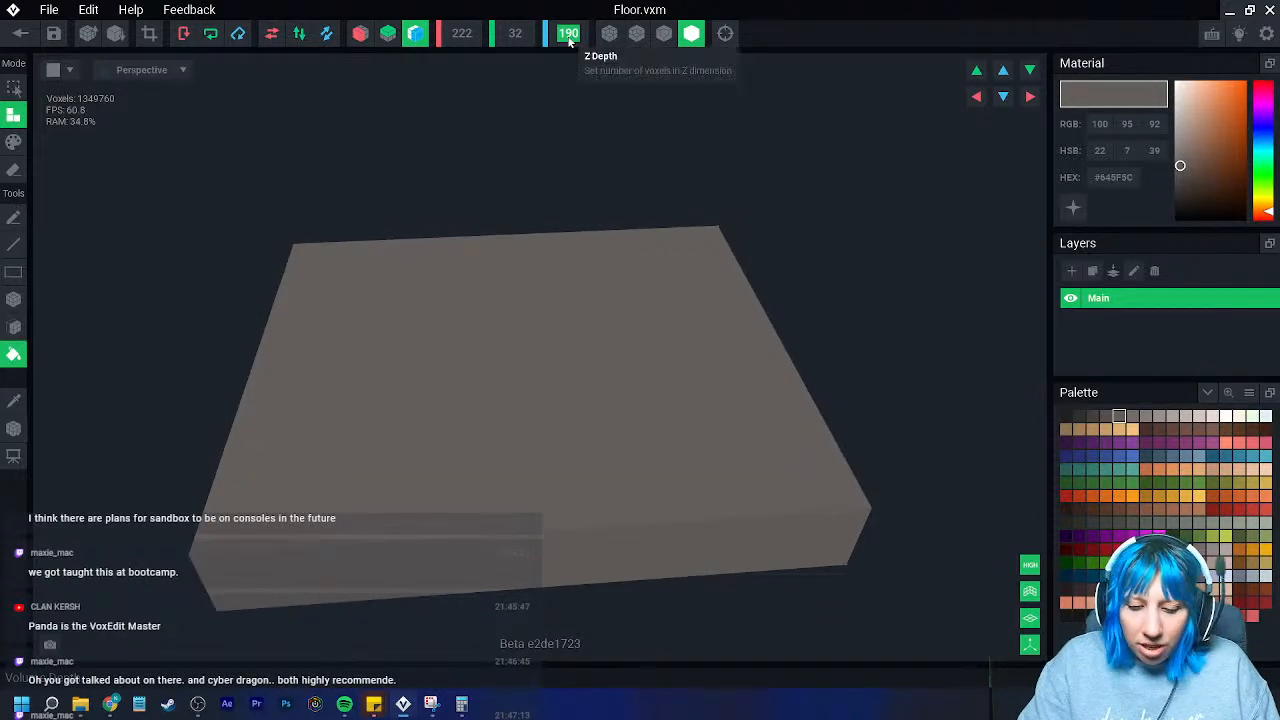
# - Undo the mistaken Z depth change and set the floor model's Y height to 1 voxel
pyautogui.press('Return')
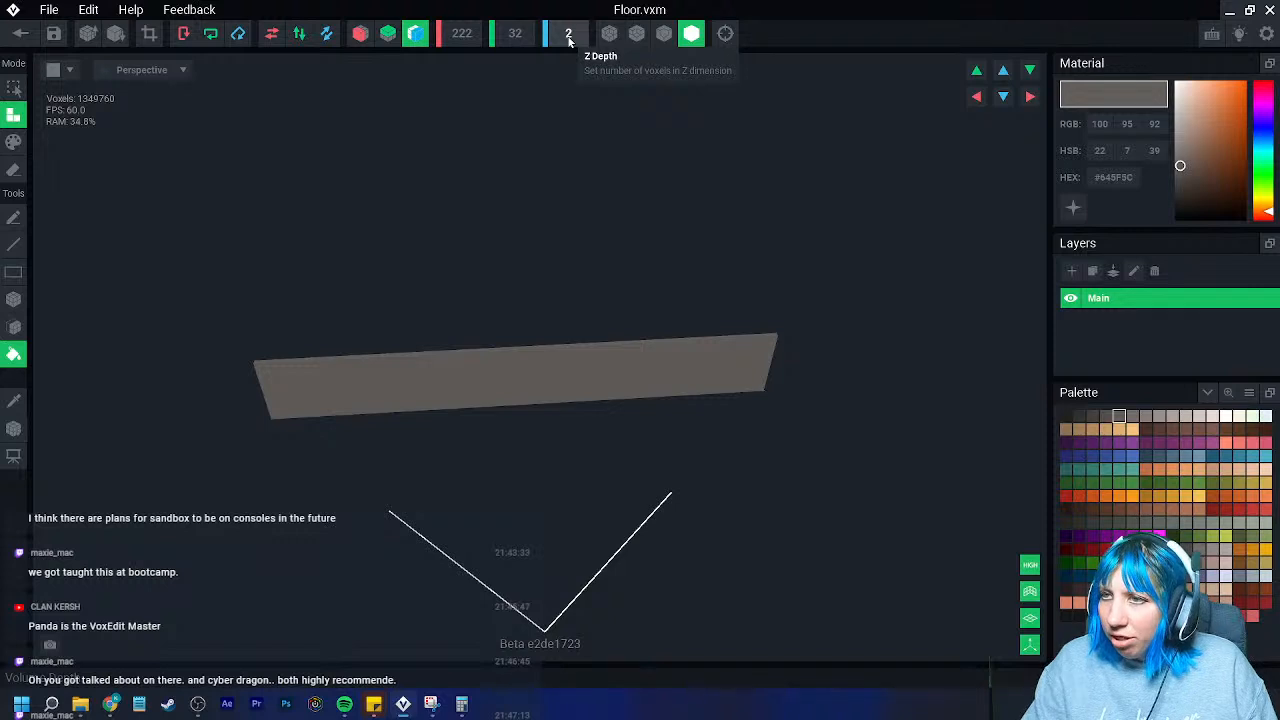
pyautogui.hotkey('ctrl', 'z')
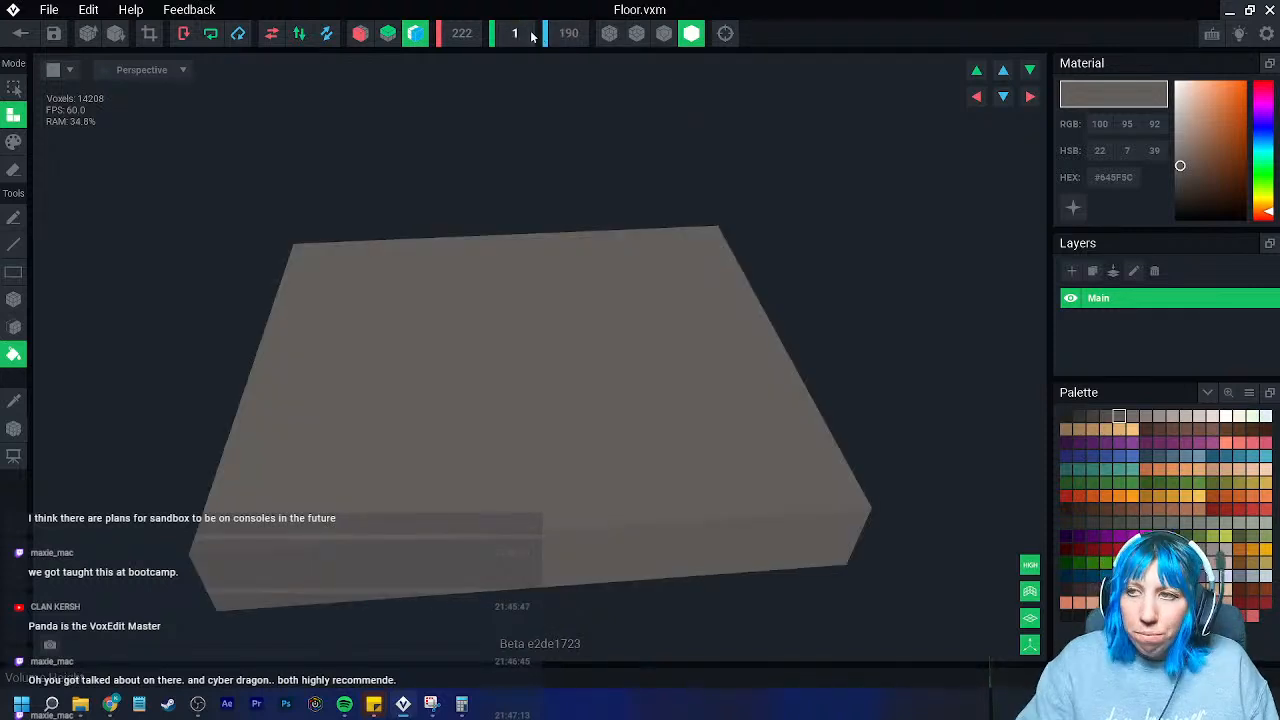
pyautogui.press('Return')
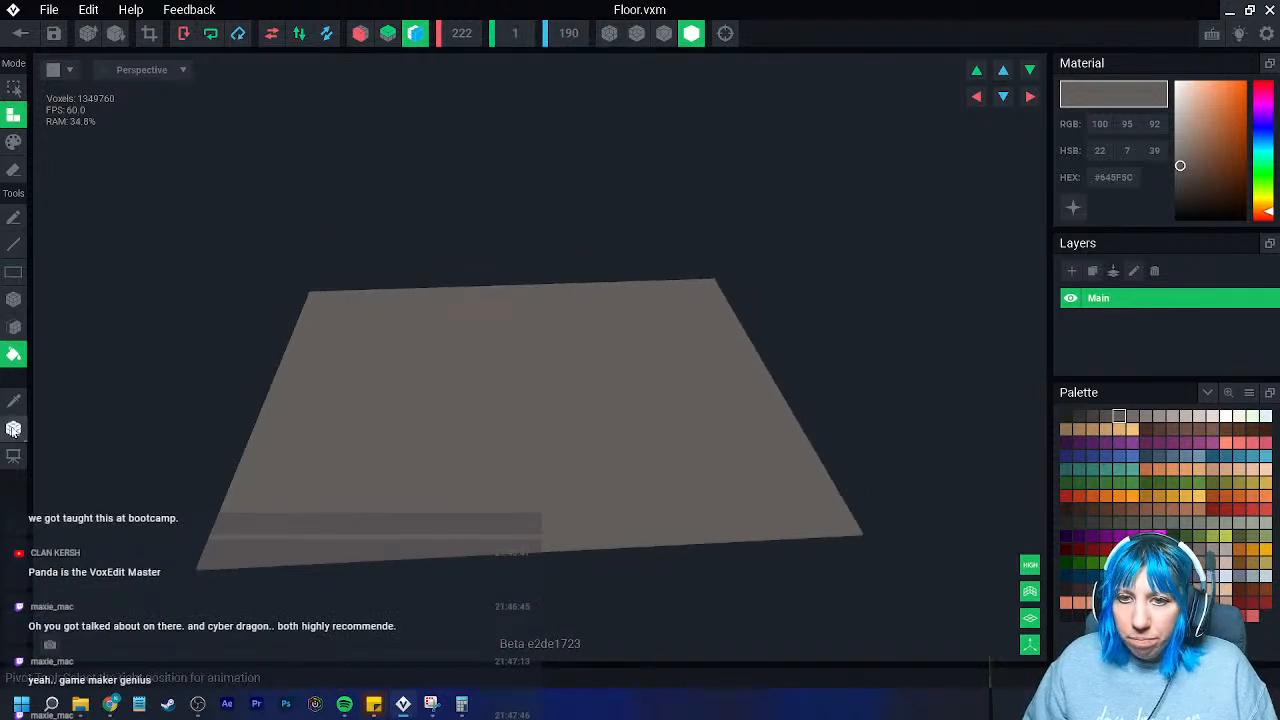
# - Adjust the floor model's pivot and return to the room asset, saving the changes to Floor.vxm
pyautogui.click(14, 430)
pyautogui.rightClick(14, 430)
pyautogui.click(50, 441)
pyautogui.click(22, 34)
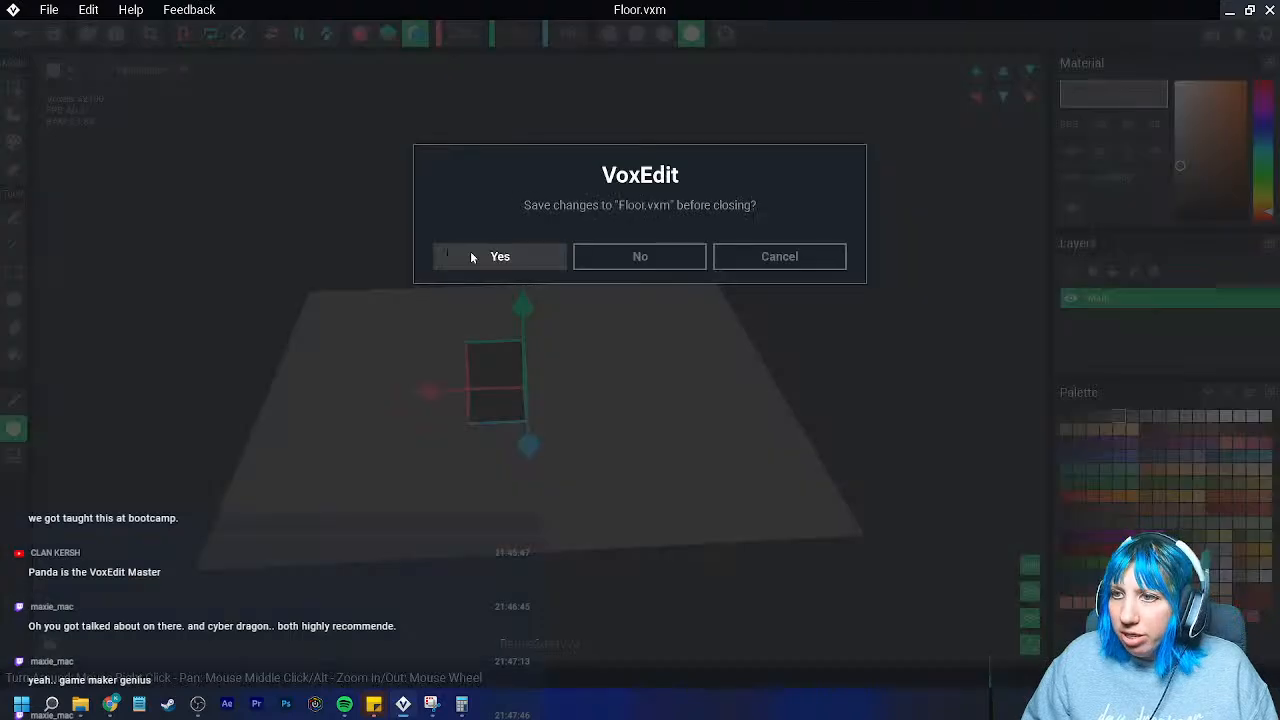
pyautogui.click(481, 257)
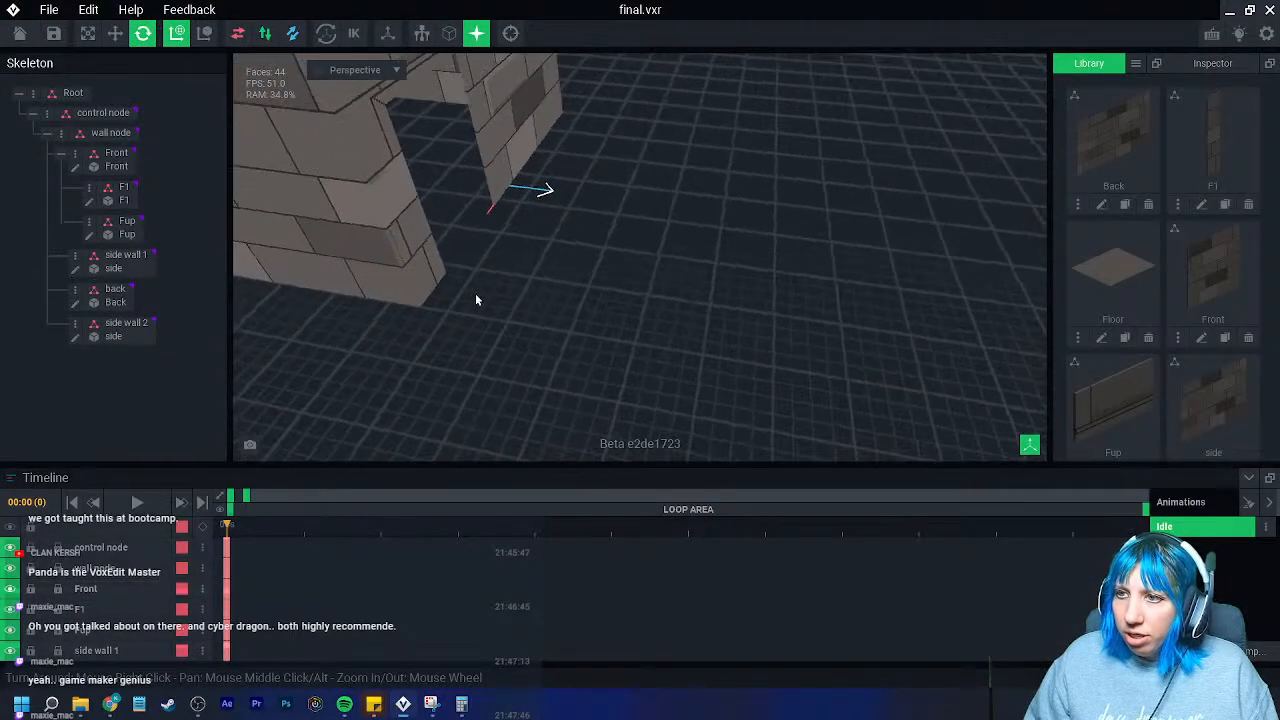
# - Create a child node named floor under the wall node and attach the Floor model to it
pyautogui.rightClick(62, 133)
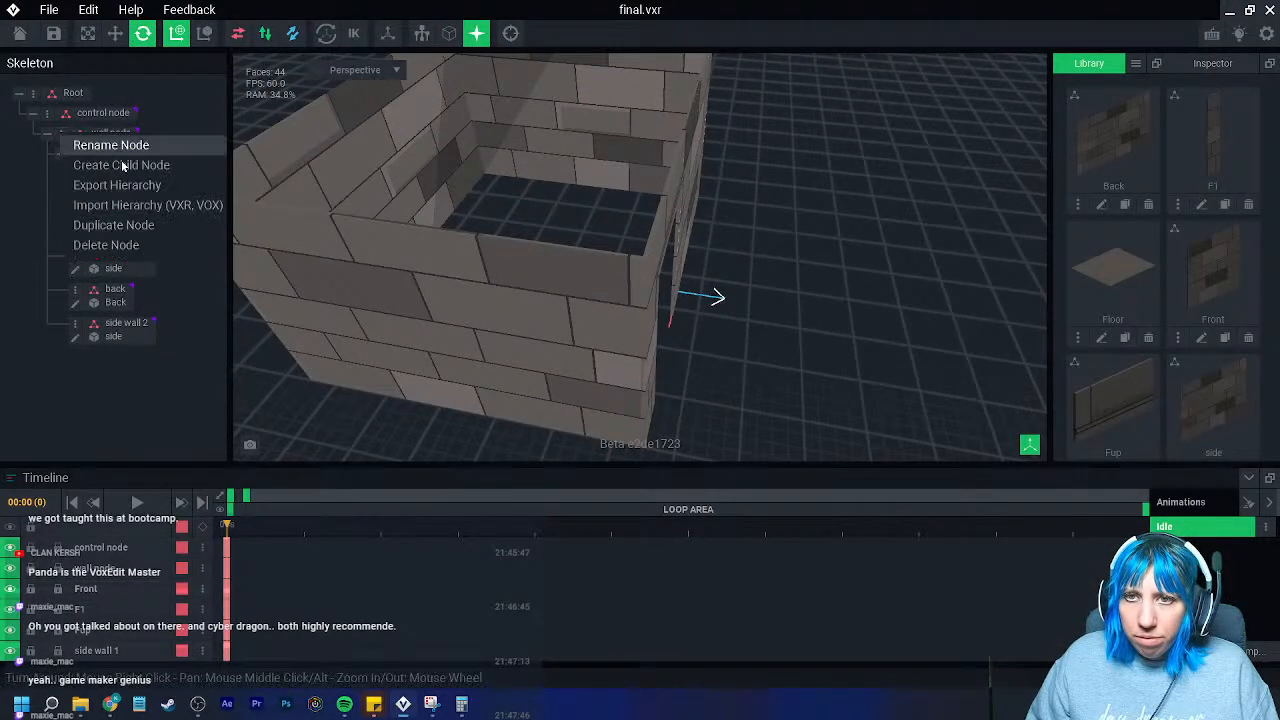
pyautogui.click(115, 166)
pyautogui.write('fl')
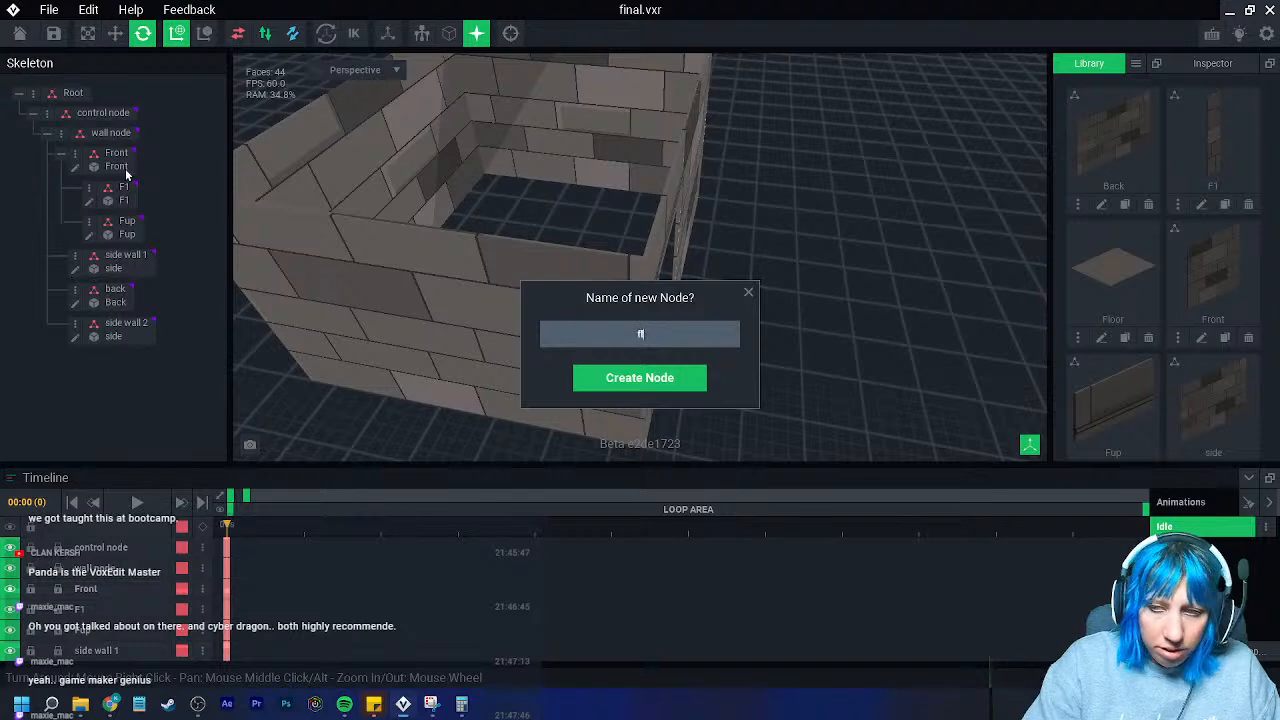
pyautogui.write('oor')
pyautogui.press('Return')
pyautogui.moveTo(1113, 265); pyautogui.dragTo(119, 370)
# - Move the floor node along the Z axis until the floor lies inside the four walls
pyautogui.moveTo(562, 391); pyautogui.dragTo(573, 380, button='right')
pyautogui.click(124, 134)
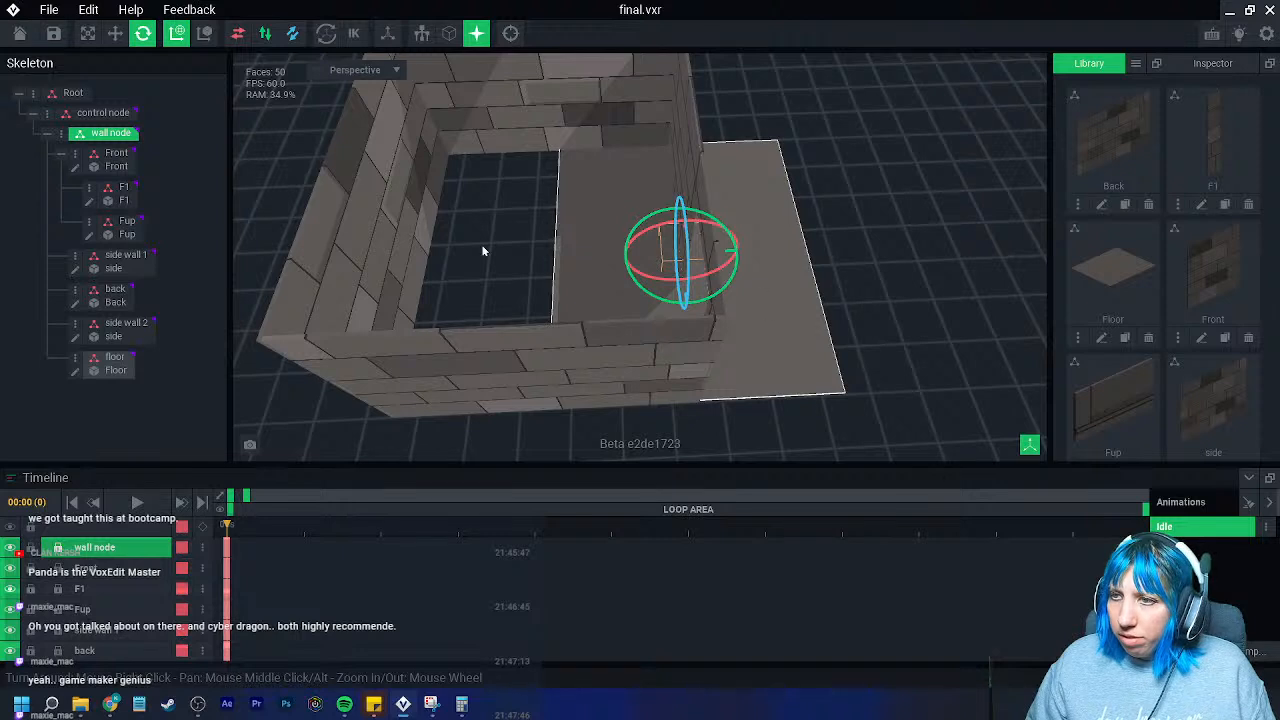
pyautogui.click(115, 33)
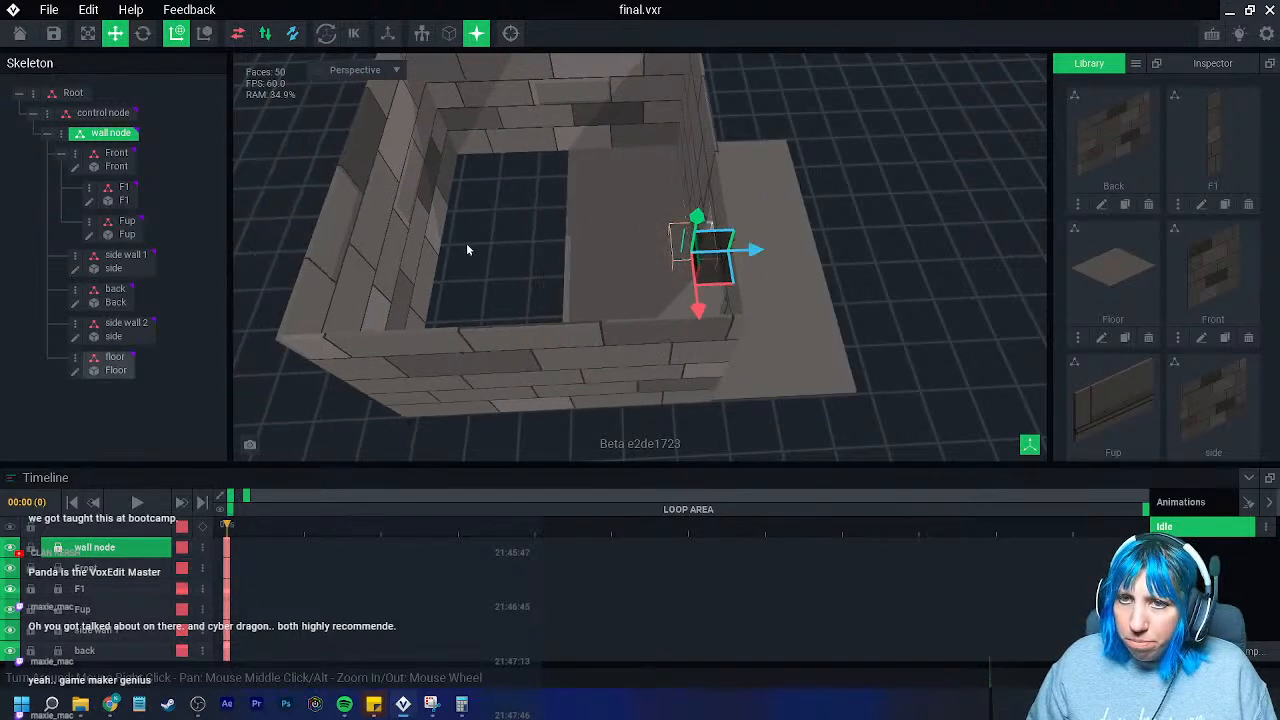
pyautogui.click(100, 364)
pyautogui.moveTo(752, 251); pyautogui.dragTo(622, 268)
pyautogui.click(820, 325)
pyautogui.moveTo(820, 325); pyautogui.dragTo(740, 319, button='right')
pyautogui.scroll(3, 769, 307)
pyautogui.moveTo(681, 252); pyautogui.dragTo(680, 256, button='right')
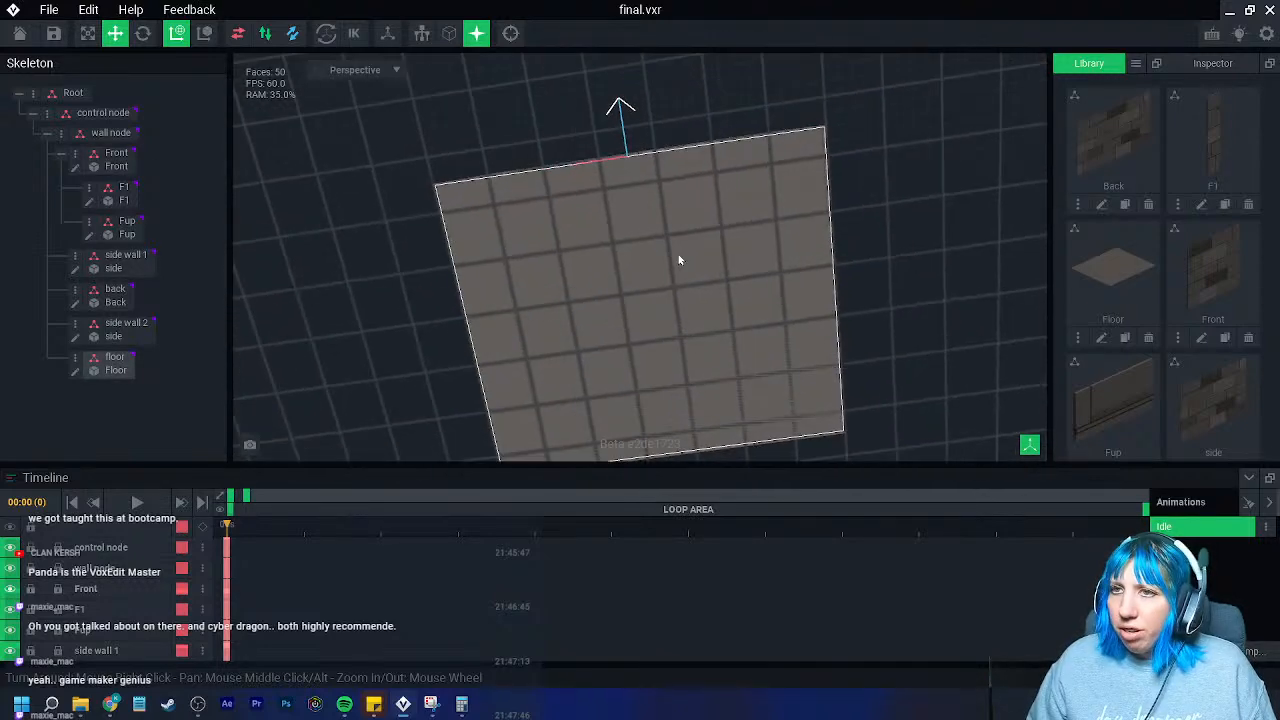
# - Shift the control node along the Z axis to bring the whole building over the grid origin
pyautogui.click(103, 112)
pyautogui.scroll(2, 657, 252)
pyautogui.moveTo(657, 247); pyautogui.dragTo(657, 247, button='right')
pyautogui.moveTo(598, 91); pyautogui.dragTo(577, 6)
pyautogui.moveTo(603, 123); pyautogui.dragTo(602, 163, button='middle')
pyautogui.moveTo(590, 95); pyautogui.dragTo(588, 137, button='middle')
pyautogui.moveTo(577, 95); pyautogui.dragTo(572, 6)
pyautogui.scroll(3, 594, 217)
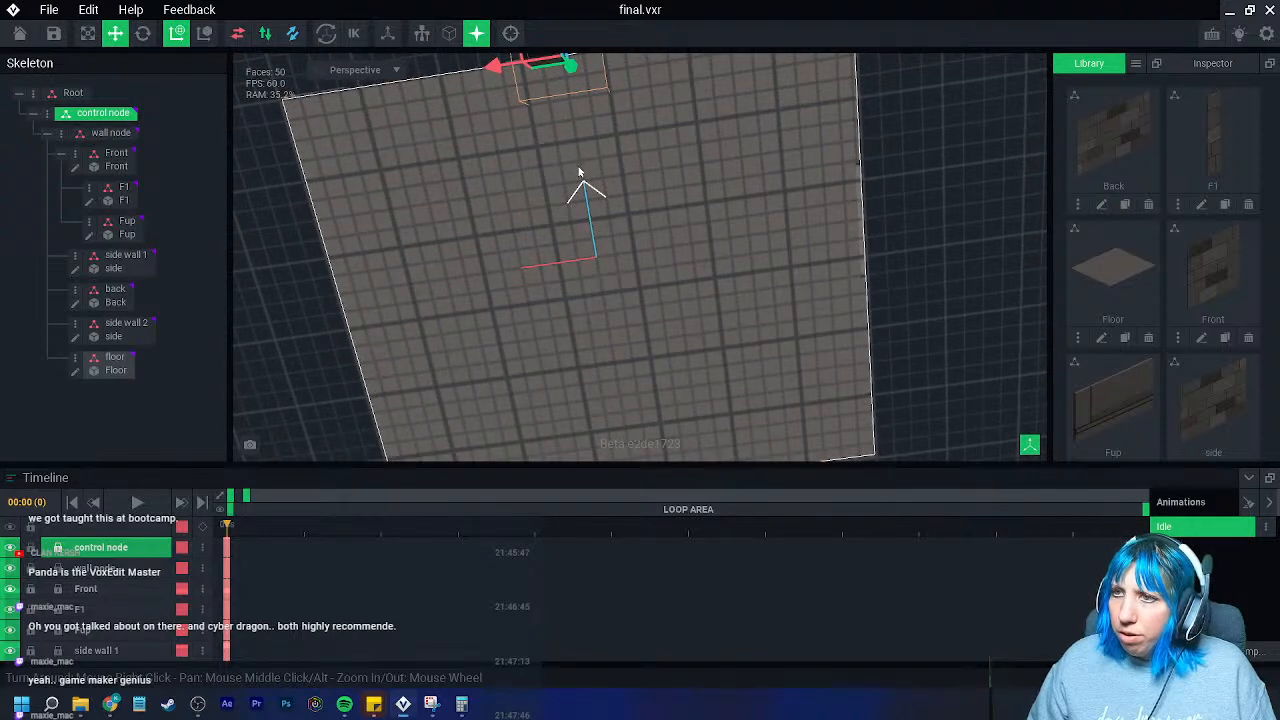
# - Fine-tune the control node's Z position, using the grid beneath the floor to centre the building on the origin
pyautogui.scroll(-1, 584, 182)
pyautogui.moveTo(593, 197); pyautogui.dragTo(603, 200, button='right')
pyautogui.moveTo(603, 200); pyautogui.dragTo(598, 108, button='middle')
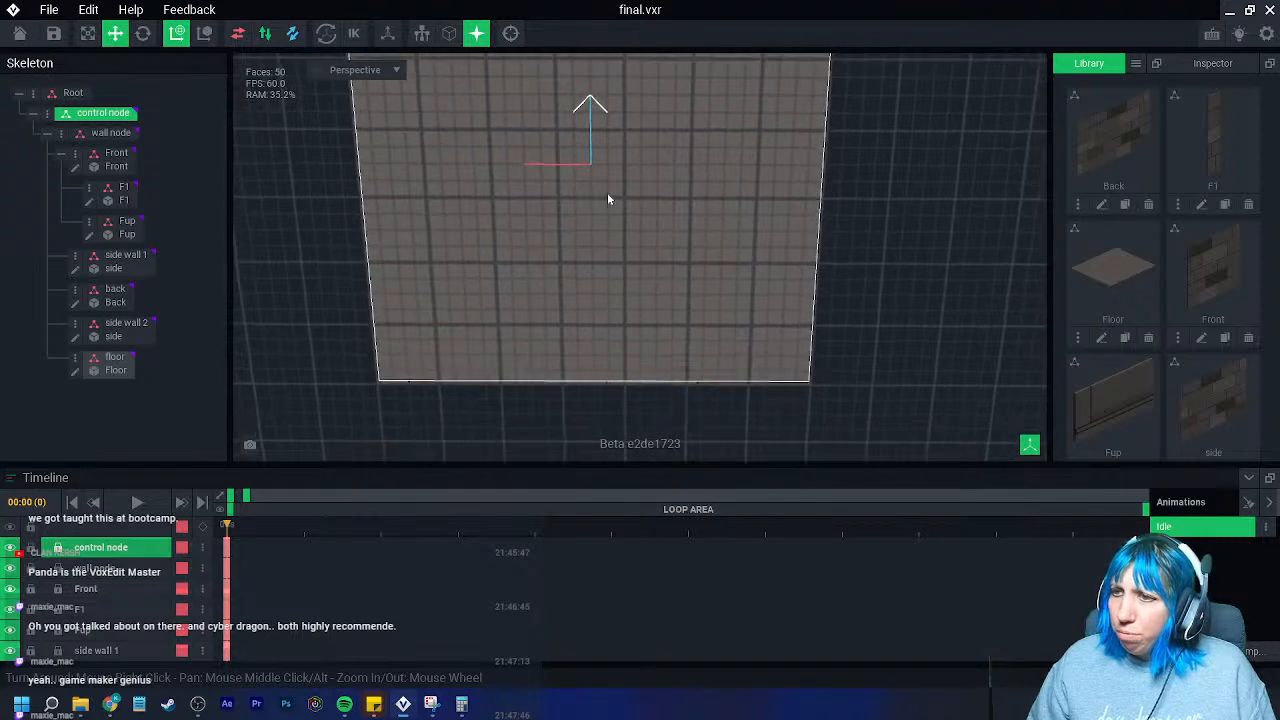
pyautogui.moveTo(591, 229); pyautogui.dragTo(591, 379, button='middle')
pyautogui.moveTo(594, 68); pyautogui.dragTo(594, 32)
pyautogui.moveTo(607, 258); pyautogui.dragTo(611, 210, button='middle')
pyautogui.moveTo(612, 115); pyautogui.dragTo(604, 179, button='middle')
pyautogui.moveTo(613, 371); pyautogui.dragTo(600, 200, button='middle')
pyautogui.moveTo(592, 116); pyautogui.dragTo(585, 280, button='middle')
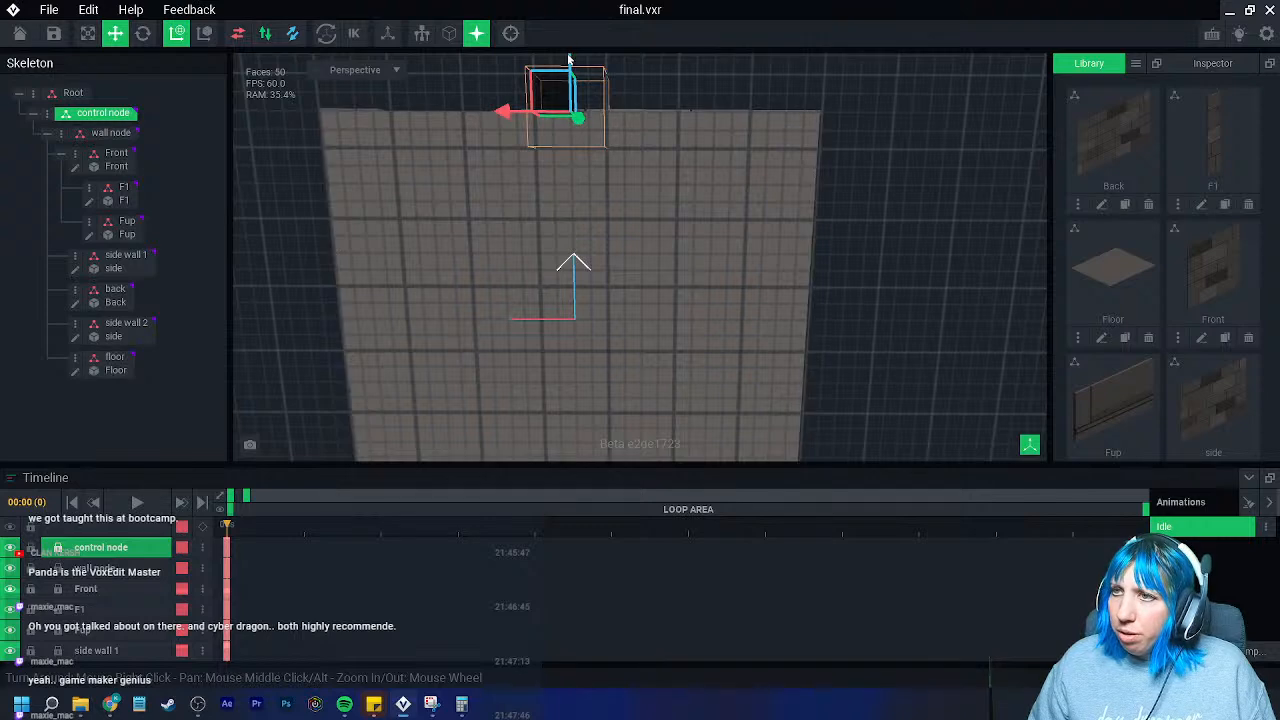
pyautogui.moveTo(568, 60); pyautogui.dragTo(588, 99)
# - Inspect how the floor fits against the walls from outside and inside the room
pyautogui.moveTo(797, 243); pyautogui.dragTo(797, 245, button='right')
pyautogui.click(636, 308)
pyautogui.moveTo(614, 308); pyautogui.dragTo(543, 294, button='right')
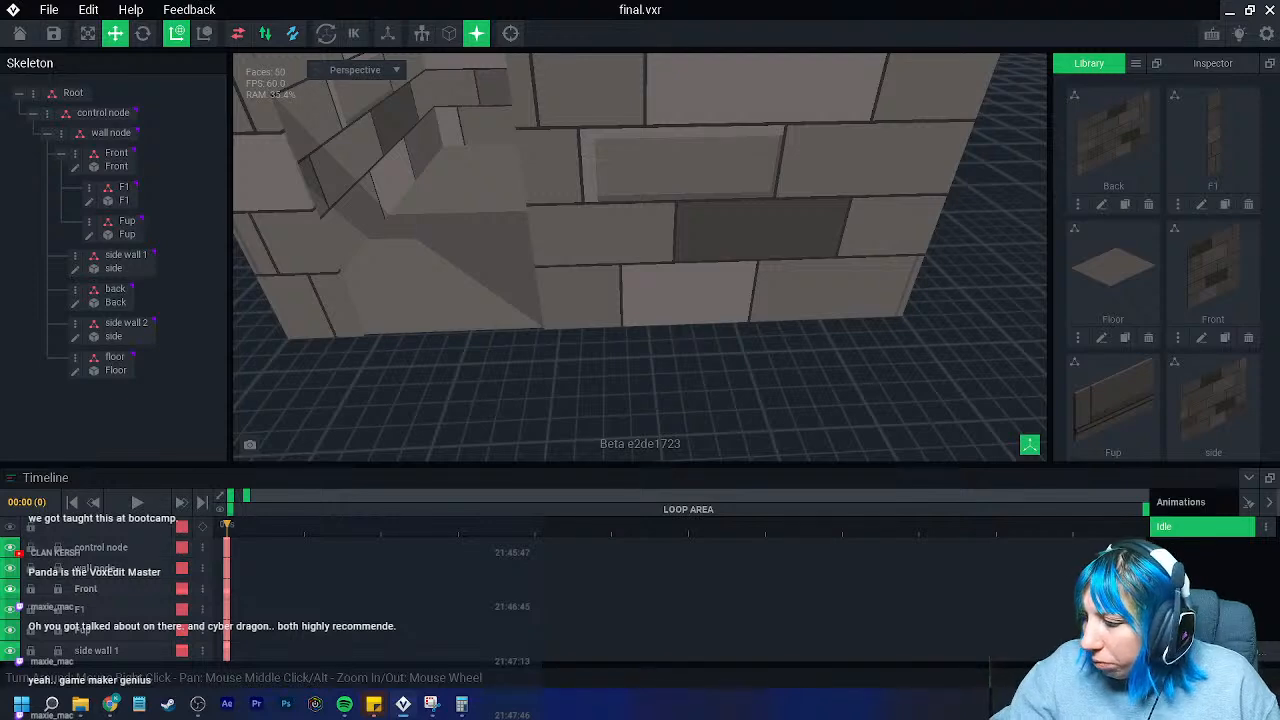
pyautogui.moveTo(414, 363); pyautogui.dragTo(489, 308, button='right')
pyautogui.scroll(1, 477, 305)
pyautogui.scroll(2, 489, 309)
pyautogui.scroll(-3, 490, 320)
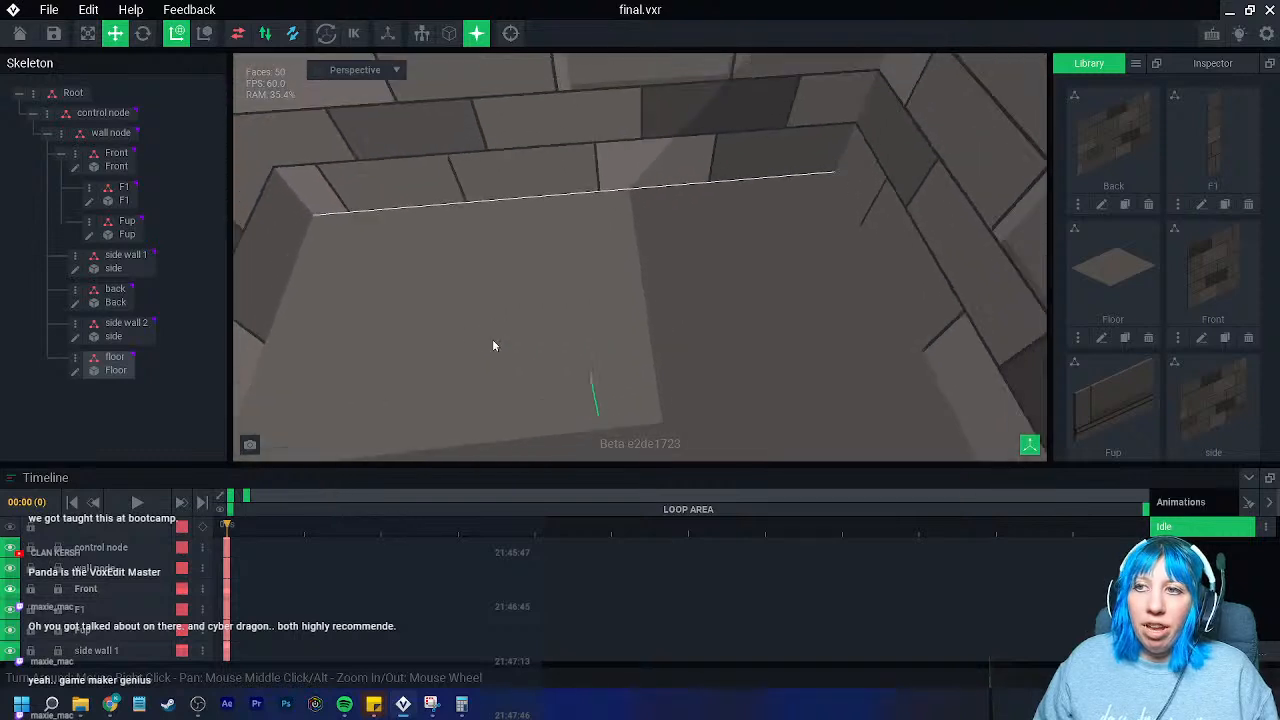
# - Import the chest VXM model into the library from the treasure room's room folder within the Sandbox stream goblin castle files
pyautogui.click(1136, 63)
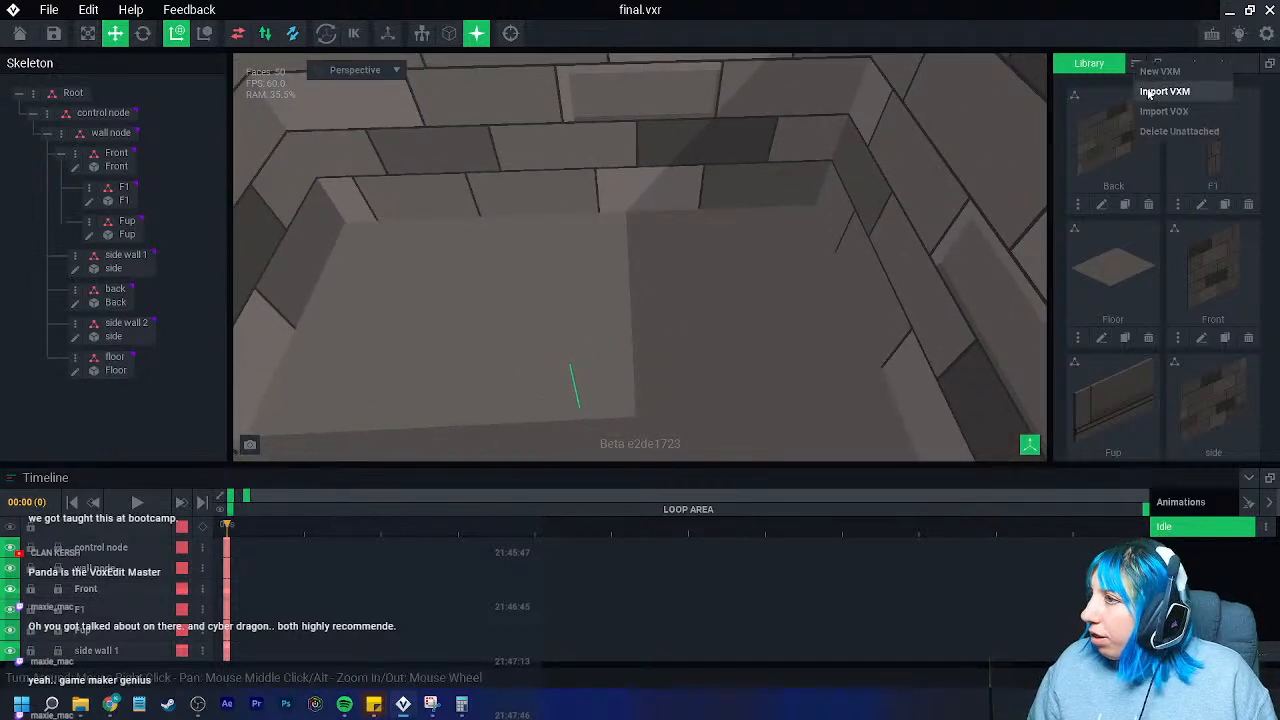
pyautogui.click(1165, 89)
pyautogui.click(652, 155)
pyautogui.click(605, 158)
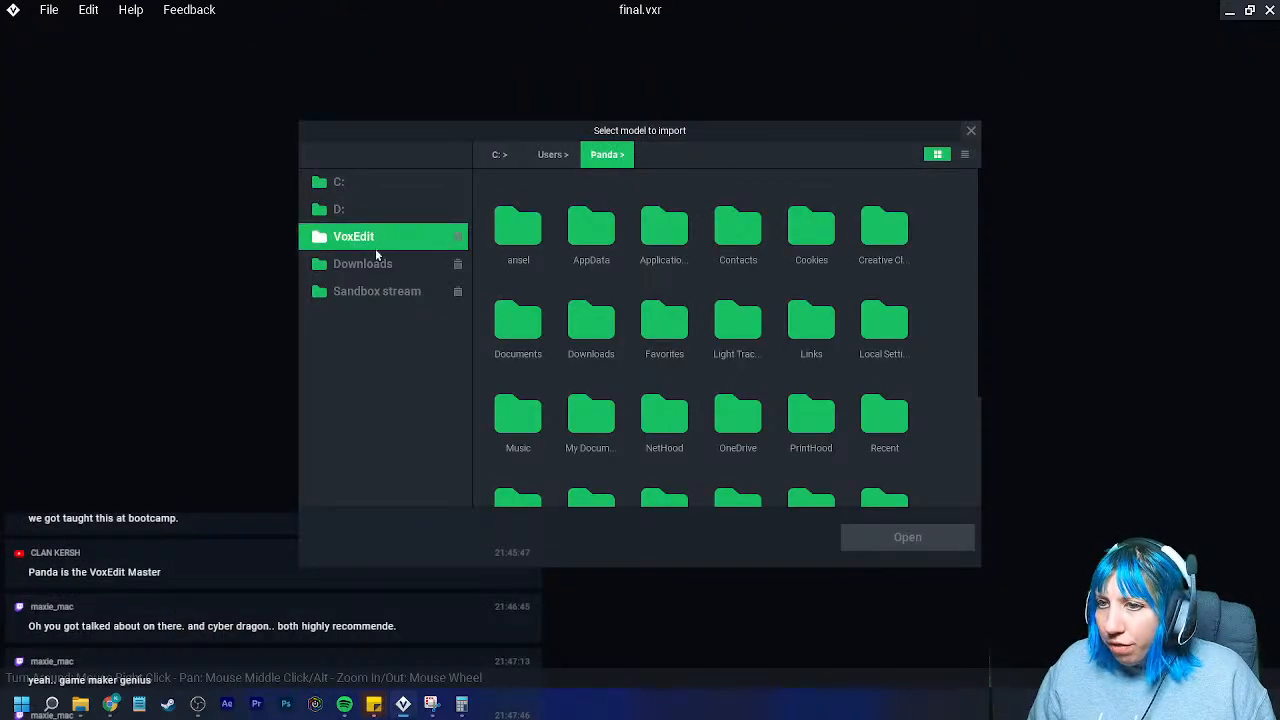
pyautogui.click(384, 290)
pyautogui.doubleClick(812, 235)
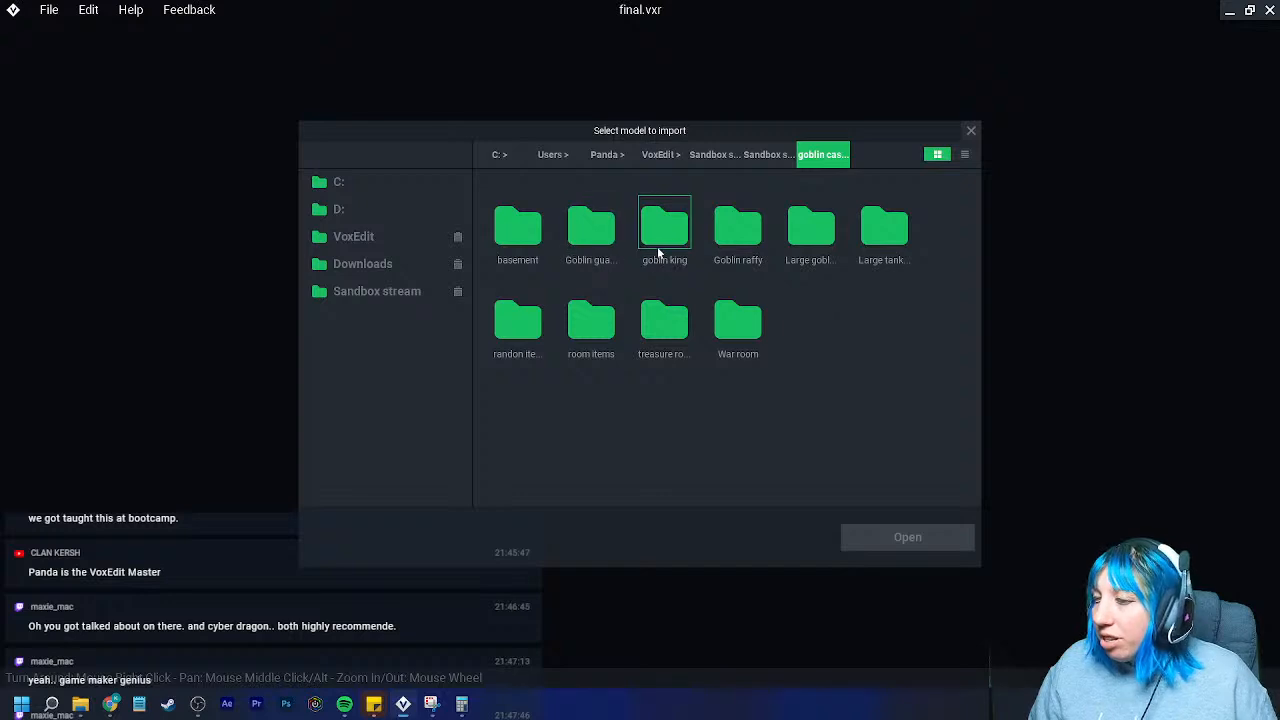
pyautogui.doubleClick(660, 322)
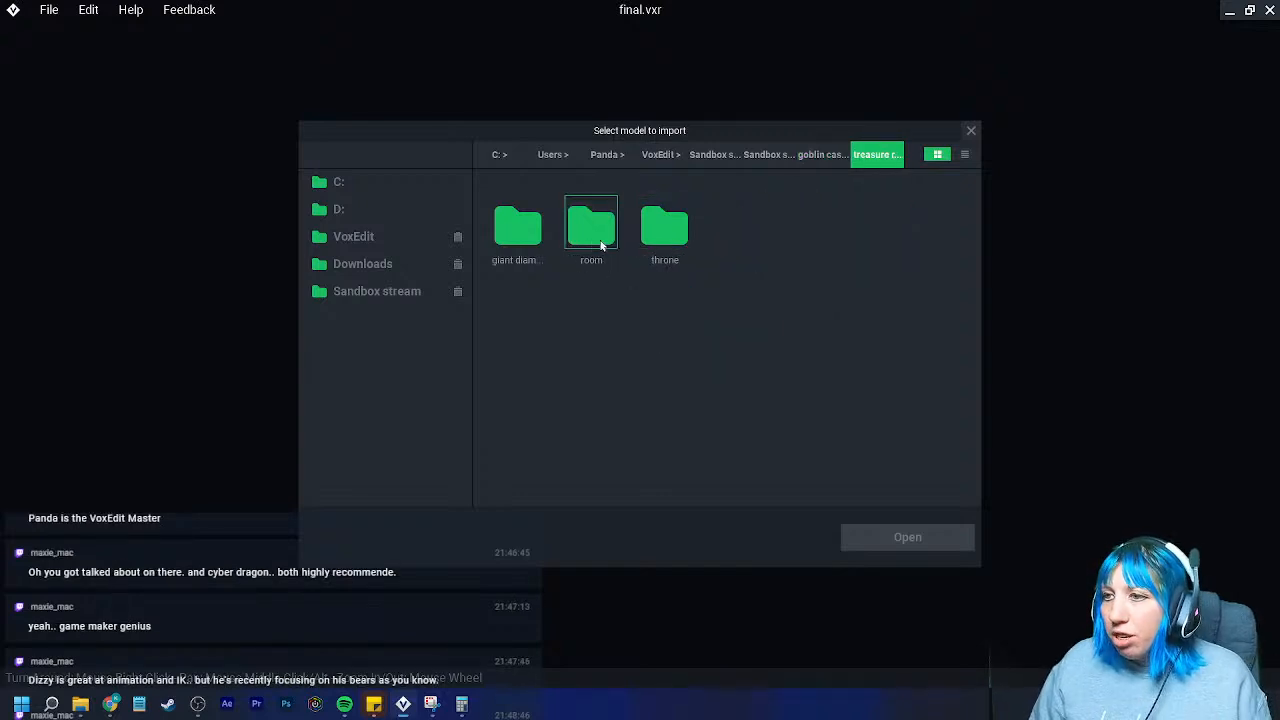
pyautogui.doubleClick(594, 232)
pyautogui.click(519, 328)
pyautogui.click(908, 537)
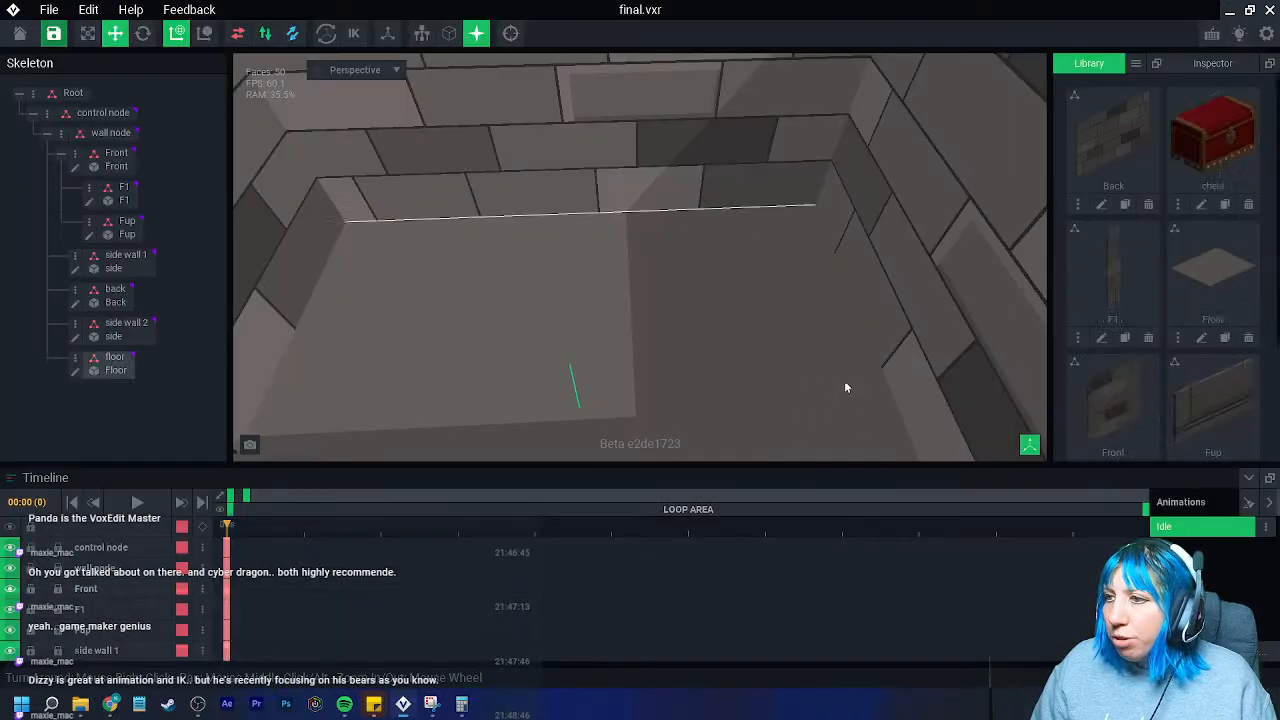
# - Collapse the wall node, create a child node named Chest under the control node, and attach the chest model
pyautogui.click(48, 136)
pyautogui.rightClick(62, 130)
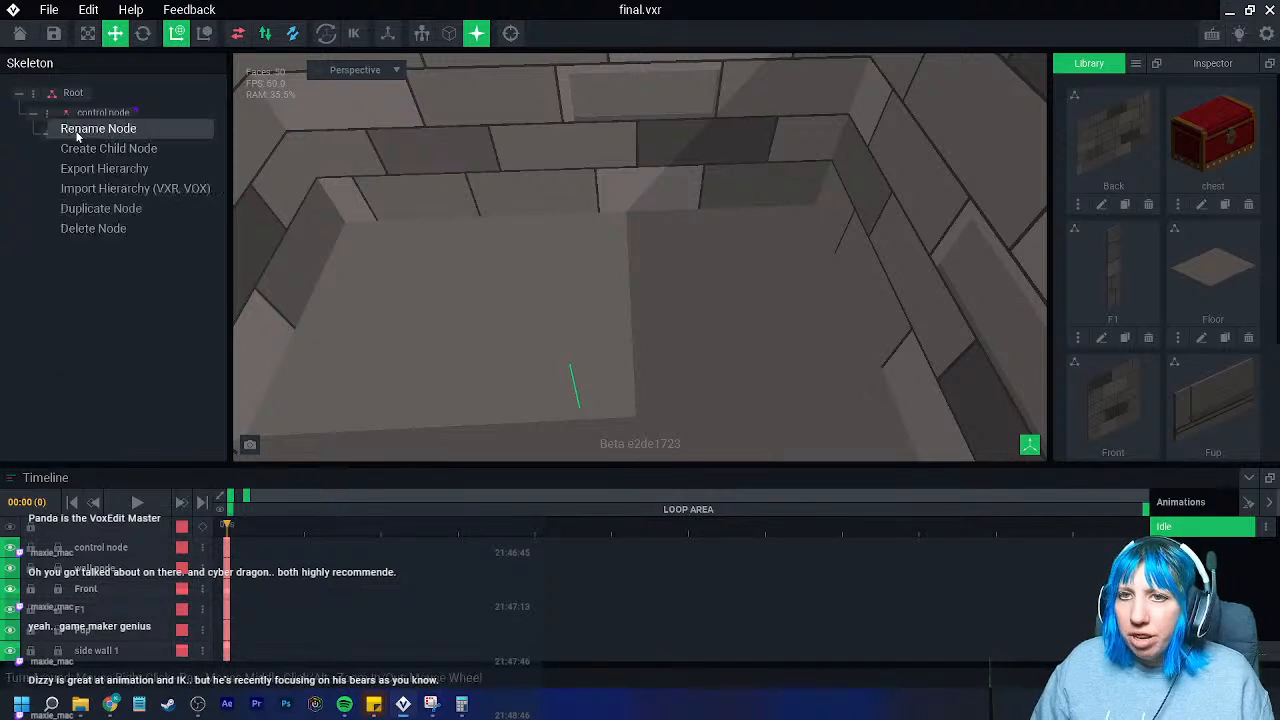
pyautogui.click(84, 152)
pyautogui.write('Chest')
pyautogui.press('Return')
pyautogui.moveTo(1178, 192); pyautogui.dragTo(102, 153)
# - Slide the chest across the floor until it stands near the room's back wall
pyautogui.scroll(-5, 506, 334)
pyautogui.moveTo(553, 331); pyautogui.dragTo(745, 385, button='right')
pyautogui.moveTo(745, 385); pyautogui.dragTo(662, 345, button='middle')
pyautogui.moveTo(726, 345); pyautogui.dragTo(458, 289)
pyautogui.moveTo(590, 320); pyautogui.dragTo(437, 301, button='right')
pyautogui.scroll(5, 437, 301)
pyautogui.moveTo(470, 265); pyautogui.dragTo(472, 330, button='middle')
pyautogui.scroll(4, 474, 331)
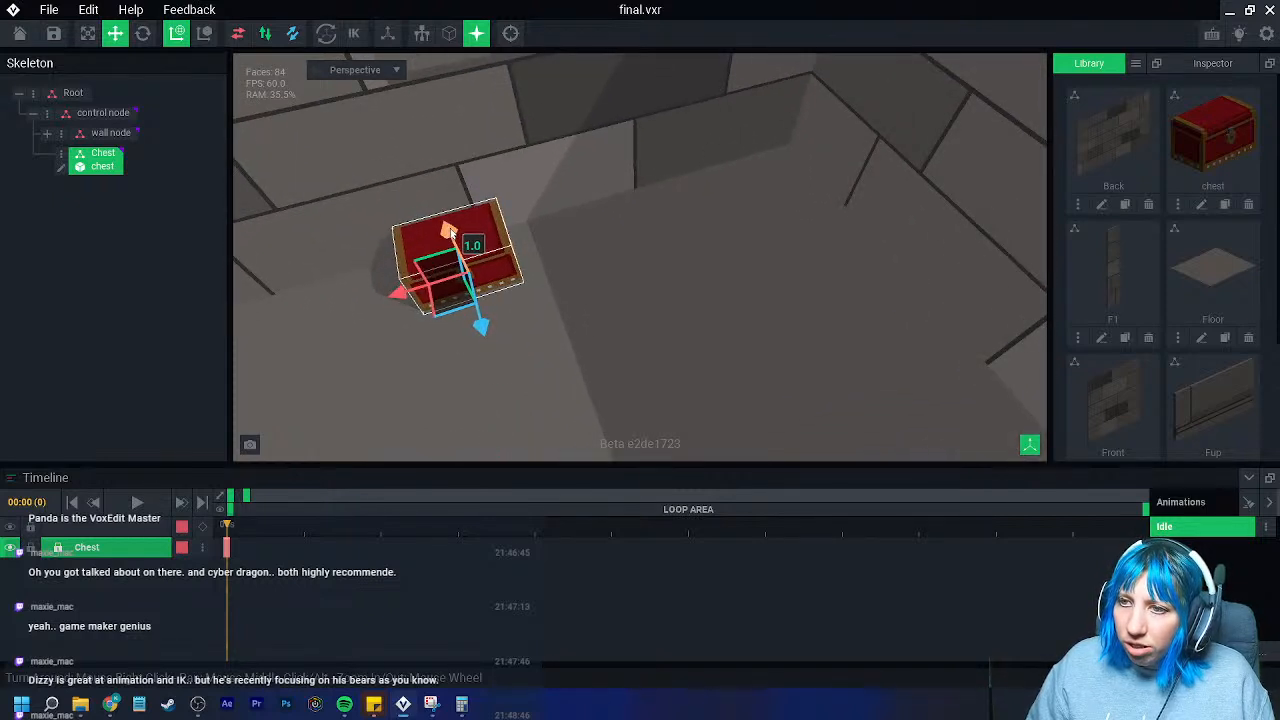
# - Move the chest along the back wall into the far corner and adjust its distance from both walls
pyautogui.moveTo(404, 291); pyautogui.dragTo(716, 237)
pyautogui.click(143, 33)
pyautogui.moveTo(716, 237); pyautogui.dragTo(660, 240, button='middle')
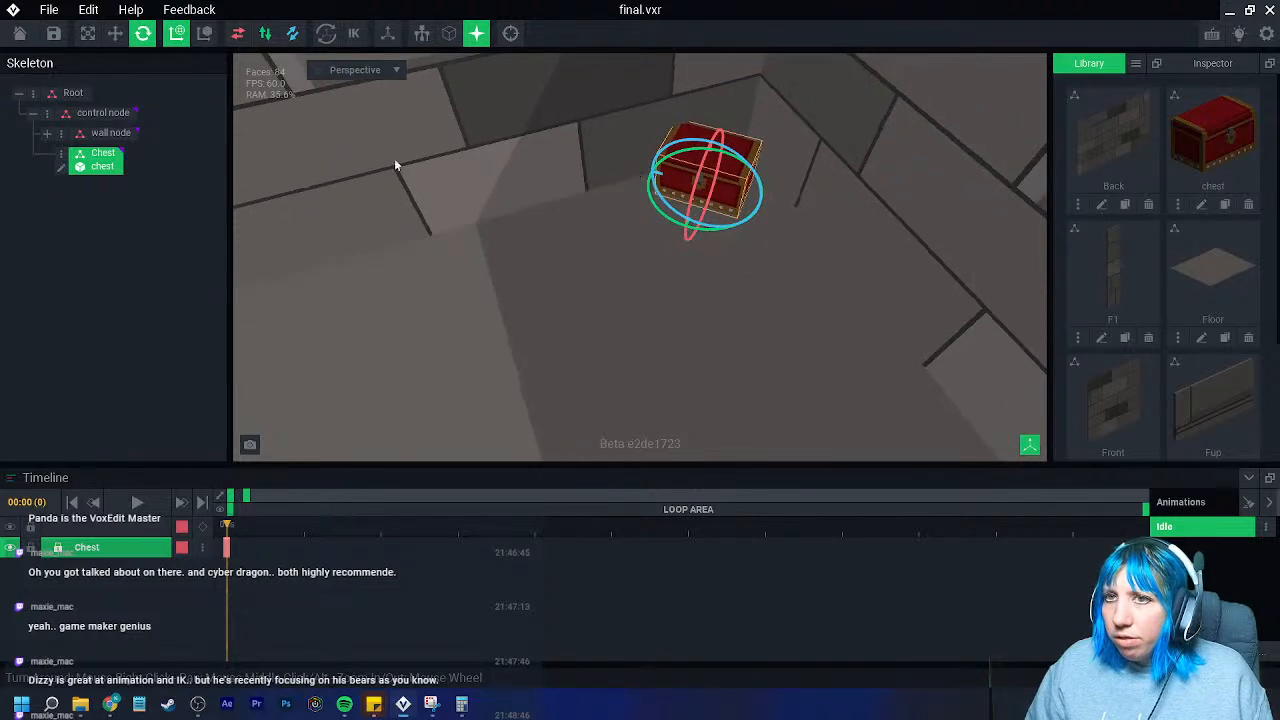
pyautogui.click(119, 36)
pyautogui.moveTo(653, 172); pyautogui.dragTo(741, 242)
pyautogui.scroll(1, 741, 242)
pyautogui.moveTo(741, 242); pyautogui.dragTo(714, 232, button='right')
pyautogui.moveTo(685, 172); pyautogui.dragTo(706, 239)
pyautogui.scroll(-10, 710, 277)
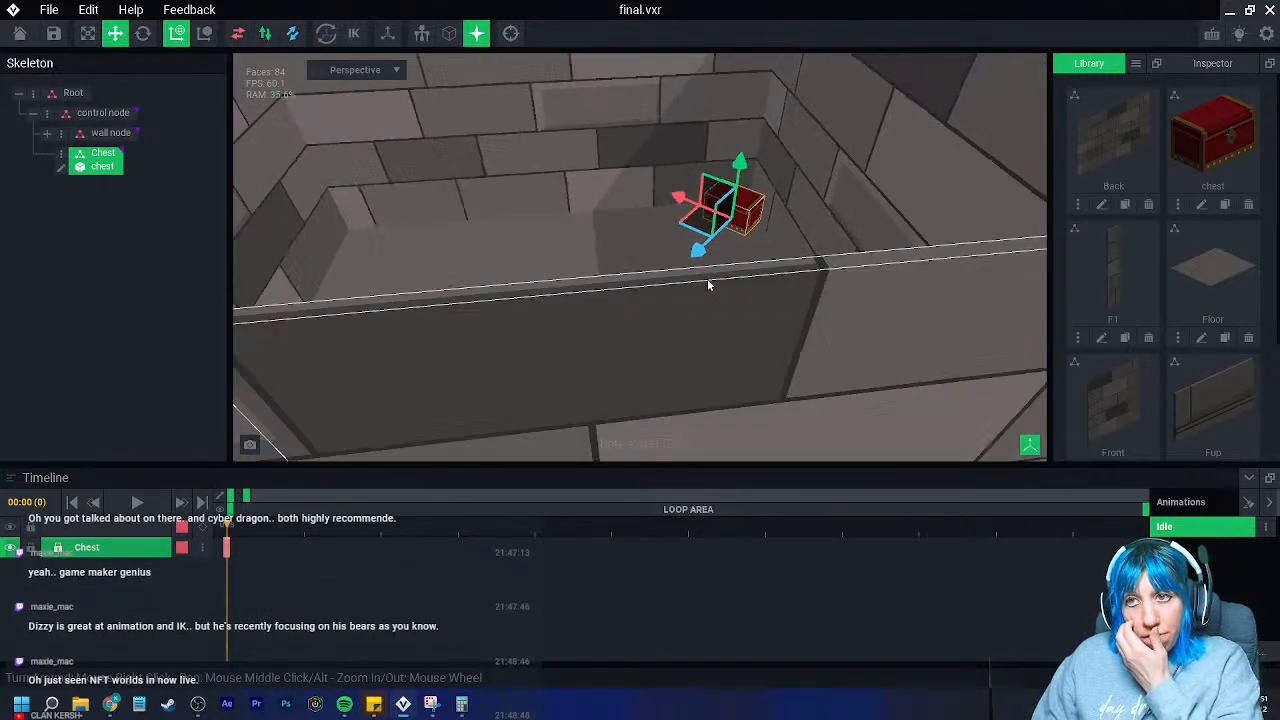
pyautogui.click(903, 118)
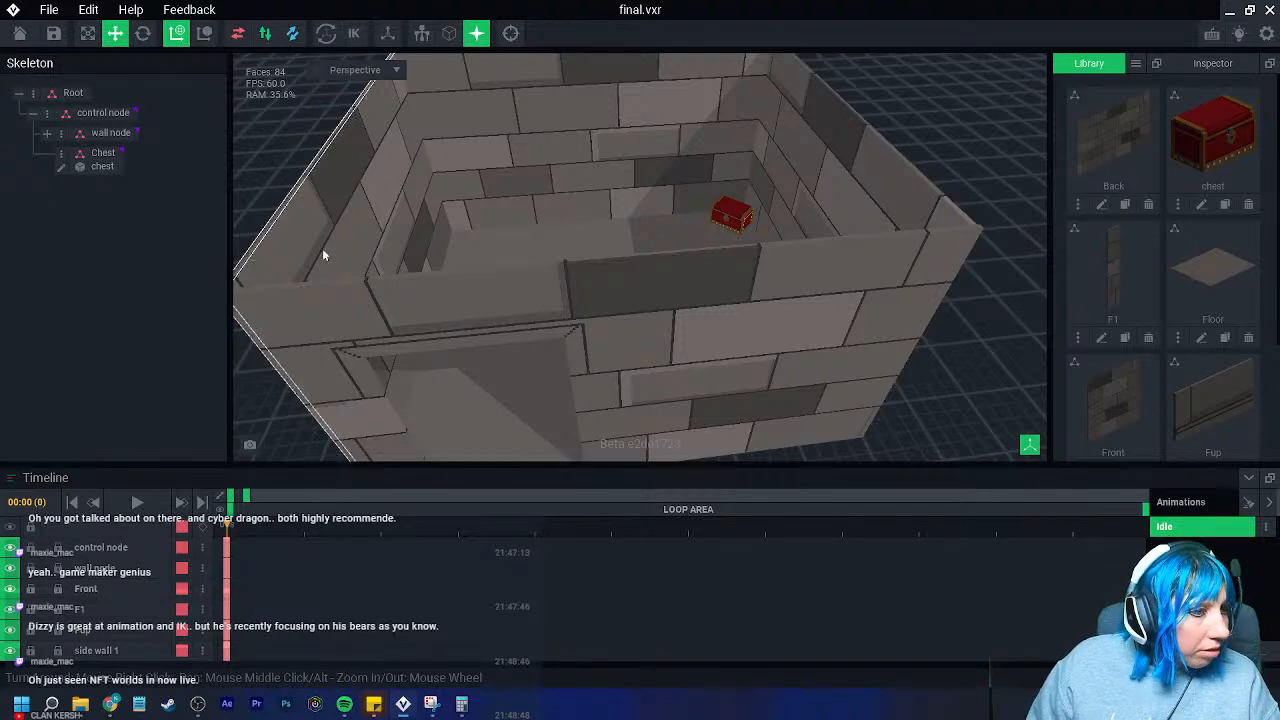
# - Create a new VXM model named Bookcase in the library
pyautogui.scroll(5, 526, 225)
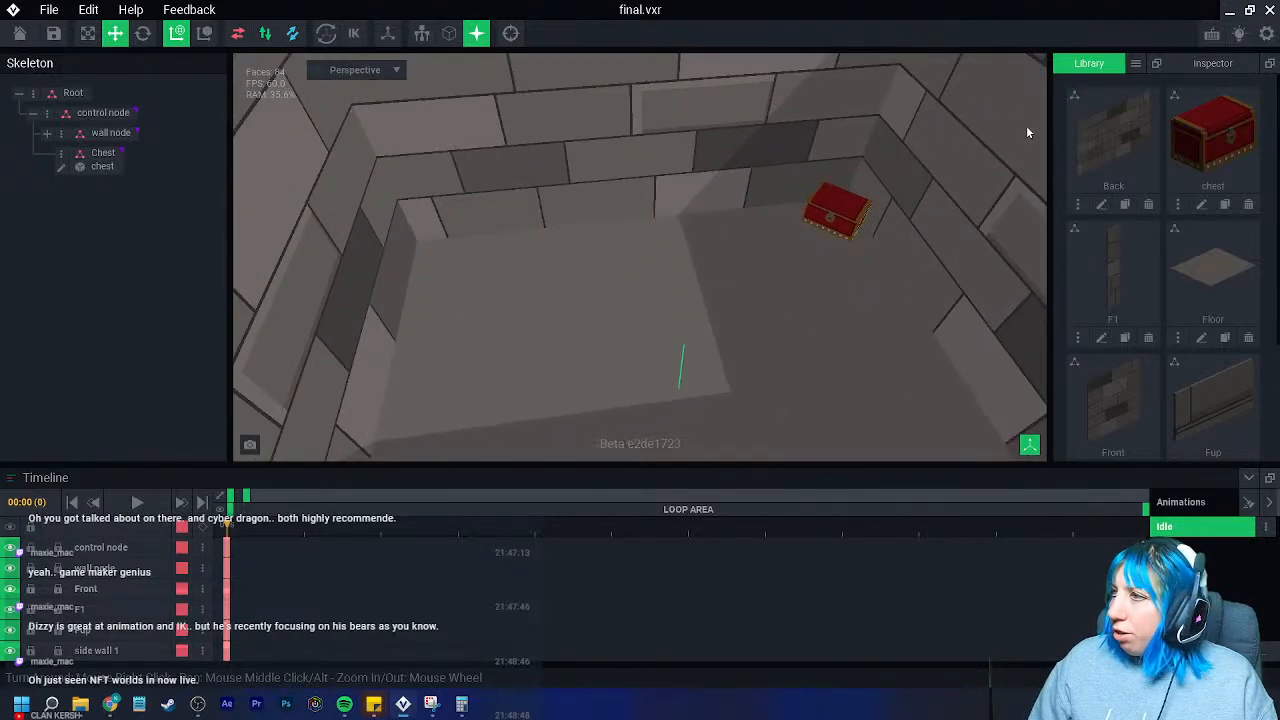
pyautogui.click(1135, 63)
pyautogui.click(1160, 78)
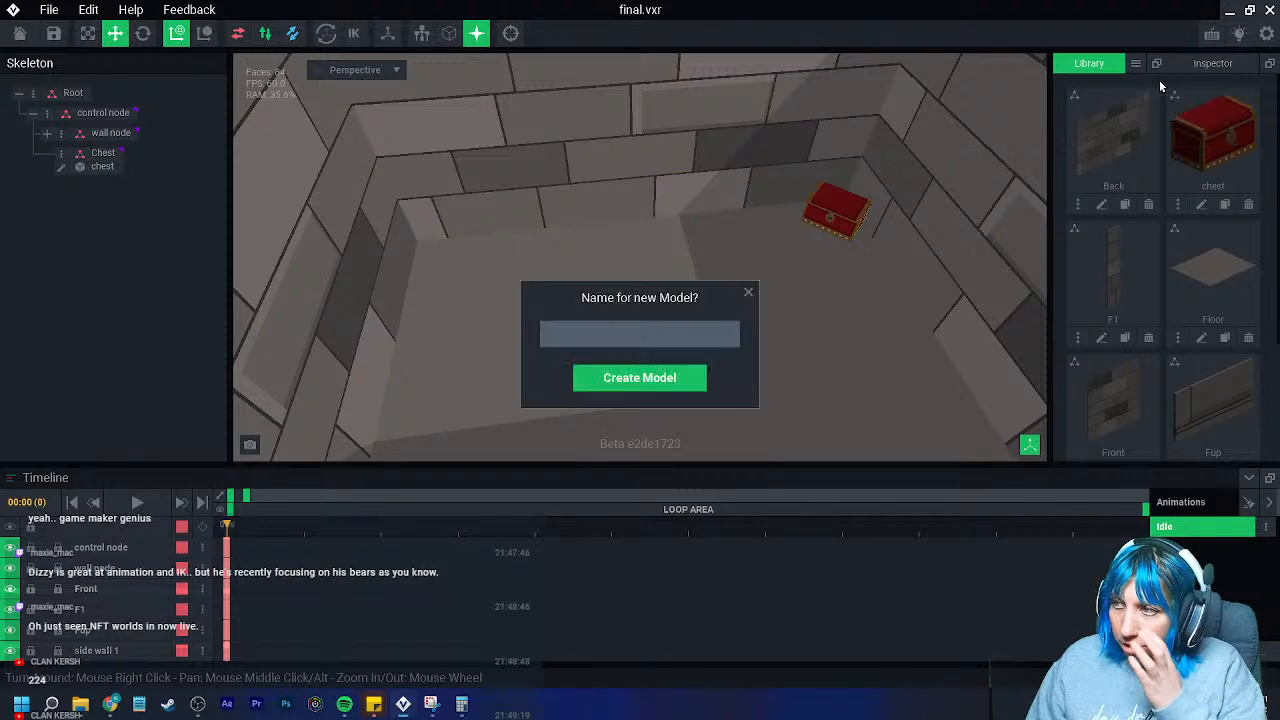
pyautogui.write('Bookcase')
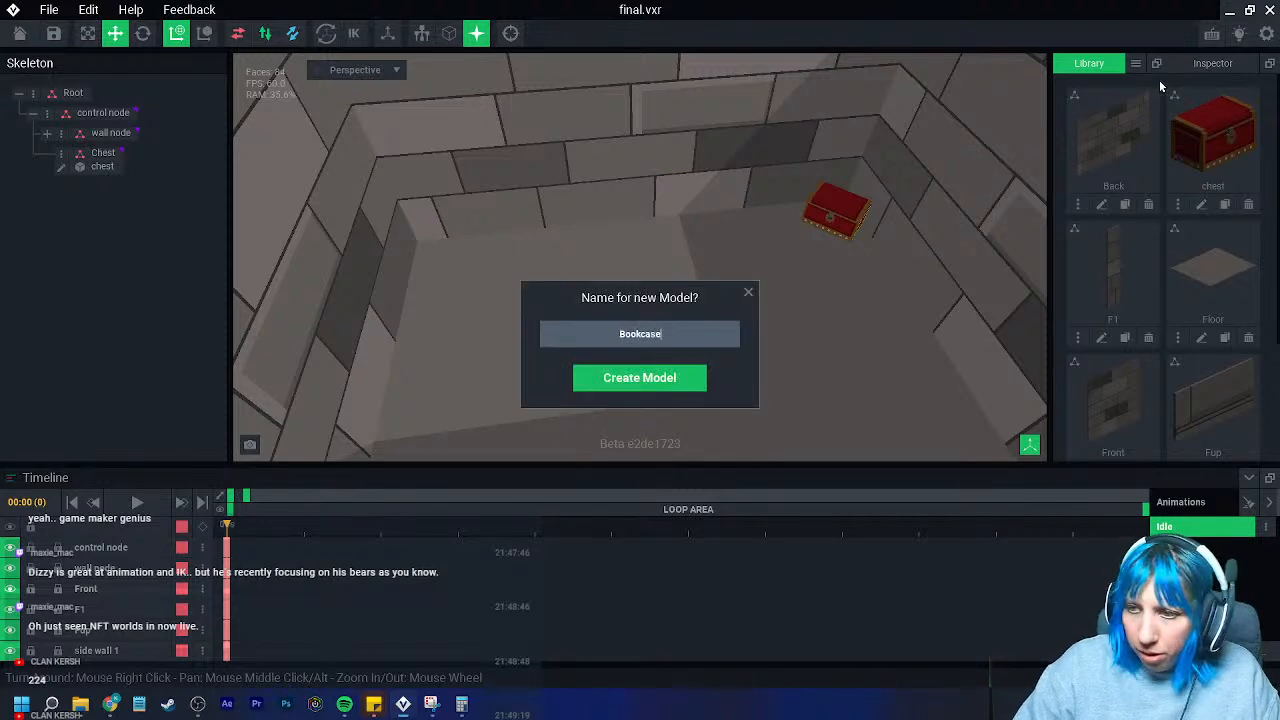
pyautogui.press('Return')
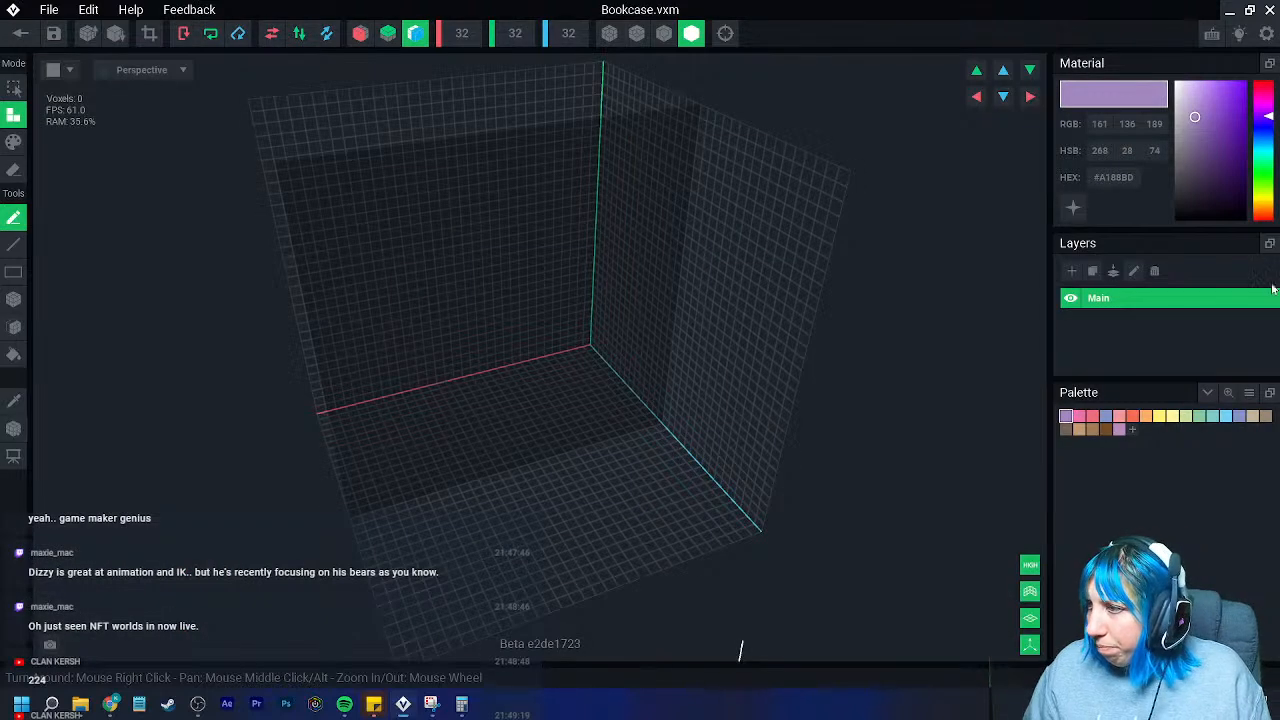
# - Load a PNG colour palette from the VE_PAL folder in Downloads for the bookcase model
pyautogui.click(1249, 392)
pyautogui.click(1222, 433)
pyautogui.click(362, 263)
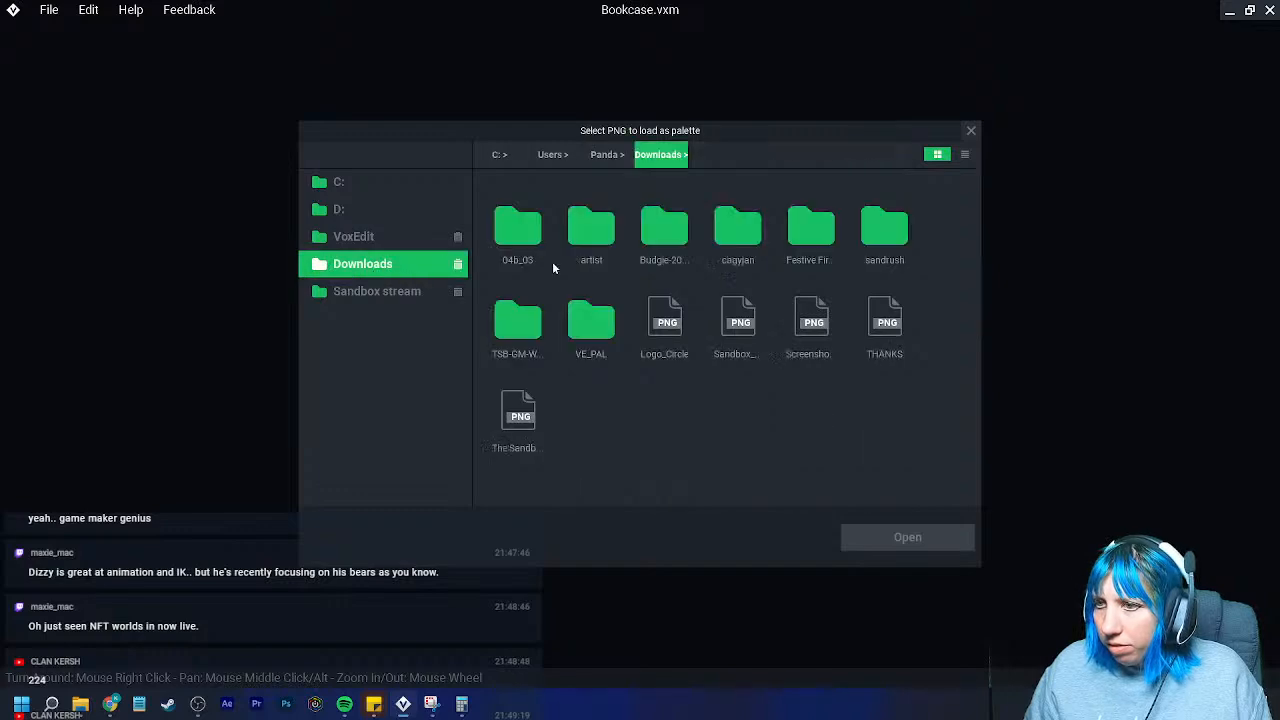
pyautogui.doubleClick(591, 320)
pyautogui.click(664, 228)
pyautogui.click(880, 535)
pyautogui.moveTo(620, 346); pyautogui.dragTo(597, 309, button='right')
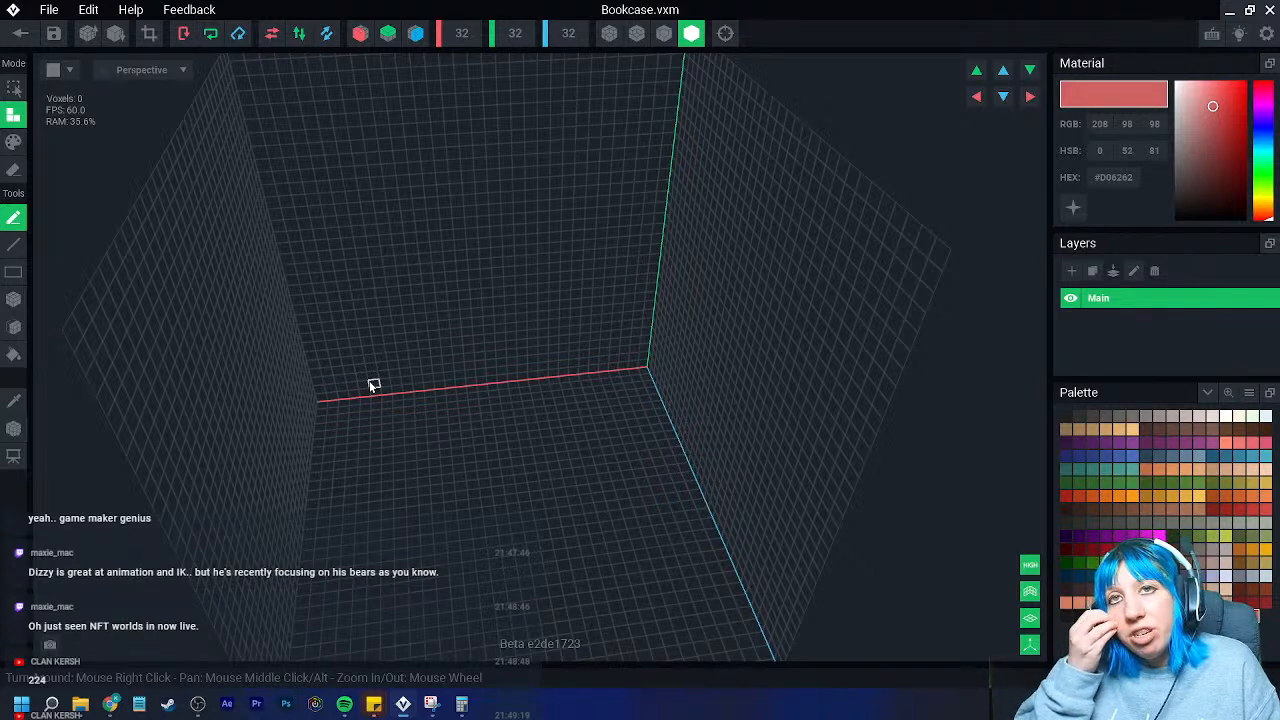
pyautogui.moveTo(697, 514); pyautogui.dragTo(448, 182, button='right')
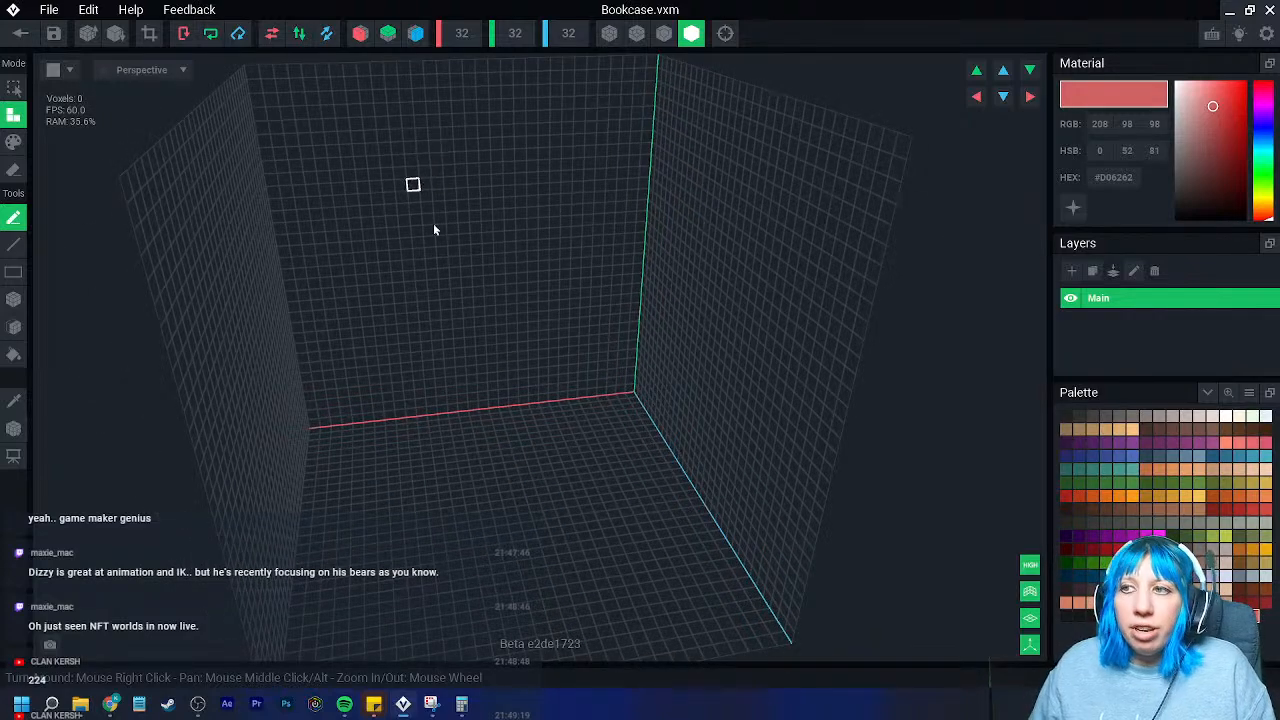
pyautogui.scroll(-5, 408, 175)
pyautogui.scroll(5, 565, 439)
pyautogui.moveTo(531, 431)
pyautogui.mouseDown(button='right')
pyautogui.moveTo(565, 439)
pyautogui.moveTo(547, 425)
pyautogui.moveTo(532, 444)
pyautogui.mouseUp(button='right')
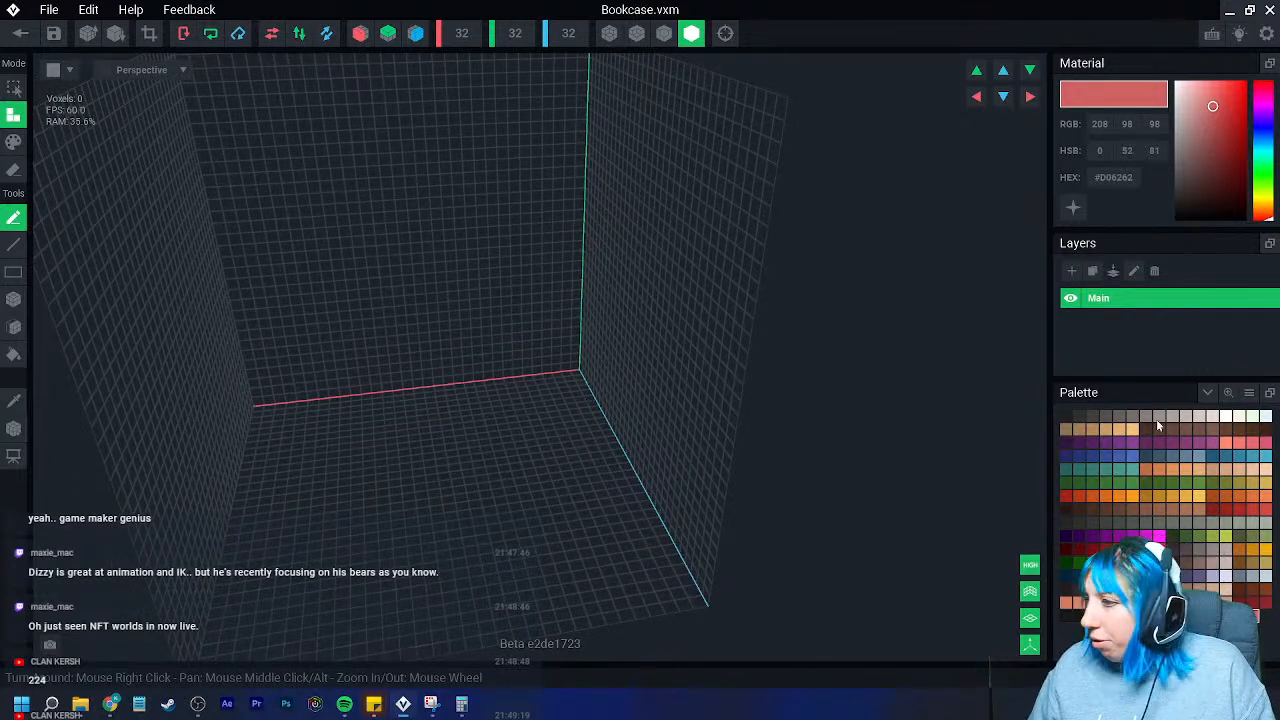
# - Pick a dark brown from the palette and shift it to the more saturated #573220 as the bookcase colour
pyautogui.click(1106, 510)
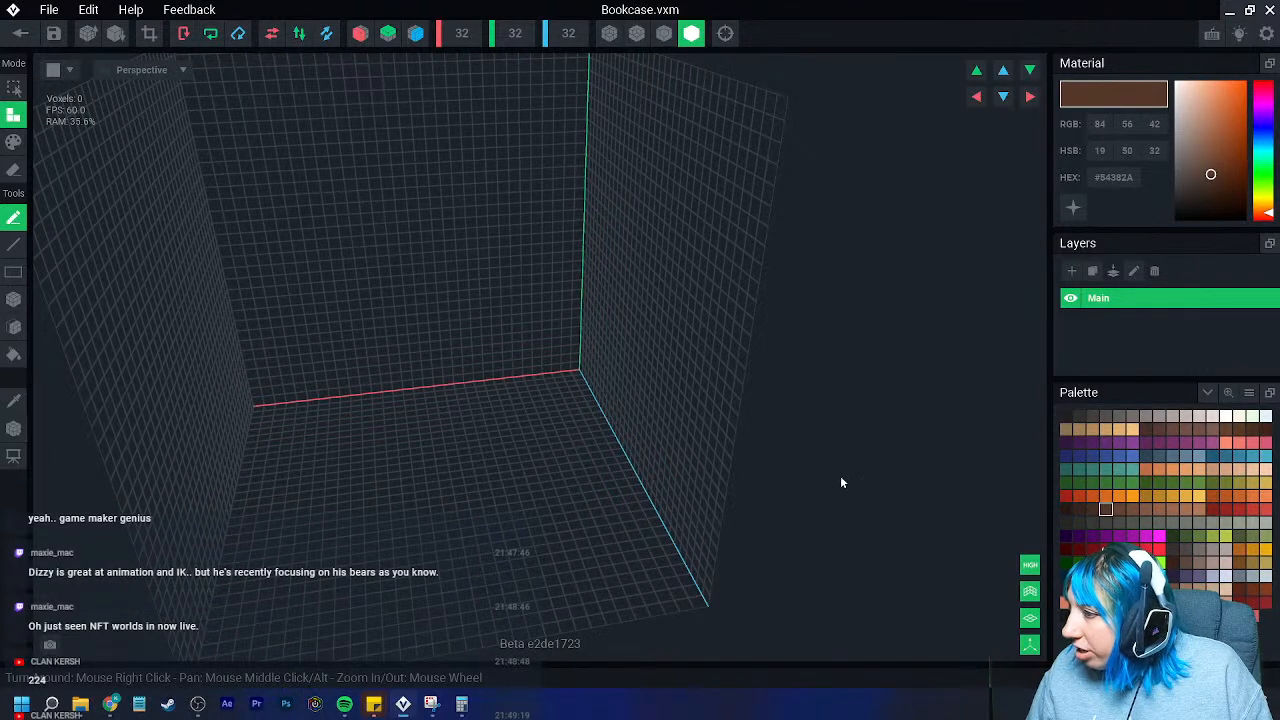
pyautogui.click(1220, 173)
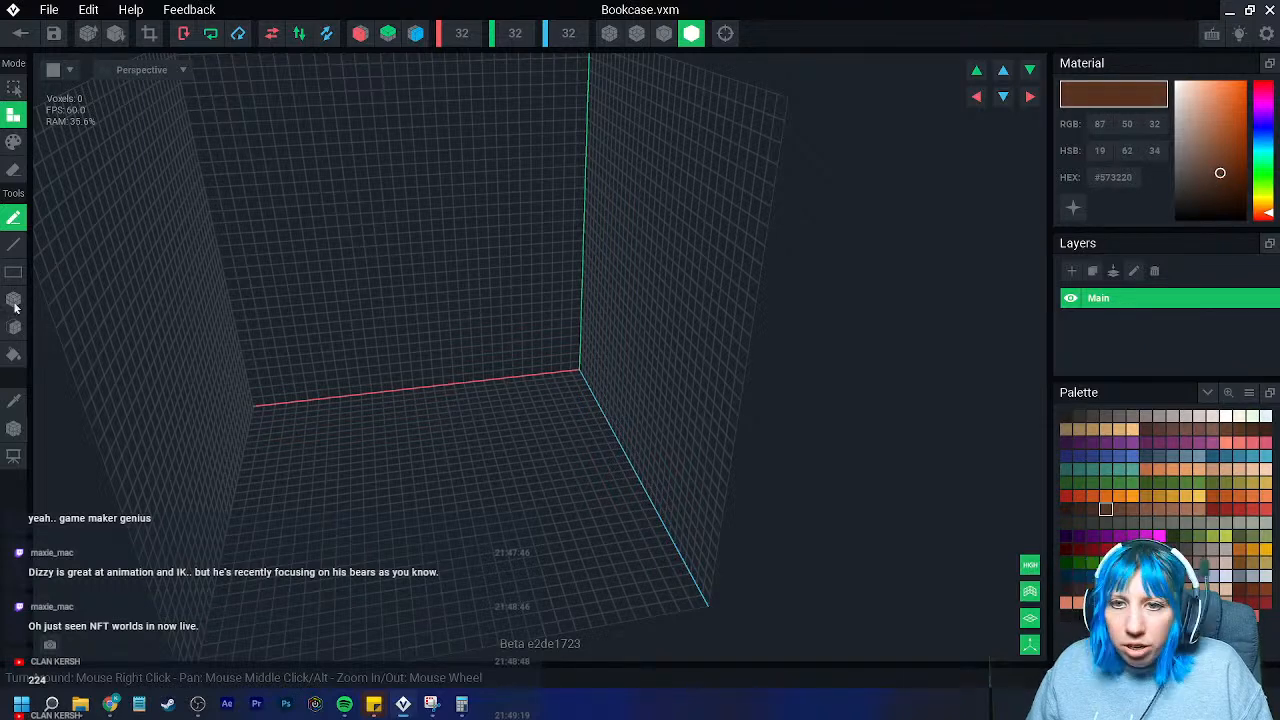
# - Extrude a three-voxel-thick back panel across the rear plane of the bookcase volume and show the model with edge outlines
pyautogui.click(14, 326)
pyautogui.click(403, 311)
pyautogui.moveTo(403, 311); pyautogui.dragTo(460, 122, button='right')
pyautogui.click(664, 35)
pyautogui.moveTo(432, 292)
pyautogui.mouseDown(button='right')
pyautogui.moveTo(443, 274)
pyautogui.moveTo(409, 299)
pyautogui.mouseUp(button='right')
pyautogui.click(422, 297)
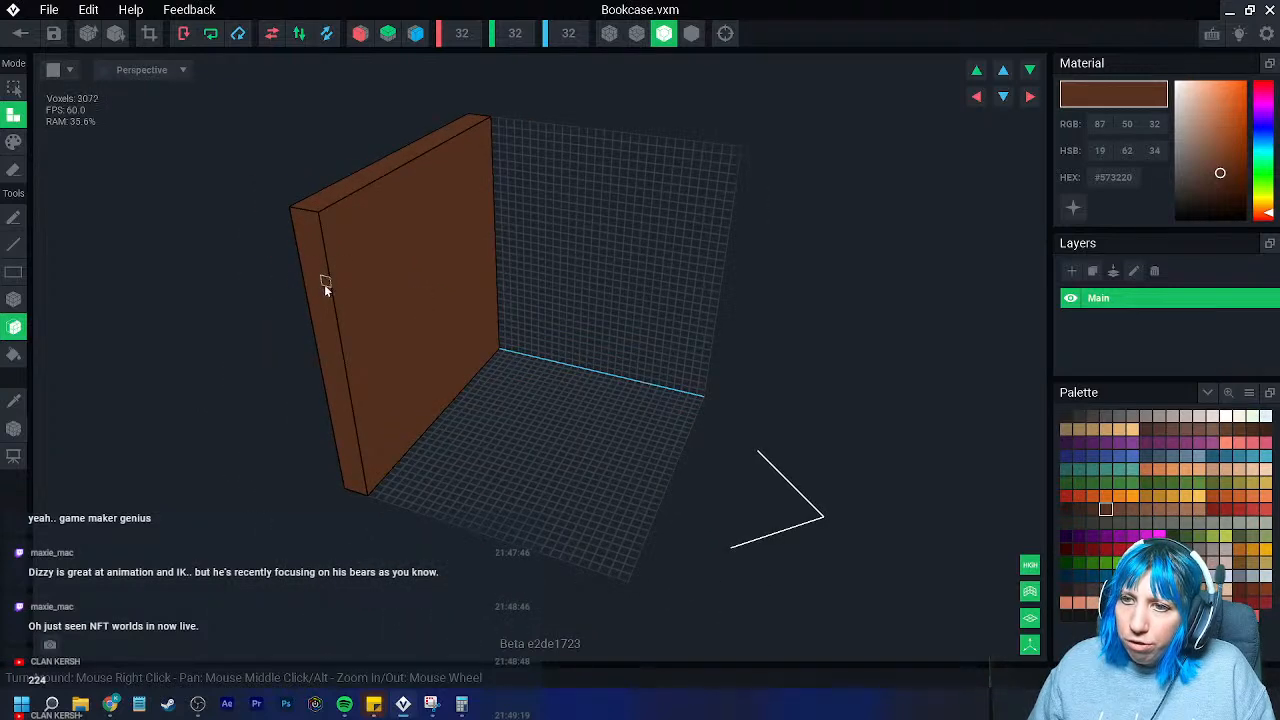
pyautogui.moveTo(325, 287); pyautogui.dragTo(317, 291, button='right')
pyautogui.moveTo(385, 320); pyautogui.dragTo(430, 305, button='right')
# - Set the bookcase model's height to 70 voxels and its width to 45 voxels
pyautogui.click(512, 36)
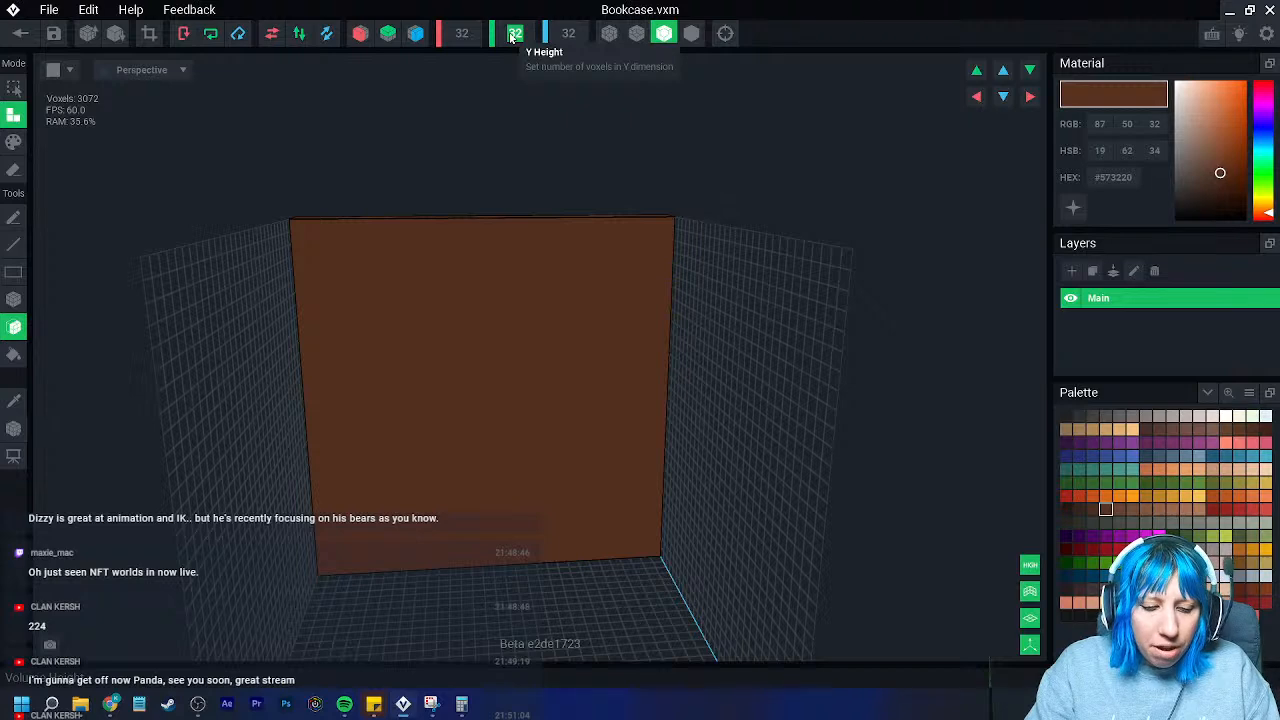
pyautogui.write('7')
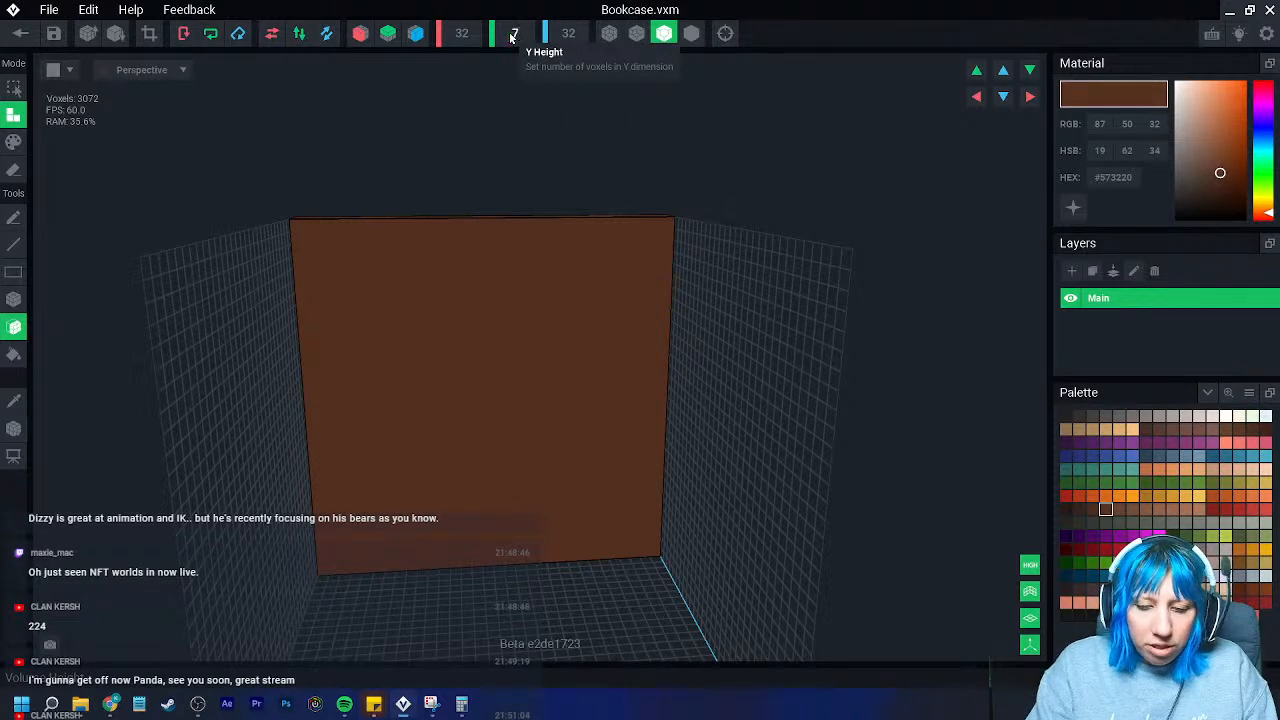
pyautogui.write('0')
pyautogui.press('Return')
pyautogui.moveTo(454, 340); pyautogui.dragTo(394, 380, button='right')
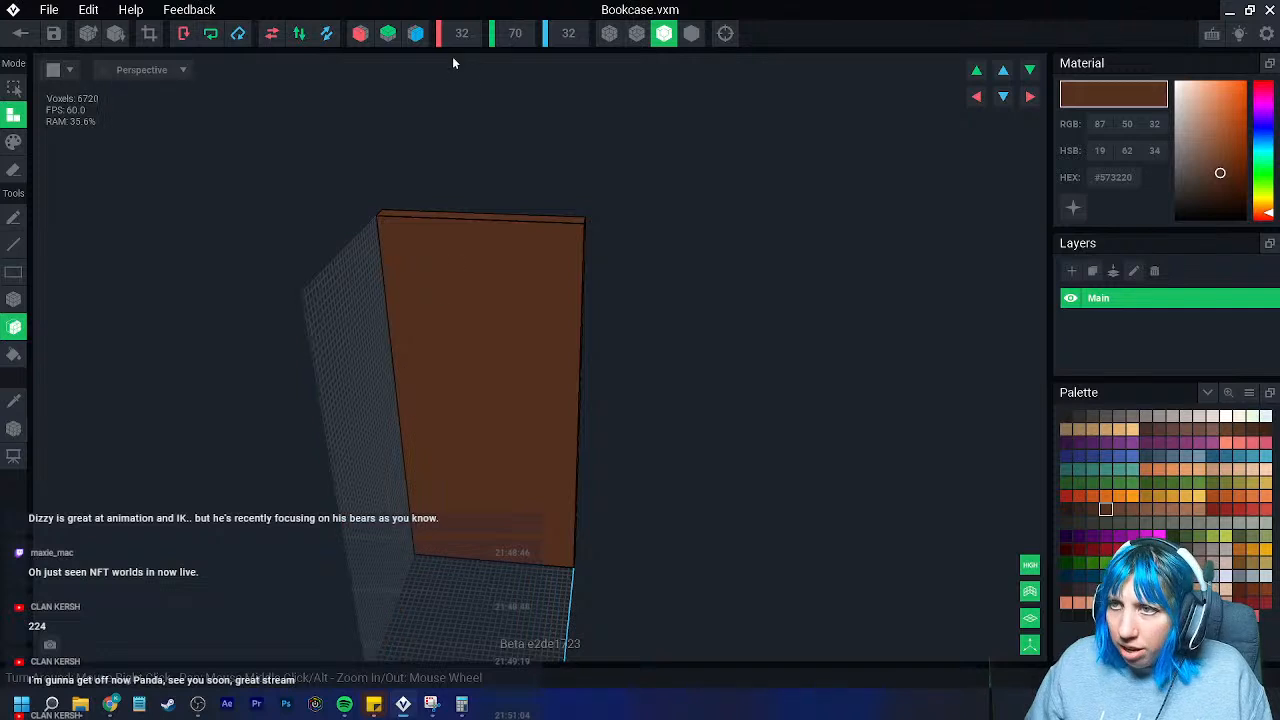
pyautogui.click(470, 38)
pyautogui.write('45')
pyautogui.press('Return')
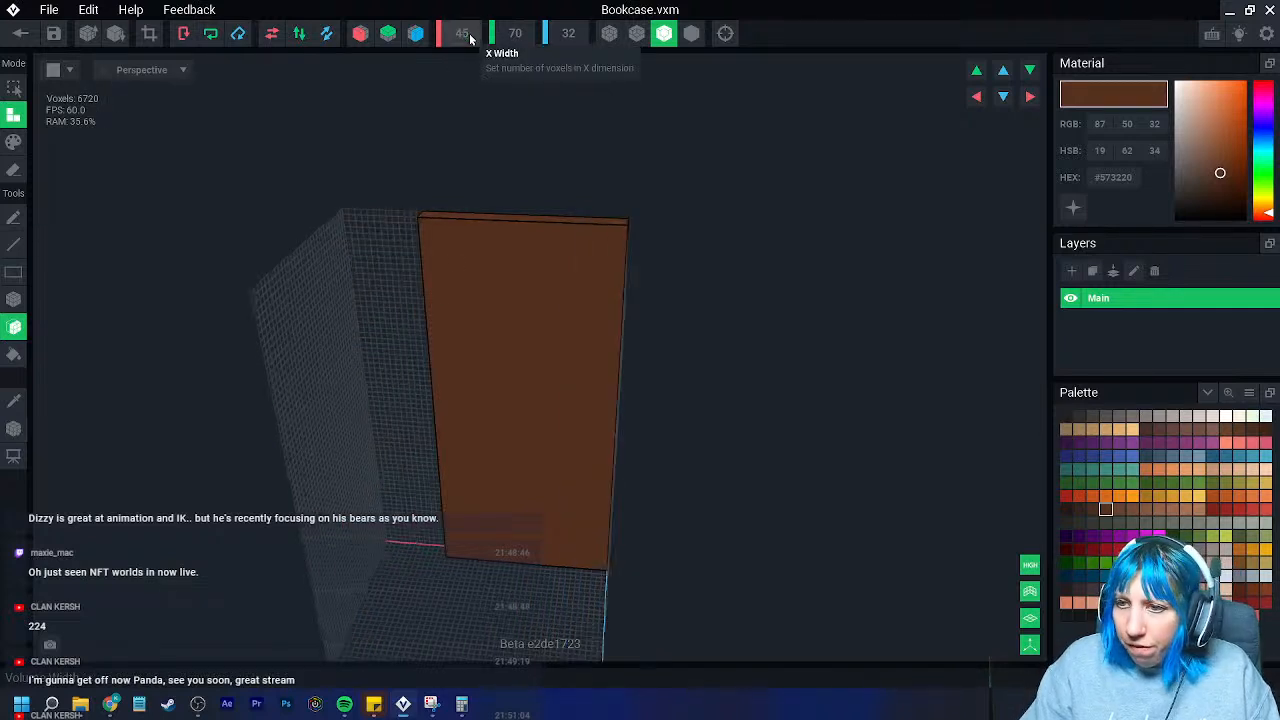
# - Extend the bookcase's back across the full width and build up its left and right side walls with the face tool
pyautogui.click(314, 353)
pyautogui.moveTo(380, 341); pyautogui.dragTo(507, 400, button='right')
pyautogui.click(316, 360)
pyautogui.click(318, 366)
pyautogui.click(601, 285)
pyautogui.click(601, 284)
pyautogui.click(601, 284)
pyautogui.moveTo(601, 284); pyautogui.dragTo(518, 264, button='right')
# - Build up the bottom and top panels of the bookcase frame between the two side walls
pyautogui.click(494, 464)
pyautogui.click(493, 464)
pyautogui.click(492, 465)
pyautogui.click(514, 238)
pyautogui.click(512, 238)
pyautogui.moveTo(499, 333)
pyautogui.mouseDown(button='right')
pyautogui.moveTo(497, 354)
pyautogui.moveTo(495, 325)
pyautogui.mouseUp(button='right')
pyautogui.click(493, 229)
pyautogui.moveTo(491, 243); pyautogui.dragTo(509, 365, button='right')
pyautogui.click(488, 489)
pyautogui.click(488, 489)
pyautogui.click(488, 489)
# - Add a three-voxel-thick horizontal shelf with the box tool across the full width and depth of the bookcase's lower part
pyautogui.scroll(3, 491, 464)
pyautogui.moveTo(488, 489); pyautogui.dragTo(471, 433, button='right')
pyautogui.scroll(3, 478, 434)
pyautogui.click(13, 299)
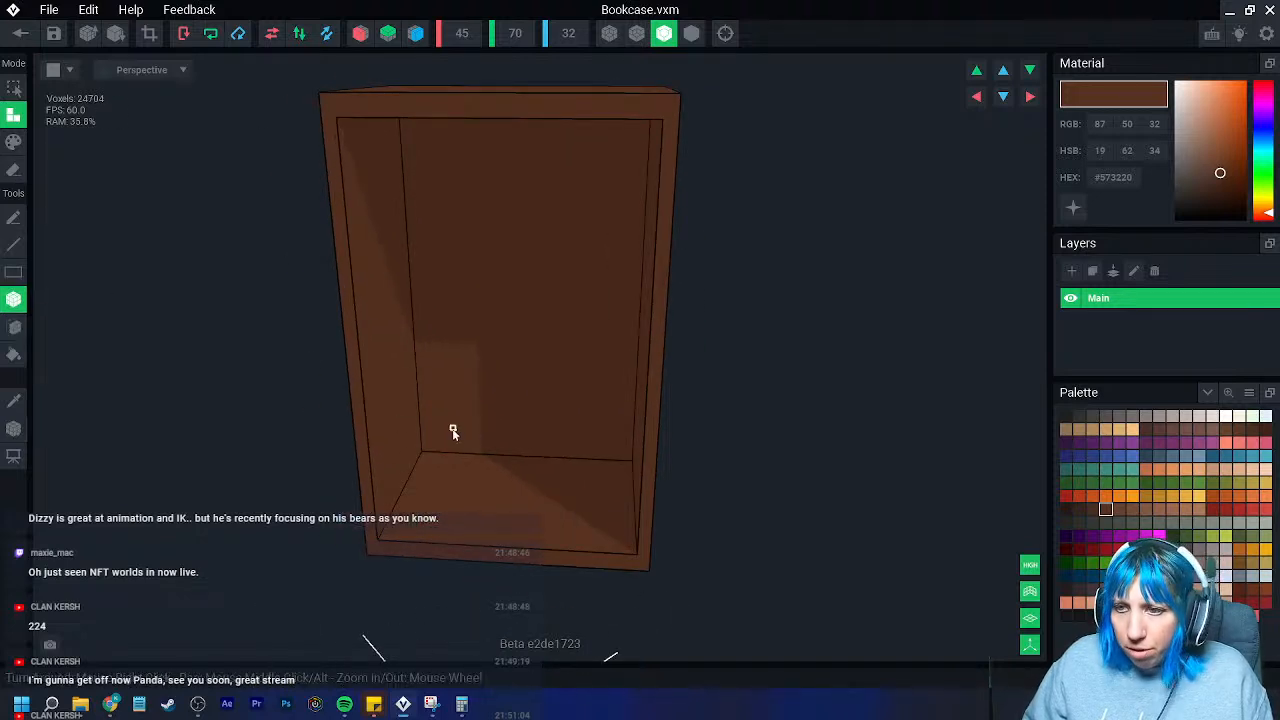
pyautogui.scroll(5, 440, 427)
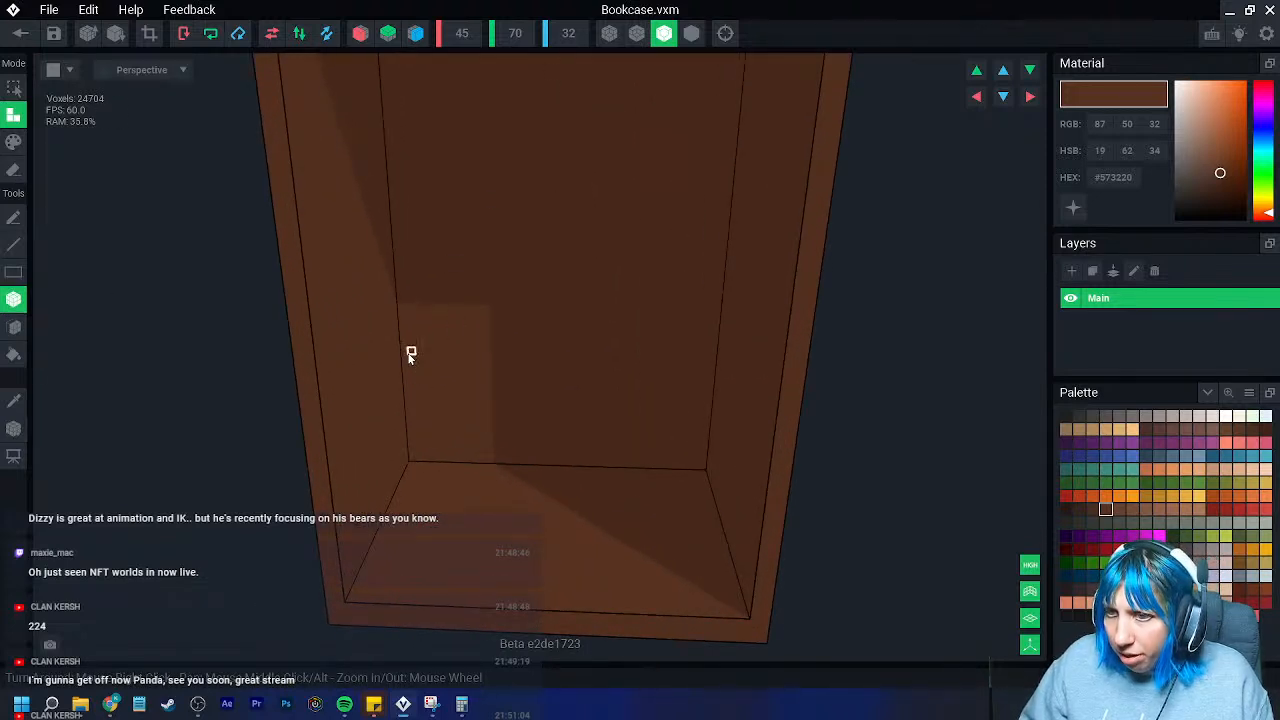
pyautogui.moveTo(596, 366); pyautogui.dragTo(772, 467)
pyautogui.moveTo(697, 471); pyautogui.dragTo(690, 459, button='right')
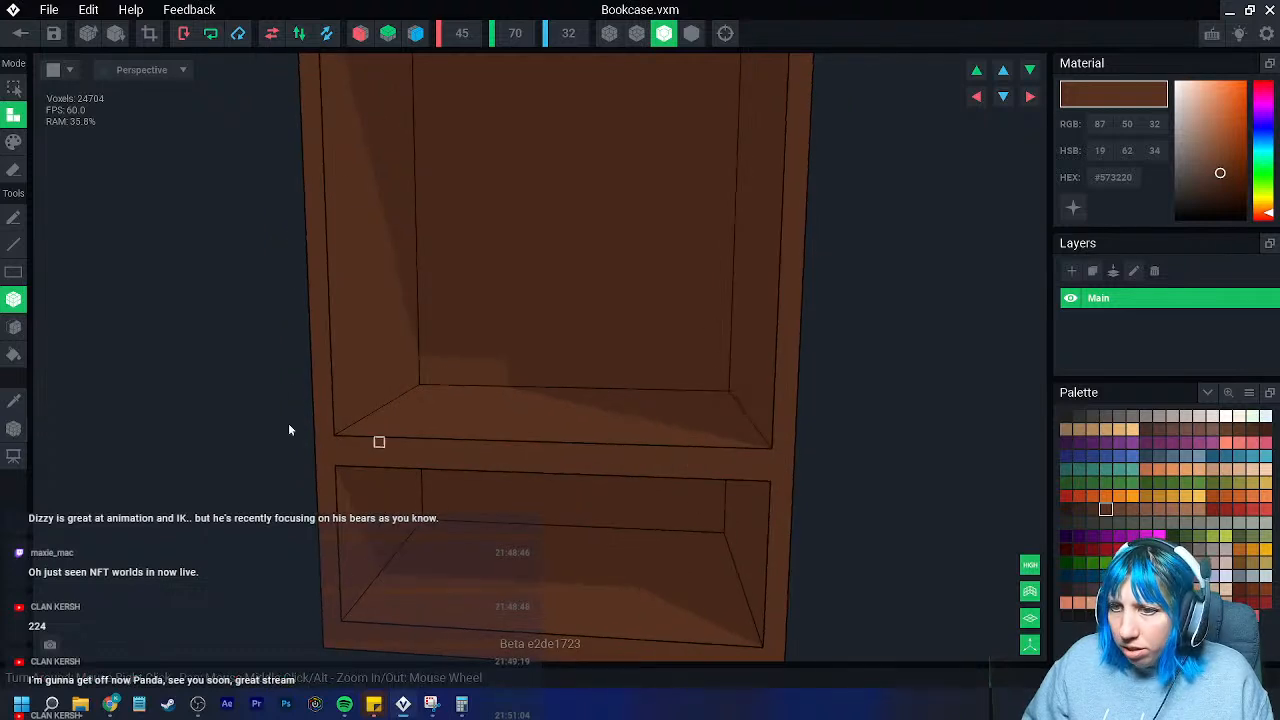
# - Erase layers from the front faces of the frame and shelf until the bookcase is 24 voxels deep
pyautogui.click(14, 328)
pyautogui.moveTo(514, 423); pyautogui.dragTo(482, 487, button='right')
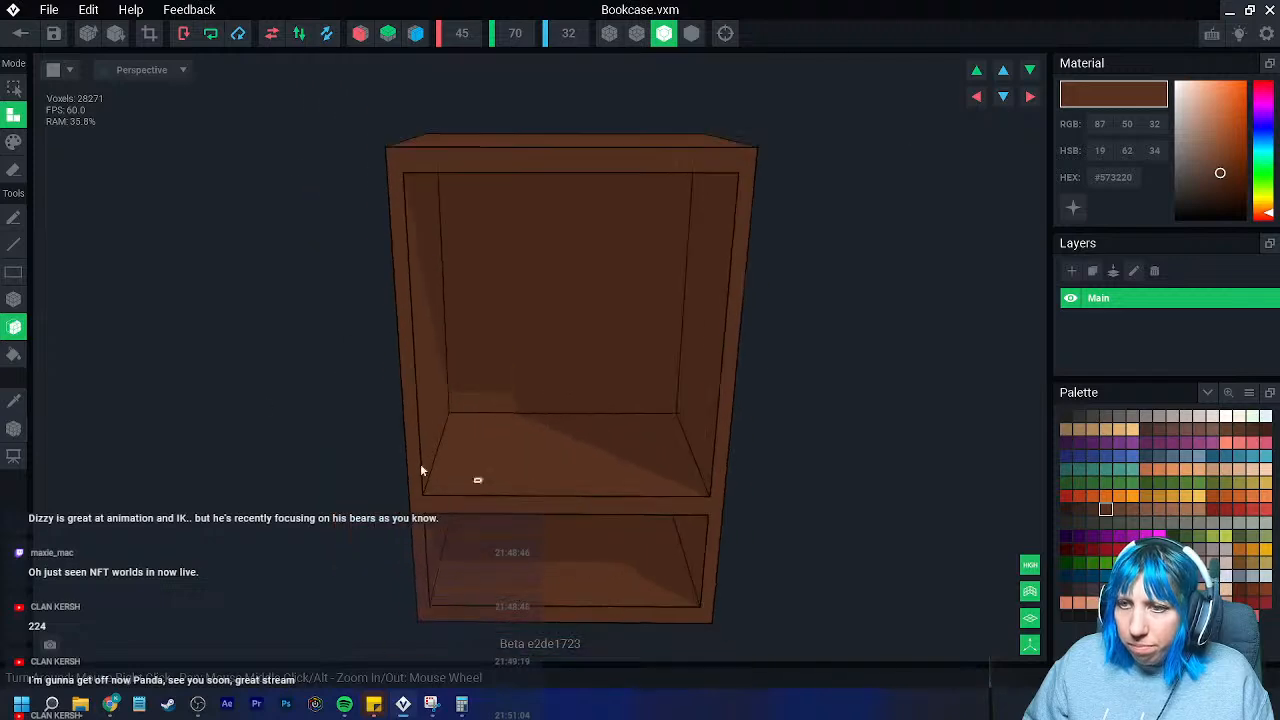
pyautogui.moveTo(399, 324); pyautogui.dragTo(401, 354, button='right')
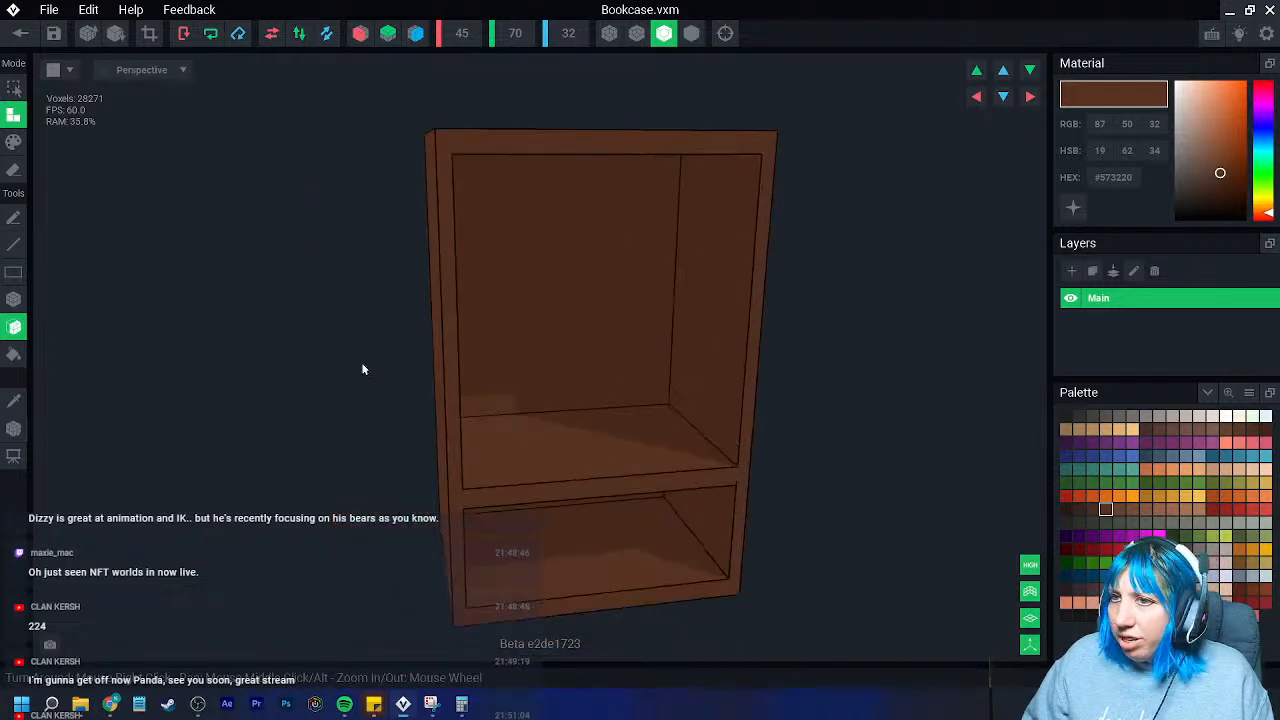
pyautogui.moveTo(447, 213); pyautogui.dragTo(446, 207)
pyautogui.moveTo(446, 207); pyautogui.dragTo(418, 207, button='right')
pyautogui.click(14, 400)
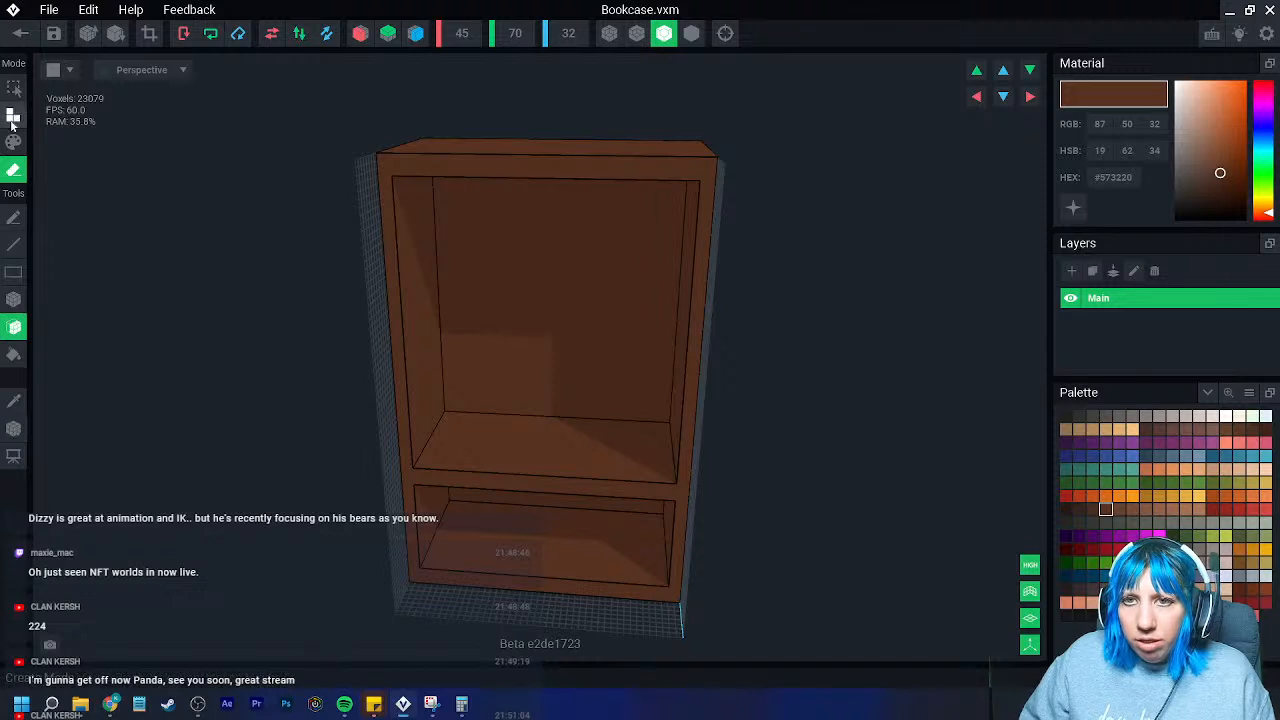
# - Thicken the back panel inside both bookcase compartments, crop the volume to the model, and stay in the model editor
pyautogui.moveTo(571, 340); pyautogui.dragTo(540, 566, button='right')
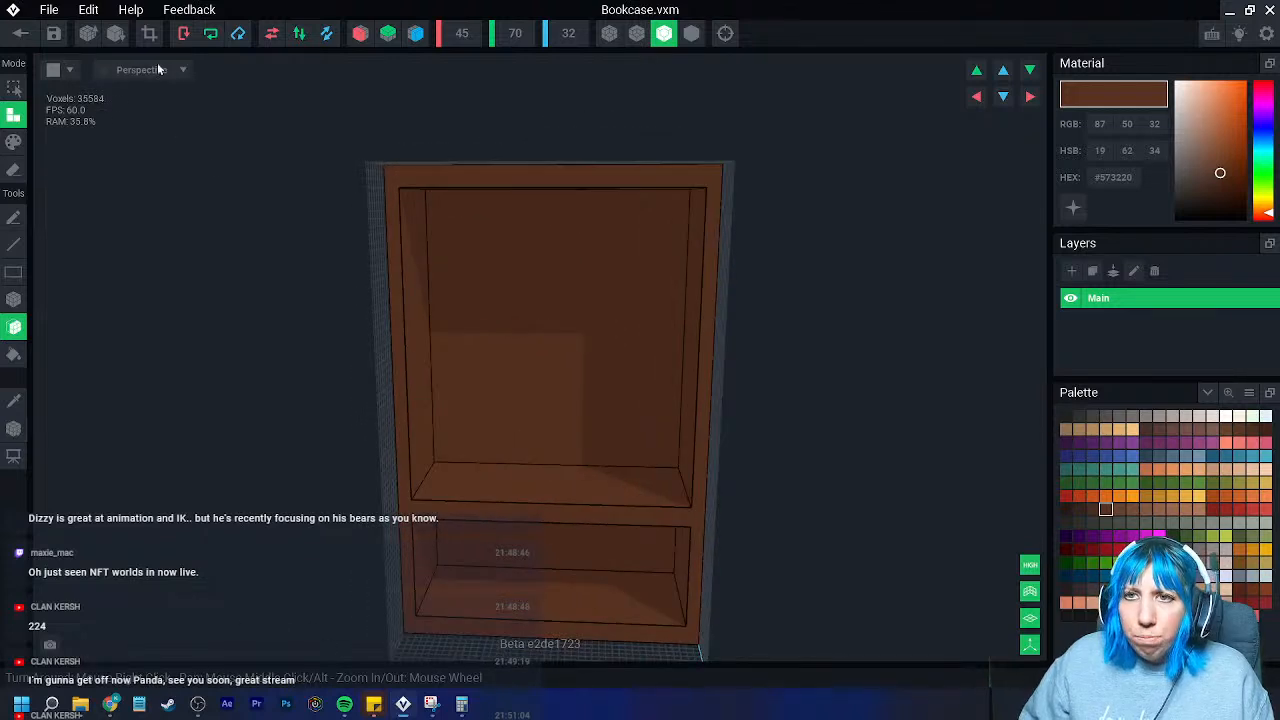
pyautogui.scroll(-3, 277, 217)
pyautogui.moveTo(483, 417); pyautogui.dragTo(450, 420, button='right')
pyautogui.click(20, 33)
pyautogui.click(779, 256)
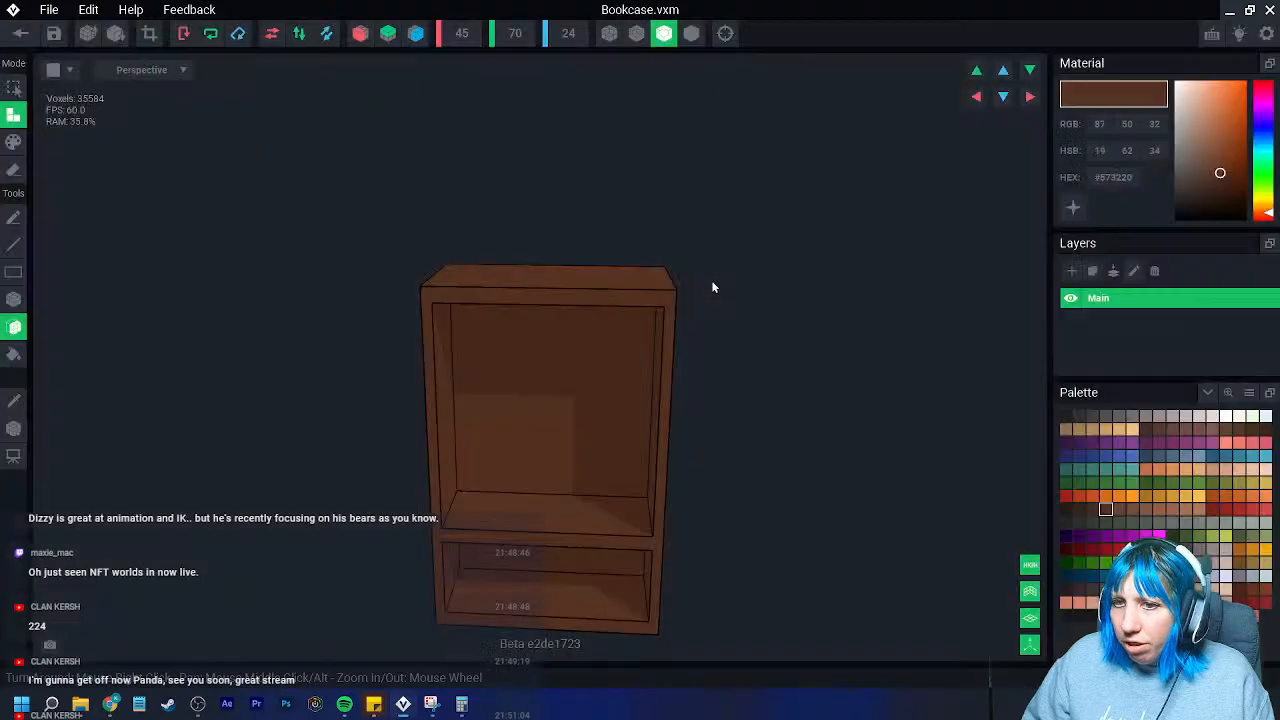
# - Show the bookcase model's pivot, save the model and return to the room asset
pyautogui.click(13, 428)
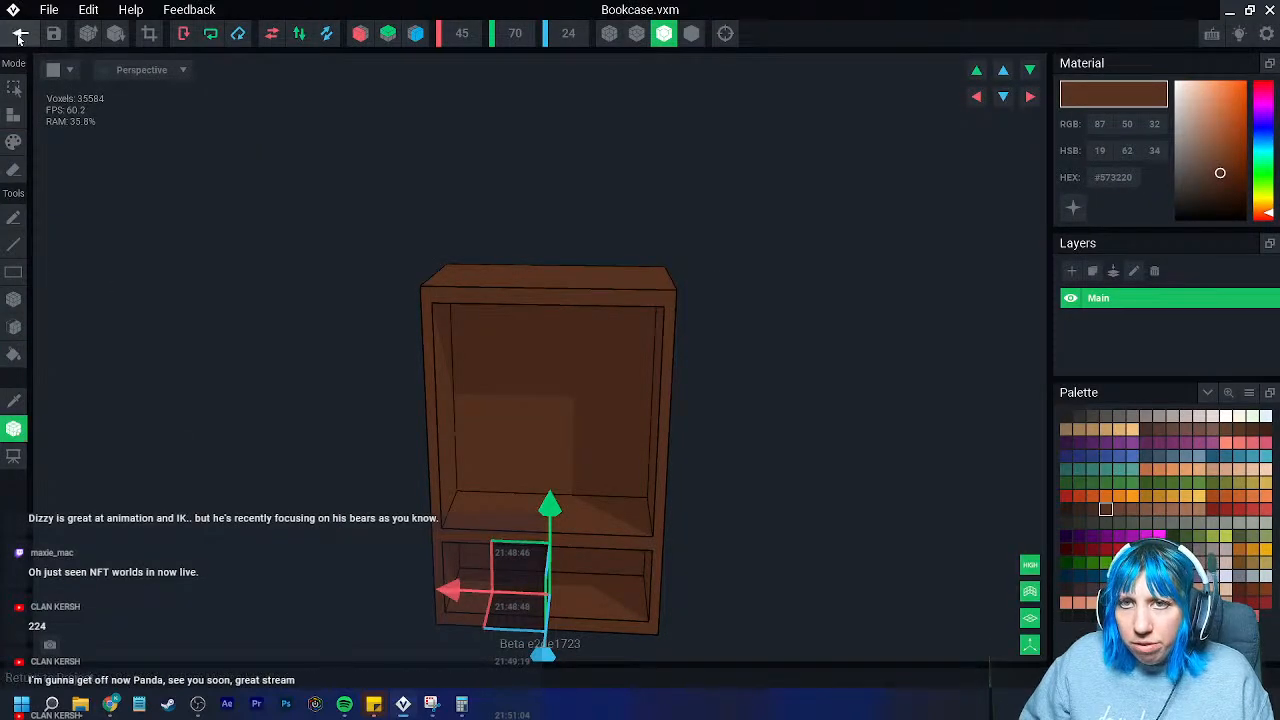
pyautogui.click(19, 37)
pyautogui.click(545, 260)
pyautogui.moveTo(537, 256); pyautogui.dragTo(537, 316, button='right')
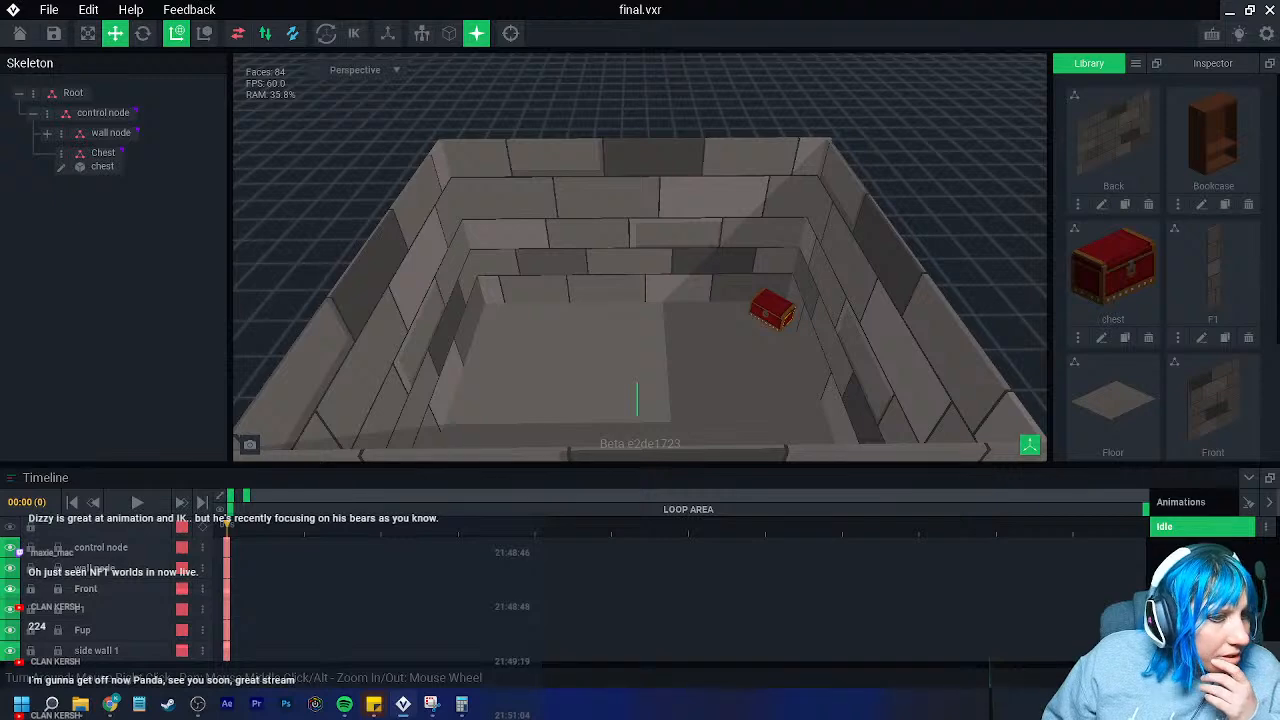
pyautogui.moveTo(380, 305); pyautogui.dragTo(600, 370, button='right')
pyautogui.moveTo(622, 408); pyautogui.dragTo(609, 366, button='middle')
pyautogui.scroll(-3, 605, 357)
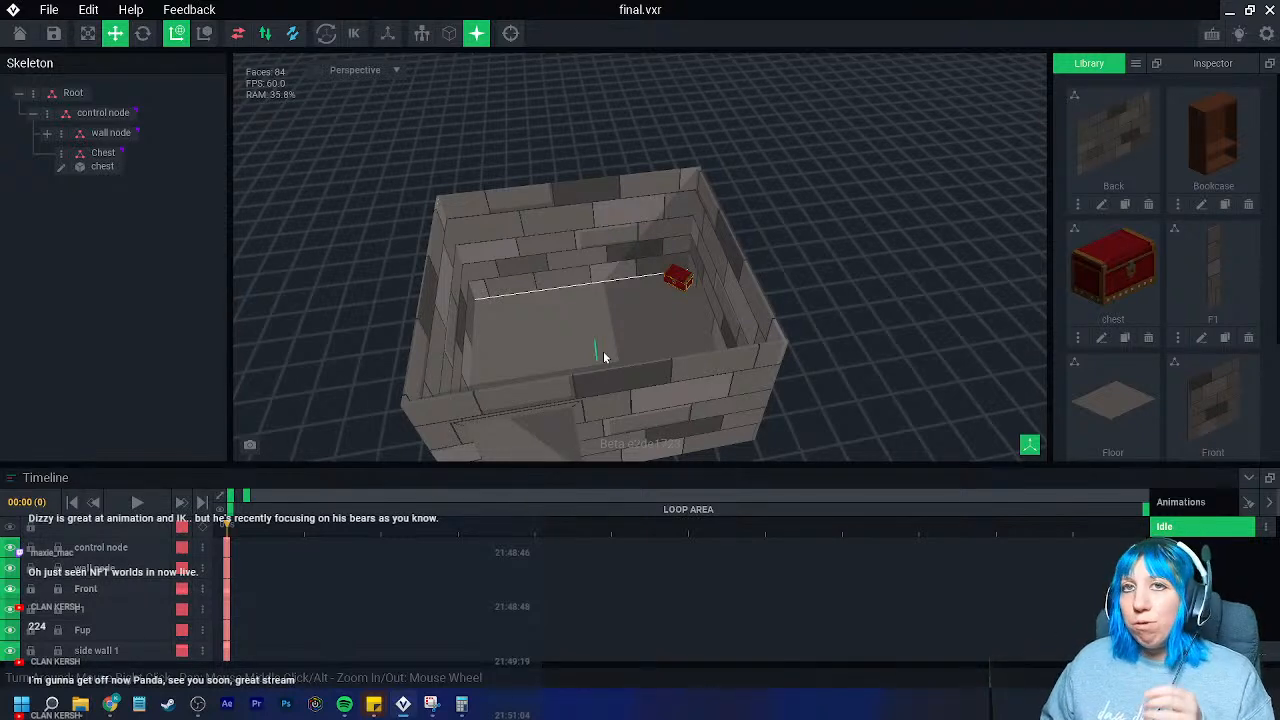
# - Open the Bookcase and chest models from the library in turn, saving each and returning to the room
pyautogui.click(1201, 206)
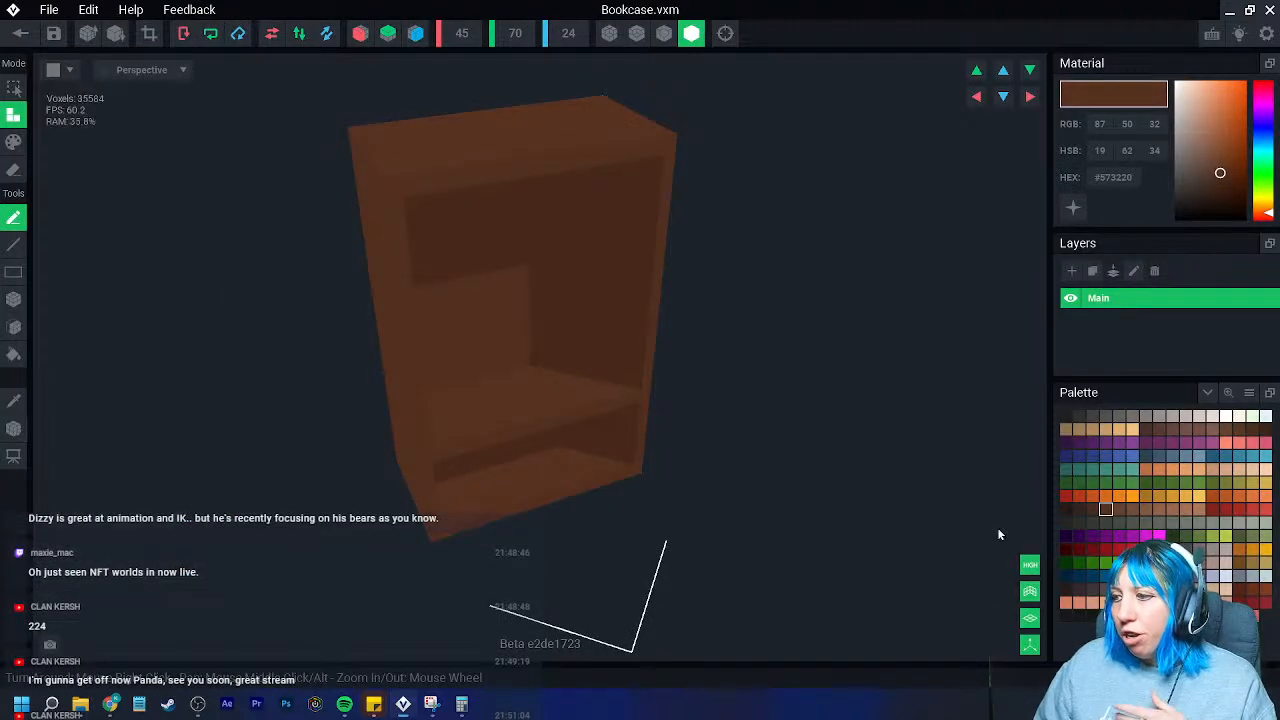
pyautogui.click(20, 33)
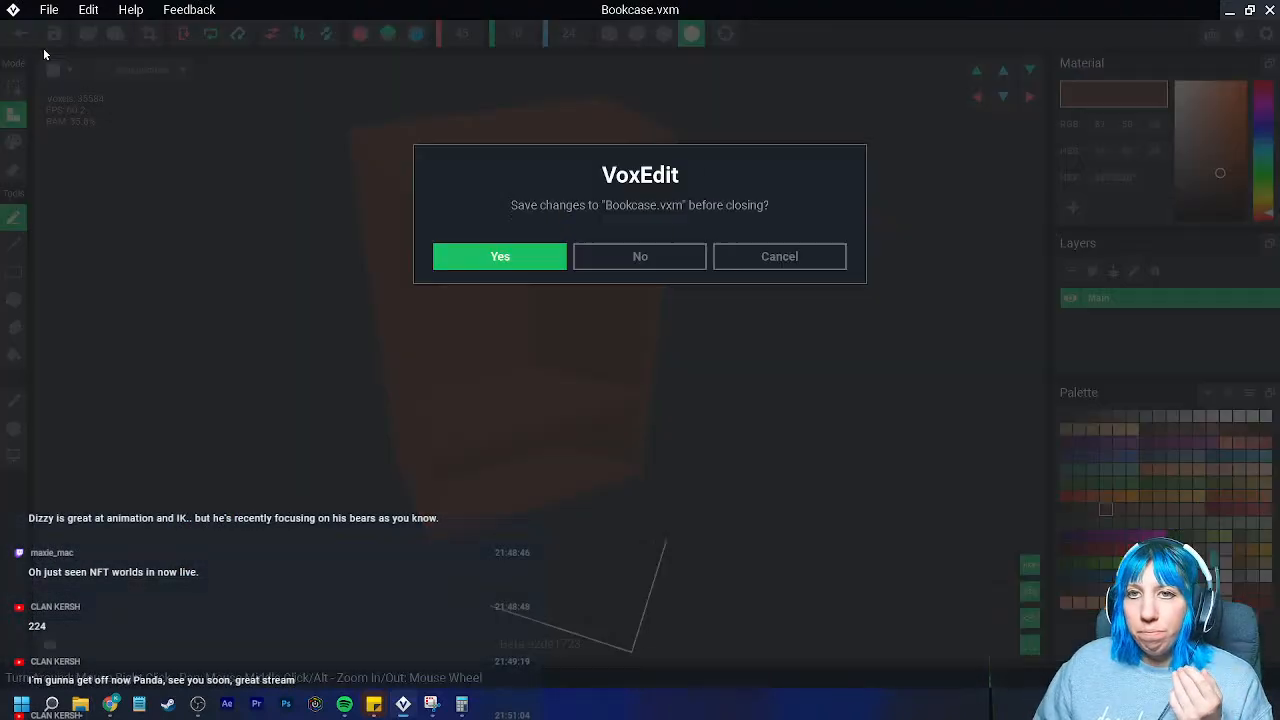
pyautogui.click(480, 255)
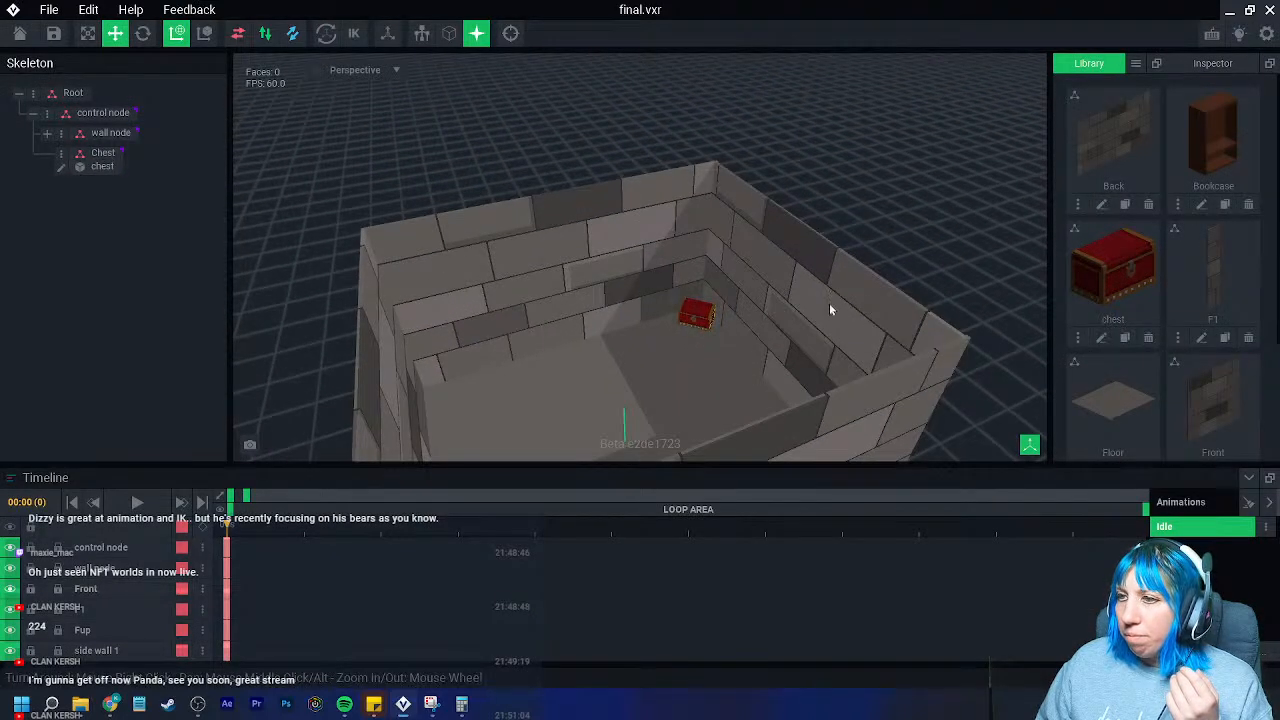
pyautogui.click(1101, 338)
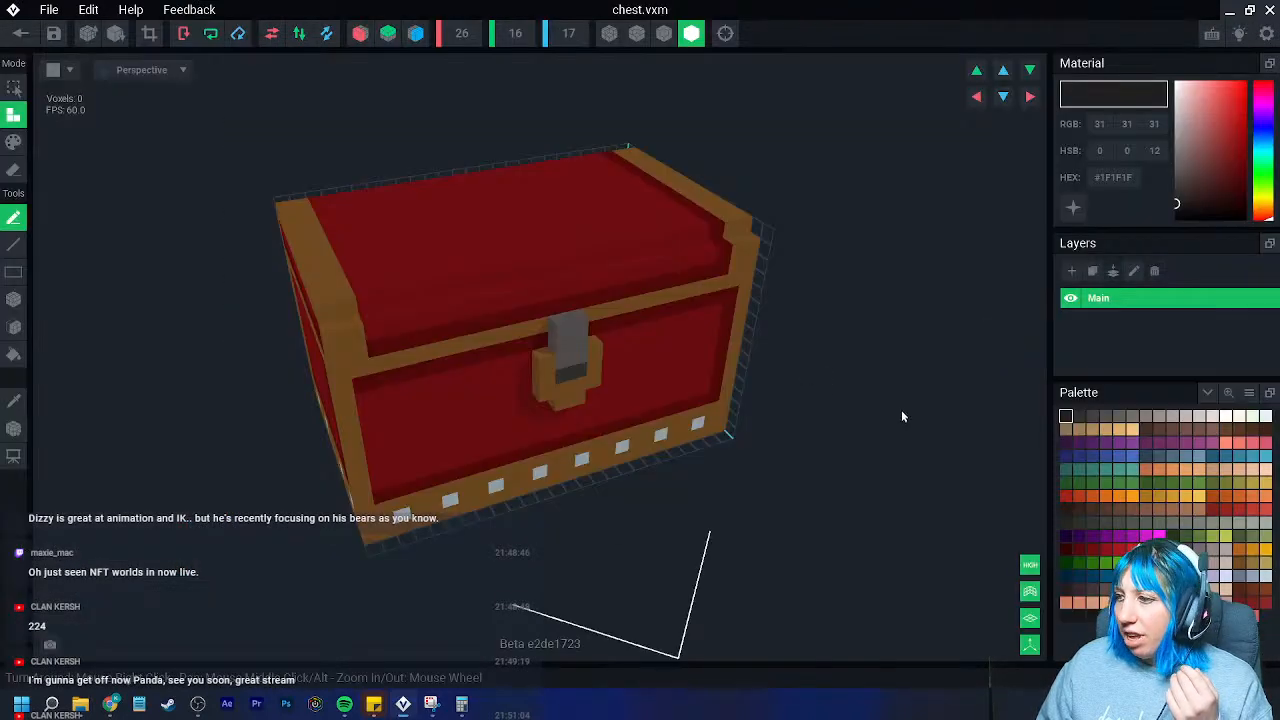
pyautogui.click(22, 36)
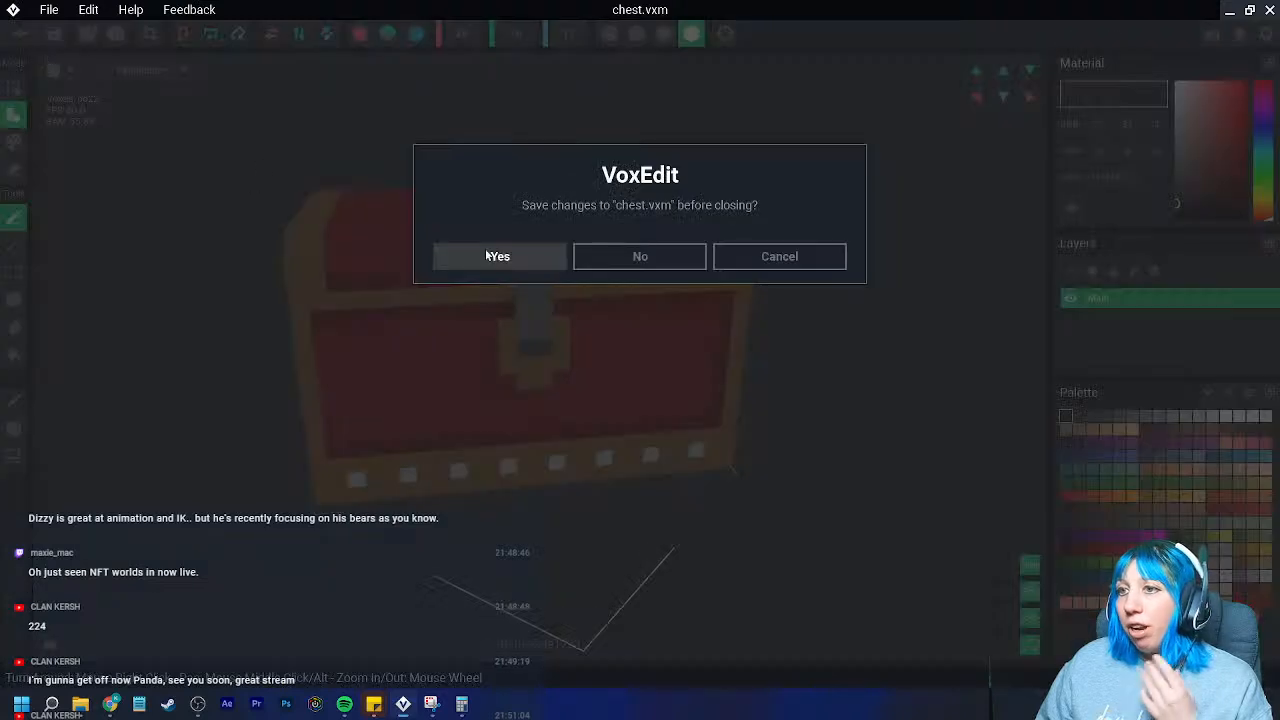
pyautogui.click(500, 254)
pyautogui.moveTo(500, 250); pyautogui.dragTo(477, 174, button='right')
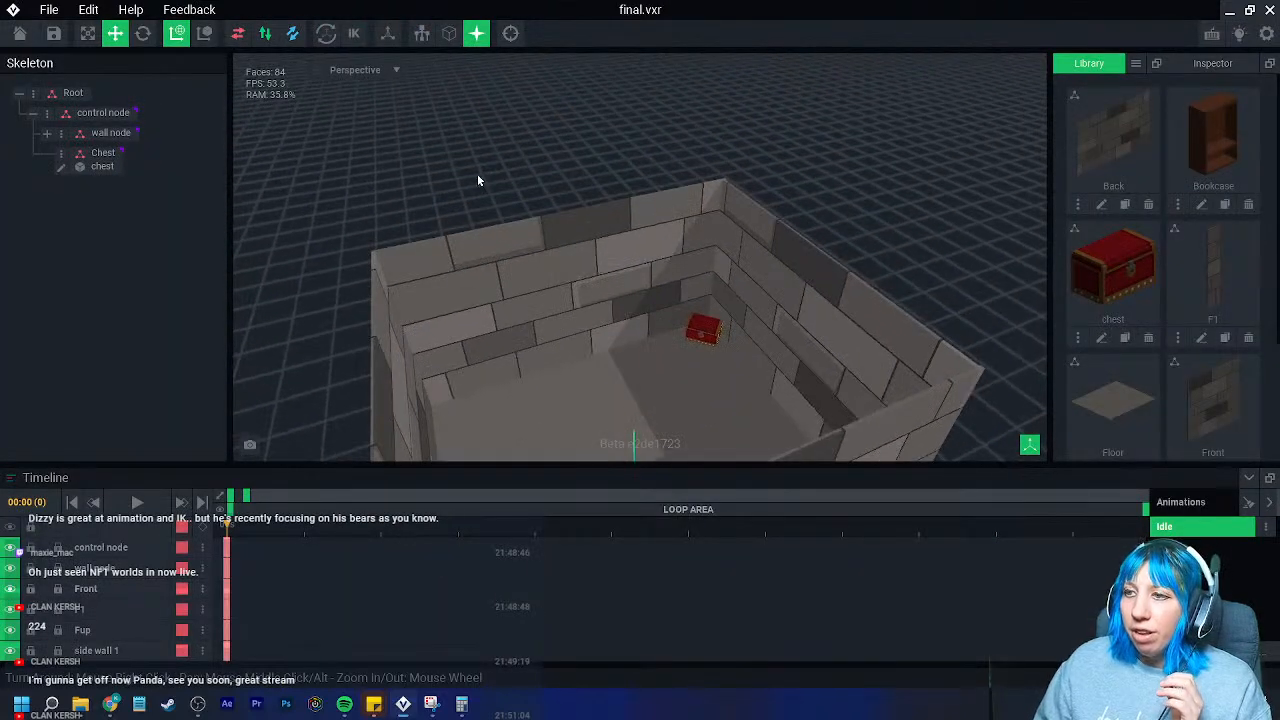
pyautogui.moveTo(600, 300); pyautogui.dragTo(671, 349, button='right')
pyautogui.scroll(2, 671, 349)
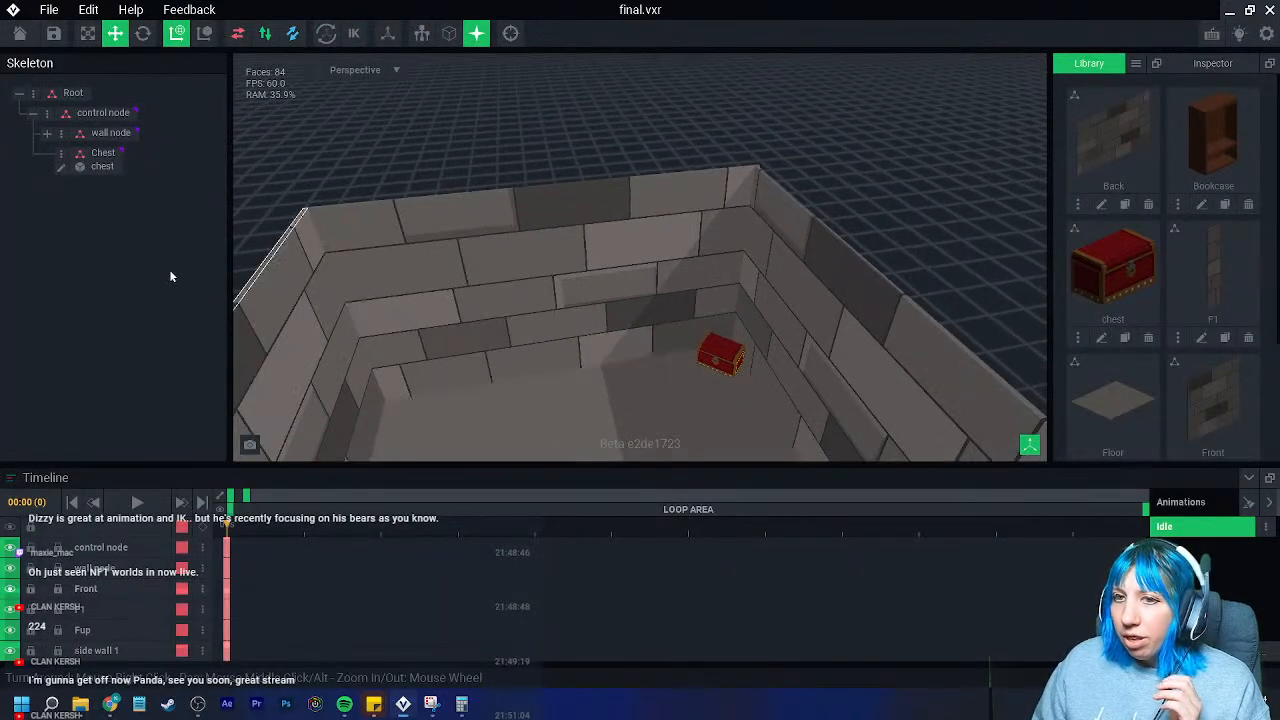
# - Open the chest model from the skeleton, hide and re-show the rig ghost around it, and return to the room with changes saved
pyautogui.click(59, 170)
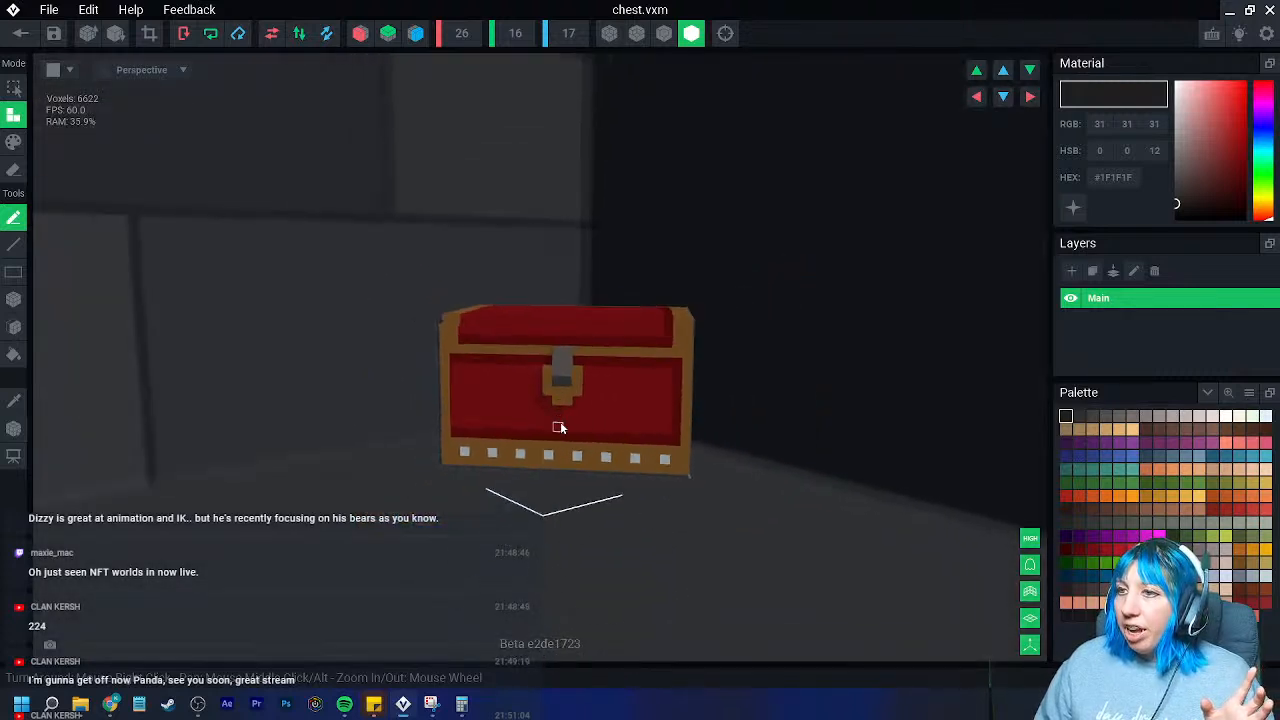
pyautogui.moveTo(559, 427); pyautogui.dragTo(549, 384, button='right')
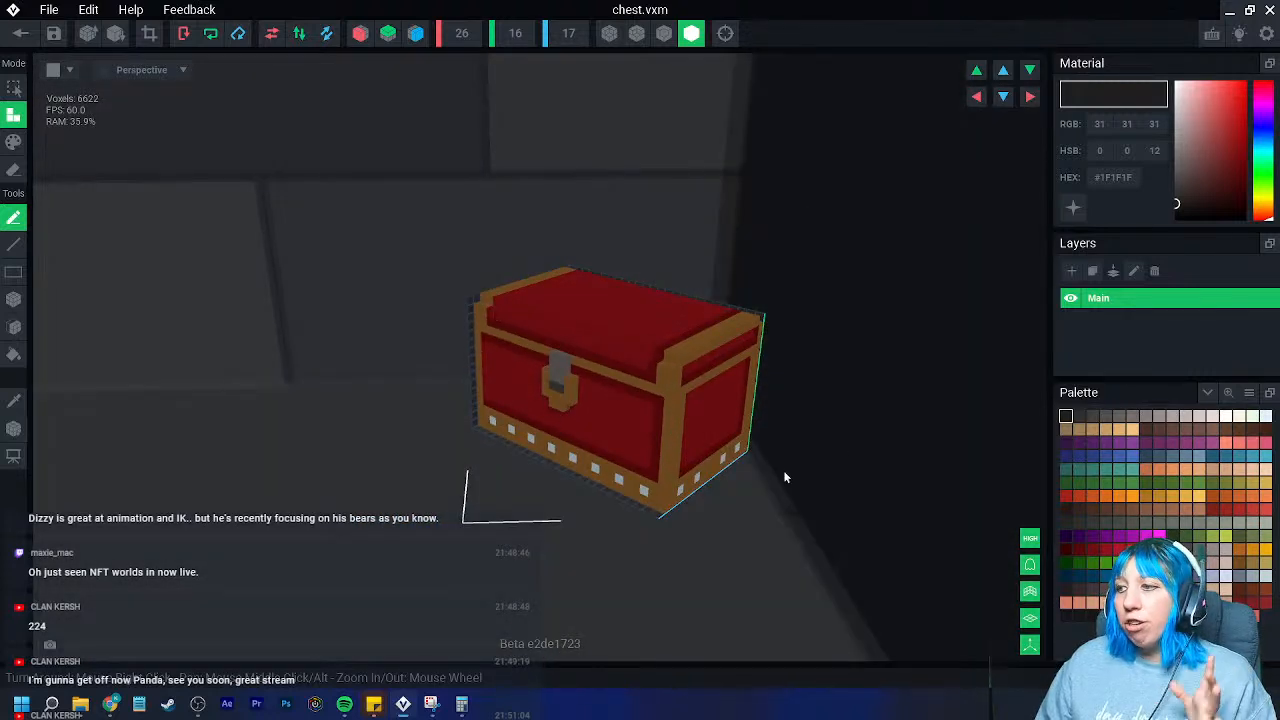
pyautogui.click(1029, 566)
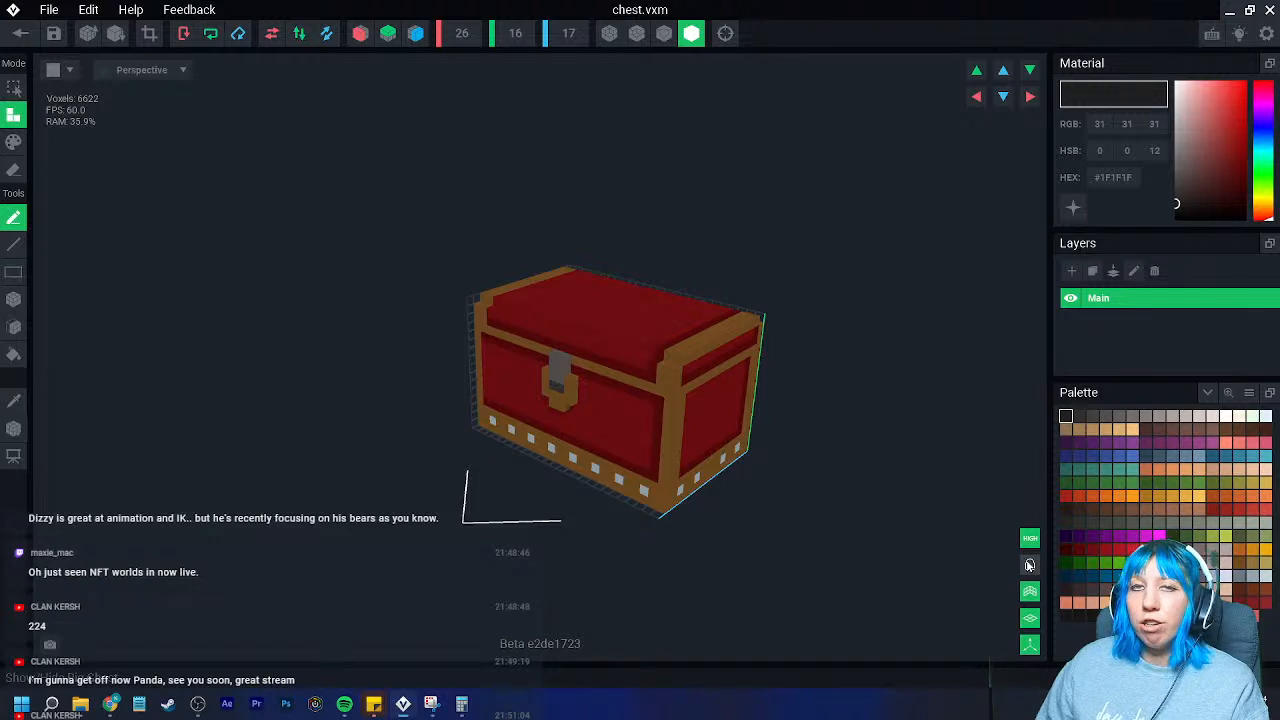
pyautogui.click(1029, 566)
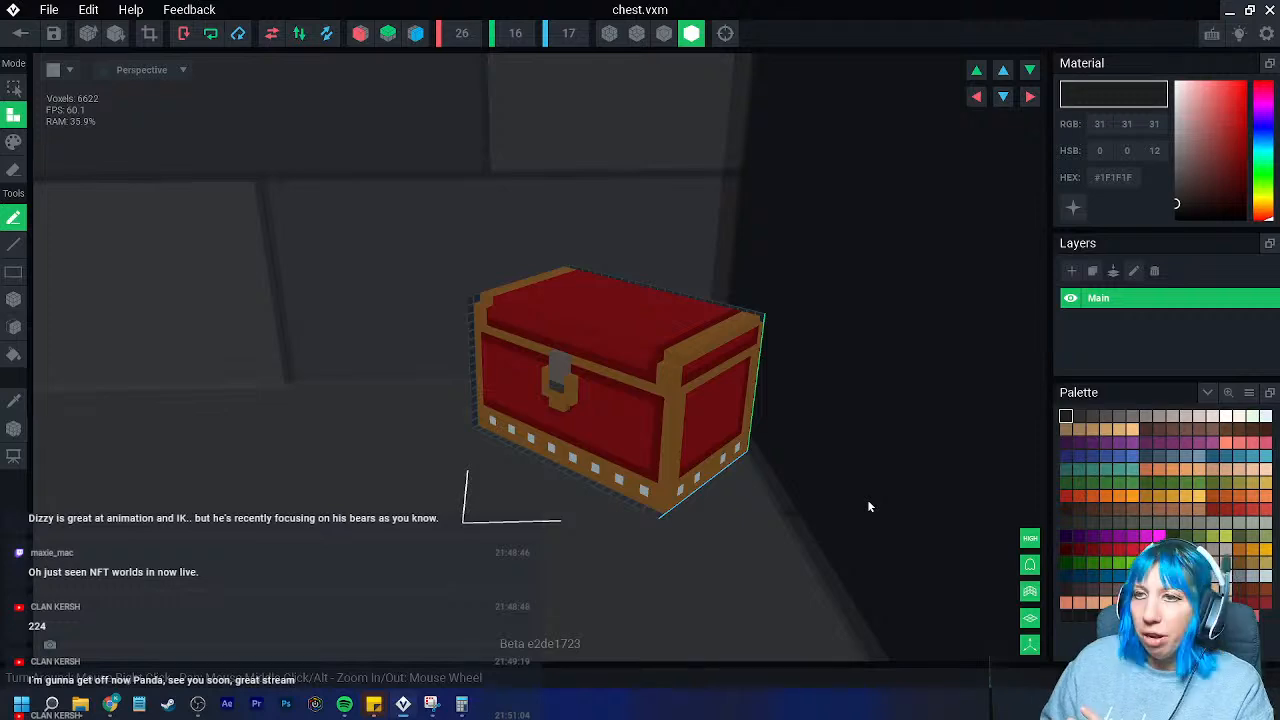
pyautogui.click(22, 32)
pyautogui.click(490, 255)
pyautogui.moveTo(563, 192); pyautogui.dragTo(635, 325, button='right')
pyautogui.scroll(3, 634, 328)
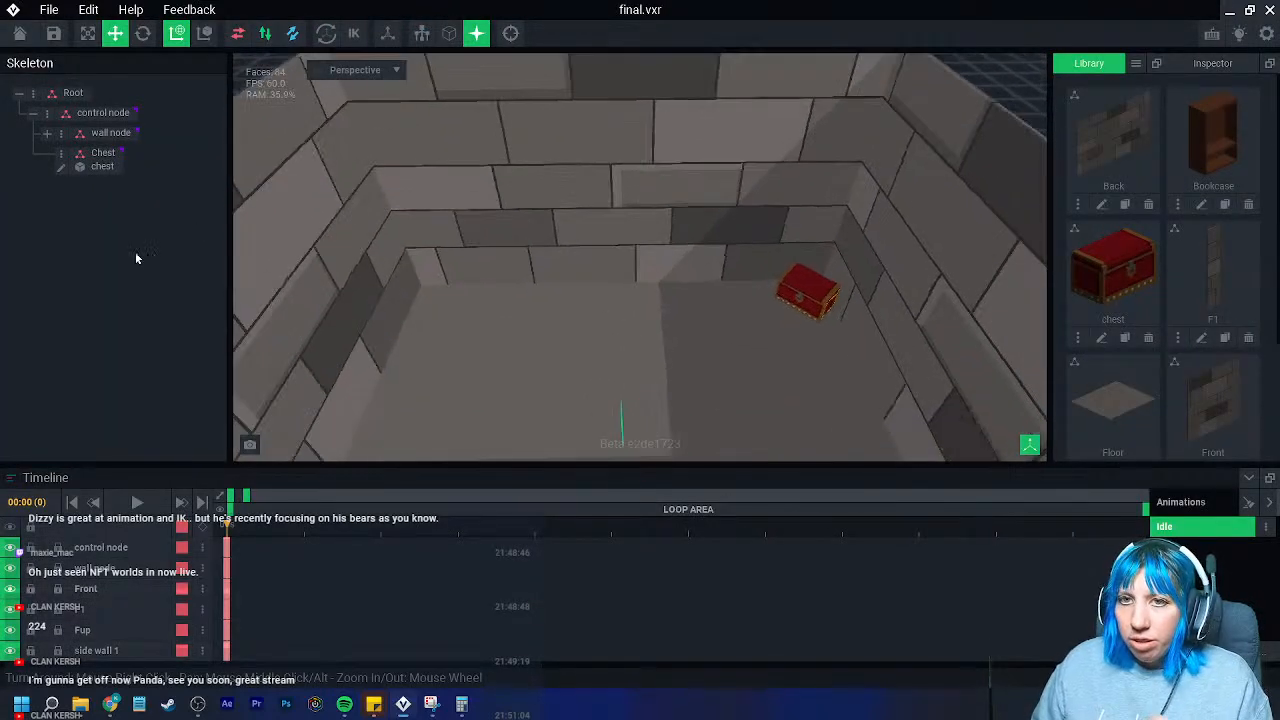
# - Create a node named Bookcase under the control node and assign the Bookcase library model to it
pyautogui.rightClick(88, 133)
pyautogui.click(90, 151)
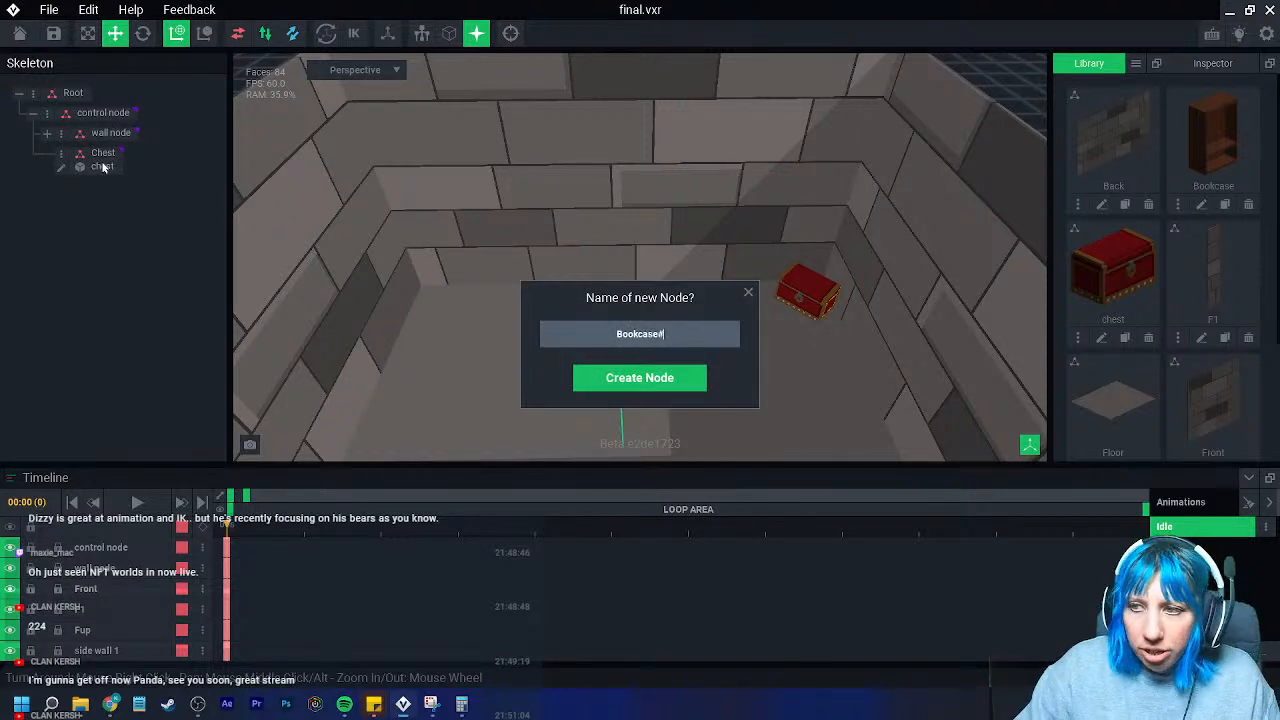
pyautogui.write('Bookcase')
pyautogui.press('Return')
pyautogui.moveTo(1213, 140); pyautogui.dragTo(117, 193)
# - Move the bookcase to the back wall and into the corner opposite the treasure chest
pyautogui.click(115, 193)
pyautogui.scroll(-4, 562, 392)
pyautogui.moveTo(564, 392); pyautogui.dragTo(465, 403, button='right')
pyautogui.moveTo(449, 400); pyautogui.dragTo(627, 253)
pyautogui.moveTo(627, 253); pyautogui.dragTo(631, 268, button='right')
pyautogui.moveTo(631, 268); pyautogui.dragTo(700, 400, button='middle')
pyautogui.moveTo(602, 282); pyautogui.dragTo(637, 289, button='right')
pyautogui.scroll(2, 636, 288)
pyautogui.moveTo(578, 308); pyautogui.dragTo(598, 288, button='middle')
pyautogui.moveTo(606, 274); pyautogui.dragTo(611, 219)
pyautogui.moveTo(551, 180); pyautogui.dragTo(355, 158)
# - Nudge the bookcase closer to the corner walls and raise it by 1.0
pyautogui.moveTo(355, 159); pyautogui.dragTo(410, 320, button='right')
pyautogui.moveTo(414, 302); pyautogui.dragTo(400, 305)
pyautogui.moveTo(452, 241); pyautogui.dragTo(452, 238)
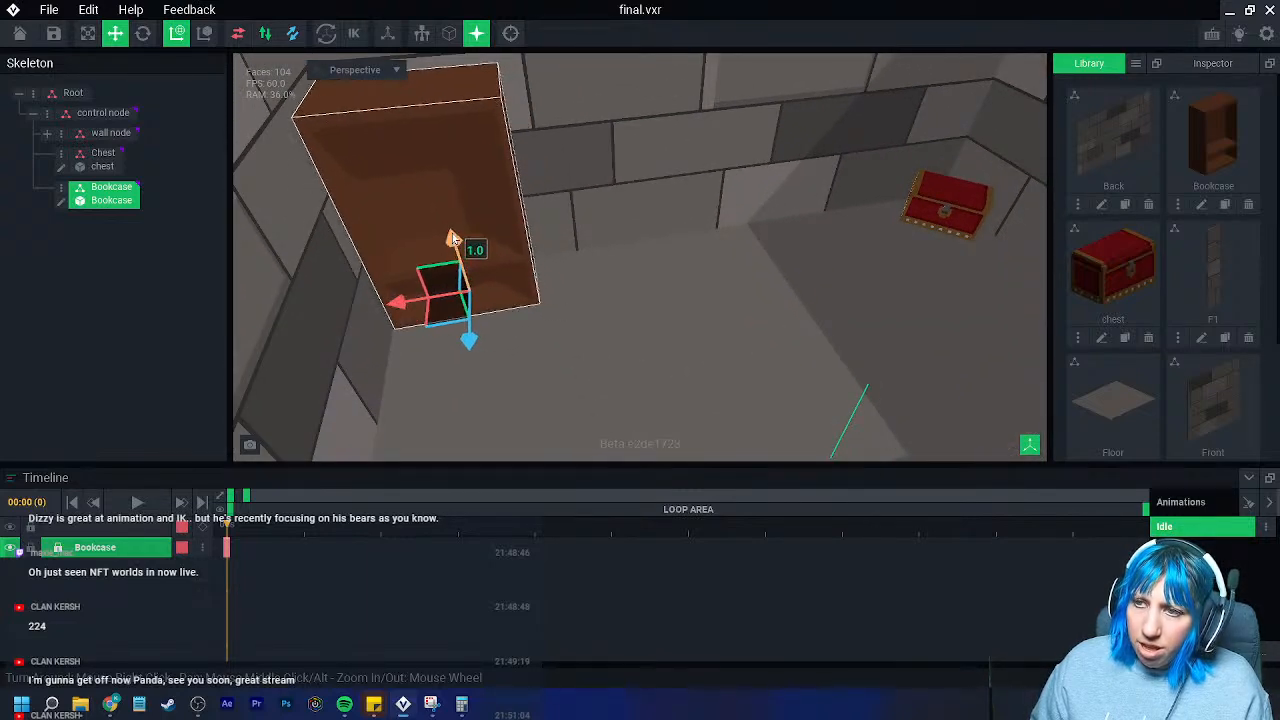
pyautogui.moveTo(471, 342); pyautogui.dragTo(392, 334, button='right')
pyautogui.moveTo(468, 335); pyautogui.dragTo(470, 334)
# - Examine how the bookcase sits against the floor and the corner walls, and reselect it
pyautogui.moveTo(484, 353); pyautogui.dragTo(514, 358, button='right')
pyautogui.scroll(2, 733, 356)
pyautogui.click(735, 356)
pyautogui.scroll(-3, 637, 360)
pyautogui.moveTo(637, 360); pyautogui.dragTo(555, 346, button='right')
pyautogui.scroll(2, 556, 342)
pyautogui.scroll(2, 555, 342)
pyautogui.click(523, 317)
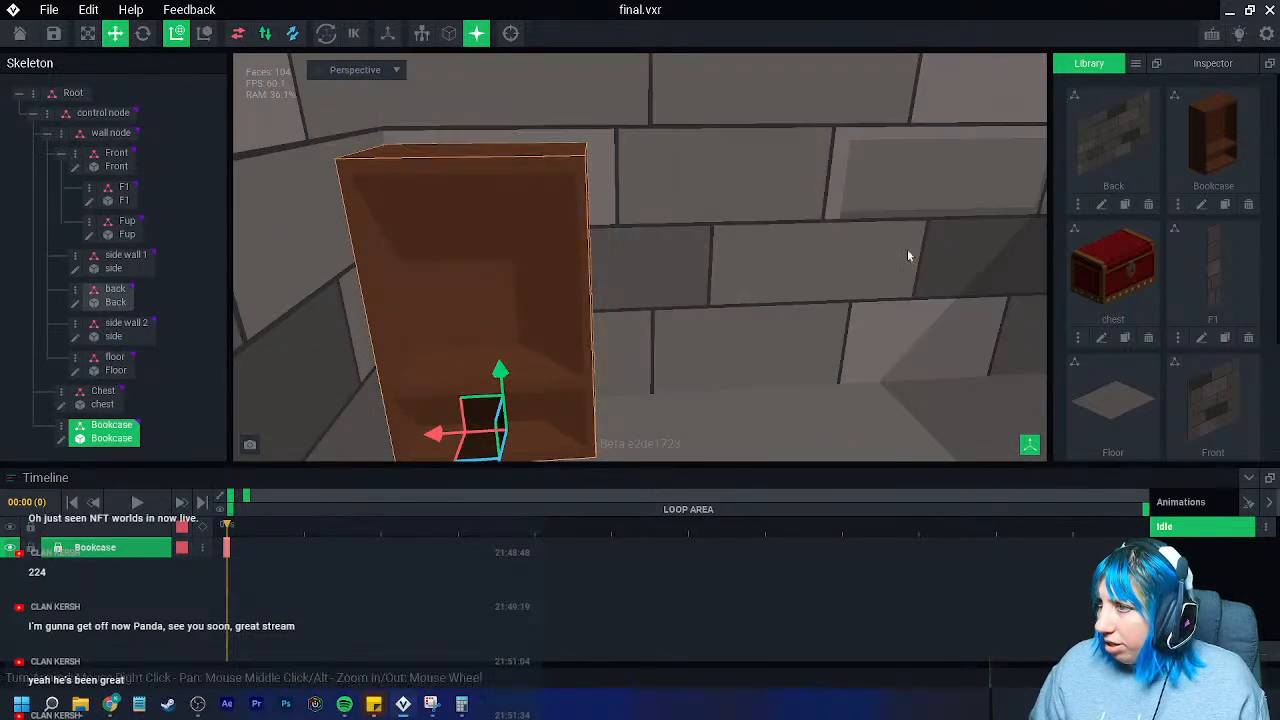
pyautogui.moveTo(557, 309); pyautogui.dragTo(557, 323, button='right')
# - Clone the Bookcase library model as Bookcase shelf and open the clone for editing
pyautogui.click(1229, 208)
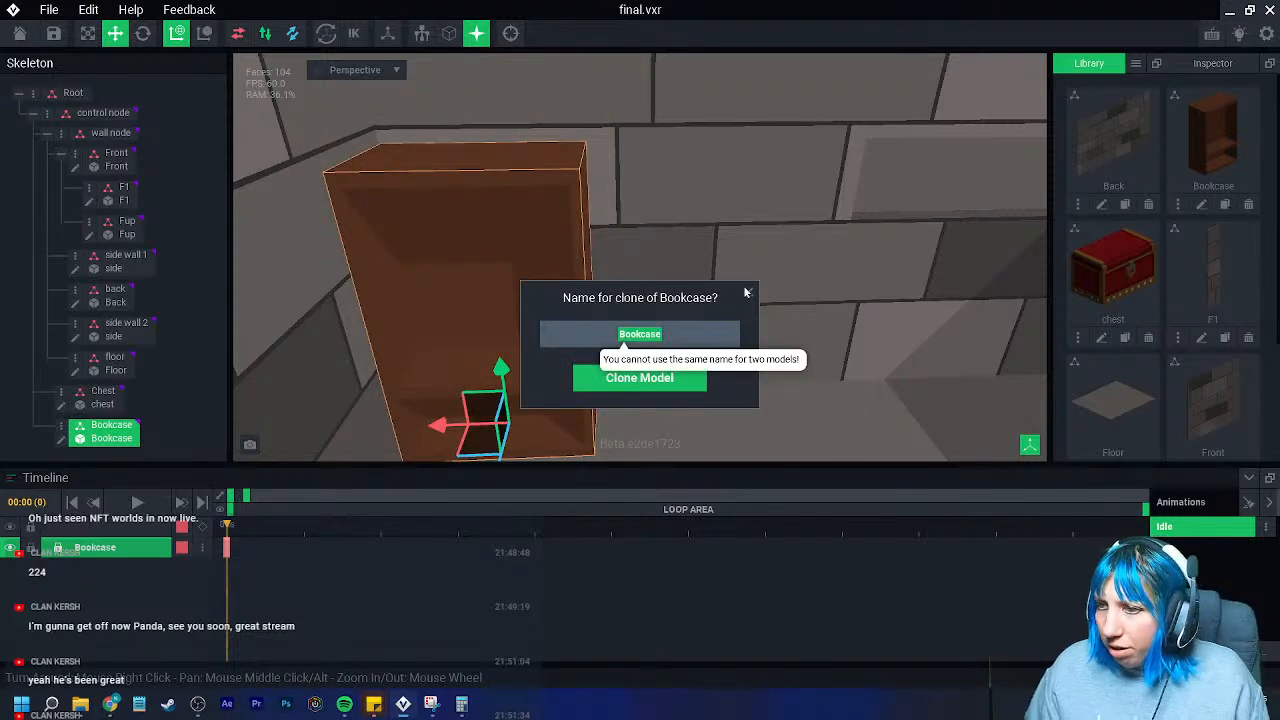
pyautogui.click(705, 336)
pyautogui.write('shelf')
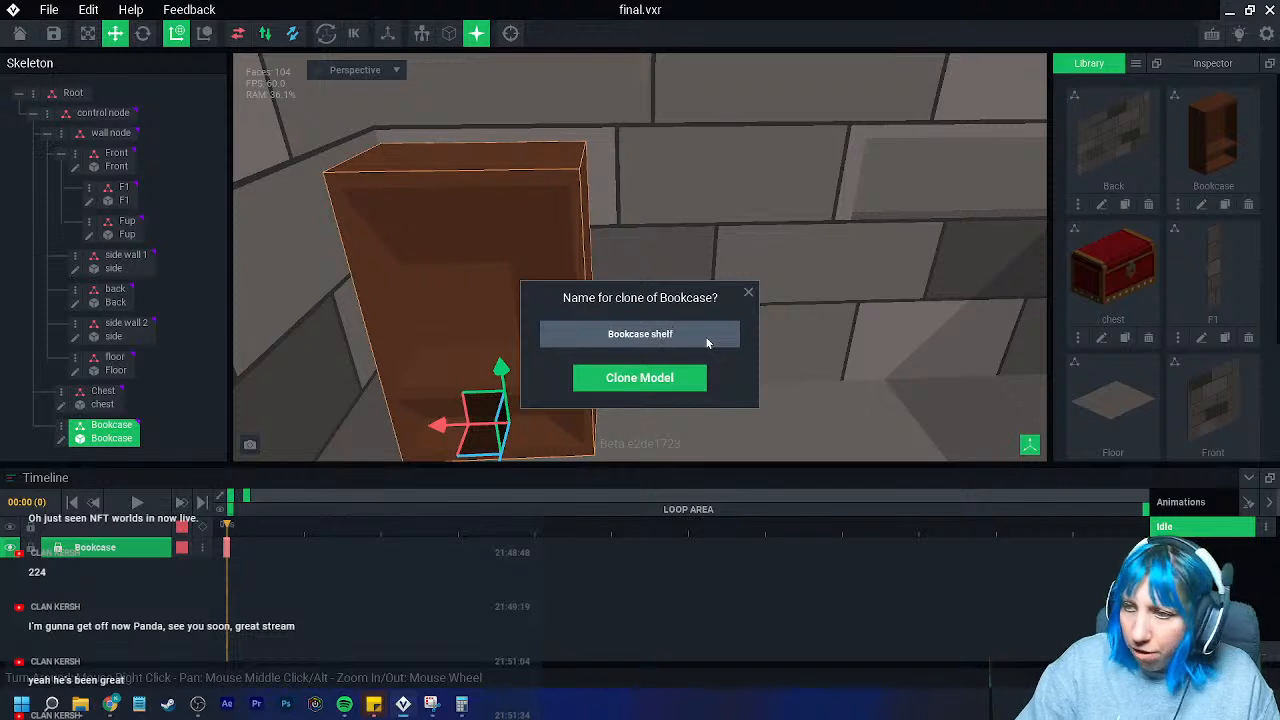
pyautogui.press('Return')
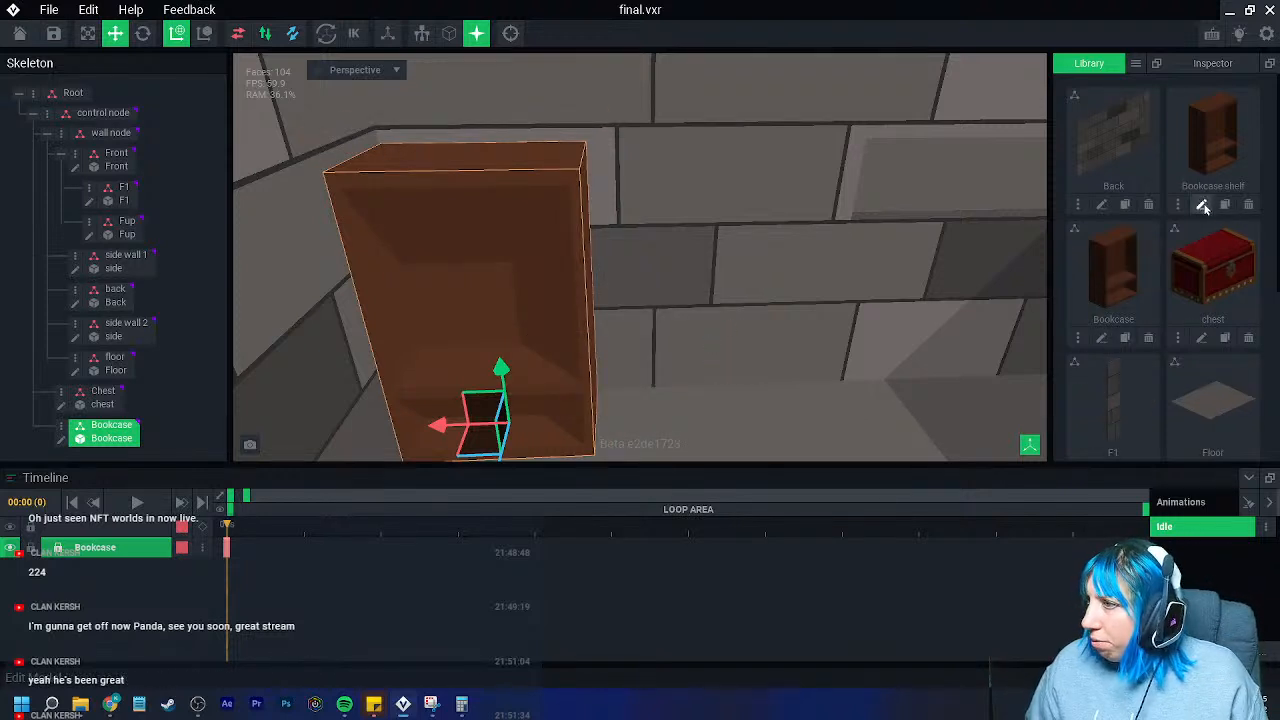
pyautogui.click(1203, 205)
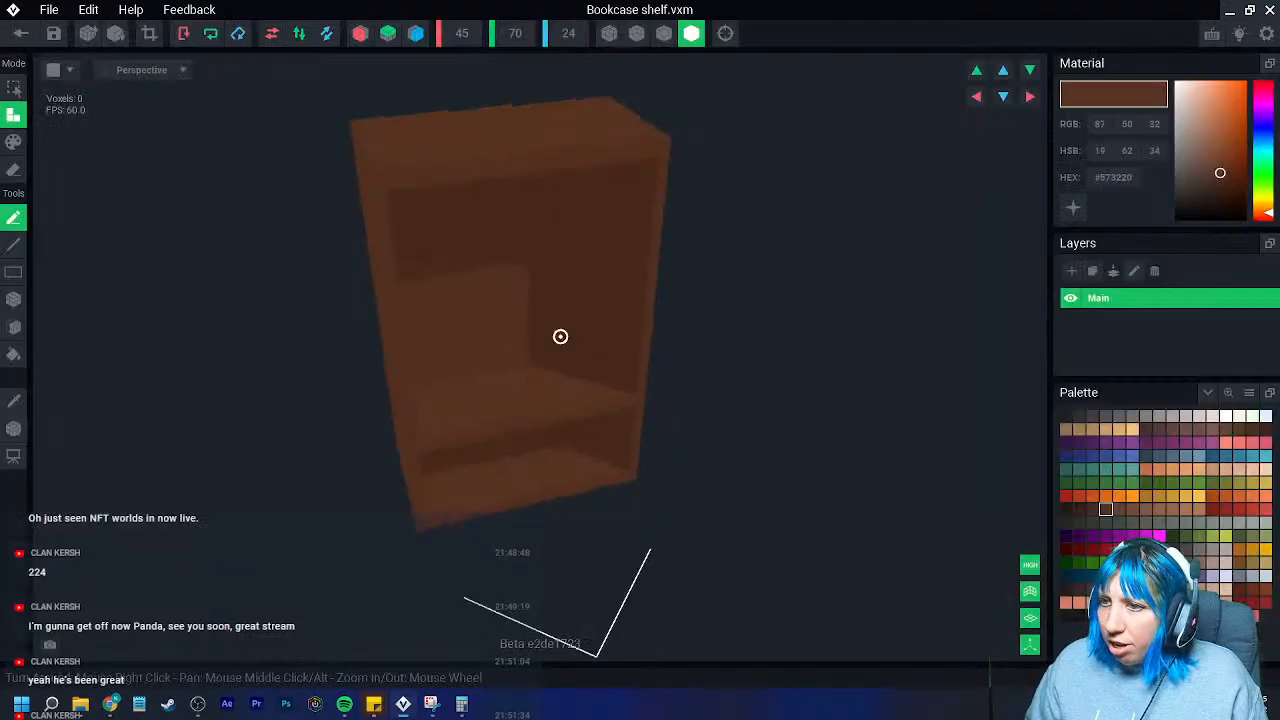
# - Erase the upper faces of the cloned bookcase layer by layer, undoing the last two erasures
pyautogui.click(14, 170)
pyautogui.click(14, 328)
pyautogui.click(437, 141)
pyautogui.click(437, 141)
pyautogui.click(440, 187)
pyautogui.click(440, 189)
pyautogui.click(440, 190)
pyautogui.click(440, 190)
pyautogui.click(438, 192)
pyautogui.click(369, 227)
pyautogui.click(369, 228)
pyautogui.hotkey('ctrl', 'z')
pyautogui.hotkey('ctrl', 'z')
# - Erase the remaining side, back and lower faces of the bookcase clone around the fixed shelf board
pyautogui.moveTo(452, 297); pyautogui.dragTo(419, 299, button='right')
pyautogui.click(319, 270)
pyautogui.moveTo(380, 336)
pyautogui.mouseDown(button='right')
pyautogui.moveTo(495, 187)
pyautogui.moveTo(478, 179)
pyautogui.moveTo(399, 314)
pyautogui.moveTo(354, 303)
pyautogui.moveTo(414, 299)
pyautogui.mouseUp(button='right')
pyautogui.click(489, 177)
pyautogui.click(399, 314)
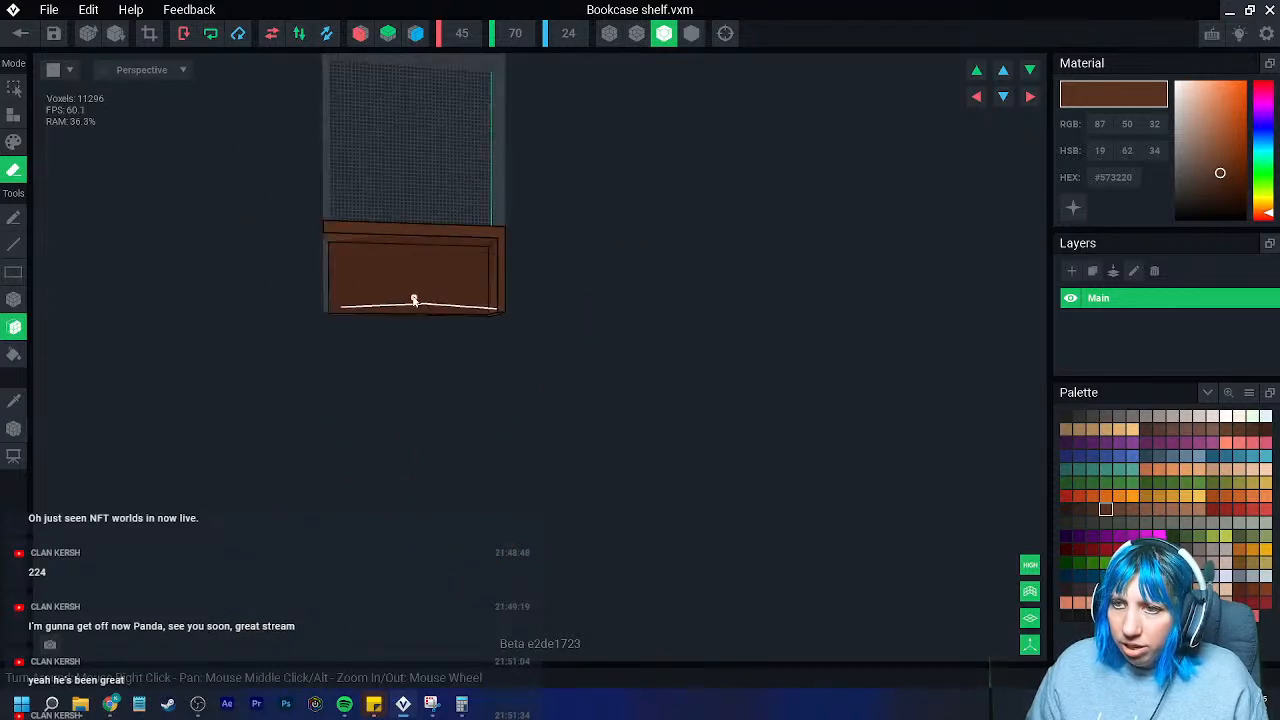
pyautogui.click(480, 302)
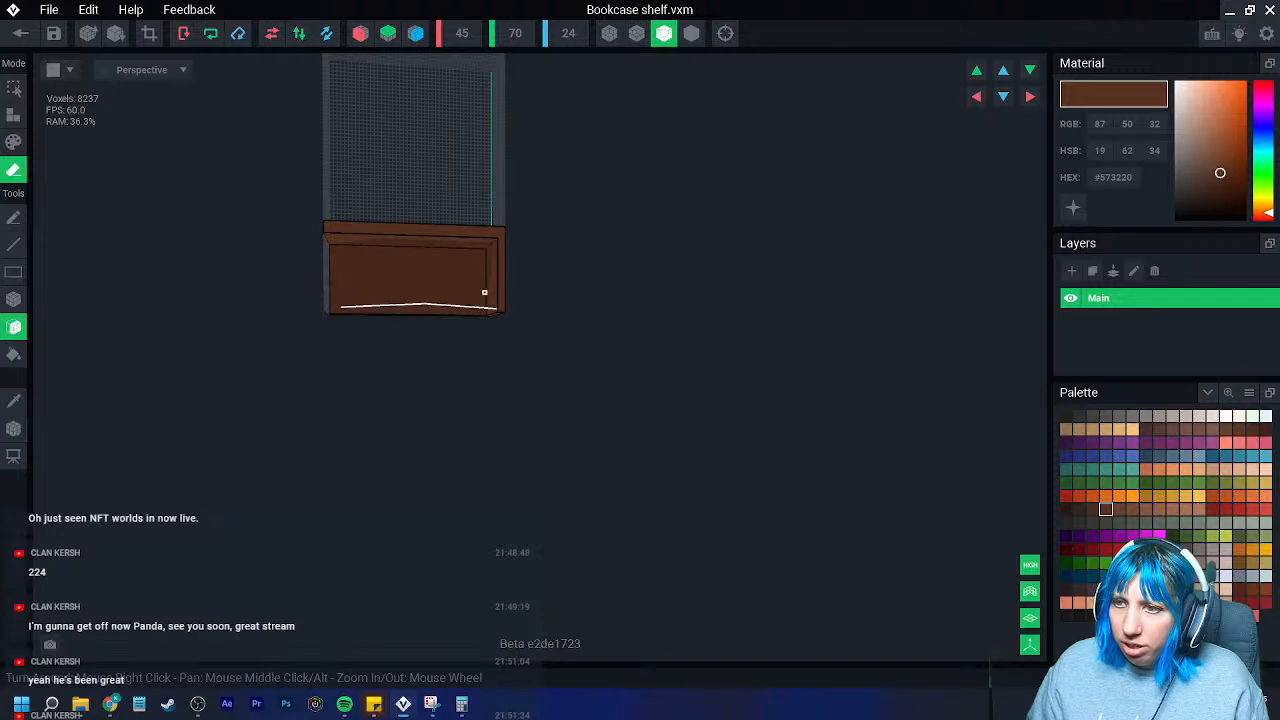
pyautogui.click(430, 295)
# - Reduce the clone to a single board, undoing the excess erasure, and crop its volume to 45 × 3 × 24
pyautogui.moveTo(430, 295)
pyautogui.mouseDown(button='right')
pyautogui.moveTo(506, 297)
pyautogui.moveTo(480, 297)
pyautogui.moveTo(491, 297)
pyautogui.moveTo(436, 253)
pyautogui.moveTo(462, 254)
pyautogui.mouseUp(button='right')
pyautogui.scroll(5, 488, 298)
pyautogui.click(444, 247)
pyautogui.moveTo(534, 310); pyautogui.dragTo(540, 311, button='right')
pyautogui.hotkey('ctrl', 'z')
pyautogui.moveTo(474, 238); pyautogui.dragTo(337, 207, button='right')
pyautogui.scroll(-3, 354, 211)
pyautogui.scroll(-1, 336, 206)
pyautogui.click(149, 34)
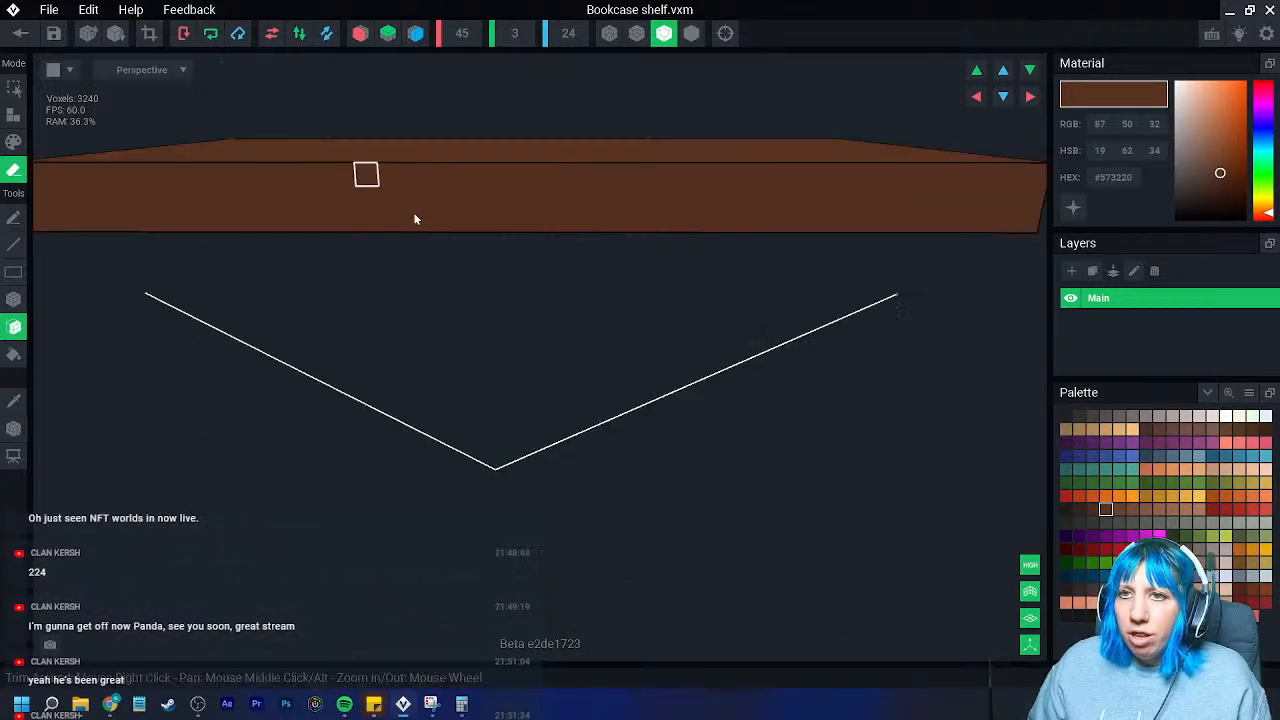
# - Set the shelf board's pivot to its center and return to the room asset
pyautogui.scroll(-3, 359, 182)
pyautogui.click(13, 428)
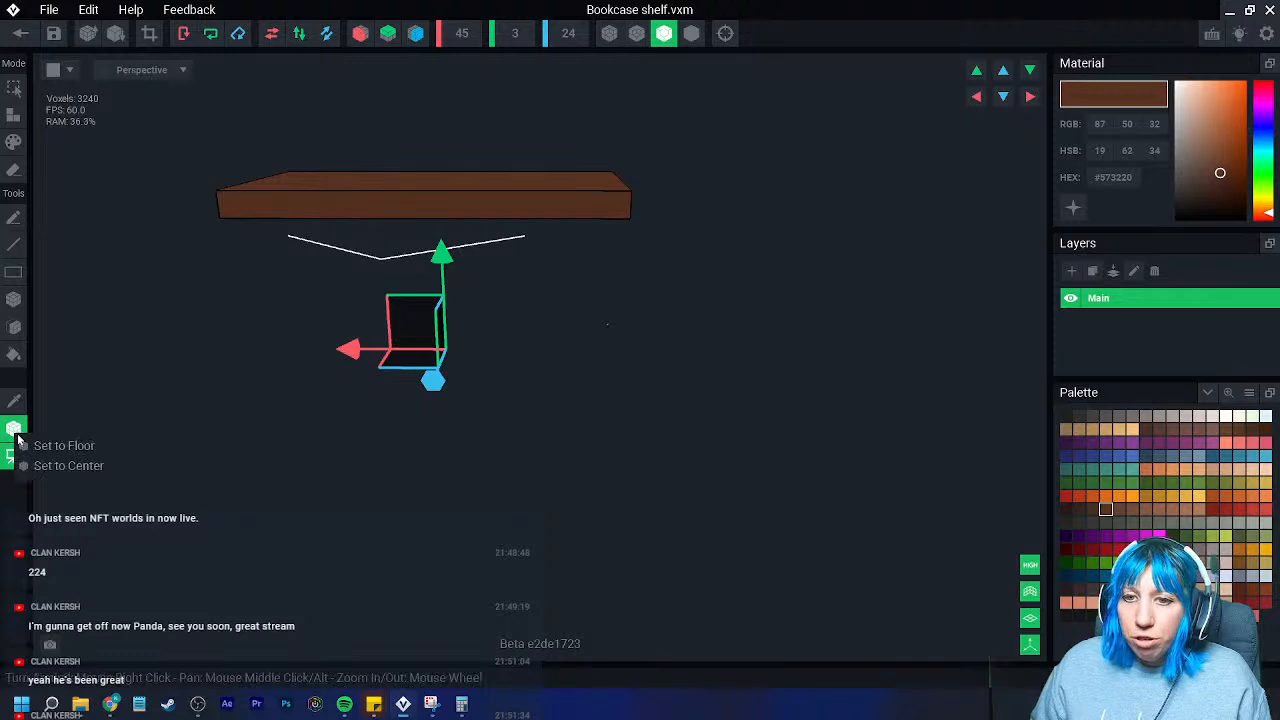
pyautogui.click(13, 455)
pyautogui.moveTo(262, 380); pyautogui.dragTo(284, 432, button='right')
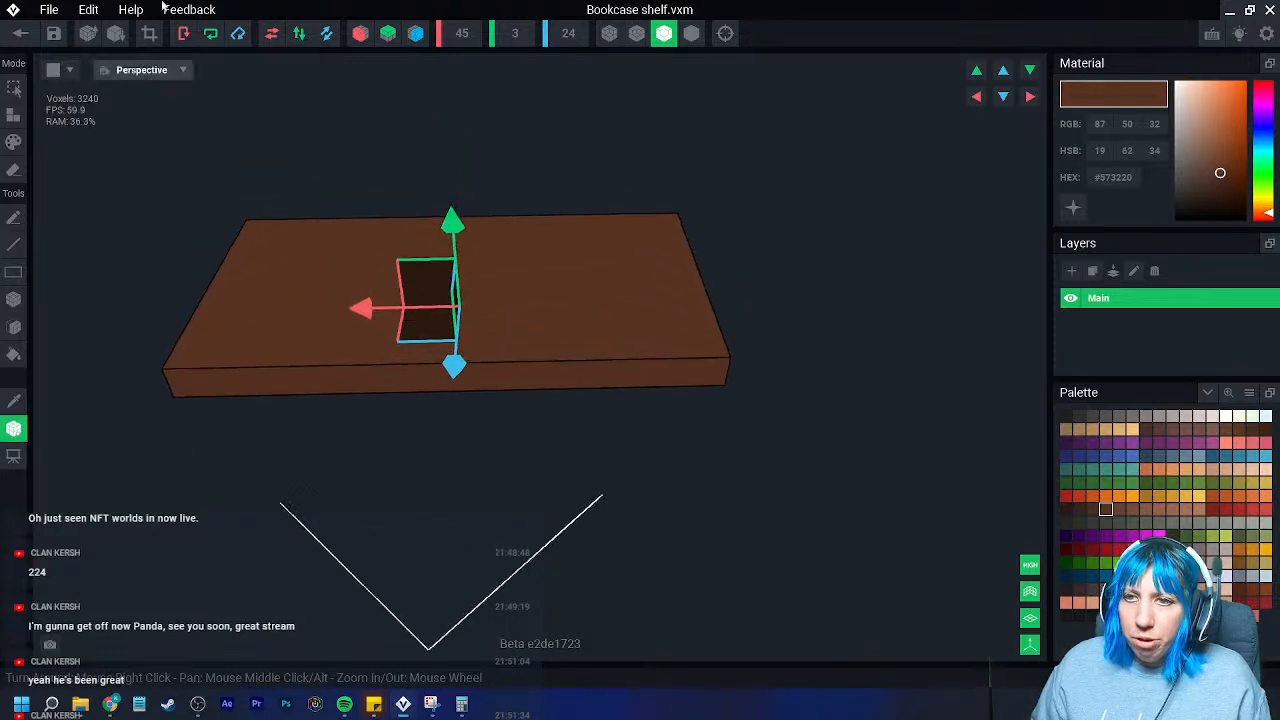
pyautogui.click(23, 37)
# - Add a child node named shelf 1 under the Bookcase node and assign the Bookcase shelf model to it
pyautogui.click(462, 252)
pyautogui.moveTo(534, 109); pyautogui.dragTo(468, 287, button='right')
pyautogui.click(468, 287)
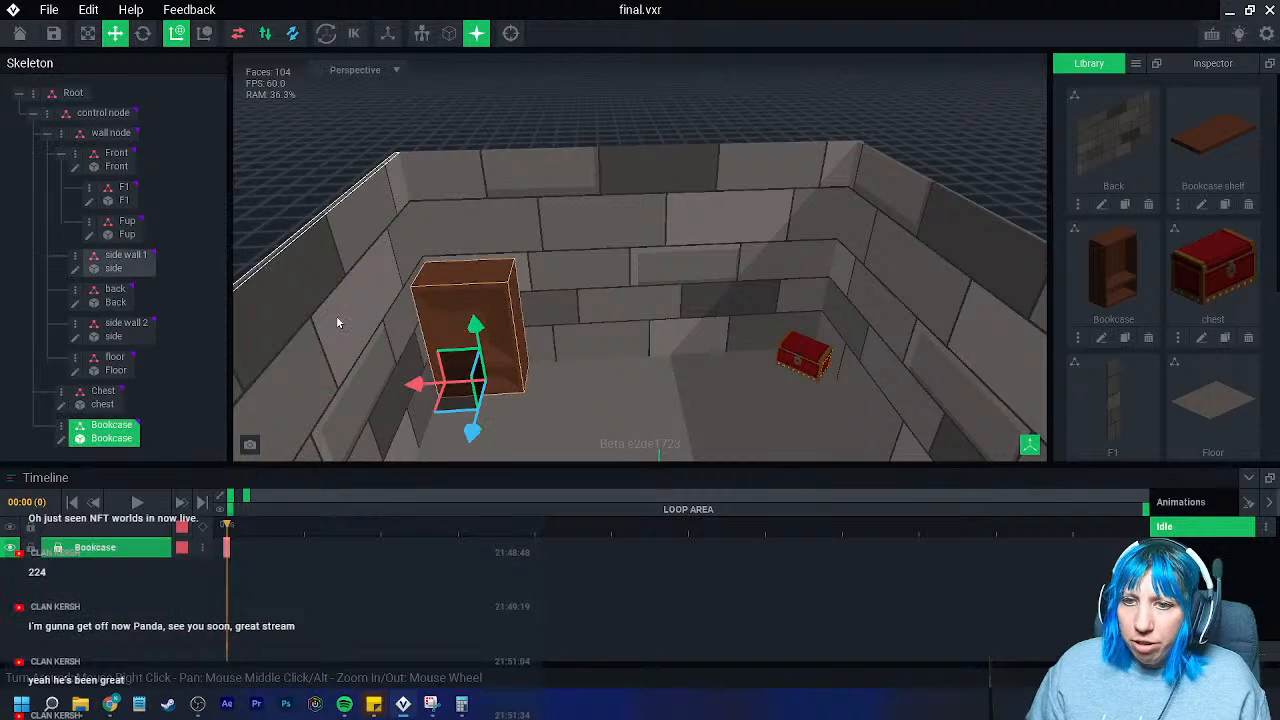
pyautogui.rightClick(110, 425)
pyautogui.click(128, 464)
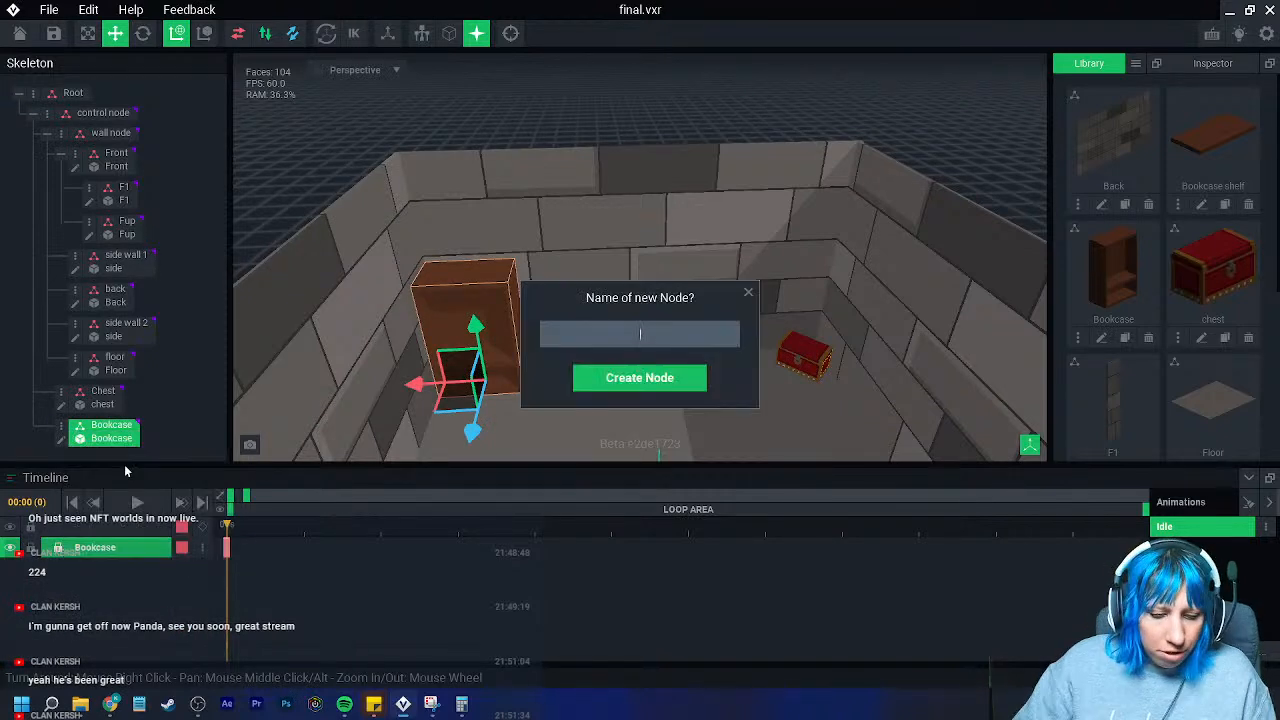
pyautogui.write('shelf')
pyautogui.press('Return')
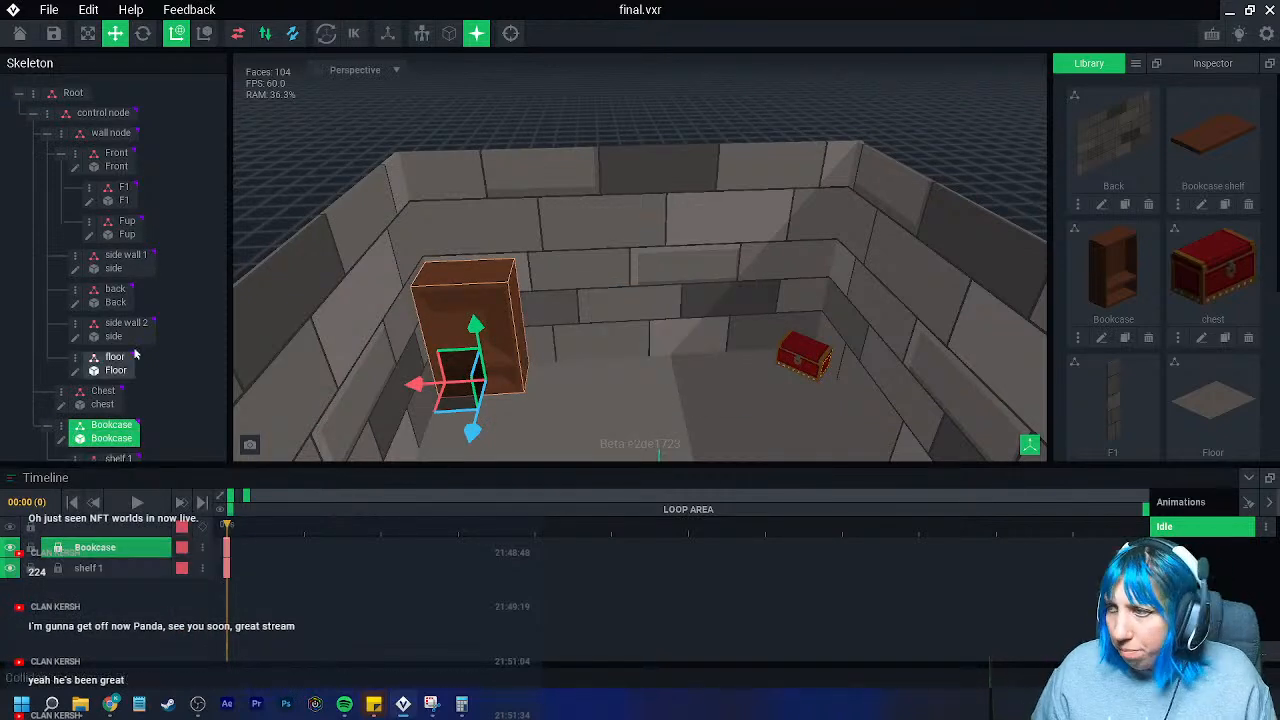
pyautogui.moveTo(1206, 144); pyautogui.dragTo(118, 448)
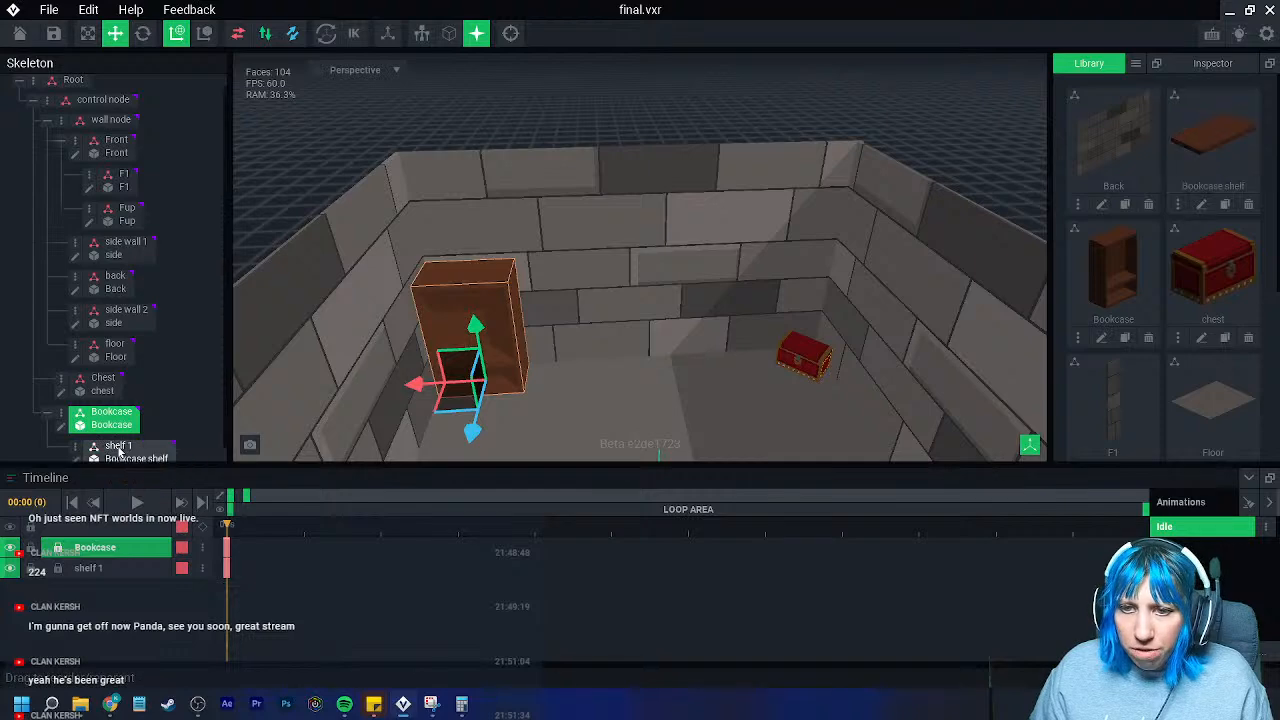
# - Raise the shelf 1 node inside the bookcase and rotate it so the board hangs at a slant
pyautogui.click(118, 448)
pyautogui.scroll(4, 443, 350)
pyautogui.moveTo(443, 350); pyautogui.dragTo(507, 227, button='middle')
pyautogui.moveTo(490, 255); pyautogui.dragTo(531, 131)
pyautogui.scroll(2, 484, 193)
pyautogui.scroll(2, 495, 210)
pyautogui.click(143, 33)
pyautogui.moveTo(532, 133); pyautogui.dragTo(540, 162, button='middle')
pyautogui.click(719, 350)
pyautogui.scroll(1, 520, 240)
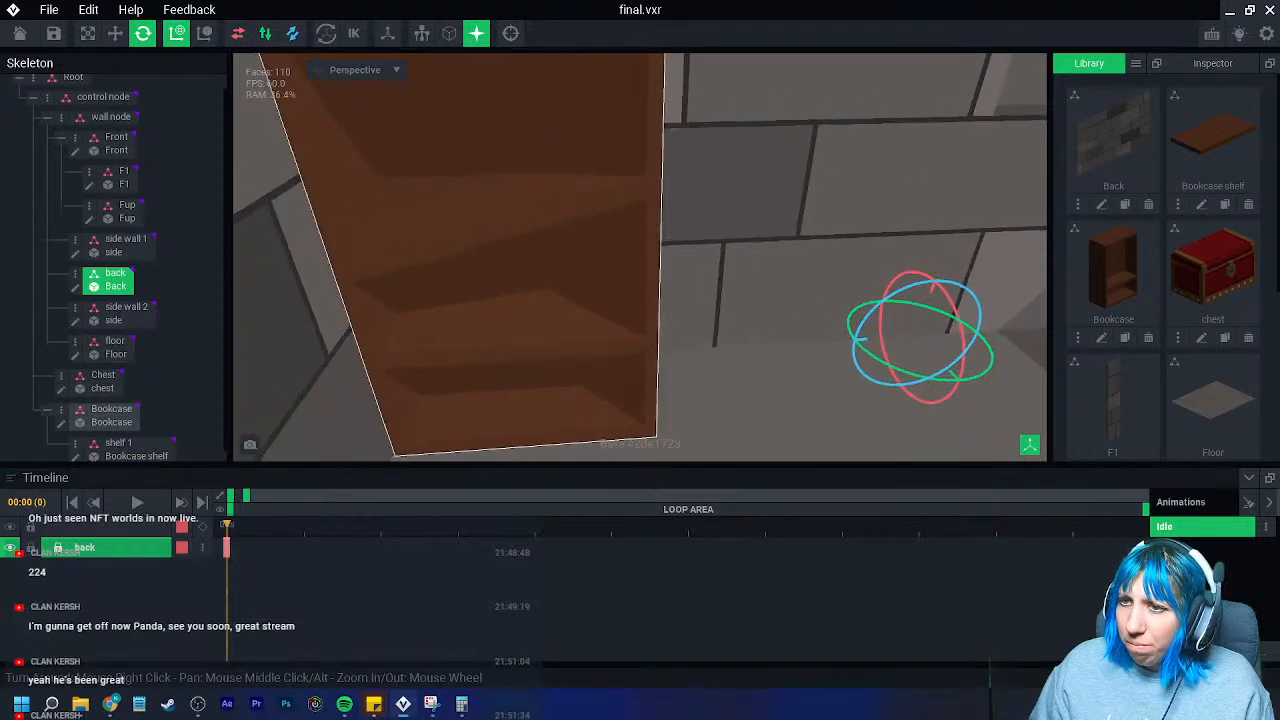
# - Open the Bookcase shelf model and paint the board's upper and front surfaces dark brown #452E22, leaving its edges unpainted
pyautogui.click(467, 249)
pyautogui.click(76, 449)
pyautogui.moveTo(624, 350)
pyautogui.mouseDown(button='right')
pyautogui.moveTo(674, 320)
pyautogui.moveTo(752, 343)
pyautogui.mouseUp(button='right')
pyautogui.scroll(2, 676, 340)
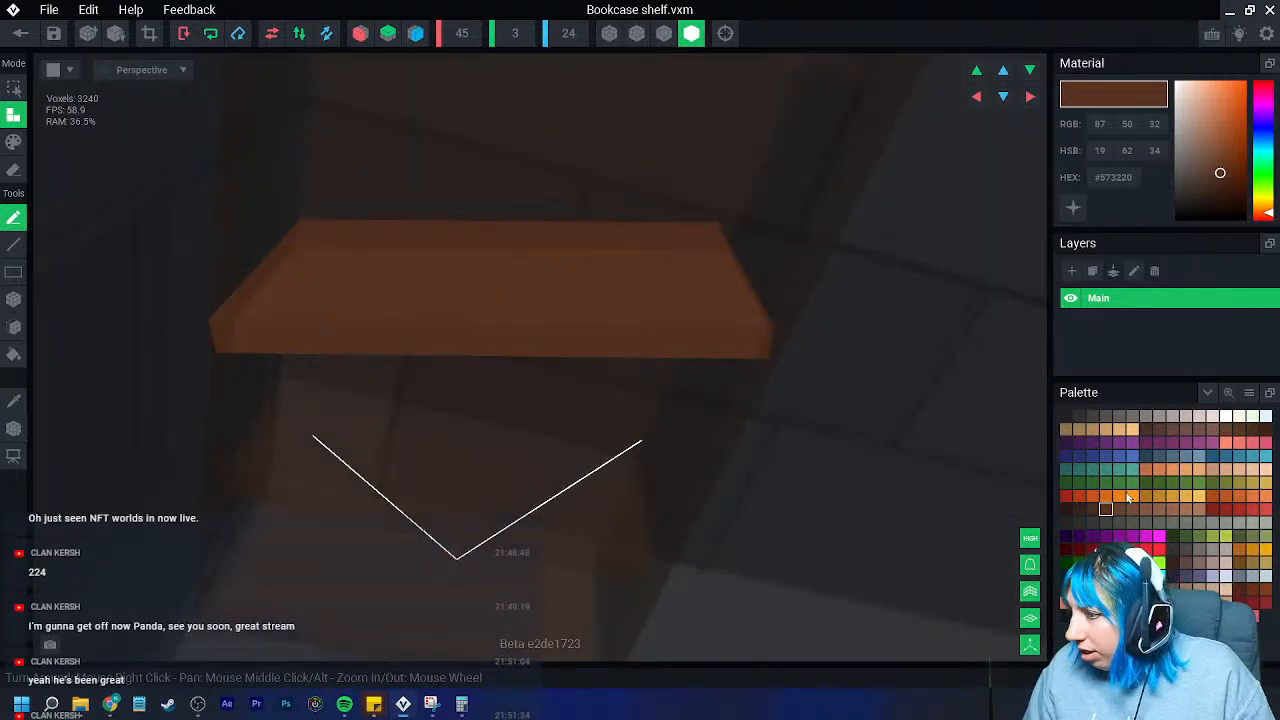
pyautogui.click(1092, 509)
pyautogui.click(13, 142)
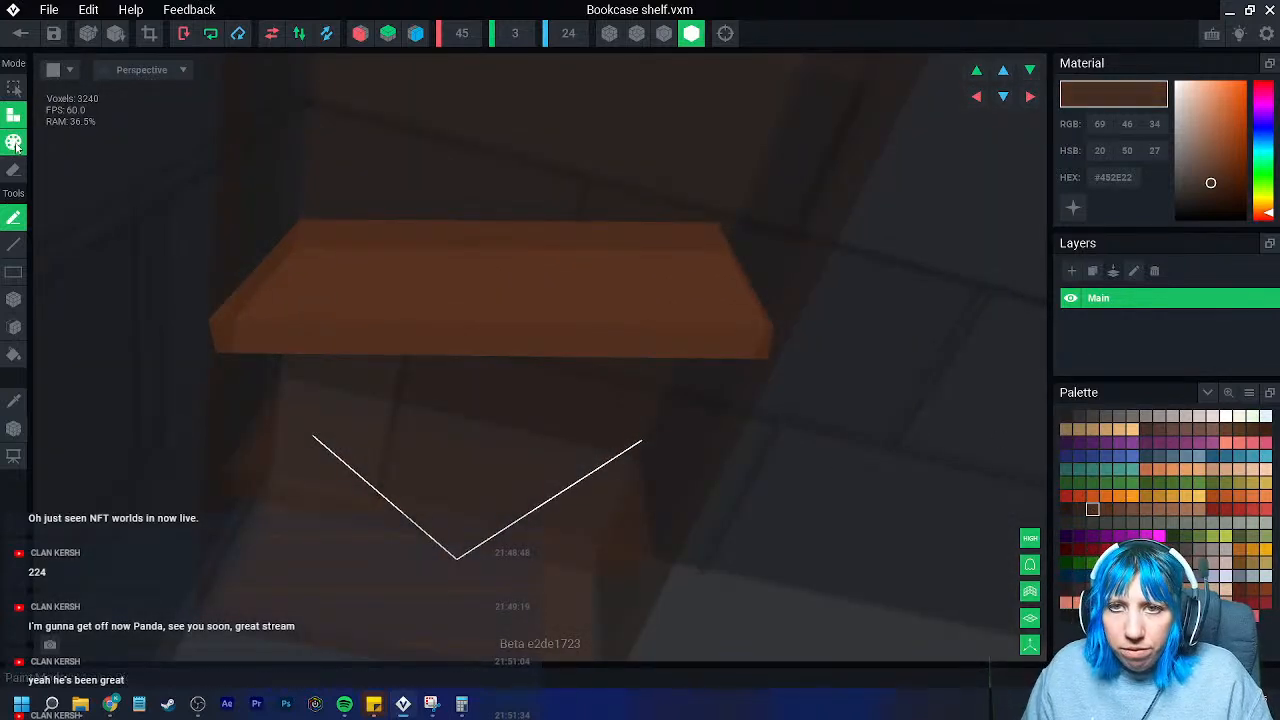
pyautogui.click(13, 299)
pyautogui.moveTo(289, 240)
pyautogui.mouseDown()
pyautogui.moveTo(653, 324)
pyautogui.moveTo(738, 357)
pyautogui.mouseUp()
pyautogui.moveTo(762, 355); pyautogui.dragTo(629, 386, button='right')
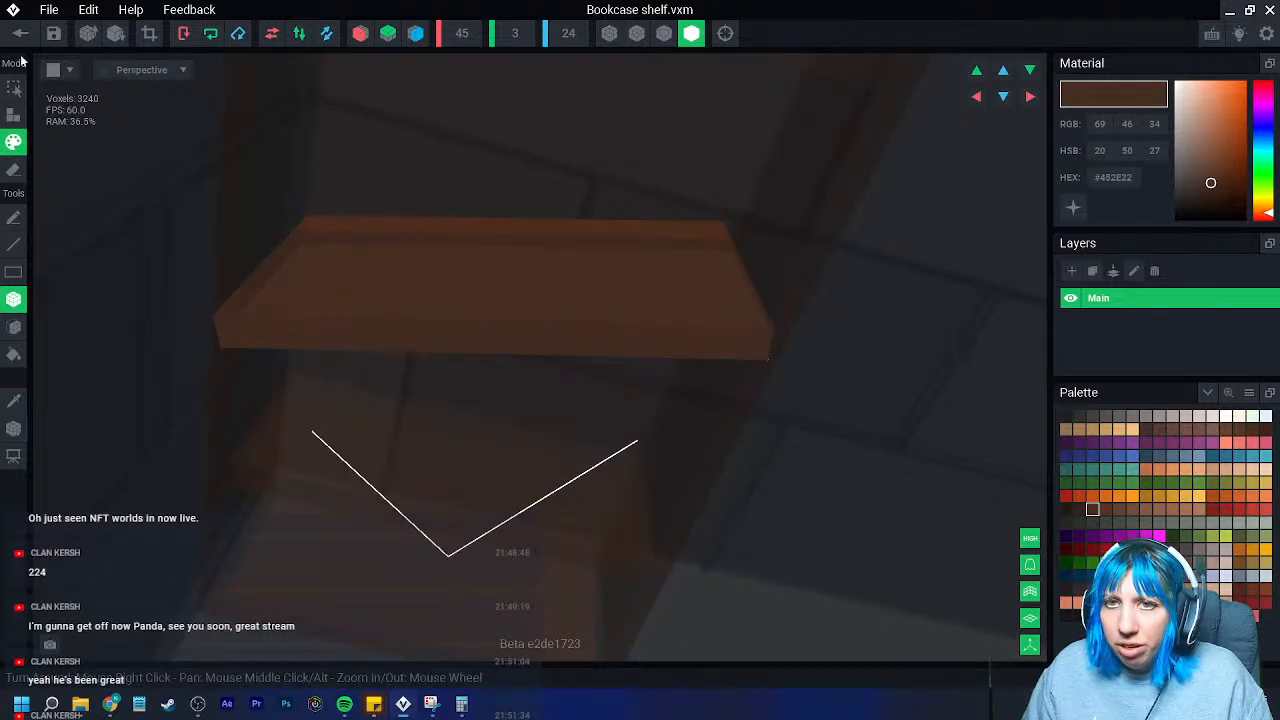
# - Return to the room asset, check the slanted shelf and open the Bookcase model for editing
pyautogui.click(20, 33)
pyautogui.click(511, 258)
pyautogui.moveTo(520, 180); pyautogui.dragTo(522, 305, button='right')
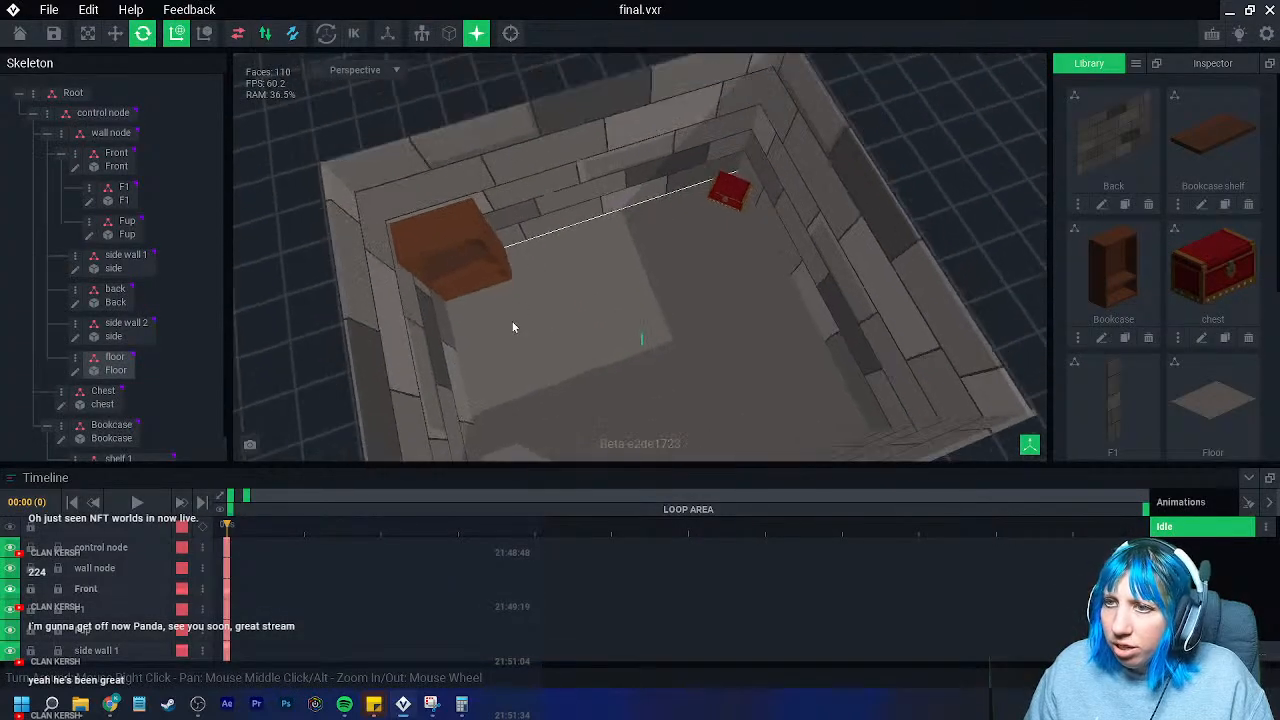
pyautogui.scroll(4, 480, 304)
pyautogui.moveTo(442, 304); pyautogui.dragTo(432, 284, button='right')
pyautogui.scroll(2, 433, 288)
pyautogui.moveTo(433, 288); pyautogui.dragTo(480, 268, button='middle')
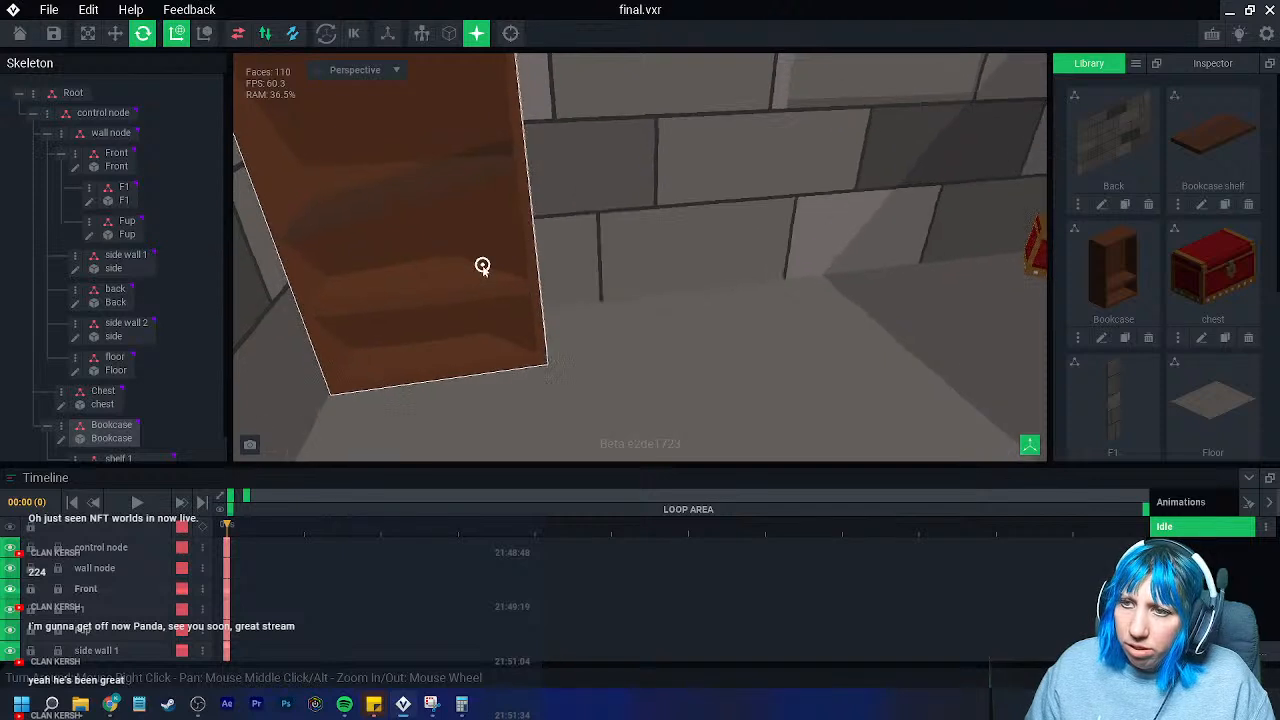
pyautogui.click(483, 263)
pyautogui.click(62, 413)
pyautogui.moveTo(534, 371)
pyautogui.mouseDown(button='right')
pyautogui.moveTo(518, 368)
pyautogui.moveTo(538, 433)
pyautogui.mouseUp(button='right')
pyautogui.scroll(4, 538, 433)
# - Paint a light brown #724D3A worn patch on one front corner of the bookcase's fixed shelf
pyautogui.click(1119, 510)
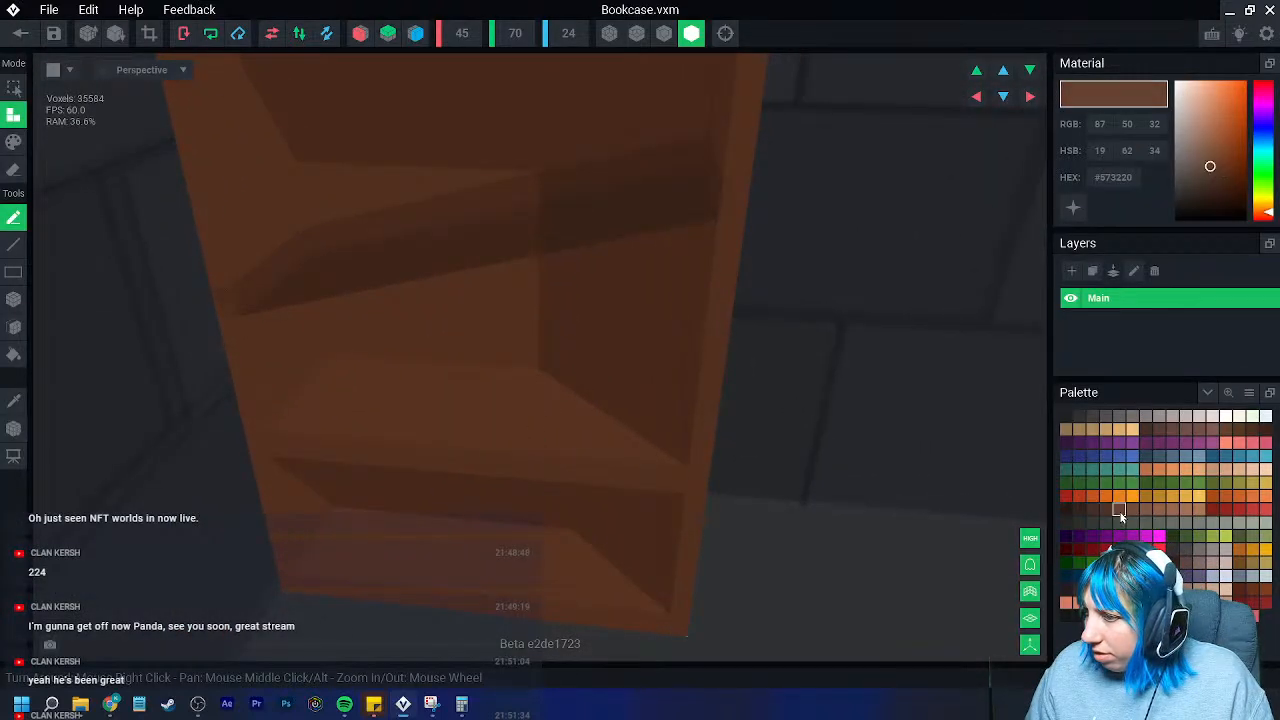
pyautogui.moveTo(383, 451); pyautogui.dragTo(210, 412, button='right')
pyautogui.click(13, 142)
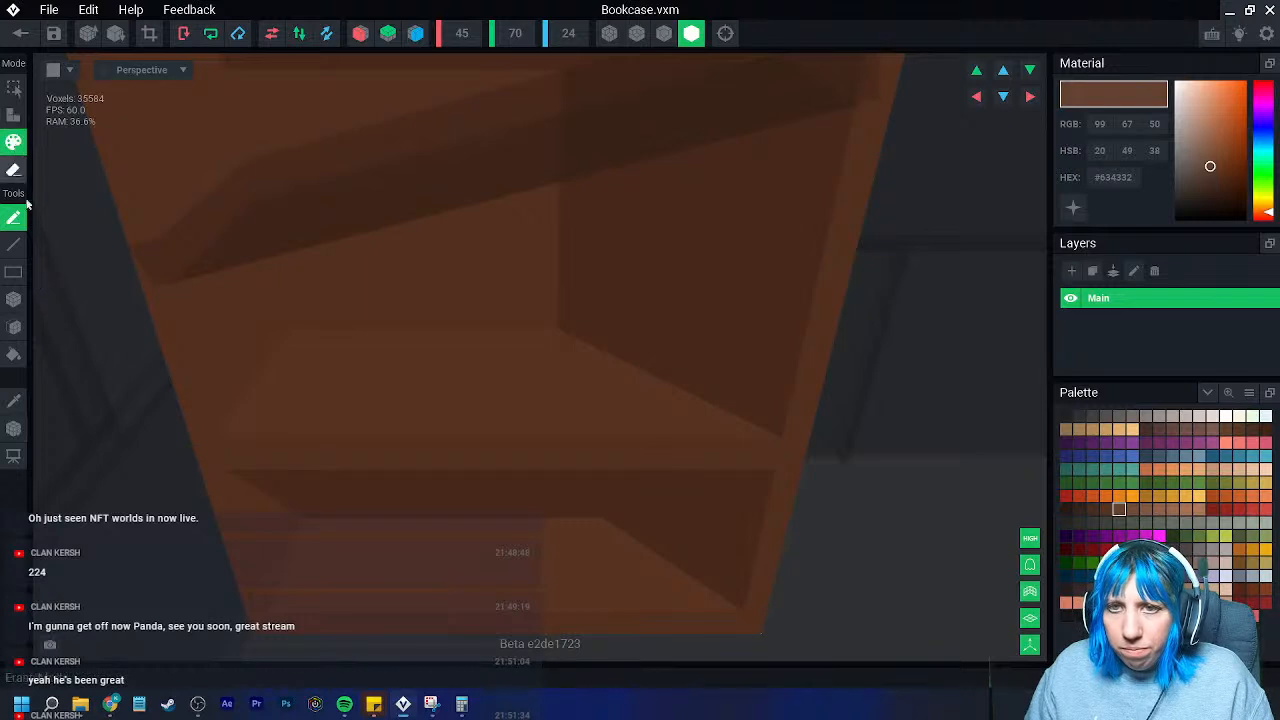
pyautogui.click(1132, 510)
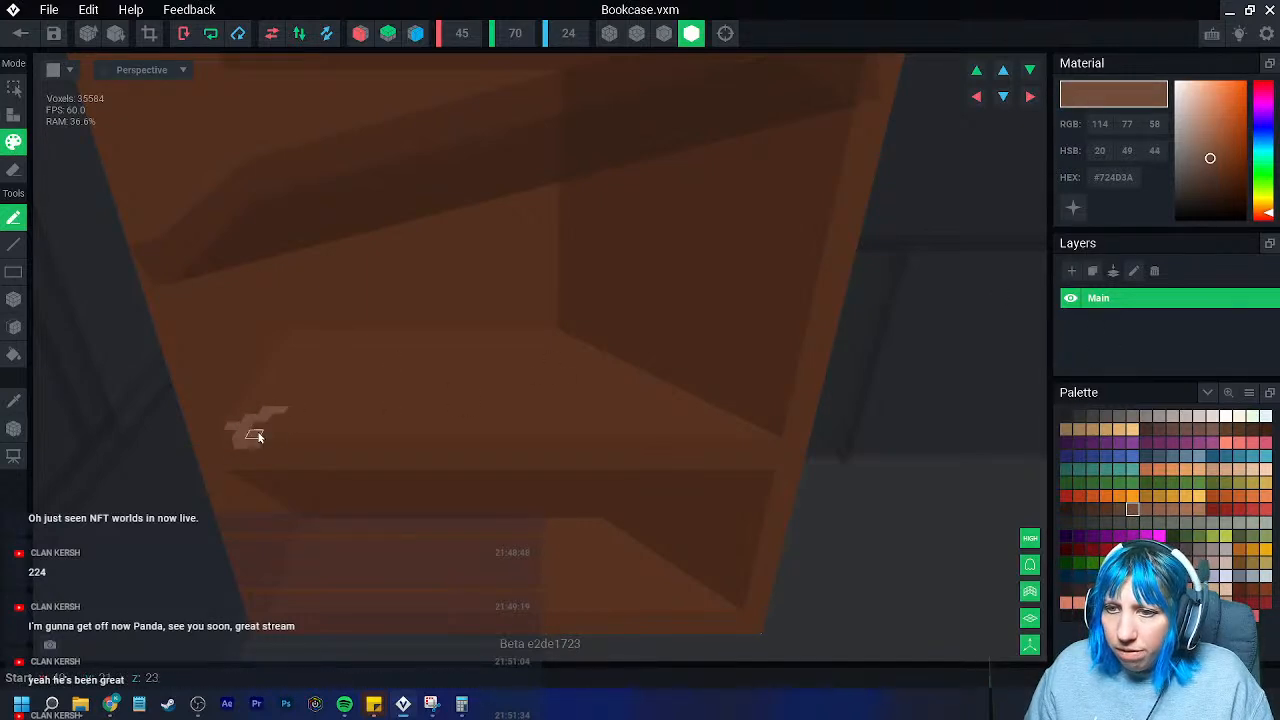
pyautogui.moveTo(260, 423)
pyautogui.mouseDown()
pyautogui.moveTo(266, 452)
pyautogui.moveTo(276, 437)
pyautogui.moveTo(283, 455)
pyautogui.moveTo(240, 448)
pyautogui.mouseUp()
# - Paint a small #634332 worn patch on the opposite front corner of the fixed shelf
pyautogui.click(1119, 510)
pyautogui.moveTo(663, 449); pyautogui.dragTo(700, 452, button='right')
pyautogui.moveTo(733, 447); pyautogui.dragTo(762, 440)
pyautogui.moveTo(745, 446); pyautogui.dragTo(757, 463)
# - Add dark brown #452E22 shading voxels around both worn patches on the fixed shelf
pyautogui.click(1105, 509)
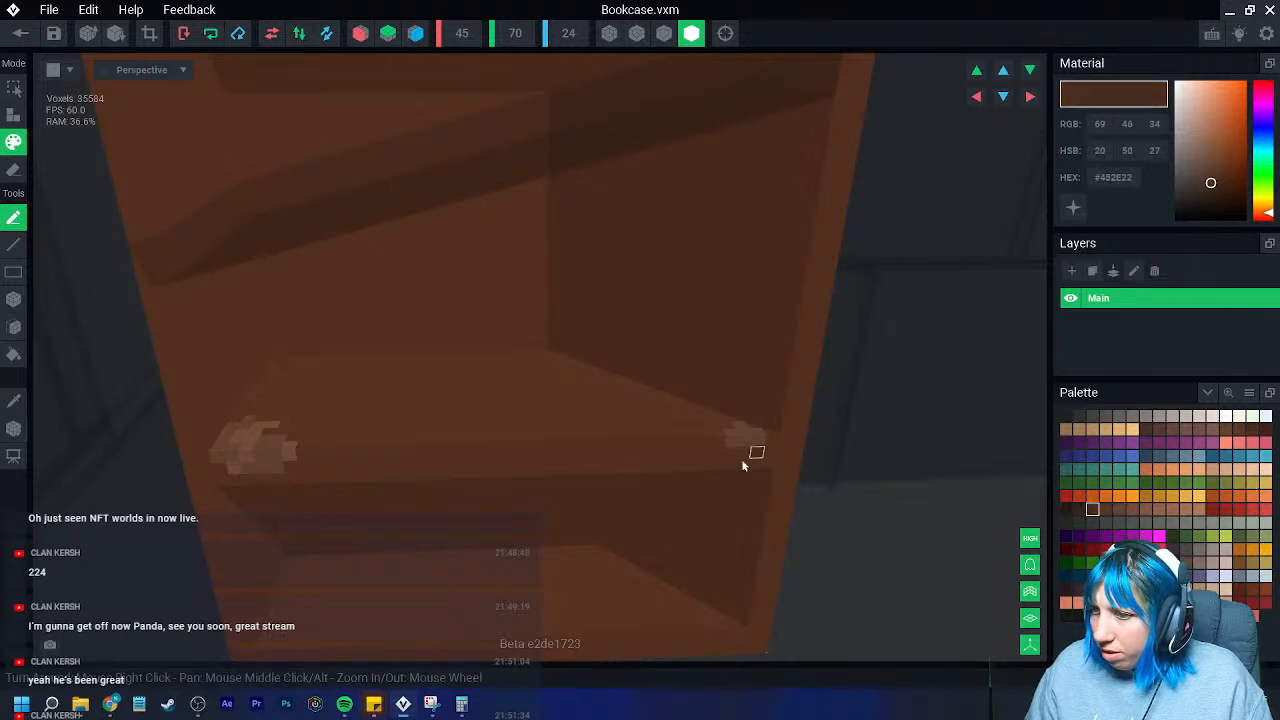
pyautogui.moveTo(730, 441); pyautogui.dragTo(753, 428)
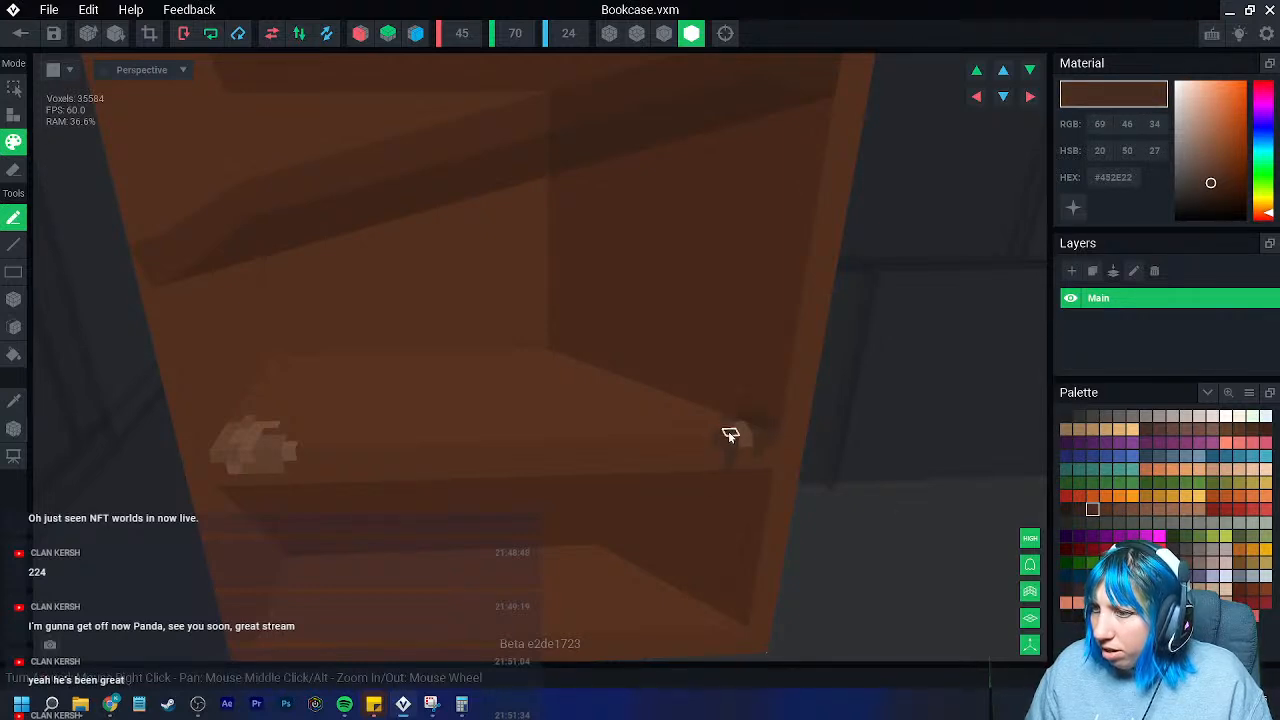
pyautogui.click(306, 466)
pyautogui.click(291, 478)
pyautogui.moveTo(360, 523); pyautogui.dragTo(360, 522, button='right')
pyautogui.moveTo(360, 522); pyautogui.dragTo(359, 521, button='middle')
pyautogui.moveTo(359, 521); pyautogui.dragTo(359, 538, button='right')
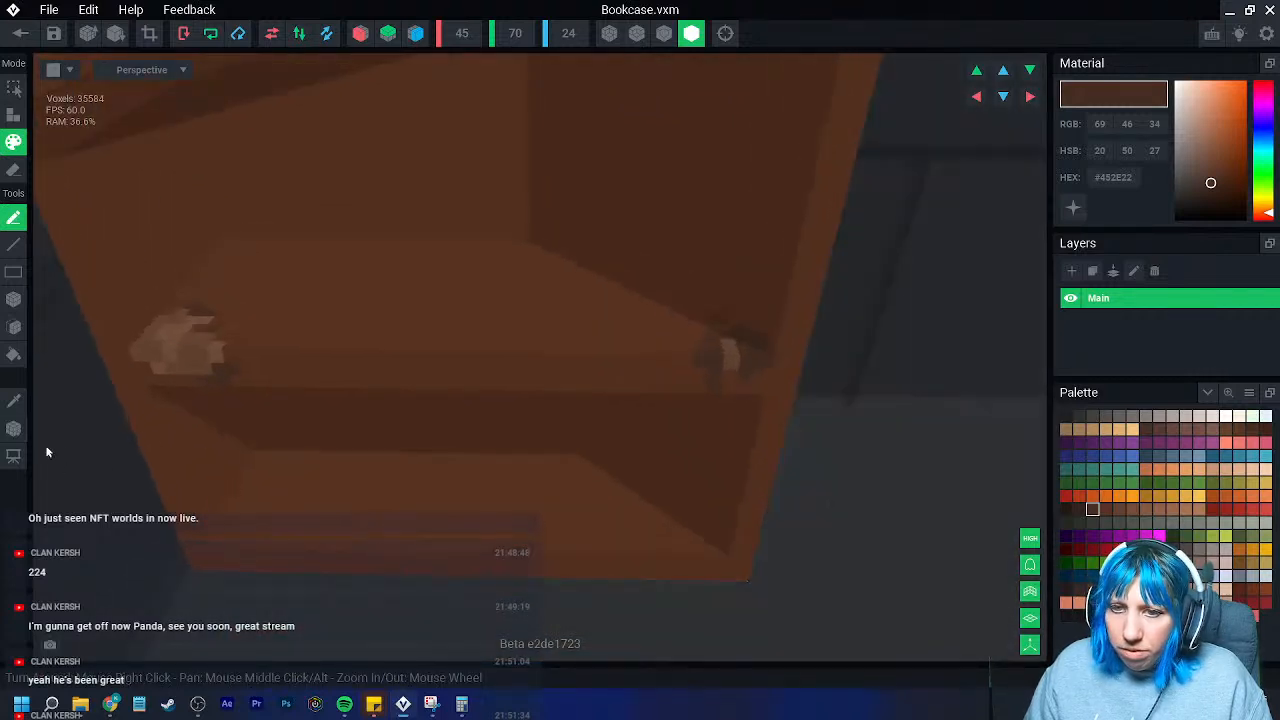
# - Try painting the inner faces of the bookcase's bottom compartment in #452E22 and reusing a hex colour
pyautogui.click(19, 330)
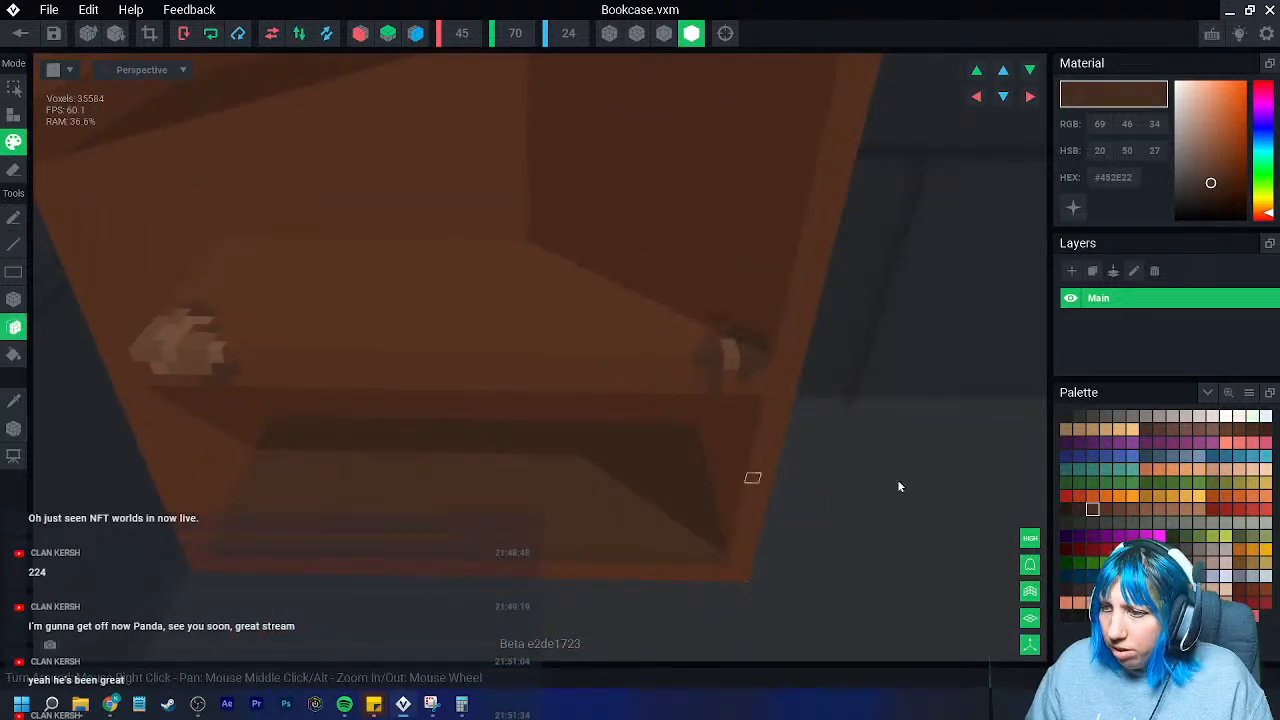
pyautogui.click(1176, 208)
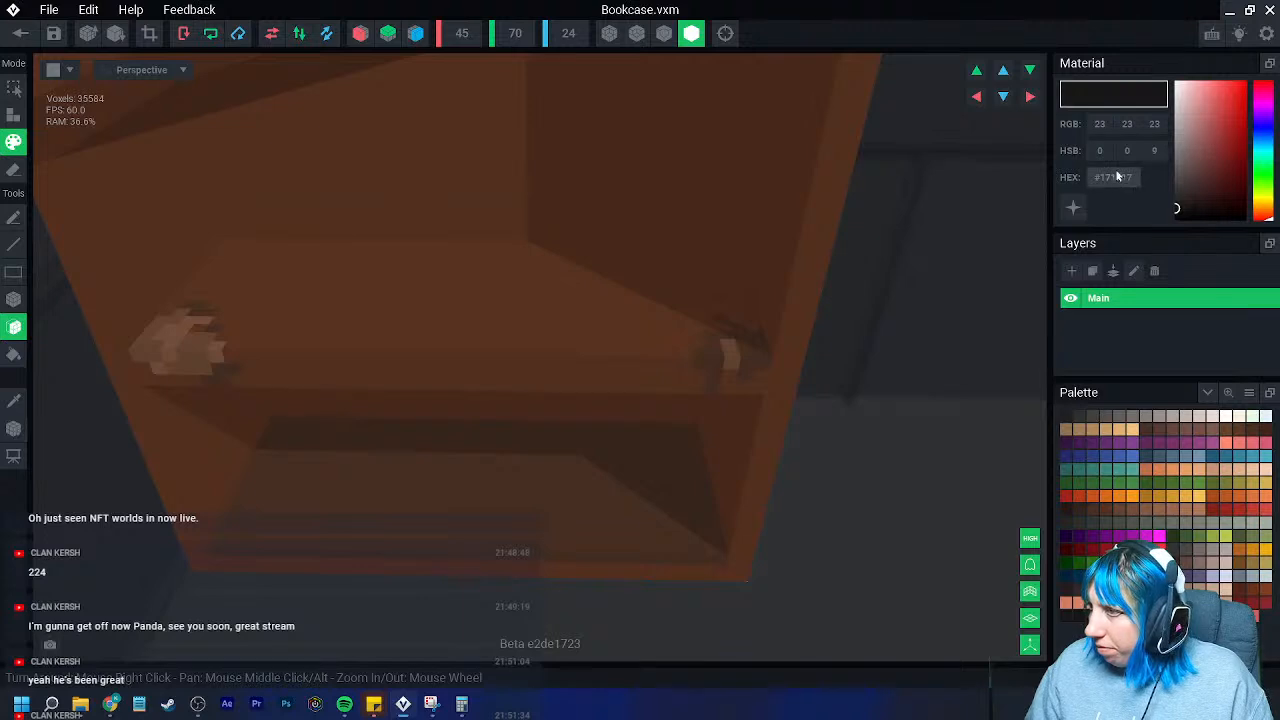
pyautogui.click(1093, 509)
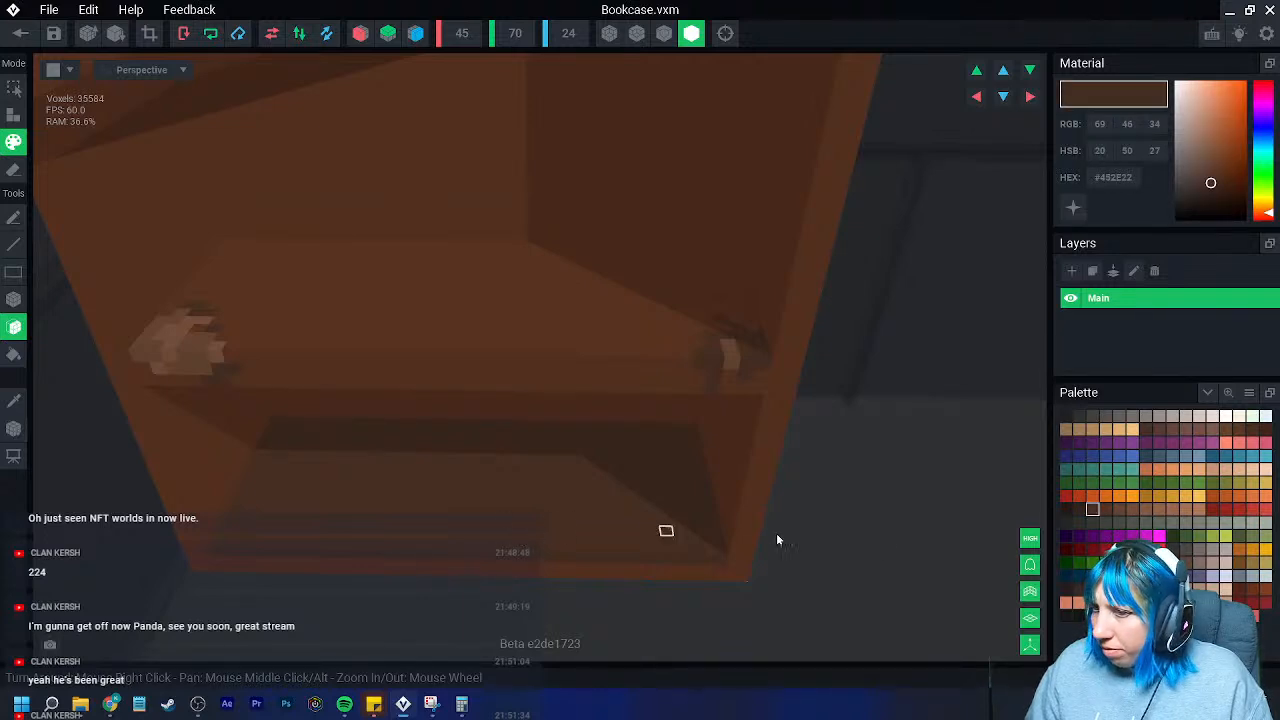
pyautogui.rightClick(1120, 186)
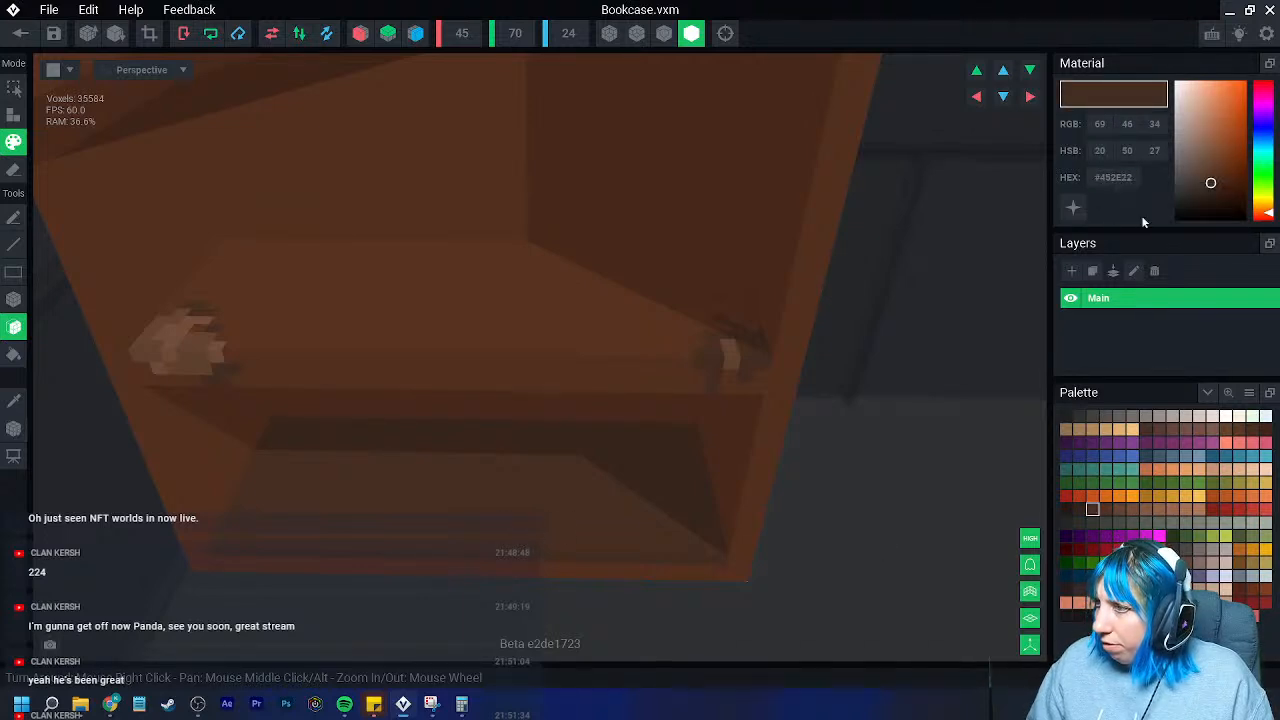
pyautogui.rightClick(1113, 177)
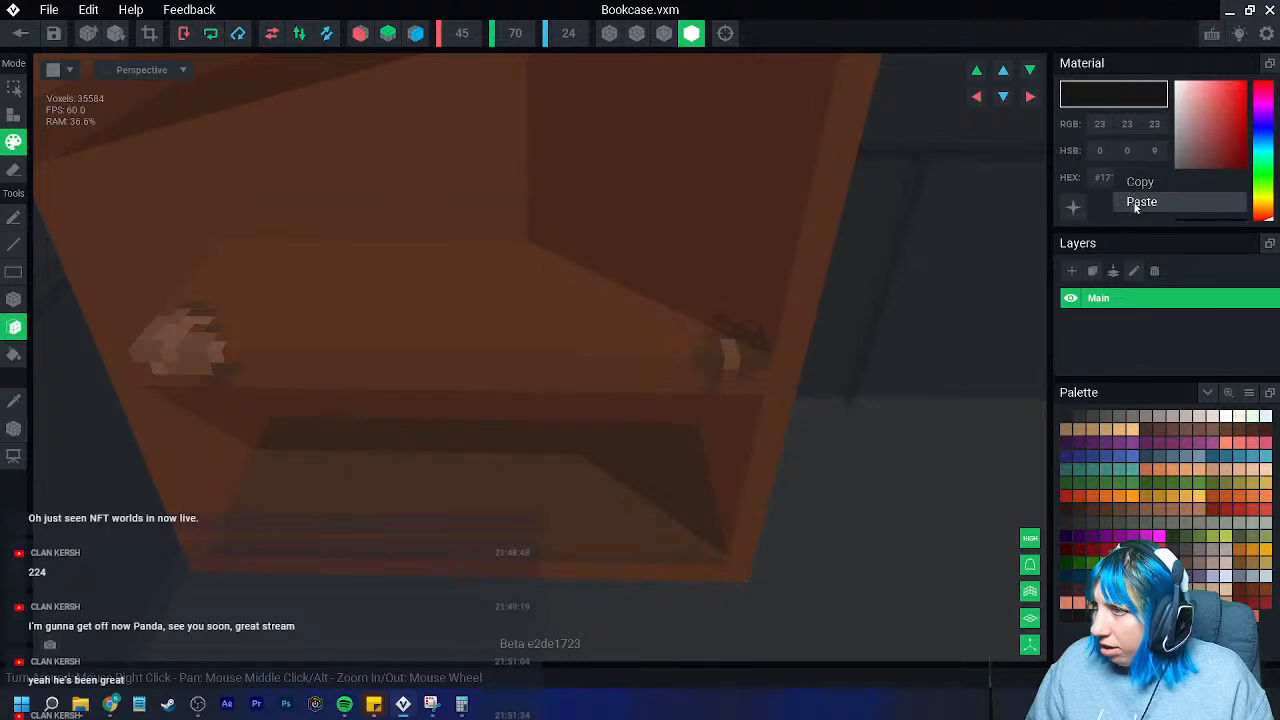
pyautogui.click(1140, 200)
# - Paint the inner faces of the bookcase compartments in the warmer dark brown #4A2B1C
pyautogui.click(1217, 183)
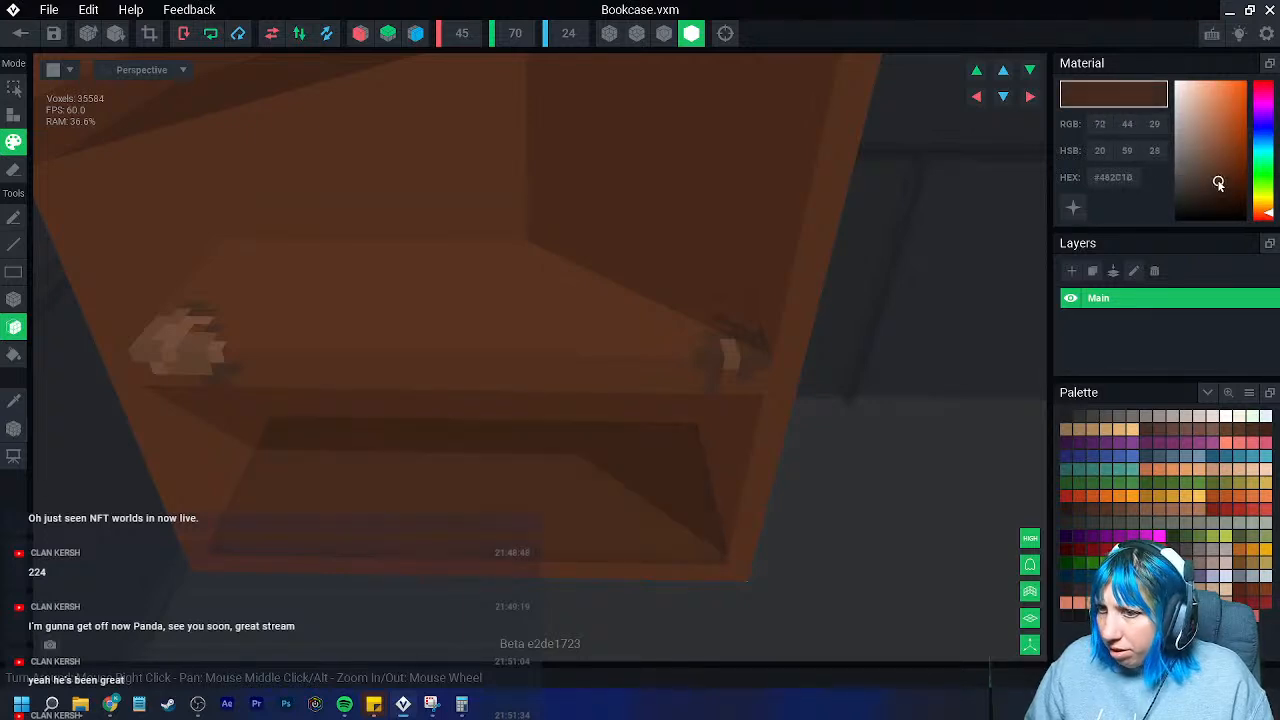
pyautogui.click(1219, 180)
pyautogui.moveTo(491, 506); pyautogui.dragTo(489, 468, button='right')
pyautogui.scroll(-3, 484, 487)
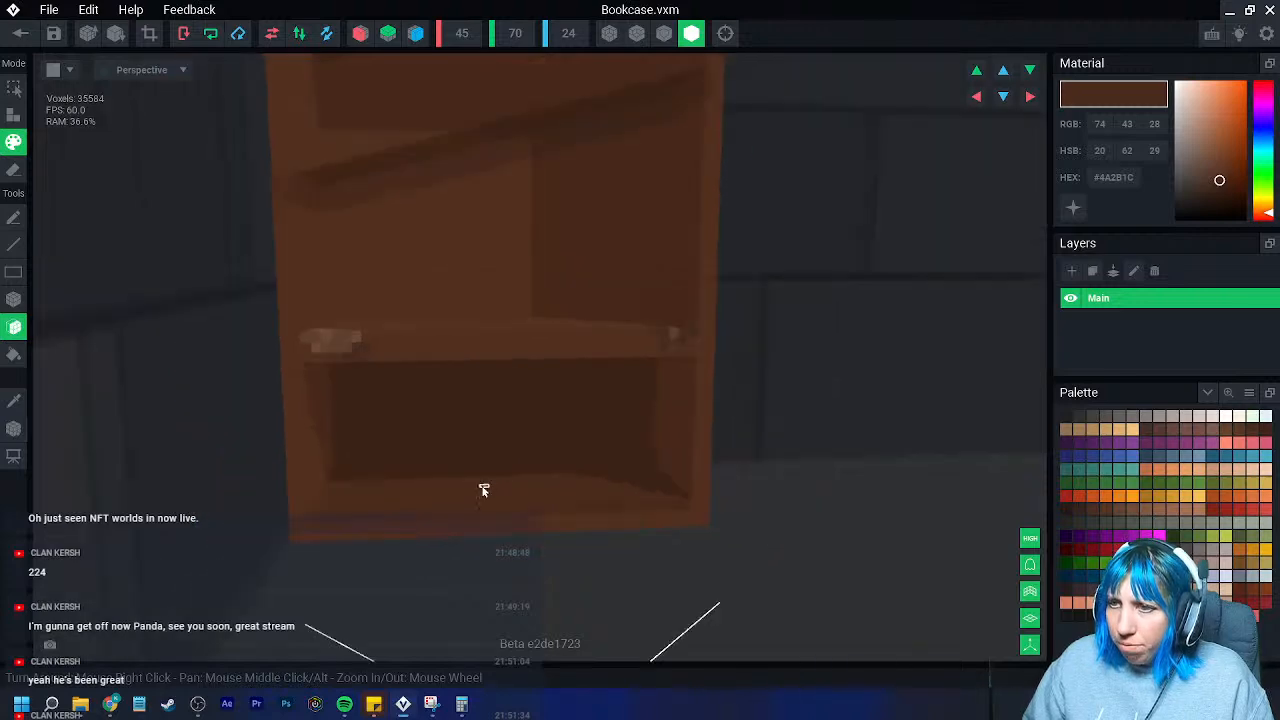
pyautogui.moveTo(500, 262); pyautogui.dragTo(497, 335, button='middle')
pyautogui.scroll(-3, 503, 443)
pyautogui.moveTo(504, 443); pyautogui.dragTo(503, 443, button='right')
# - Return to the room asset, lower the slanted shelf 1 in the bookcase and shift it along its length toward the side panels
pyautogui.click(20, 33)
pyautogui.click(490, 254)
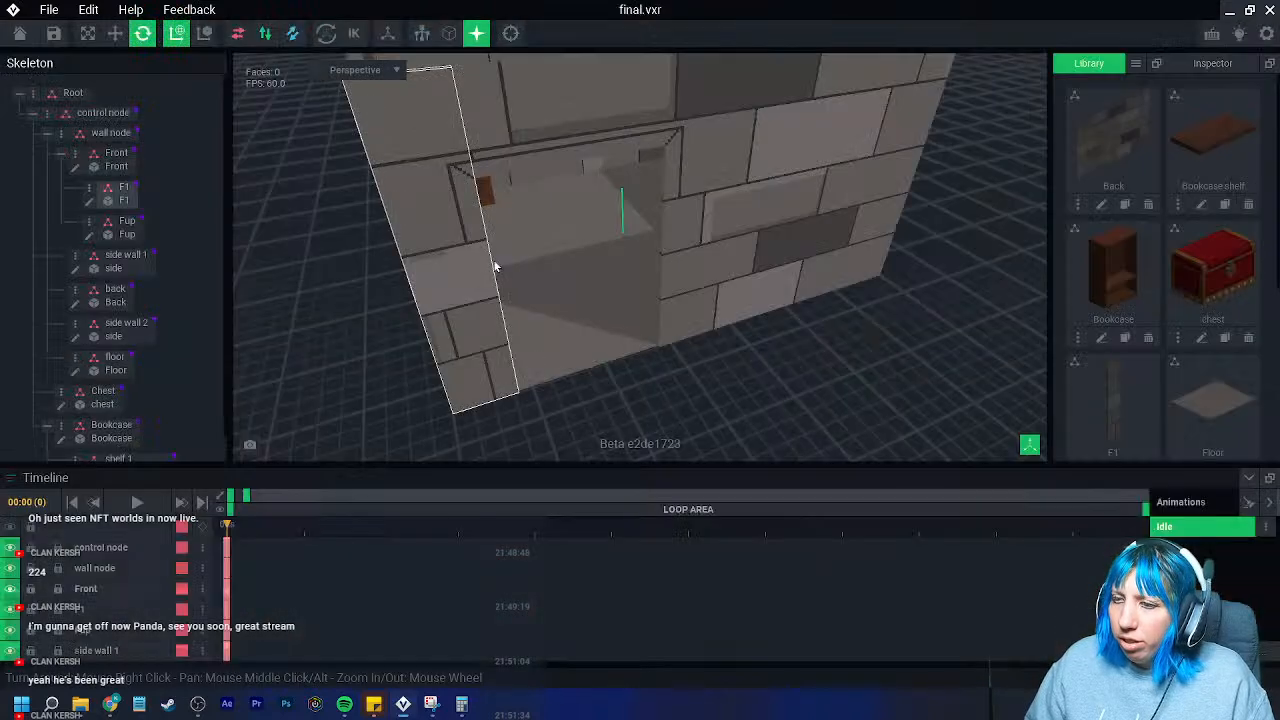
pyautogui.scroll(4, 530, 358)
pyautogui.moveTo(537, 364); pyautogui.dragTo(496, 361, button='right')
pyautogui.scroll(4, 528, 376)
pyautogui.scroll(2, 494, 354)
pyautogui.click(456, 304)
pyautogui.press('w')
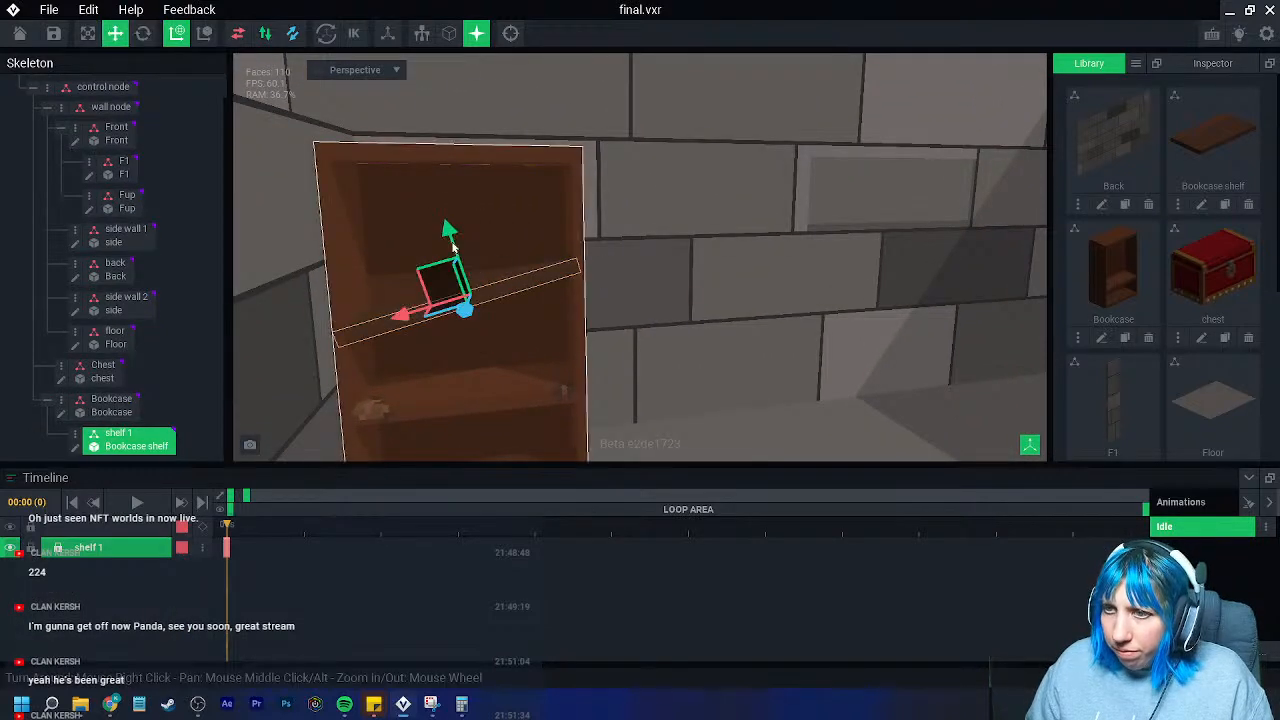
pyautogui.click(451, 238)
pyautogui.click(475, 297)
pyautogui.moveTo(475, 297); pyautogui.dragTo(466, 310)
pyautogui.moveTo(410, 342); pyautogui.dragTo(415, 344)
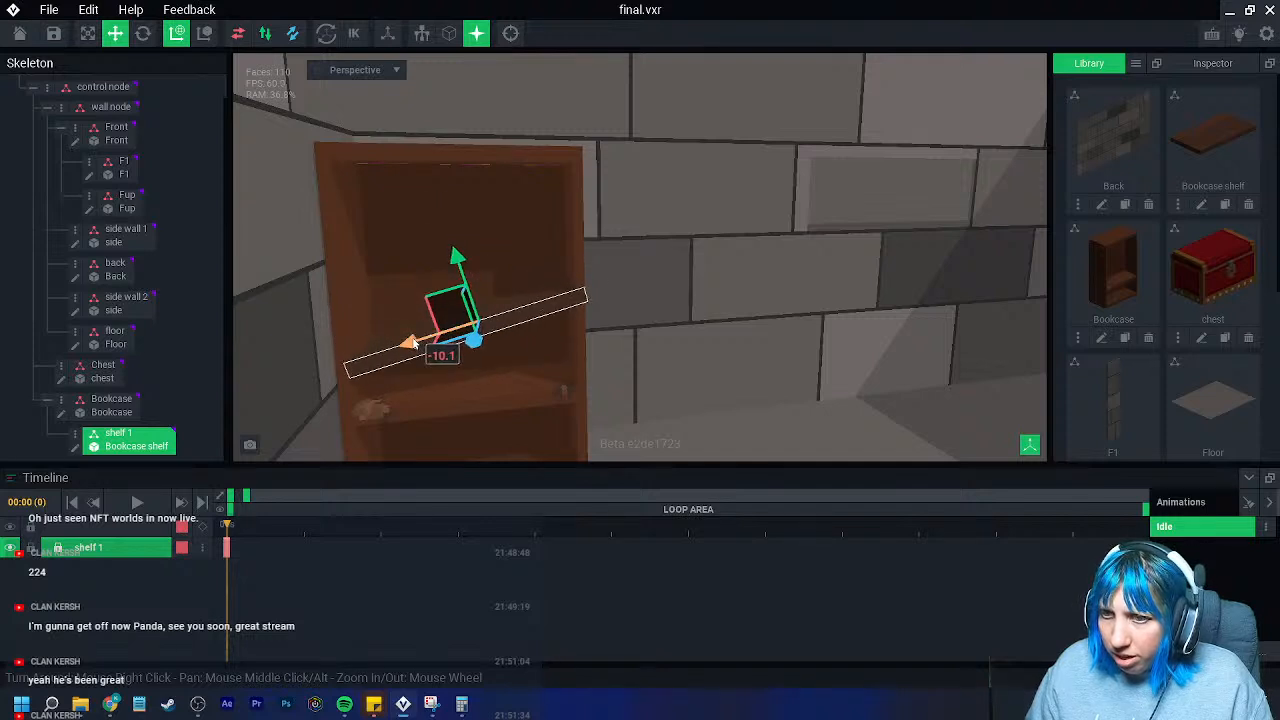
pyautogui.click(629, 389)
# - Examine how the slanted shelf meets the bookcase sides and open the Bookcase shelf model for editing
pyautogui.moveTo(629, 389)
pyautogui.mouseDown(button='right')
pyautogui.moveTo(566, 376)
pyautogui.moveTo(514, 286)
pyautogui.mouseUp(button='right')
pyautogui.scroll(4, 566, 376)
pyautogui.click(514, 286)
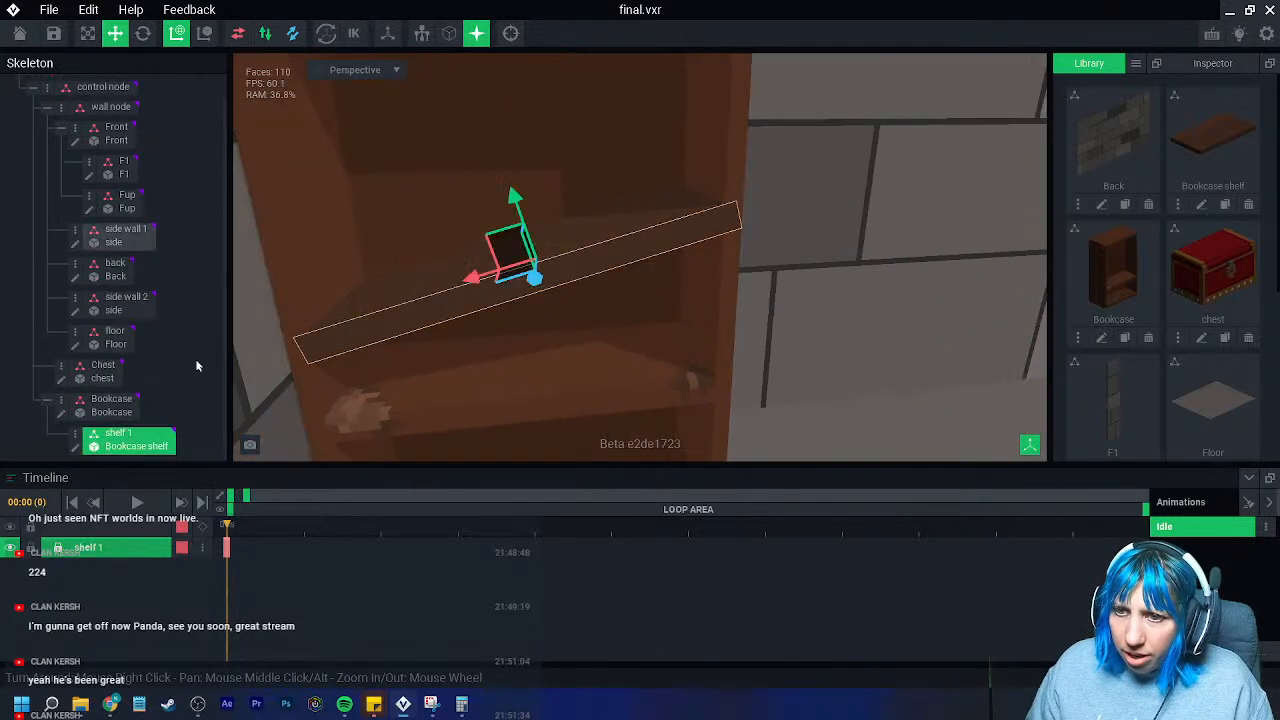
pyautogui.click(75, 451)
pyautogui.moveTo(434, 340); pyautogui.dragTo(660, 405, button='right')
pyautogui.scroll(2, 486, 348)
# - Paint the end edges of the Bookcase shelf model in brown #573220, saving the changes and returning to the room asset
pyautogui.click(1106, 510)
pyautogui.moveTo(641, 299)
pyautogui.mouseDown(button='right')
pyautogui.moveTo(621, 311)
pyautogui.moveTo(629, 291)
pyautogui.moveTo(680, 286)
pyautogui.mouseUp(button='right')
pyautogui.click(13, 142)
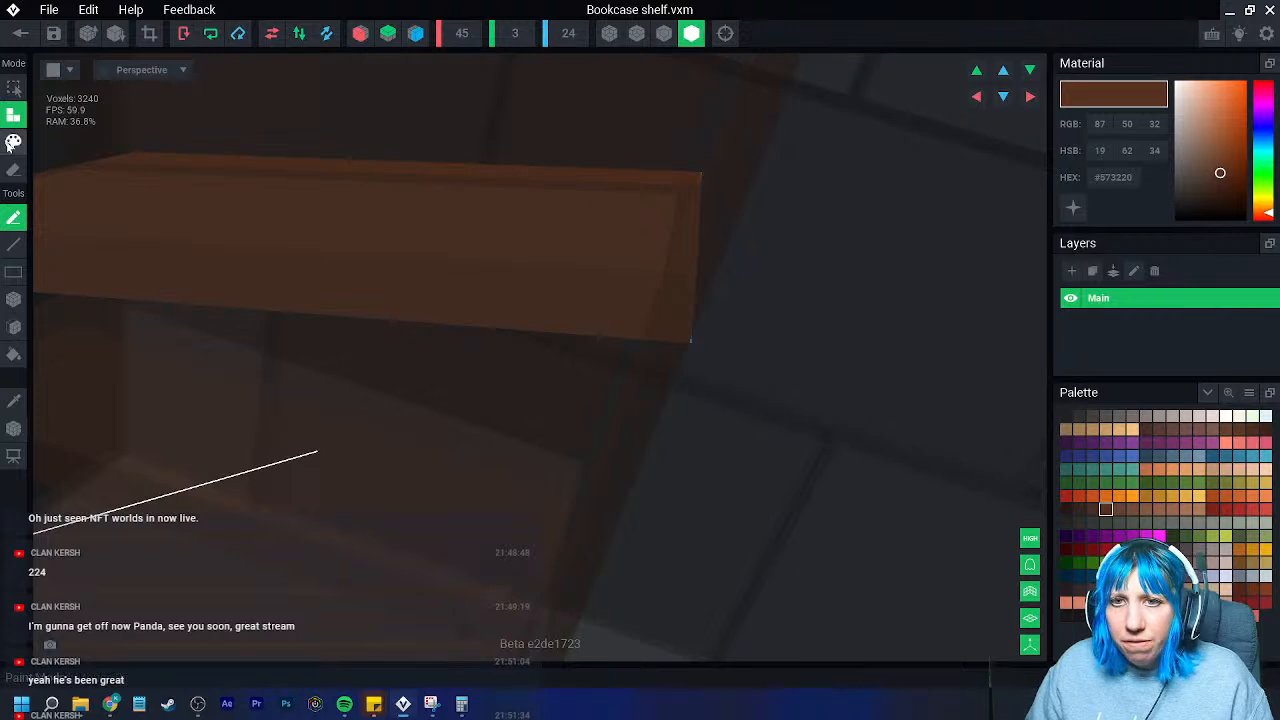
pyautogui.click(14, 300)
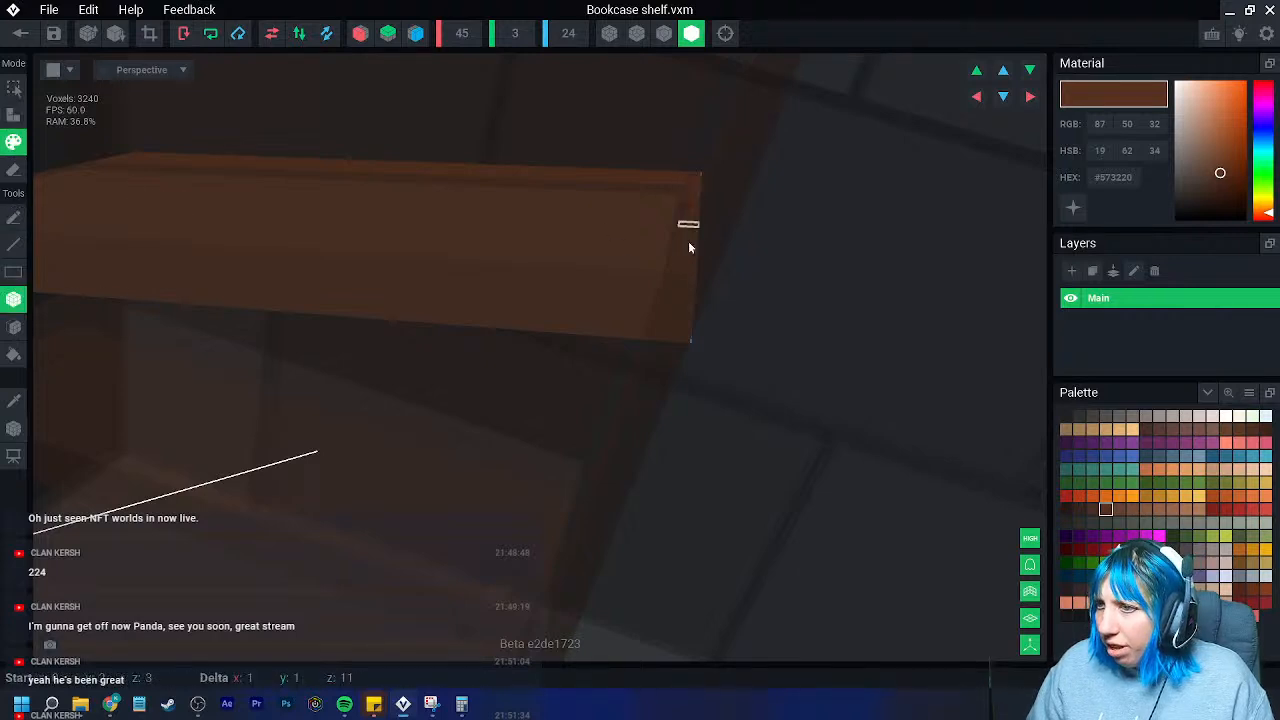
pyautogui.moveTo(679, 333)
pyautogui.mouseDown(button='right')
pyautogui.moveTo(629, 289)
pyautogui.moveTo(664, 335)
pyautogui.mouseUp(button='right')
pyautogui.moveTo(668, 285); pyautogui.dragTo(660, 237, button='right')
pyautogui.moveTo(549, 320); pyautogui.dragTo(345, 190, button='right')
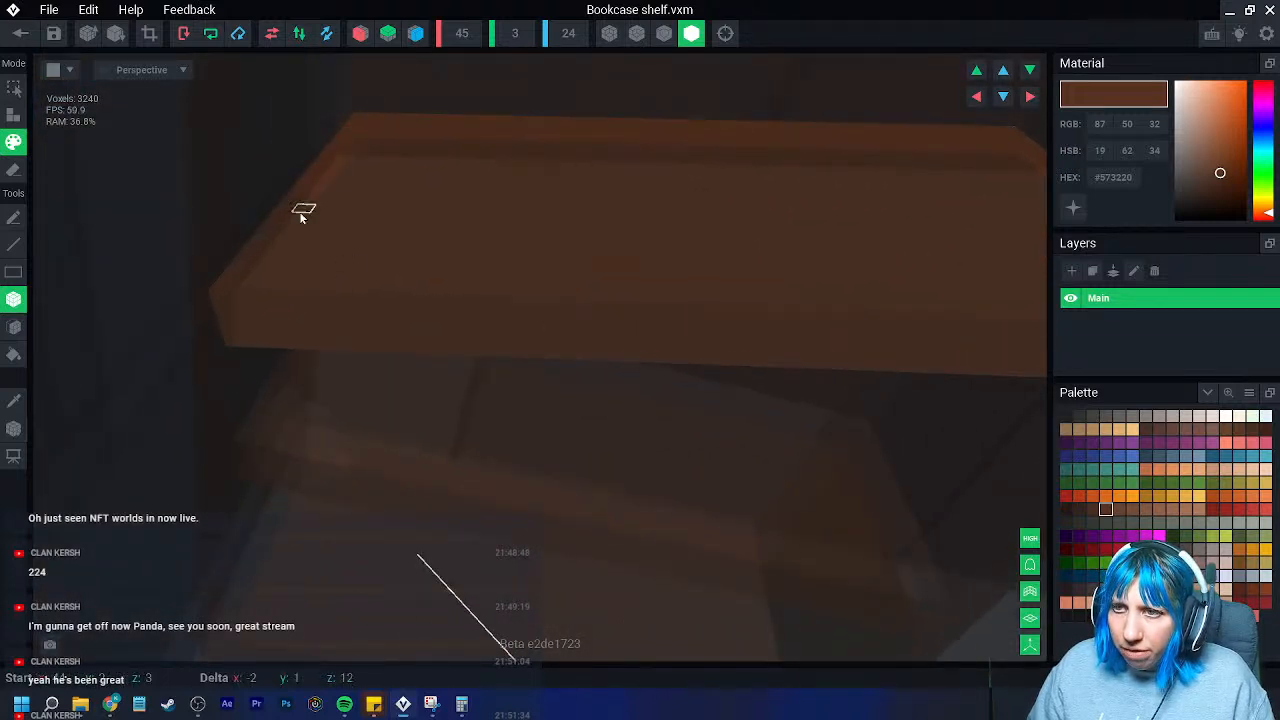
pyautogui.moveTo(234, 356)
pyautogui.mouseDown(button='right')
pyautogui.moveTo(240, 346)
pyautogui.moveTo(232, 371)
pyautogui.moveTo(241, 345)
pyautogui.mouseUp(button='right')
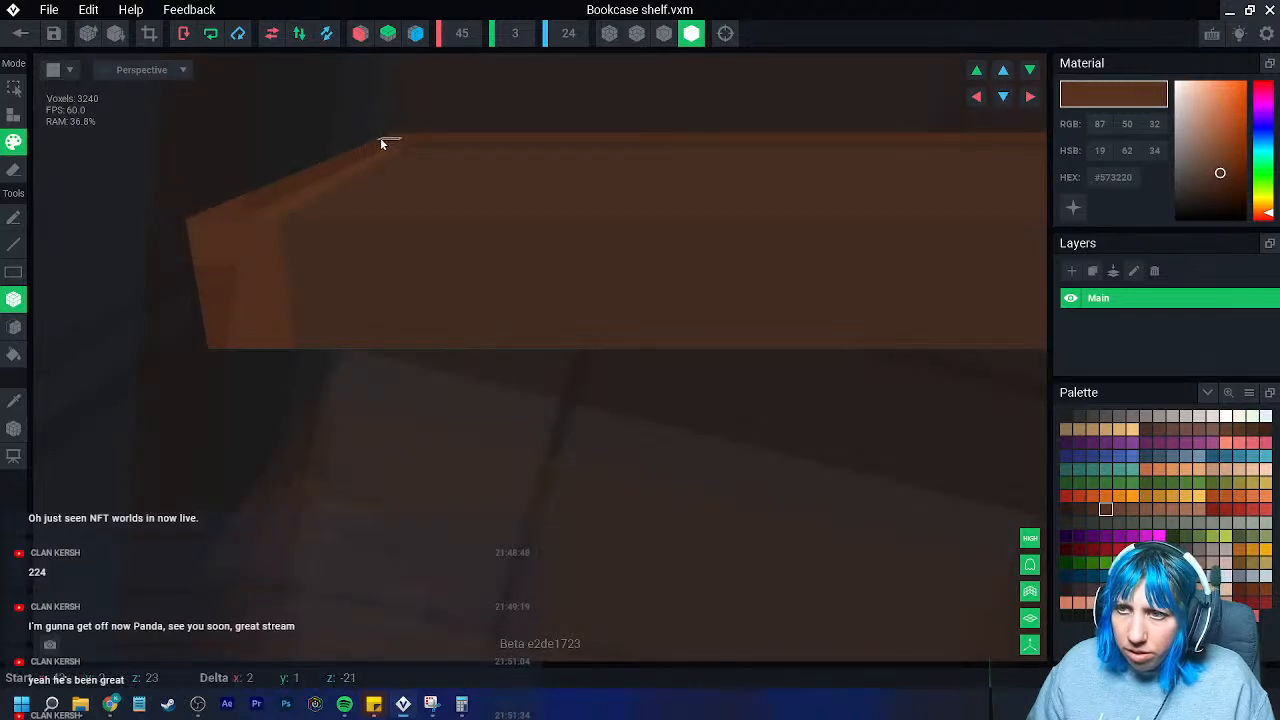
pyautogui.click(28, 38)
pyautogui.click(469, 251)
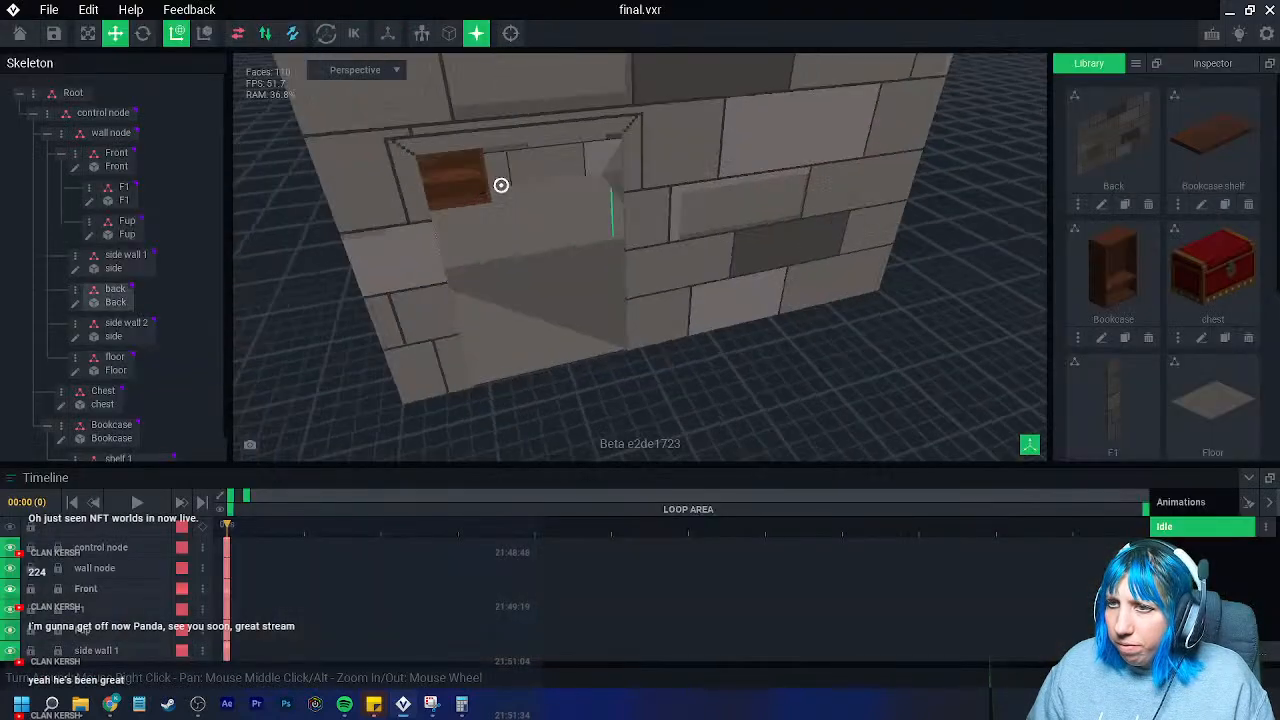
# - Reduce the tilt of the slanted shelf 1 in the bookcase slightly, rotating it to about 348°
pyautogui.scroll(5, 416, 243)
pyautogui.moveTo(416, 241); pyautogui.dragTo(428, 246, button='right')
pyautogui.scroll(3, 428, 246)
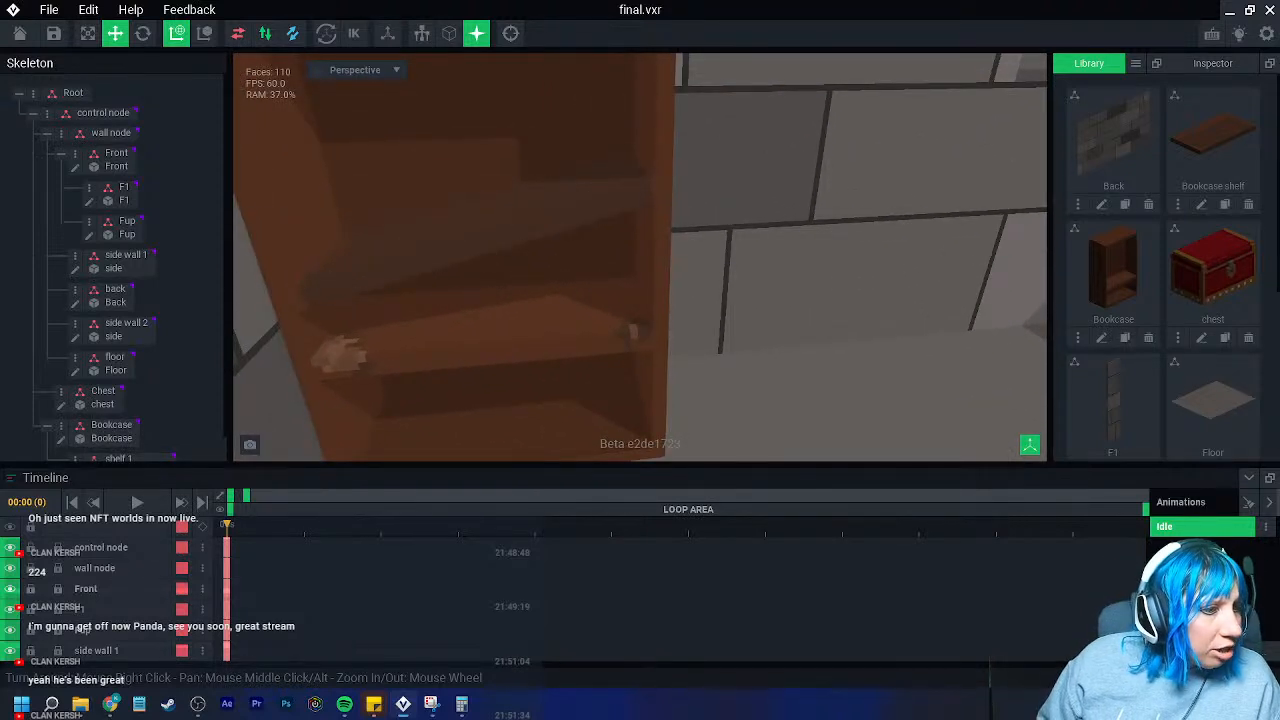
pyautogui.moveTo(353, 293); pyautogui.dragTo(393, 343, button='right')
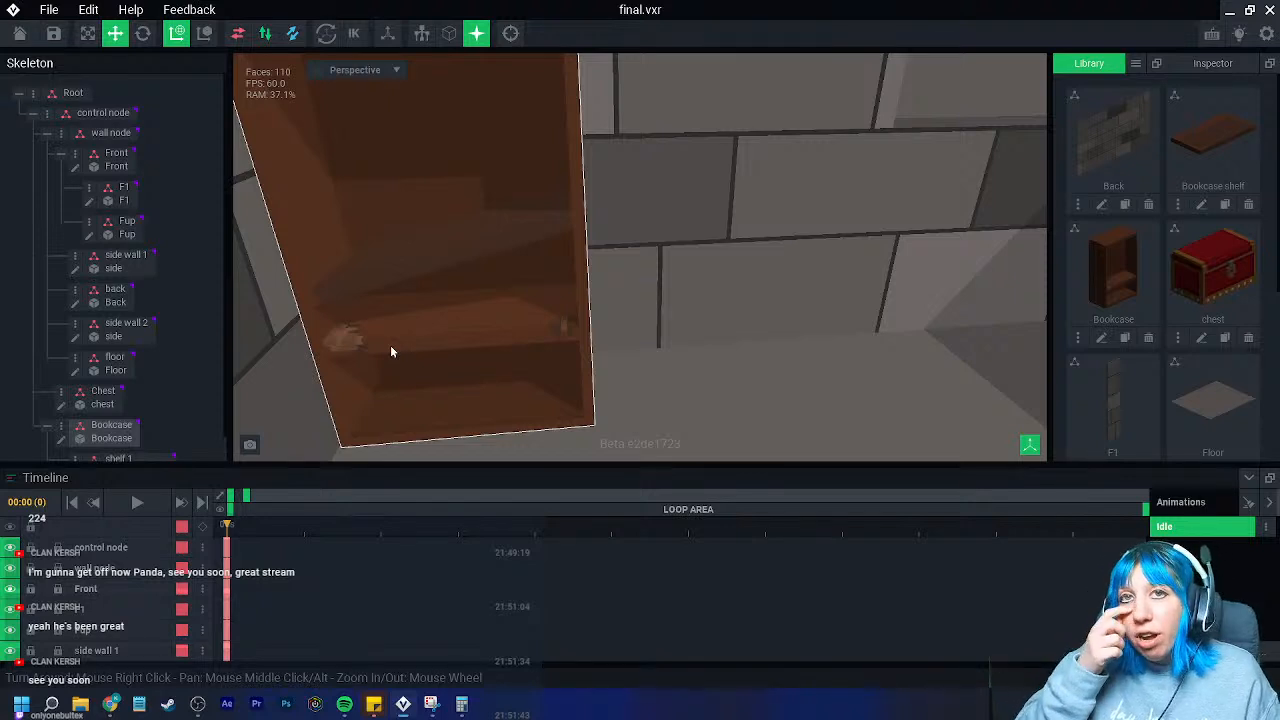
pyautogui.click(431, 258)
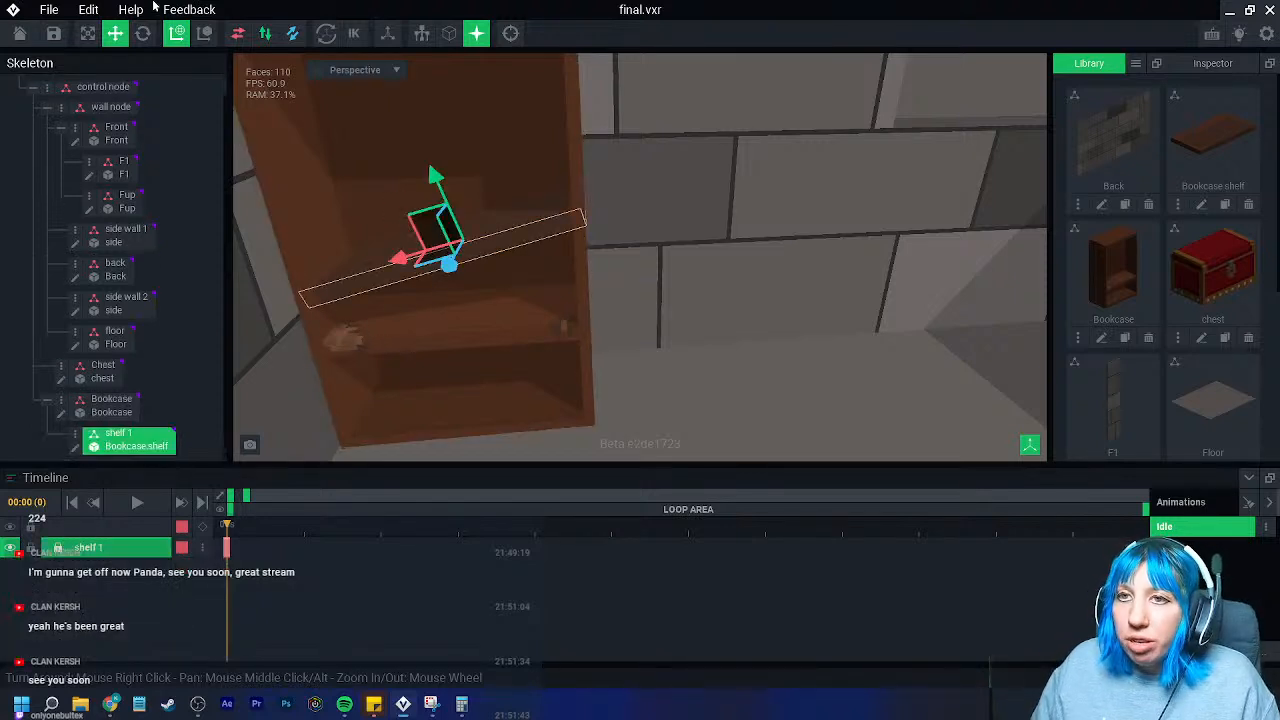
pyautogui.click(143, 33)
pyautogui.moveTo(470, 190); pyautogui.dragTo(476, 188)
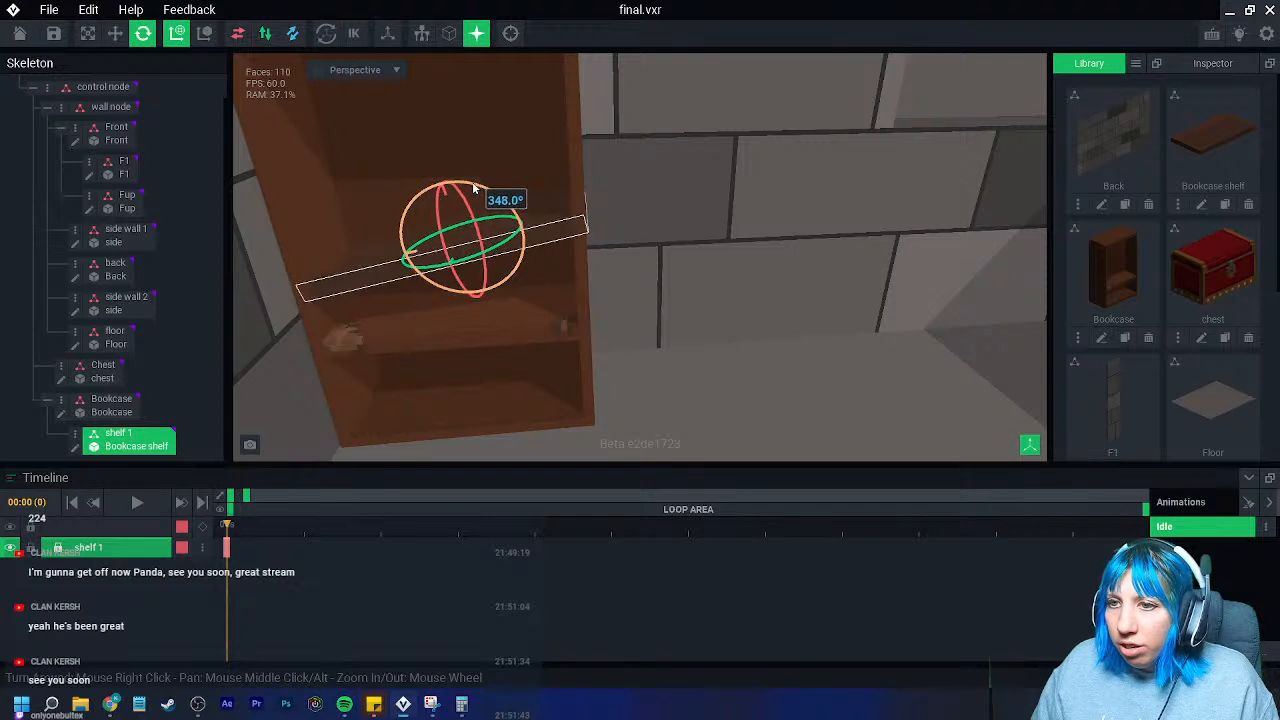
# - Raise shelf 1 slightly inside the bookcase and check its fit against the side panels
pyautogui.click(115, 33)
pyautogui.scroll(2, 430, 195)
pyautogui.moveTo(440, 205); pyautogui.dragTo(508, 206, button='middle')
pyautogui.moveTo(480, 172); pyautogui.dragTo(478, 160)
pyautogui.click(640, 357)
pyautogui.moveTo(640, 357); pyautogui.dragTo(587, 352, button='right')
# - Duplicate the shelf 1 node under the name "helf 2"
pyautogui.click(577, 254)
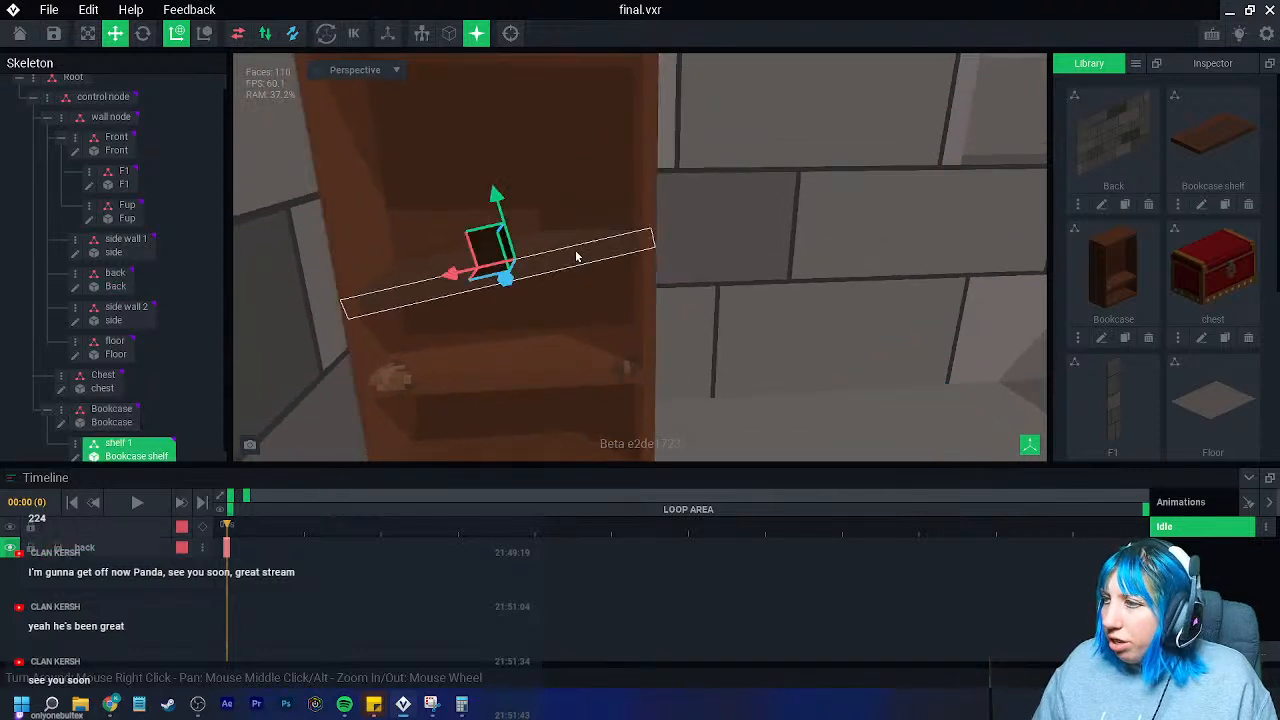
pyautogui.click(78, 443)
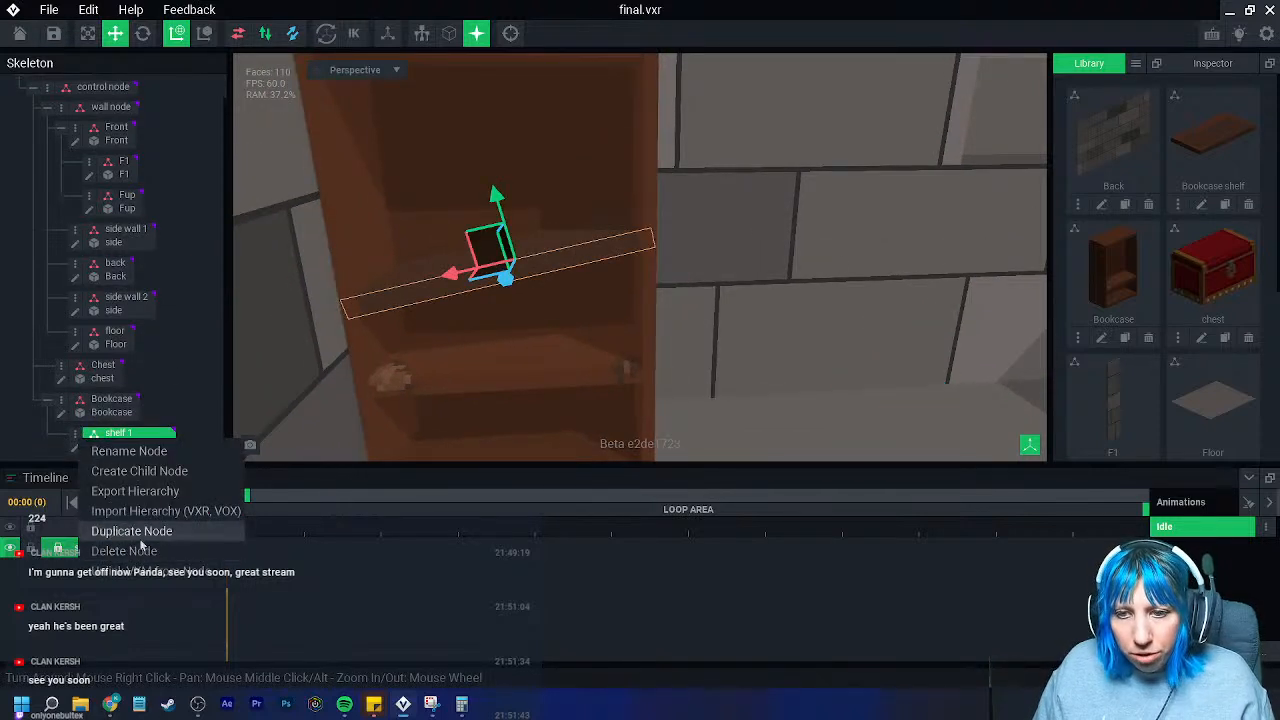
pyautogui.click(141, 538)
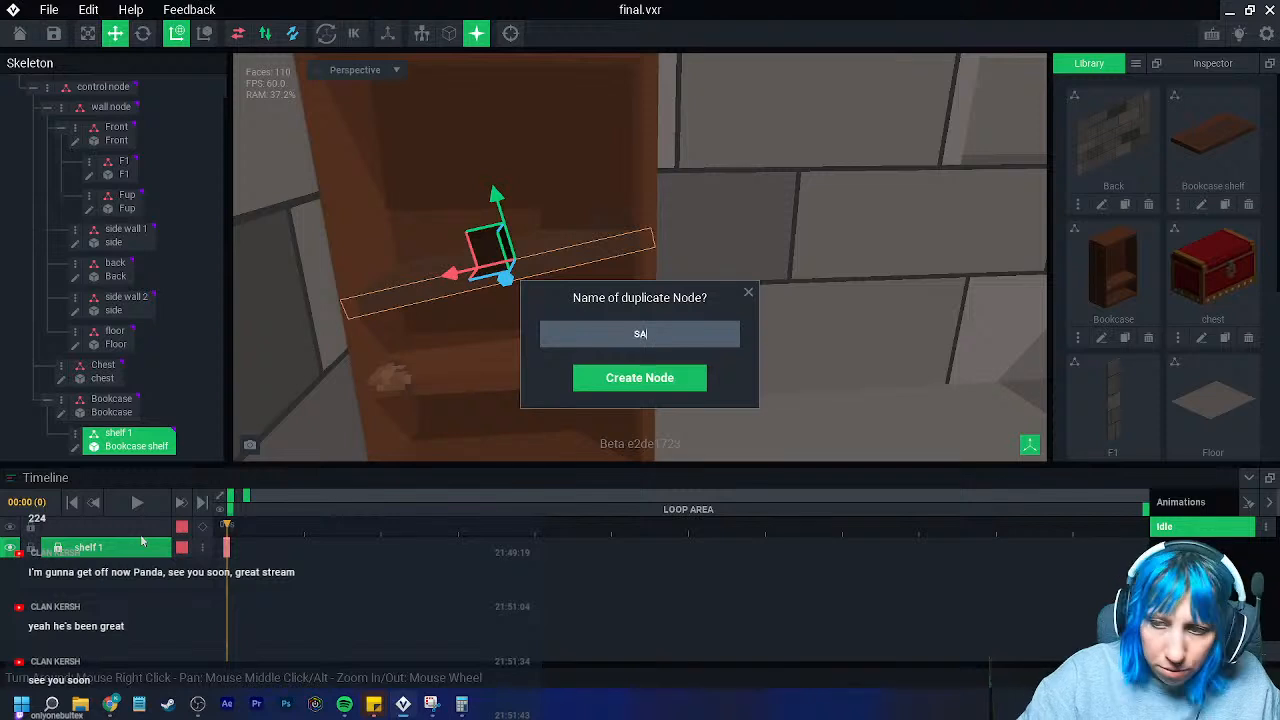
pyautogui.write('SA')
pyautogui.press('BackSpace')
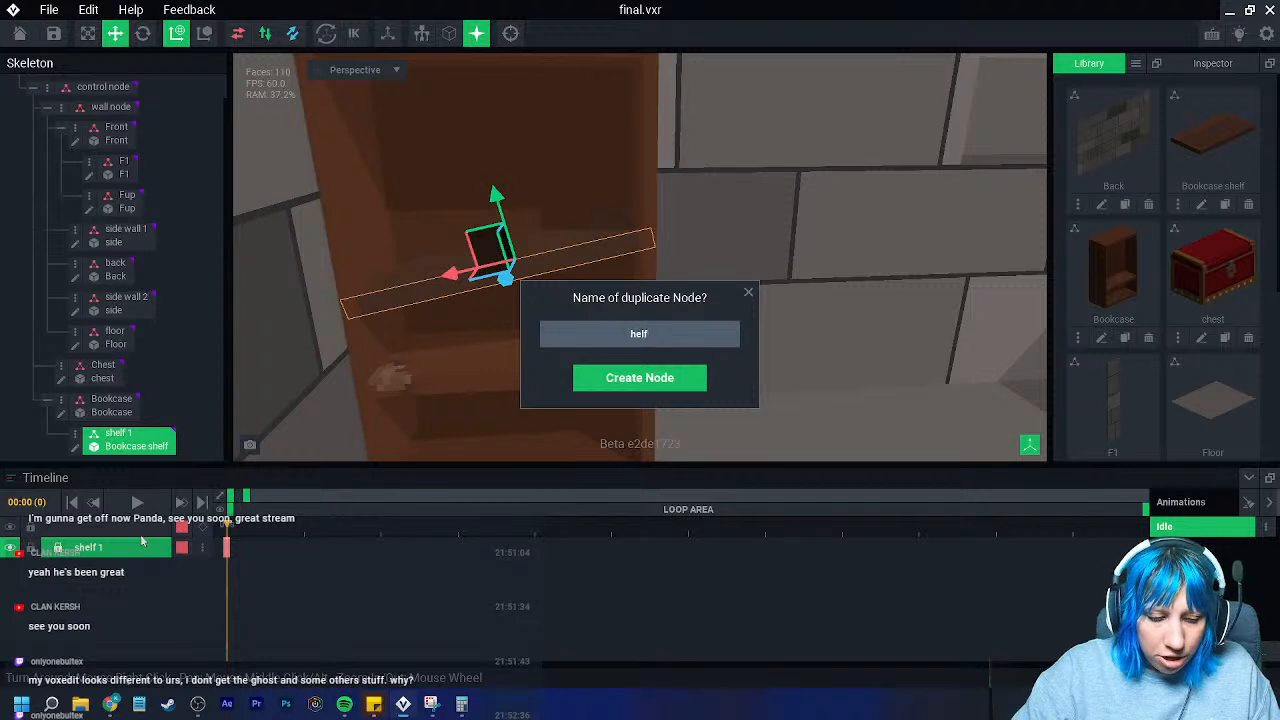
pyautogui.write('helf')
pyautogui.press('Return')
# - Move the duplicated shelf up into the bookcase's upper compartment and tilt it the opposite way to shelf 1
pyautogui.moveTo(496, 200); pyautogui.dragTo(489, 52)
pyautogui.moveTo(489, 52); pyautogui.dragTo(486, 121, button='middle')
pyautogui.click(143, 33)
pyautogui.moveTo(494, 149); pyautogui.dragTo(506, 168)
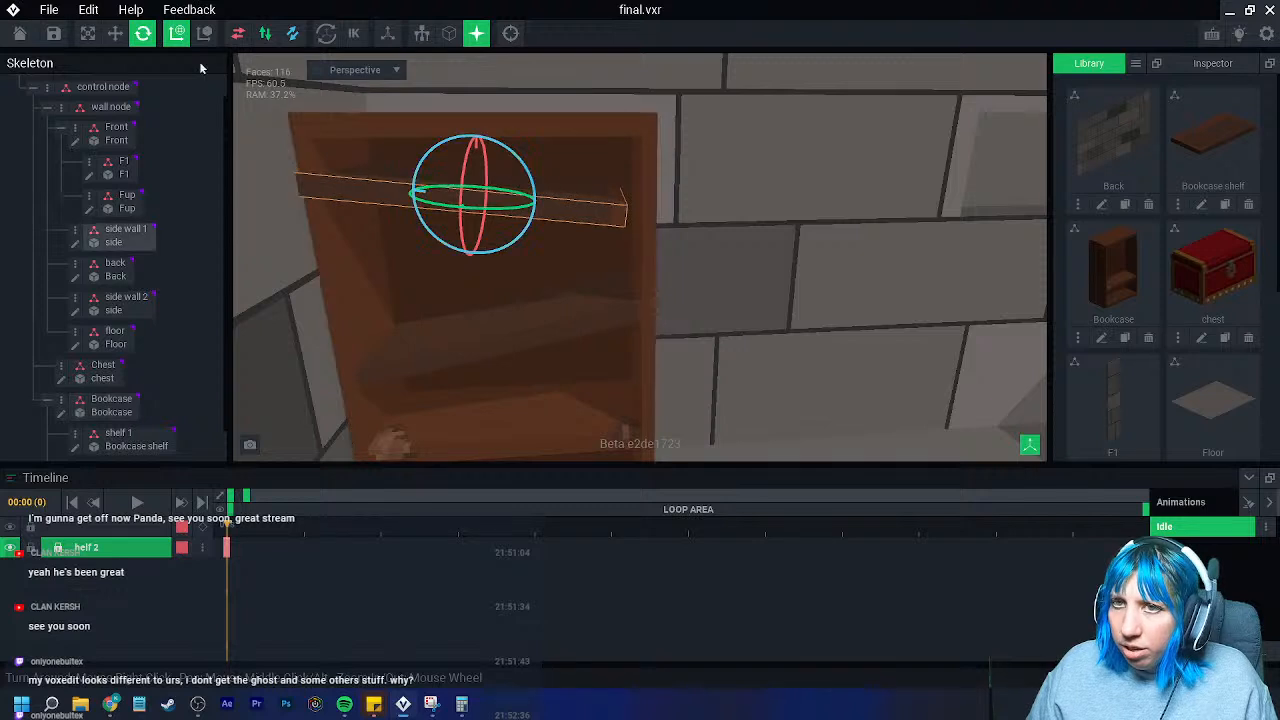
# - Shift the upper slanted shelf along its length, height and depth until it sits between the bookcase's side panels
pyautogui.click(115, 34)
pyautogui.moveTo(410, 194); pyautogui.dragTo(438, 201)
pyautogui.moveTo(508, 133); pyautogui.dragTo(508, 154)
pyautogui.moveTo(514, 252); pyautogui.dragTo(506, 254, button='right')
pyautogui.moveTo(444, 258); pyautogui.dragTo(445, 261)
pyautogui.moveTo(454, 274); pyautogui.dragTo(500, 245, button='right')
pyautogui.scroll(3, 502, 243)
pyautogui.moveTo(541, 117); pyautogui.dragTo(541, 120)
pyautogui.scroll(-4, 620, 275)
pyautogui.moveTo(620, 275); pyautogui.dragTo(599, 224, button='middle')
pyautogui.moveTo(615, 353); pyautogui.dragTo(629, 283, button='middle')
pyautogui.scroll(-2, 629, 283)
pyautogui.click(821, 367)
pyautogui.scroll(-2, 698, 353)
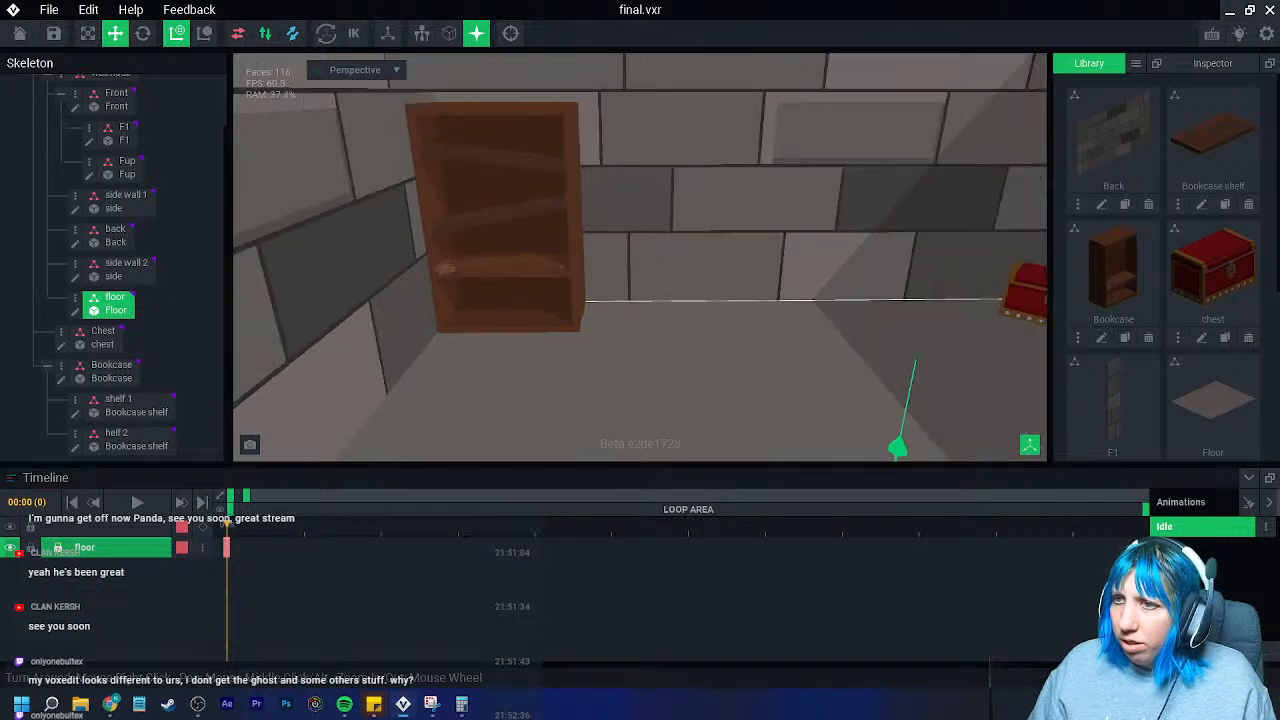
# - Open the Bookcase model for editing and examine the fixed shelf with its damaged patches
pyautogui.scroll(1, 695, 355)
pyautogui.moveTo(631, 337)
pyautogui.mouseDown(button='right')
pyautogui.moveTo(583, 323)
pyautogui.moveTo(557, 363)
pyautogui.mouseUp(button='right')
pyautogui.click(583, 323)
pyautogui.click(63, 380)
pyautogui.scroll(3, 530, 380)
pyautogui.moveTo(486, 403); pyautogui.dragTo(445, 380, button='right')
pyautogui.scroll(1, 400, 387)
pyautogui.moveTo(324, 346); pyautogui.dragTo(323, 370, button='right')
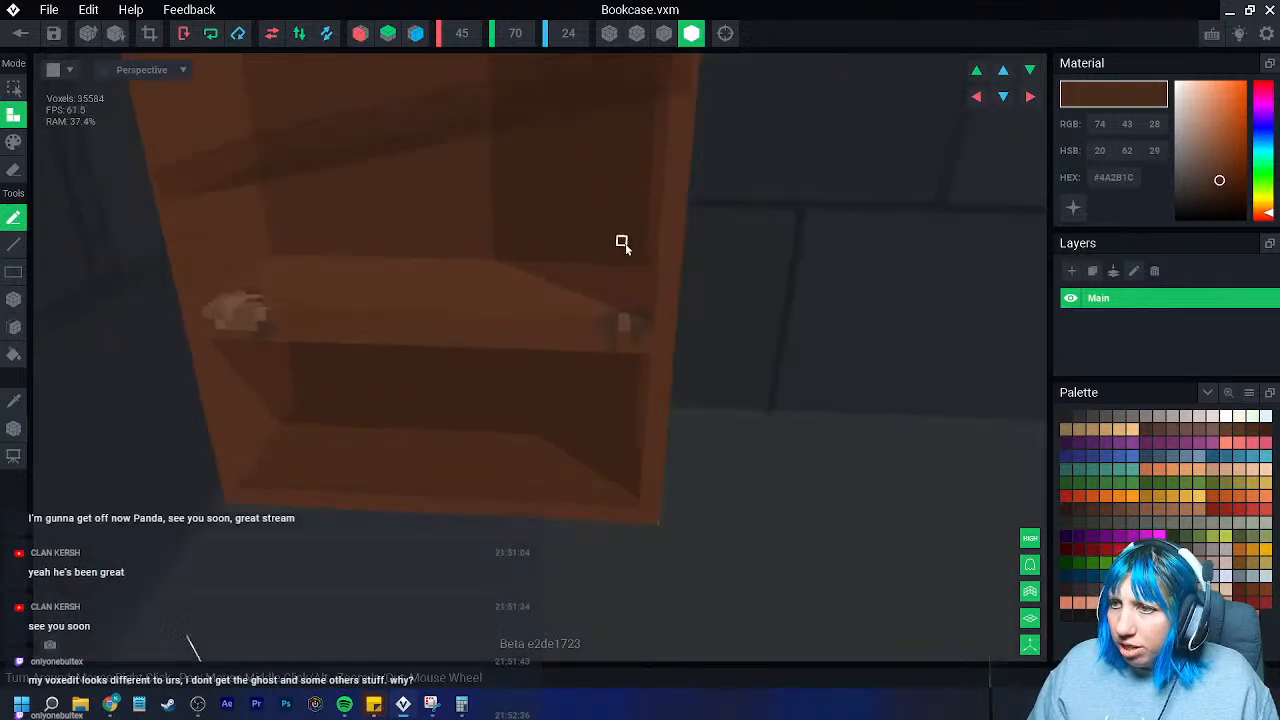
pyautogui.scroll(2, 632, 250)
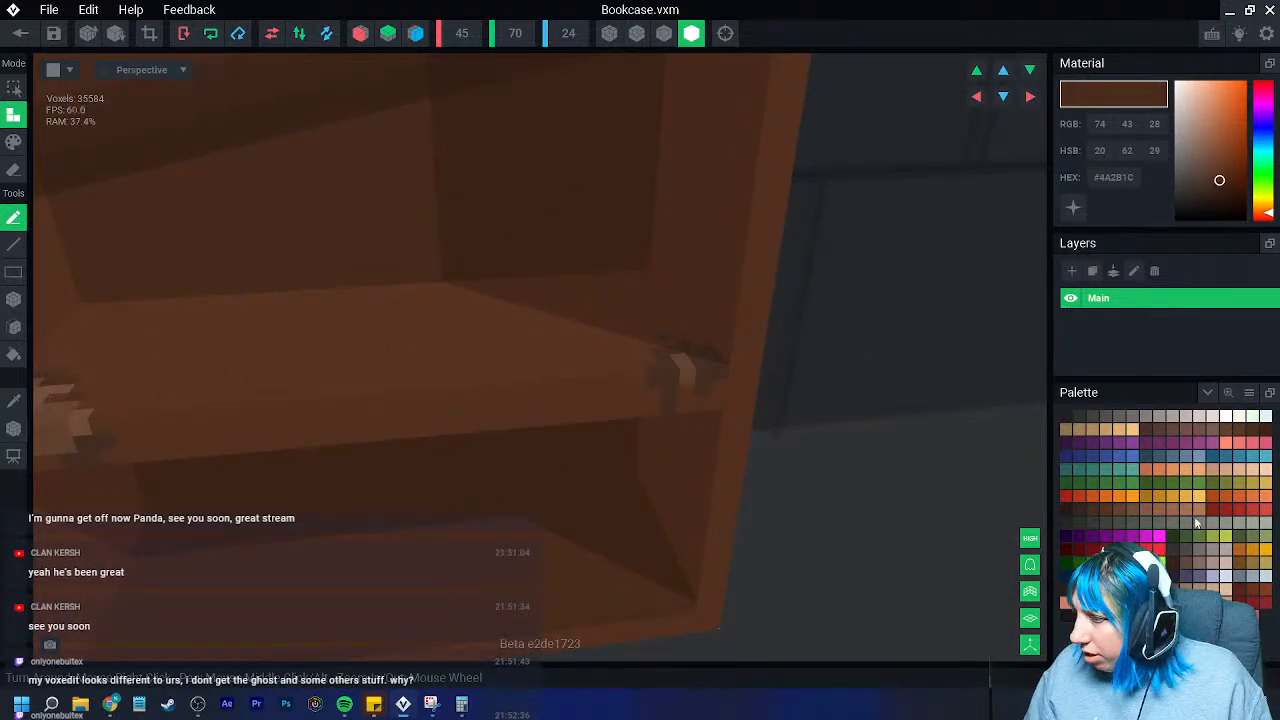
pyautogui.moveTo(578, 315); pyautogui.dragTo(545, 325, button='right')
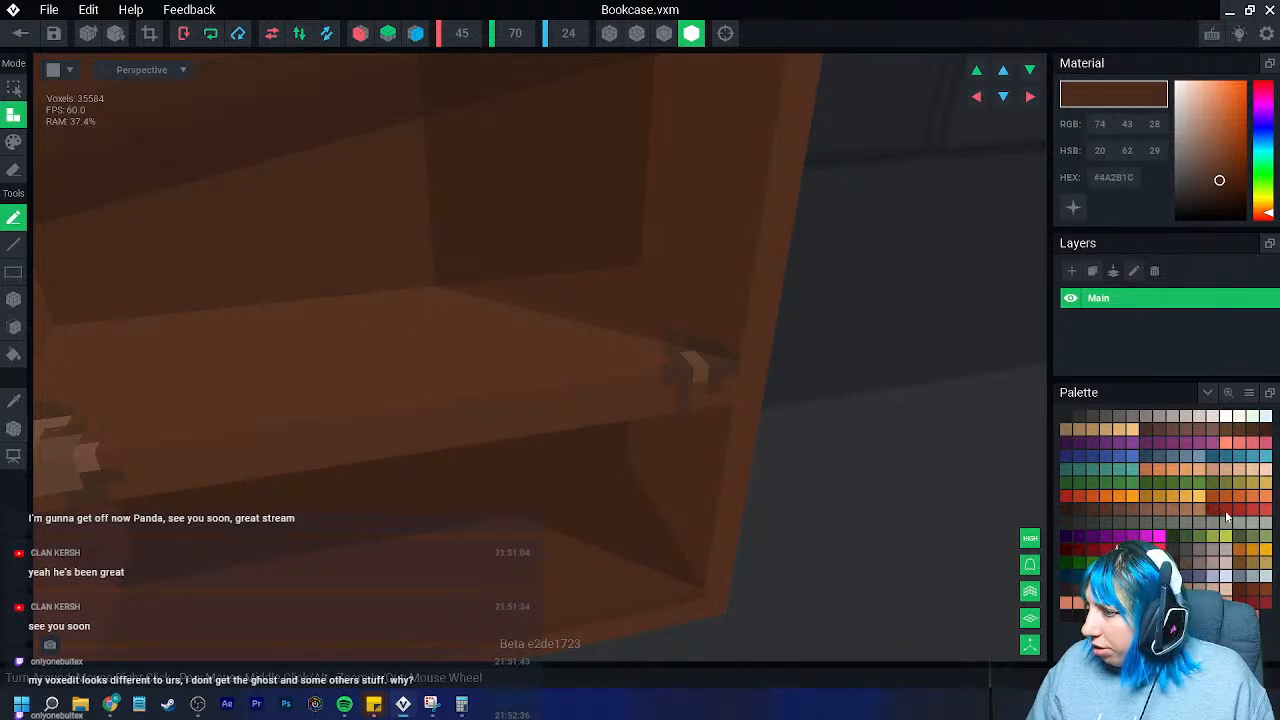
pyautogui.moveTo(644, 414); pyautogui.dragTo(553, 392, button='right')
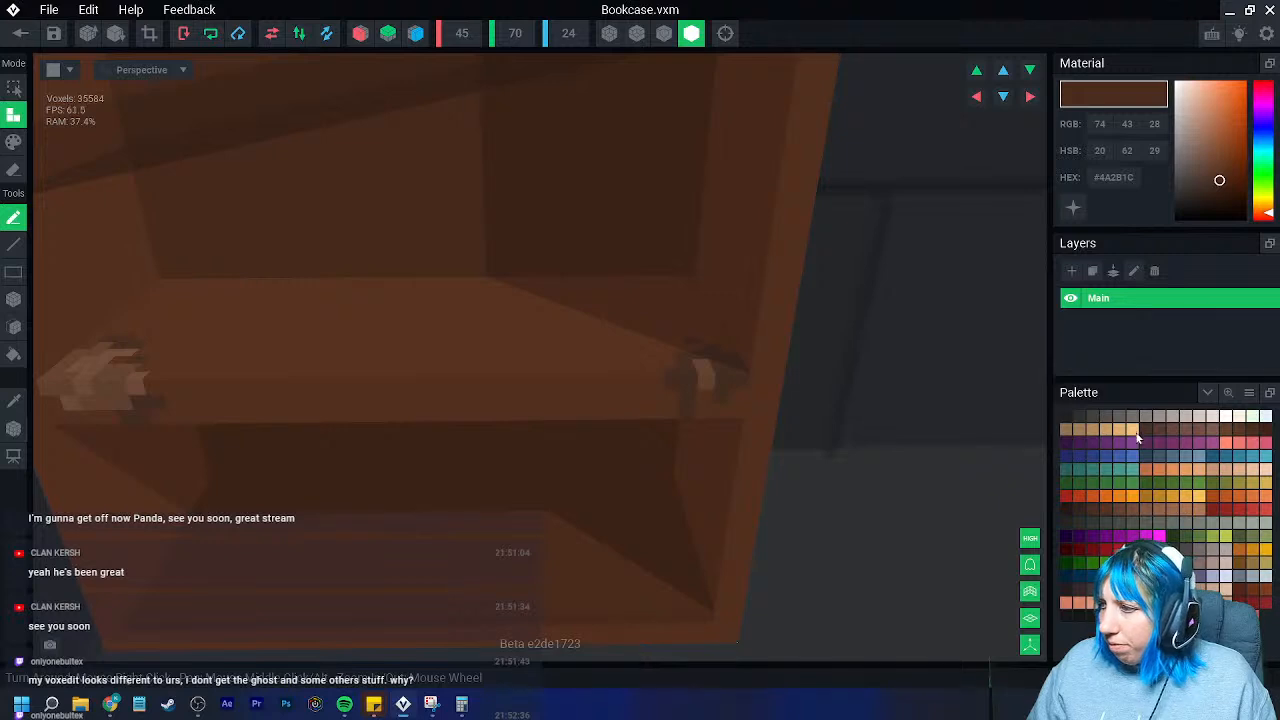
# - Add a light grey #ABA29E box on the right end of the bookcase's fixed shelf
pyautogui.click(1172, 416)
pyautogui.moveTo(569, 371); pyautogui.dragTo(529, 394, button='right')
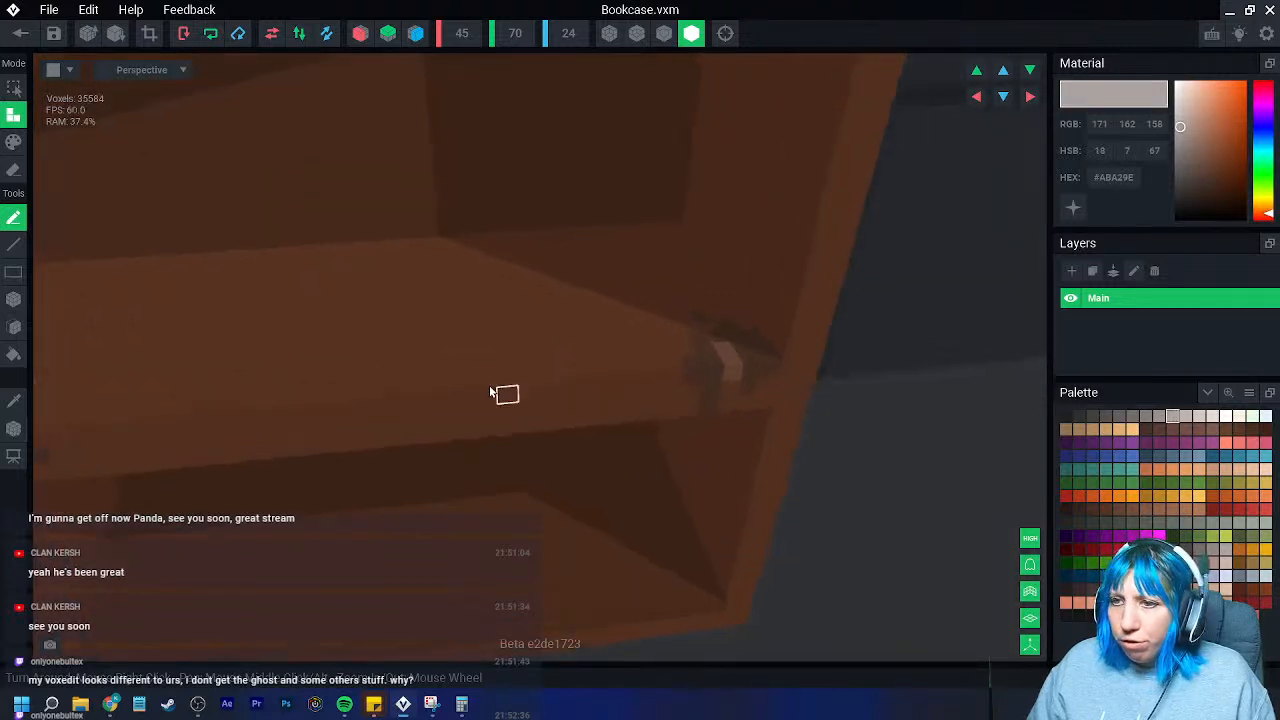
pyautogui.click(13, 299)
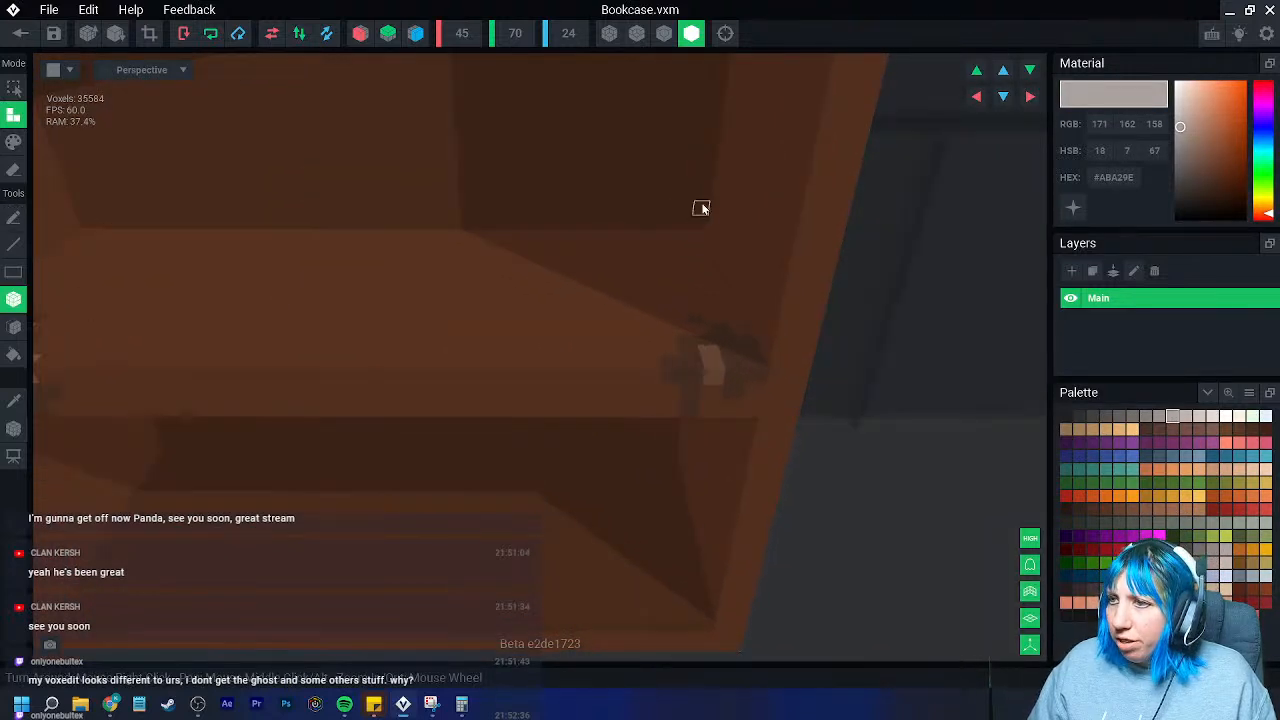
pyautogui.moveTo(706, 165); pyautogui.dragTo(672, 350)
pyautogui.scroll(-2, 673, 350)
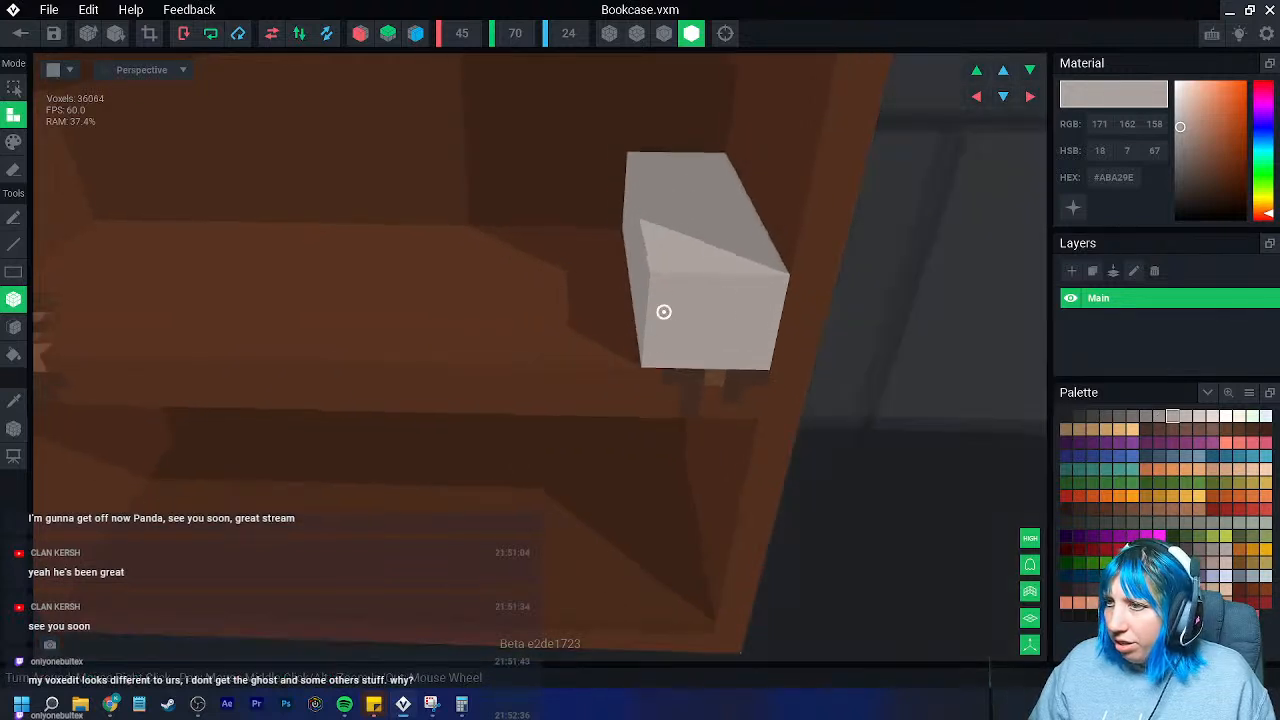
pyautogui.scroll(-2, 686, 226)
pyautogui.moveTo(640, 335); pyautogui.dragTo(719, 301, button='right')
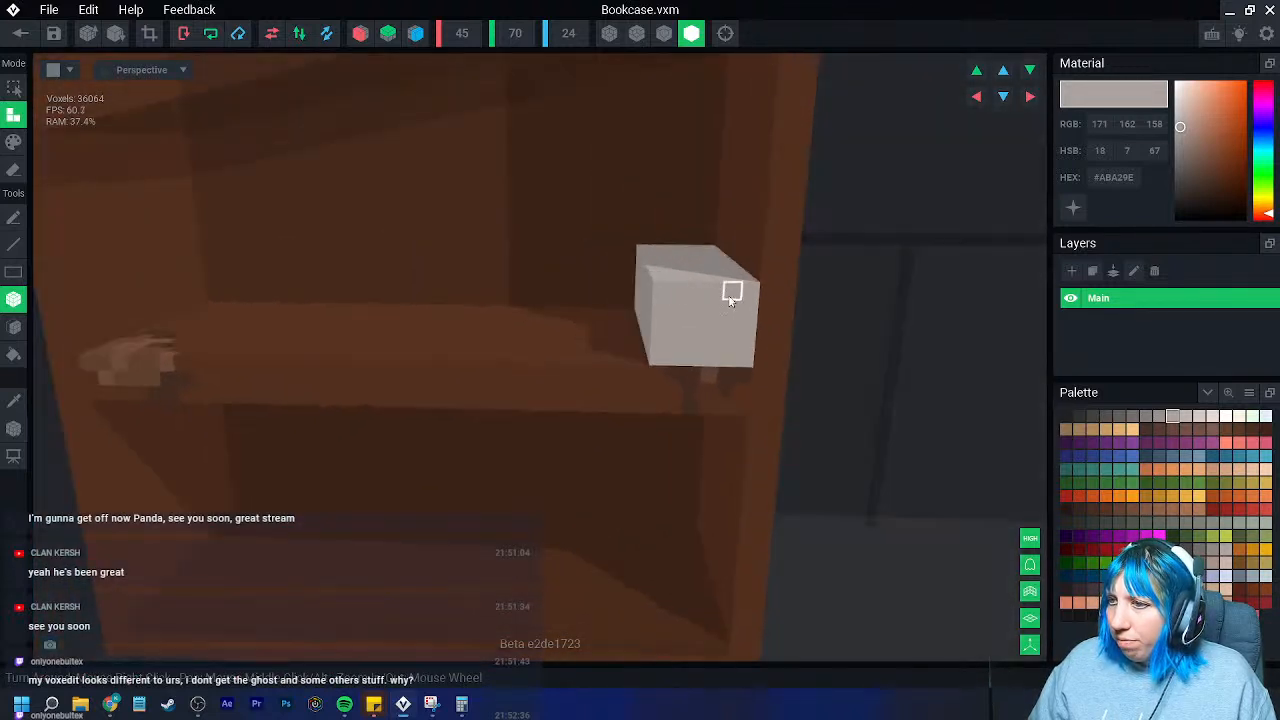
# - Save and close the Bookcase model and the final.vxr room asset, and open room.vxr
pyautogui.click(20, 34)
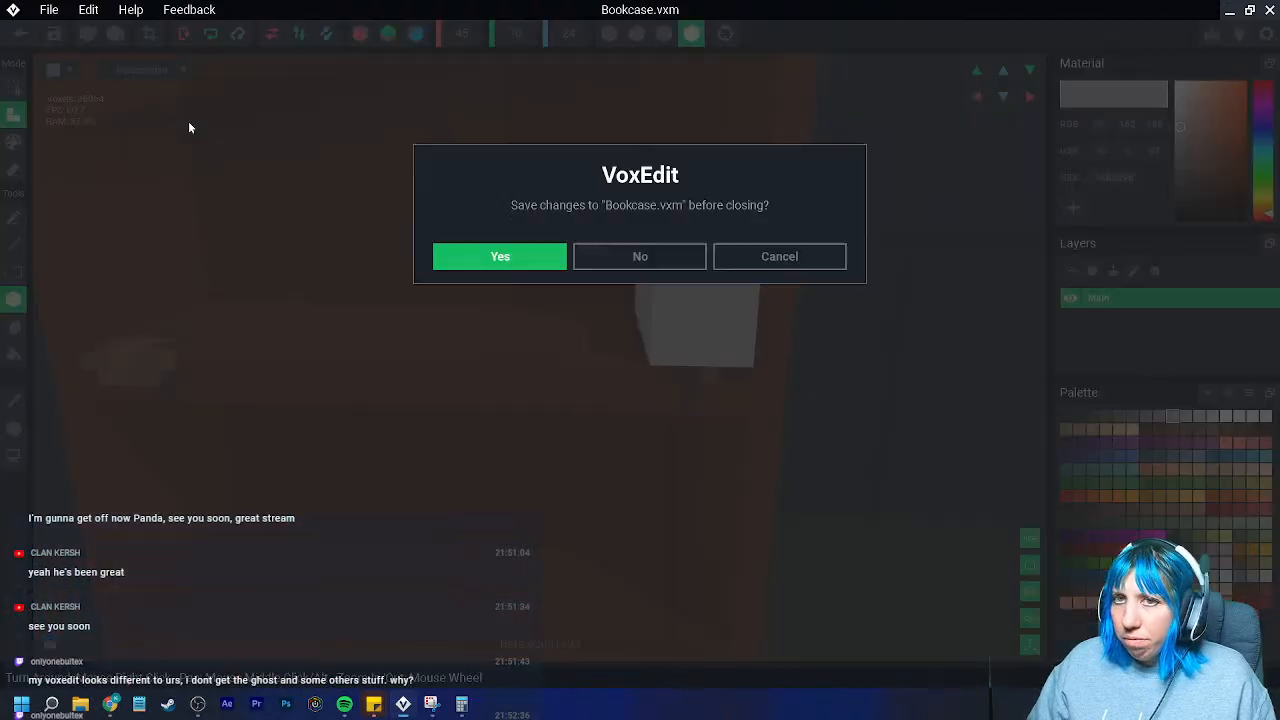
pyautogui.click(507, 259)
pyautogui.click(20, 34)
pyautogui.click(500, 258)
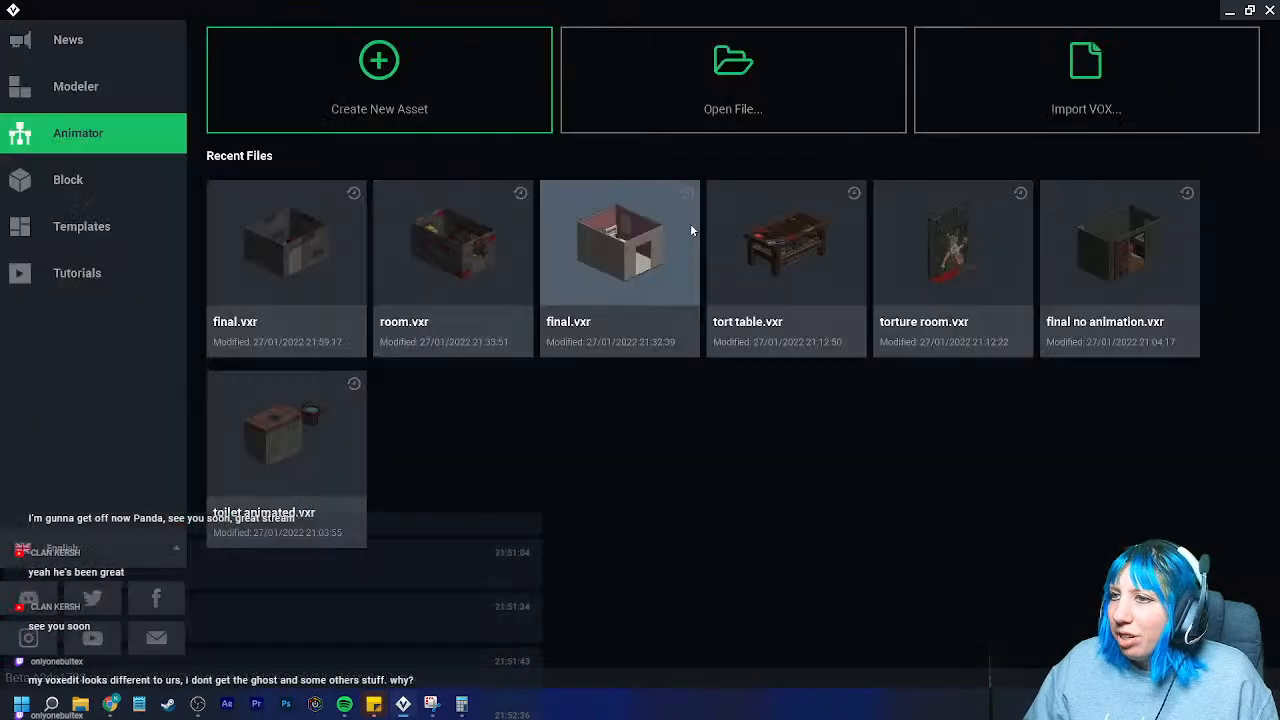
pyautogui.click(462, 200)
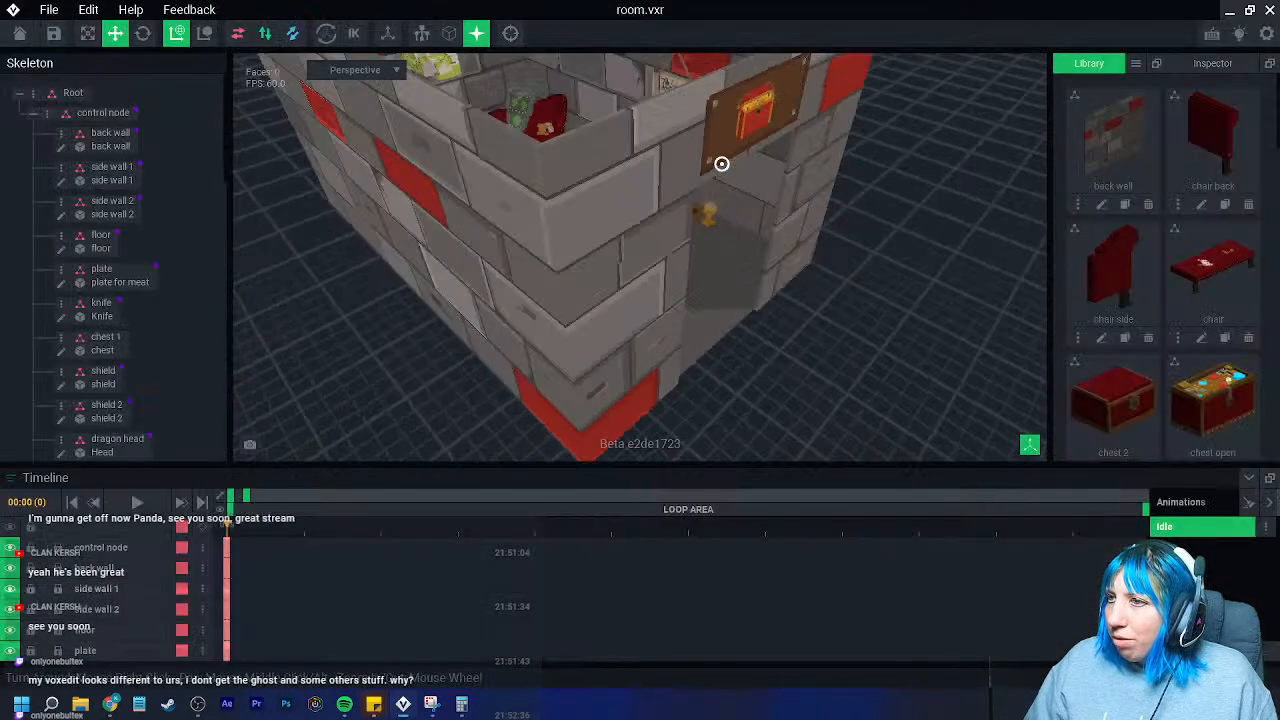
# - Open the map scroll model and capture a screen snip of the whole scroll
pyautogui.click(60, 290)
pyautogui.moveTo(466, 246); pyautogui.dragTo(466, 246, button='right')
pyautogui.moveTo(228, 278); pyautogui.dragTo(266, 314, button='right')
pyautogui.moveTo(366, 370); pyautogui.dragTo(404, 402, button='right')
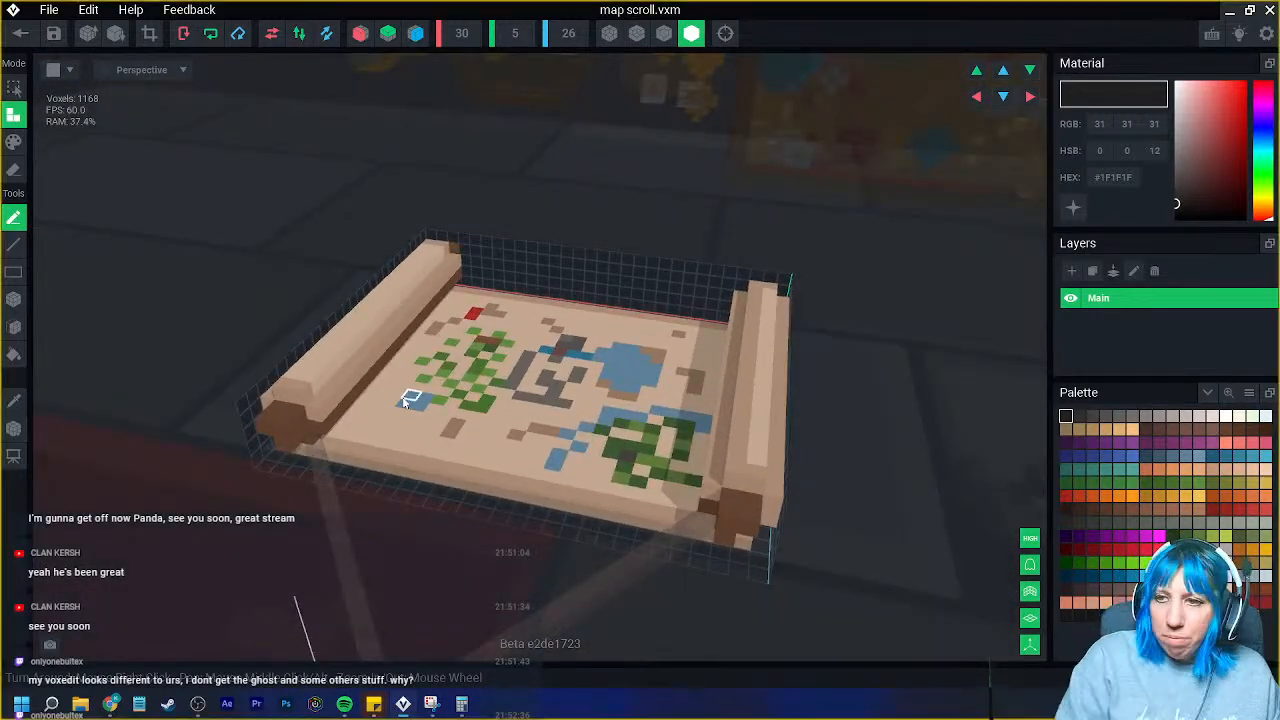
pyautogui.press('shift+super+s')
pyautogui.moveTo(260, 178); pyautogui.dragTo(863, 590)
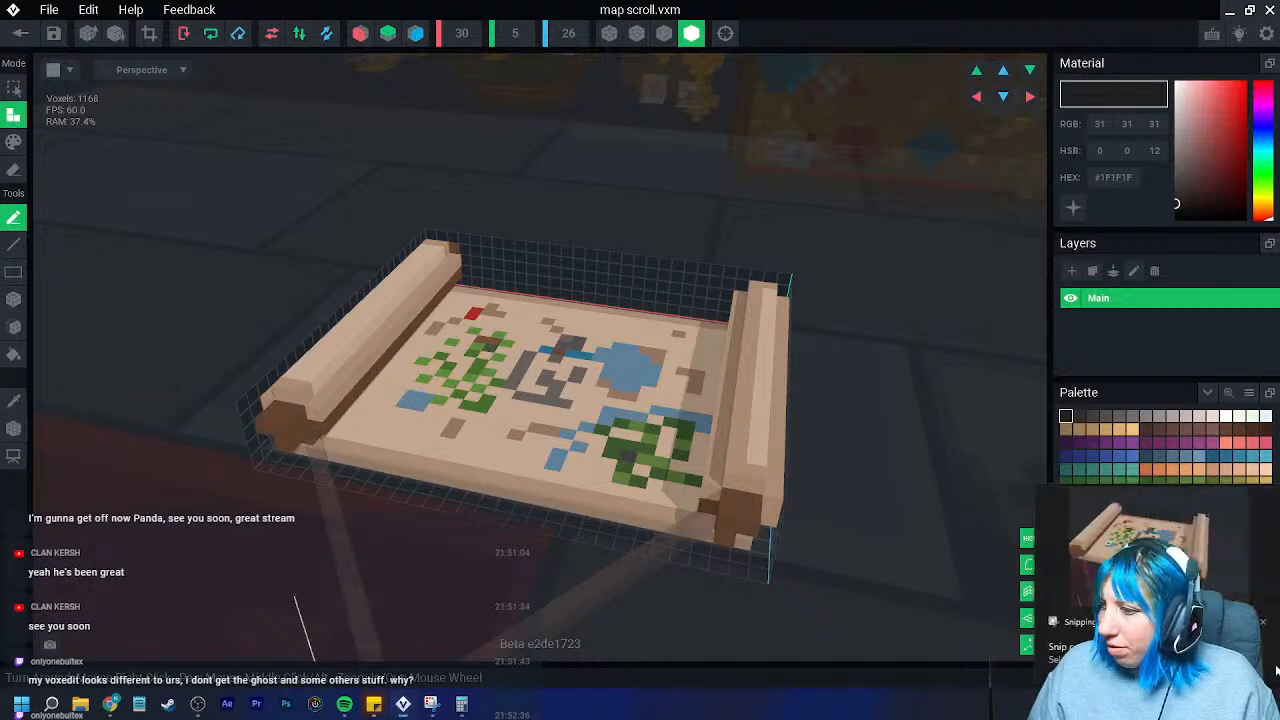
# - Save and close the map scroll model and room.vxr, and reopen the brick room final.vxr
pyautogui.click(21, 33)
pyautogui.click(525, 254)
pyautogui.click(20, 33)
pyautogui.click(517, 257)
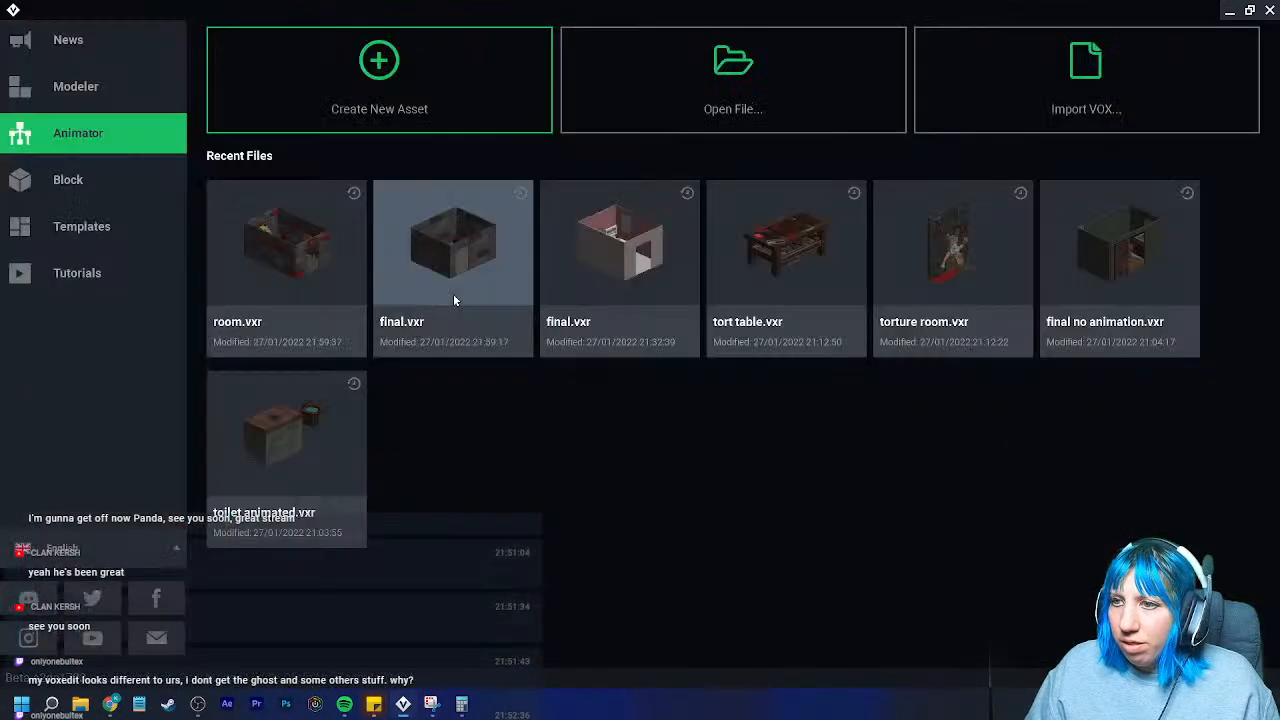
pyautogui.click(447, 248)
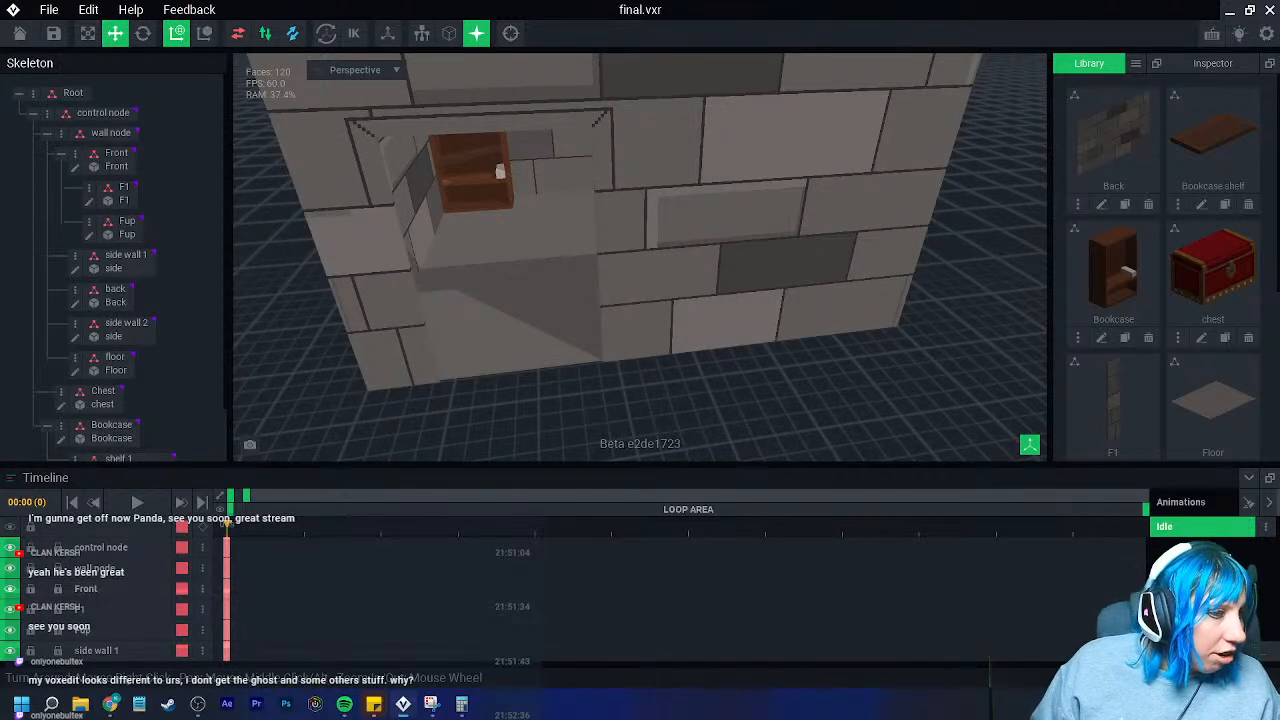
# - Select the bookcase in the room and open its model for editing
pyautogui.moveTo(514, 188); pyautogui.dragTo(509, 272, button='right')
pyautogui.scroll(6, 509, 274)
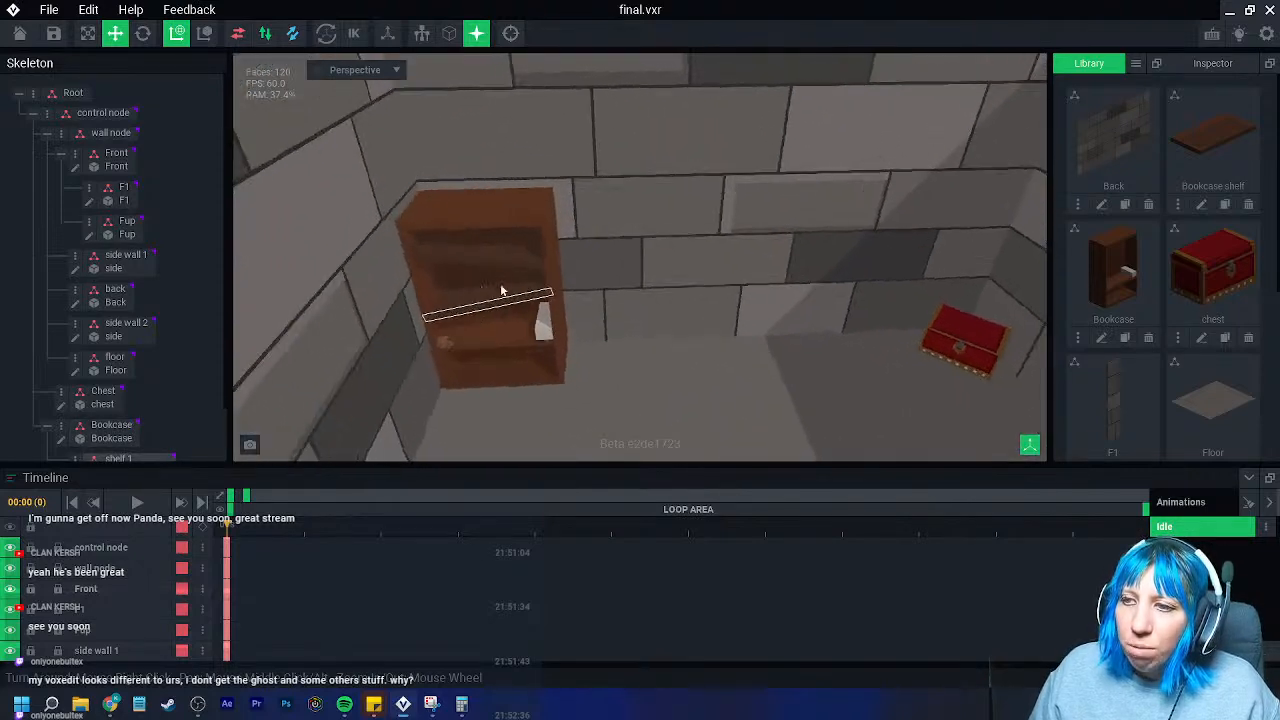
pyautogui.scroll(4, 495, 283)
pyautogui.click(495, 283)
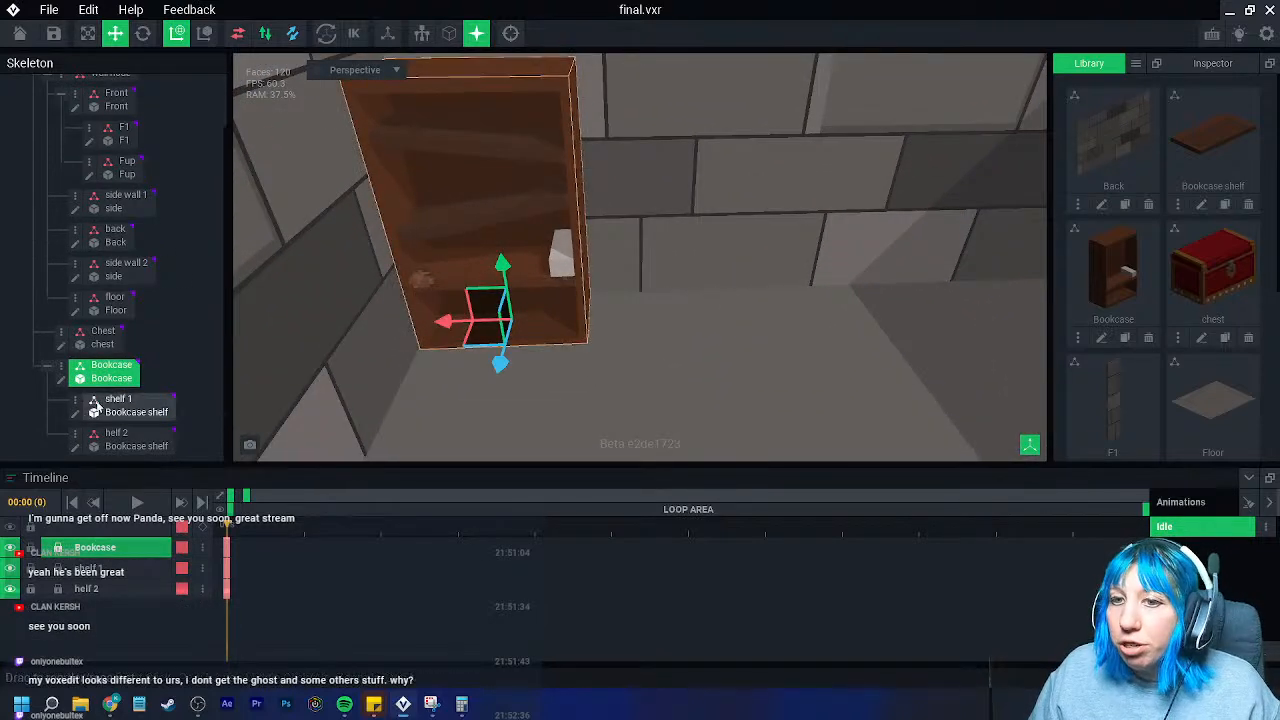
pyautogui.click(61, 380)
pyautogui.moveTo(534, 351); pyautogui.dragTo(609, 383, button='right')
pyautogui.scroll(5, 603, 394)
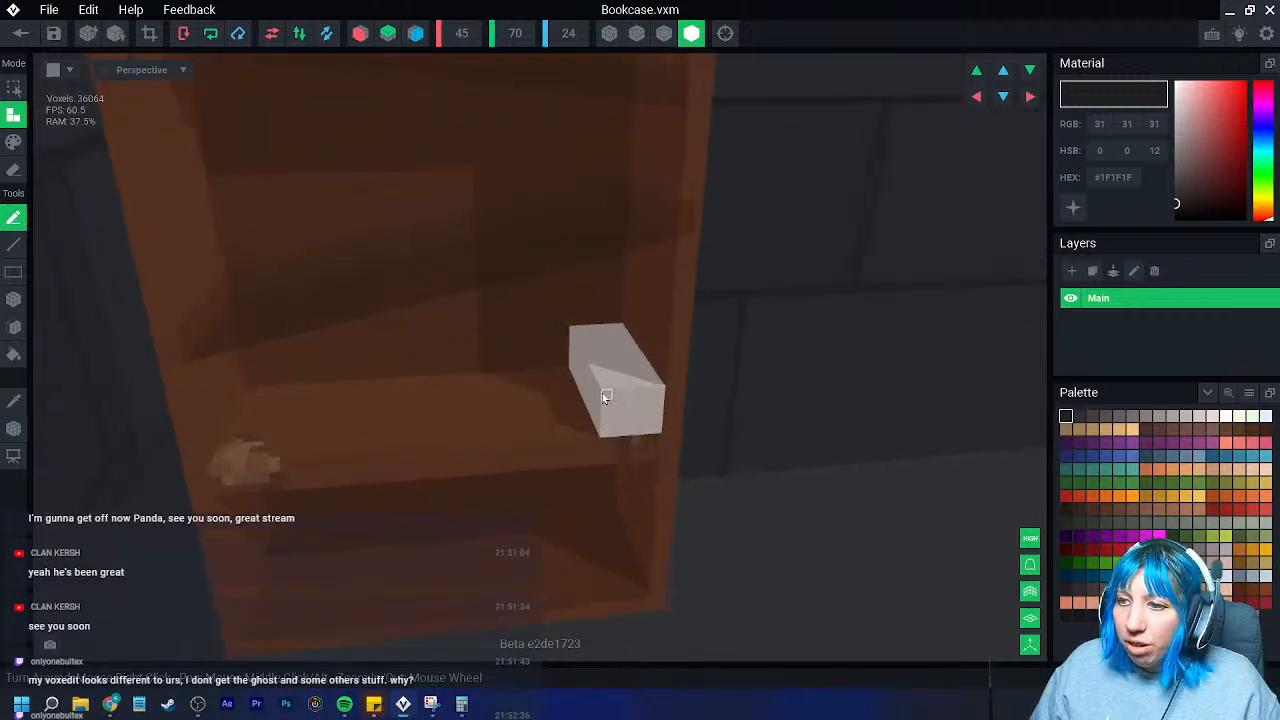
# - Erase the light grey box from the bookcase's fixed shelf face by face
pyautogui.scroll(3, 602, 395)
pyautogui.moveTo(600, 403); pyautogui.dragTo(556, 350, button='middle')
pyautogui.click(16, 326)
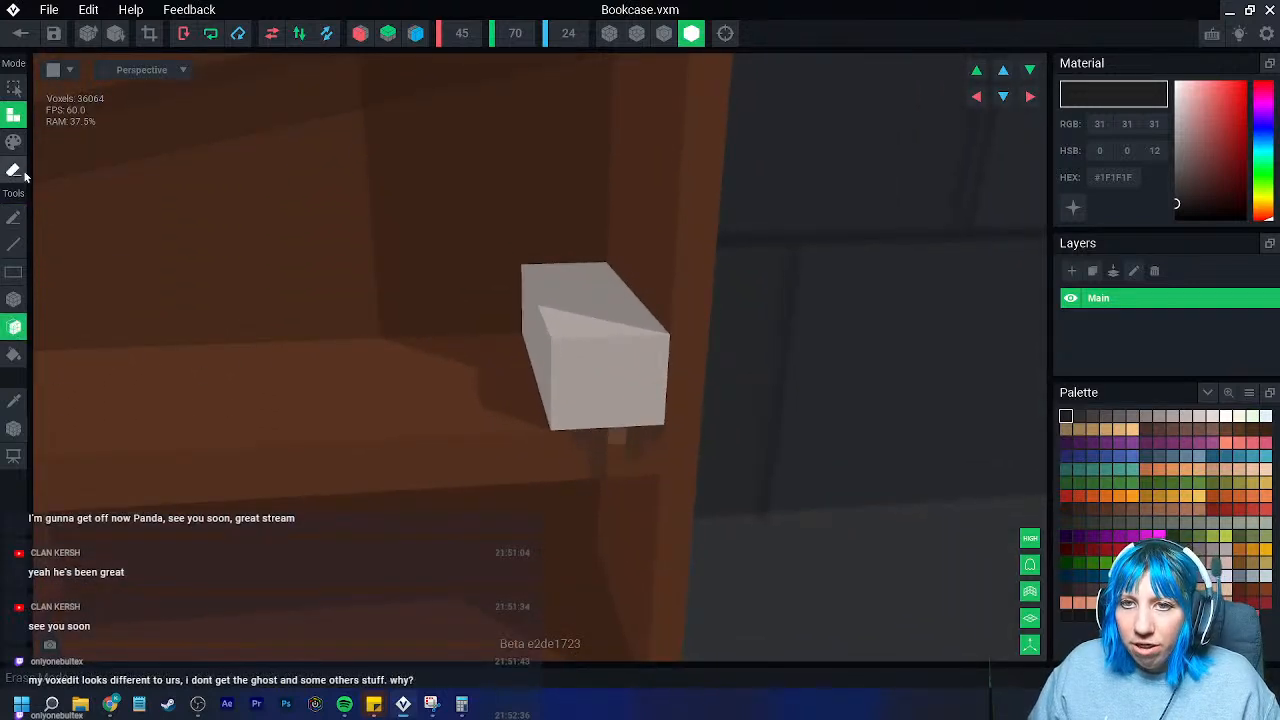
pyautogui.click(13, 170)
pyautogui.click(589, 348)
pyautogui.click(576, 312)
pyautogui.click(575, 322)
pyautogui.click(573, 335)
pyautogui.click(572, 346)
pyautogui.click(574, 359)
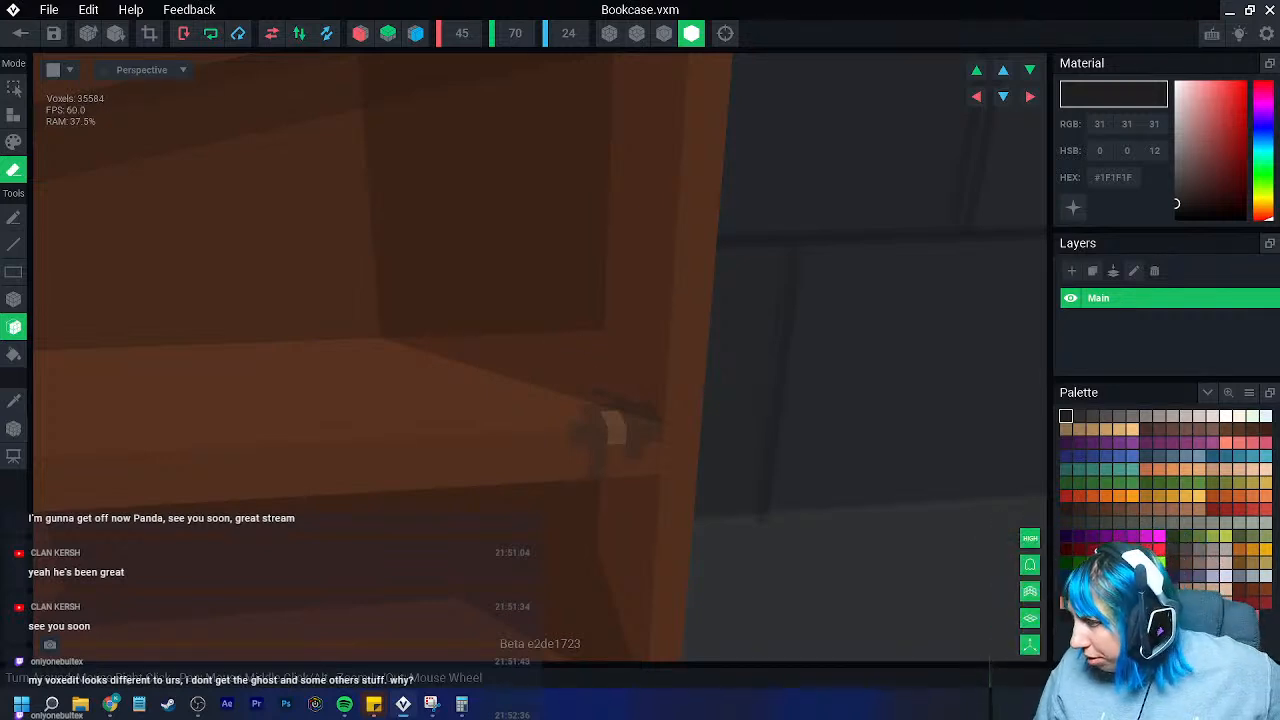
# - Build a scroll on the fixed shelf near its side wall from two adjoining boxes, one in #C3A78F and one in #DDBCA2
pyautogui.click(1119, 576)
pyautogui.click(14, 119)
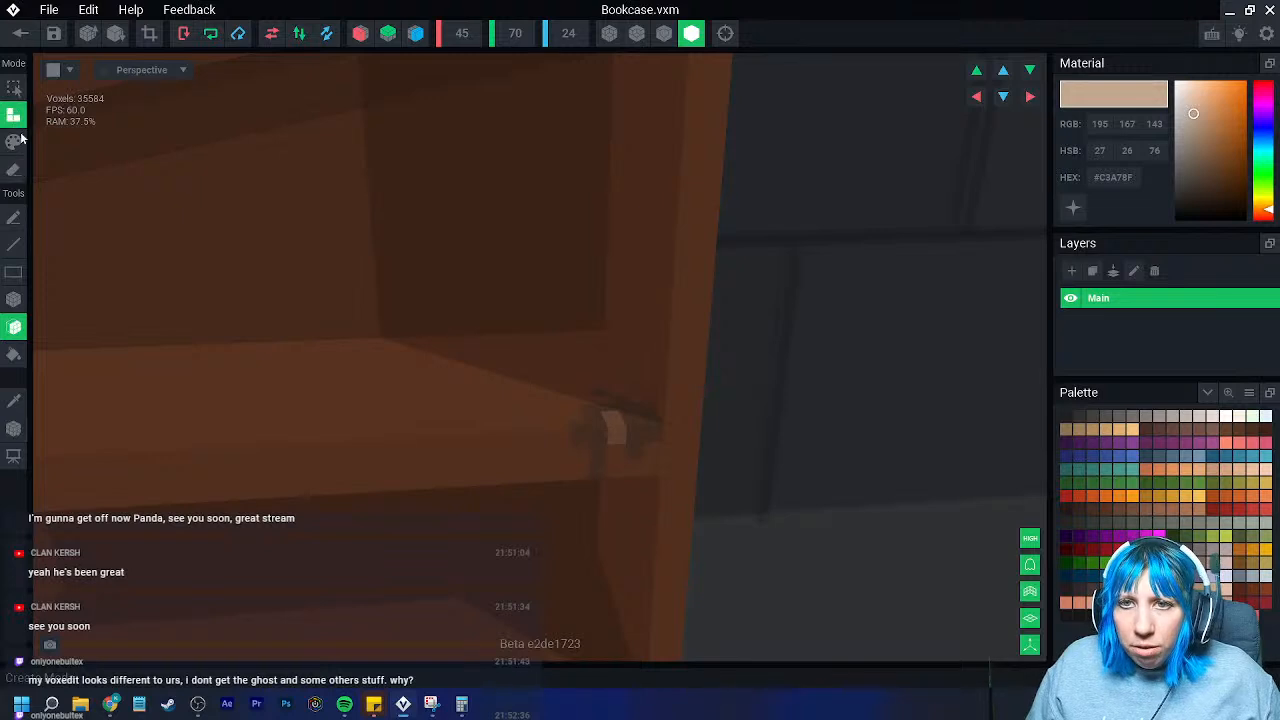
pyautogui.click(14, 299)
pyautogui.moveTo(598, 300); pyautogui.dragTo(588, 420)
pyautogui.moveTo(589, 412); pyautogui.dragTo(589, 412, button='right')
pyautogui.click(1226, 590)
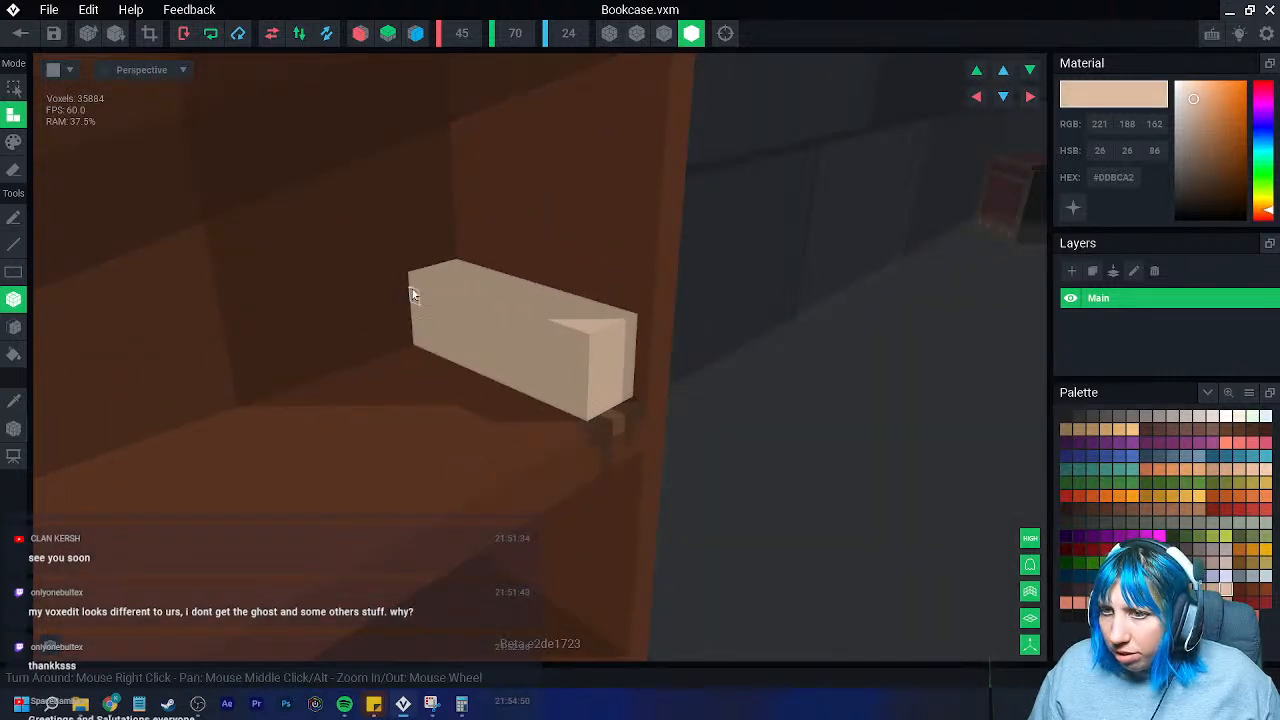
pyautogui.moveTo(415, 286); pyautogui.dragTo(526, 437)
pyautogui.moveTo(526, 437); pyautogui.dragTo(575, 293, button='right')
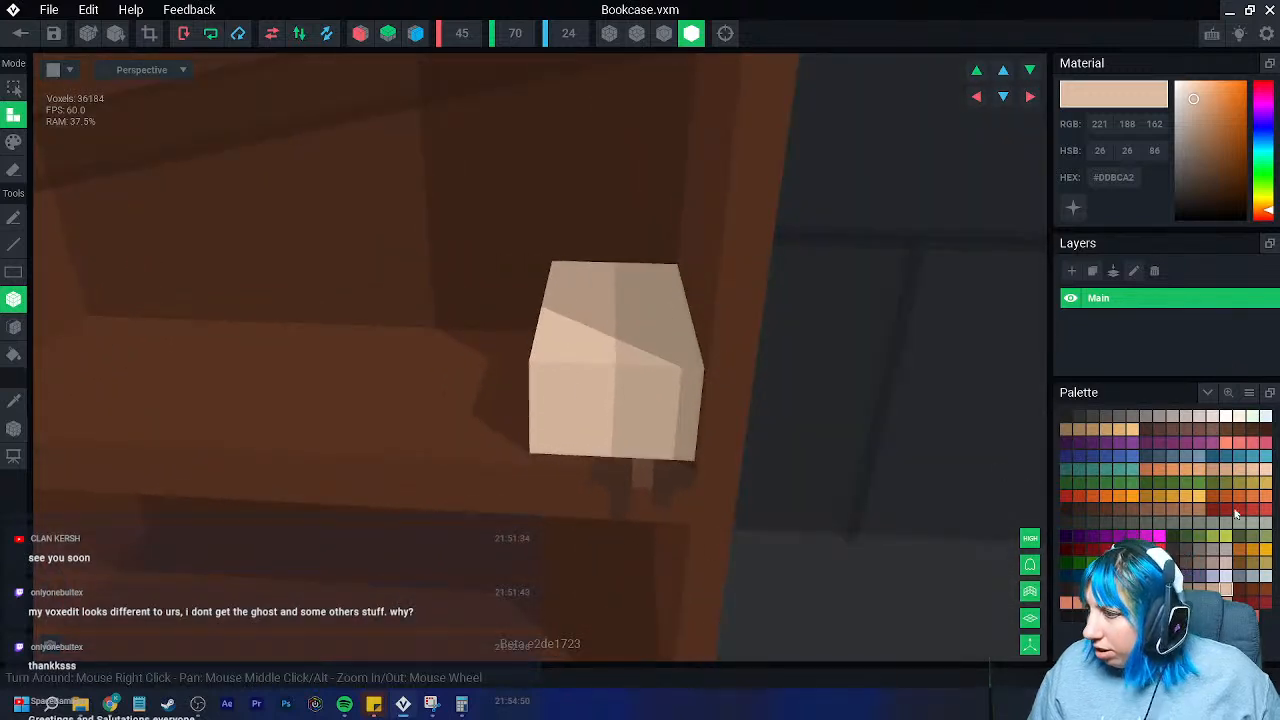
# - Add a two-voxel dark brown #392119 rod end to the front face of each scroll box
pyautogui.click(1190, 582)
pyautogui.click(654, 412)
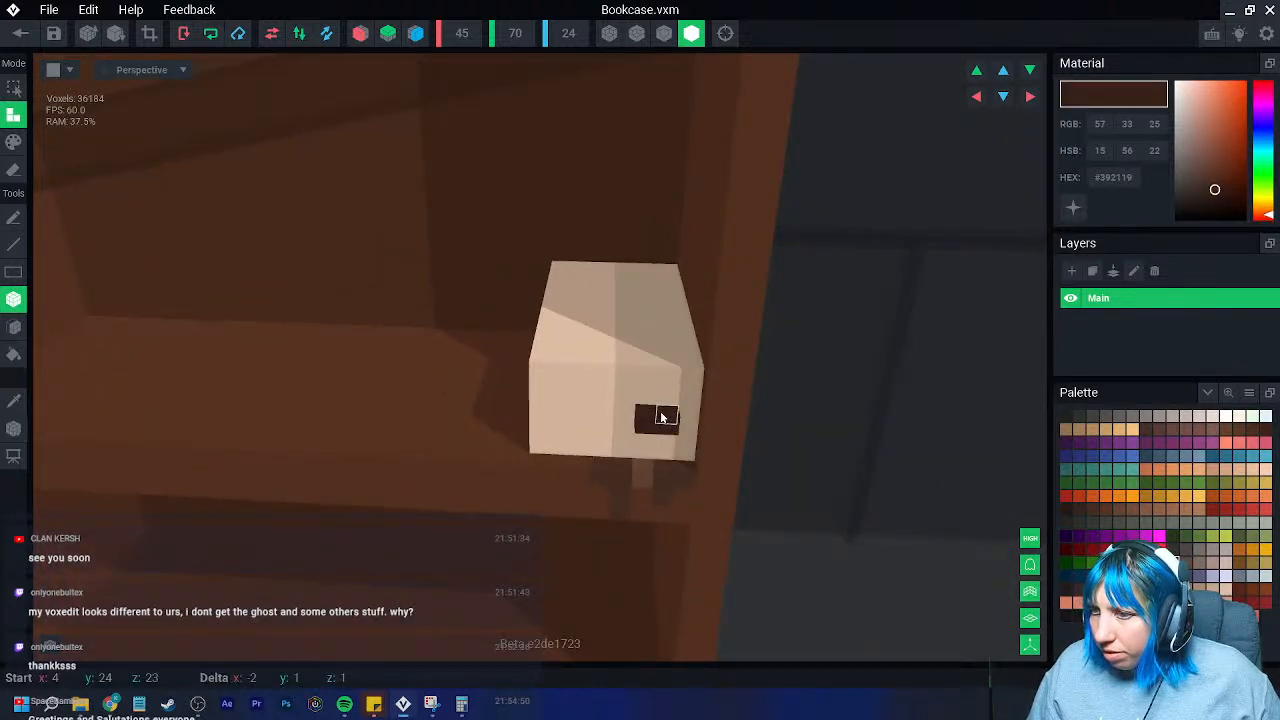
pyautogui.click(562, 416)
pyautogui.moveTo(574, 417); pyautogui.dragTo(595, 446, button='right')
# - Undo the misplaced voxel and paint #DDBCA2 patches around the rod end on the scroll's darker half
pyautogui.click(14, 401)
pyautogui.click(546, 386)
pyautogui.click(1224, 582)
pyautogui.moveTo(620, 363); pyautogui.dragTo(656, 378, button='right')
pyautogui.click(657, 381)
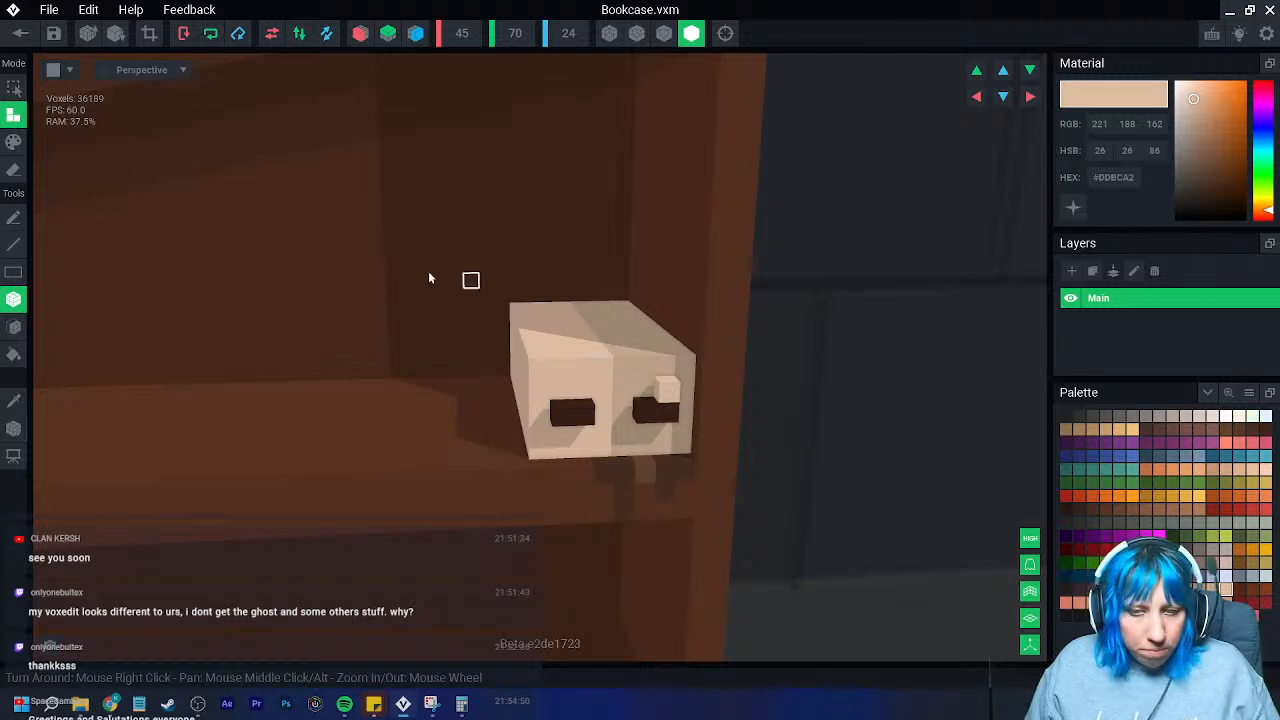
pyautogui.click(14, 142)
pyautogui.hotkey('ctrl', 'z')
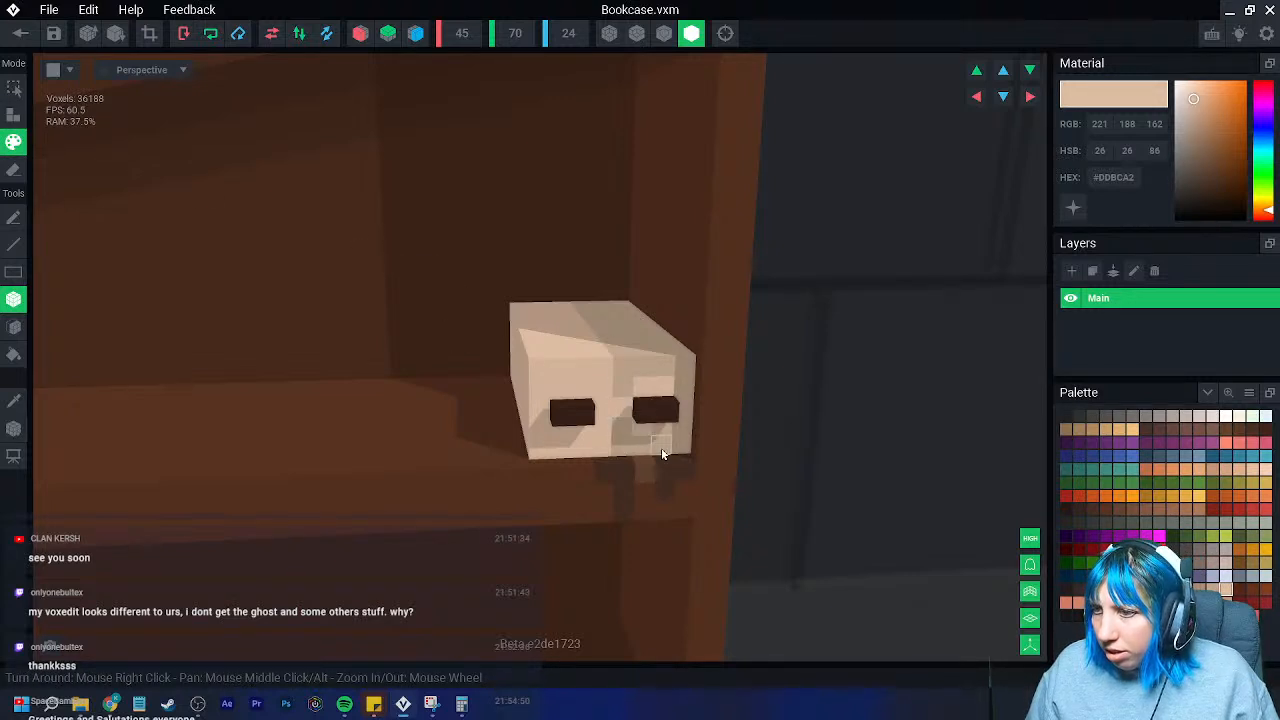
# - Paint #AA8A71 shading patches around the rod end on the front face of the scroll's lighter half
pyautogui.click(1200, 590)
pyautogui.click(568, 387)
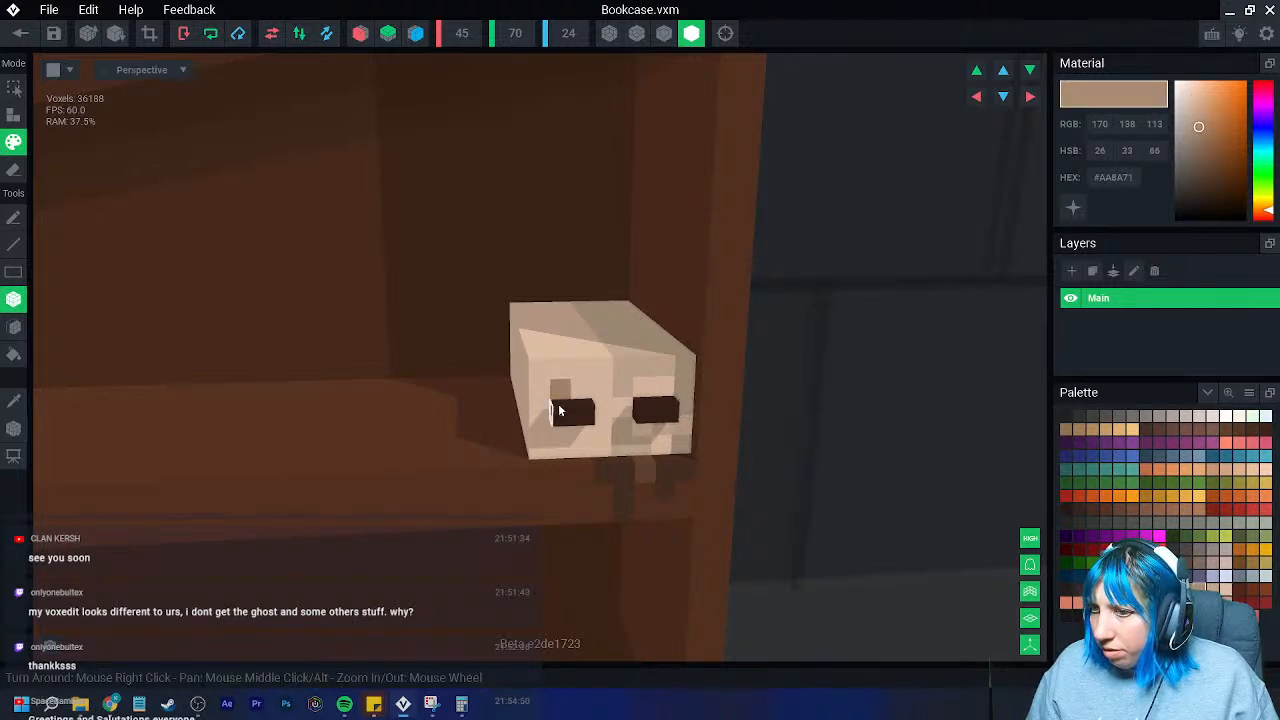
pyautogui.click(542, 424)
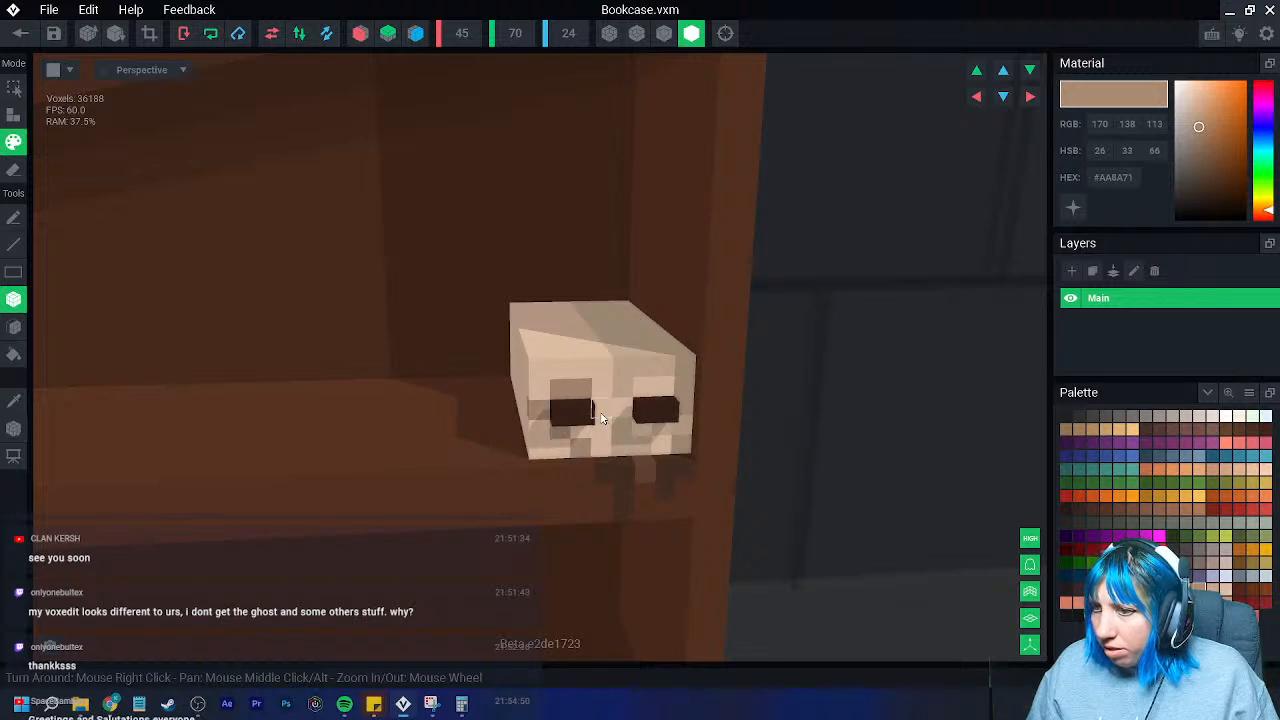
pyautogui.moveTo(545, 472); pyautogui.dragTo(554, 456, button='right')
pyautogui.scroll(-2, 554, 456)
pyautogui.scroll(2, 576, 452)
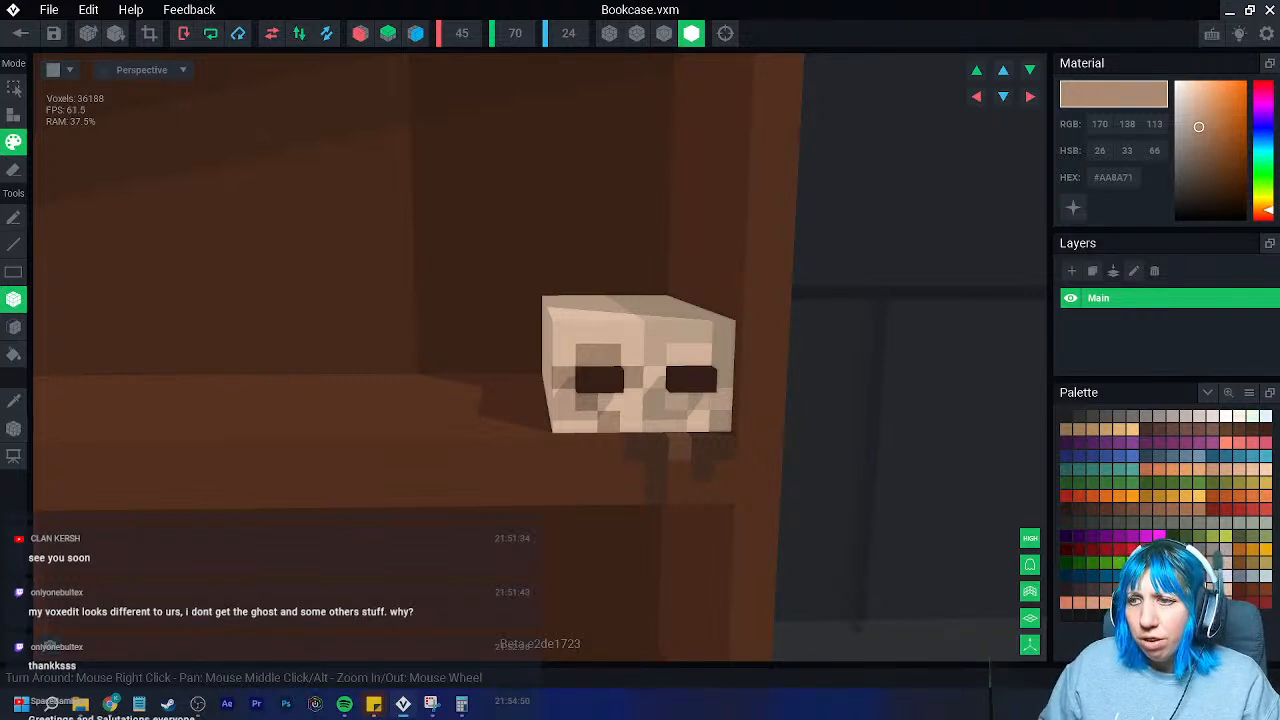
# - Paint a lengthwise #AA8A71 stripe along the middle of the scroll's top, carried onto its front face
pyautogui.moveTo(832, 312); pyautogui.dragTo(596, 199, button='right')
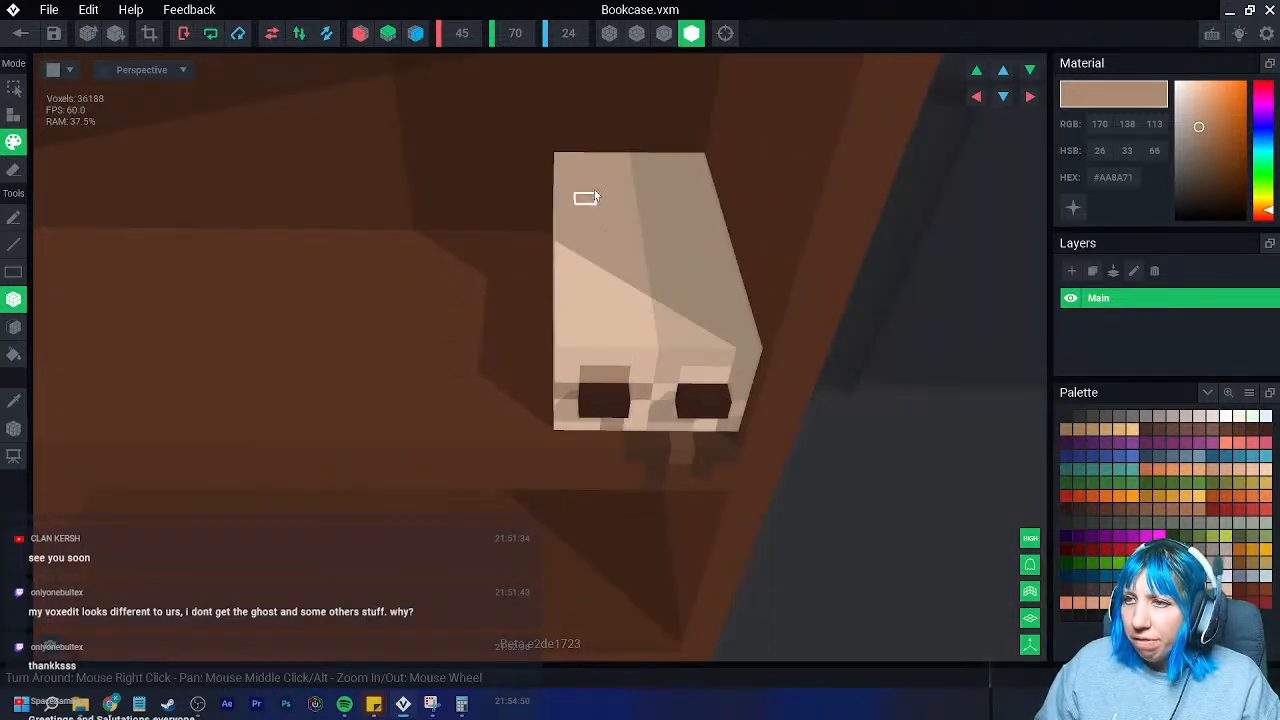
pyautogui.moveTo(603, 157); pyautogui.dragTo(634, 276)
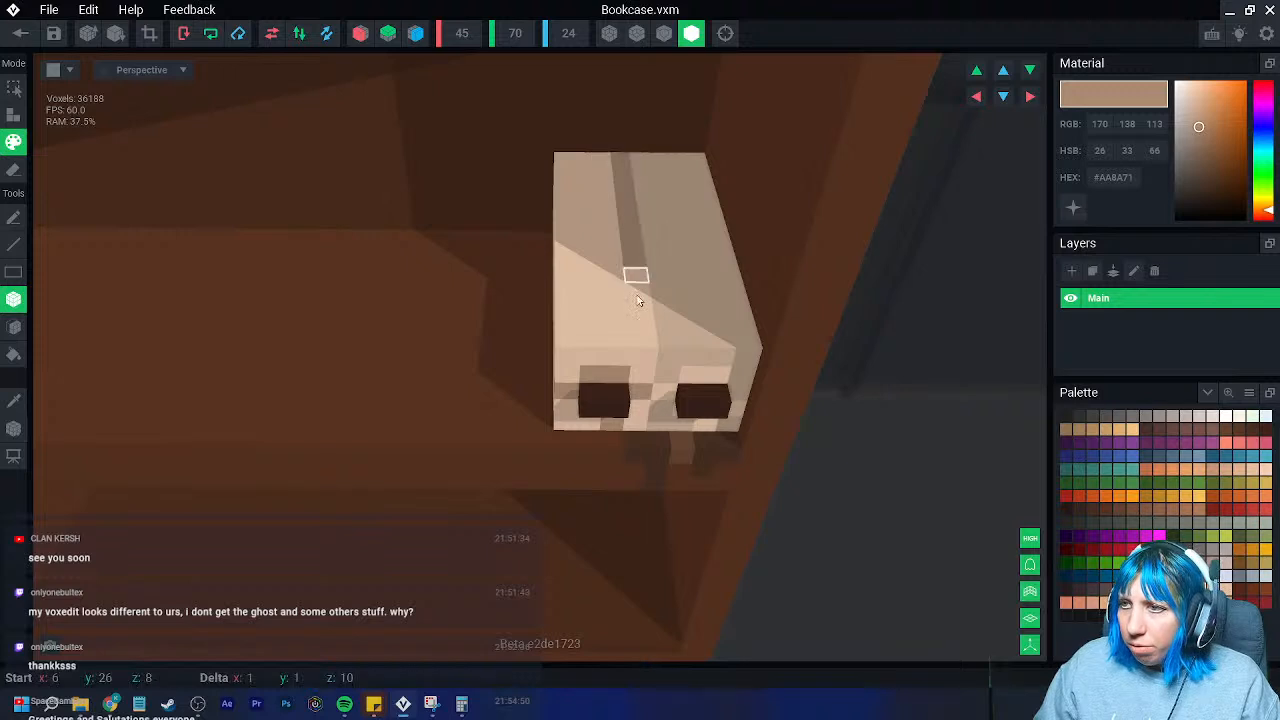
pyautogui.moveTo(641, 365); pyautogui.dragTo(641, 370)
pyautogui.moveTo(638, 389); pyautogui.dragTo(592, 378, button='right')
# - Paint lengthwise #DDBCA2 highlight stripes on the top of the scroll's darker half, using the colour sampled from the scroll
pyautogui.click(13, 402)
pyautogui.click(700, 362)
pyautogui.moveTo(748, 345)
pyautogui.mouseDown()
pyautogui.moveTo(727, 200)
pyautogui.moveTo(660, 364)
pyautogui.mouseUp()
pyautogui.scroll(-2, 618, 386)
pyautogui.moveTo(611, 389); pyautogui.dragTo(565, 368, button='right')
pyautogui.scroll(2, 560, 372)
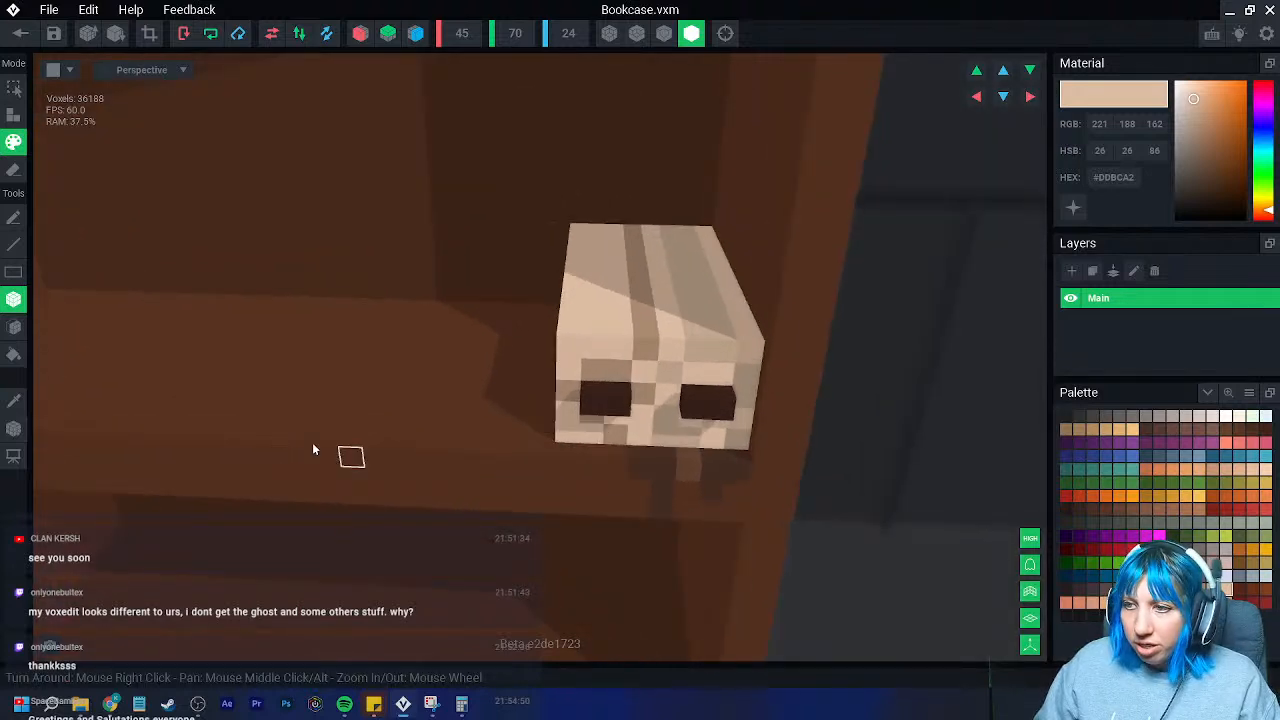
# - Paint #AA8A71 stripes along the scroll's outer top edge and lengthwise along its exposed side
pyautogui.click(20, 402)
pyautogui.moveTo(583, 230); pyautogui.dragTo(576, 304)
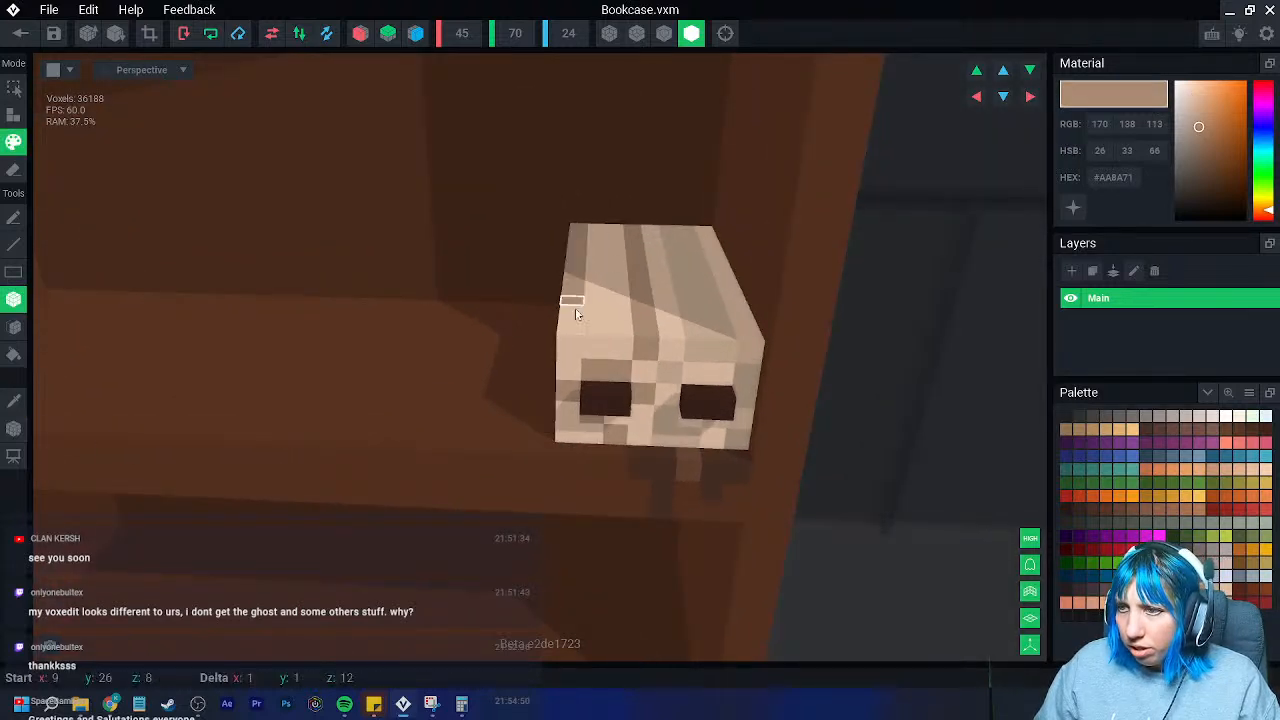
pyautogui.moveTo(566, 346); pyautogui.dragTo(558, 366, button='right')
pyautogui.moveTo(554, 386); pyautogui.dragTo(298, 338)
pyautogui.moveTo(335, 372); pyautogui.dragTo(444, 474, button='right')
# - Sample #C3A78F from the scroll and paint a flat parchment sheet on the shelf surface beside it
pyautogui.click(14, 401)
pyautogui.click(526, 453)
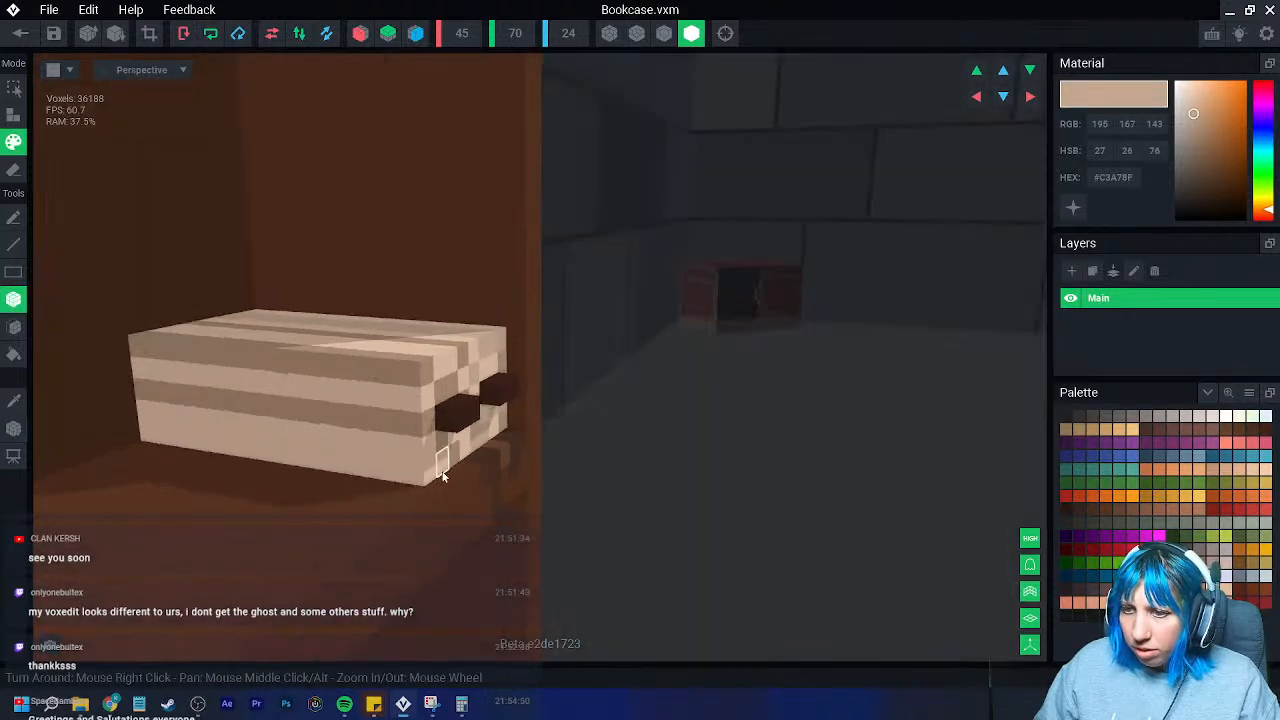
pyautogui.moveTo(177, 437); pyautogui.dragTo(252, 498, button='right')
pyautogui.scroll(-3, 252, 498)
pyautogui.moveTo(274, 546); pyautogui.dragTo(310, 525, button='right')
pyautogui.scroll(-4, 337, 560)
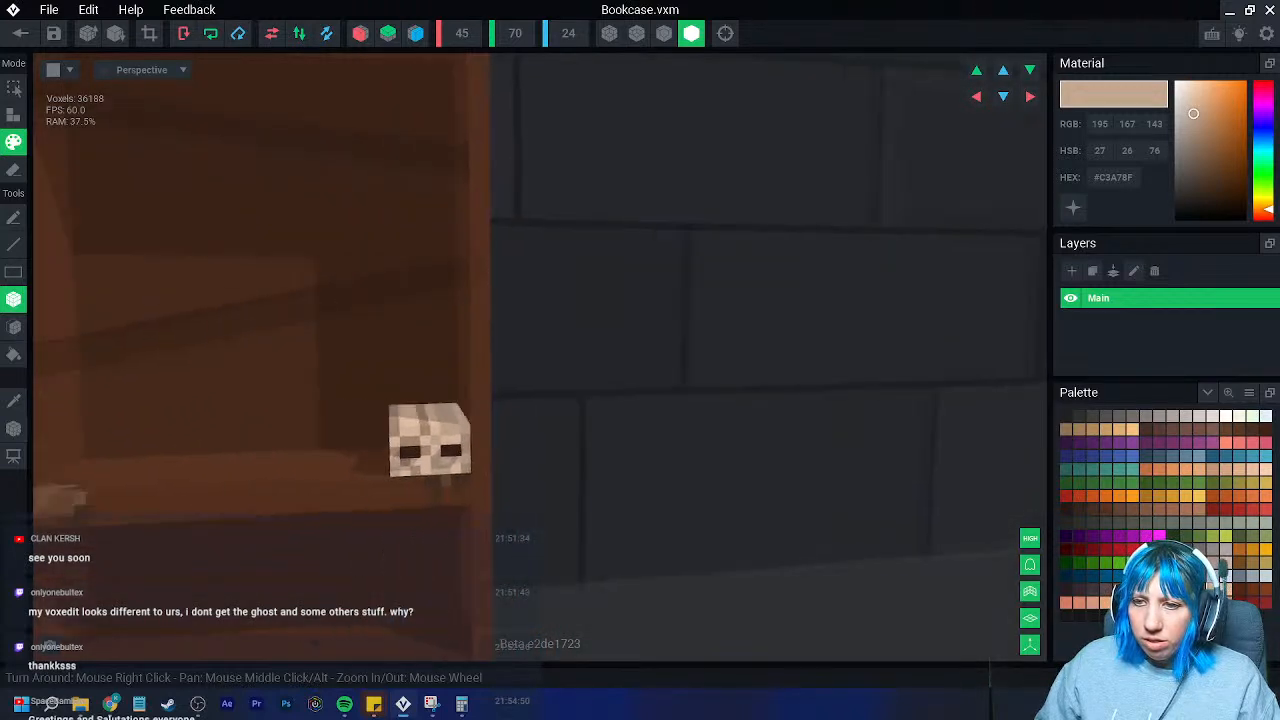
pyautogui.moveTo(378, 526); pyautogui.dragTo(486, 551, button='middle')
pyautogui.moveTo(486, 551); pyautogui.dragTo(406, 548, button='right')
pyautogui.scroll(4, 491, 557)
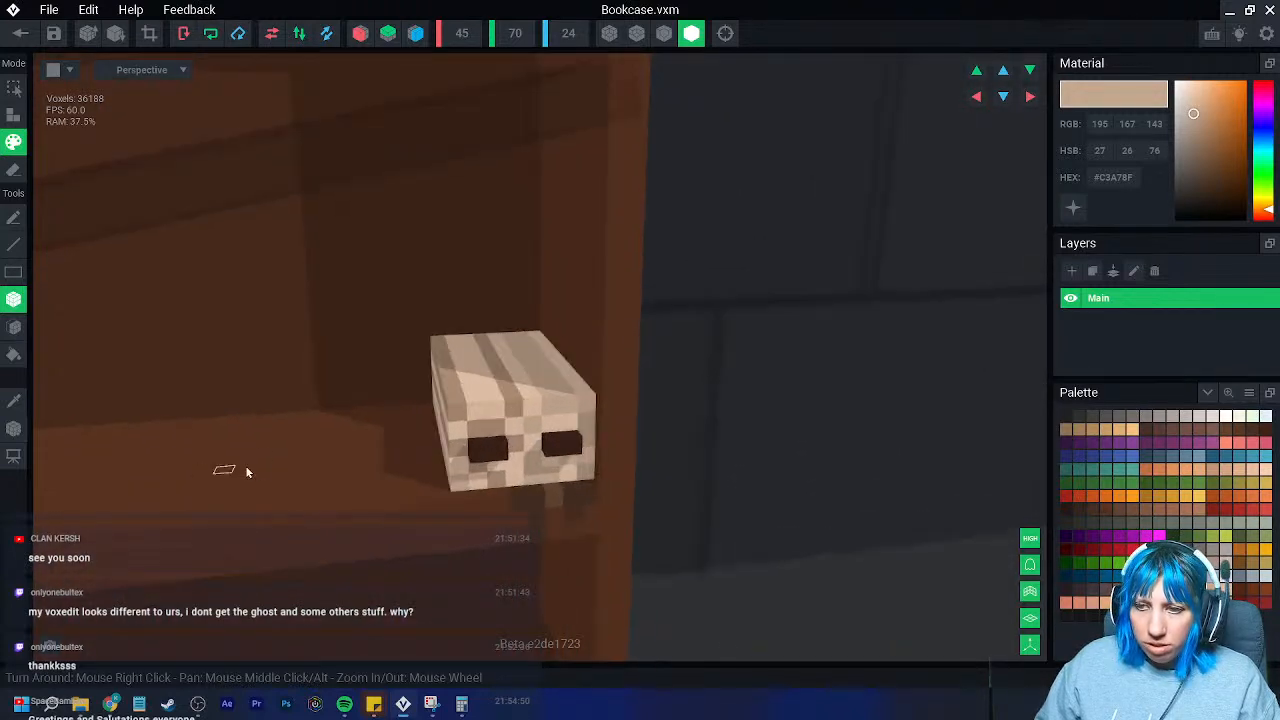
pyautogui.moveTo(360, 446); pyautogui.dragTo(396, 407, button='right')
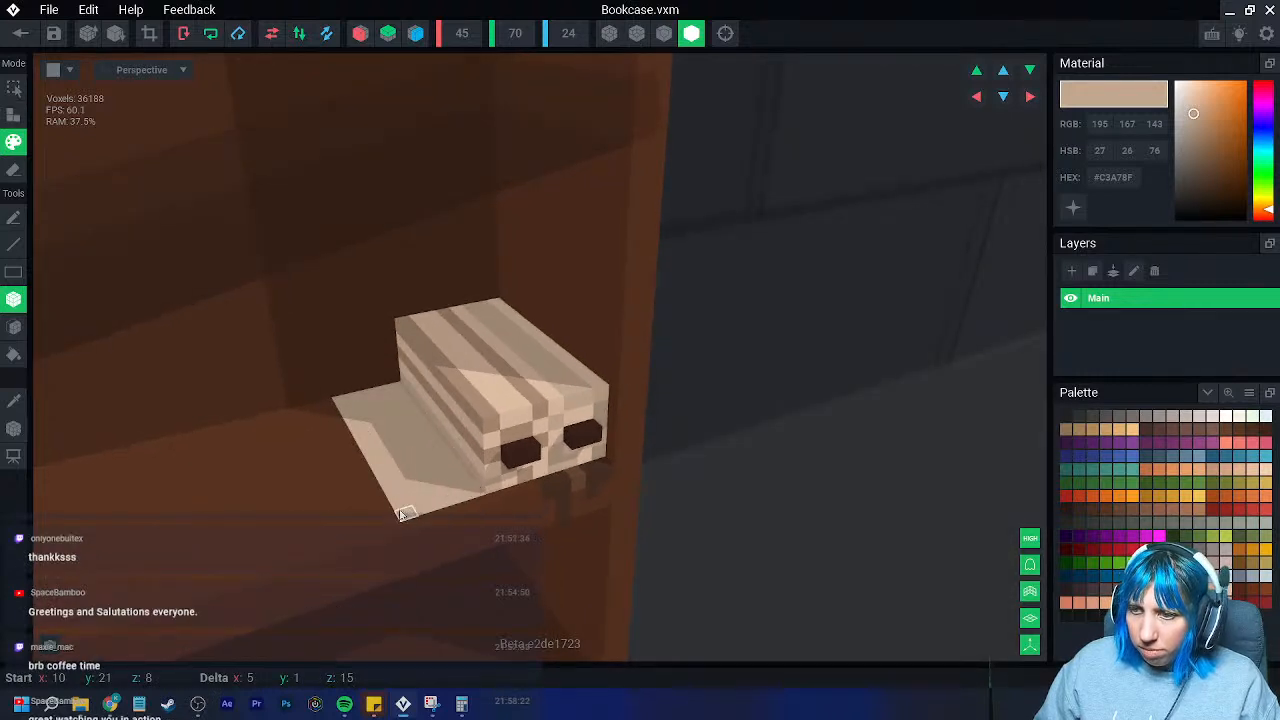
pyautogui.scroll(2, 432, 546)
pyautogui.scroll(2, 432, 546)
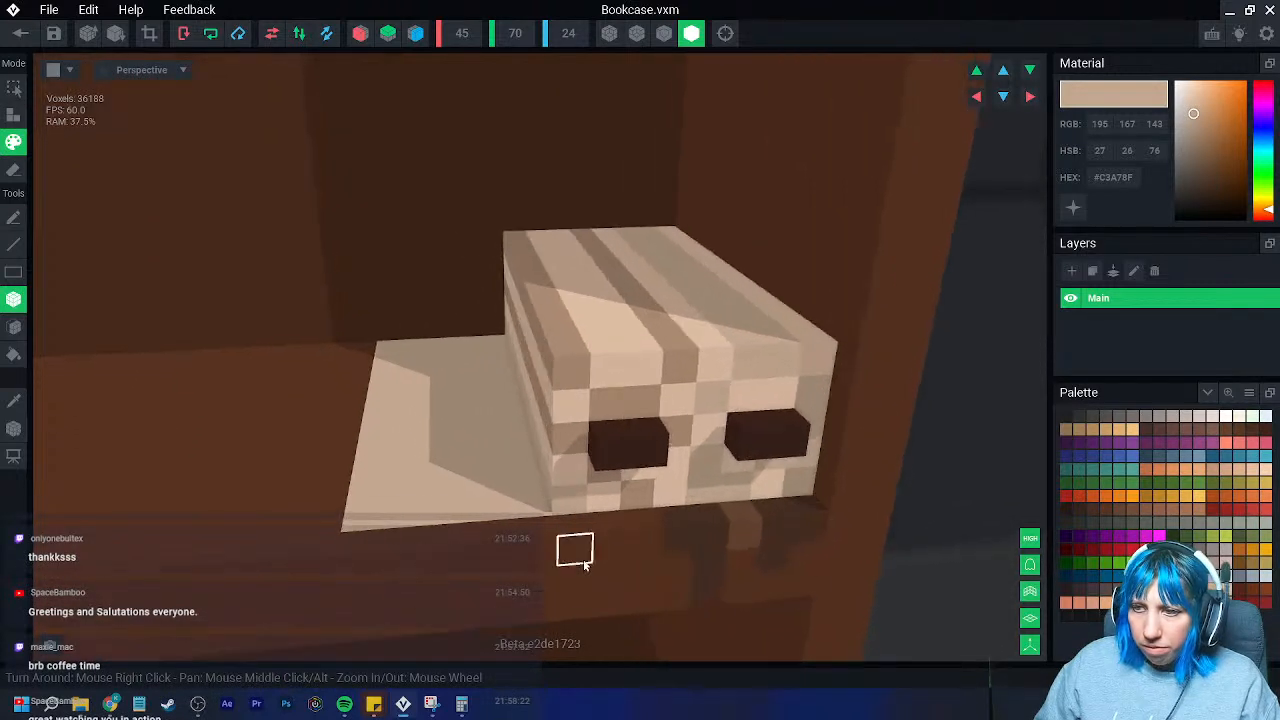
# - Paint scattered dark grey #534F4E writing marks on the front part of the parchment sheet
pyautogui.click(1105, 417)
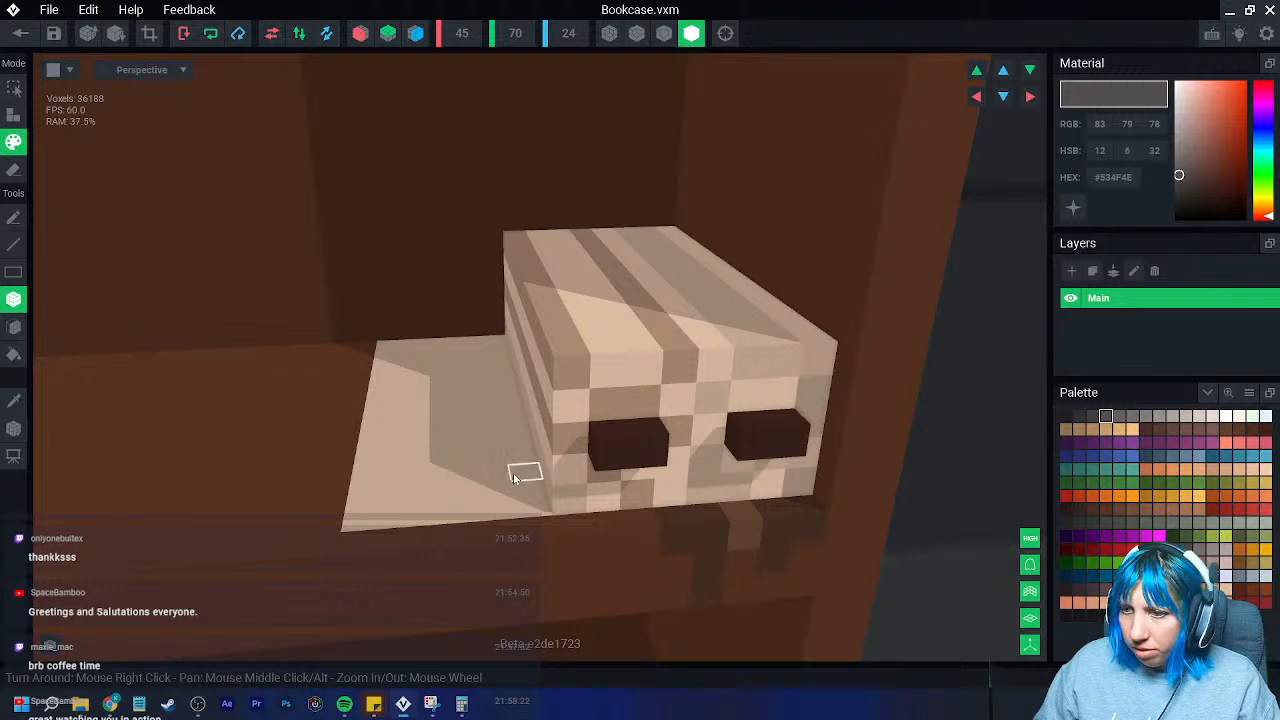
pyautogui.click(490, 460)
pyautogui.click(462, 475)
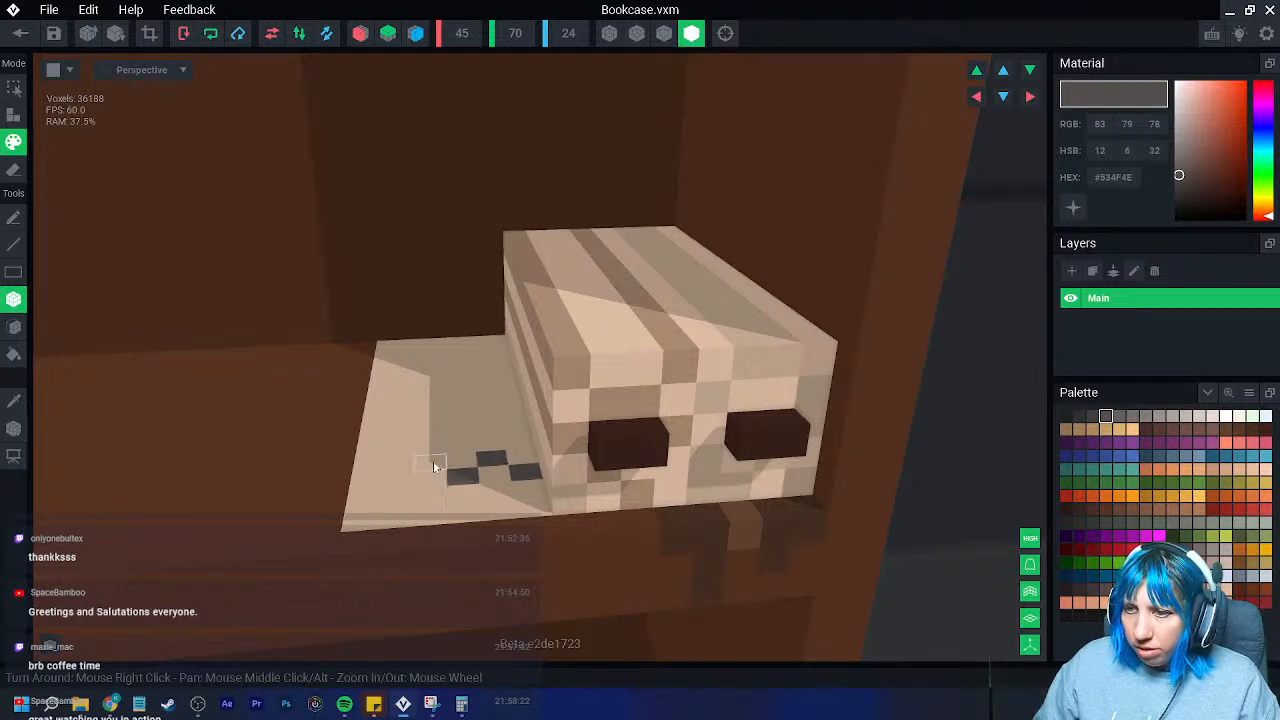
pyautogui.click(431, 451)
pyautogui.moveTo(424, 402); pyautogui.dragTo(424, 470, button='right')
pyautogui.scroll(2, 422, 399)
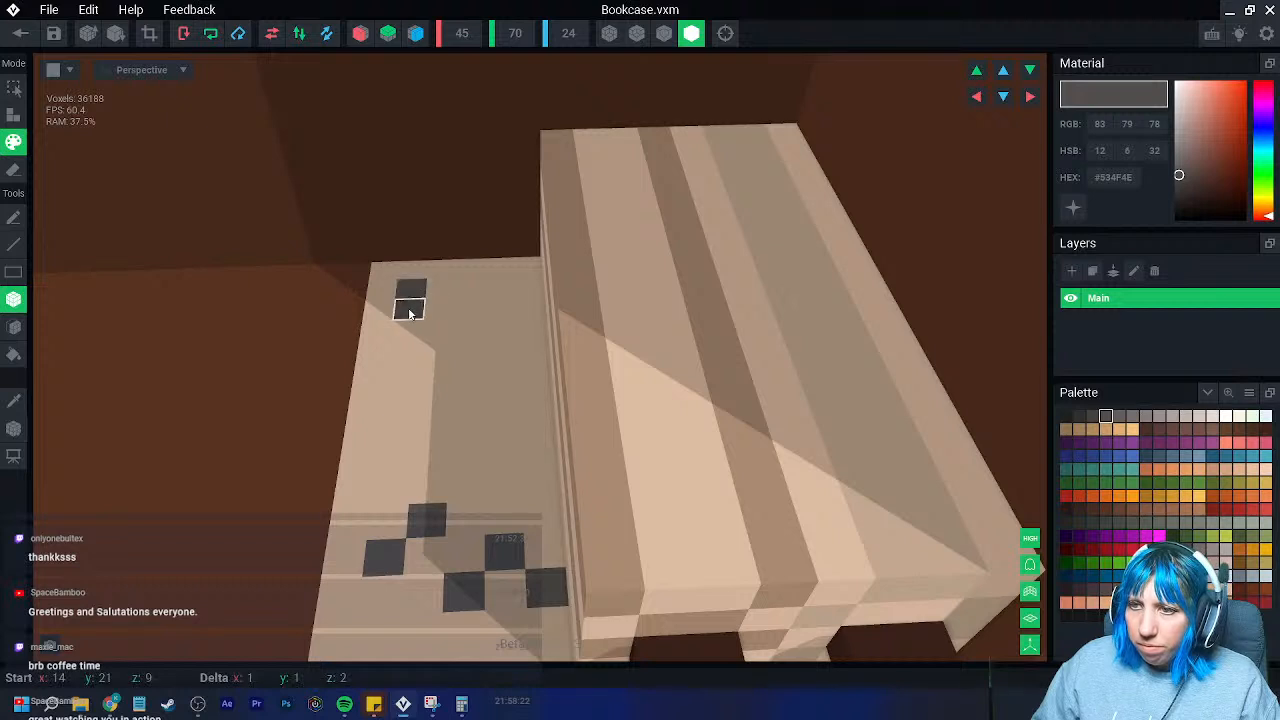
# - Fill the back and middle of the parchment sheet with more #534F4E writing marks
pyautogui.click(498, 290)
pyautogui.click(517, 295)
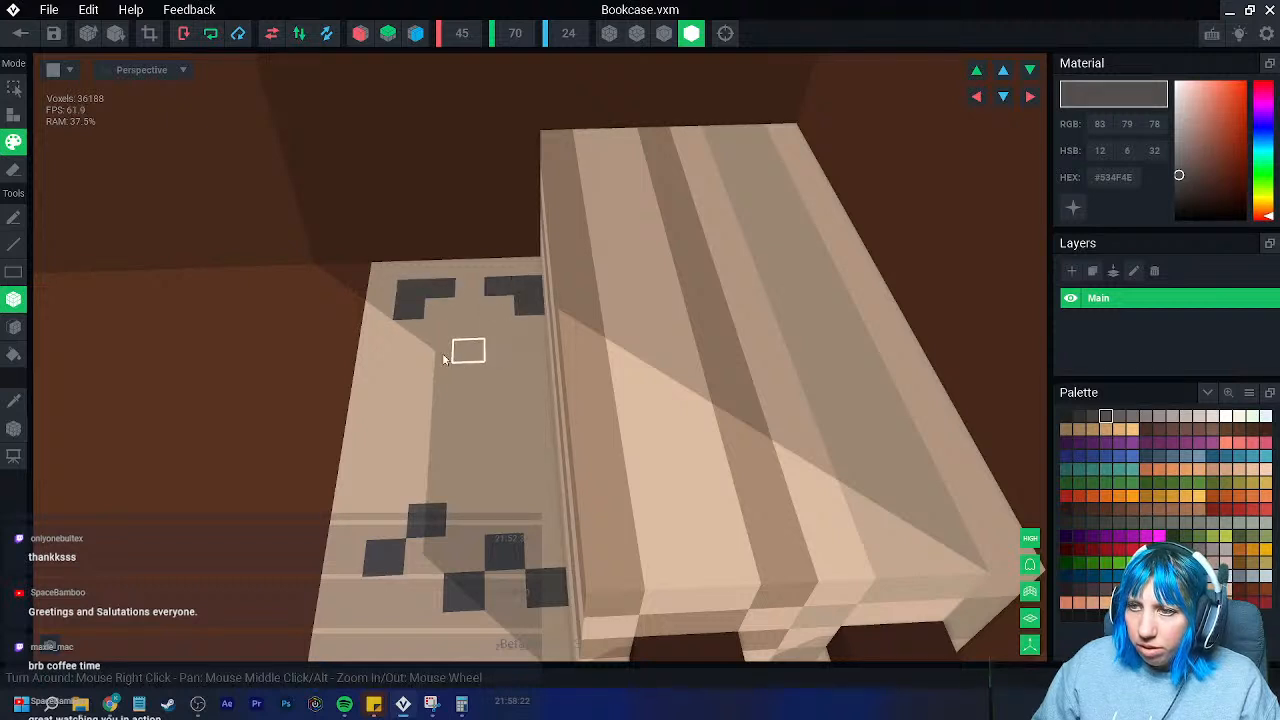
pyautogui.click(402, 380)
pyautogui.click(434, 400)
pyautogui.click(500, 373)
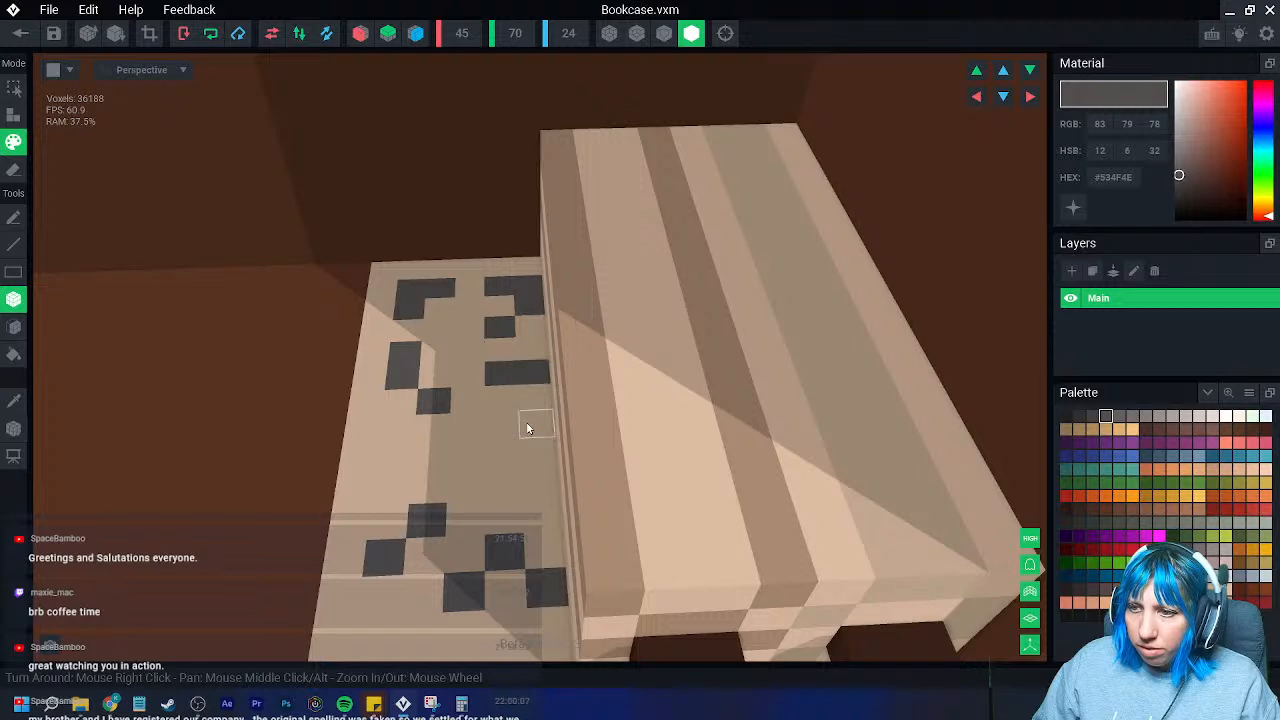
pyautogui.click(387, 470)
pyautogui.click(427, 470)
pyautogui.click(521, 486)
pyautogui.scroll(-4, 480, 540)
pyautogui.moveTo(480, 542); pyautogui.dragTo(479, 556, button='right')
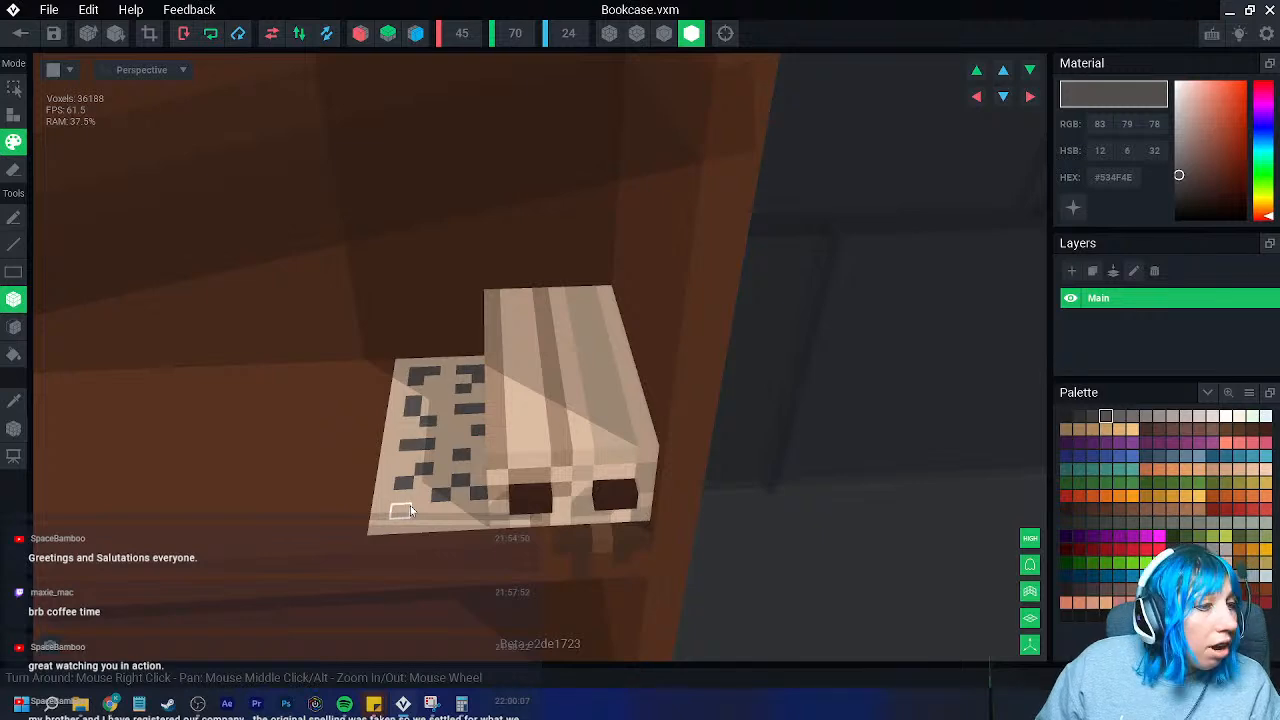
# - Sample #634332 from the worn shelf patch and paint a one-voxel strip along the parchment sheet's outer edge
pyautogui.moveTo(394, 490); pyautogui.dragTo(510, 535, button='right')
pyautogui.scroll(4, 503, 527)
pyautogui.click(15, 402)
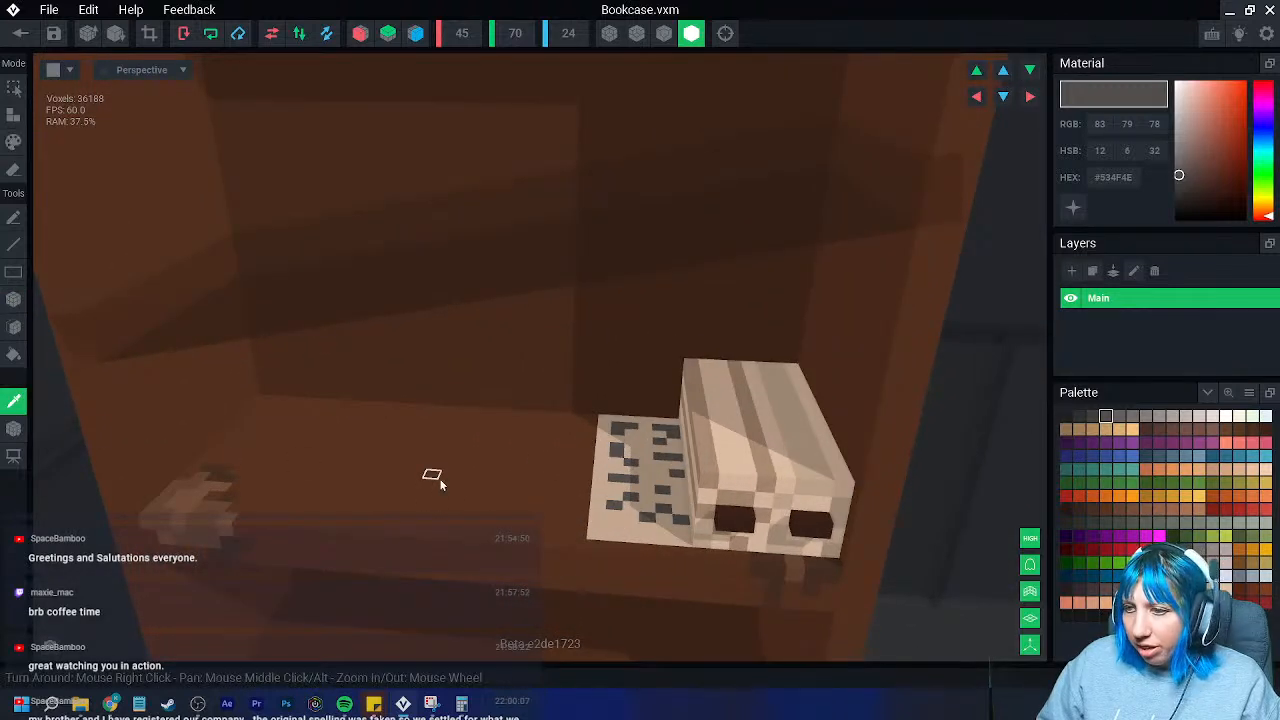
pyautogui.click(213, 534)
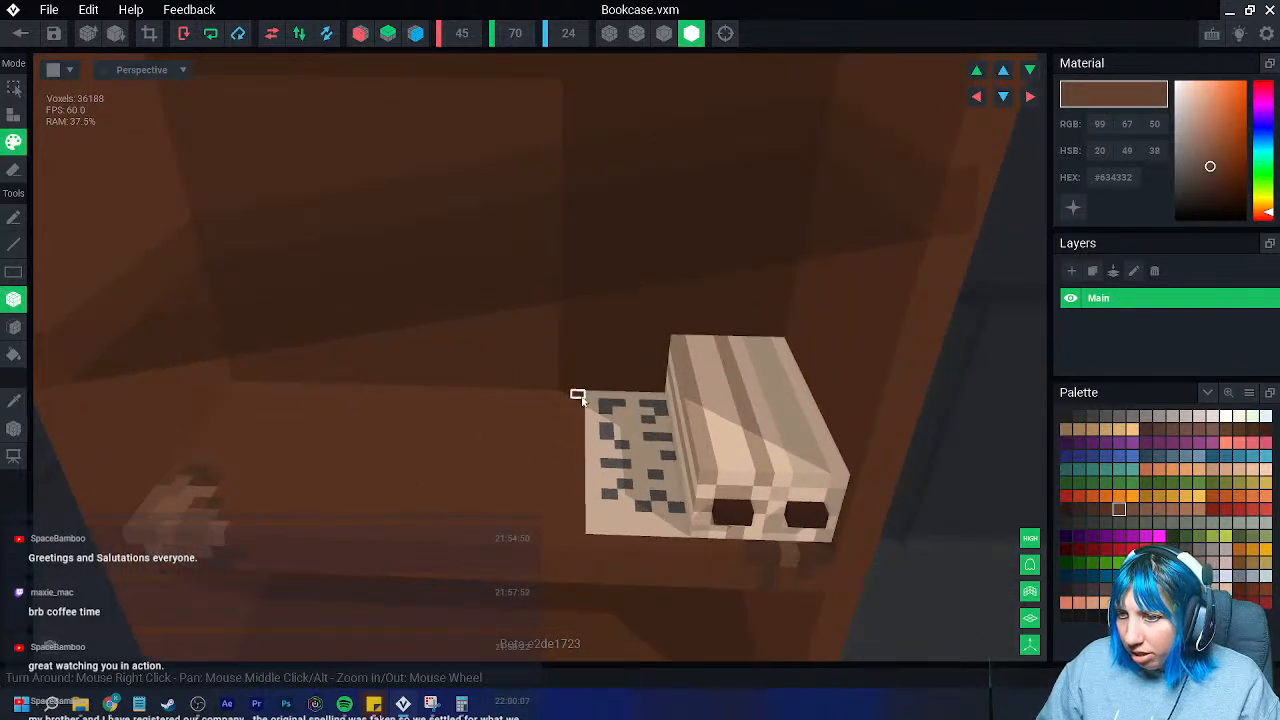
pyautogui.moveTo(578, 397); pyautogui.dragTo(577, 474)
pyautogui.moveTo(578, 520); pyautogui.dragTo(540, 556)
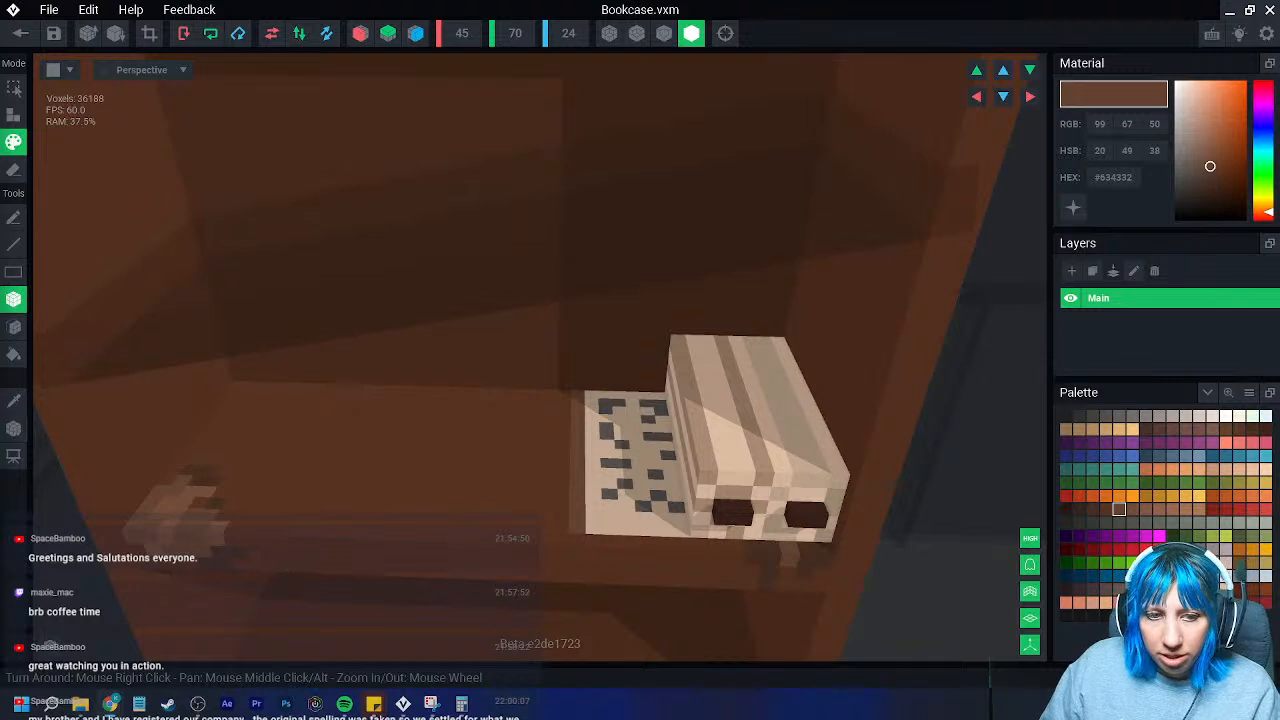
# - Repaint the strip along the parchment sheet's outer edge as a shadow in darker brown #4A2B1C
pyautogui.moveTo(589, 480); pyautogui.dragTo(660, 523, button='right')
pyautogui.scroll(3, 626, 529)
pyautogui.moveTo(660, 523); pyautogui.dragTo(618, 490, button='middle')
pyautogui.scroll(-2, 430, 497)
pyautogui.moveTo(463, 491); pyautogui.dragTo(485, 486, button='middle')
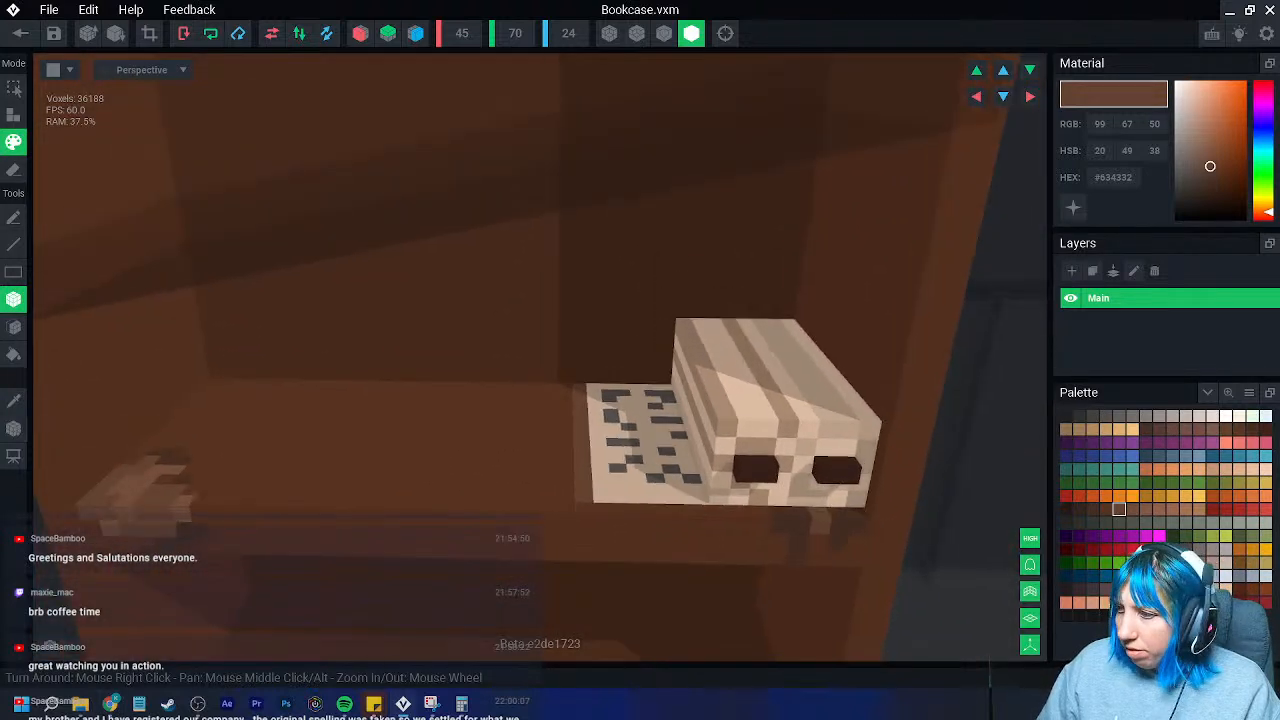
pyautogui.click(1119, 509)
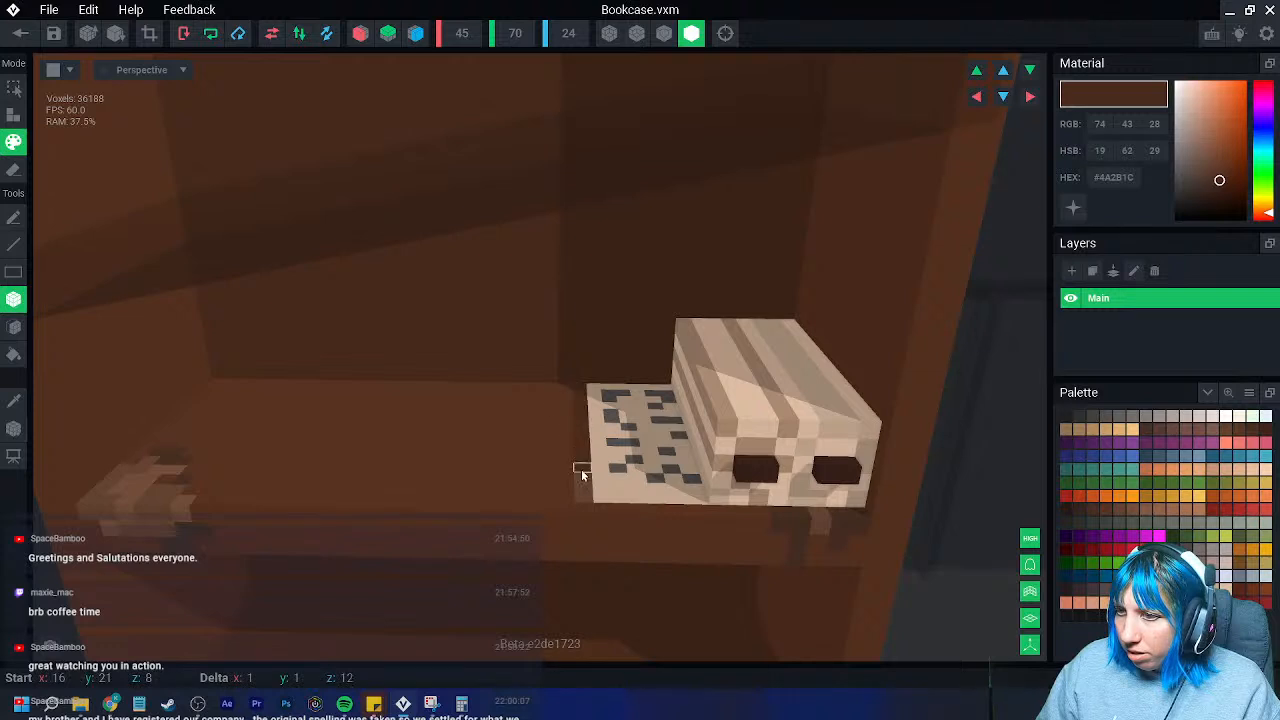
pyautogui.moveTo(580, 491); pyautogui.dragTo(567, 560, button='right')
pyautogui.scroll(-1, 625, 528)
pyautogui.scroll(-3, 652, 570)
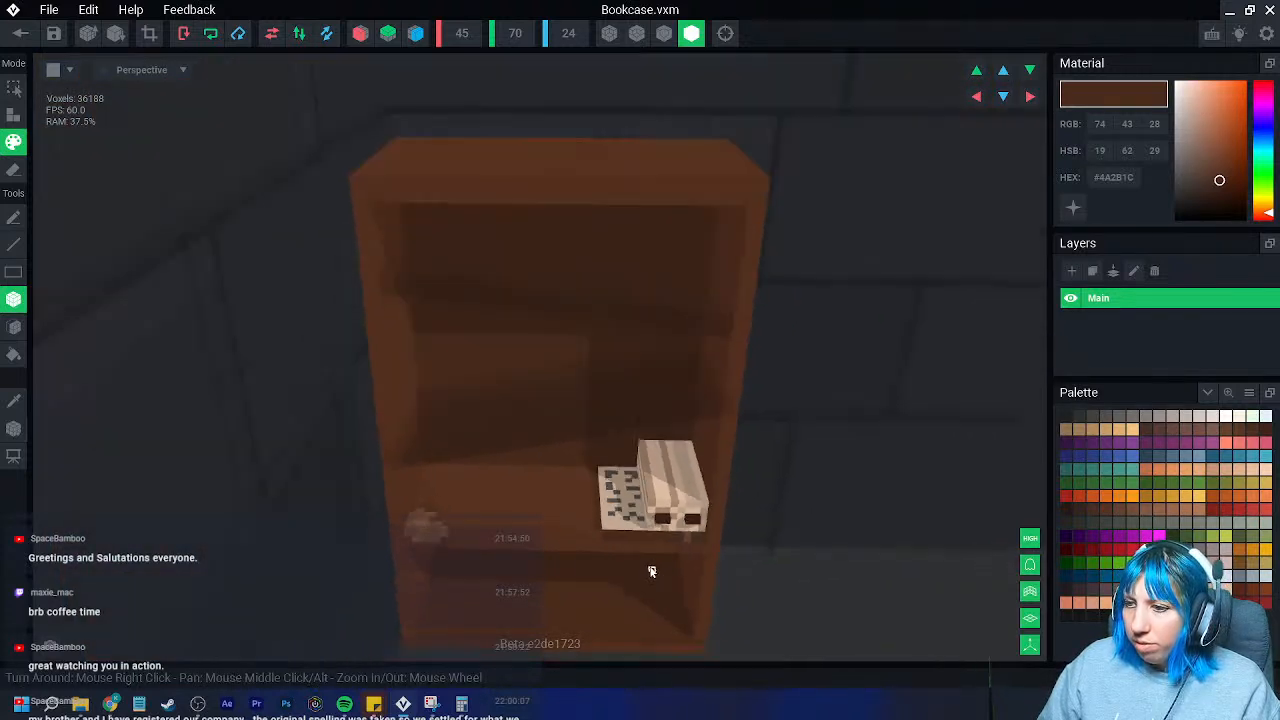
pyautogui.scroll(3, 652, 568)
pyautogui.moveTo(650, 535); pyautogui.dragTo(557, 534, button='right')
pyautogui.scroll(1, 551, 547)
pyautogui.scroll(2, 557, 534)
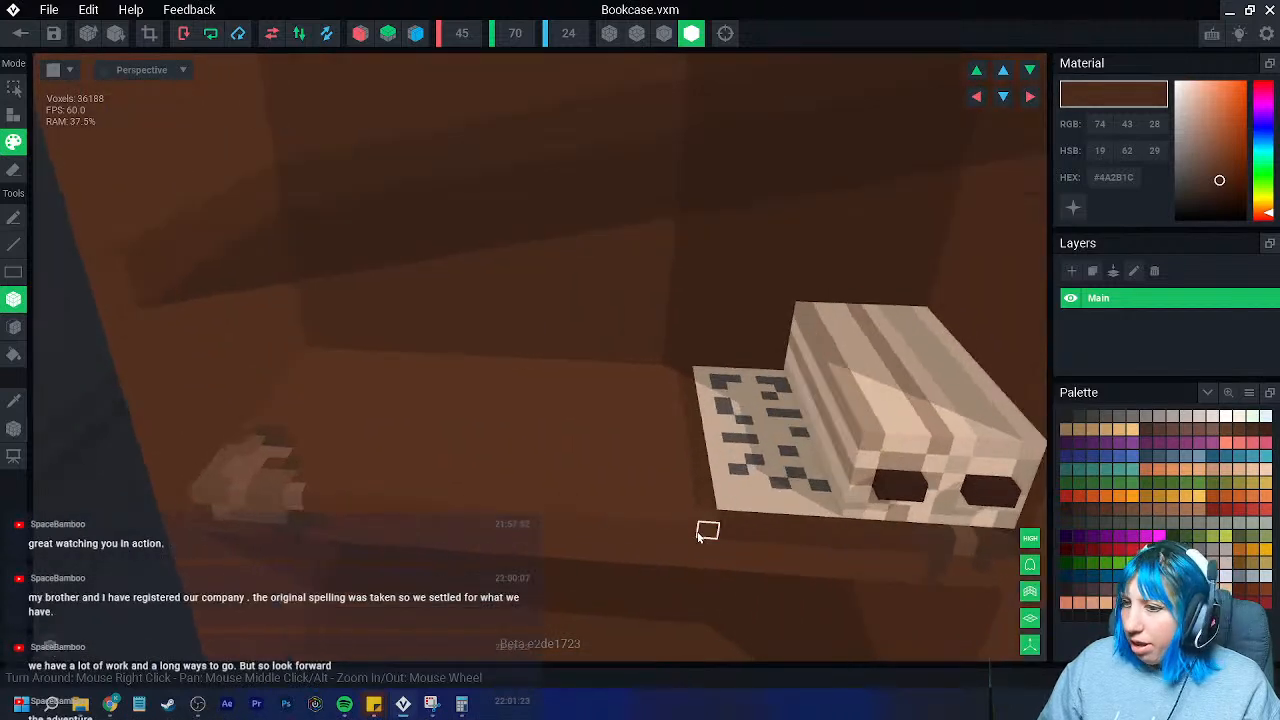
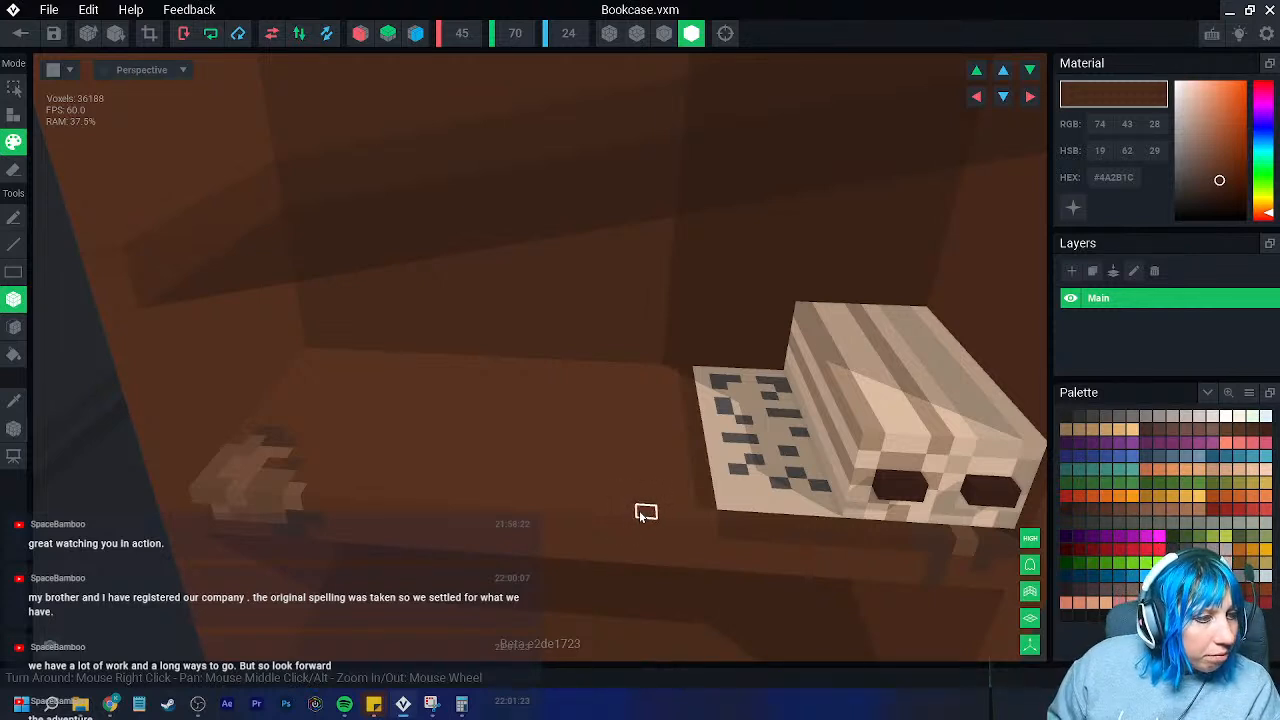
# - Build a dark red #6F0E12 book box on the same shelf against the side wall opposite the scroll
pyautogui.scroll(3, 489, 489)
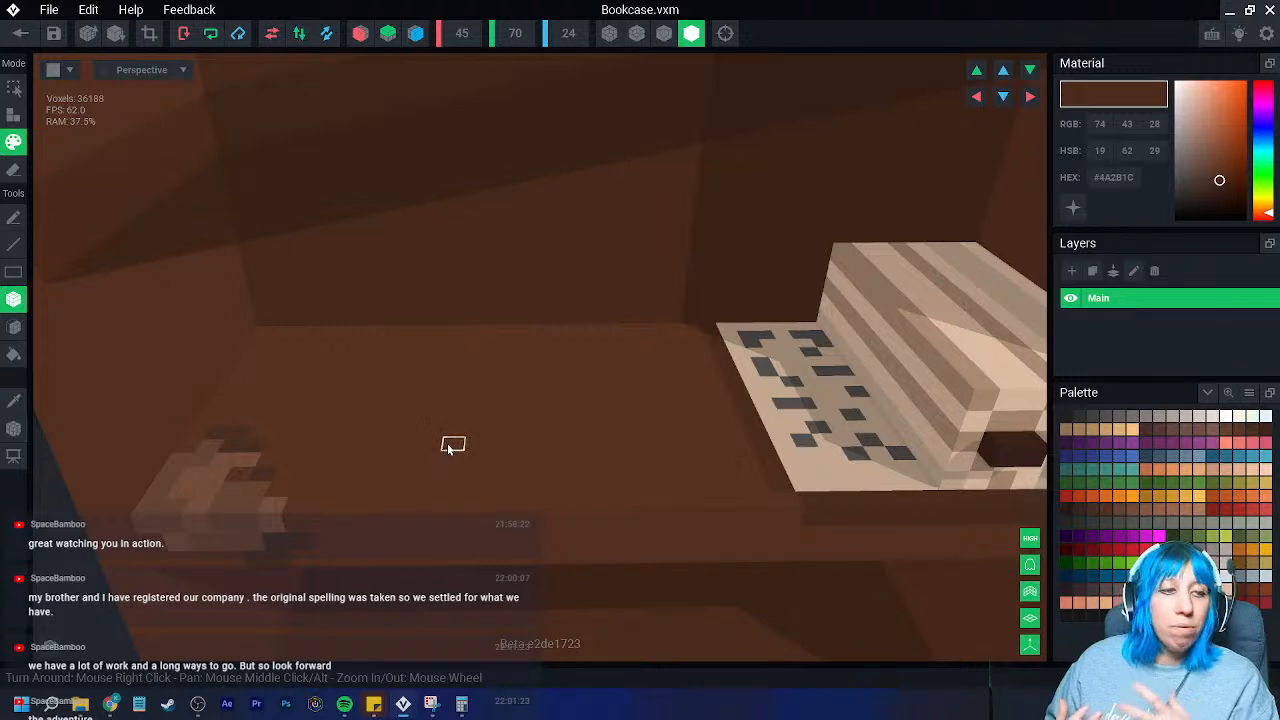
pyautogui.moveTo(429, 443); pyautogui.dragTo(643, 503, button='right')
pyautogui.click(1226, 509)
pyautogui.moveTo(514, 424); pyautogui.dragTo(3, 117, button='right')
pyautogui.moveTo(566, 363); pyautogui.dragTo(549, 383, button='right')
pyautogui.click(1092, 549)
pyautogui.moveTo(469, 383); pyautogui.dragTo(51, 185, button='right')
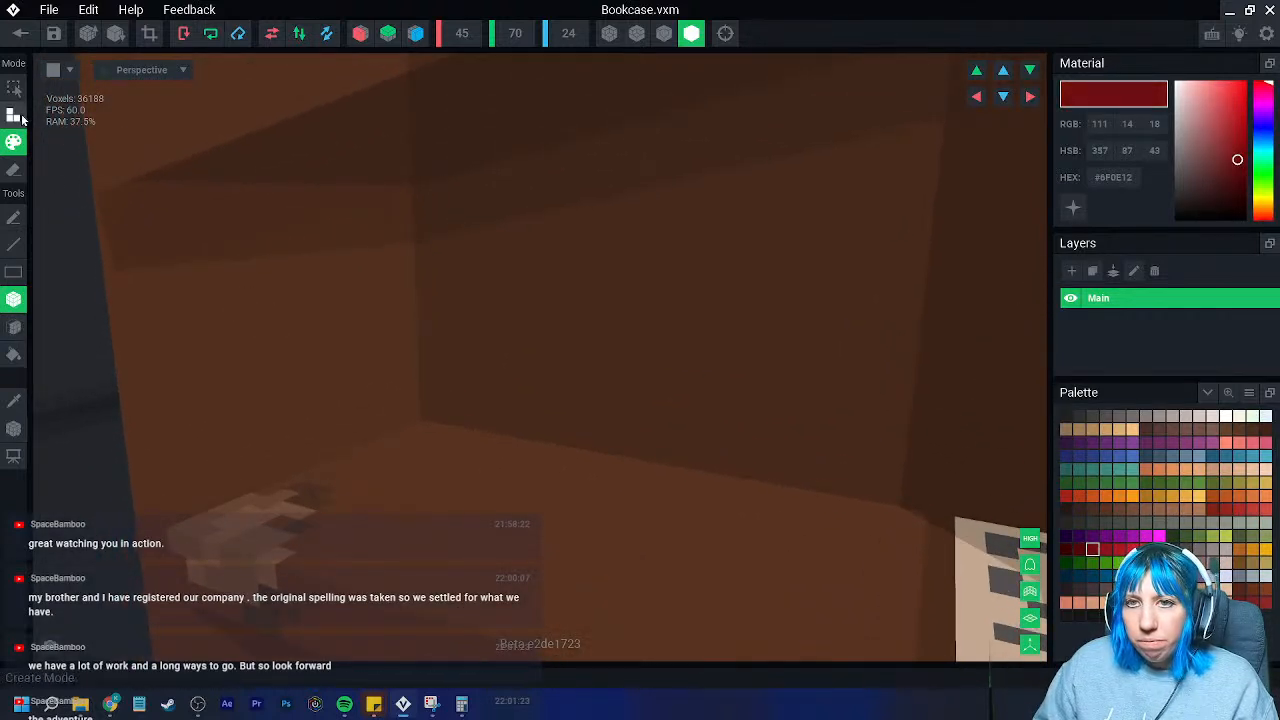
pyautogui.click(14, 118)
pyautogui.moveTo(168, 296); pyautogui.dragTo(193, 290, button='right')
pyautogui.moveTo(193, 289); pyautogui.dragTo(544, 479)
pyautogui.moveTo(536, 482); pyautogui.dragTo(537, 479, button='right')
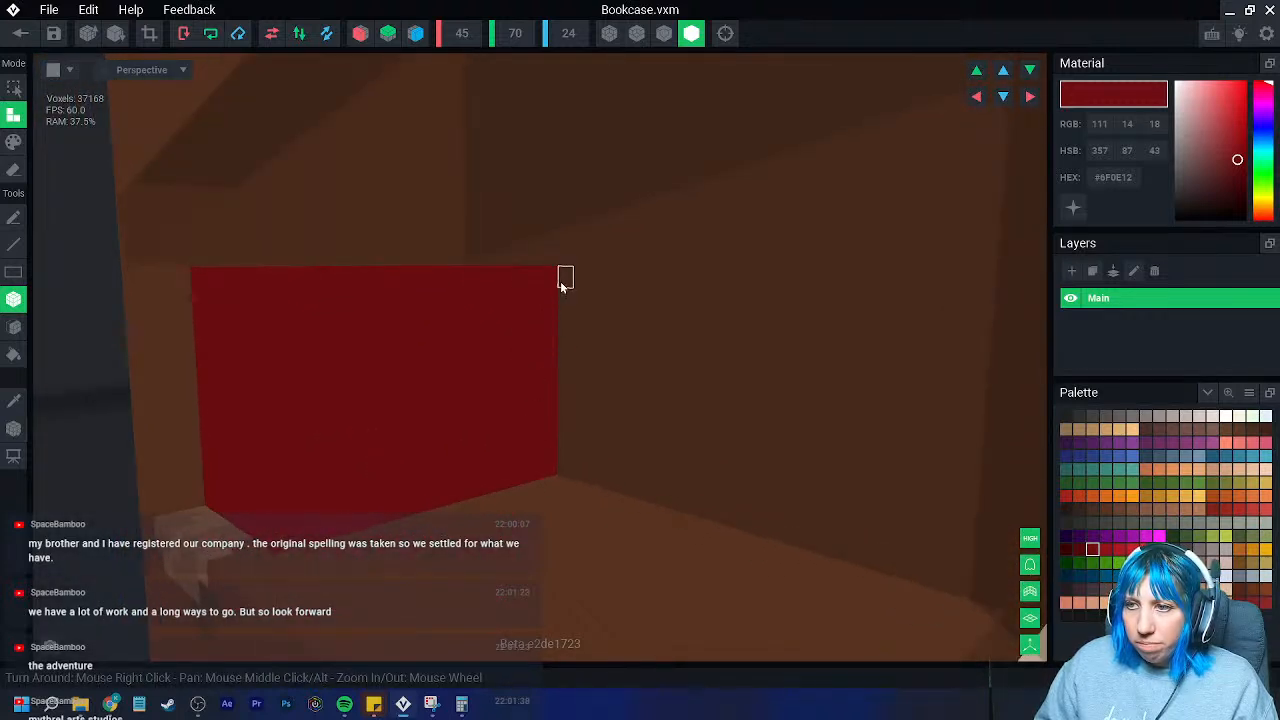
# - Paint a near-black #231B1D band across the front of the red box's section nearest the side wall
pyautogui.moveTo(371, 591); pyautogui.dragTo(506, 594, button='right')
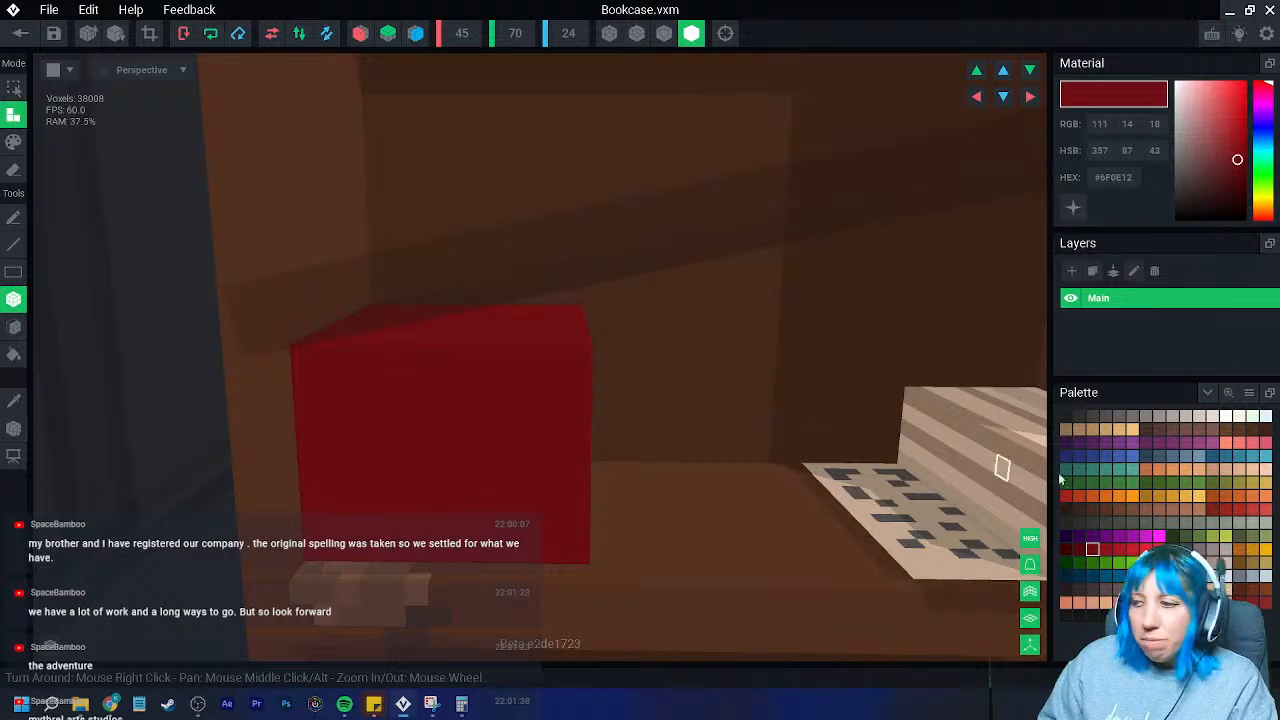
pyautogui.click(1066, 590)
pyautogui.moveTo(306, 449); pyautogui.dragTo(366, 463)
pyautogui.hotkey('ctrl', 'z')
pyautogui.click(13, 143)
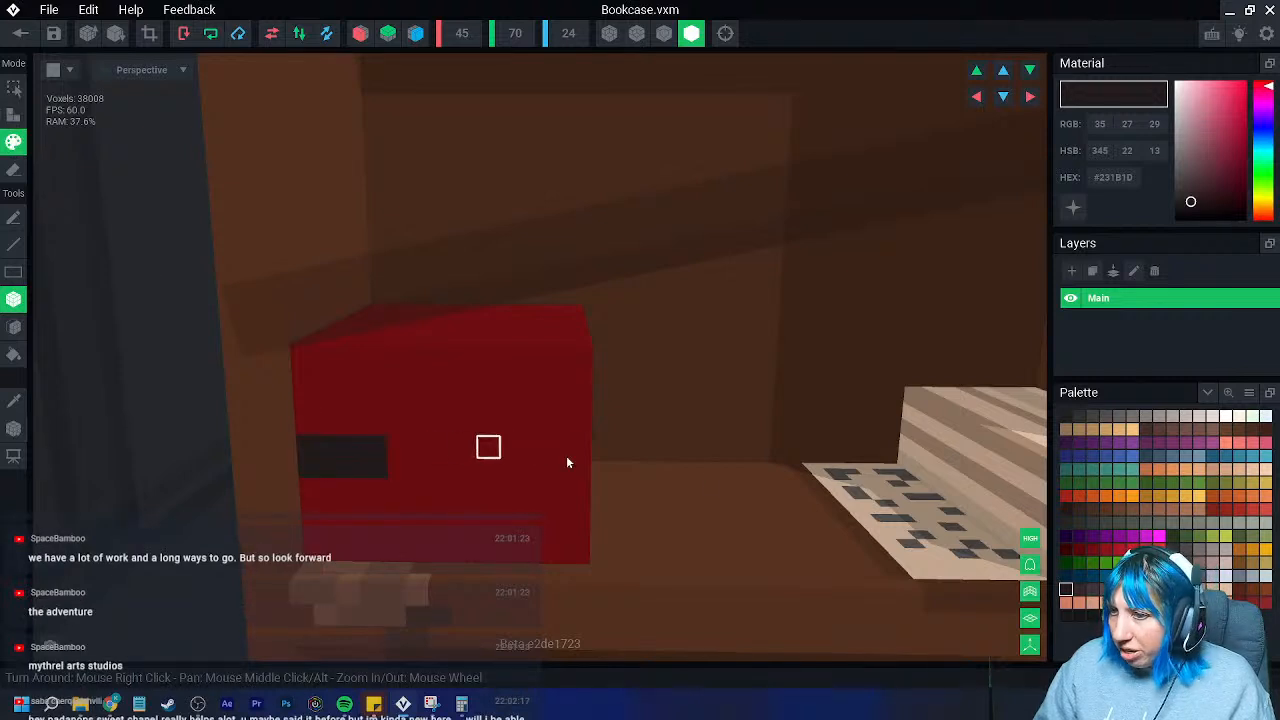
# - Divide the red box into separate books by painting a green #375621 section and a narrower grey #4C4646 section over its front and top
pyautogui.click(1146, 483)
pyautogui.moveTo(400, 360); pyautogui.dragTo(467, 550)
pyautogui.moveTo(402, 338); pyautogui.dragTo(491, 294)
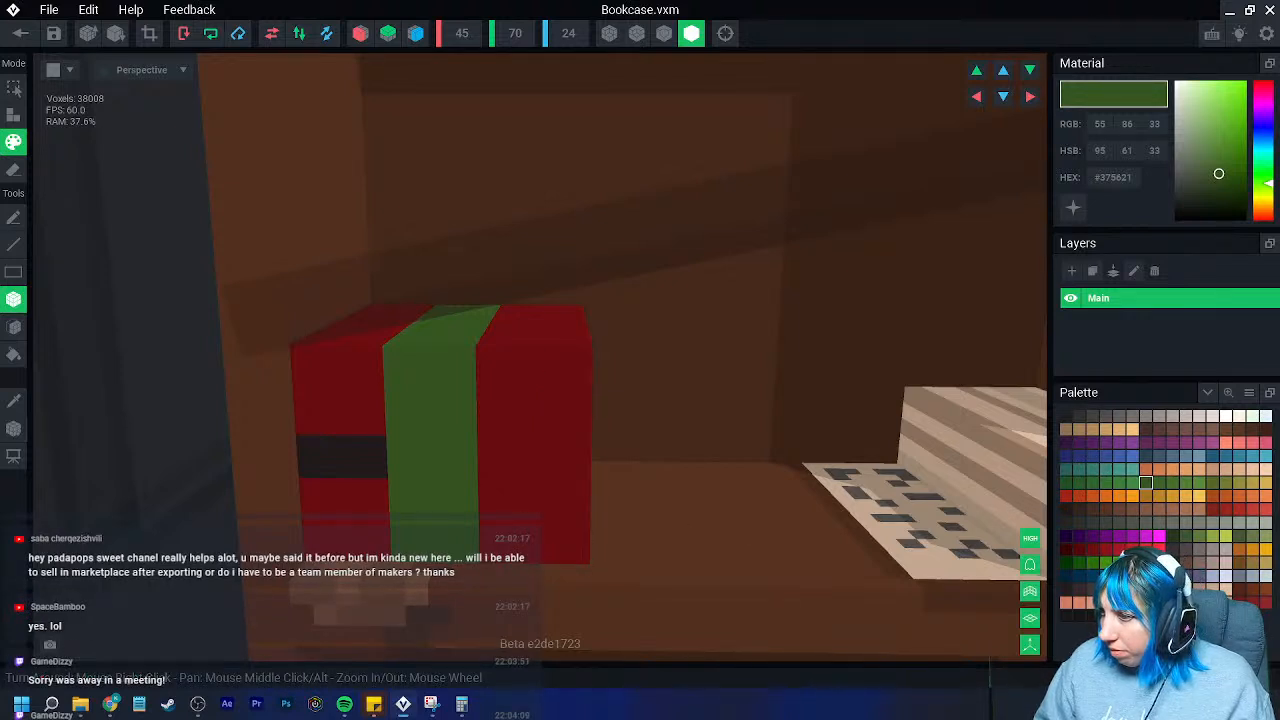
pyautogui.click(1185, 549)
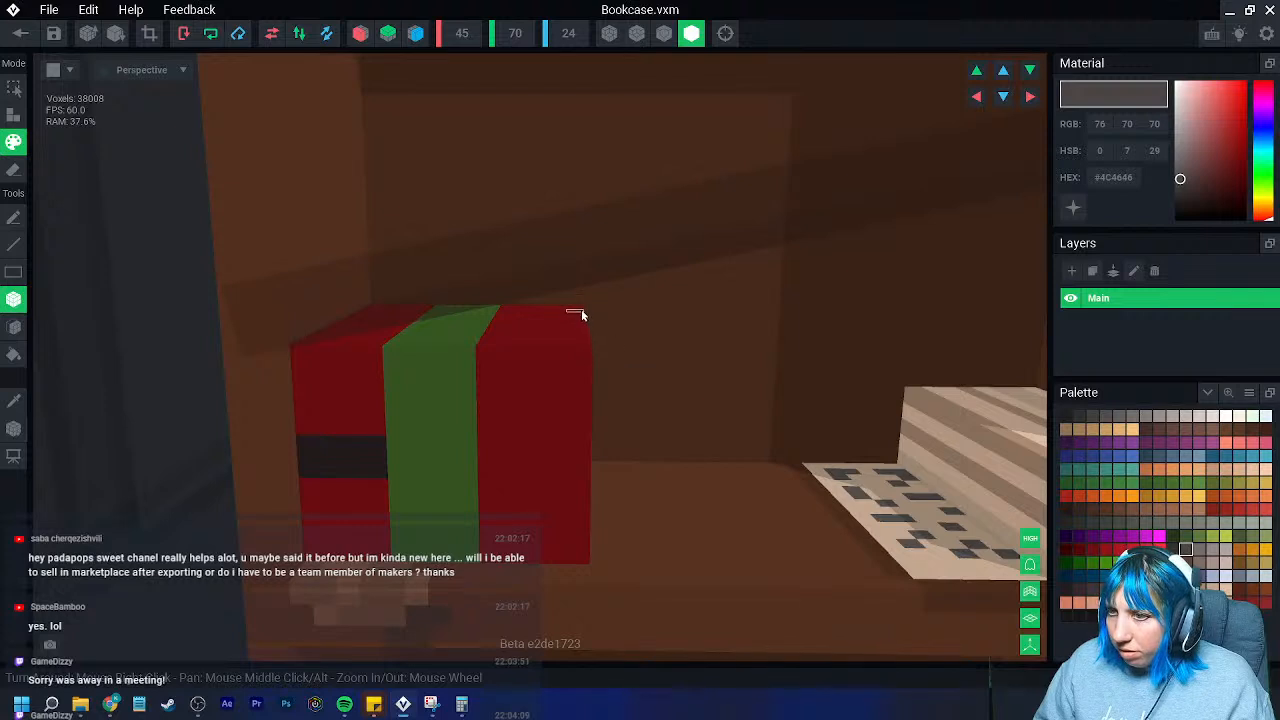
pyautogui.moveTo(524, 311); pyautogui.dragTo(530, 559)
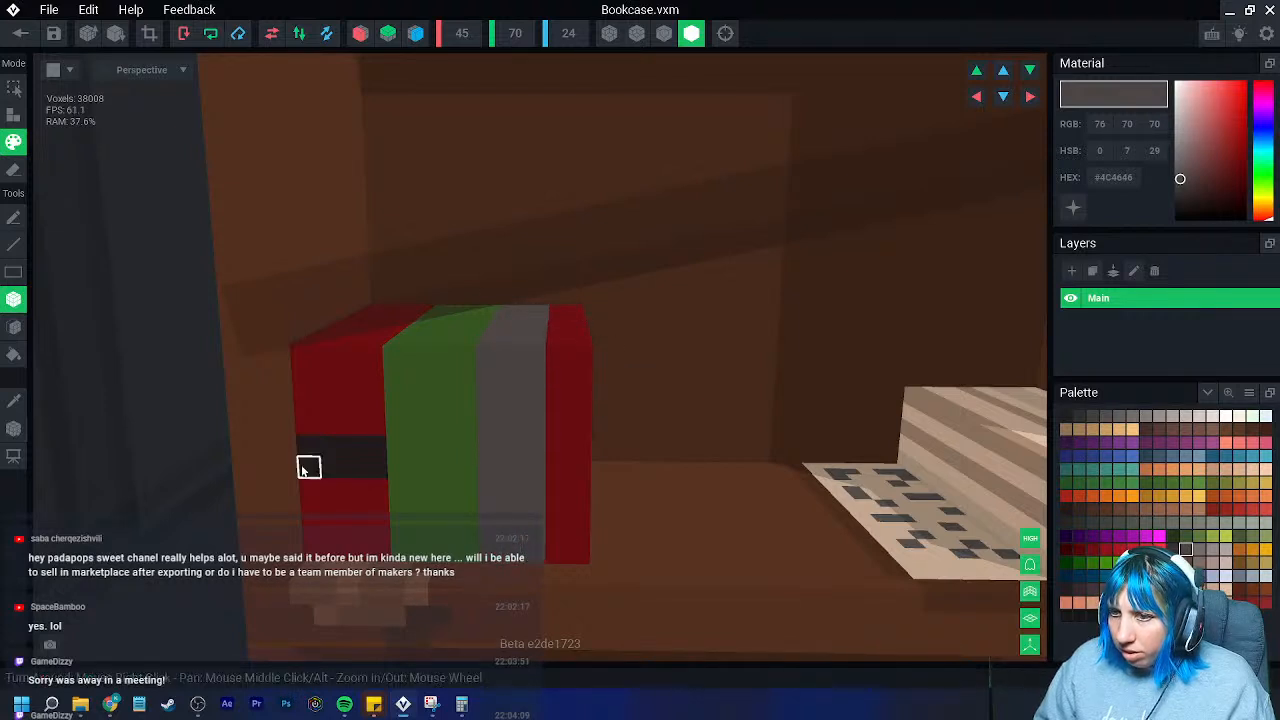
# - Sample the first red book's dark band colour and paint a matching band around the last red book's spine and cover
pyautogui.click(14, 403)
pyautogui.click(305, 442)
pyautogui.moveTo(562, 446); pyautogui.dragTo(580, 446)
pyautogui.moveTo(580, 446); pyautogui.dragTo(607, 440, button='right')
pyautogui.moveTo(605, 432); pyautogui.dragTo(711, 443)
pyautogui.moveTo(709, 466); pyautogui.dragTo(594, 451, button='right')
# - Erase the section of bookcase wall beside the last red book
pyautogui.click(14, 170)
pyautogui.moveTo(638, 250)
pyautogui.mouseDown()
pyautogui.moveTo(763, 527)
pyautogui.moveTo(800, 550)
pyautogui.mouseUp()
pyautogui.moveTo(625, 254)
pyautogui.mouseDown()
pyautogui.moveTo(646, 298)
pyautogui.moveTo(674, 529)
pyautogui.moveTo(658, 556)
pyautogui.moveTo(657, 543)
pyautogui.mouseUp()
pyautogui.moveTo(657, 543); pyautogui.dragTo(217, 406, button='right')
# - Sample brown #4A2B1C from the bookcase and rebuild the erased wall section beside the last red book
pyautogui.click(14, 403)
pyautogui.click(707, 360)
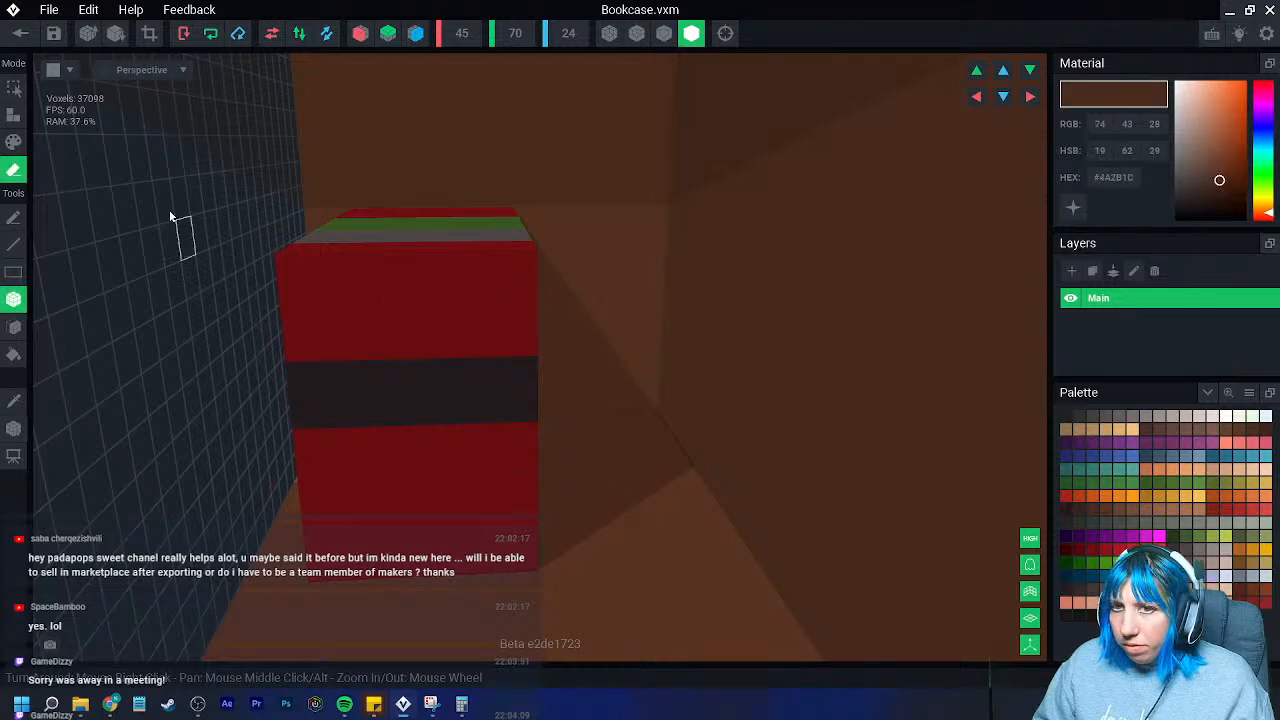
pyautogui.click(14, 115)
pyautogui.moveTo(546, 265); pyautogui.dragTo(562, 235, button='right')
pyautogui.moveTo(562, 235); pyautogui.dragTo(754, 578)
pyautogui.moveTo(754, 578); pyautogui.dragTo(677, 534, button='right')
pyautogui.moveTo(508, 511); pyautogui.dragTo(489, 513, button='right')
pyautogui.scroll(2, 489, 513)
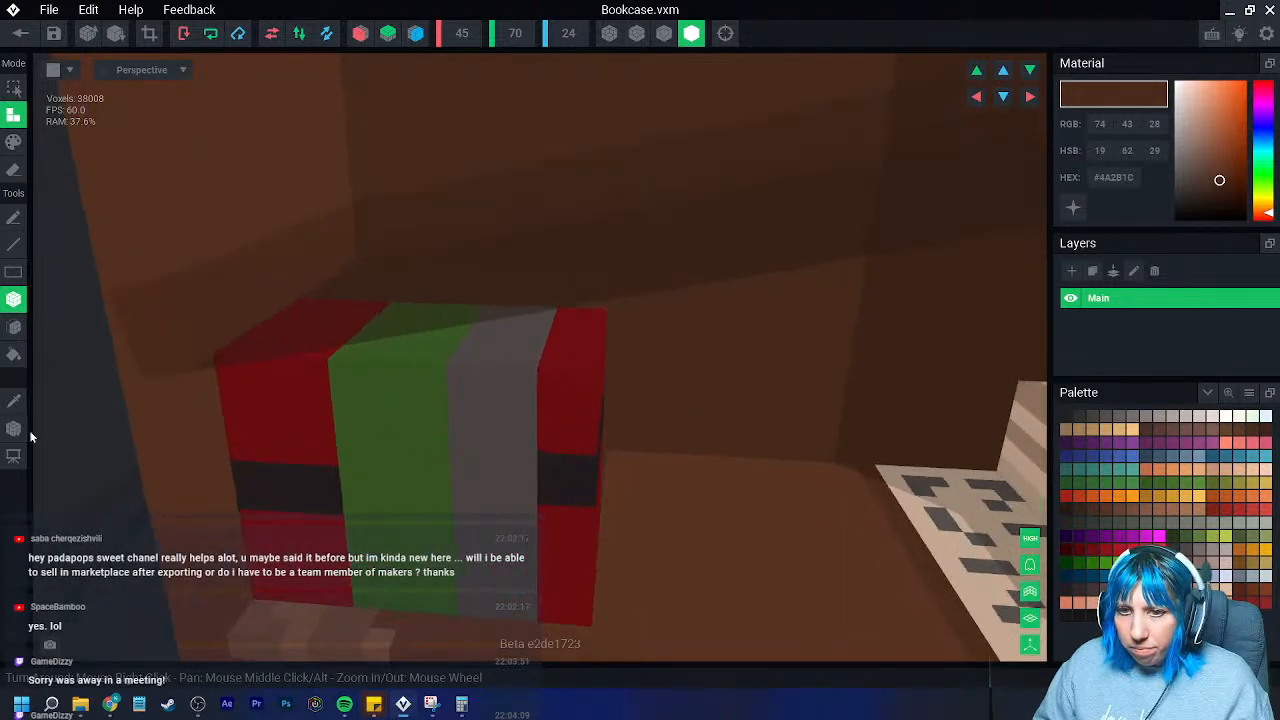
# - Paint an off-white #D4C8C3 page strip along the top of each of the four books
pyautogui.click(14, 401)
pyautogui.click(1197, 420)
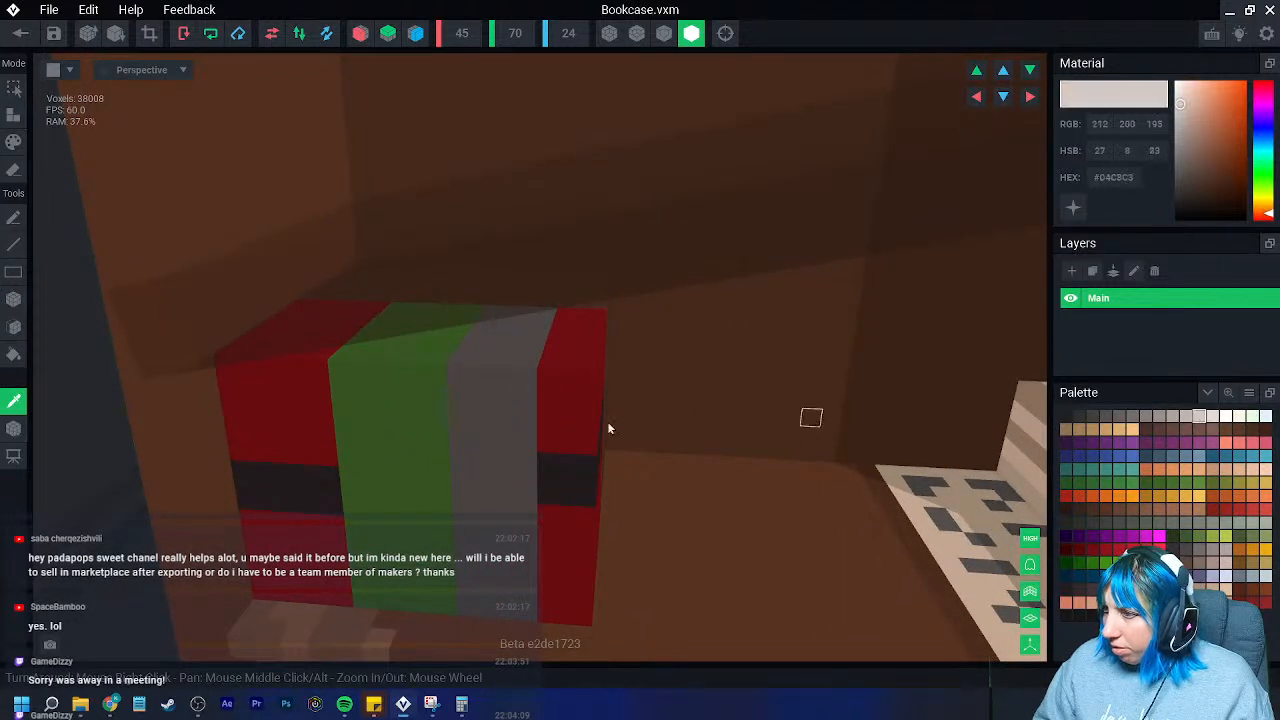
pyautogui.moveTo(805, 424); pyautogui.dragTo(760, 445, button='right')
pyautogui.click(14, 142)
pyautogui.moveTo(312, 330); pyautogui.dragTo(289, 350)
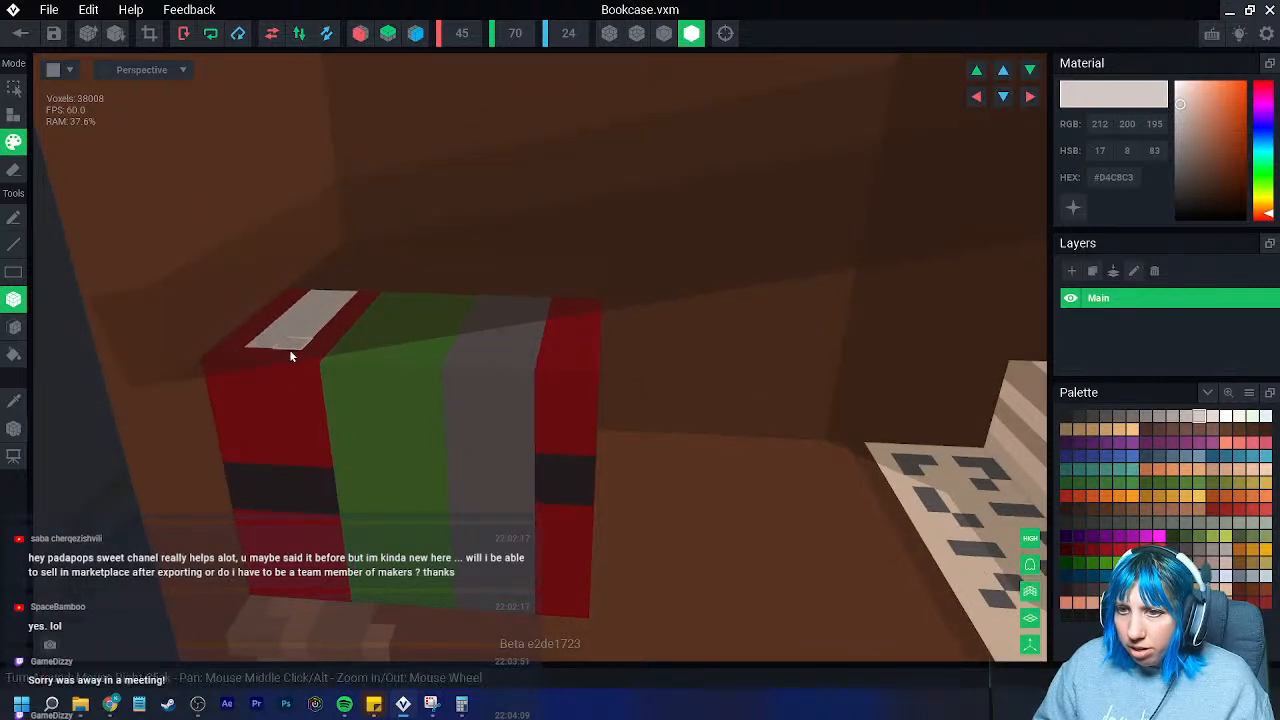
pyautogui.moveTo(289, 347); pyautogui.dragTo(435, 322, button='right')
pyautogui.moveTo(435, 322)
pyautogui.mouseDown()
pyautogui.moveTo(402, 373)
pyautogui.moveTo(405, 360)
pyautogui.mouseUp()
pyautogui.moveTo(538, 321); pyautogui.dragTo(485, 375)
pyautogui.moveTo(485, 375); pyautogui.dragTo(541, 386, button='right')
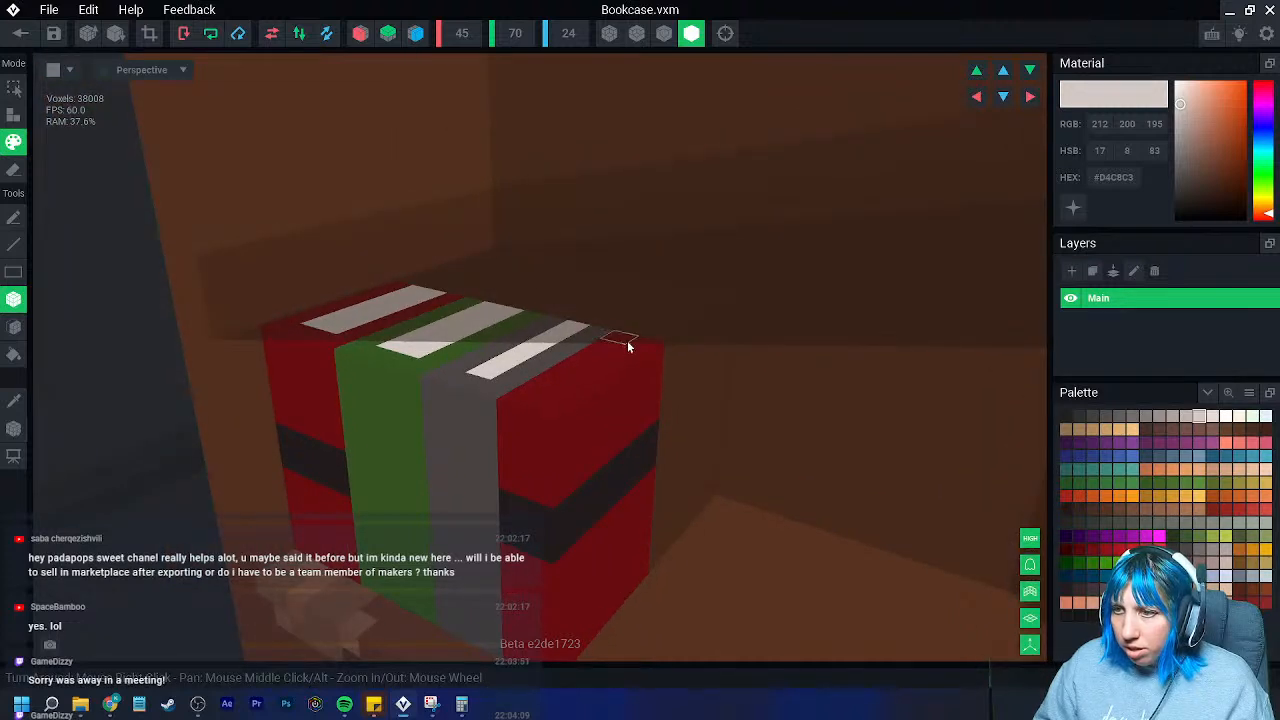
pyautogui.moveTo(628, 343)
pyautogui.mouseDown()
pyautogui.moveTo(574, 400)
pyautogui.moveTo(530, 402)
pyautogui.mouseUp()
pyautogui.moveTo(530, 402)
pyautogui.mouseDown(button='right')
pyautogui.moveTo(565, 404)
pyautogui.moveTo(546, 409)
pyautogui.moveTo(557, 374)
pyautogui.mouseUp(button='right')
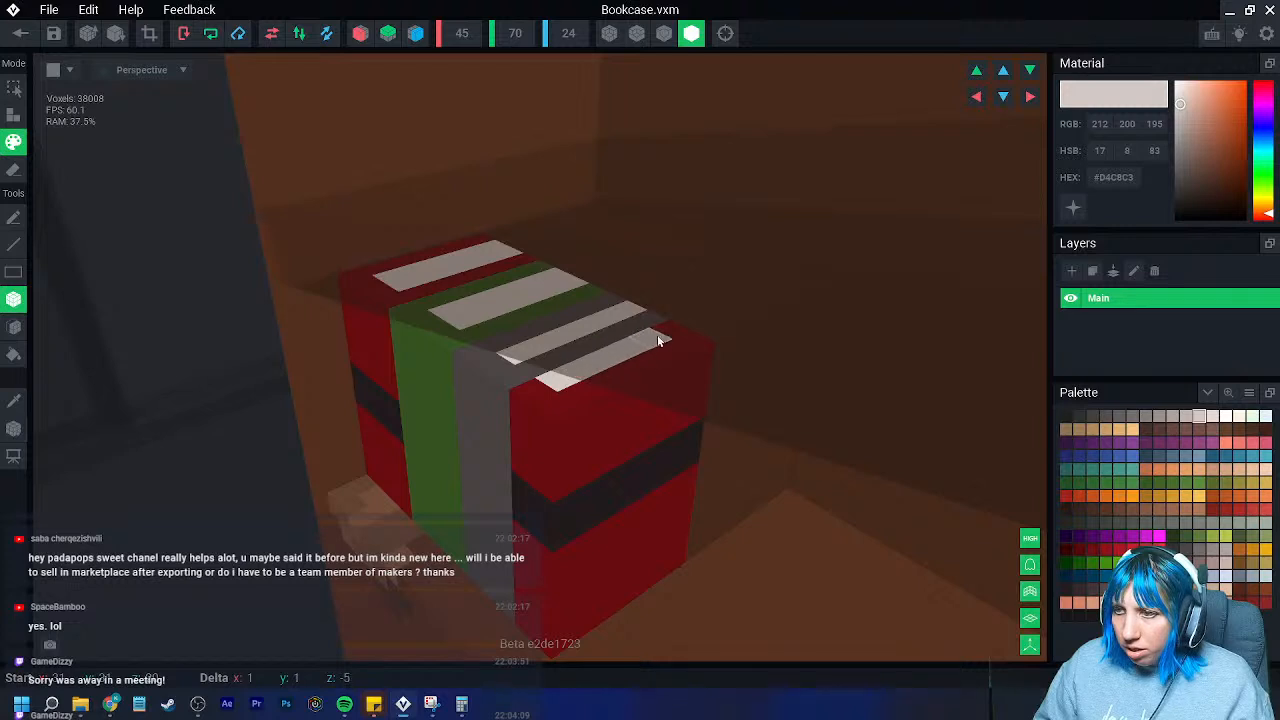
pyautogui.moveTo(660, 363); pyautogui.dragTo(624, 498, button='right')
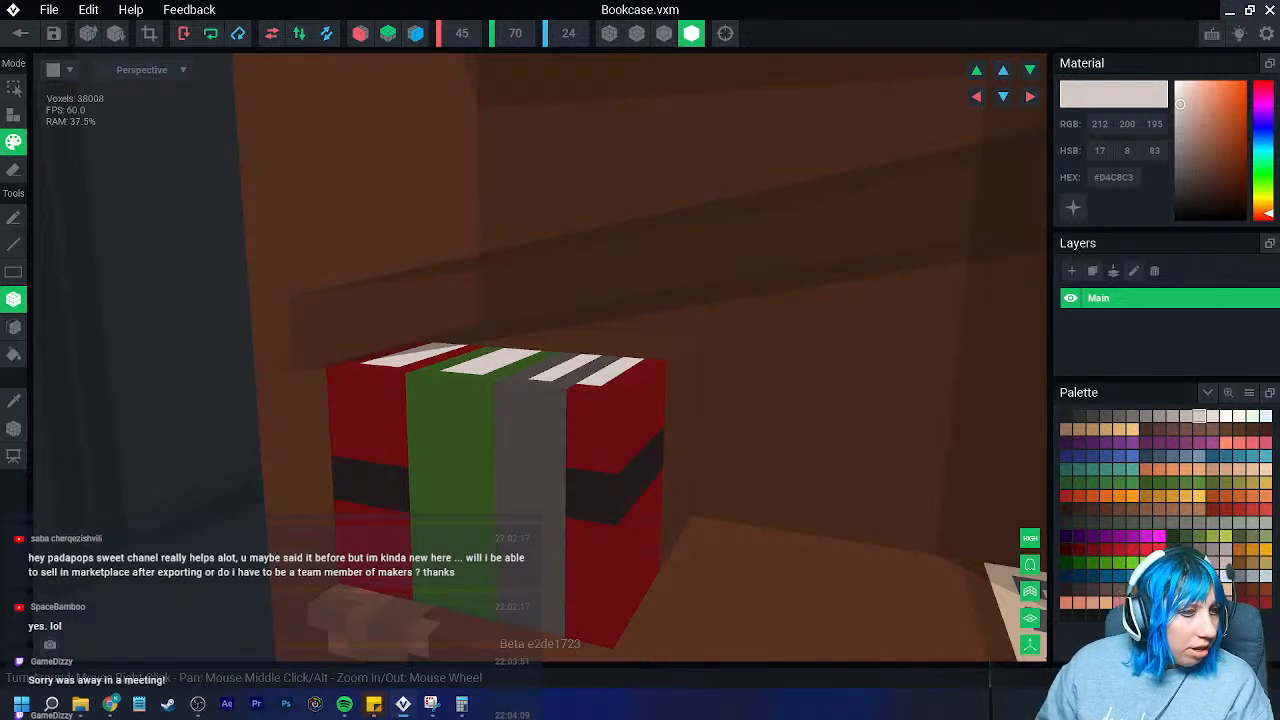
# - Try a dark grey #302F2F band across the grey book's spine
pyautogui.moveTo(480, 488); pyautogui.dragTo(535, 475, button='right')
pyautogui.click(20, 403)
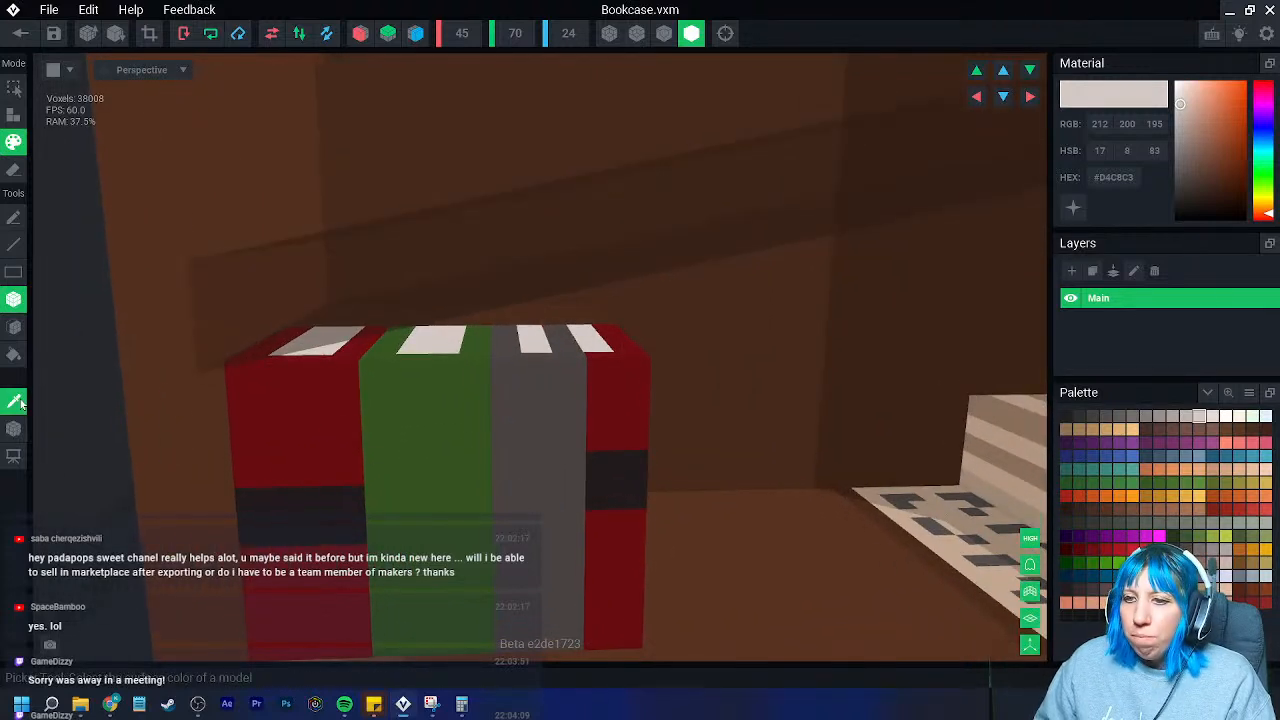
pyautogui.click(343, 520)
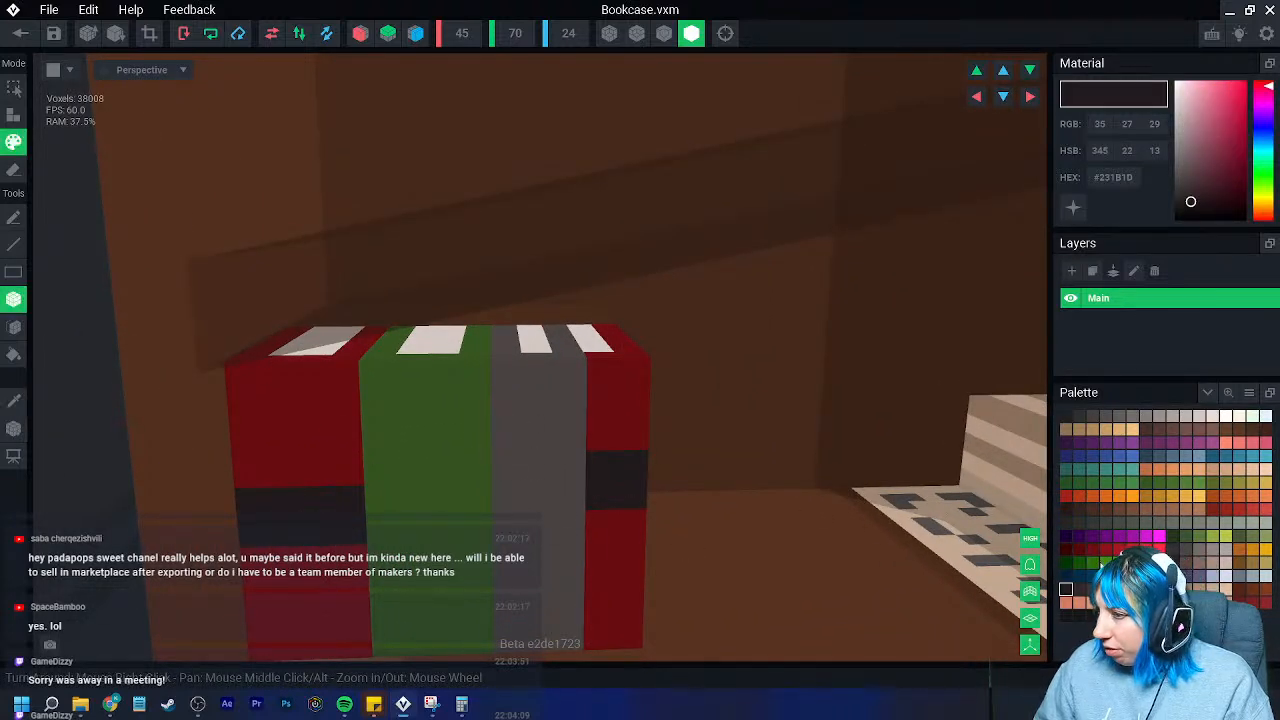
pyautogui.click(1190, 565)
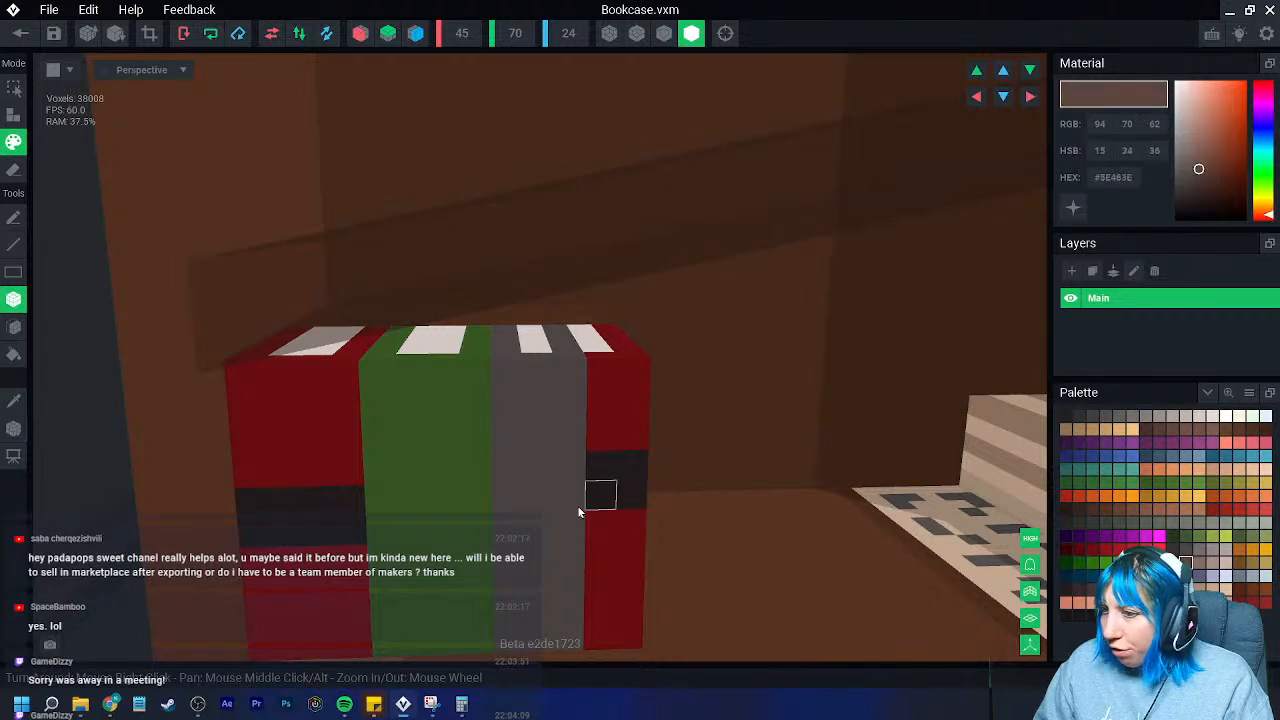
pyautogui.click(1078, 416)
pyautogui.click(506, 468)
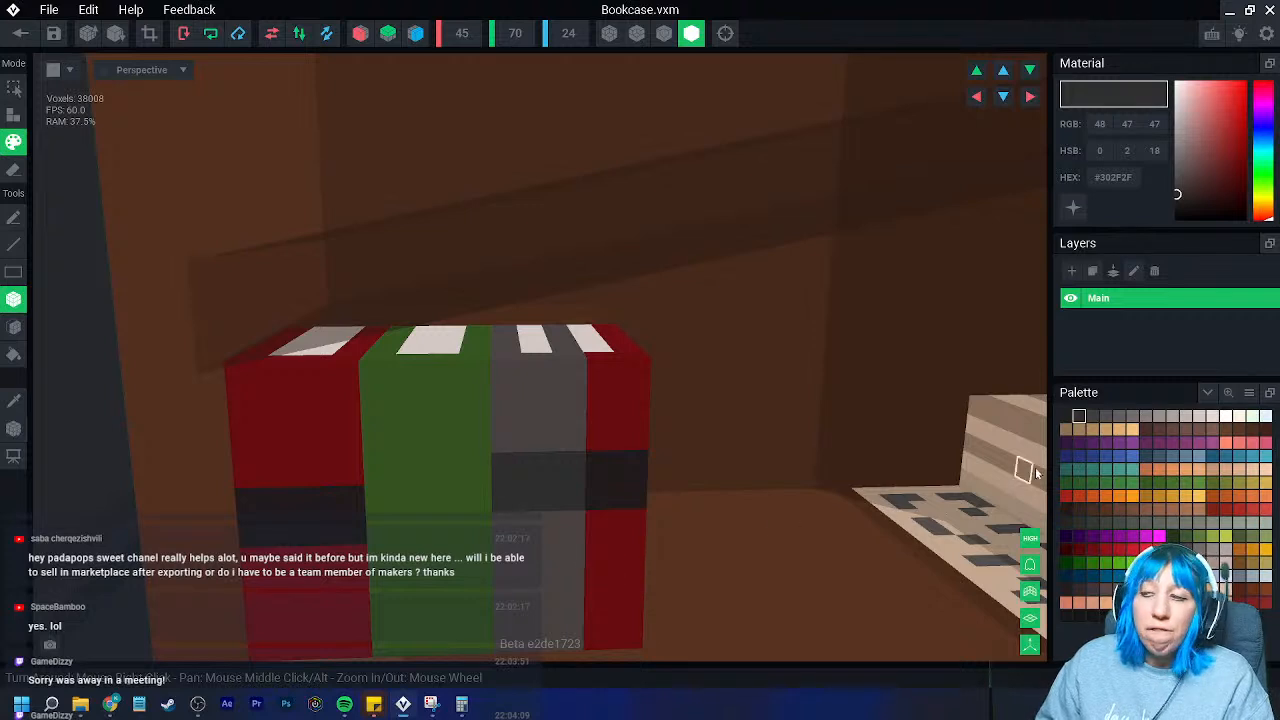
# - Paint a blue #2C6E8D band across the grey book's spine
pyautogui.click(1228, 457)
pyautogui.click(537, 470)
pyautogui.moveTo(509, 563); pyautogui.dragTo(486, 549, button='right')
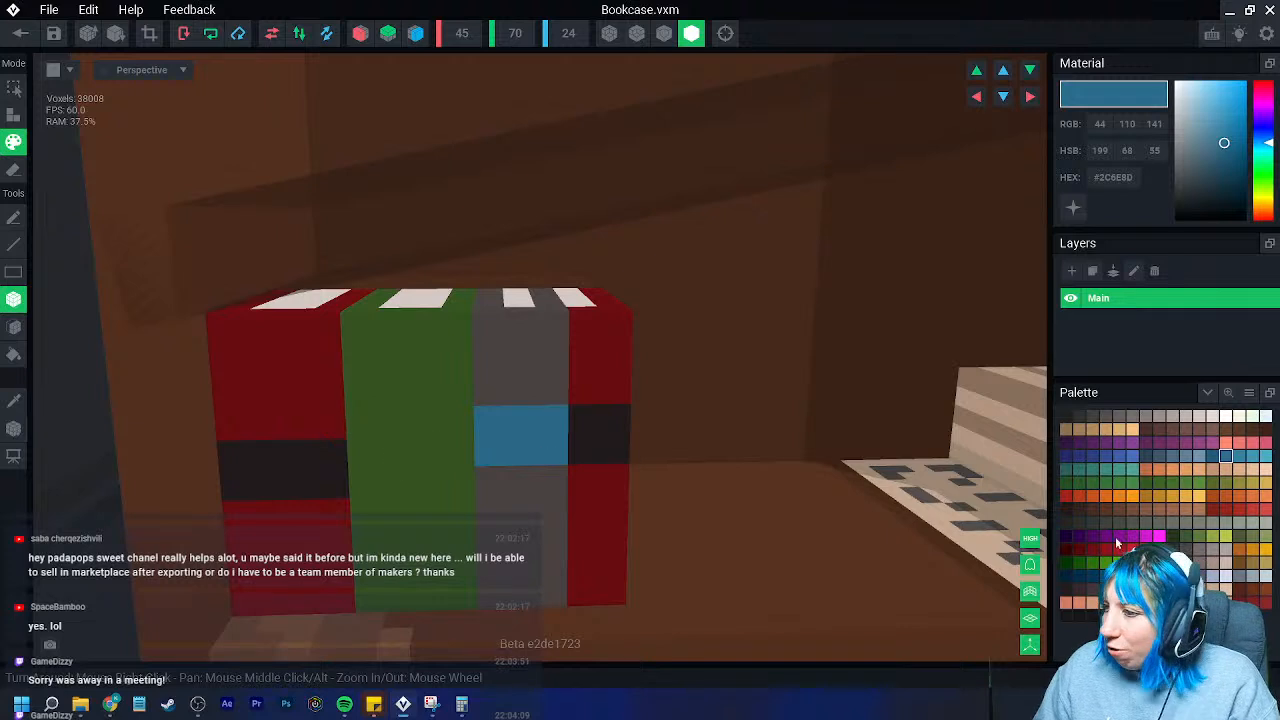
# - Try a dark brown #392119 band across the green book's spine
pyautogui.click(1172, 562)
pyautogui.moveTo(355, 438); pyautogui.dragTo(459, 485)
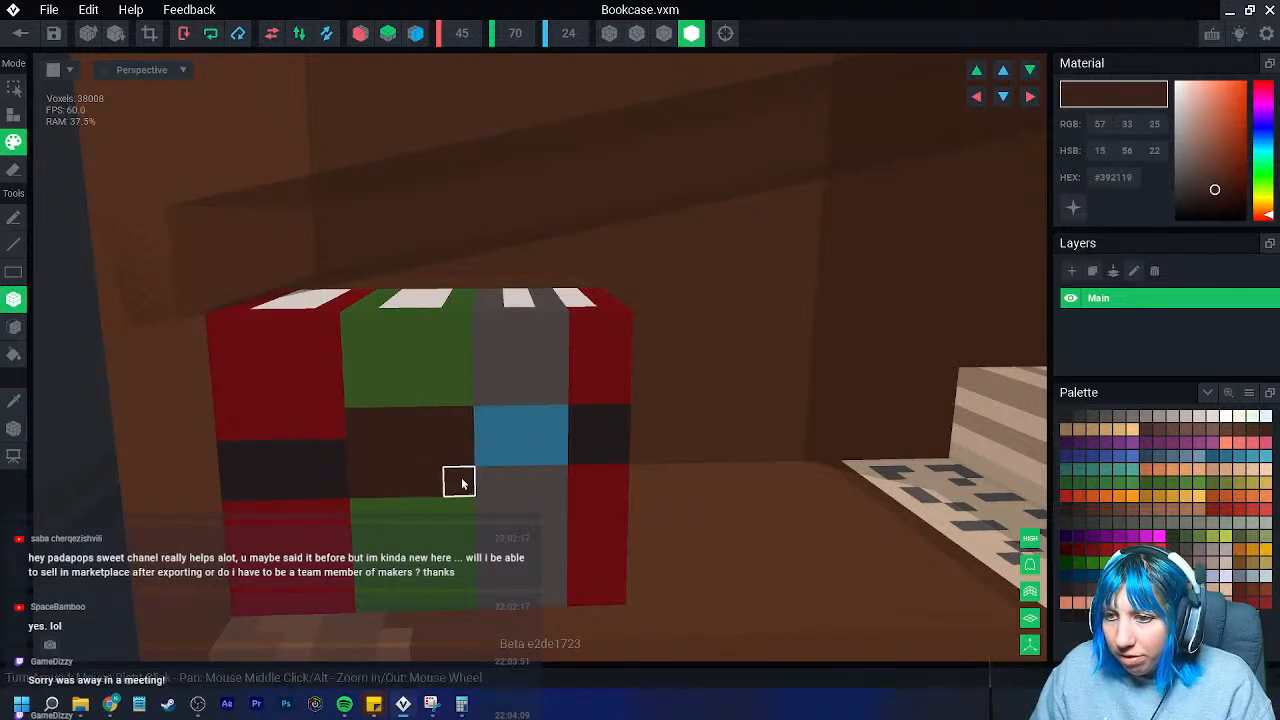
pyautogui.moveTo(462, 483); pyautogui.dragTo(406, 535, button='right')
pyautogui.scroll(2, 311, 540)
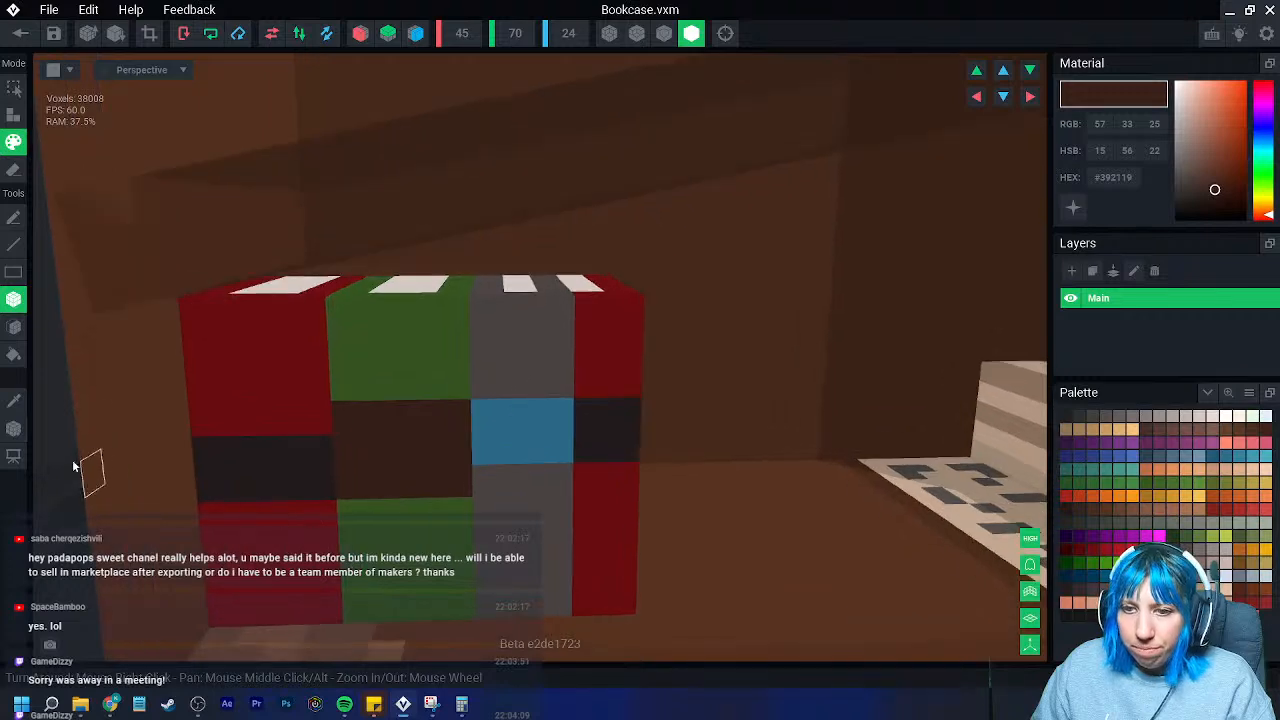
# - Sample the first red book's dark band colour and extend that band upwards to line up with the green book's band
pyautogui.click(12, 403)
pyautogui.click(213, 438)
pyautogui.moveTo(212, 426); pyautogui.dragTo(312, 432)
pyautogui.scroll(-2, 337, 551)
pyautogui.moveTo(400, 576); pyautogui.dragTo(403, 576, button='right')
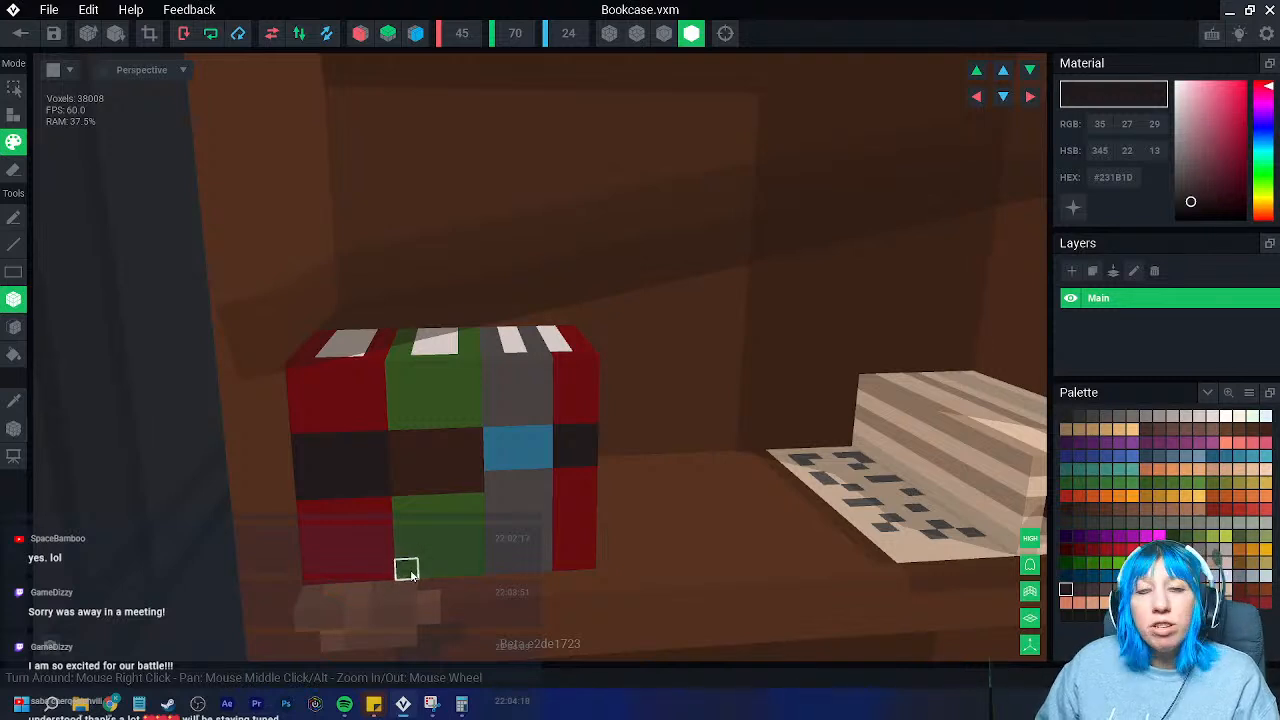
pyautogui.moveTo(494, 523); pyautogui.dragTo(610, 553, button='right')
pyautogui.moveTo(407, 549); pyautogui.dragTo(422, 501, button='right')
# - Repaint the green book's spine band in golden brown #633B00
pyautogui.click(1146, 496)
pyautogui.click(306, 450)
pyautogui.moveTo(1214, 150)
pyautogui.mouseDown()
pyautogui.moveTo(1233, 147)
pyautogui.moveTo(1246, 172)
pyautogui.mouseUp()
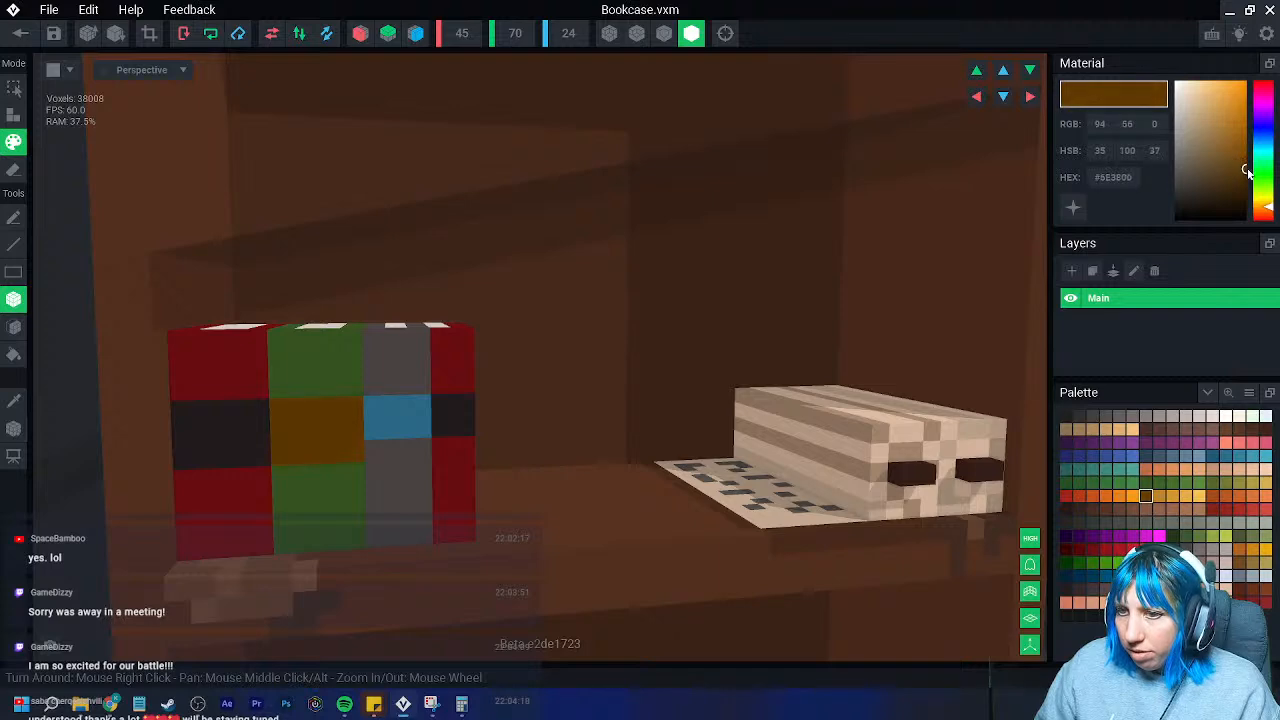
pyautogui.moveTo(586, 486); pyautogui.dragTo(503, 528, button='right')
pyautogui.moveTo(450, 295)
pyautogui.mouseDown(button='right')
pyautogui.moveTo(431, 286)
pyautogui.moveTo(440, 297)
pyautogui.mouseUp(button='right')
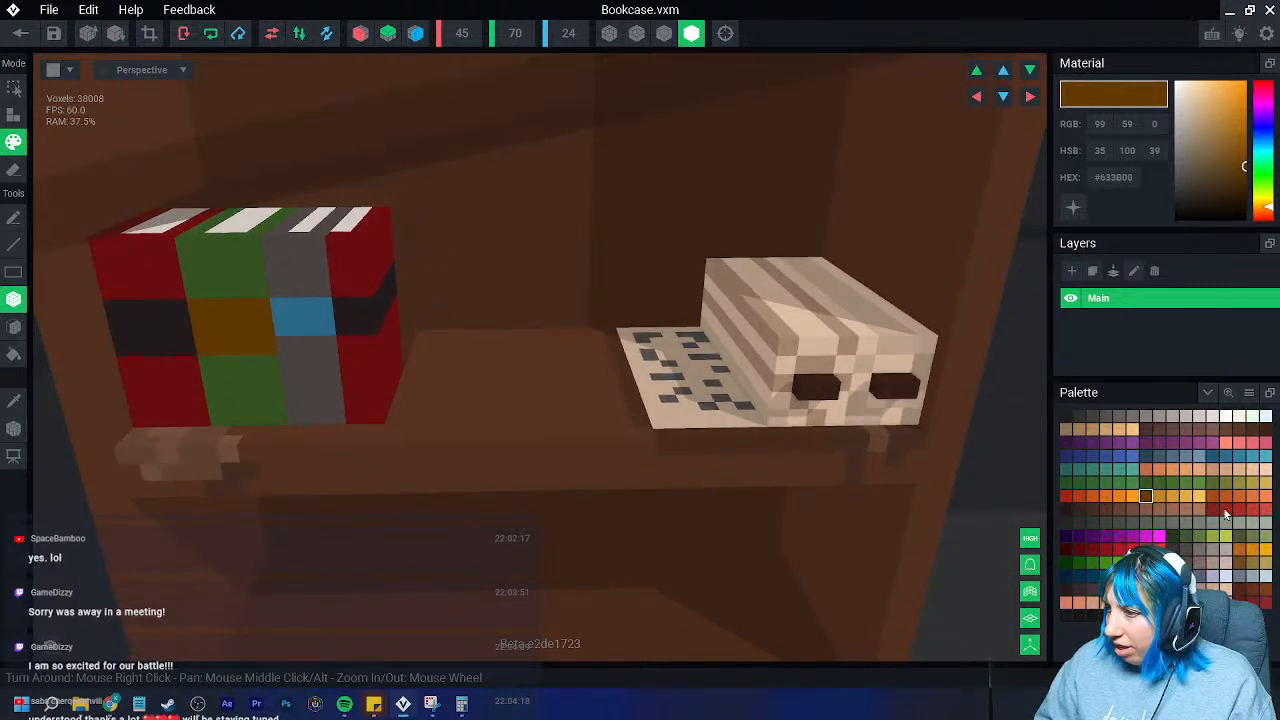
# - Build a slightly taller red #95271F book box, set back on the shelf next to the last red book
pyautogui.click(1226, 509)
pyautogui.click(13, 115)
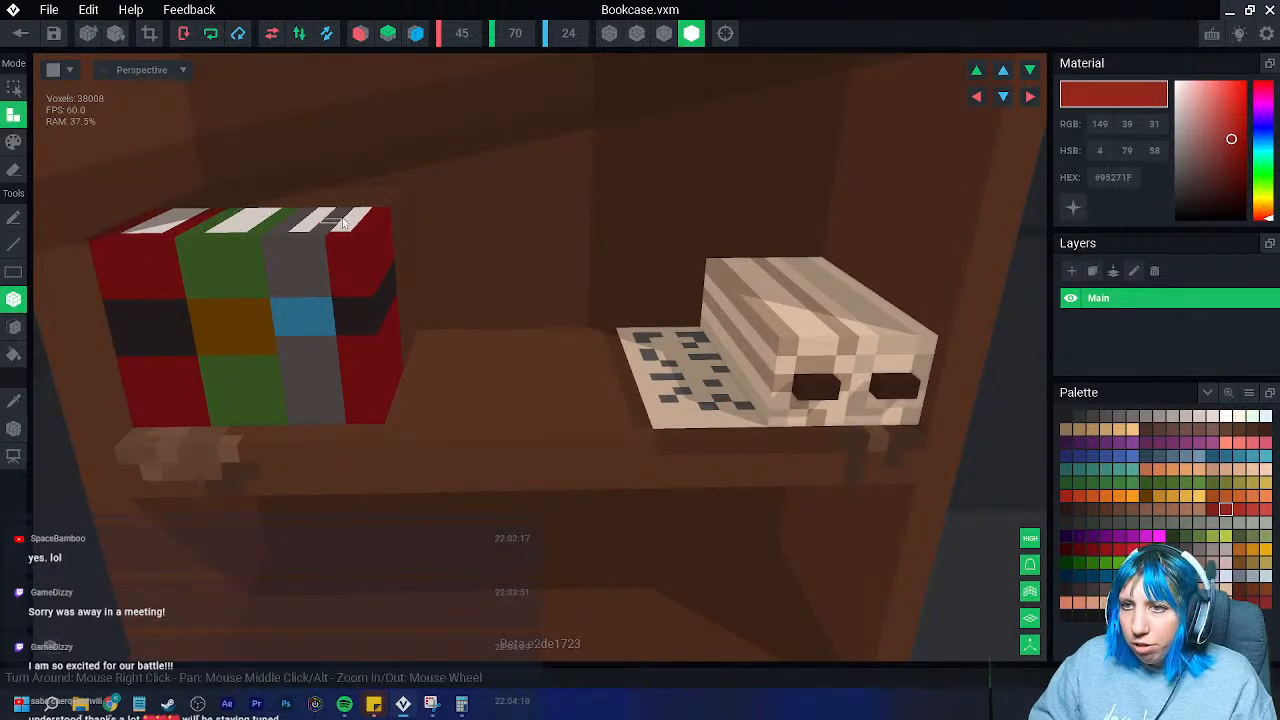
pyautogui.moveTo(414, 194); pyautogui.dragTo(480, 400)
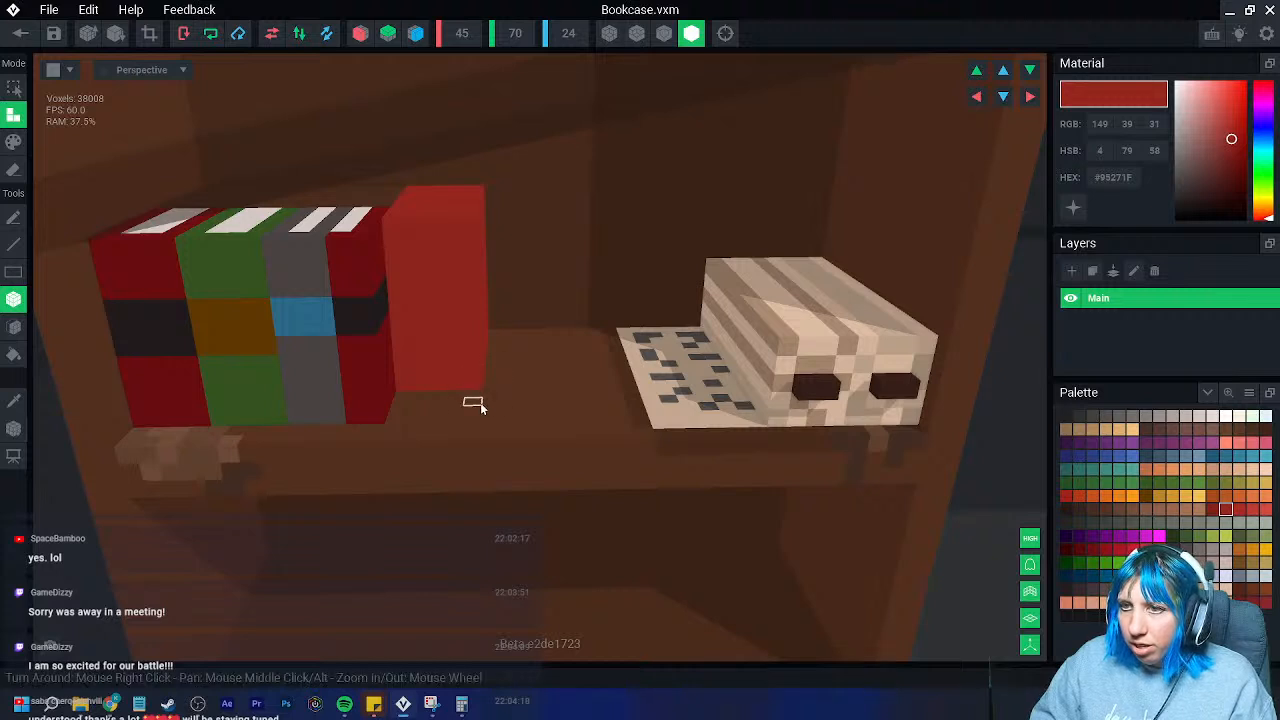
# - Try recolouring the new taller book in dark red #6F0E12 and in a brighter red
pyautogui.click(1091, 548)
pyautogui.click(13, 142)
pyautogui.moveTo(412, 190)
pyautogui.mouseDown()
pyautogui.moveTo(488, 350)
pyautogui.moveTo(471, 383)
pyautogui.moveTo(414, 371)
pyautogui.mouseUp()
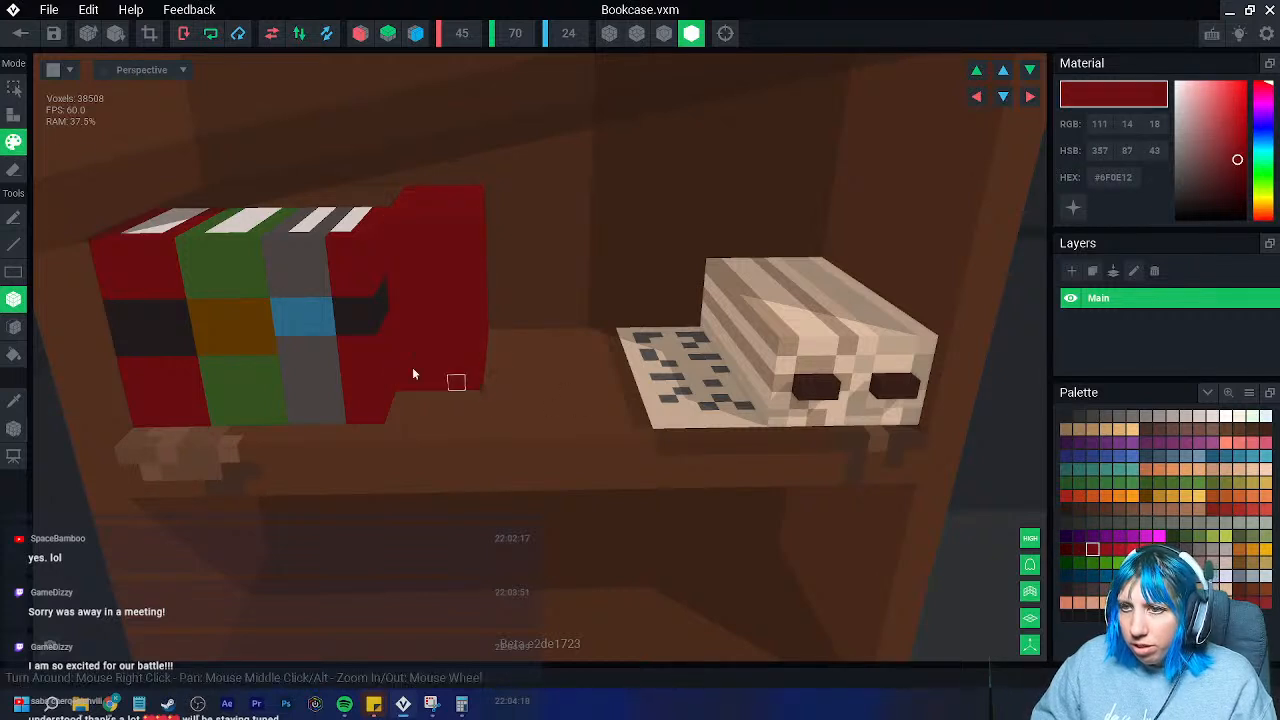
pyautogui.click(1105, 549)
pyautogui.moveTo(414, 186)
pyautogui.mouseDown()
pyautogui.moveTo(474, 382)
pyautogui.moveTo(430, 383)
pyautogui.mouseUp()
# - Recolour the taller book in very dark red #530809
pyautogui.click(1079, 549)
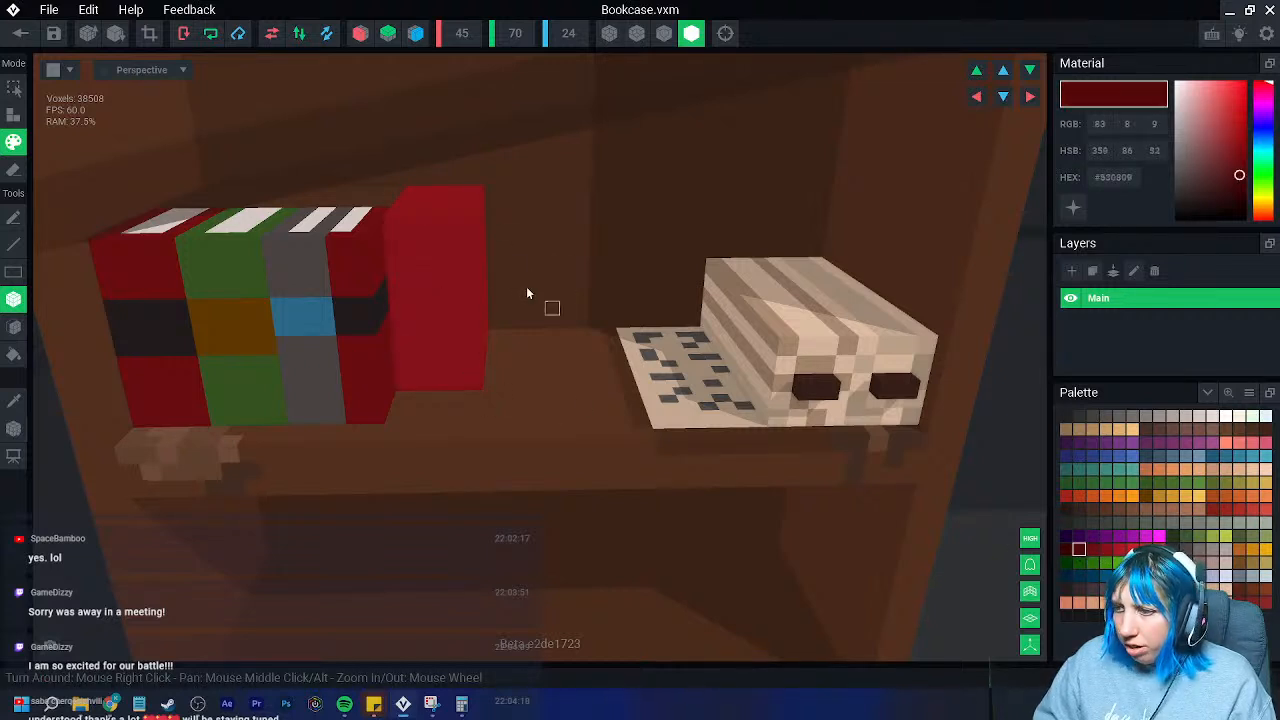
pyautogui.moveTo(414, 190); pyautogui.dragTo(476, 383)
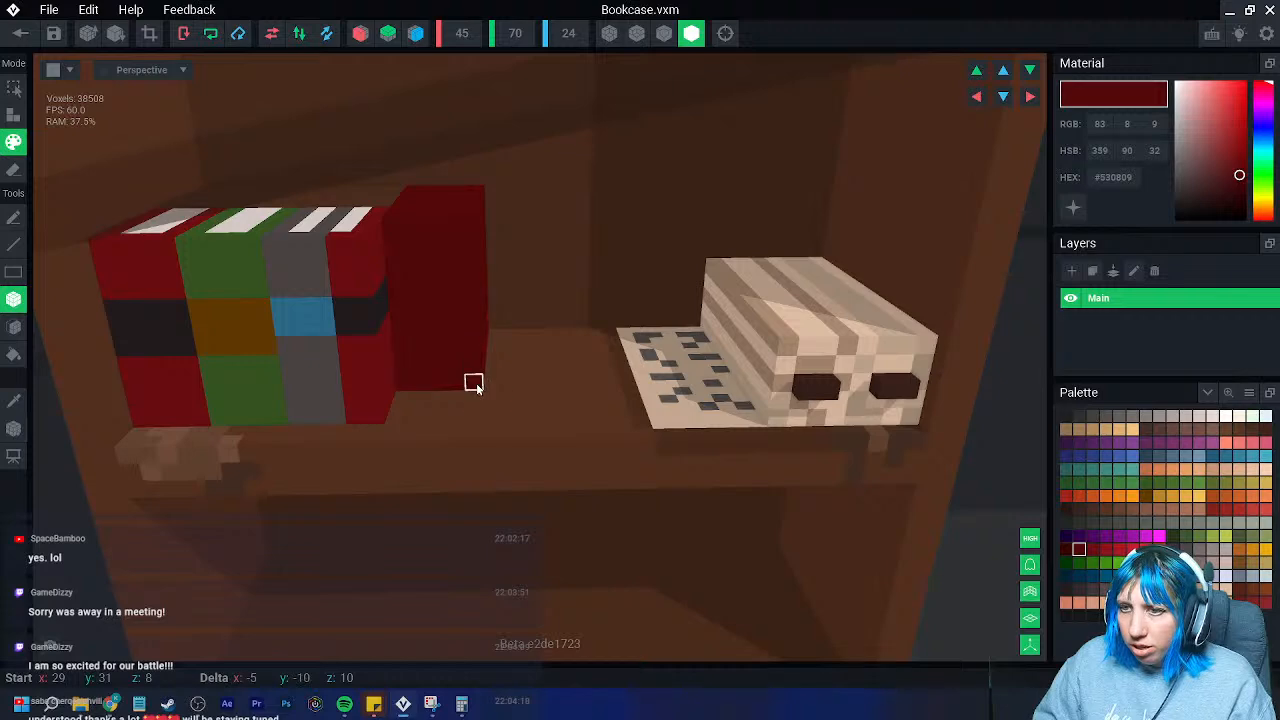
pyautogui.scroll(5, 533, 390)
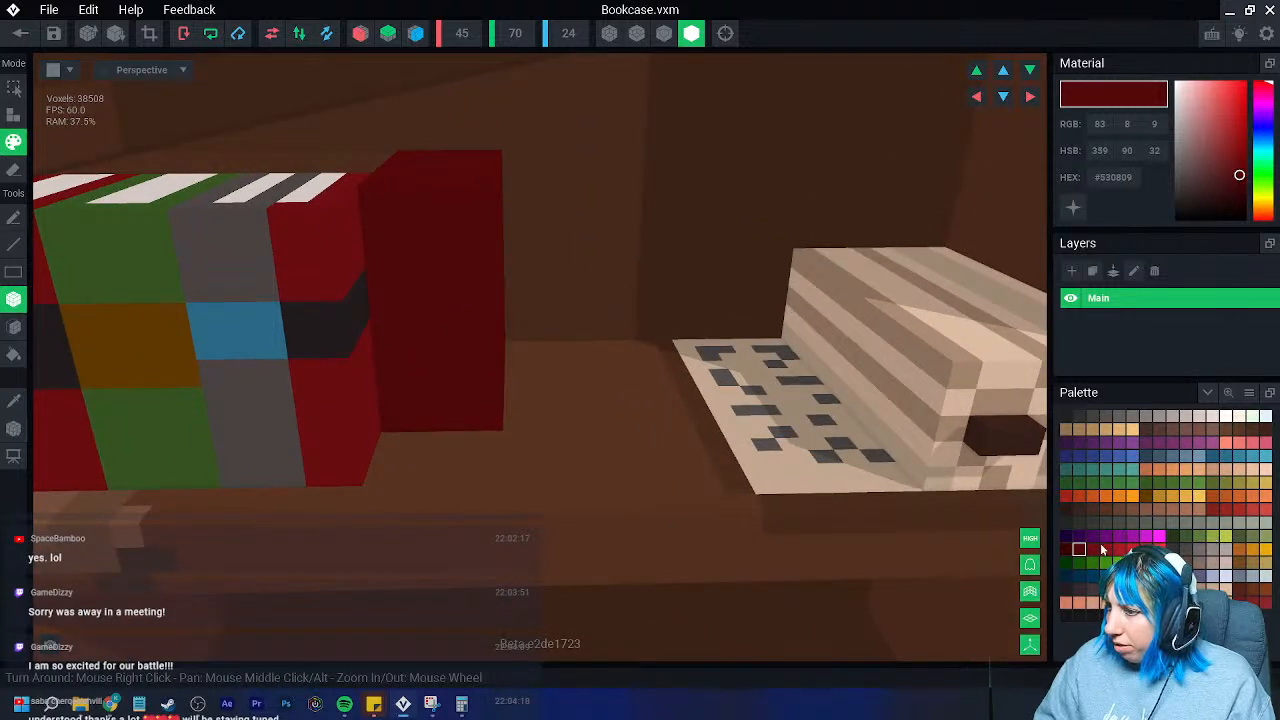
# - Paint a near-black #1F1F1F band around the taller book's spine and cover
pyautogui.click(1066, 416)
pyautogui.moveTo(374, 277)
pyautogui.mouseDown()
pyautogui.moveTo(454, 324)
pyautogui.moveTo(483, 312)
pyautogui.mouseUp()
pyautogui.moveTo(483, 312); pyautogui.dragTo(498, 303, button='right')
pyautogui.moveTo(494, 286); pyautogui.dragTo(558, 306)
pyautogui.hotkey('ctrl', 'z')
pyautogui.moveTo(512, 281); pyautogui.dragTo(594, 307, button='middle')
pyautogui.moveTo(593, 309)
pyautogui.mouseDown()
pyautogui.moveTo(774, 329)
pyautogui.moveTo(780, 306)
pyautogui.mouseUp()
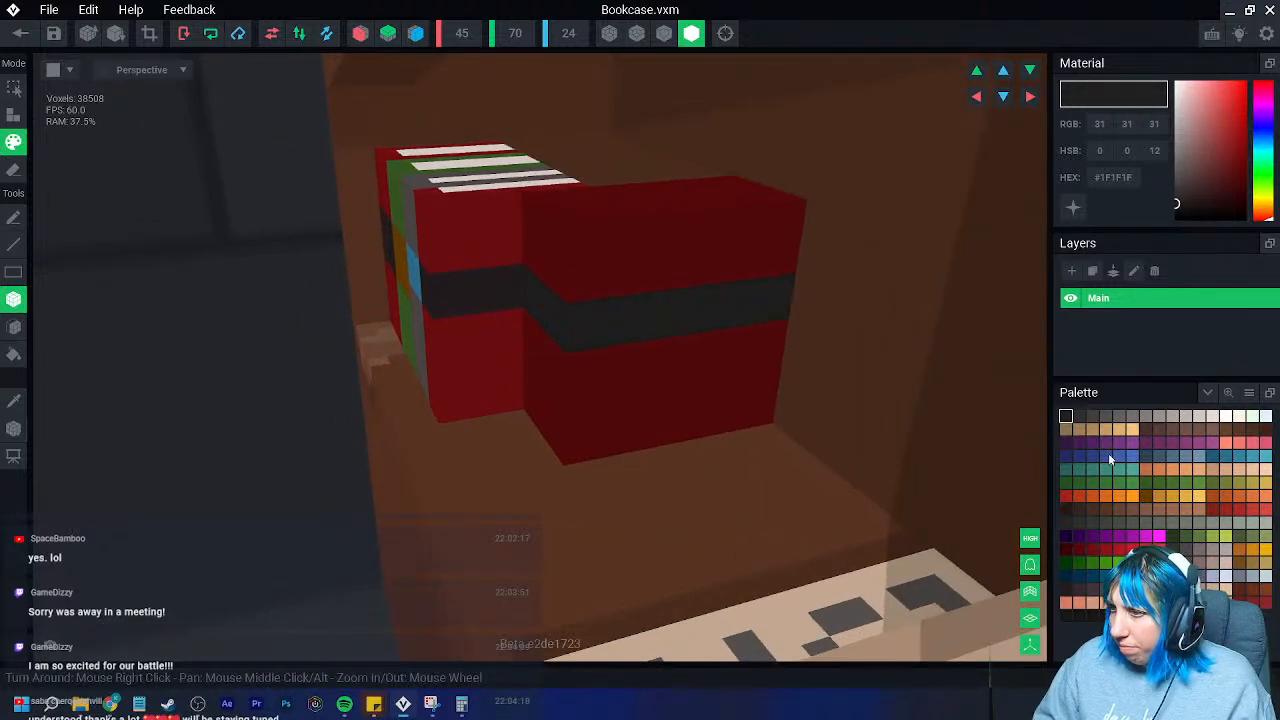
# - Paint a light grey-beige #ABA29E page strip along the top of the taller book
pyautogui.click(1172, 416)
pyautogui.moveTo(790, 330); pyautogui.dragTo(737, 206, button='right')
pyautogui.moveTo(720, 190); pyautogui.dragTo(640, 237)
pyautogui.moveTo(673, 287); pyautogui.dragTo(790, 340, button='right')
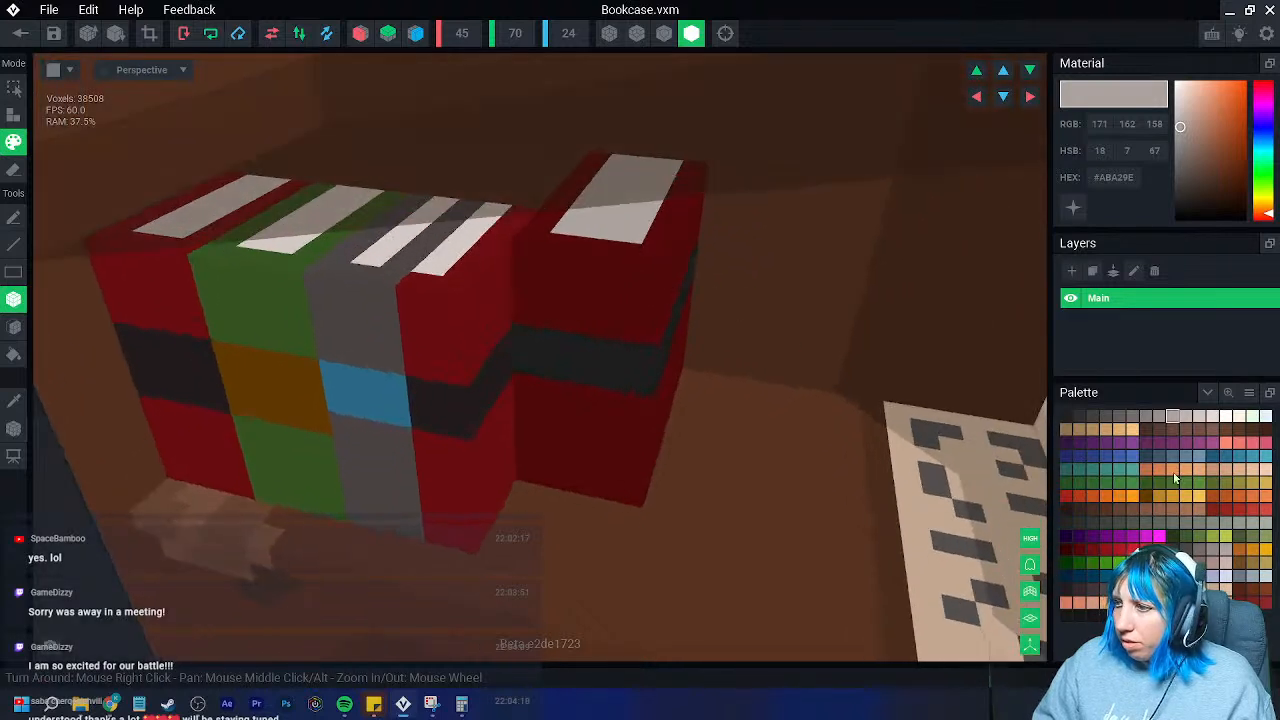
# - Shade one side of the taller book's page strip with darker #98908C
pyautogui.click(1158, 416)
pyautogui.moveTo(620, 160); pyautogui.dragTo(595, 229)
pyautogui.moveTo(640, 354); pyautogui.dragTo(646, 414, button='right')
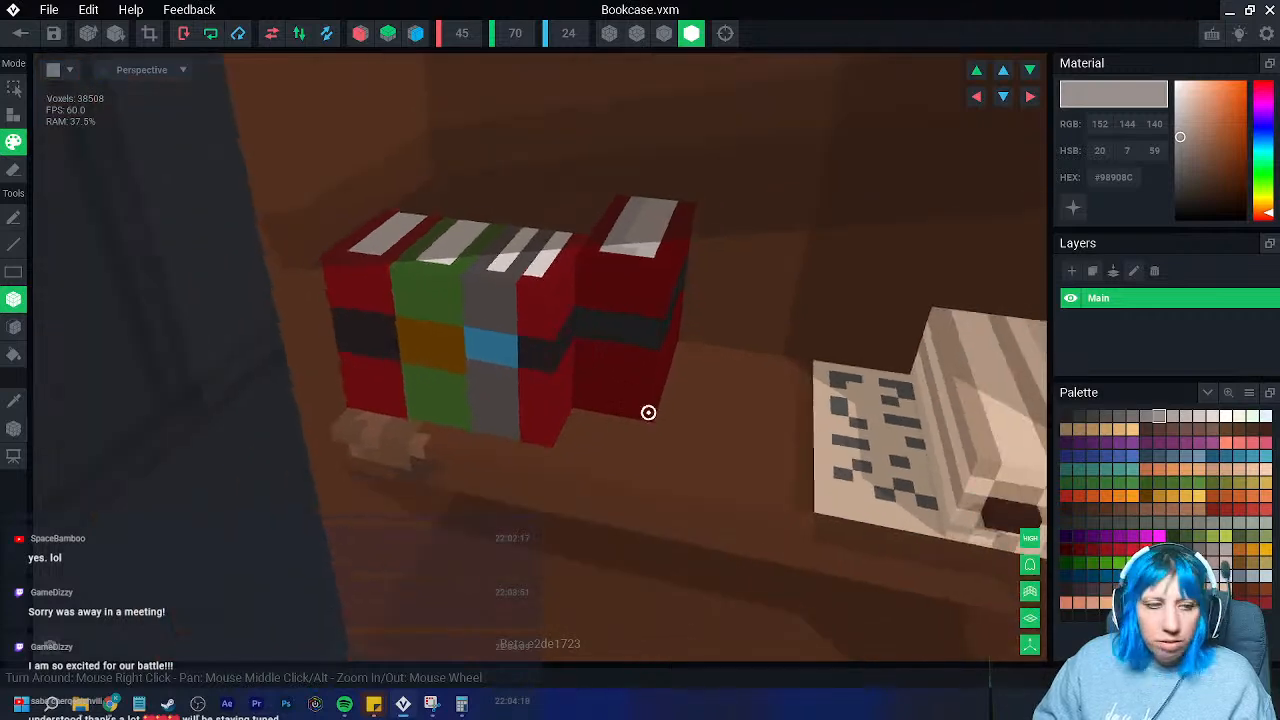
# - Paint a brown band on the grey book's spine, starting one voxel above its blue band
pyautogui.scroll(3, 646, 414)
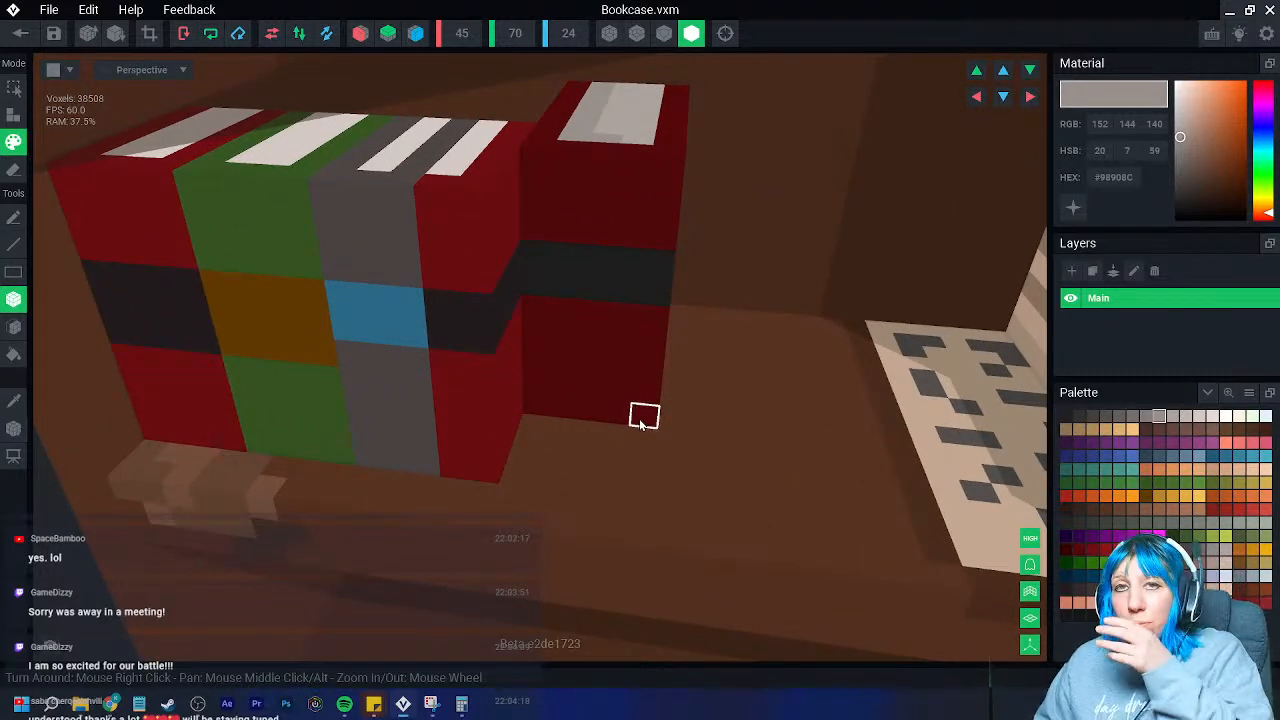
pyautogui.moveTo(634, 417); pyautogui.dragTo(626, 440, button='right')
pyautogui.scroll(-4, 630, 442)
pyautogui.scroll(3, 636, 441)
pyautogui.scroll(2, 626, 440)
pyautogui.moveTo(424, 424); pyautogui.dragTo(487, 432, button='middle')
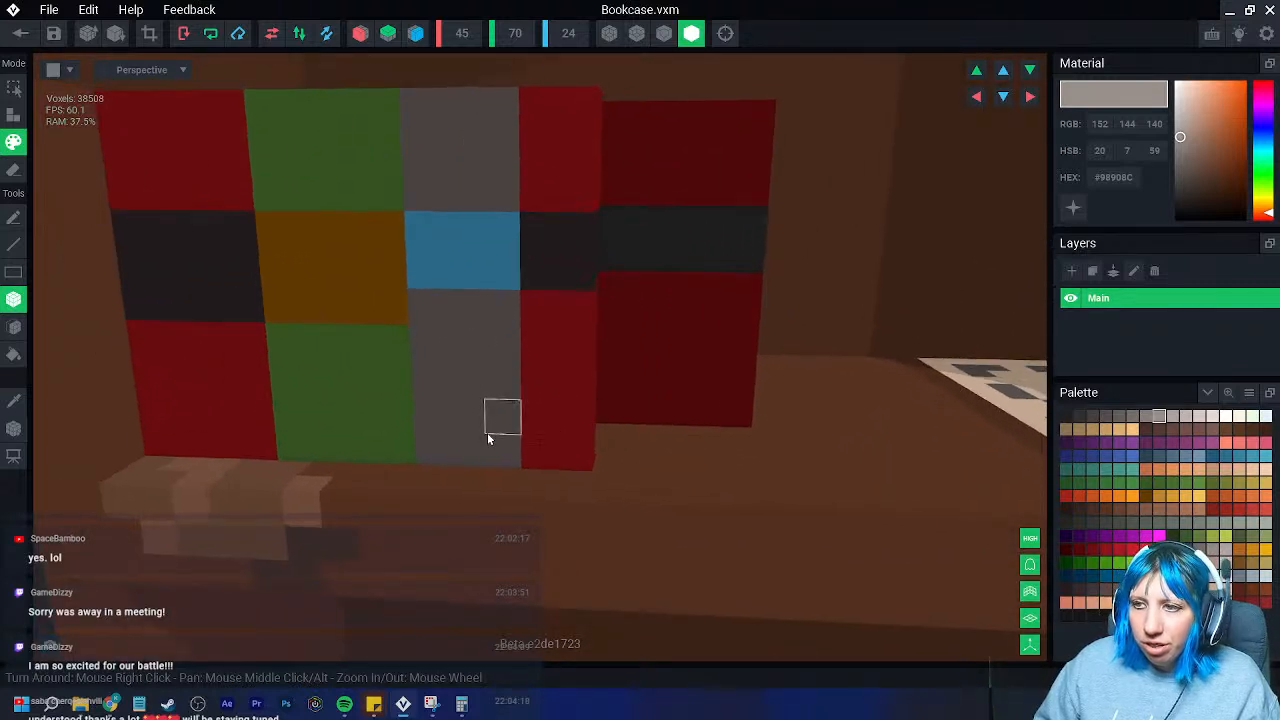
pyautogui.click(14, 402)
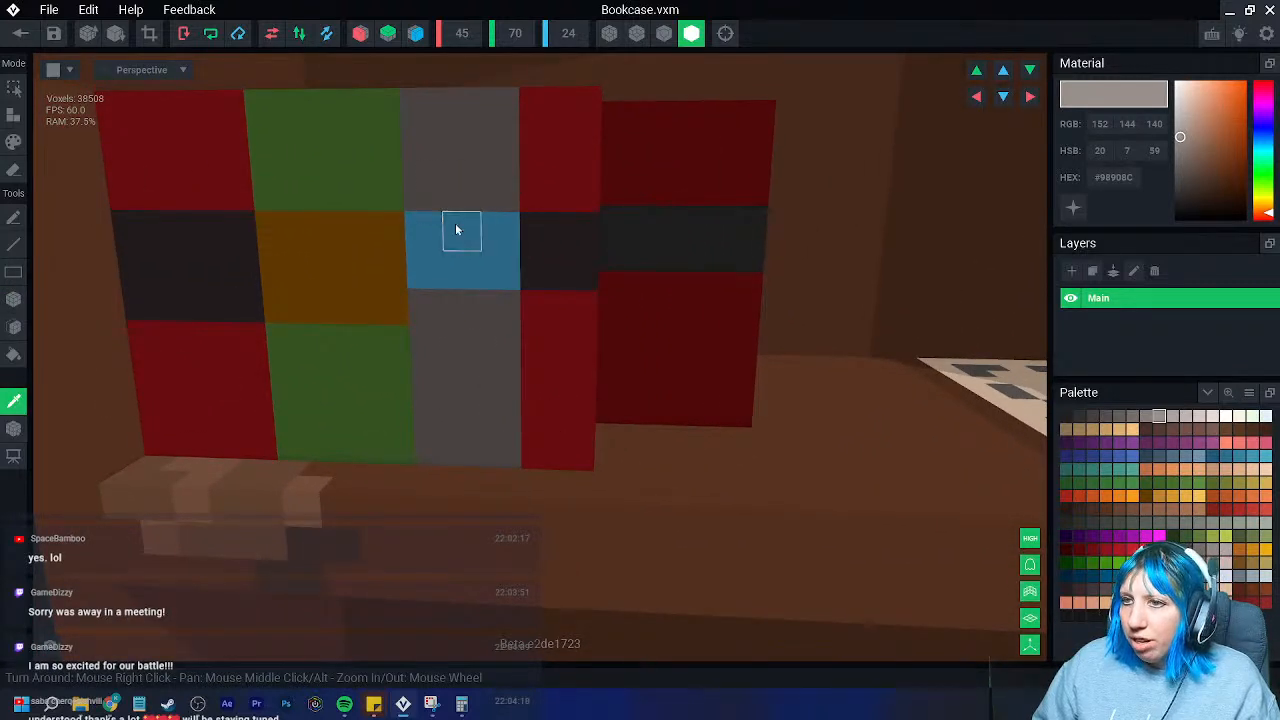
pyautogui.click(1255, 565)
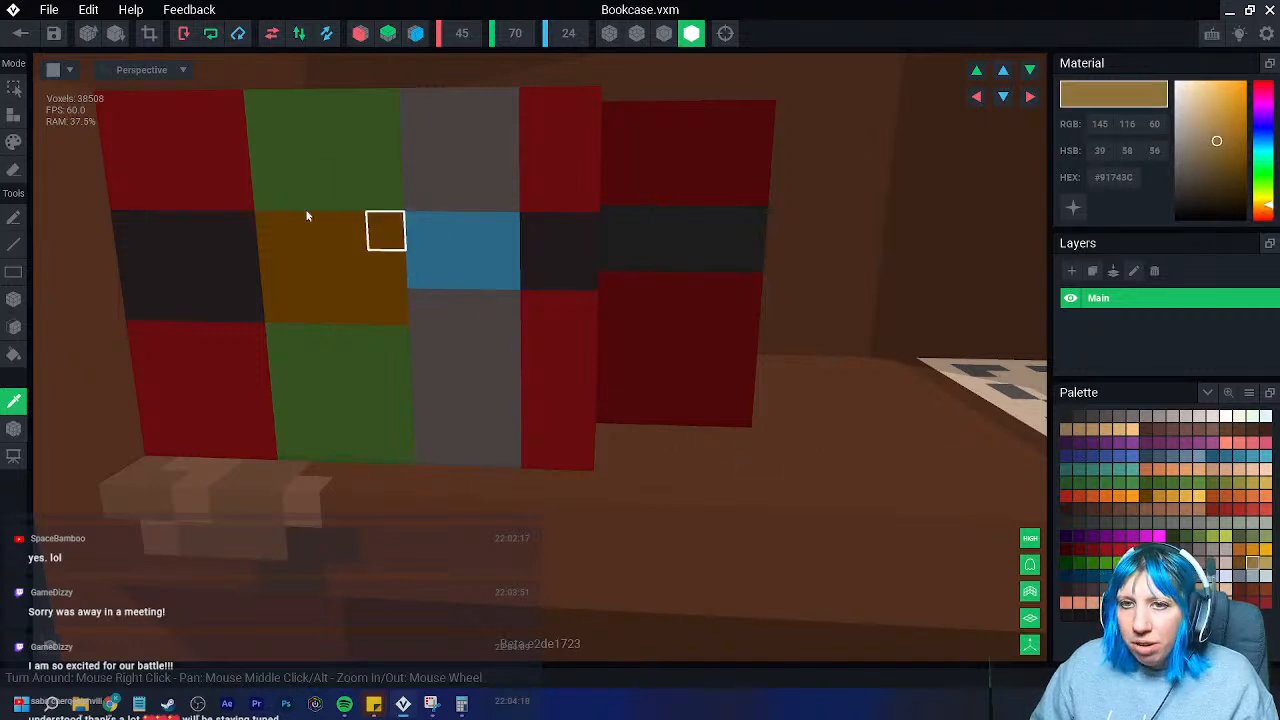
pyautogui.click(34, 154)
pyautogui.moveTo(417, 200); pyautogui.dragTo(507, 221)
# - Repaint the leftover blue row beneath the grey book's brown band in the spine's grey #4C4646
pyautogui.click(14, 401)
pyautogui.click(464, 333)
pyautogui.moveTo(426, 269); pyautogui.dragTo(503, 272)
pyautogui.scroll(-3, 490, 390)
pyautogui.scroll(1, 560, 408)
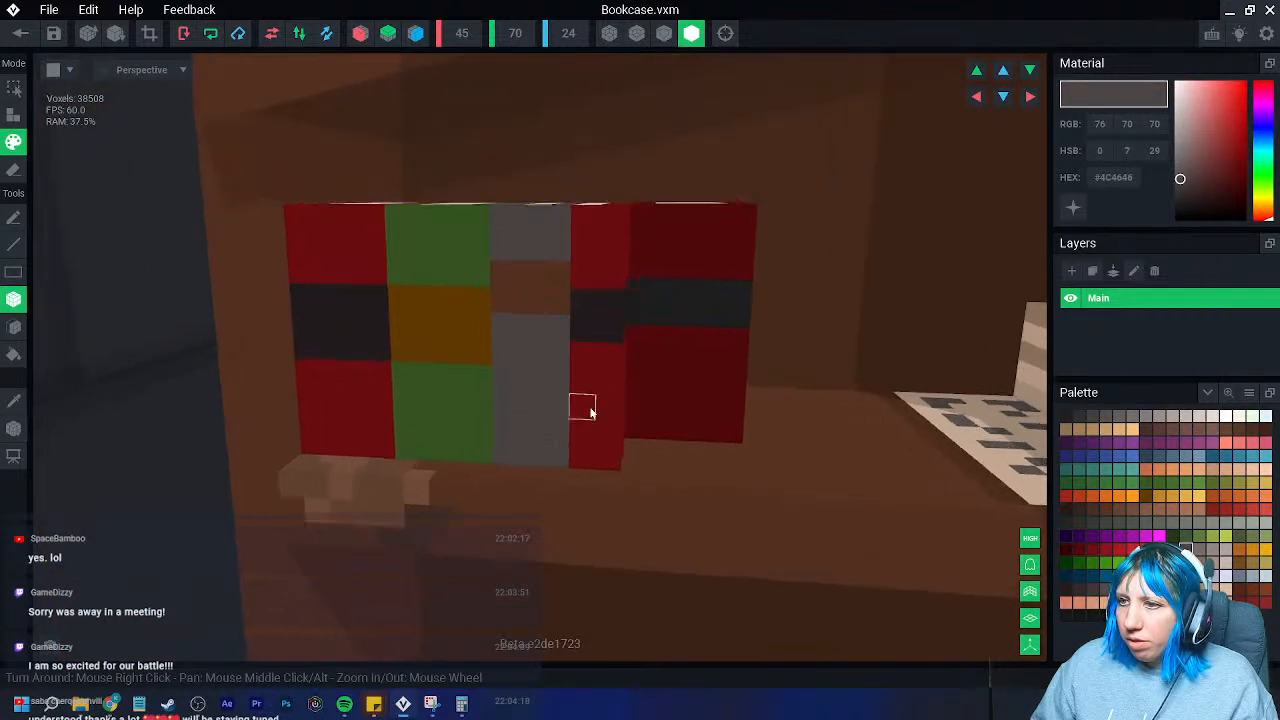
# - Paint two thin grey #4C4646 stripes around the tall red book, above and below its near-black band
pyautogui.scroll(-2, 582, 409)
pyautogui.moveTo(586, 405)
pyautogui.mouseDown(button='right')
pyautogui.moveTo(574, 403)
pyautogui.moveTo(649, 300)
pyautogui.mouseUp(button='right')
pyautogui.moveTo(630, 321)
pyautogui.mouseDown()
pyautogui.moveTo(685, 325)
pyautogui.moveTo(766, 297)
pyautogui.mouseUp()
pyautogui.hotkey('ctrl', 'z')
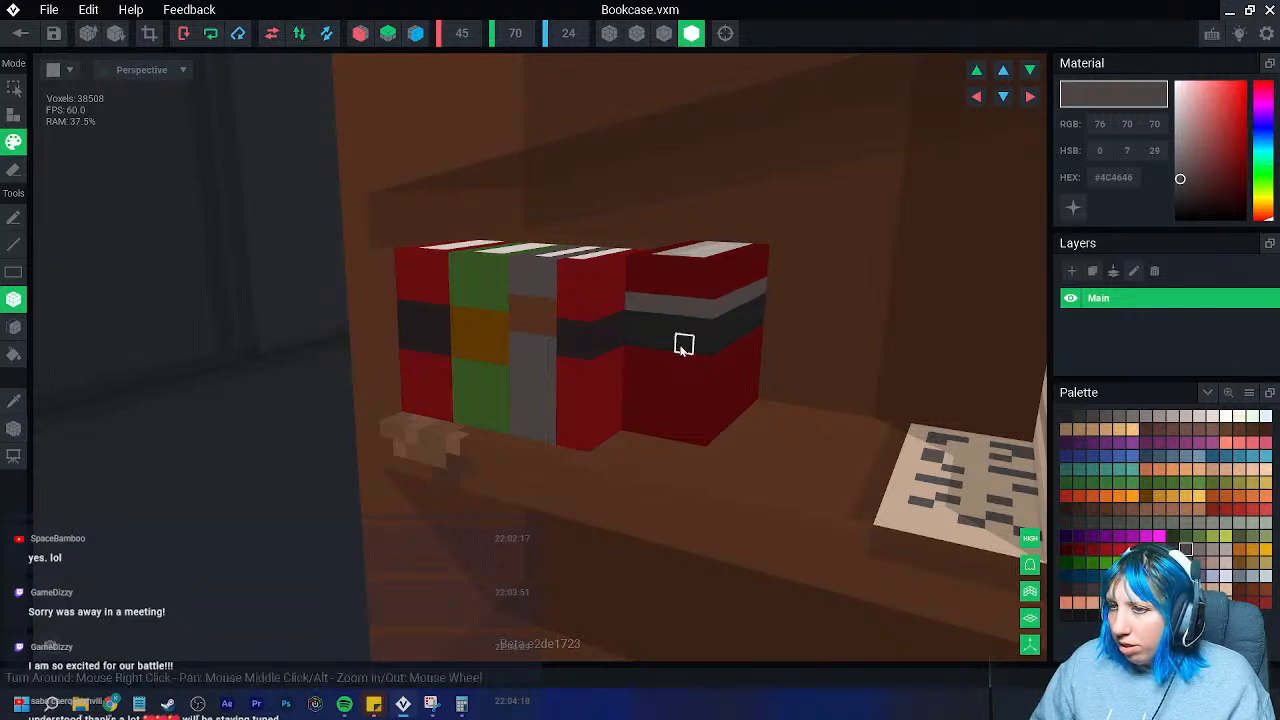
pyautogui.moveTo(630, 391); pyautogui.dragTo(757, 368)
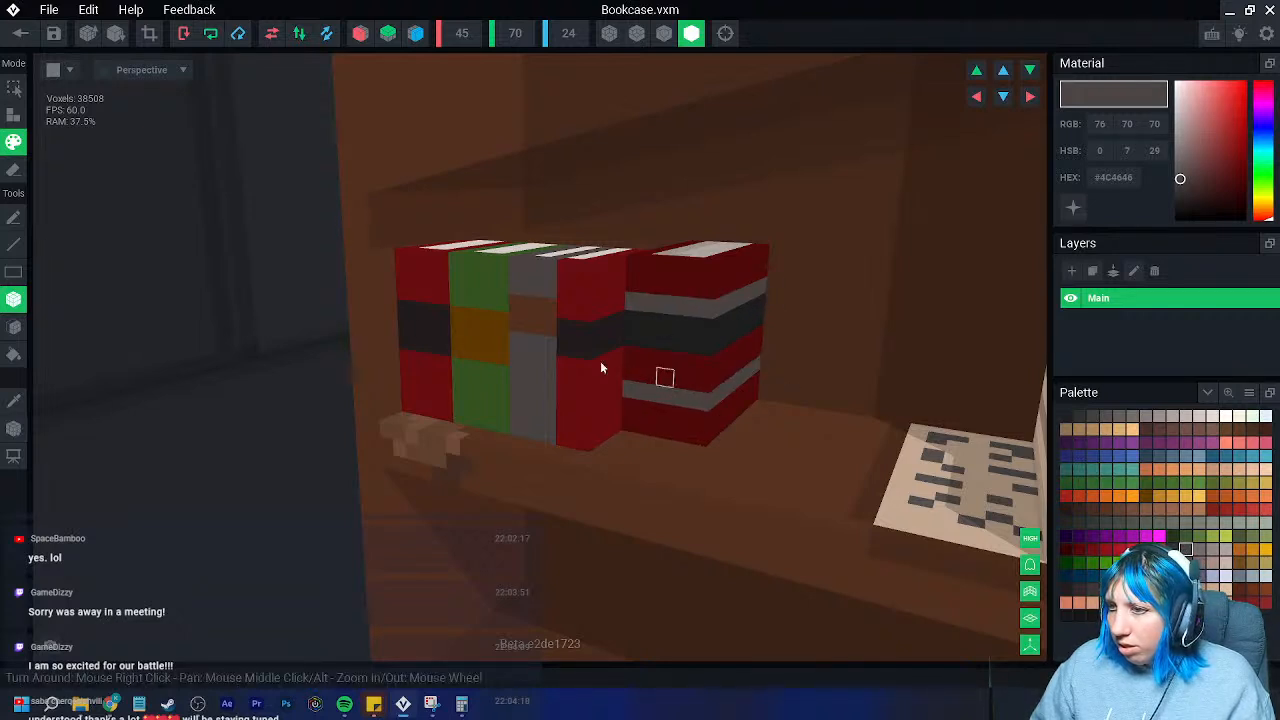
# - Cover the tall book's near-black band with the book's own dark red #530809
pyautogui.click(14, 401)
pyautogui.click(632, 358)
pyautogui.moveTo(632, 322); pyautogui.dragTo(750, 333)
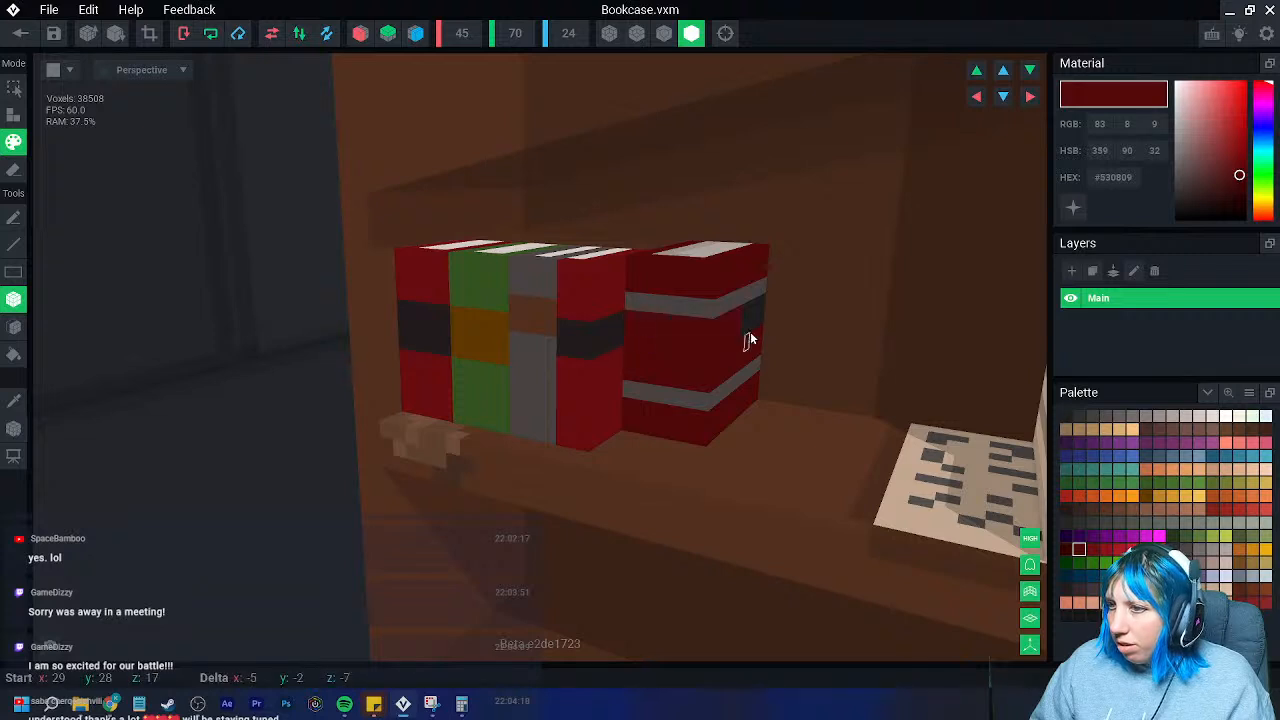
# - Paint golden-brown #633B00 cross-shaped fittings where both grey stripes wrap around the tall book's front edge
pyautogui.moveTo(761, 326); pyautogui.dragTo(726, 386, button='right')
pyautogui.scroll(1, 726, 386)
pyautogui.click(1147, 497)
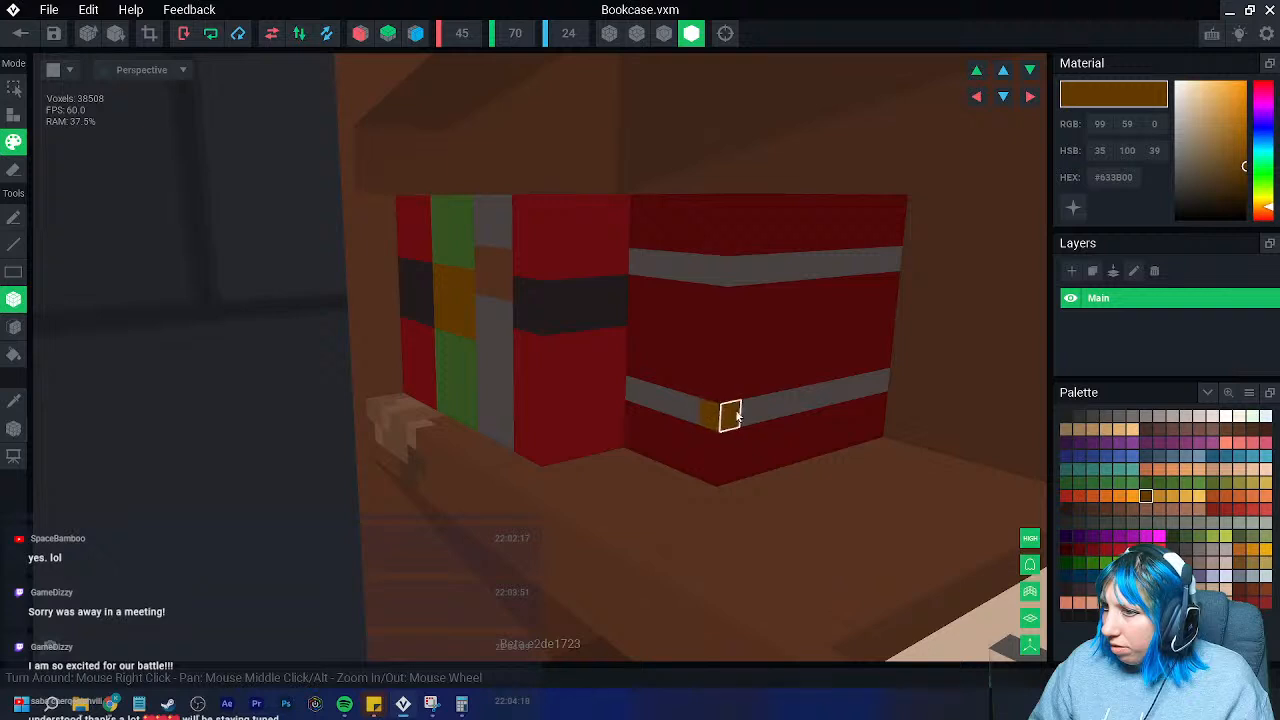
pyautogui.moveTo(735, 416); pyautogui.dragTo(705, 412, button='right')
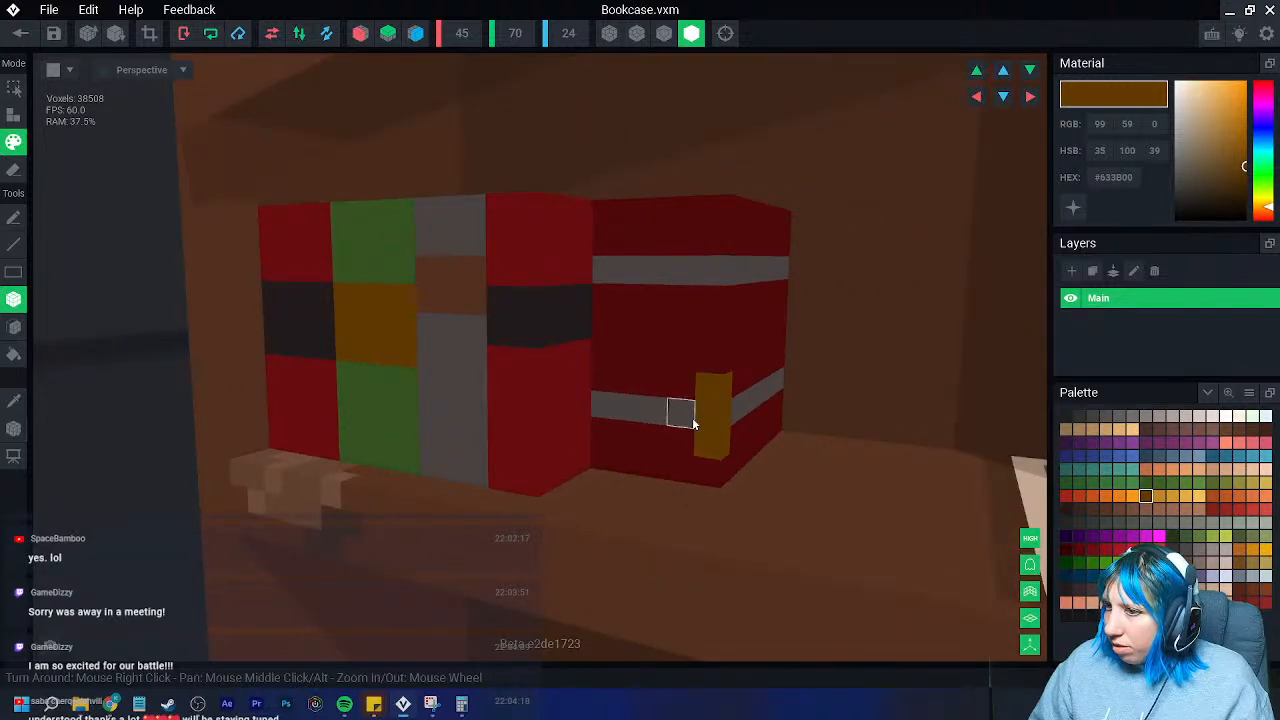
pyautogui.moveTo(723, 267); pyautogui.dragTo(720, 248)
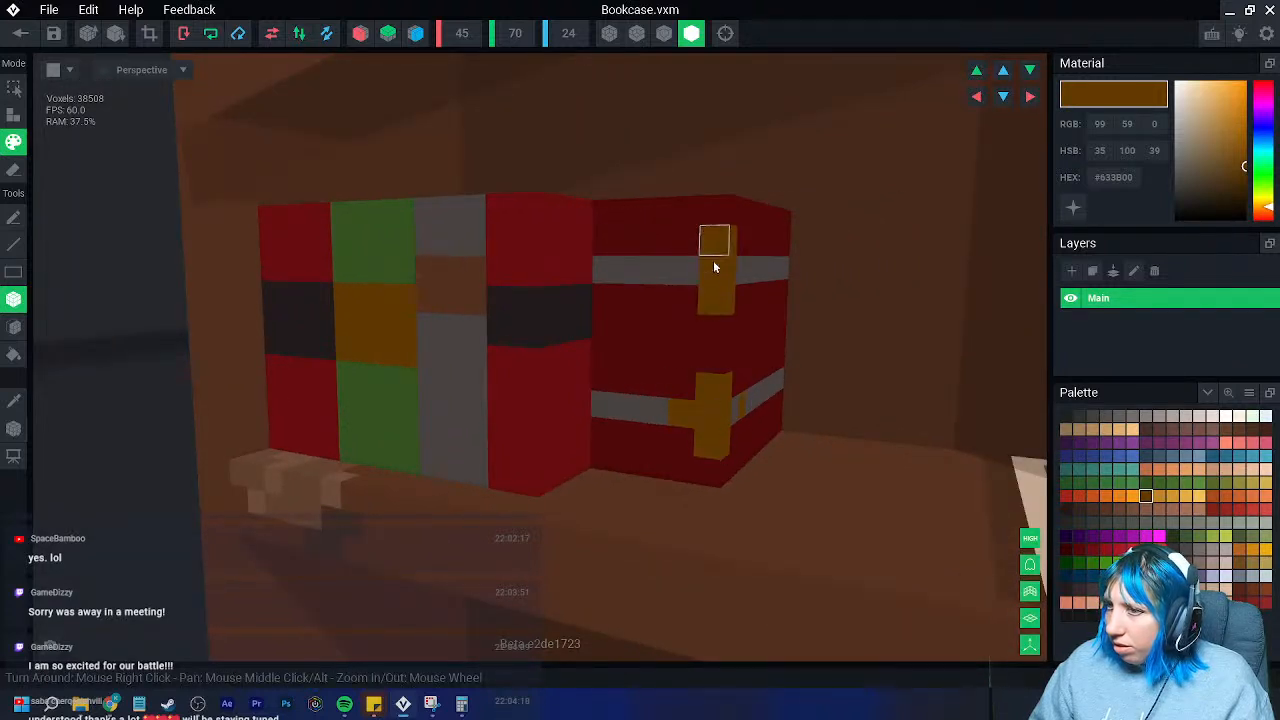
pyautogui.moveTo(668, 328); pyautogui.dragTo(716, 399, button='right')
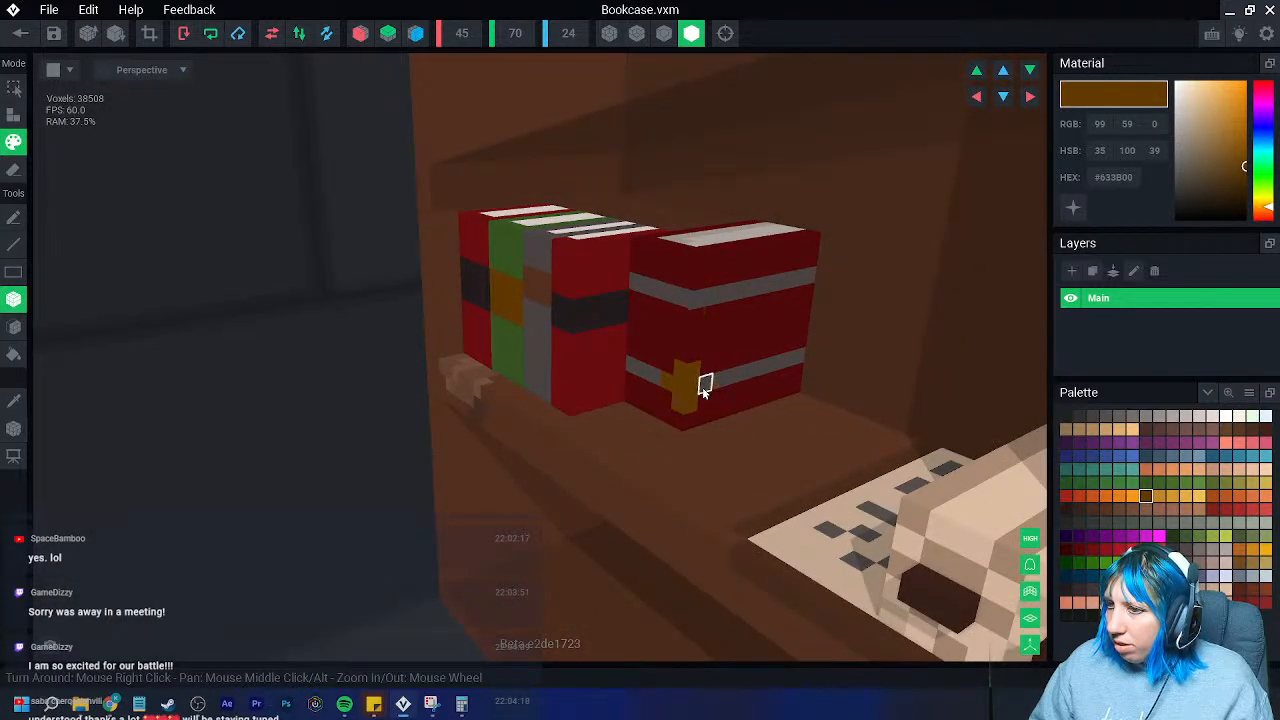
pyautogui.moveTo(694, 308); pyautogui.dragTo(697, 294)
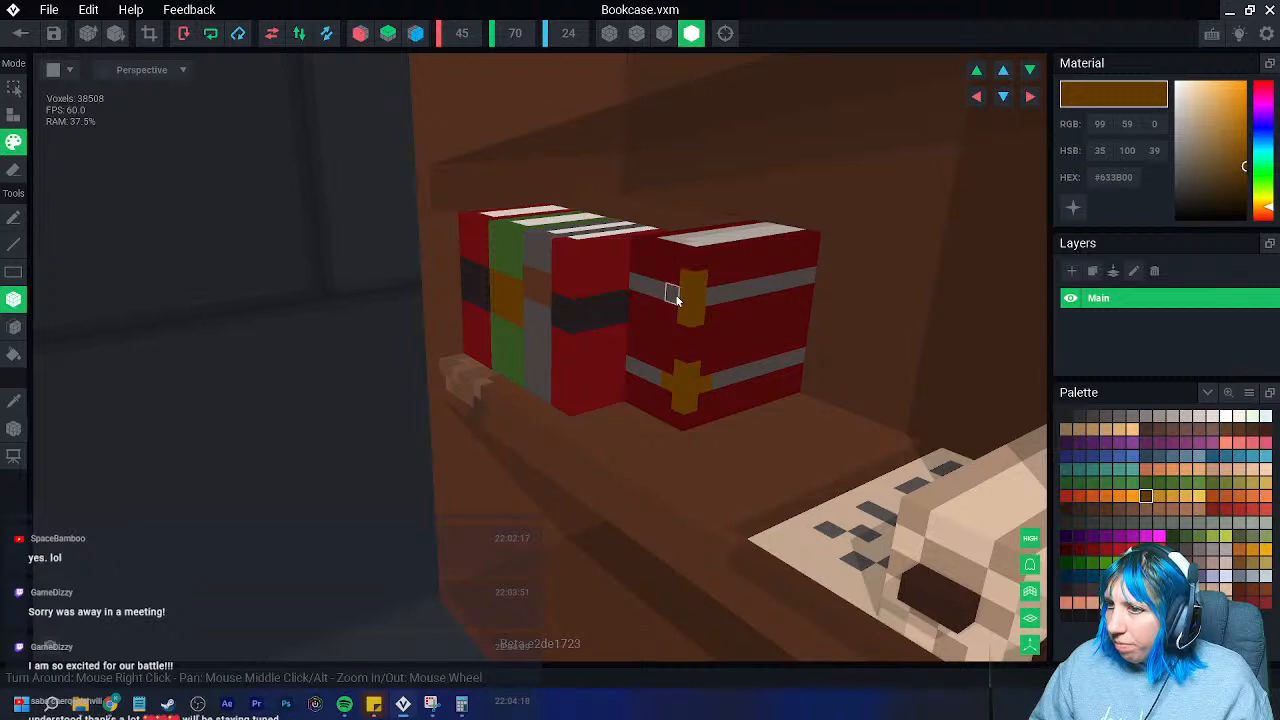
# - Add matching golden-brown #633B00 fittings over both grey stripes at the other edges of the tall book
pyautogui.moveTo(708, 294); pyautogui.dragTo(766, 310, button='right')
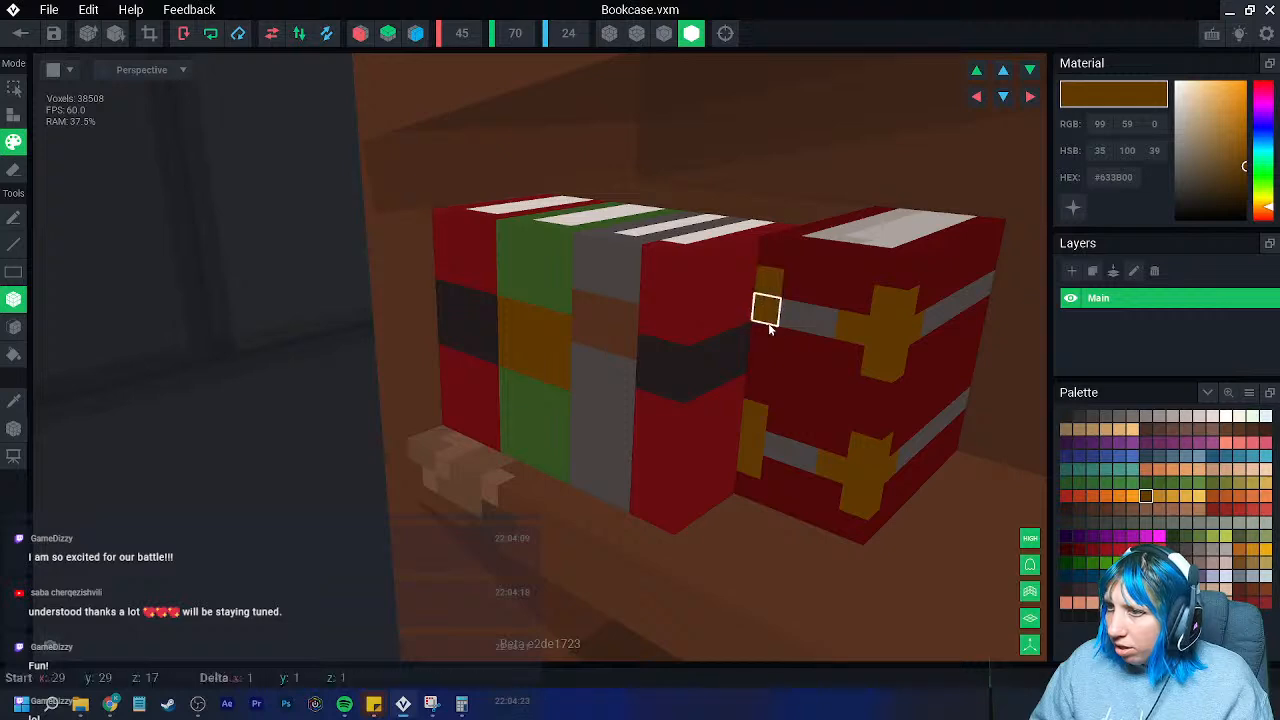
pyautogui.moveTo(763, 337); pyautogui.dragTo(889, 355, button='right')
pyautogui.moveTo(764, 425); pyautogui.dragTo(774, 427, button='right')
pyautogui.moveTo(774, 427); pyautogui.dragTo(780, 429, button='middle')
pyautogui.moveTo(780, 429); pyautogui.dragTo(783, 429, button='right')
pyautogui.scroll(-4, 669, 457)
pyautogui.moveTo(669, 457); pyautogui.dragTo(686, 448, button='right')
pyautogui.scroll(3, 800, 392)
pyautogui.click(988, 314)
pyautogui.moveTo(962, 484); pyautogui.dragTo(959, 536)
pyautogui.click(944, 513)
pyautogui.moveTo(773, 545); pyautogui.dragTo(748, 540, button='right')
pyautogui.scroll(-3, 746, 539)
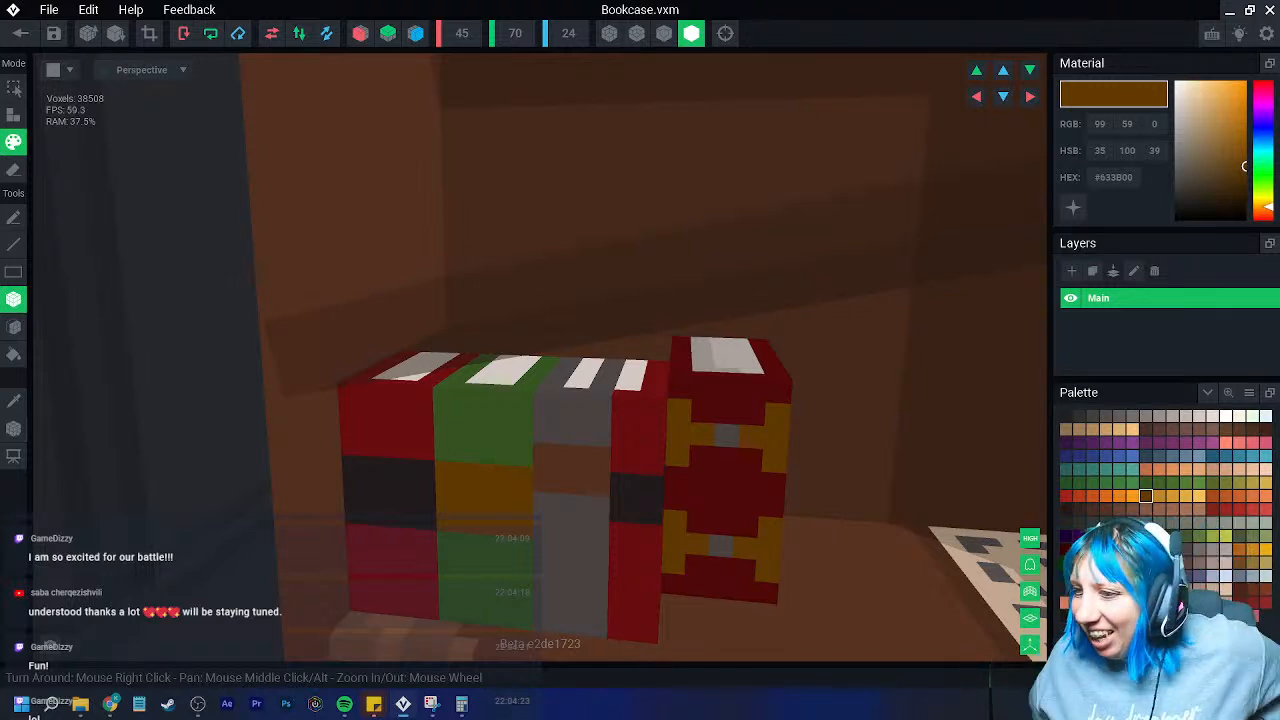
# - Shade part of the page strips on top of the shorter books with light grey-beige #BEB4AF
pyautogui.scroll(3, 525, 433)
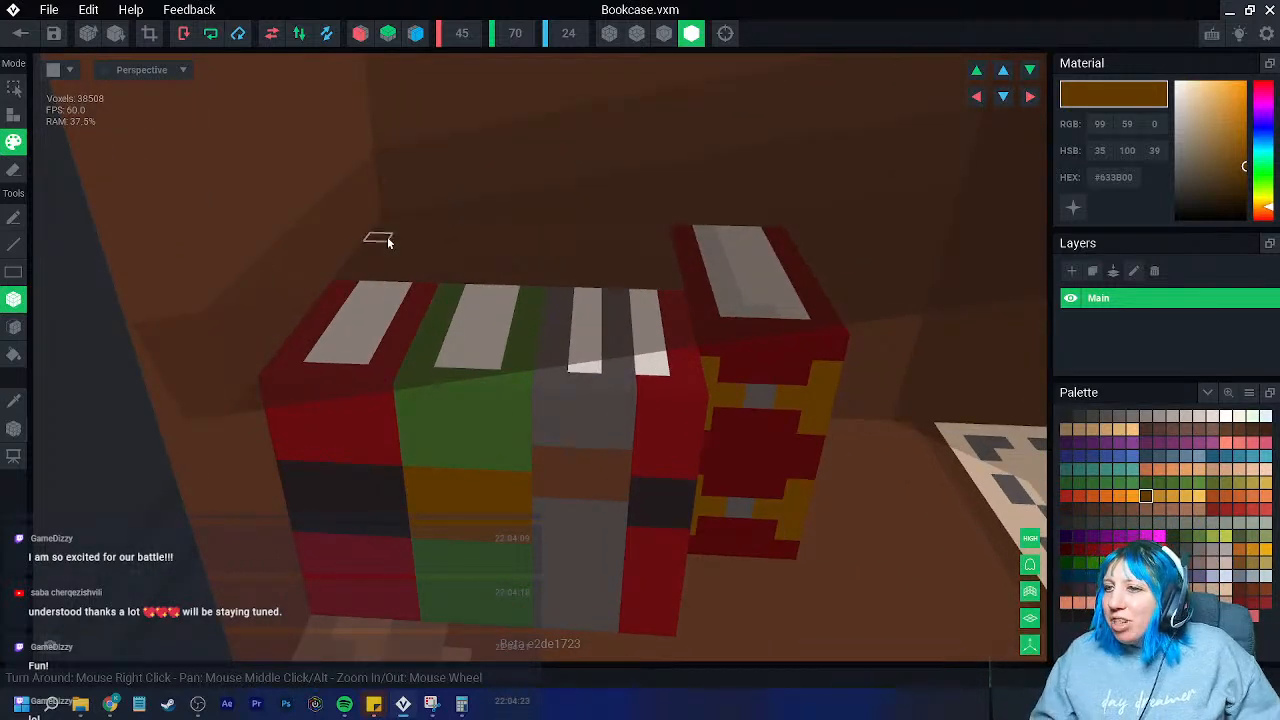
pyautogui.click(1198, 416)
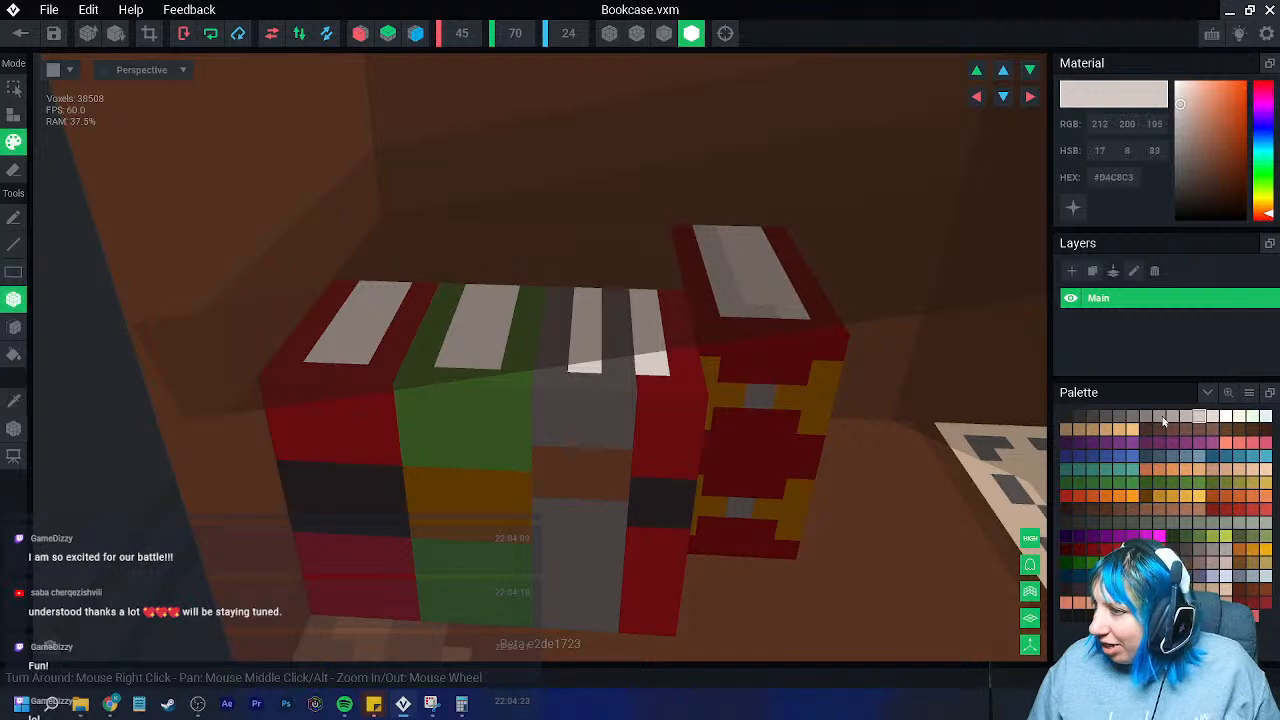
pyautogui.click(1186, 416)
pyautogui.moveTo(479, 296); pyautogui.dragTo(457, 359)
pyautogui.moveTo(404, 290); pyautogui.dragTo(367, 357)
pyautogui.moveTo(485, 345)
pyautogui.mouseDown(button='right')
pyautogui.moveTo(494, 380)
pyautogui.moveTo(568, 375)
pyautogui.mouseUp(button='right')
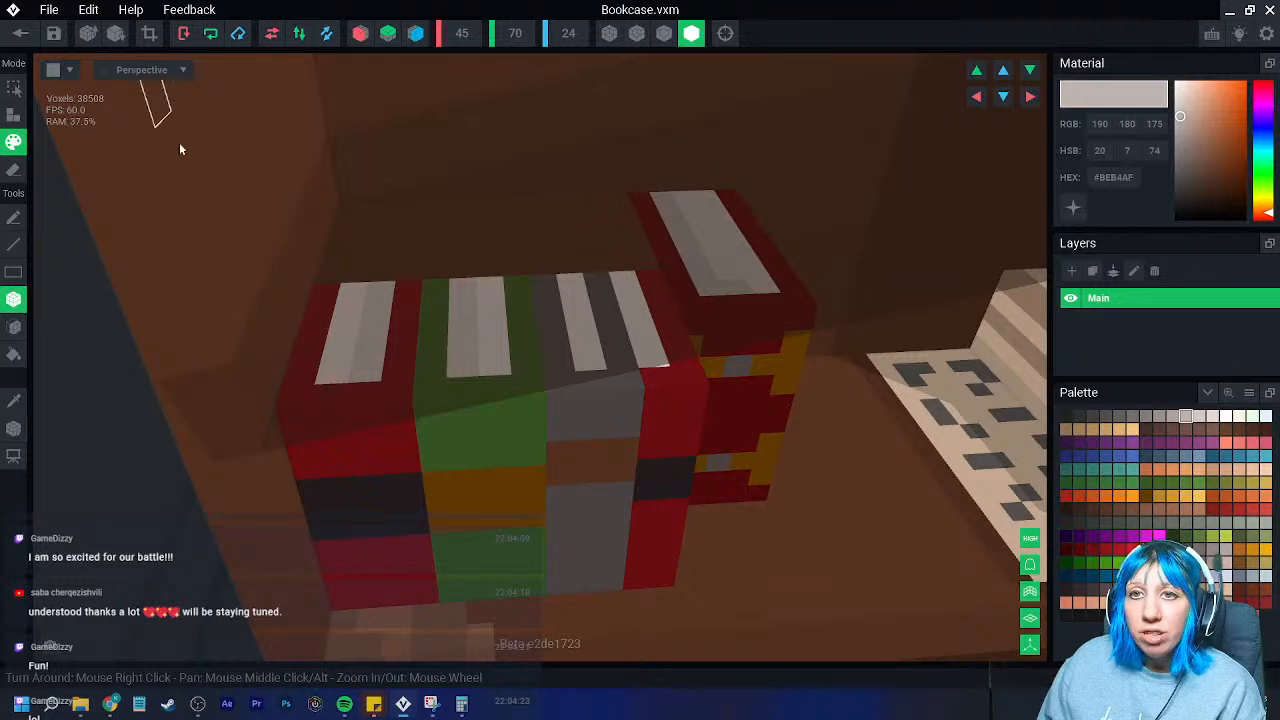
# - Check the books and scroll on the shelf, and close the Bookcase model to return to the room asset
pyautogui.scroll(-3, 590, 400)
pyautogui.moveTo(634, 429); pyautogui.dragTo(646, 416, button='right')
pyautogui.scroll(-4, 642, 438)
pyautogui.moveTo(640, 450); pyautogui.dragTo(593, 470, button='middle')
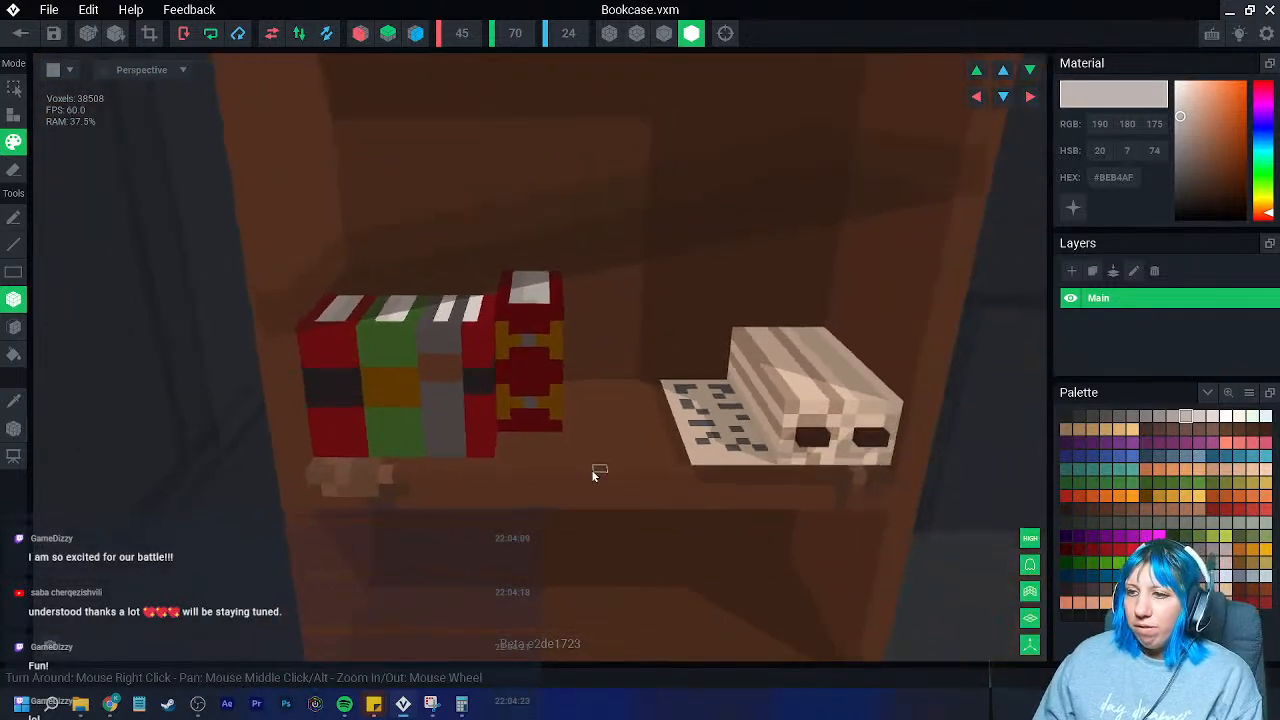
pyautogui.scroll(2, 588, 468)
pyautogui.scroll(2, 492, 428)
pyautogui.moveTo(492, 428); pyautogui.dragTo(492, 427, button='right')
pyautogui.scroll(3, 492, 427)
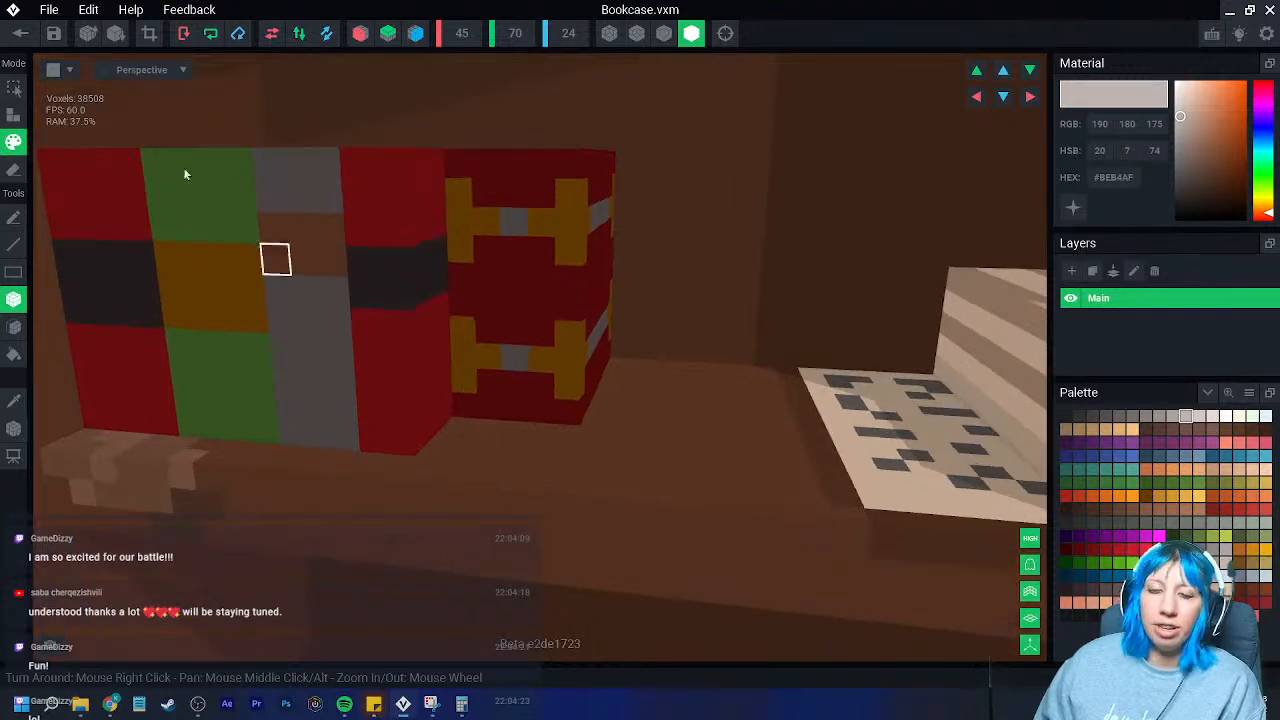
pyautogui.hotkey('alt', 'F4')
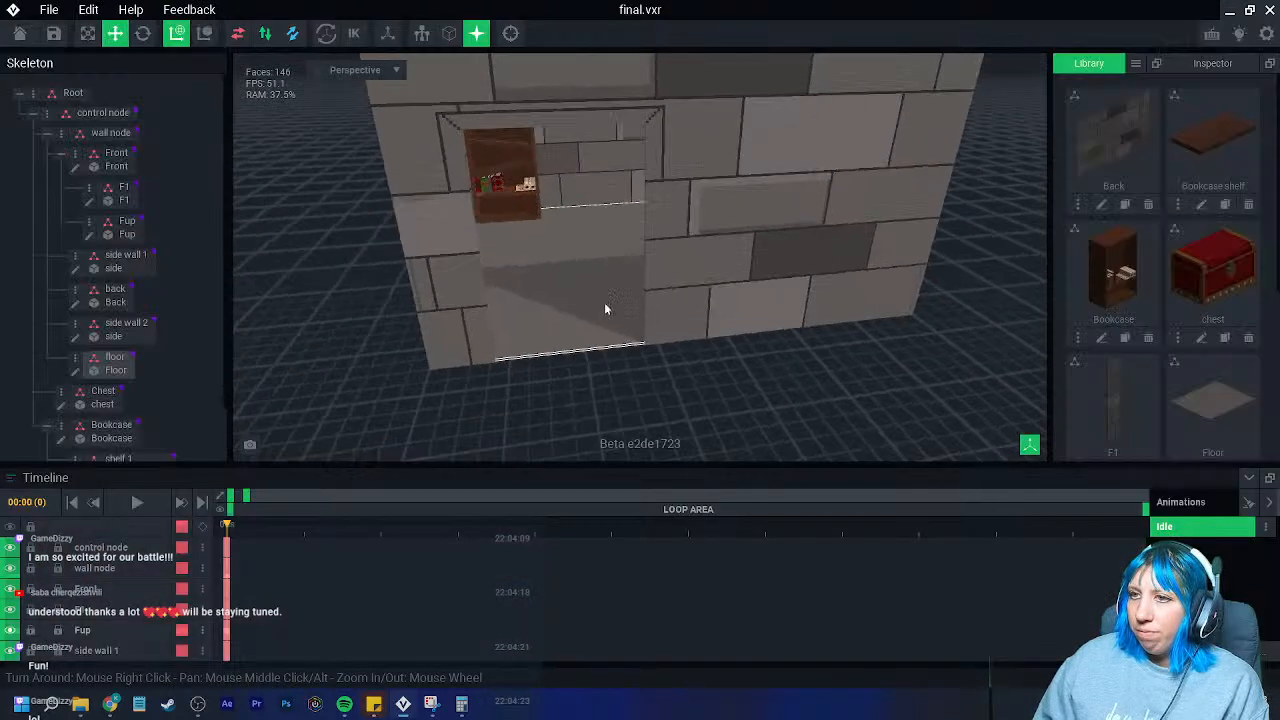
# - Select the bookcase in the room and reopen its model for voxel editing at the empty lower compartment
pyautogui.moveTo(606, 309); pyautogui.dragTo(468, 288, button='right')
pyautogui.scroll(6, 597, 363)
pyautogui.click(440, 300)
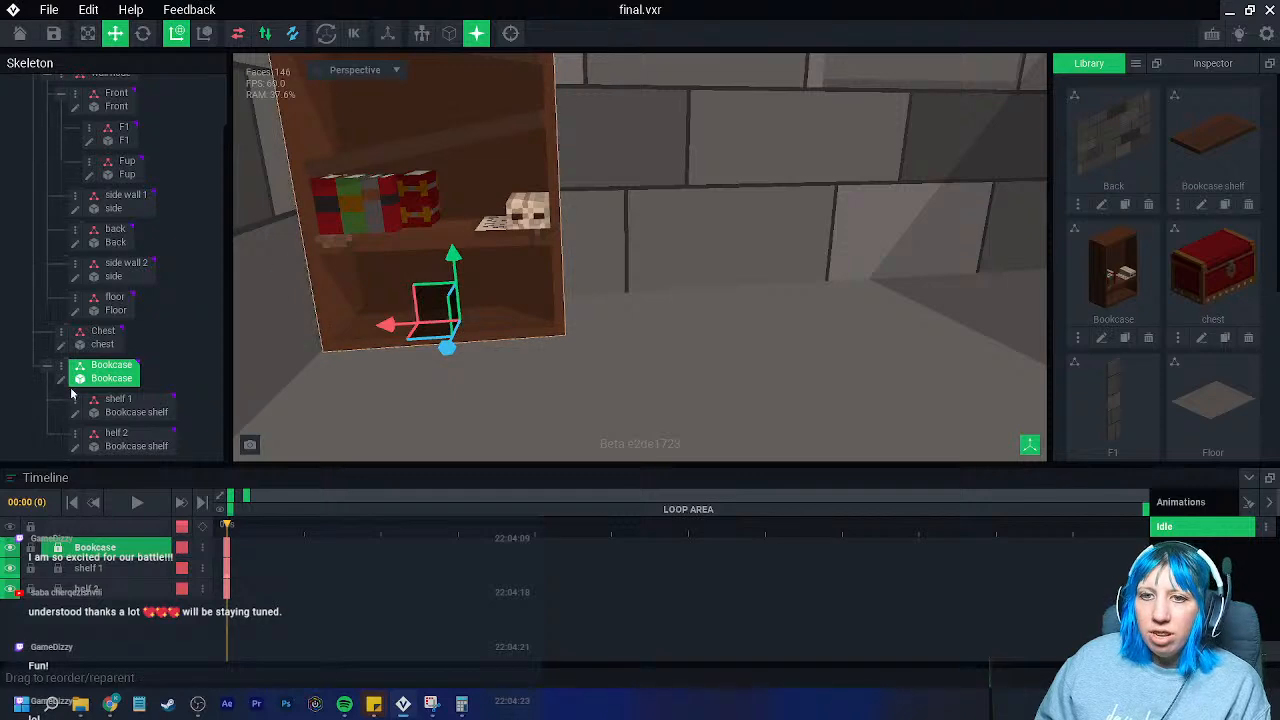
pyautogui.click(62, 381)
pyautogui.moveTo(437, 341); pyautogui.dragTo(486, 481, button='right')
pyautogui.scroll(3, 486, 481)
pyautogui.moveTo(486, 600); pyautogui.dragTo(474, 487, button='middle')
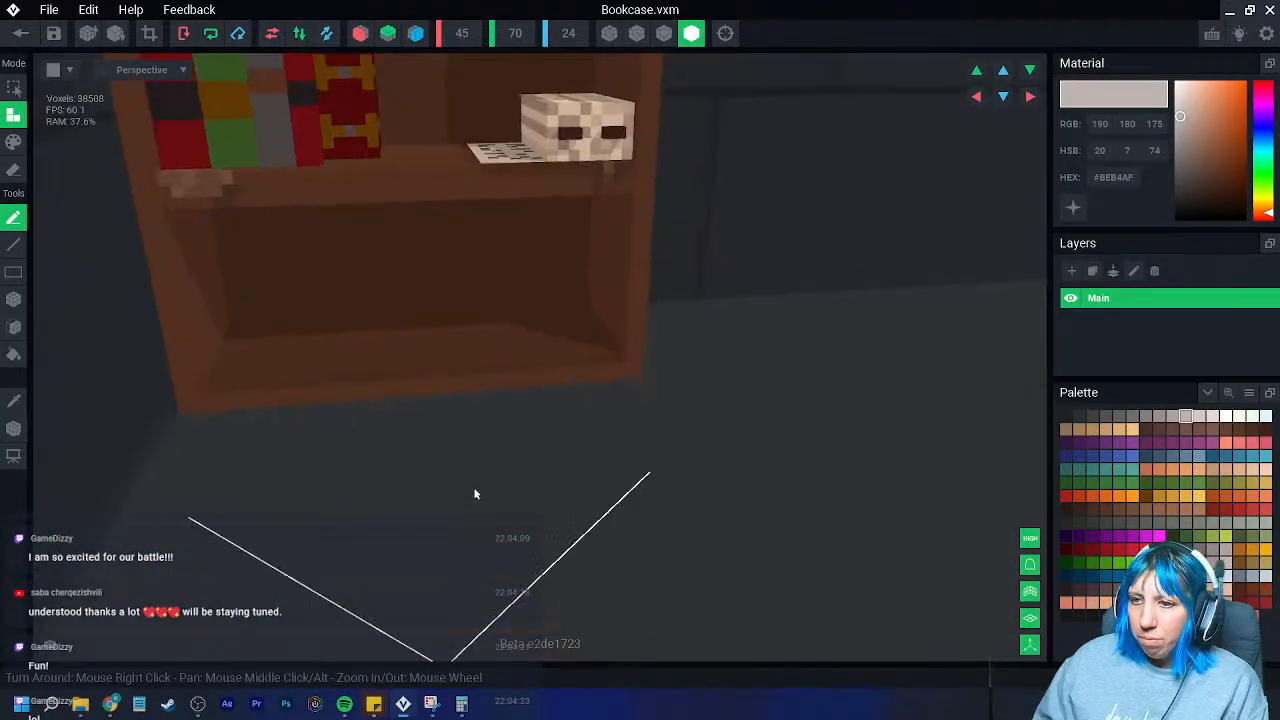
# - Thicken the bookcase's inner back wall by one voxel layer in its own brown #4A2B1C
pyautogui.scroll(3, 474, 487)
pyautogui.moveTo(474, 487); pyautogui.dragTo(400, 398, button='right')
pyautogui.scroll(1, 400, 398)
pyautogui.moveTo(560, 345); pyautogui.dragTo(566, 425, button='middle')
pyautogui.moveTo(566, 425); pyautogui.dragTo(569, 391, button='right')
pyautogui.scroll(2, 569, 385)
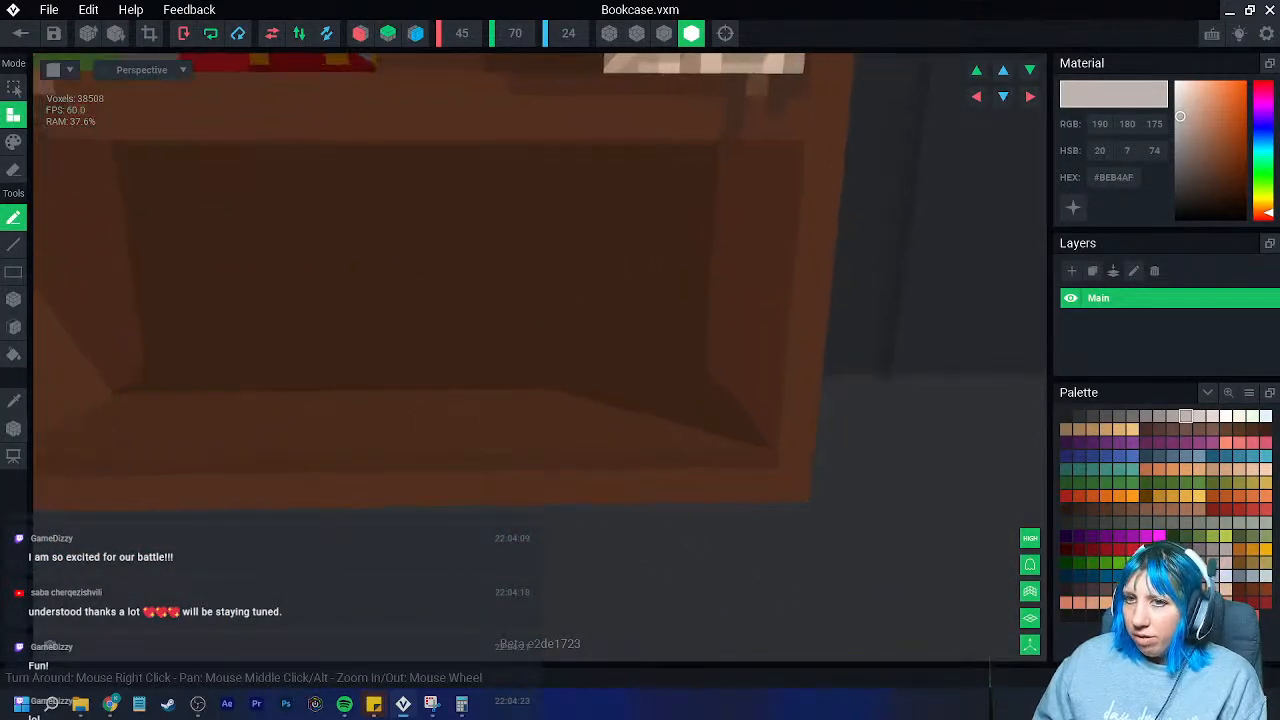
pyautogui.moveTo(398, 338); pyautogui.dragTo(505, 361, button='middle')
pyautogui.click(13, 401)
pyautogui.click(278, 317)
pyautogui.click(13, 327)
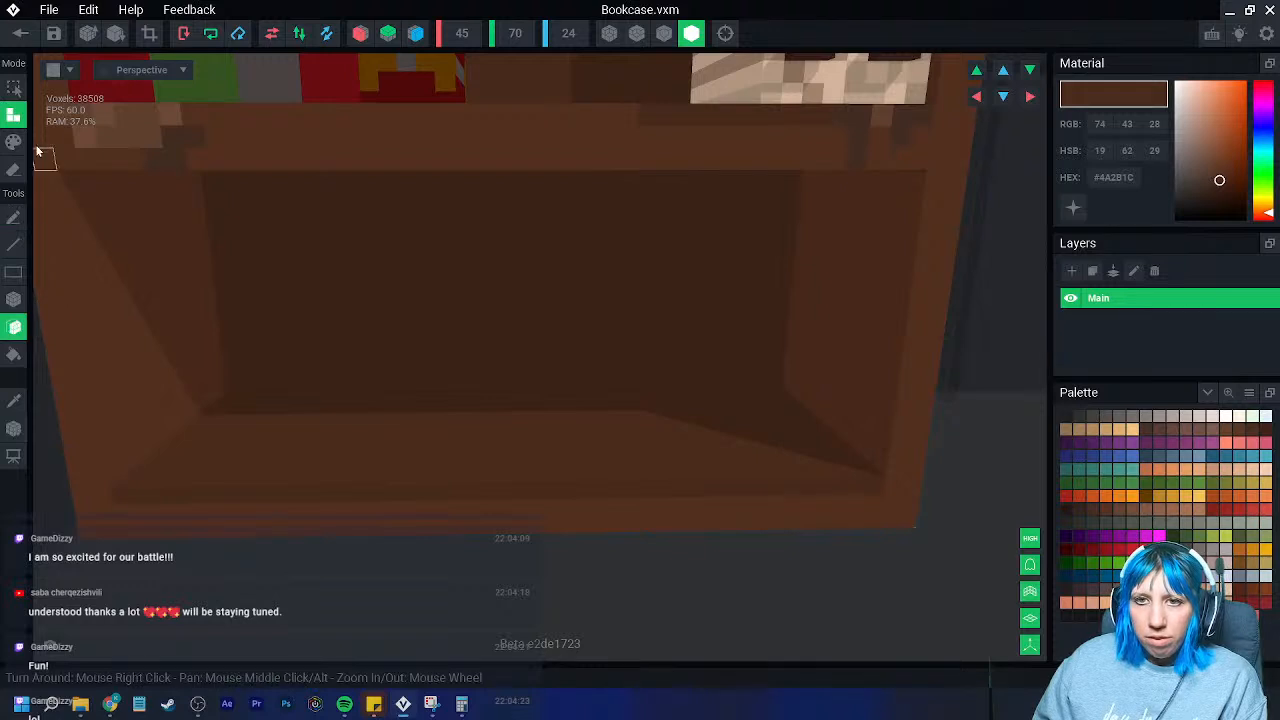
pyautogui.click(397, 337)
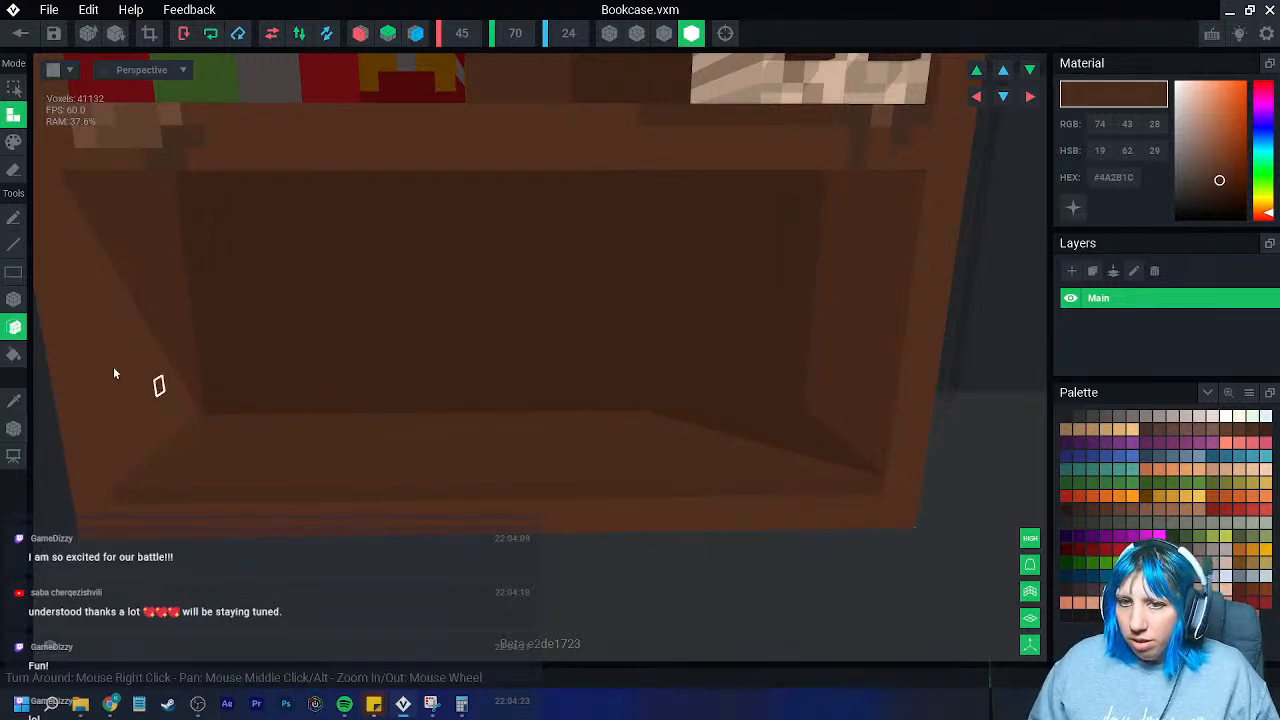
# - Add a 5 by 5 voxel grey #98908C patch in the lower compartment's upper back corner, beneath the books
pyautogui.click(1158, 416)
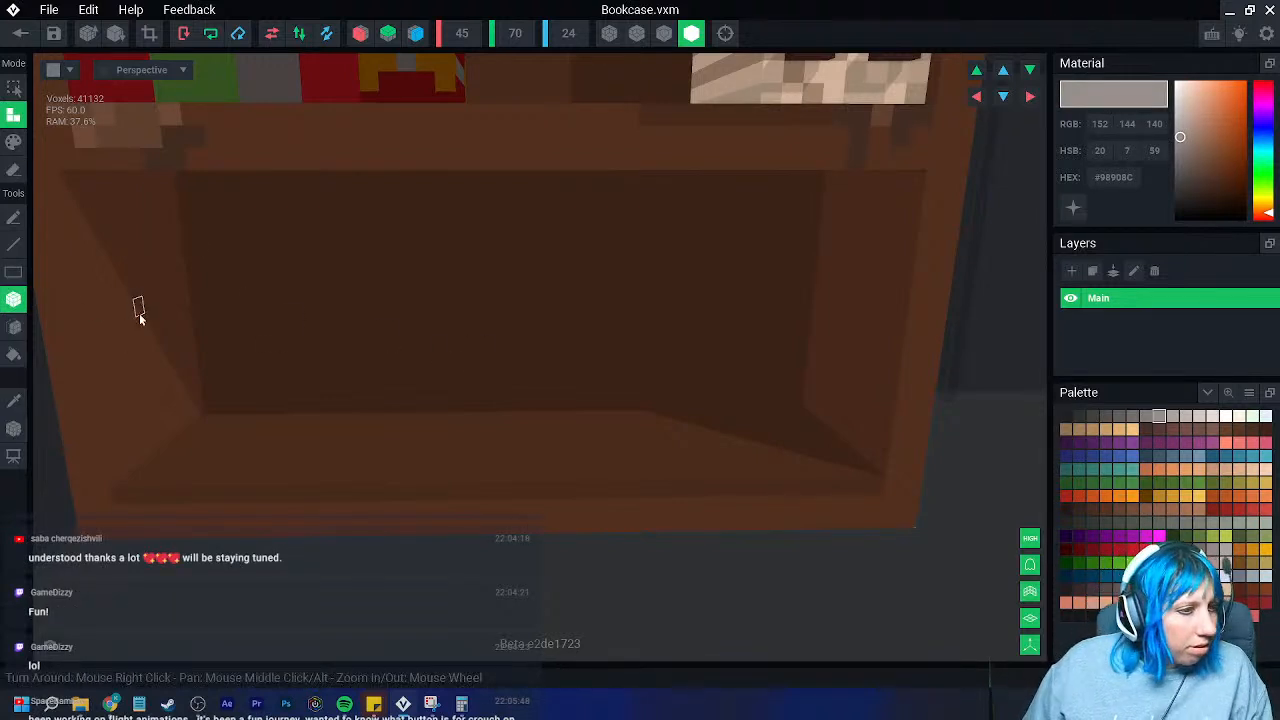
pyautogui.scroll(1, 340, 320)
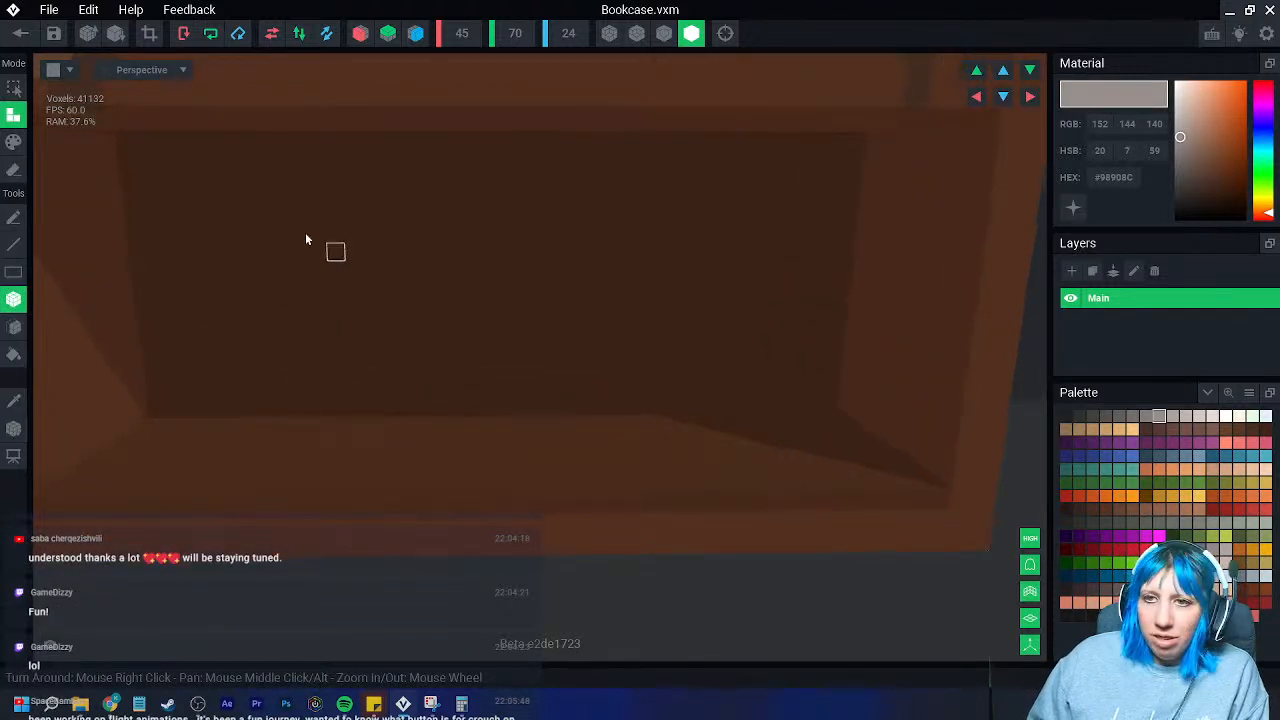
pyautogui.moveTo(140, 148); pyautogui.dragTo(203, 219)
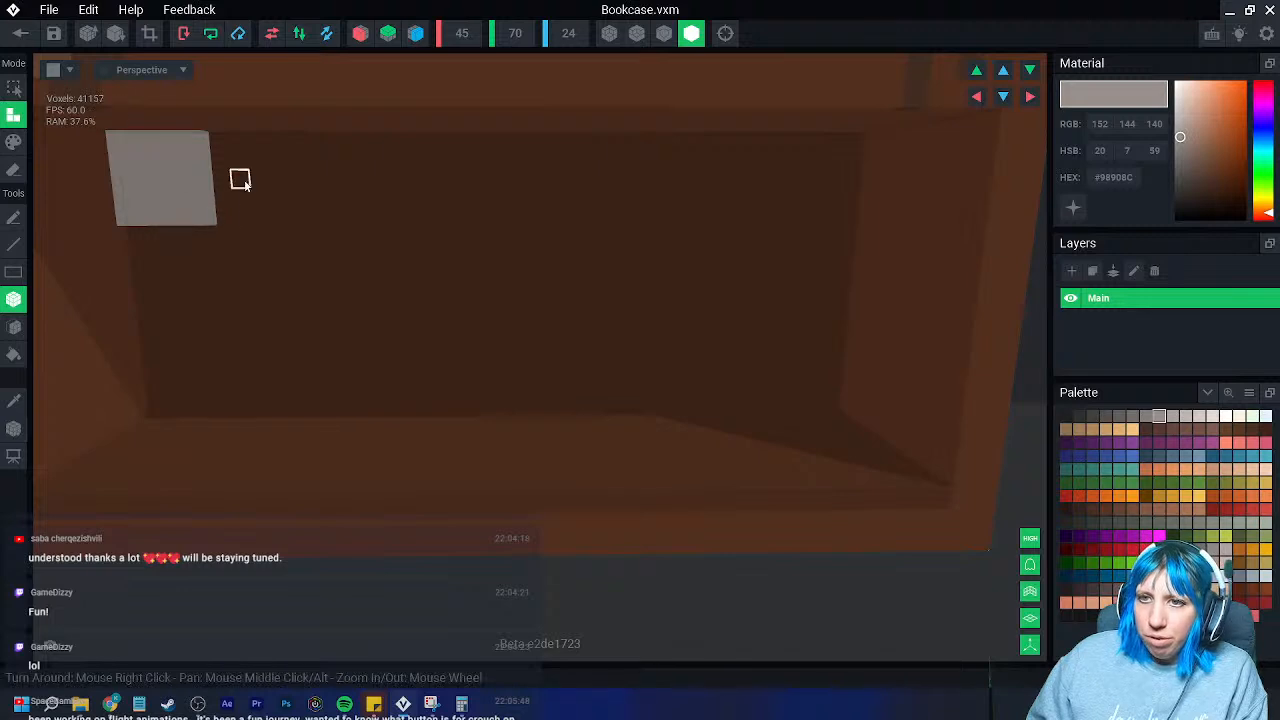
# - Build a stepped grey #98908C web strand beside the corner patch, branching up to the shelf and downward
pyautogui.click(273, 141)
pyautogui.click(253, 157)
pyautogui.click(237, 176)
pyautogui.click(219, 189)
pyautogui.moveTo(222, 188); pyautogui.dragTo(246, 206, button='right')
pyautogui.click(255, 184)
pyautogui.click(236, 203)
pyautogui.click(236, 220)
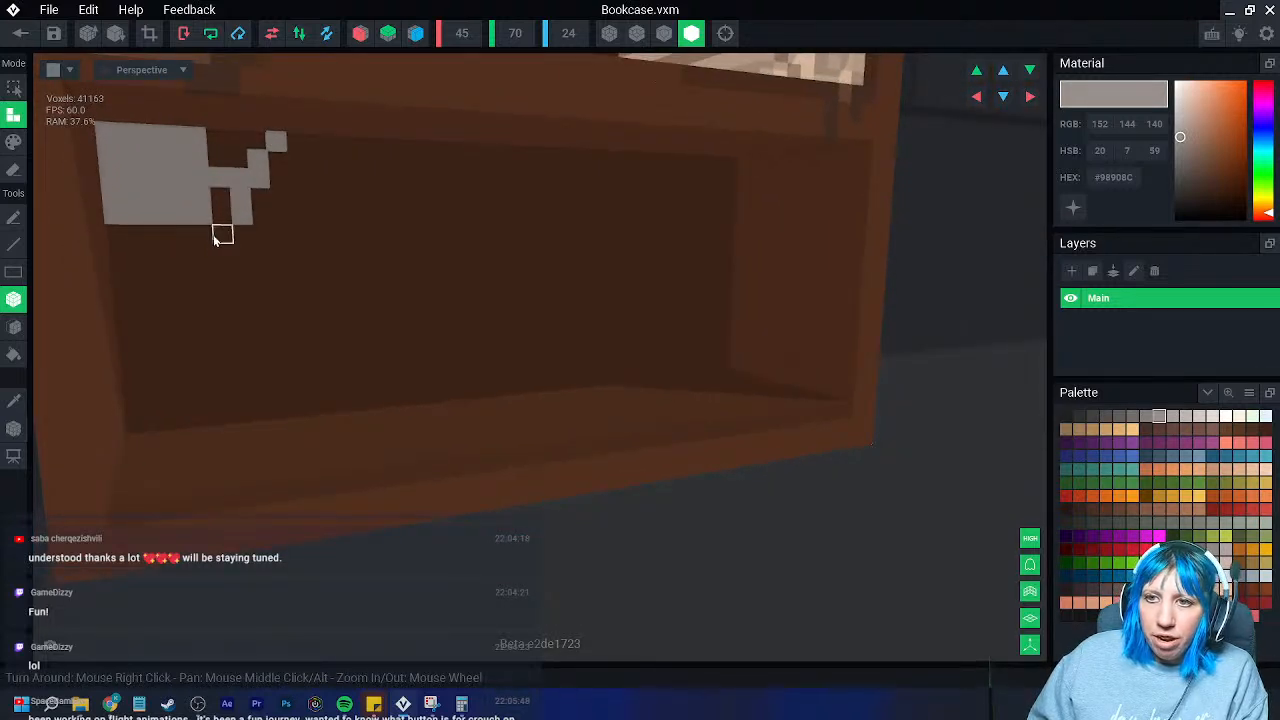
# - Extend the grey #98908C web below the corner patch with strands and blocks reaching towards the compartment floor
pyautogui.moveTo(149, 266); pyautogui.dragTo(134, 272, button='right')
pyautogui.click(130, 274)
pyautogui.click(176, 278)
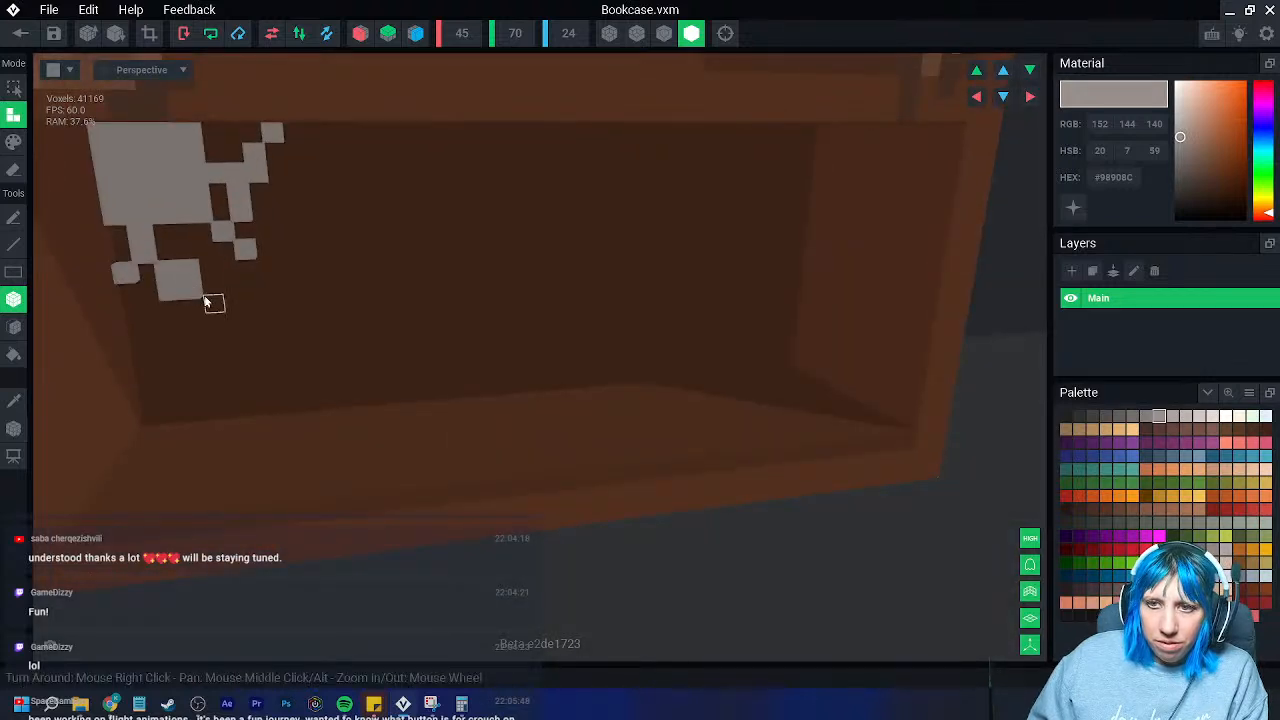
pyautogui.click(172, 320)
pyautogui.click(147, 378)
pyautogui.click(175, 354)
pyautogui.moveTo(175, 354); pyautogui.dragTo(238, 312, button='right')
pyautogui.click(237, 321)
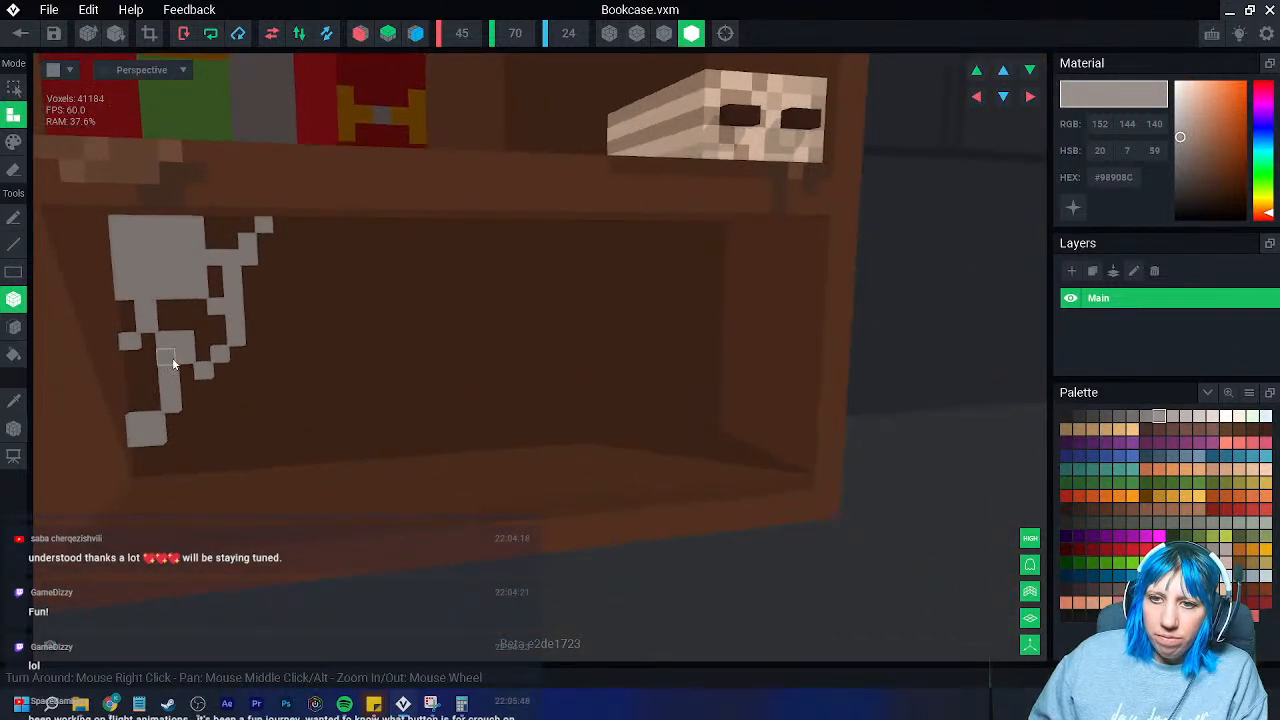
# - Add an outer grey #98908C web strand running sideways across the back wall and up to the shelf
pyautogui.click(242, 415)
pyautogui.moveTo(242, 415); pyautogui.dragTo(247, 402, button='right')
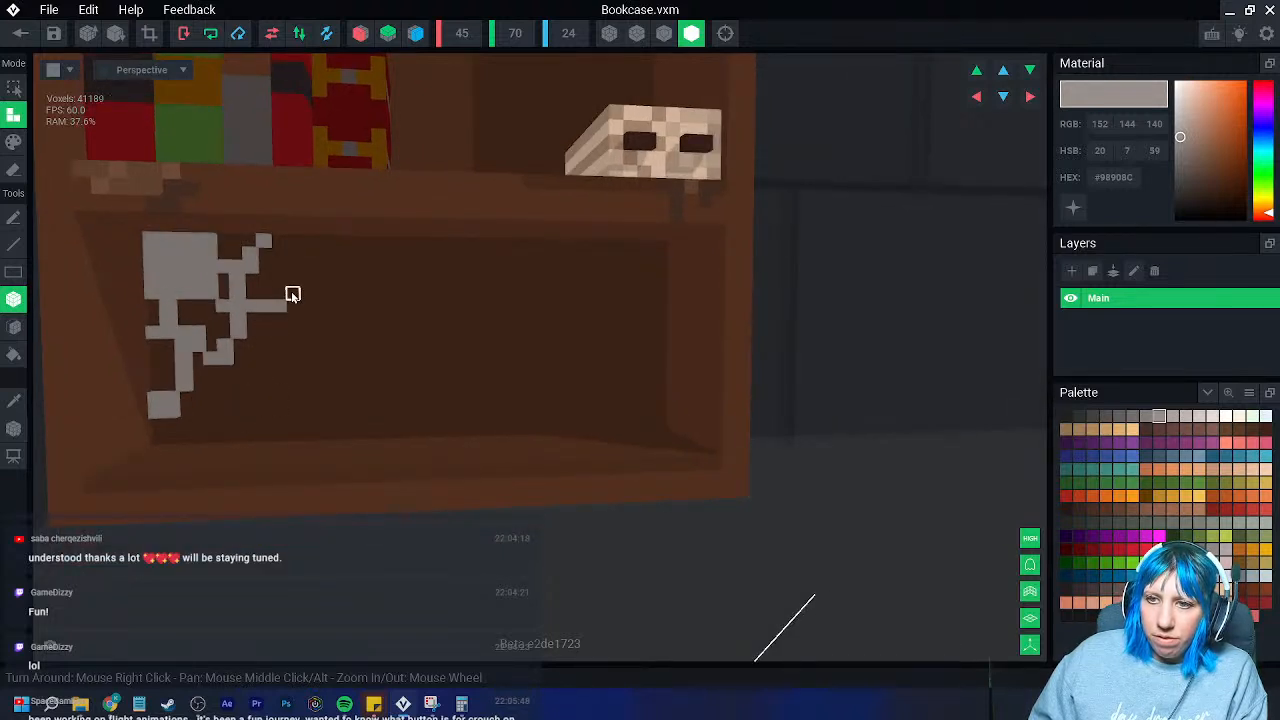
pyautogui.moveTo(302, 326); pyautogui.dragTo(242, 330, button='right')
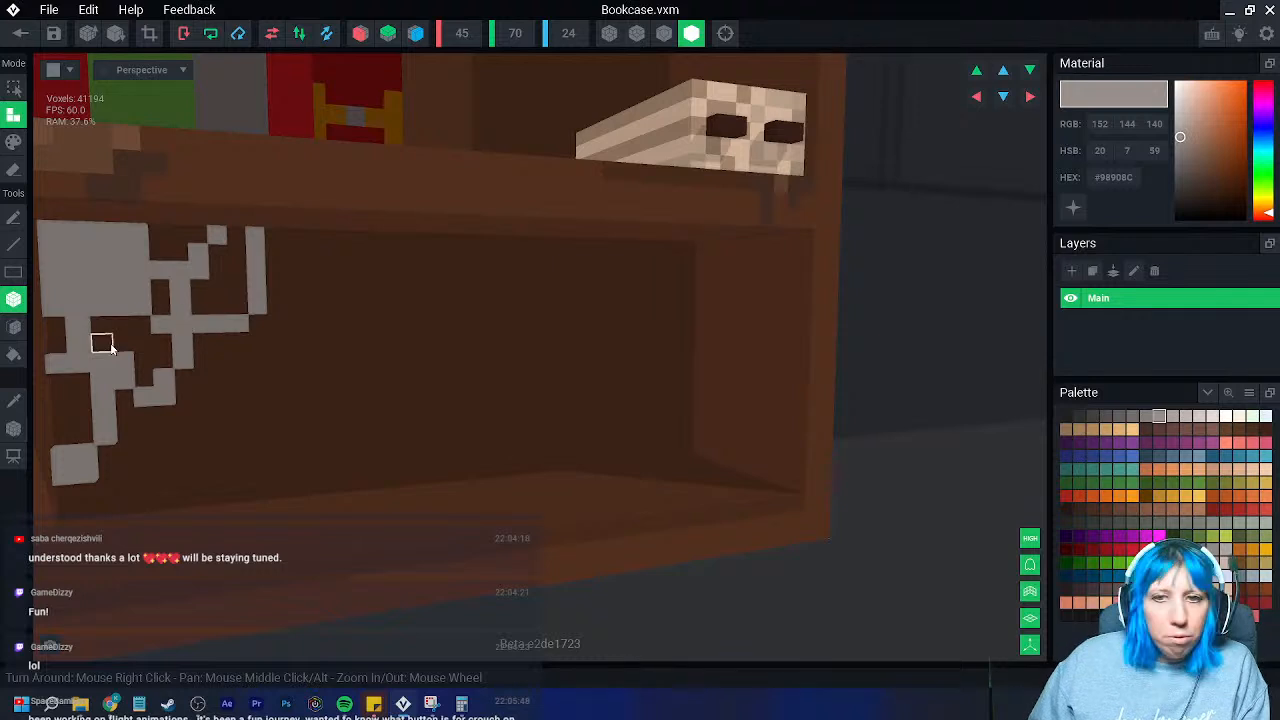
# - Paint #847D7A grey accents onto the lower compartment's web and add diagonal specks around its strands and lower end
pyautogui.click(1146, 416)
pyautogui.moveTo(249, 386); pyautogui.dragTo(179, 402, button='right')
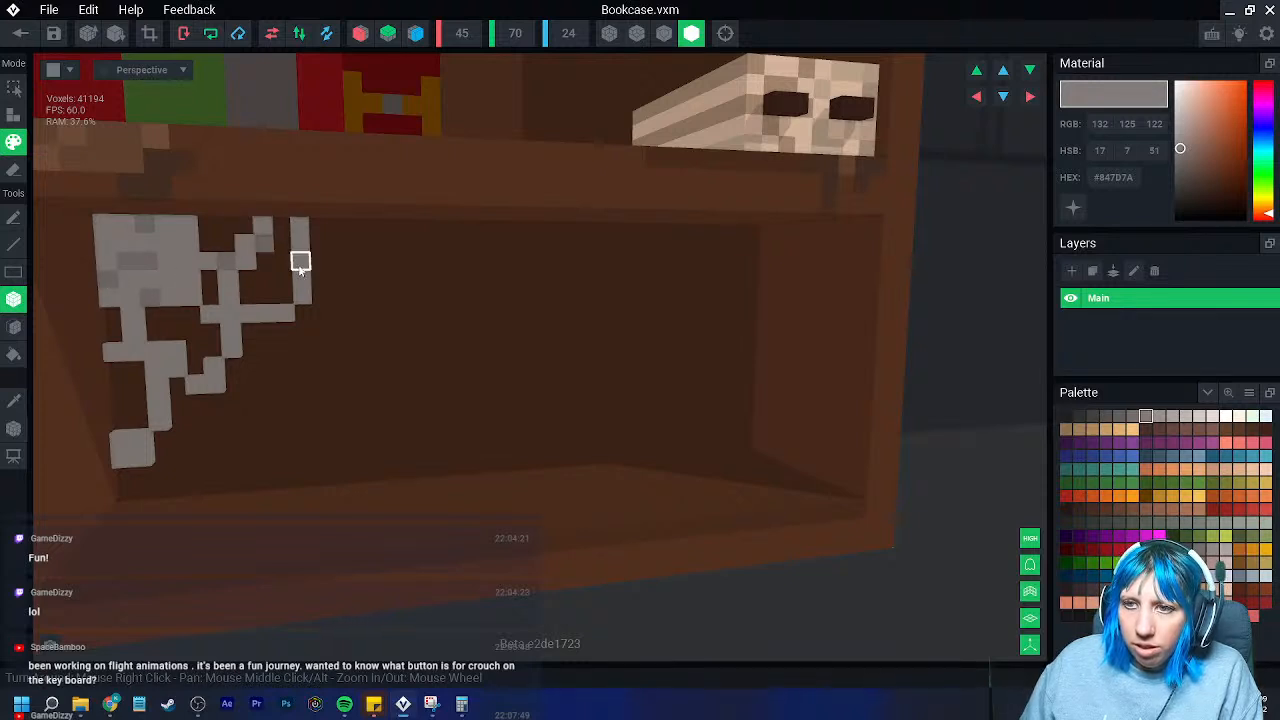
pyautogui.click(339, 245)
pyautogui.moveTo(302, 321)
pyautogui.mouseDown(button='right')
pyautogui.moveTo(294, 314)
pyautogui.moveTo(301, 323)
pyautogui.mouseUp(button='right')
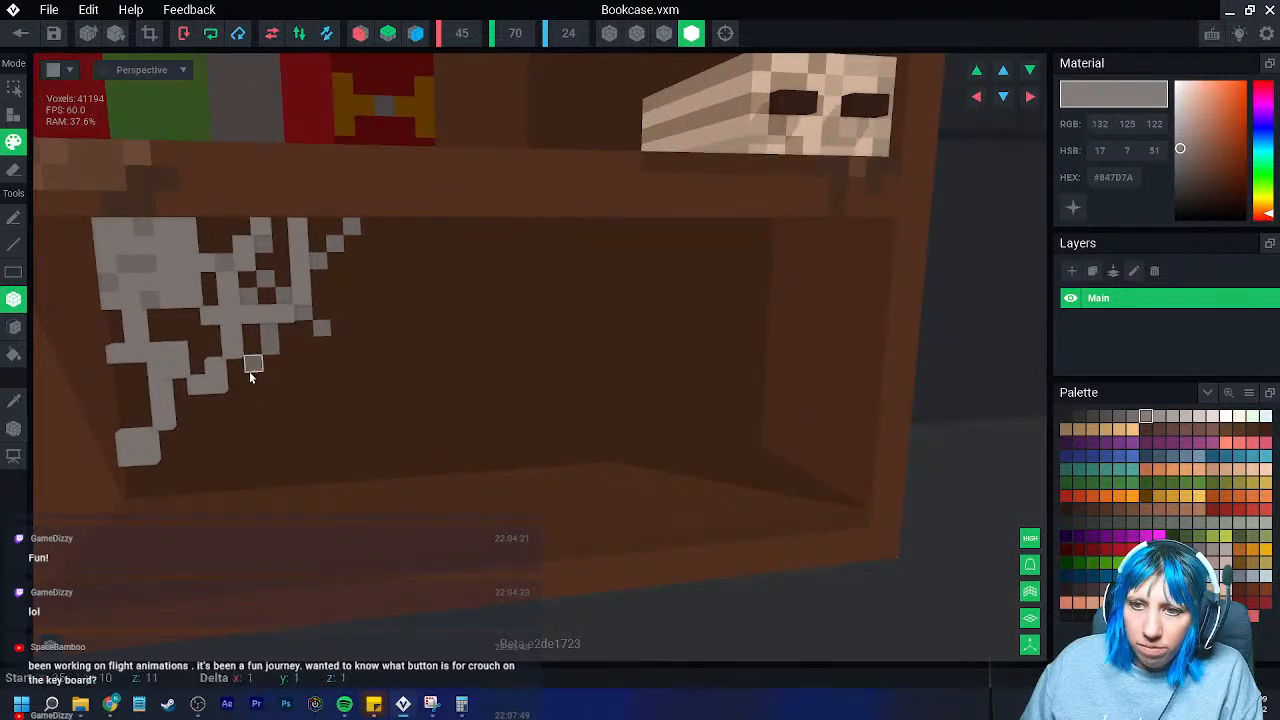
pyautogui.moveTo(251, 376); pyautogui.dragTo(185, 418, button='right')
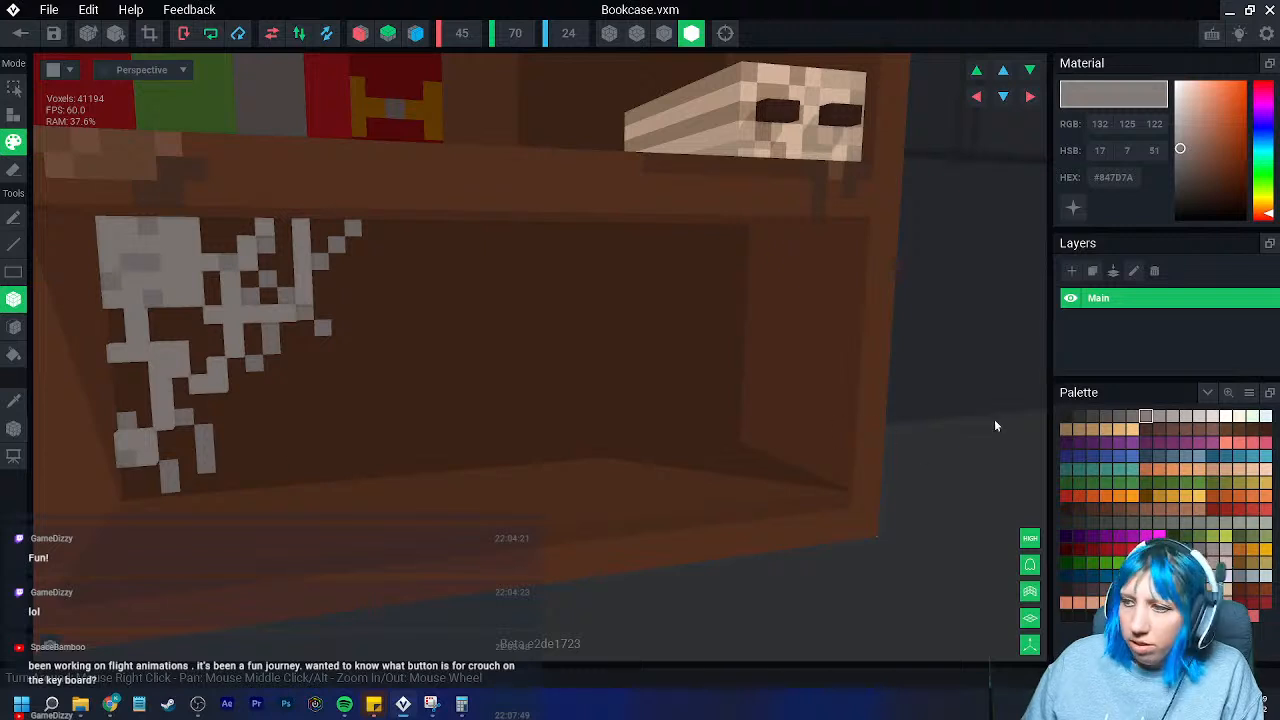
# - Shade the web's corner patch and lower strands with darker #746E6B grey voxels, adding a few loose specks around them
pyautogui.moveTo(113, 232); pyautogui.dragTo(196, 234)
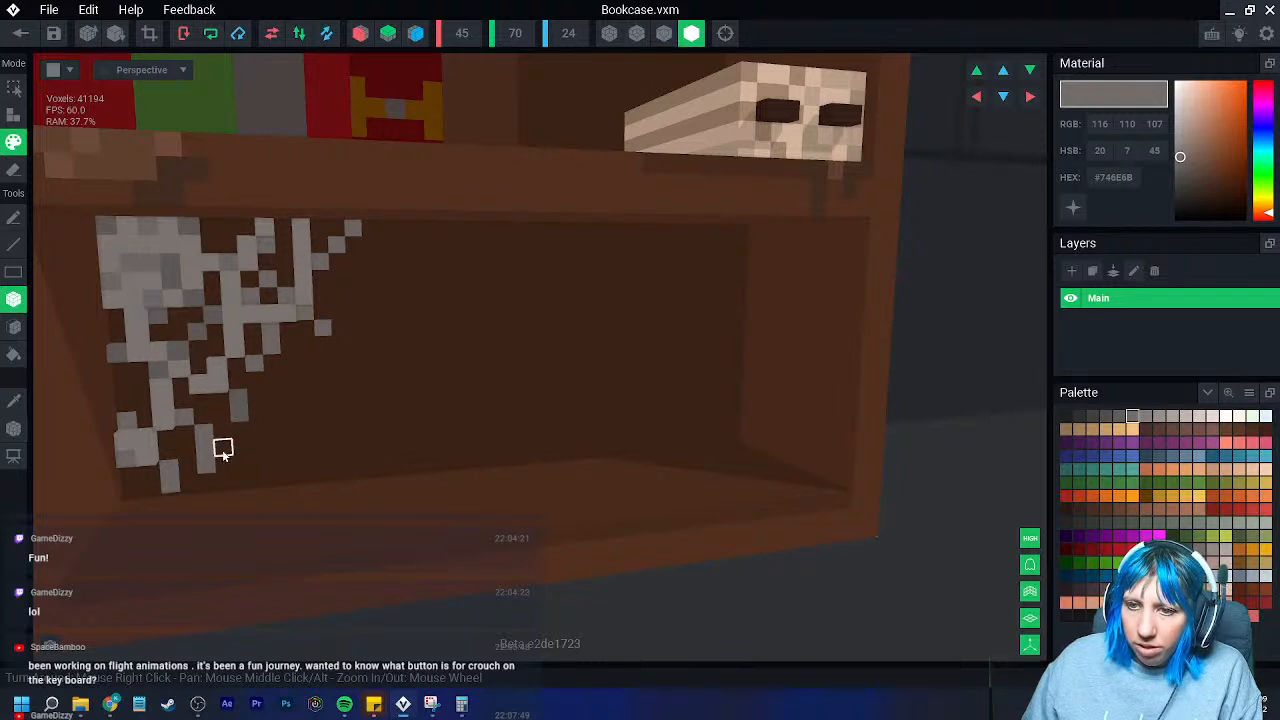
pyautogui.scroll(-2, 150, 459)
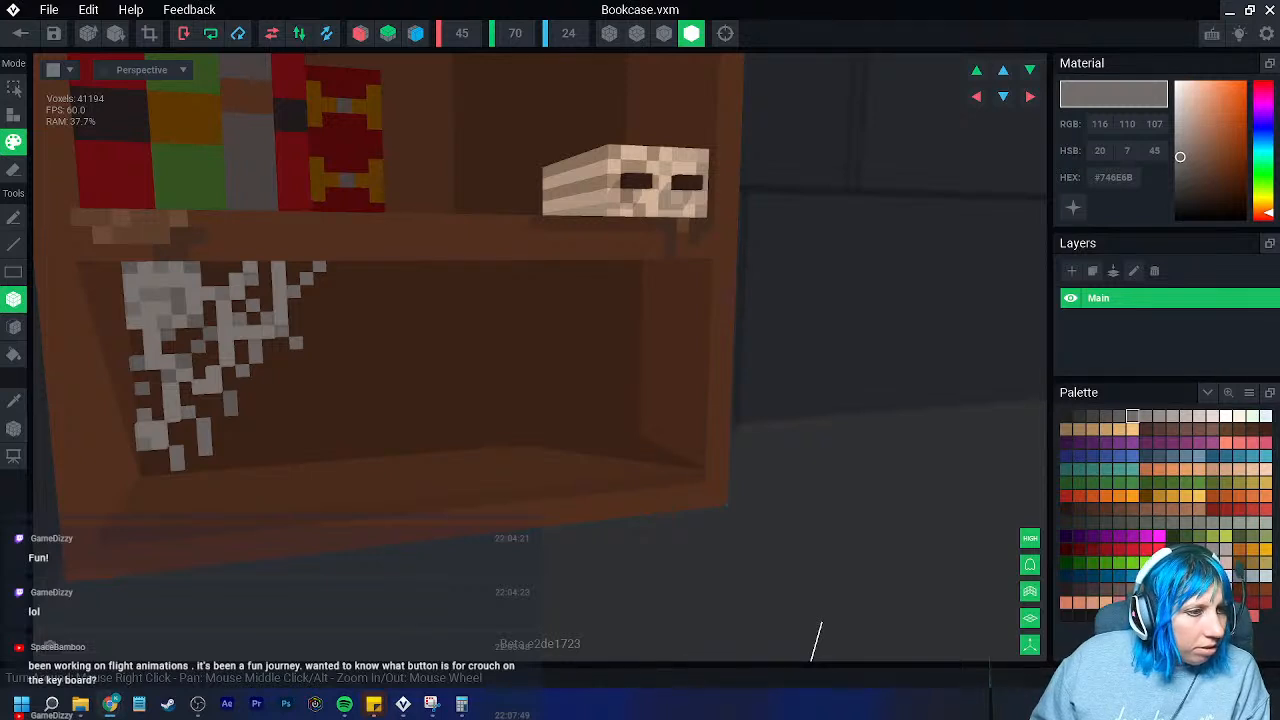
pyautogui.moveTo(445, 352); pyautogui.dragTo(433, 382, button='right')
pyautogui.scroll(-2, 404, 358)
pyautogui.scroll(3, 388, 384)
pyautogui.scroll(-1, 383, 376)
pyautogui.scroll(3, 433, 387)
pyautogui.moveTo(385, 410); pyautogui.dragTo(450, 378, button='middle')
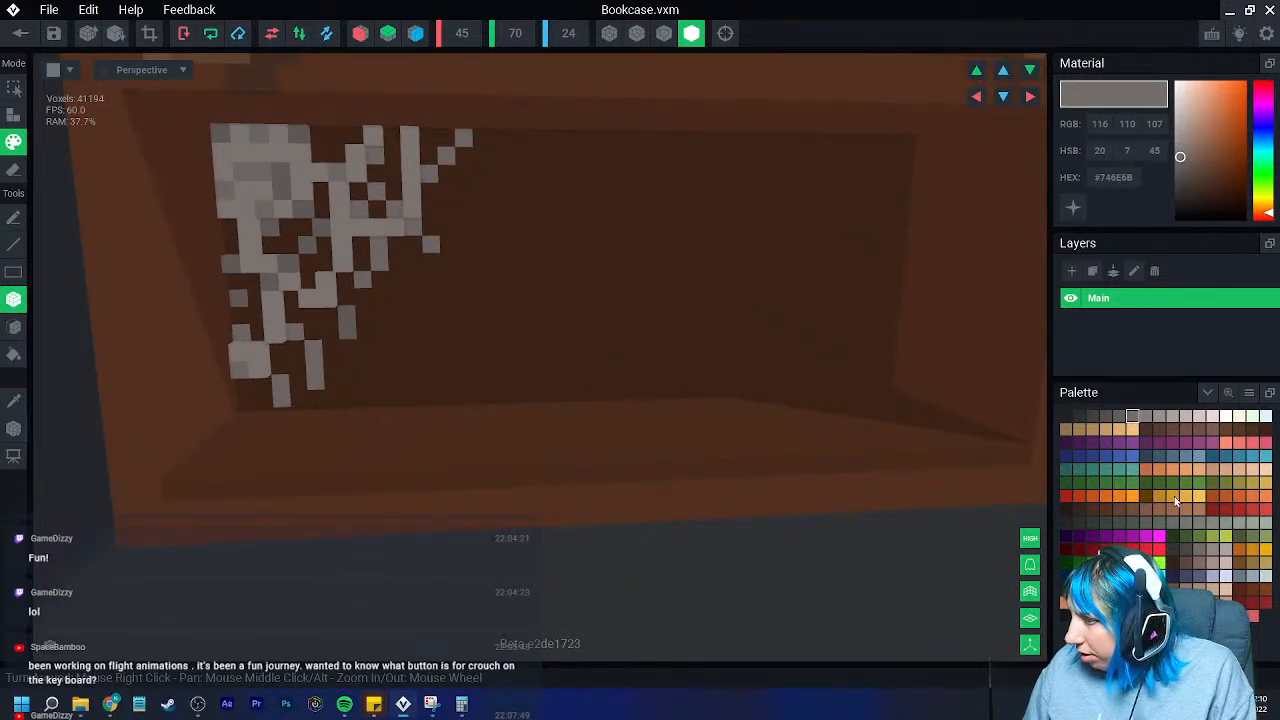
# - Build a #3E413C bottle body beside the web, 6 voxels wide and 4 deep, topped by 4-wide and 2-wide tiers
pyautogui.click(1108, 525)
pyautogui.scroll(2, 422, 450)
pyautogui.moveTo(405, 425); pyautogui.dragTo(398, 450, button='right')
pyautogui.click(14, 115)
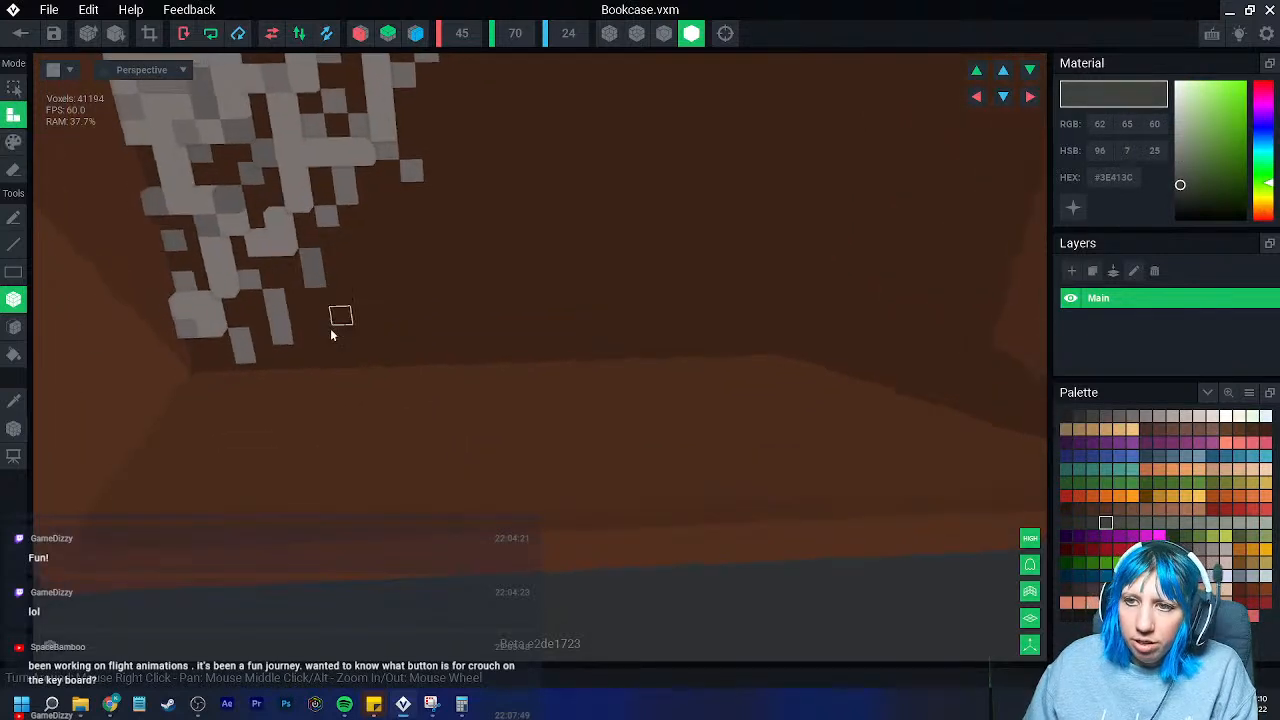
pyautogui.moveTo(303, 318); pyautogui.dragTo(395, 398)
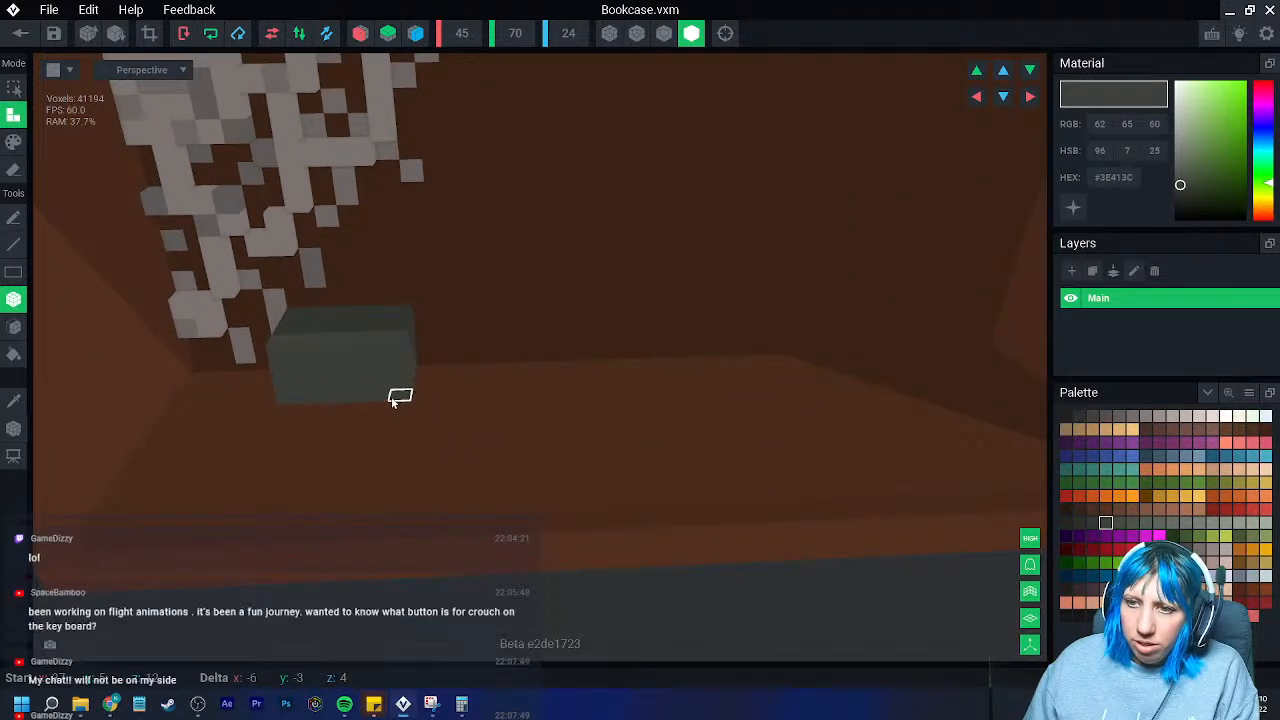
pyautogui.moveTo(338, 336); pyautogui.dragTo(320, 292)
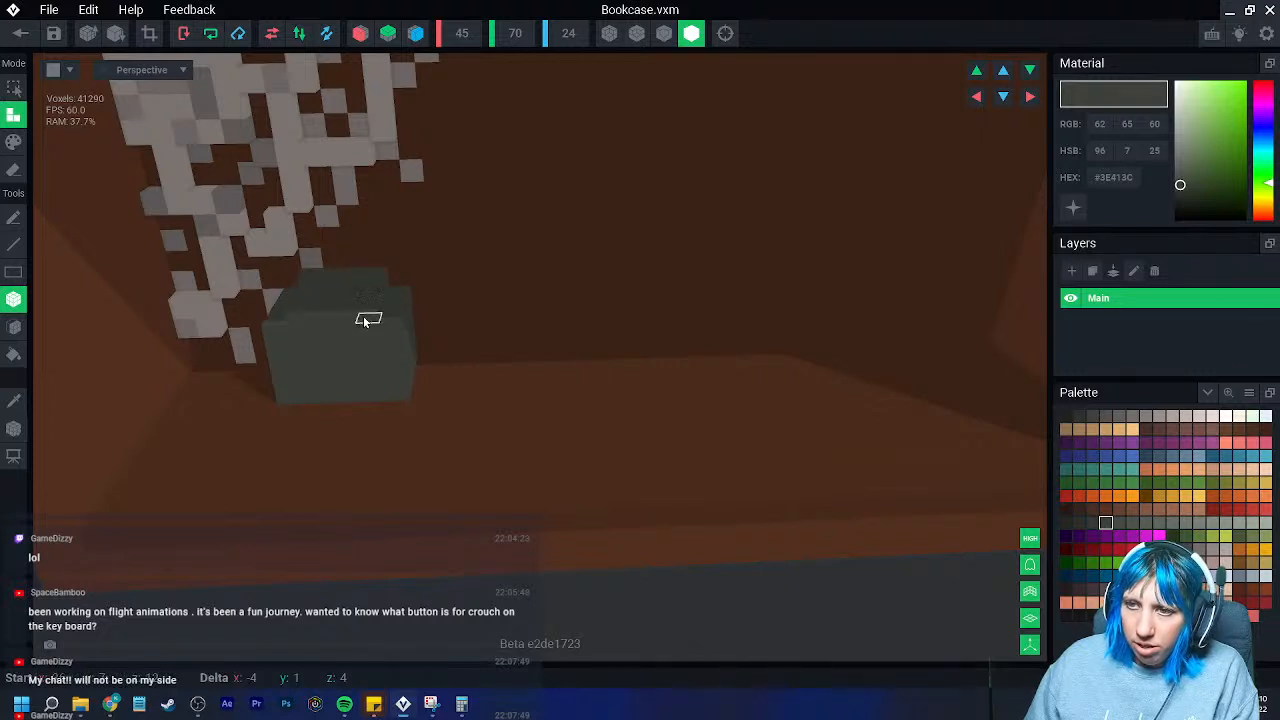
pyautogui.moveTo(366, 320); pyautogui.dragTo(334, 298, button='right')
pyautogui.moveTo(300, 292); pyautogui.dragTo(343, 306)
pyautogui.moveTo(344, 316); pyautogui.dragTo(356, 346, button='right')
pyautogui.scroll(1, 356, 346)
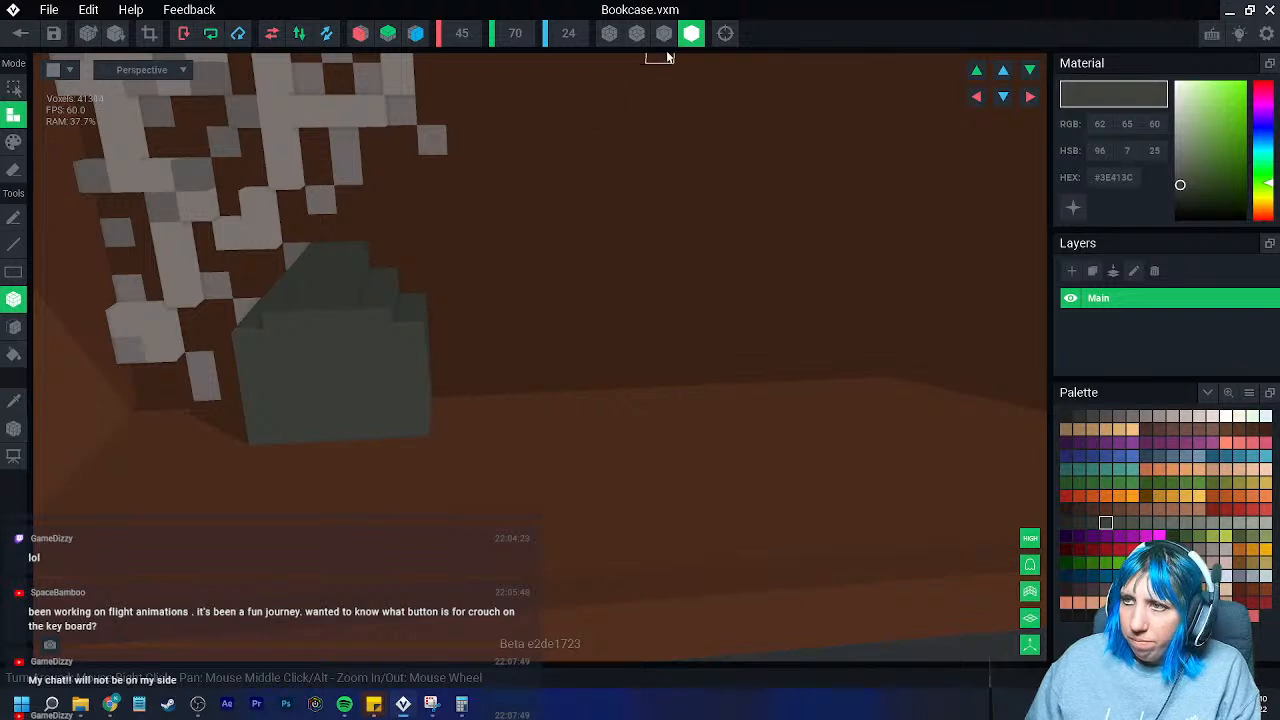
# - Show voxel outlines and paint the bottle's front with a glowing #3C562D green liquid area inside the dark border
pyautogui.click(664, 35)
pyautogui.moveTo(467, 326); pyautogui.dragTo(466, 360, button='right')
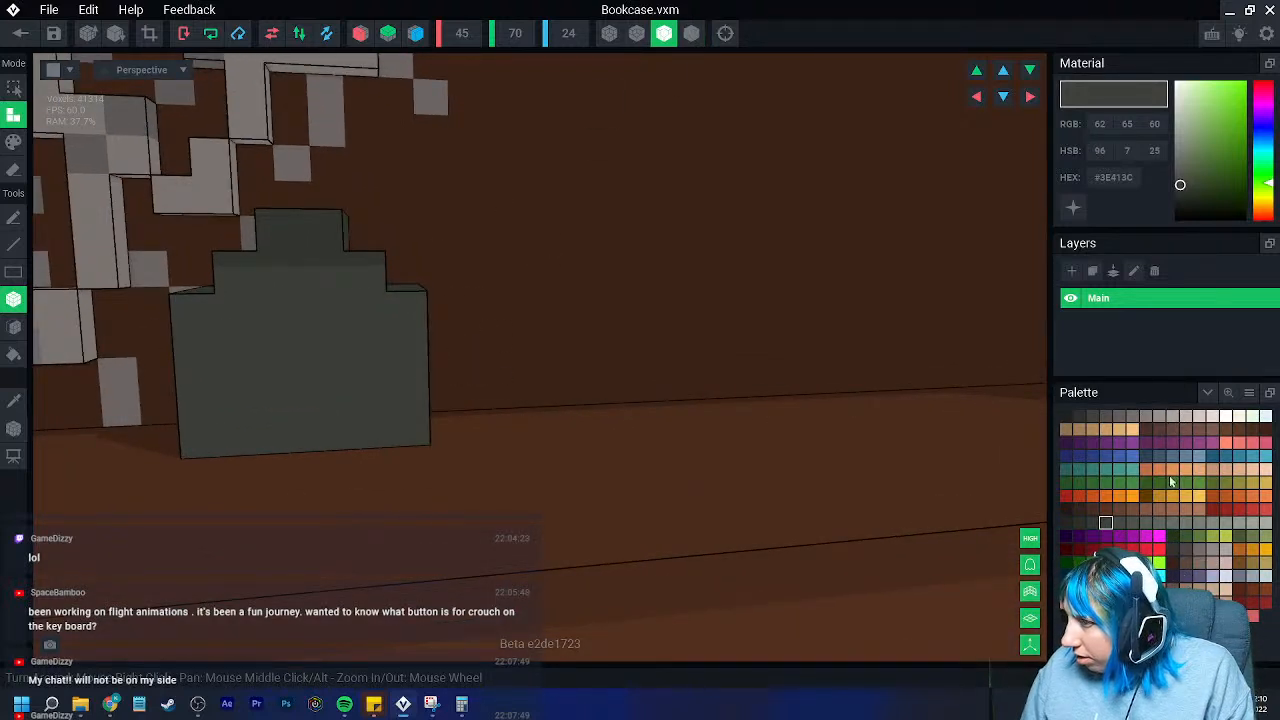
pyautogui.click(1185, 537)
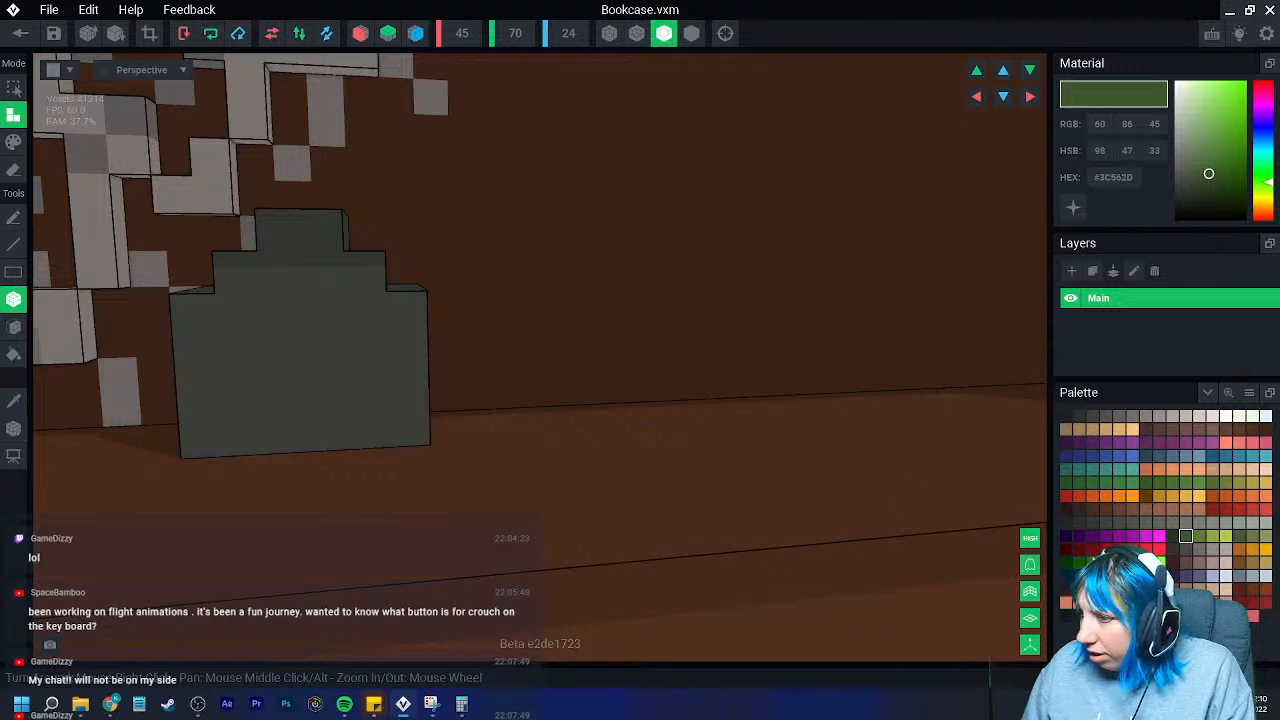
pyautogui.click(13, 141)
pyautogui.moveTo(243, 352)
pyautogui.mouseDown()
pyautogui.moveTo(277, 394)
pyautogui.moveTo(339, 422)
pyautogui.moveTo(355, 405)
pyautogui.mouseUp()
pyautogui.moveTo(282, 330)
pyautogui.mouseDown()
pyautogui.moveTo(320, 314)
pyautogui.moveTo(280, 271)
pyautogui.moveTo(322, 270)
pyautogui.mouseUp()
pyautogui.click(362, 316)
pyautogui.moveTo(291, 426); pyautogui.dragTo(291, 392, button='right')
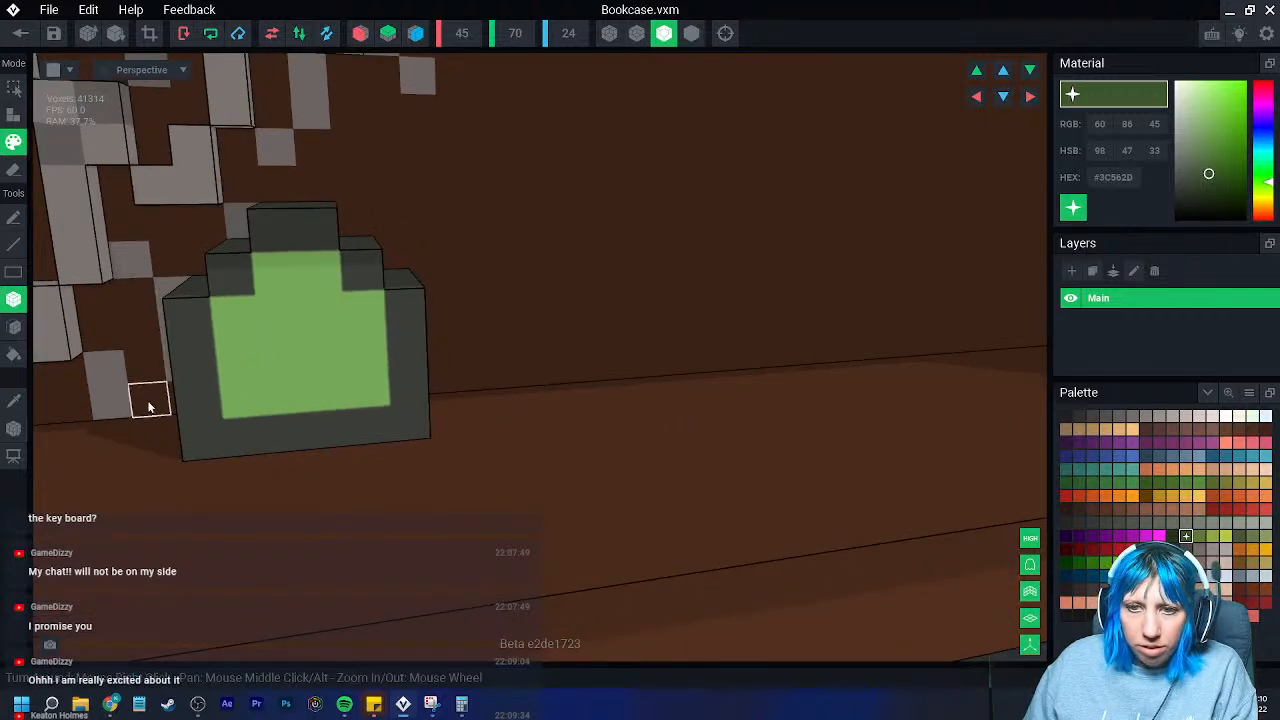
# - Paint the bottle's top tier brown #5A342E as a cork and add a 2 by 2 voxel layer on top
pyautogui.click(1146, 430)
pyautogui.click(1159, 430)
pyautogui.moveTo(408, 344); pyautogui.dragTo(403, 367, button='right')
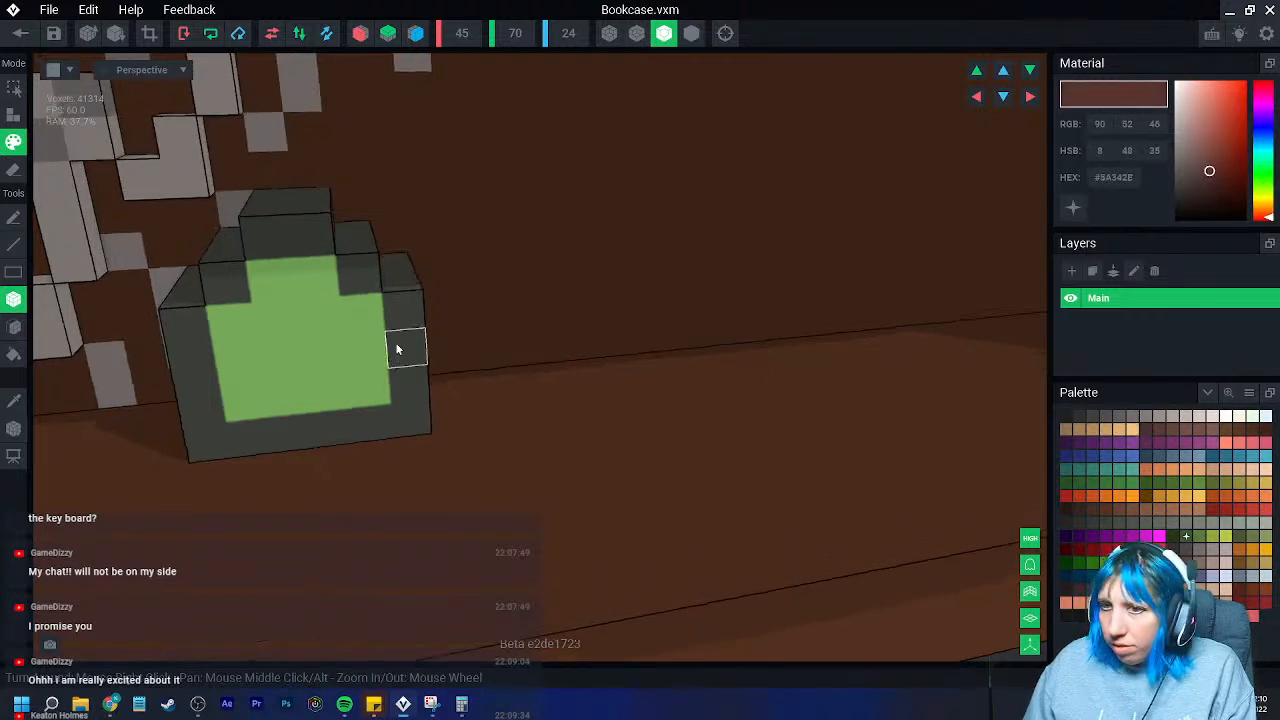
pyautogui.moveTo(287, 204); pyautogui.dragTo(310, 241)
pyautogui.moveTo(310, 246)
pyautogui.mouseDown(button='right')
pyautogui.moveTo(268, 250)
pyautogui.moveTo(248, 236)
pyautogui.mouseUp(button='right')
pyautogui.click(14, 116)
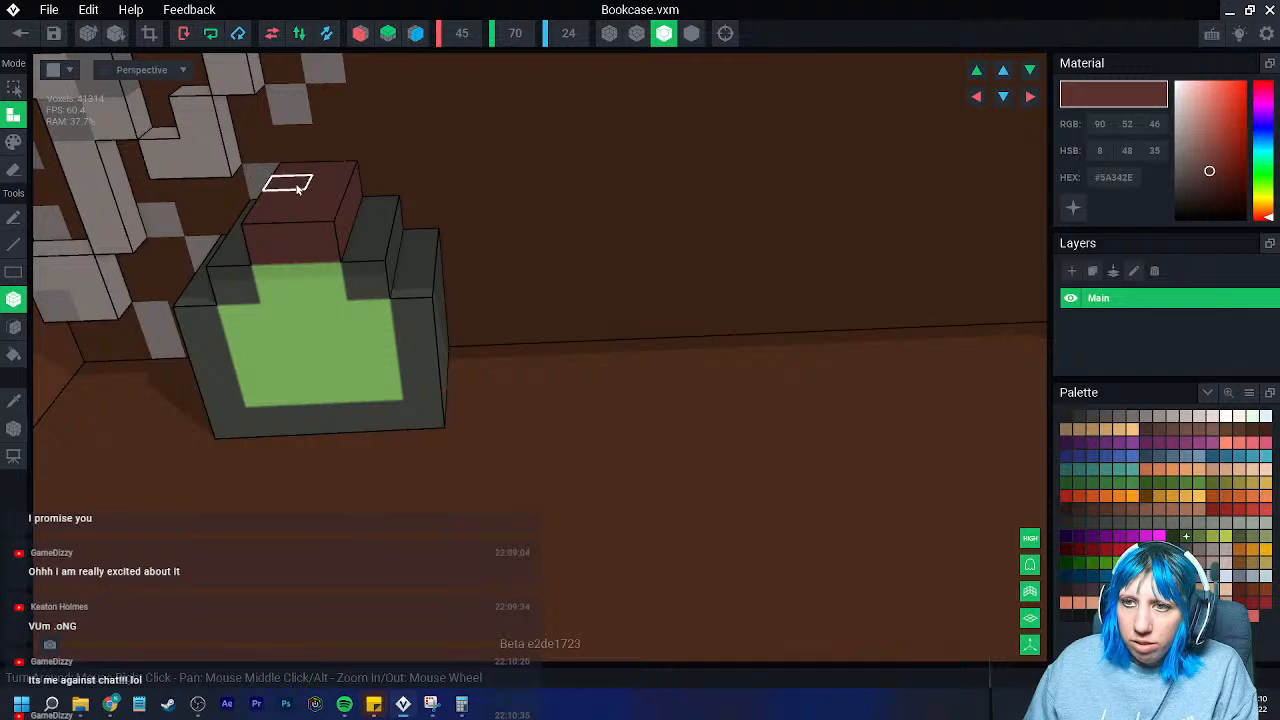
pyautogui.moveTo(298, 188); pyautogui.dragTo(322, 192)
pyautogui.moveTo(368, 322)
pyautogui.mouseDown(button='right')
pyautogui.moveTo(377, 295)
pyautogui.moveTo(380, 332)
pyautogui.mouseUp(button='right')
pyautogui.scroll(-3, 378, 300)
pyautogui.scroll(-6, 388, 350)
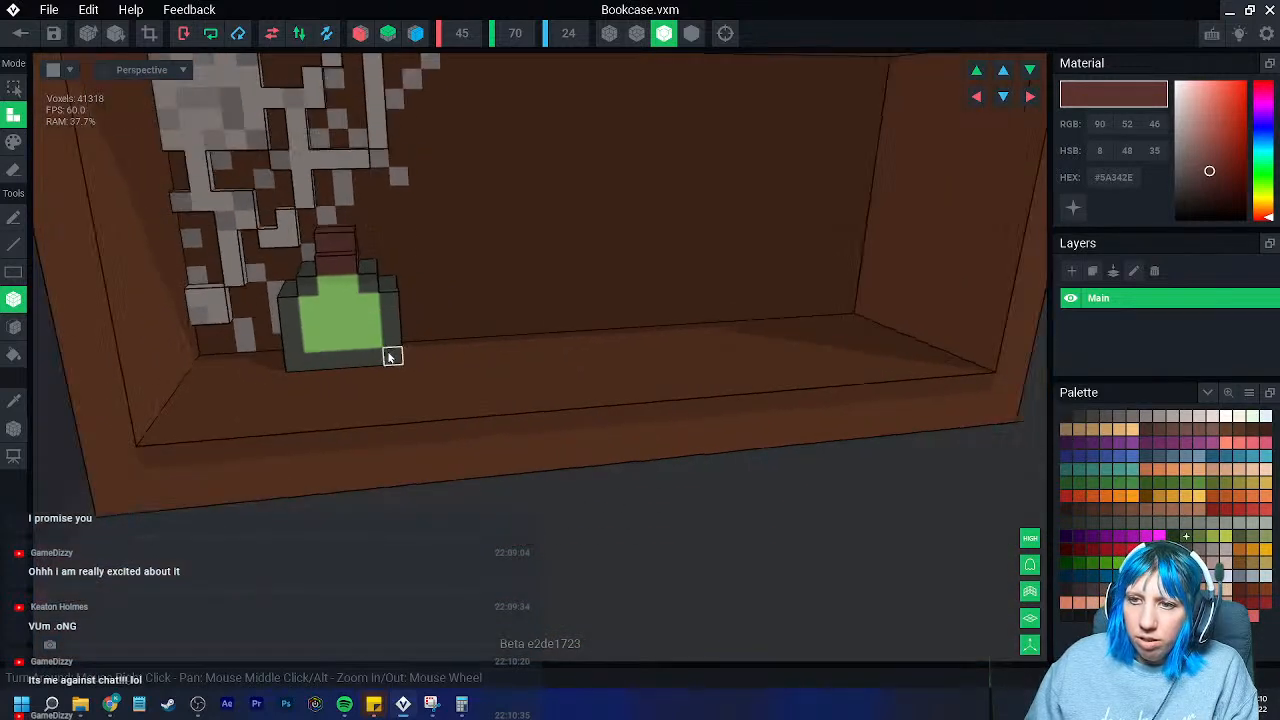
# - Dapple the bottle's glowing liquid with a few #5E793B green voxels
pyautogui.scroll(4, 385, 370)
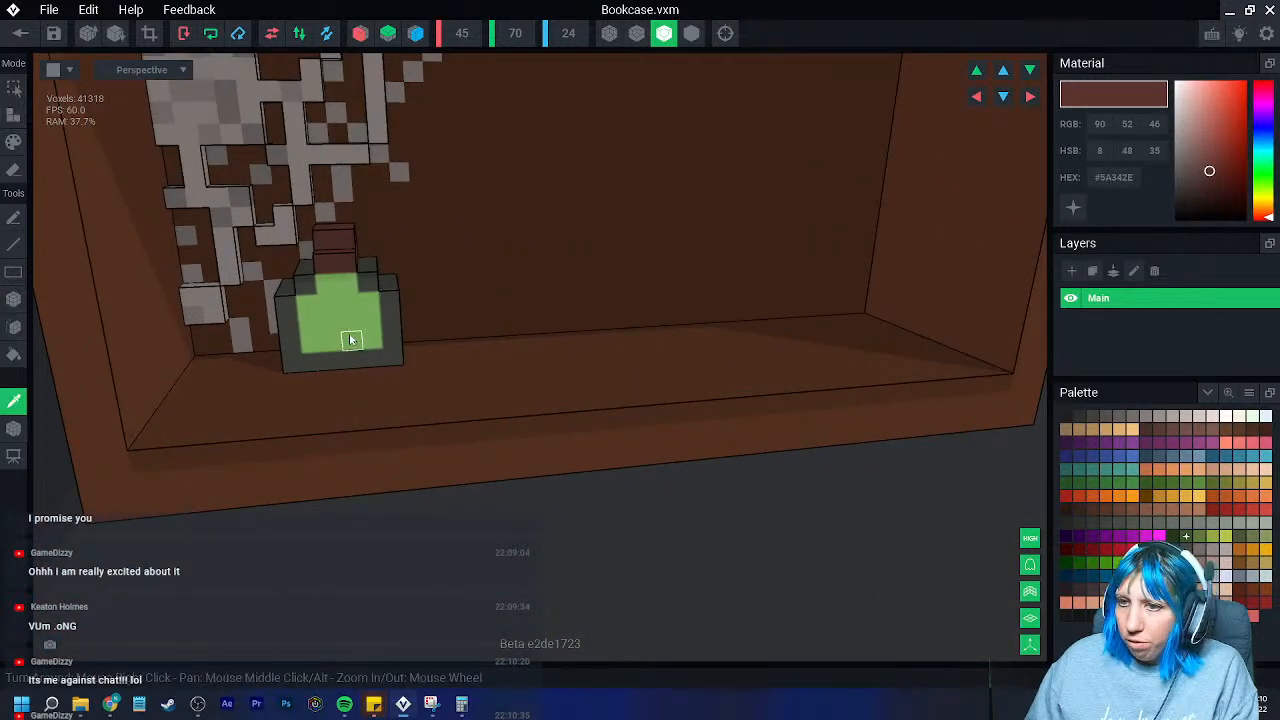
pyautogui.click(1199, 536)
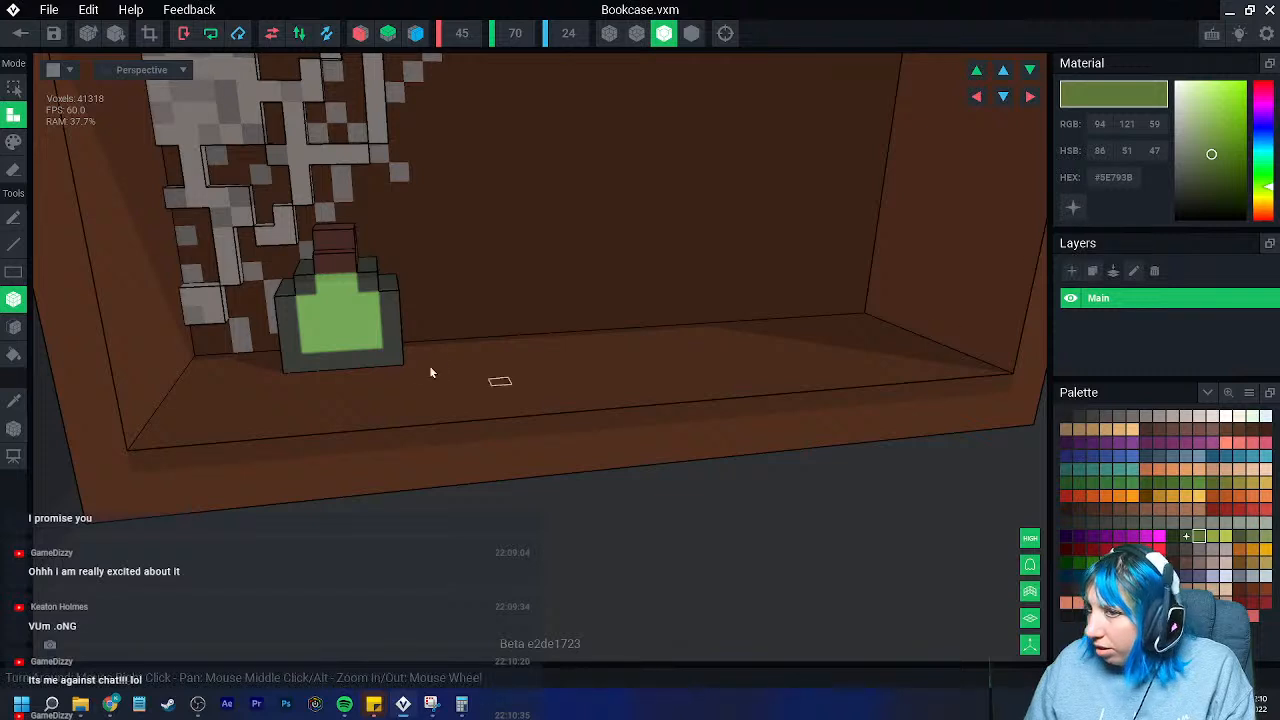
pyautogui.click(14, 142)
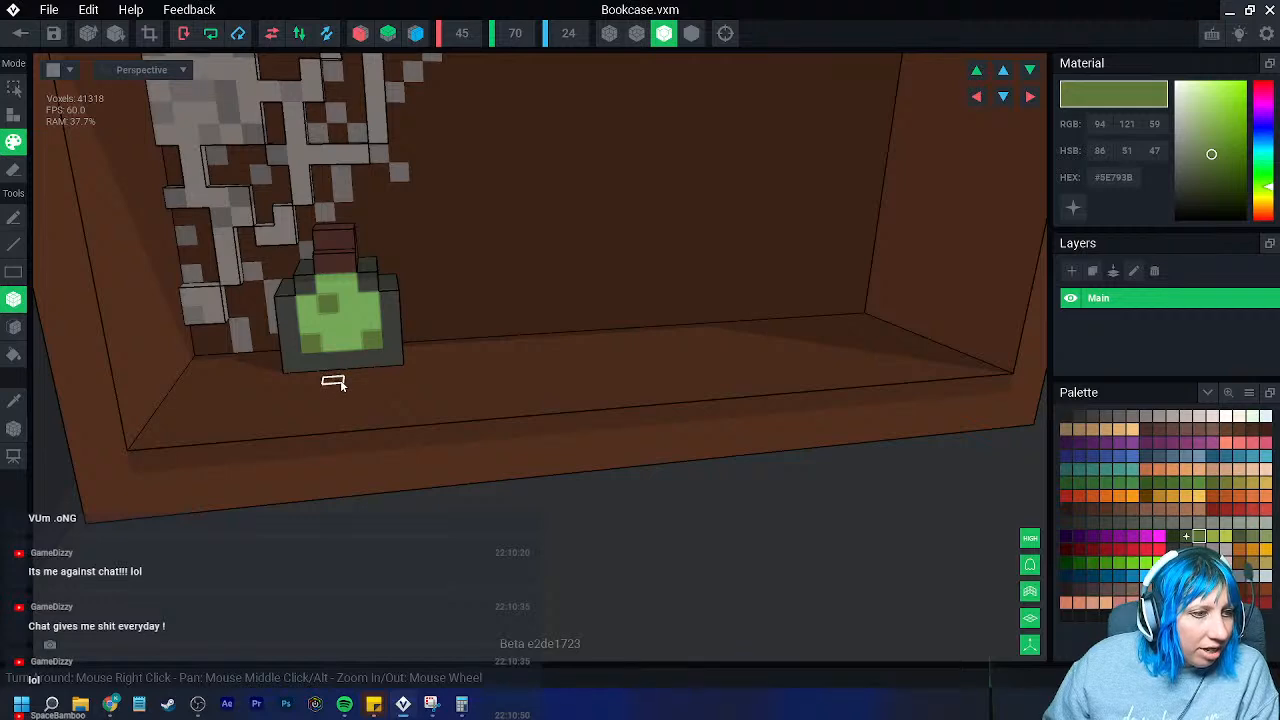
# - Examine the potion bottle and the remaining empty space in the bookcase's lower compartment
pyautogui.scroll(-5, 340, 380)
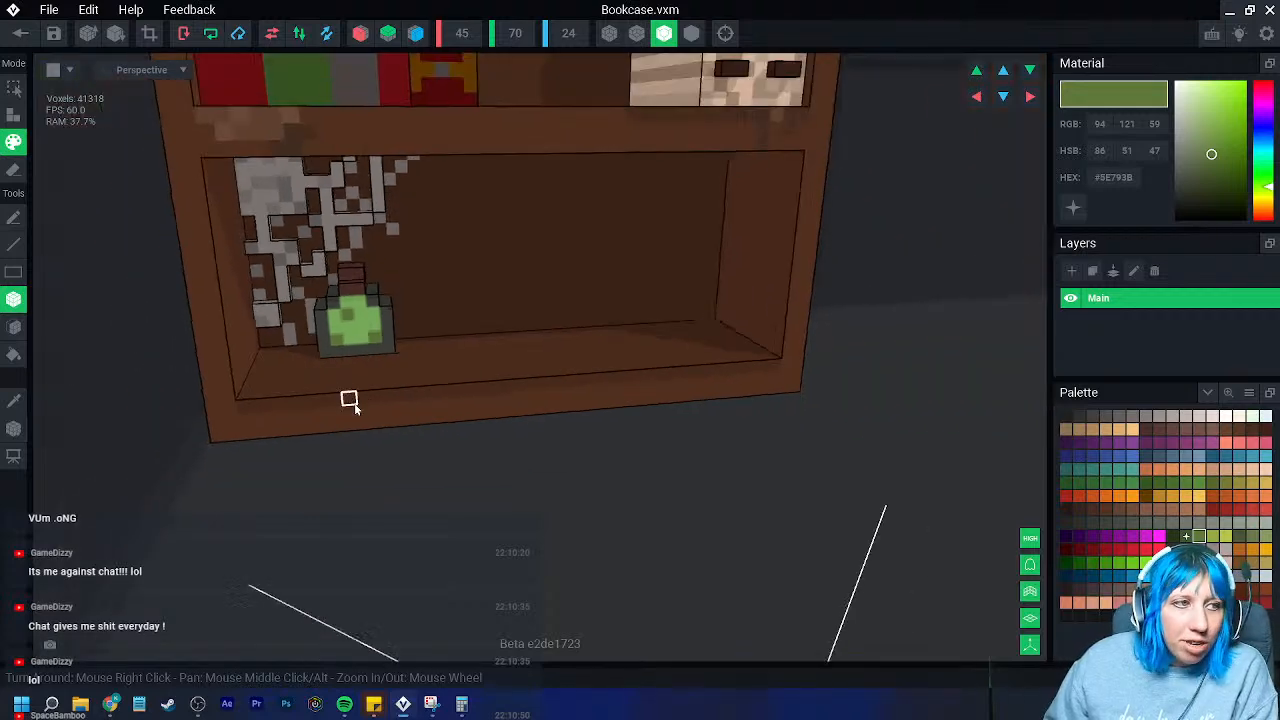
pyautogui.scroll(-3, 348, 418)
pyautogui.moveTo(353, 425); pyautogui.dragTo(369, 465, button='right')
pyautogui.scroll(3, 385, 426)
pyautogui.scroll(3, 369, 465)
pyautogui.scroll(-4, 370, 464)
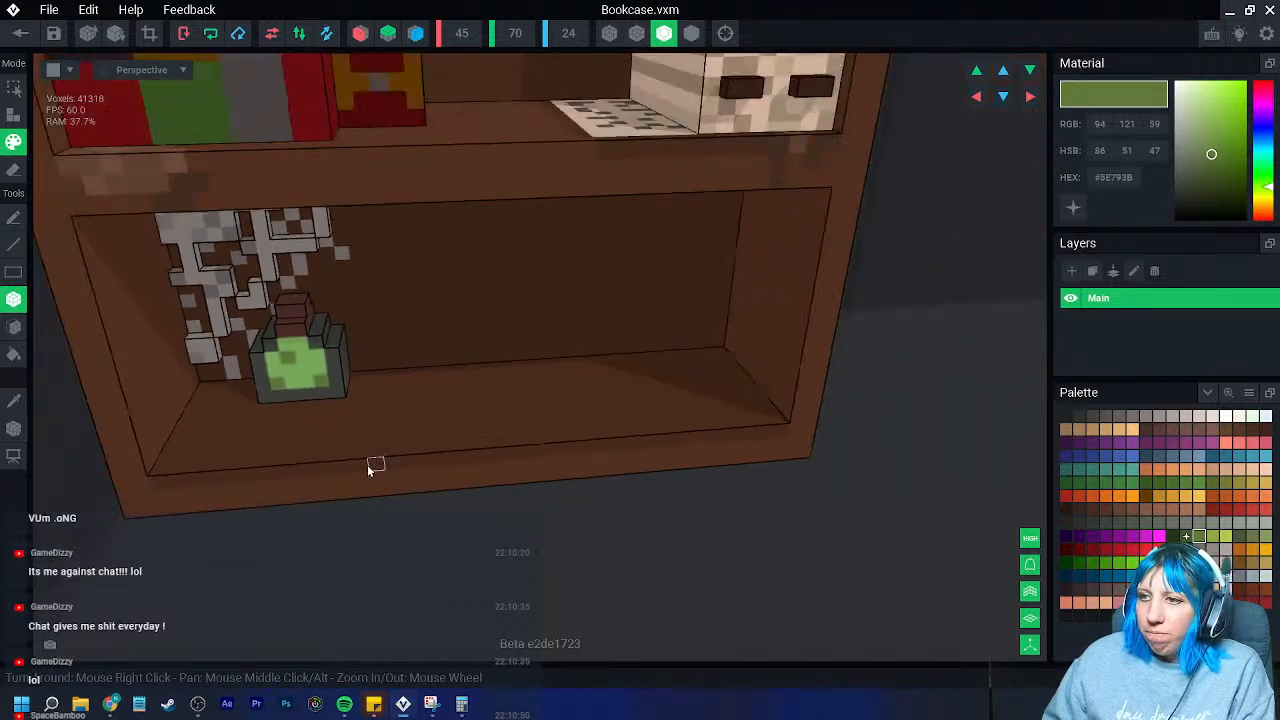
pyautogui.scroll(4, 380, 460)
pyautogui.scroll(-4, 400, 478)
pyautogui.moveTo(409, 479); pyautogui.dragTo(449, 476, button='right')
pyautogui.scroll(4, 423, 479)
pyautogui.scroll(-3, 424, 480)
pyautogui.scroll(2, 455, 470)
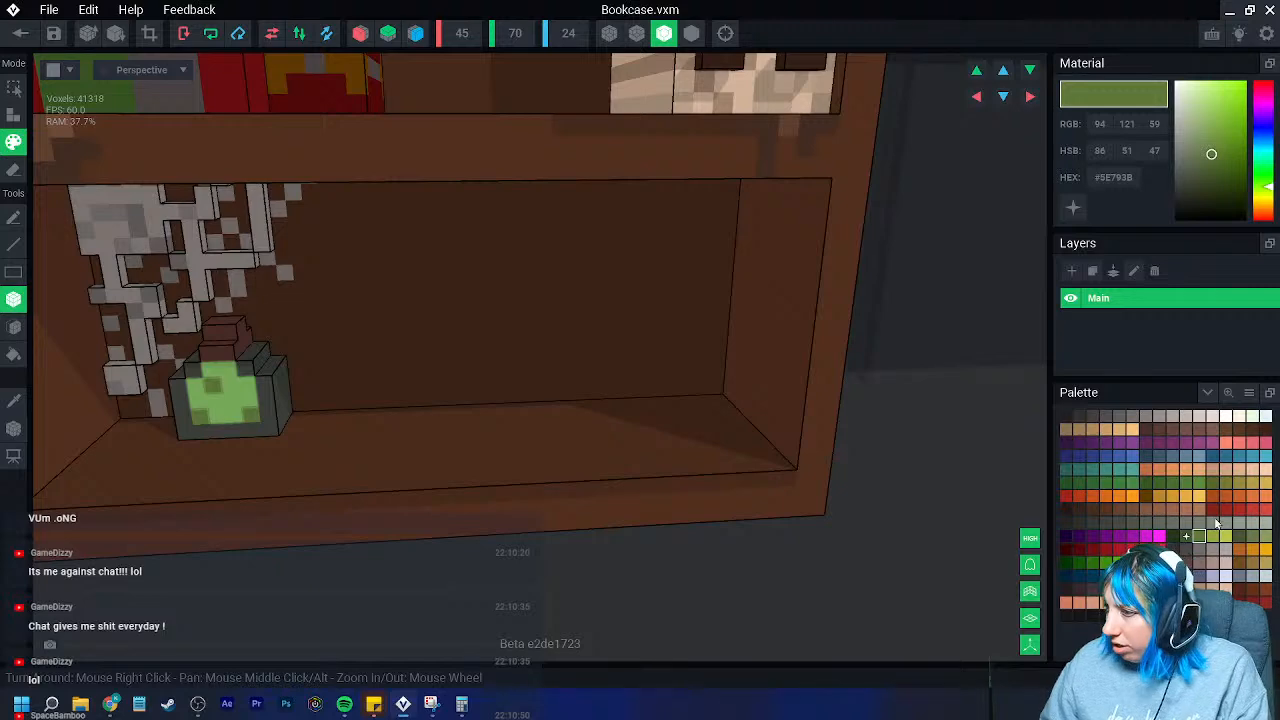
pyautogui.click(1080, 549)
pyautogui.scroll(-3, 417, 371)
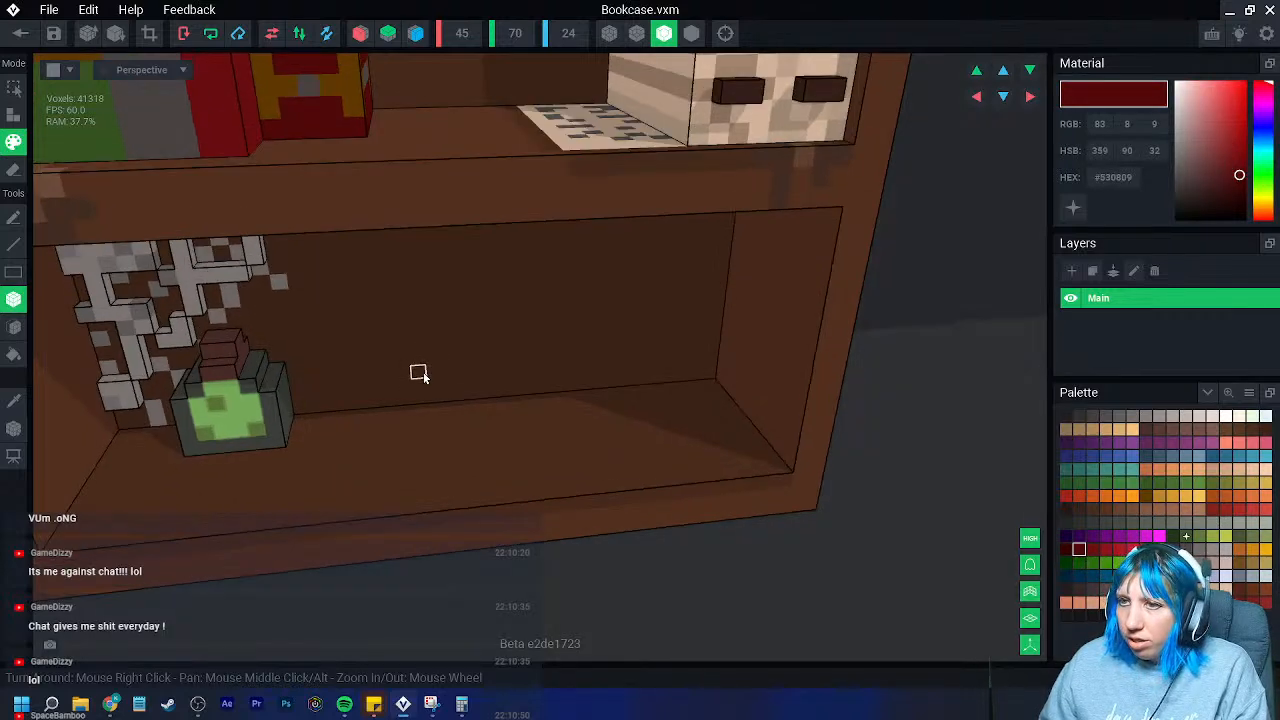
pyautogui.scroll(2, 470, 410)
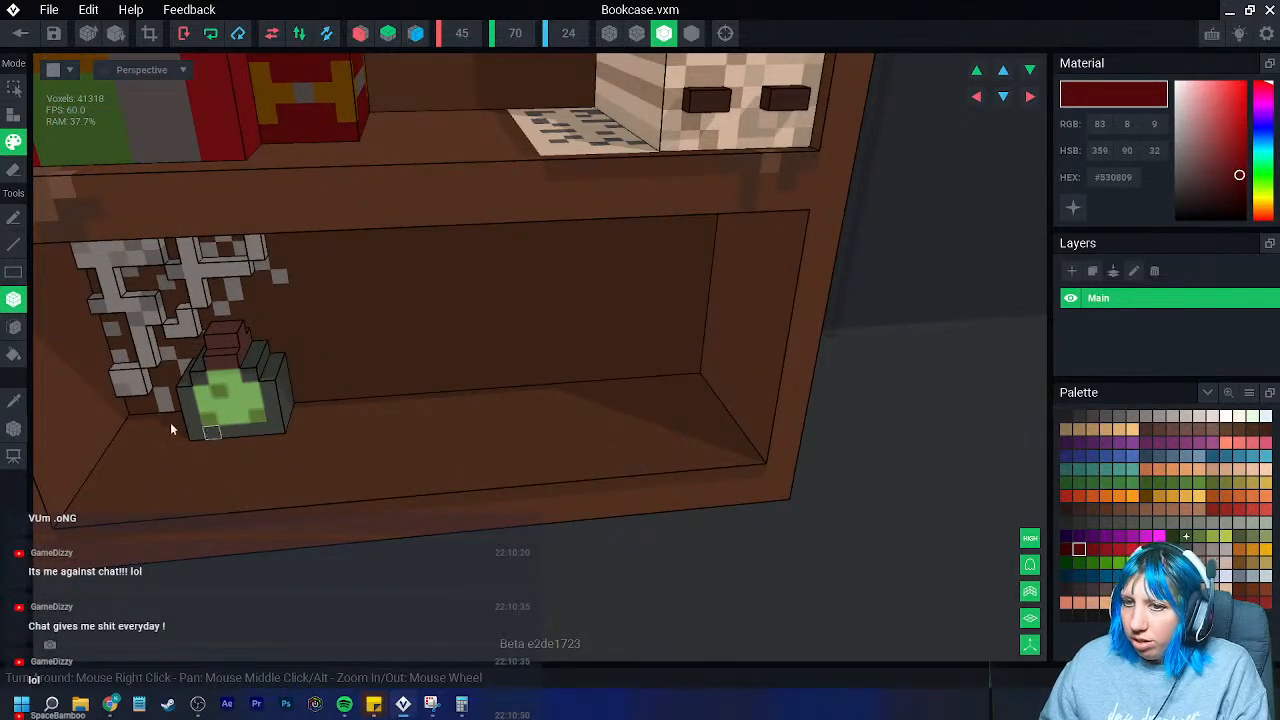
pyautogui.click(13, 403)
pyautogui.click(269, 399)
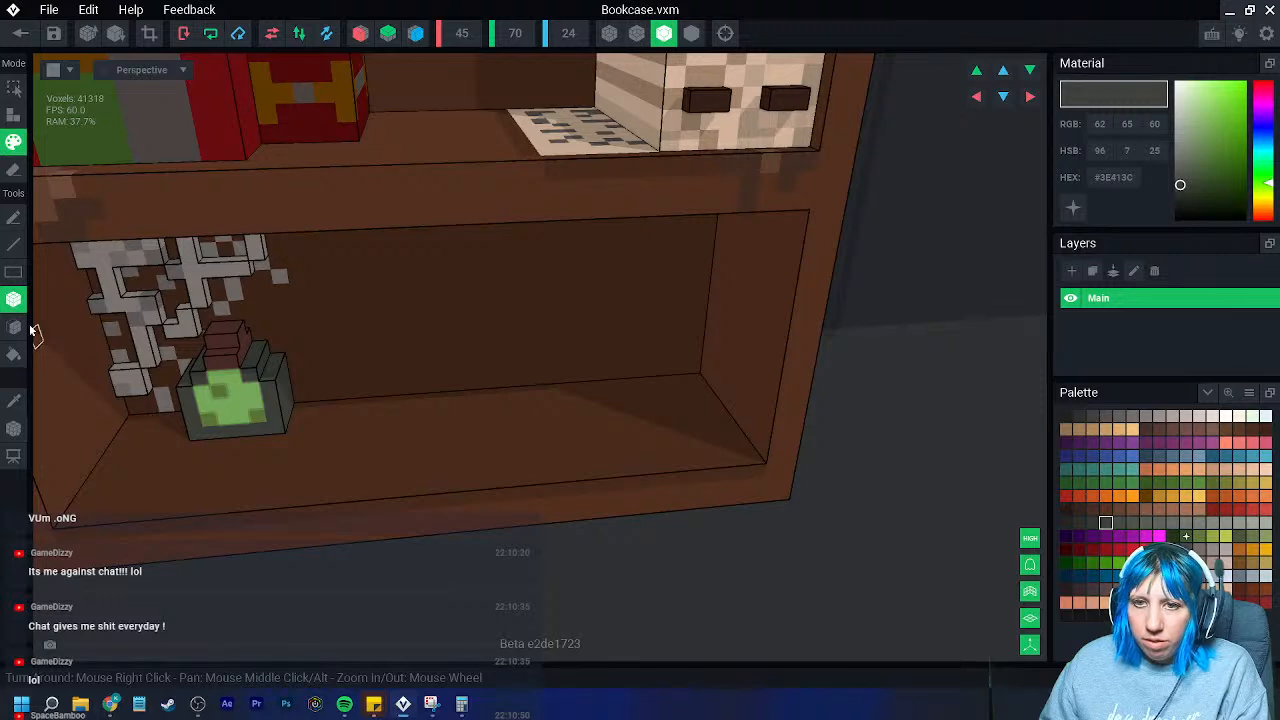
pyautogui.scroll(-6, 288, 389)
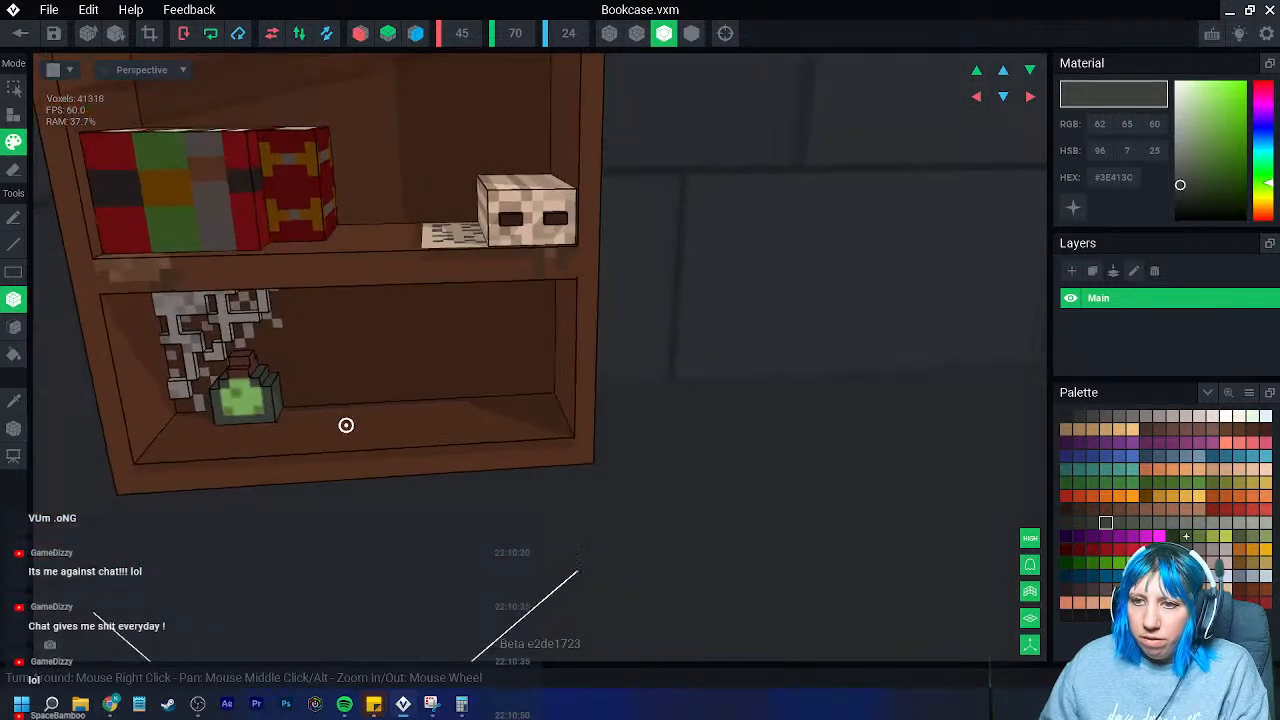
# - Return to the room assembly and inspect the bookcase with its potion bottle inside the room
pyautogui.click(20, 33)
pyautogui.click(489, 262)
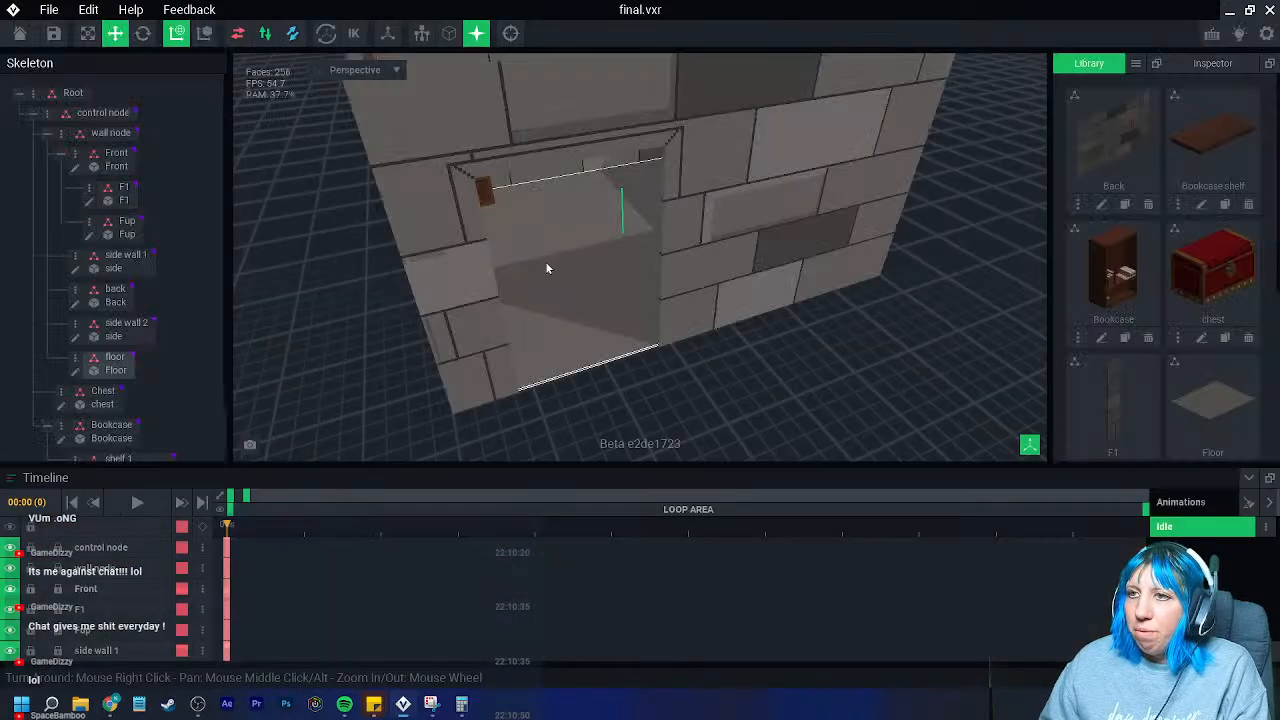
pyautogui.moveTo(489, 262); pyautogui.dragTo(518, 324, button='right')
pyautogui.scroll(3, 532, 312)
pyautogui.scroll(3, 515, 325)
pyautogui.scroll(-3, 517, 324)
pyautogui.click(422, 352)
pyautogui.scroll(3, 420, 352)
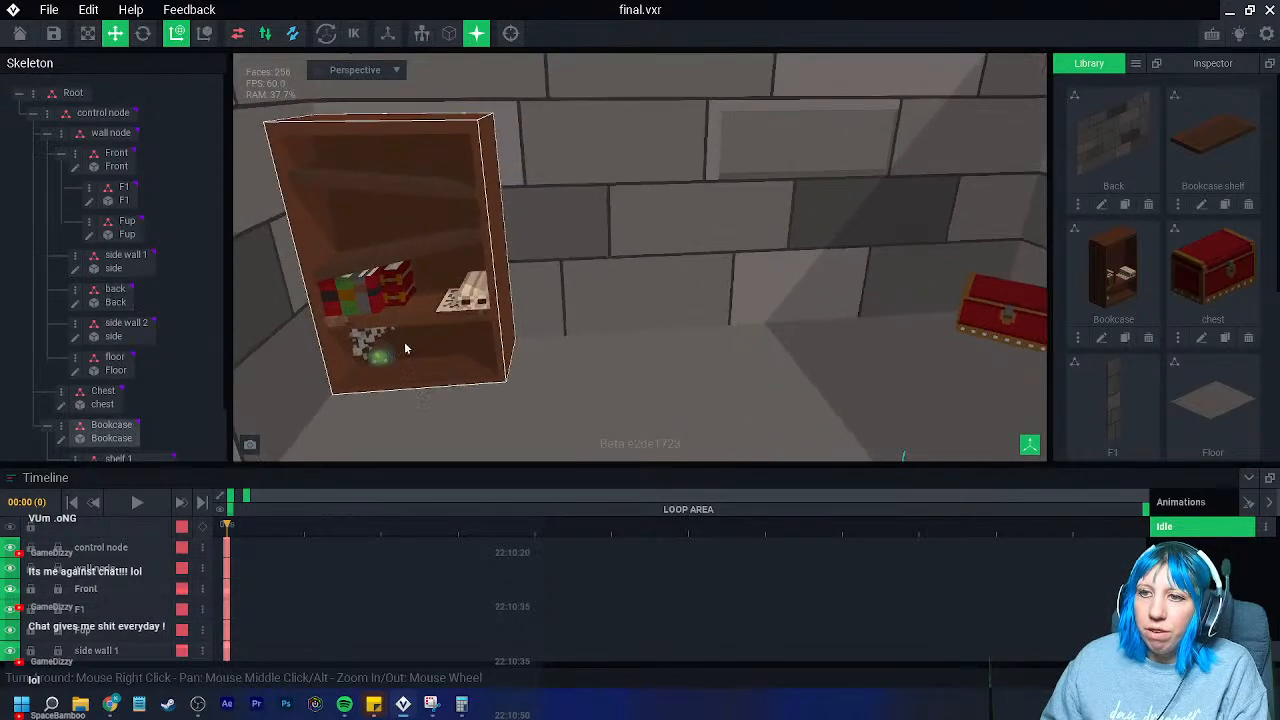
pyautogui.moveTo(419, 352); pyautogui.dragTo(421, 338, button='right')
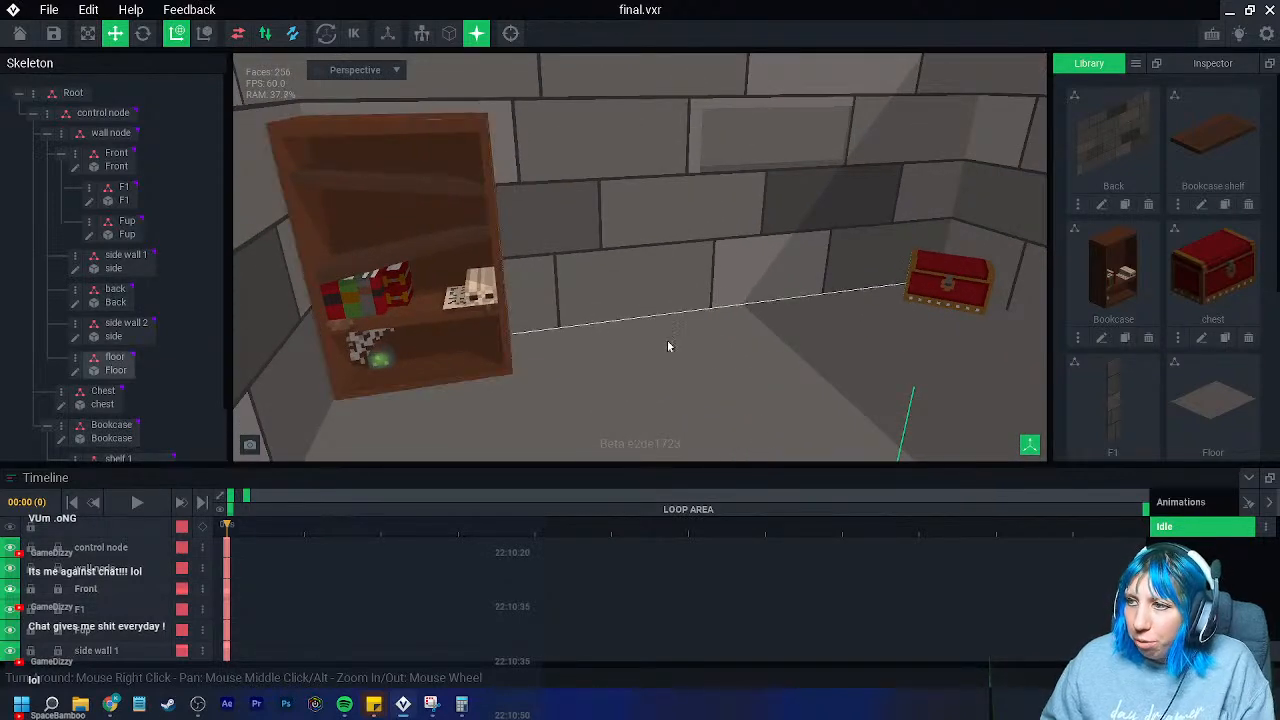
# - Examine the room's open floor area between the bookcase and the chest
pyautogui.moveTo(611, 335); pyautogui.dragTo(560, 337, button='middle')
pyautogui.moveTo(560, 337); pyautogui.dragTo(768, 354, button='right')
pyautogui.scroll(-4, 768, 354)
pyautogui.moveTo(768, 354); pyautogui.dragTo(712, 332, button='middle')
pyautogui.moveTo(775, 332); pyautogui.dragTo(700, 330, button='right')
pyautogui.scroll(6, 700, 330)
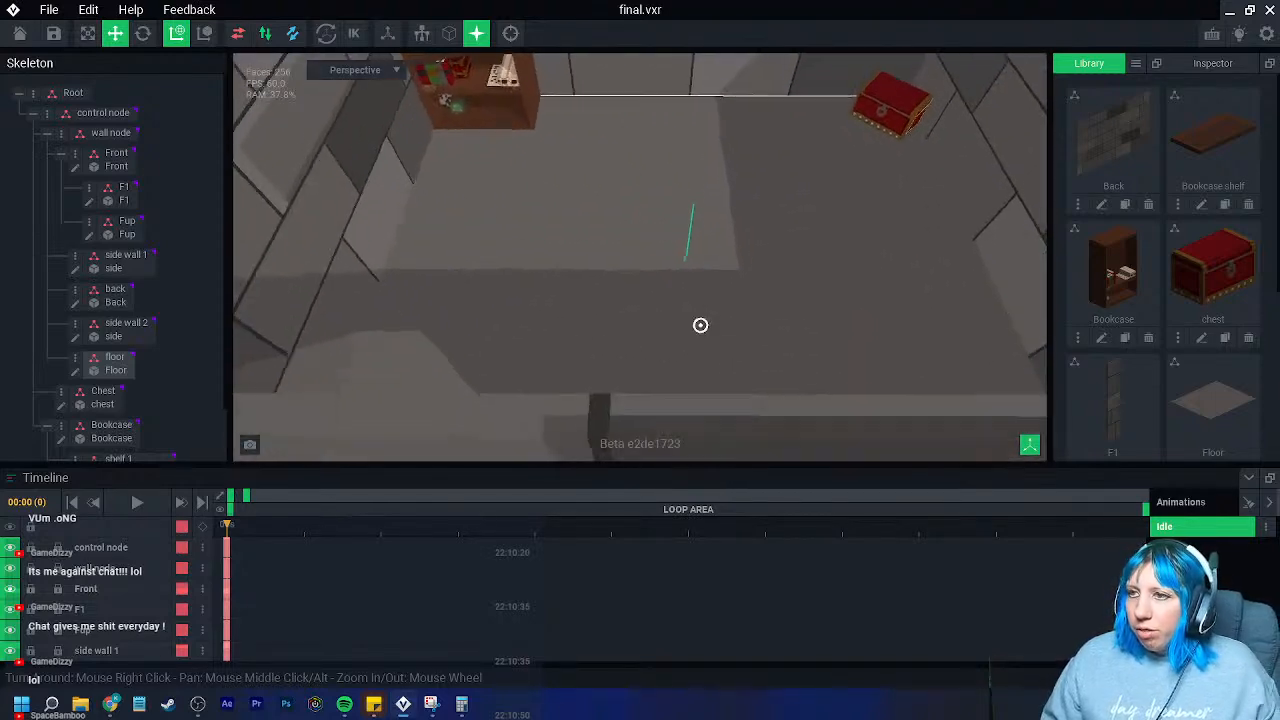
pyautogui.moveTo(805, 150); pyautogui.dragTo(791, 234, button='middle')
pyautogui.moveTo(791, 234); pyautogui.dragTo(762, 198, button='right')
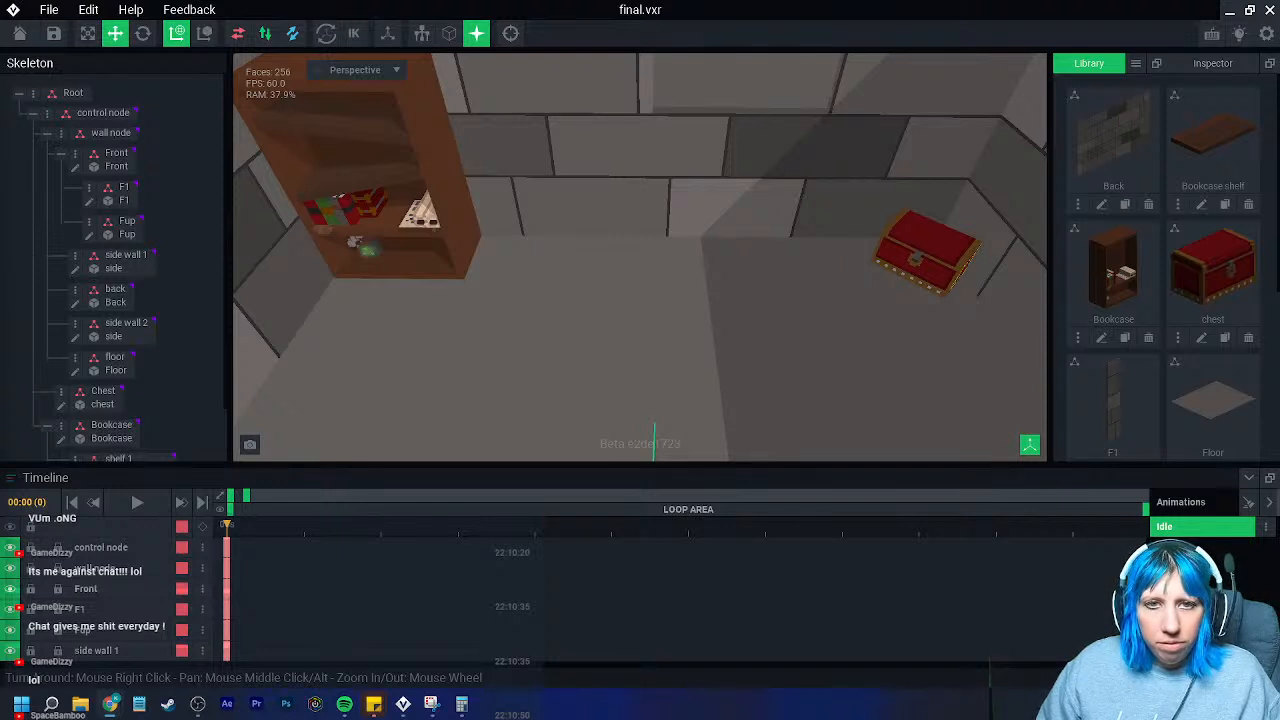
# - Create a new model named War table in the room asset's library
pyautogui.click(618, 285)
pyautogui.moveTo(618, 285); pyautogui.dragTo(645, 321, button='right')
pyautogui.moveTo(659, 335); pyautogui.dragTo(594, 267, button='middle')
pyautogui.click(1135, 64)
pyautogui.click(1165, 72)
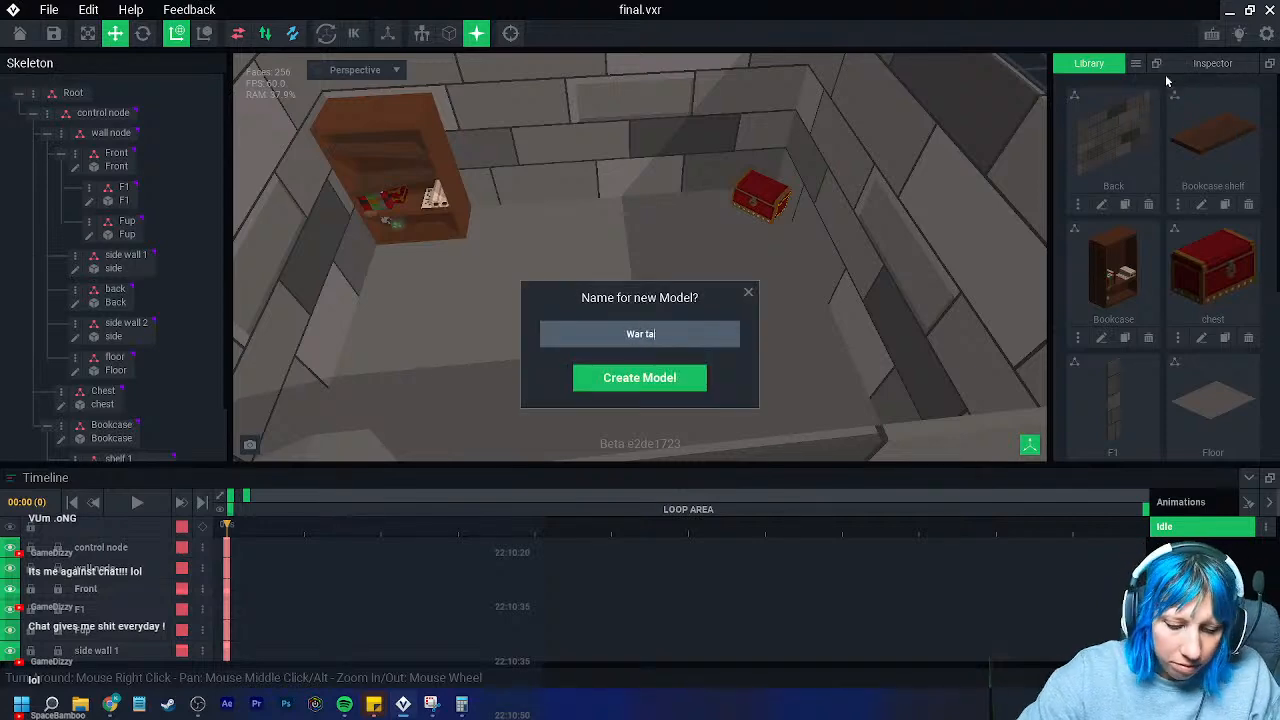
pyautogui.press('Return')
# - Set the War table volume's Y height to 36 and X width to 60 voxels
pyautogui.moveTo(516, 315); pyautogui.dragTo(531, 94, button='right')
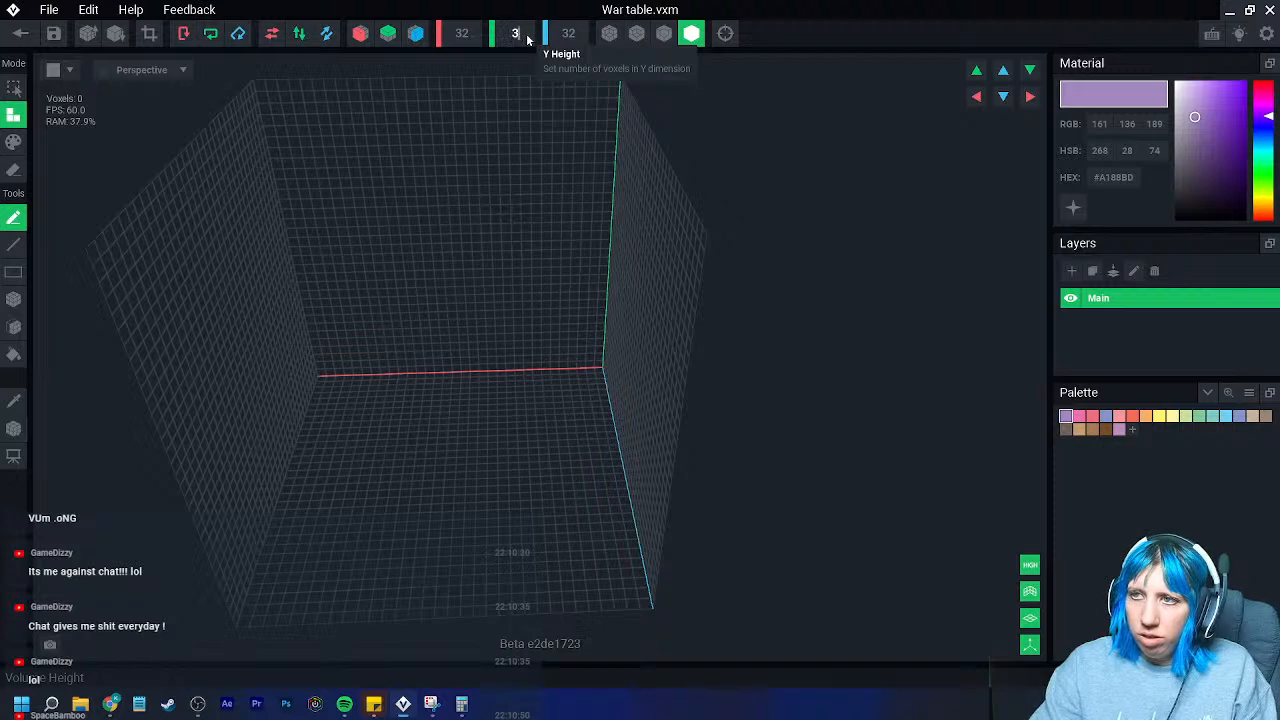
pyautogui.scroll(1, 520, 34)
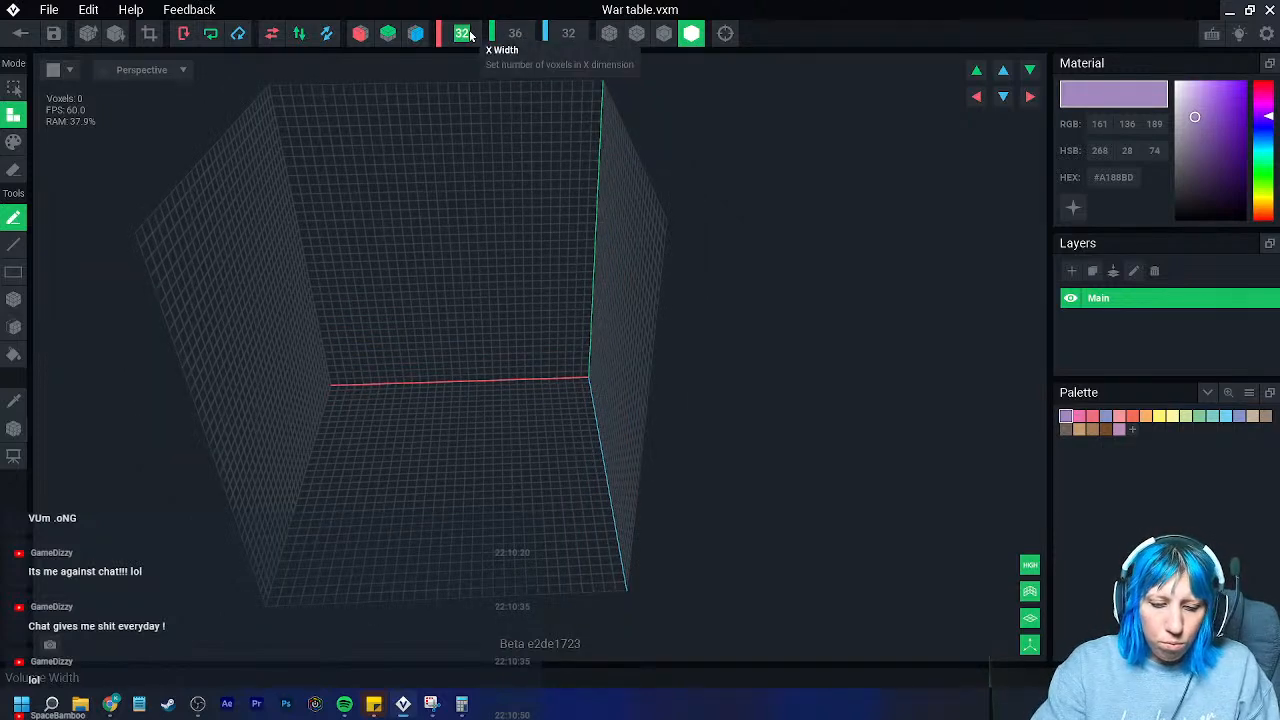
pyautogui.press('Return')
pyautogui.scroll(2, 648, 306)
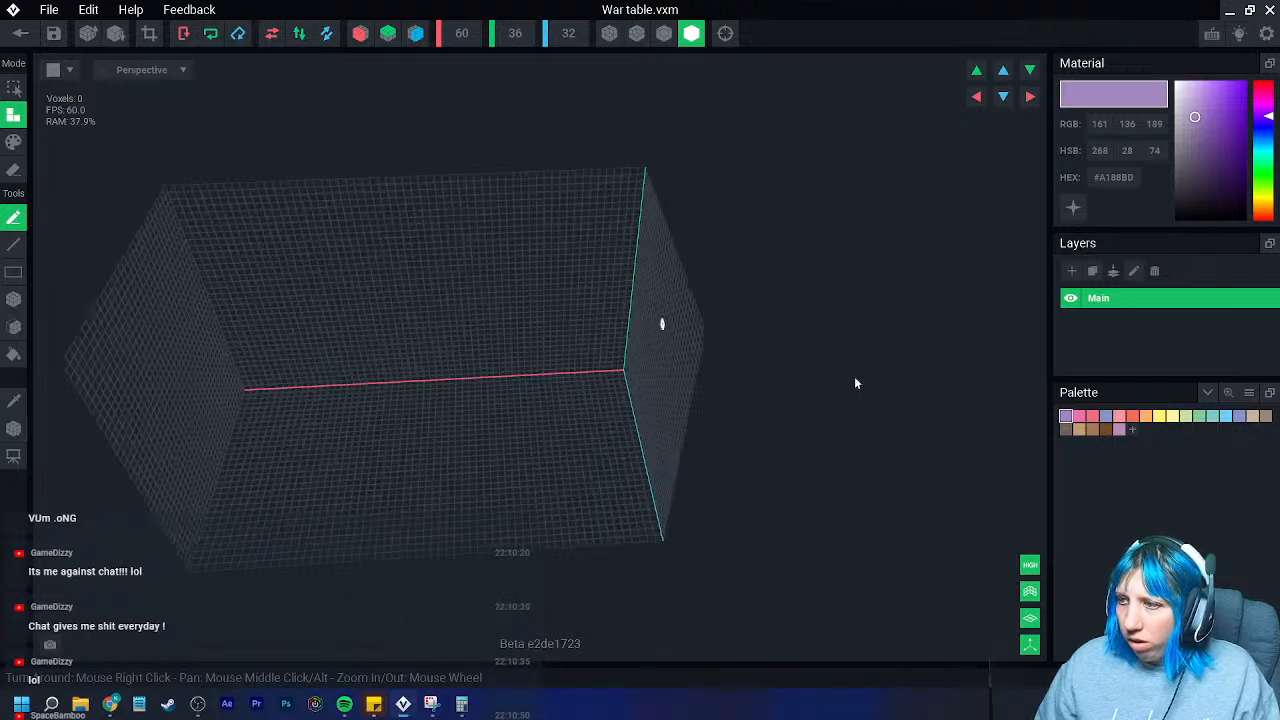
# - Load the VE - the sandbox extended.png palette into the War table model
pyautogui.click(1249, 394)
pyautogui.click(1238, 436)
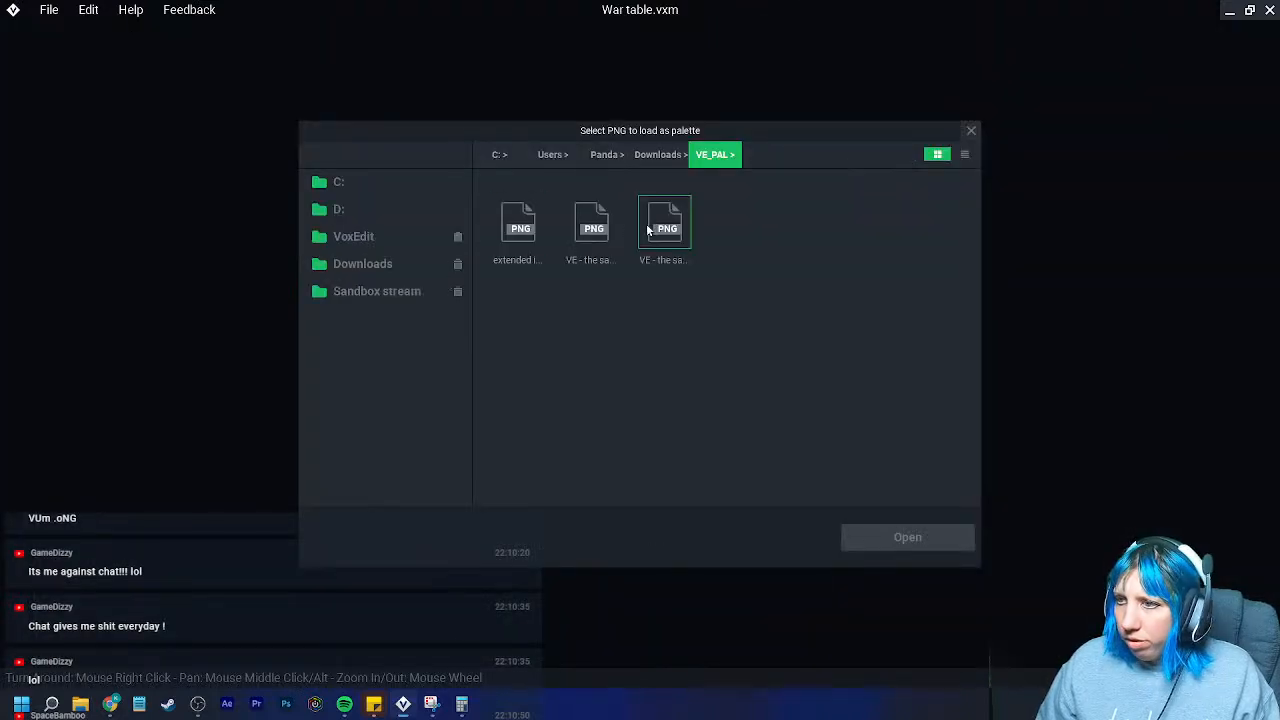
pyautogui.click(907, 537)
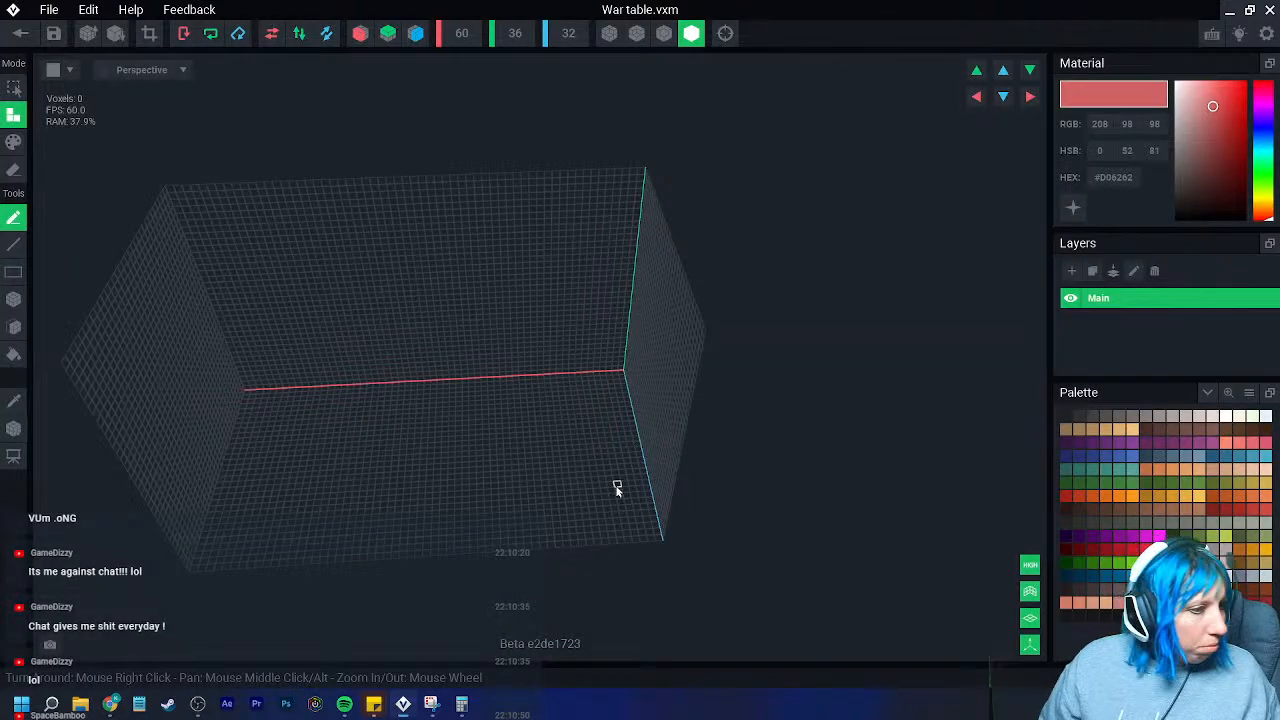
# - Pull a dark grey-brown (#4C4646) tabletop slab from the ceiling of the War table volume with the face tool
pyautogui.scroll(2, 392, 424)
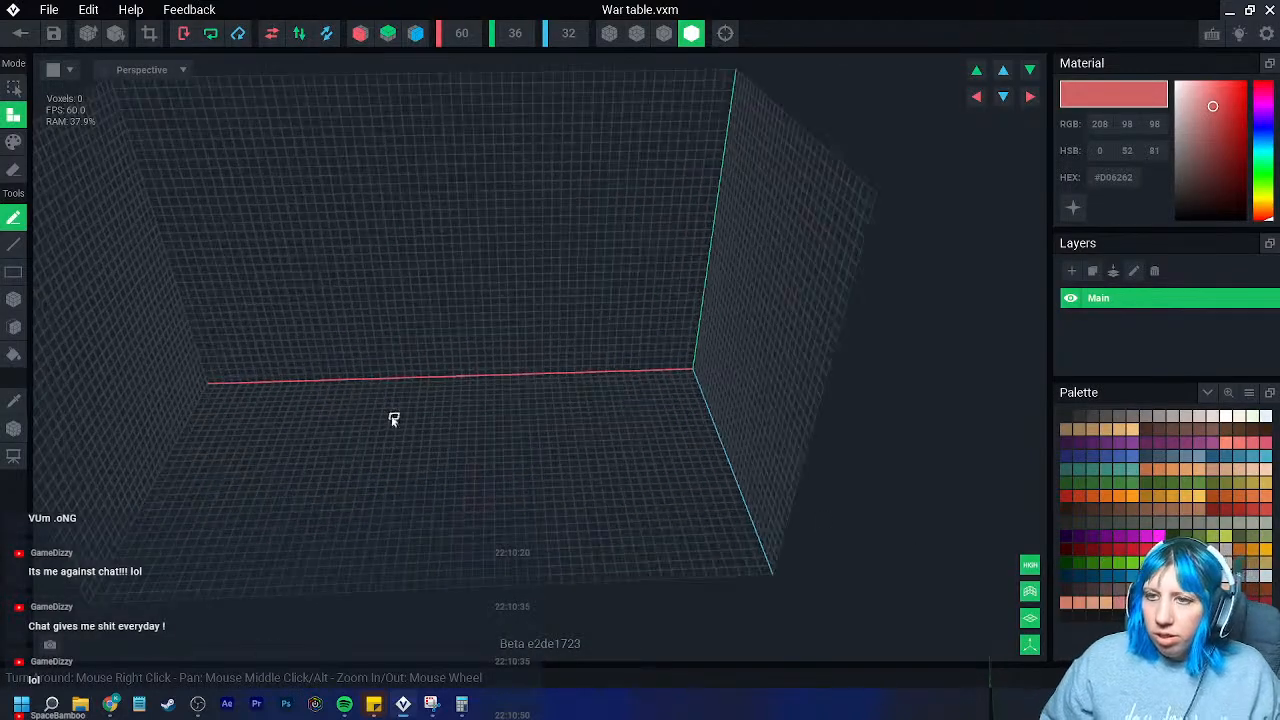
pyautogui.click(14, 328)
pyautogui.moveTo(140, 360)
pyautogui.mouseDown(button='right')
pyautogui.moveTo(178, 370)
pyautogui.moveTo(506, 291)
pyautogui.moveTo(529, 314)
pyautogui.moveTo(560, 318)
pyautogui.mouseUp(button='right')
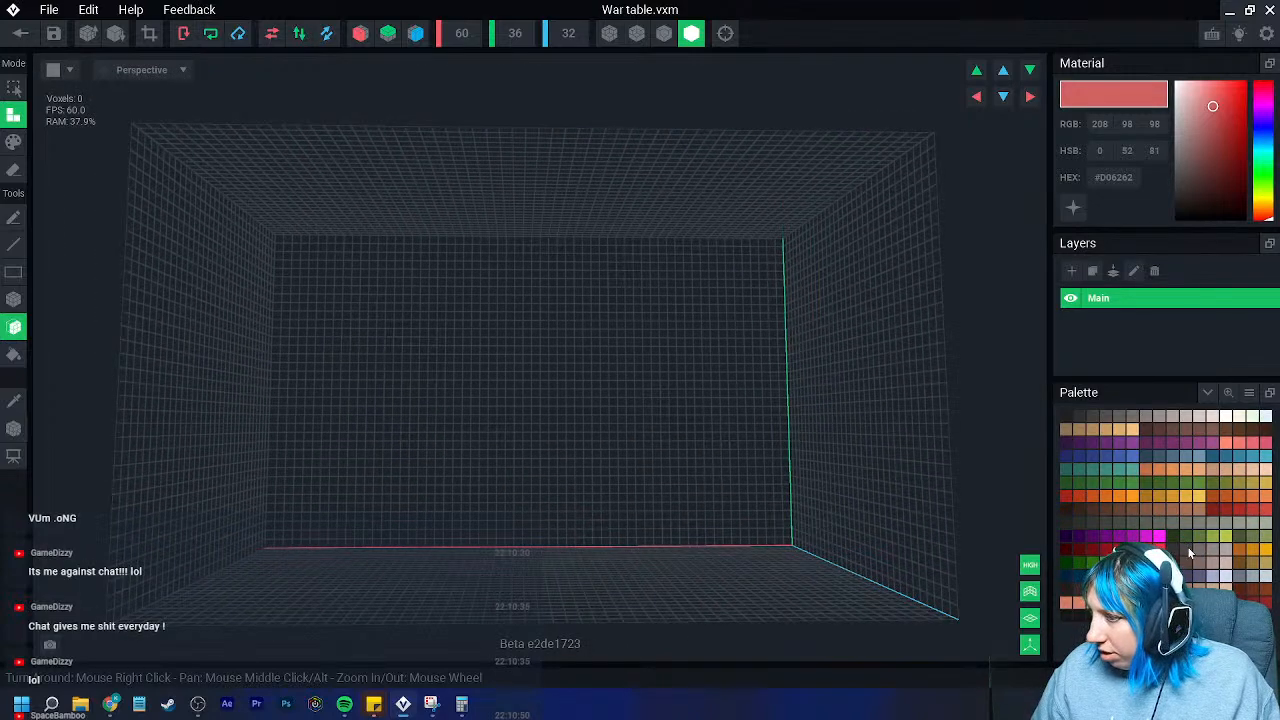
pyautogui.click(1190, 552)
pyautogui.moveTo(790, 520); pyautogui.dragTo(687, 412, button='right')
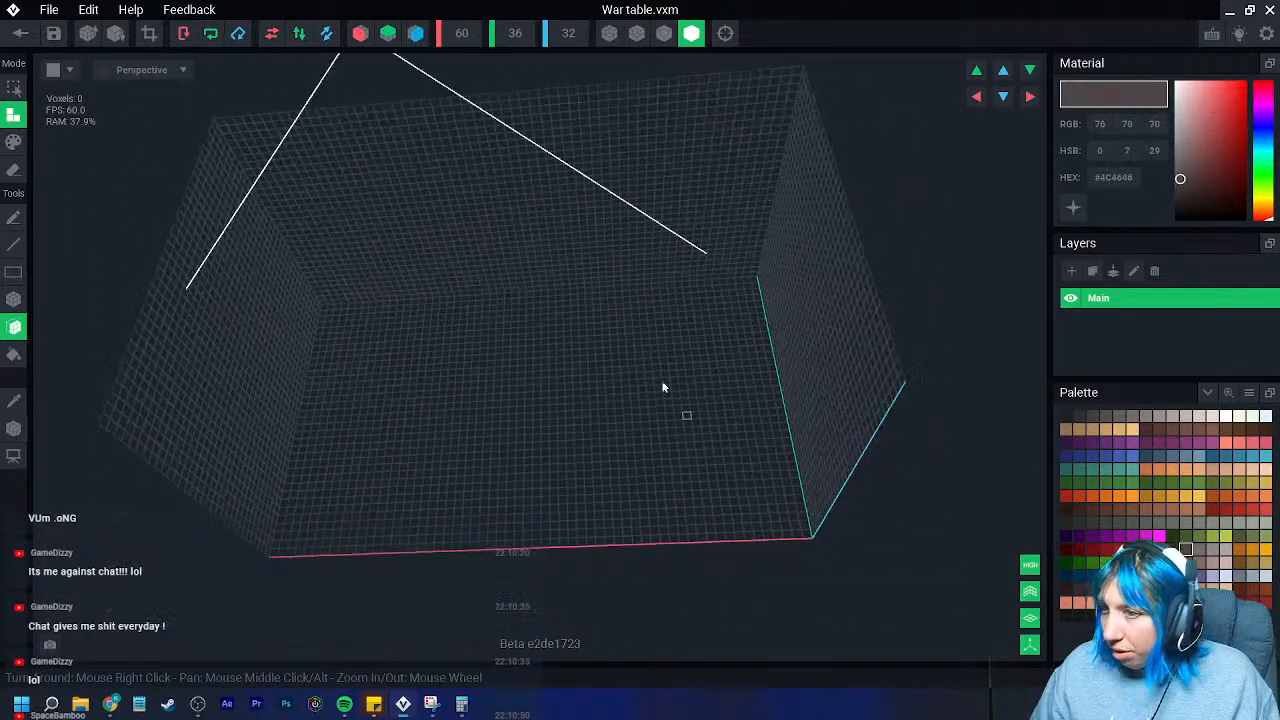
pyautogui.moveTo(513, 262); pyautogui.dragTo(457, 309, button='right')
pyautogui.click(491, 261)
# - Enable mirroring on the X and Z axes for the War table model
pyautogui.click(362, 38)
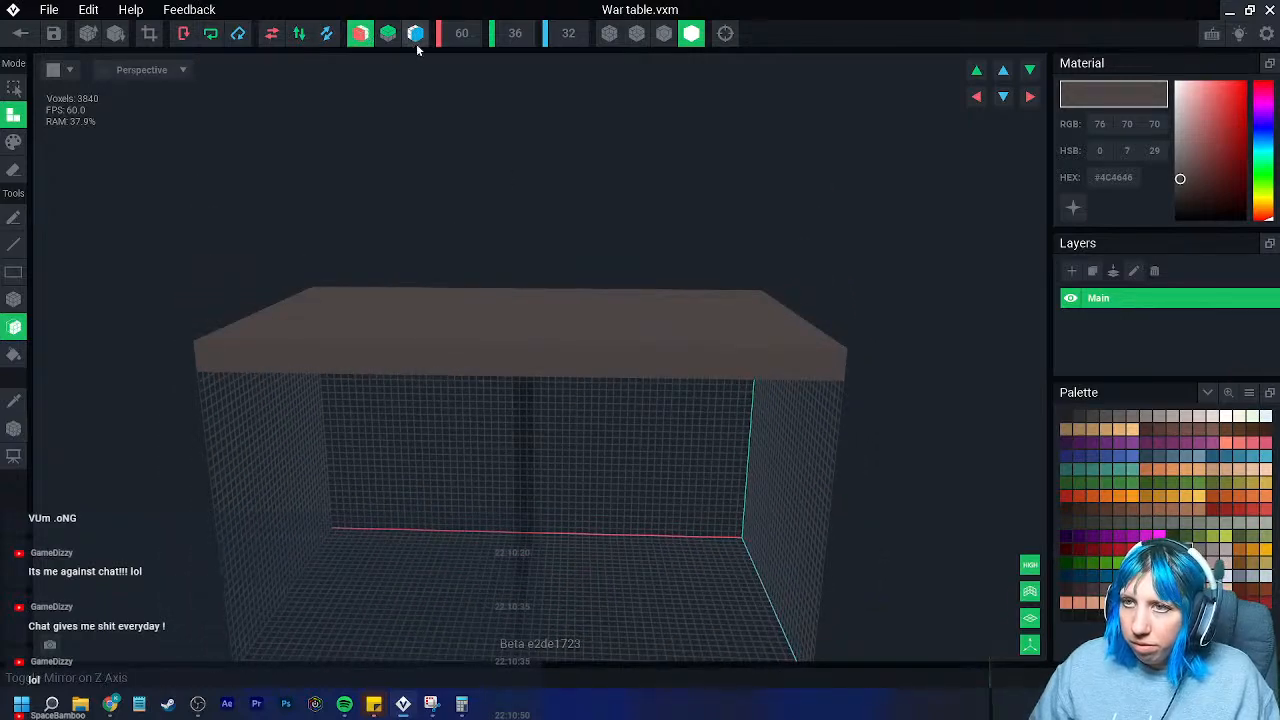
pyautogui.click(415, 42)
pyautogui.moveTo(422, 247); pyautogui.dragTo(423, 297, button='right')
pyautogui.moveTo(443, 412); pyautogui.dragTo(460, 346, button='middle')
pyautogui.scroll(2, 459, 352)
pyautogui.moveTo(457, 362); pyautogui.dragTo(460, 382, button='right')
pyautogui.moveTo(460, 382); pyautogui.dragTo(497, 322, button='middle')
pyautogui.moveTo(497, 322); pyautogui.dragTo(507, 324, button='right')
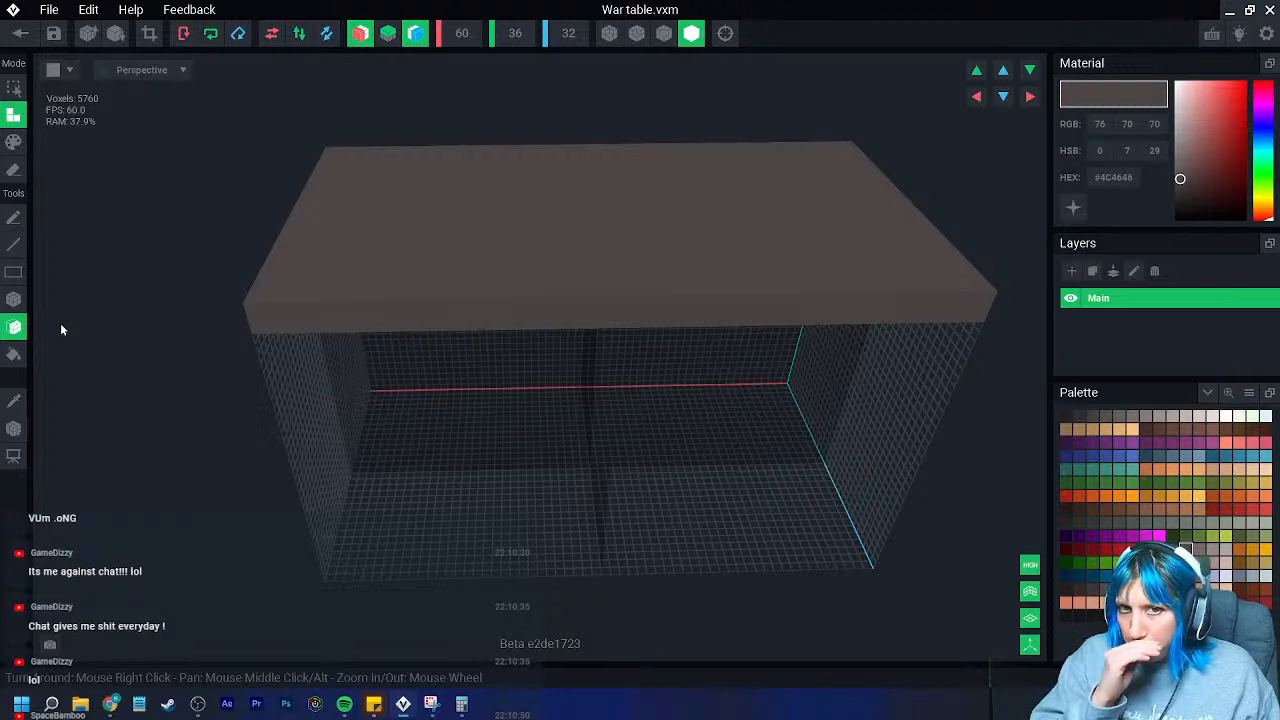
# - Try to draw mirrored leg bases at the floor corners with the box tool, and undo them
pyautogui.click(14, 299)
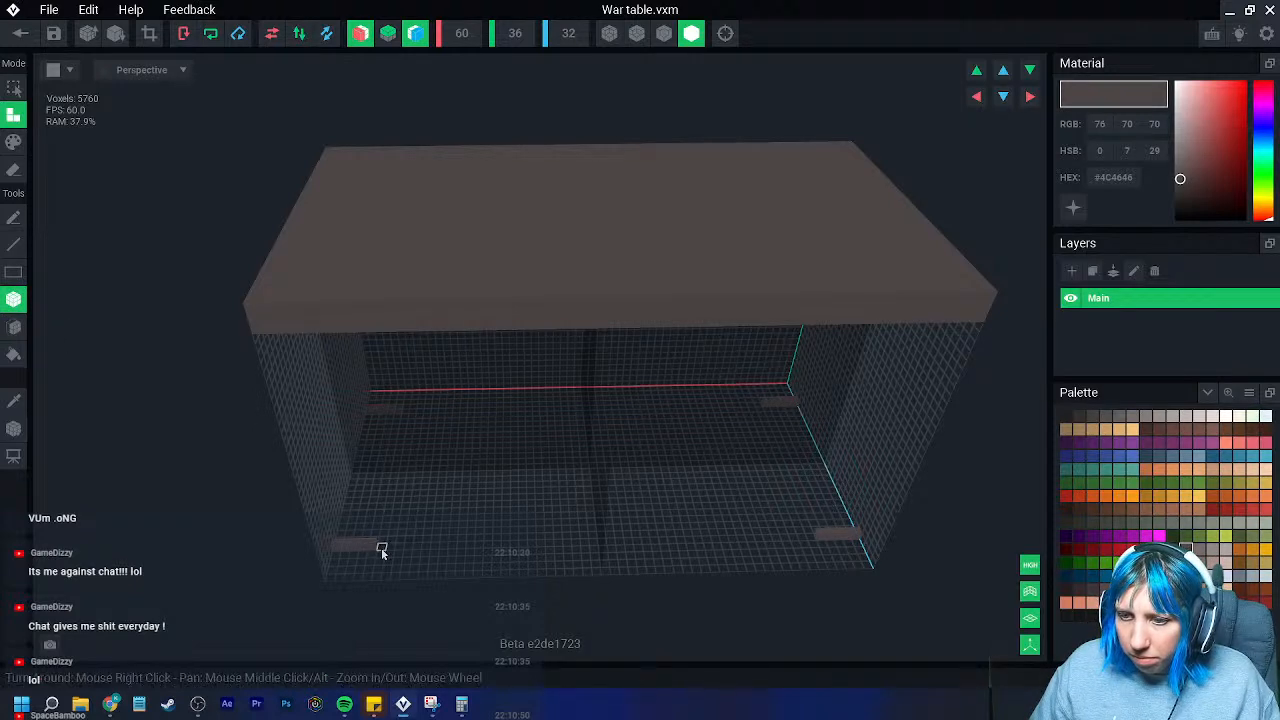
pyautogui.moveTo(390, 571); pyautogui.dragTo(369, 578)
pyautogui.moveTo(378, 560); pyautogui.dragTo(349, 545)
pyautogui.hotkey('ctrl', 'z')
pyautogui.hotkey('ctrl', 'z')
# - Try a larger blocky leg base with stepped edges near the floor corner, and undo the recent edits
pyautogui.moveTo(343, 501); pyautogui.dragTo(360, 537, button='right')
pyautogui.scroll(2, 360, 537)
pyautogui.moveTo(358, 535); pyautogui.dragTo(326, 488, button='middle')
pyautogui.moveTo(355, 502); pyautogui.dragTo(393, 528)
pyautogui.scroll(3, 391, 540)
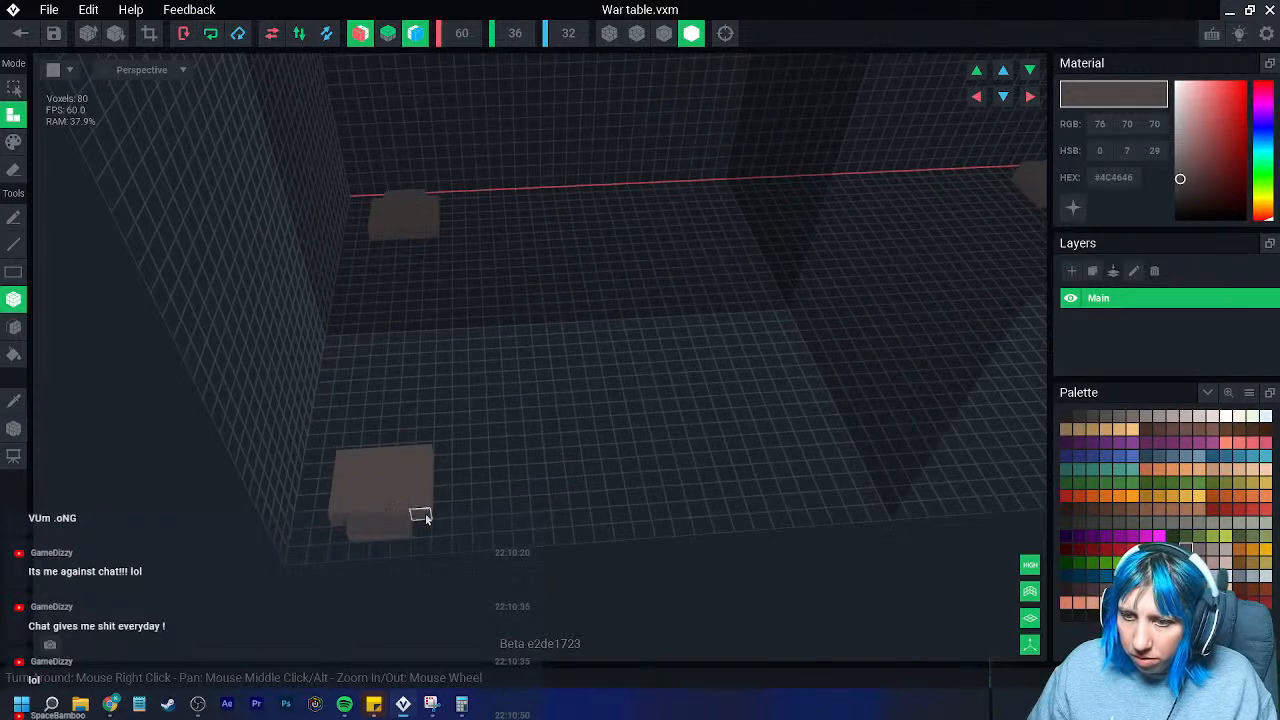
pyautogui.moveTo(443, 478); pyautogui.dragTo(441, 503)
pyautogui.moveTo(441, 503); pyautogui.dragTo(441, 504, button='right')
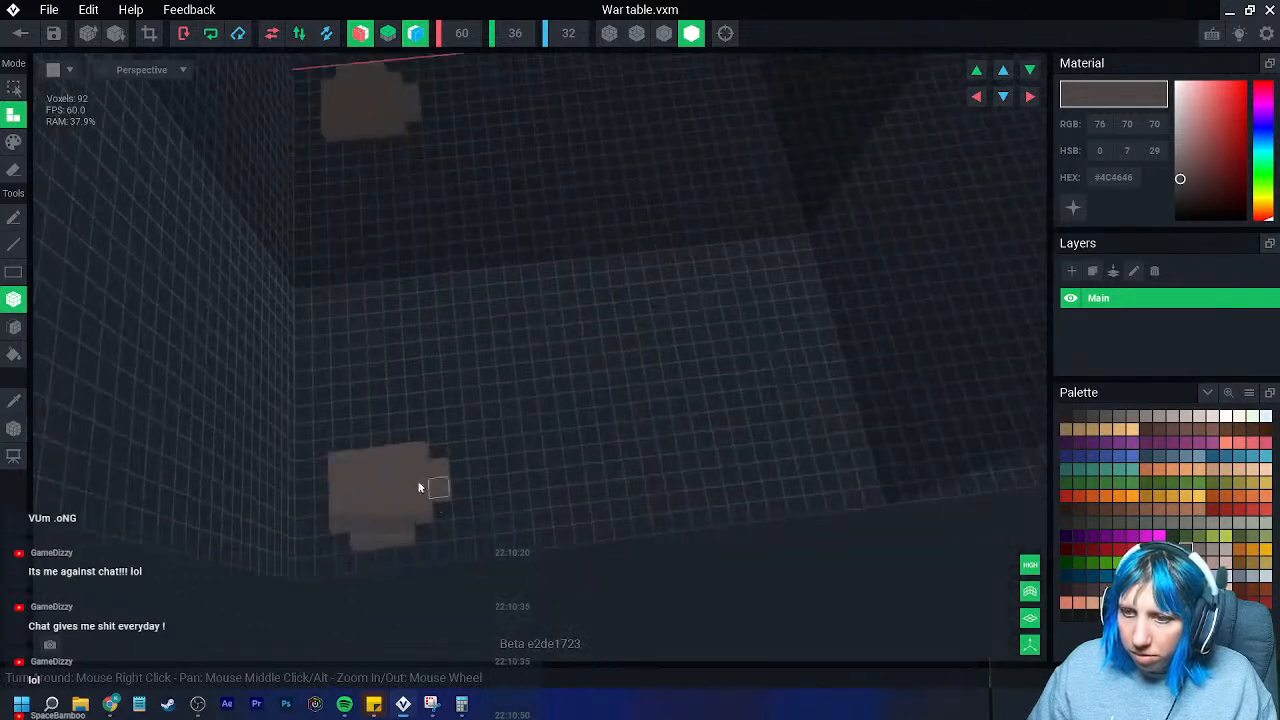
pyautogui.hotkey('ctrl', 'z')
pyautogui.hotkey('ctrl', 'z')
pyautogui.hotkey('ctrl', 'z')
pyautogui.hotkey('ctrl', 'z')
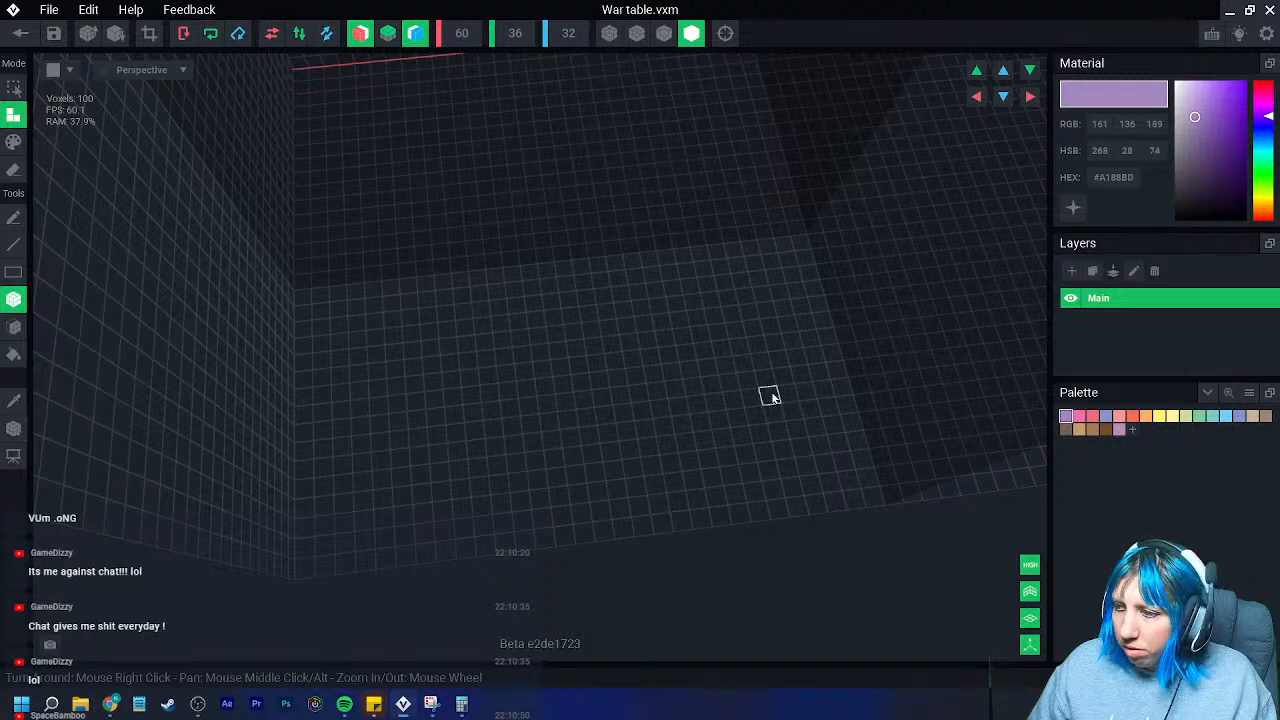
# - Load the VE - the sandbox extended.png palette again for the War table model
pyautogui.click(1249, 392)
pyautogui.click(1214, 431)
pyautogui.click(665, 225)
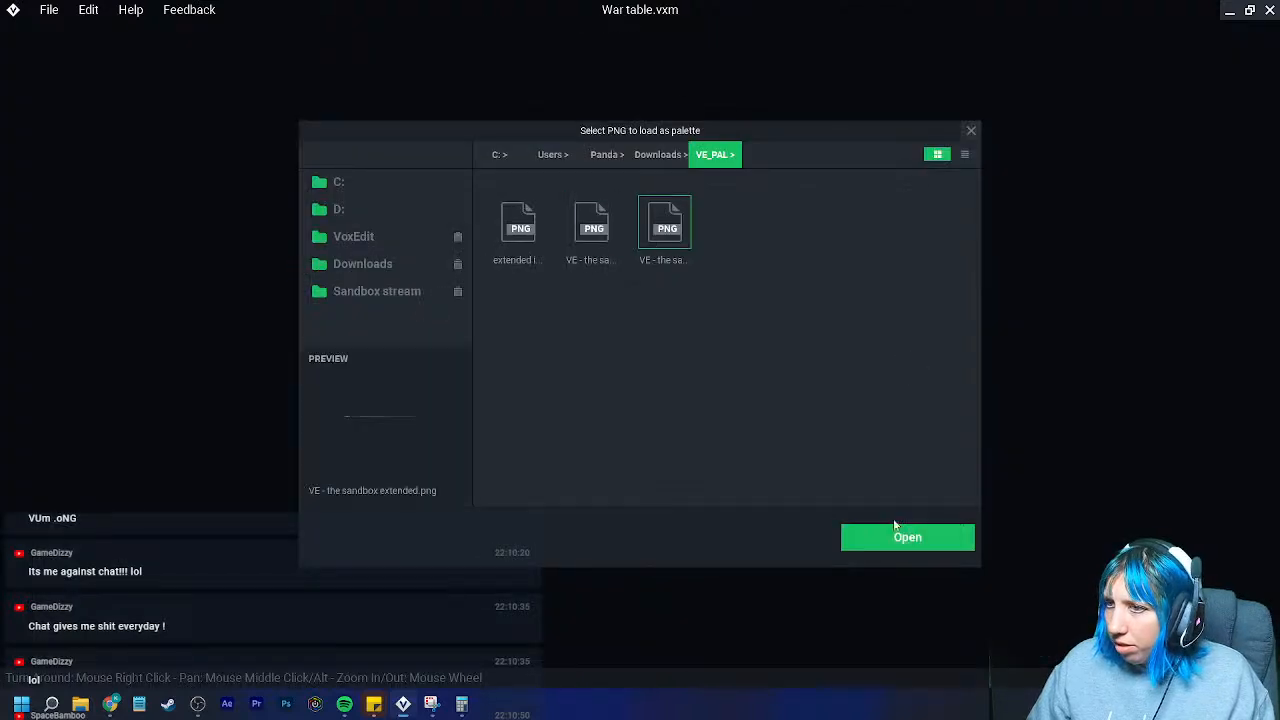
pyautogui.click(890, 537)
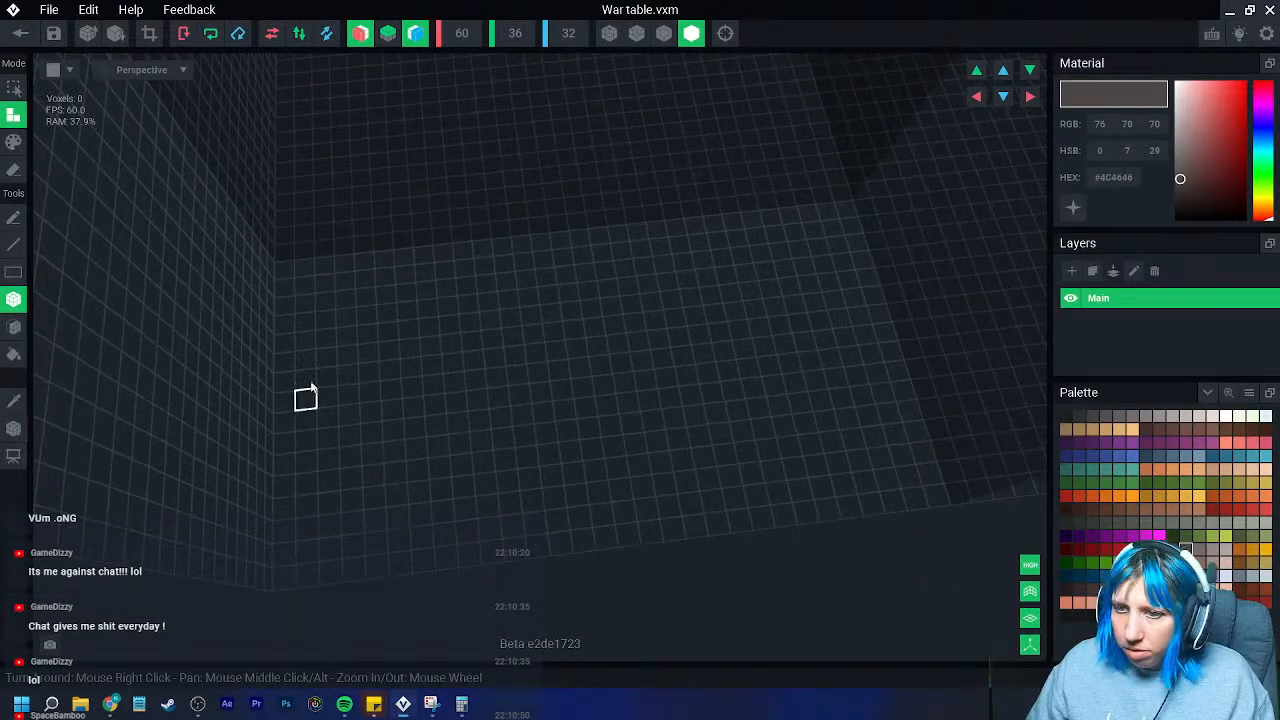
# - Try outlining a hollow, rounded leg base near the floor corner in #4C4646 voxels with the box tool
pyautogui.click(389, 387)
pyautogui.moveTo(417, 385); pyautogui.dragTo(431, 386)
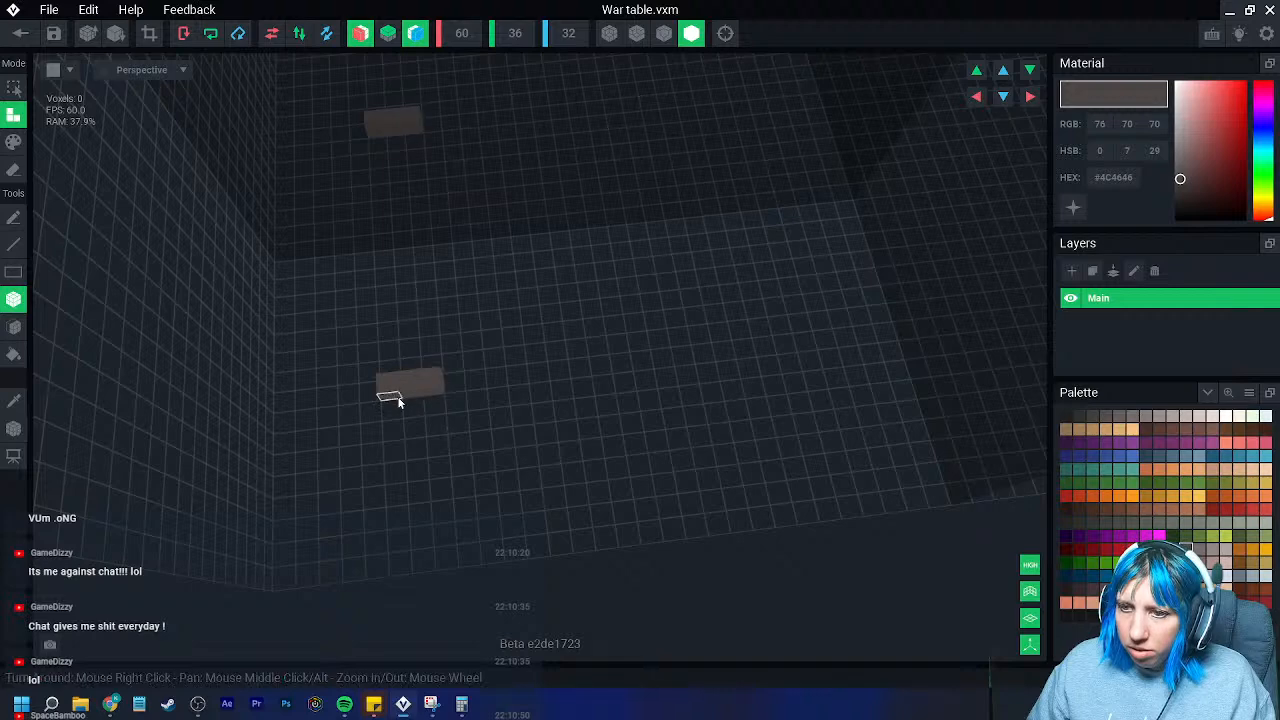
pyautogui.hotkey('ctrl', 'z')
pyautogui.click(411, 391)
pyautogui.click(373, 412)
pyautogui.click(432, 403)
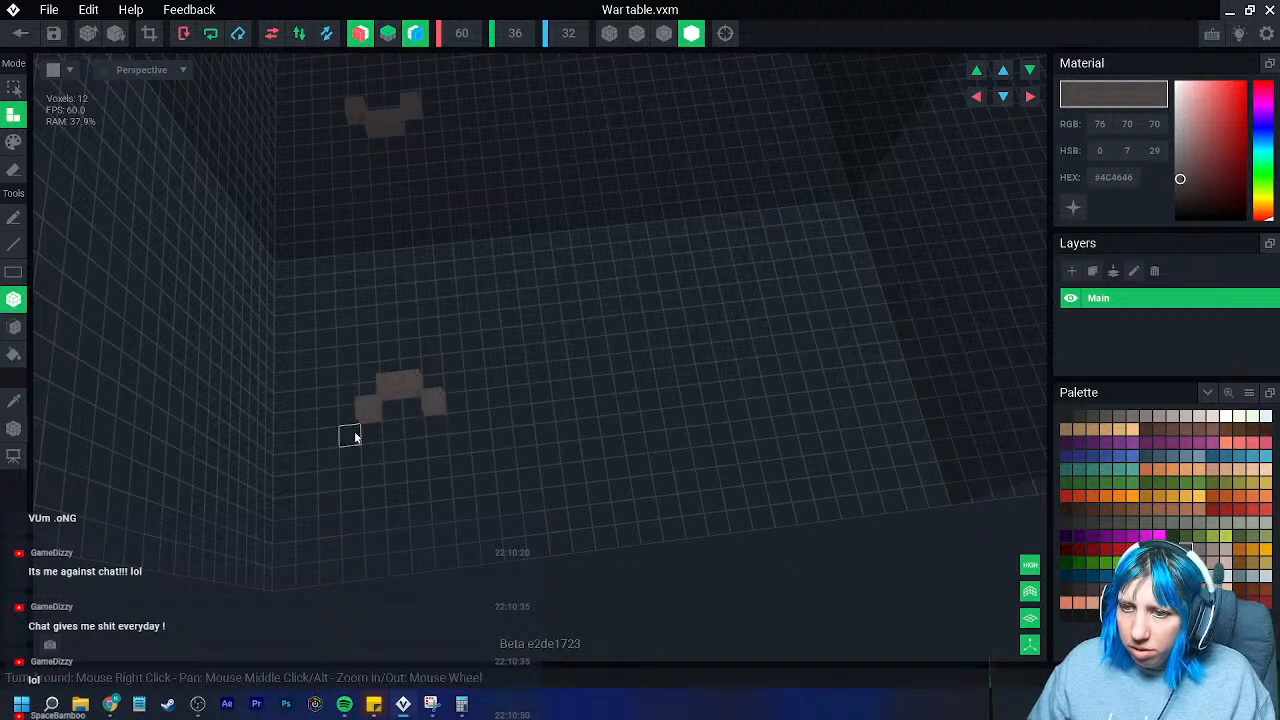
pyautogui.click(448, 430)
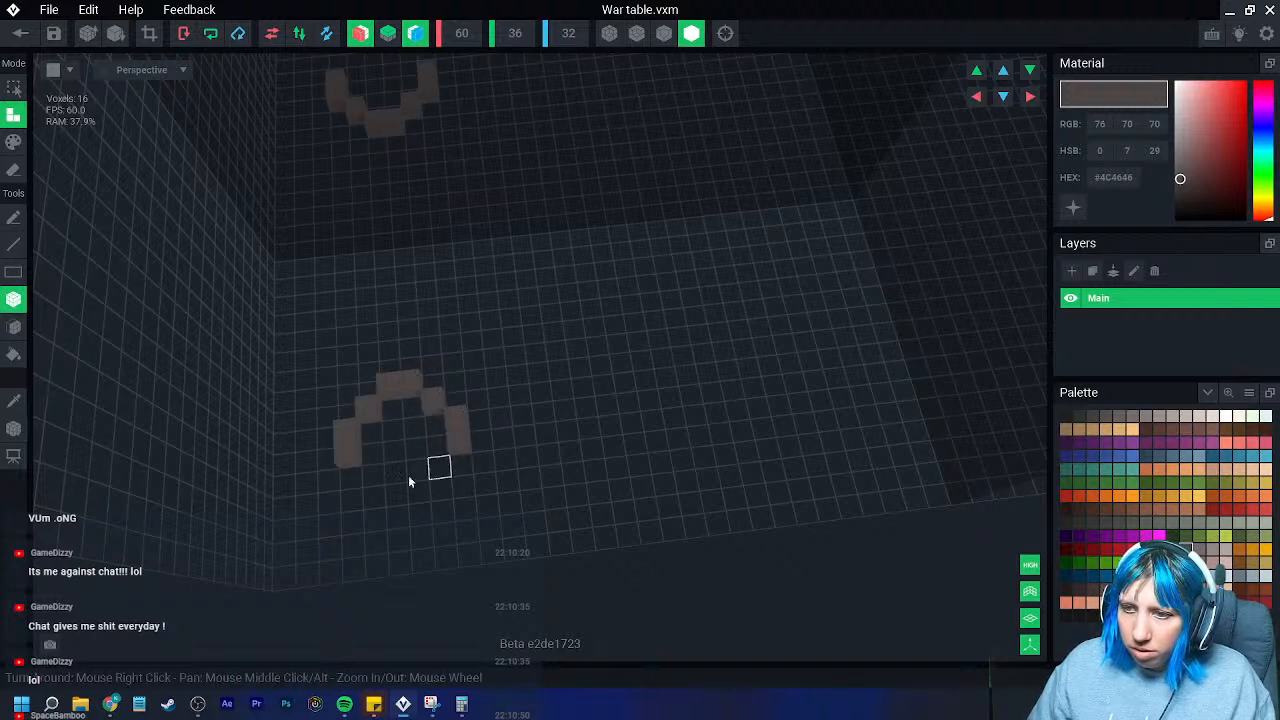
pyautogui.click(370, 478)
pyautogui.click(438, 468)
pyautogui.moveTo(413, 491); pyautogui.dragTo(393, 490)
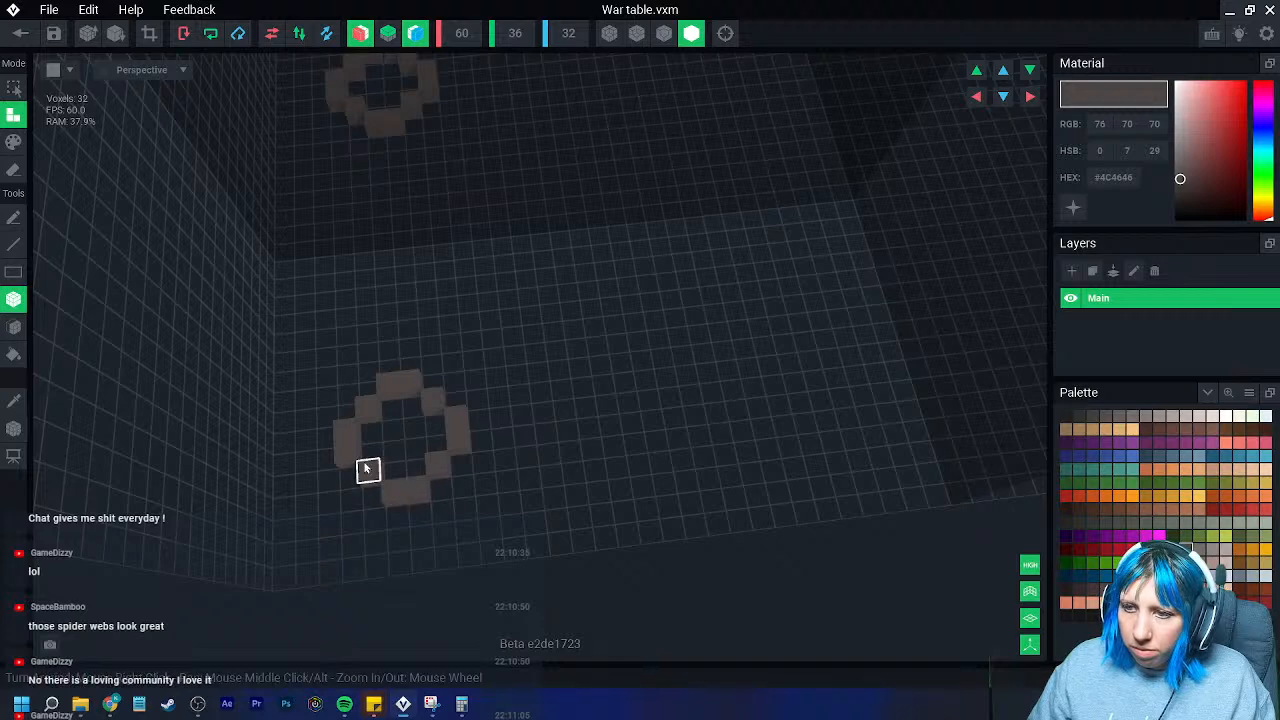
# - Try thickening both sides of the ring-shaped leg base and building its far edge out to a stepped point
pyautogui.moveTo(329, 439); pyautogui.dragTo(337, 477)
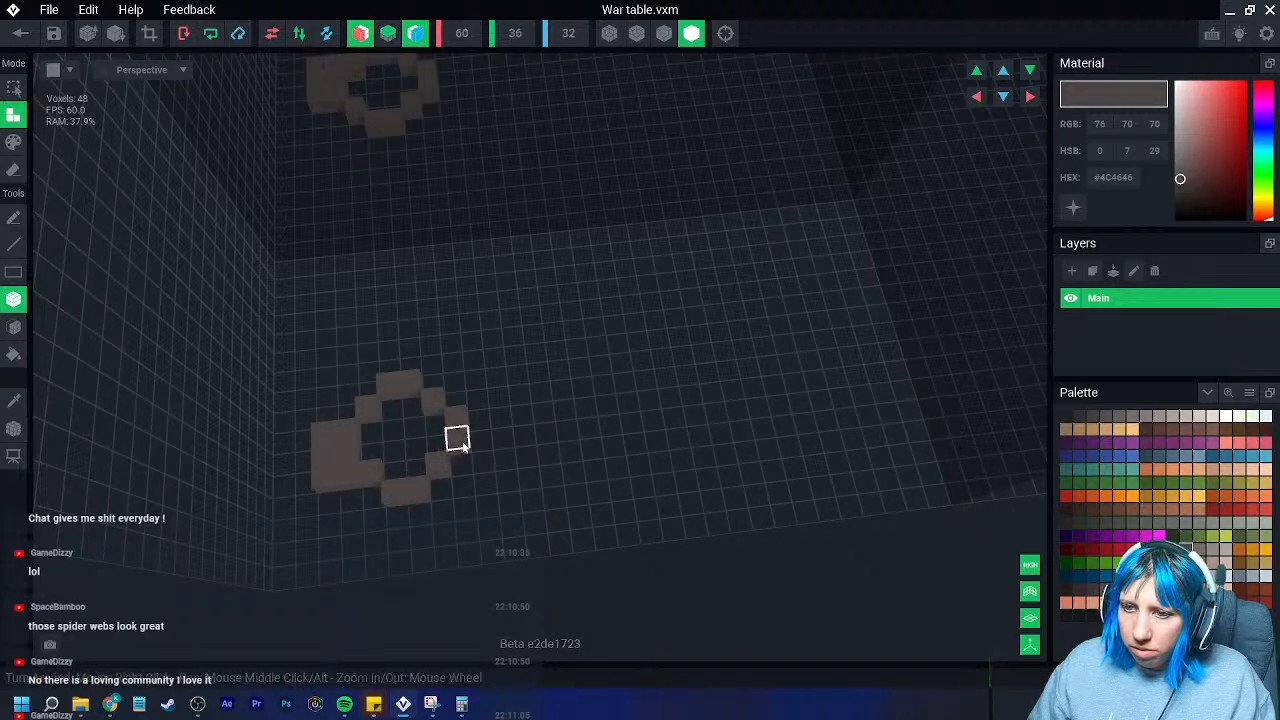
pyautogui.moveTo(479, 422); pyautogui.dragTo(460, 488)
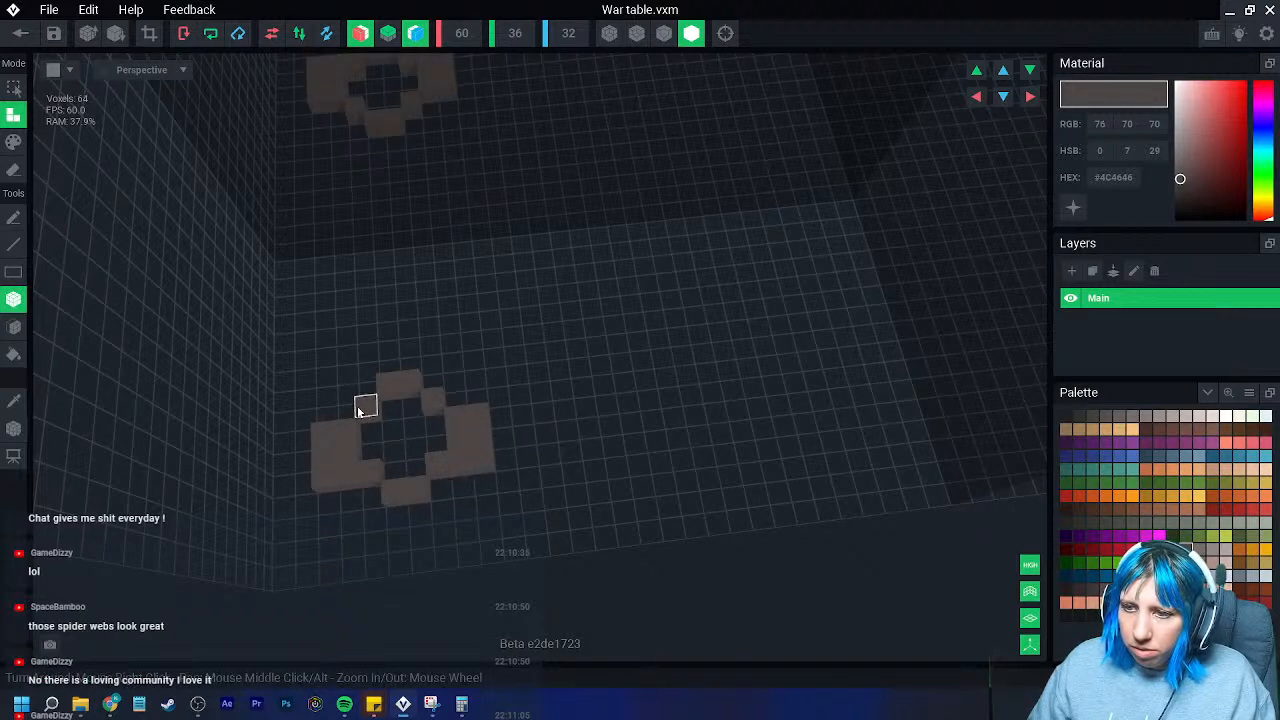
pyautogui.moveTo(349, 394); pyautogui.dragTo(465, 398)
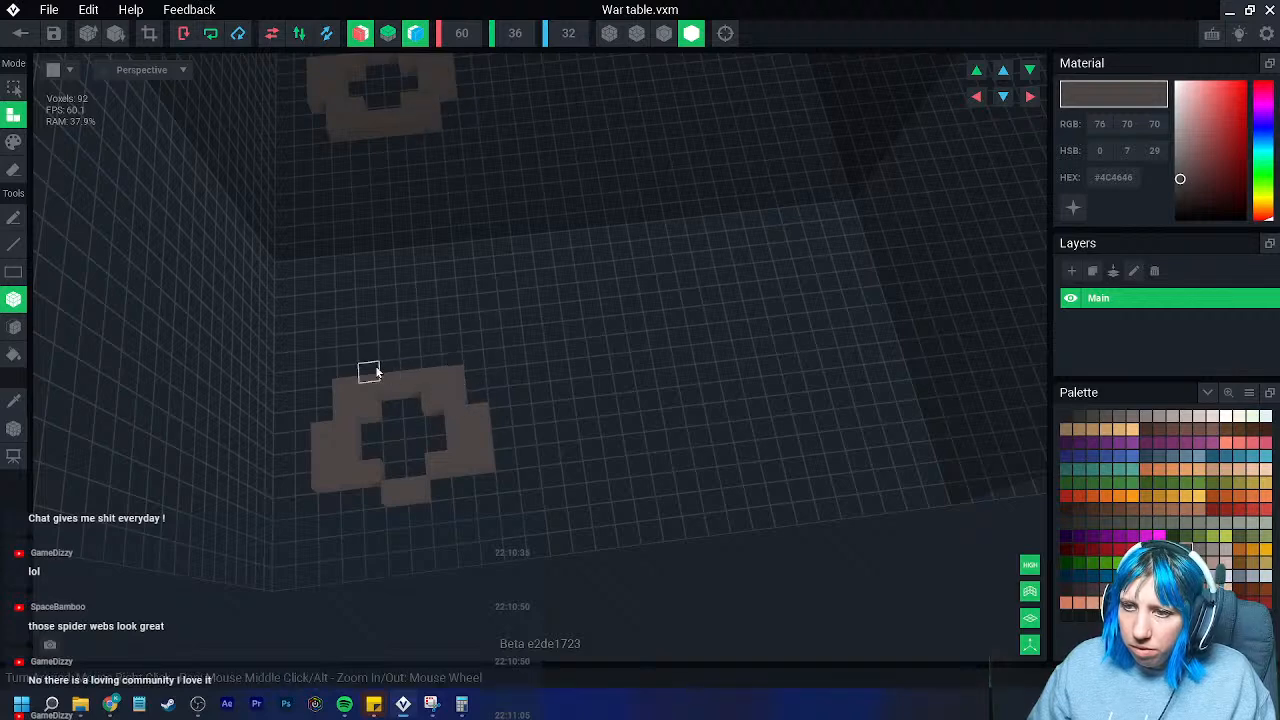
pyautogui.moveTo(386, 370); pyautogui.dragTo(409, 367)
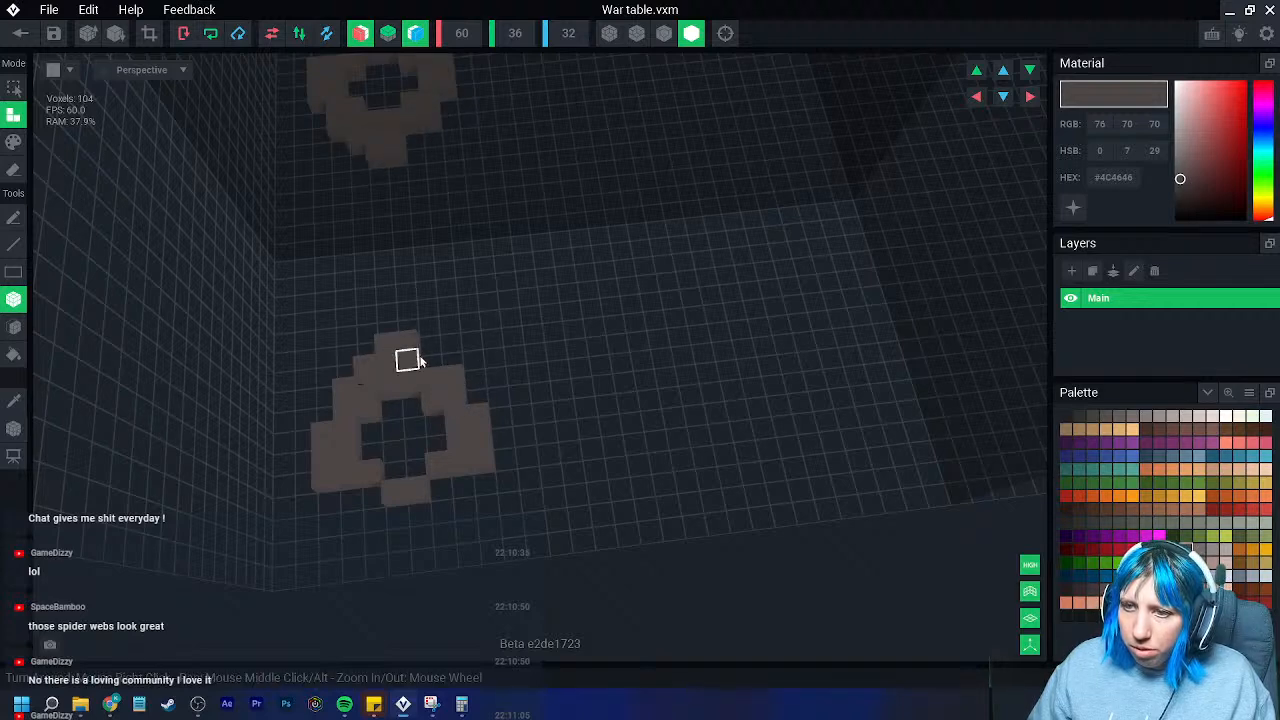
pyautogui.hotkey('ctrl', 'z')
pyautogui.click(430, 363)
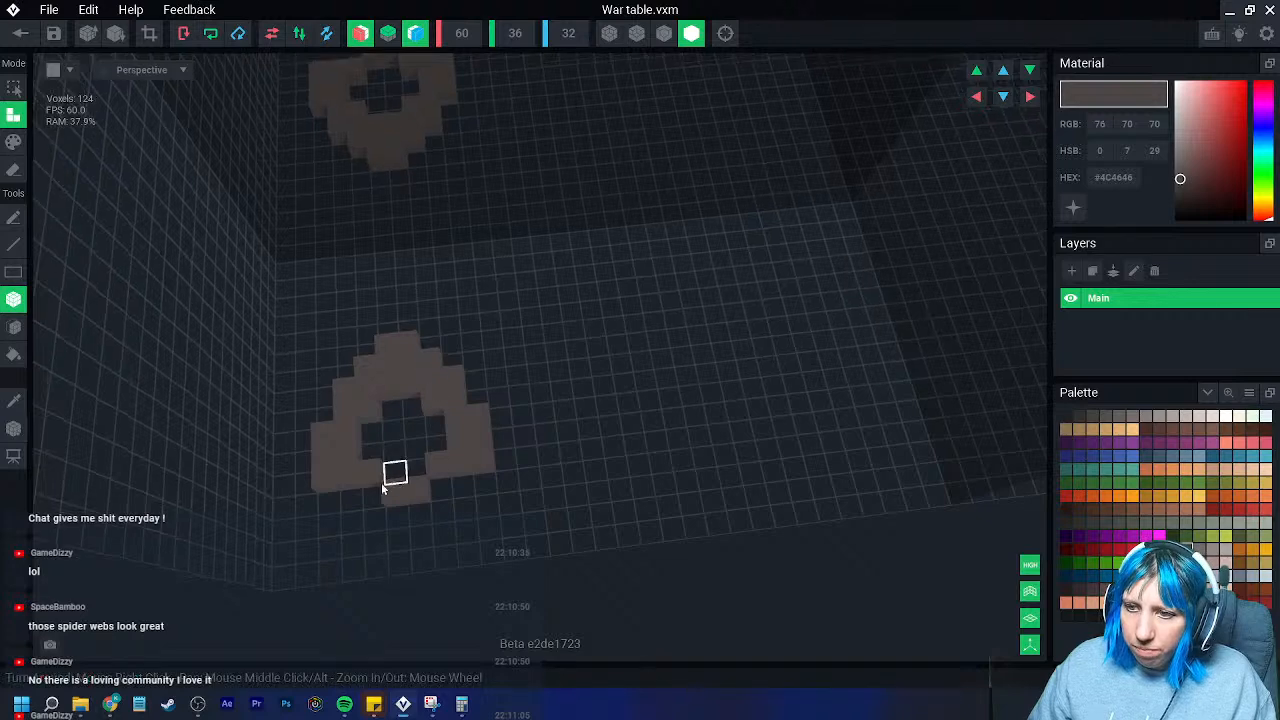
# - Try extending the near edge of the ring-shaped leg base and filling its centre
pyautogui.moveTo(355, 496); pyautogui.dragTo(462, 490)
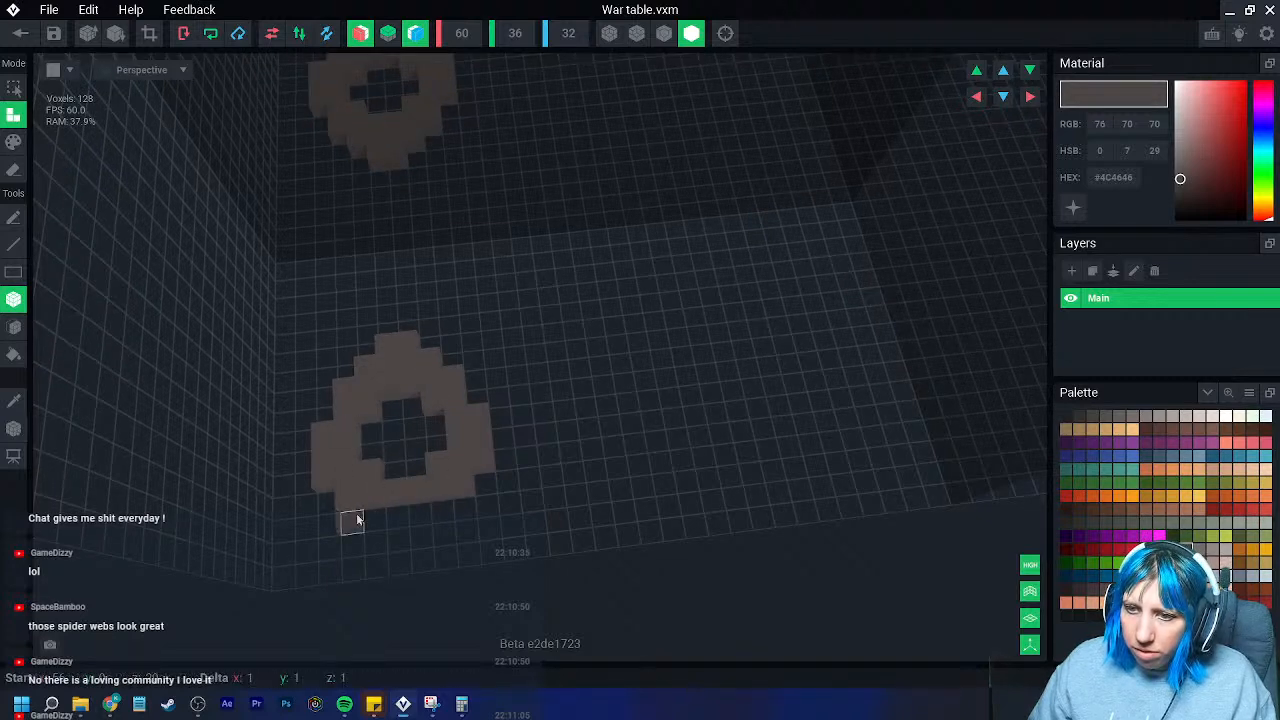
pyautogui.moveTo(352, 520); pyautogui.dragTo(462, 513)
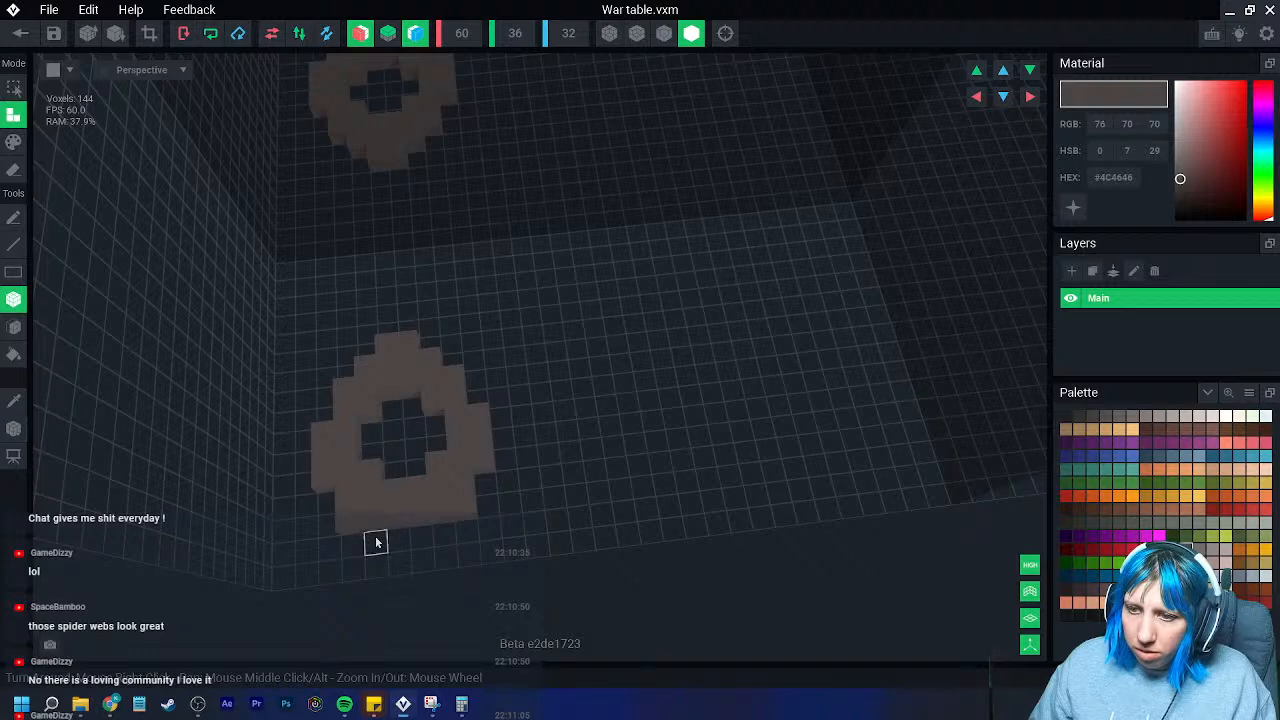
pyautogui.moveTo(381, 540); pyautogui.dragTo(424, 560)
pyautogui.moveTo(374, 433); pyautogui.dragTo(434, 447)
pyautogui.moveTo(426, 504); pyautogui.dragTo(369, 517, button='right')
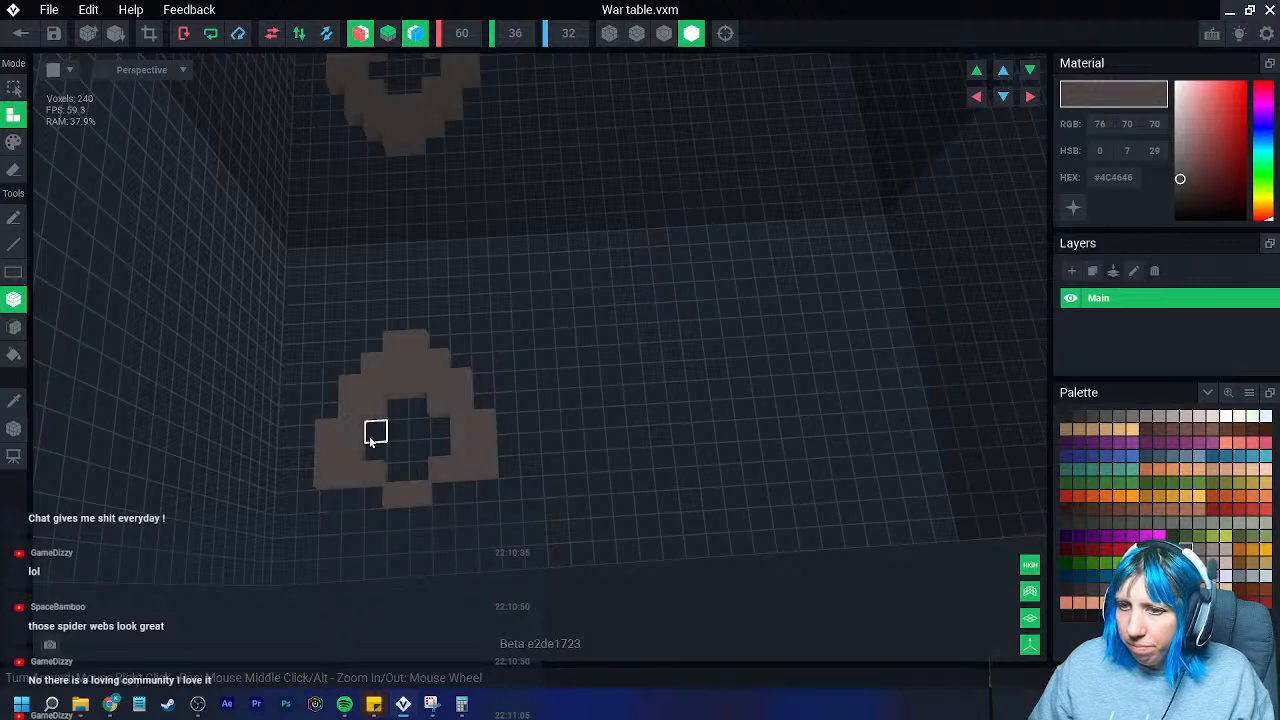
# - Undo the recent leg base thickening and erase the remaining ring shapes from the floor
pyautogui.hotkey('ctrl', 'z')
pyautogui.hotkey('ctrl', 'z')
pyautogui.hotkey('ctrl', 'z')
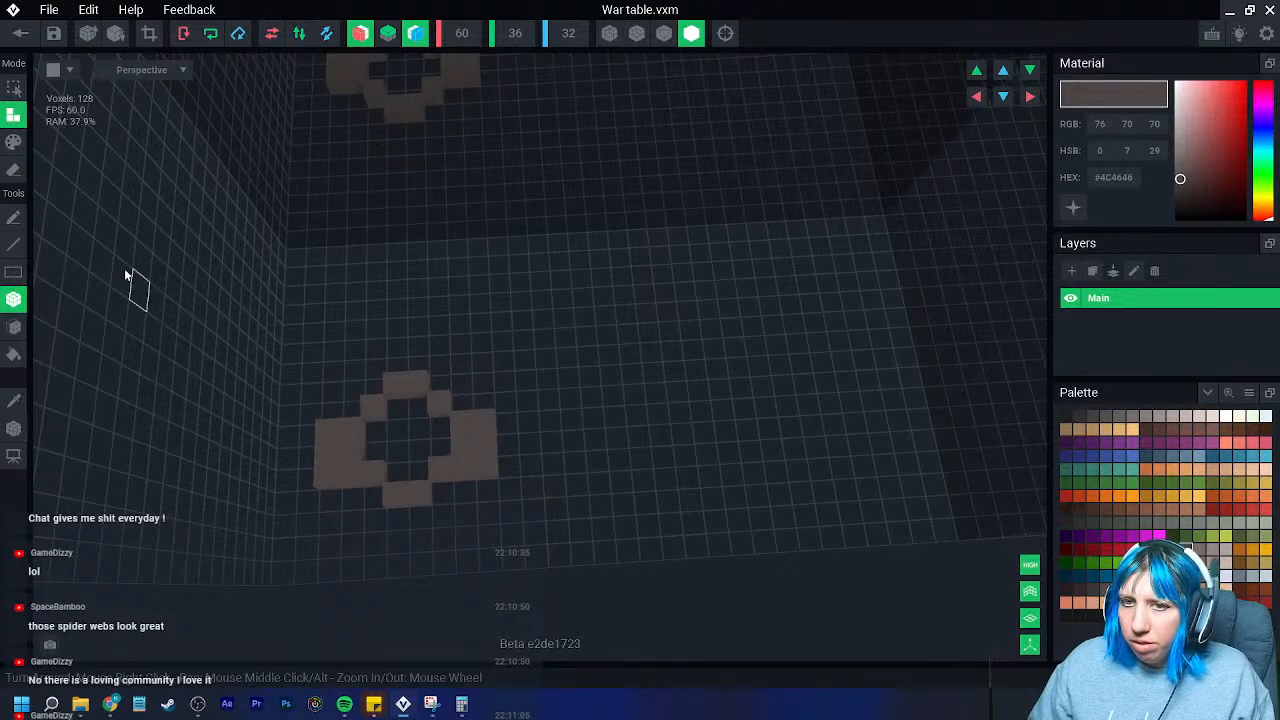
pyautogui.click(13, 170)
pyautogui.moveTo(309, 391)
pyautogui.mouseDown()
pyautogui.moveTo(351, 451)
pyautogui.moveTo(474, 472)
pyautogui.mouseUp()
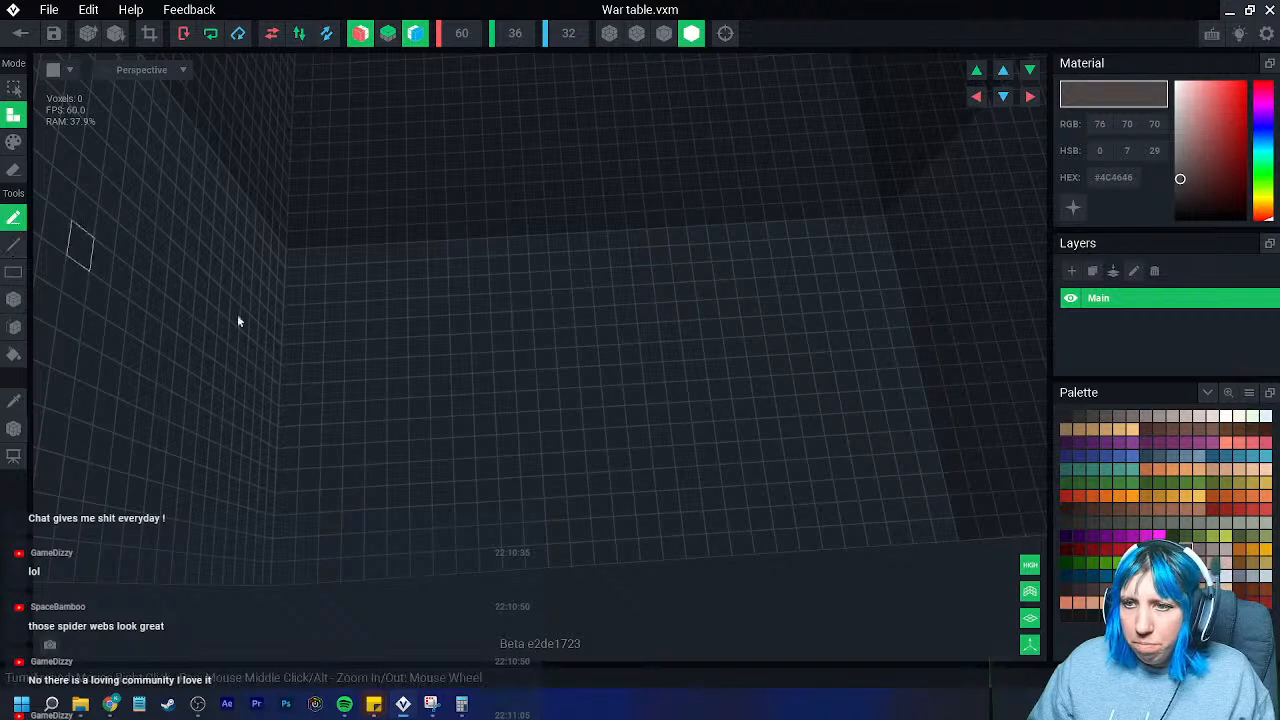
# - Draw a solid, stepped round leg footprint six voxels wide near the floor corner with the box tool, mirrored to all four corners
pyautogui.moveTo(397, 368); pyautogui.dragTo(354, 413)
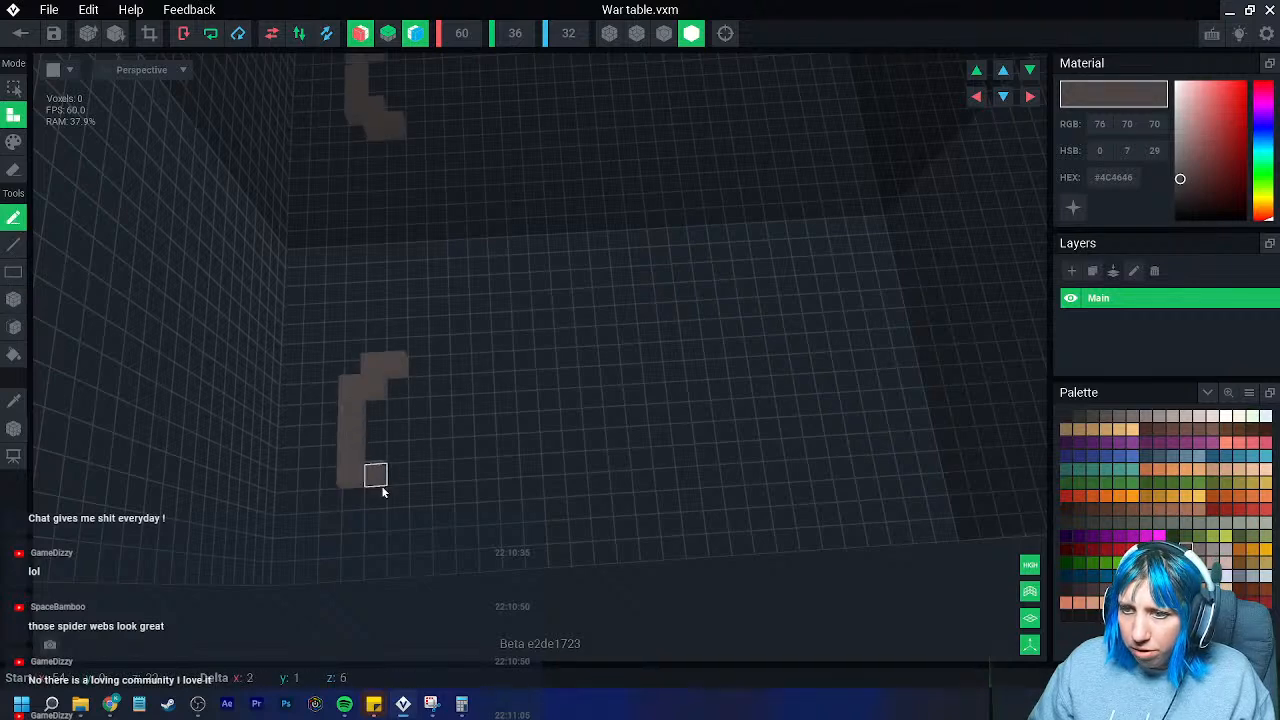
pyautogui.hotkey('ctrl', 'z')
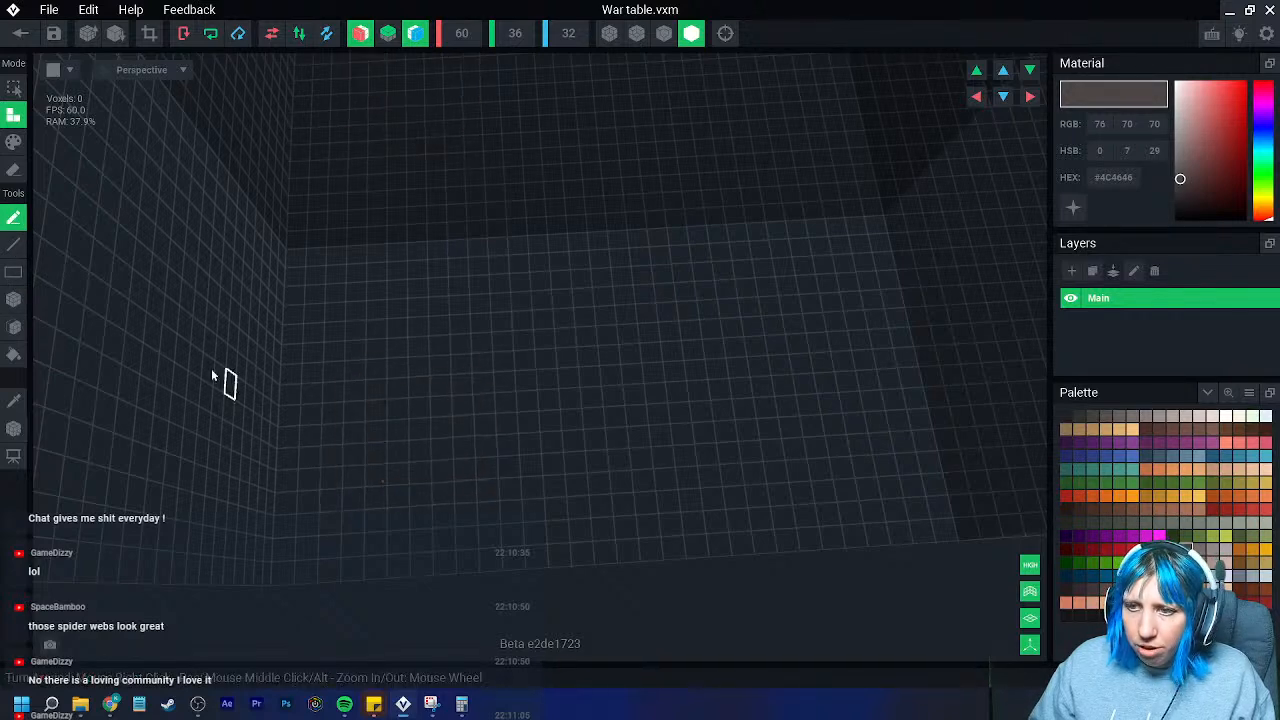
pyautogui.click(14, 298)
pyautogui.moveTo(390, 374); pyautogui.dragTo(412, 370)
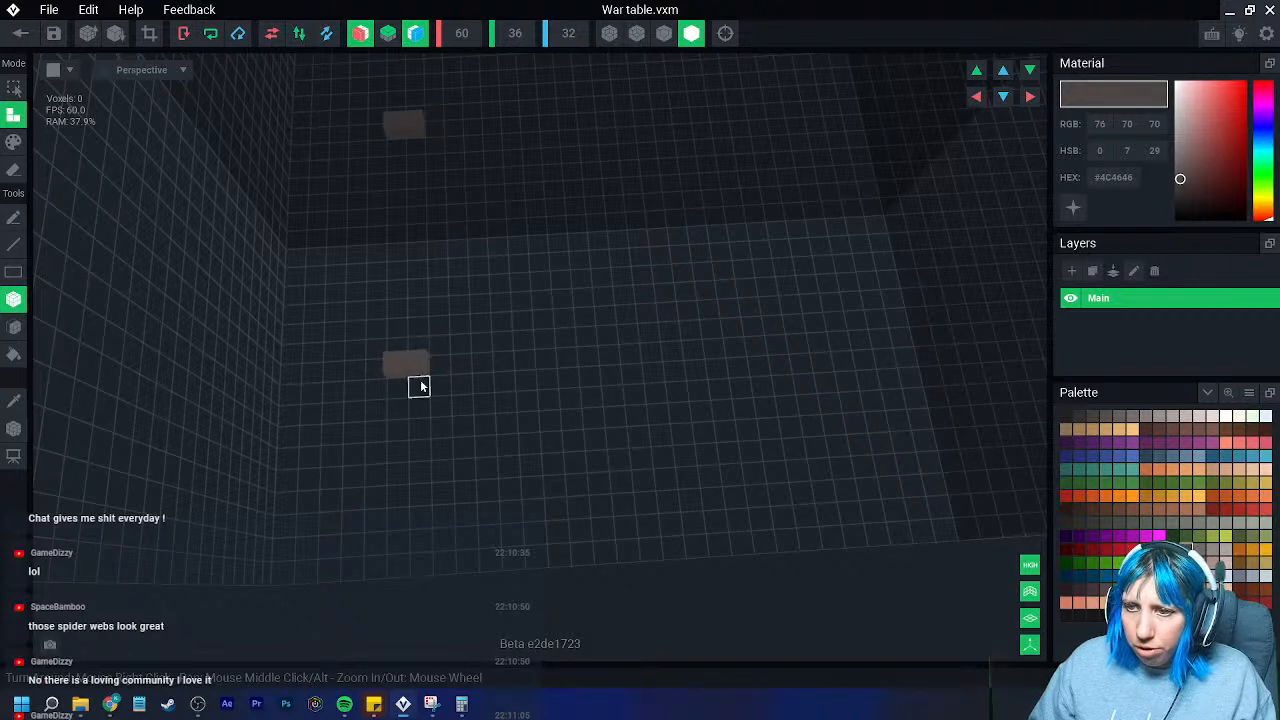
pyautogui.click(440, 386)
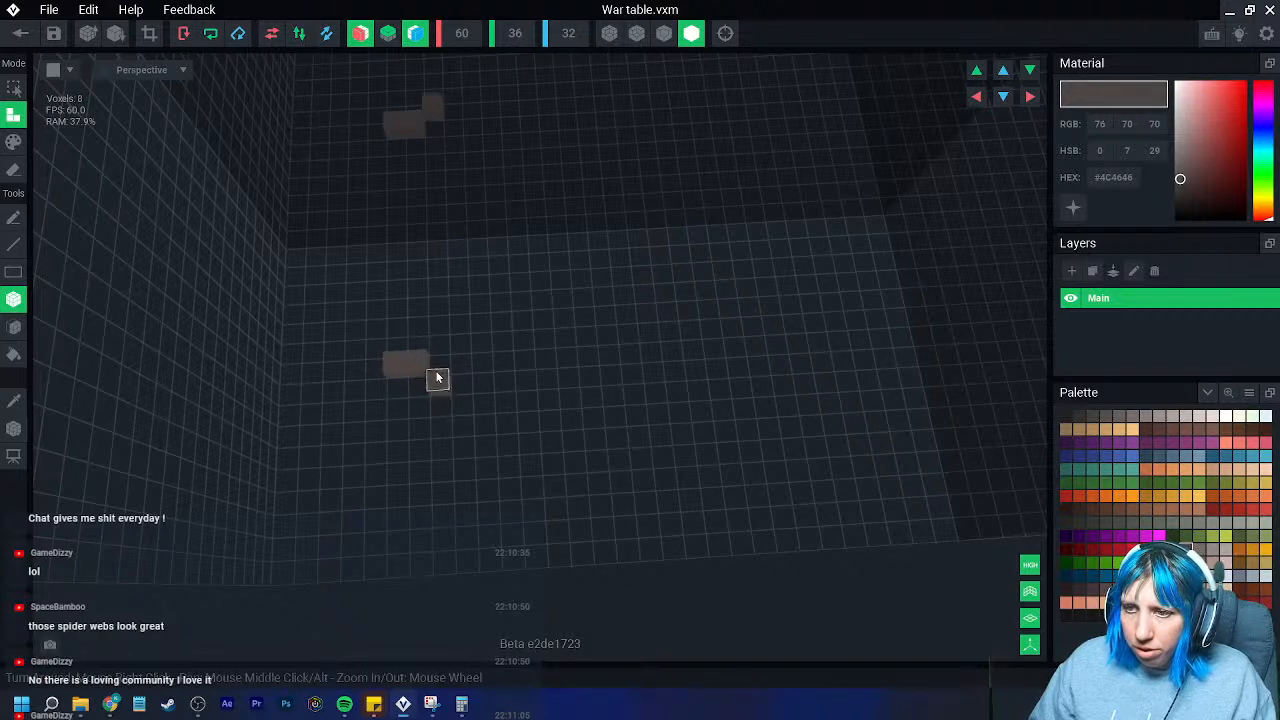
pyautogui.moveTo(376, 390)
pyautogui.mouseDown()
pyautogui.moveTo(414, 391)
pyautogui.moveTo(413, 410)
pyautogui.moveTo(460, 450)
pyautogui.mouseUp()
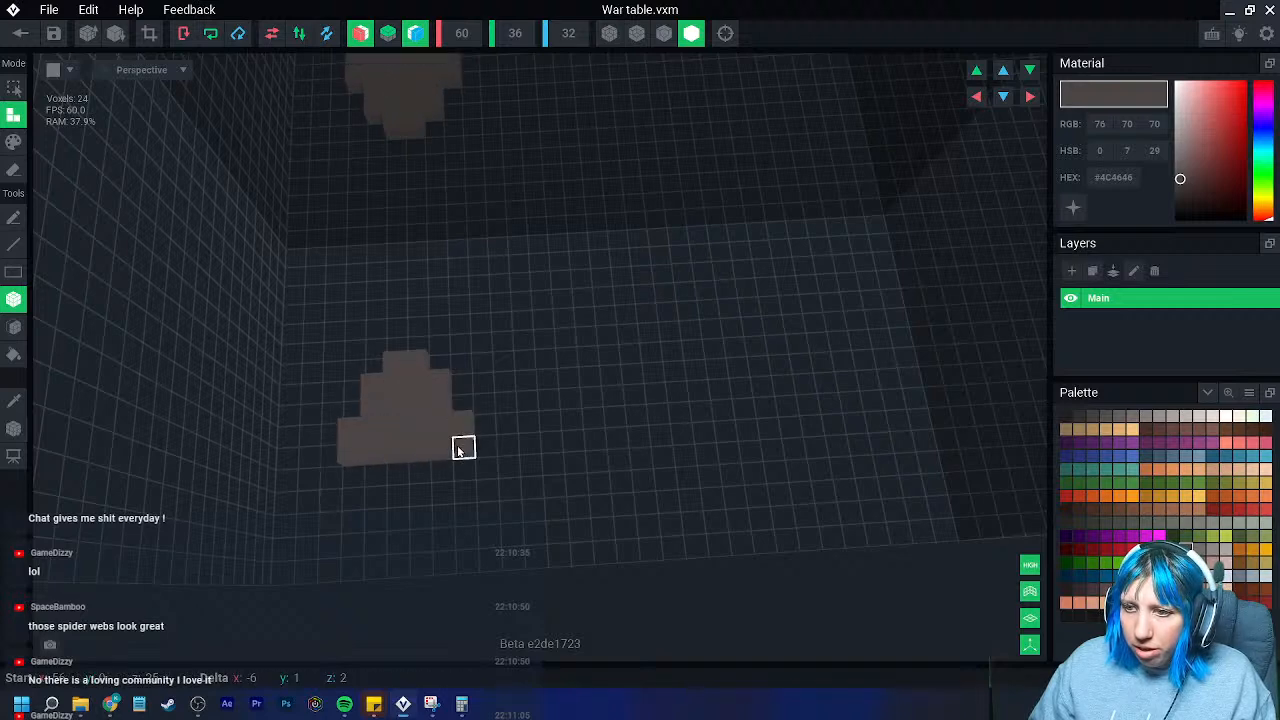
pyautogui.hotkey('ctrl', 'z')
pyautogui.hotkey('ctrl', 'z')
pyautogui.moveTo(353, 409); pyautogui.dragTo(427, 478)
pyautogui.moveTo(432, 484); pyautogui.dragTo(131, 371, button='right')
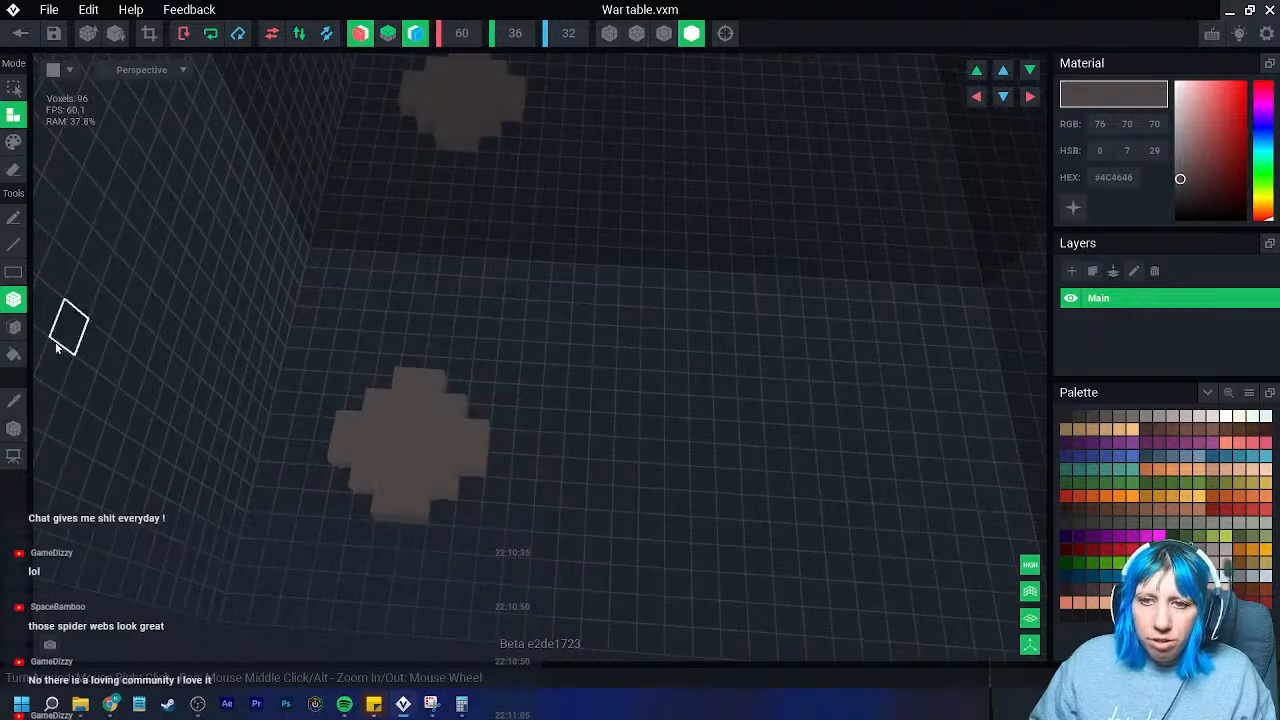
# - Extrude the four round footprints upward into table legs with the face tool and rebuild the tabletop slab at the volume's ceiling
pyautogui.click(14, 327)
pyautogui.moveTo(380, 392); pyautogui.dragTo(330, 362)
pyautogui.moveTo(330, 362); pyautogui.dragTo(474, 302, button='right')
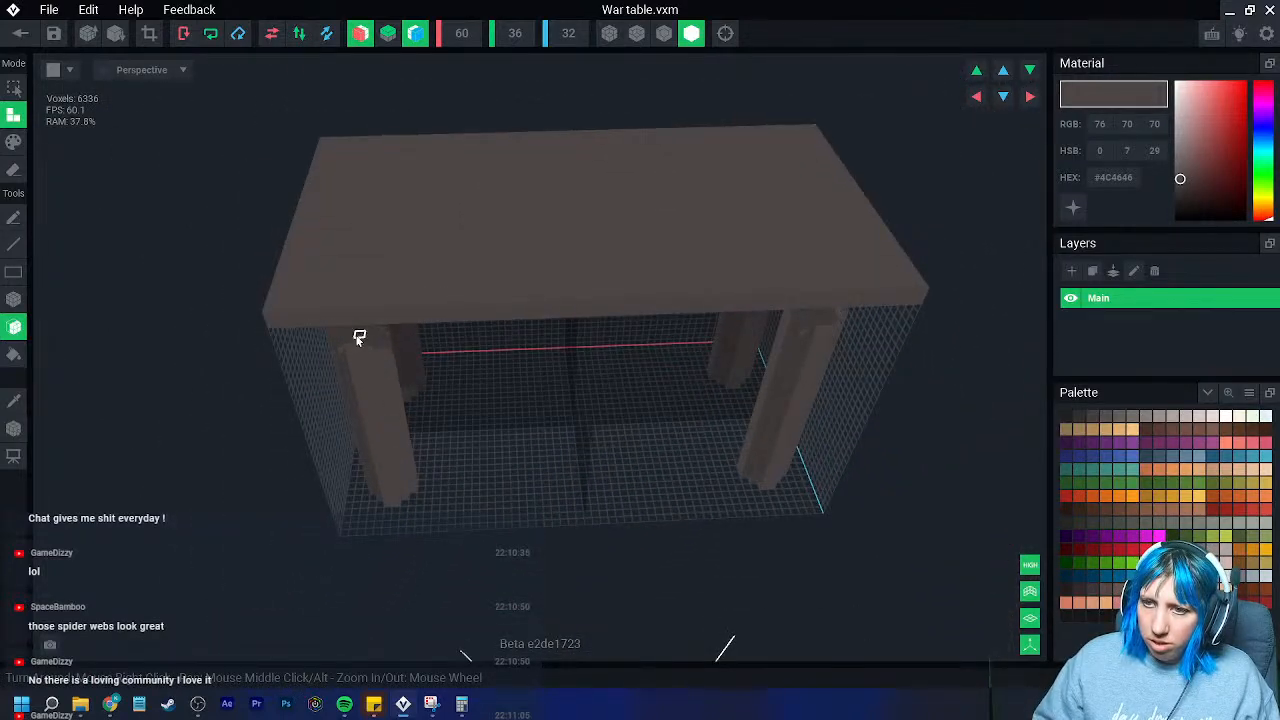
pyautogui.moveTo(363, 334)
pyautogui.mouseDown(button='right')
pyautogui.moveTo(371, 320)
pyautogui.moveTo(367, 349)
pyautogui.mouseUp(button='right')
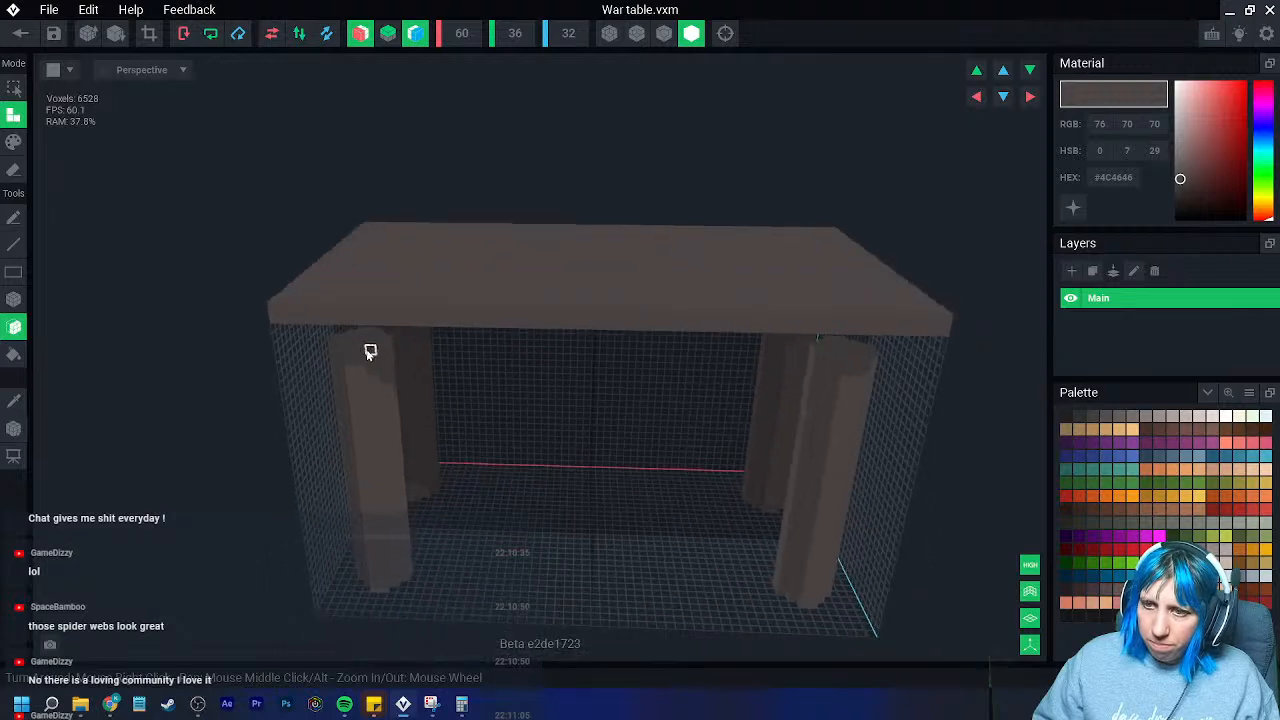
# - Extrude the four leg tops upward beneath the tabletop and thicken the slab's underside with the face tool to join them
pyautogui.scroll(5, 362, 333)
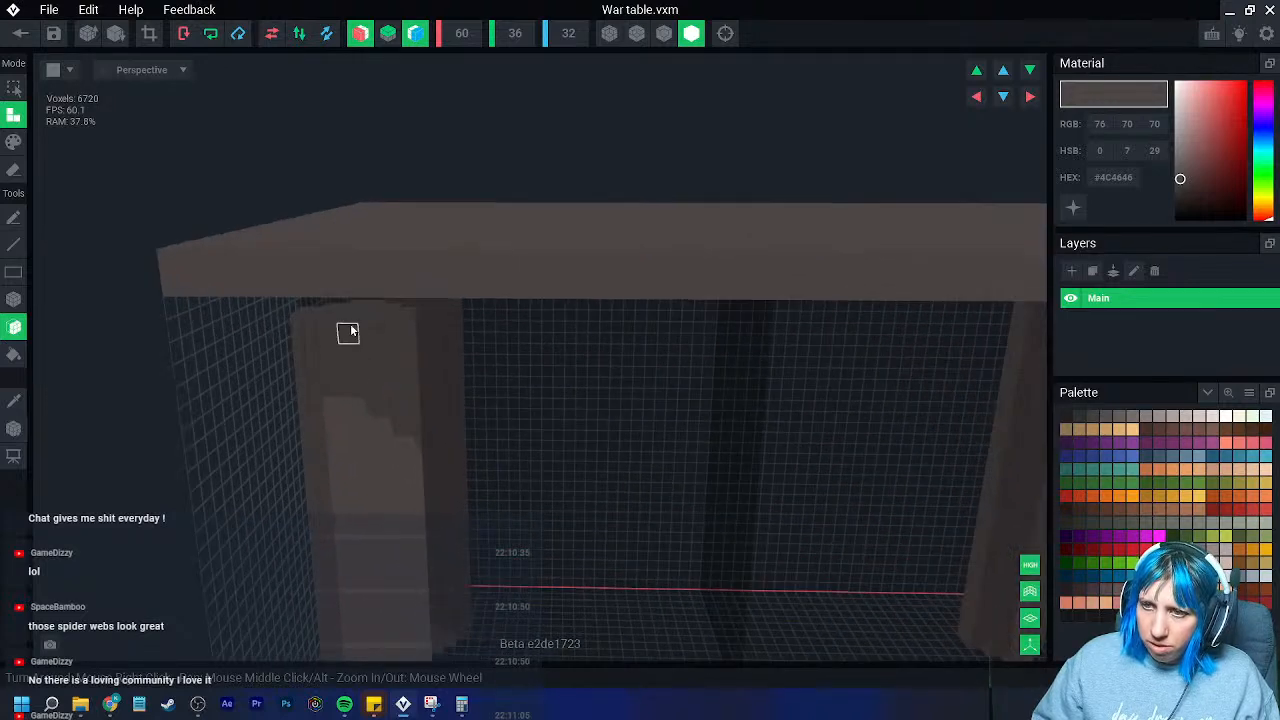
pyautogui.scroll(2, 348, 308)
pyautogui.scroll(1, 350, 303)
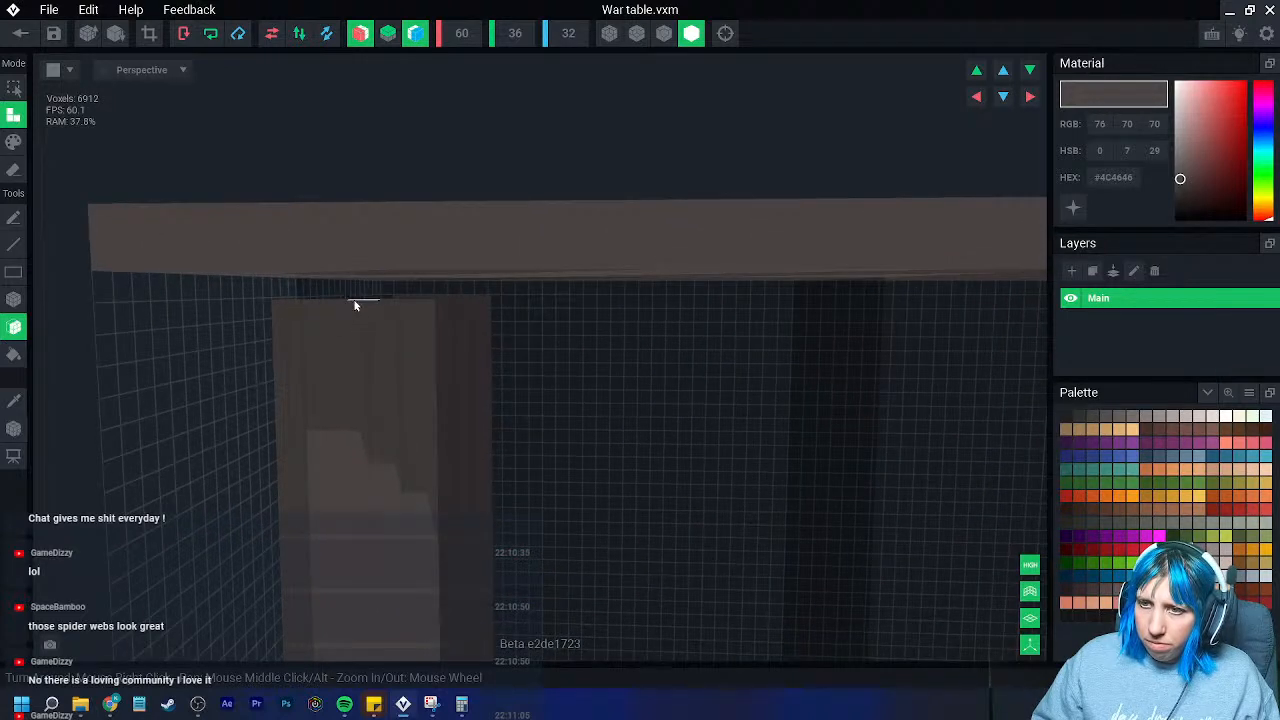
pyautogui.click(355, 304)
pyautogui.moveTo(354, 297); pyautogui.dragTo(483, 294, button='right')
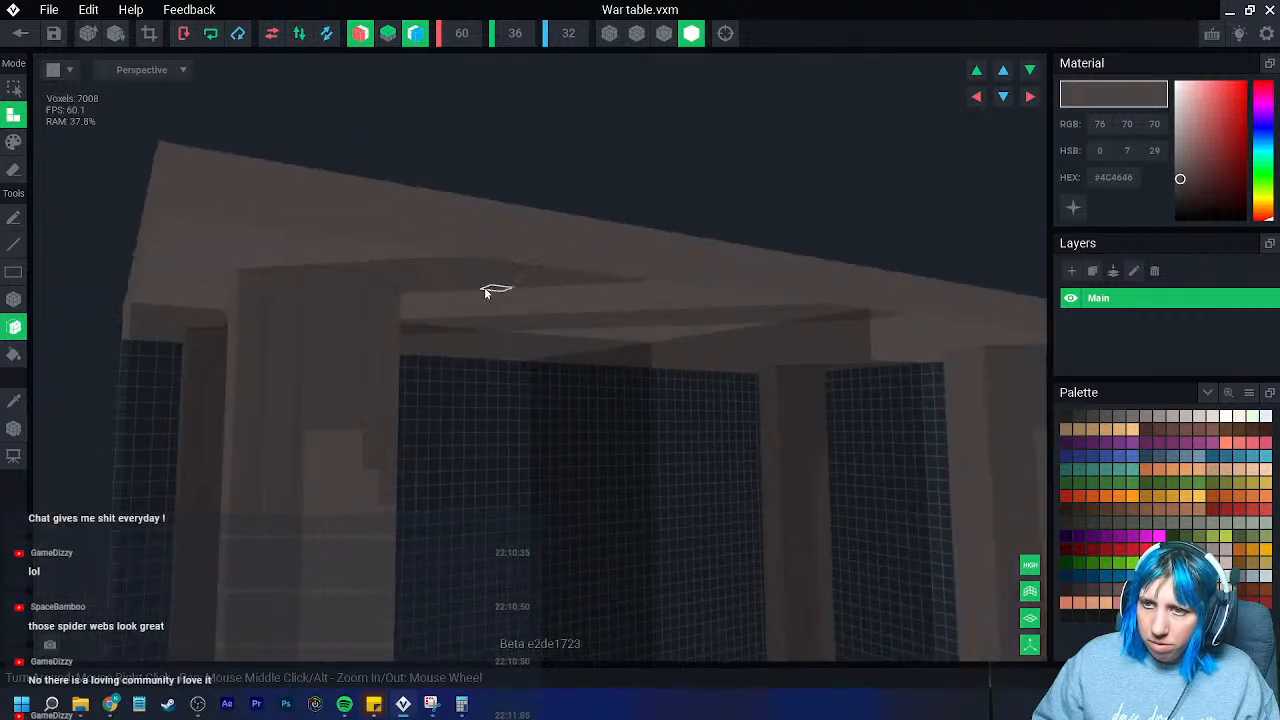
pyautogui.moveTo(483, 294); pyautogui.dragTo(501, 343)
pyautogui.moveTo(524, 378); pyautogui.dragTo(528, 412, button='right')
pyautogui.scroll(-3, 528, 412)
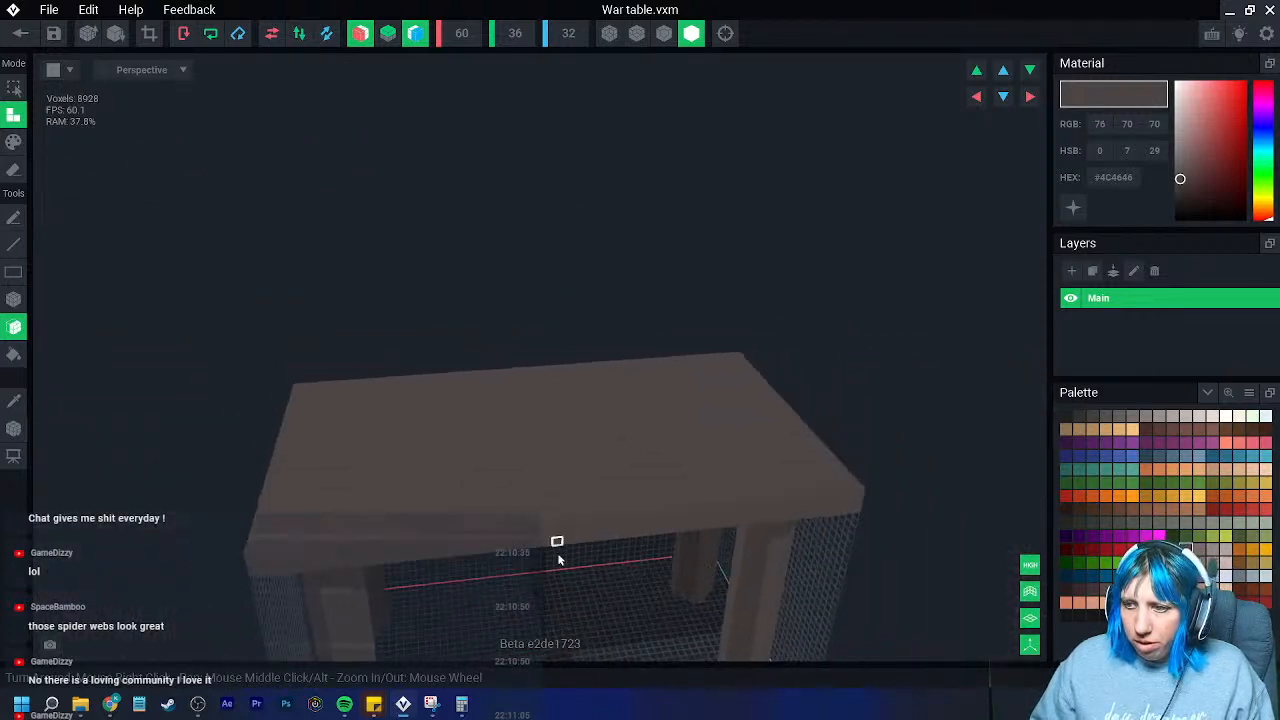
pyautogui.moveTo(557, 525); pyautogui.dragTo(534, 515, button='middle')
pyautogui.scroll(-2, 534, 515)
pyautogui.moveTo(534, 515)
pyautogui.mouseDown(button='right')
pyautogui.moveTo(520, 522)
pyautogui.moveTo(548, 542)
pyautogui.mouseUp(button='right')
# - Trim the tabletop inward by erasing voxel layers from its outer side faces, and show edge outlines on the model
pyautogui.click(14, 170)
pyautogui.moveTo(472, 384)
pyautogui.mouseDown(button='right')
pyautogui.moveTo(390, 436)
pyautogui.moveTo(454, 450)
pyautogui.moveTo(448, 463)
pyautogui.moveTo(403, 468)
pyautogui.moveTo(435, 453)
pyautogui.moveTo(449, 465)
pyautogui.moveTo(564, 399)
pyautogui.moveTo(557, 419)
pyautogui.moveTo(467, 399)
pyautogui.moveTo(469, 472)
pyautogui.mouseUp(button='right')
pyautogui.click(454, 450)
pyautogui.click(403, 468)
pyautogui.scroll(3, 449, 467)
pyautogui.click(474, 400)
pyautogui.click(469, 474)
pyautogui.click(664, 34)
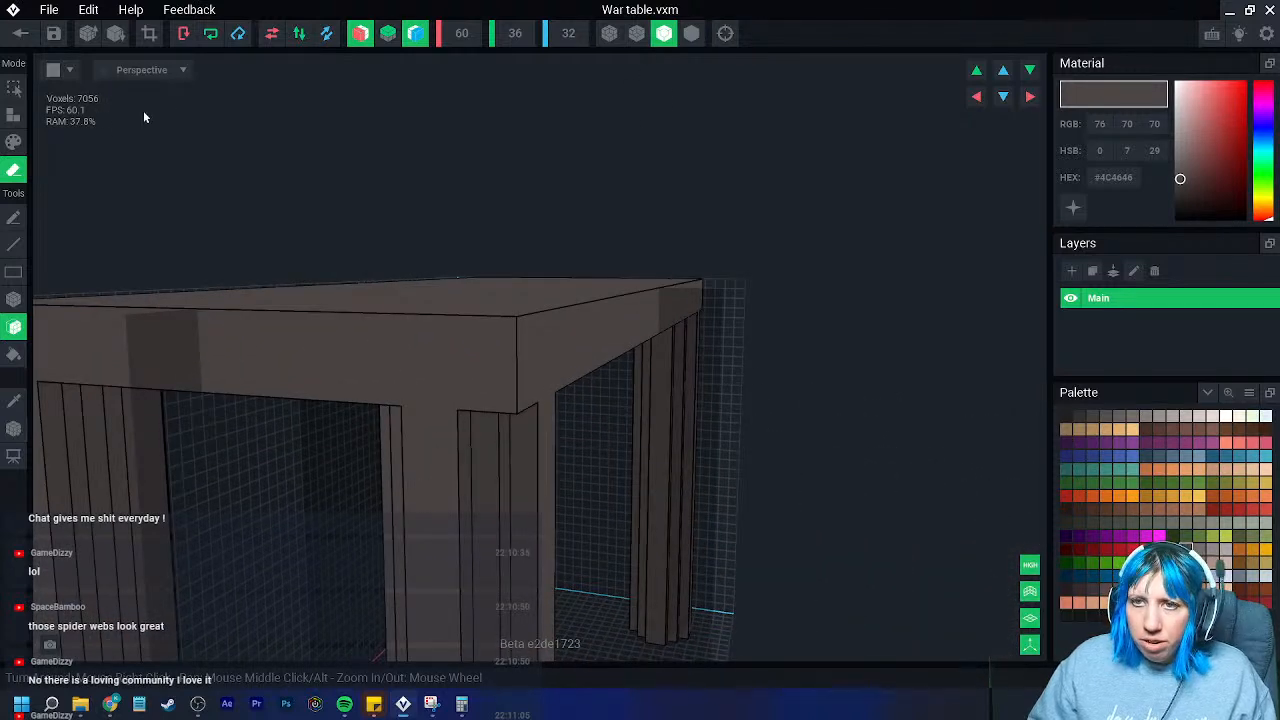
# - Erase blocks from the tabletop's corners with the box tool so the slab follows the stepped round legs
pyautogui.click(14, 299)
pyautogui.moveTo(223, 357); pyautogui.dragTo(490, 350, button='right')
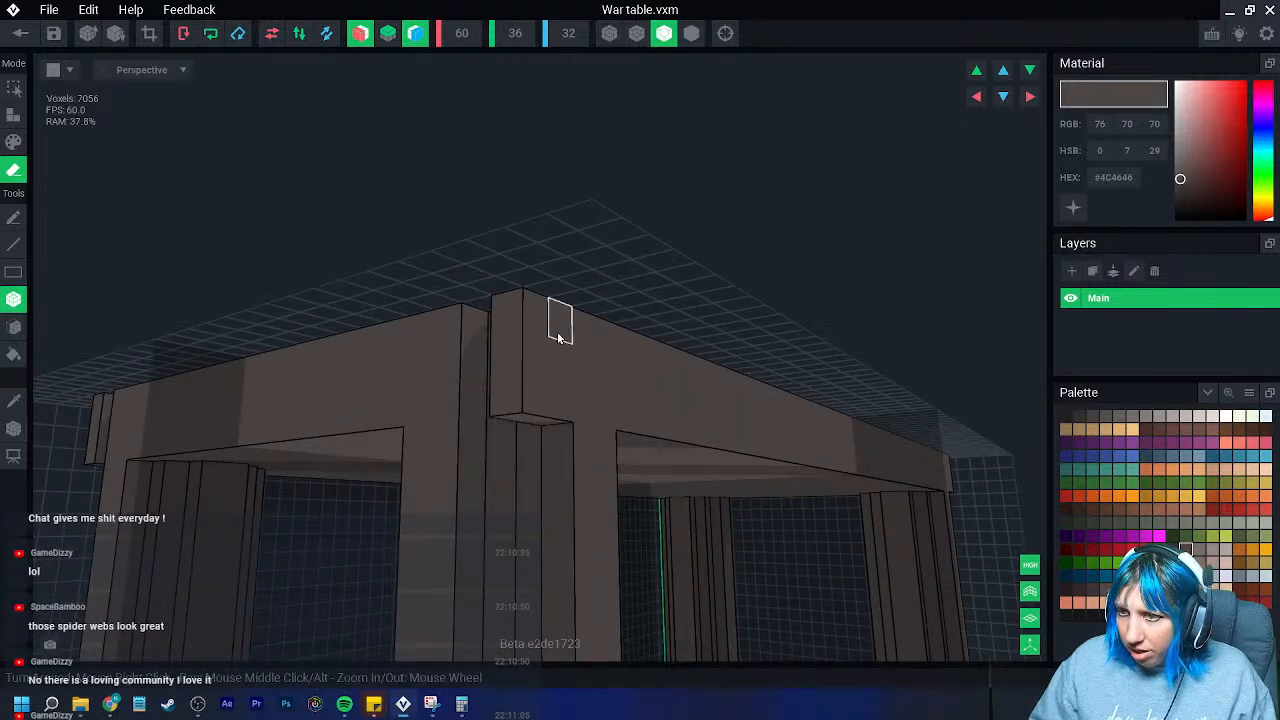
pyautogui.click(517, 325)
pyautogui.moveTo(518, 322); pyautogui.dragTo(520, 412)
pyautogui.moveTo(520, 414); pyautogui.dragTo(516, 416, button='right')
pyautogui.click(408, 386)
pyautogui.moveTo(359, 376)
pyautogui.mouseDown(button='right')
pyautogui.moveTo(366, 391)
pyautogui.moveTo(352, 292)
pyautogui.mouseUp(button='right')
pyautogui.moveTo(352, 292); pyautogui.dragTo(332, 378)
pyautogui.moveTo(332, 380)
pyautogui.mouseDown(button='right')
pyautogui.moveTo(331, 394)
pyautogui.moveTo(351, 380)
pyautogui.moveTo(362, 437)
pyautogui.moveTo(383, 343)
pyautogui.mouseUp(button='right')
pyautogui.moveTo(509, 270); pyautogui.dragTo(294, 346)
pyautogui.moveTo(294, 346)
pyautogui.mouseDown(button='right')
pyautogui.moveTo(440, 394)
pyautogui.moveTo(583, 291)
pyautogui.moveTo(567, 298)
pyautogui.moveTo(603, 257)
pyautogui.mouseUp(button='right')
pyautogui.moveTo(603, 257)
pyautogui.mouseDown()
pyautogui.moveTo(585, 312)
pyautogui.moveTo(300, 277)
pyautogui.moveTo(306, 266)
pyautogui.mouseUp()
pyautogui.moveTo(306, 266)
pyautogui.mouseDown(button='right')
pyautogui.moveTo(511, 326)
pyautogui.moveTo(571, 320)
pyautogui.moveTo(609, 277)
pyautogui.moveTo(583, 317)
pyautogui.moveTo(611, 289)
pyautogui.mouseUp(button='right')
pyautogui.hotkey('ctrl', 'z')
pyautogui.moveTo(611, 289); pyautogui.dragTo(377, 366)
pyautogui.moveTo(191, 395)
pyautogui.mouseDown()
pyautogui.moveTo(572, 368)
pyautogui.moveTo(541, 352)
pyautogui.mouseUp()
# - Erase a mirrored voxel from the tabletop's top, try erasing the whole top face with the face tool, and undo that attempt
pyautogui.scroll(-3, 522, 400)
pyautogui.moveTo(522, 400)
pyautogui.mouseDown(button='right')
pyautogui.moveTo(489, 428)
pyautogui.moveTo(441, 426)
pyautogui.moveTo(286, 474)
pyautogui.mouseUp(button='right')
pyautogui.click(514, 400)
pyautogui.scroll(-5, 510, 405)
pyautogui.scroll(2, 480, 427)
pyautogui.scroll(3, 441, 427)
pyautogui.moveTo(131, 430); pyautogui.dragTo(425, 430, button='right')
pyautogui.click(462, 324)
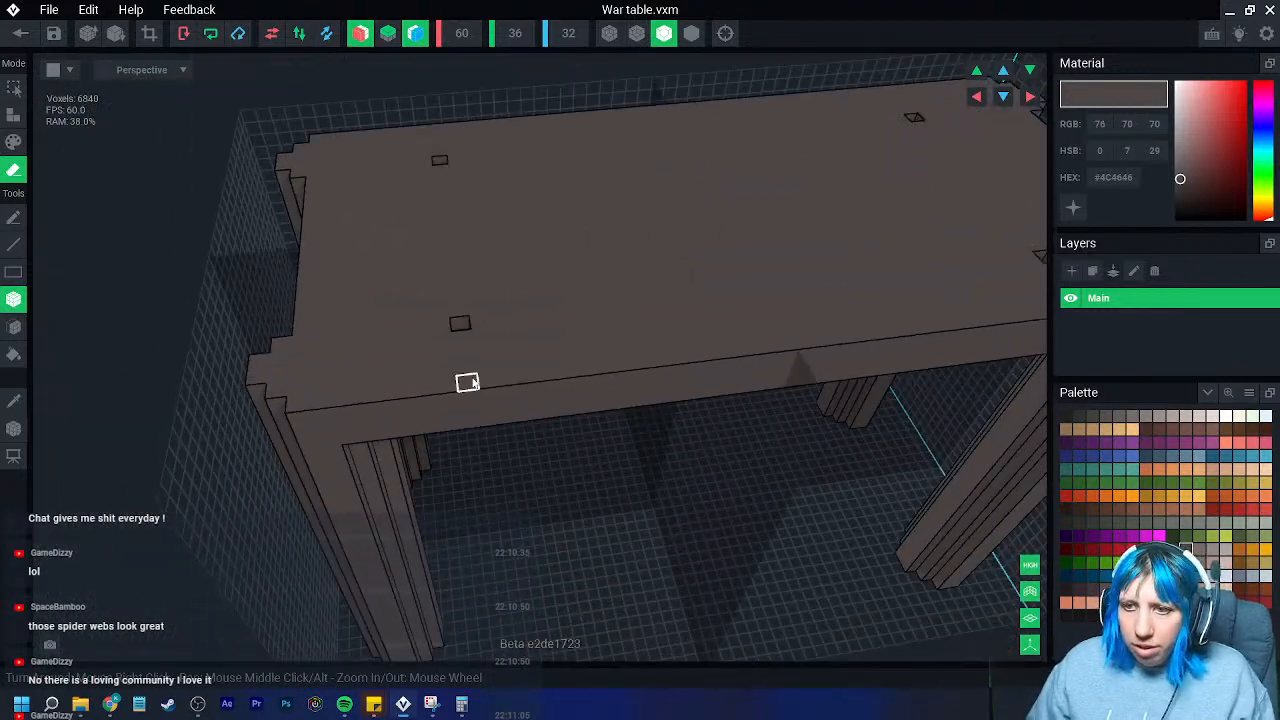
pyautogui.click(14, 328)
pyautogui.click(588, 286)
pyautogui.hotkey('ctrl', 'z')
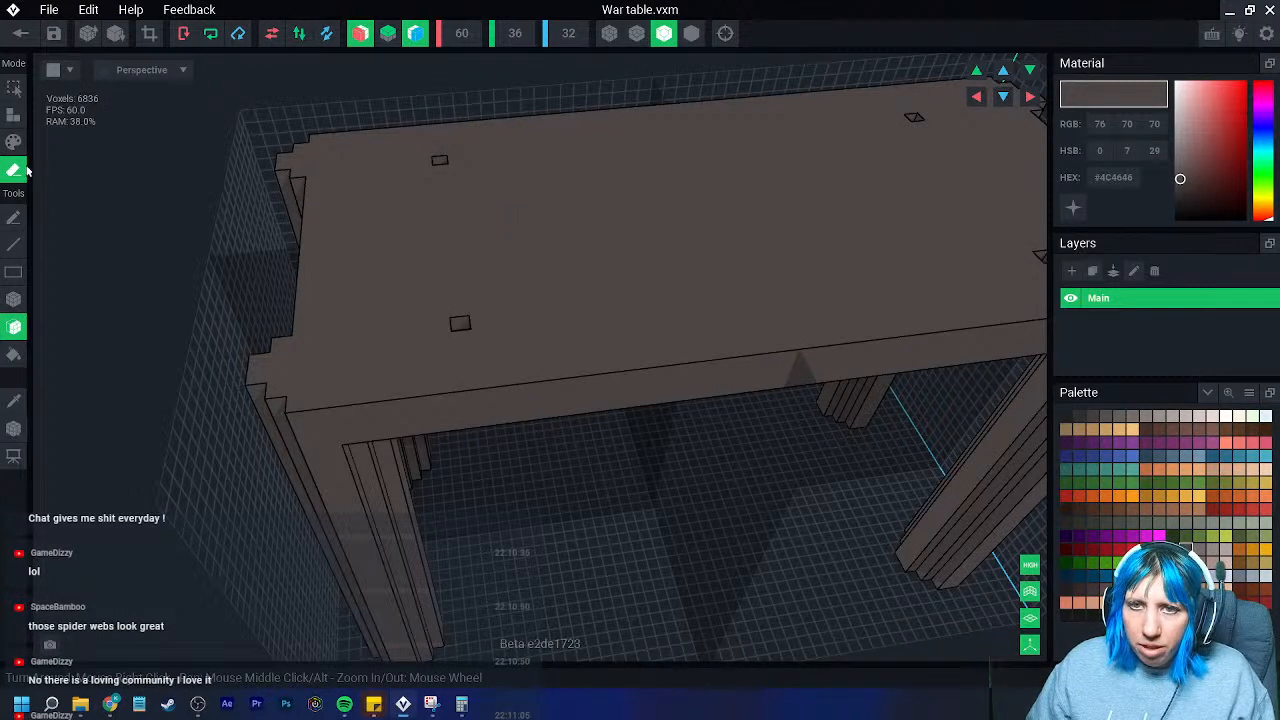
# - Erase the inner area of the tabletop's uppermost voxel layer with the box tool, mirrored across the table
pyautogui.click(14, 299)
pyautogui.moveTo(378, 134)
pyautogui.mouseDown()
pyautogui.moveTo(534, 217)
pyautogui.moveTo(794, 292)
pyautogui.mouseUp()
pyautogui.moveTo(375, 424)
pyautogui.mouseDown(button='right')
pyautogui.moveTo(408, 432)
pyautogui.moveTo(403, 420)
pyautogui.moveTo(400, 464)
pyautogui.mouseUp(button='right')
# - Carve the slab's side voxels around the corner leg with the box tool to expose the leg's stepped round outline
pyautogui.moveTo(399, 467); pyautogui.dragTo(399, 449)
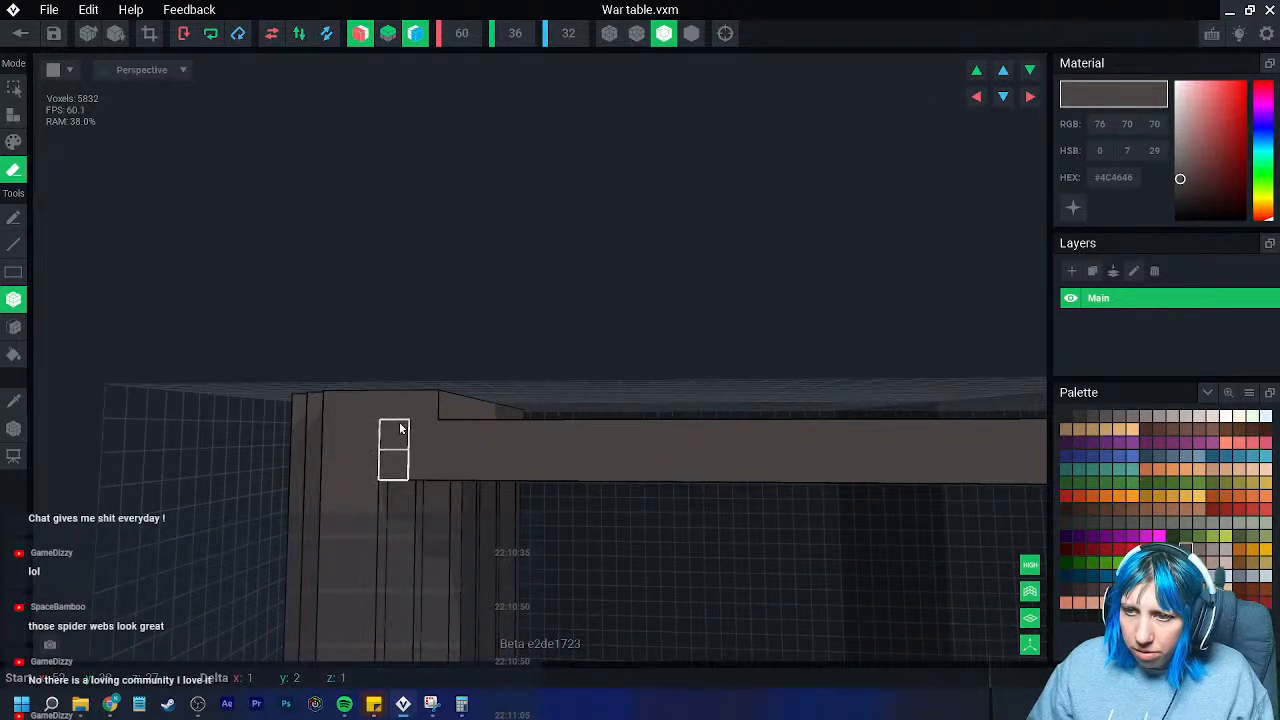
pyautogui.moveTo(400, 431); pyautogui.dragTo(400, 431)
pyautogui.moveTo(400, 431); pyautogui.dragTo(417, 445, button='right')
pyautogui.moveTo(424, 440); pyautogui.dragTo(452, 465)
pyautogui.moveTo(456, 467)
pyautogui.mouseDown(button='right')
pyautogui.moveTo(480, 463)
pyautogui.moveTo(446, 466)
pyautogui.moveTo(389, 434)
pyautogui.moveTo(360, 446)
pyautogui.mouseUp(button='right')
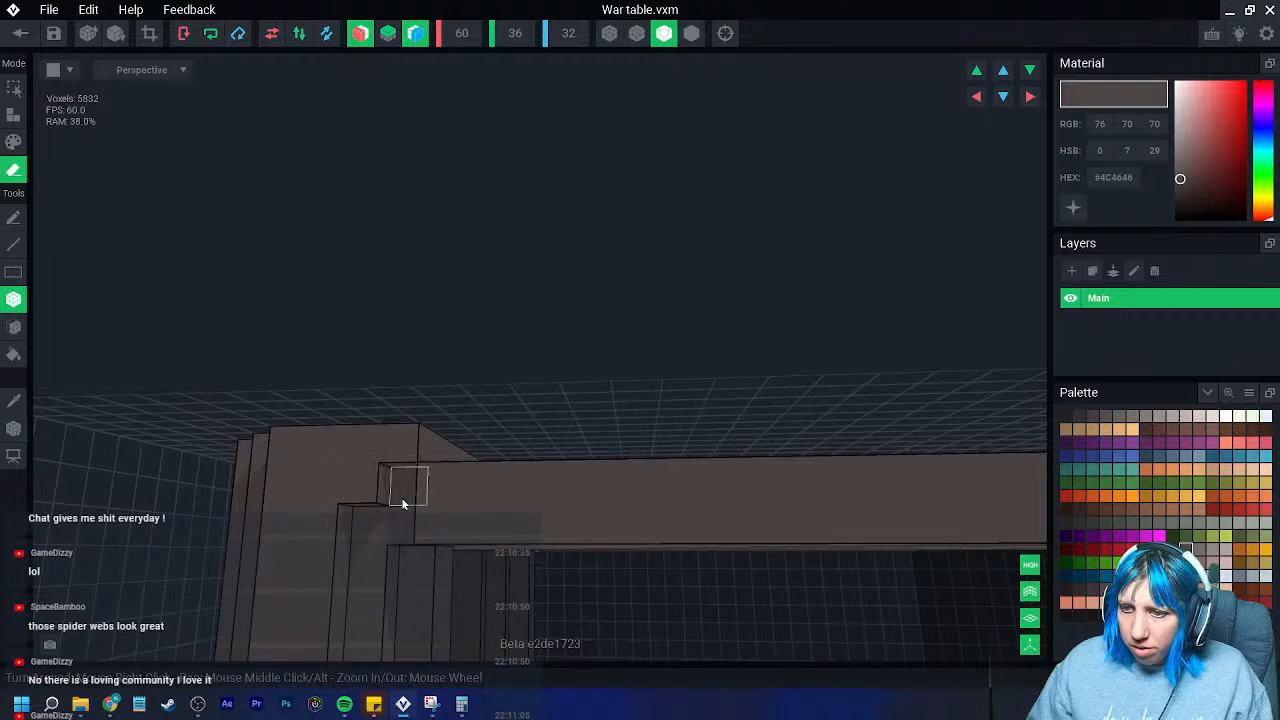
pyautogui.moveTo(428, 525); pyautogui.dragTo(433, 493, button='right')
pyautogui.moveTo(434, 491); pyautogui.dragTo(436, 525)
pyautogui.moveTo(436, 525); pyautogui.dragTo(430, 516, button='right')
pyautogui.moveTo(443, 477); pyautogui.dragTo(443, 557)
pyautogui.moveTo(443, 557)
pyautogui.mouseDown(button='right')
pyautogui.moveTo(448, 571)
pyautogui.moveTo(436, 487)
pyautogui.mouseUp(button='right')
pyautogui.moveTo(411, 508); pyautogui.dragTo(406, 546)
pyautogui.moveTo(405, 546); pyautogui.dragTo(422, 568, button='right')
pyautogui.moveTo(374, 446); pyautogui.dragTo(375, 490)
pyautogui.moveTo(375, 490)
pyautogui.mouseDown(button='right')
pyautogui.moveTo(386, 509)
pyautogui.moveTo(399, 483)
pyautogui.mouseUp(button='right')
pyautogui.moveTo(417, 508); pyautogui.dragTo(413, 447)
pyautogui.moveTo(408, 470)
pyautogui.mouseDown(button='right')
pyautogui.moveTo(403, 489)
pyautogui.moveTo(430, 461)
pyautogui.mouseUp(button='right')
# - Erase stepped voxels from the raised rim beside the leg top to separate the round post from the rim
pyautogui.click(497, 424)
pyautogui.moveTo(497, 425); pyautogui.dragTo(500, 432, button='right')
pyautogui.click(547, 374)
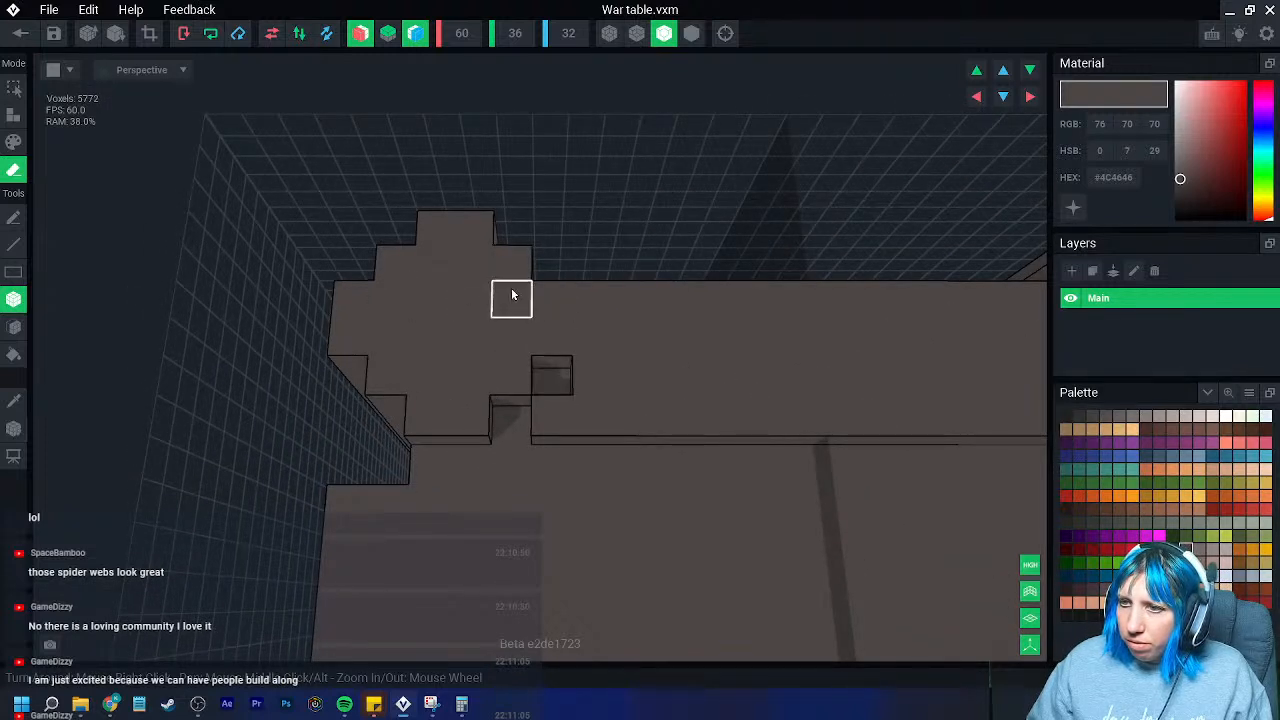
pyautogui.moveTo(583, 301); pyautogui.dragTo(584, 336)
pyautogui.click(592, 386)
pyautogui.click(554, 416)
# - Erase the remaining raised rim between the leg tops with the face tool, leaving four round posts above the tabletop
pyautogui.moveTo(497, 478); pyautogui.dragTo(519, 460, button='right')
pyautogui.scroll(-2, 605, 447)
pyautogui.moveTo(605, 448); pyautogui.dragTo(586, 449, button='right')
pyautogui.click(14, 328)
pyautogui.click(490, 356)
pyautogui.scroll(-1, 571, 463)
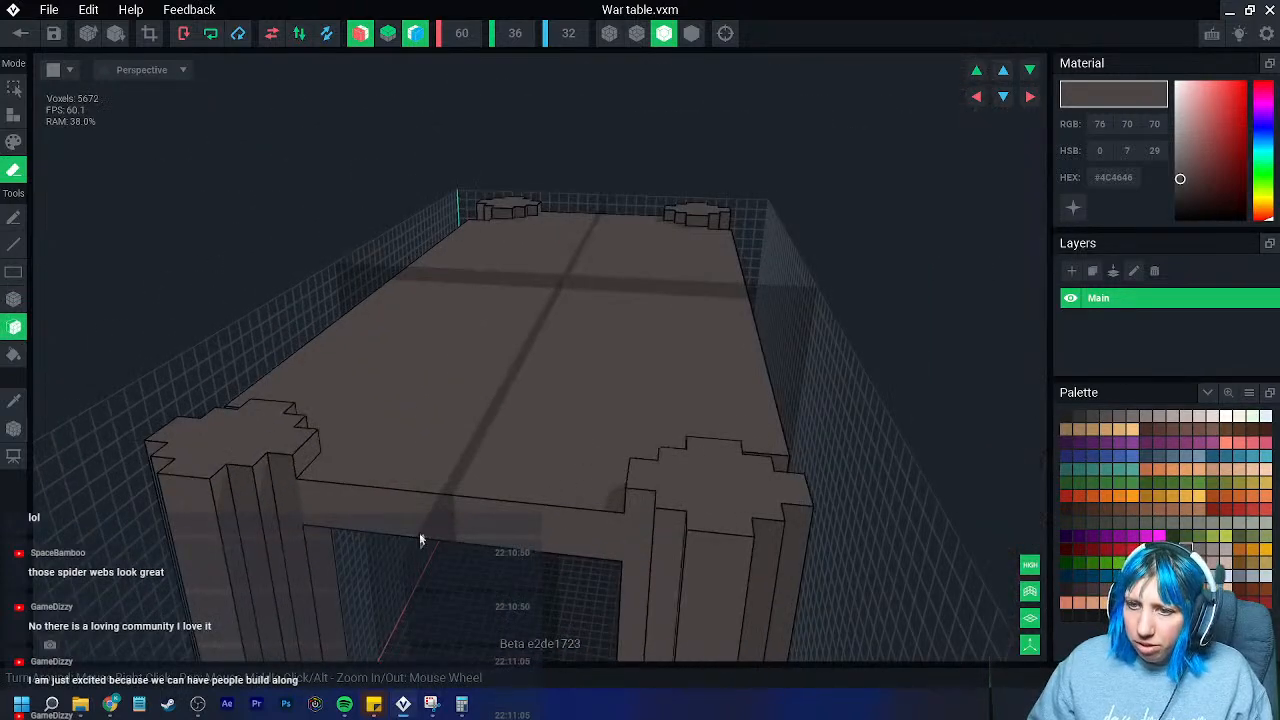
# - Erase a strip of voxels along the tabletop's short end between the two legs with the box tool
pyautogui.click(14, 299)
pyautogui.moveTo(318, 502); pyautogui.dragTo(612, 545)
pyautogui.moveTo(446, 548)
pyautogui.mouseDown(button='right')
pyautogui.moveTo(494, 546)
pyautogui.moveTo(484, 538)
pyautogui.mouseUp(button='right')
pyautogui.moveTo(505, 497); pyautogui.dragTo(431, 461, button='middle')
pyautogui.moveTo(471, 472); pyautogui.dragTo(532, 468, button='right')
pyautogui.moveTo(391, 577); pyautogui.dragTo(391, 546, button='middle')
pyautogui.moveTo(405, 518)
pyautogui.mouseDown(button='right')
pyautogui.moveTo(423, 537)
pyautogui.moveTo(457, 506)
pyautogui.moveTo(459, 557)
pyautogui.moveTo(477, 534)
pyautogui.mouseUp(button='right')
# - Fill in voxels along the tabletop's short end beside the legs with the box tool in attach mode
pyautogui.click(13, 115)
pyautogui.moveTo(477, 534); pyautogui.dragTo(458, 522)
pyautogui.moveTo(474, 551); pyautogui.dragTo(495, 574, button='right')
pyautogui.moveTo(505, 583); pyautogui.dragTo(524, 578)
pyautogui.moveTo(510, 570); pyautogui.dragTo(458, 512, button='right')
pyautogui.moveTo(452, 488); pyautogui.dragTo(476, 486)
pyautogui.moveTo(478, 508); pyautogui.dragTo(468, 507, button='right')
pyautogui.moveTo(468, 511); pyautogui.dragTo(483, 551)
pyautogui.moveTo(483, 551); pyautogui.dragTo(659, 571, button='right')
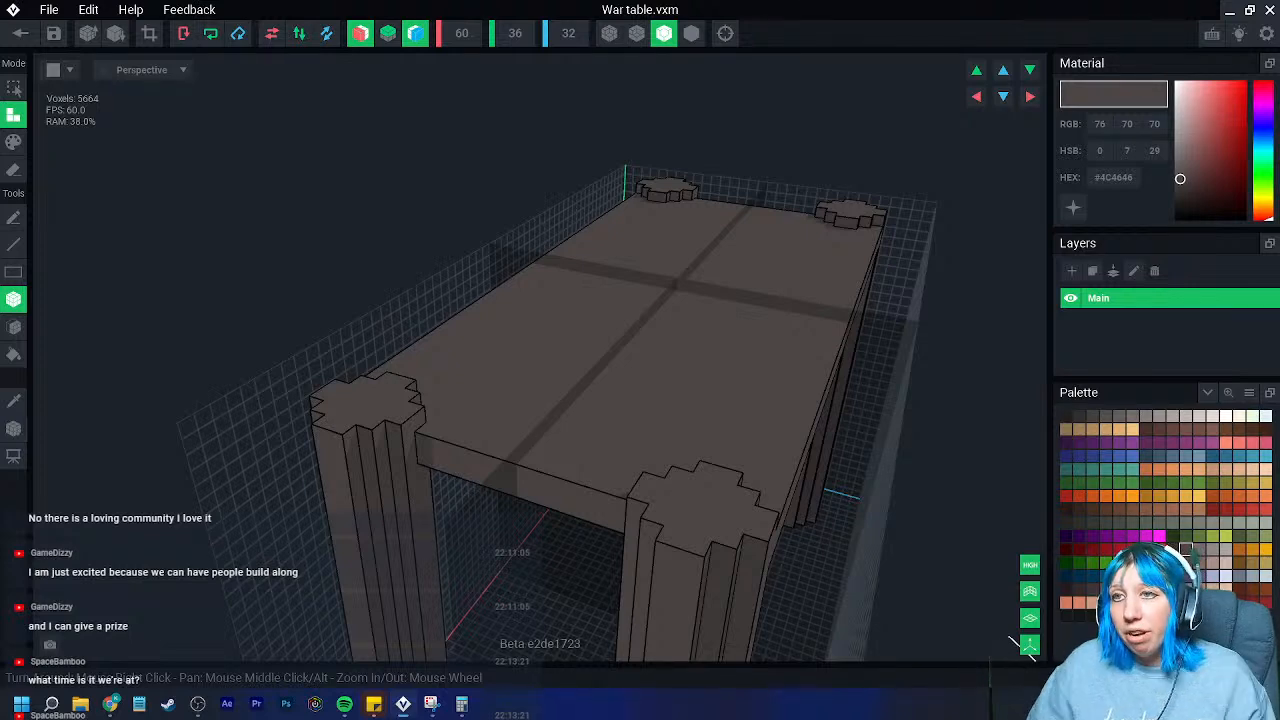
# - Extrude the tabletop's underside down one layer with the face tool and erase one layer from its top surface
pyautogui.moveTo(635, 463); pyautogui.dragTo(646, 472, button='right')
pyautogui.moveTo(767, 568); pyautogui.dragTo(640, 420, button='right')
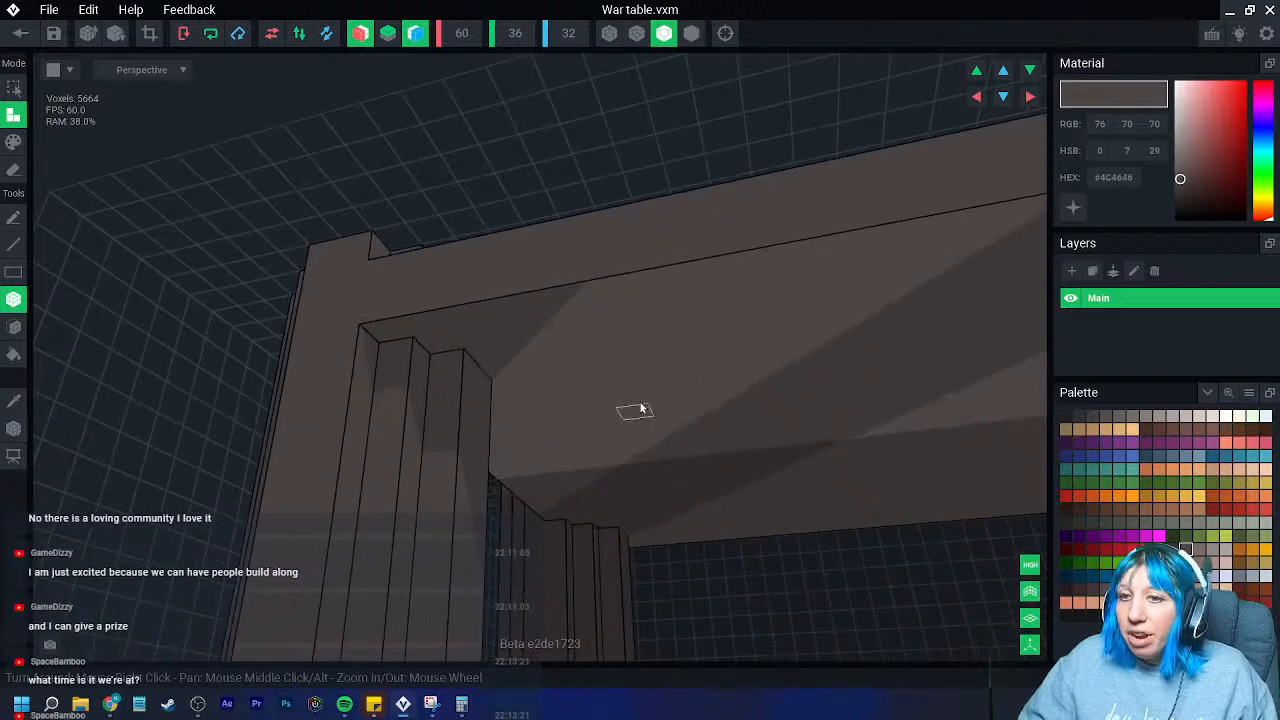
pyautogui.click(13, 326)
pyautogui.moveTo(686, 371); pyautogui.dragTo(637, 537, button='right')
pyautogui.click(695, 350)
pyautogui.click(13, 170)
pyautogui.click(564, 486)
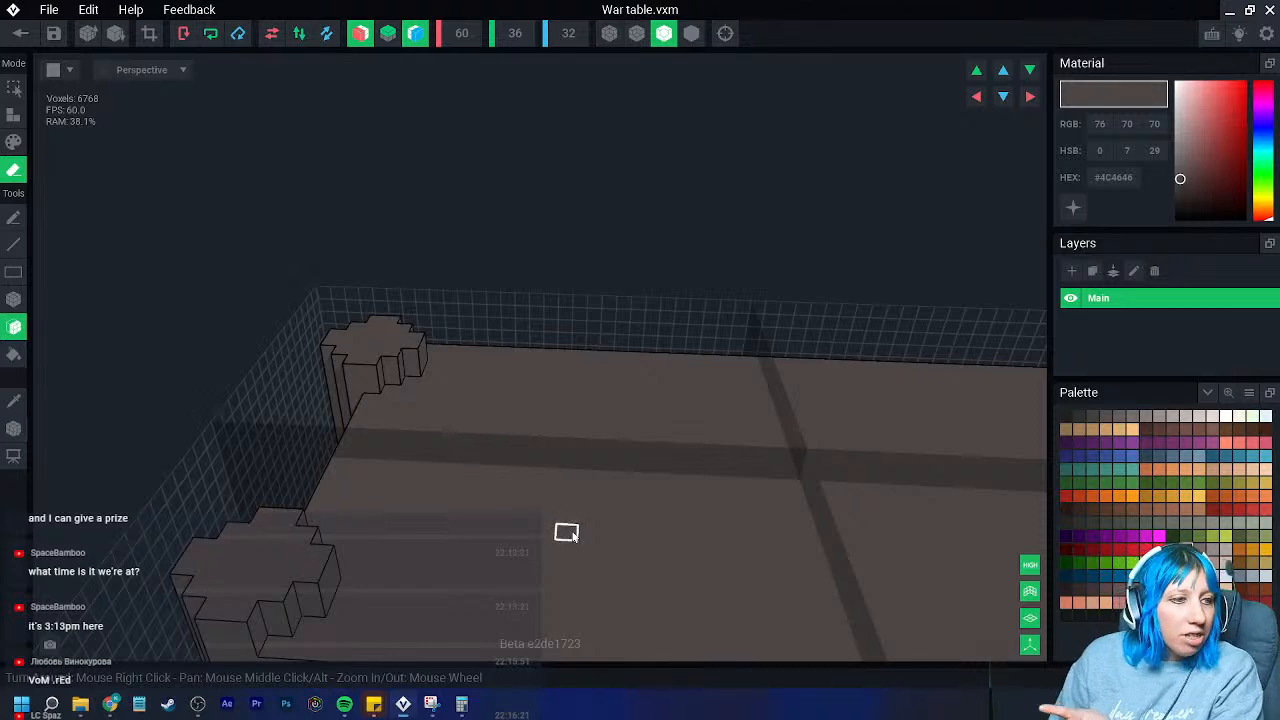
pyautogui.moveTo(540, 508); pyautogui.dragTo(473, 518, button='right')
# - Turn off mirroring and paint dark #363131 strips along one short and one long edge of the tabletop with the box tool
pyautogui.click(357, 36)
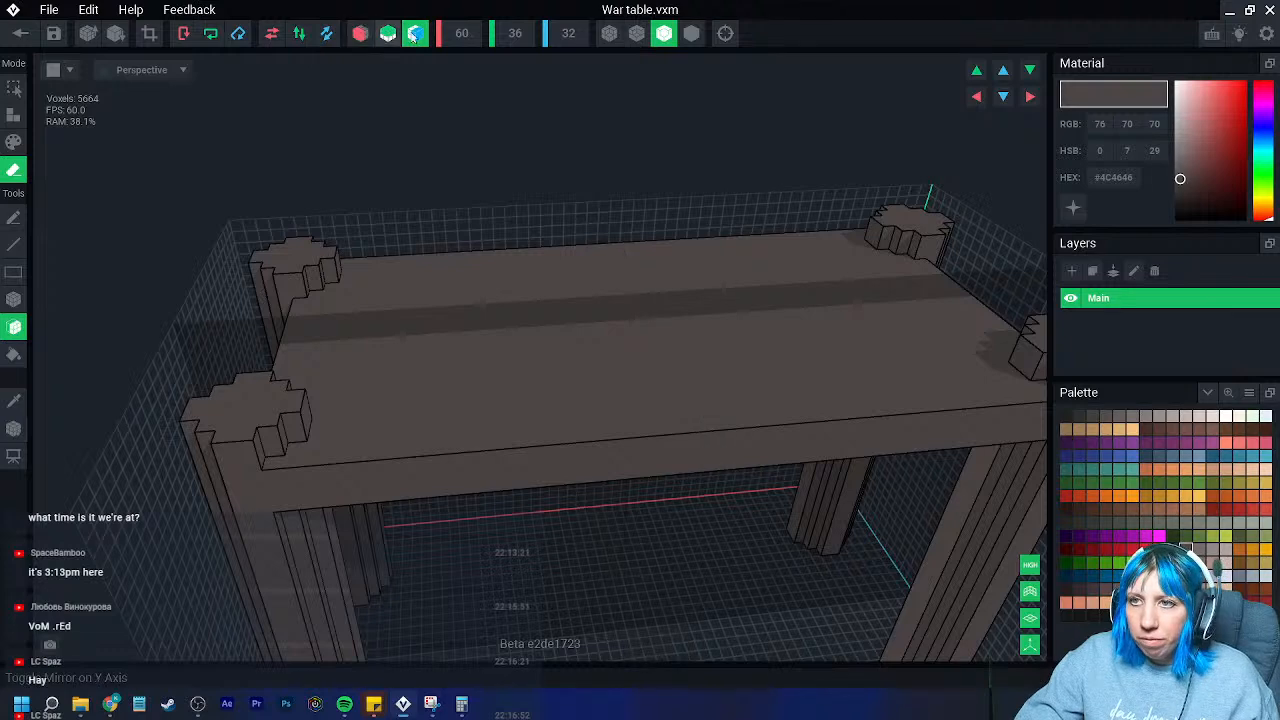
pyautogui.click(414, 35)
pyautogui.moveTo(470, 296); pyautogui.dragTo(477, 432, button='right')
pyautogui.scroll(-2, 519, 424)
pyautogui.click(1175, 551)
pyautogui.click(13, 142)
pyautogui.click(13, 299)
pyautogui.scroll(2, 271, 312)
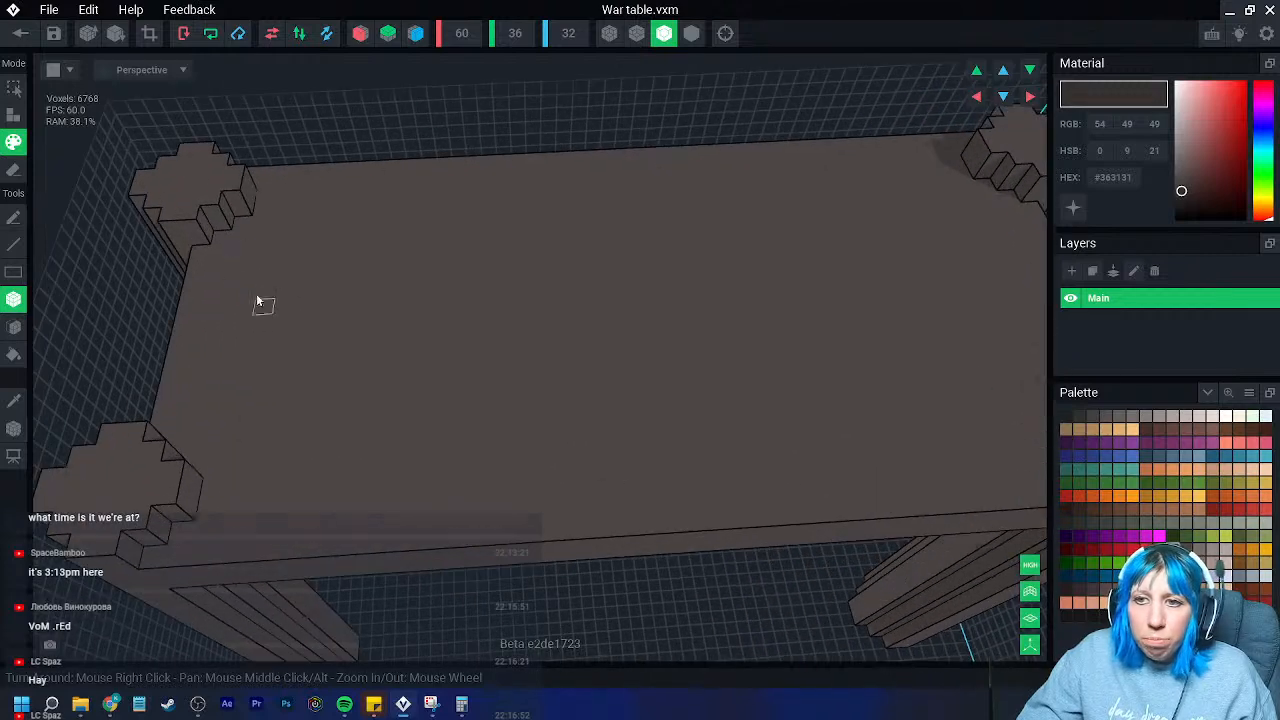
pyautogui.moveTo(199, 251); pyautogui.dragTo(201, 429)
pyautogui.moveTo(237, 246); pyautogui.dragTo(297, 180, button='right')
pyautogui.moveTo(297, 180)
pyautogui.mouseDown()
pyautogui.moveTo(311, 169)
pyautogui.moveTo(603, 513)
pyautogui.moveTo(657, 534)
pyautogui.mouseUp()
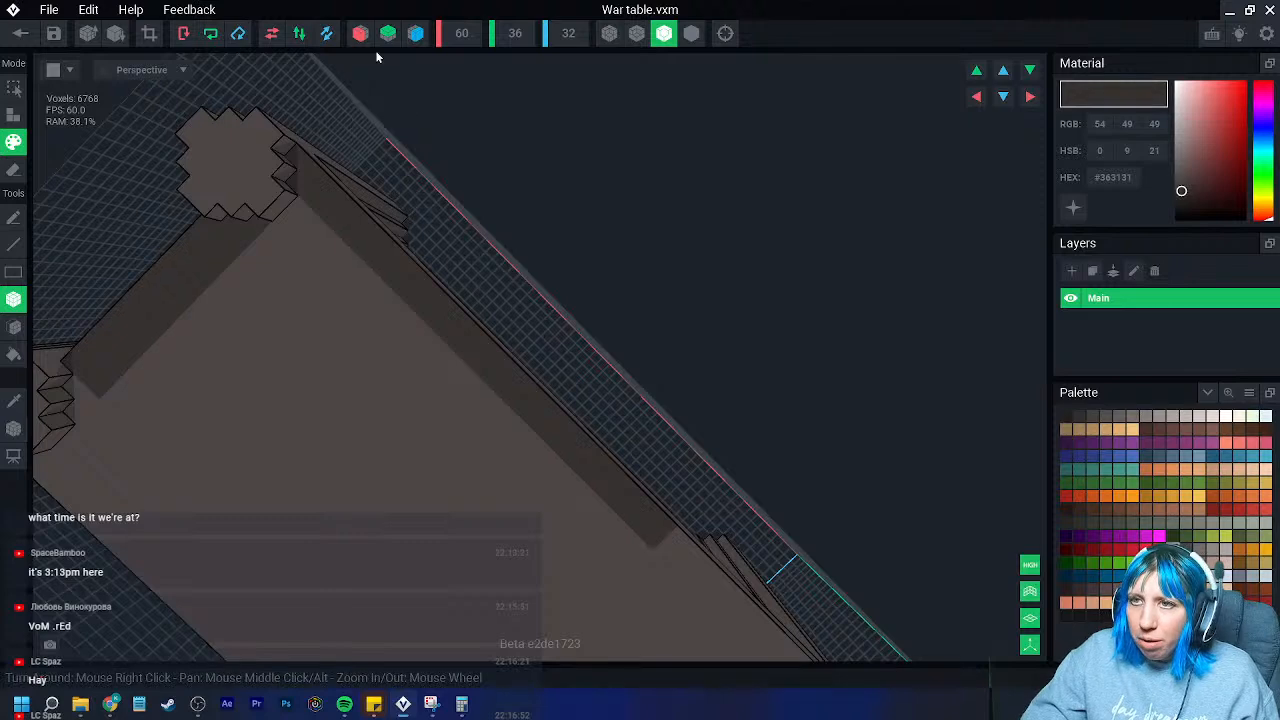
# - Turn X and Z mirroring back on and complete the dark border around the tabletop with stepped corners beside the legs
pyautogui.click(360, 33)
pyautogui.click(388, 33)
pyautogui.click(416, 33)
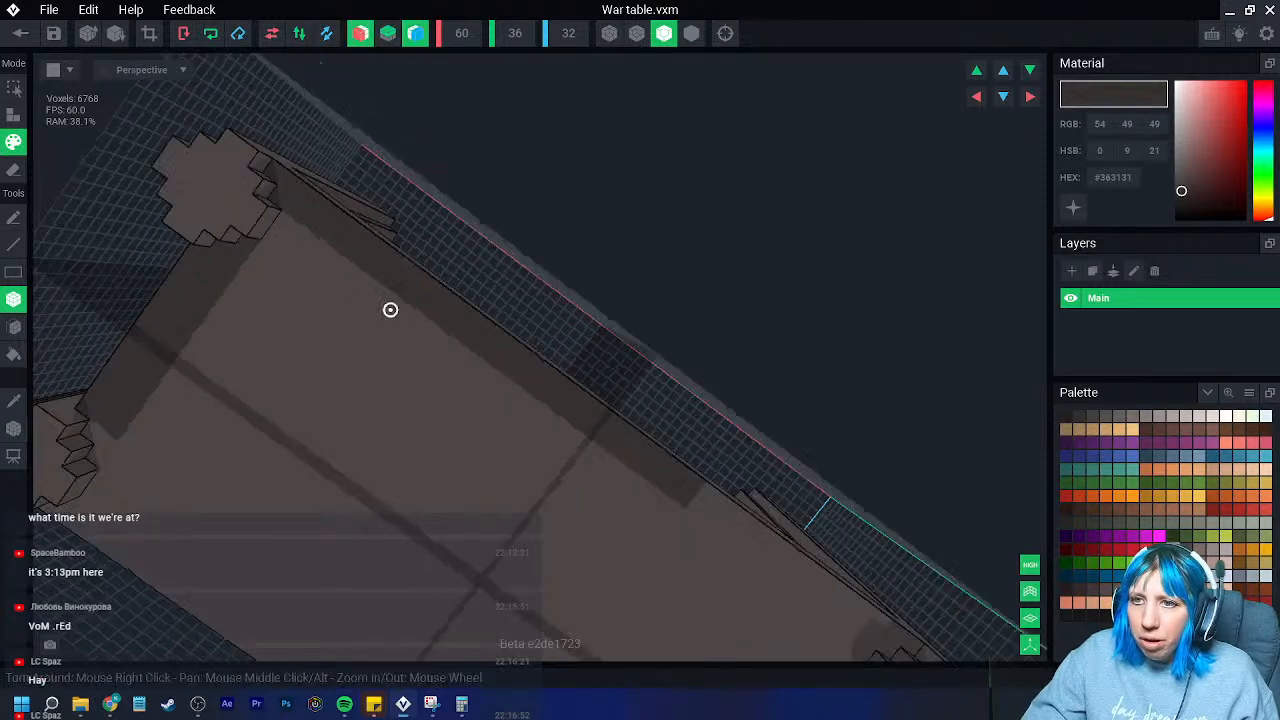
pyautogui.moveTo(430, 240); pyautogui.dragTo(460, 300, button='right')
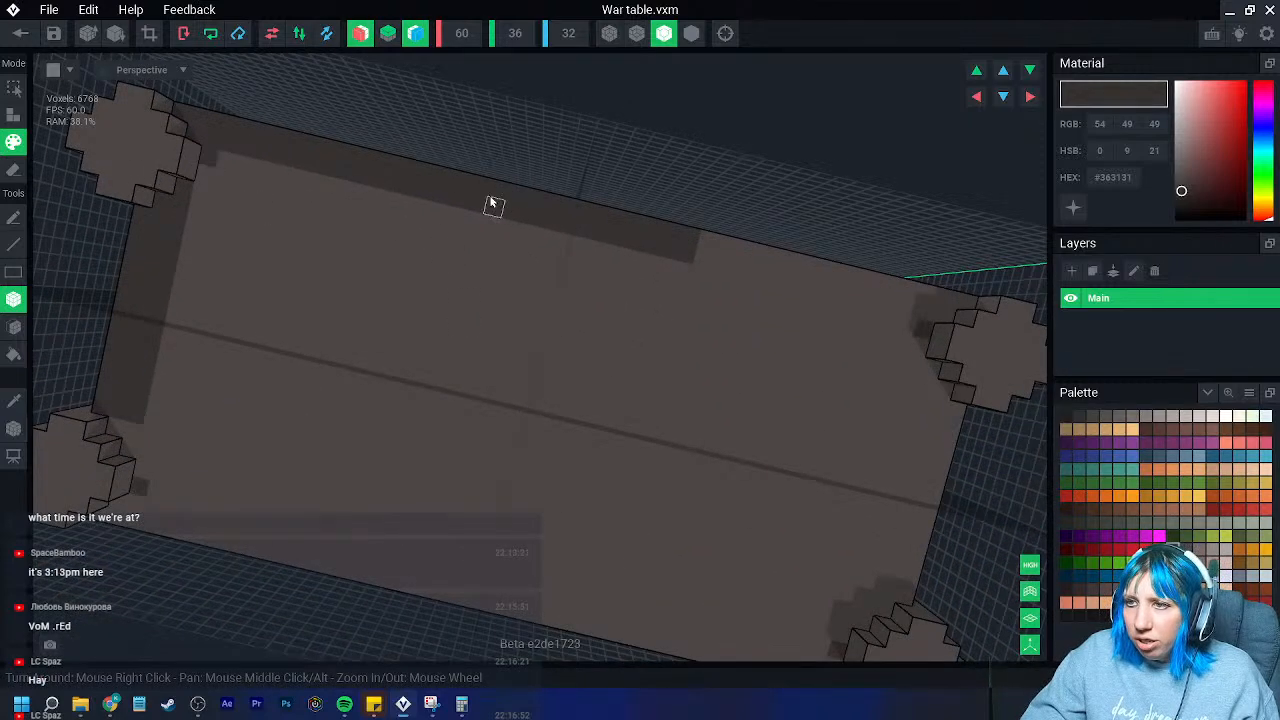
pyautogui.moveTo(648, 262); pyautogui.dragTo(954, 317)
pyautogui.moveTo(843, 338); pyautogui.dragTo(404, 456, button='right')
pyautogui.moveTo(184, 452)
pyautogui.mouseDown()
pyautogui.moveTo(214, 500)
pyautogui.moveTo(206, 477)
pyautogui.moveTo(414, 549)
pyautogui.moveTo(653, 586)
pyautogui.mouseUp()
pyautogui.scroll(-3, 640, 584)
pyautogui.moveTo(430, 560); pyautogui.dragTo(243, 500, button='right')
pyautogui.scroll(6, 250, 455)
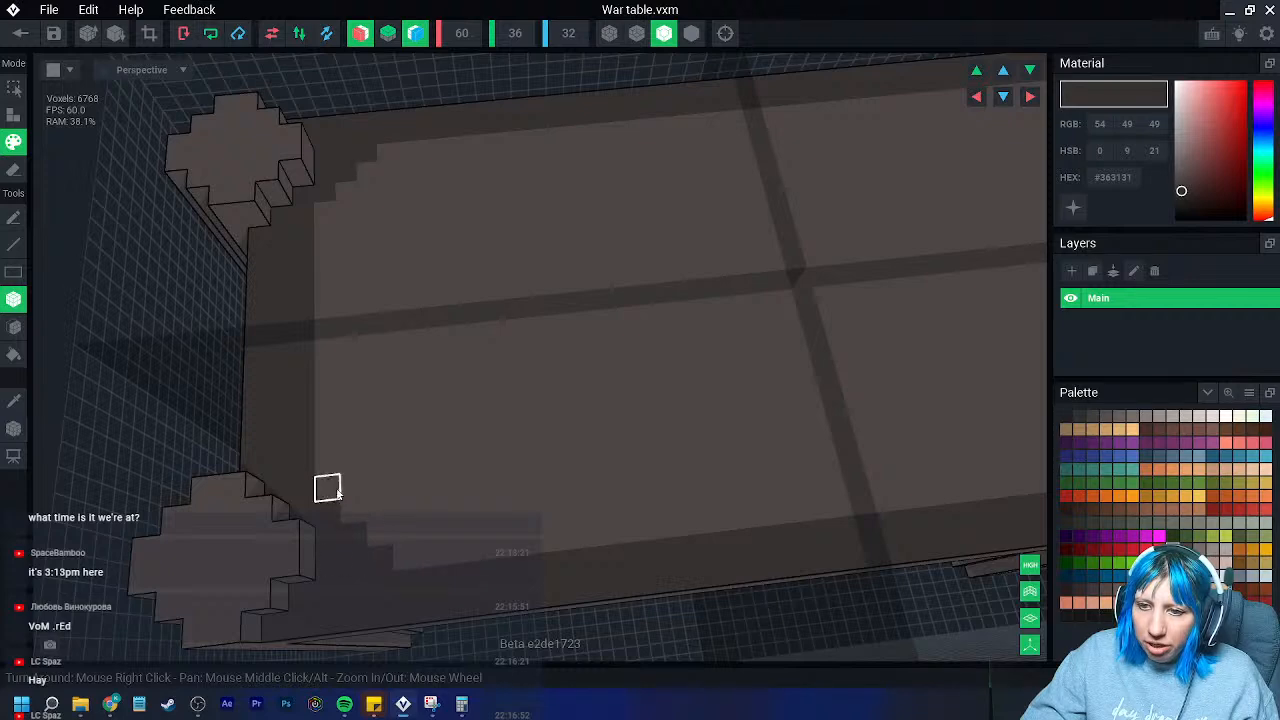
# - Paint a thin dark rectangular frame inset on the tabletop, with diagonal voxels linking its corners to the border
pyautogui.scroll(-3, 436, 573)
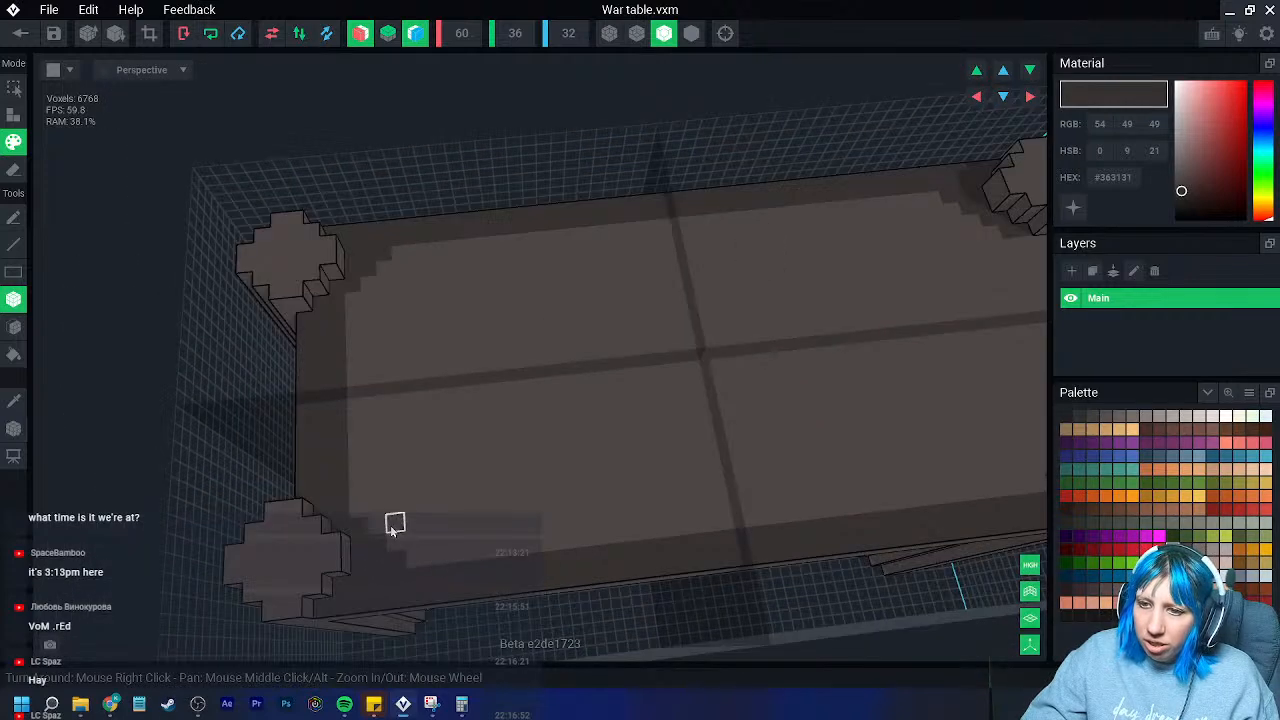
pyautogui.moveTo(418, 310)
pyautogui.mouseDown()
pyautogui.moveTo(432, 488)
pyautogui.moveTo(611, 494)
pyautogui.moveTo(677, 471)
pyautogui.mouseUp()
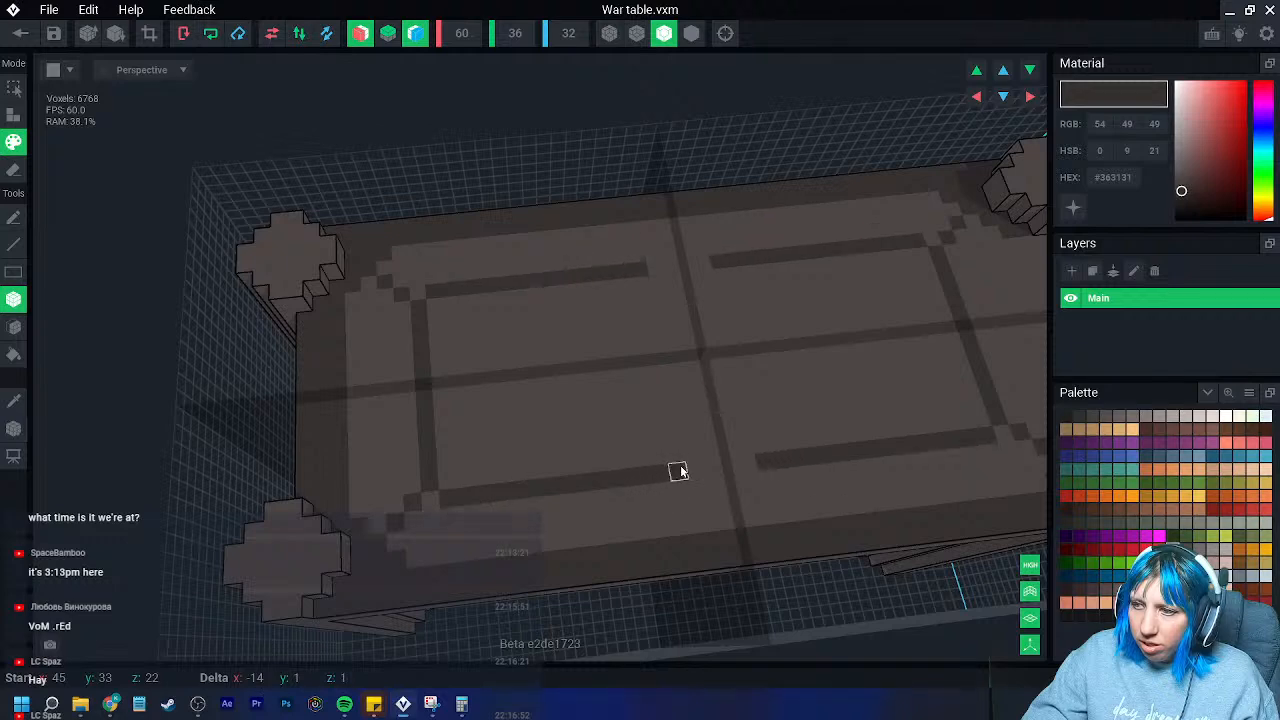
pyautogui.scroll(-5, 692, 478)
pyautogui.moveTo(683, 500); pyautogui.dragTo(662, 507, button='right')
pyautogui.scroll(4, 662, 507)
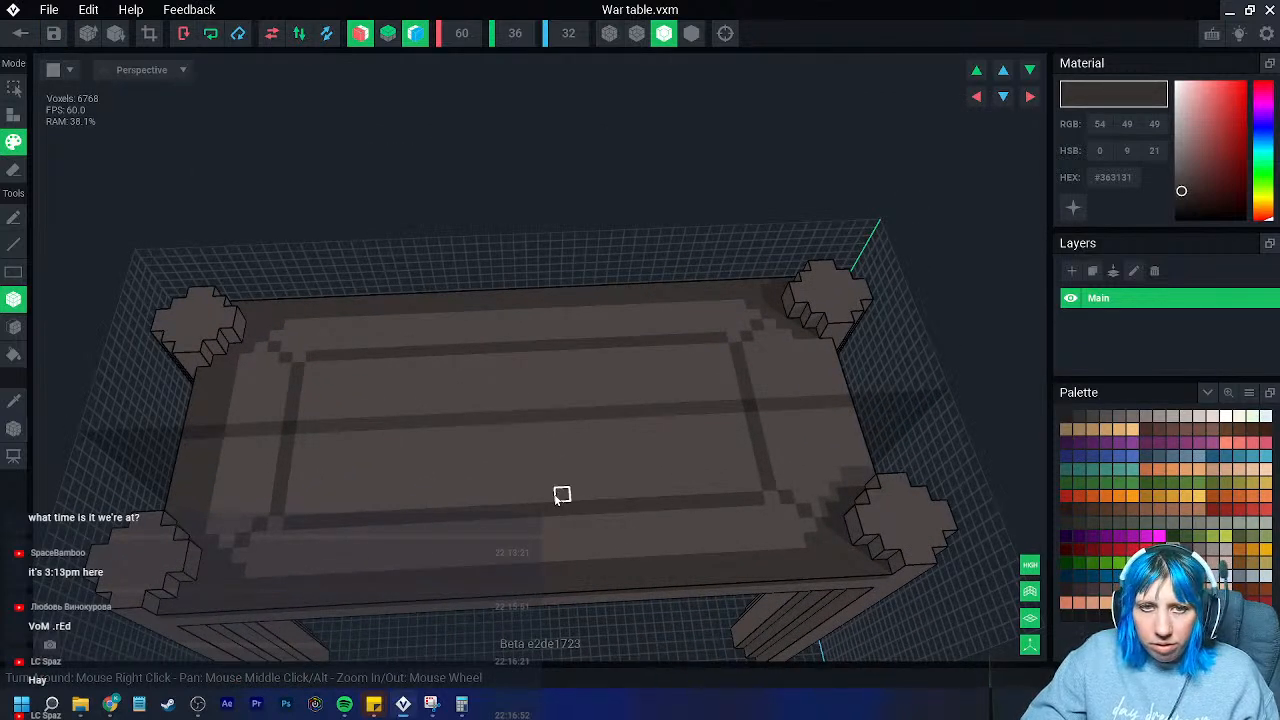
# - Fill the framed centre of the tabletop with brown #776254
pyautogui.moveTo(523, 527); pyautogui.dragTo(573, 526, button='middle')
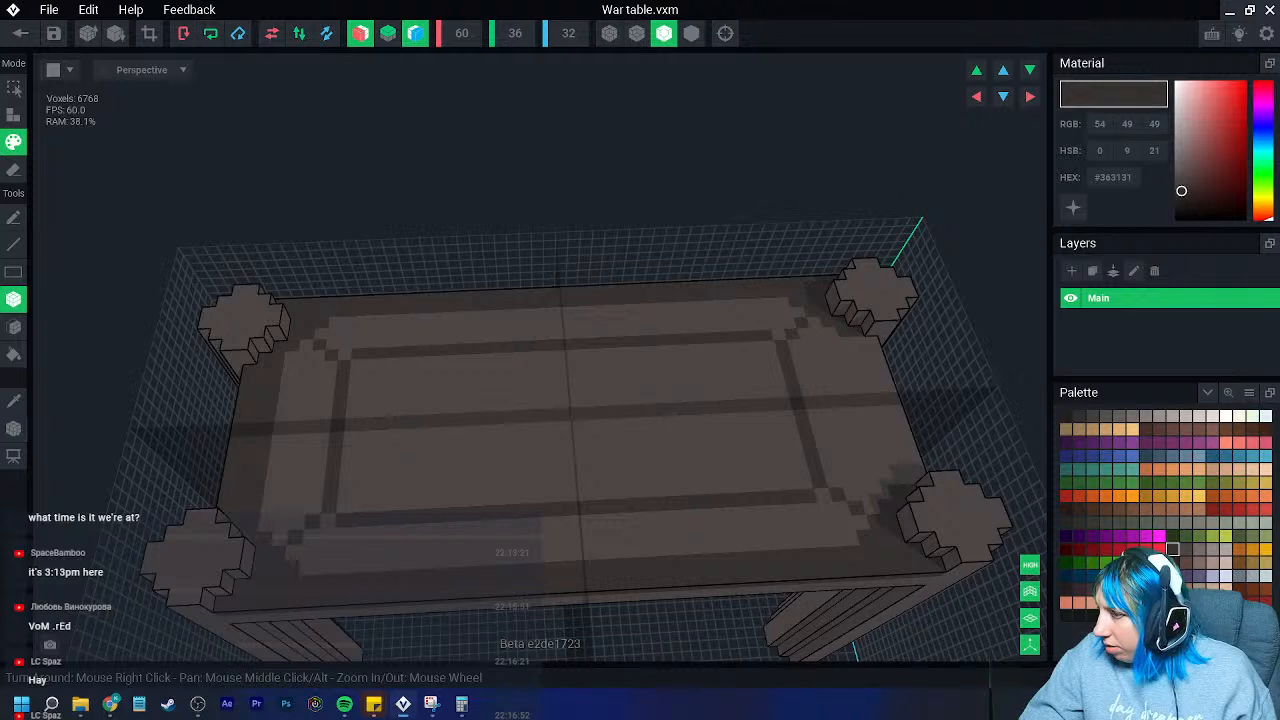
pyautogui.click(1172, 549)
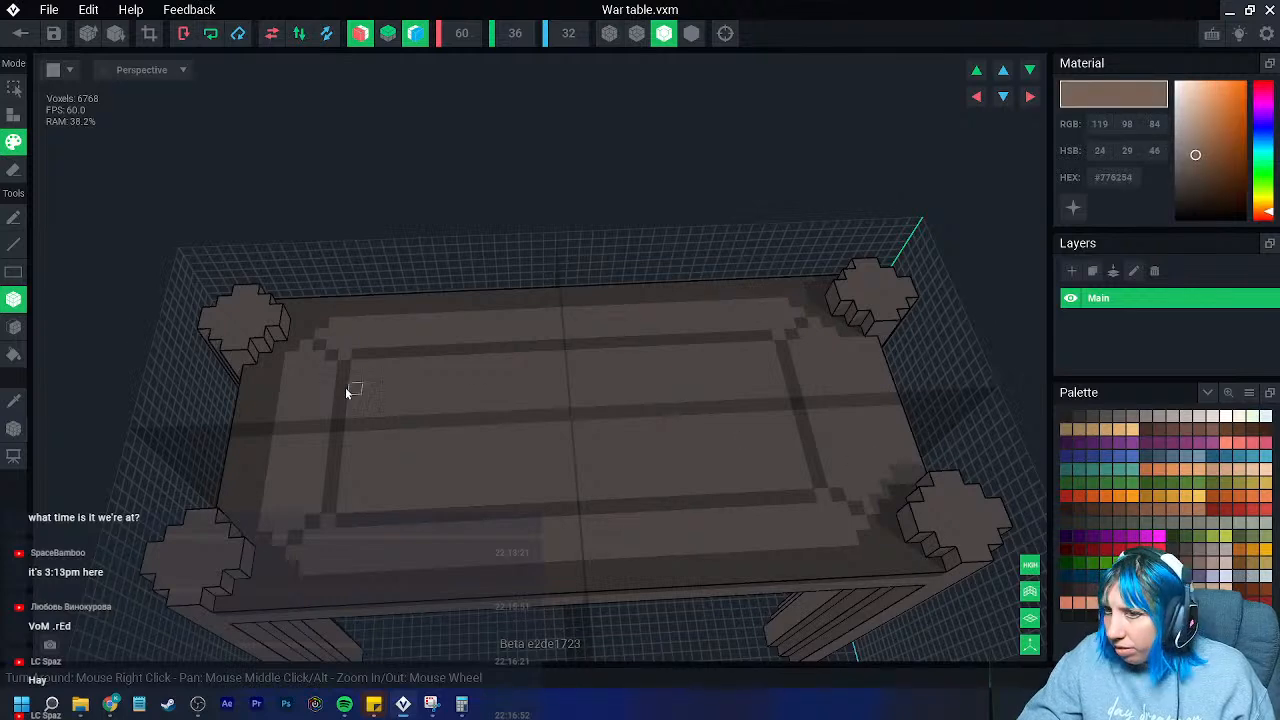
pyautogui.click(358, 367)
pyautogui.moveTo(595, 441); pyautogui.dragTo(540, 495, button='right')
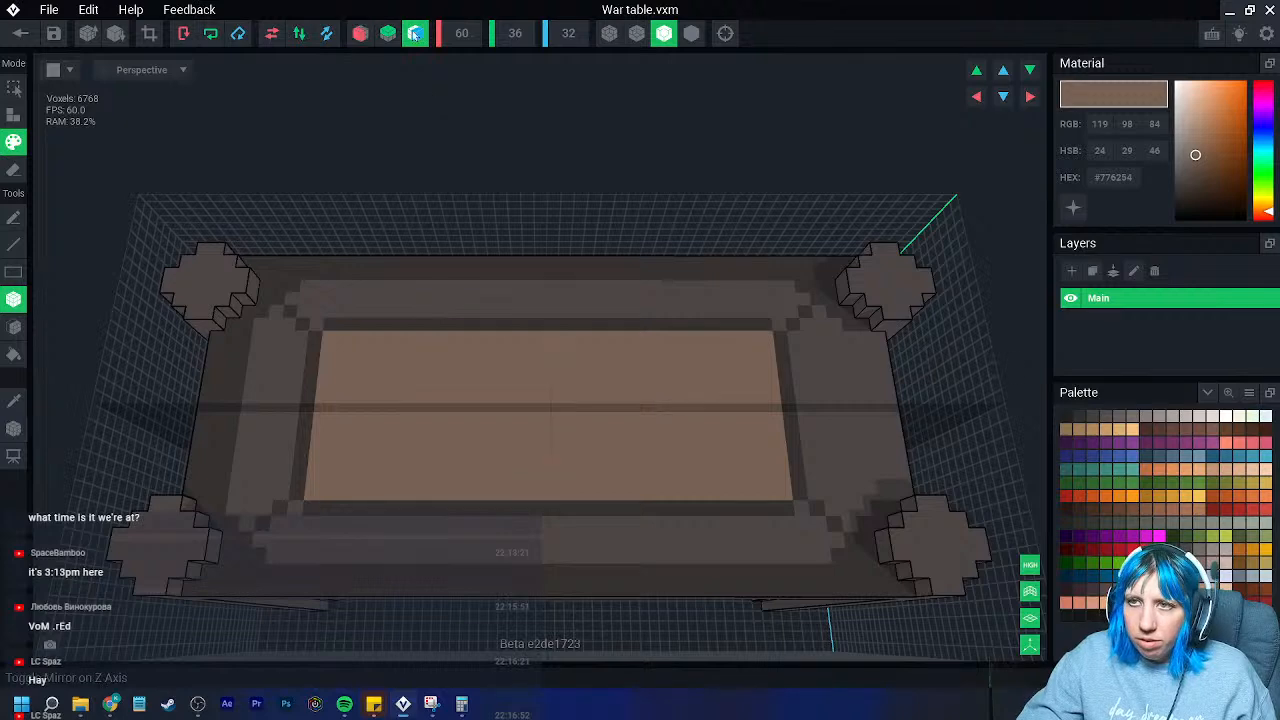
# - Turn off mirroring and paint an irregular green #5E793B patch in one corner of the brown map panel
pyautogui.scroll(5, 385, 450)
pyautogui.moveTo(391, 447); pyautogui.dragTo(471, 471, button='middle')
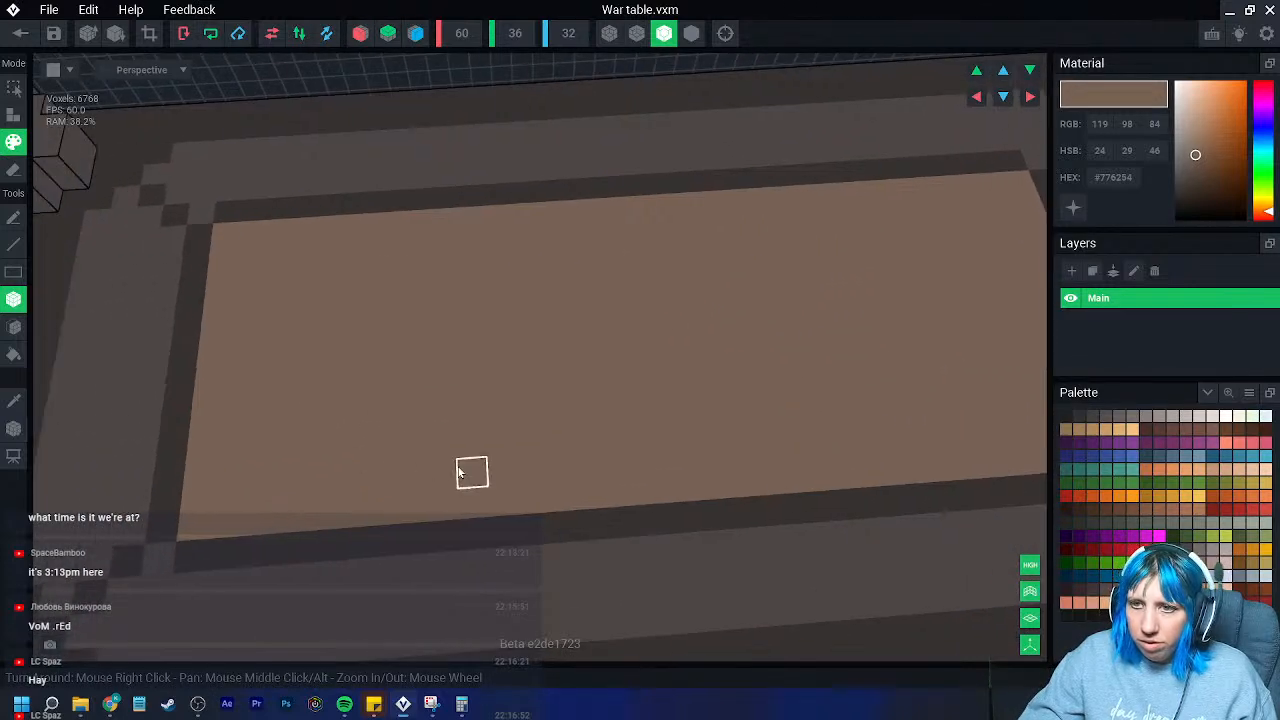
pyautogui.click(1198, 536)
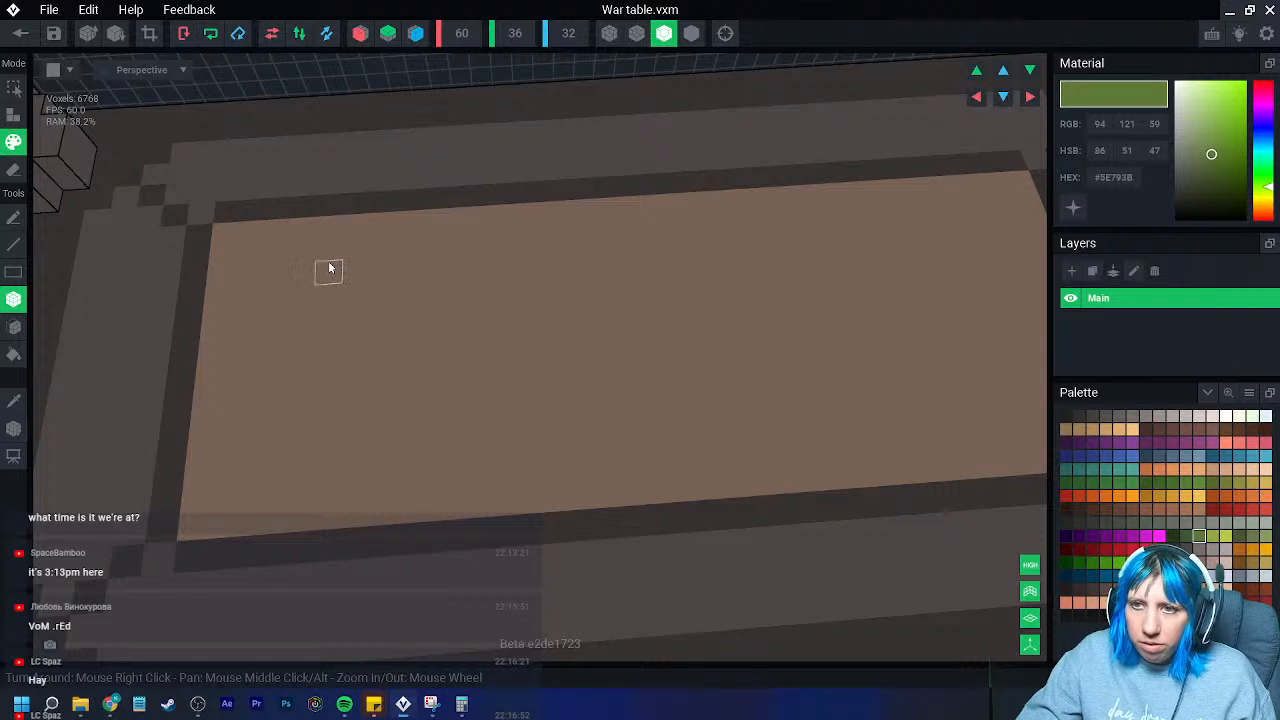
pyautogui.moveTo(326, 257)
pyautogui.mouseDown()
pyautogui.moveTo(288, 283)
pyautogui.moveTo(289, 320)
pyautogui.moveTo(380, 266)
pyautogui.moveTo(271, 320)
pyautogui.moveTo(306, 352)
pyautogui.mouseUp()
pyautogui.click(306, 352)
pyautogui.click(443, 292)
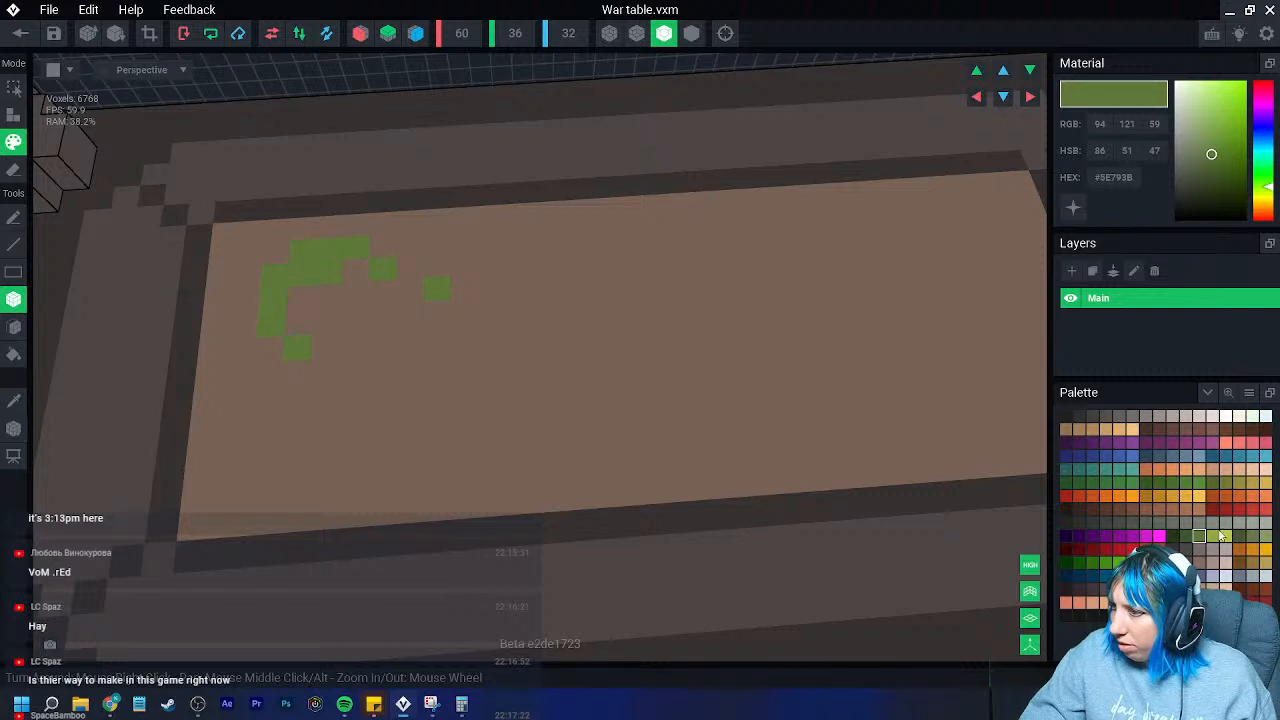
# - Paint darker green #3C562D voxels around the edges of the green patch on the map
pyautogui.click(299, 320)
pyautogui.click(1185, 536)
pyautogui.moveTo(296, 296); pyautogui.dragTo(306, 331)
pyautogui.click(324, 346)
pyautogui.moveTo(365, 283)
pyautogui.mouseDown()
pyautogui.moveTo(380, 249)
pyautogui.moveTo(437, 280)
pyautogui.mouseUp()
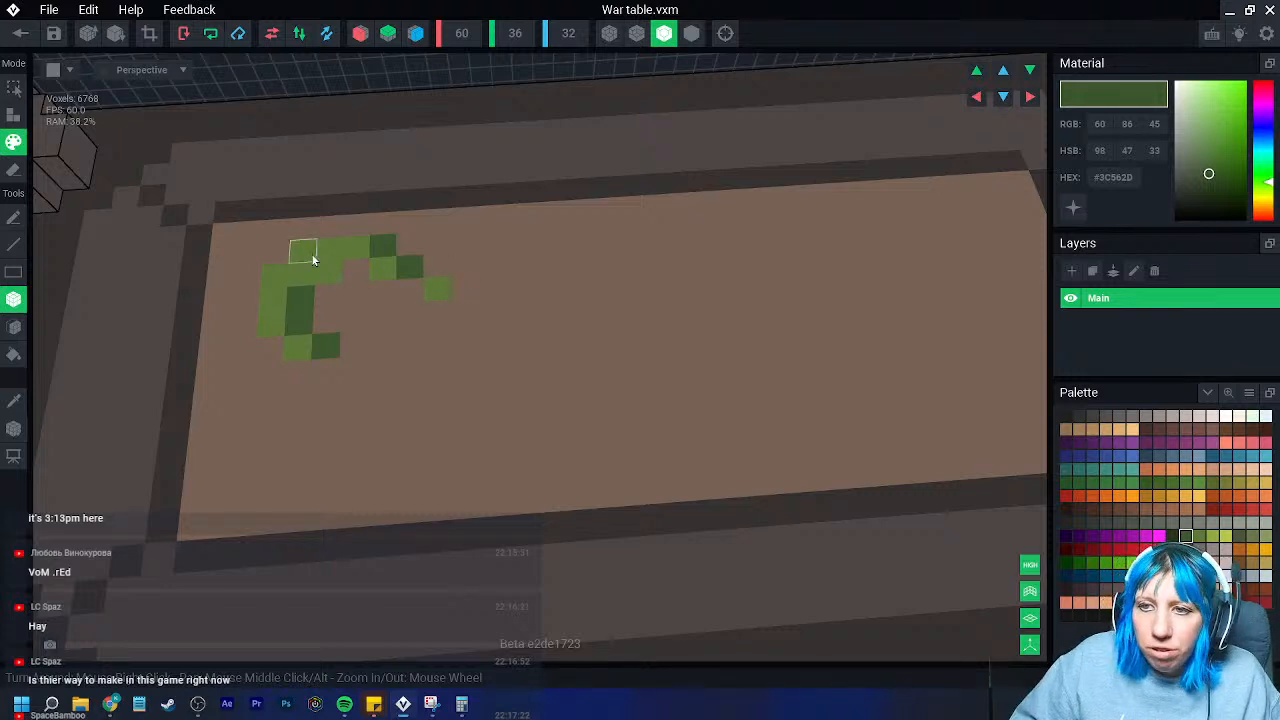
pyautogui.click(255, 277)
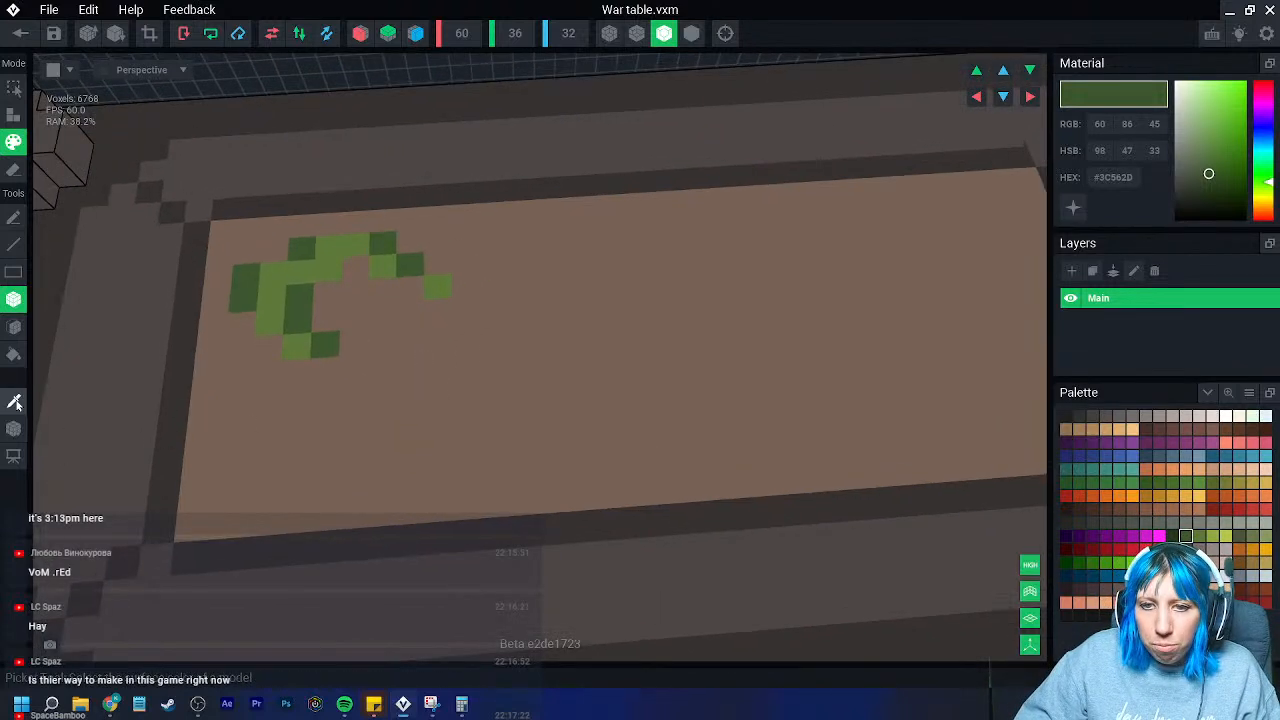
# - Sample the panel's brown, shift it to #645551, and paint accent voxels around the green patch
pyautogui.click(15, 402)
pyautogui.click(571, 420)
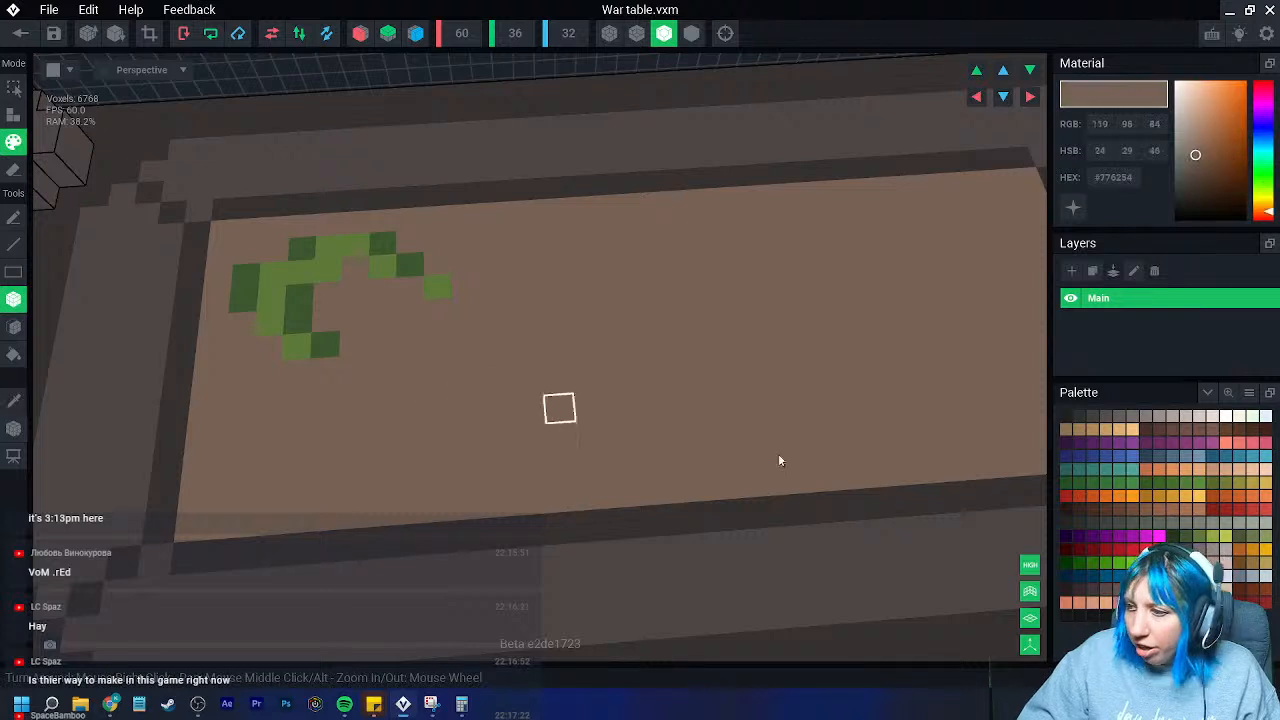
pyautogui.moveTo(1195, 155); pyautogui.dragTo(1188, 165)
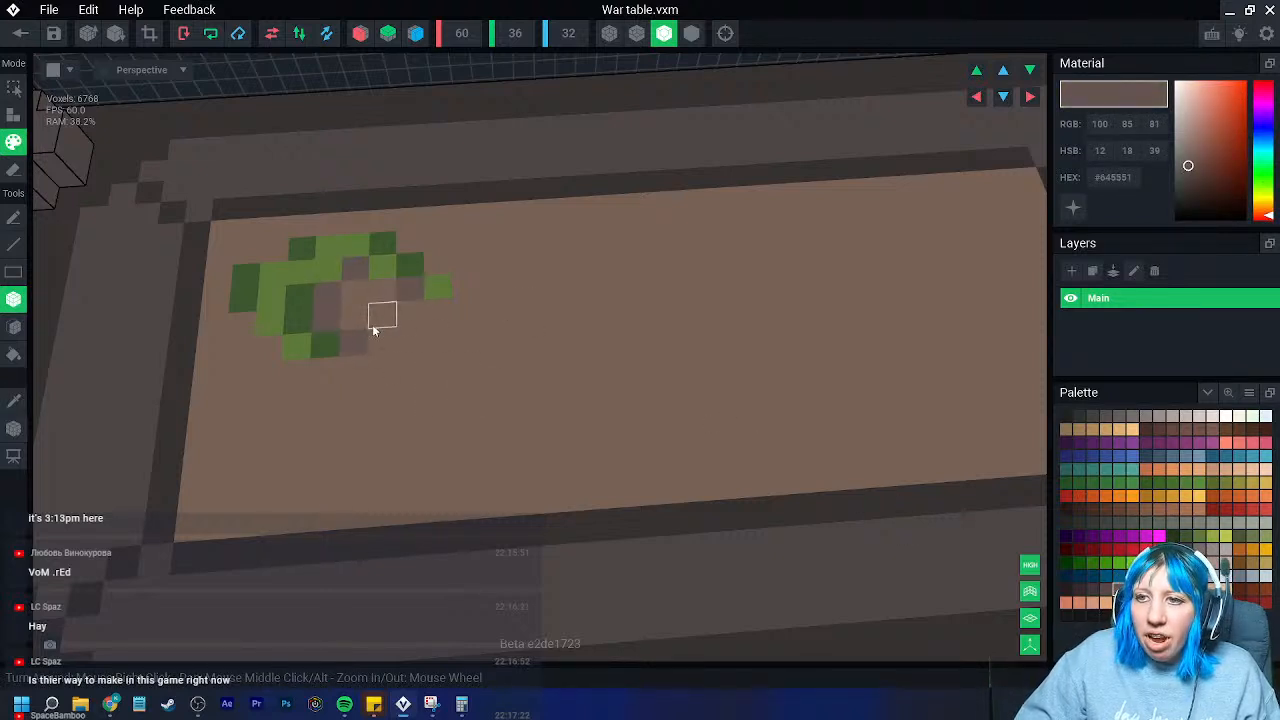
pyautogui.click(262, 347)
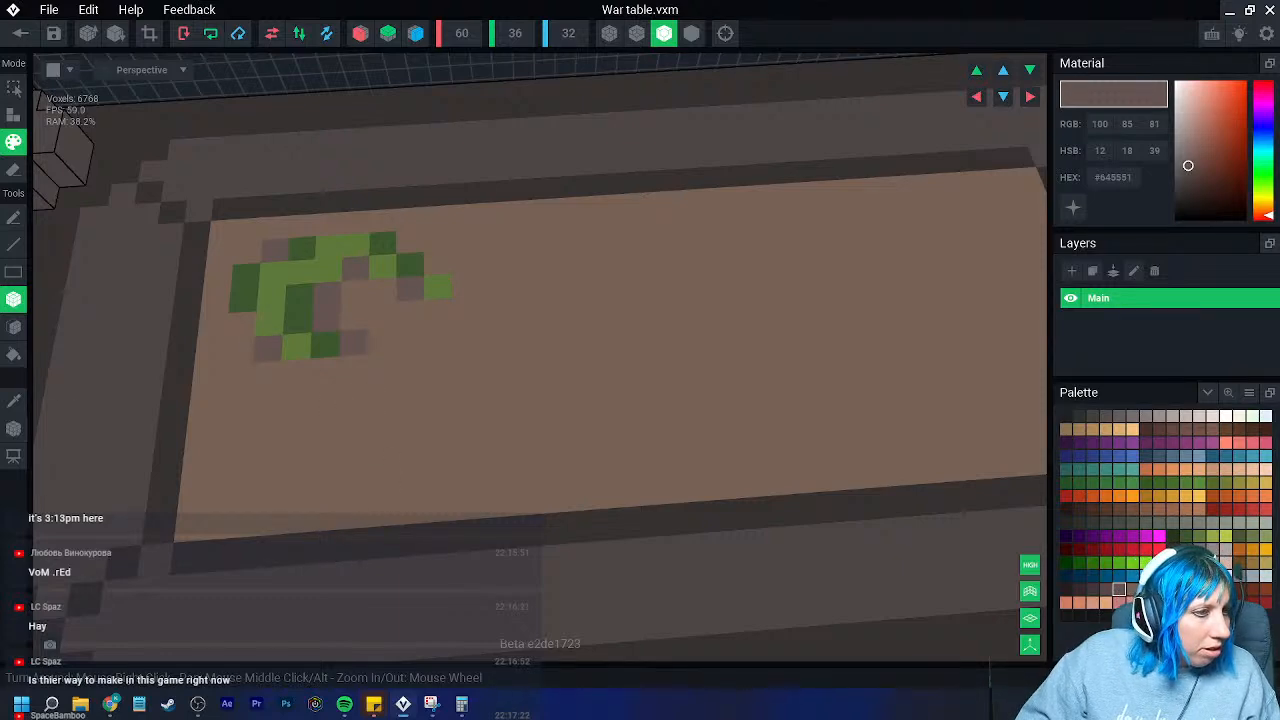
# - Paint a winding river in light blue #6F94AE arching across the brown map panel
pyautogui.scroll(-4, 545, 358)
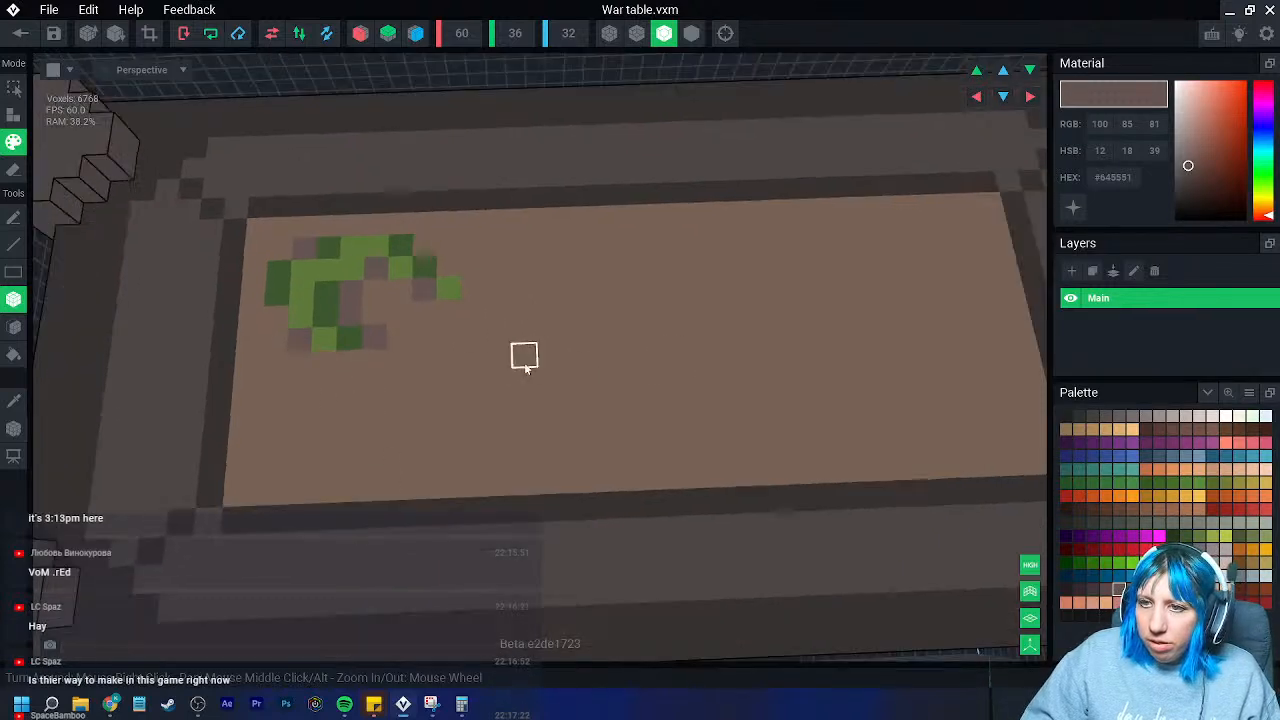
pyautogui.scroll(4, 523, 363)
pyautogui.scroll(1, 533, 367)
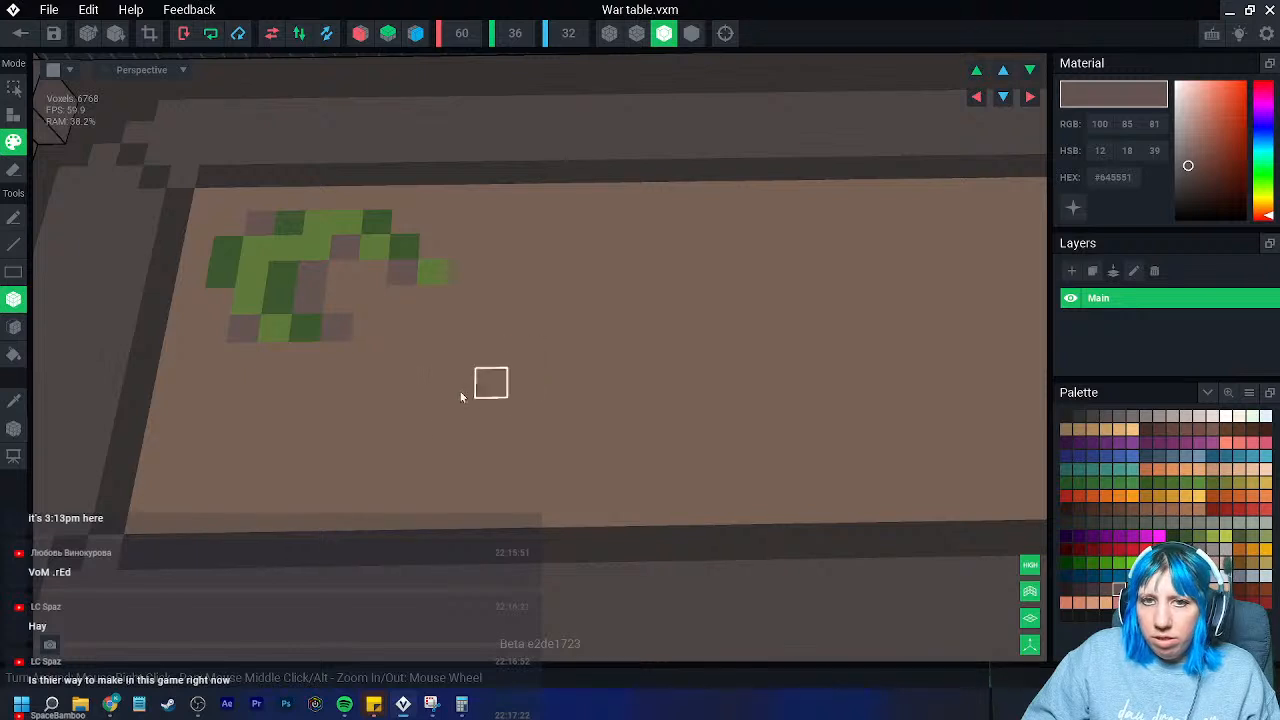
pyautogui.click(1198, 456)
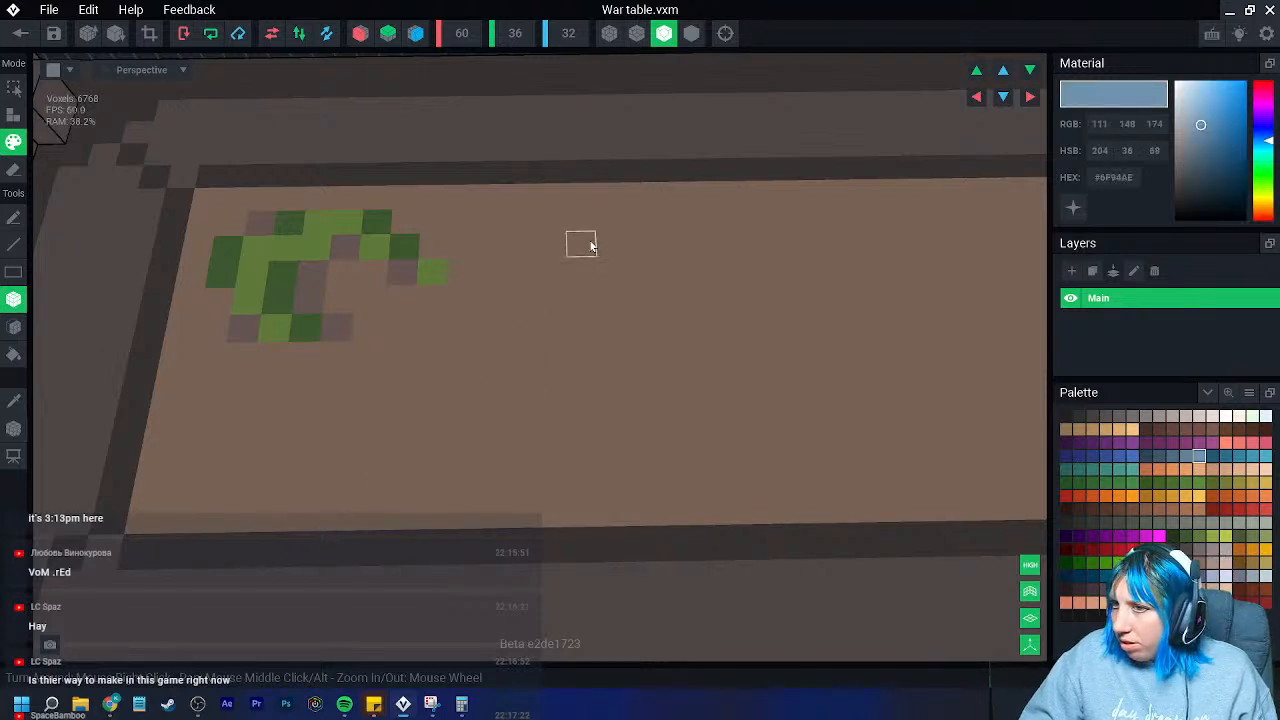
pyautogui.moveTo(546, 275)
pyautogui.mouseDown()
pyautogui.moveTo(515, 300)
pyautogui.moveTo(585, 300)
pyautogui.moveTo(509, 329)
pyautogui.moveTo(391, 414)
pyautogui.mouseUp()
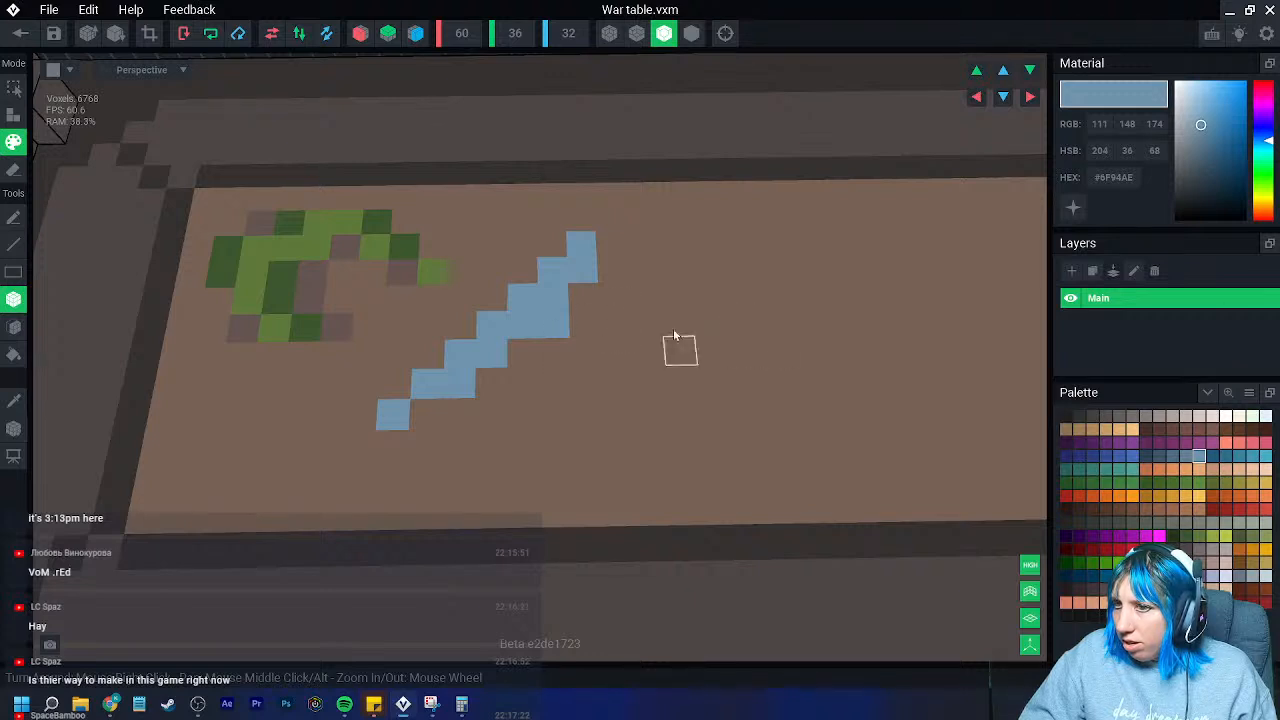
pyautogui.moveTo(643, 259)
pyautogui.mouseDown()
pyautogui.moveTo(722, 247)
pyautogui.moveTo(780, 215)
pyautogui.moveTo(874, 237)
pyautogui.moveTo(978, 294)
pyautogui.mouseUp()
pyautogui.moveTo(978, 294); pyautogui.dragTo(690, 260, button='middle')
pyautogui.moveTo(749, 286); pyautogui.dragTo(815, 346)
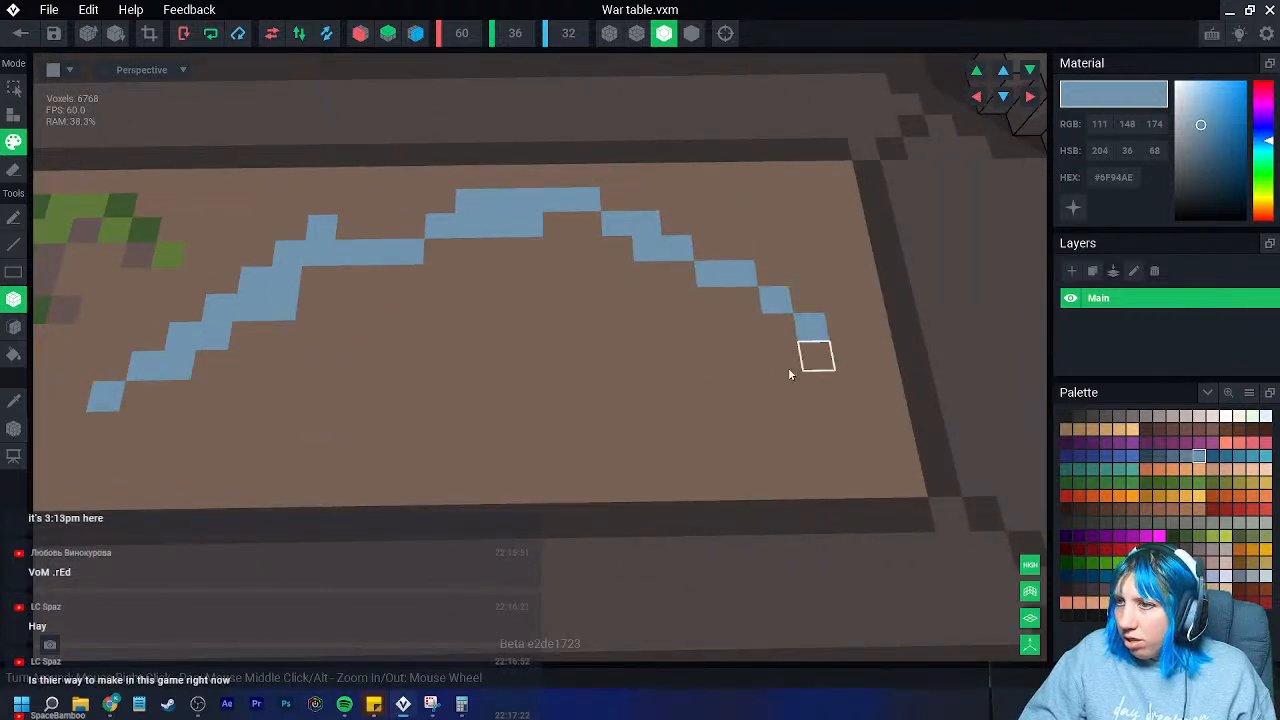
# - Add light blue side branches to the river, with one reaching the map's edge and another off its middle bend
pyautogui.moveTo(815, 346); pyautogui.dragTo(955, 306, button='middle')
pyautogui.scroll(-1, 955, 306)
pyautogui.moveTo(268, 356); pyautogui.dragTo(150, 356)
pyautogui.moveTo(298, 377); pyautogui.dragTo(326, 405)
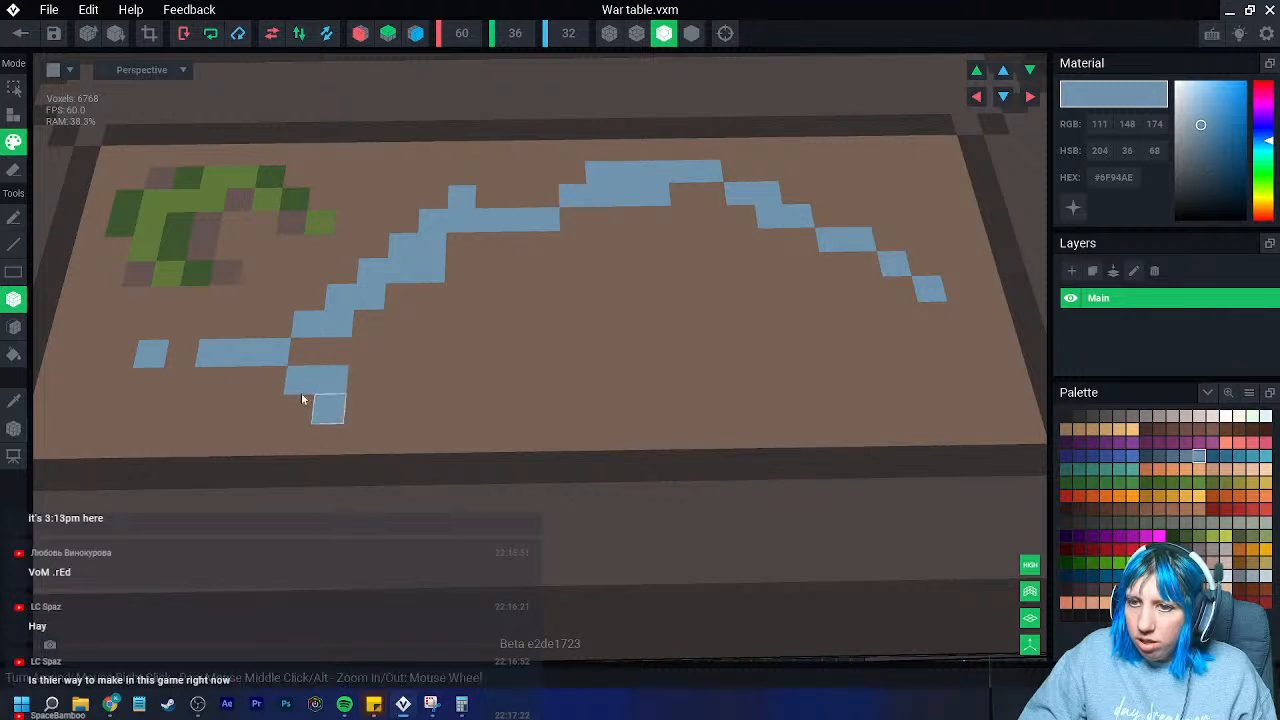
pyautogui.moveTo(213, 377); pyautogui.dragTo(100, 442)
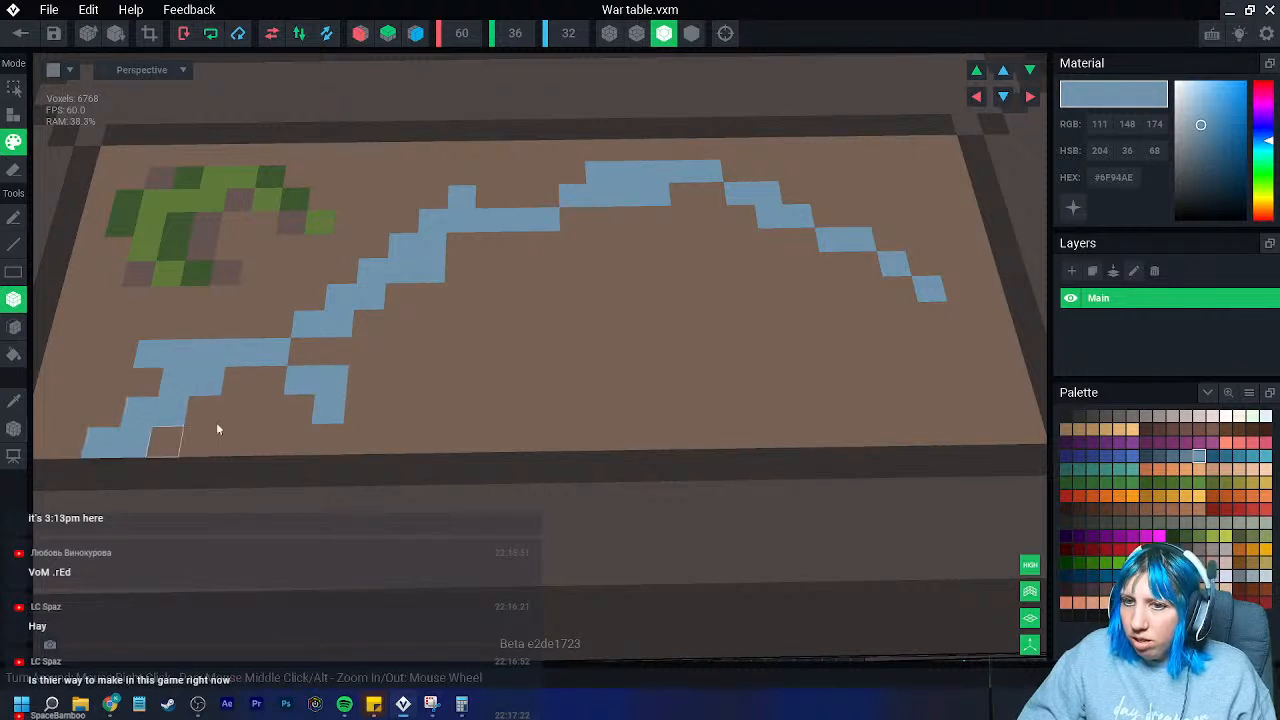
pyautogui.moveTo(519, 246); pyautogui.dragTo(588, 304)
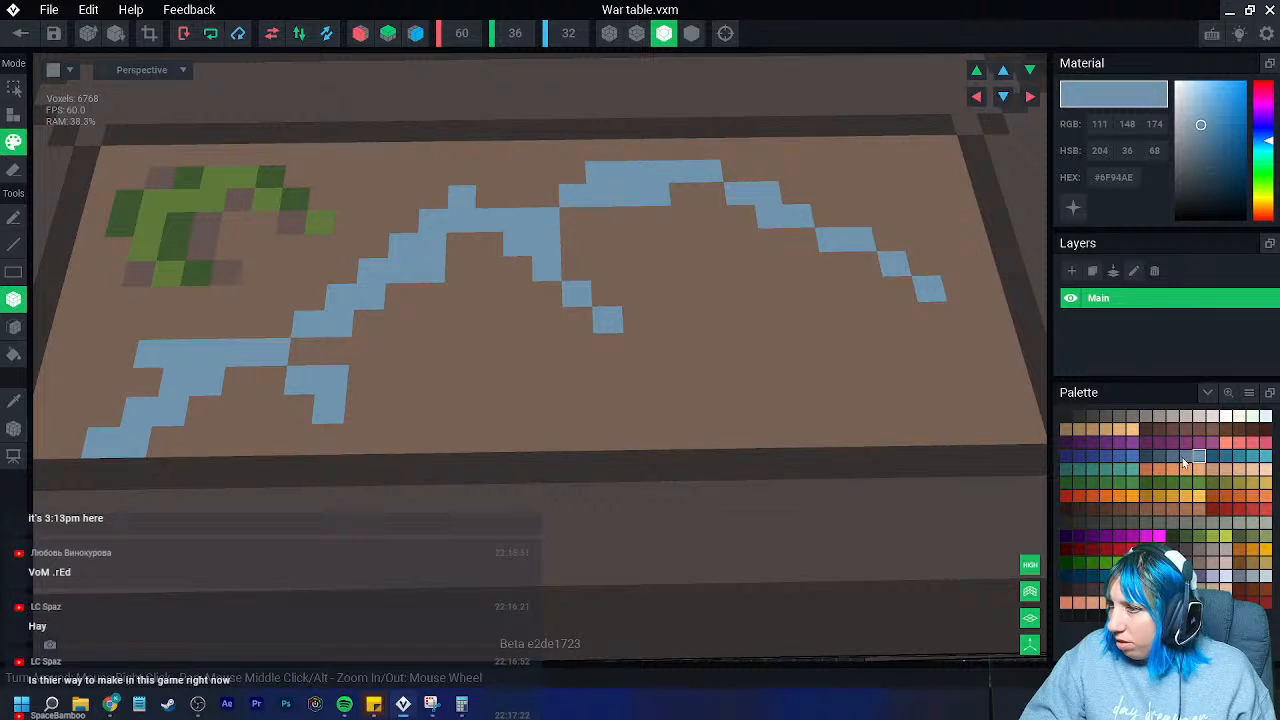
# - Recolour all the connected and separate river sections to the darker blue #5E8097
pyautogui.click(1185, 457)
pyautogui.click(14, 326)
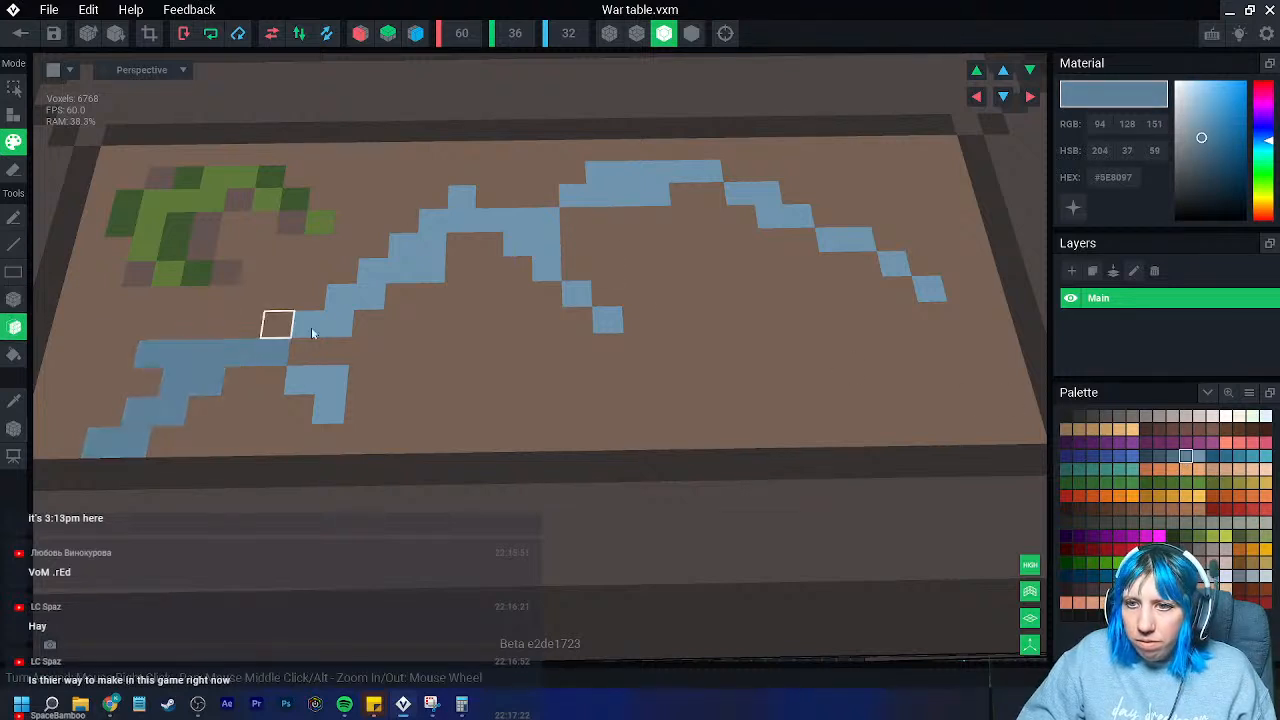
pyautogui.click(630, 198)
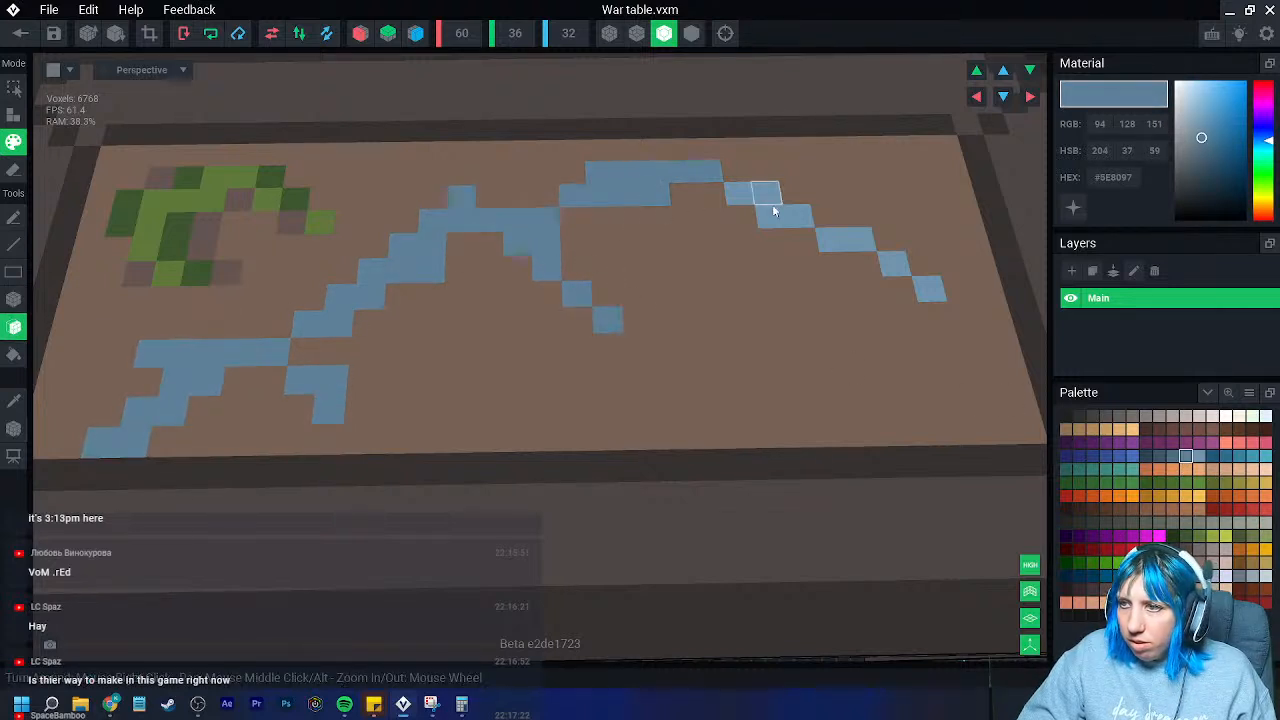
pyautogui.click(771, 208)
pyautogui.click(858, 242)
pyautogui.click(896, 268)
pyautogui.click(932, 298)
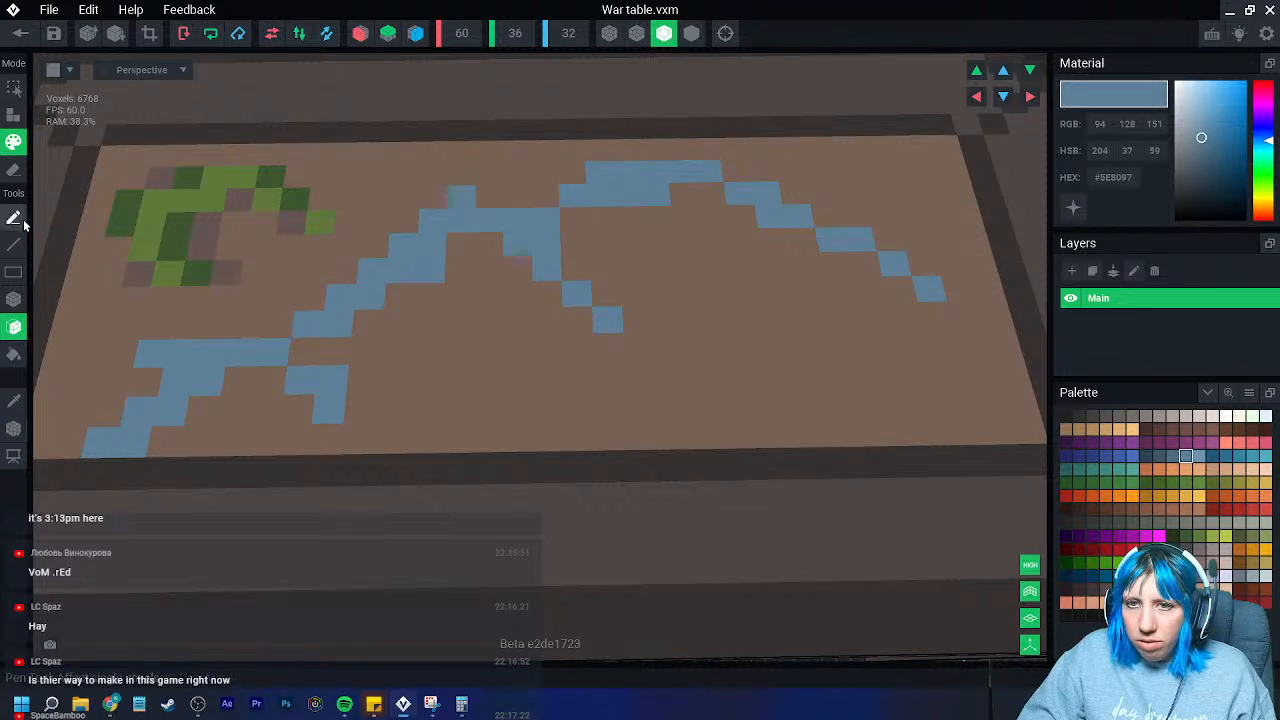
# - Paint a small irregular pond in blue #5E8097 in the open corner past the river's end
pyautogui.click(14, 298)
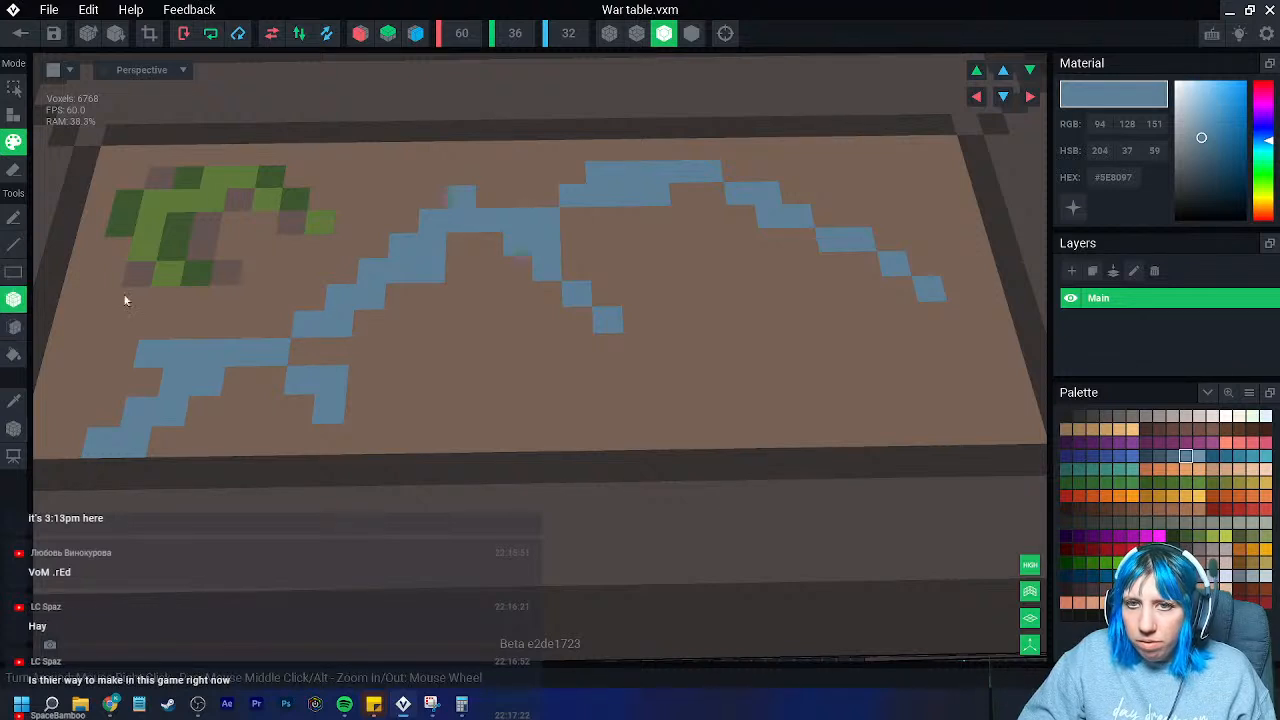
pyautogui.moveTo(815, 357); pyautogui.dragTo(852, 376)
pyautogui.click(806, 381)
pyautogui.click(831, 396)
pyautogui.click(862, 400)
pyautogui.scroll(1, 775, 378)
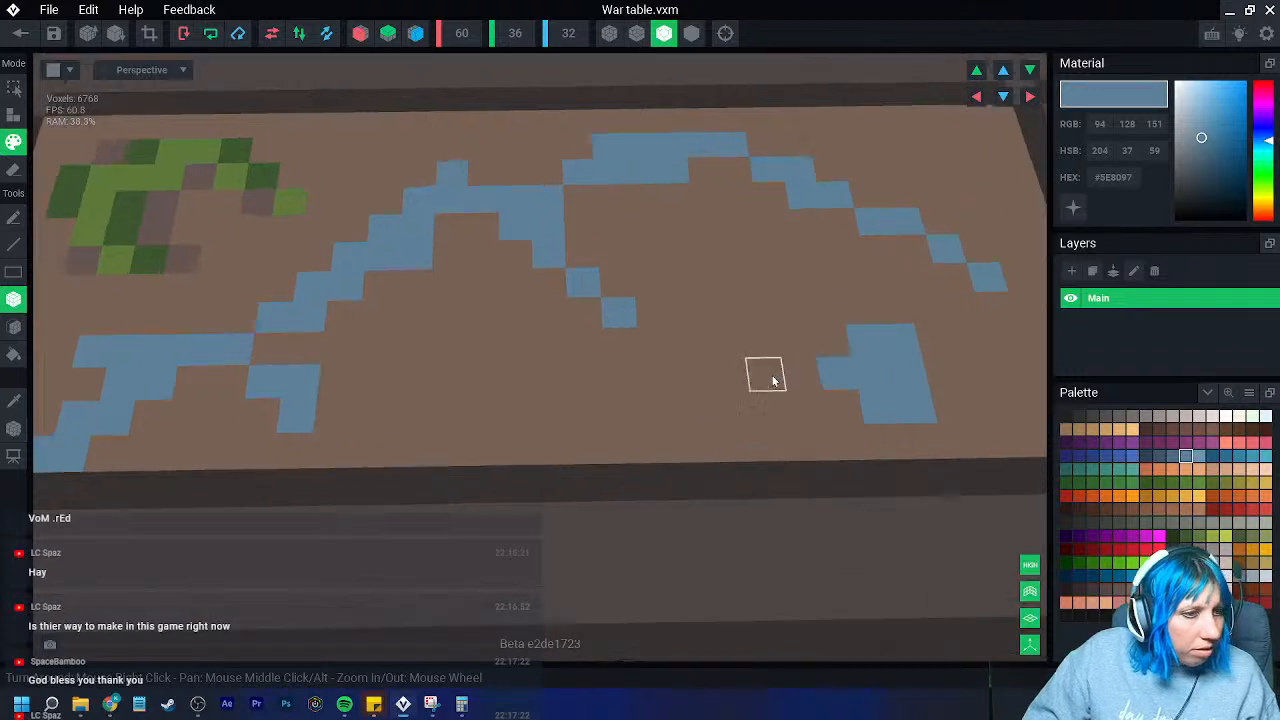
# - Surround the pond with a sandy yellow #B39D46 area extending to the map's edge
pyautogui.scroll(-2, 773, 380)
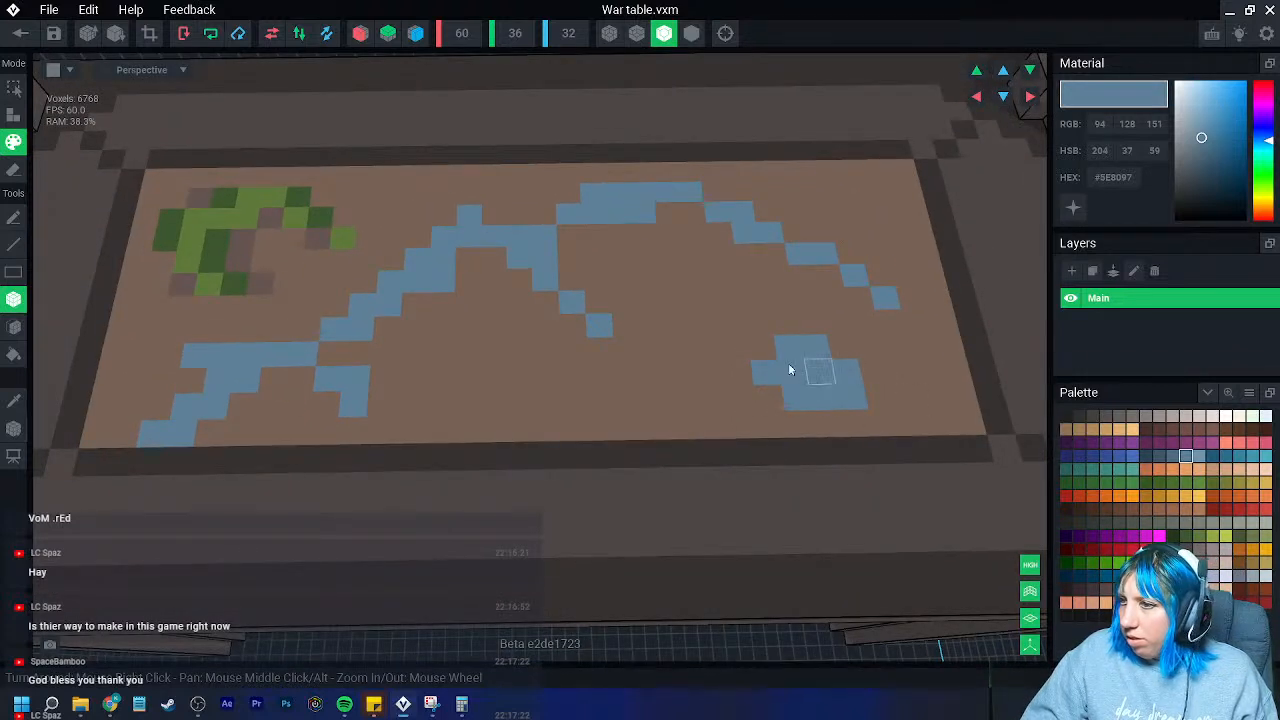
pyautogui.click(1254, 483)
pyautogui.scroll(3, 640, 360)
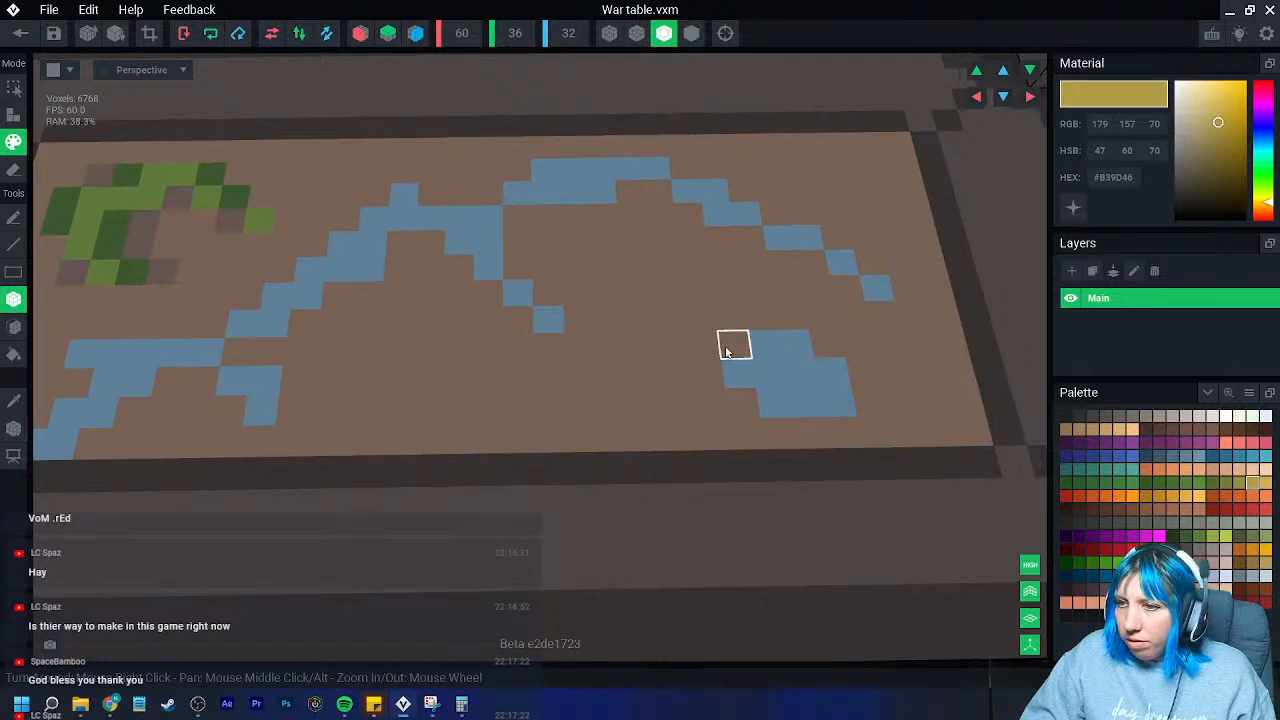
pyautogui.moveTo(710, 322)
pyautogui.mouseDown()
pyautogui.moveTo(674, 371)
pyautogui.moveTo(791, 314)
pyautogui.moveTo(857, 343)
pyautogui.moveTo(883, 408)
pyautogui.moveTo(777, 429)
pyautogui.moveTo(680, 431)
pyautogui.moveTo(644, 415)
pyautogui.mouseUp()
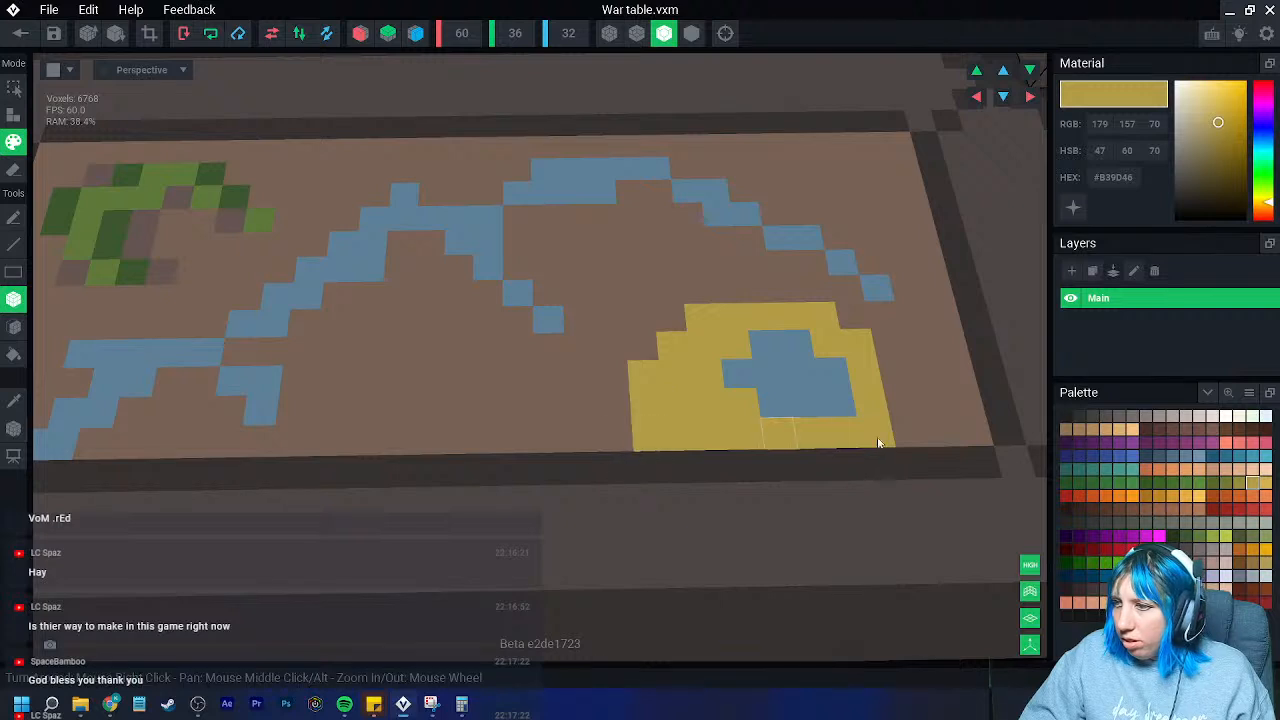
# - Paint scattered green #406227 tree voxels on both sides of the river's bend, undoing the initial cross shape
pyautogui.click(1158, 480)
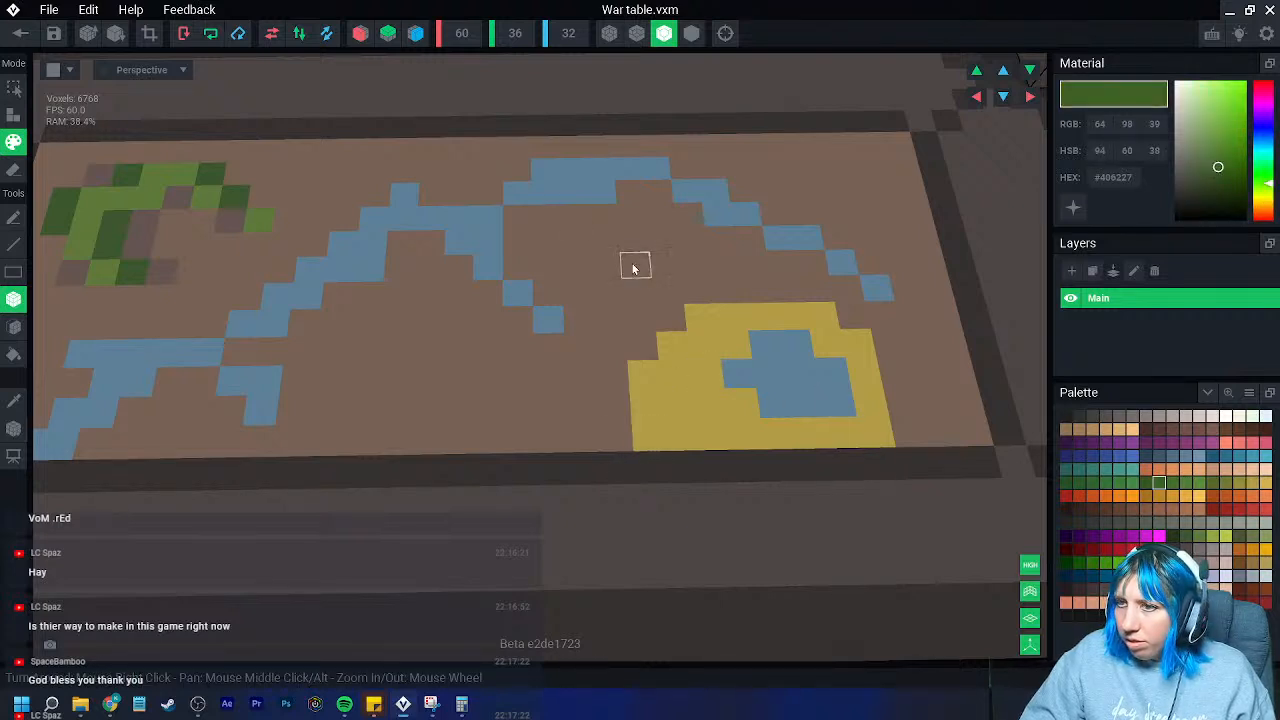
pyautogui.click(605, 240)
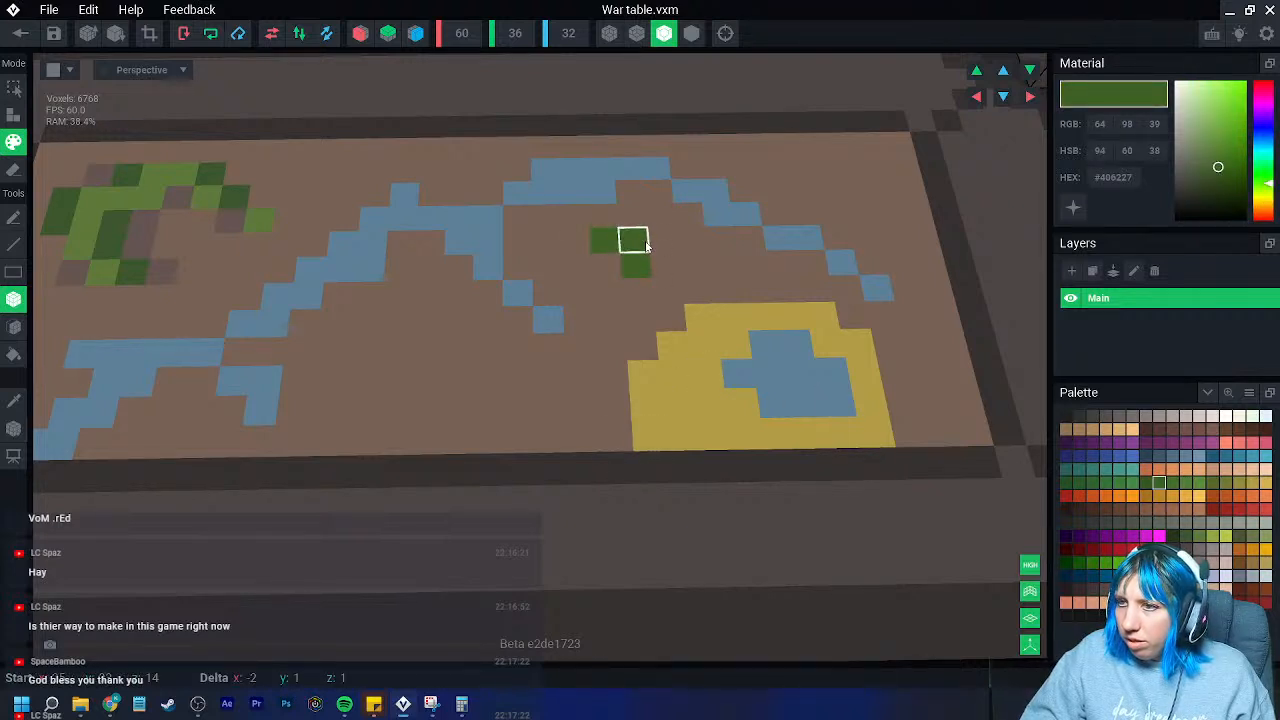
pyautogui.click(640, 242)
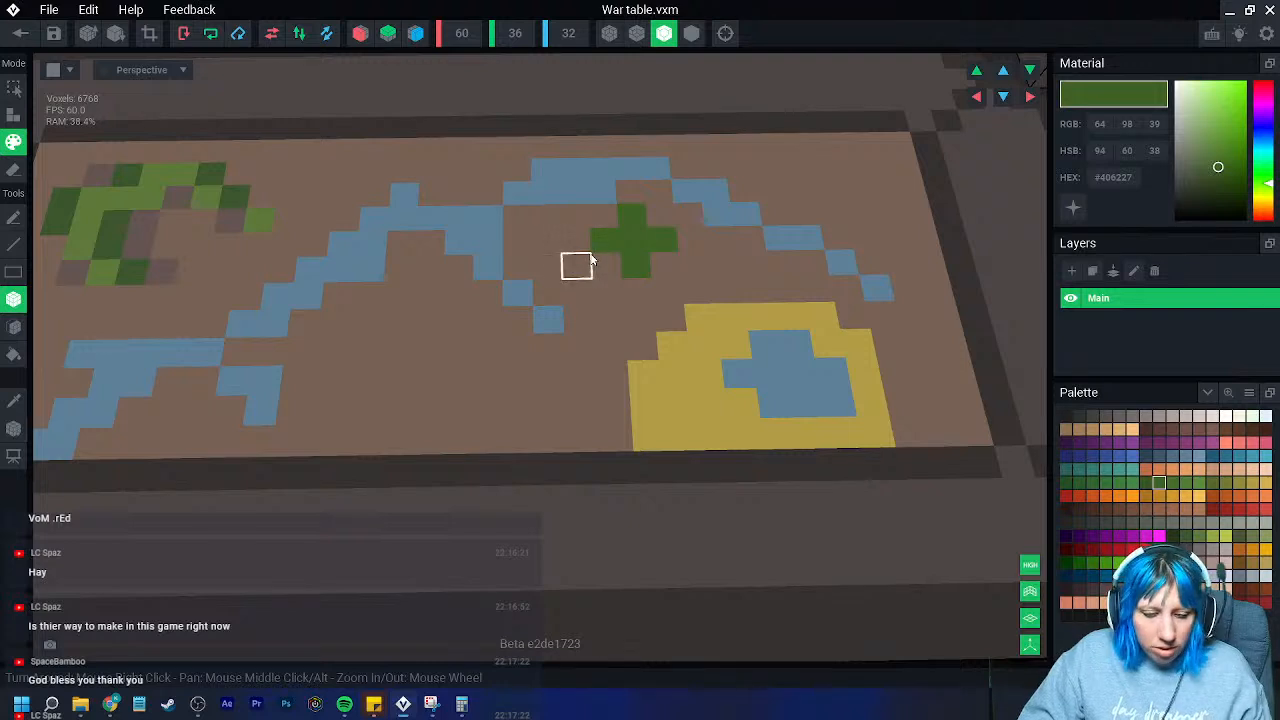
pyautogui.hotkey('ctrl', 'z')
pyautogui.hotkey('ctrl', 'z')
pyautogui.hotkey('ctrl', 'z')
pyautogui.hotkey('ctrl', 'z')
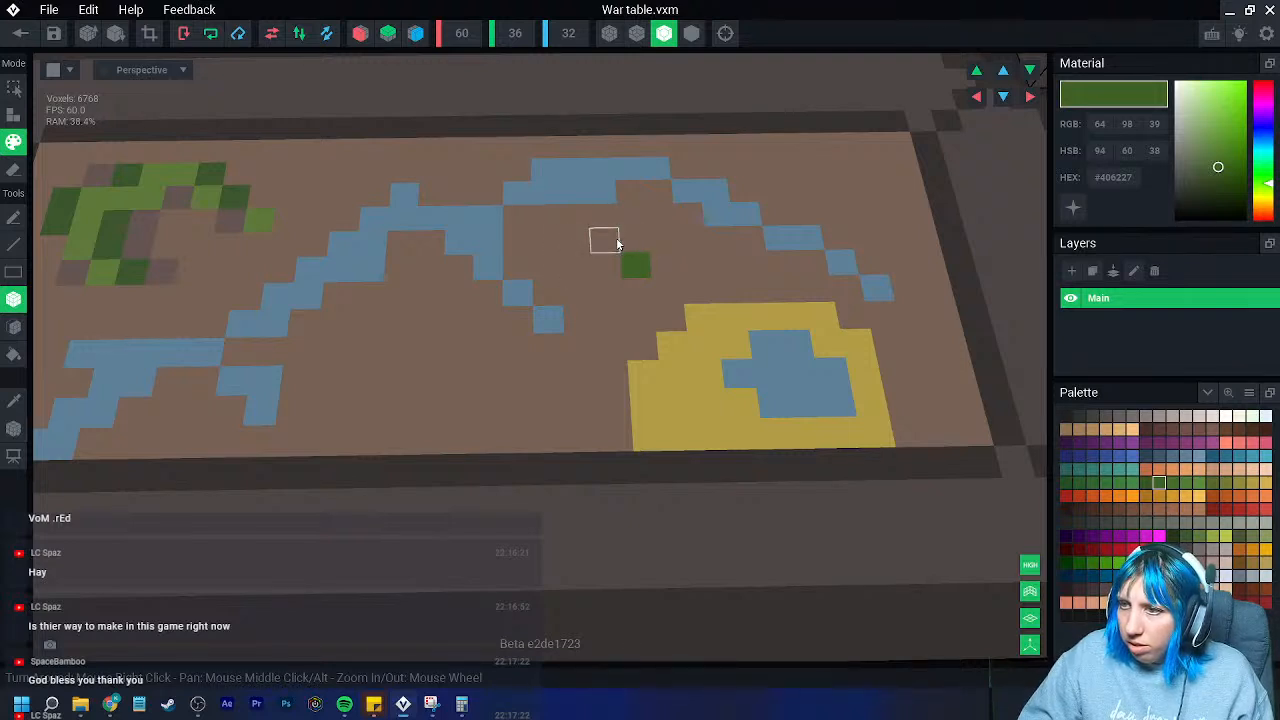
pyautogui.click(617, 152)
pyautogui.click(672, 152)
# - Paint darker green #375621 voxels among the scattered trees around the river bend to thicken the forest
pyautogui.click(1146, 484)
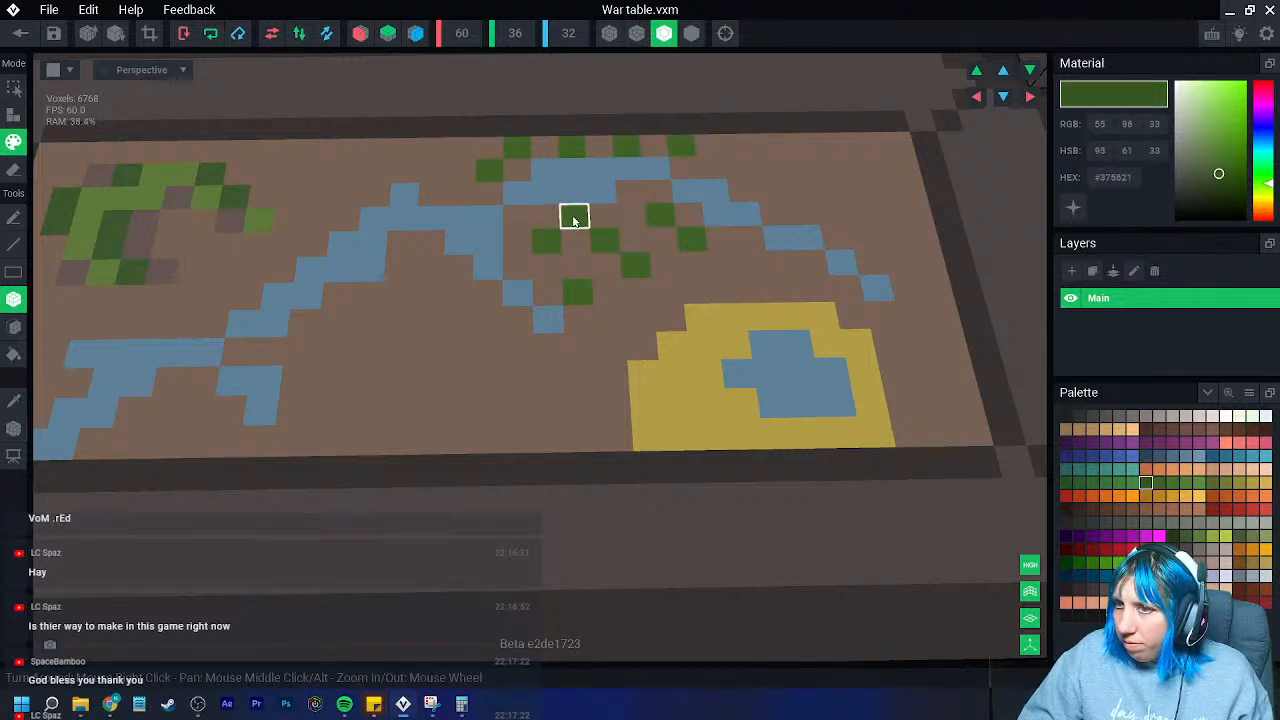
pyautogui.click(517, 215)
pyautogui.click(545, 170)
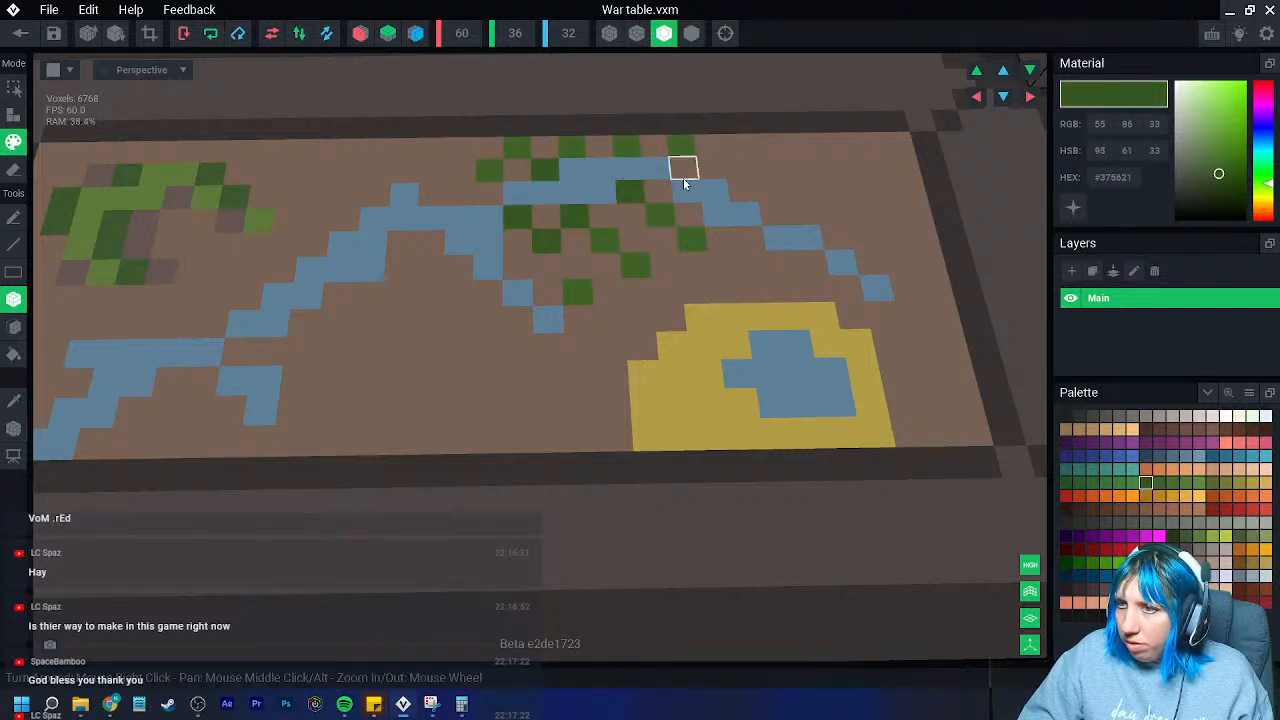
pyautogui.click(688, 216)
pyautogui.click(634, 241)
pyautogui.click(605, 217)
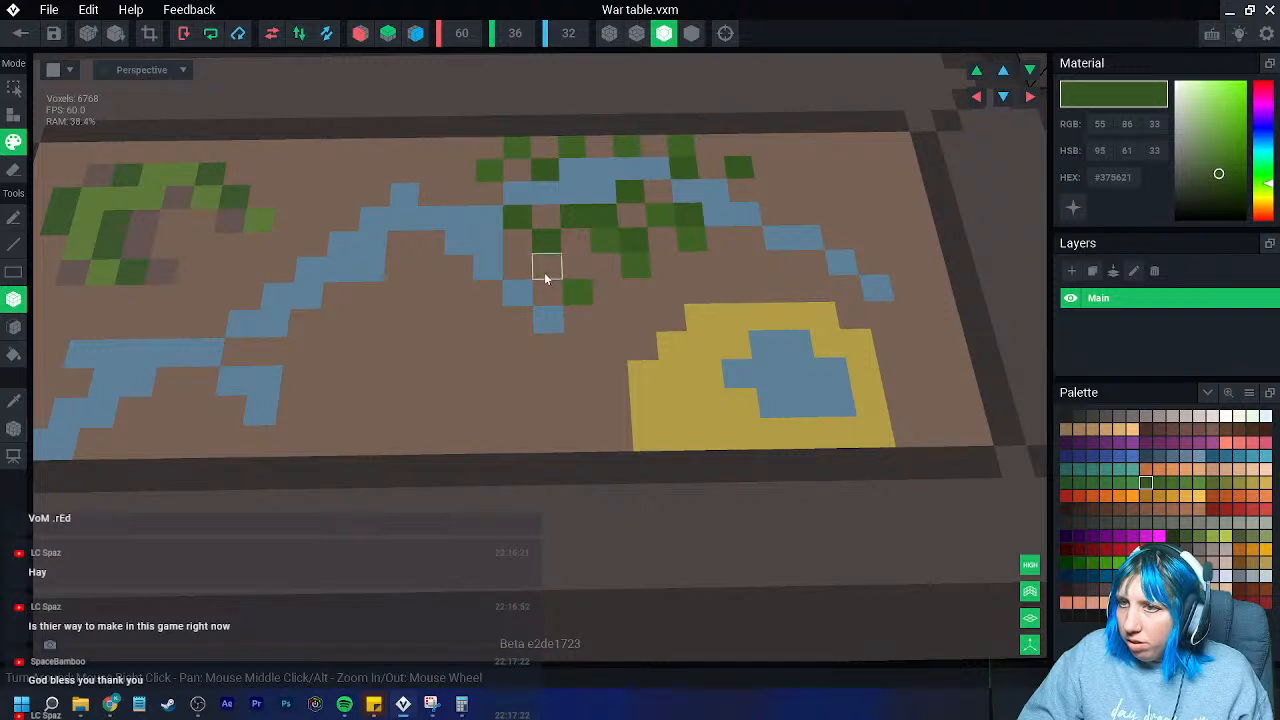
pyautogui.click(489, 195)
pyautogui.click(517, 241)
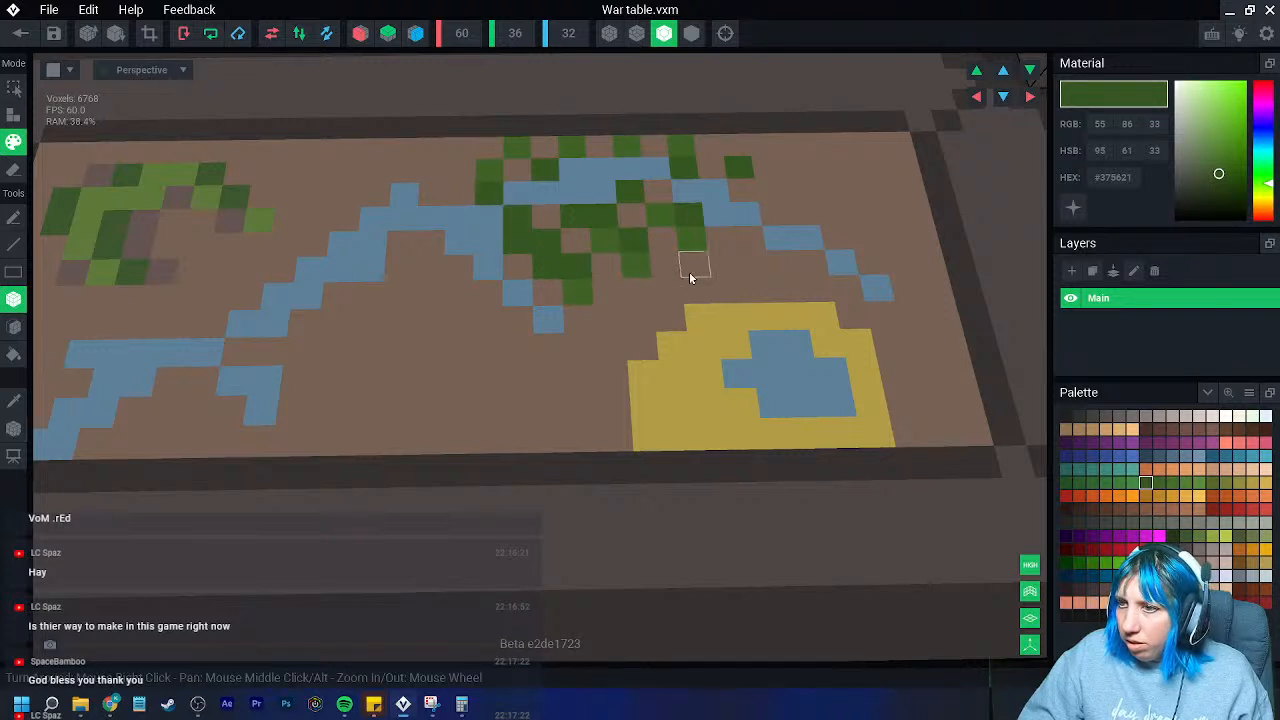
pyautogui.click(724, 262)
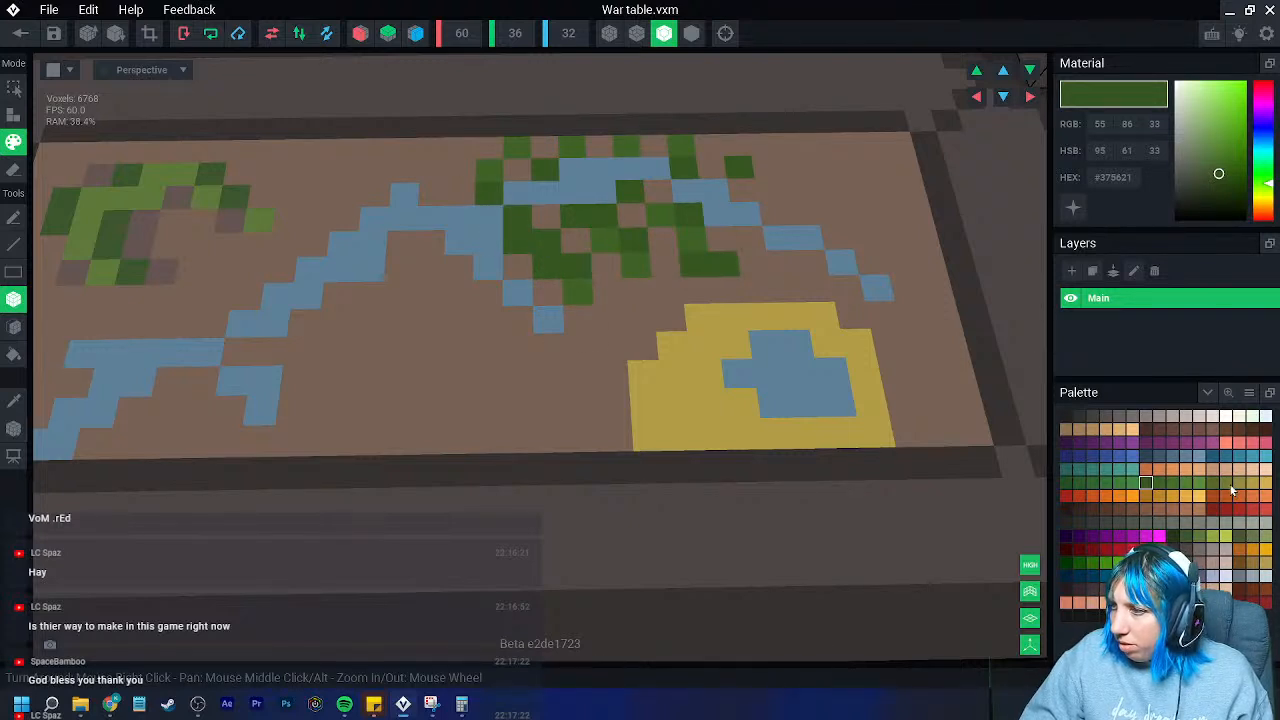
# - Recolour the yellow area around the pond to olive green #757A34
pyautogui.click(1226, 483)
pyautogui.click(13, 326)
pyautogui.click(688, 401)
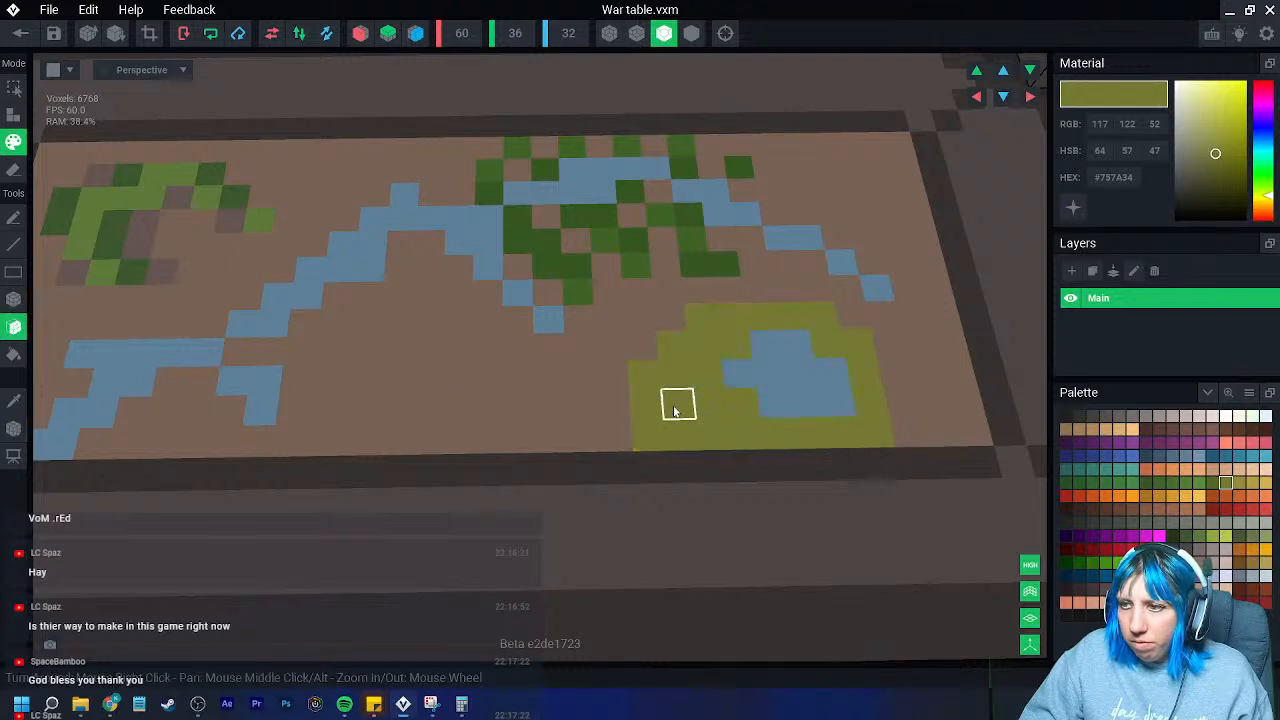
# - Paint a small cluster of dark grey #4C4646 voxels inside the curve of the first green patch
pyautogui.scroll(-3, 573, 416)
pyautogui.moveTo(573, 416); pyautogui.dragTo(534, 423, button='right')
pyautogui.scroll(6, 486, 403)
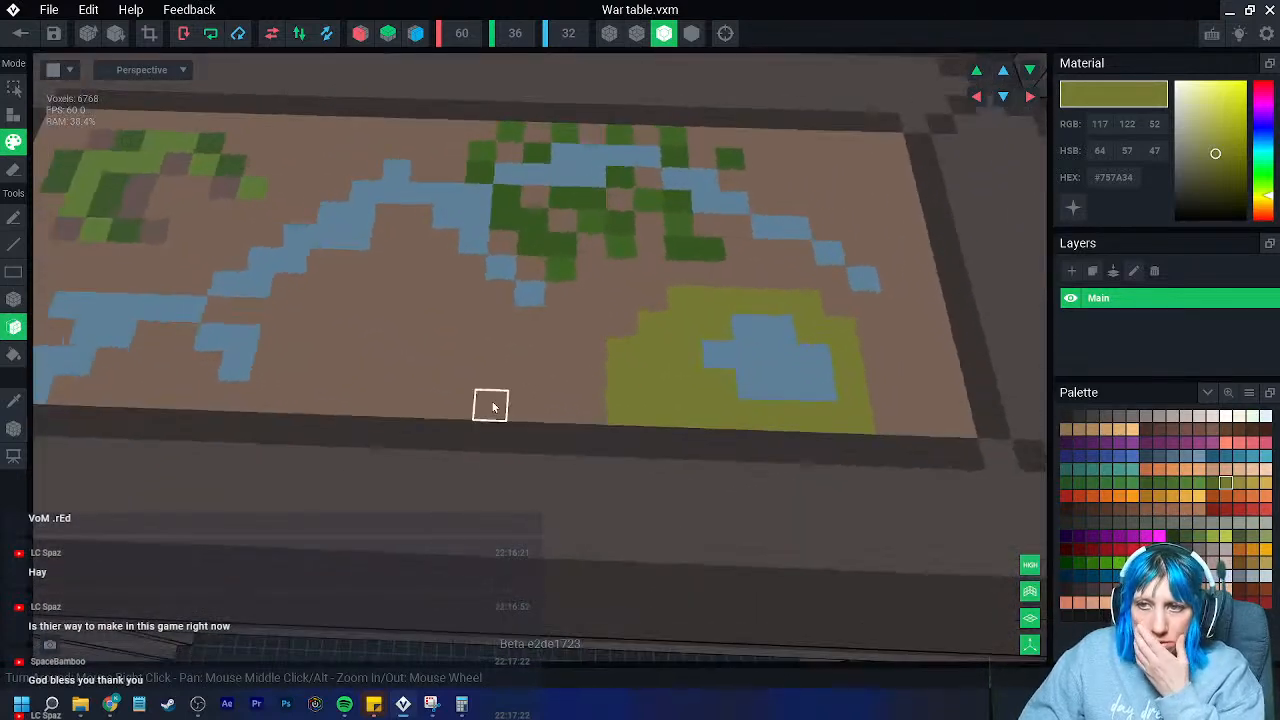
pyautogui.scroll(-5, 537, 383)
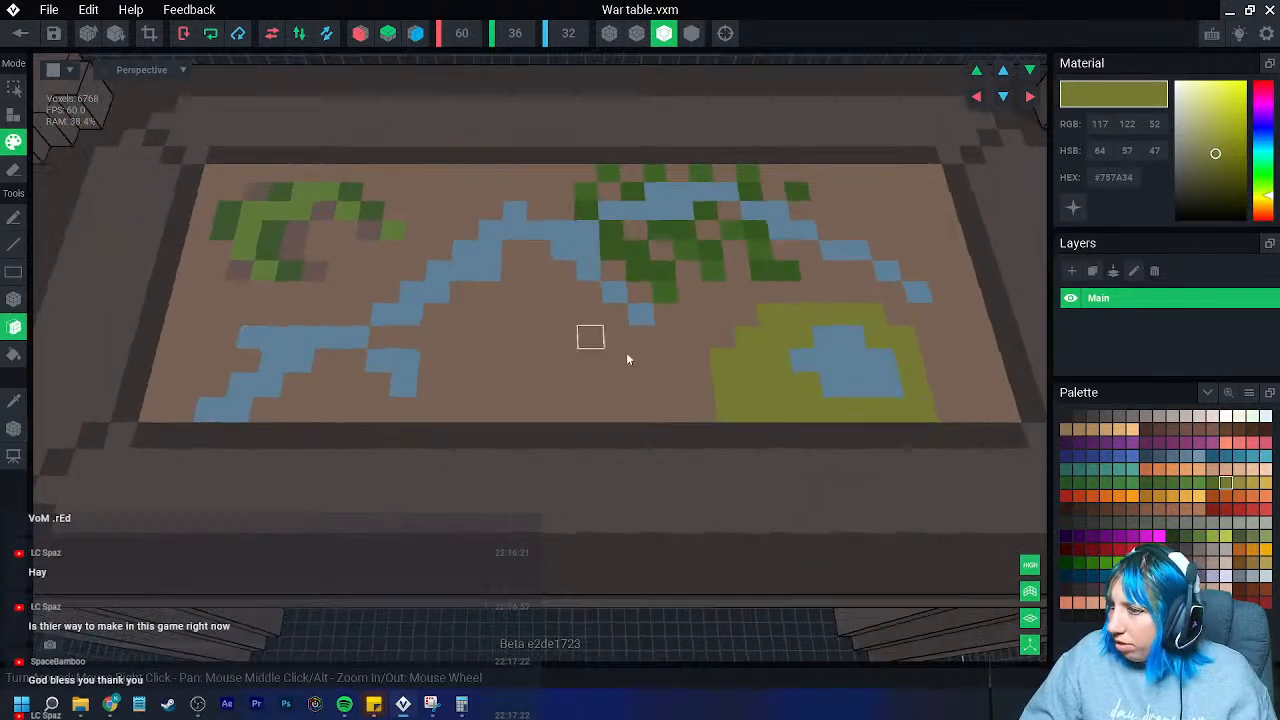
pyautogui.click(1188, 553)
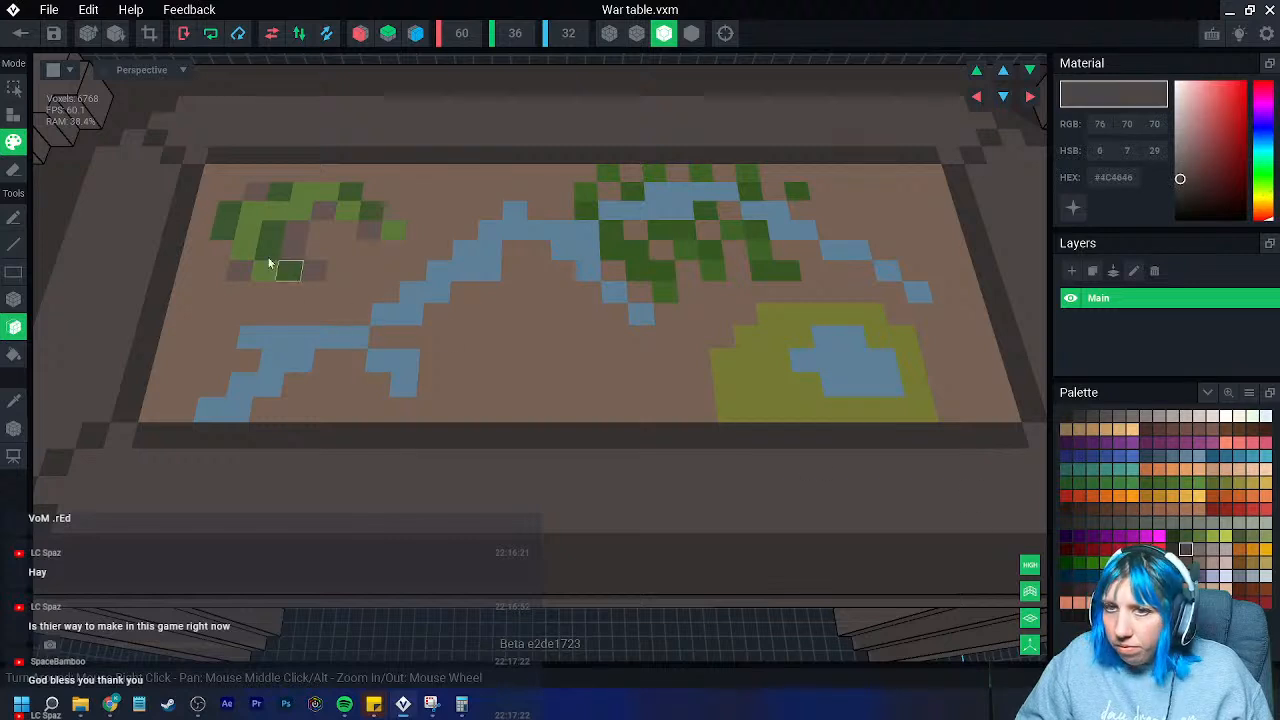
pyautogui.click(18, 299)
pyautogui.moveTo(316, 238); pyautogui.dragTo(343, 215)
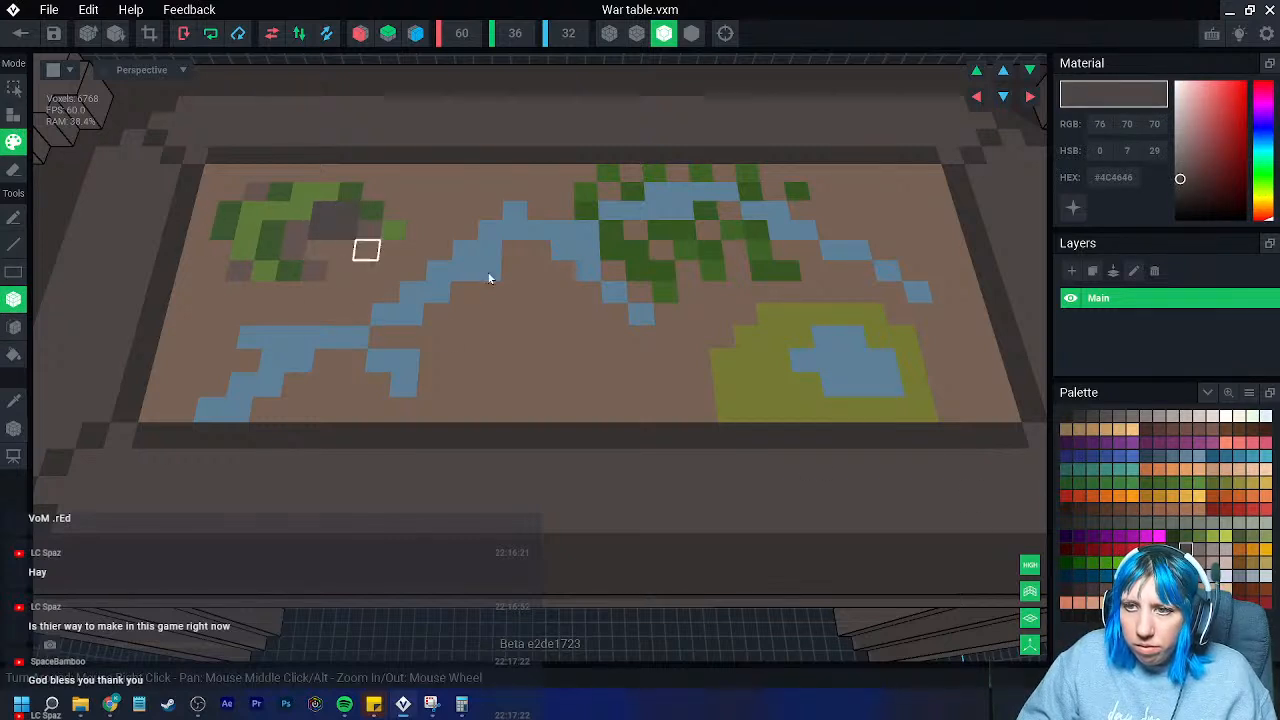
# - Paint one red #A82C23 voxel in the dark grey cluster, and extend the cluster with grey #4C4646
pyautogui.click(1238, 512)
pyautogui.click(345, 231)
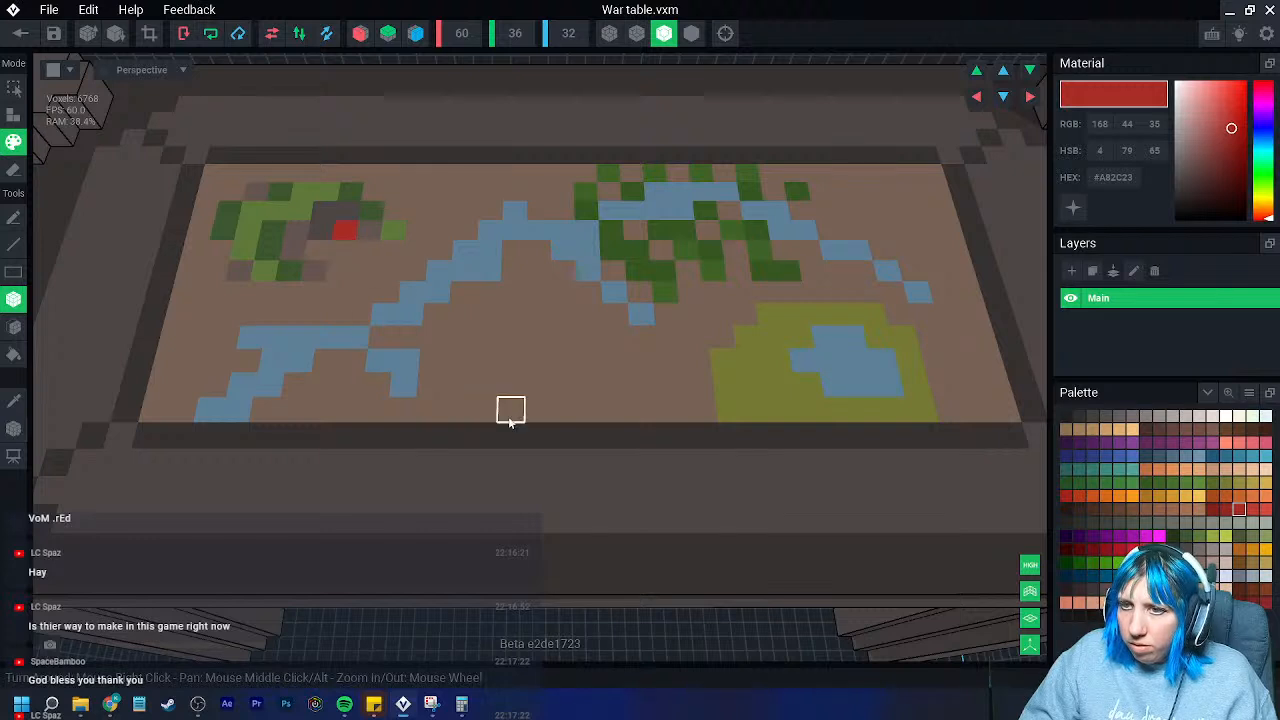
pyautogui.moveTo(502, 423); pyautogui.dragTo(525, 420, button='right')
pyautogui.click(1185, 548)
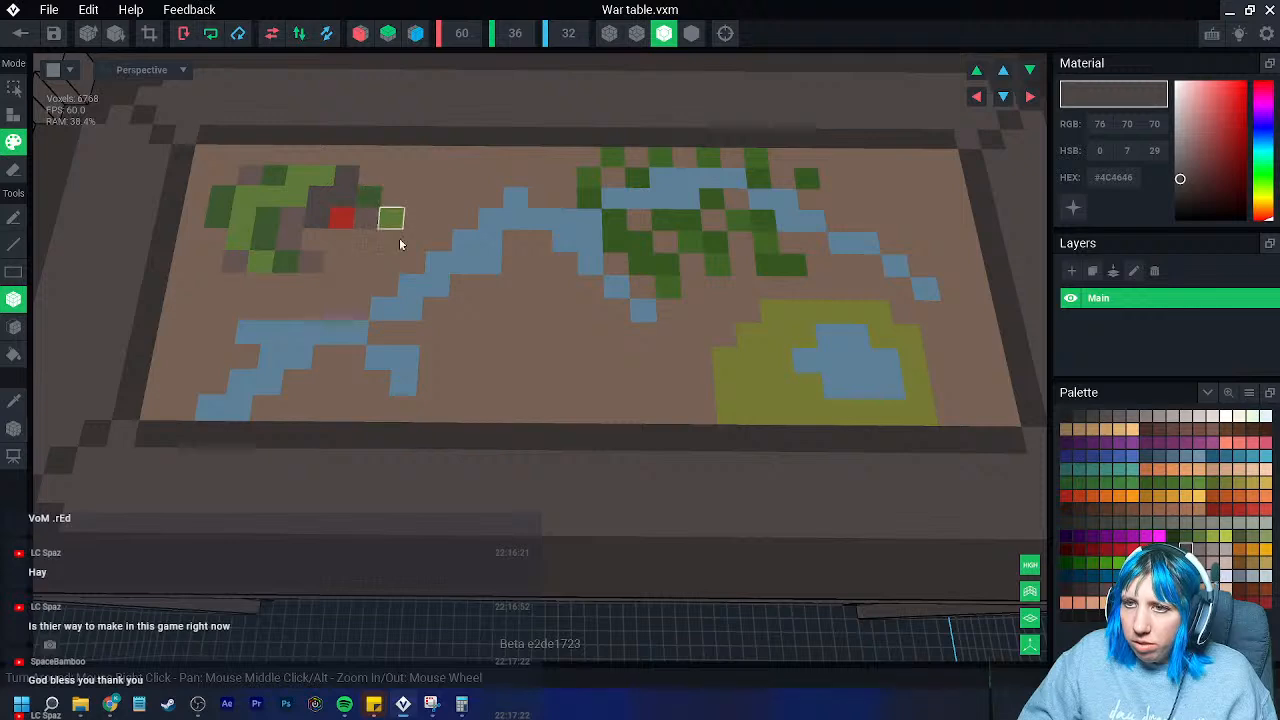
# - Paint a two-by-two dark brown #573B34 block between the forest and the far end of the river
pyautogui.moveTo(486, 334); pyautogui.dragTo(500, 331, button='right')
pyautogui.scroll(1, 600, 365)
pyautogui.moveTo(699, 385); pyautogui.dragTo(626, 368, button='middle')
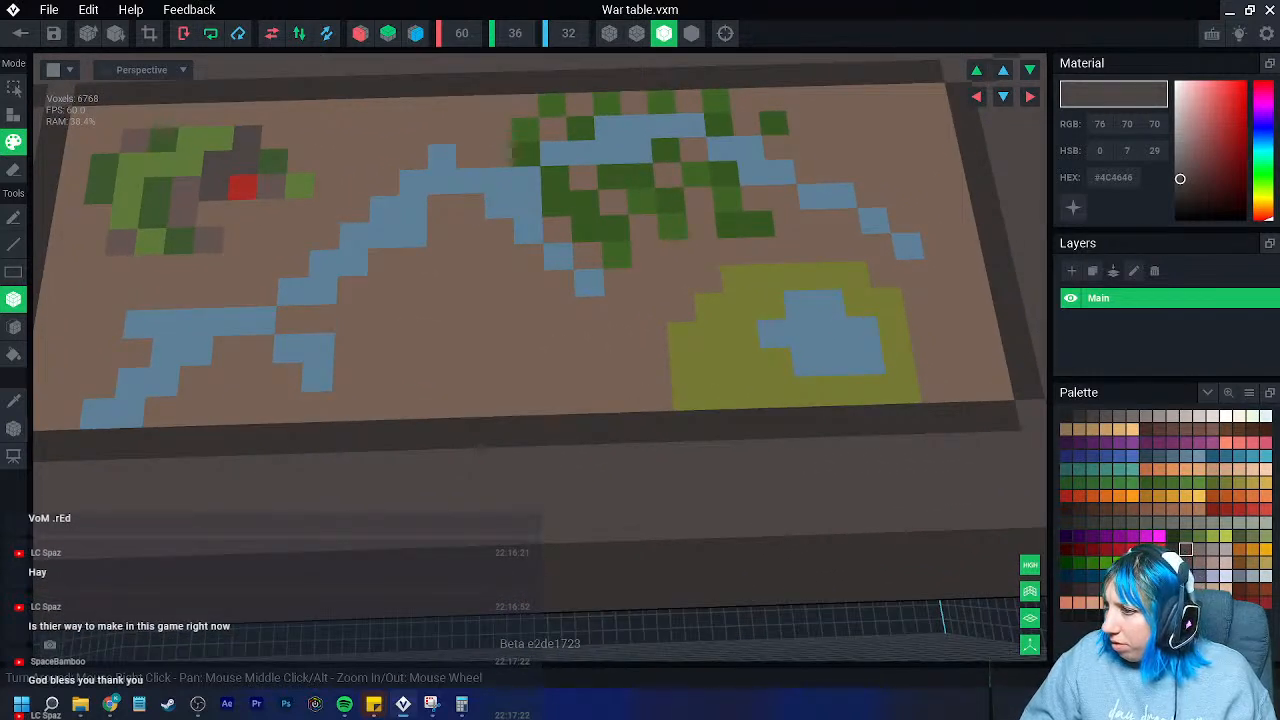
pyautogui.click(1160, 430)
pyautogui.scroll(2, 760, 388)
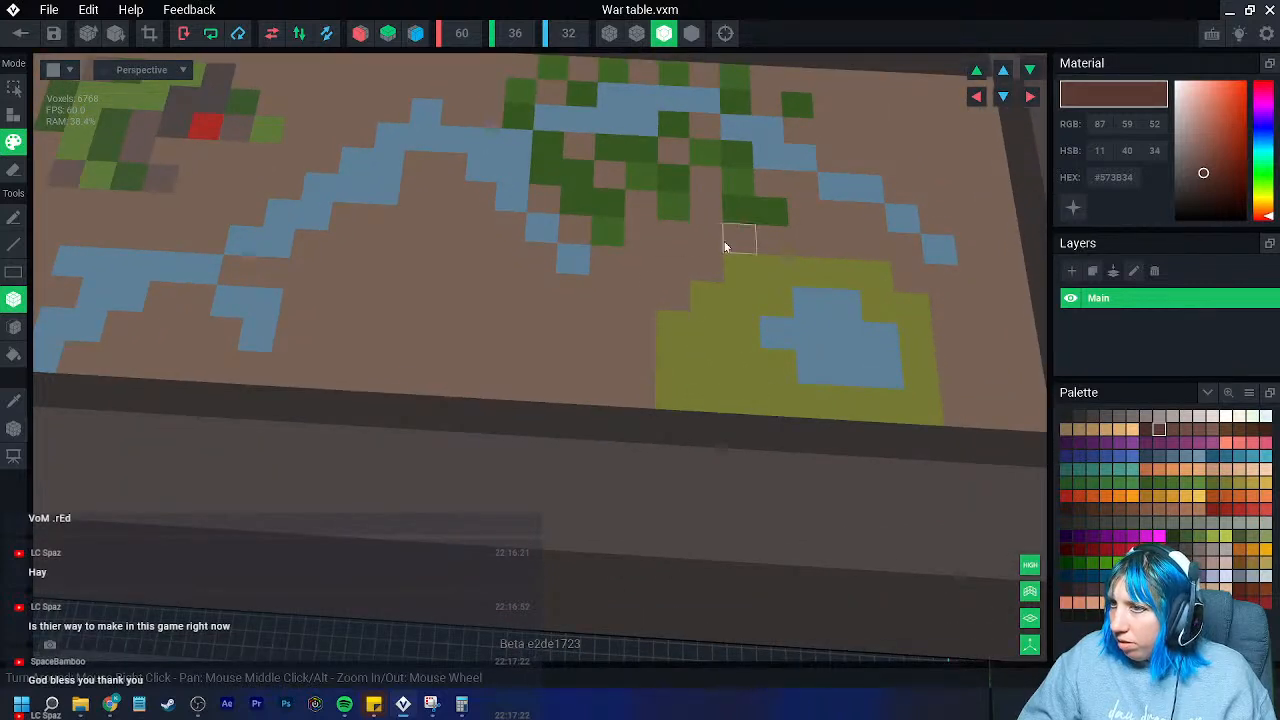
pyautogui.moveTo(766, 184)
pyautogui.mouseDown()
pyautogui.moveTo(789, 192)
pyautogui.moveTo(775, 213)
pyautogui.mouseUp()
pyautogui.scroll(-1, 794, 274)
pyautogui.moveTo(697, 338); pyautogui.dragTo(745, 336, button='right')
pyautogui.moveTo(518, 328); pyautogui.dragTo(544, 376, button='middle')
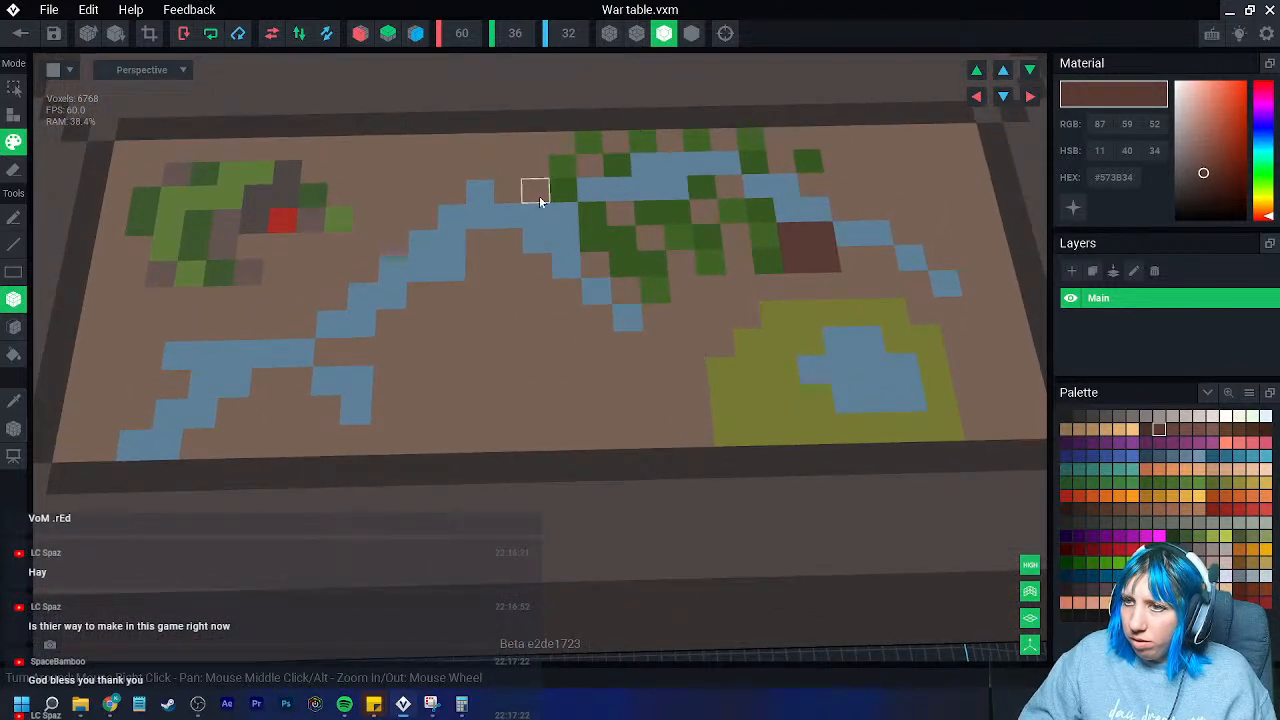
# - Paint single dark brown #573B34 voxels, one at the forest's river-side edge and three in the open ground between the river and the pond
pyautogui.click(594, 263)
pyautogui.scroll(-3, 640, 408)
pyautogui.scroll(3, 627, 397)
pyautogui.scroll(4, 620, 390)
pyautogui.click(420, 363)
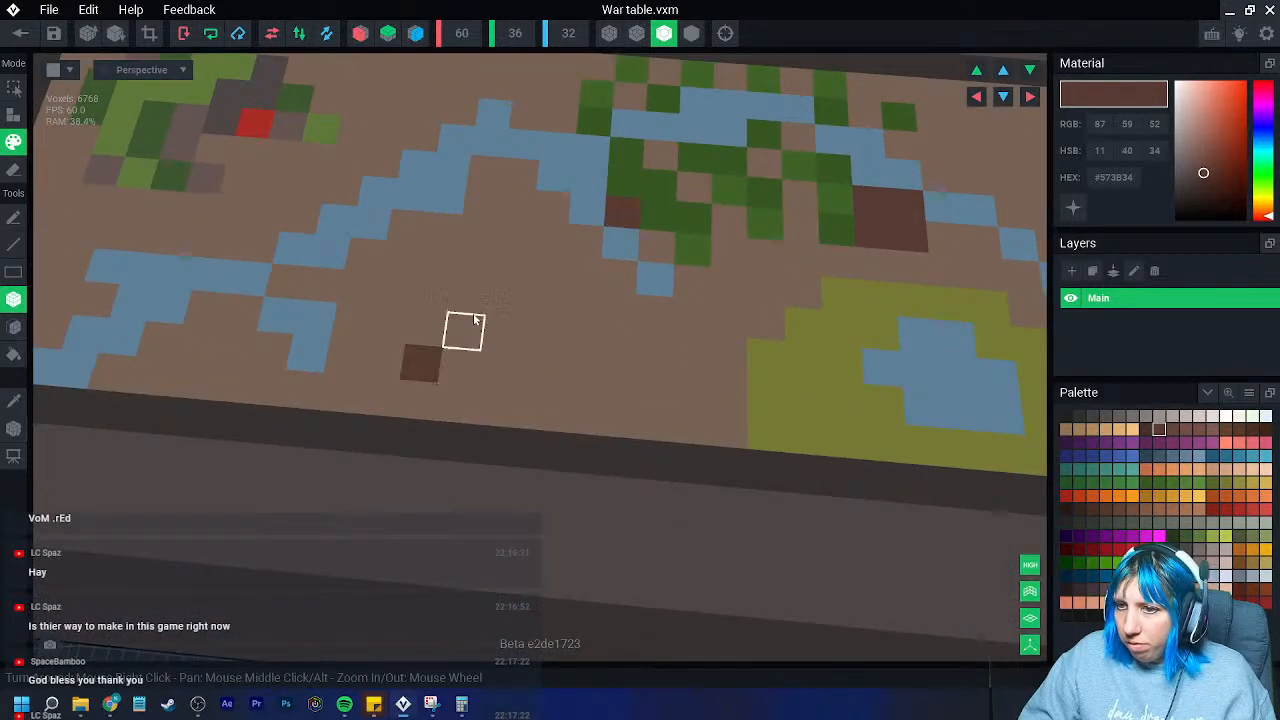
pyautogui.click(497, 370)
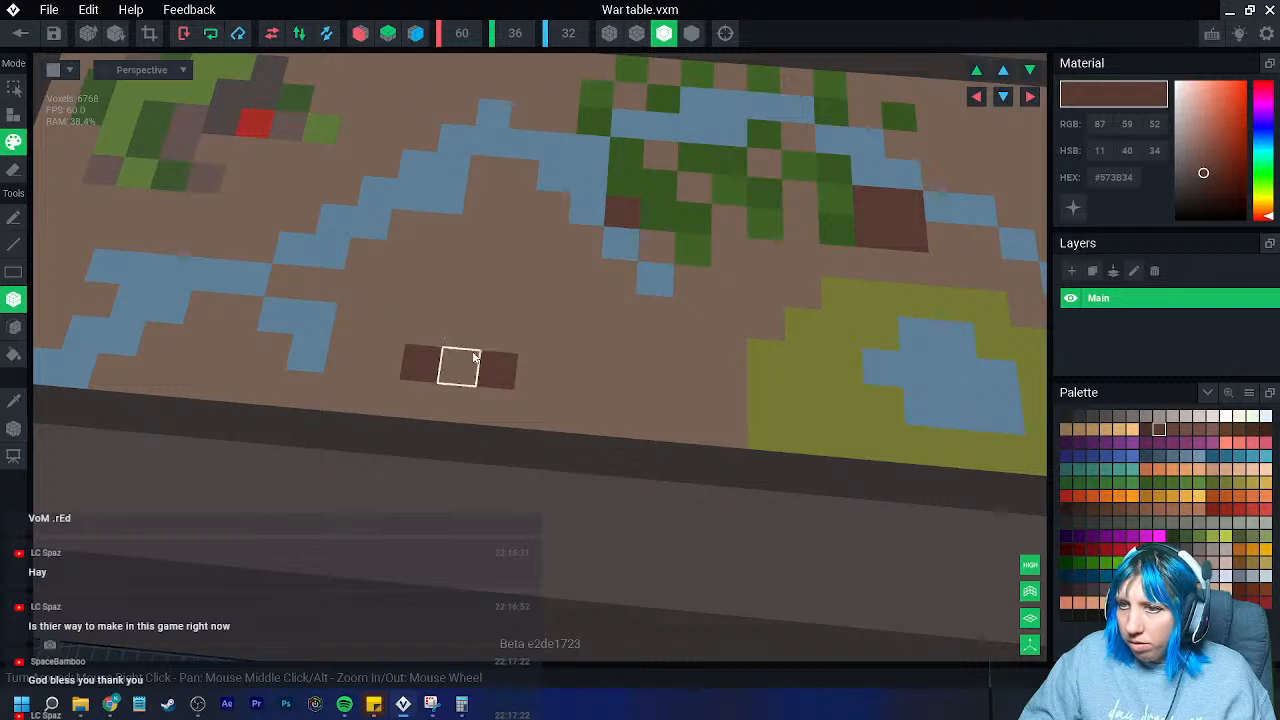
pyautogui.click(513, 315)
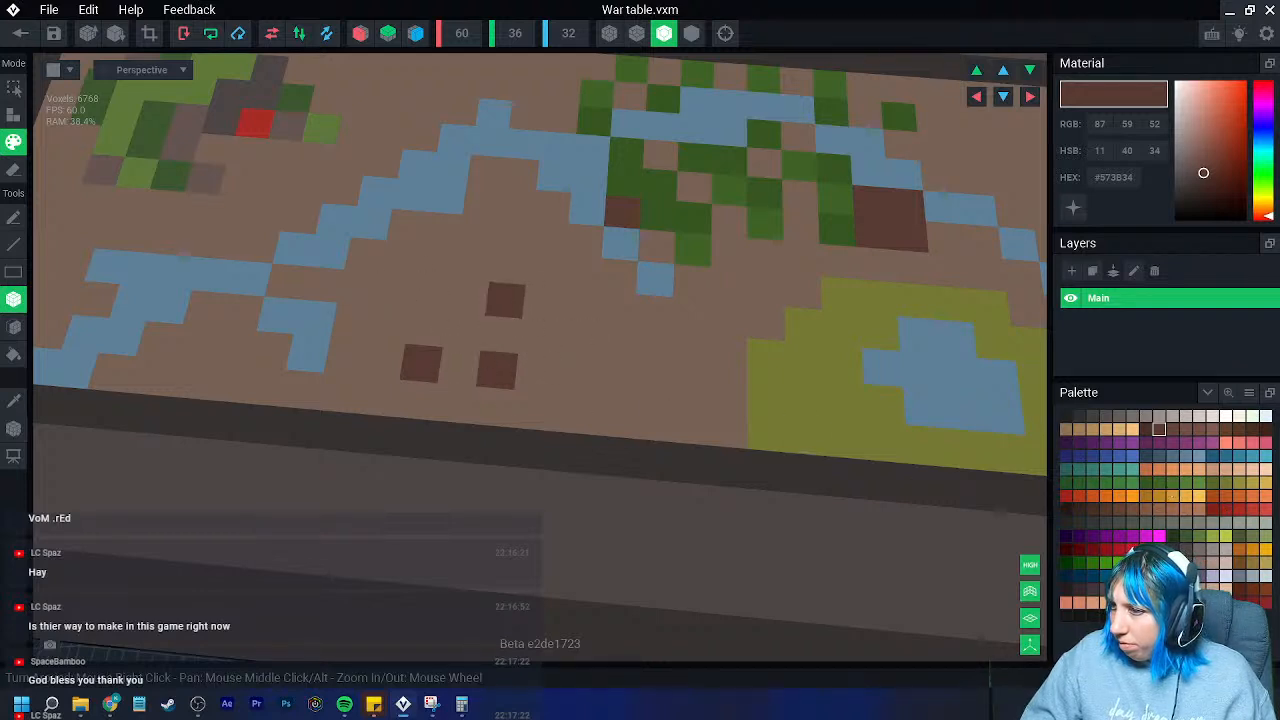
# - Scatter pale brown #A78F87 voxels around the three dark brown ones and across the open ground towards the pond
pyautogui.click(1213, 567)
pyautogui.click(573, 377)
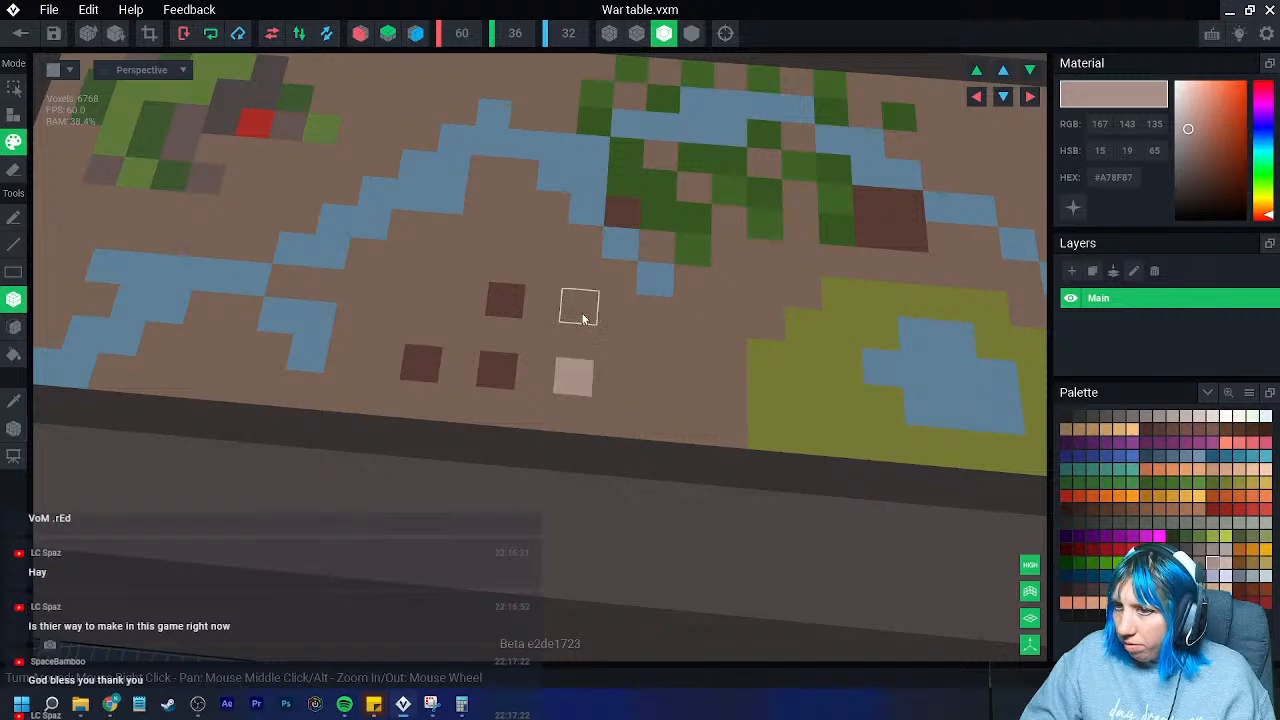
pyautogui.click(579, 307)
pyautogui.click(688, 389)
pyautogui.click(430, 300)
pyautogui.click(462, 329)
pyautogui.click(538, 338)
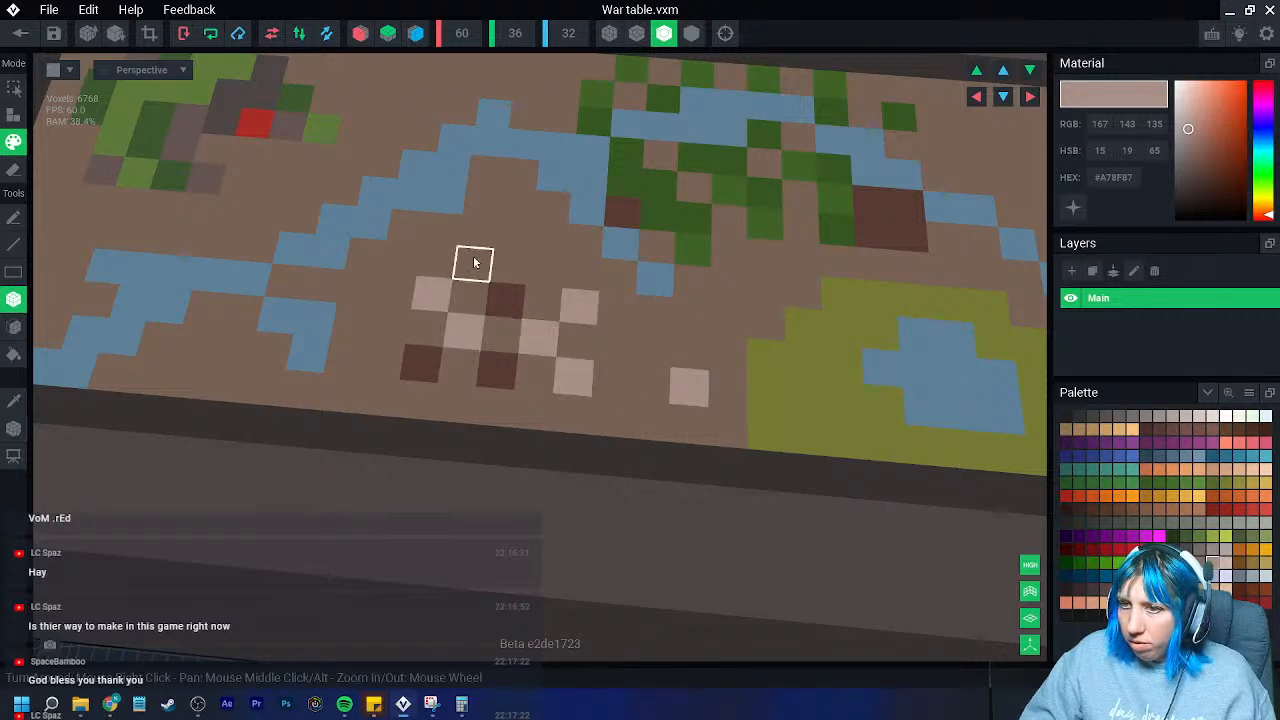
pyautogui.click(651, 349)
# - Add two more single #A78F87 voxels along the map's near edge, on either side of the river's short branch
pyautogui.scroll(-4, 613, 415)
pyautogui.moveTo(611, 415); pyautogui.dragTo(614, 389, button='right')
pyautogui.click(454, 409)
pyautogui.click(361, 411)
pyautogui.scroll(3, 573, 367)
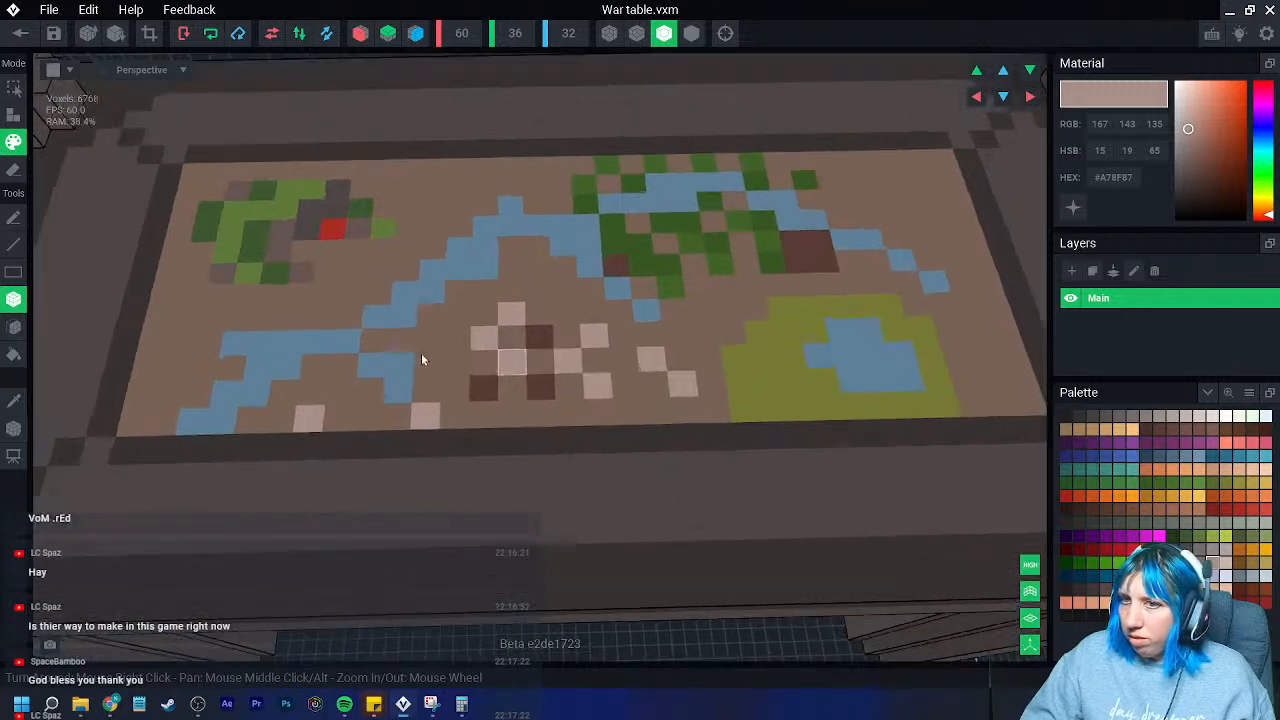
# - Extend the map's upper-left green patch in its sampled light green and widen the adjoining river toward the red voxel in sampled blue
pyautogui.click(249, 272)
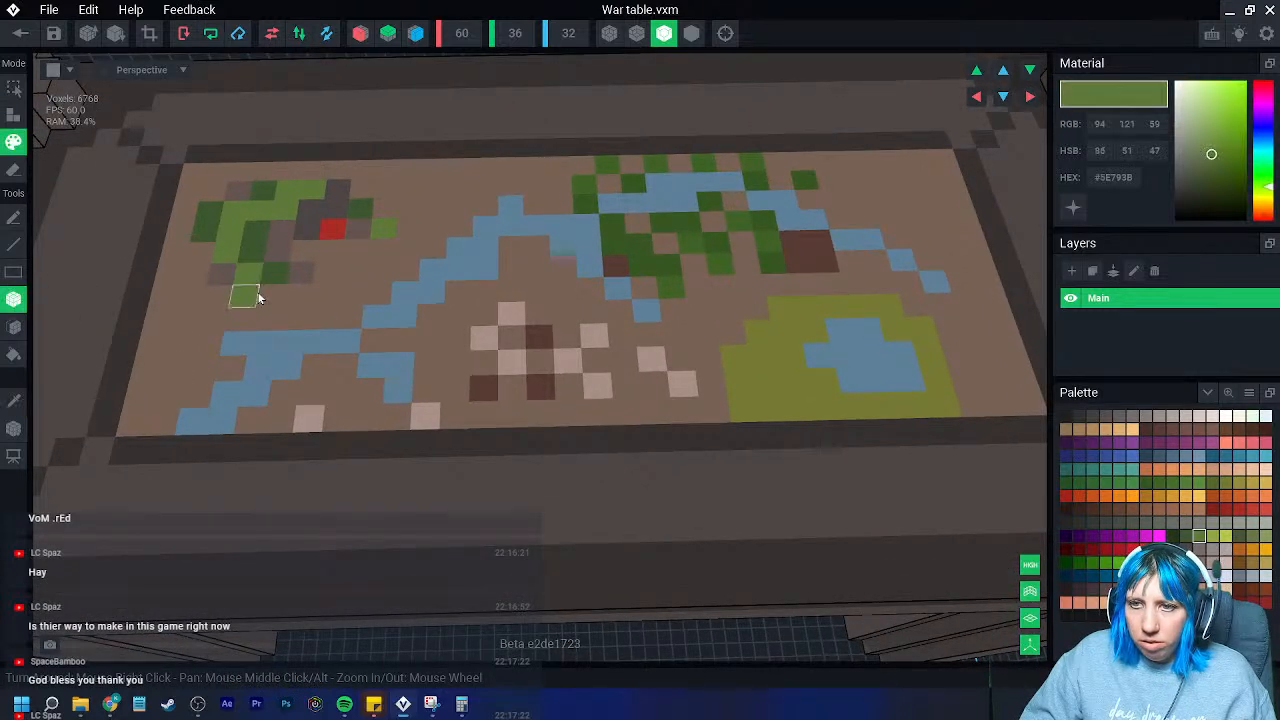
pyautogui.moveTo(289, 317); pyautogui.dragTo(320, 317)
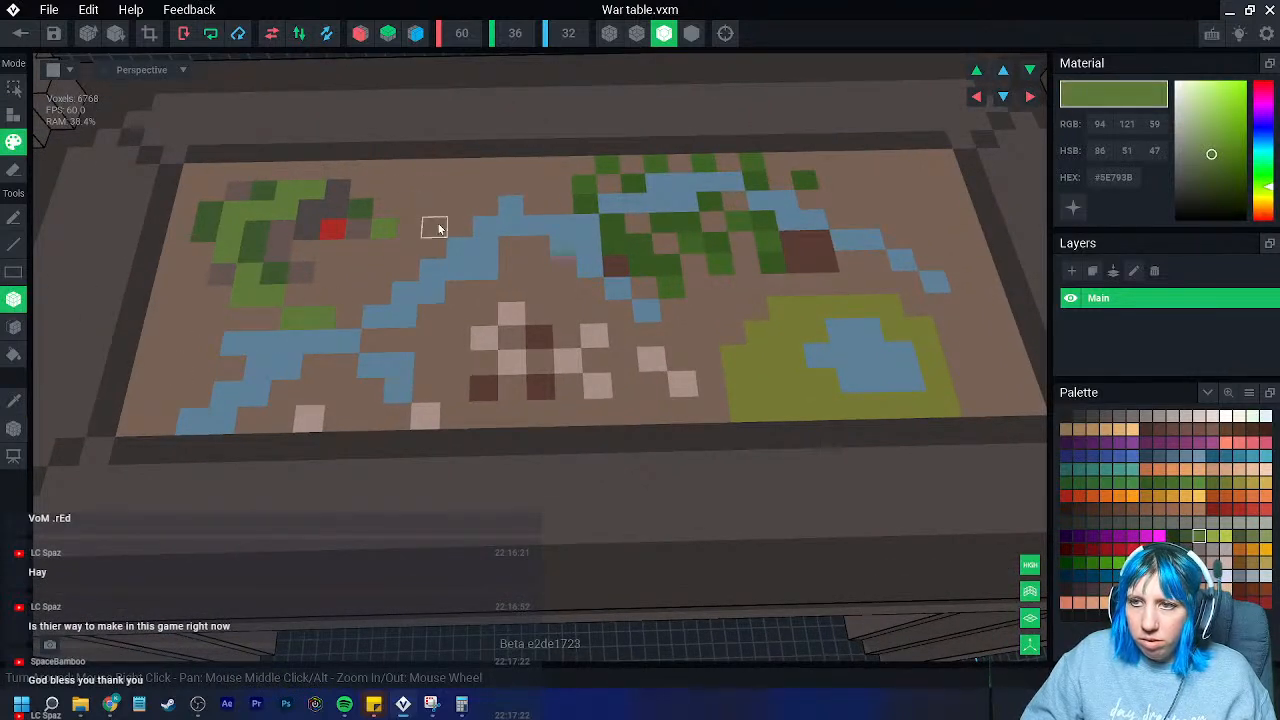
pyautogui.scroll(2, 404, 272)
pyautogui.moveTo(398, 288); pyautogui.dragTo(363, 357, button='middle')
pyautogui.click(14, 402)
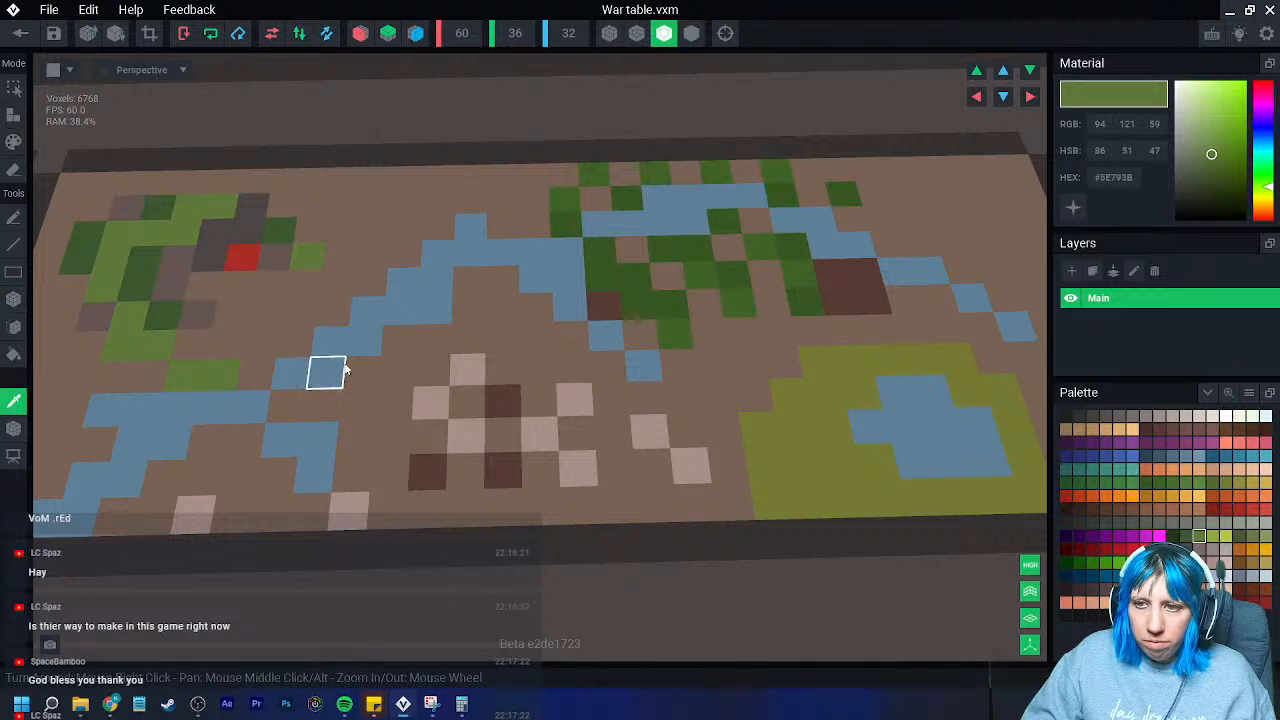
pyautogui.click(342, 371)
pyautogui.moveTo(285, 278)
pyautogui.mouseDown()
pyautogui.moveTo(311, 226)
pyautogui.moveTo(386, 280)
pyautogui.mouseUp()
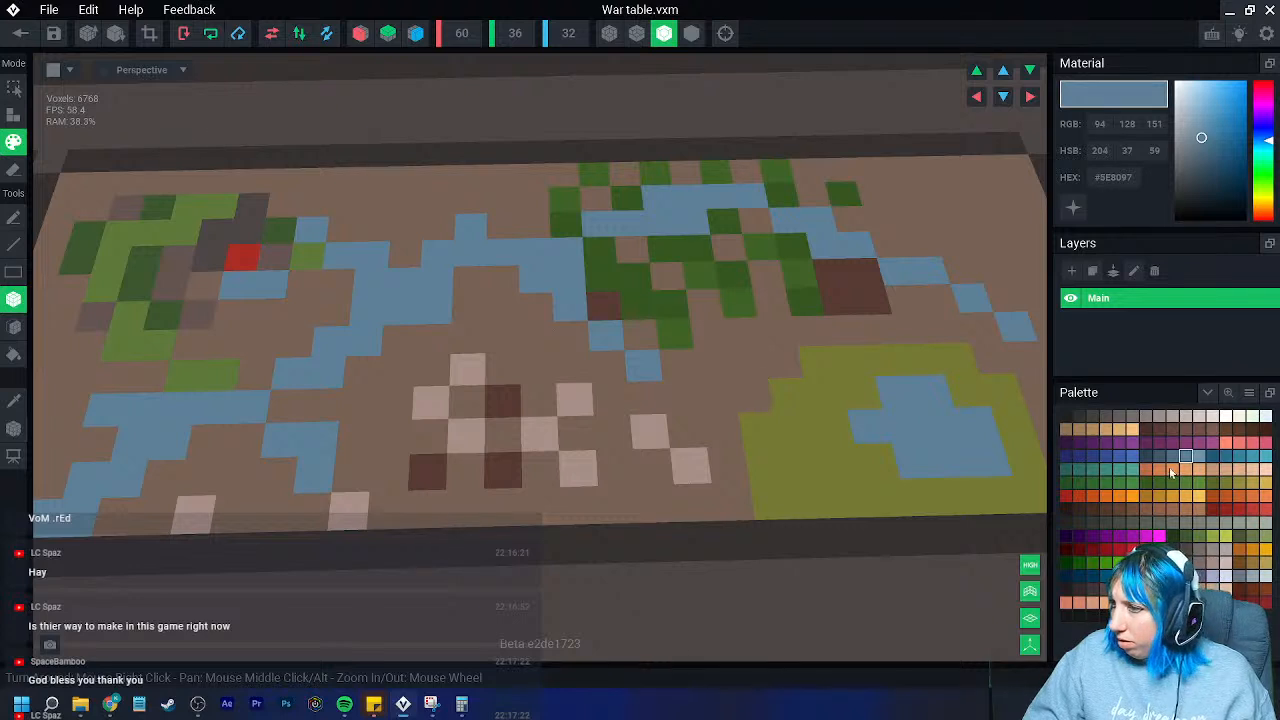
# - Paint grey (#575C55) stone voxels around the pool where the river widens beside the green patch
pyautogui.click(1147, 523)
pyautogui.click(377, 208)
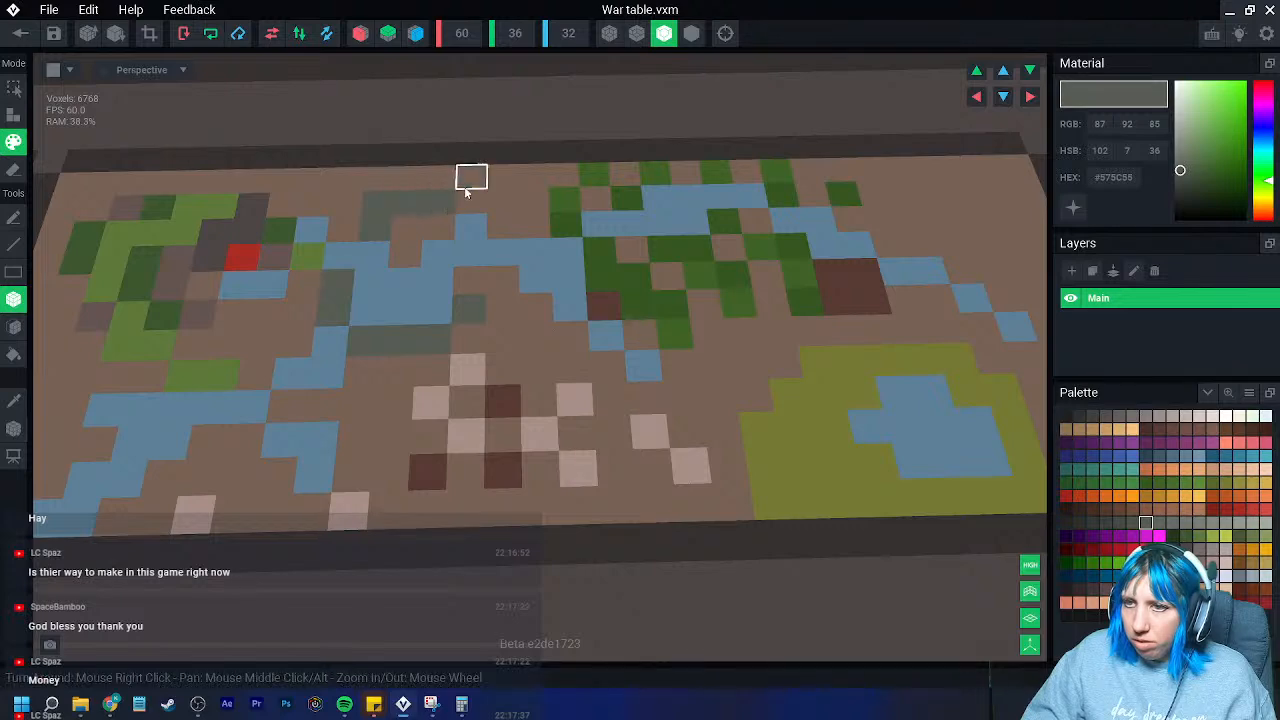
pyautogui.moveTo(422, 240); pyautogui.dragTo(428, 265)
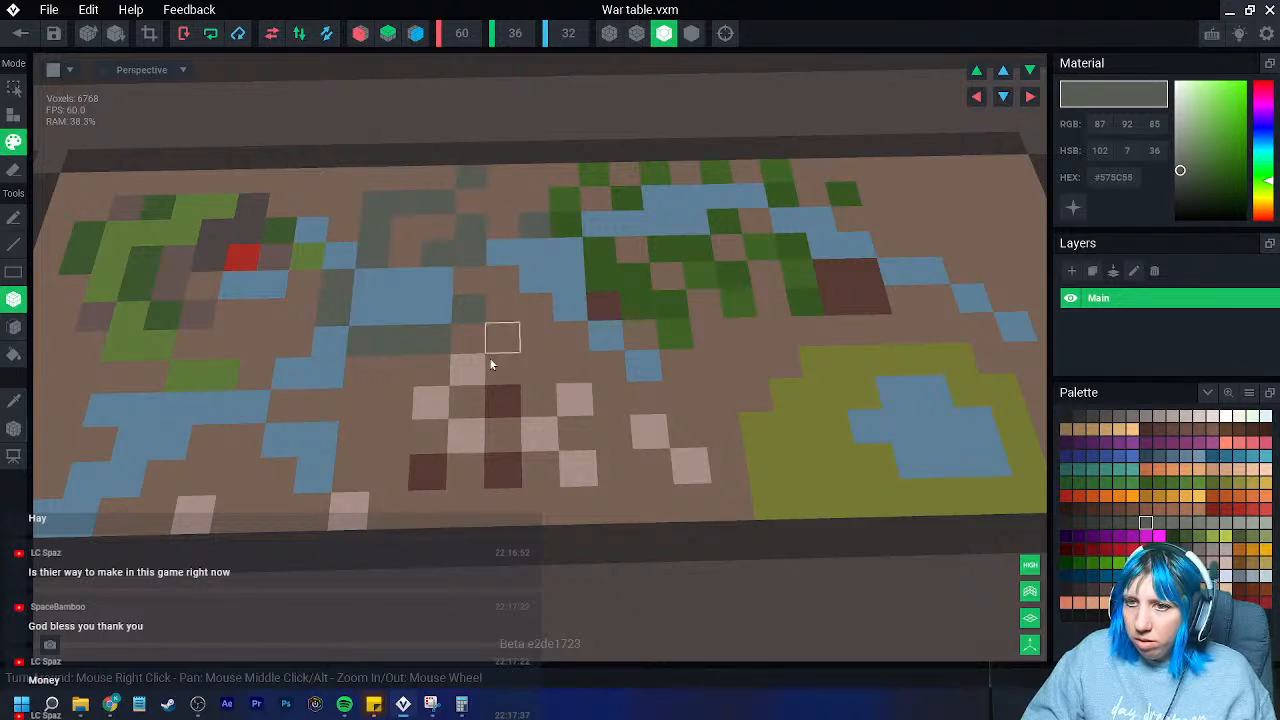
# - Shade the olive grassland around the map's lake with scattered darker green (#56682A) voxels
pyautogui.scroll(-5, 489, 352)
pyautogui.scroll(-2, 543, 369)
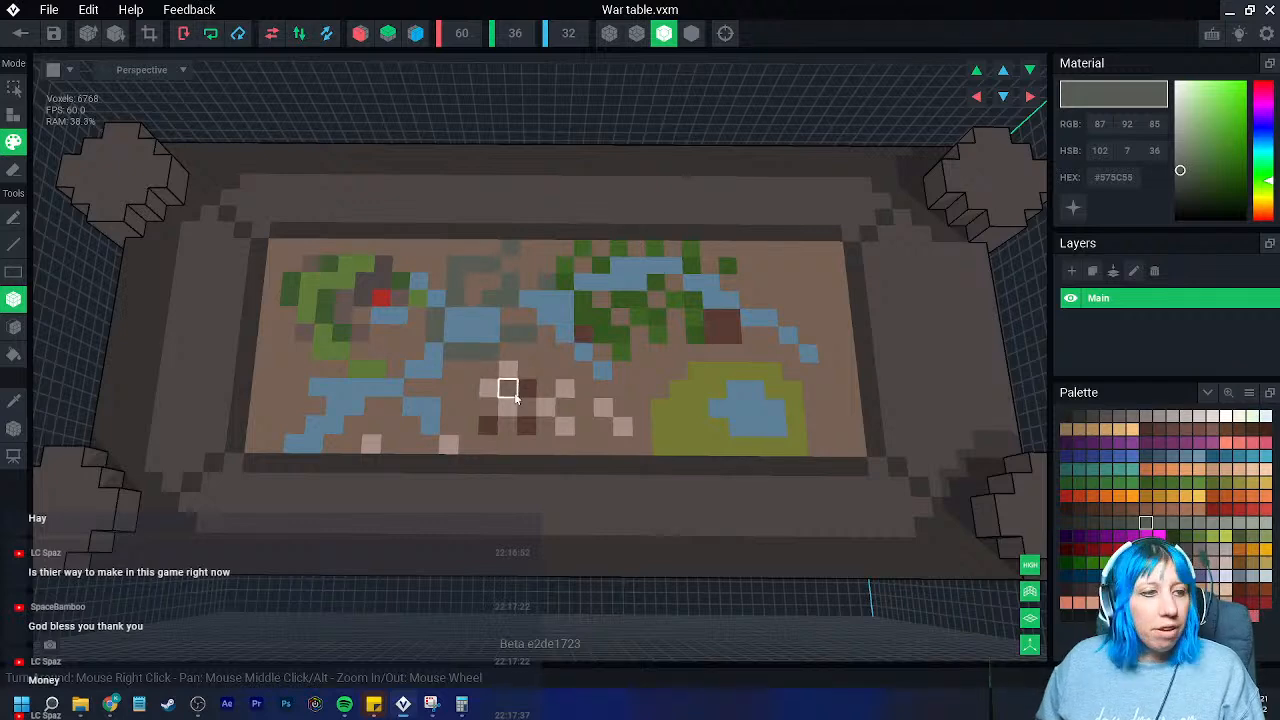
pyautogui.scroll(4, 519, 400)
pyautogui.moveTo(519, 400); pyautogui.dragTo(532, 440, button='right')
pyautogui.scroll(-2, 588, 422)
pyautogui.click(15, 402)
pyautogui.click(797, 452)
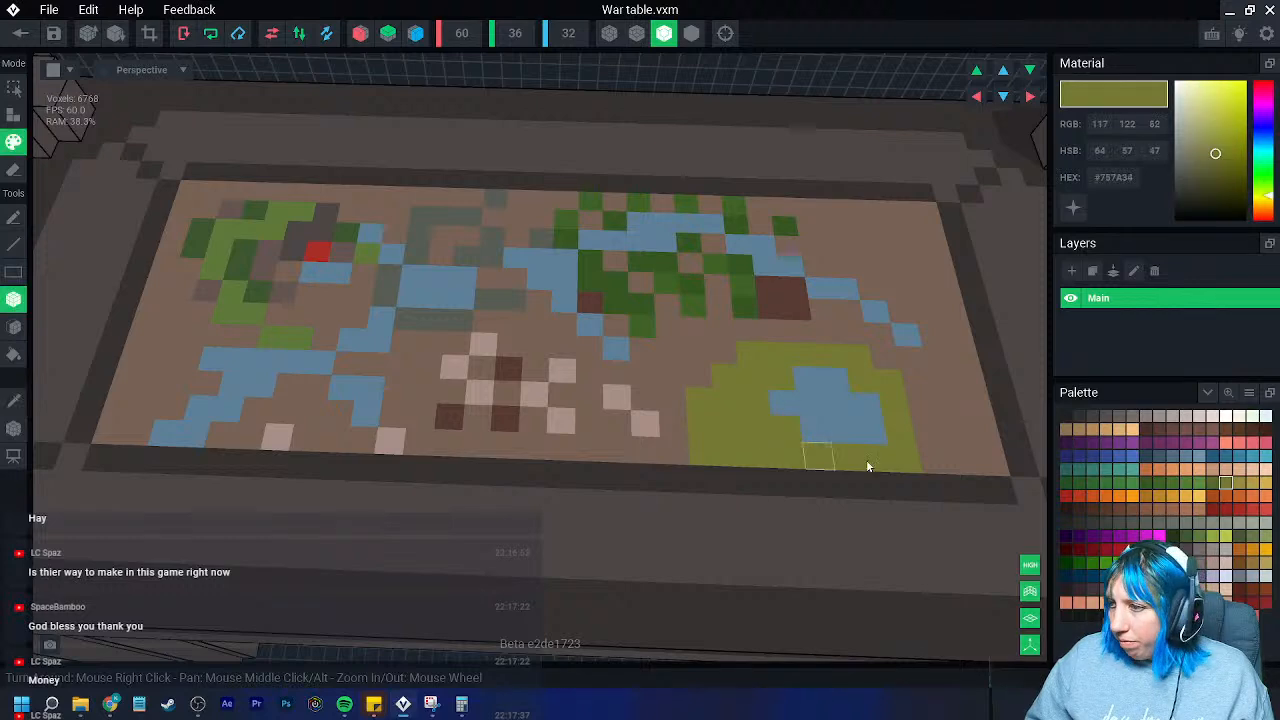
pyautogui.click(1212, 483)
pyautogui.click(760, 453)
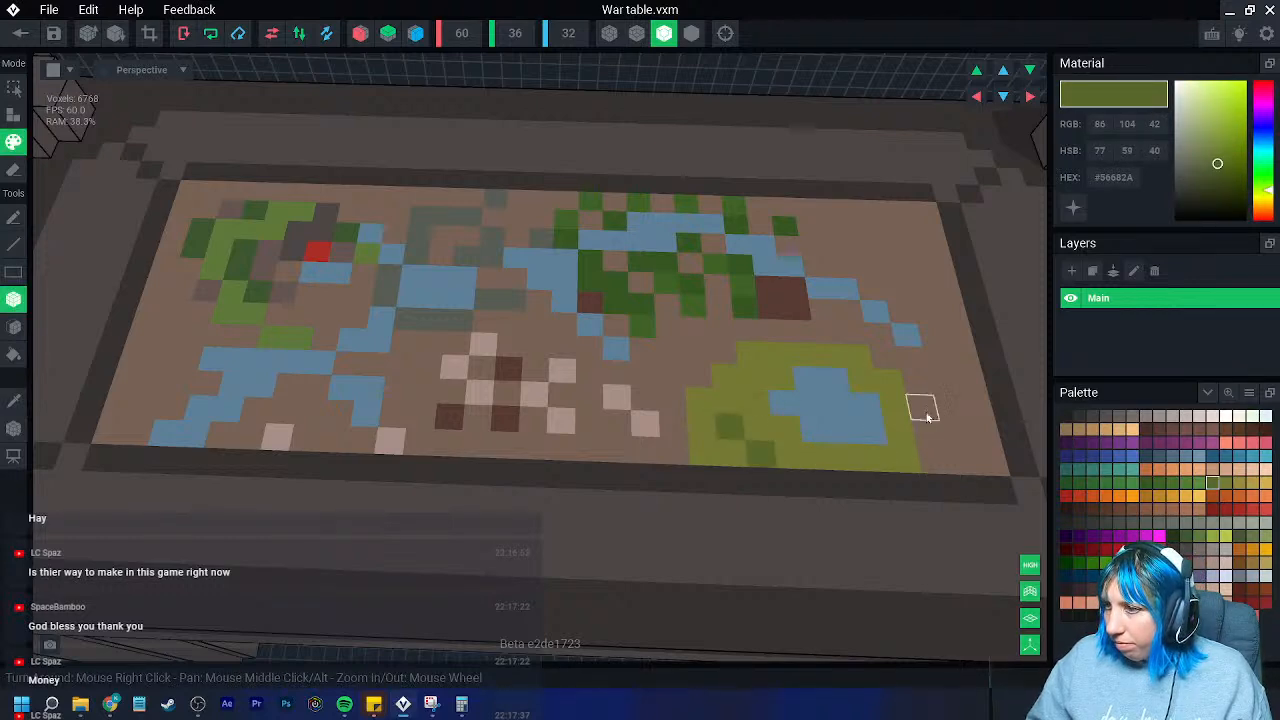
# - Paint the tops of the table's four corner posts brown (#6F4A20) using whole-face painting
pyautogui.scroll(-3, 966, 462)
pyautogui.moveTo(894, 449); pyautogui.dragTo(667, 463, button='right')
pyautogui.moveTo(667, 463); pyautogui.dragTo(510, 430, button='middle')
pyautogui.scroll(-2, 510, 430)
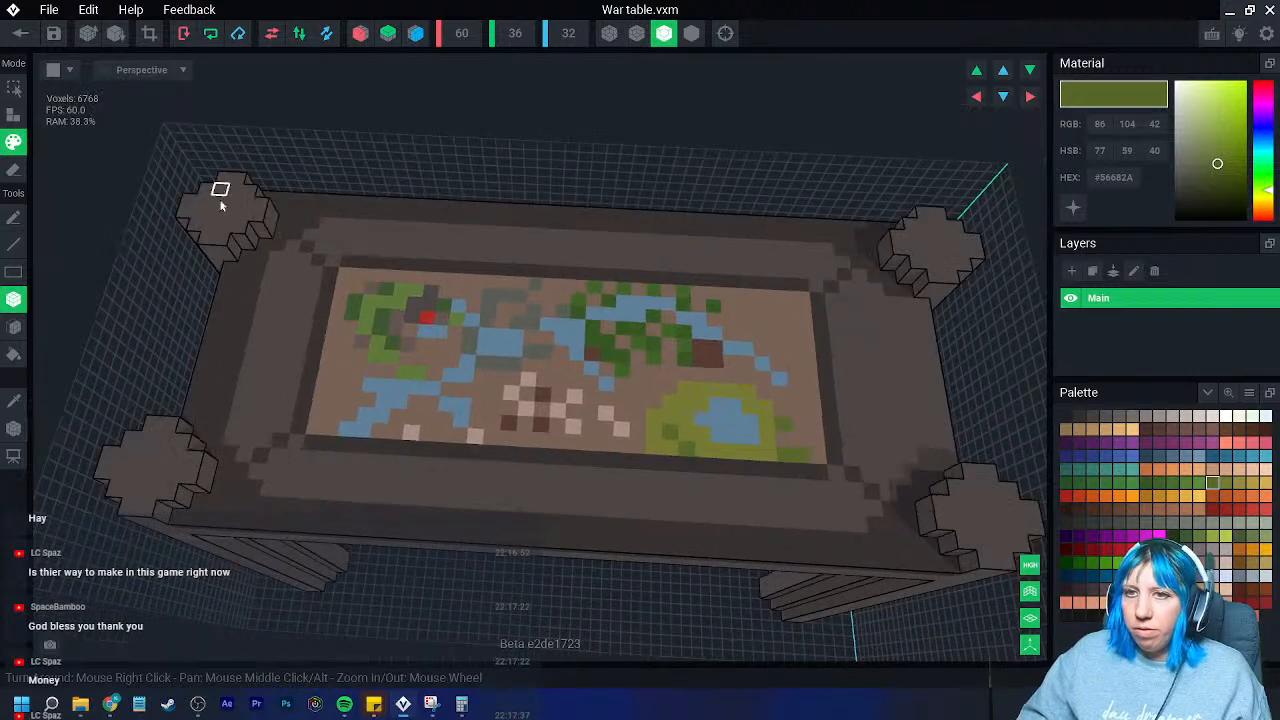
pyautogui.click(13, 401)
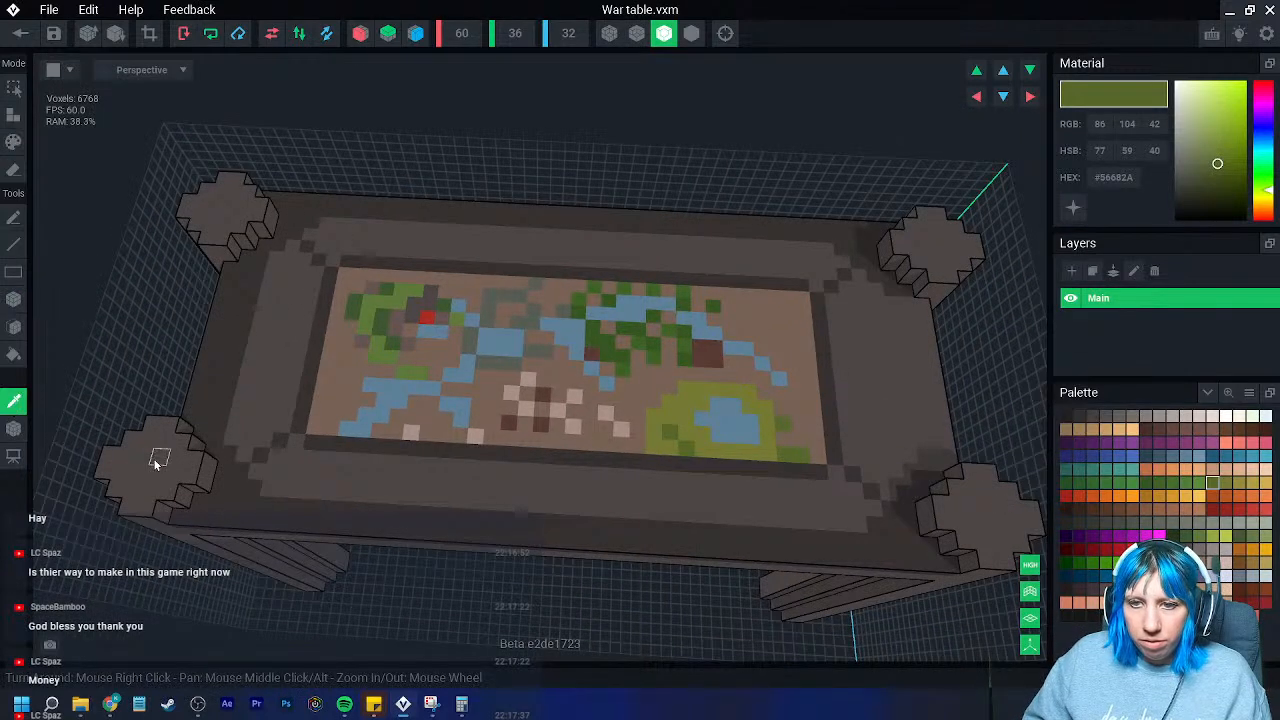
pyautogui.click(155, 463)
pyautogui.moveTo(500, 517); pyautogui.dragTo(662, 491, button='middle')
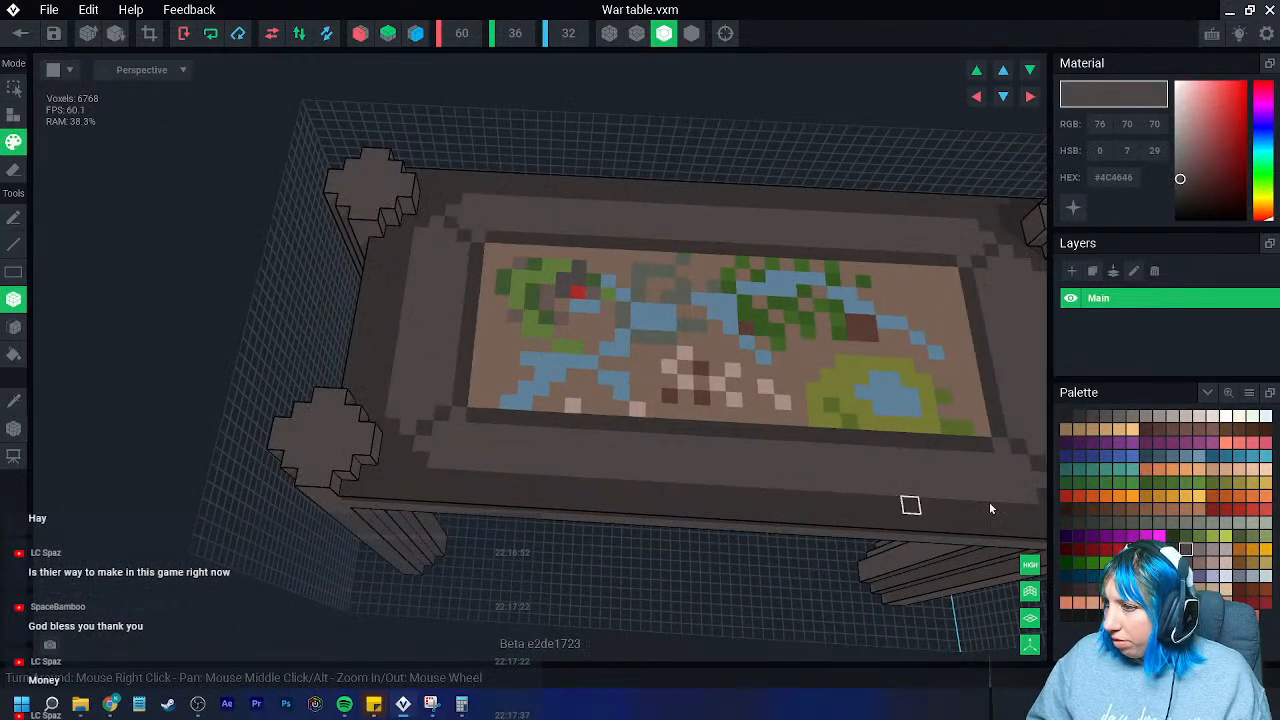
pyautogui.click(1240, 563)
pyautogui.click(14, 327)
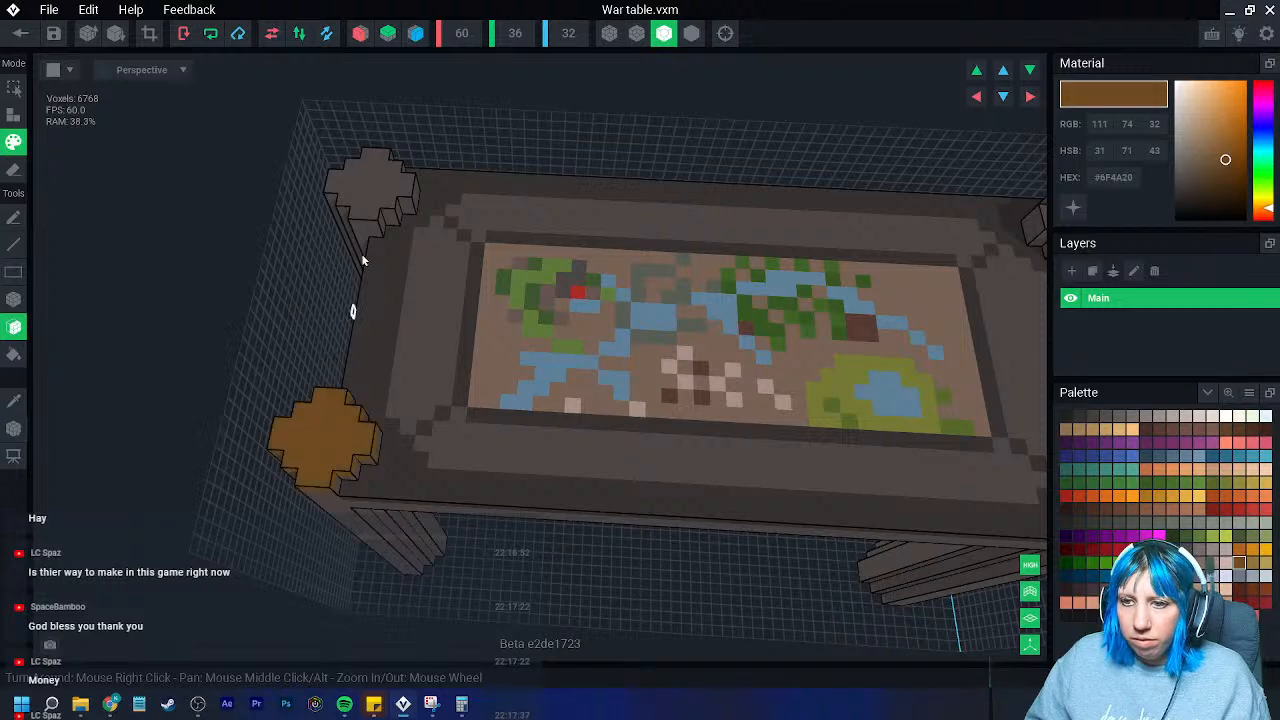
pyautogui.moveTo(985, 230); pyautogui.dragTo(910, 218, button='right')
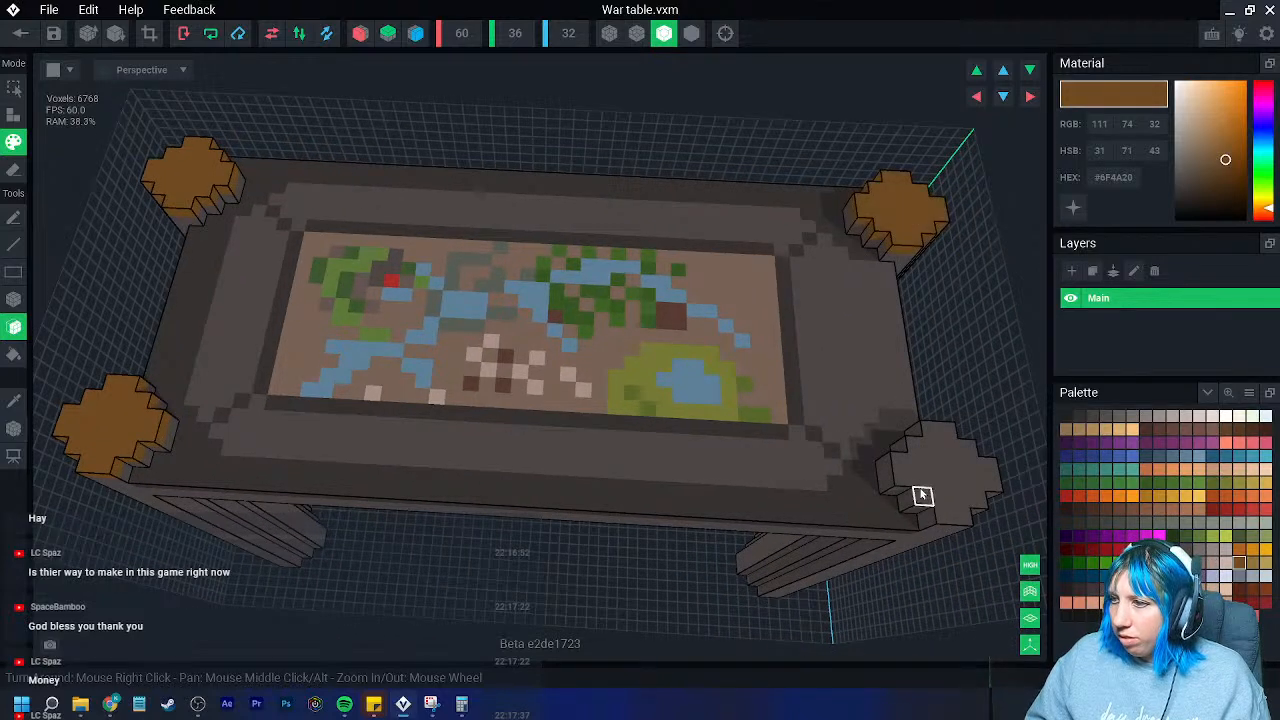
# - Try recolouring the tabletop border with the same brown and undo the attempt
pyautogui.moveTo(681, 474); pyautogui.dragTo(511, 453, button='right')
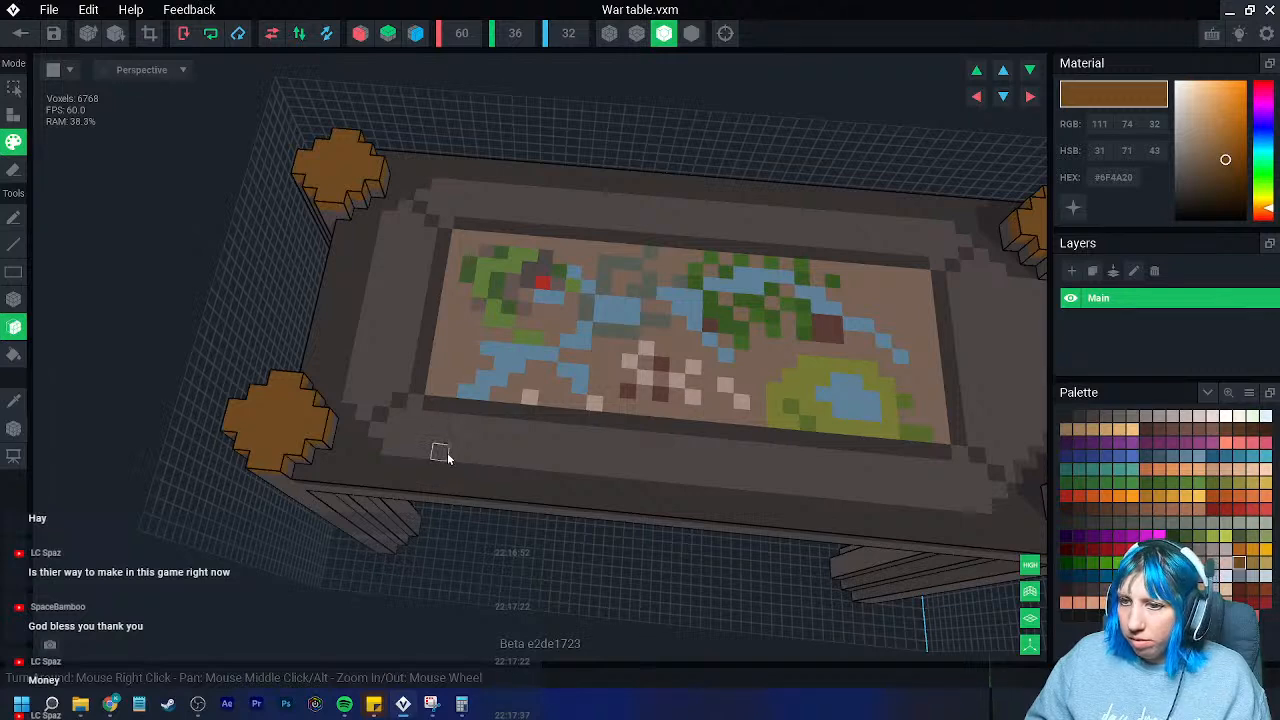
pyautogui.scroll(1, 445, 452)
pyautogui.moveTo(445, 452); pyautogui.dragTo(495, 445, button='middle')
pyautogui.click(500, 442)
pyautogui.click(433, 335)
pyautogui.click(642, 175)
pyautogui.scroll(-1, 700, 185)
pyautogui.moveTo(700, 185); pyautogui.dragTo(650, 208, button='middle')
pyautogui.moveTo(802, 337); pyautogui.dragTo(622, 342, button='middle')
pyautogui.hotkey('ctrl', 'z')
pyautogui.hotkey('ctrl', 'z')
pyautogui.hotkey('ctrl', 'z')
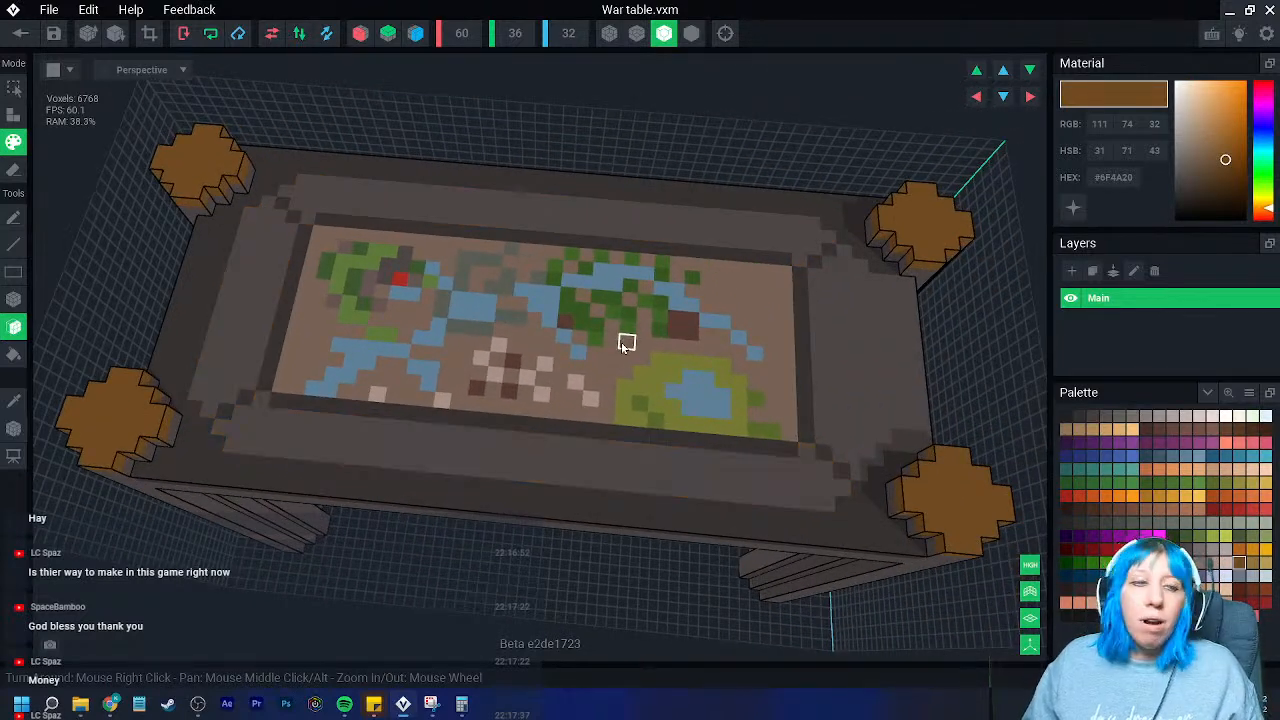
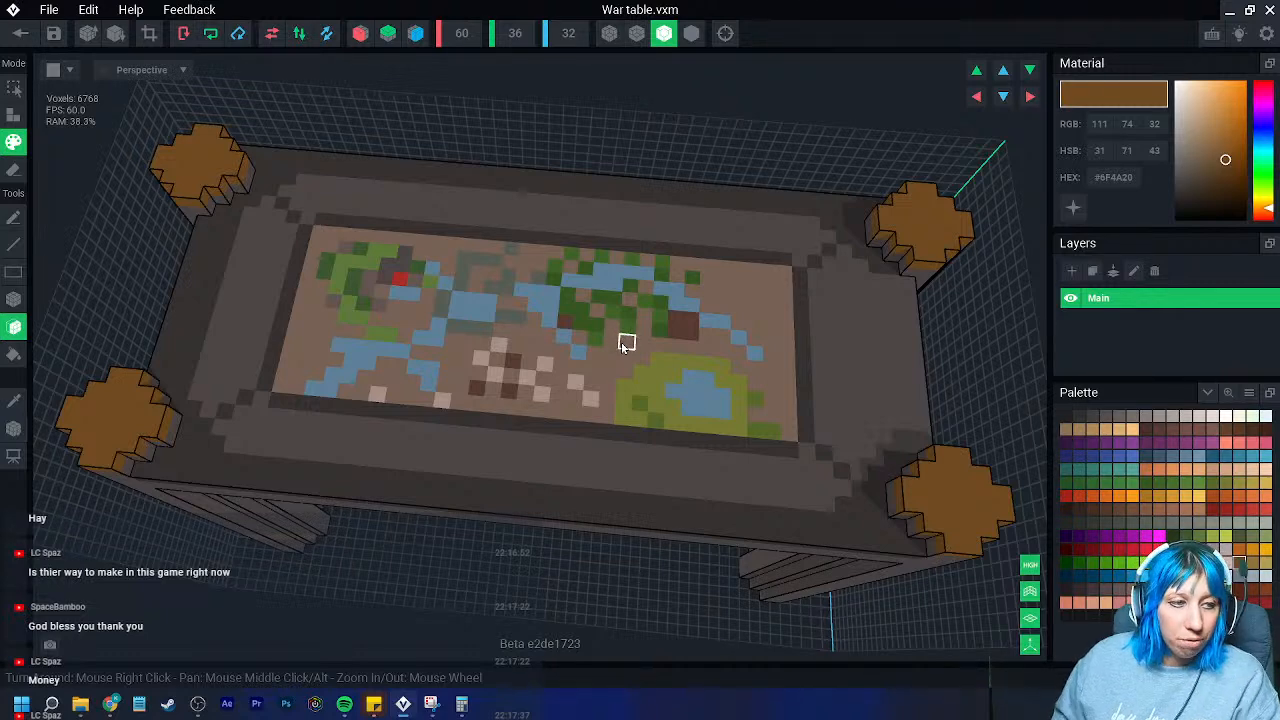
# - Paint a vertical stripe down the nearest table leg in the dark grey (#363131) sampled from the tabletop edge
pyautogui.moveTo(621, 342); pyautogui.dragTo(352, 510, button='right')
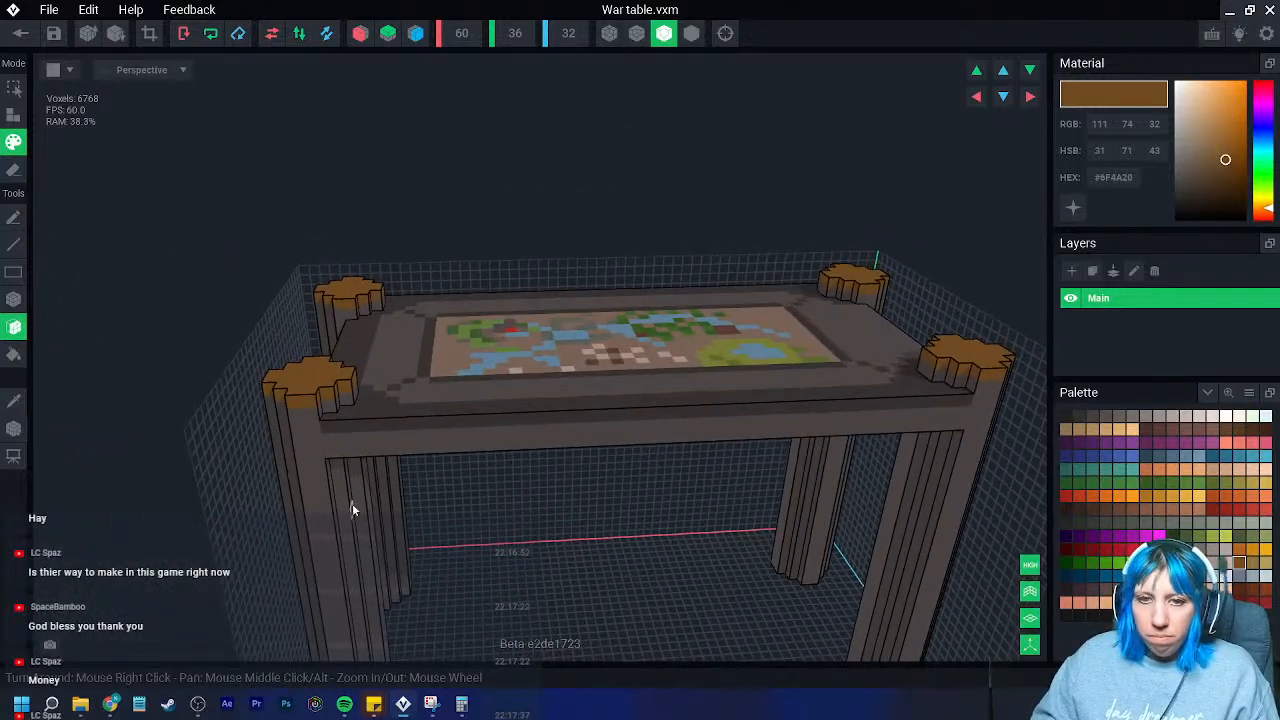
pyautogui.moveTo(781, 542)
pyautogui.mouseDown(button='right')
pyautogui.moveTo(783, 554)
pyautogui.moveTo(783, 540)
pyautogui.moveTo(763, 551)
pyautogui.mouseUp(button='right')
pyautogui.scroll(2, 783, 540)
pyautogui.click(13, 401)
pyautogui.click(374, 372)
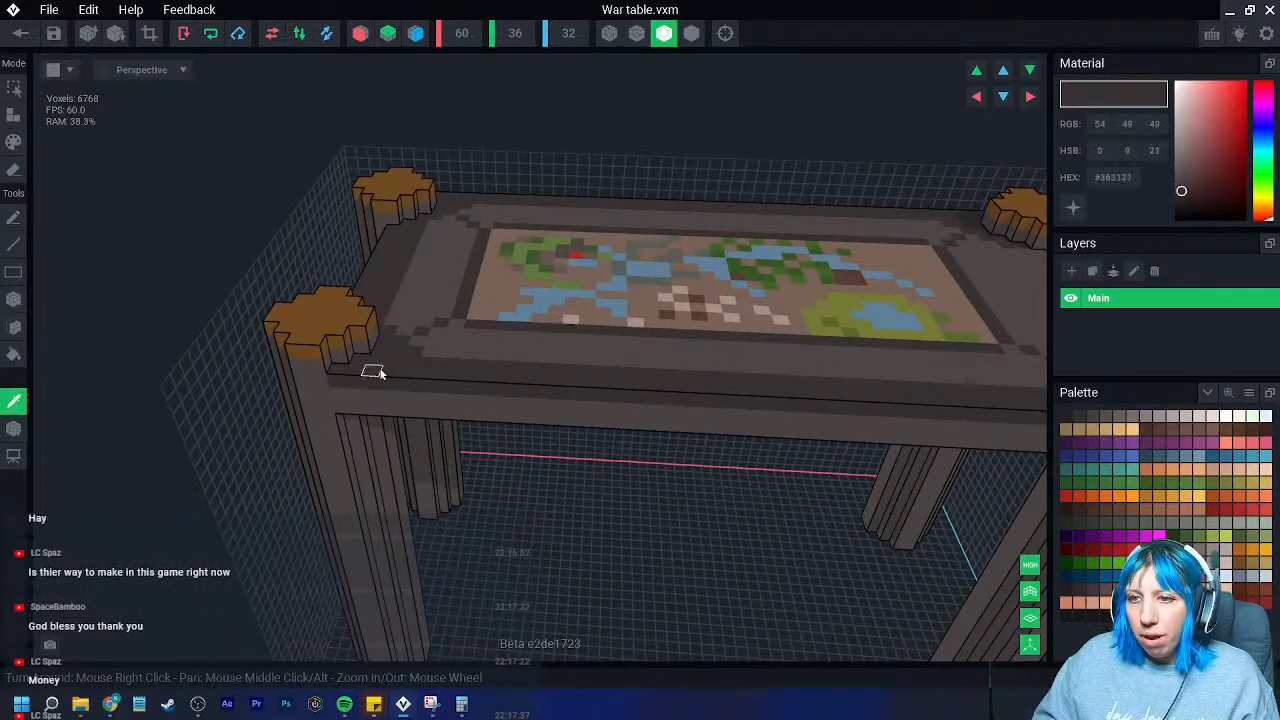
pyautogui.click(14, 299)
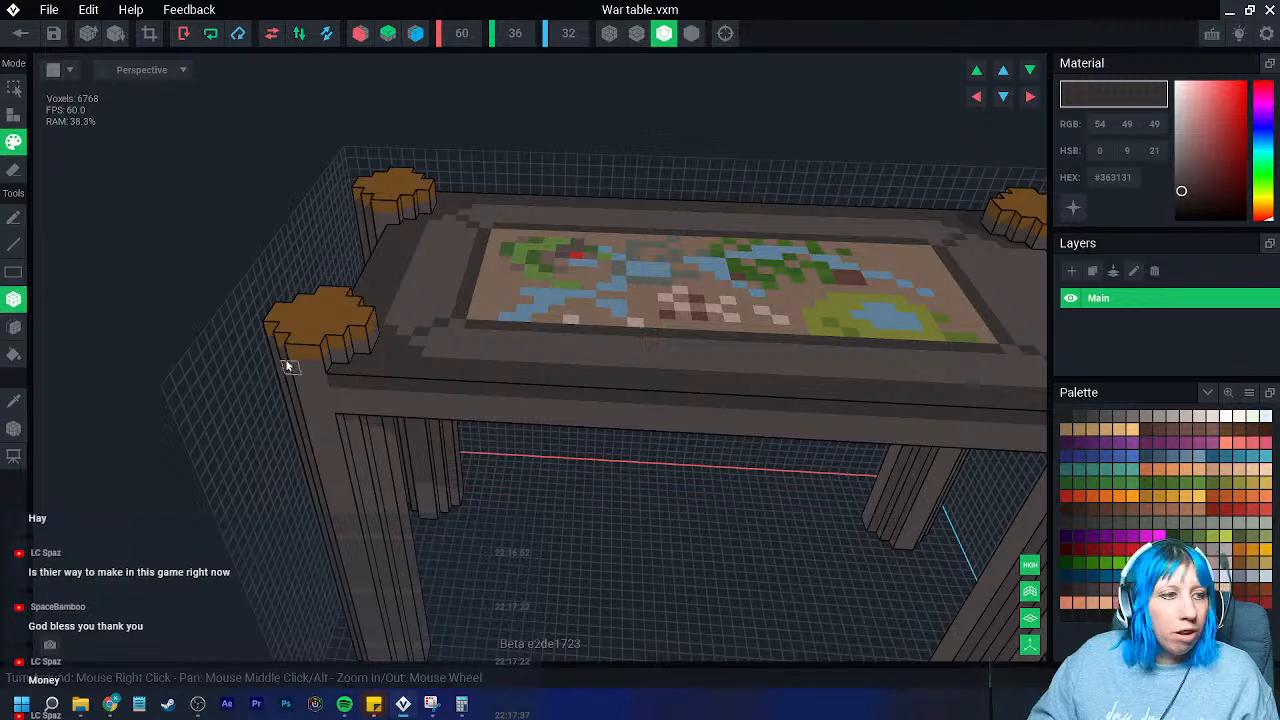
pyautogui.moveTo(281, 365); pyautogui.dragTo(350, 350, button='right')
pyautogui.moveTo(297, 400)
pyautogui.mouseDown()
pyautogui.moveTo(331, 460)
pyautogui.moveTo(325, 543)
pyautogui.moveTo(341, 603)
pyautogui.mouseUp()
pyautogui.moveTo(312, 400); pyautogui.dragTo(316, 230, button='middle')
pyautogui.moveTo(320, 412); pyautogui.dragTo(360, 641)
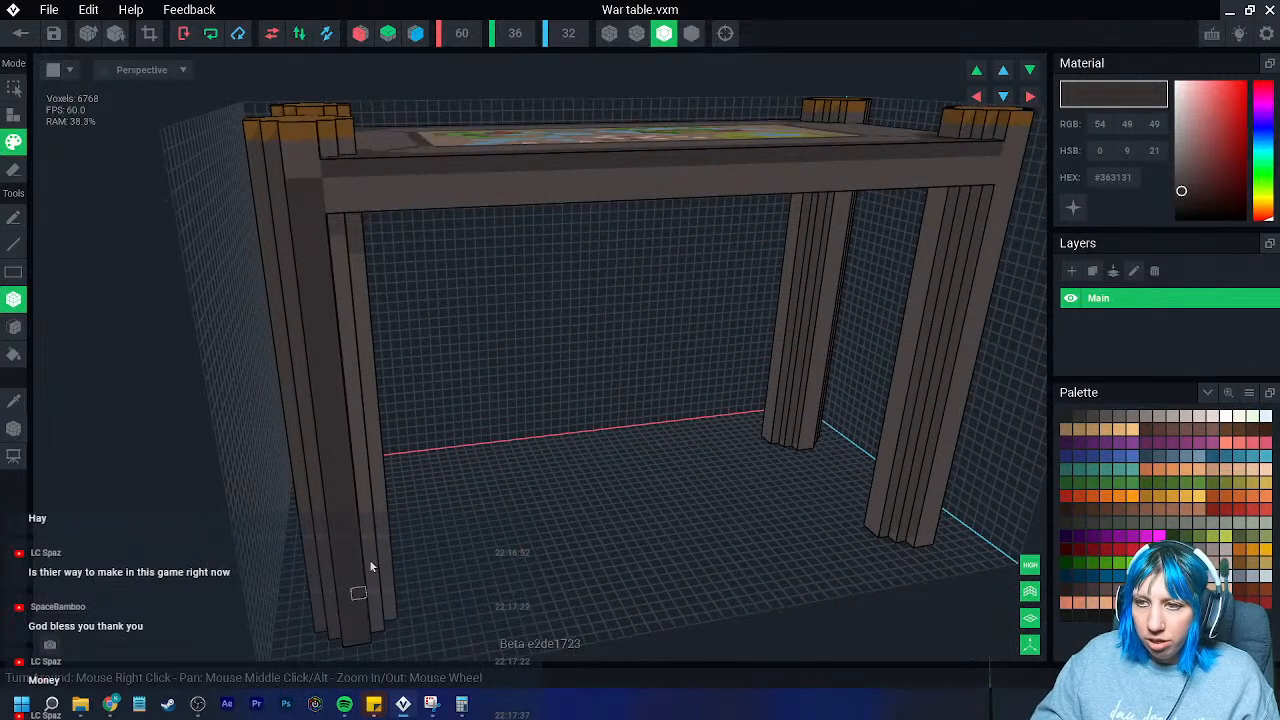
# - Enable mirrored editing on the X and Z axes and paint more dark grey stripes down the sides of the legs
pyautogui.click(366, 37)
pyautogui.click(417, 37)
pyautogui.moveTo(303, 196)
pyautogui.mouseDown()
pyautogui.moveTo(311, 364)
pyautogui.moveTo(365, 638)
pyautogui.mouseUp()
pyautogui.moveTo(370, 620); pyautogui.dragTo(388, 580, button='right')
pyautogui.moveTo(250, 192); pyautogui.dragTo(320, 660)
pyautogui.moveTo(320, 646)
pyautogui.mouseDown(button='right')
pyautogui.moveTo(297, 254)
pyautogui.moveTo(282, 313)
pyautogui.mouseUp(button='right')
pyautogui.moveTo(255, 152)
pyautogui.mouseDown()
pyautogui.moveTo(334, 537)
pyautogui.moveTo(334, 632)
pyautogui.mouseUp()
pyautogui.scroll(5, 301, 154)
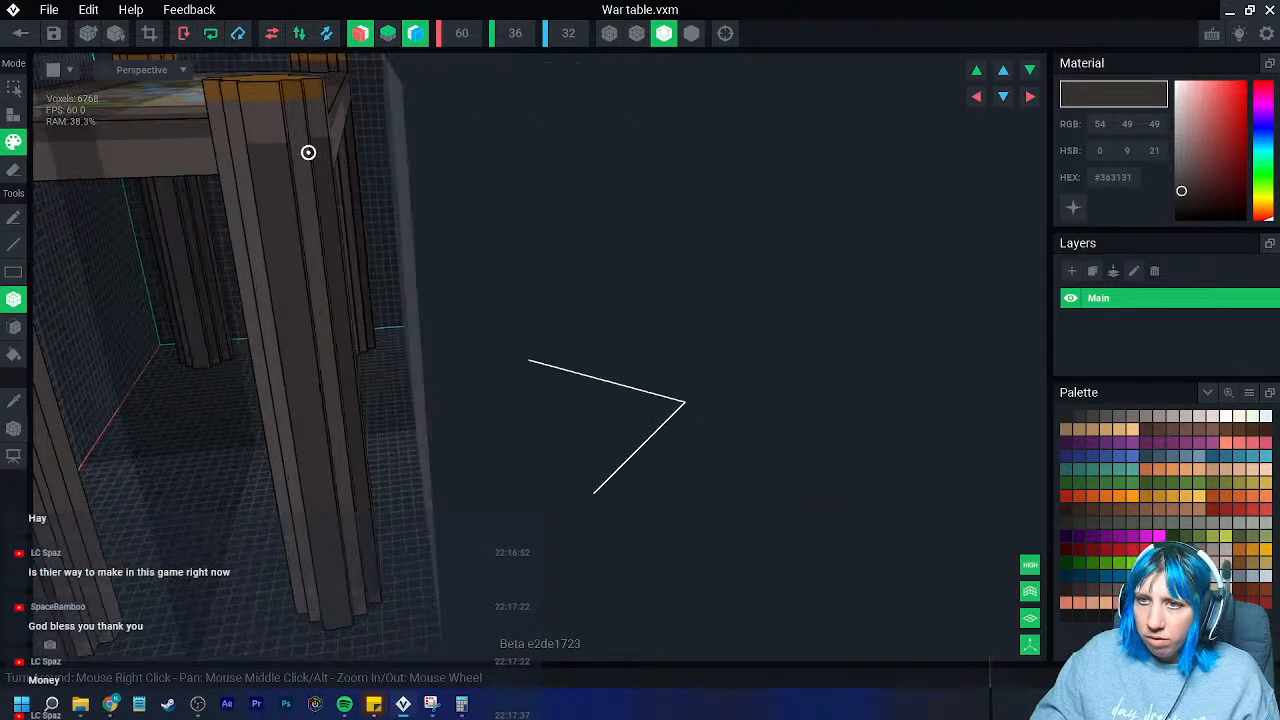
pyautogui.moveTo(222, 155)
pyautogui.mouseDown()
pyautogui.moveTo(303, 591)
pyautogui.moveTo(283, 663)
pyautogui.moveTo(228, 401)
pyautogui.mouseUp()
pyautogui.moveTo(223, 188); pyautogui.dragTo(223, 188, button='right')
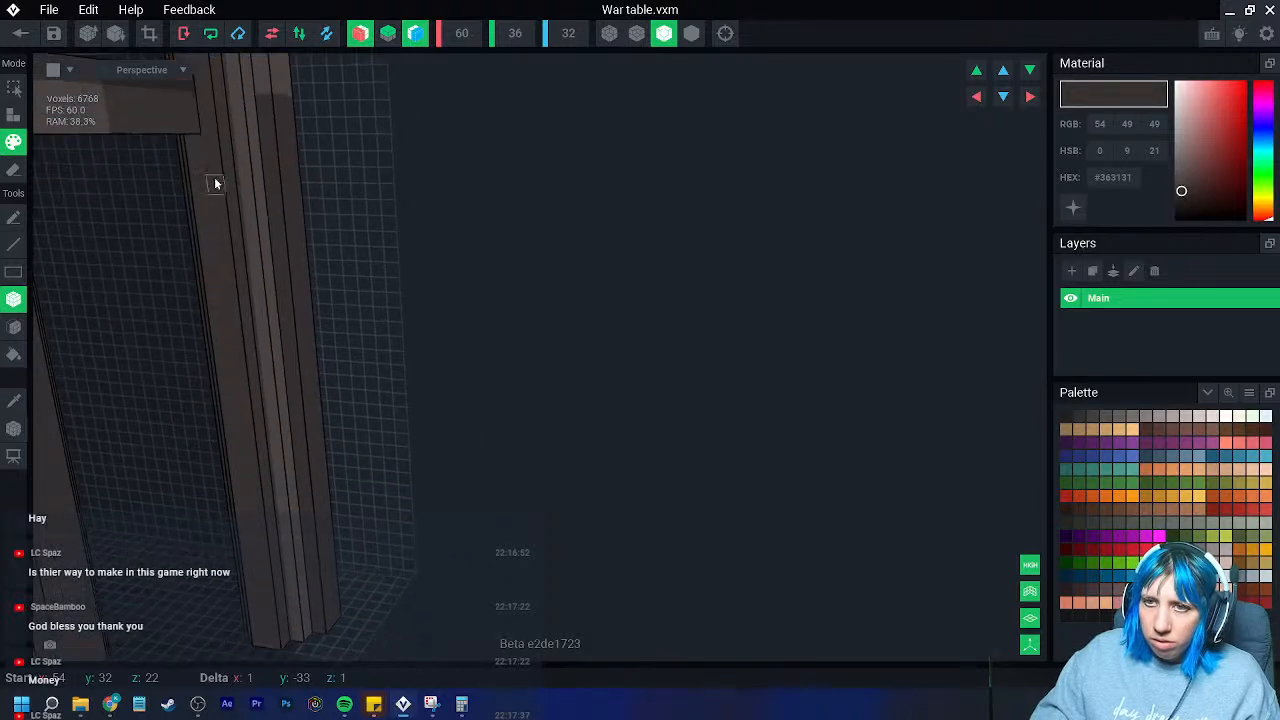
pyautogui.moveTo(195, 148)
pyautogui.mouseDown()
pyautogui.moveTo(246, 571)
pyautogui.moveTo(271, 643)
pyautogui.moveTo(247, 200)
pyautogui.mouseUp()
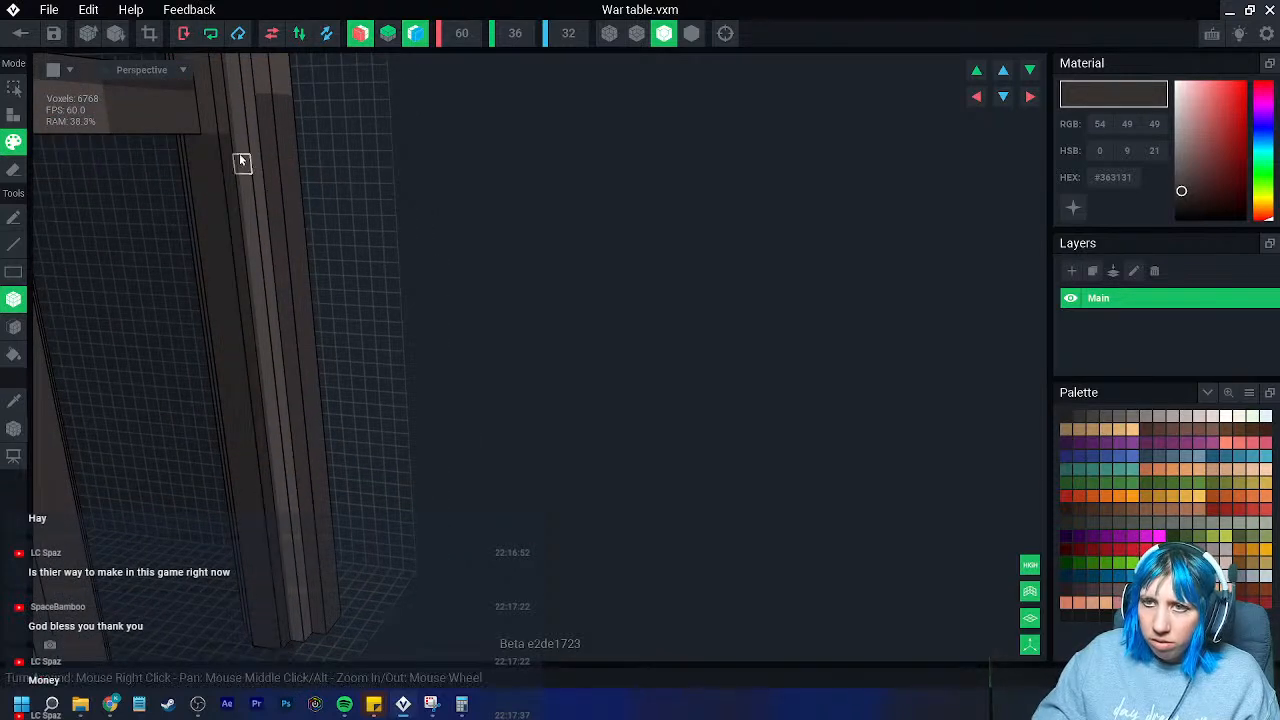
pyautogui.scroll(-10, 210, 168)
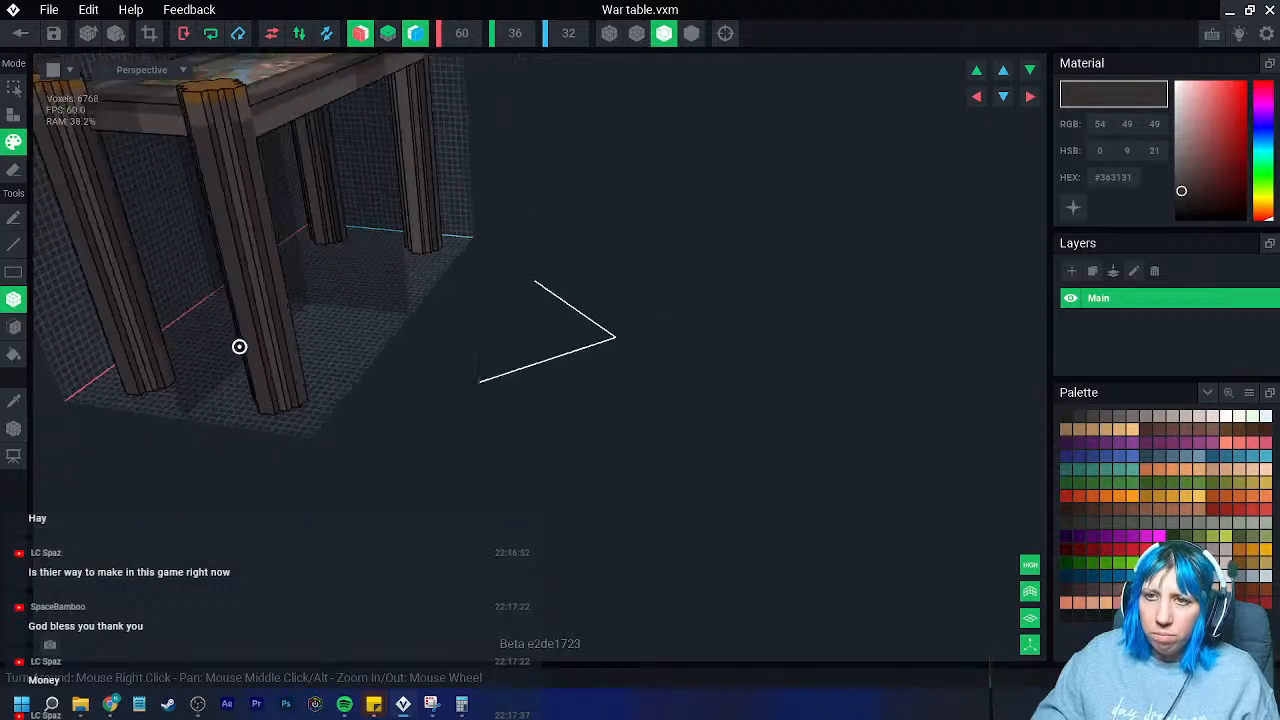
# - Set the model volume's Y height to 37 voxels
pyautogui.scroll(3, 262, 351)
pyautogui.moveTo(264, 348); pyautogui.dragTo(306, 506, button='middle')
pyautogui.moveTo(309, 297)
pyautogui.mouseDown(button='right')
pyautogui.moveTo(391, 294)
pyautogui.moveTo(428, 366)
pyautogui.moveTo(409, 409)
pyautogui.moveTo(419, 396)
pyautogui.mouseUp(button='right')
pyautogui.scroll(-5, 300, 305)
pyautogui.scroll(2, 419, 396)
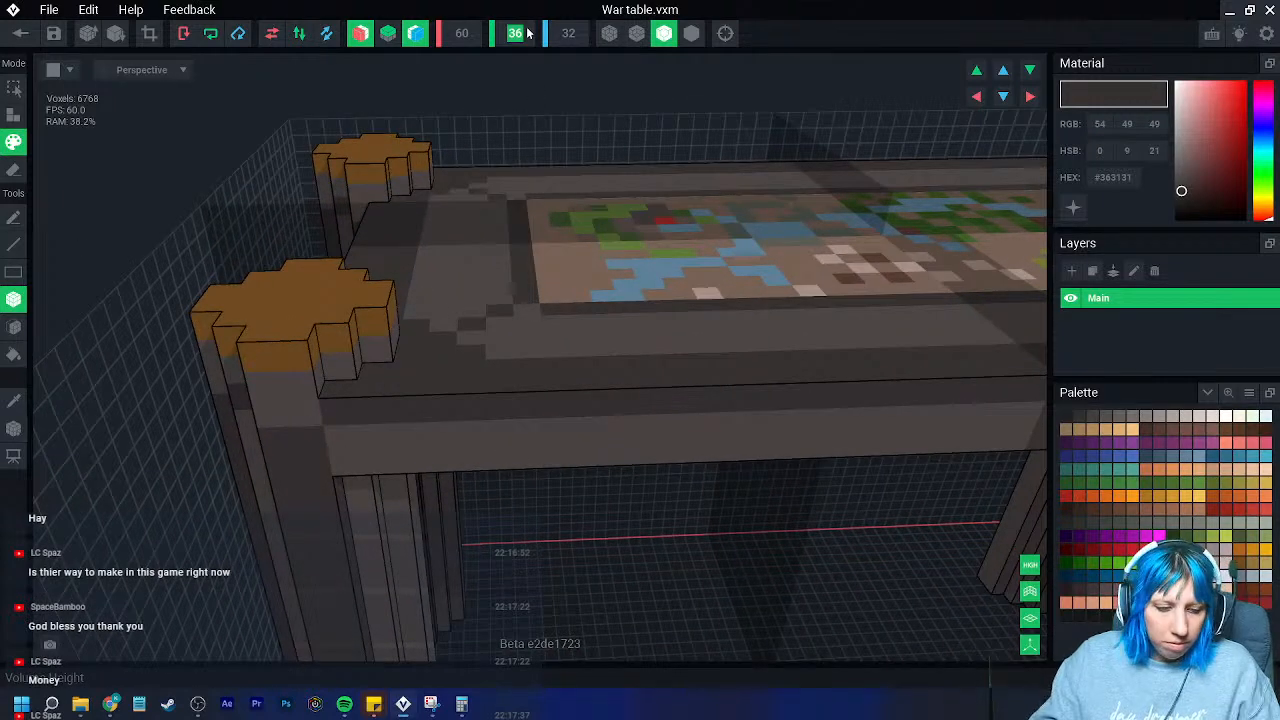
pyautogui.press('Return')
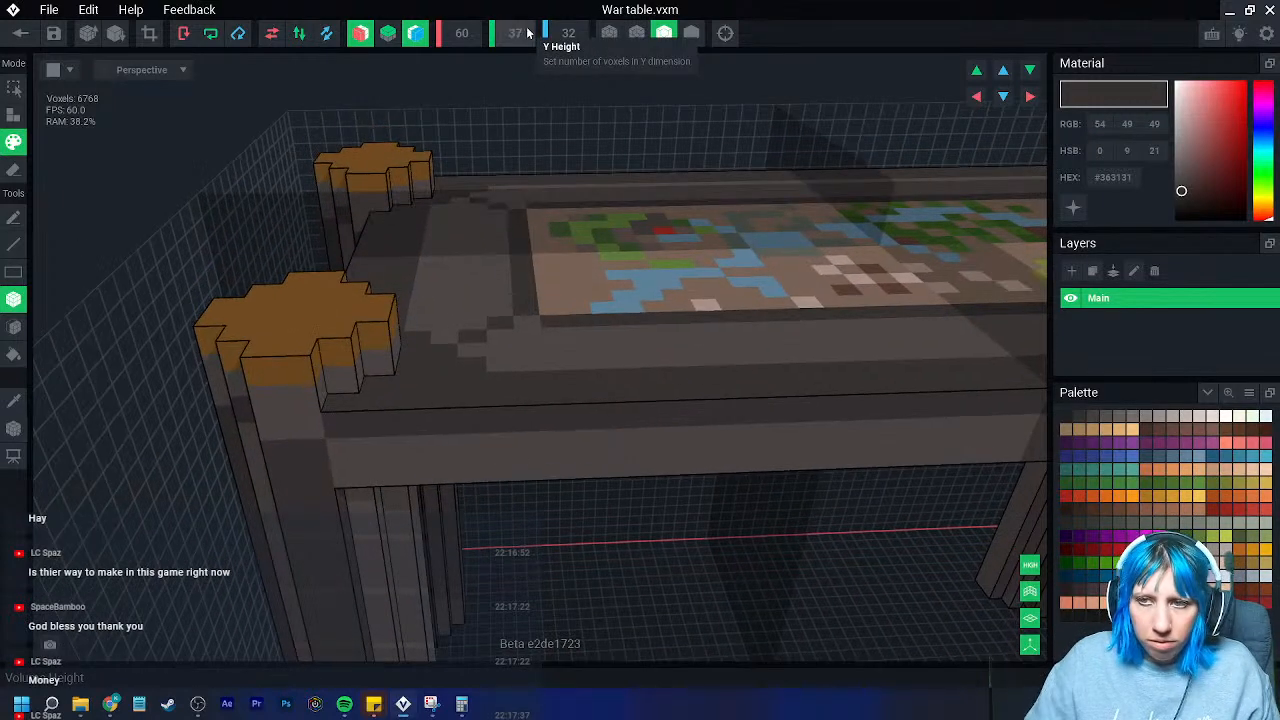
# - Add a raised brown (#6F4A20) cap on top of every corner post and turn off the X and Z mirroring
pyautogui.moveTo(400, 200); pyautogui.dragTo(380, 275, button='right')
pyautogui.click(15, 403)
pyautogui.click(240, 360)
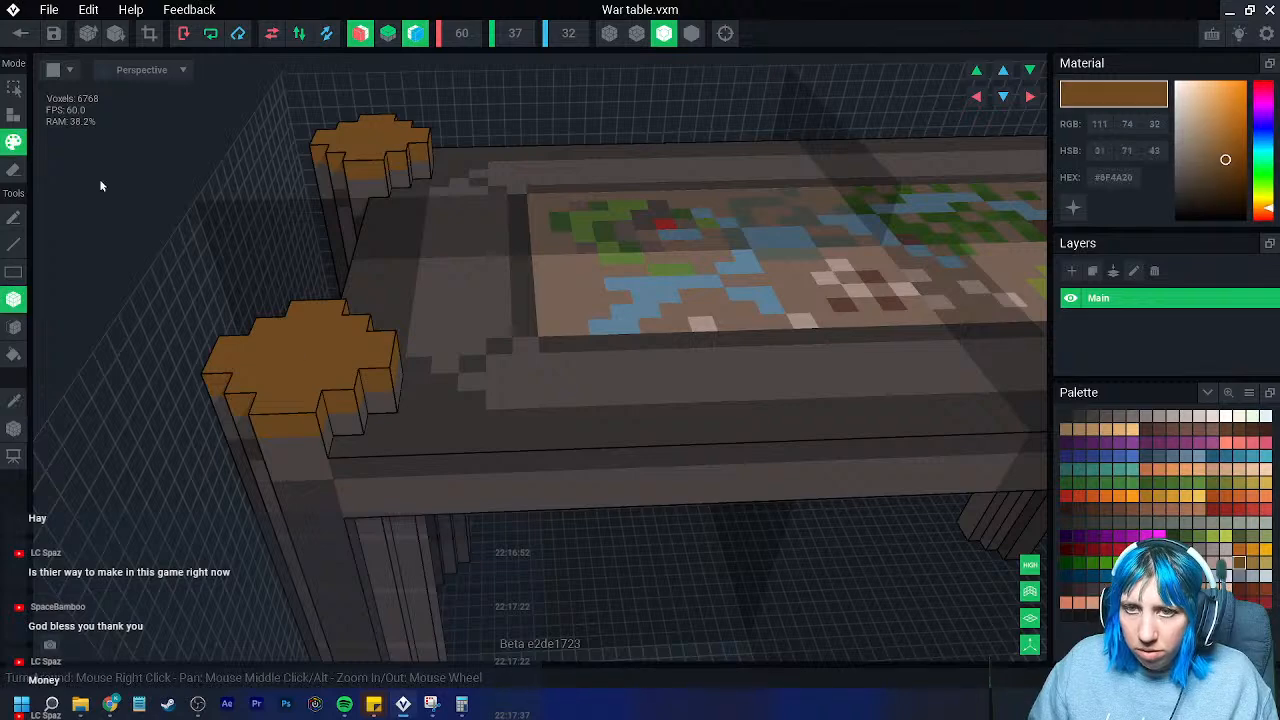
pyautogui.click(14, 117)
pyautogui.moveTo(251, 353)
pyautogui.mouseDown(button='right')
pyautogui.moveTo(289, 331)
pyautogui.moveTo(287, 359)
pyautogui.moveTo(287, 343)
pyautogui.mouseUp(button='right')
pyautogui.click(262, 370)
pyautogui.click(362, 33)
pyautogui.click(415, 33)
# - Thicken the table body by extruding it downward between the legs in the sampled grey (#4C4646)
pyautogui.moveTo(530, 297); pyautogui.dragTo(466, 290, button='right')
pyautogui.scroll(-3, 605, 424)
pyautogui.scroll(3, 575, 399)
pyautogui.moveTo(466, 290); pyautogui.dragTo(457, 452, button='middle')
pyautogui.click(13, 402)
pyautogui.click(366, 264)
pyautogui.click(14, 327)
pyautogui.moveTo(485, 385); pyautogui.dragTo(463, 286, button='right')
pyautogui.moveTo(470, 237); pyautogui.dragTo(443, 394)
pyautogui.moveTo(443, 394); pyautogui.dragTo(426, 398, button='right')
# - Crop the model volume to fit the finished table
pyautogui.click(149, 34)
pyautogui.scroll(-5, 426, 396)
pyautogui.moveTo(433, 447); pyautogui.dragTo(431, 440, button='right')
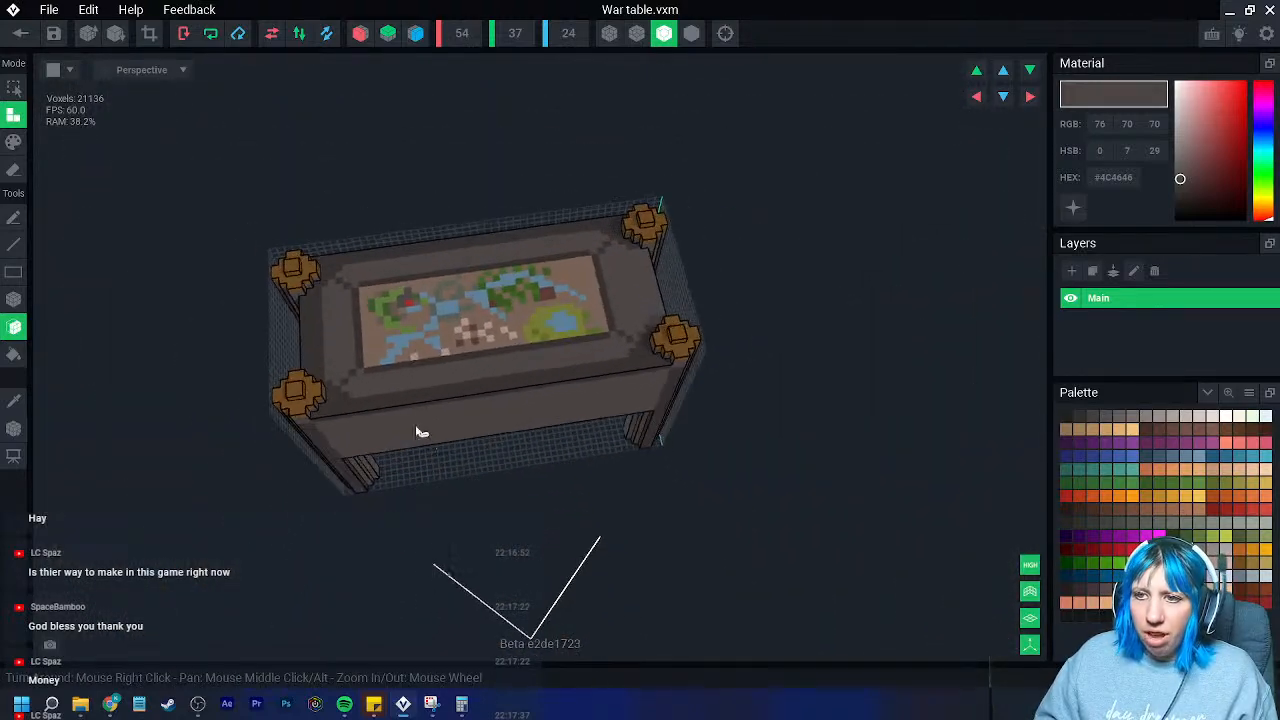
# - Switch to the pivot tool, close the model with changes to War table.vxm saved, and return to the final.vxr rig
pyautogui.click(21, 33)
pyautogui.click(779, 258)
pyautogui.click(13, 428)
pyautogui.click(21, 33)
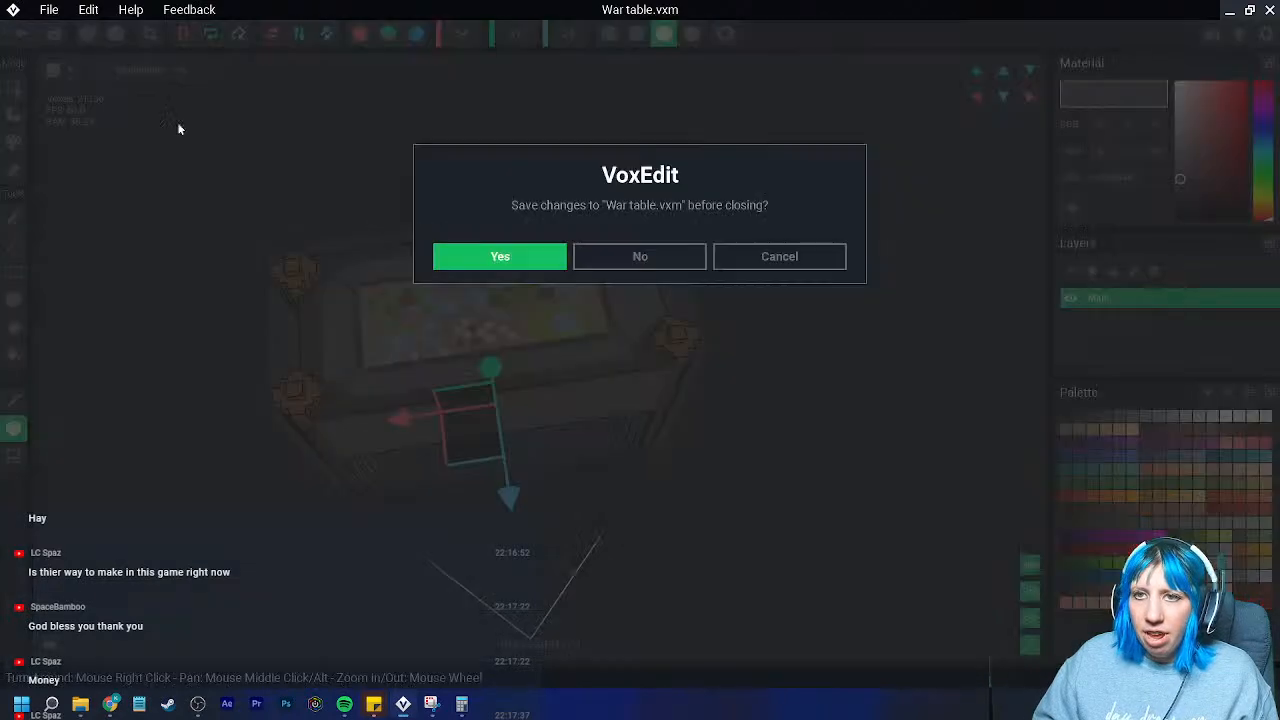
pyautogui.click(486, 254)
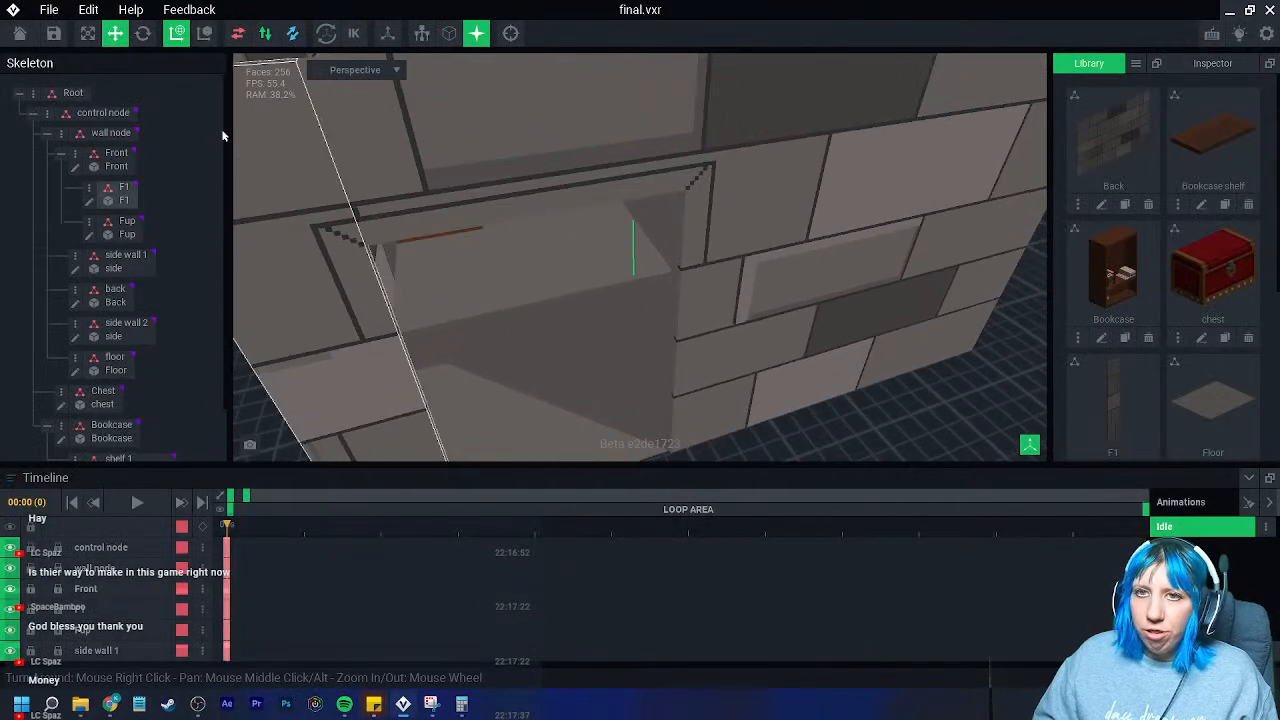
# - Collapse the wall and Bookcase branches and create a child node named War table under the control node
pyautogui.click(222, 136)
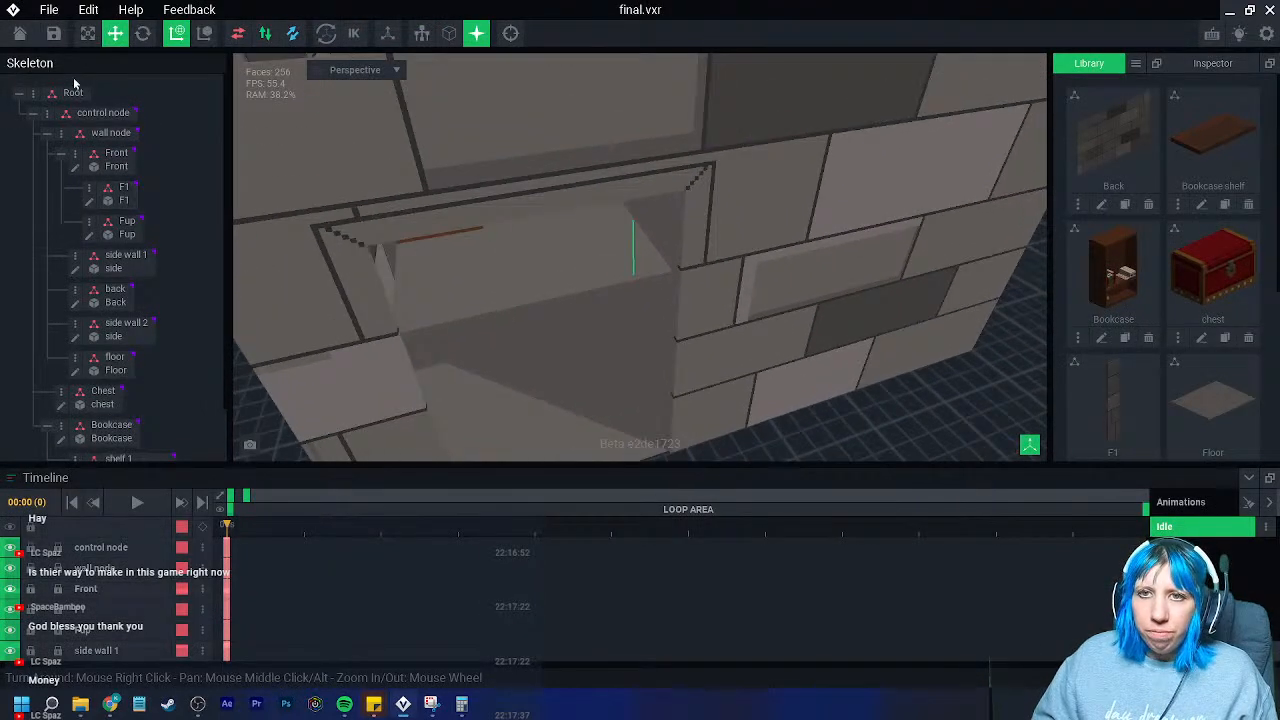
pyautogui.click(47, 133)
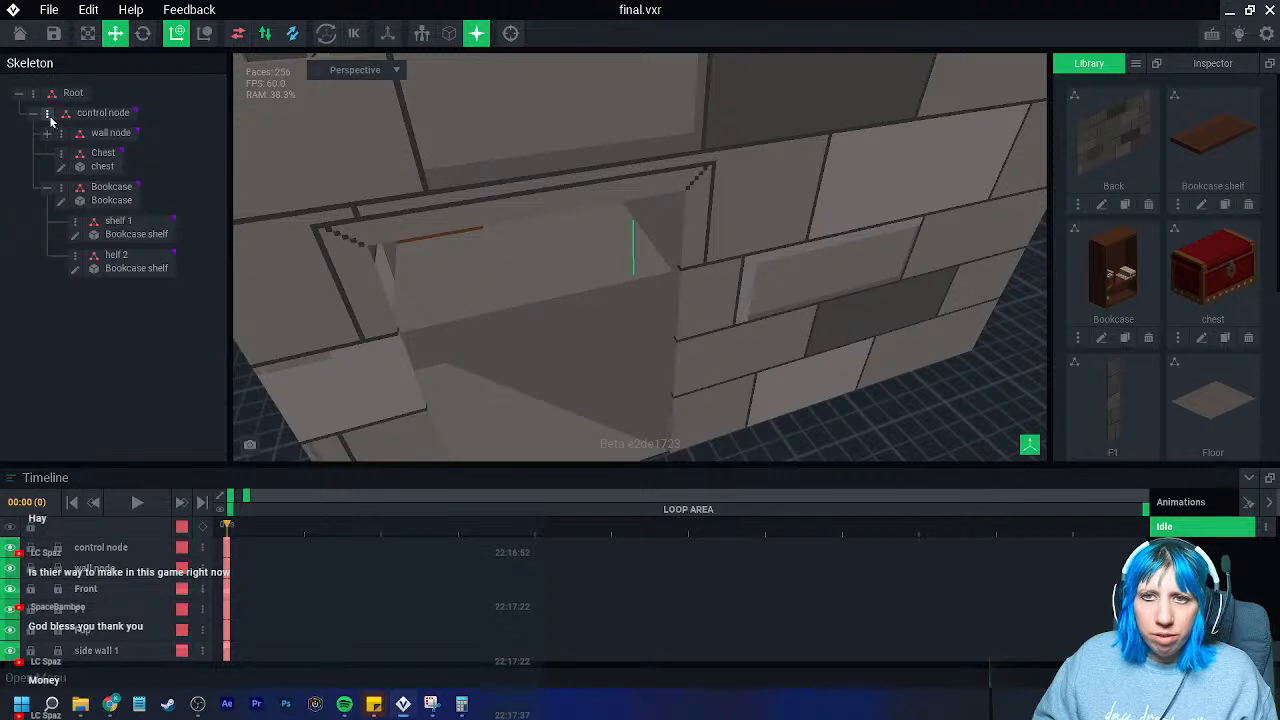
pyautogui.click(47, 187)
pyautogui.rightClick(44, 112)
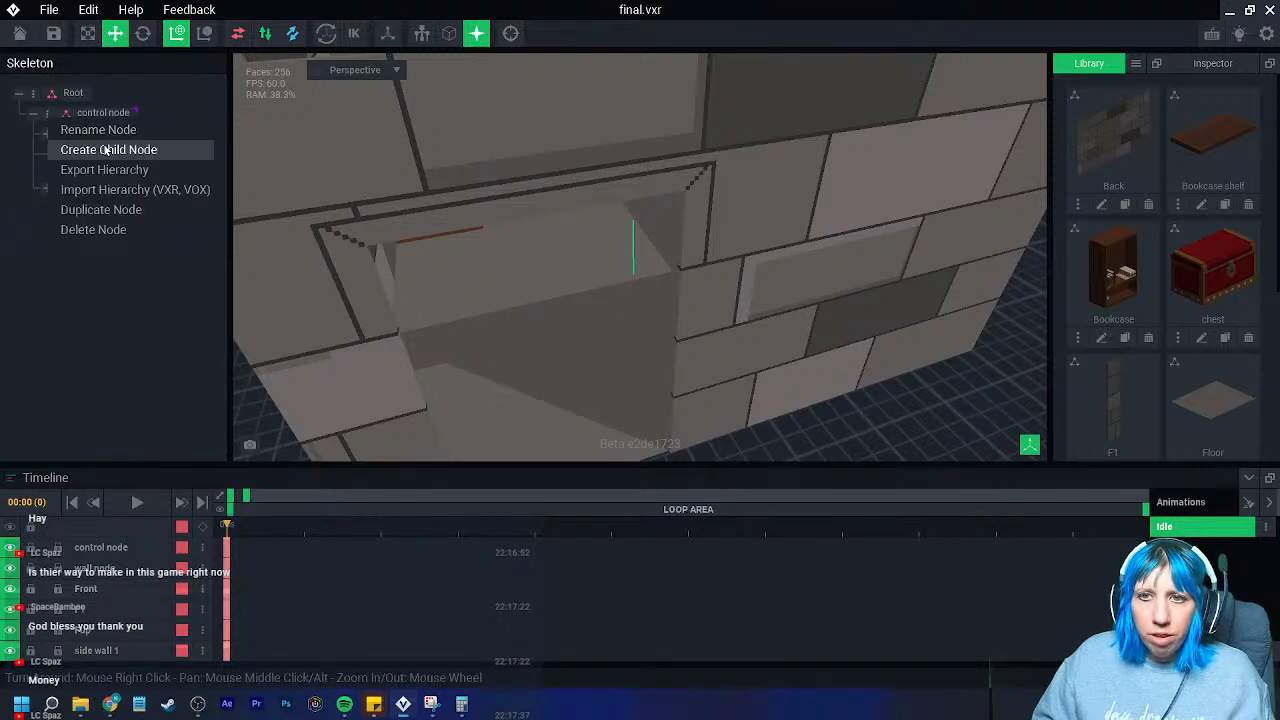
pyautogui.click(113, 153)
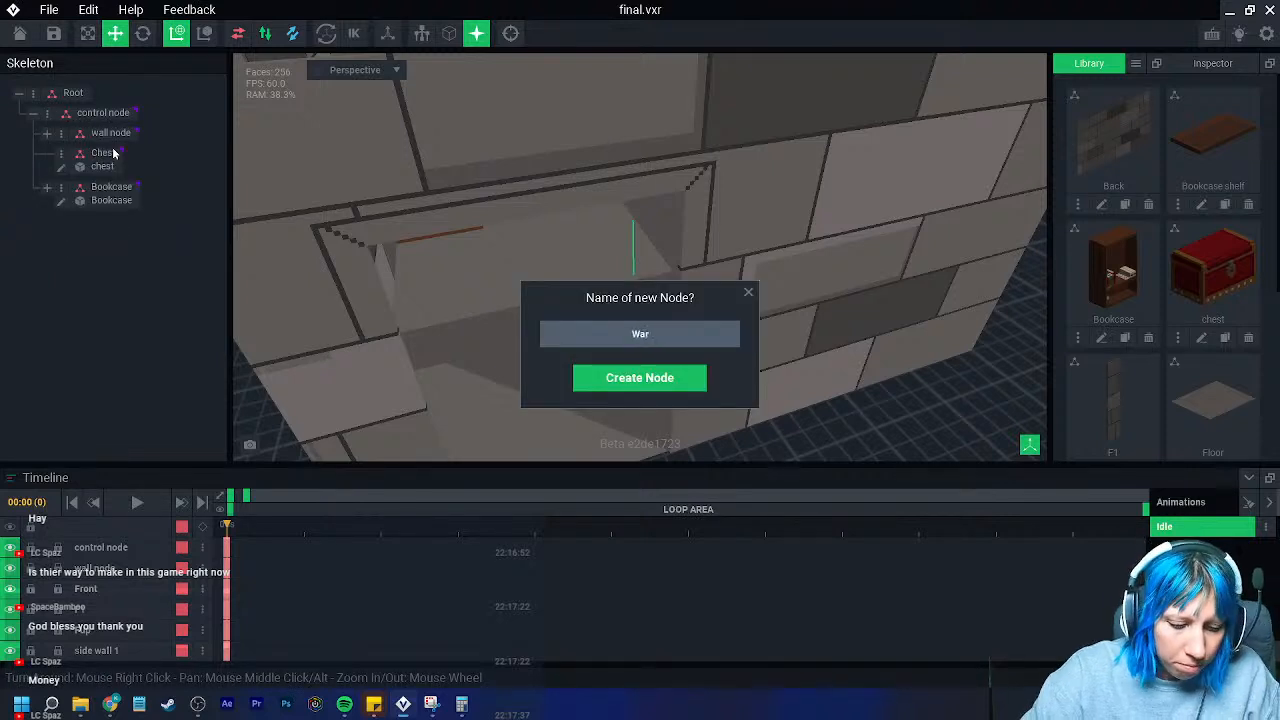
pyautogui.write('War table')
pyautogui.press('Return')
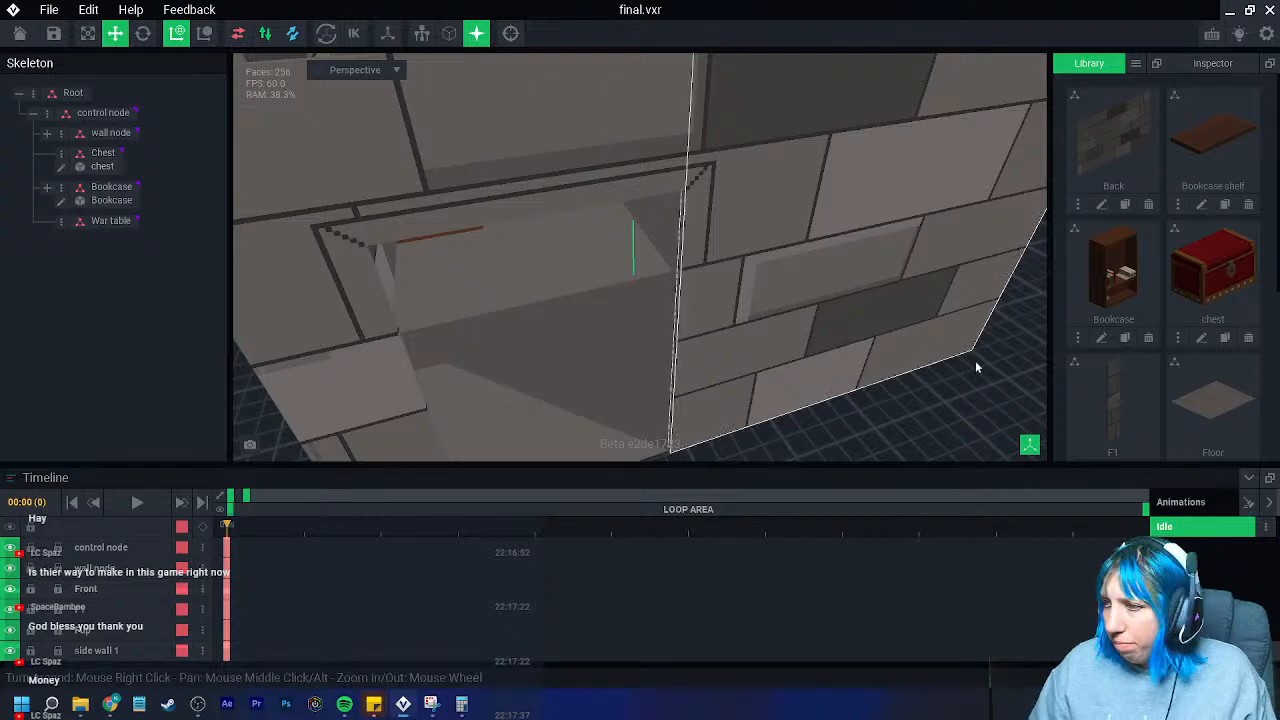
# - Assign the War table model to its new node and position the table on the open floor of the room
pyautogui.scroll(-3, 1171, 349)
pyautogui.moveTo(1183, 371); pyautogui.dragTo(115, 221)
pyautogui.scroll(-5, 740, 427)
pyautogui.moveTo(757, 423); pyautogui.dragTo(599, 283)
pyautogui.moveTo(599, 283); pyautogui.dragTo(614, 297, button='right')
pyautogui.scroll(2, 684, 338)
pyautogui.moveTo(684, 338); pyautogui.dragTo(631, 346, button='middle')
pyautogui.moveTo(558, 311); pyautogui.dragTo(547, 311)
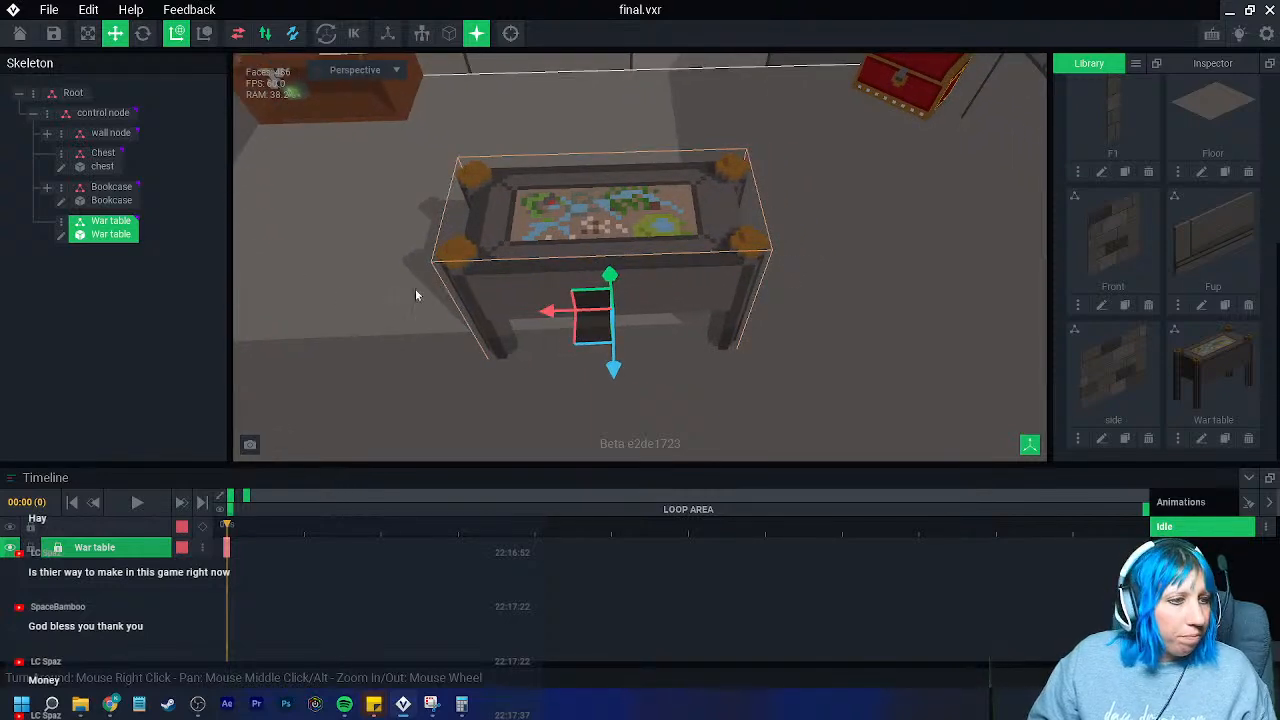
# - Duplicate the Chest node in the room's corner as chest 2
pyautogui.moveTo(590, 325); pyautogui.dragTo(537, 294, button='right')
pyautogui.scroll(-3, 496, 300)
pyautogui.moveTo(537, 294); pyautogui.dragTo(474, 386, button='middle')
pyautogui.click(783, 207)
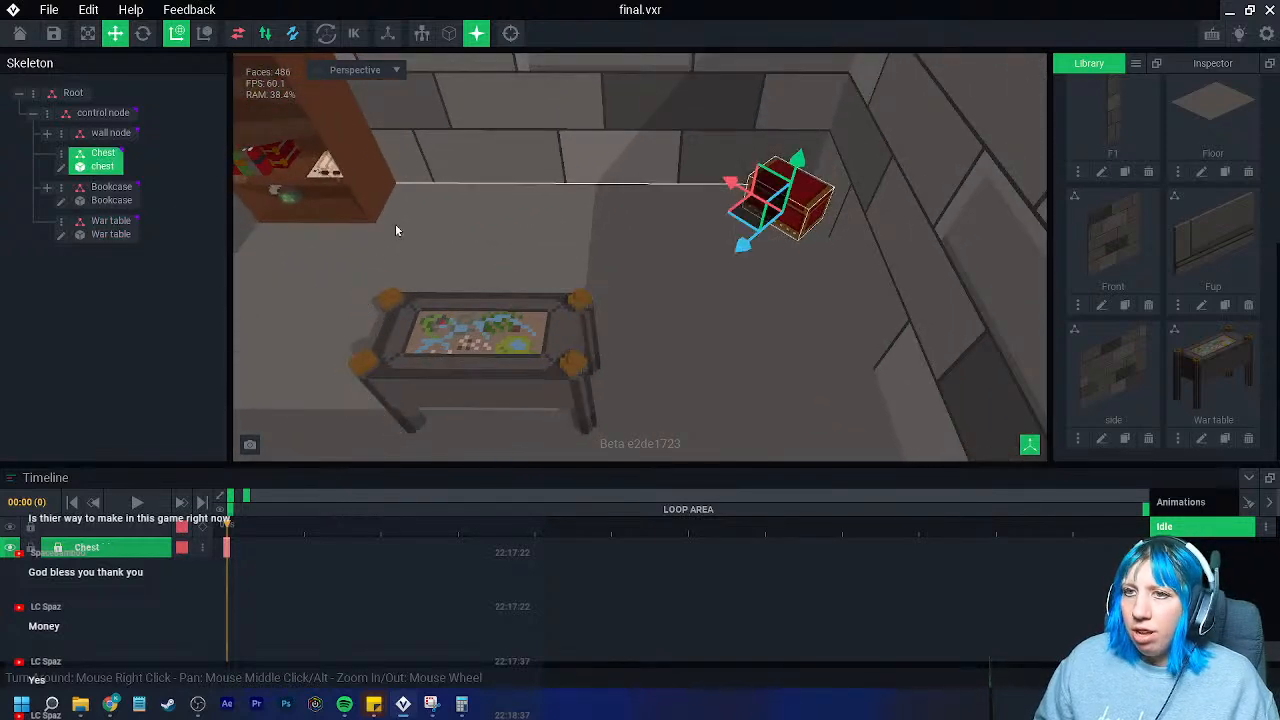
pyautogui.rightClick(72, 152)
pyautogui.click(113, 244)
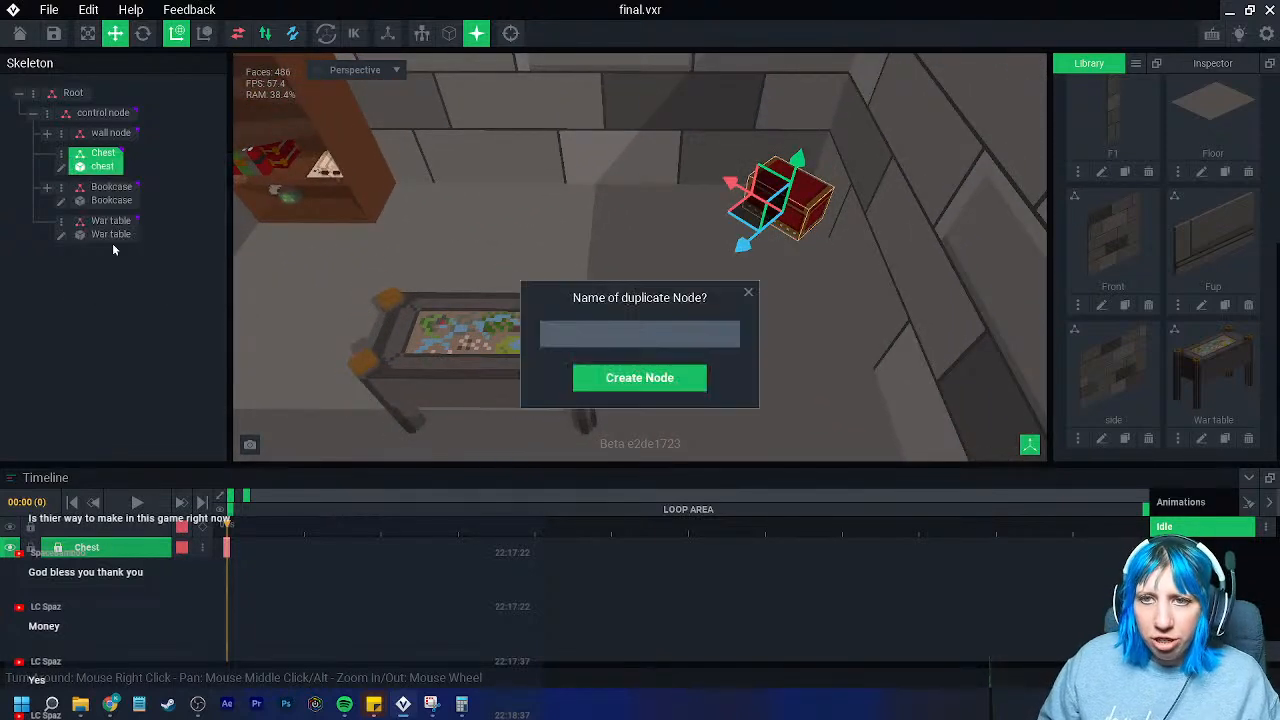
pyautogui.write('chest 2')
pyautogui.press('Return')
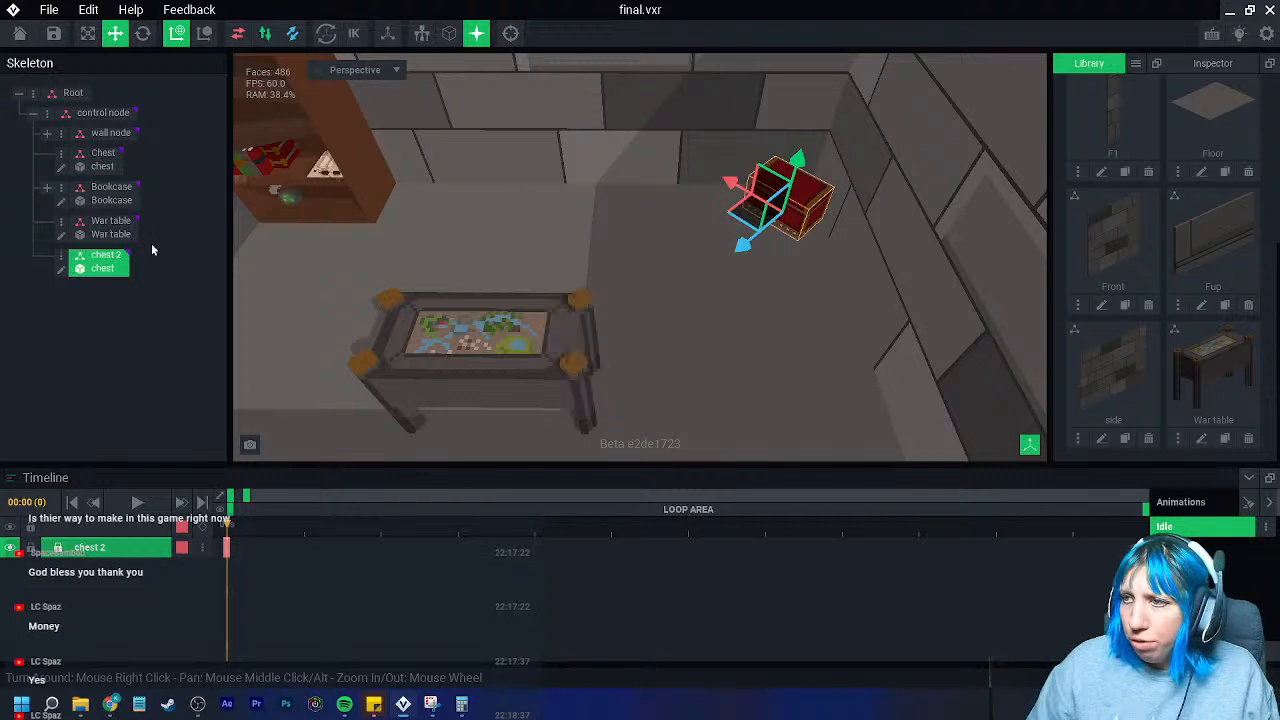
# - Move chest 2 out beside the original, rotate it parallel to the wall behind it, and place it at Z -182
pyautogui.moveTo(733, 183); pyautogui.dragTo(680, 195)
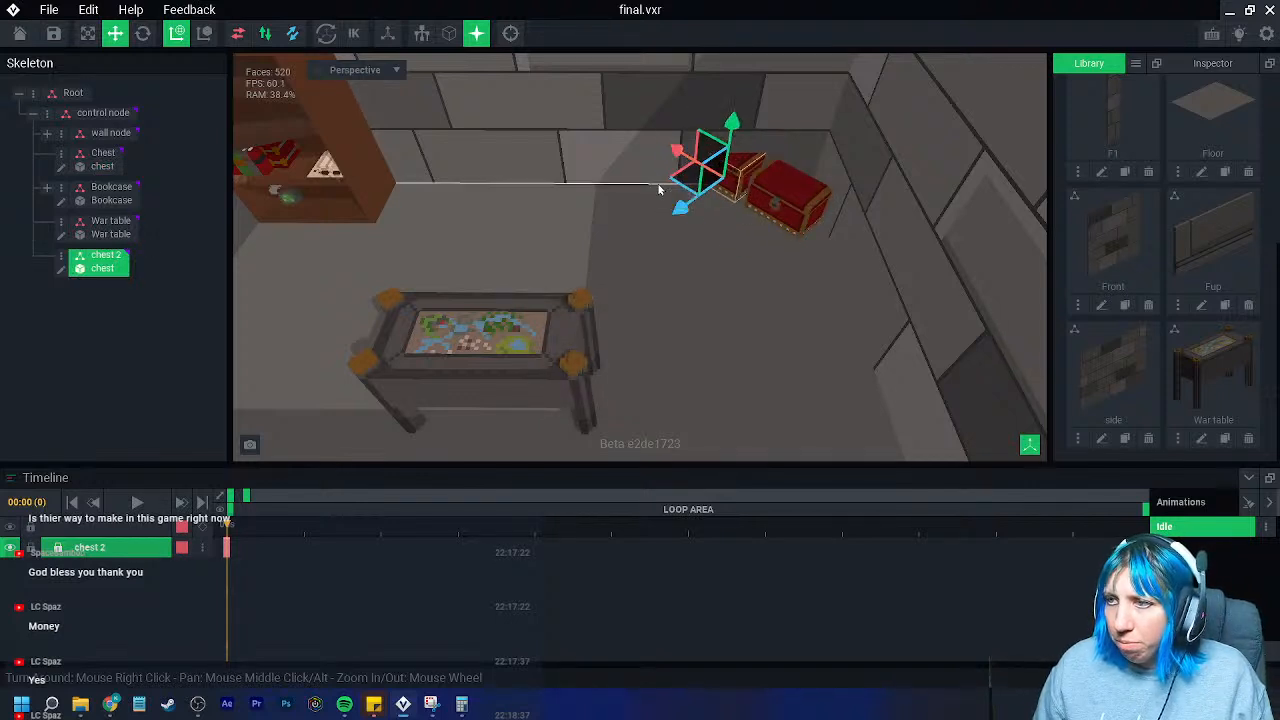
pyautogui.click(143, 33)
pyautogui.scroll(3, 642, 139)
pyautogui.moveTo(757, 187); pyautogui.dragTo(812, 191)
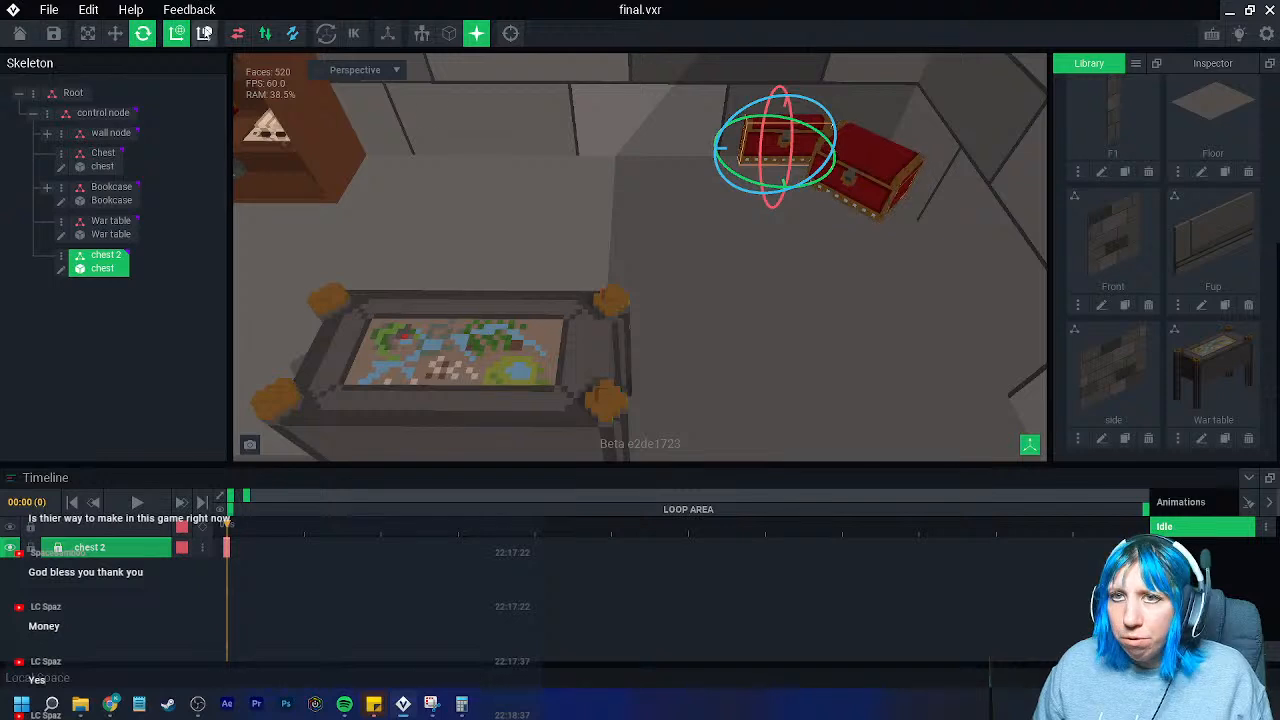
pyautogui.click(115, 37)
pyautogui.moveTo(705, 148); pyautogui.dragTo(682, 150)
pyautogui.moveTo(764, 190)
pyautogui.mouseDown()
pyautogui.moveTo(771, 222)
pyautogui.moveTo(761, 213)
pyautogui.mouseUp()
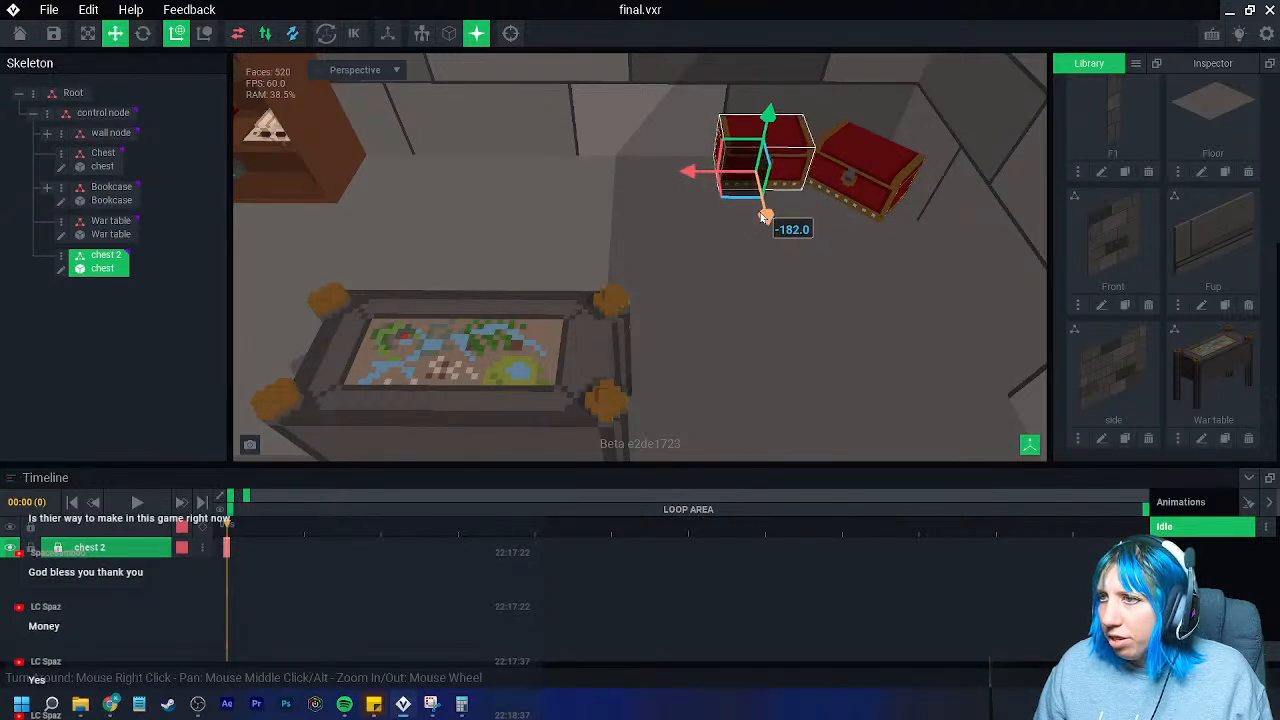
# - Nudge the original chest slightly away from chest 2 and forward to Z -188
pyautogui.click(811, 264)
pyautogui.scroll(-2, 827, 257)
pyautogui.moveTo(829, 262); pyautogui.dragTo(783, 294, button='middle')
pyautogui.scroll(2, 783, 294)
pyautogui.click(865, 218)
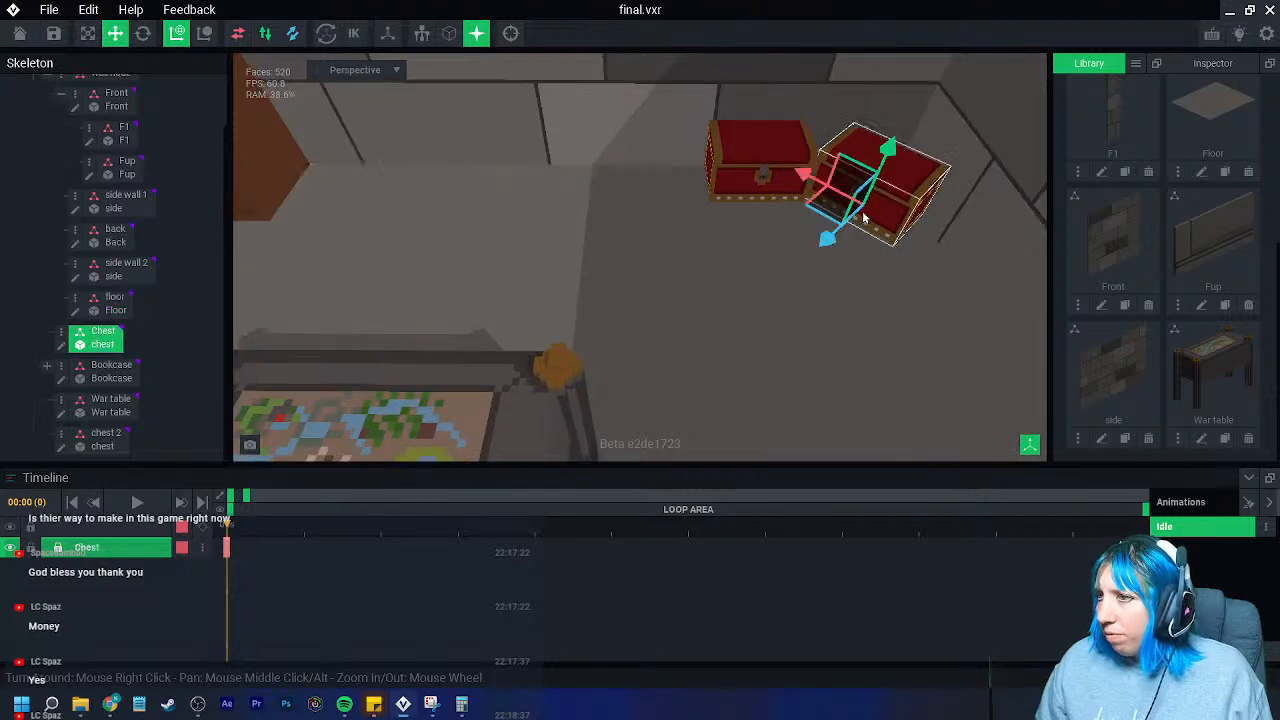
pyautogui.moveTo(803, 188); pyautogui.dragTo(812, 192)
pyautogui.moveTo(834, 244); pyautogui.dragTo(833, 250)
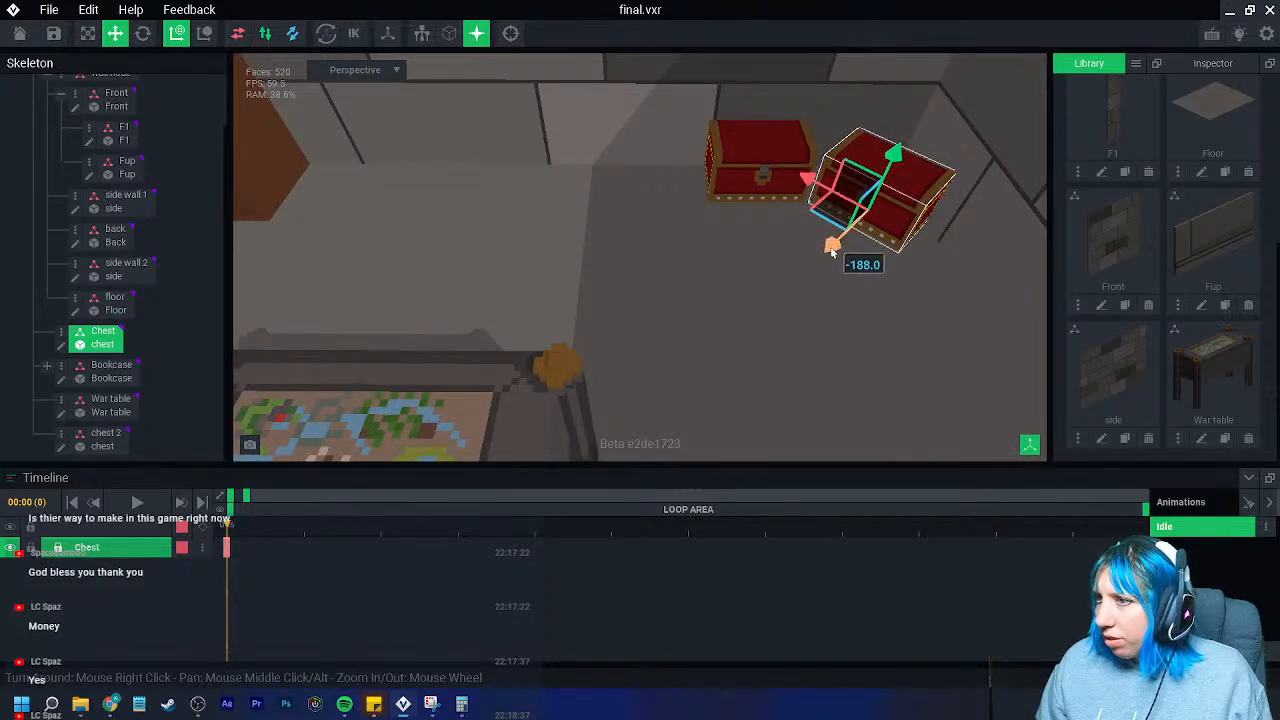
# - Start importing a model into the library and open the Sandbox stream folder
pyautogui.click(724, 271)
pyautogui.scroll(-2, 735, 270)
pyautogui.moveTo(740, 275); pyautogui.dragTo(783, 271, button='right')
pyautogui.moveTo(783, 271); pyautogui.dragTo(655, 392, button='middle')
pyautogui.scroll(-4, 762, 258)
pyautogui.moveTo(763, 251); pyautogui.dragTo(1050, 118, button='right')
pyautogui.click(1136, 63)
pyautogui.click(1172, 96)
pyautogui.click(606, 157)
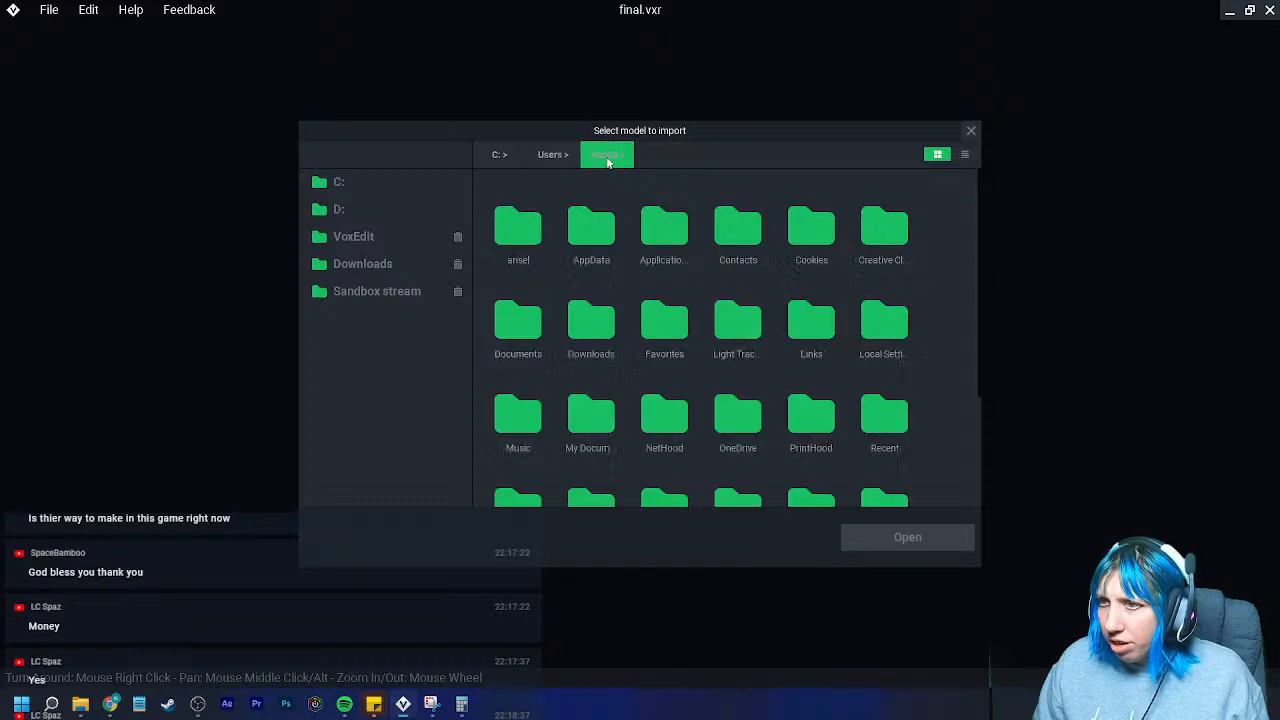
pyautogui.click(420, 292)
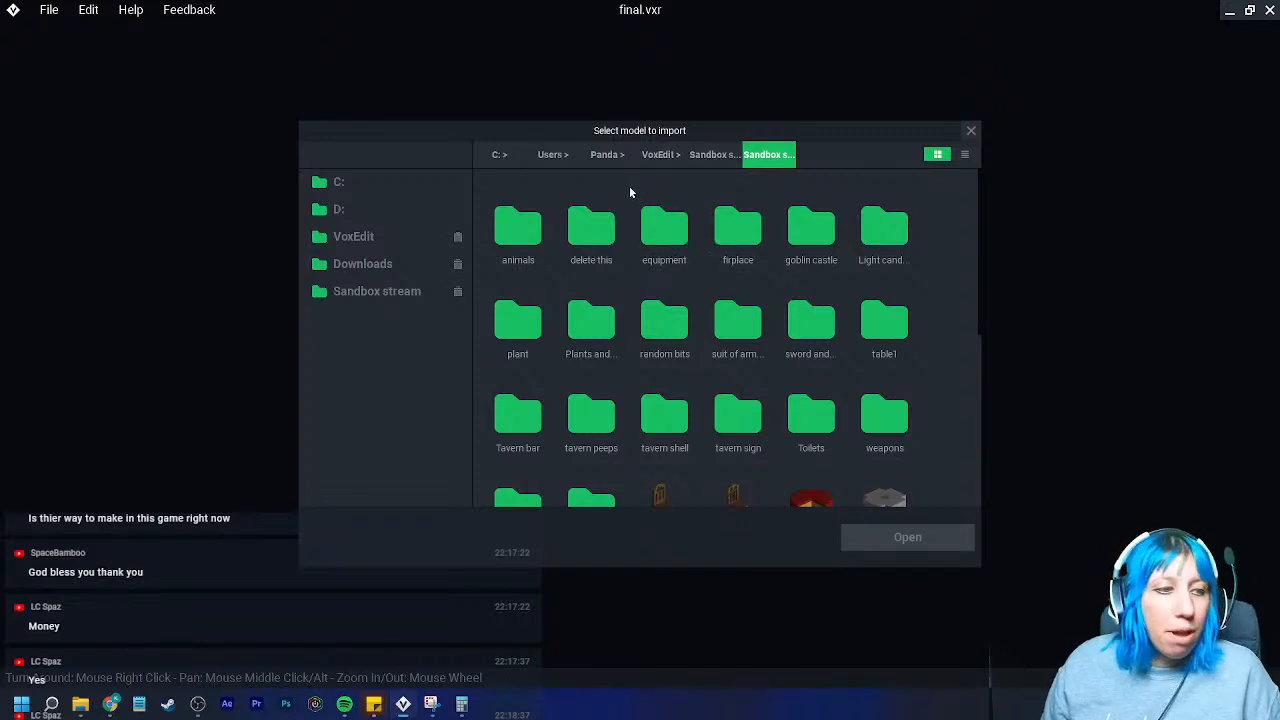
# - Browse through the goblin castle folder and its room items to the folder of weapon models
pyautogui.doubleClick(811, 228)
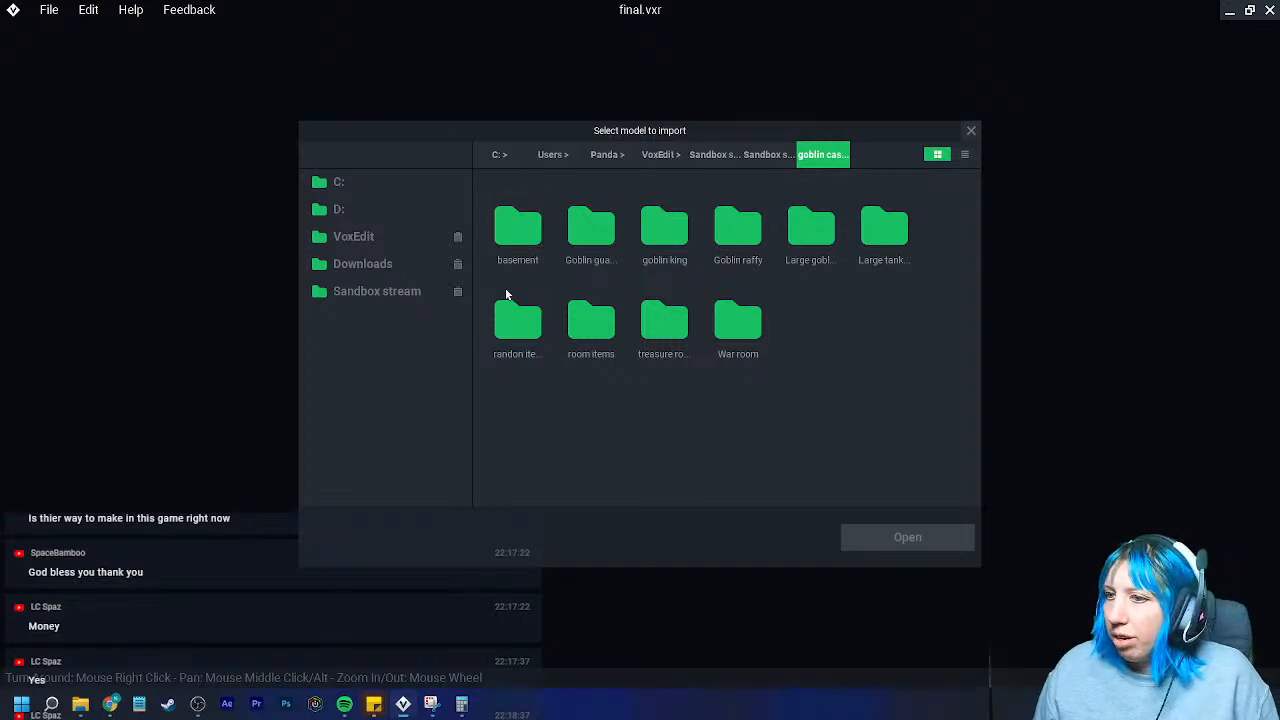
pyautogui.doubleClick(536, 312)
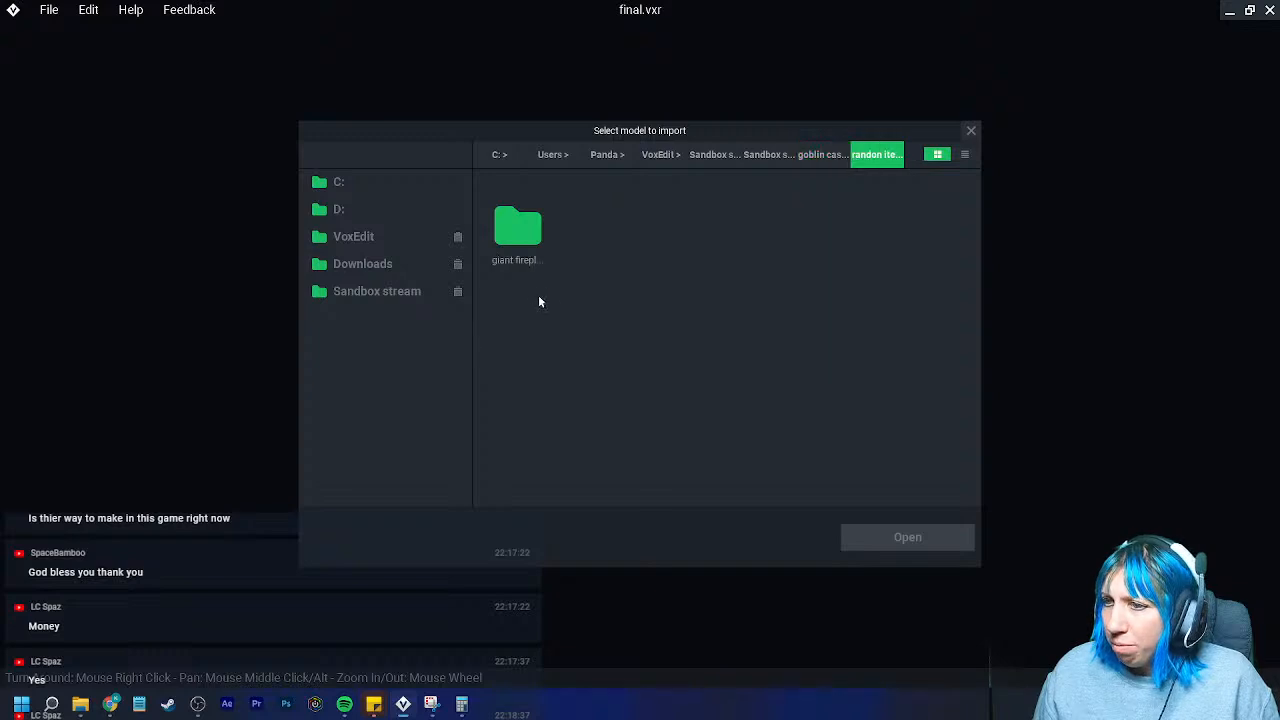
pyautogui.click(815, 158)
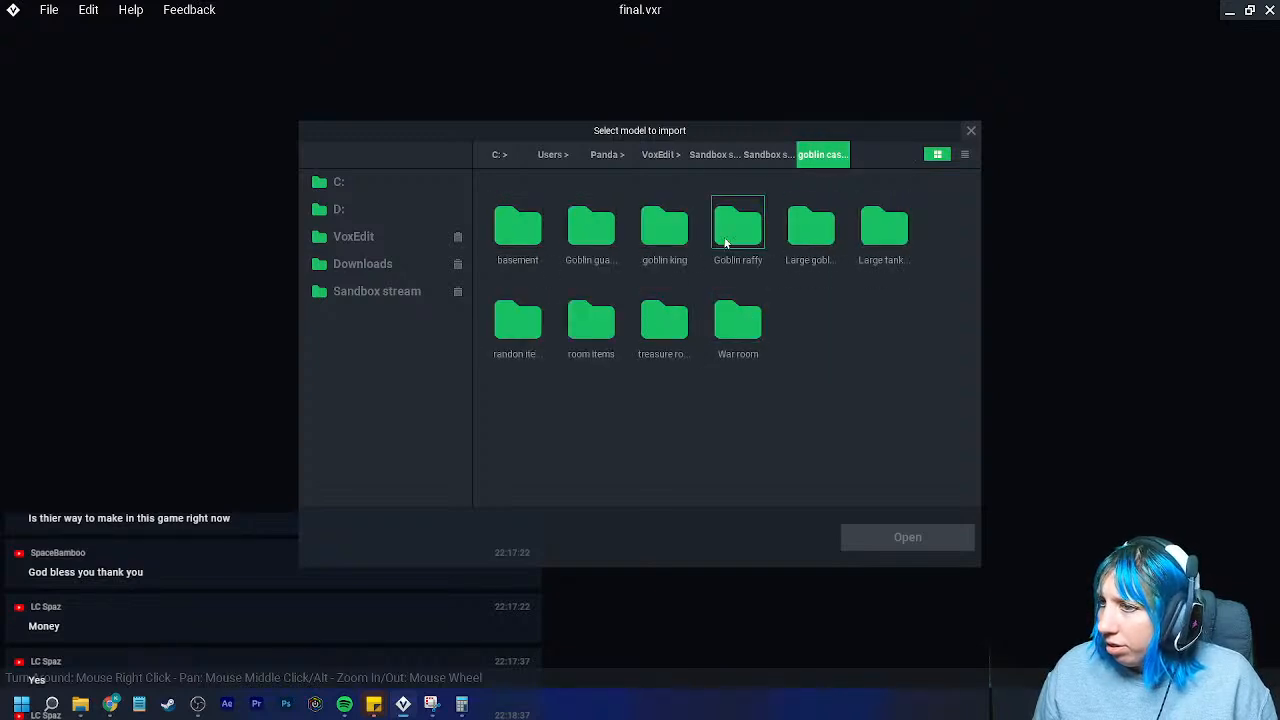
pyautogui.doubleClick(624, 325)
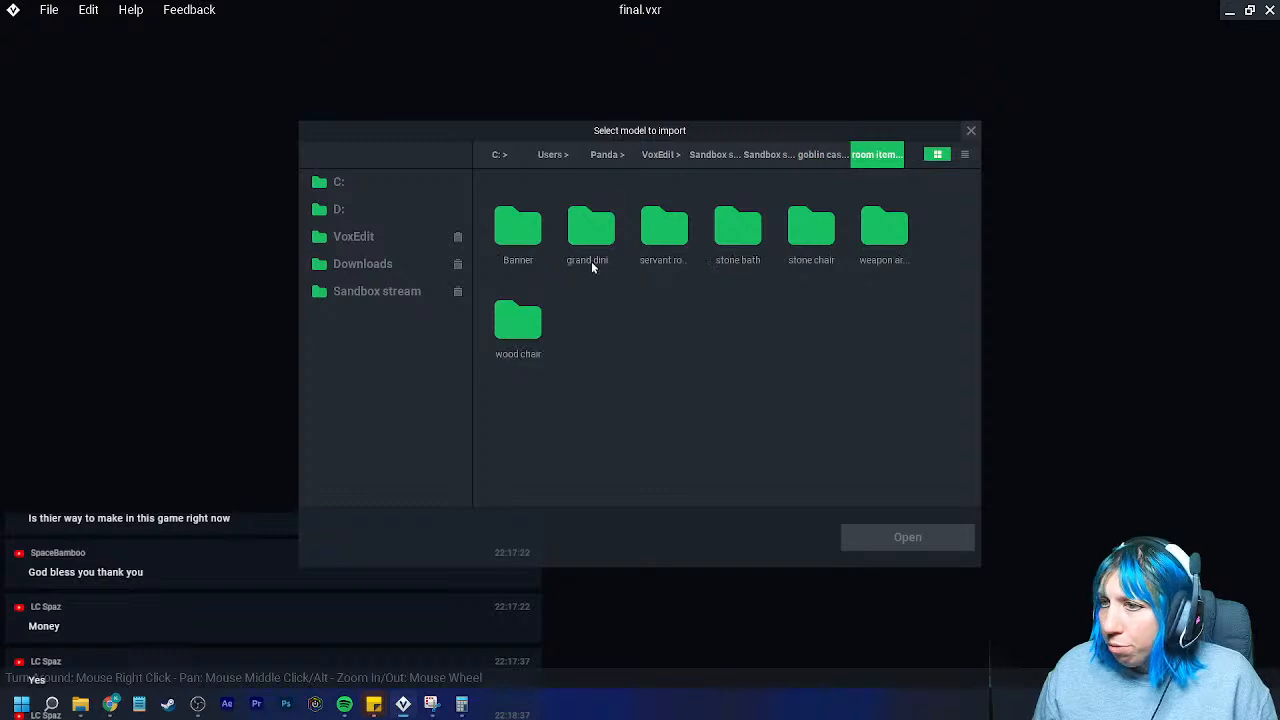
pyautogui.doubleClick(876, 236)
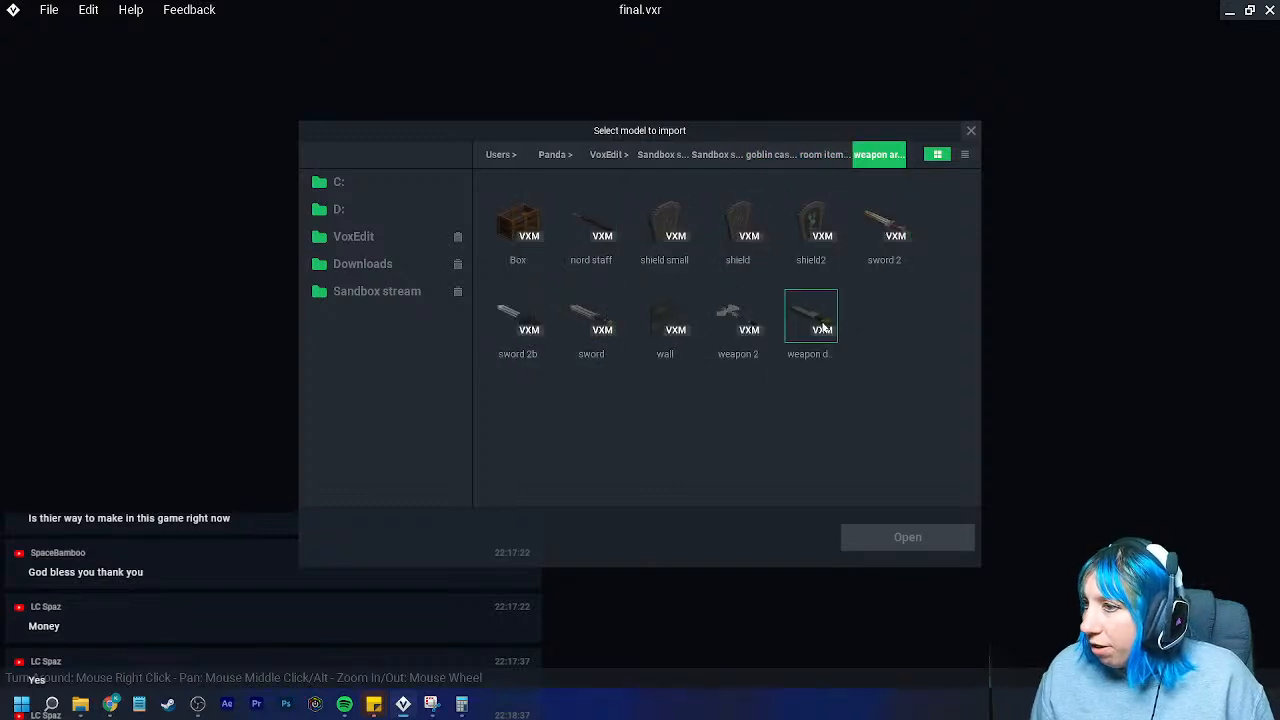
# - Preview the sword 2b, sword and weapon 2 models, and import weapon 2.vxm into the library
pyautogui.click(528, 316)
pyautogui.click(601, 320)
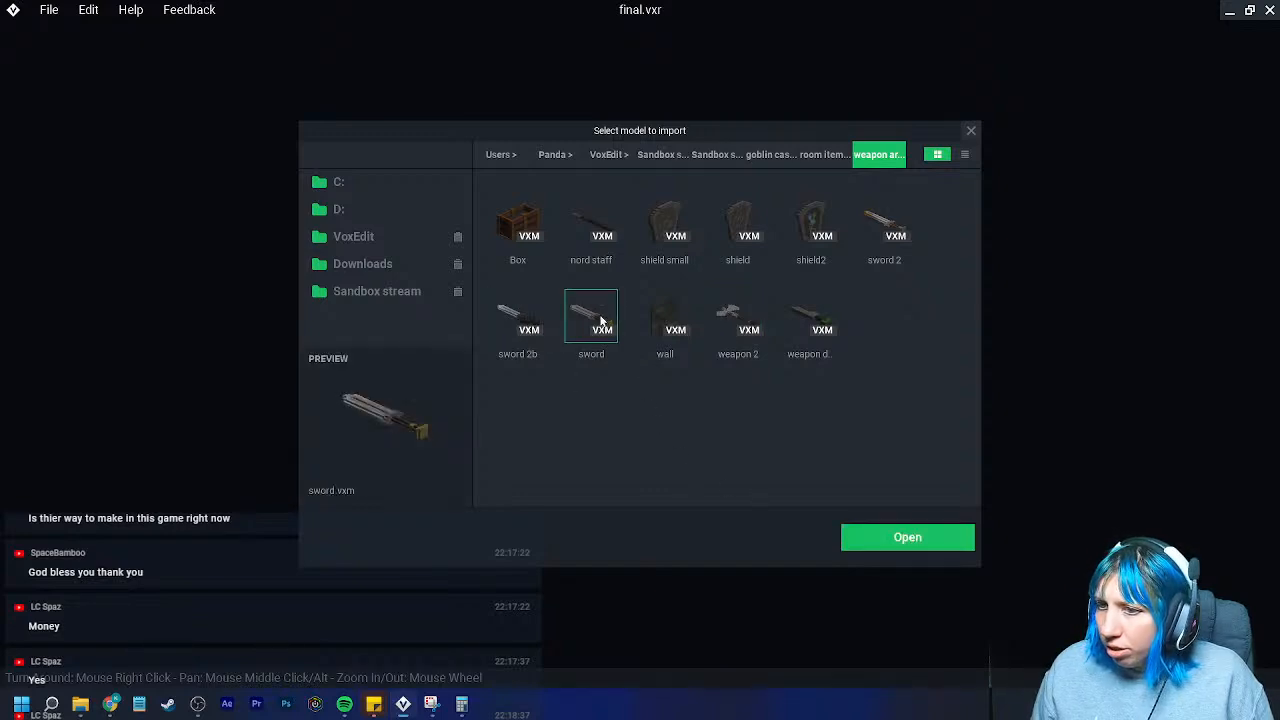
pyautogui.click(540, 323)
pyautogui.click(748, 322)
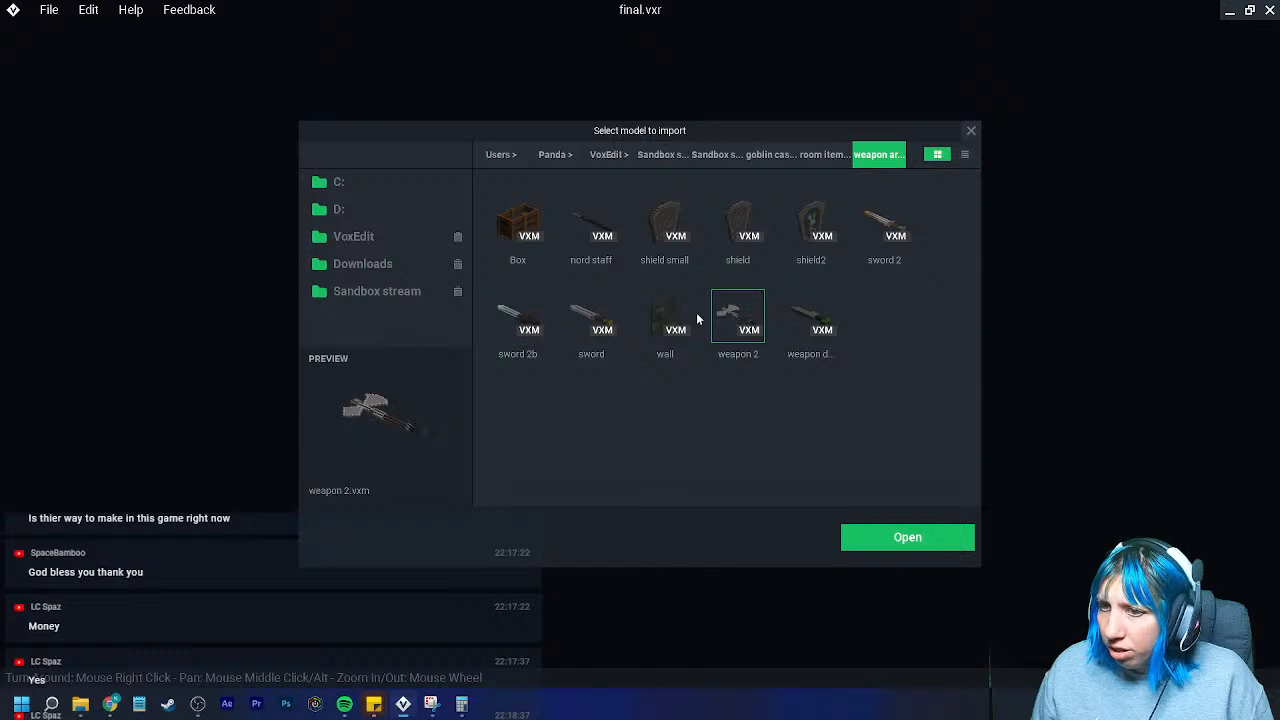
pyautogui.click(926, 538)
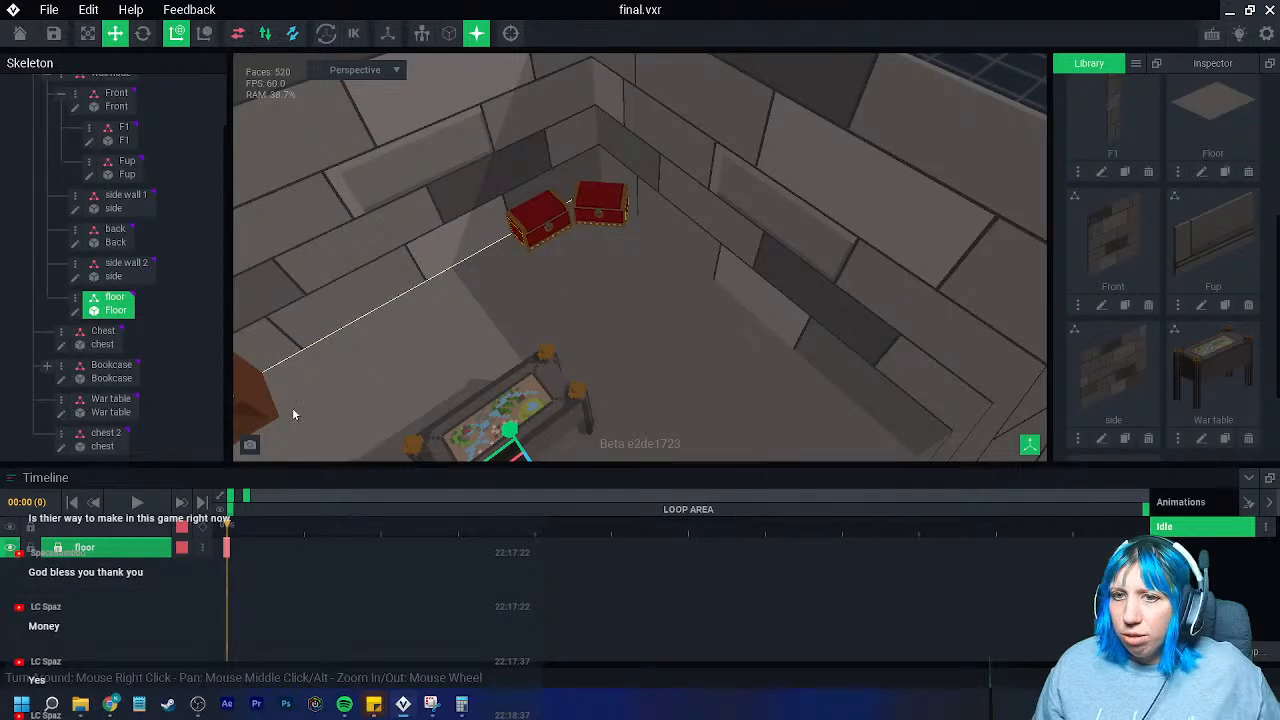
# - Collapse the wall node and create a child node named Axe under the control node
pyautogui.moveTo(420, 262); pyautogui.dragTo(520, 245, button='right')
pyautogui.scroll(1, 40, 177)
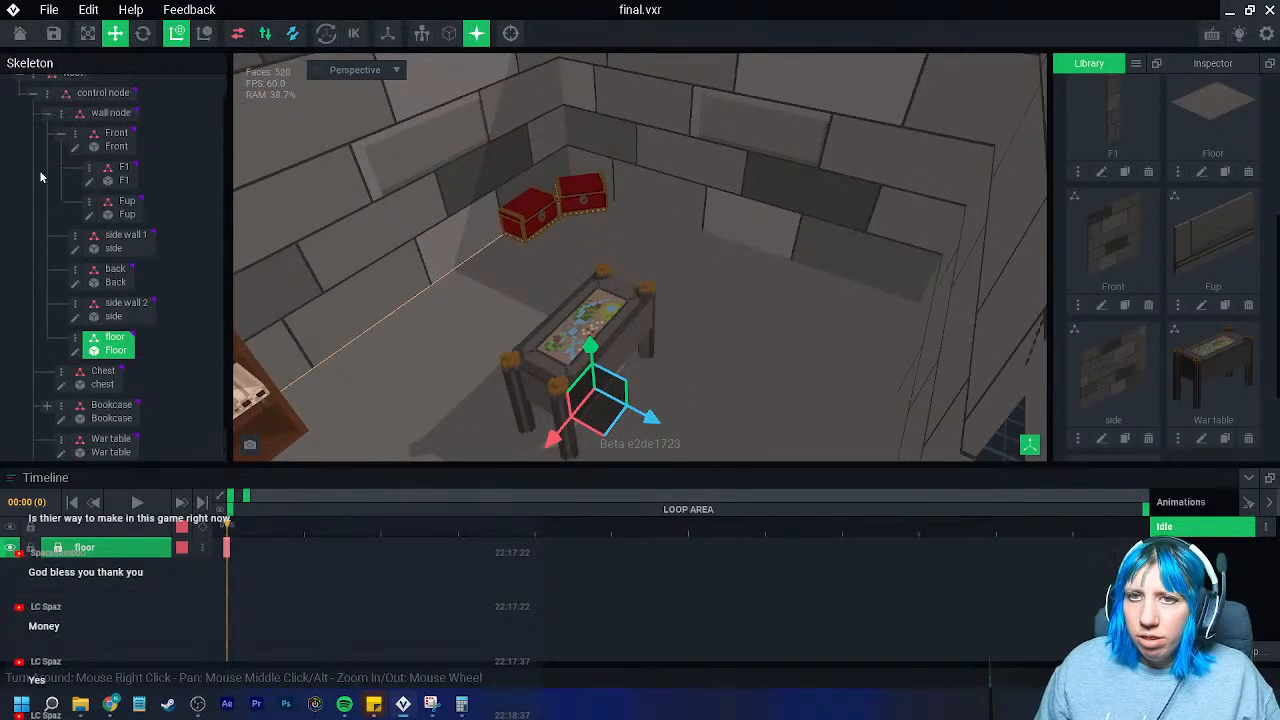
pyautogui.click(46, 113)
pyautogui.rightClick(45, 97)
pyautogui.click(83, 127)
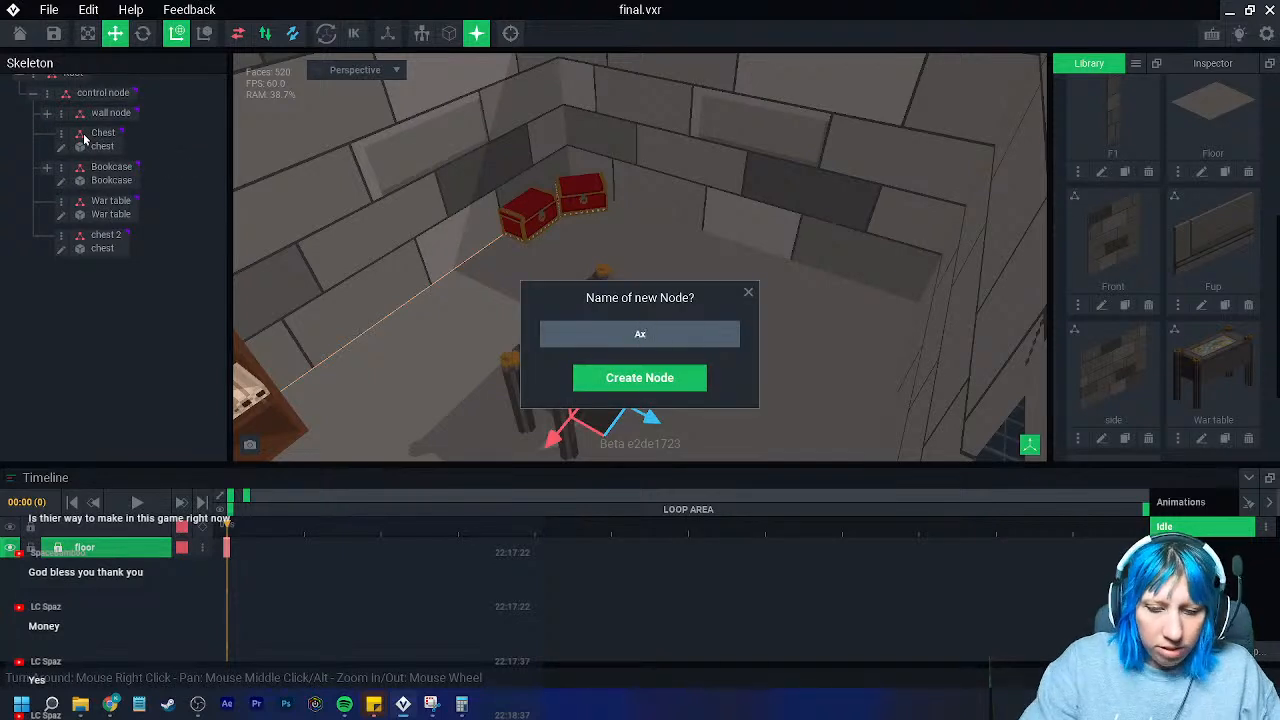
pyautogui.write('Axe')
pyautogui.press('Return')
# - Assign the weapon 2 model to the Axe node and move the axe inside the room towards the empty corner, at X -90
pyautogui.scroll(-3, 1151, 341)
pyautogui.moveTo(1151, 341); pyautogui.dragTo(100, 269)
pyautogui.click(100, 269)
pyautogui.scroll(-3, 713, 370)
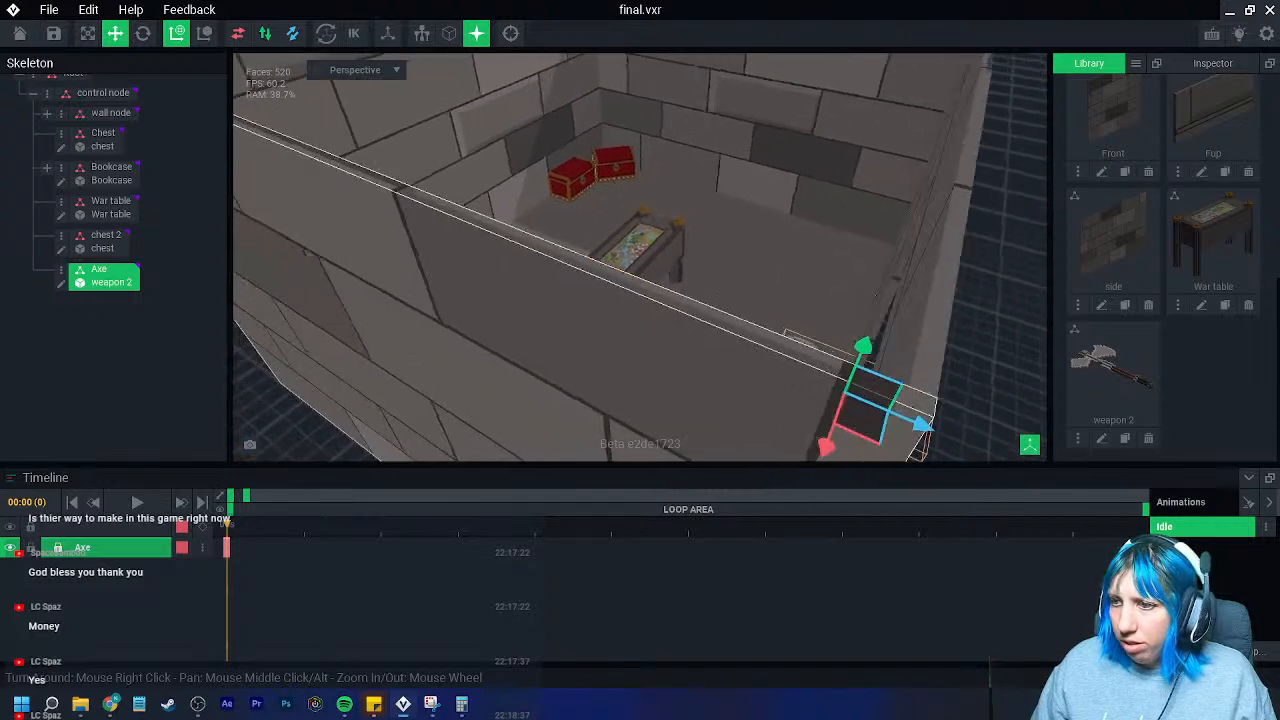
pyautogui.moveTo(713, 370); pyautogui.dragTo(735, 420, button='right')
pyautogui.moveTo(790, 385); pyautogui.dragTo(900, 405, button='right')
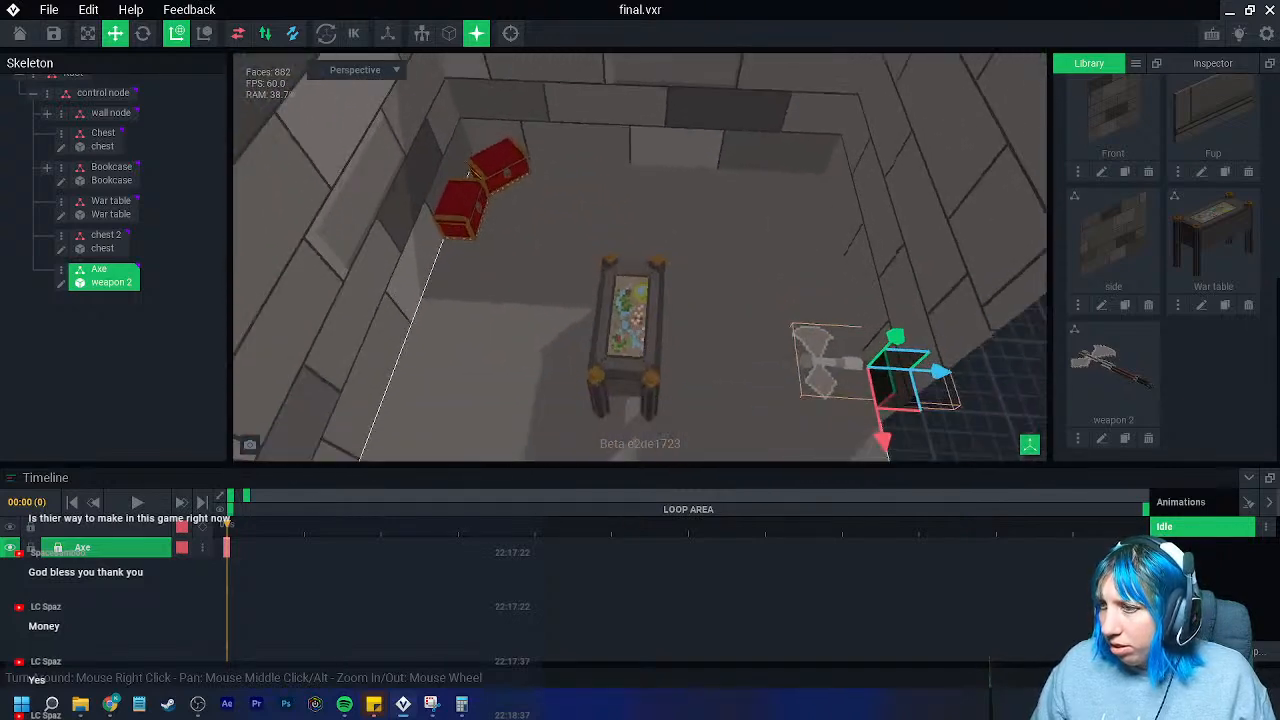
pyautogui.moveTo(930, 375); pyautogui.dragTo(790, 368)
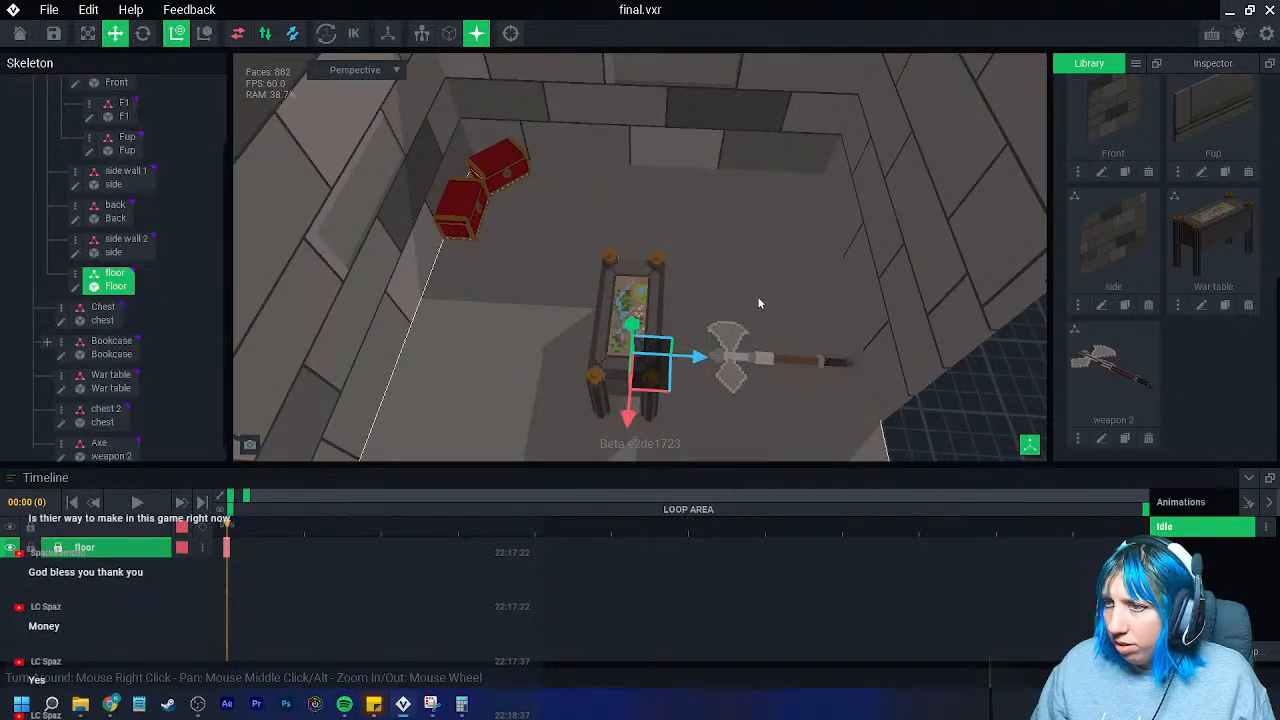
pyautogui.moveTo(787, 431); pyautogui.dragTo(769, 250)
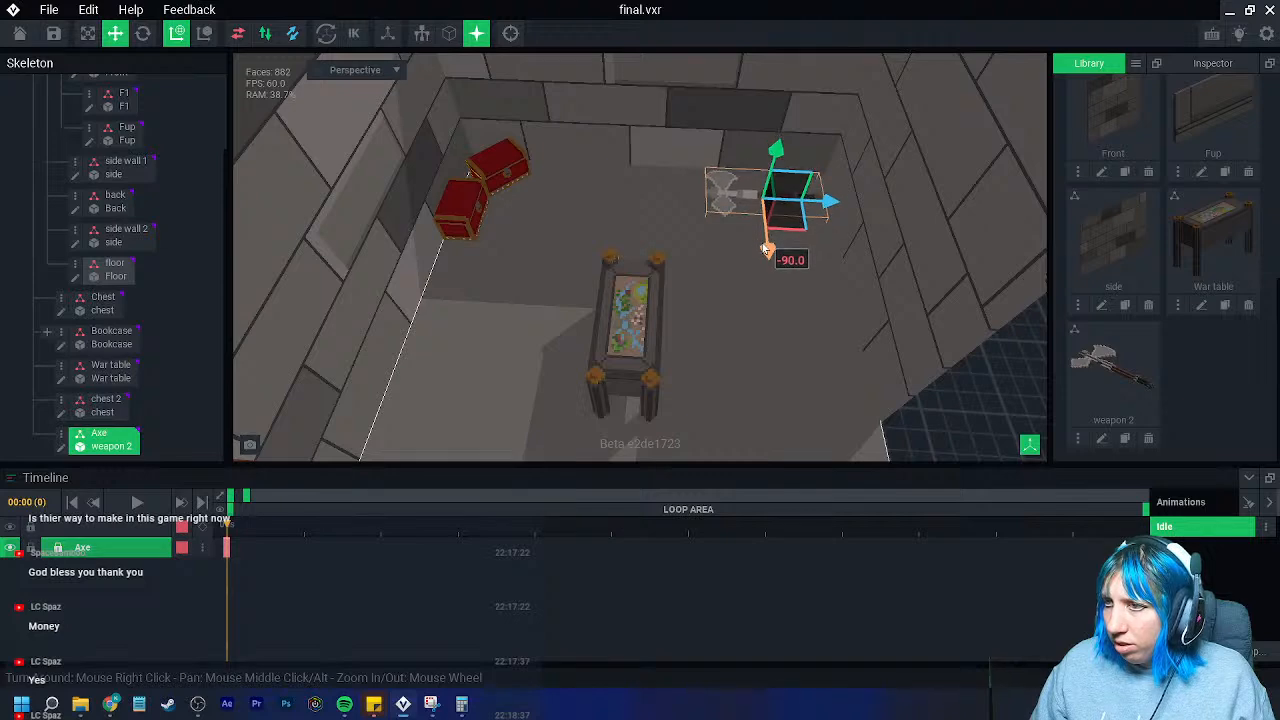
# - Rotate the axe upright with its blades on top, raise it above the floor and set it against the wall
pyautogui.scroll(1, 769, 250)
pyautogui.moveTo(769, 250); pyautogui.dragTo(760, 363, button='middle')
pyautogui.moveTo(760, 363); pyautogui.dragTo(768, 340, button='right')
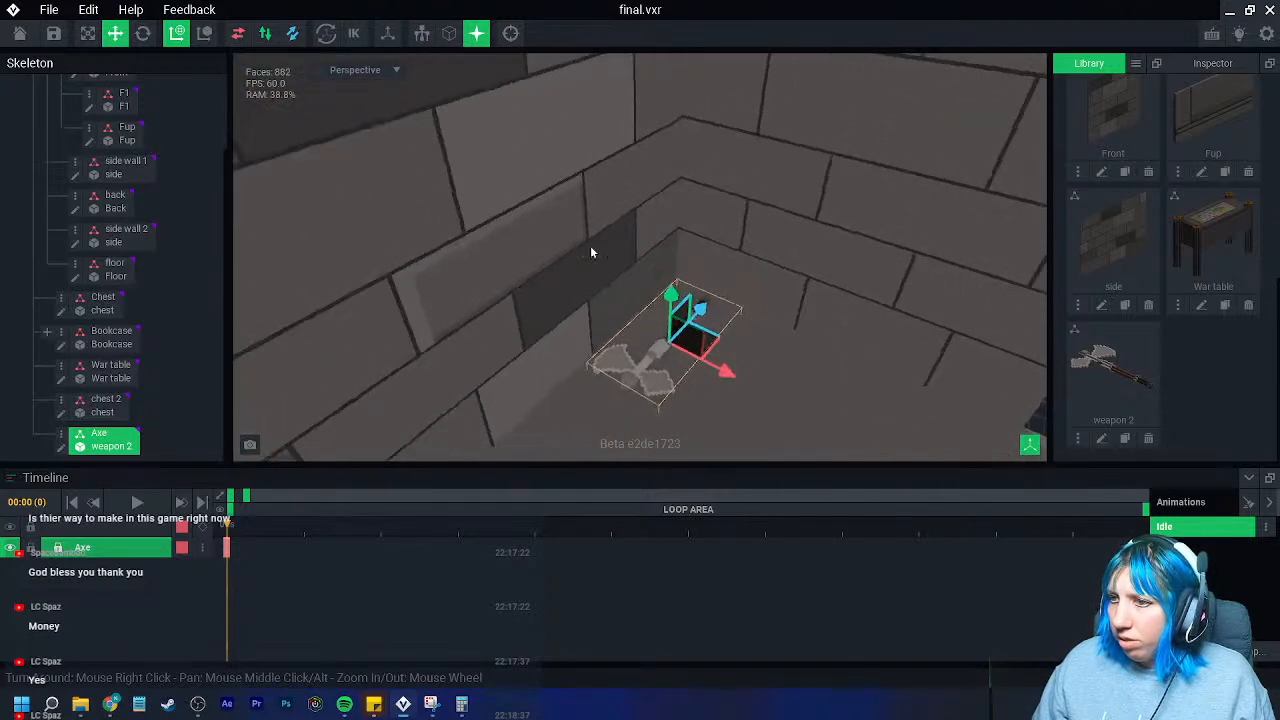
pyautogui.click(143, 33)
pyautogui.moveTo(640, 368); pyautogui.dragTo(689, 247)
pyautogui.click(115, 33)
pyautogui.moveTo(690, 335); pyautogui.dragTo(756, 137)
pyautogui.moveTo(764, 146); pyautogui.dragTo(780, 330, button='right')
pyautogui.moveTo(697, 304); pyautogui.dragTo(718, 318)
pyautogui.moveTo(718, 318); pyautogui.dragTo(734, 345, button='right')
# - Shift side wall 2 along the Z axis to -111
pyautogui.click(622, 290)
pyautogui.moveTo(680, 350); pyautogui.dragTo(655, 255, button='middle')
pyautogui.scroll(-3, 651, 331)
pyautogui.moveTo(724, 437); pyautogui.dragTo(712, 392, button='middle')
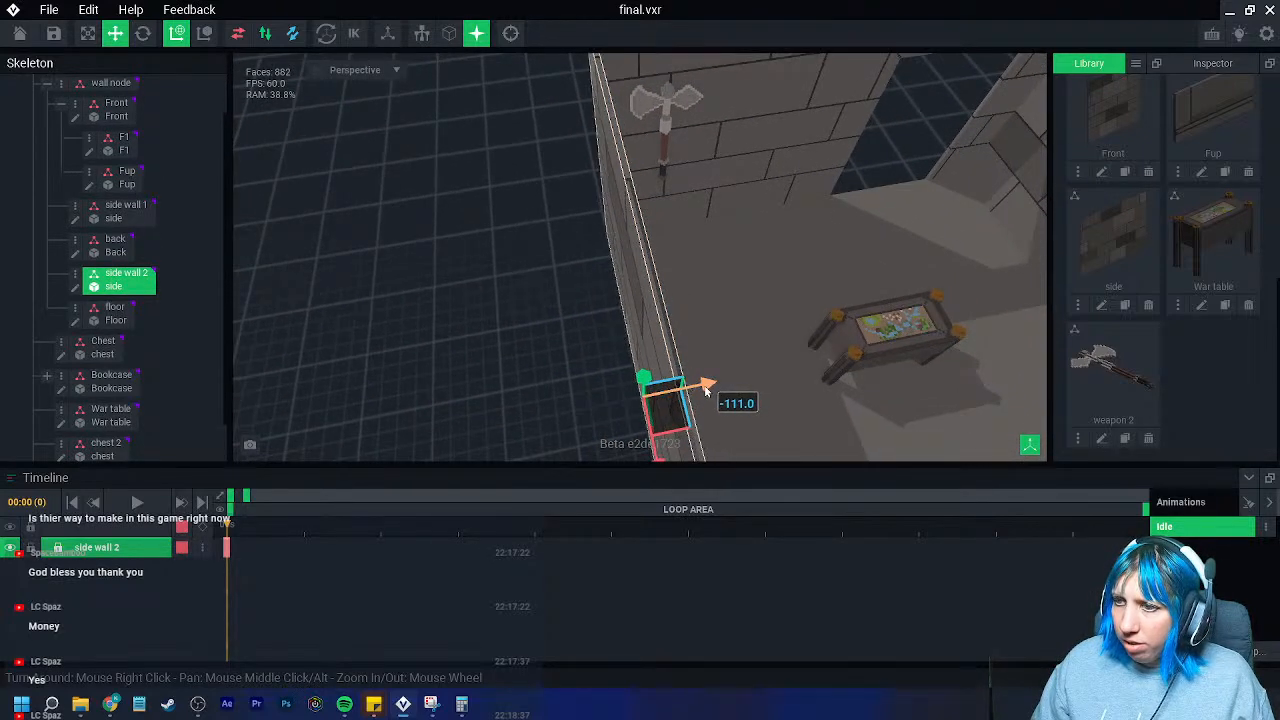
# - Slide the hanging axe along its wall towards the corner to X -85 and clear the selection
pyautogui.scroll(6, 615, 291)
pyautogui.scroll(-3, 648, 292)
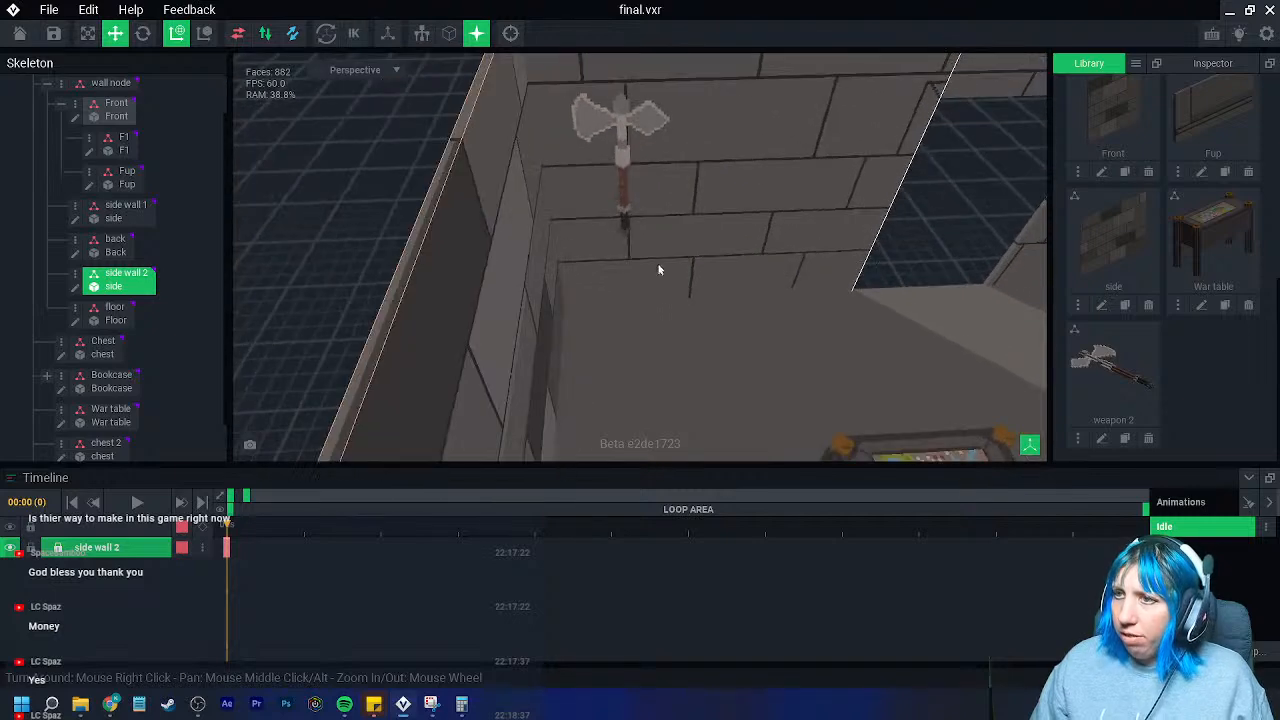
pyautogui.click(608, 150)
pyautogui.moveTo(686, 178); pyautogui.dragTo(679, 178)
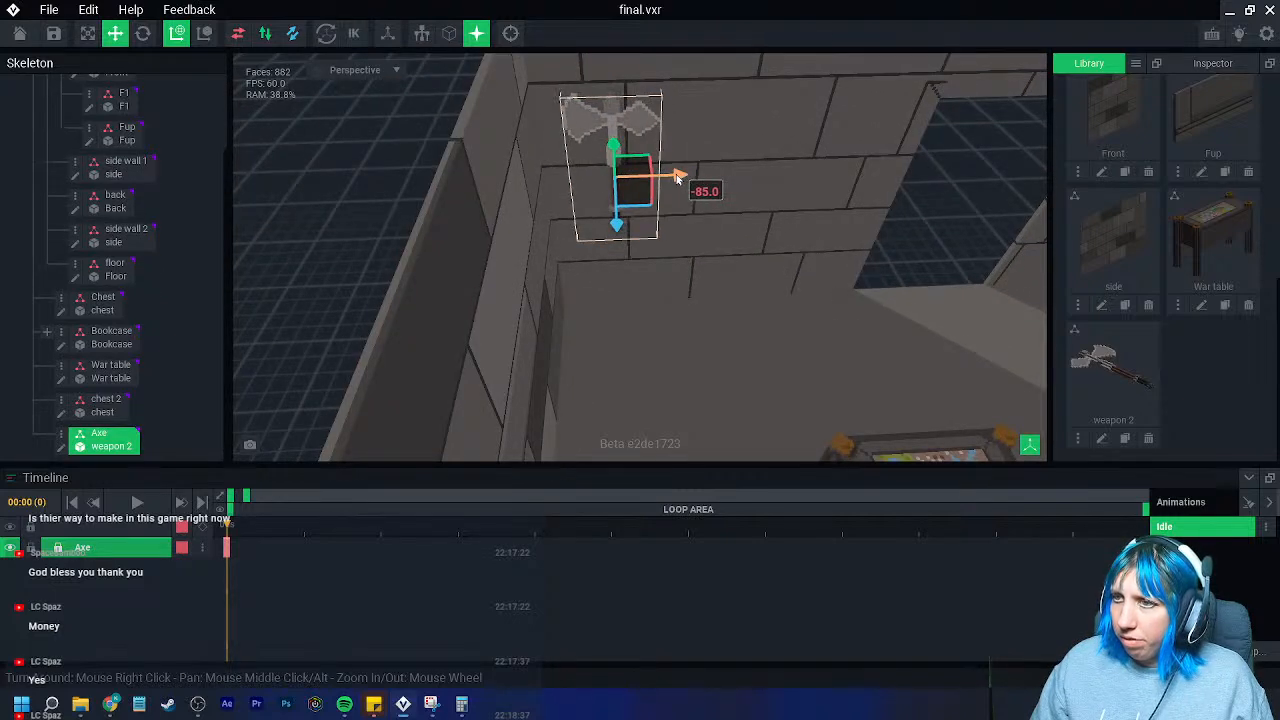
pyautogui.scroll(-3, 820, 300)
pyautogui.moveTo(820, 300); pyautogui.dragTo(654, 286, button='right')
pyautogui.click(350, 184)
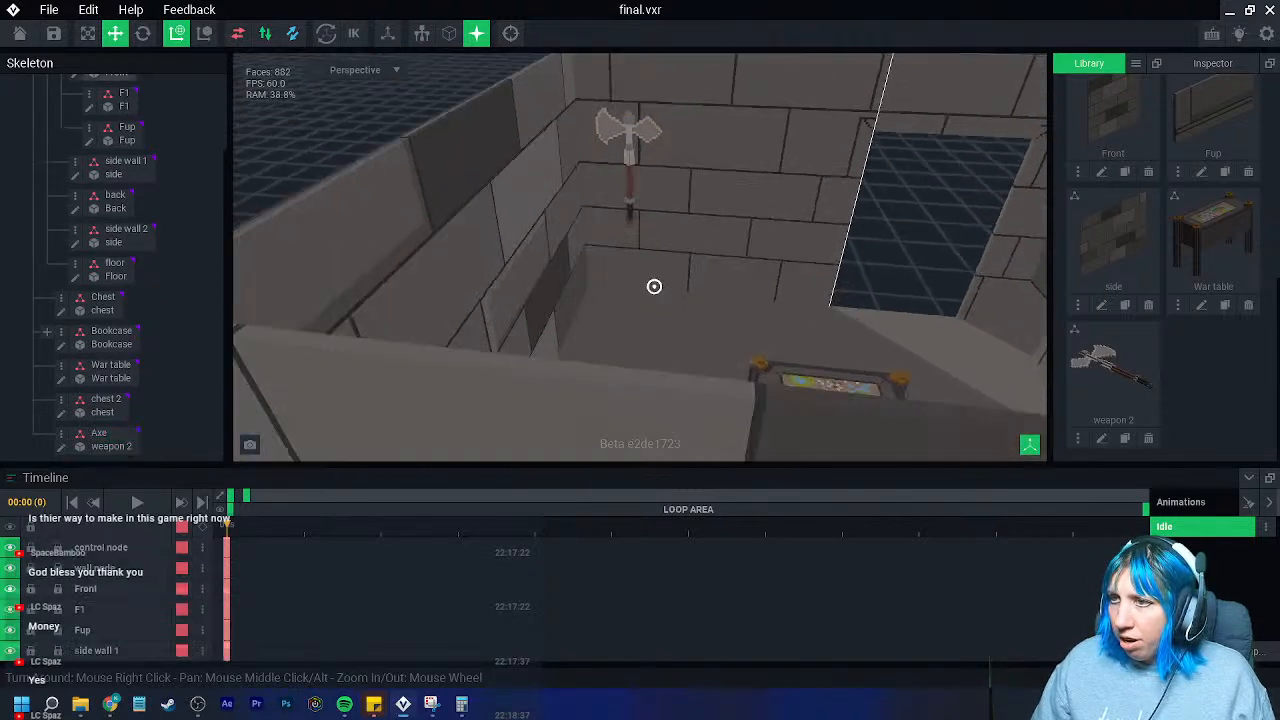
# - Look over the furnished room, examining the hanging axe, war table, bookcase contents and both chests
pyautogui.scroll(3, 666, 280)
pyautogui.moveTo(678, 190); pyautogui.dragTo(652, 286, button='middle')
pyautogui.scroll(3, 651, 286)
pyautogui.moveTo(651, 286); pyautogui.dragTo(614, 277, button='right')
pyautogui.scroll(3, 648, 307)
pyautogui.scroll(-3, 648, 307)
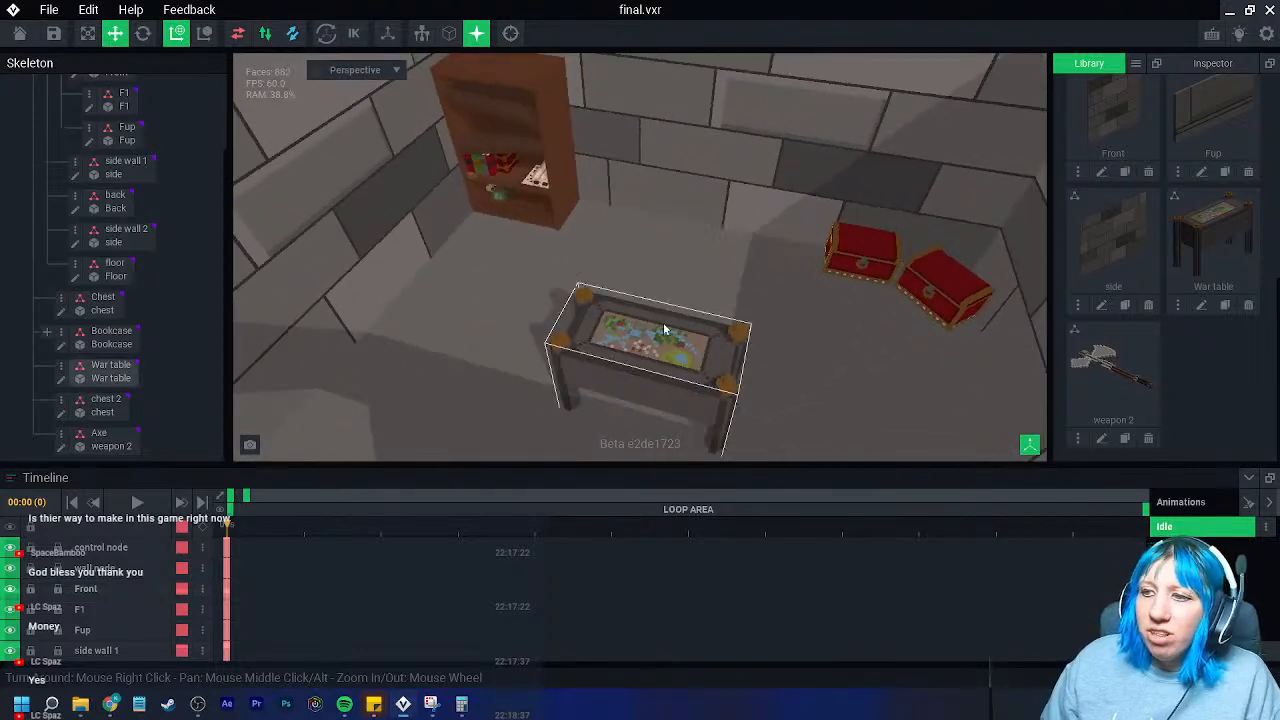
pyautogui.moveTo(643, 337); pyautogui.dragTo(647, 361, button='right')
pyautogui.scroll(6, 647, 361)
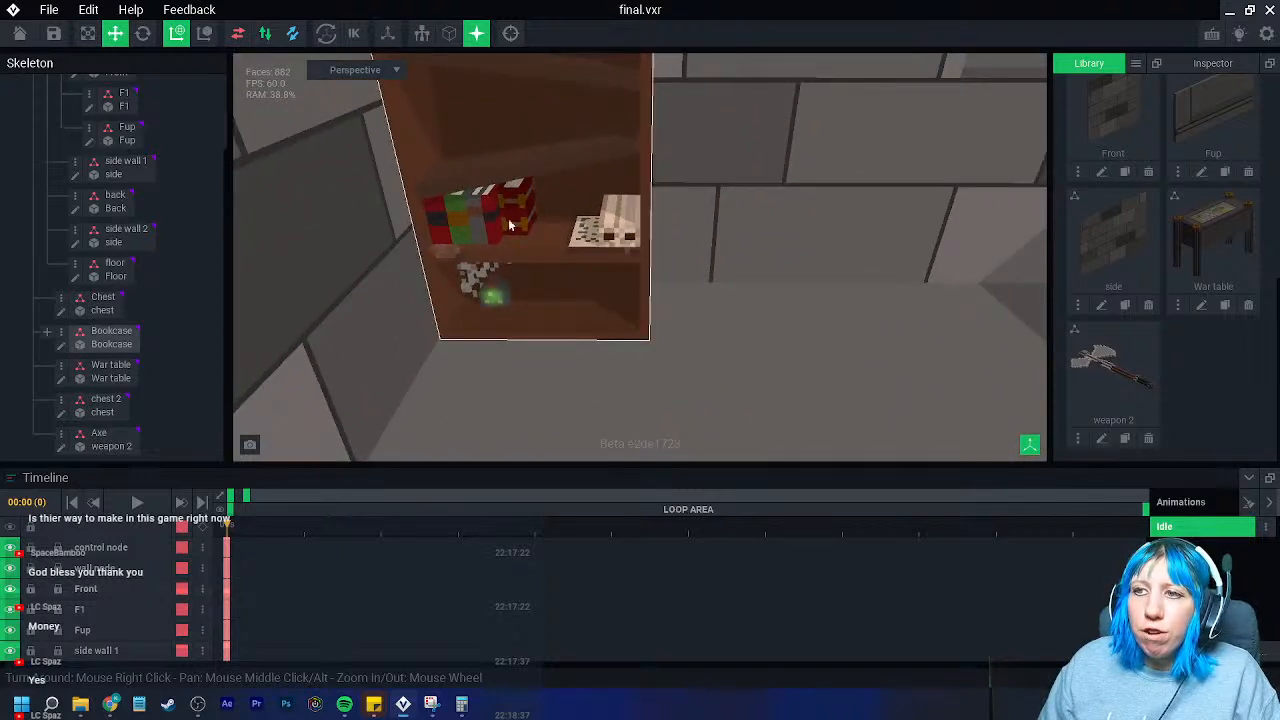
pyautogui.moveTo(521, 228); pyautogui.dragTo(508, 232, button='right')
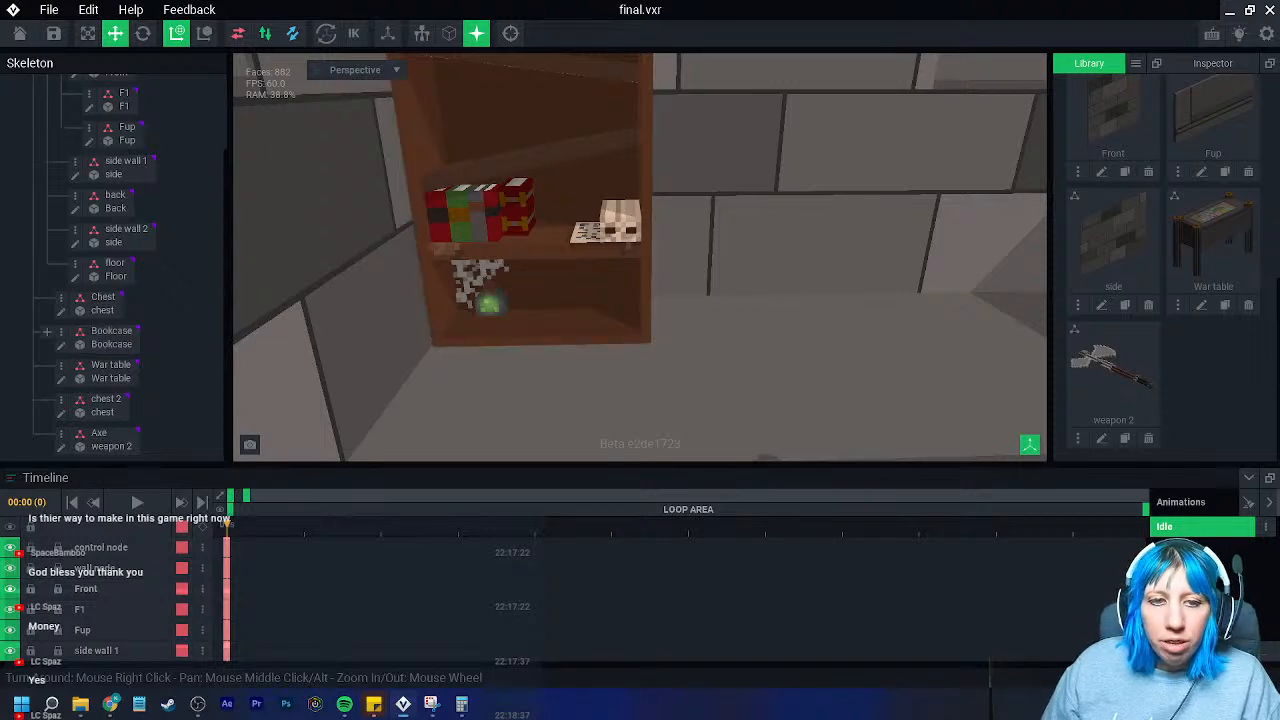
pyautogui.moveTo(550, 298); pyautogui.dragTo(626, 349, button='right')
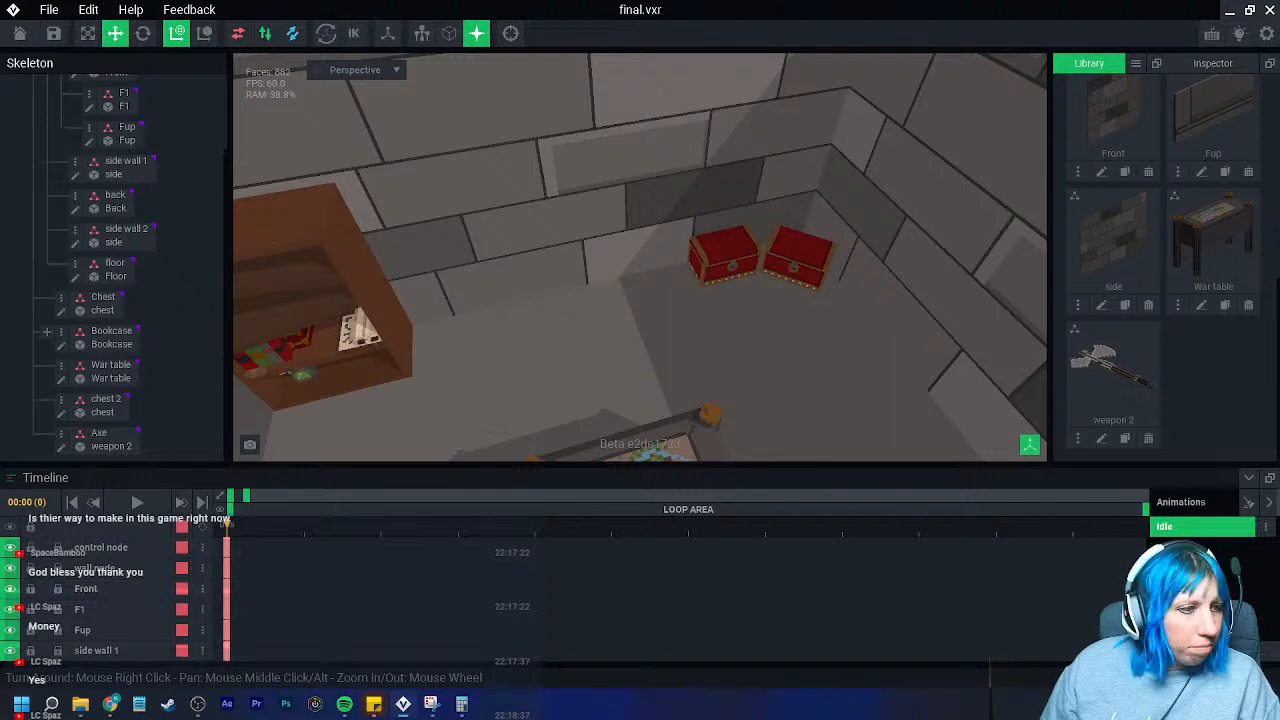
pyautogui.moveTo(503, 262); pyautogui.dragTo(653, 334, button='right')
pyautogui.scroll(4, 653, 334)
# - Import the sword 2b model from the weapon folder into the library and open it for editing
pyautogui.click(1136, 63)
pyautogui.click(1163, 90)
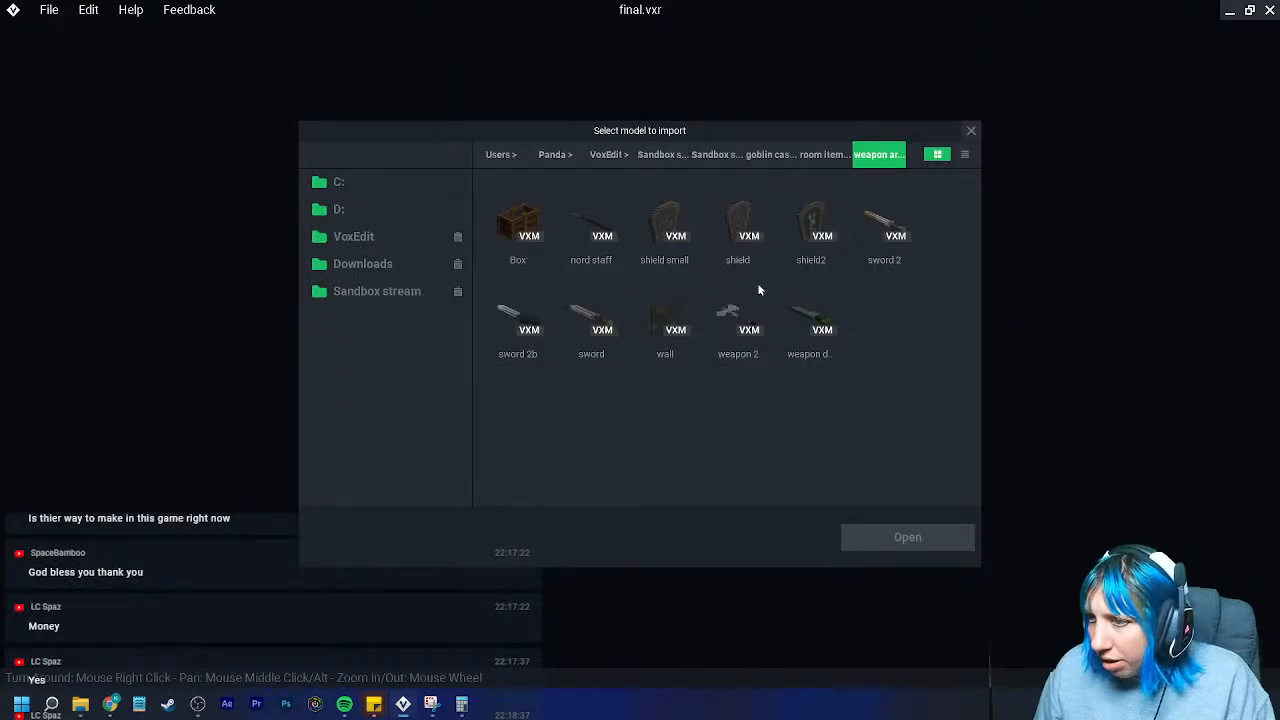
pyautogui.click(527, 323)
pyautogui.click(905, 537)
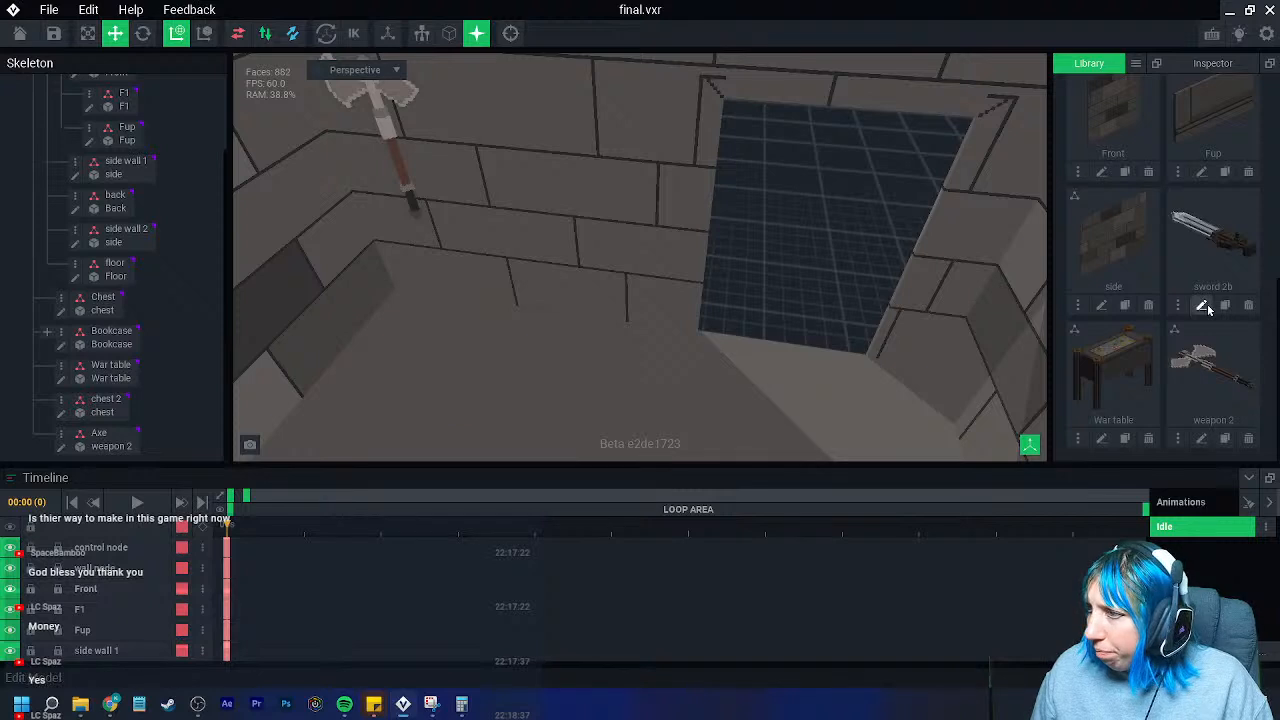
pyautogui.click(1204, 306)
# - Set the sword's volume depth along Z to 60 voxels and switch the shading to show edge outlines
pyautogui.moveTo(631, 317); pyautogui.dragTo(514, 324, button='right')
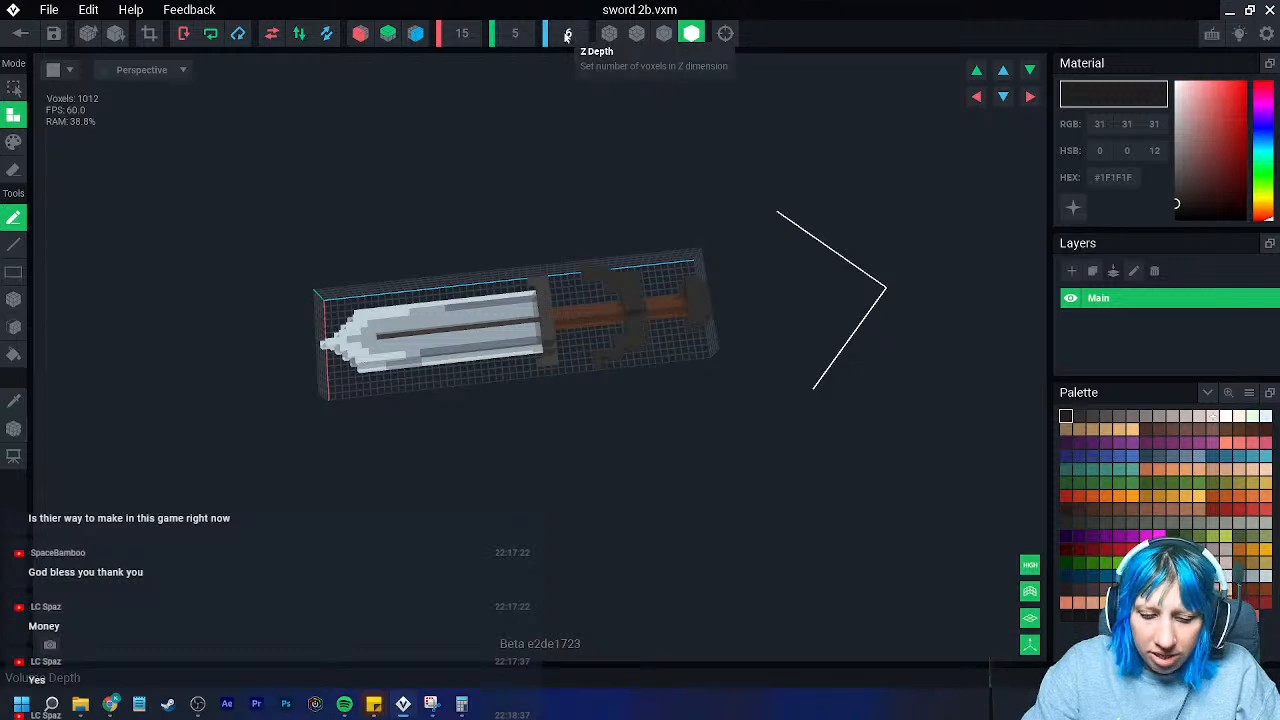
pyautogui.write('0')
pyautogui.scroll(2, 631, 420)
pyautogui.click(664, 34)
pyautogui.scroll(2, 728, 307)
pyautogui.moveTo(728, 307); pyautogui.dragTo(484, 320, button='middle')
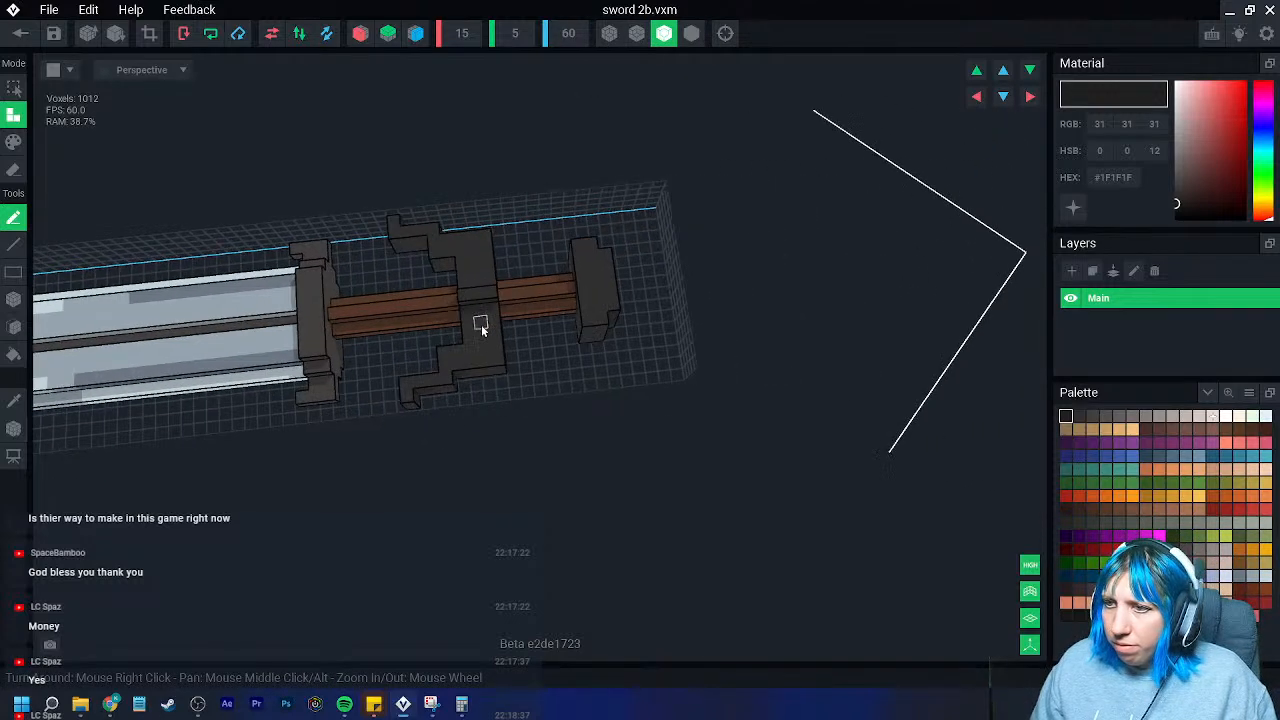
# - Sample the pommel's dark grey, #302F2F, and extrude the end of the pommel outward
pyautogui.click(14, 400)
pyautogui.click(583, 284)
pyautogui.moveTo(483, 294); pyautogui.dragTo(436, 276, button='right')
pyautogui.click(14, 327)
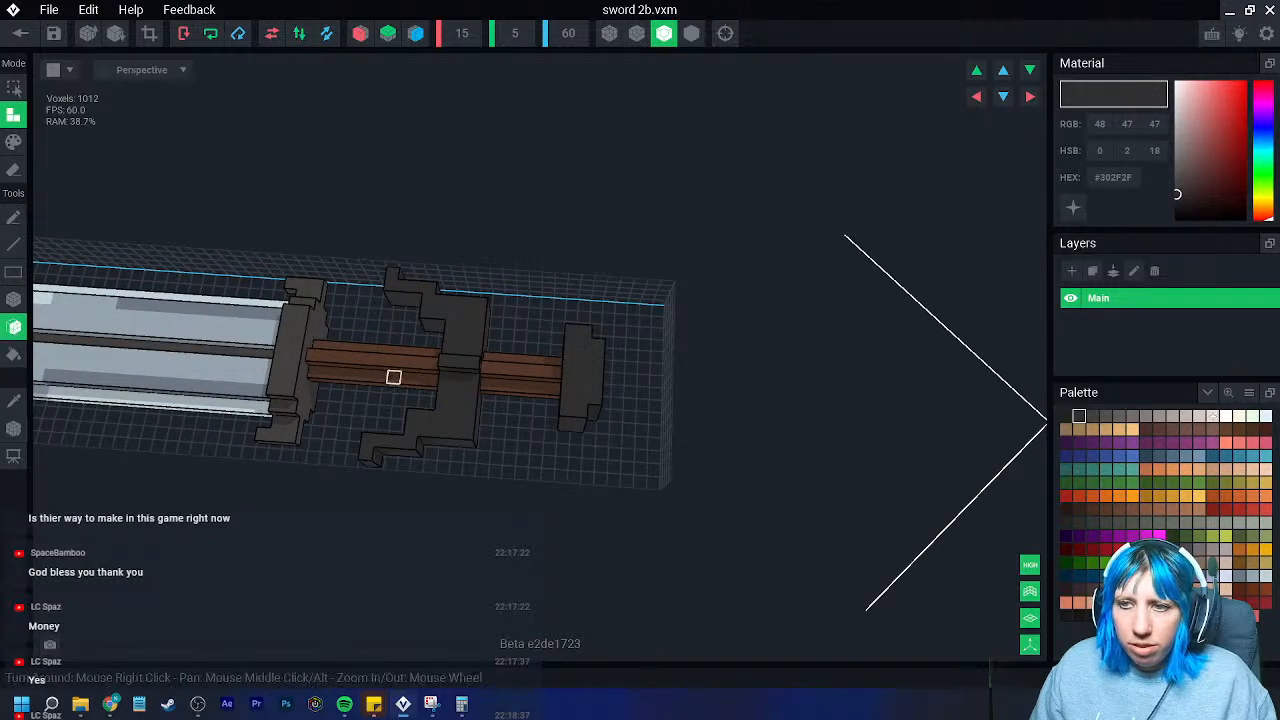
pyautogui.moveTo(560, 378); pyautogui.dragTo(402, 386, button='right')
pyautogui.moveTo(458, 544); pyautogui.dragTo(469, 578)
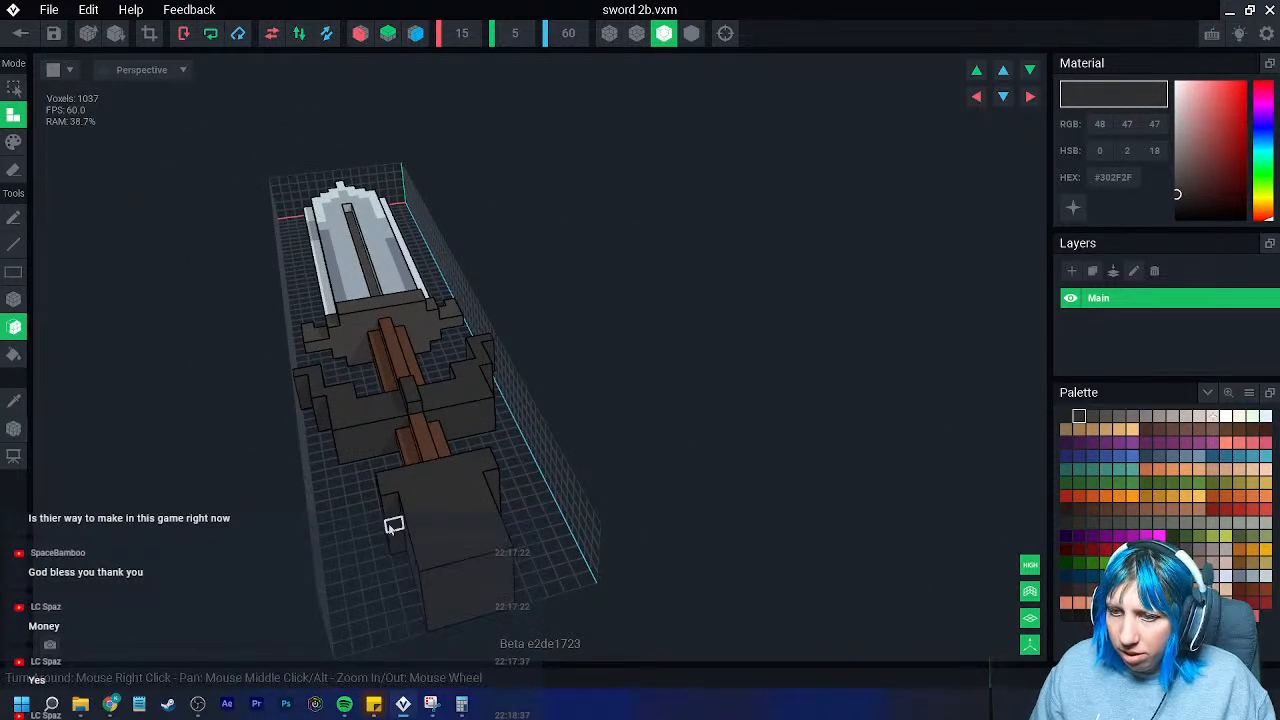
# - With X mirroring on, build out the pommel's sides and erase its inner end back to the grip's profile
pyautogui.hotkey('ctrl', 'z')
pyautogui.click(361, 38)
pyautogui.moveTo(392, 521); pyautogui.dragTo(411, 574)
pyautogui.moveTo(411, 574); pyautogui.dragTo(449, 549, button='right')
pyautogui.click(13, 170)
pyautogui.moveTo(606, 434)
pyautogui.mouseDown()
pyautogui.moveTo(611, 449)
pyautogui.moveTo(654, 423)
pyautogui.mouseUp()
pyautogui.moveTo(654, 423)
pyautogui.mouseDown(button='right')
pyautogui.moveTo(594, 448)
pyautogui.moveTo(557, 443)
pyautogui.mouseUp(button='right')
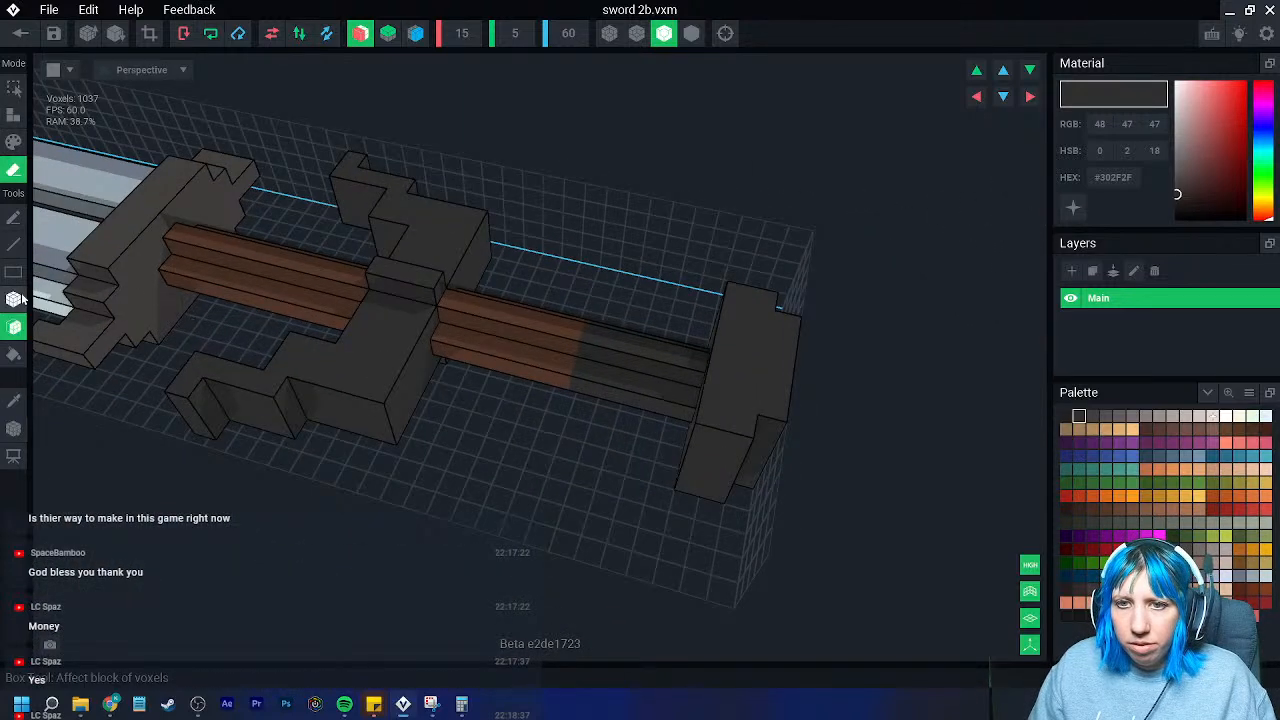
# - Extrude the middle crossguard's rear faces toward the pommel and erase voxels from its blade-facing side
pyautogui.click(13, 115)
pyautogui.moveTo(472, 314); pyautogui.dragTo(409, 329, button='right')
pyautogui.click(460, 308)
pyautogui.click(473, 321)
pyautogui.moveTo(350, 394); pyautogui.dragTo(292, 415, button='right')
pyautogui.click(13, 170)
pyautogui.click(369, 367)
pyautogui.click(374, 367)
pyautogui.click(379, 358)
pyautogui.click(422, 430)
pyautogui.click(420, 410)
pyautogui.moveTo(453, 491); pyautogui.dragTo(404, 479, button='right')
# - Extrude the stepped faces of the middle crossguard's arms to rebuild their shape in the shifted position
pyautogui.click(13, 115)
pyautogui.click(409, 482)
pyautogui.click(412, 501)
pyautogui.click(414, 520)
pyautogui.click(362, 431)
pyautogui.click(366, 452)
pyautogui.click(369, 475)
pyautogui.click(372, 495)
# - Erase the leftover voxels around the arms and centre of the middle crossguard
pyautogui.moveTo(373, 508); pyautogui.dragTo(378, 510, button='right')
pyautogui.click(13, 170)
pyautogui.click(386, 508)
pyautogui.click(420, 500)
pyautogui.moveTo(451, 500); pyautogui.dragTo(440, 532, button='right')
pyautogui.moveTo(270, 538); pyautogui.dragTo(449, 520, button='middle')
pyautogui.moveTo(449, 520)
pyautogui.mouseDown(button='right')
pyautogui.moveTo(471, 466)
pyautogui.moveTo(450, 390)
pyautogui.moveTo(429, 378)
pyautogui.moveTo(400, 403)
pyautogui.mouseUp(button='right')
pyautogui.click(431, 316)
# - Sample the grip's brown, #54382A, and paint the dark grip sections on both sides of the middle crossguard
pyautogui.click(13, 401)
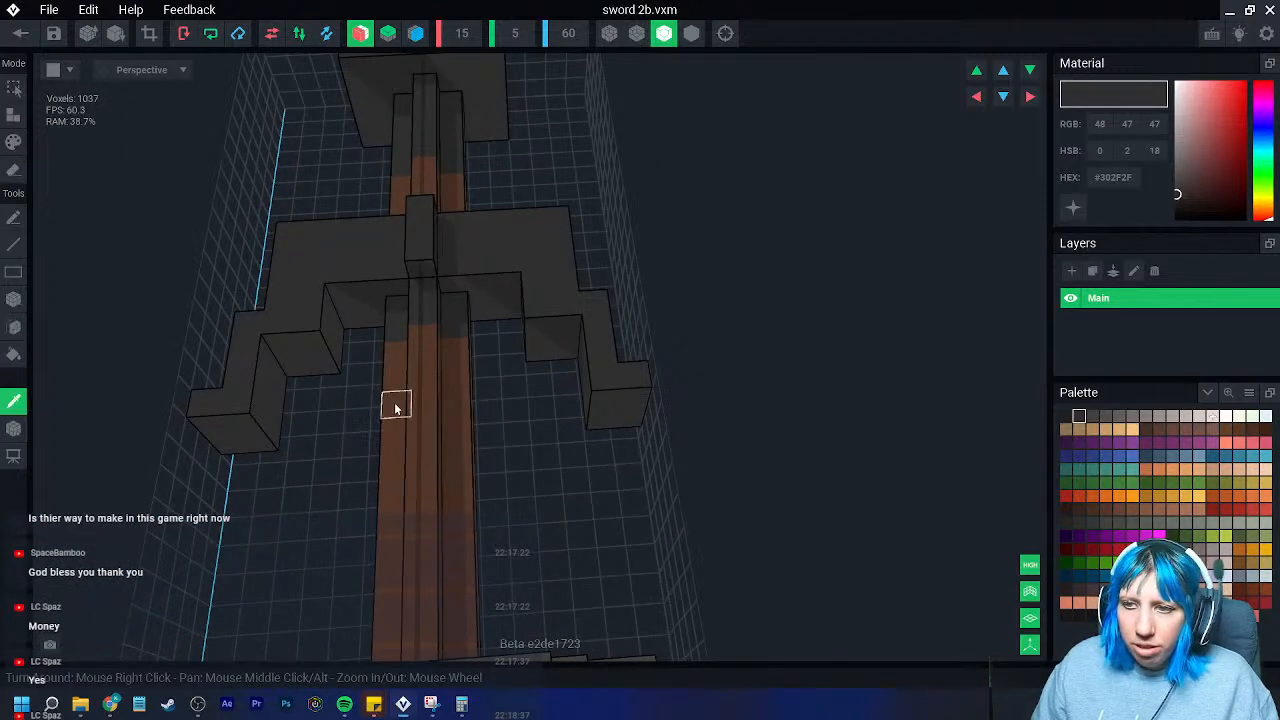
pyautogui.click(441, 396)
pyautogui.click(13, 142)
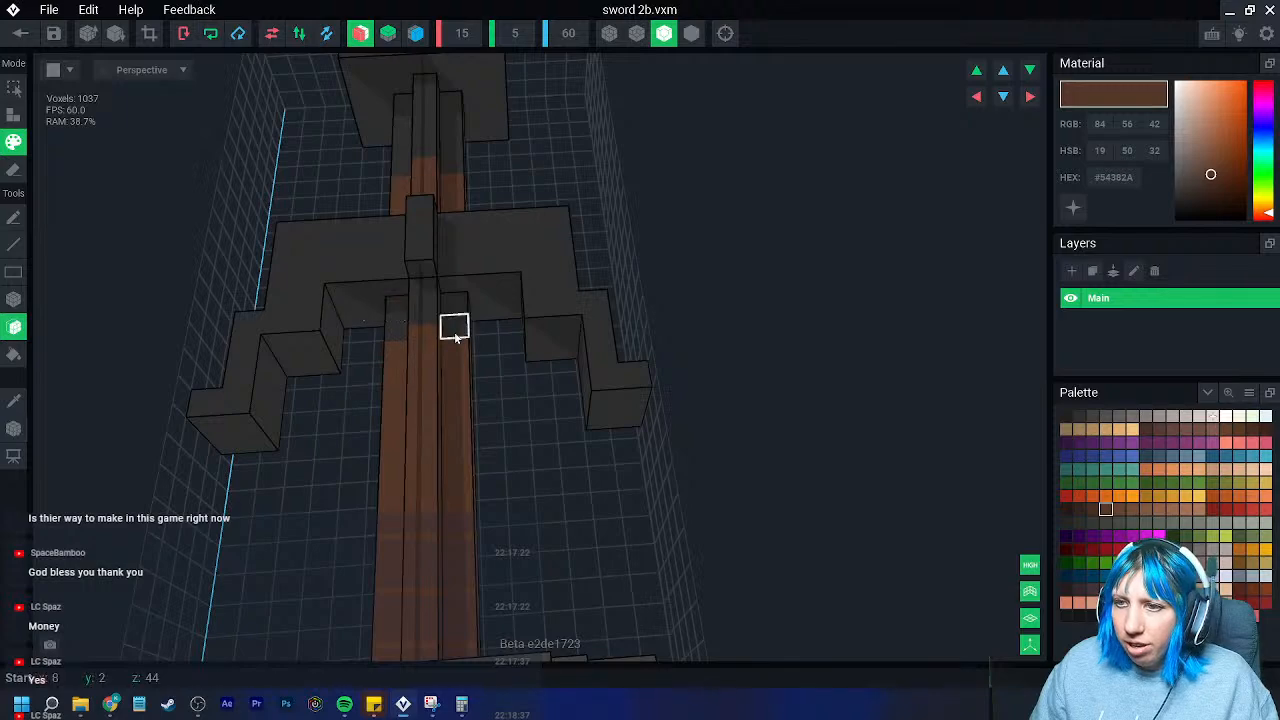
pyautogui.moveTo(737, 397); pyautogui.dragTo(712, 435, button='right')
pyautogui.moveTo(500, 531); pyautogui.dragTo(384, 524, button='right')
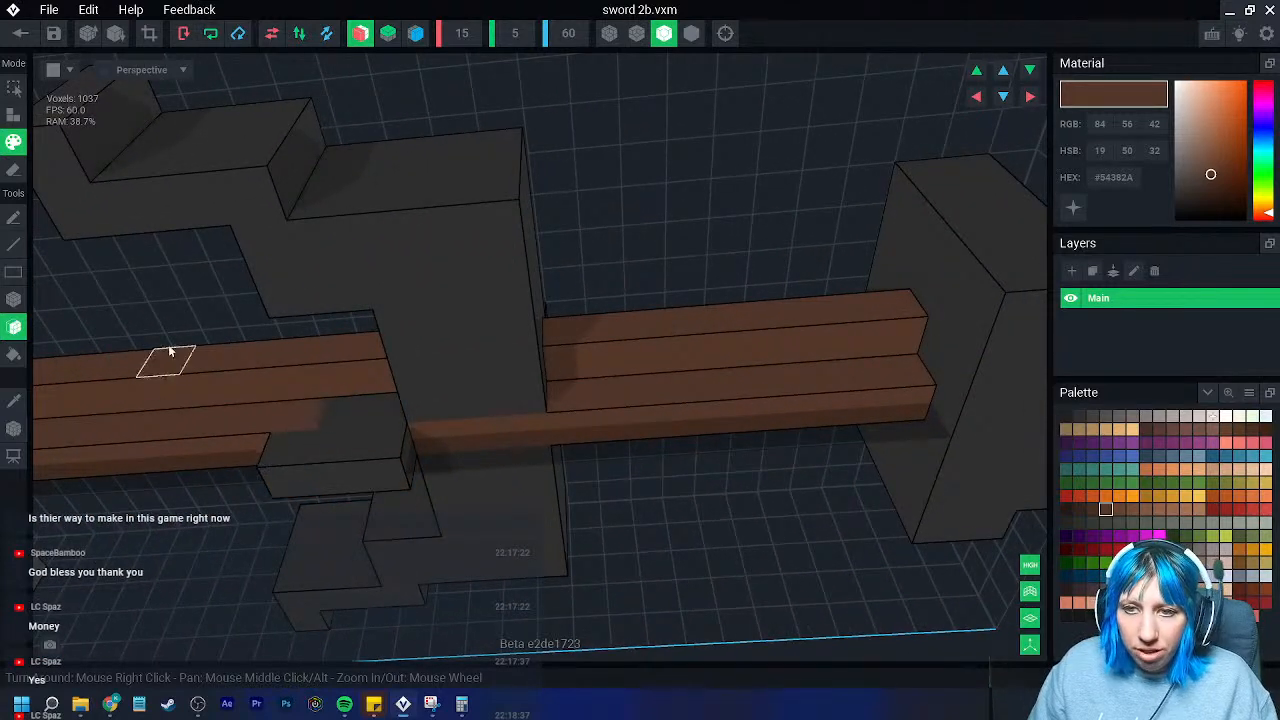
pyautogui.click(14, 114)
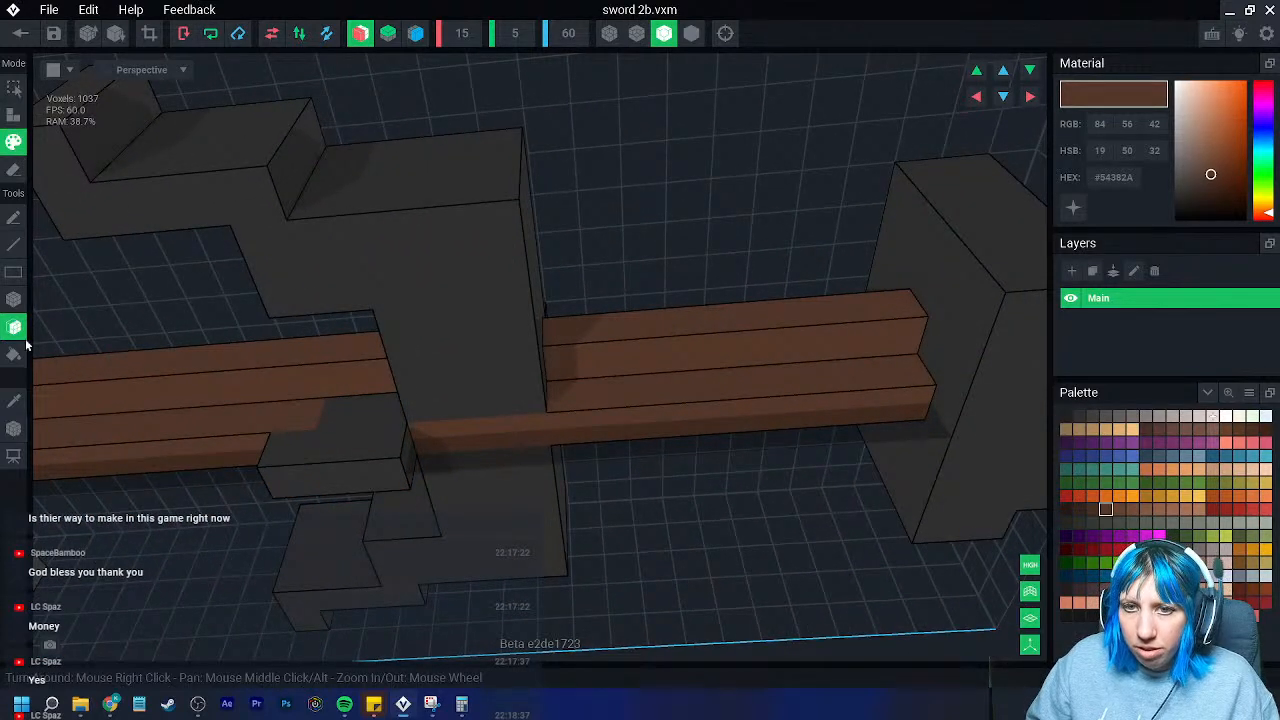
# - Extend the crossguard's central knob toward the pommel with a three-voxel #302F2F box and erase its blade-side part
pyautogui.click(14, 400)
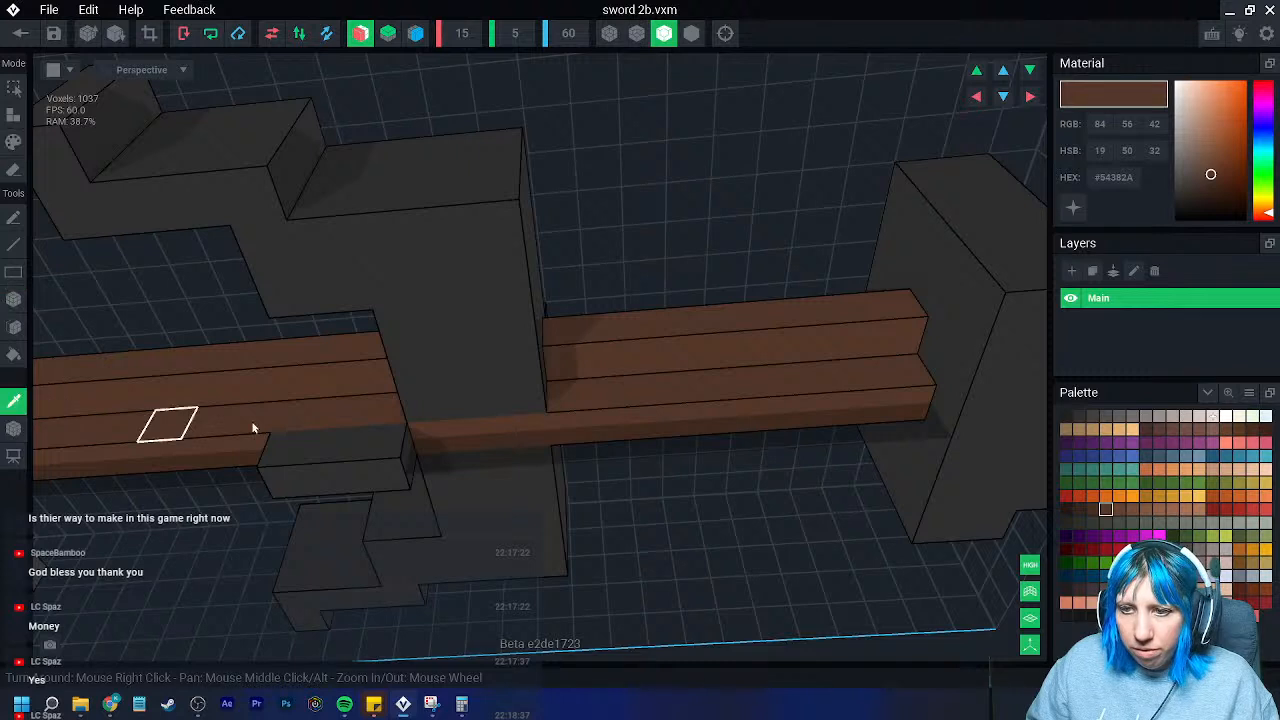
pyautogui.click(332, 445)
pyautogui.click(14, 114)
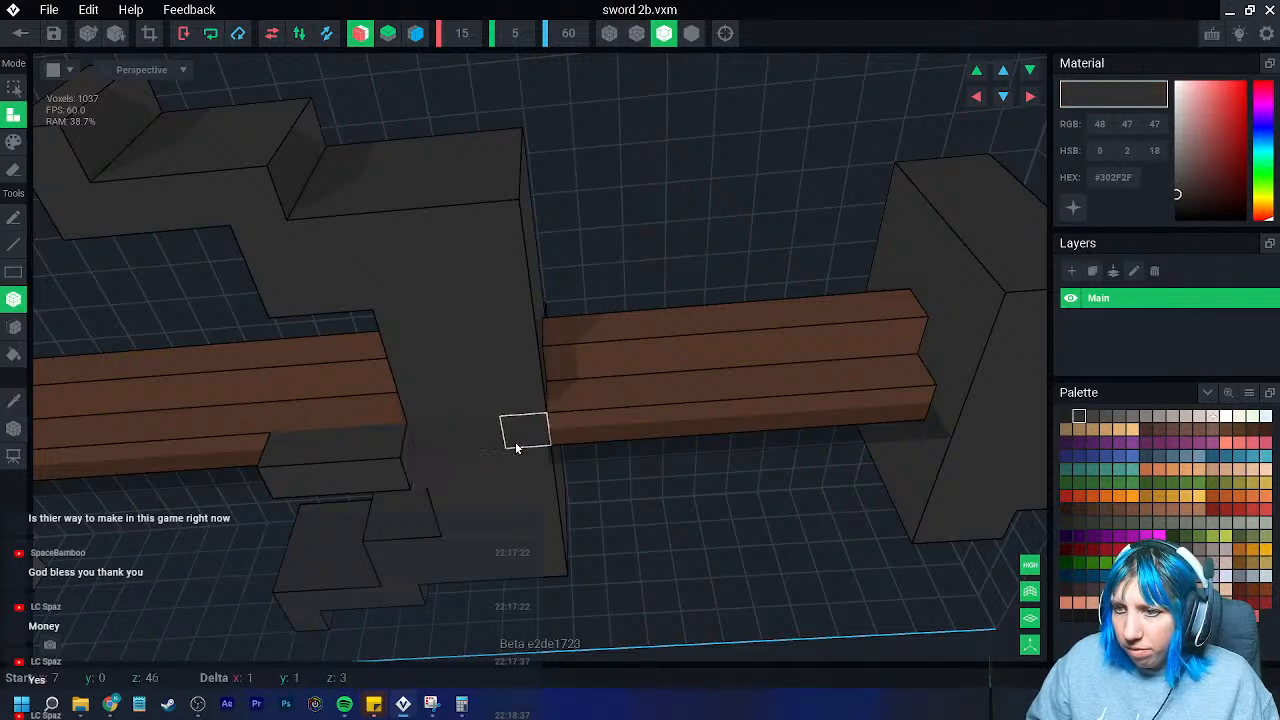
pyautogui.moveTo(262, 432); pyautogui.dragTo(228, 403, button='right')
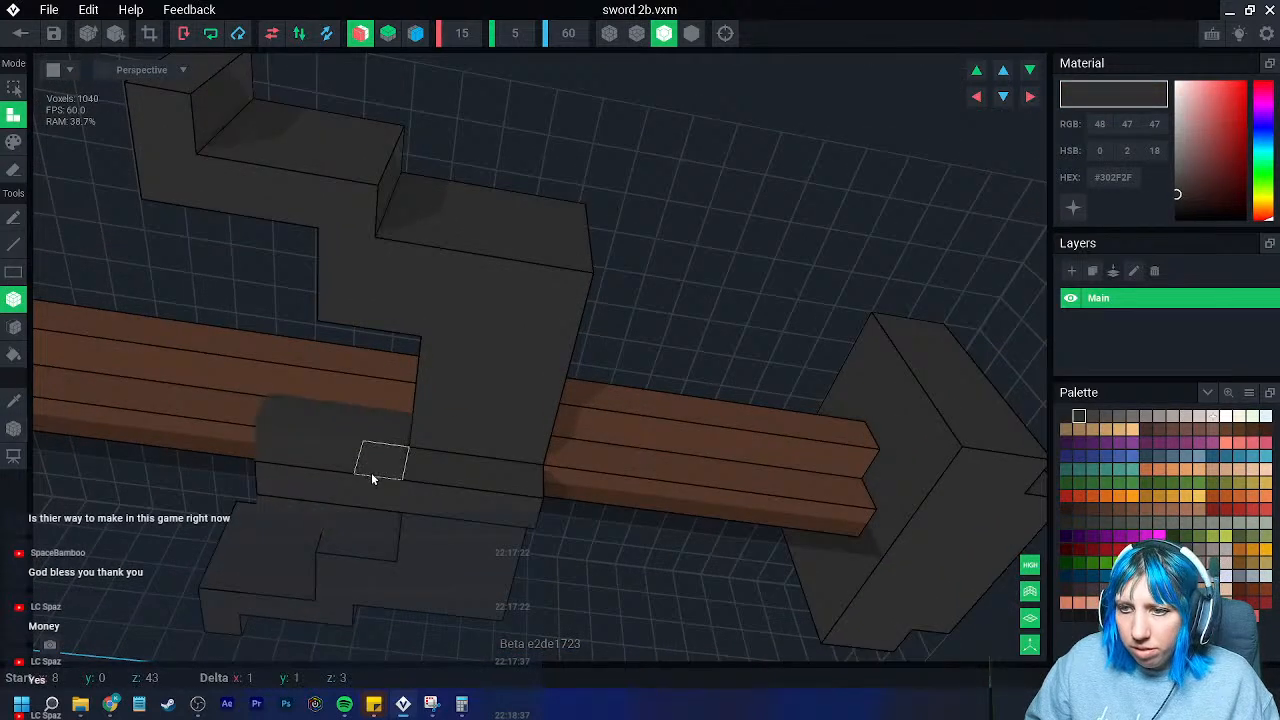
pyautogui.click(14, 170)
pyautogui.moveTo(322, 463); pyautogui.dragTo(262, 460)
pyautogui.moveTo(293, 457); pyautogui.dragTo(307, 415, button='right')
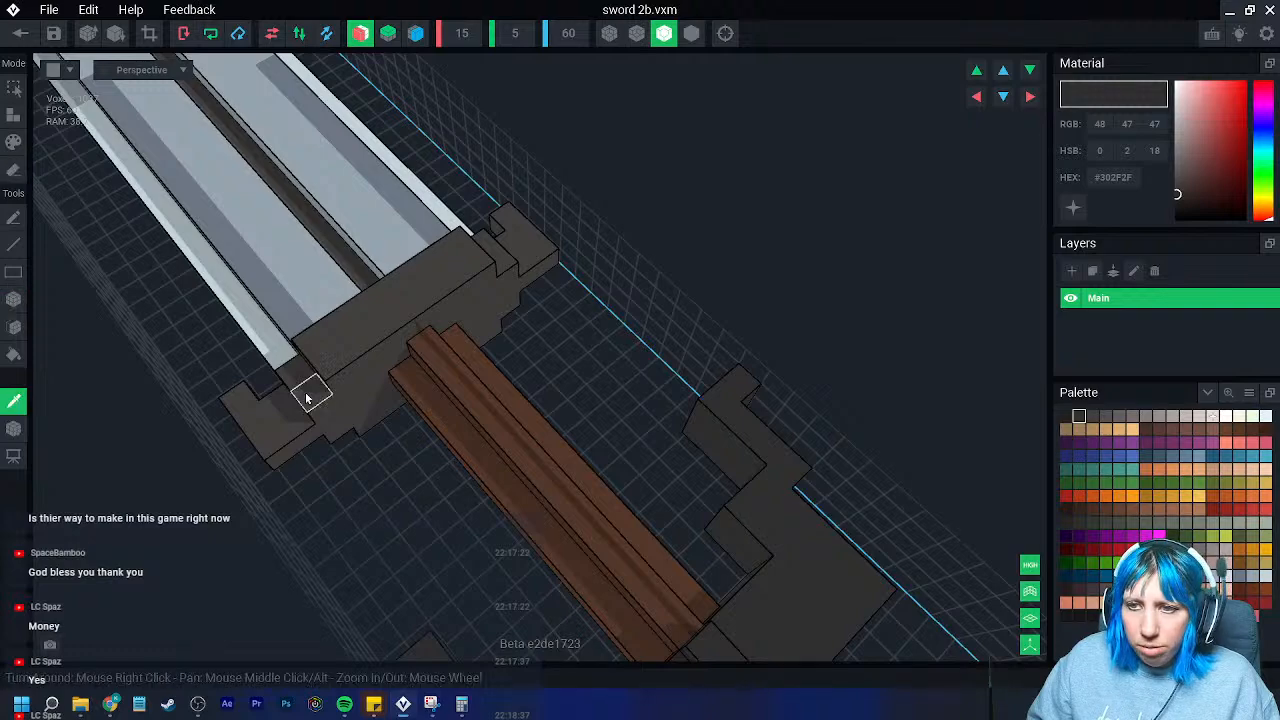
# - Sample the front guard's grey, #423F3E, and extrude its rear faces toward the pommel
pyautogui.click(280, 400)
pyautogui.click(14, 326)
pyautogui.click(12, 118)
pyautogui.moveTo(426, 396); pyautogui.dragTo(383, 397, button='right')
pyautogui.click(383, 400)
pyautogui.click(386, 425)
pyautogui.click(386, 440)
pyautogui.moveTo(380, 446)
pyautogui.mouseDown(button='right')
pyautogui.moveTo(411, 423)
pyautogui.moveTo(205, 390)
pyautogui.moveTo(258, 363)
pyautogui.moveTo(312, 388)
pyautogui.mouseUp(button='right')
# - Erase the front guard's blade-side layers and steps so that it sits closer to the pommel
pyautogui.click(18, 173)
pyautogui.click(318, 391)
pyautogui.click(318, 384)
pyautogui.click(326, 368)
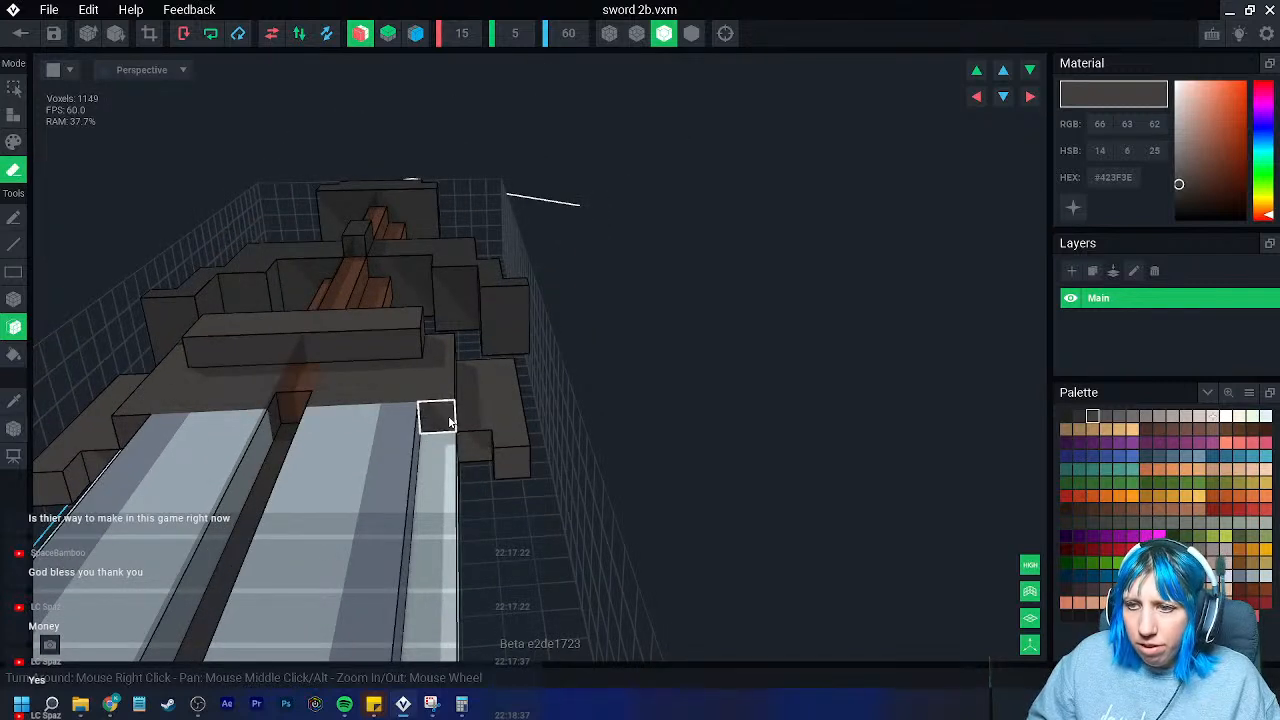
pyautogui.click(474, 447)
pyautogui.click(474, 437)
pyautogui.click(474, 424)
pyautogui.click(509, 456)
pyautogui.moveTo(507, 438)
pyautogui.mouseDown(button='right')
pyautogui.moveTo(453, 492)
pyautogui.moveTo(437, 562)
pyautogui.moveTo(416, 500)
pyautogui.moveTo(429, 497)
pyautogui.moveTo(413, 487)
pyautogui.moveTo(497, 463)
pyautogui.mouseUp(button='right')
pyautogui.click(441, 500)
pyautogui.click(415, 456)
pyautogui.click(479, 495)
pyautogui.click(519, 461)
pyautogui.moveTo(523, 537)
pyautogui.mouseDown(button='right')
pyautogui.moveTo(537, 517)
pyautogui.moveTo(518, 515)
pyautogui.mouseUp(button='right')
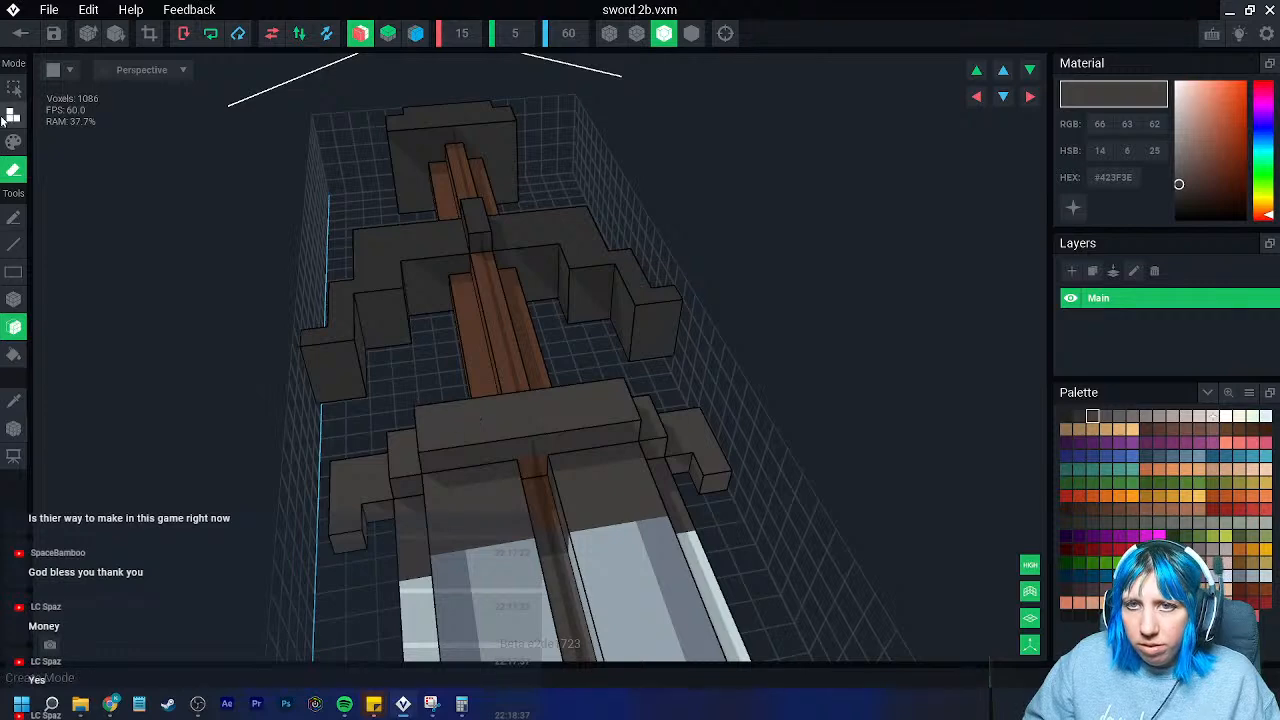
# - Fill the gap in the central groove beside the front guard and recolour its exposed brown voxels #534F4E
pyautogui.click(6, 116)
pyautogui.moveTo(535, 488); pyautogui.dragTo(507, 435, button='right')
pyautogui.click(15, 143)
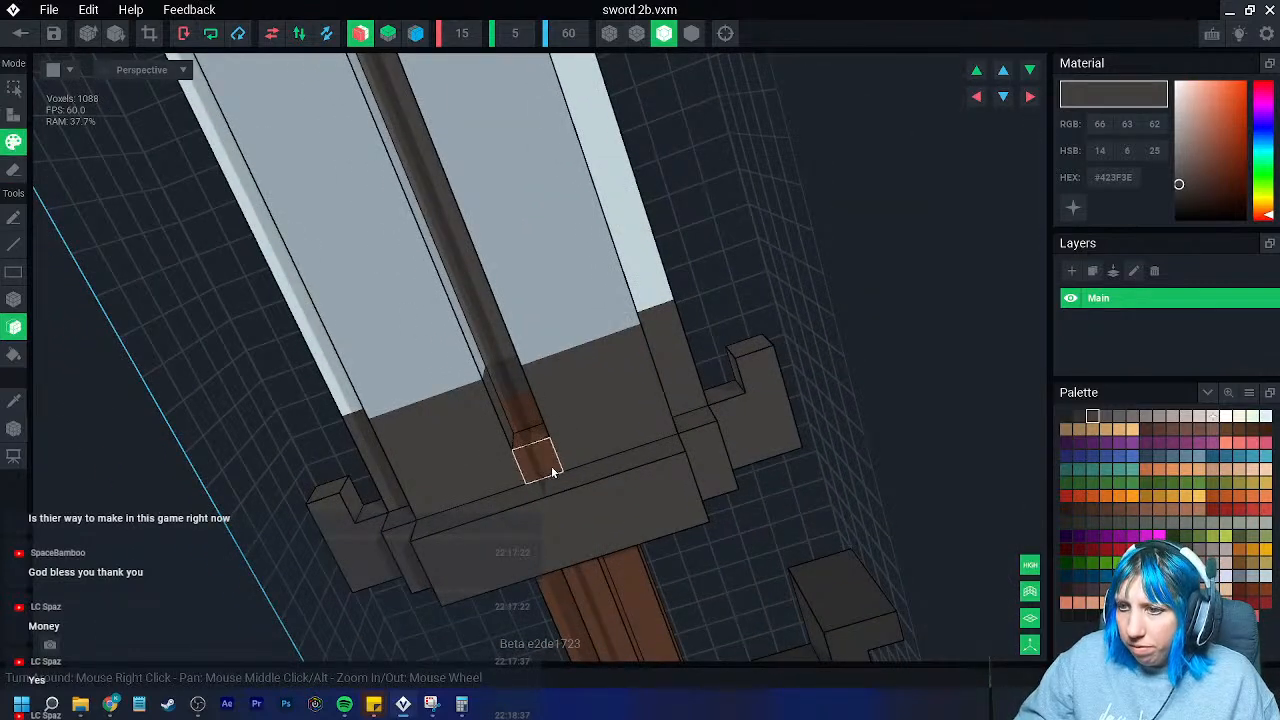
pyautogui.scroll(-2, 170, 356)
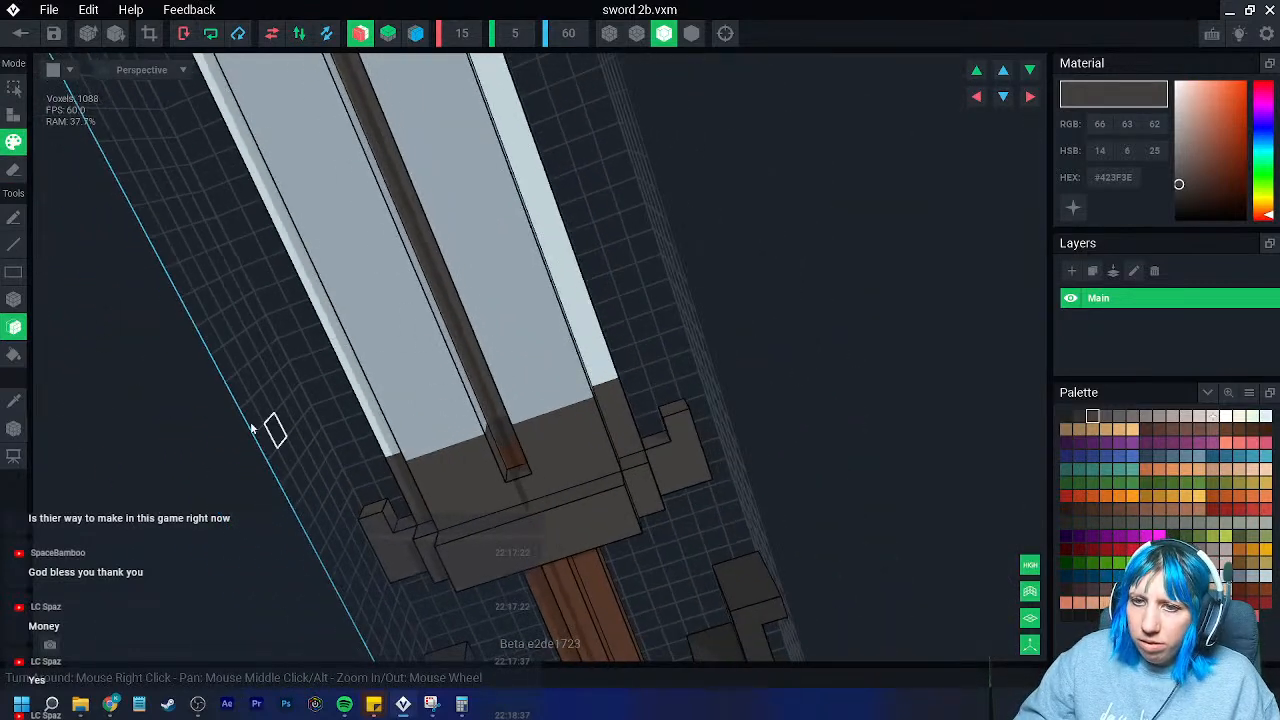
pyautogui.click(13, 401)
pyautogui.moveTo(340, 365); pyautogui.dragTo(432, 345, button='right')
pyautogui.click(493, 464)
pyautogui.moveTo(497, 490); pyautogui.dragTo(502, 522, button='right')
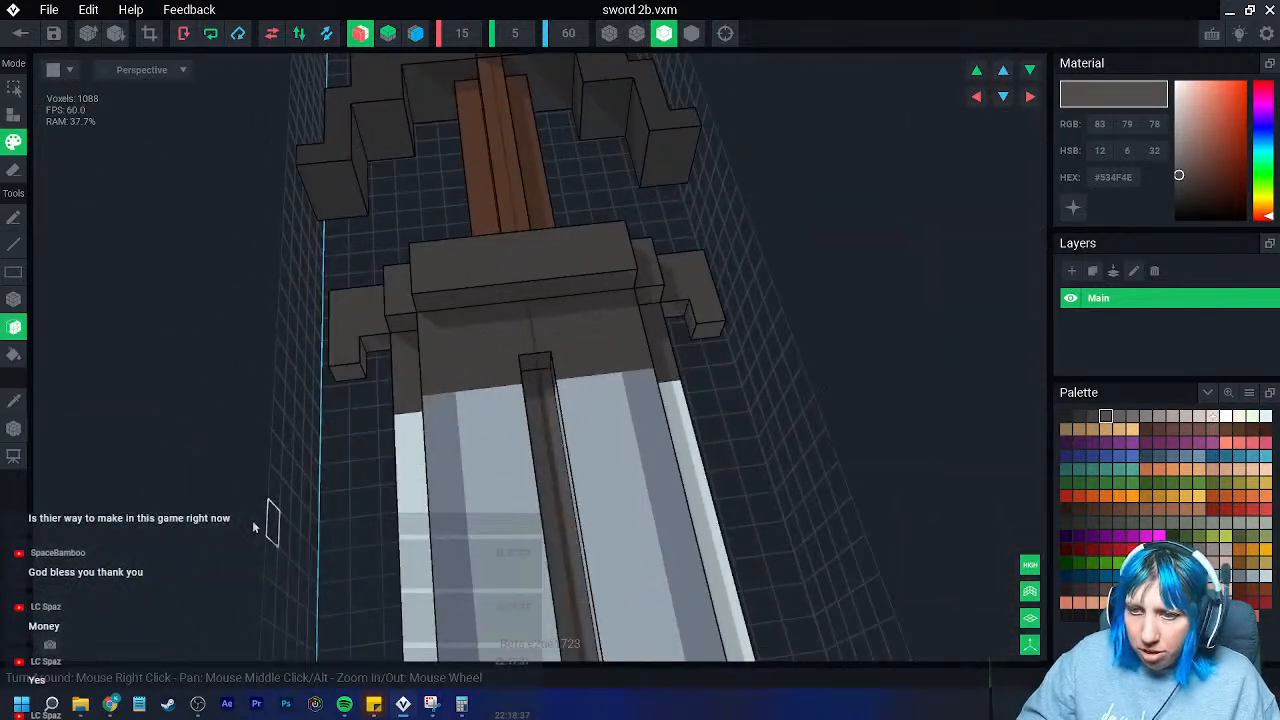
# - Paint the exposed grey base of the blade #96A4AE and its outer edges #BFD1D7
pyautogui.click(533, 477)
pyautogui.click(478, 360)
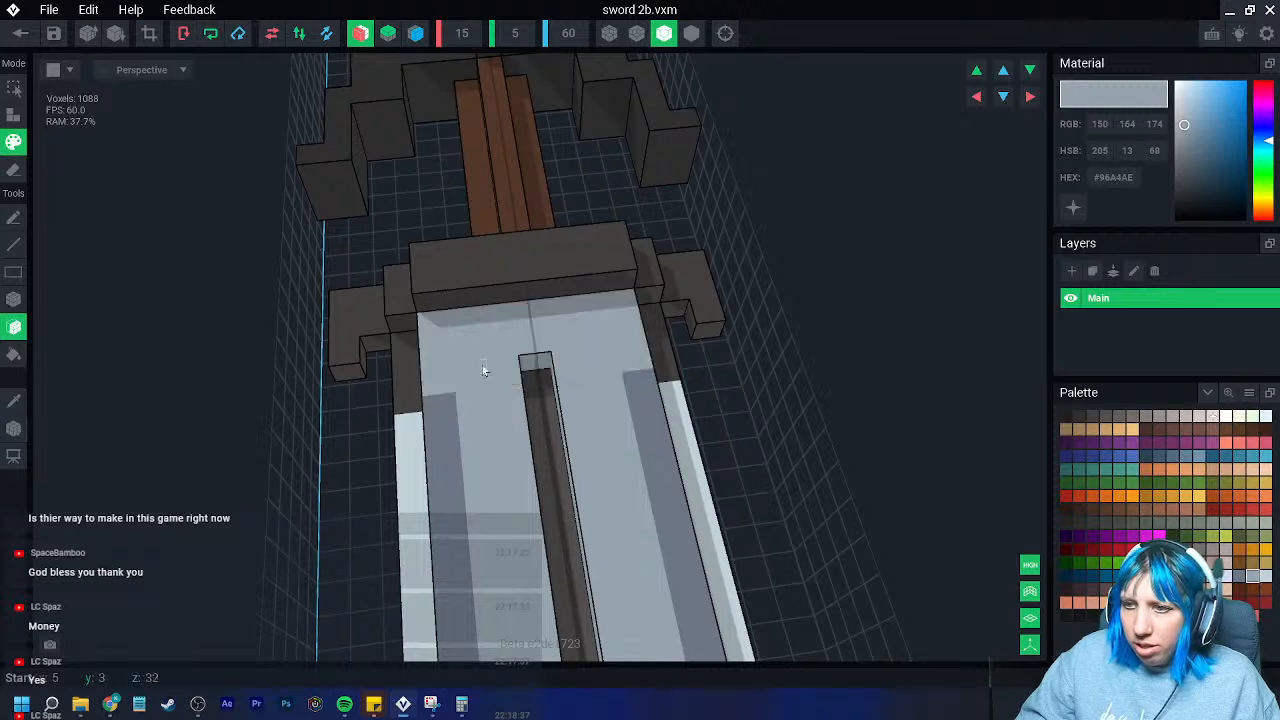
pyautogui.moveTo(446, 410); pyautogui.dragTo(450, 416, button='right')
pyautogui.click(13, 401)
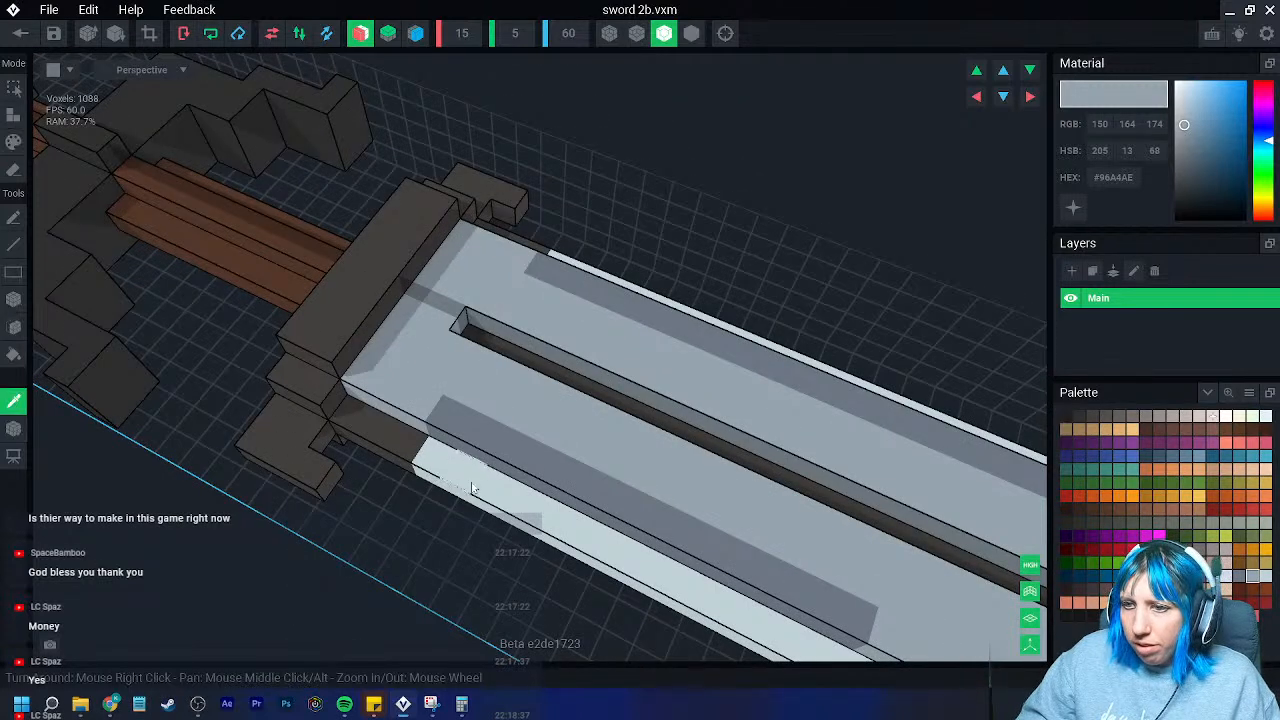
pyautogui.click(472, 484)
pyautogui.click(390, 453)
# - Extend the blade's dark shading bands toward the guard with the sampled #6D7685
pyautogui.click(14, 401)
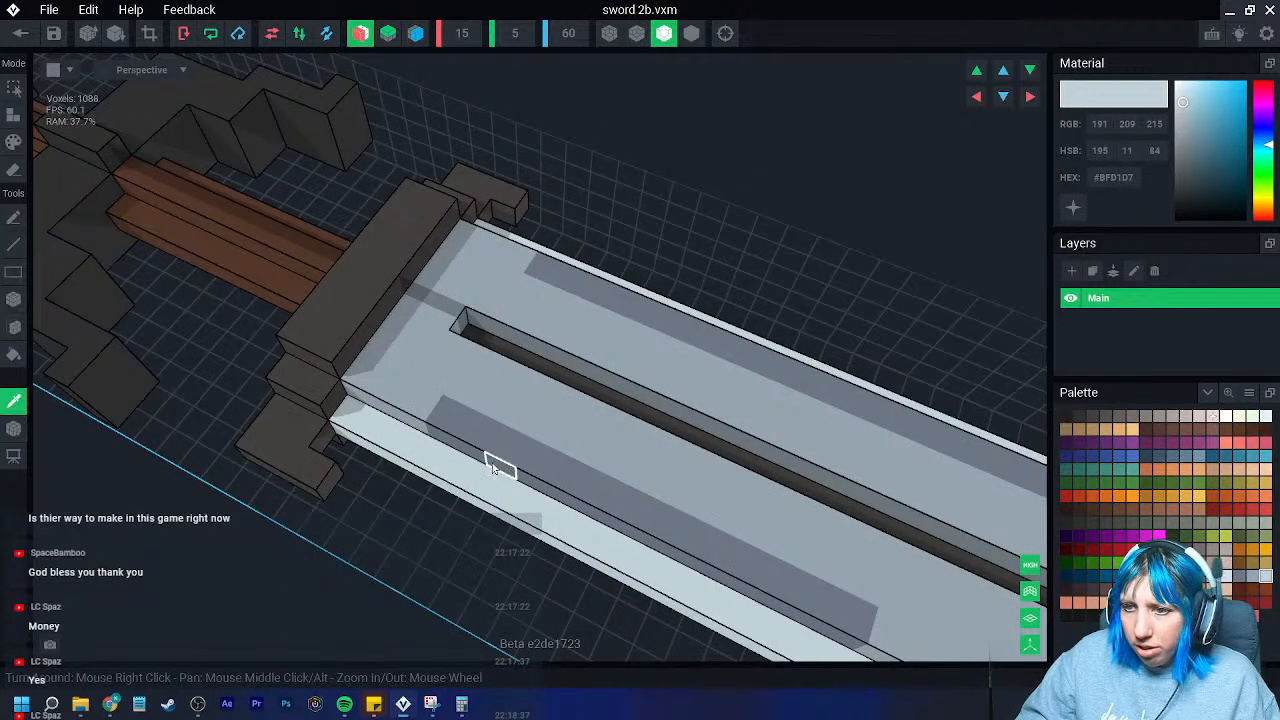
pyautogui.click(495, 462)
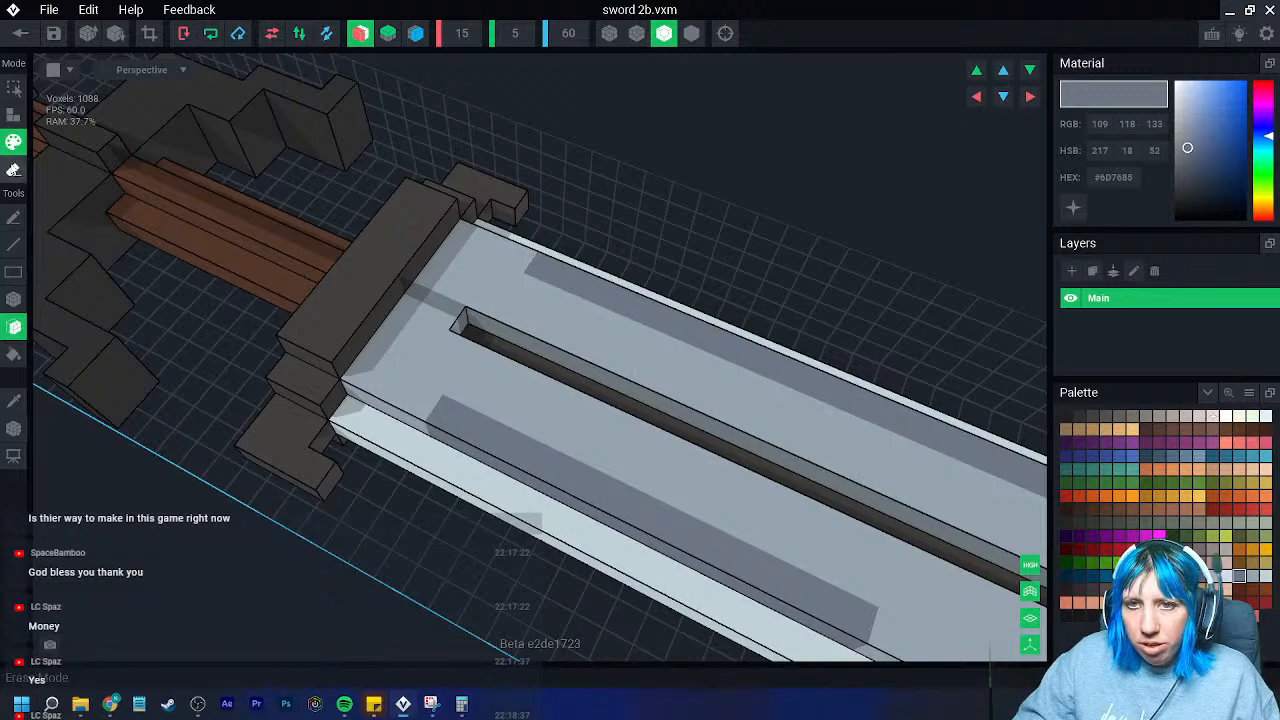
pyautogui.click(14, 299)
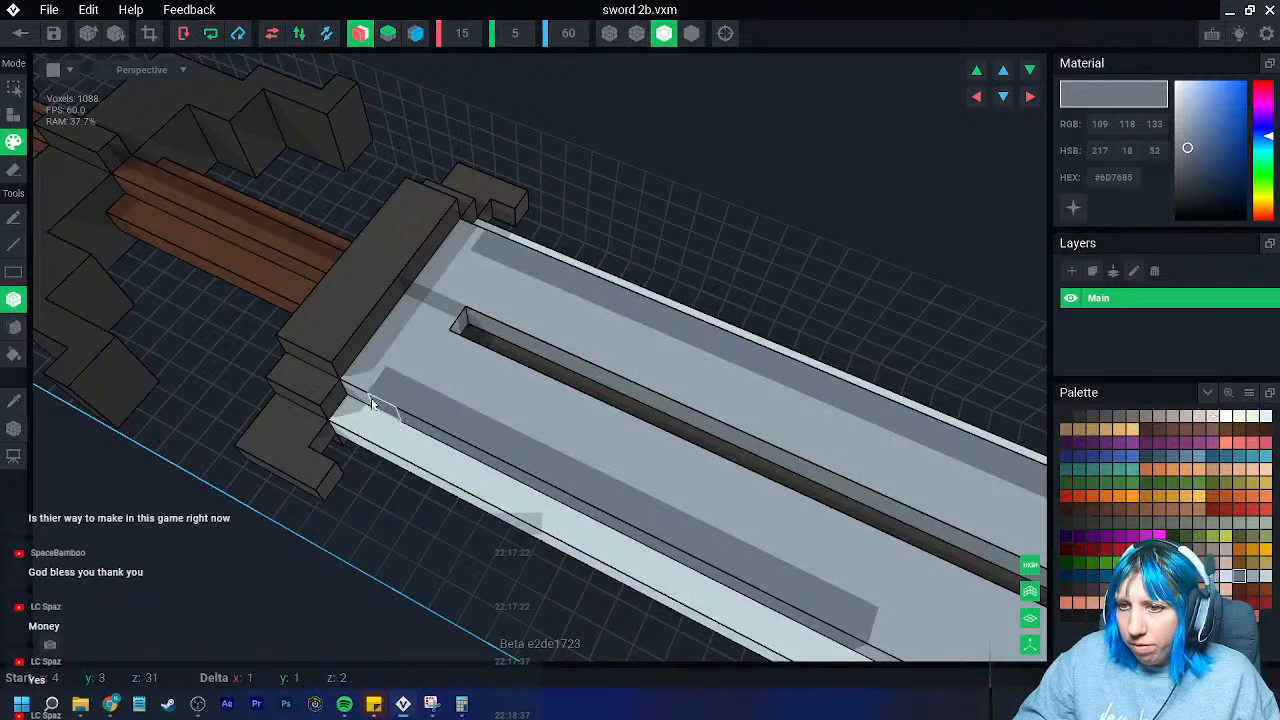
# - Paint the exposed grey base on the other face of the blade with the sampled #96A4AE
pyautogui.moveTo(449, 529); pyautogui.dragTo(561, 510, button='right')
pyautogui.click(14, 400)
pyautogui.click(486, 488)
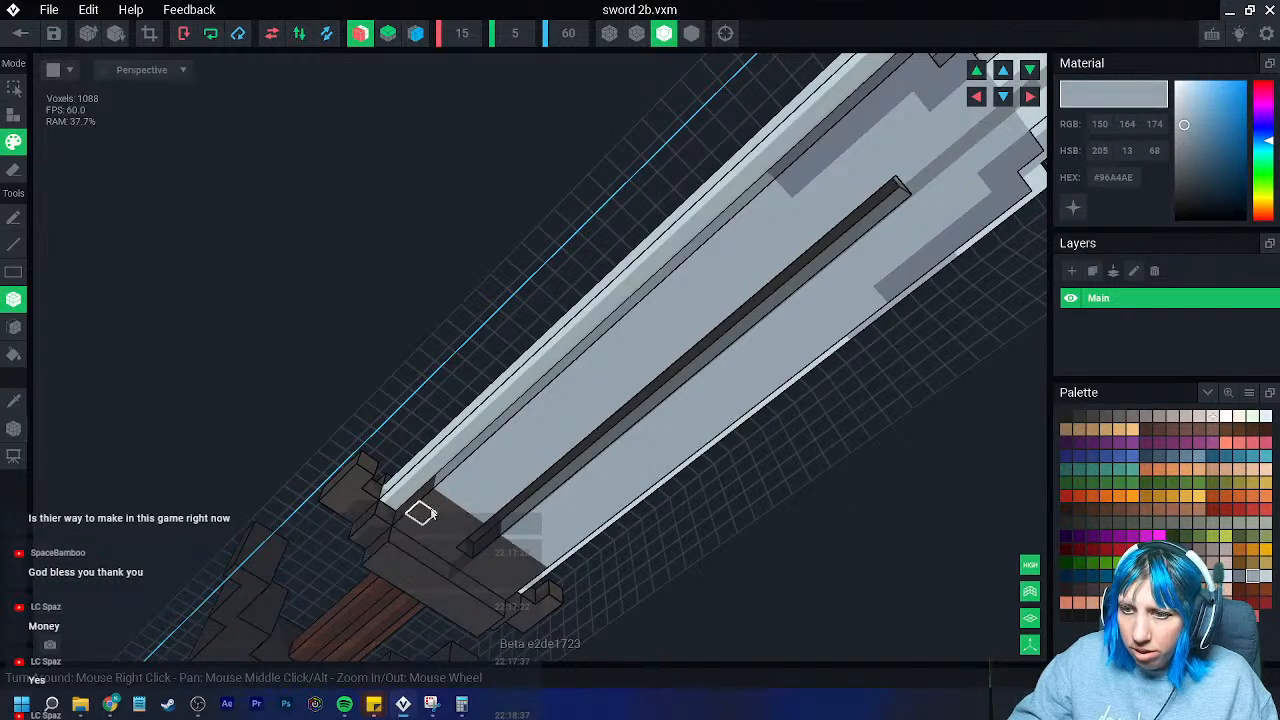
pyautogui.click(14, 326)
pyautogui.moveTo(411, 520); pyautogui.dragTo(770, 612, button='right')
# - Show the sword model's pivot point and return to the final.vxr rig
pyautogui.scroll(-3, 769, 611)
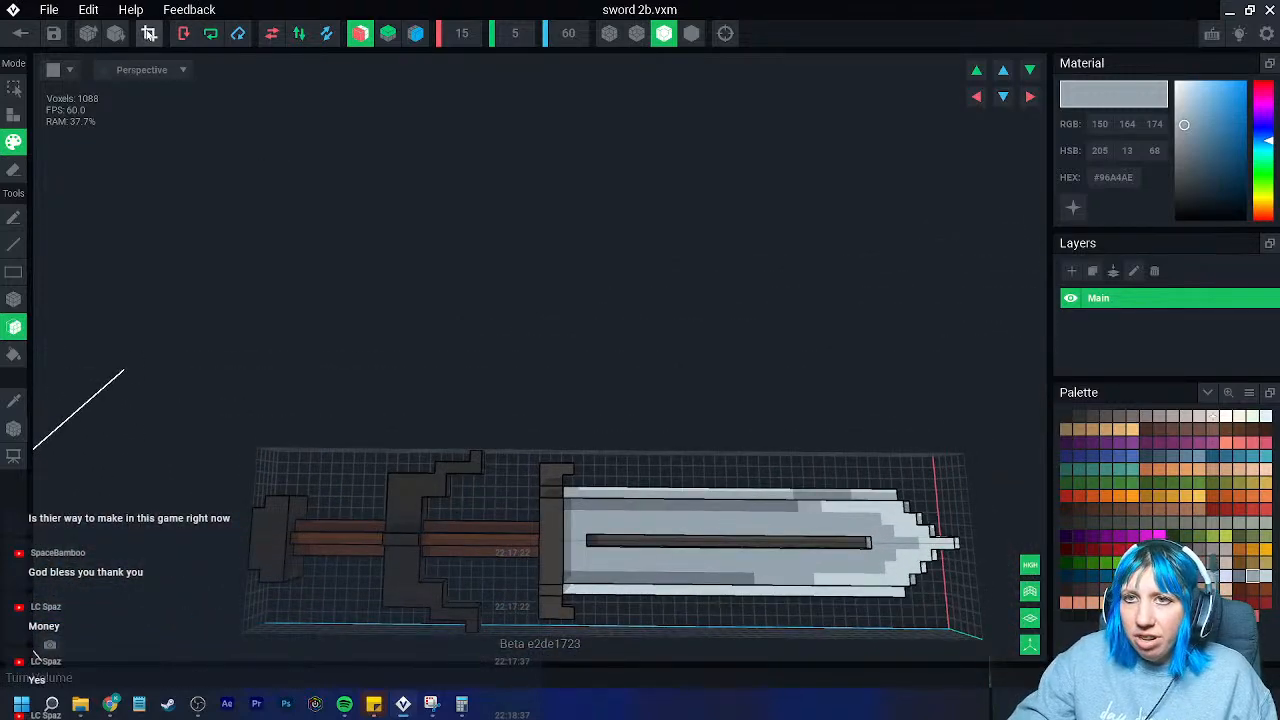
pyautogui.click(15, 428)
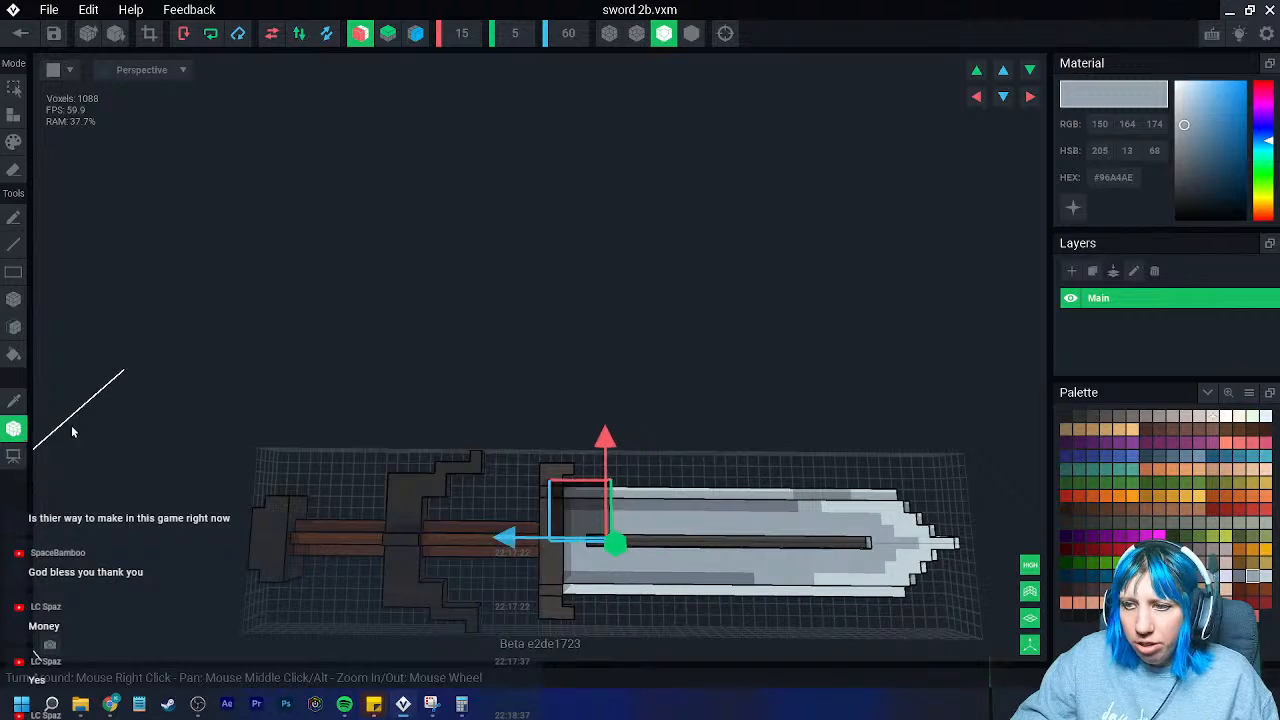
pyautogui.click(20, 33)
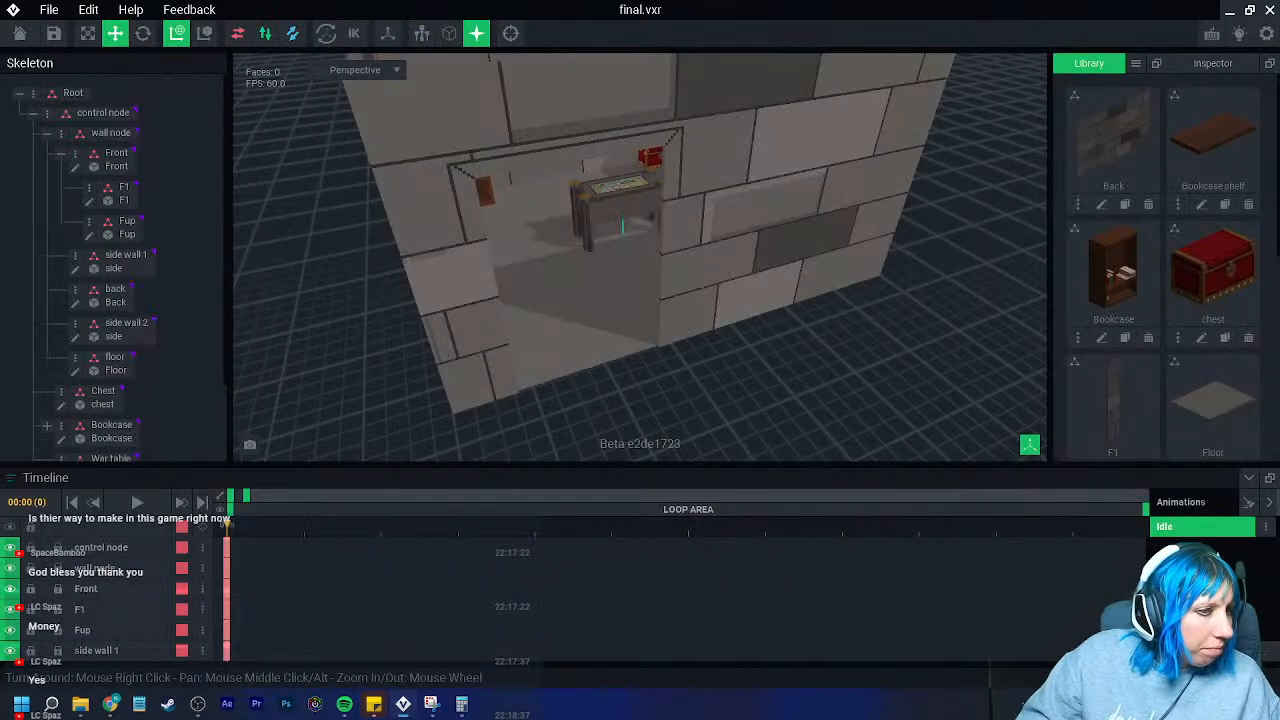
# - Create a child node named sword under the control node
pyautogui.moveTo(553, 299); pyautogui.dragTo(342, 335, button='right')
pyautogui.scroll(3, 553, 282)
pyautogui.click(47, 114)
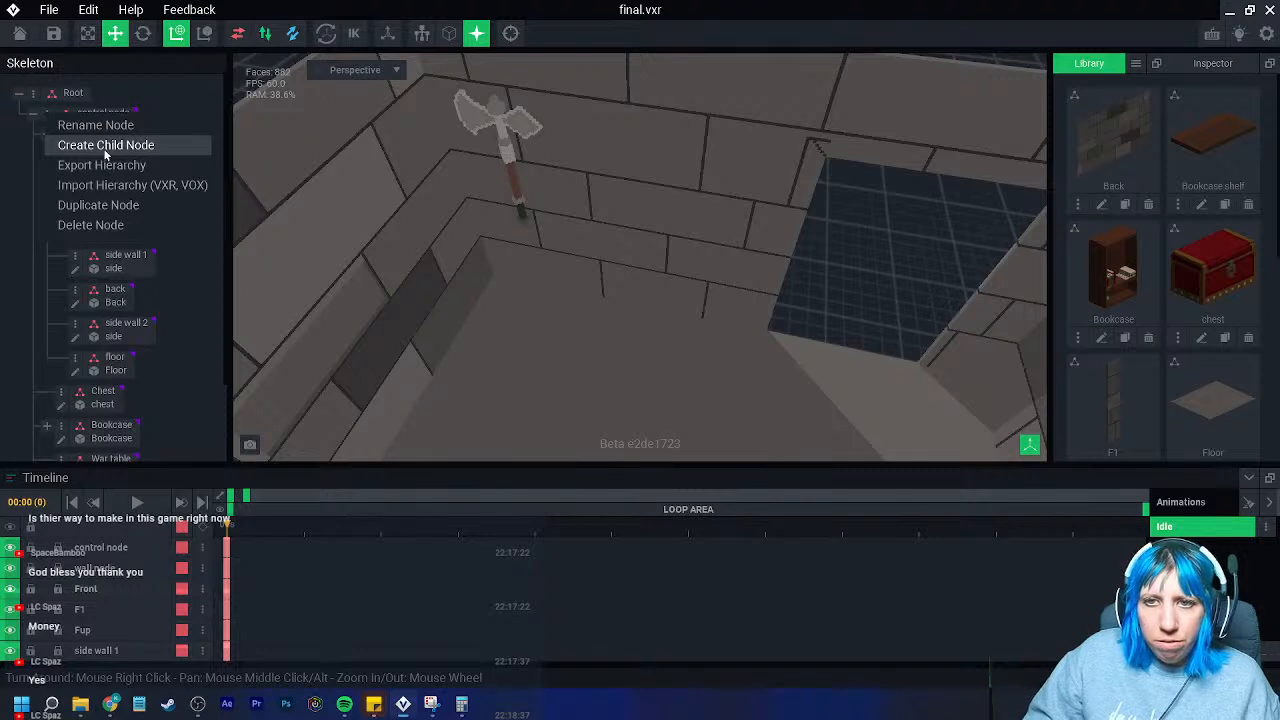
pyautogui.click(105, 146)
pyautogui.write('sword')
pyautogui.press('Return')
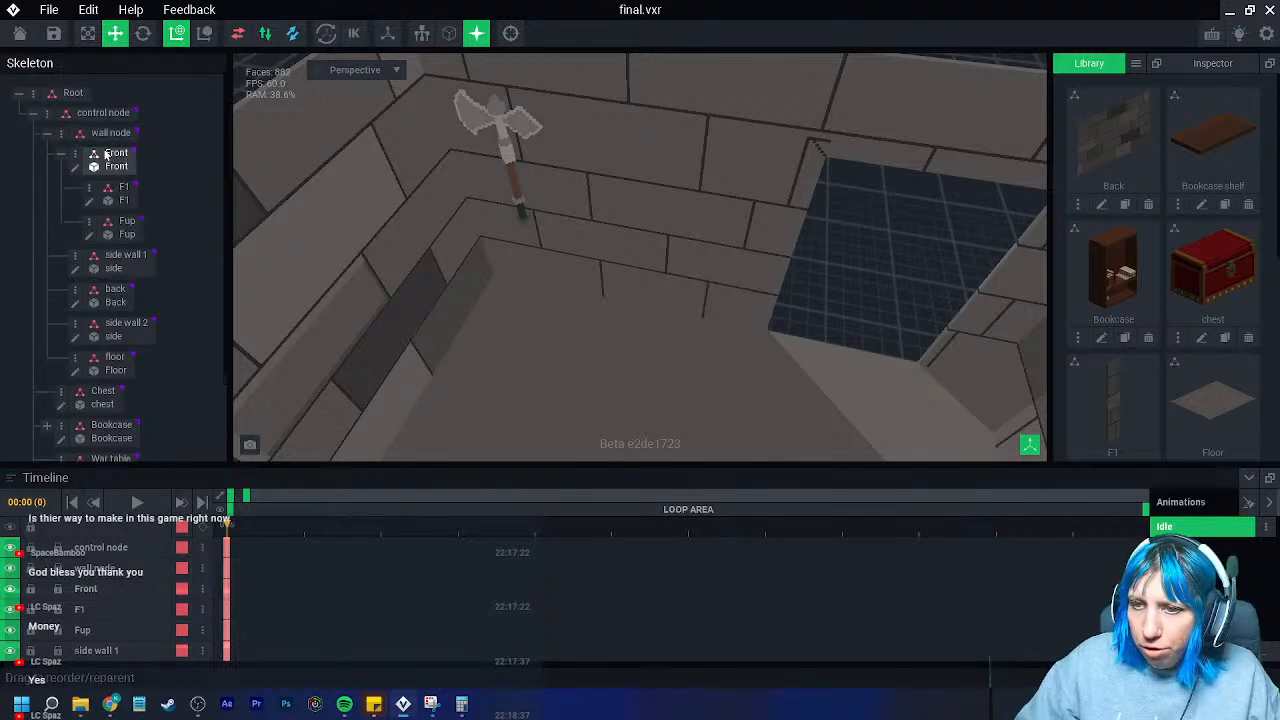
# - Collapse the wall node and assign the sword 2b model from the library to the sword node
pyautogui.scroll(-3, 55, 272)
pyautogui.scroll(3, 58, 220)
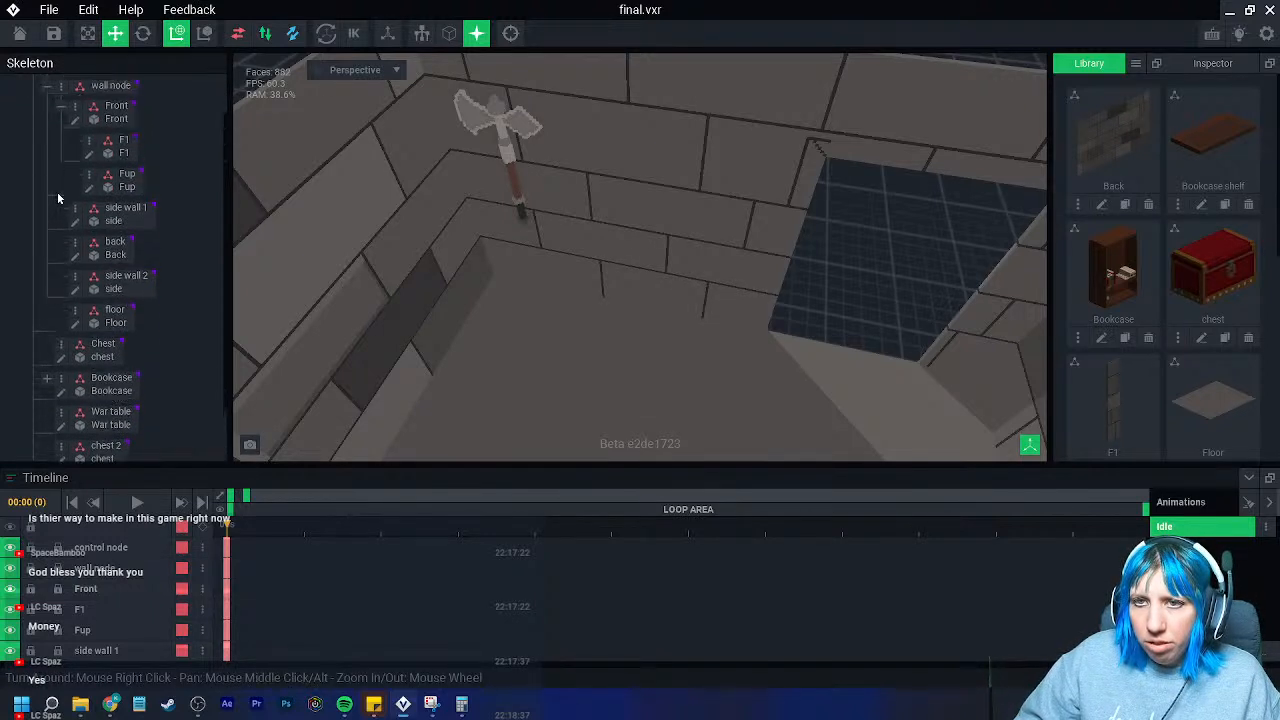
pyautogui.click(47, 133)
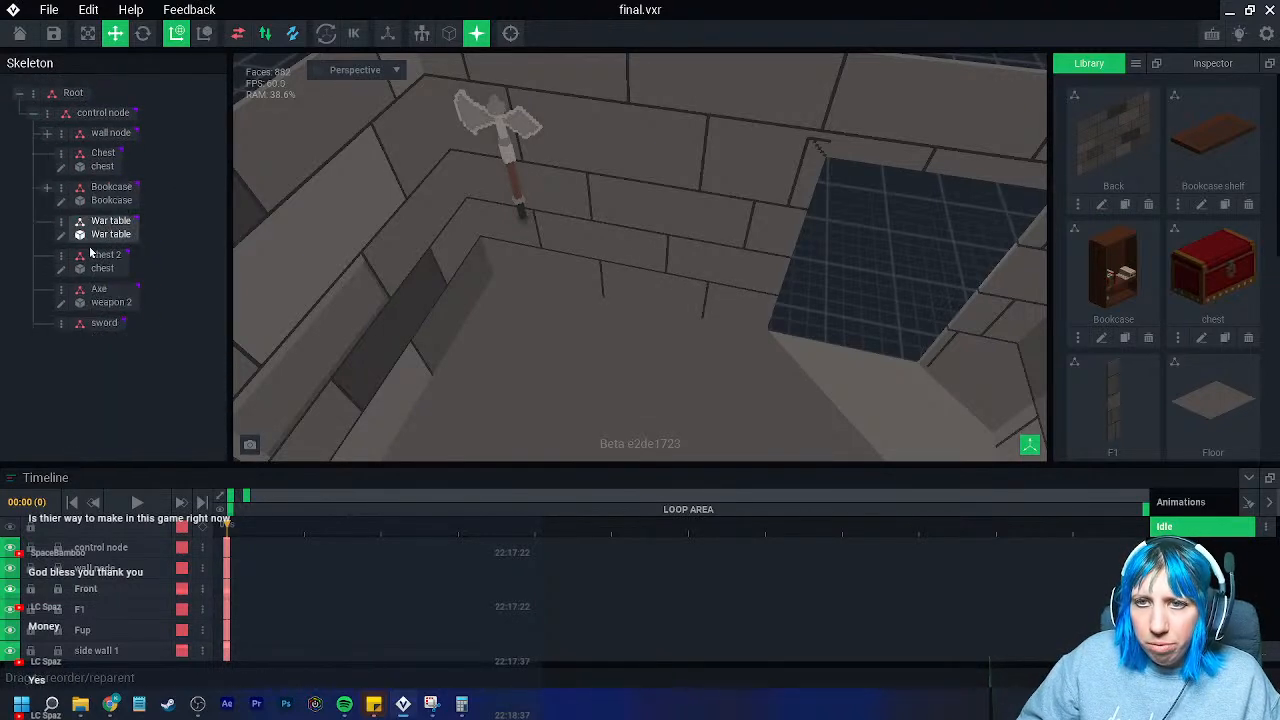
pyautogui.click(104, 323)
pyautogui.scroll(-4, 1160, 280)
pyautogui.moveTo(1213, 235); pyautogui.dragTo(97, 333)
# - Rotate the sword so its blade points down and place it against the wall beside the axe
pyautogui.click(143, 34)
pyautogui.moveTo(762, 310); pyautogui.dragTo(769, 341, button='right')
pyautogui.moveTo(762, 343); pyautogui.dragTo(770, 414)
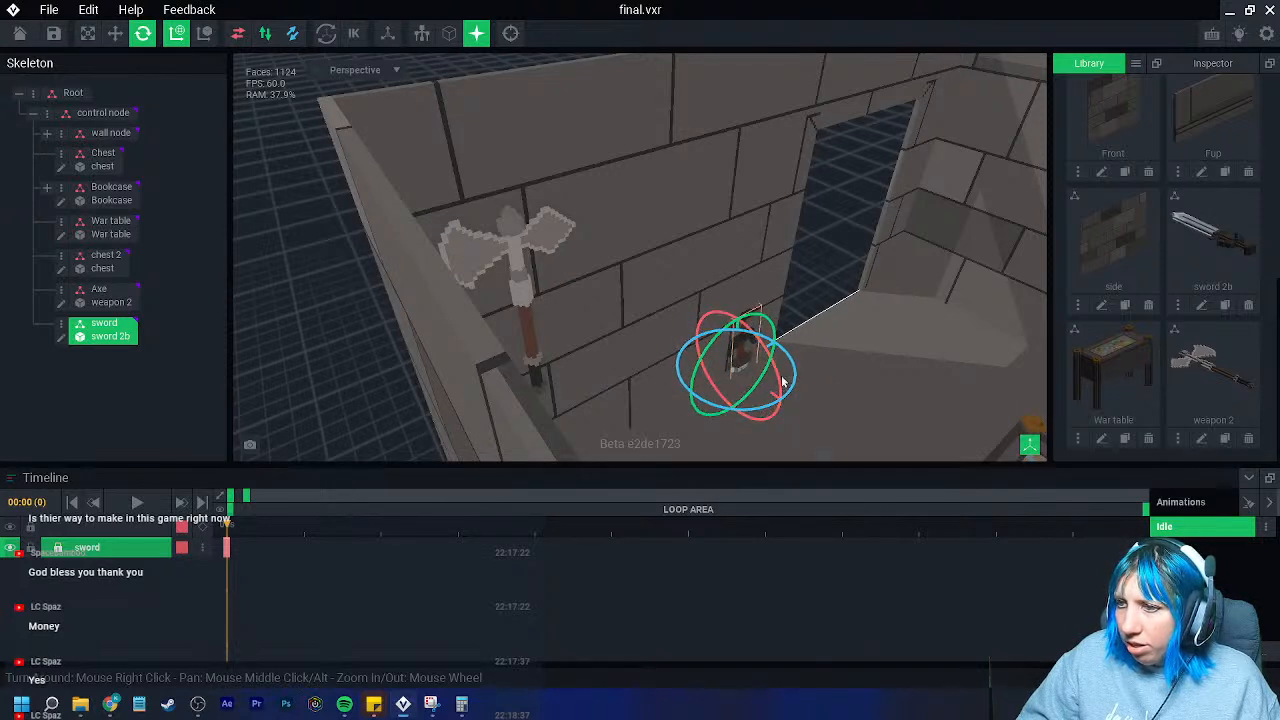
pyautogui.press('w')
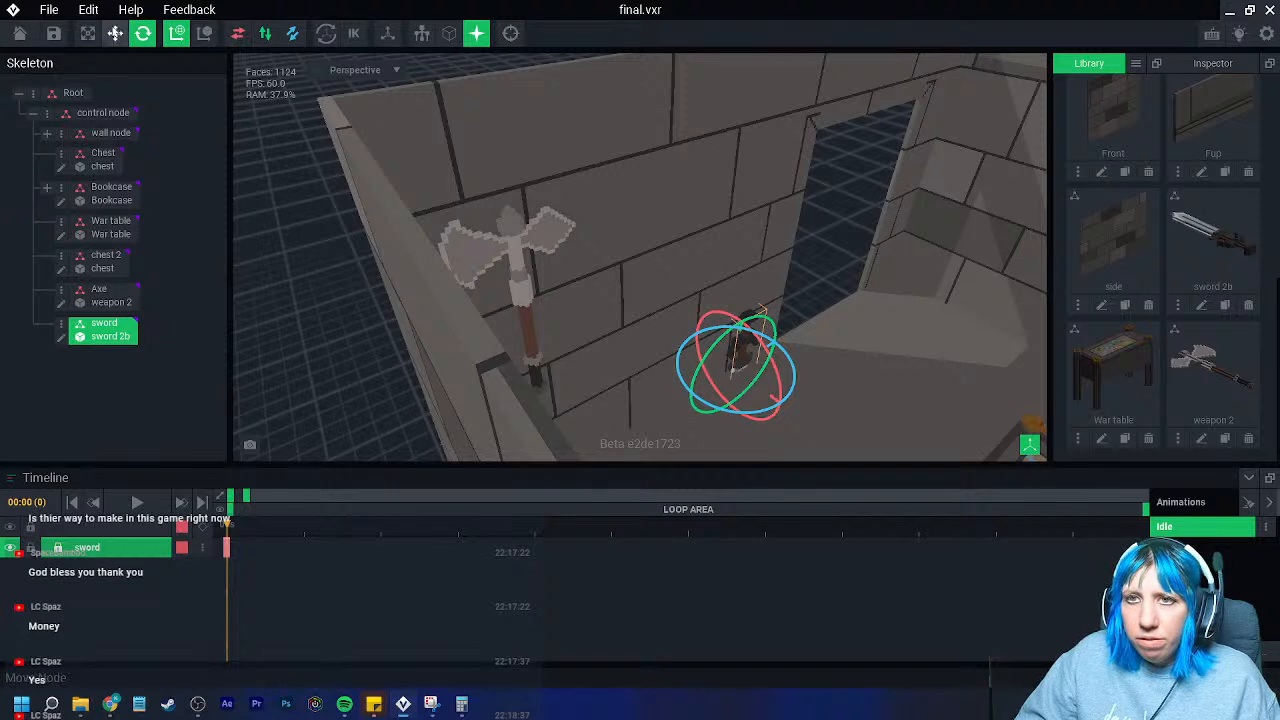
pyautogui.moveTo(758, 312); pyautogui.dragTo(698, 261)
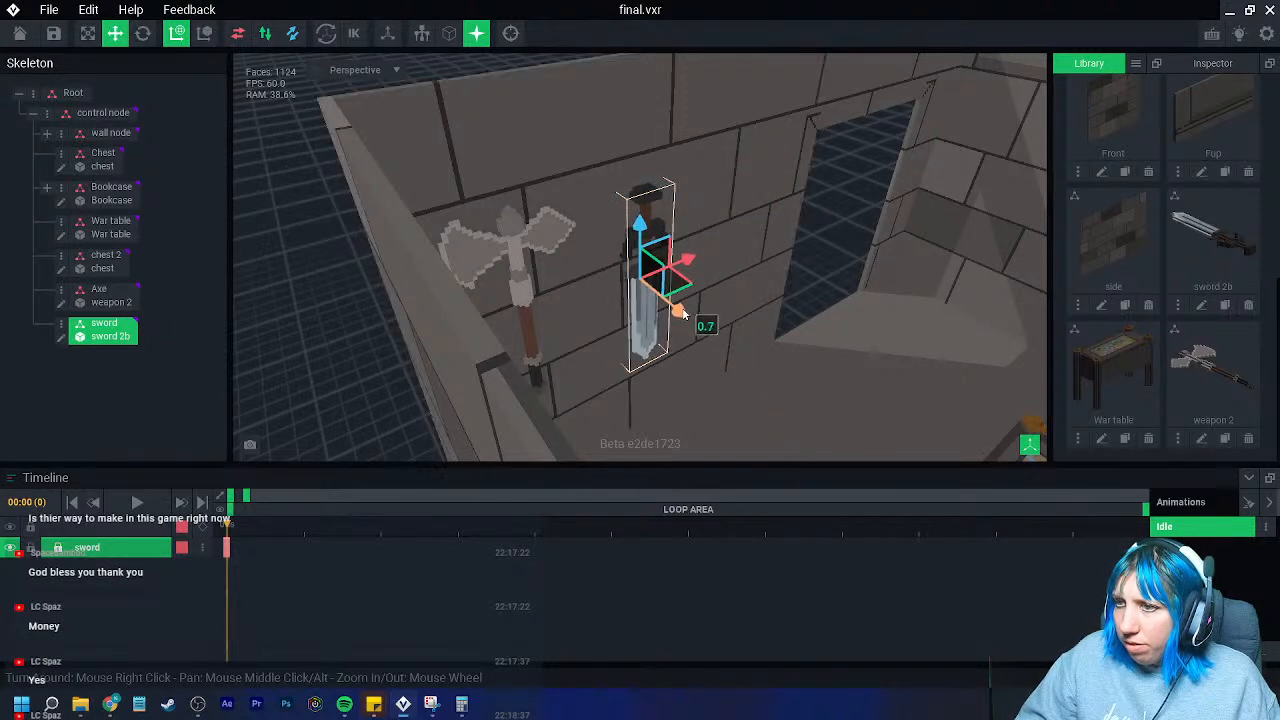
# - Lower the axe slightly on the wall, then lower the sword and shift it closer to the axe
pyautogui.moveTo(497, 144); pyautogui.dragTo(777, 346, button='right')
pyautogui.scroll(5, 801, 369)
pyautogui.scroll(-5, 801, 369)
pyautogui.scroll(3, 813, 363)
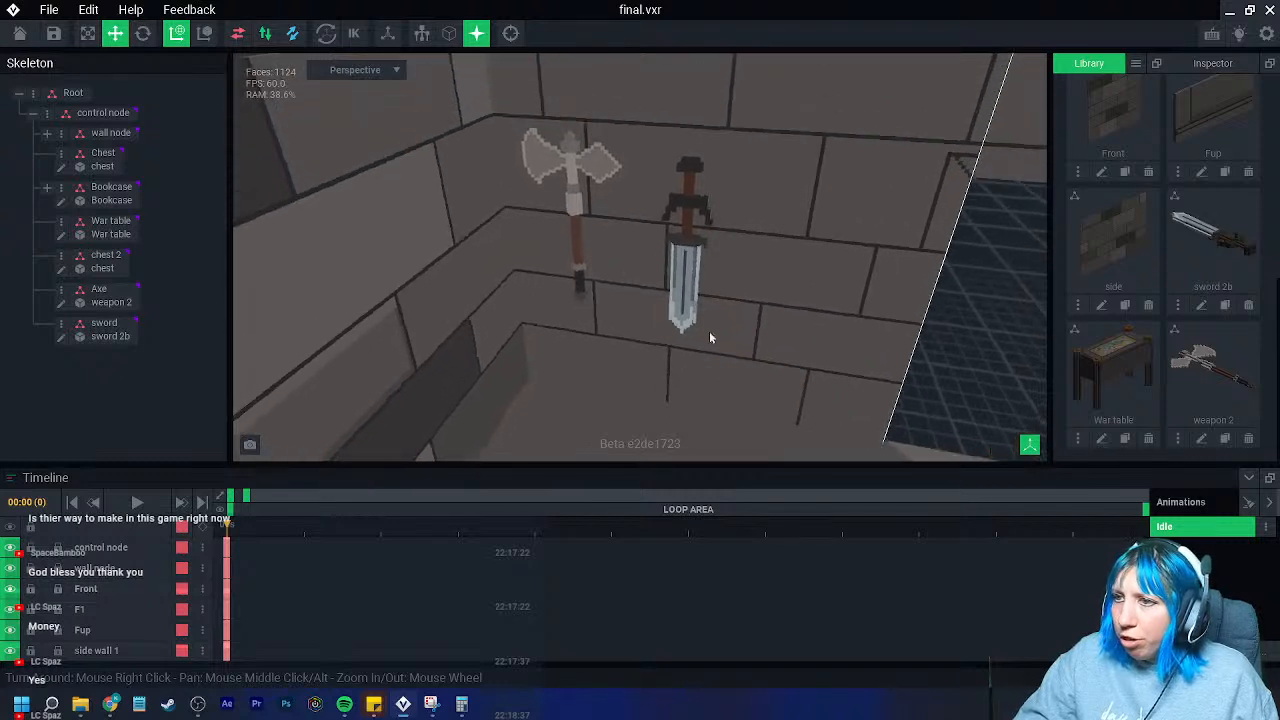
pyautogui.click(602, 213)
pyautogui.moveTo(577, 282)
pyautogui.mouseDown()
pyautogui.moveTo(582, 318)
pyautogui.moveTo(582, 300)
pyautogui.mouseUp()
pyautogui.click(688, 265)
pyautogui.moveTo(692, 195); pyautogui.dragTo(688, 230)
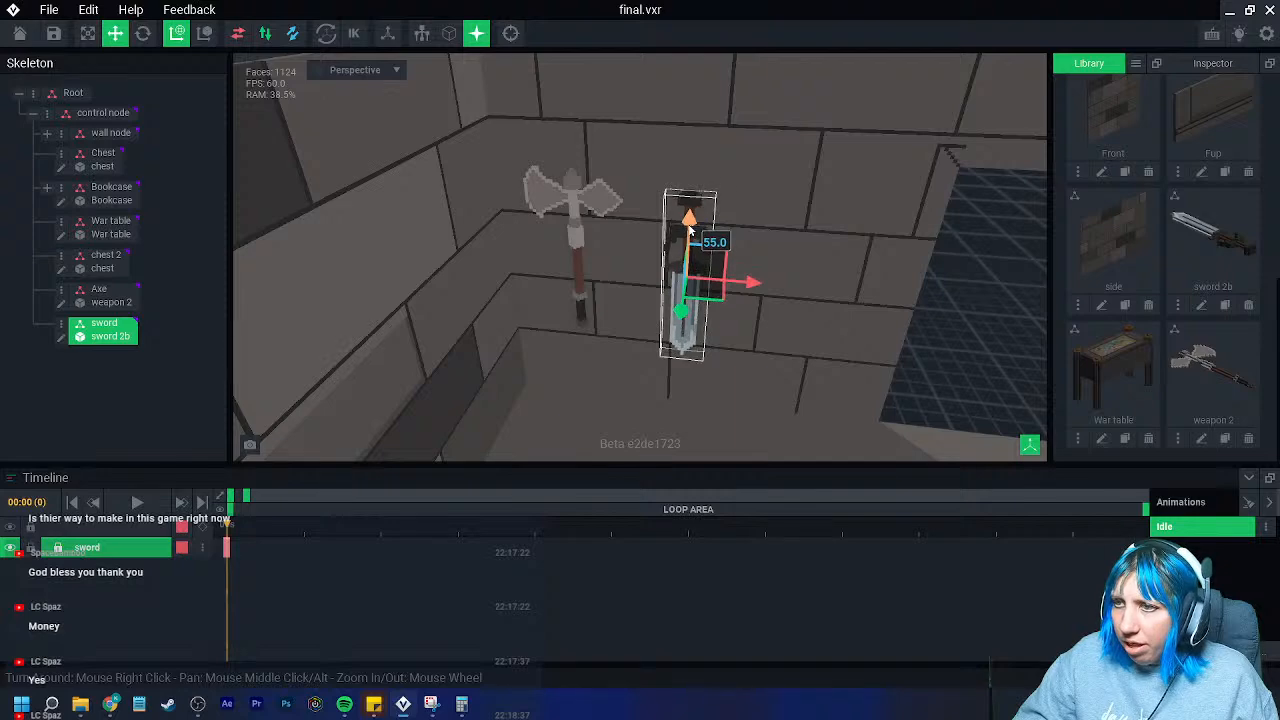
pyautogui.moveTo(752, 285); pyautogui.dragTo(729, 283)
pyautogui.moveTo(722, 297); pyautogui.dragTo(722, 300, button='right')
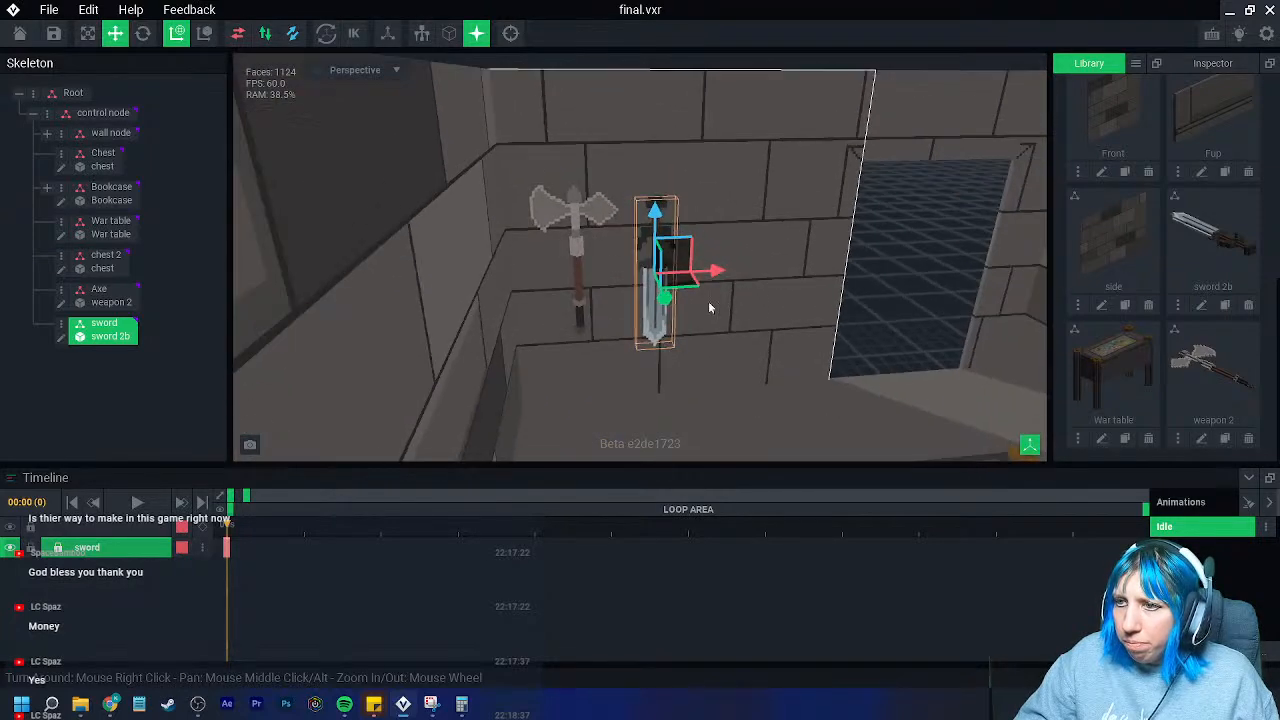
# - Examine the furnished room from above and up close, checking the war table, bookcase and chests
pyautogui.scroll(2, 723, 303)
pyautogui.click(935, 289)
pyautogui.moveTo(910, 282); pyautogui.dragTo(751, 339, button='right')
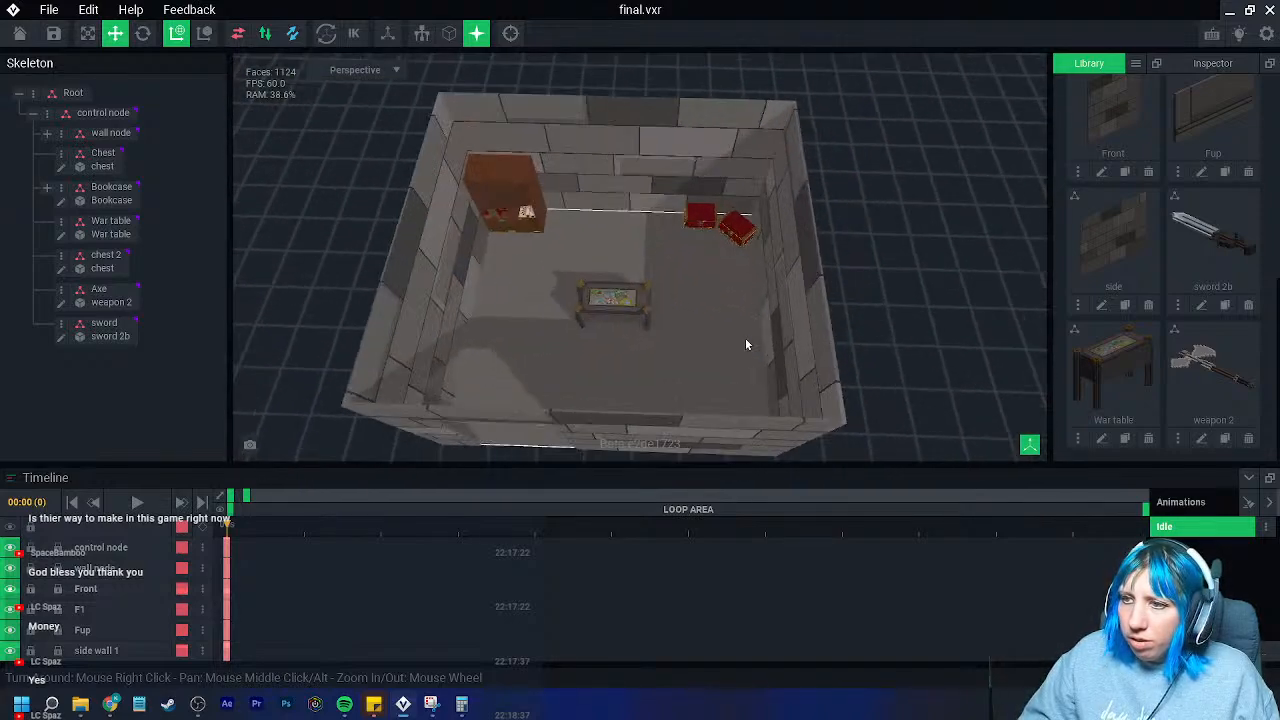
pyautogui.scroll(3, 735, 346)
pyautogui.moveTo(714, 352); pyautogui.dragTo(803, 342, button='middle')
pyautogui.moveTo(803, 342); pyautogui.dragTo(800, 337, button='right')
pyautogui.scroll(2, 720, 358)
pyautogui.moveTo(718, 358); pyautogui.dragTo(604, 283, button='right')
pyautogui.click(604, 283)
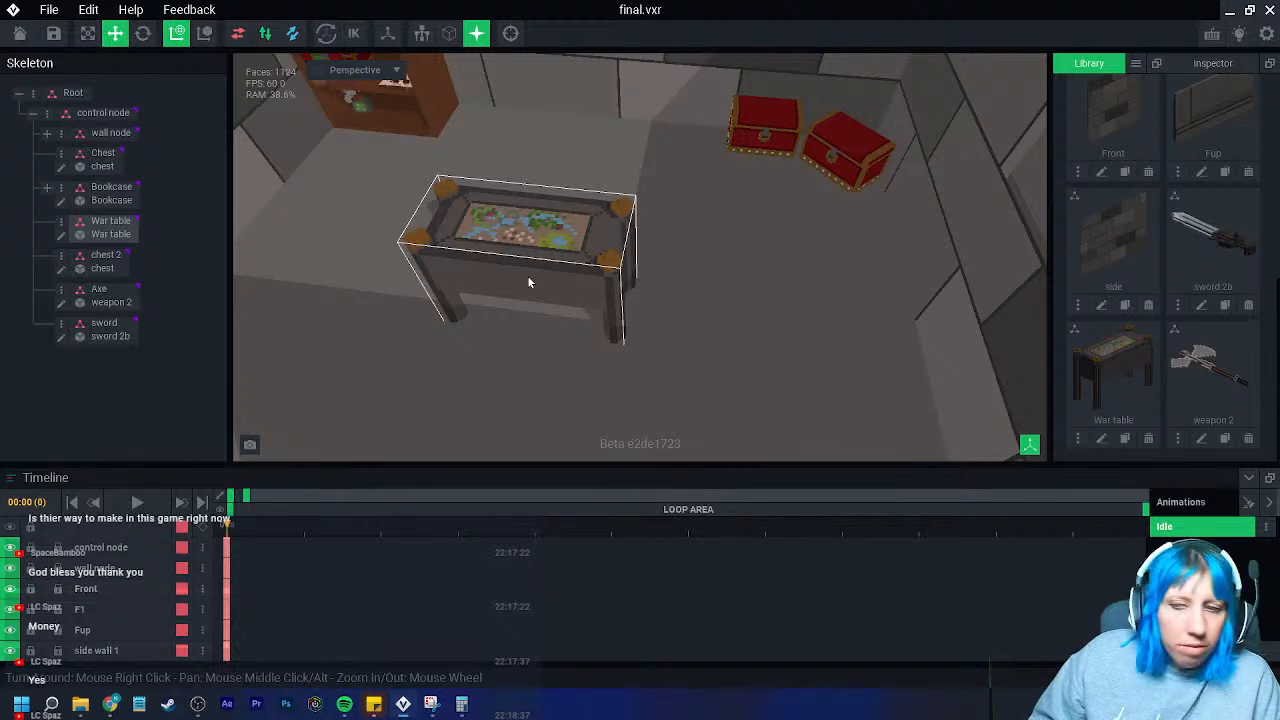
pyautogui.moveTo(540, 303); pyautogui.dragTo(655, 364, button='middle')
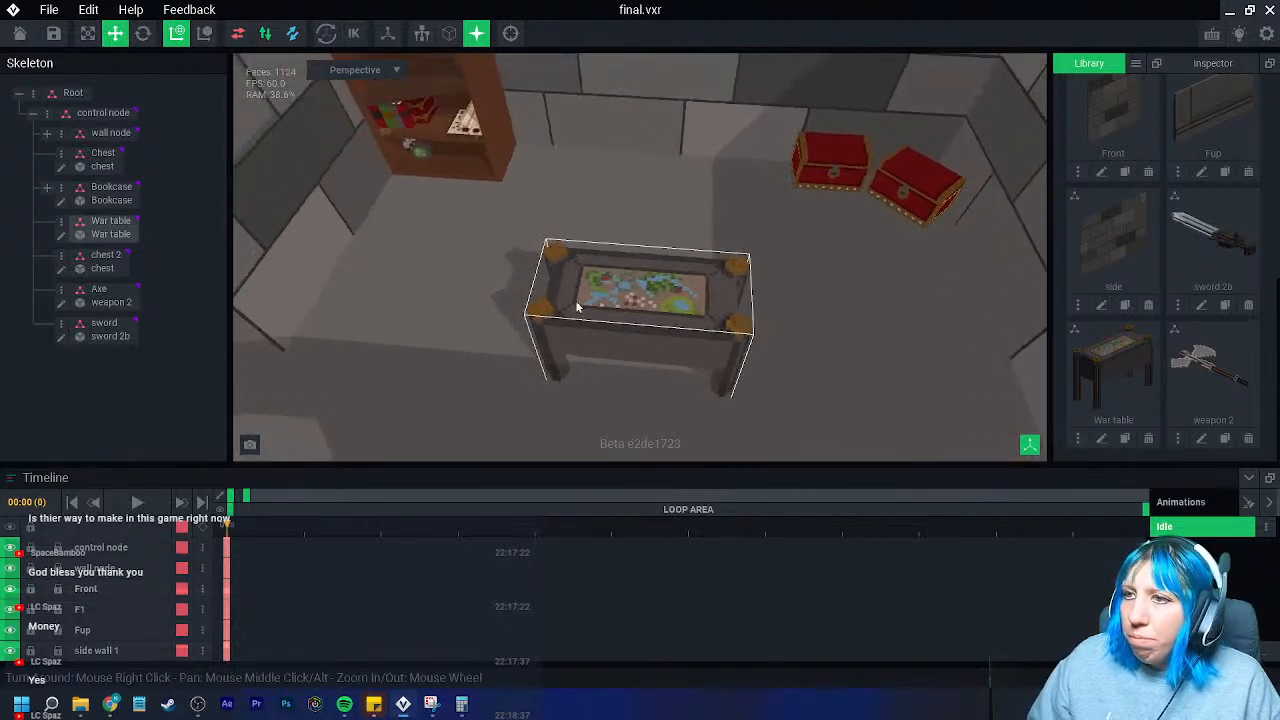
pyautogui.moveTo(585, 311); pyautogui.dragTo(600, 326, button='right')
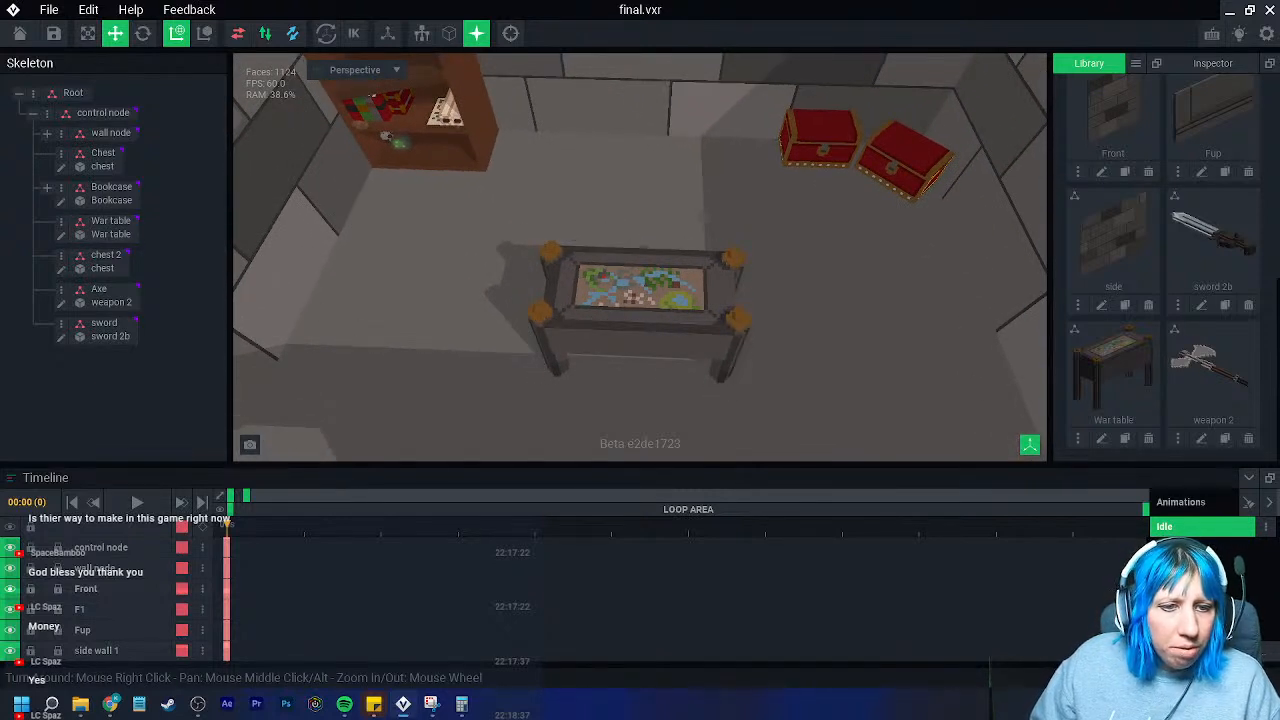
pyautogui.moveTo(614, 241); pyautogui.dragTo(731, 274, button='right')
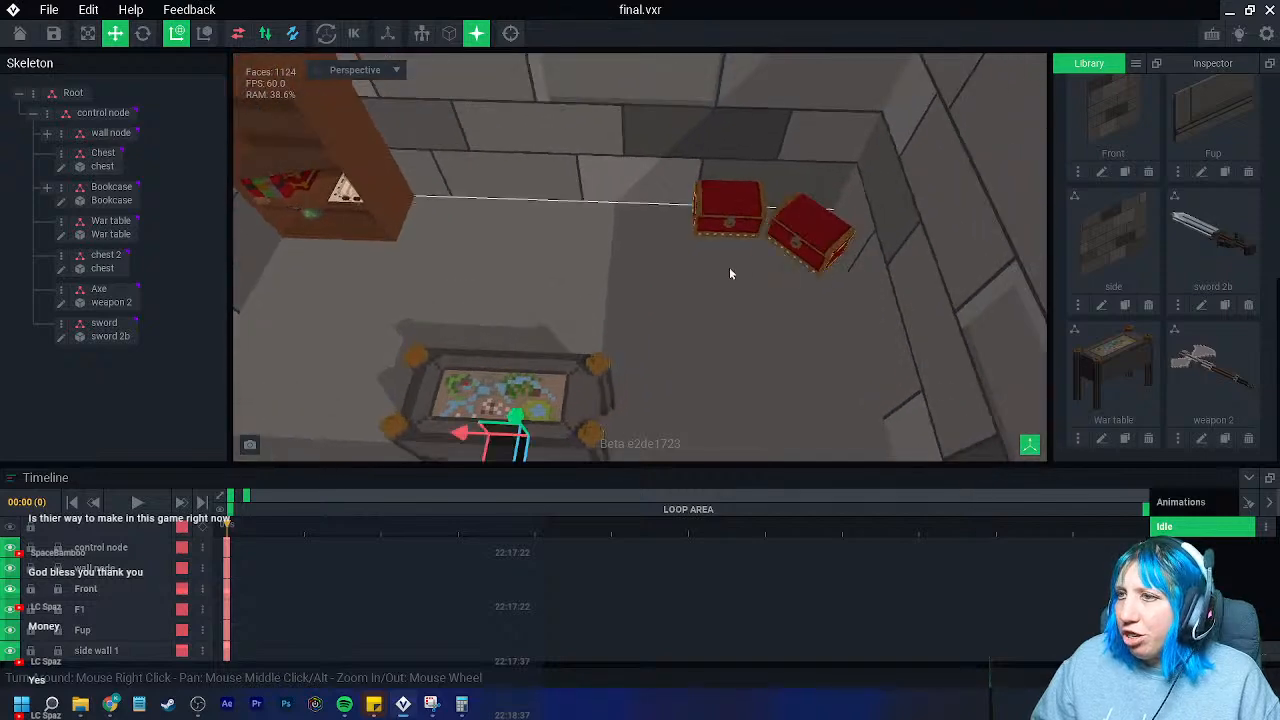
# - Open the Floor model for editing and frame the corner with the two chests
pyautogui.click(360, 258)
pyautogui.click(75, 287)
pyautogui.moveTo(616, 293)
pyautogui.mouseDown(button='right')
pyautogui.moveTo(584, 267)
pyautogui.moveTo(571, 318)
pyautogui.moveTo(541, 277)
pyautogui.mouseUp(button='right')
pyautogui.scroll(3, 584, 267)
# - Paint a filled #A87221 gold oval on the floor beneath and in front of the two chests
pyautogui.click(1145, 497)
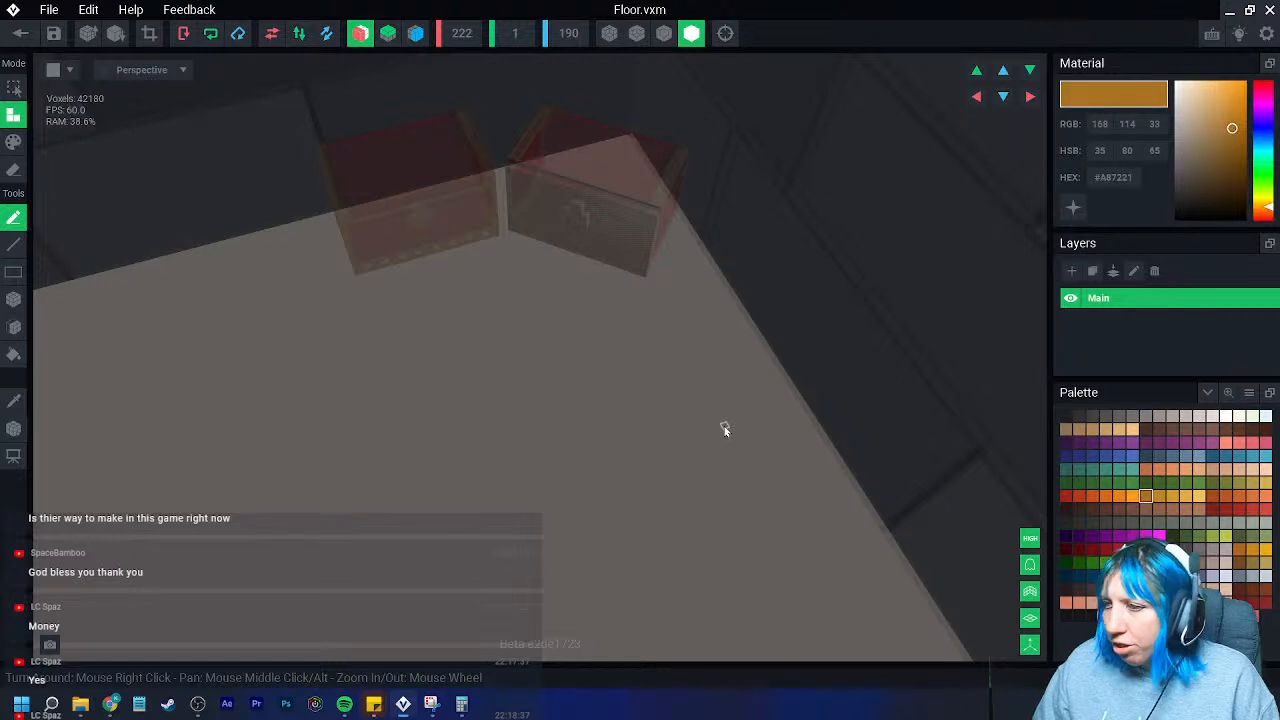
pyautogui.click(13, 142)
pyautogui.moveTo(298, 238); pyautogui.dragTo(333, 284)
pyautogui.click(304, 240)
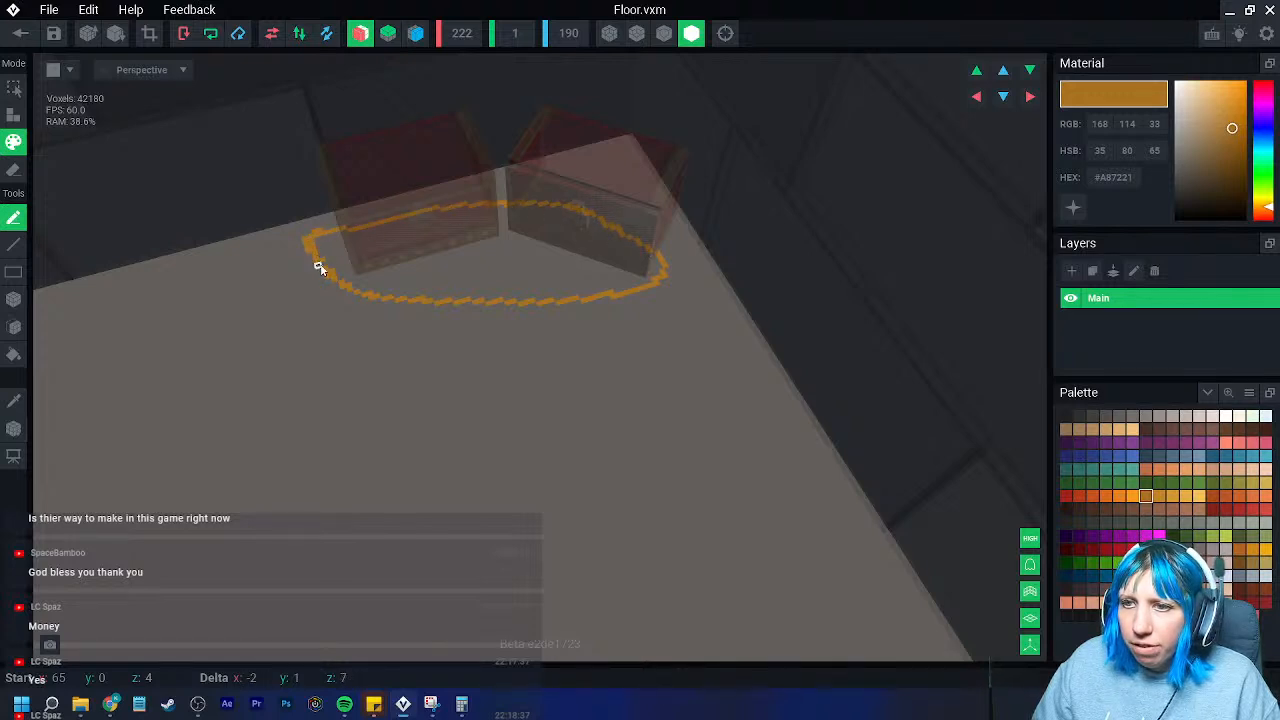
pyautogui.moveTo(350, 290); pyautogui.dragTo(350, 291)
pyautogui.click(14, 327)
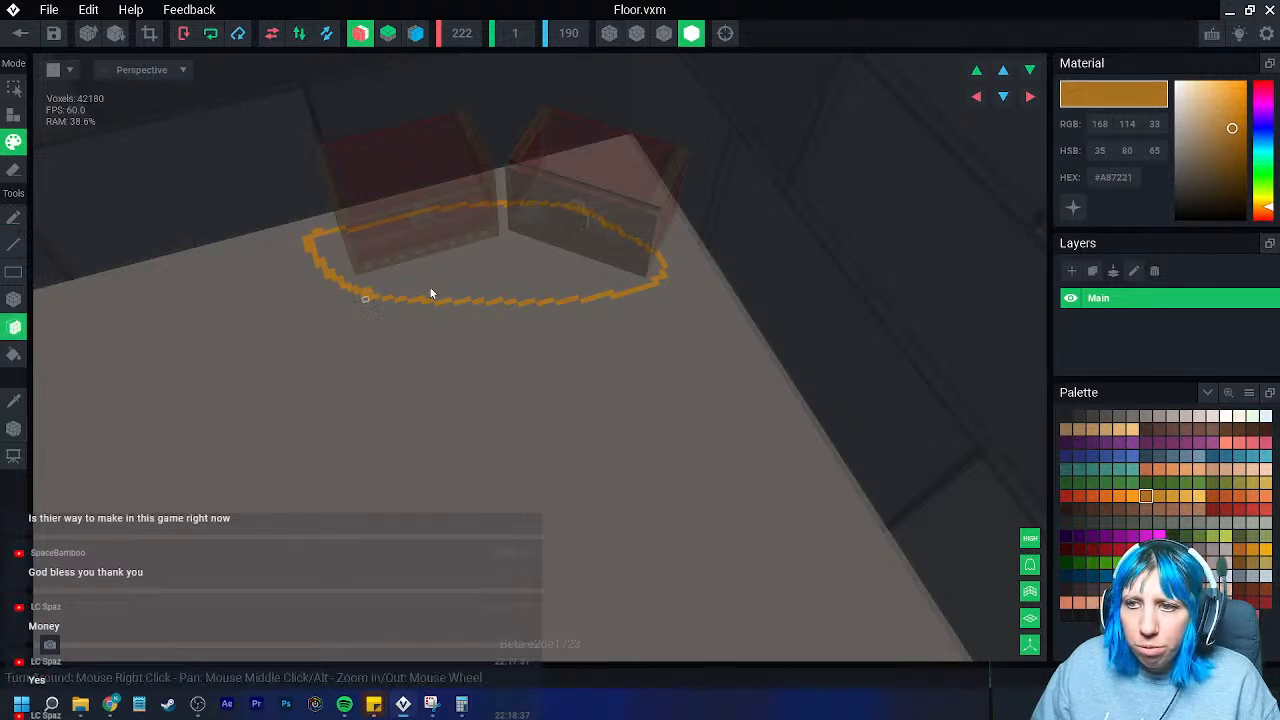
pyautogui.click(435, 276)
# - Paint a dark #534F4E shadow edge around the gold patch, from its far end along the front
pyautogui.scroll(1, 444, 303)
pyautogui.click(14, 401)
pyautogui.click(409, 369)
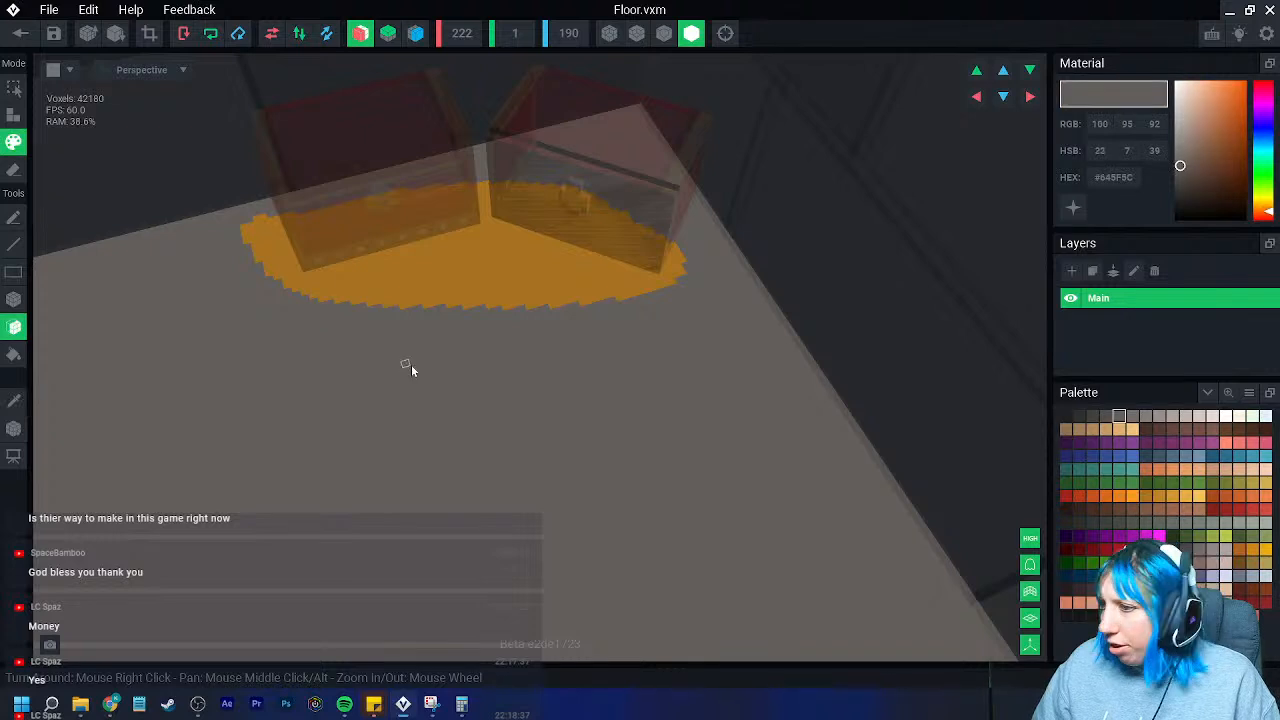
pyautogui.click(1106, 417)
pyautogui.scroll(2, 420, 310)
pyautogui.moveTo(80, 225); pyautogui.dragTo(226, 303, button='middle')
pyautogui.moveTo(226, 303); pyautogui.dragTo(336, 289, button='right')
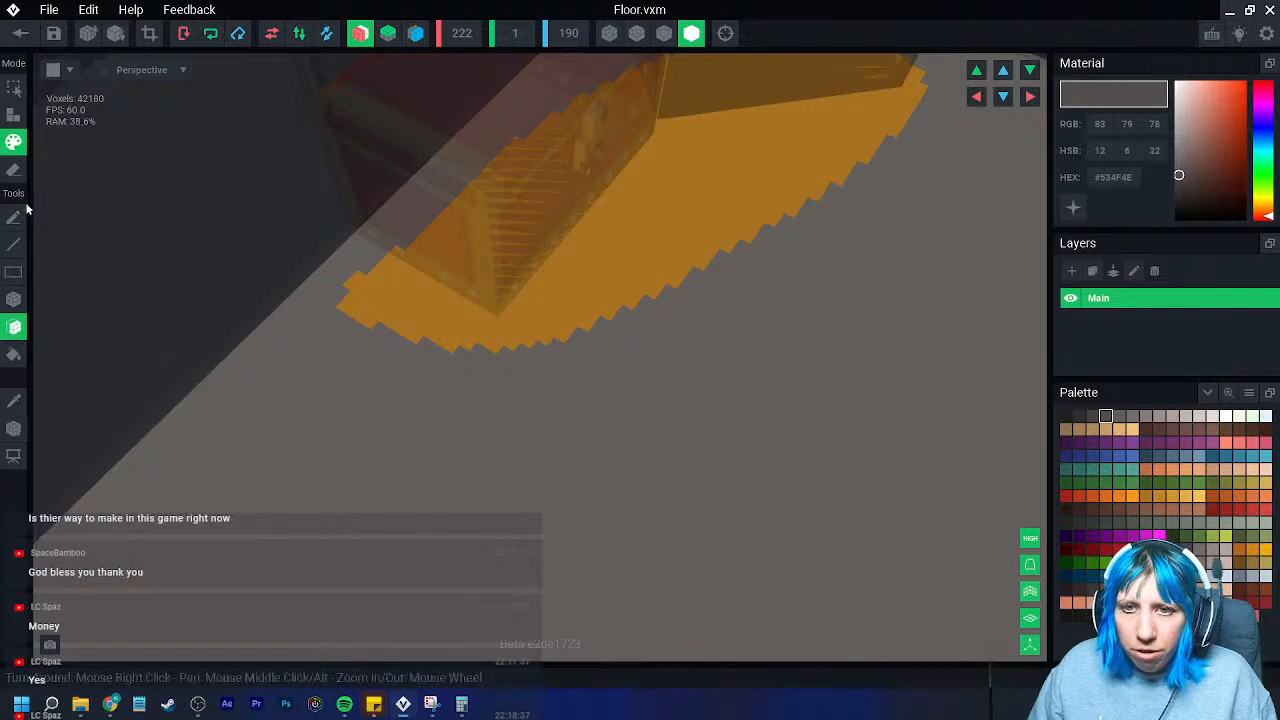
pyautogui.click(15, 299)
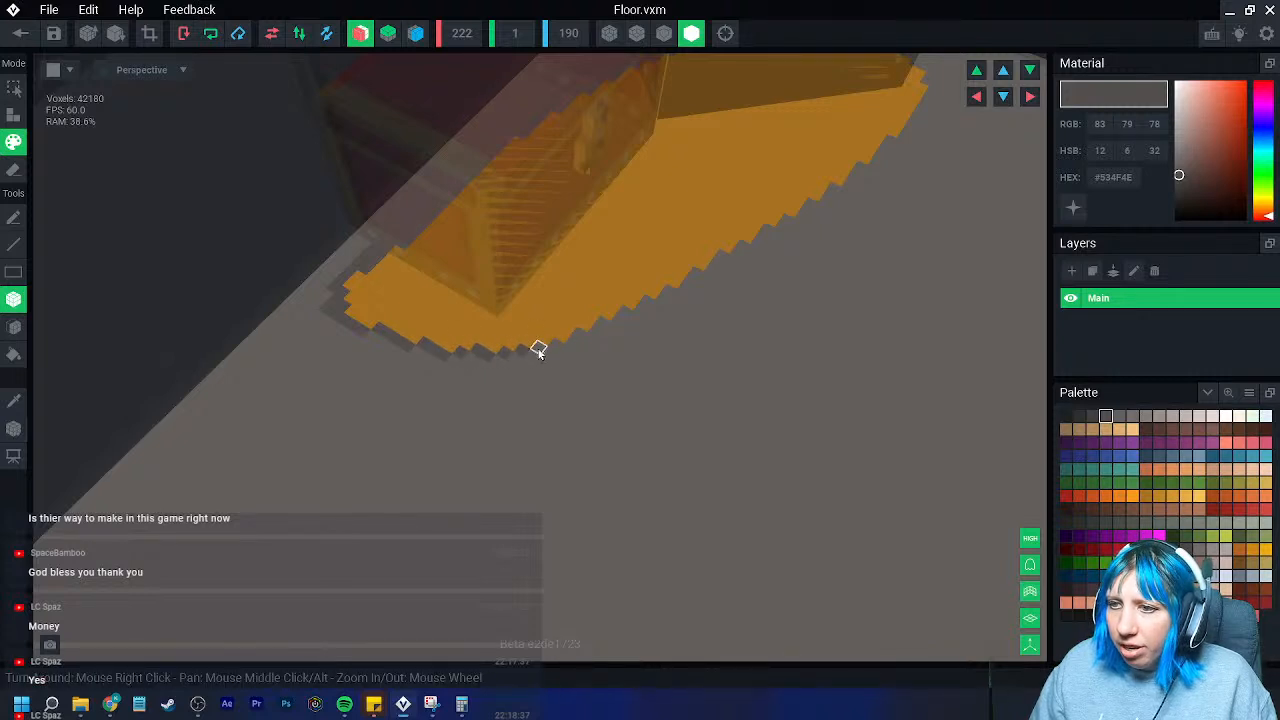
pyautogui.moveTo(566, 349)
pyautogui.mouseDown(button='right')
pyautogui.moveTo(515, 373)
pyautogui.moveTo(567, 367)
pyautogui.mouseUp(button='right')
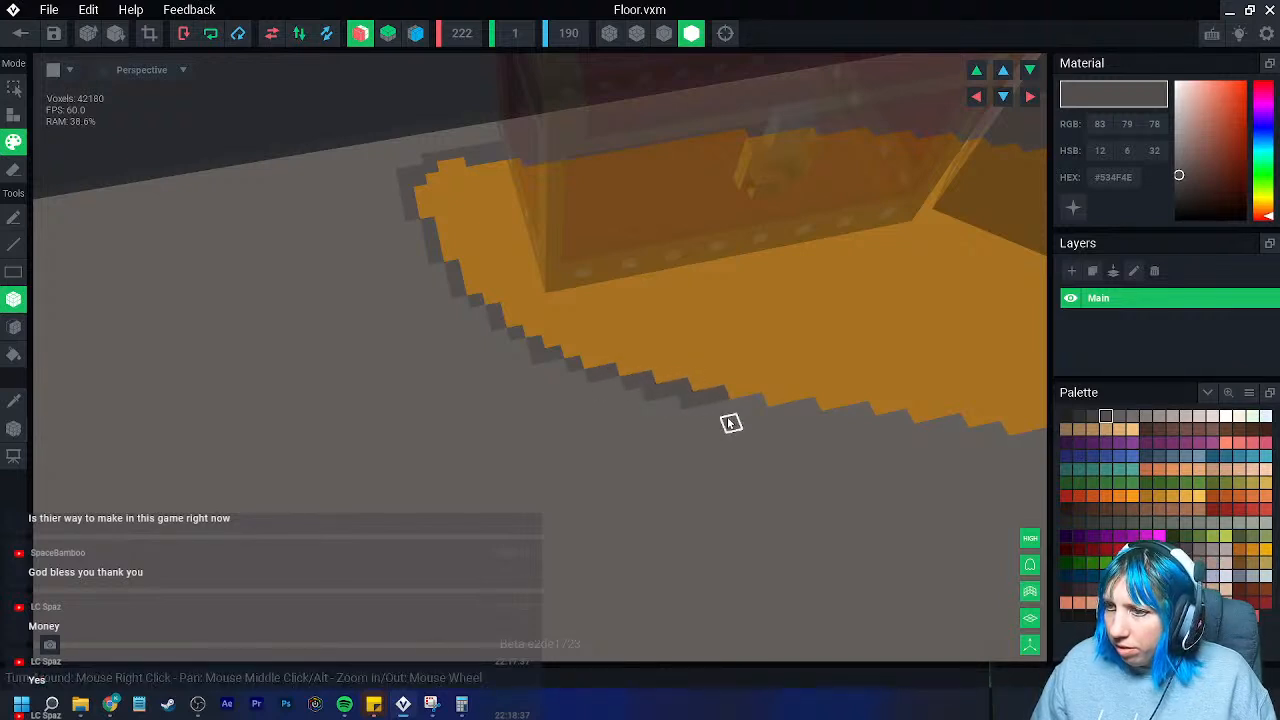
pyautogui.scroll(-2, 725, 427)
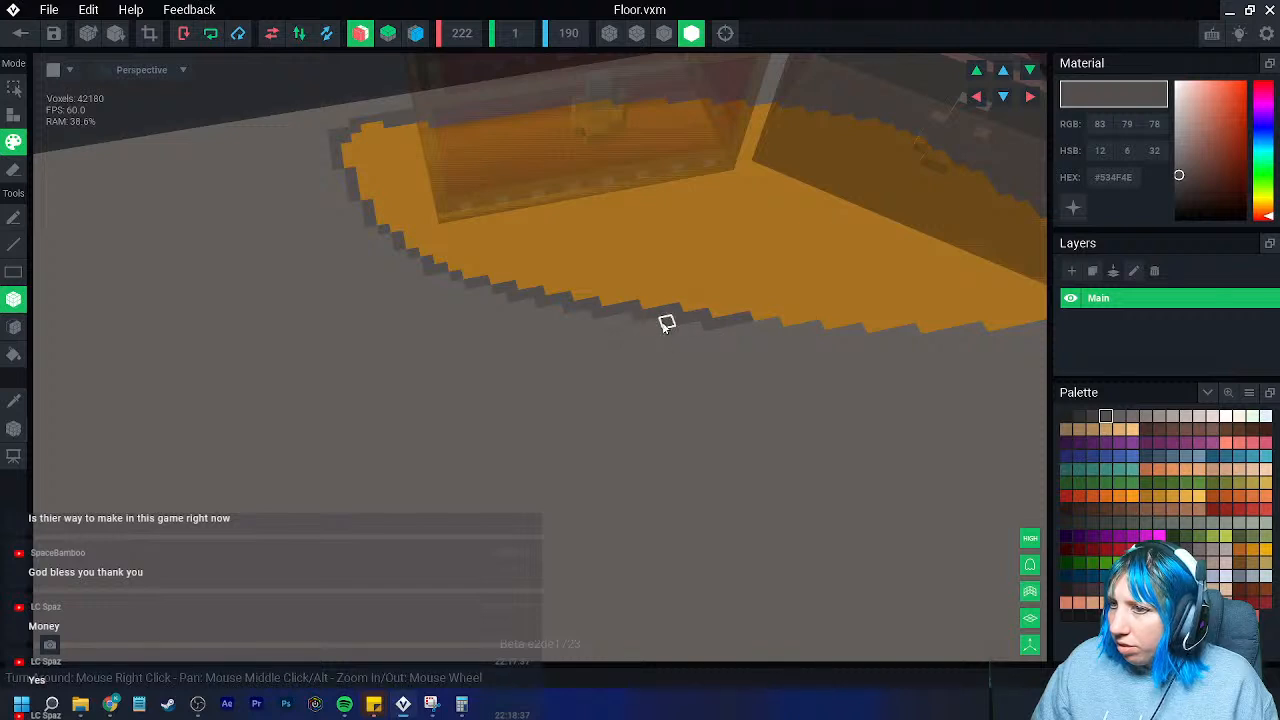
# - Extend the gold patch outward at its front edge with the sampled #A87221 to make it irregular
pyautogui.moveTo(755, 340); pyautogui.dragTo(530, 327, button='right')
pyautogui.click(528, 230)
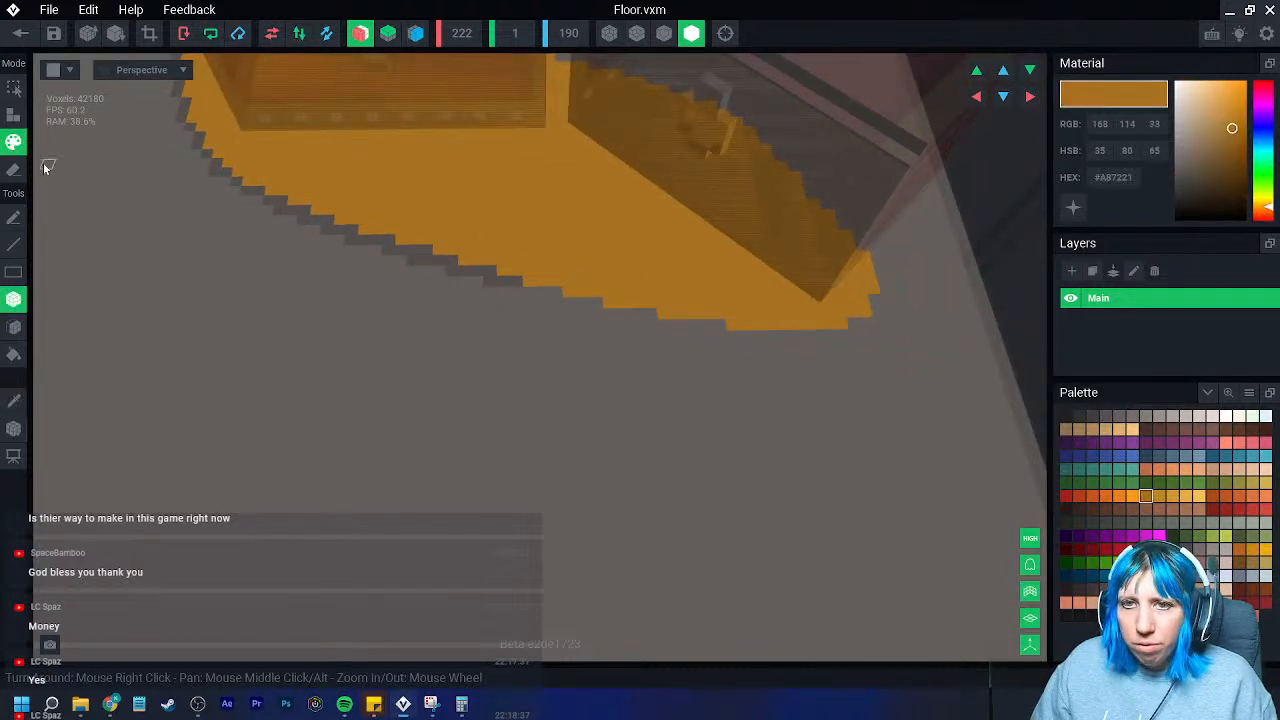
pyautogui.moveTo(530, 327); pyautogui.dragTo(528, 316)
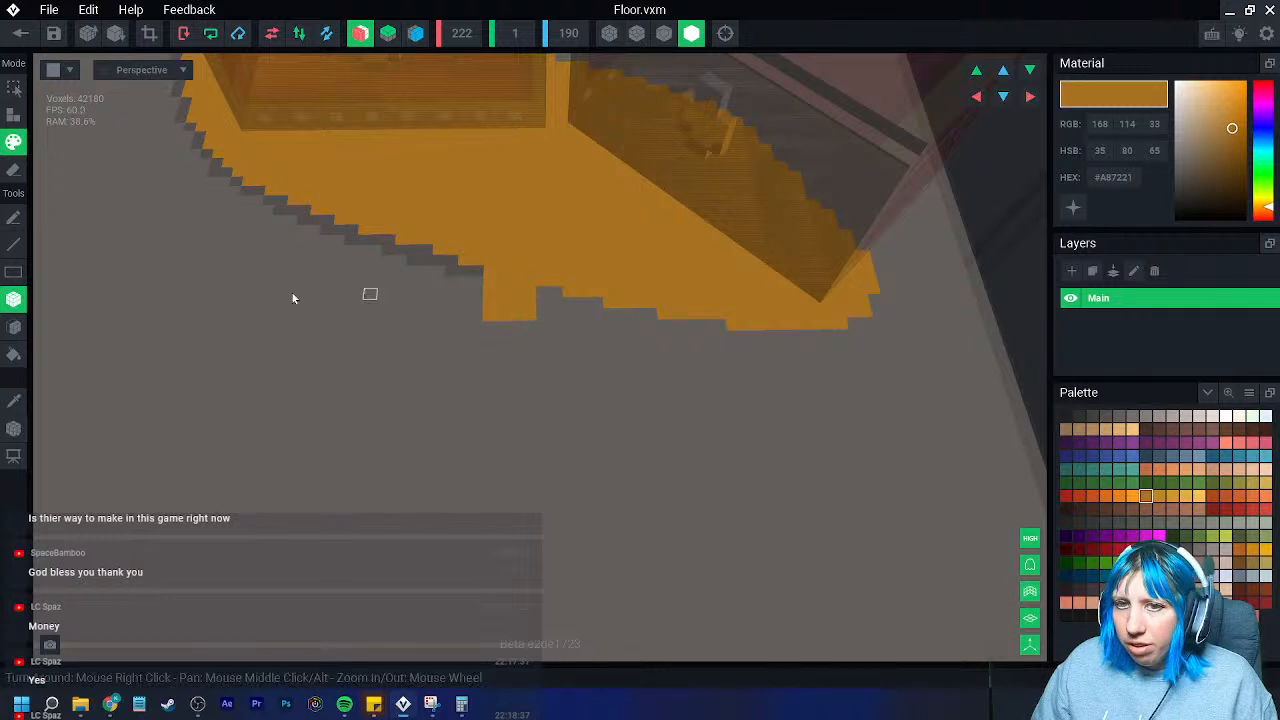
pyautogui.click(17, 218)
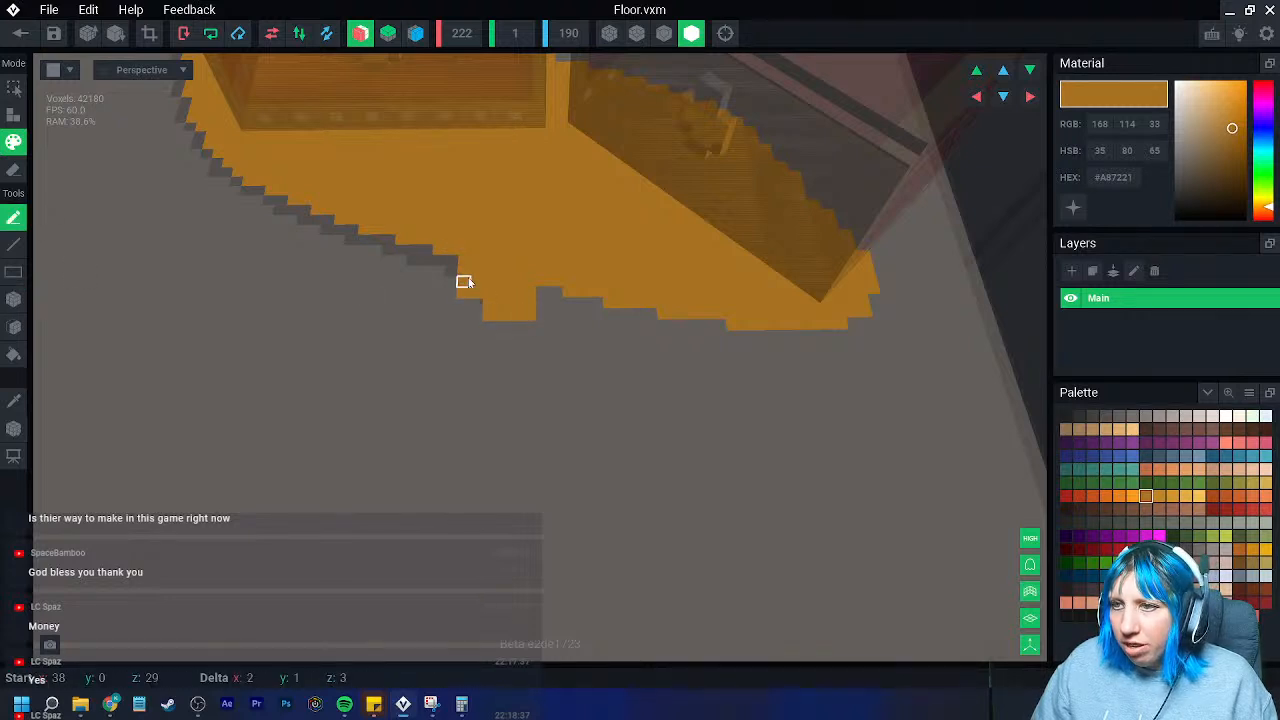
pyautogui.moveTo(582, 280)
pyautogui.mouseDown(button='right')
pyautogui.moveTo(486, 274)
pyautogui.moveTo(426, 288)
pyautogui.moveTo(468, 298)
pyautogui.mouseUp(button='right')
# - Add small dark patches inside the gold area with the sampled #534F4E
pyautogui.click(15, 401)
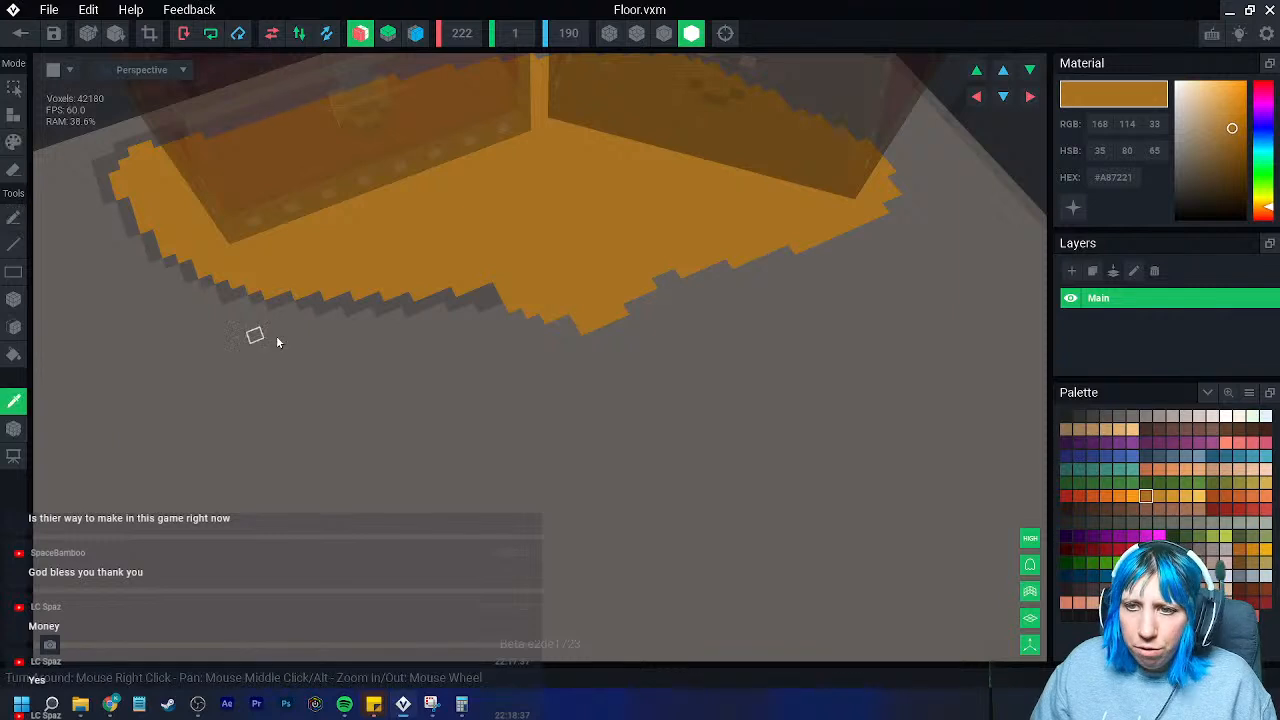
pyautogui.click(302, 305)
pyautogui.moveTo(466, 248); pyautogui.dragTo(533, 211, button='right')
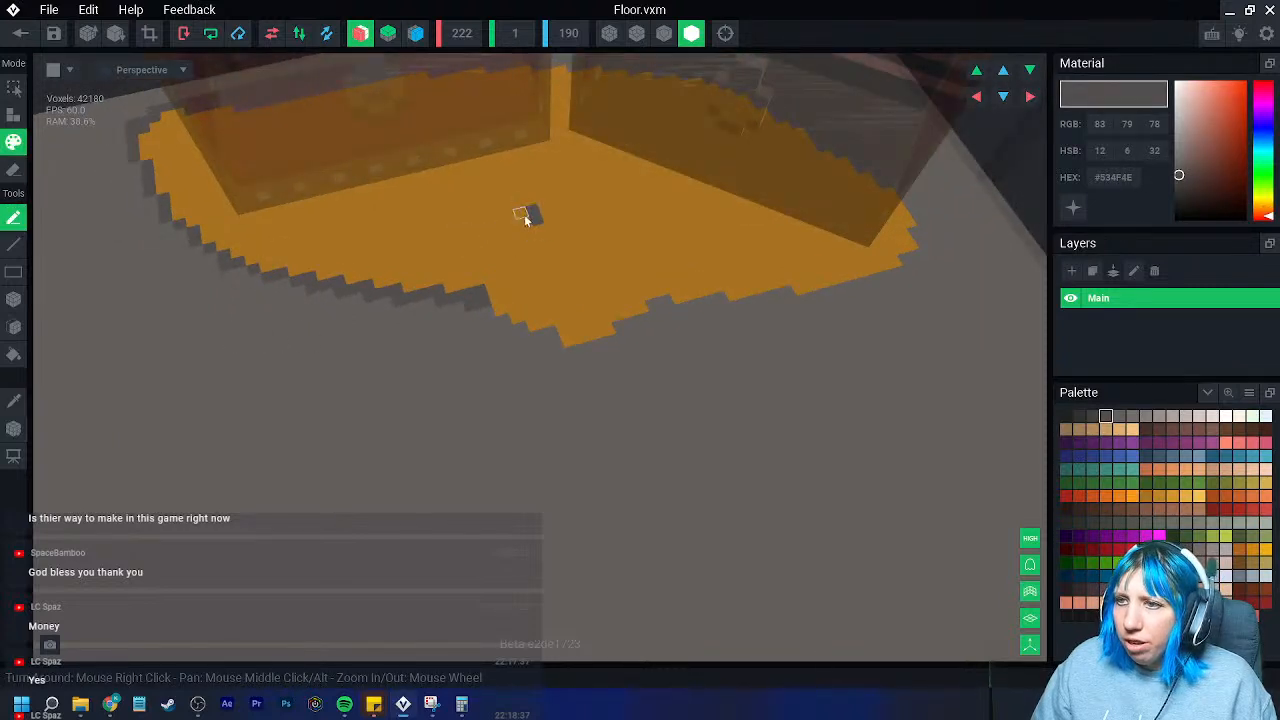
pyautogui.moveTo(620, 231)
pyautogui.mouseDown(button='right')
pyautogui.moveTo(629, 289)
pyautogui.moveTo(325, 265)
pyautogui.mouseUp(button='right')
pyautogui.click(15, 401)
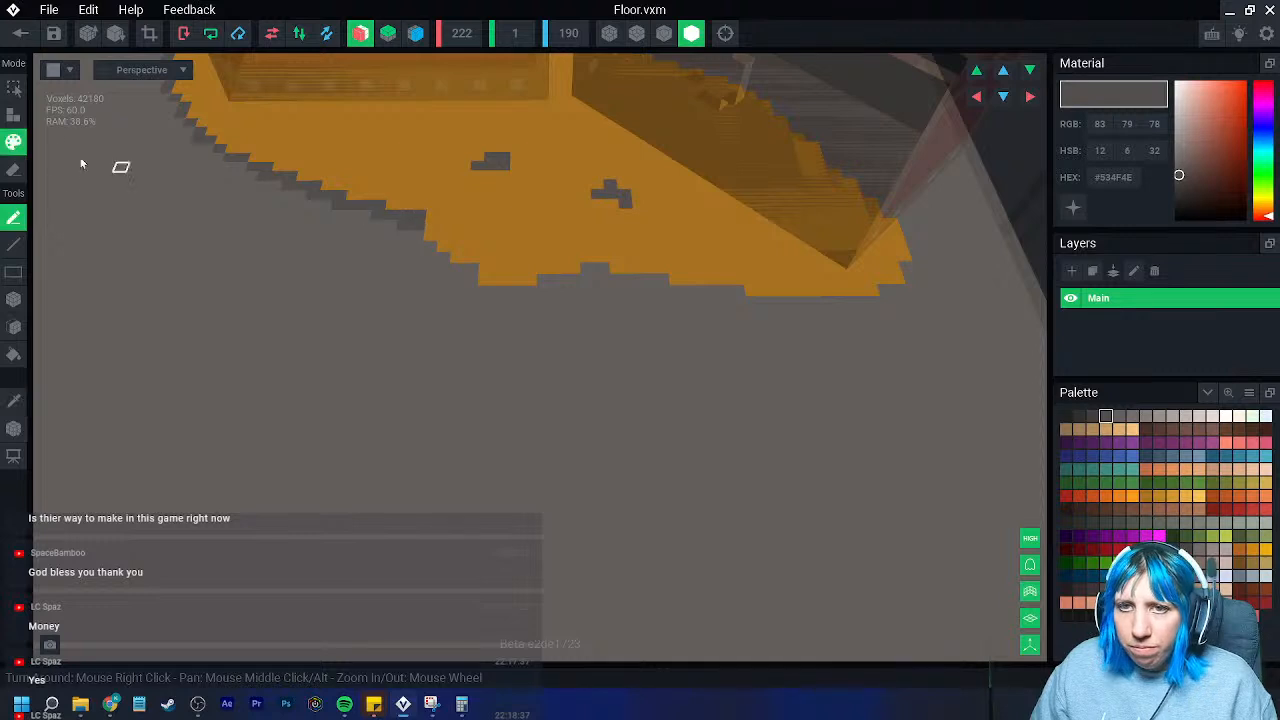
# - Continue the #534F4E shadow edge along the extended front of the gold patch and around its end by the angled chest
pyautogui.click(14, 298)
pyautogui.scroll(2, 423, 281)
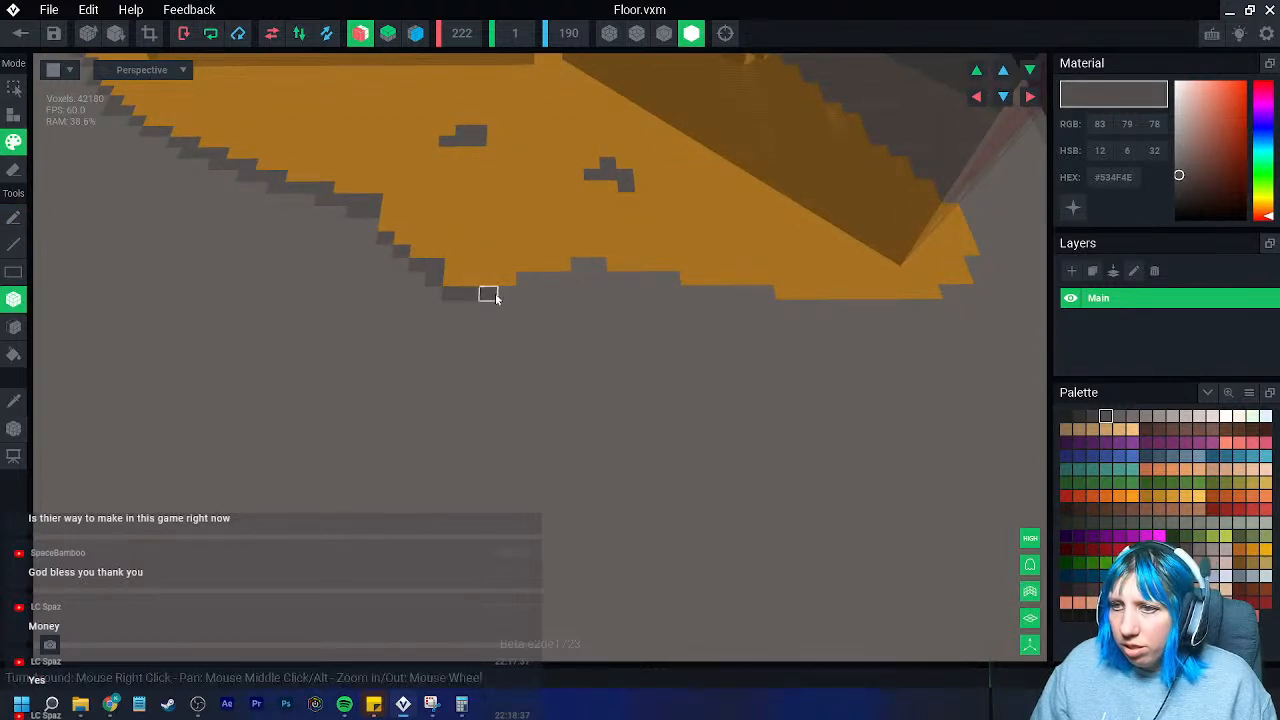
pyautogui.click(560, 280)
pyautogui.click(580, 265)
pyautogui.click(597, 265)
pyautogui.click(598, 278)
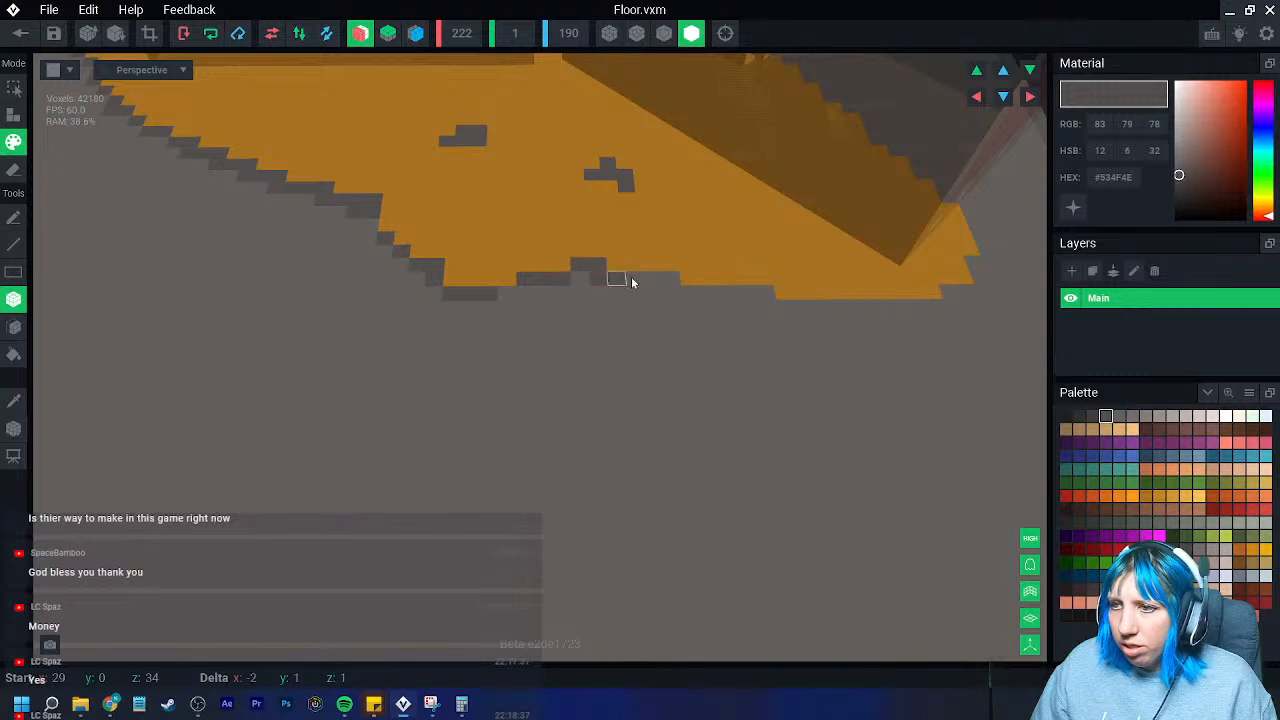
pyautogui.moveTo(673, 292); pyautogui.dragTo(940, 318)
pyautogui.moveTo(941, 321); pyautogui.dragTo(680, 314, button='right')
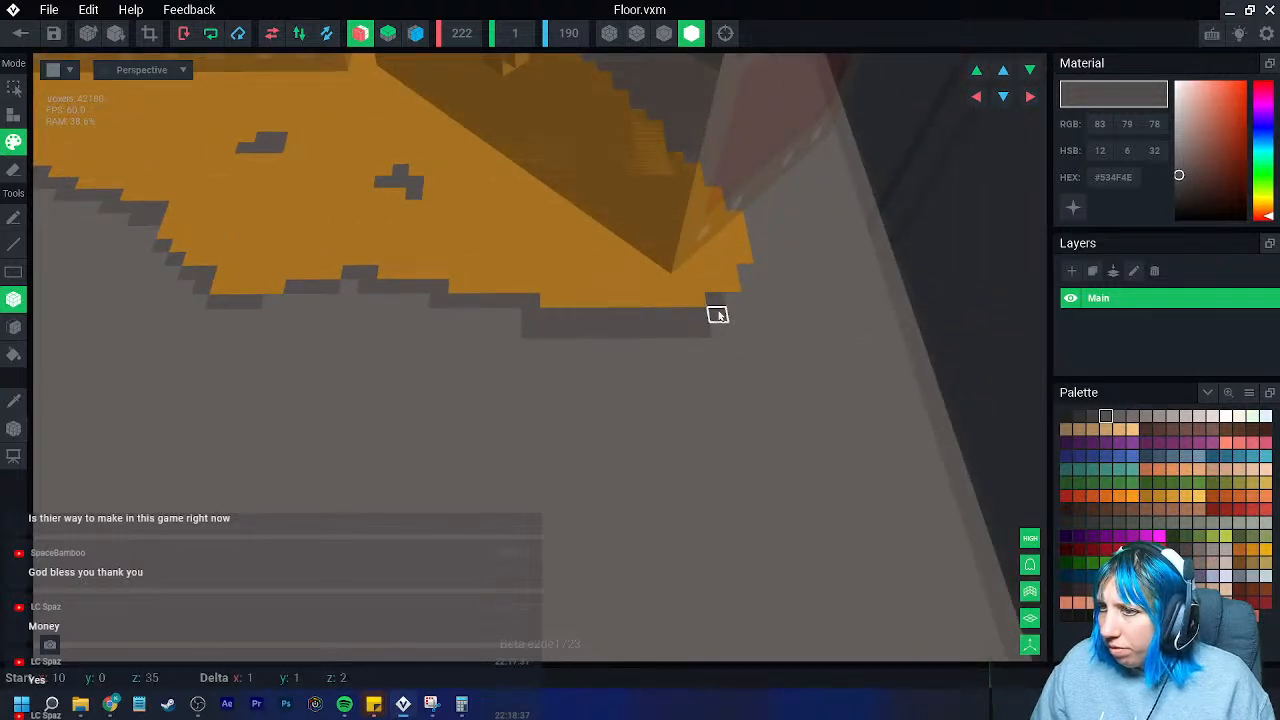
pyautogui.click(748, 292)
pyautogui.click(758, 224)
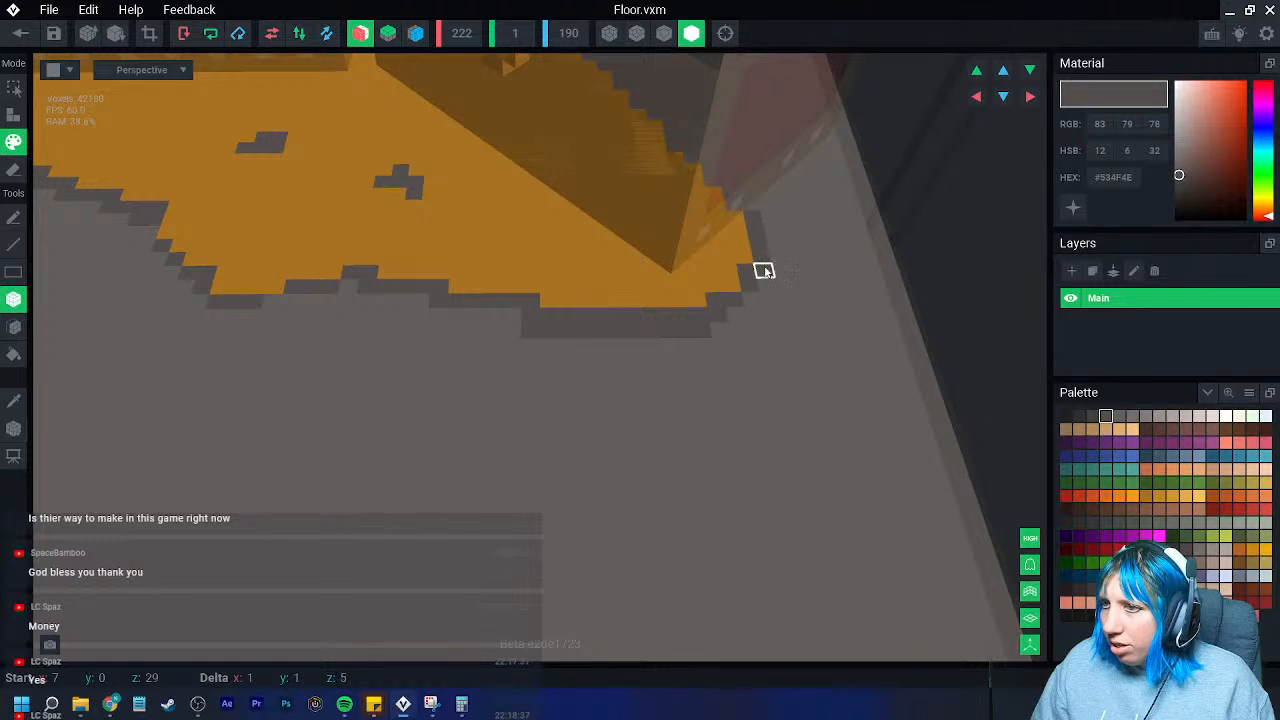
# - Scatter small lighter #BE8528 highlights over the gold patch in front of the chests
pyautogui.moveTo(529, 317); pyautogui.dragTo(417, 371, button='right')
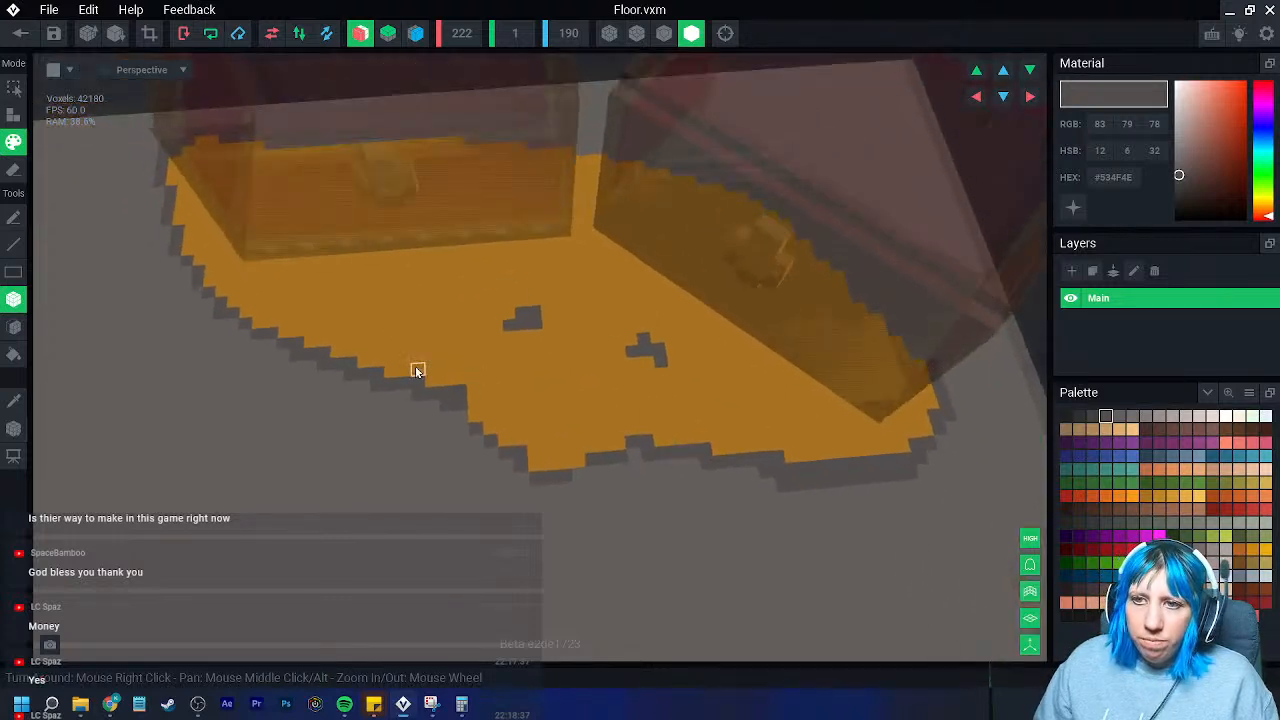
pyautogui.click(14, 402)
pyautogui.click(484, 347)
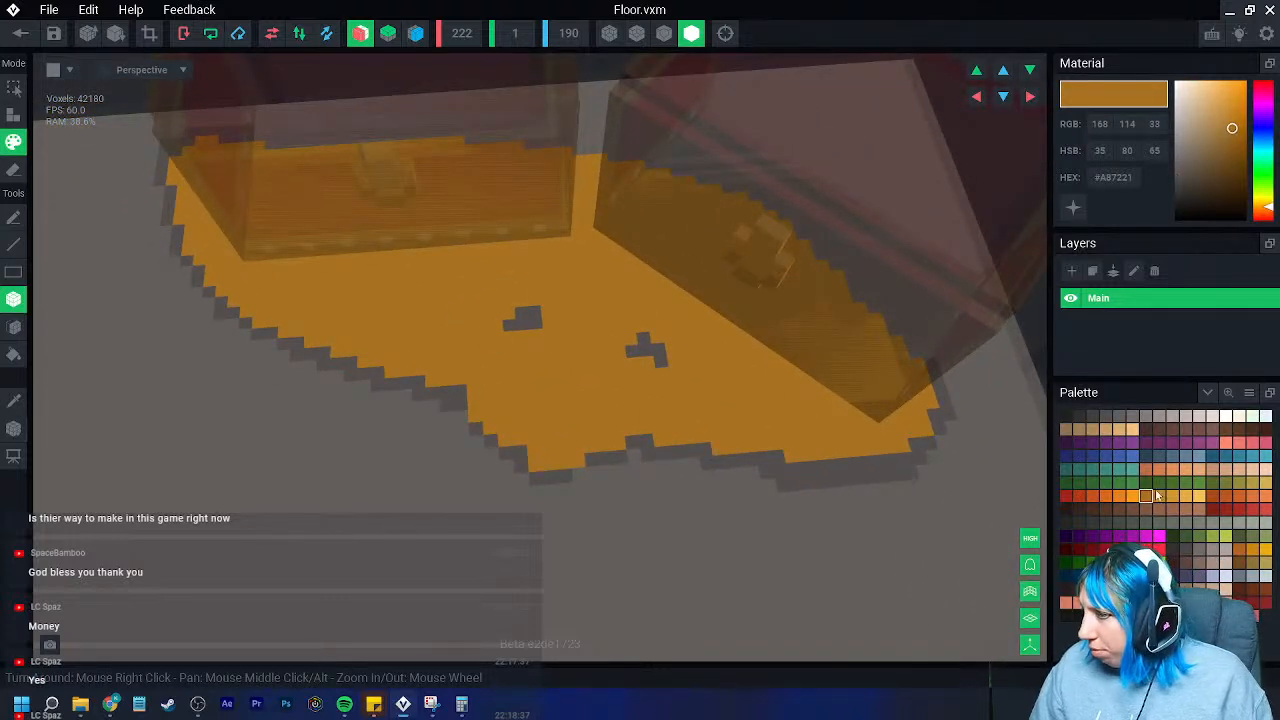
pyautogui.click(1158, 495)
pyautogui.click(430, 309)
pyautogui.moveTo(392, 292); pyautogui.dragTo(351, 304)
pyautogui.click(404, 335)
pyautogui.click(501, 388)
pyautogui.moveTo(544, 396); pyautogui.dragTo(517, 380)
pyautogui.click(560, 283)
pyautogui.click(609, 293)
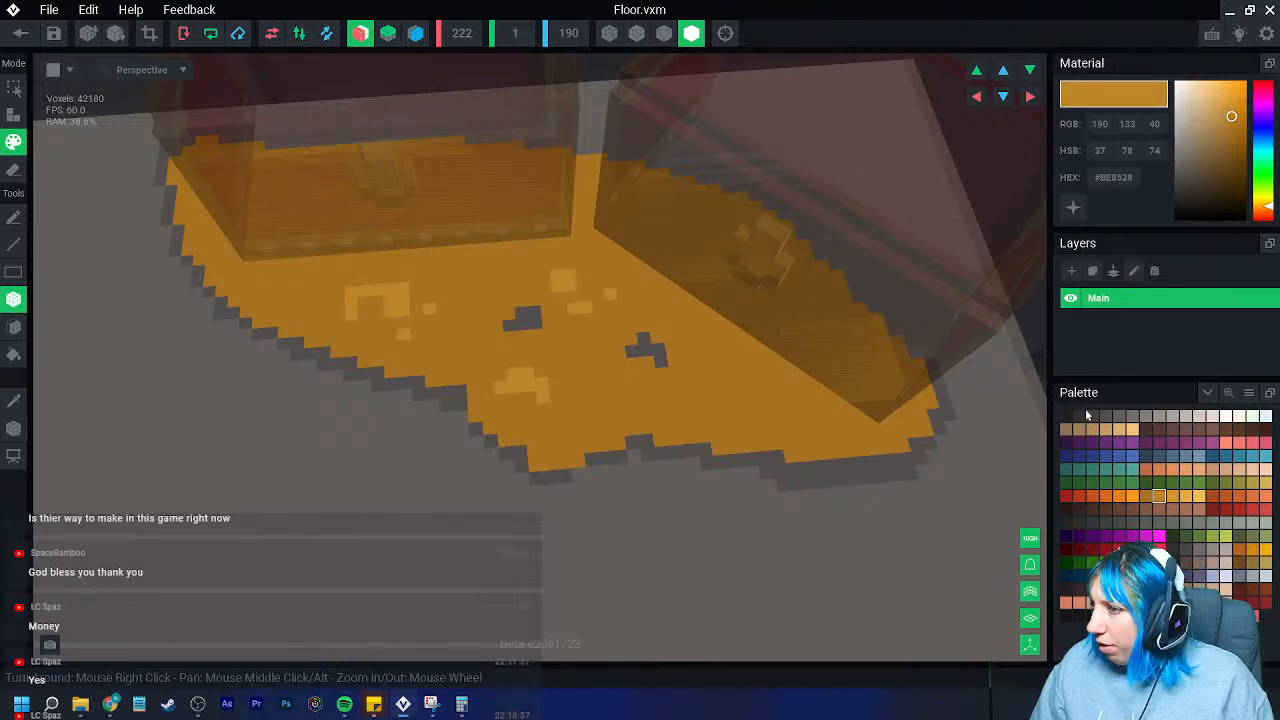
# - Scatter small glowing highlights over the gold patch in front of the chests, using #BEB4AF made emissive
pyautogui.click(1185, 417)
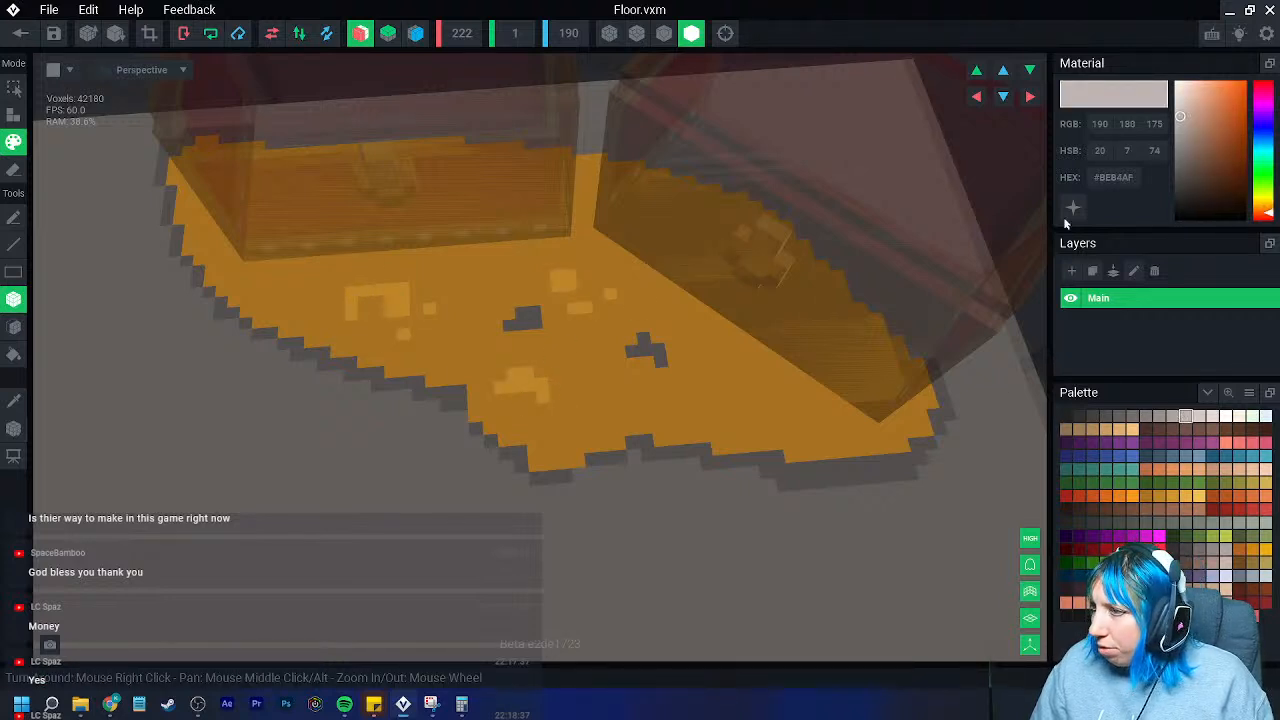
pyautogui.hotkey('ctrl', 'z')
pyautogui.click(719, 383)
pyautogui.click(698, 347)
pyautogui.moveTo(766, 404); pyautogui.dragTo(751, 405)
pyautogui.click(746, 380)
pyautogui.scroll(2, 640, 420)
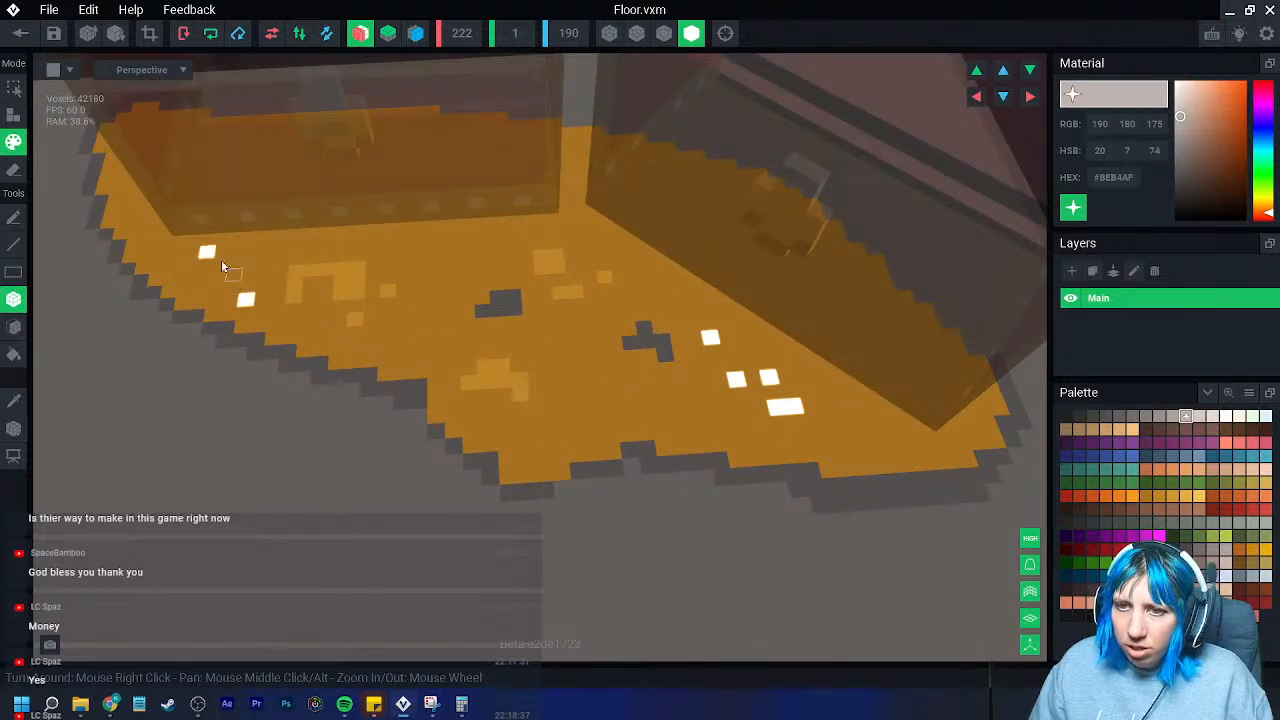
pyautogui.click(435, 250)
pyautogui.click(1160, 417)
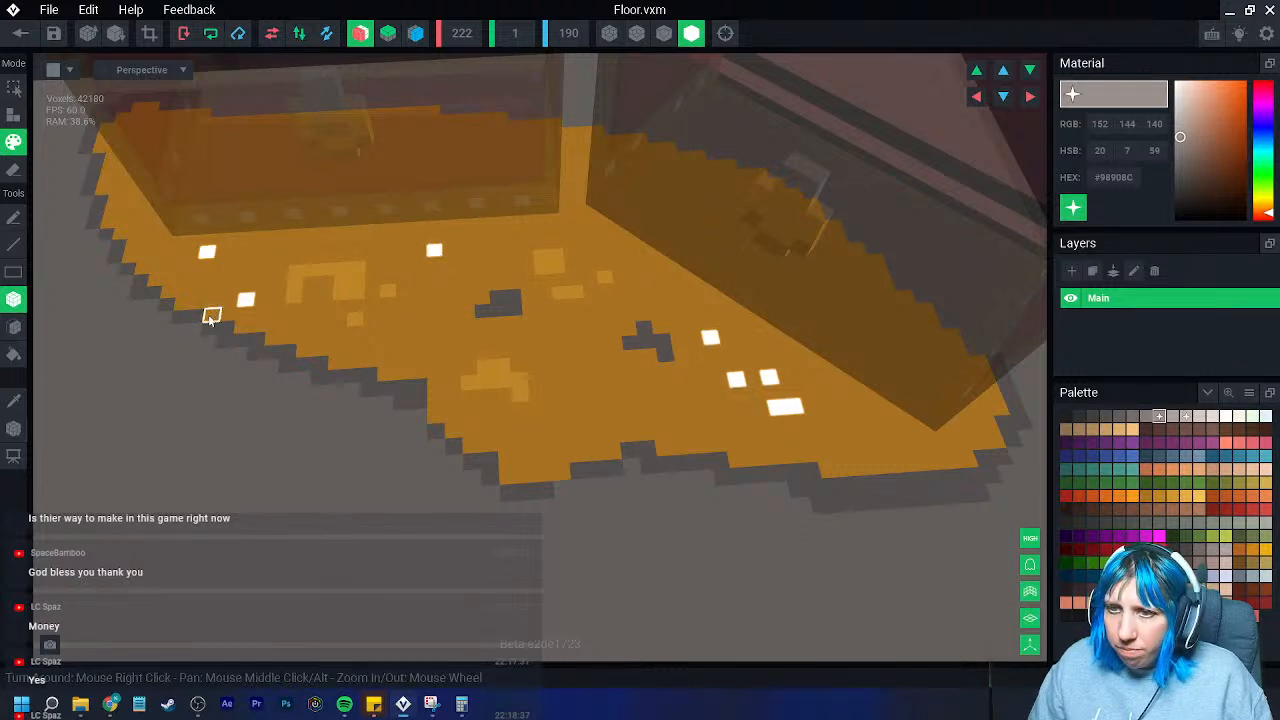
pyautogui.click(1147, 417)
pyautogui.click(1073, 207)
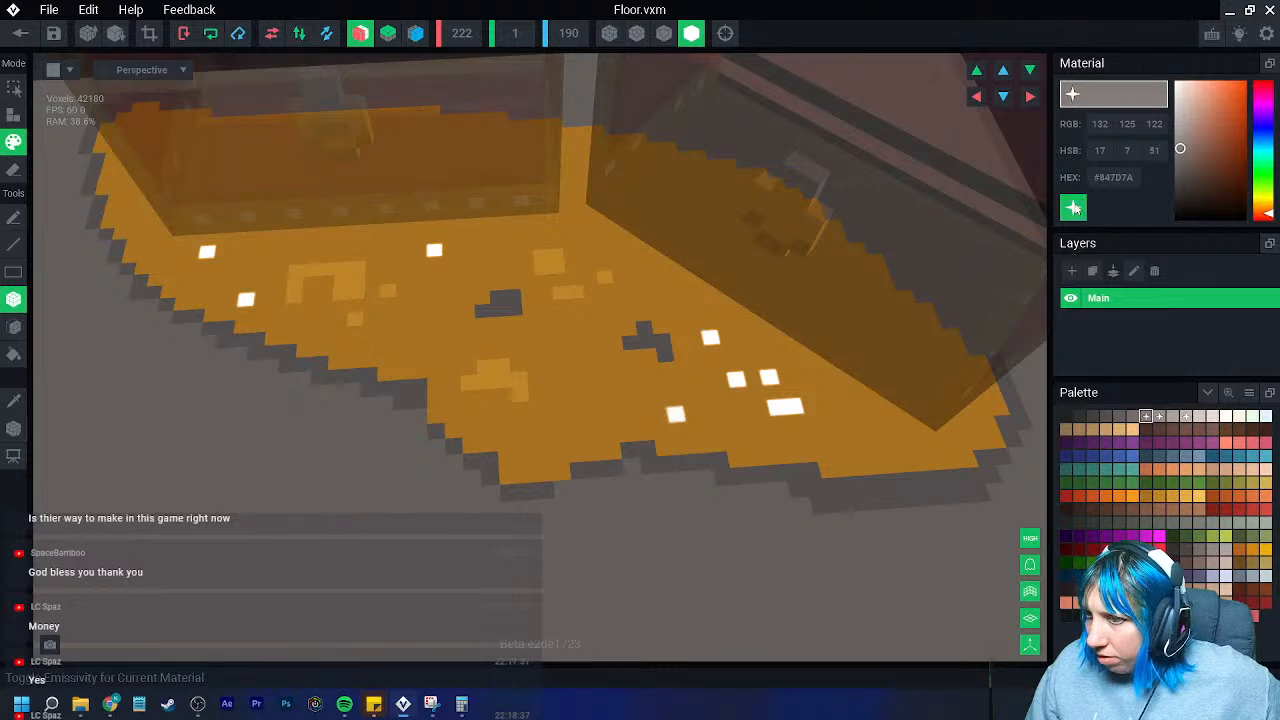
# - Paint a small glowing green gem in emissive #406227 on the gold patch between the two chests
pyautogui.moveTo(521, 483); pyautogui.dragTo(626, 471, button='middle')
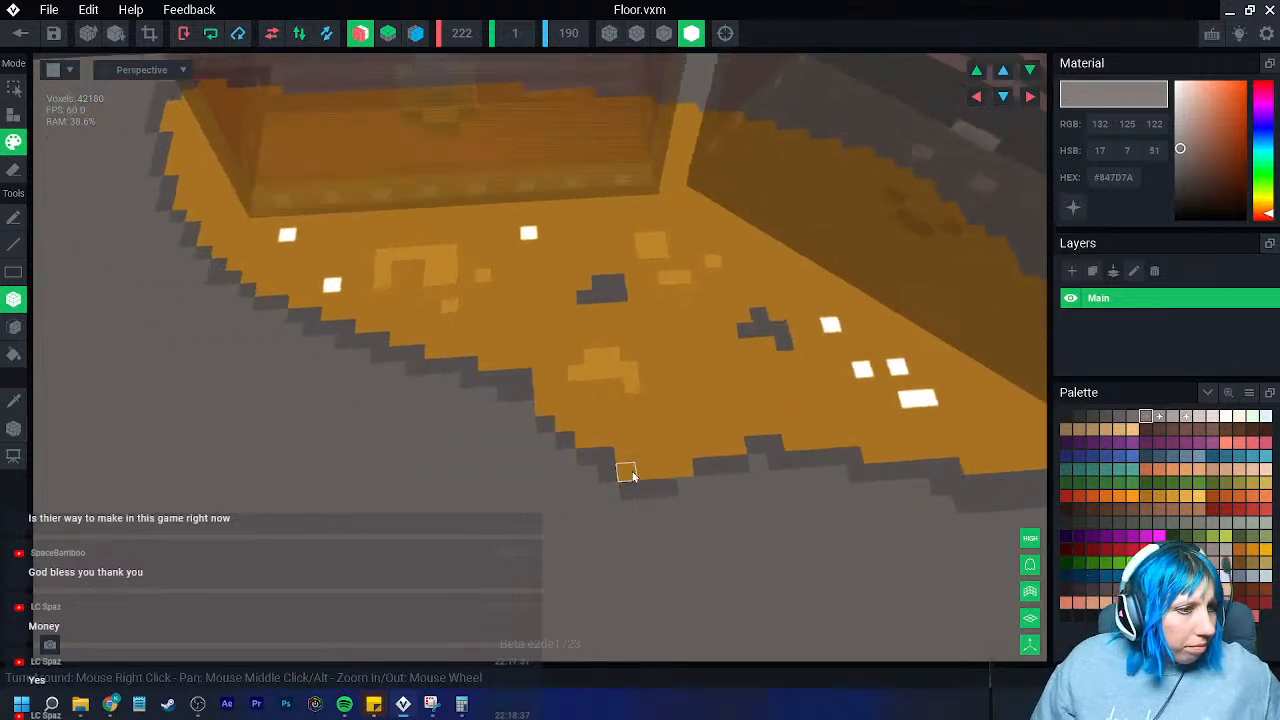
pyautogui.scroll(3, 628, 470)
pyautogui.moveTo(637, 466); pyautogui.dragTo(643, 467, button='right')
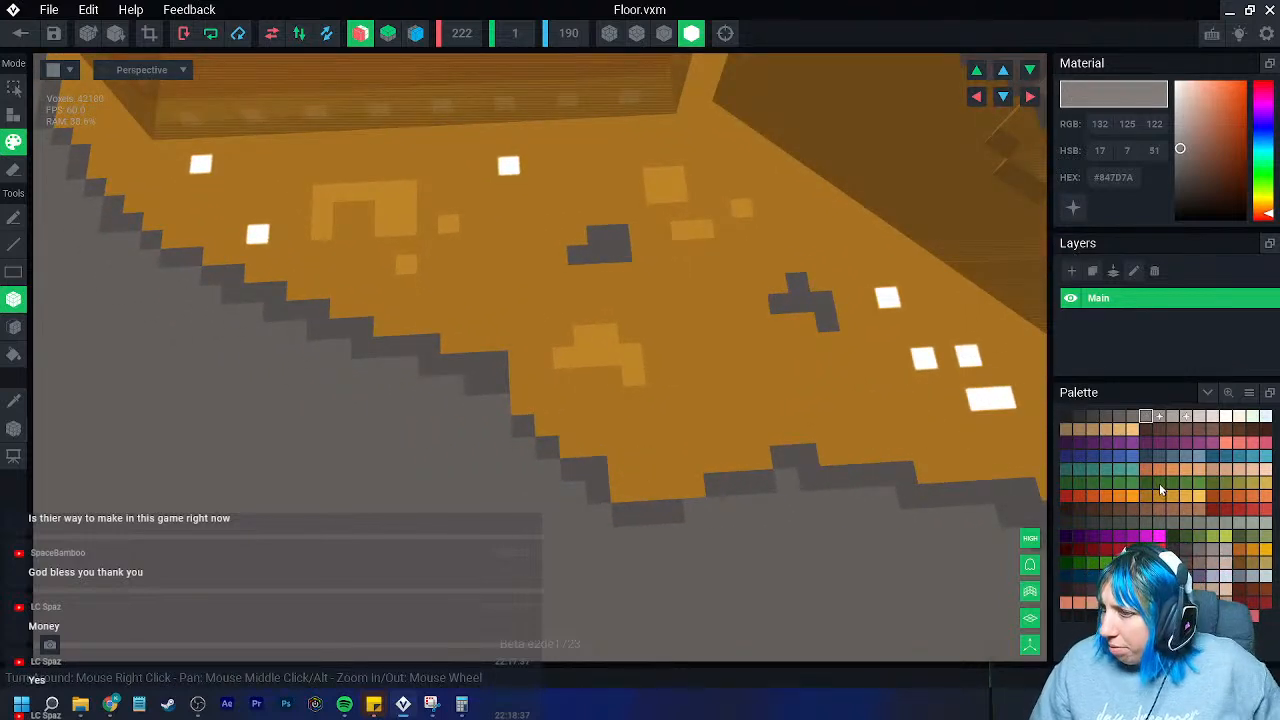
pyautogui.click(1159, 483)
pyautogui.click(1073, 207)
pyautogui.click(737, 172)
pyautogui.click(748, 188)
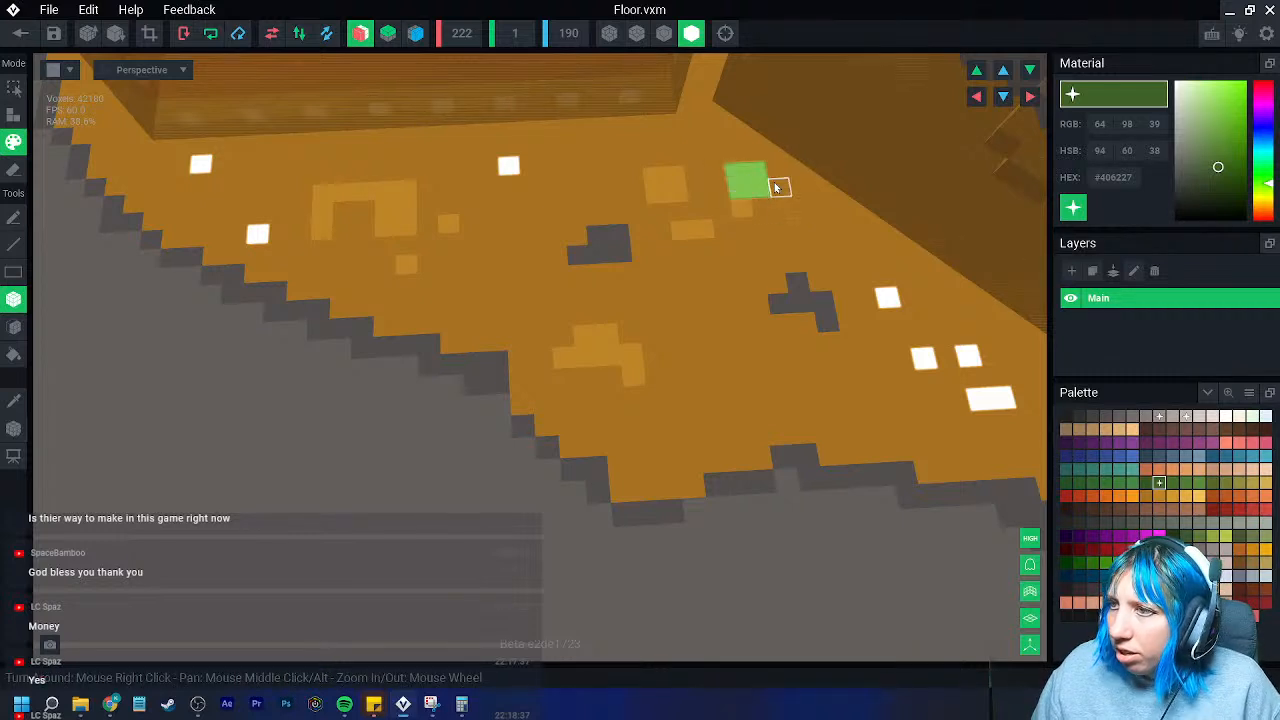
pyautogui.moveTo(746, 206); pyautogui.dragTo(760, 207)
pyautogui.scroll(-1, 716, 336)
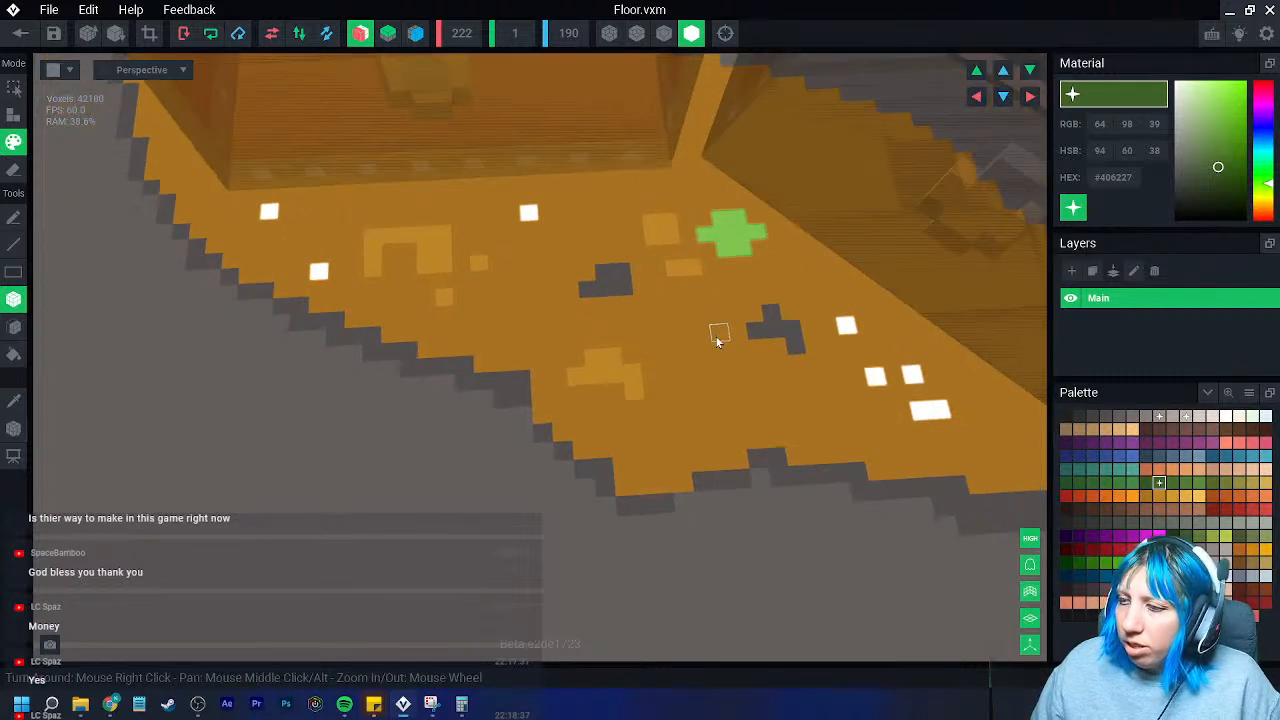
# - Try shading the lower edge of the green gem with #375621
pyautogui.moveTo(716, 336); pyautogui.dragTo(724, 333, button='right')
pyautogui.scroll(1, 724, 333)
pyautogui.click(1146, 482)
pyautogui.scroll(3, 730, 330)
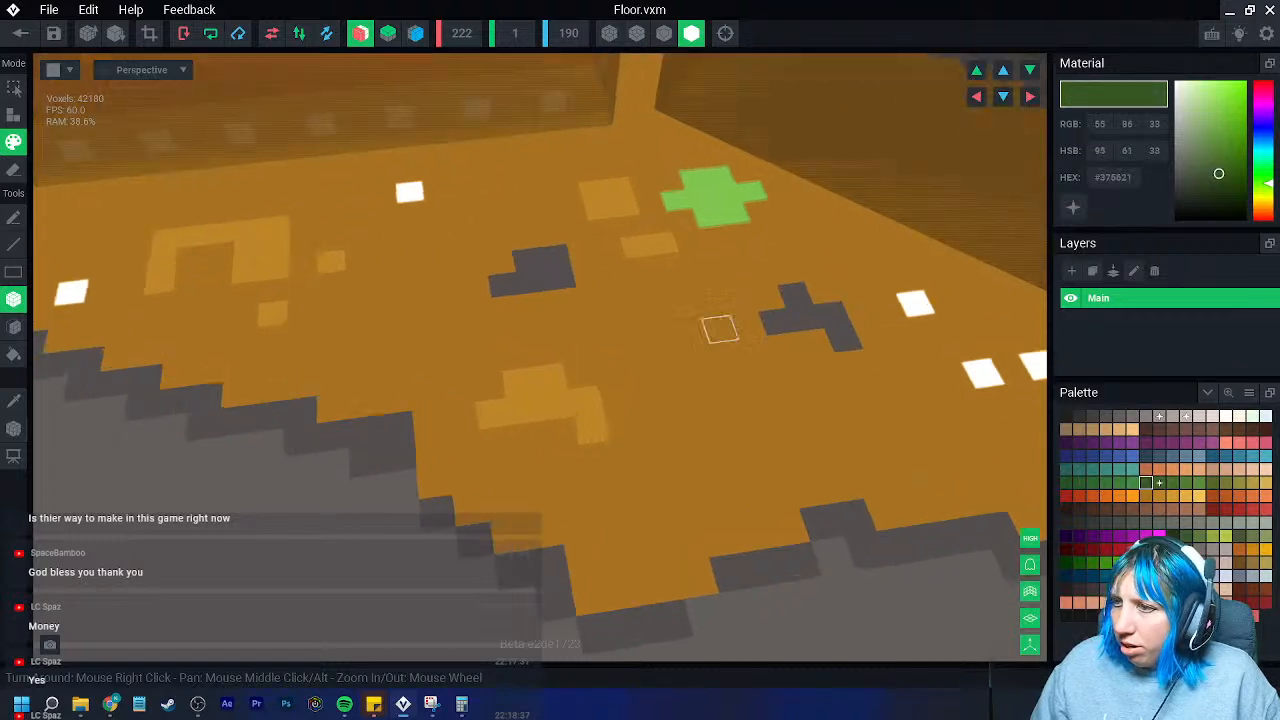
pyautogui.click(667, 296)
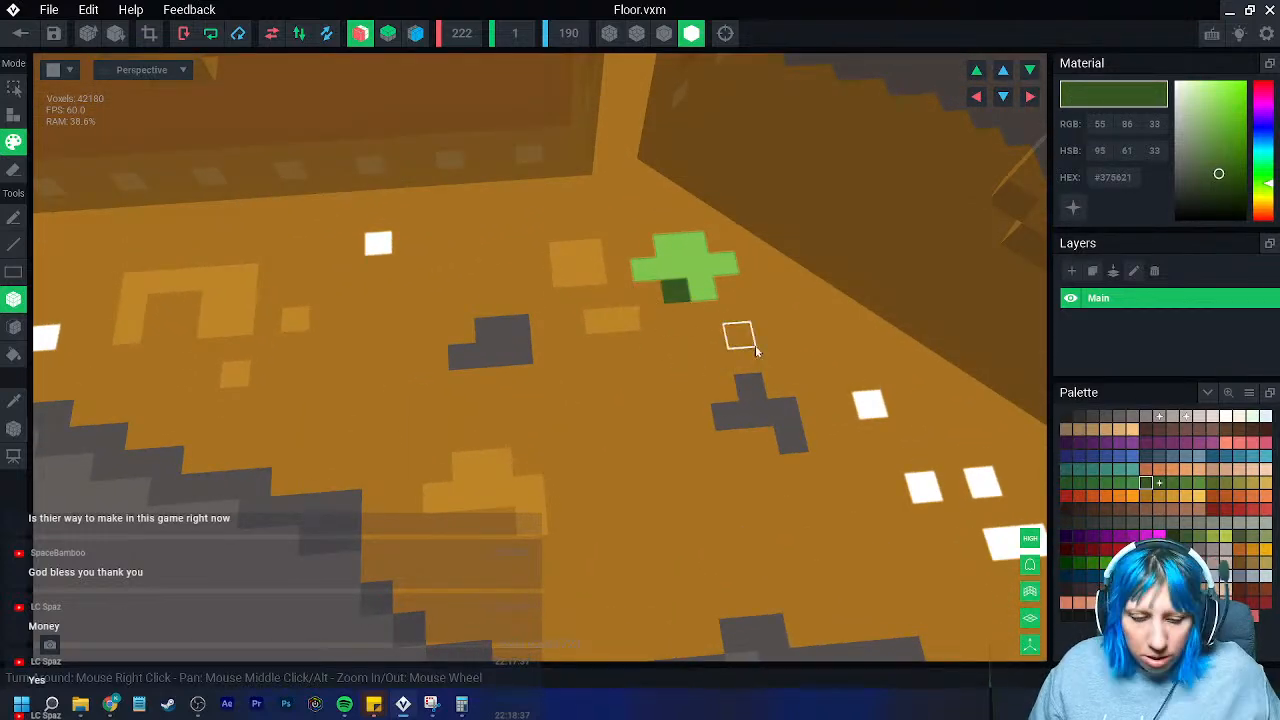
pyautogui.hotkey('ctrl', 'z')
# - Shade the lower edge of the green gem with #486E2C and save Floor.vxm, returning to the rig
pyautogui.click(1176, 485)
pyautogui.click(650, 293)
pyautogui.moveTo(680, 316); pyautogui.dragTo(706, 315)
pyautogui.scroll(-3, 716, 345)
pyautogui.scroll(-5, 735, 417)
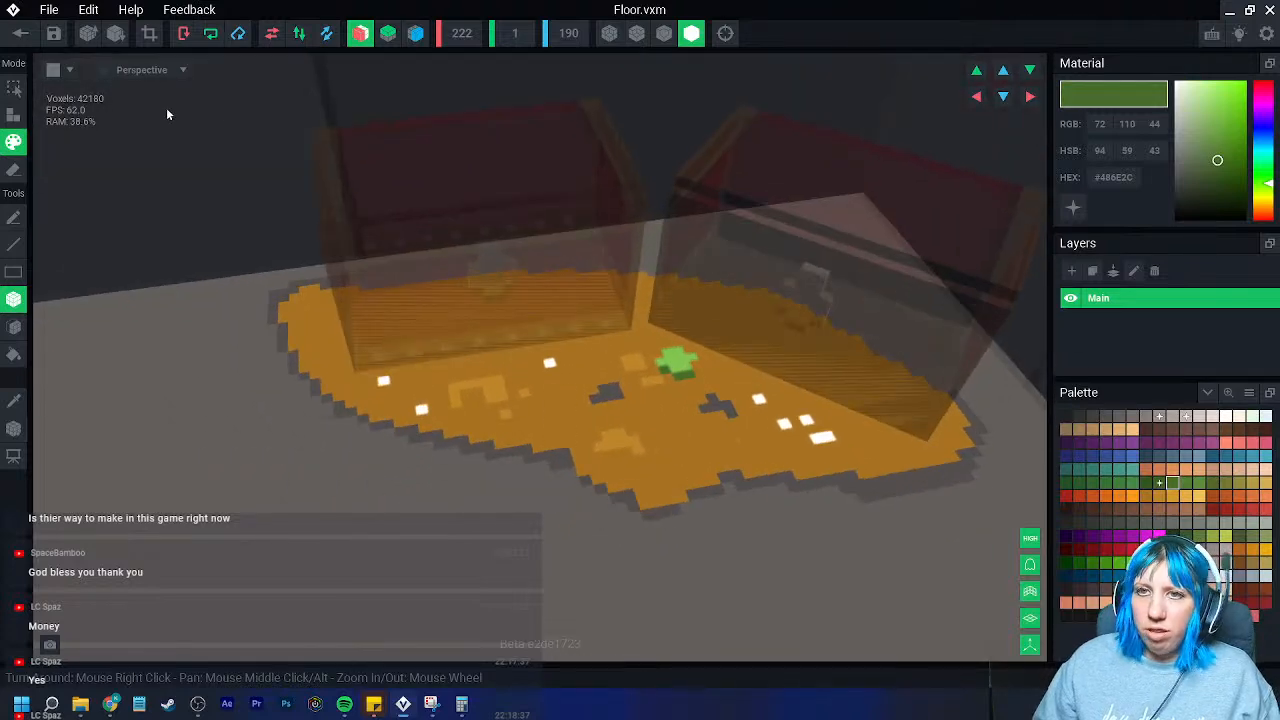
pyautogui.click(20, 33)
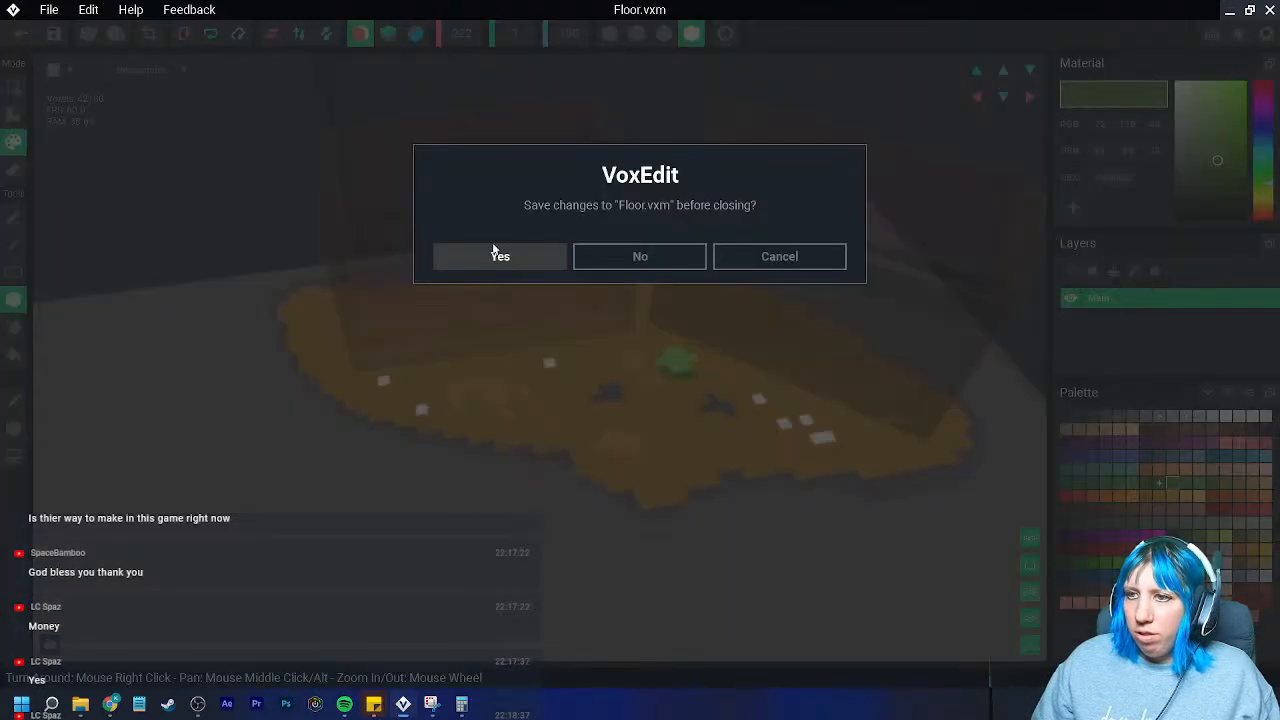
pyautogui.click(501, 257)
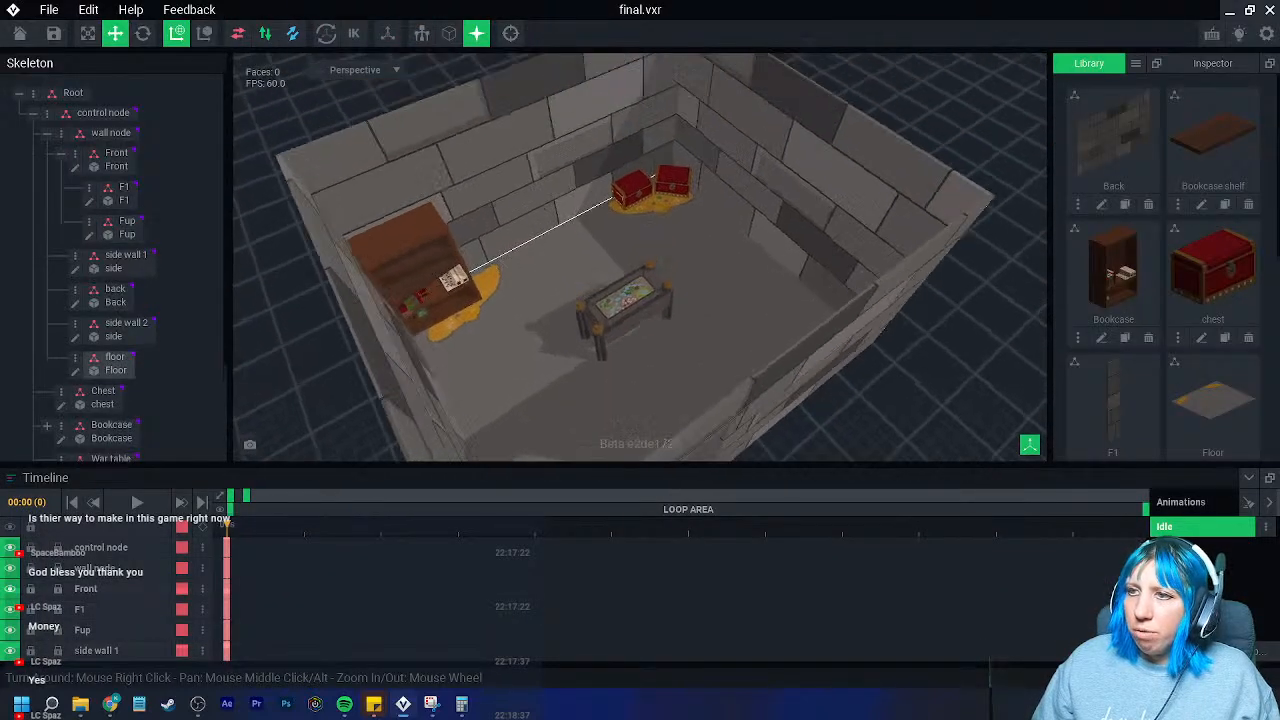
# - Reopen the floor model and cover the duplicate gold pile under the bookcase with the sampled floor grey #645F5C
pyautogui.click(652, 281)
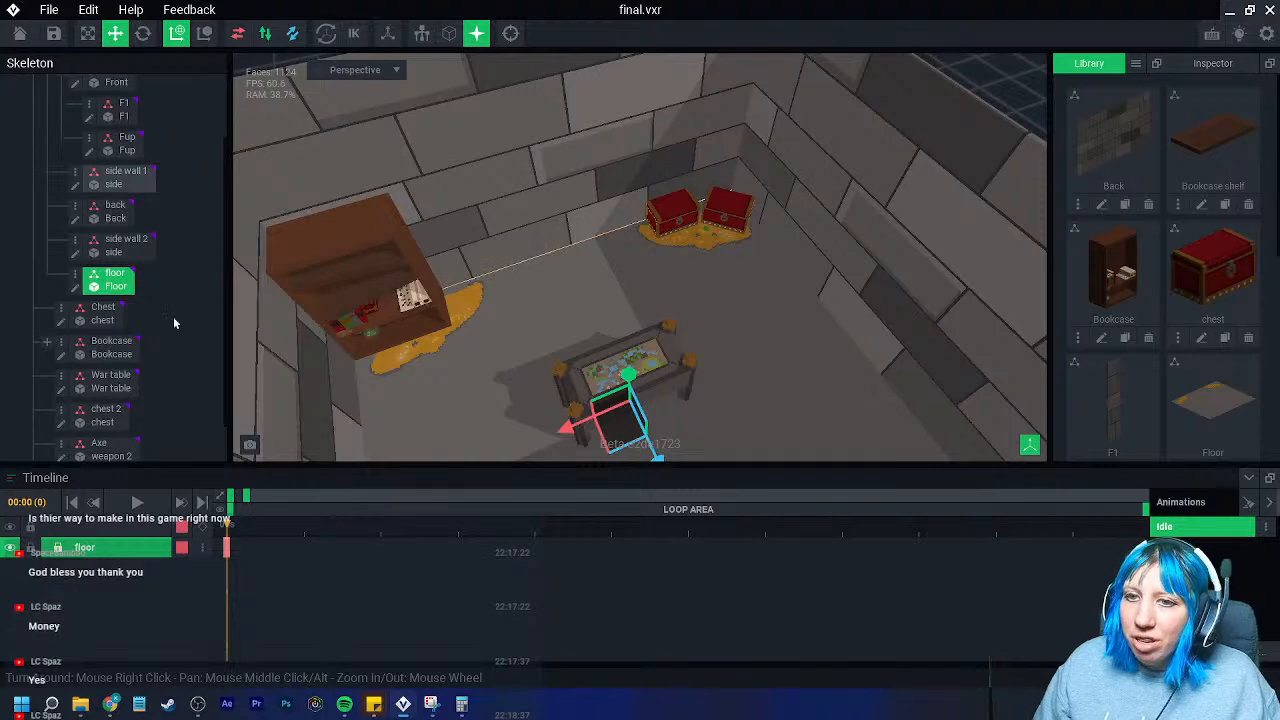
pyautogui.click(75, 287)
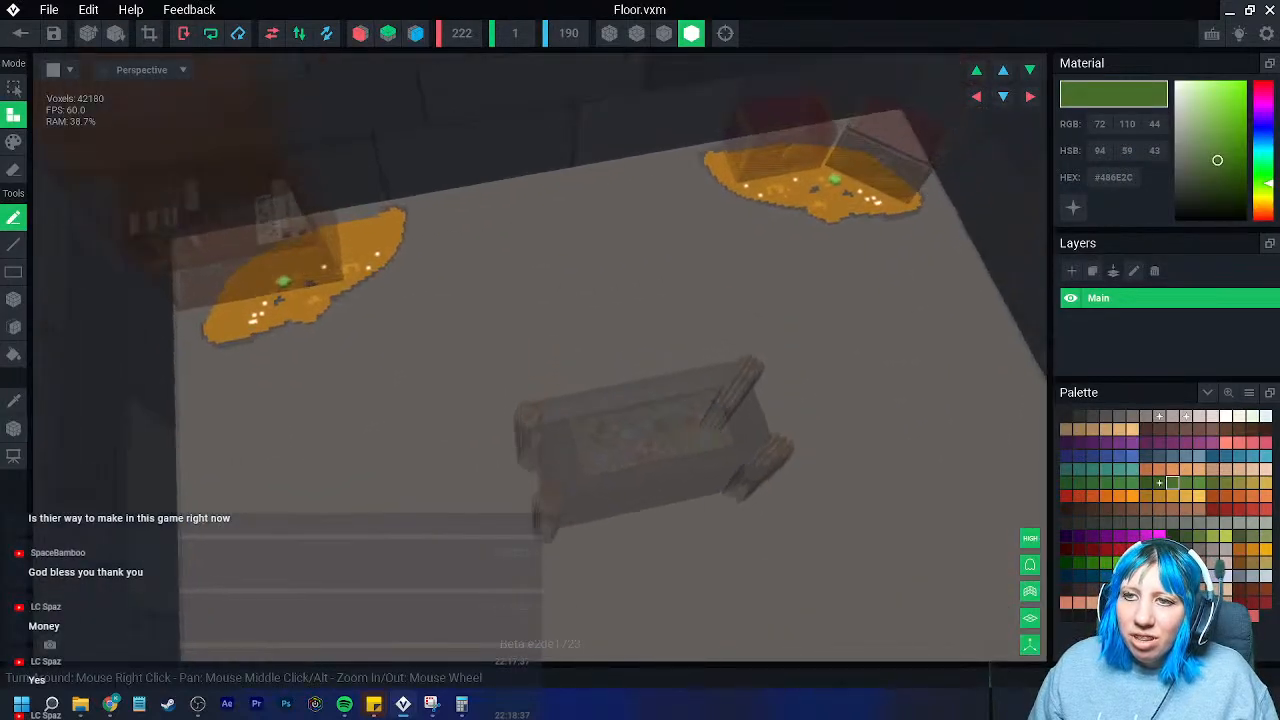
pyautogui.click(13, 403)
pyautogui.click(128, 324)
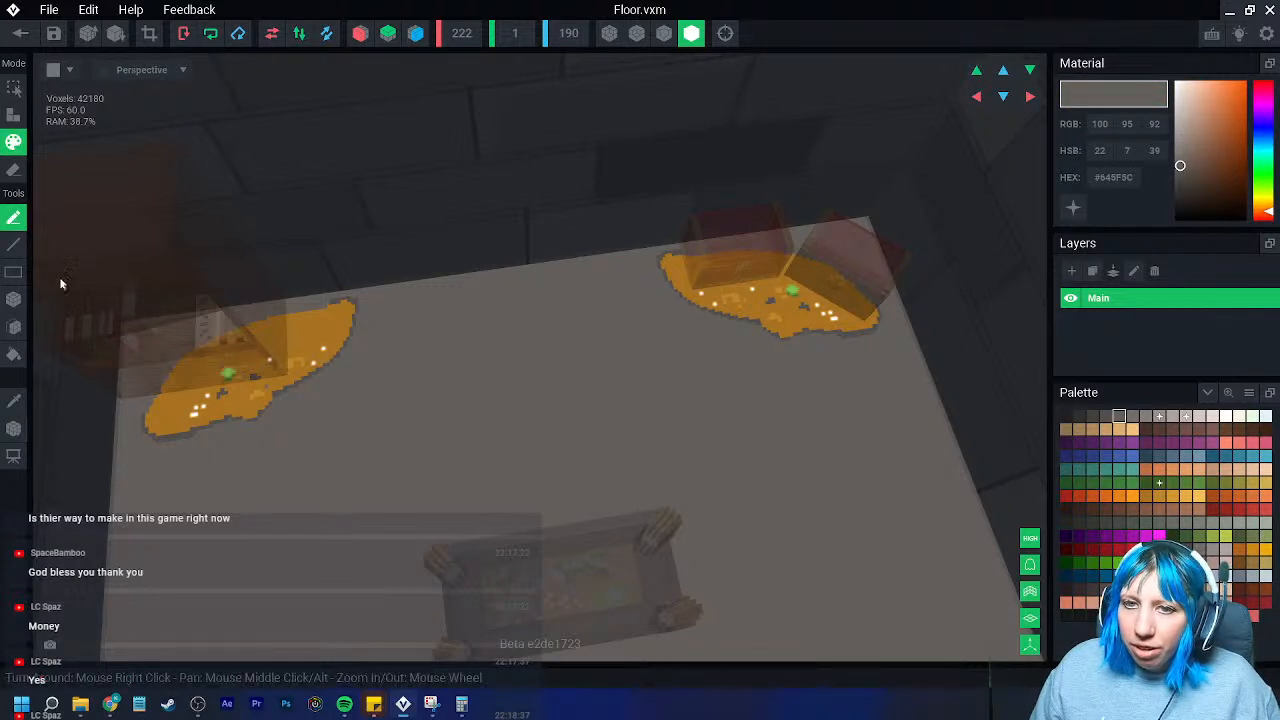
pyautogui.click(14, 299)
pyautogui.click(272, 388)
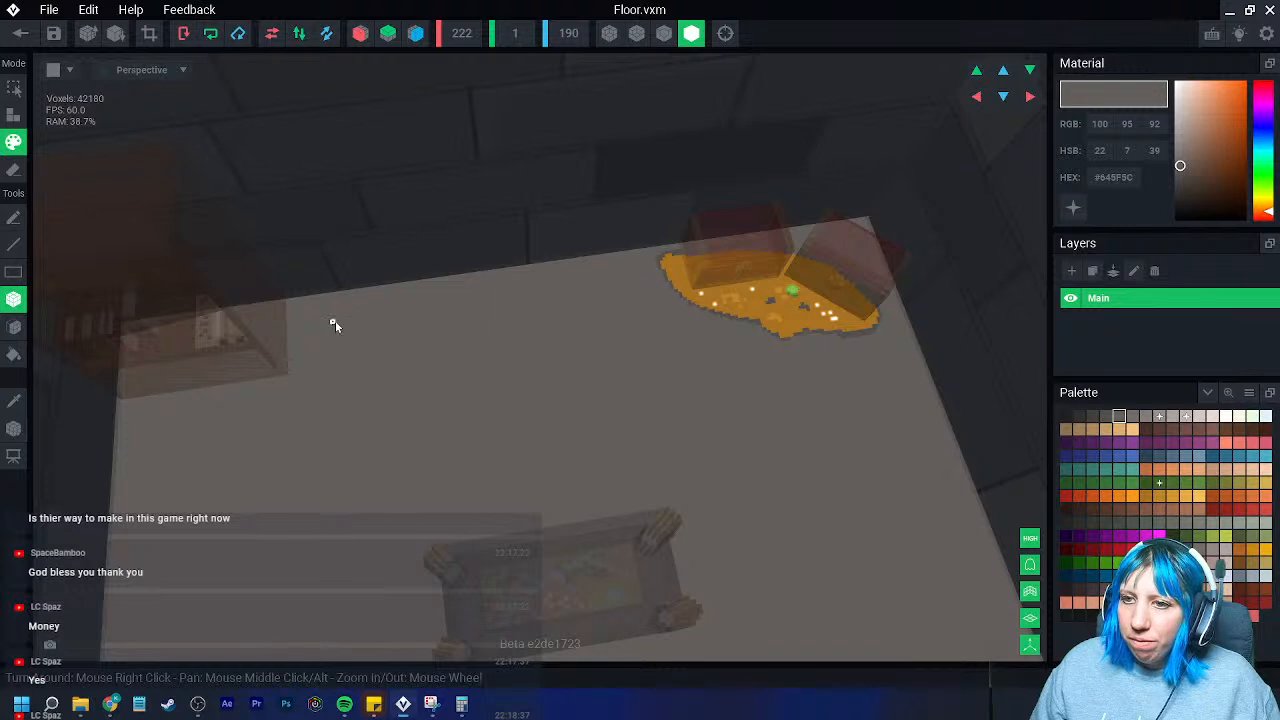
# - Check the remaining gold pile by the chests, then save Floor.vxm and return to the rig
pyautogui.moveTo(330, 326); pyautogui.dragTo(582, 386, button='right')
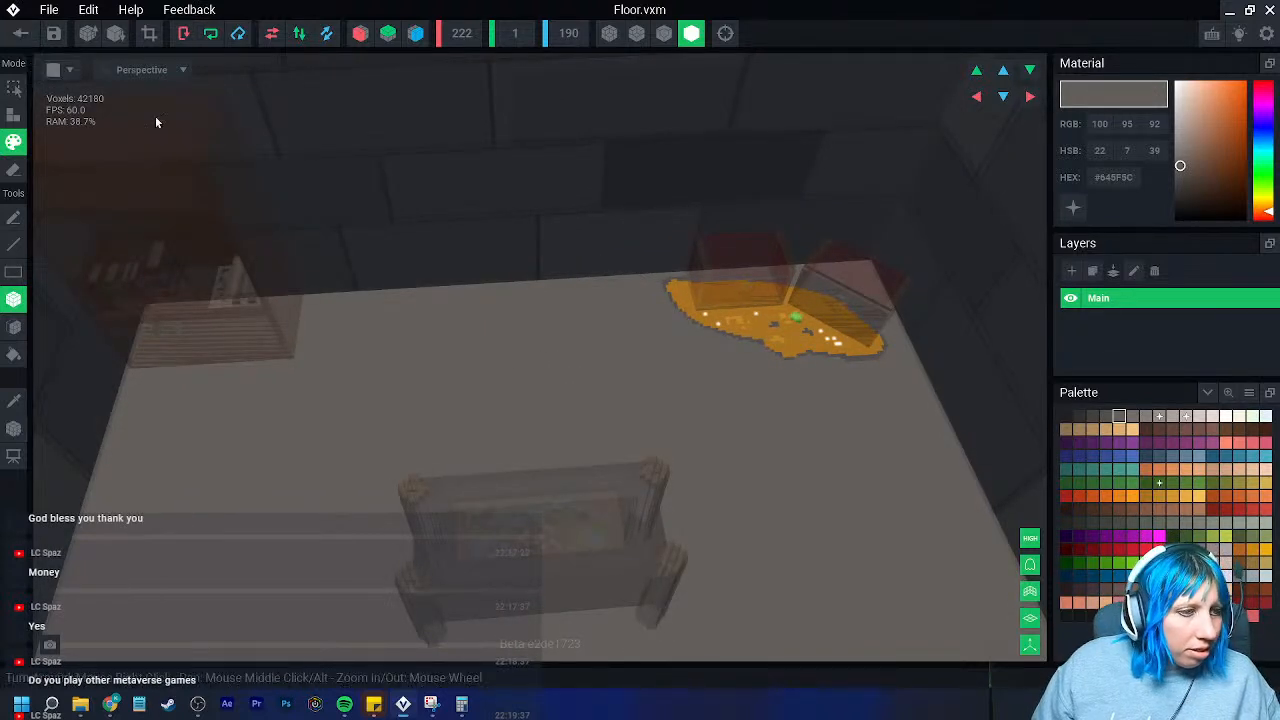
pyautogui.moveTo(614, 240); pyautogui.dragTo(727, 304, button='right')
pyautogui.scroll(4, 703, 321)
pyautogui.moveTo(703, 321); pyautogui.dragTo(659, 323, button='middle')
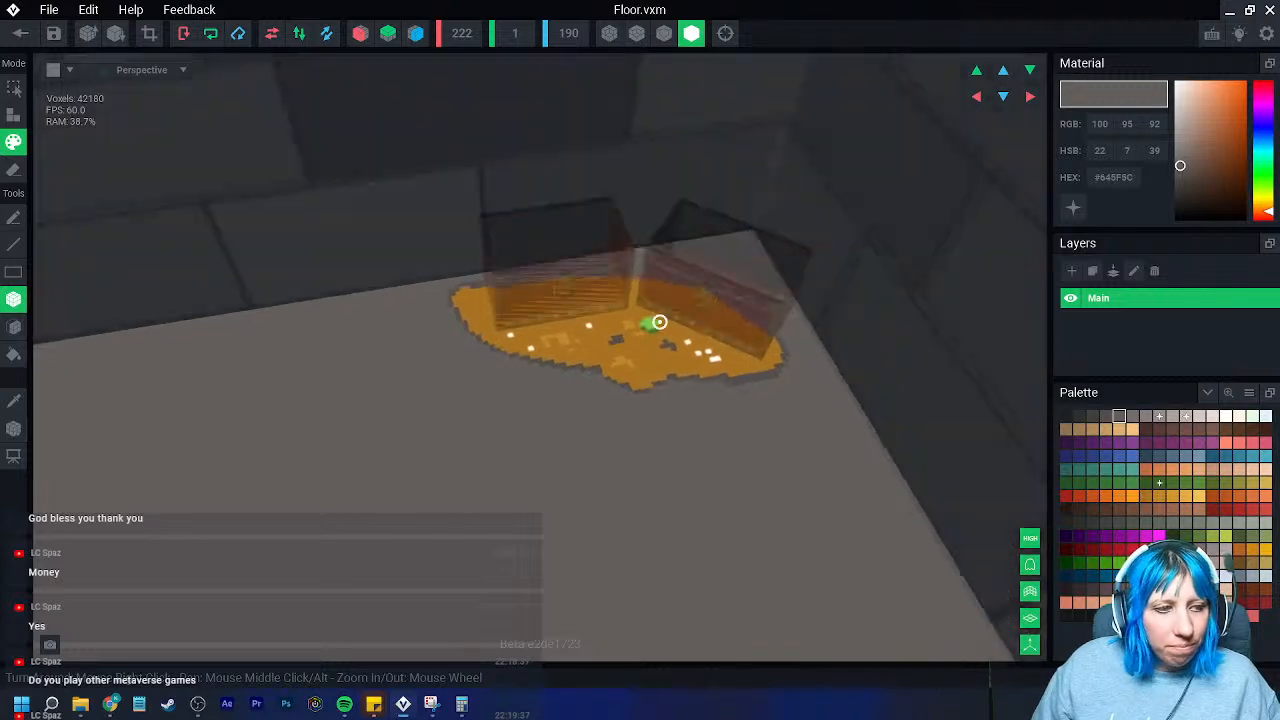
pyautogui.scroll(1, 659, 323)
pyautogui.scroll(1, 659, 323)
pyautogui.click(21, 33)
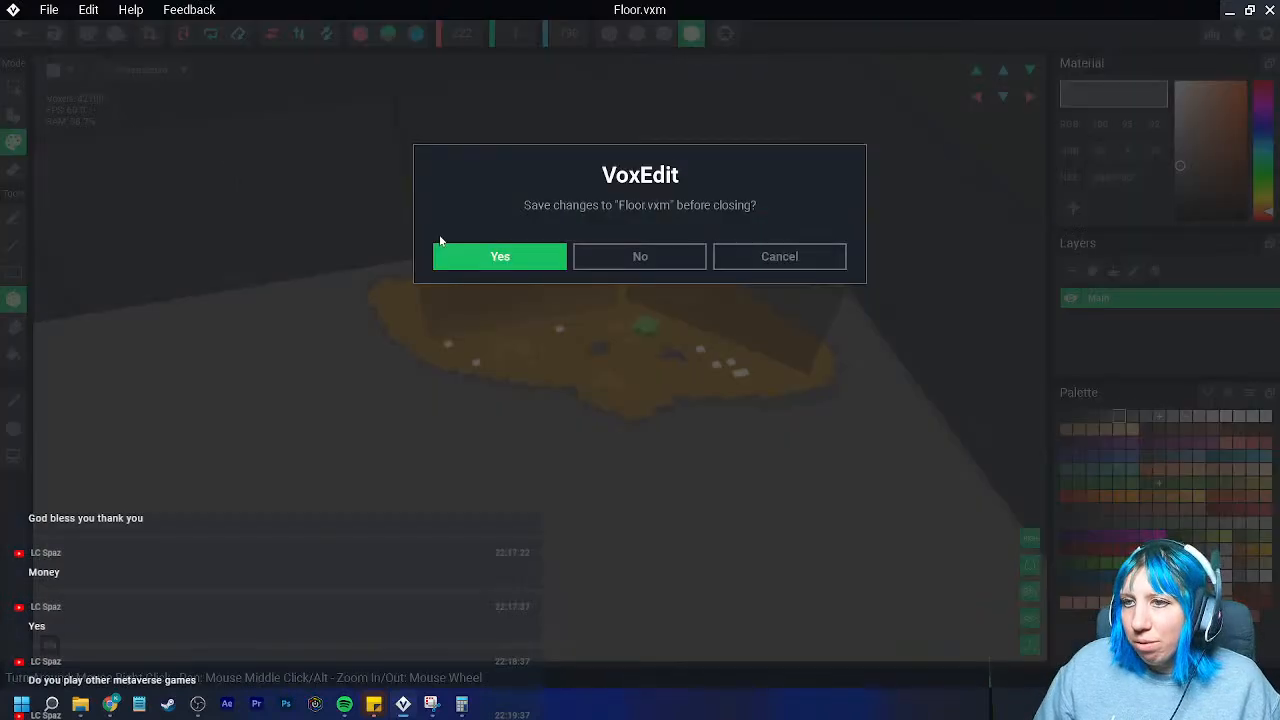
pyautogui.click(560, 264)
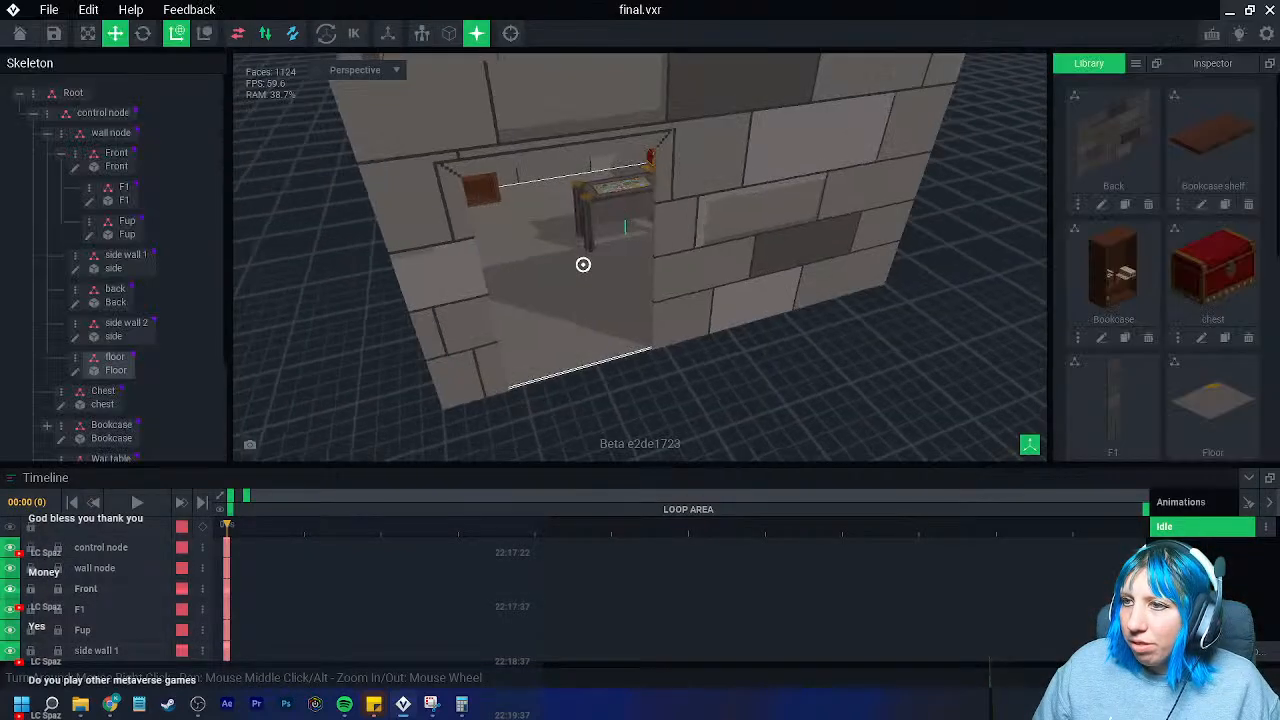
# - Look over the furnished room, then save and close final.vxr
pyautogui.scroll(2, 601, 276)
pyautogui.moveTo(601, 276); pyautogui.dragTo(550, 213, button='right')
pyautogui.scroll(2, 608, 265)
pyautogui.scroll(-3, 608, 265)
pyautogui.scroll(-2, 594, 268)
pyautogui.click(29, 38)
pyautogui.click(492, 256)
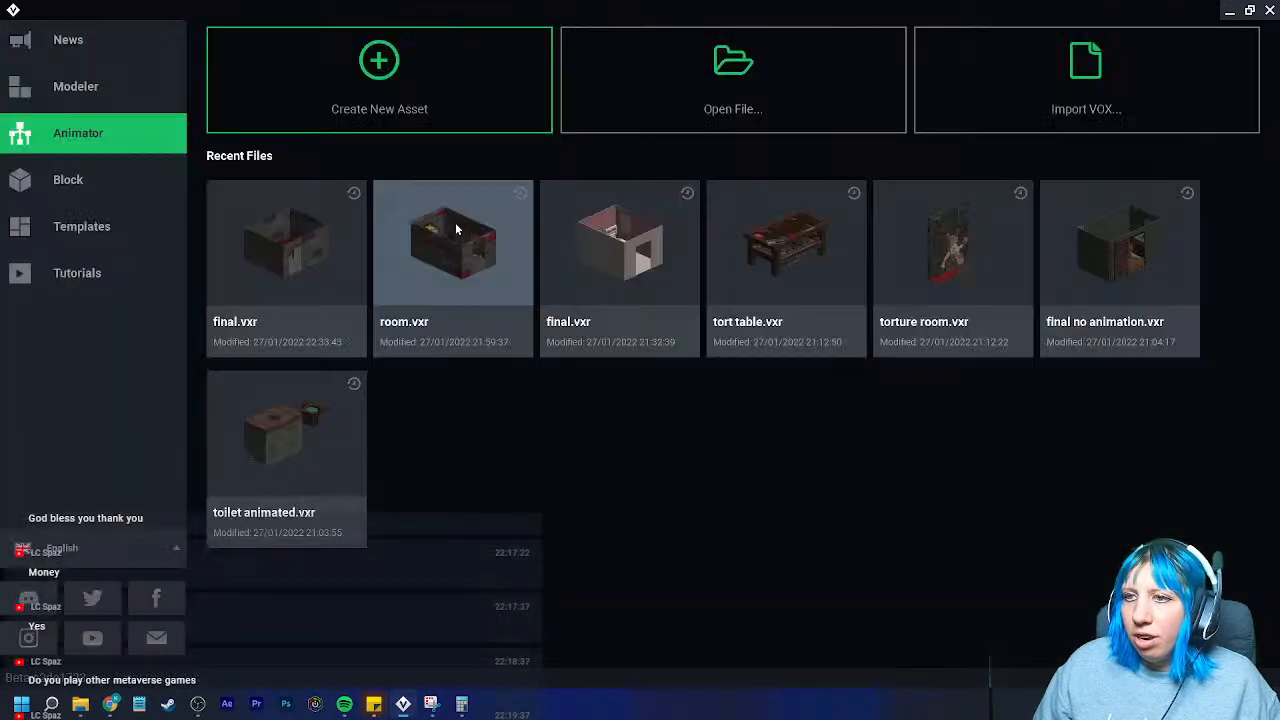
# - Open final no animation.vxr, examine the splatter detailing around the messy toilet, and close the file
pyautogui.click(1080, 314)
pyautogui.moveTo(611, 277); pyautogui.dragTo(603, 263, button='right')
pyautogui.scroll(5, 626, 189)
pyautogui.scroll(5, 617, 251)
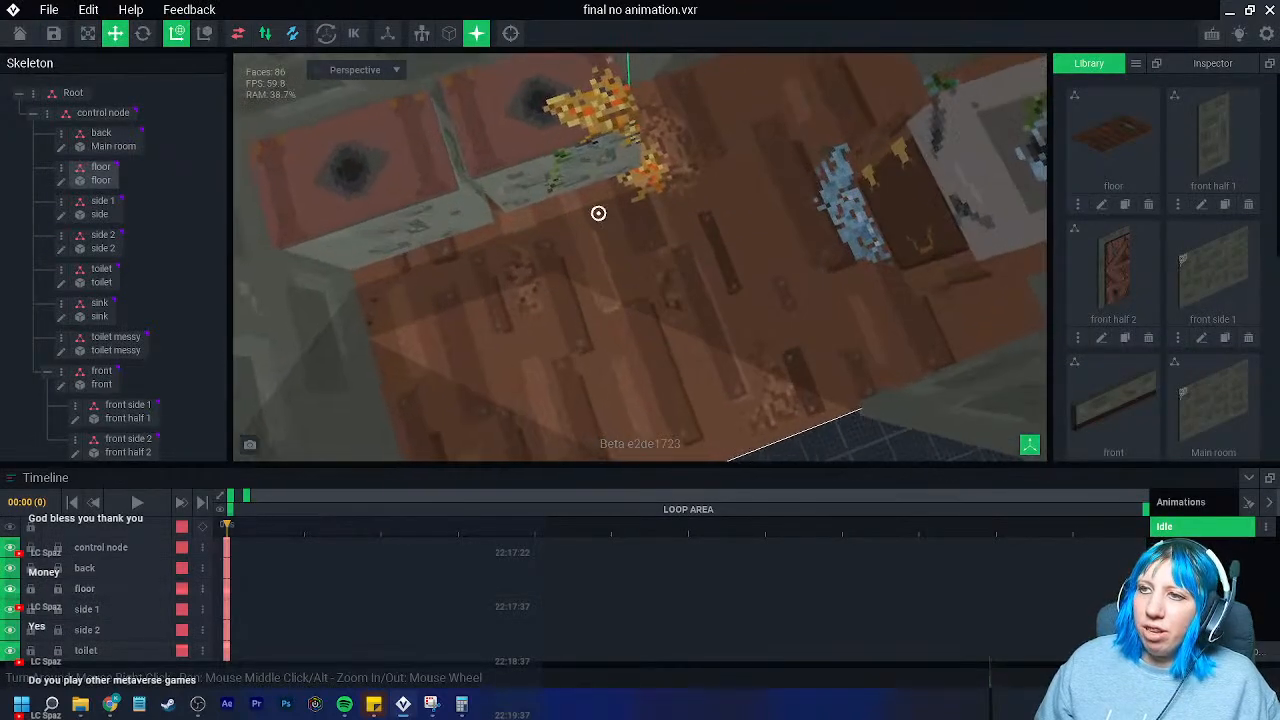
pyautogui.click(576, 218)
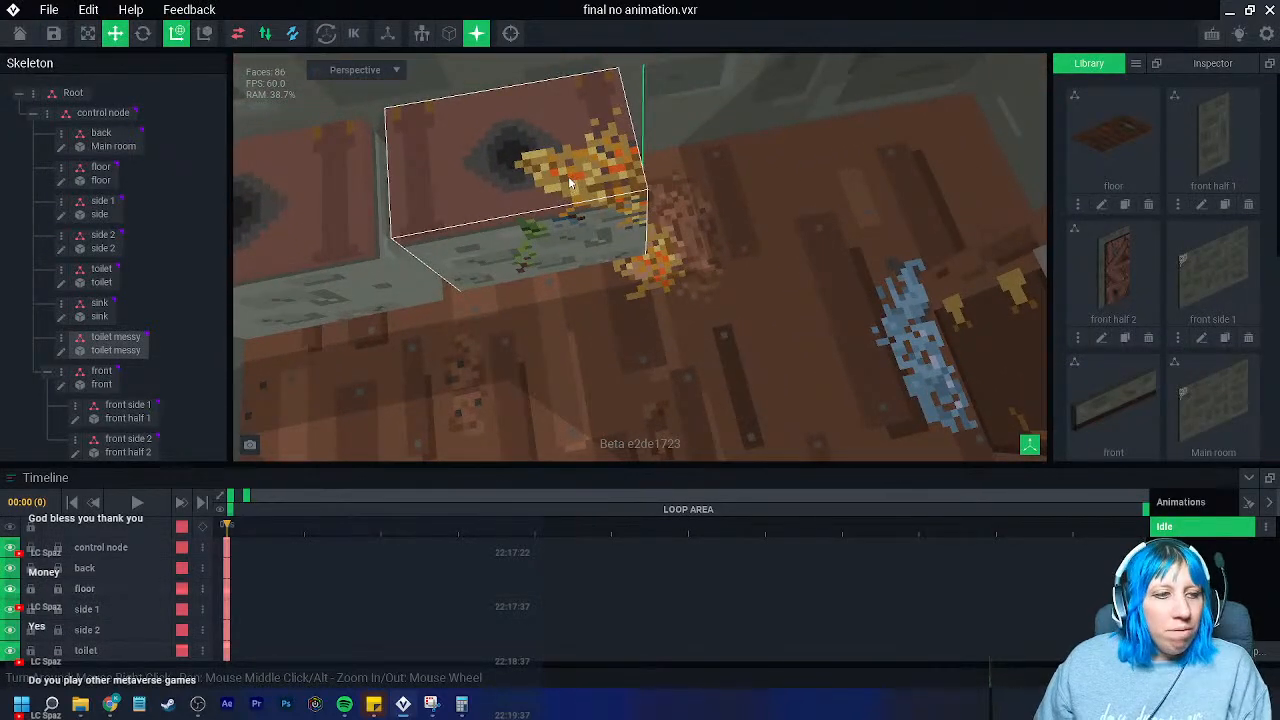
pyautogui.moveTo(580, 177); pyautogui.dragTo(627, 192, button='right')
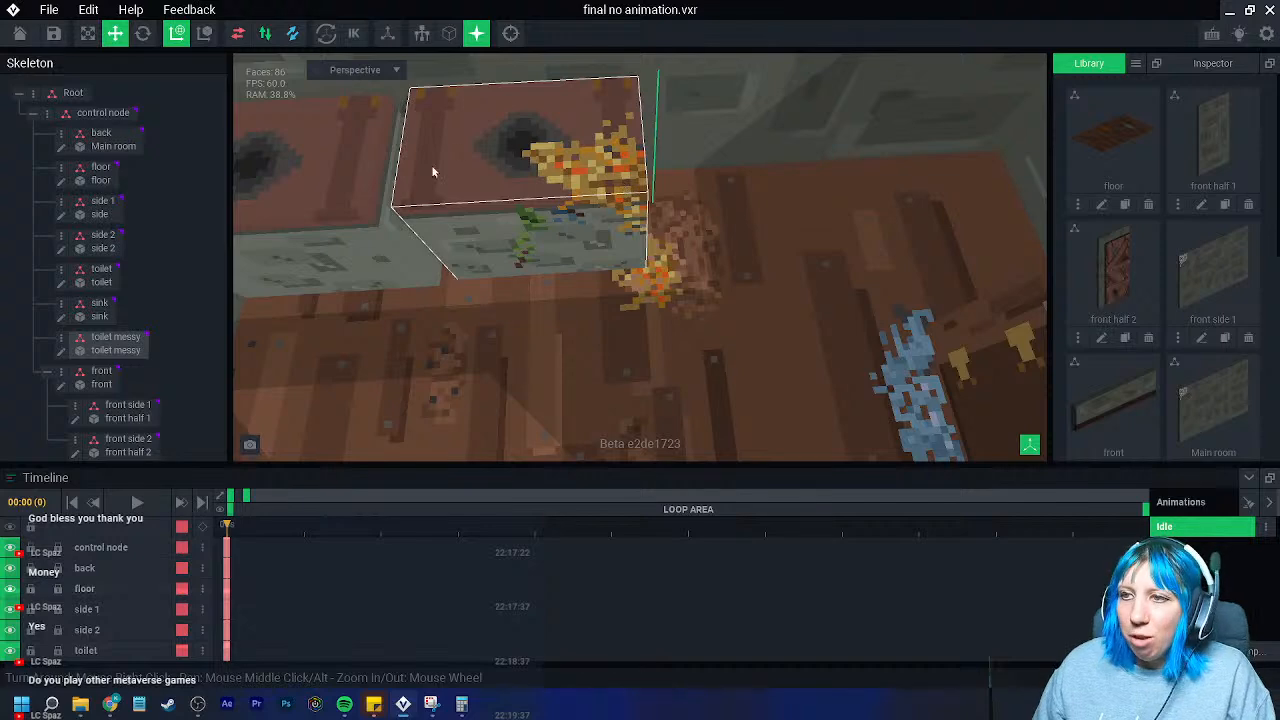
pyautogui.click(21, 35)
pyautogui.click(465, 257)
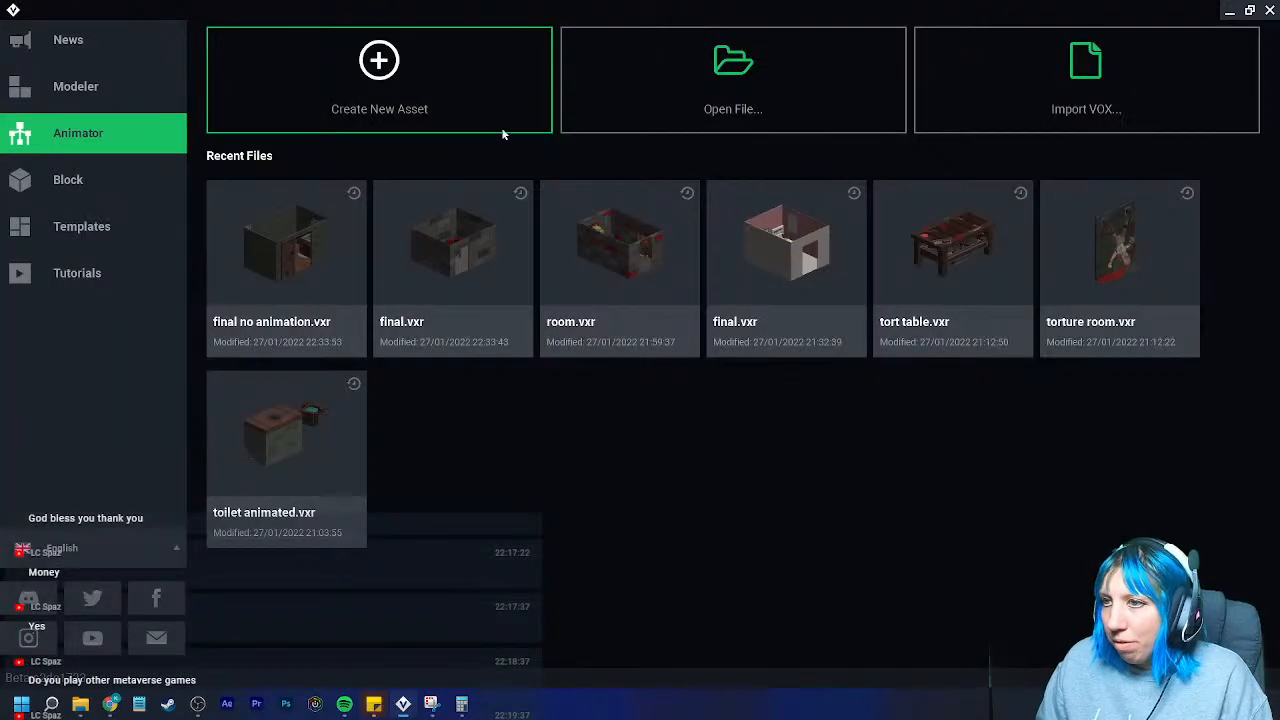
# - Open room.vxr, examine its gold piles and gems on the floor and around the chests, and close the file
pyautogui.click(631, 277)
pyautogui.moveTo(480, 206); pyautogui.dragTo(746, 242, button='right')
pyautogui.scroll(5, 746, 242)
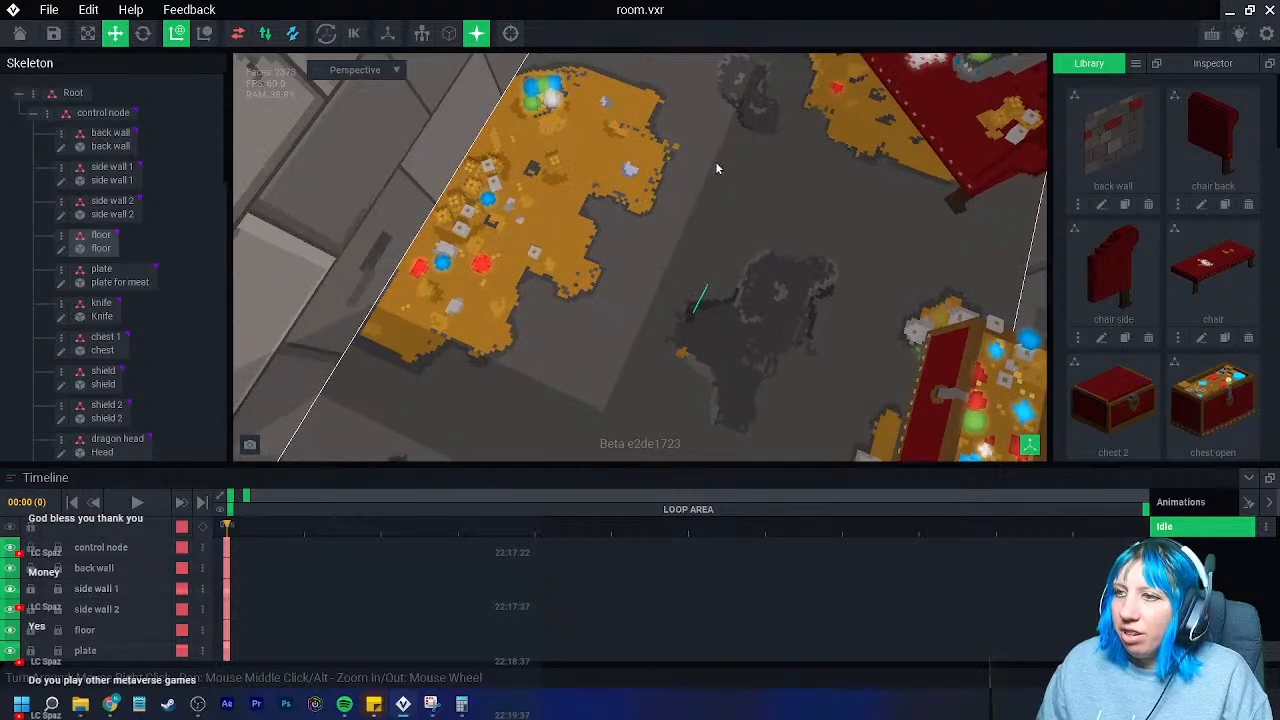
pyautogui.scroll(-5, 703, 226)
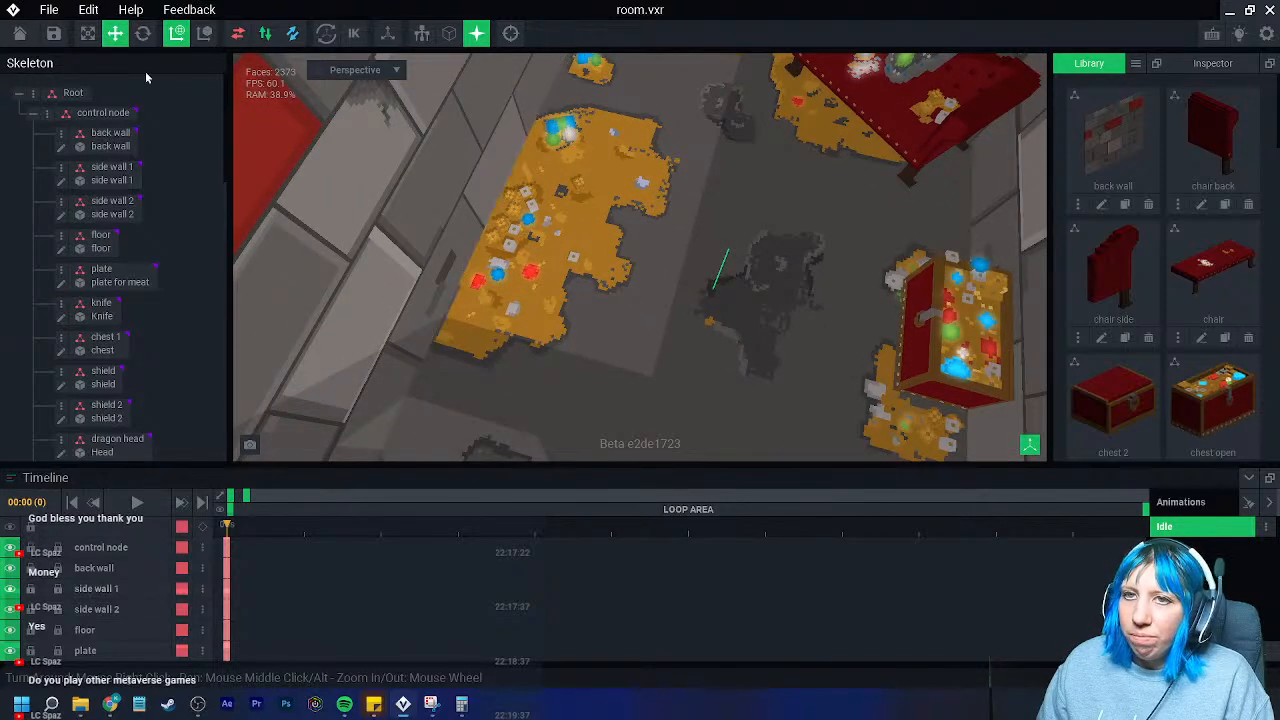
pyautogui.click(21, 35)
pyautogui.click(499, 257)
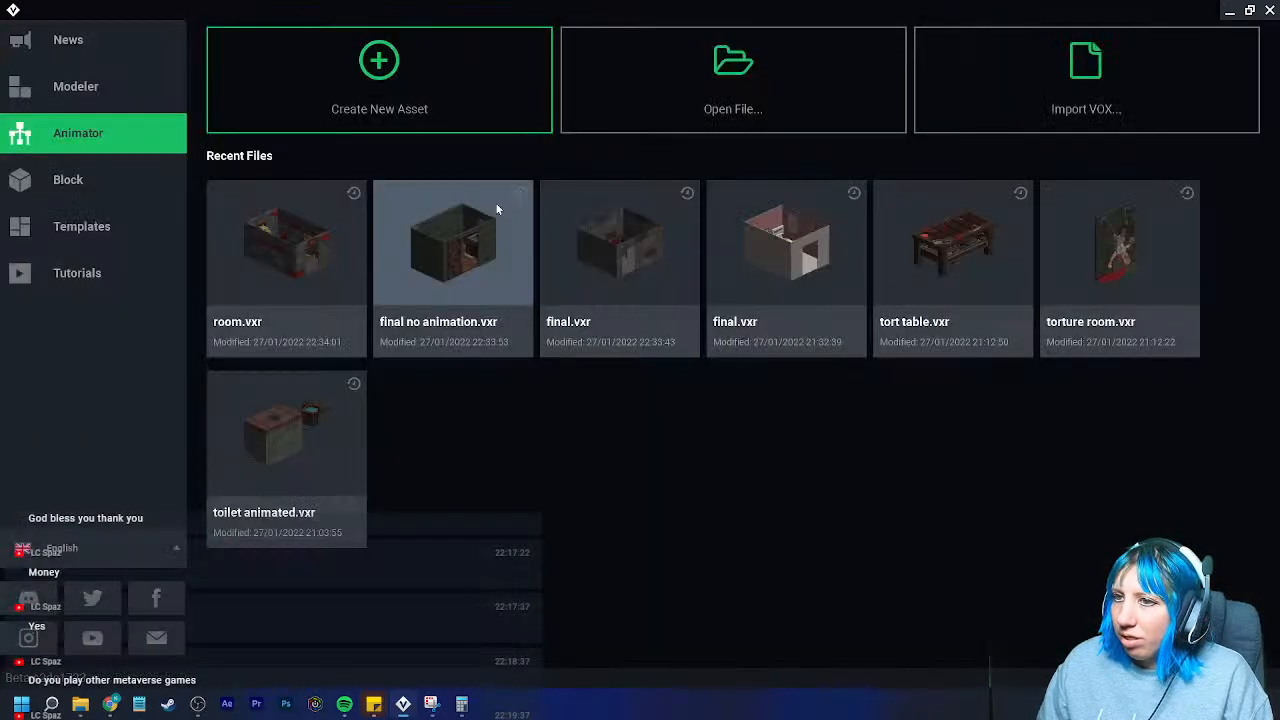
# - Reopen the war room's final.vxr and open the bookcase model for editing
pyautogui.click(602, 290)
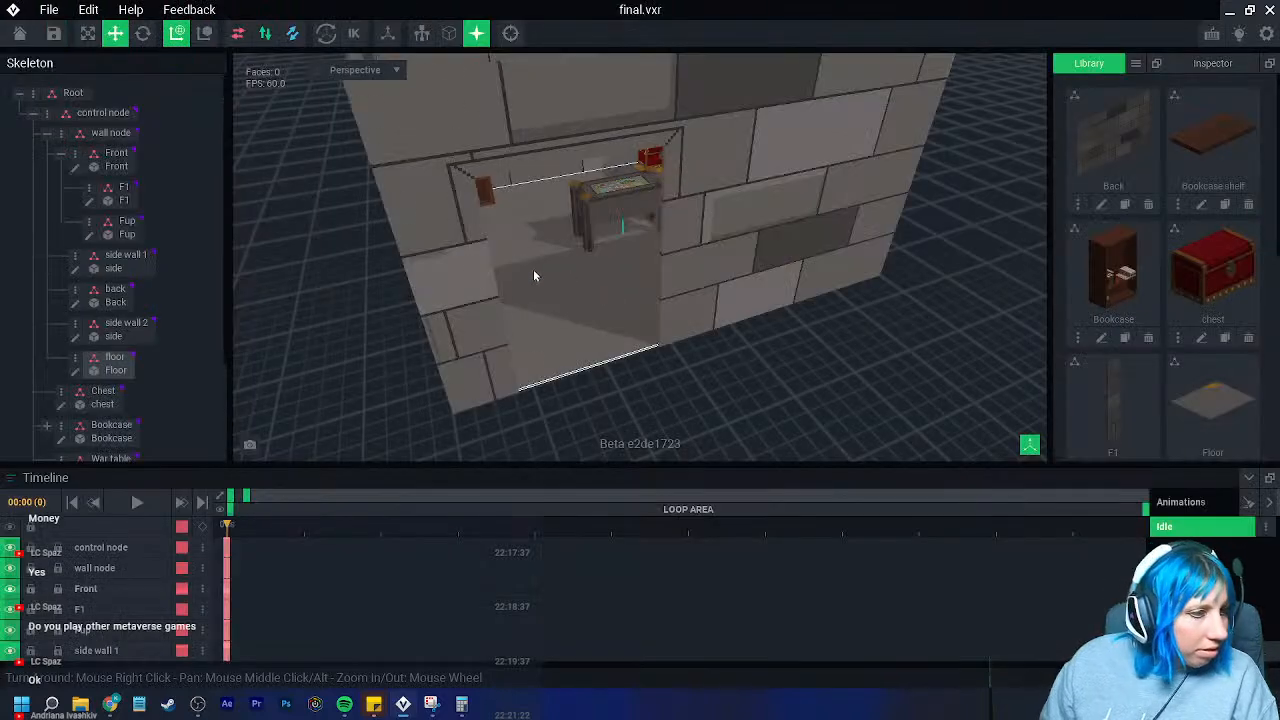
pyautogui.moveTo(677, 163); pyautogui.dragTo(575, 206, button='right')
pyautogui.scroll(5, 640, 237)
pyautogui.moveTo(575, 206); pyautogui.dragTo(690, 250, button='middle')
pyautogui.moveTo(580, 130); pyautogui.dragTo(642, 172, button='right')
pyautogui.moveTo(570, 165); pyautogui.dragTo(654, 229, button='middle')
pyautogui.moveTo(654, 229); pyautogui.dragTo(625, 271, button='right')
pyautogui.moveTo(565, 323); pyautogui.dragTo(574, 378, button='right')
pyautogui.click(572, 338)
pyautogui.click(61, 287)
# - Sample the dark grey-green glass colour #3E413C from the green potion bottle on the bookcase's lower shelf
pyautogui.scroll(5, 617, 457)
pyautogui.moveTo(617, 457); pyautogui.dragTo(626, 428, button='right')
pyautogui.moveTo(651, 454); pyautogui.dragTo(565, 368, button='middle')
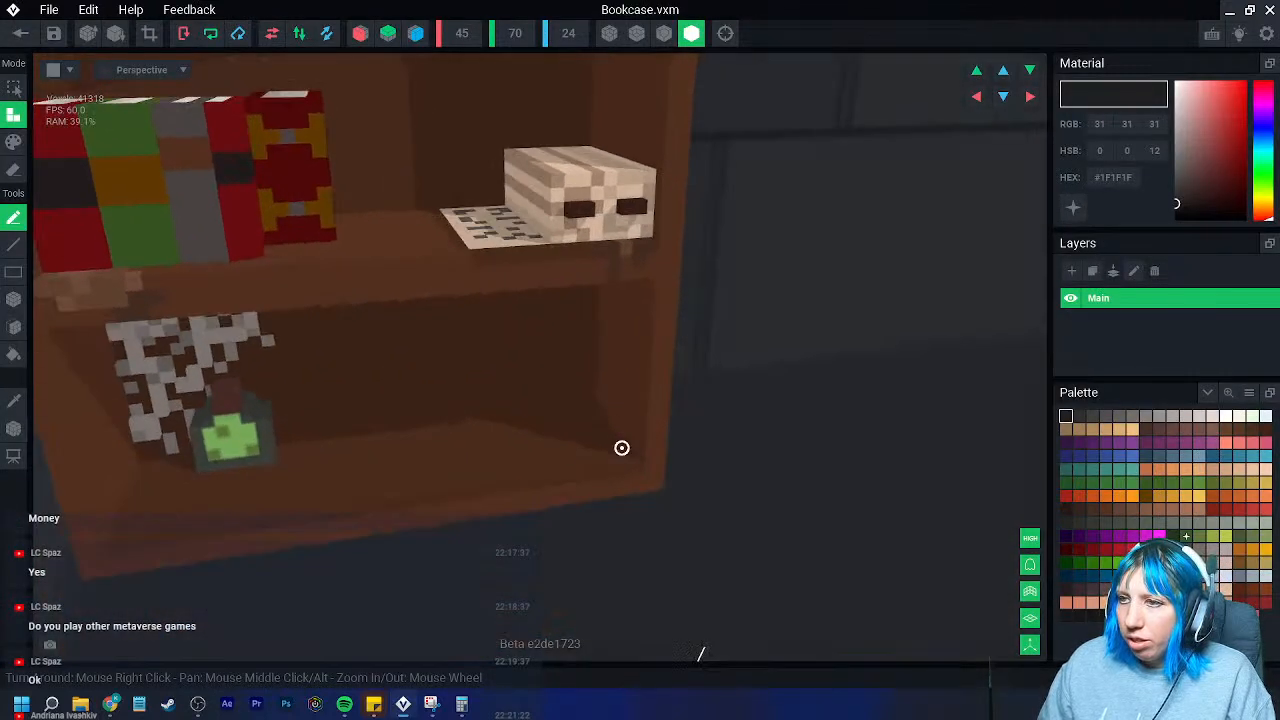
pyautogui.moveTo(622, 448); pyautogui.dragTo(632, 442, button='right')
pyautogui.moveTo(632, 442); pyautogui.dragTo(656, 433, button='middle')
pyautogui.click(14, 401)
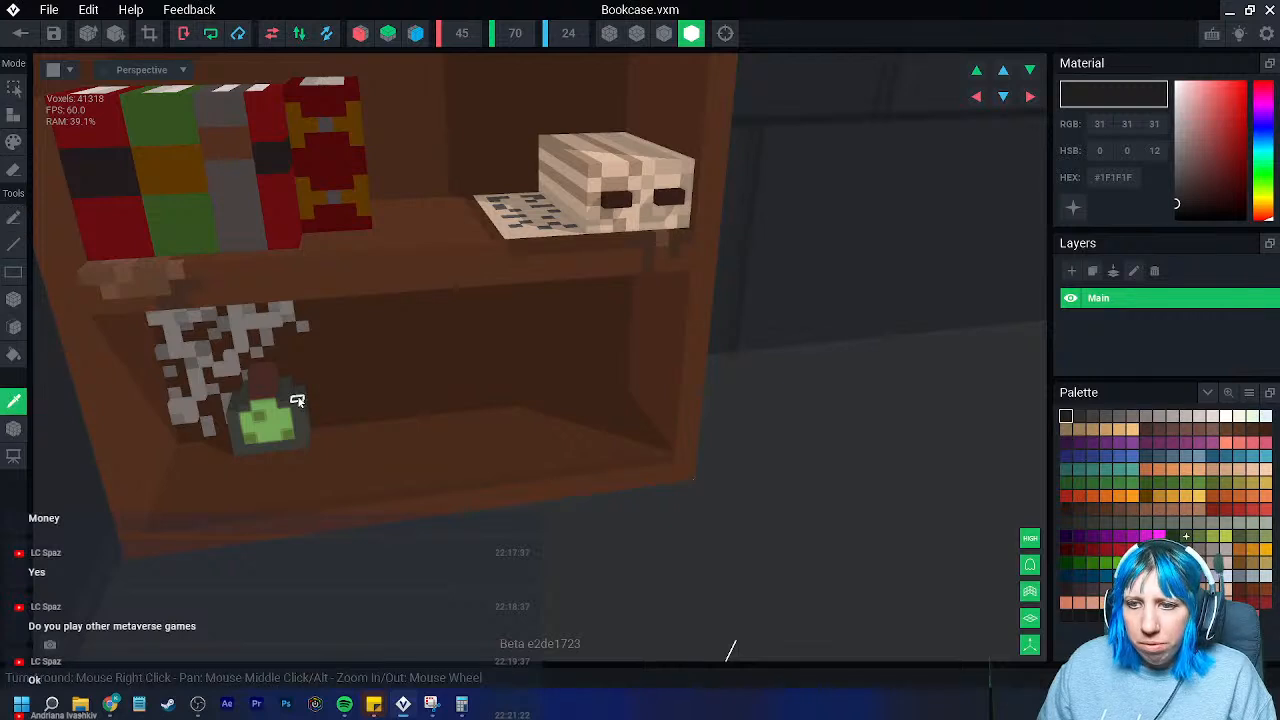
pyautogui.click(298, 398)
# - Build a solid dark grey-green box at the back corner of the lower shelf, opposite the green potion bottle
pyautogui.click(14, 300)
pyautogui.moveTo(450, 378)
pyautogui.mouseDown(button='right')
pyautogui.moveTo(460, 398)
pyautogui.moveTo(405, 392)
pyautogui.mouseUp(button='right')
pyautogui.scroll(3, 459, 397)
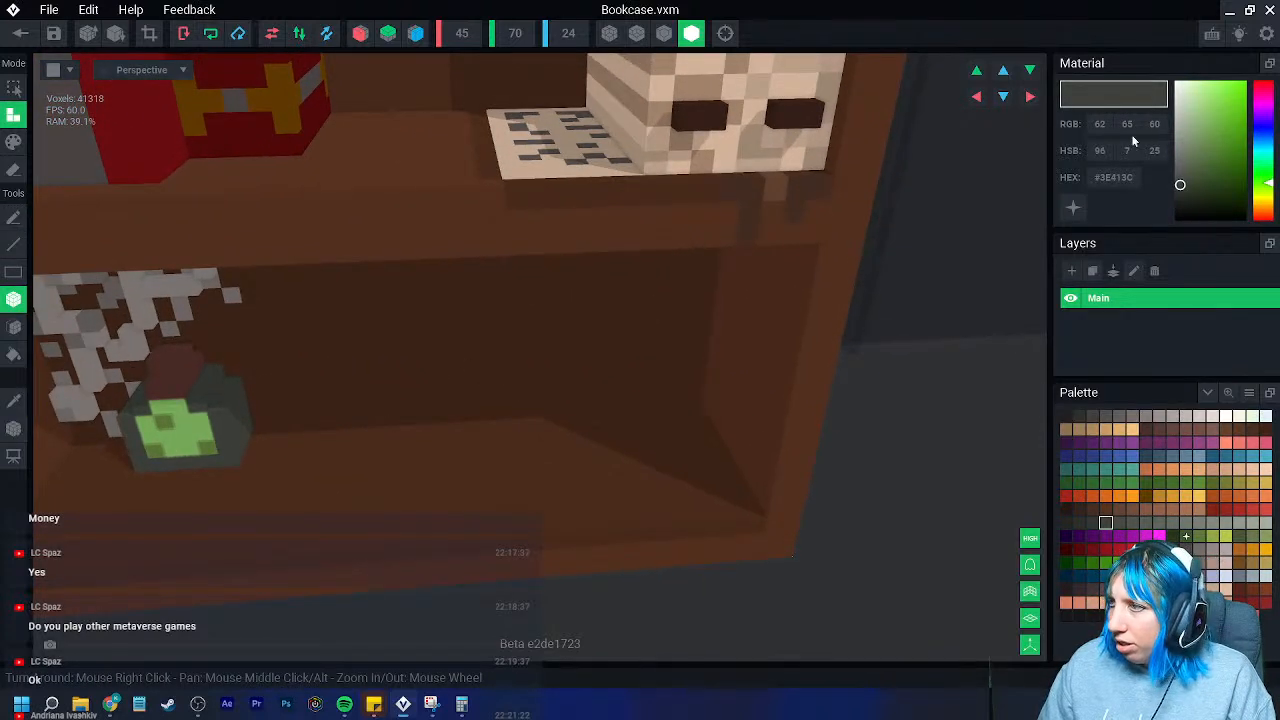
pyautogui.click(664, 34)
pyautogui.moveTo(660, 397); pyautogui.dragTo(668, 411, button='right')
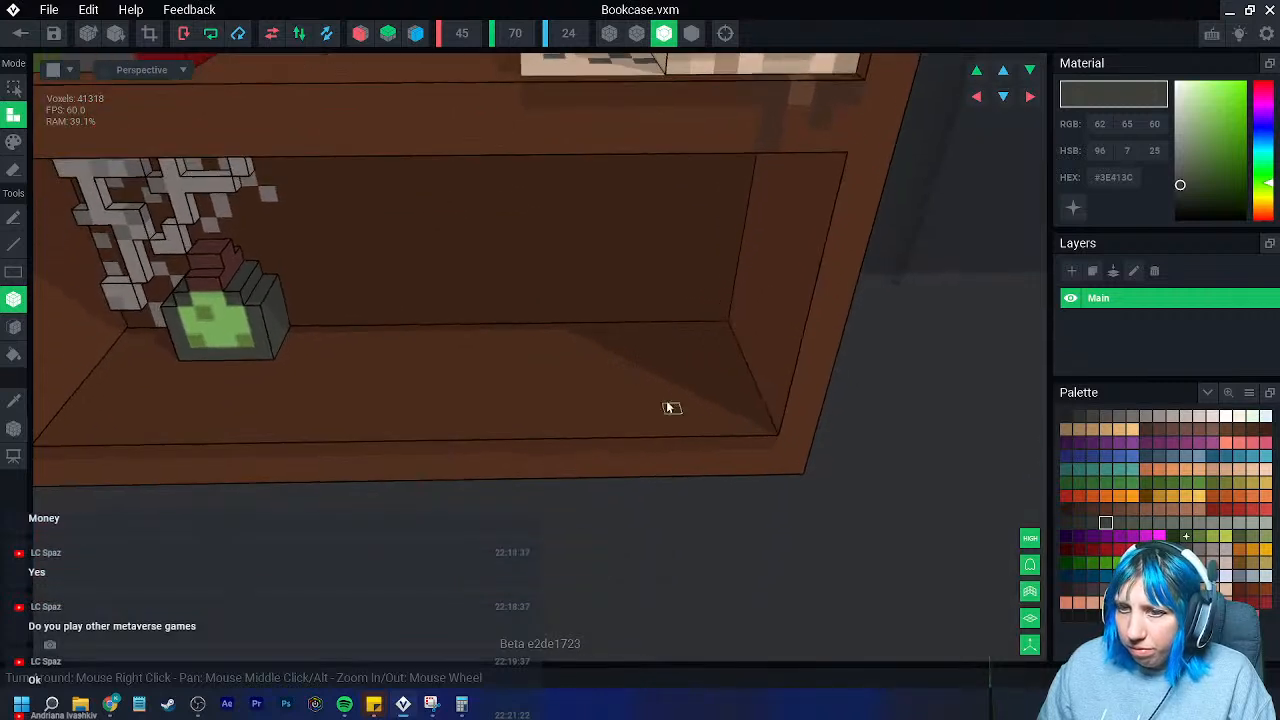
pyautogui.moveTo(722, 326); pyautogui.dragTo(687, 350)
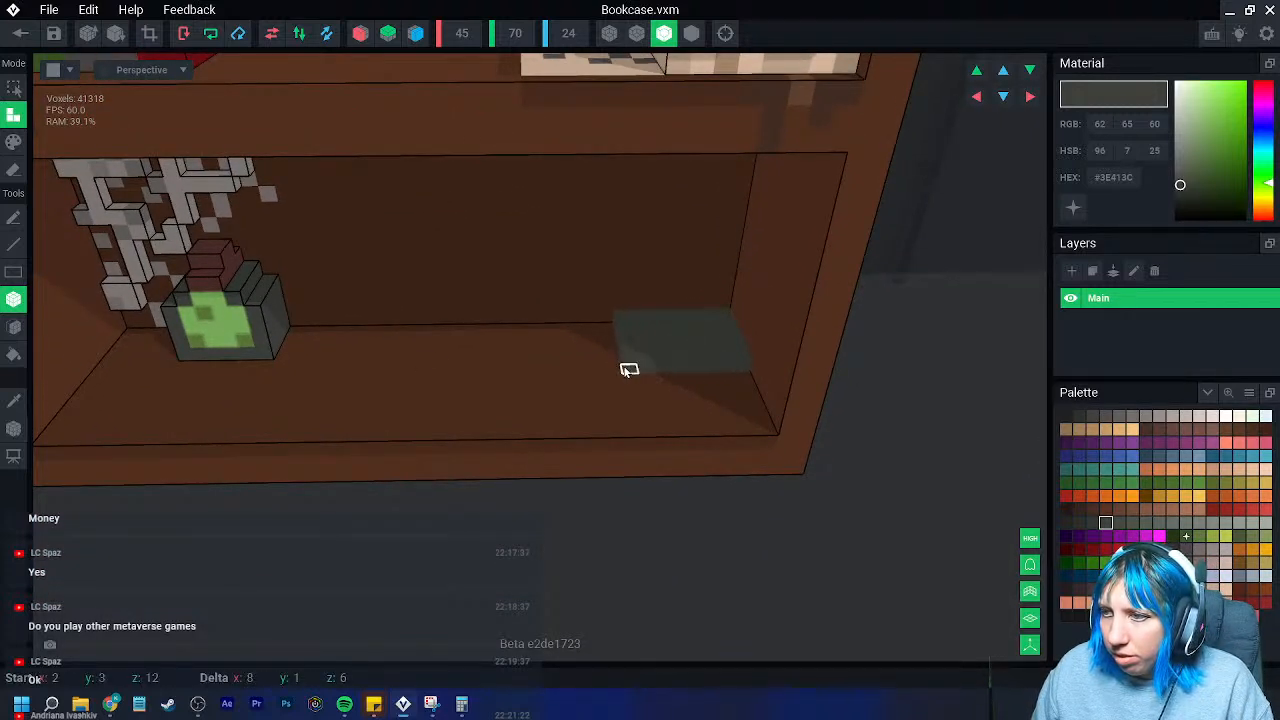
pyautogui.moveTo(612, 368); pyautogui.dragTo(616, 368)
pyautogui.moveTo(735, 223); pyautogui.dragTo(626, 354)
pyautogui.moveTo(626, 354); pyautogui.dragTo(653, 323, button='right')
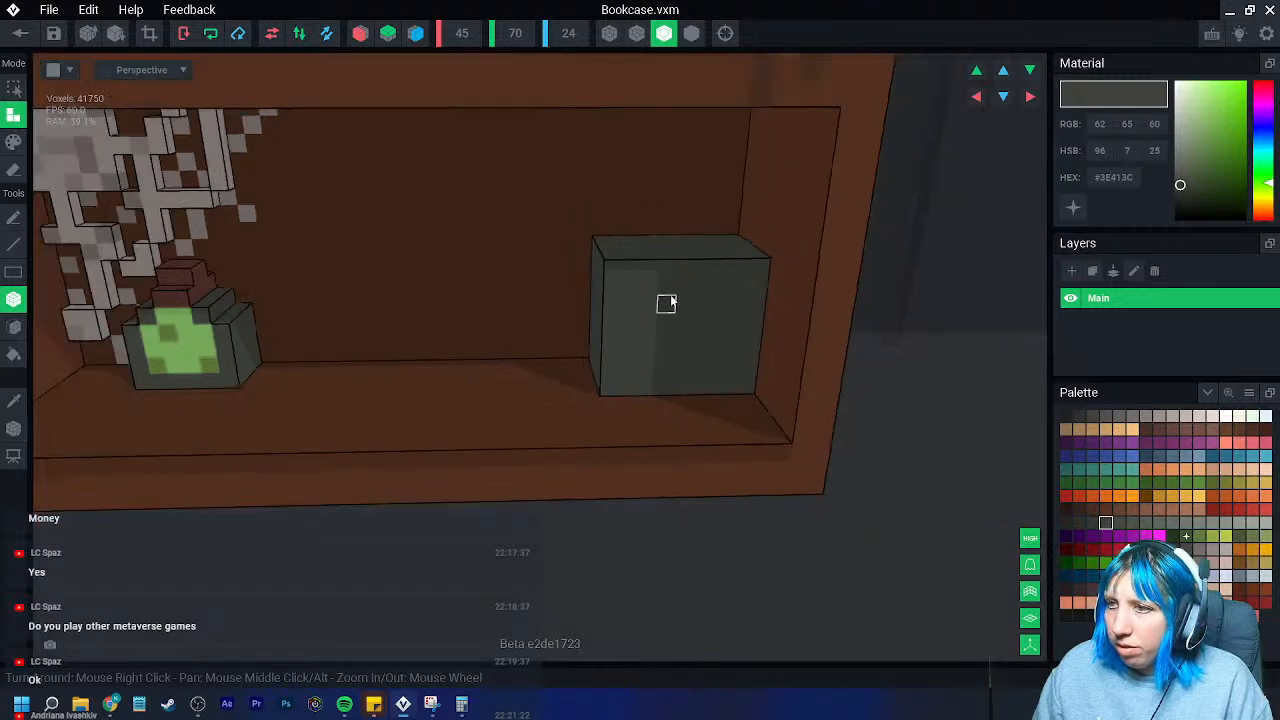
pyautogui.moveTo(617, 257); pyautogui.dragTo(754, 209, button='right')
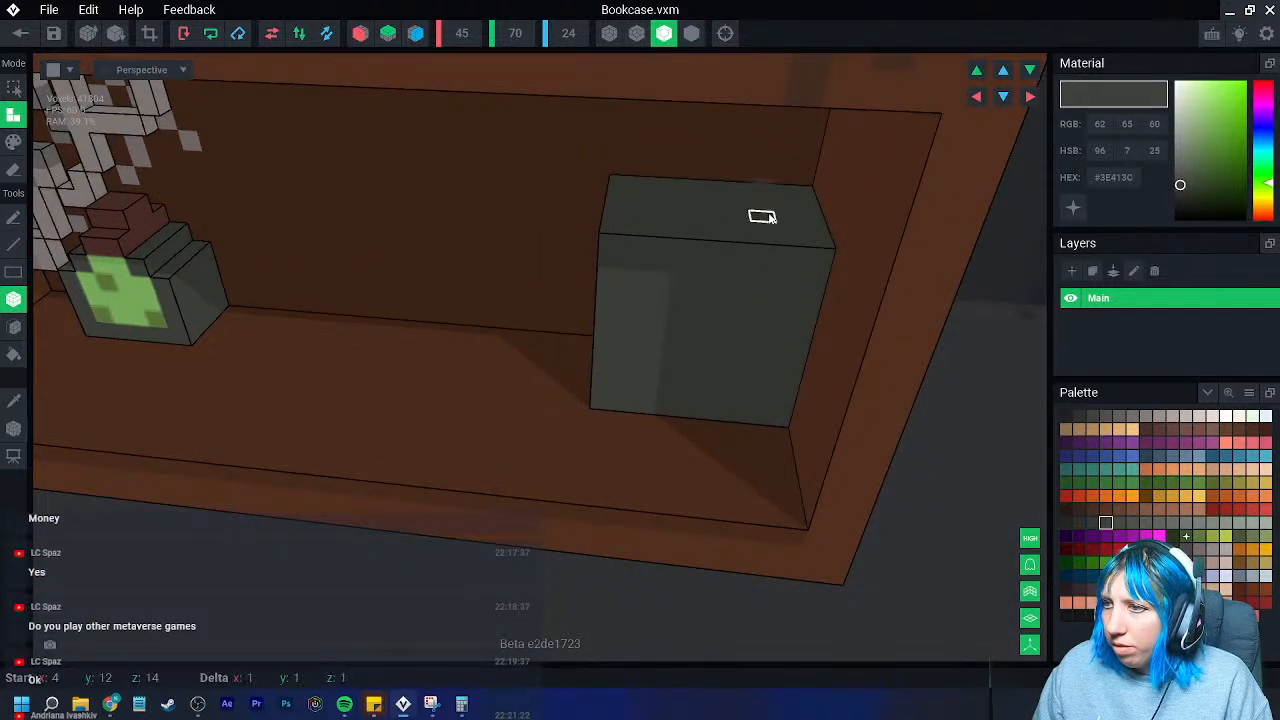
# - Add two small stopper blocks on top of the new box, one near each end
pyautogui.click(789, 220)
pyautogui.scroll(2, 781, 296)
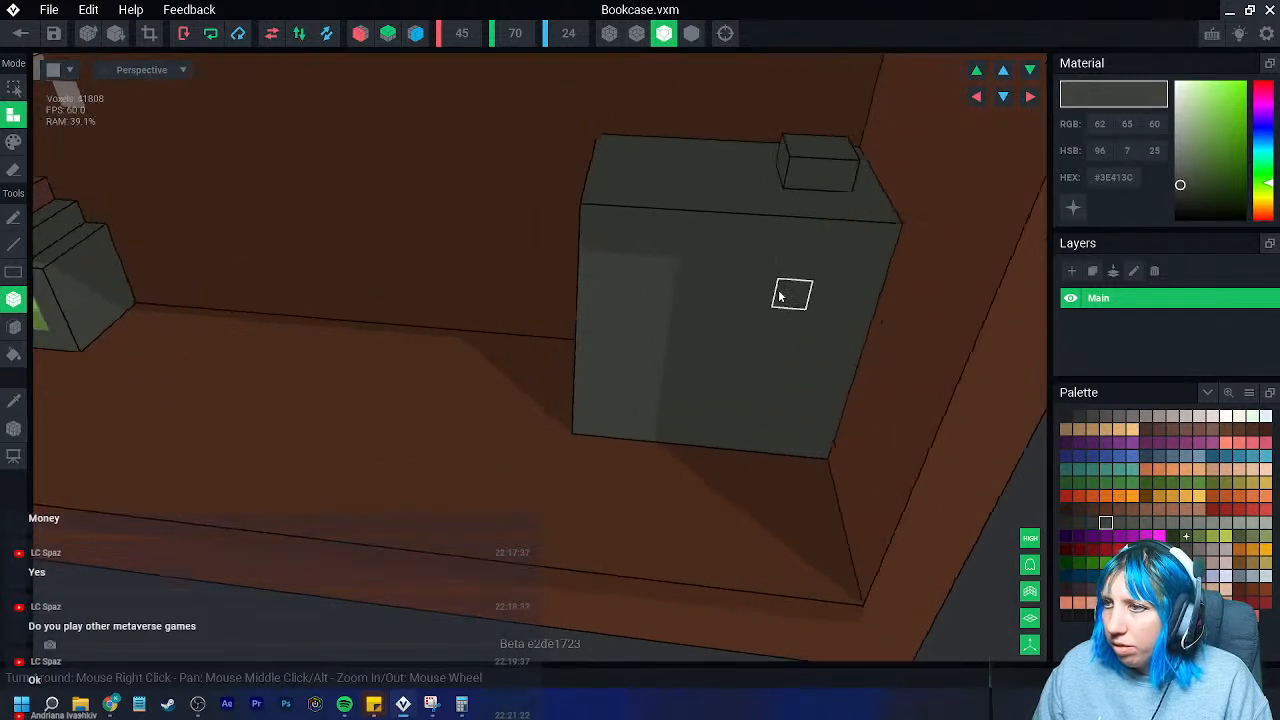
pyautogui.click(644, 168)
pyautogui.scroll(2, 731, 251)
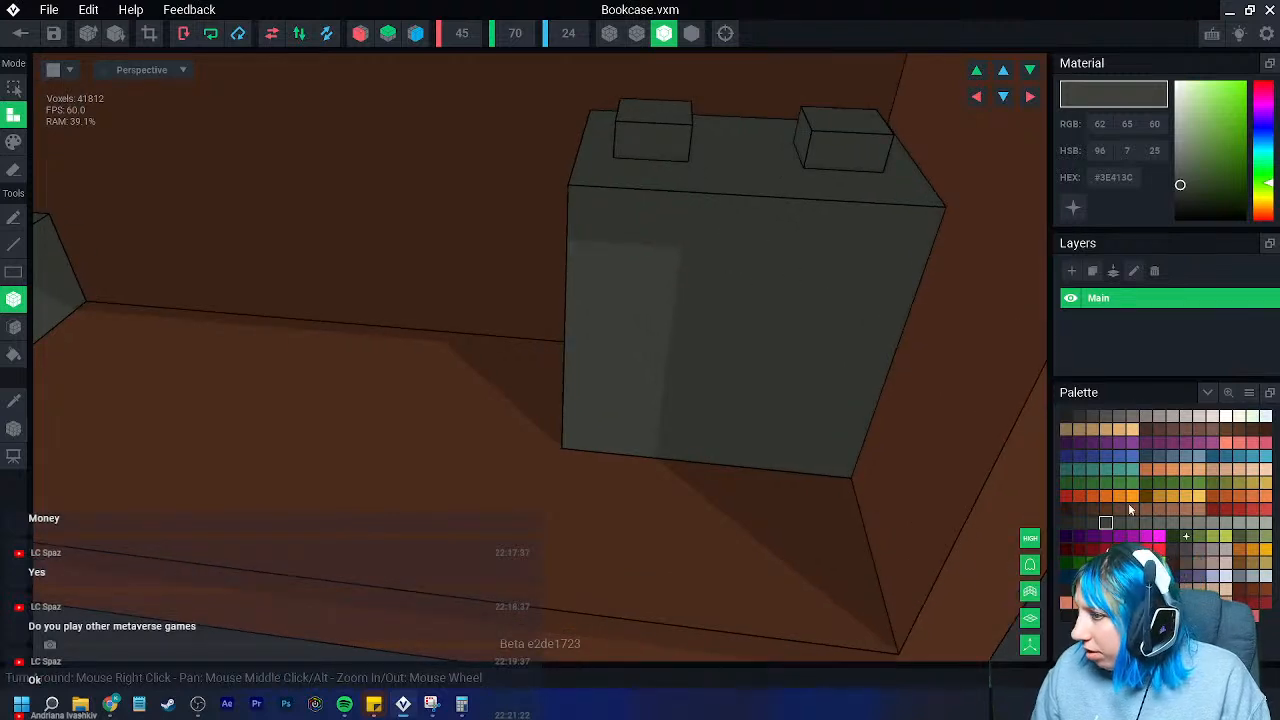
# - Paint the box's left half lighter grey #4F534C to form a second bottle, and colour both stoppers dark brown #452E22
pyautogui.click(1132, 522)
pyautogui.moveTo(634, 106); pyautogui.dragTo(615, 258)
pyautogui.hotkey('ctrl', 'z')
pyautogui.click(13, 142)
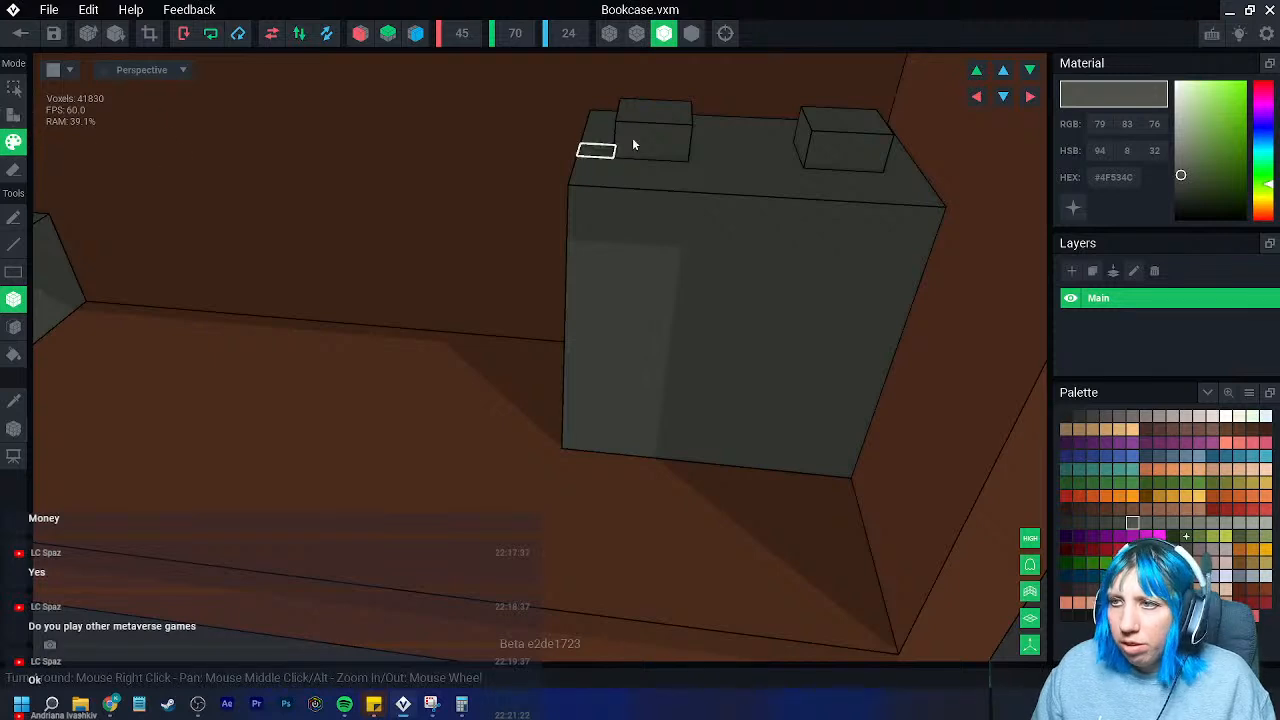
pyautogui.moveTo(604, 120)
pyautogui.mouseDown()
pyautogui.moveTo(689, 371)
pyautogui.moveTo(695, 452)
pyautogui.moveTo(629, 114)
pyautogui.moveTo(666, 137)
pyautogui.moveTo(671, 109)
pyautogui.moveTo(895, 305)
pyautogui.mouseUp()
pyautogui.click(1092, 510)
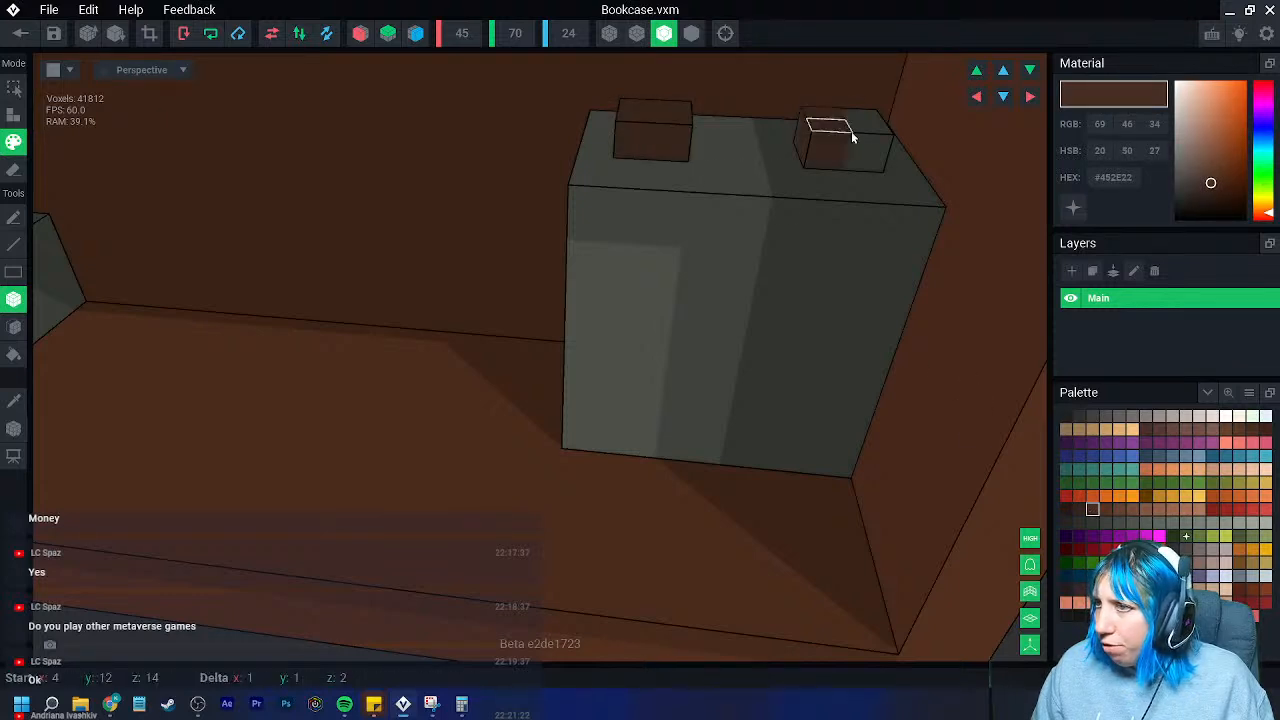
pyautogui.moveTo(877, 243); pyautogui.dragTo(925, 340, button='right')
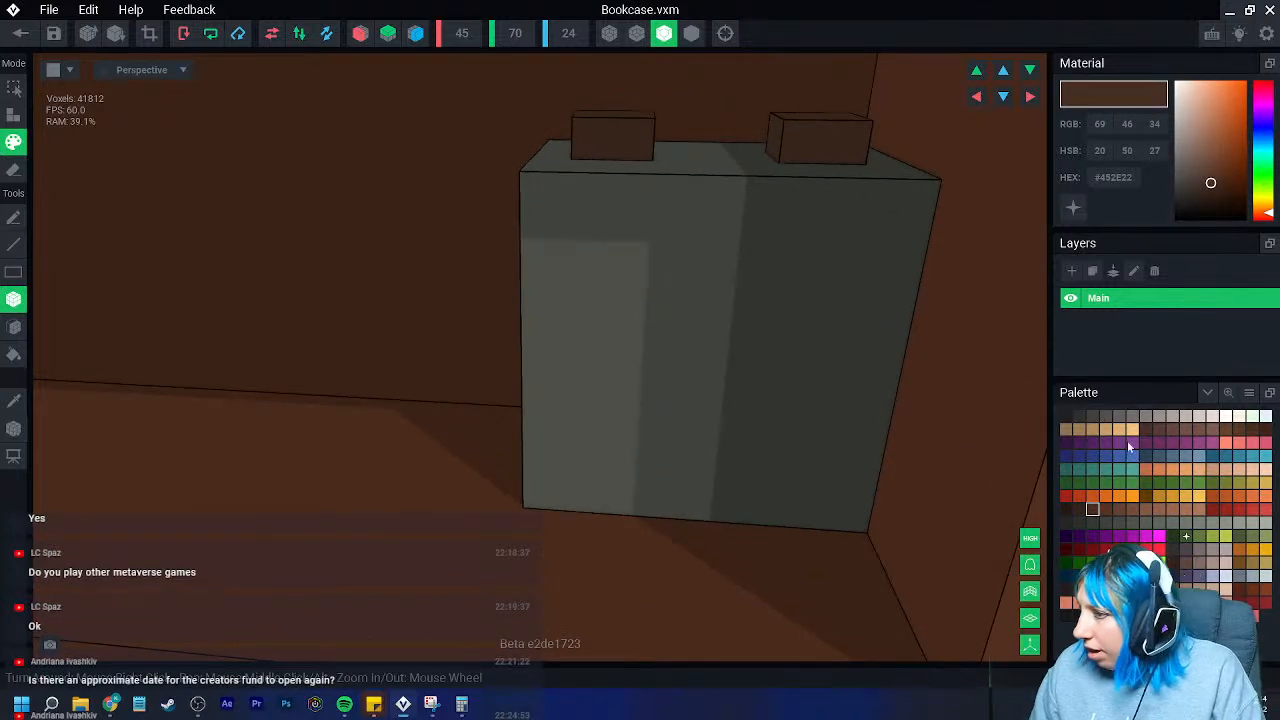
# - Paint a tall emissive red #95271F panel on the front of the darker right bottle
pyautogui.click(1226, 510)
pyautogui.click(1226, 510)
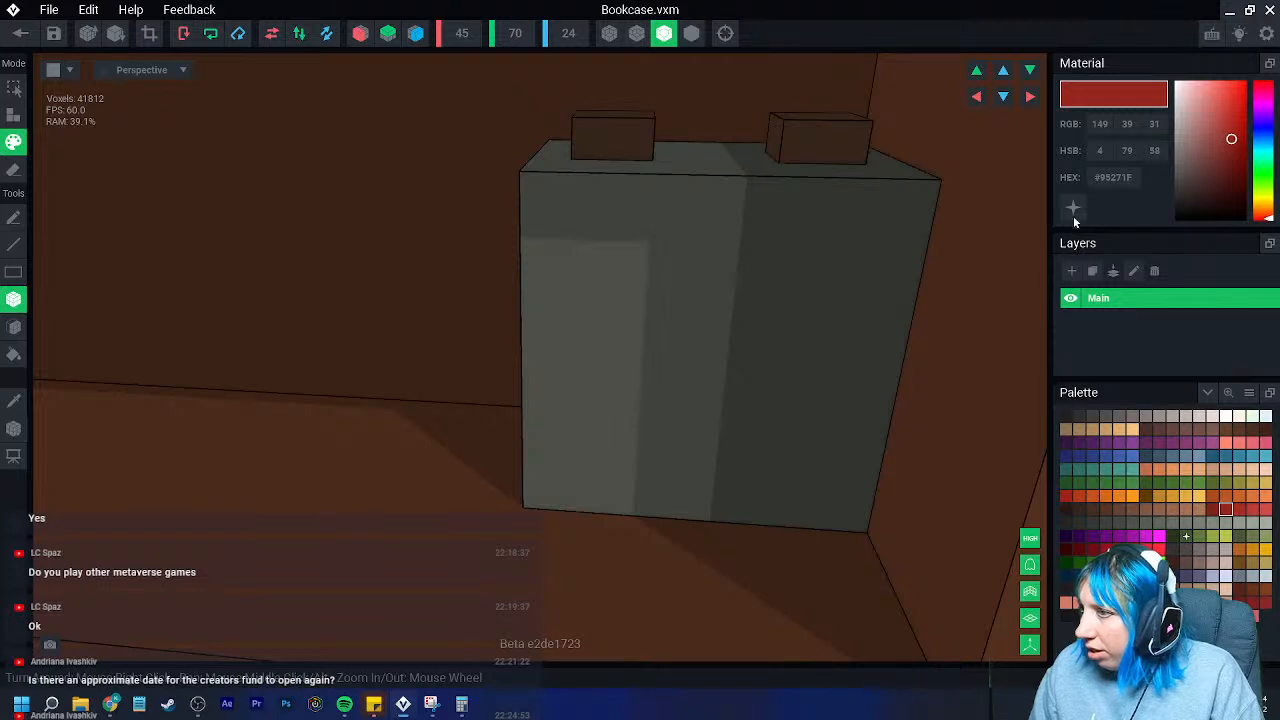
pyautogui.moveTo(781, 234); pyautogui.dragTo(850, 462)
pyautogui.hotkey('ctrl', 'z')
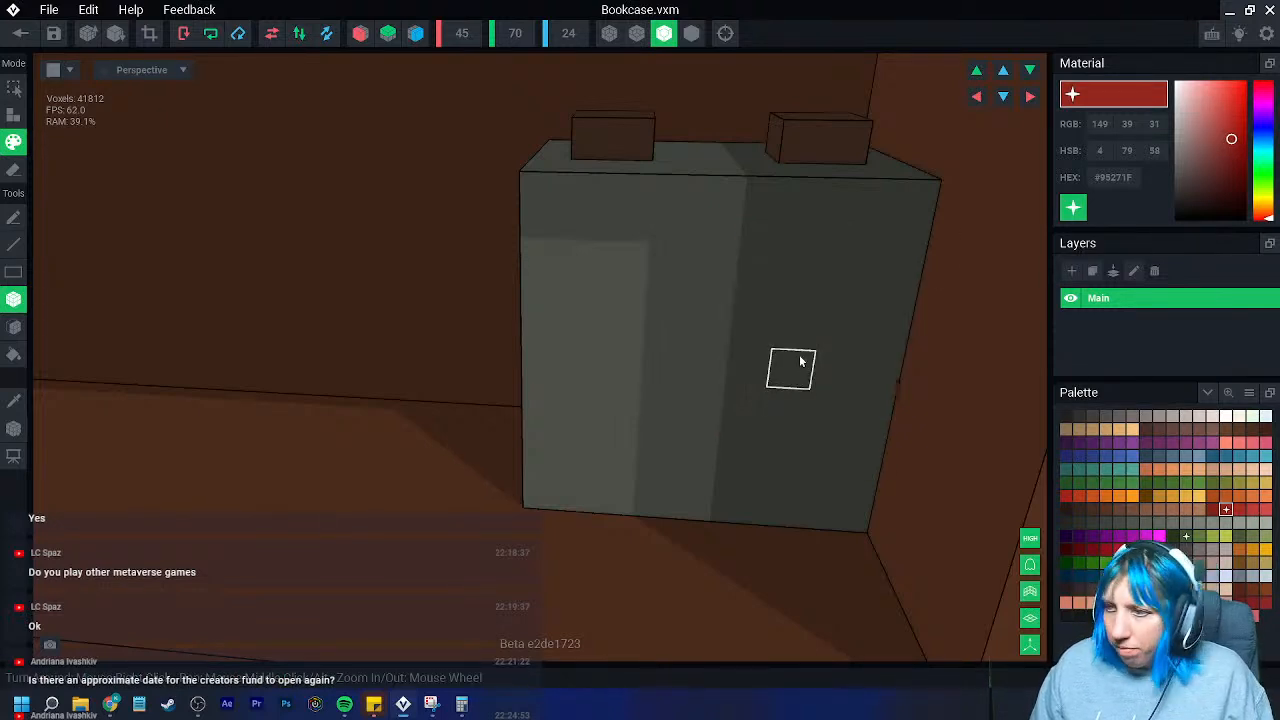
pyautogui.moveTo(786, 286); pyautogui.dragTo(826, 418)
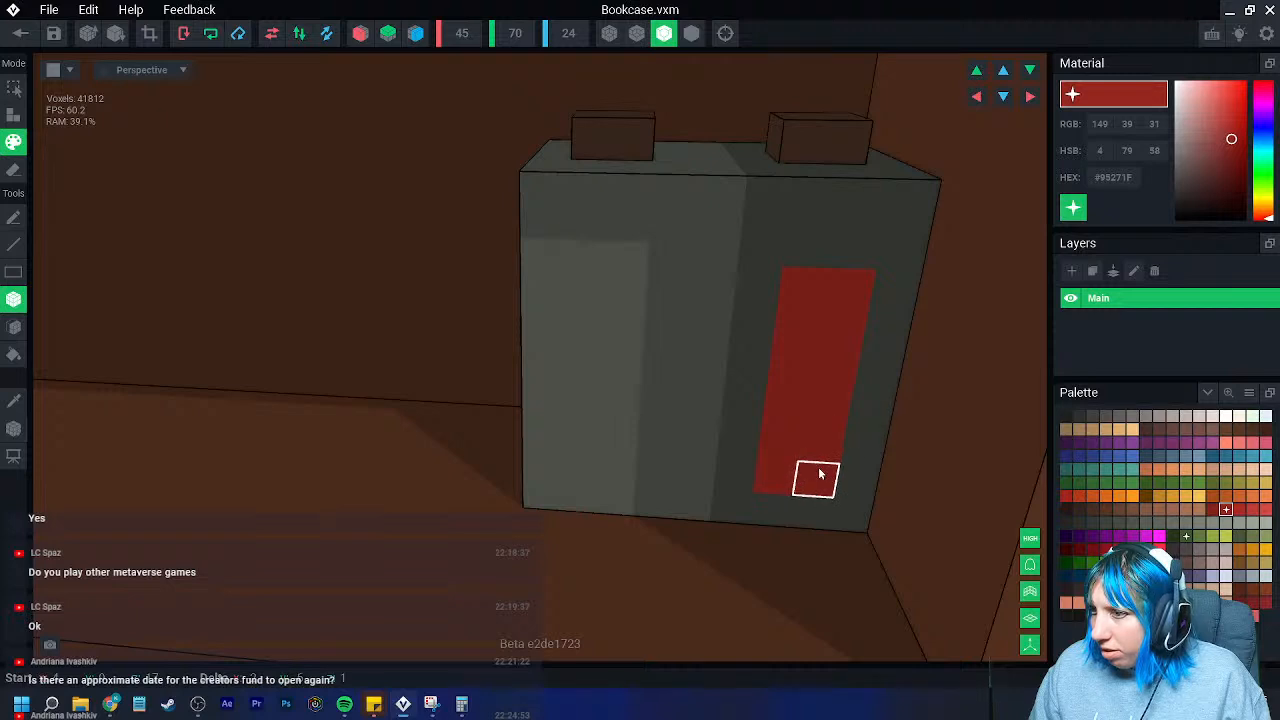
pyautogui.moveTo(818, 474); pyautogui.dragTo(818, 474)
pyautogui.moveTo(794, 249); pyautogui.dragTo(846, 246)
pyautogui.moveTo(811, 270)
pyautogui.mouseDown(button='right')
pyautogui.moveTo(791, 271)
pyautogui.moveTo(825, 154)
pyautogui.moveTo(833, 176)
pyautogui.mouseUp(button='right')
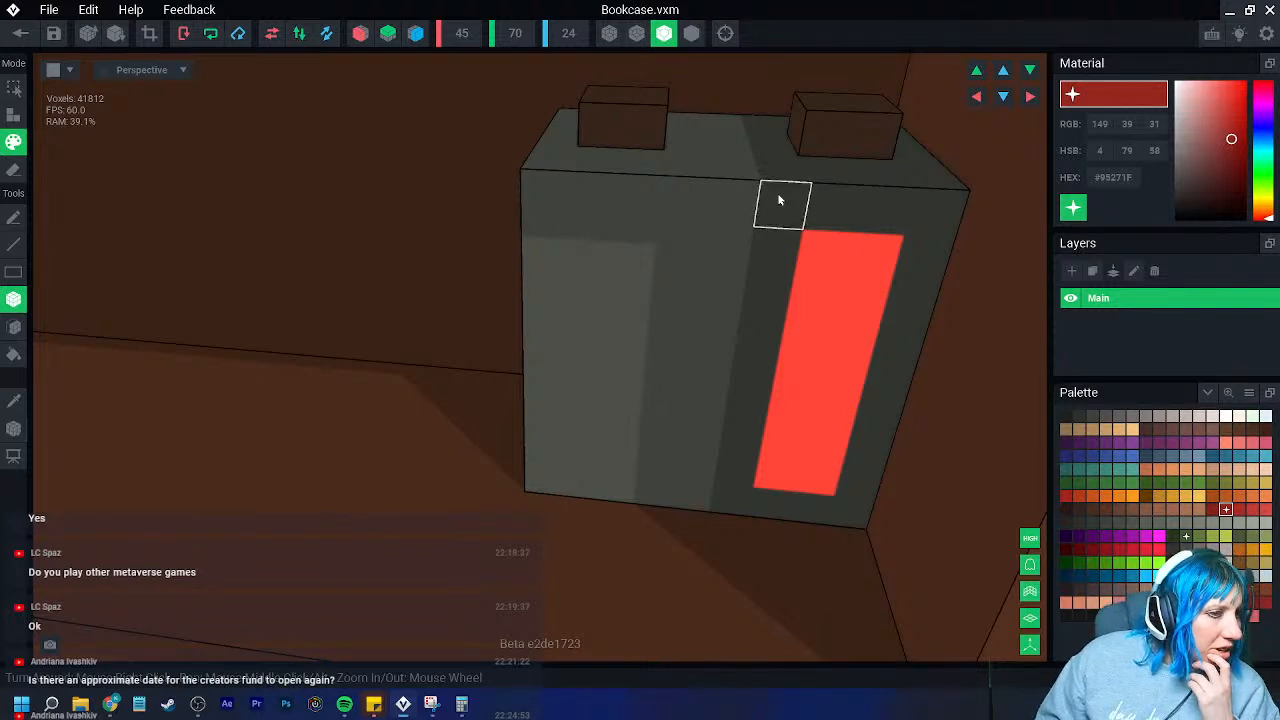
# - Widen the left bottle's stopper by one voxel towards the other stopper, using its sampled dark brown #452E22
pyautogui.moveTo(796, 290); pyautogui.dragTo(673, 302, button='right')
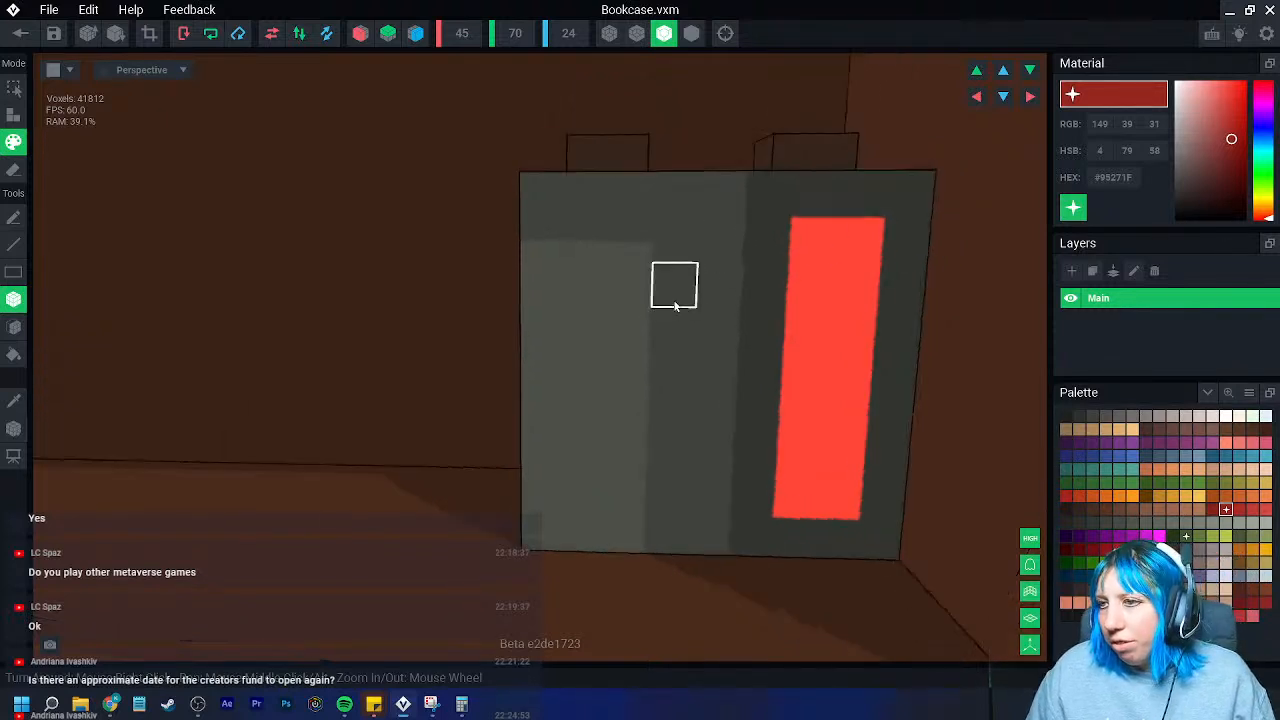
pyautogui.moveTo(838, 330)
pyautogui.mouseDown(button='right')
pyautogui.moveTo(754, 363)
pyautogui.moveTo(600, 390)
pyautogui.moveTo(360, 409)
pyautogui.mouseUp(button='right')
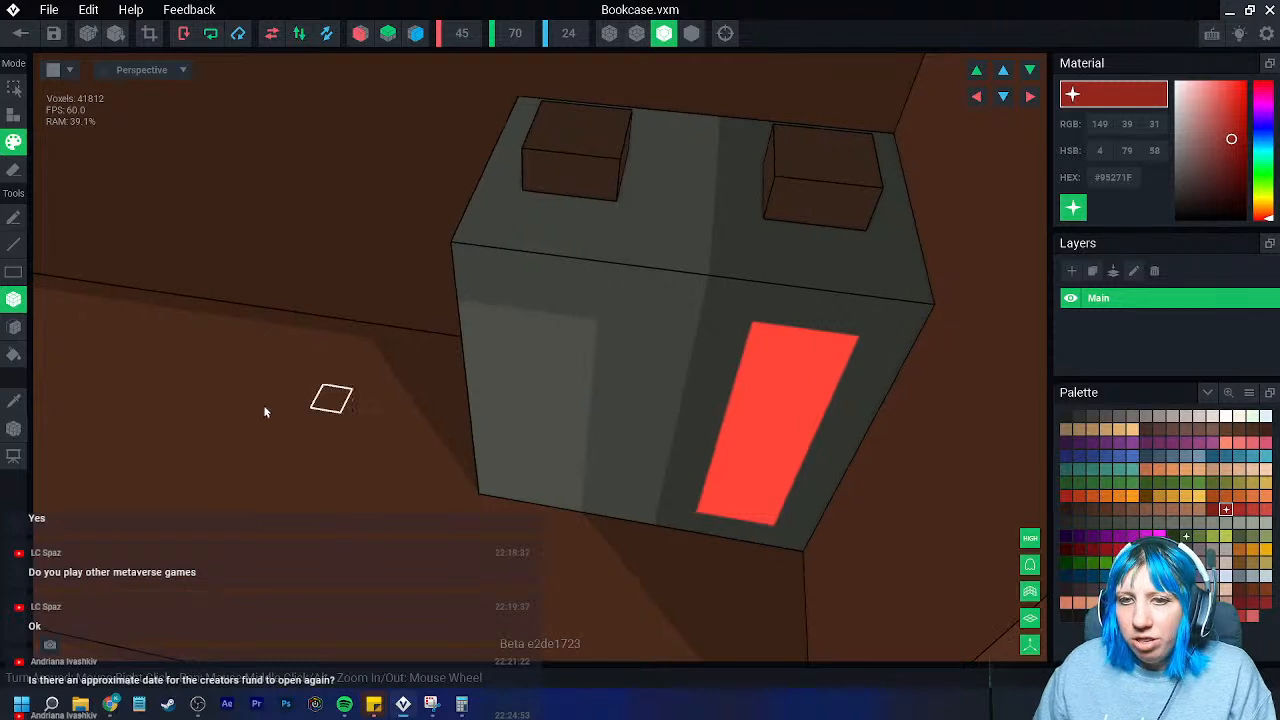
pyautogui.click(18, 408)
pyautogui.click(570, 180)
pyautogui.click(16, 117)
pyautogui.moveTo(349, 246)
pyautogui.mouseDown(button='right')
pyautogui.moveTo(638, 216)
pyautogui.moveTo(648, 231)
pyautogui.moveTo(650, 205)
pyautogui.mouseUp(button='right')
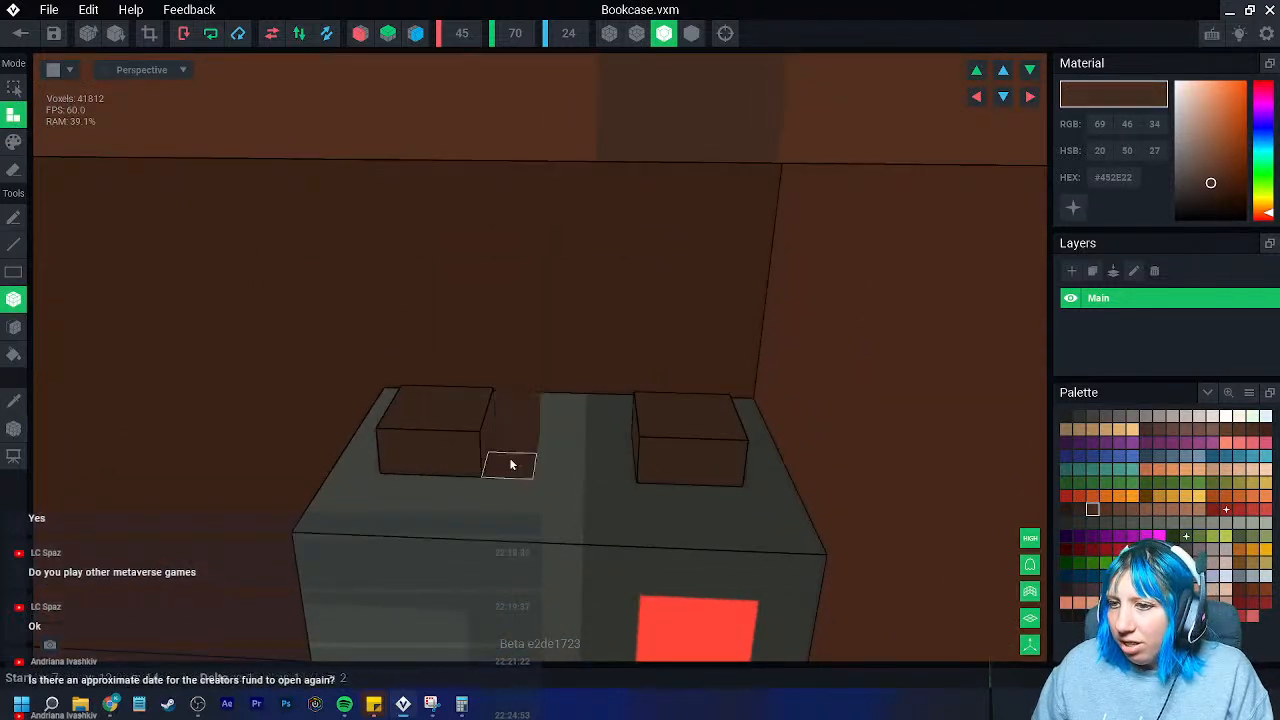
pyautogui.moveTo(494, 496); pyautogui.dragTo(494, 489, button='right')
pyautogui.moveTo(494, 489); pyautogui.dragTo(549, 371, button='right')
# - Paint tall emissive purple #680D78 panels on the side and front of the left bottle
pyautogui.click(724, 33)
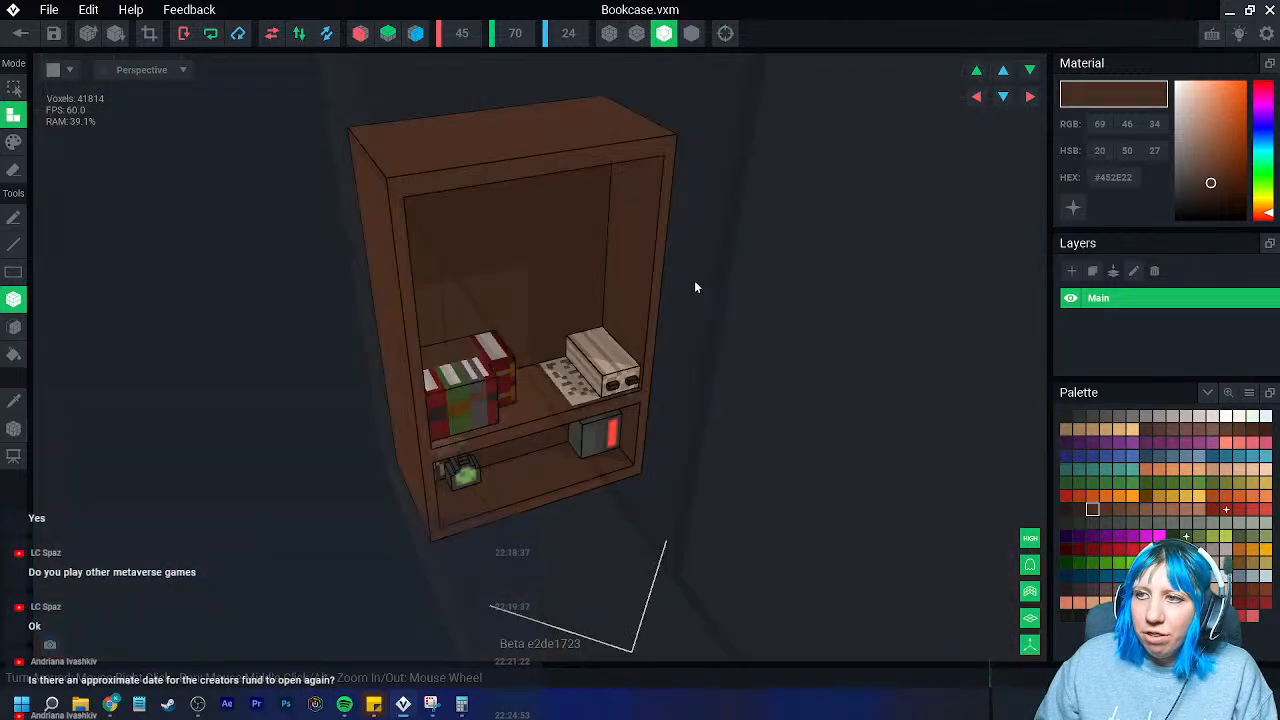
pyautogui.scroll(6, 620, 400)
pyautogui.moveTo(587, 472); pyautogui.dragTo(583, 495, button='right')
pyautogui.scroll(5, 583, 495)
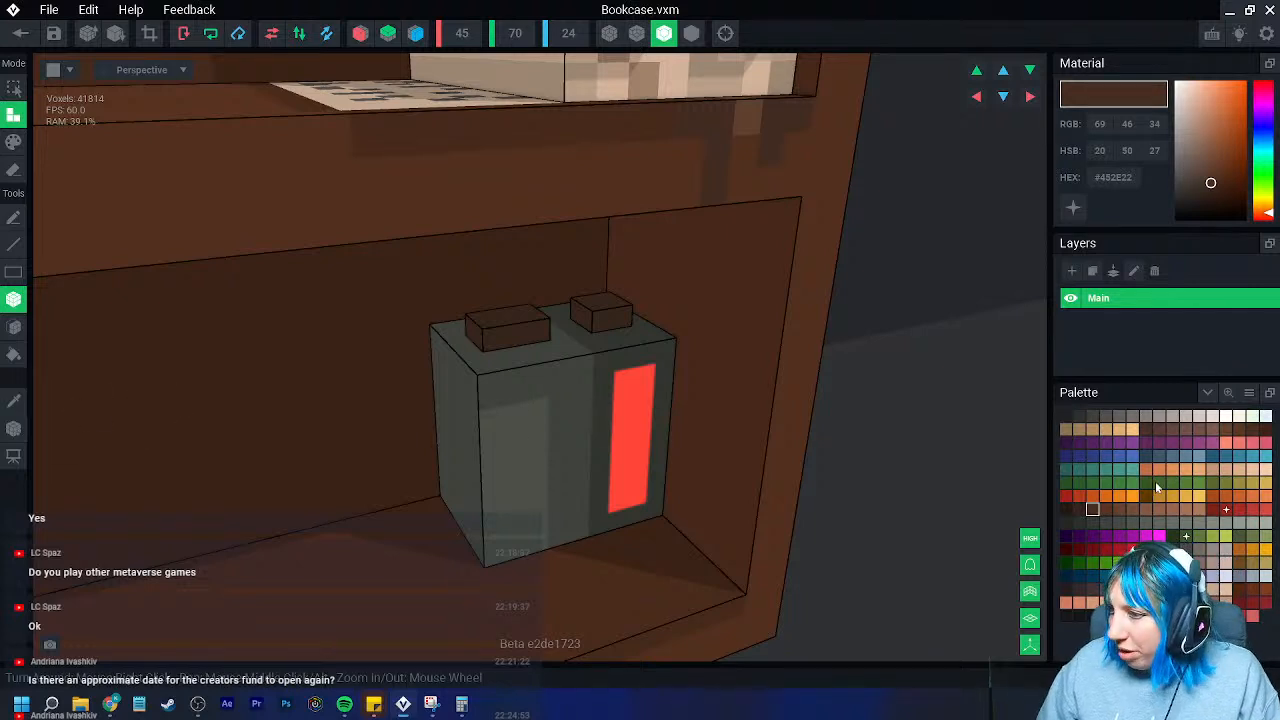
pyautogui.click(1107, 536)
pyautogui.moveTo(433, 491); pyautogui.dragTo(444, 464, button='right')
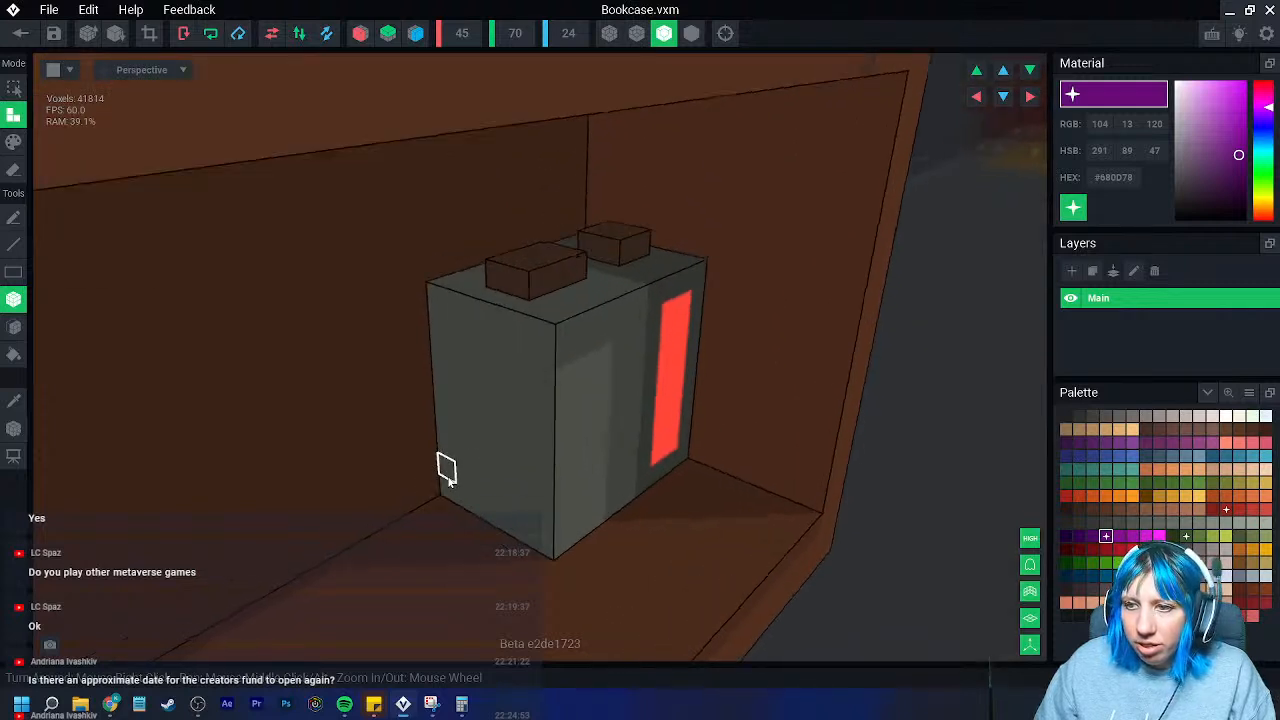
pyautogui.scroll(2, 444, 464)
pyautogui.click(14, 143)
pyautogui.moveTo(287, 368); pyautogui.dragTo(410, 388, button='right')
pyautogui.moveTo(448, 324)
pyautogui.mouseDown()
pyautogui.moveTo(531, 457)
pyautogui.moveTo(528, 489)
pyautogui.mouseUp()
pyautogui.moveTo(528, 489); pyautogui.dragTo(558, 335, button='right')
pyautogui.moveTo(576, 316)
pyautogui.mouseDown()
pyautogui.moveTo(654, 443)
pyautogui.moveTo(654, 506)
pyautogui.mouseUp()
pyautogui.moveTo(654, 506); pyautogui.dragTo(632, 506, button='right')
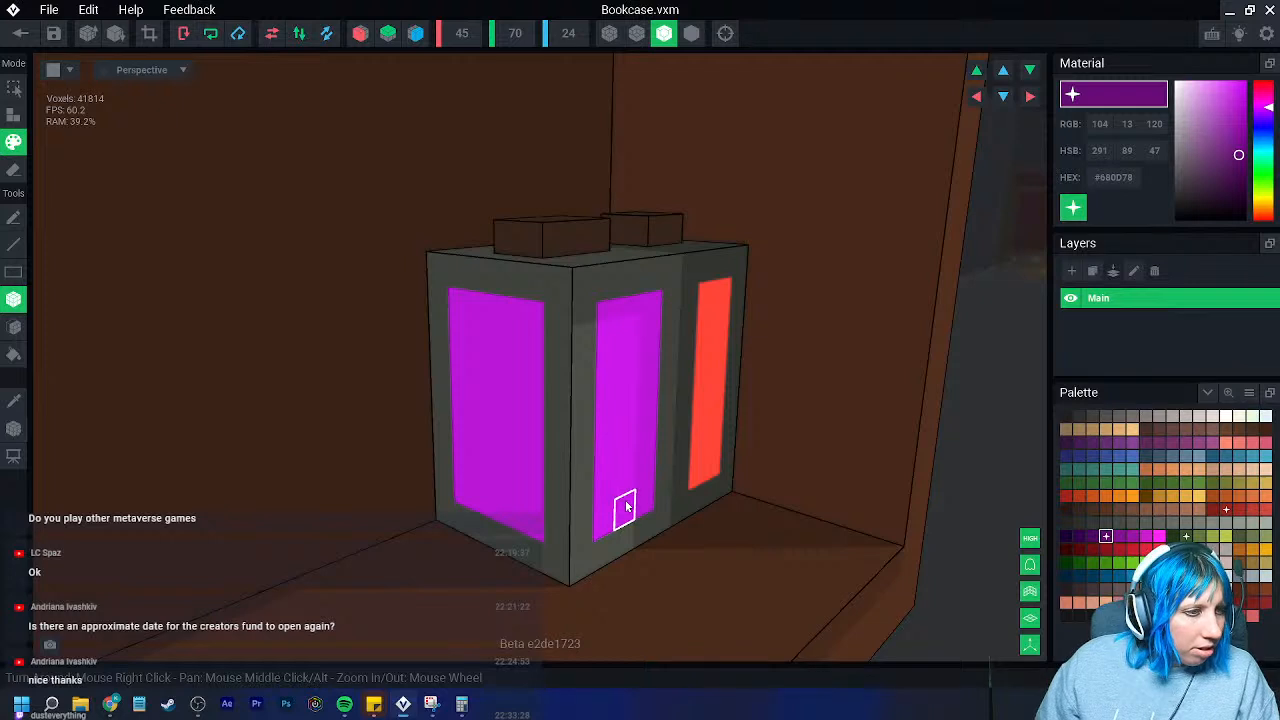
# - Sample the left bottle's grey glass colour #4F534C and make that material emissive
pyautogui.moveTo(828, 482); pyautogui.dragTo(749, 481, button='right')
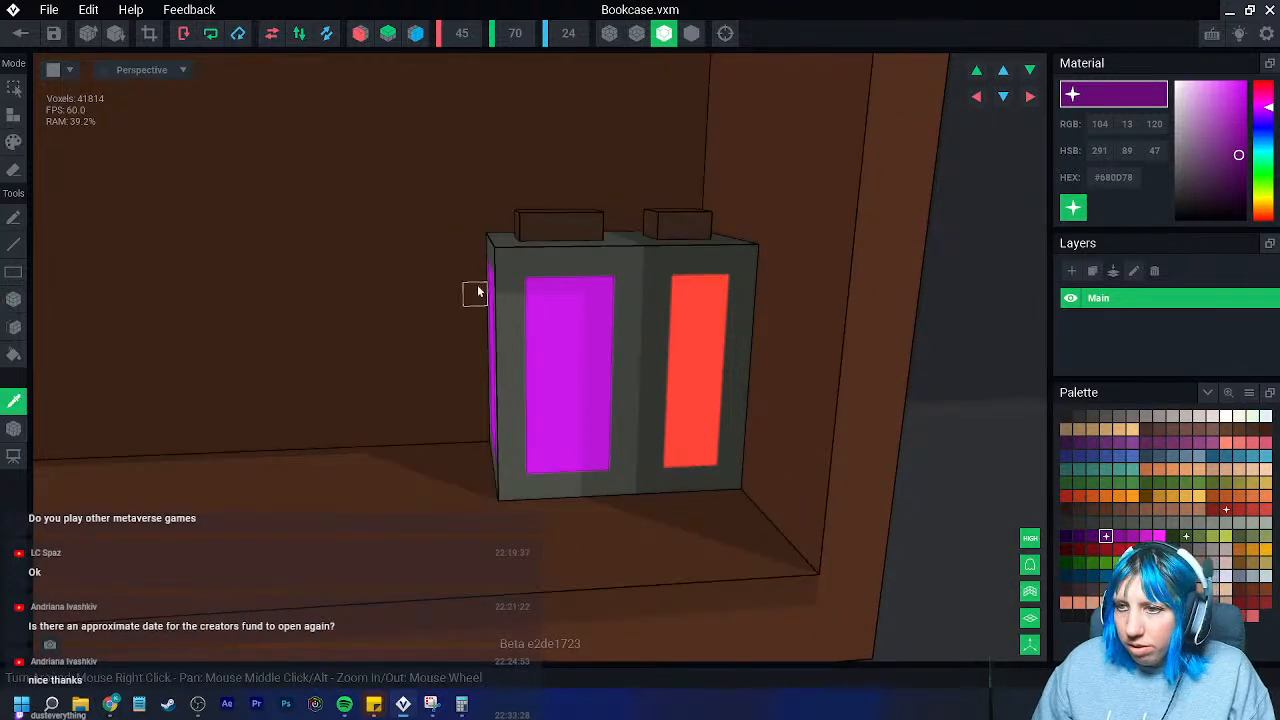
pyautogui.click(511, 266)
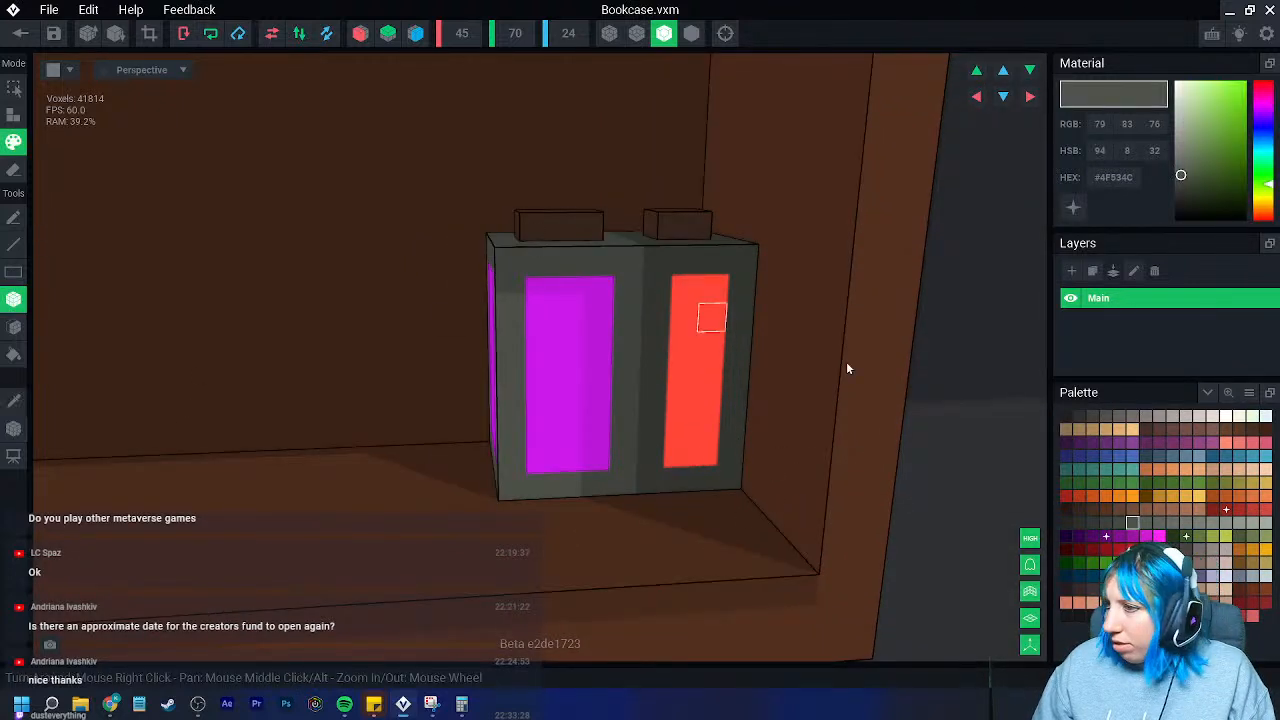
pyautogui.click(1074, 208)
pyautogui.scroll(-3, 600, 440)
pyautogui.moveTo(545, 452); pyautogui.dragTo(634, 470, button='right')
pyautogui.scroll(-5, 660, 478)
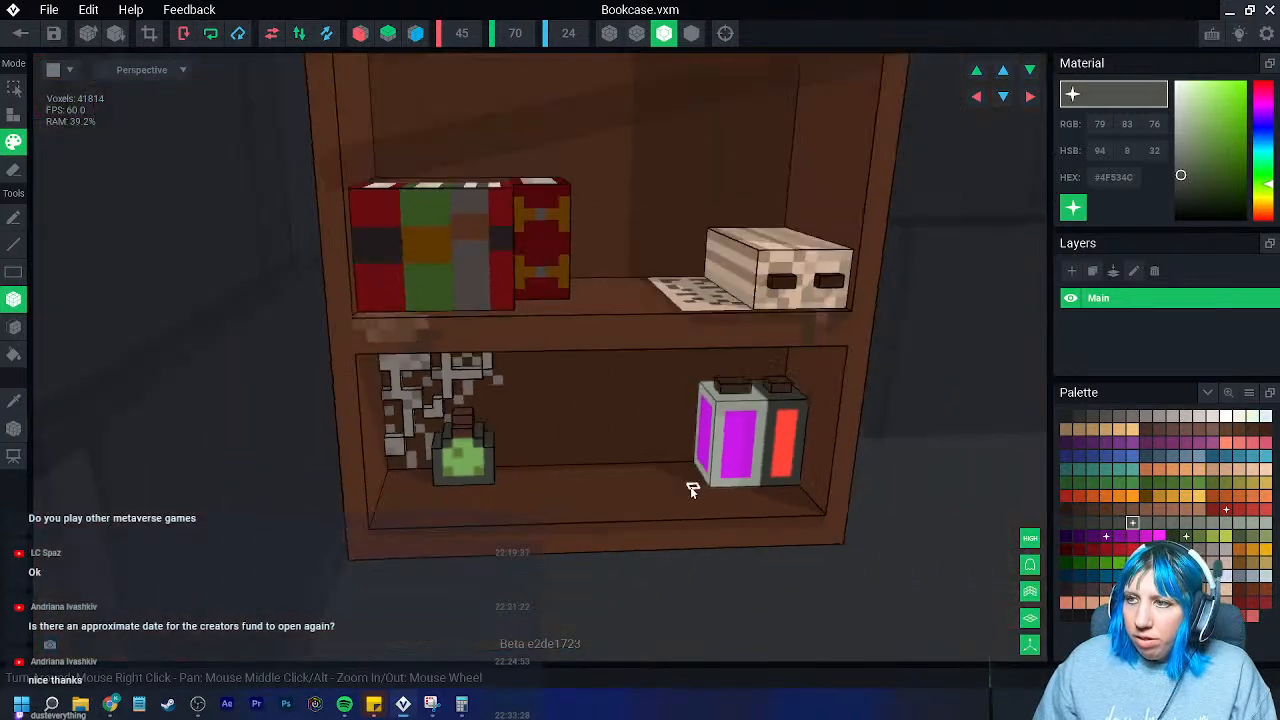
pyautogui.scroll(5, 717, 491)
pyautogui.scroll(2, 736, 488)
pyautogui.scroll(-3, 736, 488)
pyautogui.moveTo(736, 488); pyautogui.dragTo(700, 490, button='right')
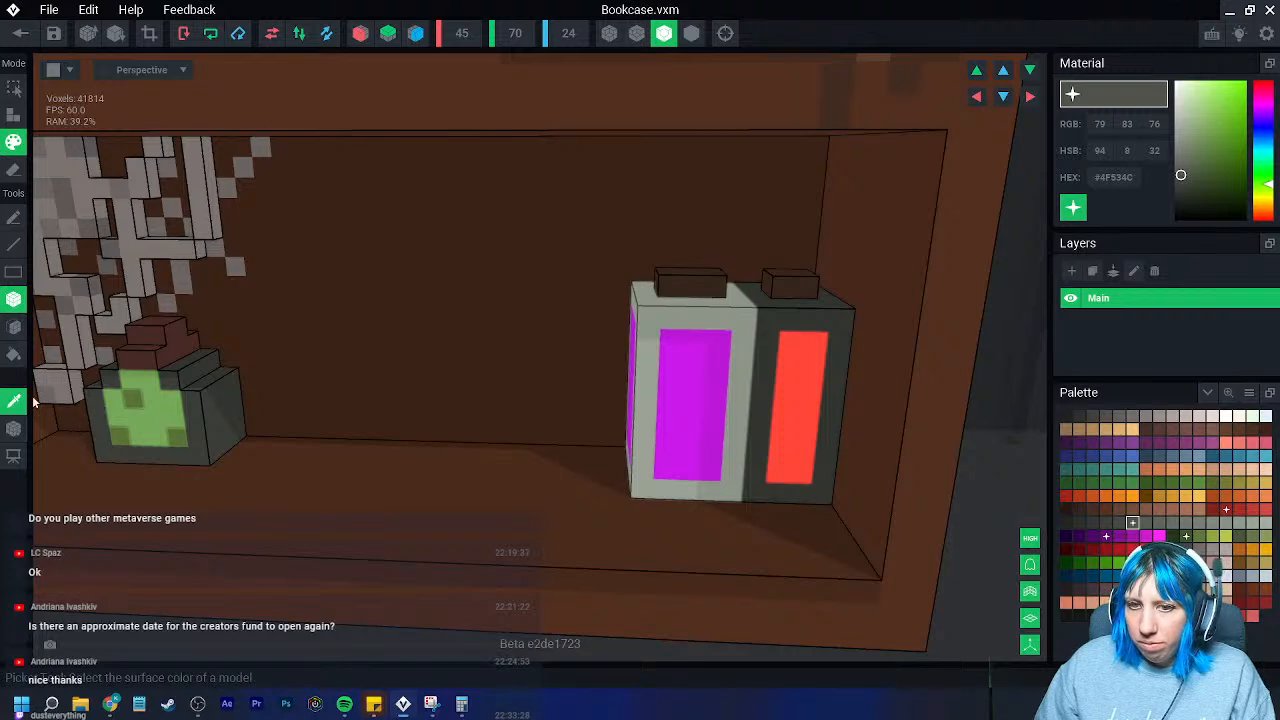
# - Sample the right bottle's dark glass colour #3E413C, turn on its emission and compare the bottles' glow on the shelf
pyautogui.keyDown('alt'); pyautogui.click(791, 322); pyautogui.keyUp('alt')
pyautogui.click(1073, 210)
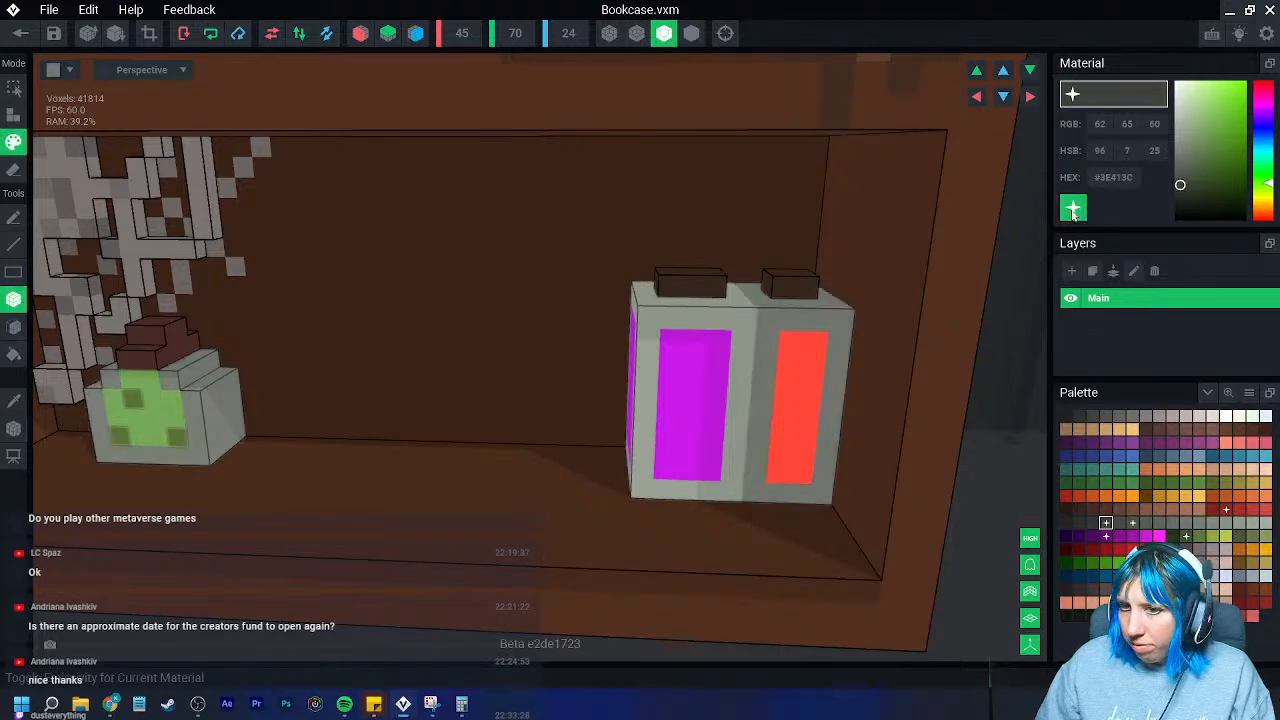
pyautogui.scroll(-3, 609, 513)
pyautogui.scroll(2, 531, 489)
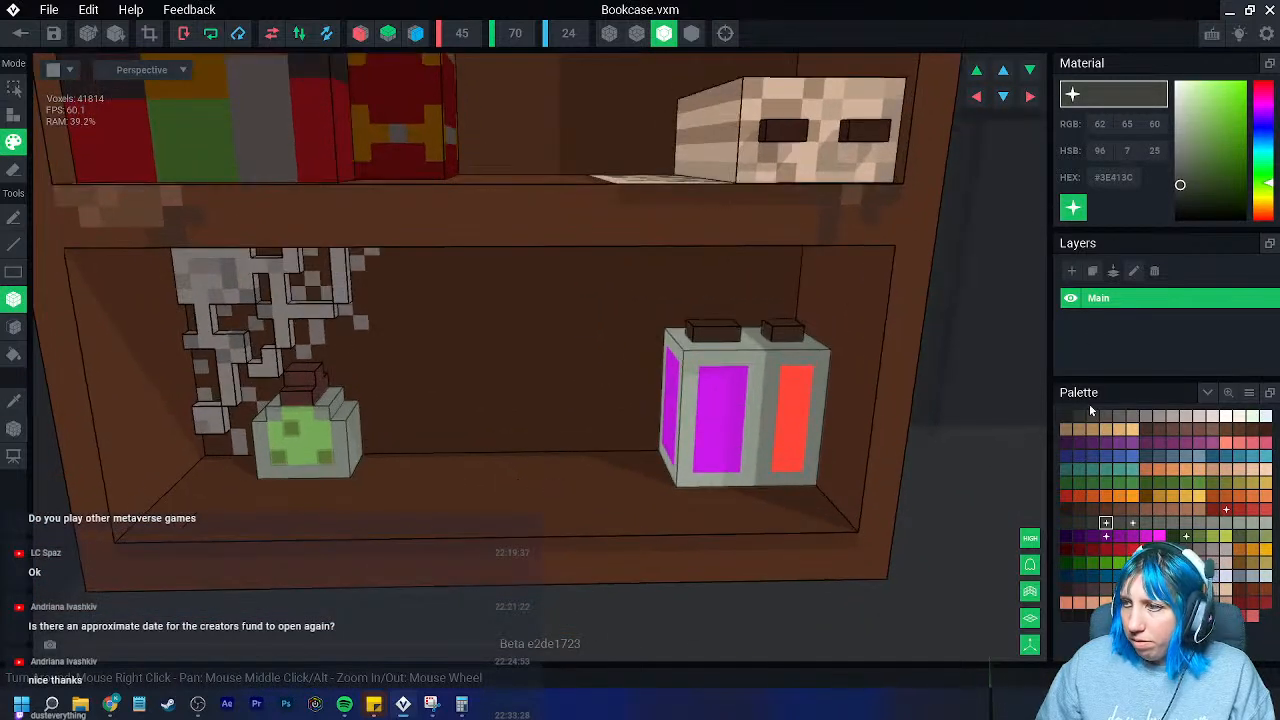
pyautogui.click(1071, 212)
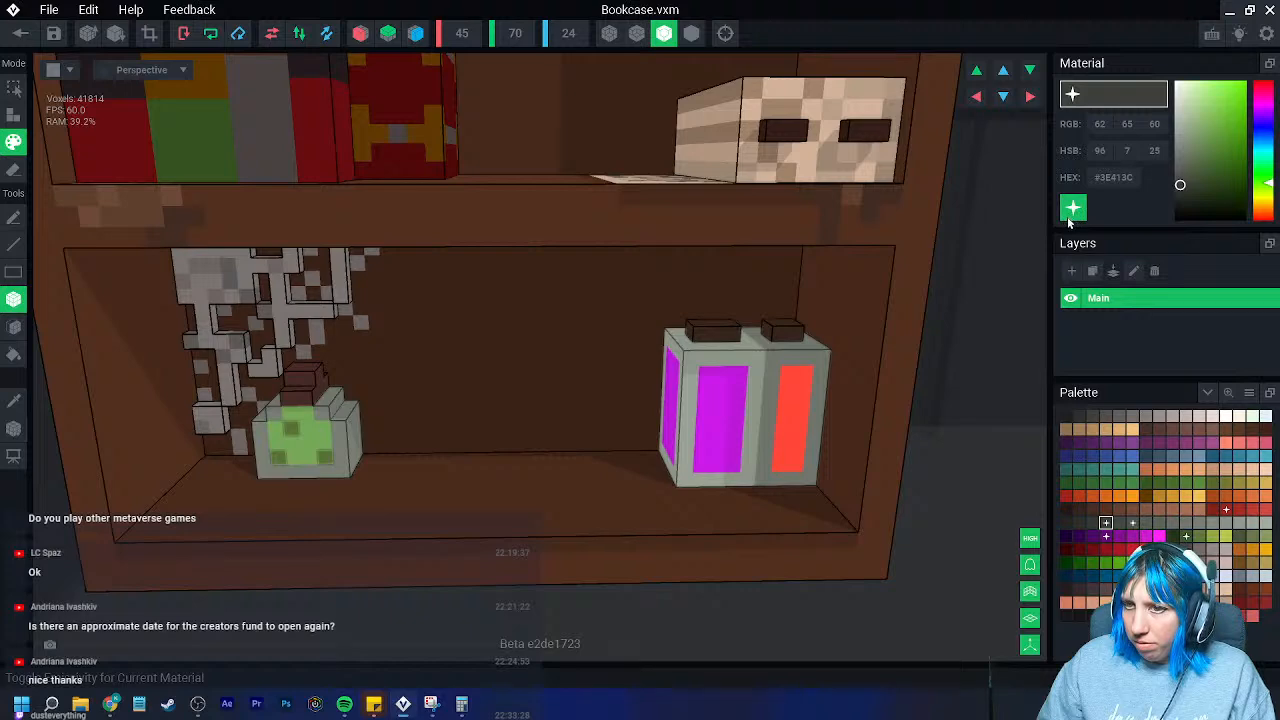
pyautogui.click(1071, 213)
pyautogui.scroll(-2, 738, 487)
pyautogui.moveTo(738, 487); pyautogui.dragTo(694, 514, button='right')
pyautogui.scroll(1, 699, 514)
pyautogui.scroll(-2, 700, 514)
pyautogui.scroll(5, 694, 514)
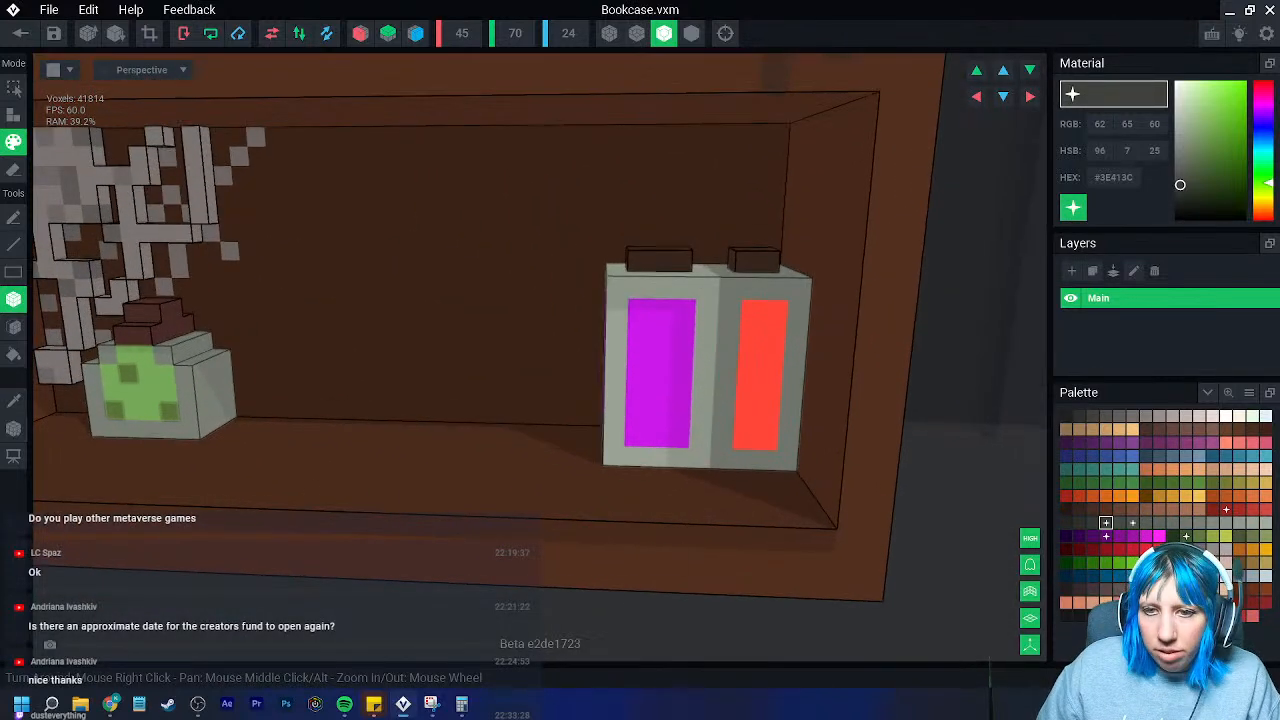
# - Choose the non-emissive grey-green #464A44 and set up the Box tool for attaching voxels
pyautogui.click(13, 400)
pyautogui.click(1122, 524)
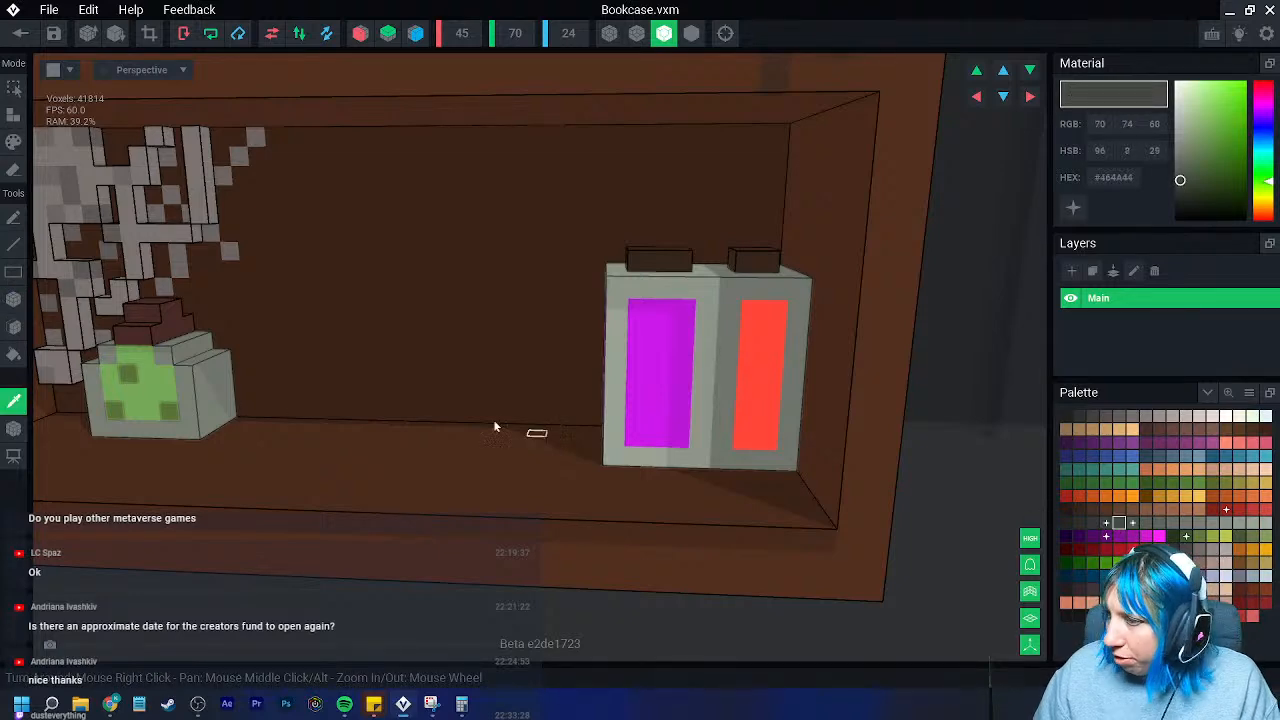
pyautogui.click(14, 116)
pyautogui.click(13, 299)
pyautogui.moveTo(310, 375); pyautogui.dragTo(400, 413, button='right')
pyautogui.moveTo(607, 457)
pyautogui.mouseDown(button='right')
pyautogui.moveTo(591, 460)
pyautogui.moveTo(597, 476)
pyautogui.mouseUp(button='right')
# - Try dark red #82221B as the material colour, and replace it with cream #DDBCA2 sampled from the skull above
pyautogui.click(1213, 510)
pyautogui.scroll(-5, 497, 388)
pyautogui.moveTo(497, 388); pyautogui.dragTo(580, 501, button='right')
pyautogui.scroll(3, 523, 426)
pyautogui.scroll(-3, 465, 440)
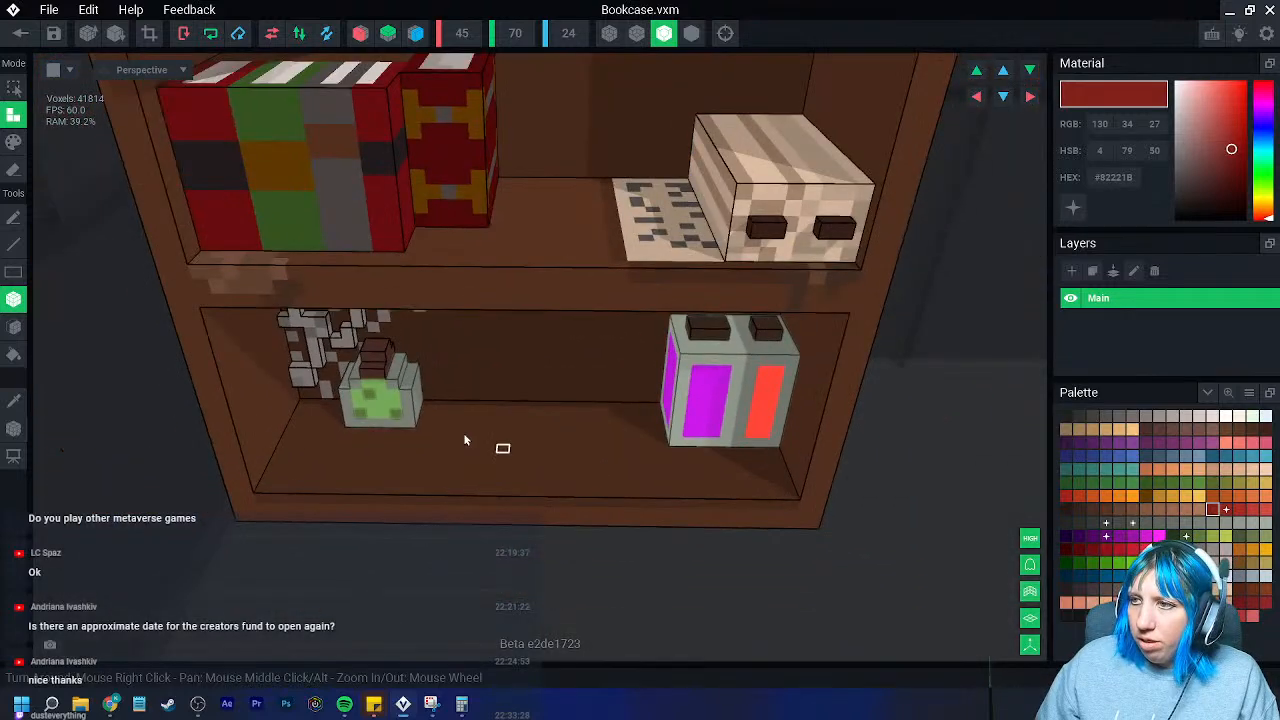
pyautogui.click(15, 401)
pyautogui.click(771, 173)
pyautogui.scroll(3, 580, 466)
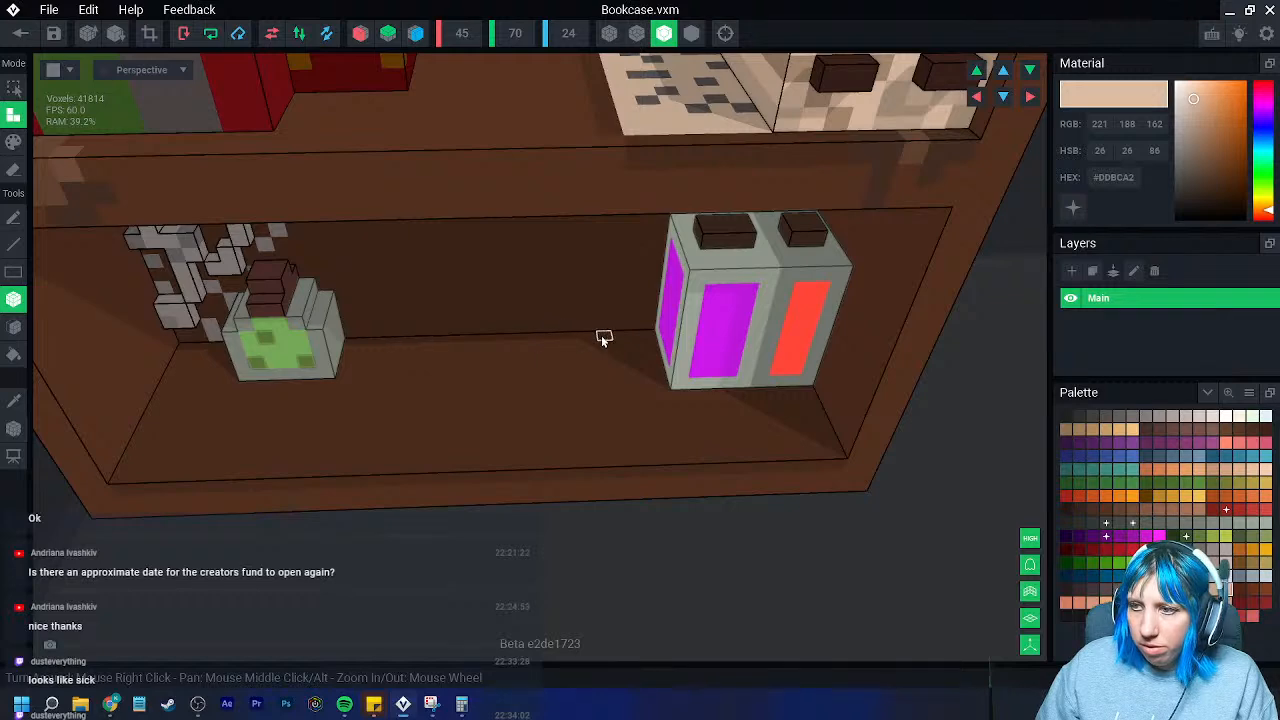
pyautogui.moveTo(558, 262); pyautogui.dragTo(515, 413, button='middle')
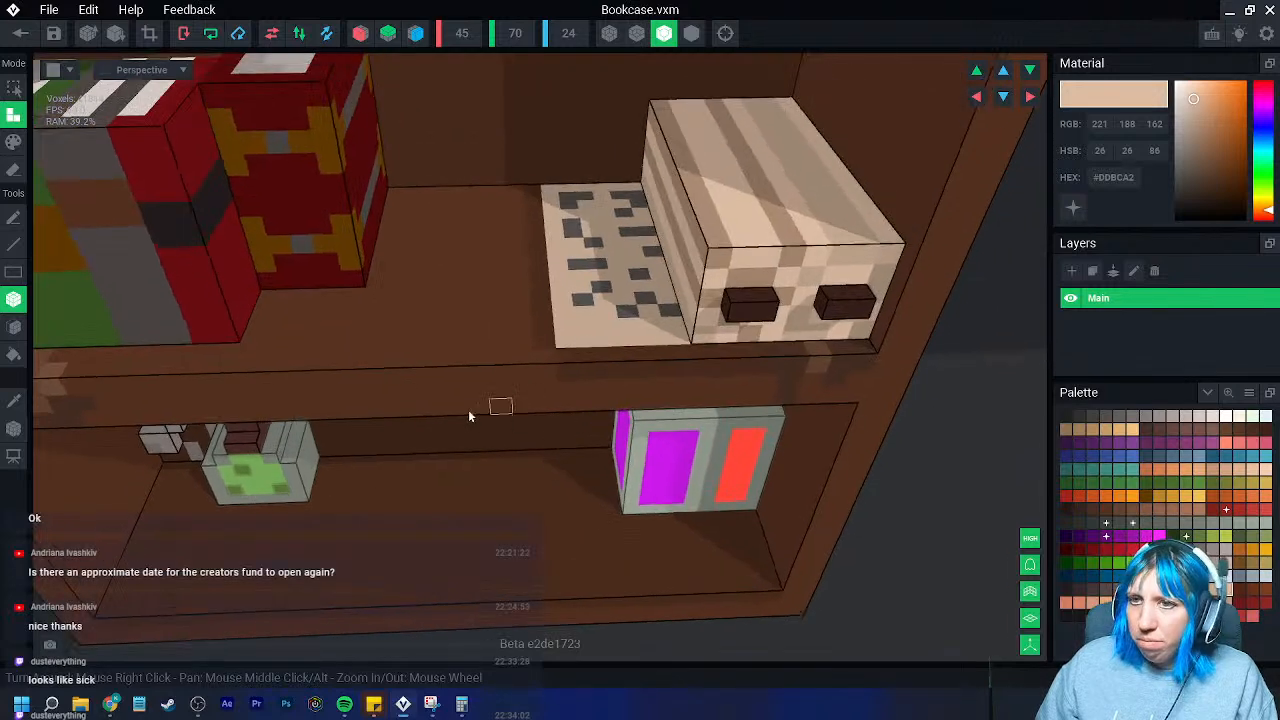
# - Sample the dark red #530809 from the shelf above and box out a flat rectangular book cover between the potion bottles
pyautogui.scroll(-3, 515, 415)
pyautogui.click(15, 400)
pyautogui.click(368, 253)
pyautogui.scroll(3, 485, 435)
pyautogui.moveTo(480, 500); pyautogui.dragTo(397, 397, button='middle')
pyautogui.moveTo(397, 397); pyautogui.dragTo(355, 381, button='right')
pyautogui.moveTo(391, 418); pyautogui.dragTo(550, 466)
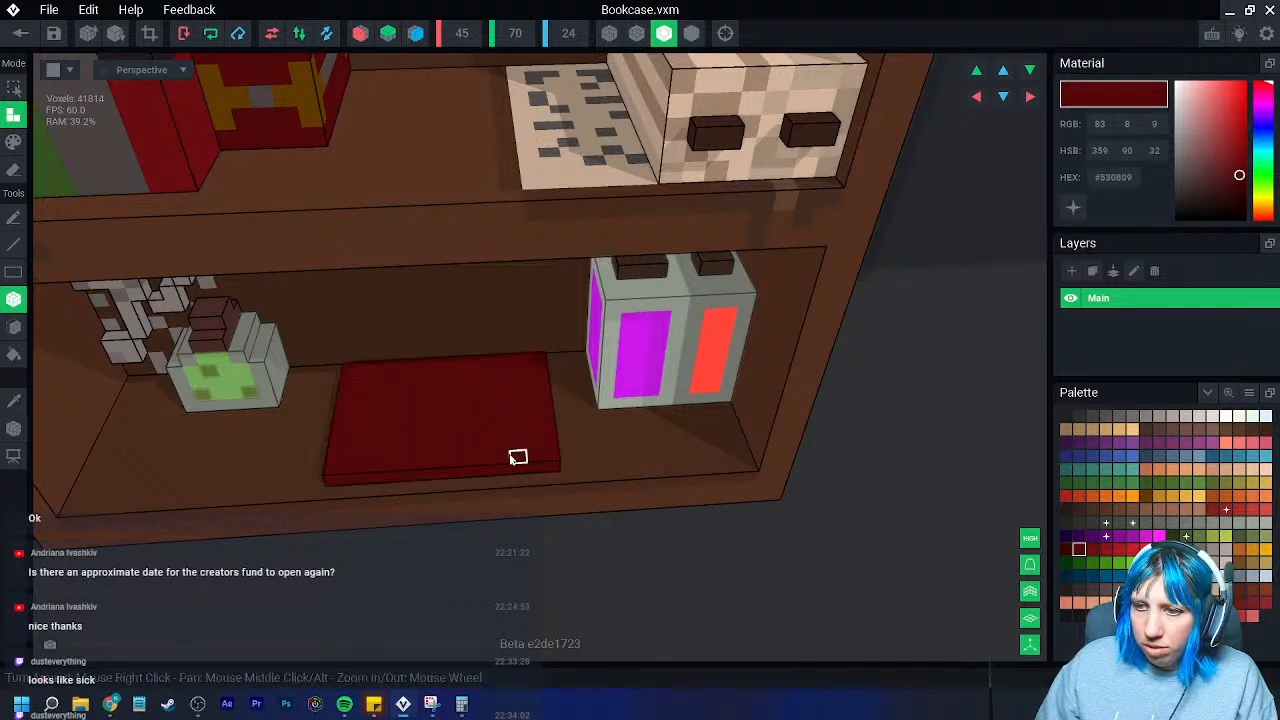
# - Add a #ABA29E page layer over the whole red cover and a second layer on its left half, forming an open book
pyautogui.scroll(2, 514, 451)
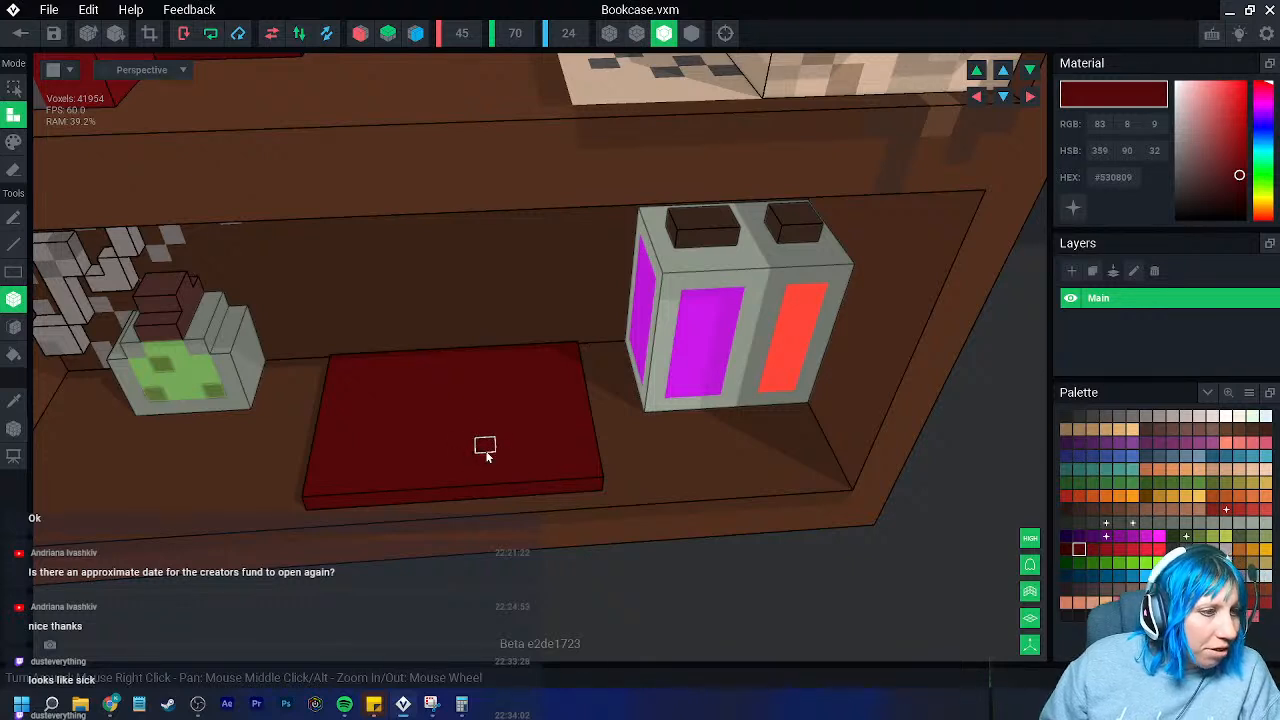
pyautogui.scroll(2, 485, 447)
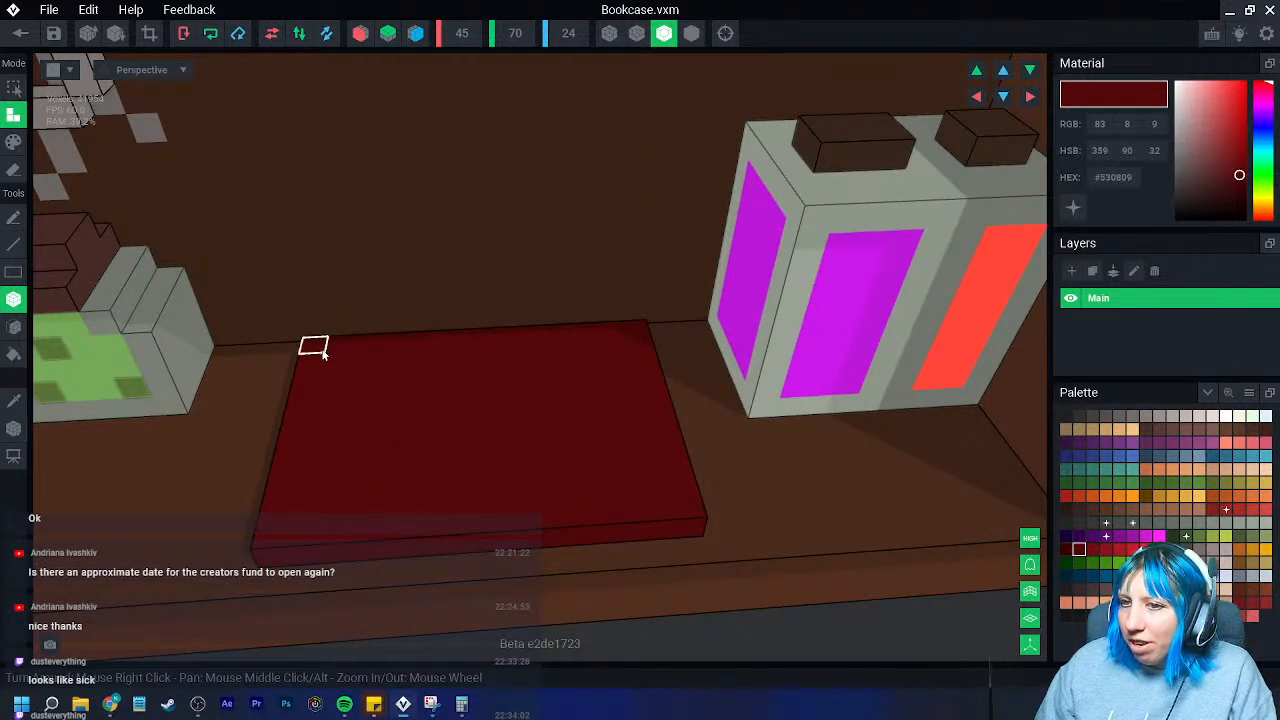
pyautogui.click(1170, 416)
pyautogui.moveTo(312, 344); pyautogui.dragTo(686, 506)
pyautogui.moveTo(686, 506); pyautogui.dragTo(520, 535, button='right')
pyautogui.moveTo(440, 560); pyautogui.dragTo(412, 488, button='right')
pyautogui.moveTo(560, 565); pyautogui.dragTo(365, 423, button='right')
pyautogui.moveTo(365, 423); pyautogui.dragTo(478, 503)
pyautogui.moveTo(478, 503); pyautogui.dragTo(474, 566, button='right')
pyautogui.scroll(-2, 497, 571)
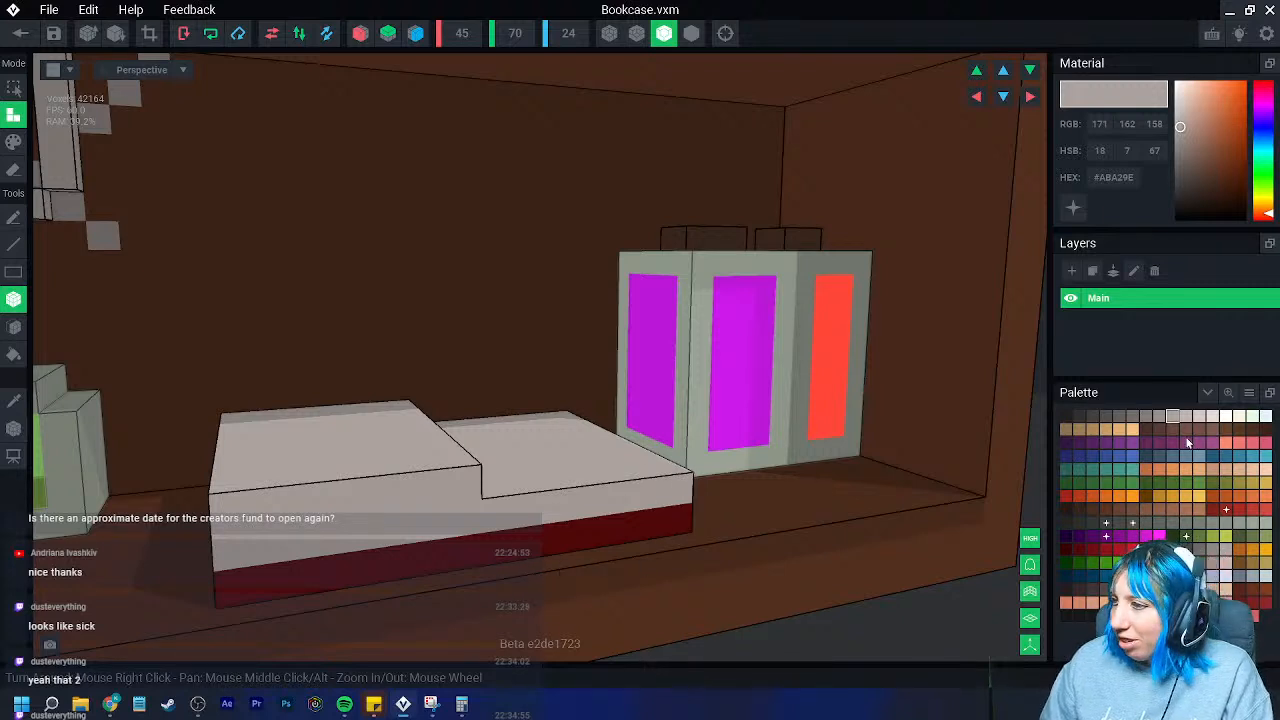
# - Paint a lighter grey #BEB4AF stripe along the front page edge of the open book's left half
pyautogui.click(1159, 417)
pyautogui.click(13, 141)
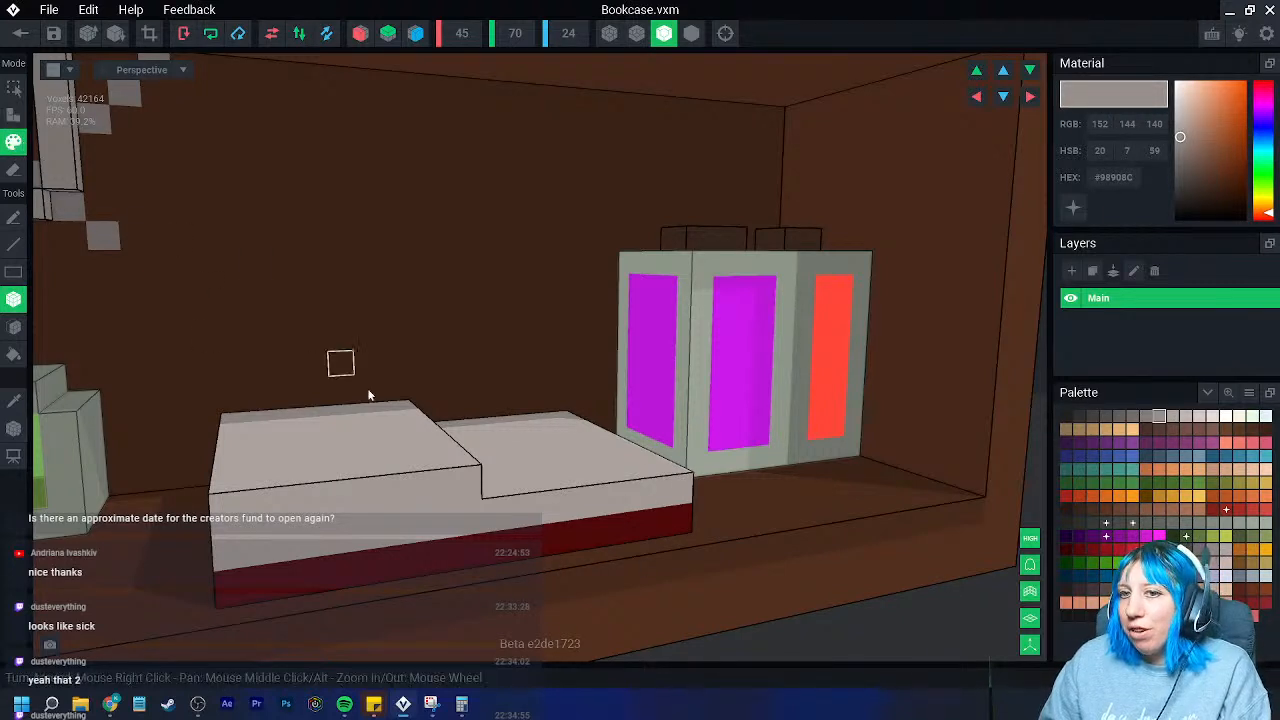
pyautogui.scroll(4, 330, 450)
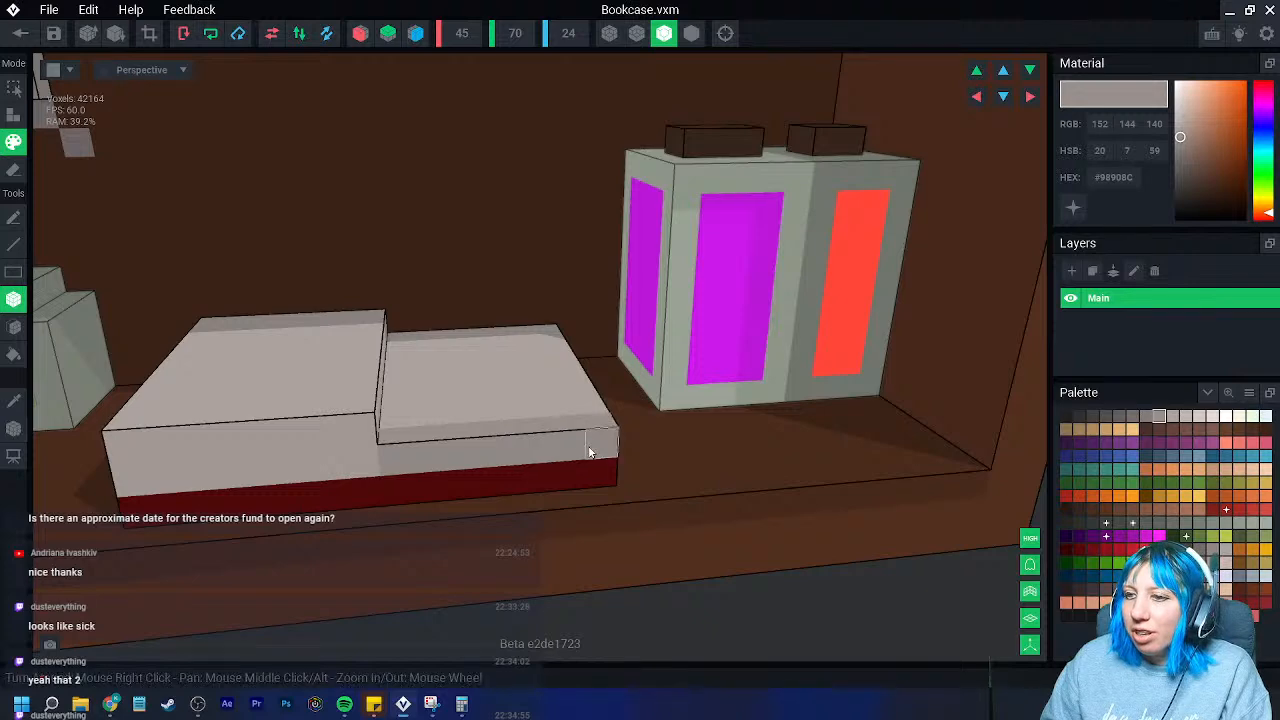
pyautogui.moveTo(593, 445); pyautogui.dragTo(487, 458, button='right')
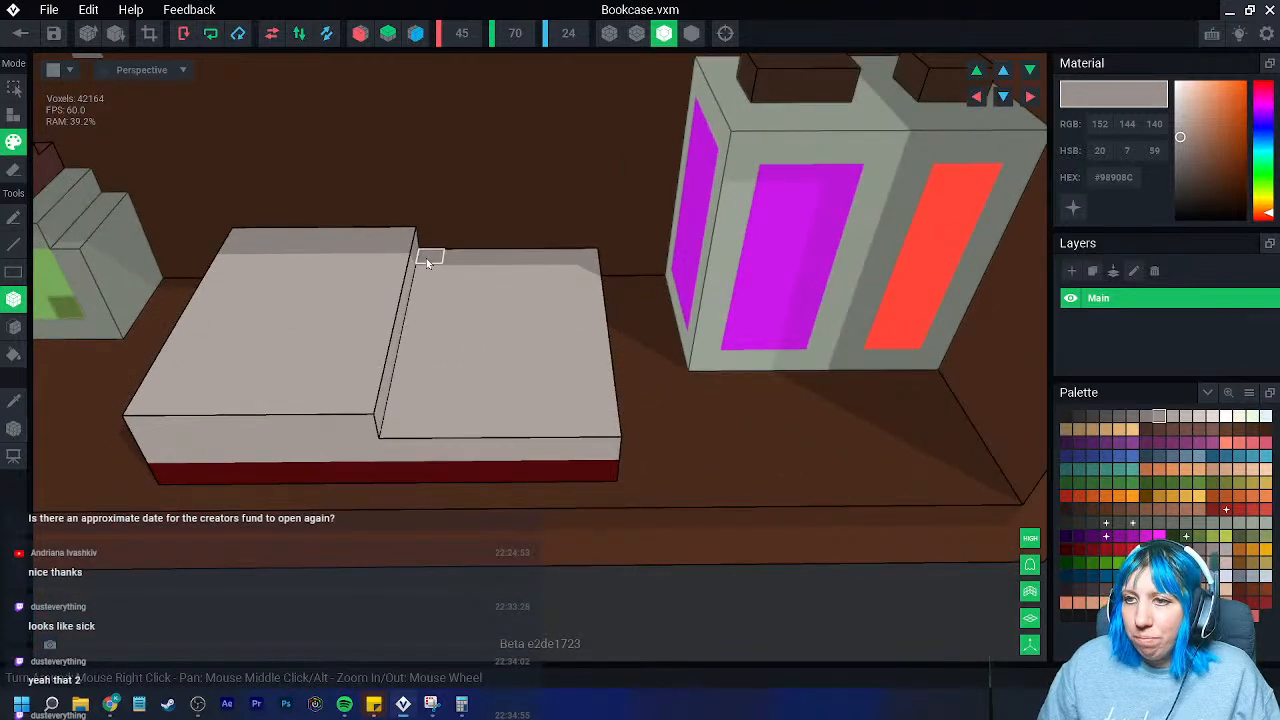
pyautogui.scroll(-4, 405, 447)
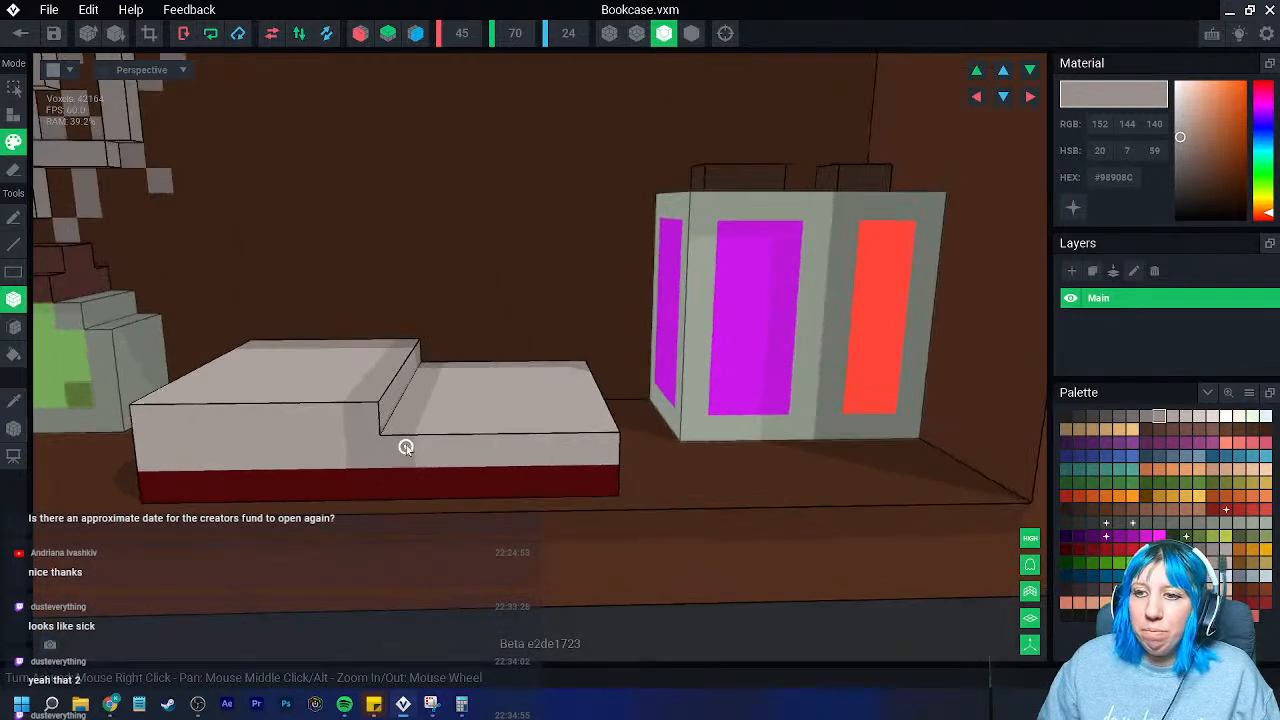
pyautogui.moveTo(411, 503); pyautogui.dragTo(437, 498, button='right')
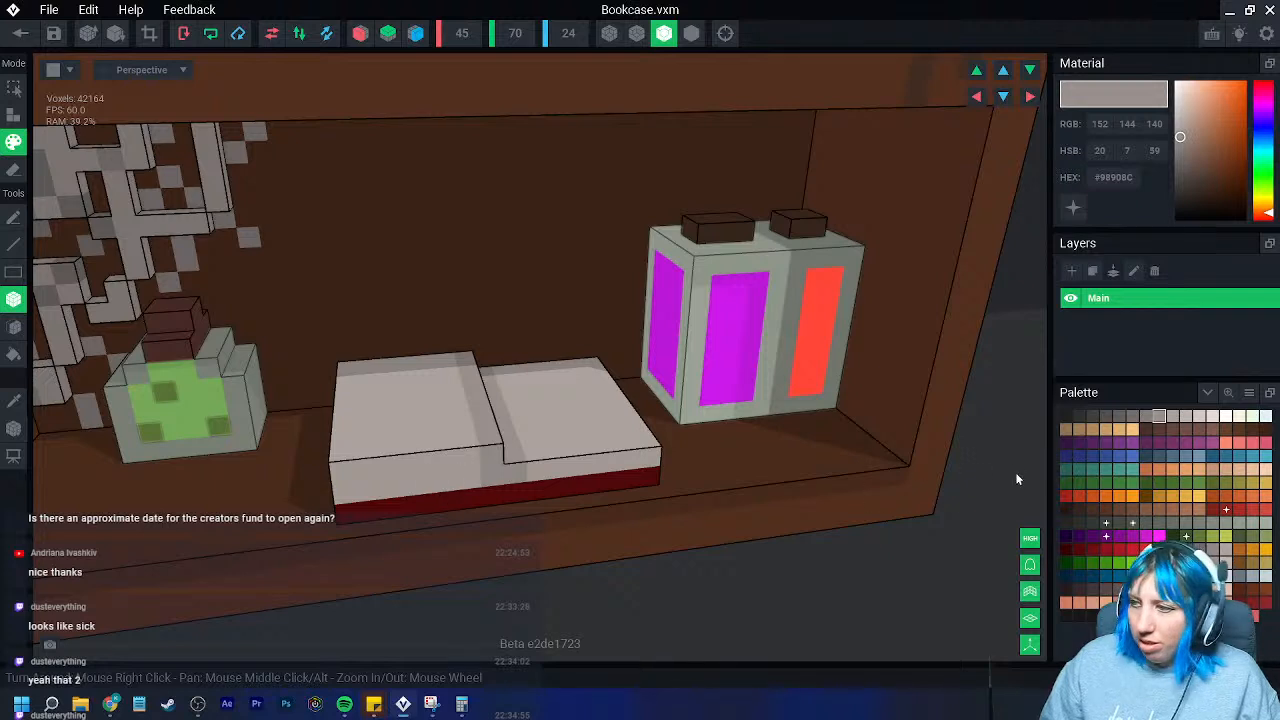
pyautogui.click(1172, 416)
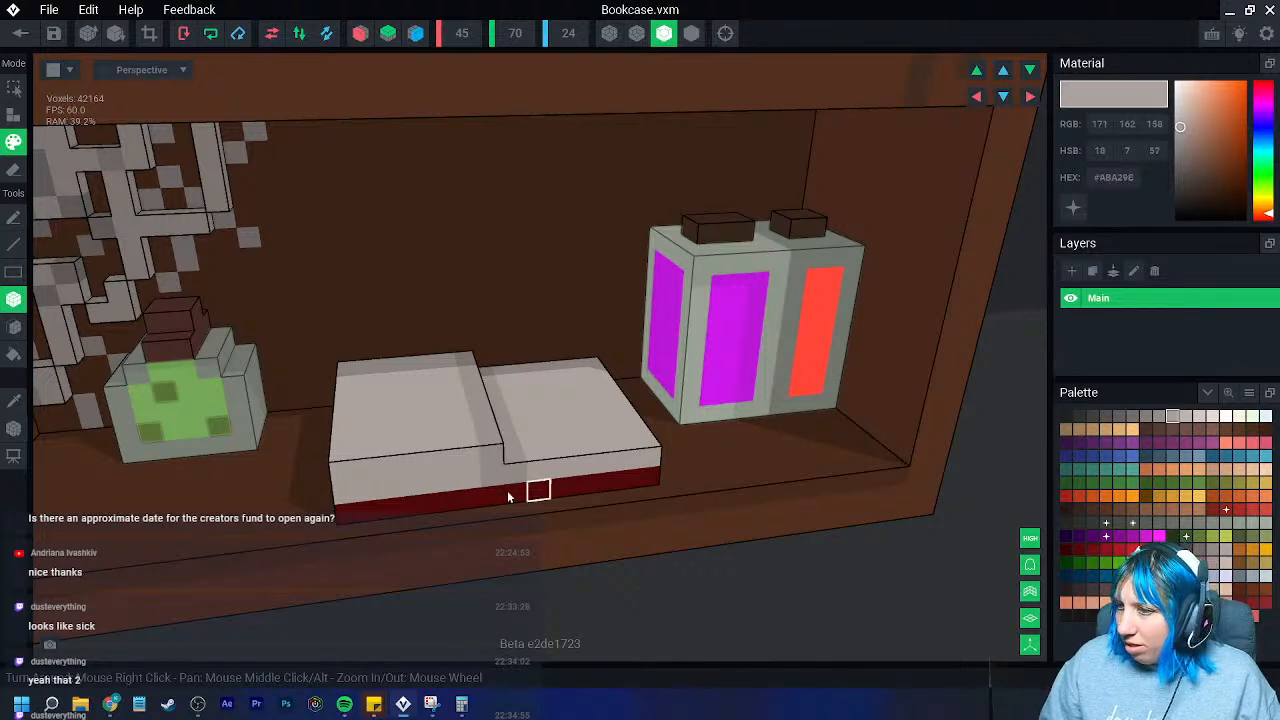
pyautogui.click(1186, 417)
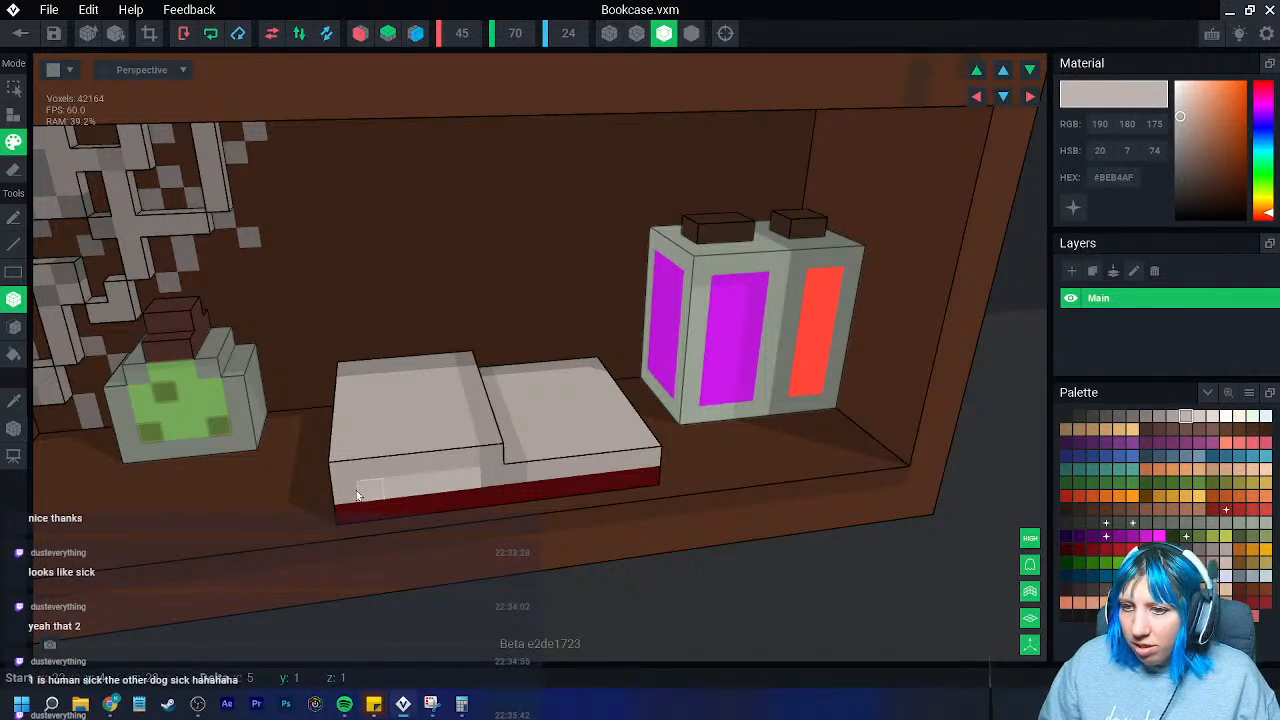
pyautogui.moveTo(359, 490); pyautogui.dragTo(345, 492)
pyautogui.scroll(4, 468, 552)
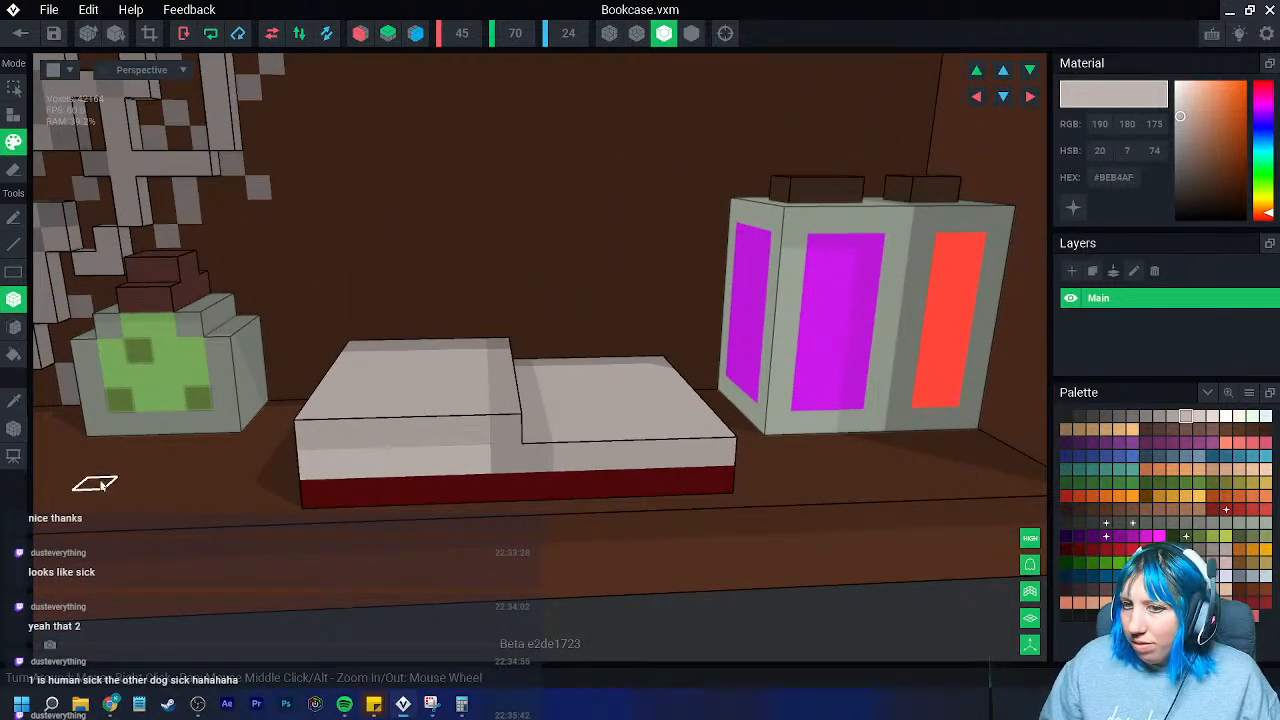
pyautogui.click(18, 403)
pyautogui.click(533, 489)
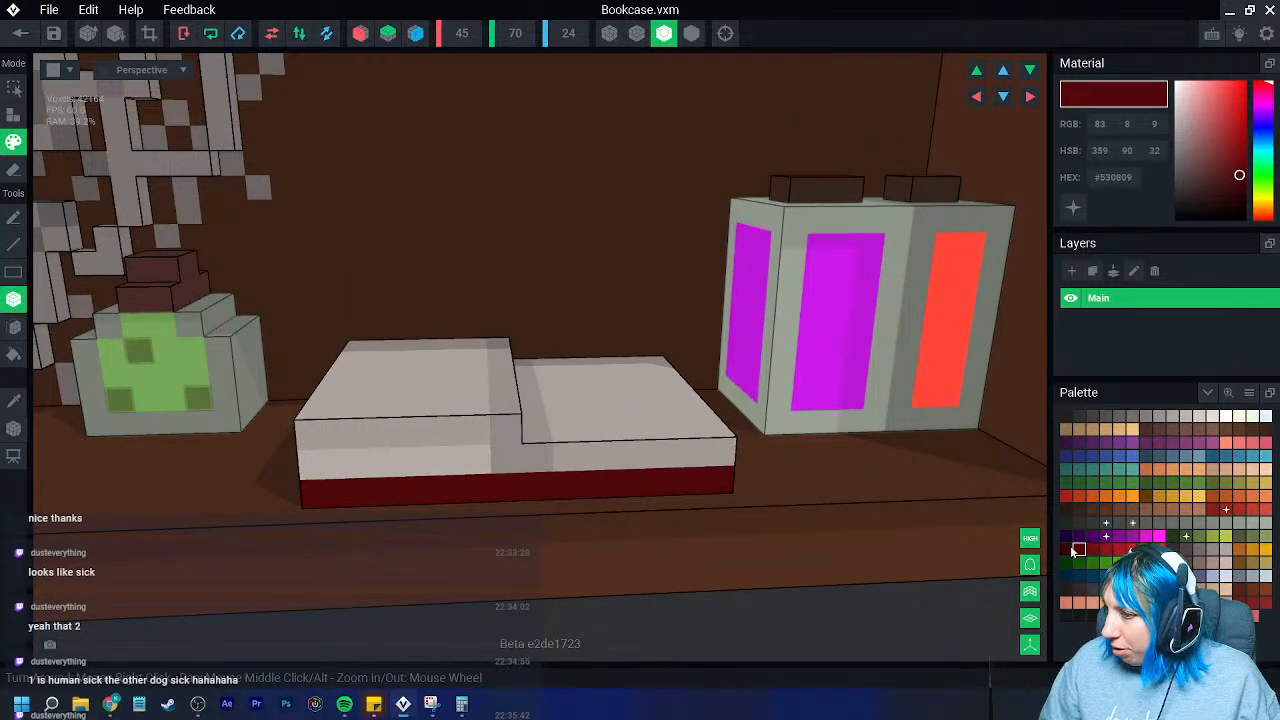
pyautogui.scroll(-2, 490, 556)
pyautogui.moveTo(480, 564); pyautogui.dragTo(482, 562, button='right')
# - Paint dark #2D2F2B text marks scattered across the left page of the open book
pyautogui.click(1079, 522)
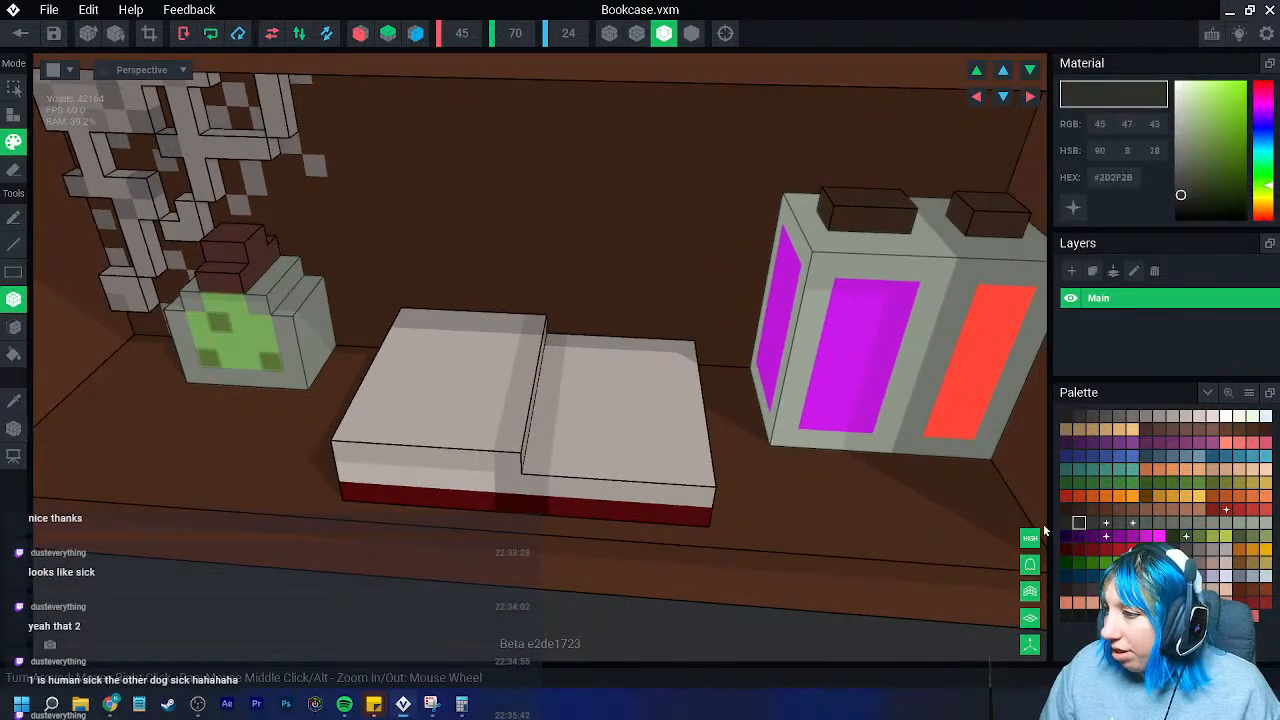
pyautogui.scroll(3, 469, 509)
pyautogui.moveTo(474, 551); pyautogui.dragTo(423, 466, button='right')
pyautogui.click(423, 470)
pyautogui.click(392, 446)
pyautogui.click(323, 474)
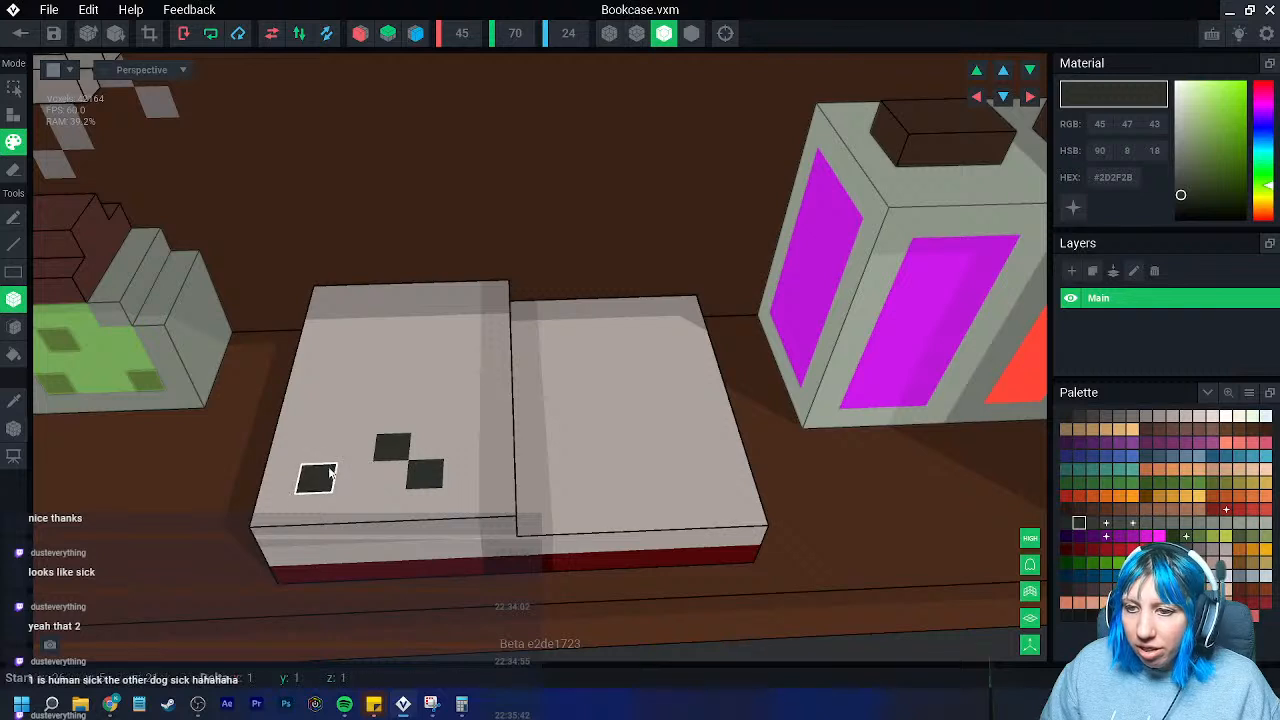
pyautogui.click(344, 476)
pyautogui.click(432, 372)
pyautogui.click(432, 396)
pyautogui.click(401, 372)
pyautogui.moveTo(348, 338); pyautogui.dragTo(376, 334)
# - Paint matching #2D2F2B text marks across the right page of the open book
pyautogui.click(582, 347)
pyautogui.click(626, 433)
pyautogui.click(558, 435)
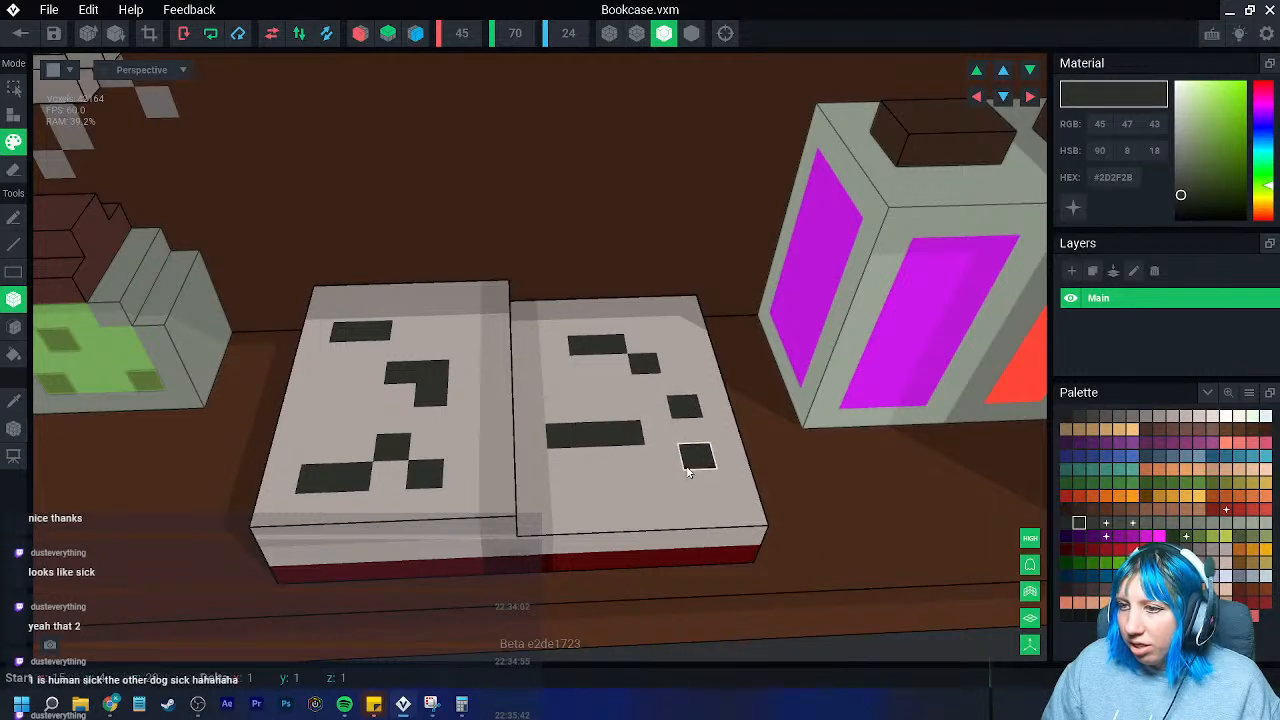
pyautogui.scroll(-4, 657, 487)
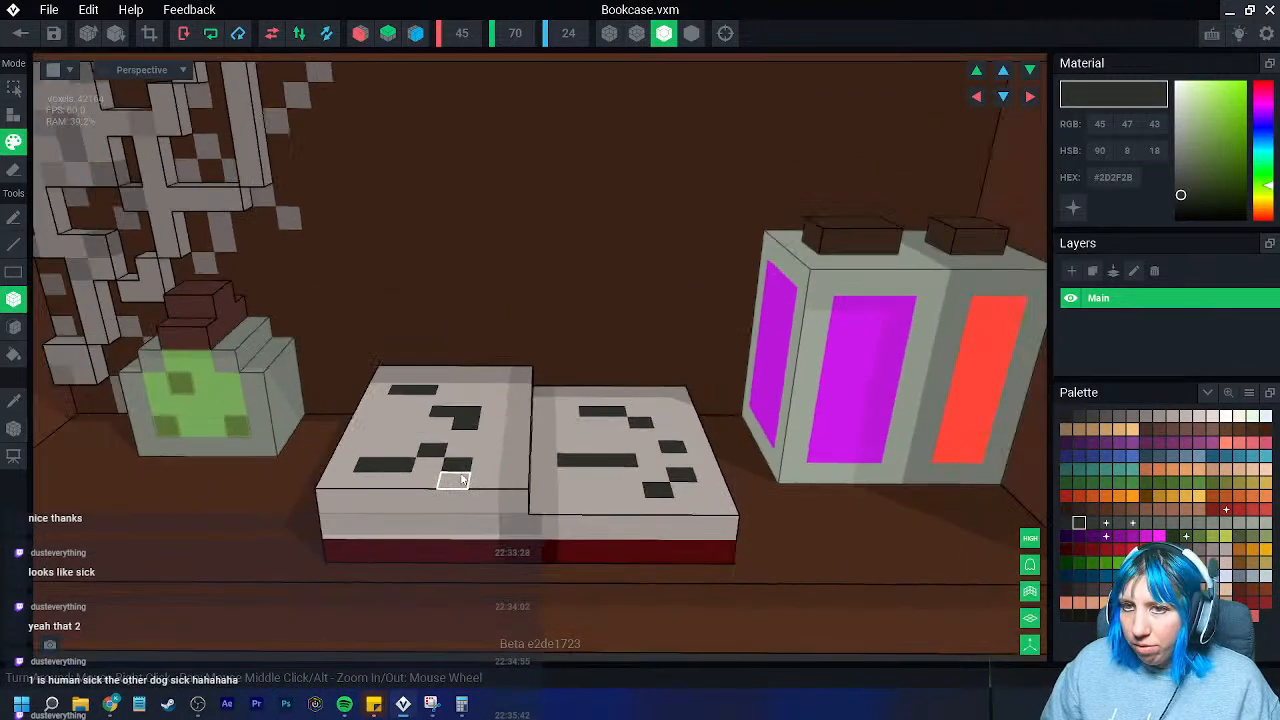
# - Sample the cobweb's grey #98908C and bring the area behind the open book into view
pyautogui.click(16, 401)
pyautogui.keyDown('alt'); pyautogui.click(123, 172); pyautogui.keyUp('alt')
pyautogui.moveTo(449, 365); pyautogui.dragTo(448, 367, button='right')
pyautogui.scroll(4, 515, 423)
pyautogui.moveTo(515, 423); pyautogui.dragTo(500, 418, button='right')
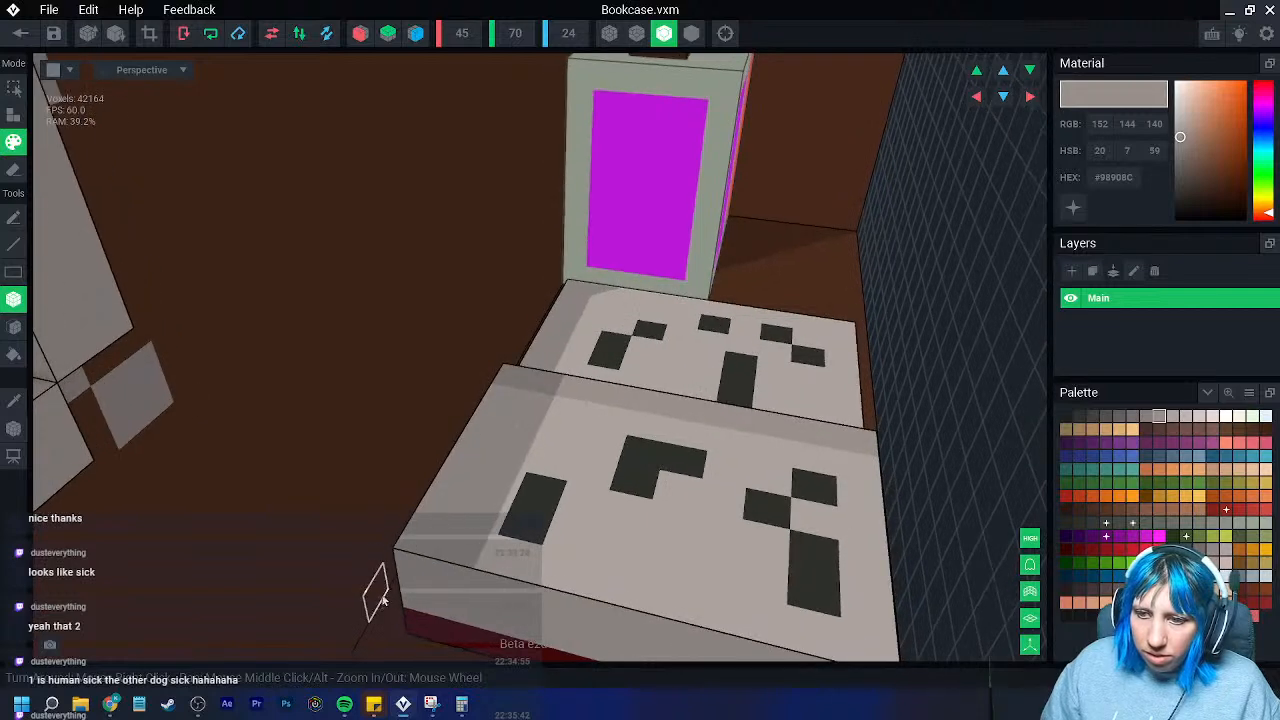
# - Attach a one-voxel-deep row of #98908C voxels along the full back edge of the open book
pyautogui.moveTo(390, 612); pyautogui.dragTo(461, 422)
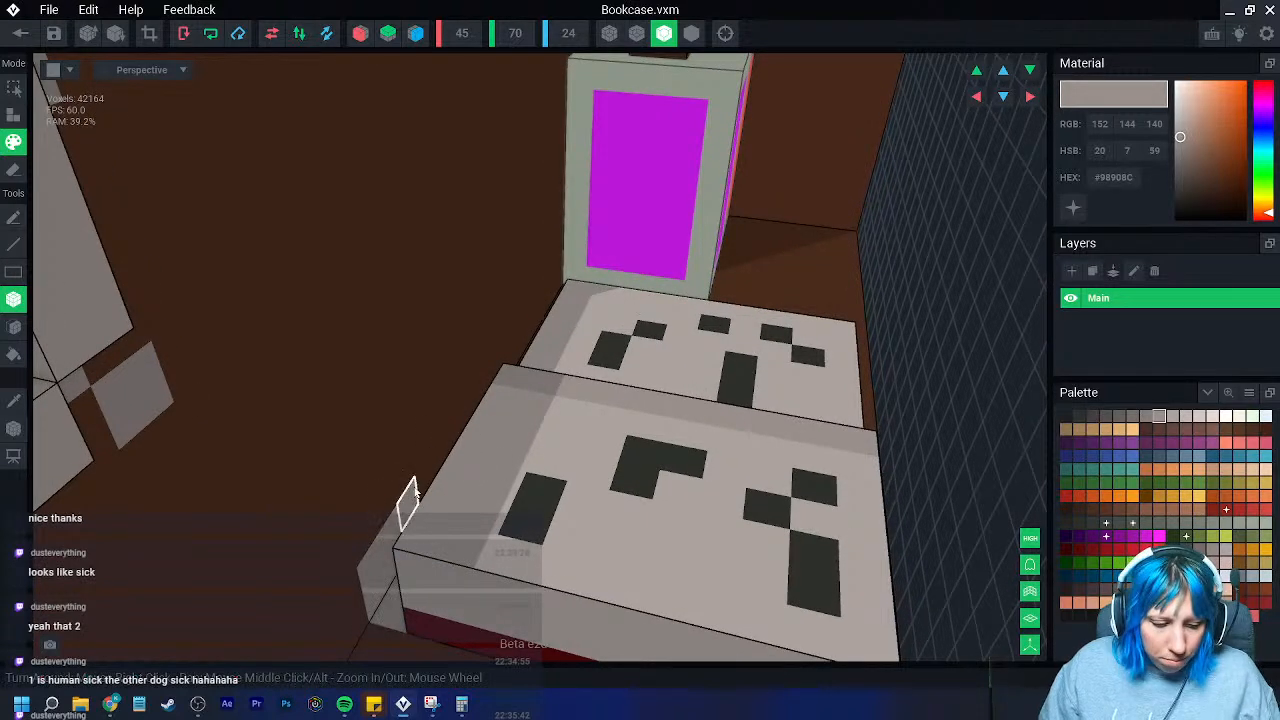
pyautogui.hotkey('ctrl', 'z')
pyautogui.click(13, 115)
pyautogui.click(393, 601)
pyautogui.moveTo(393, 601); pyautogui.dragTo(421, 566, button='right')
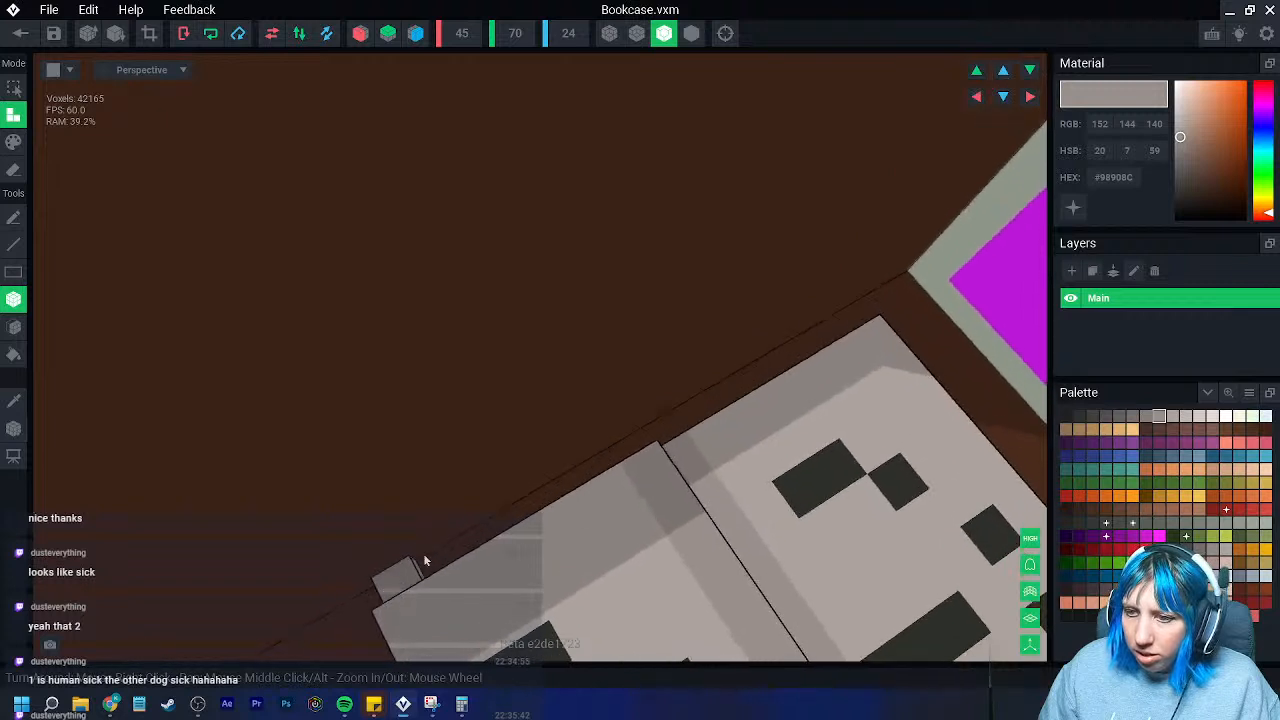
pyautogui.moveTo(446, 569); pyautogui.dragTo(452, 548, button='middle')
pyautogui.scroll(6, 458, 554)
pyautogui.scroll(-4, 496, 544)
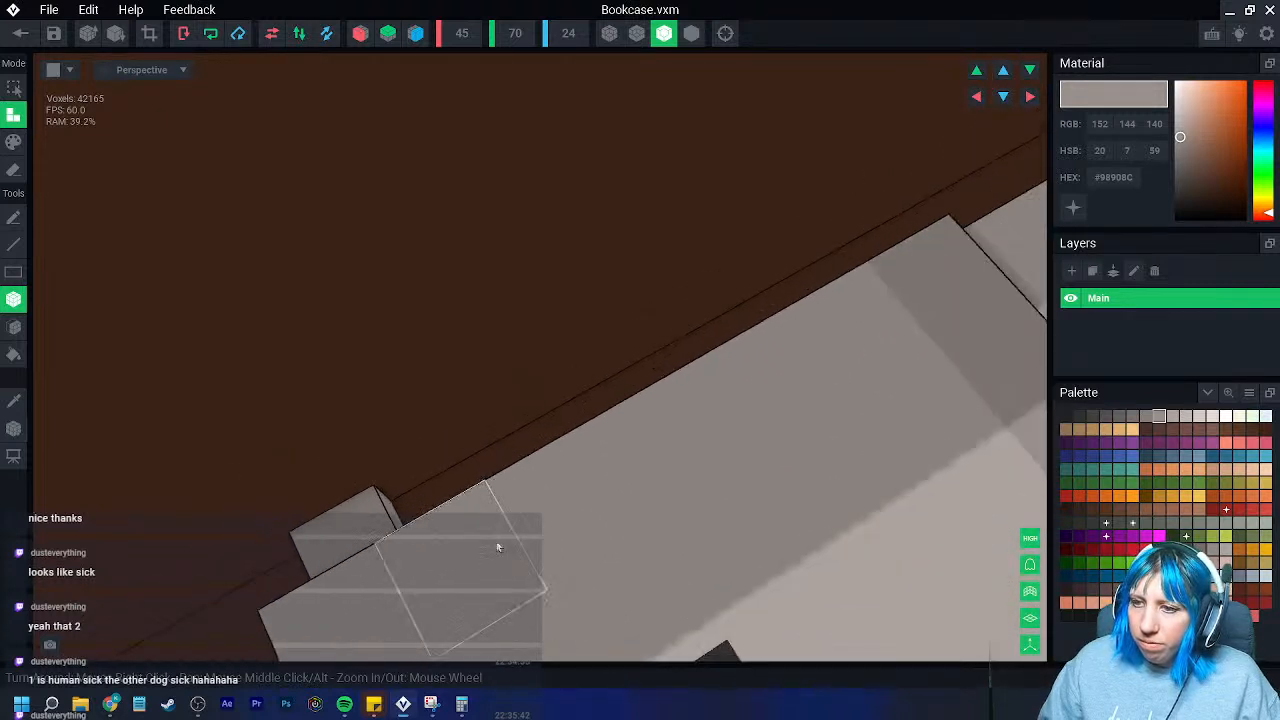
pyautogui.moveTo(440, 512); pyautogui.dragTo(1021, 202)
pyautogui.scroll(3, 880, 376)
pyautogui.scroll(-3, 874, 381)
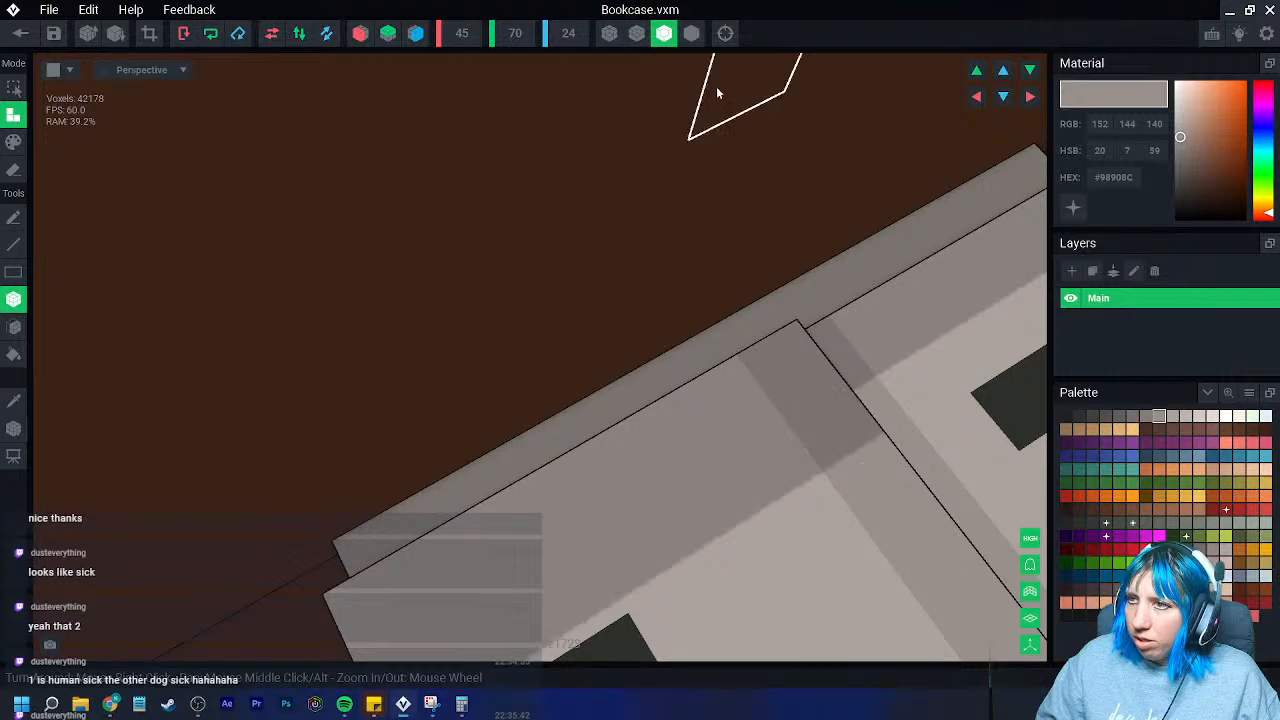
# - Build the grey row up into a tall rectangular panel on the back wall, linked to the cobweb beside it
pyautogui.scroll(-5, 728, 92)
pyautogui.scroll(6, 513, 529)
pyautogui.scroll(4, 513, 529)
pyautogui.moveTo(478, 508); pyautogui.dragTo(482, 497, button='right')
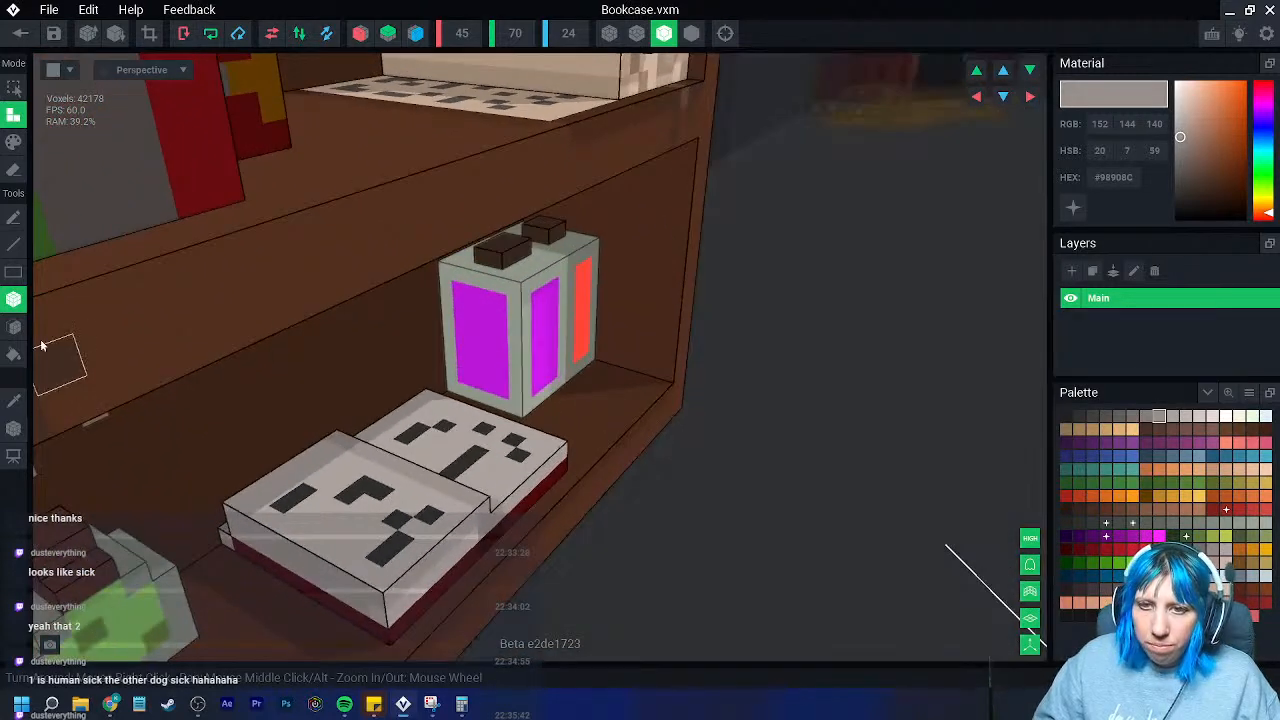
pyautogui.click(277, 542)
pyautogui.moveTo(267, 535); pyautogui.dragTo(161, 370, button='right')
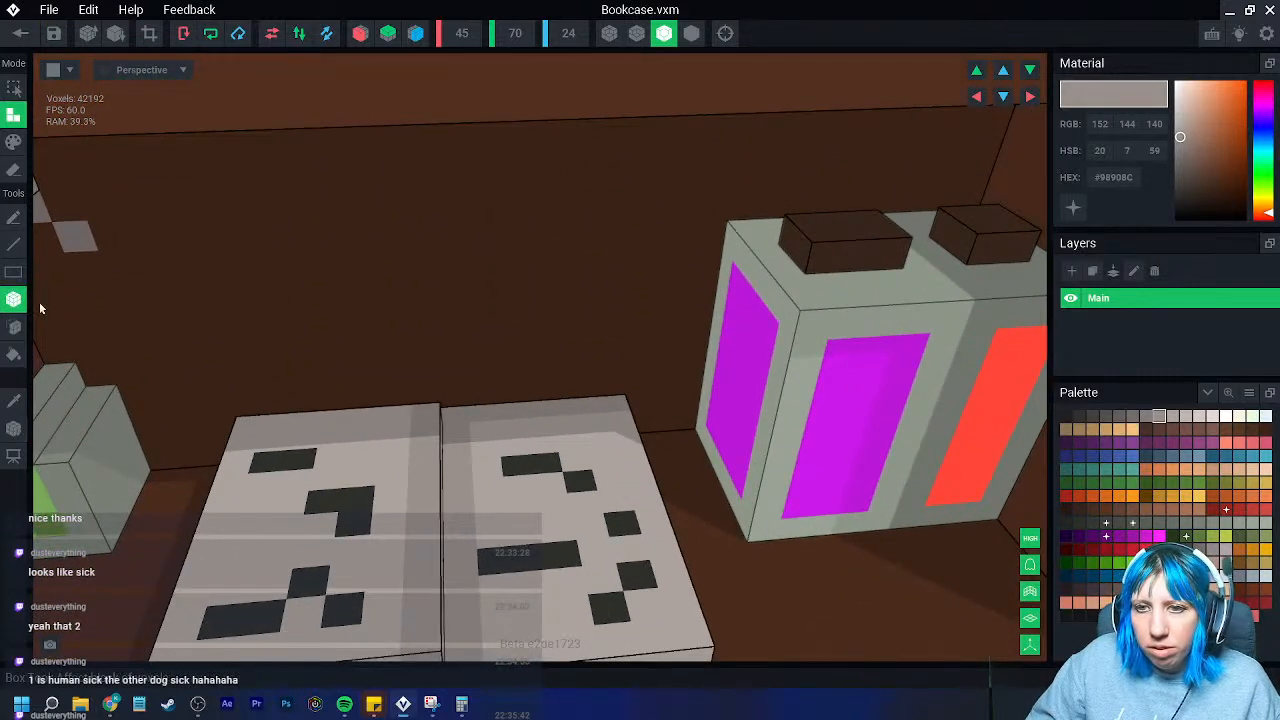
pyautogui.moveTo(616, 401); pyautogui.dragTo(206, 152)
pyautogui.moveTo(234, 300); pyautogui.dragTo(266, 320, button='right')
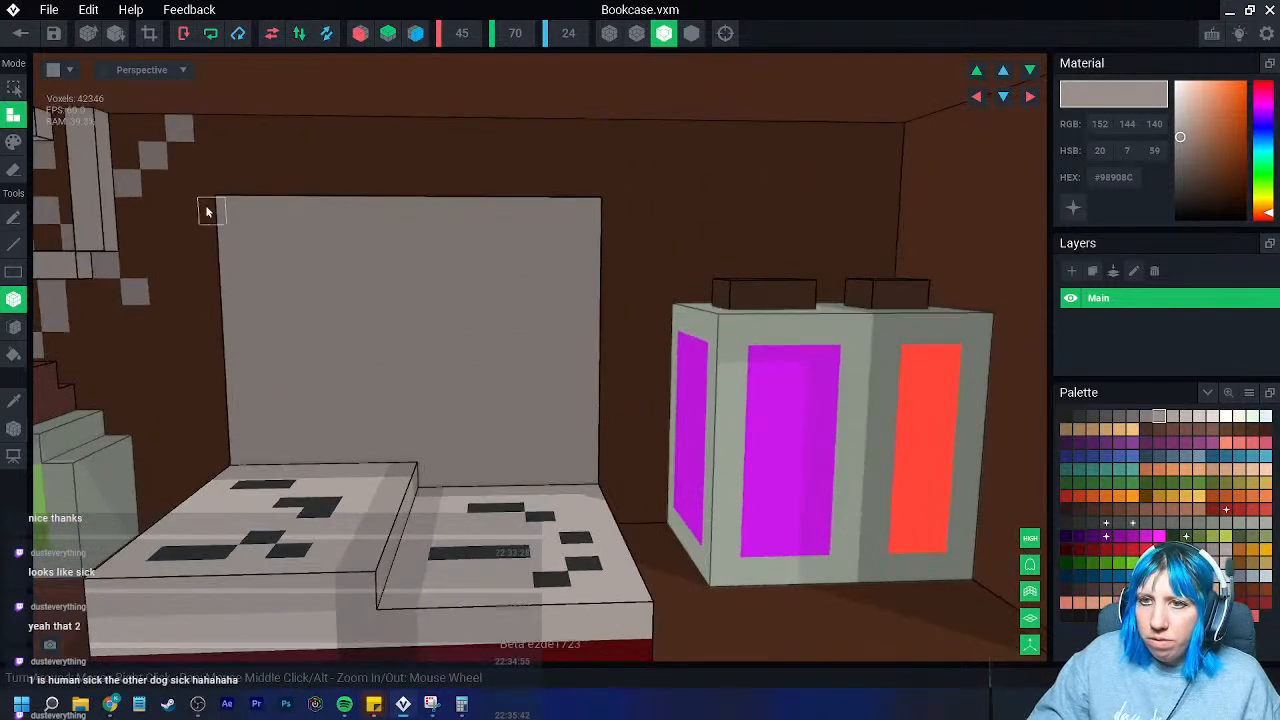
pyautogui.moveTo(350, 215); pyautogui.dragTo(225, 255, button='right')
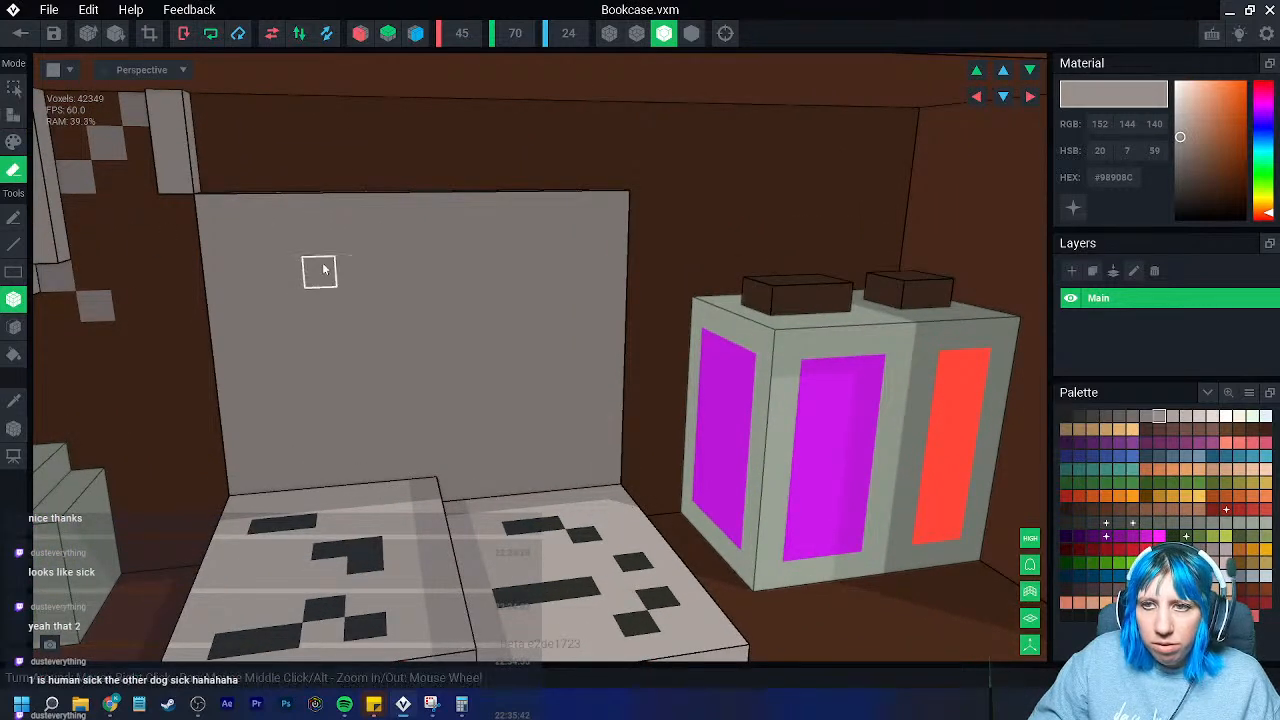
# - Erase a large central gap and smaller openings from the grey wall panel to start shaping it into cobweb
pyautogui.moveTo(472, 306); pyautogui.dragTo(472, 306)
pyautogui.moveTo(472, 306); pyautogui.dragTo(481, 351, button='right')
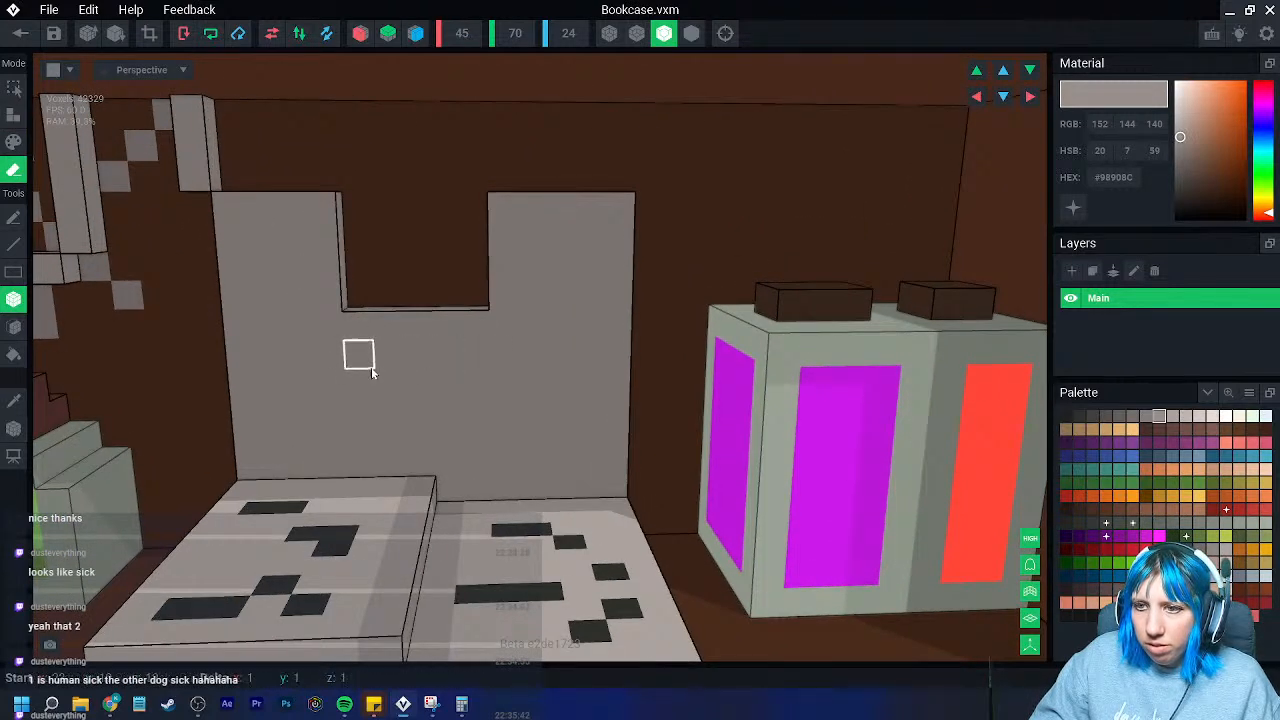
pyautogui.moveTo(447, 437); pyautogui.dragTo(447, 437)
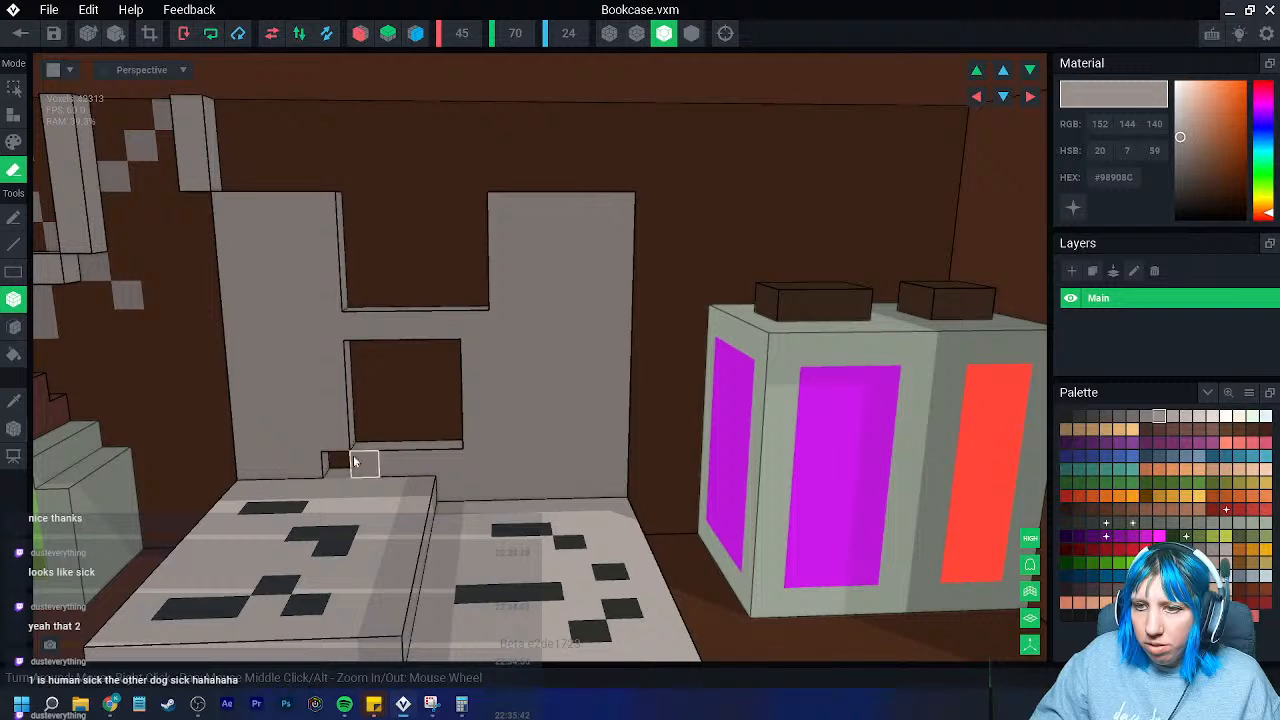
pyautogui.click(376, 343)
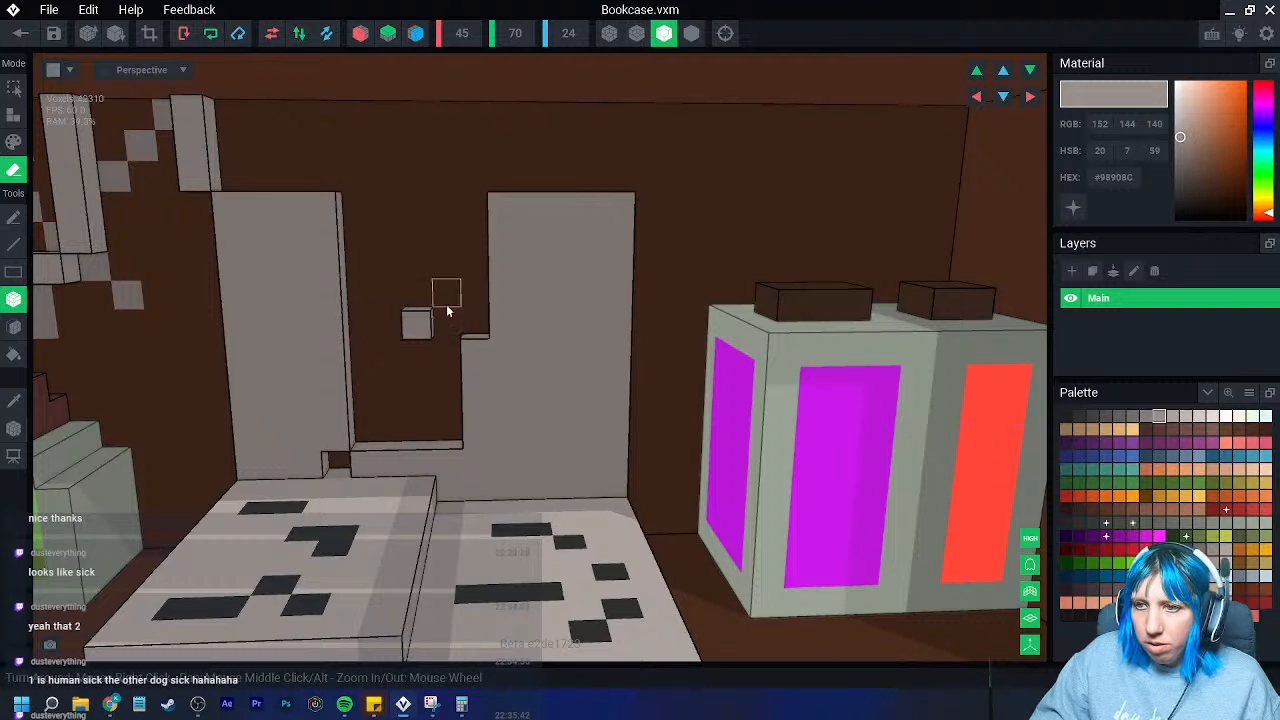
pyautogui.moveTo(475, 388); pyautogui.dragTo(510, 410, button='right')
pyautogui.click(343, 311)
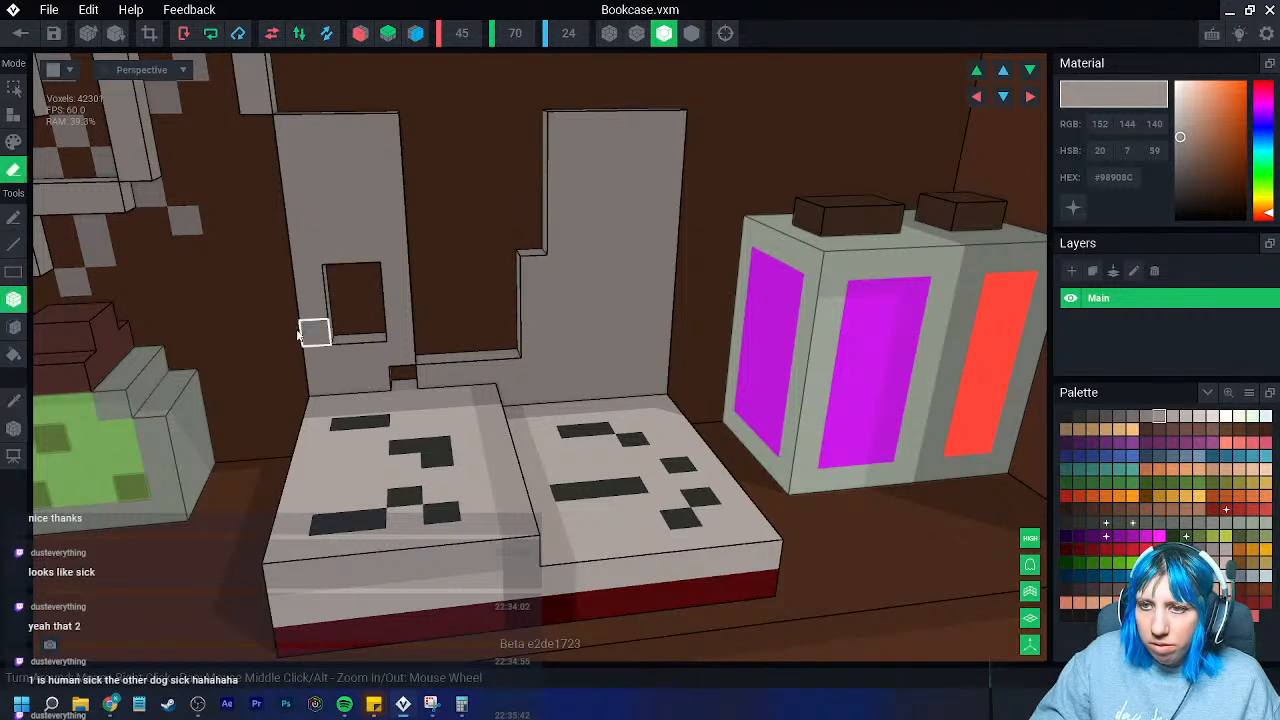
# - Attach a short grey post on the book's left page and a stepped strand projecting from the left cobweb column
pyautogui.click(13, 115)
pyautogui.moveTo(399, 434); pyautogui.dragTo(485, 375, button='right')
pyautogui.click(725, 33)
pyautogui.moveTo(757, 317); pyautogui.dragTo(650, 400, button='right')
pyautogui.scroll(3, 502, 563)
pyautogui.scroll(10, 502, 563)
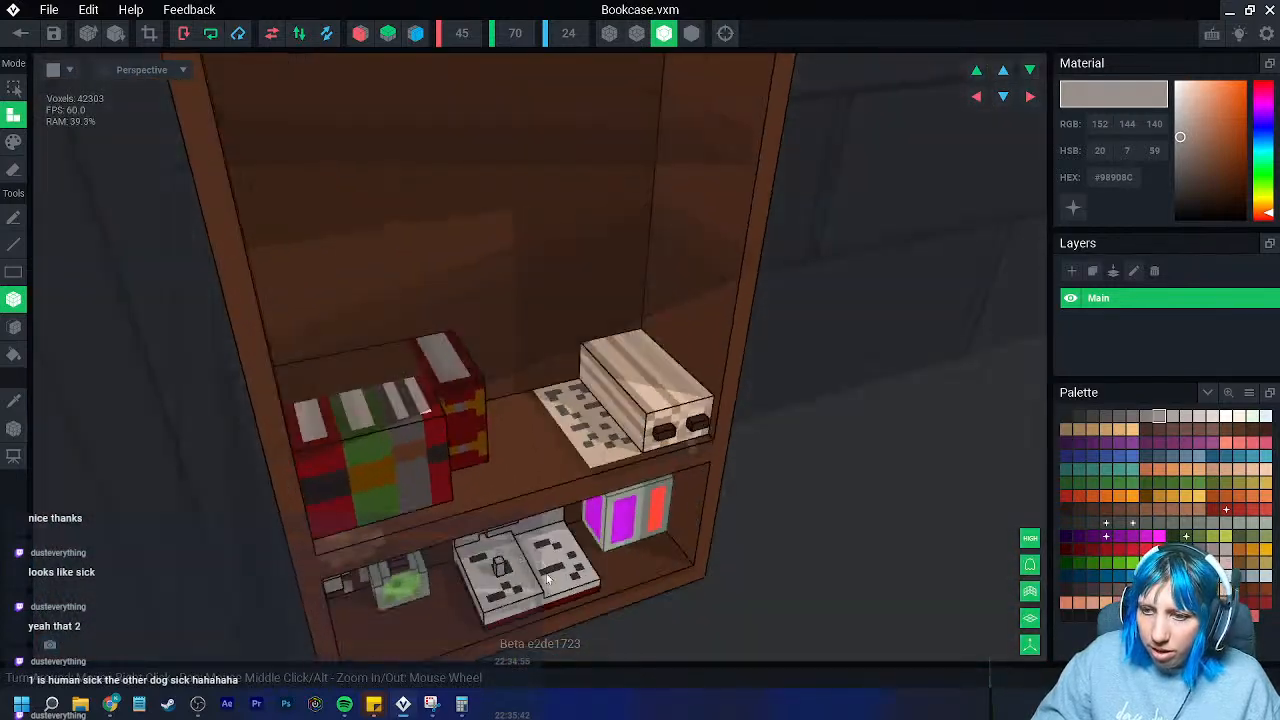
pyautogui.scroll(5, 523, 492)
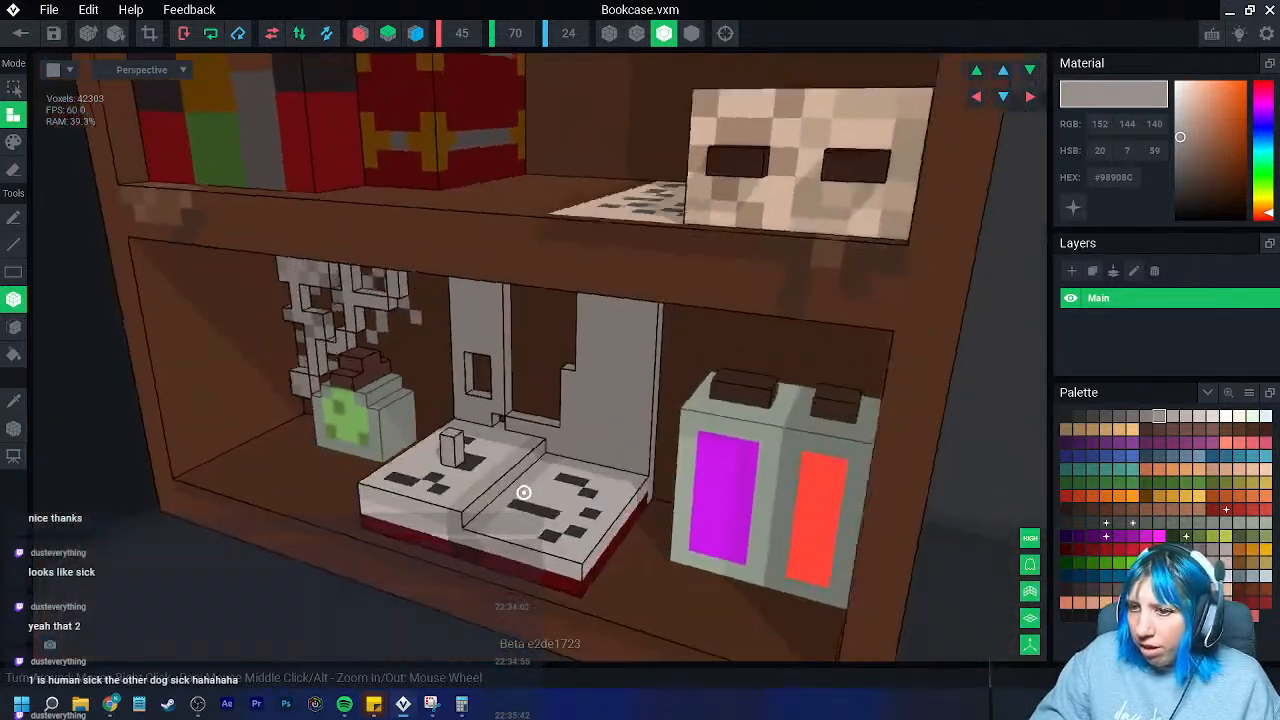
pyautogui.moveTo(461, 300); pyautogui.dragTo(452, 330, button='right')
pyautogui.click(461, 298)
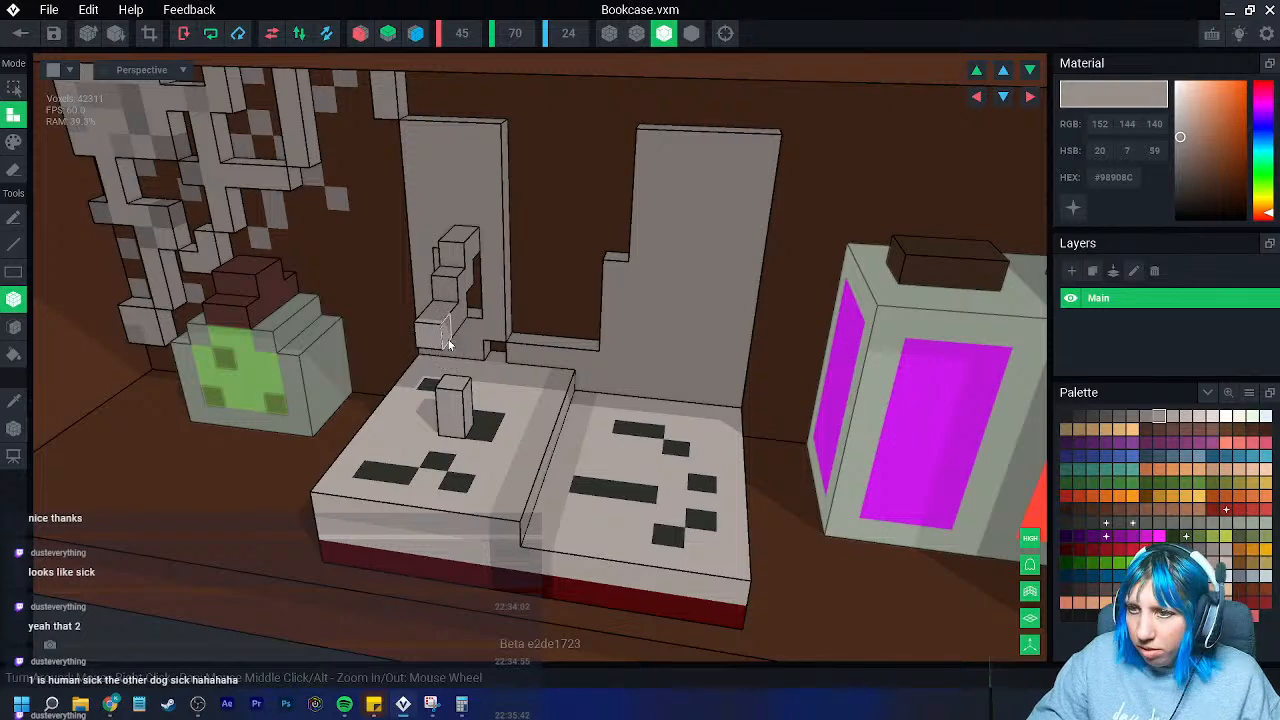
# - Extend the grey post on the book's left page upward and bridge it to the stepped cobweb strand behind
pyautogui.moveTo(460, 354); pyautogui.dragTo(468, 346, button='right')
pyautogui.moveTo(508, 410); pyautogui.dragTo(484, 304, button='right')
pyautogui.moveTo(492, 302); pyautogui.dragTo(496, 282)
pyautogui.moveTo(498, 326)
pyautogui.mouseDown(button='right')
pyautogui.moveTo(505, 356)
pyautogui.moveTo(486, 322)
pyautogui.mouseUp(button='right')
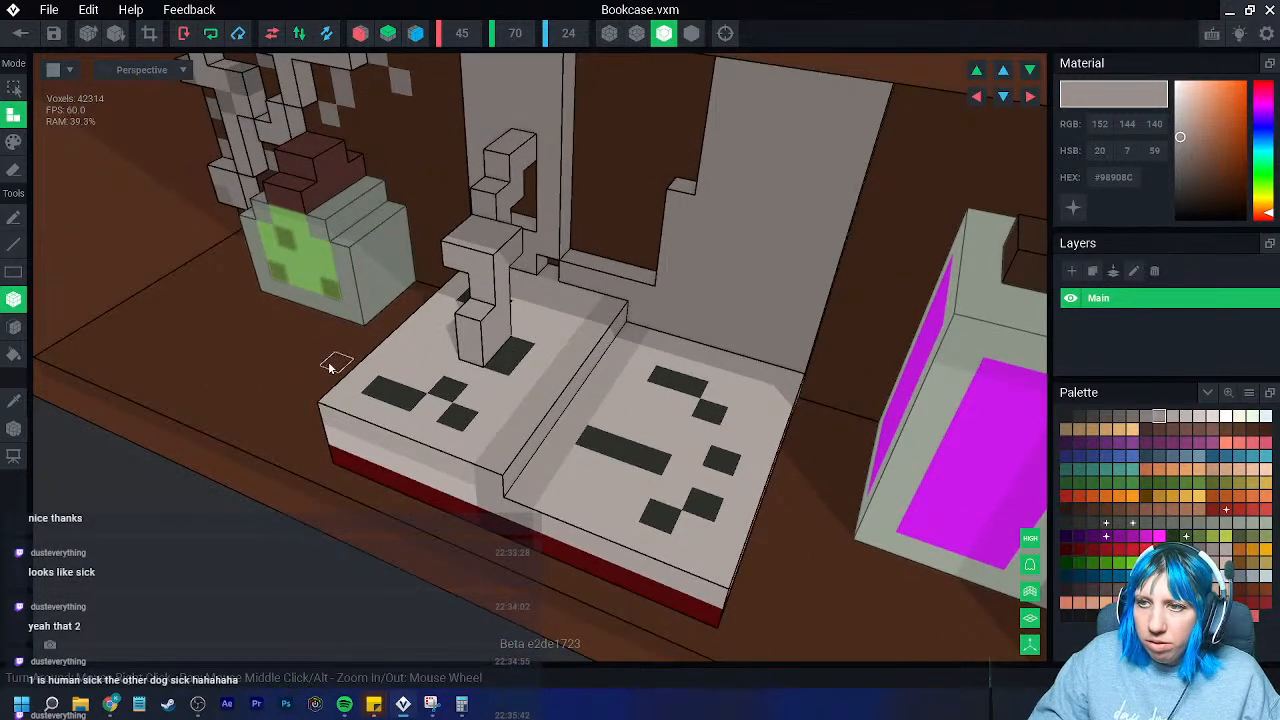
# - Erase the surplus voxels around the post on the left page, leaving a thin stepped cobweb strand
pyautogui.click(14, 170)
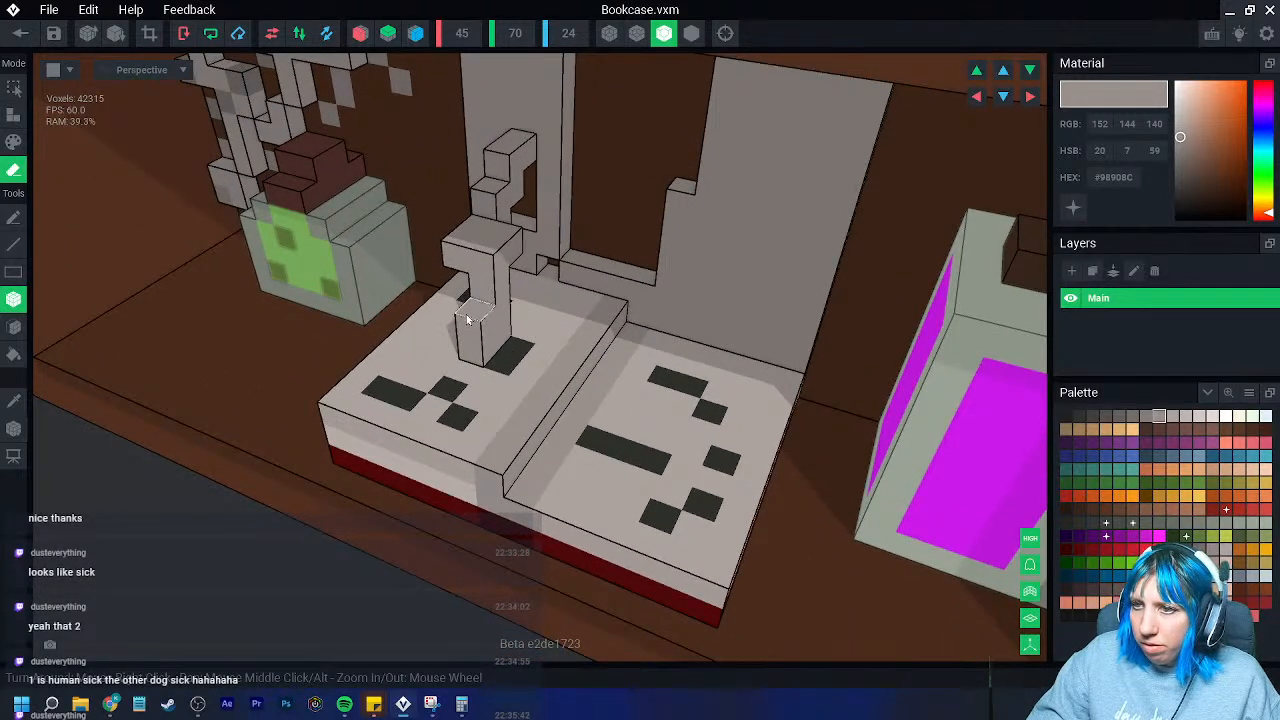
pyautogui.moveTo(475, 318); pyautogui.dragTo(492, 308, button='right')
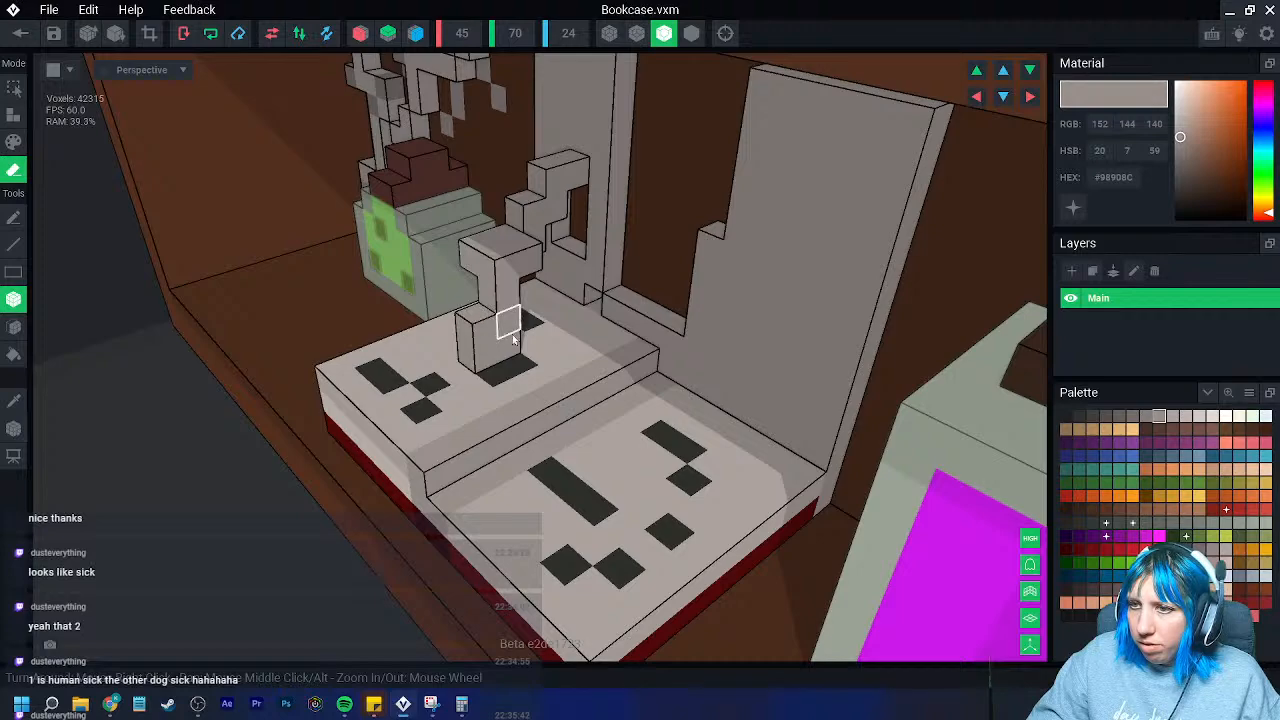
pyautogui.moveTo(513, 335); pyautogui.dragTo(505, 354)
pyautogui.moveTo(499, 361)
pyautogui.mouseDown(button='right')
pyautogui.moveTo(470, 284)
pyautogui.moveTo(433, 288)
pyautogui.moveTo(448, 241)
pyautogui.mouseUp(button='right')
pyautogui.scroll(5, 380, 320)
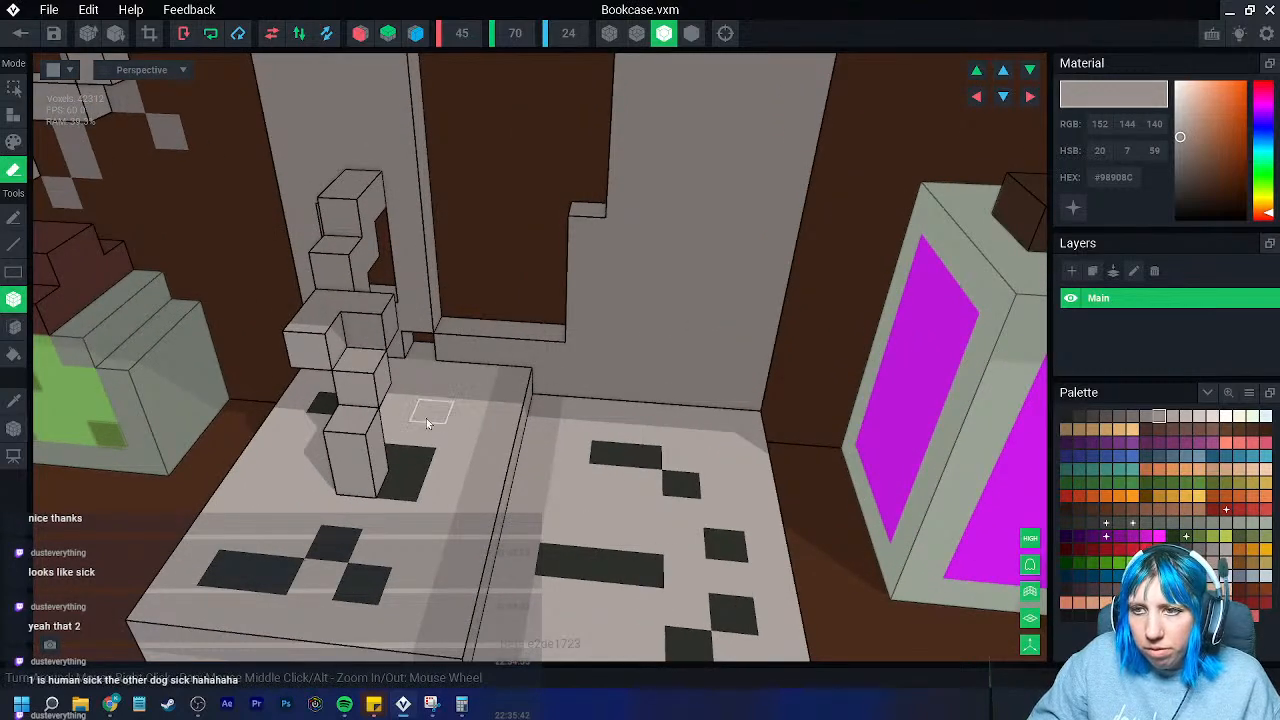
pyautogui.scroll(-5, 422, 415)
pyautogui.moveTo(466, 455); pyautogui.dragTo(474, 457, button='right')
pyautogui.scroll(2, 474, 457)
pyautogui.scroll(1, 474, 457)
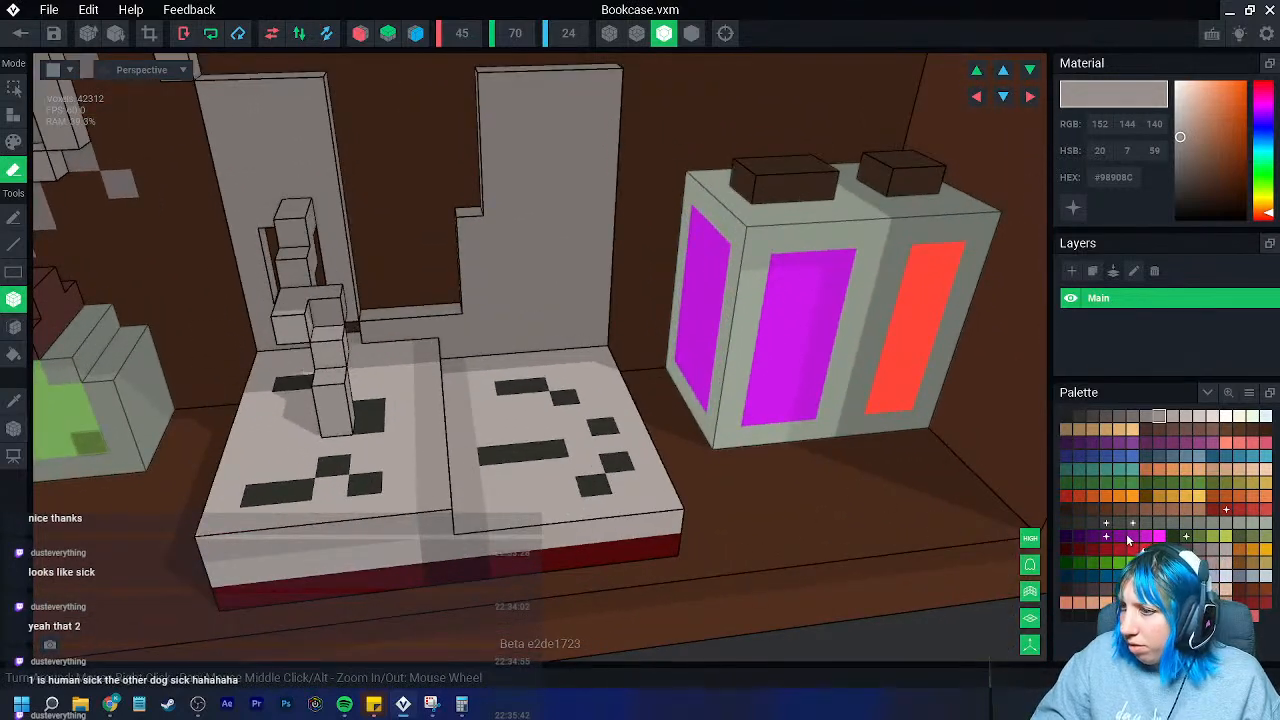
# - Choose the darker grey #847D7A and undo the stray erasure on the book's right page
pyautogui.click(1145, 416)
pyautogui.scroll(1, 513, 437)
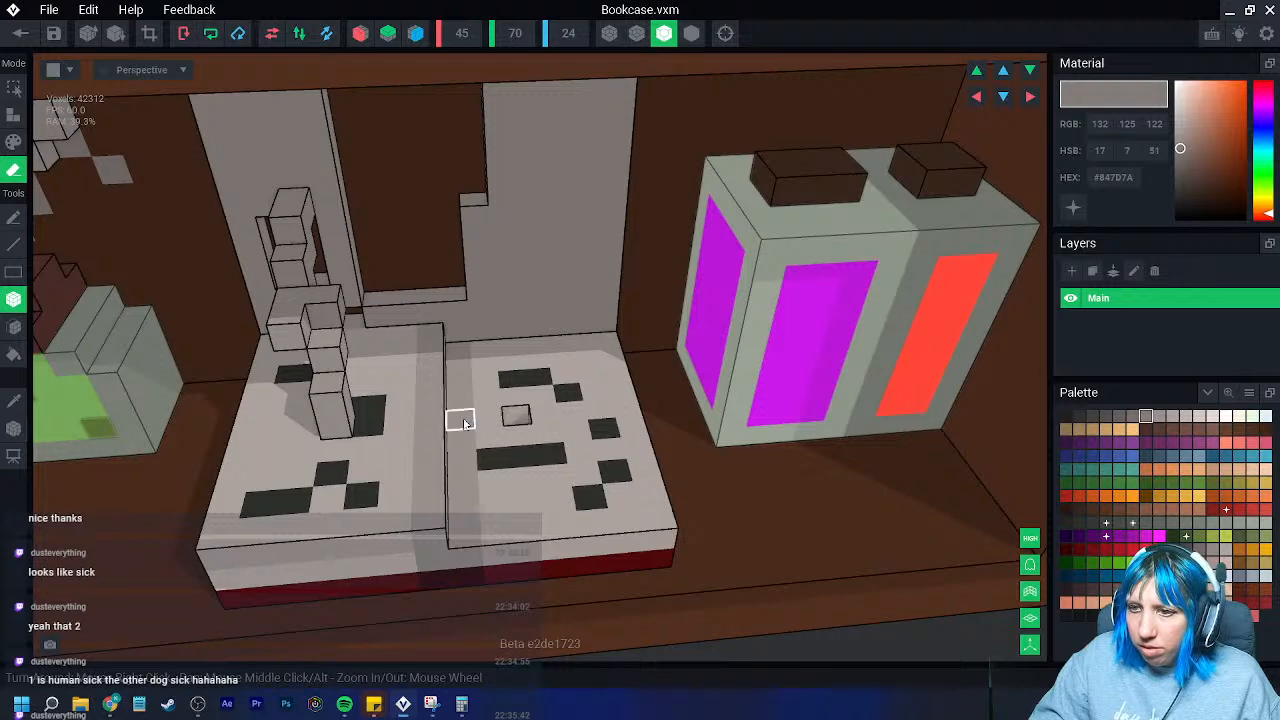
pyautogui.hotkey('ctrl', 'z')
pyautogui.click(14, 116)
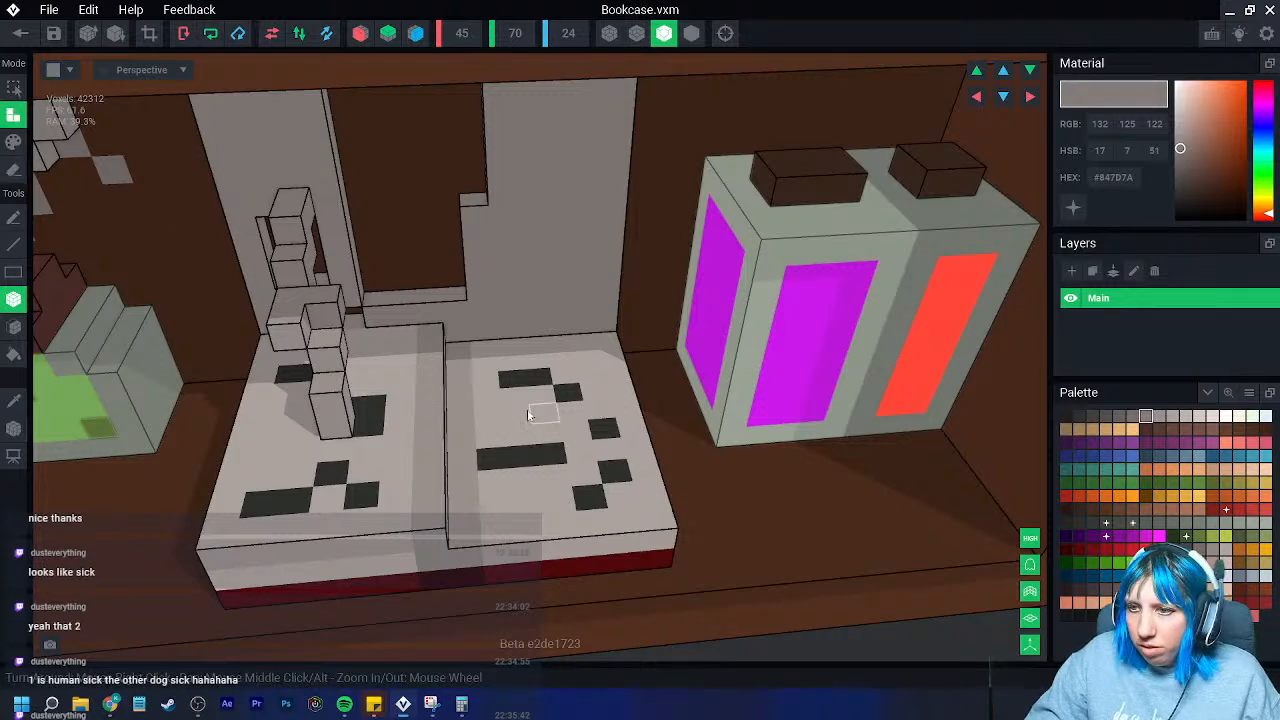
pyautogui.moveTo(498, 369); pyautogui.dragTo(449, 337, button='right')
pyautogui.click(465, 346)
pyautogui.click(449, 336)
pyautogui.hotkey('ctrl', 'z')
pyautogui.hotkey('ctrl', 'z')
pyautogui.hotkey('ctrl', 'z')
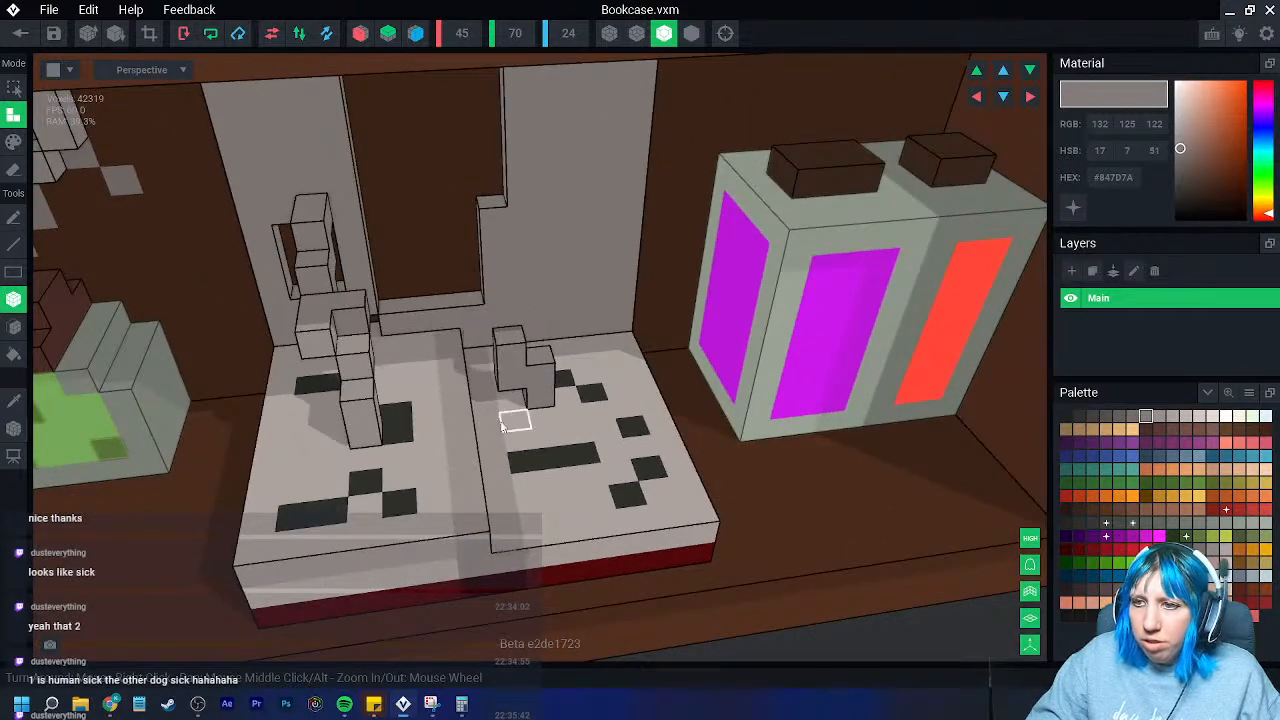
pyautogui.hotkey('ctrl', 'z')
# - Erase the lower part of the left grey panel and the low strip linking it to the right panel
pyautogui.moveTo(519, 427); pyautogui.dragTo(511, 419, button='right')
pyautogui.scroll(-5, 509, 431)
pyautogui.scroll(3, 511, 419)
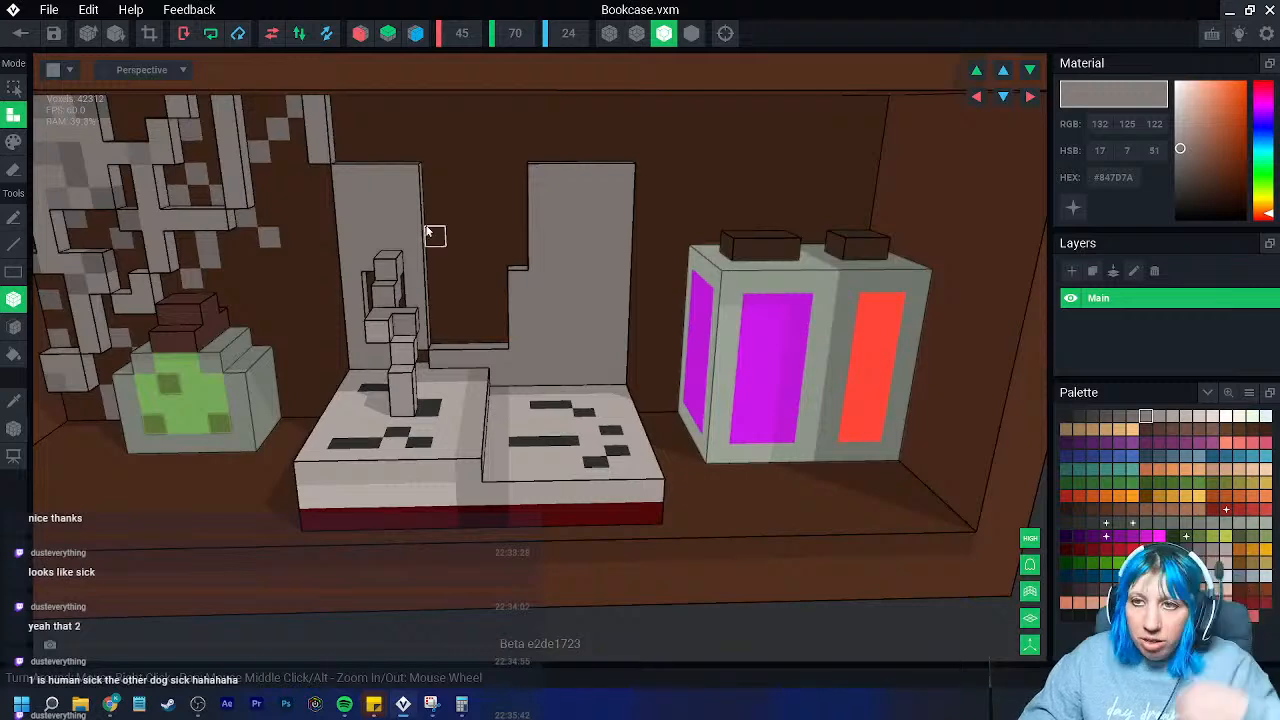
pyautogui.click(14, 172)
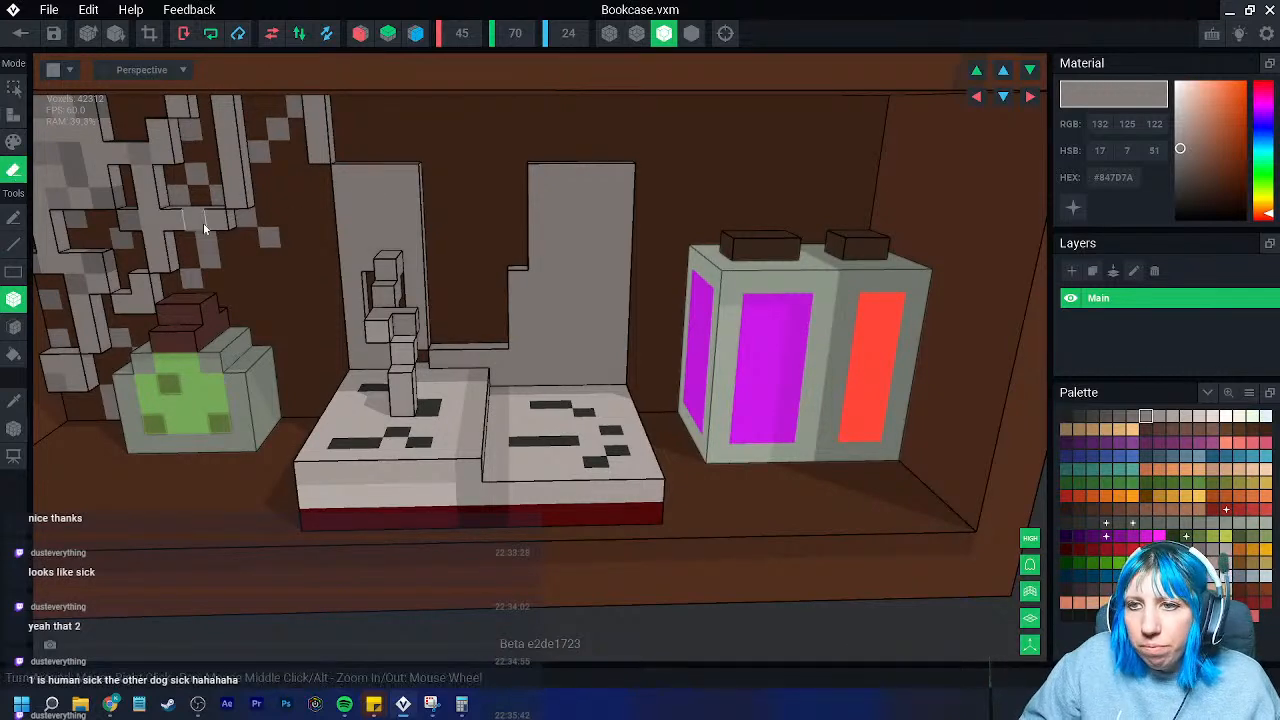
pyautogui.moveTo(340, 275); pyautogui.dragTo(372, 279, button='right')
pyautogui.moveTo(353, 282); pyautogui.dragTo(361, 362)
pyautogui.moveTo(361, 362)
pyautogui.mouseDown(button='right')
pyautogui.moveTo(384, 338)
pyautogui.moveTo(325, 350)
pyautogui.mouseUp(button='right')
pyautogui.click(385, 338)
pyautogui.click(401, 343)
pyautogui.click(407, 339)
pyautogui.moveTo(412, 334)
pyautogui.mouseDown(button='right')
pyautogui.moveTo(446, 306)
pyautogui.moveTo(474, 325)
pyautogui.mouseUp(button='right')
pyautogui.moveTo(421, 361); pyautogui.dragTo(463, 362)
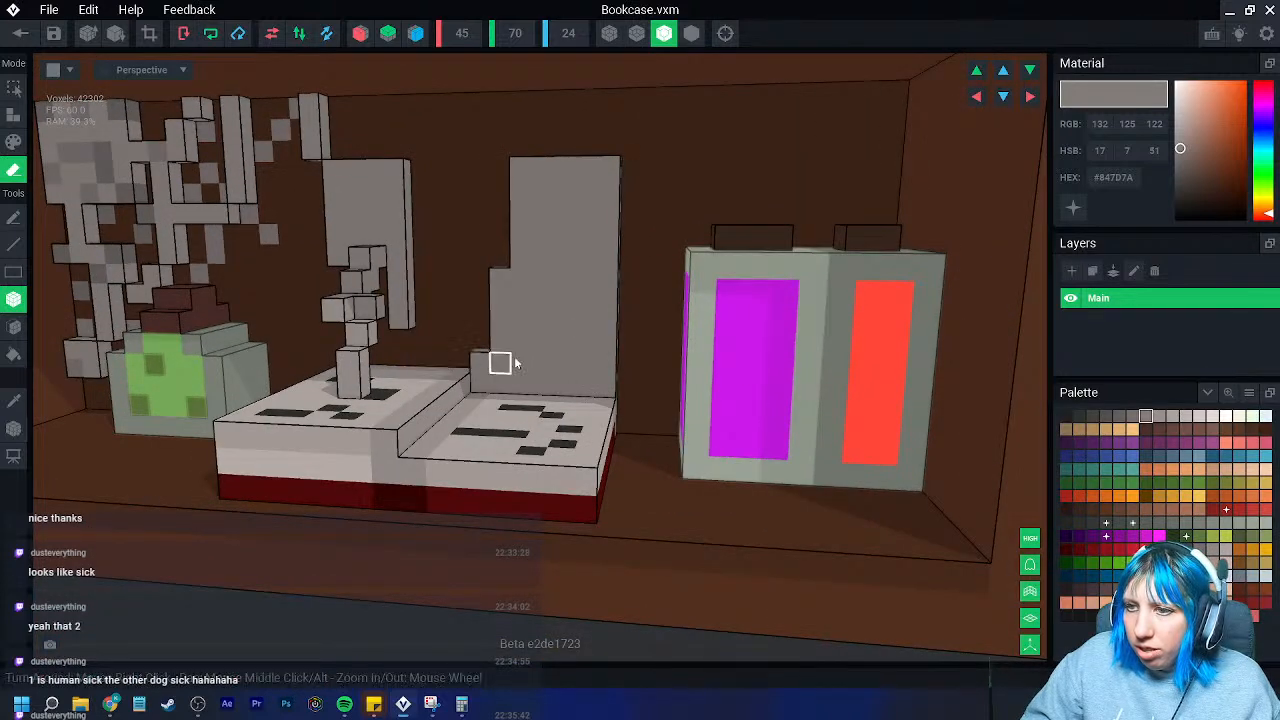
# - Carve the right grey panel down to a thin stepped strand and cut a notch into the left panel
pyautogui.moveTo(603, 388); pyautogui.dragTo(529, 316)
pyautogui.moveTo(608, 281)
pyautogui.mouseDown()
pyautogui.moveTo(562, 213)
pyautogui.moveTo(544, 213)
pyautogui.mouseUp()
pyautogui.moveTo(608, 169)
pyautogui.mouseDown()
pyautogui.moveTo(608, 191)
pyautogui.moveTo(583, 207)
pyautogui.mouseUp()
pyautogui.moveTo(484, 193); pyautogui.dragTo(526, 192, button='right')
pyautogui.moveTo(392, 197); pyautogui.dragTo(365, 226)
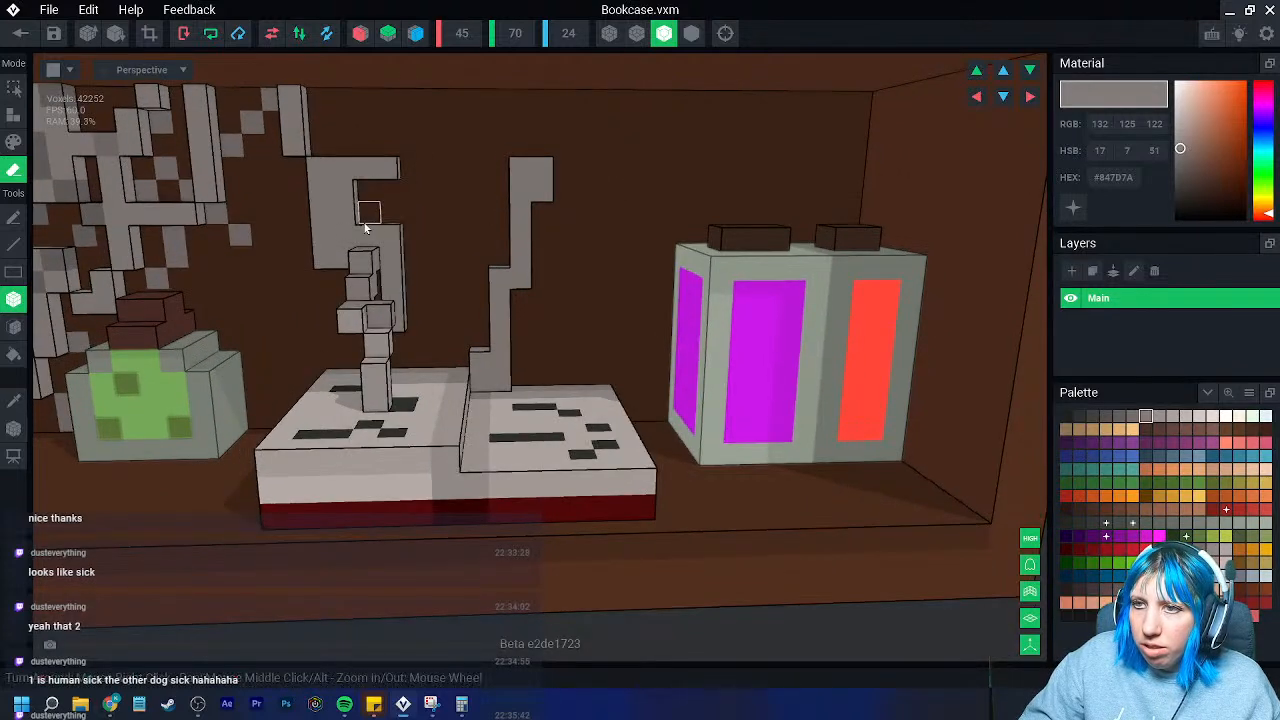
# - Paint scattered #847D7A cobweb voxels onto the shelf's back wall between and around the raised strands
pyautogui.click(14, 401)
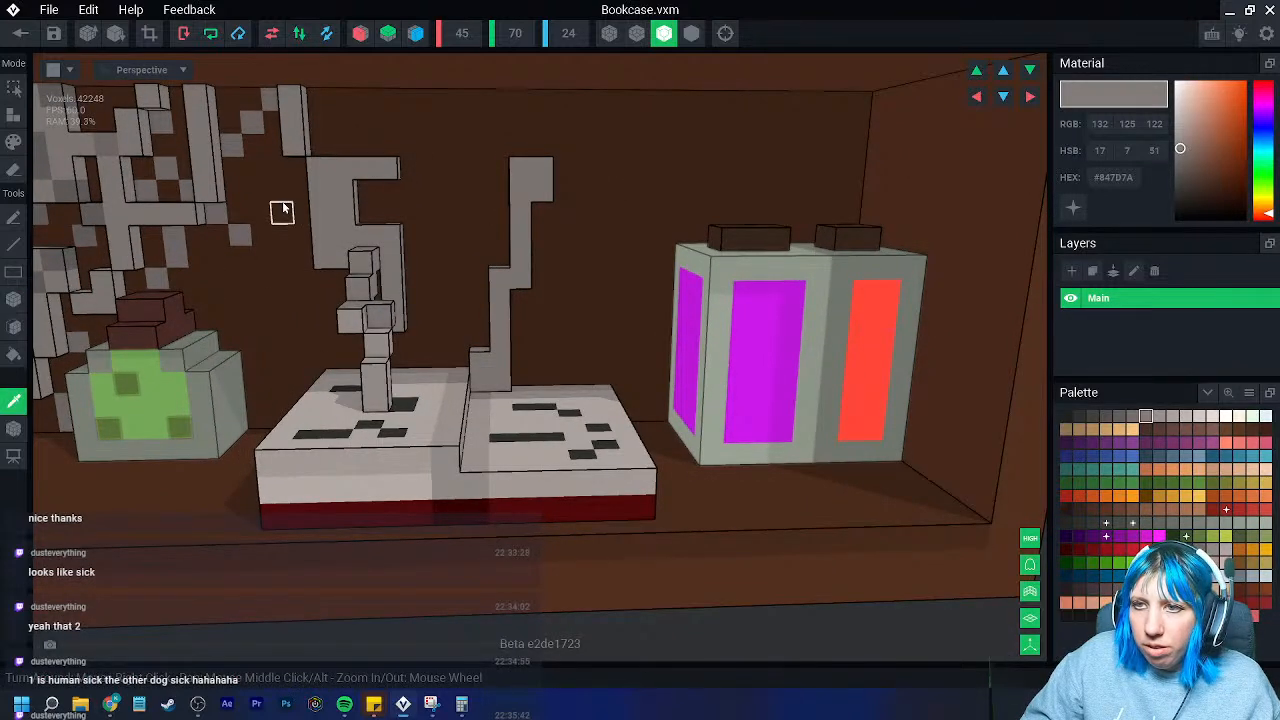
pyautogui.click(1135, 420)
pyautogui.click(37, 394)
pyautogui.click(14, 298)
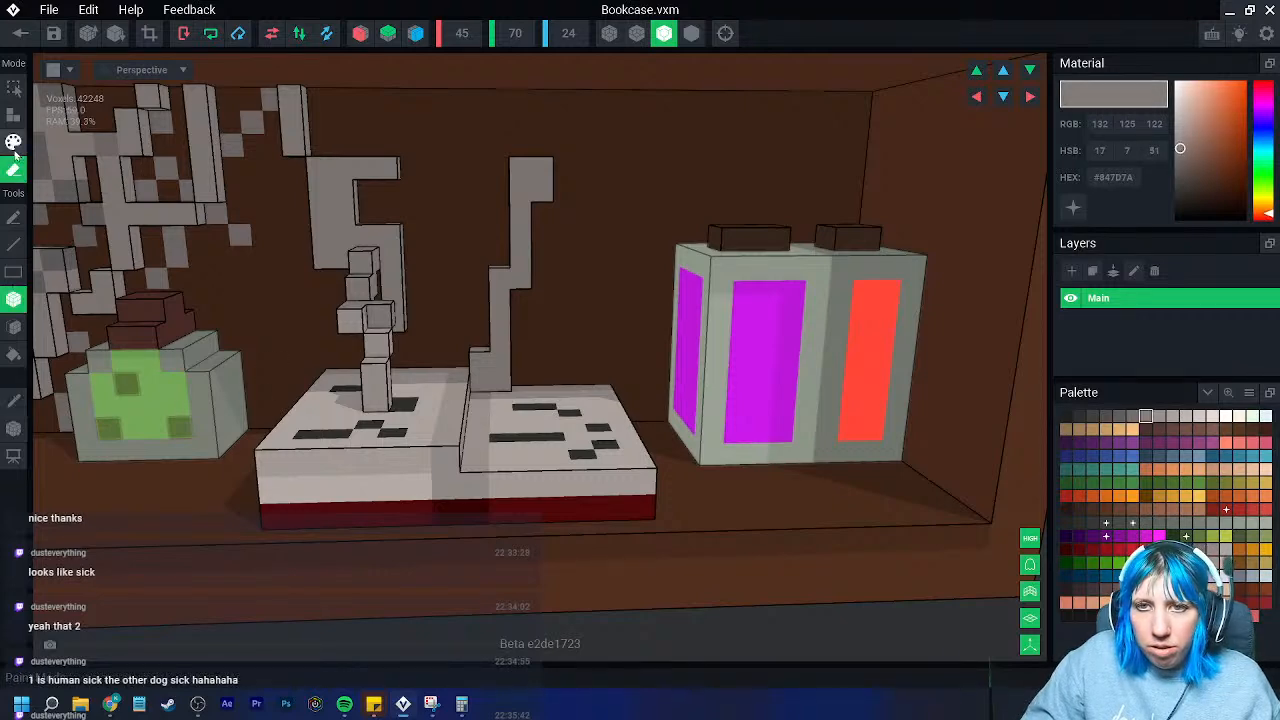
pyautogui.click(14, 143)
pyautogui.moveTo(440, 197)
pyautogui.mouseDown()
pyautogui.moveTo(491, 177)
pyautogui.moveTo(409, 123)
pyautogui.moveTo(430, 113)
pyautogui.moveTo(483, 177)
pyautogui.moveTo(474, 251)
pyautogui.moveTo(449, 294)
pyautogui.moveTo(418, 280)
pyautogui.moveTo(457, 257)
pyautogui.moveTo(459, 337)
pyautogui.mouseUp()
pyautogui.scroll(-5, 490, 310)
pyautogui.moveTo(543, 286); pyautogui.dragTo(393, 241, button='right')
pyautogui.moveTo(382, 251); pyautogui.dragTo(371, 272)
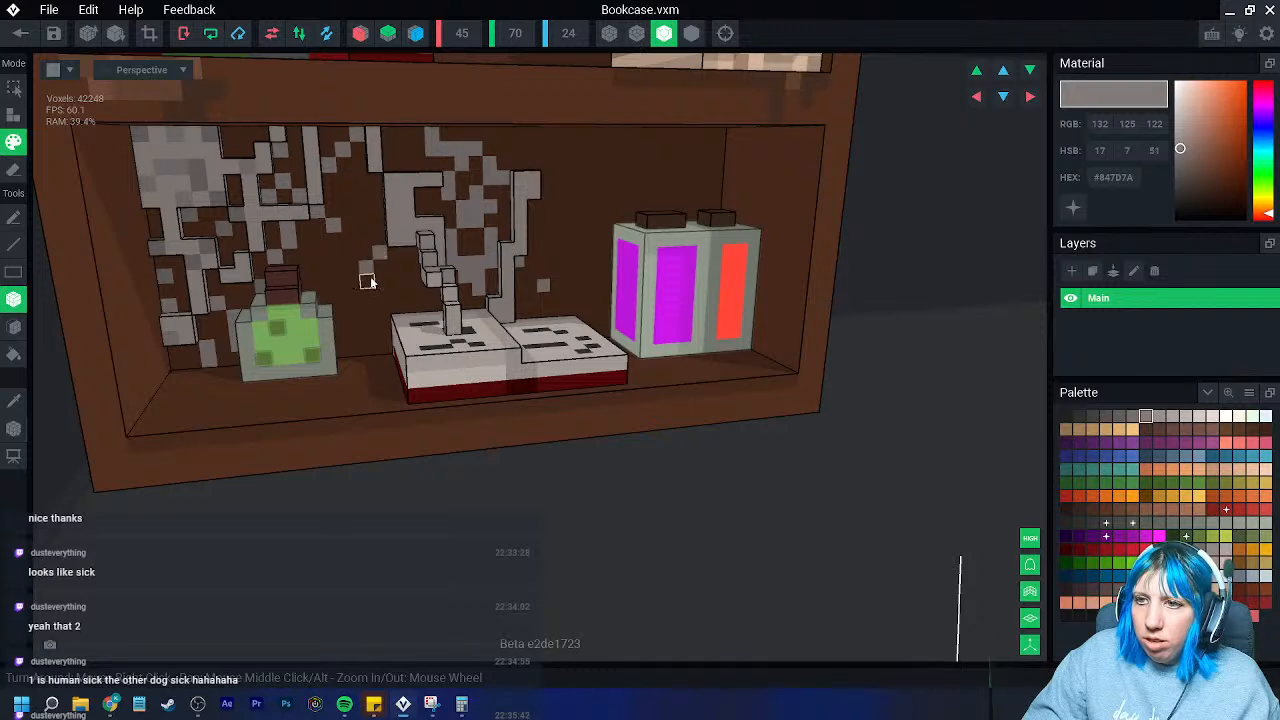
# - Shade the raised left cobweb panel with darker grey patches, matching the colour of the existing cobweb
pyautogui.moveTo(417, 318); pyautogui.dragTo(399, 289, button='right')
pyautogui.scroll(2, 399, 289)
pyautogui.click(14, 400)
pyautogui.click(152, 152)
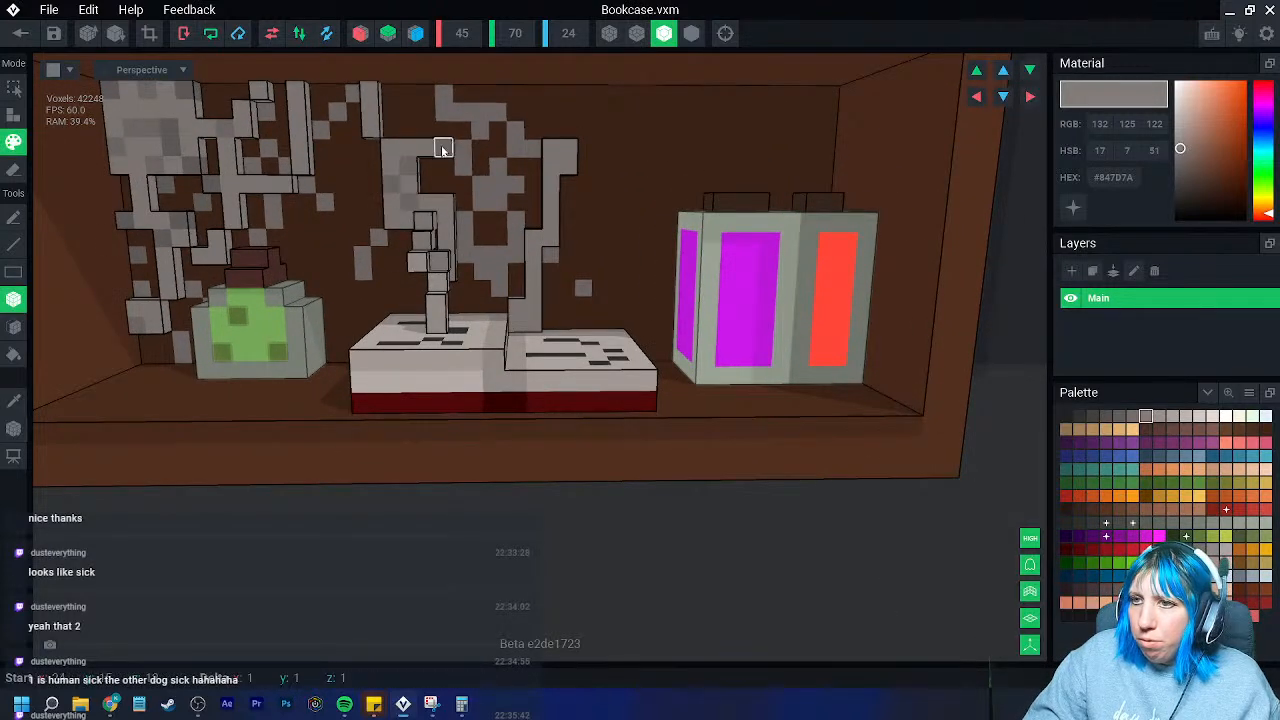
pyautogui.scroll(5, 480, 260)
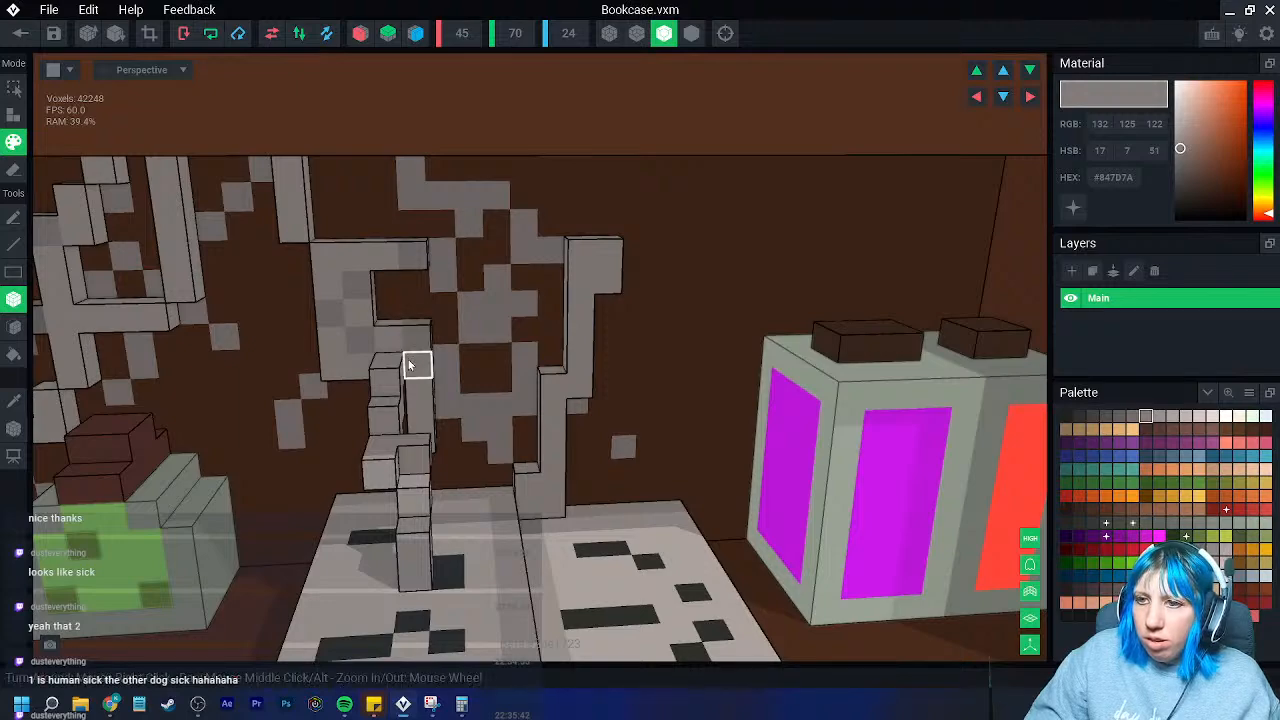
pyautogui.scroll(-3, 410, 363)
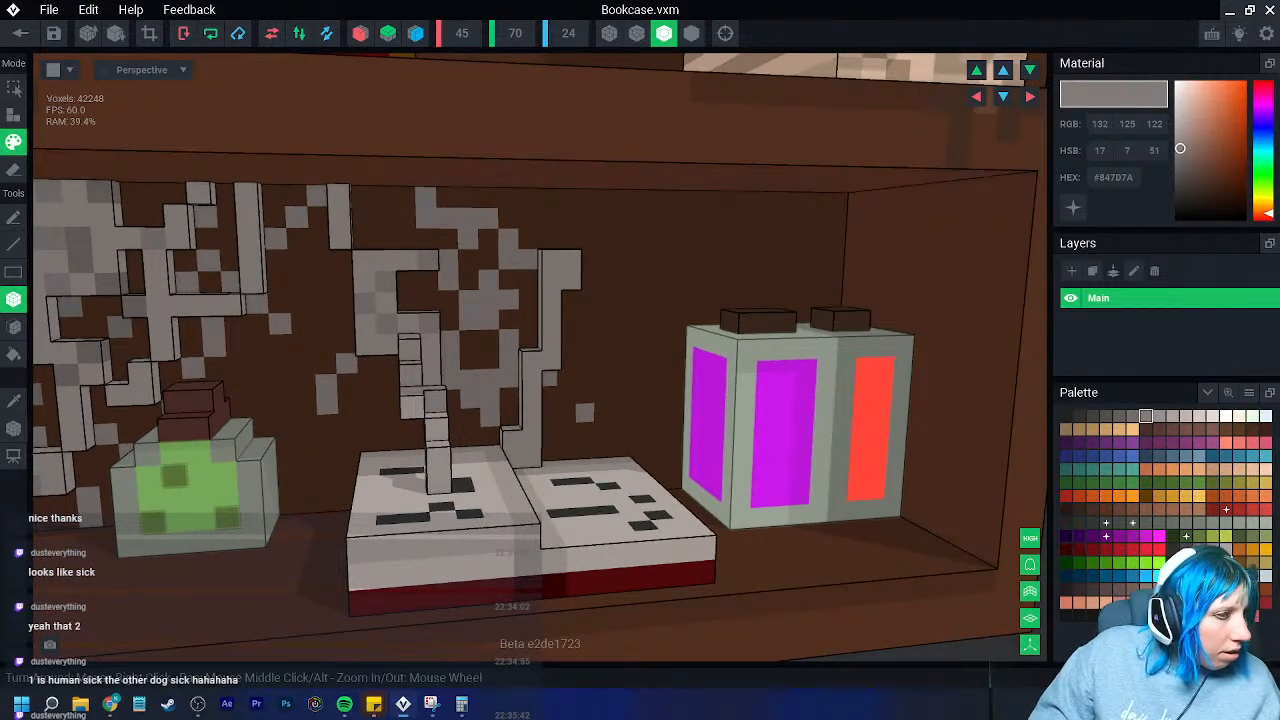
# - Return to the final.vxr scene and examine the bookcase's lower shelf in the room
pyautogui.scroll(-5, 508, 277)
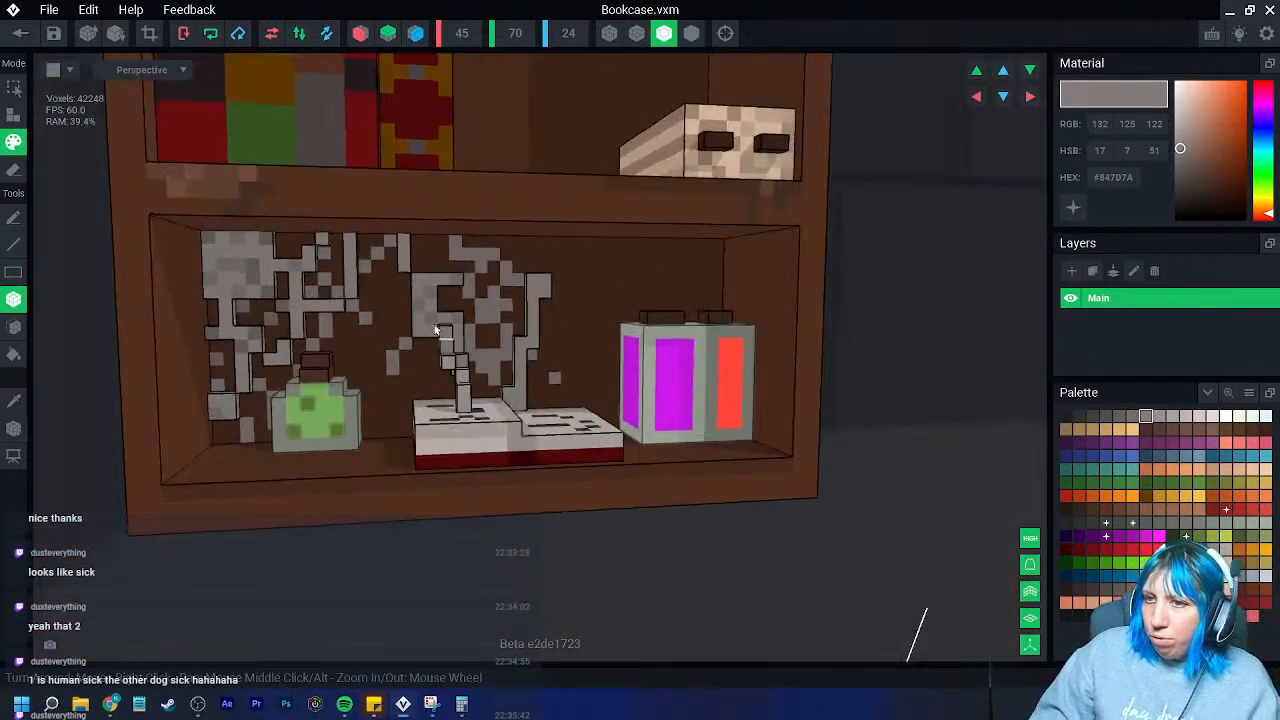
pyautogui.scroll(-4, 530, 424)
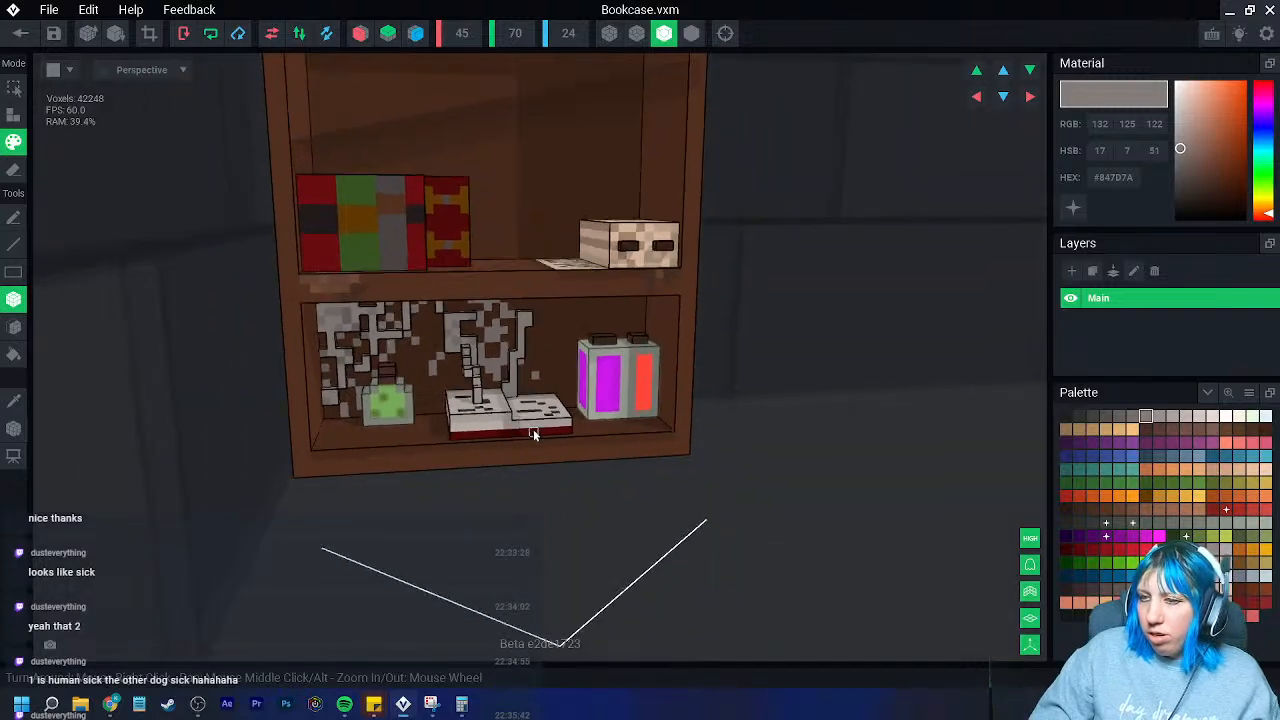
pyautogui.scroll(4, 530, 428)
pyautogui.scroll(5, 524, 429)
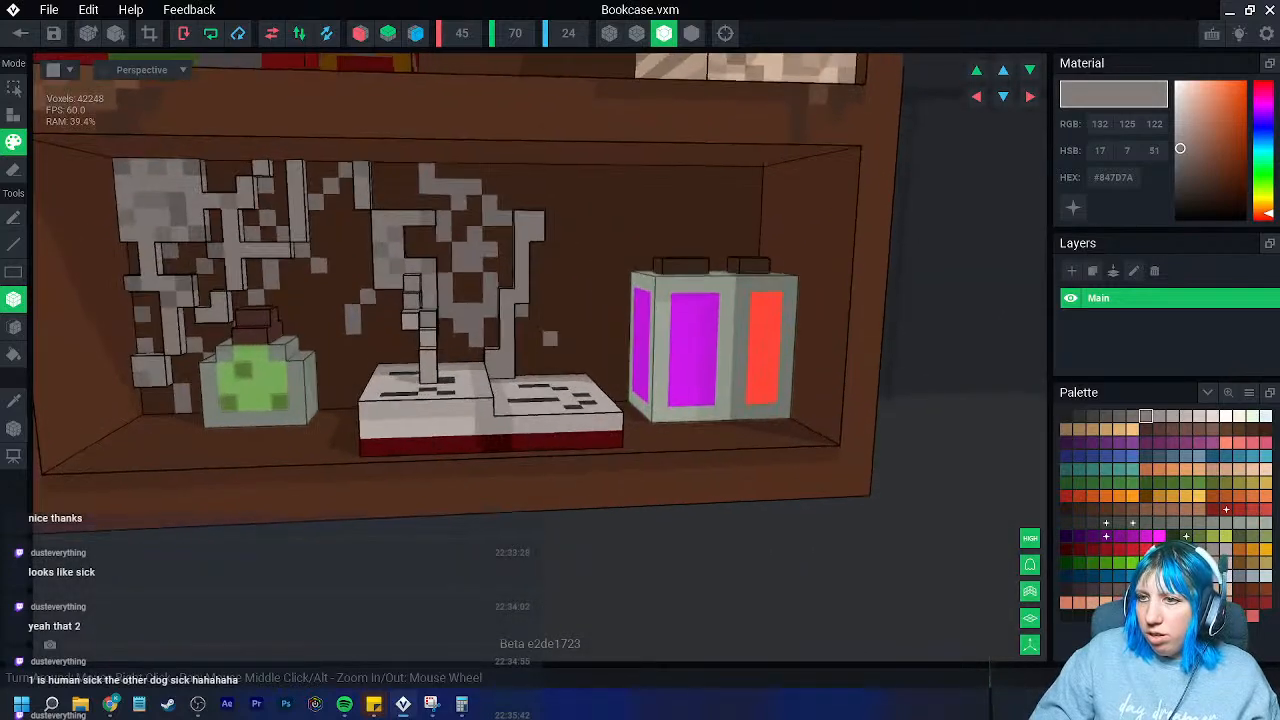
pyautogui.scroll(-4, 519, 445)
pyautogui.moveTo(517, 440); pyautogui.dragTo(488, 438, button='right')
pyautogui.click(20, 34)
pyautogui.click(498, 259)
pyautogui.moveTo(515, 280); pyautogui.dragTo(500, 342, button='right')
pyautogui.scroll(3, 501, 365)
pyautogui.scroll(3, 500, 342)
pyautogui.scroll(6, 501, 347)
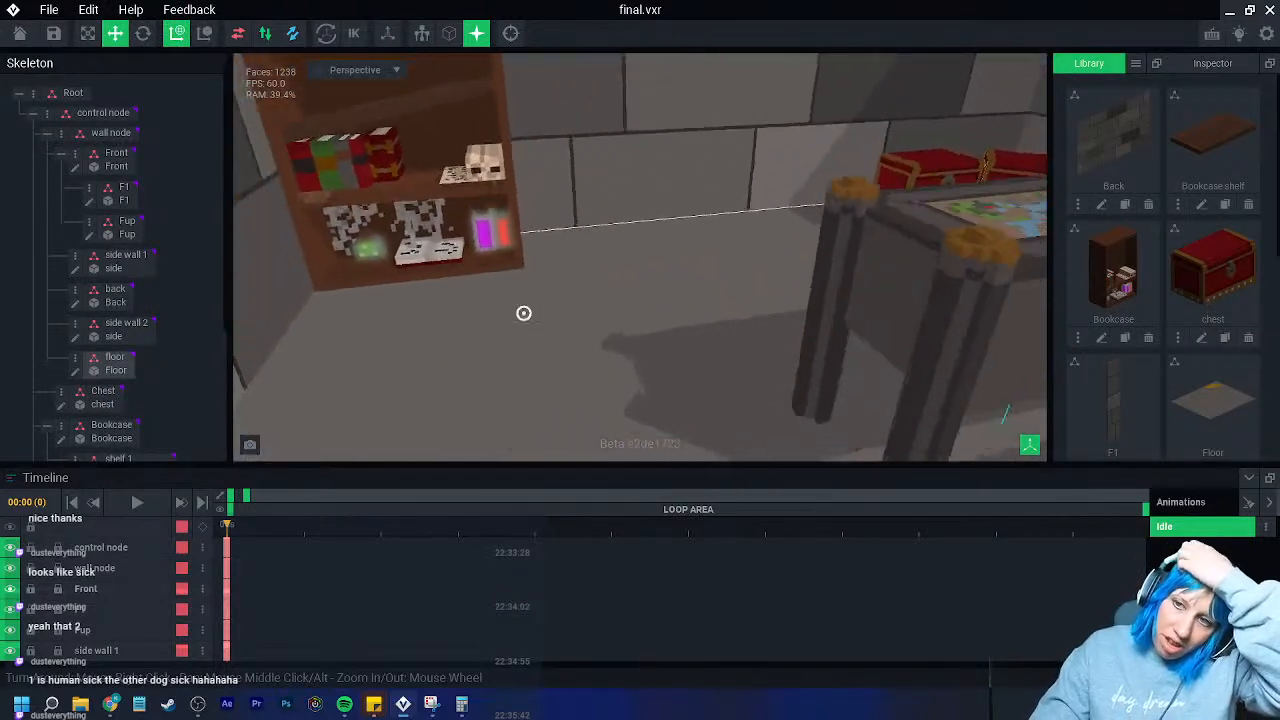
pyautogui.click(256, 229)
pyautogui.moveTo(540, 305); pyautogui.dragTo(296, 172, button='right')
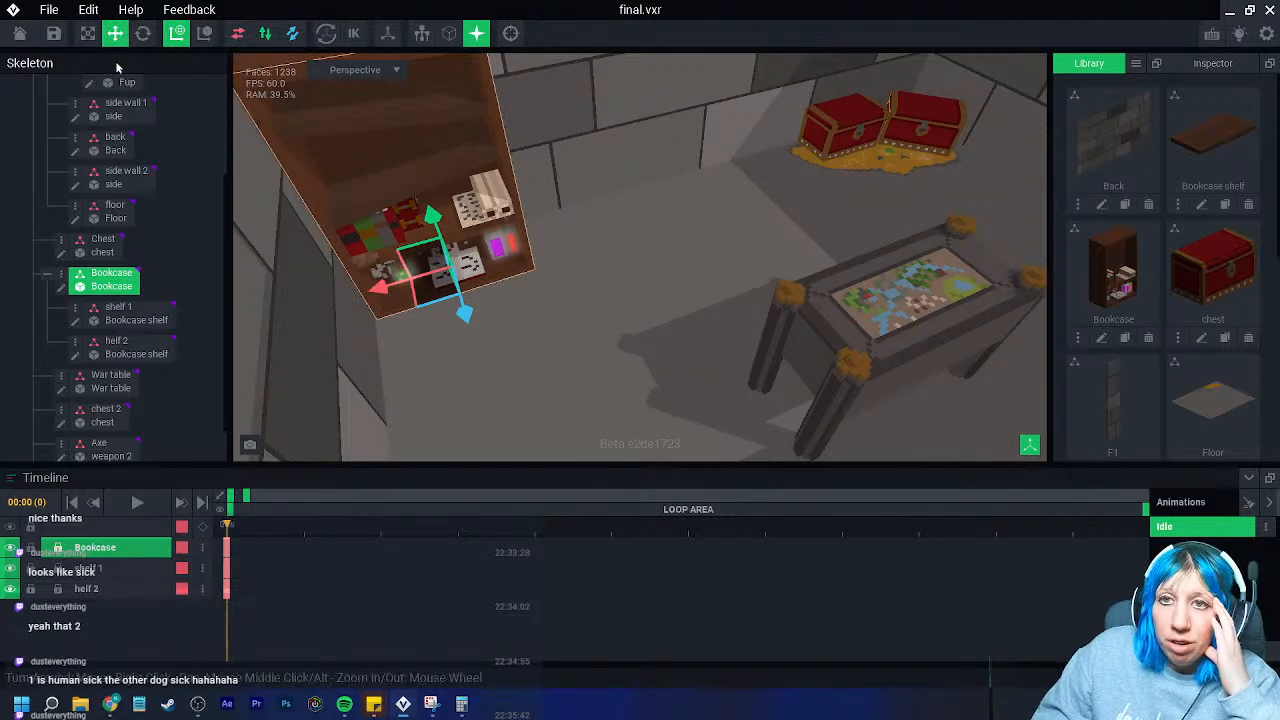
# - Open the war table's voxel model from the scene for editing
pyautogui.moveTo(652, 205); pyautogui.dragTo(603, 429, button='right')
pyautogui.scroll(-5, 668, 278)
pyautogui.scroll(-5, 686, 203)
pyautogui.scroll(3, 603, 429)
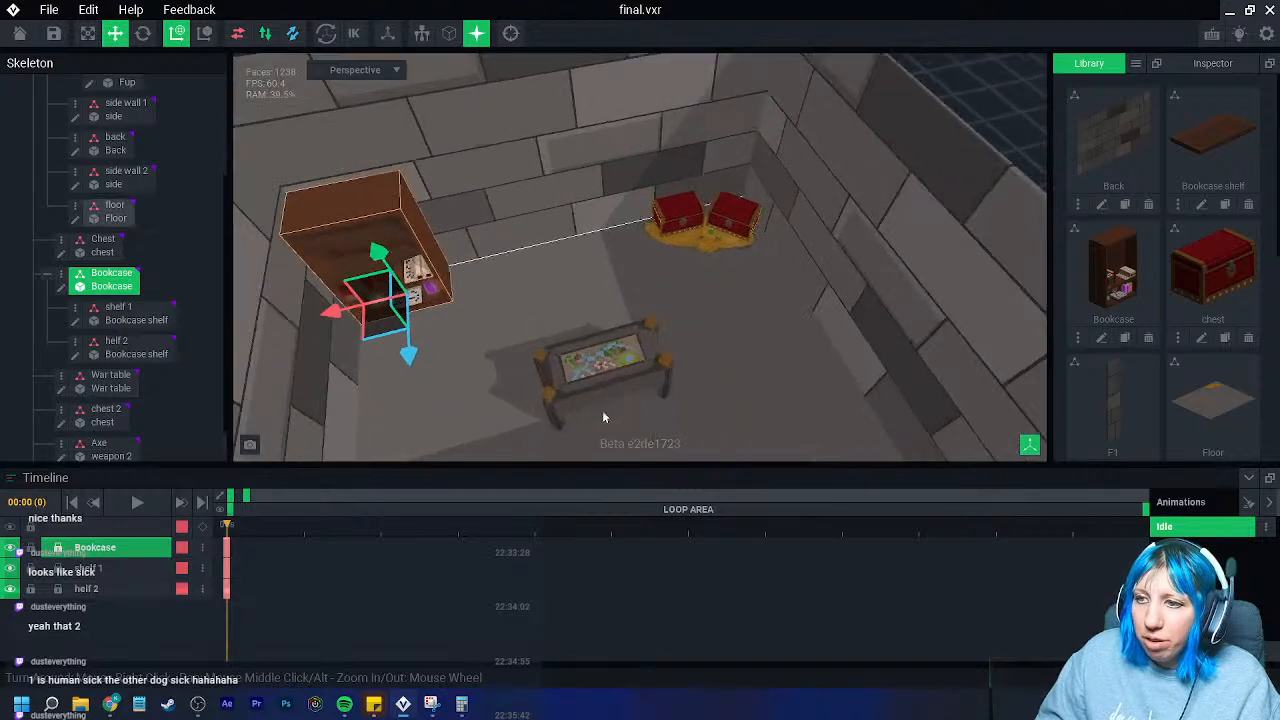
pyautogui.click(598, 385)
pyautogui.click(61, 344)
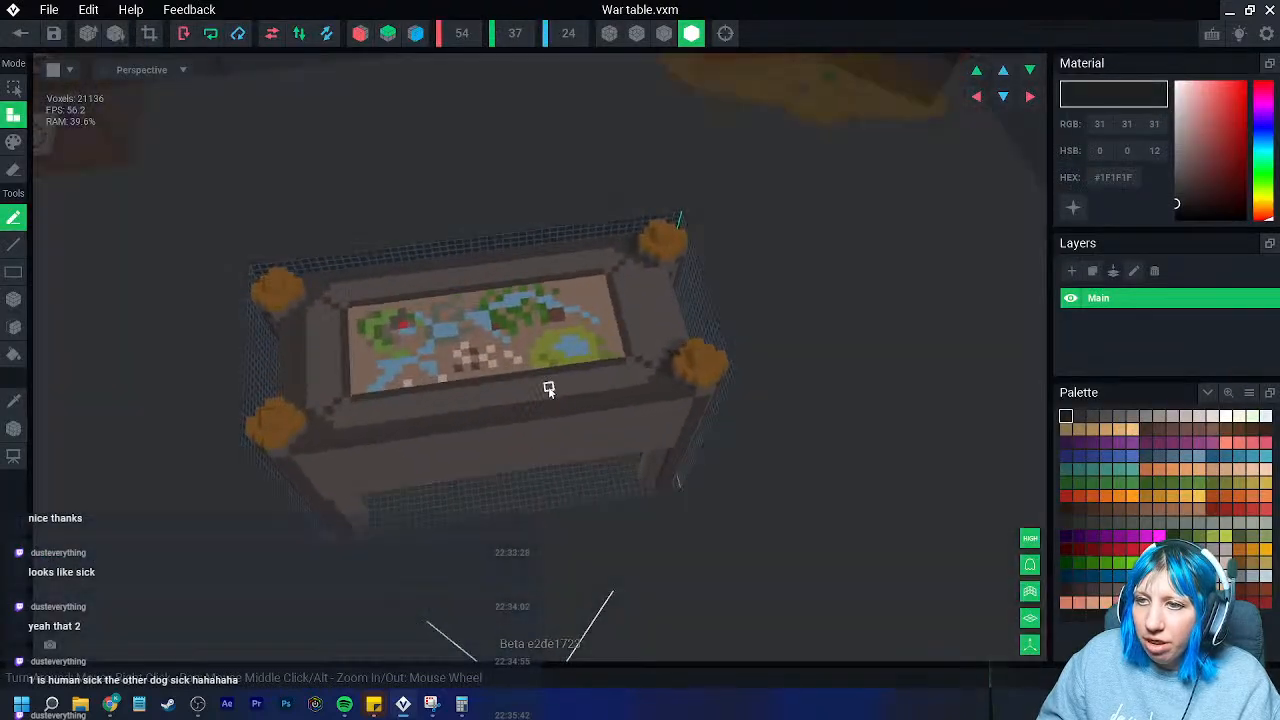
pyautogui.scroll(-5, 545, 175)
pyautogui.moveTo(557, 266); pyautogui.dragTo(557, 266, button='right')
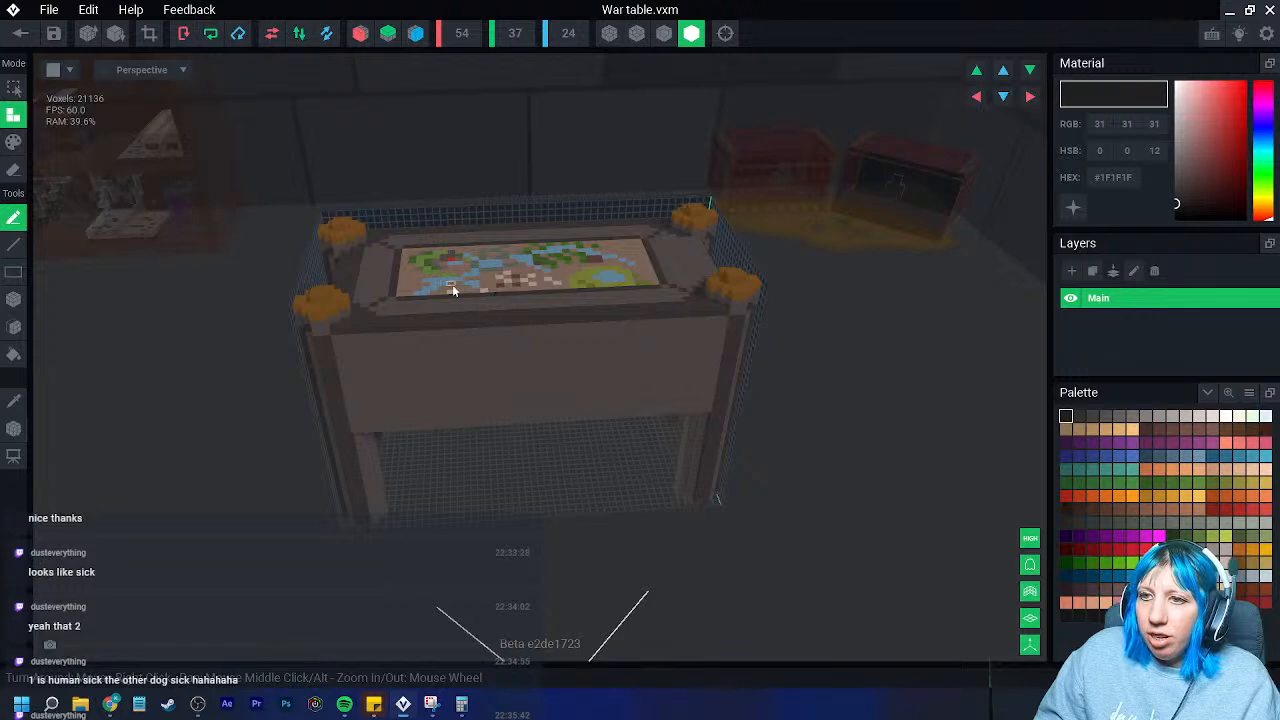
# - Show voxel outlines and enlarge the war table's volume to 65 voxels wide and 50 voxels deep
pyautogui.click(664, 33)
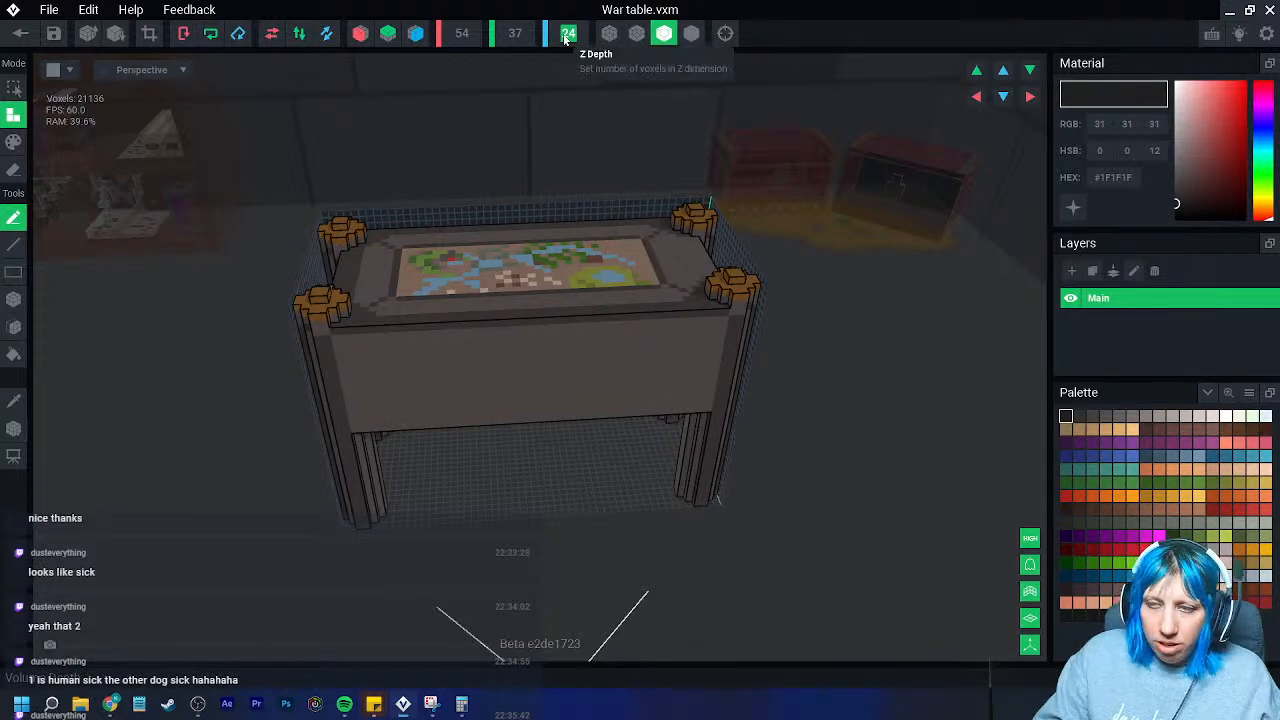
pyautogui.write('0')
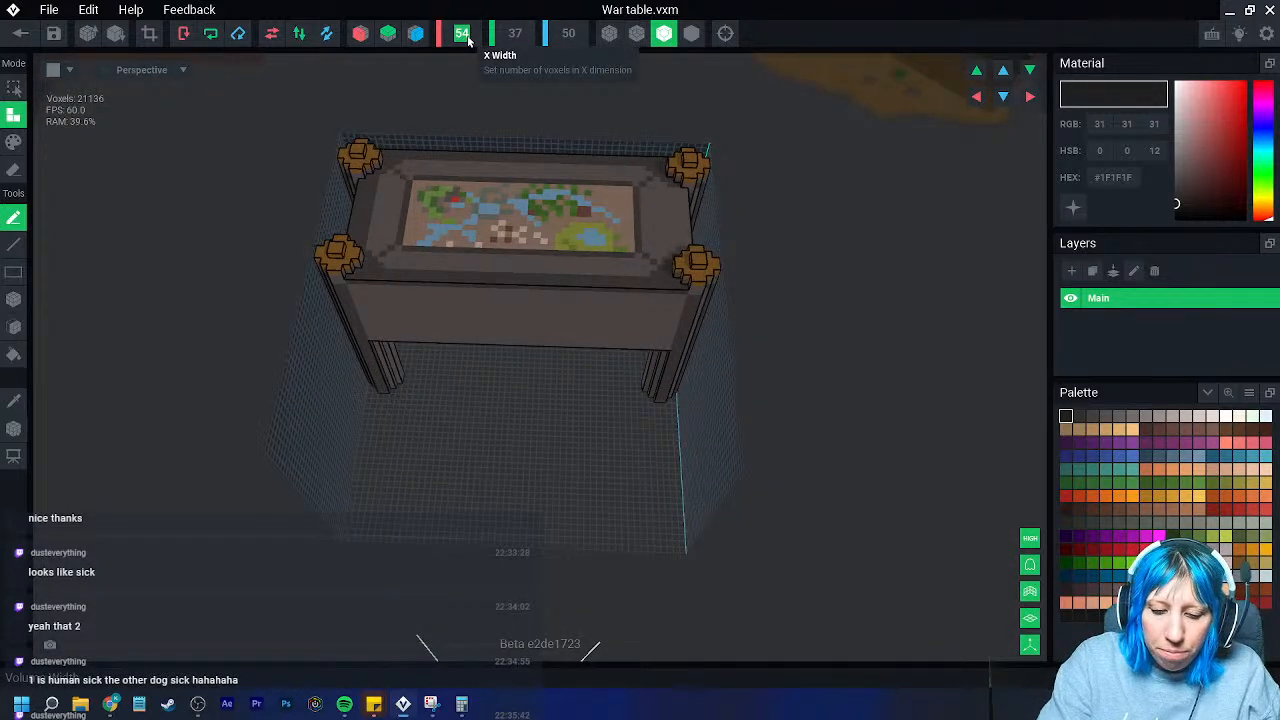
pyautogui.write('60')
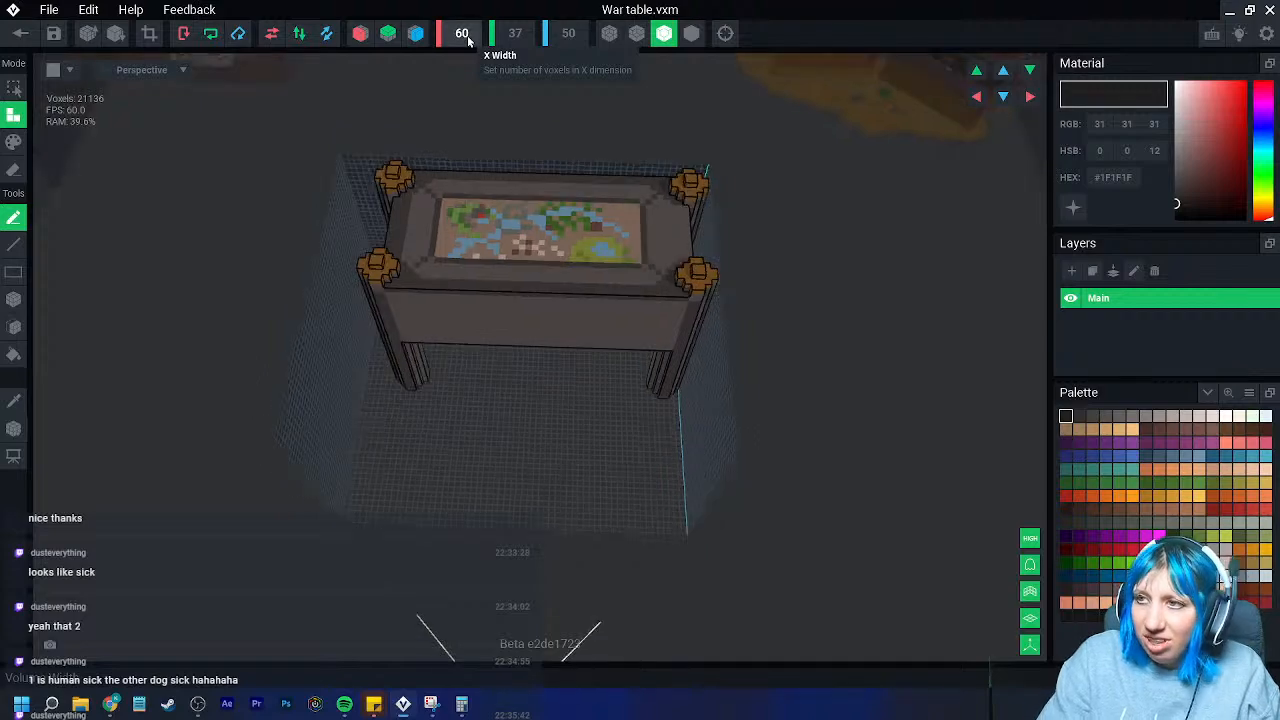
pyautogui.moveTo(545, 222); pyautogui.dragTo(512, 235, button='right')
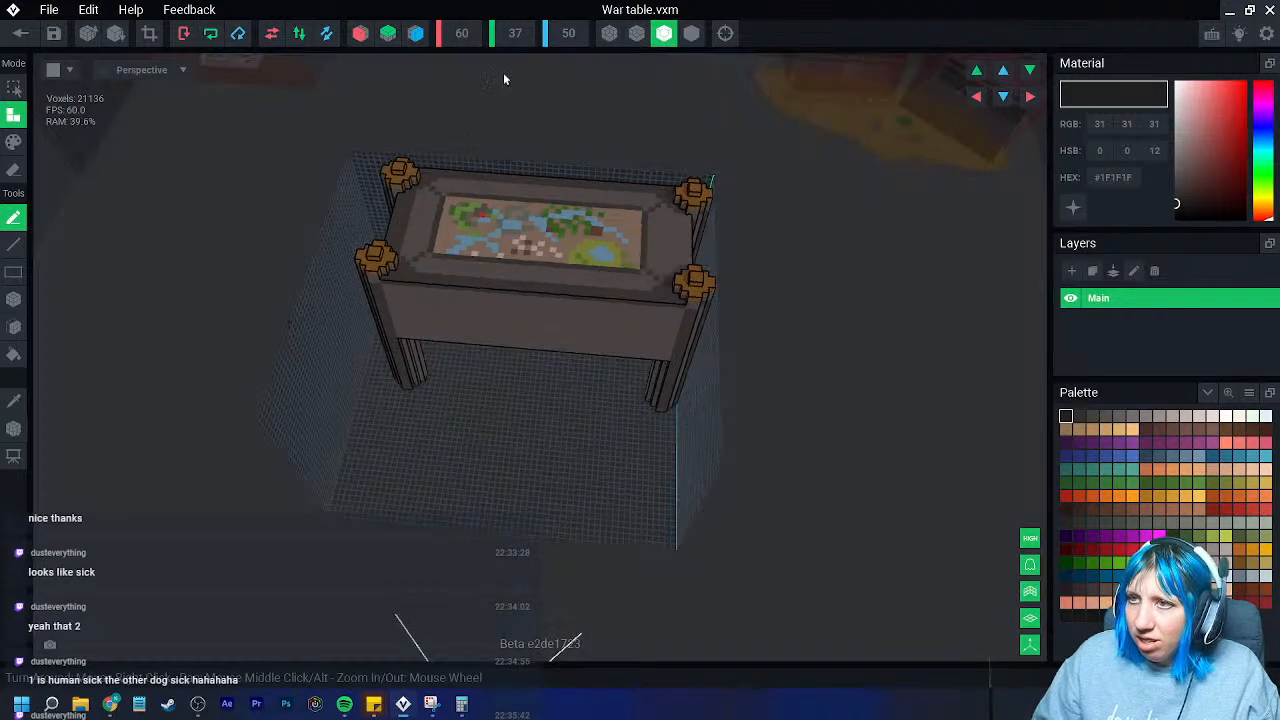
pyautogui.moveTo(518, 106)
pyautogui.mouseDown(button='right')
pyautogui.moveTo(536, 98)
pyautogui.moveTo(506, 100)
pyautogui.moveTo(520, 106)
pyautogui.mouseUp(button='right')
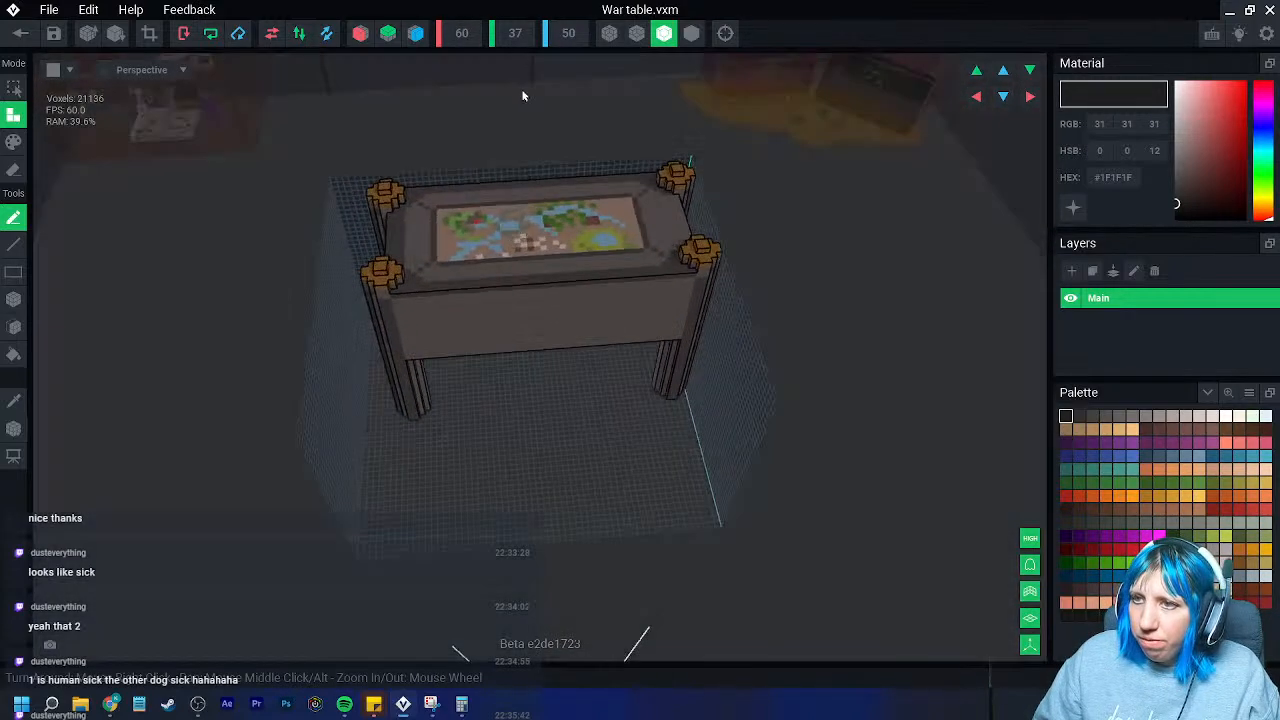
pyautogui.moveTo(546, 281); pyautogui.dragTo(546, 281, button='right')
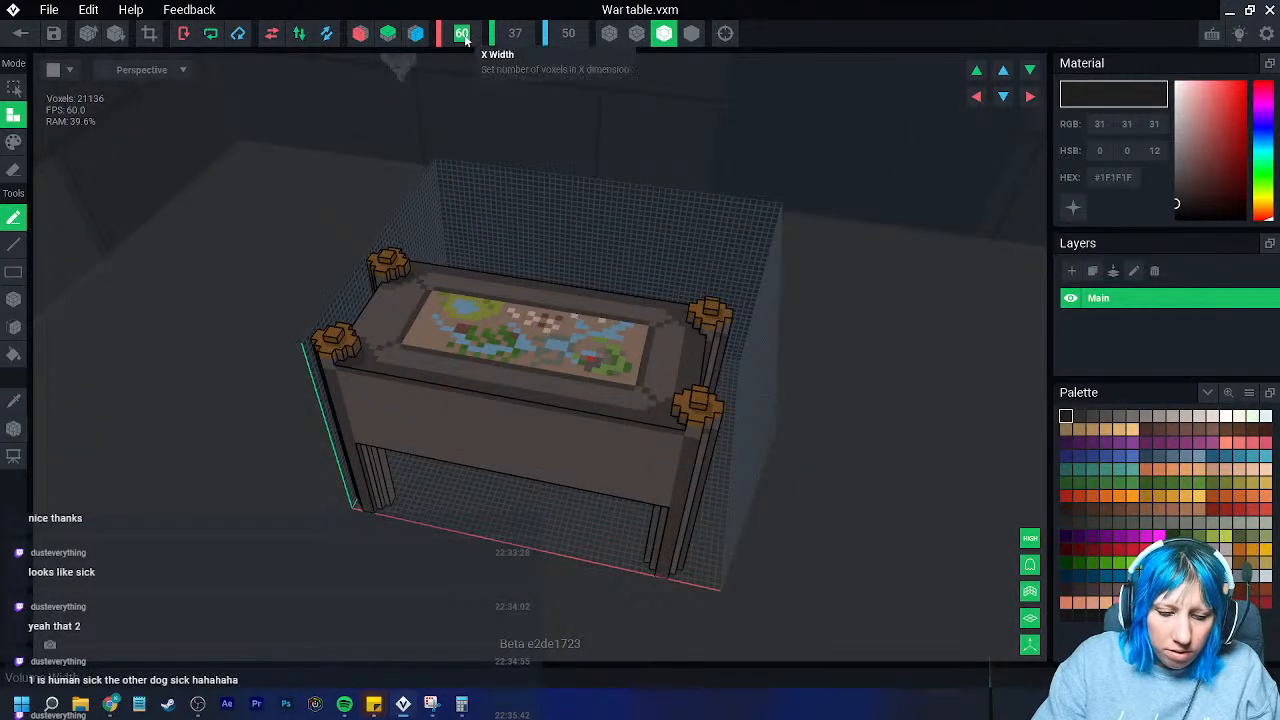
pyautogui.scroll(5, 465, 36)
pyautogui.moveTo(591, 257); pyautogui.dragTo(676, 291, button='right')
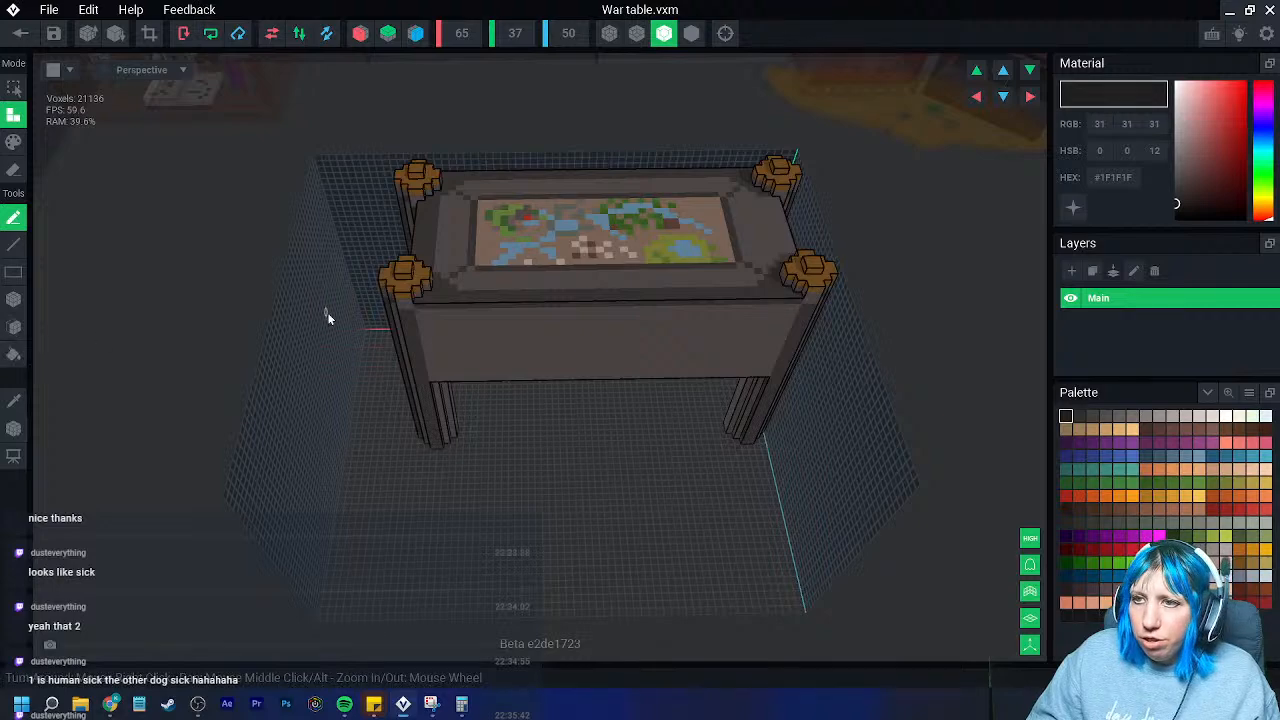
# - Erase every voxel of the existing war table, including its map, golden caps and legs, leaving the volume empty
pyautogui.scroll(4, 443, 334)
pyautogui.moveTo(443, 334); pyautogui.dragTo(443, 414, button='middle')
pyautogui.moveTo(443, 414); pyautogui.dragTo(456, 394, button='right')
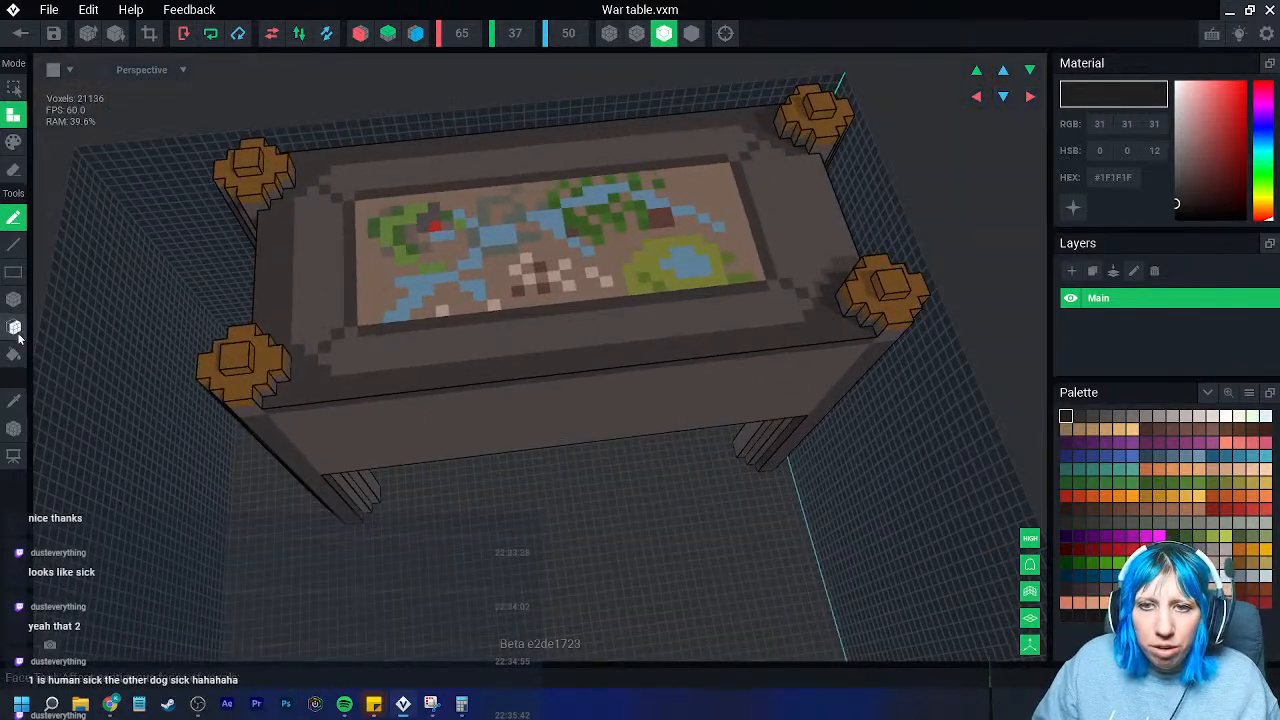
pyautogui.click(14, 303)
pyautogui.click(13, 170)
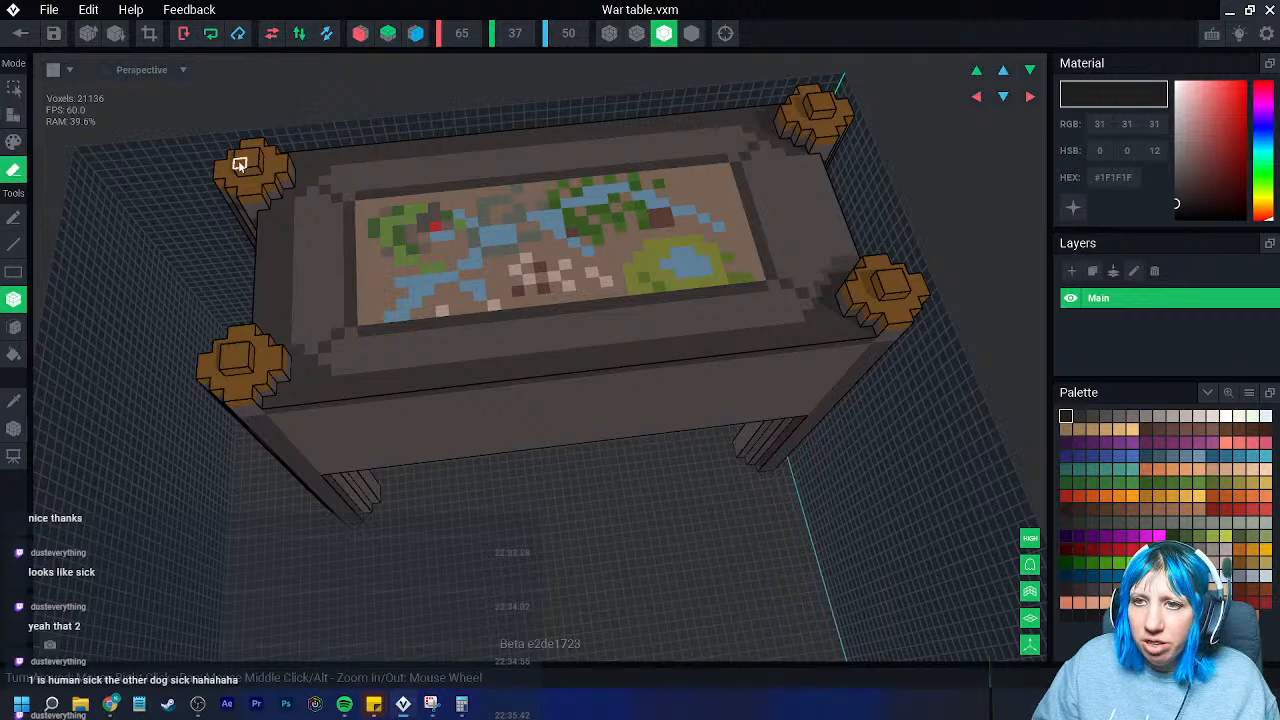
pyautogui.moveTo(233, 155); pyautogui.dragTo(845, 425)
pyautogui.moveTo(240, 173)
pyautogui.mouseDown()
pyautogui.moveTo(717, 242)
pyautogui.moveTo(794, 444)
pyautogui.moveTo(783, 461)
pyautogui.mouseUp()
pyautogui.moveTo(807, 99); pyautogui.dragTo(722, 320)
pyautogui.moveTo(255, 150)
pyautogui.mouseDown()
pyautogui.moveTo(397, 218)
pyautogui.moveTo(735, 298)
pyautogui.mouseUp()
pyautogui.moveTo(222, 172); pyautogui.dragTo(335, 365)
pyautogui.moveTo(254, 437); pyautogui.dragTo(351, 514)
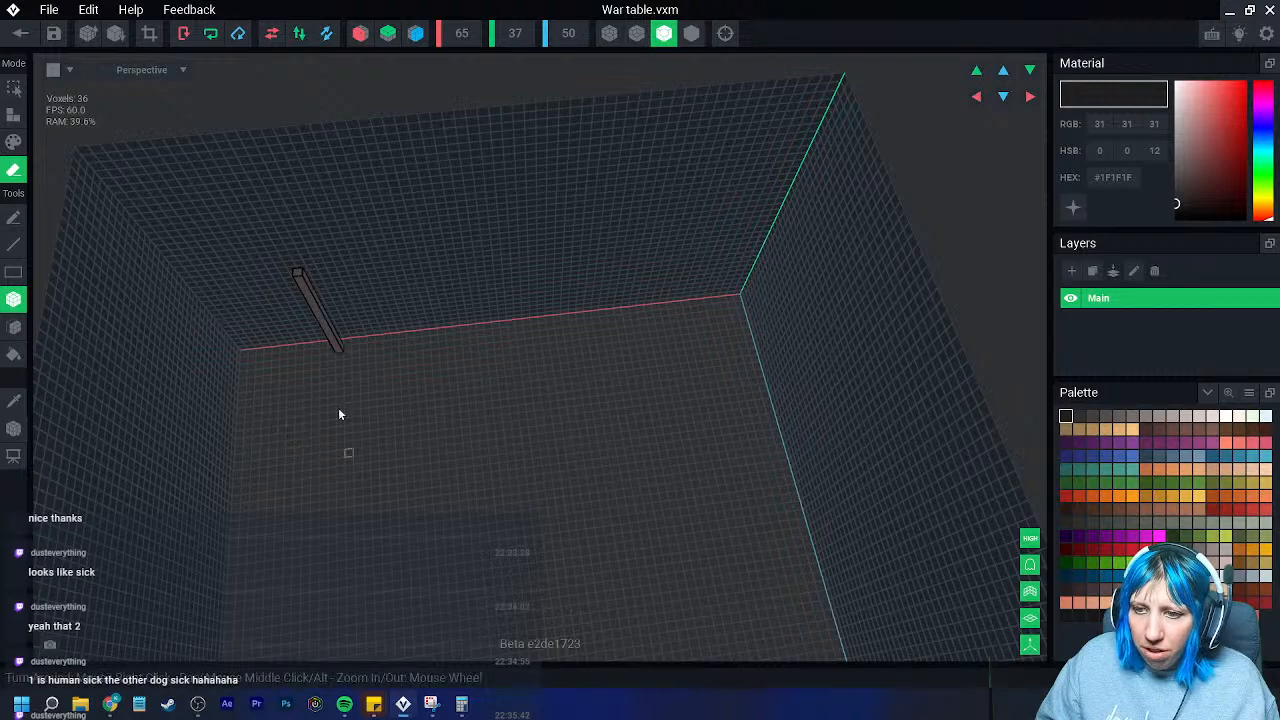
pyautogui.moveTo(300, 274); pyautogui.dragTo(339, 373)
pyautogui.moveTo(440, 583); pyautogui.dragTo(491, 440, button='middle')
pyautogui.scroll(-2, 403, 209)
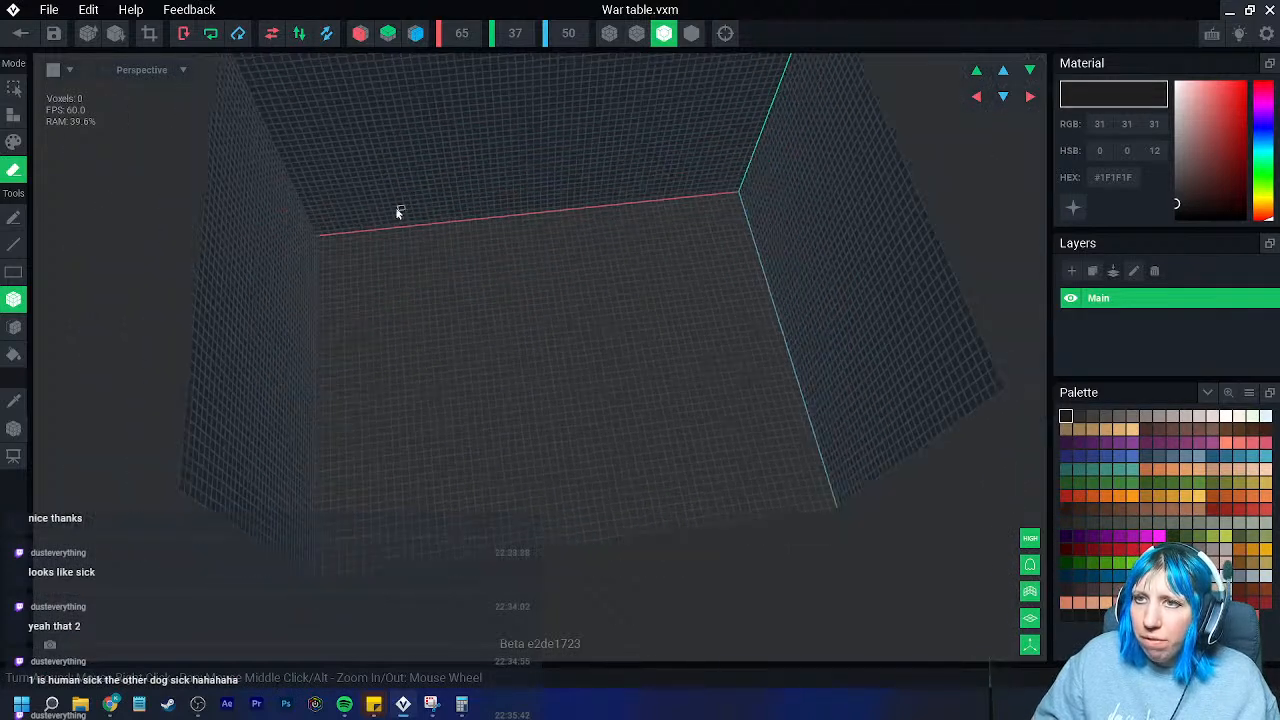
# - Enable mirroring on the X and Z axes and set up attaching boxes in the brown-grey #4C4646
pyautogui.click(360, 34)
pyautogui.click(416, 34)
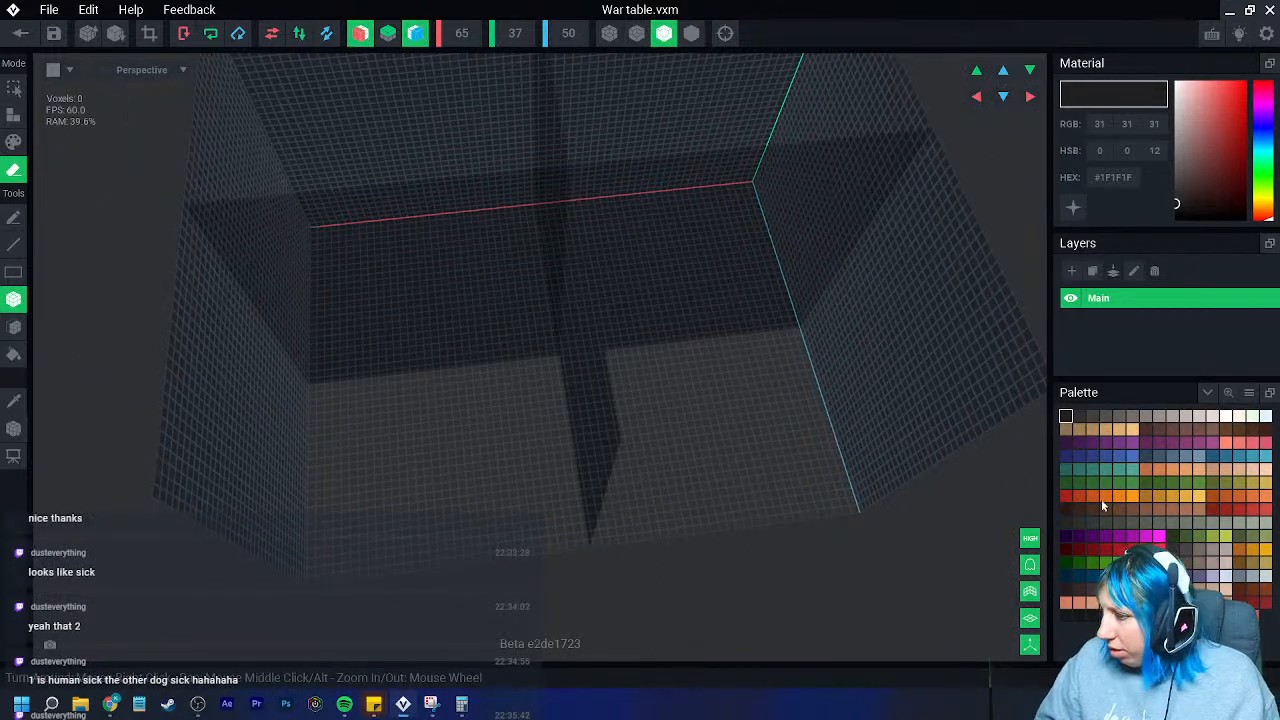
pyautogui.click(1186, 549)
pyautogui.scroll(1, 420, 530)
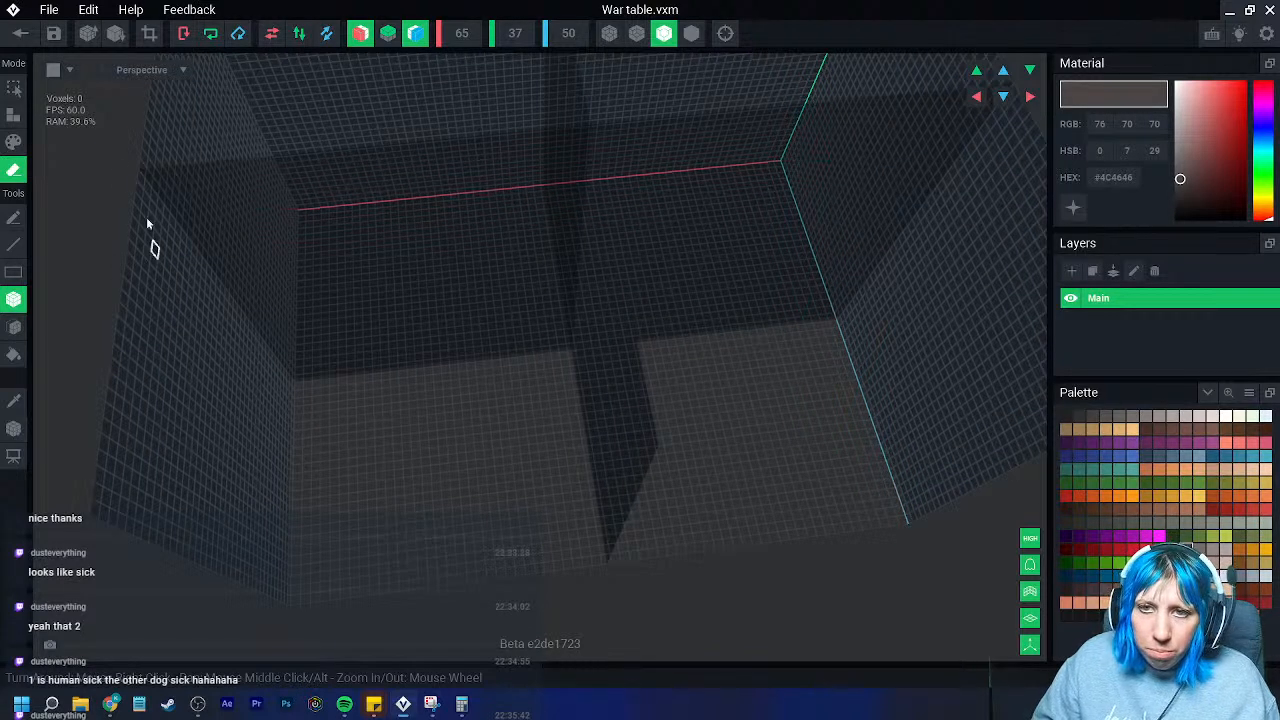
pyautogui.click(14, 116)
pyautogui.scroll(2, 369, 482)
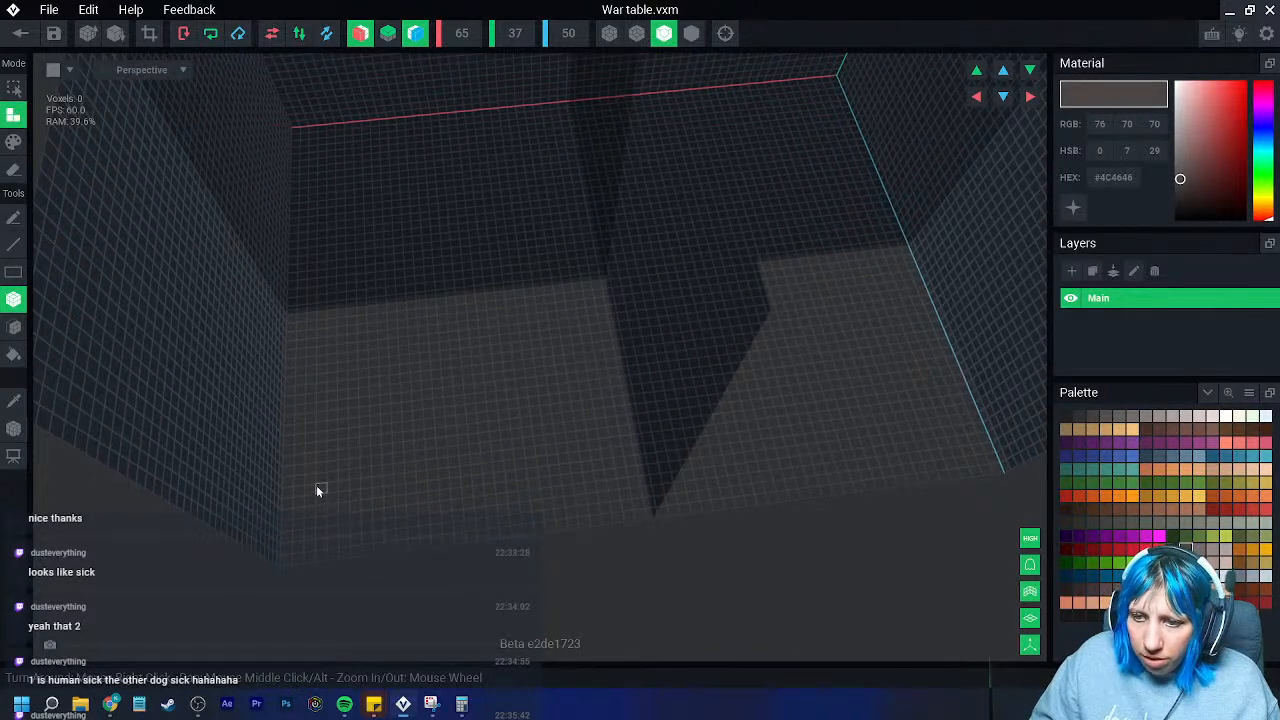
# - Outline and fill a stepped round leg footprint near each corner of the volume's floor
pyautogui.scroll(1, 332, 513)
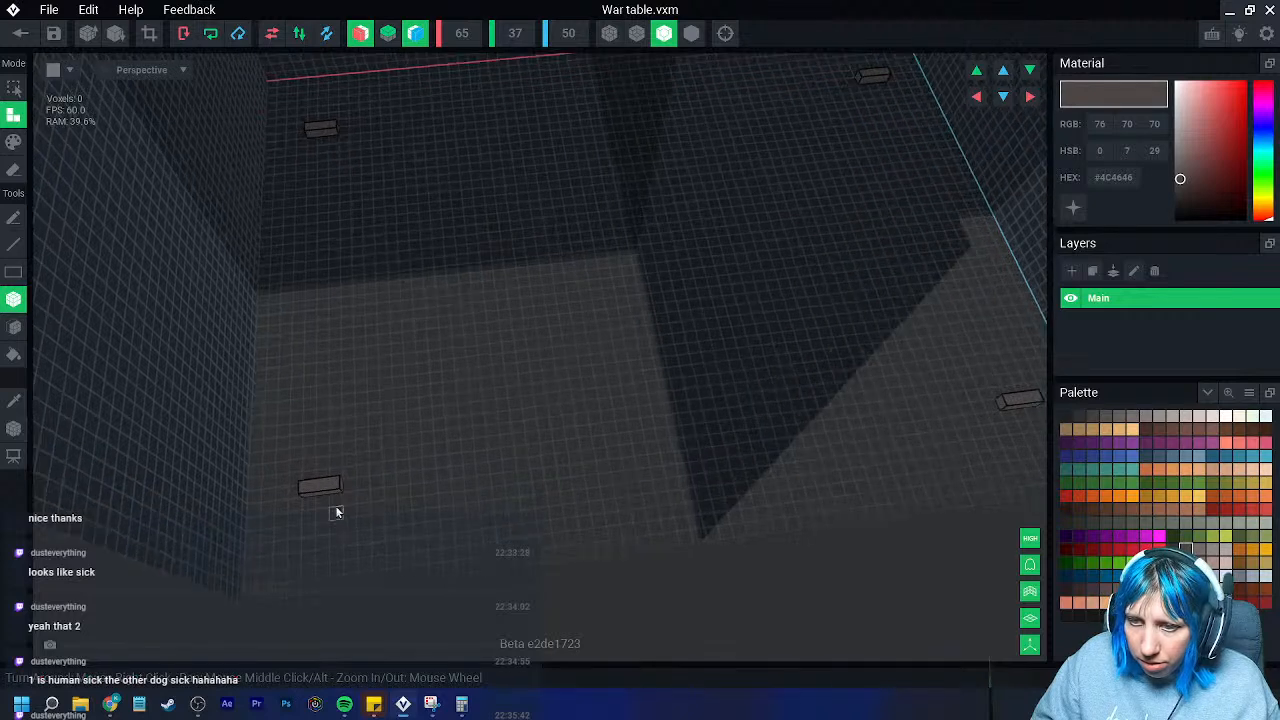
pyautogui.moveTo(332, 508); pyautogui.dragTo(389, 482, button='middle')
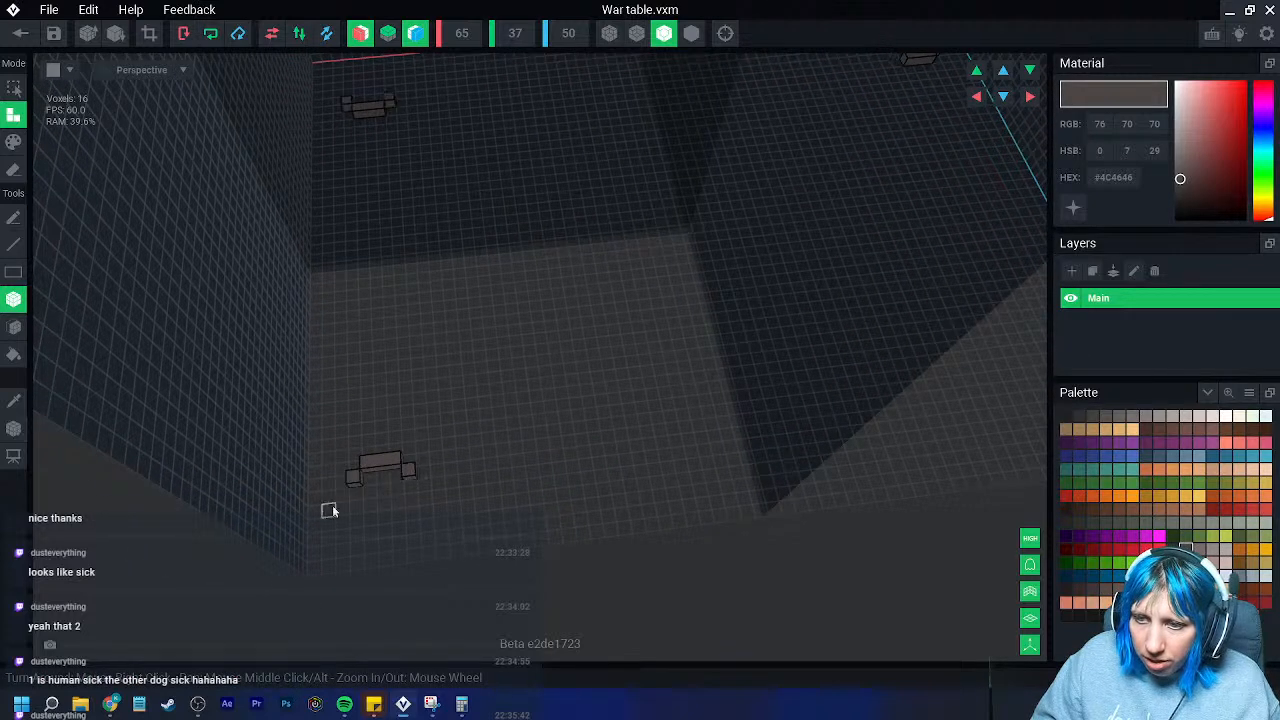
pyautogui.moveTo(418, 489); pyautogui.dragTo(420, 497)
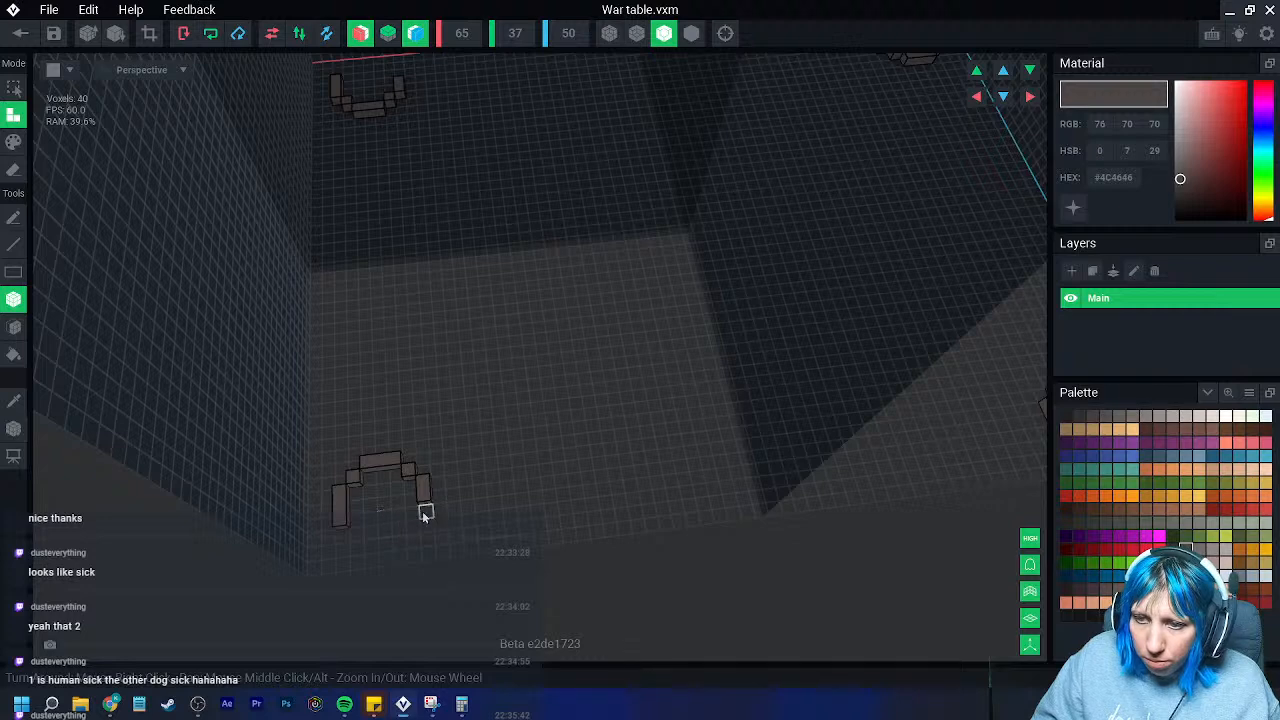
pyautogui.click(357, 535)
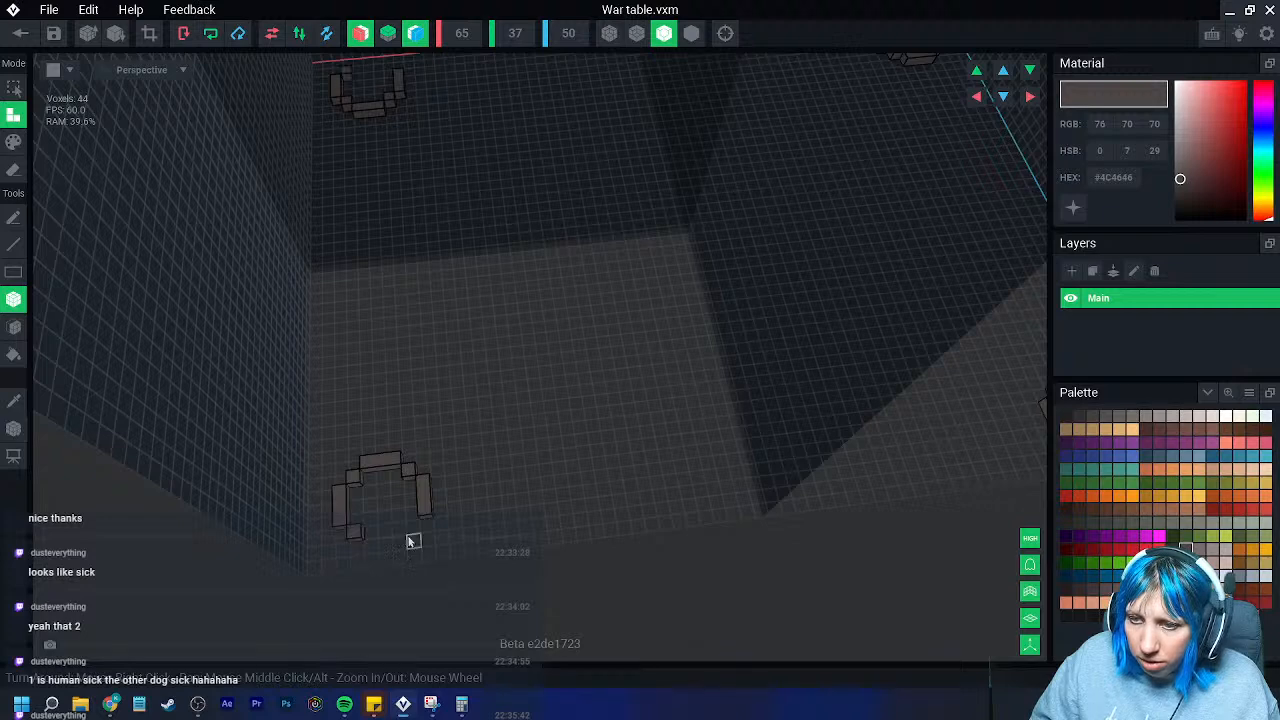
pyautogui.moveTo(375, 544); pyautogui.dragTo(398, 542)
pyautogui.moveTo(356, 493); pyautogui.dragTo(391, 532)
pyautogui.scroll(-2, 388, 530)
pyautogui.moveTo(375, 511); pyautogui.dragTo(375, 558, button='middle')
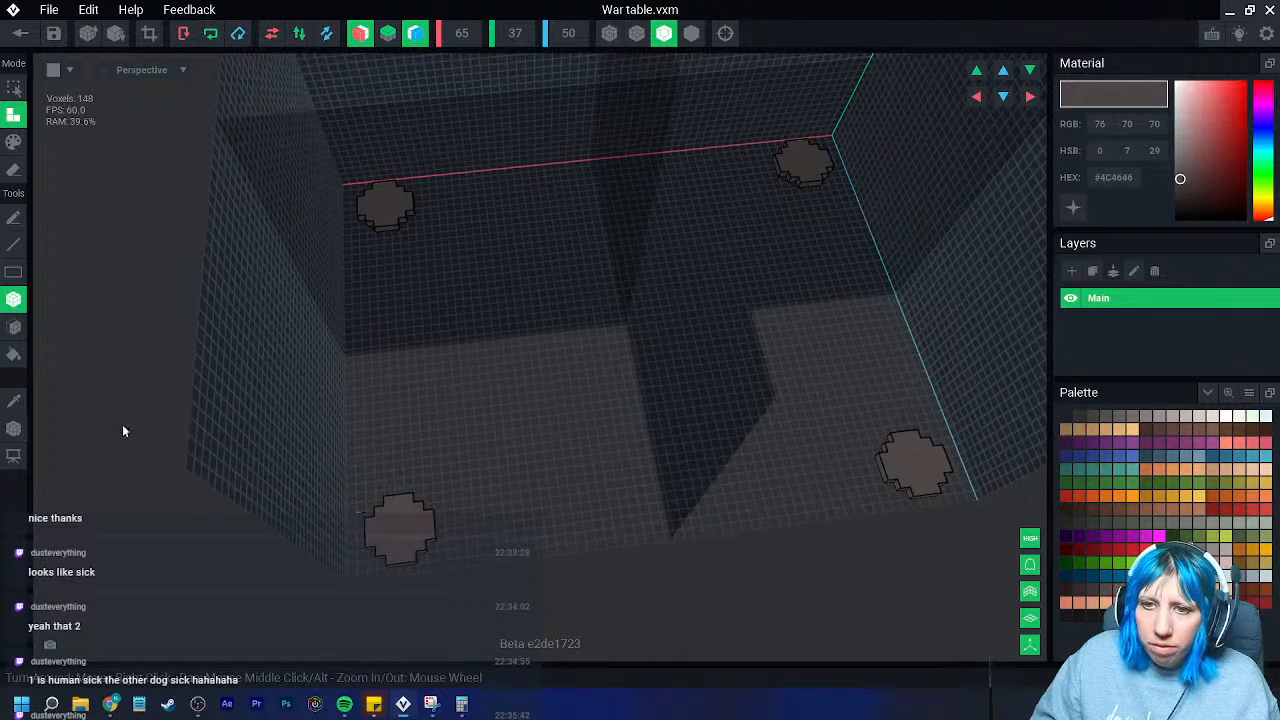
# - Extrude the four leg footprints up to the full height of the volume
pyautogui.click(14, 328)
pyautogui.moveTo(380, 517); pyautogui.dragTo(369, 492)
pyautogui.moveTo(370, 490); pyautogui.dragTo(274, 368)
pyautogui.moveTo(274, 368); pyautogui.dragTo(403, 393, button='right')
pyautogui.moveTo(403, 393); pyautogui.dragTo(449, 384, button='middle')
# - Try to extrude the legs' inner faces to bridge the space between them, and undo it
pyautogui.click(502, 362)
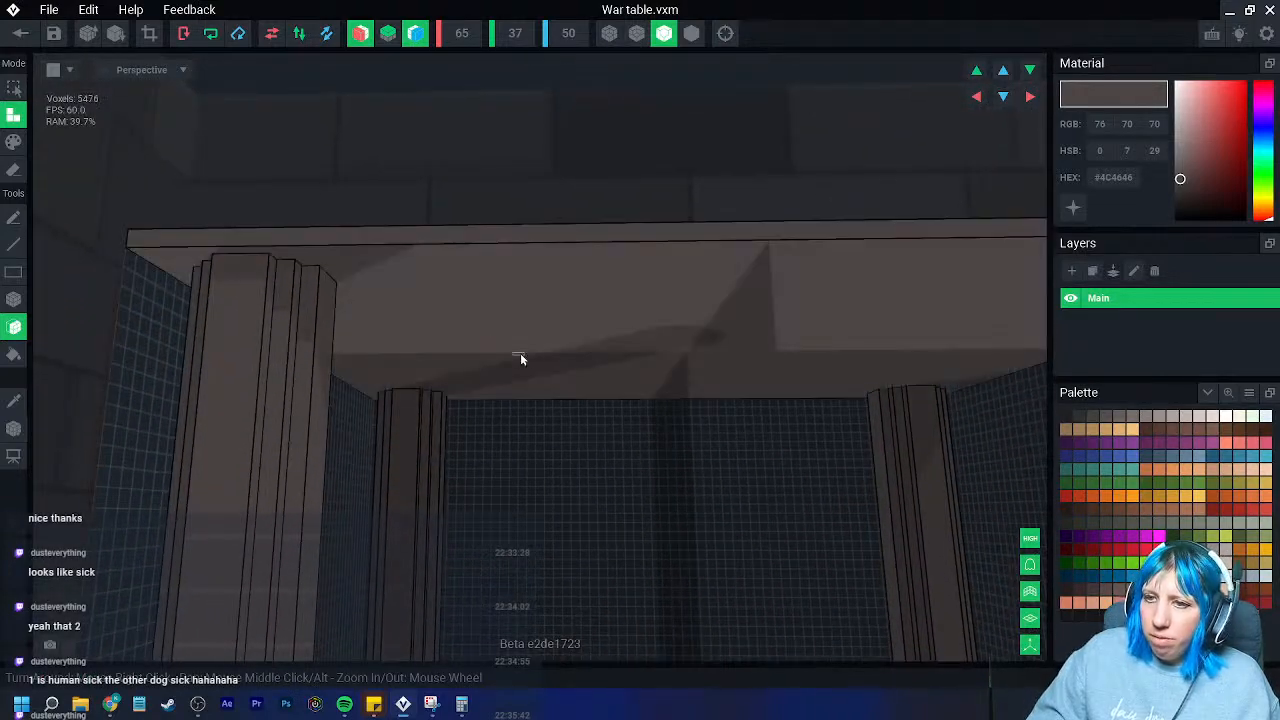
pyautogui.click(536, 344)
pyautogui.moveTo(539, 345); pyautogui.dragTo(293, 434, button='right')
pyautogui.hotkey('ctrl', 'z')
pyautogui.hotkey('ctrl', 'z')
# - Attach small connecting blocks around the inner sides of the legs, just below their tops
pyautogui.moveTo(473, 436); pyautogui.dragTo(353, 342, button='right')
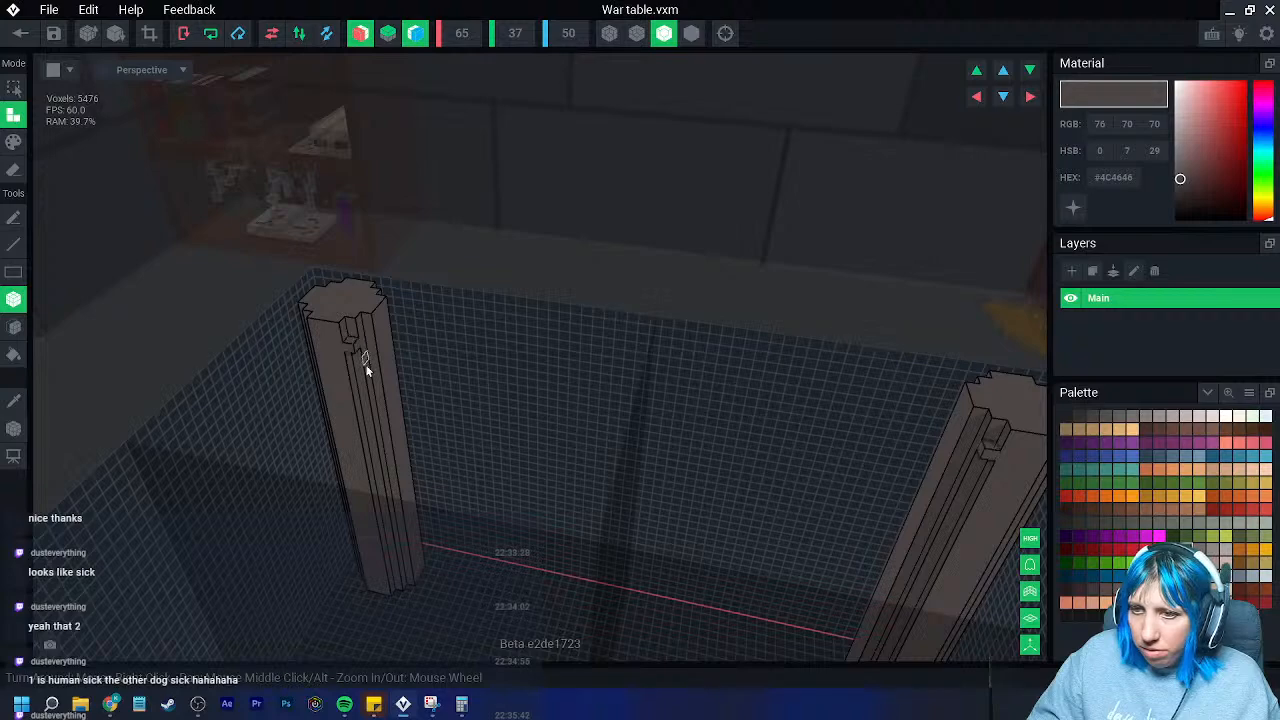
pyautogui.click(364, 345)
pyautogui.moveTo(365, 342); pyautogui.dragTo(466, 368, button='right')
pyautogui.click(445, 366)
pyautogui.click(443, 354)
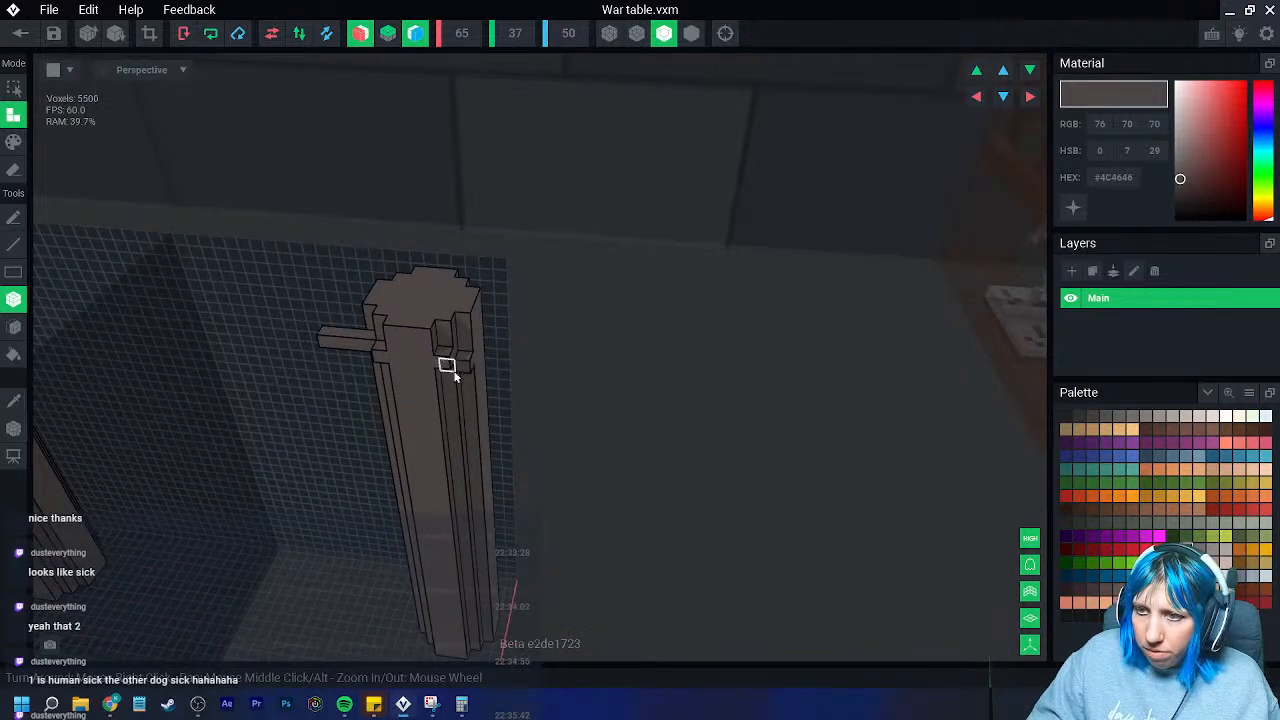
pyautogui.moveTo(462, 368)
pyautogui.mouseDown(button='right')
pyautogui.moveTo(449, 386)
pyautogui.moveTo(462, 374)
pyautogui.mouseUp(button='right')
pyautogui.click(460, 368)
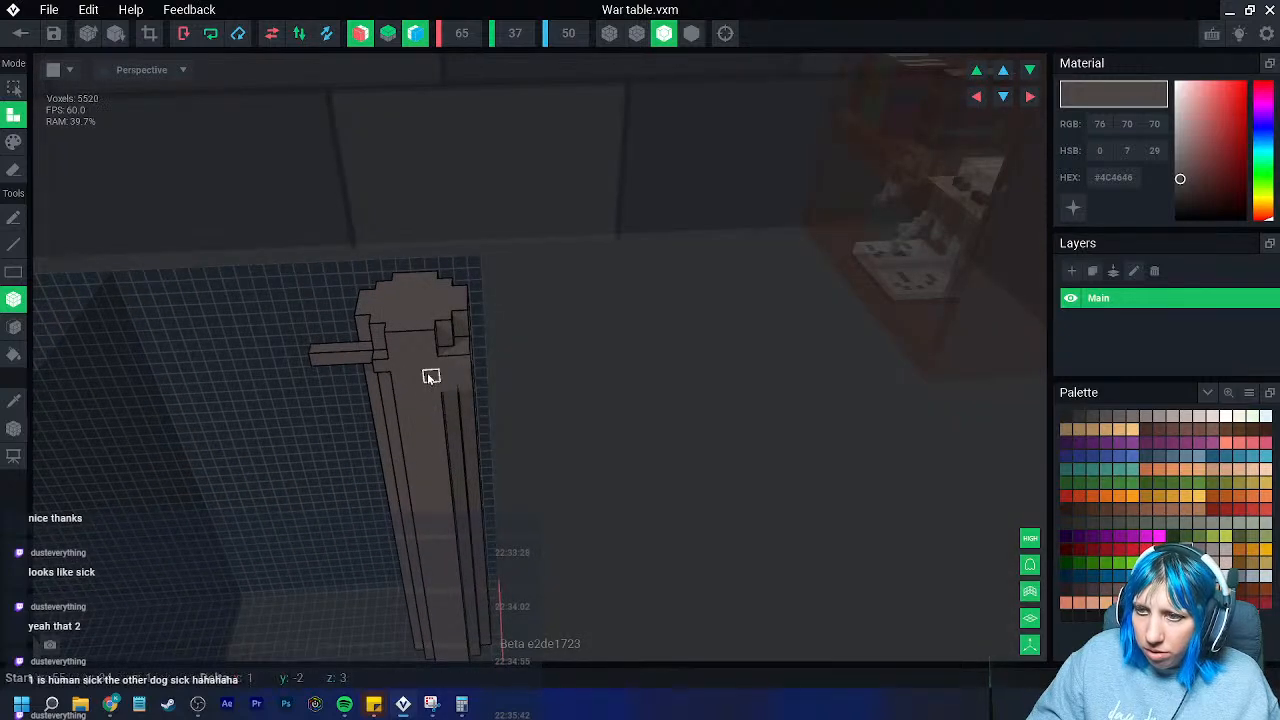
pyautogui.moveTo(391, 381); pyautogui.dragTo(393, 383)
pyautogui.moveTo(402, 390); pyautogui.dragTo(405, 392, button='right')
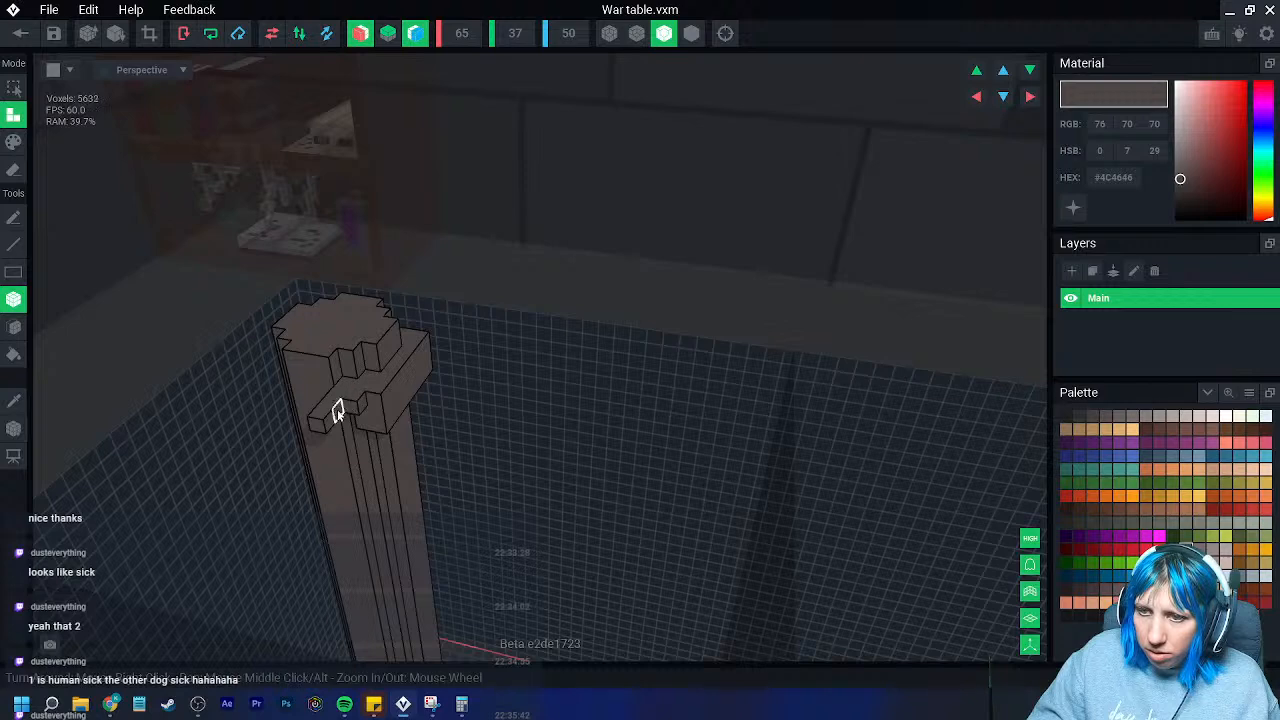
pyautogui.click(369, 408)
# - Span the gap between the legs with boxes starting from the connecting blocks to begin the table body
pyautogui.scroll(-2, 409, 472)
pyautogui.moveTo(410, 475); pyautogui.dragTo(389, 323, button='right')
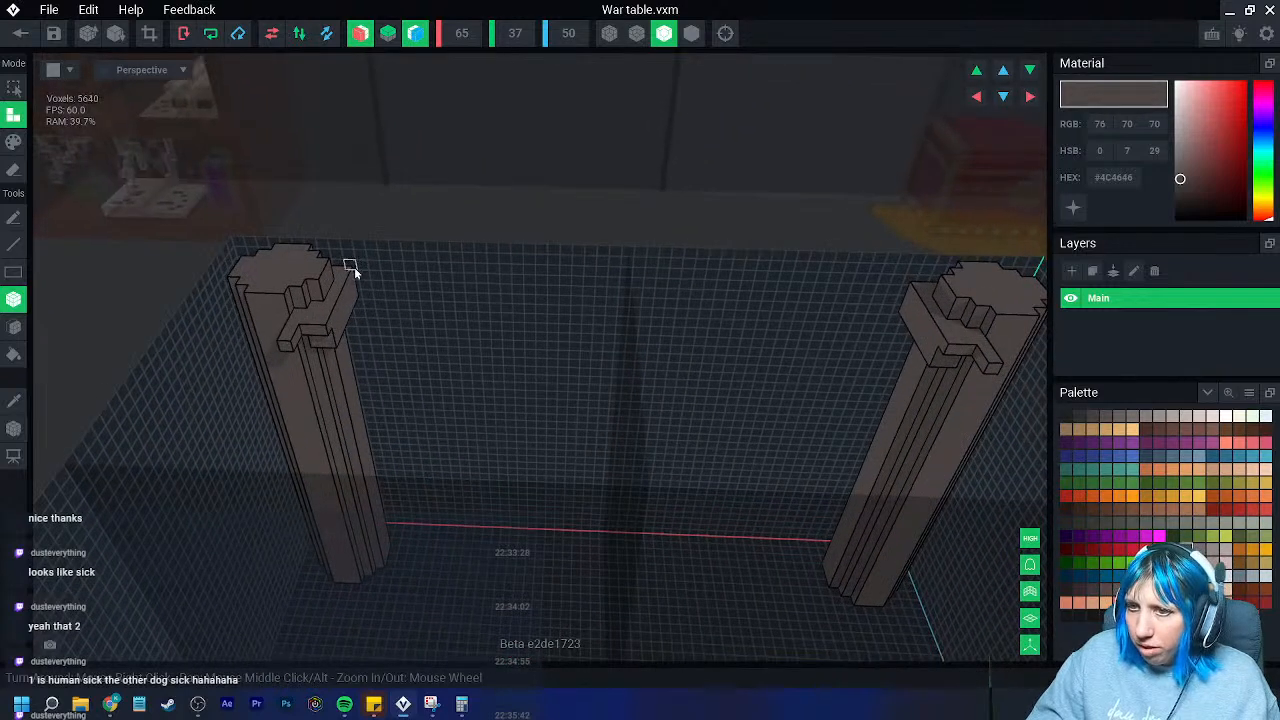
pyautogui.moveTo(351, 276); pyautogui.dragTo(936, 348)
pyautogui.moveTo(936, 348); pyautogui.dragTo(318, 335, button='right')
pyautogui.moveTo(284, 320); pyautogui.dragTo(611, 491)
pyautogui.moveTo(611, 491); pyautogui.dragTo(408, 551, button='right')
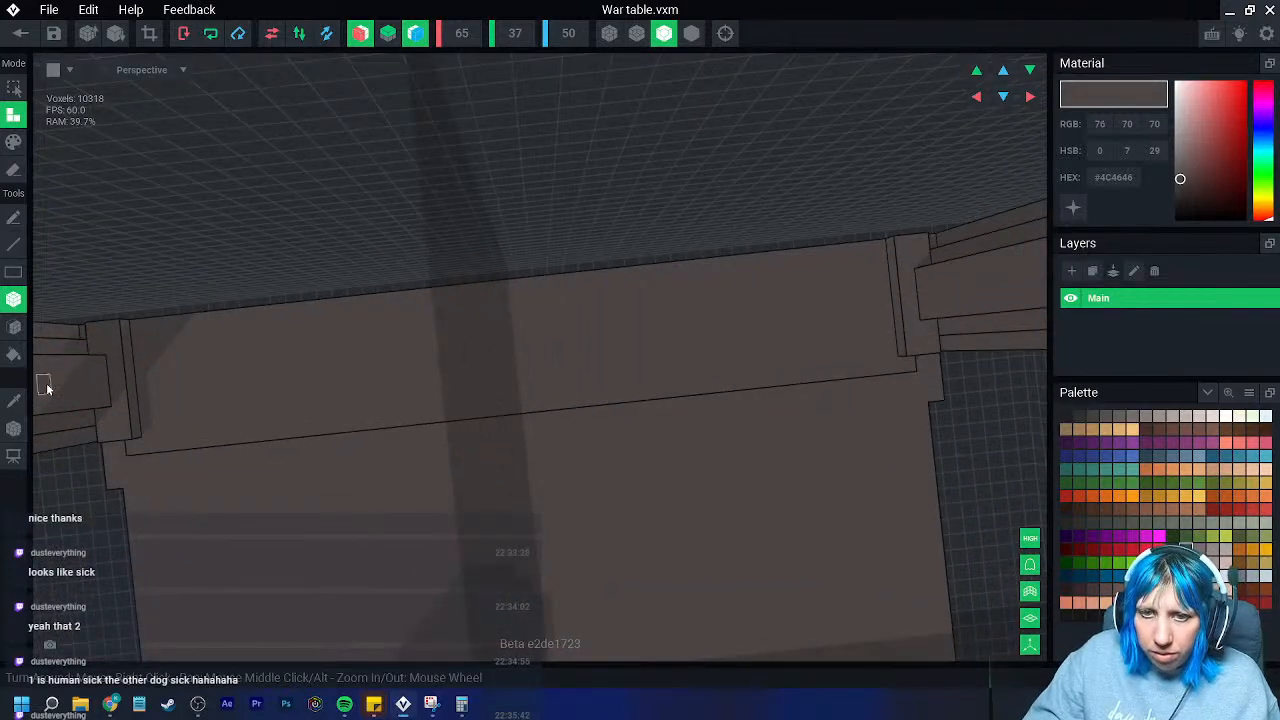
# - Extrude the table body's faces layer by layer to build up the solid block between the legs
pyautogui.click(14, 329)
pyautogui.click(328, 546)
pyautogui.click(334, 551)
pyautogui.click(344, 559)
pyautogui.click(344, 561)
pyautogui.click(346, 565)
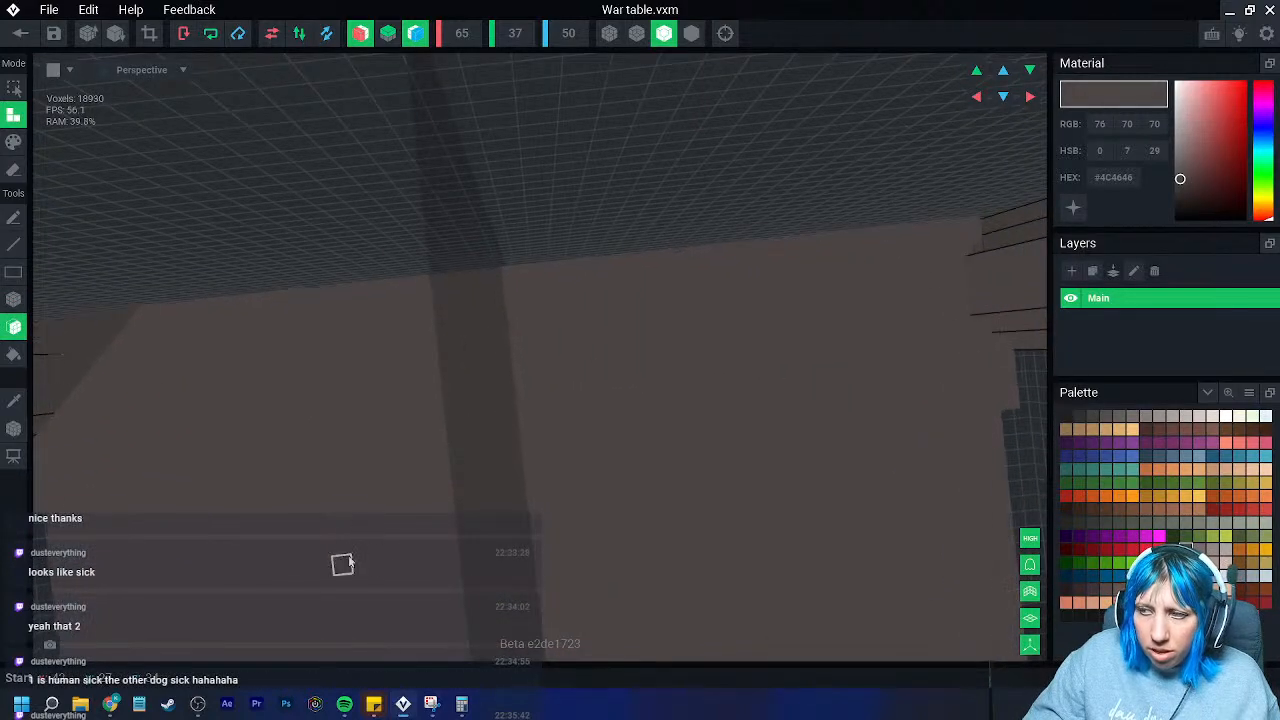
pyautogui.click(346, 566)
pyautogui.click(350, 560)
pyautogui.click(402, 471)
pyautogui.scroll(-4, 410, 480)
pyautogui.moveTo(423, 497); pyautogui.dragTo(430, 500, button='right')
pyautogui.moveTo(412, 456); pyautogui.dragTo(478, 324, button='right')
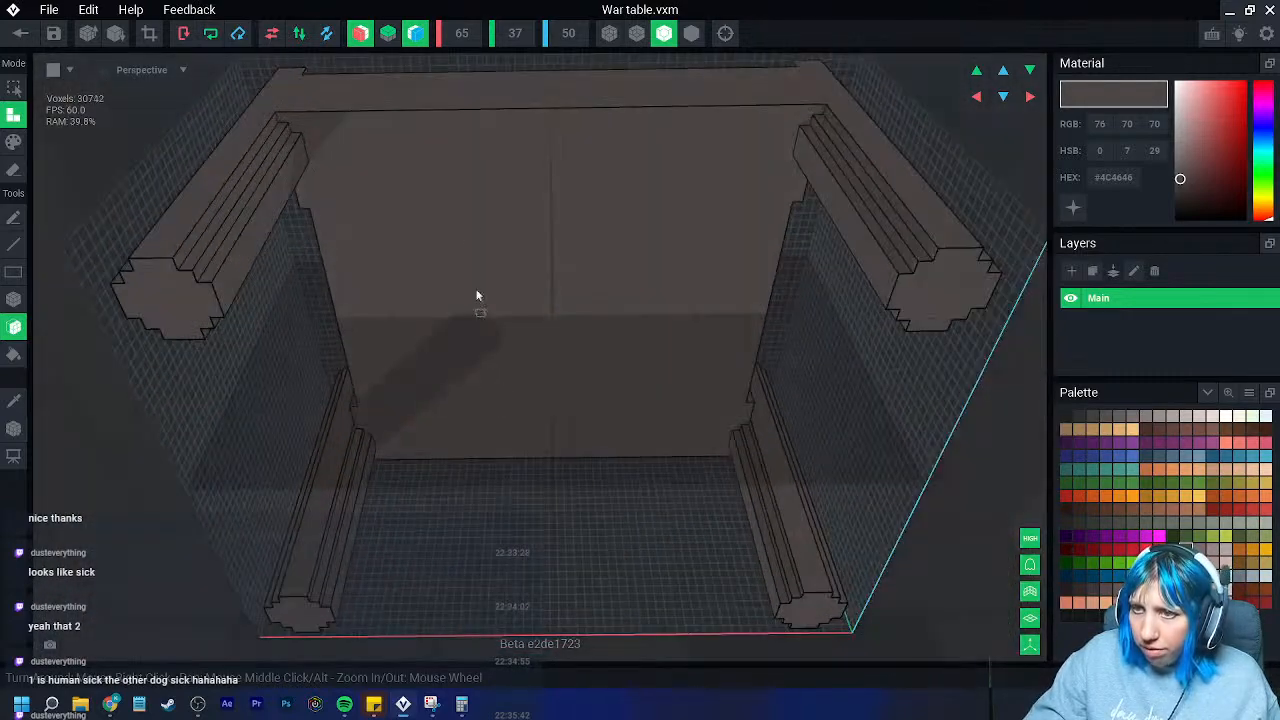
# - Extrude the underside and remaining faces of the table body to thicken the tabletop
pyautogui.click(479, 318)
pyautogui.click(481, 254)
pyautogui.moveTo(481, 251); pyautogui.dragTo(497, 292)
pyautogui.moveTo(497, 292)
pyautogui.mouseDown(button='right')
pyautogui.moveTo(511, 334)
pyautogui.moveTo(517, 300)
pyautogui.moveTo(471, 386)
pyautogui.moveTo(502, 353)
pyautogui.moveTo(557, 386)
pyautogui.moveTo(703, 385)
pyautogui.mouseUp(button='right')
pyautogui.click(501, 314)
# - Erase one face layer from the table body and extrude the recessed side between the legs outward
pyautogui.click(13, 170)
pyautogui.click(533, 364)
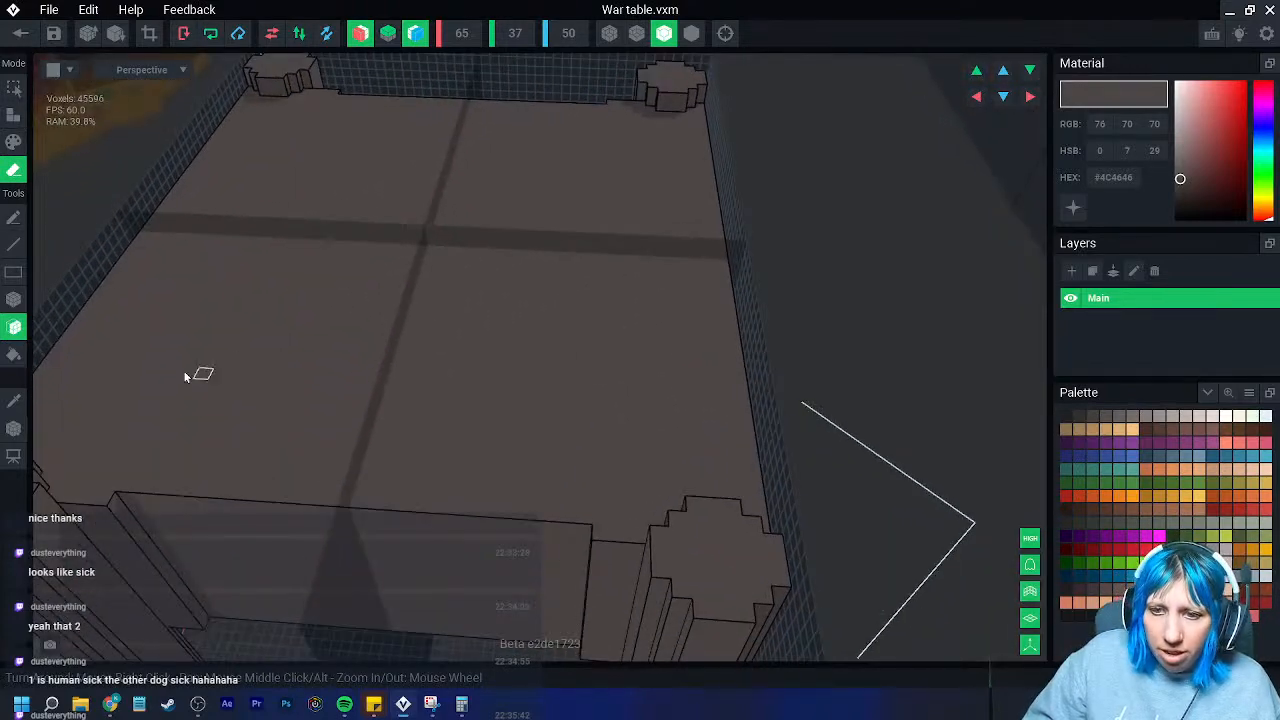
pyautogui.click(13, 115)
pyautogui.click(445, 543)
pyautogui.moveTo(461, 549); pyautogui.dragTo(498, 560, button='right')
pyautogui.moveTo(498, 560); pyautogui.dragTo(470, 509, button='middle')
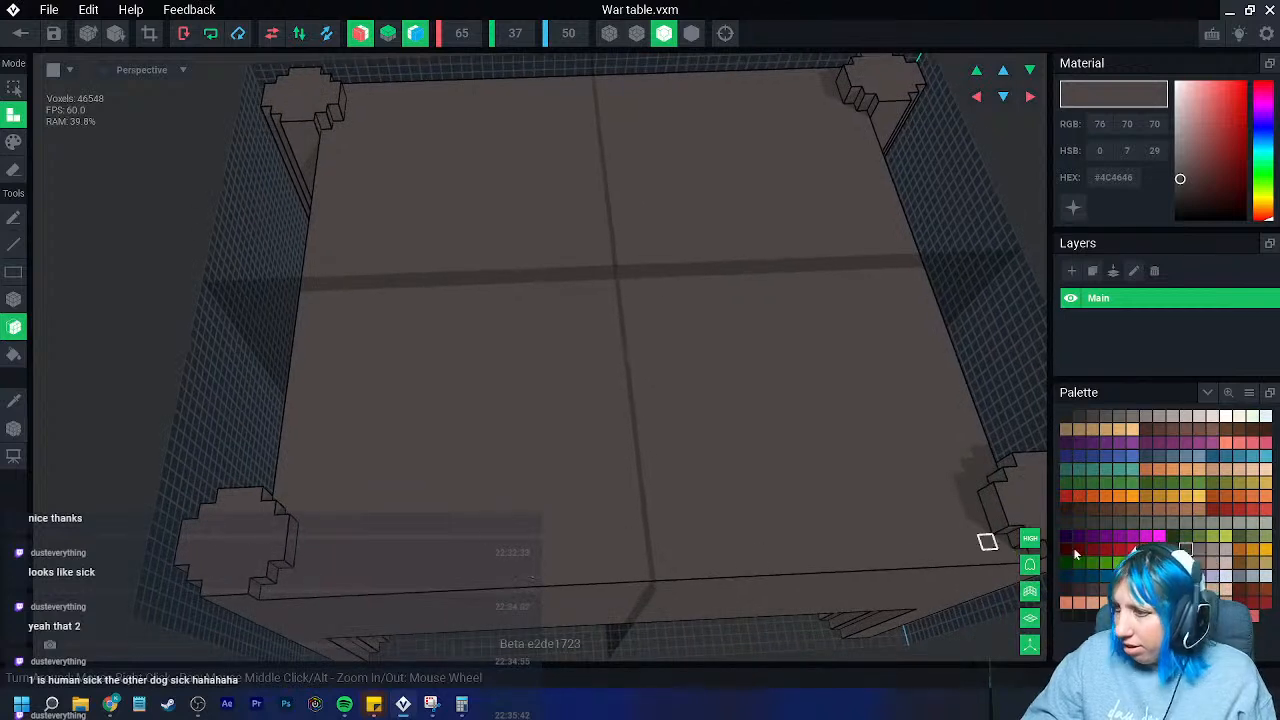
# - Set up box painting in the dark grey #363131
pyautogui.click(1185, 550)
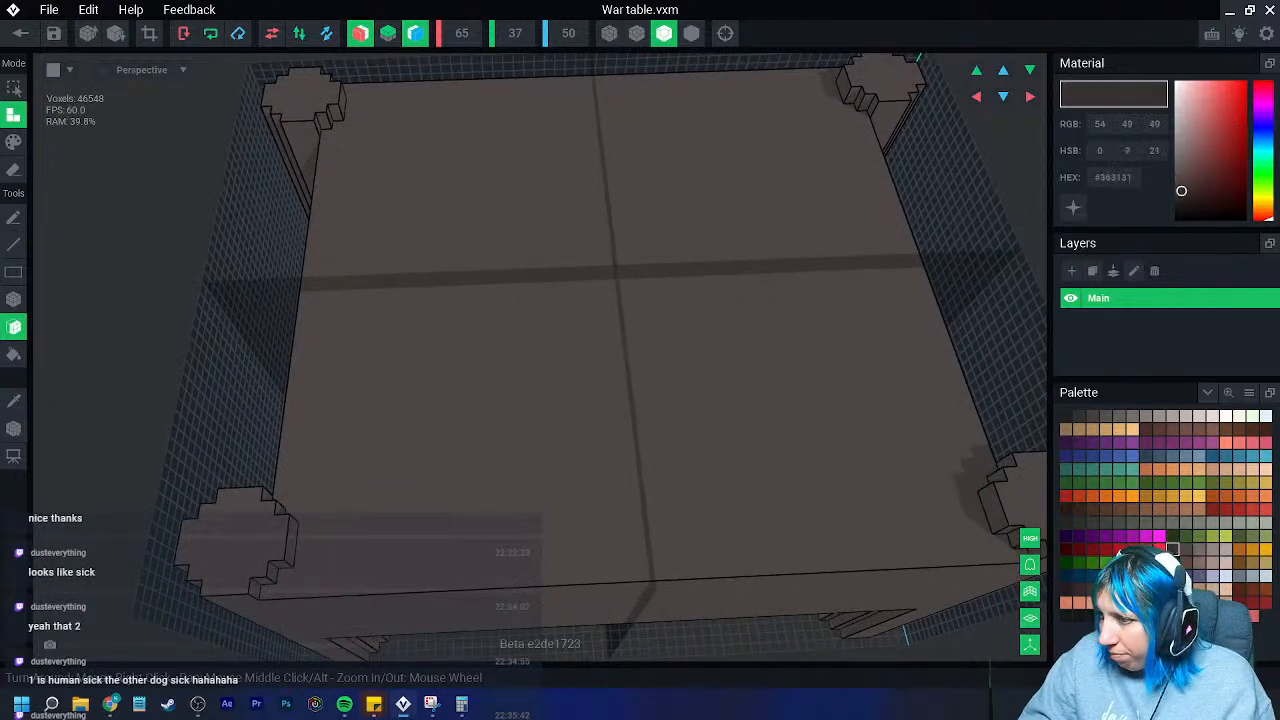
pyautogui.click(14, 141)
pyautogui.click(13, 298)
# - Try painting an inset dark rectangular border on the tabletop, and undo it
pyautogui.scroll(-2, 337, 206)
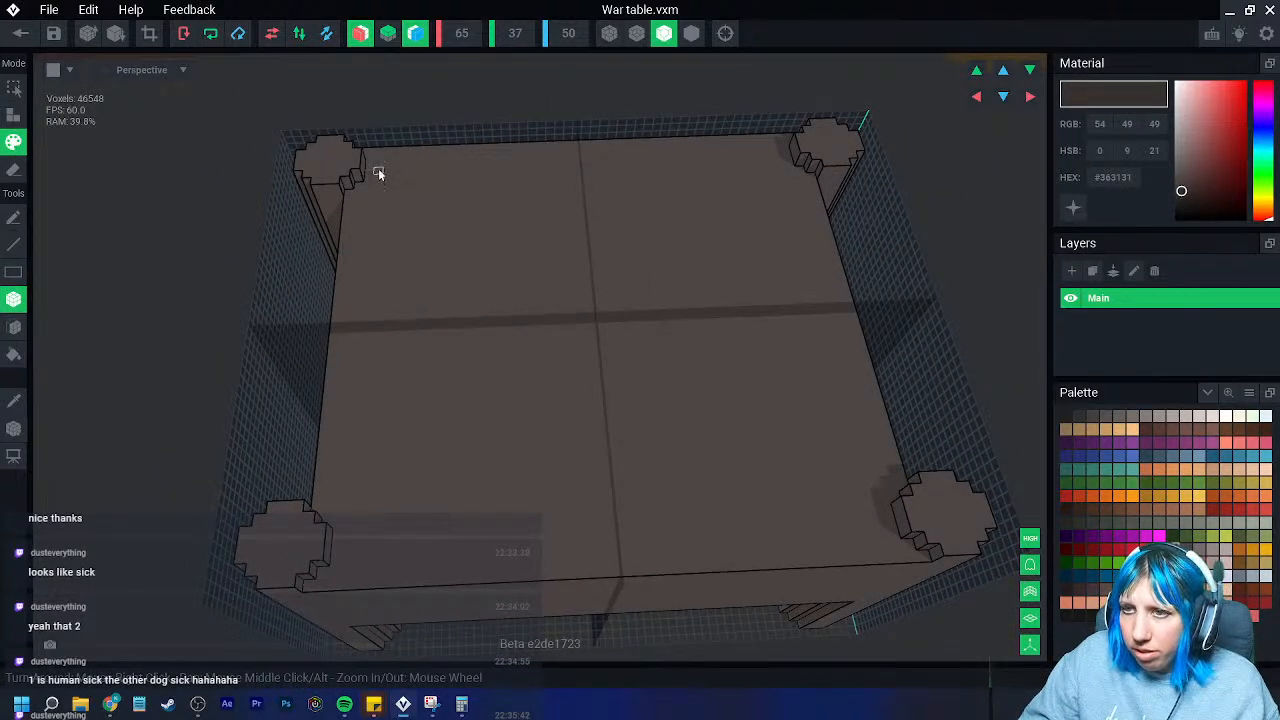
pyautogui.moveTo(386, 177); pyautogui.dragTo(386, 378)
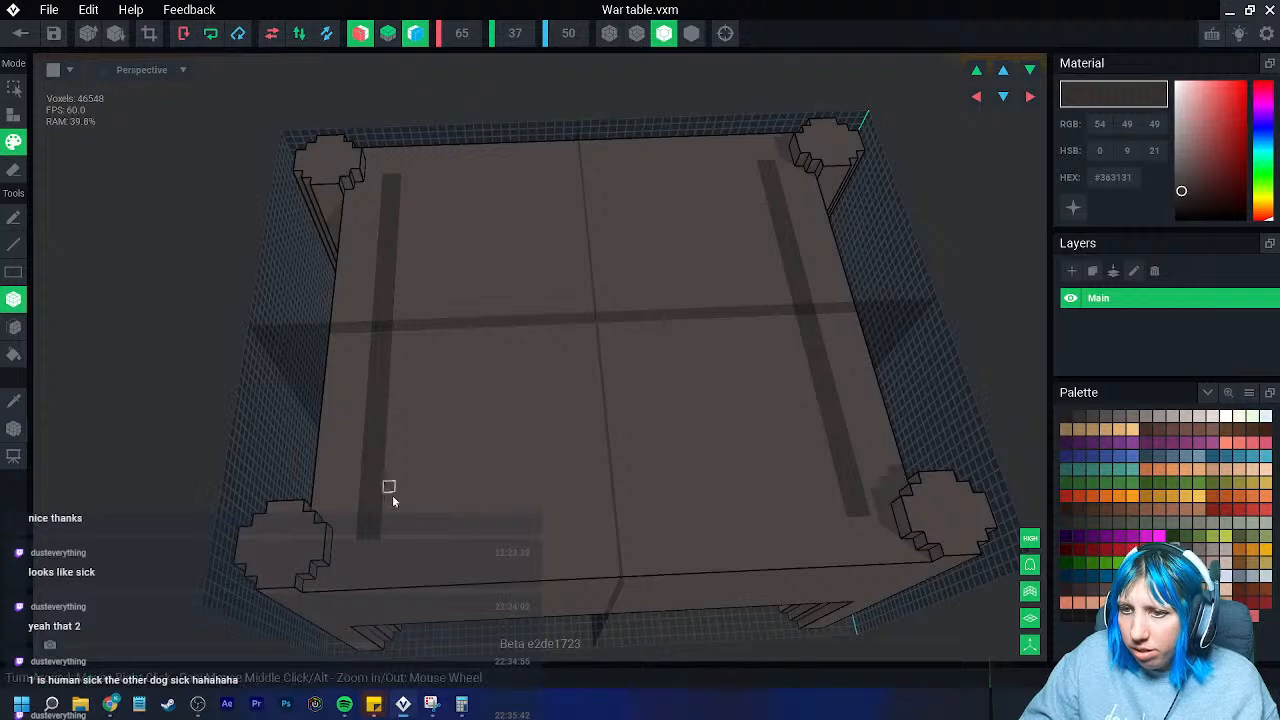
pyautogui.moveTo(388, 527); pyautogui.dragTo(692, 514)
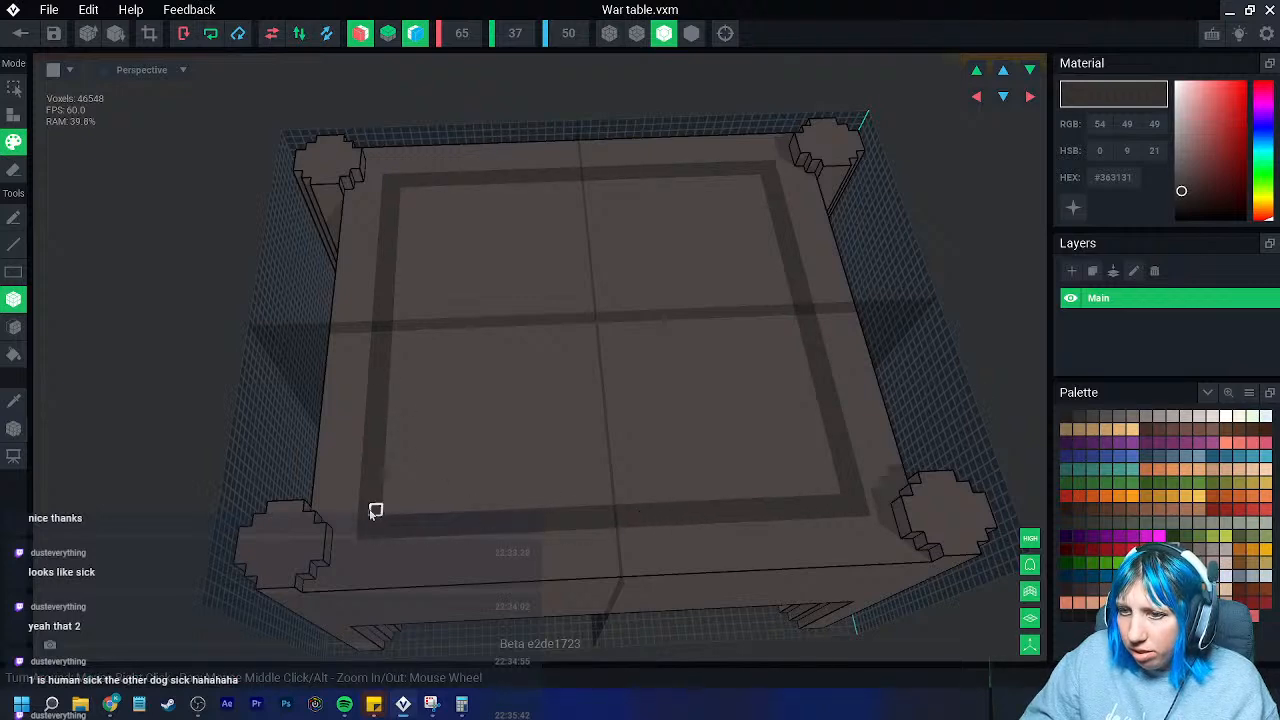
pyautogui.scroll(3, 375, 525)
pyautogui.hotkey('ctrl', 'z')
pyautogui.hotkey('ctrl', 'z')
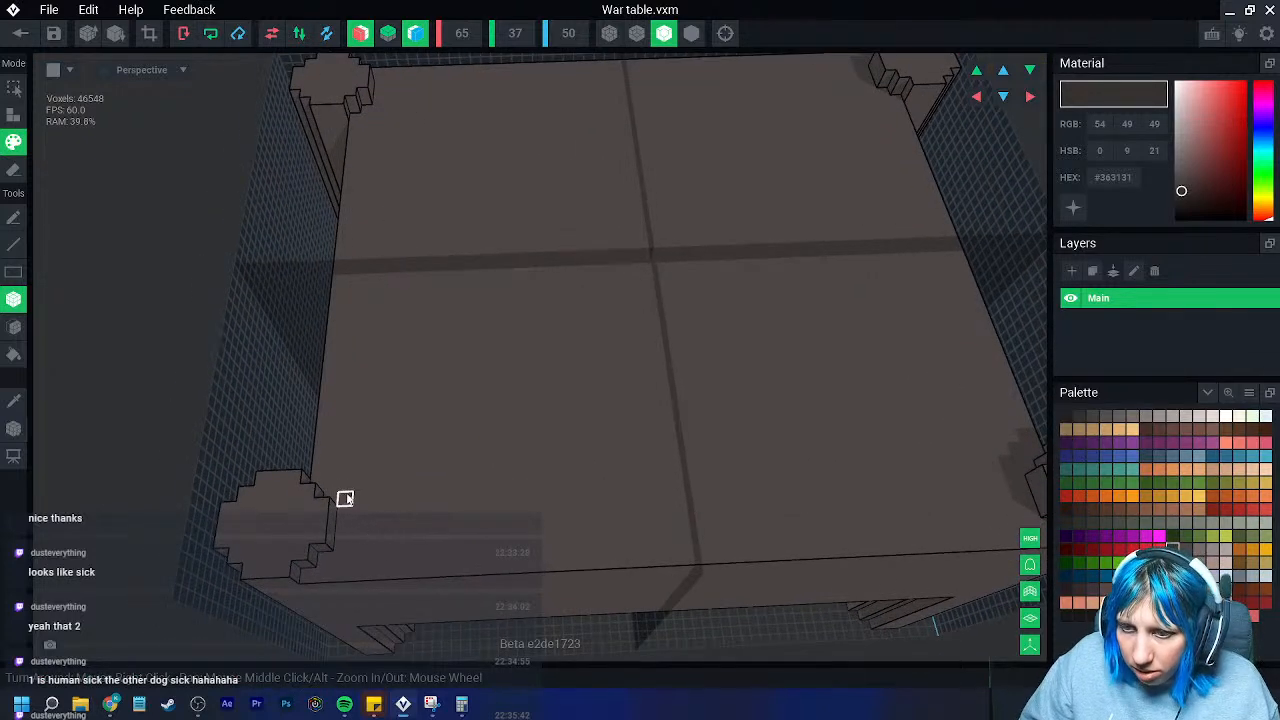
# - Paint a dark #363131 strip along the tabletop's long edges and the upper part of the adjoining sides
pyautogui.moveTo(329, 497); pyautogui.dragTo(371, 526, button='right')
pyautogui.moveTo(343, 487)
pyautogui.mouseDown()
pyautogui.moveTo(357, 554)
pyautogui.moveTo(340, 583)
pyautogui.moveTo(381, 602)
pyautogui.moveTo(780, 497)
pyautogui.mouseUp()
pyautogui.moveTo(780, 497)
pyautogui.mouseDown(button='right')
pyautogui.moveTo(677, 494)
pyautogui.moveTo(593, 569)
pyautogui.moveTo(329, 509)
pyautogui.mouseUp(button='right')
pyautogui.moveTo(329, 509)
pyautogui.mouseDown()
pyautogui.moveTo(848, 545)
pyautogui.moveTo(850, 563)
pyautogui.mouseUp()
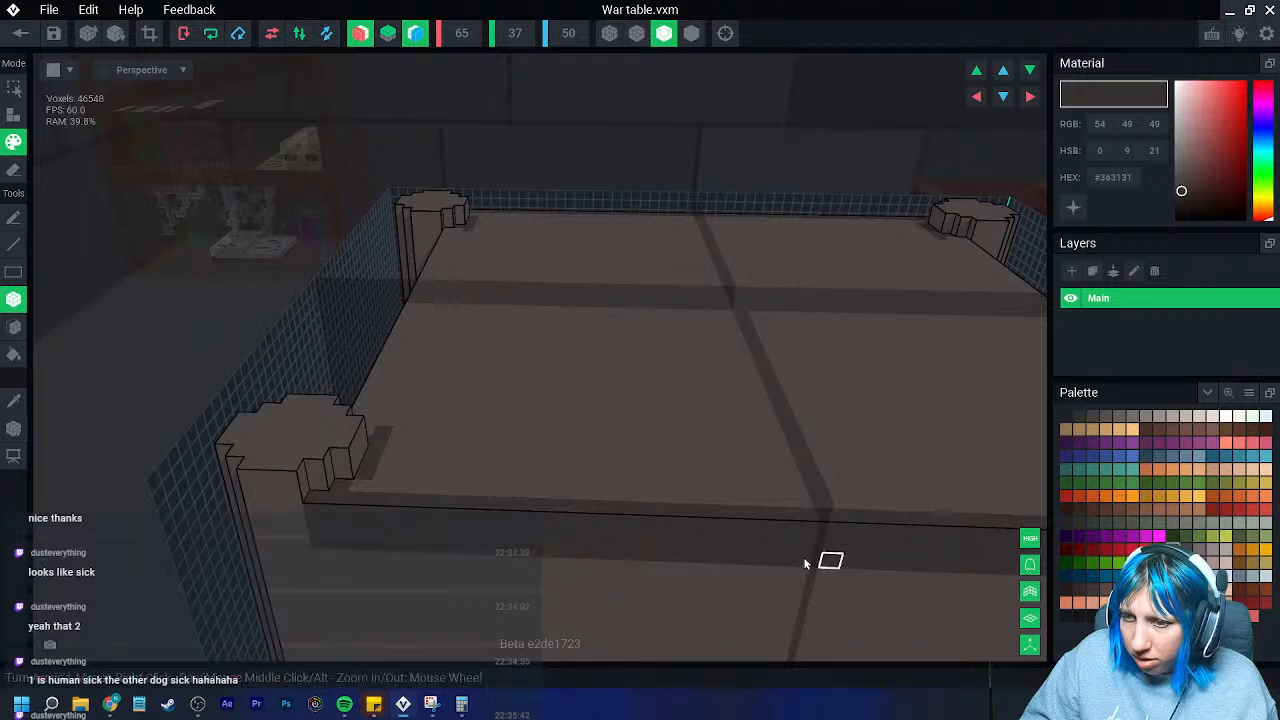
pyautogui.moveTo(850, 563); pyautogui.dragTo(351, 563, button='right')
pyautogui.moveTo(534, 520); pyautogui.dragTo(842, 500)
# - Paint matching dark strips along the tabletop's short edges to complete the outer border
pyautogui.moveTo(369, 469); pyautogui.dragTo(540, 388, button='right')
pyautogui.moveTo(555, 371)
pyautogui.mouseDown()
pyautogui.moveTo(213, 458)
pyautogui.moveTo(406, 401)
pyautogui.mouseUp()
pyautogui.moveTo(406, 401)
pyautogui.mouseDown(button='right')
pyautogui.moveTo(414, 427)
pyautogui.moveTo(244, 400)
pyautogui.mouseUp(button='right')
pyautogui.moveTo(554, 394); pyautogui.dragTo(541, 489, button='right')
# - Paint stepped dark patches on the tabletop around the legs so the border widens at all four corners
pyautogui.moveTo(541, 489); pyautogui.dragTo(512, 514, button='middle')
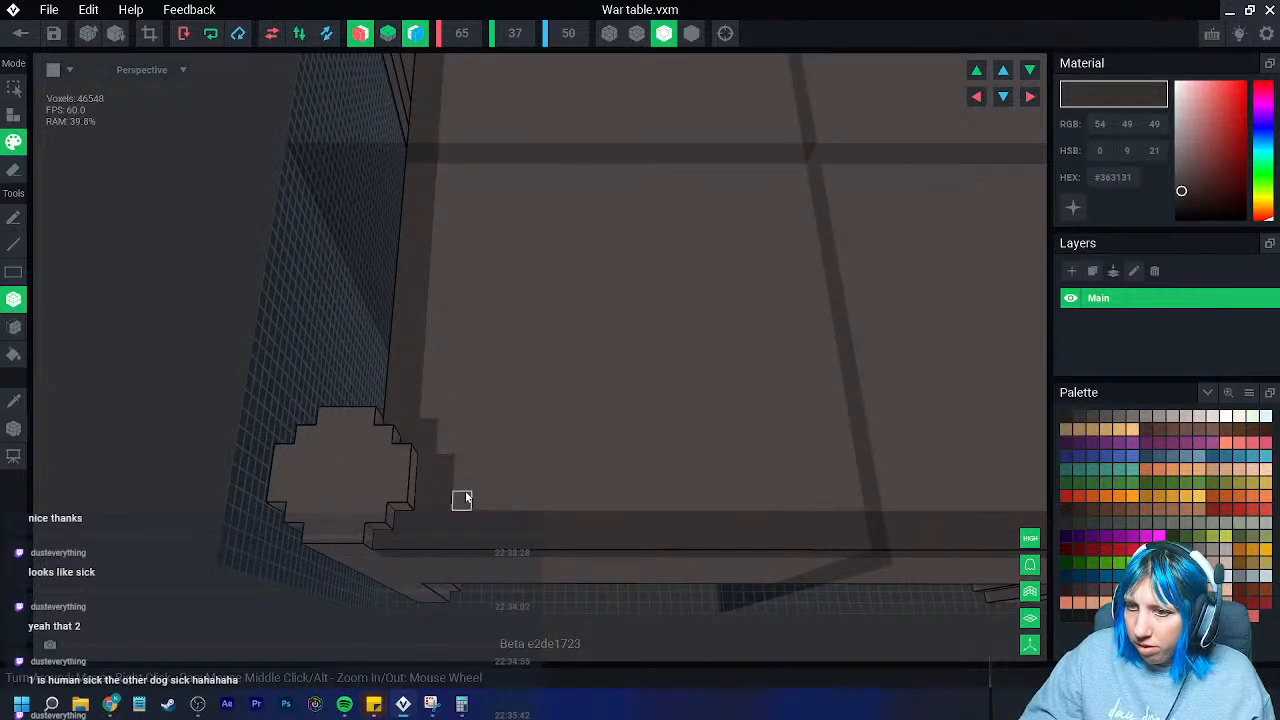
pyautogui.moveTo(507, 521); pyautogui.dragTo(434, 447, button='right')
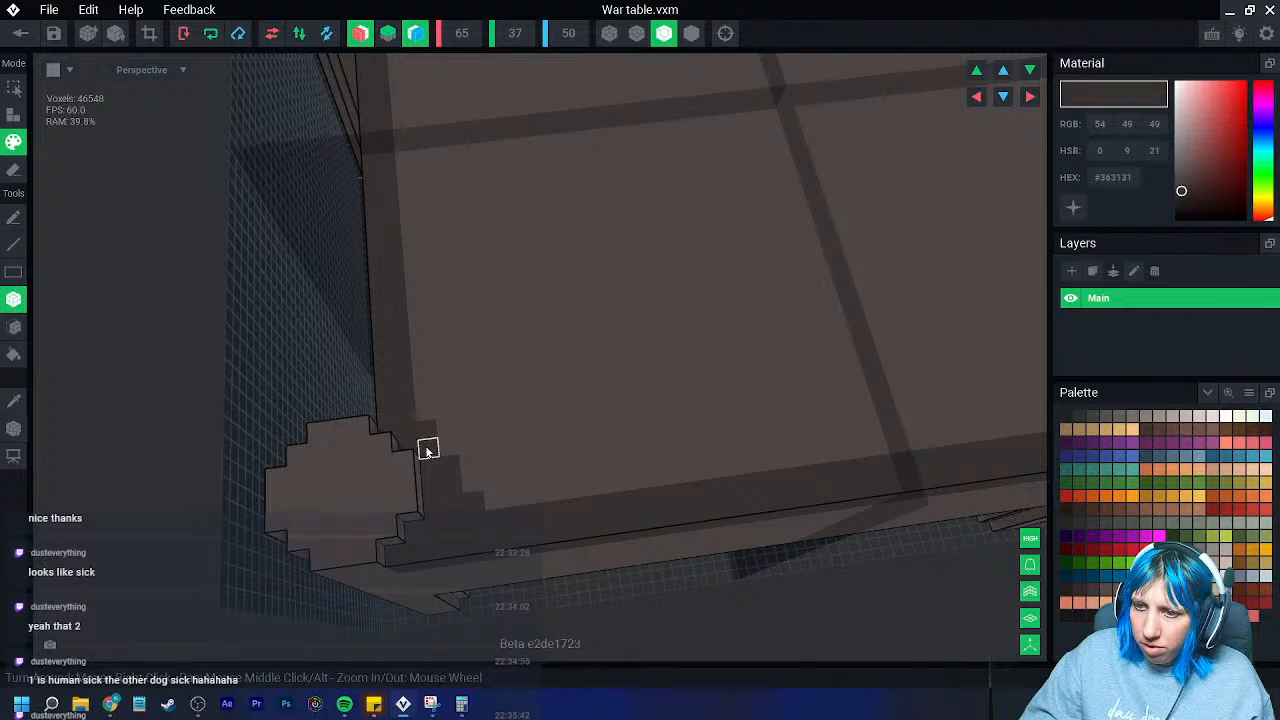
pyautogui.moveTo(493, 480)
pyautogui.mouseDown(button='right')
pyautogui.moveTo(451, 452)
pyautogui.moveTo(483, 463)
pyautogui.mouseUp(button='right')
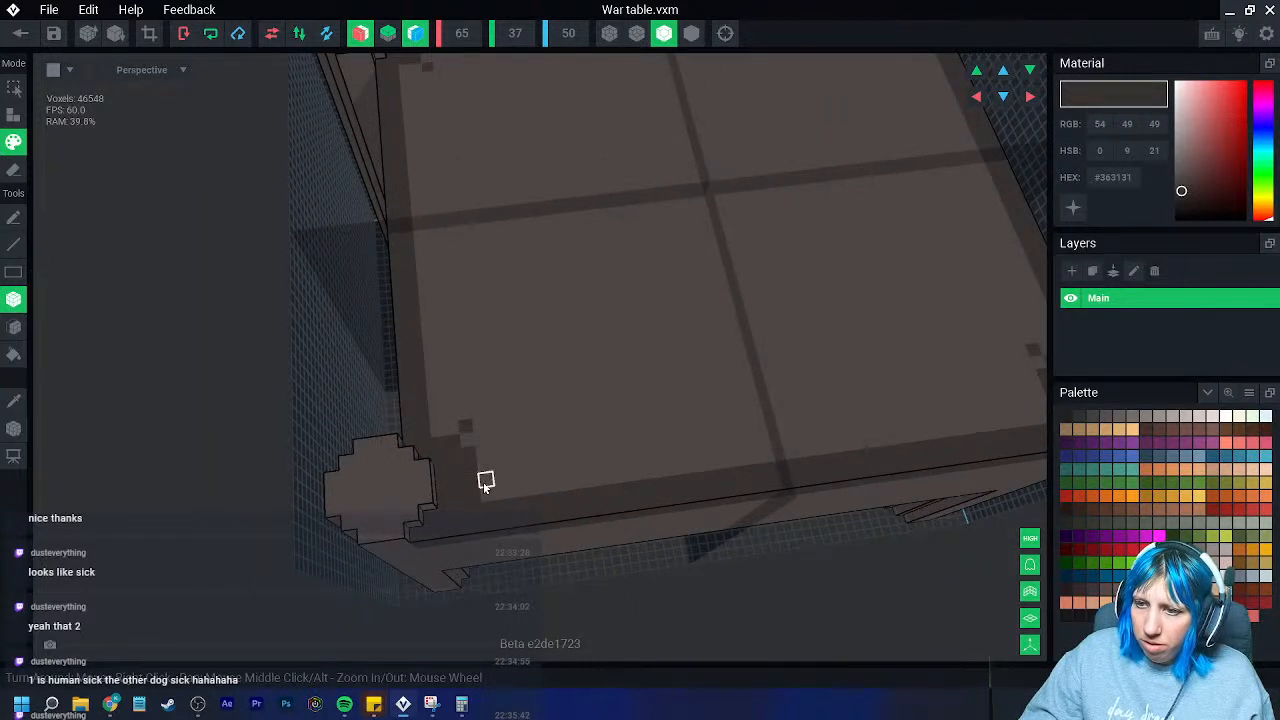
pyautogui.moveTo(500, 491); pyautogui.dragTo(436, 418)
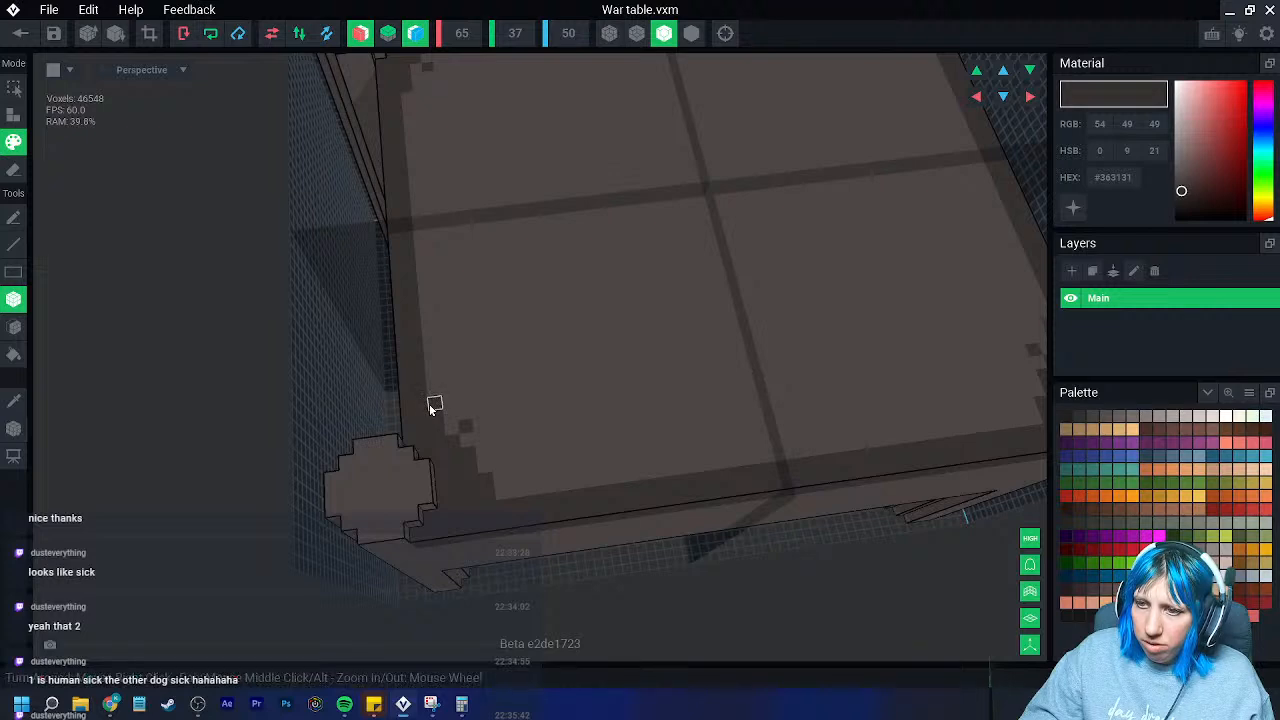
pyautogui.scroll(-2, 487, 450)
pyautogui.moveTo(490, 453); pyautogui.dragTo(514, 431, button='right')
pyautogui.moveTo(514, 431); pyautogui.dragTo(515, 442, button='middle')
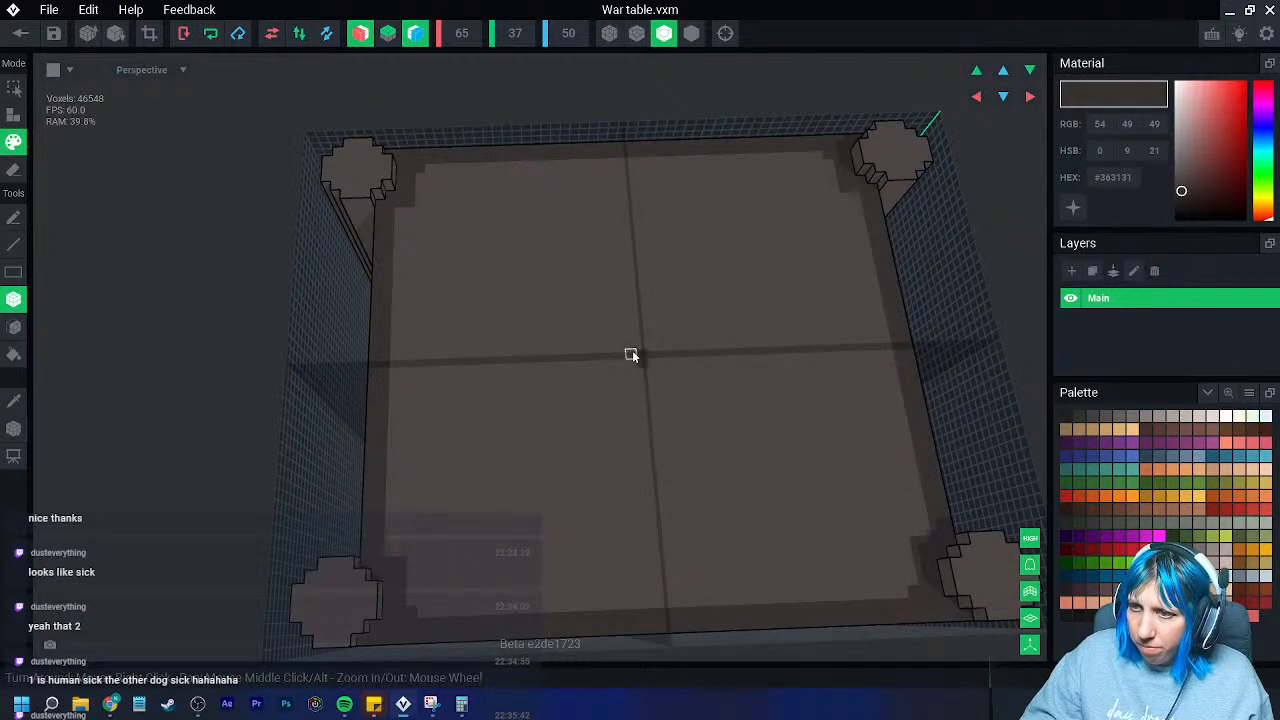
pyautogui.moveTo(570, 455); pyautogui.dragTo(535, 412, button='middle')
pyautogui.moveTo(535, 412); pyautogui.dragTo(518, 450, button='right')
pyautogui.scroll(2, 509, 489)
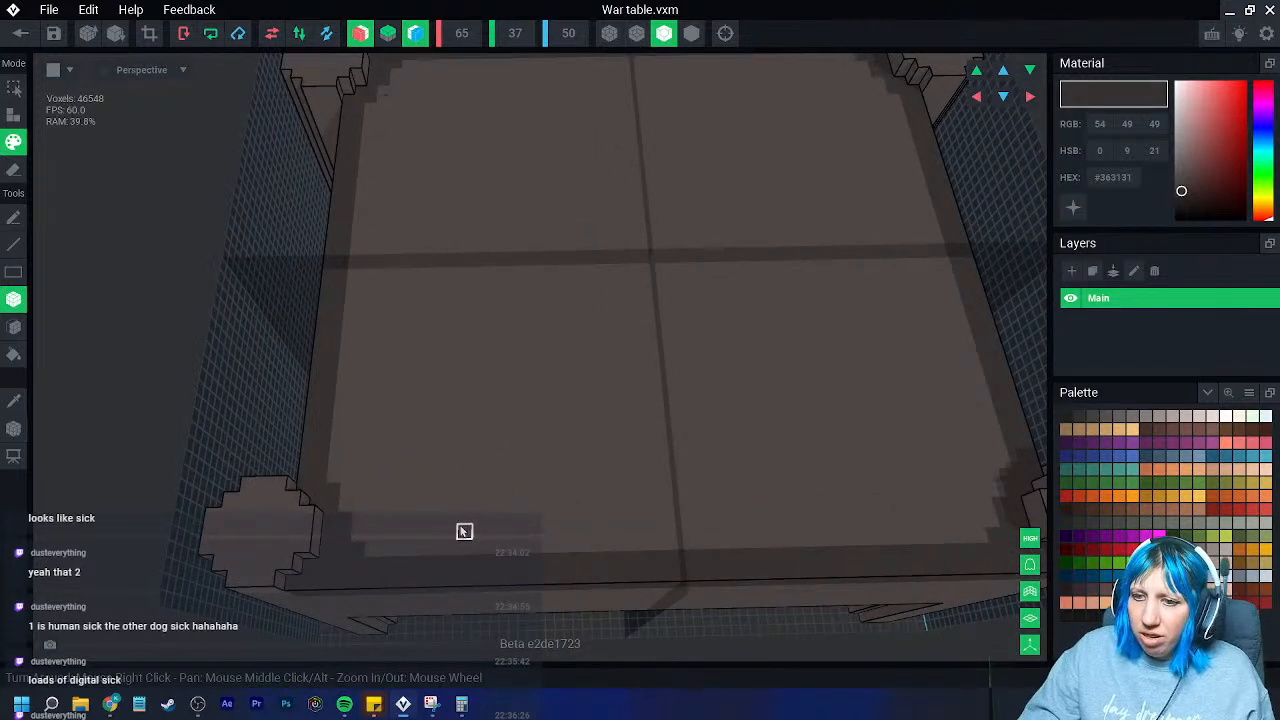
# - Paint an inset dark rectangular frame on the tabletop, joined to the outer border by stepped diagonal lines at the corners
pyautogui.moveTo(375, 504); pyautogui.dragTo(361, 507, button='right')
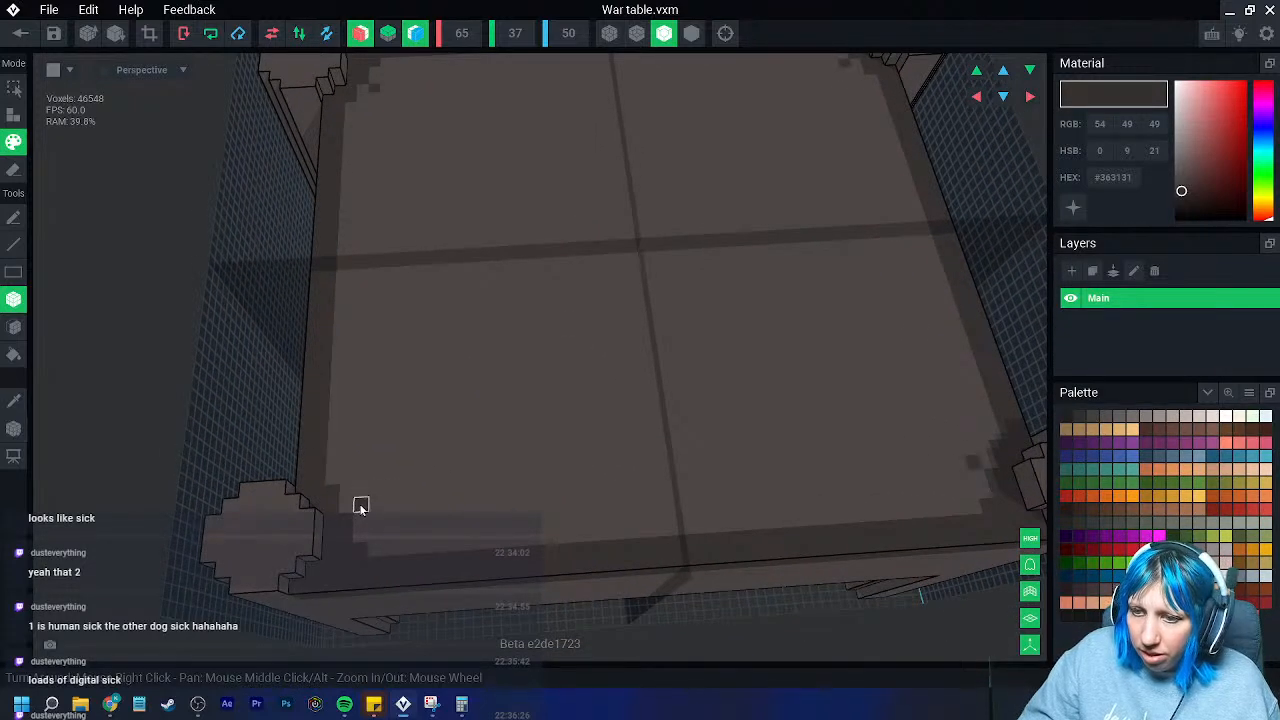
pyautogui.click(376, 493)
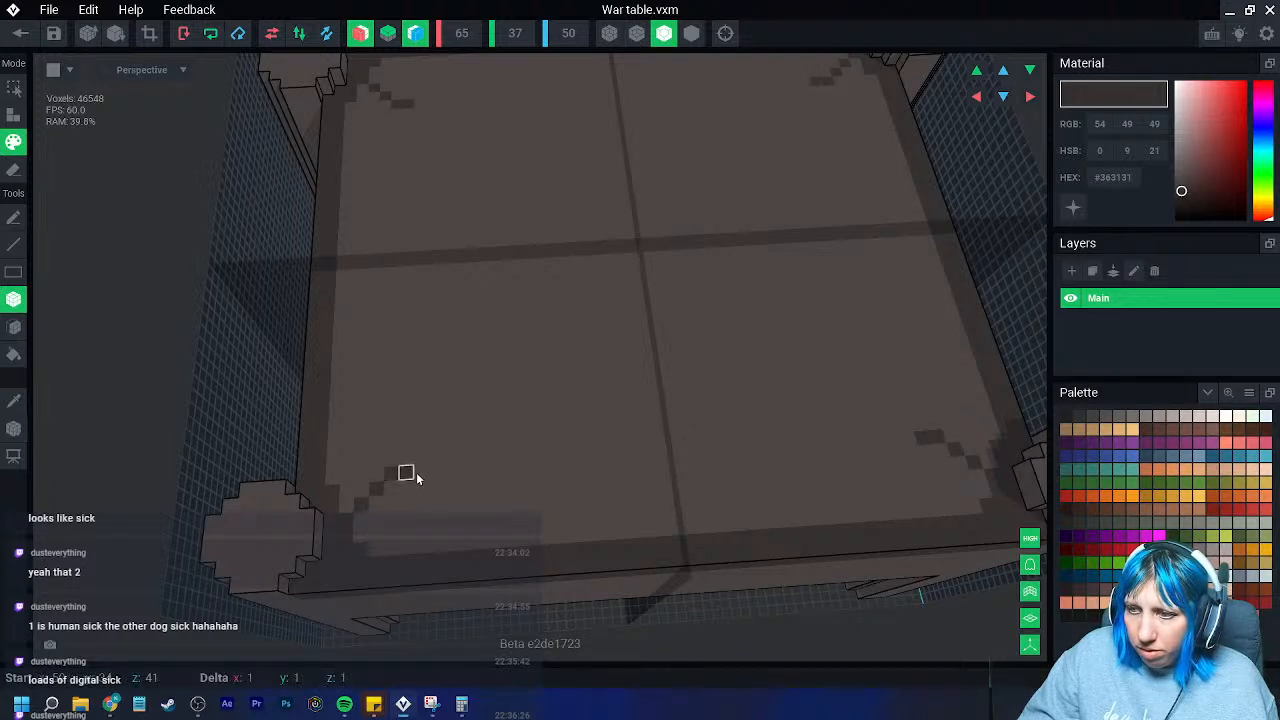
pyautogui.moveTo(406, 472); pyautogui.dragTo(717, 454)
pyautogui.moveTo(395, 181)
pyautogui.mouseDown()
pyautogui.moveTo(392, 356)
pyautogui.moveTo(380, 368)
pyautogui.mouseUp()
pyautogui.moveTo(391, 363); pyautogui.dragTo(519, 525, button='right')
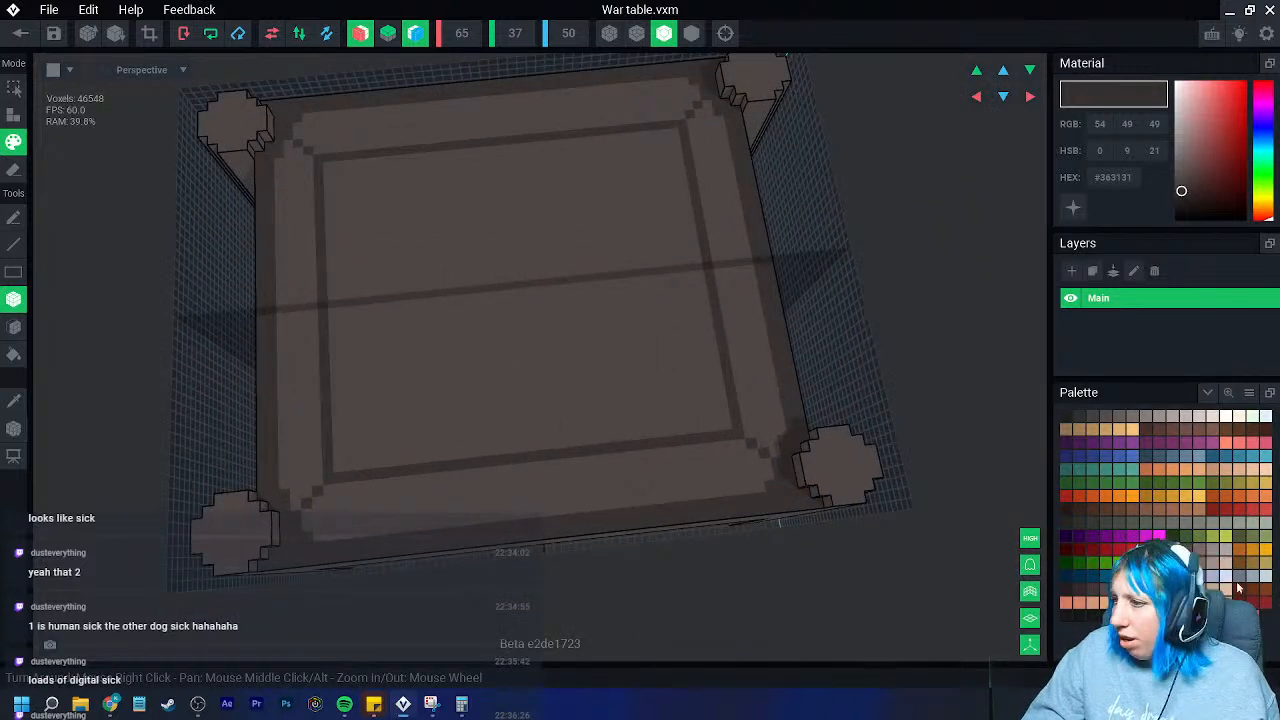
# - Fill the tabletop area inside the inset frame with the tan colour #967560
pyautogui.click(1187, 588)
pyautogui.click(1200, 588)
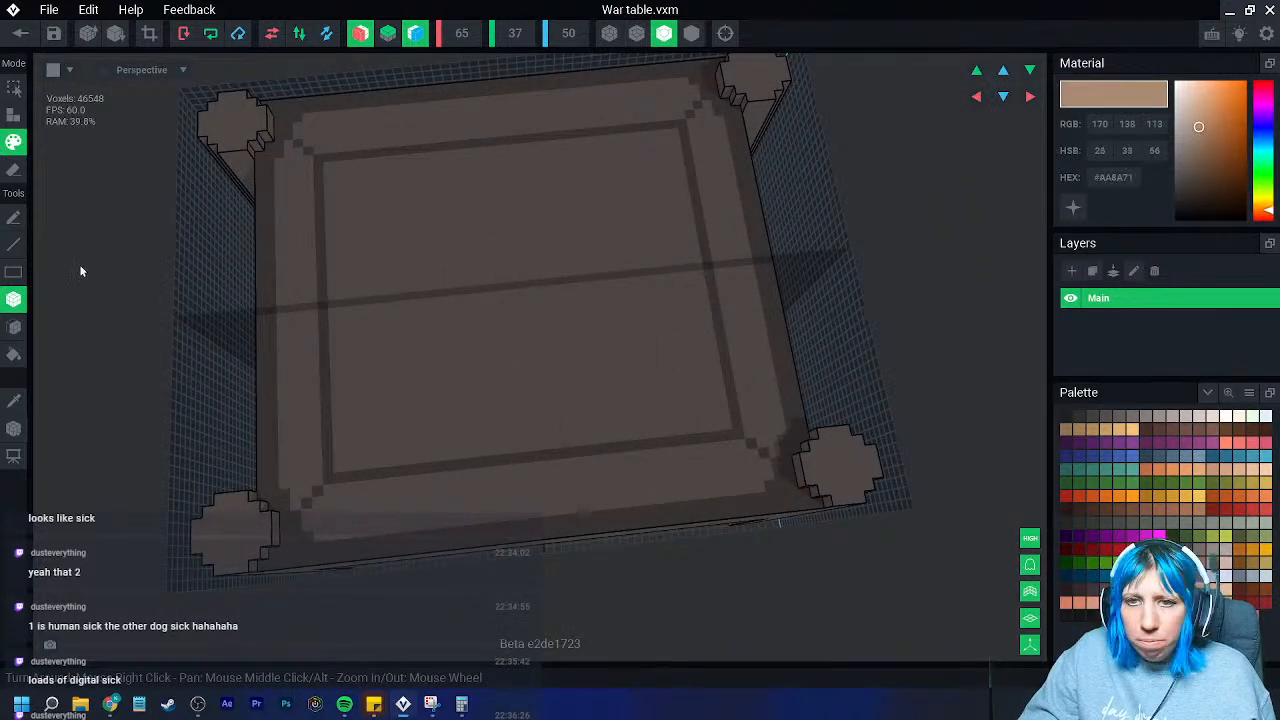
pyautogui.click(520, 323)
pyautogui.click(14, 326)
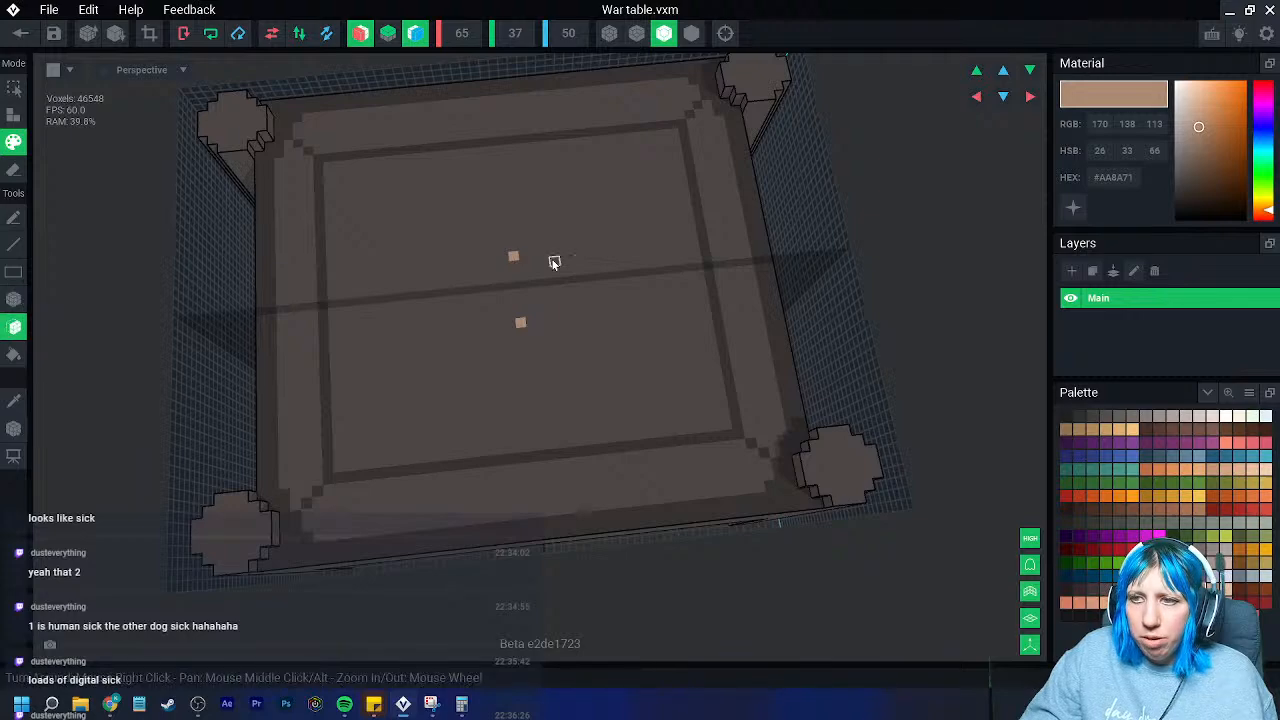
pyautogui.click(451, 320)
pyautogui.moveTo(451, 320); pyautogui.dragTo(470, 345, button='right')
pyautogui.click(1187, 588)
pyautogui.click(606, 388)
# - Turn off X and Z symmetry for the War table model
pyautogui.moveTo(606, 388); pyautogui.dragTo(627, 462, button='right')
pyautogui.scroll(5, 627, 462)
pyautogui.click(365, 34)
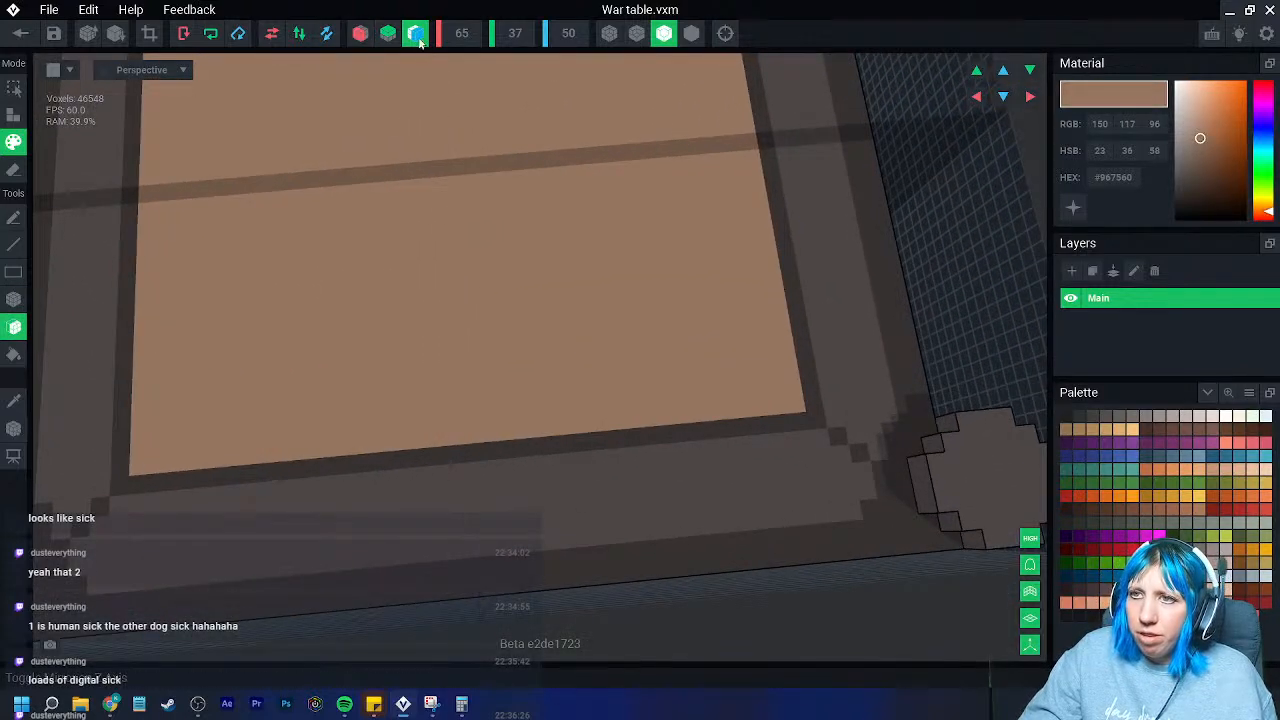
pyautogui.click(423, 39)
pyautogui.scroll(-5, 489, 232)
pyautogui.moveTo(503, 324); pyautogui.dragTo(500, 328, button='right')
# - Save the War table model and return to the final.vxr scene to check the table in the room
pyautogui.click(20, 33)
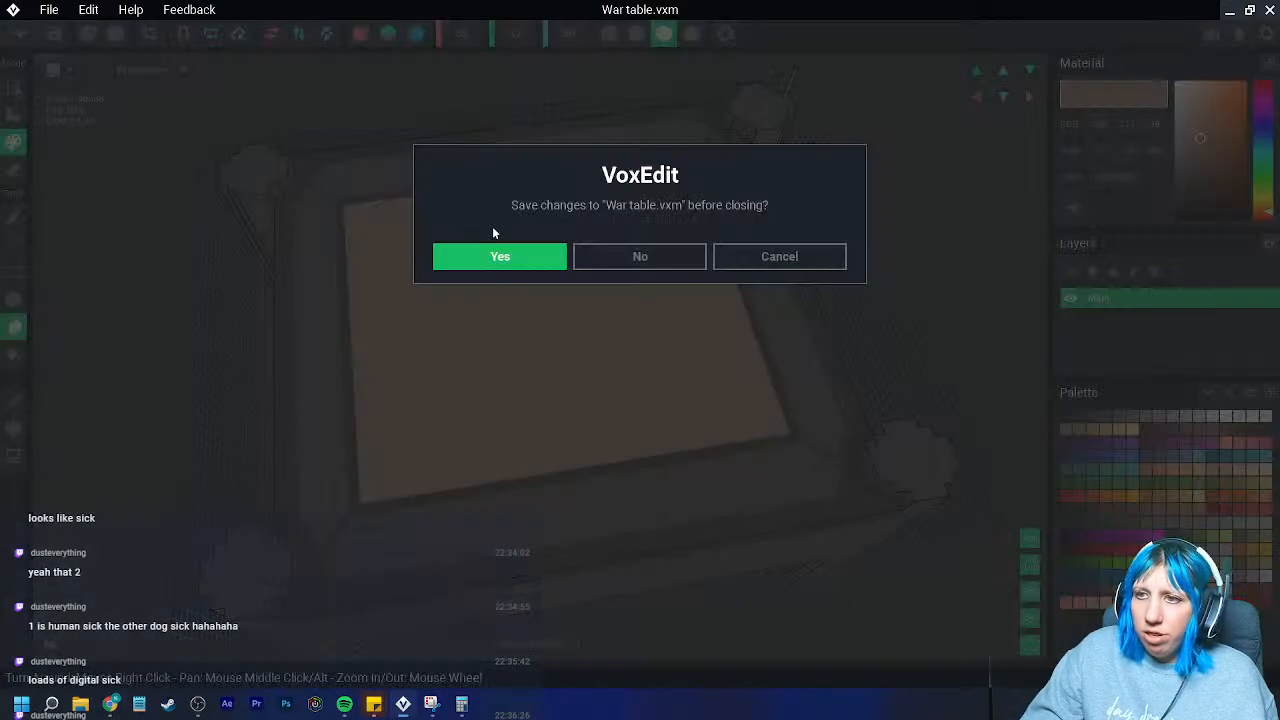
pyautogui.click(737, 259)
pyautogui.click(13, 428)
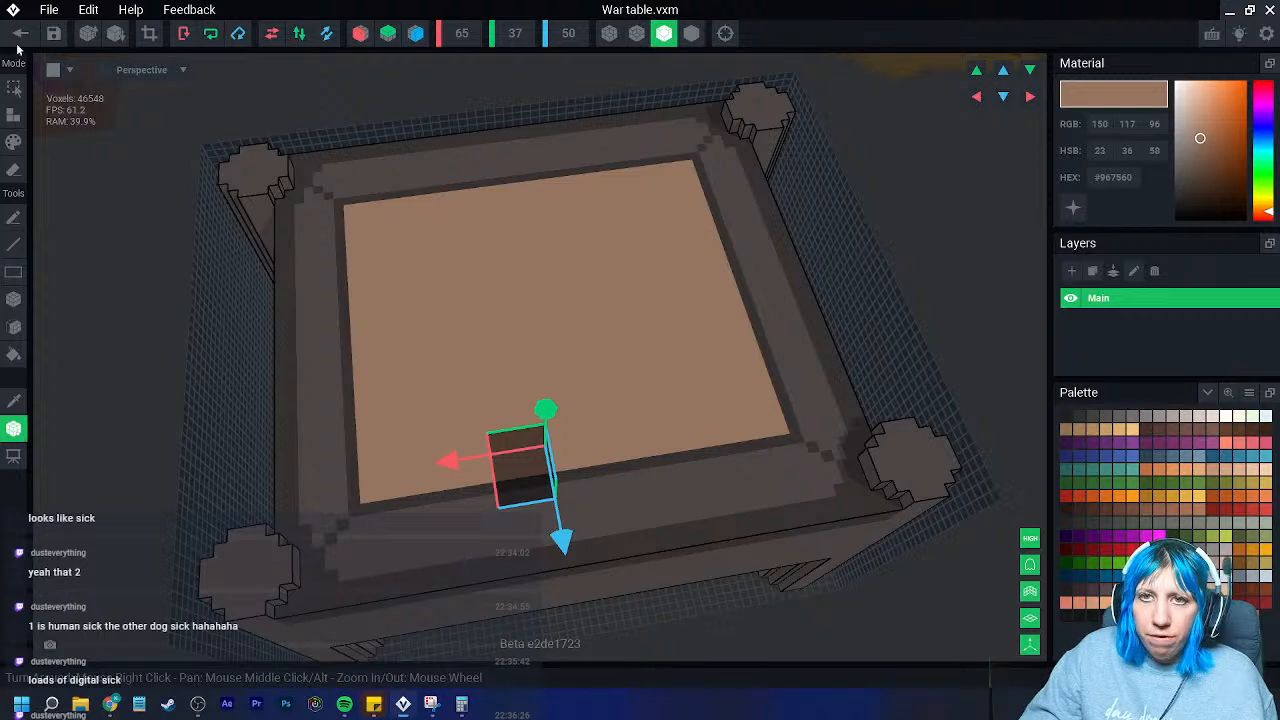
pyautogui.click(20, 33)
pyautogui.click(529, 252)
pyautogui.moveTo(601, 254); pyautogui.dragTo(588, 317, button='right')
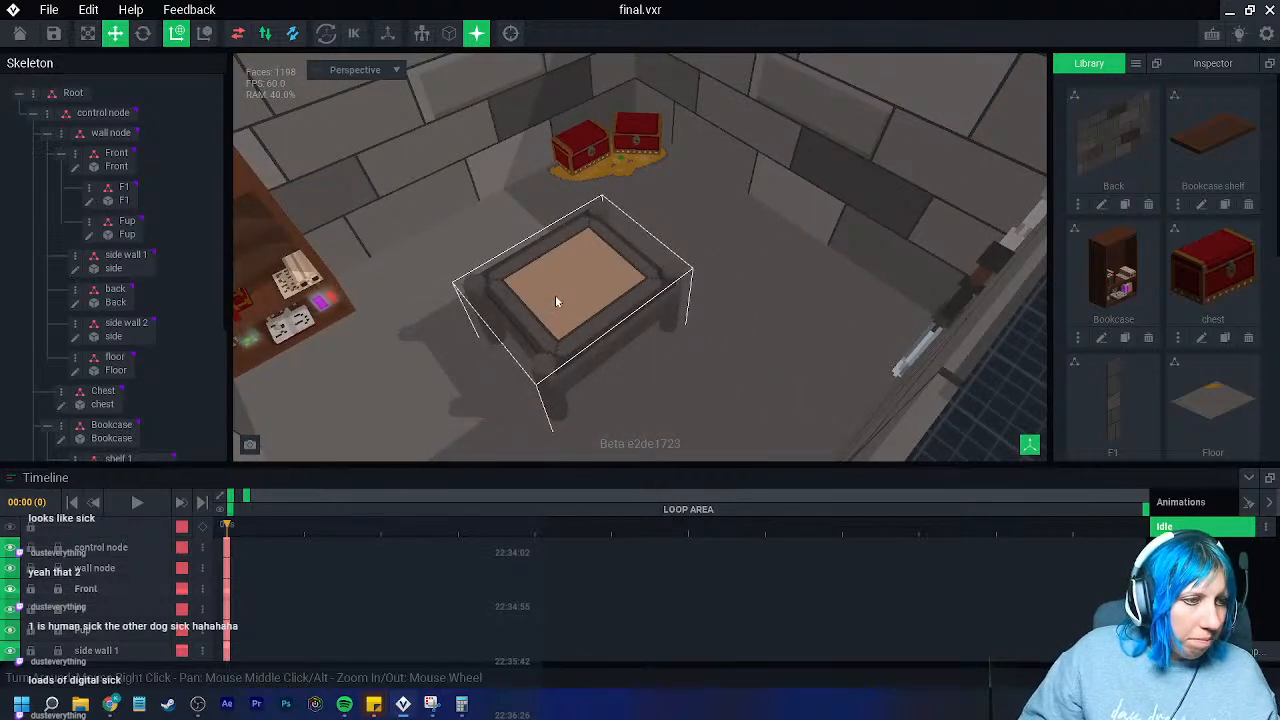
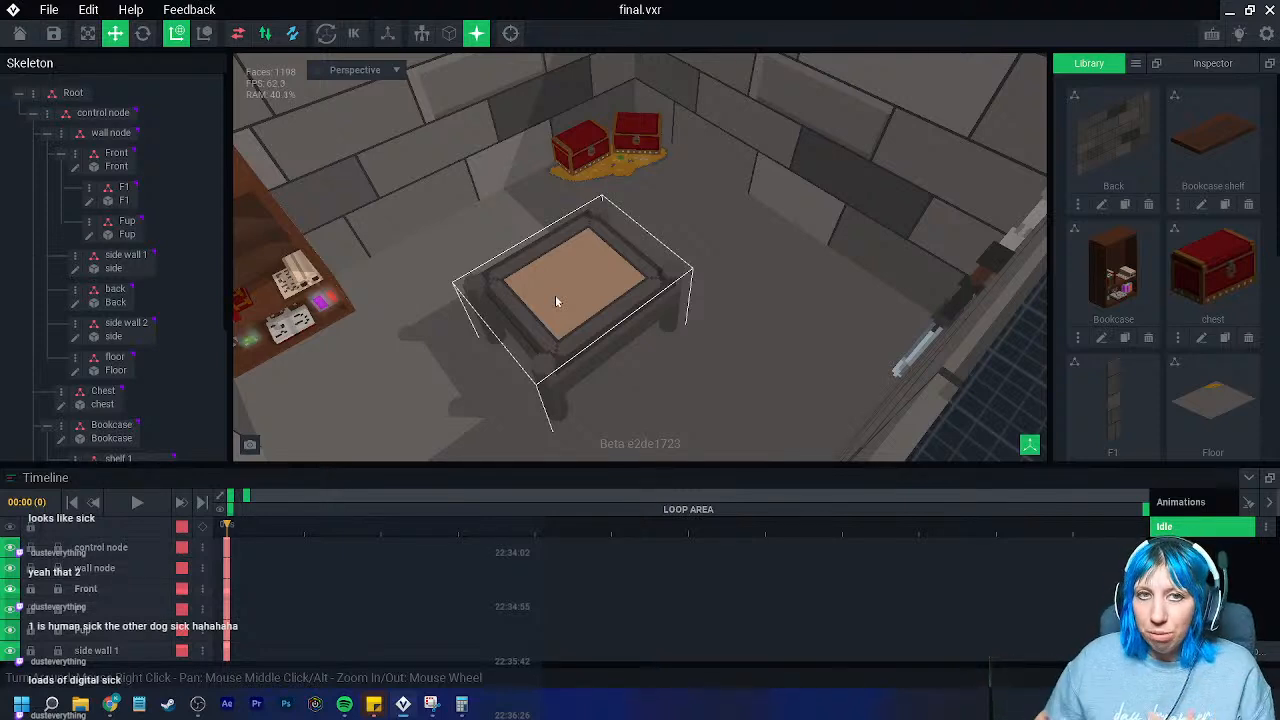
# - Reopen the War table model for editing from the scene and show its voxel edges
pyautogui.moveTo(495, 290); pyautogui.dragTo(633, 292, button='right')
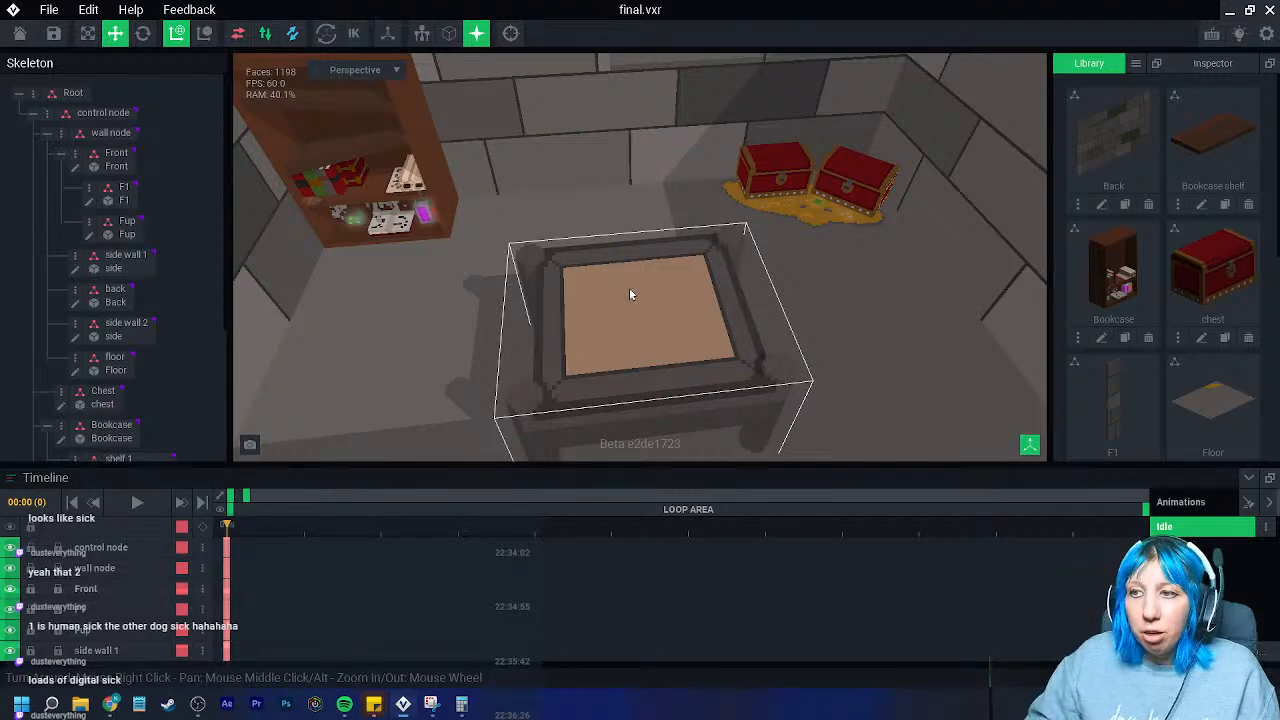
pyautogui.moveTo(633, 291); pyautogui.dragTo(641, 292, button='right')
pyautogui.scroll(3, 641, 368)
pyautogui.moveTo(642, 368); pyautogui.dragTo(633, 304, button='right')
pyautogui.click(633, 304)
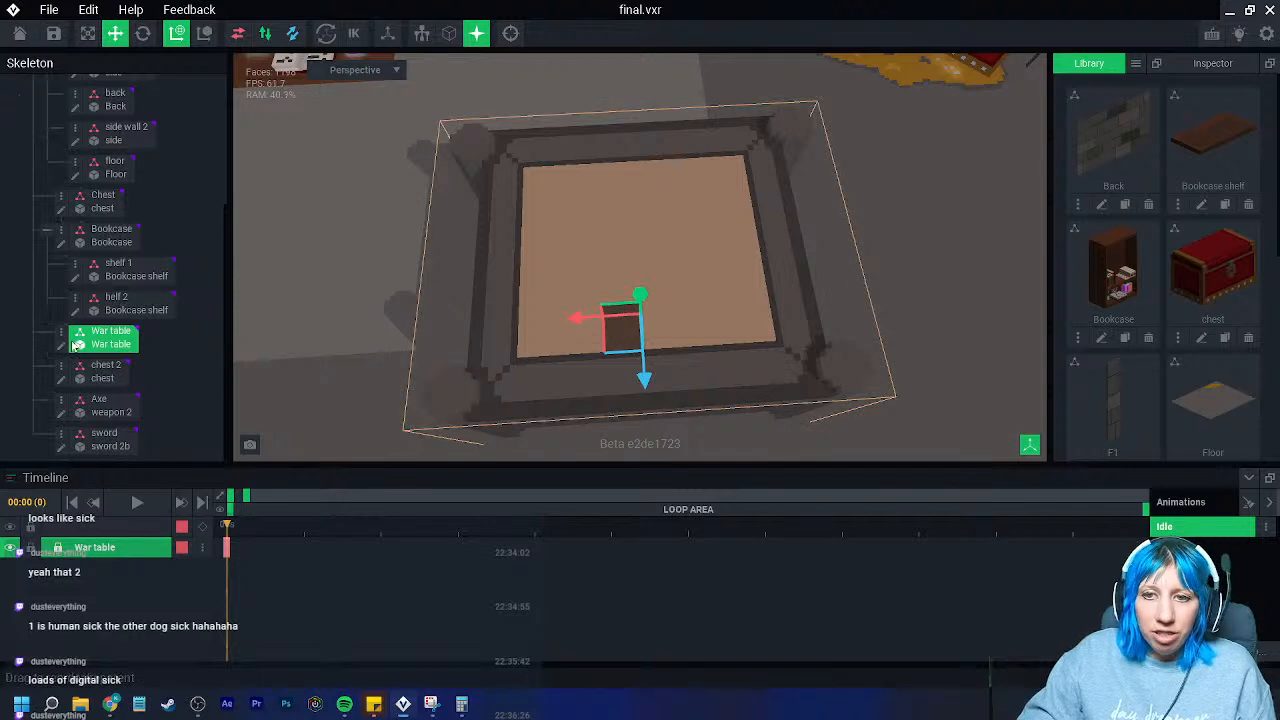
pyautogui.click(62, 345)
pyautogui.moveTo(490, 349); pyautogui.dragTo(560, 392, button='right')
pyautogui.scroll(3, 492, 349)
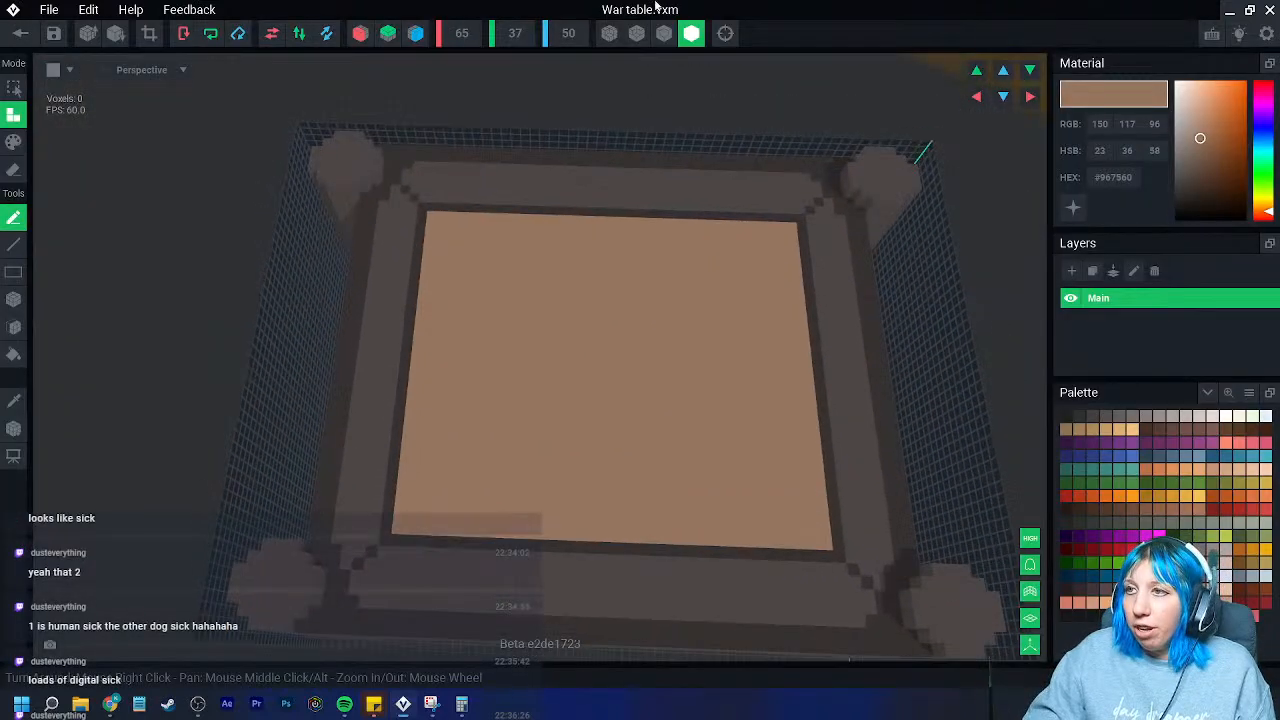
pyautogui.click(664, 34)
pyautogui.scroll(3, 563, 443)
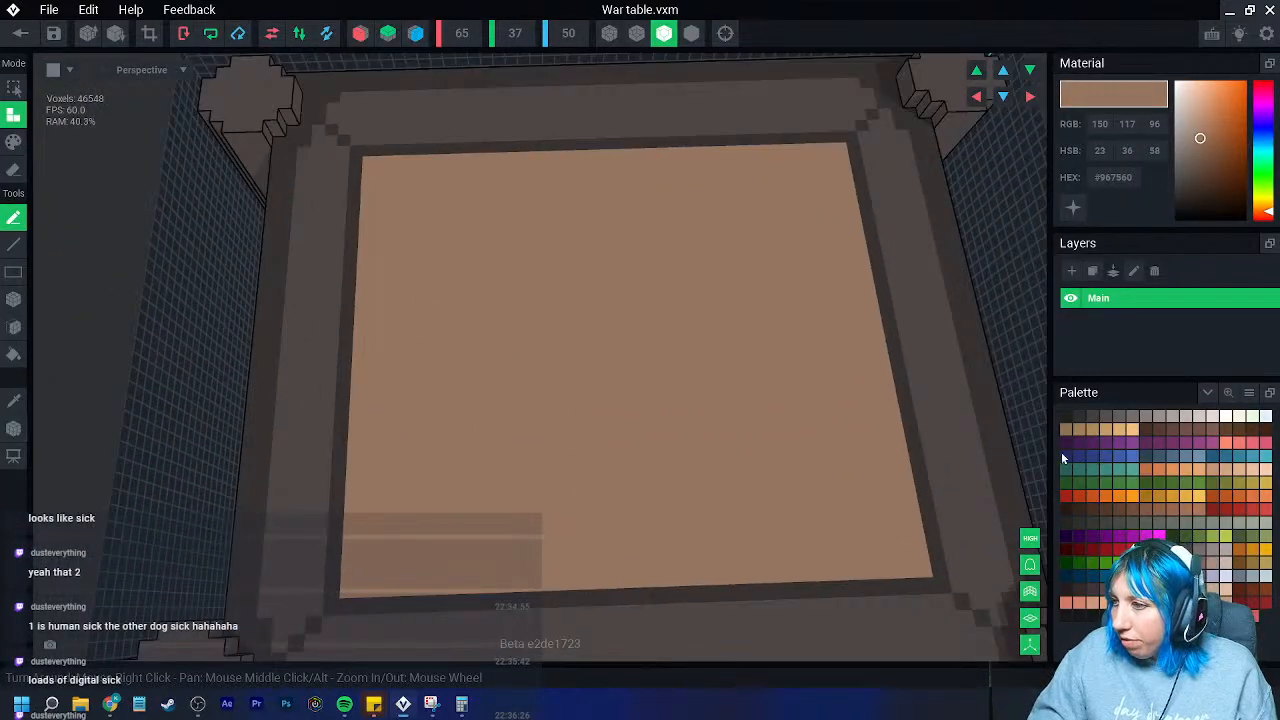
# - Paint a dark green #3C562D C-shaped forest near the far corner of the tan map area
pyautogui.click(1069, 578)
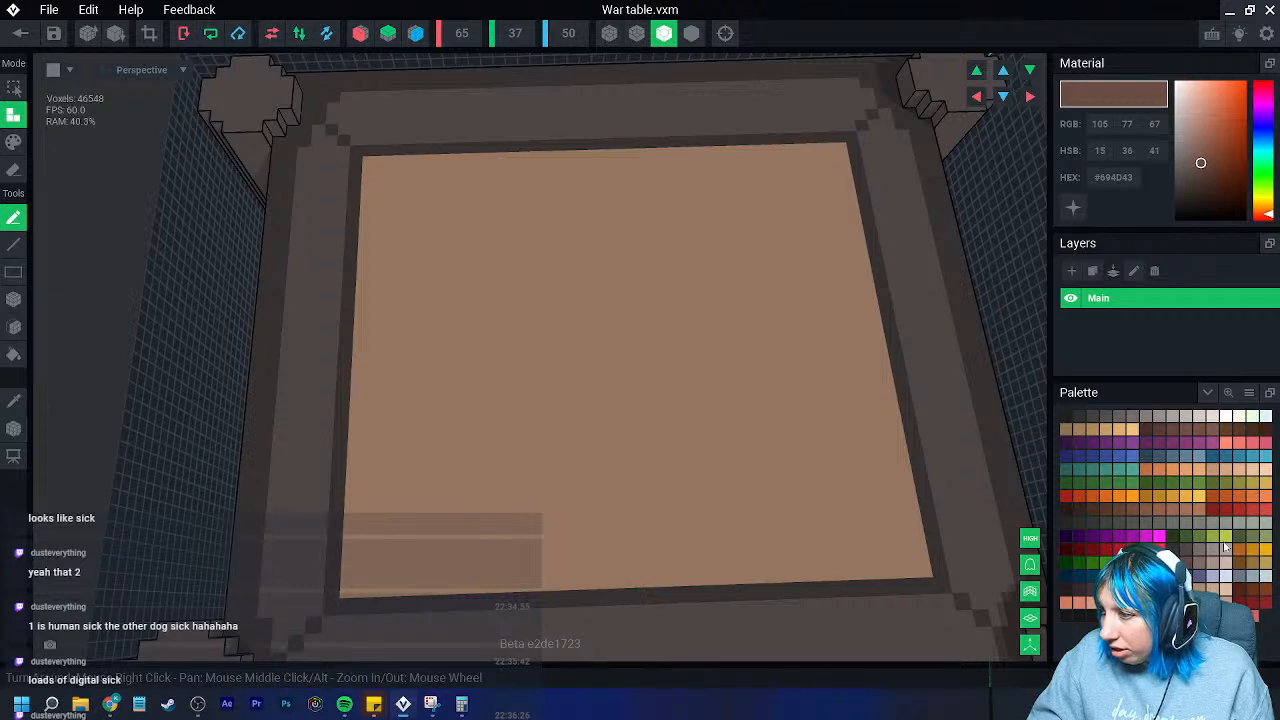
pyautogui.click(1190, 538)
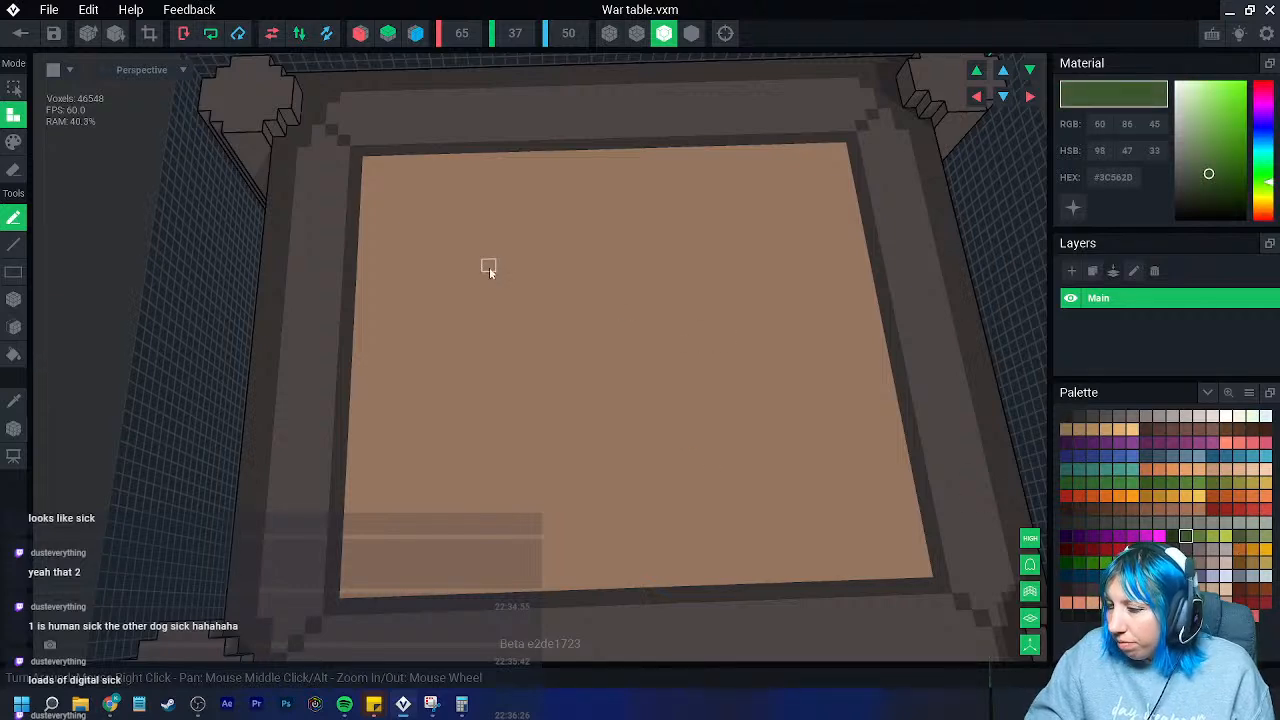
pyautogui.click(14, 142)
pyautogui.click(14, 298)
pyautogui.moveTo(446, 194)
pyautogui.mouseDown()
pyautogui.moveTo(423, 209)
pyautogui.moveTo(434, 226)
pyautogui.moveTo(447, 205)
pyautogui.moveTo(420, 240)
pyautogui.moveTo(449, 260)
pyautogui.moveTo(501, 222)
pyautogui.mouseUp()
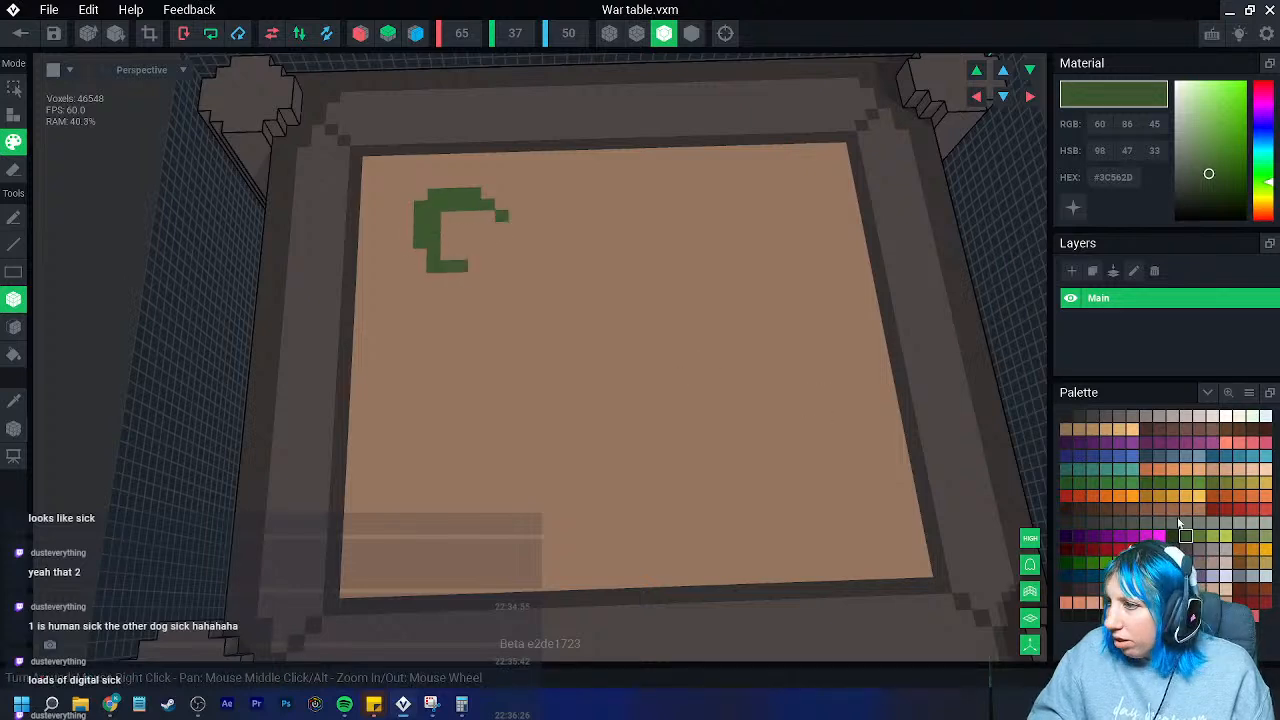
# - Paint a small grey #534F4E castle with a red doorway beside the open side of the green forest
pyautogui.click(1155, 590)
pyautogui.scroll(2, 470, 230)
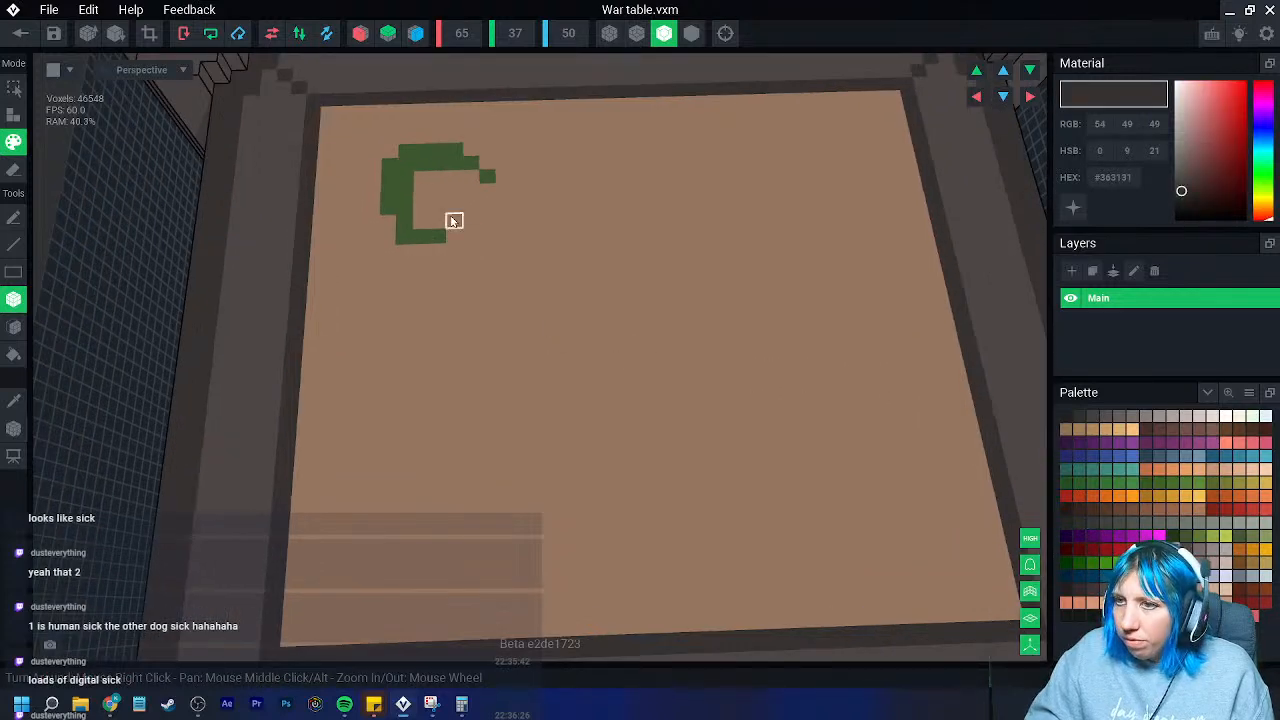
pyautogui.moveTo(470, 156); pyautogui.dragTo(475, 220, button='middle')
pyautogui.click(1105, 418)
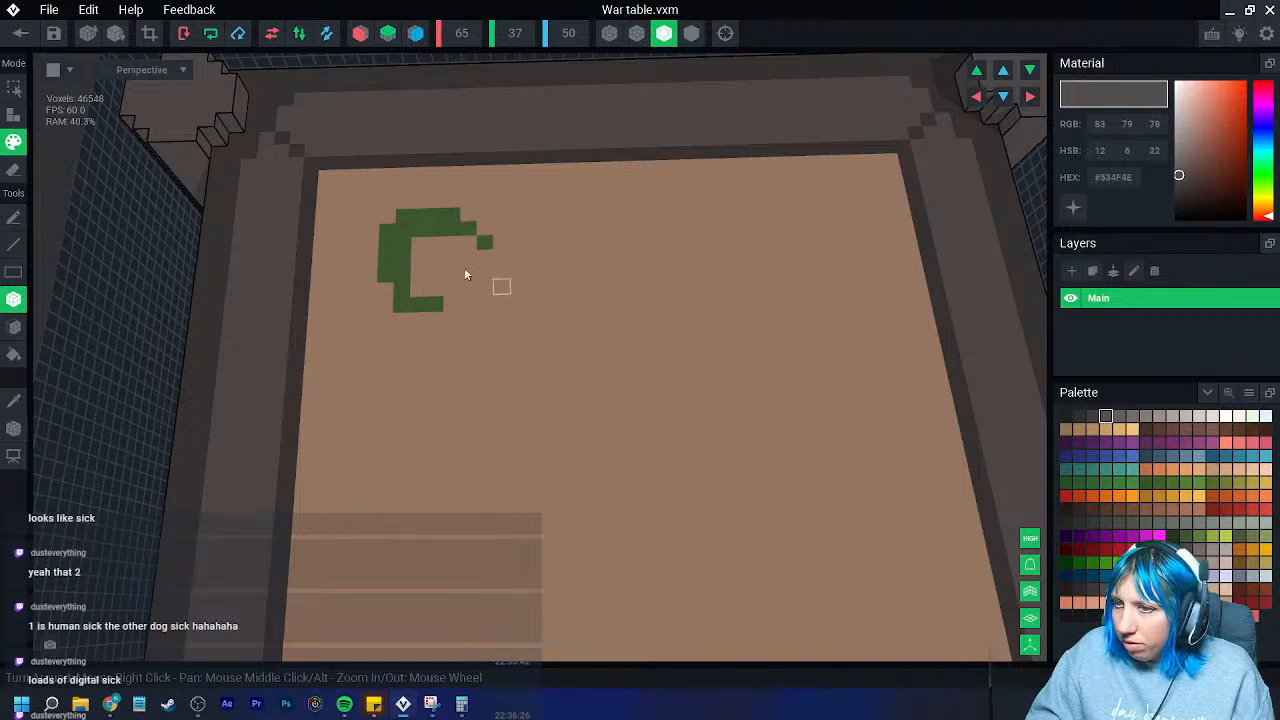
pyautogui.moveTo(451, 232)
pyautogui.mouseDown()
pyautogui.moveTo(467, 259)
pyautogui.moveTo(488, 247)
pyautogui.mouseUp()
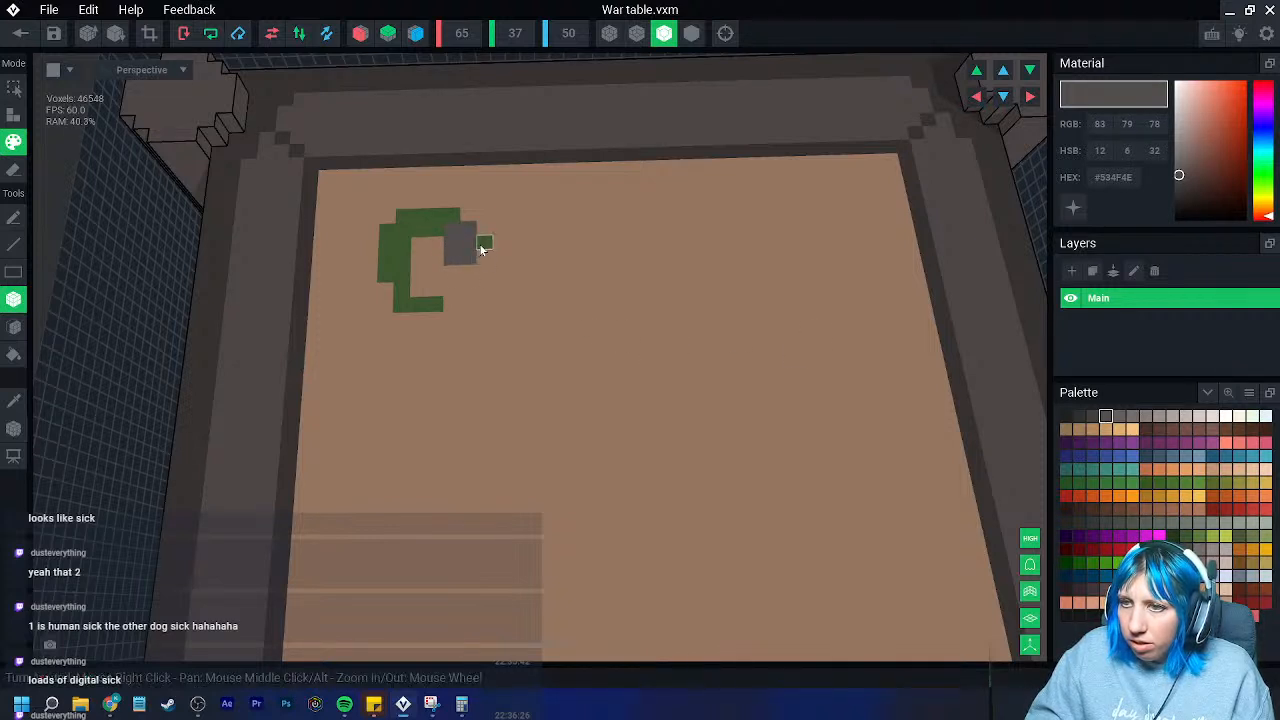
pyautogui.click(1225, 510)
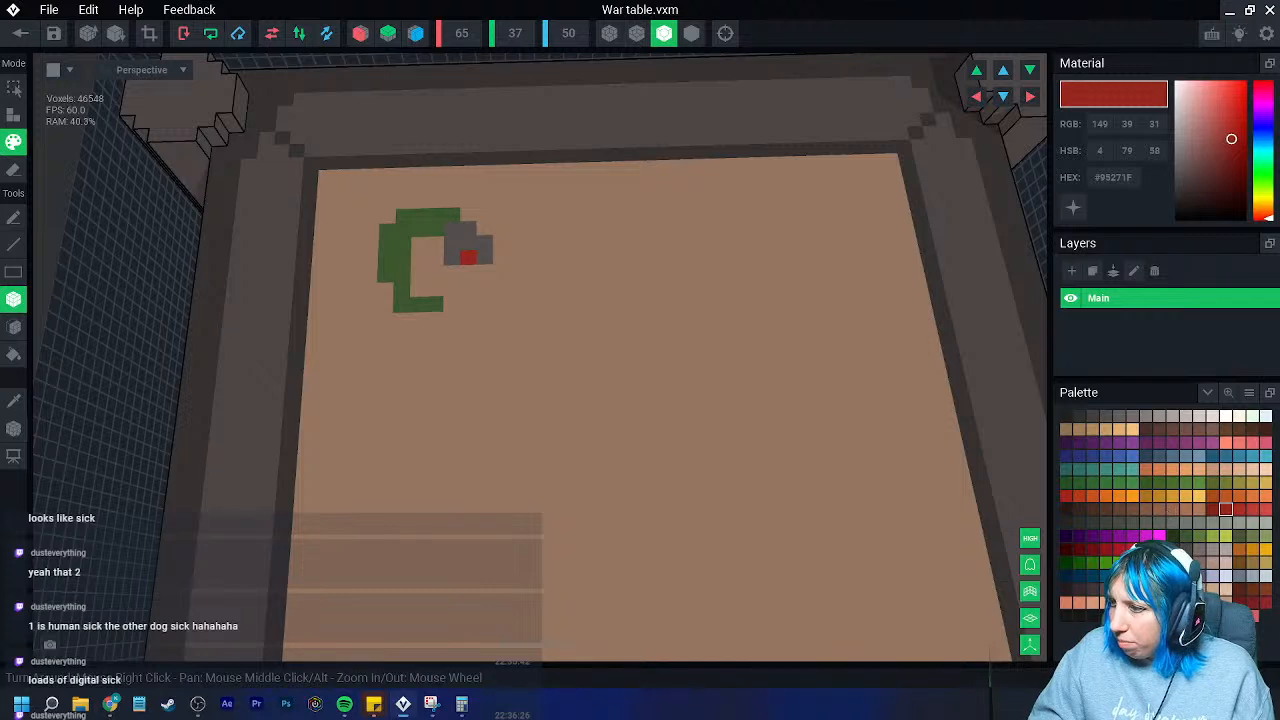
# - Paint the start of a winding blue #4E6C81 river beside the grey castle on the map
pyautogui.click(1172, 456)
pyautogui.scroll(-3, 737, 486)
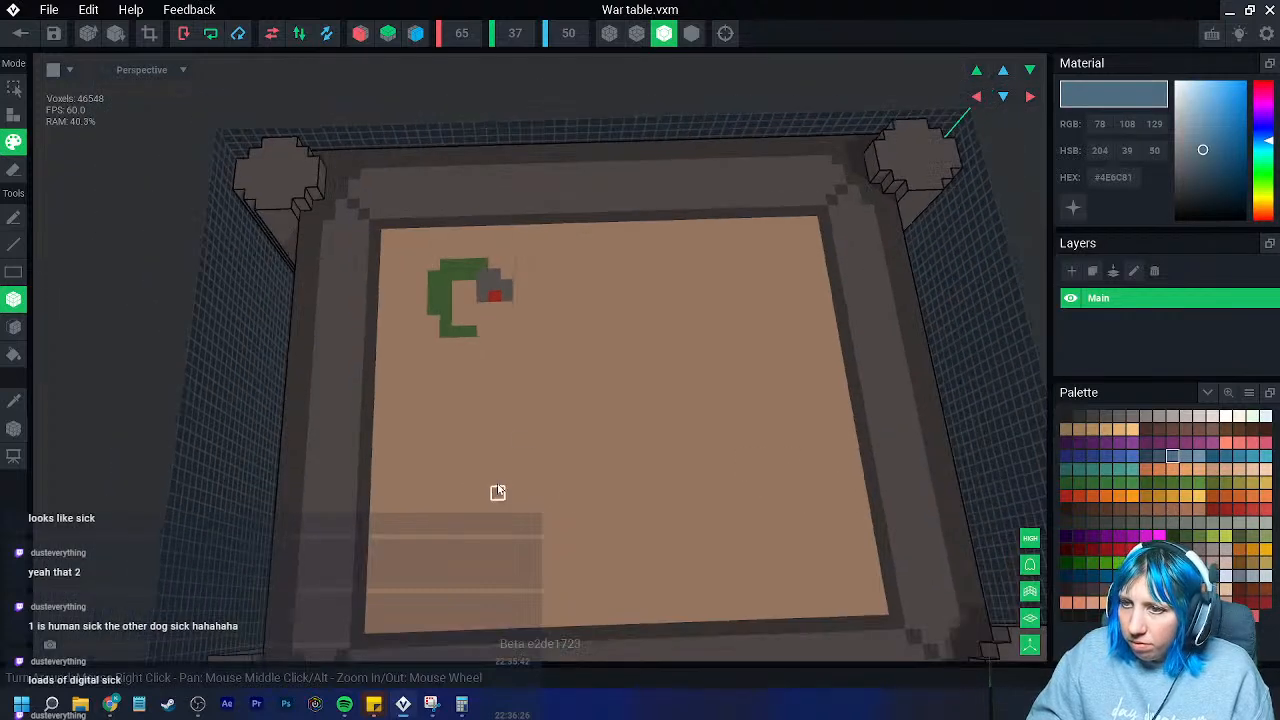
pyautogui.click(507, 318)
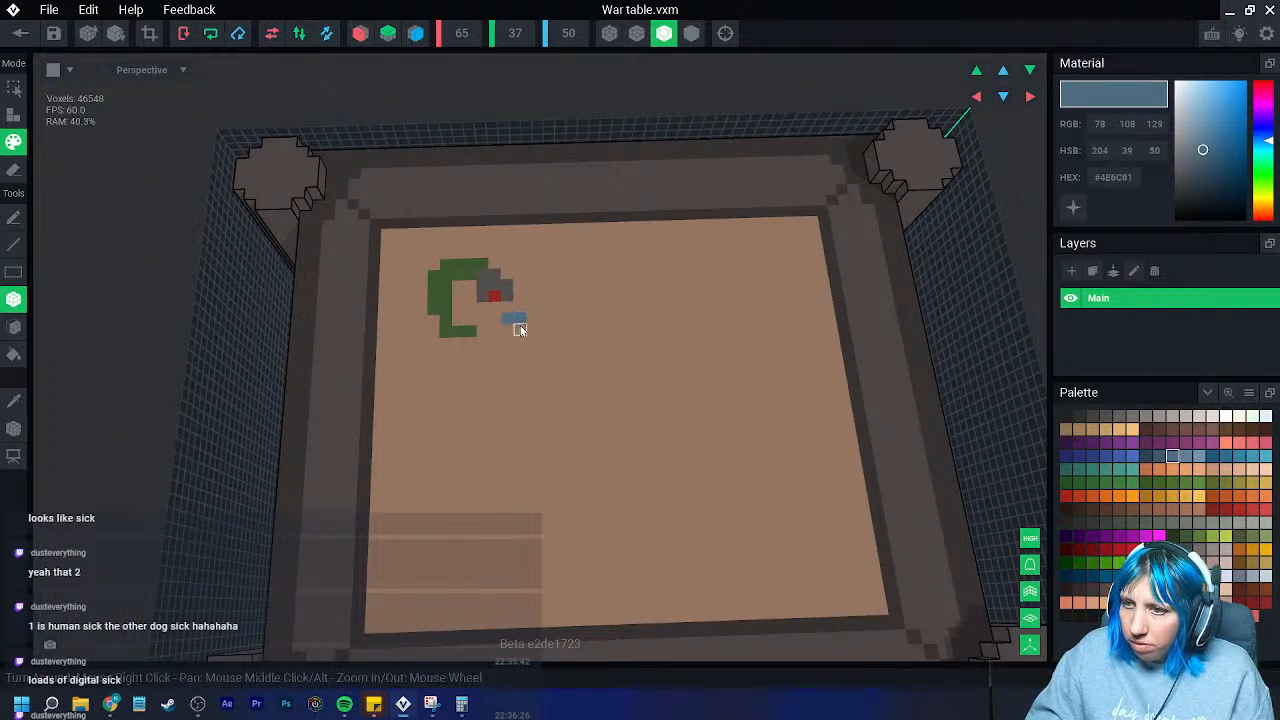
pyautogui.click(529, 286)
pyautogui.click(540, 293)
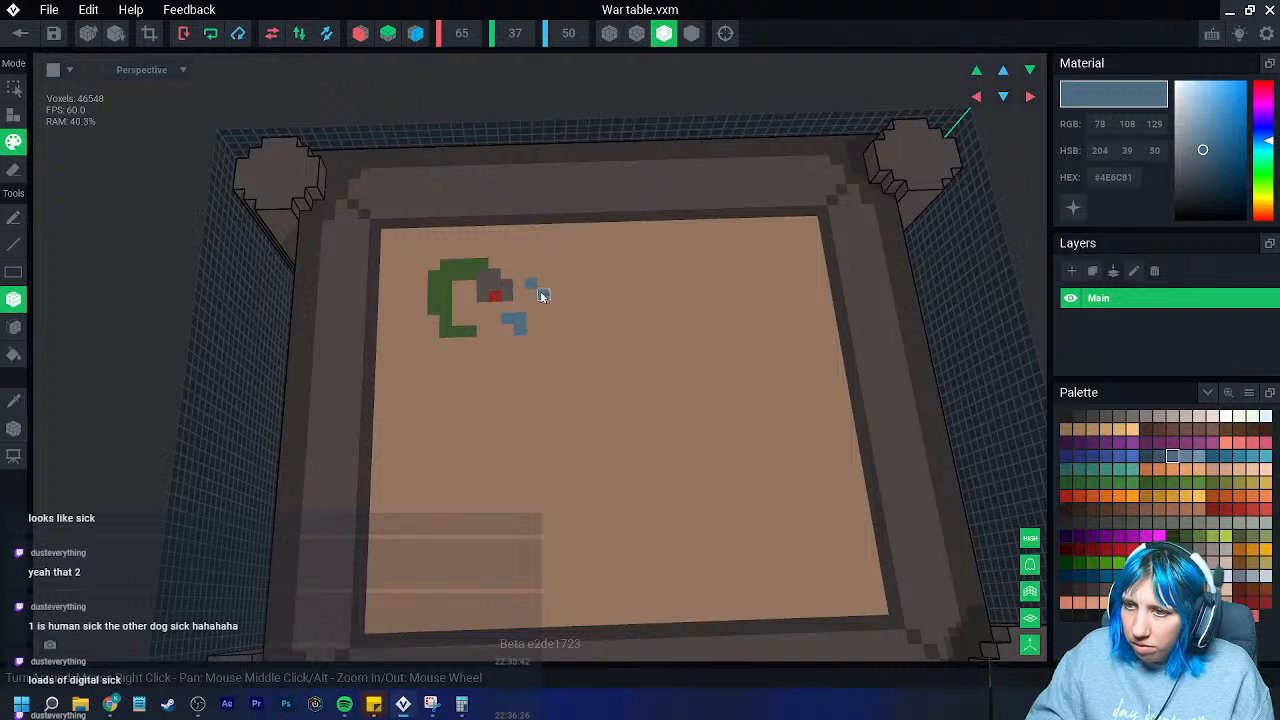
pyautogui.click(547, 304)
pyautogui.click(532, 306)
pyautogui.click(525, 323)
pyautogui.click(519, 341)
pyautogui.click(509, 342)
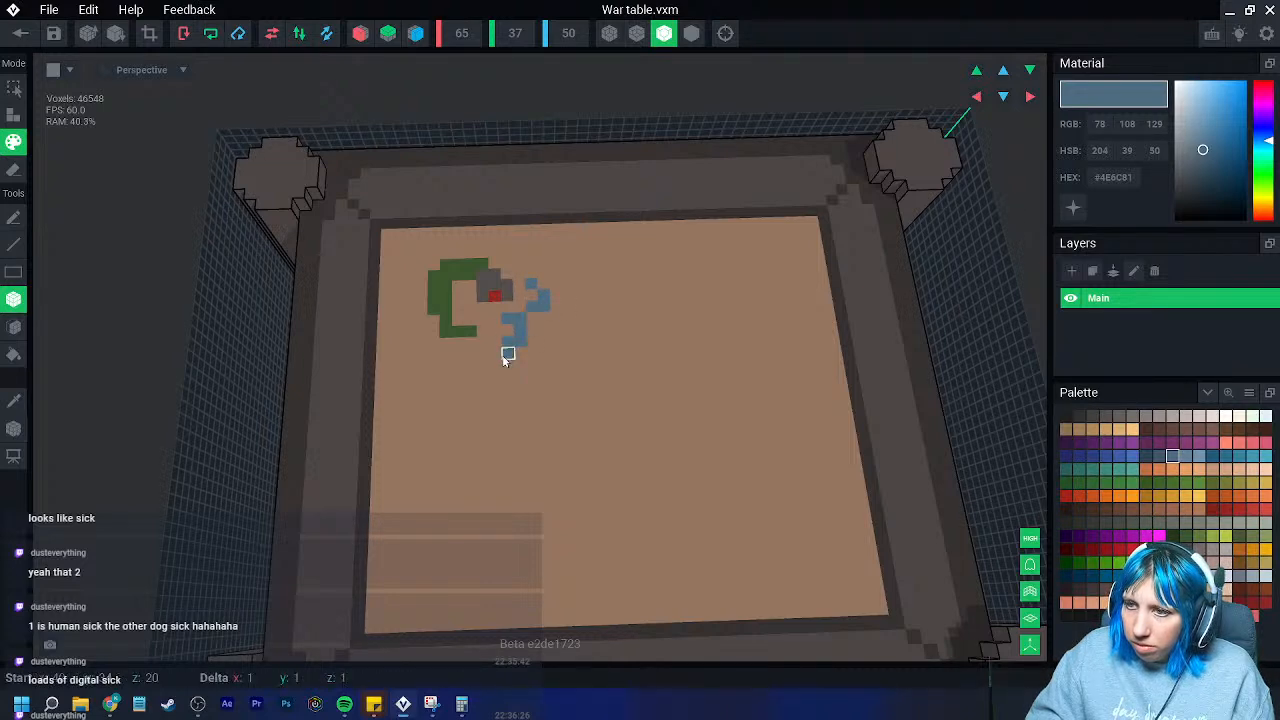
# - Extend the blue river away from the castle and split it into two stepped diagonal branches
pyautogui.moveTo(460, 397); pyautogui.dragTo(445, 403)
pyautogui.hotkey('ctrl', 'z')
pyautogui.moveTo(495, 367)
pyautogui.mouseDown()
pyautogui.moveTo(448, 418)
pyautogui.moveTo(521, 365)
pyautogui.moveTo(534, 376)
pyautogui.mouseUp()
pyautogui.click(447, 407)
pyautogui.moveTo(546, 366); pyautogui.dragTo(640, 424)
# - Paint a curved blue river across the map's other far corner and blue strips along the two adjoining edges
pyautogui.moveTo(639, 256); pyautogui.dragTo(683, 330)
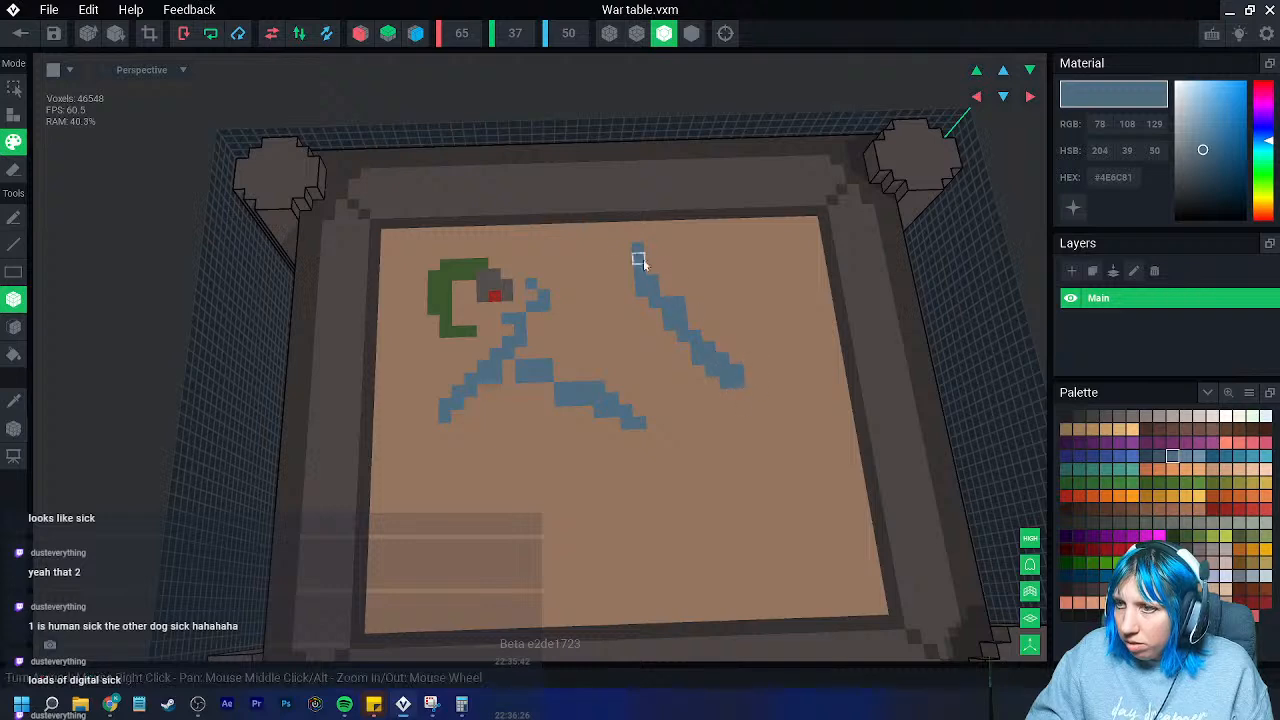
pyautogui.moveTo(820, 332); pyautogui.dragTo(775, 369)
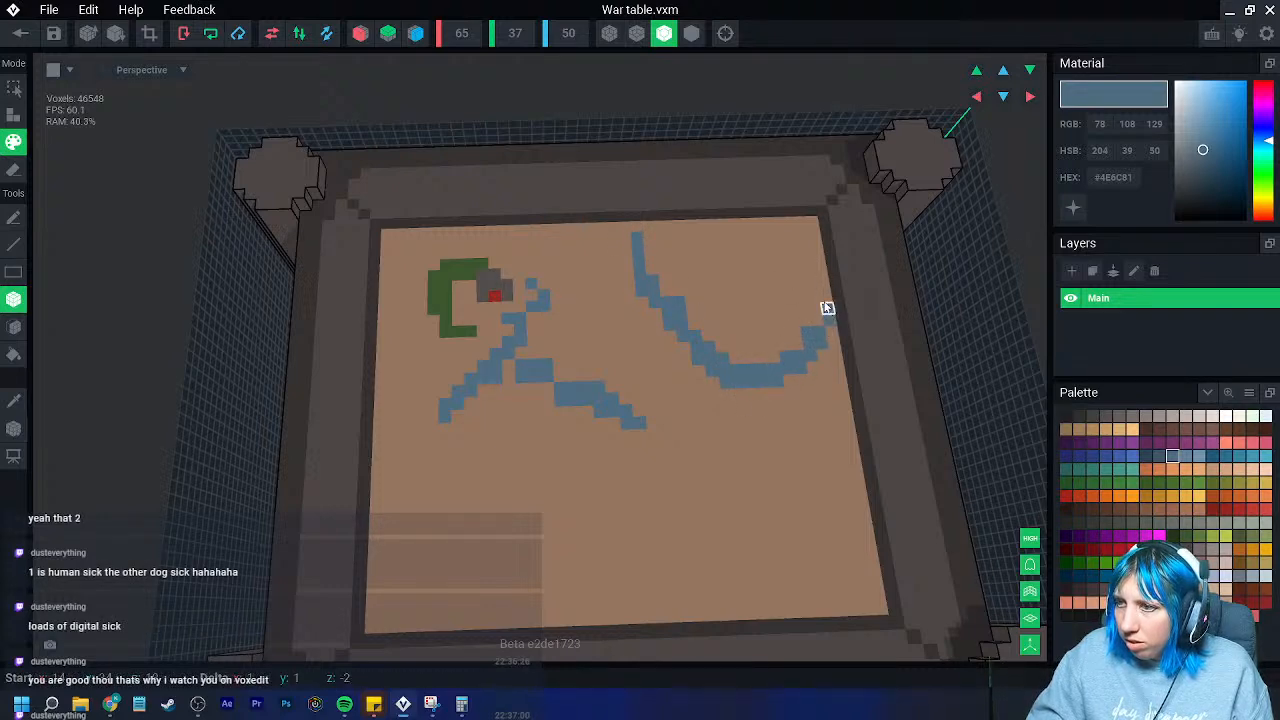
pyautogui.moveTo(811, 225); pyautogui.dragTo(678, 235)
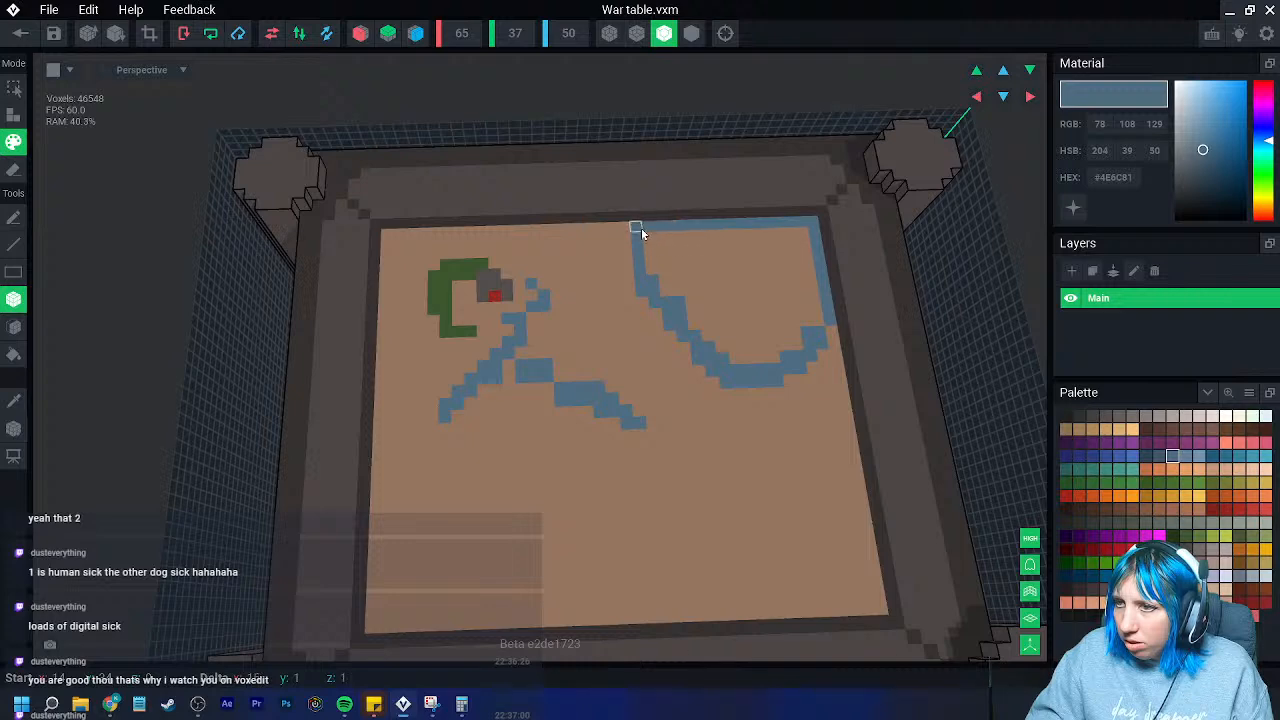
pyautogui.click(1158, 456)
pyautogui.moveTo(828, 320); pyautogui.dragTo(828, 322)
pyautogui.moveTo(806, 226); pyautogui.dragTo(719, 229)
pyautogui.moveTo(632, 230); pyautogui.dragTo(631, 229)
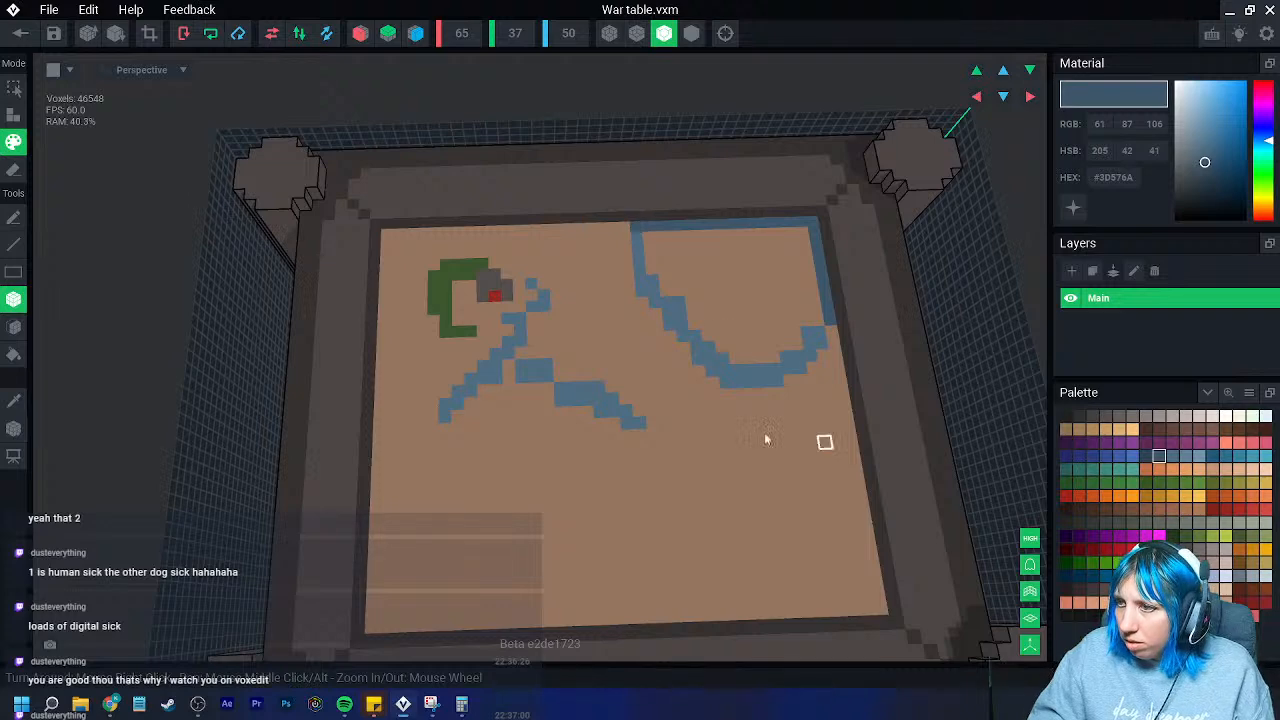
# - Connect the rivers in blue #4E6C81, extending one branch through a small lake and the other to the map's edge
pyautogui.click(1172, 456)
pyautogui.moveTo(729, 390)
pyautogui.mouseDown()
pyautogui.moveTo(686, 383)
pyautogui.moveTo(651, 420)
pyautogui.moveTo(690, 385)
pyautogui.moveTo(662, 428)
pyautogui.moveTo(758, 522)
pyautogui.mouseUp()
pyautogui.moveTo(504, 470); pyautogui.dragTo(508, 372, button='middle')
pyautogui.moveTo(456, 303); pyautogui.dragTo(388, 404)
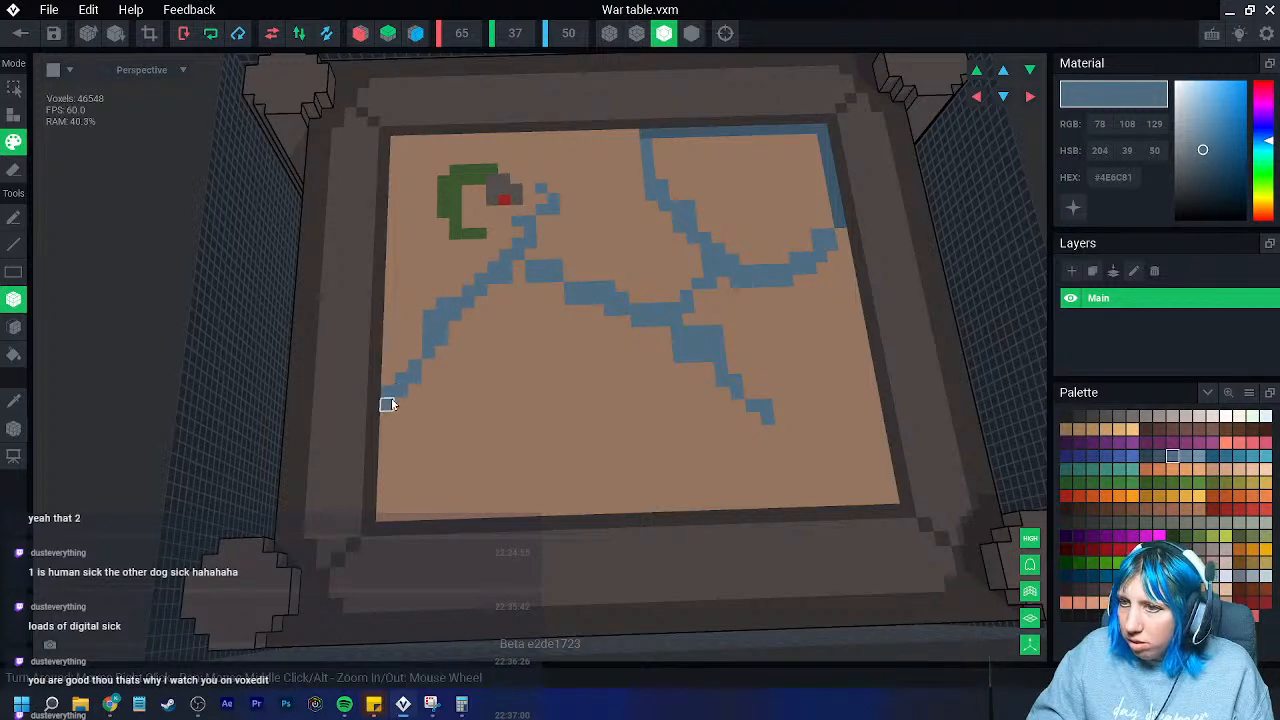
# - Paint two separate square blue ponds on the near half of the map
pyautogui.moveTo(615, 441); pyautogui.dragTo(634, 464)
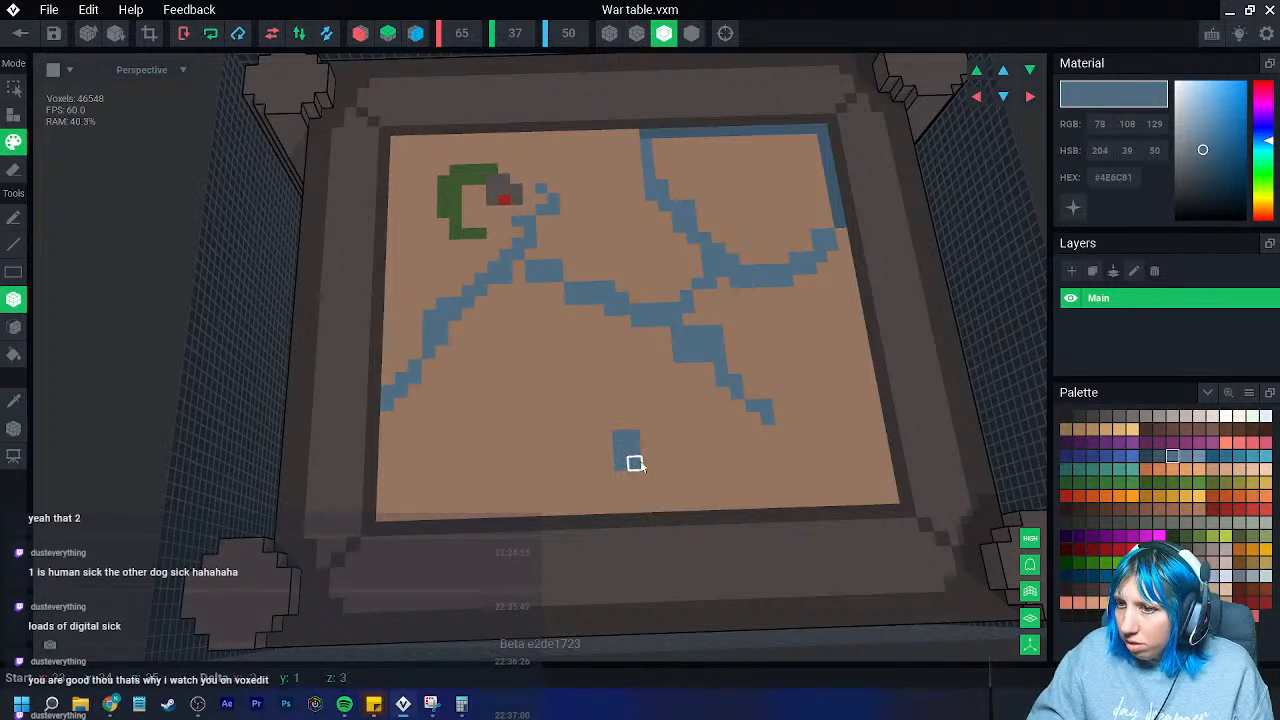
pyautogui.scroll(2, 648, 464)
pyautogui.moveTo(897, 464); pyautogui.dragTo(900, 467)
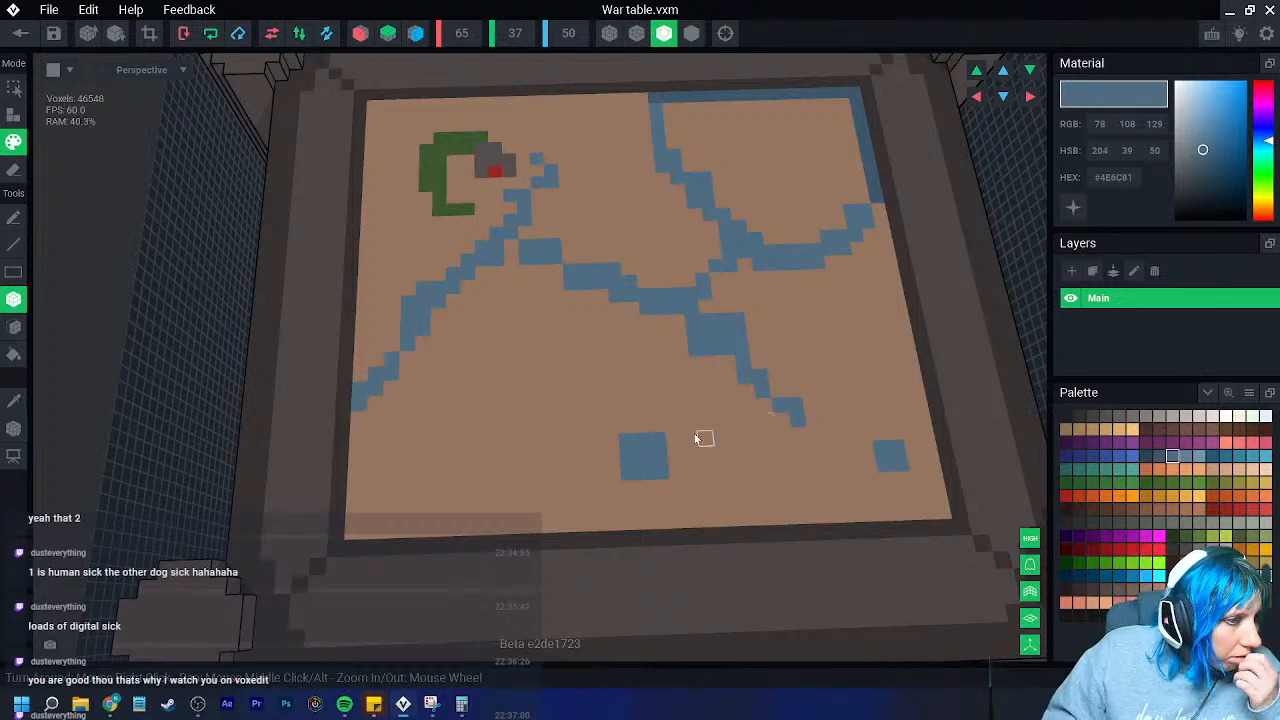
# - Sample the forest green #3C562D from the map and paint extra green blocks around the forest's outer edge by the castle
pyautogui.scroll(3, 614, 431)
pyautogui.moveTo(612, 430); pyautogui.dragTo(621, 437, button='right')
pyautogui.moveTo(522, 142); pyautogui.dragTo(521, 234, button='middle')
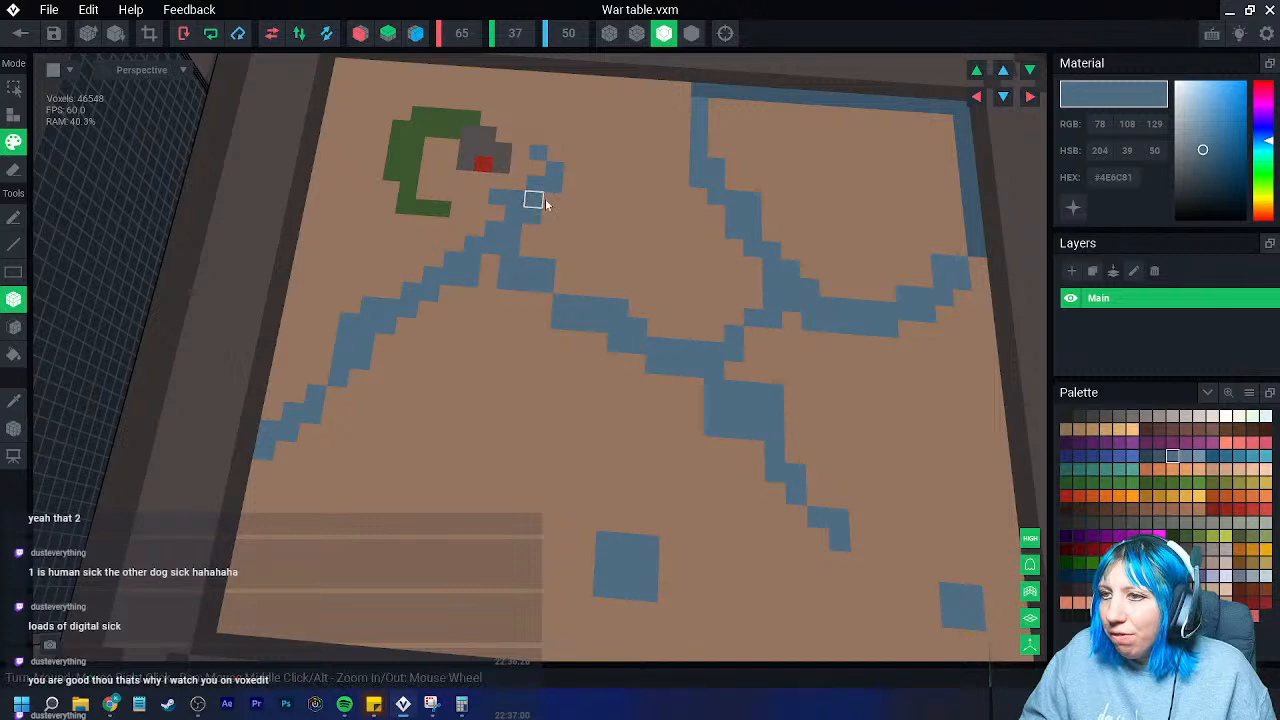
pyautogui.moveTo(534, 200); pyautogui.dragTo(566, 217, button='right')
pyautogui.scroll(2, 563, 260)
pyautogui.moveTo(560, 305); pyautogui.dragTo(376, 369, button='right')
pyautogui.click(26, 402)
pyautogui.click(329, 237)
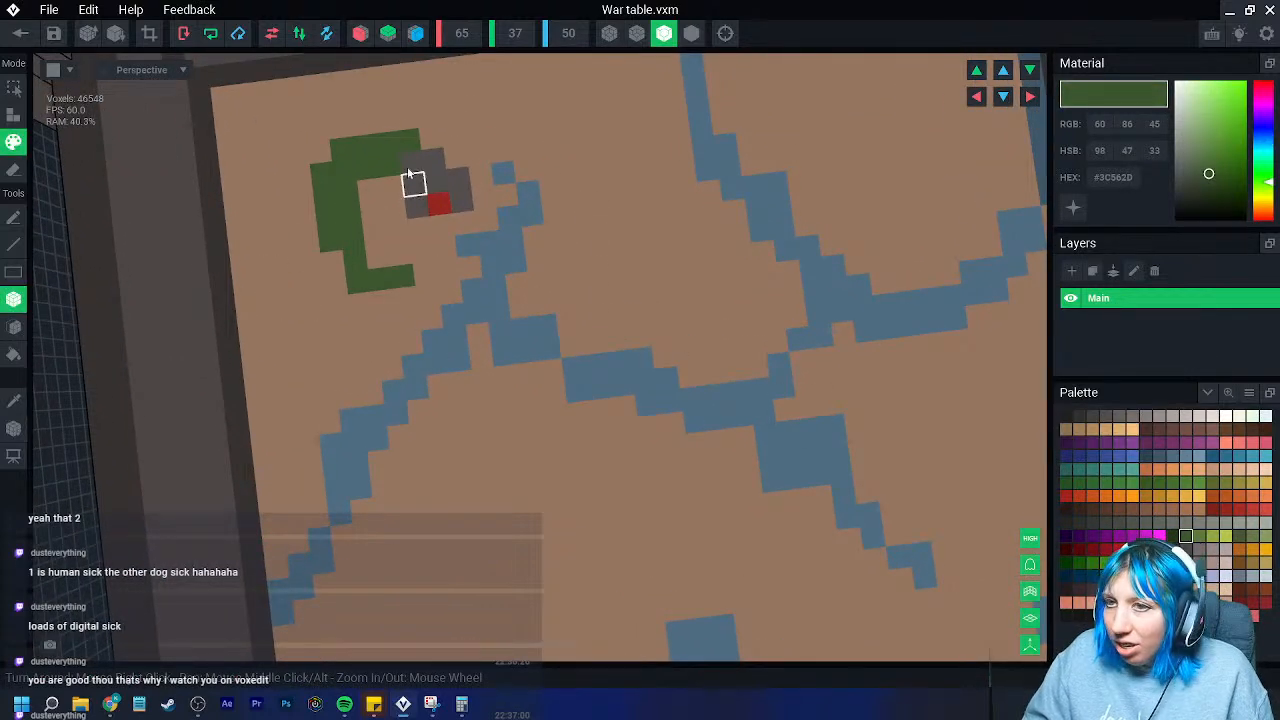
pyautogui.click(370, 126)
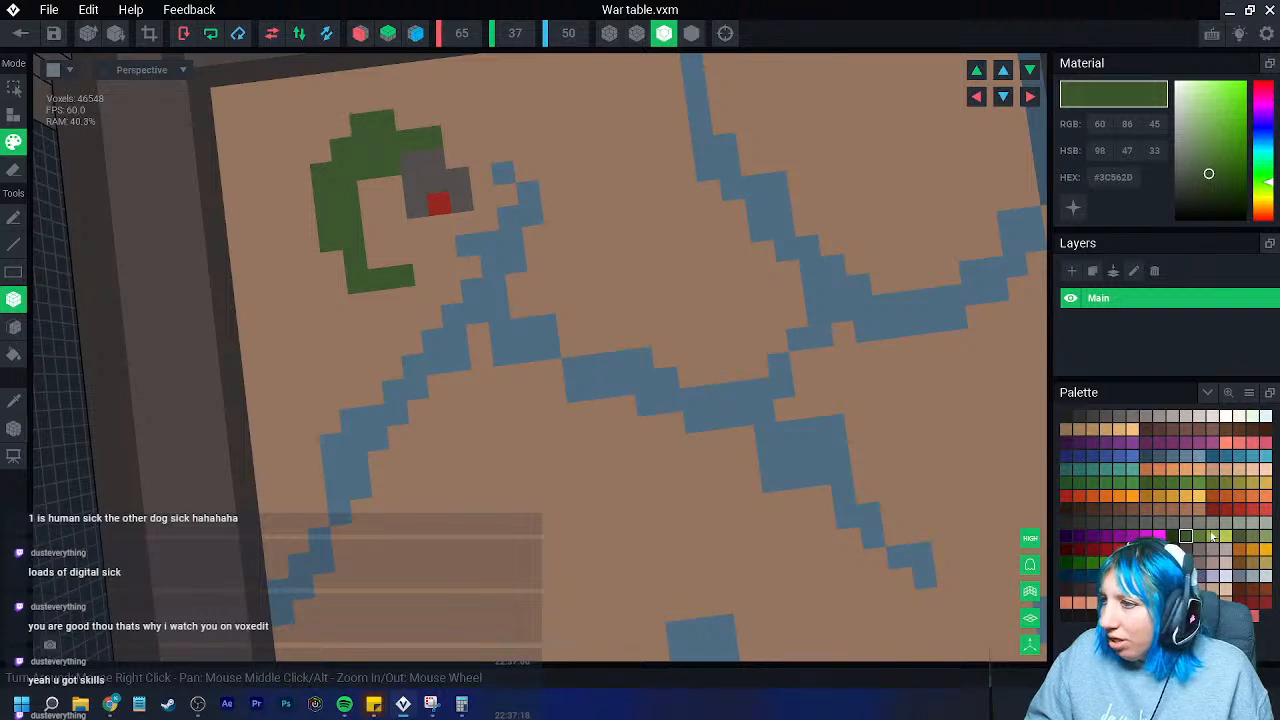
# - Paint dark green #24351B shading blocks along the edges of the forest around the castle
pyautogui.click(1172, 538)
pyautogui.moveTo(340, 143)
pyautogui.mouseDown()
pyautogui.moveTo(326, 217)
pyautogui.moveTo(378, 281)
pyautogui.moveTo(396, 258)
pyautogui.moveTo(380, 258)
pyautogui.mouseUp()
pyautogui.click(369, 190)
pyautogui.moveTo(457, 157); pyautogui.dragTo(478, 155)
pyautogui.click(450, 134)
pyautogui.click(405, 124)
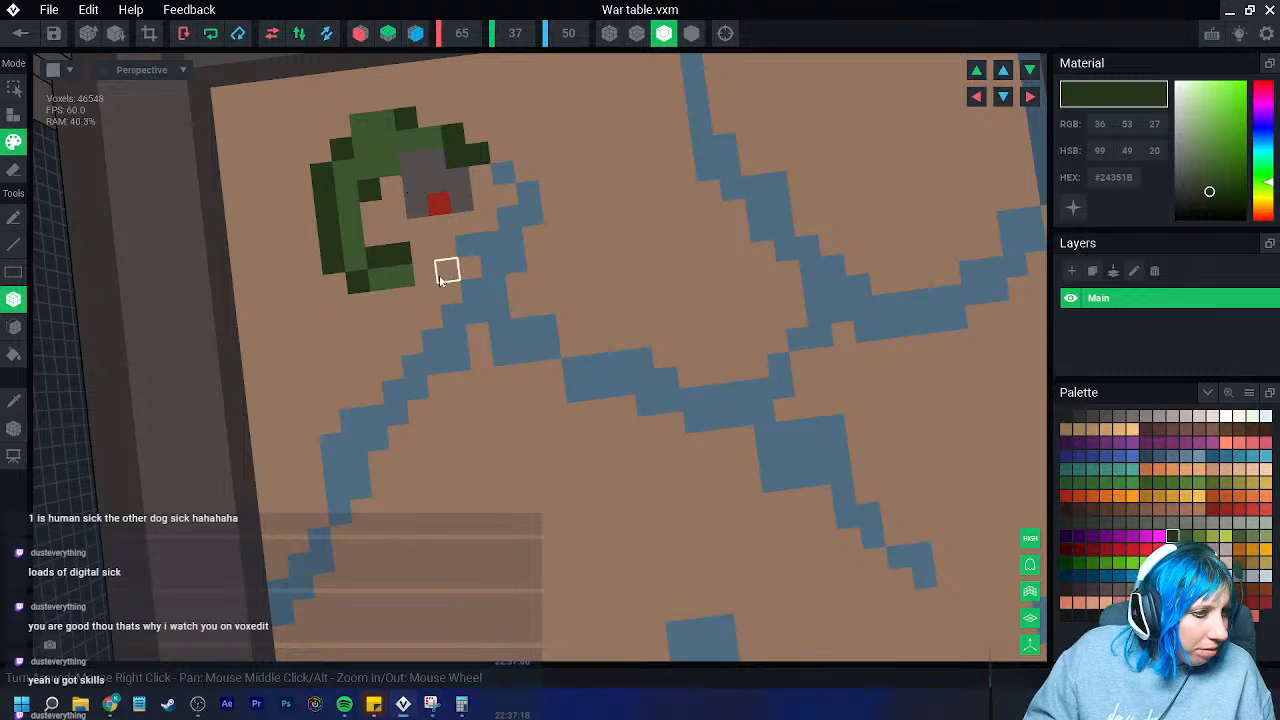
pyautogui.scroll(-3, 455, 293)
pyautogui.moveTo(472, 306); pyautogui.dragTo(504, 328, button='right')
pyautogui.scroll(2, 504, 328)
pyautogui.scroll(-4, 530, 345)
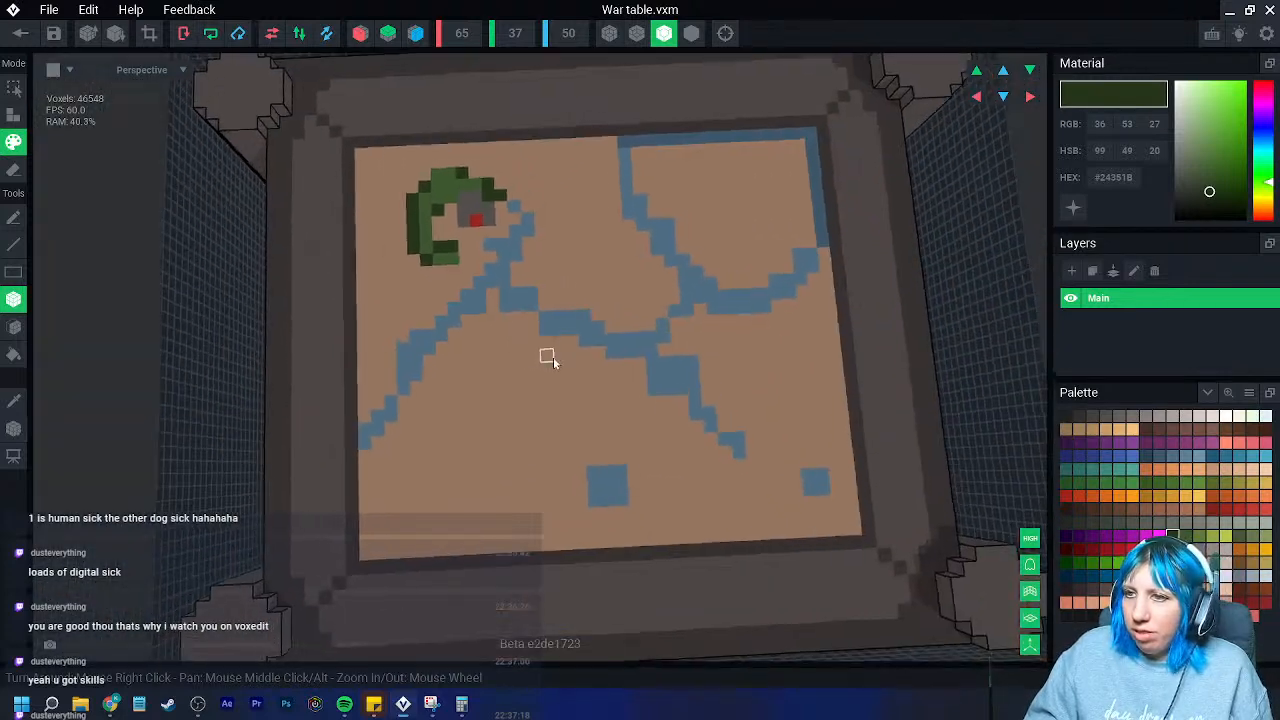
# - Paint scattered green #406227 blocks inside the far corner enclosed by the curved river
pyautogui.scroll(4, 550, 362)
pyautogui.moveTo(598, 366); pyautogui.dragTo(575, 440, button='middle')
pyautogui.click(562, 257)
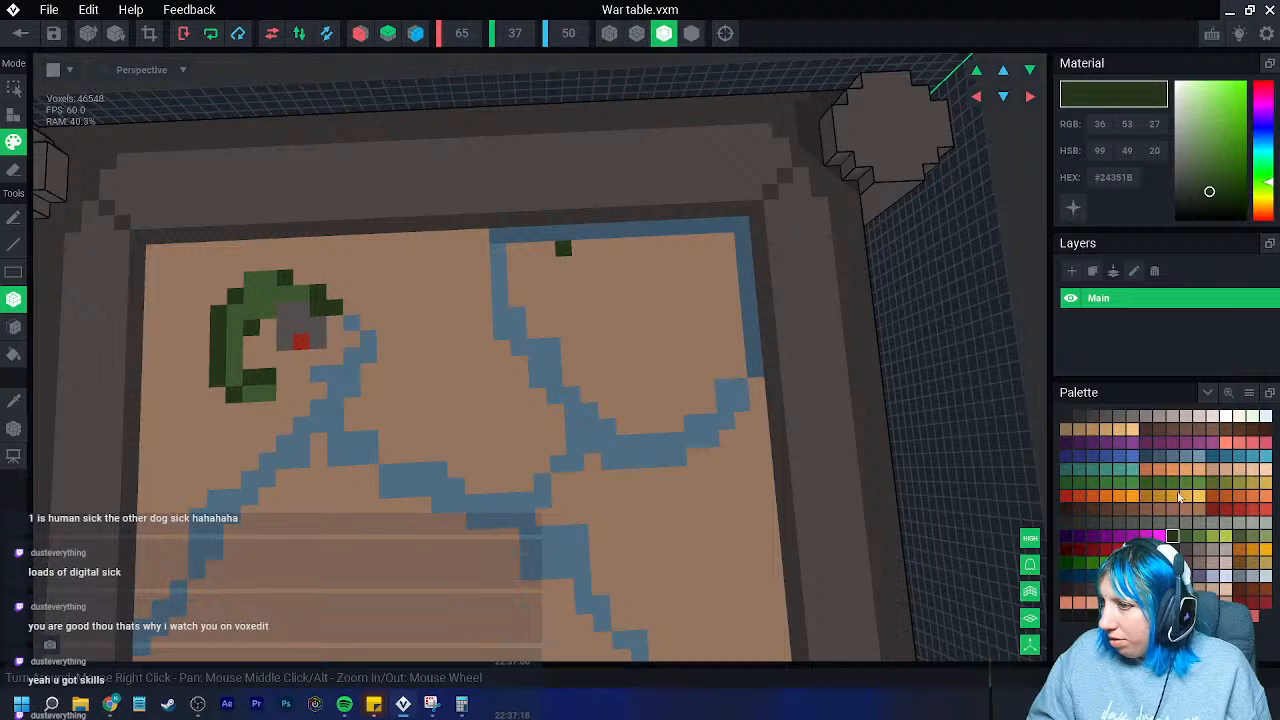
pyautogui.click(1159, 483)
pyautogui.moveTo(613, 246); pyautogui.dragTo(699, 247)
pyautogui.click(662, 259)
pyautogui.click(711, 257)
pyautogui.click(714, 289)
pyautogui.click(585, 328)
pyautogui.click(590, 378)
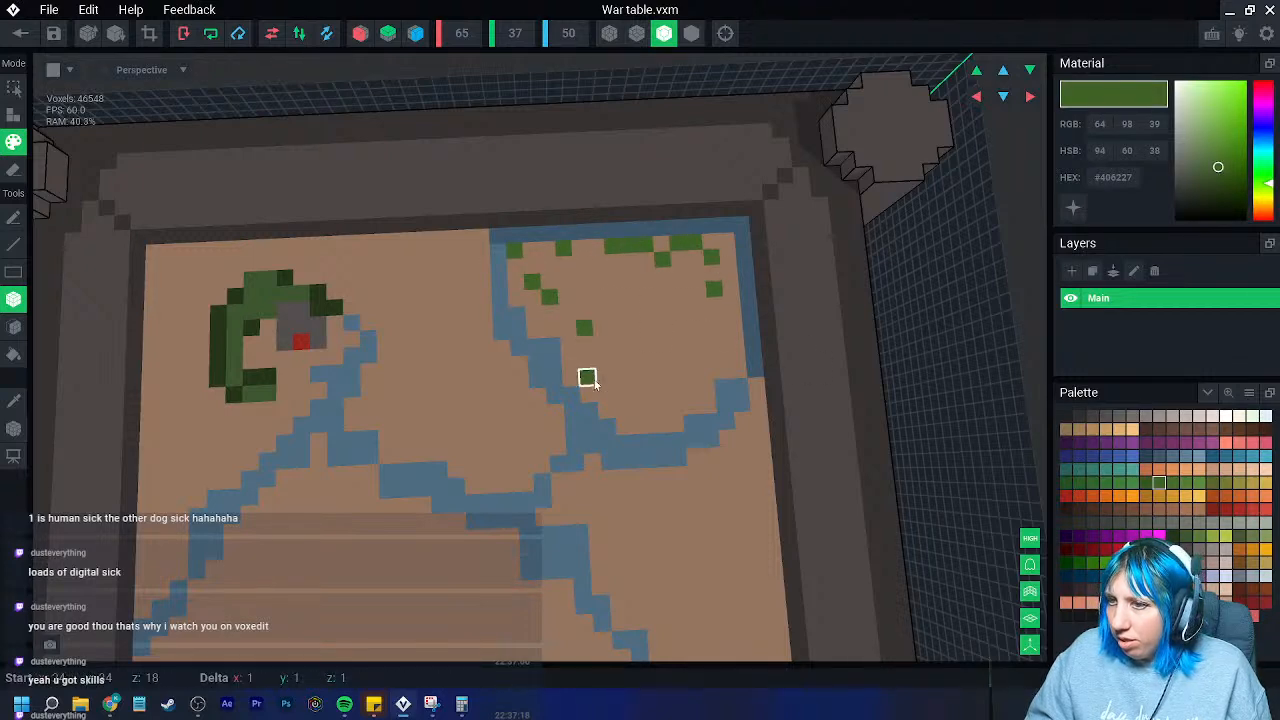
# - Paint a thick green #406227 forest band along the outer banks of the curved river
pyautogui.click(484, 333)
pyautogui.click(469, 334)
pyautogui.click(469, 317)
pyautogui.click(500, 348)
pyautogui.moveTo(469, 349); pyautogui.dragTo(503, 367)
pyautogui.click(486, 365)
pyautogui.click(491, 379)
pyautogui.moveTo(484, 301); pyautogui.dragTo(483, 284)
pyautogui.click(484, 317)
pyautogui.moveTo(518, 366)
pyautogui.mouseDown()
pyautogui.moveTo(527, 417)
pyautogui.moveTo(549, 431)
pyautogui.mouseUp()
pyautogui.moveTo(593, 480)
pyautogui.mouseDown()
pyautogui.moveTo(706, 480)
pyautogui.moveTo(744, 437)
pyautogui.mouseUp()
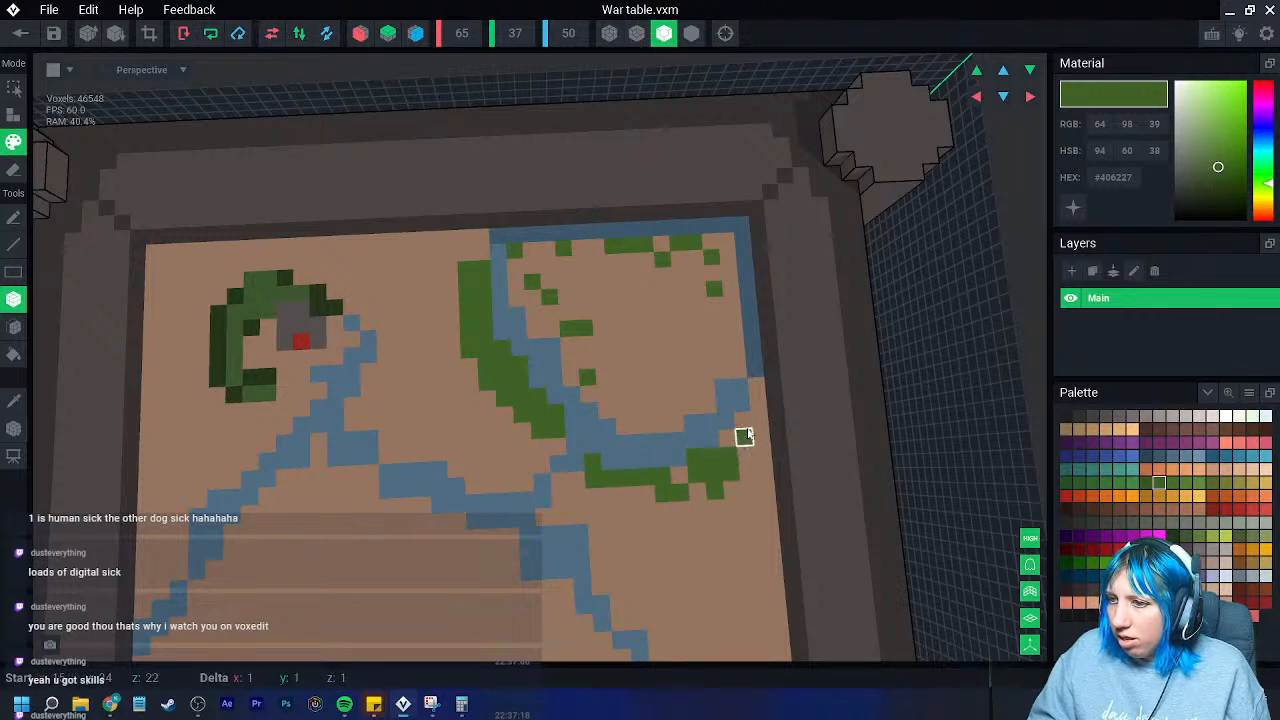
# - Add green patches inside the river-enclosed corner and at the forest band's far end
pyautogui.moveTo(726, 322); pyautogui.dragTo(736, 353)
pyautogui.moveTo(583, 265)
pyautogui.mouseDown()
pyautogui.moveTo(588, 291)
pyautogui.moveTo(562, 268)
pyautogui.moveTo(537, 303)
pyautogui.mouseUp()
pyautogui.moveTo(481, 254); pyautogui.dragTo(441, 261)
# - Paint a jagged grey #4F534C ridge between the castle and the forest band
pyautogui.click(1131, 523)
pyautogui.scroll(1, 430, 350)
pyautogui.moveTo(344, 280); pyautogui.dragTo(401, 298)
pyautogui.click(401, 315)
pyautogui.moveTo(403, 354); pyautogui.dragTo(385, 355)
pyautogui.moveTo(365, 373); pyautogui.dragTo(365, 391)
pyautogui.click(390, 374)
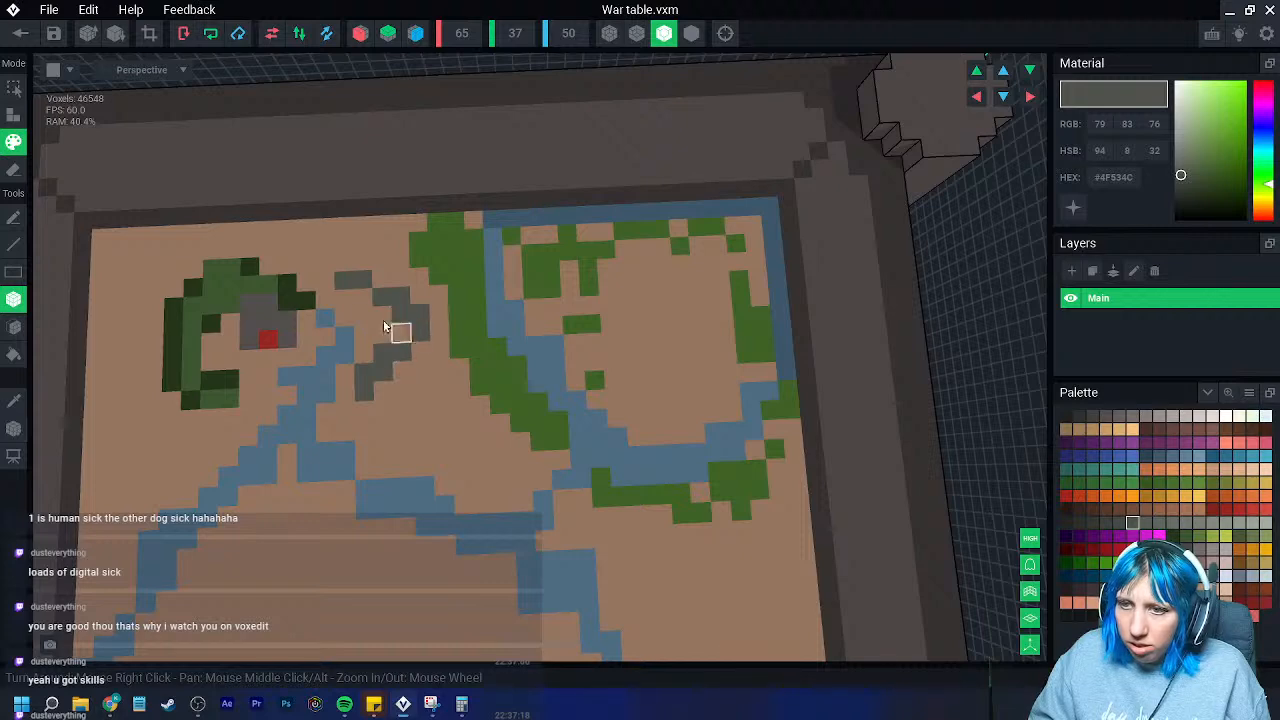
# - Extend the grey ridge with broken blocks down to the river junction
pyautogui.click(400, 427)
pyautogui.moveTo(365, 450); pyautogui.dragTo(404, 448)
pyautogui.click(423, 447)
pyautogui.click(365, 411)
pyautogui.moveTo(346, 413); pyautogui.dragTo(346, 430)
pyautogui.click(444, 428)
pyautogui.moveTo(484, 486)
pyautogui.mouseDown(button='middle')
pyautogui.moveTo(473, 424)
pyautogui.moveTo(439, 360)
pyautogui.moveTo(441, 314)
pyautogui.mouseUp(button='middle')
pyautogui.click(393, 399)
pyautogui.click(432, 398)
# - Sample the green #406227 and paint a large solid patch in the middle of the map below the river
pyautogui.click(14, 401)
pyautogui.click(542, 263)
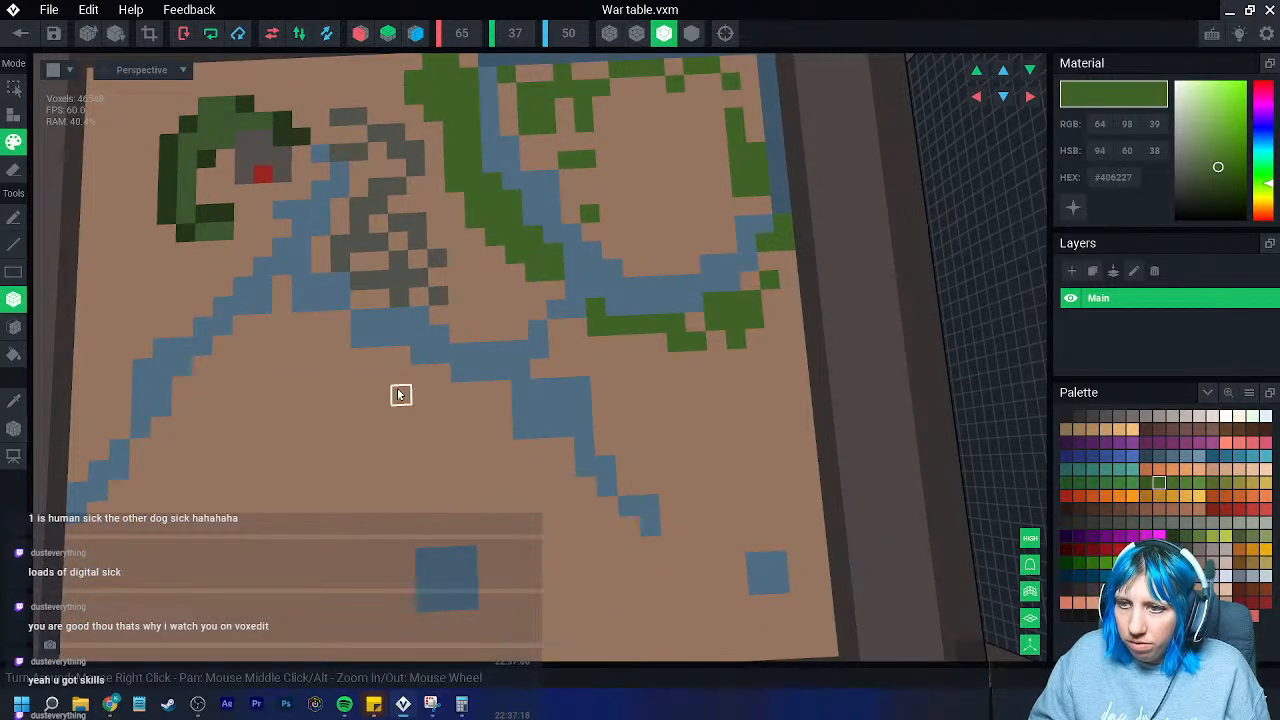
pyautogui.moveTo(382, 380)
pyautogui.mouseDown()
pyautogui.moveTo(466, 494)
pyautogui.moveTo(489, 498)
pyautogui.mouseUp()
pyautogui.moveTo(377, 434); pyautogui.dragTo(338, 505)
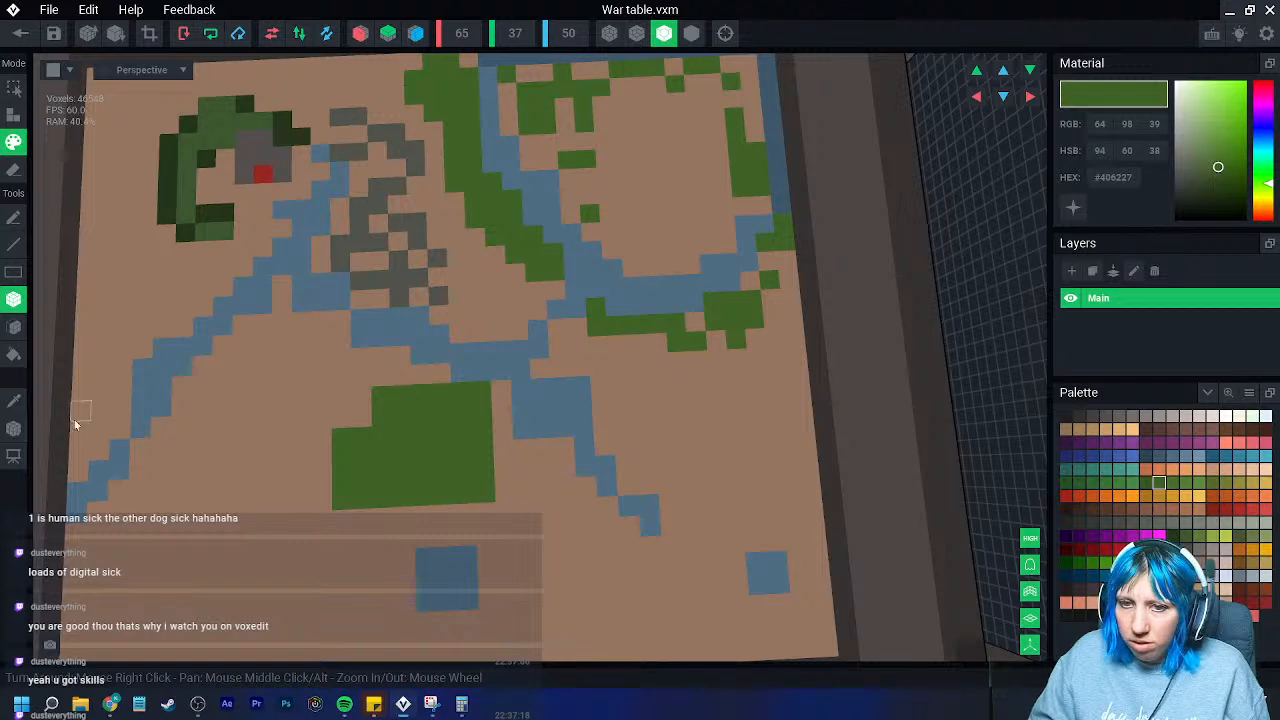
# - Break up the large central green patch with scattered brown #694D43 blocks
pyautogui.click(14, 402)
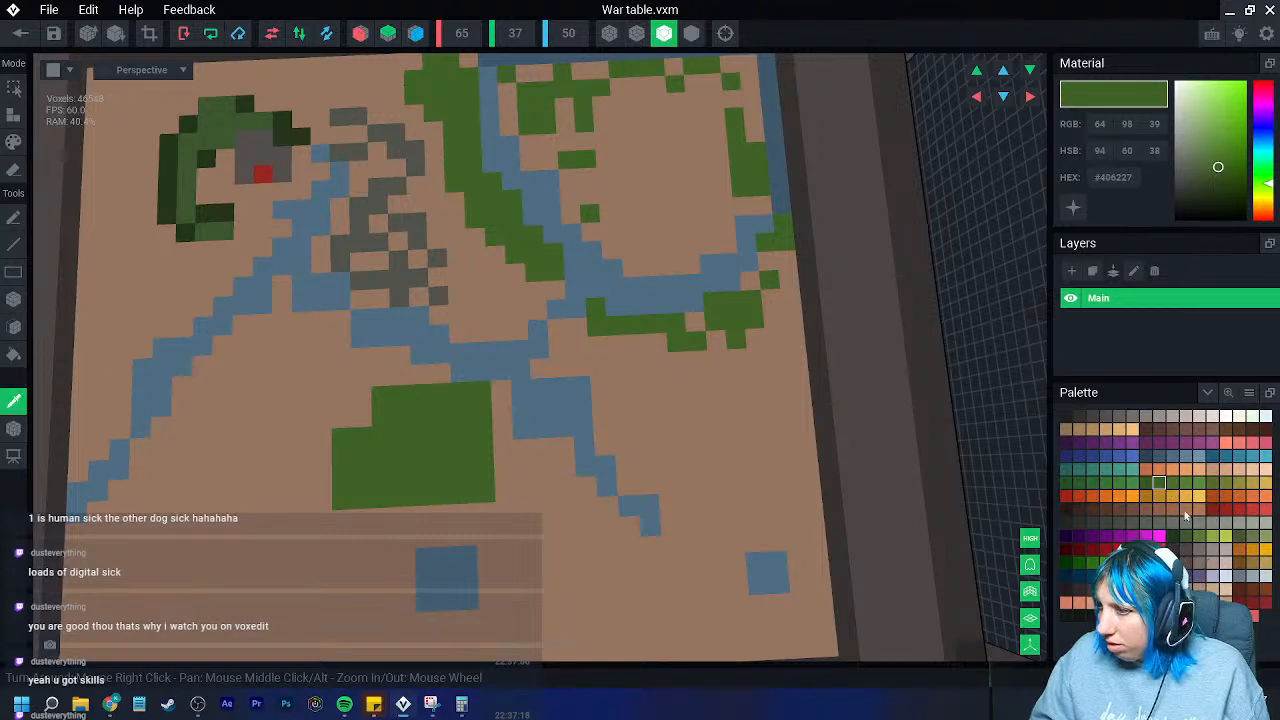
pyautogui.click(682, 573)
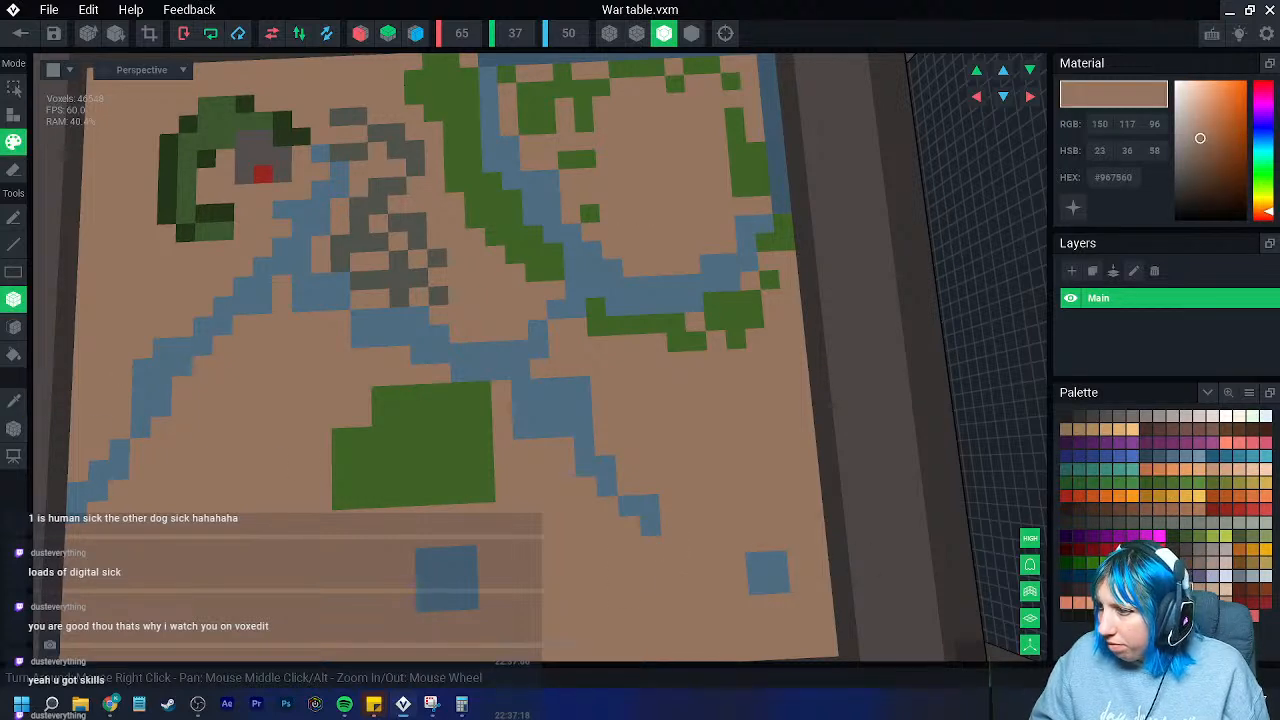
pyautogui.moveTo(421, 482); pyautogui.dragTo(423, 453)
pyautogui.moveTo(382, 497); pyautogui.dragTo(382, 457)
pyautogui.moveTo(423, 434); pyautogui.dragTo(463, 453)
pyautogui.click(443, 495)
pyautogui.click(402, 415)
pyautogui.click(421, 395)
pyautogui.moveTo(361, 456); pyautogui.dragTo(342, 457)
pyautogui.moveTo(382, 436)
pyautogui.mouseDown()
pyautogui.moveTo(381, 414)
pyautogui.moveTo(342, 398)
pyautogui.mouseUp()
pyautogui.click(362, 397)
pyautogui.click(463, 412)
pyautogui.click(483, 450)
pyautogui.moveTo(484, 470); pyautogui.dragTo(487, 490)
pyautogui.moveTo(404, 499); pyautogui.dragTo(402, 482)
pyautogui.click(343, 499)
pyautogui.click(322, 521)
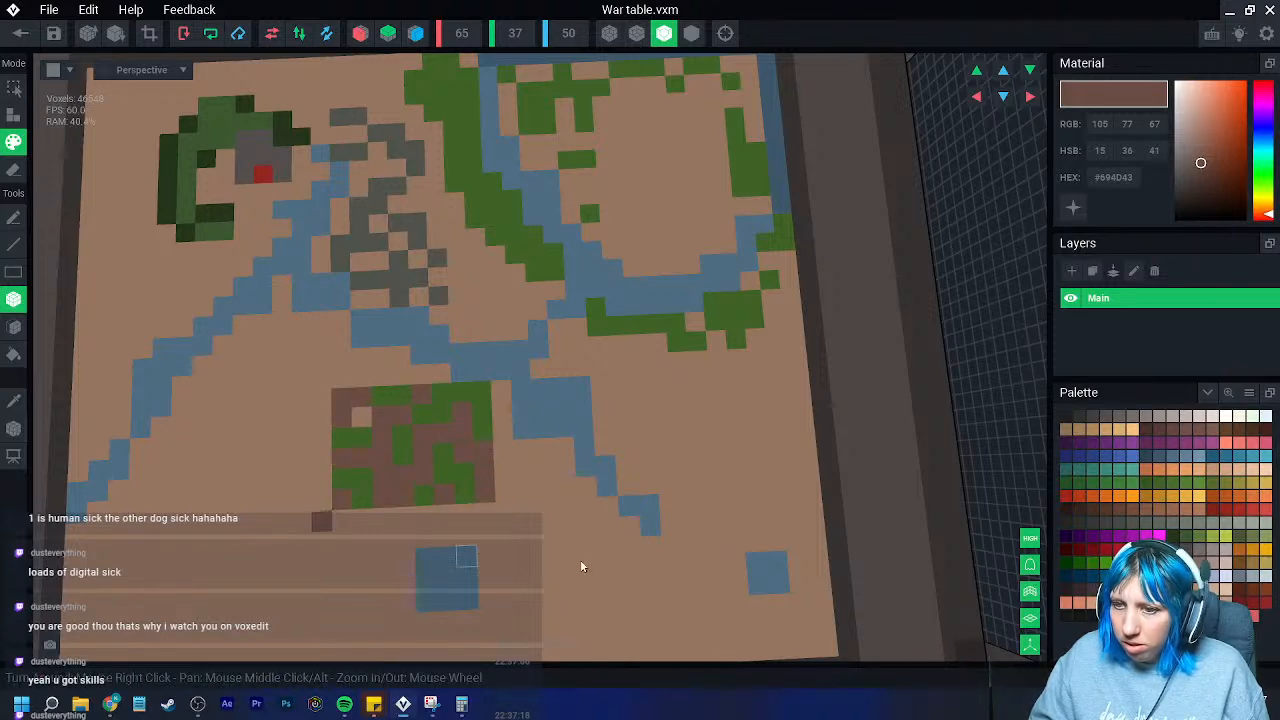
# - Paint an irregular brown #694D43 border around the central patch, trailing off toward the small river branch
pyautogui.click(363, 520)
pyautogui.click(404, 538)
pyautogui.moveTo(431, 530); pyautogui.dragTo(466, 536)
pyautogui.click(486, 512)
pyautogui.moveTo(506, 490); pyautogui.dragTo(505, 471)
pyautogui.click(507, 532)
pyautogui.moveTo(525, 491)
pyautogui.mouseDown()
pyautogui.moveTo(526, 511)
pyautogui.moveTo(342, 520)
pyautogui.mouseUp()
pyautogui.moveTo(301, 500)
pyautogui.mouseDown()
pyautogui.moveTo(321, 420)
pyautogui.moveTo(381, 378)
pyautogui.mouseUp()
pyautogui.click(322, 380)
pyautogui.click(321, 400)
pyautogui.moveTo(282, 441); pyautogui.dragTo(281, 484)
pyautogui.click(547, 531)
pyautogui.moveTo(590, 550); pyautogui.dragTo(570, 552)
pyautogui.moveTo(565, 488); pyautogui.dragTo(545, 489)
pyautogui.moveTo(525, 470); pyautogui.dragTo(506, 451)
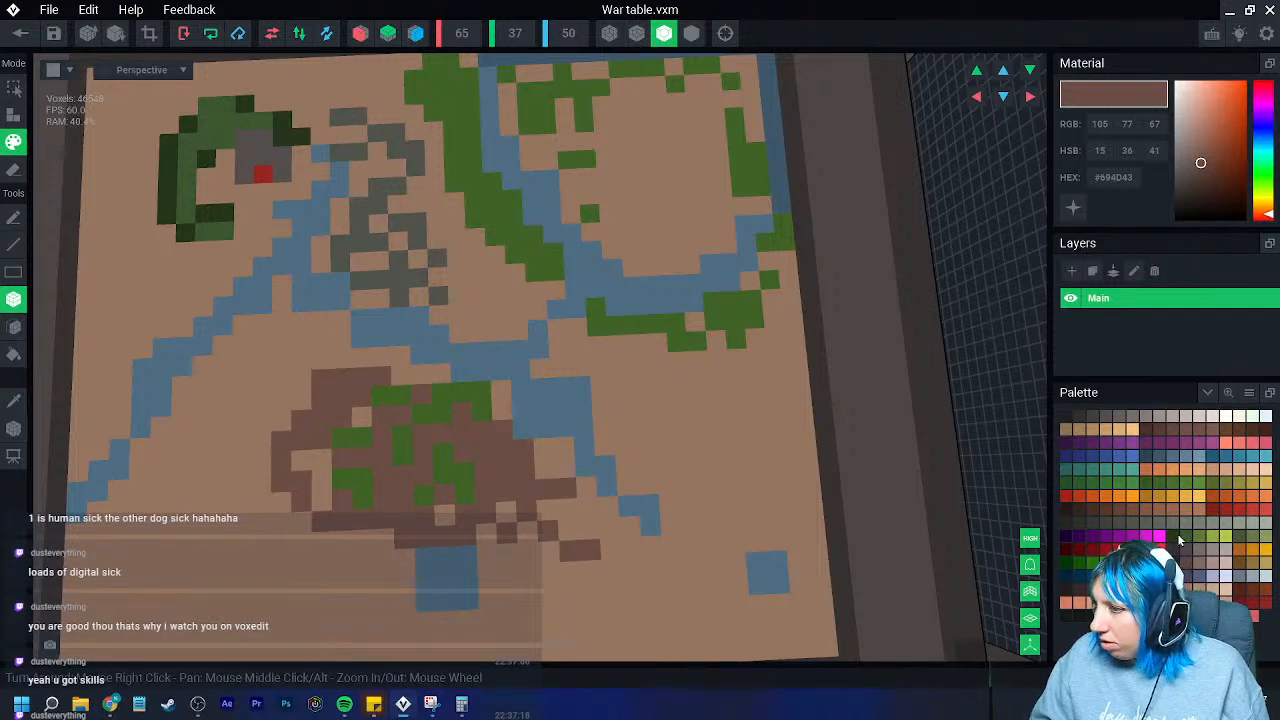
# - Scatter darker green #375621 blocks across the central brown patch
pyautogui.click(1146, 484)
pyautogui.click(505, 472)
pyautogui.moveTo(526, 492); pyautogui.dragTo(530, 516)
pyautogui.click(425, 538)
pyautogui.moveTo(382, 516); pyautogui.dragTo(383, 498)
pyautogui.click(346, 404)
# - Paint darker green #375621 blocks along the curved river's inner bank in the far corner
pyautogui.moveTo(393, 418); pyautogui.dragTo(403, 280, button='right')
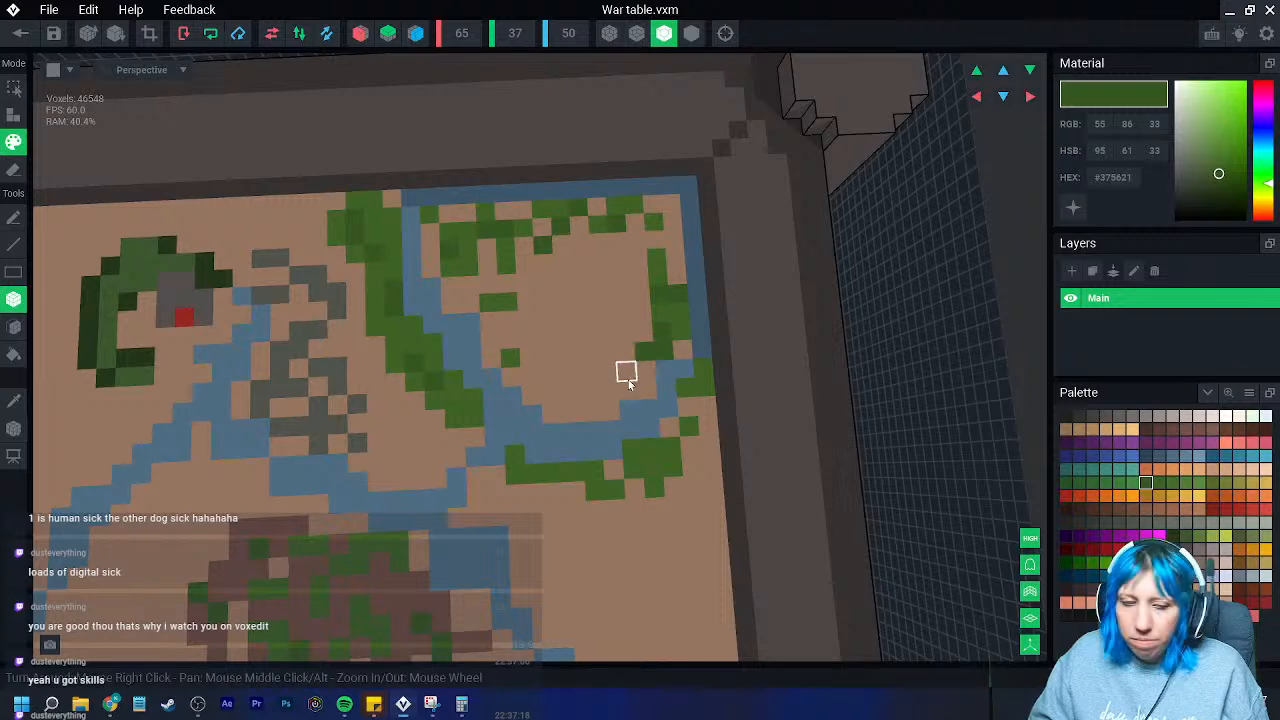
pyautogui.scroll(1, 630, 375)
pyautogui.moveTo(729, 419)
pyautogui.mouseDown()
pyautogui.moveTo(691, 480)
pyautogui.moveTo(603, 511)
pyautogui.moveTo(511, 491)
pyautogui.moveTo(443, 449)
pyautogui.moveTo(469, 494)
pyautogui.moveTo(489, 491)
pyautogui.mouseUp()
pyautogui.moveTo(574, 420)
pyautogui.mouseDown()
pyautogui.moveTo(640, 389)
pyautogui.moveTo(549, 400)
pyautogui.mouseUp()
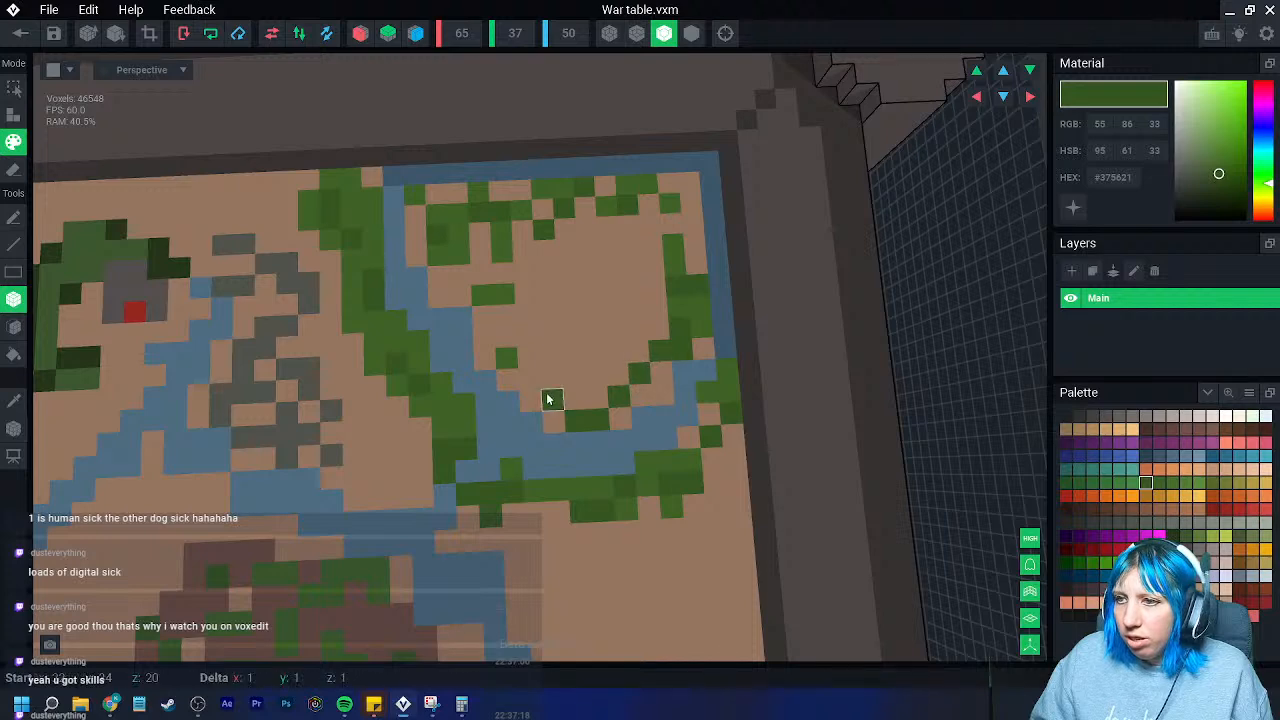
# - Paint a 3 by 2 dark brown #452E22 building in the river-enclosed corner, with one corner block in #645551
pyautogui.click(1092, 509)
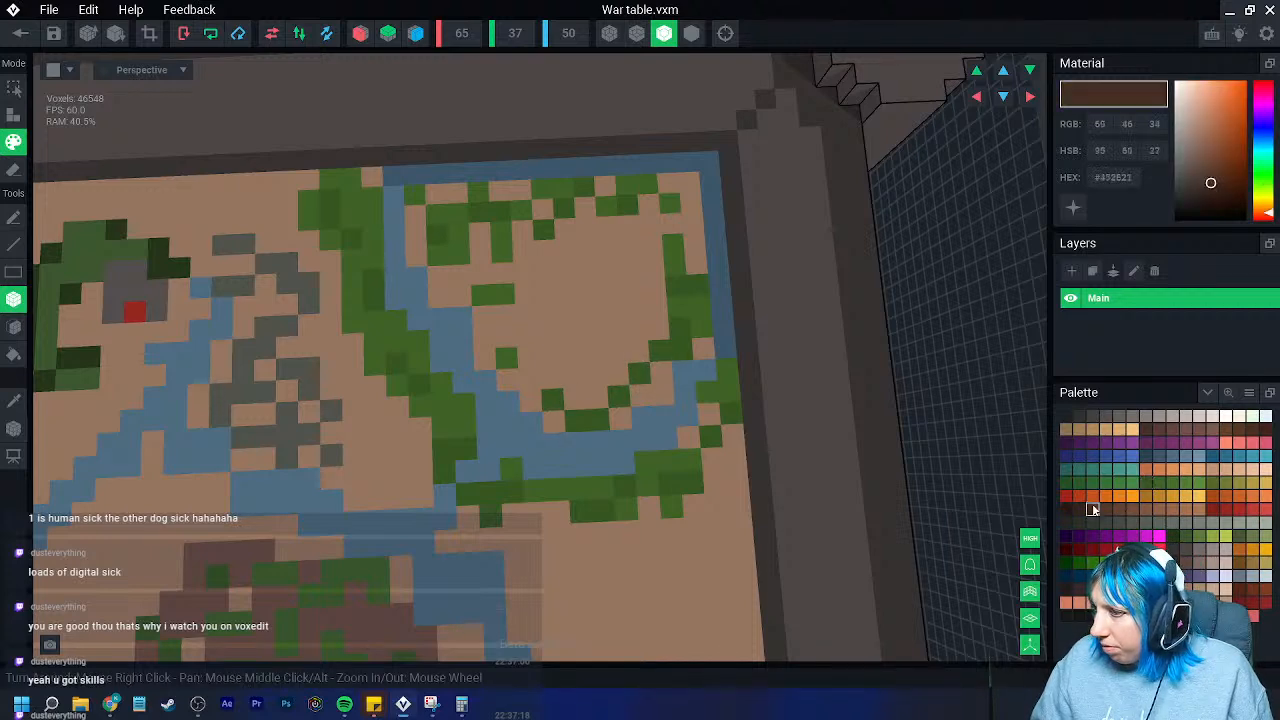
pyautogui.moveTo(567, 290); pyautogui.dragTo(605, 318)
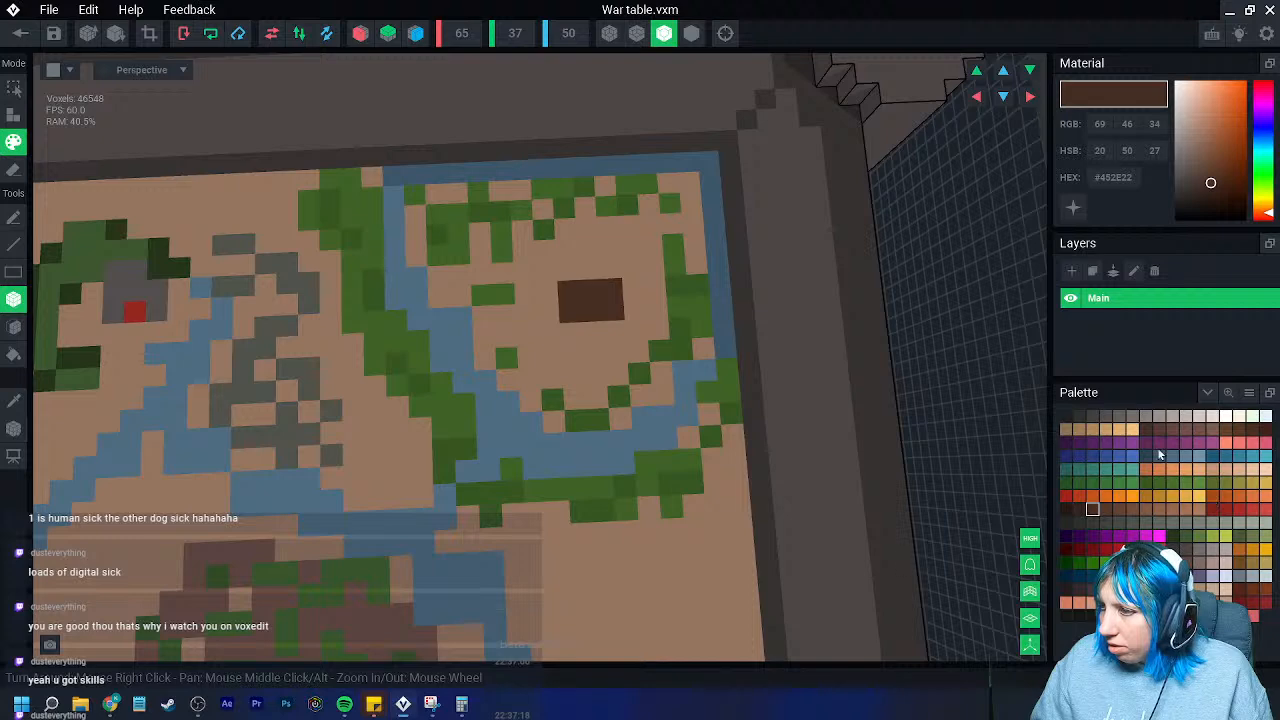
pyautogui.click(1118, 602)
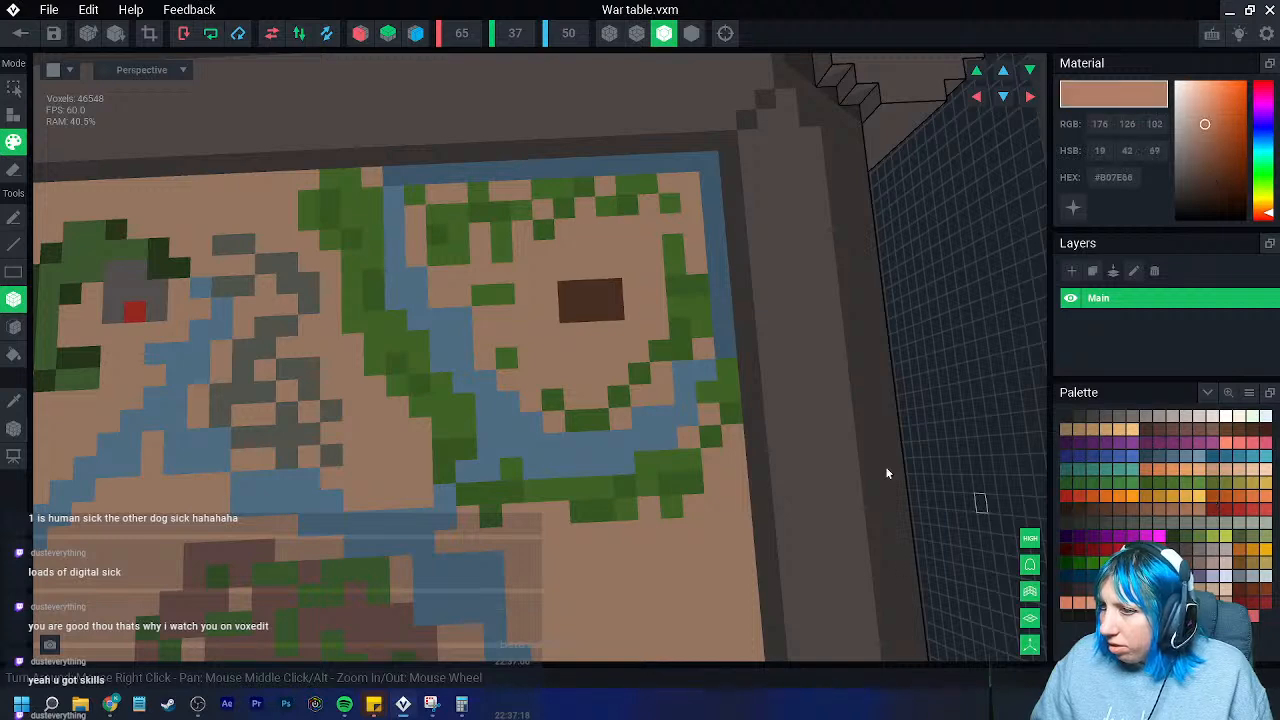
pyautogui.click(612, 309)
pyautogui.scroll(-1, 598, 455)
pyautogui.click(1105, 612)
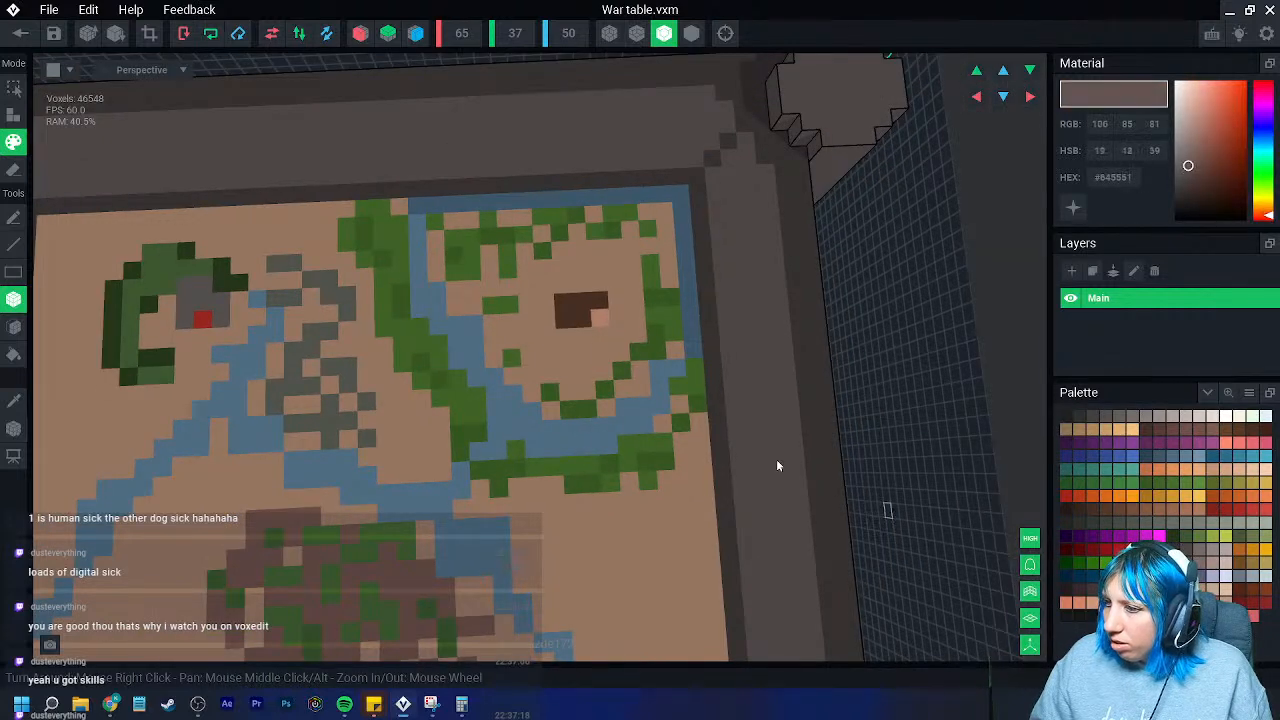
pyautogui.click(600, 319)
pyautogui.scroll(-3, 590, 429)
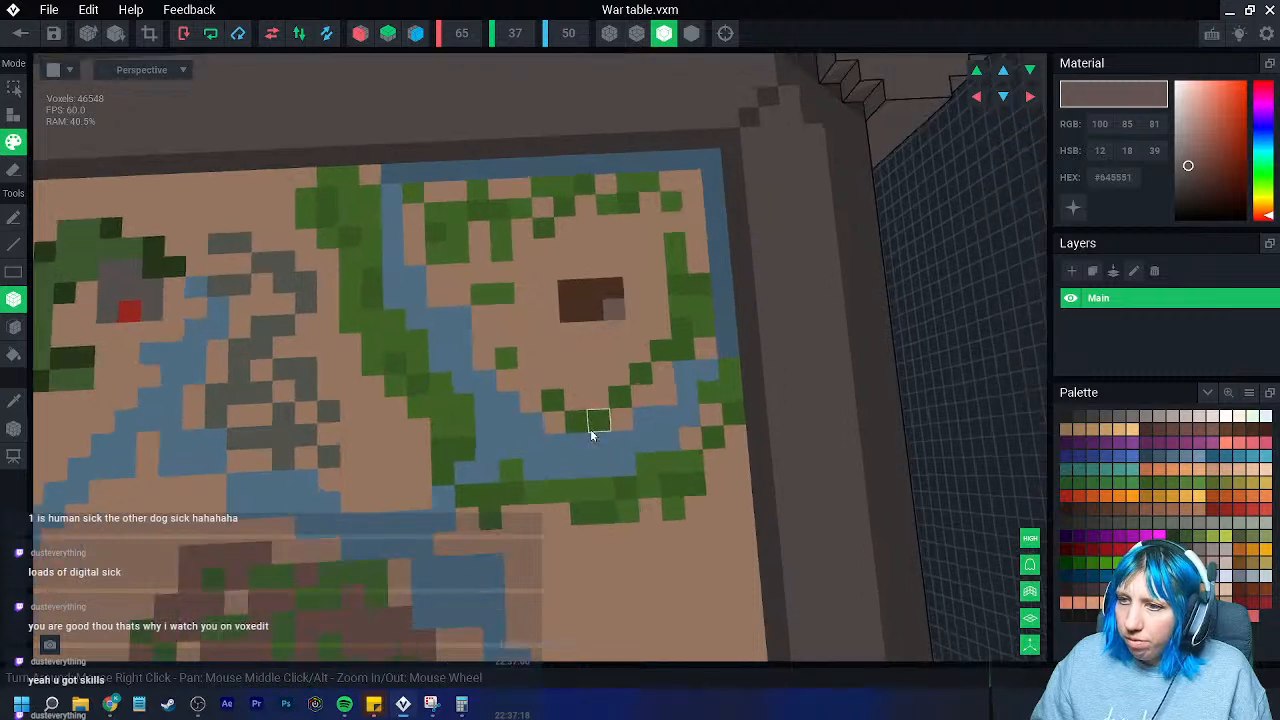
# - Paint a single light tan #AA8A71 block beside the dark brown building
pyautogui.scroll(-2, 580, 449)
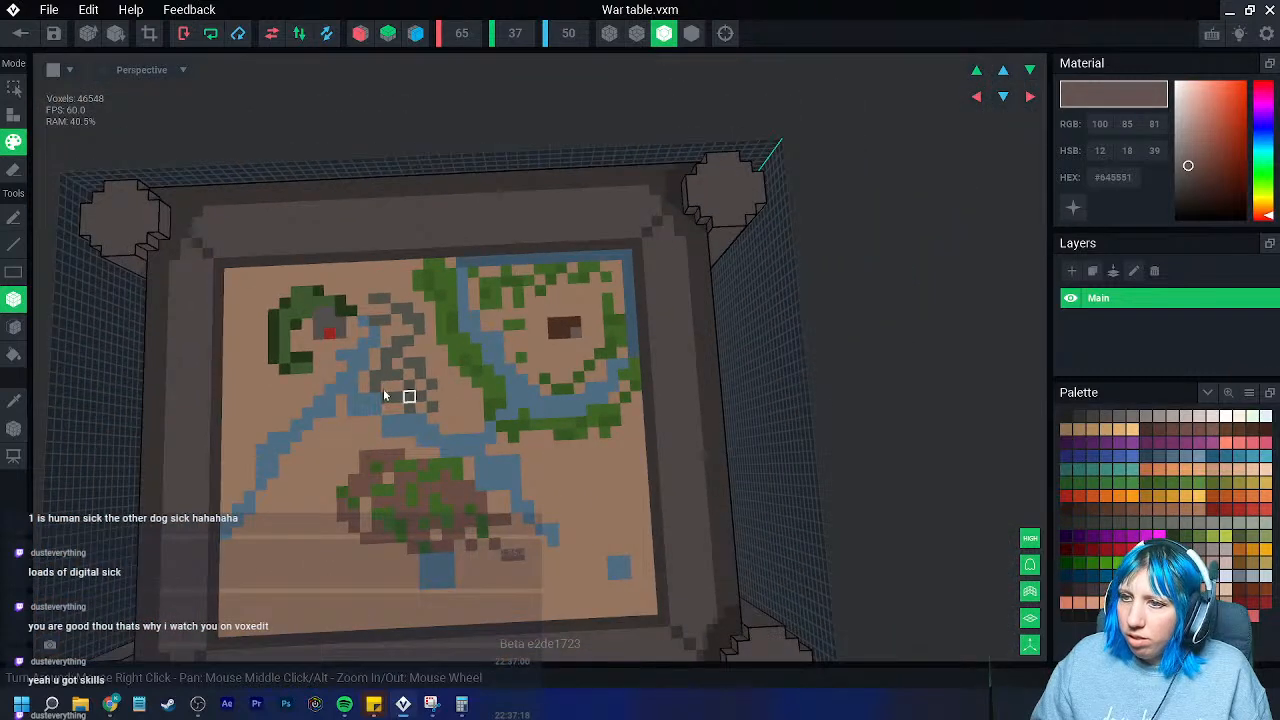
pyautogui.scroll(1, 420, 409)
pyautogui.click(14, 401)
pyautogui.click(555, 367)
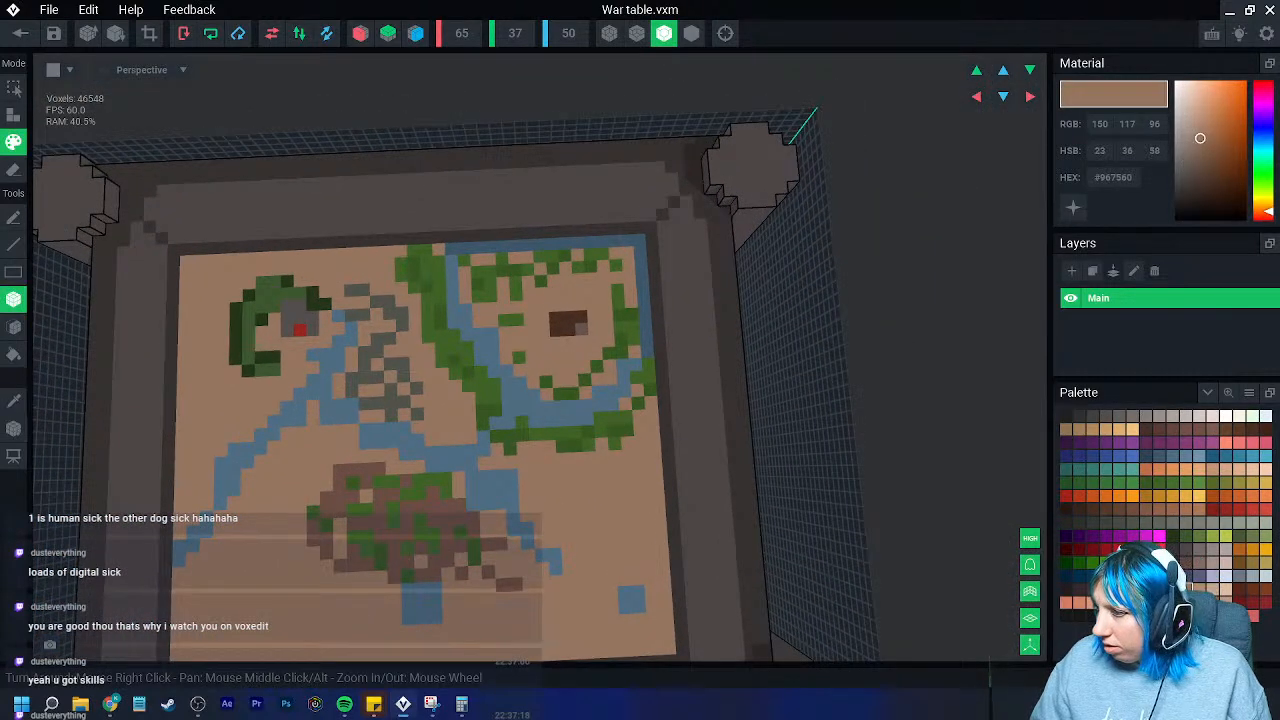
pyautogui.click(1187, 589)
pyautogui.click(543, 344)
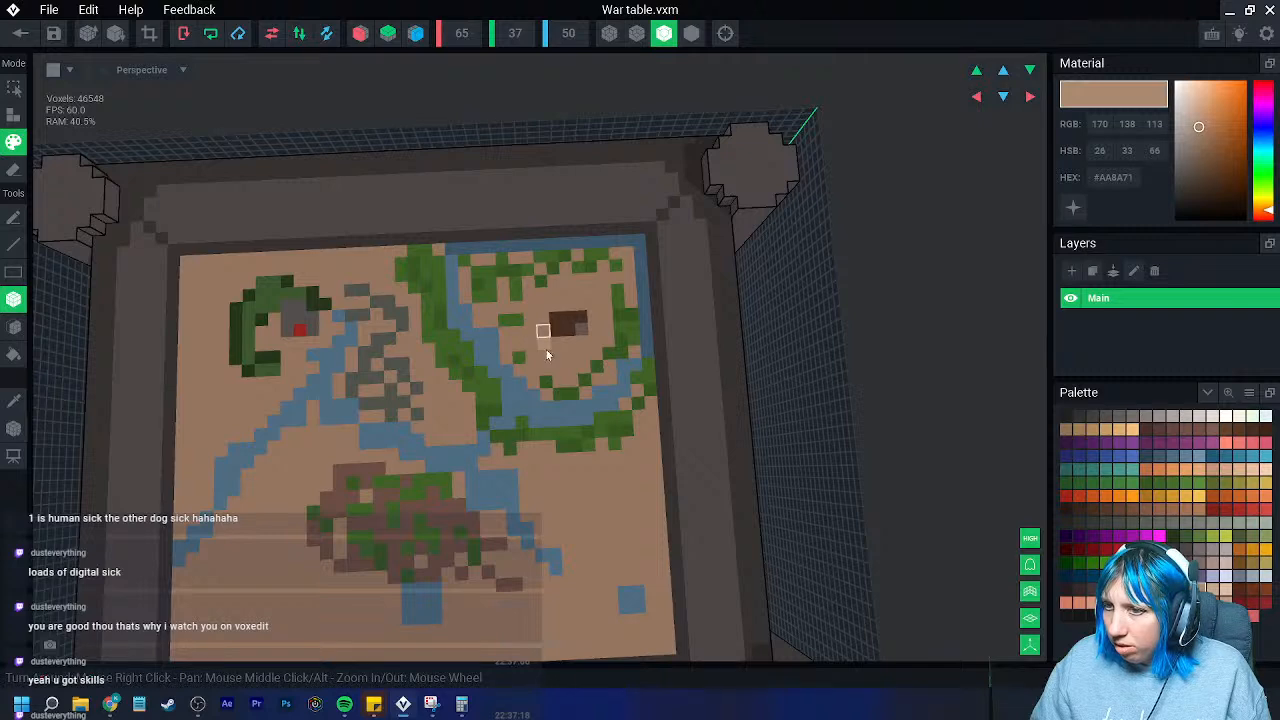
# - Paint an irregular light tan #AA8A71 patch beside the smaller square pond
pyautogui.moveTo(567, 526); pyautogui.dragTo(563, 434, button='middle')
pyautogui.click(617, 471)
pyautogui.click(592, 485)
pyautogui.click(567, 501)
pyautogui.moveTo(593, 499)
pyautogui.mouseDown()
pyautogui.moveTo(592, 472)
pyautogui.moveTo(616, 446)
pyautogui.mouseUp()
# - Paint irregular light tan #AA8A71 desert patches in the near corner beside the central brown area
pyautogui.moveTo(423, 511); pyautogui.dragTo(491, 466, button='middle')
pyautogui.moveTo(420, 347)
pyautogui.mouseDown(button='middle')
pyautogui.moveTo(456, 430)
pyautogui.moveTo(514, 356)
pyautogui.mouseUp(button='middle')
pyautogui.scroll(1, 456, 430)
pyautogui.moveTo(419, 456); pyautogui.dragTo(404, 457)
pyautogui.moveTo(471, 487)
pyautogui.mouseDown()
pyautogui.moveTo(469, 505)
pyautogui.moveTo(422, 503)
pyautogui.moveTo(438, 503)
pyautogui.mouseUp()
pyautogui.moveTo(440, 540)
pyautogui.mouseDown()
pyautogui.moveTo(473, 556)
pyautogui.moveTo(405, 575)
pyautogui.moveTo(306, 495)
pyautogui.mouseUp()
pyautogui.moveTo(363, 526); pyautogui.dragTo(405, 525)
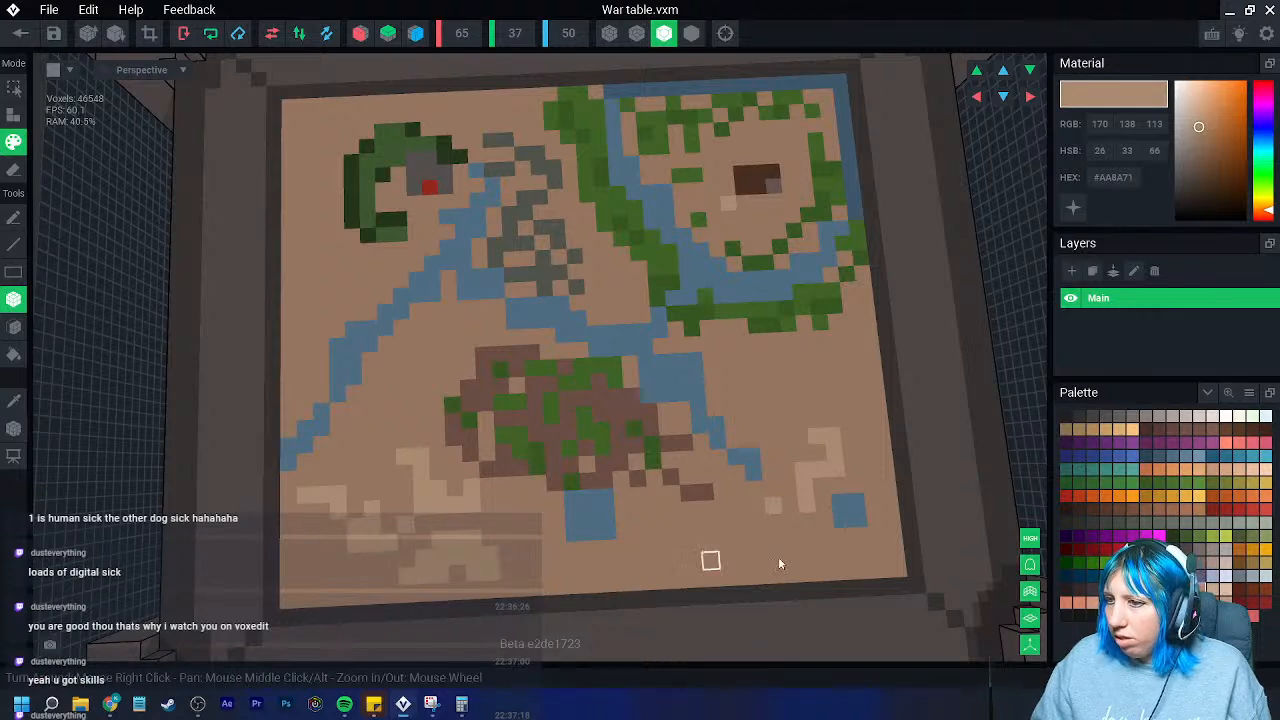
# - Paint muted green #68784C vegetation around the smaller pond and its light tan patch
pyautogui.click(1251, 538)
pyautogui.moveTo(870, 538); pyautogui.dragTo(708, 478, button='middle')
pyautogui.moveTo(724, 453)
pyautogui.mouseDown()
pyautogui.moveTo(759, 485)
pyautogui.moveTo(791, 483)
pyautogui.moveTo(790, 465)
pyautogui.mouseUp()
pyautogui.click(787, 431)
pyautogui.moveTo(767, 396); pyautogui.dragTo(765, 353)
pyautogui.moveTo(747, 353); pyautogui.dragTo(725, 353)
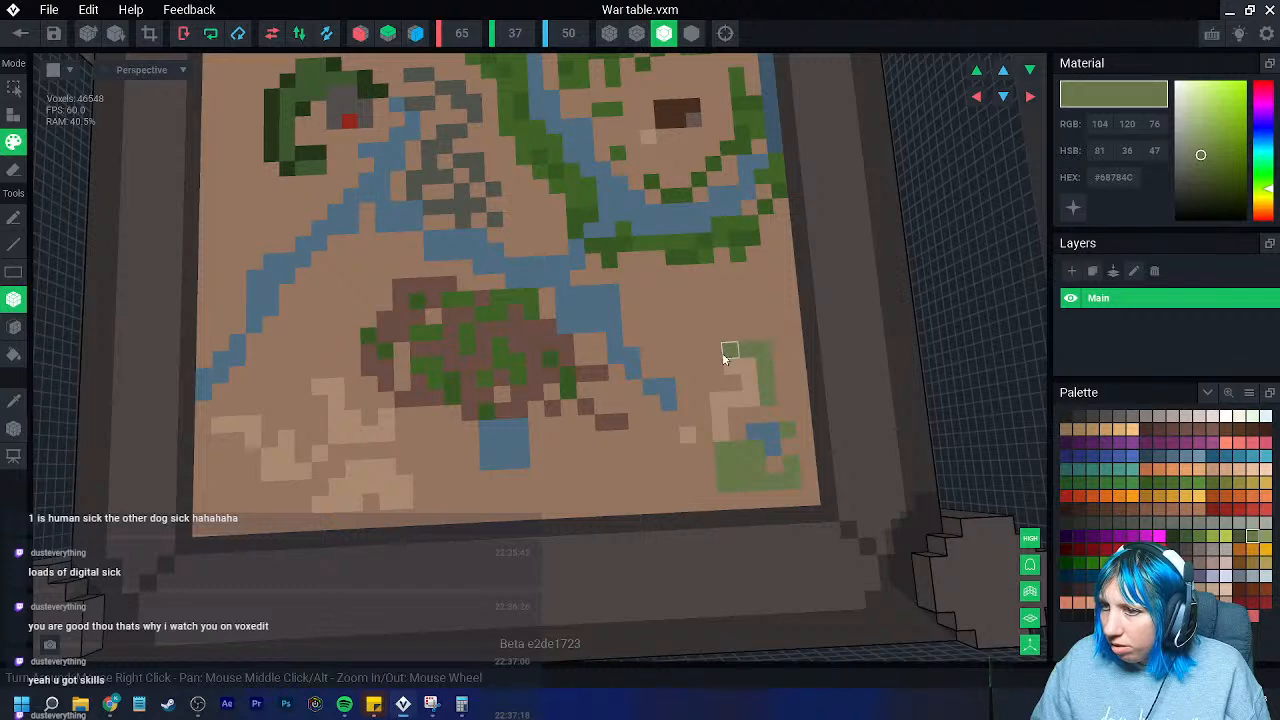
pyautogui.moveTo(687, 446); pyautogui.dragTo(687, 470)
pyautogui.moveTo(675, 472)
pyautogui.mouseDown()
pyautogui.moveTo(659, 472)
pyautogui.moveTo(712, 488)
pyautogui.mouseUp()
pyautogui.moveTo(712, 502); pyautogui.dragTo(728, 501)
pyautogui.click(783, 381)
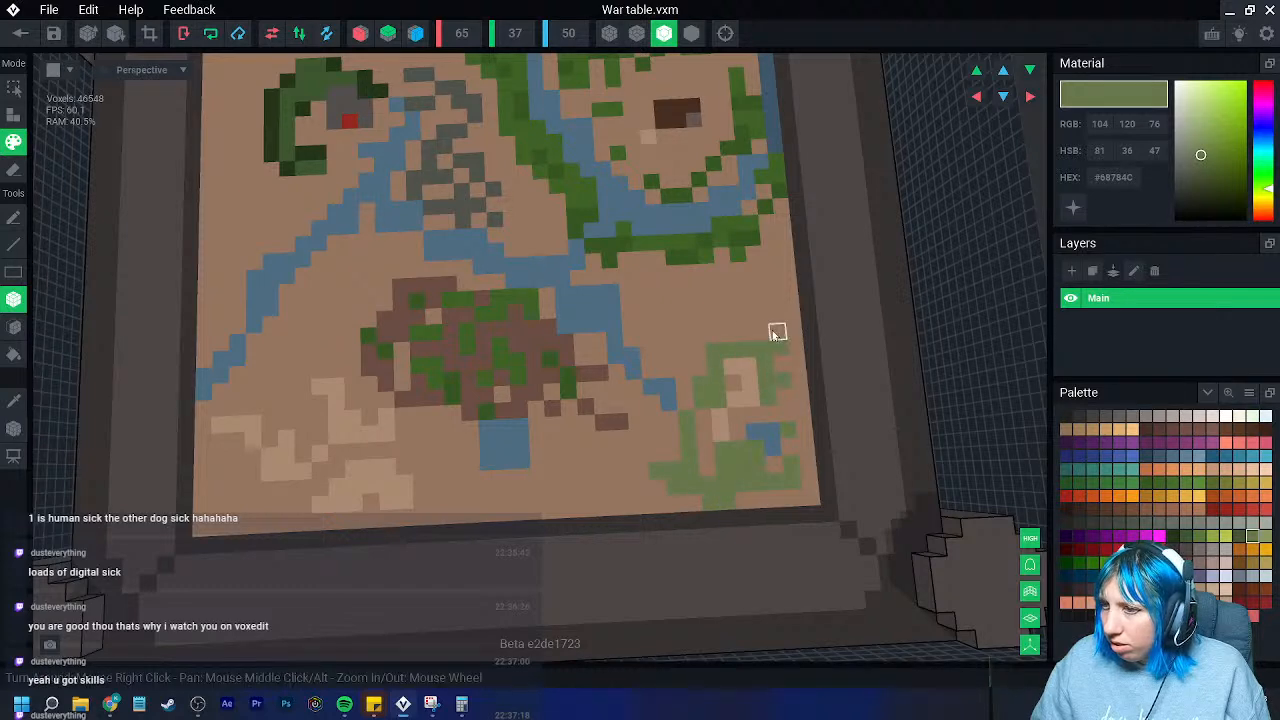
pyautogui.moveTo(779, 347); pyautogui.dragTo(747, 335)
# - Place three red #95271F blocks as buildings among the muted green vegetation around the smaller pond
pyautogui.click(1226, 509)
pyautogui.click(759, 482)
pyautogui.click(722, 450)
pyautogui.click(783, 397)
# - Place single dark grey #4C4646 blocks around the light tan desert and in the central brown area
pyautogui.scroll(-3, 755, 480)
pyautogui.scroll(3, 685, 489)
pyautogui.moveTo(586, 474); pyautogui.dragTo(608, 474, button='right')
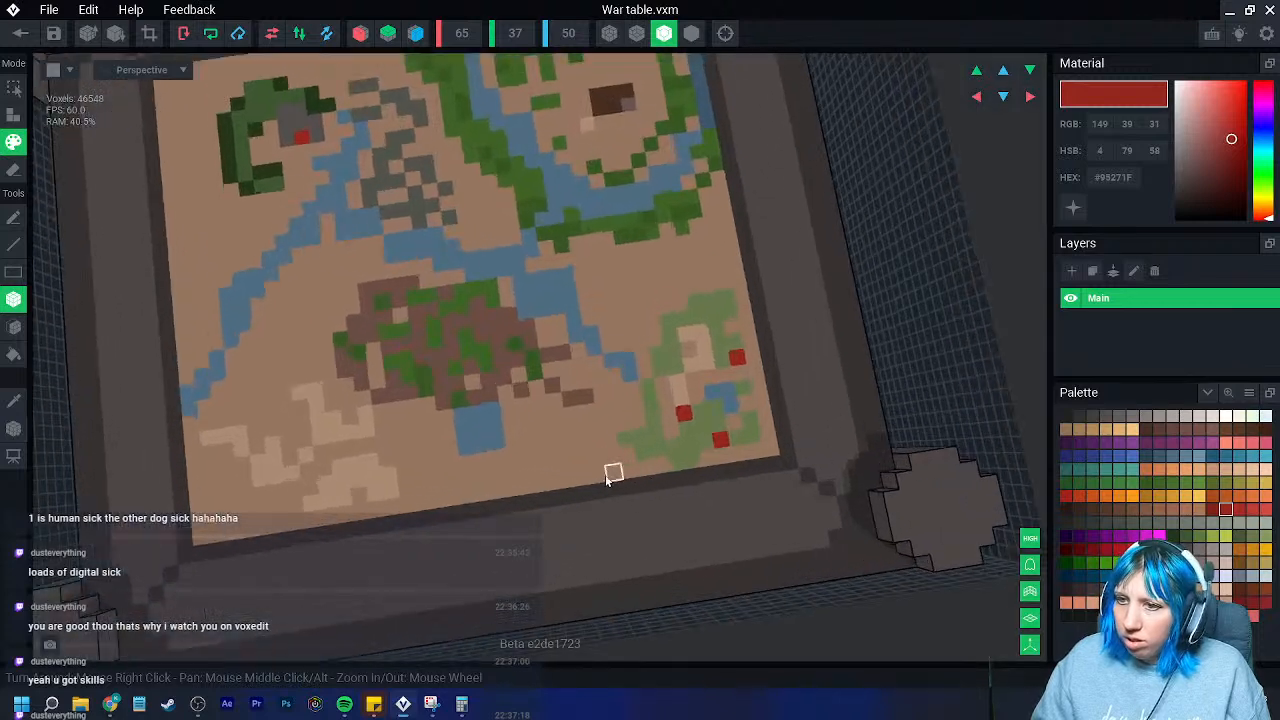
pyautogui.moveTo(503, 468); pyautogui.dragTo(615, 485, button='middle')
pyautogui.moveTo(615, 485); pyautogui.dragTo(604, 481, button='right')
pyautogui.scroll(1, 604, 481)
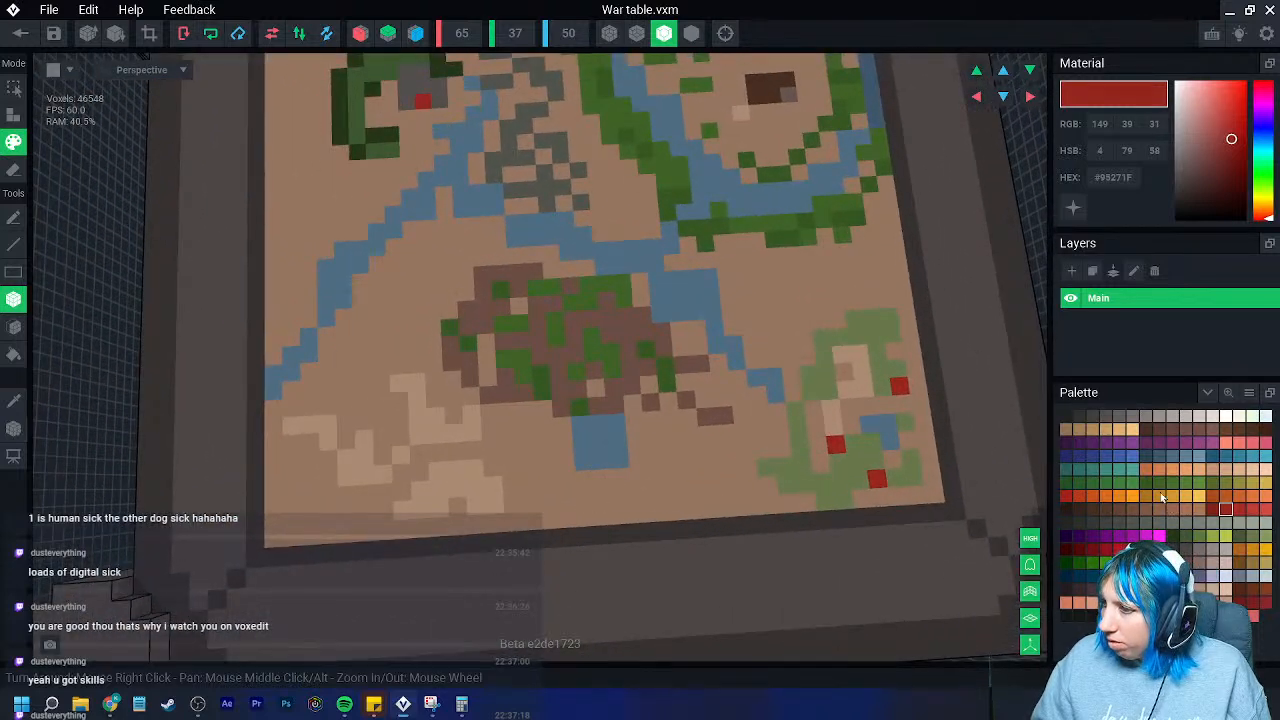
pyautogui.click(1185, 548)
pyautogui.click(507, 412)
pyautogui.click(538, 340)
pyautogui.click(384, 511)
pyautogui.scroll(-5, 469, 538)
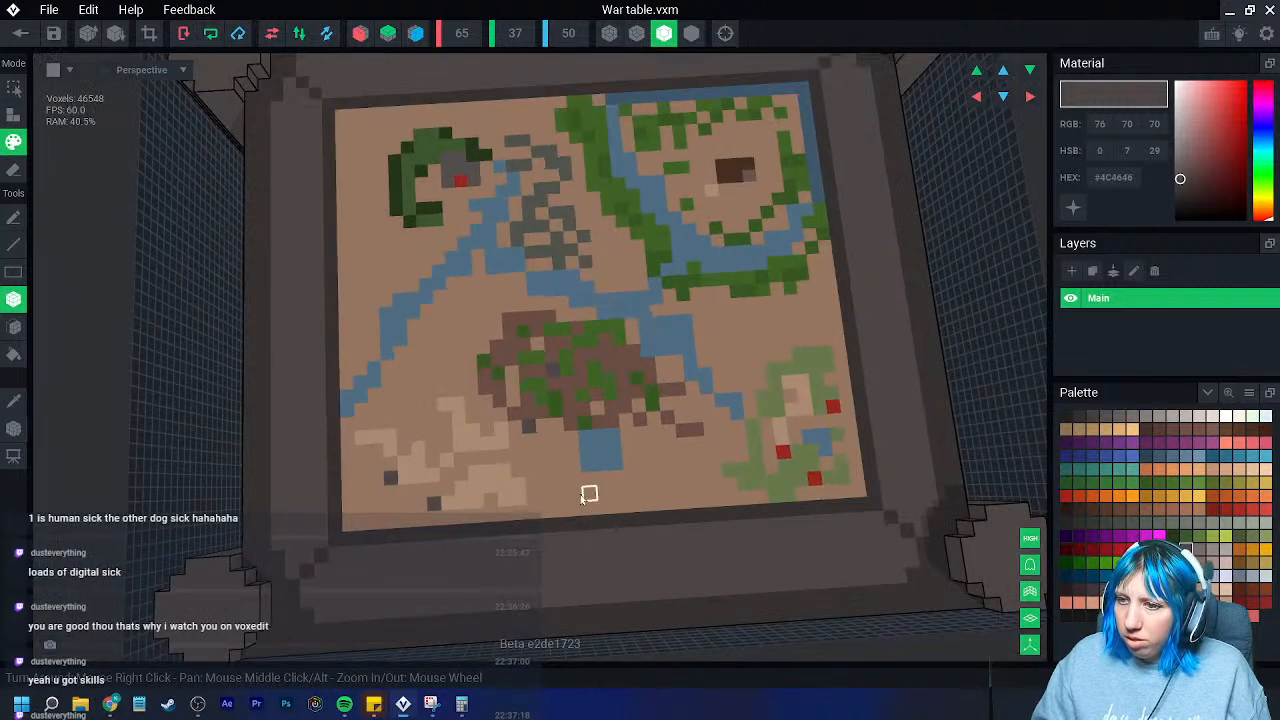
# - Sample the forest green #3C562D and extend the near end of the castle forest toward the river
pyautogui.moveTo(546, 494); pyautogui.dragTo(509, 463, button='right')
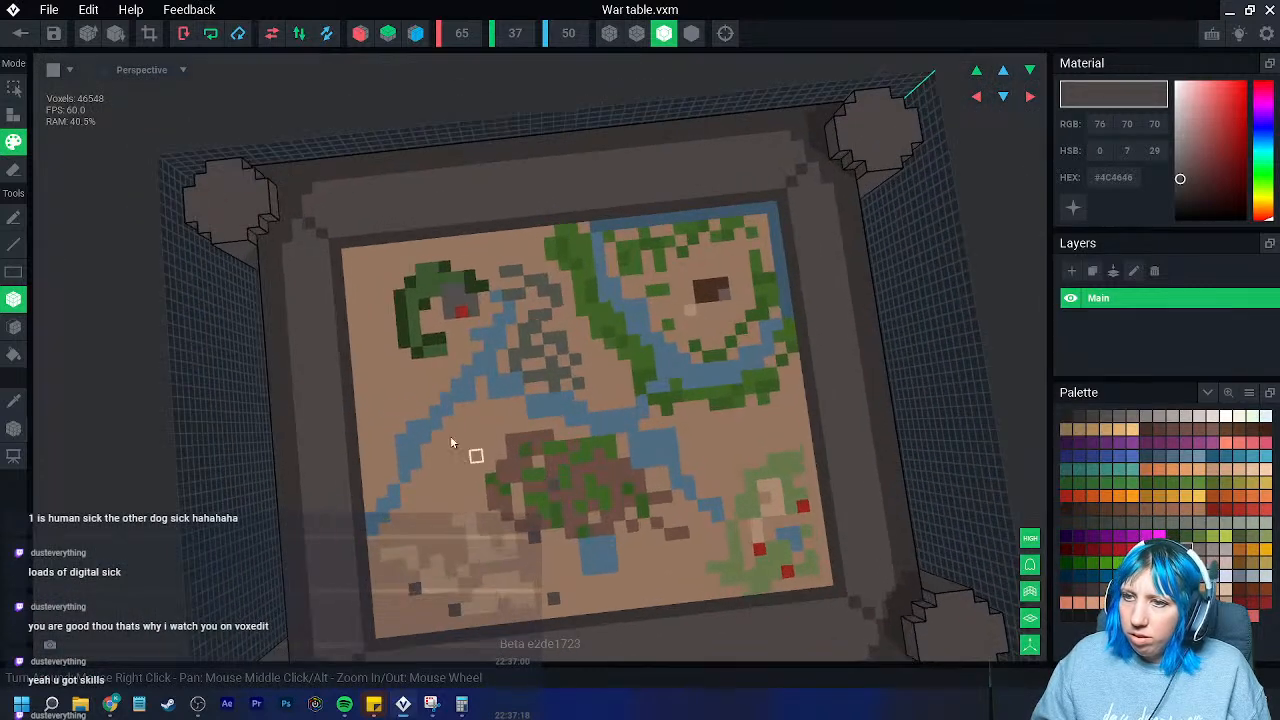
pyautogui.scroll(3, 452, 430)
pyautogui.click(14, 401)
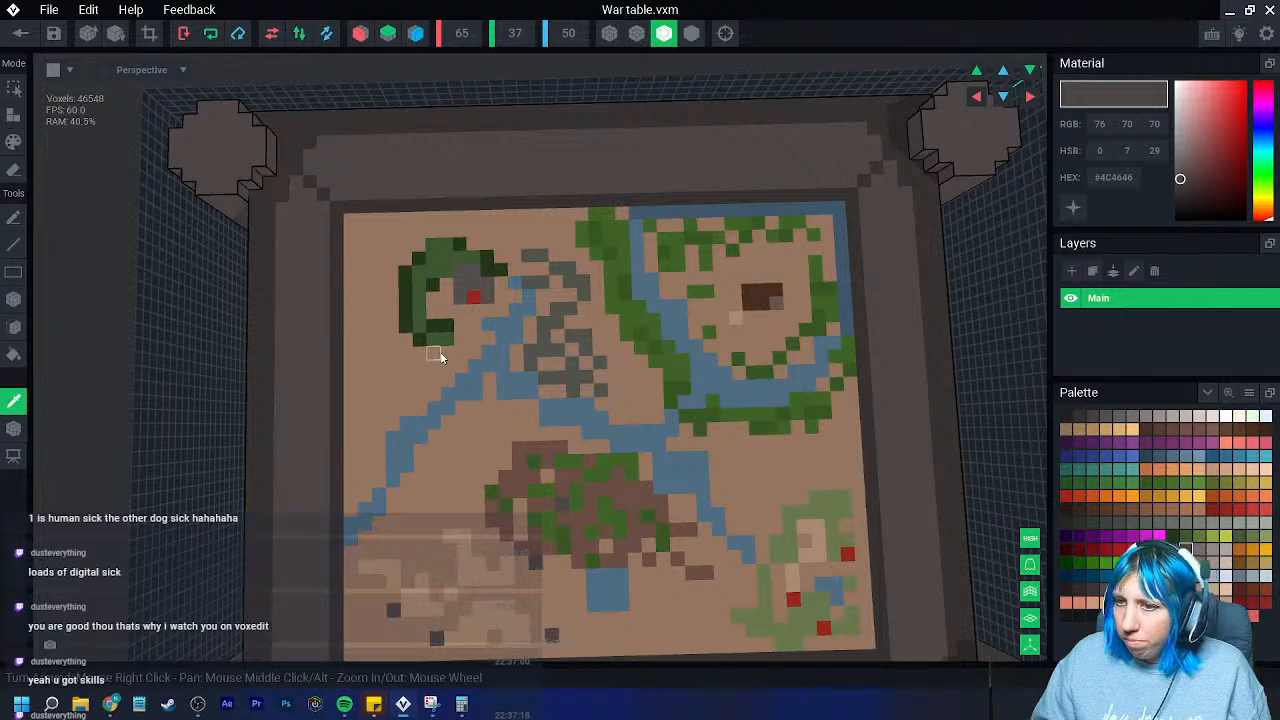
pyautogui.click(443, 340)
pyautogui.click(460, 340)
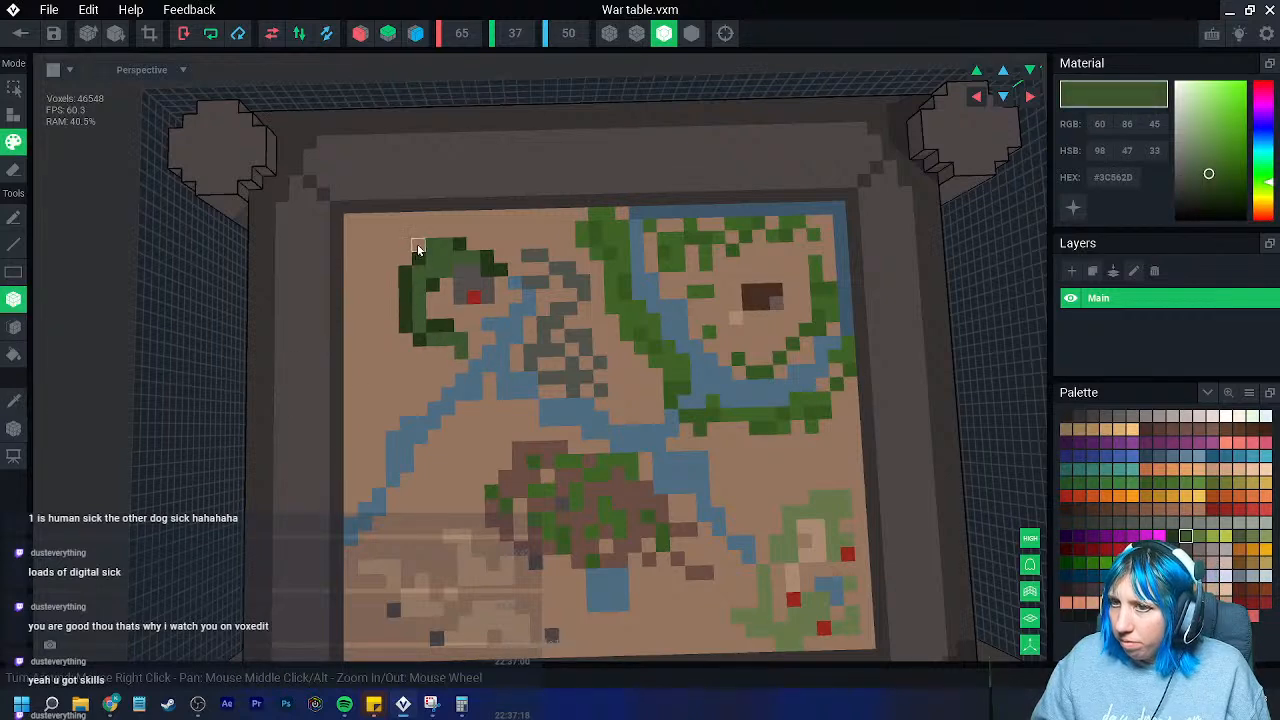
# - Paint lighter green #5E793B blocks beside the castle forest and along the nearby river banks
pyautogui.click(1198, 538)
pyautogui.moveTo(474, 326); pyautogui.dragTo(486, 338)
pyautogui.click(447, 366)
pyautogui.click(616, 417)
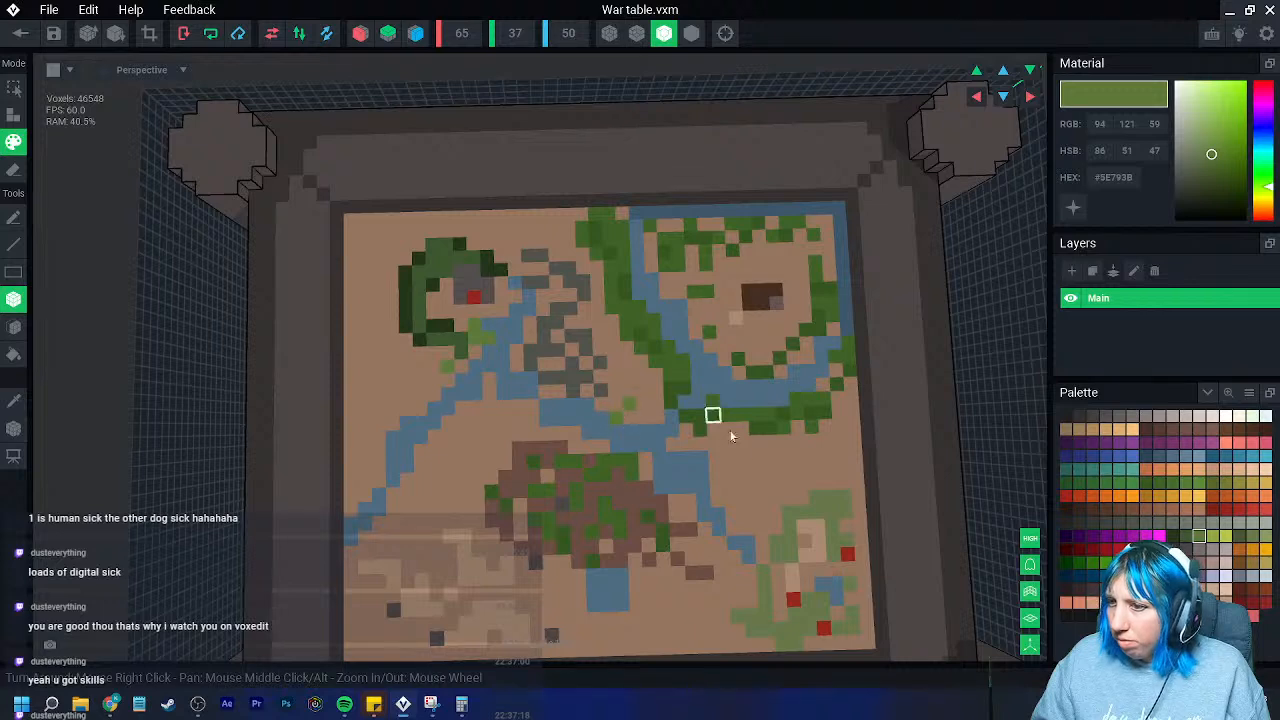
# - Try an orange #E39E67 patch on the bare ground beside the muted green vegetation and undo it
pyautogui.moveTo(703, 572); pyautogui.dragTo(688, 481, button='middle')
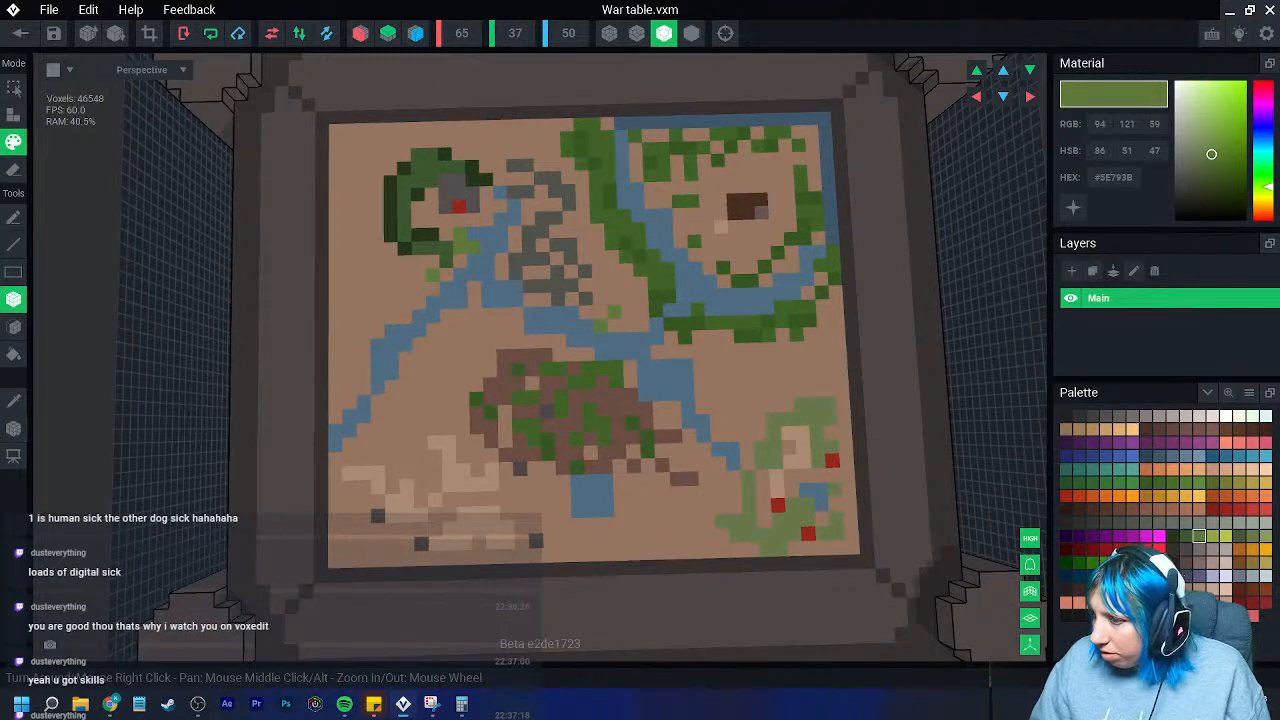
pyautogui.click(1186, 589)
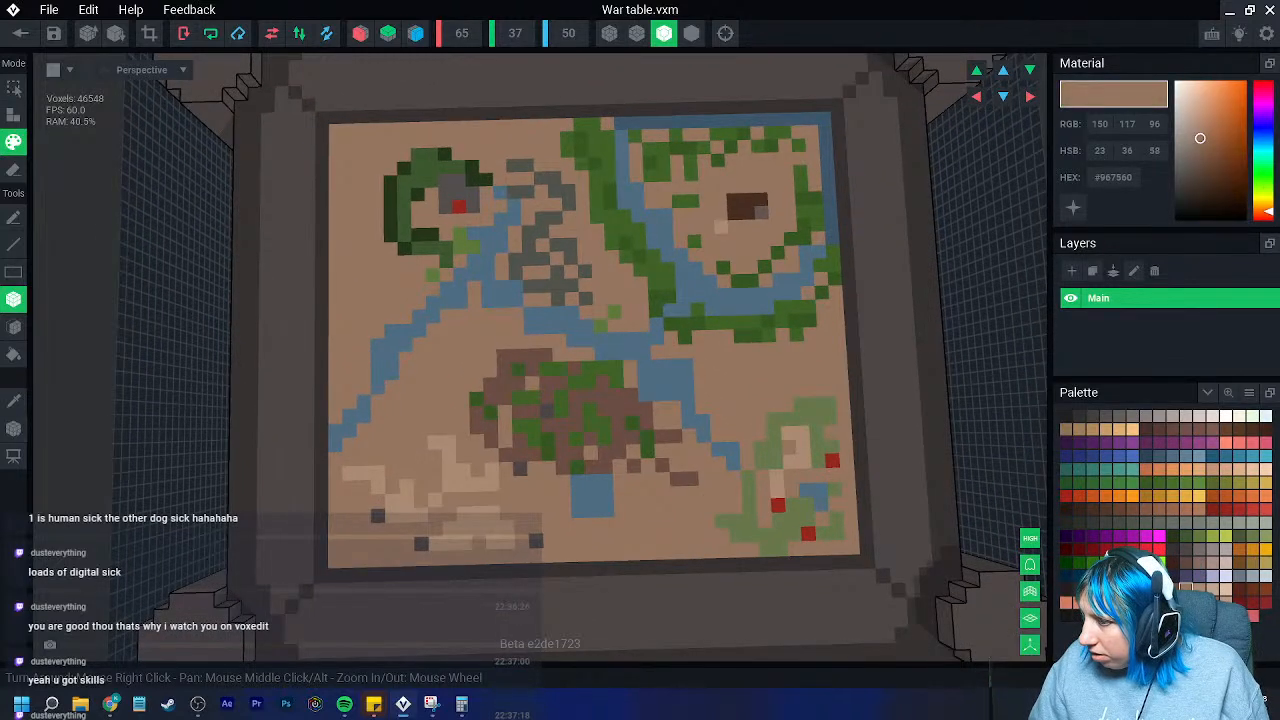
pyautogui.click(1186, 469)
pyautogui.moveTo(786, 376); pyautogui.dragTo(771, 390)
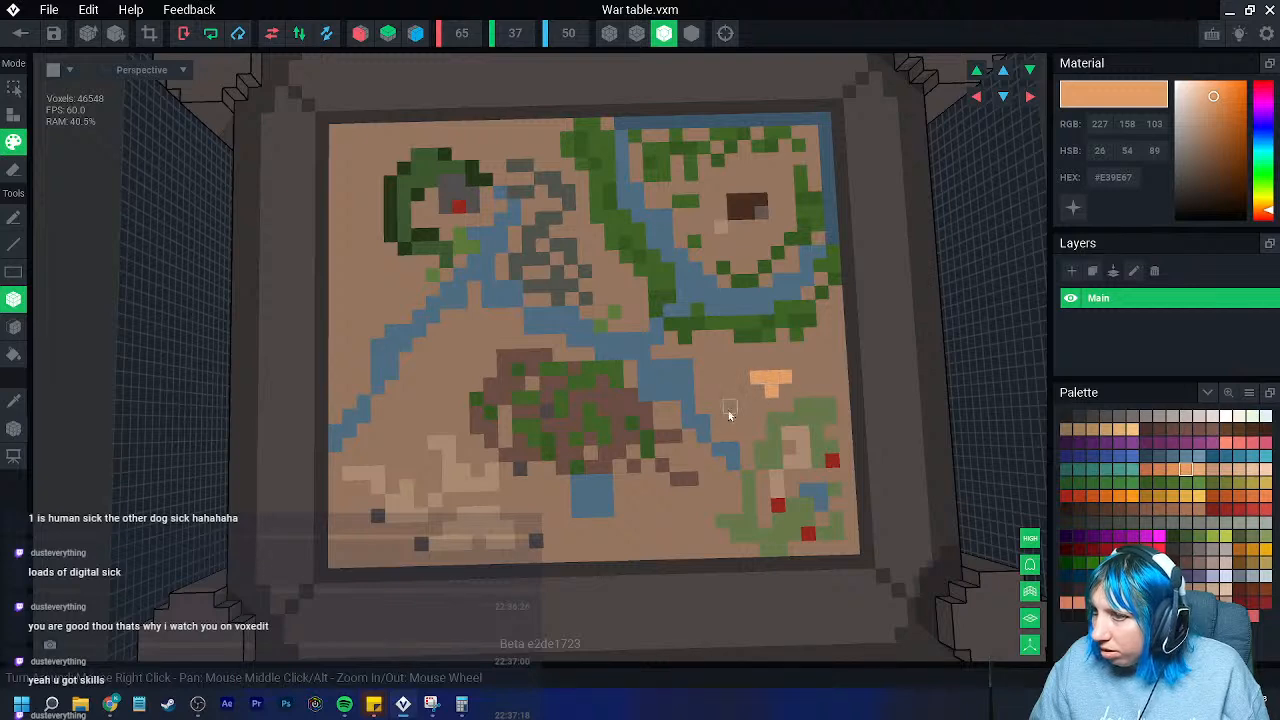
pyautogui.hotkey('ctrl', 'z')
pyautogui.hotkey('ctrl', 'z')
pyautogui.hotkey('ctrl', 'z')
pyautogui.hotkey('ctrl', 'z')
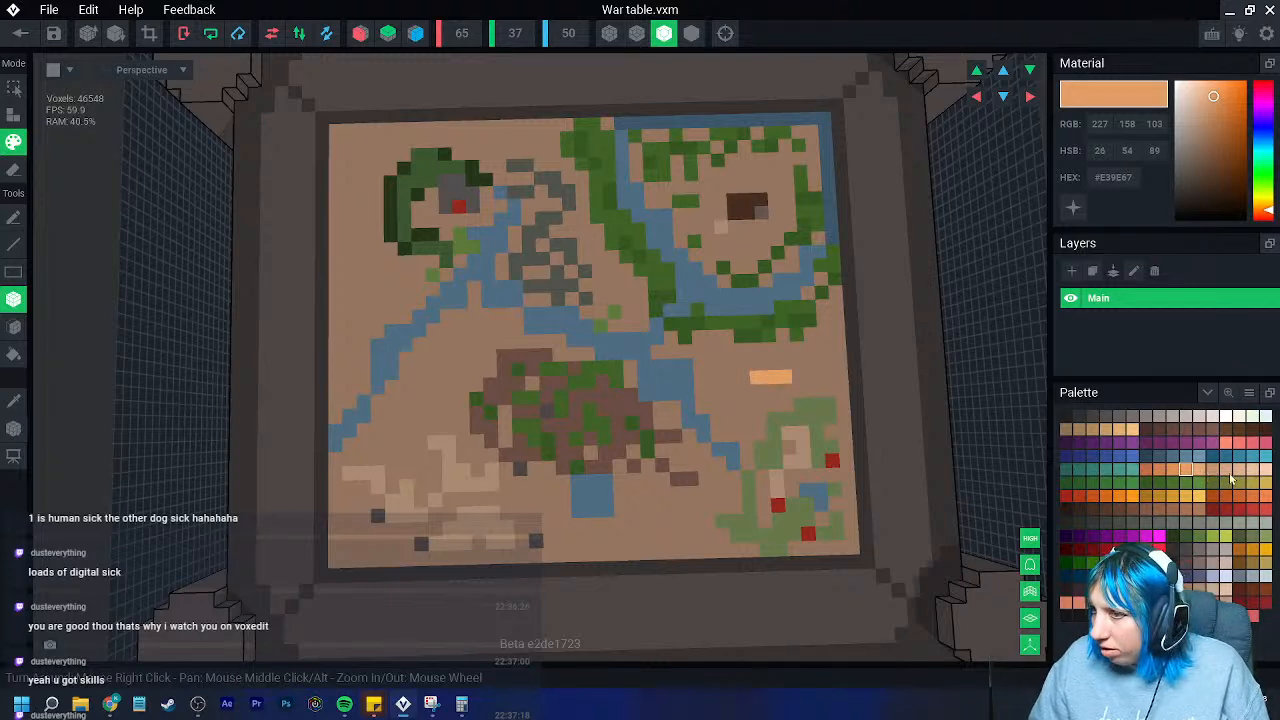
# - Paint a light sand #D2A383 patch at the map's edge between the castle forest and river, speckled with #C49475 blocks
pyautogui.click(1227, 471)
pyautogui.moveTo(360, 297); pyautogui.dragTo(333, 342)
pyautogui.moveTo(368, 287)
pyautogui.mouseDown()
pyautogui.moveTo(378, 278)
pyautogui.moveTo(358, 248)
pyautogui.moveTo(388, 288)
pyautogui.moveTo(388, 318)
pyautogui.mouseUp()
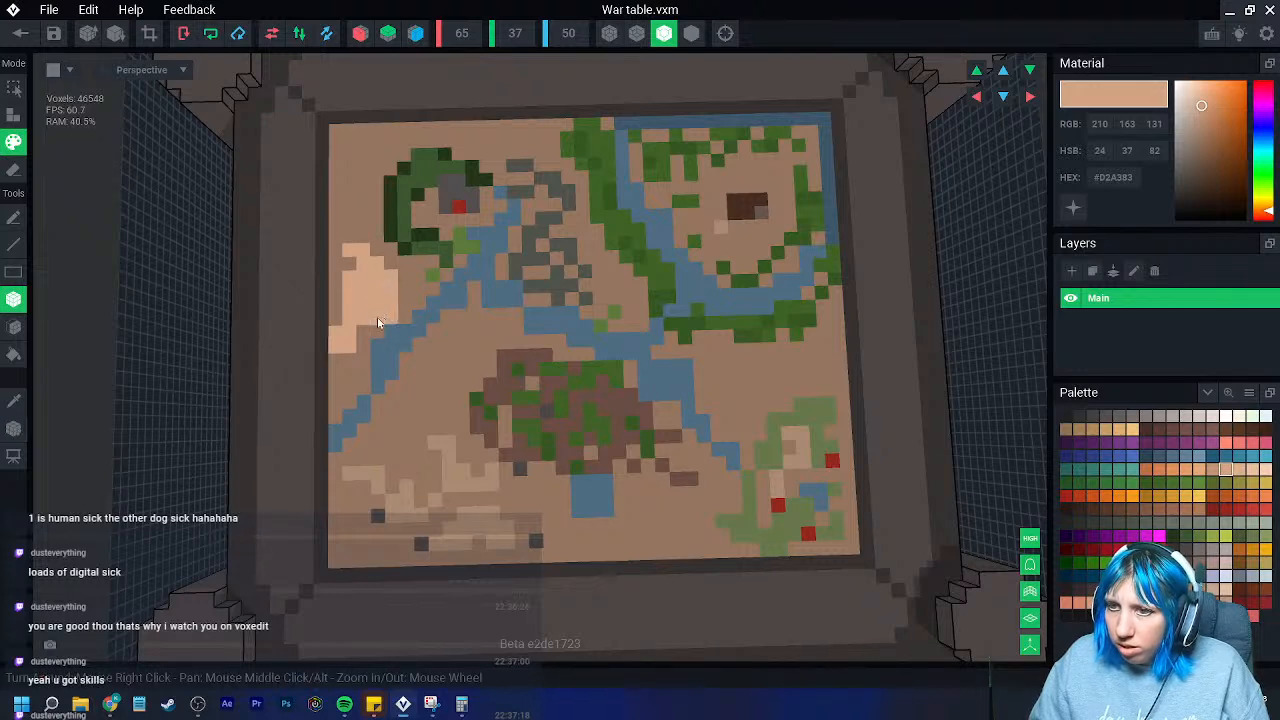
pyautogui.click(1212, 469)
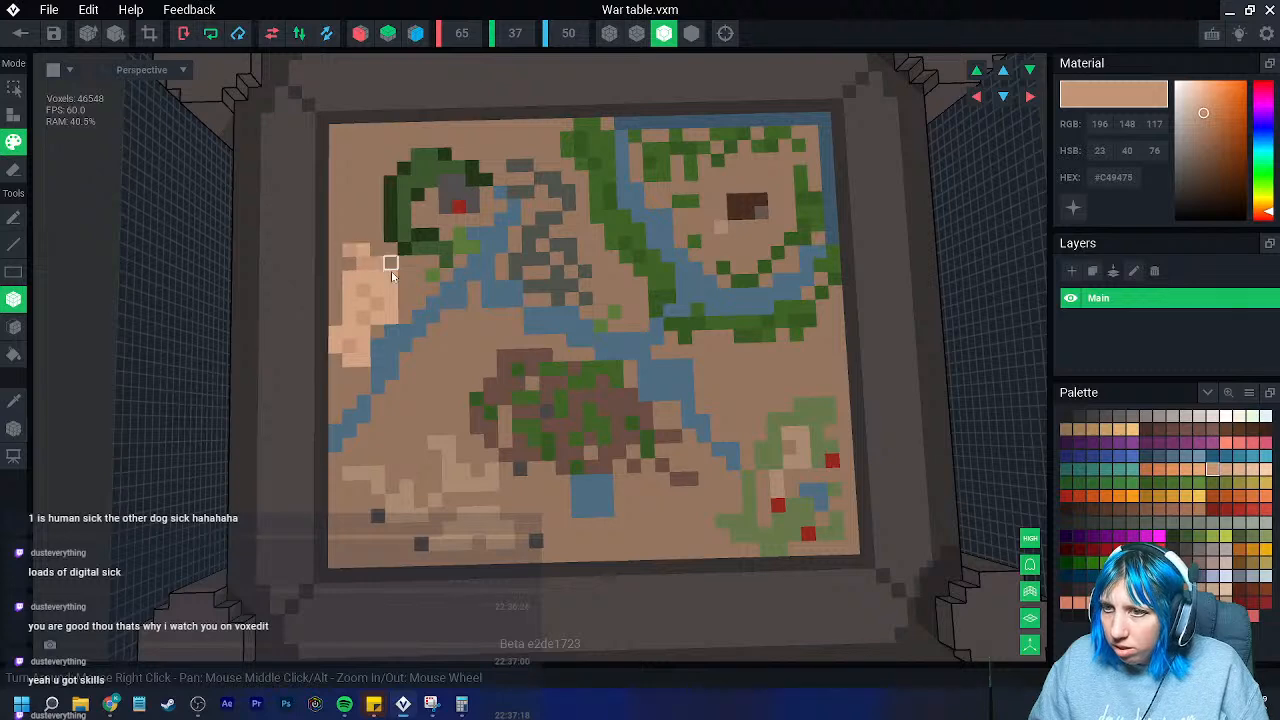
pyautogui.scroll(-5, 534, 532)
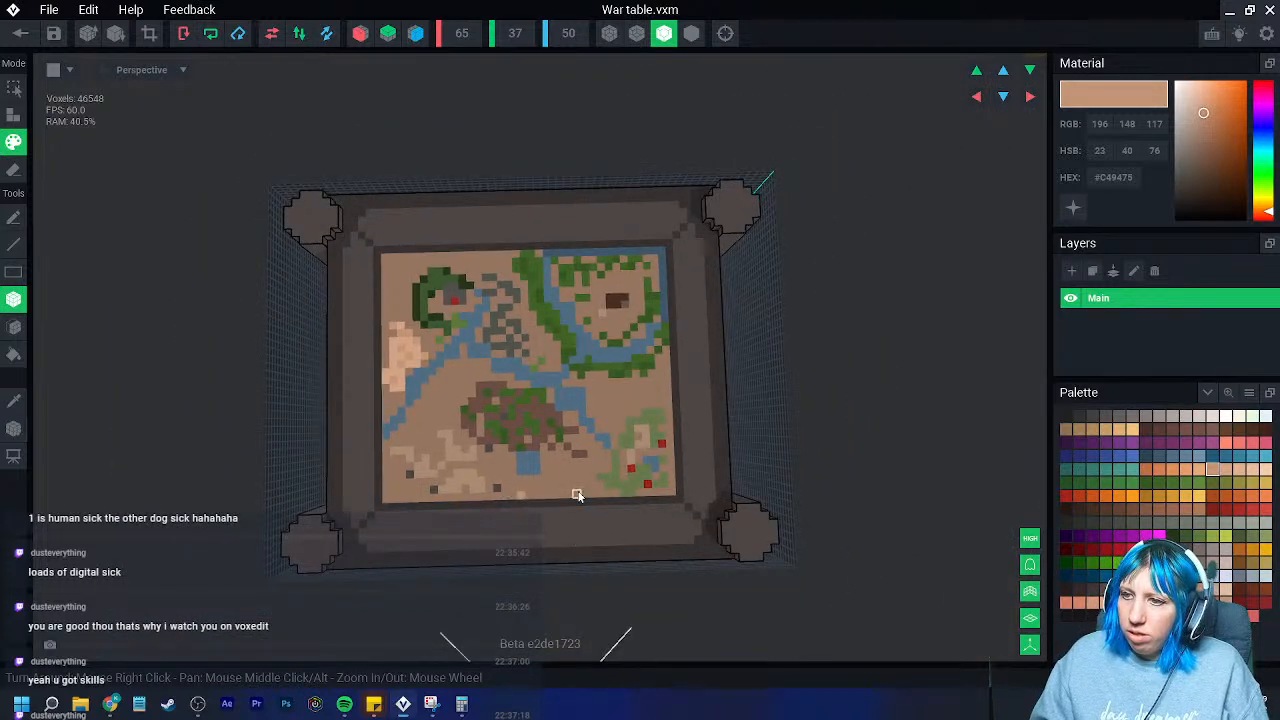
pyautogui.moveTo(569, 486); pyautogui.dragTo(557, 491, button='right')
pyautogui.scroll(5, 486, 437)
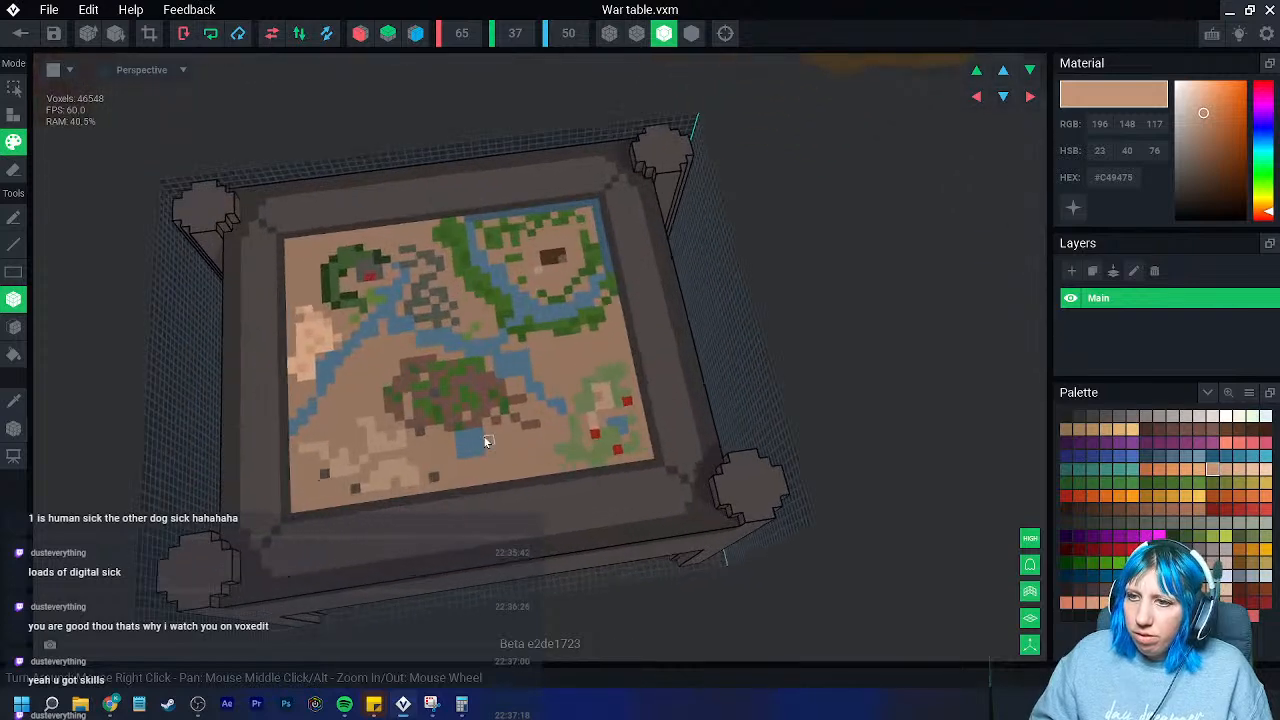
# - Return to the room scene and rotate the war table so the top of its map faces the axe and sword wall
pyautogui.click(20, 33)
pyautogui.click(462, 253)
pyautogui.moveTo(489, 309); pyautogui.dragTo(641, 335, button='right')
pyautogui.scroll(4, 643, 324)
pyautogui.scroll(-2, 607, 374)
pyautogui.moveTo(607, 374); pyautogui.dragTo(586, 372, button='right')
pyautogui.click(586, 372)
pyautogui.press('e')
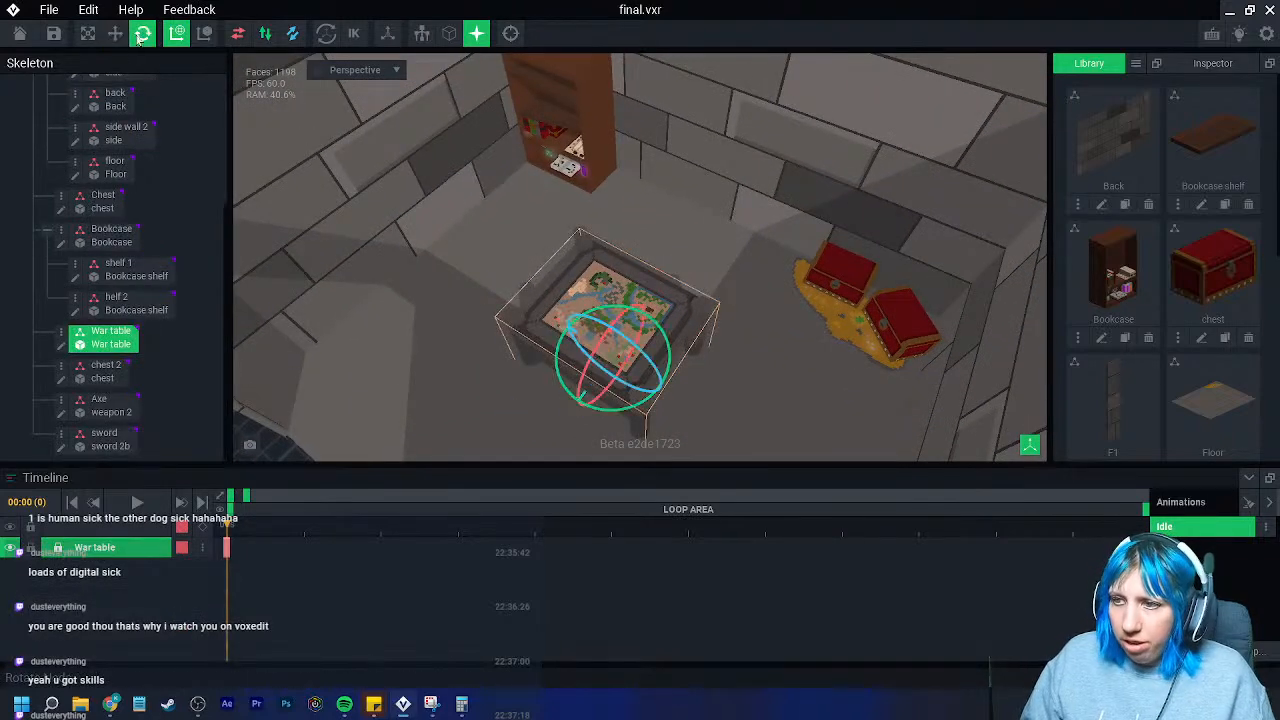
pyautogui.moveTo(614, 414); pyautogui.dragTo(612, 262)
# - Move the war table slightly across the floor toward the wall holding the axe and sword
pyautogui.click(697, 265)
pyautogui.moveTo(697, 265); pyautogui.dragTo(677, 266, button='right')
pyautogui.click(957, 346)
pyautogui.scroll(-2, 746, 360)
pyautogui.moveTo(747, 361); pyautogui.dragTo(717, 378, button='right')
pyautogui.scroll(2, 716, 377)
pyautogui.moveTo(708, 329); pyautogui.dragTo(650, 311, button='right')
pyautogui.click(632, 297)
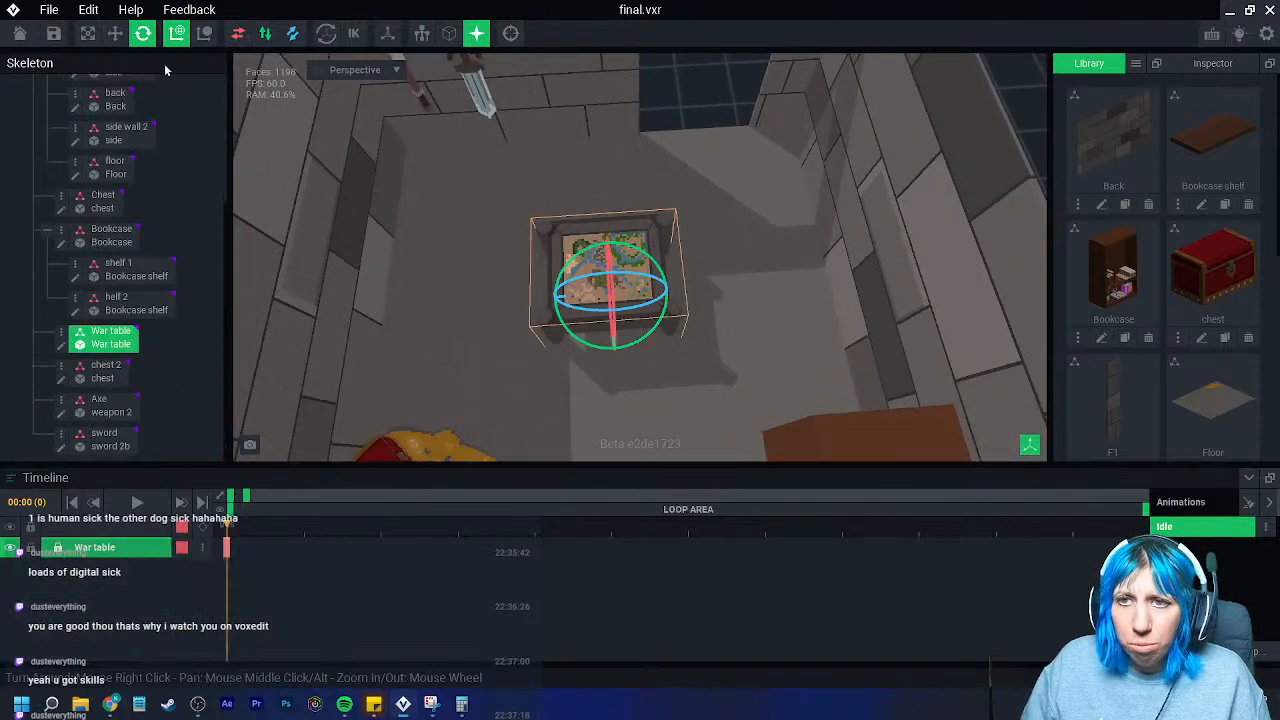
pyautogui.click(115, 33)
pyautogui.moveTo(614, 362); pyautogui.dragTo(606, 340)
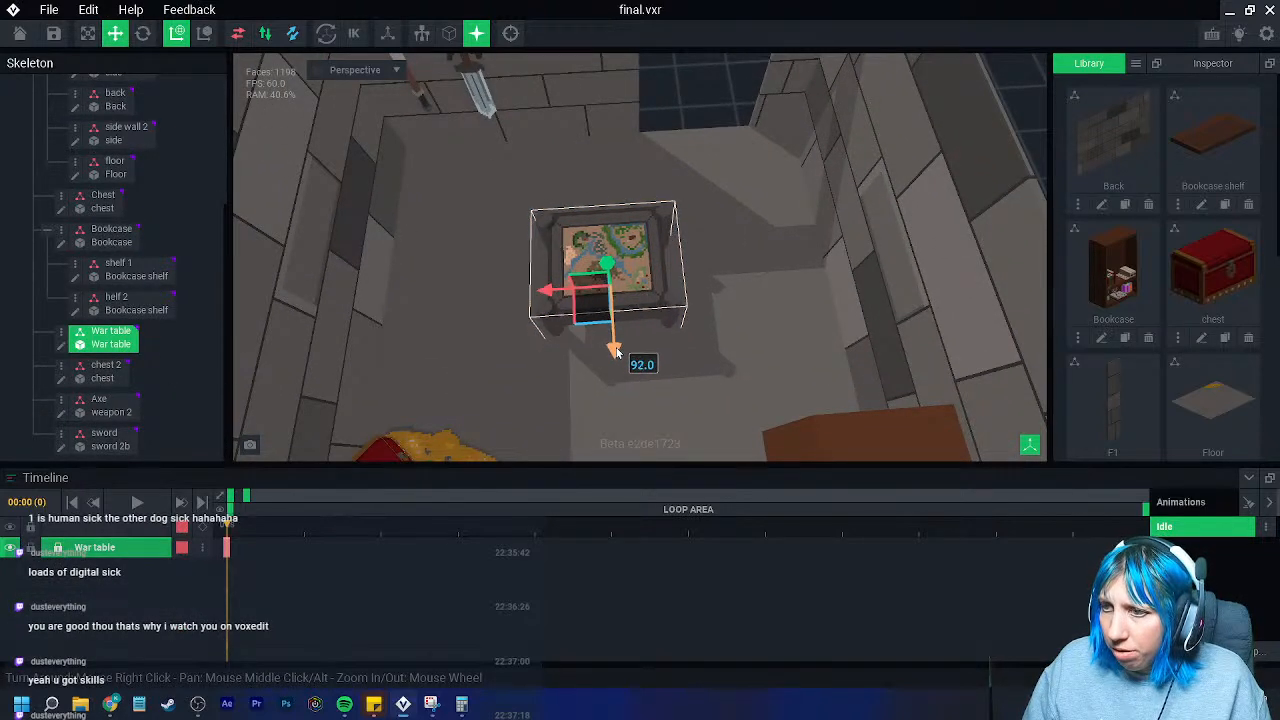
# - Inspect the furnished room from several angles to check the war table's placement among the chests, bookcase and wall weapons
pyautogui.click(519, 359)
pyautogui.moveTo(520, 360); pyautogui.dragTo(820, 342, button='right')
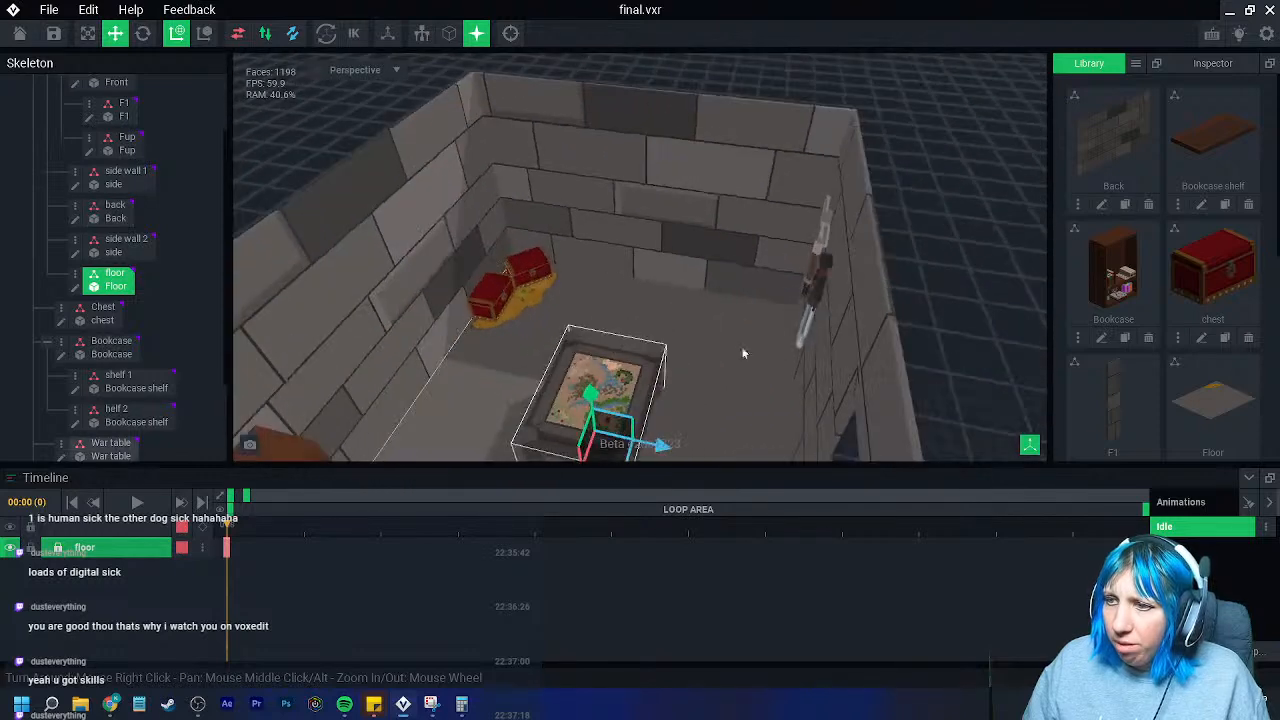
pyautogui.click(917, 348)
pyautogui.scroll(-3, 917, 348)
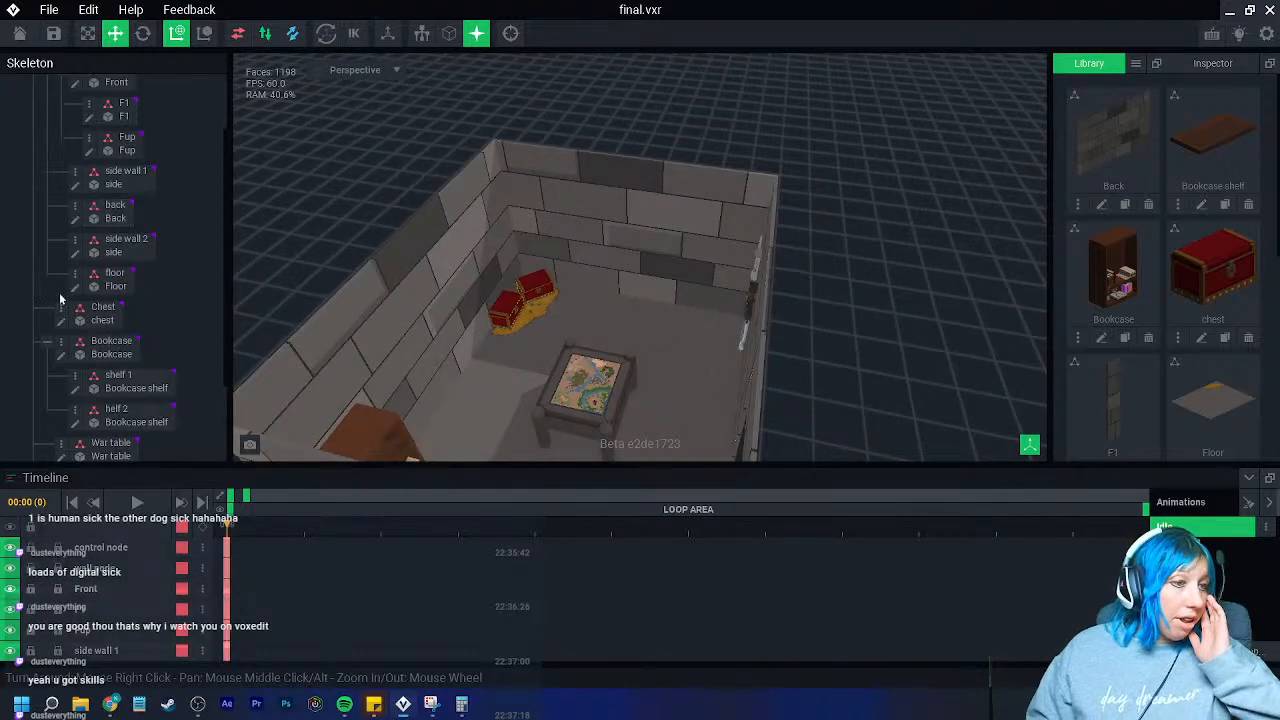
pyautogui.scroll(-2, 506, 349)
pyautogui.moveTo(506, 349); pyautogui.dragTo(514, 346, button='right')
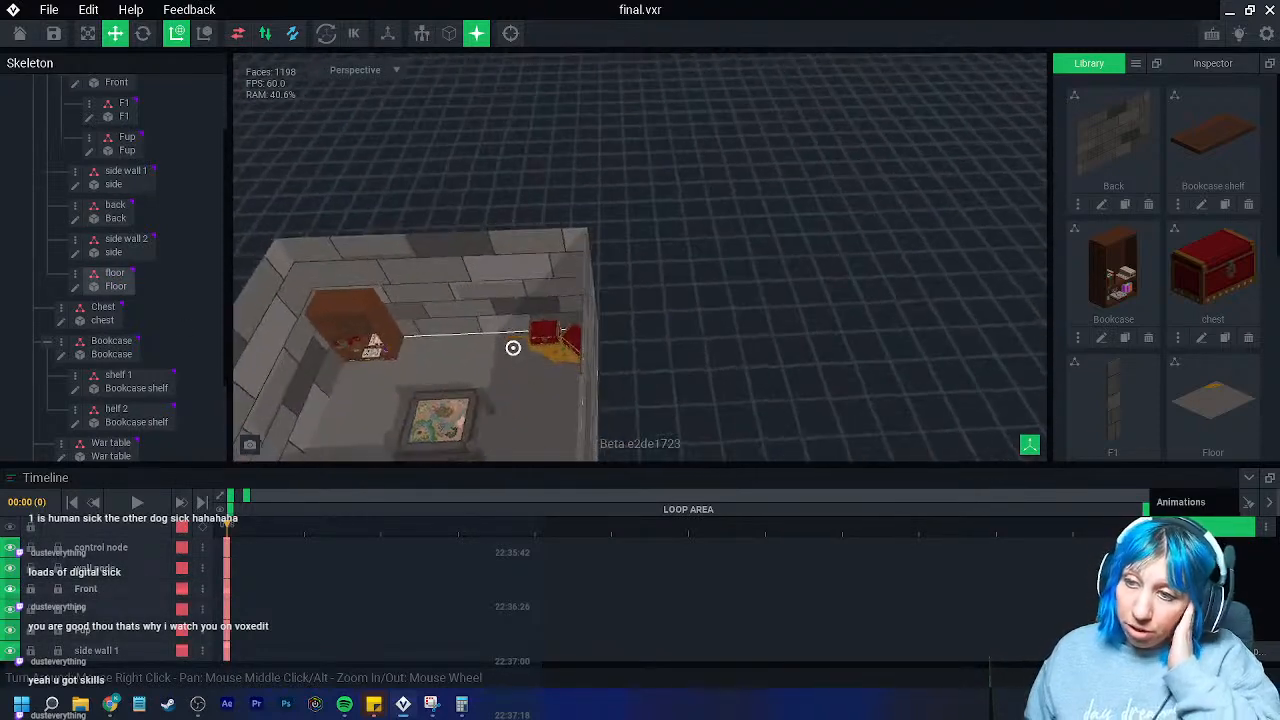
pyautogui.moveTo(514, 346); pyautogui.dragTo(585, 262, button='middle')
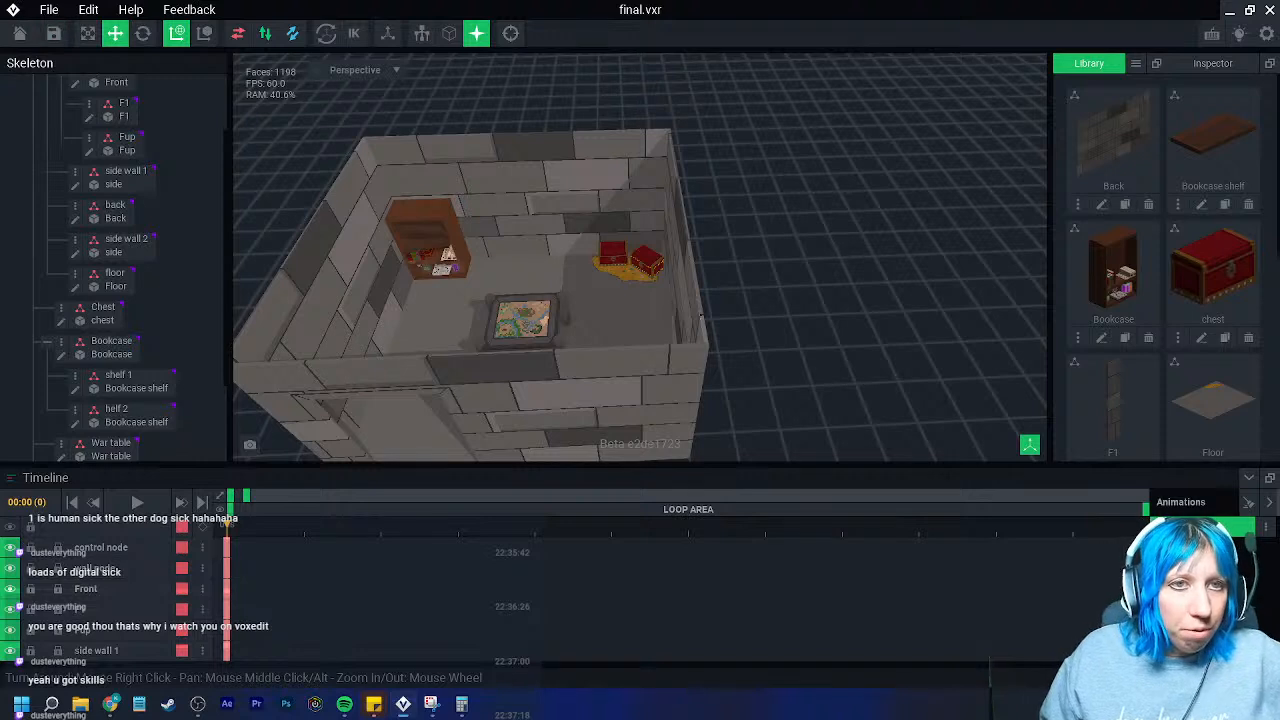